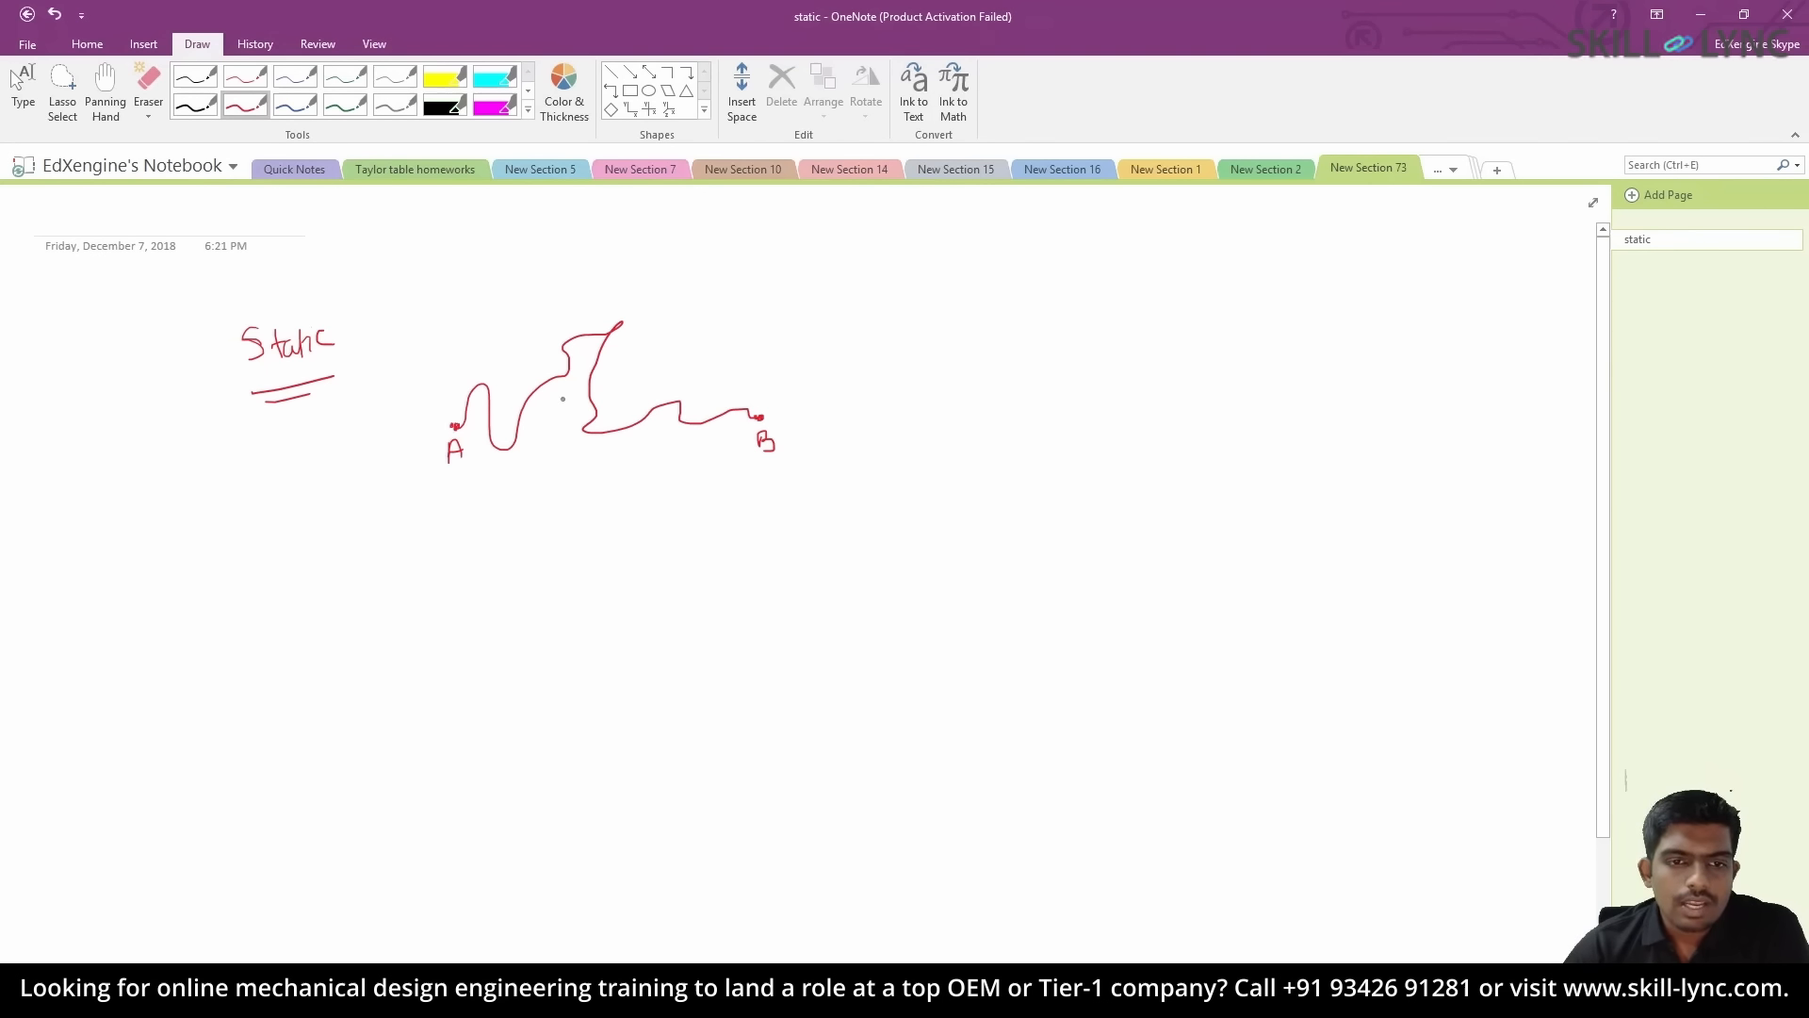
- Draw a red arrow pointing at the winding A-to-B path of the Static sketch and mark it with an X
mouse_move(714, 317)
mouse_down()
mouse_move(641, 358)
mouse_move(659, 358)
mouse_up()
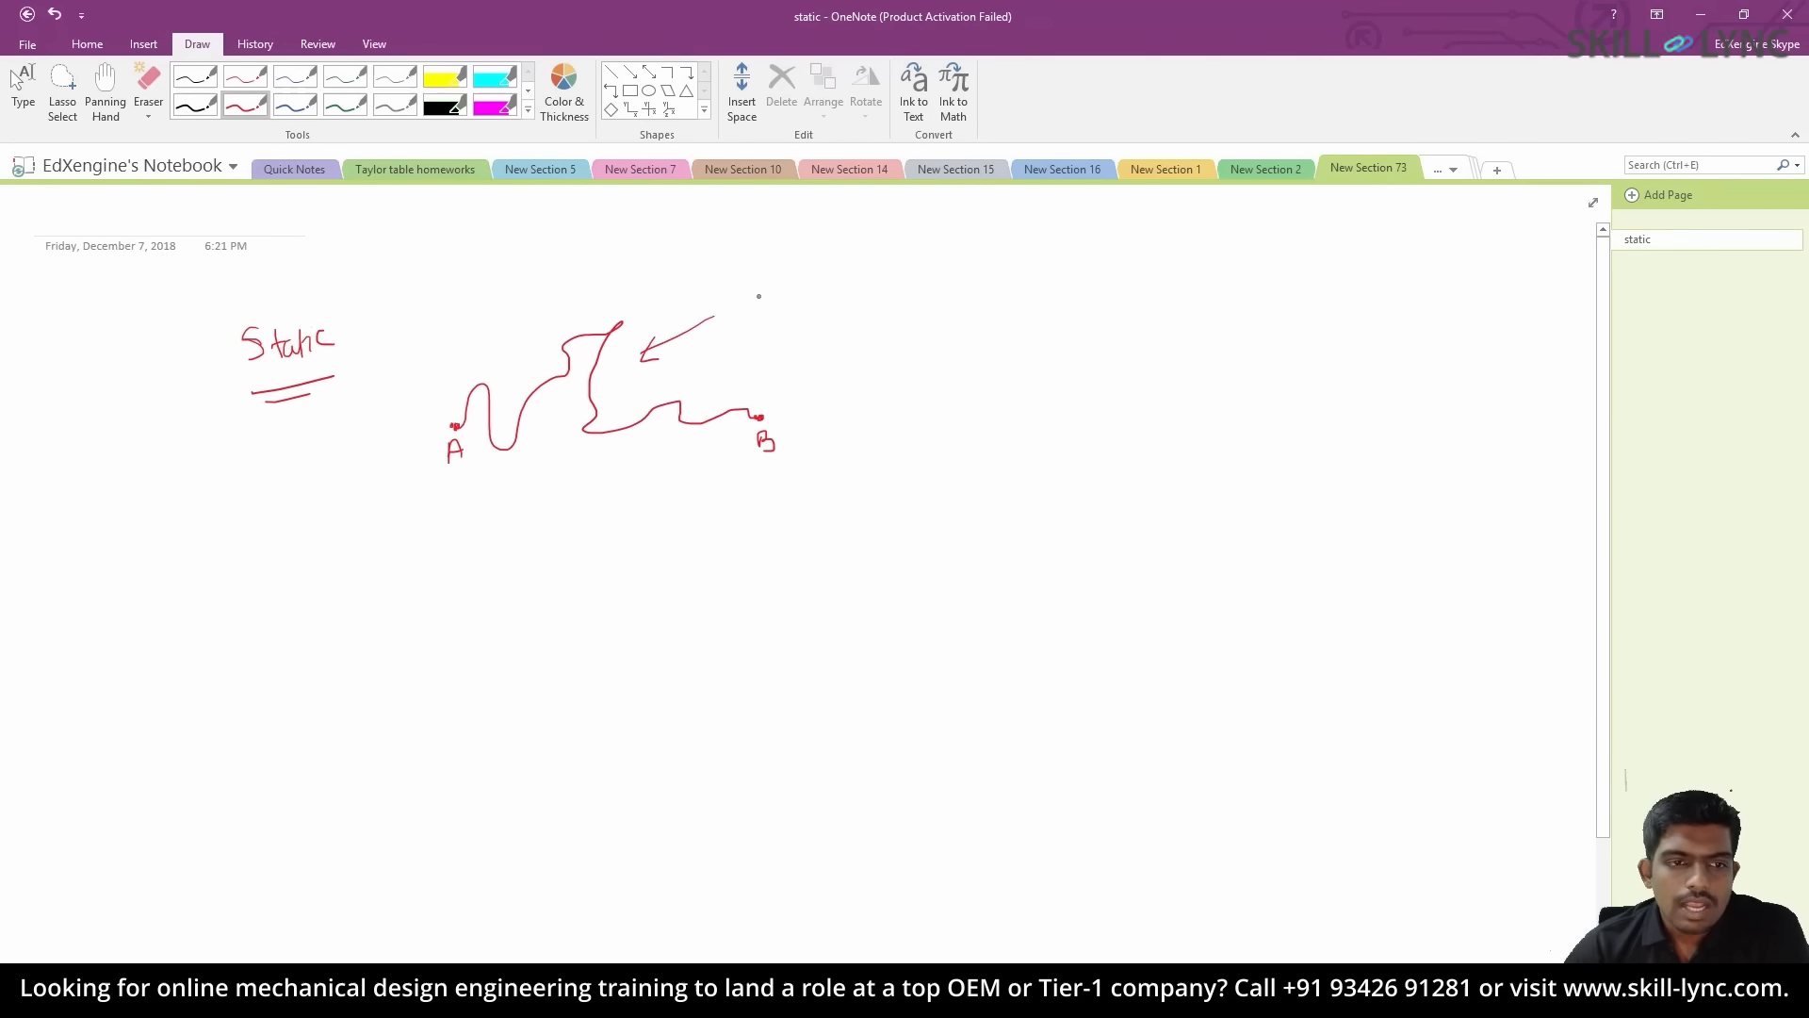
drag(733, 304, 759, 345)
drag(762, 313, 716, 356)
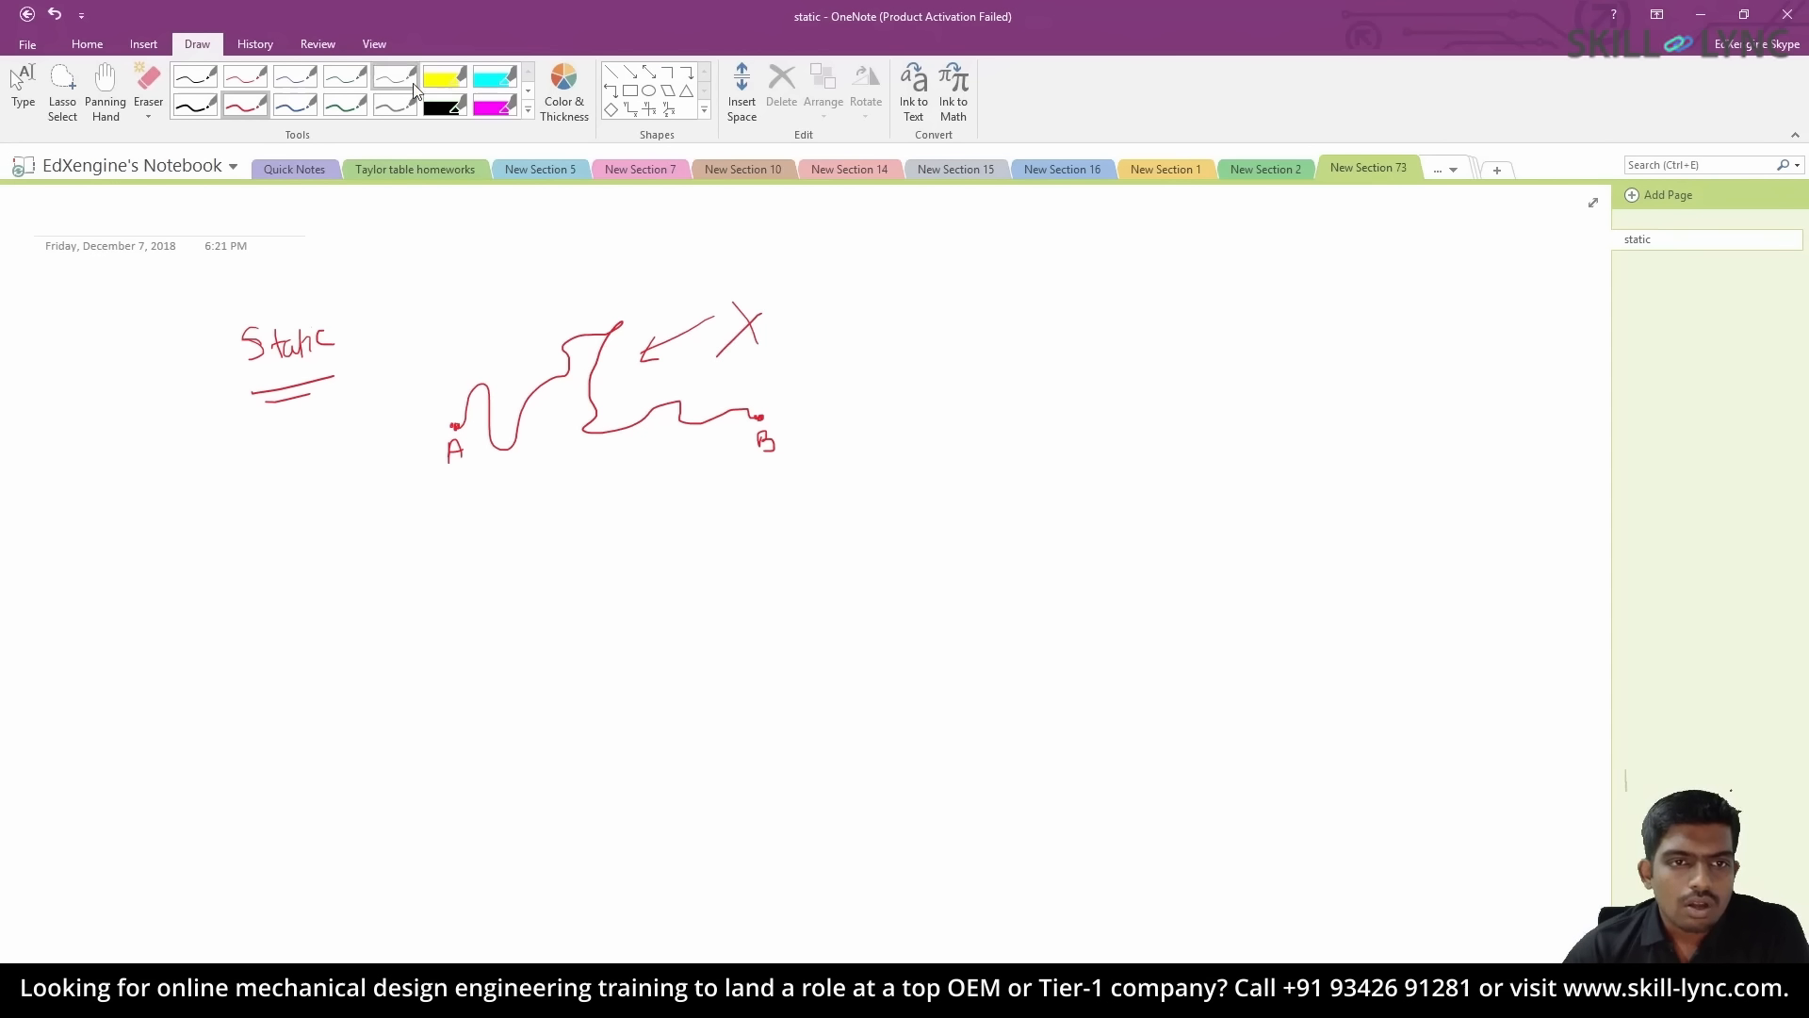
- Handwrite the heading "Dynamic" in blue below the Static sketch and underline it twice
mouse_move(268, 541)
mouse_down()
mouse_move(272, 557)
mouse_move(284, 539)
mouse_move(349, 545)
mouse_up()
drag(289, 584, 360, 568)
drag(312, 586, 345, 578)
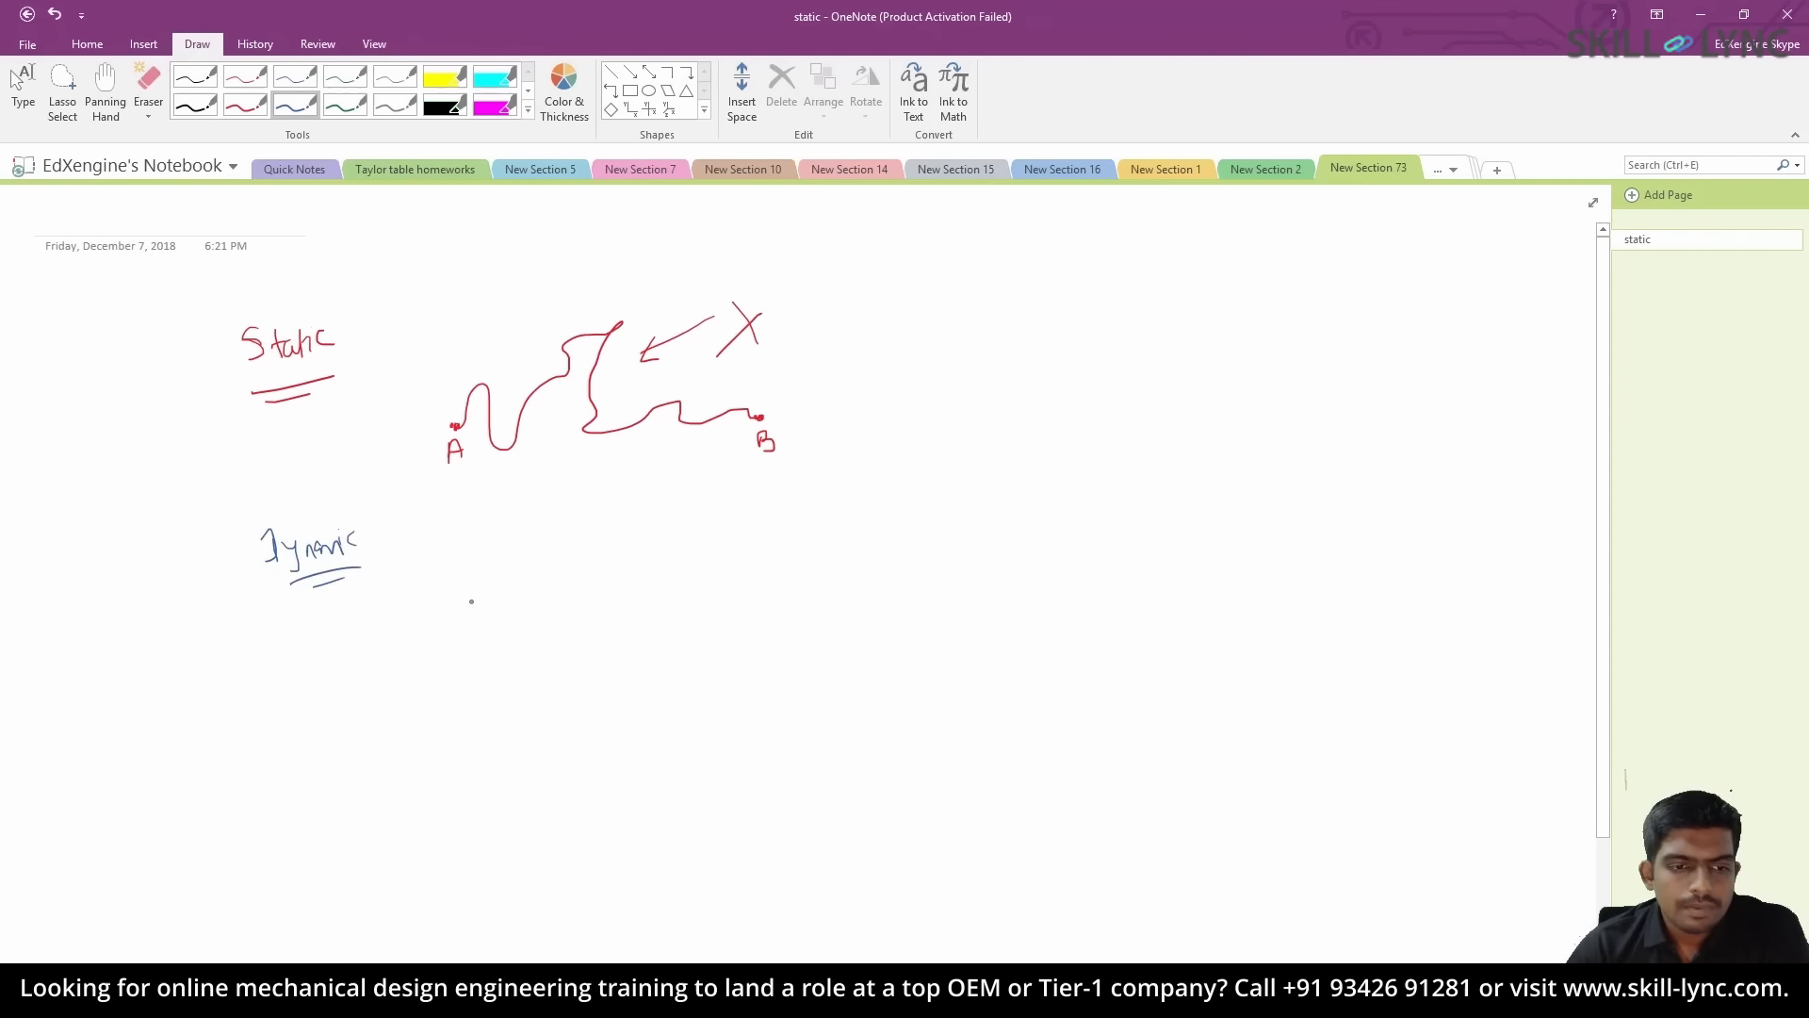
- Draw a nearly straight blue path between points labelled A and B beside the Dynamic heading, crossed by five tick marks
drag(792, 622, 793, 647)
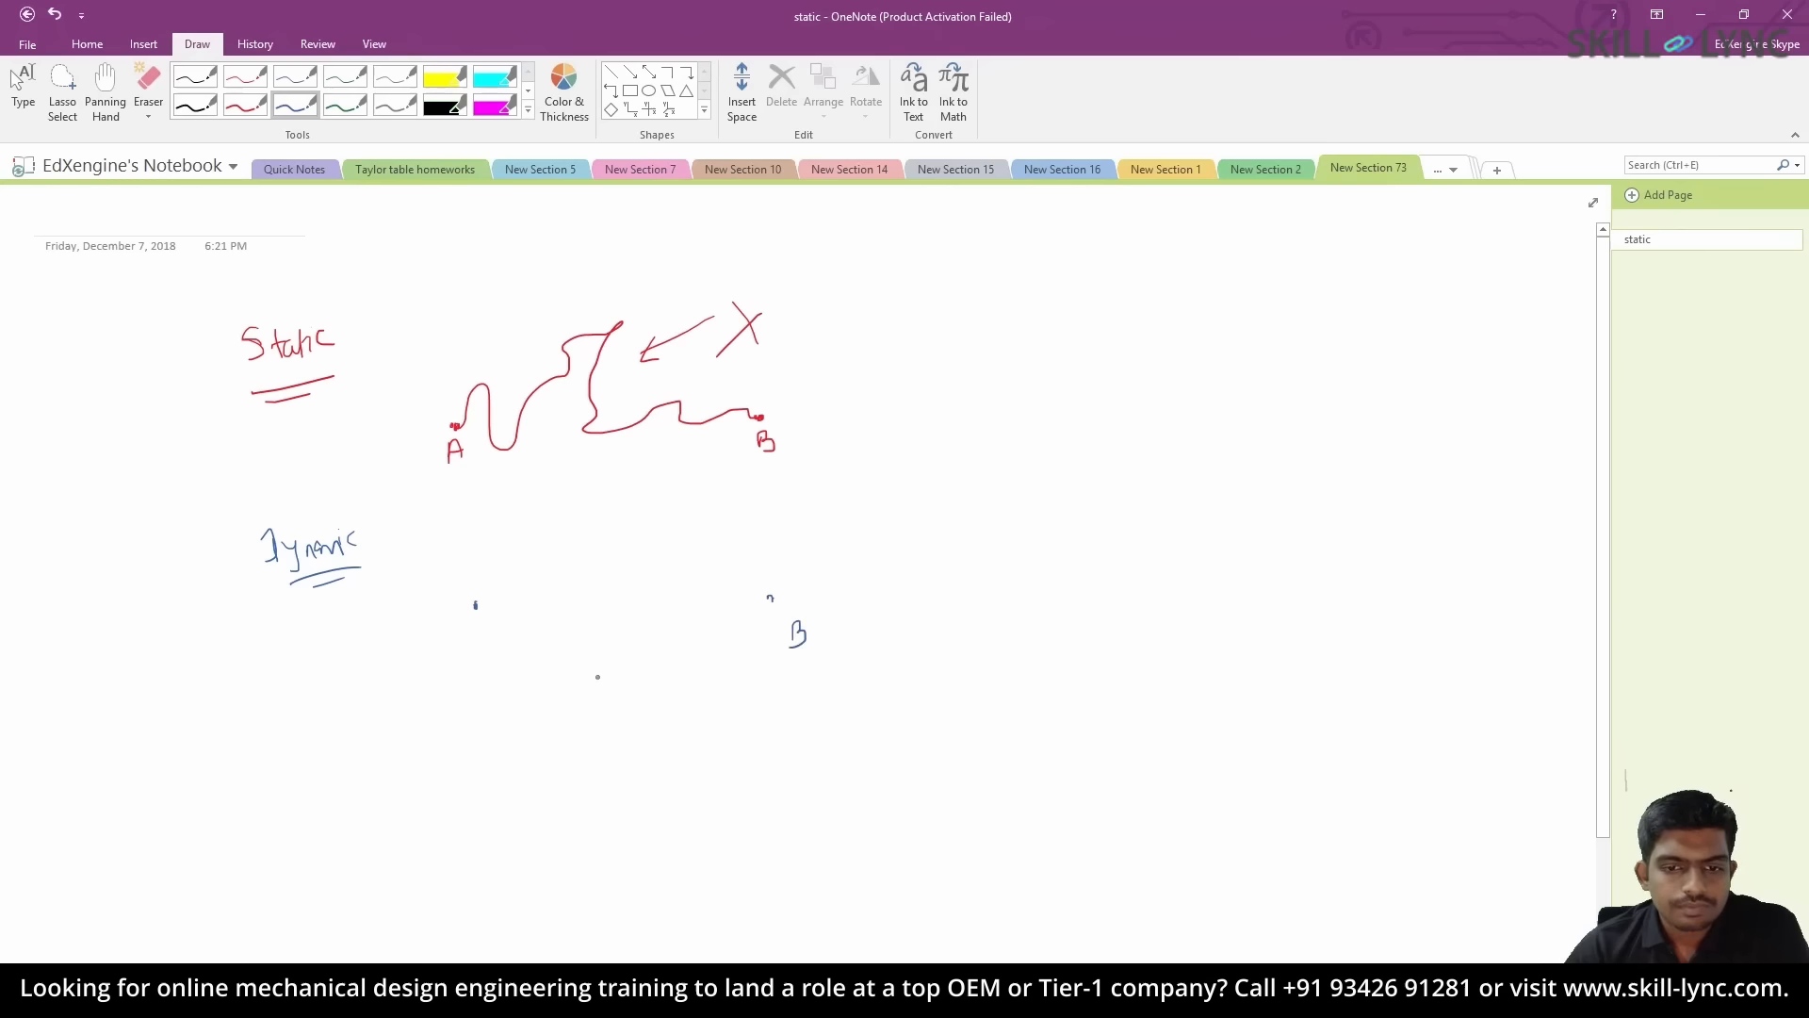
mouse_move(474, 664)
mouse_down()
mouse_move(606, 597)
mouse_move(771, 595)
mouse_up()
mouse_move(532, 584)
mouse_down()
mouse_move(532, 610)
mouse_move(629, 620)
mouse_up()
drag(695, 565, 682, 625)
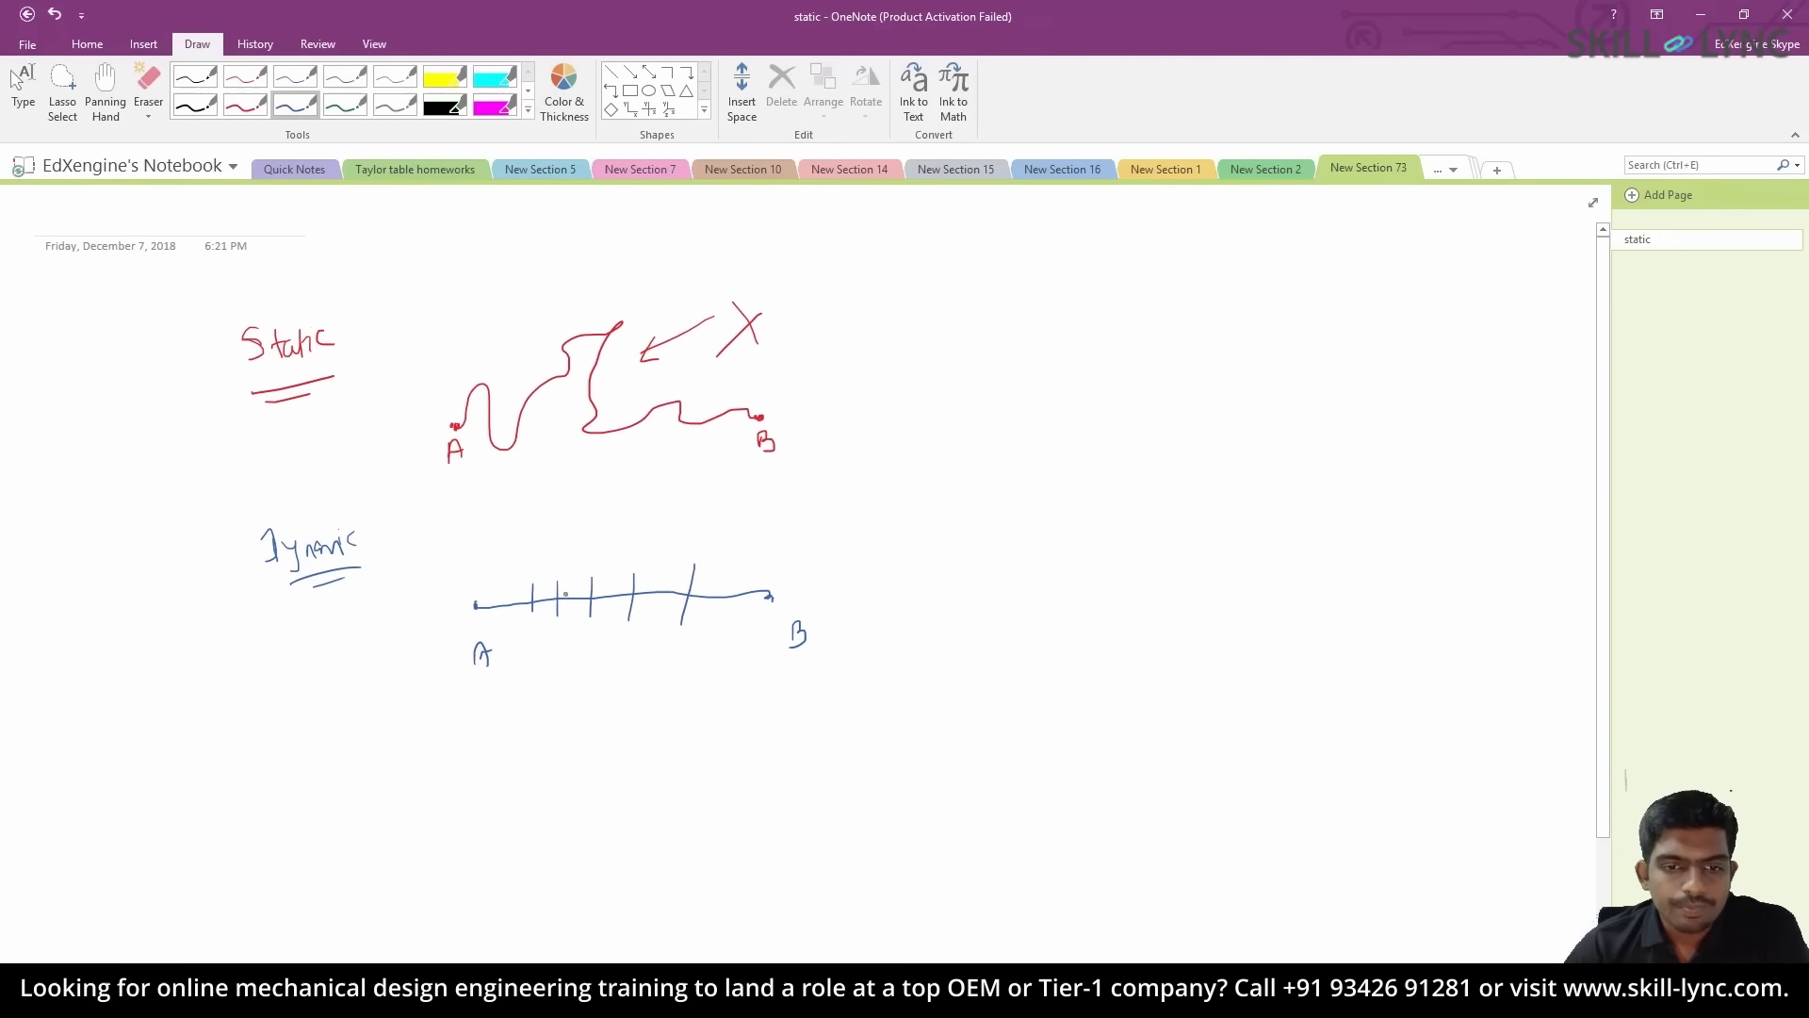
- Sketch a cantilever beam in the Static row with a hatched fixed end and a downward force F at the free end
drag(909, 385, 1074, 369)
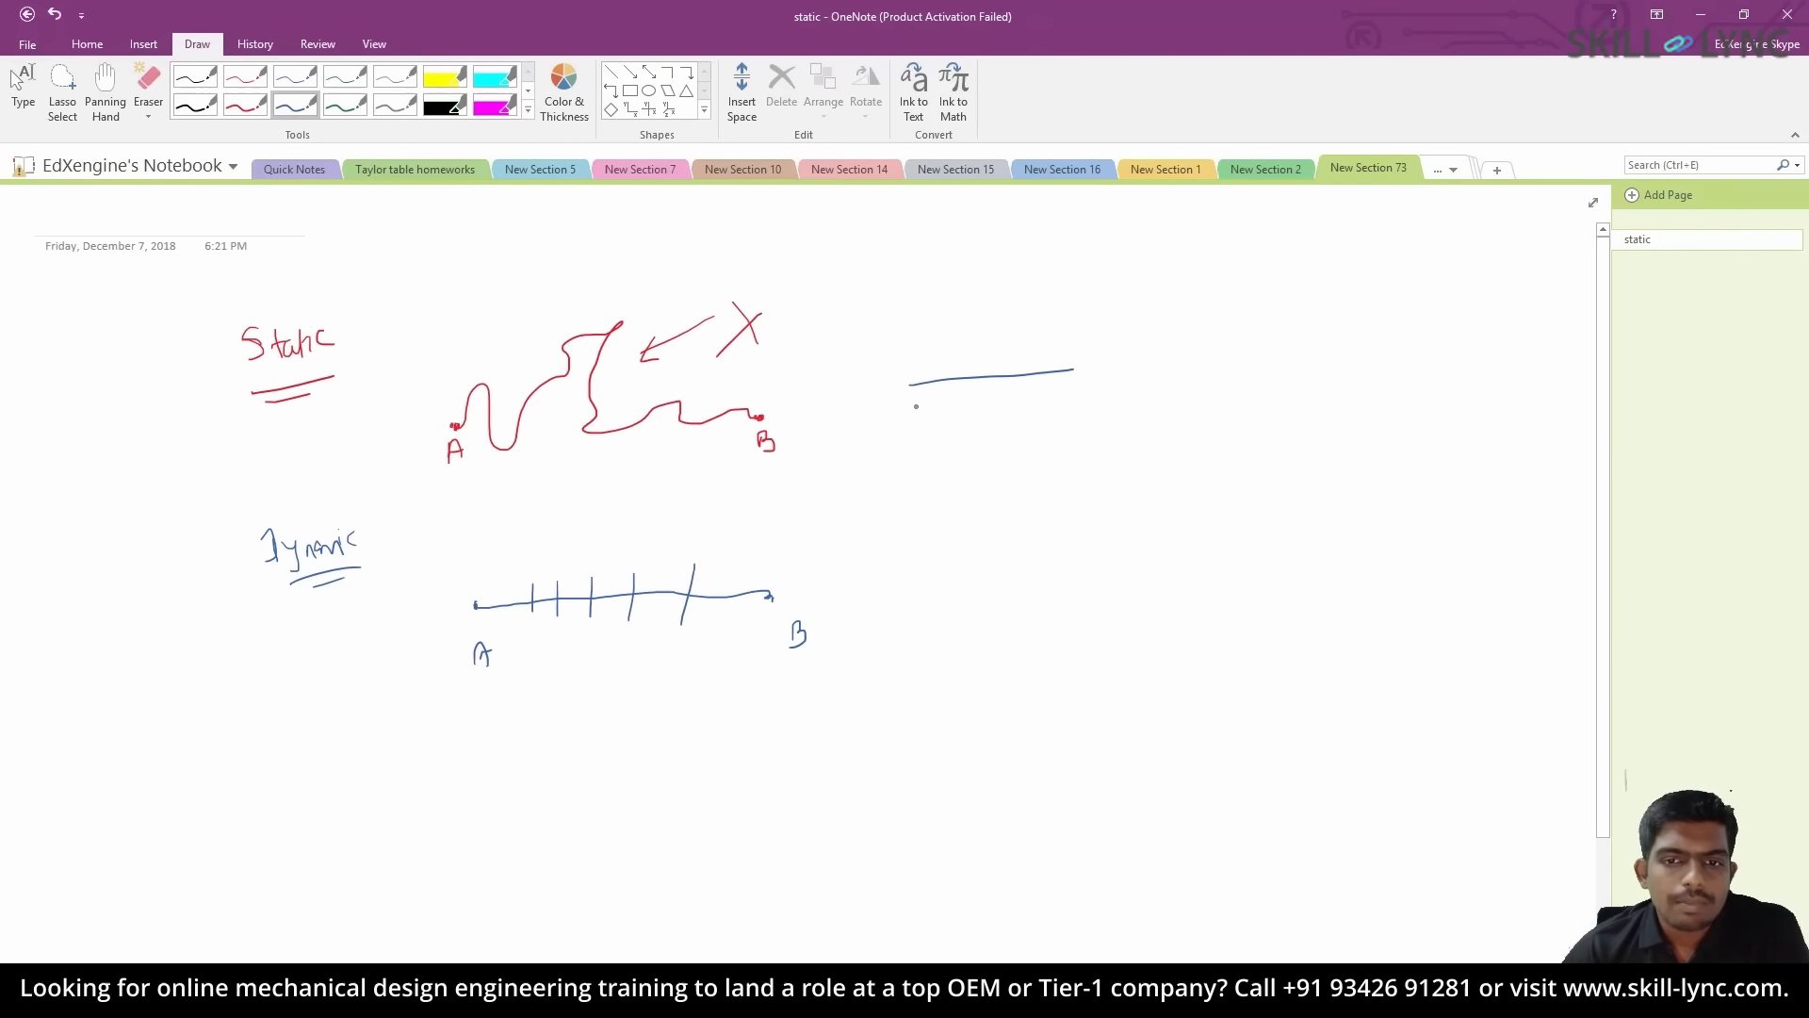
mouse_move(911, 382)
mouse_down()
mouse_move(907, 415)
mouse_move(1077, 367)
mouse_move(888, 402)
mouse_up()
drag(911, 396, 889, 411)
drag(913, 406, 889, 425)
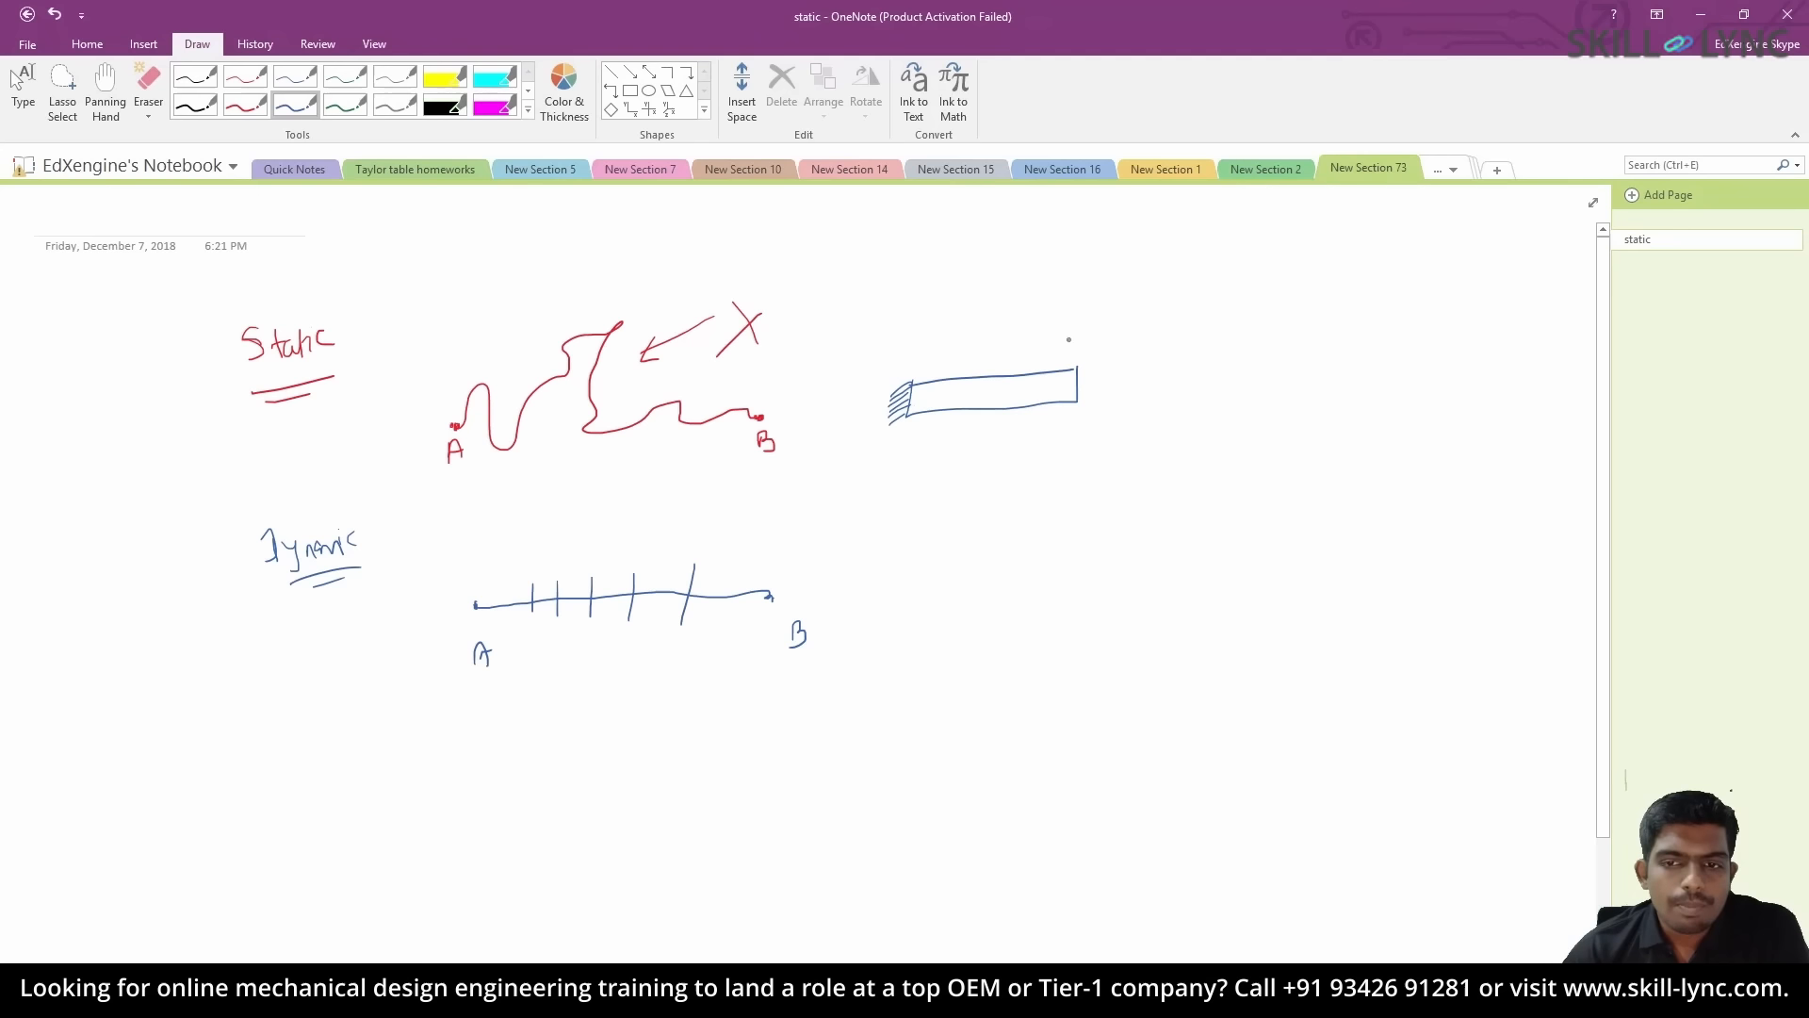
mouse_move(1066, 311)
mouse_down()
mouse_move(1063, 367)
mouse_move(1102, 311)
mouse_up()
drag(1089, 323, 1098, 321)
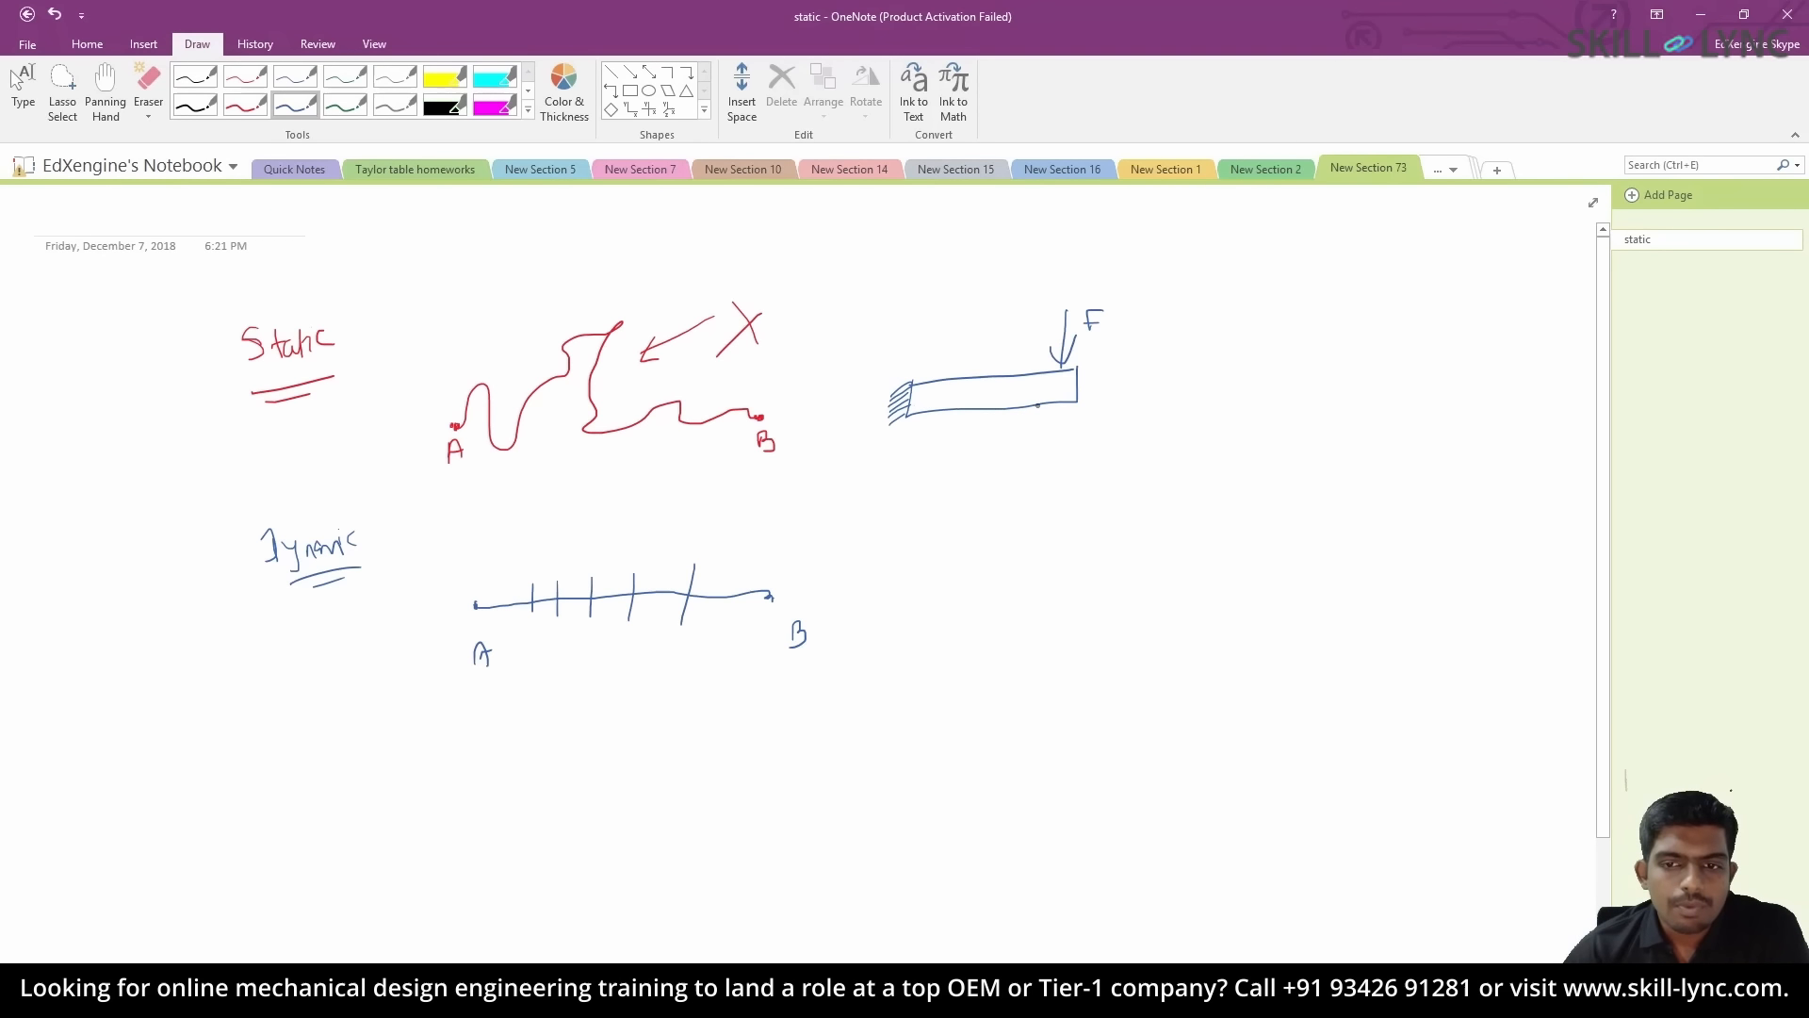
- Draw an arrow beneath the Static beam, then σ with an upward arrow and an arrow leading to a slanted block outline
drag(1006, 419, 1084, 419)
drag(1073, 409, 1072, 429)
drag(1297, 416, 1412, 416)
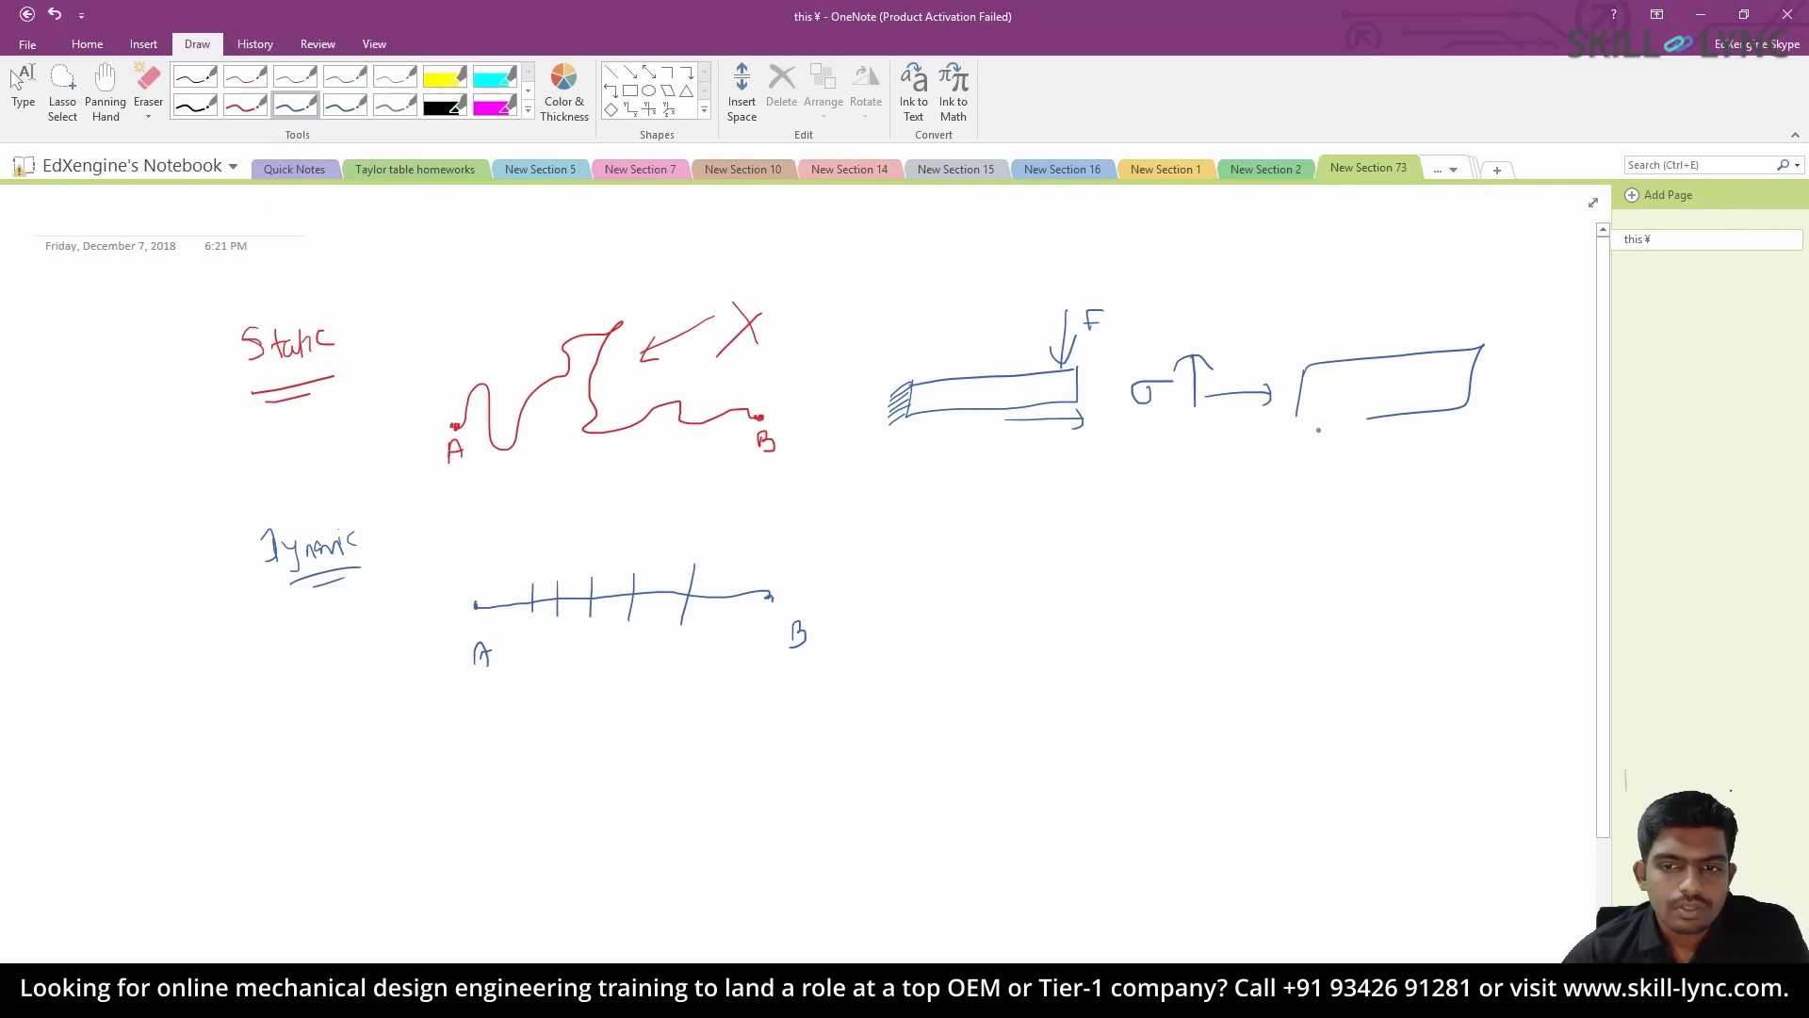
- Cross-hatch the slanted block in the Static row, extend its lower corner and put a check mark above it
drag(1371, 354, 1317, 419)
drag(1401, 362, 1349, 418)
drag(1340, 356, 1428, 404)
drag(1392, 352, 1463, 393)
drag(1304, 375, 1413, 416)
drag(1296, 416, 1334, 432)
drag(1291, 416, 1310, 429)
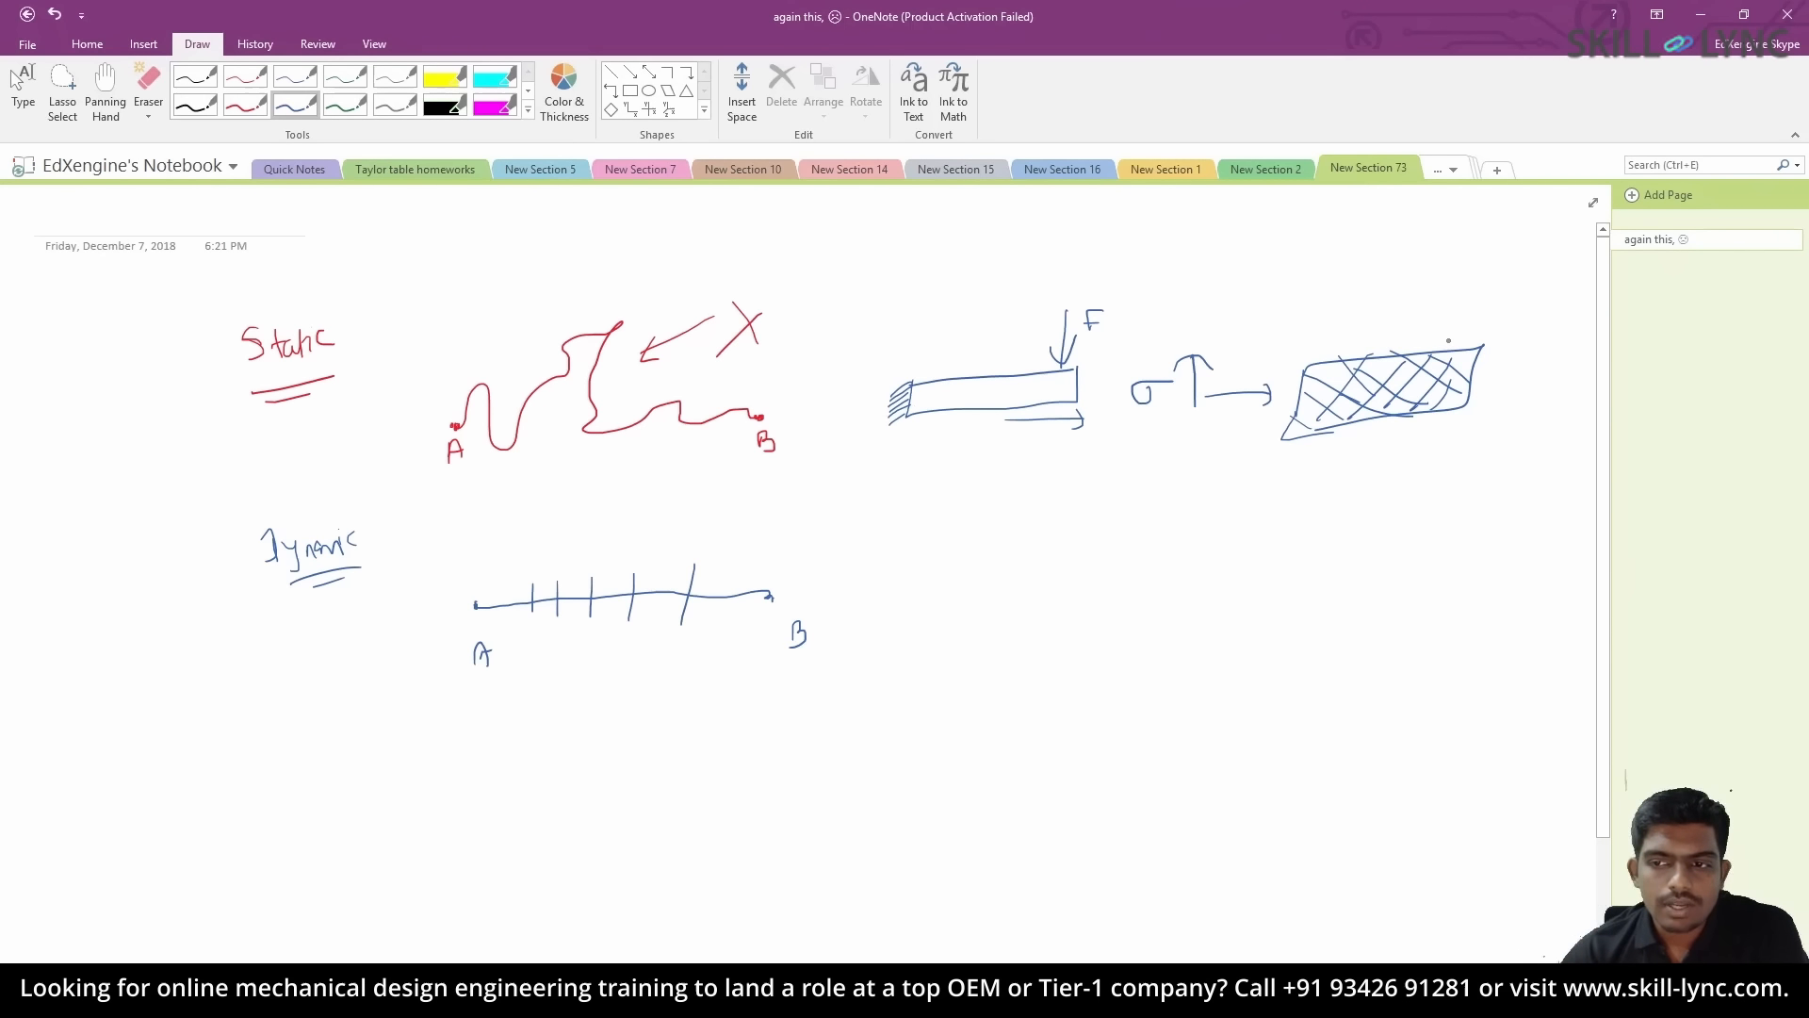
drag(1444, 323, 1513, 295)
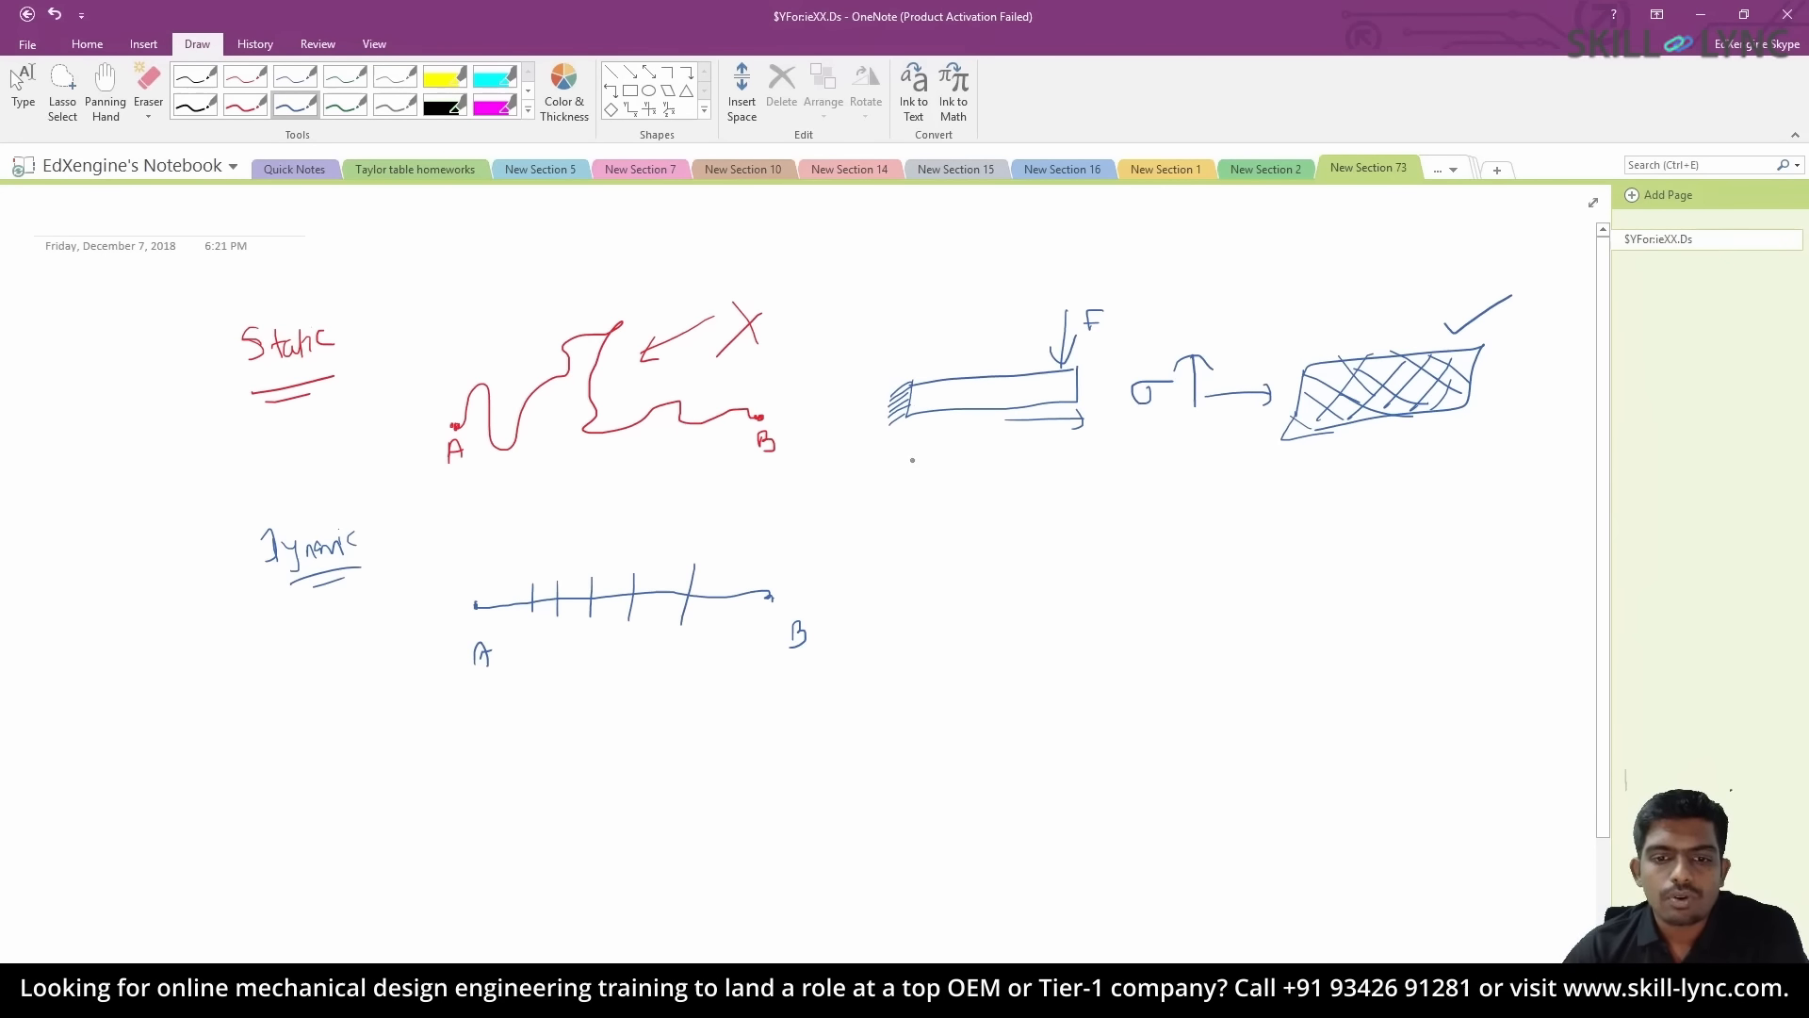
- Sketch a second cantilever beam in the Dynamic row with a hatched fixed end and a downward force F
mouse_move(906, 562)
mouse_down()
mouse_move(881, 654)
mouse_move(984, 575)
mouse_move(1083, 592)
mouse_move(904, 641)
mouse_up()
drag(1042, 505, 1044, 562)
drag(1034, 535, 1076, 505)
drag(1060, 525, 1074, 523)
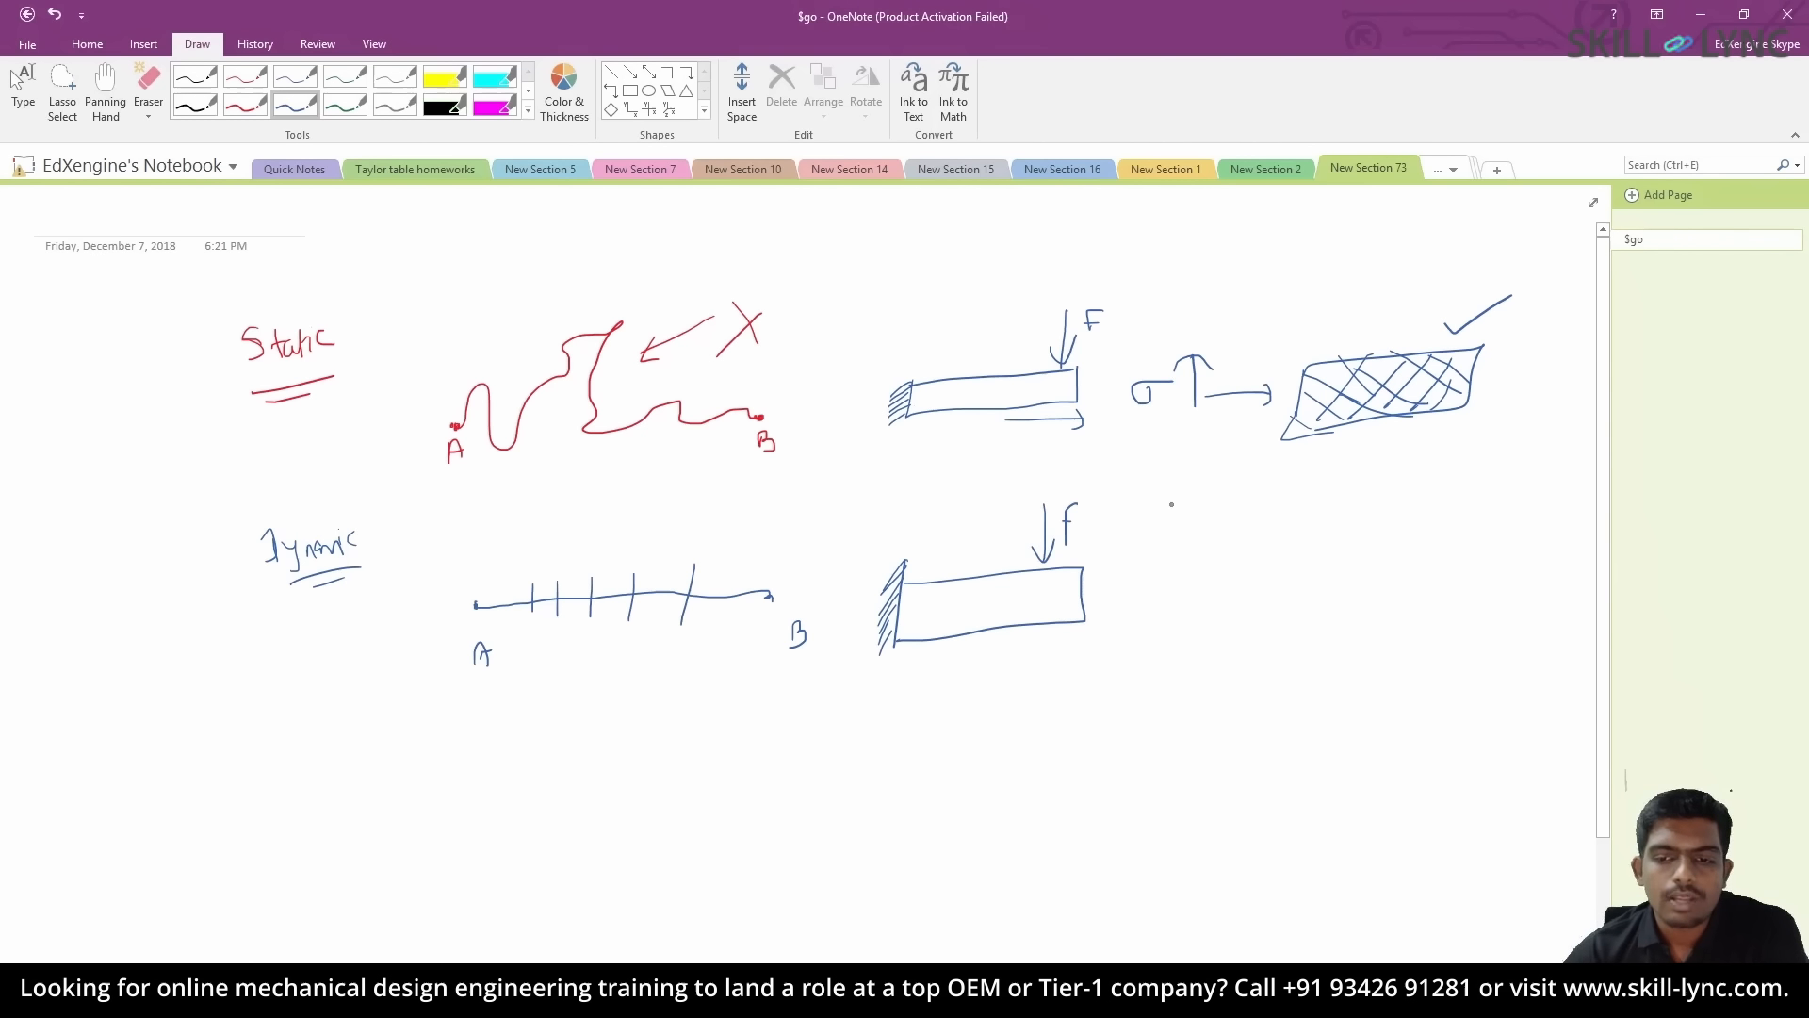
- Draw an arrow from the Dynamic beam to σ, followed by three upward arrows of increasing height
drag(1124, 610, 1202, 604)
mouse_move(1192, 582)
mouse_down()
mouse_move(1193, 618)
mouse_move(1225, 588)
mouse_move(1280, 593)
mouse_up()
mouse_move(1275, 596)
mouse_down()
mouse_move(1277, 622)
mouse_move(1297, 569)
mouse_up()
drag(1285, 582, 1332, 546)
drag(1322, 565, 1345, 558)
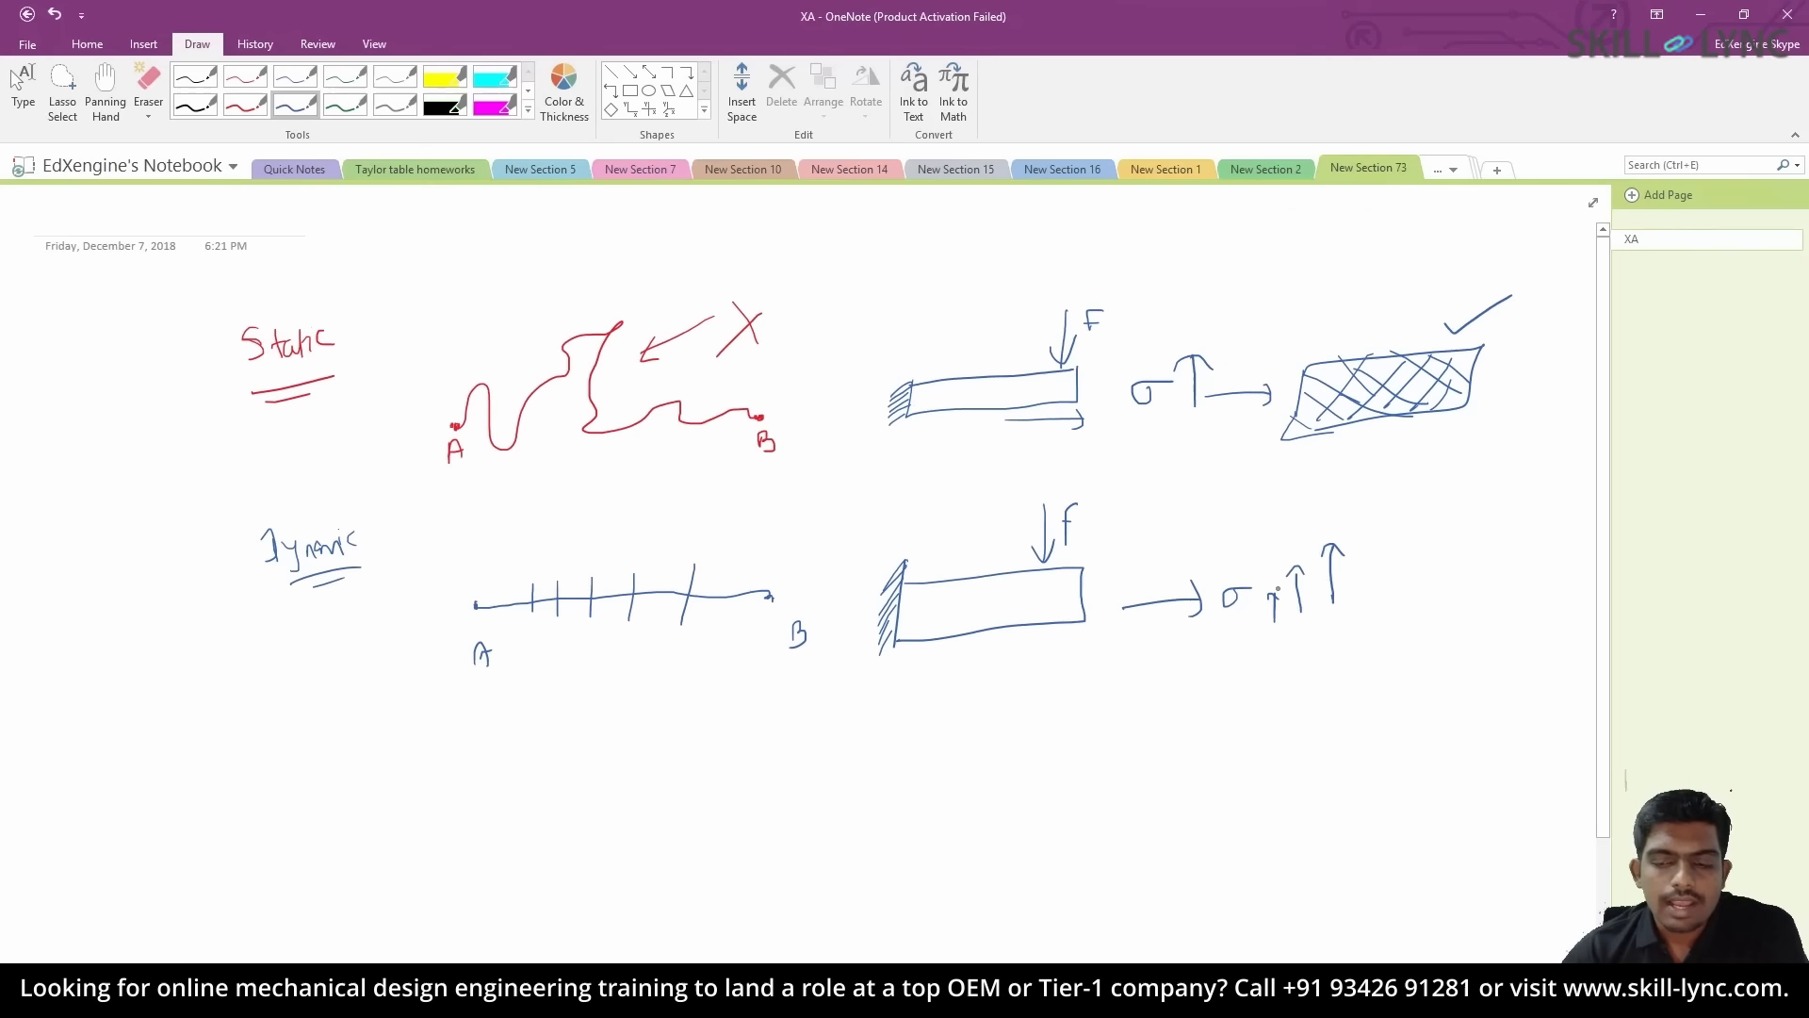
- Add a row of dots beneath the Dynamic stress arrows with the time labels 1s, 2s and an underlined 5s
click(1208, 654)
click(1233, 654)
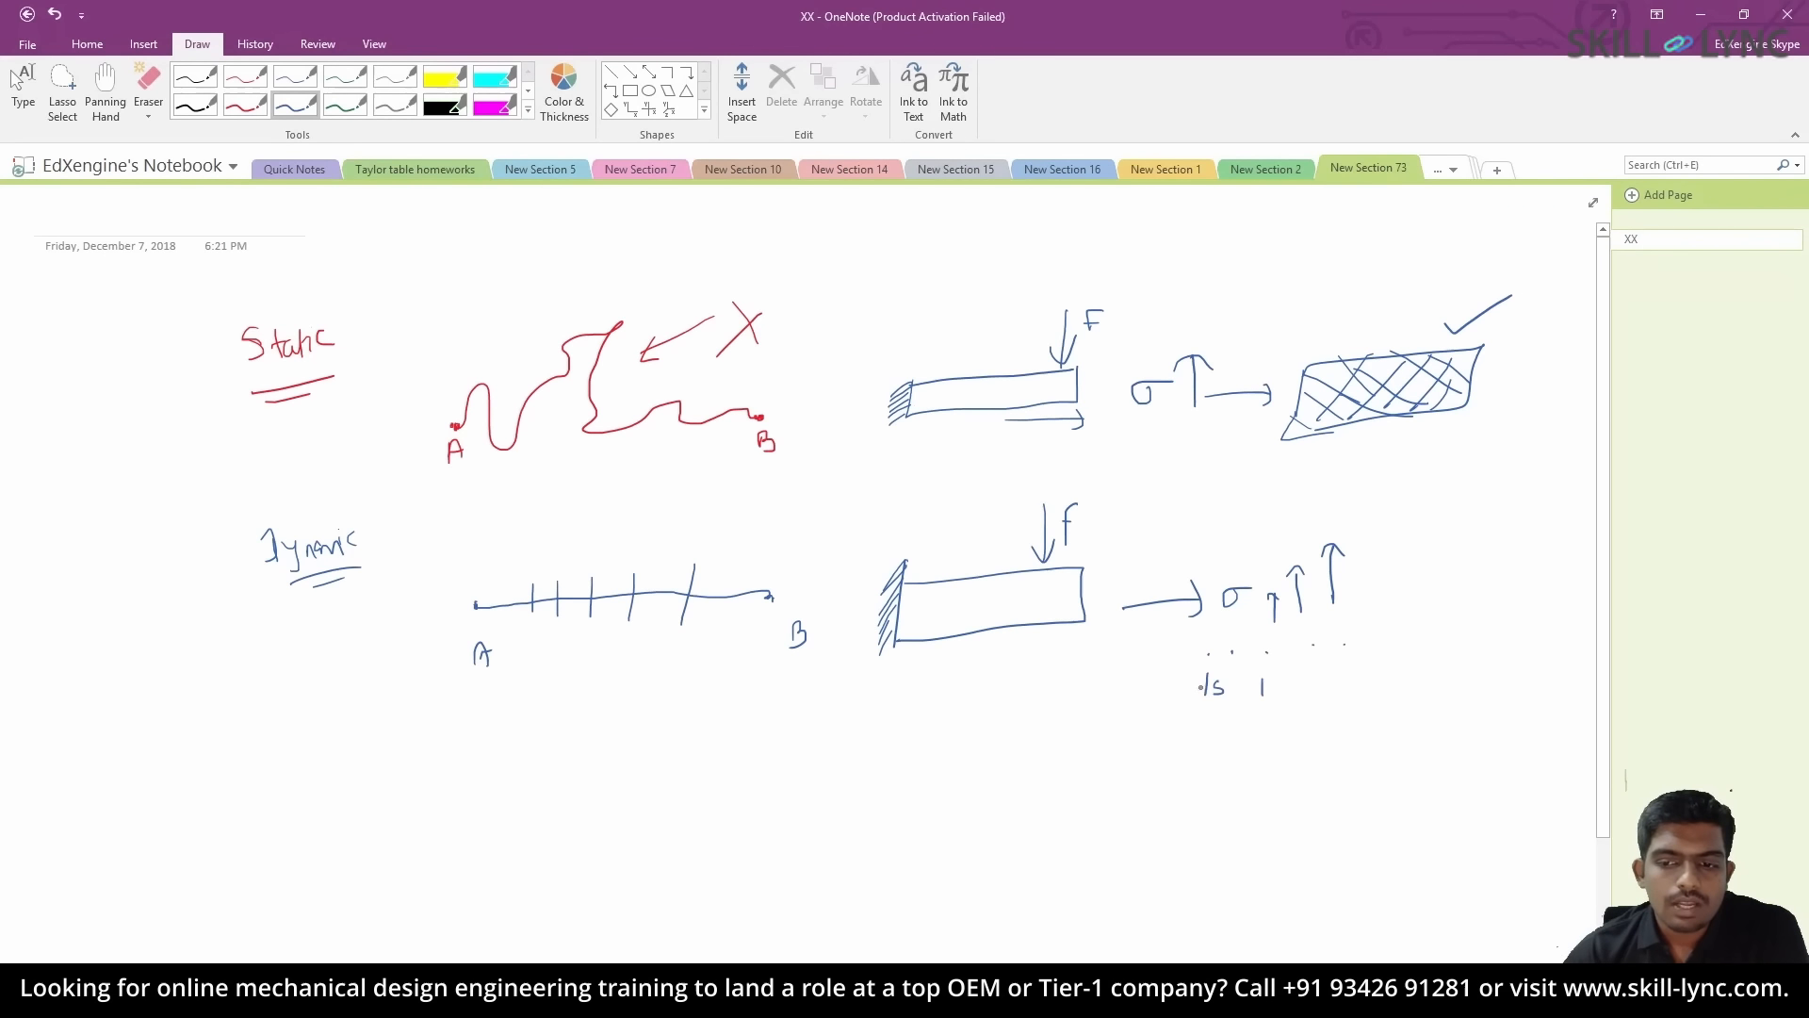
drag(1252, 681, 1268, 698)
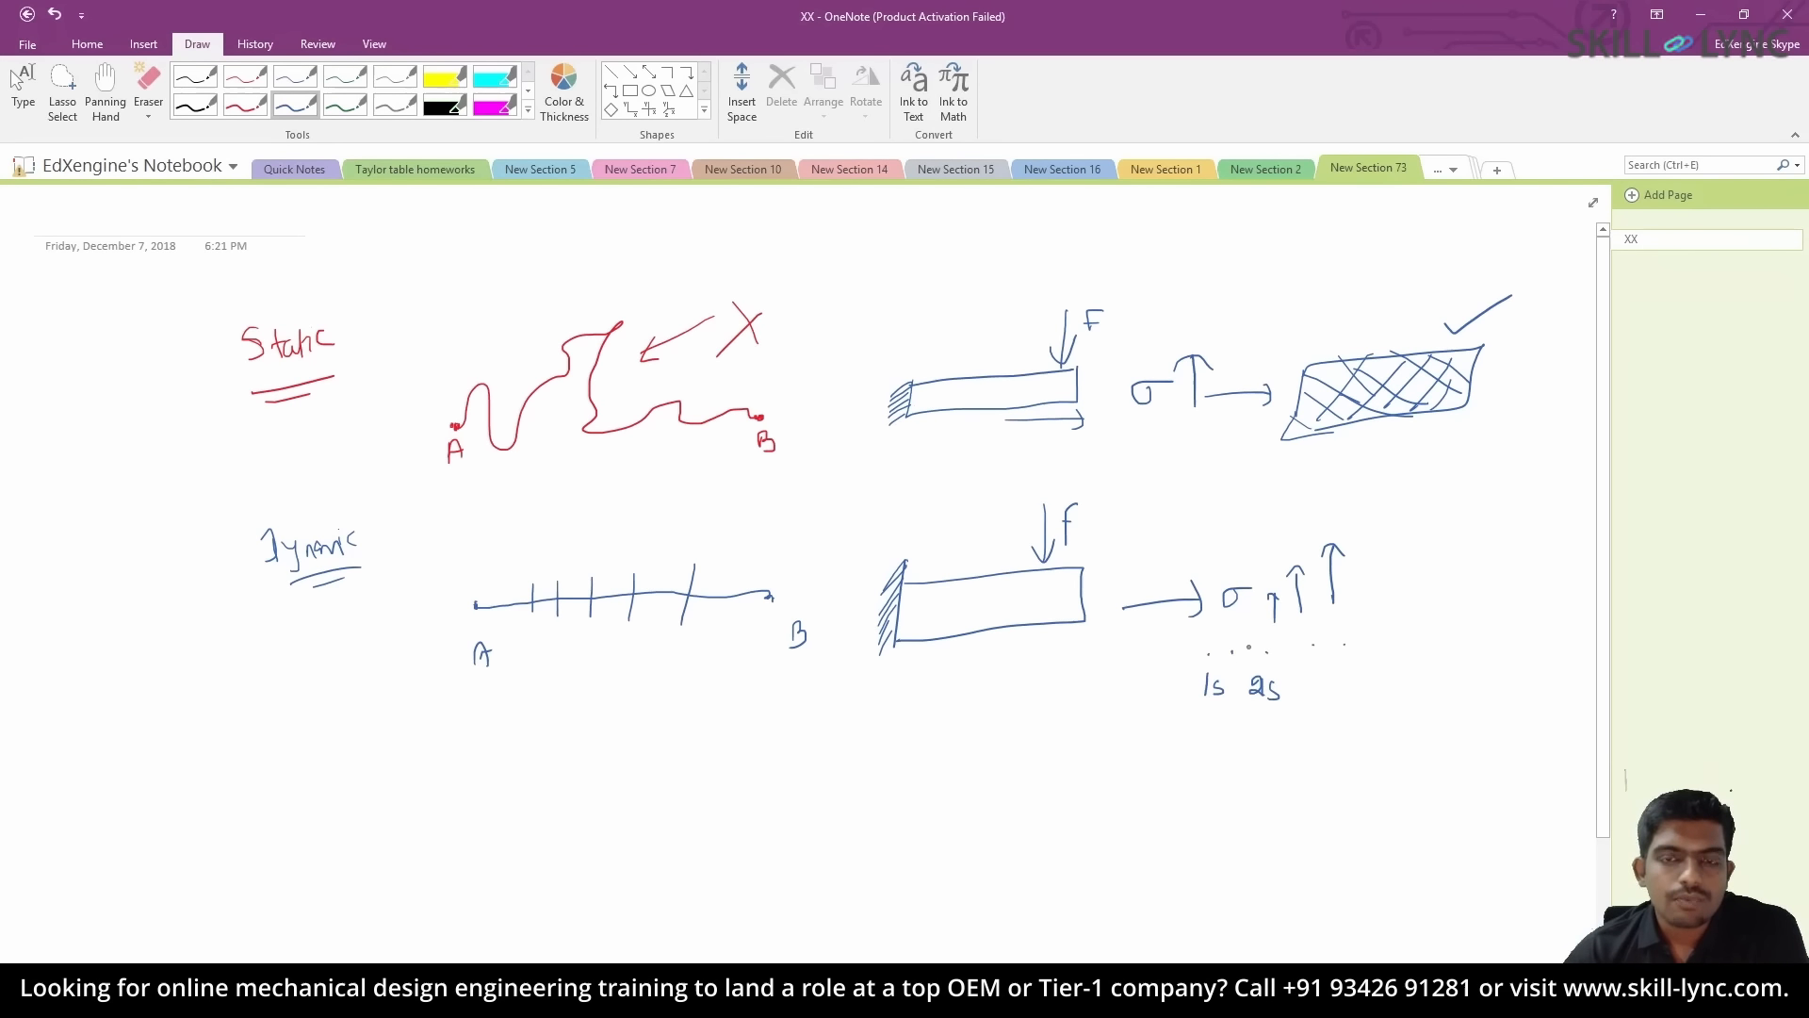
mouse_move(1369, 663)
mouse_down()
mouse_move(1354, 688)
mouse_move(1406, 695)
mouse_up()
drag(1353, 669, 1382, 665)
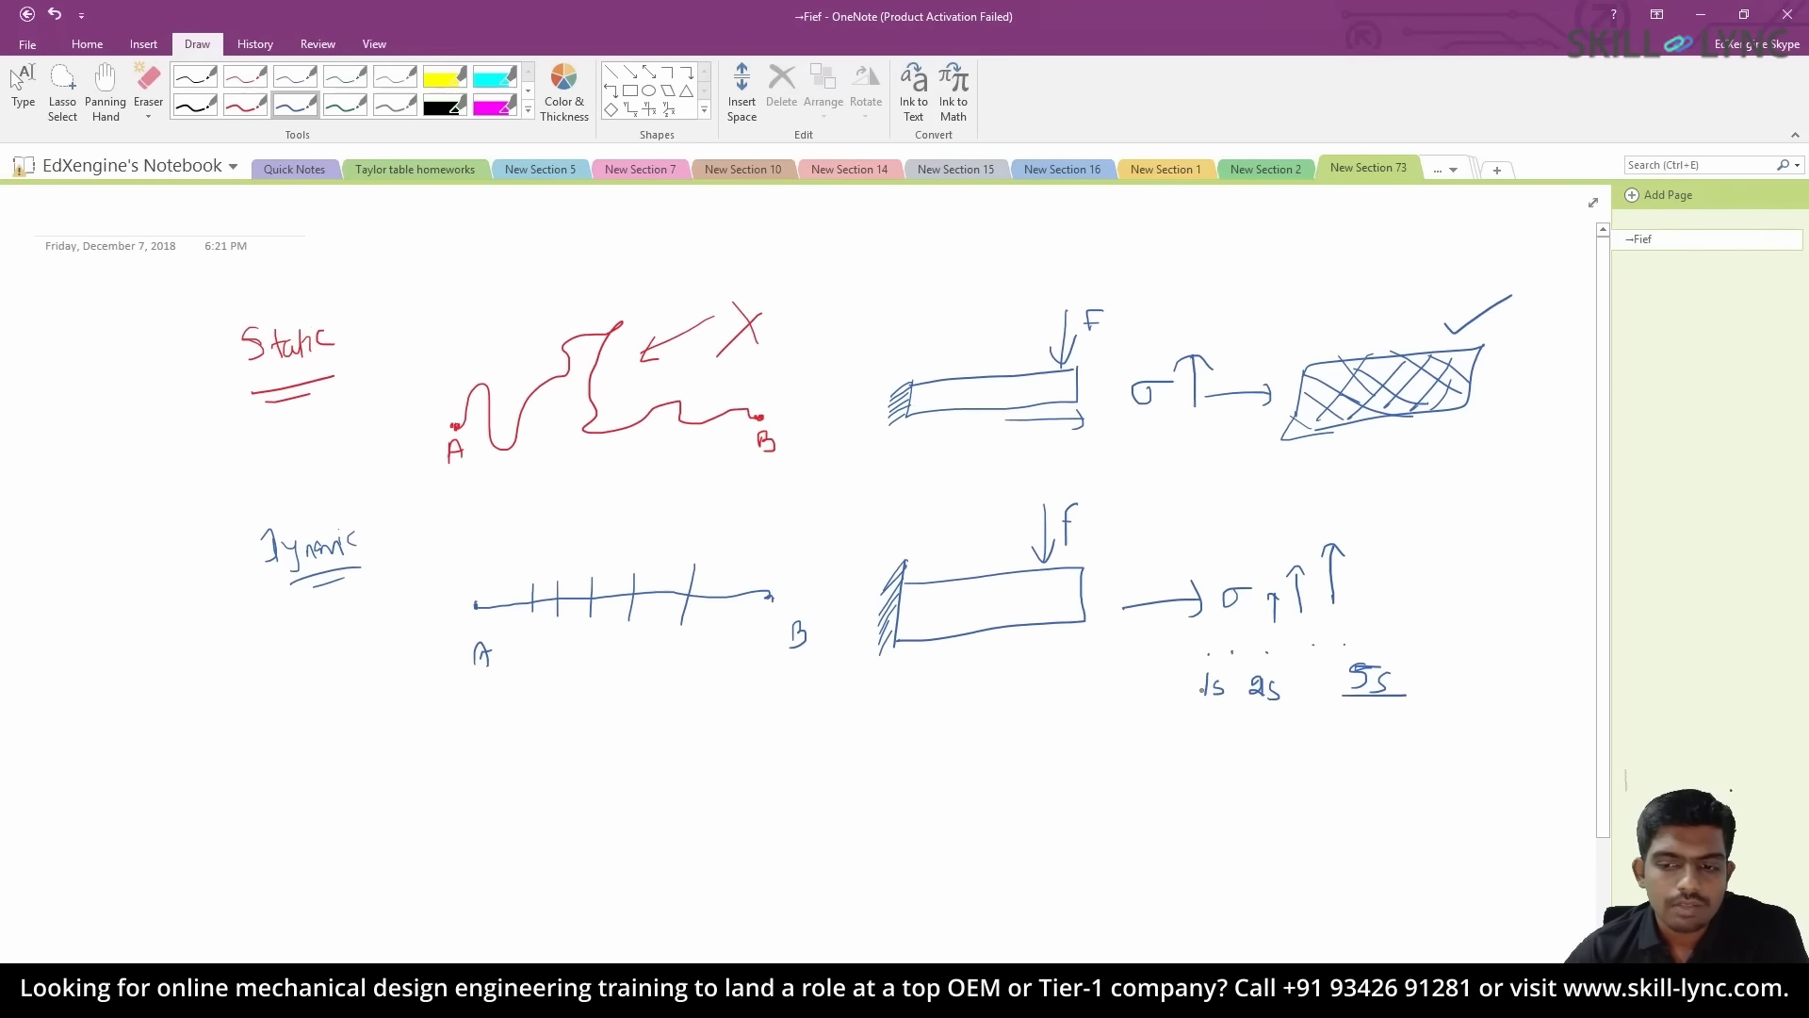
drag(1190, 705, 1289, 716)
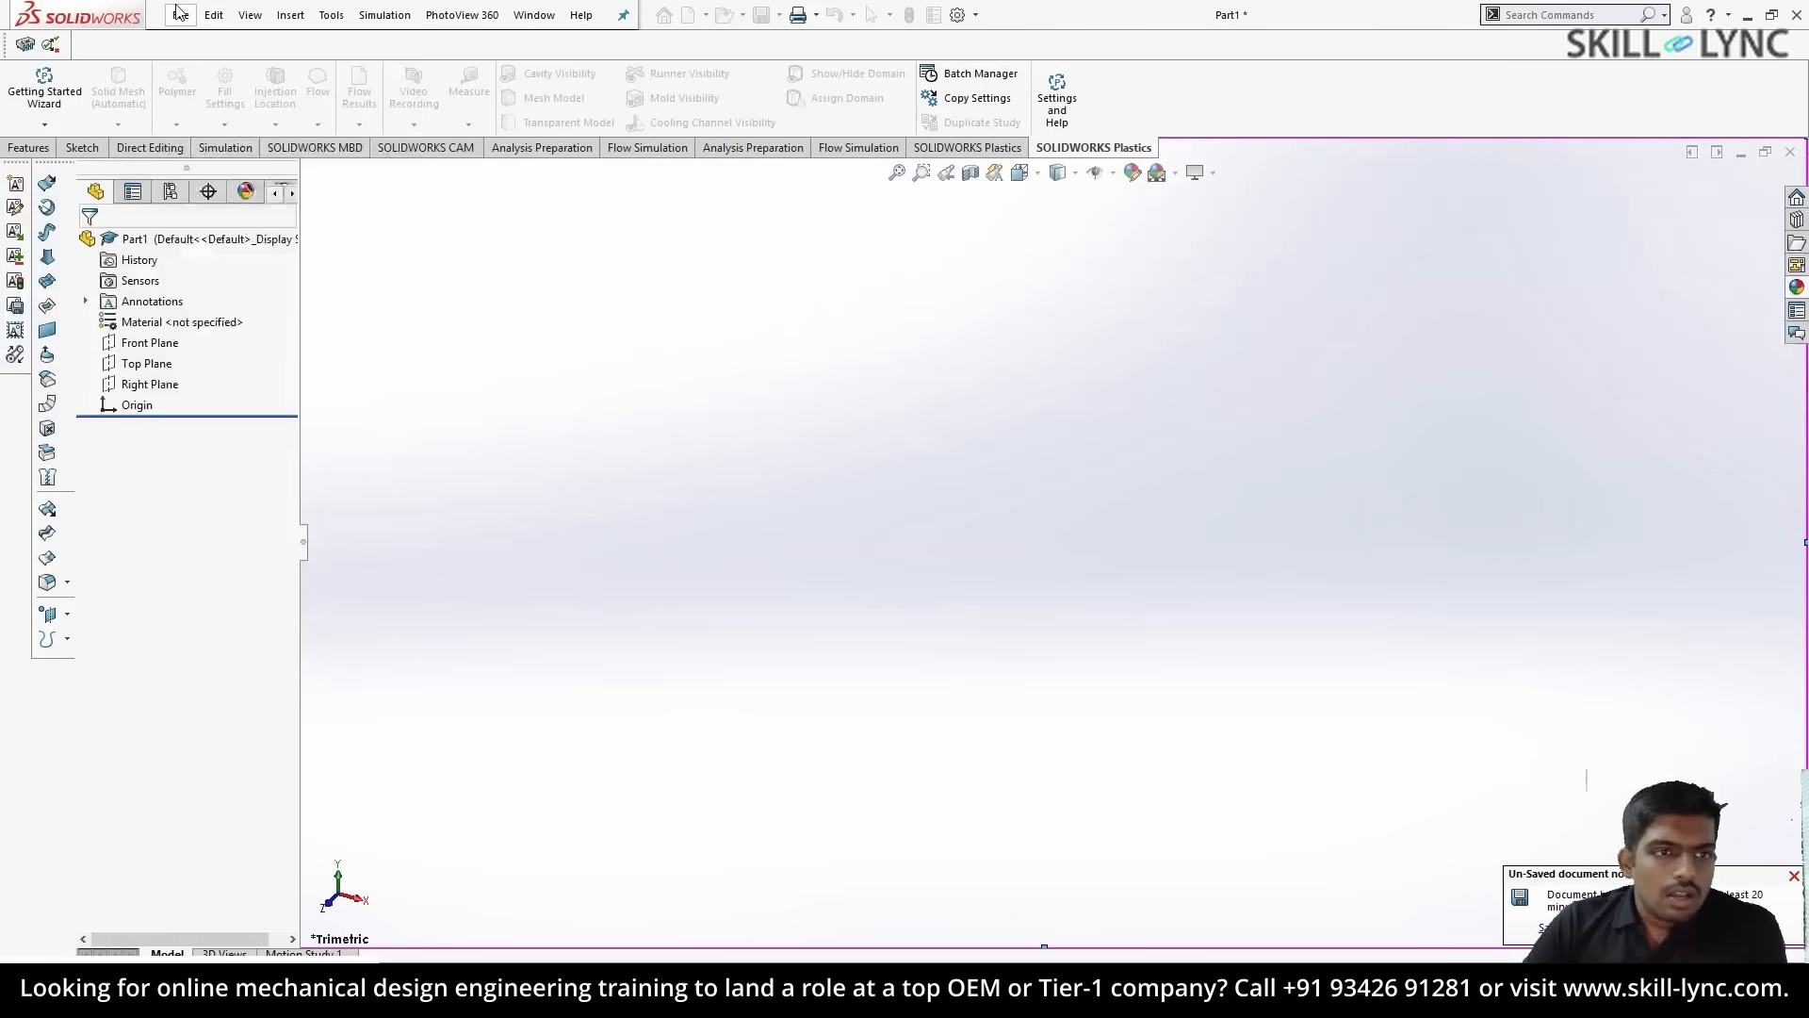
- Switch to SOLIDWORKS and create a new part document
click(180, 15)
mouse_move(214, 15)
click(240, 45)
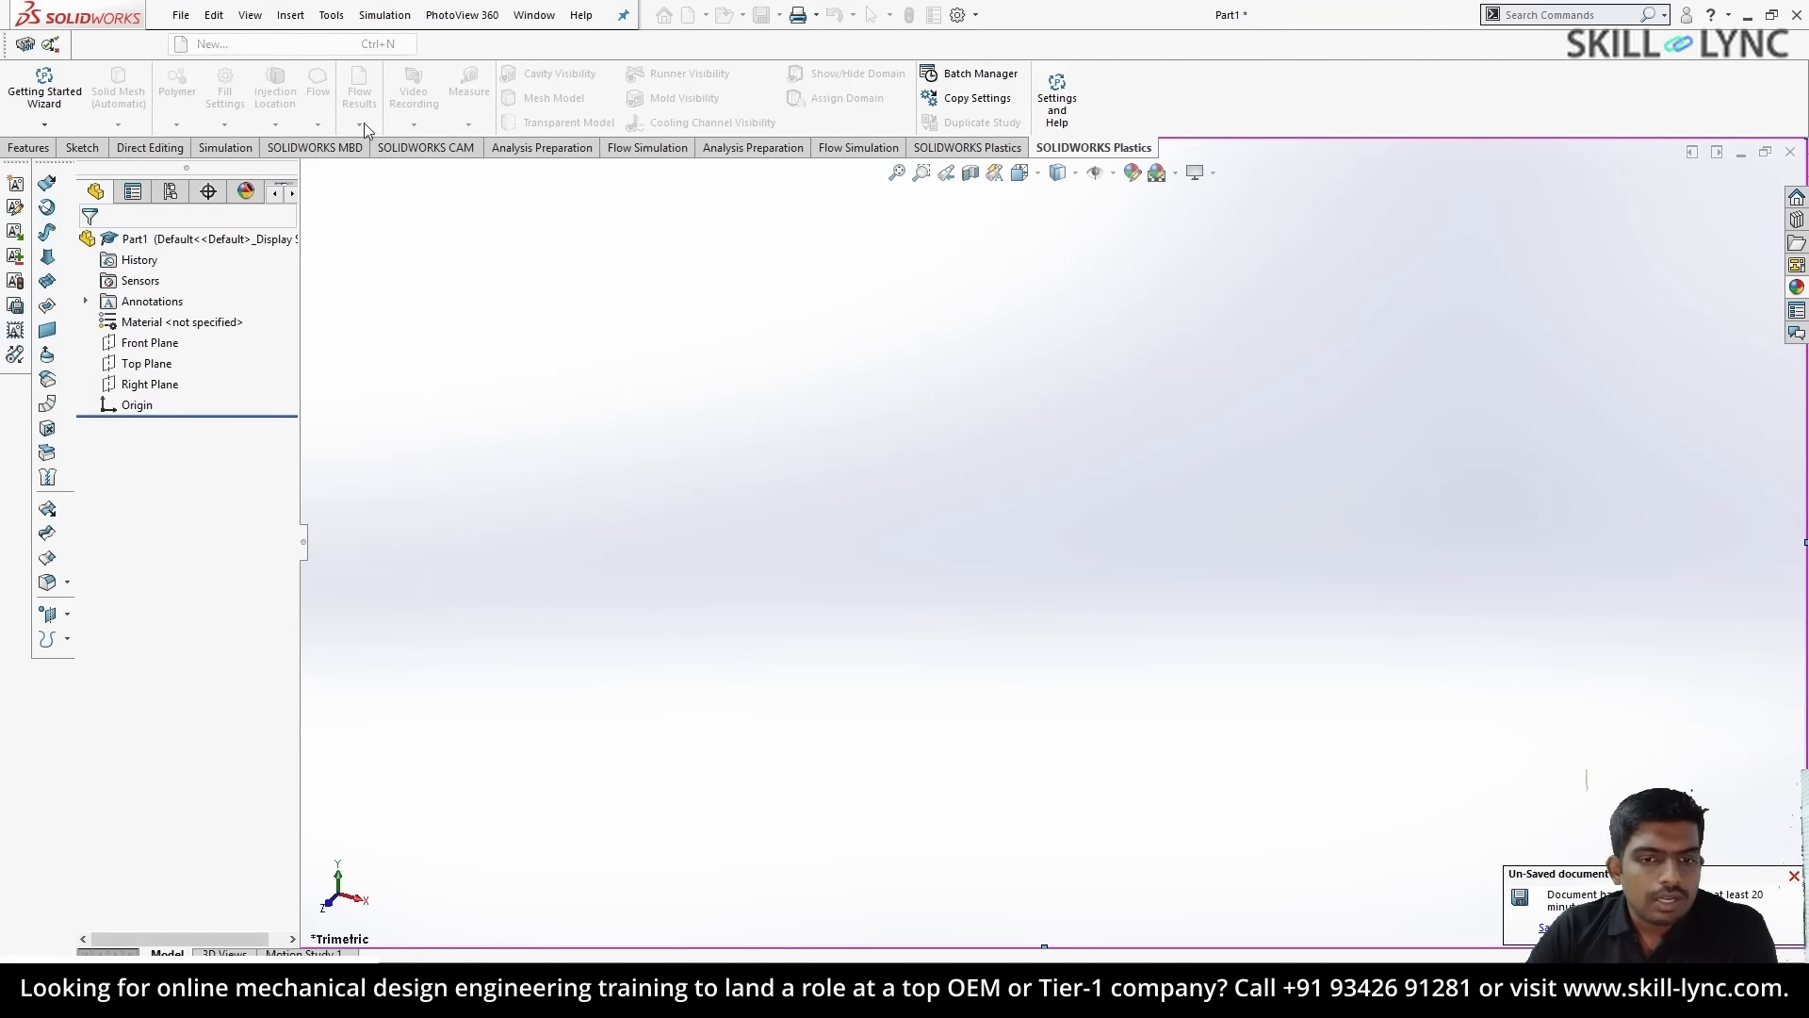
double_click(453, 443)
click(1686, 971)
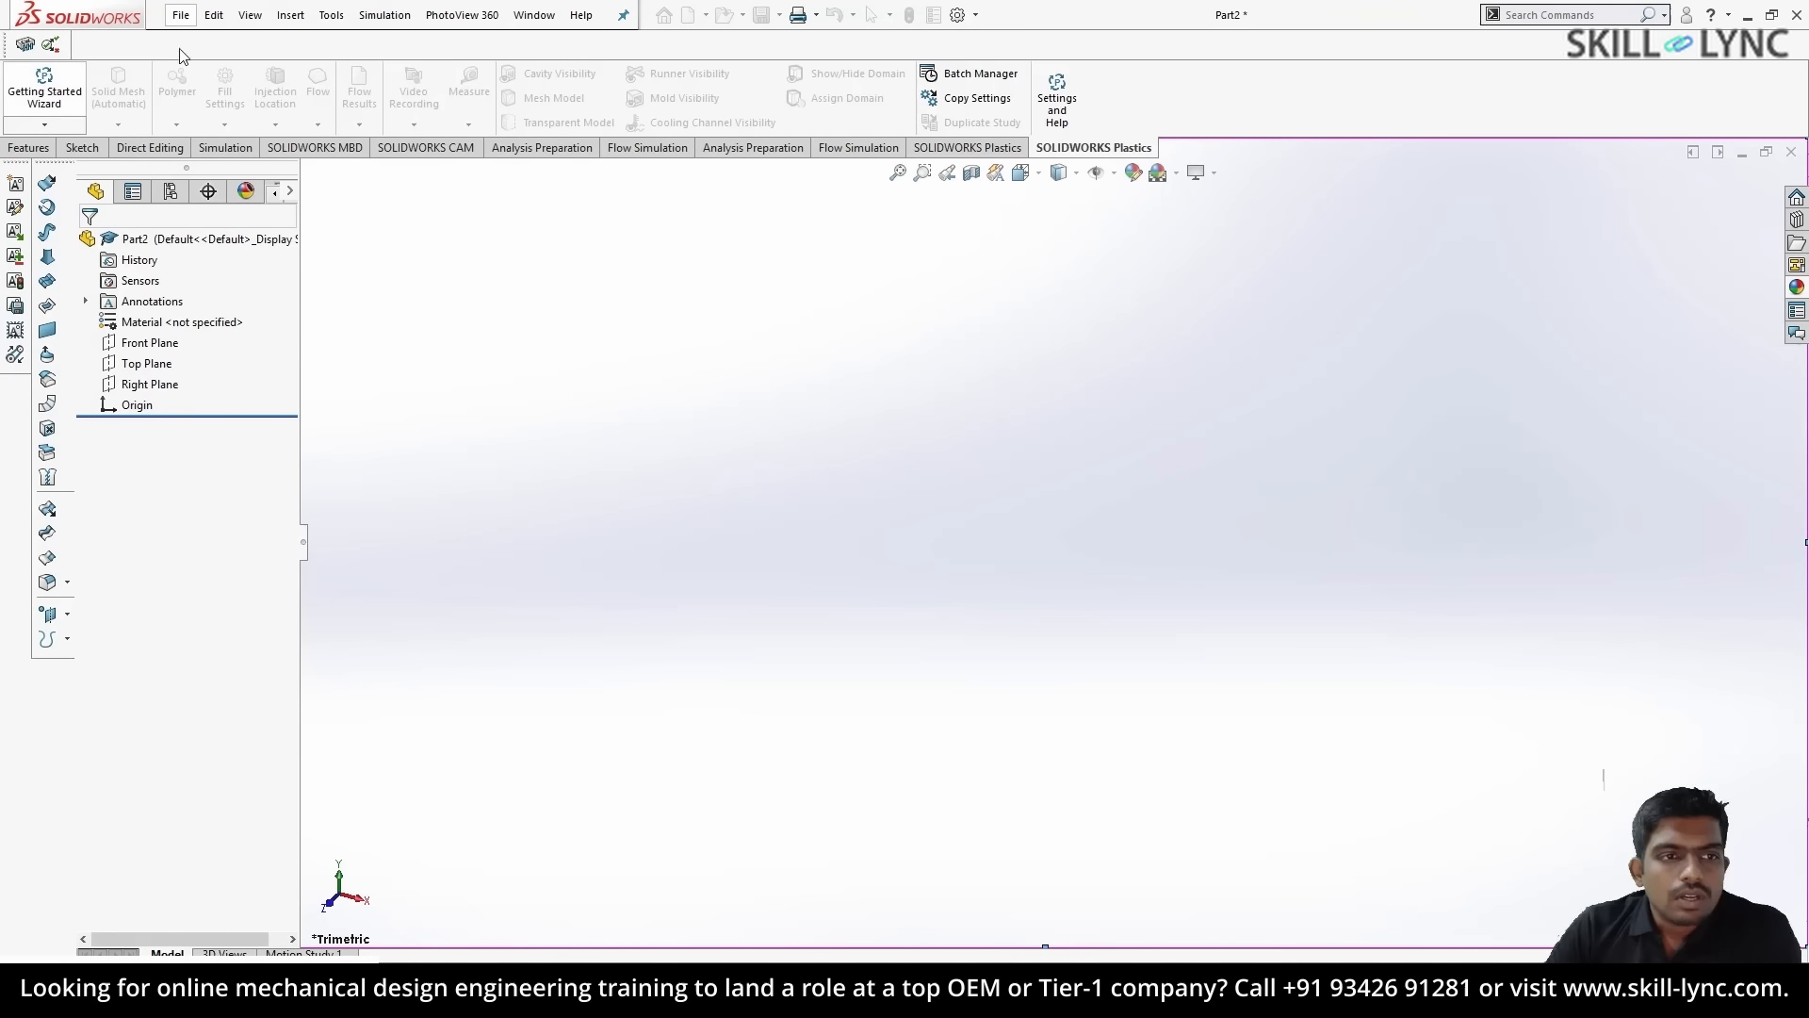
- Start a sketch on the Front Plane and draw a corner rectangle about 85 mm wide around the origin
click(149, 344)
right_click(150, 345)
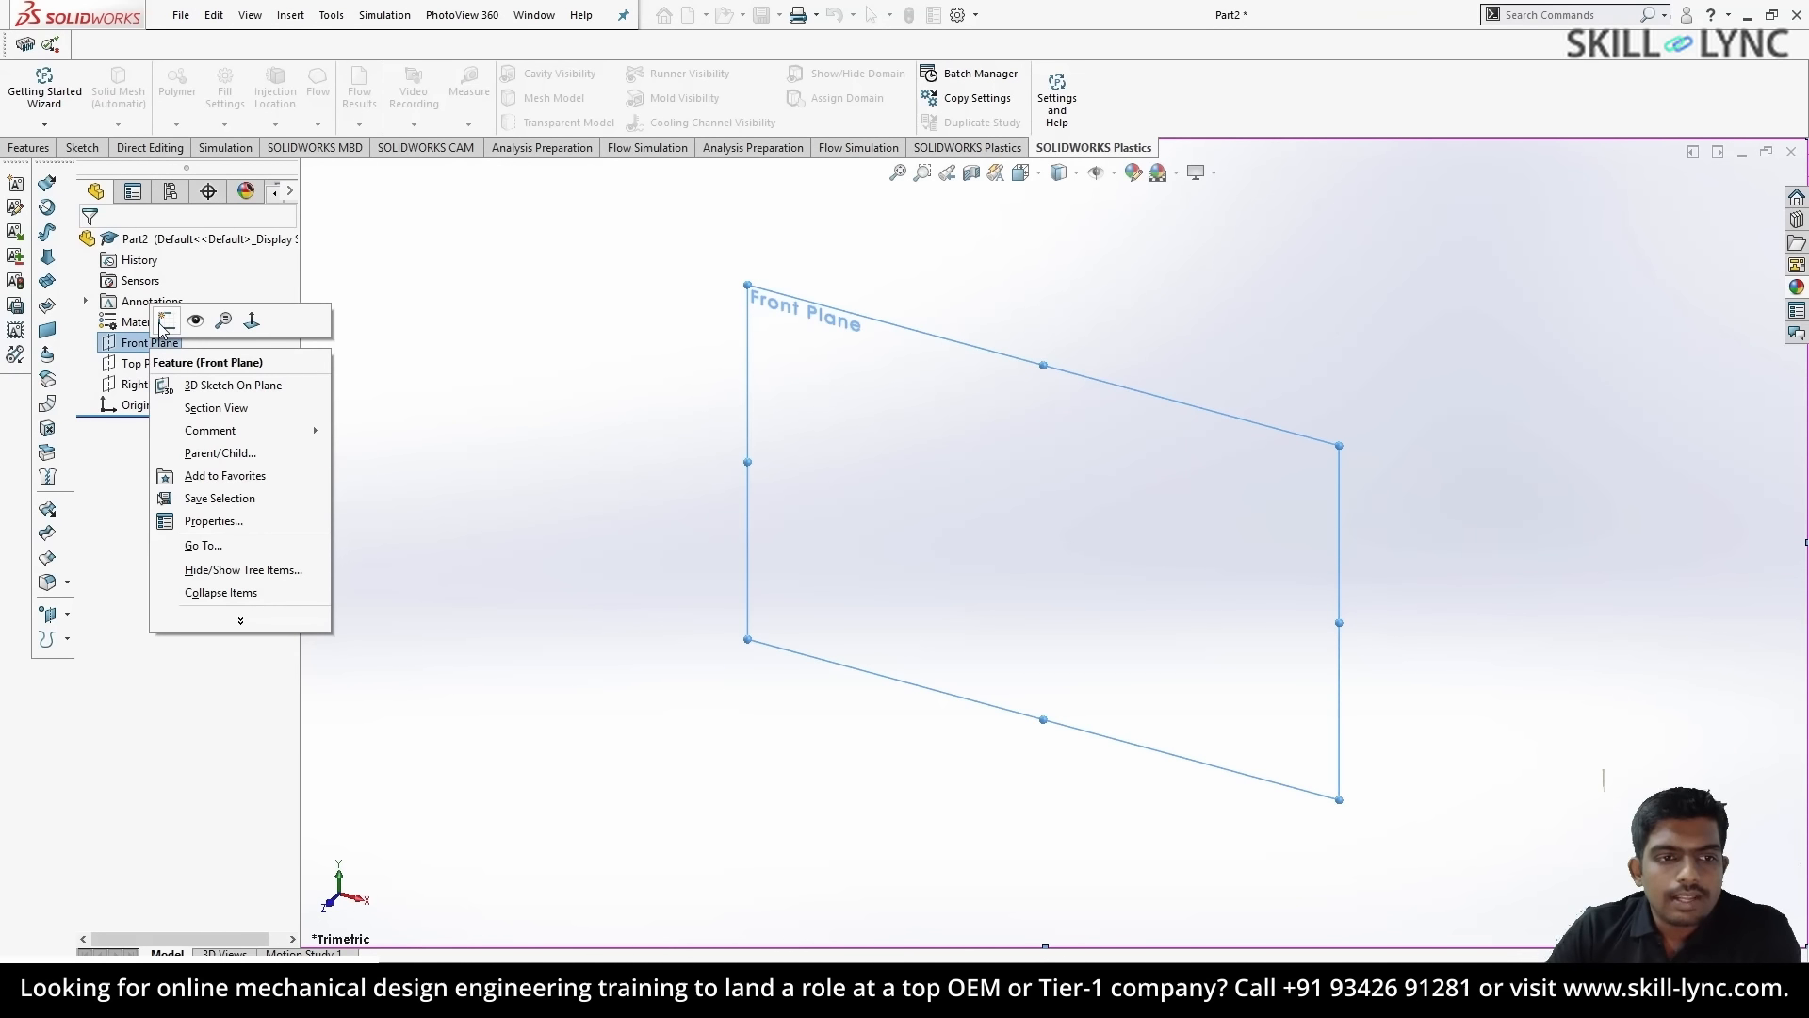
click(166, 320)
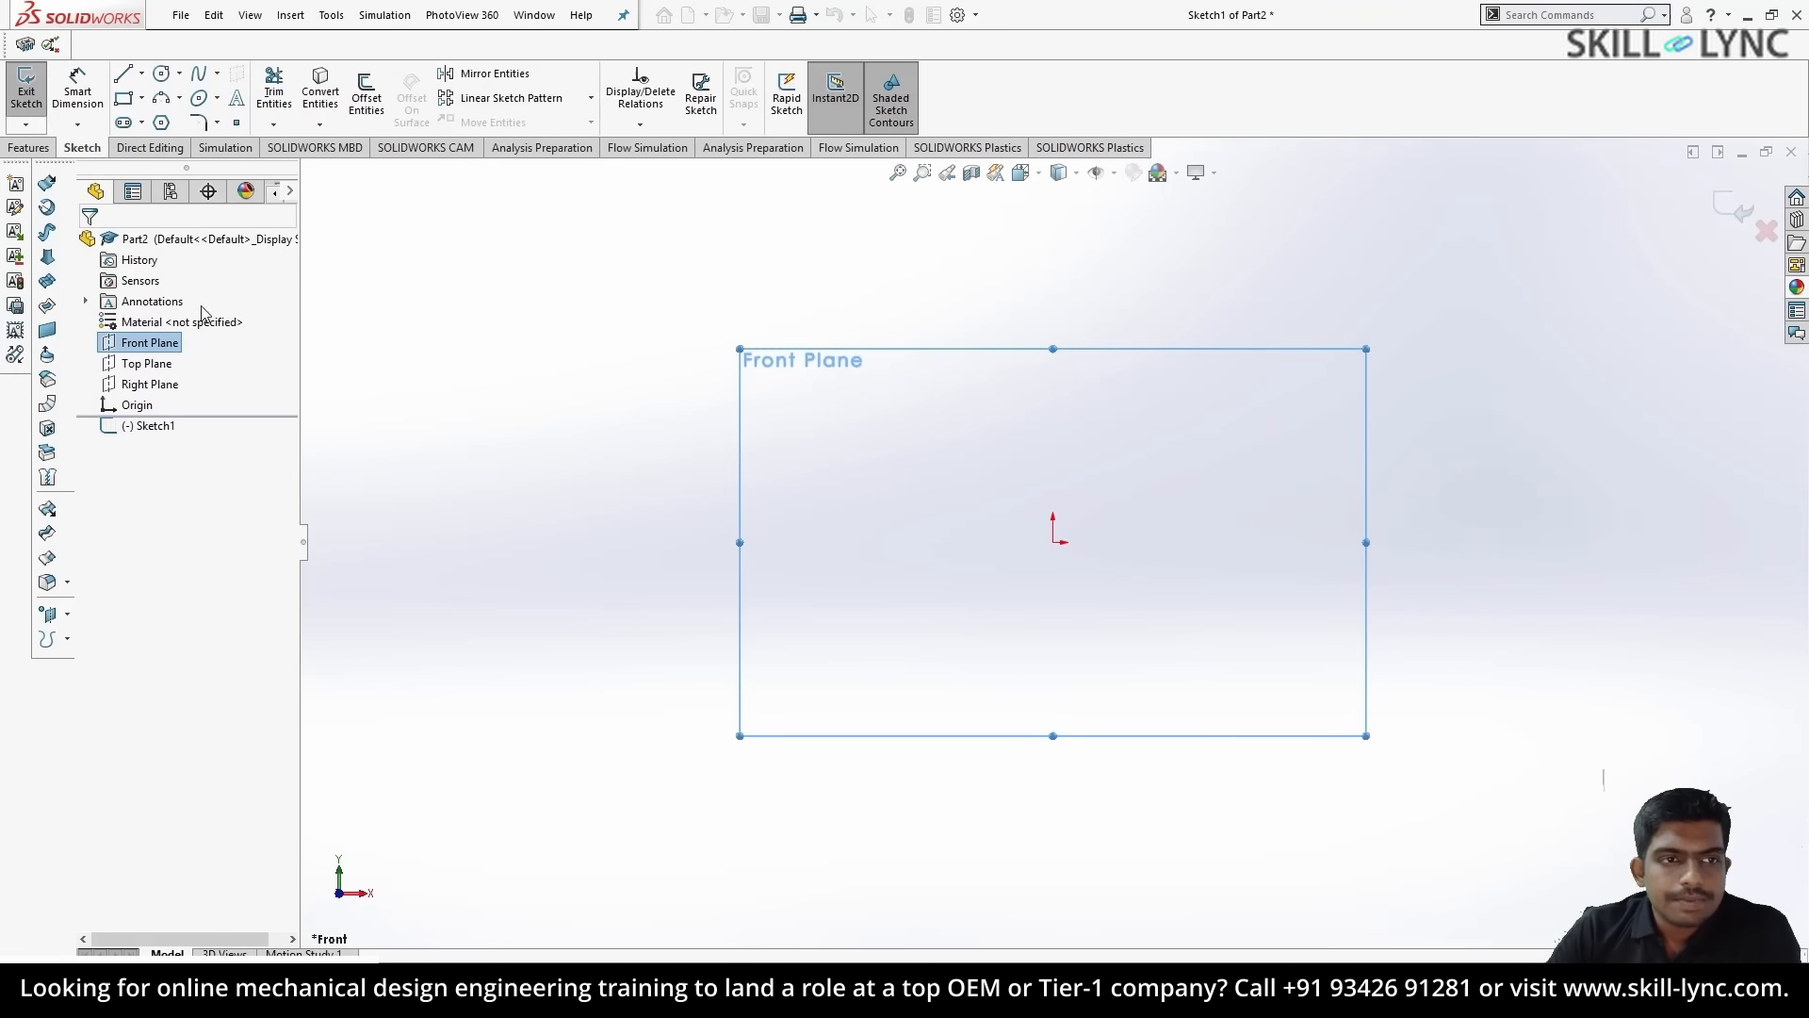
click(124, 98)
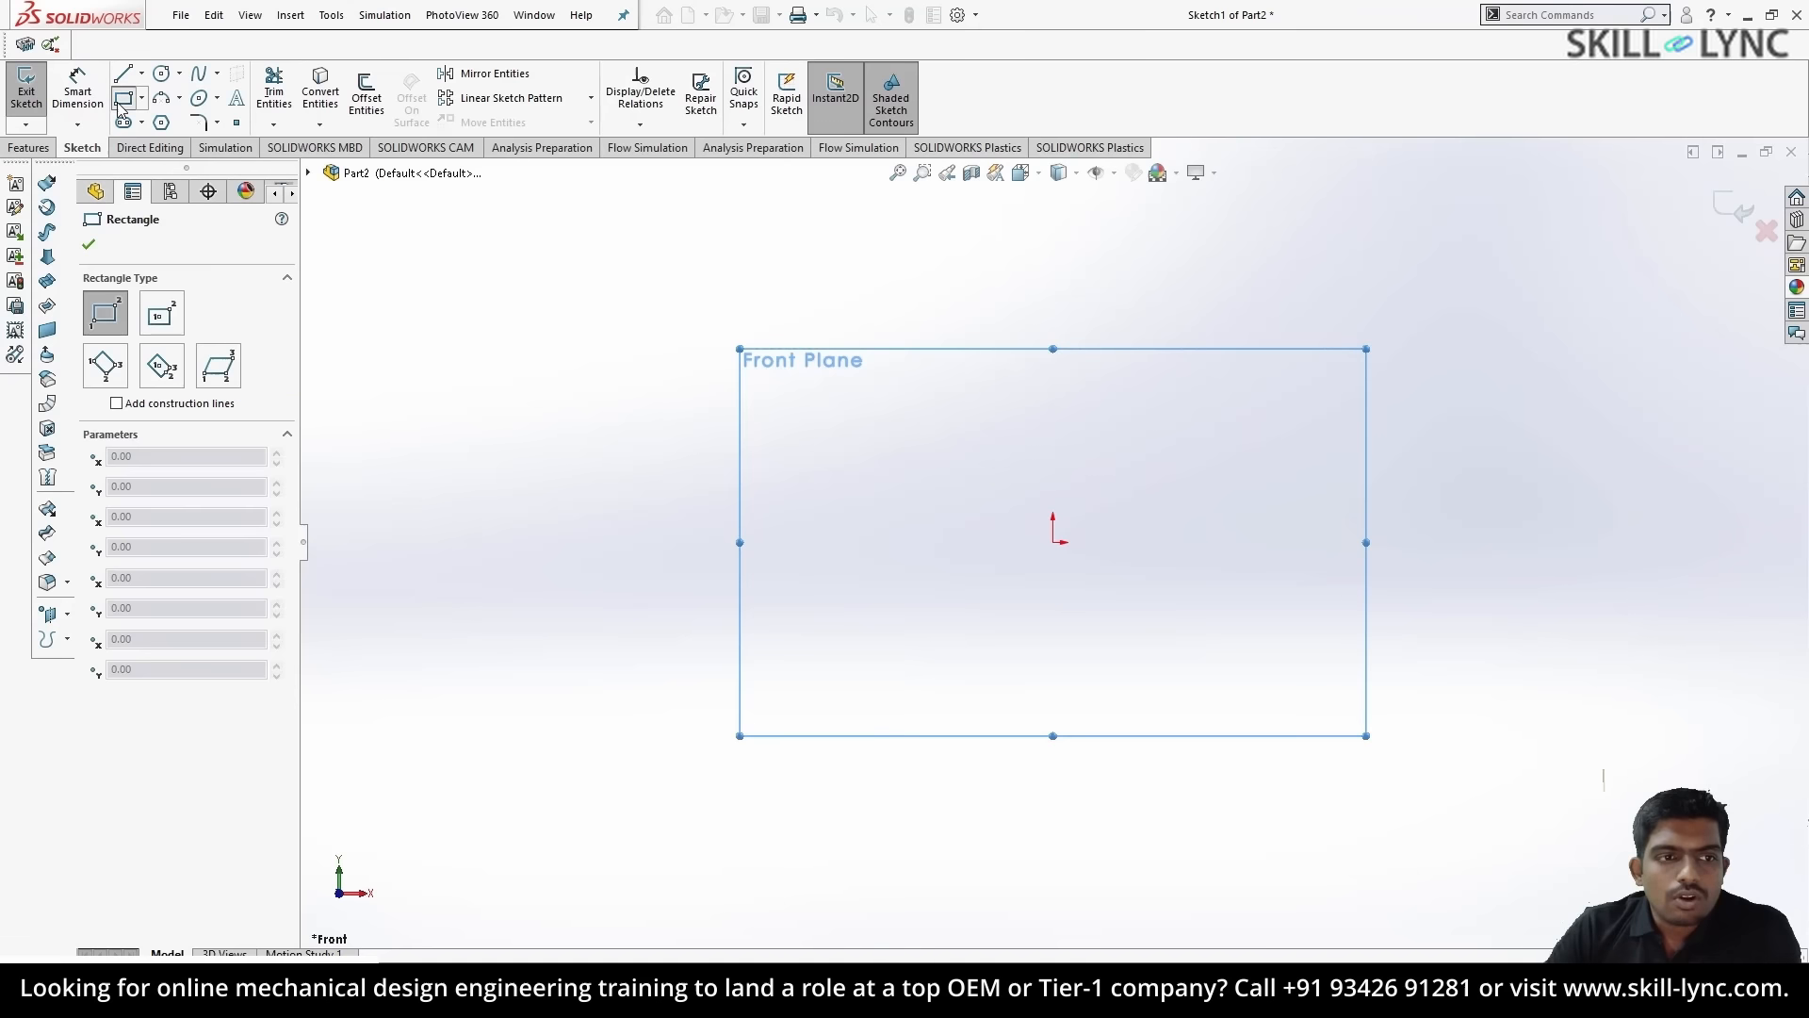
click(903, 430)
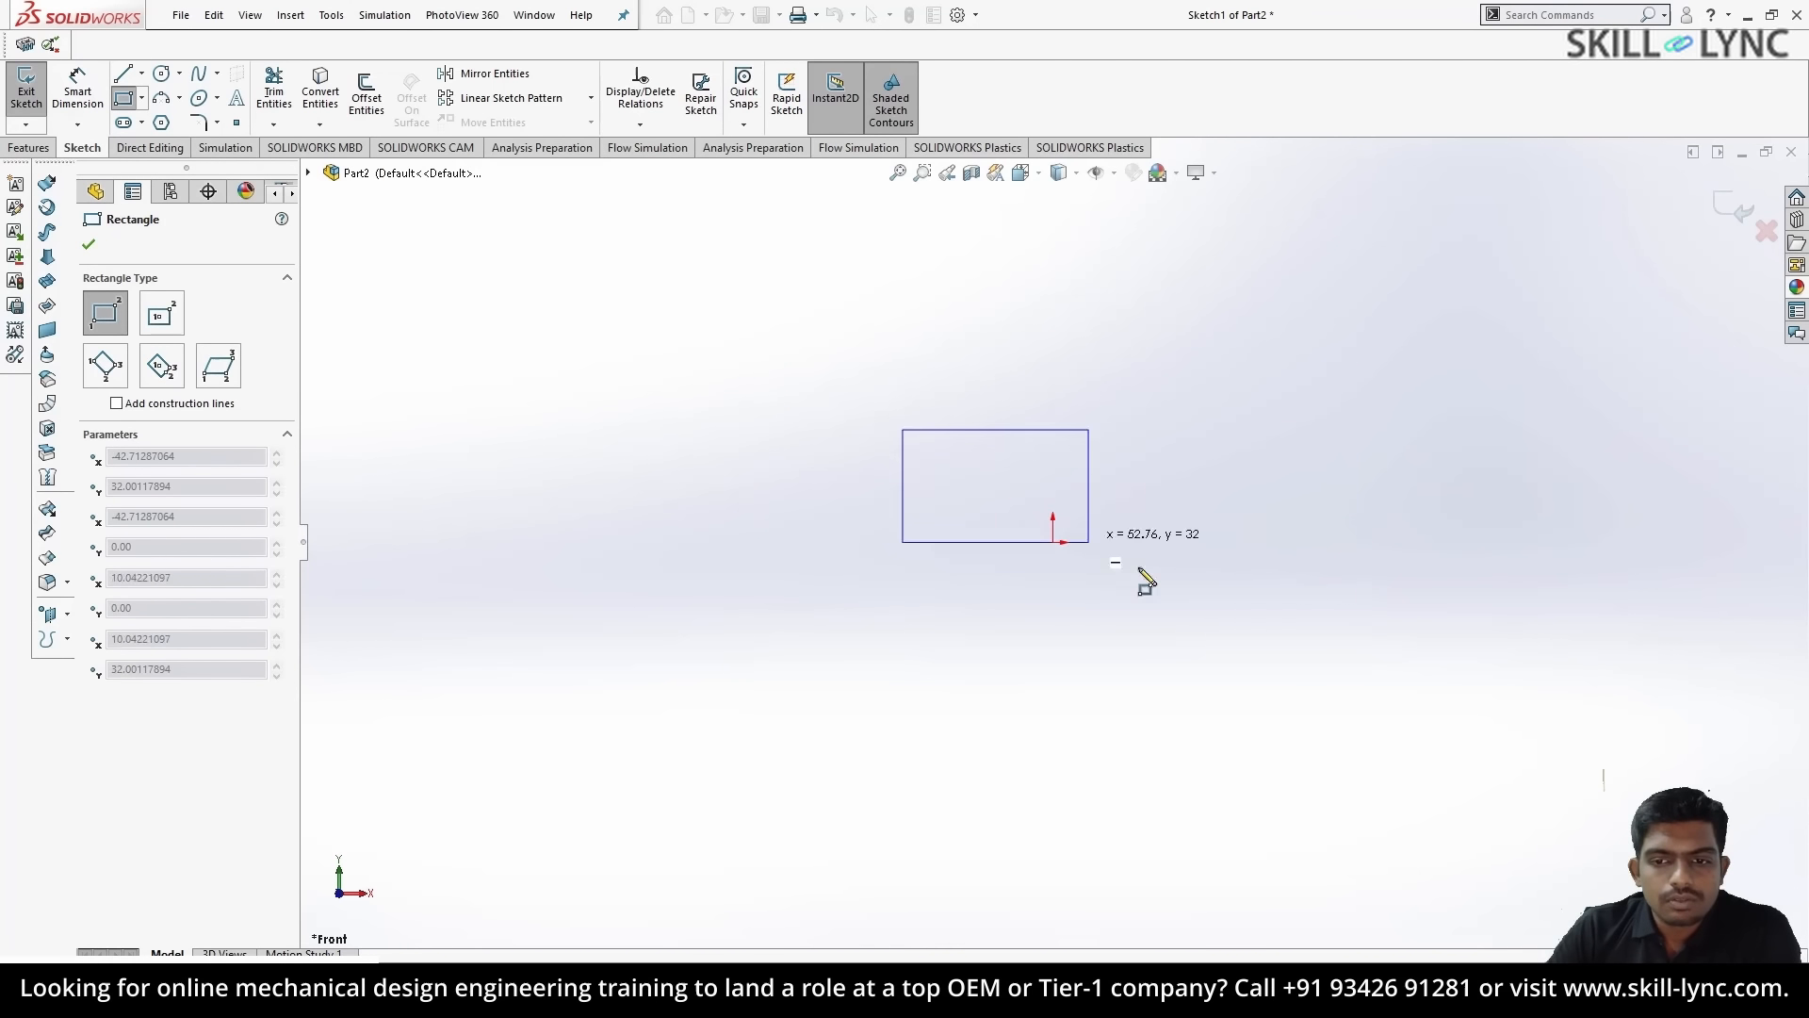
click(1200, 615)
- Dimension the rectangle to 50 mm wide and 50 mm high
click(77, 95)
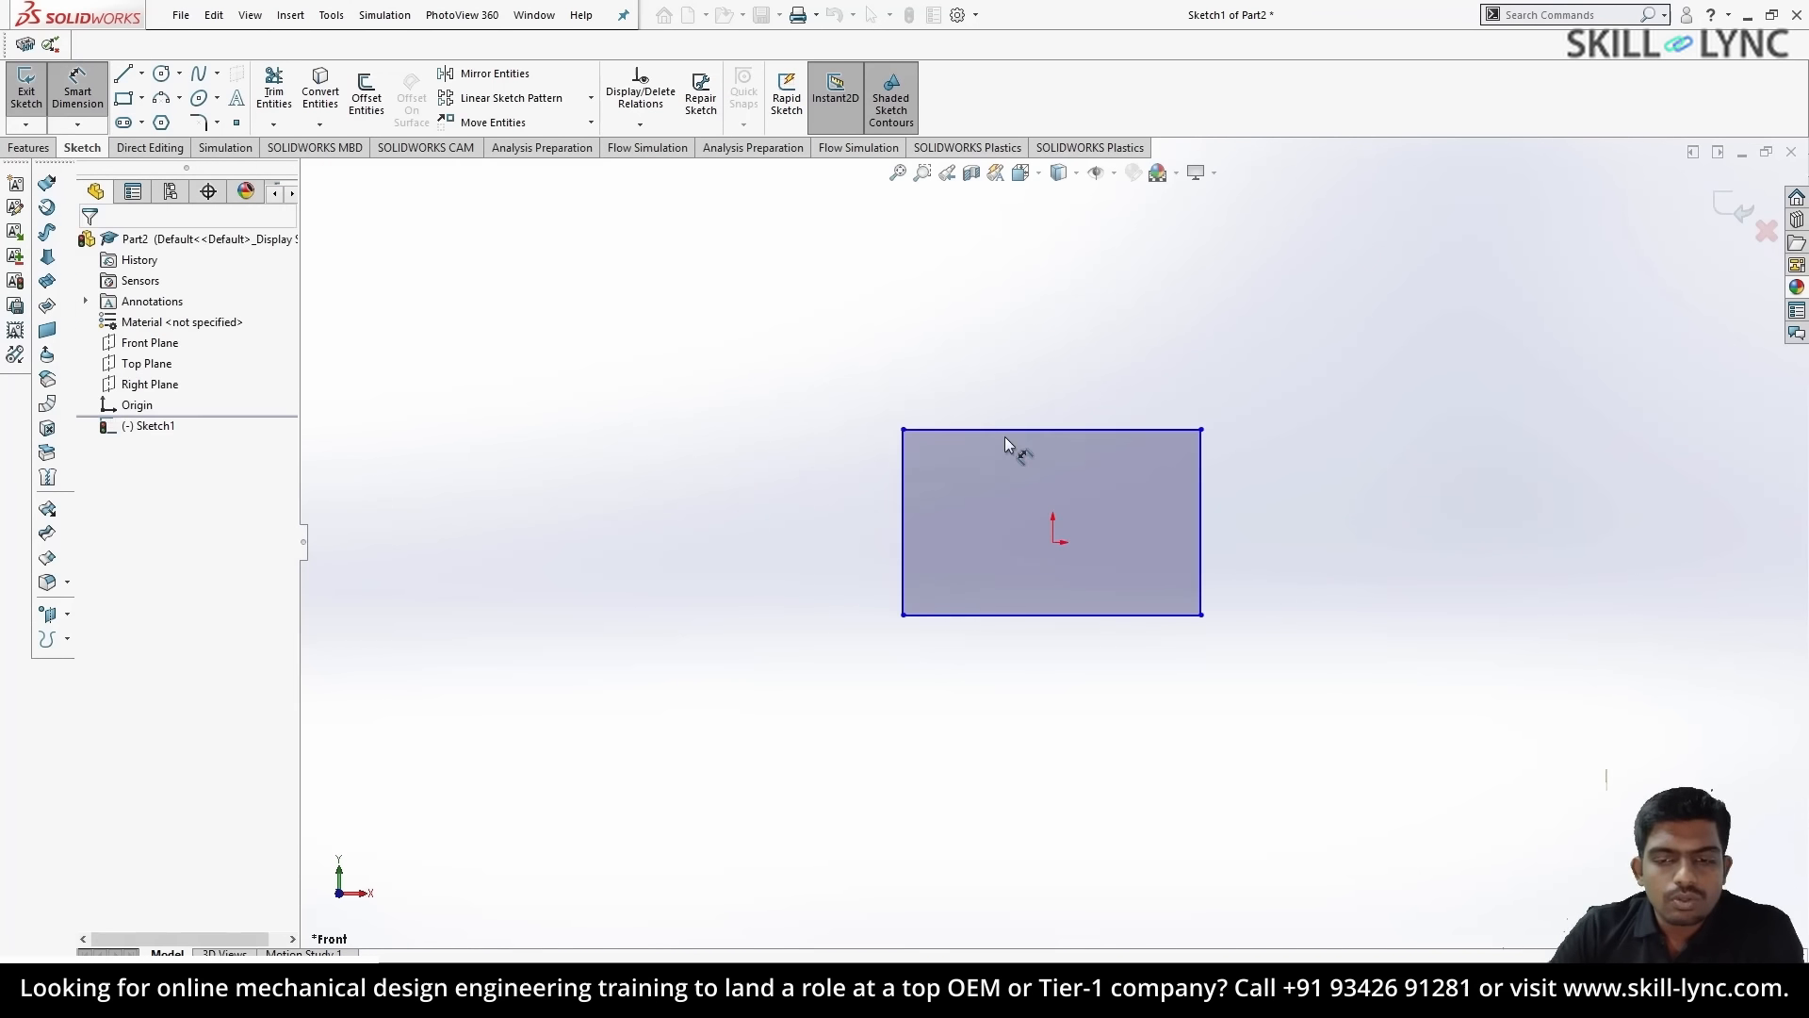
click(1006, 430)
click(1009, 370)
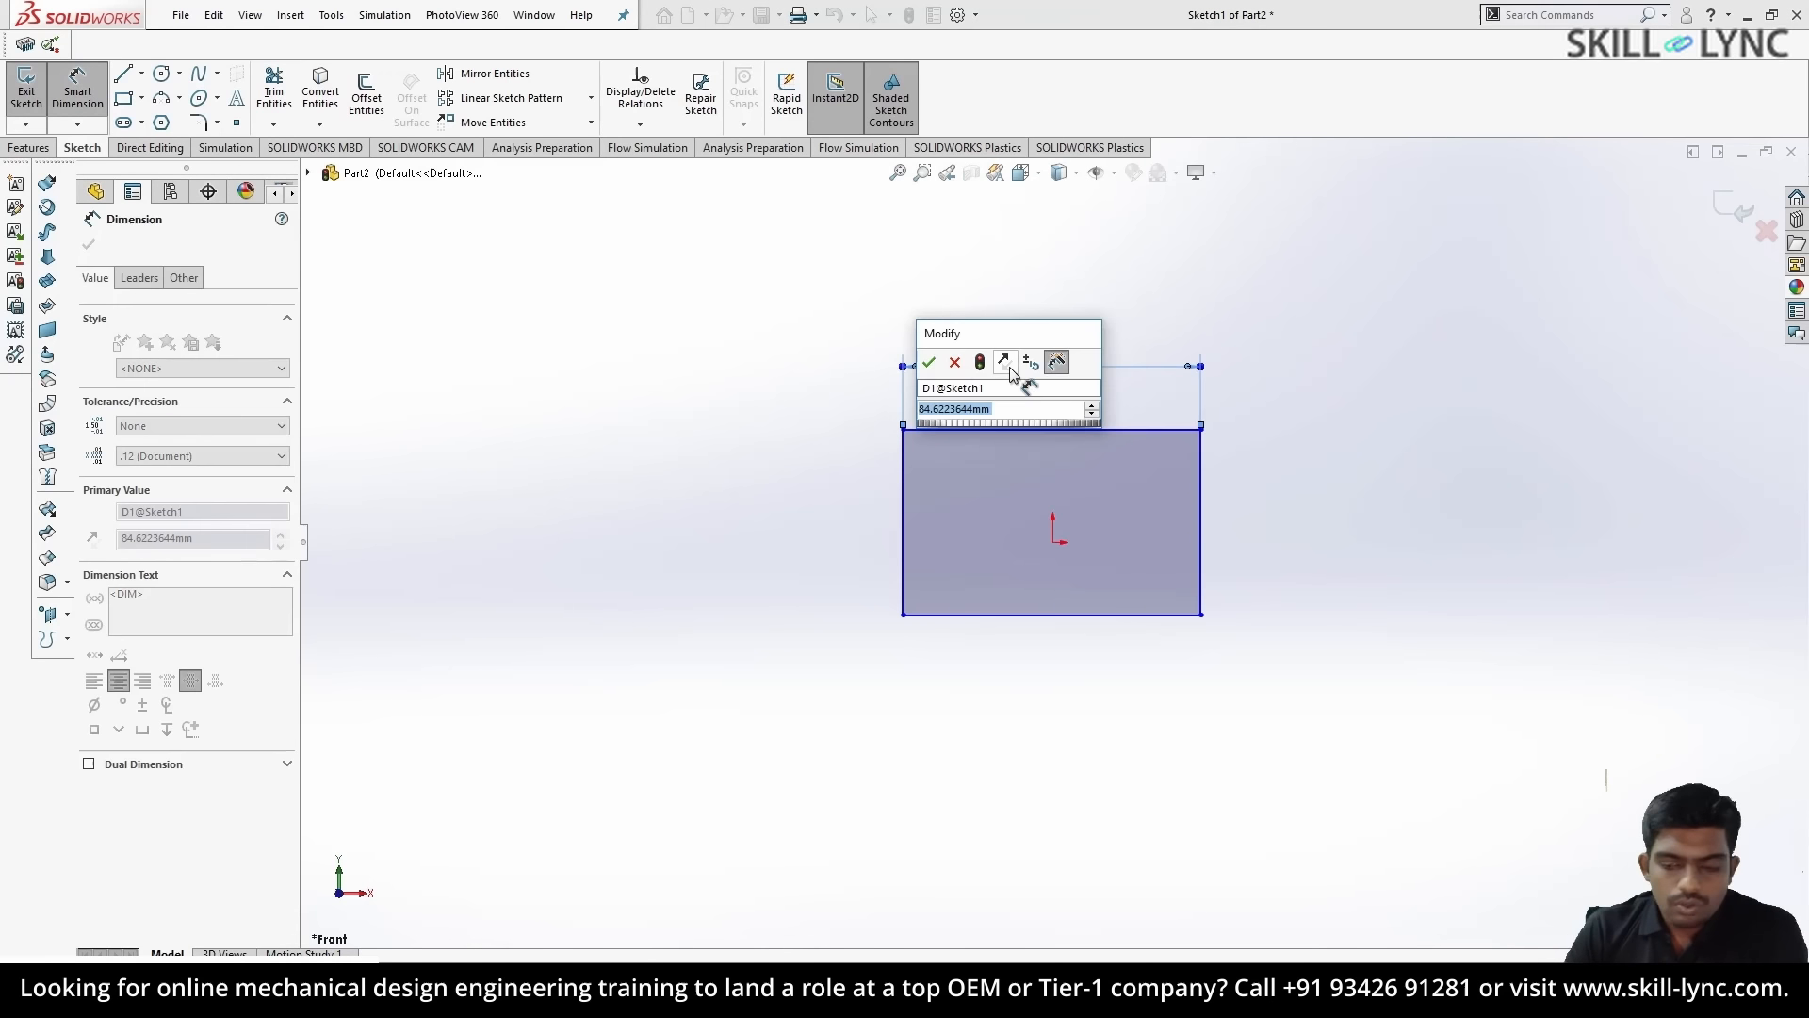
text(50)
key(Return)
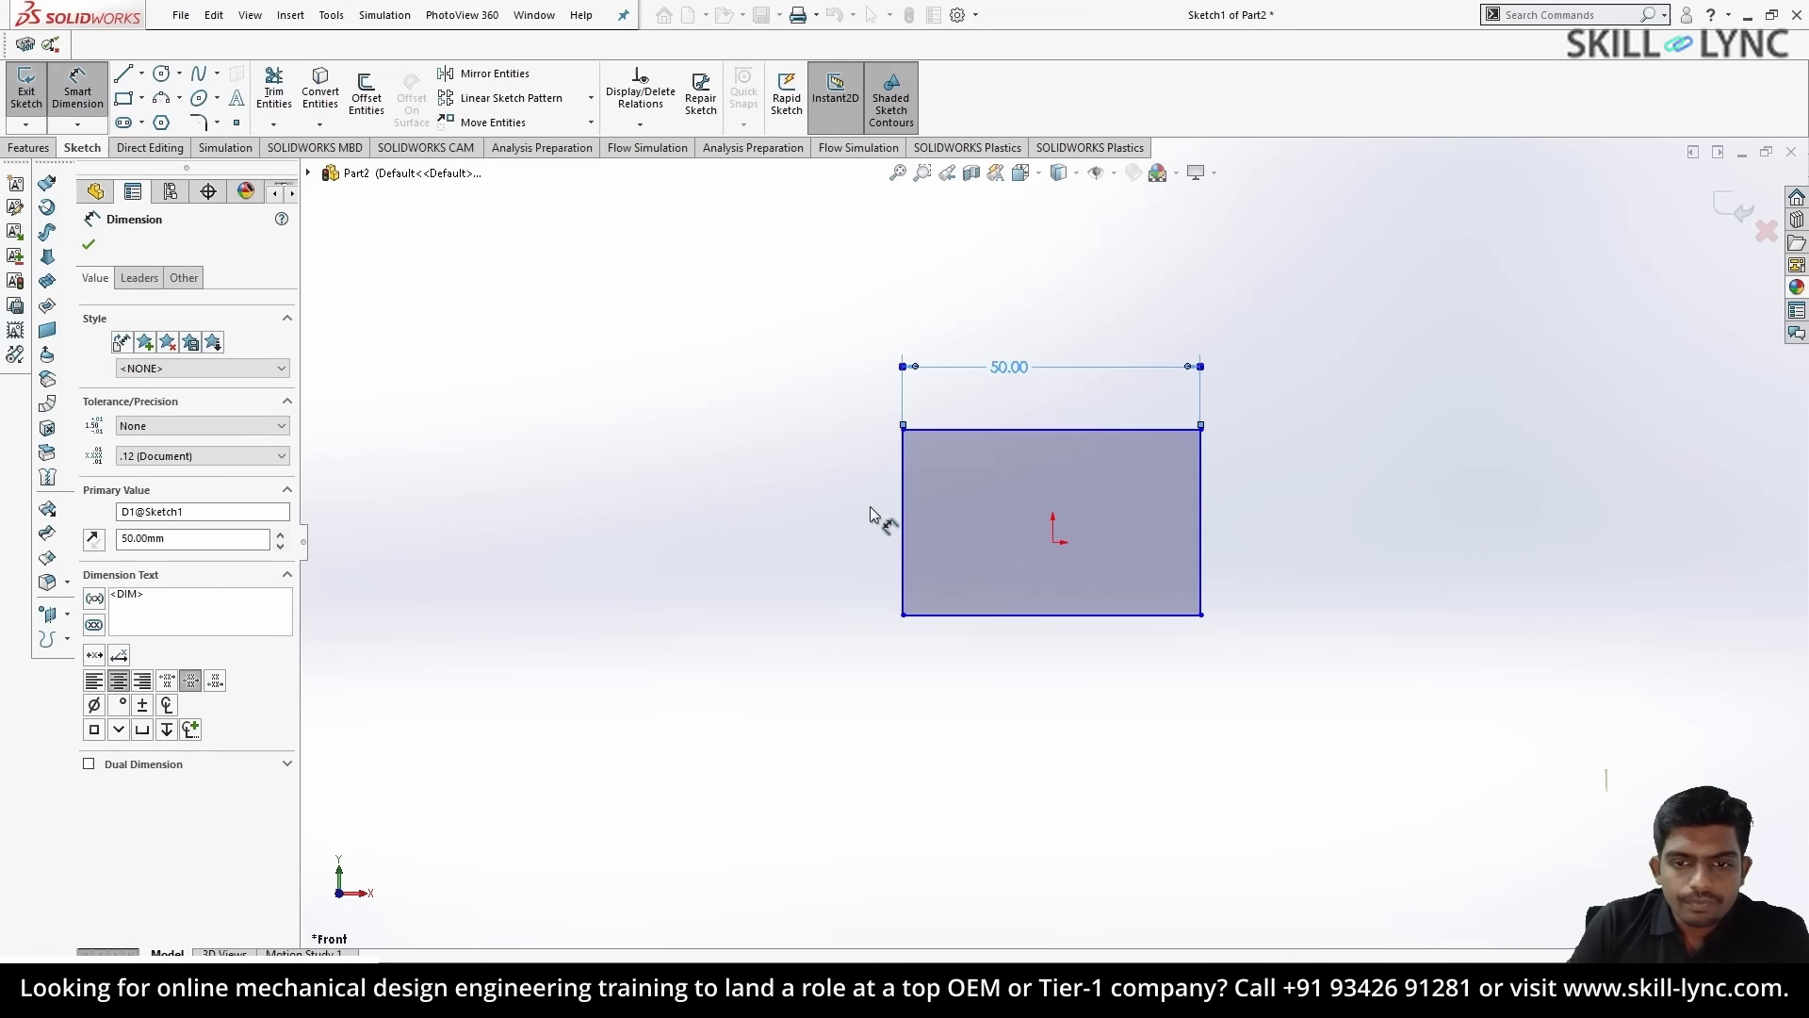
click(904, 516)
click(780, 532)
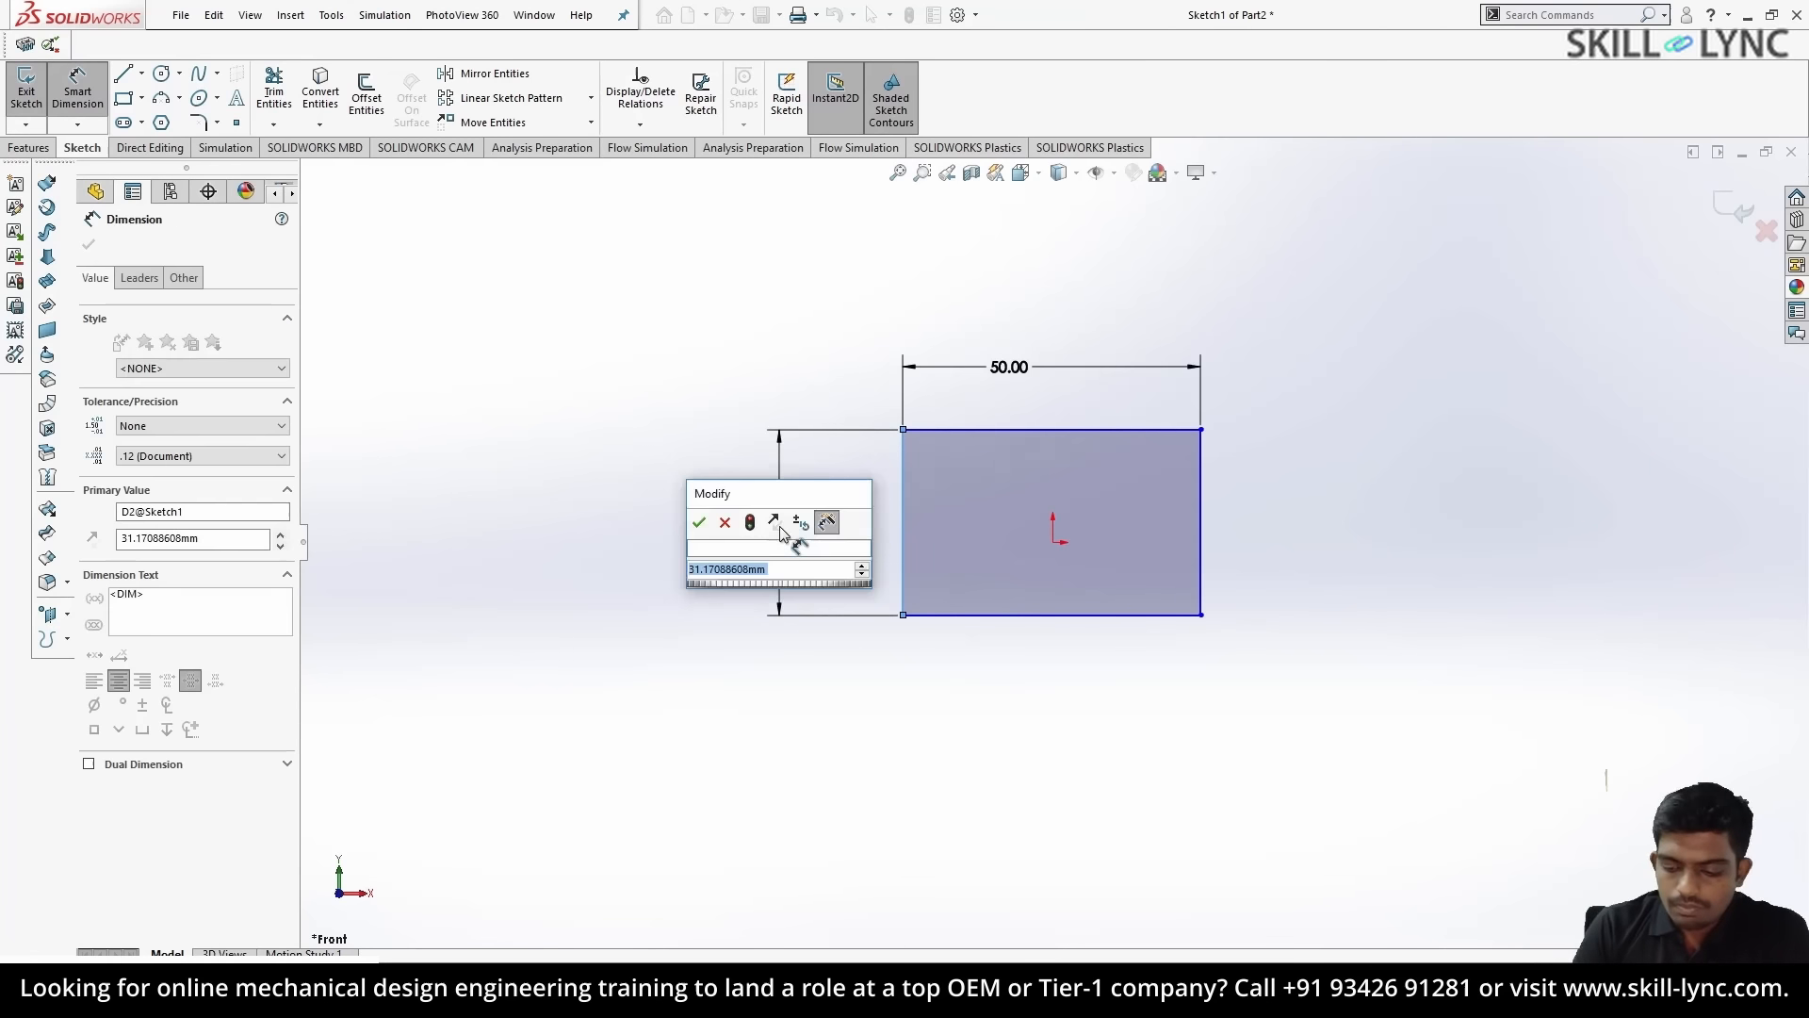
text(50)
key(Return)
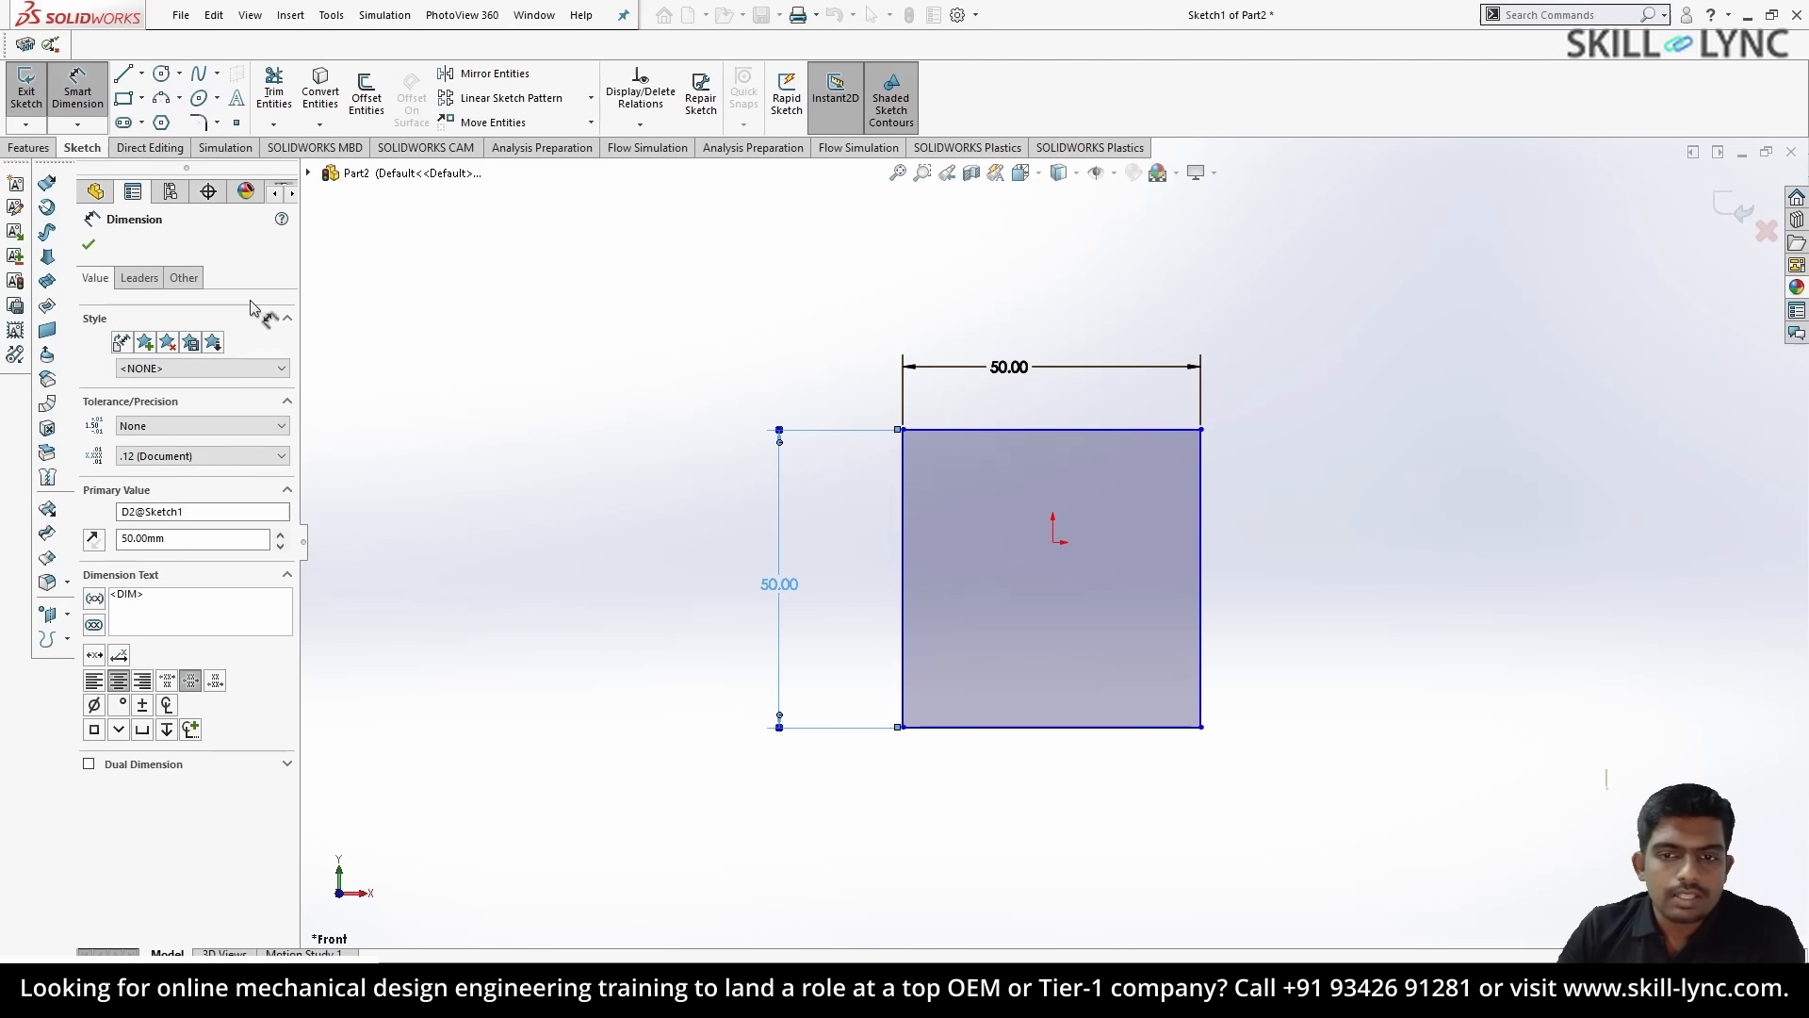
click(88, 244)
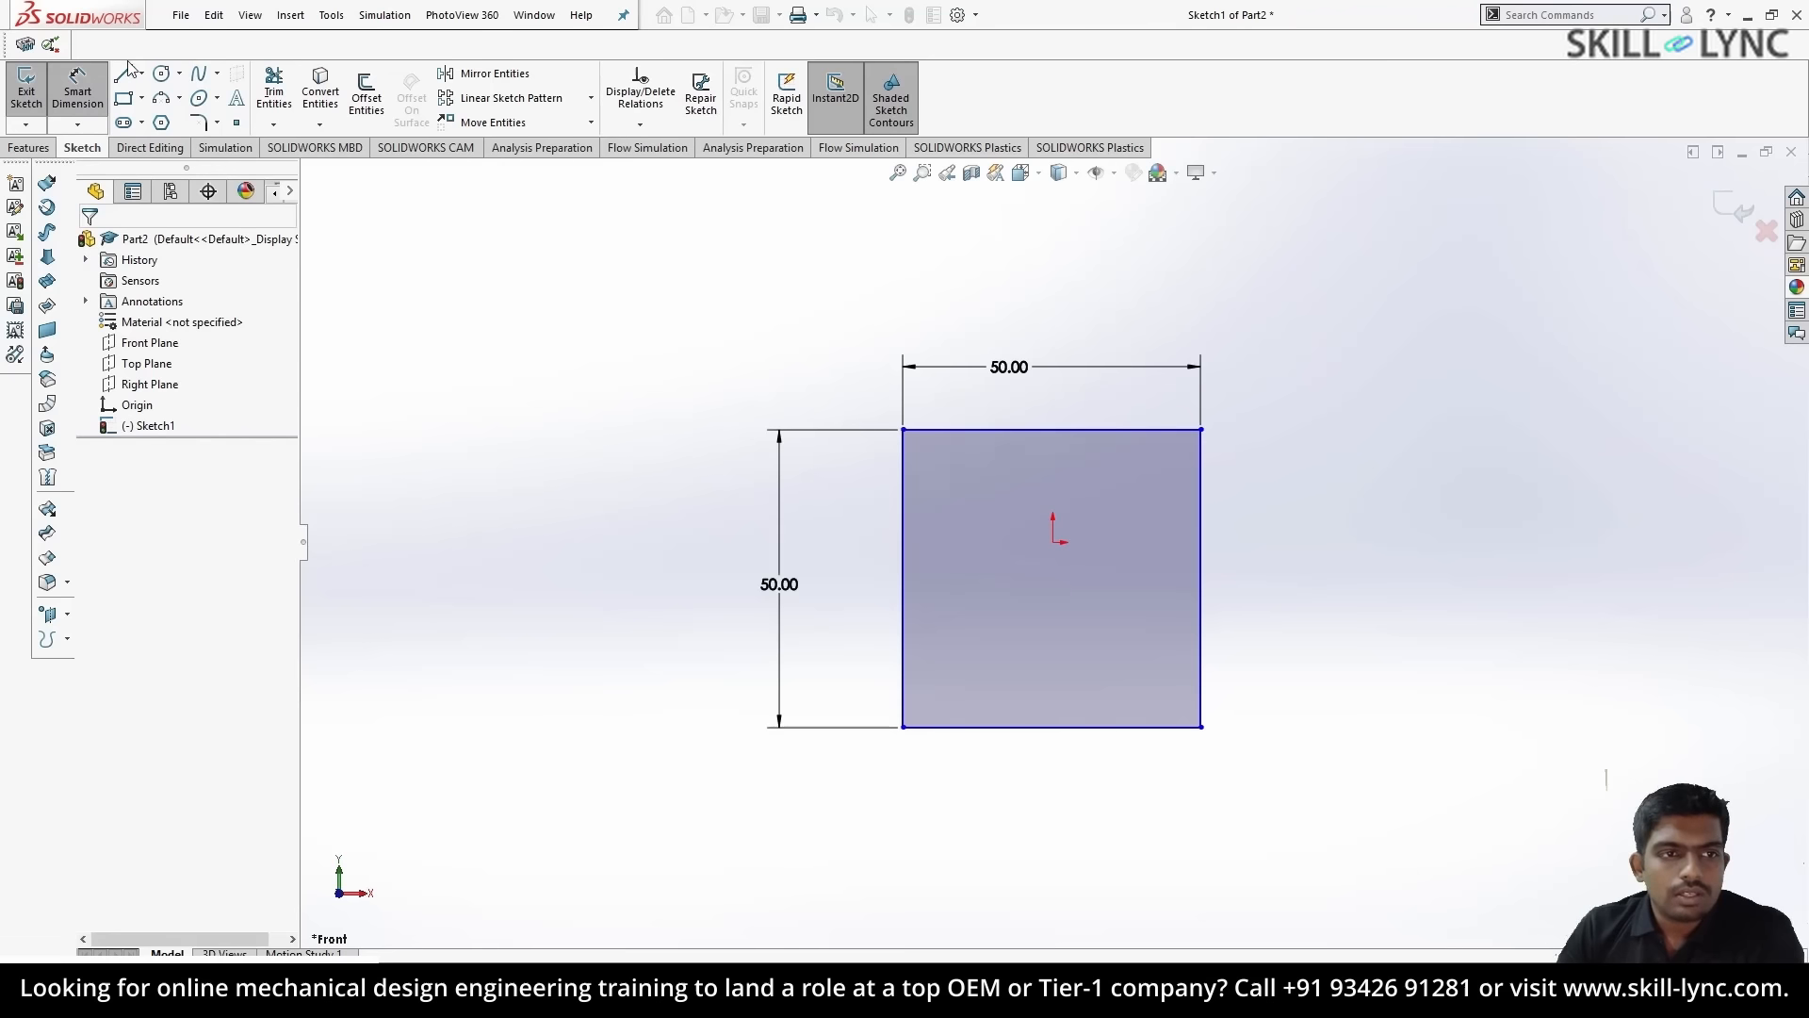
- Draw a circle inside the square, centred directly below the origin, and set its radius to 10 mm
click(161, 73)
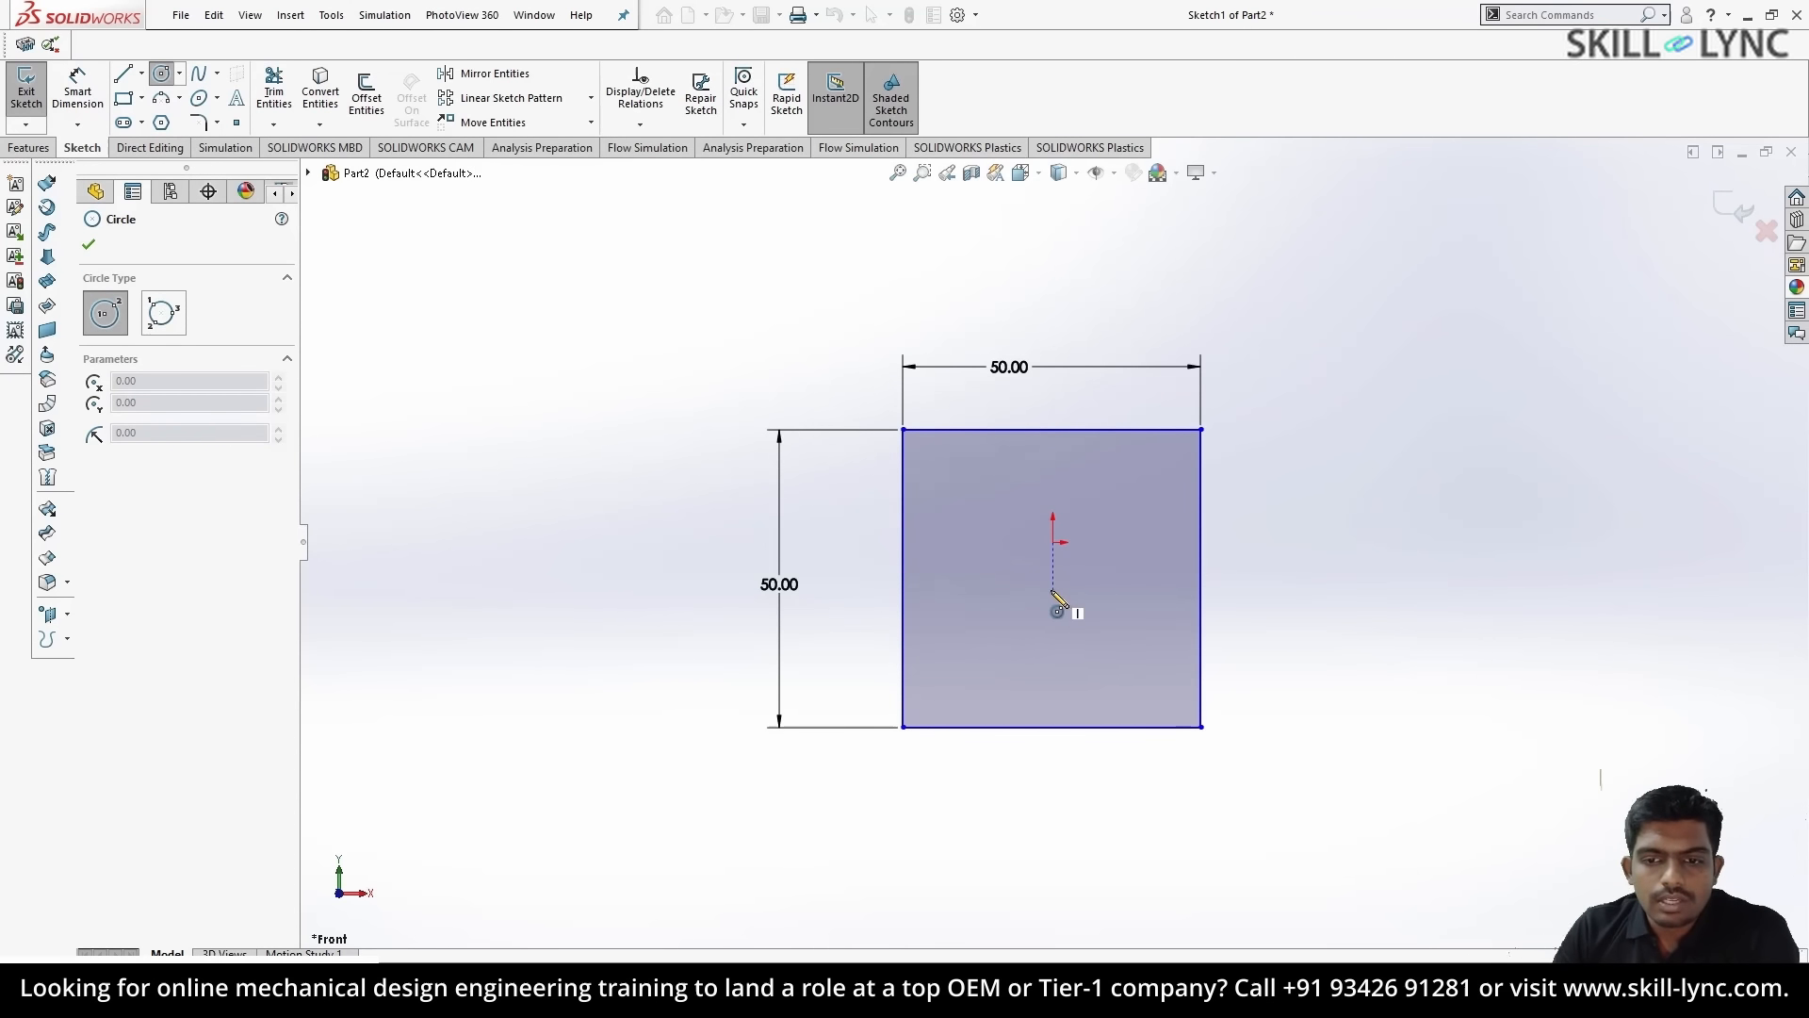
click(1053, 569)
click(1091, 577)
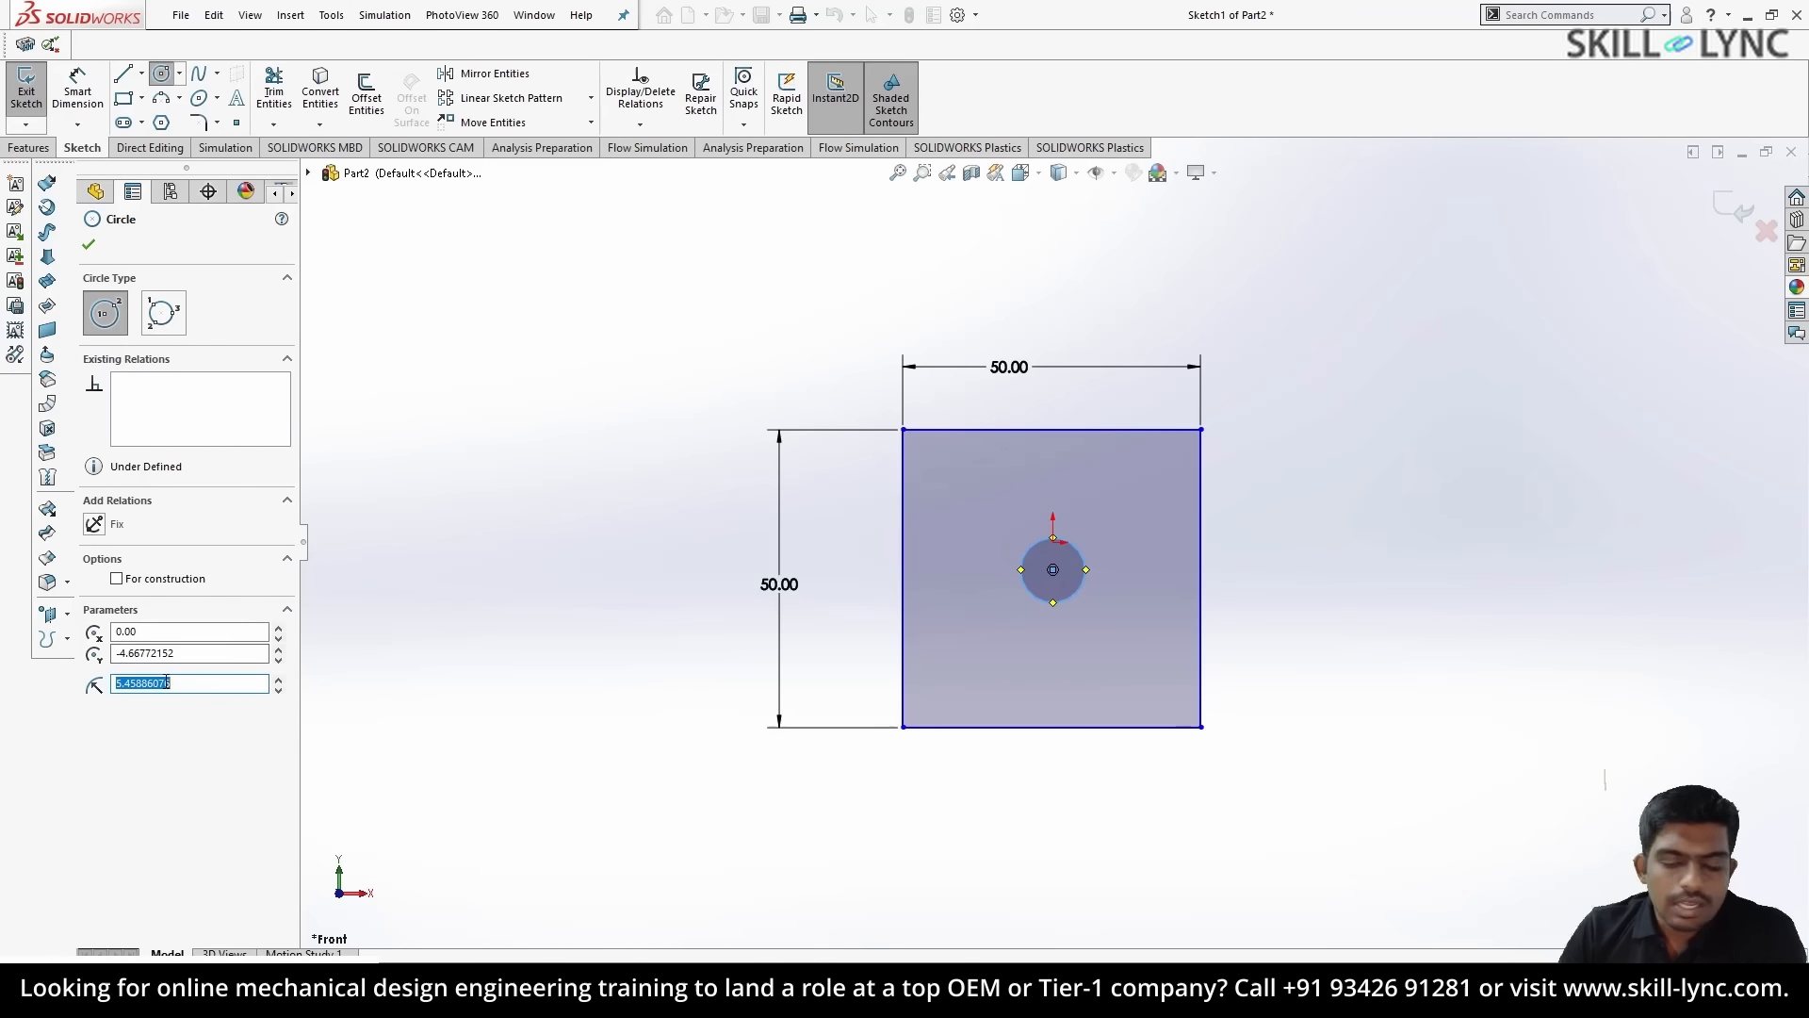
text(10)
key(Return)
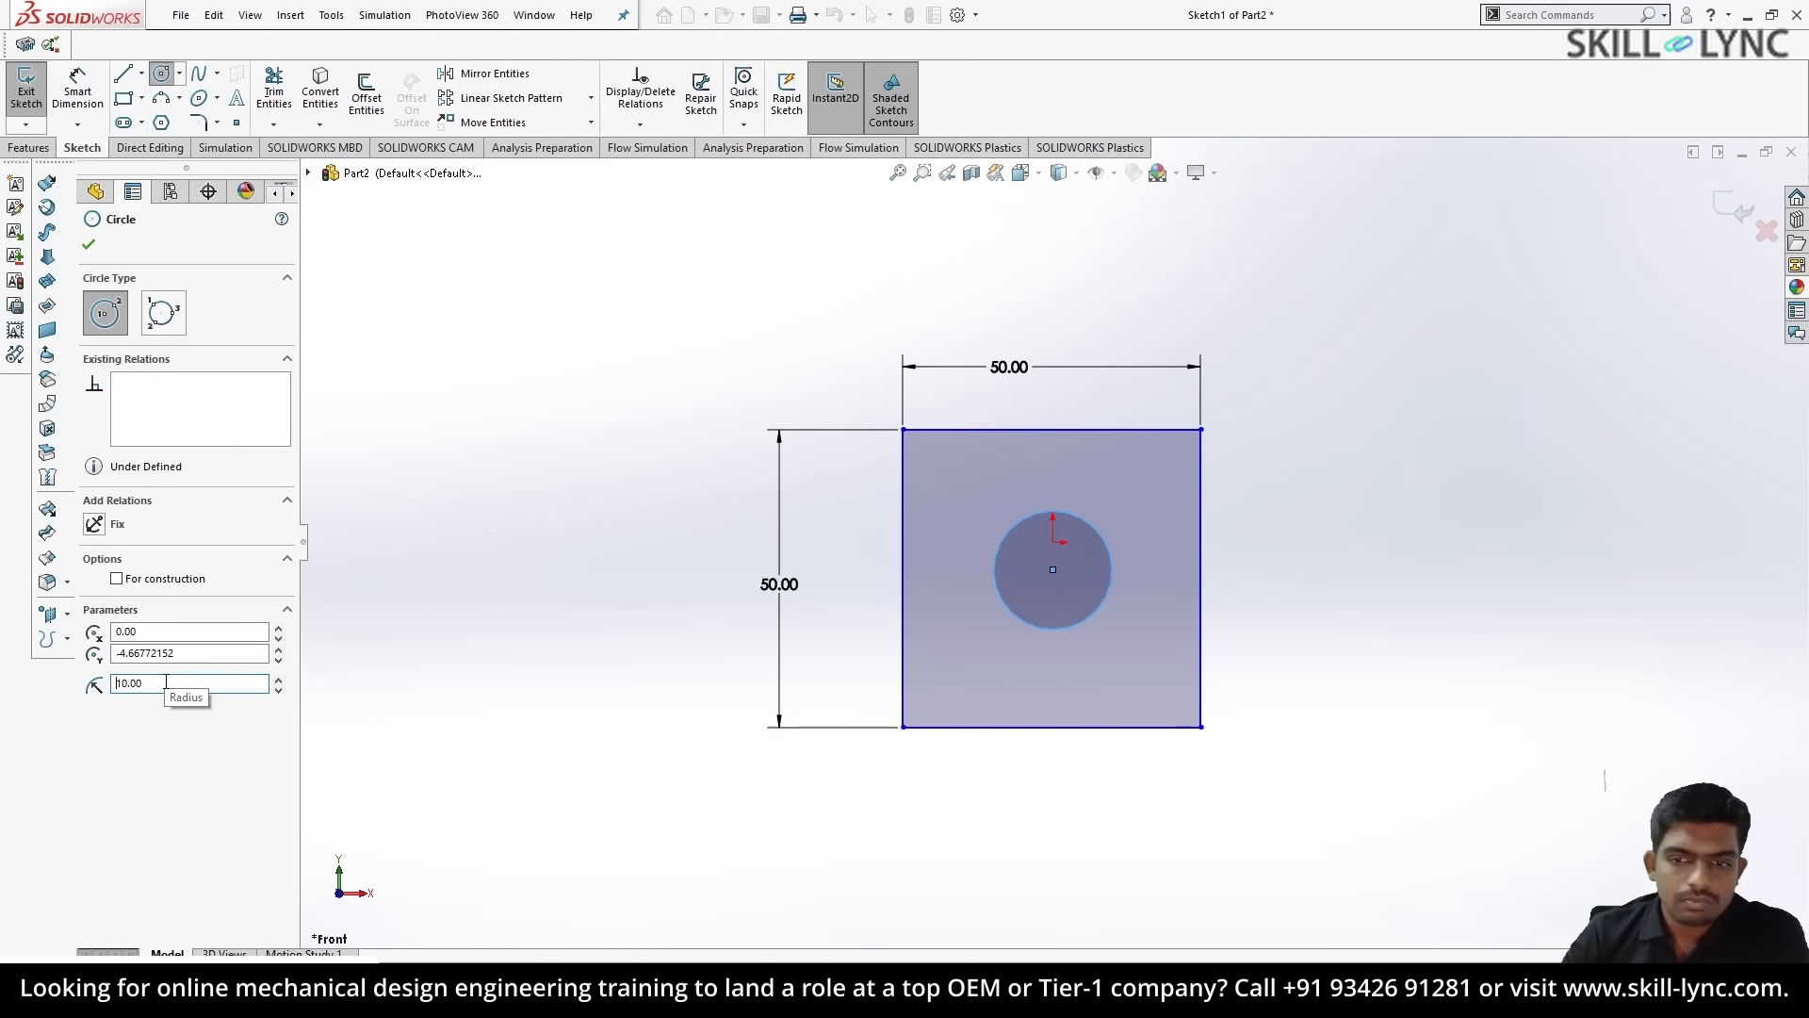
click(89, 244)
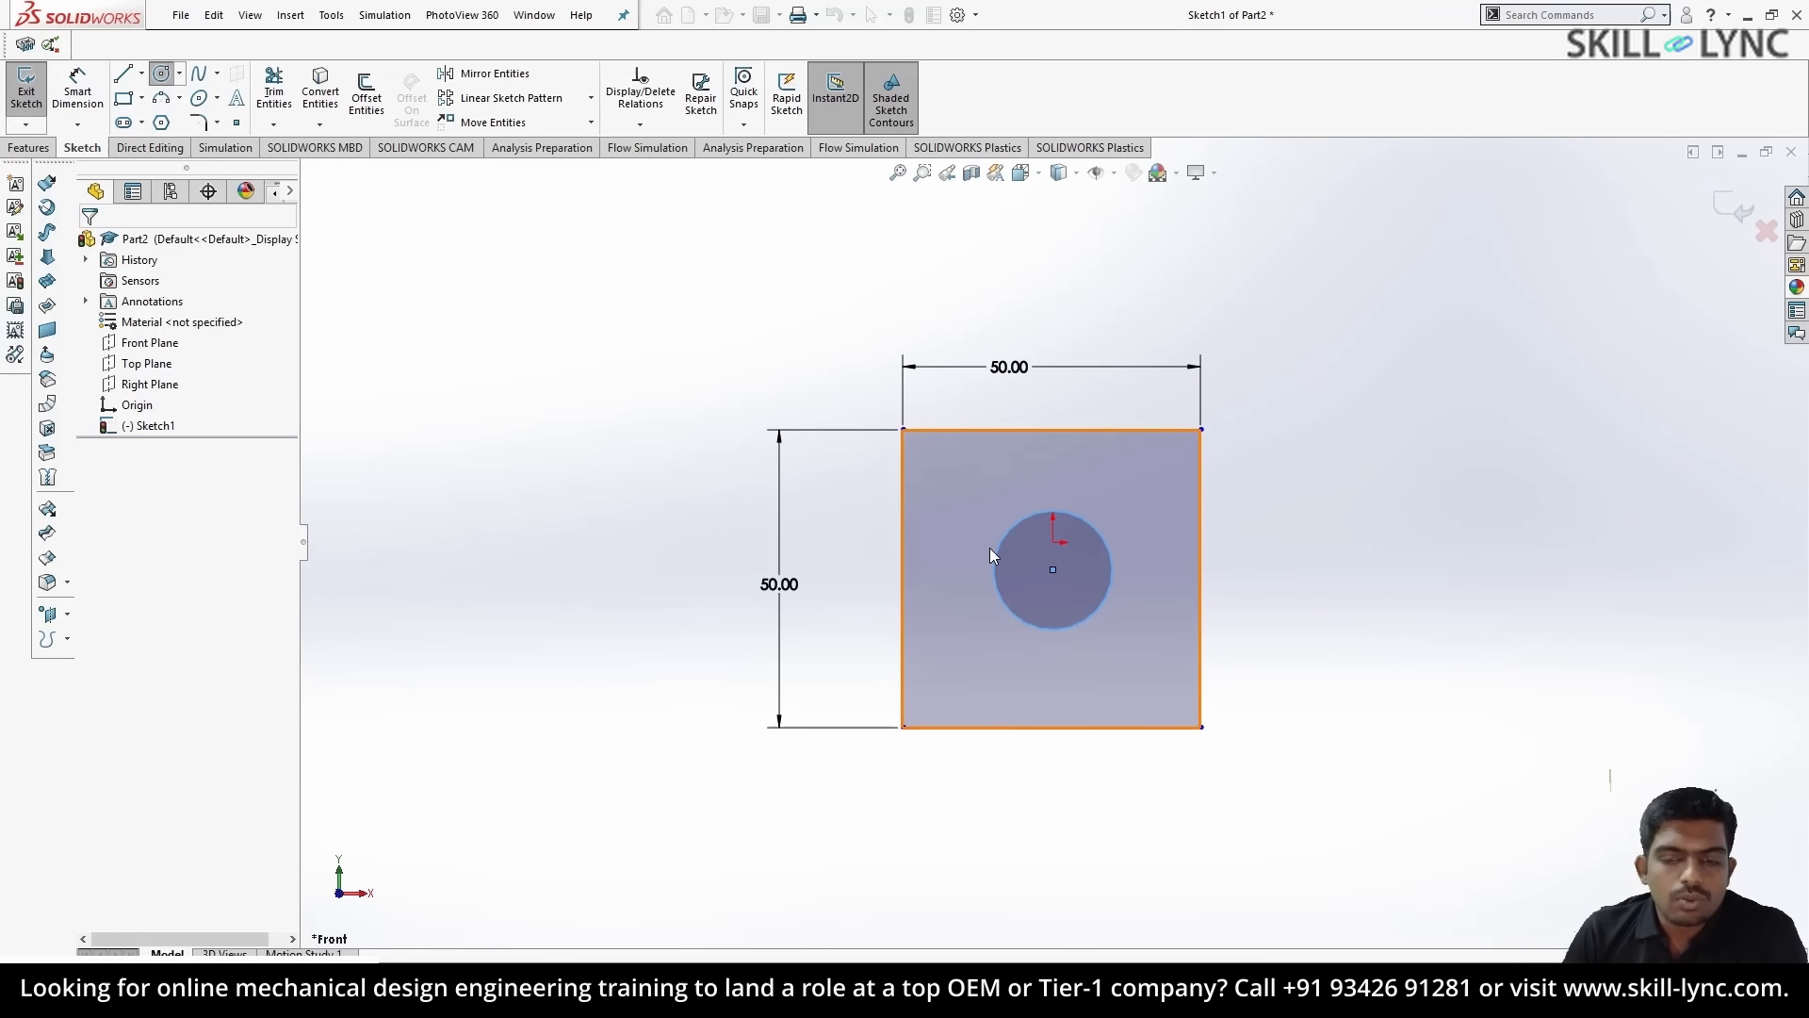
- Dimension the circle's centre 25 mm below the square's upper edge and 25 mm from its left edge
click(77, 92)
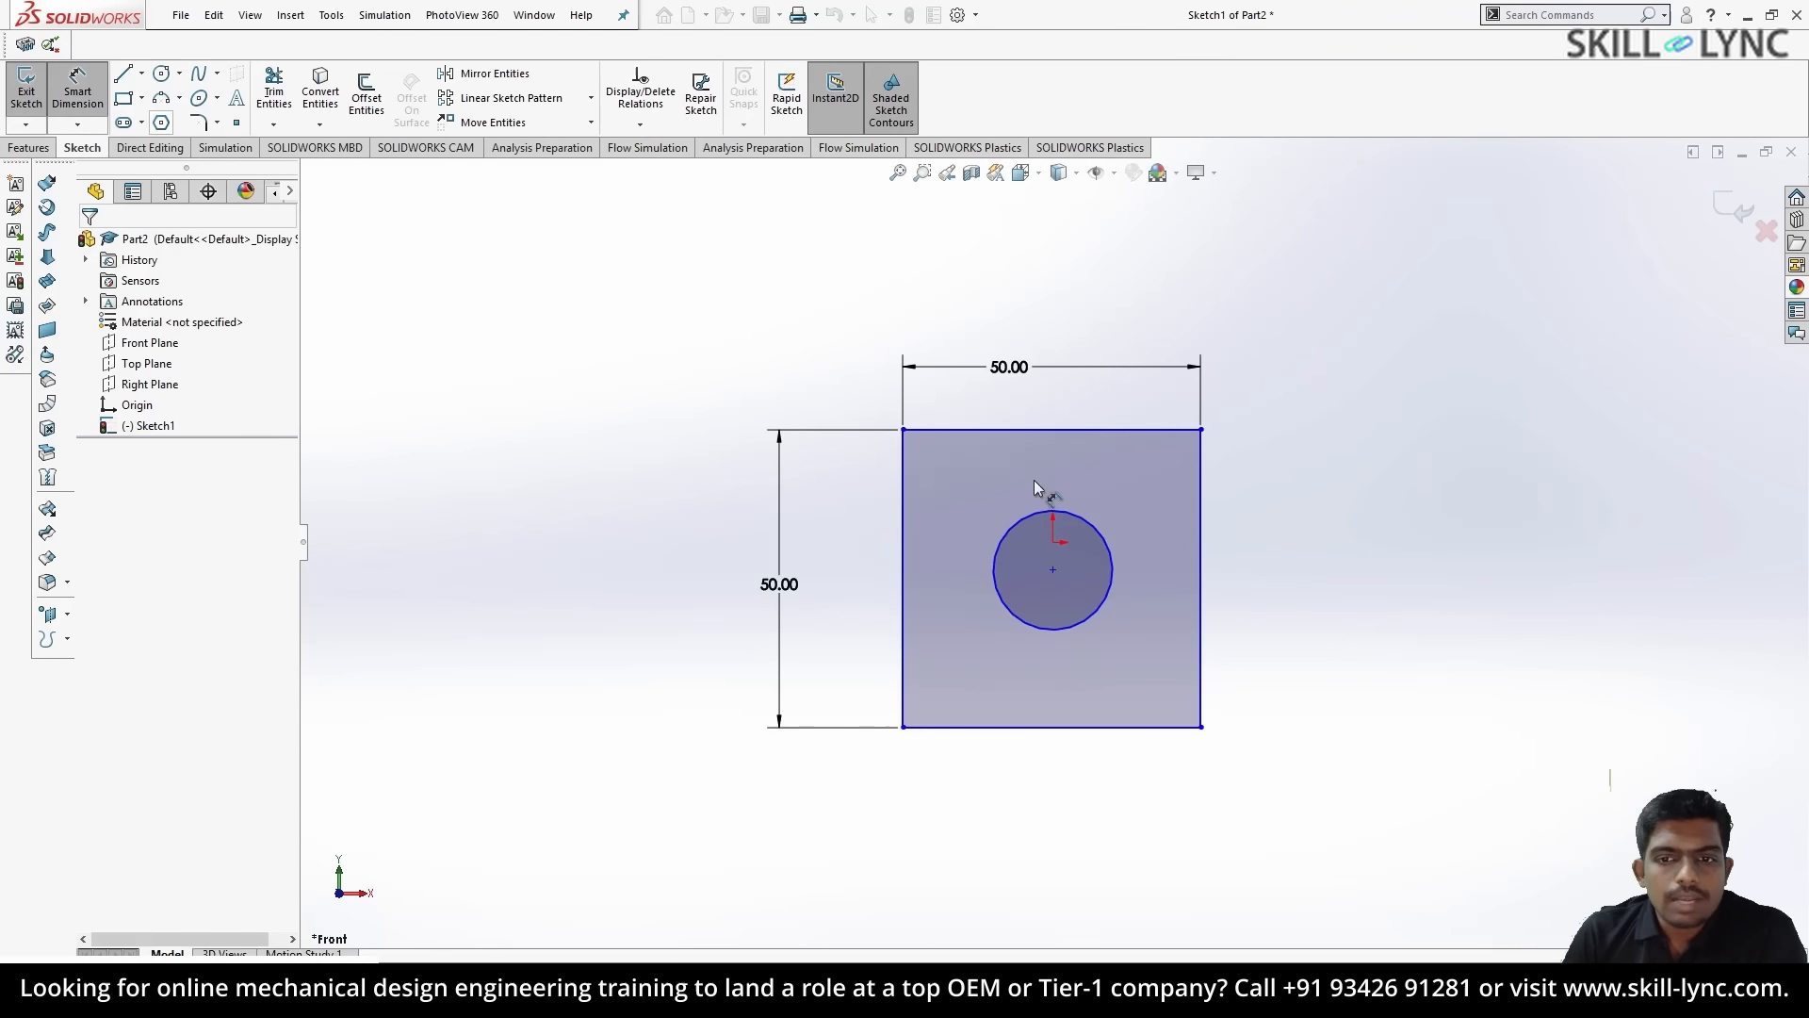
click(1041, 427)
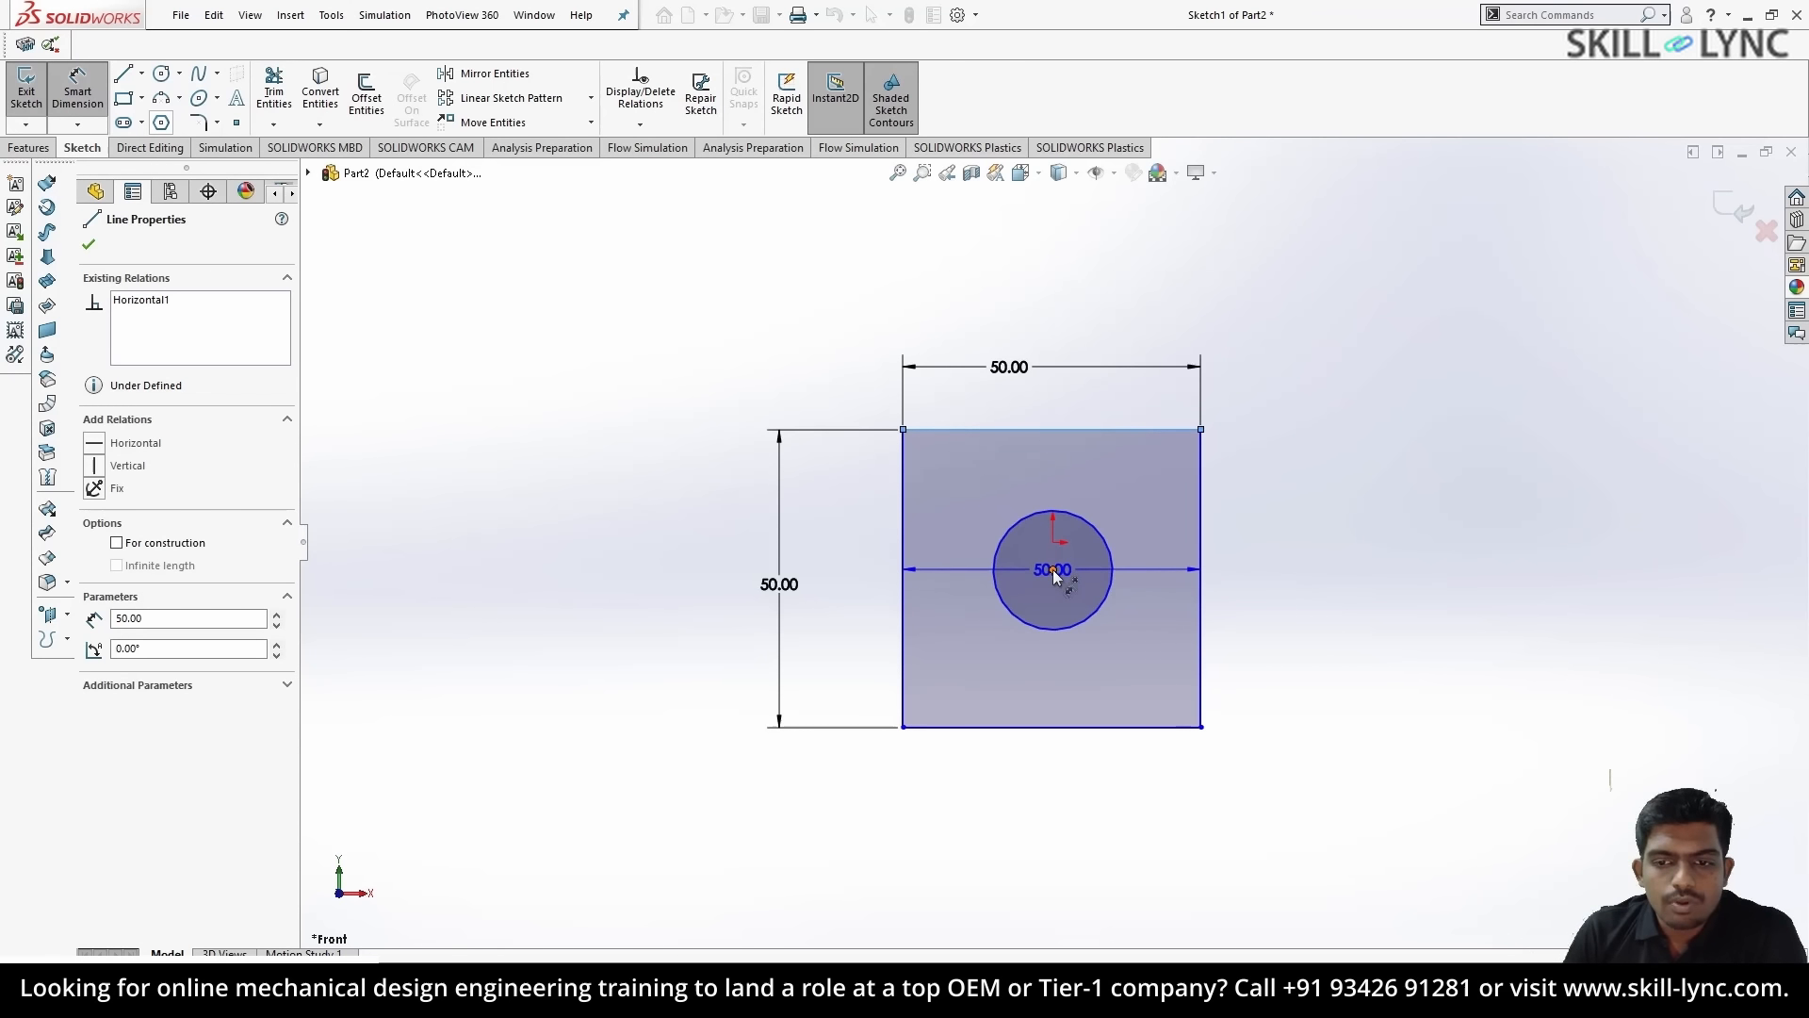
click(1052, 569)
click(1277, 504)
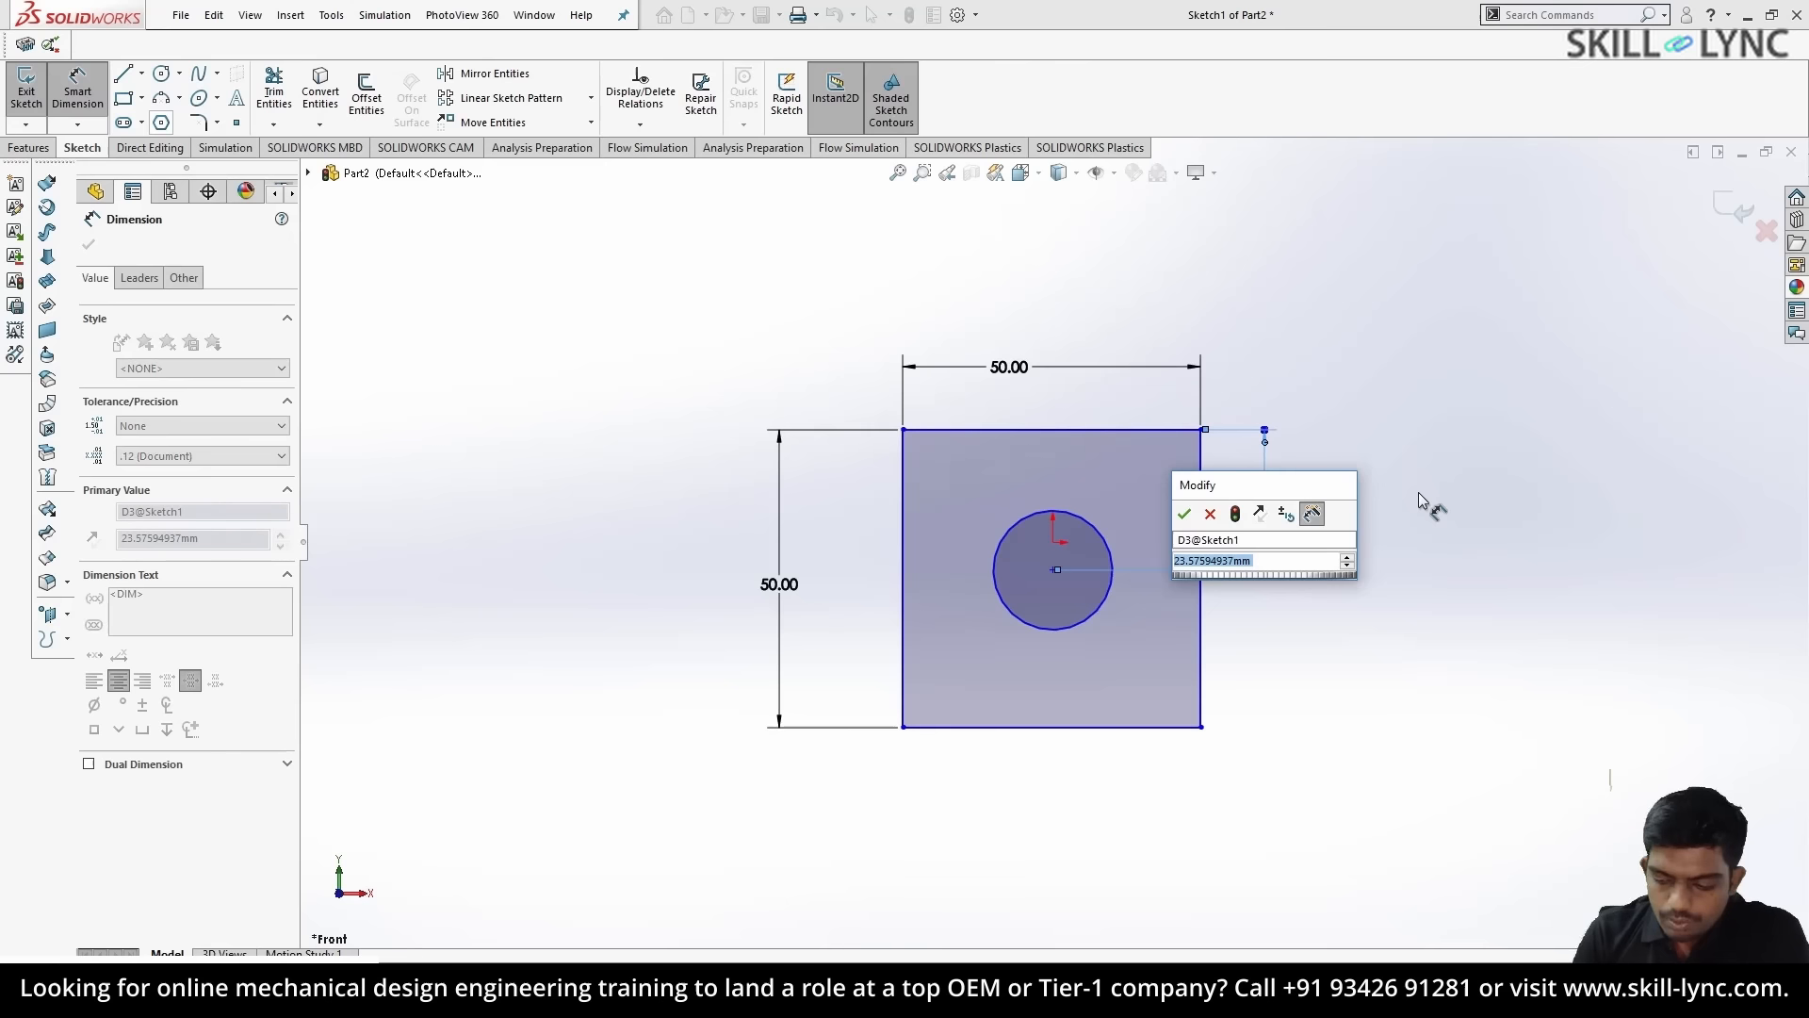
text(25)
key(Return)
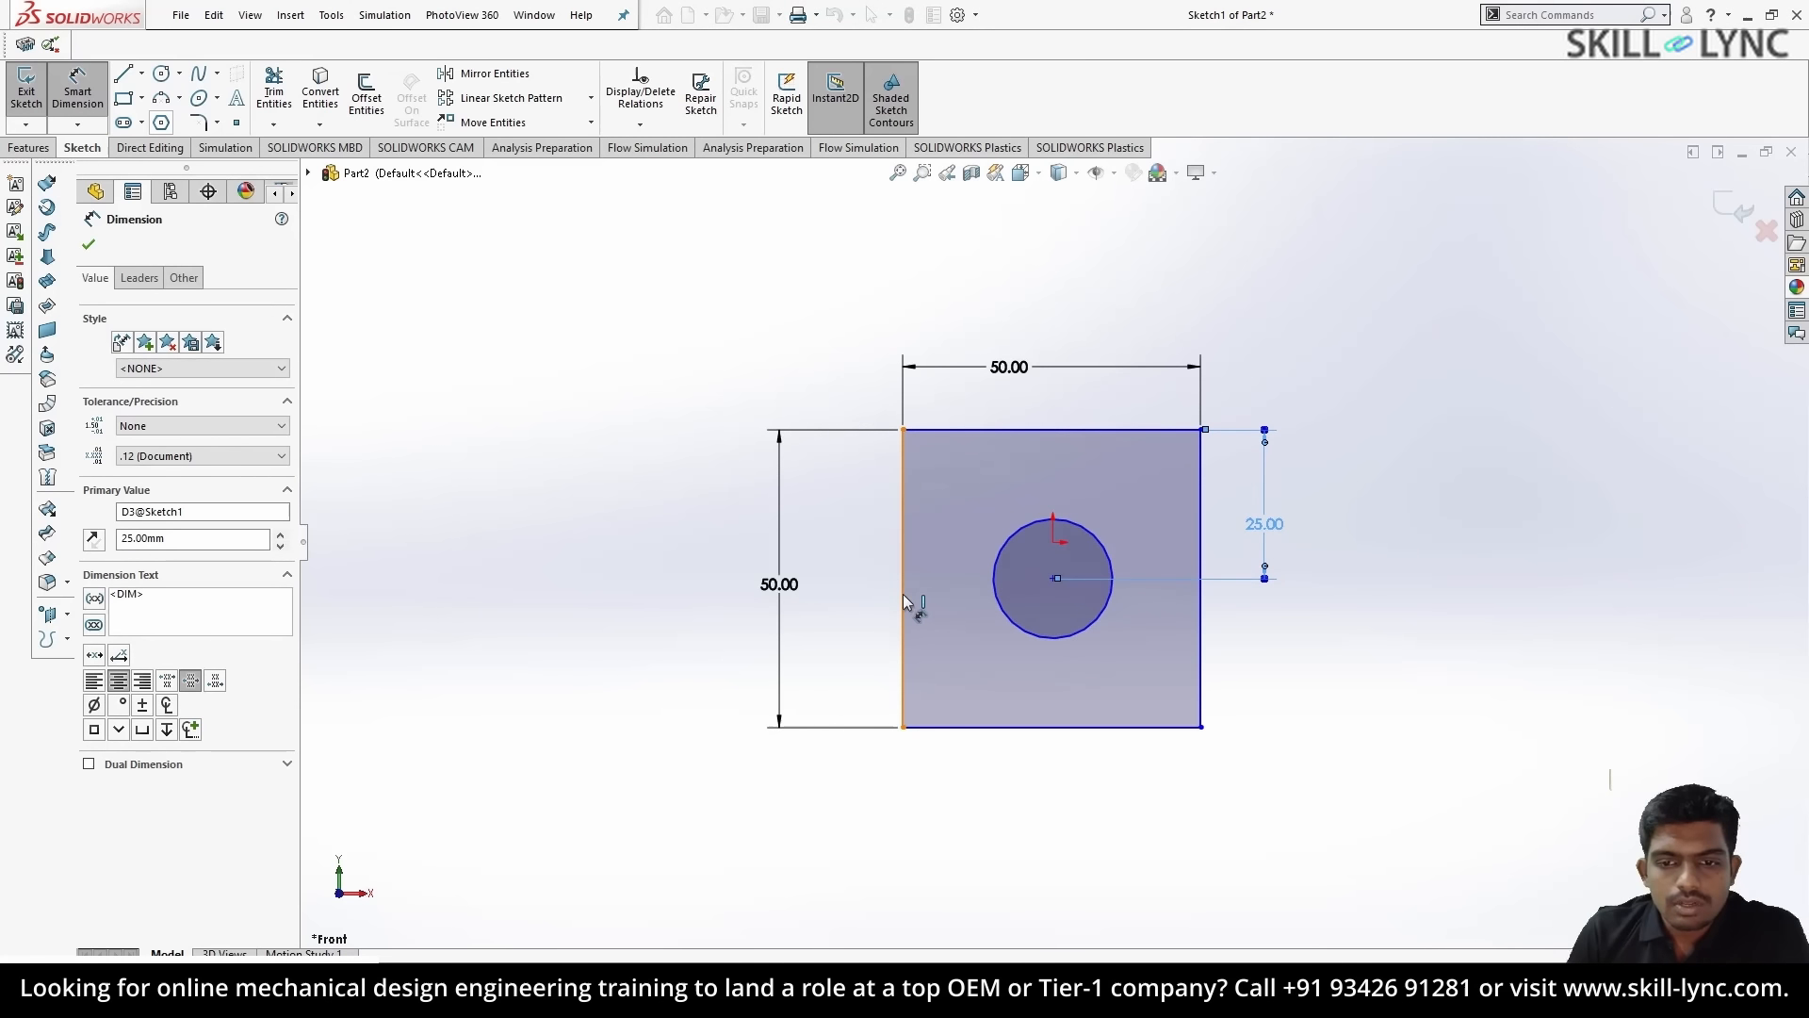
click(905, 603)
click(1057, 578)
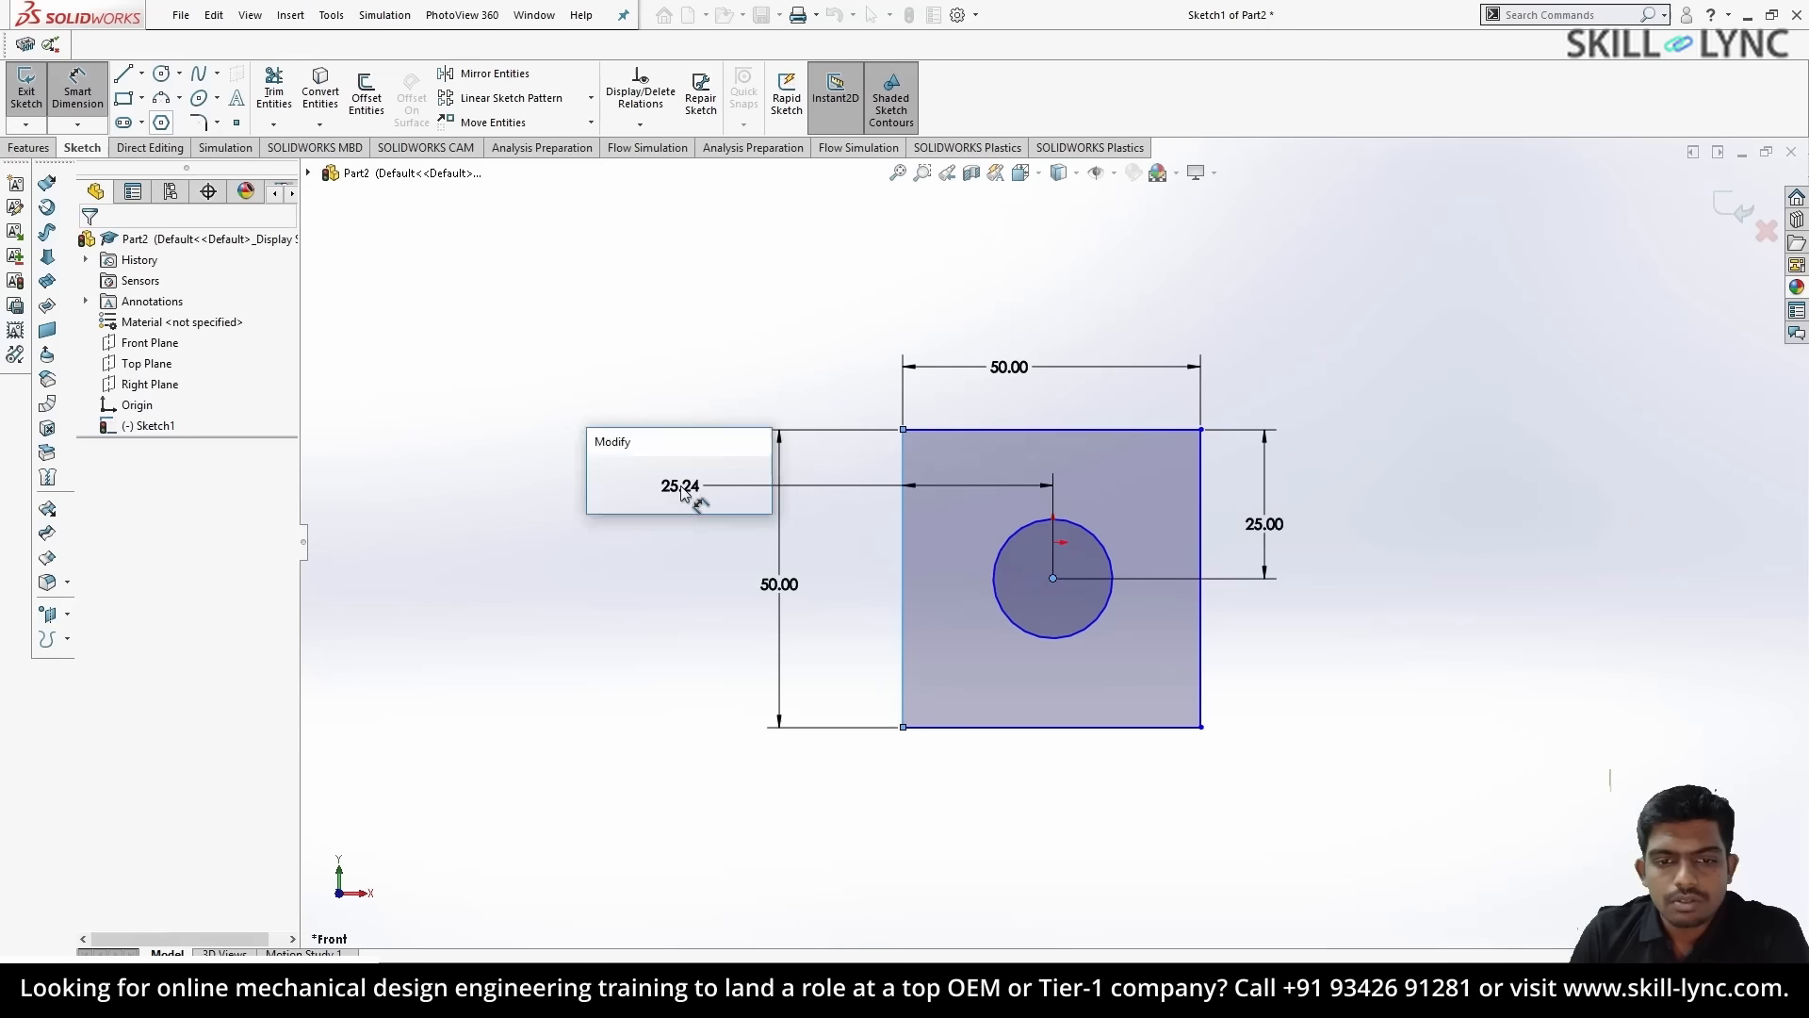
click(681, 490)
text(25)
key(Return)
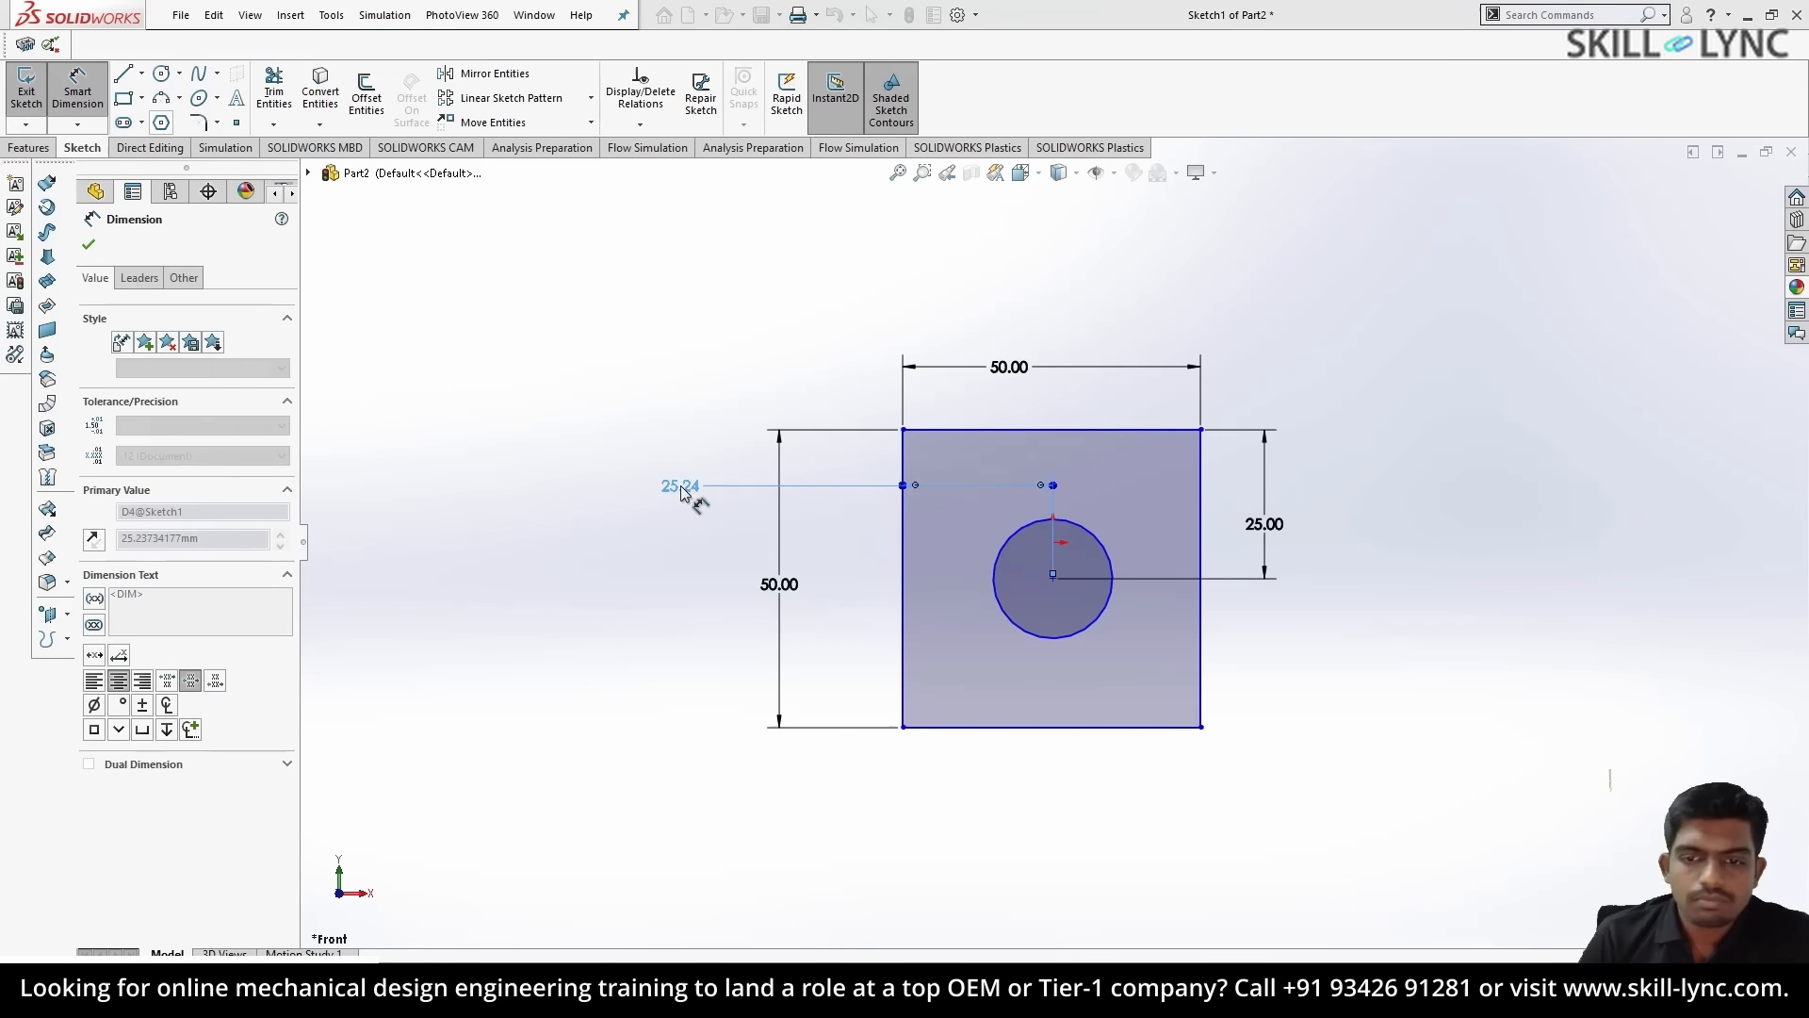
- Extrude the square profile with its circular hole as a blind boss 5 mm deep from the sketch plane
mouse_move(1244, 477)
middle_down()
mouse_move(1055, 508)
mouse_move(1124, 514)
middle_up()
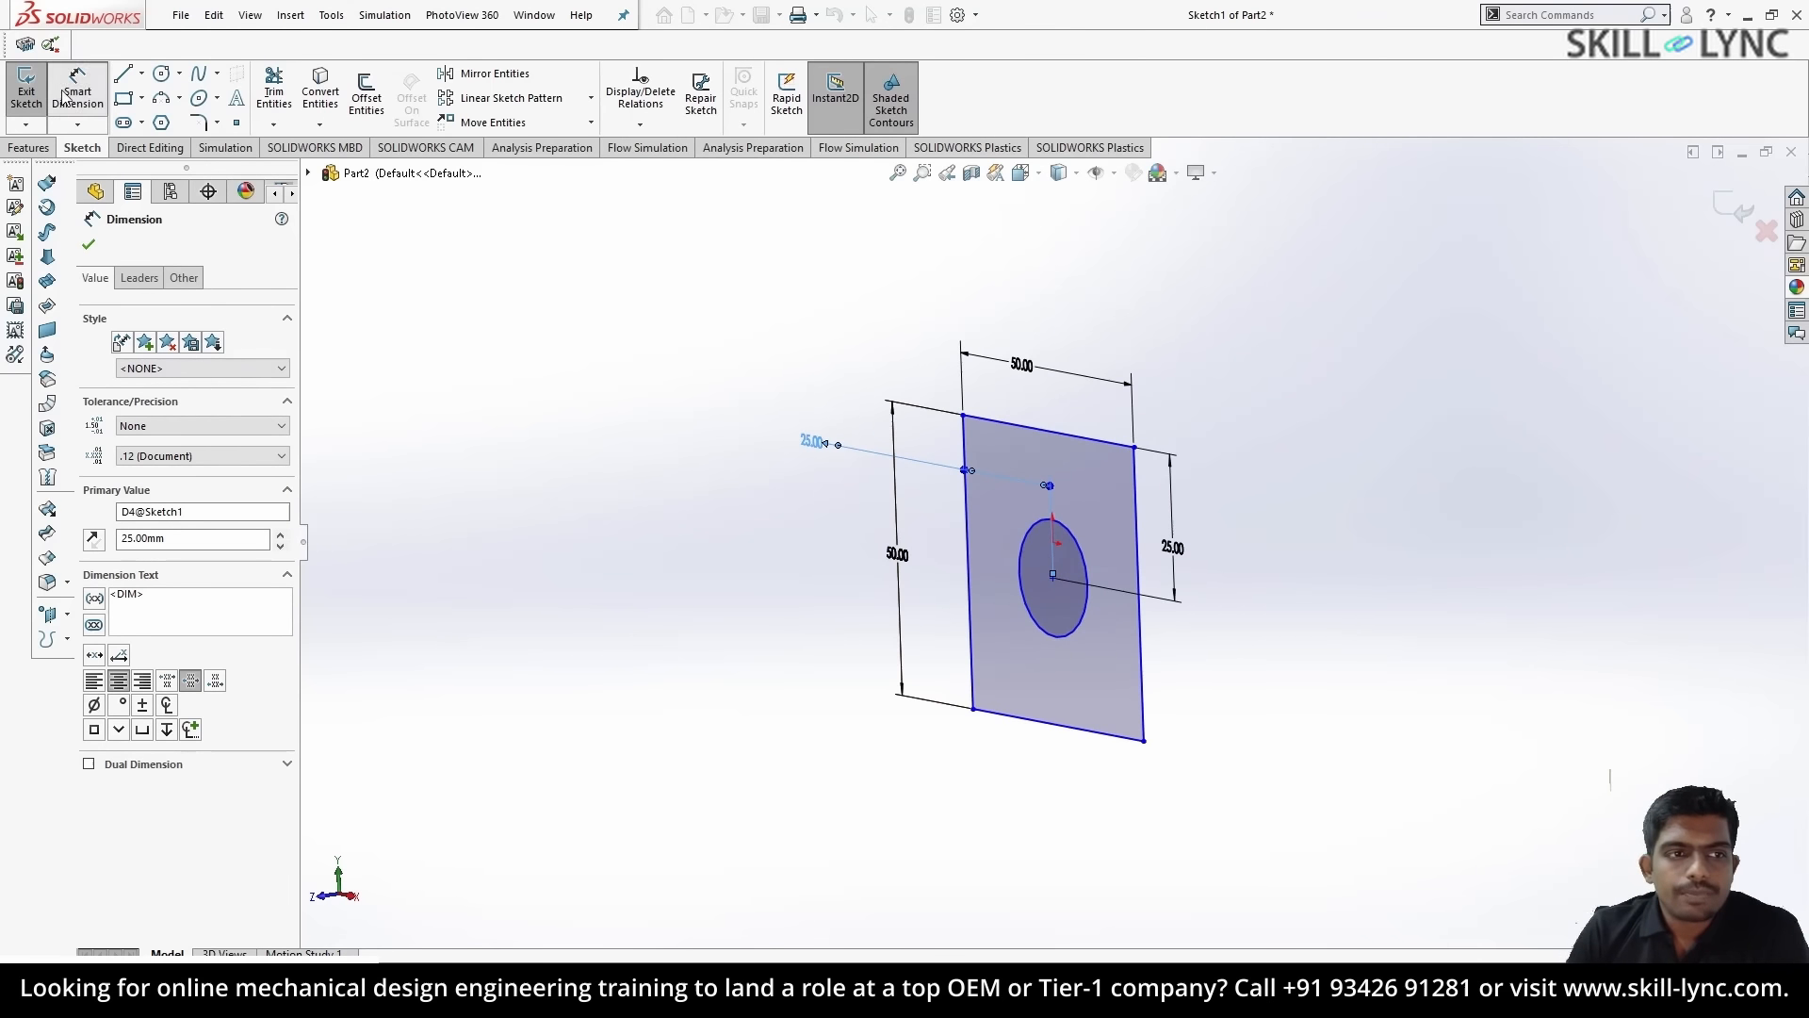
click(50, 151)
click(38, 94)
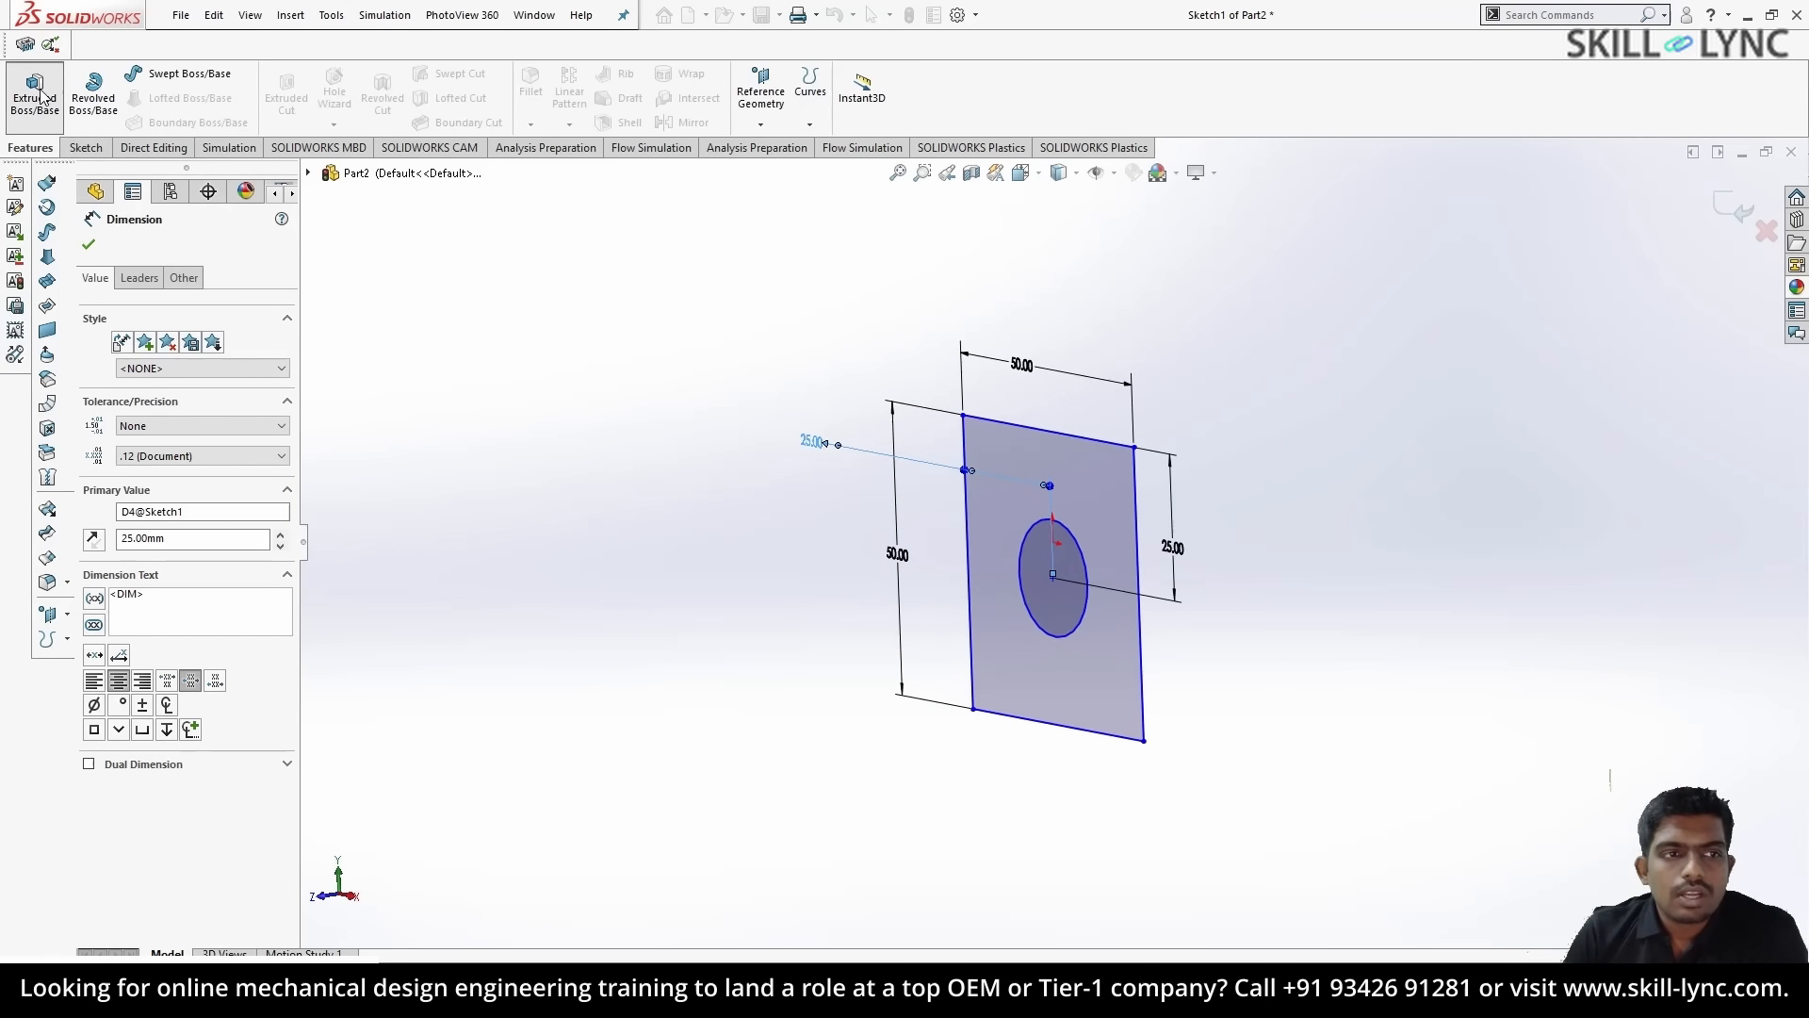
middle_drag(660, 330, 745, 256)
double_click(172, 426)
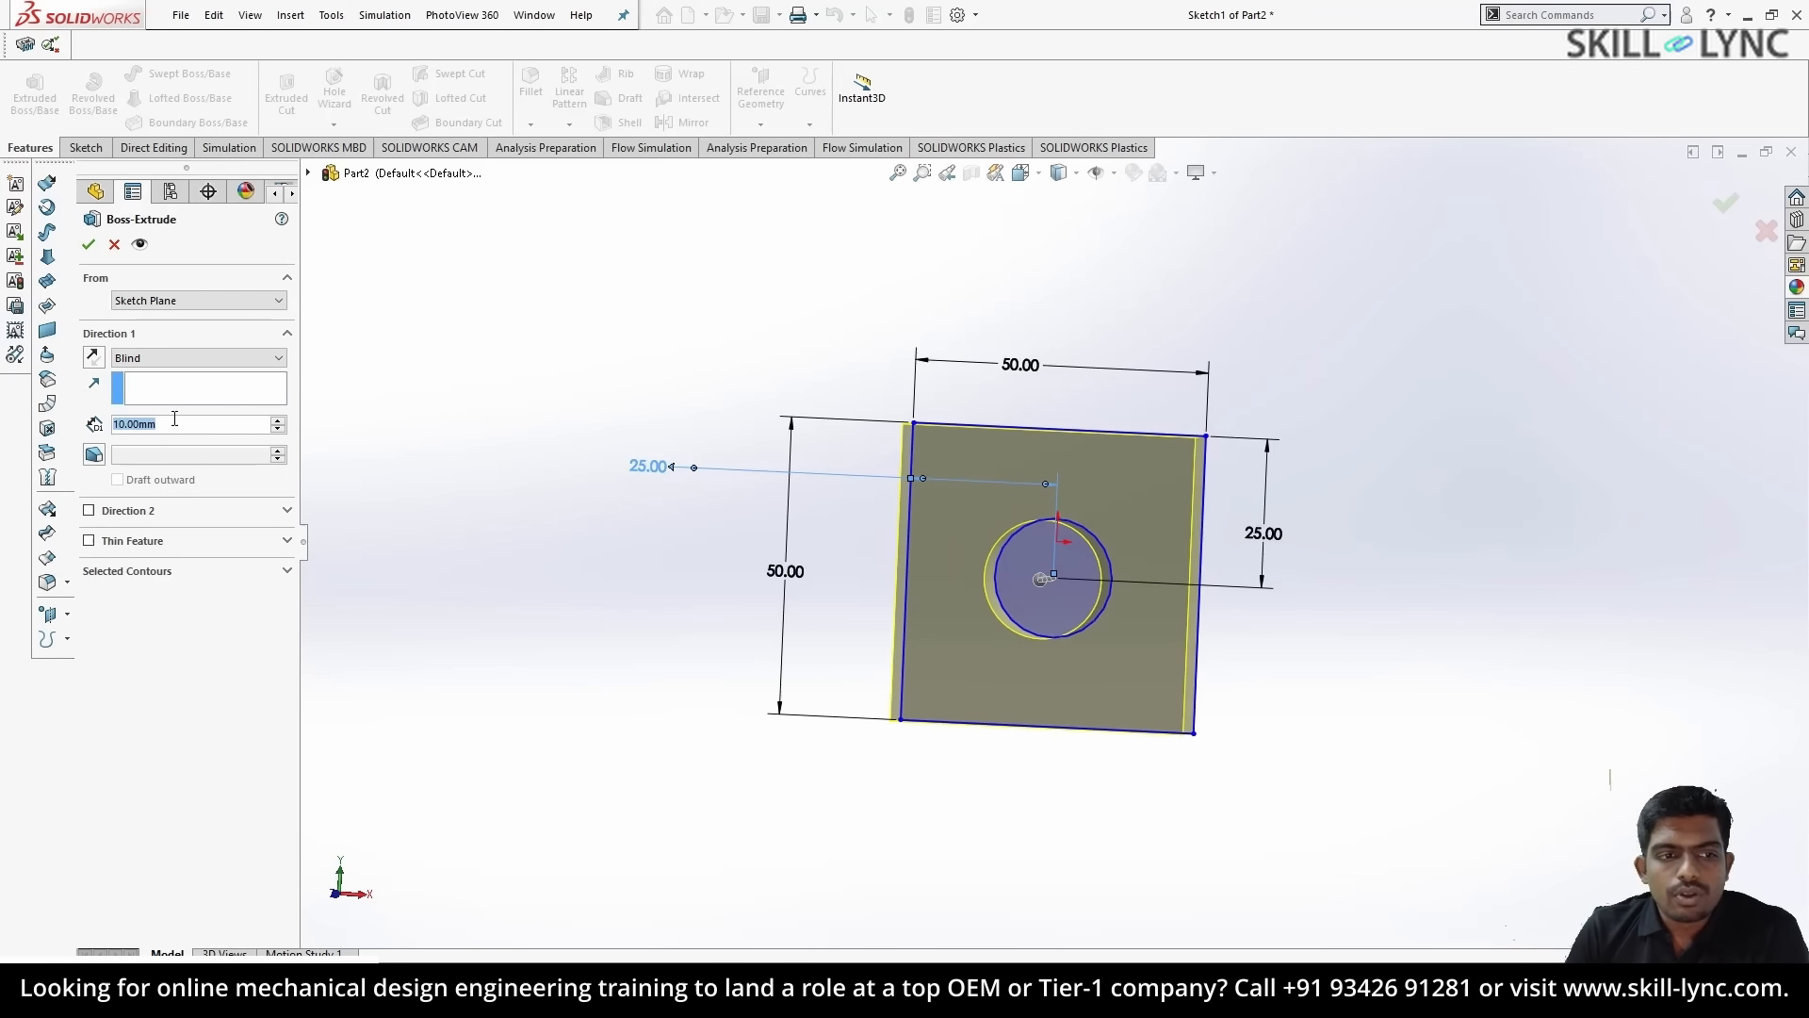
text(5)
key(Return)
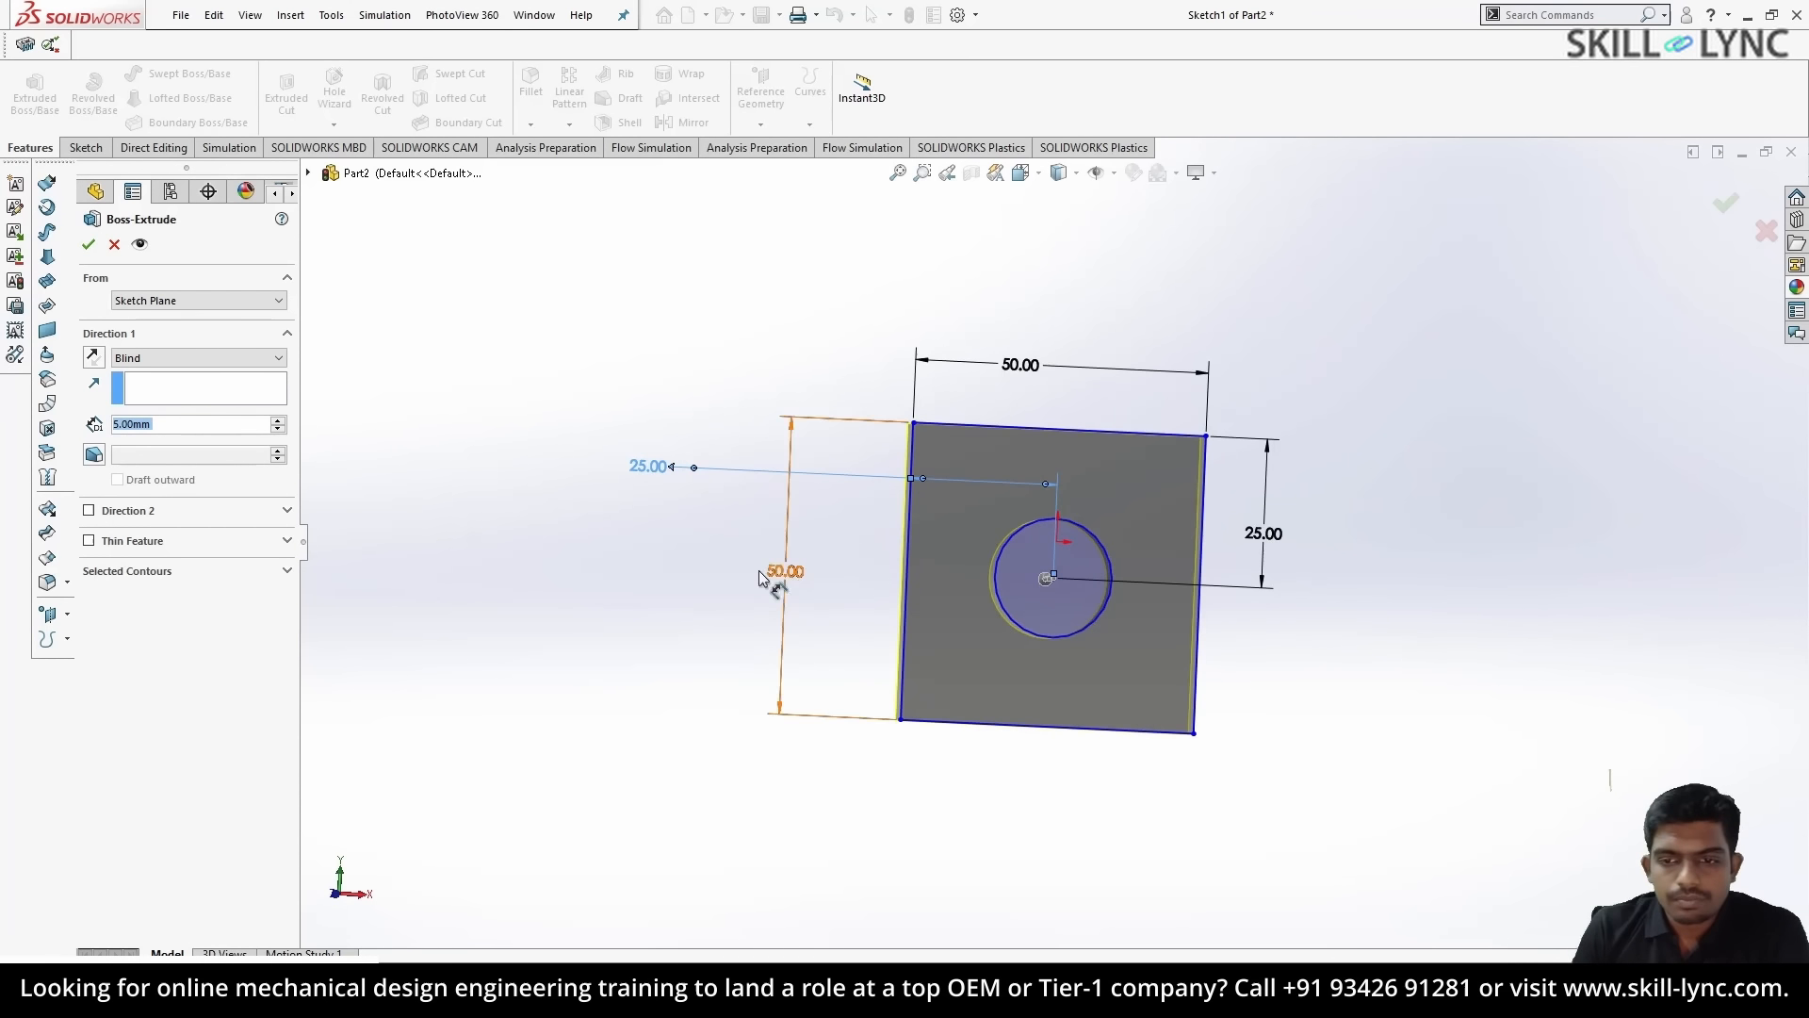
middle_drag(760, 569, 637, 606)
click(88, 243)
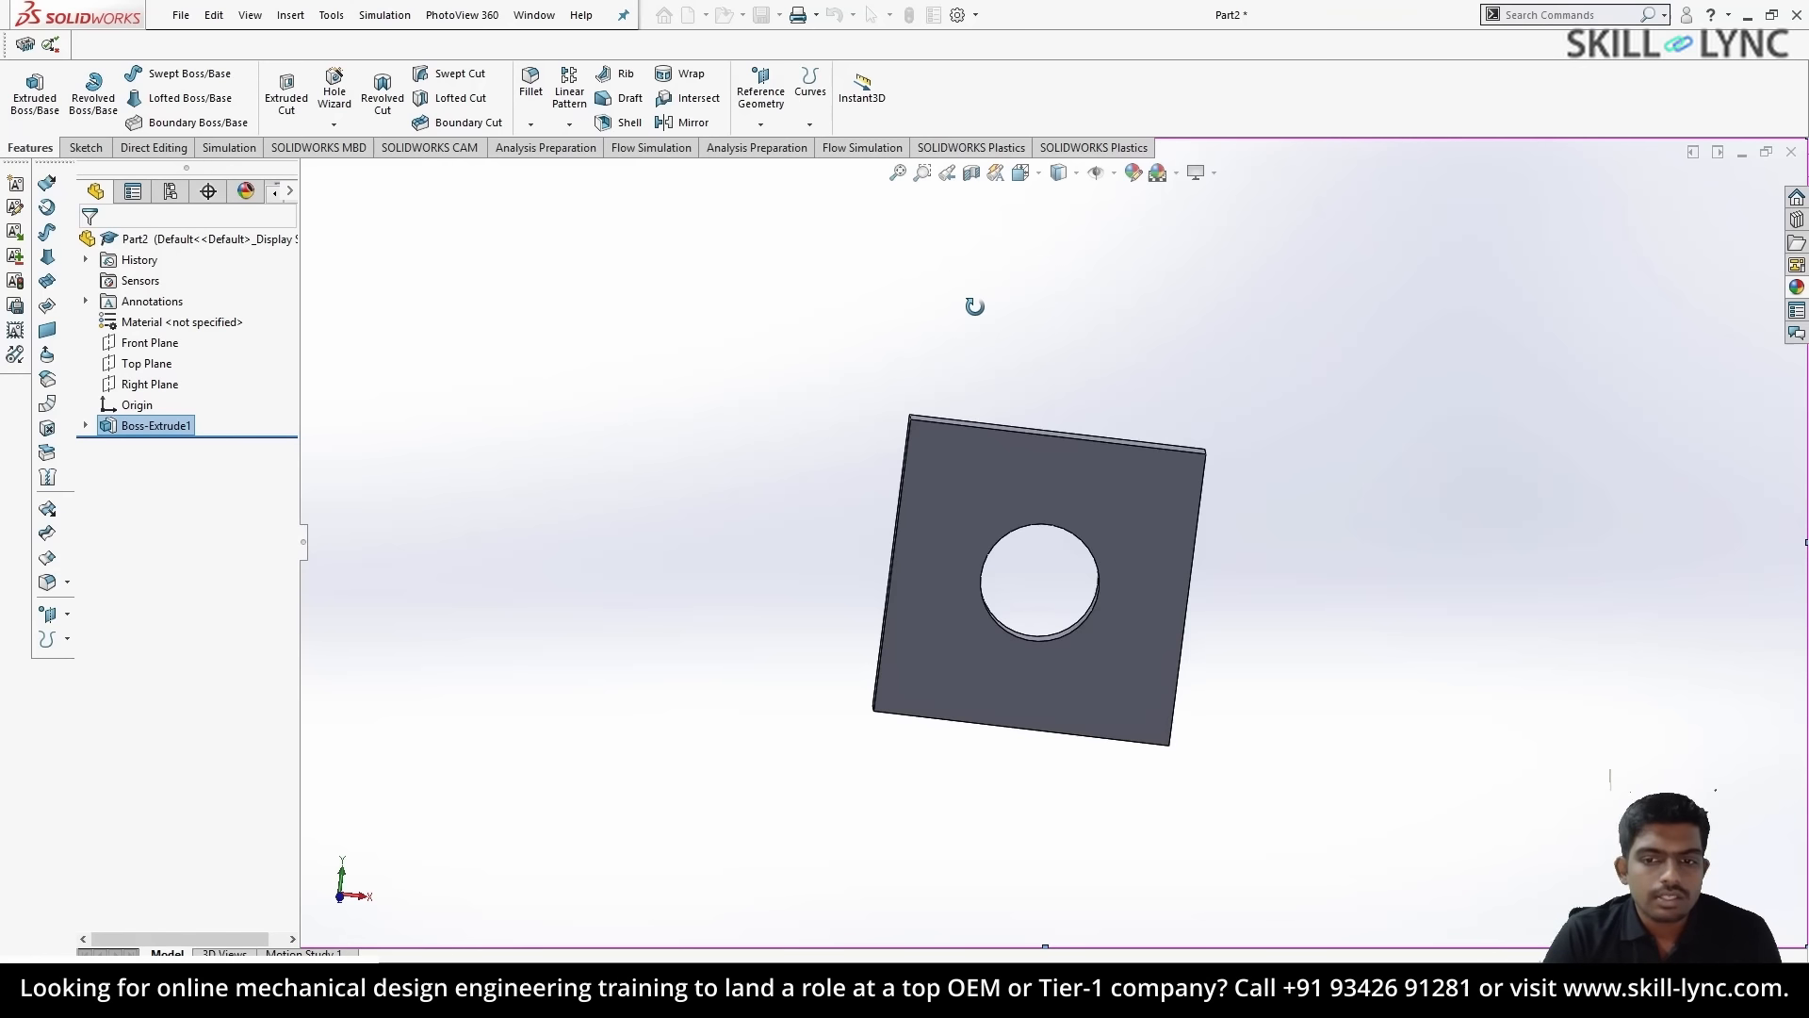
- Create a new static simulation study for the plate, keeping the name Static 1
ctrl+middle_drag(1127, 417, 1054, 365)
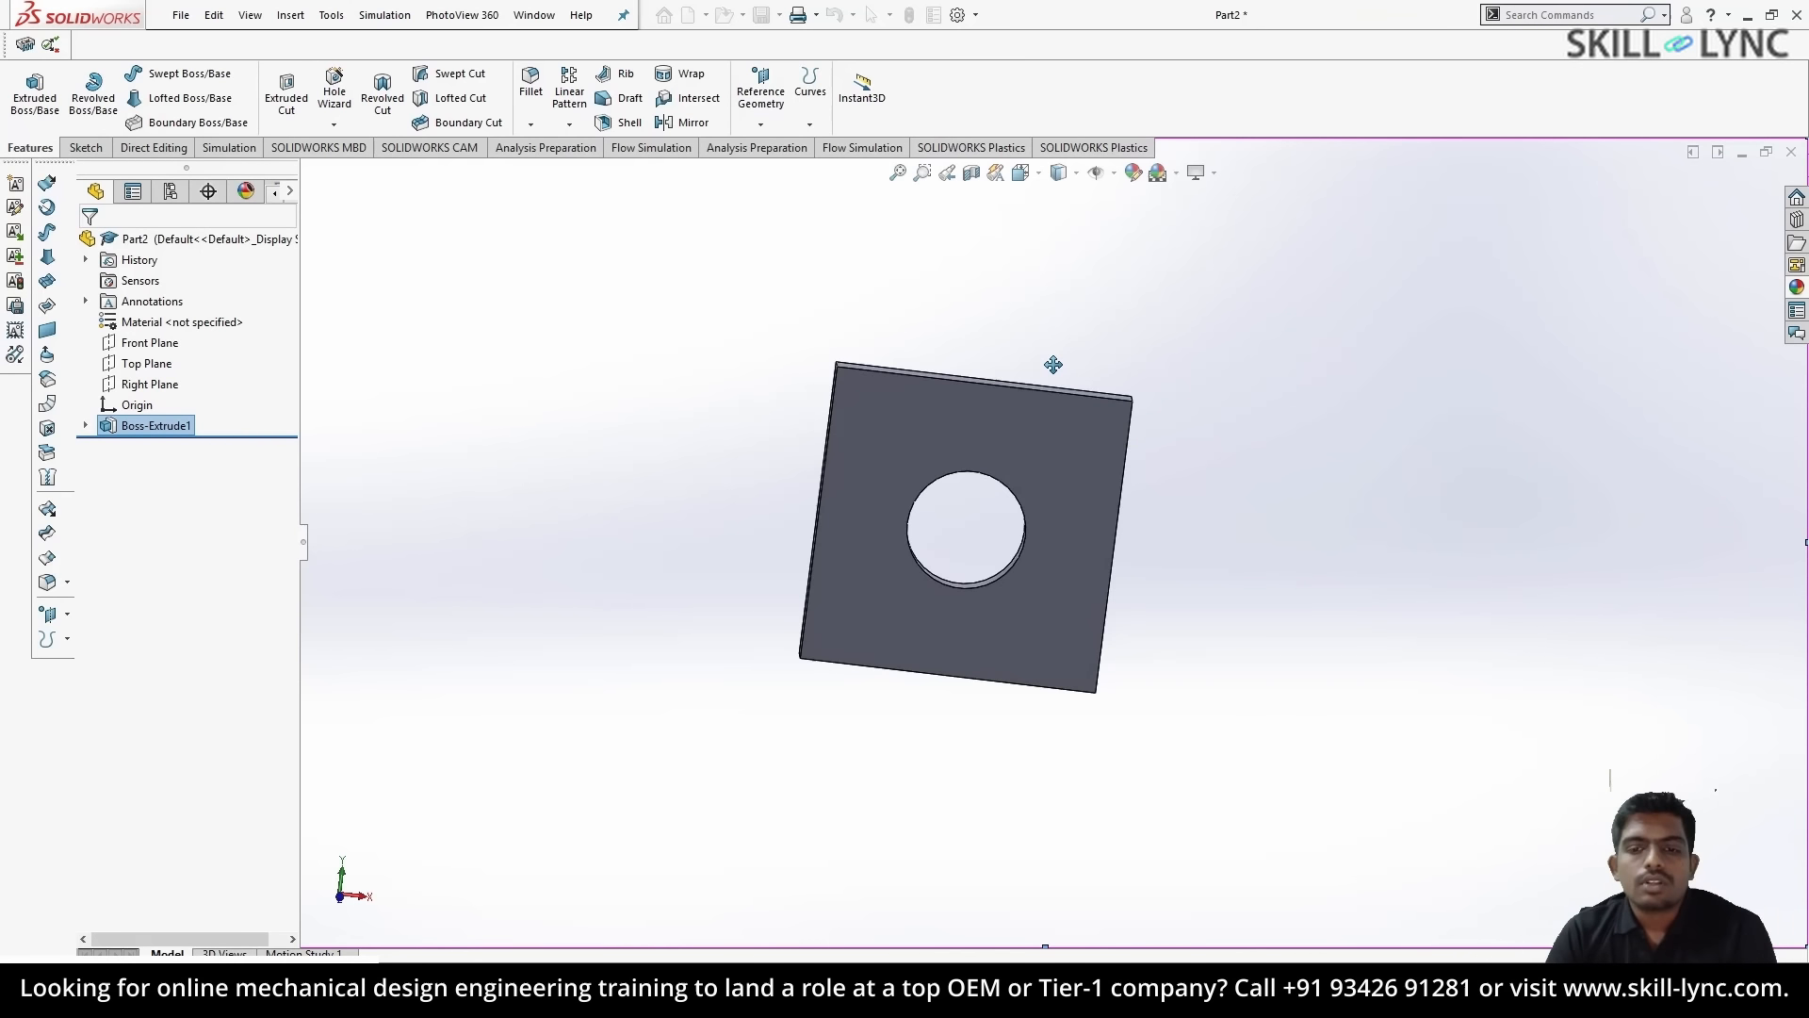
middle_drag(1168, 506, 992, 489)
click(222, 147)
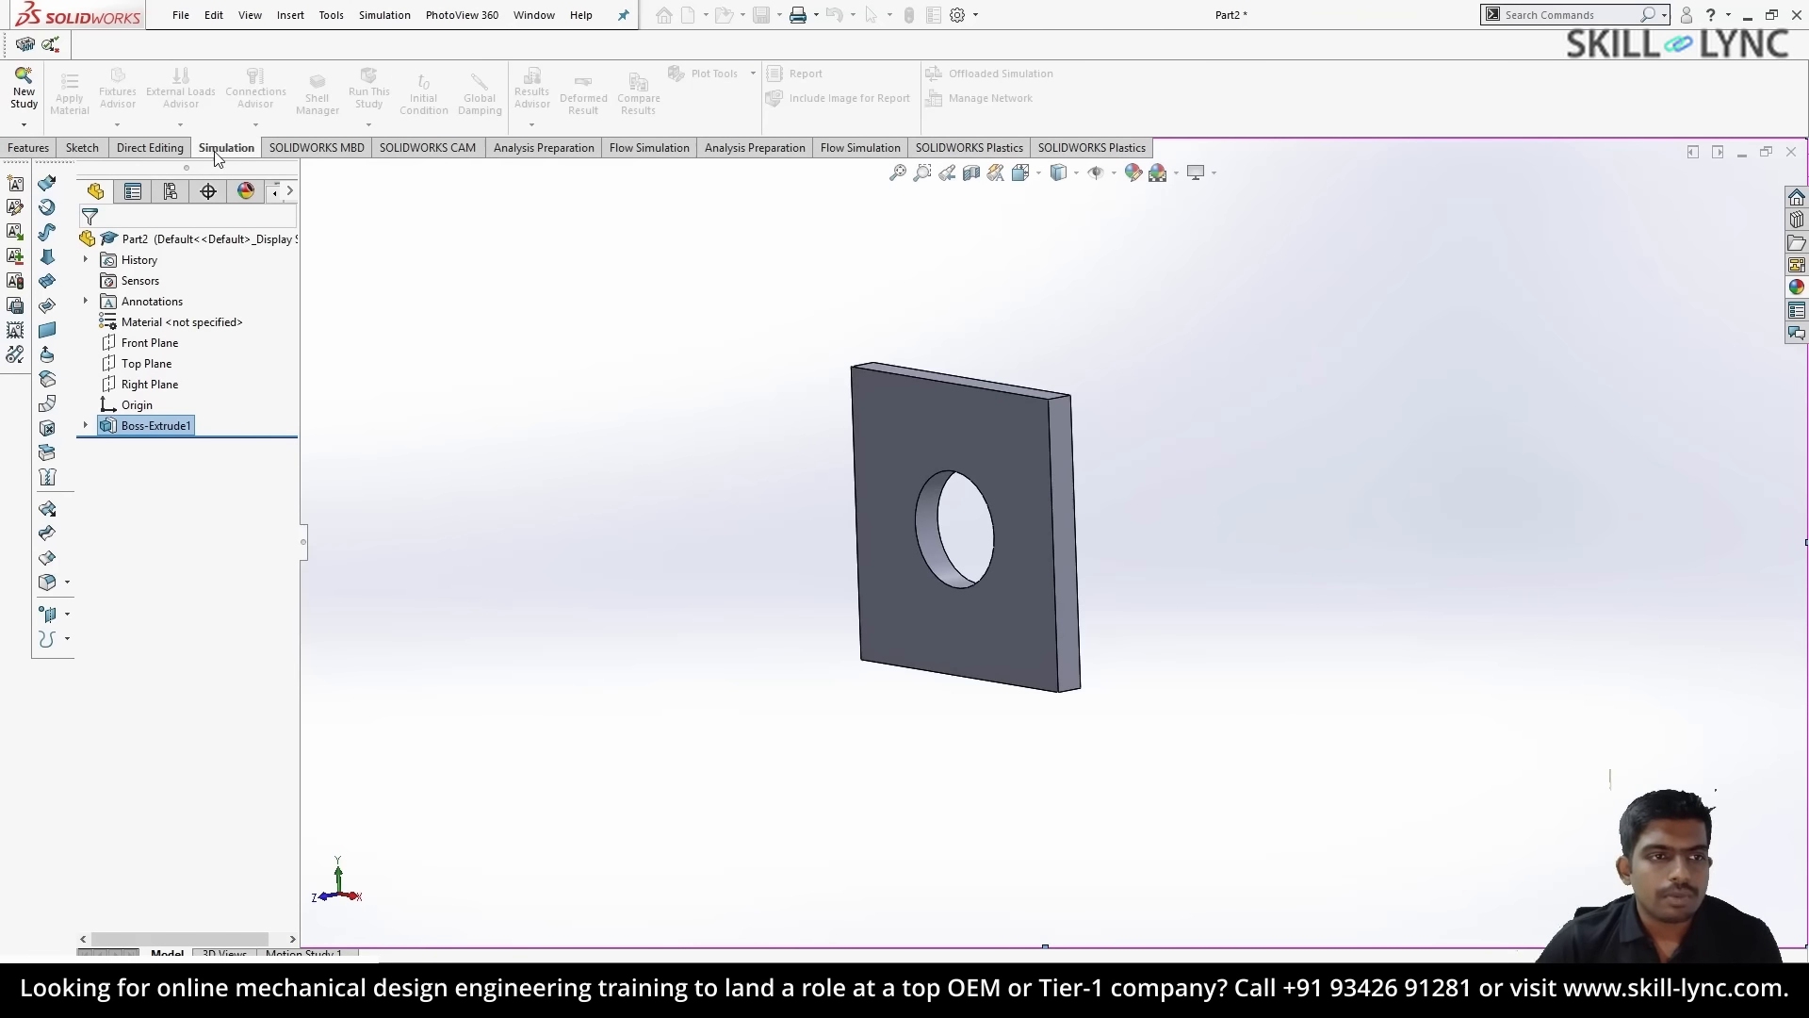
click(23, 92)
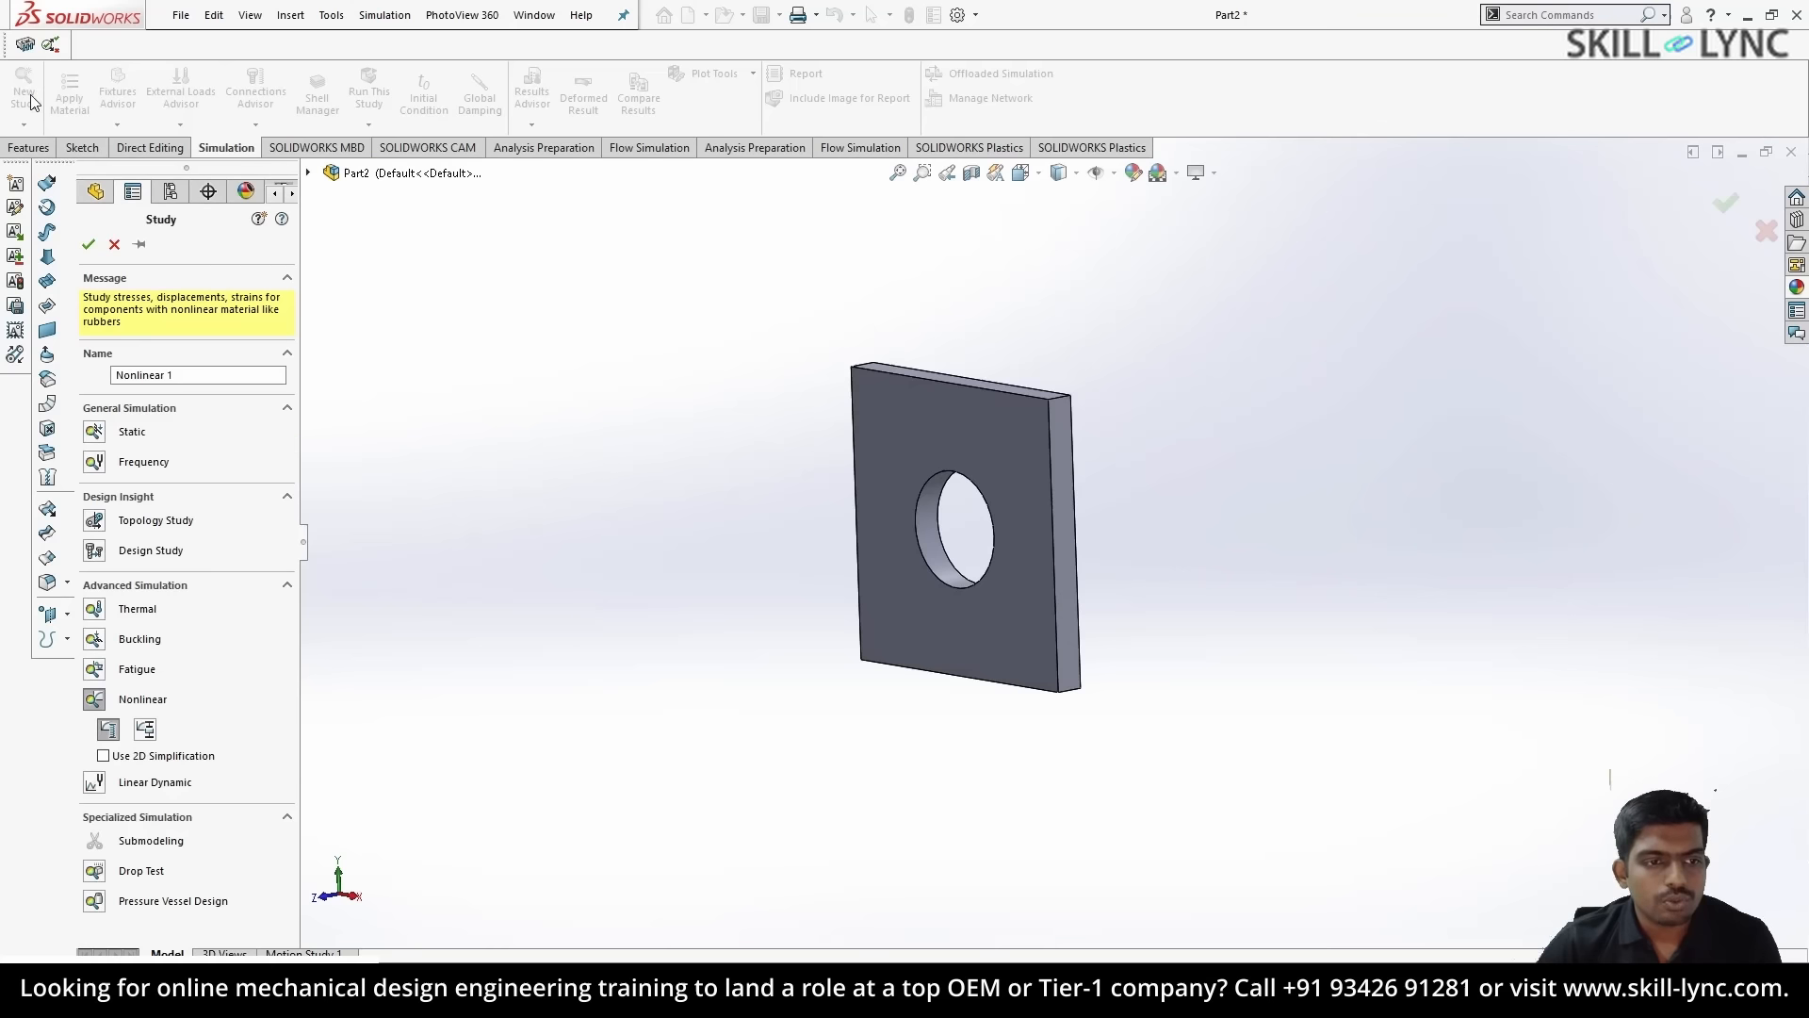
click(95, 441)
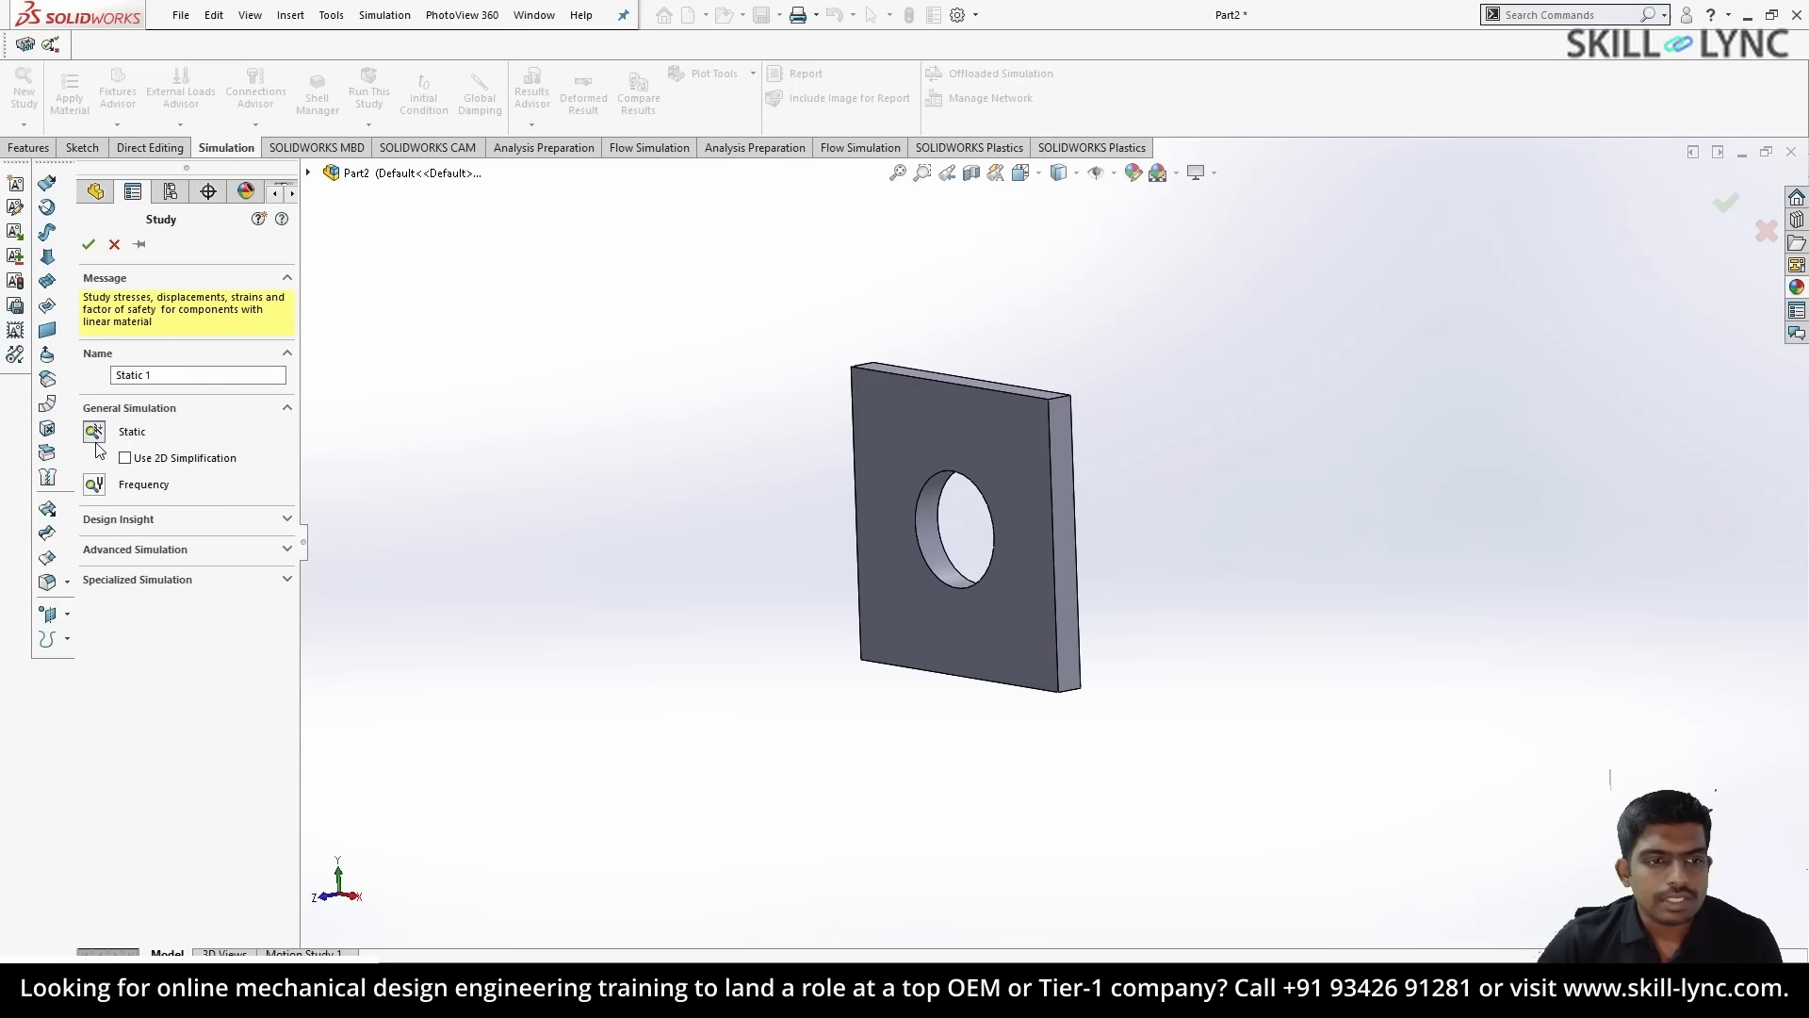
click(88, 246)
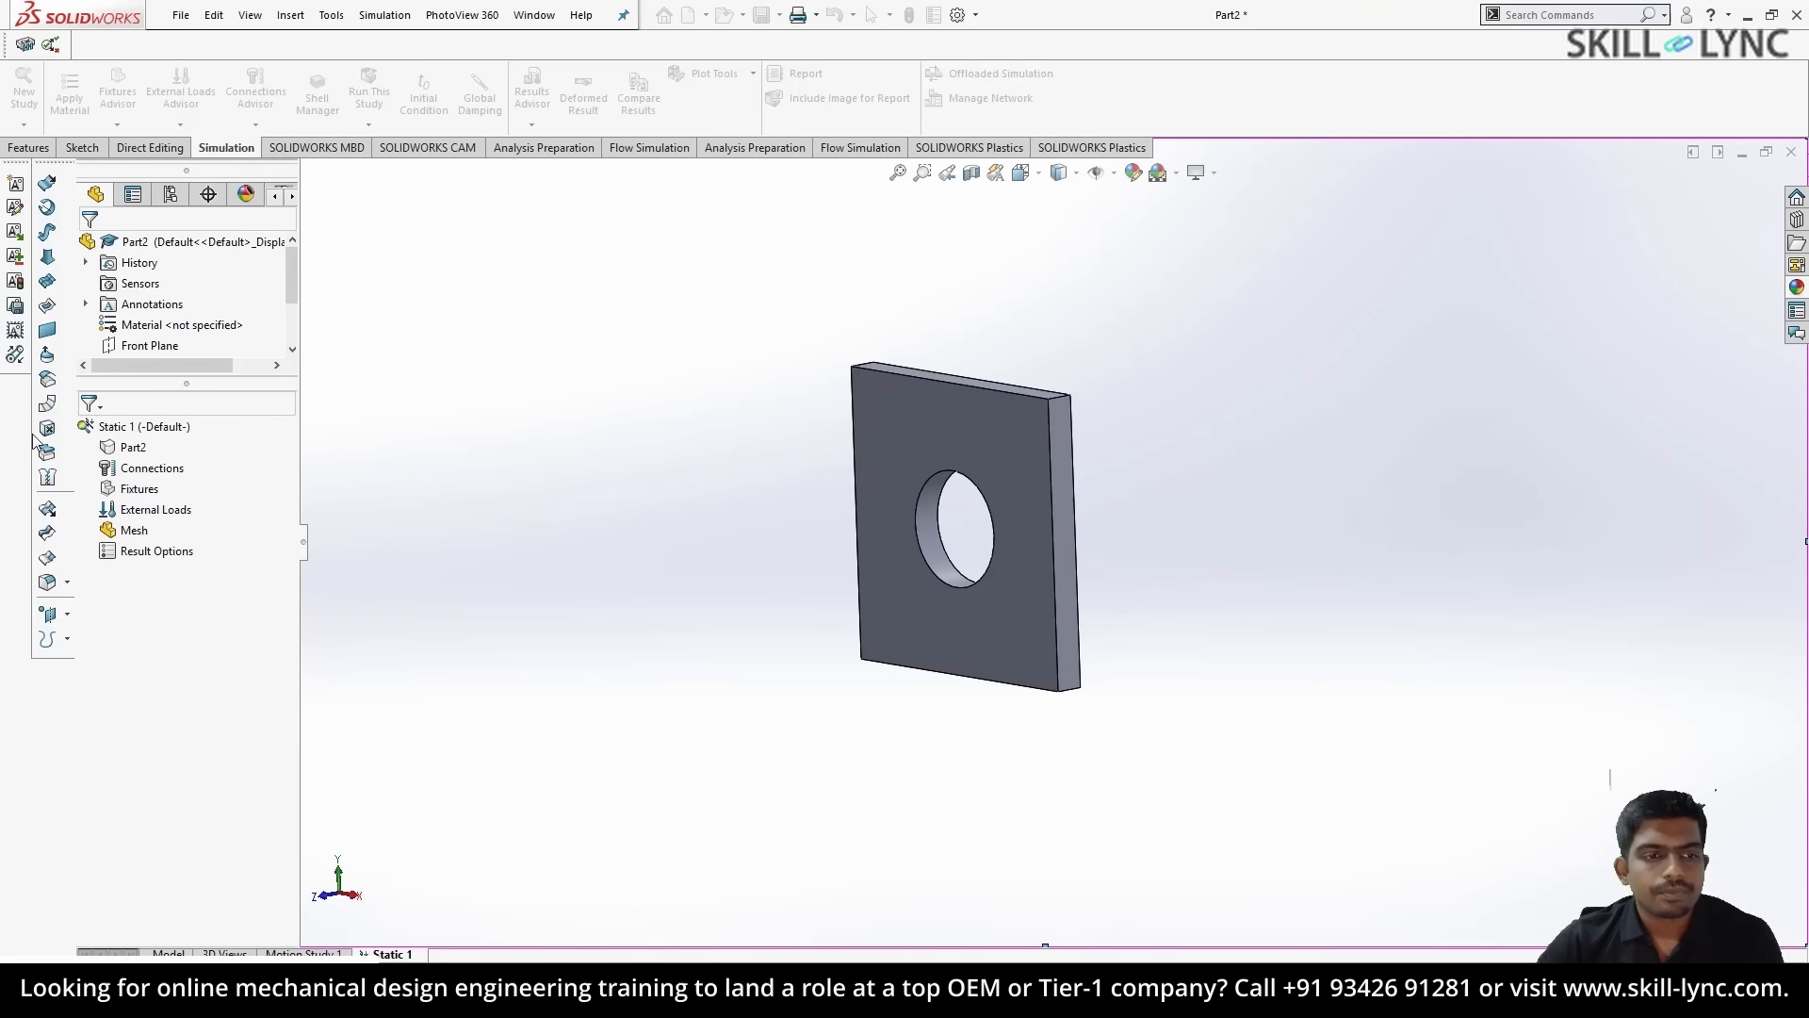
- Apply the Alloy Steel material to the part in the static study
right_click(133, 447)
click(221, 468)
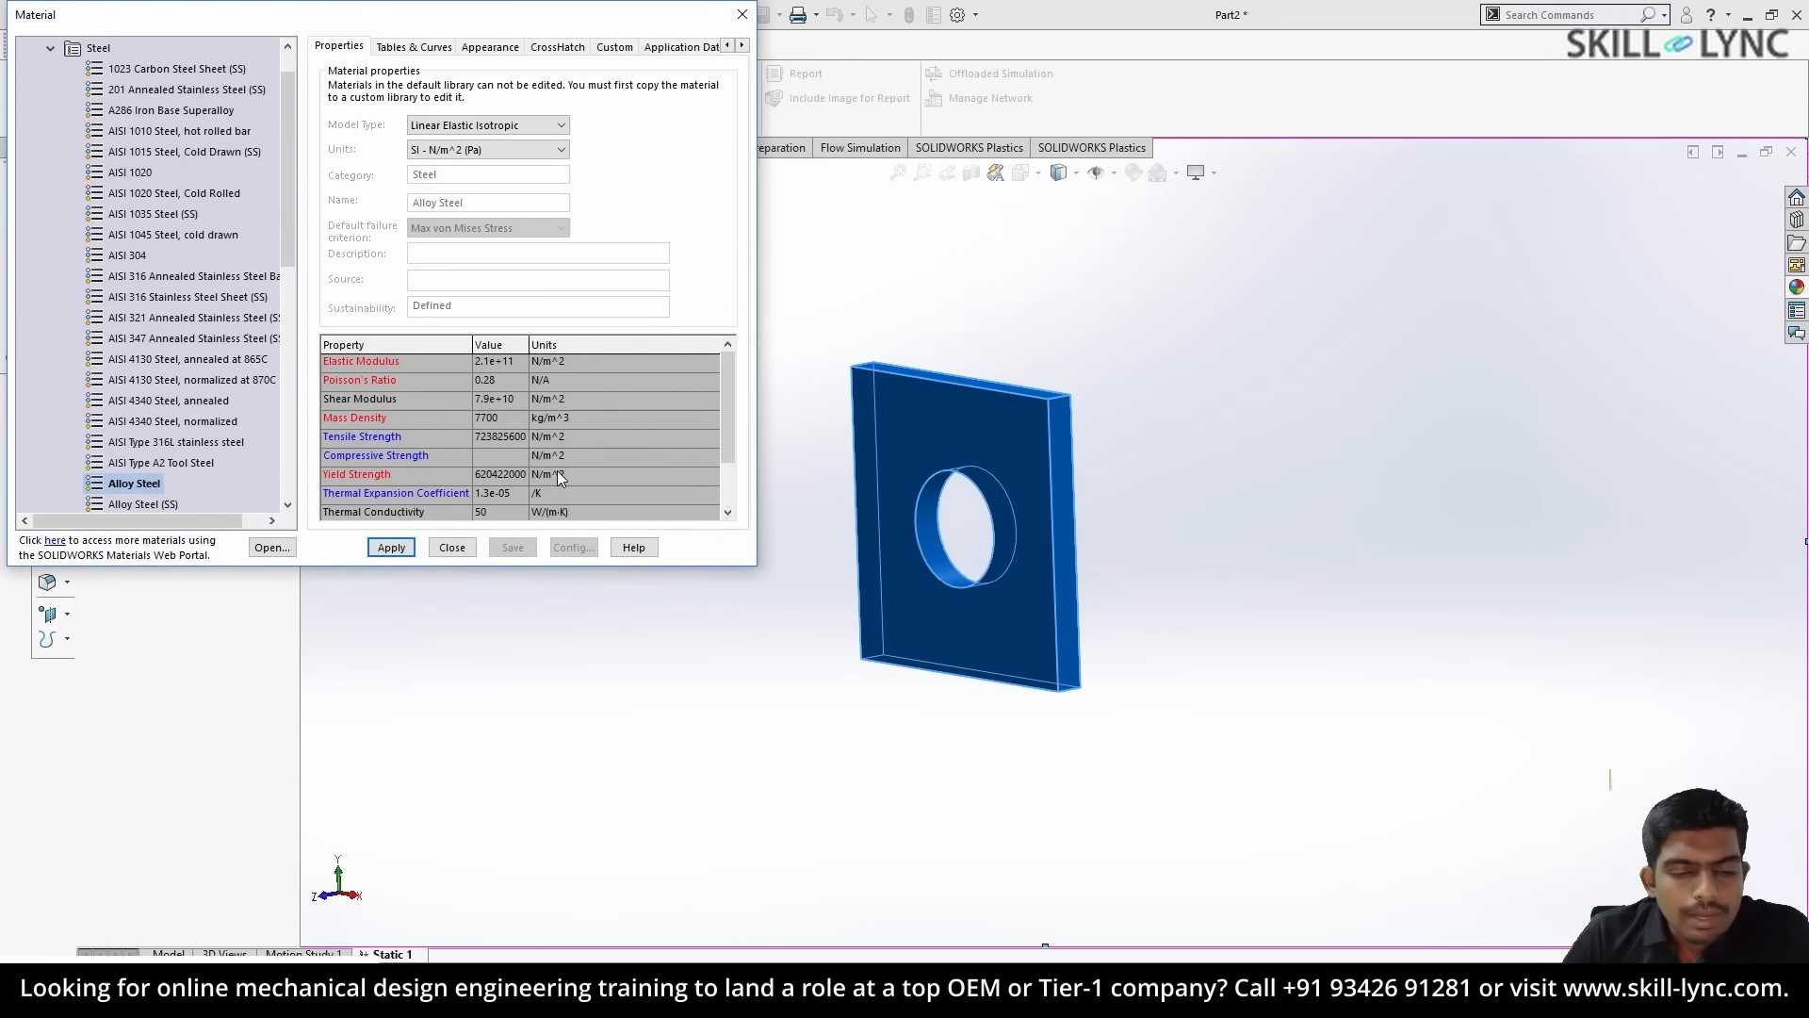
click(391, 547)
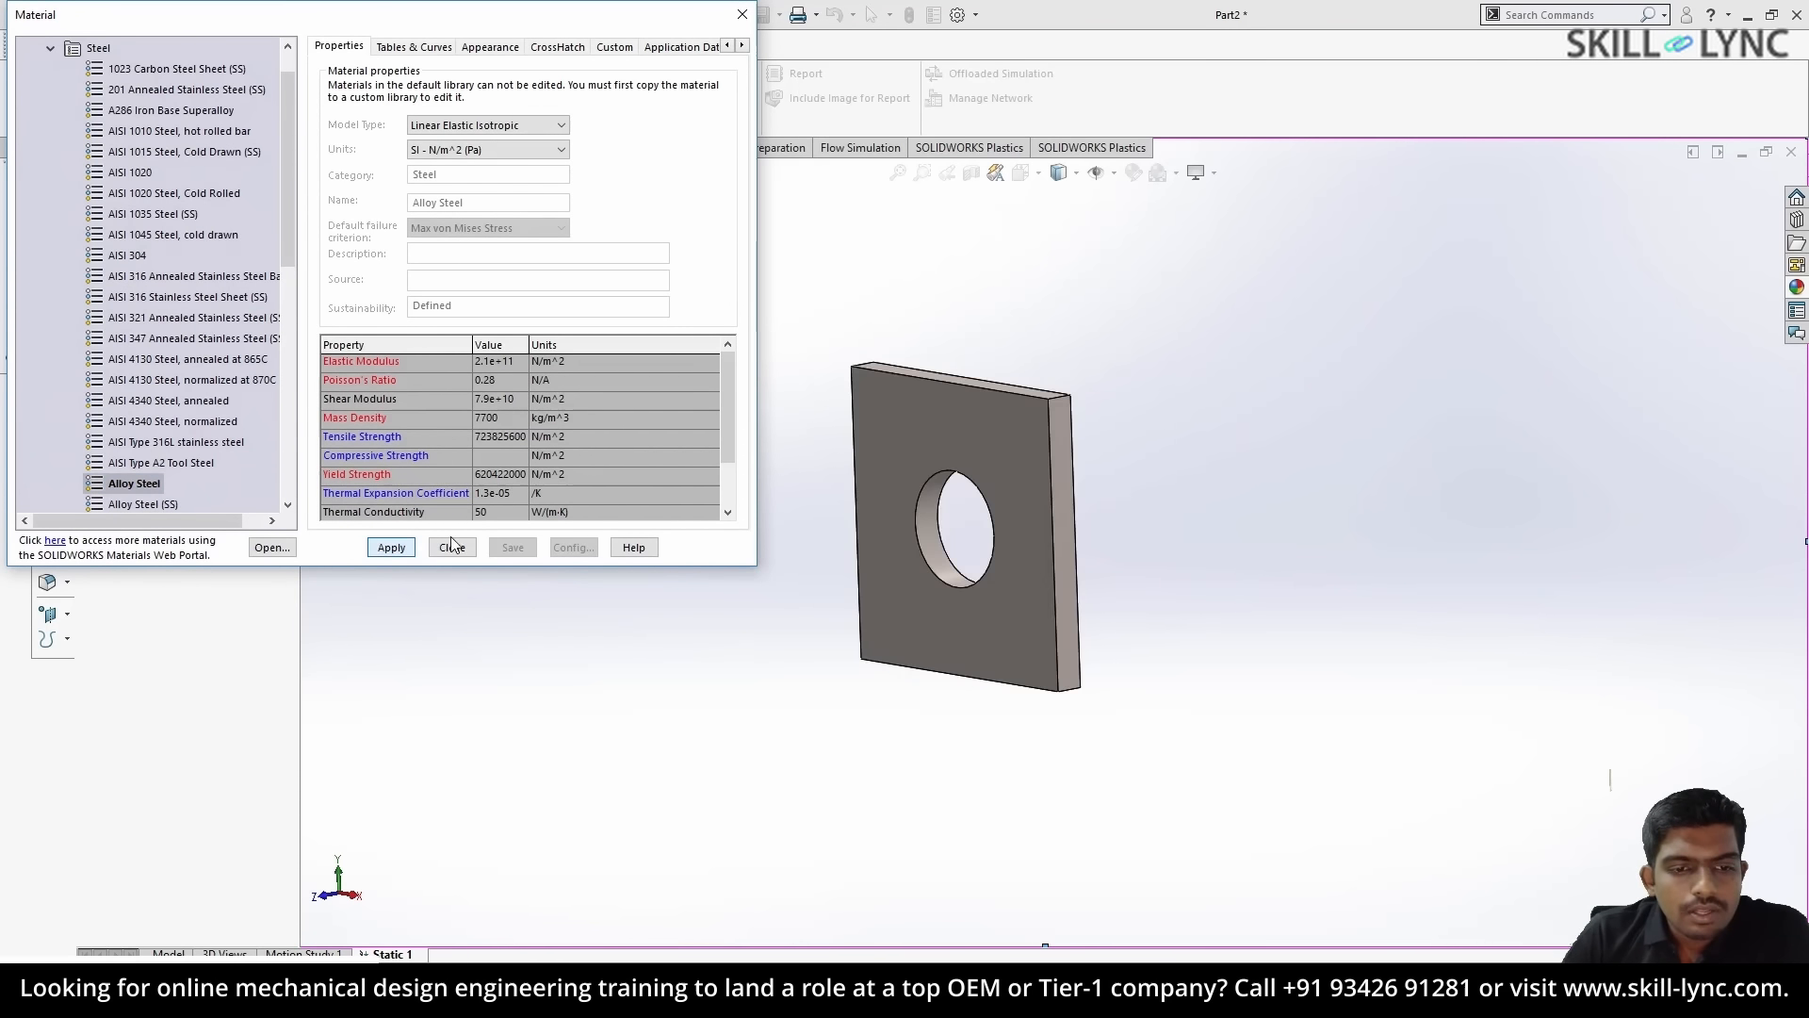
click(453, 548)
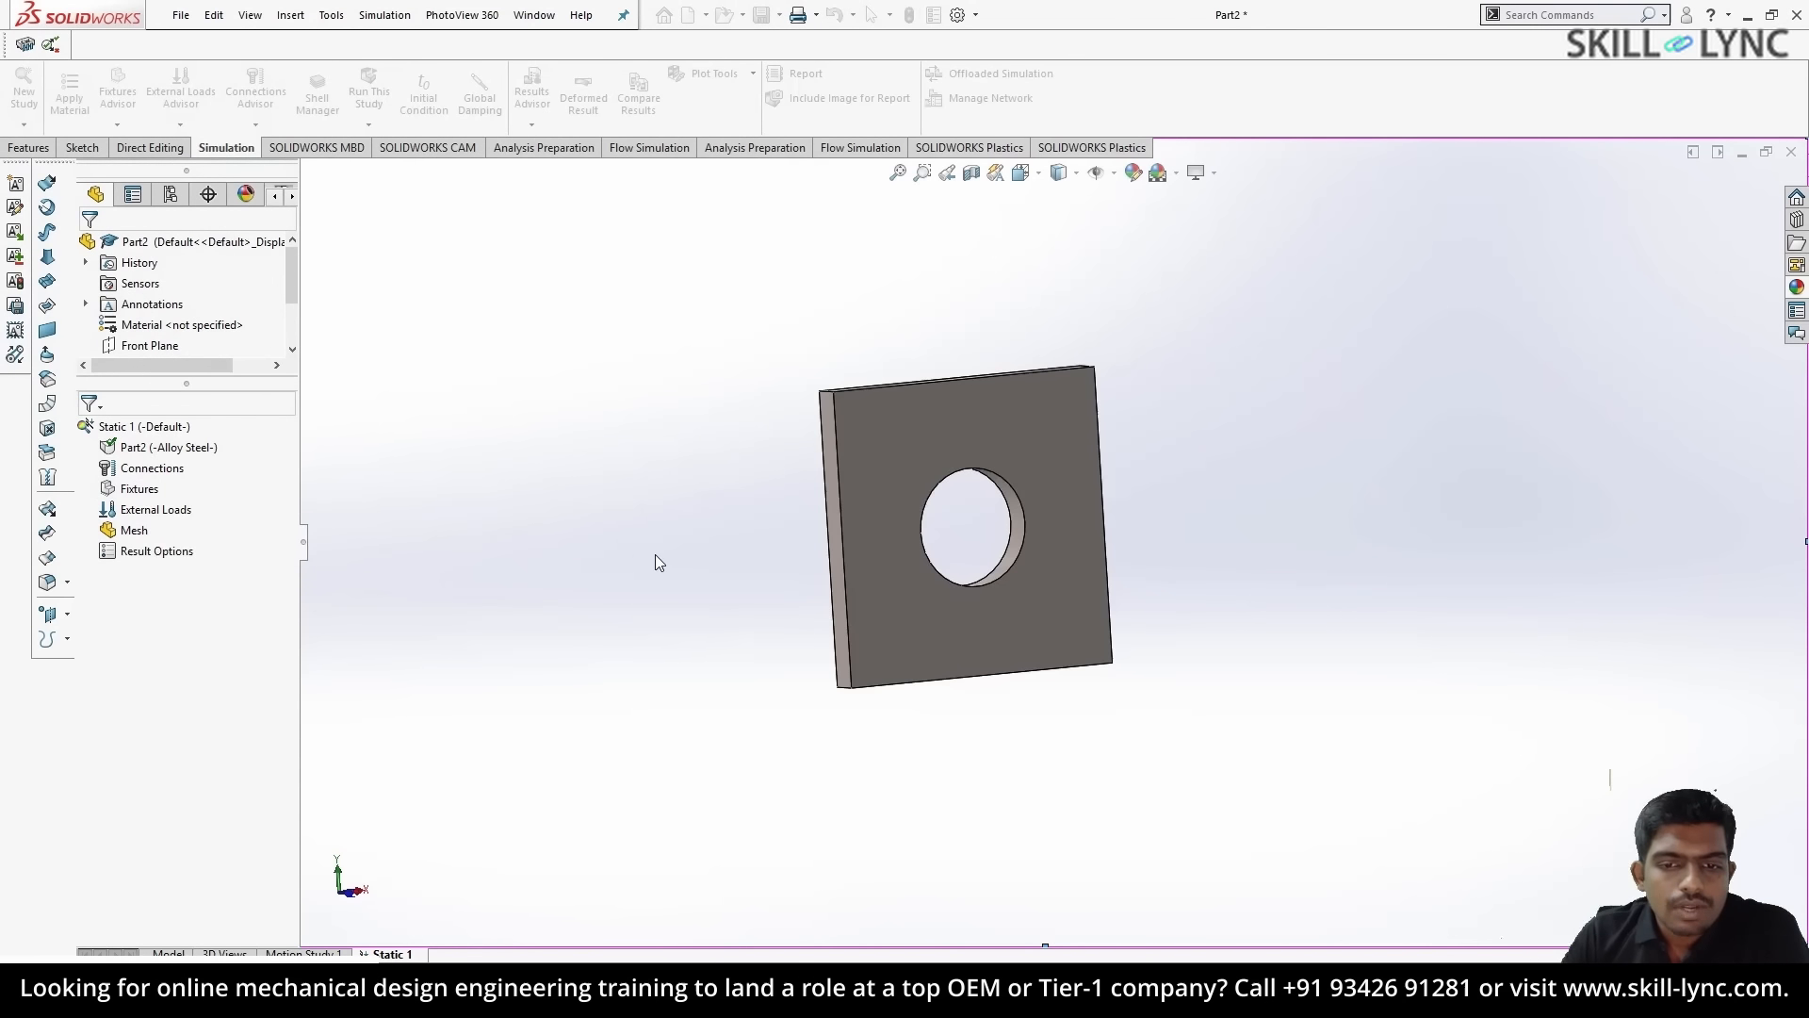
- Add a Fixed Geometry fixture to the plate's narrow left side face
right_click(137, 488)
click(205, 535)
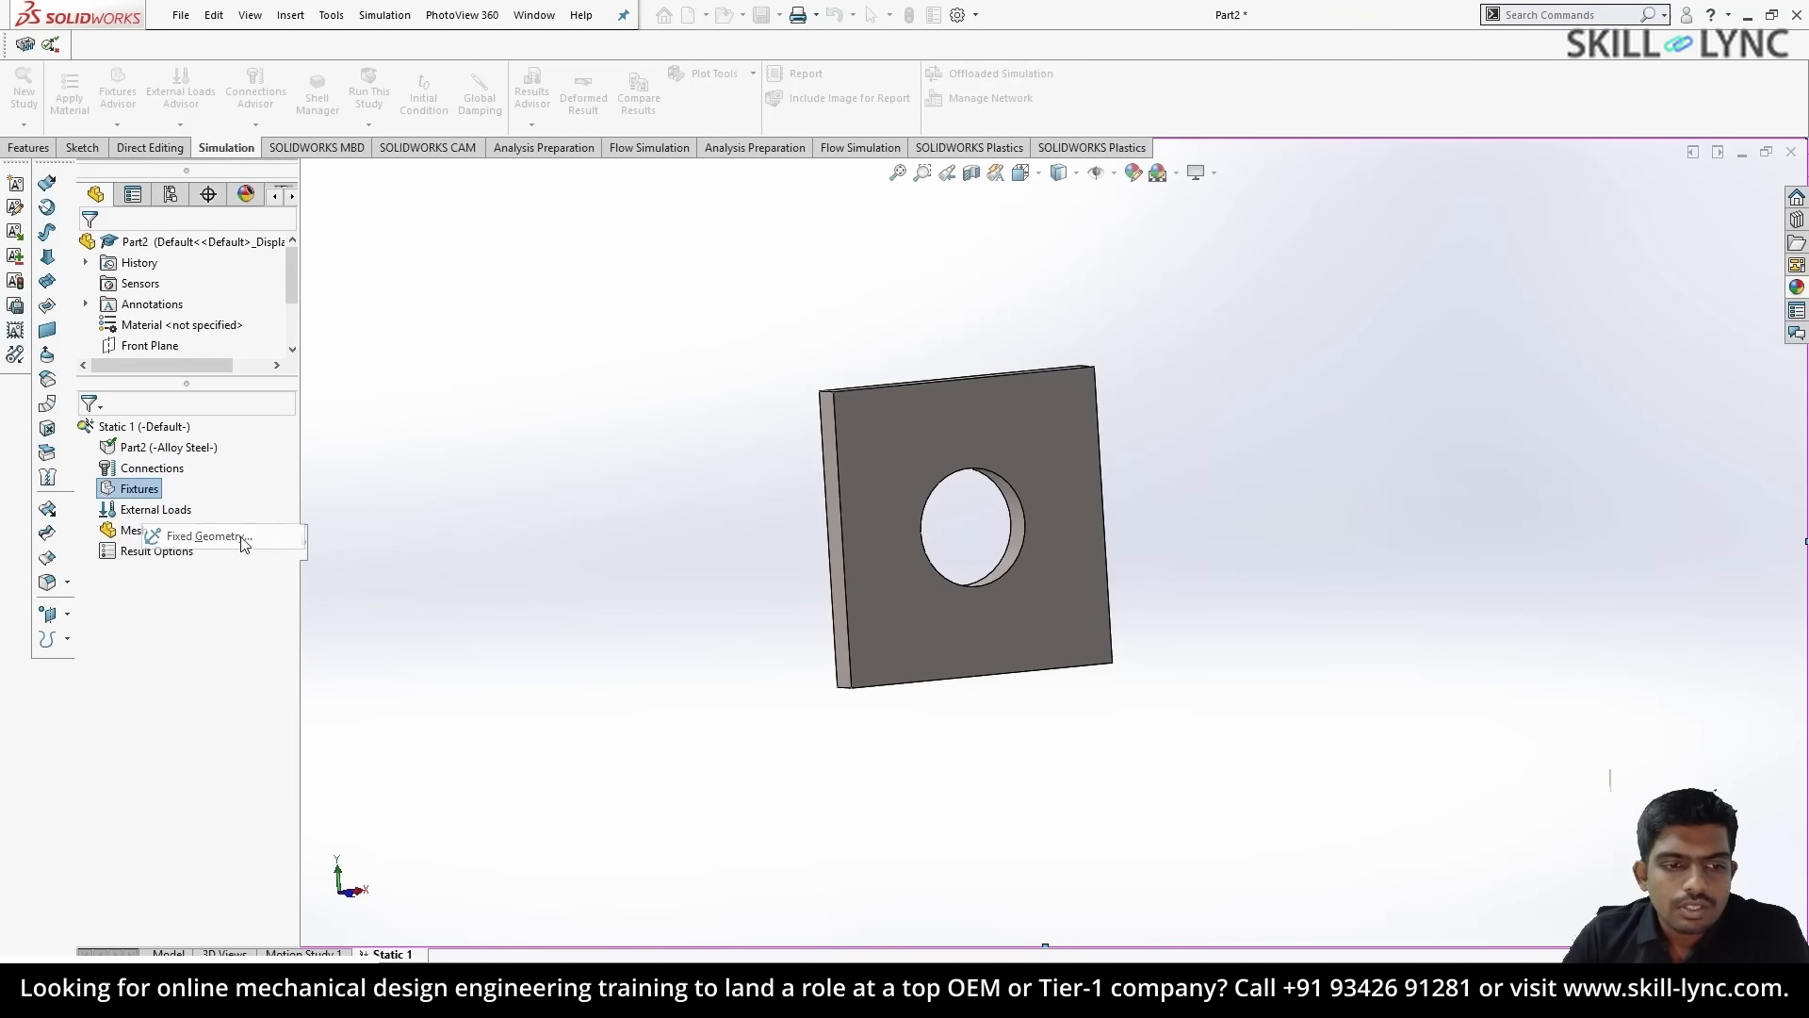
click(835, 501)
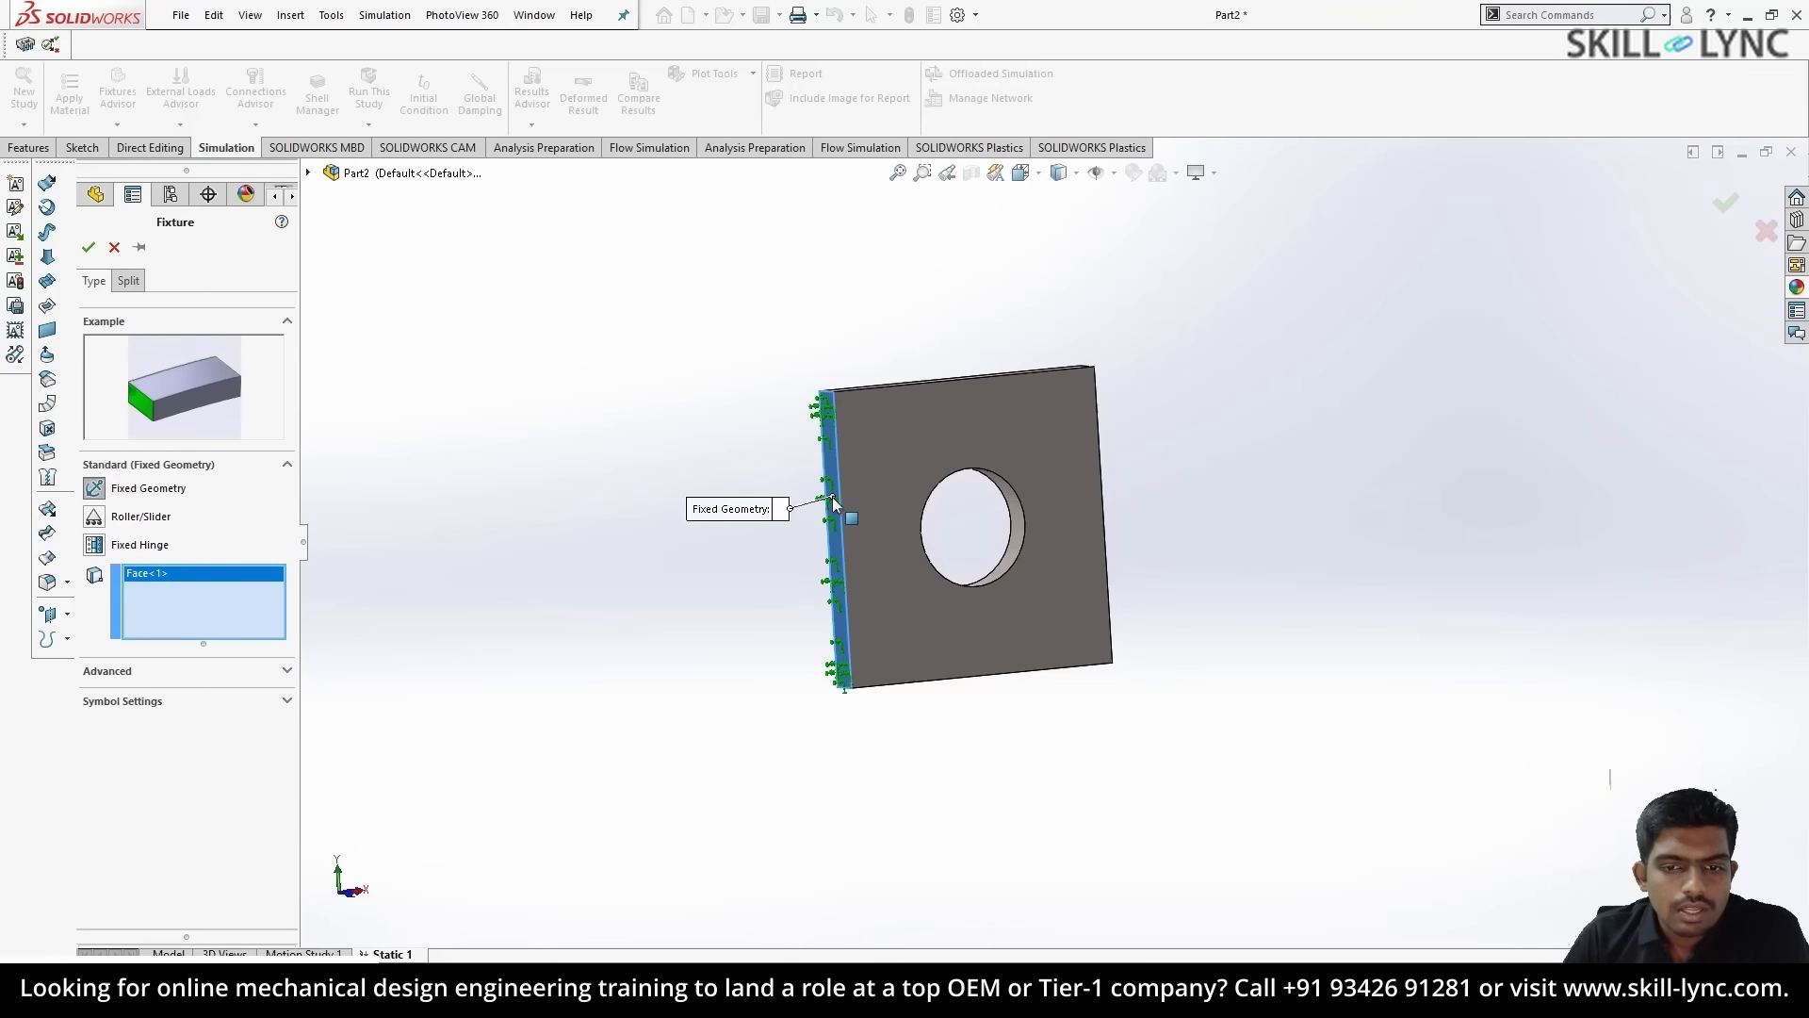
scroll(835, 504, up, 5)
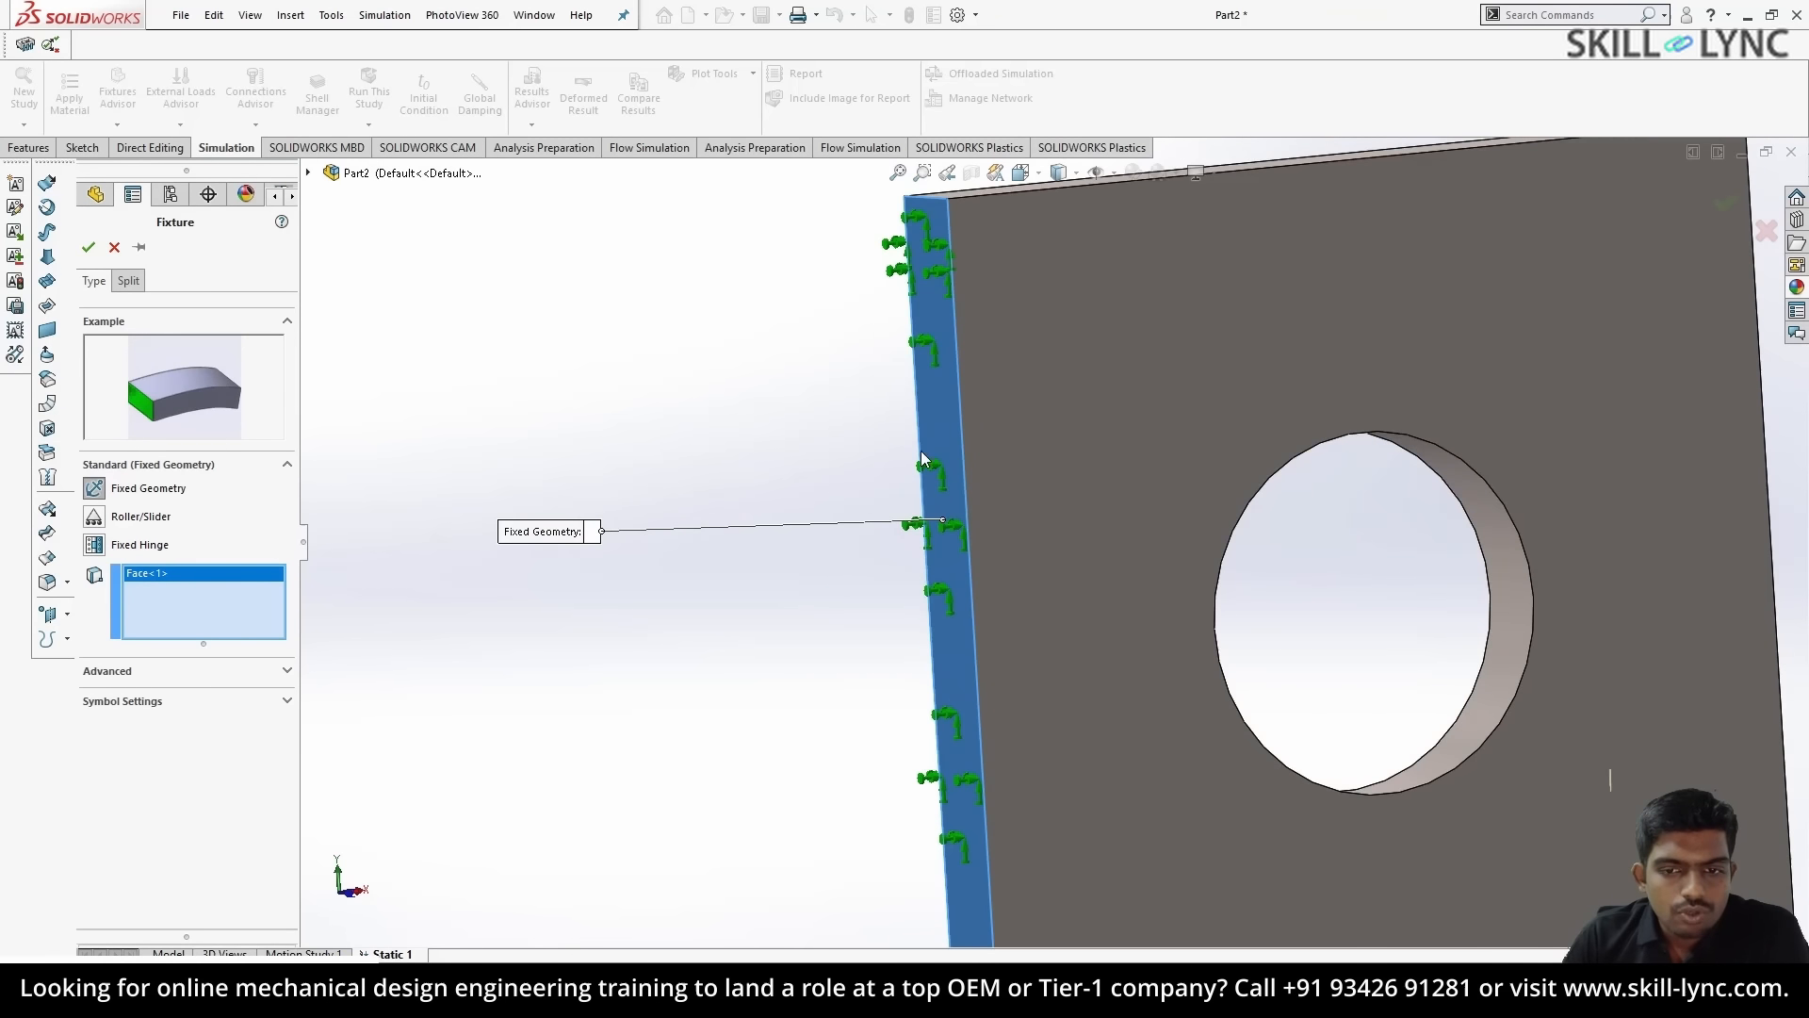
click(89, 248)
- Apply a 1000 N normal force to the plate's narrow side face opposite the fixture, reversed to pull outward
scroll(1145, 566, down, 5)
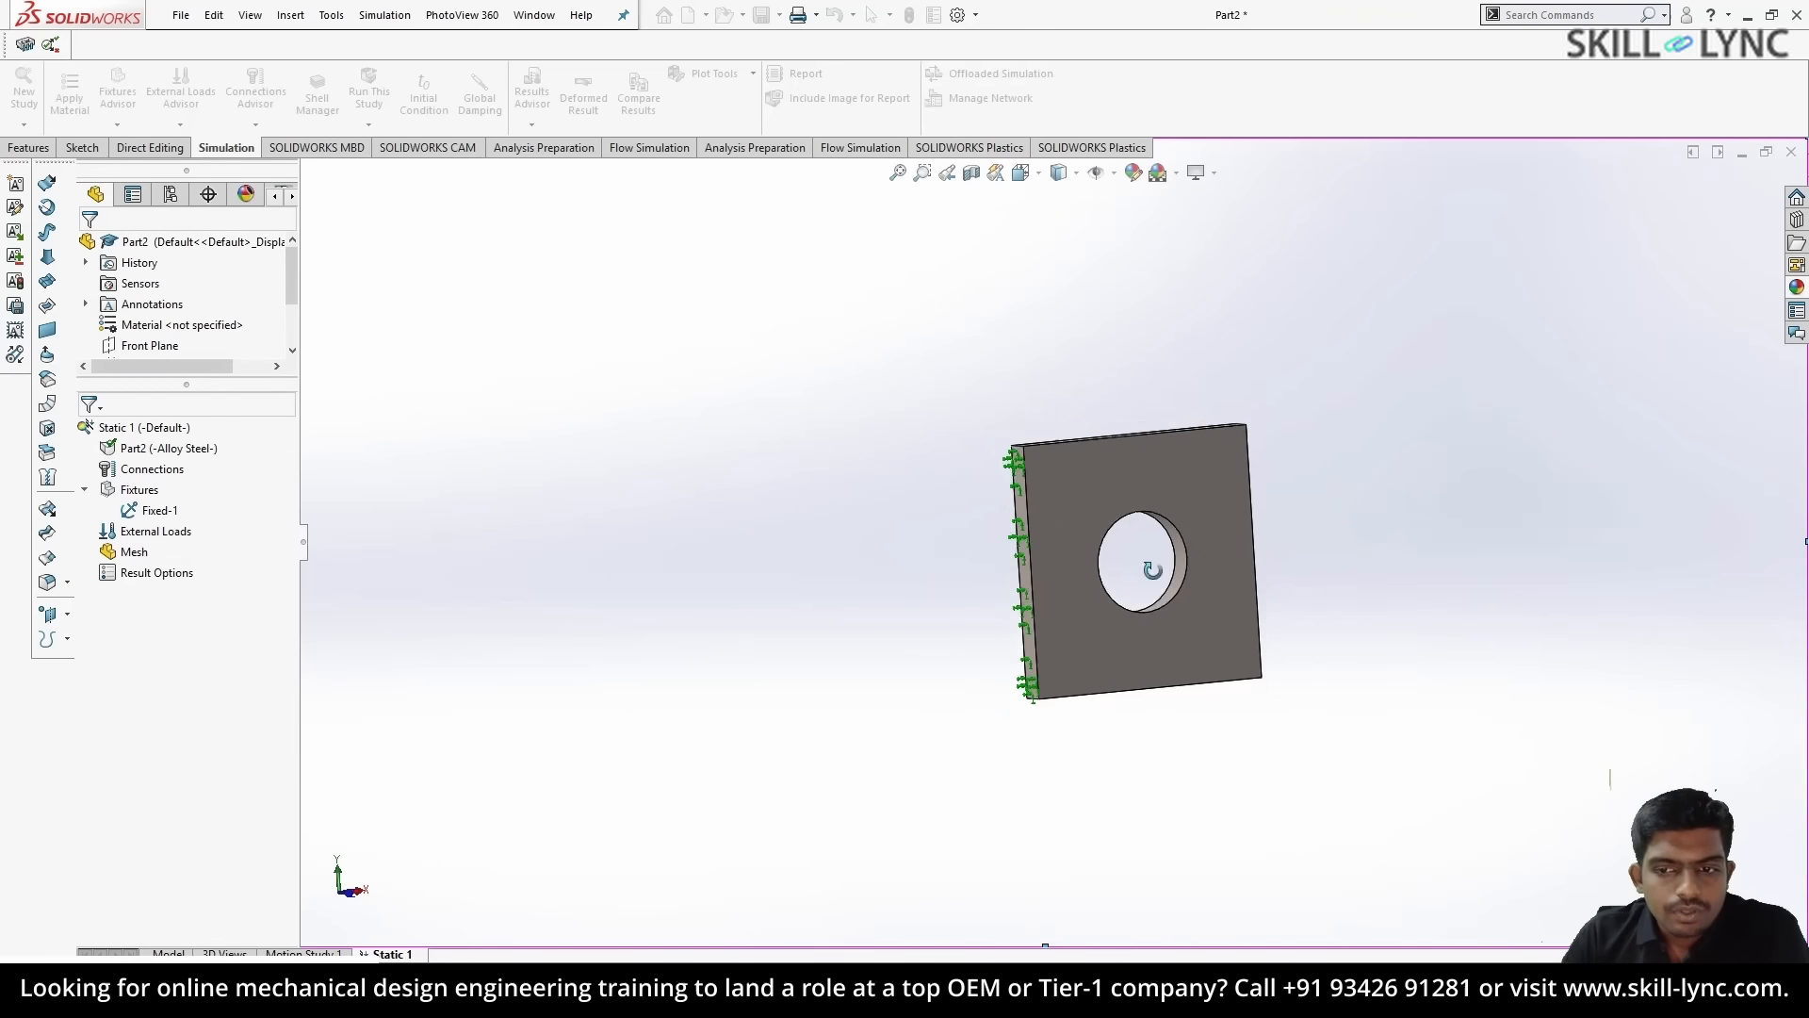
right_click(174, 532)
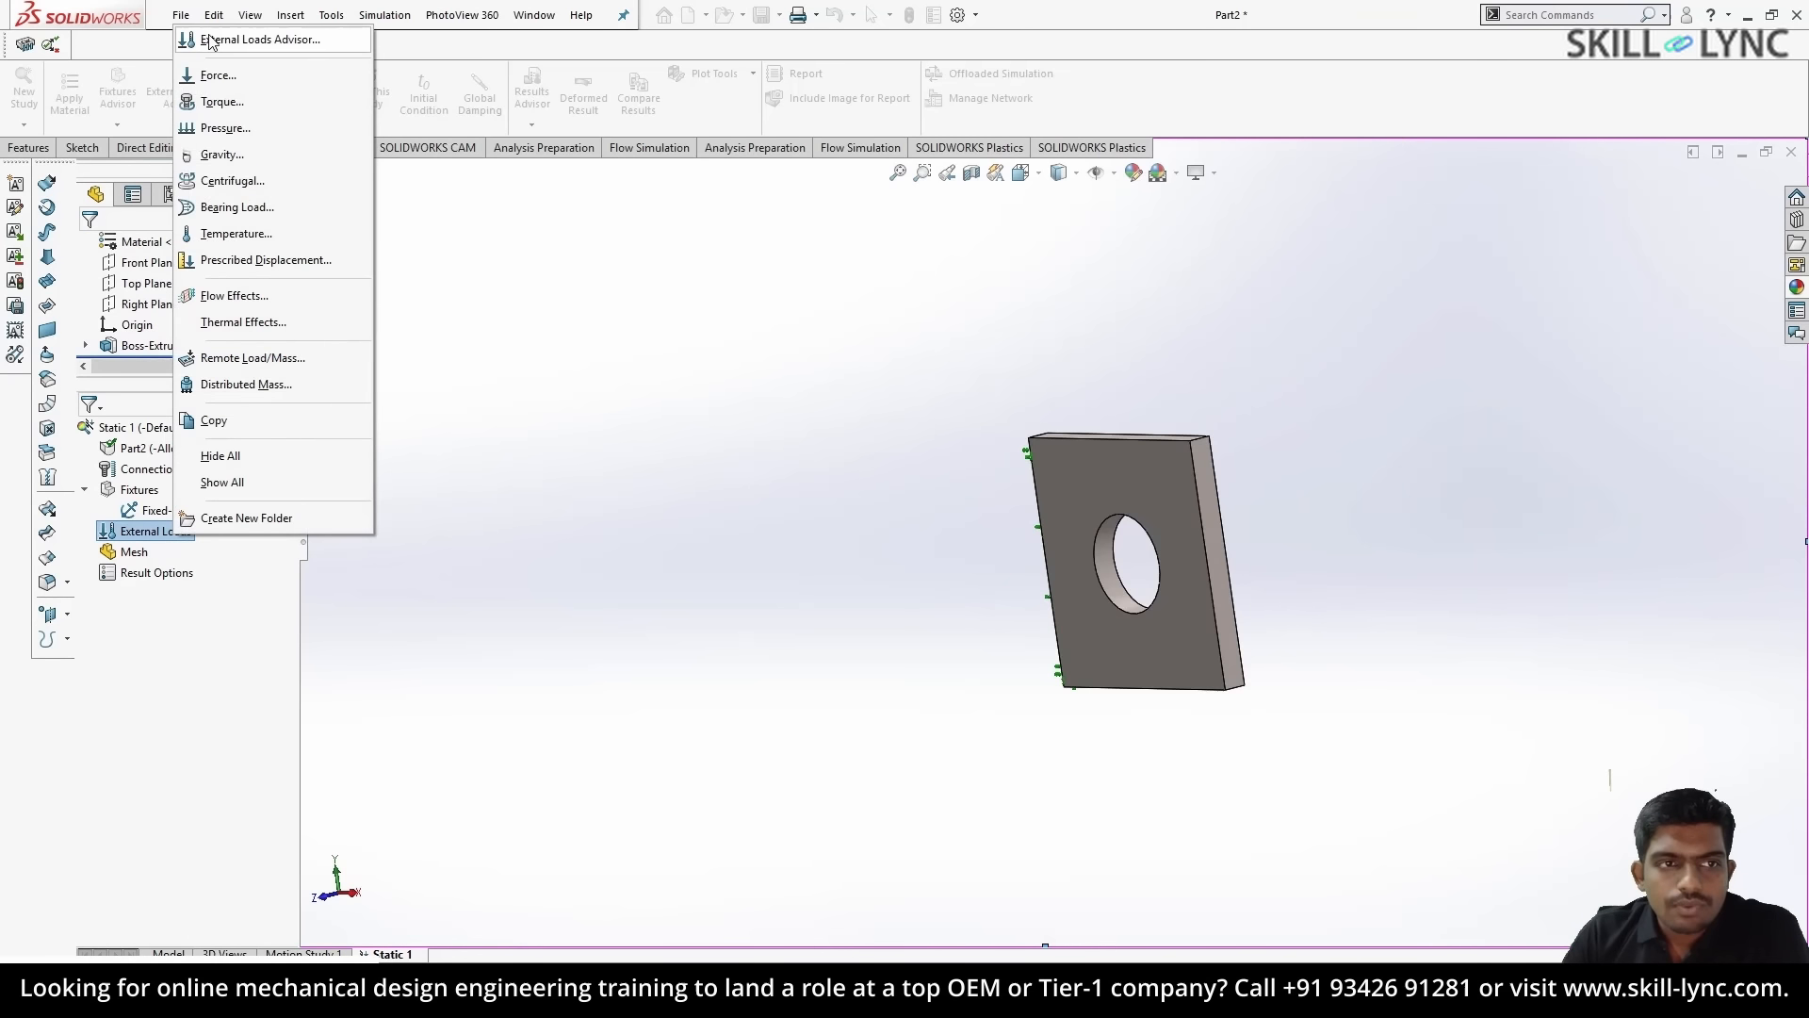
click(218, 75)
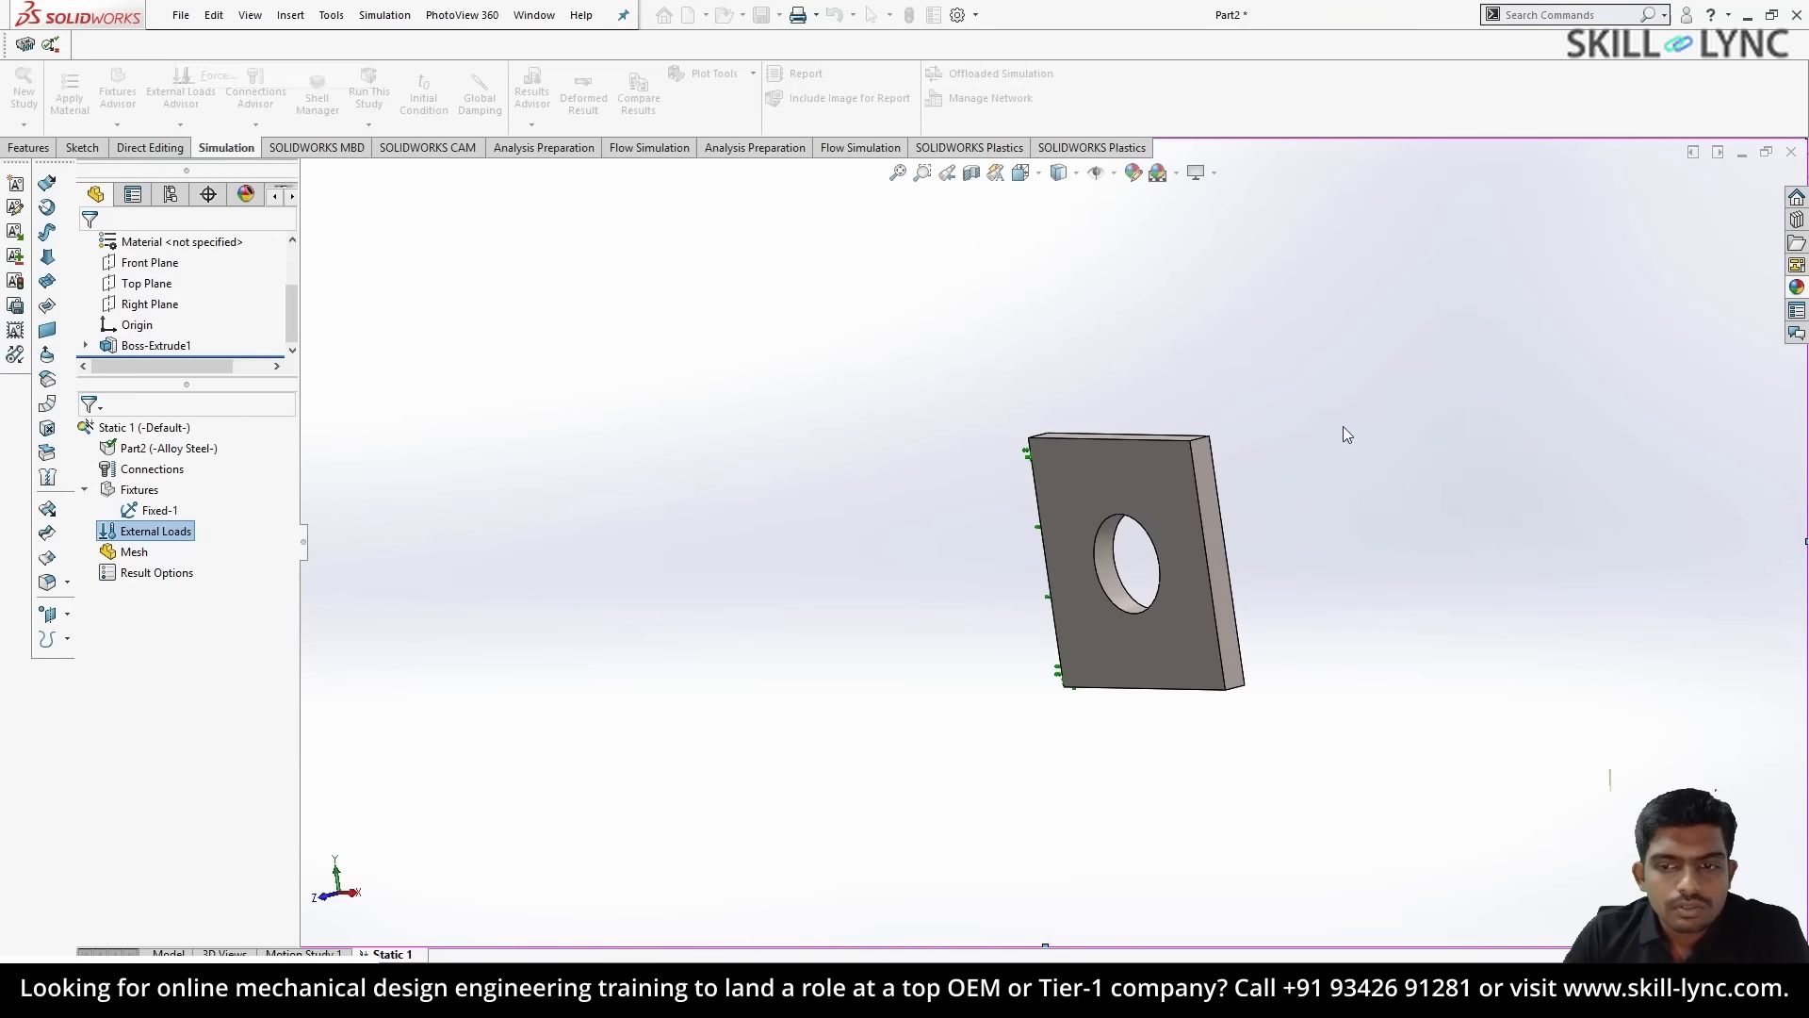
click(1216, 538)
scroll(1110, 551, up, 4)
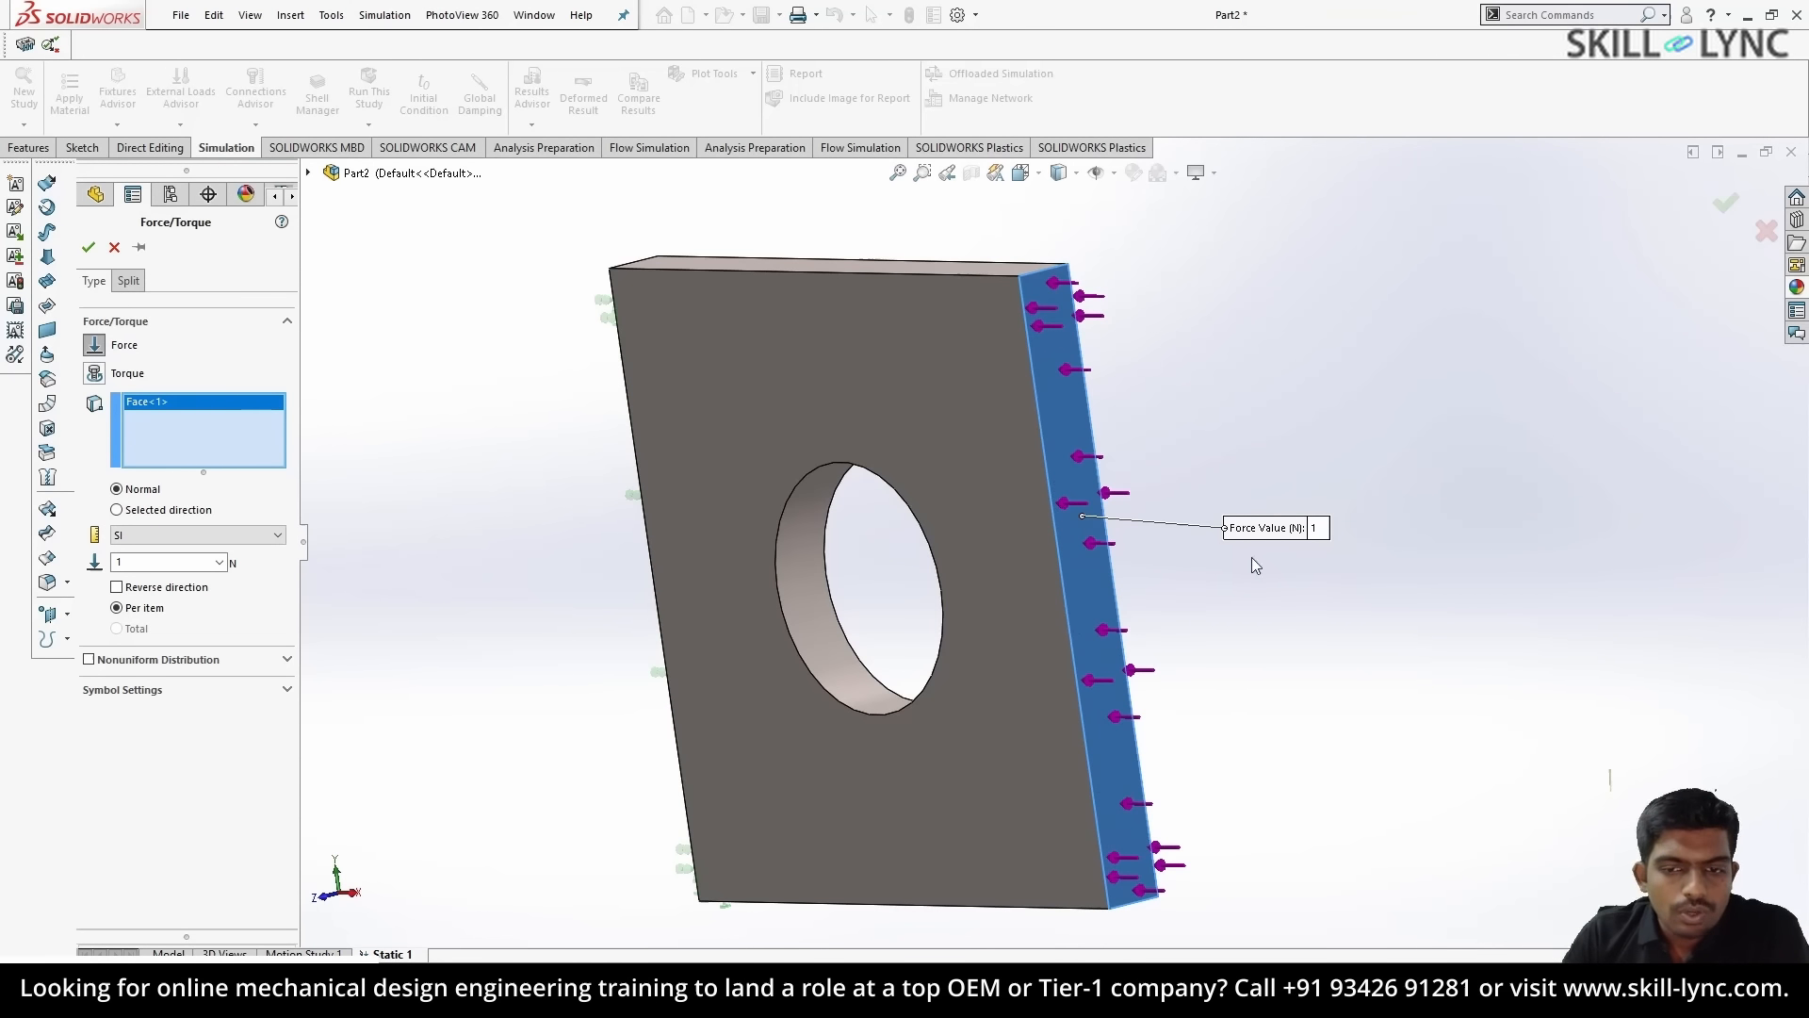
double_click(146, 562)
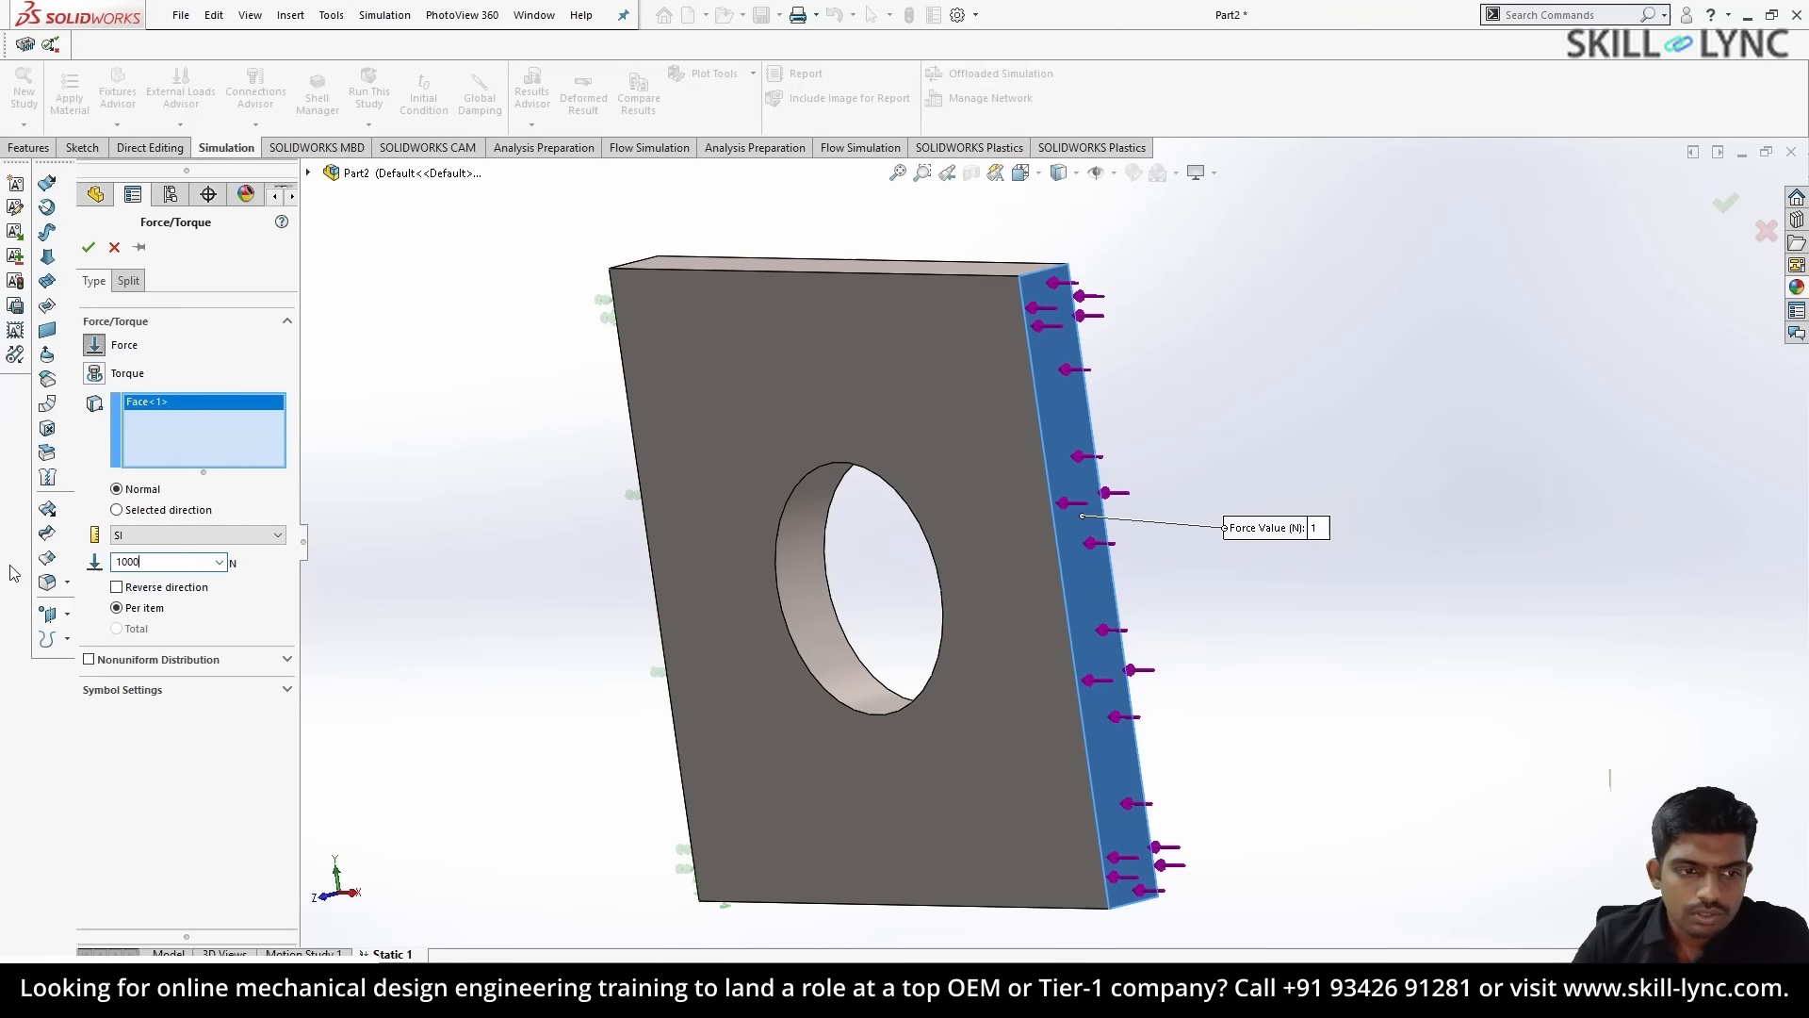
click(117, 587)
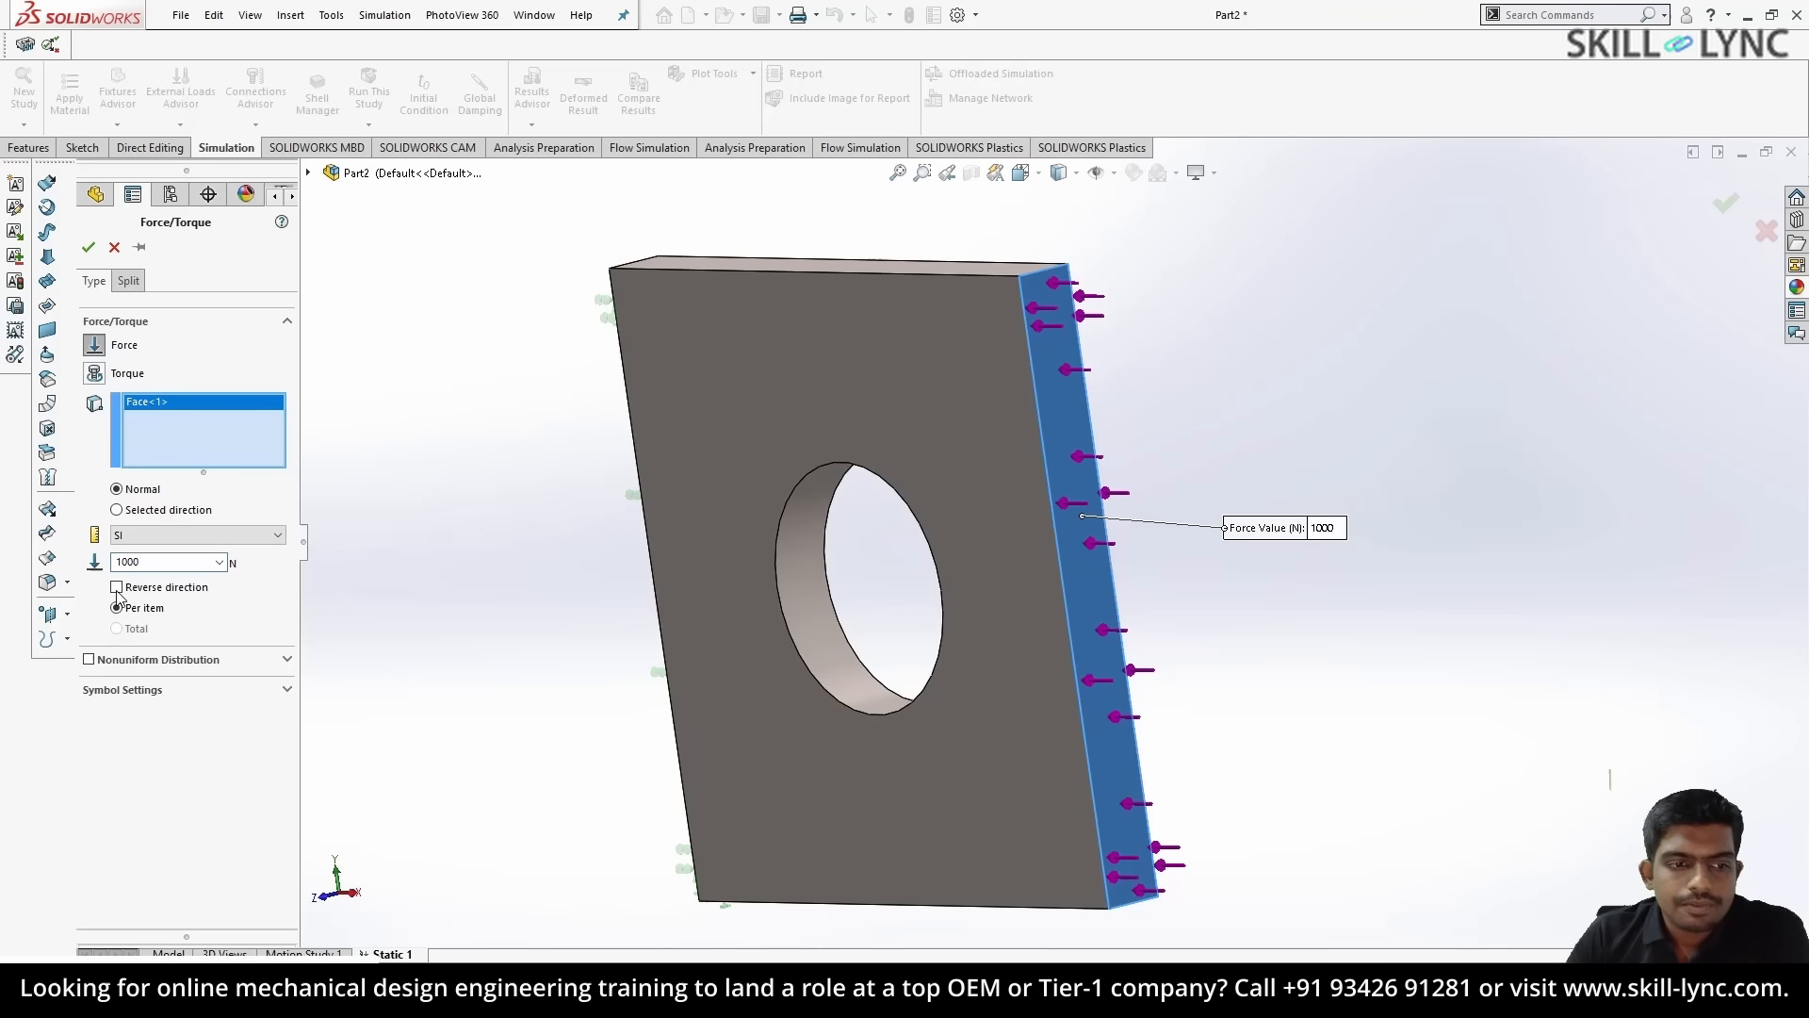
click(89, 248)
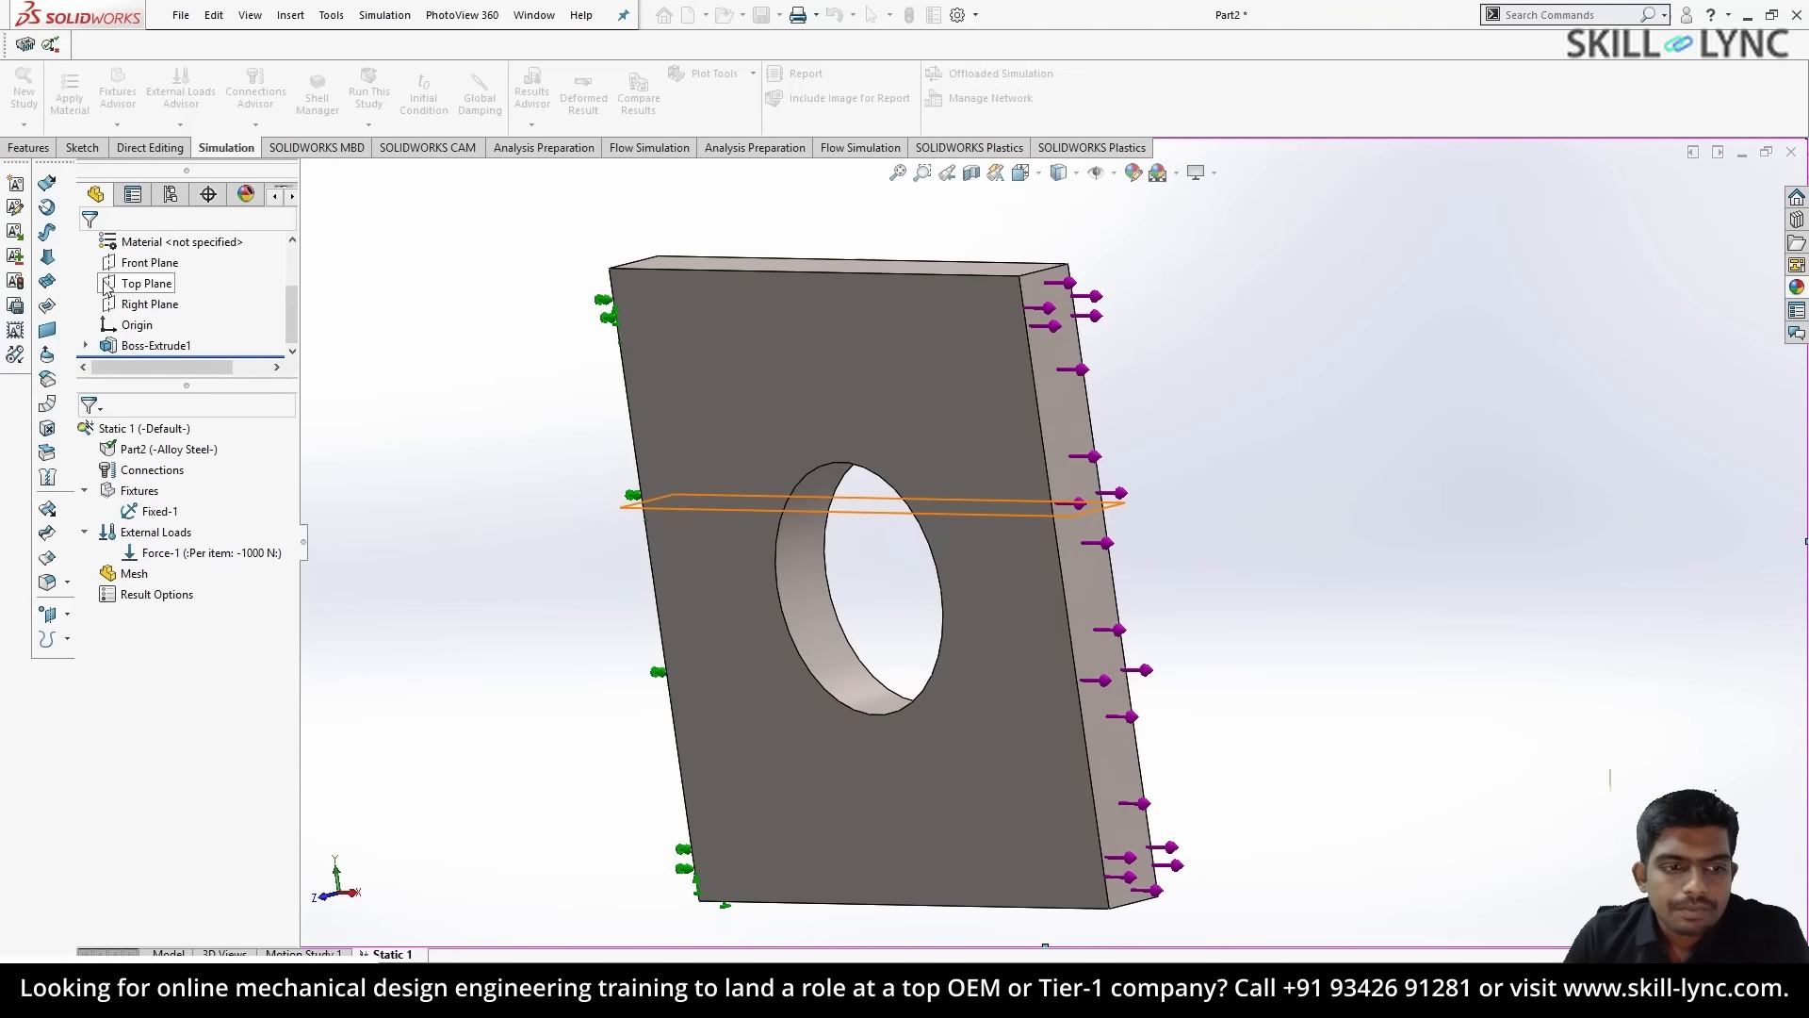
- Mesh the plate using the default mesh density
right_click(134, 573)
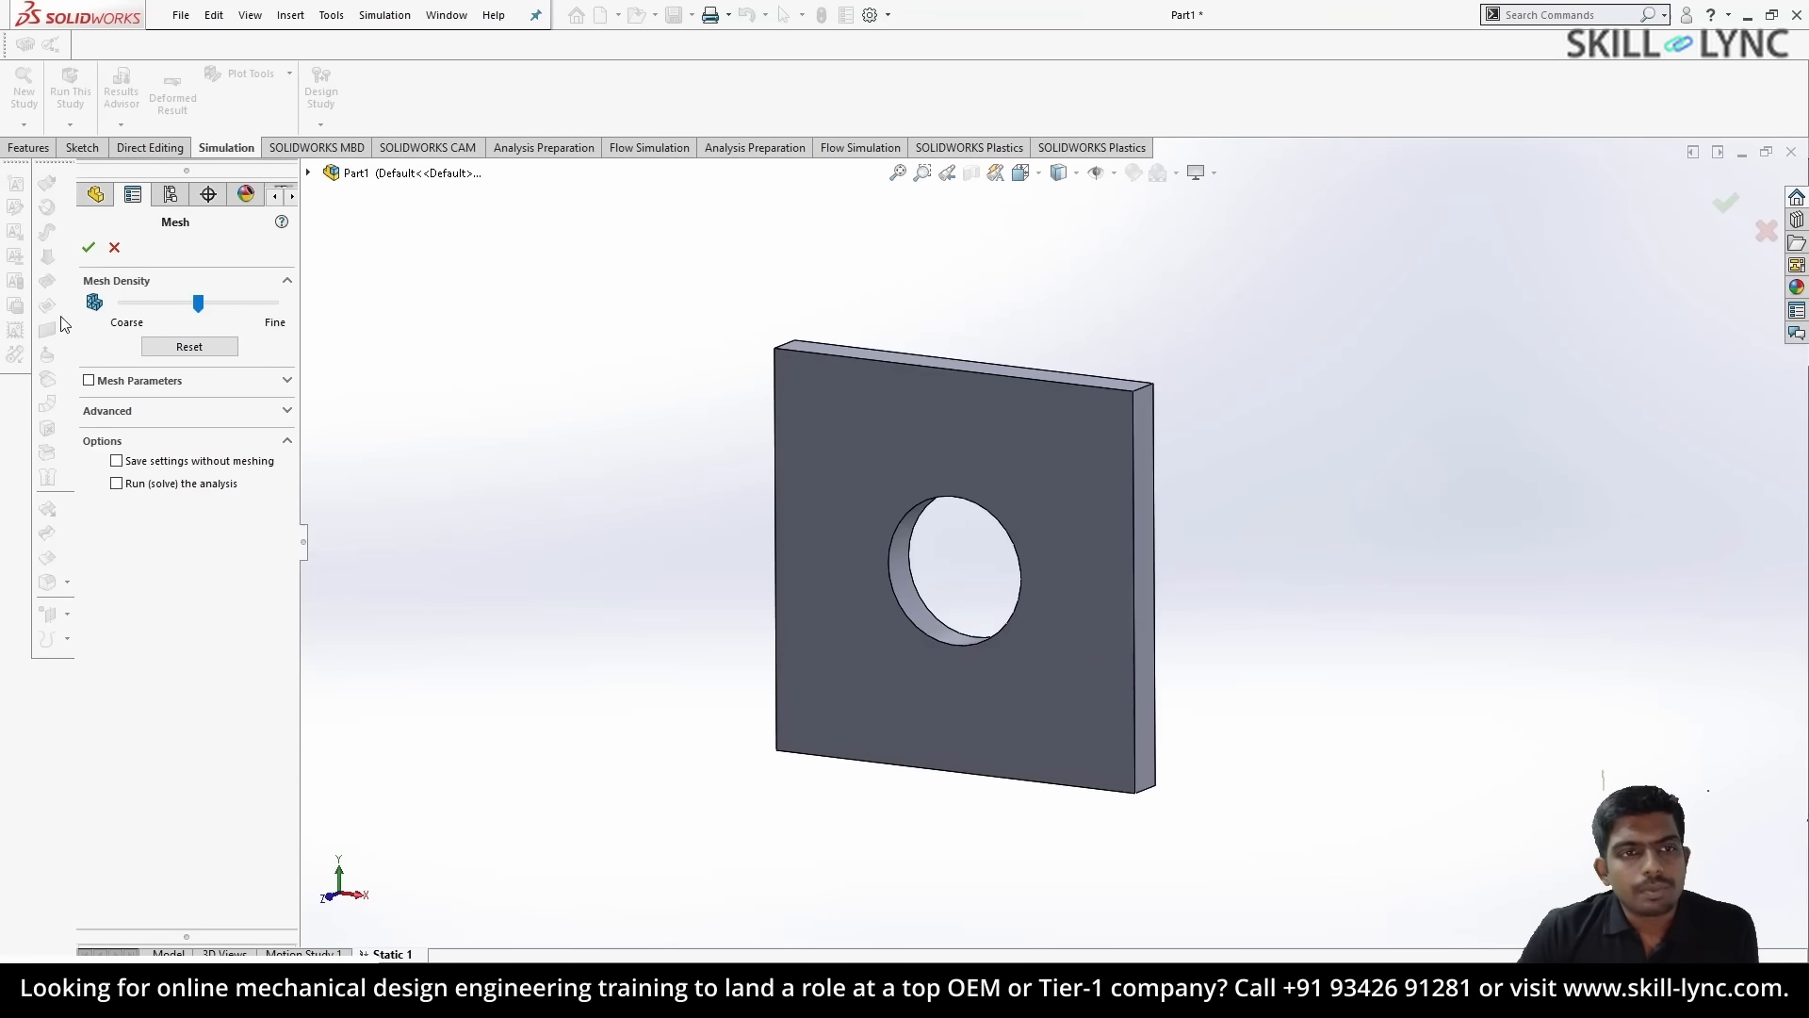
click(88, 248)
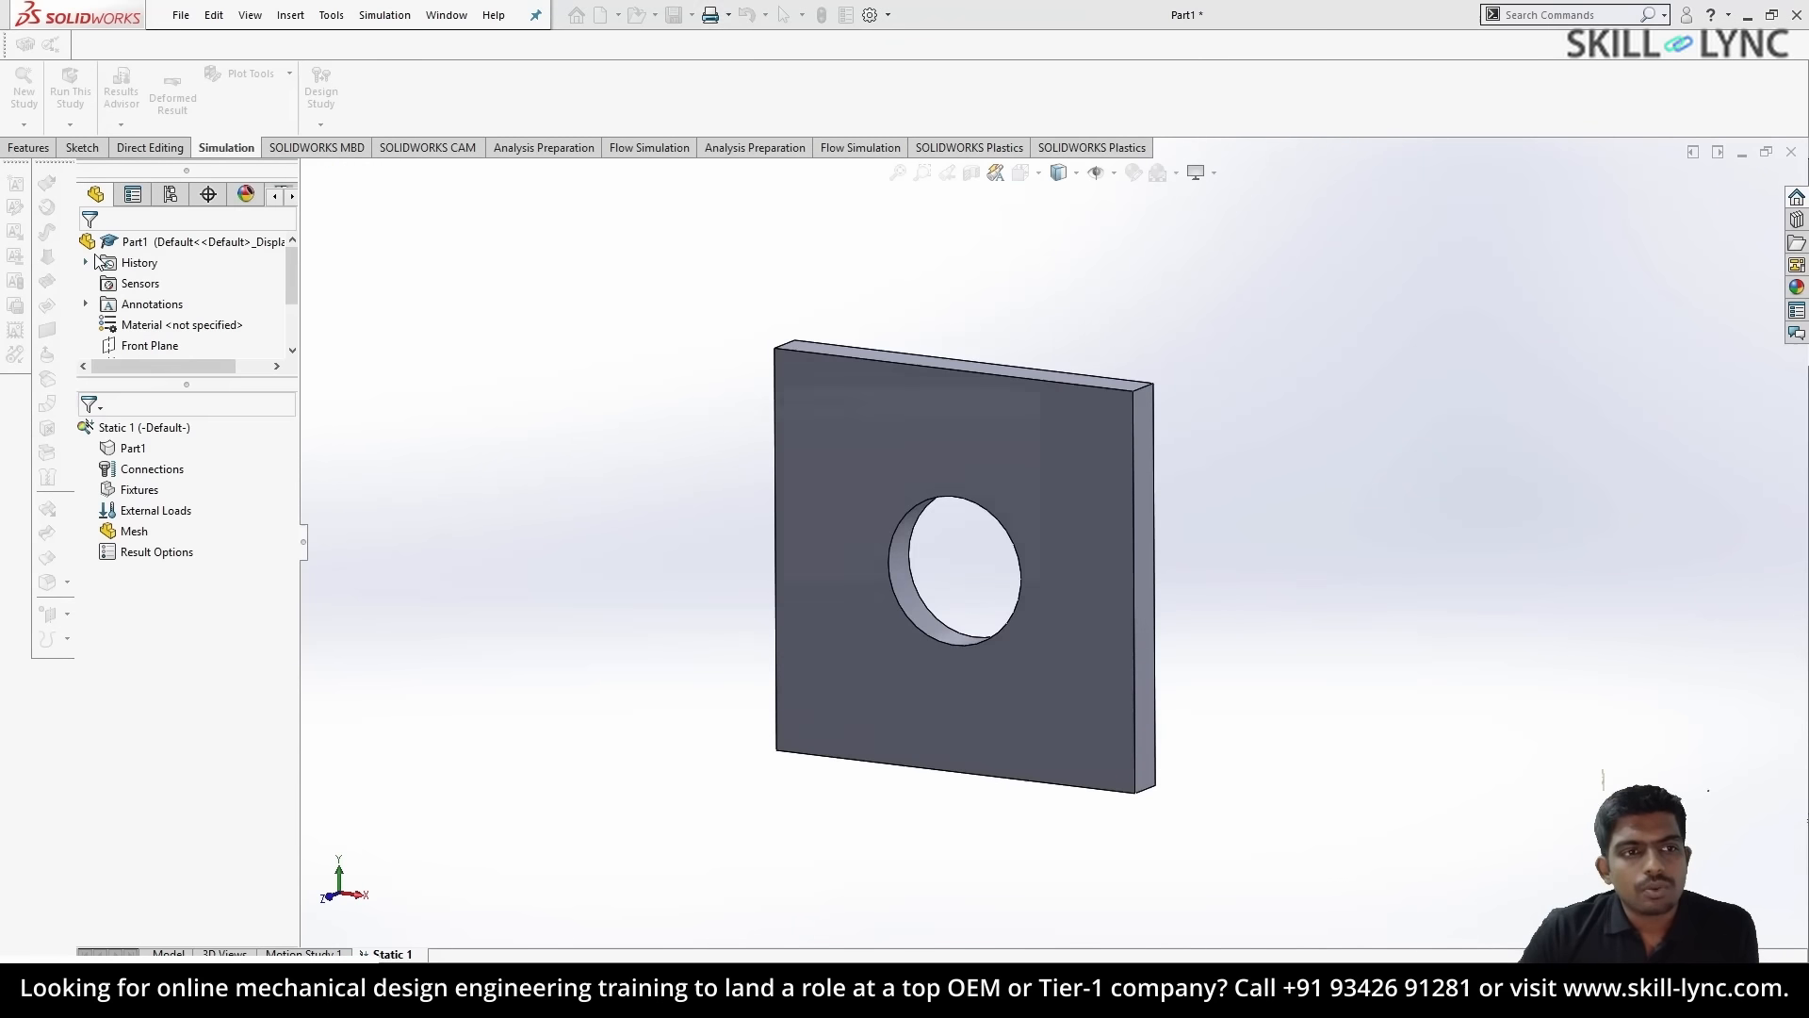
middle_drag(1253, 565, 940, 479)
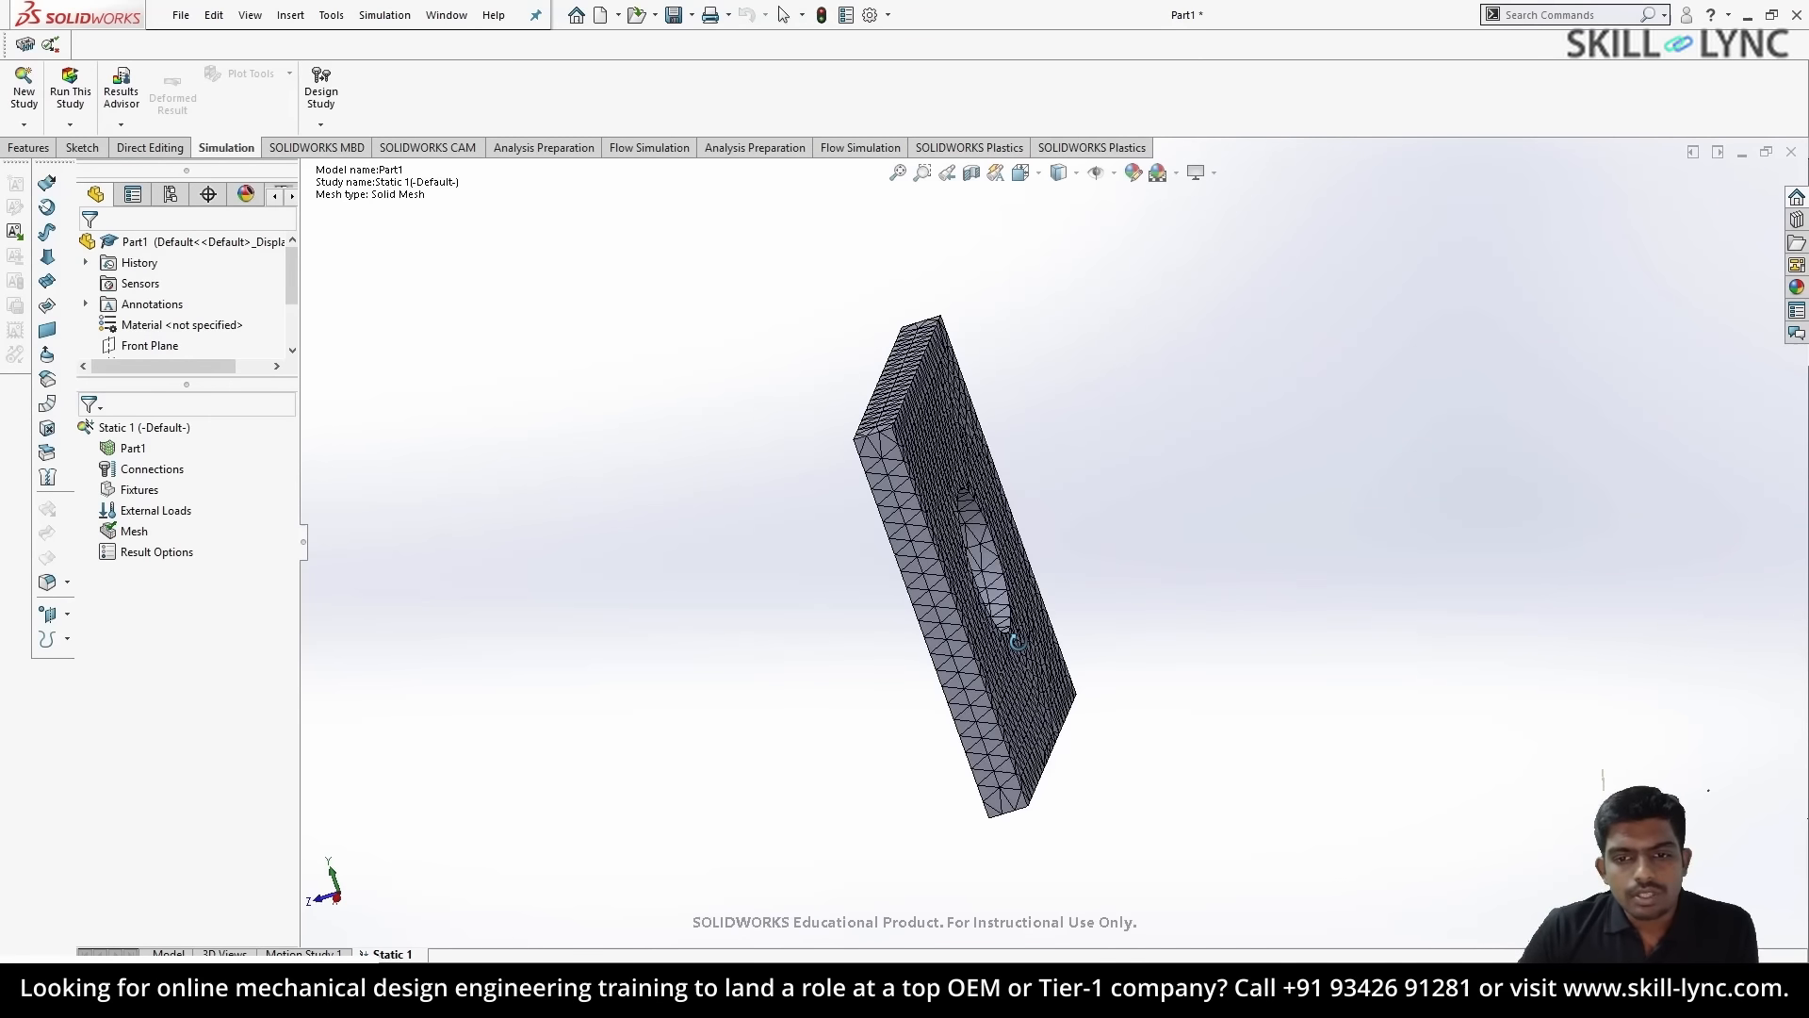
- Run the static study and inspect the von Mises stress plot around the hole
scroll(1003, 610, down, 5)
scroll(885, 569, up, 5)
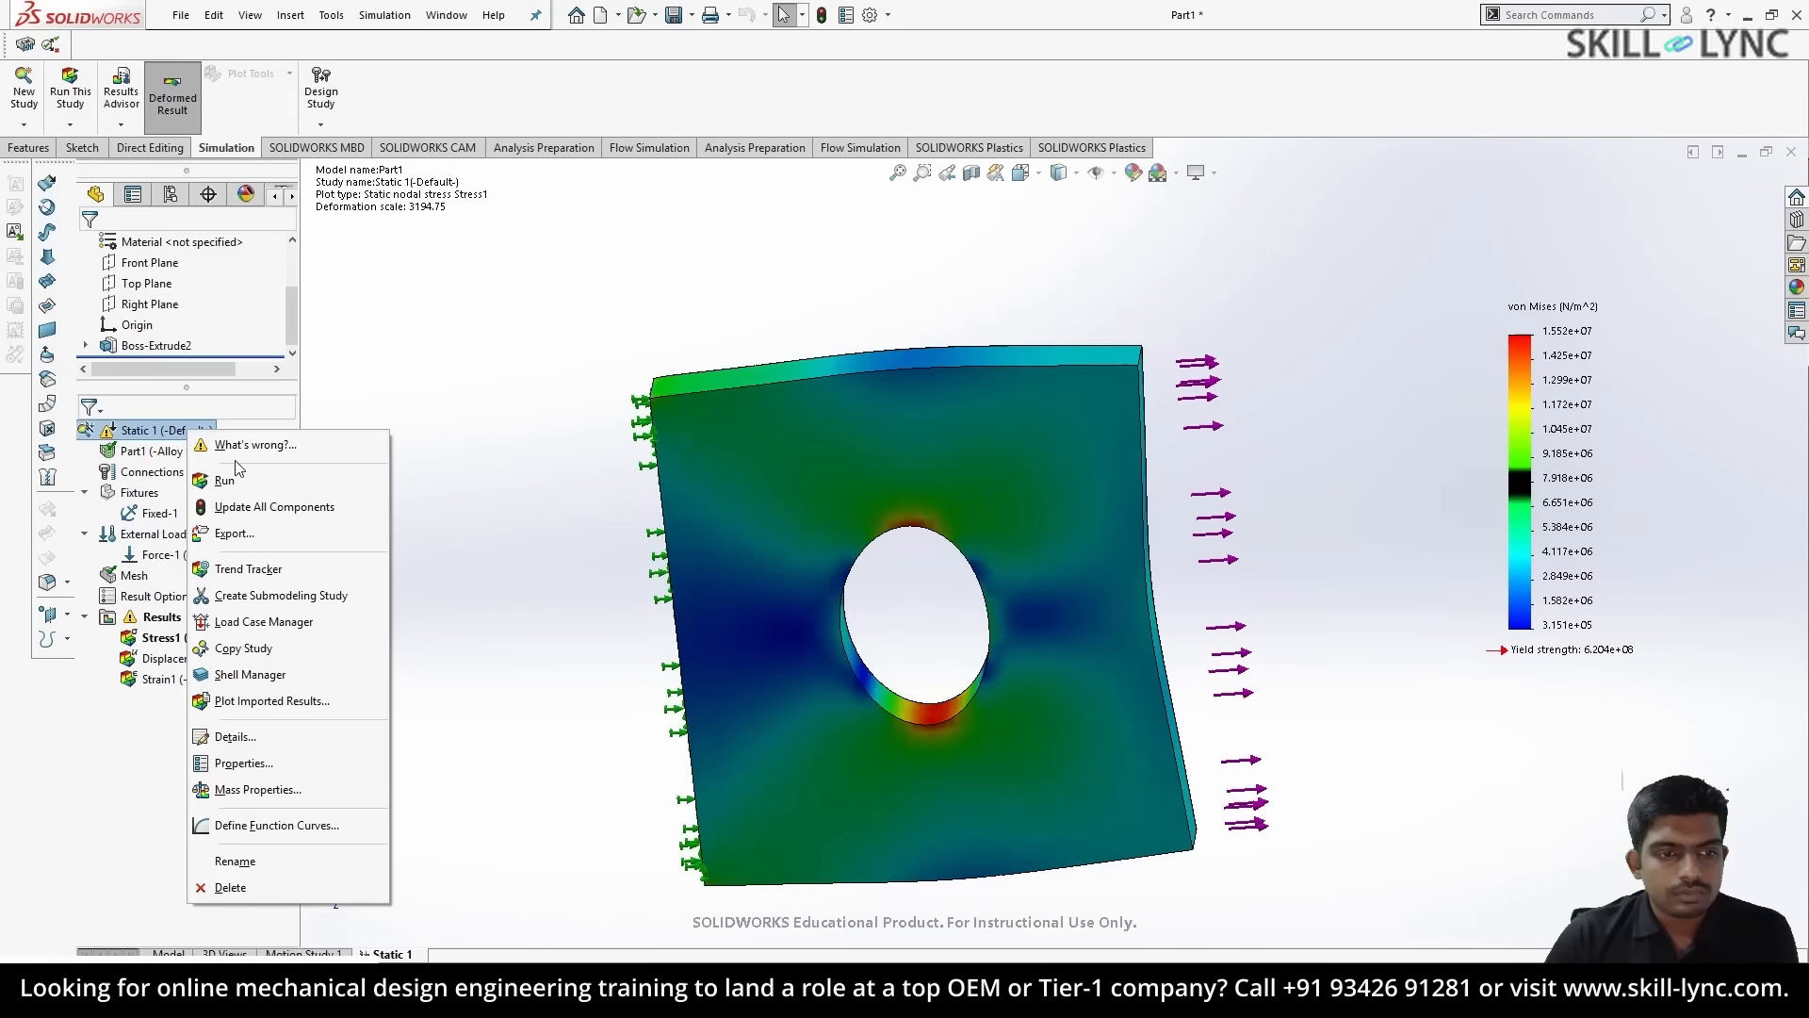
click(238, 482)
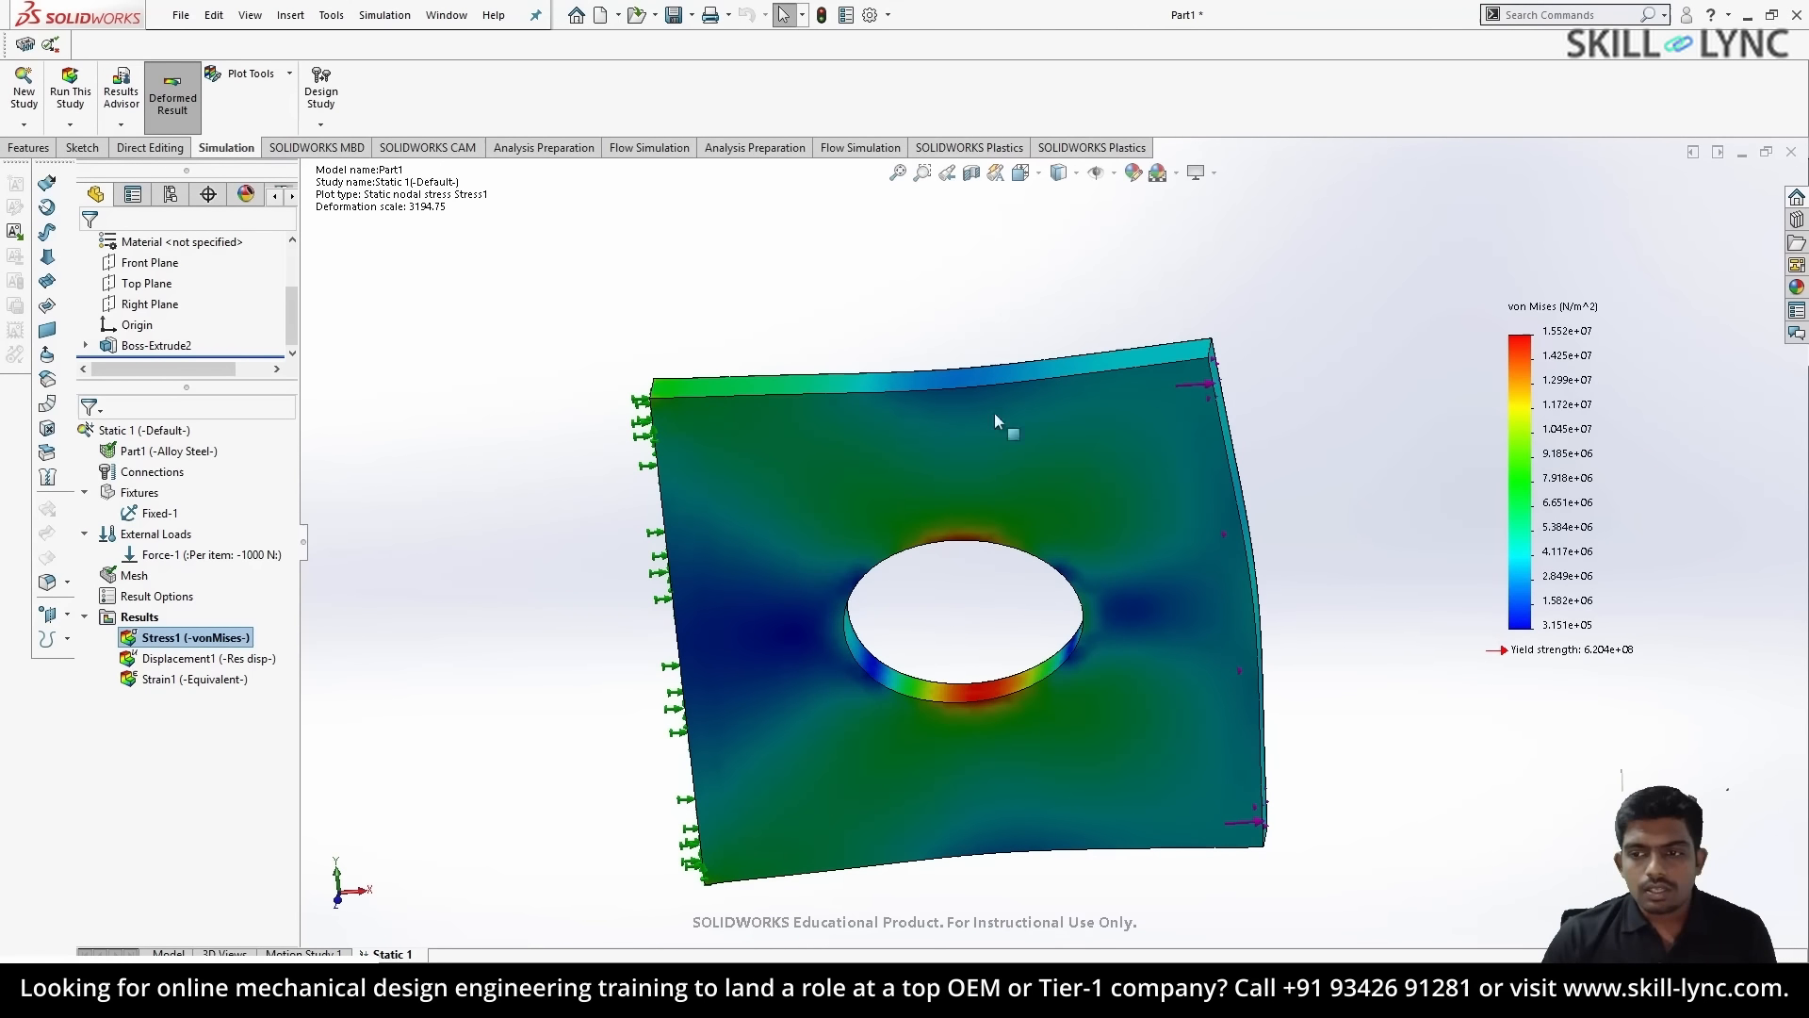
scroll(1542, 452, up, 1)
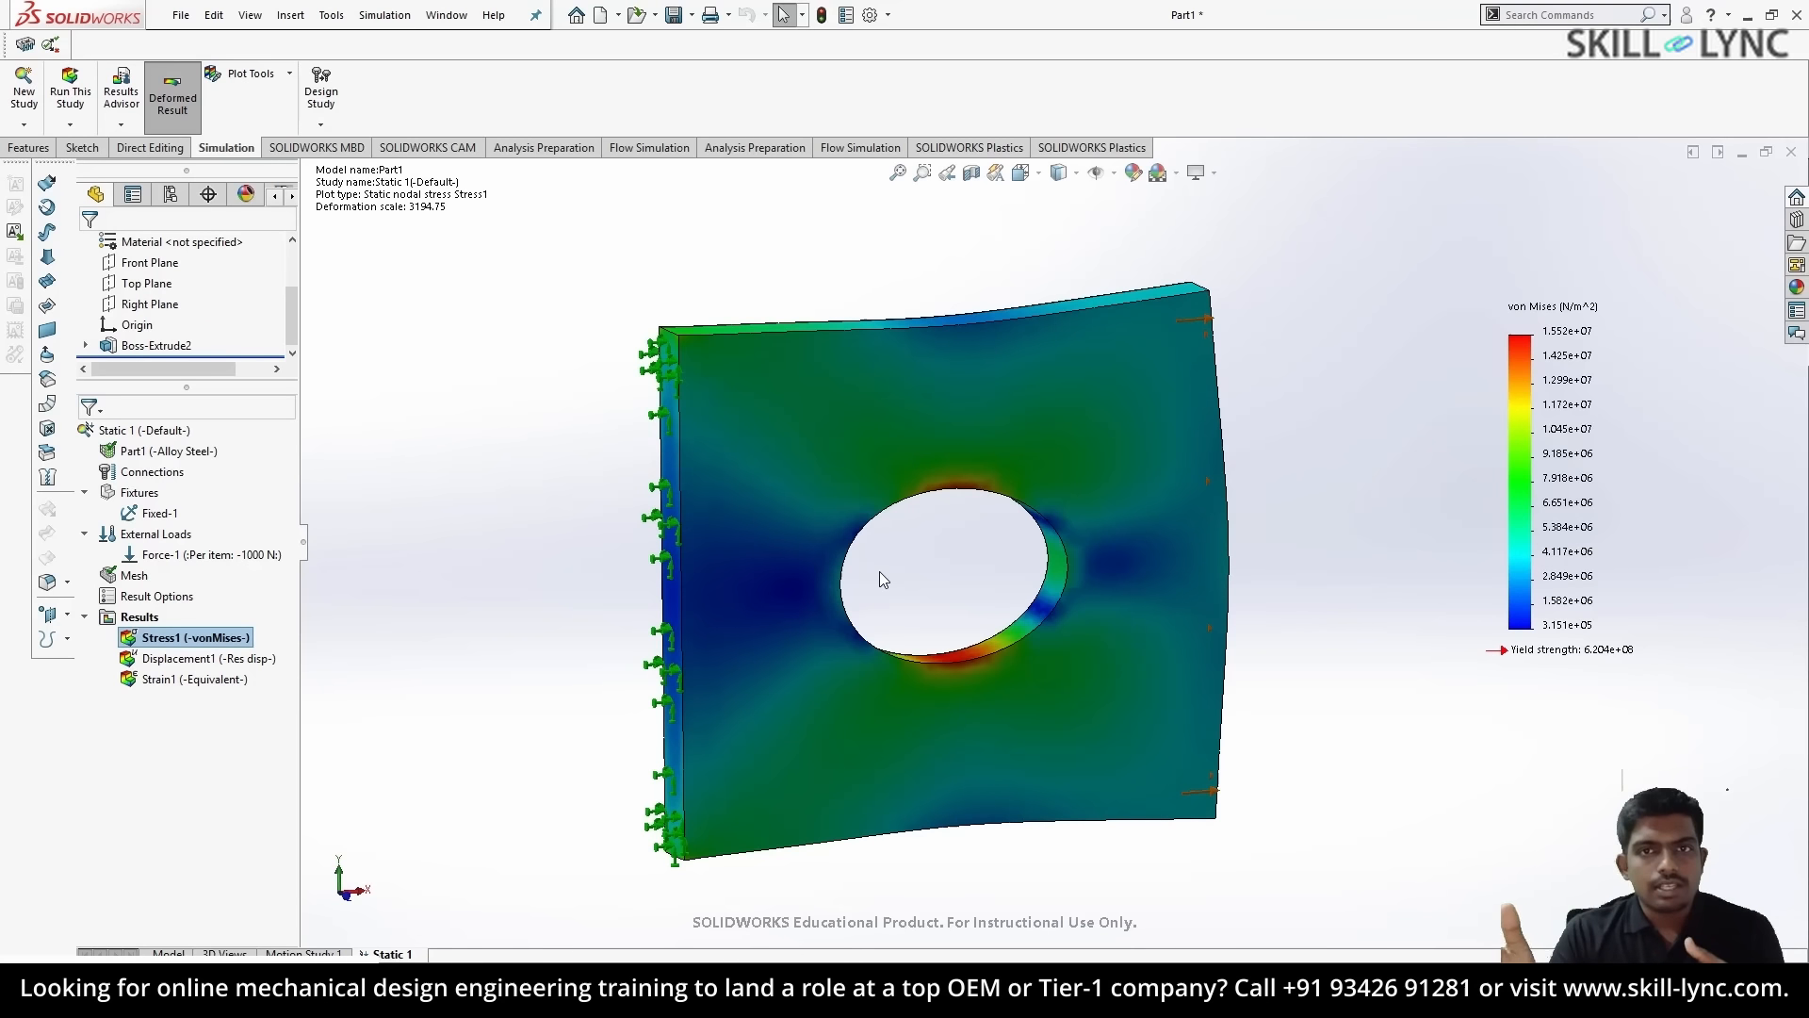
- Set the normal force on the plate's side face to 10000 N and rerun the static study
right_click(218, 556)
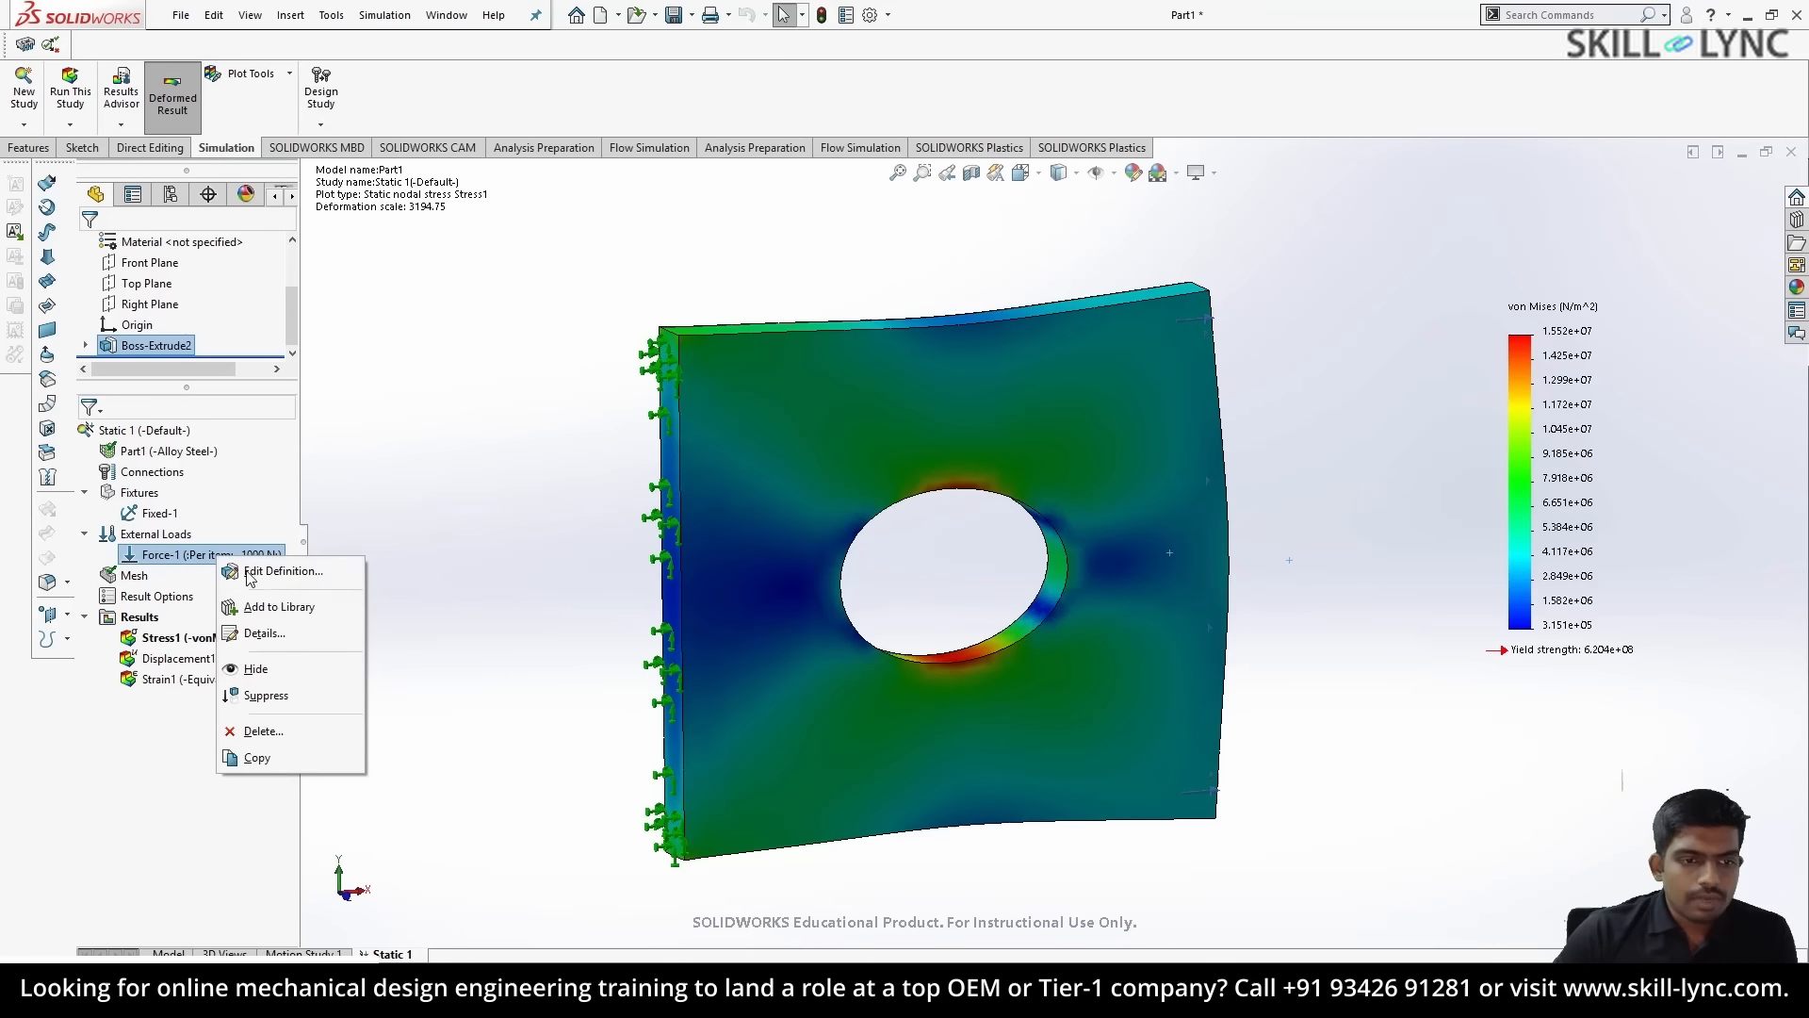
click(276, 571)
click(194, 562)
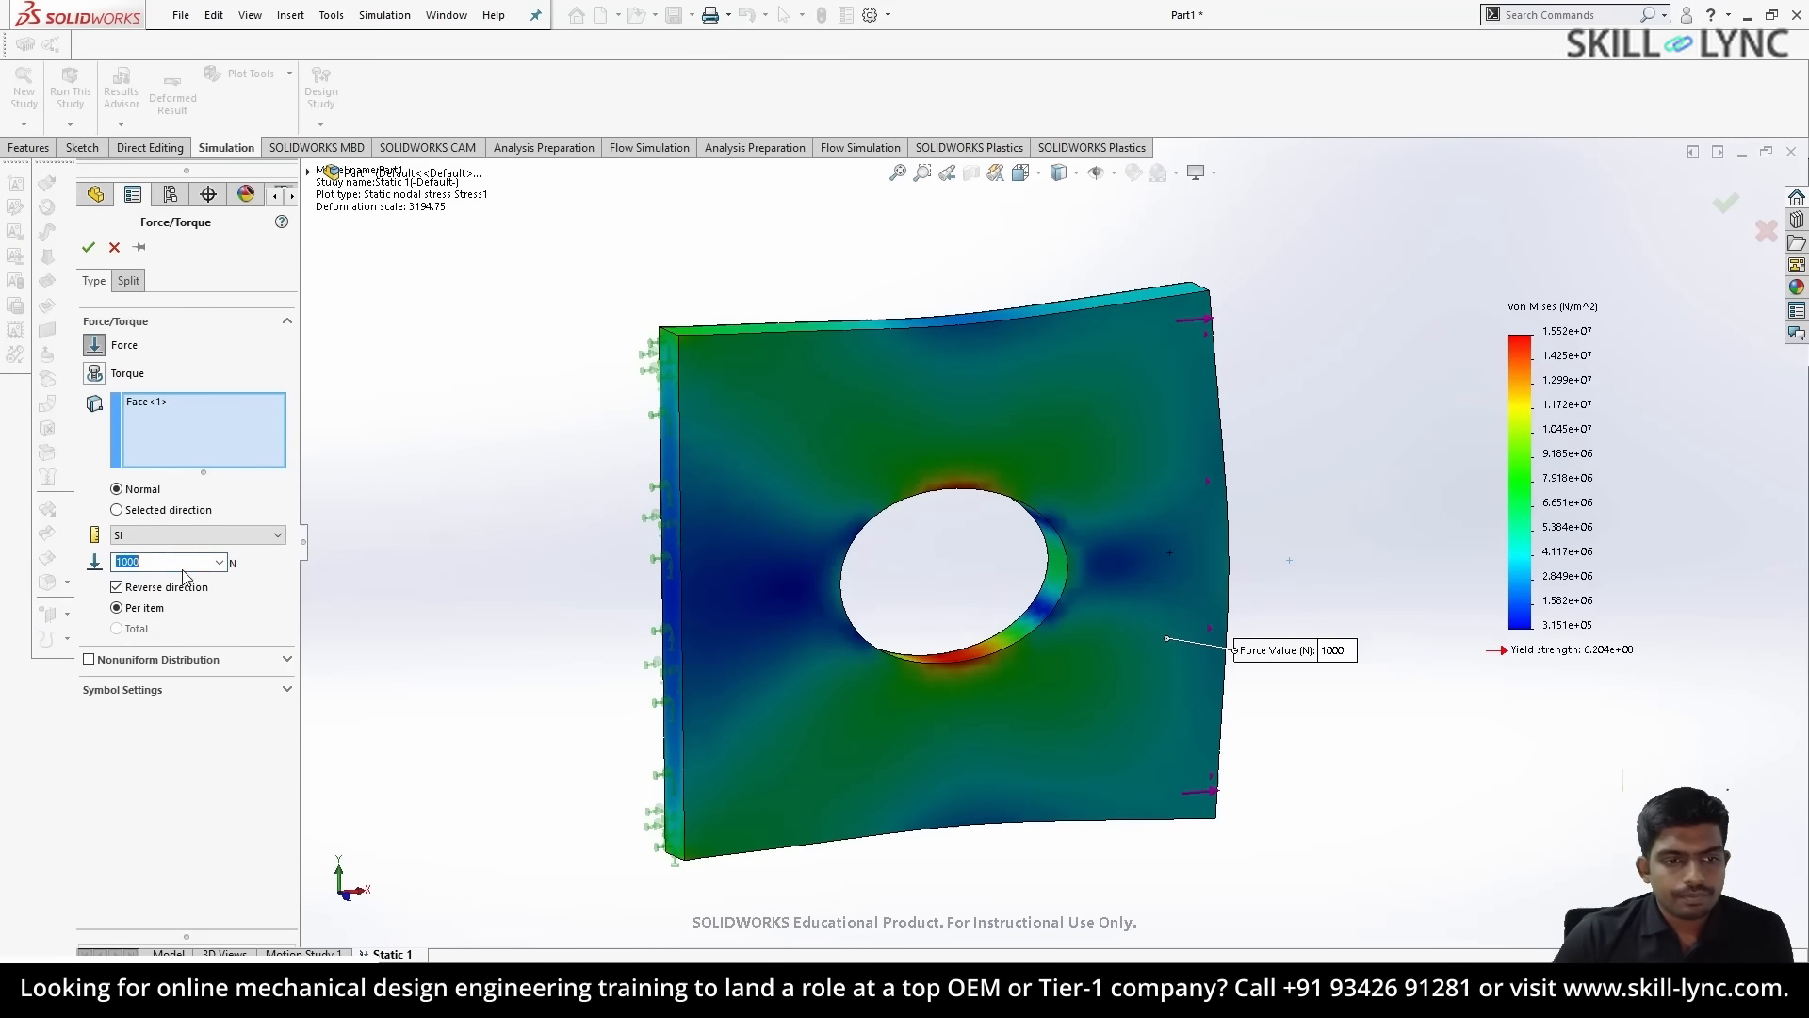
text(10000)
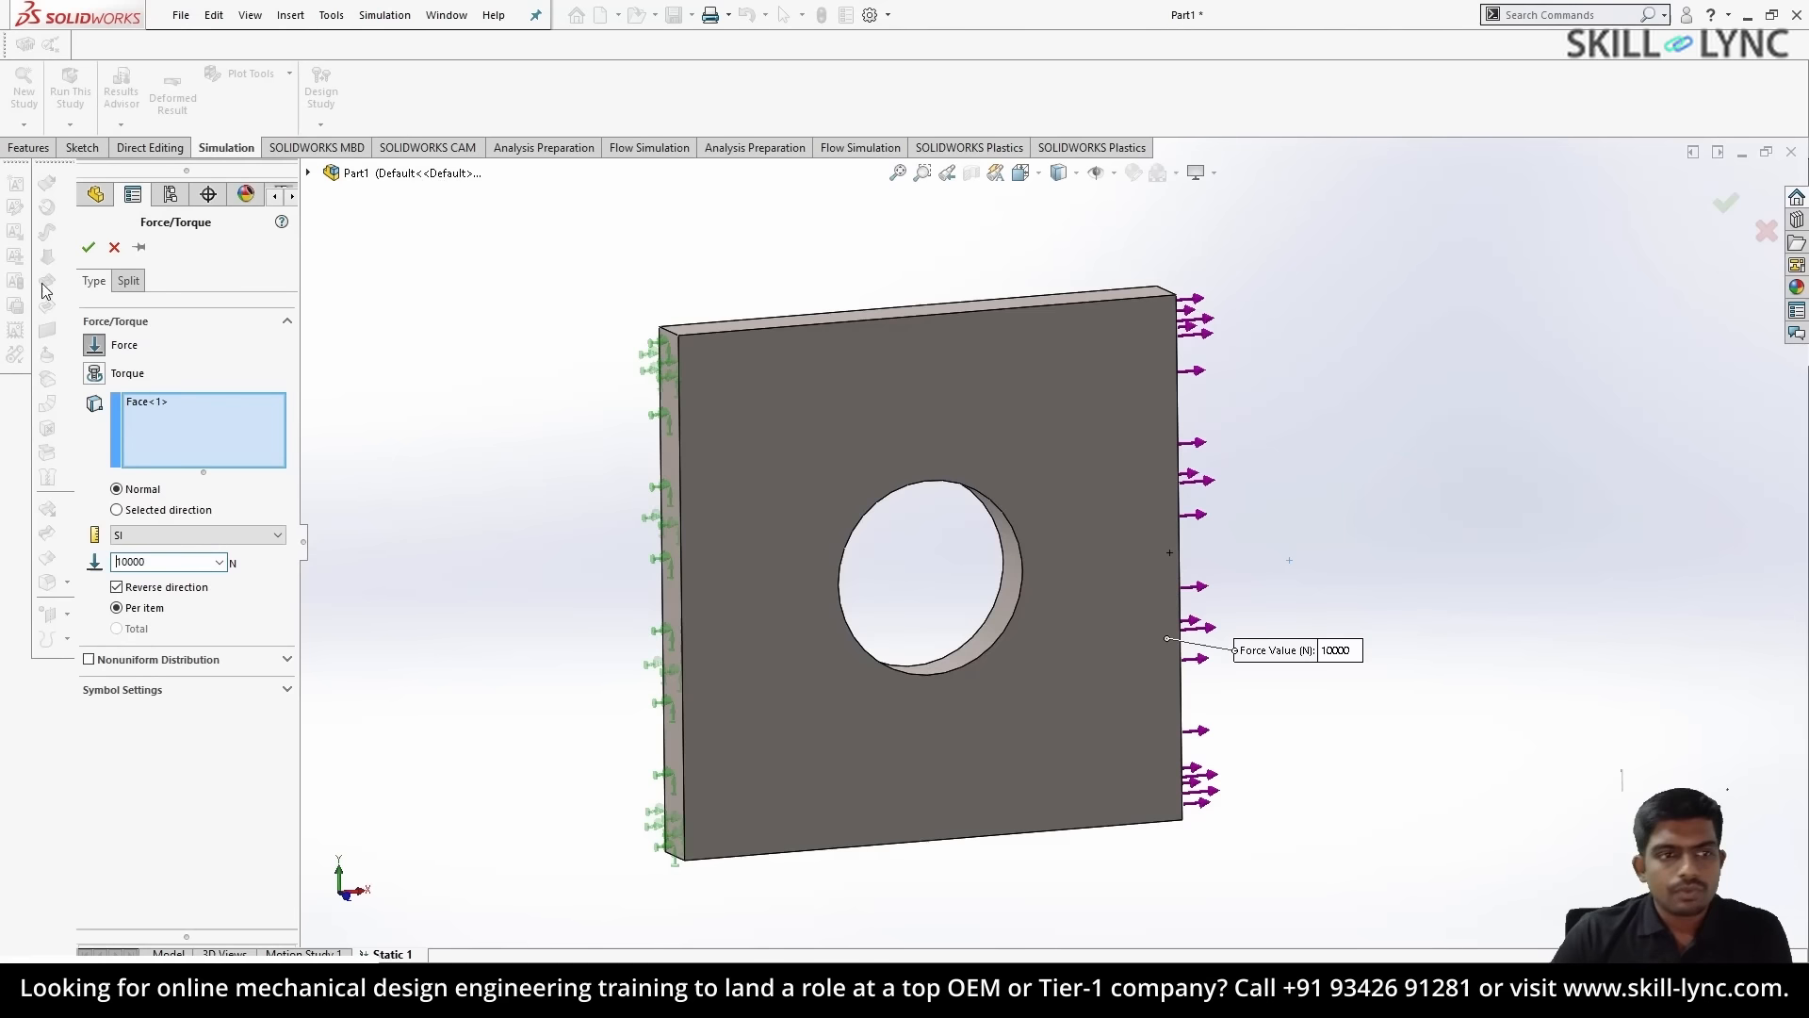
click(87, 247)
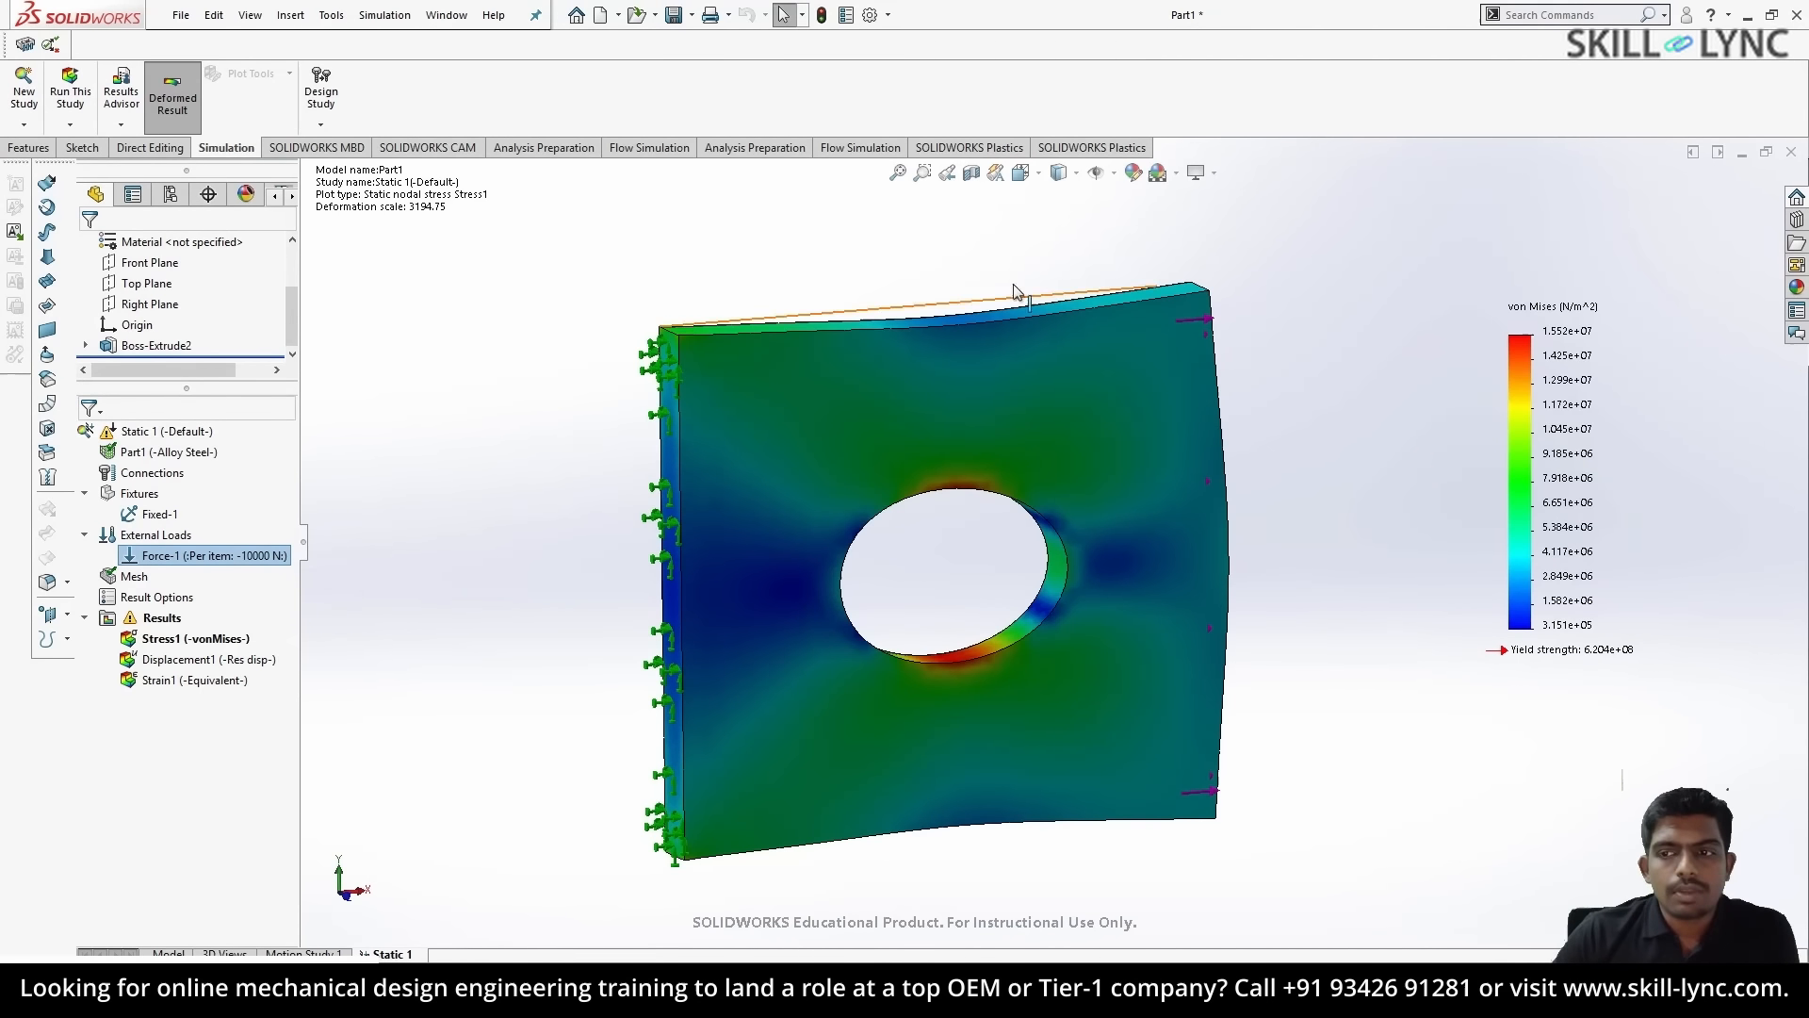
right_click(203, 436)
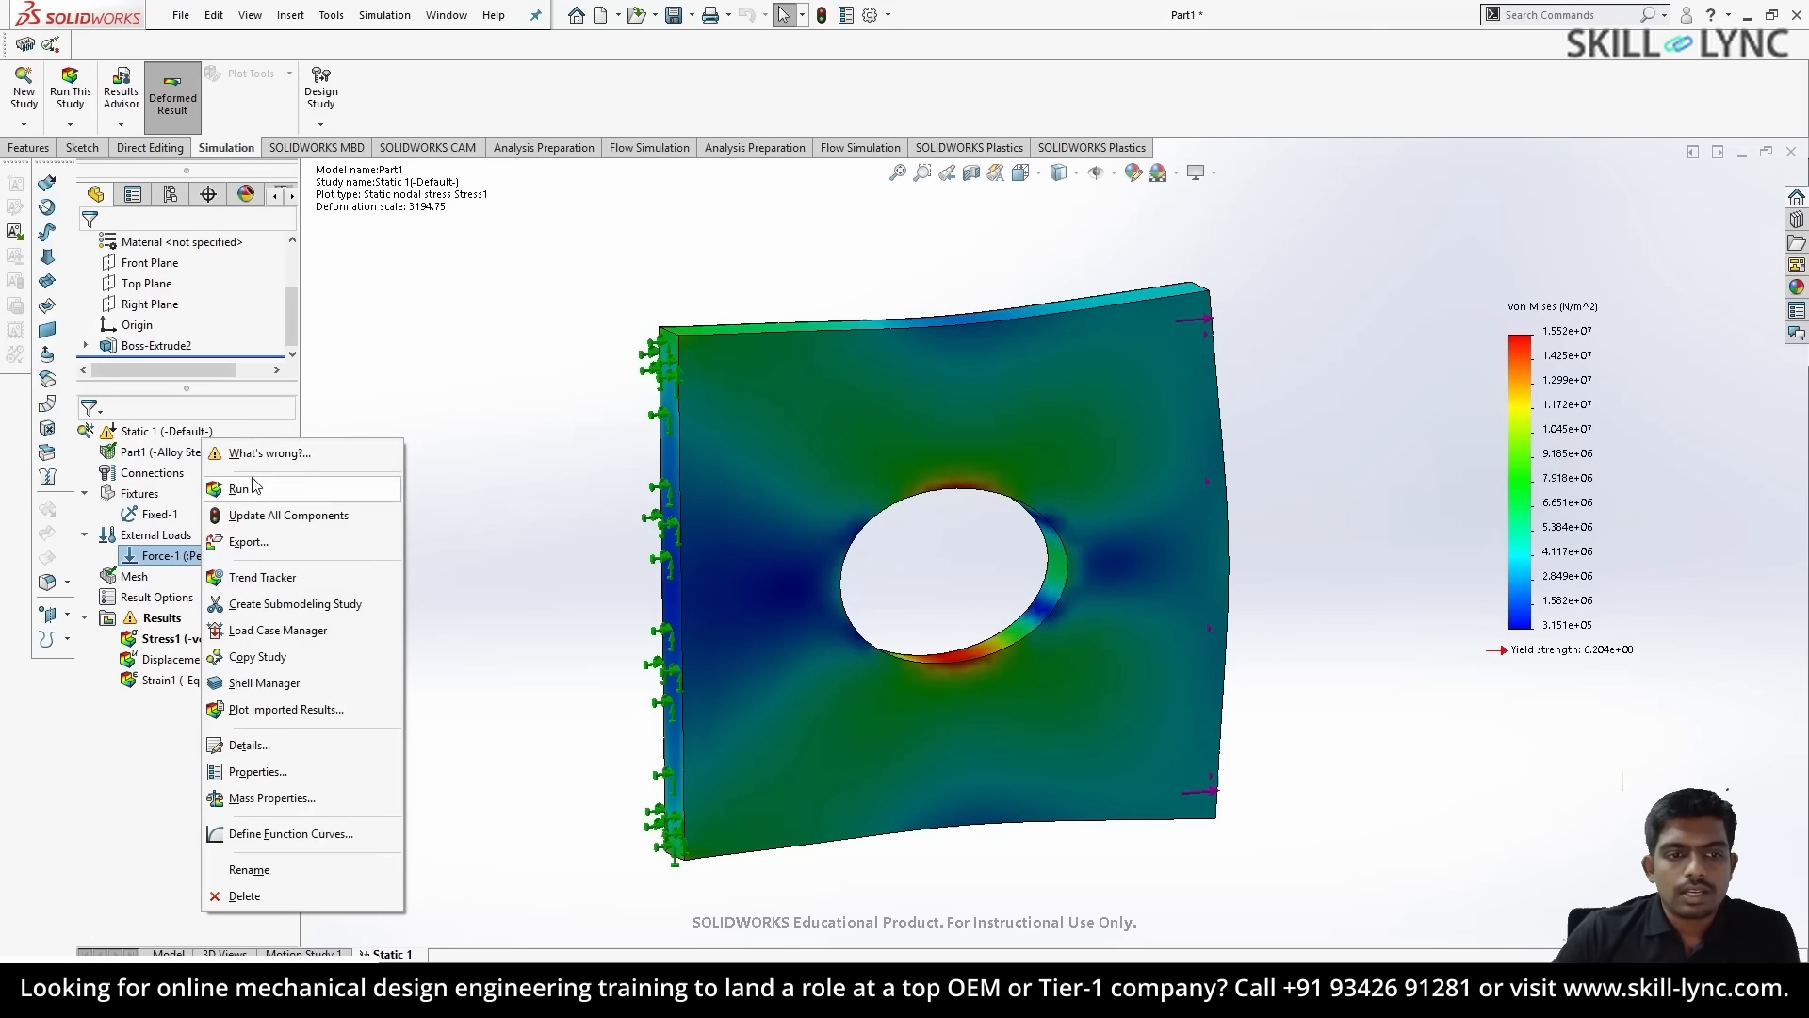
click(237, 489)
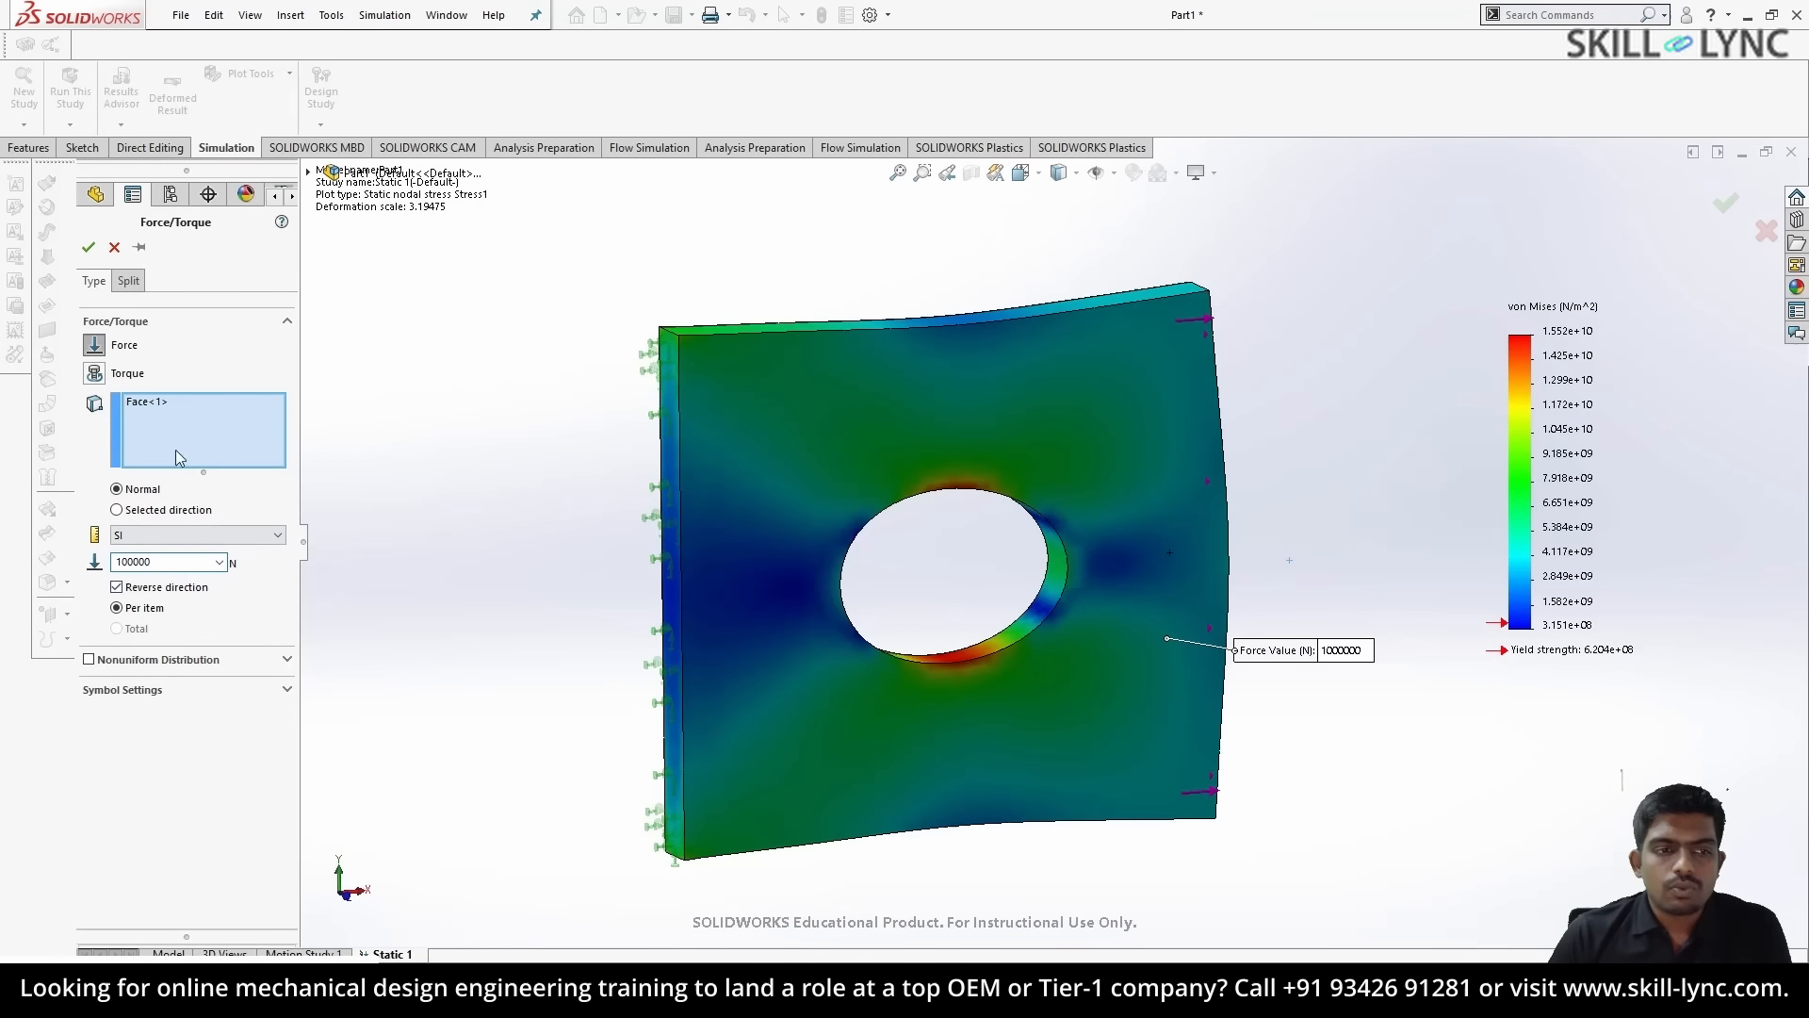
- Set the normal force on the plate's side face to 100000 N and rerun the static study
click(87, 247)
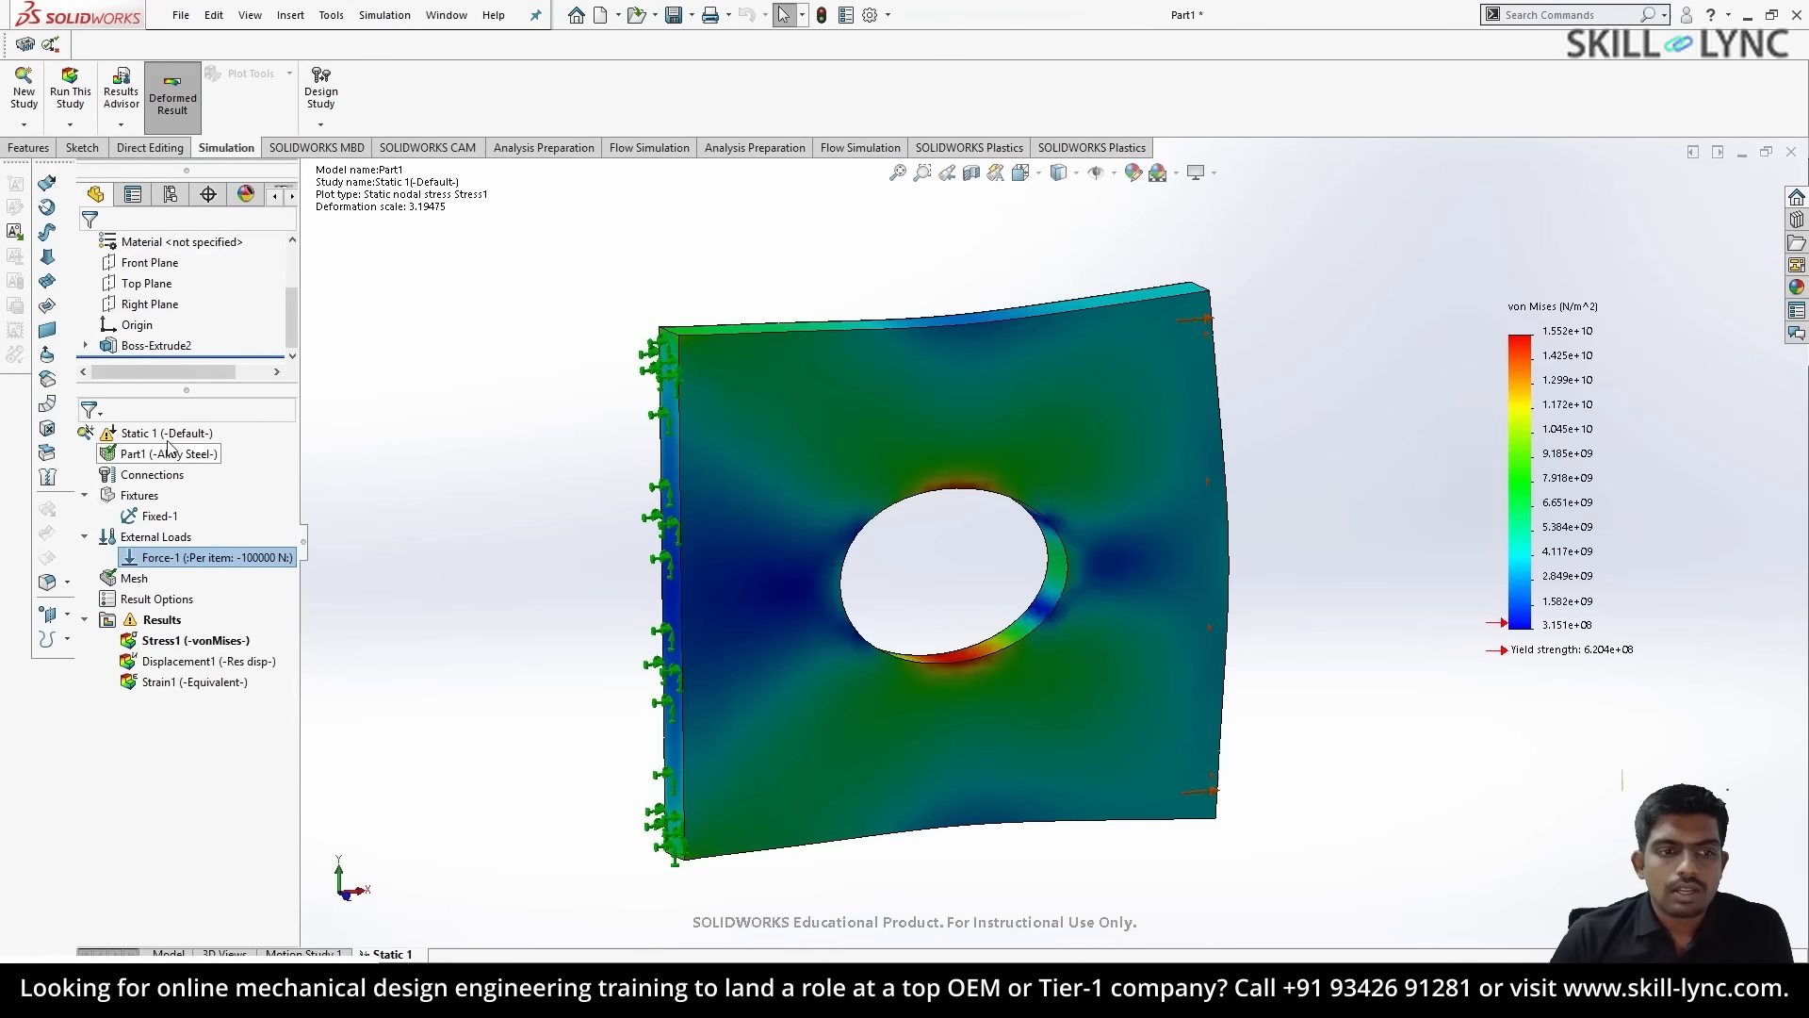
right_click(167, 439)
click(207, 492)
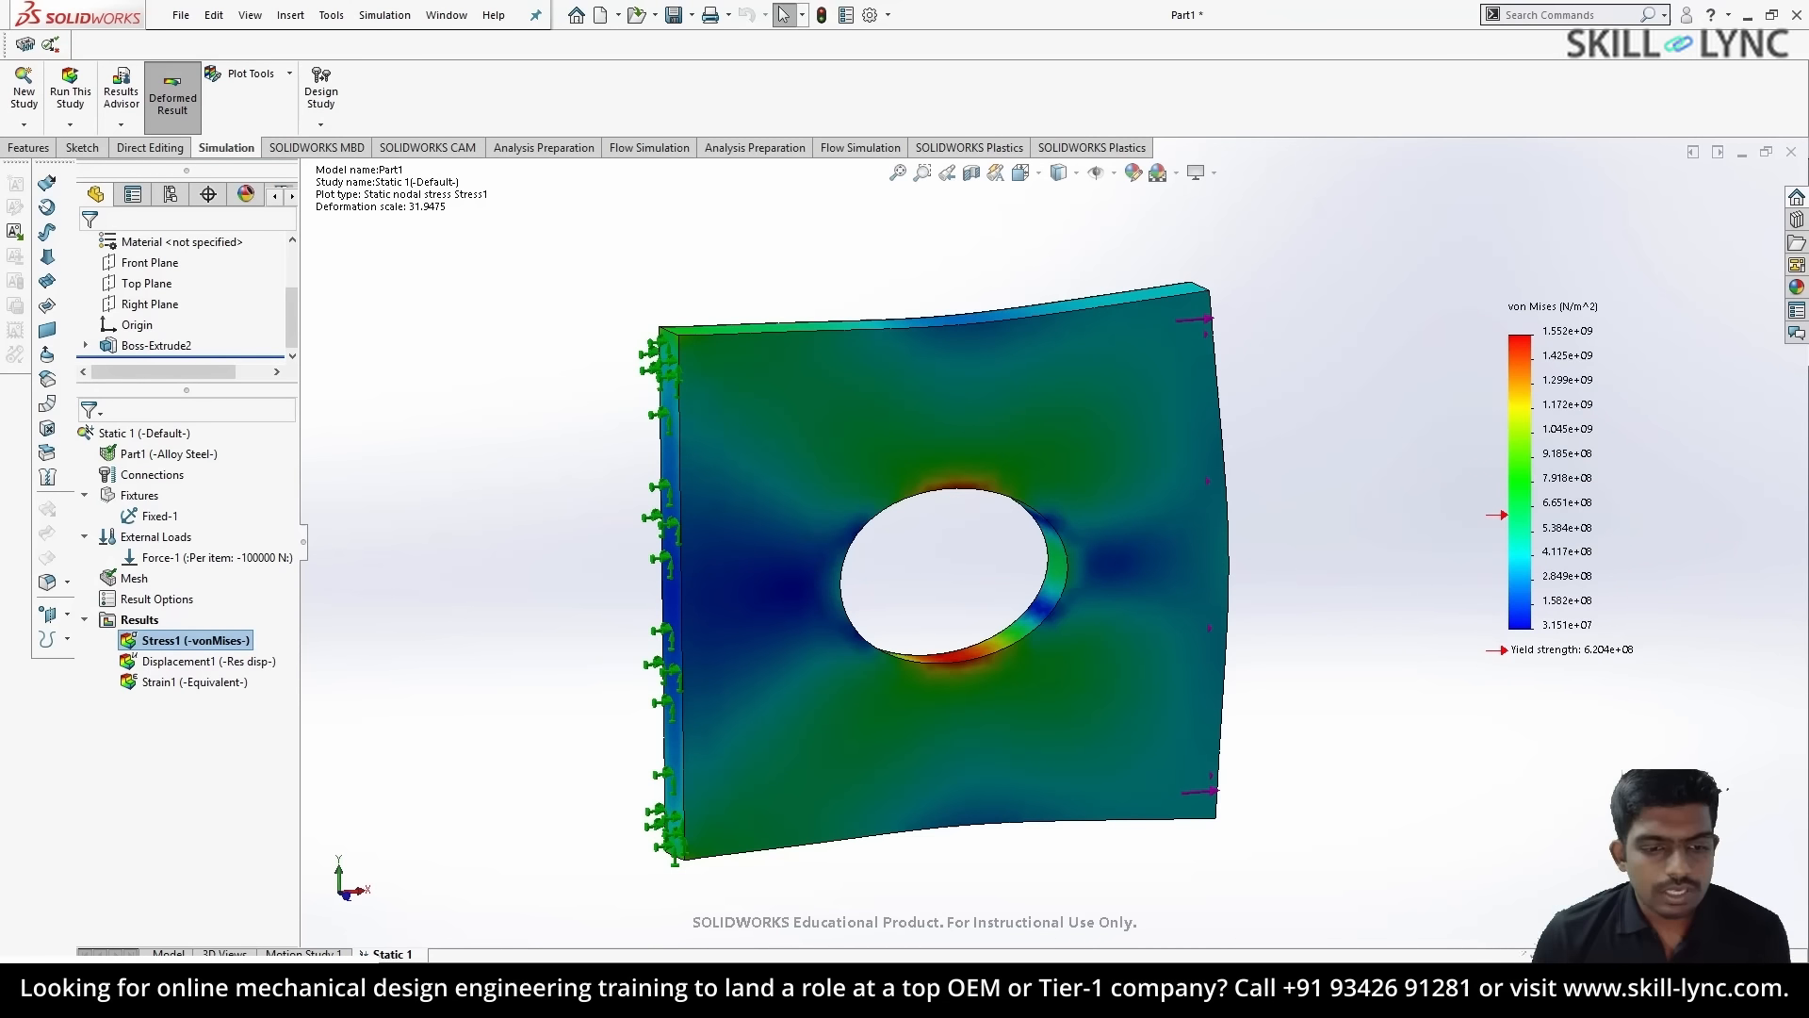
- Copy the Static 1 study into a new Nonlinear study using the Default configuration
right_click(392, 954)
click(358, 825)
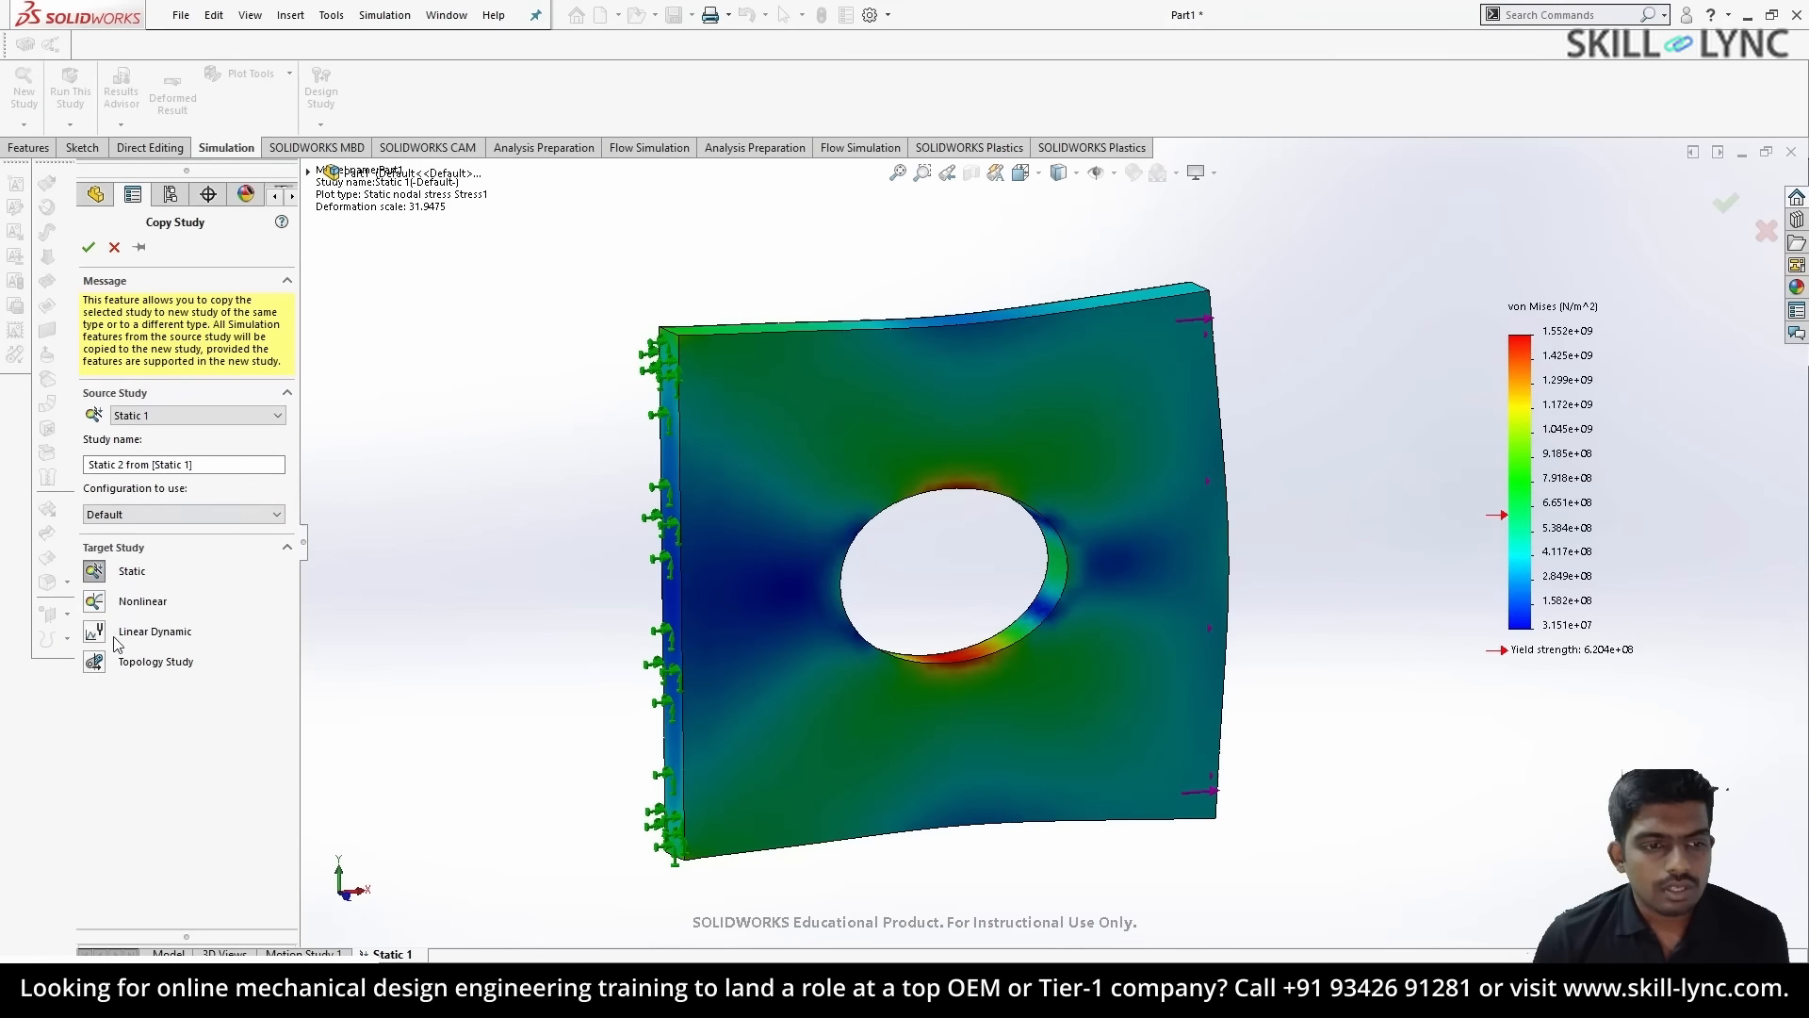
click(94, 601)
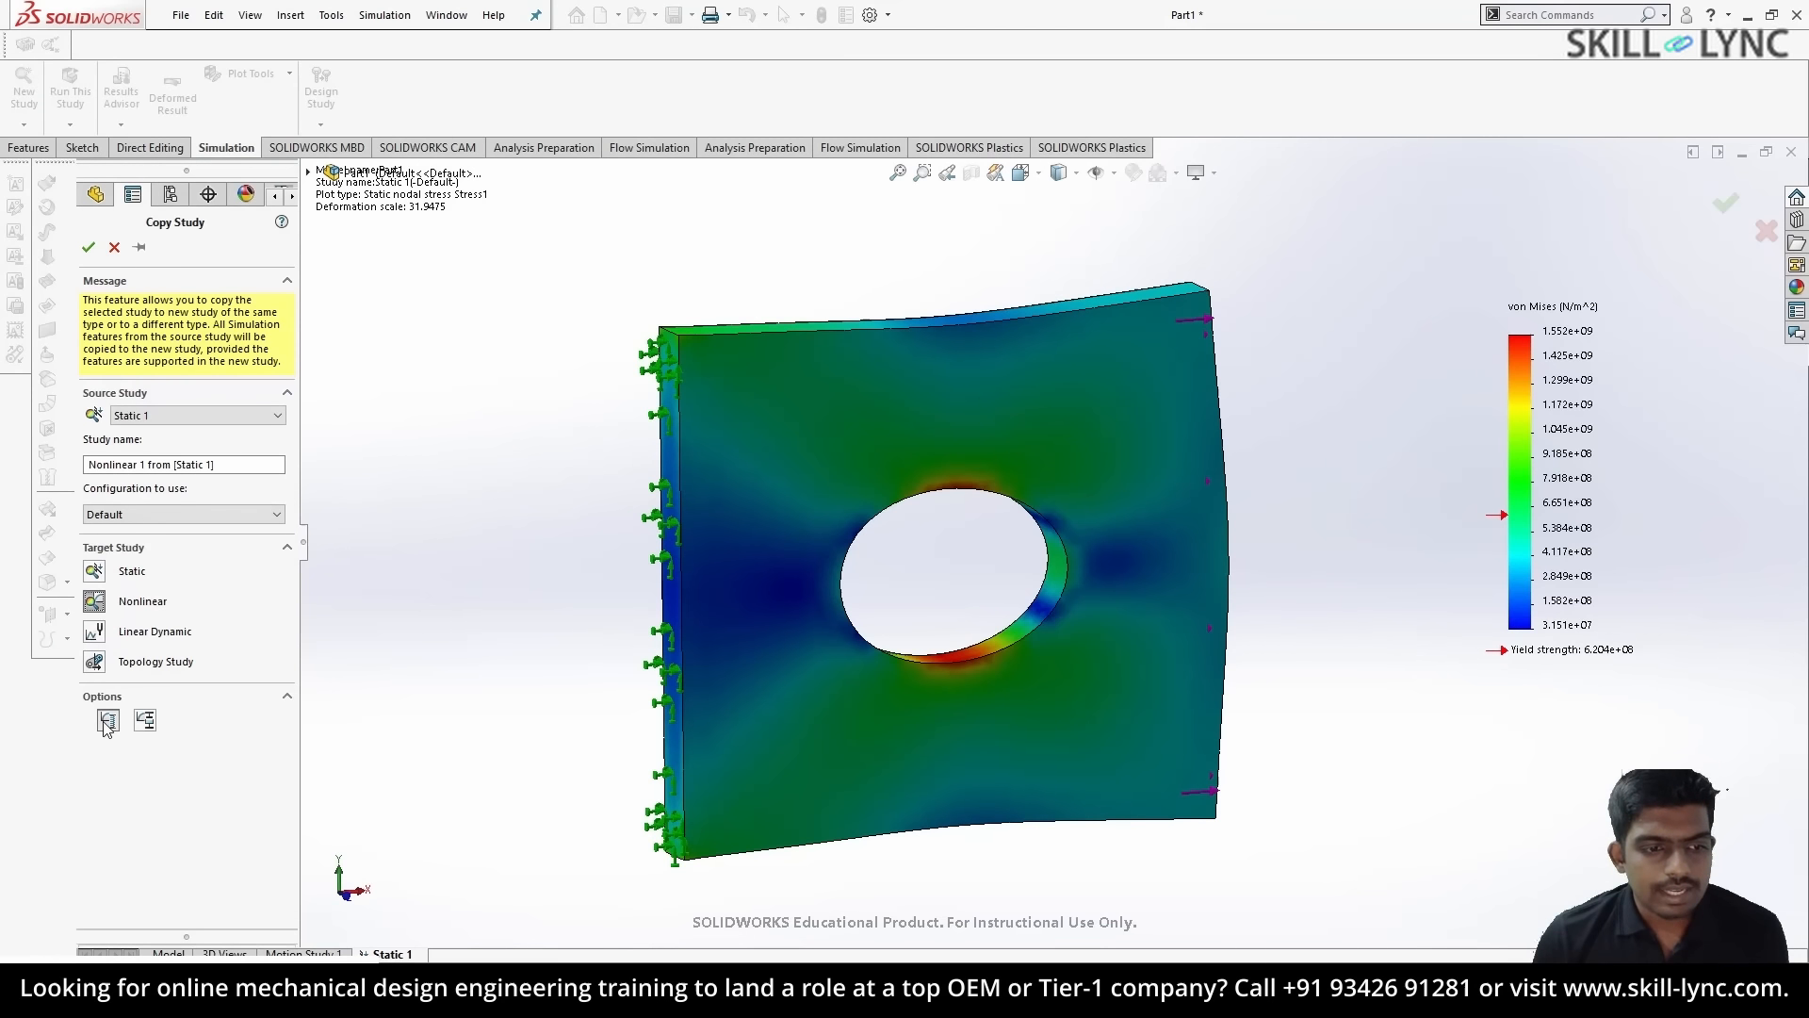
click(88, 248)
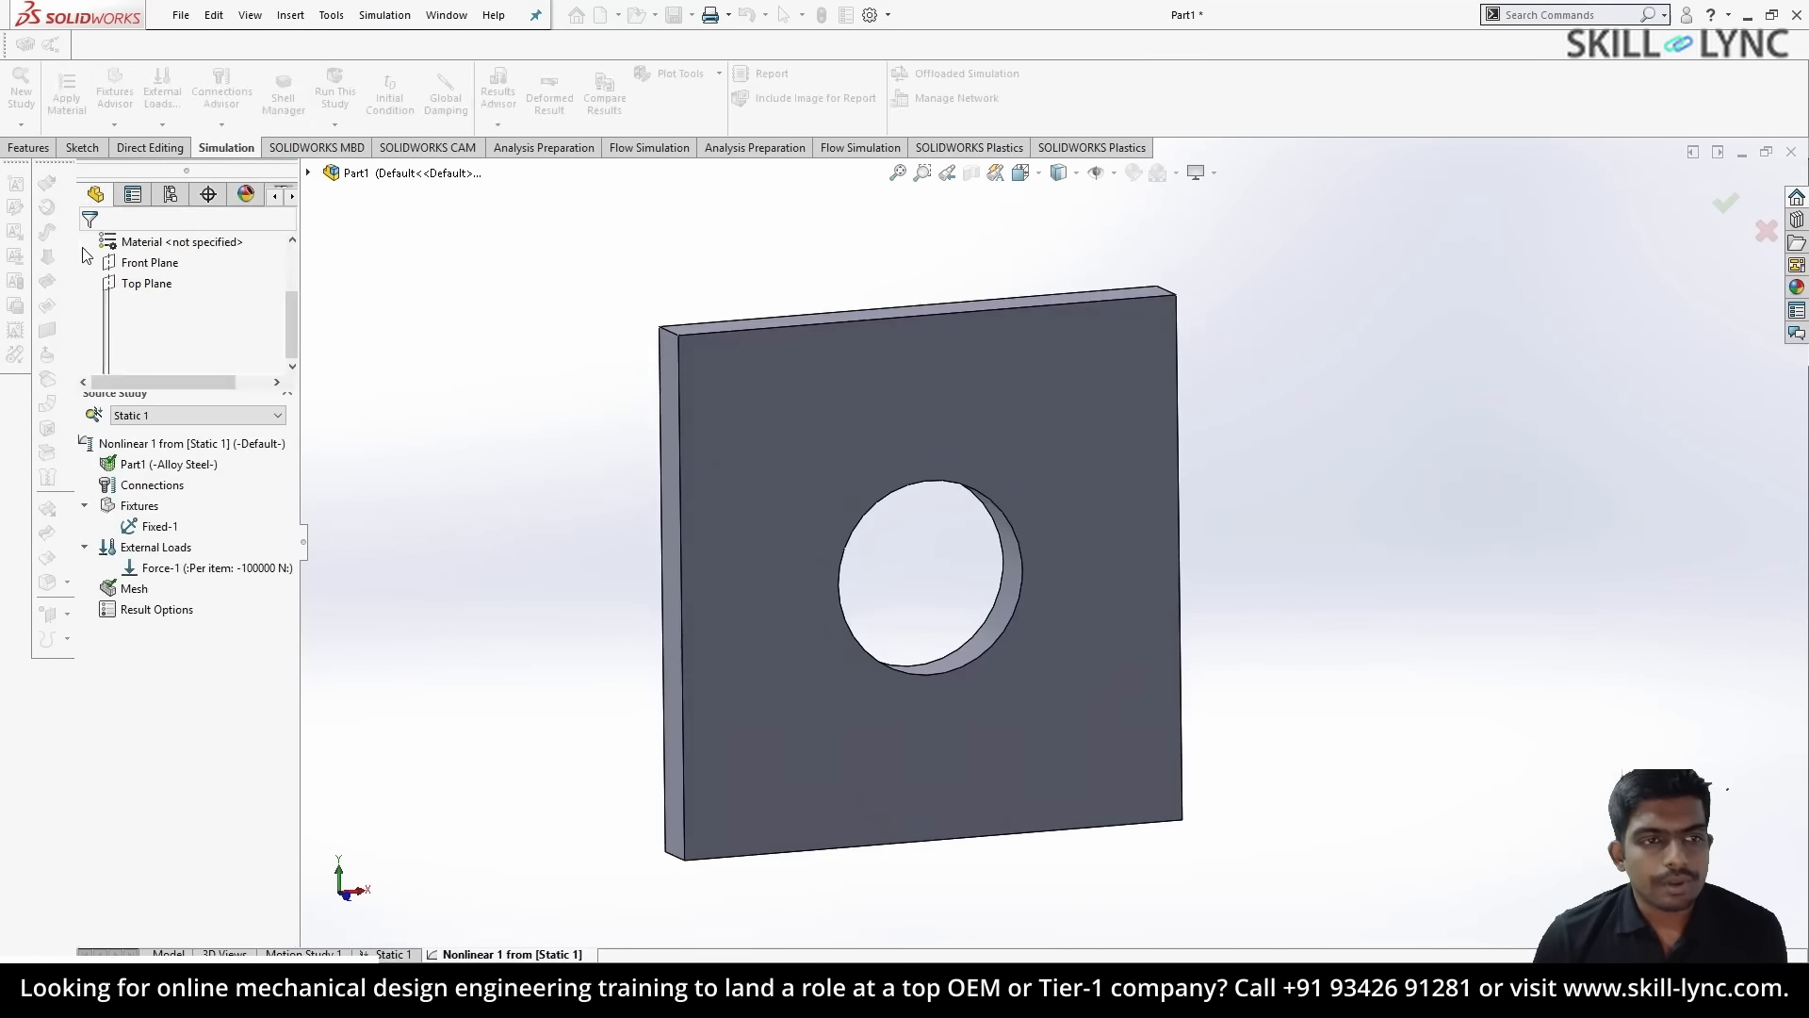
- Run the copied nonlinear study, inspect its von Mises stress plot and return to the Static 1 study
right_click(173, 452)
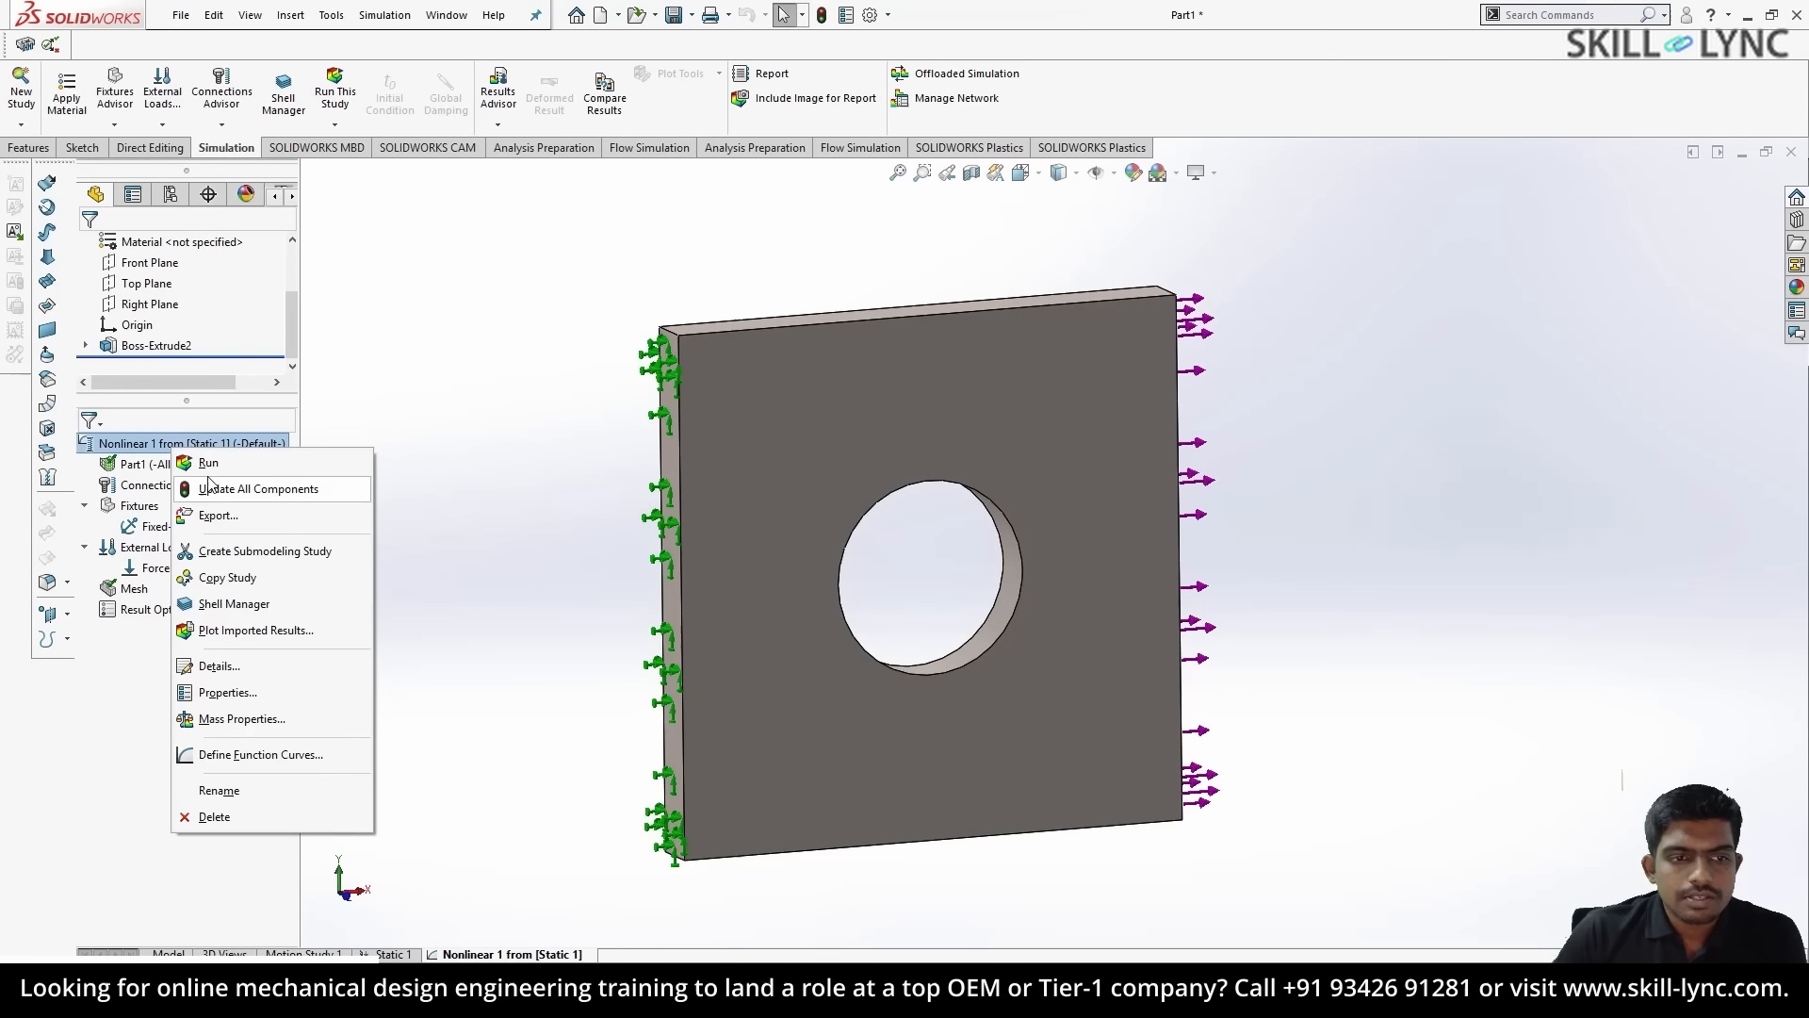
click(207, 462)
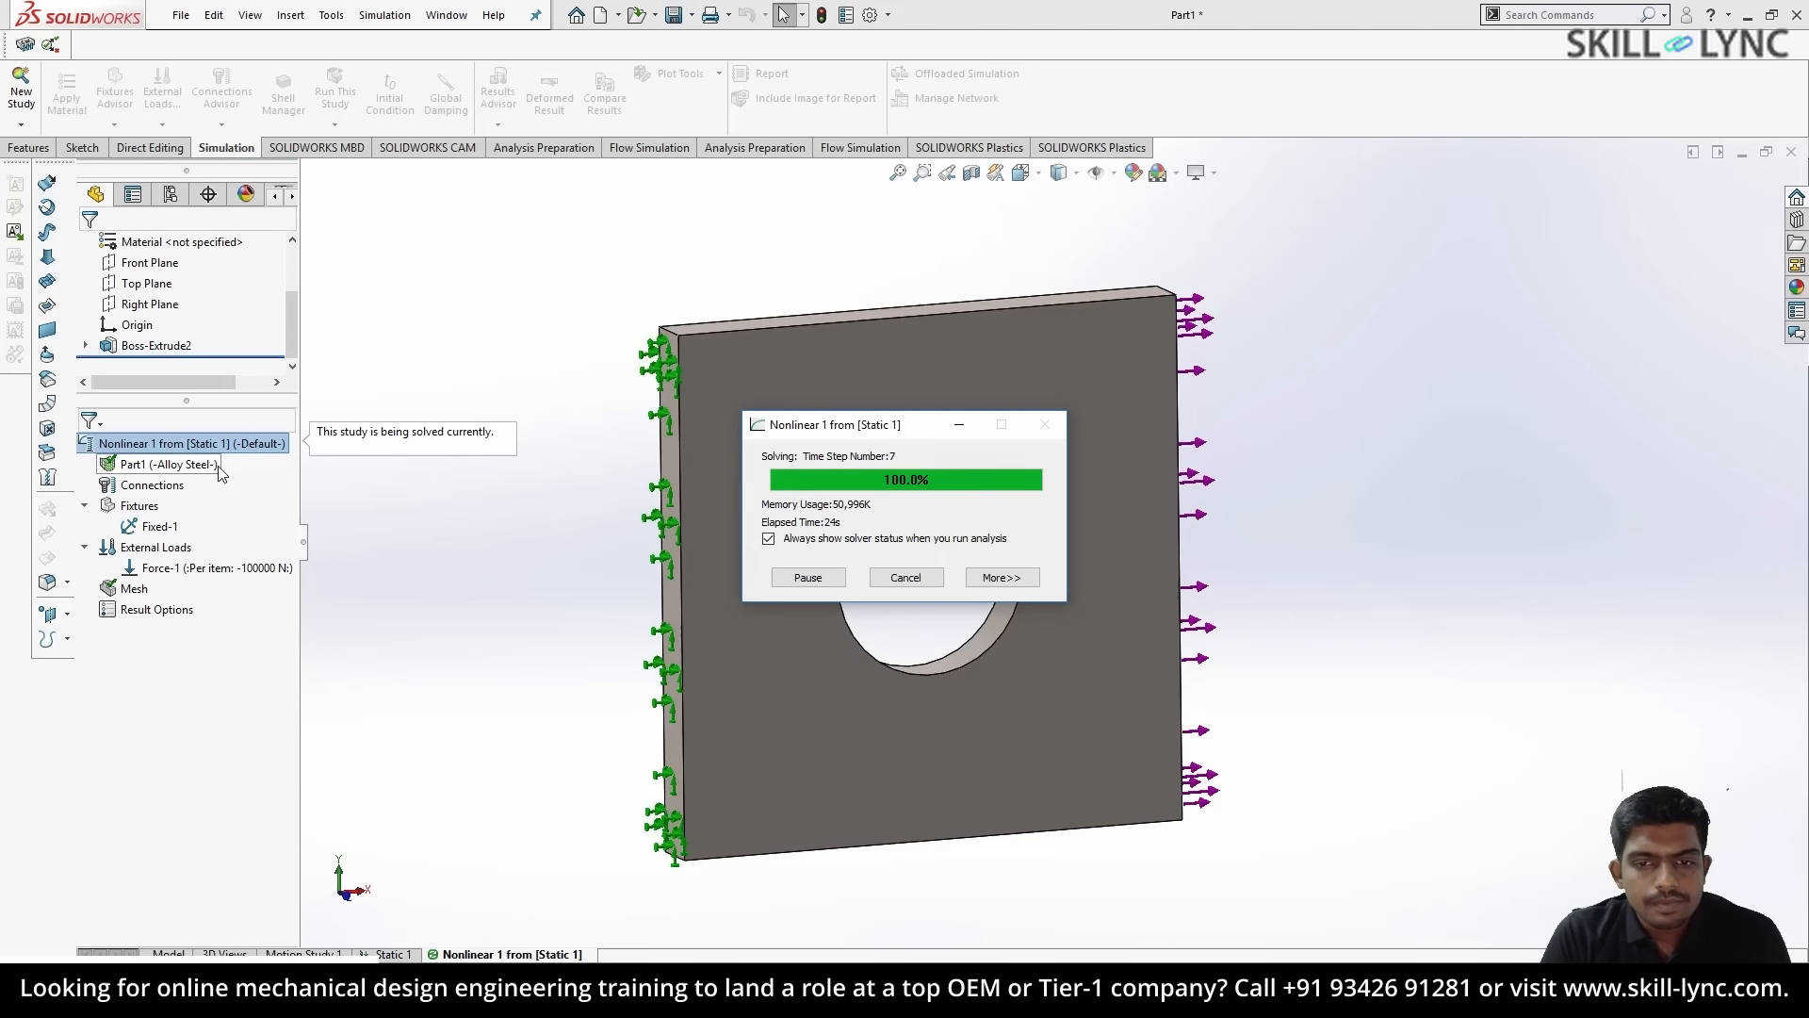
middle_drag(975, 476, 945, 447)
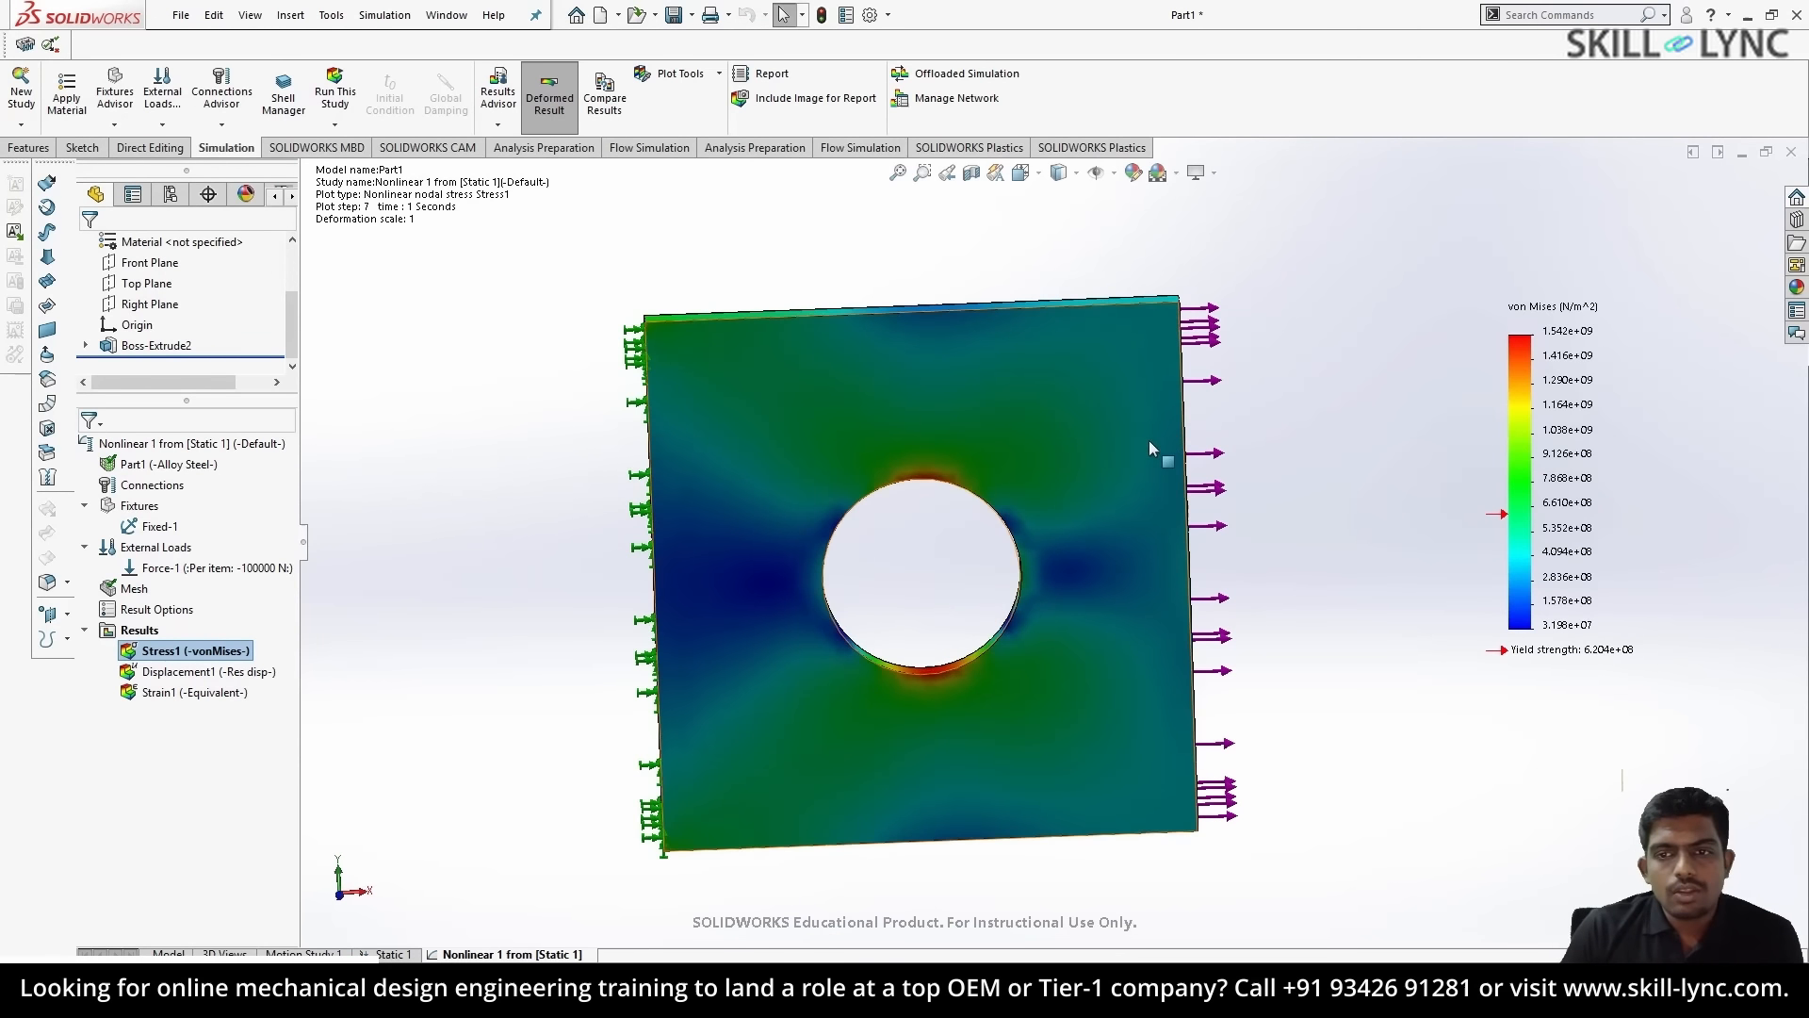
click(394, 954)
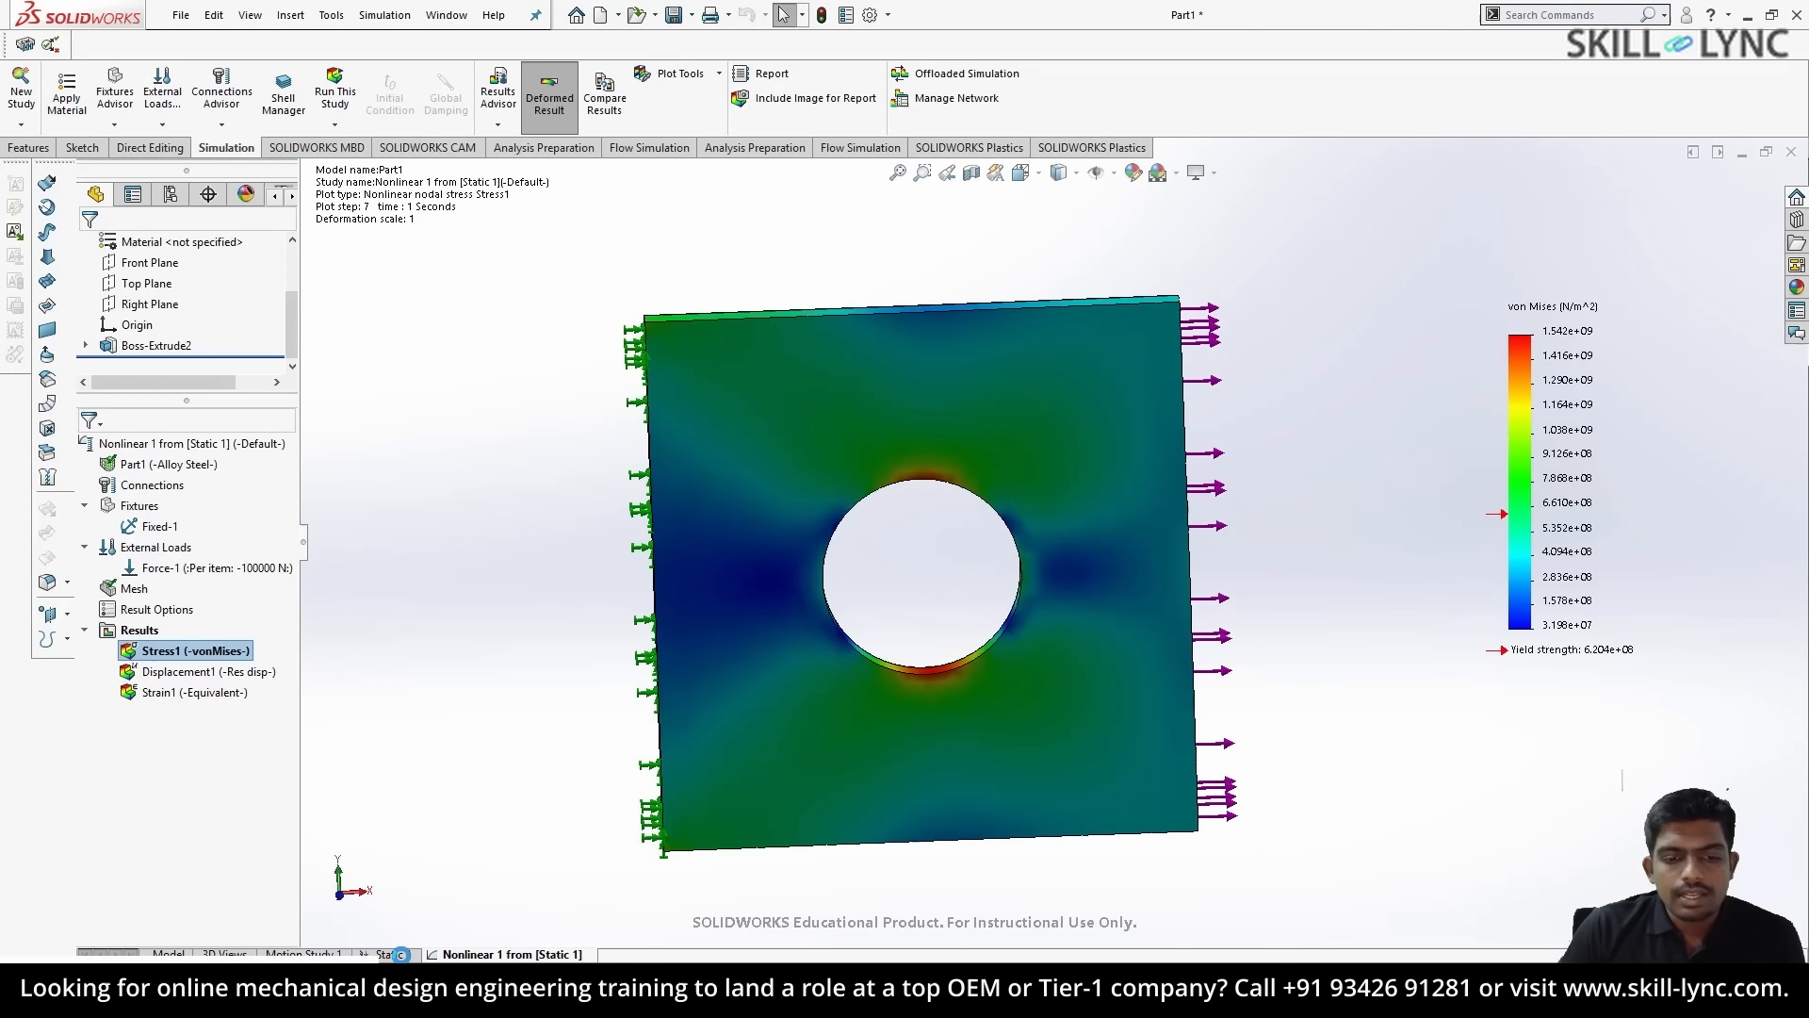
- Switch to OneNote and sketch stress-strain axes below the dynamic notes, labelled σ vertically and ε horizontally
key(alt+Tab)
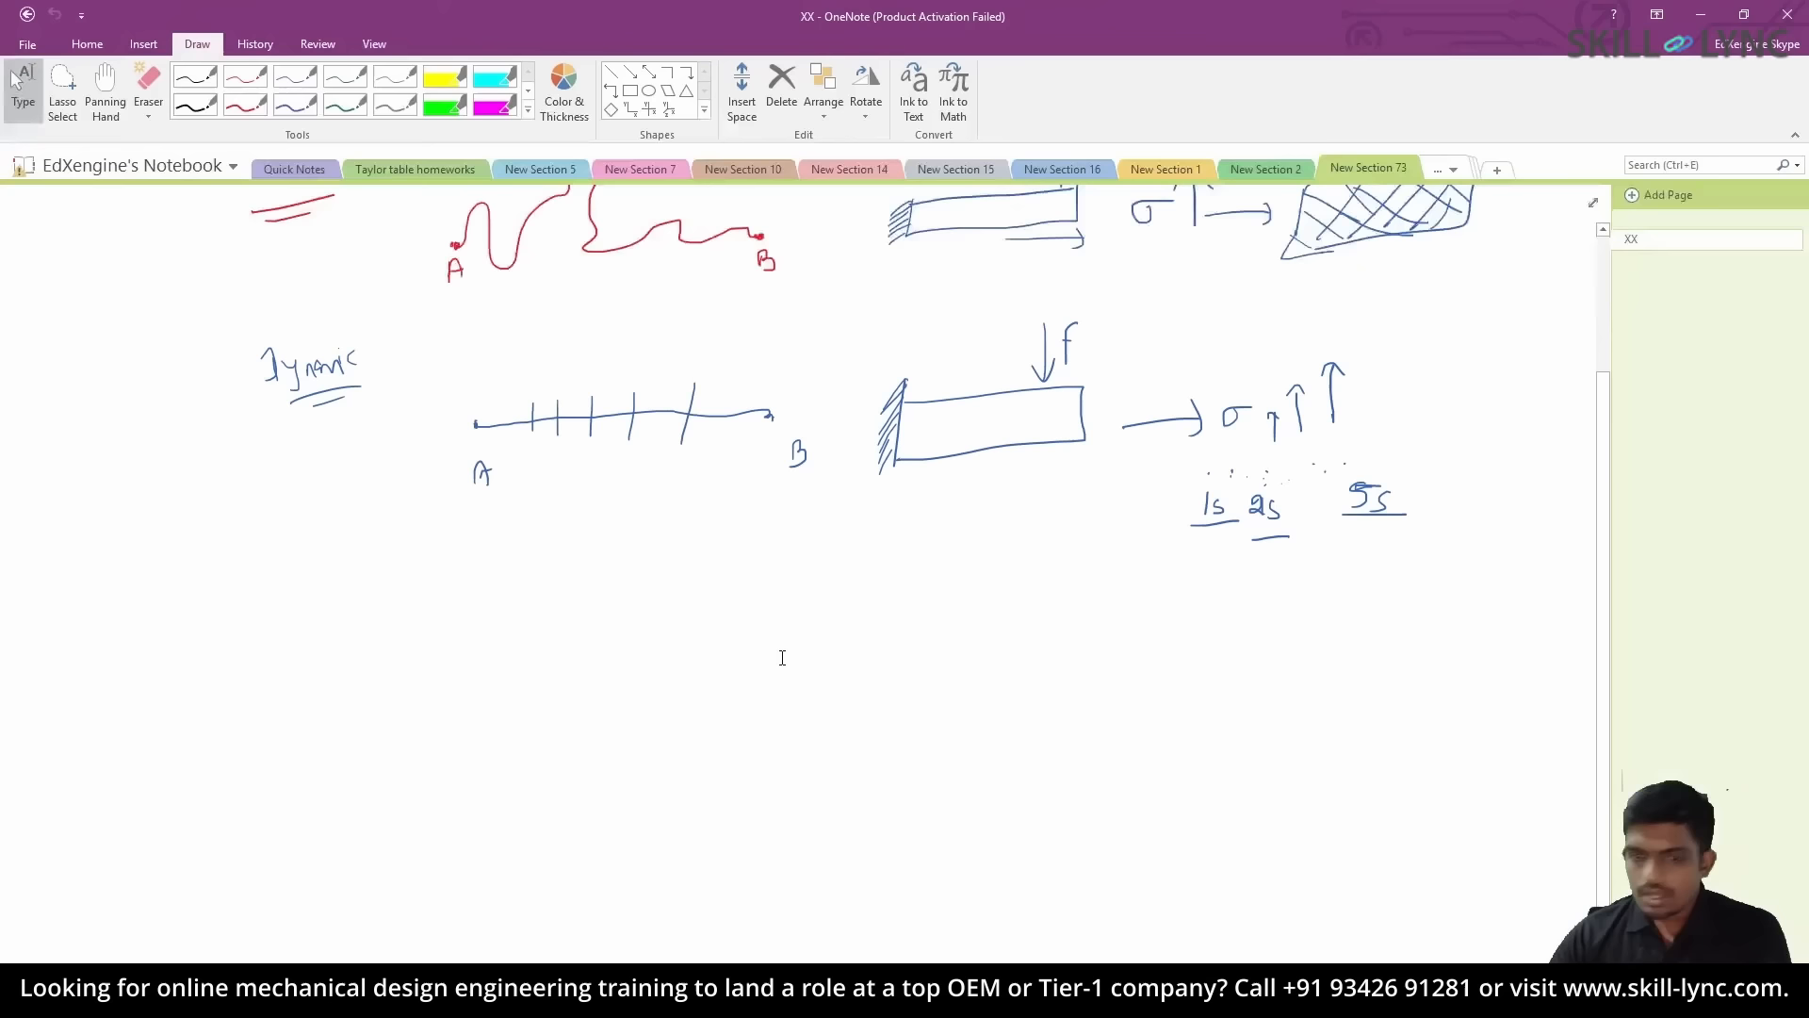
drag(461, 614, 473, 872)
mouse_move(392, 814)
mouse_down()
mouse_move(919, 774)
mouse_move(851, 789)
mouse_up()
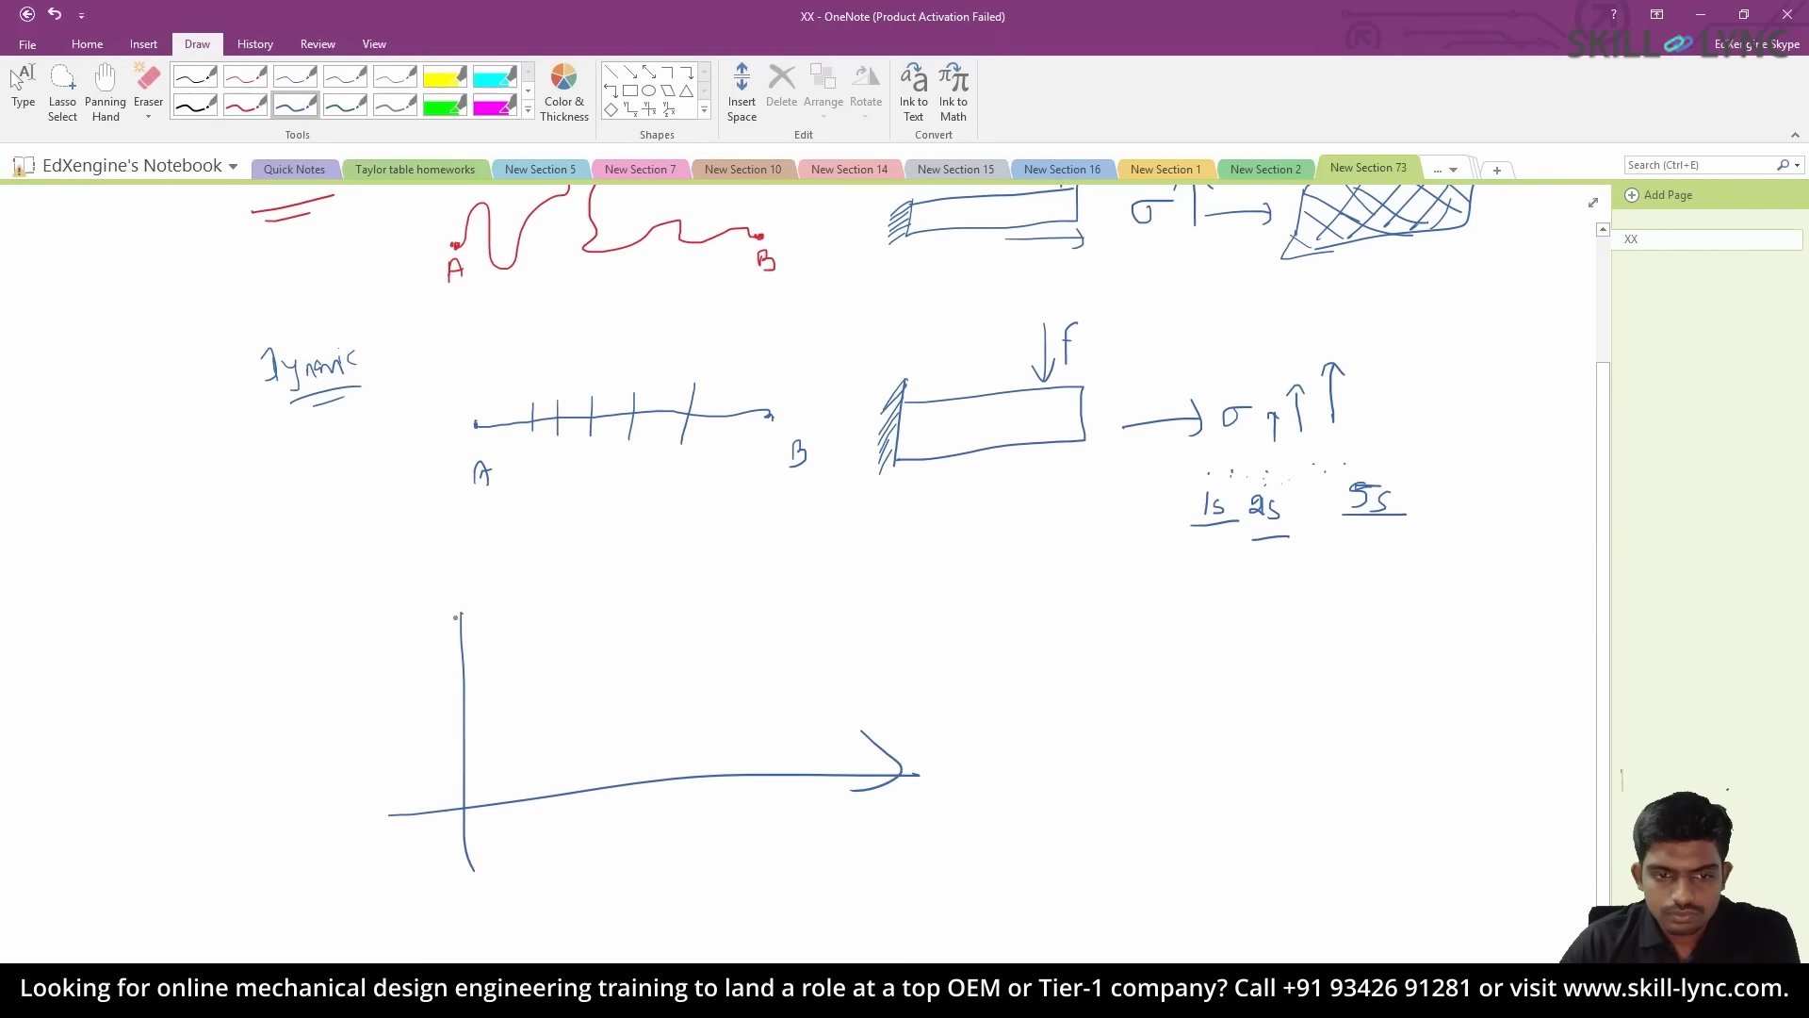
drag(459, 614, 488, 631)
drag(391, 692, 433, 669)
drag(654, 811, 657, 836)
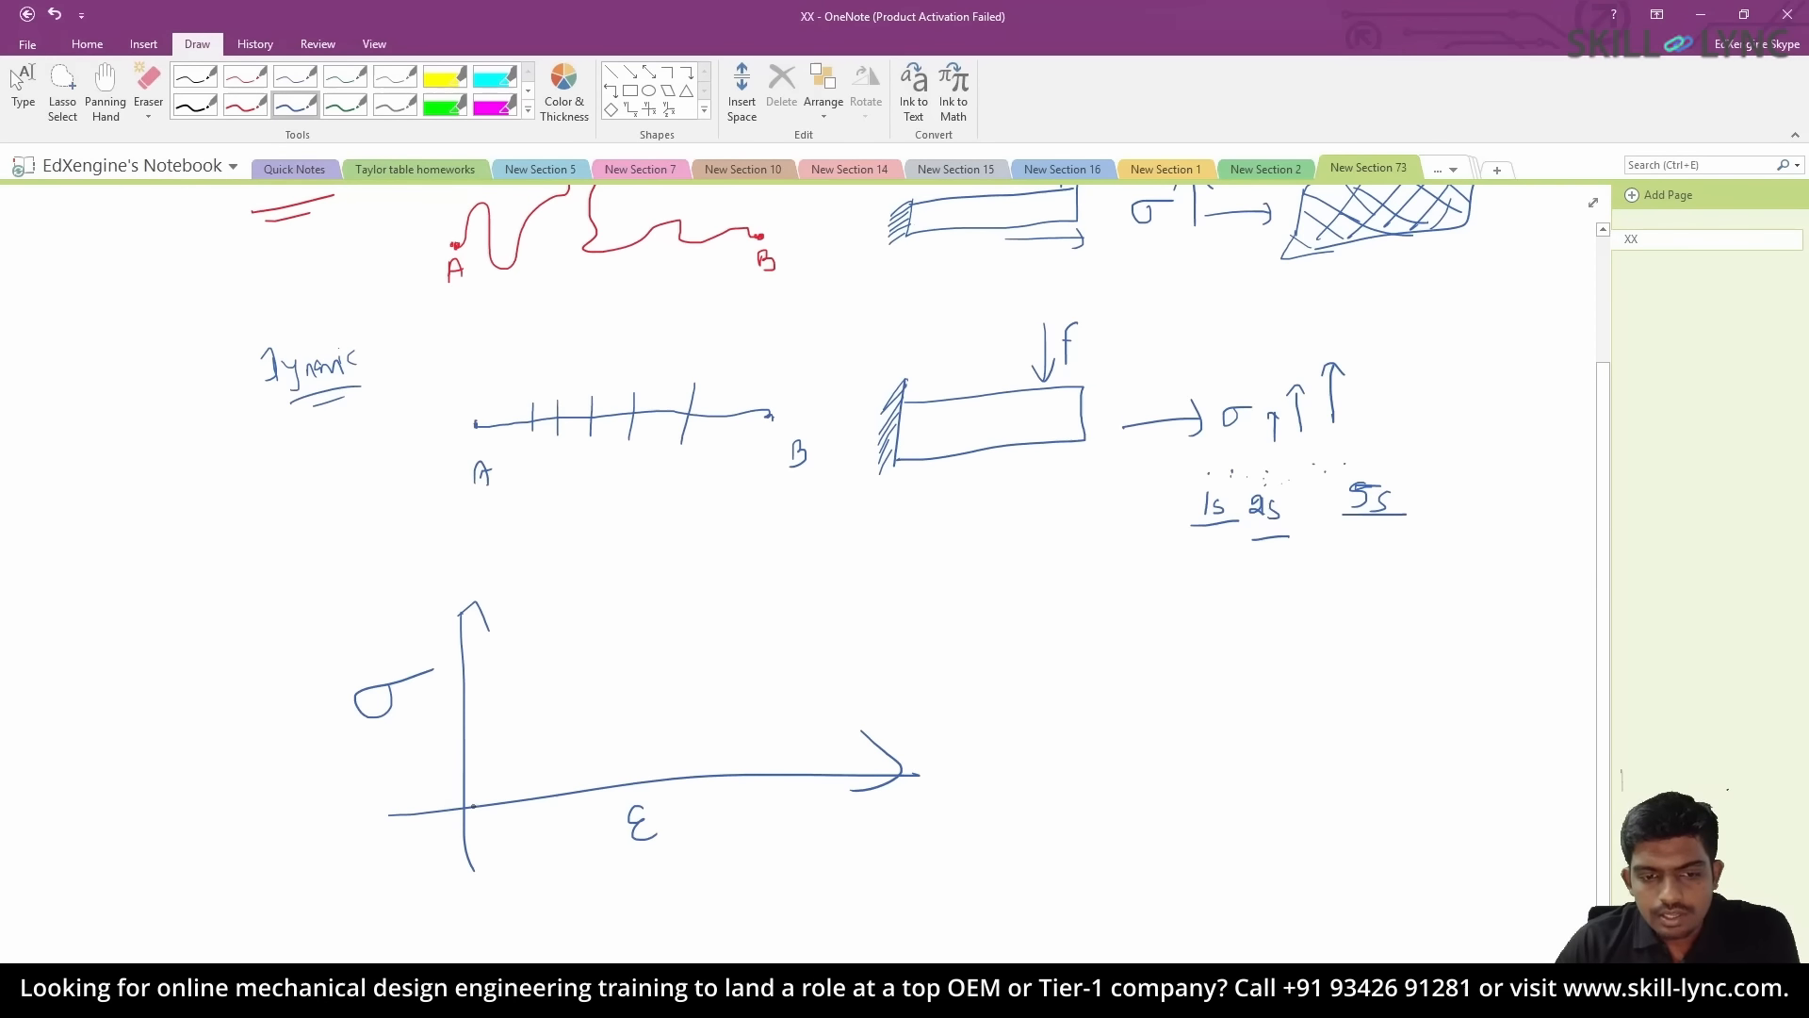
- Draw the stress-strain curve rising in a straight line from the origin and flattening out, with small marks along it
drag(506, 740, 576, 646)
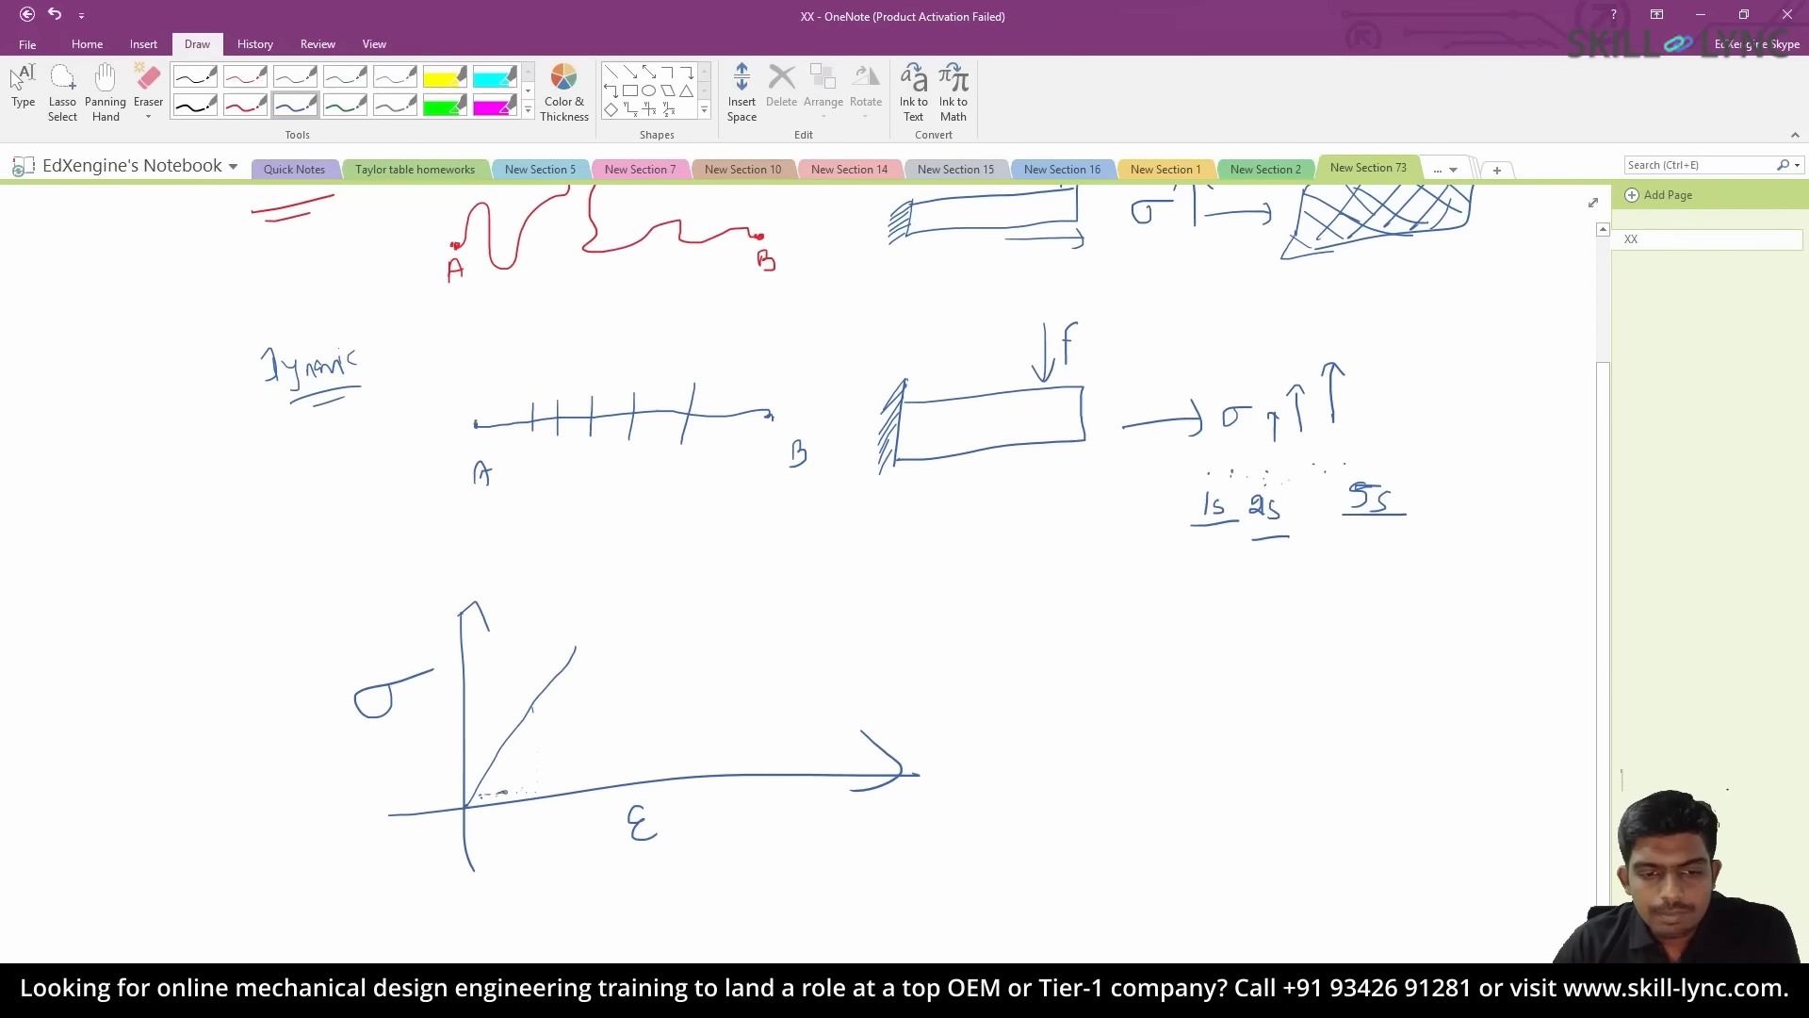
drag(537, 744, 535, 738)
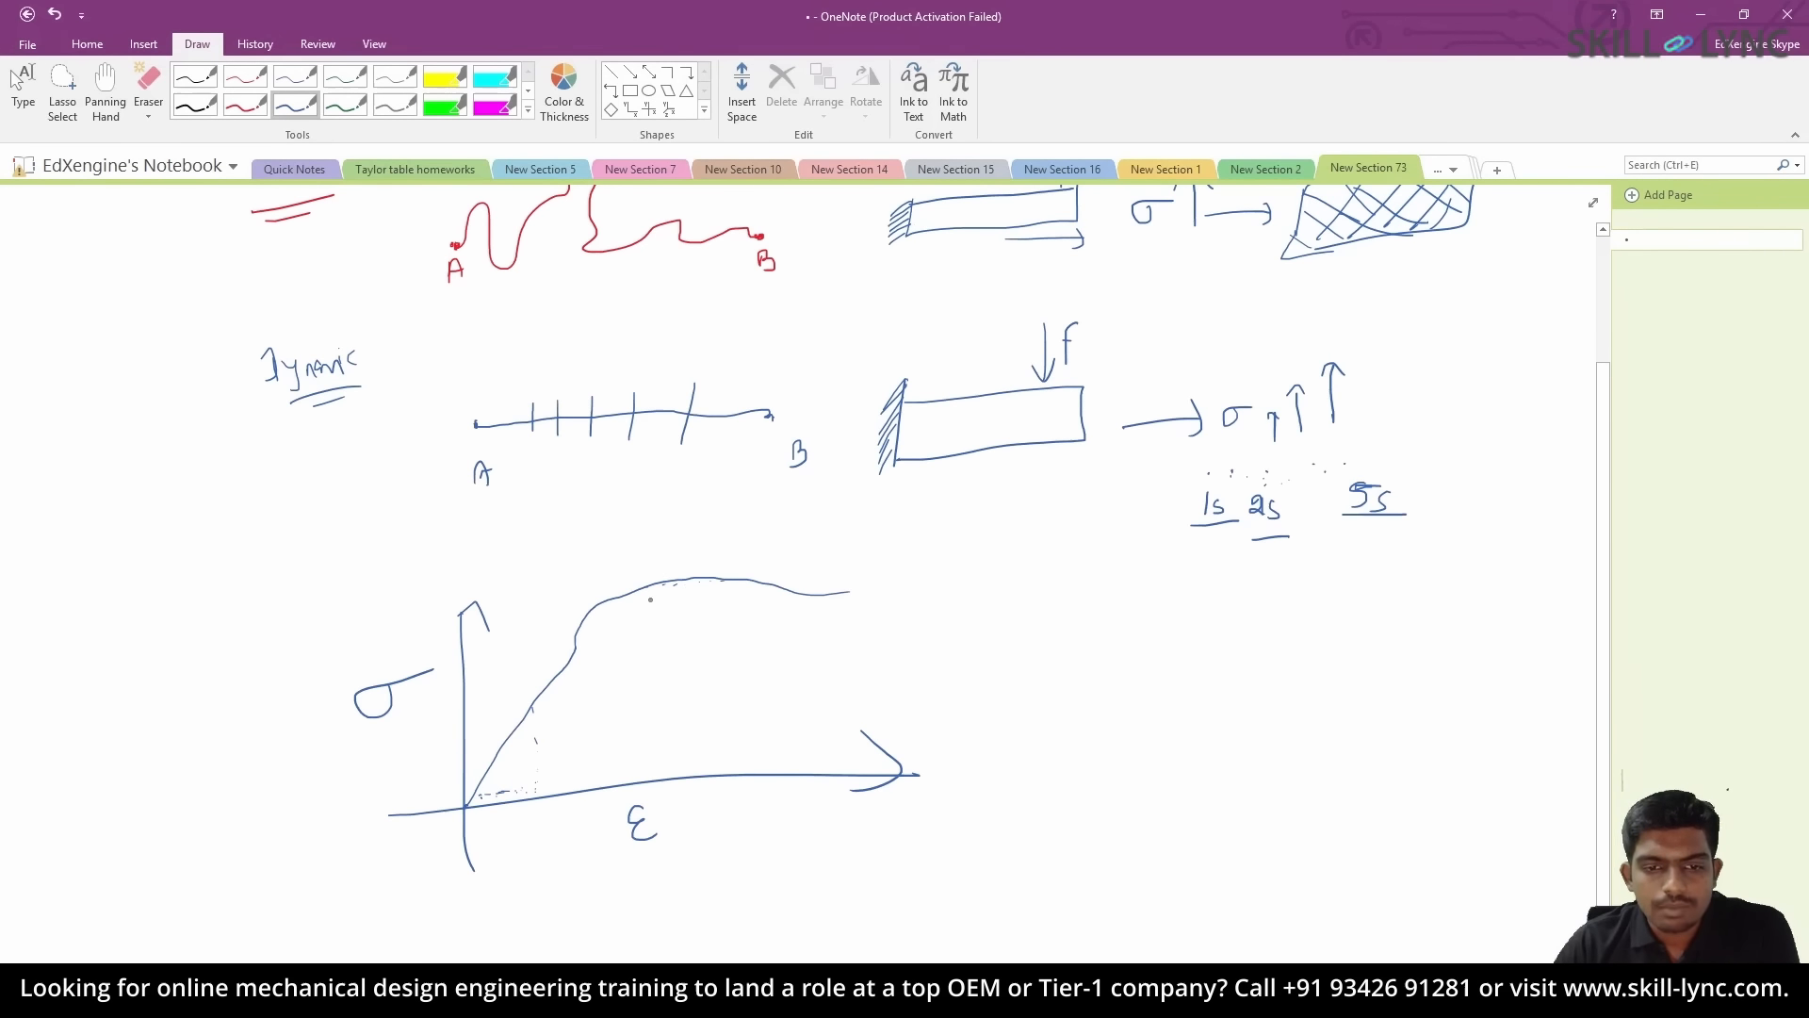
drag(651, 599, 659, 568)
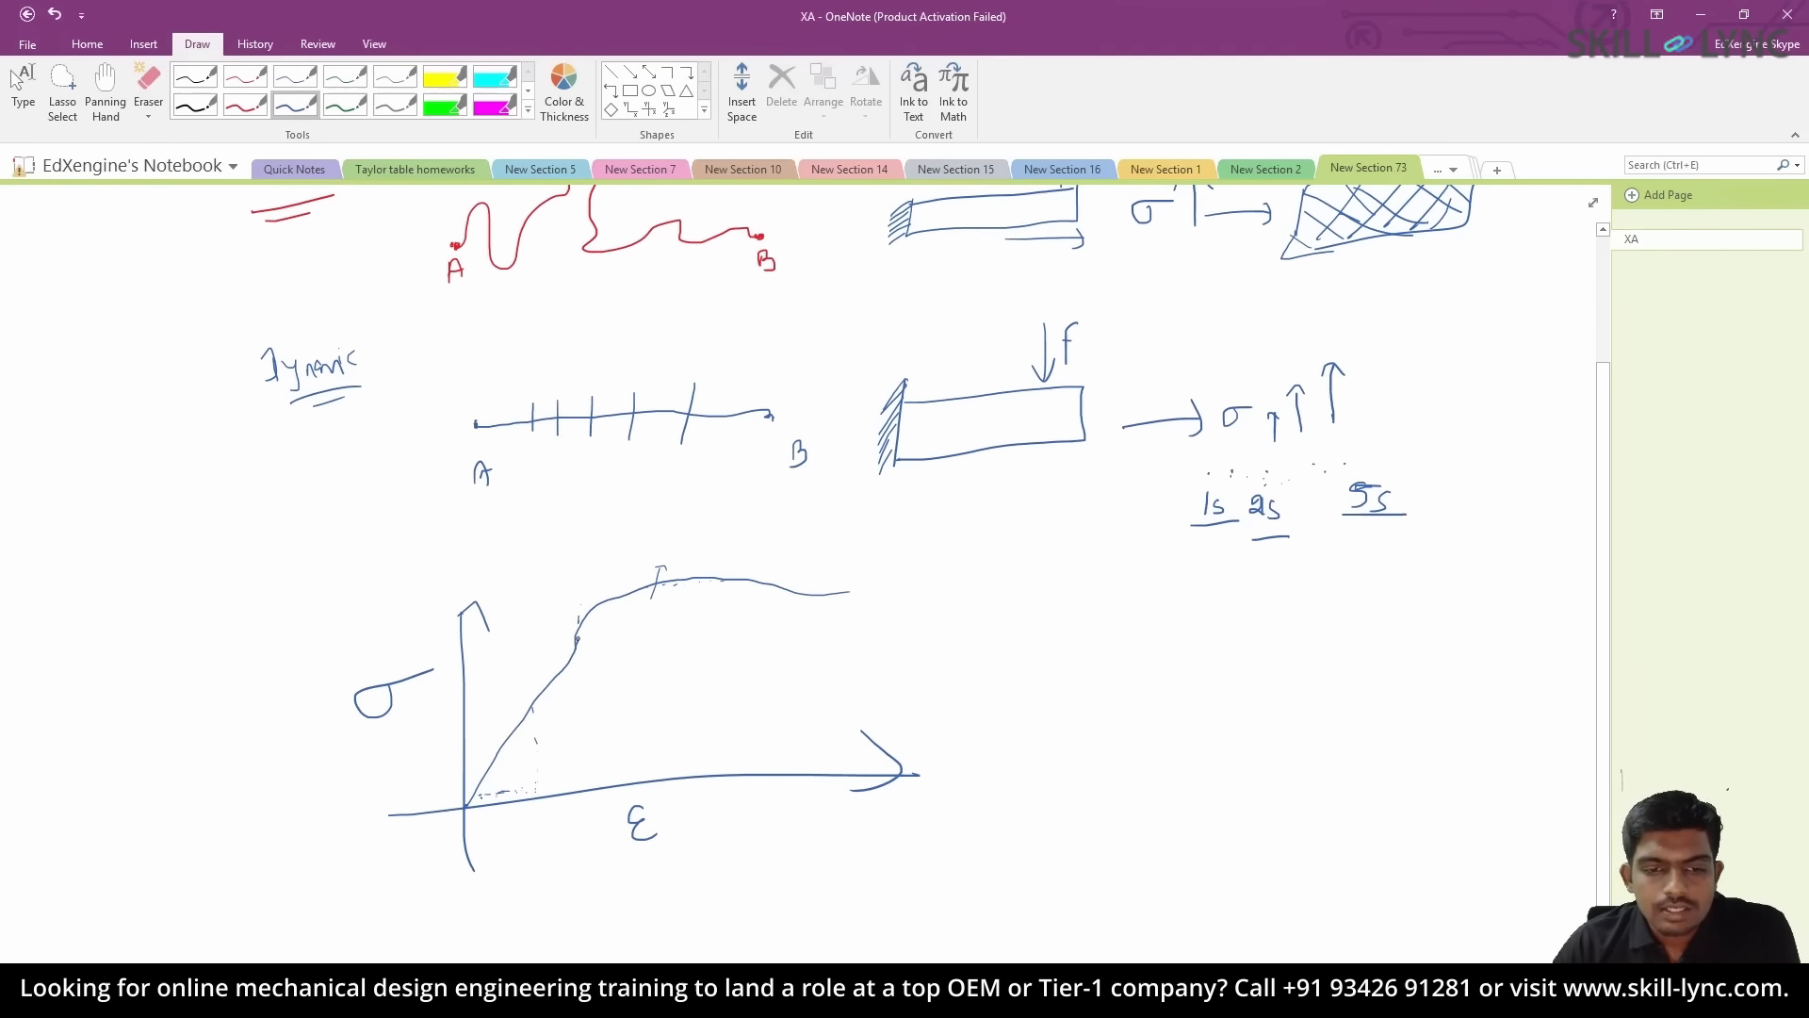
- Extend the curve's straight portion upward with a dotted line beyond the point where the curve bends
drag(577, 639, 621, 555)
click(608, 568)
drag(618, 546, 623, 551)
drag(673, 488, 670, 497)
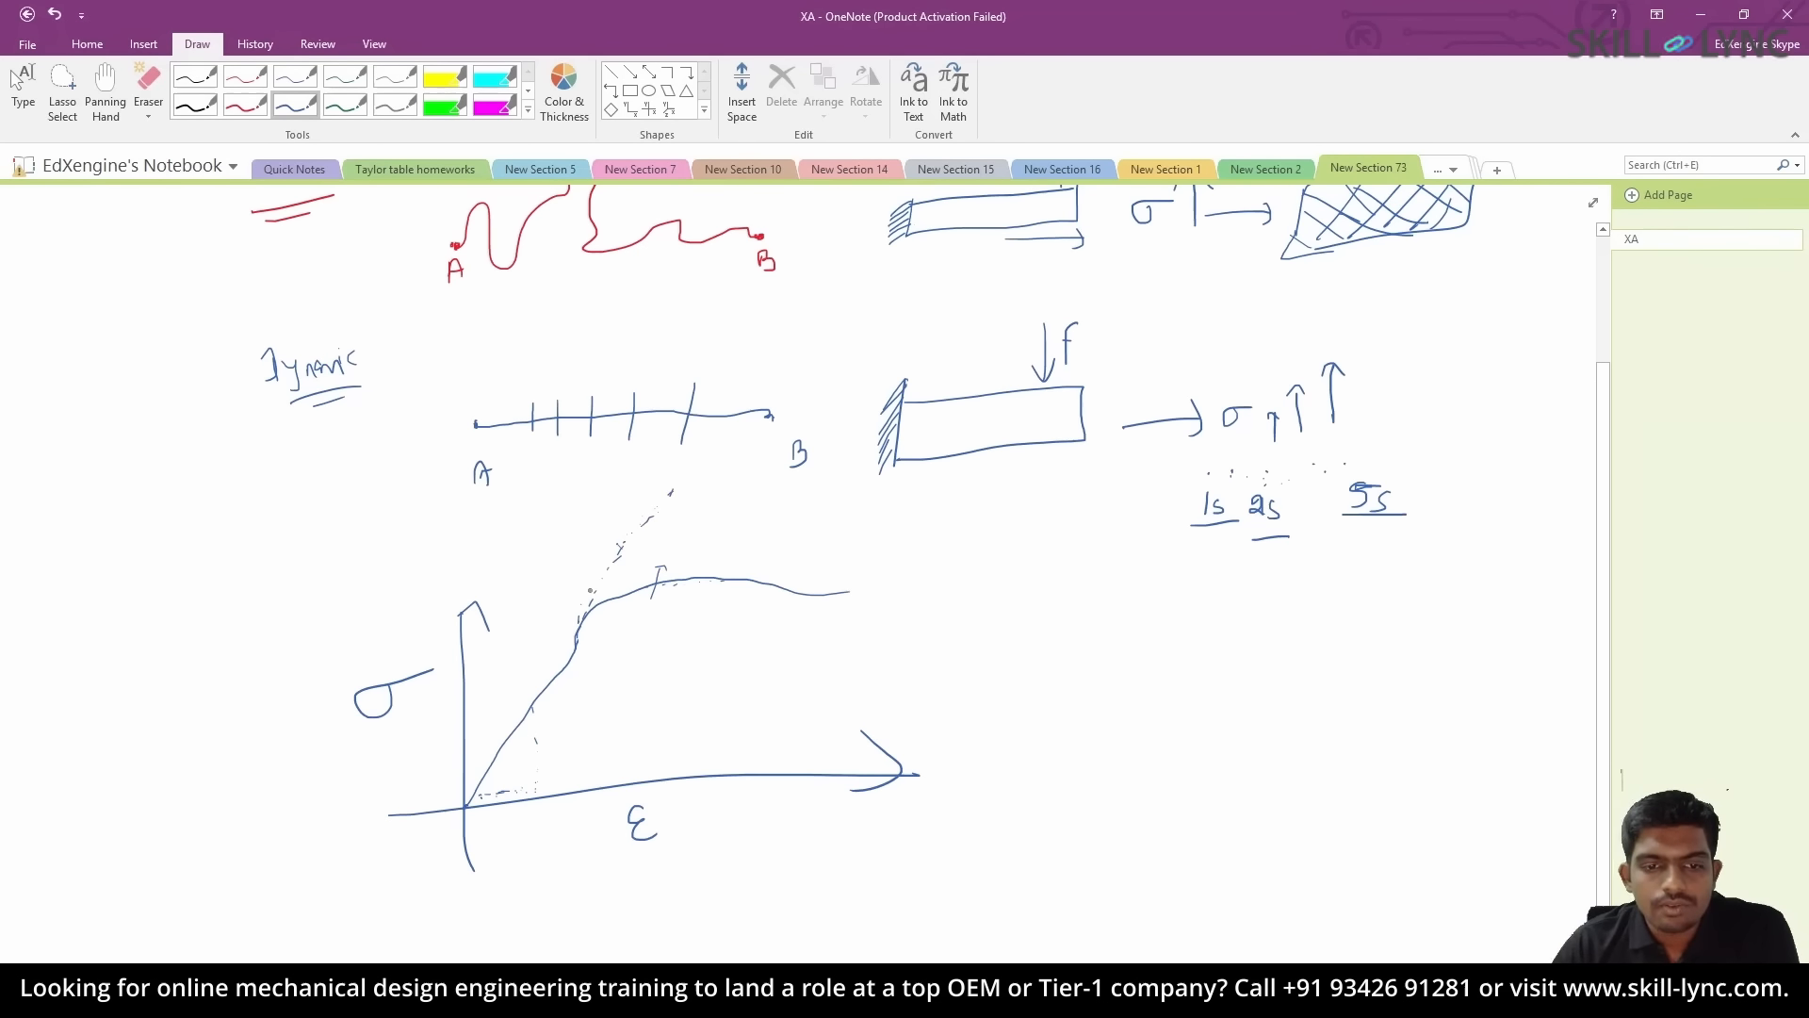
drag(651, 519, 637, 524)
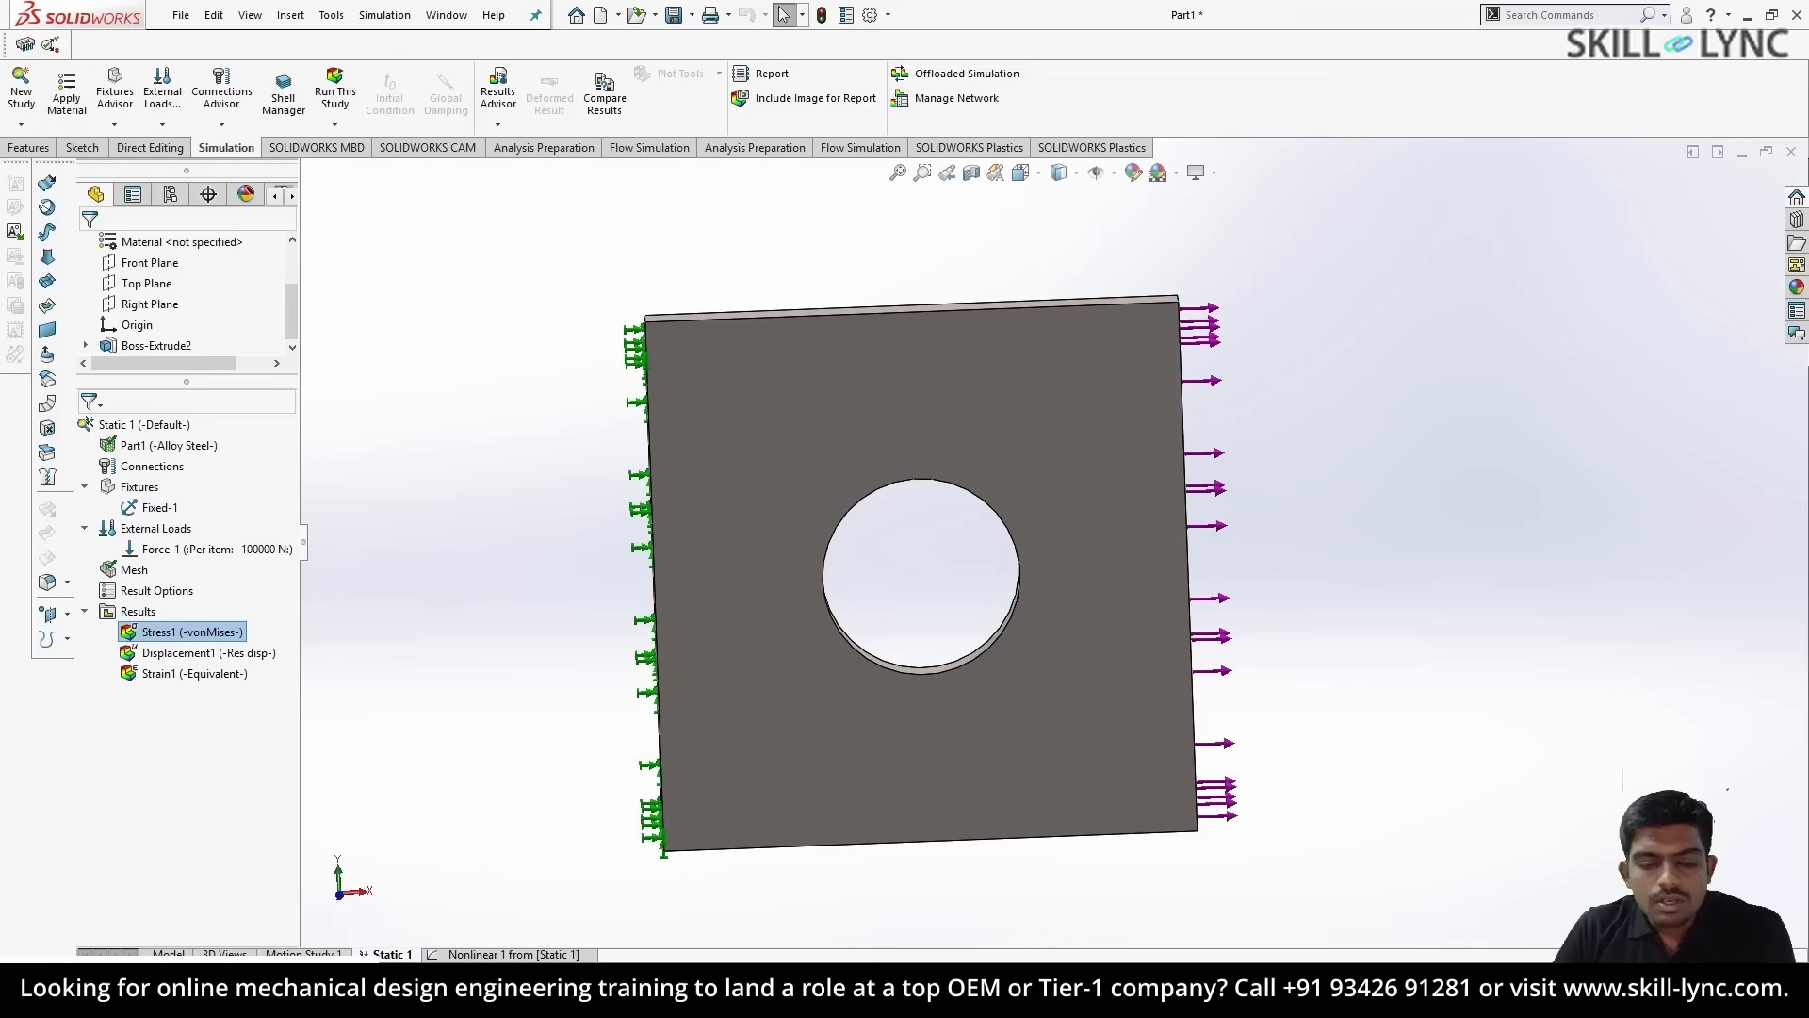
- Switch to the presentation slide with the structural analysis types, covering linear and nonlinear static and dynamic
mouse_move(529, 1001)
click(429, 910)
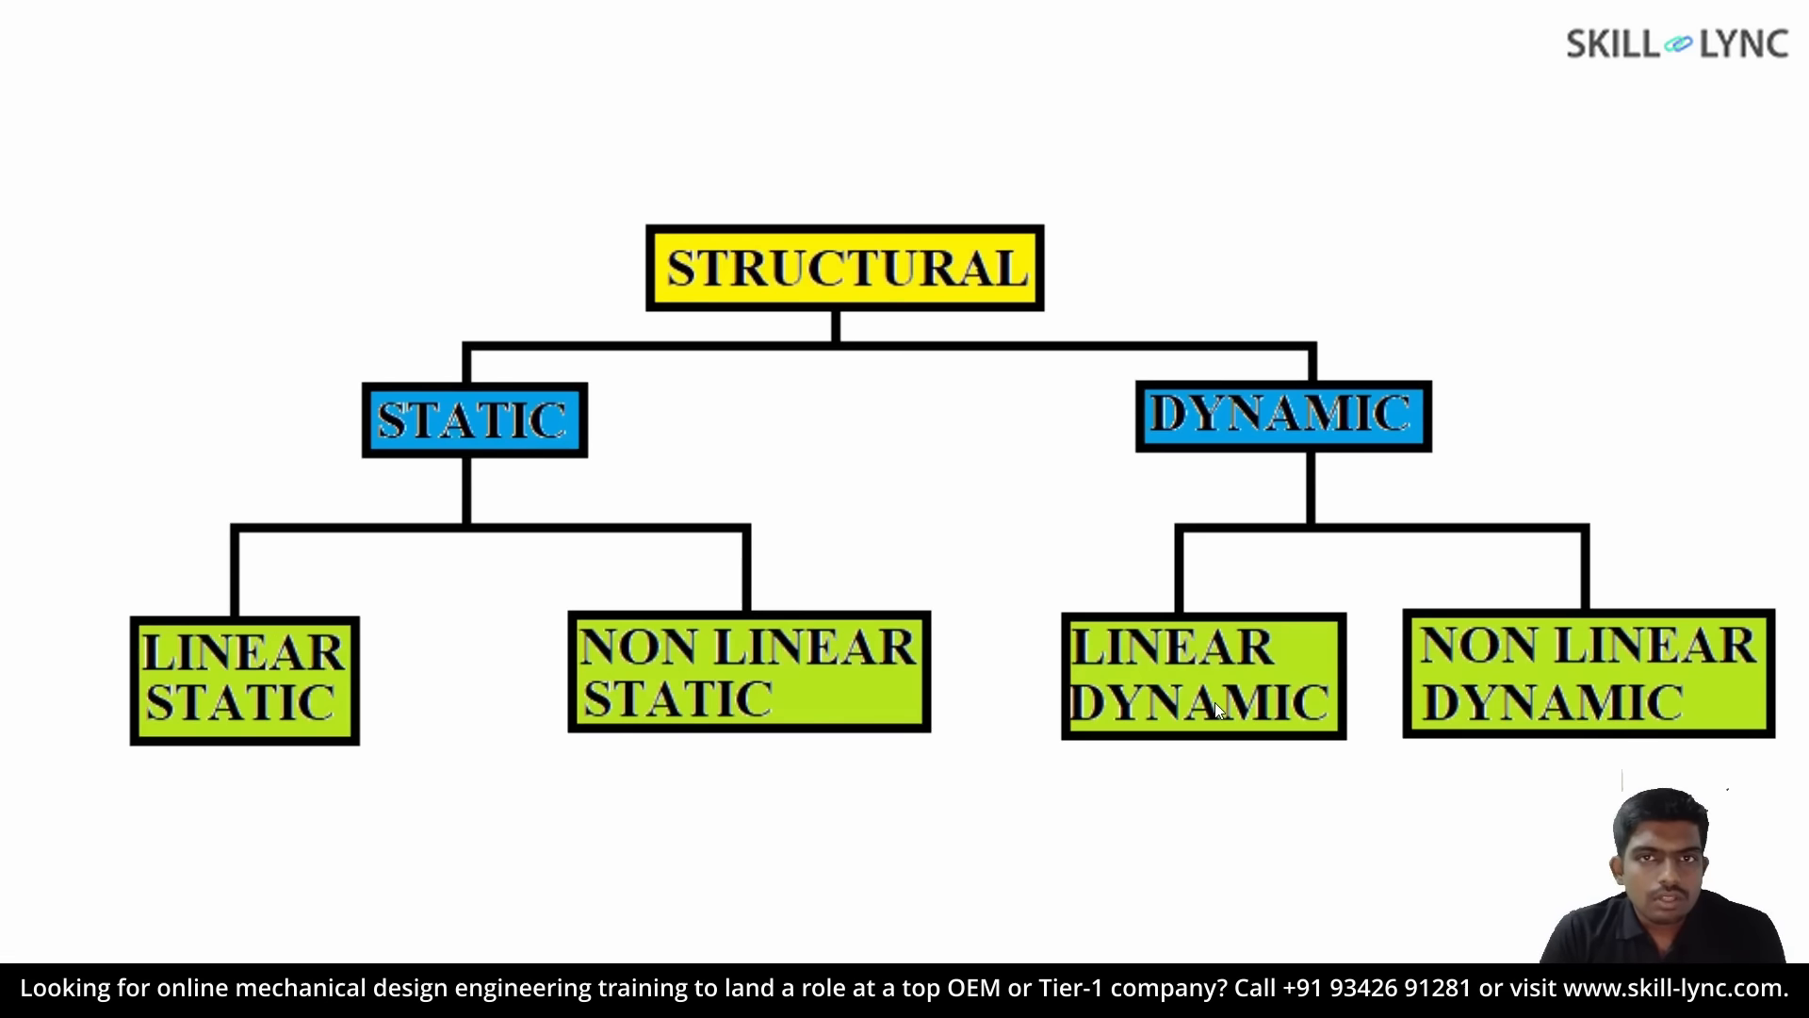
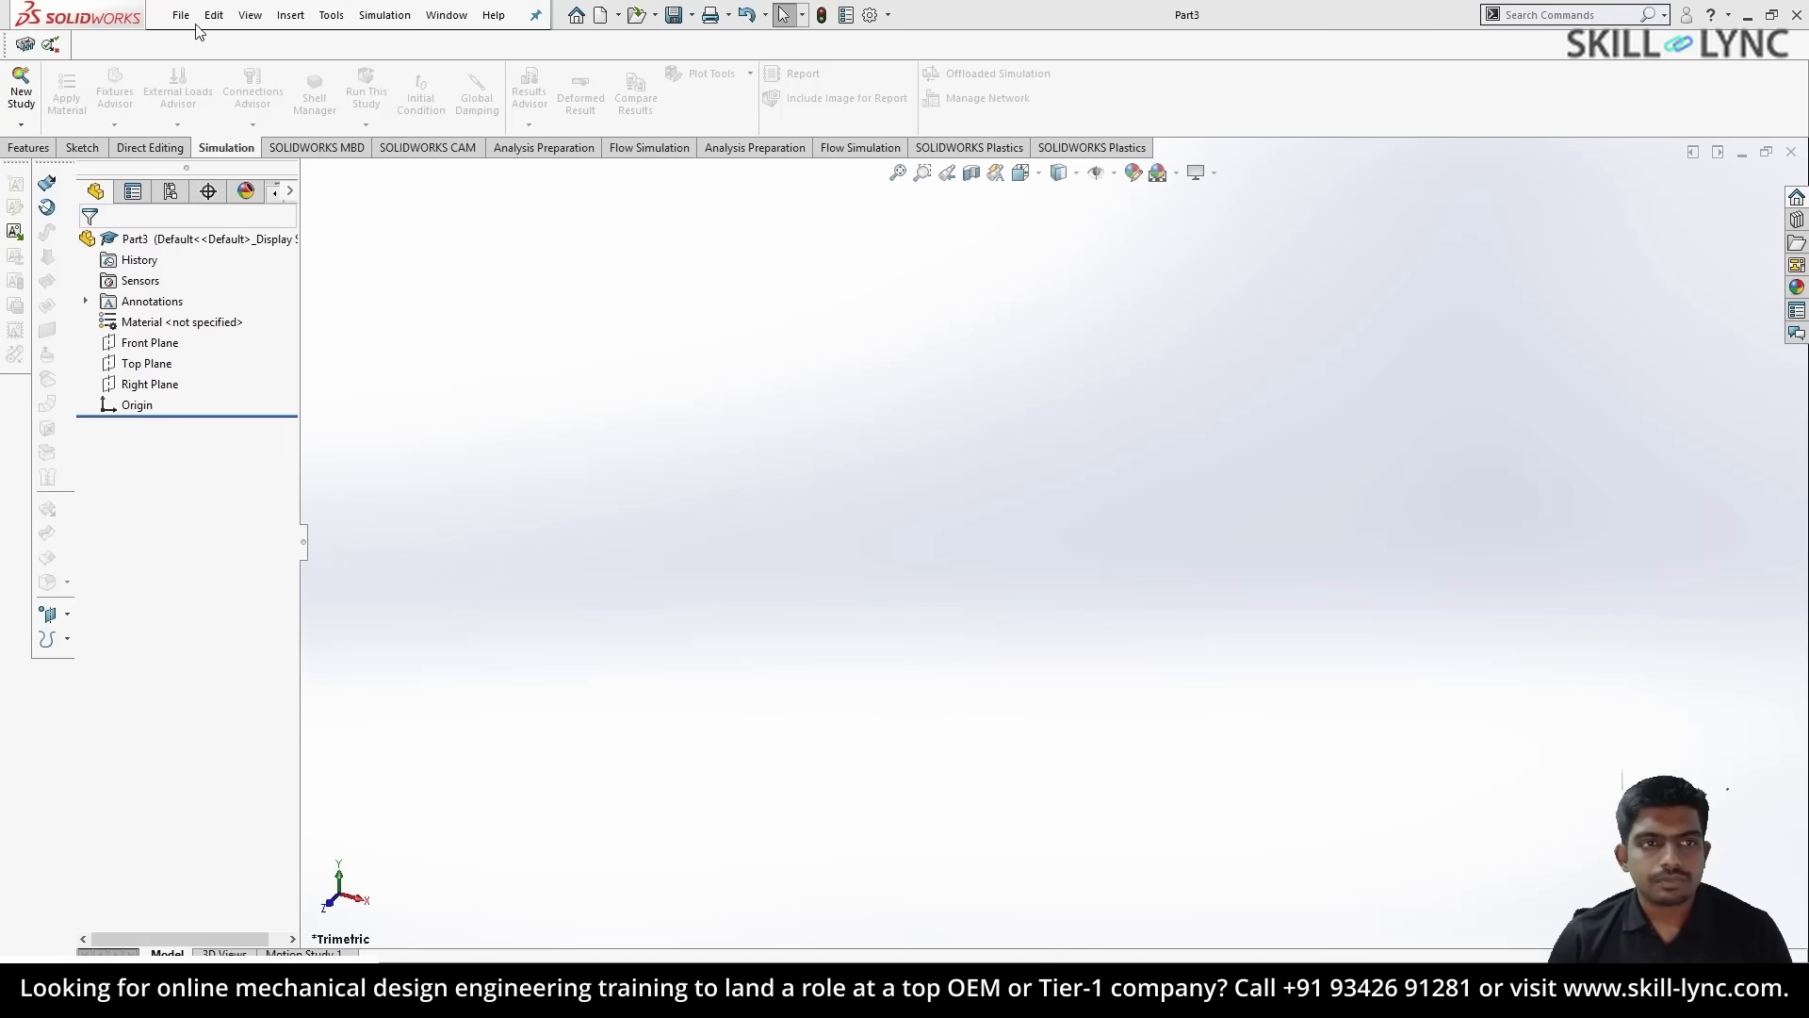
- Open the Skill_lync_Al_Sheet_Bending assembly from the Solidworks_Simulation folder
click(181, 16)
click(206, 67)
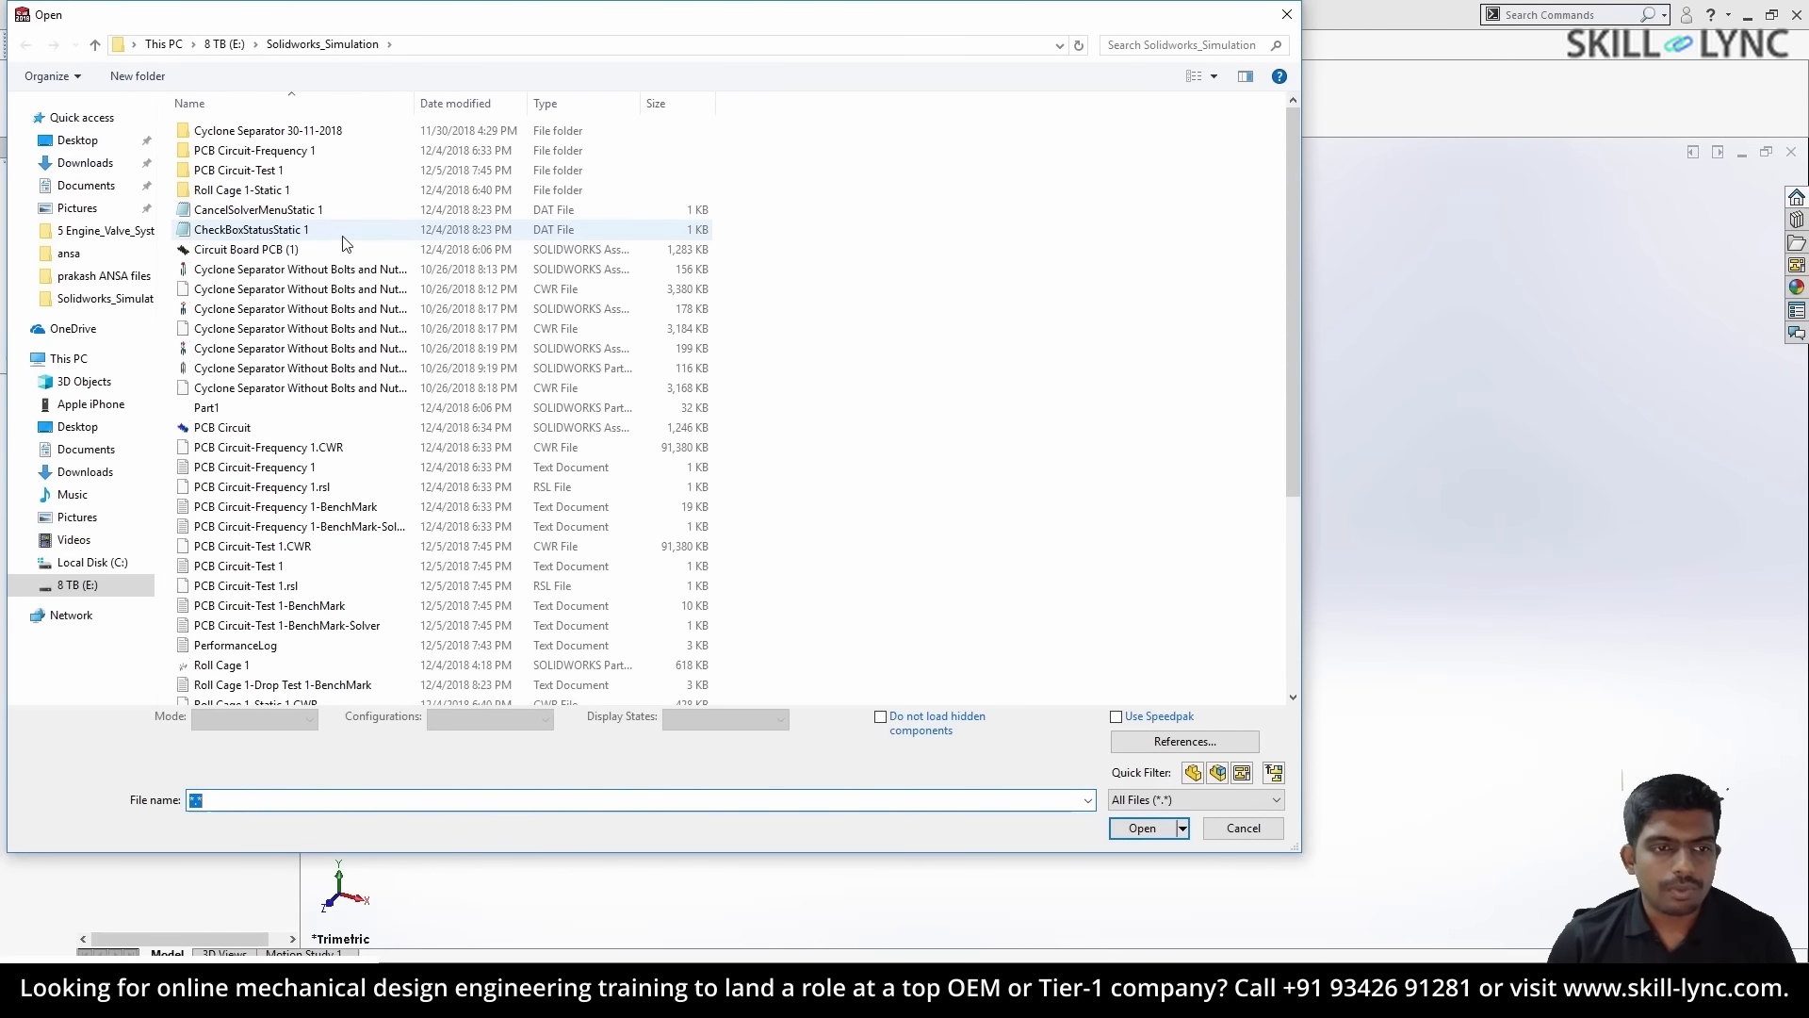
scroll(348, 244, down, 5)
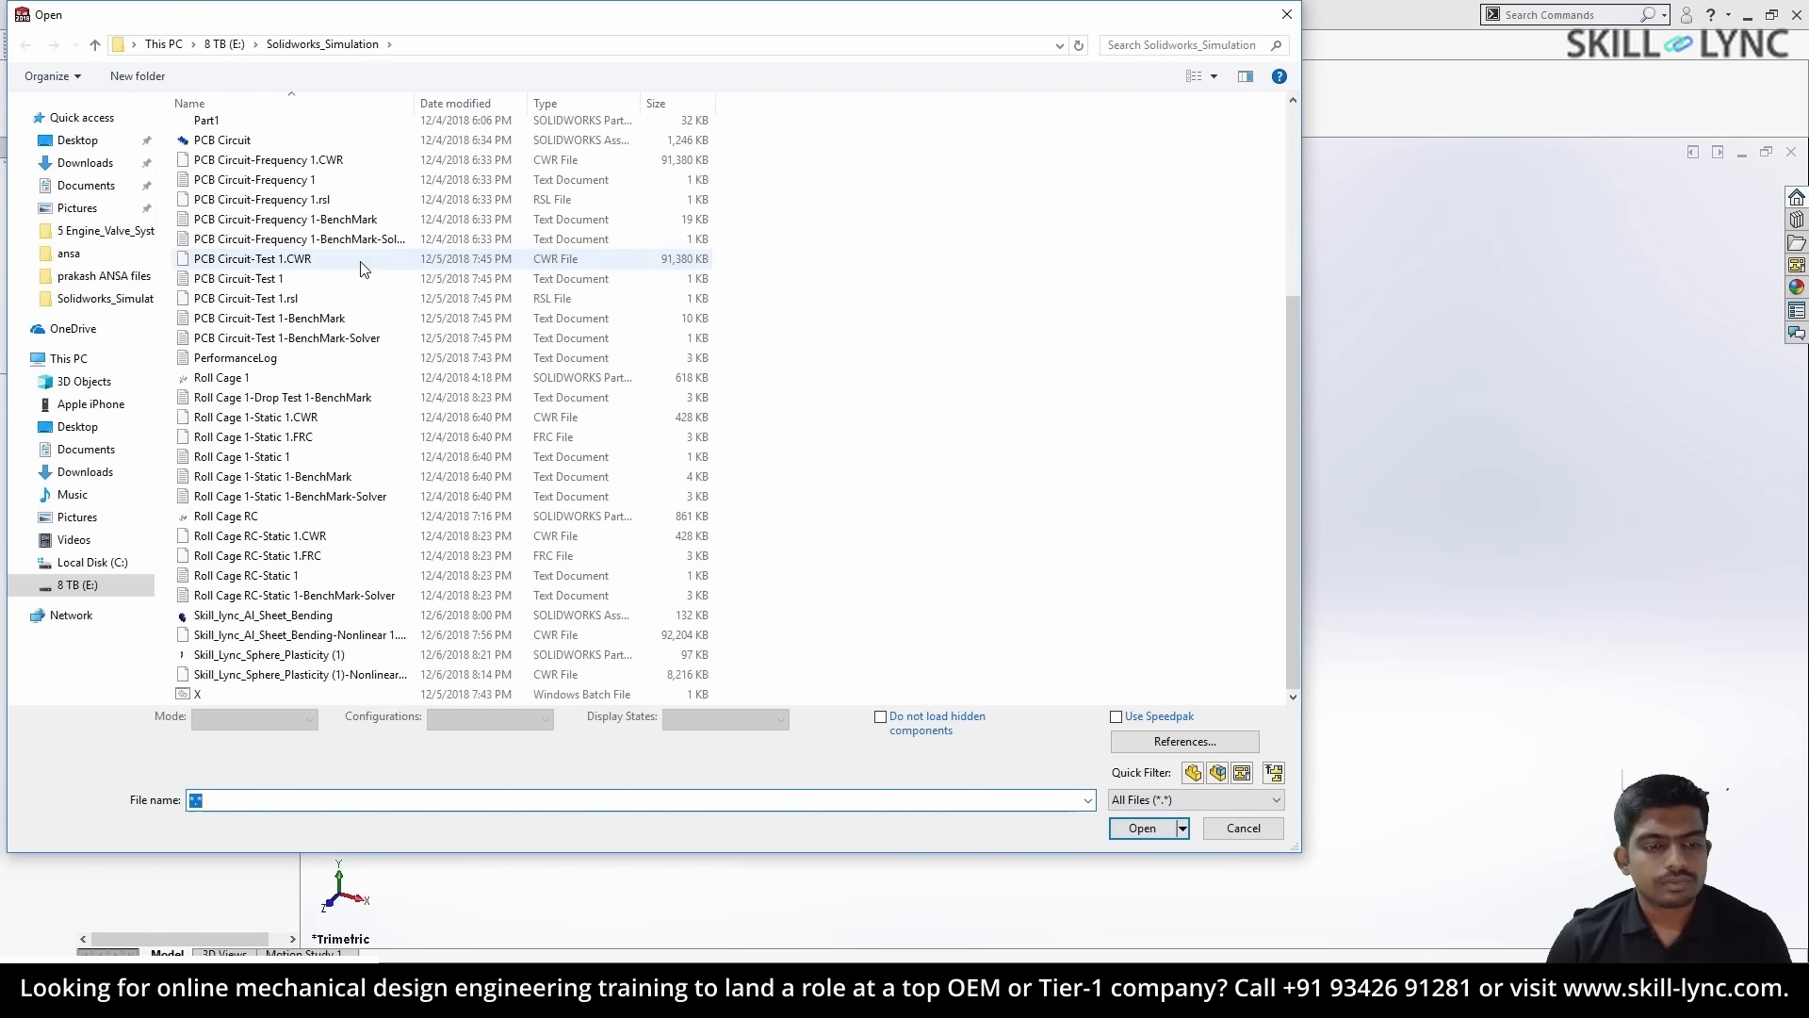
double_click(301, 618)
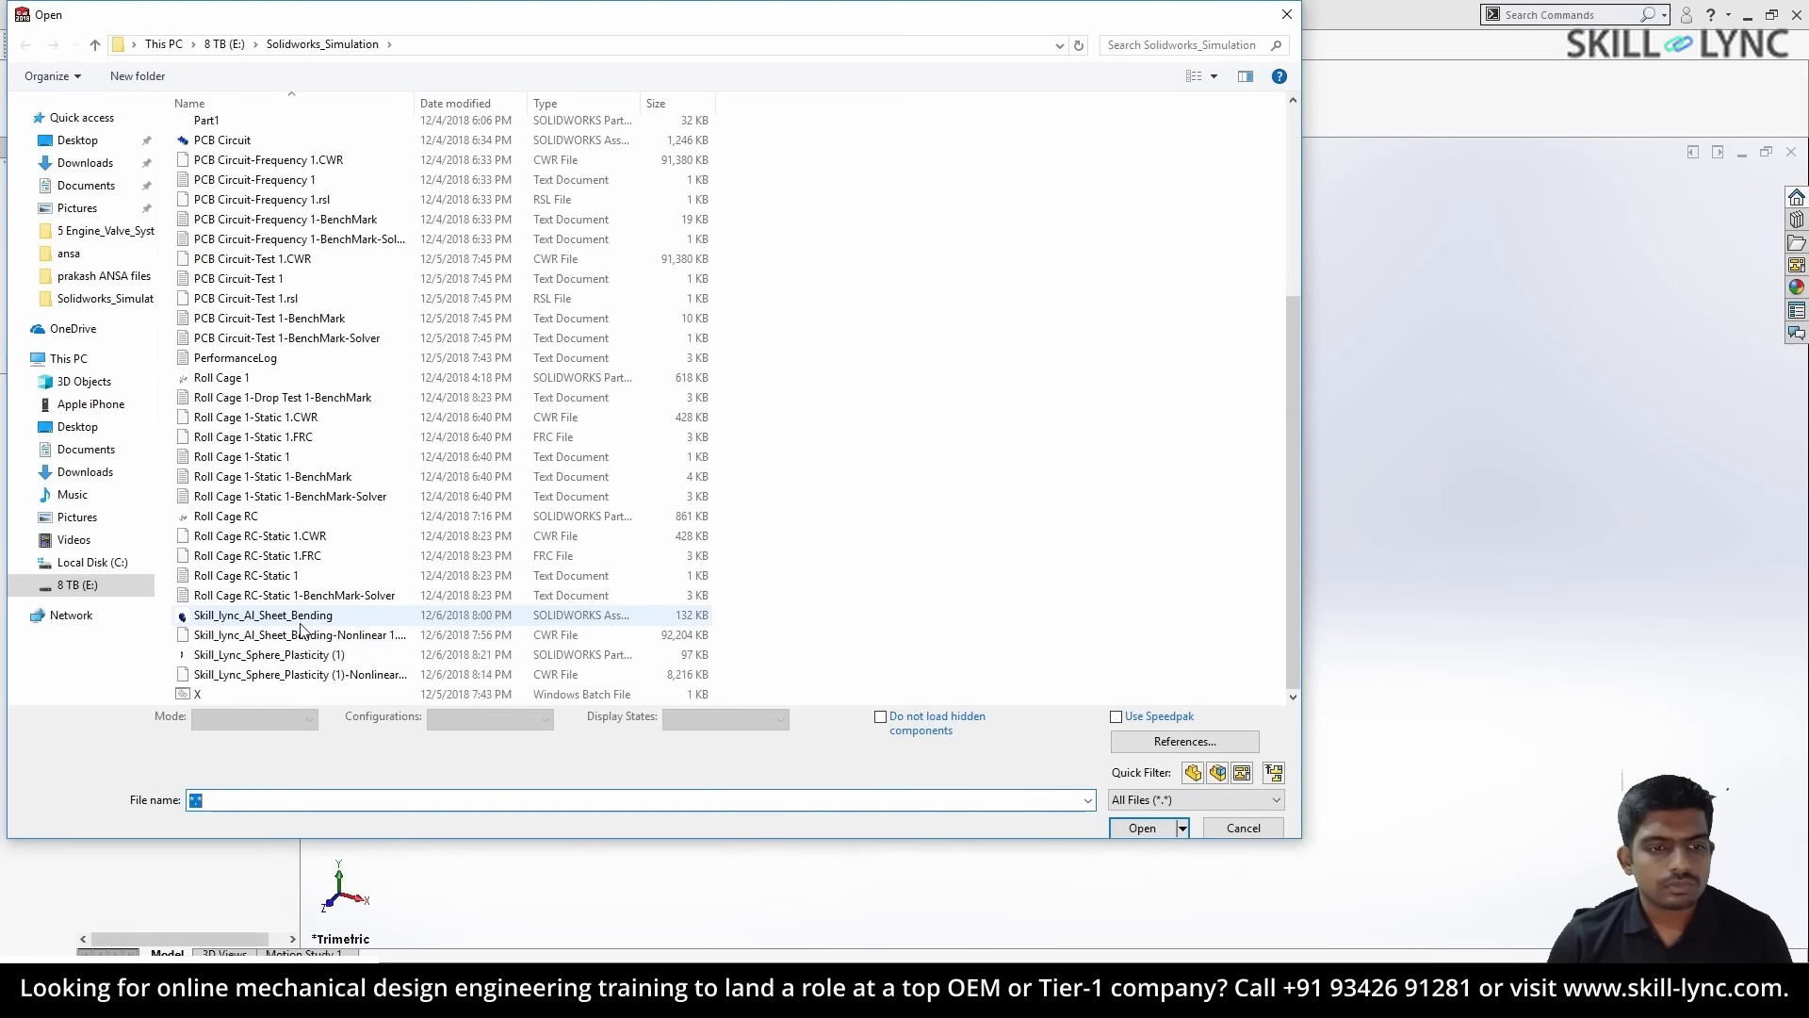
- Examine the sheet bending assembly from an angled view, highlighting the punch and die faces and clearing the selection
middle_drag(1230, 440, 1105, 523)
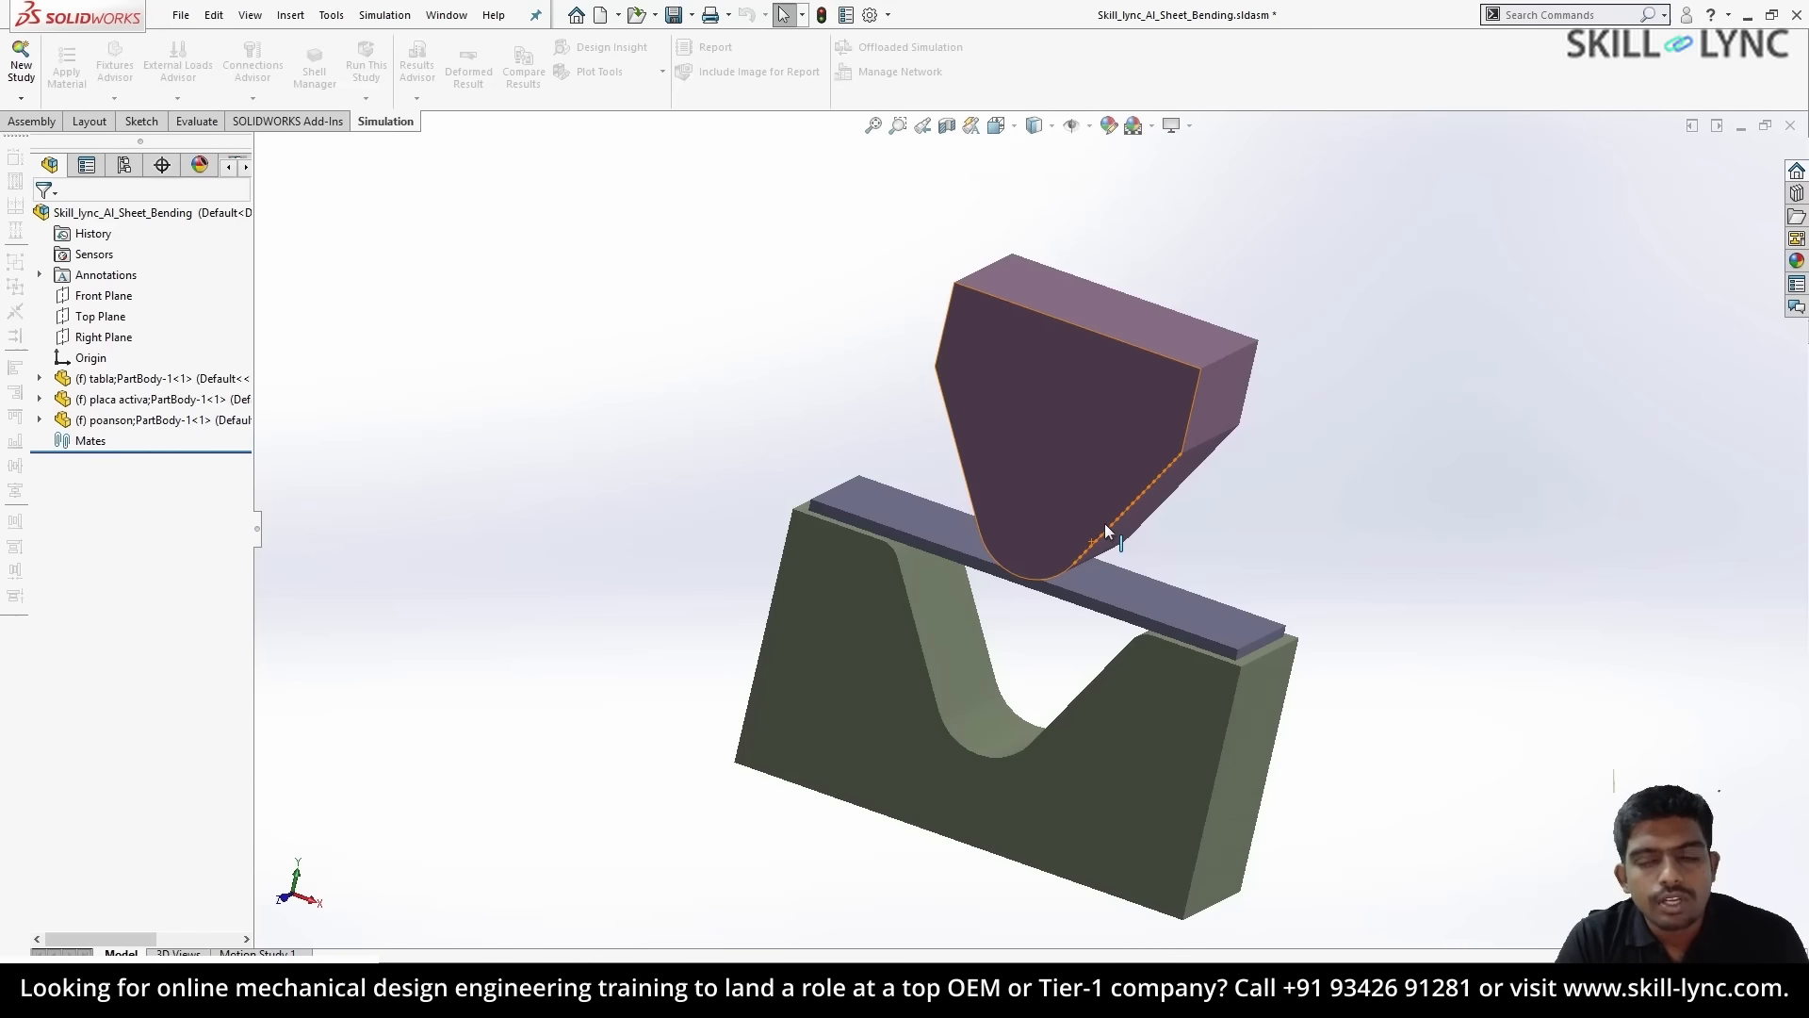
click(1105, 523)
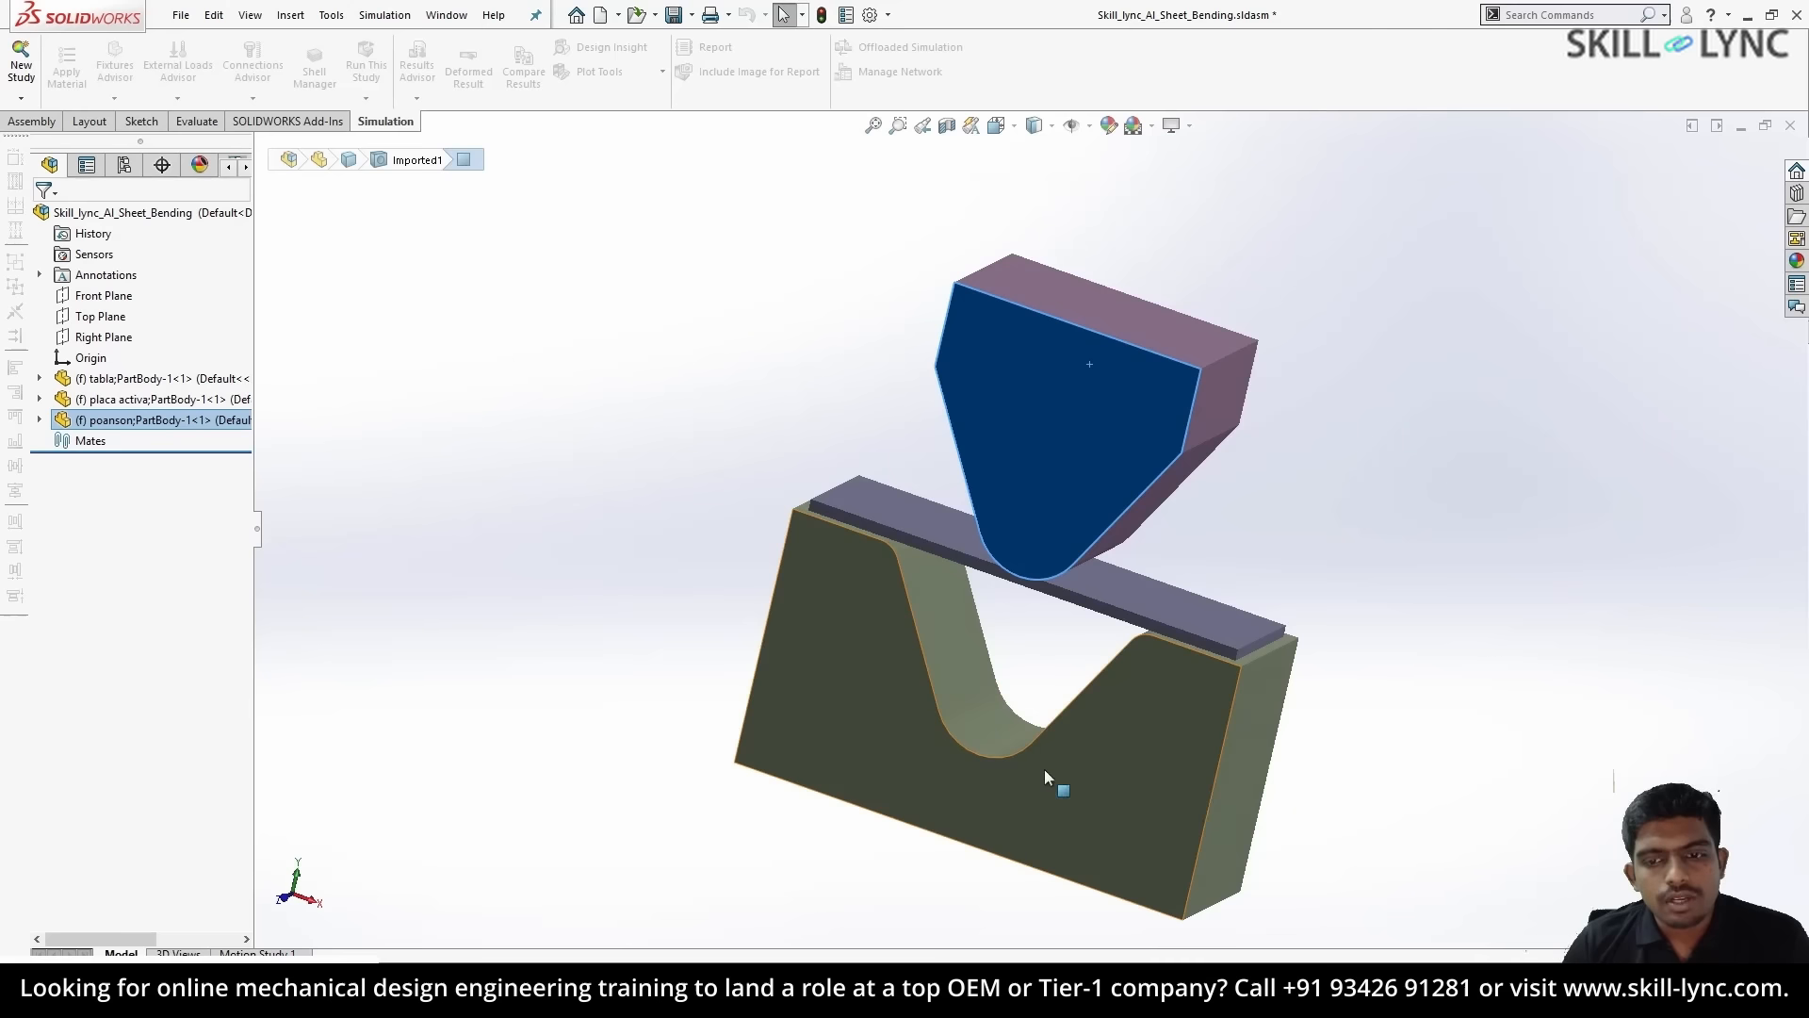
click(1099, 771)
click(471, 424)
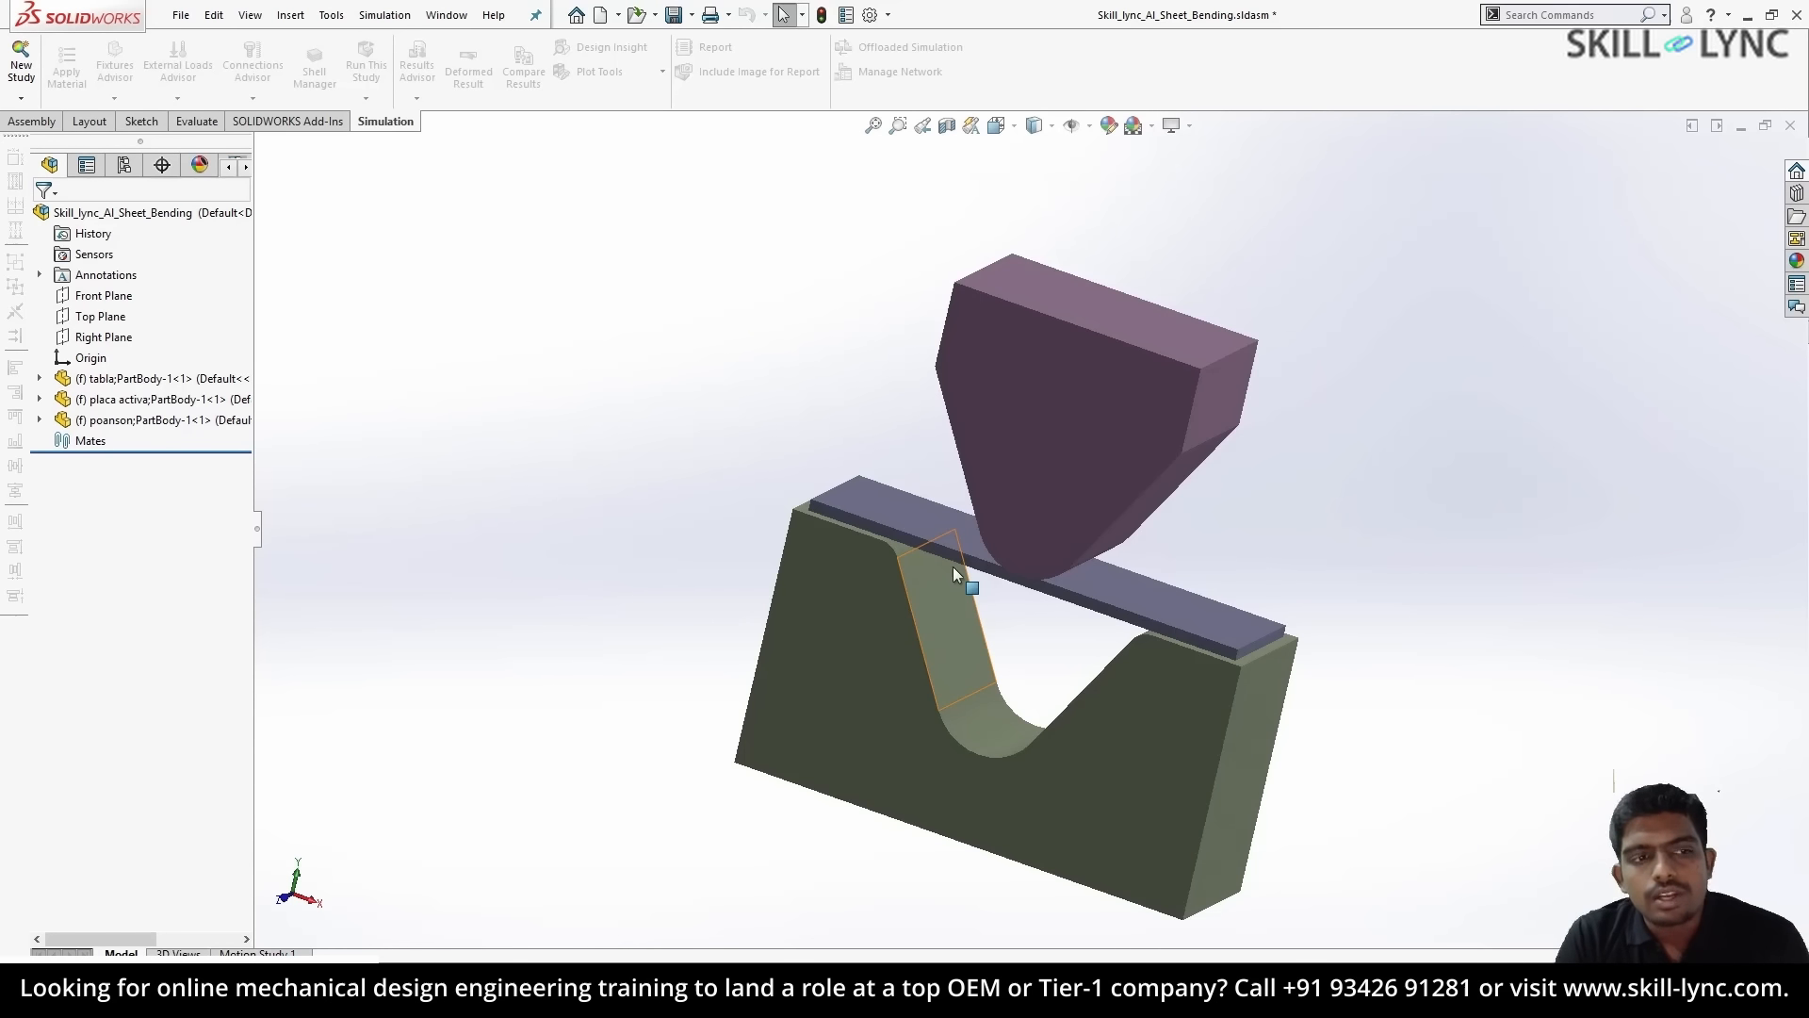
- Create a nonlinear dynamic study that uses 2D simplification
click(21, 66)
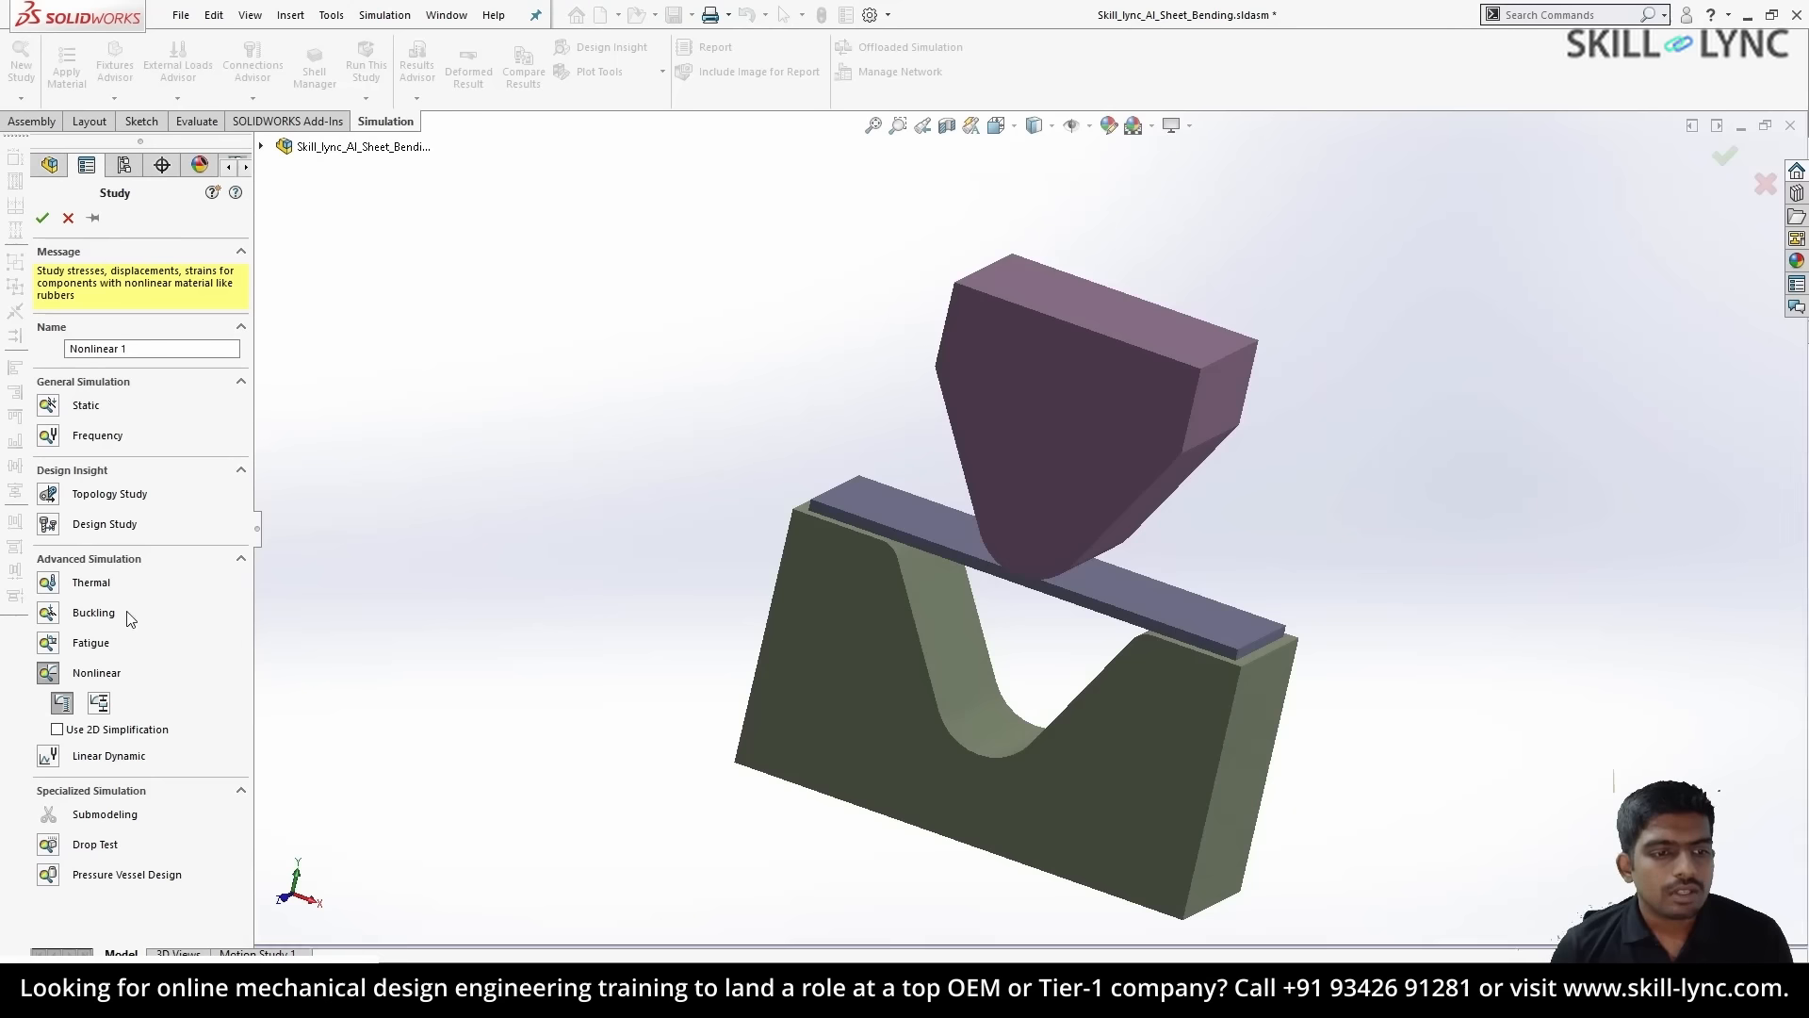
click(98, 702)
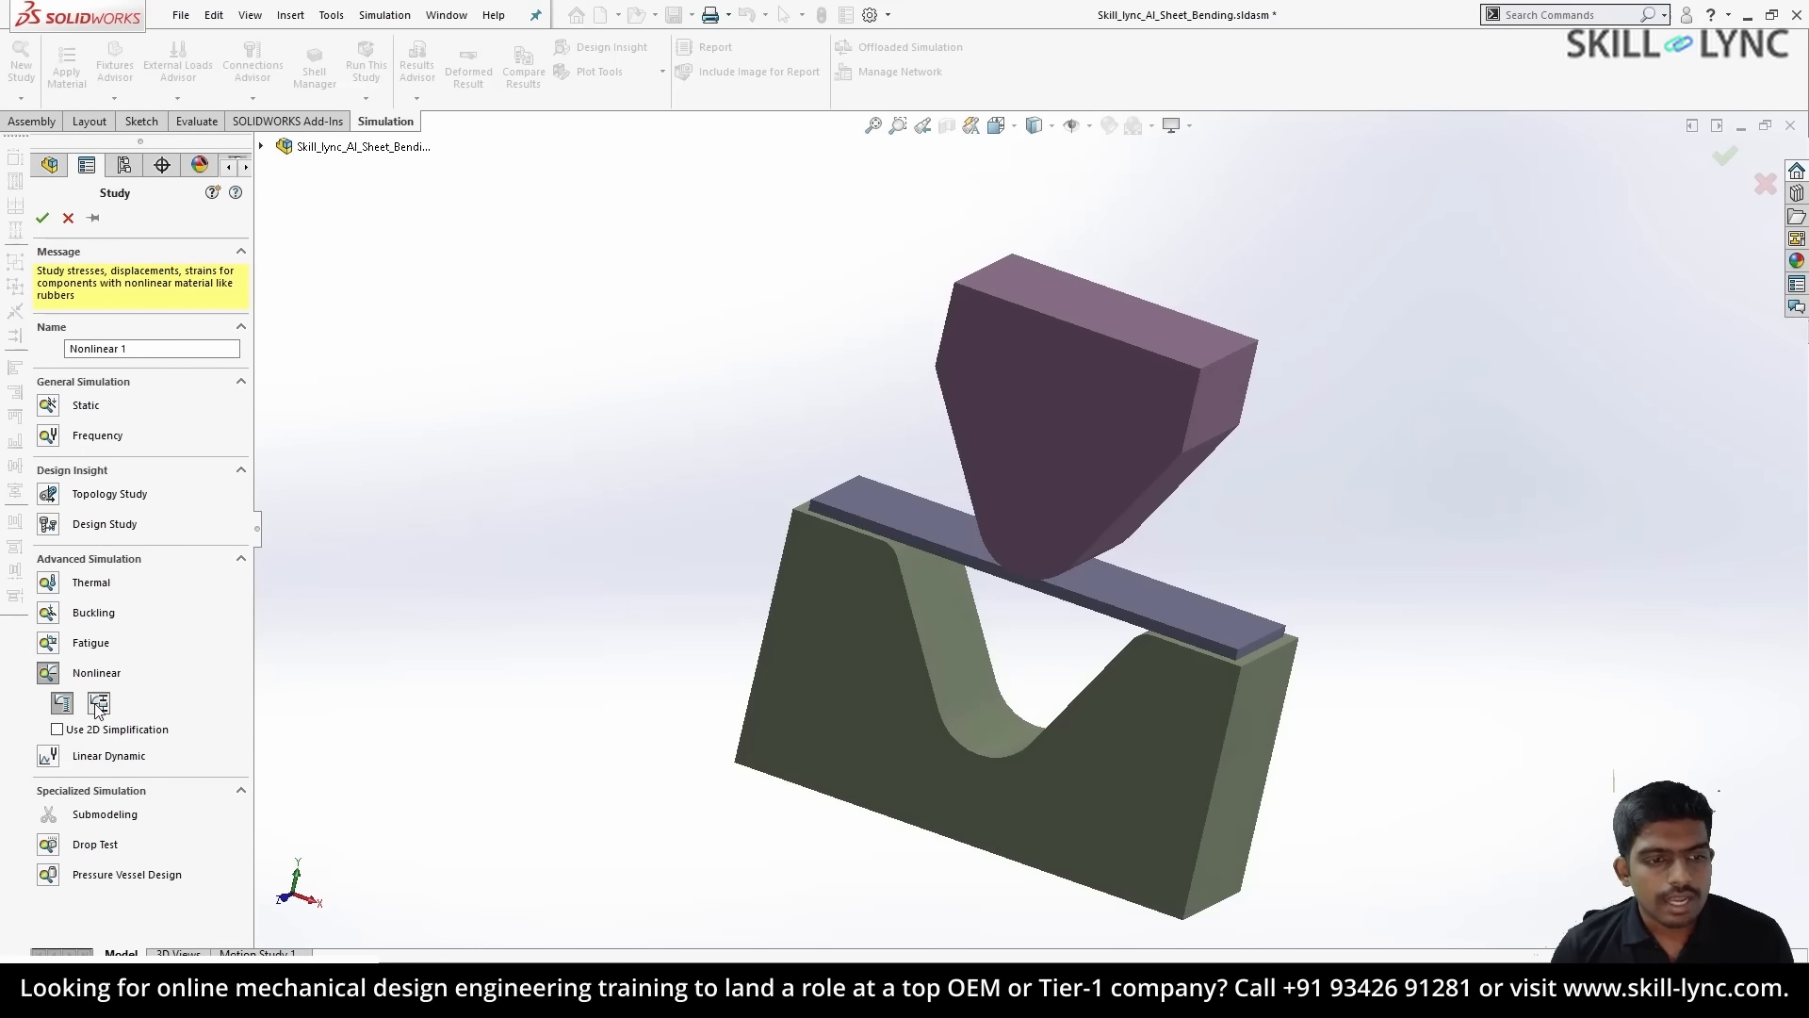
click(57, 728)
click(41, 219)
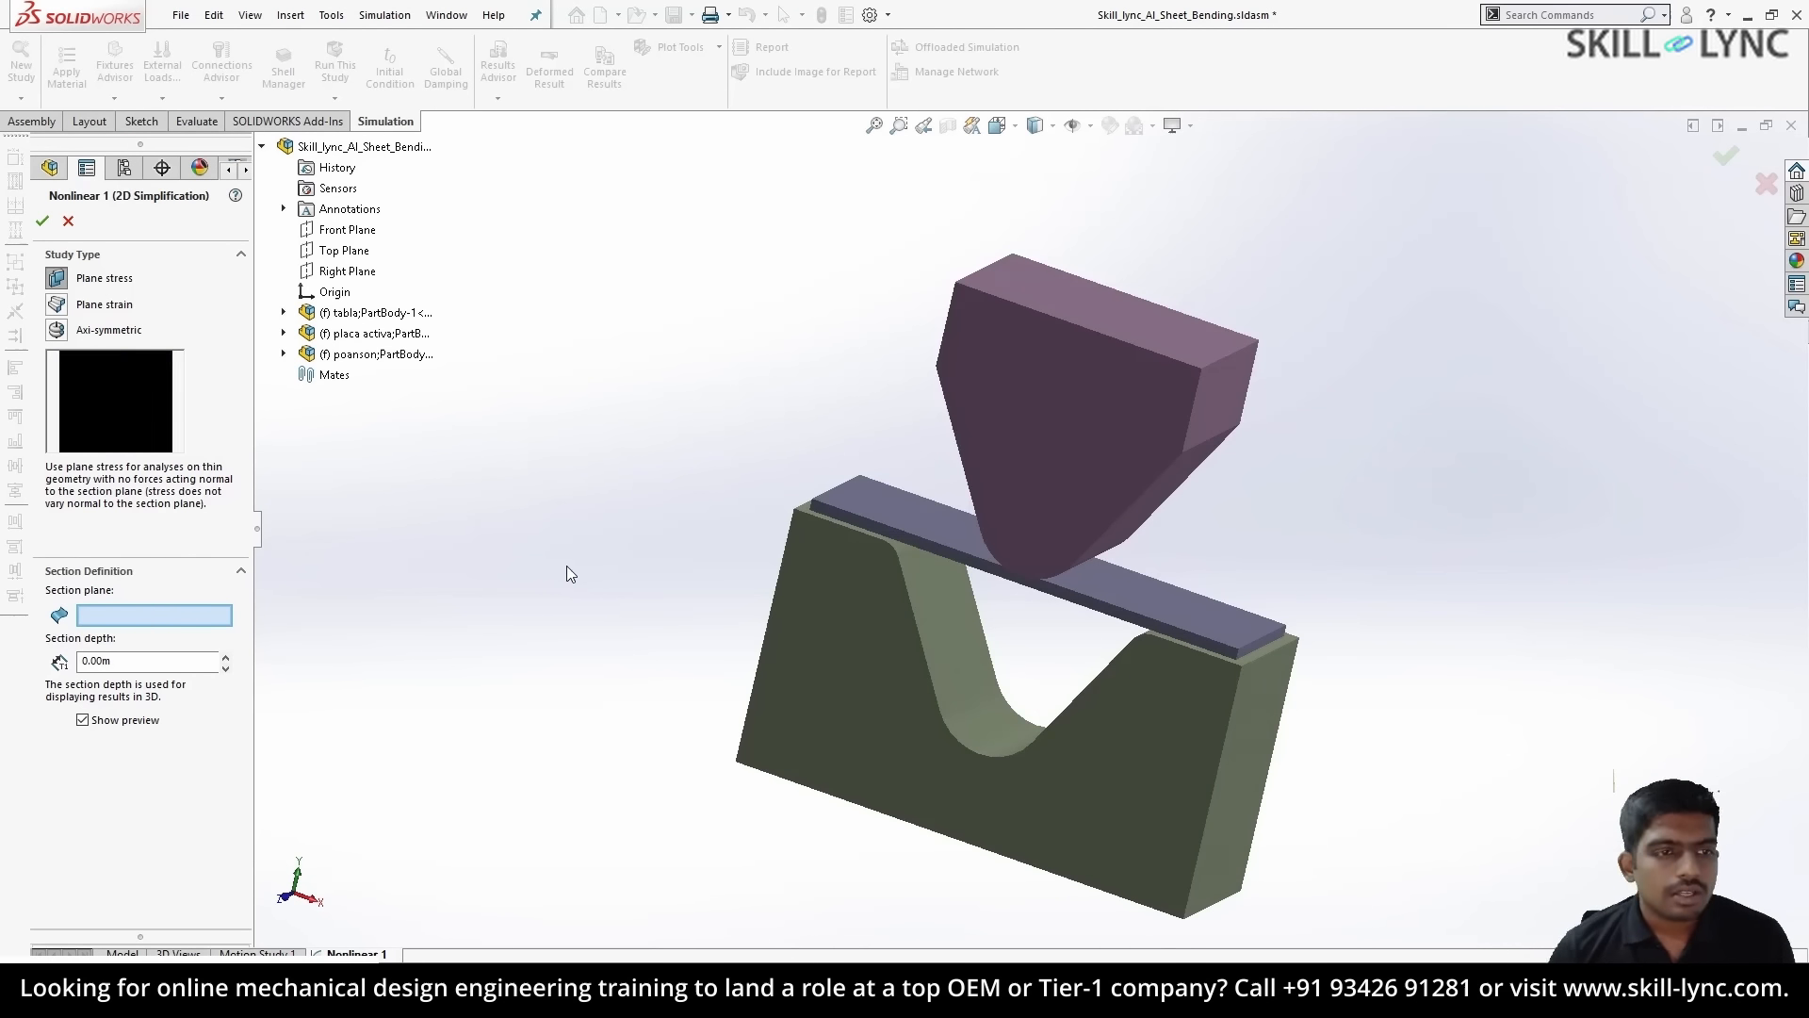
- Define the plane stress section on the Front Plane with a section depth of 0.015 m
click(332, 232)
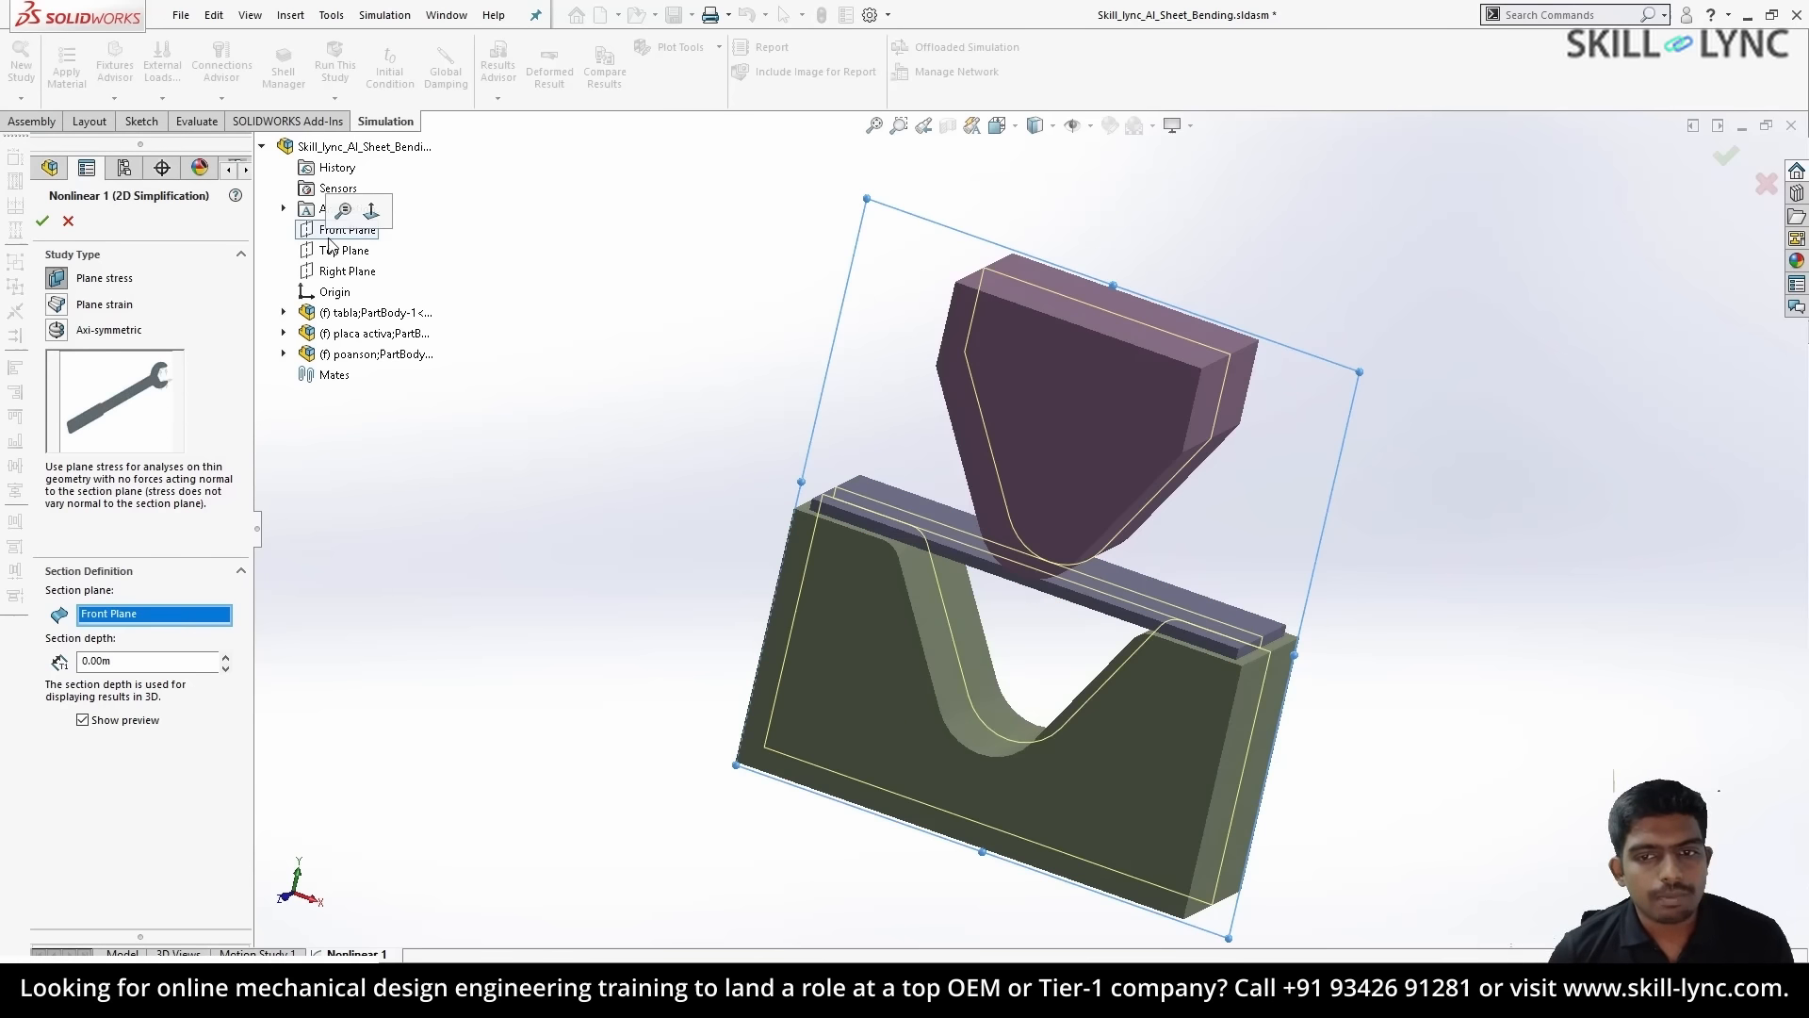
drag(141, 664, 58, 679)
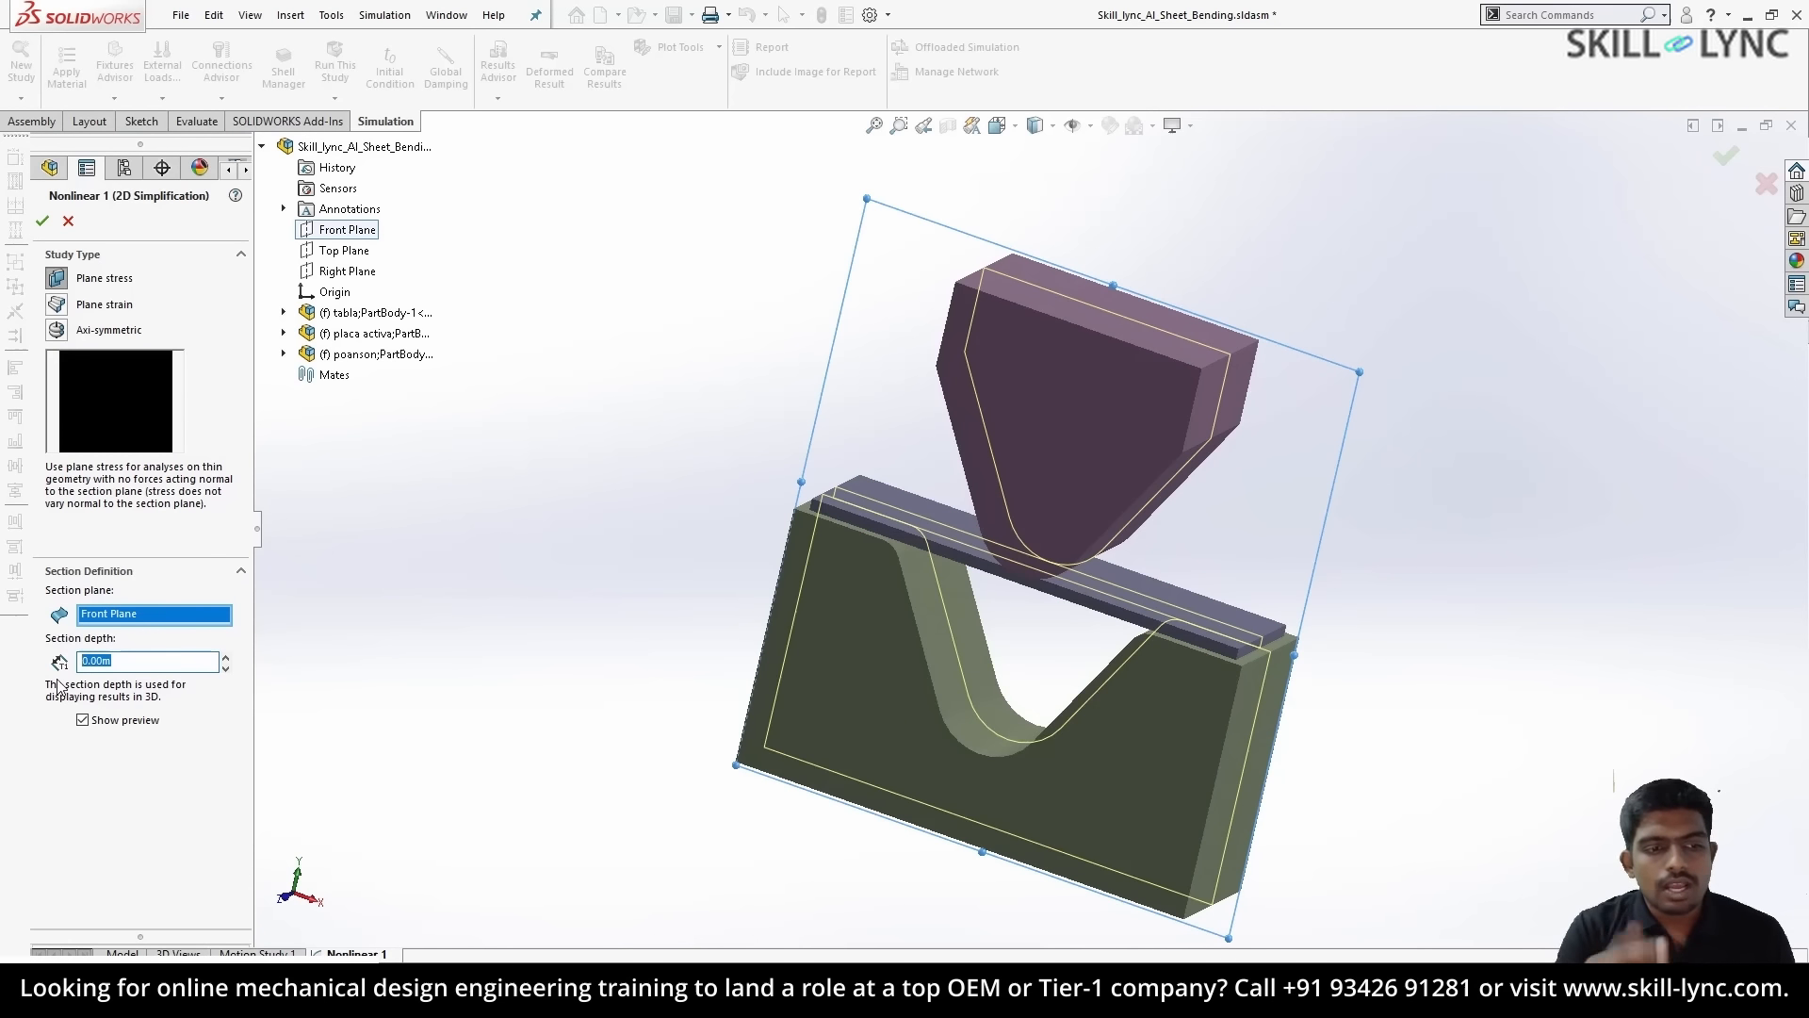
text(0.0)
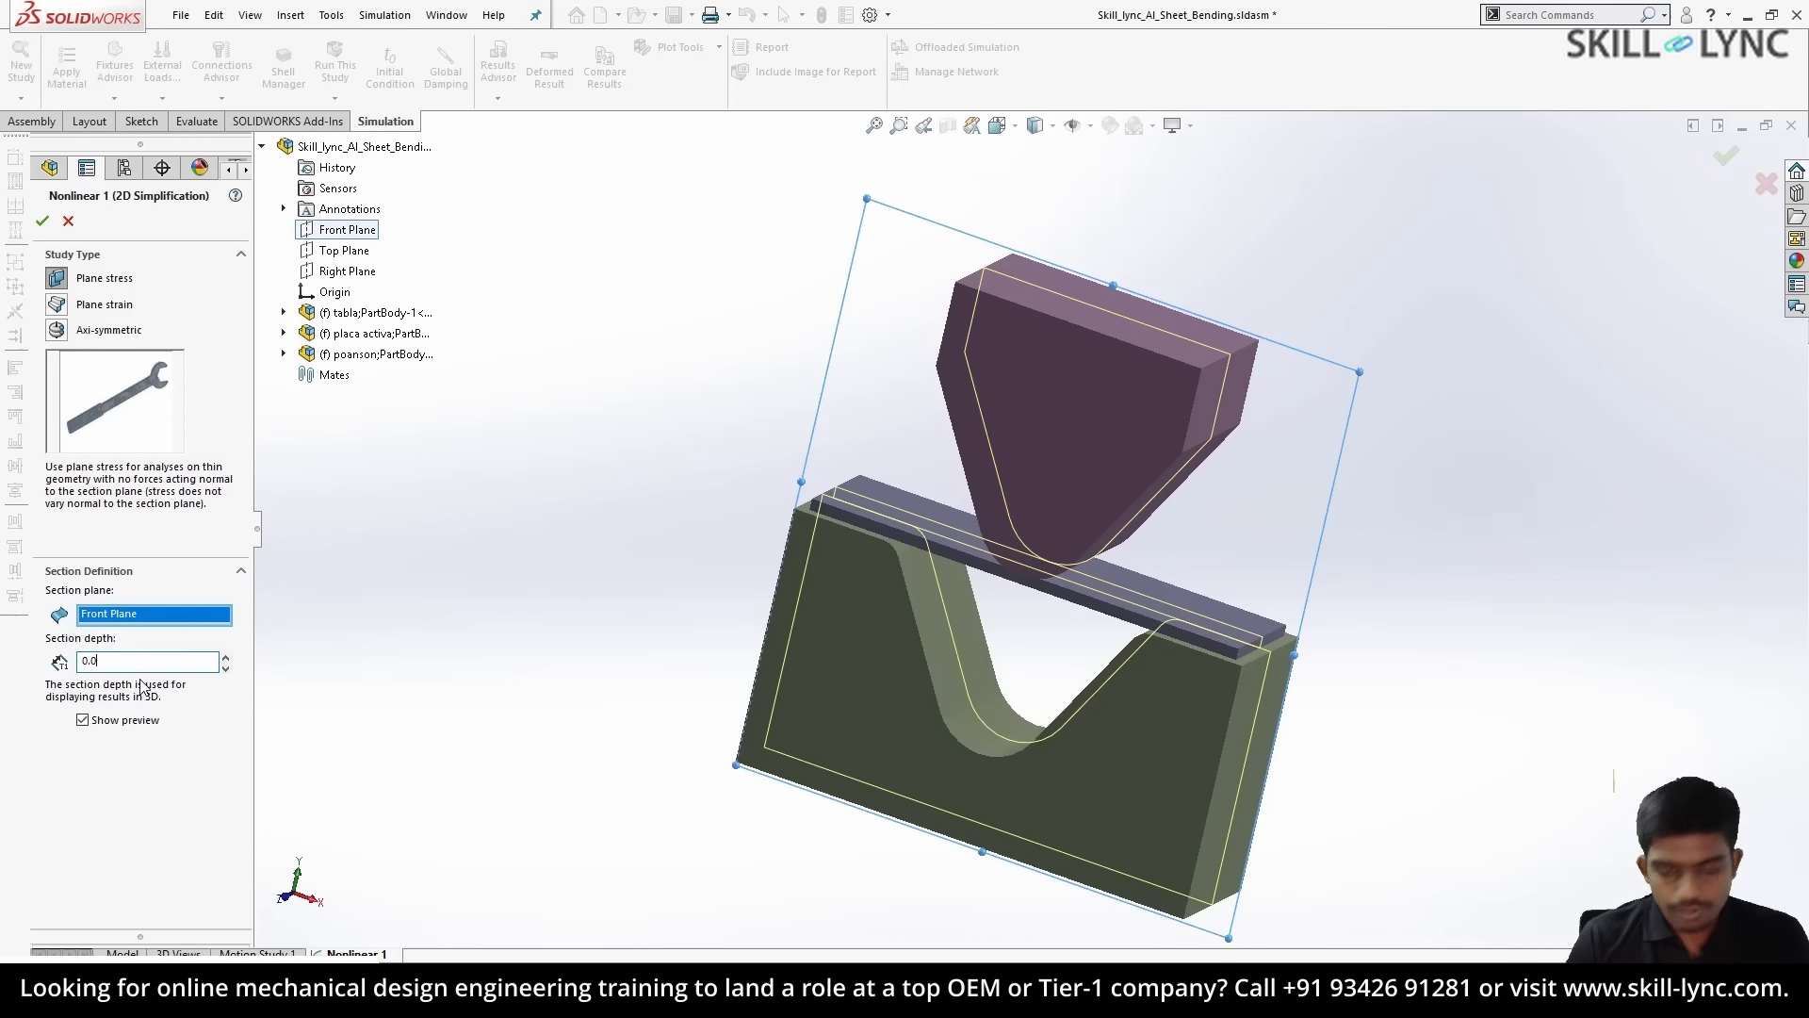
text(15)
click(41, 220)
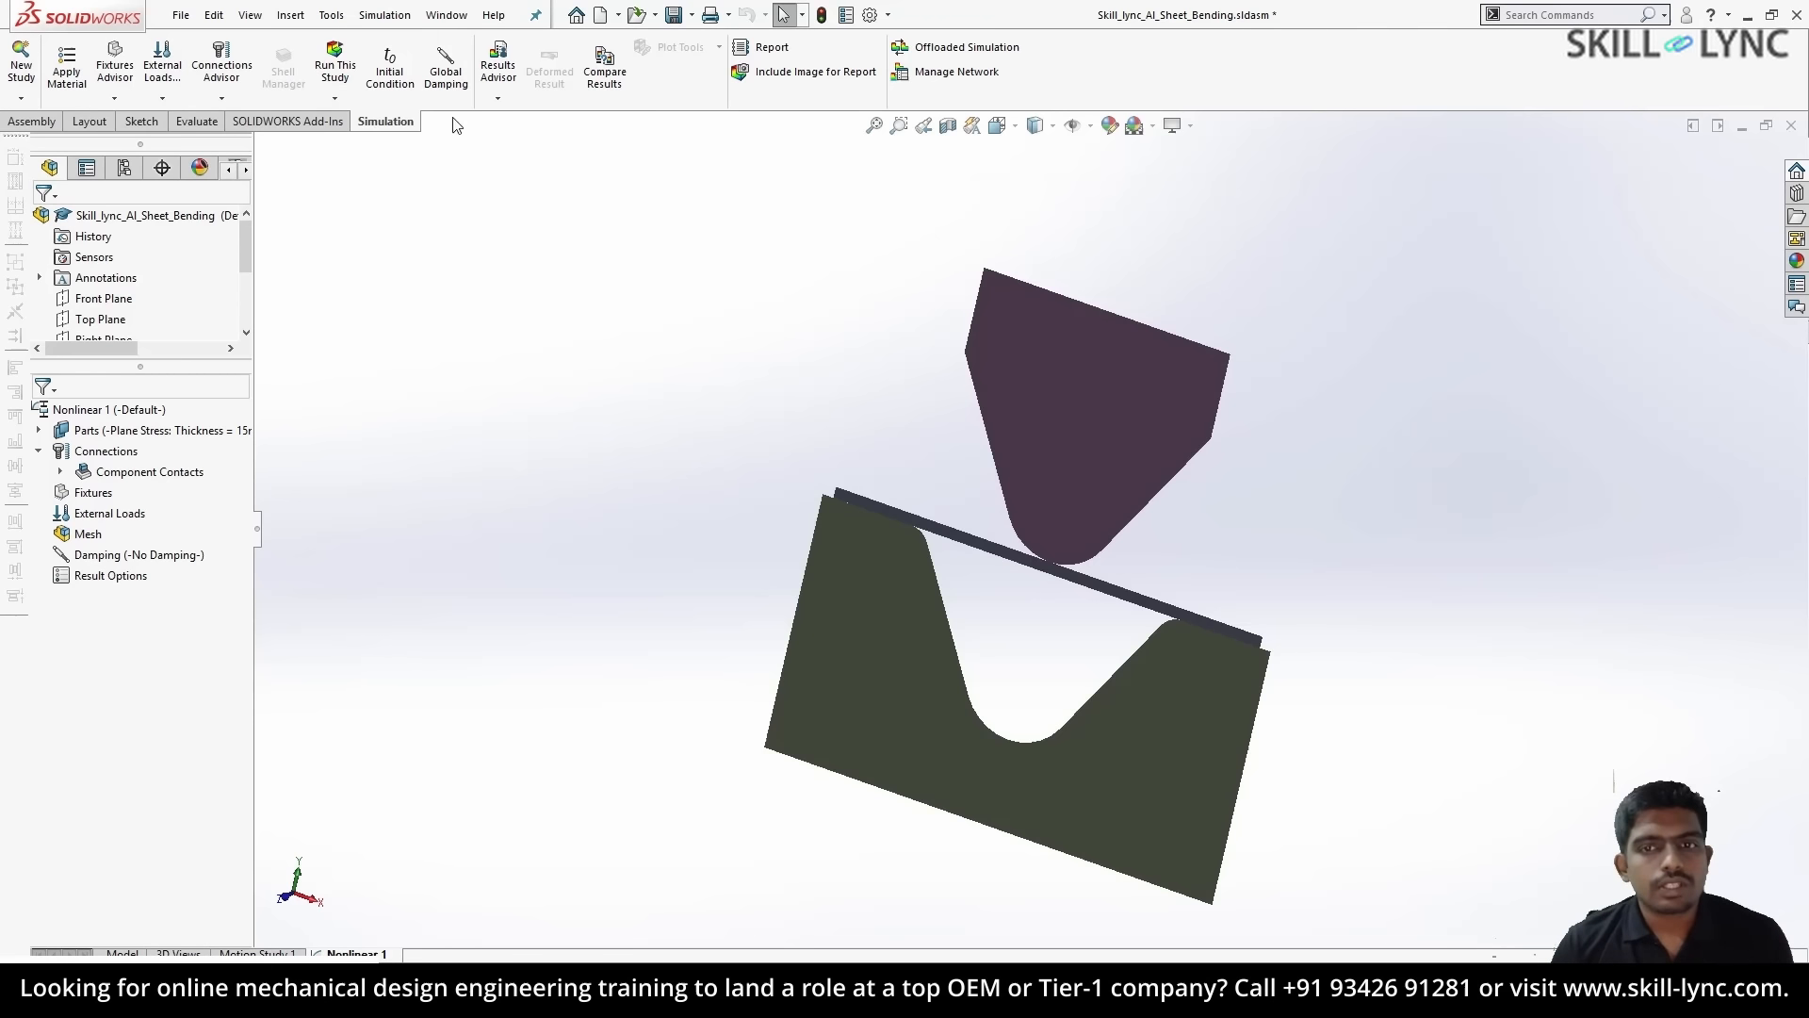
- Apply Alloy Steel to all parts of the study
middle_drag(1453, 465, 1441, 384)
middle_drag(852, 412, 931, 401)
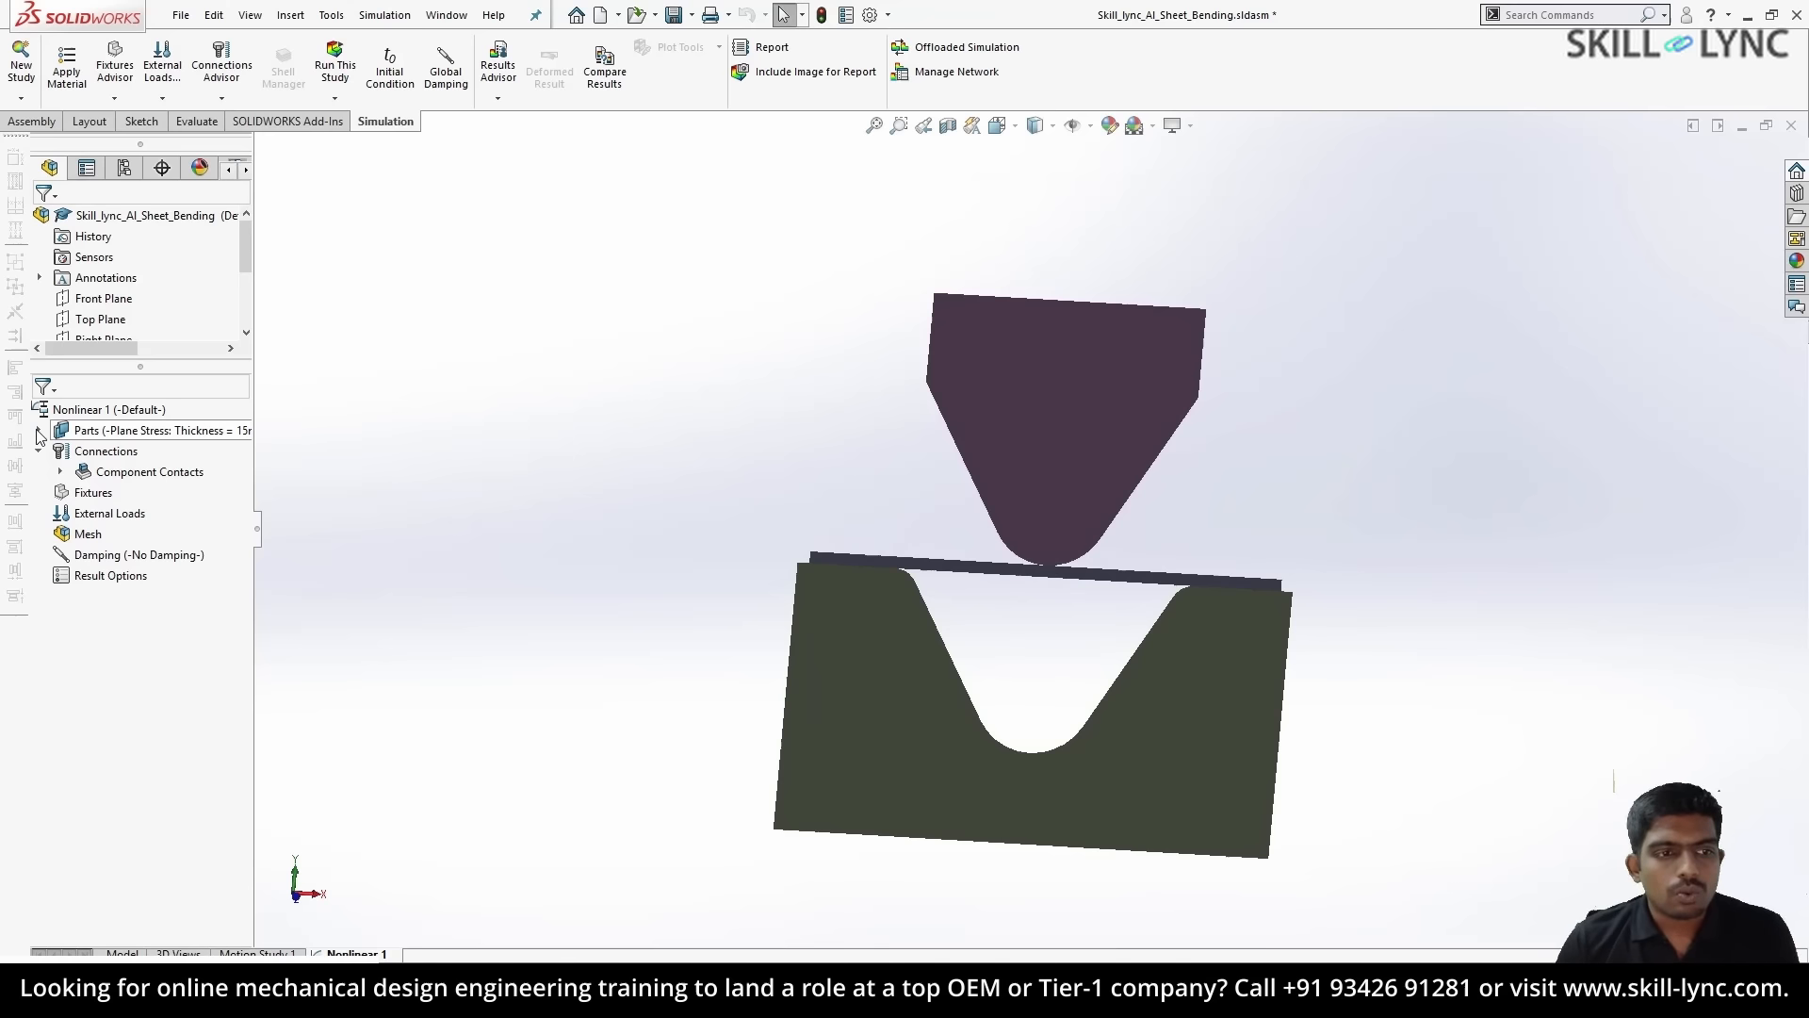
click(38, 432)
right_click(146, 432)
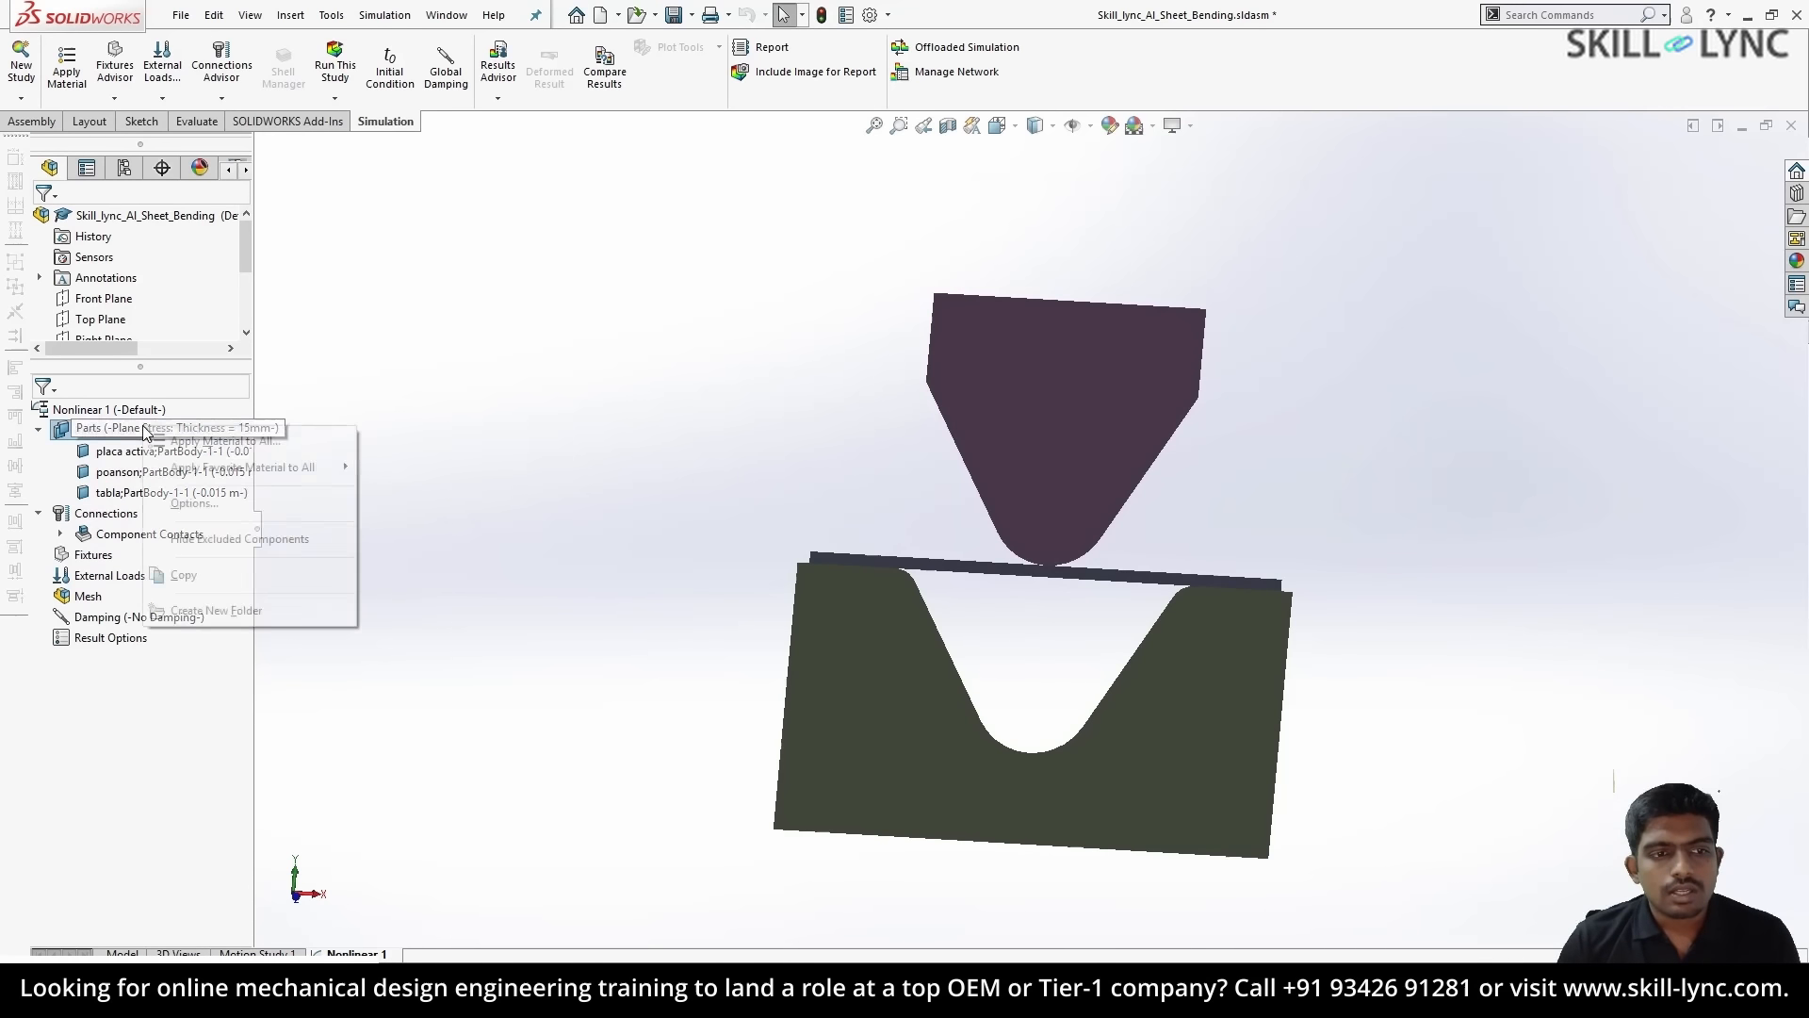
click(240, 441)
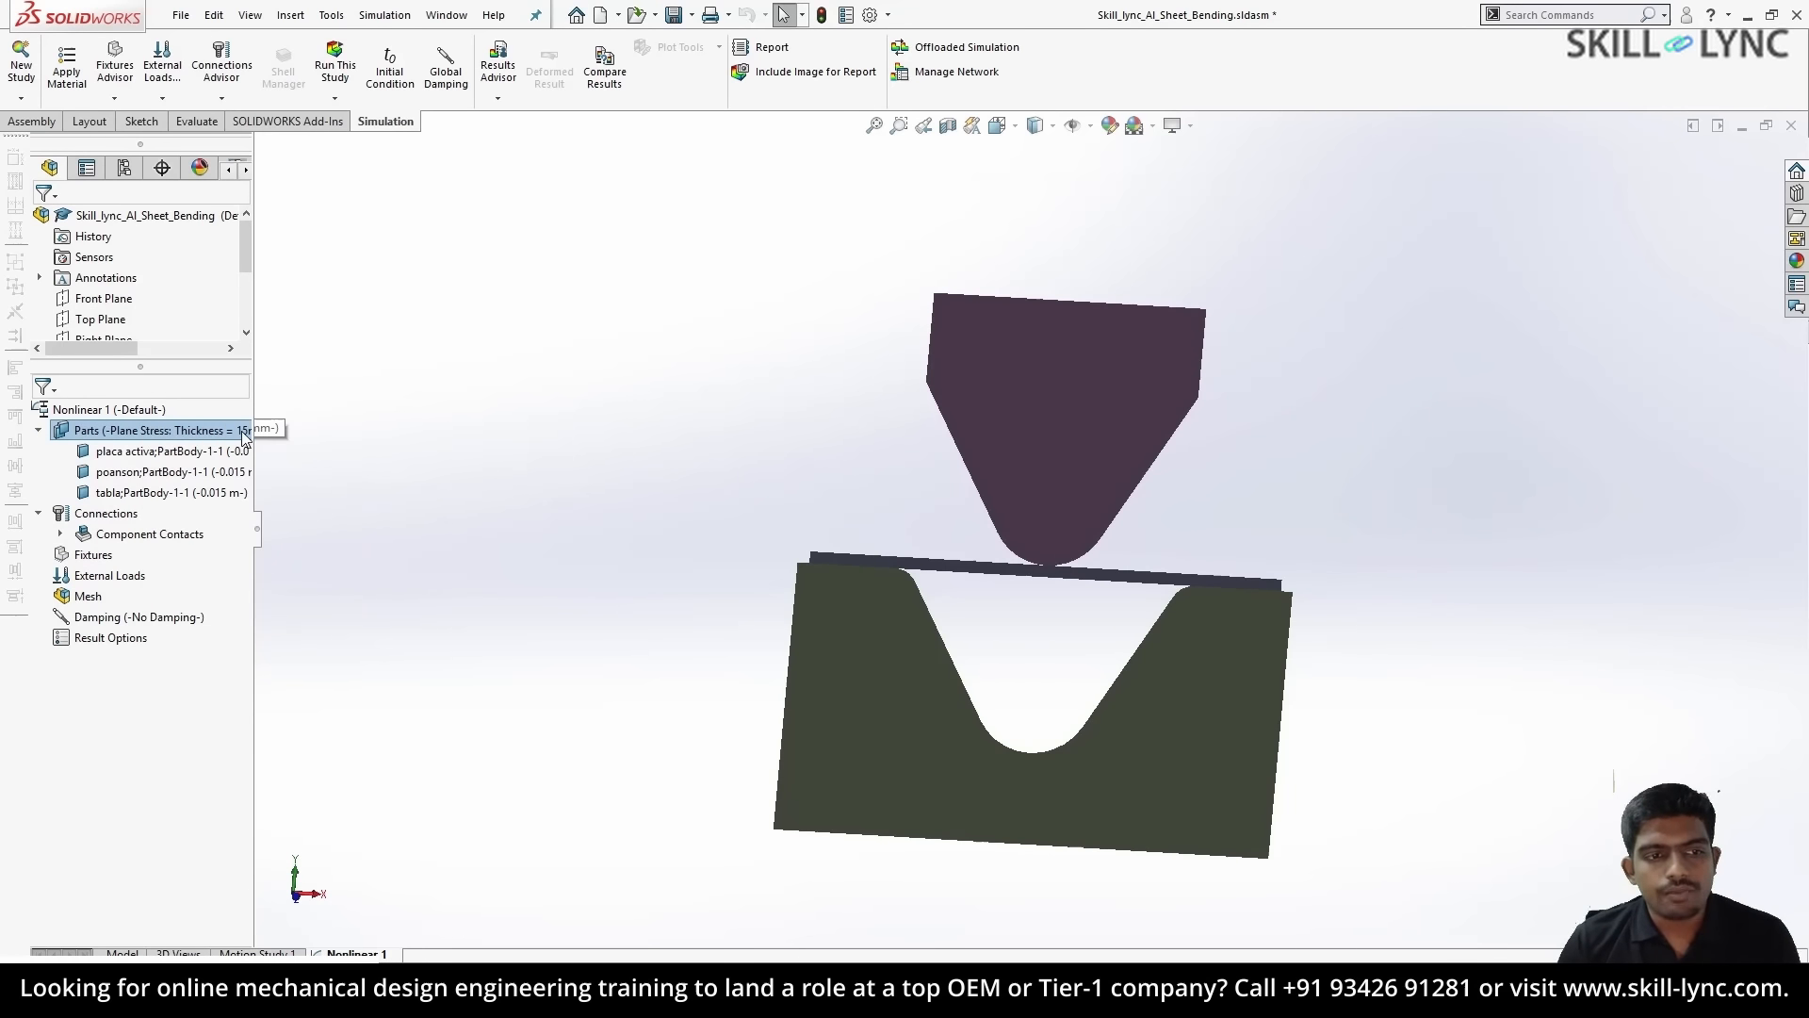
click(390, 549)
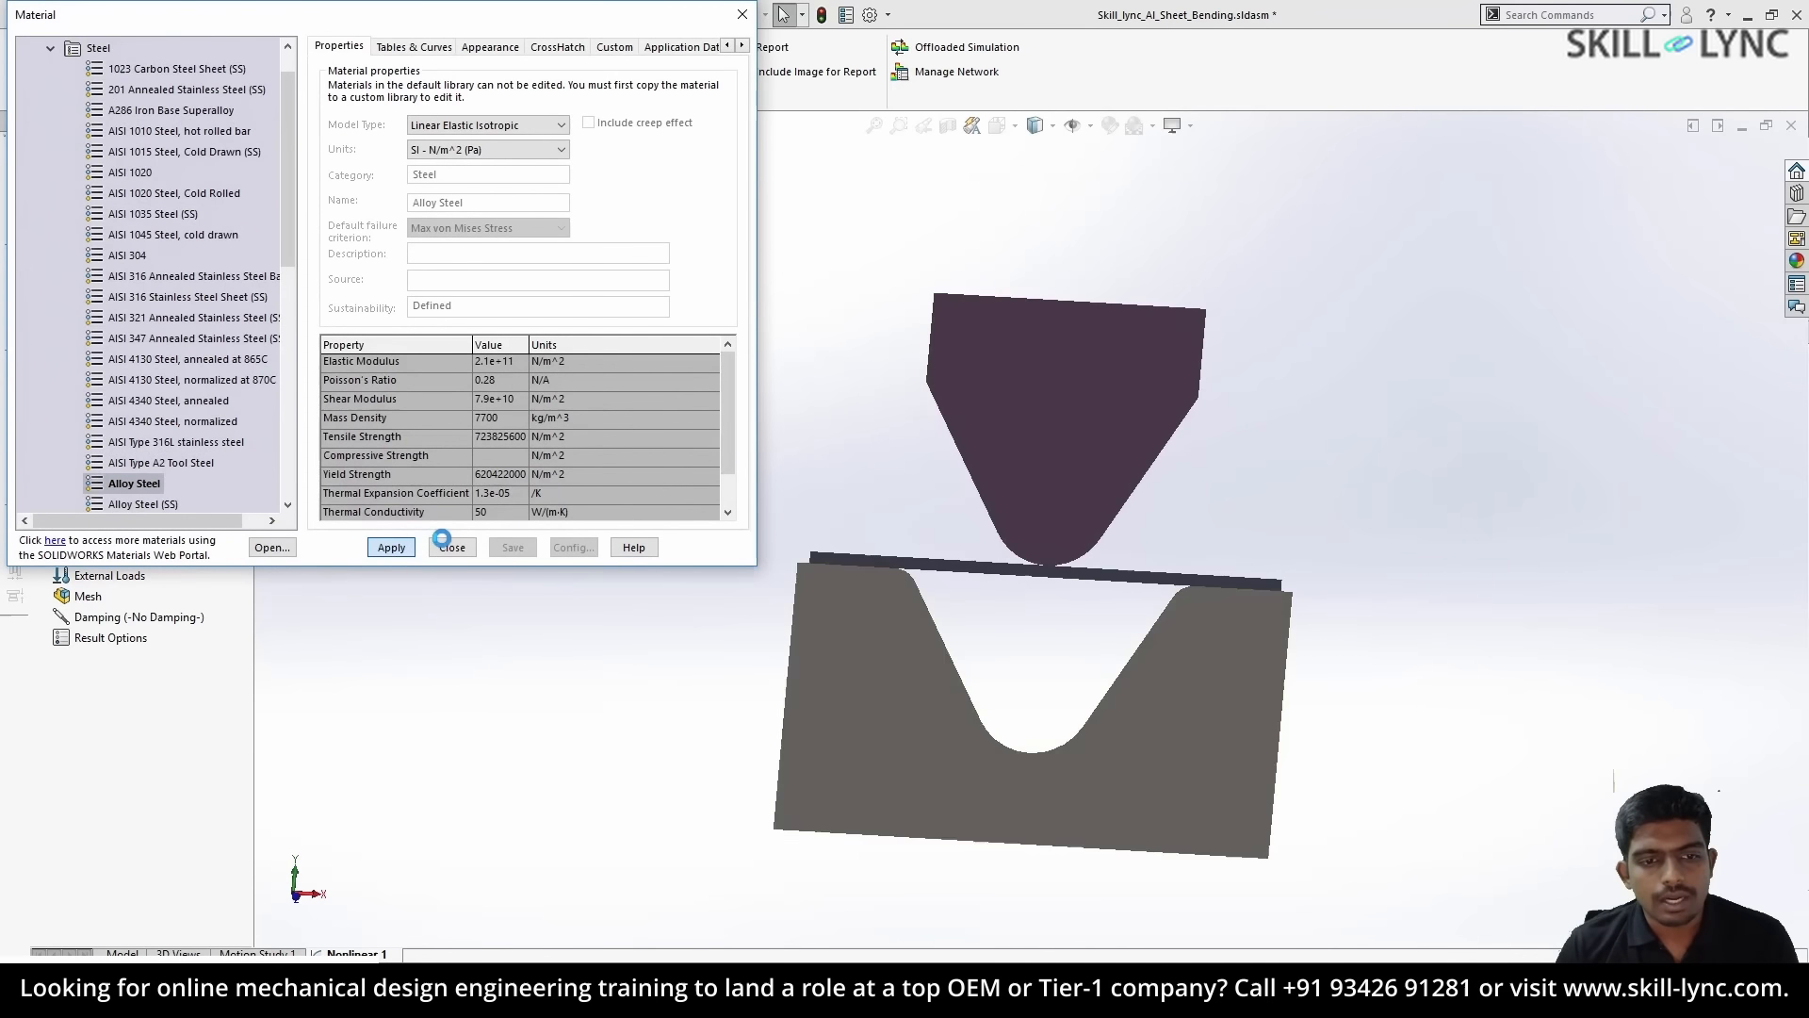
click(451, 546)
- Assign a favorite material to the sheet body, tabla;PartBody-1-1
right_click(195, 497)
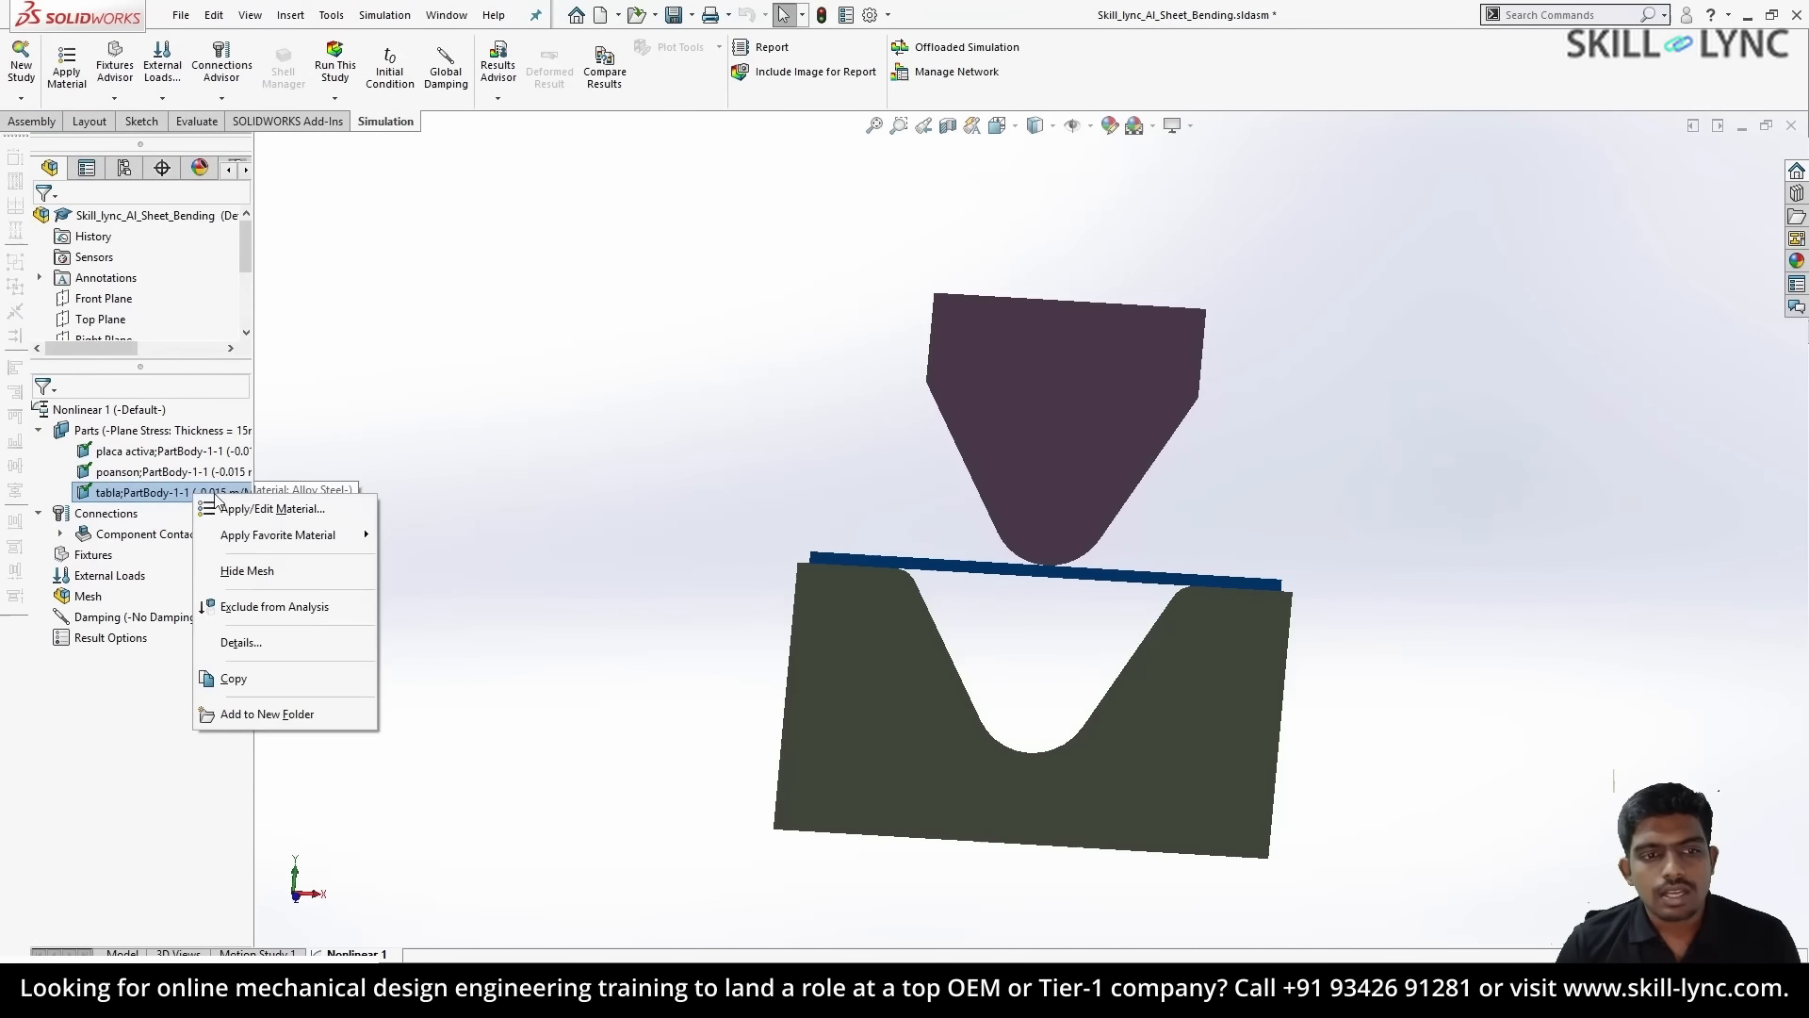
mouse_move(282, 527)
click(419, 537)
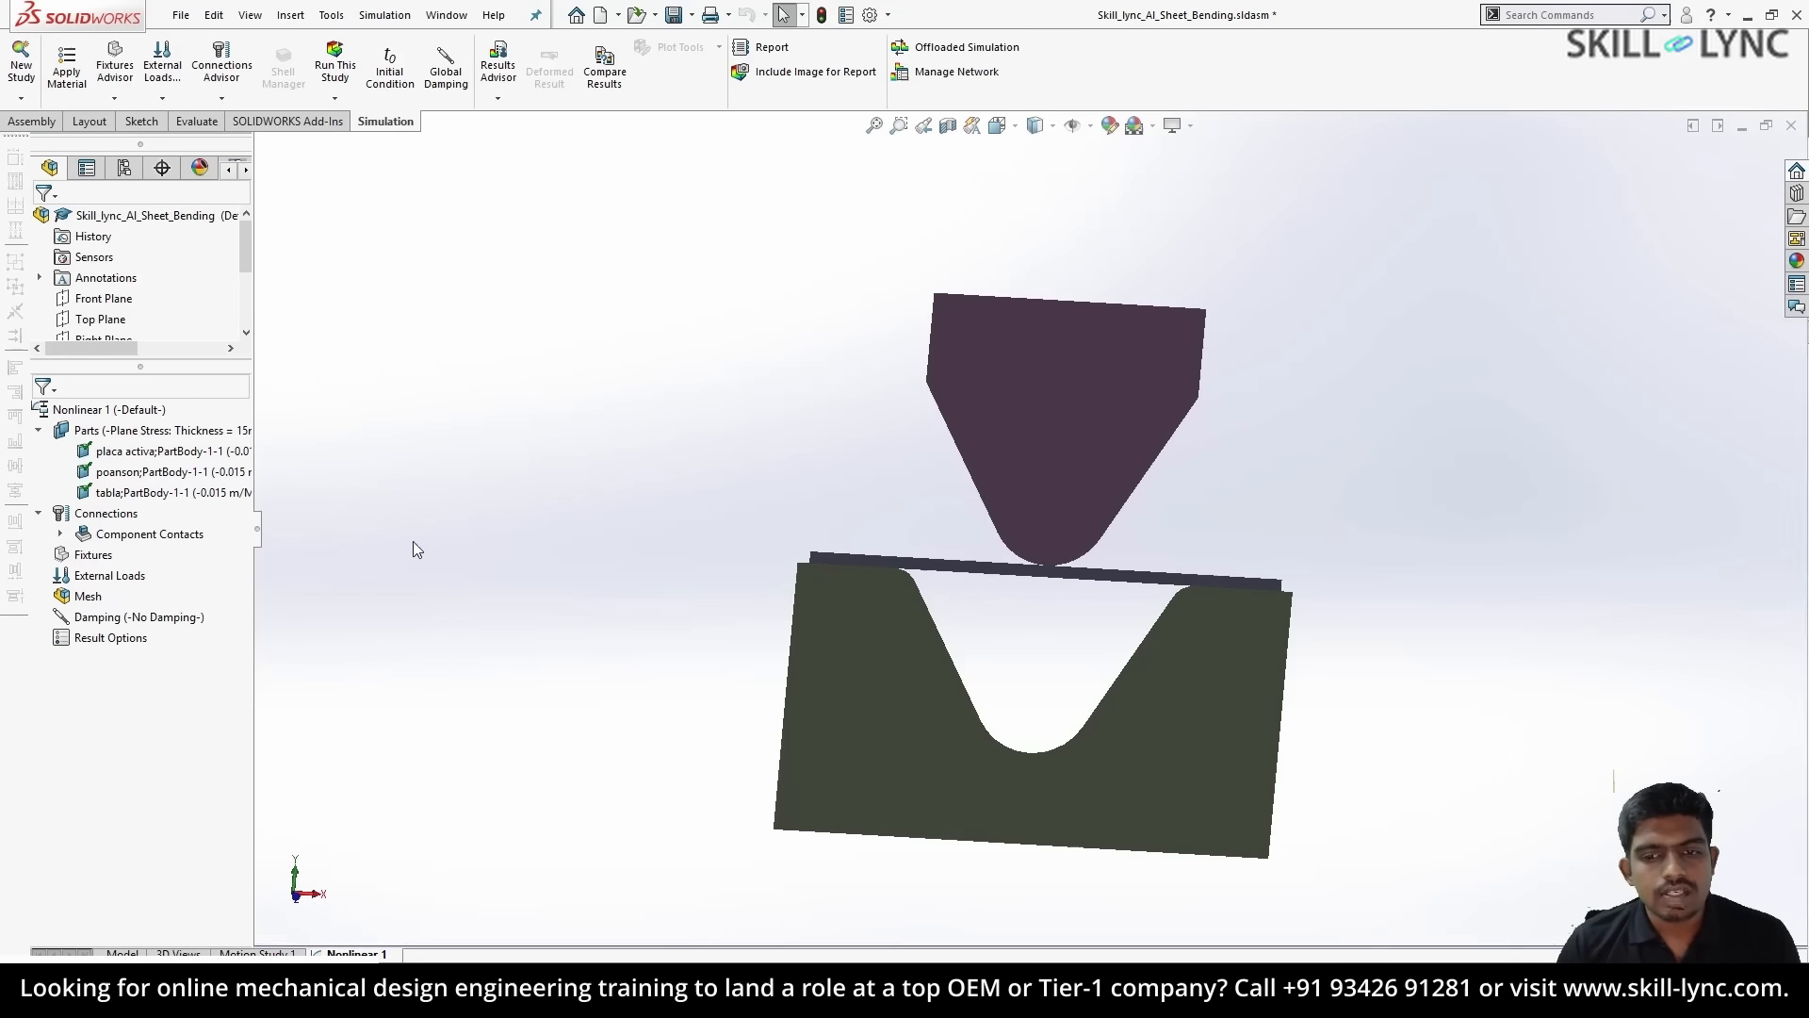
- Add a Fixed Geometry fixture to the die's bottom edge and both outer side edges
right_click(91, 555)
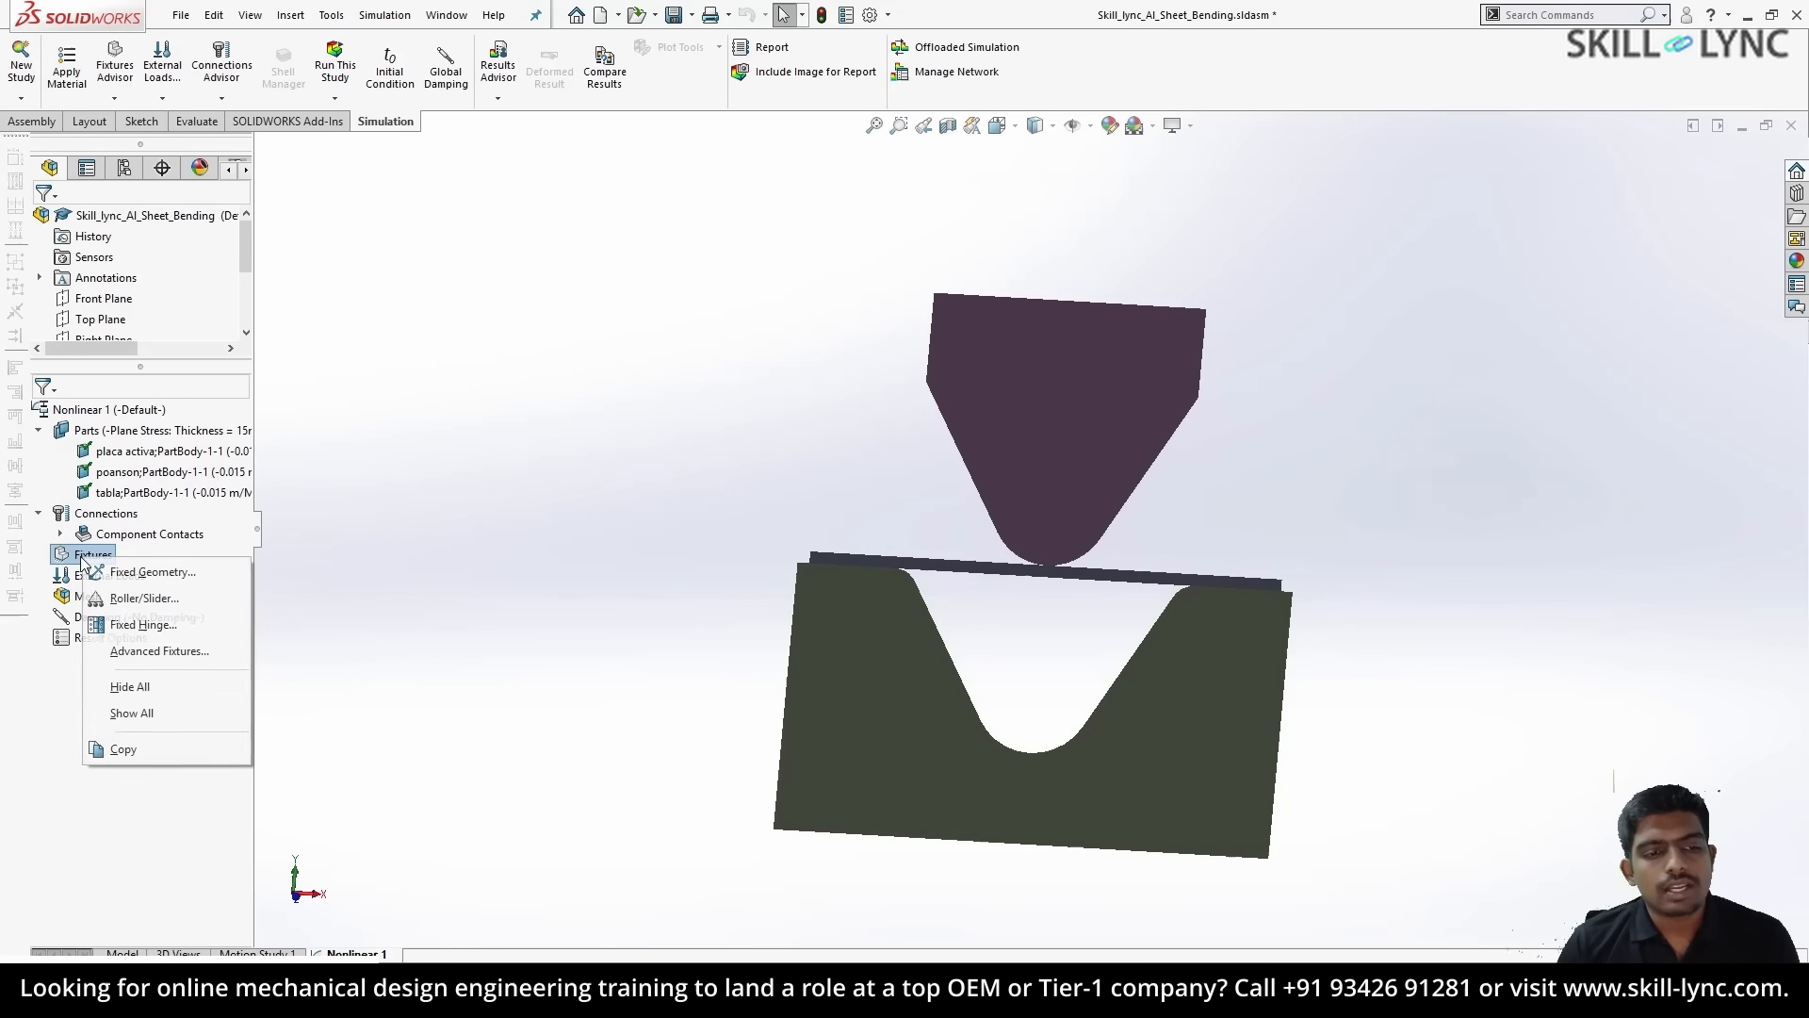
click(150, 574)
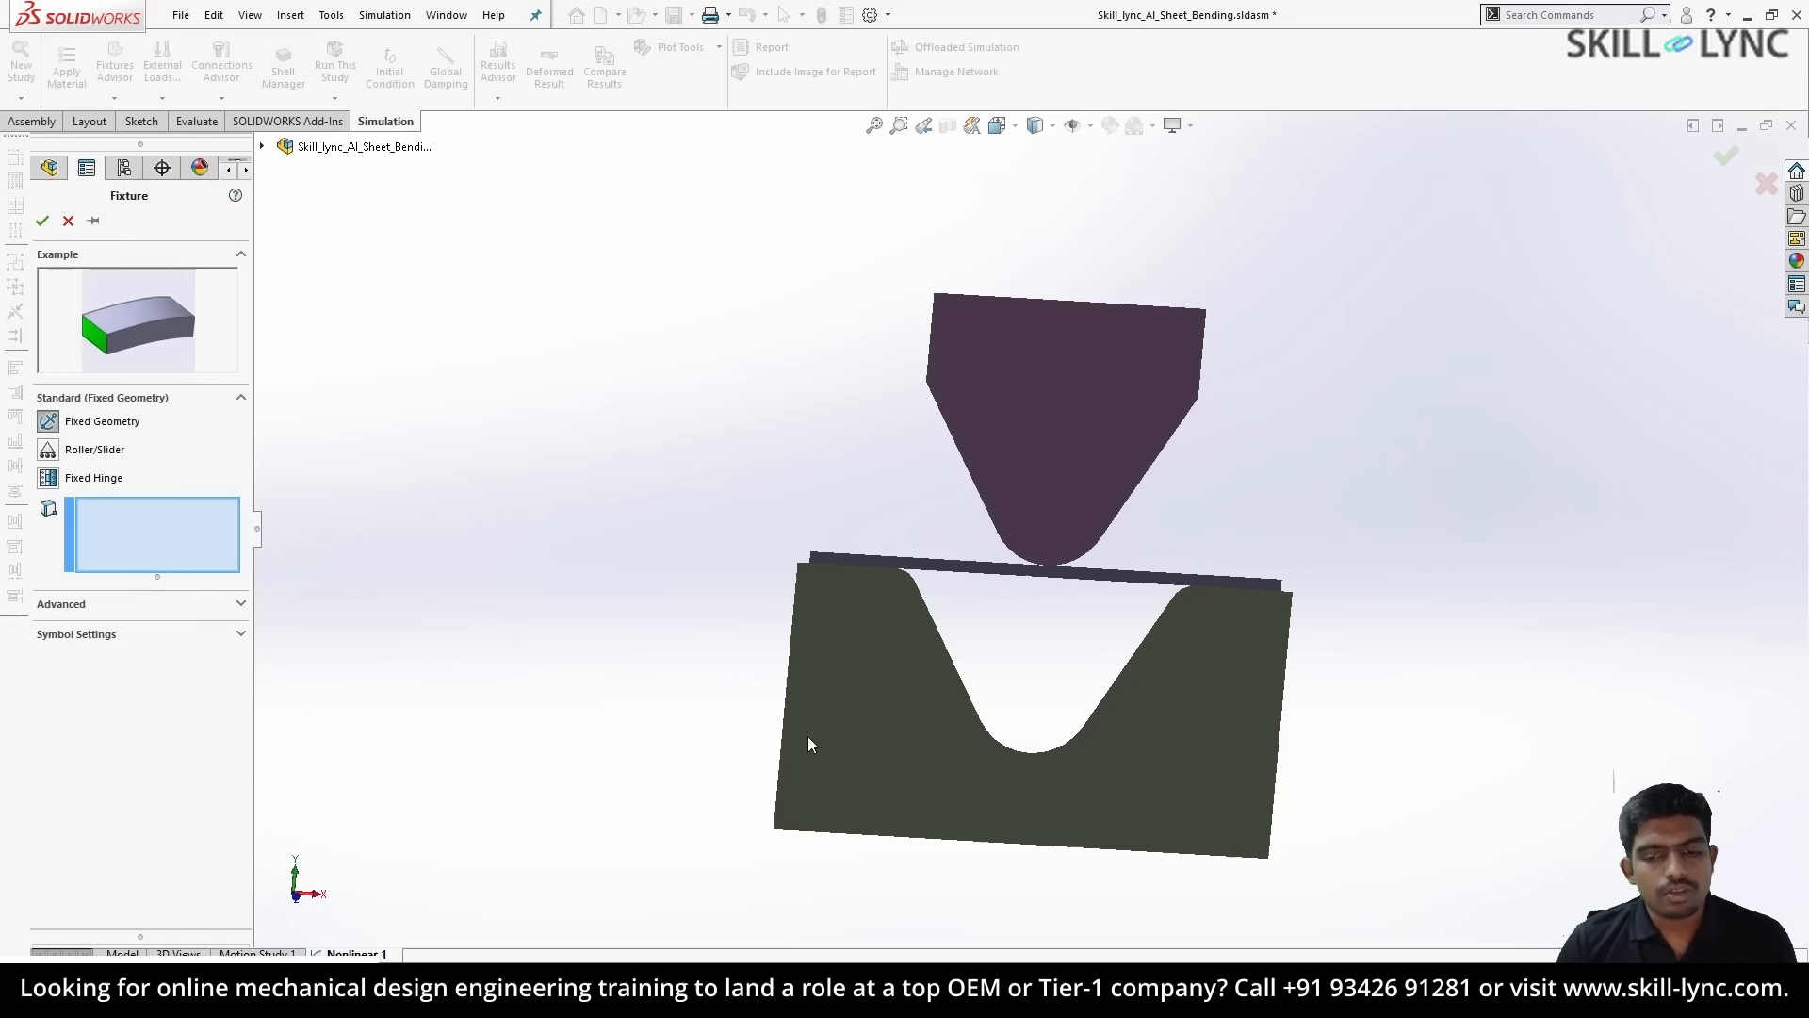
click(966, 844)
click(784, 716)
click(1280, 739)
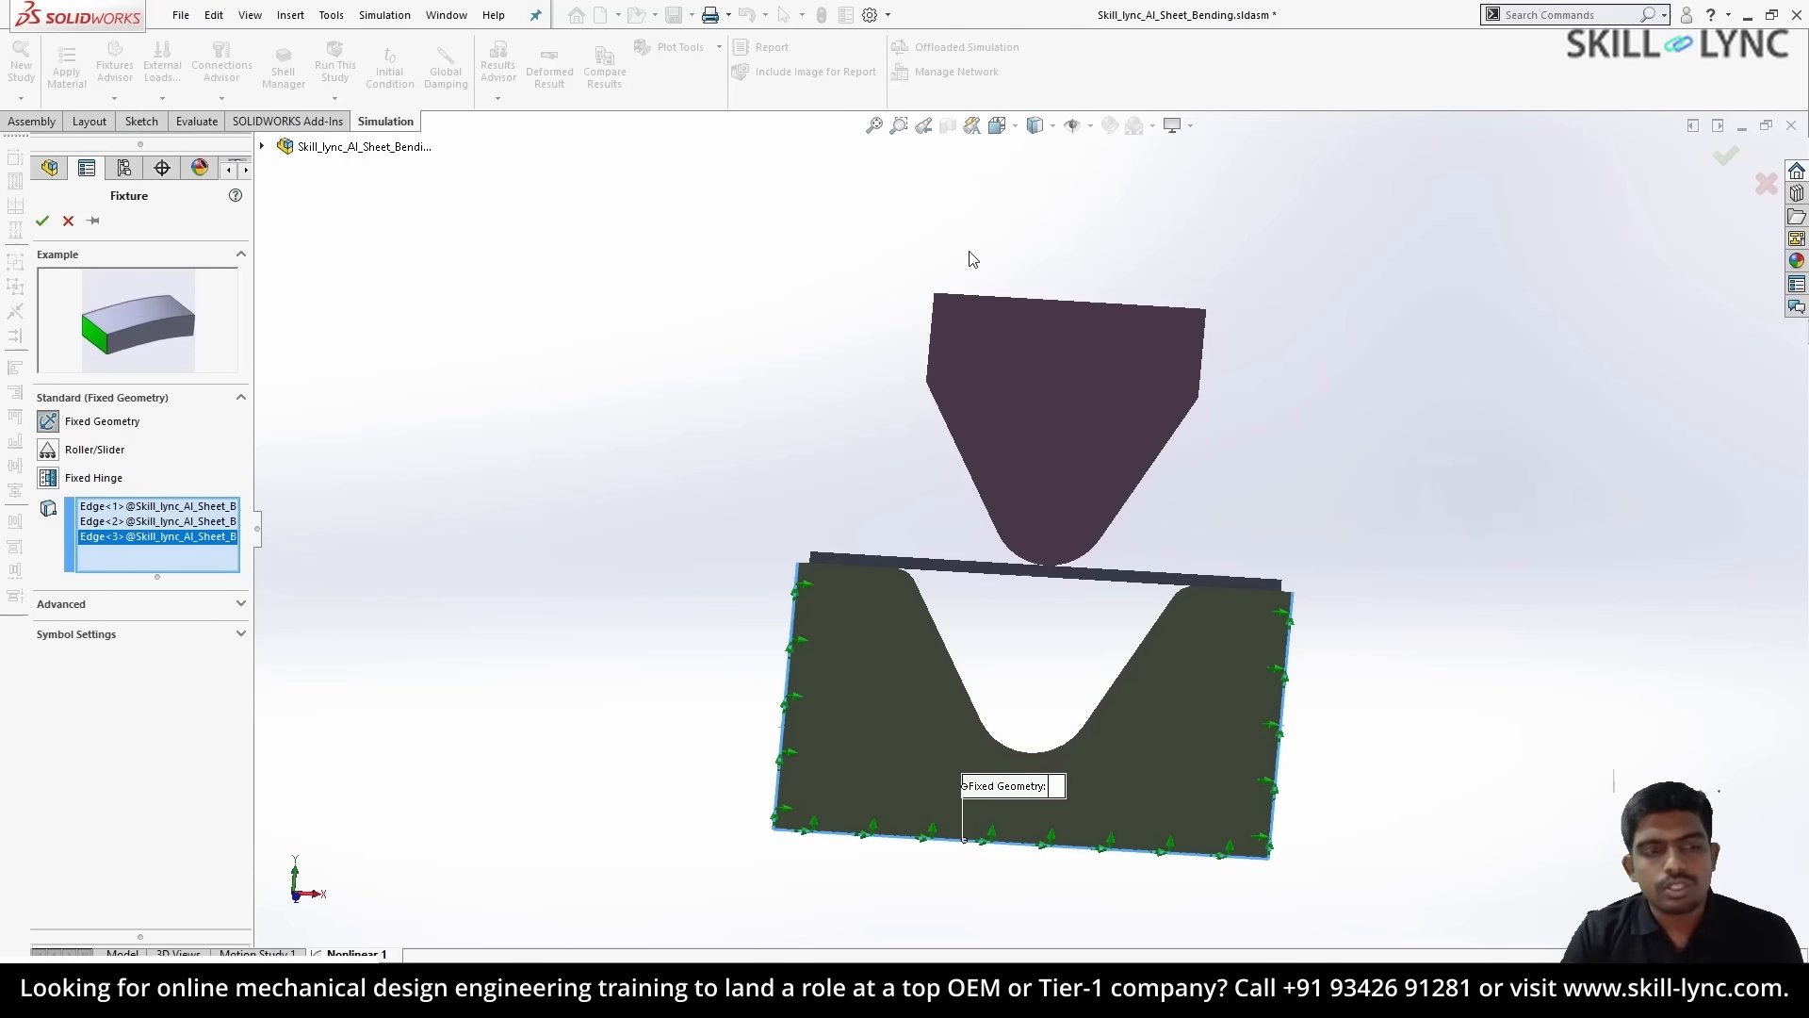
key(Return)
- Add a second Fixed Geometry fixture to the two short end edges of the sheet
right_click(97, 509)
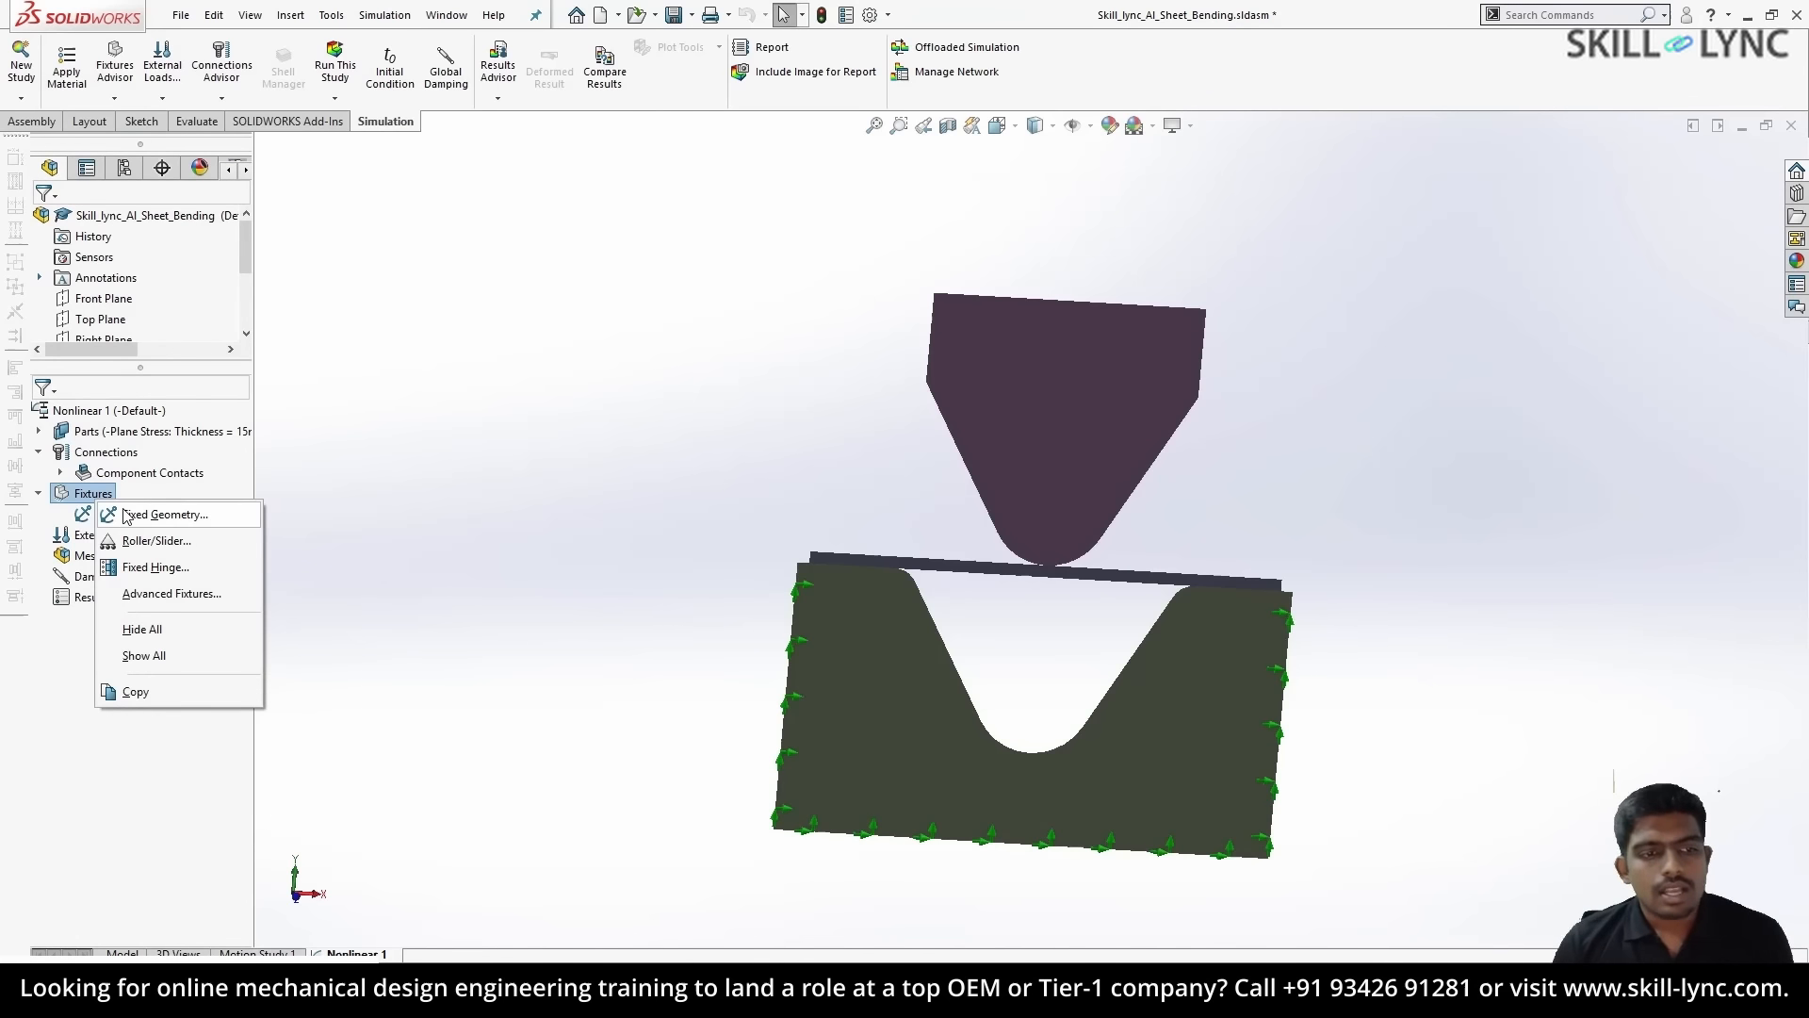
click(129, 519)
scroll(796, 532, down, 6)
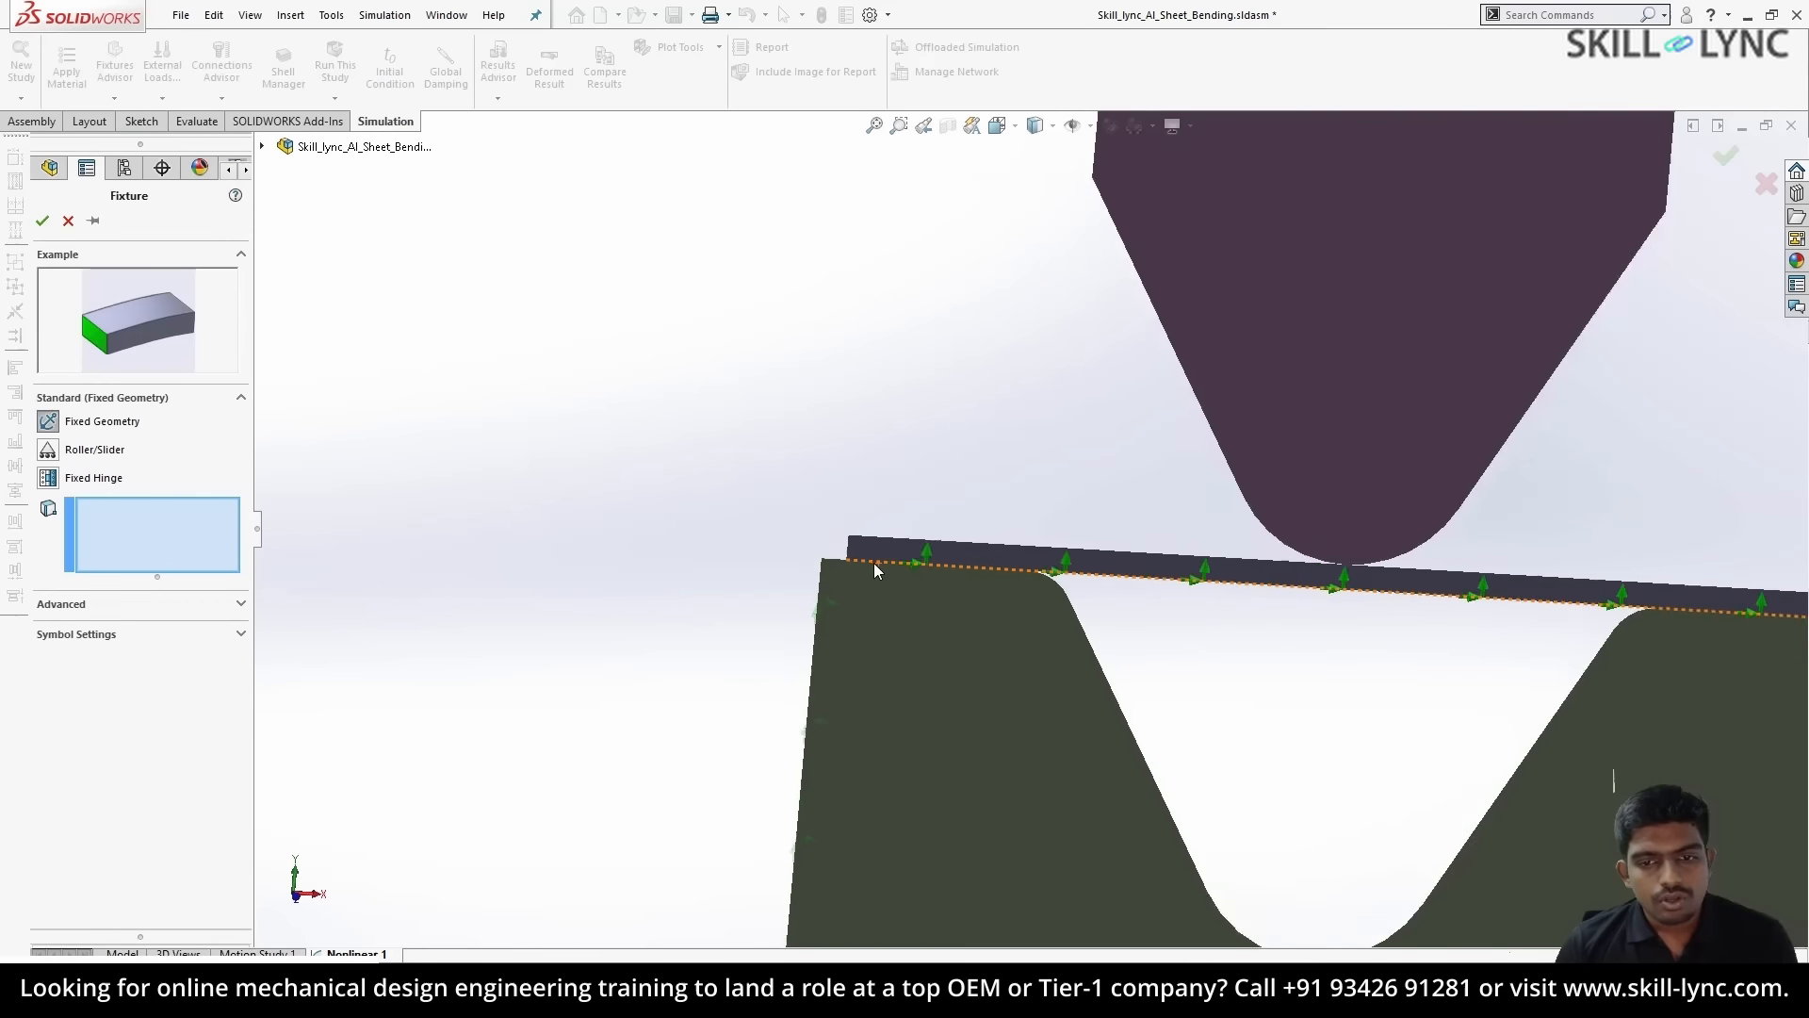
click(464, 592)
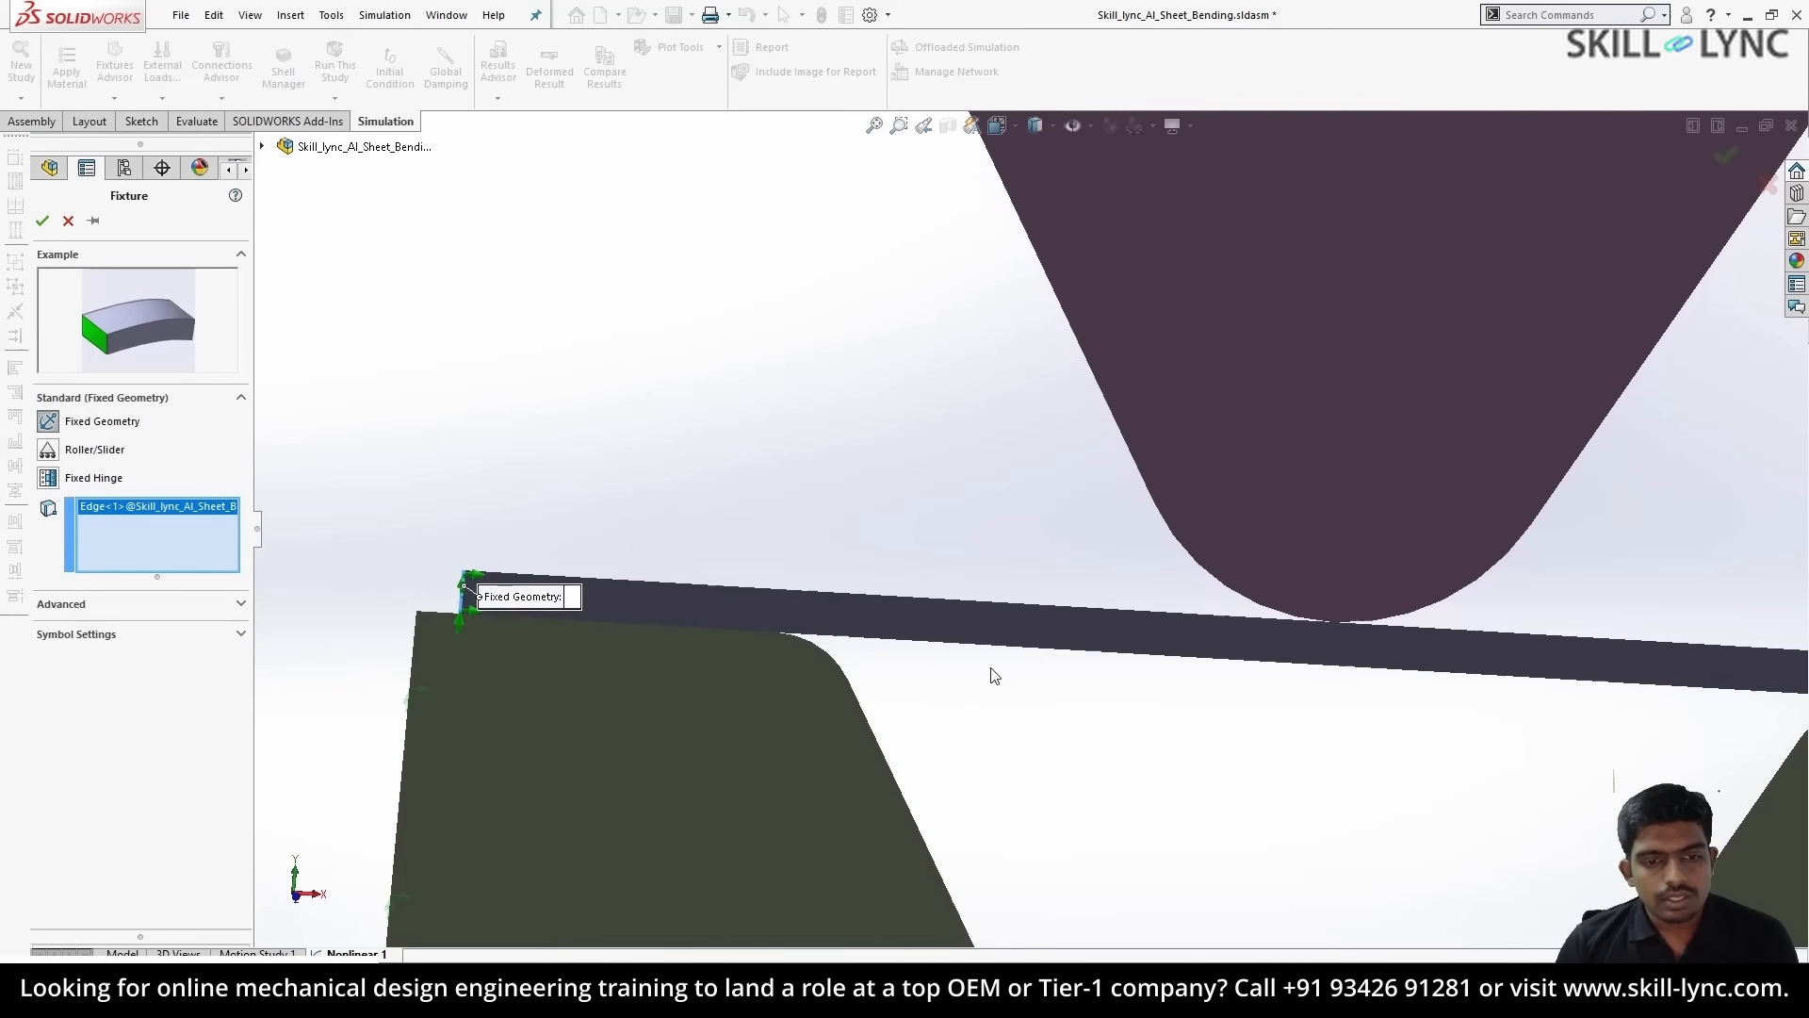
scroll(1376, 654, up, 4)
scroll(1475, 615, down, 3)
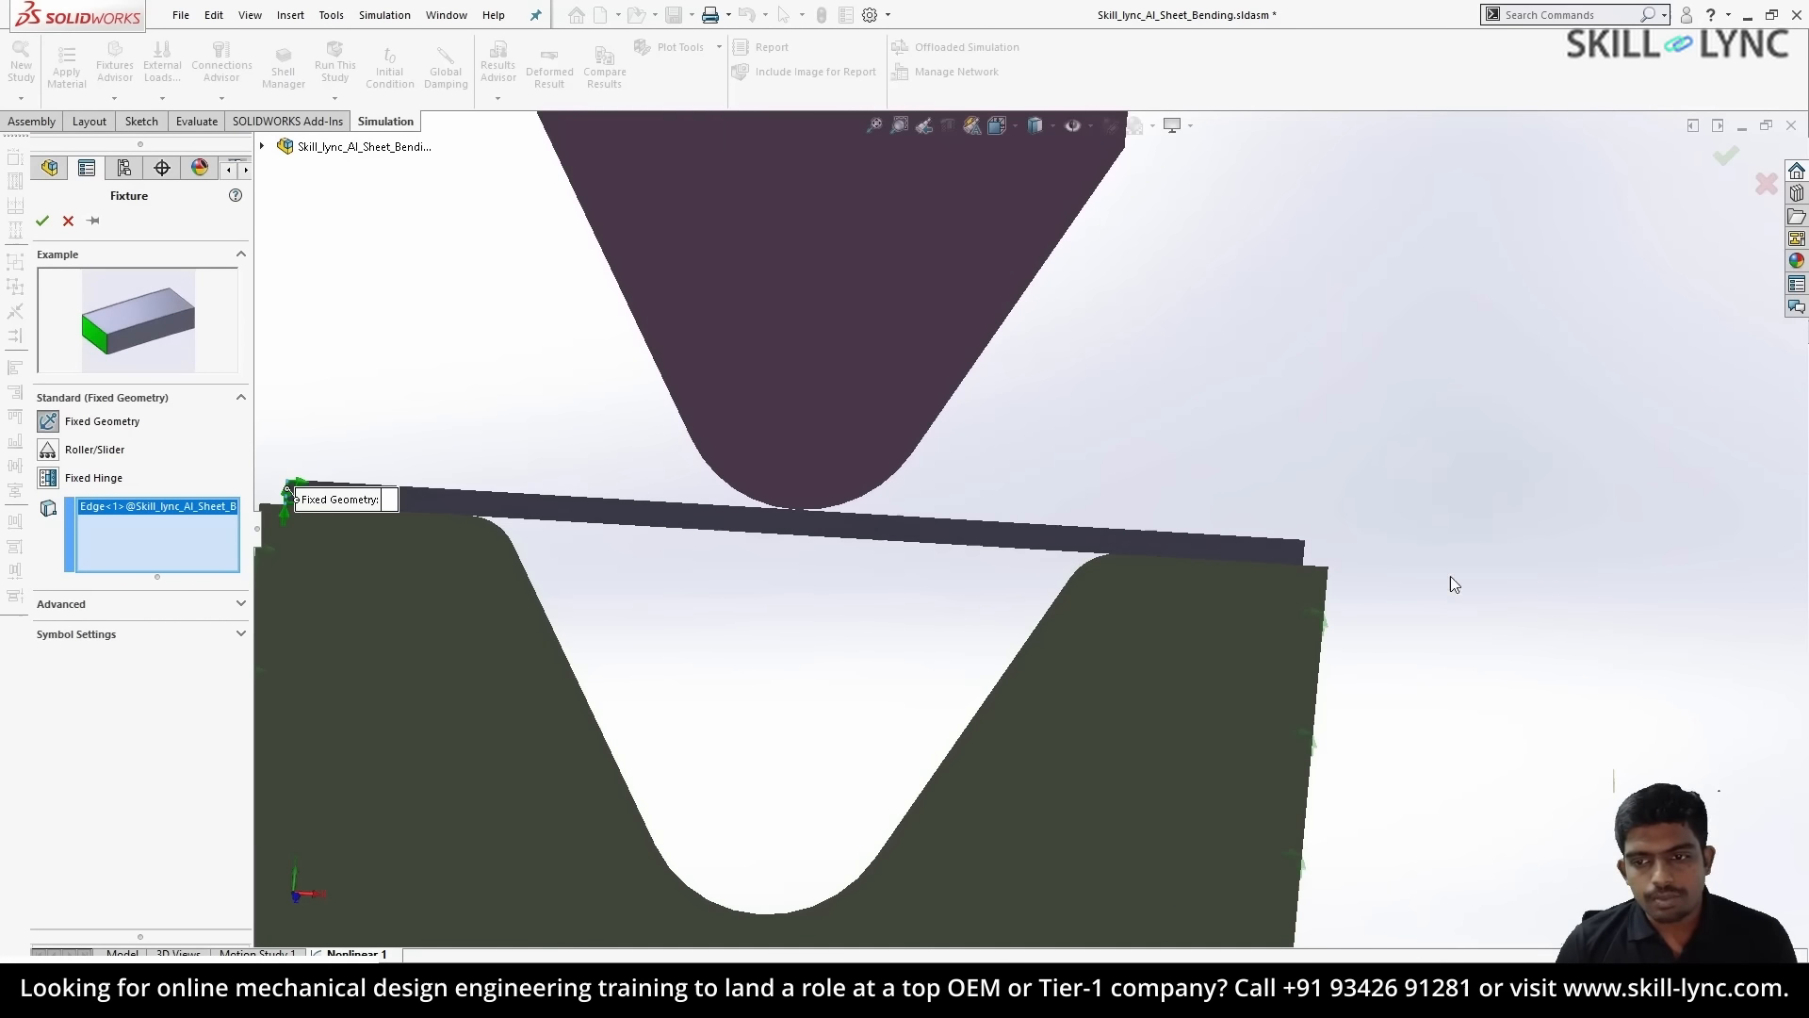
click(1302, 556)
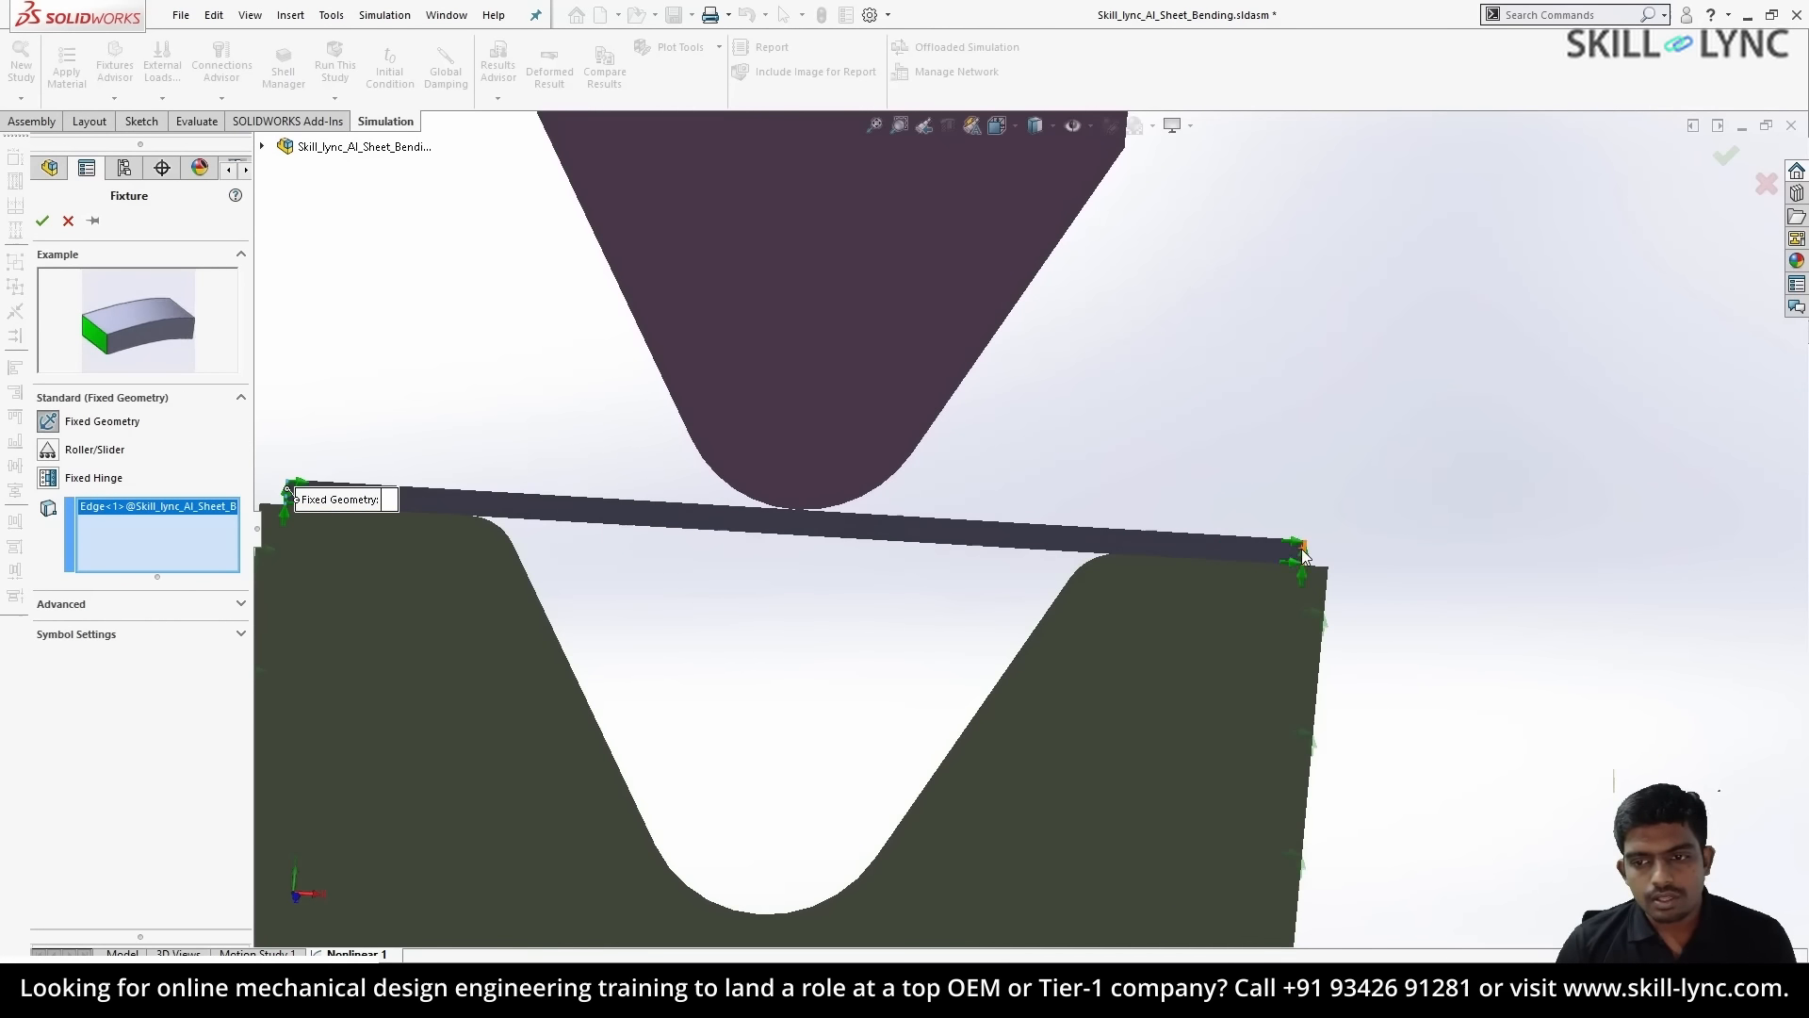
click(42, 220)
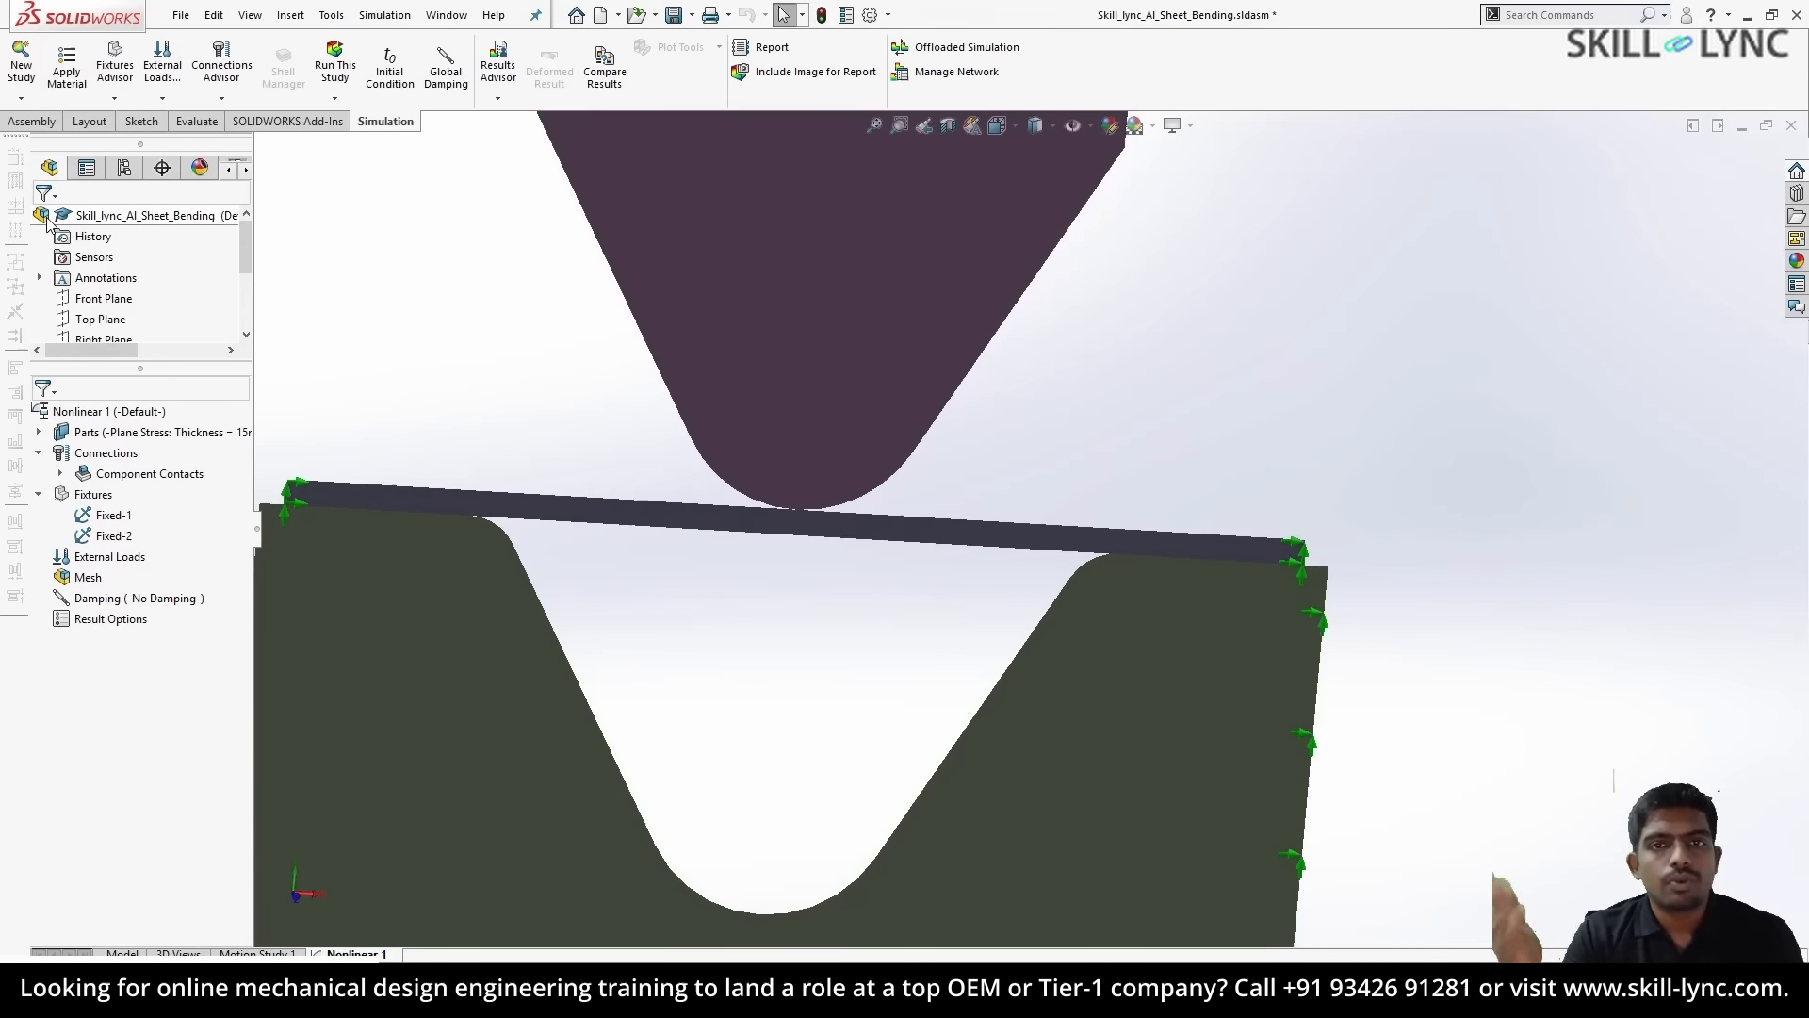
- Begin a Use Reference Geometry fixture on the punch's top edge, with the Front Plane as reference
right_click(93, 495)
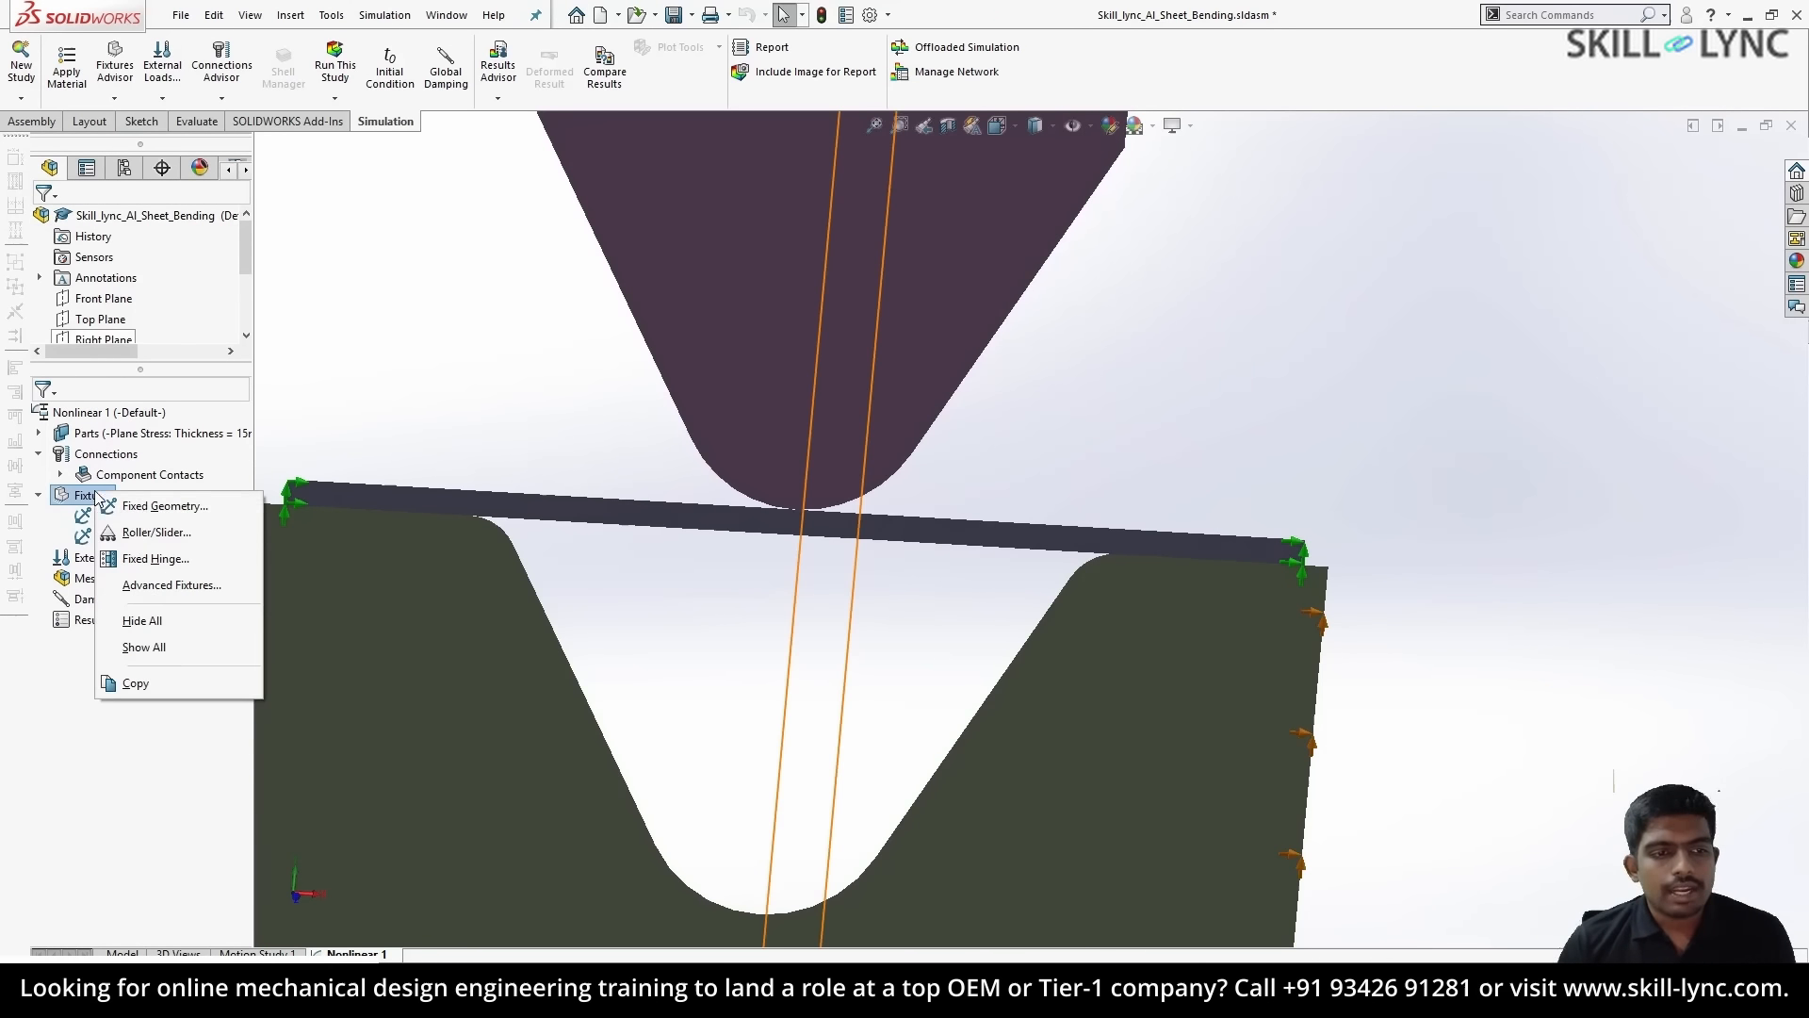
click(154, 513)
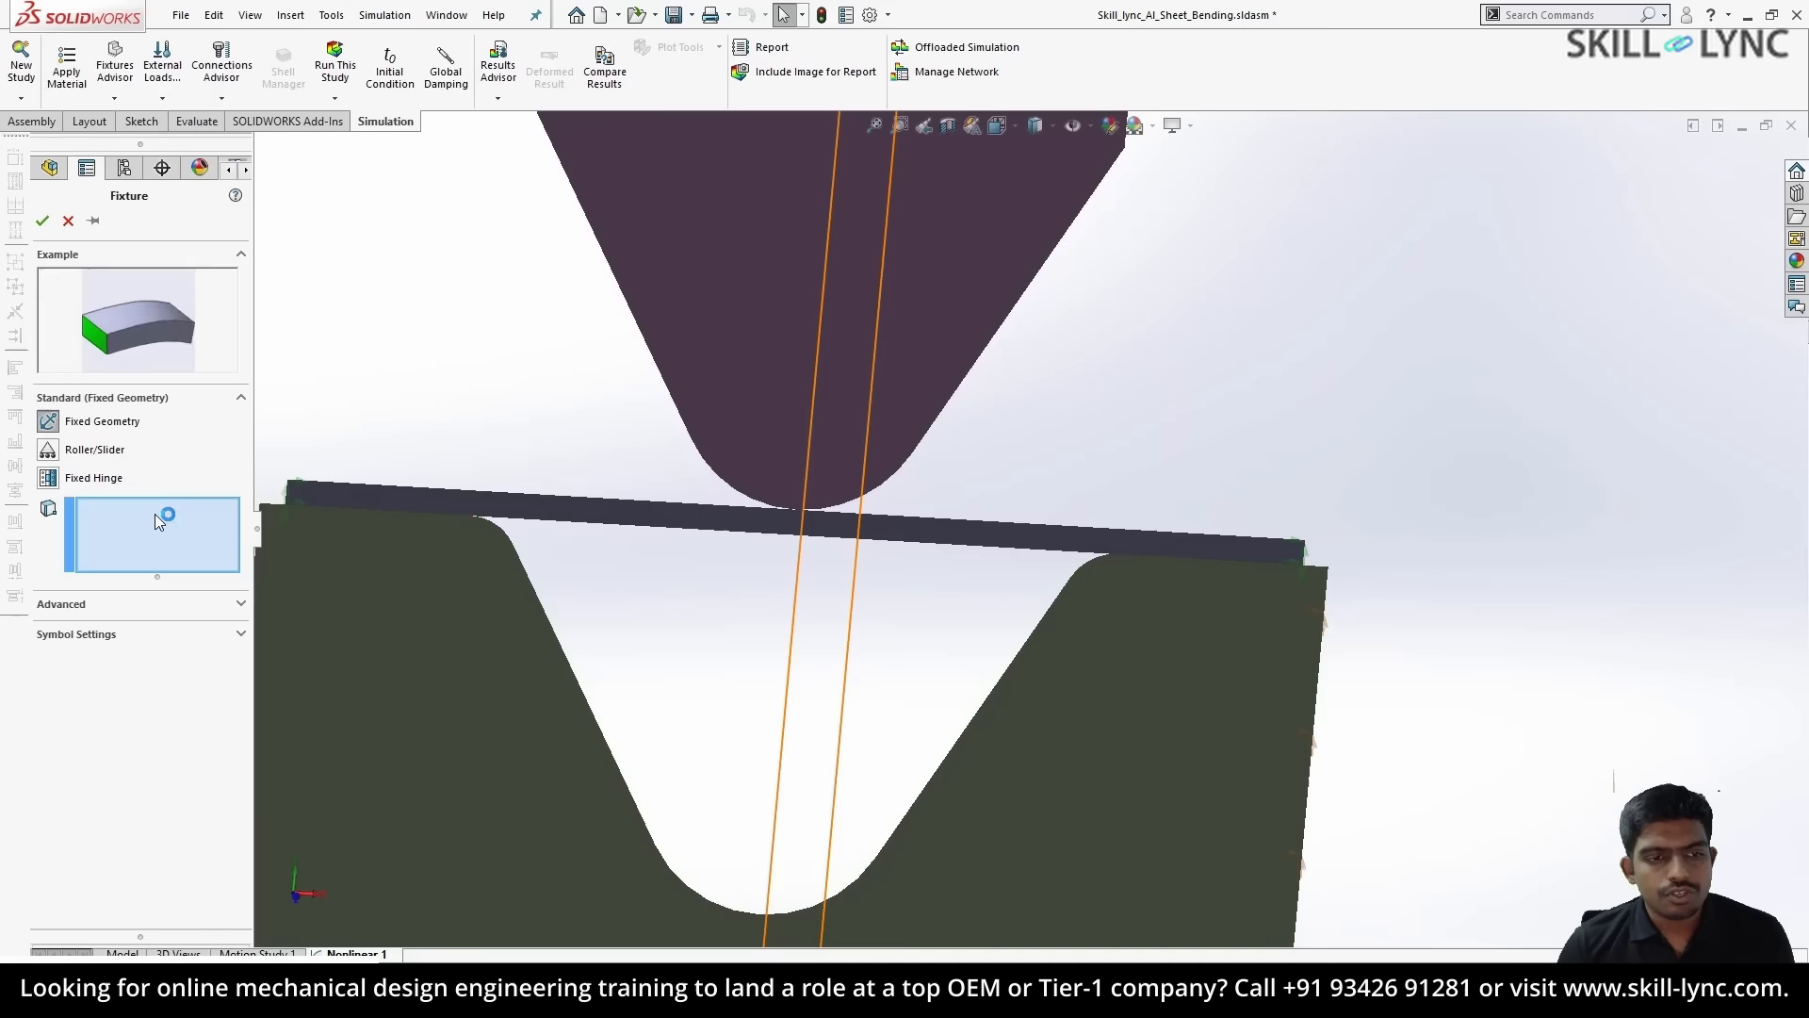
click(81, 604)
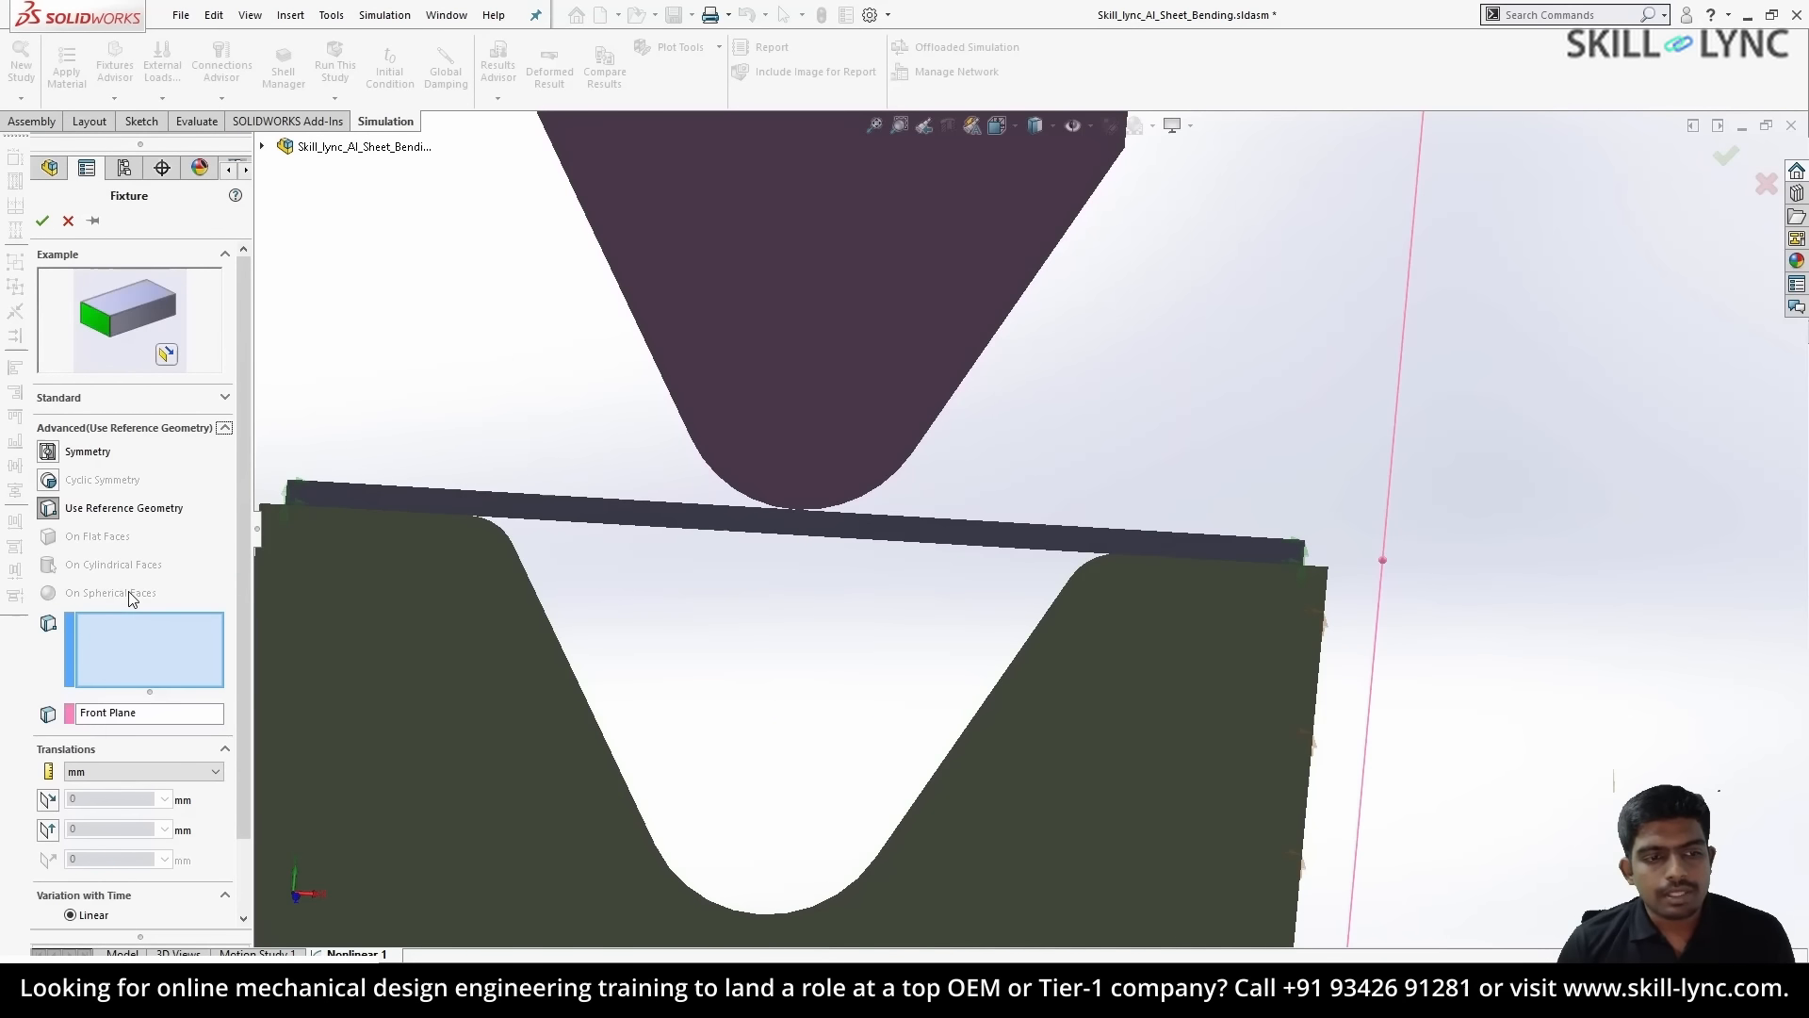
scroll(130, 599, down, 2)
scroll(878, 484, up, 5)
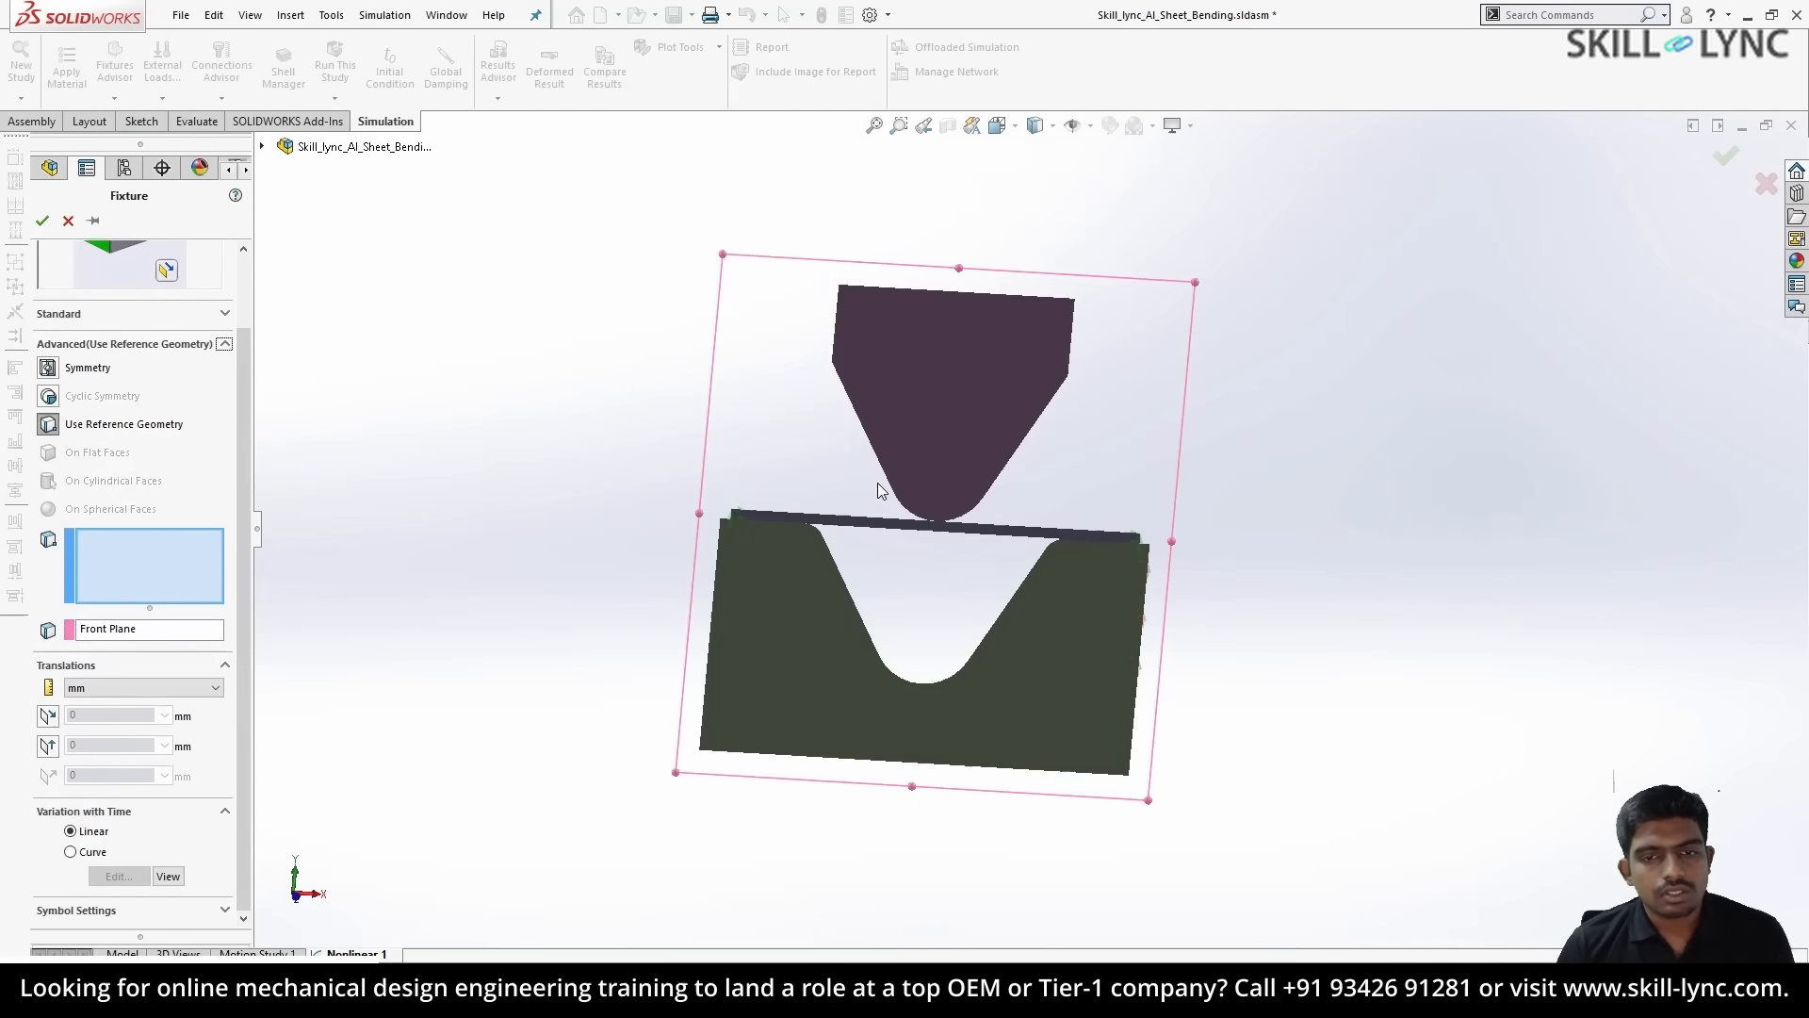
click(955, 292)
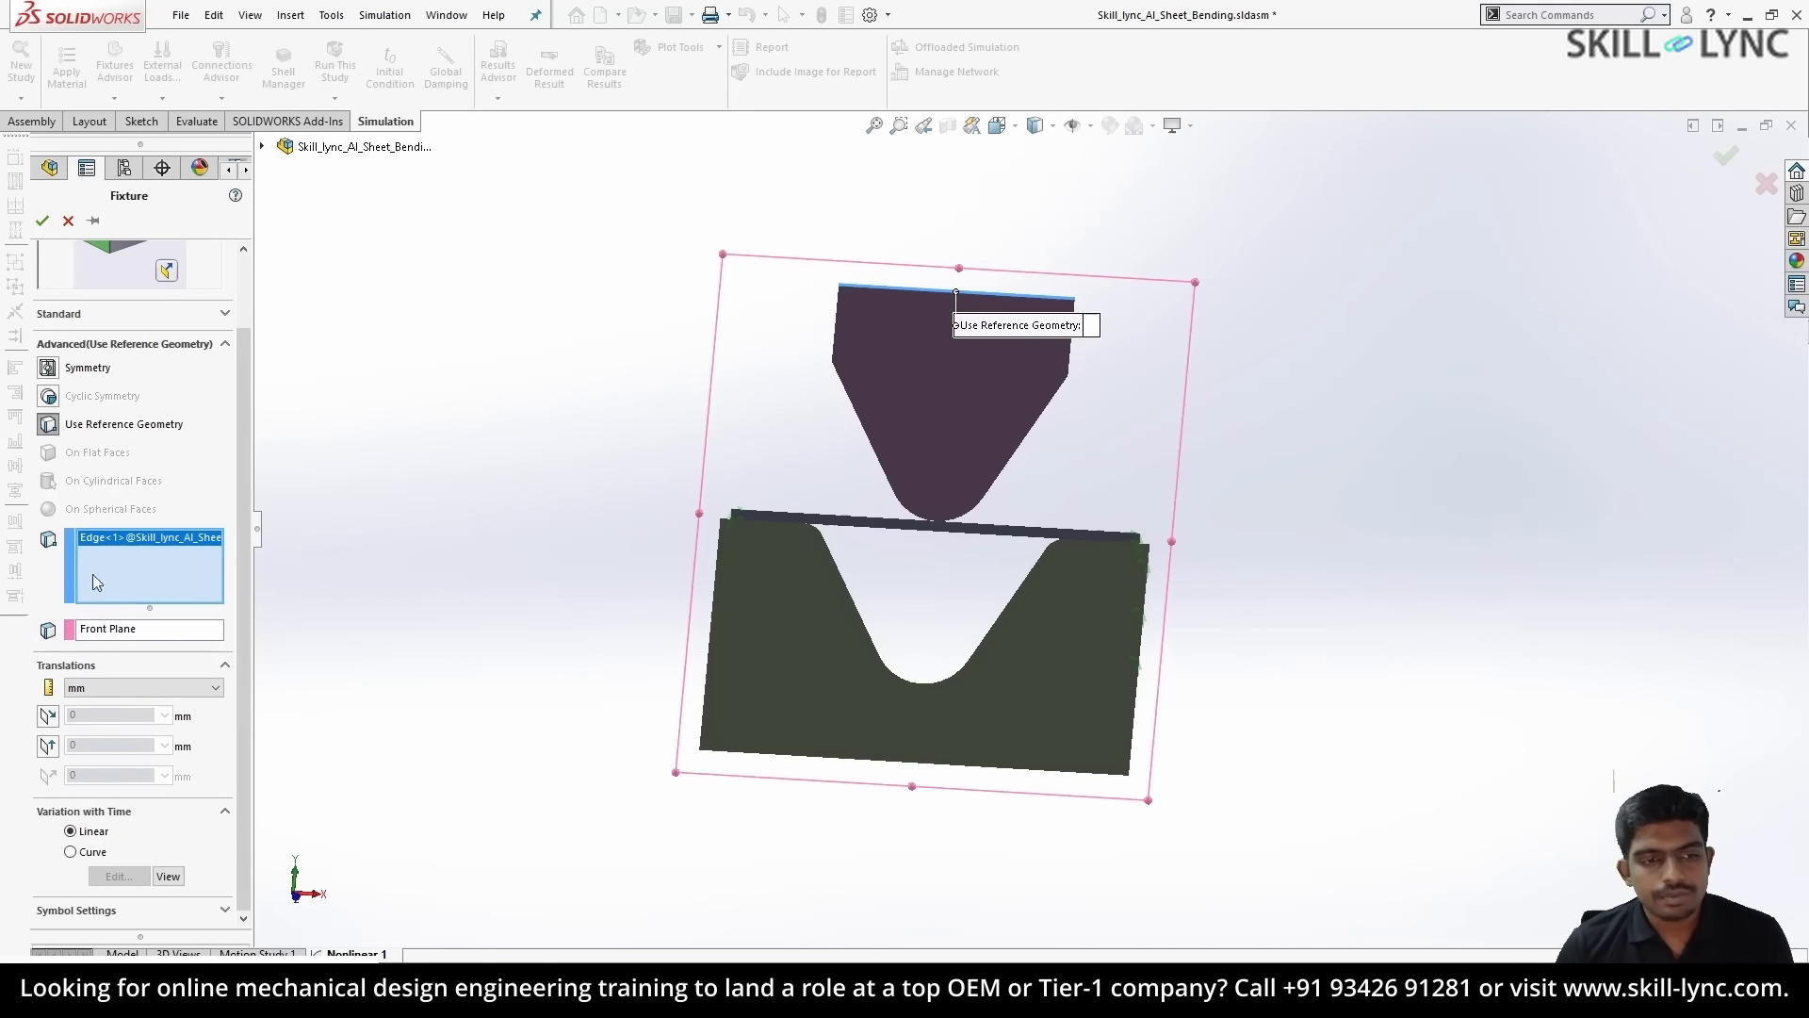
- Set the punch fixture's translations to 0 mm along plane direction 1 and 10 mm reversed along direction 2, and accept the fixture
click(48, 745)
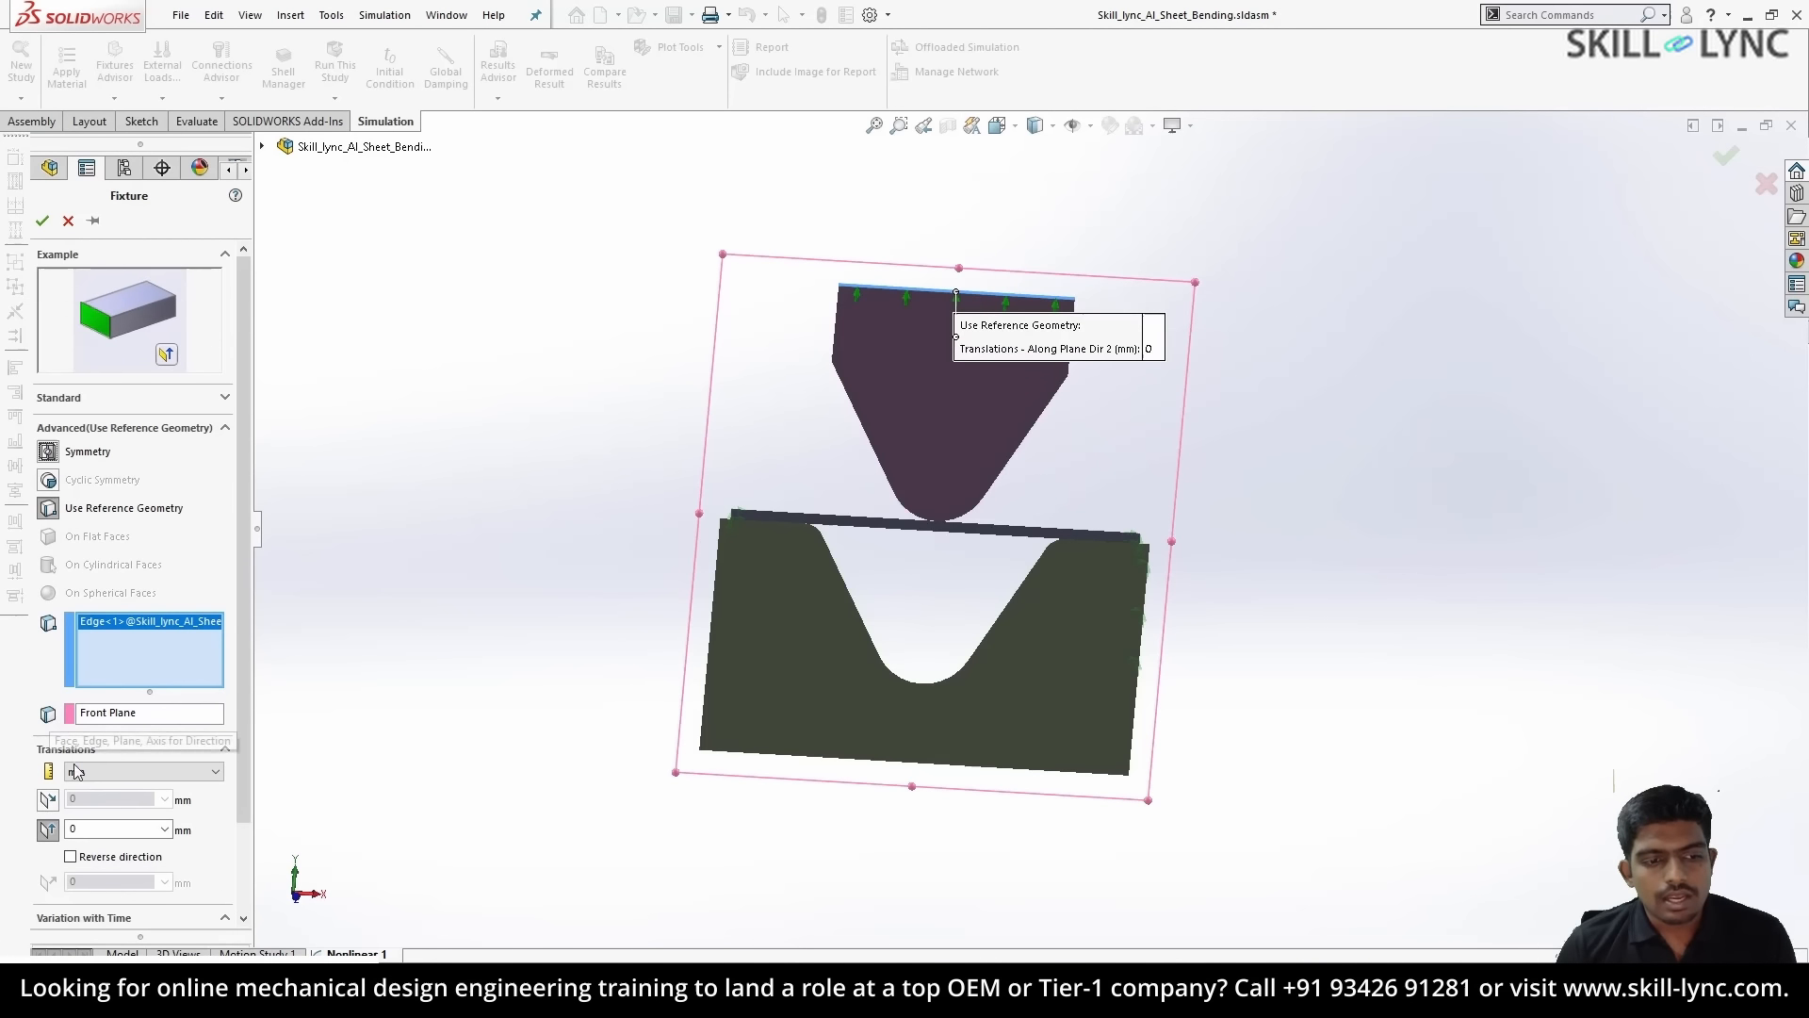
click(48, 799)
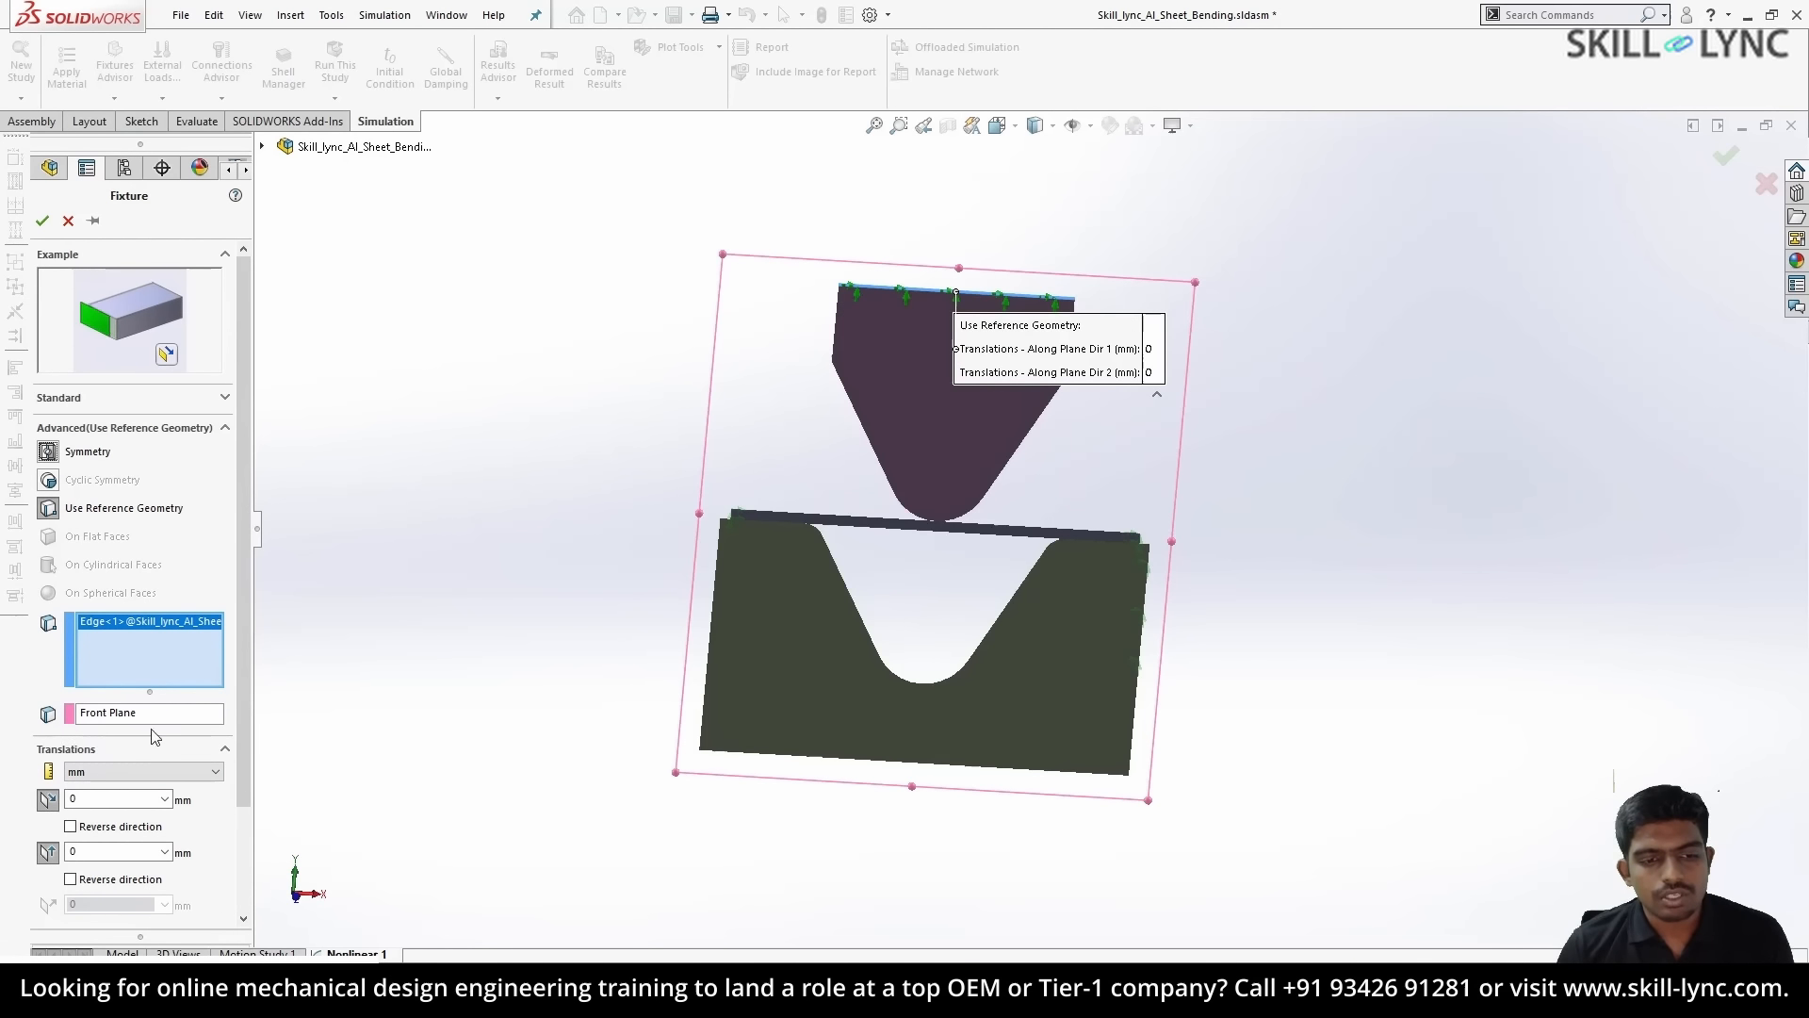
drag(245, 733, 245, 818)
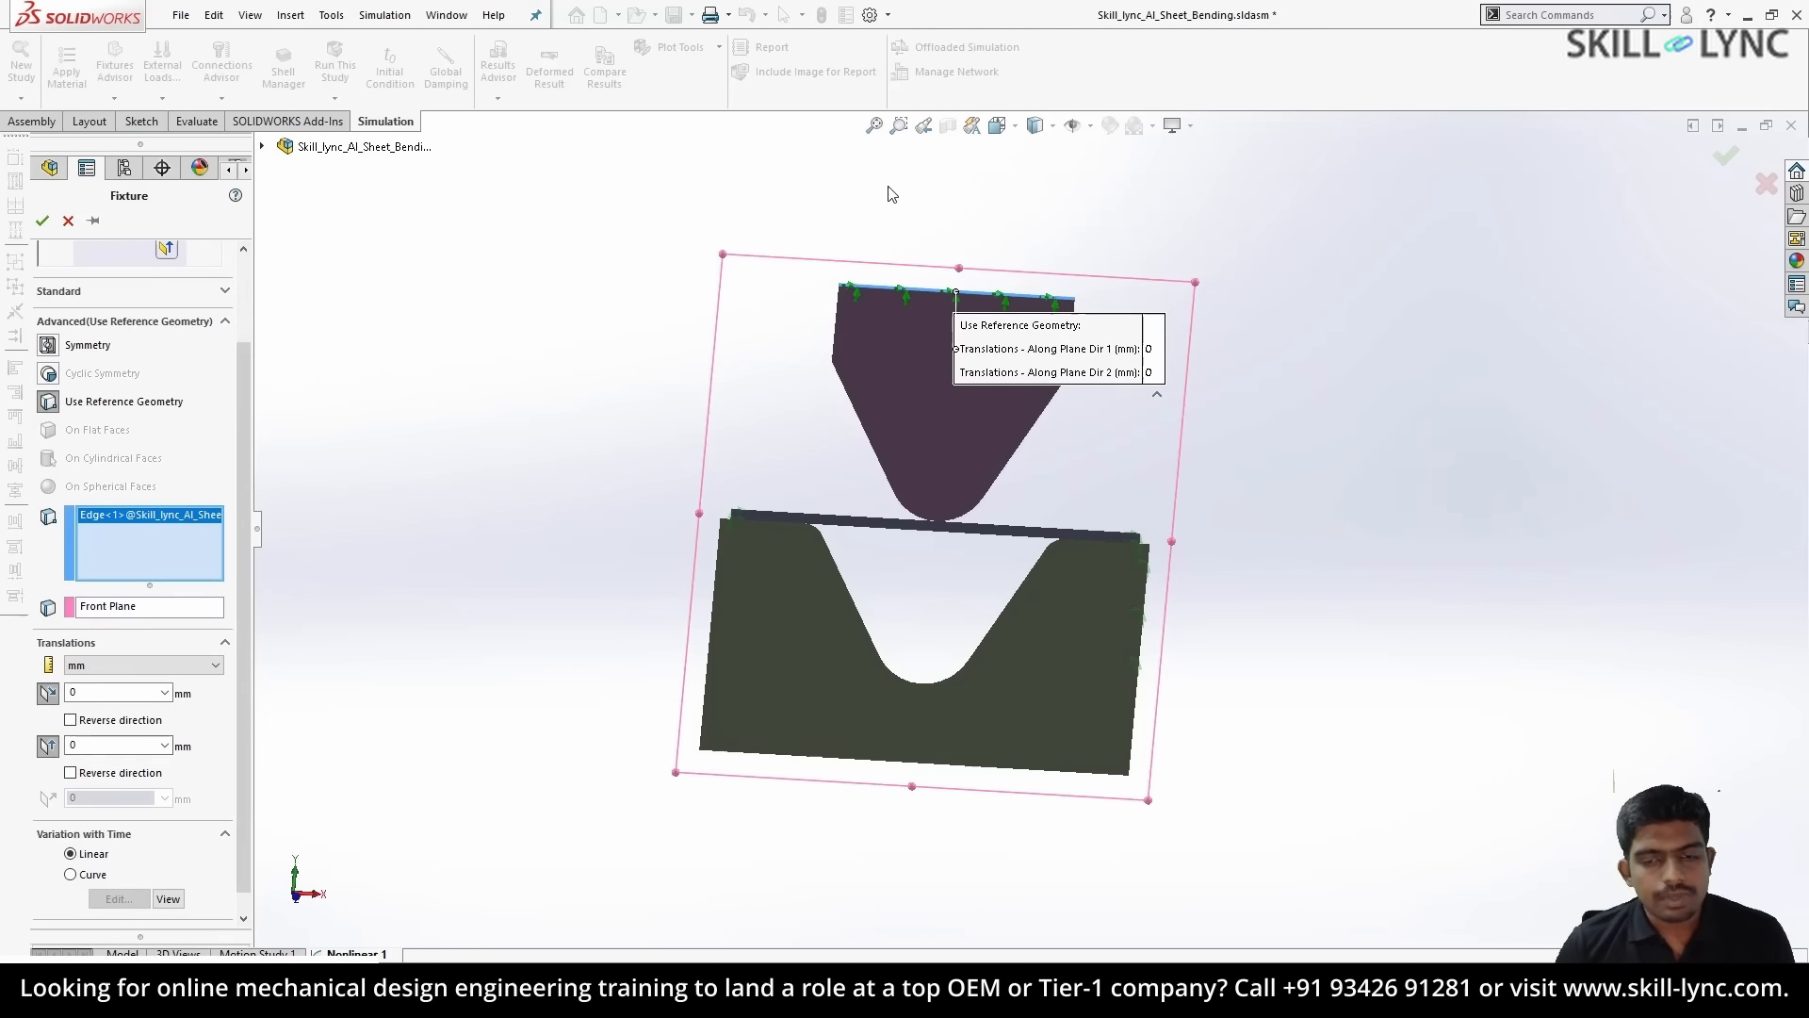
drag(98, 745, 1, 732)
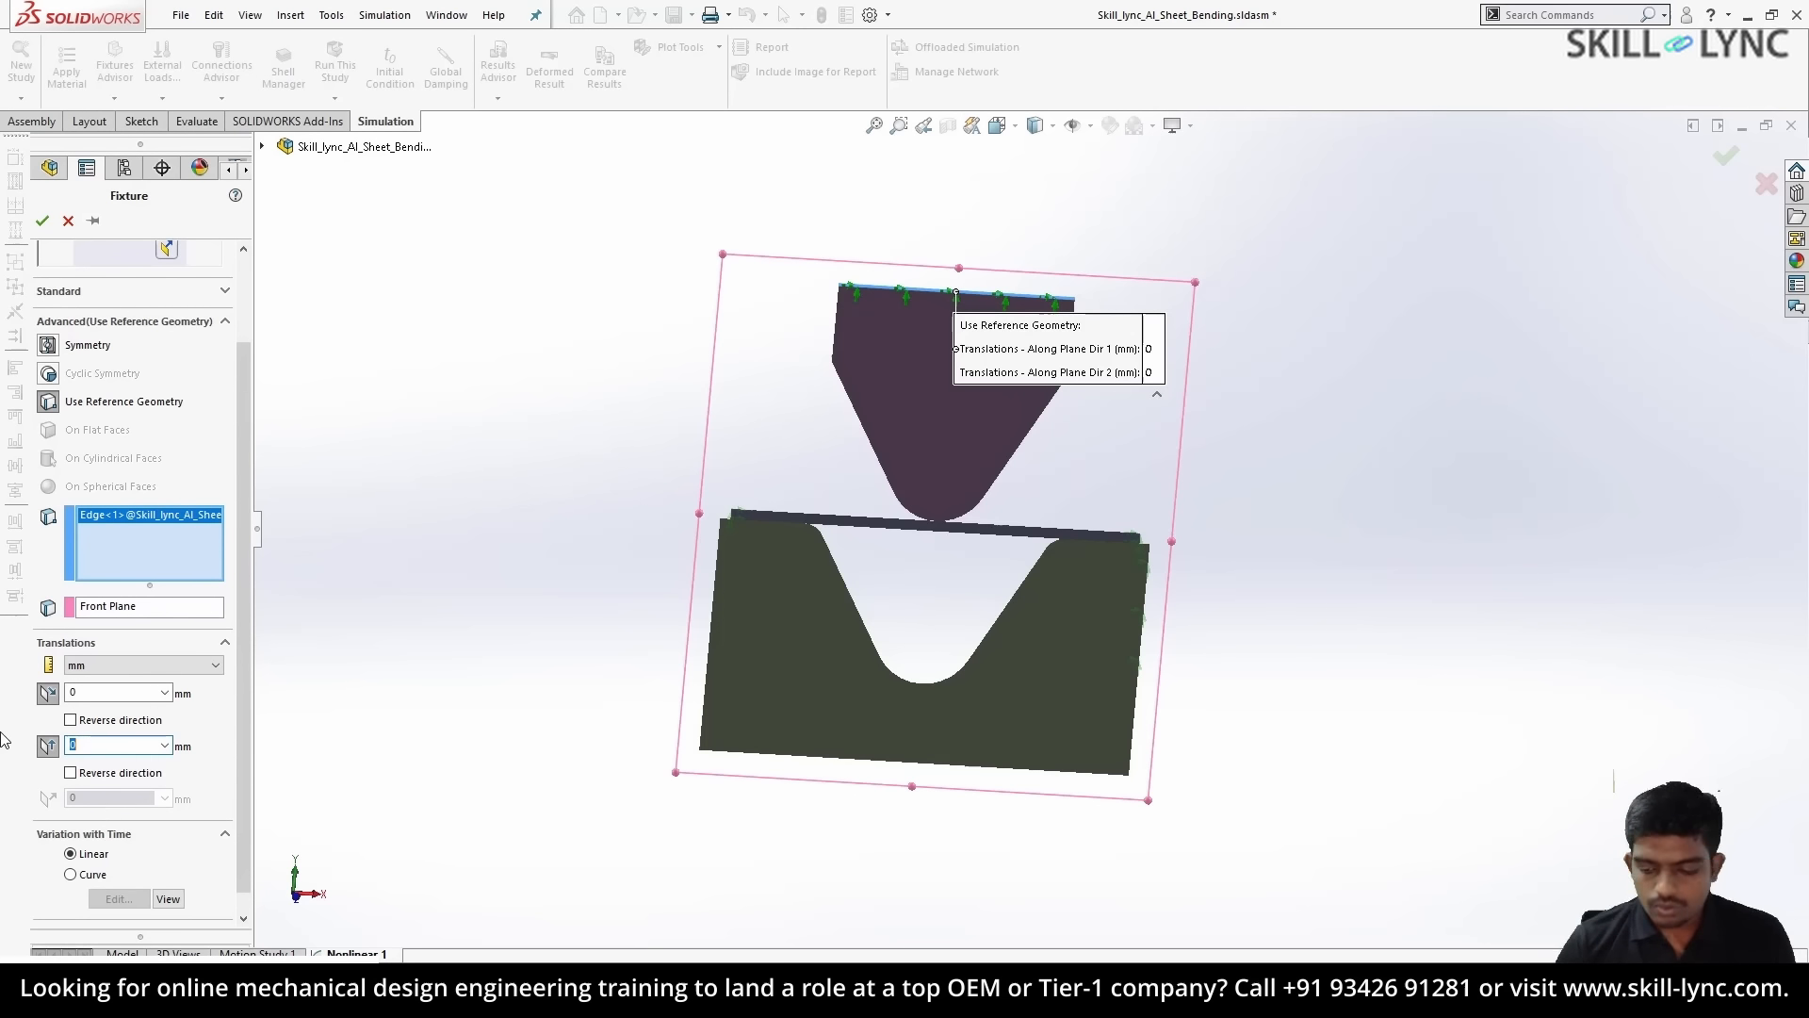
click(71, 773)
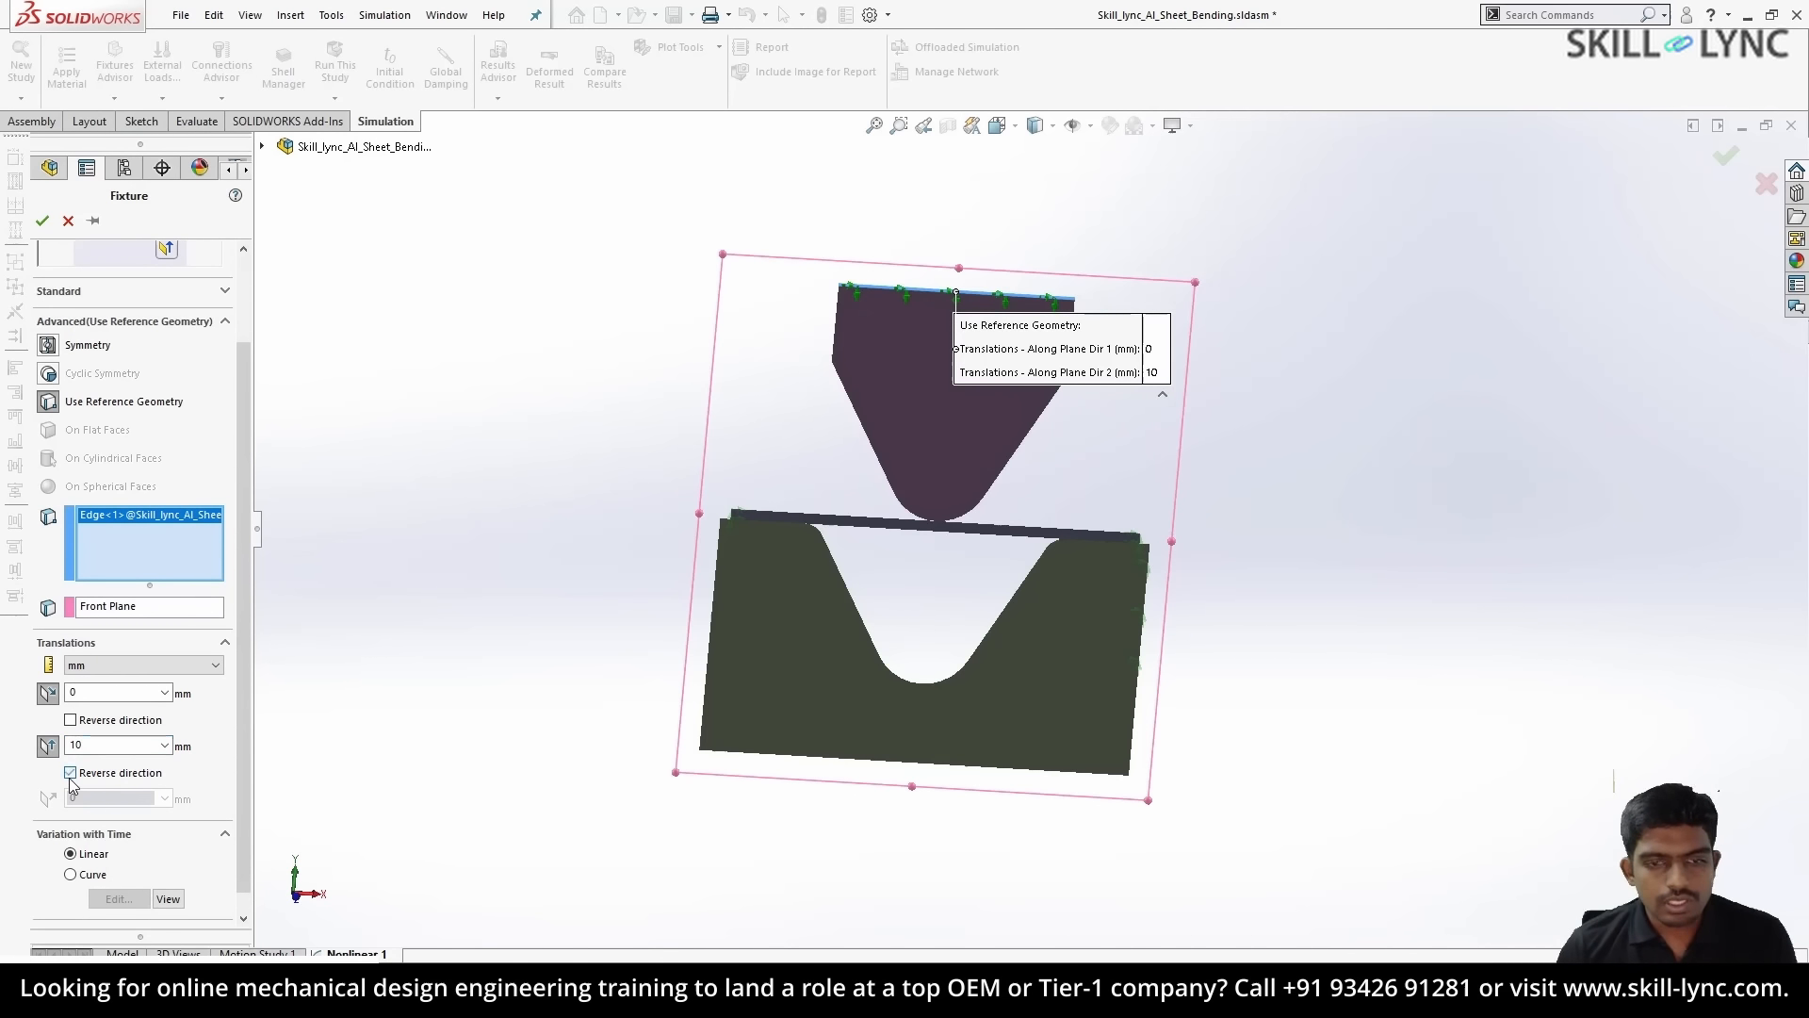
click(43, 218)
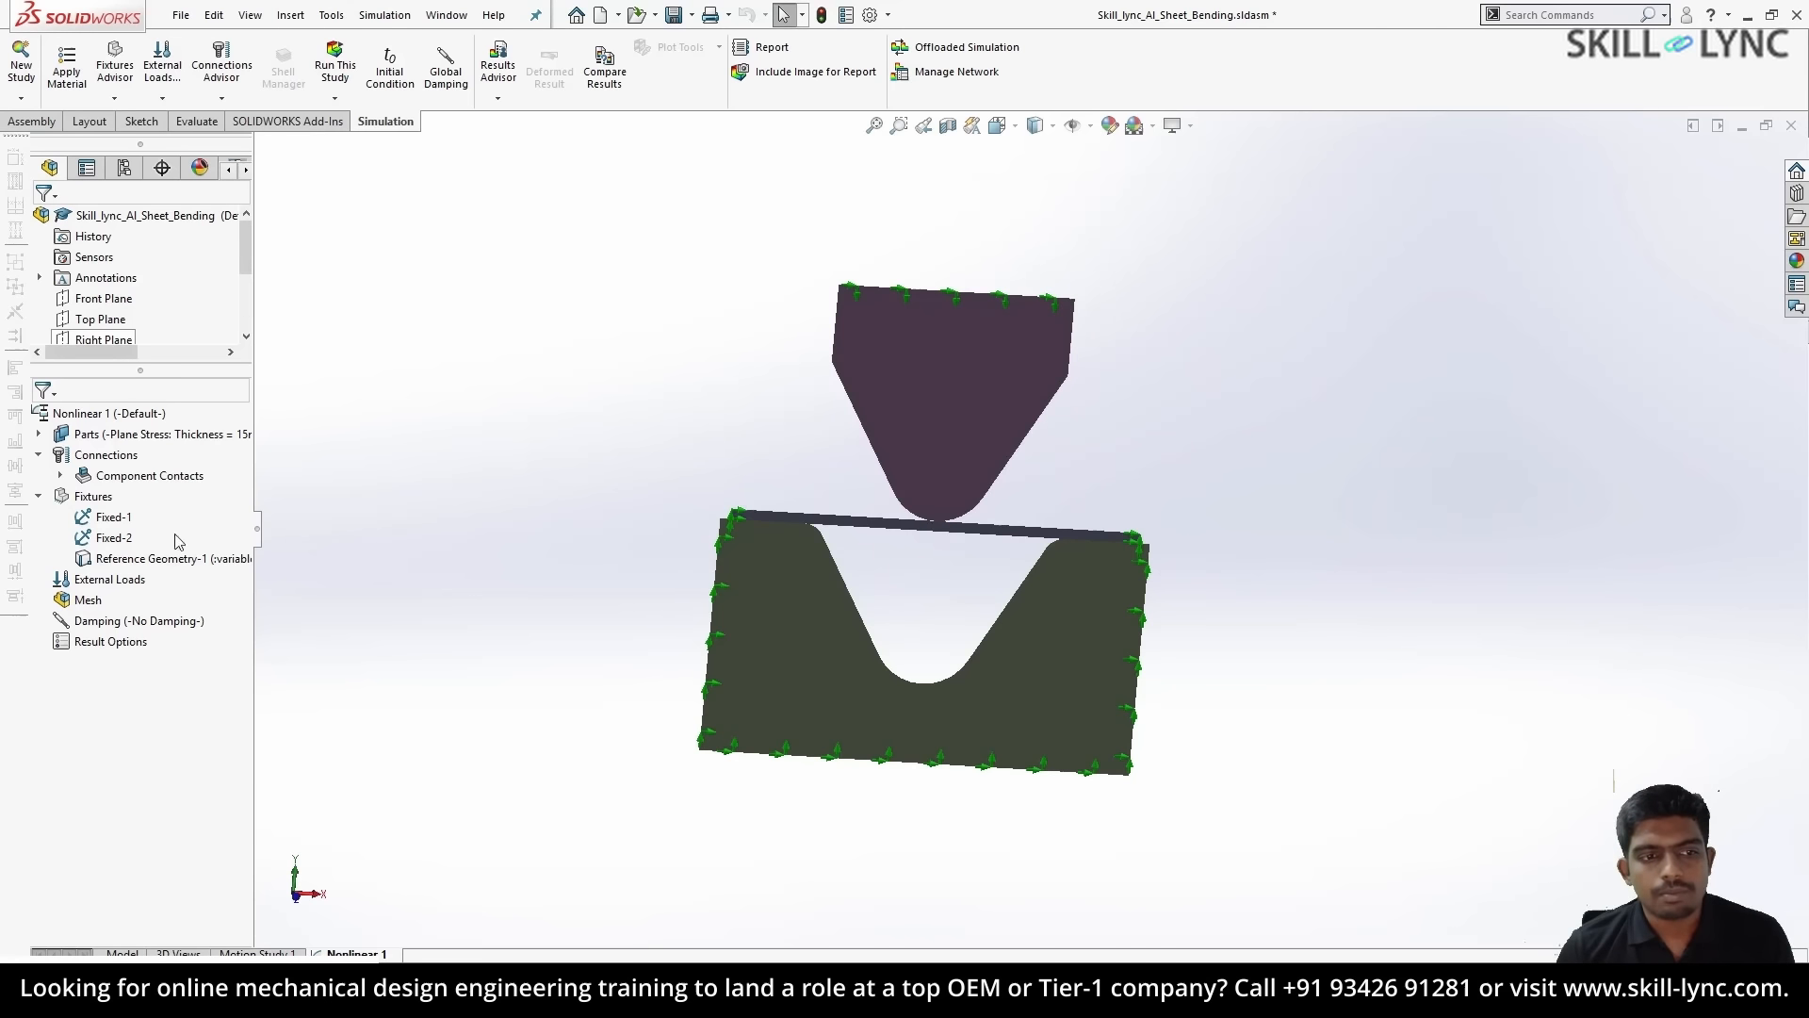
- Edit the punch's Reference Geometry fixture to vary with time by Curve, and view its translation time curve
right_click(132, 559)
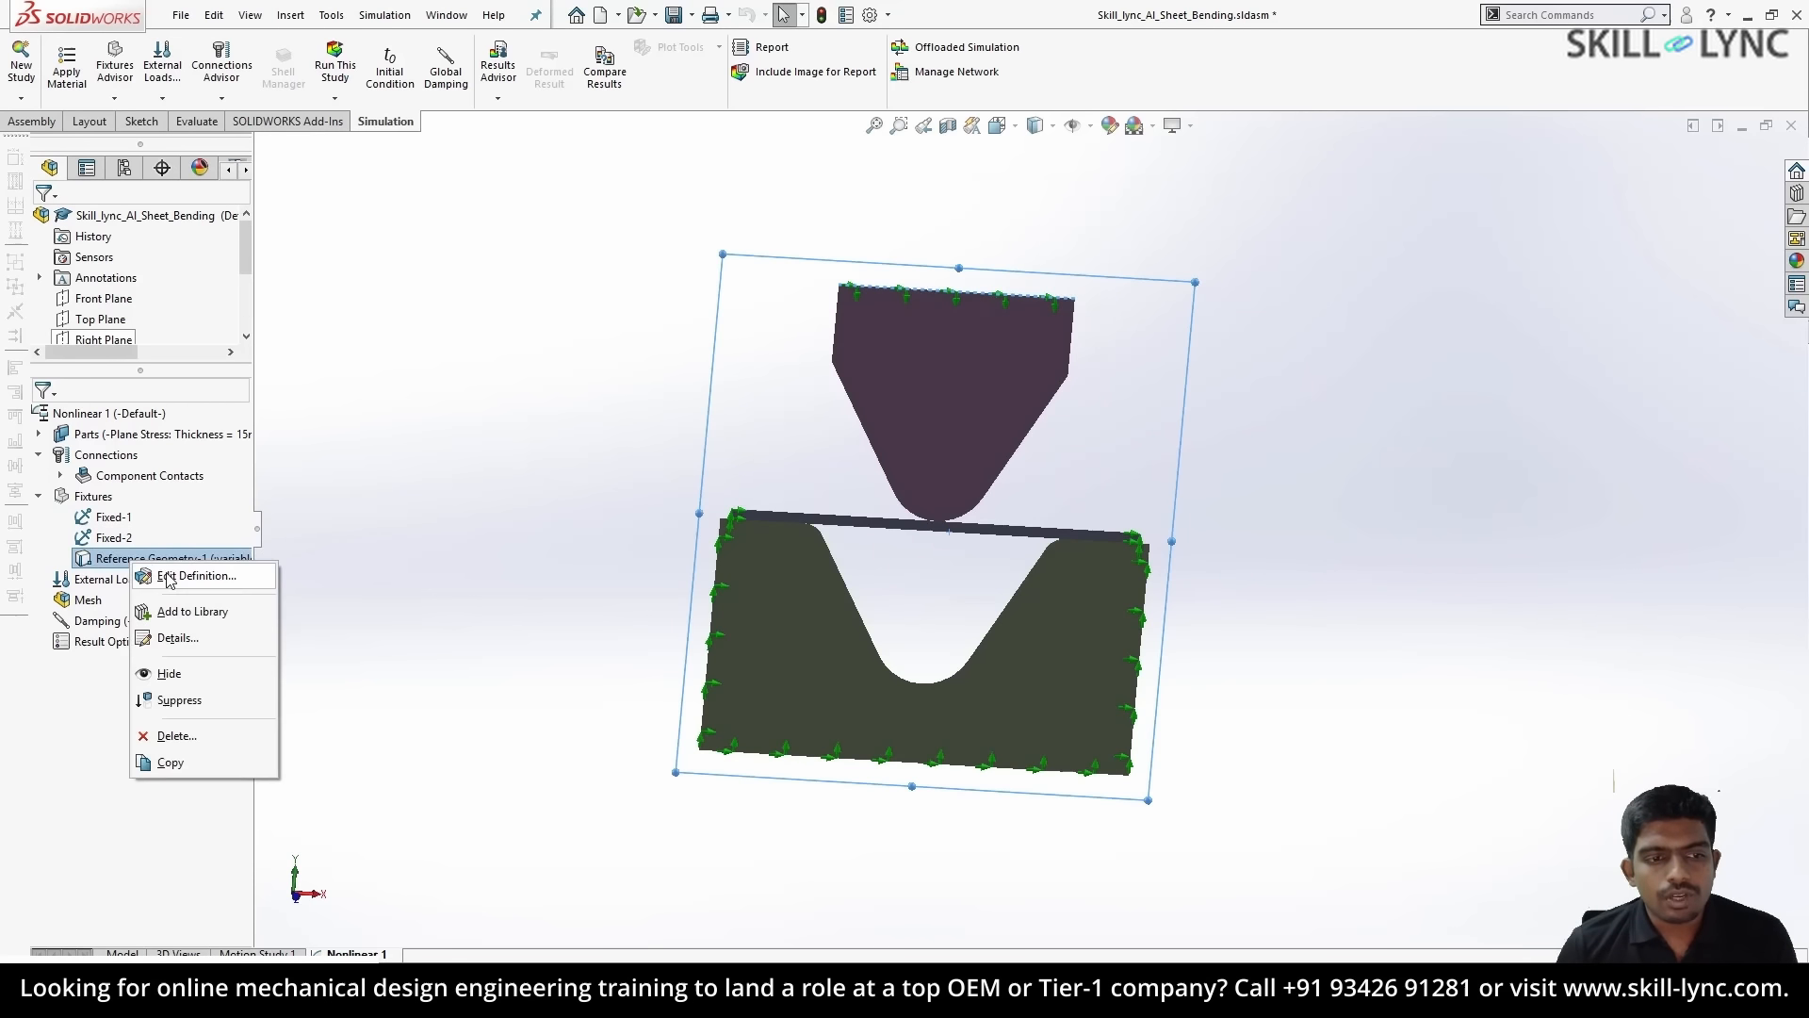
click(170, 576)
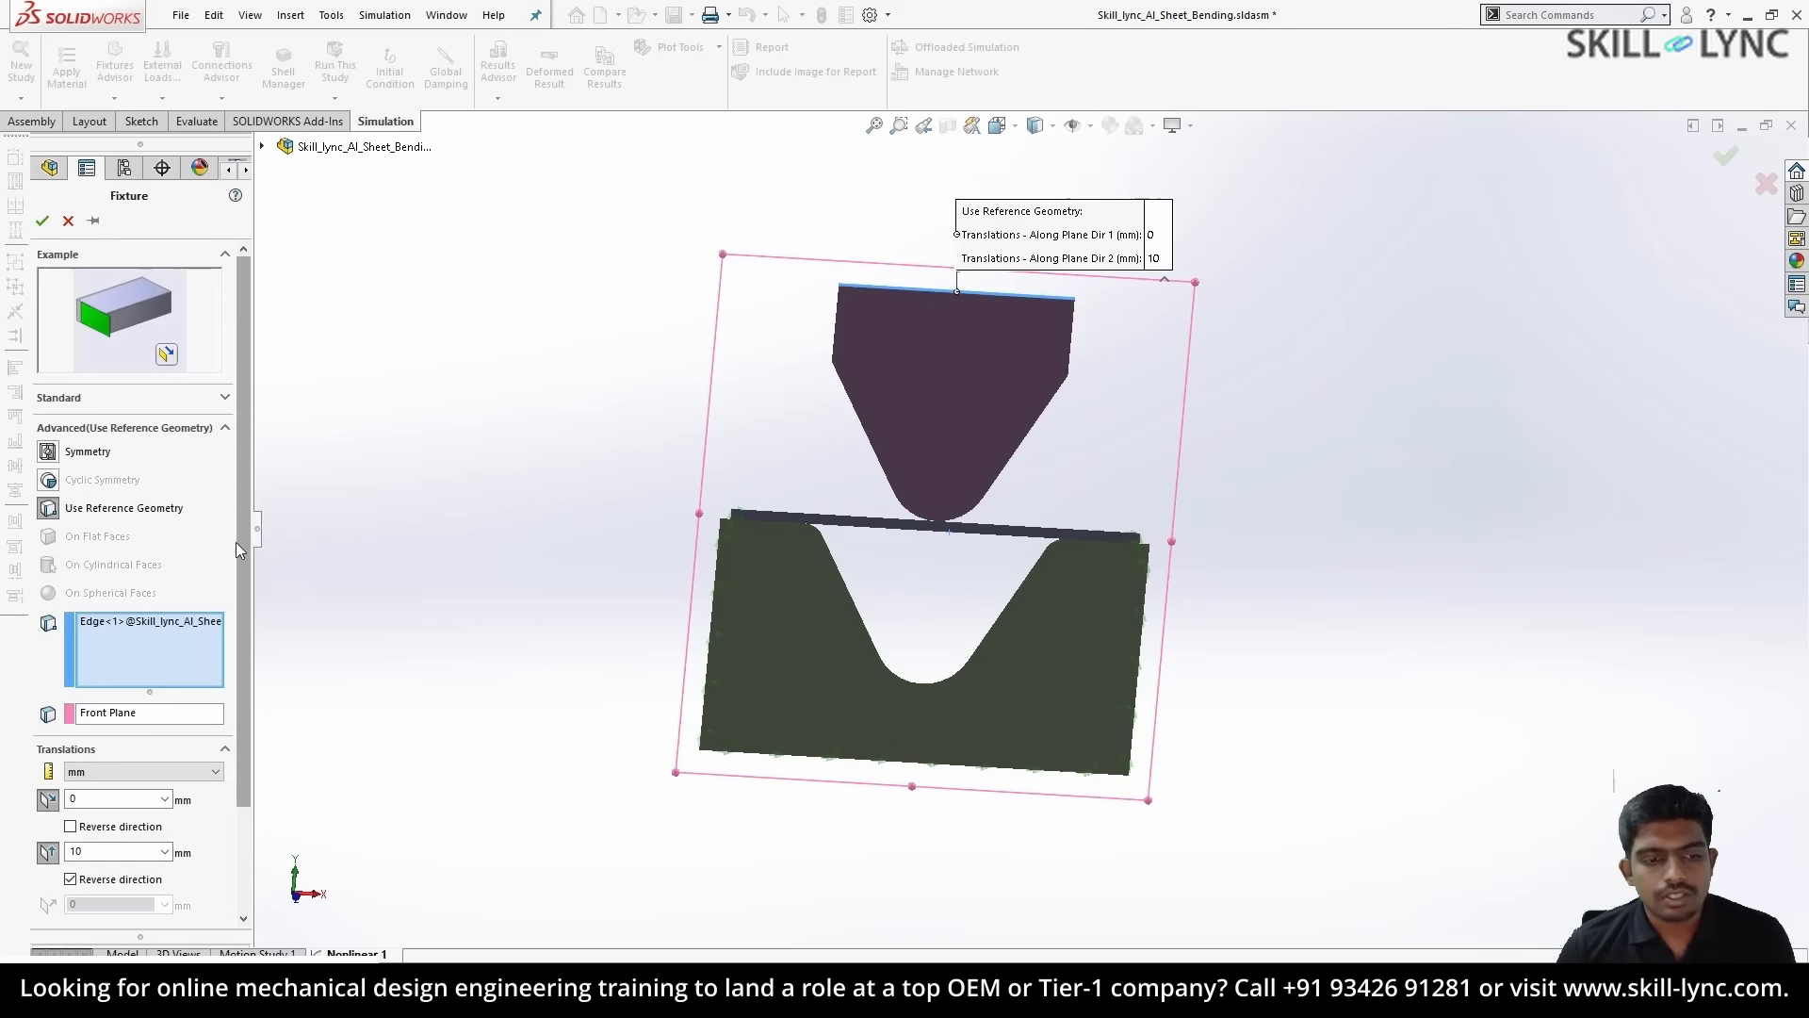
scroll(237, 551, down, 3)
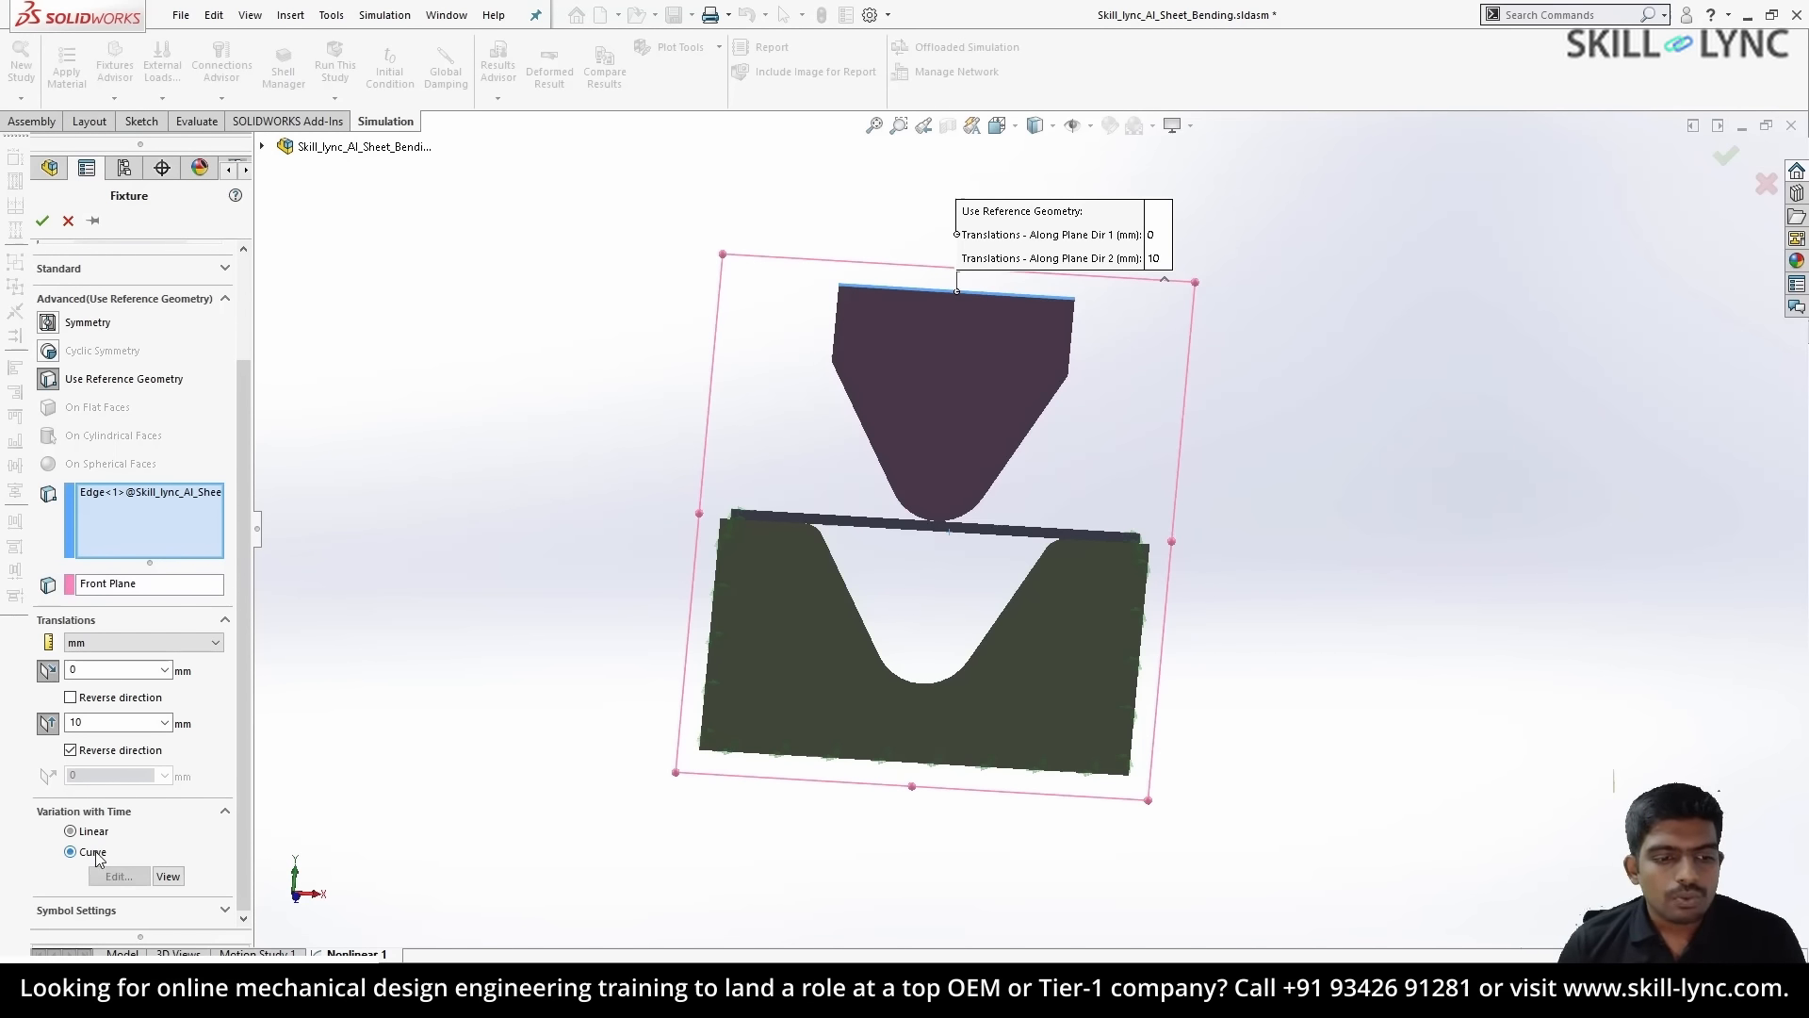
click(72, 853)
click(168, 876)
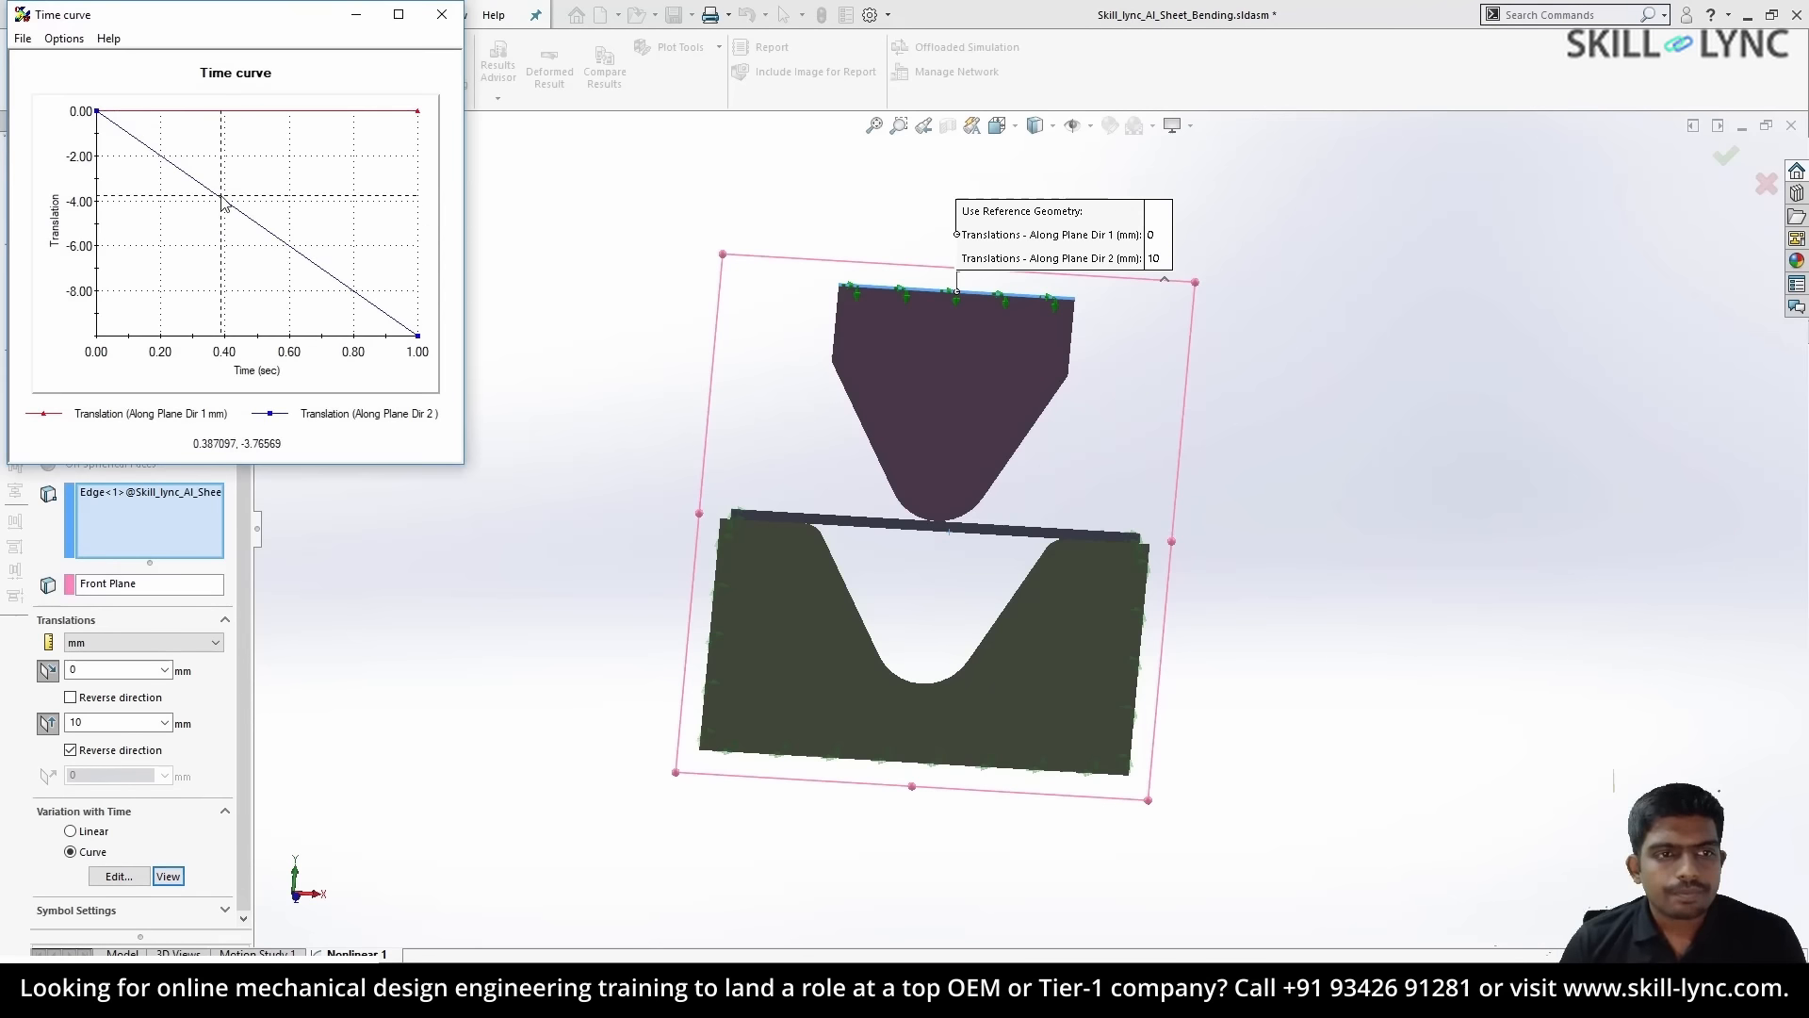
drag(201, 26, 328, 135)
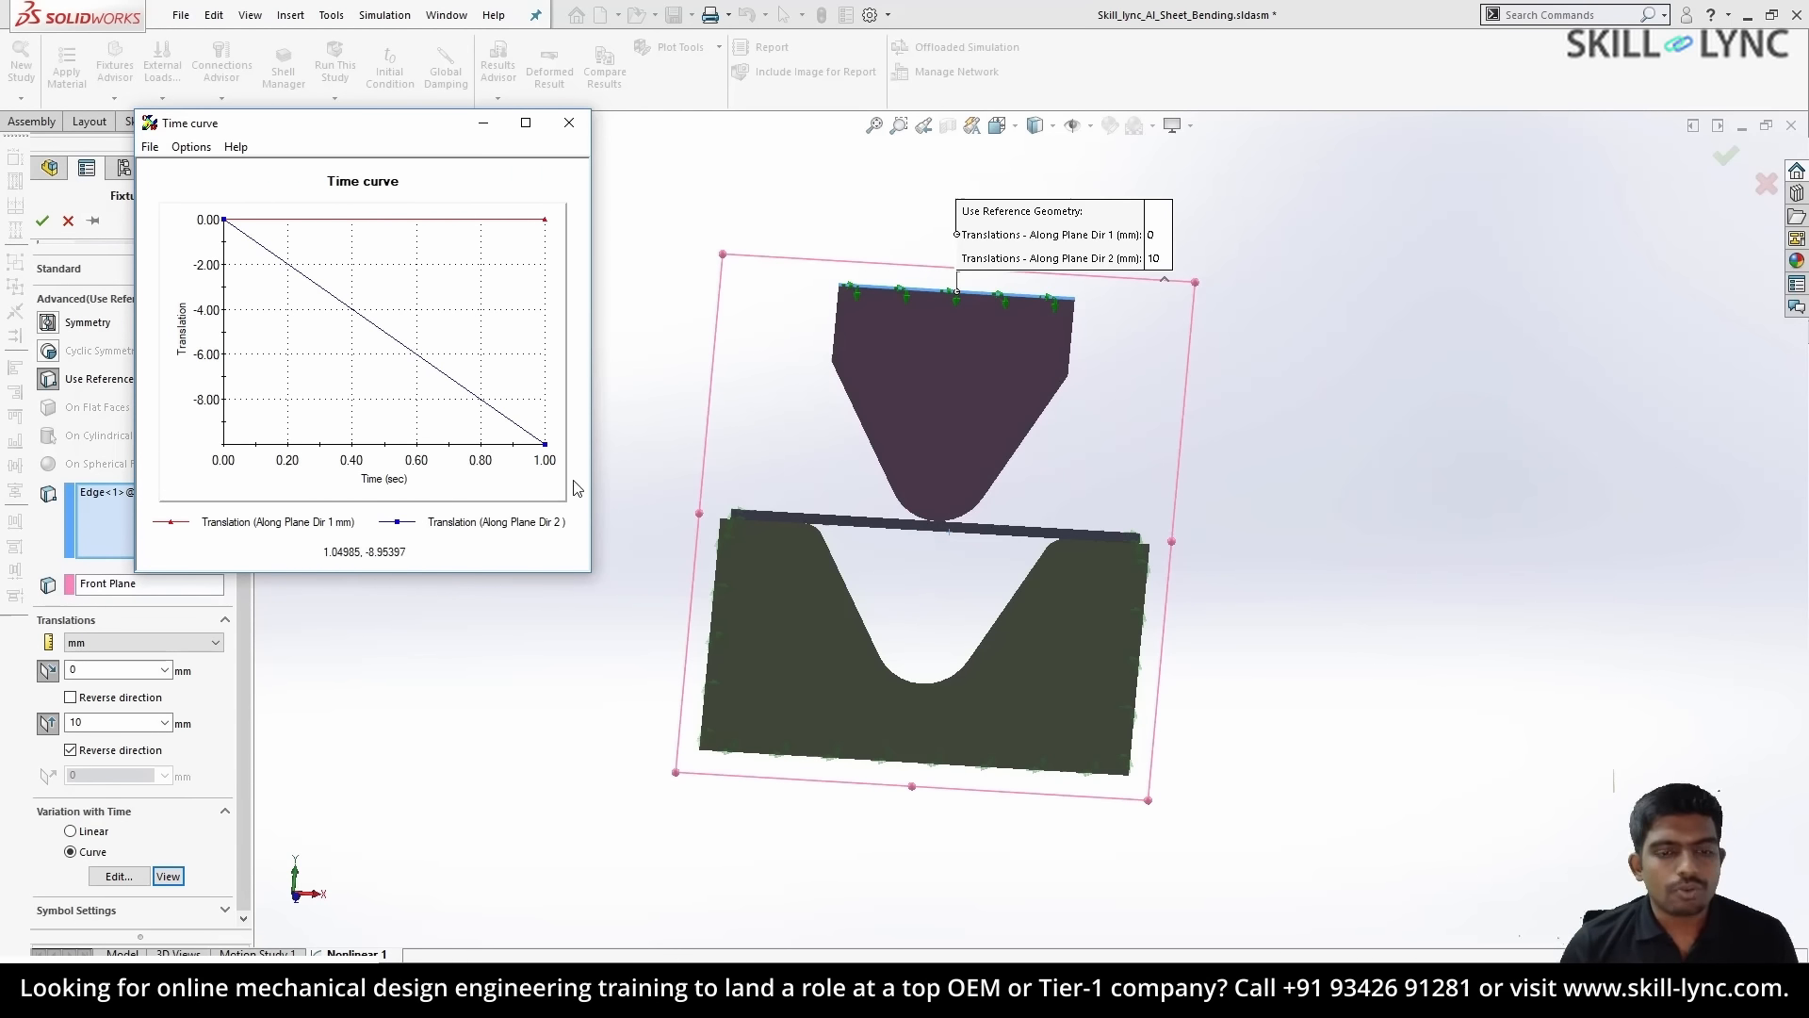
click(569, 122)
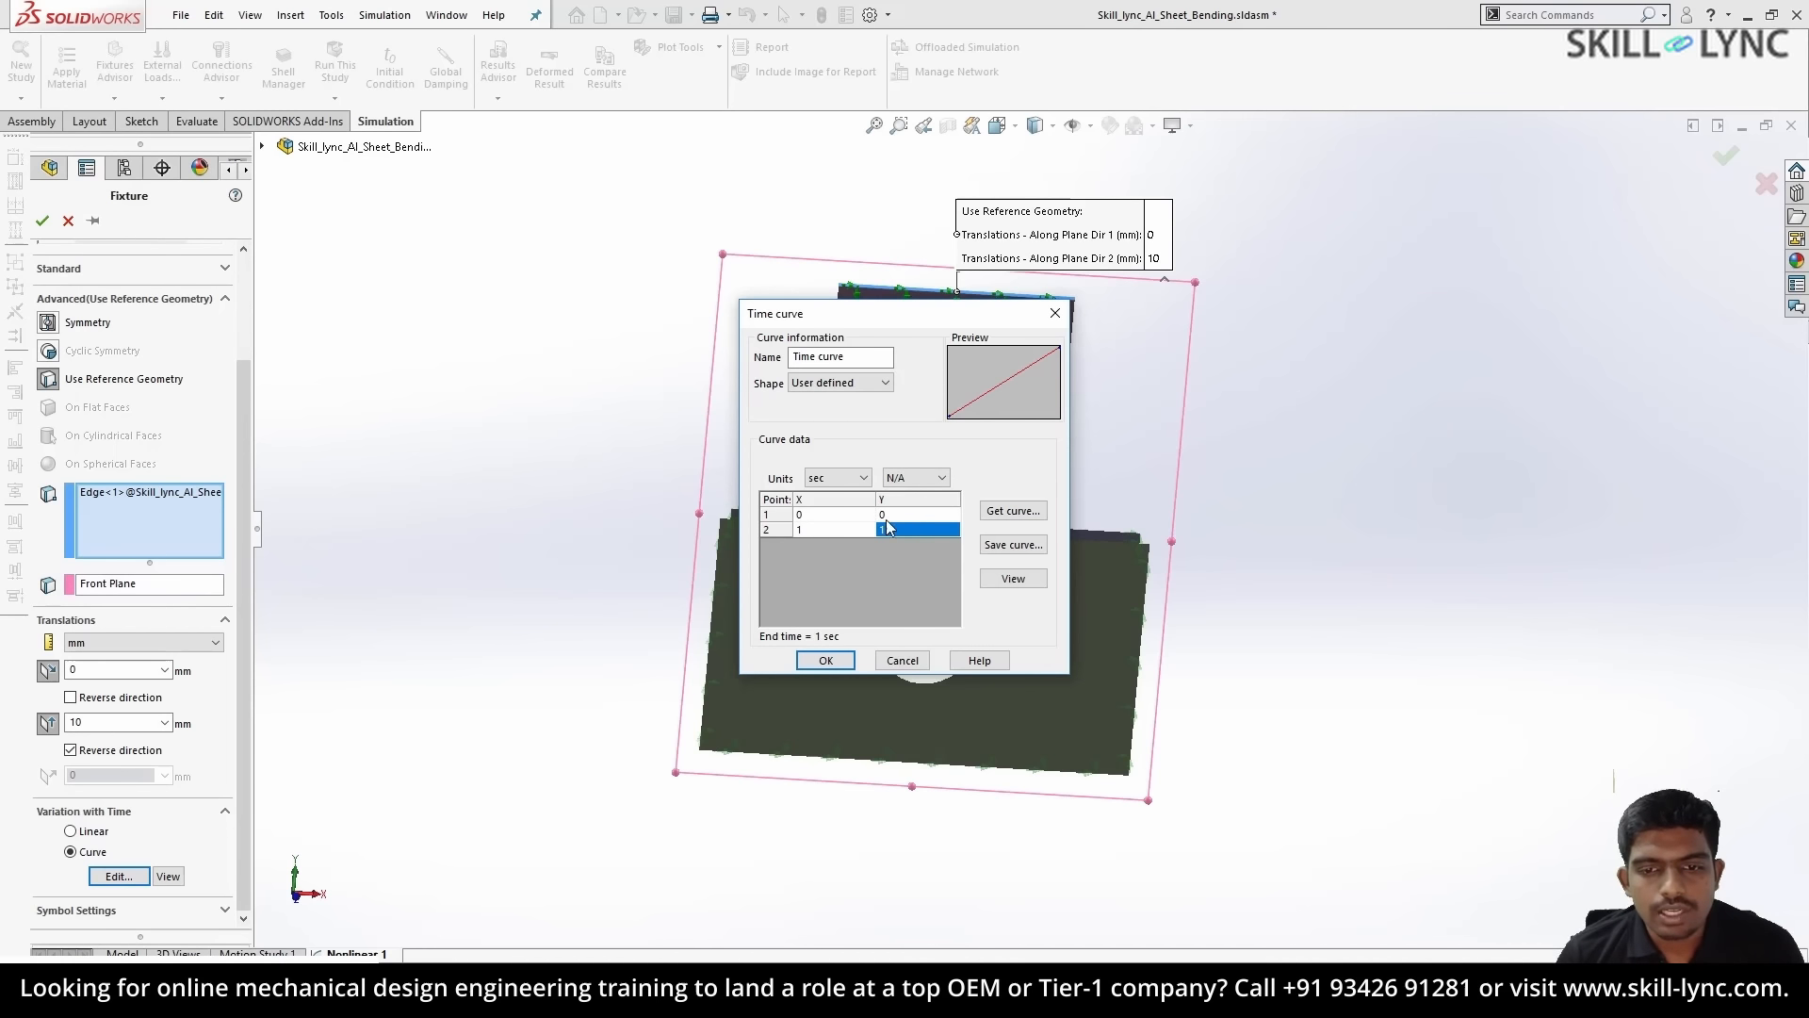
- Try the Loading-Unloading shape for the fixture's time curve and view its plot
click(848, 382)
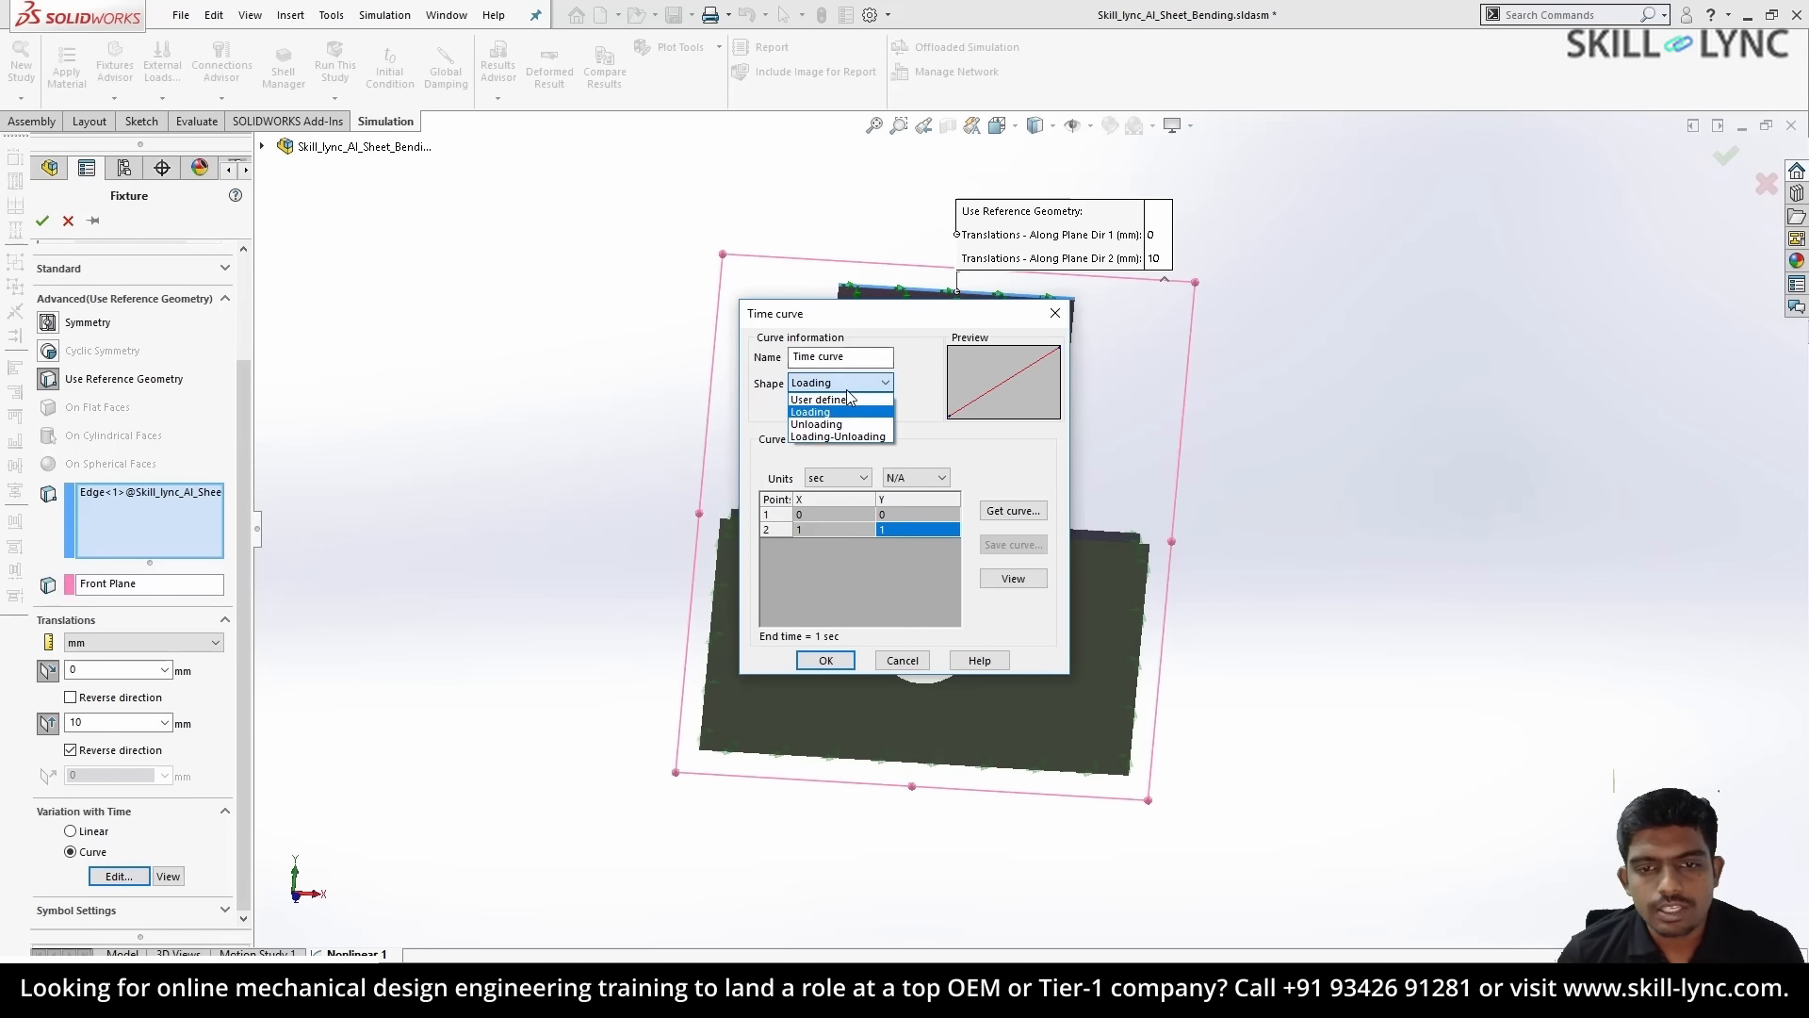
click(835, 424)
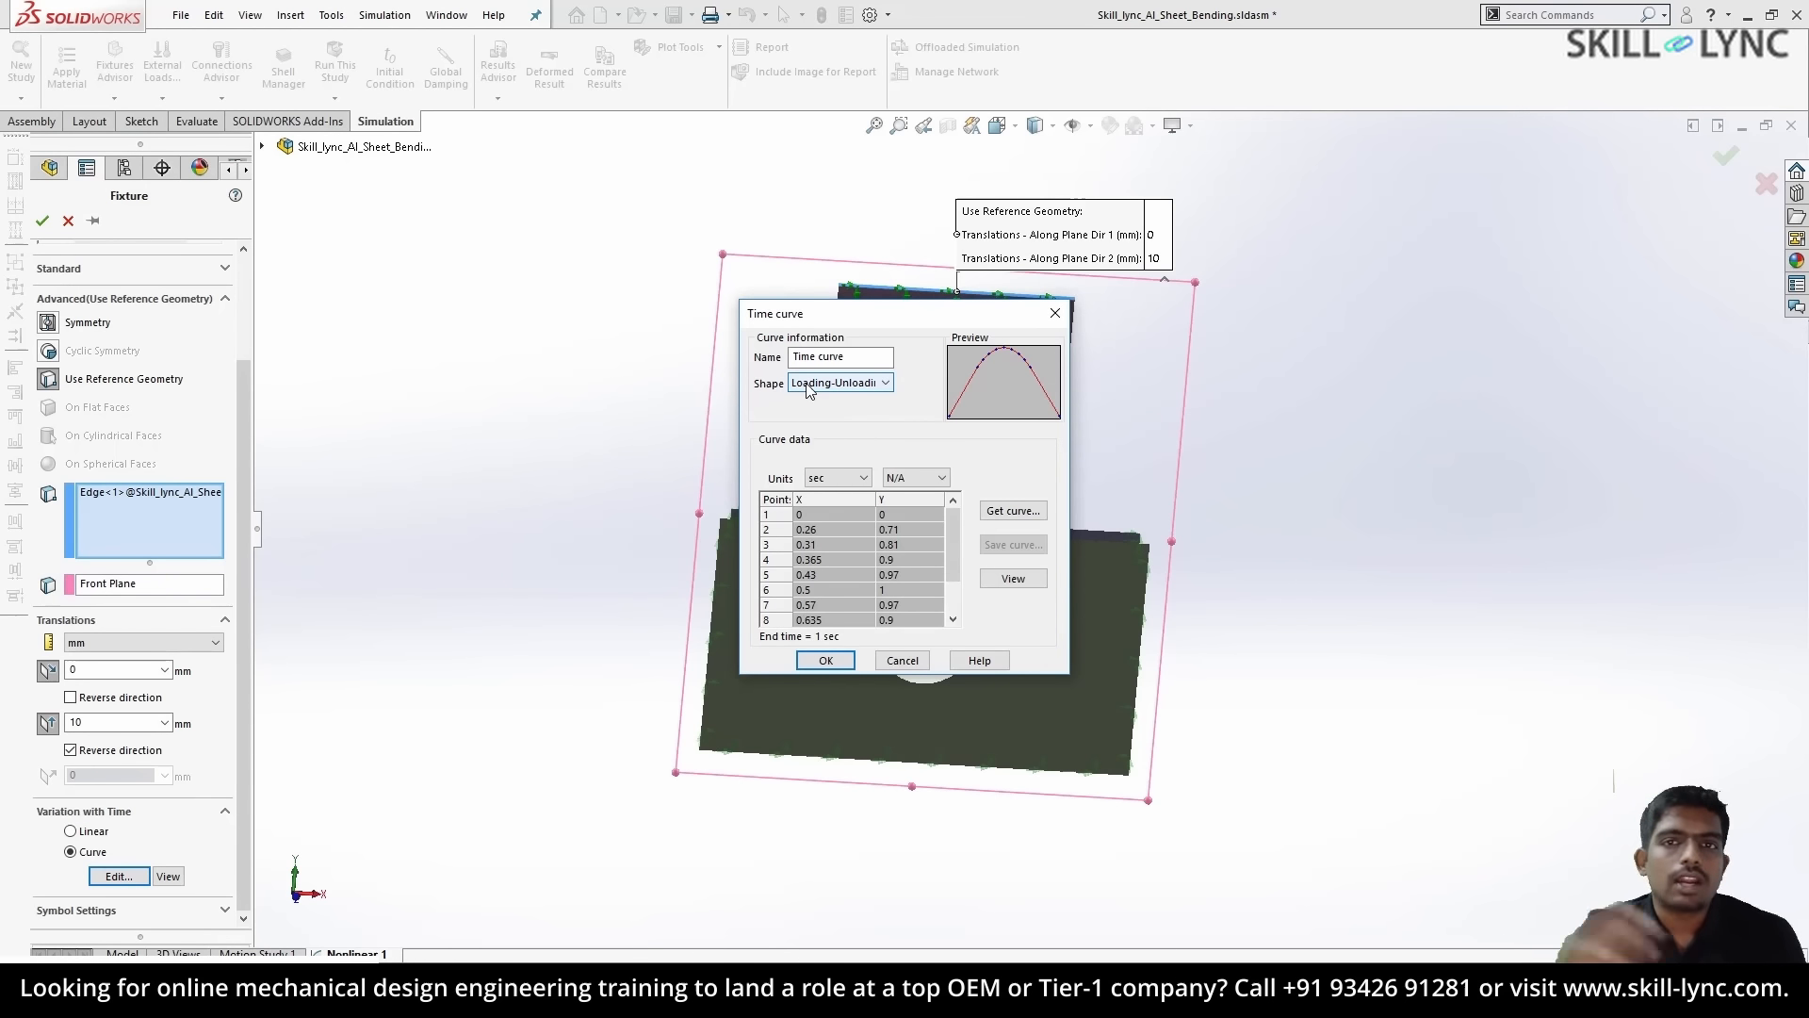
click(1013, 578)
drag(519, 62, 990, 136)
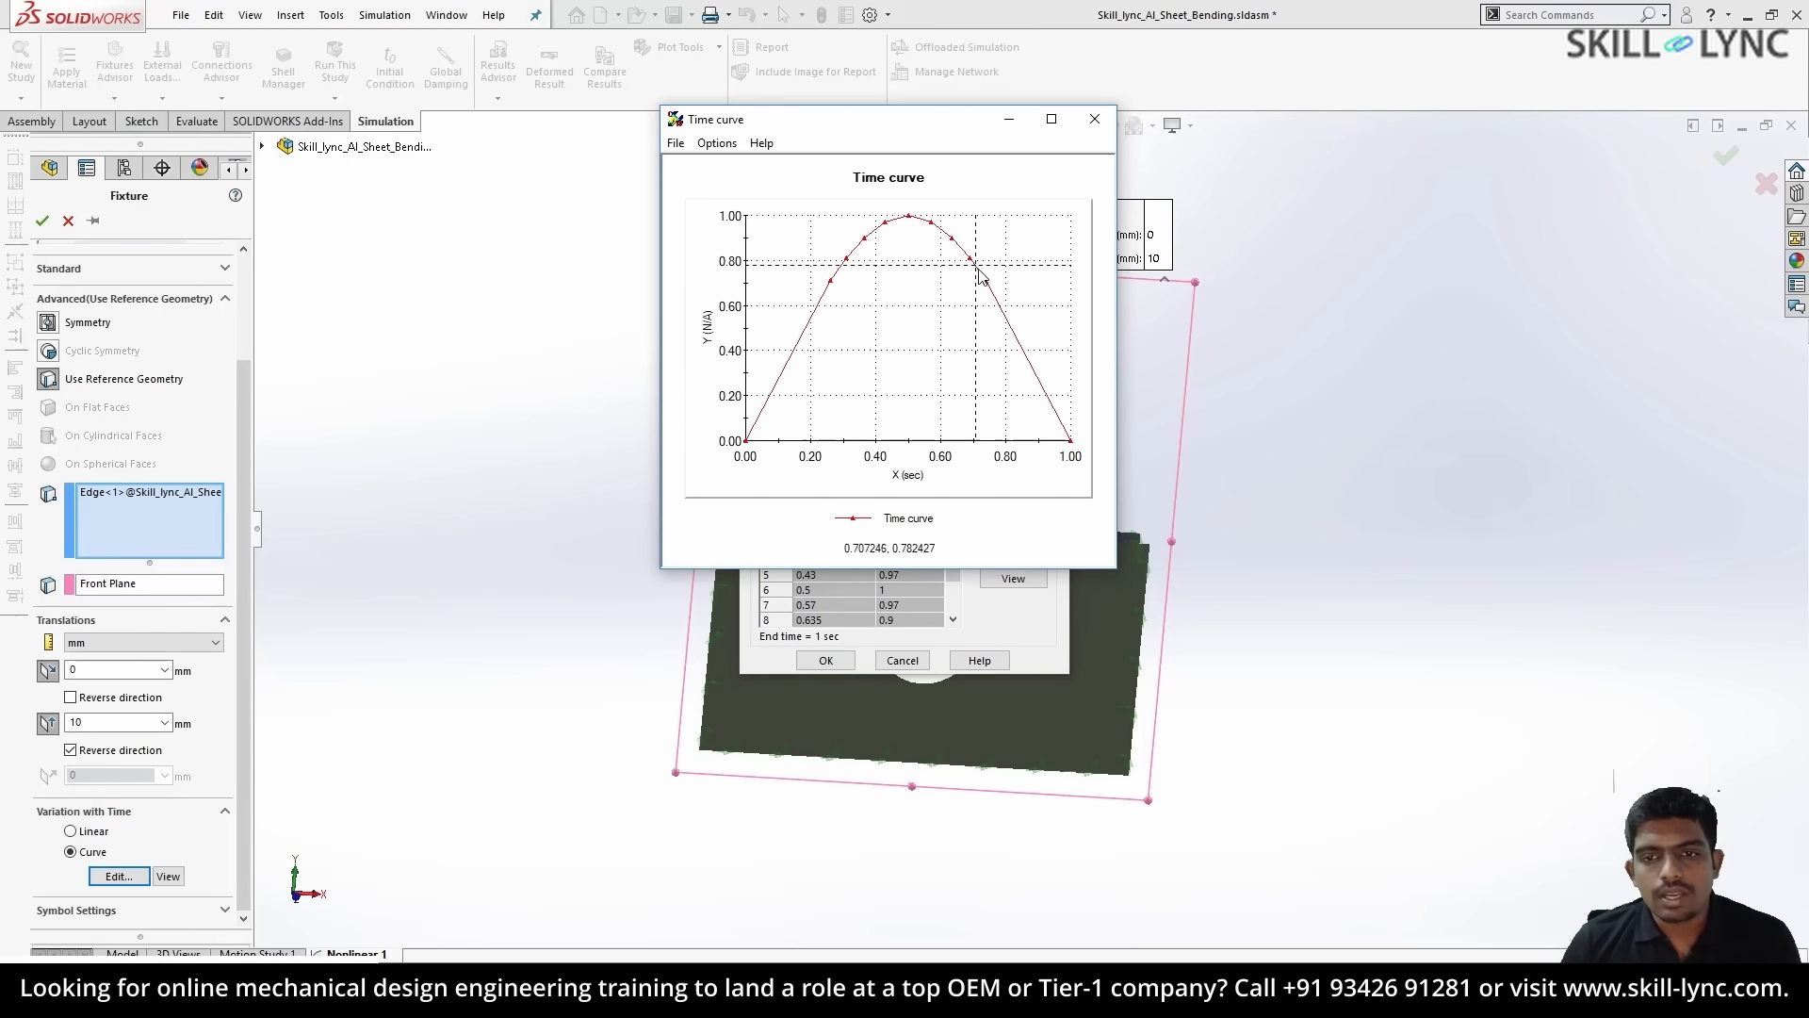
click(1103, 125)
- Set the time curve's shape to User defined, then accept the curve and the punch fixture
click(838, 383)
click(819, 396)
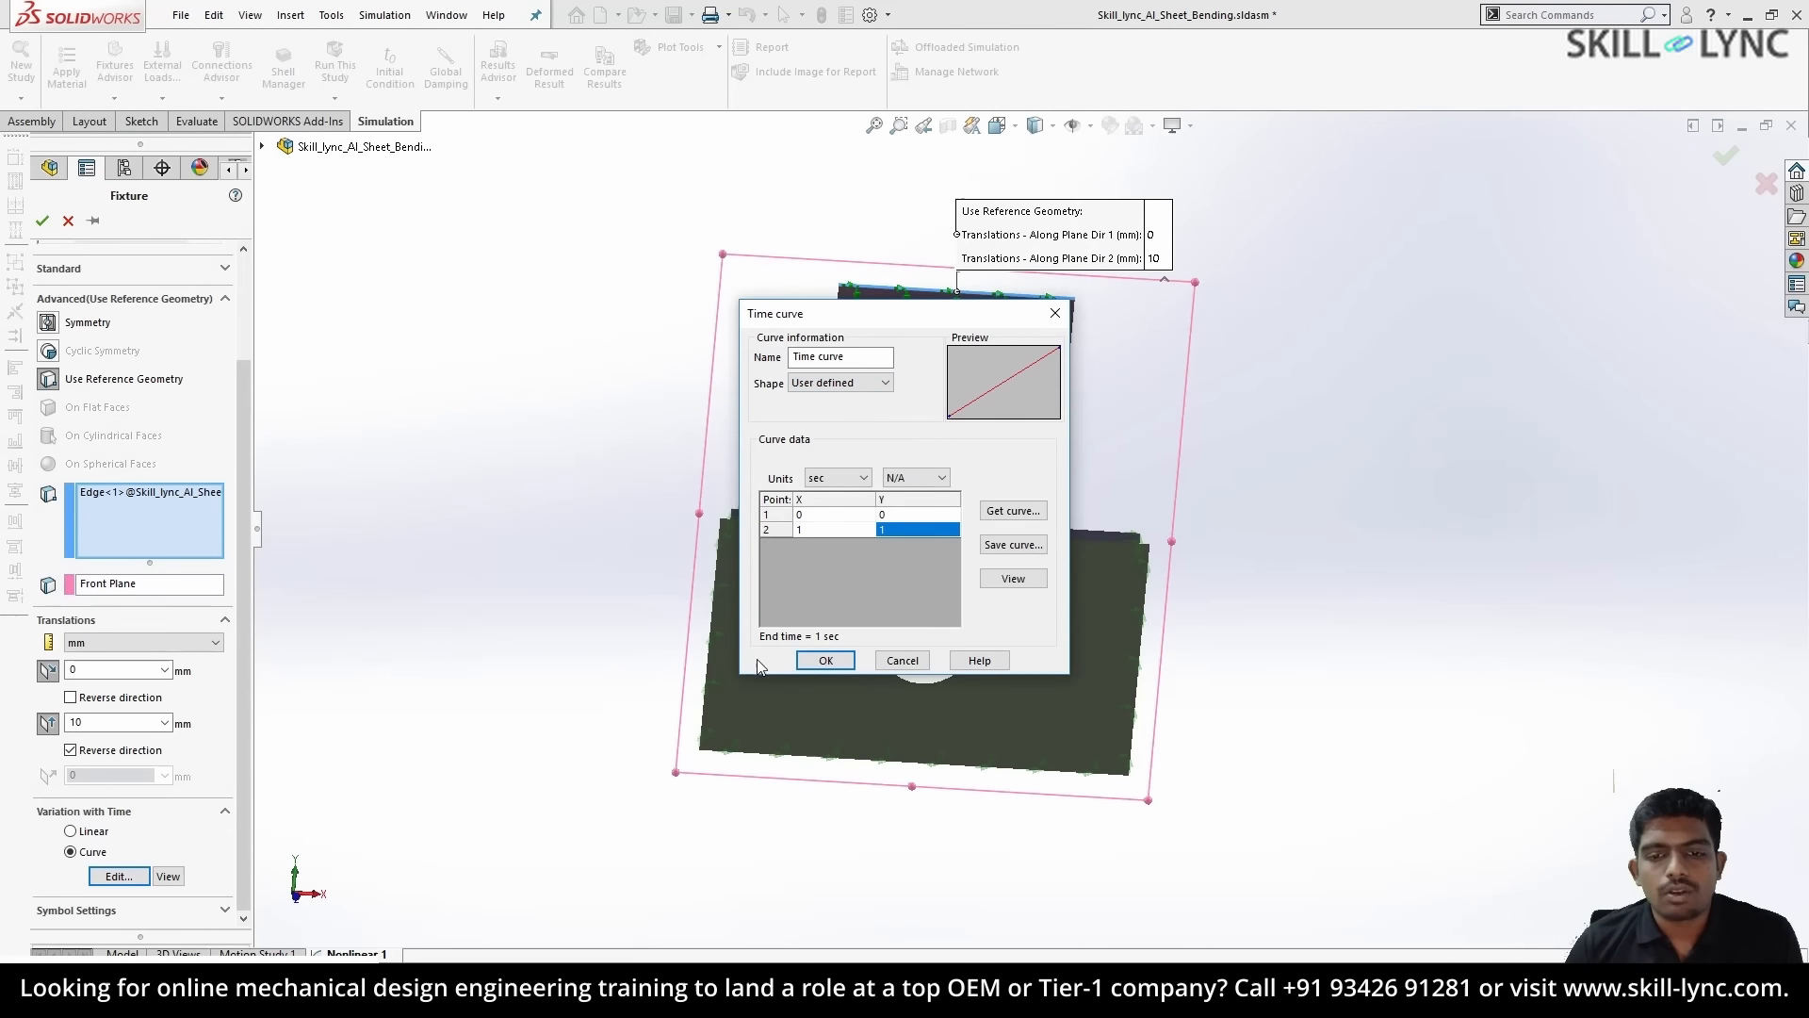
click(827, 661)
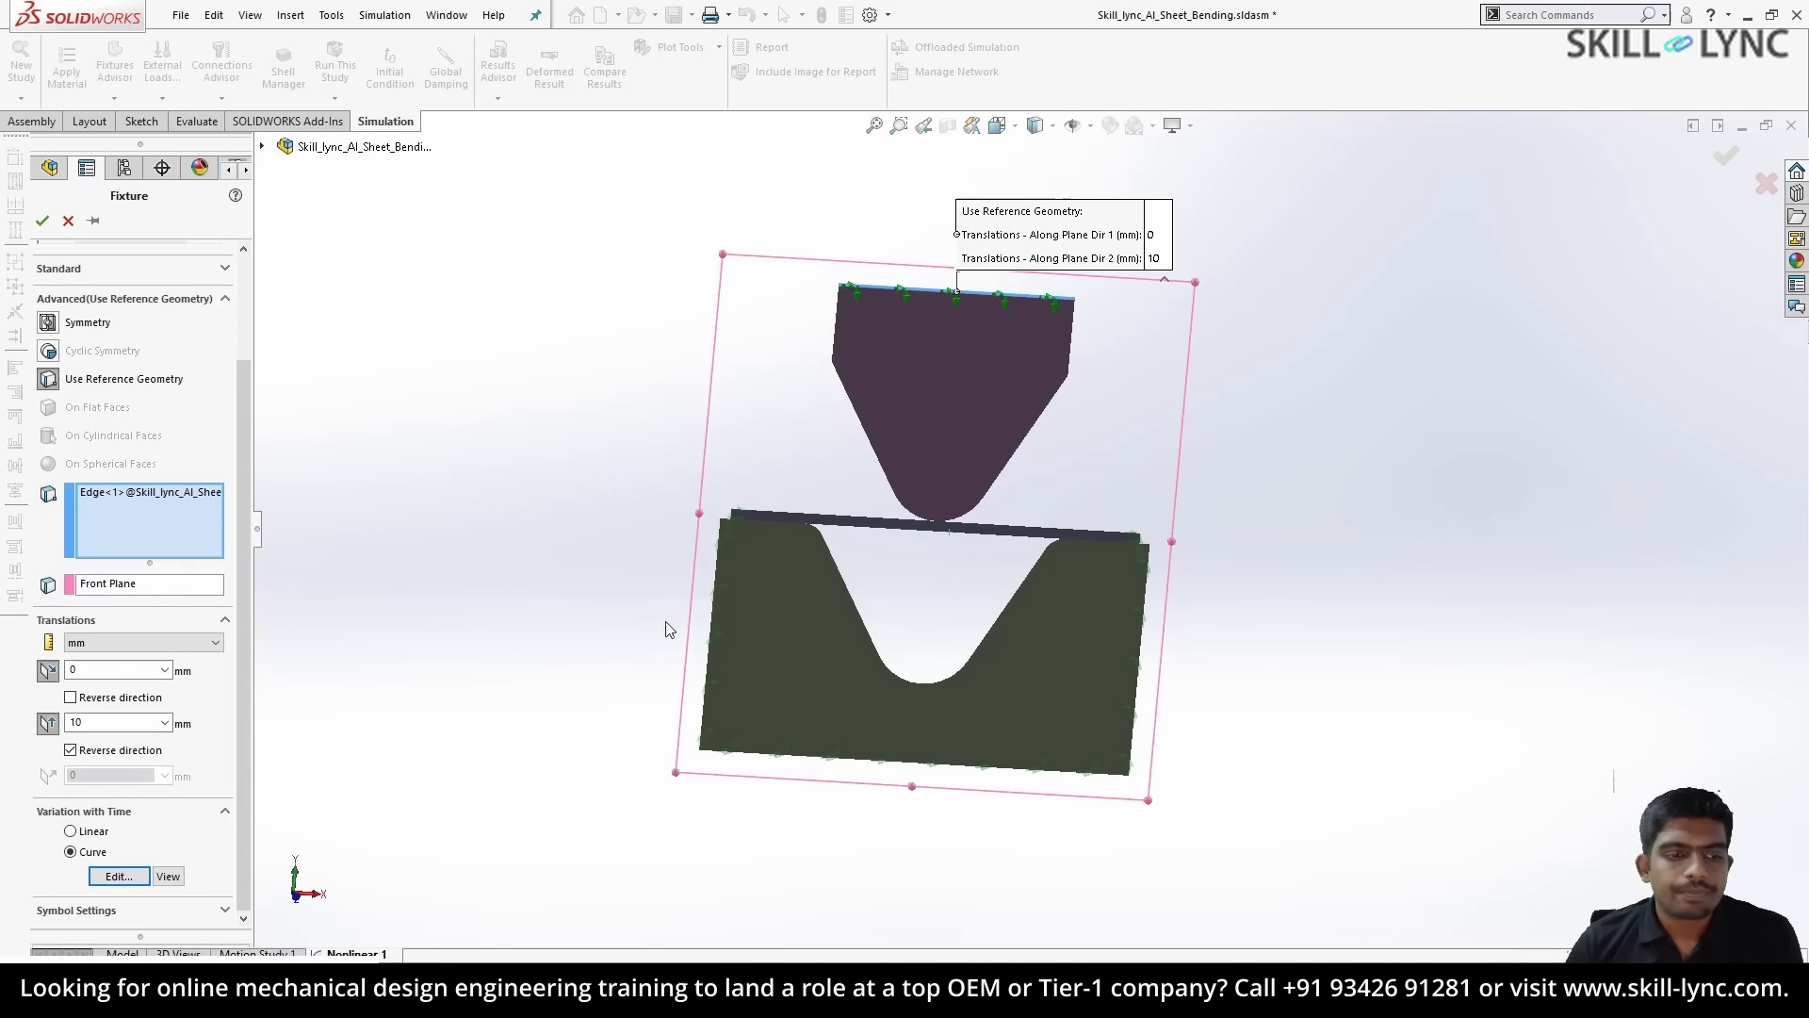
click(41, 221)
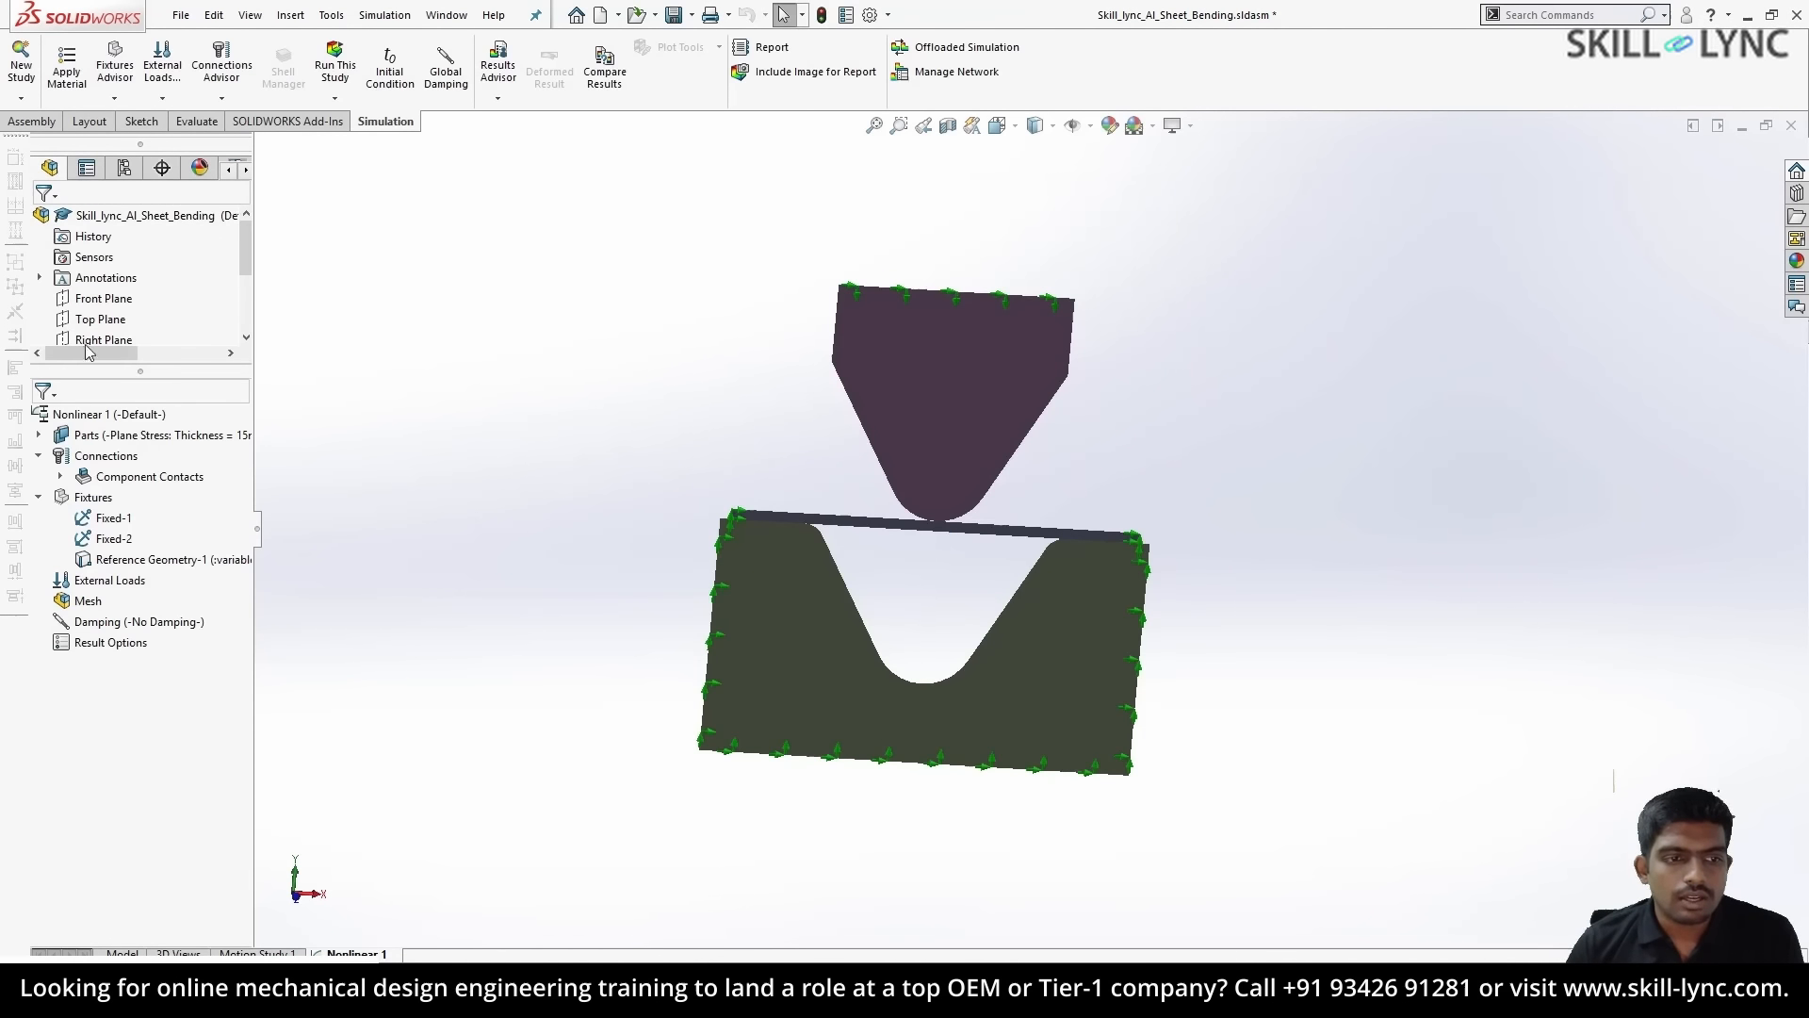
- Open the properties of the Nonlinear 1 study
right_click(110, 419)
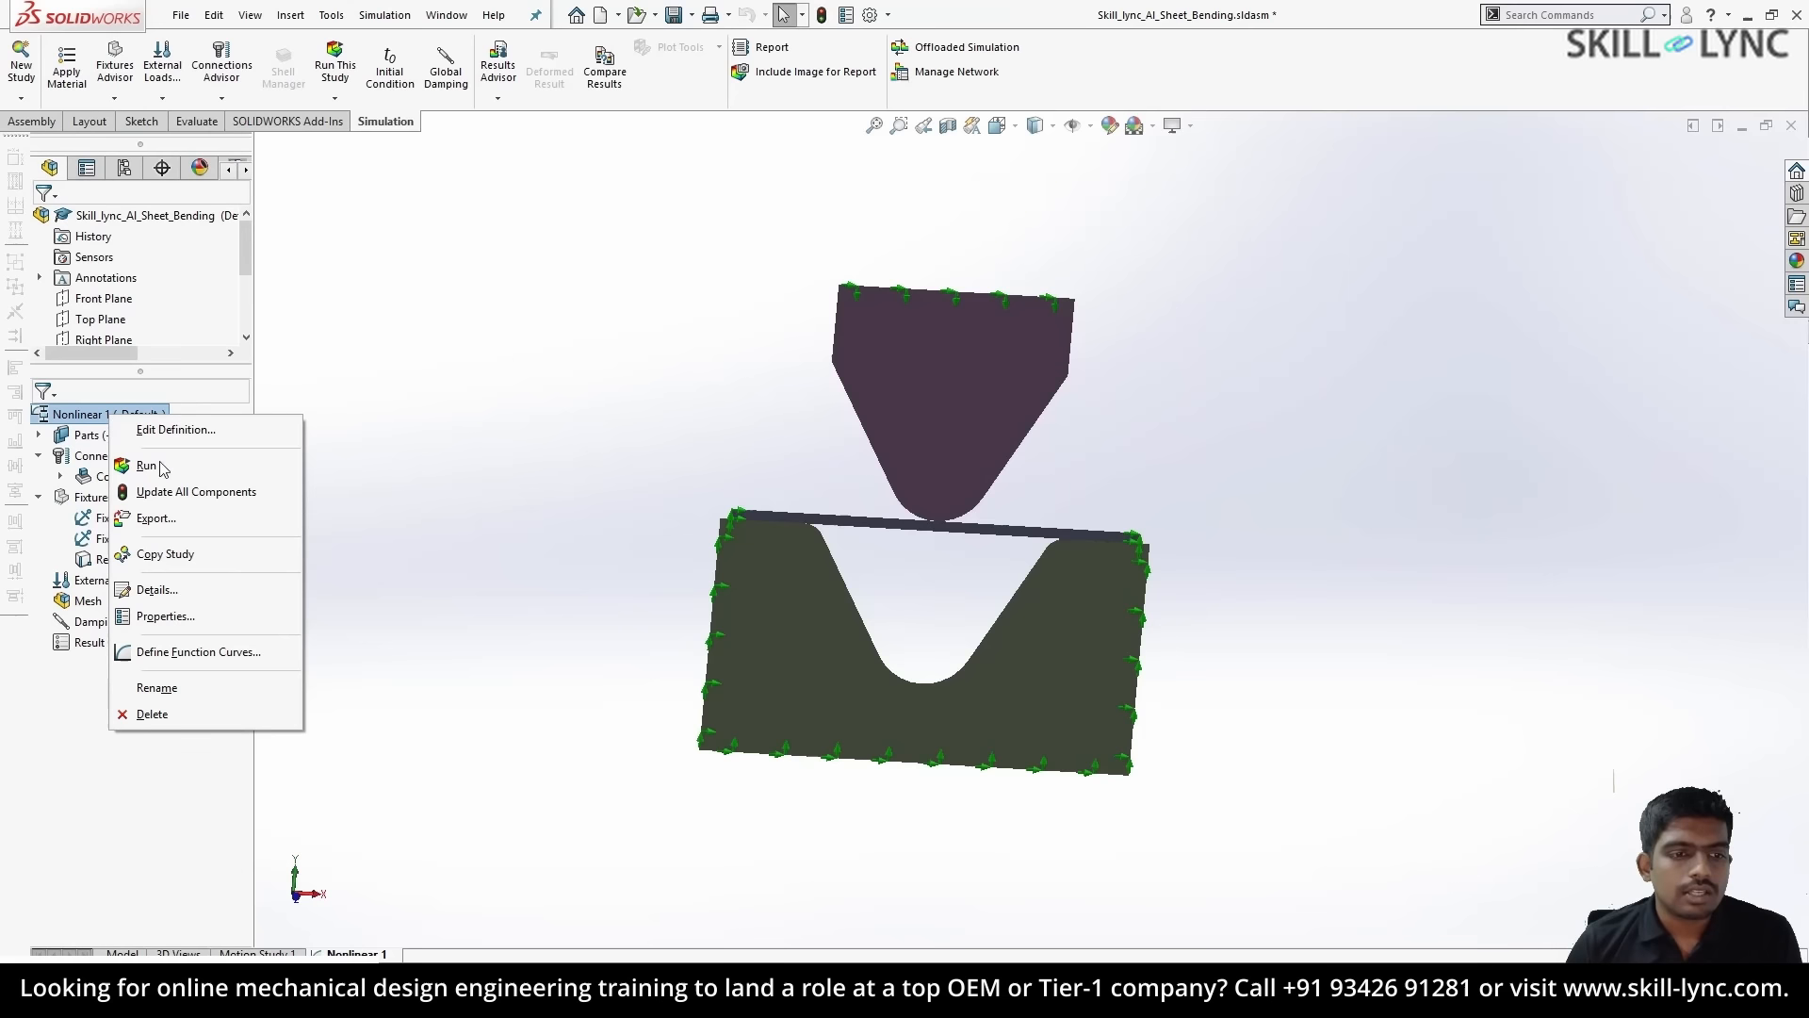
click(150, 616)
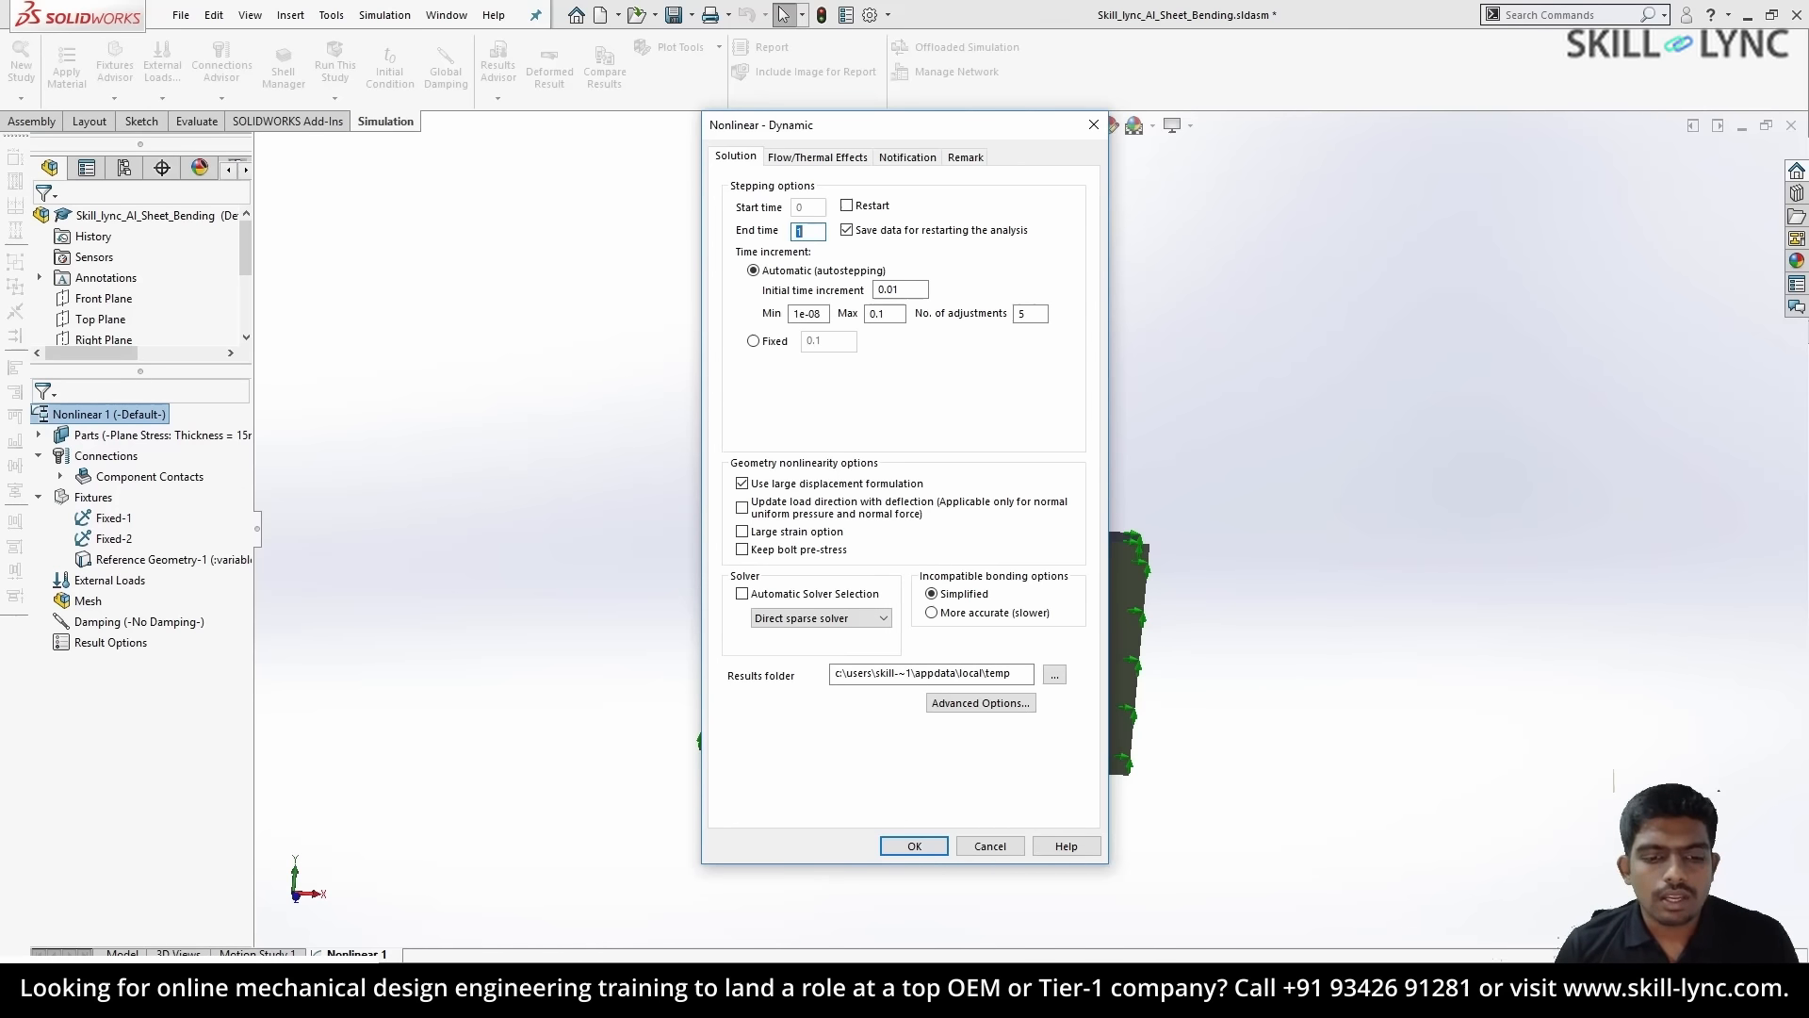
- Switch to OneNote and handwrite t = 0 and t = 5s in black ink below the beam sketch
click(592, 995)
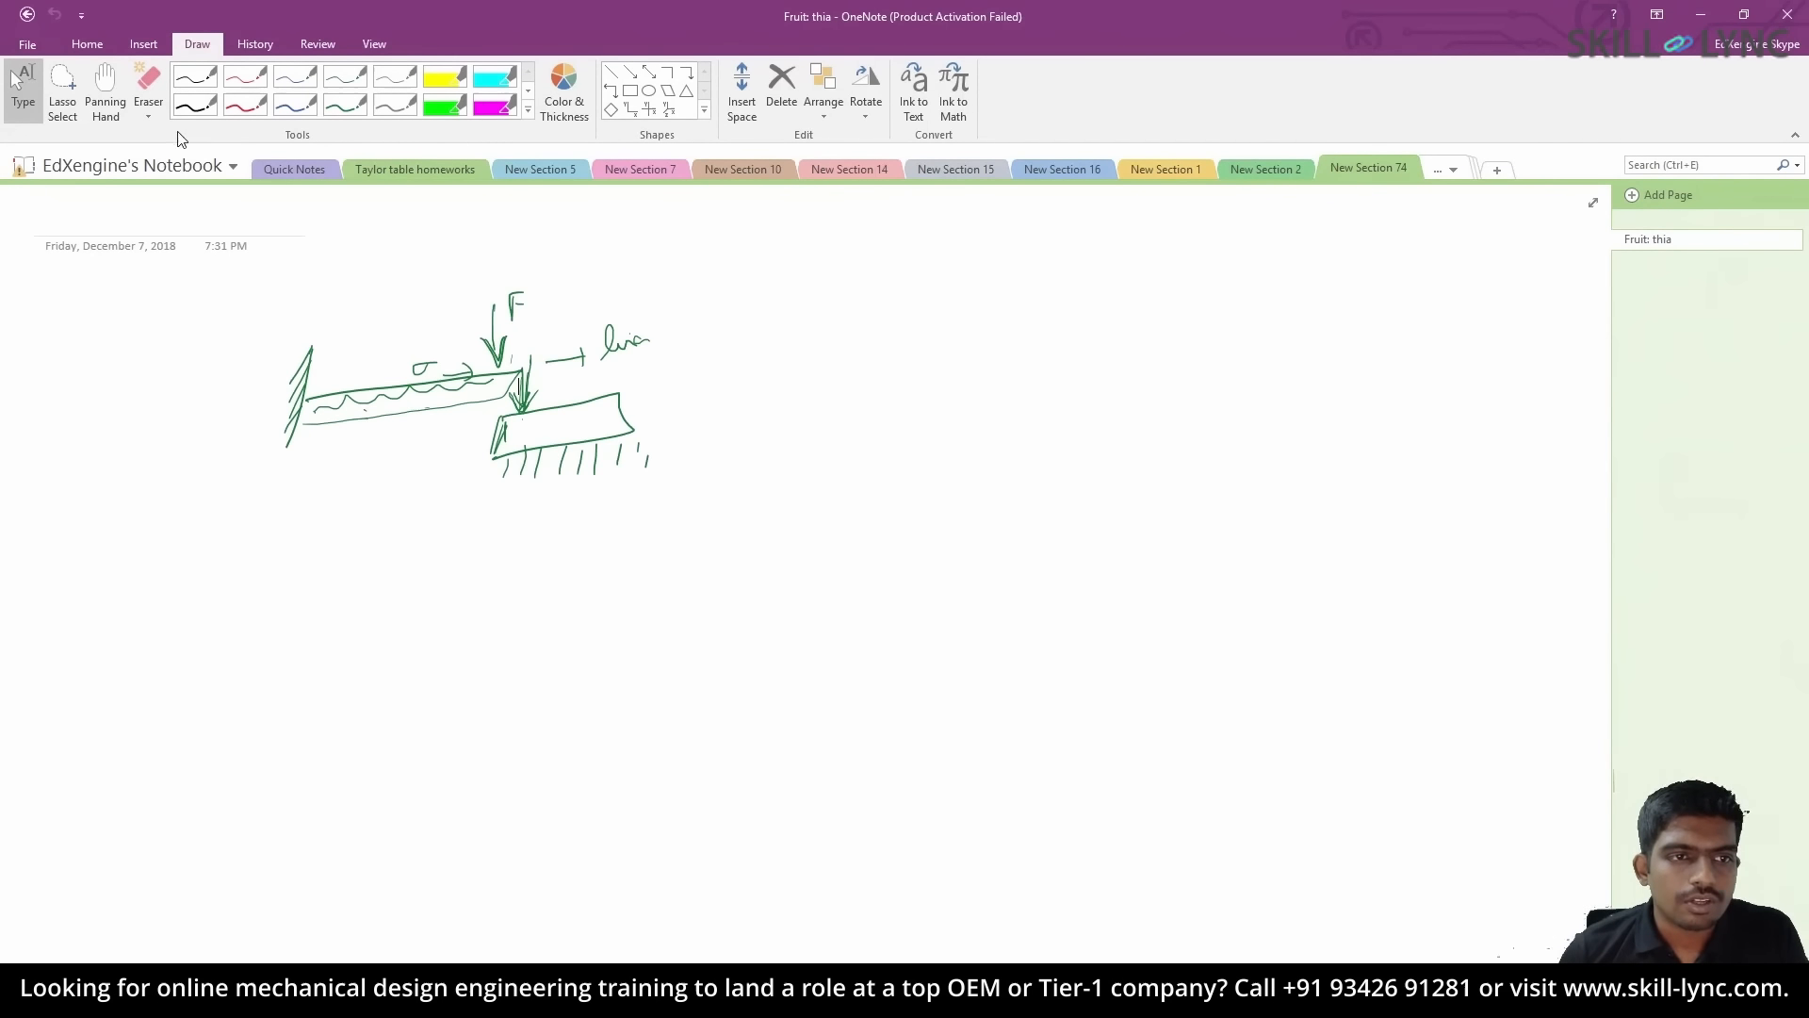
click(195, 105)
mouse_move(230, 601)
mouse_down()
mouse_move(241, 657)
mouse_move(260, 628)
mouse_up()
drag(258, 646, 295, 640)
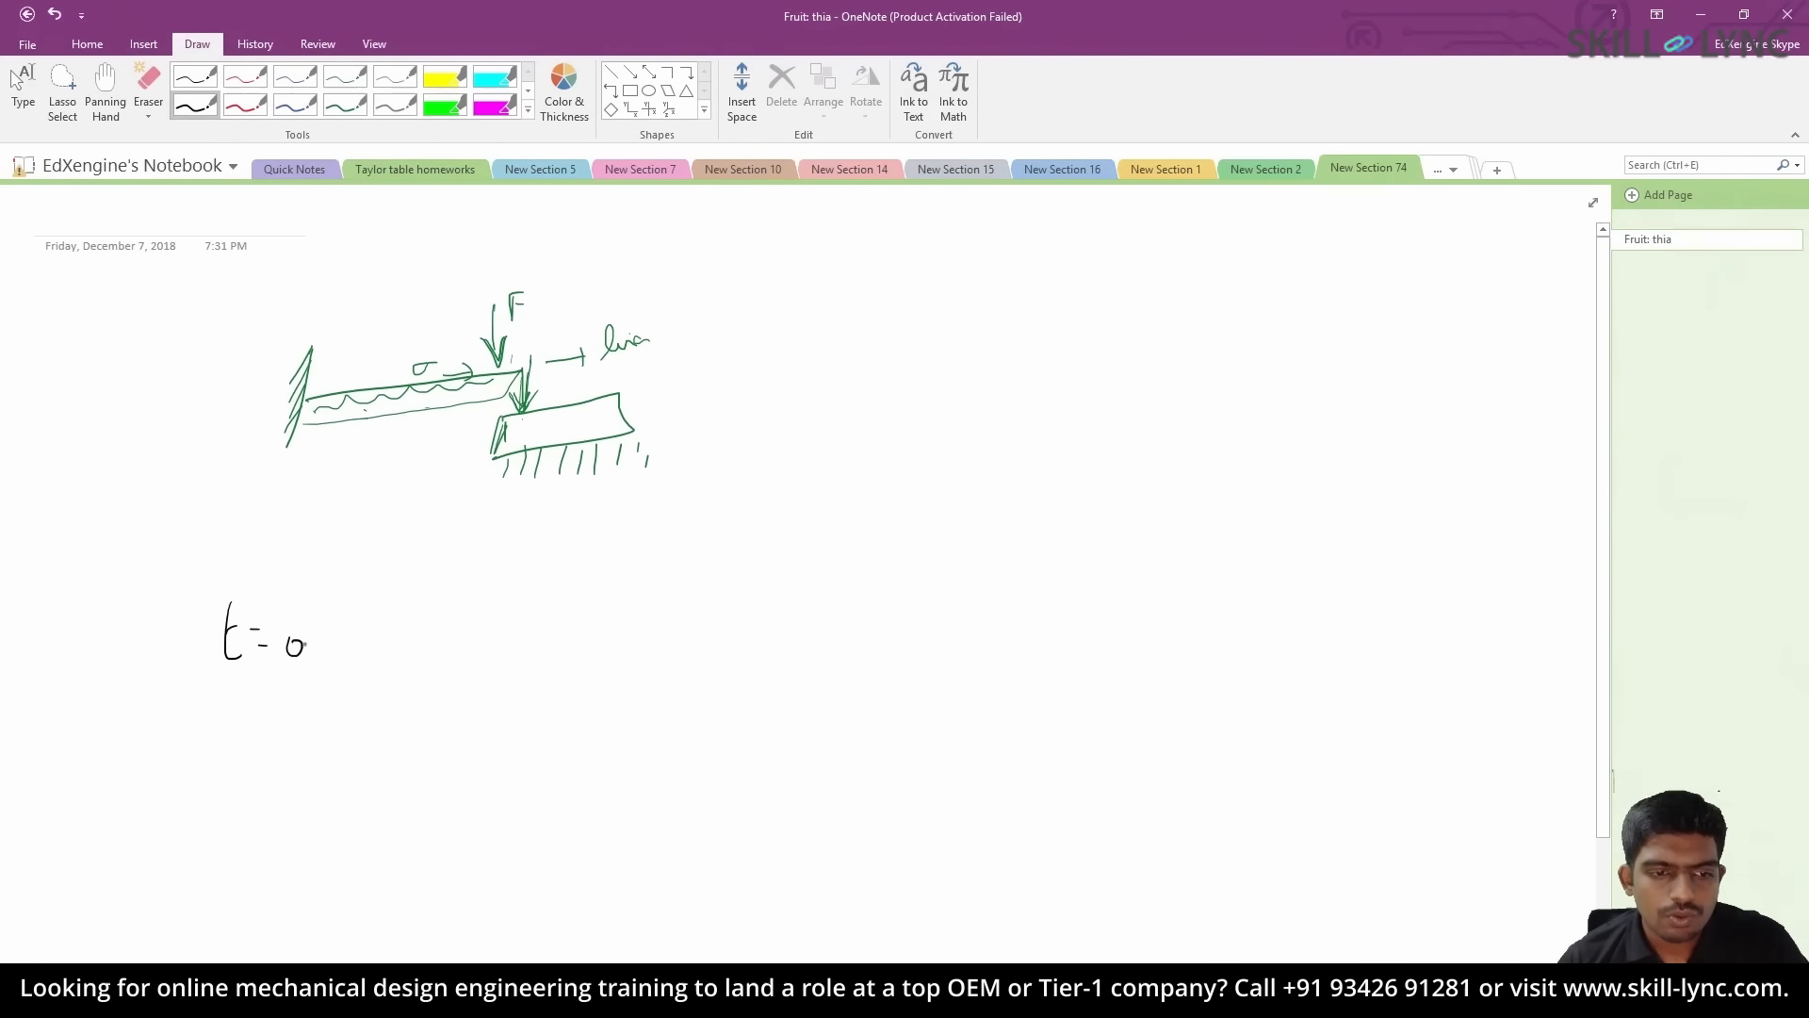
click(387, 647)
mouse_move(223, 707)
mouse_down()
mouse_move(221, 759)
mouse_move(254, 727)
mouse_up()
drag(257, 744, 319, 762)
- Handwrite → F = 0 N beside t = 0 and → F = 10 N beside t = 5s
mouse_move(376, 642)
mouse_down()
mouse_move(427, 641)
mouse_move(418, 660)
mouse_up()
mouse_move(463, 624)
mouse_down()
mouse_move(452, 663)
mouse_move(466, 638)
mouse_up()
mouse_move(482, 640)
mouse_down()
mouse_move(517, 660)
mouse_move(537, 636)
mouse_up()
mouse_move(563, 654)
mouse_down()
mouse_move(566, 669)
mouse_move(586, 641)
mouse_up()
drag(374, 738, 407, 738)
mouse_move(407, 724)
mouse_down()
mouse_move(409, 754)
mouse_move(441, 751)
mouse_up()
mouse_move(440, 727)
mouse_down()
mouse_move(547, 751)
mouse_move(575, 721)
mouse_move(620, 723)
mouse_up()
- Underline the t = 0 row, mark under the 5s, and draw an arrow into a dotted line ending in a curved arrow
drag(279, 667, 591, 668)
drag(597, 639, 660, 624)
drag(290, 760, 306, 771)
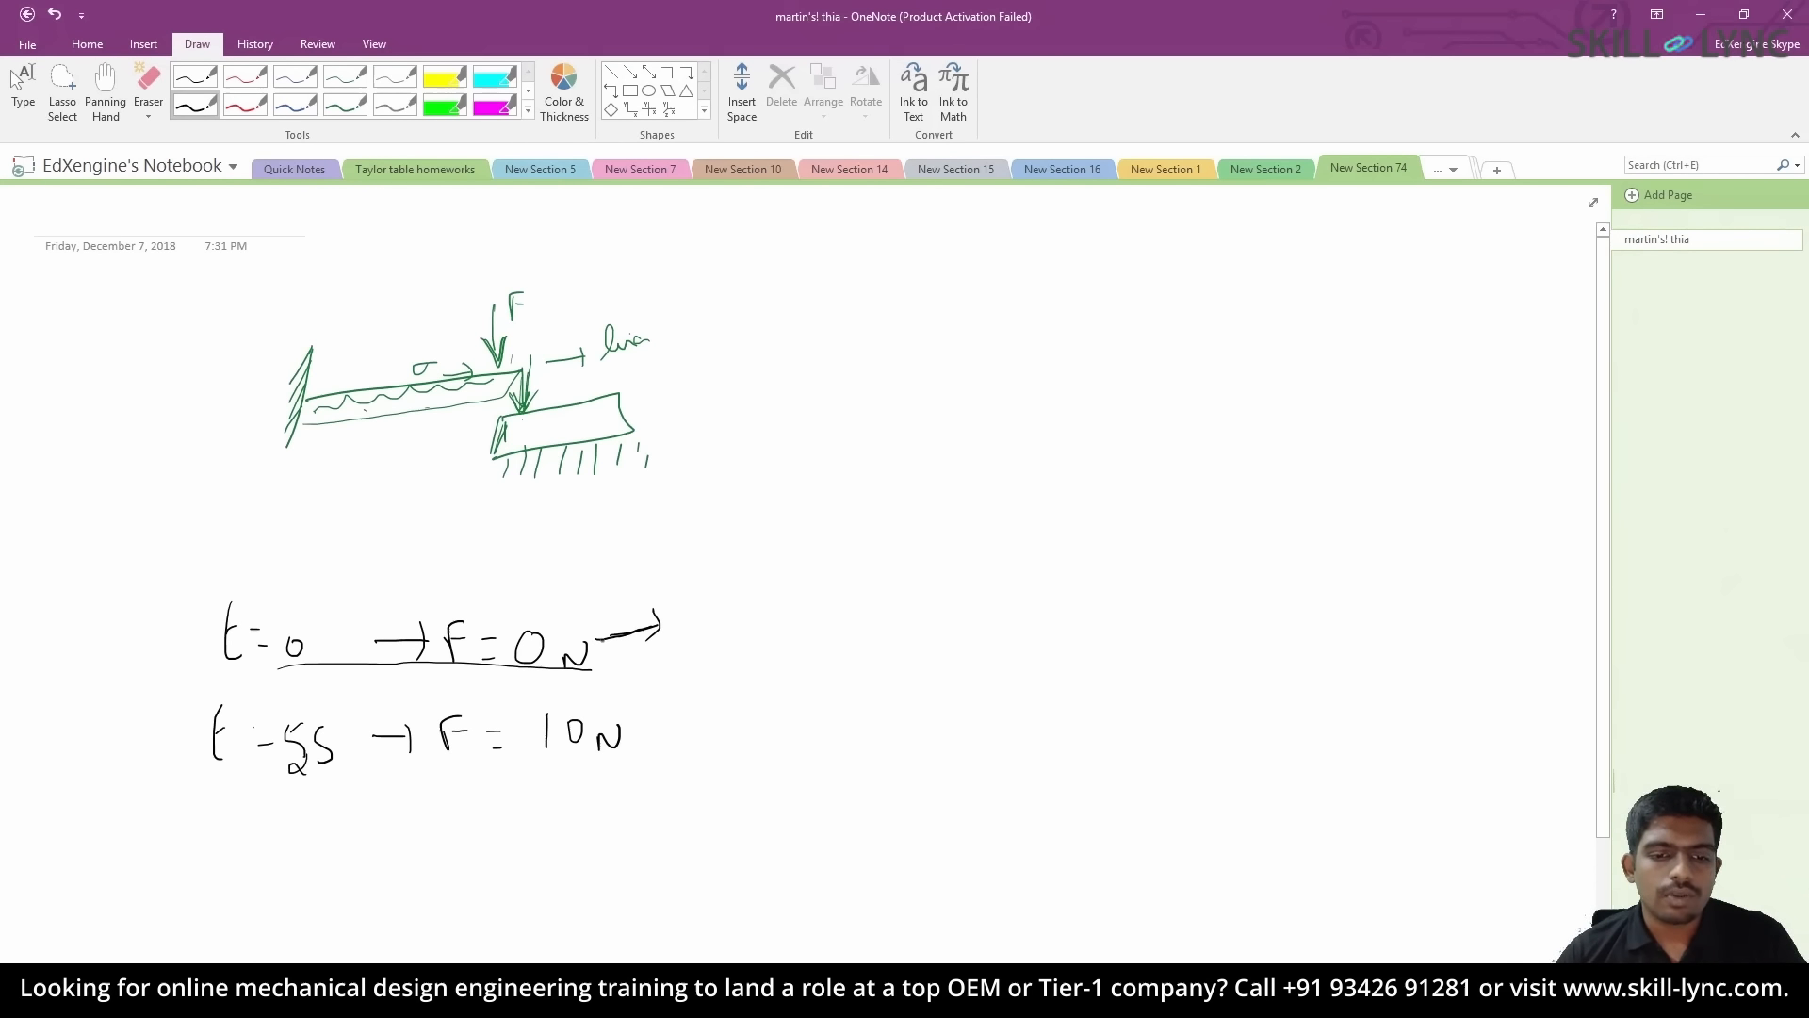
drag(648, 610, 659, 641)
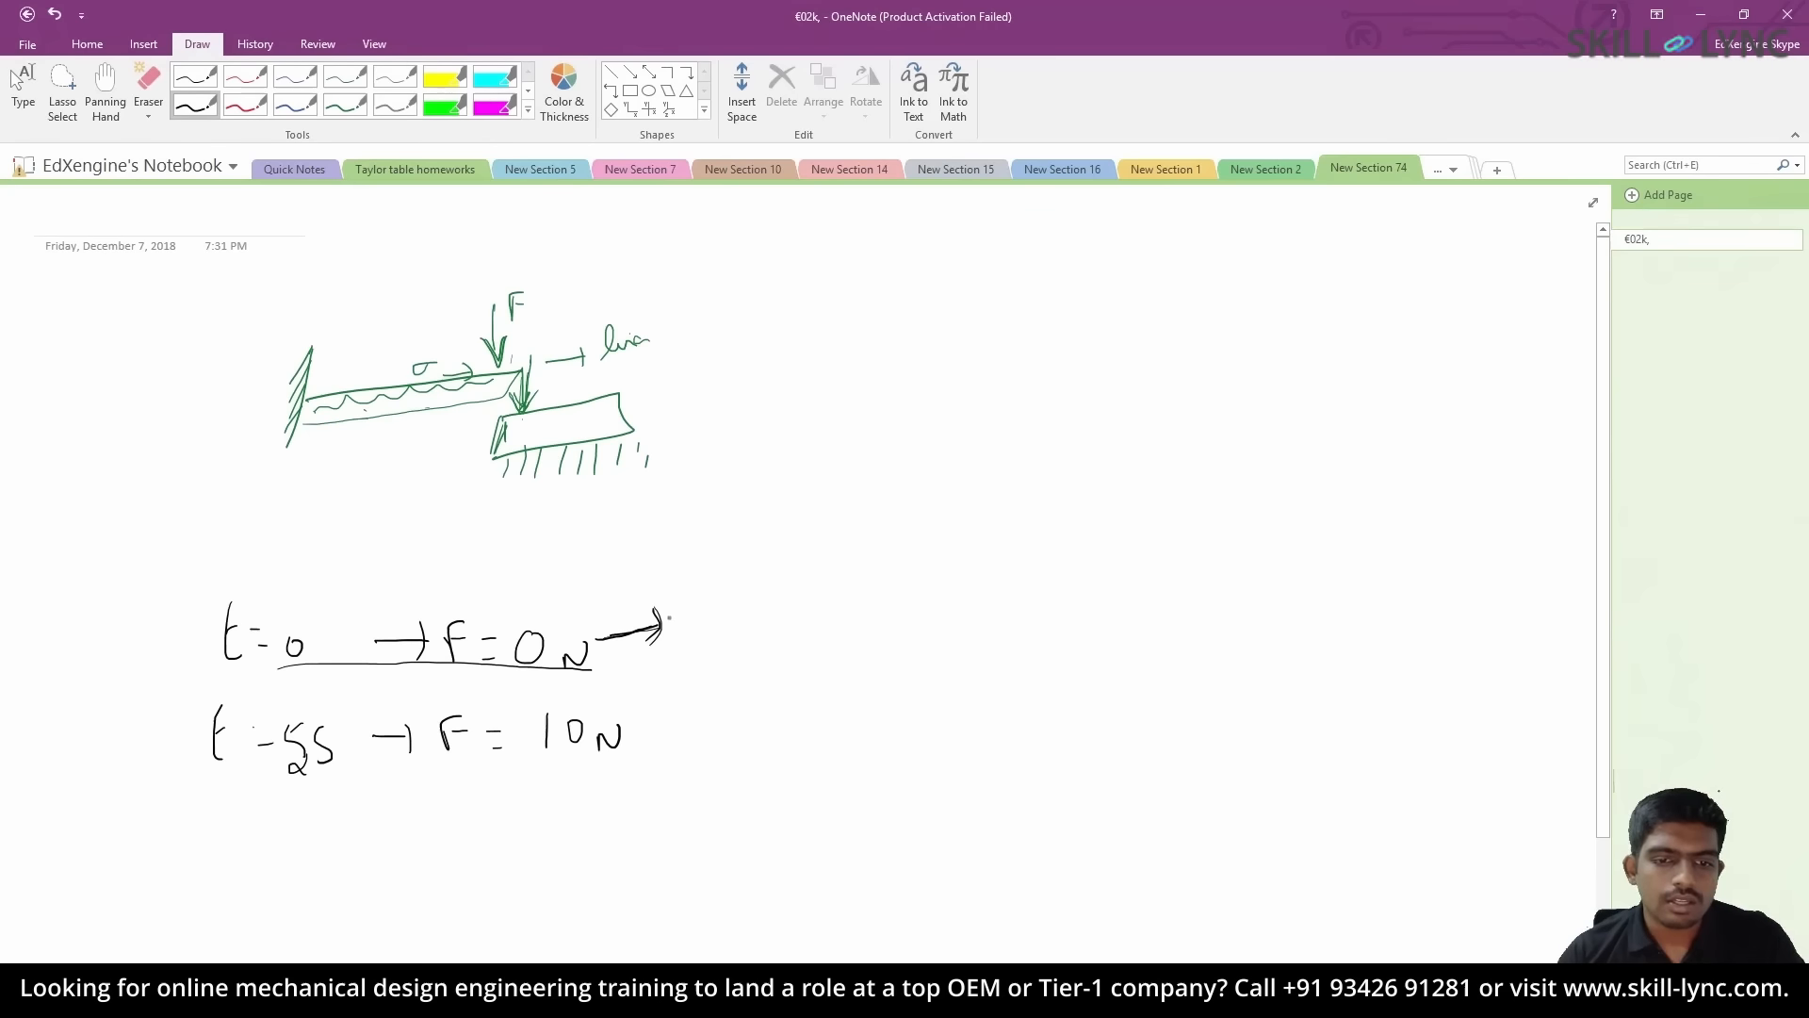
drag(671, 623, 681, 621)
click(698, 620)
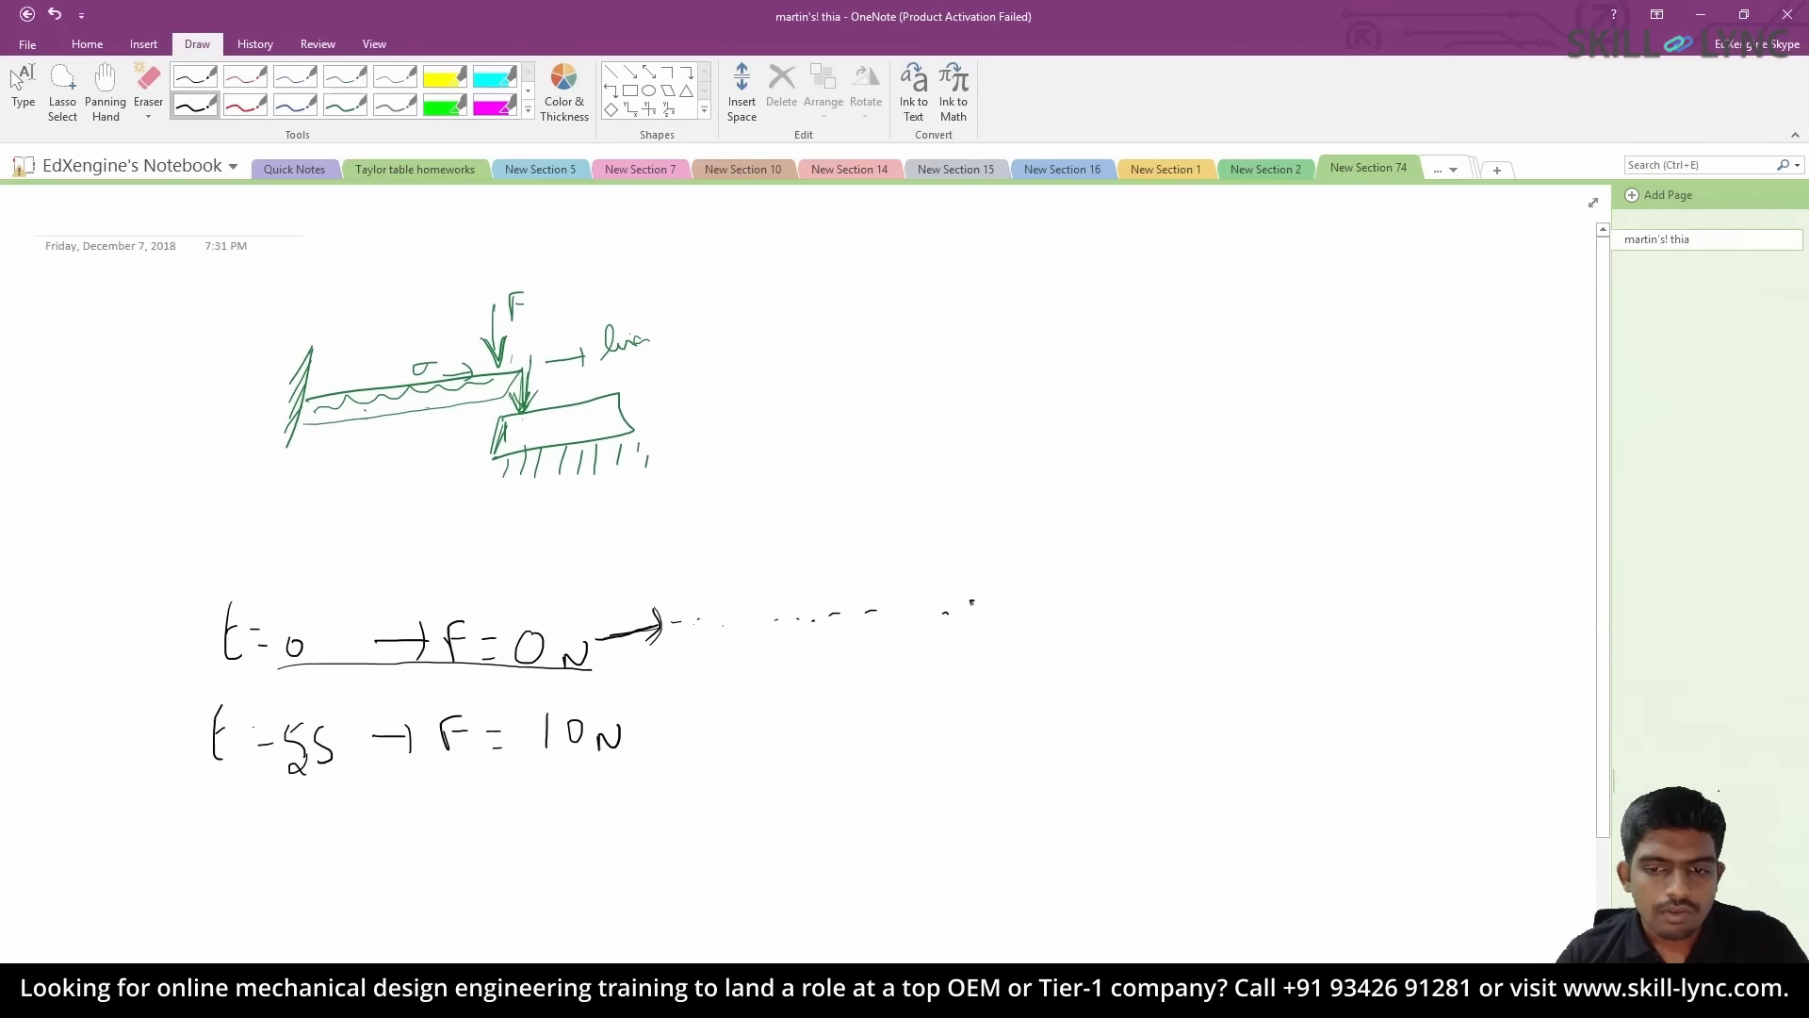
drag(972, 601, 971, 636)
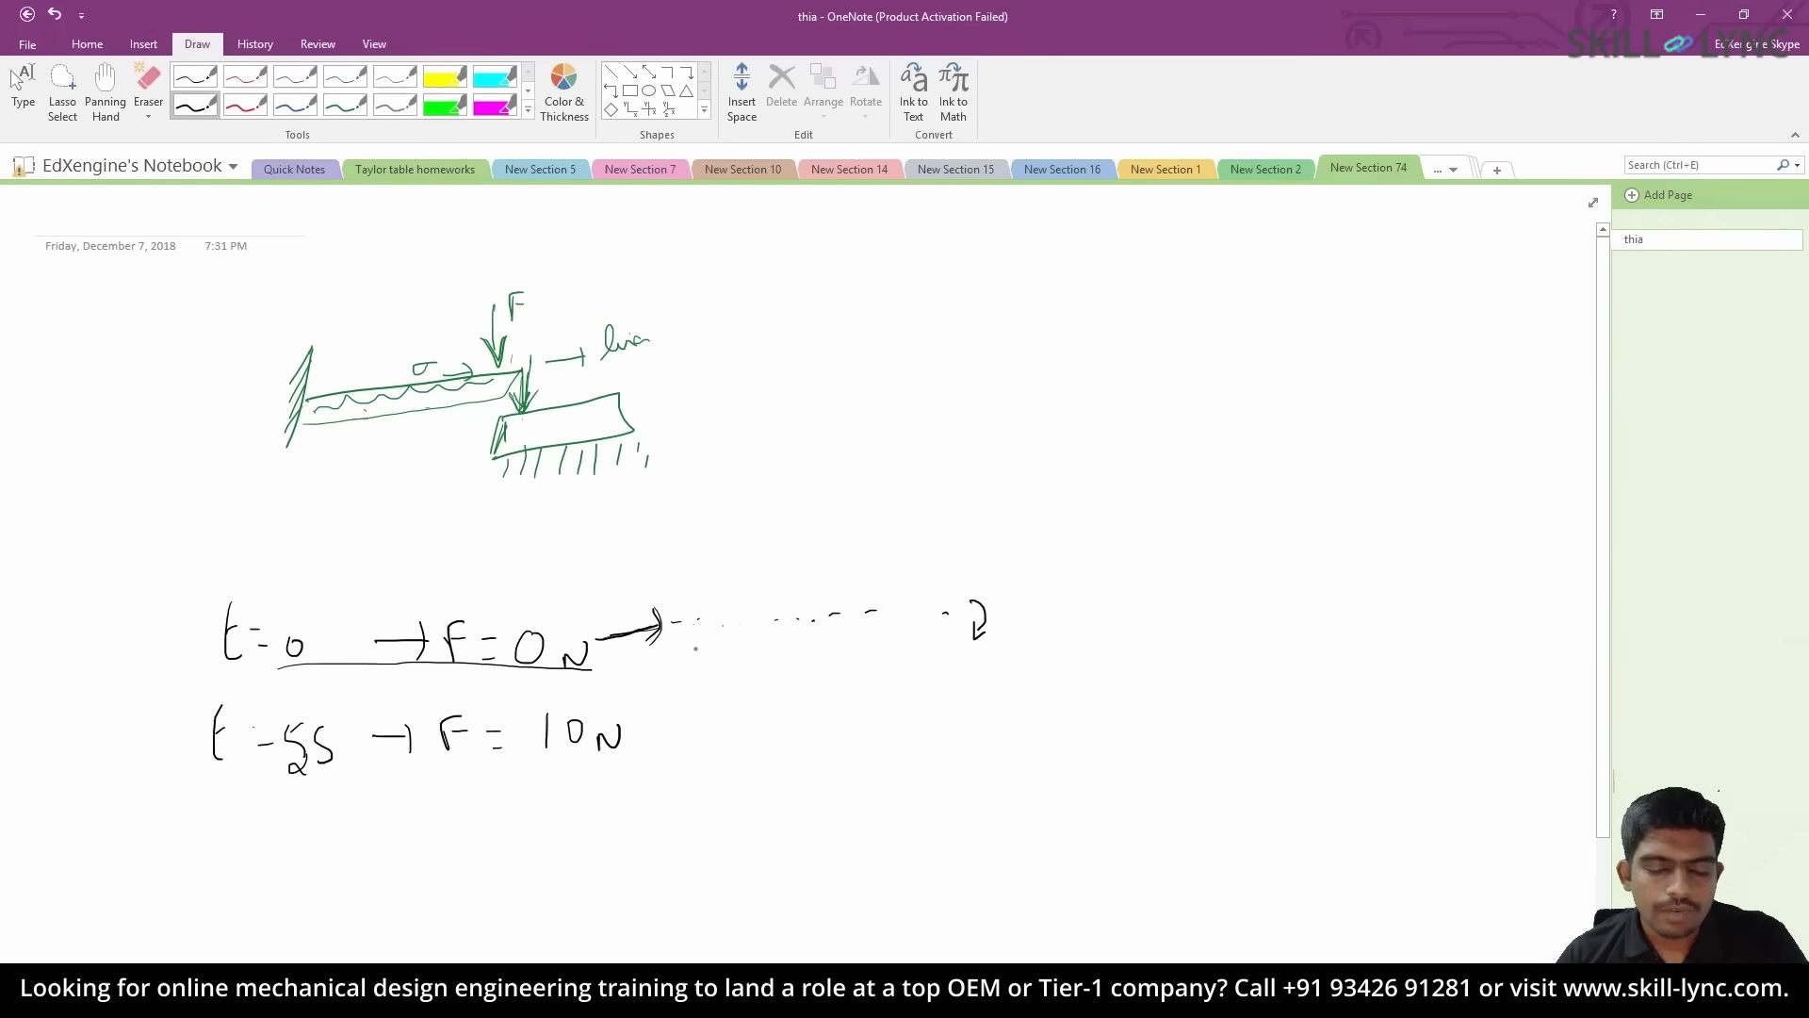
- Handwrite the time increment Δt = .1s beneath the dotted line
drag(696, 642, 683, 668)
mouse_move(714, 641)
mouse_down()
mouse_move(708, 671)
mouse_move(724, 652)
mouse_up()
drag(733, 651, 745, 663)
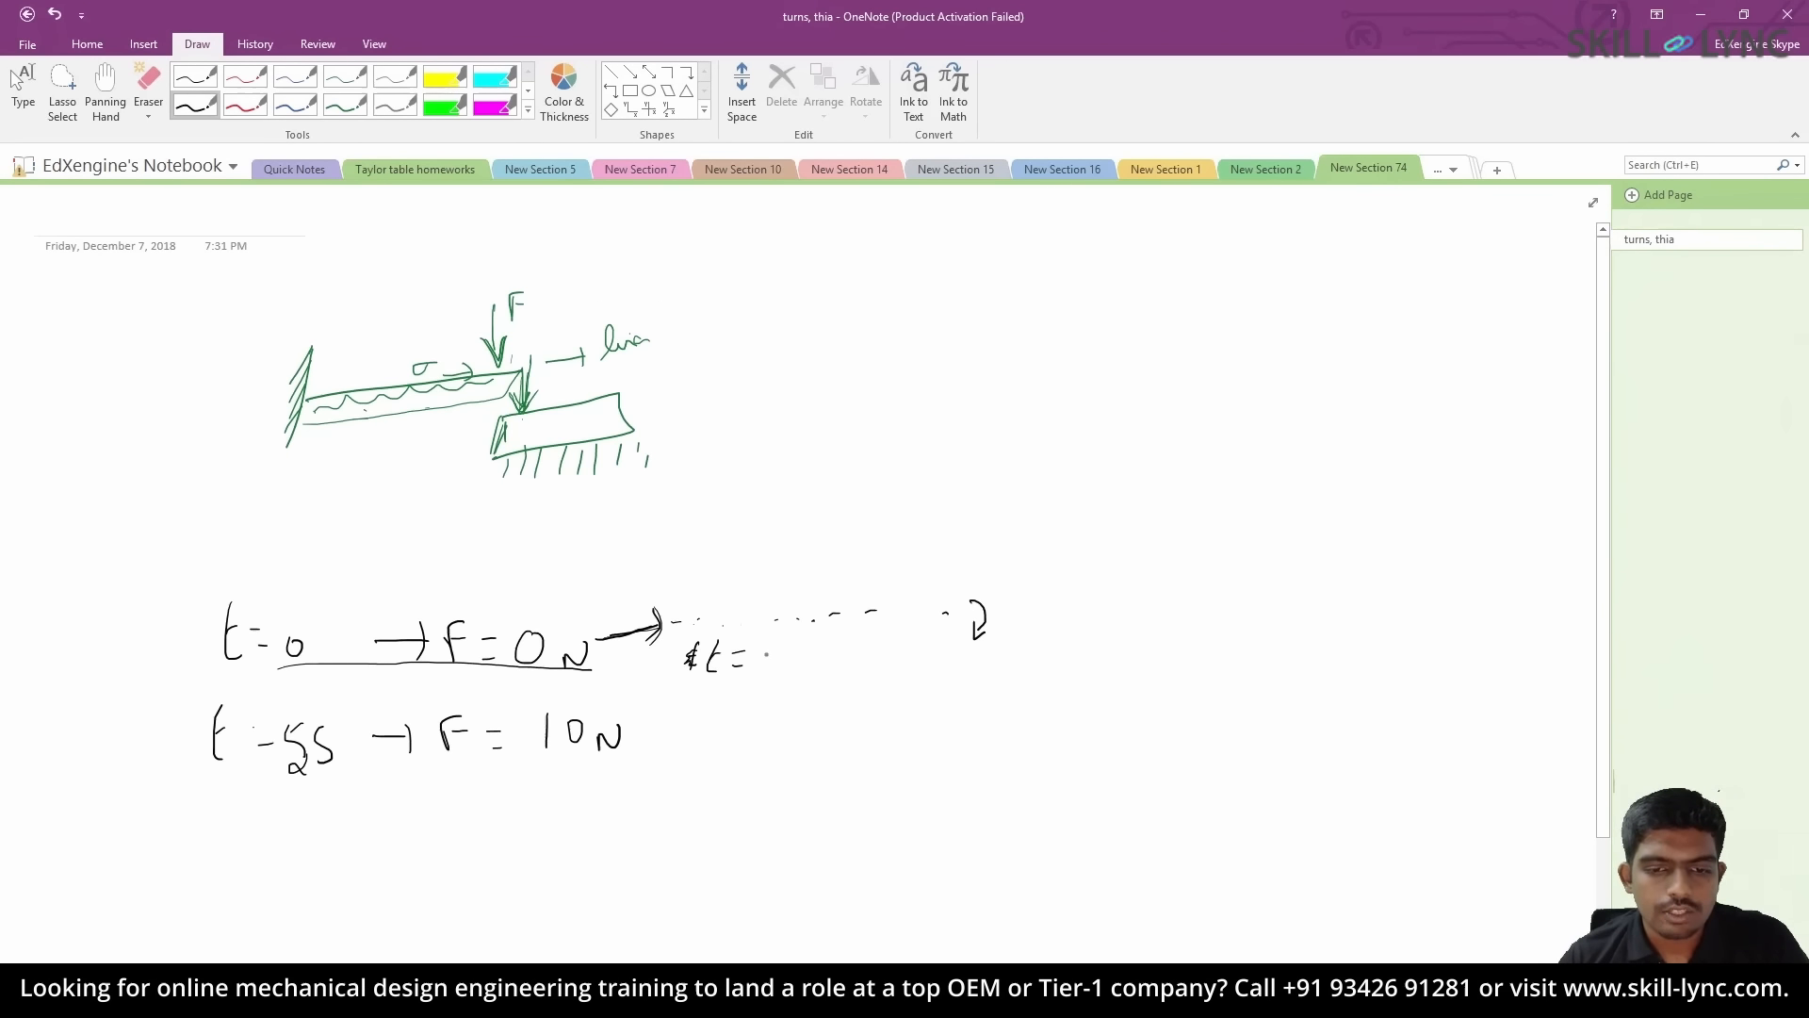
drag(776, 645, 786, 665)
drag(694, 640, 678, 673)
- Branch from Δt to a handwritten .1s, followed by an arrow, empty brackets, another arrow and a final curved mark
drag(763, 680, 782, 692)
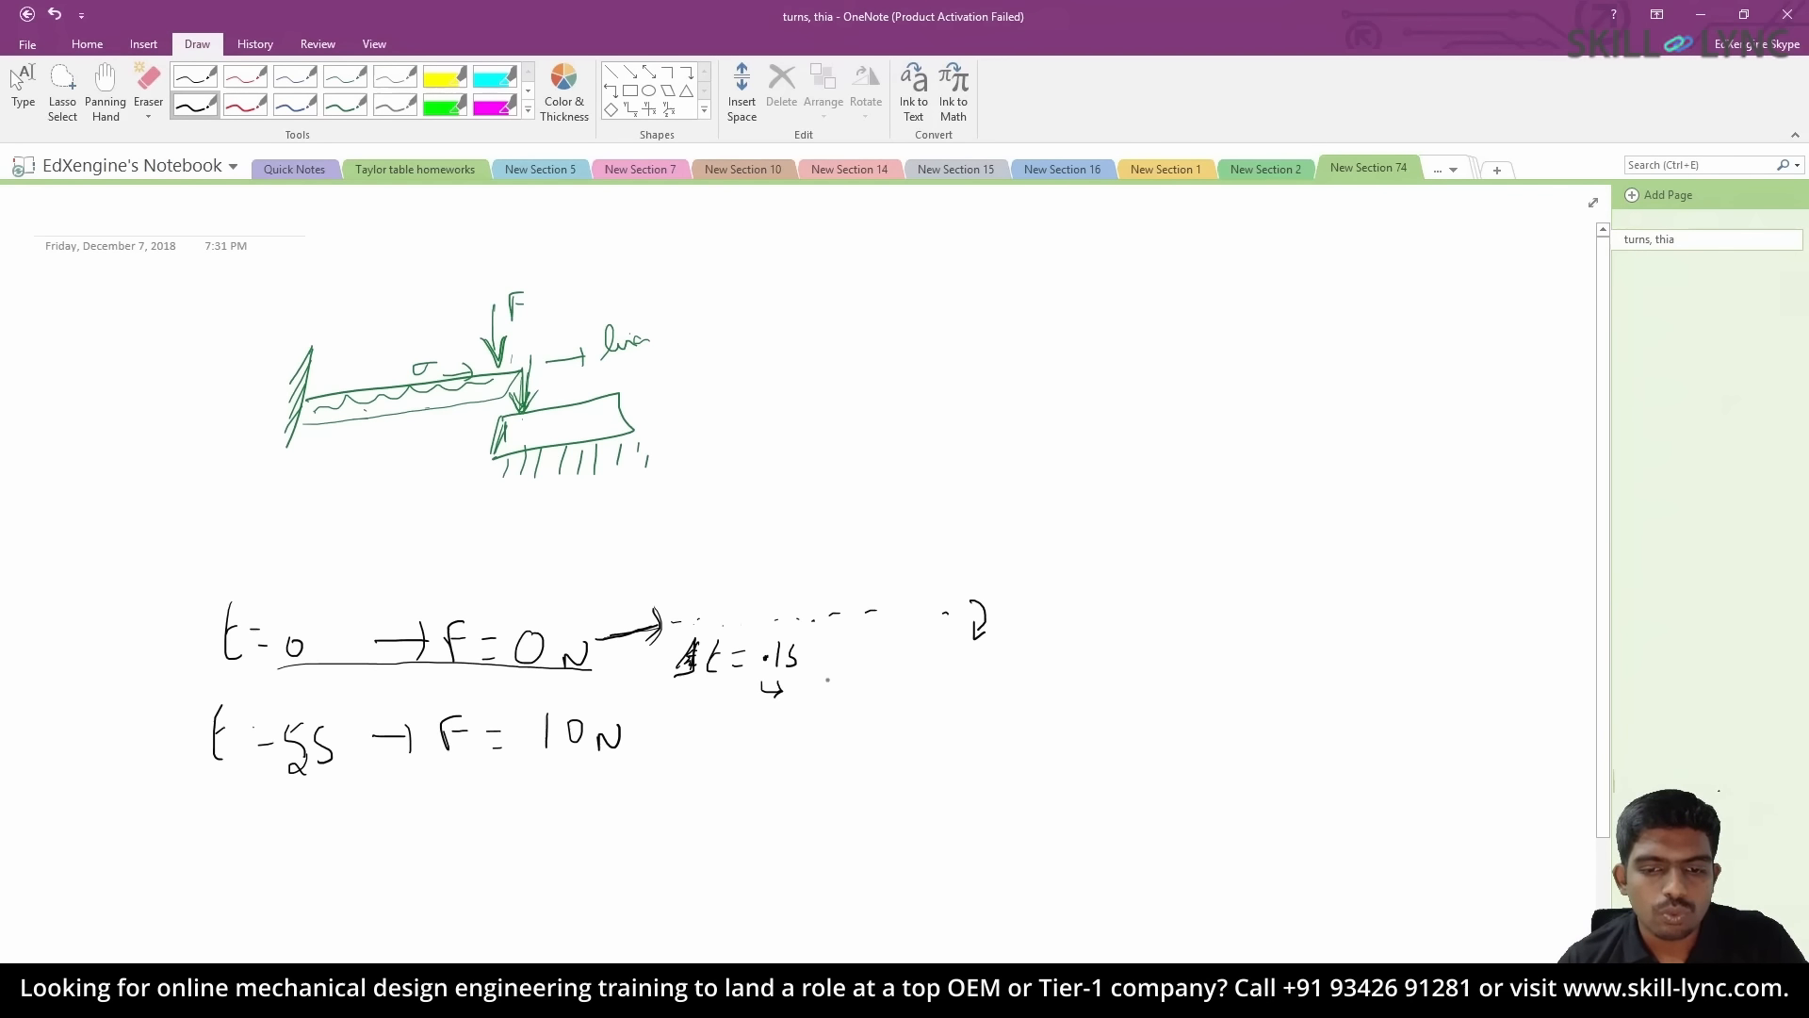
drag(826, 679, 824, 699)
mouse_move(851, 678)
mouse_down()
mouse_move(839, 697)
mouse_move(1037, 678)
mouse_up()
mouse_move(1164, 644)
mouse_down()
mouse_move(1167, 672)
mouse_move(1232, 656)
mouse_up()
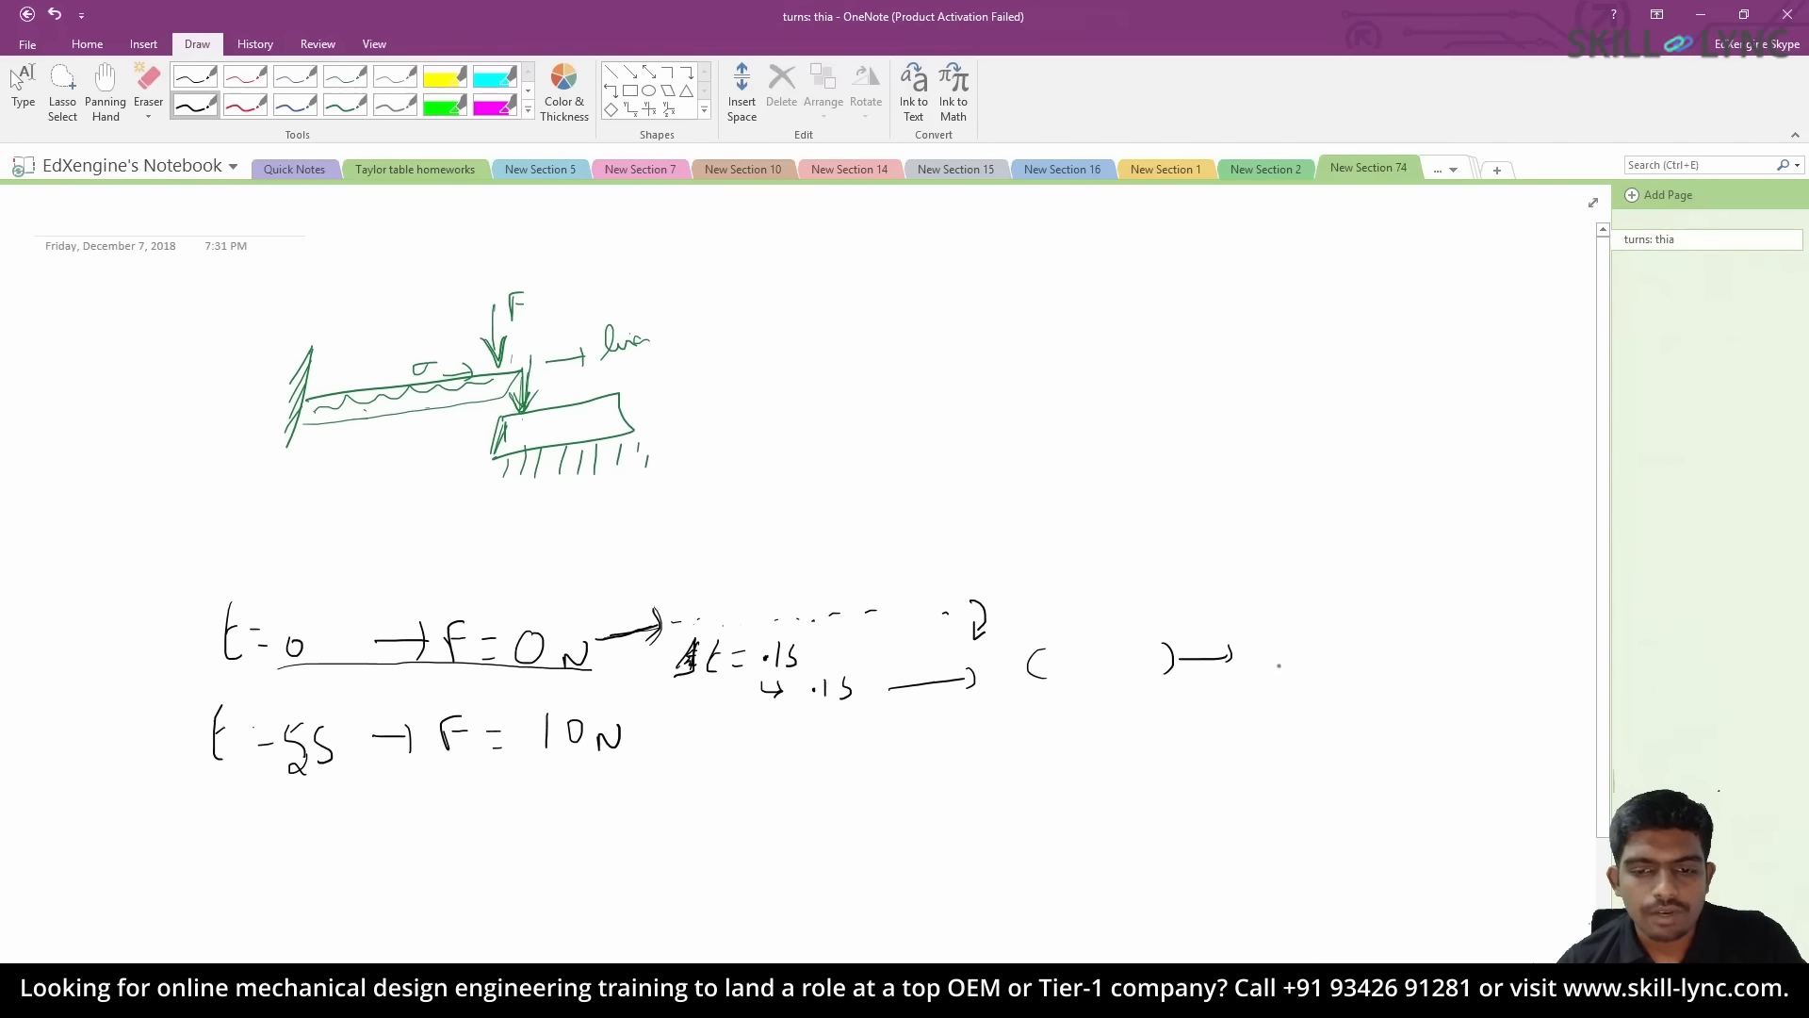
mouse_move(1331, 657)
mouse_down()
mouse_move(1332, 691)
mouse_move(1353, 697)
mouse_up()
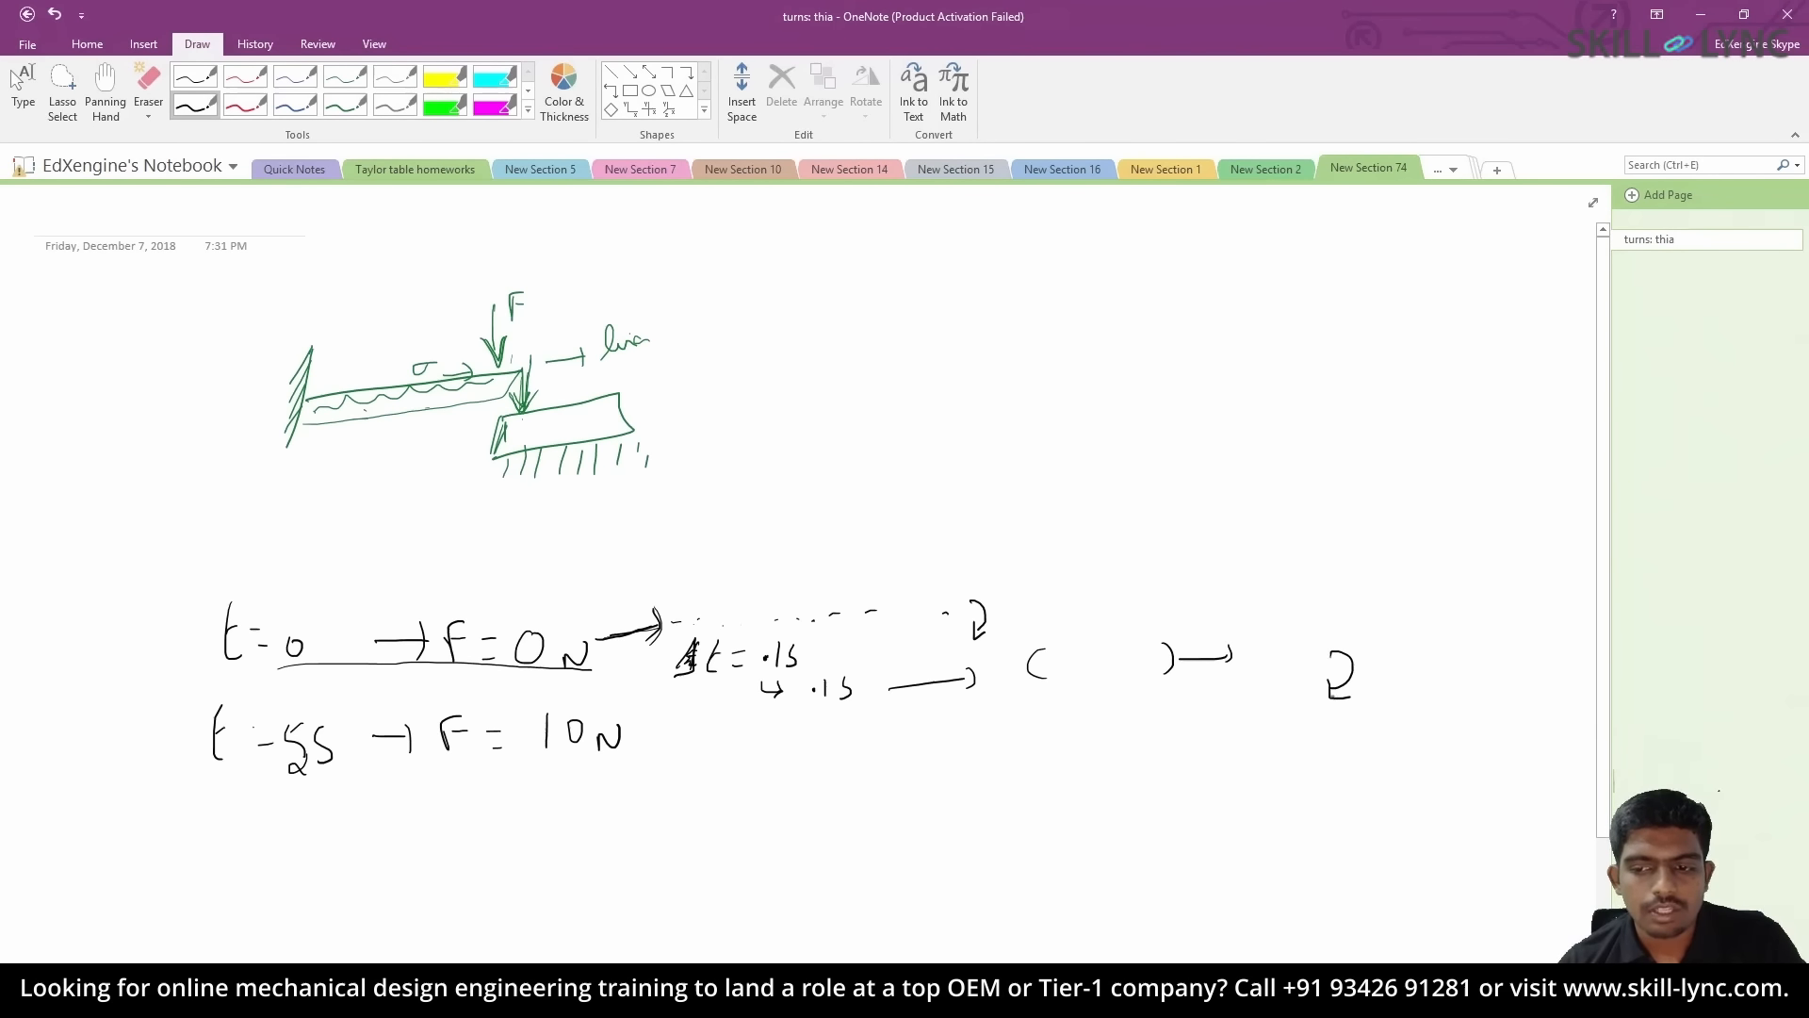
- Handwrite a second .1s below with a dashed line after it, and draw a brace beside the F = 10 N row
drag(836, 735, 839, 763)
mouse_move(859, 740)
mouse_down()
mouse_move(847, 765)
mouse_move(943, 769)
mouse_up()
drag(955, 770, 964, 771)
drag(980, 771, 987, 773)
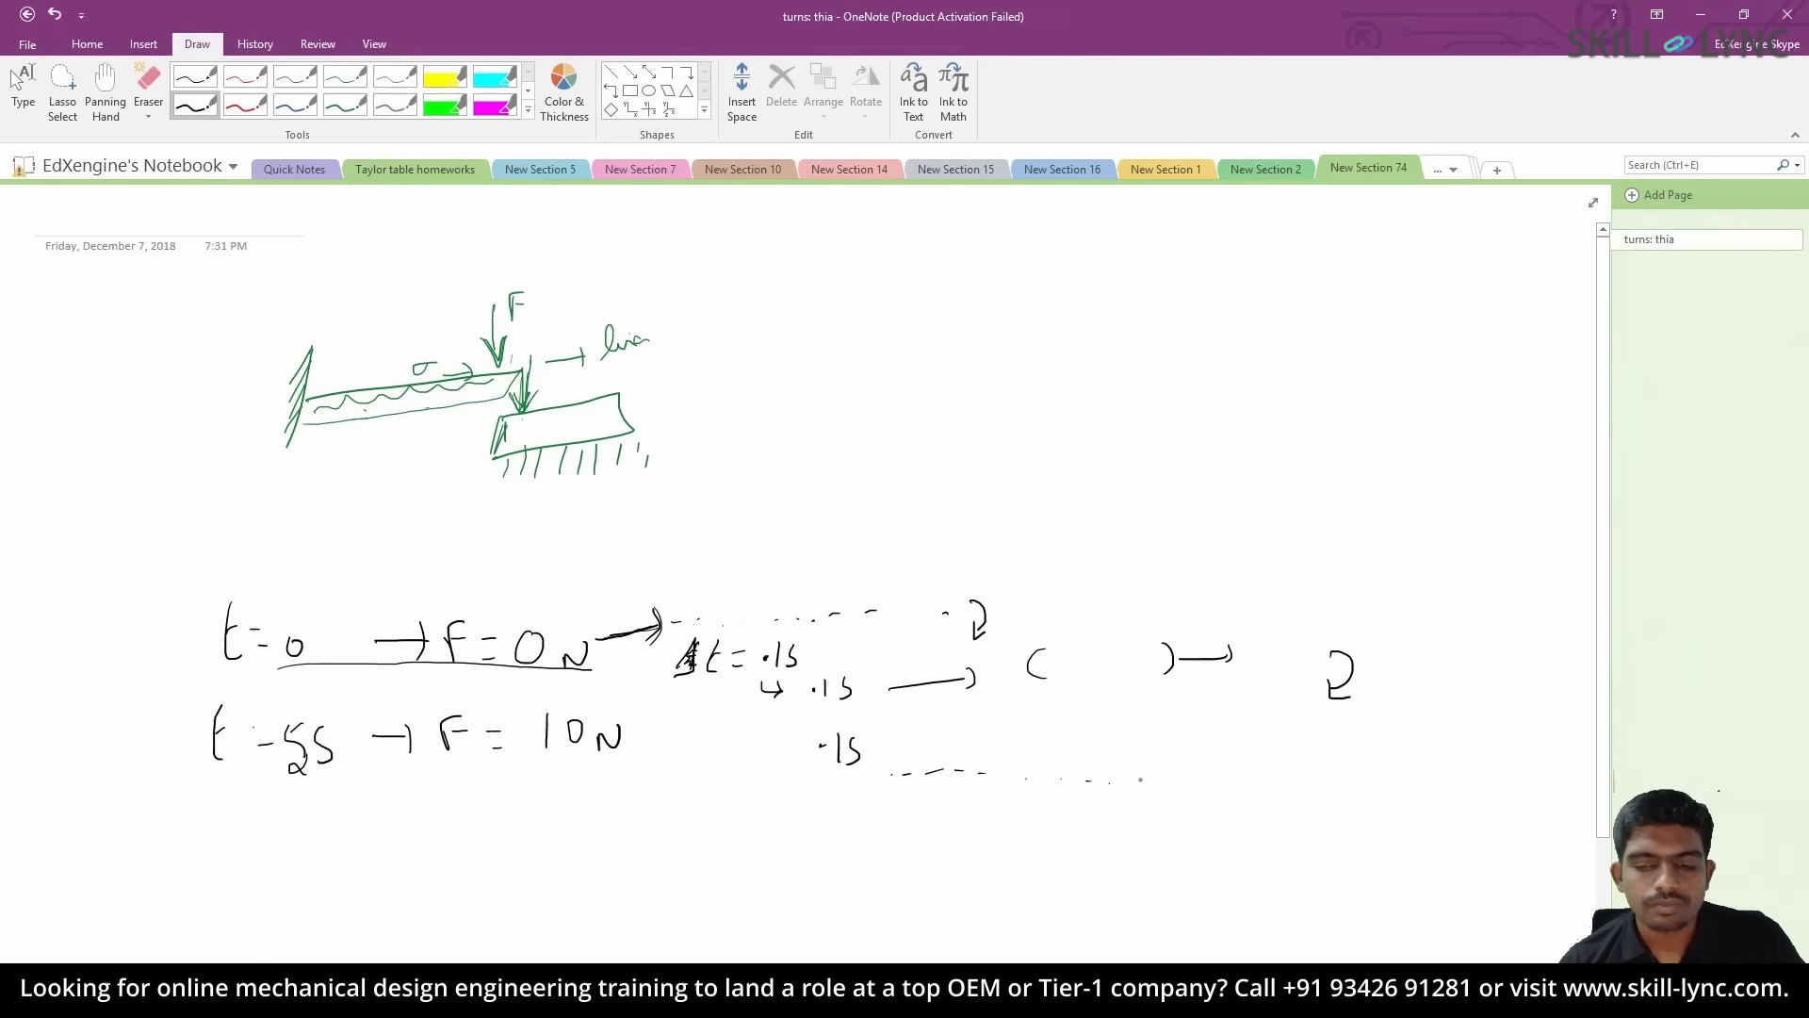
drag(663, 750, 699, 820)
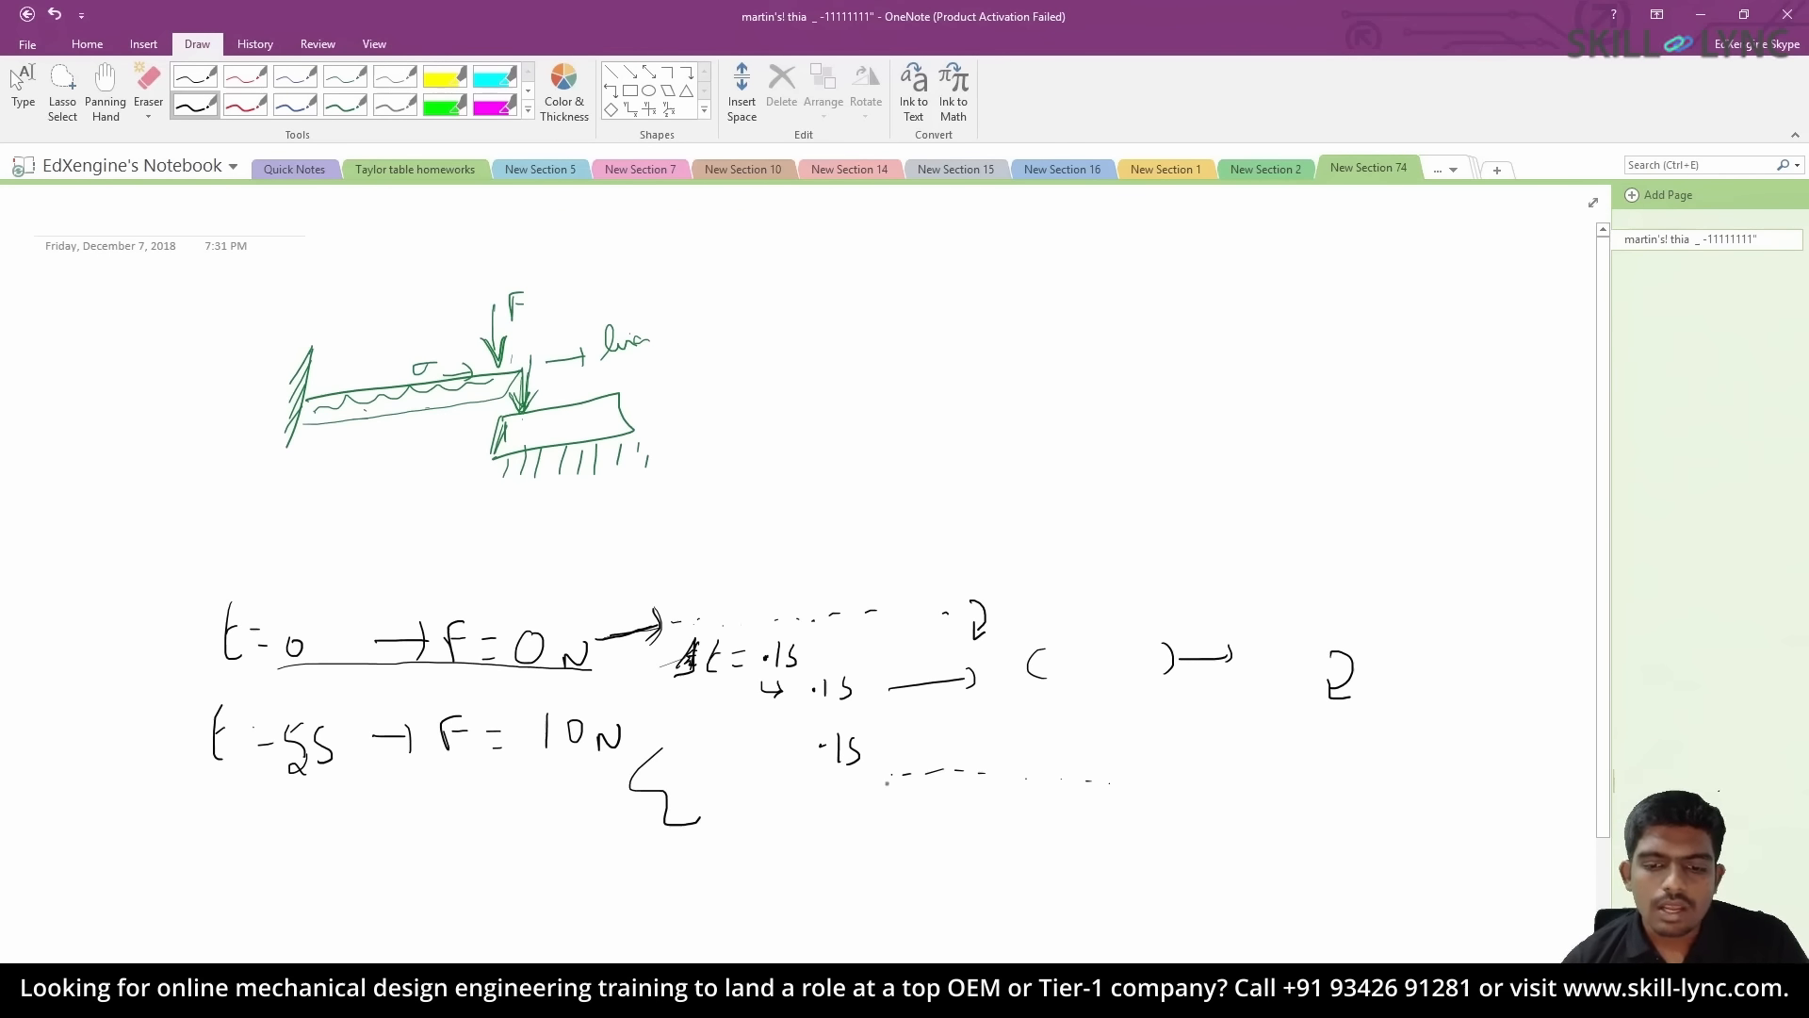
- Draw a dotted row leading to a handwritten Δt →, and double-underline the second .1s
click(842, 851)
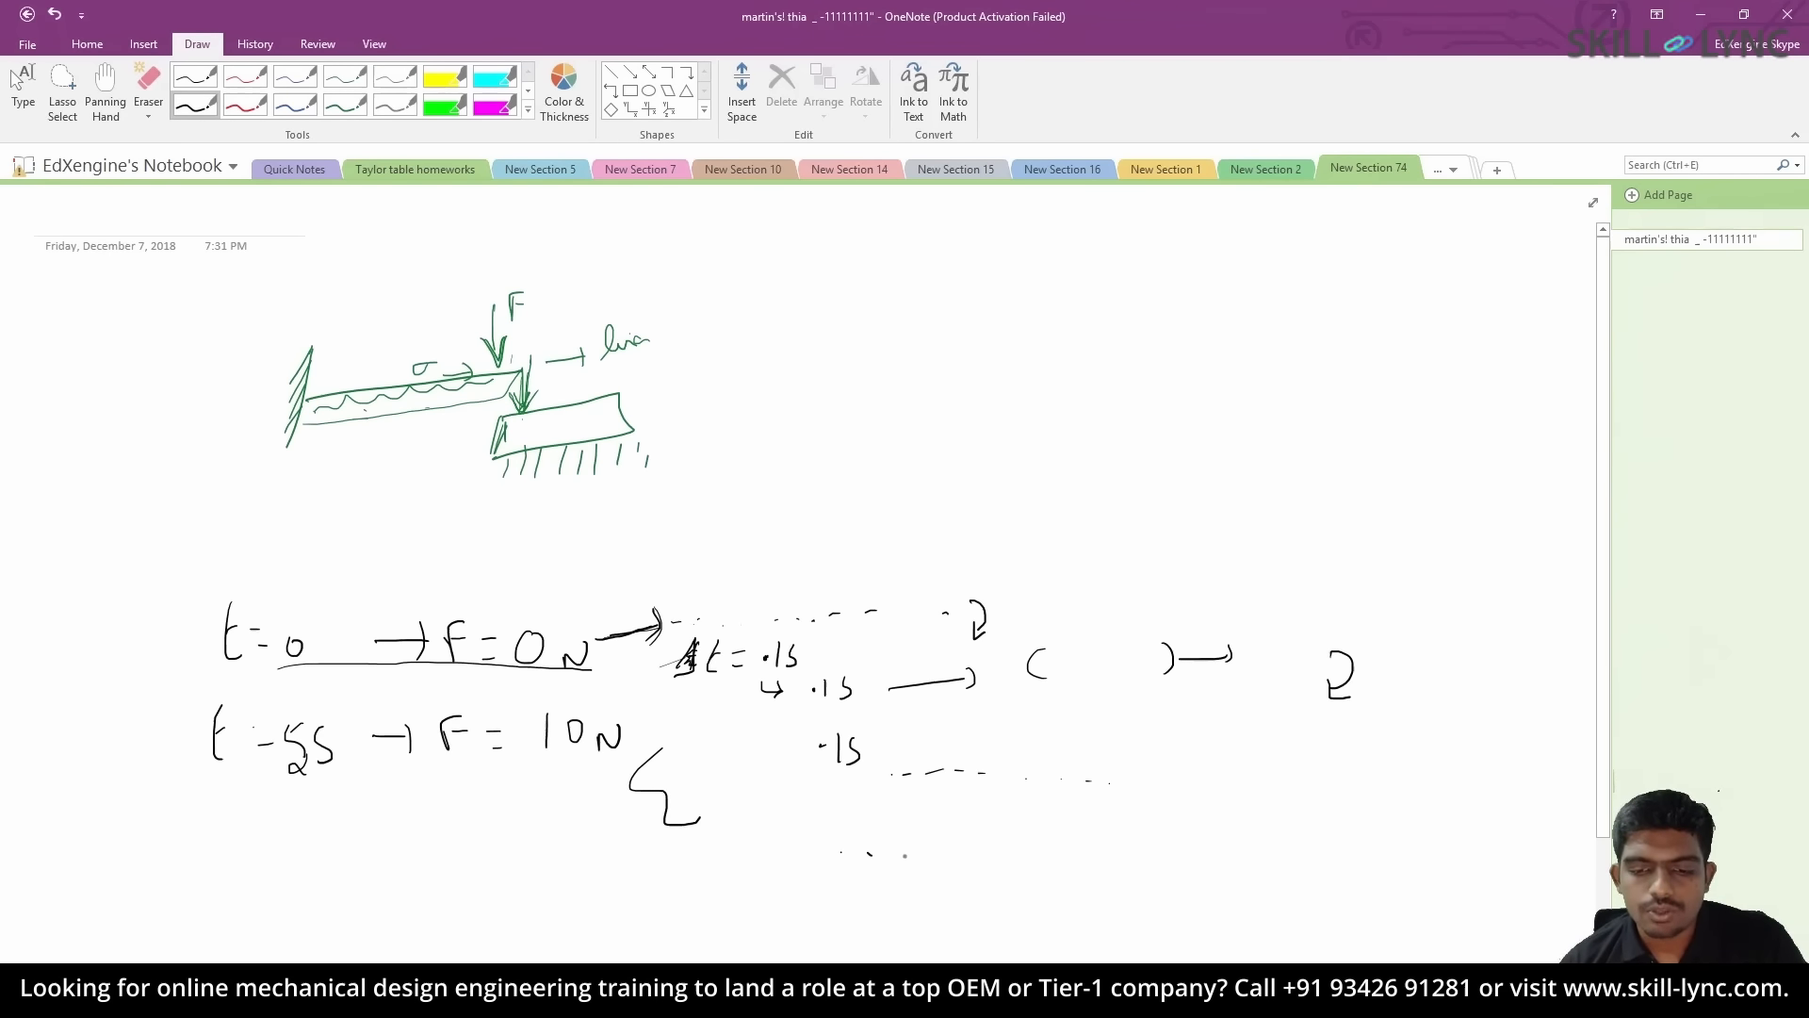
click(913, 853)
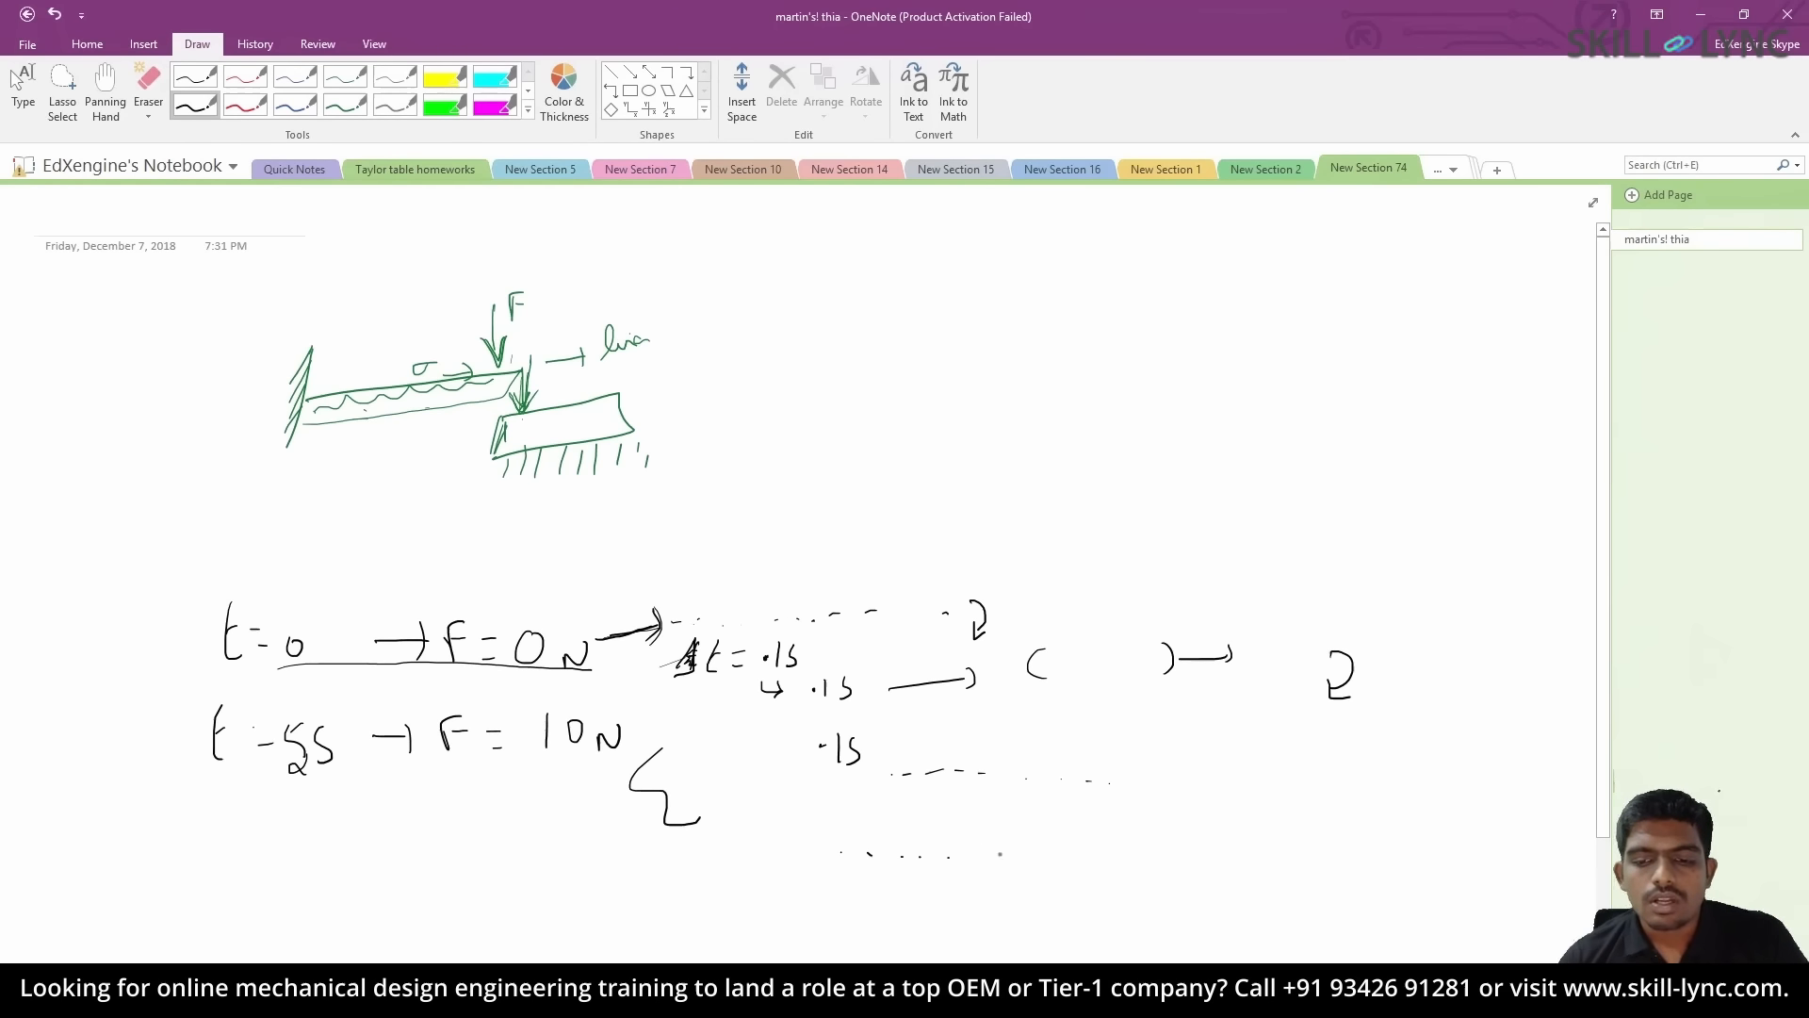
click(978, 854)
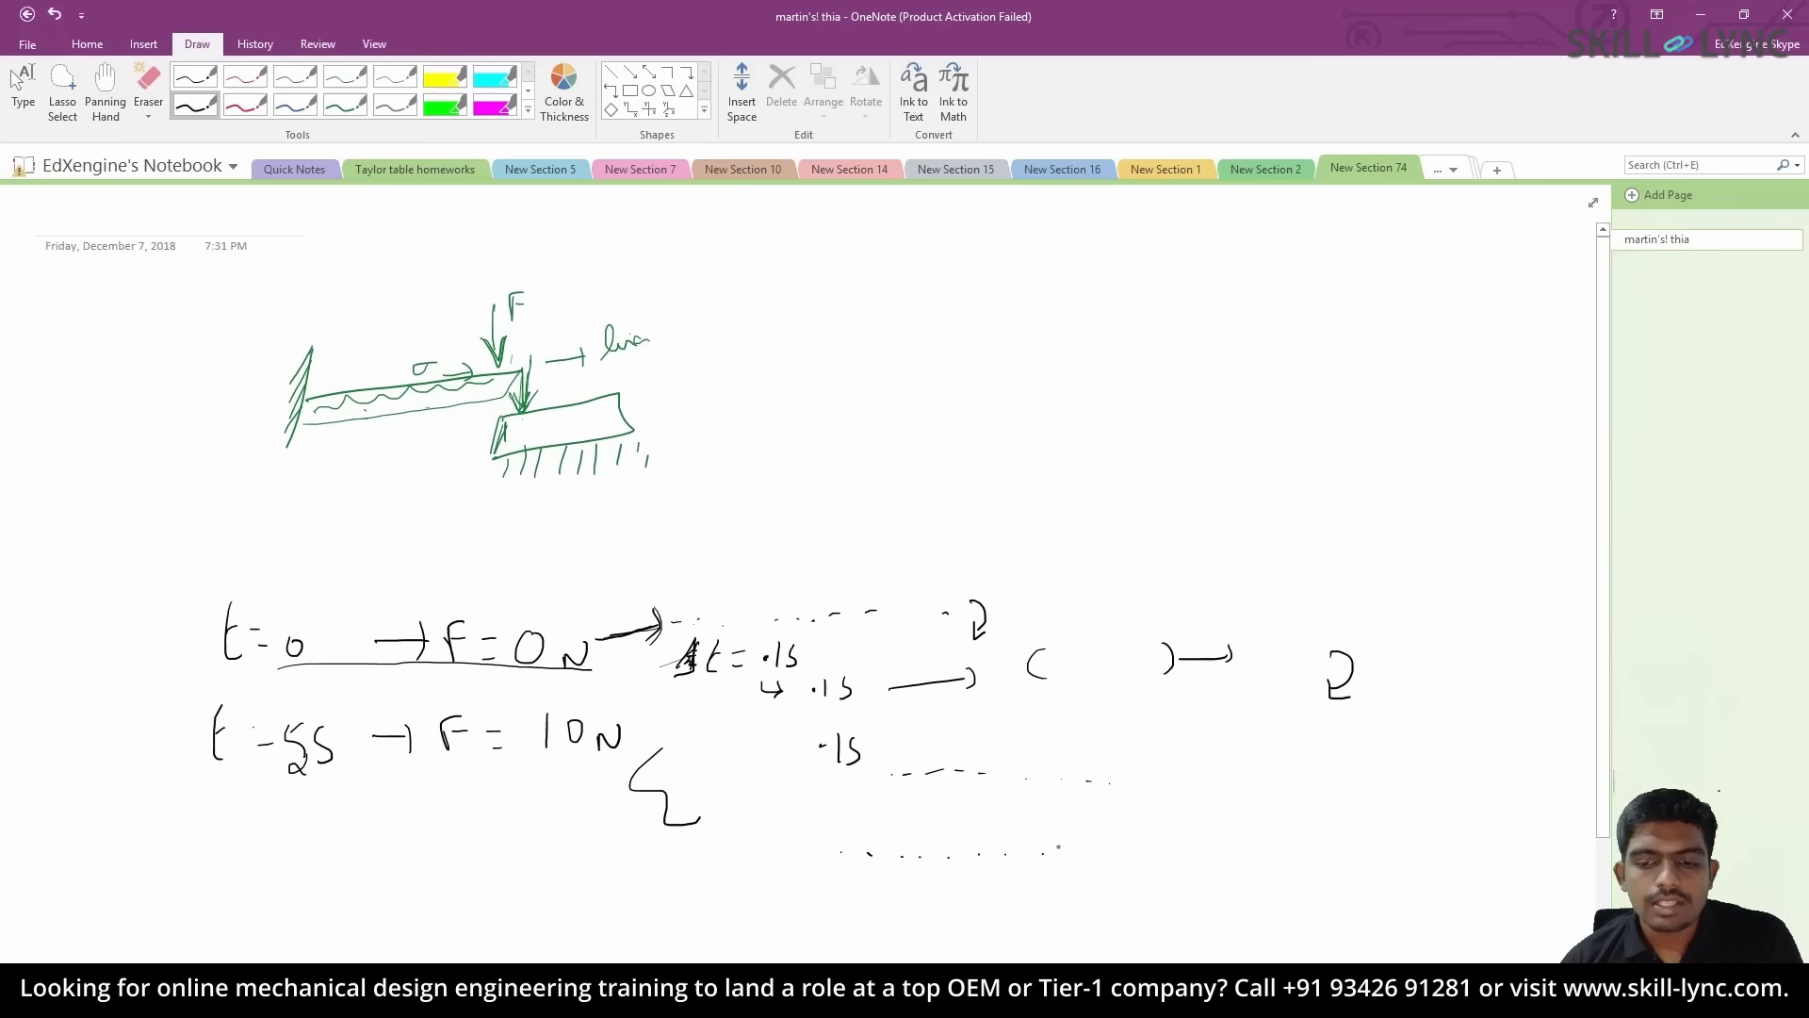
mouse_move(1059, 829)
mouse_down()
mouse_move(1067, 854)
mouse_move(1140, 843)
mouse_up()
drag(1131, 832, 1136, 856)
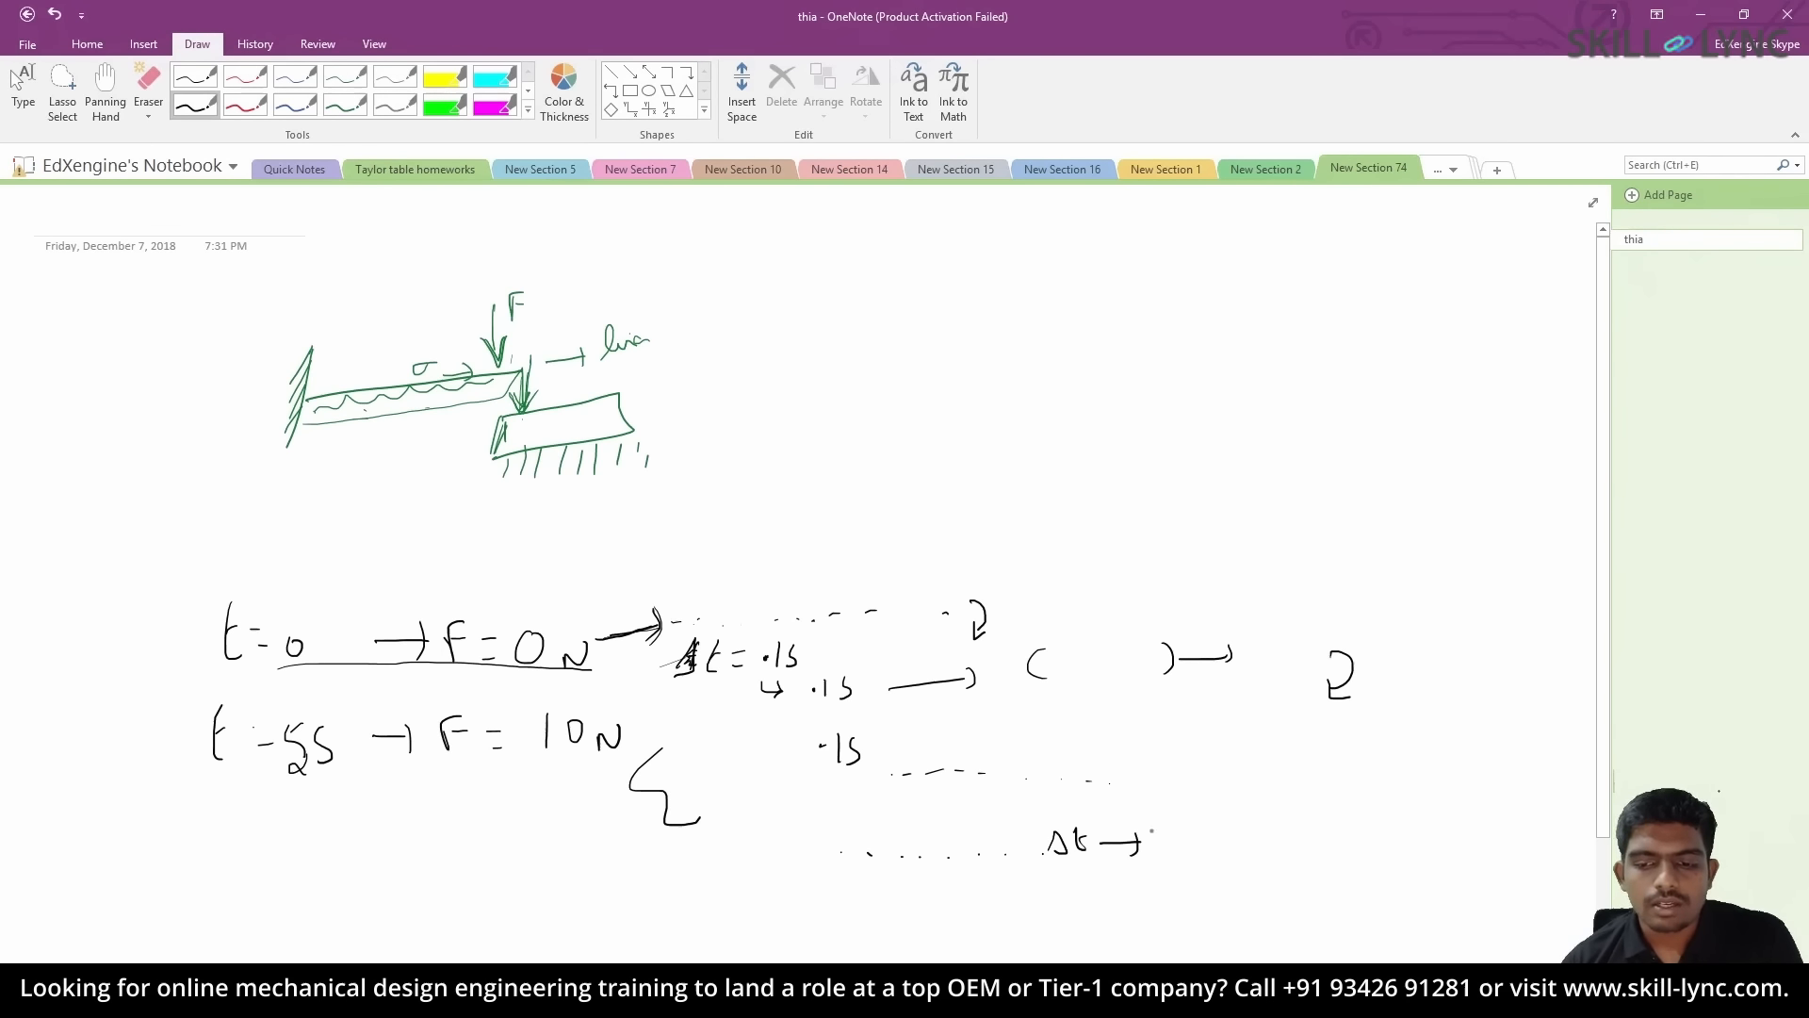
drag(817, 776, 894, 788)
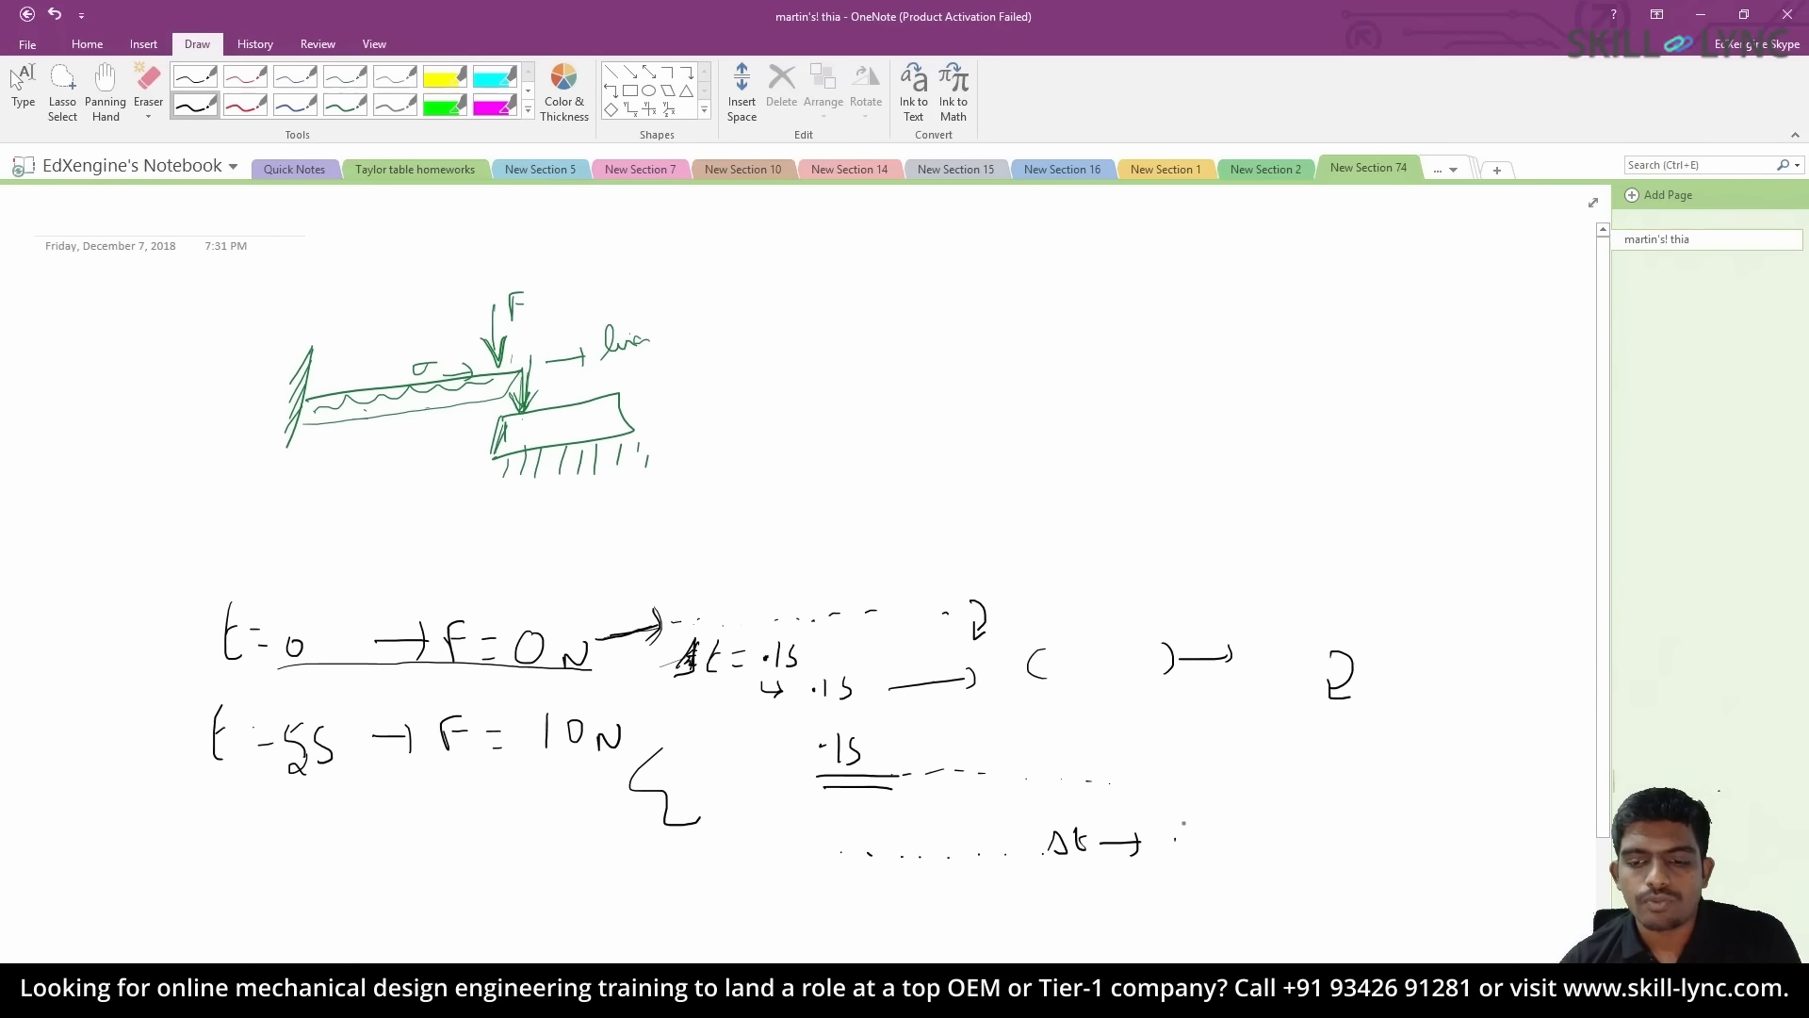
- Continue the Δt row with .5s → .1s ✓ → .6s and trailing dots, underline .5s and .6s, and write an underlined 5s beneath
drag(1184, 821, 1180, 841)
mouse_move(1183, 819)
mouse_down()
mouse_move(1203, 816)
mouse_move(1210, 850)
mouse_up()
drag(1171, 864, 1269, 835)
mouse_move(1265, 830)
mouse_down()
mouse_move(1268, 847)
mouse_move(1316, 846)
mouse_up()
drag(1347, 826, 1331, 846)
drag(1348, 825, 1429, 833)
mouse_move(1420, 820)
mouse_down()
mouse_move(1416, 846)
mouse_move(1496, 842)
mouse_up()
drag(1455, 854, 1511, 853)
drag(1458, 861, 1583, 853)
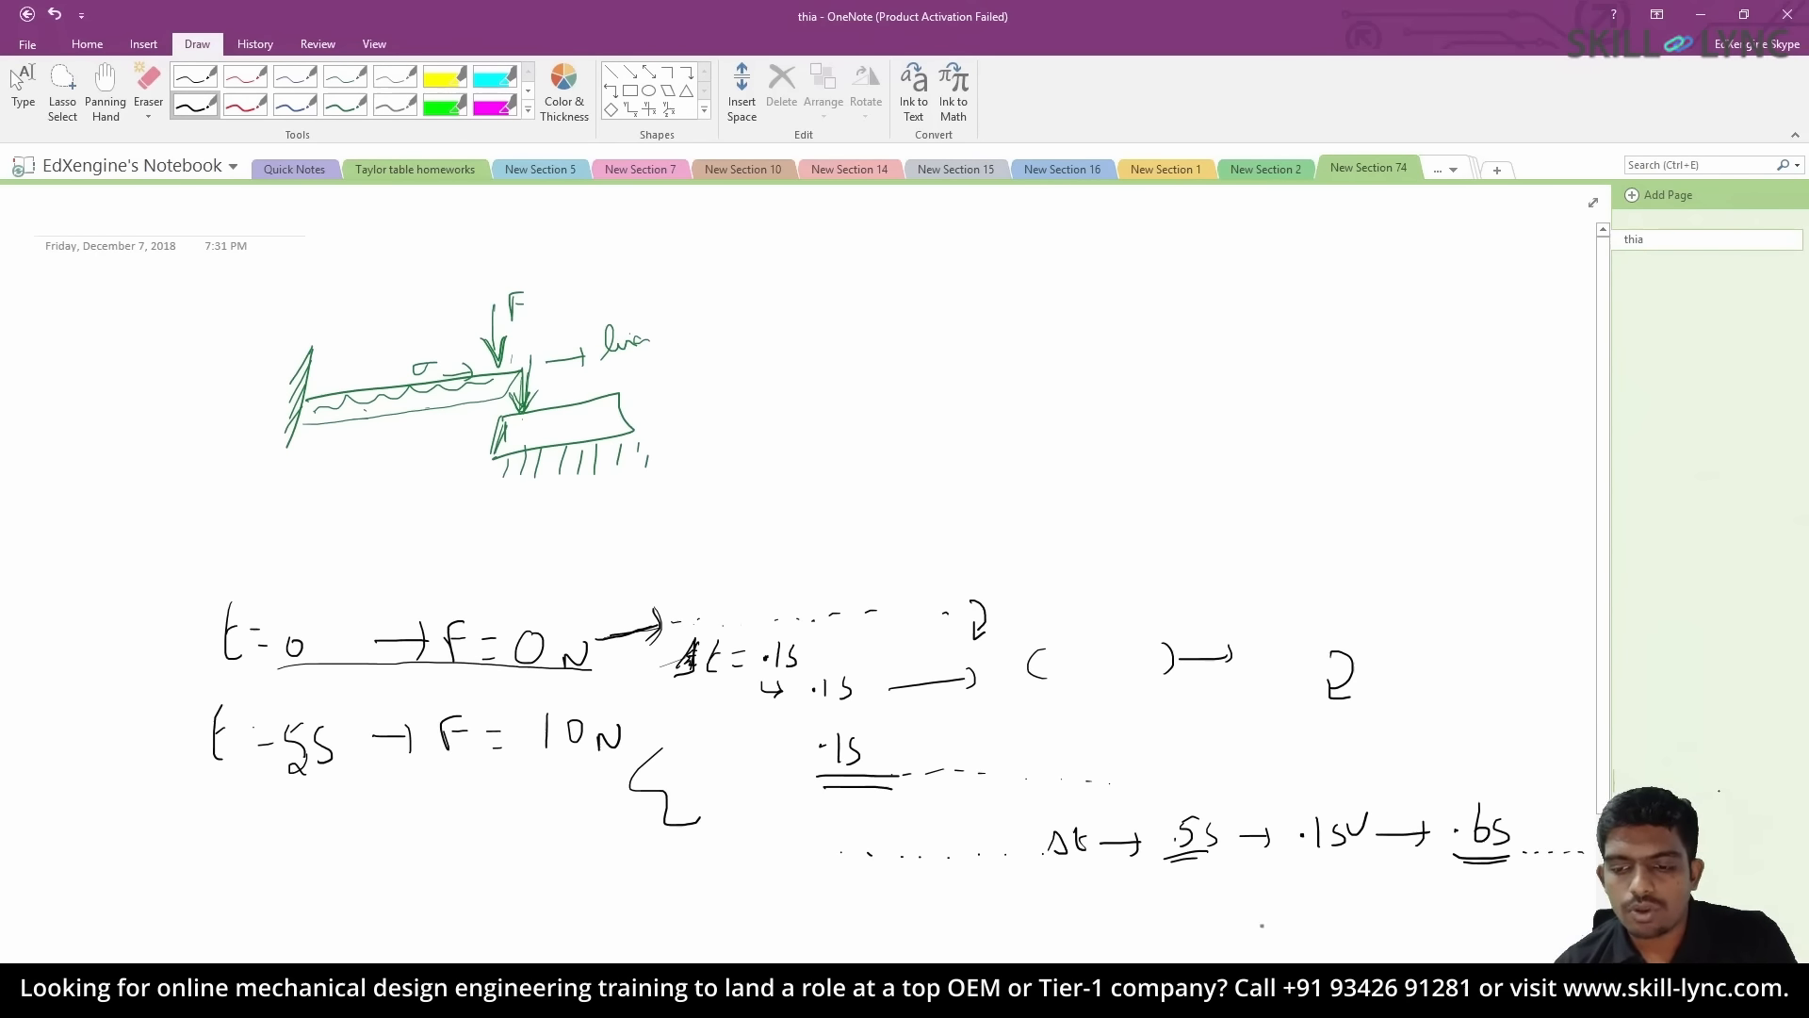
drag(1288, 907, 1295, 933)
drag(1289, 904, 1366, 935)
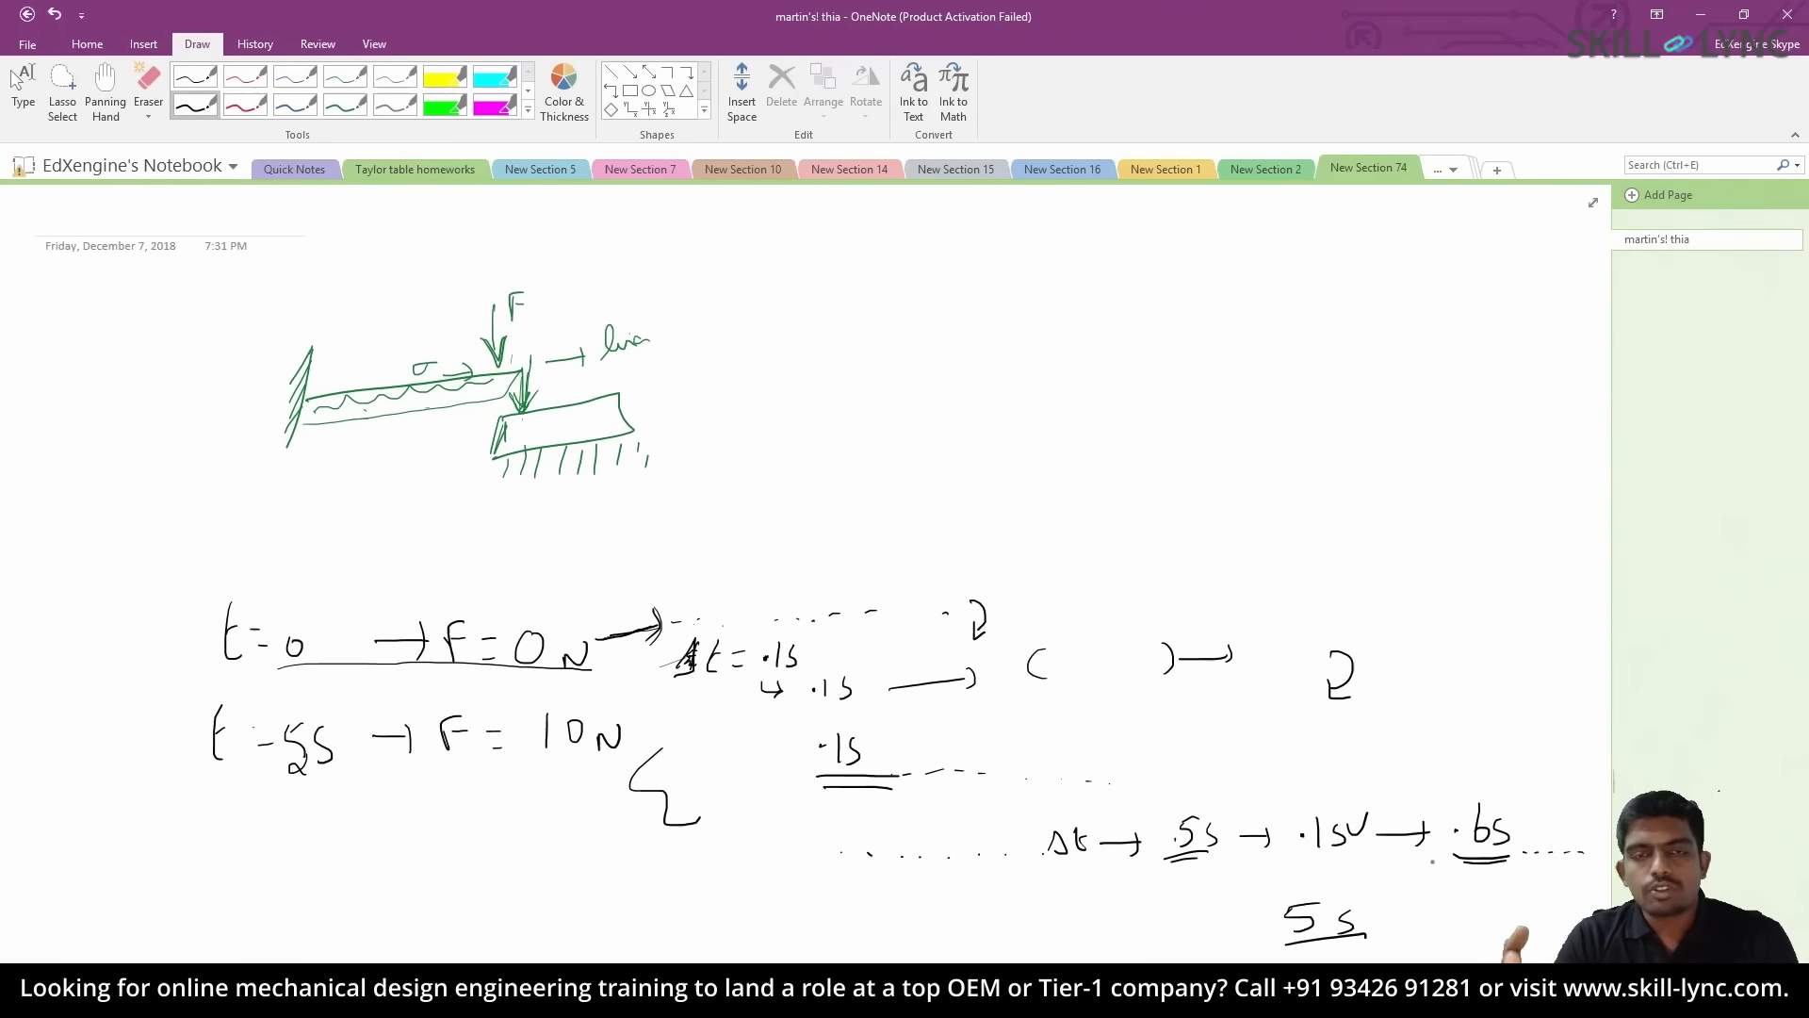
- Stop inking and switch back to the Nonlinear - Dynamic study properties in SOLIDWORKS
key(Escape)
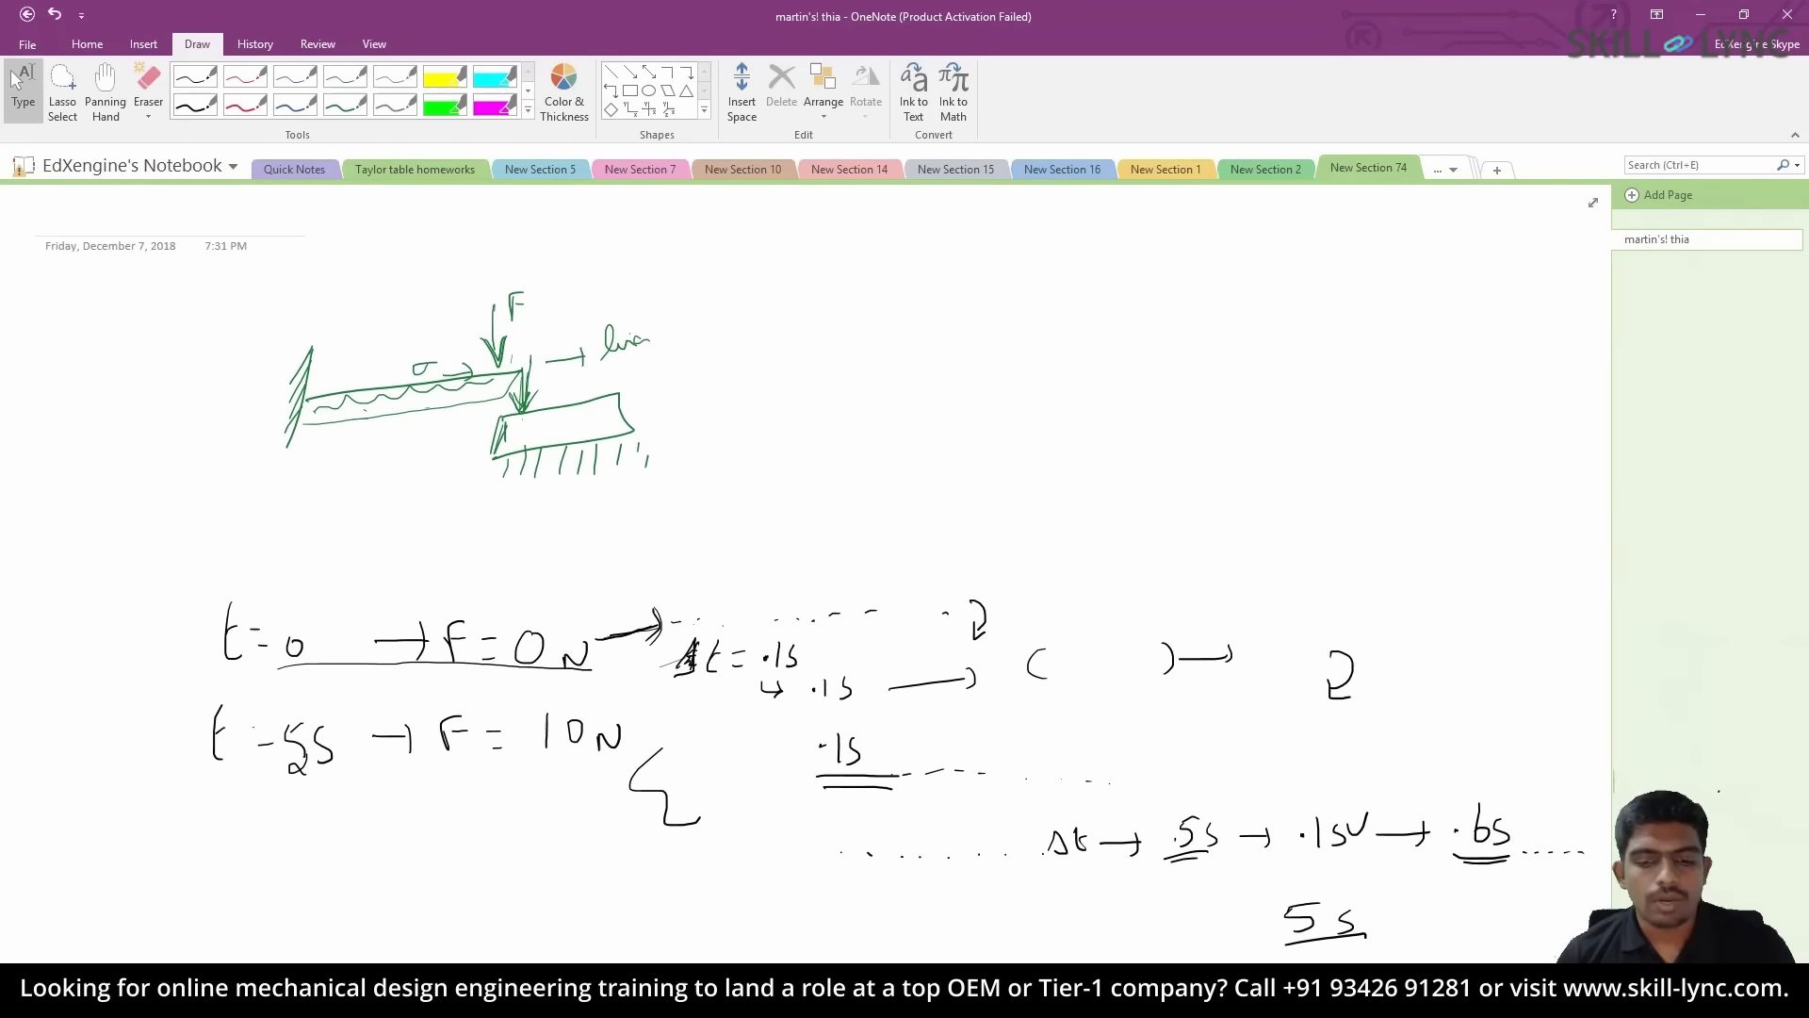
click(806, 999)
click(714, 909)
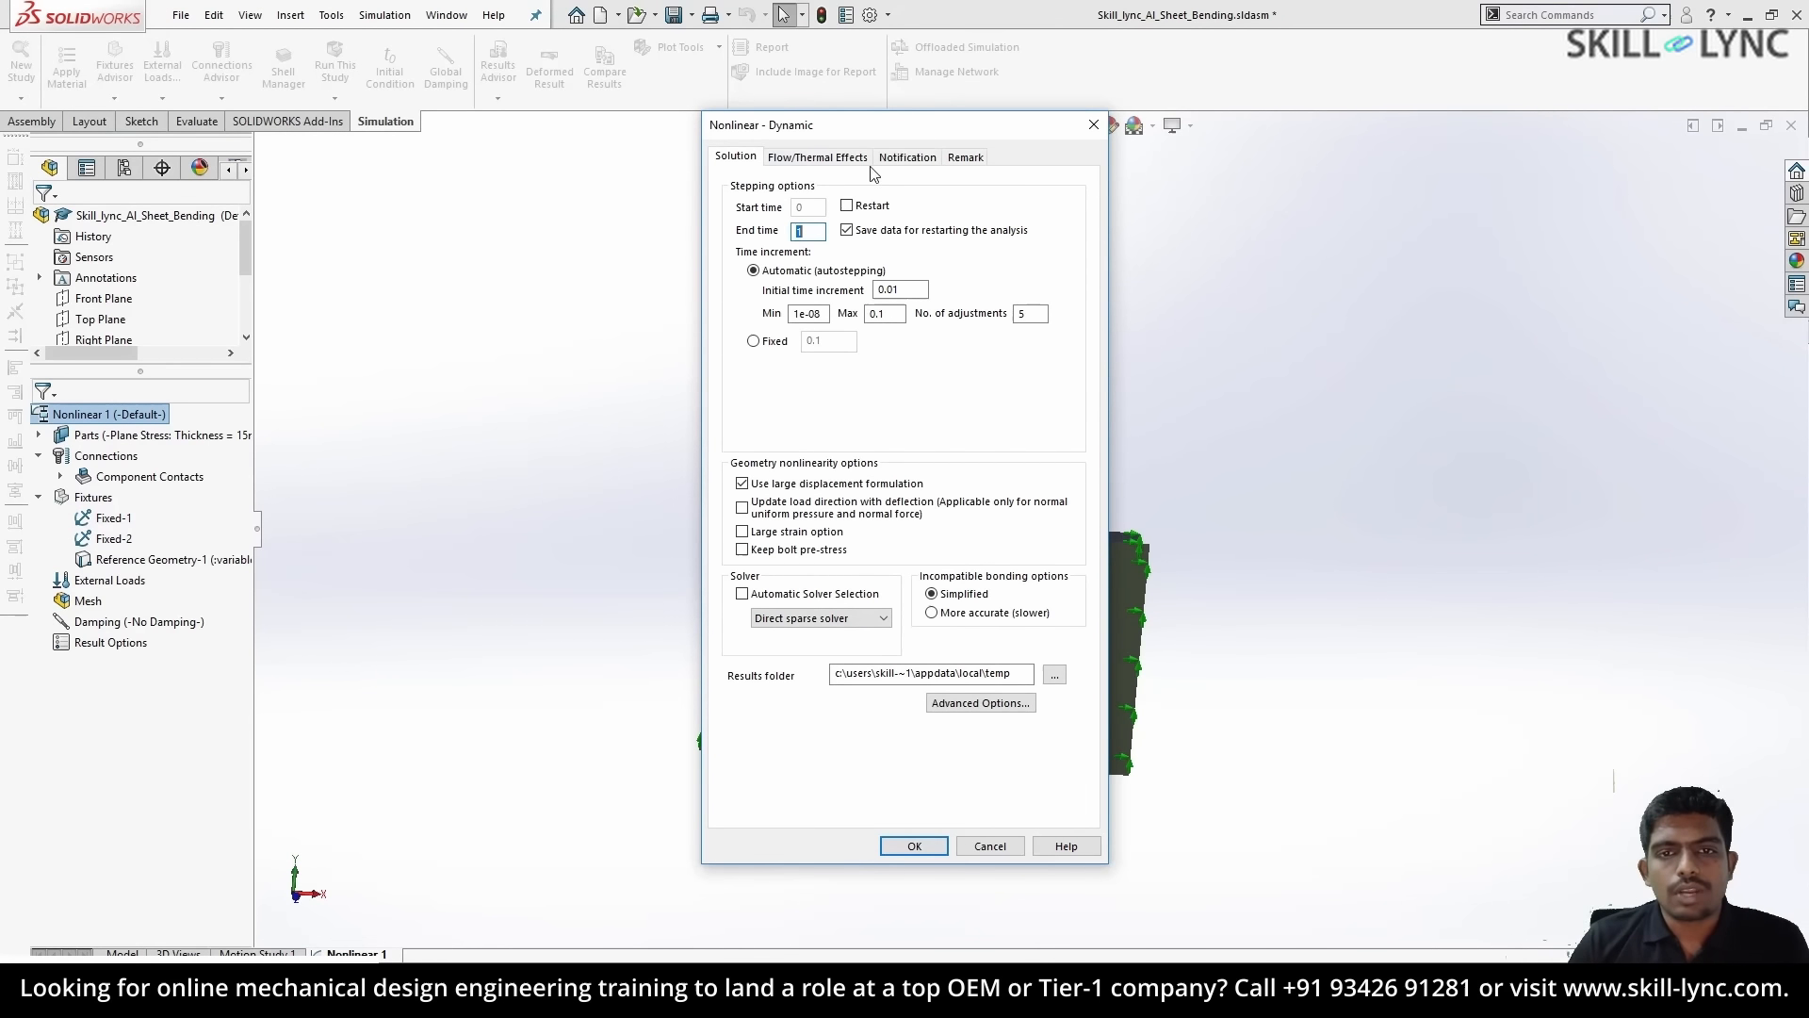
- Accept the nonlinear dynamic study properties and run the Nonlinear 1 study with intermediate results shown
click(920, 849)
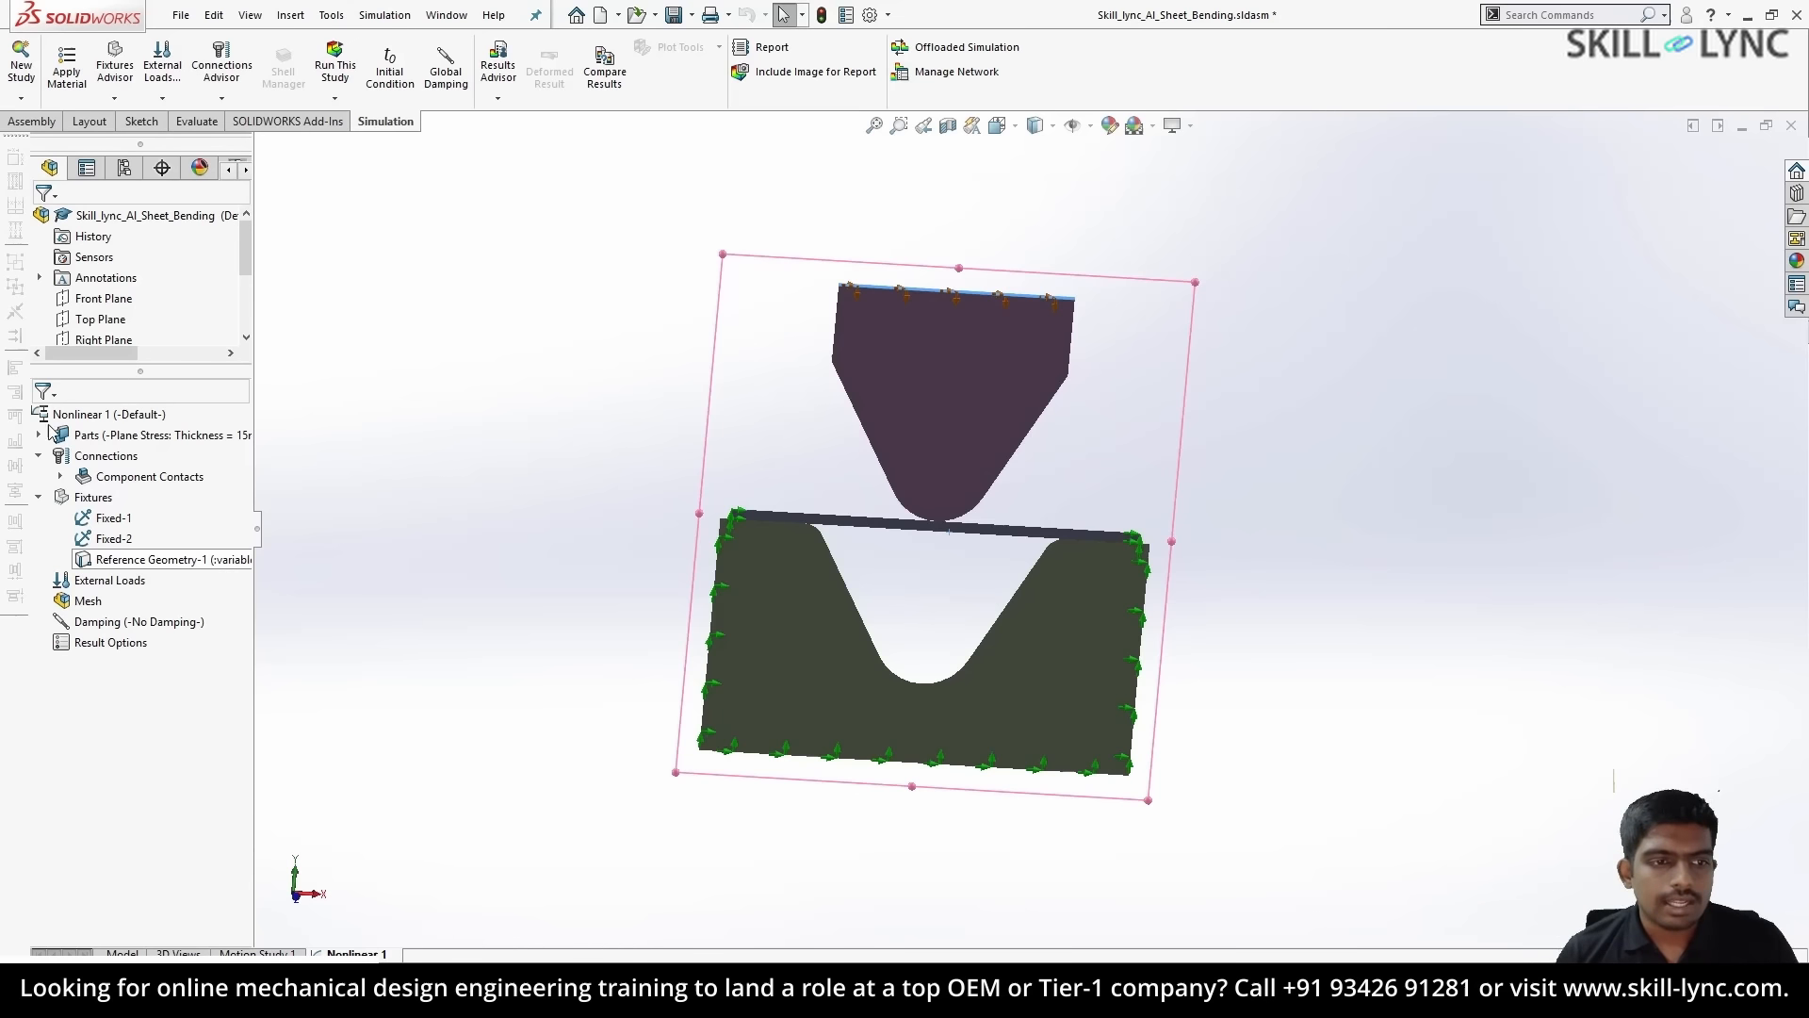
right_click(138, 416)
click(179, 467)
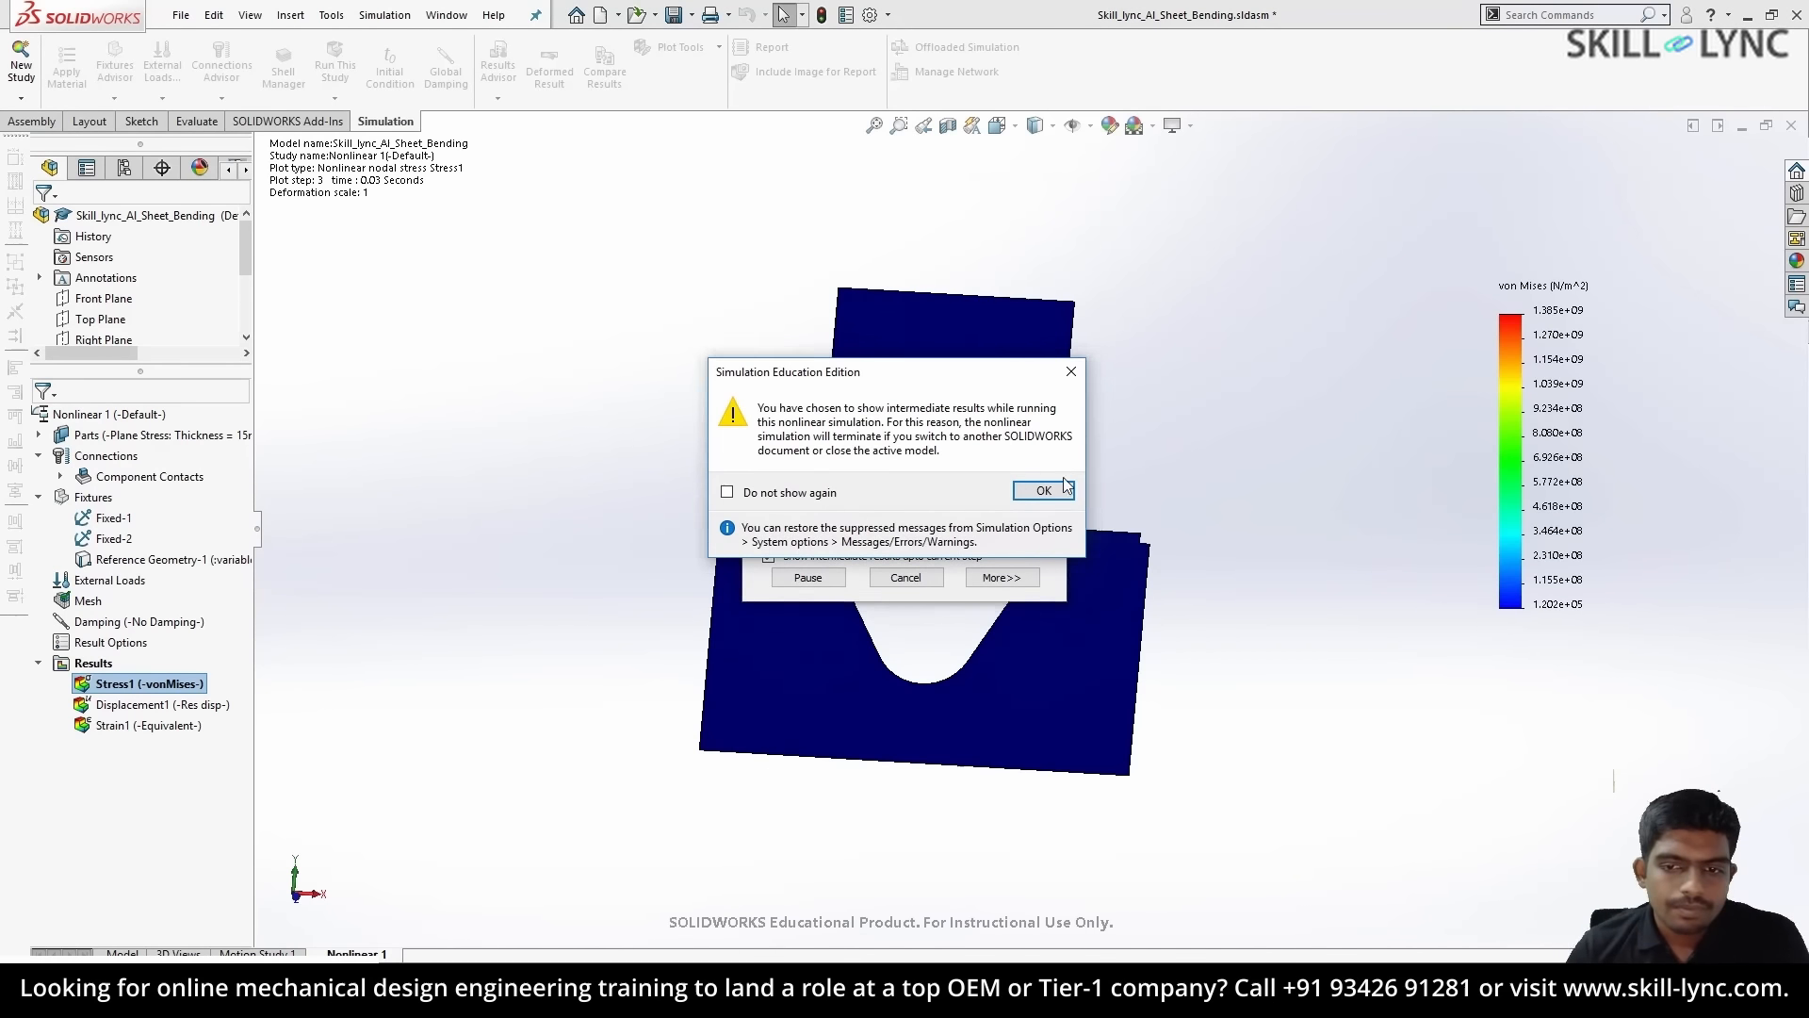
click(1043, 490)
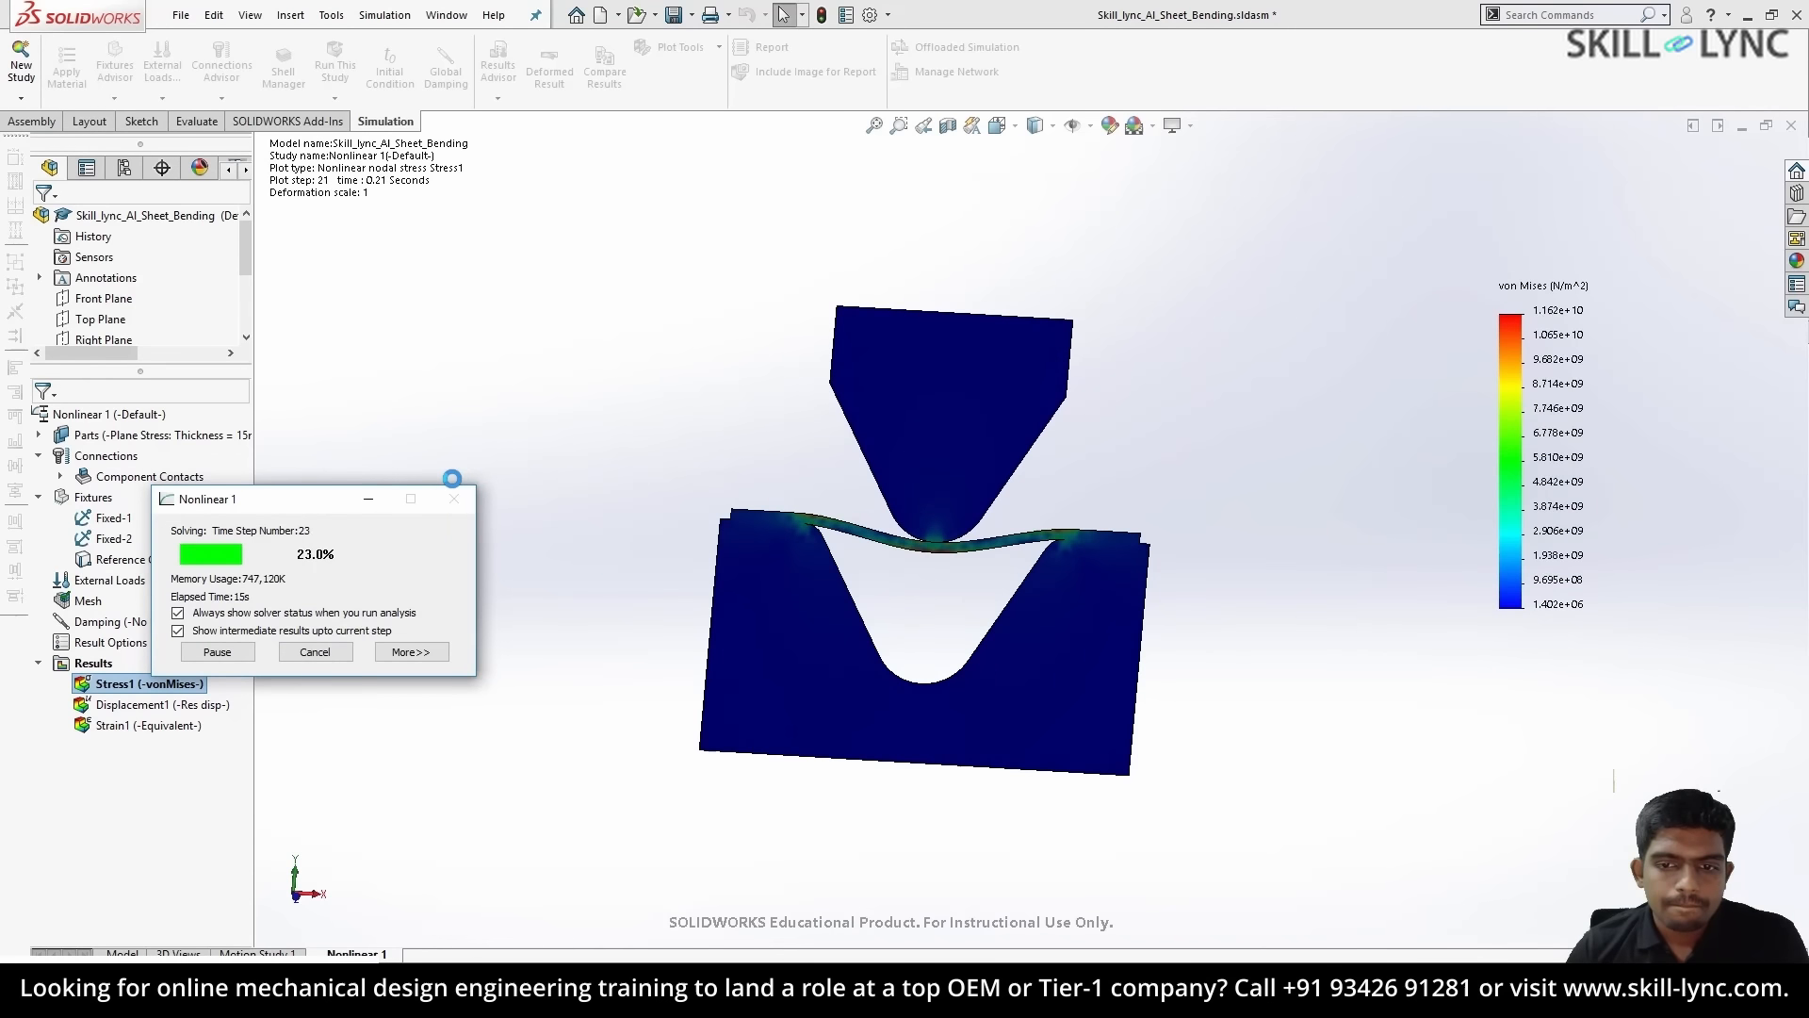
- Examine the von Mises stress plot where the bending sheet meets the punch tip and the die corners
scroll(888, 569, down, 5)
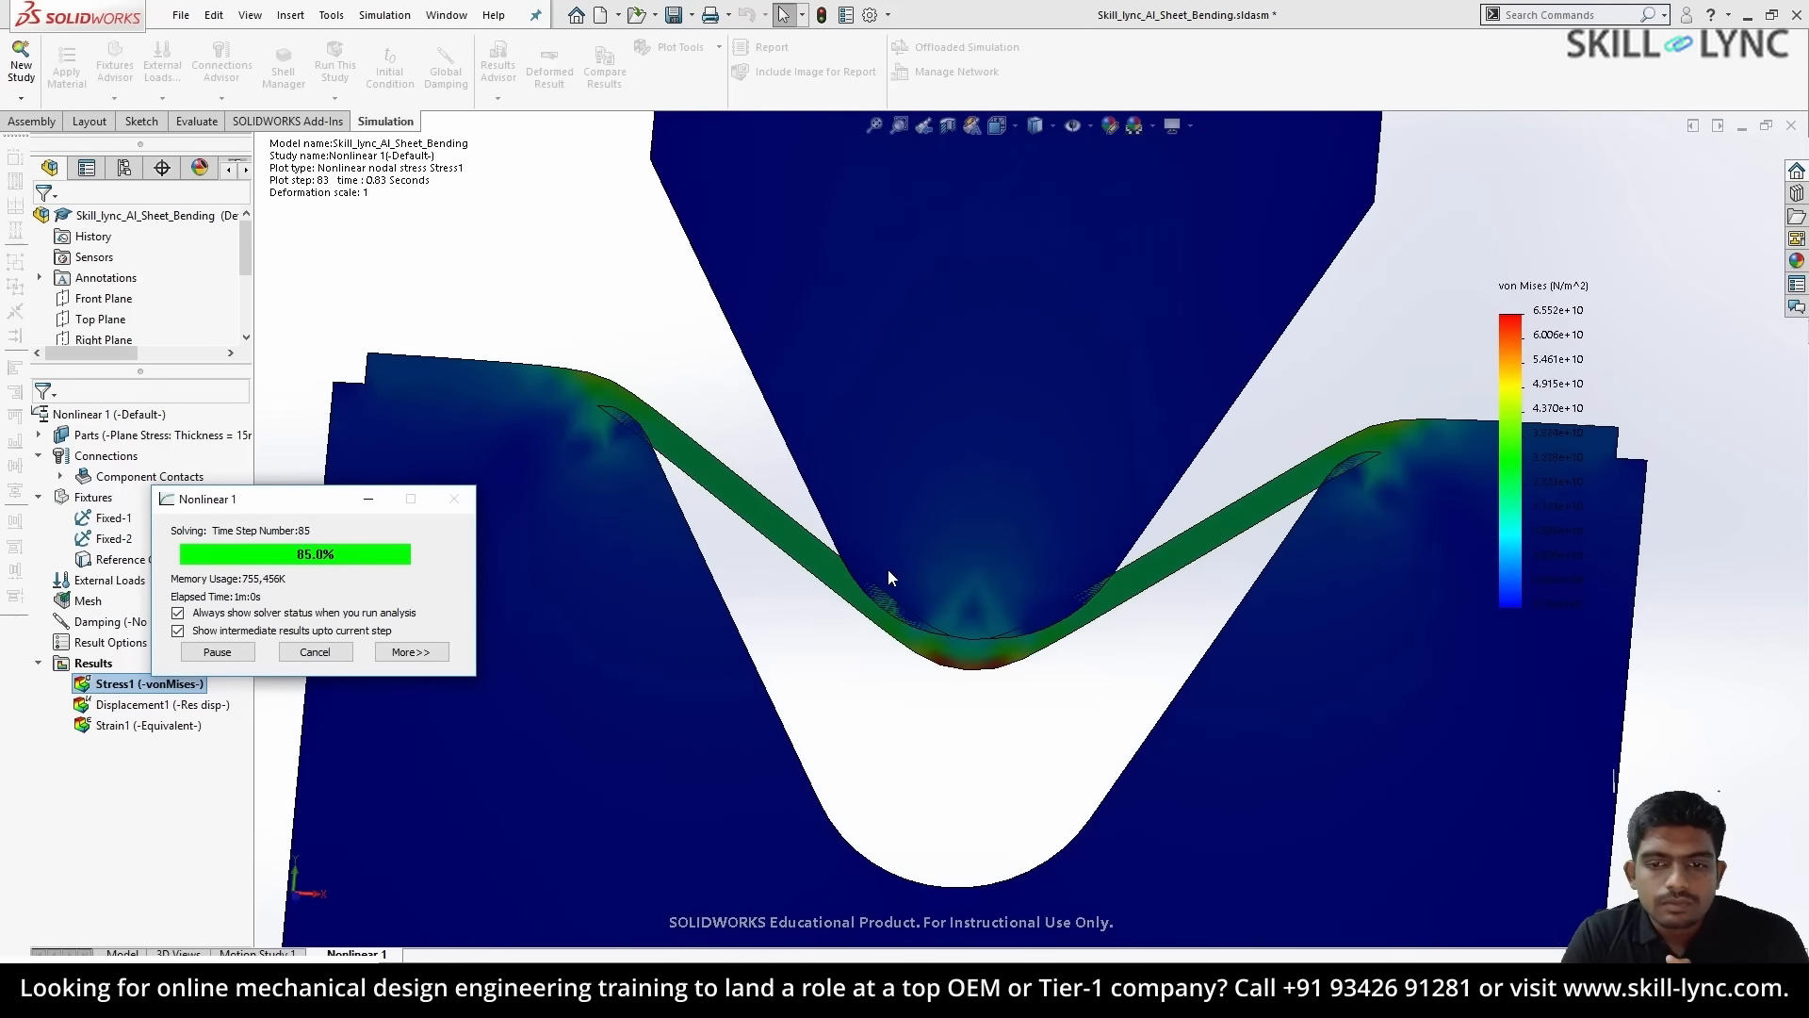
middle_drag(968, 540, 1022, 499)
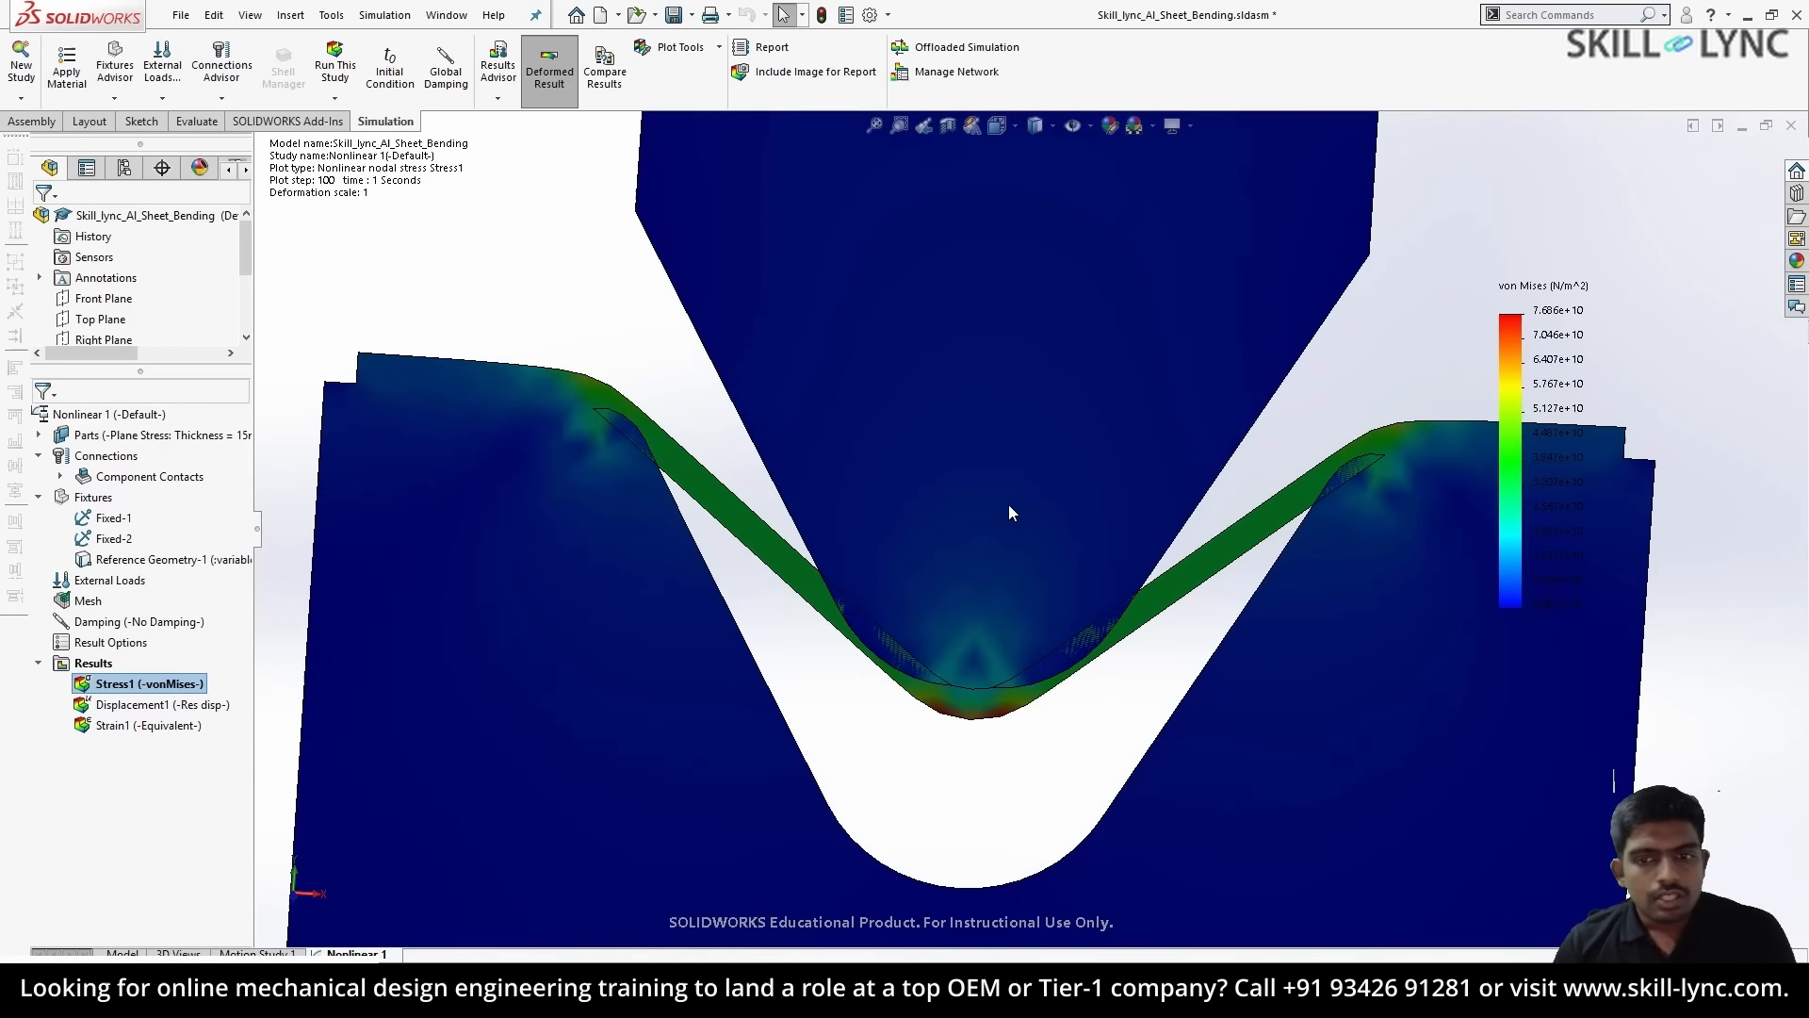
scroll(1083, 611, down, 3)
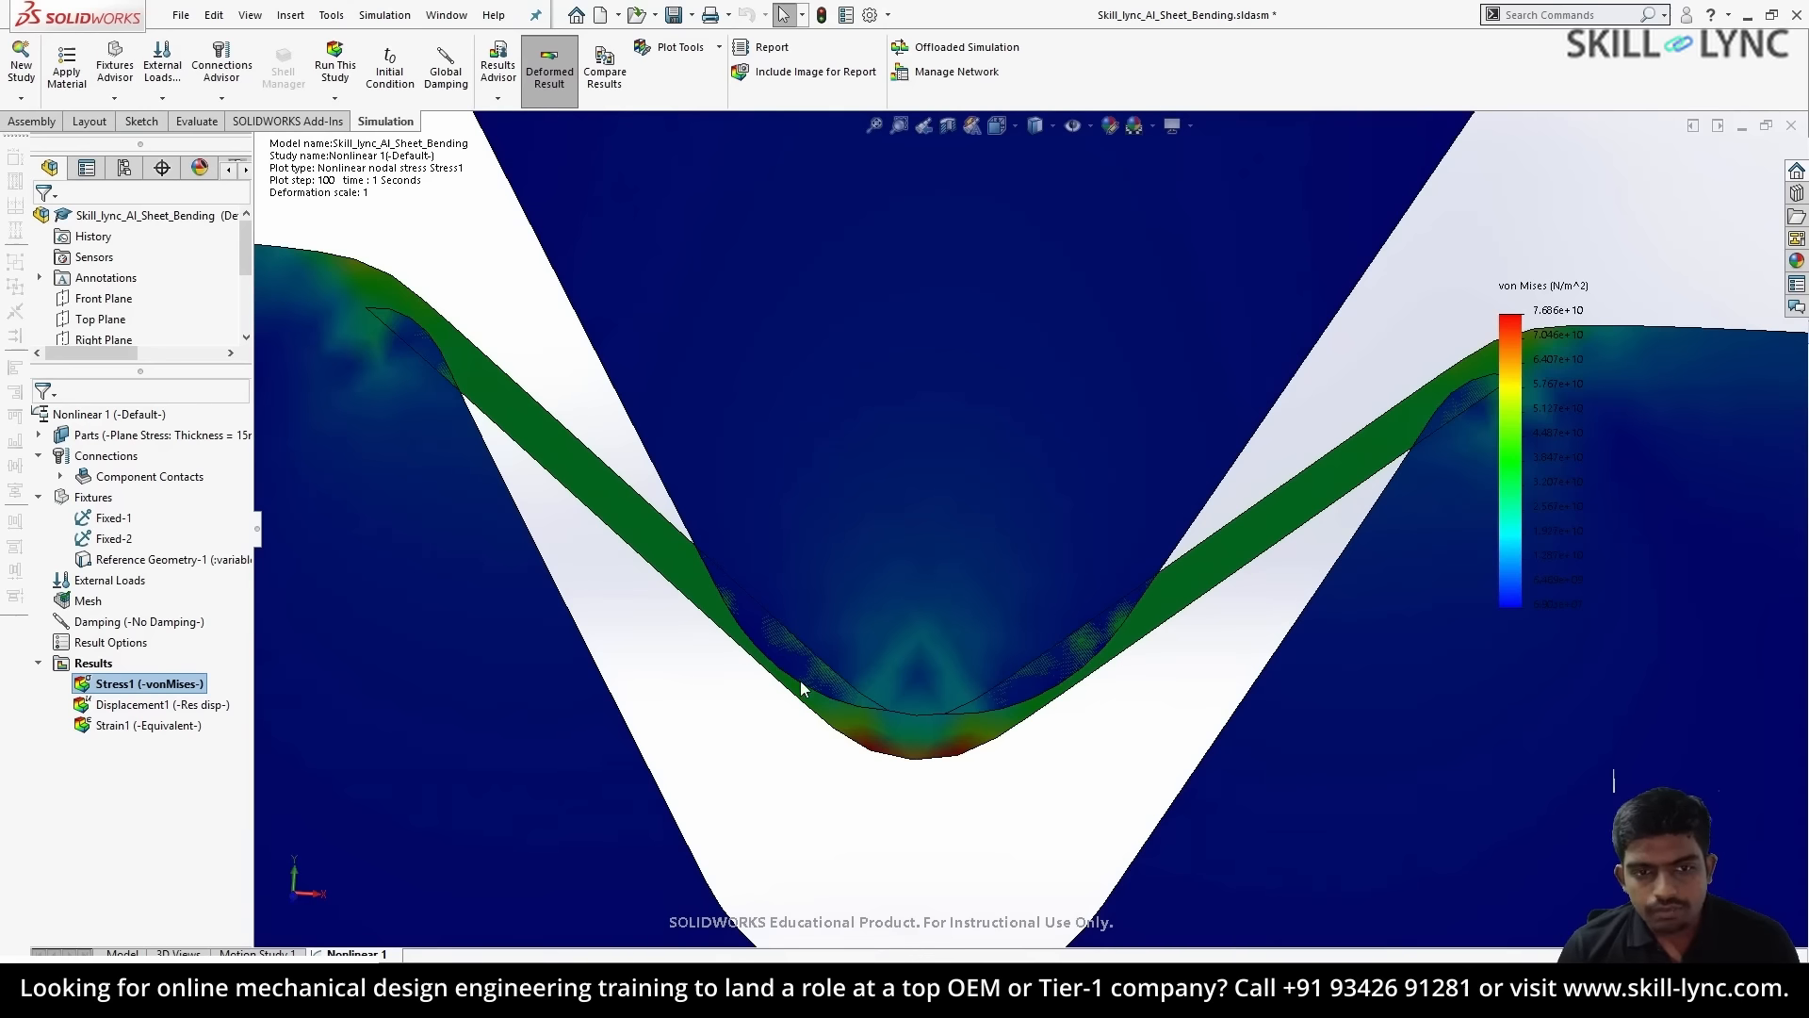
middle_drag(801, 688, 868, 642)
scroll(906, 635, up, 3)
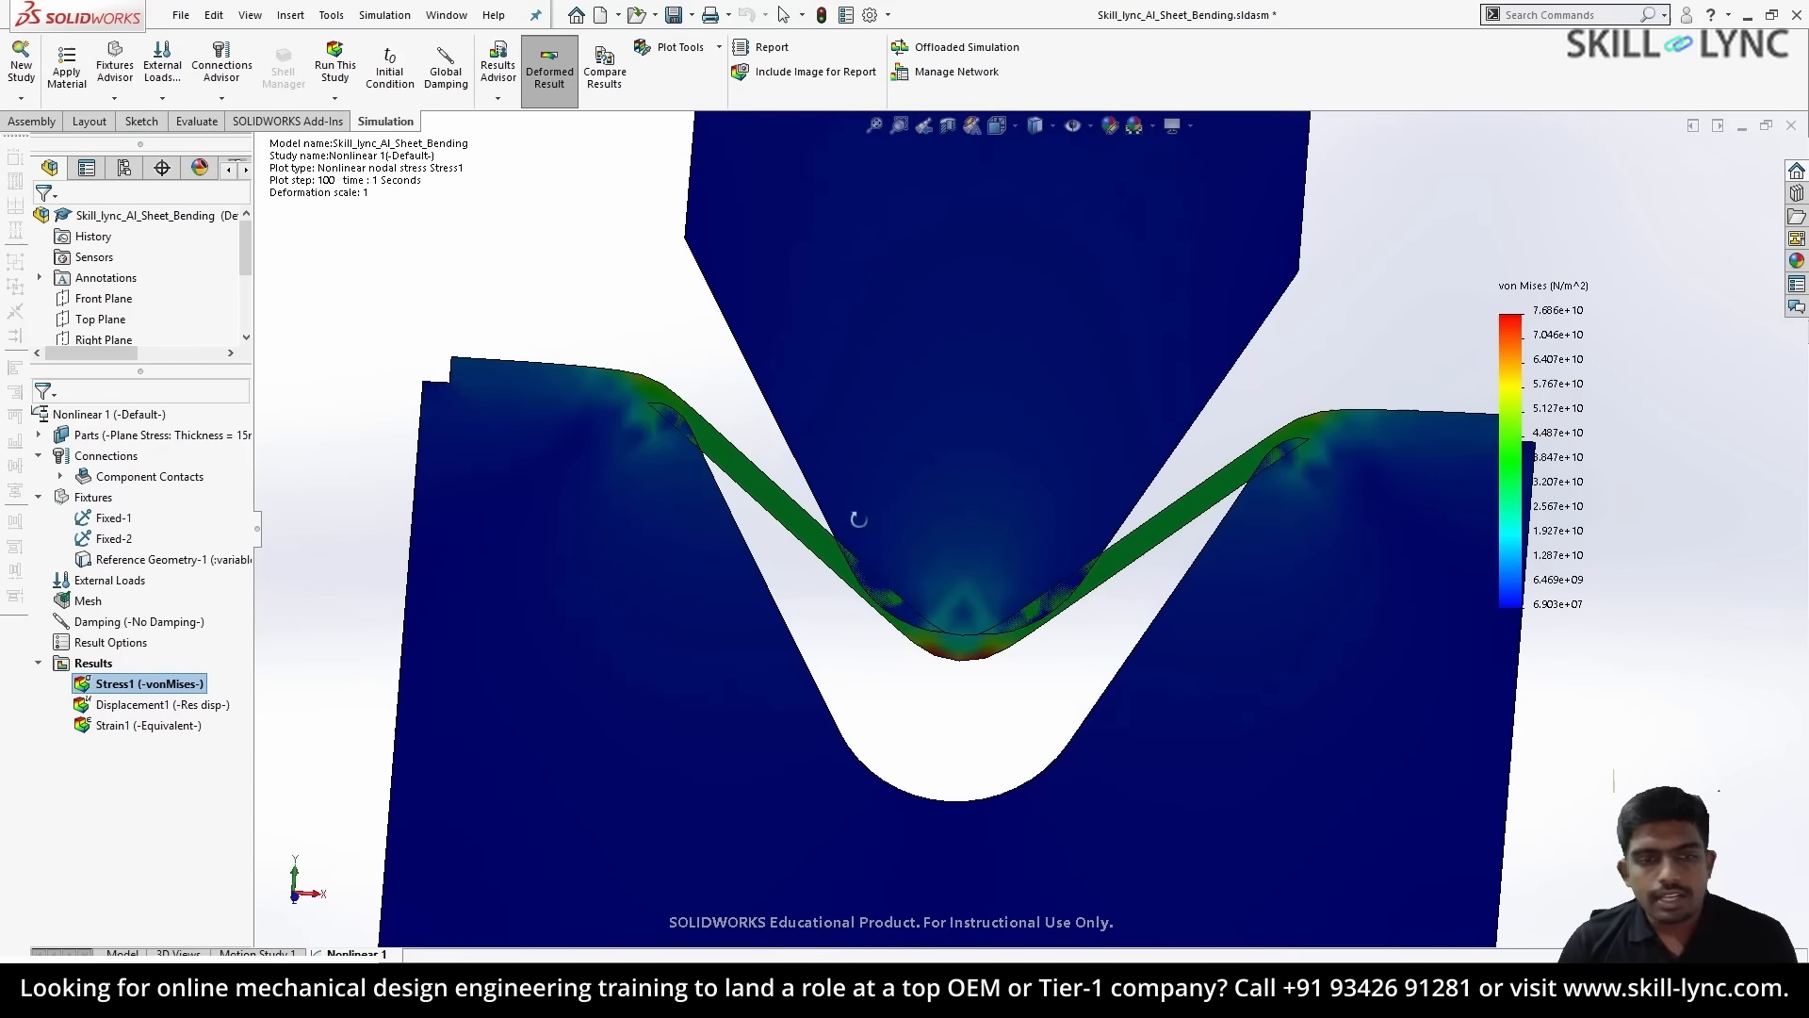
scroll(948, 529, down, 2)
scroll(948, 528, down, 1)
scroll(943, 530, up, 2)
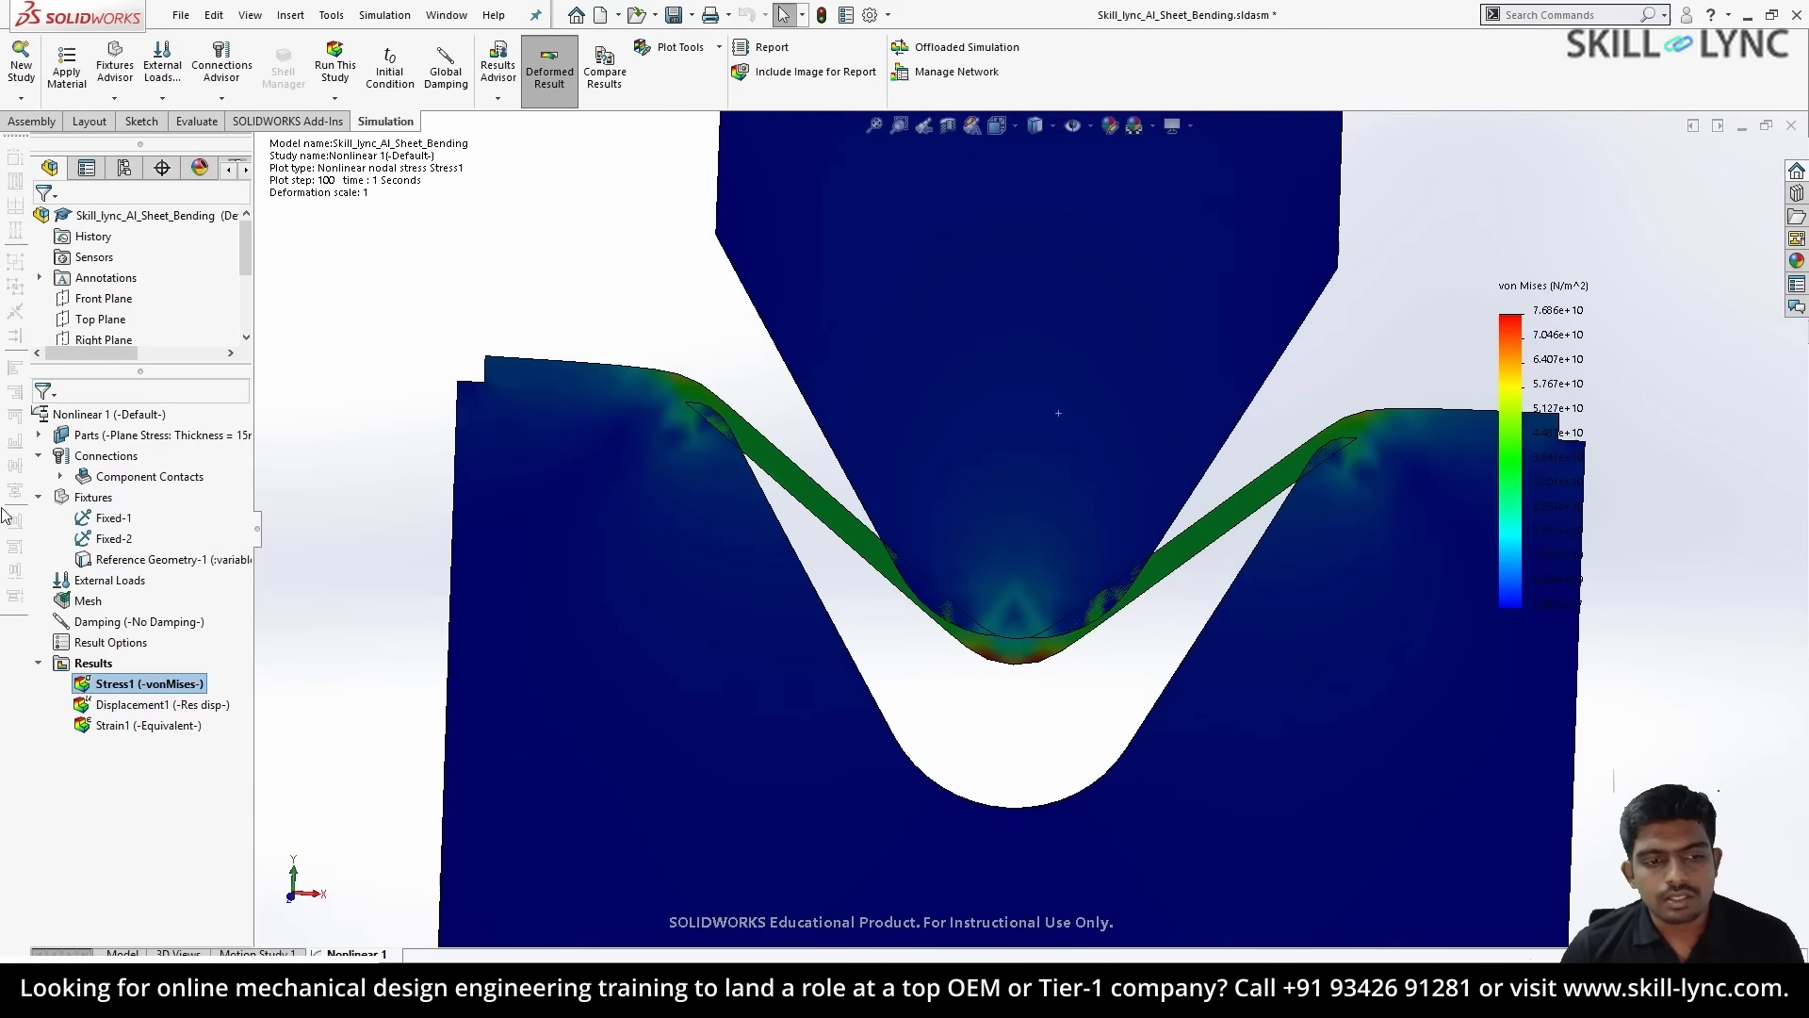
- Expand the component contacts and hide the Stress1 plot to bring back the undeformed model
click(62, 478)
right_click(141, 705)
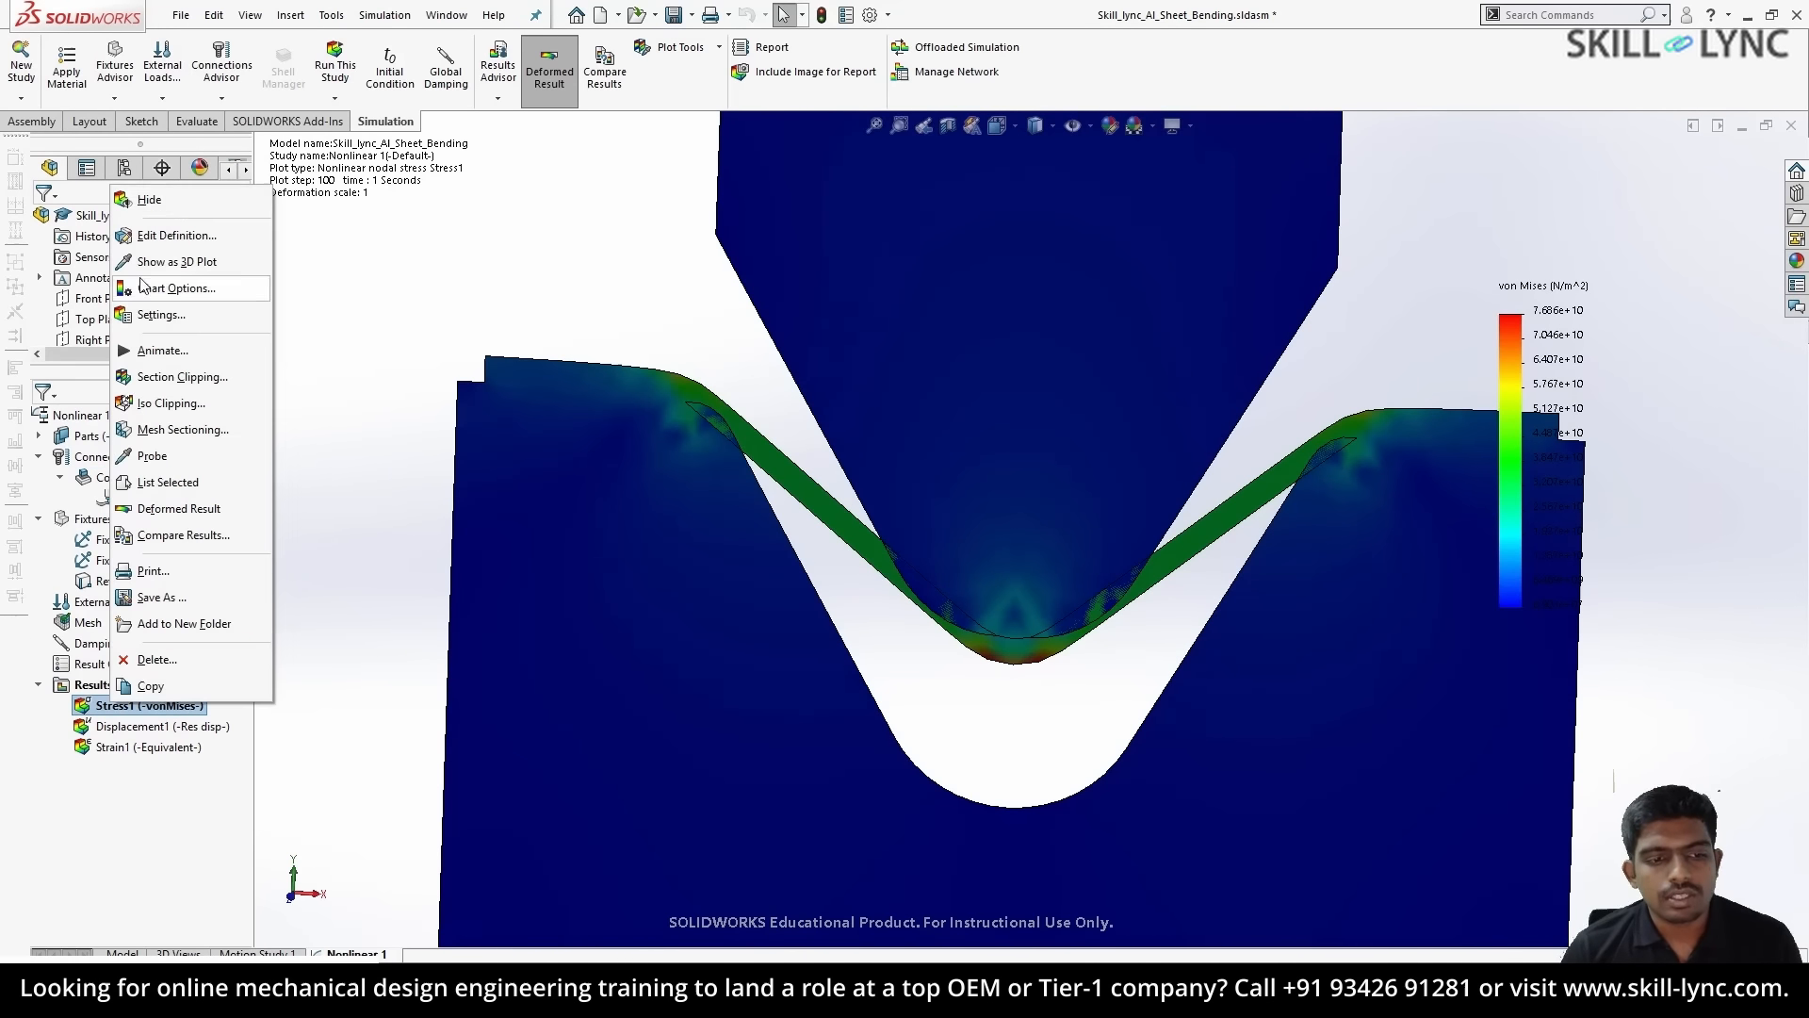
click(141, 192)
- Start a manual No Penetration contact set with the punch's two slanted edges and rounded tip as the first set
right_click(125, 479)
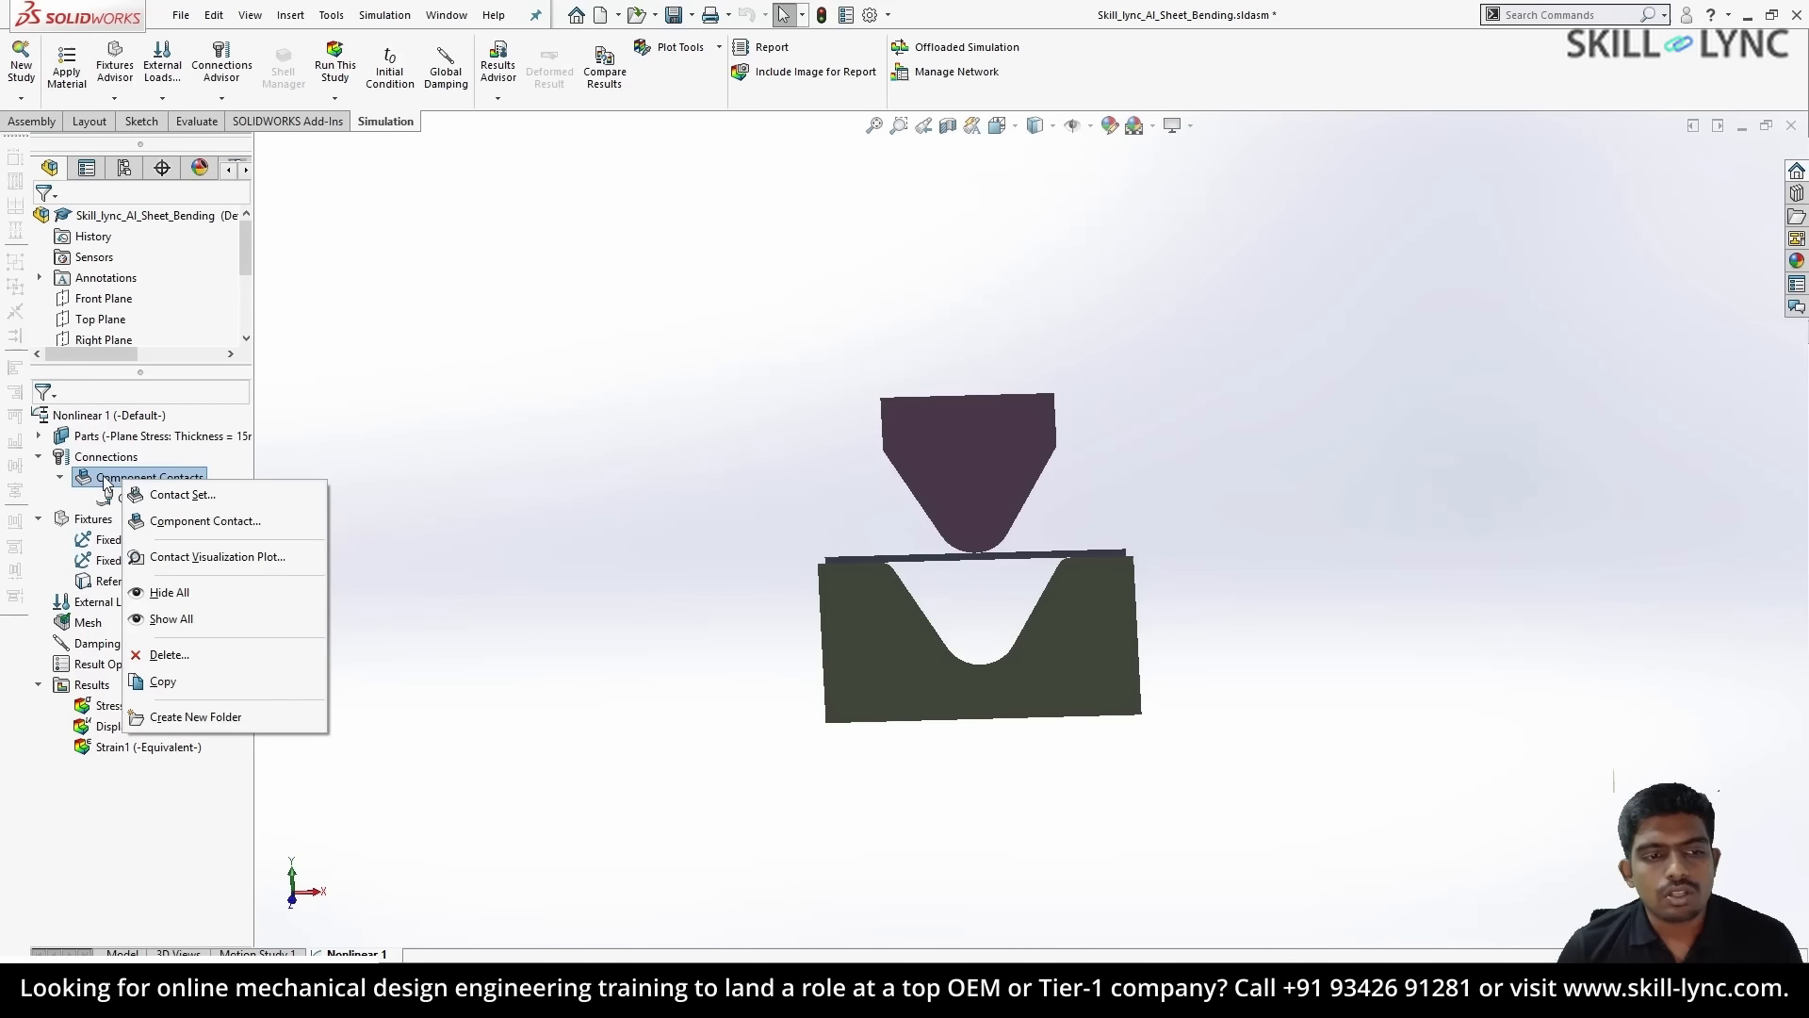
click(169, 495)
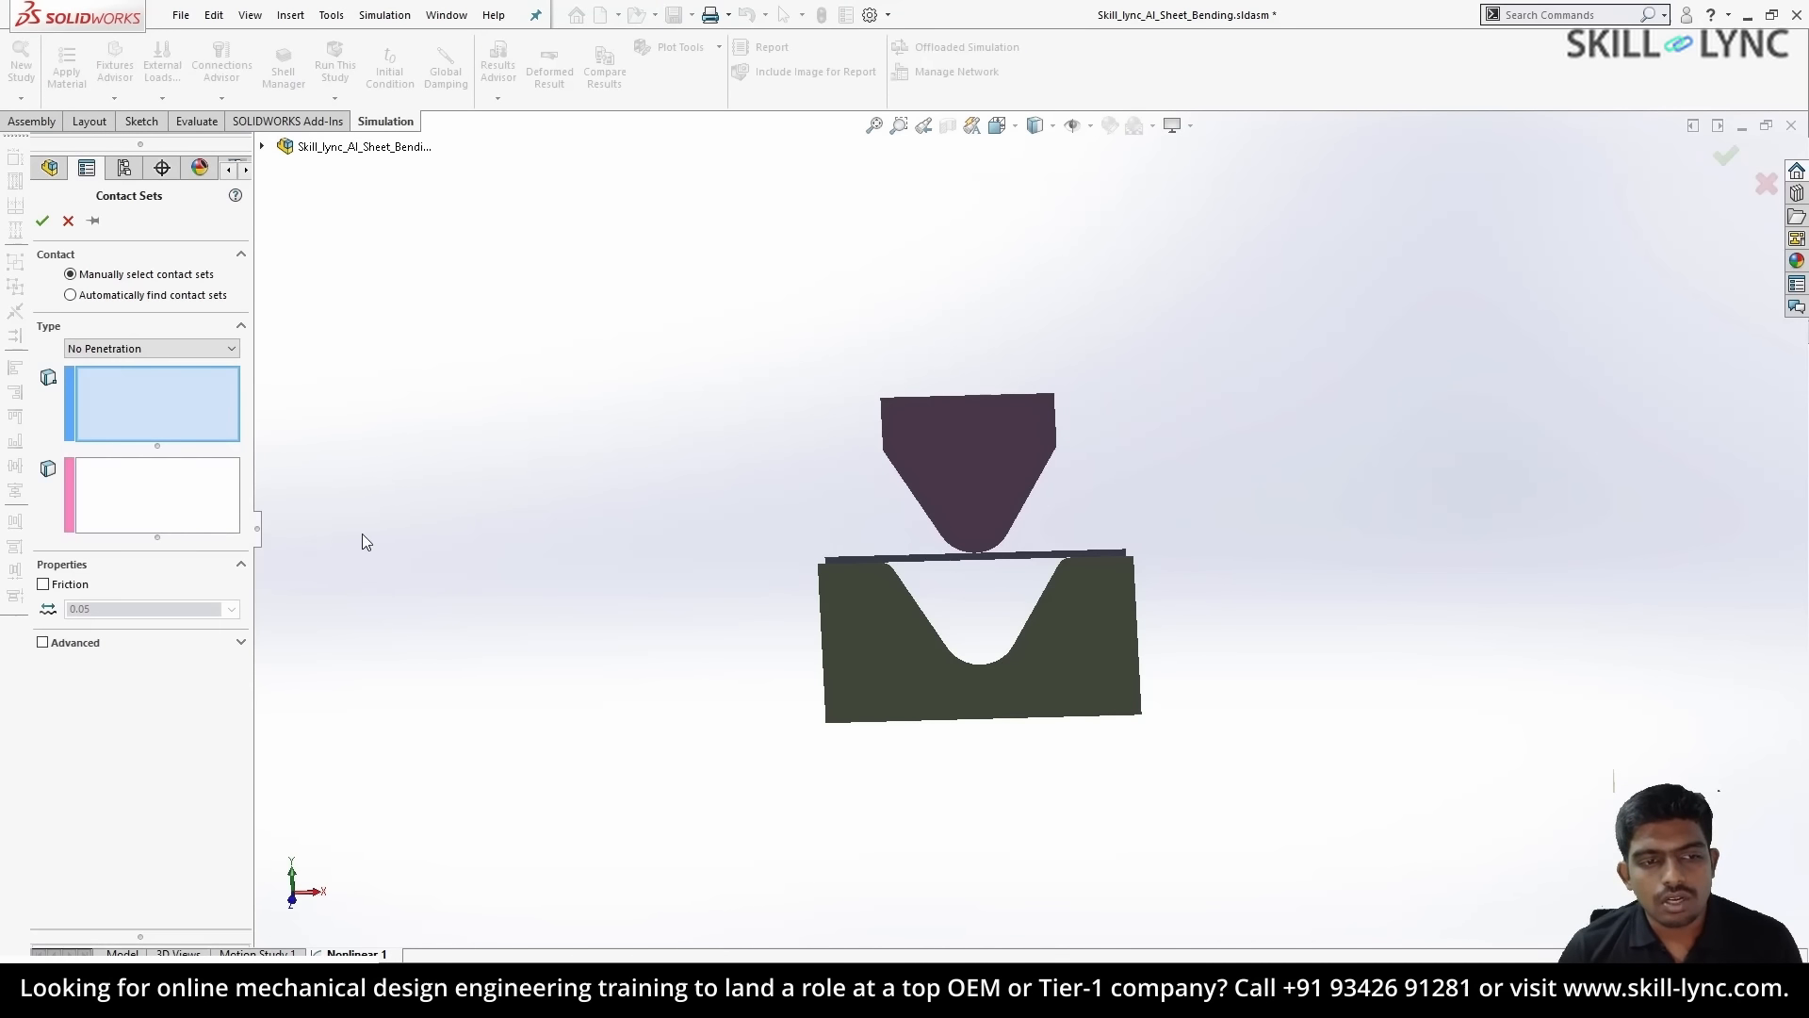
scroll(1009, 464, down, 4)
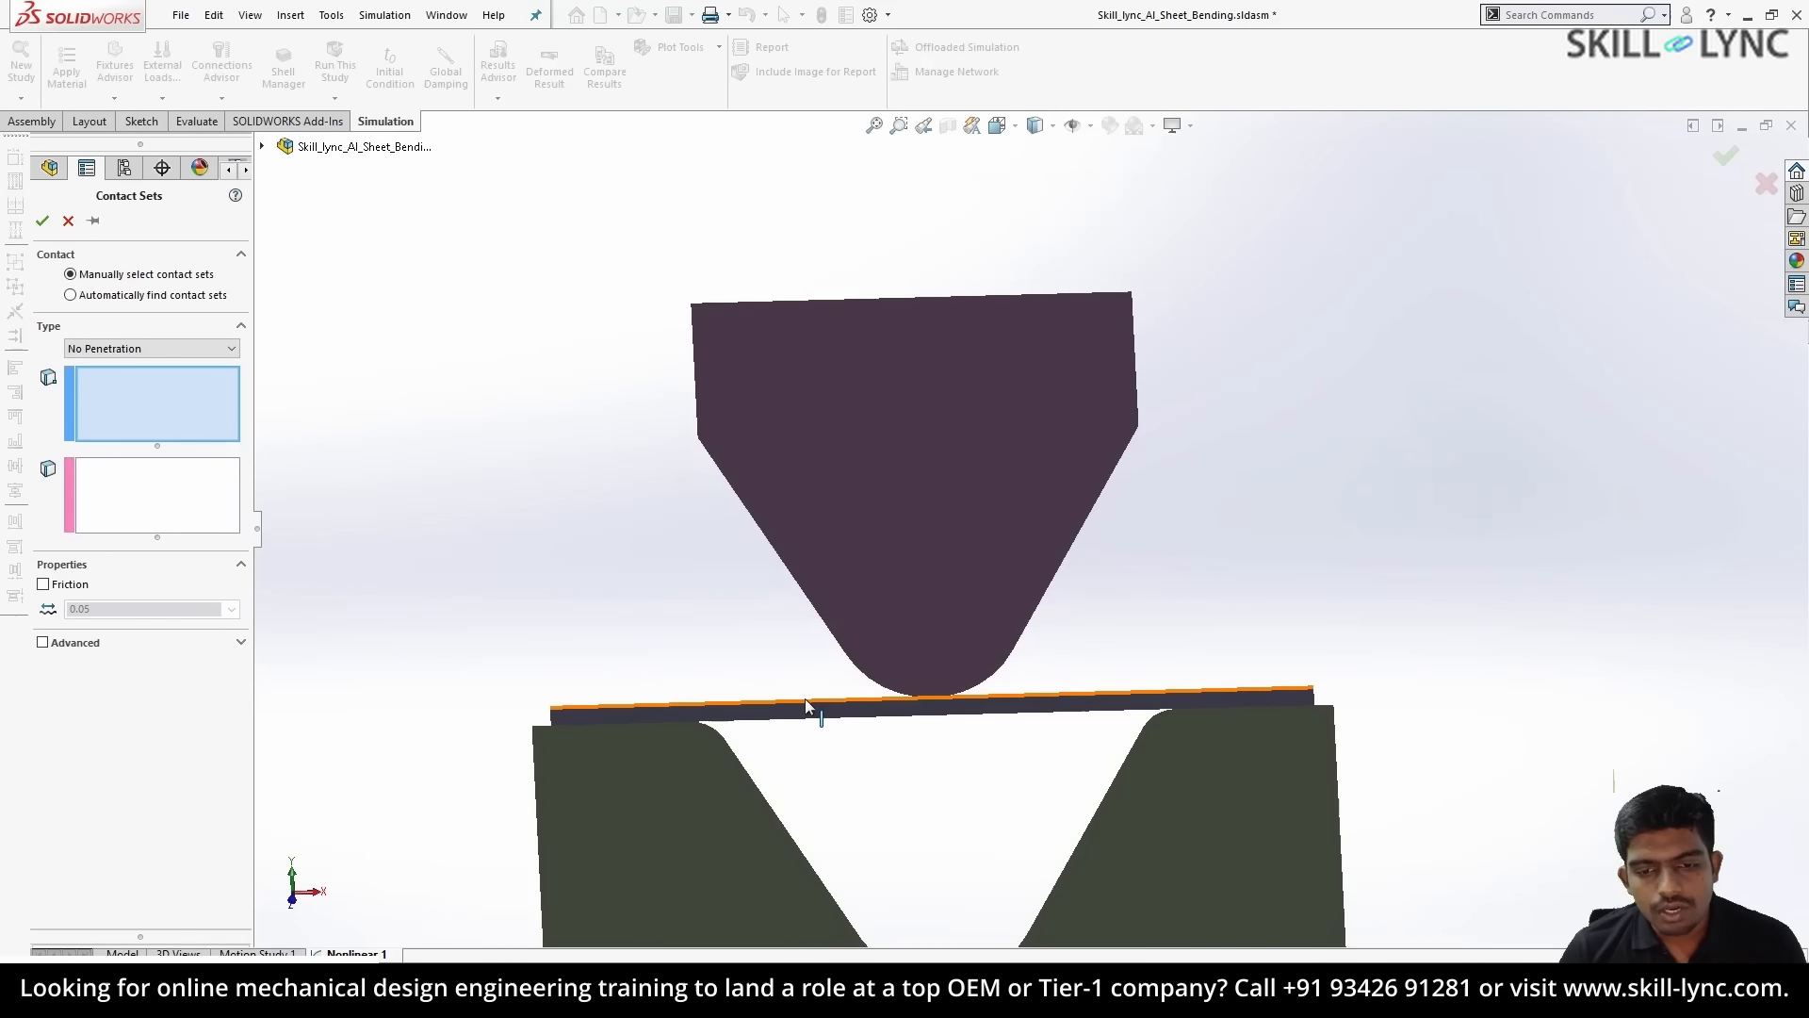
click(730, 492)
click(886, 696)
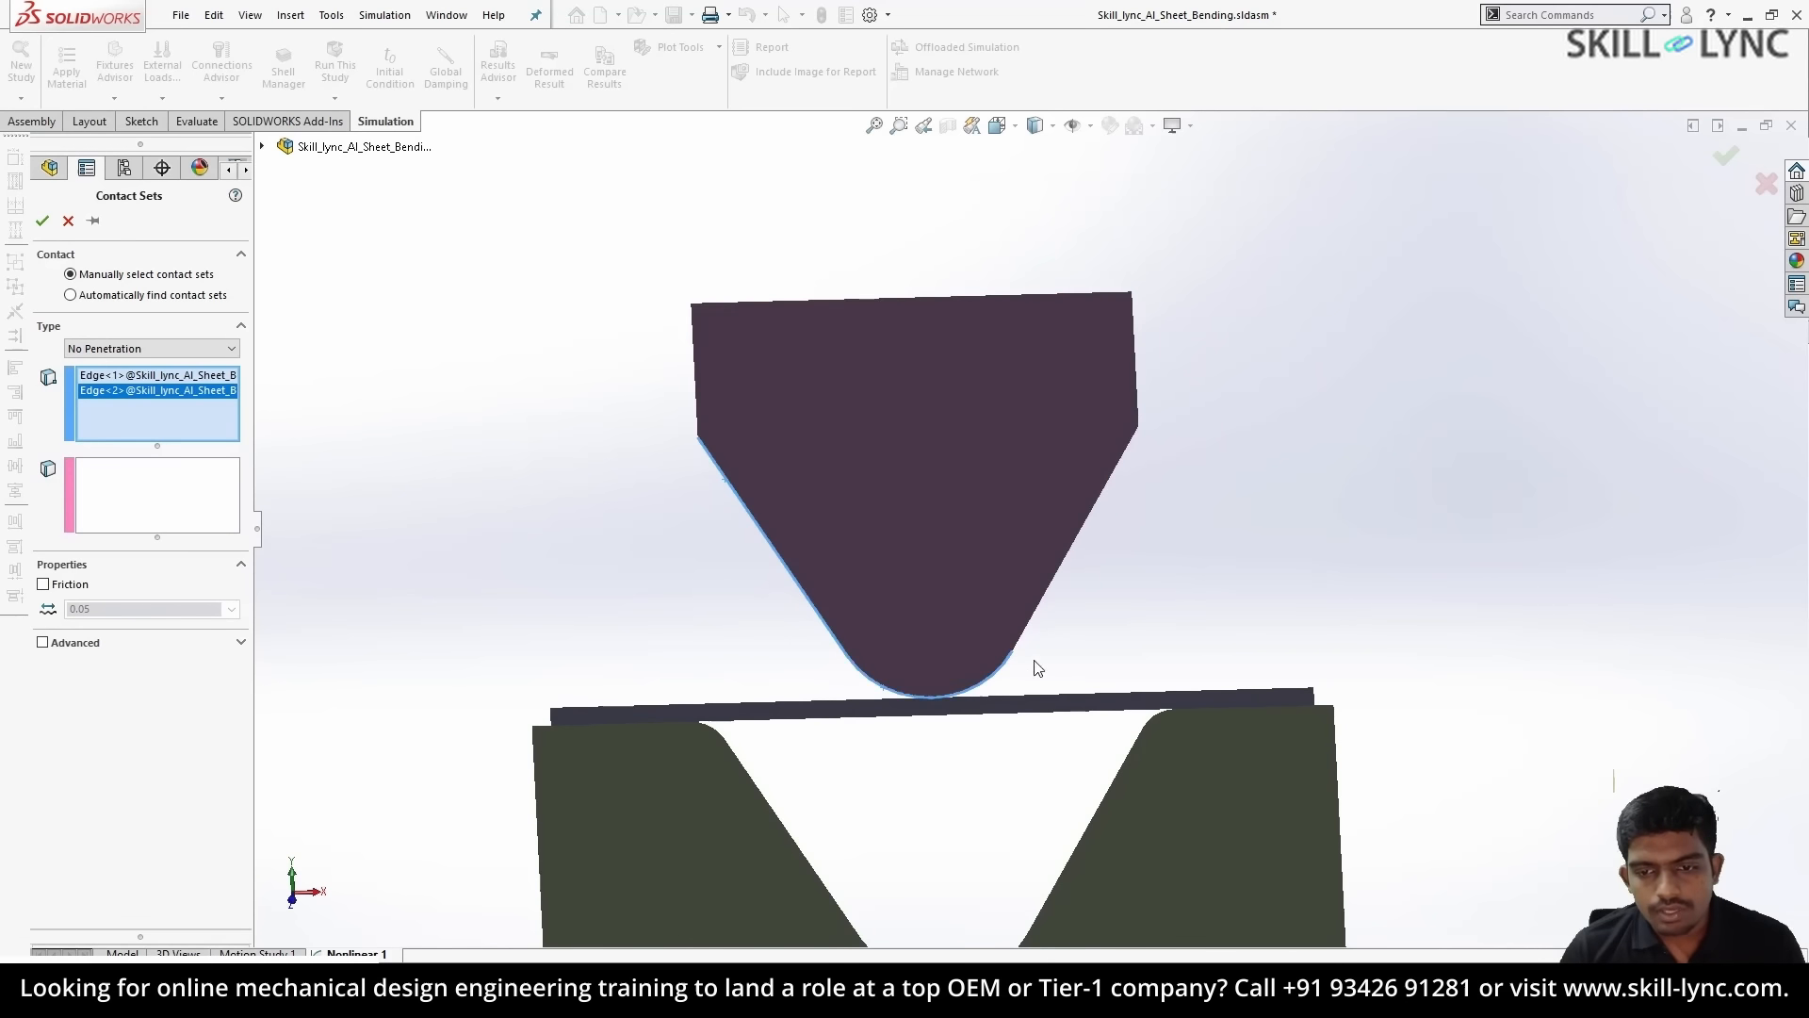
click(1048, 590)
click(1015, 560)
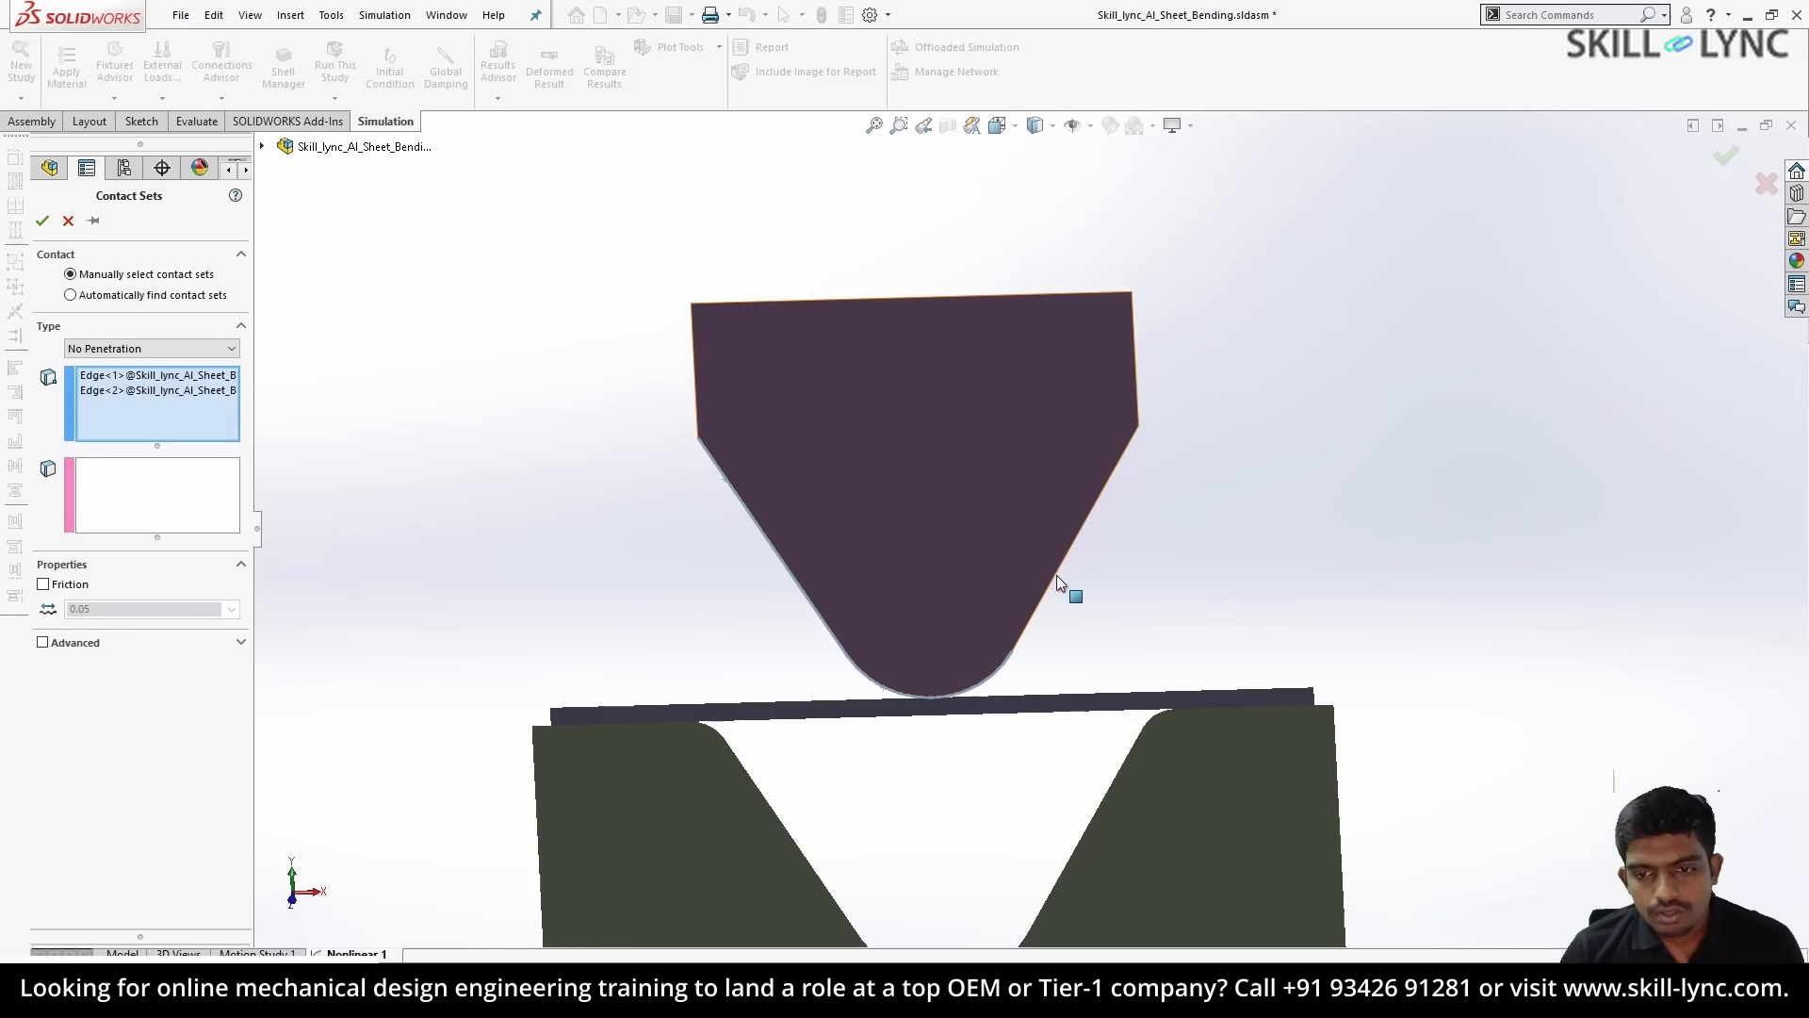
scroll(1060, 570, down, 5)
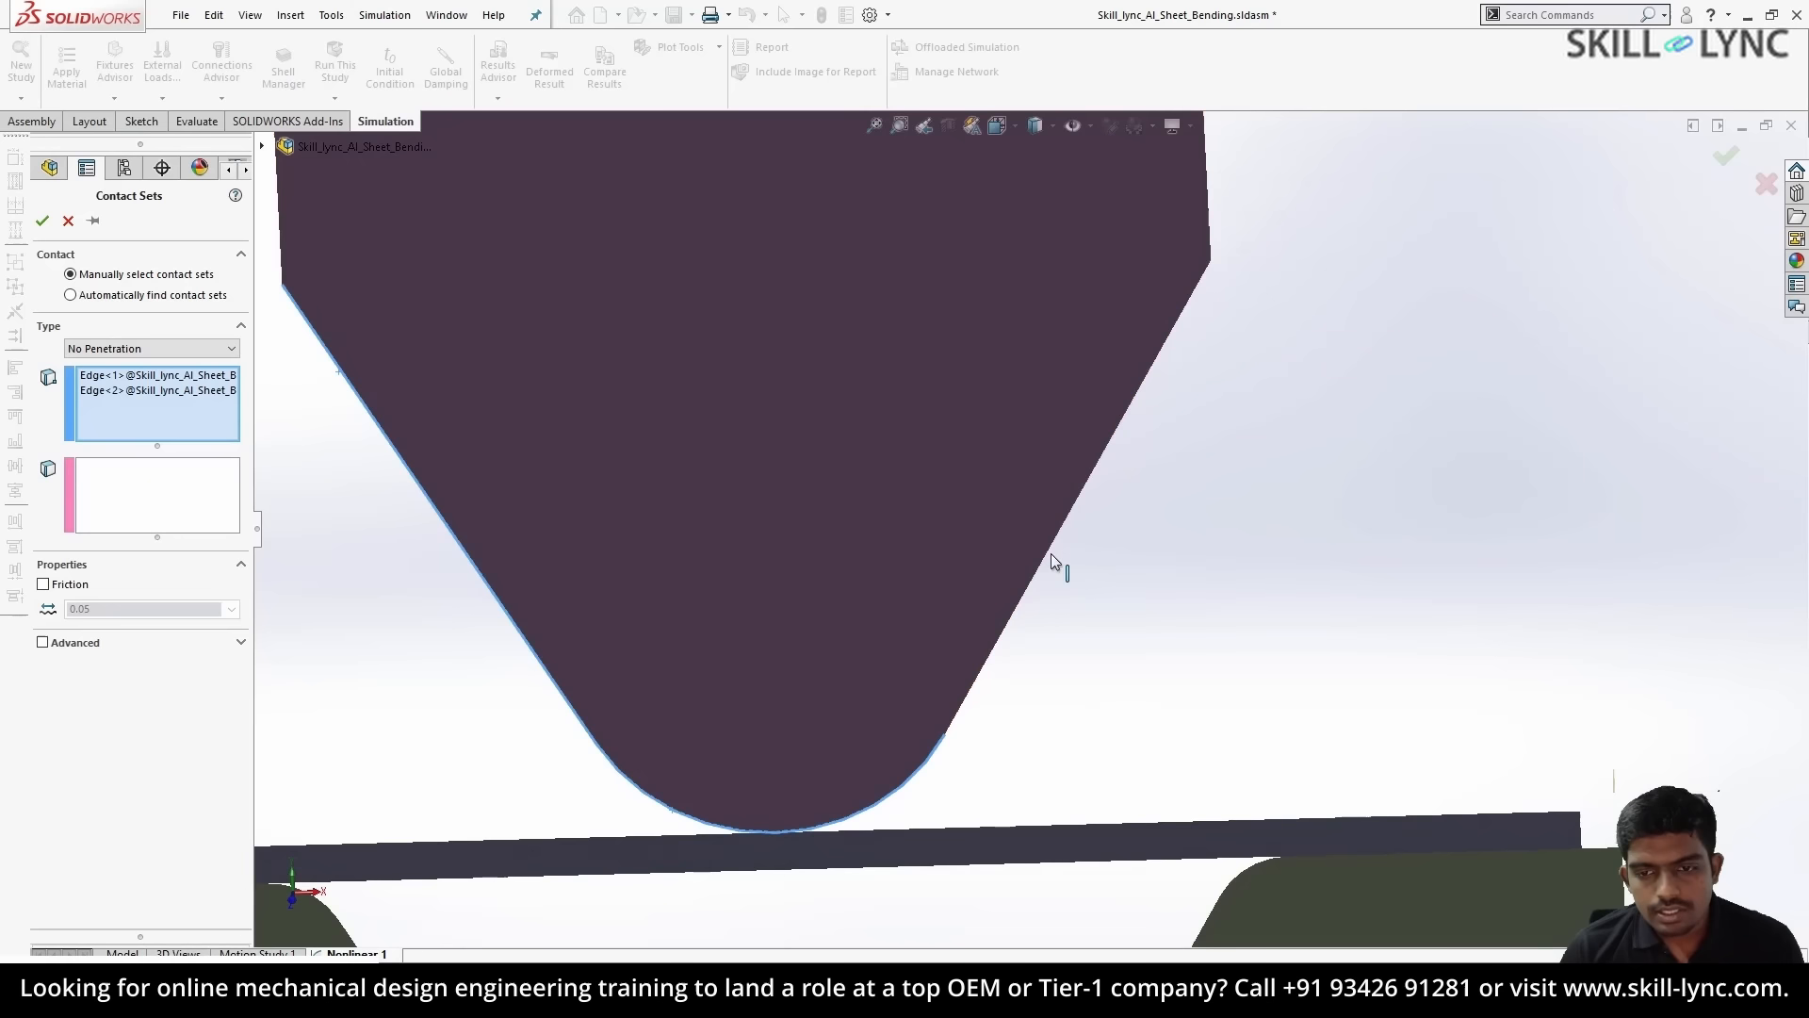
click(1049, 553)
scroll(1037, 627, up, 5)
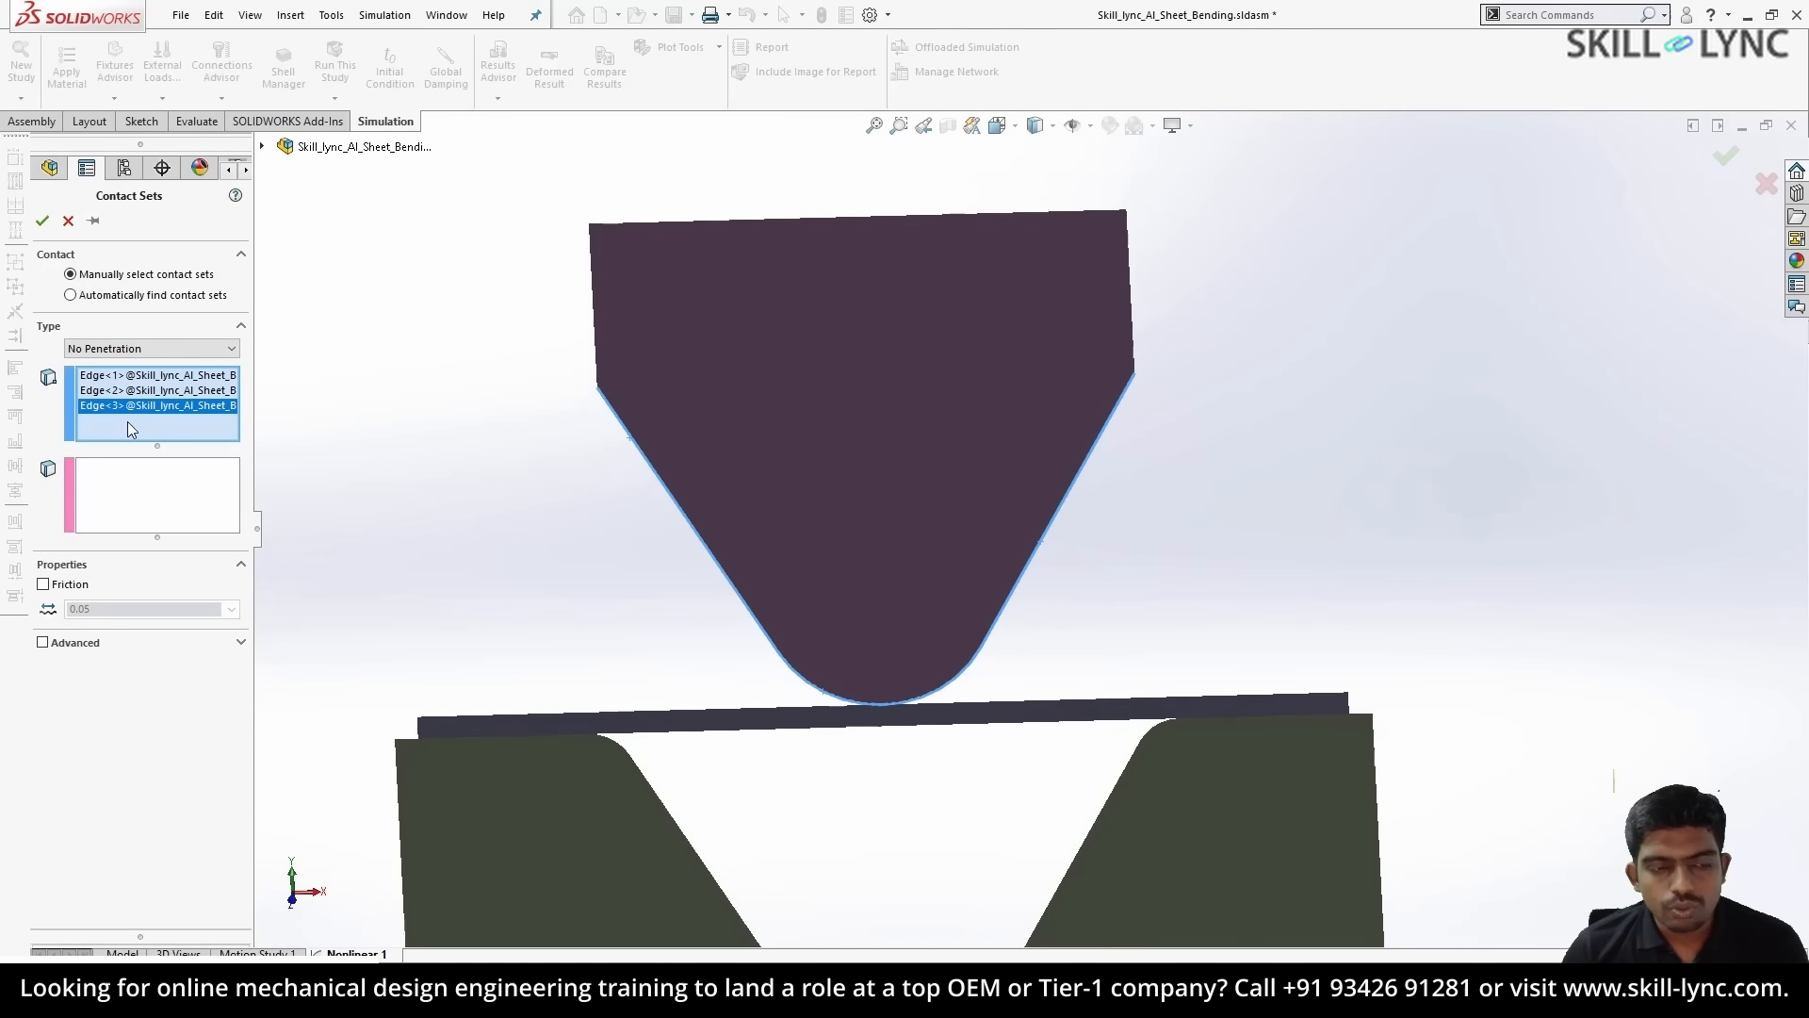
- Select the sheet's upper edge as the second set, enable friction of 0.05, and accept the contact set
click(144, 496)
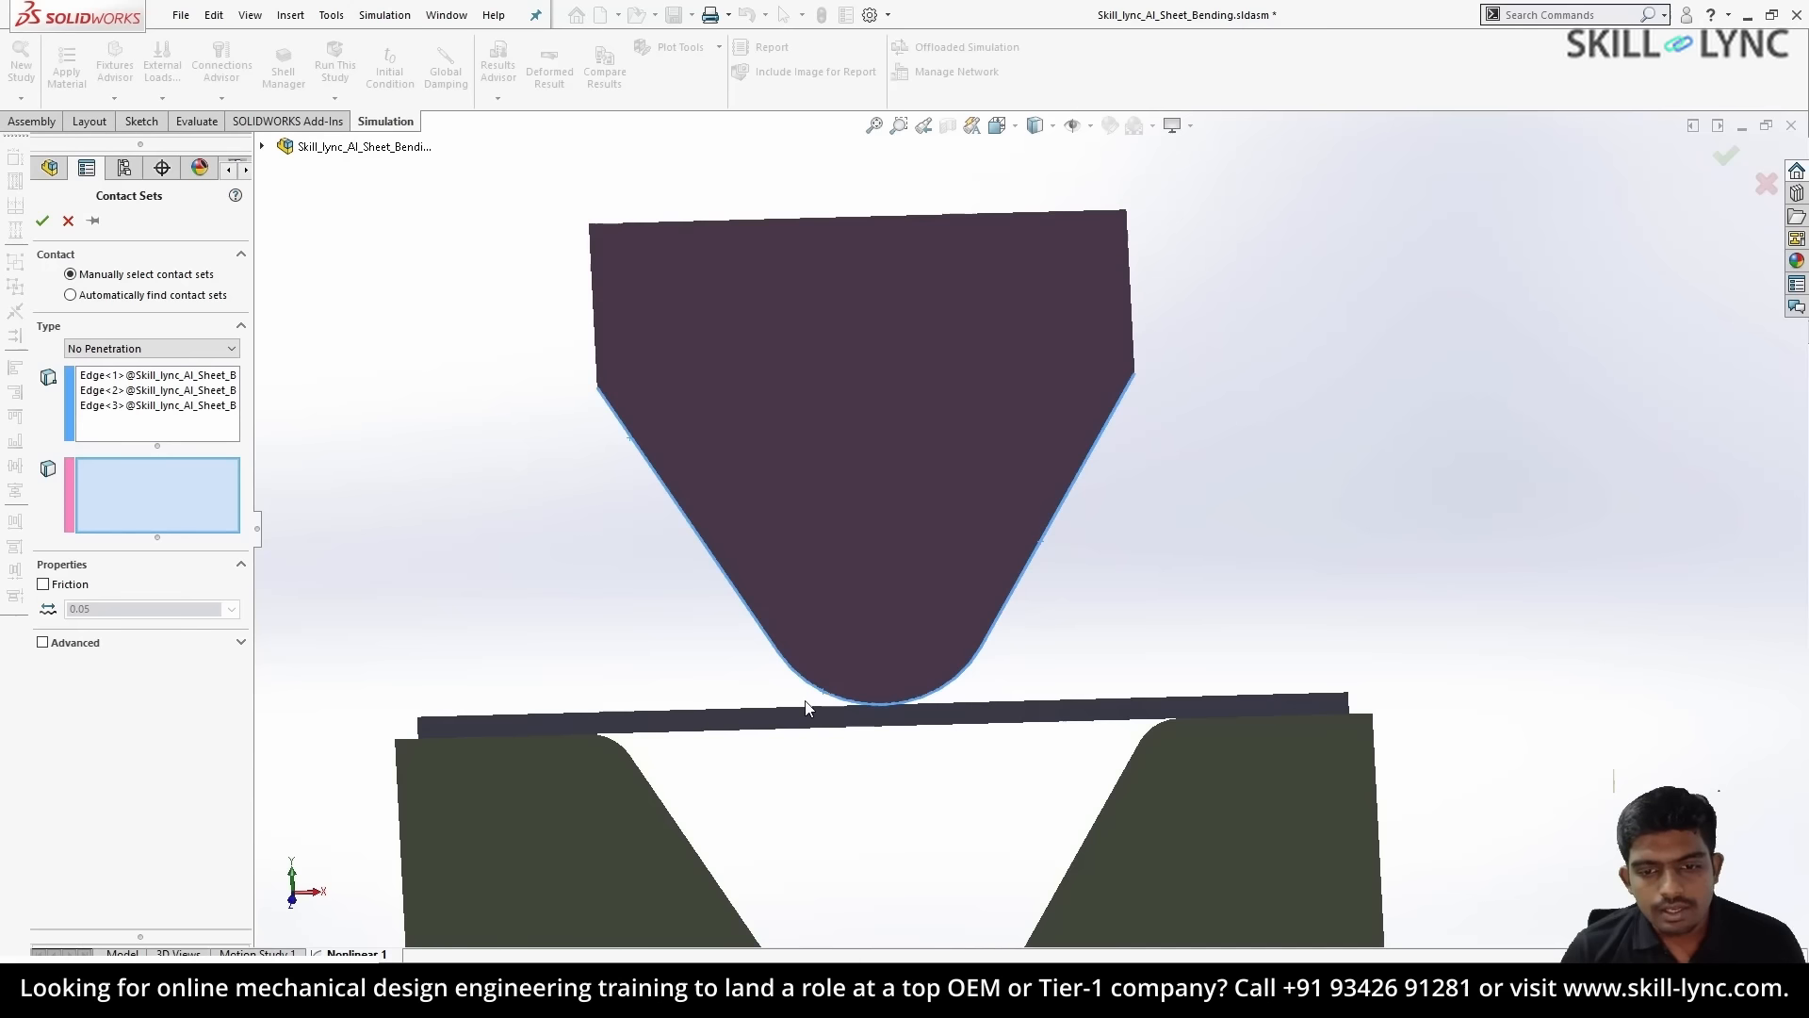
click(904, 707)
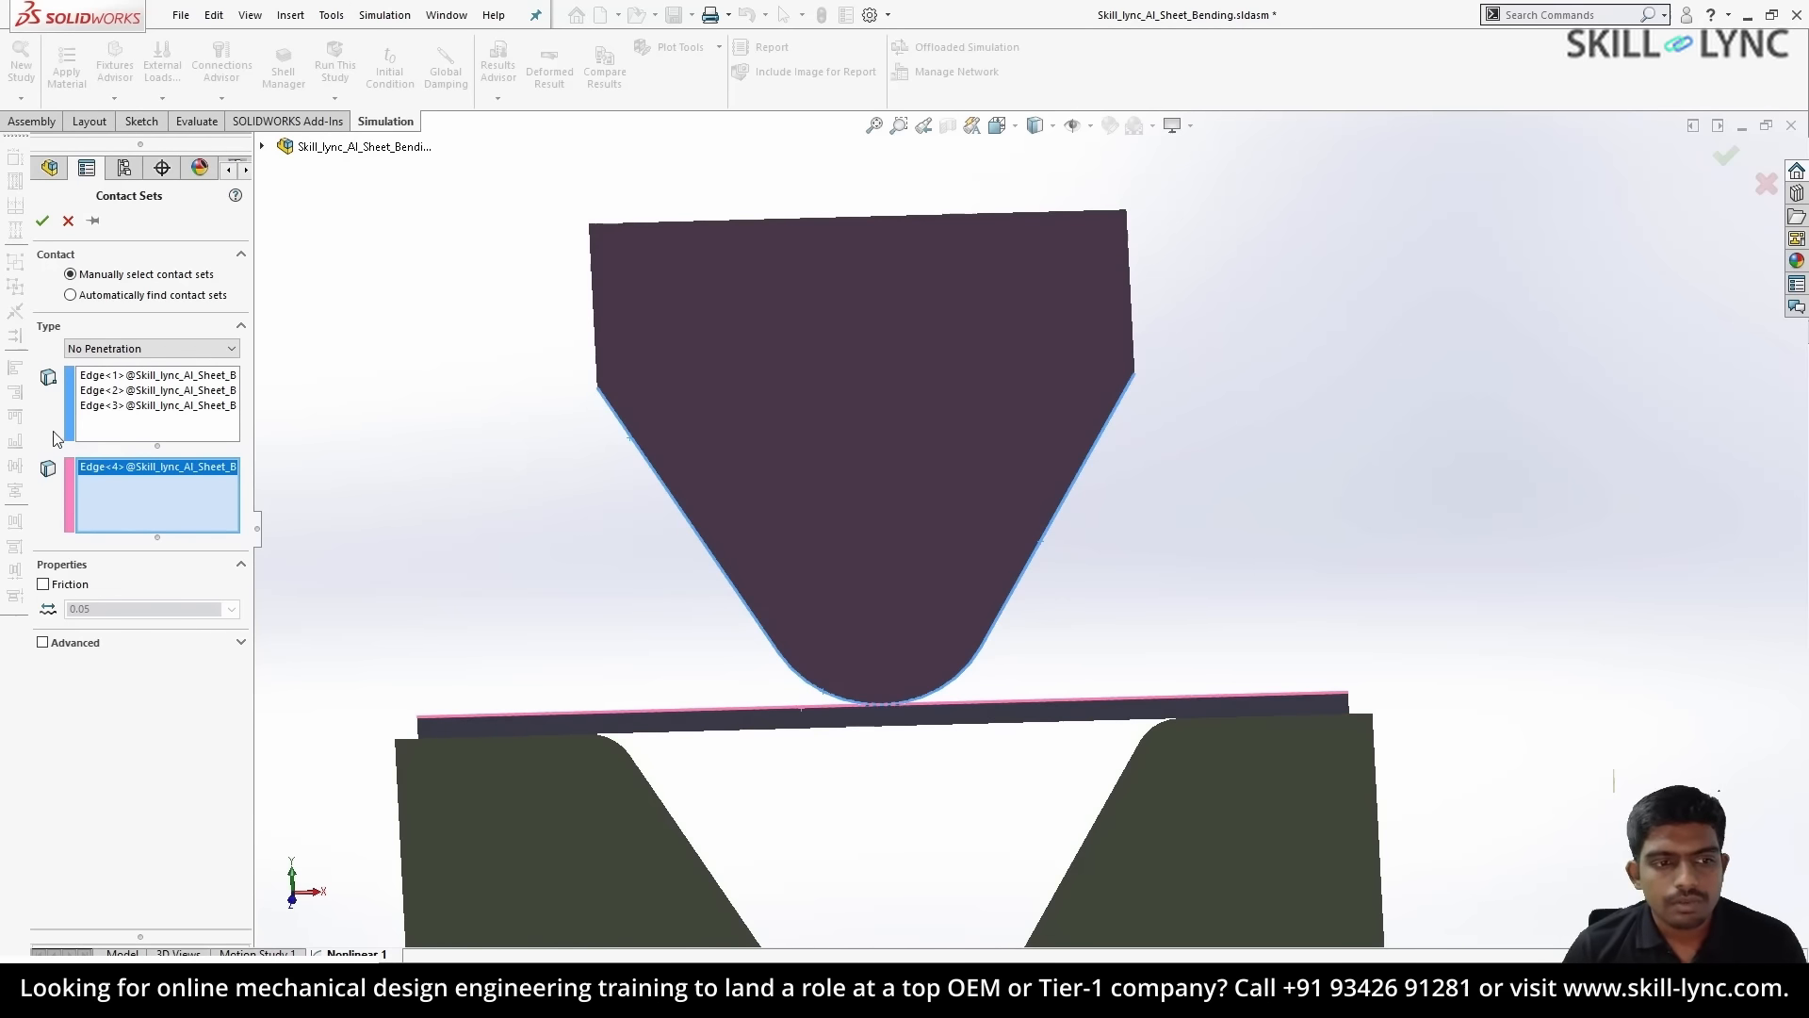
click(44, 584)
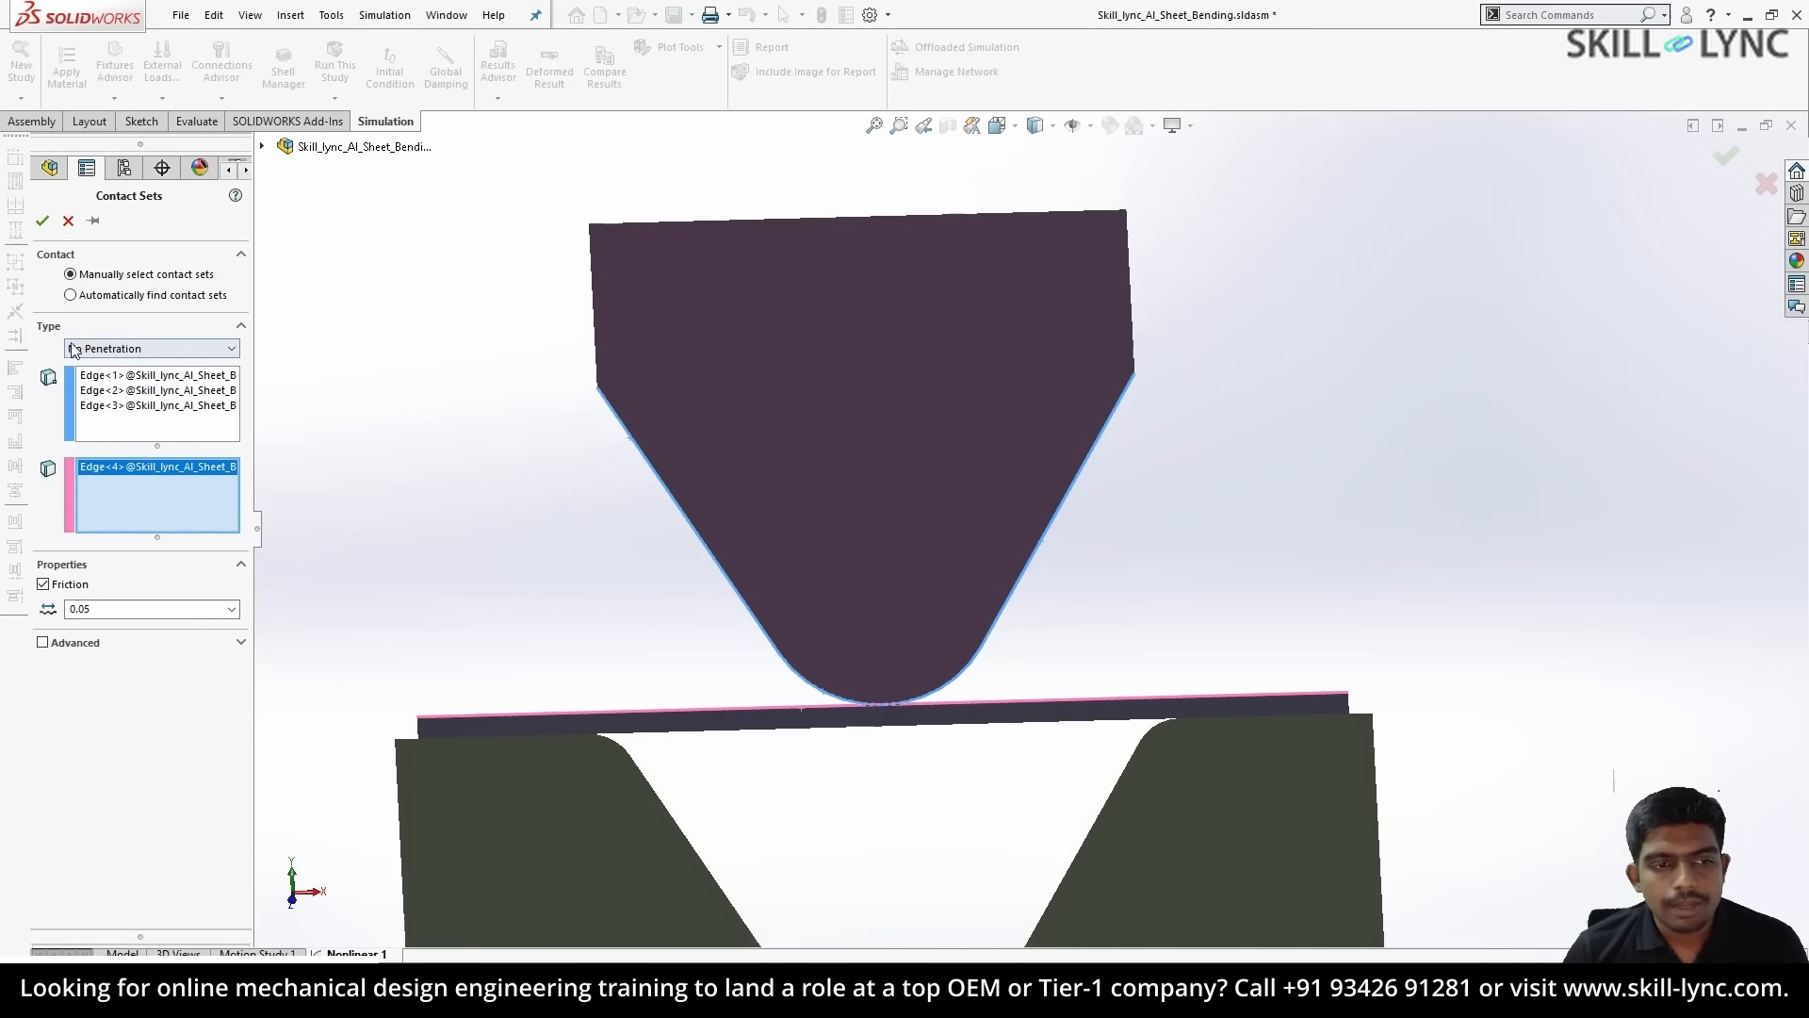
click(42, 220)
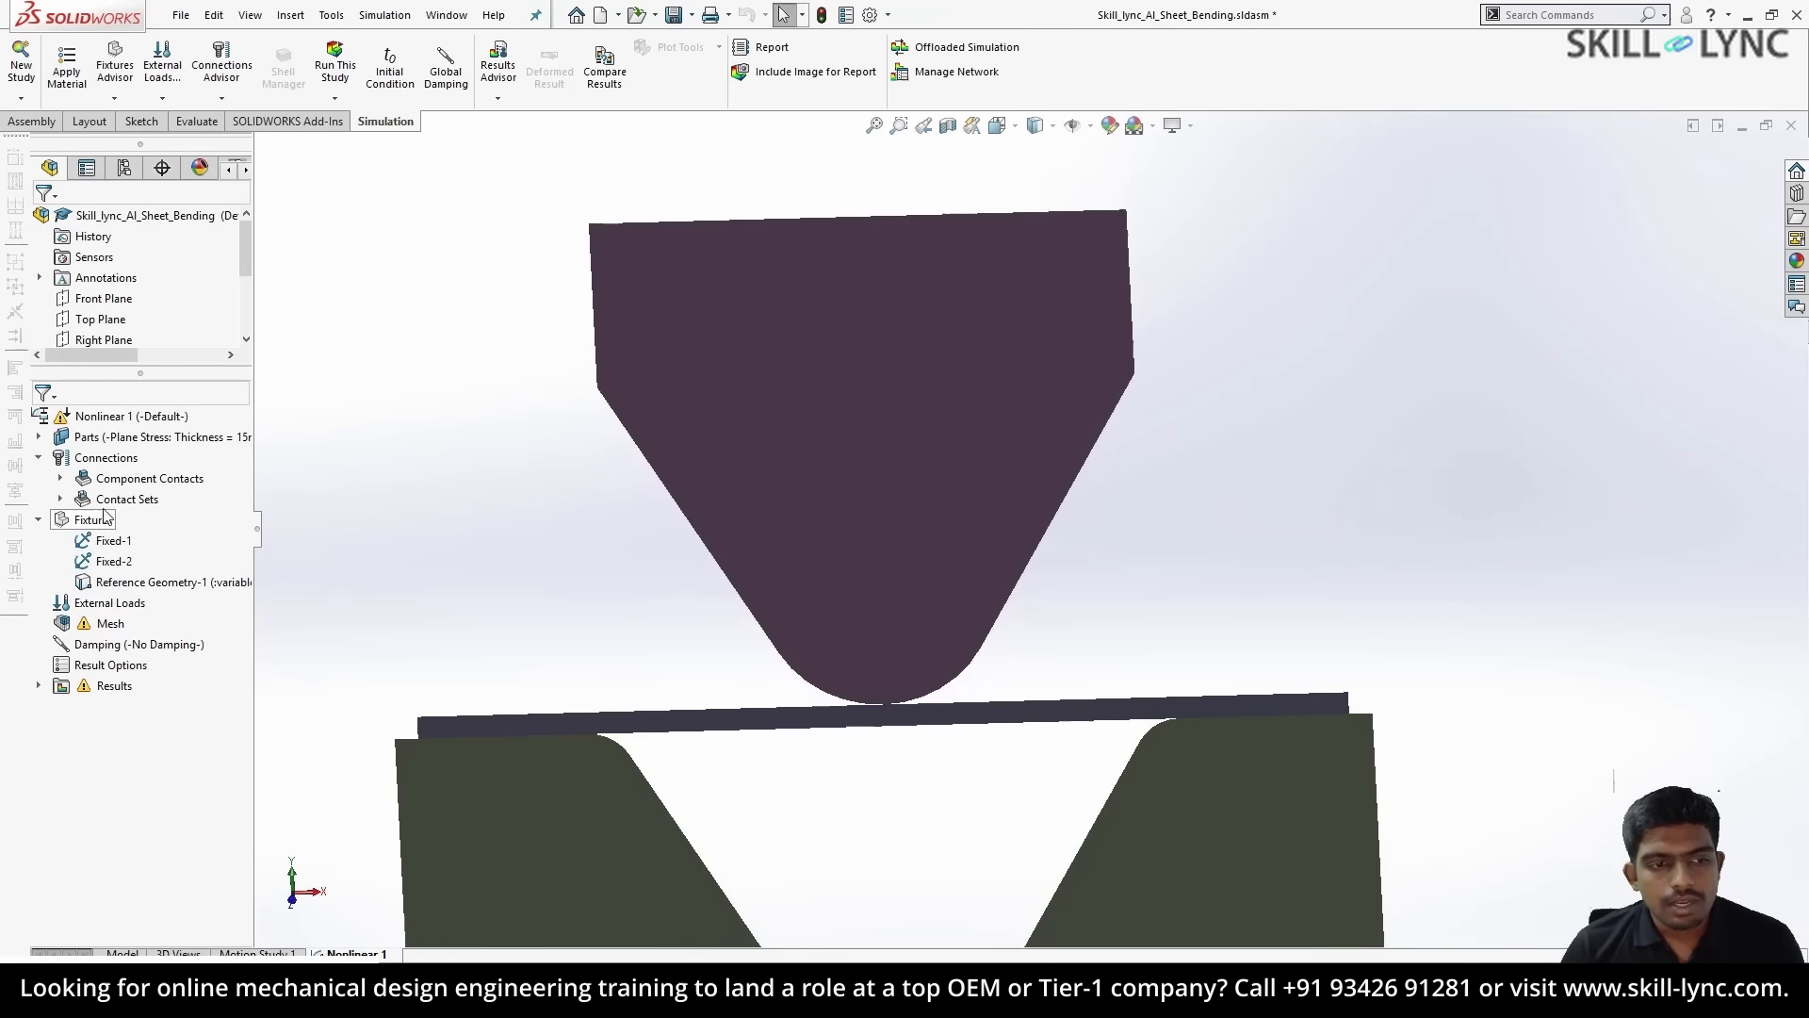
- Start another No Penetration contact set with the sheet's lower edge as the first set
right_click(114, 479)
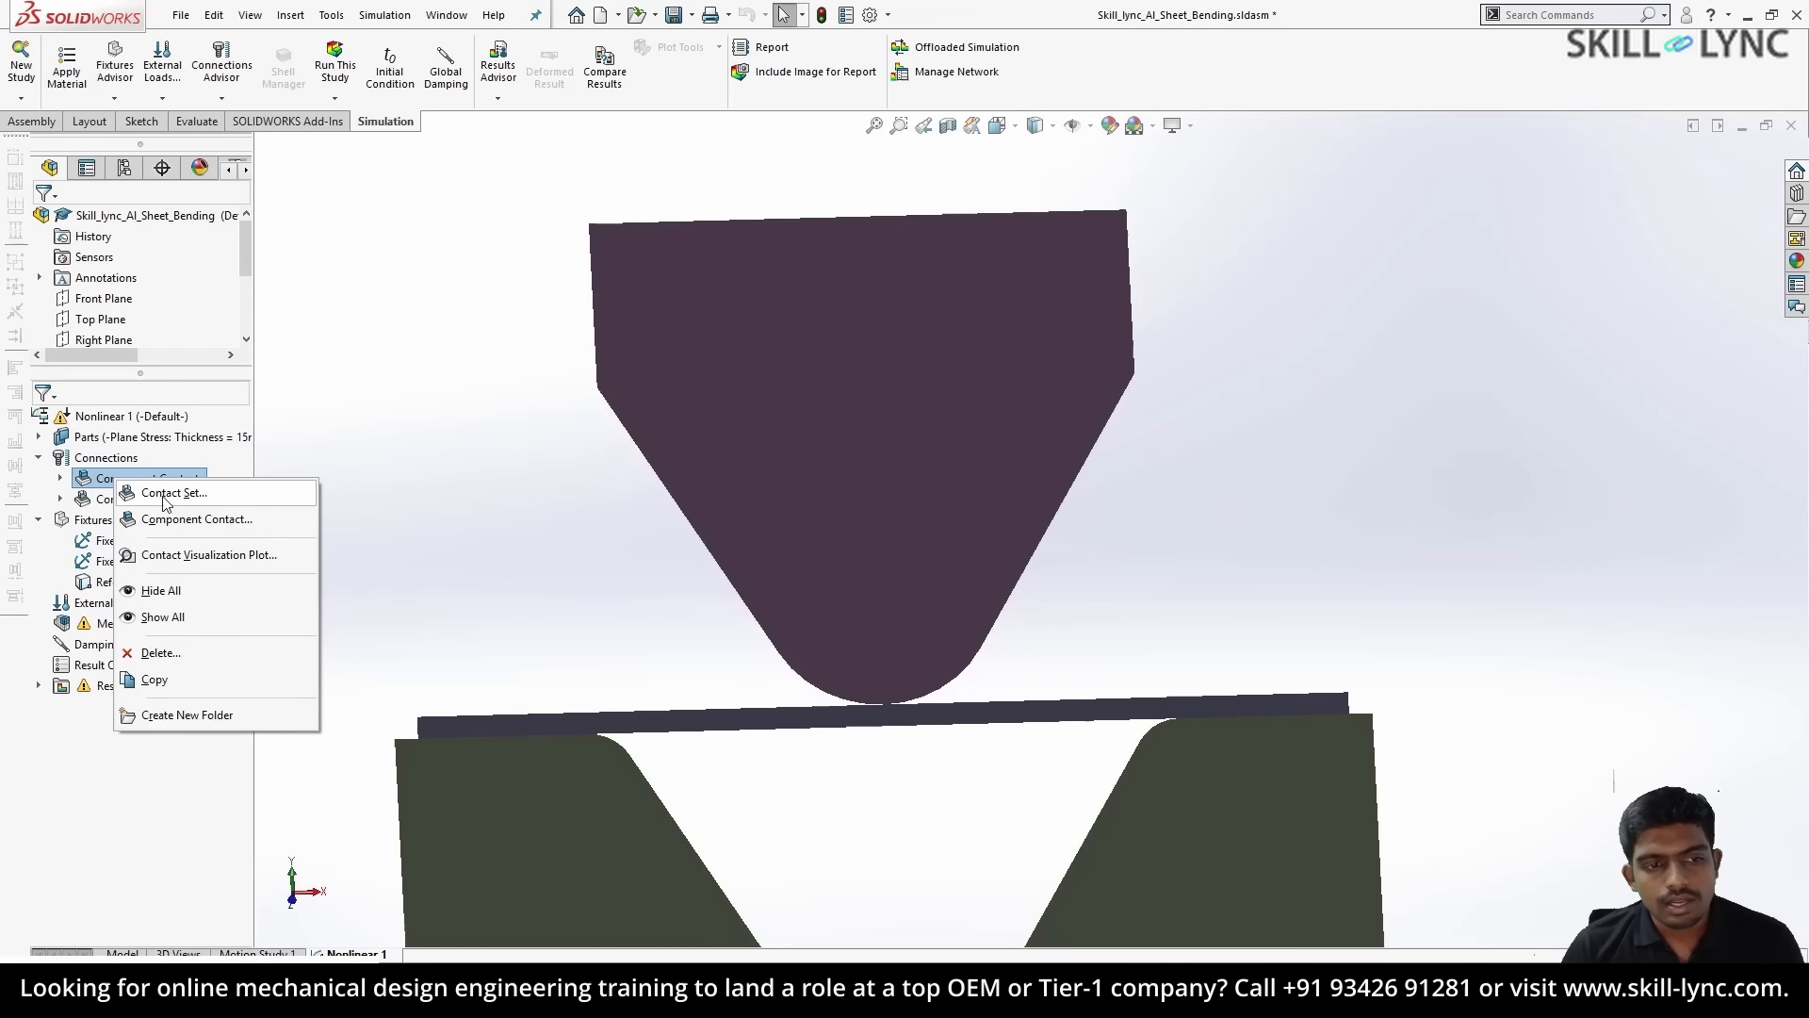
click(163, 497)
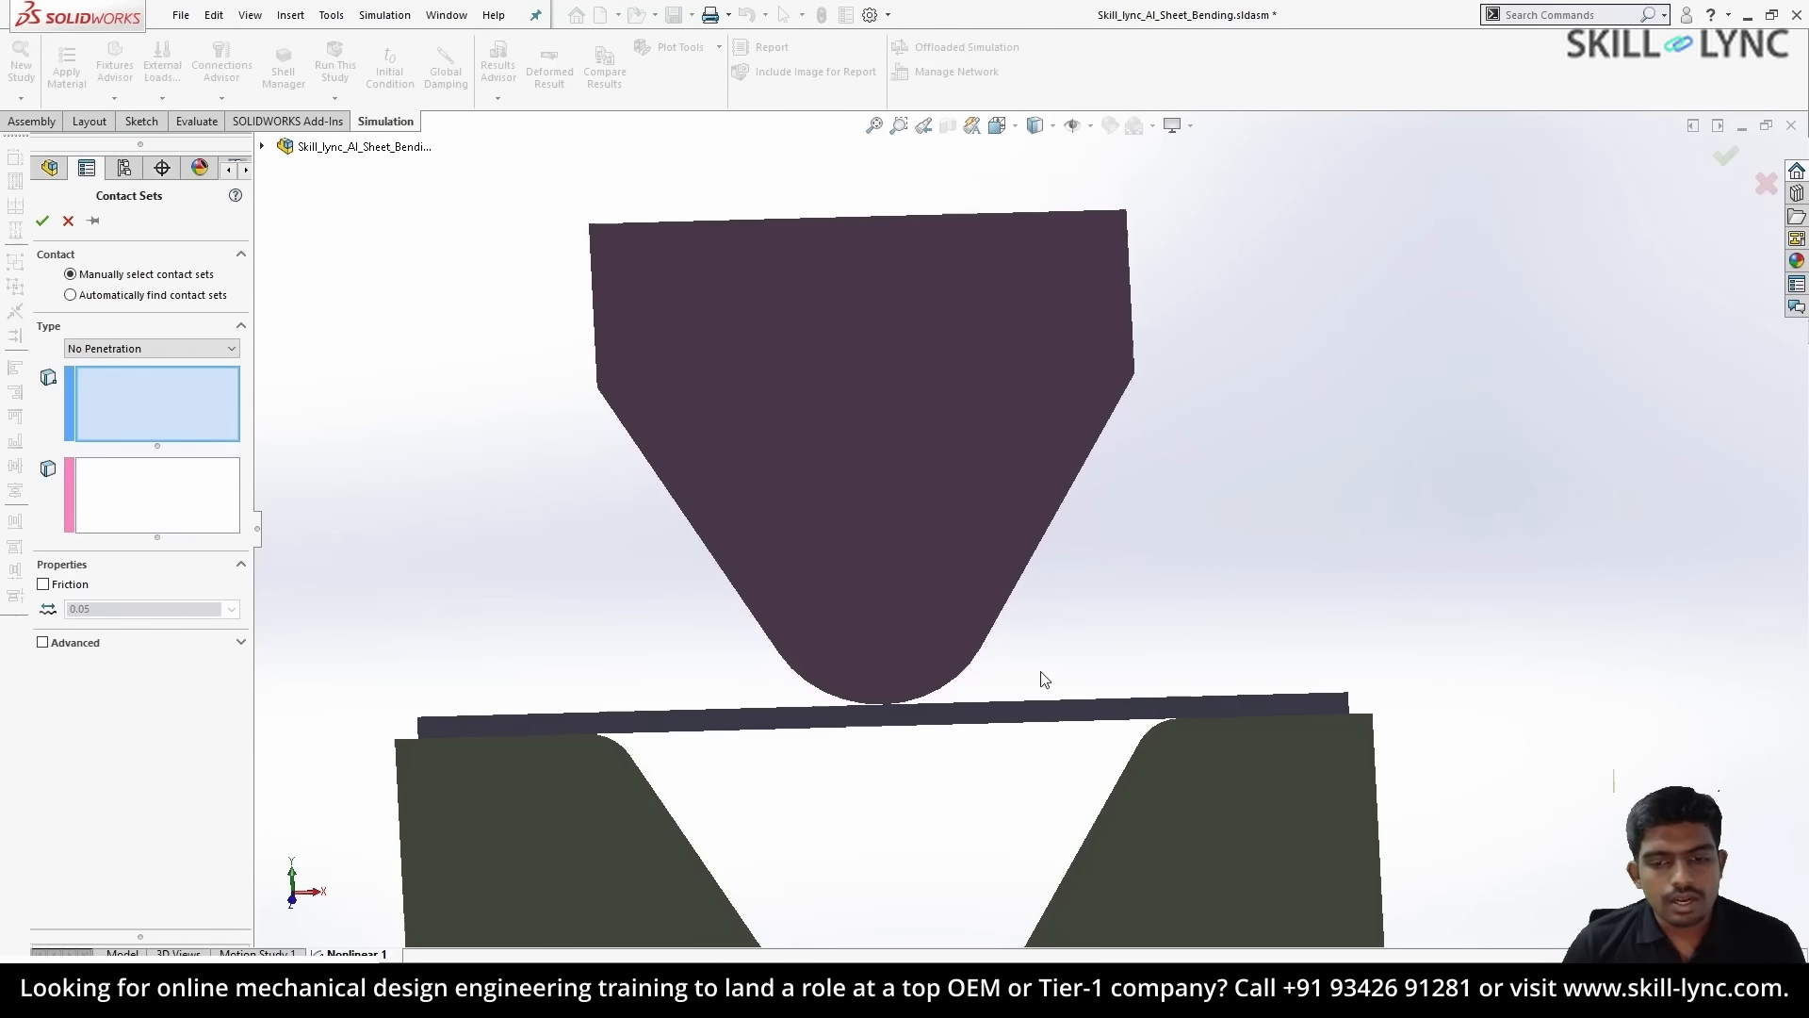
scroll(1045, 678, down, 4)
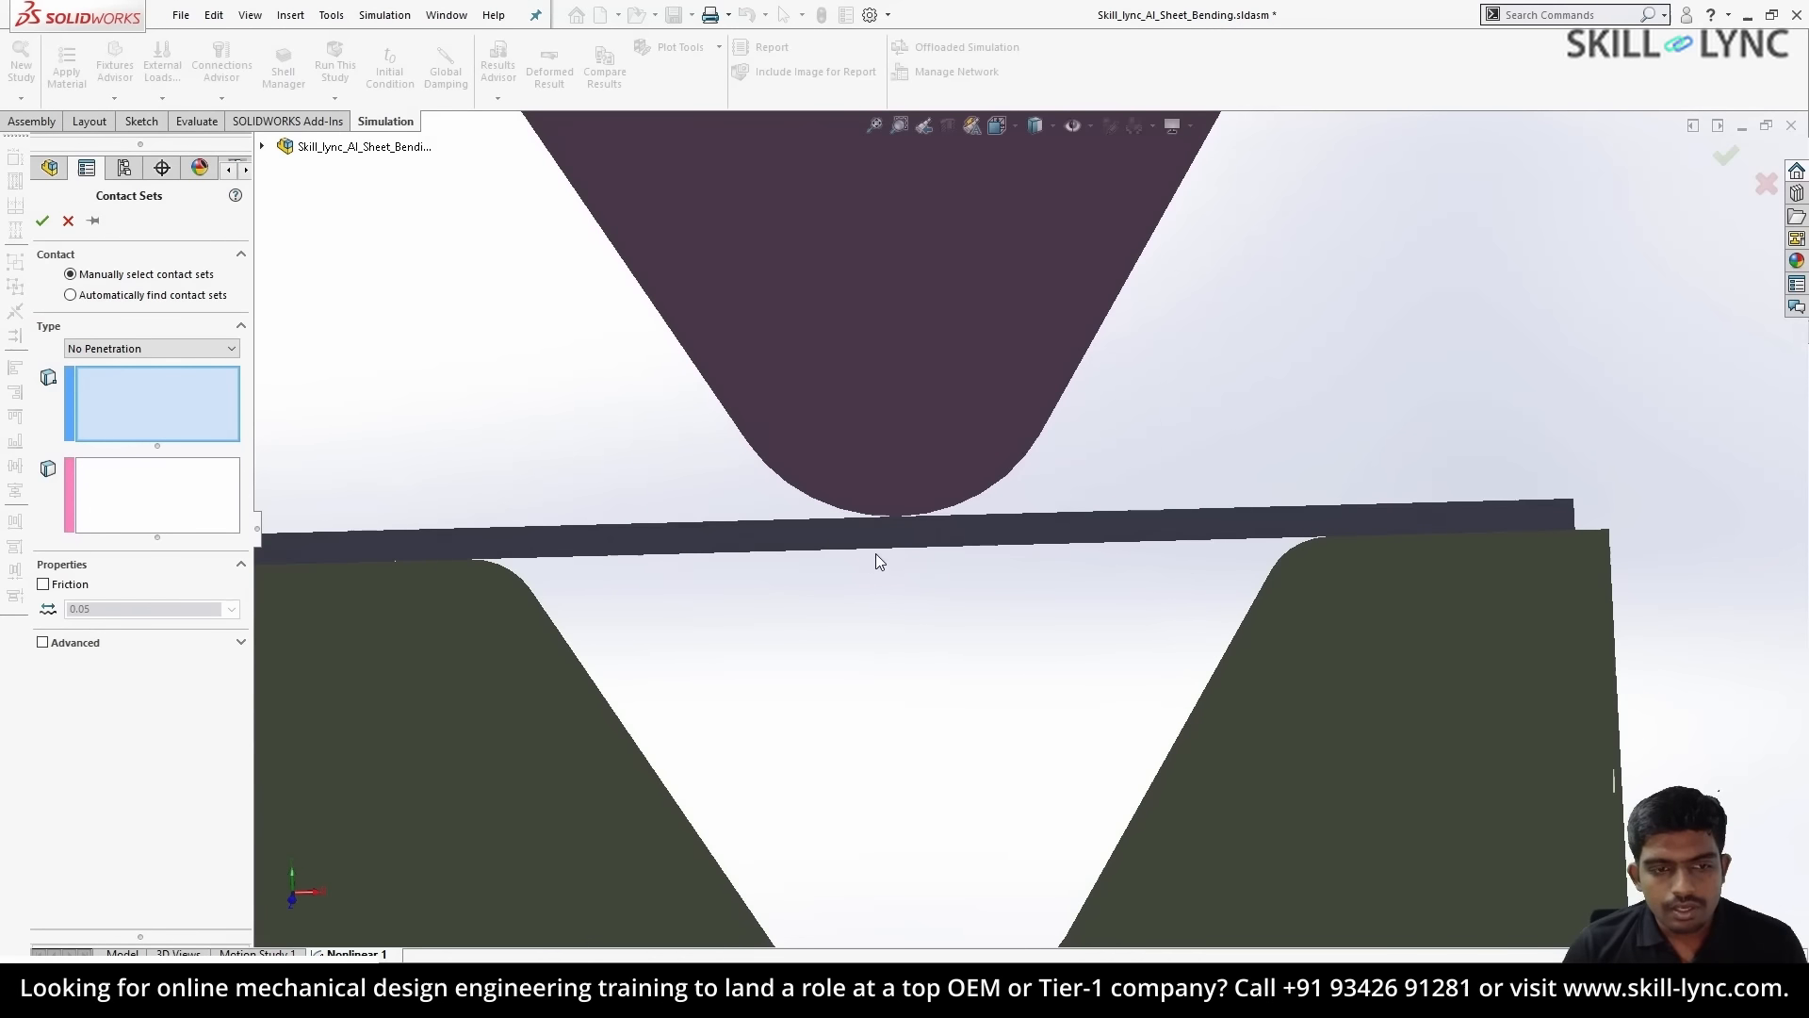
click(882, 552)
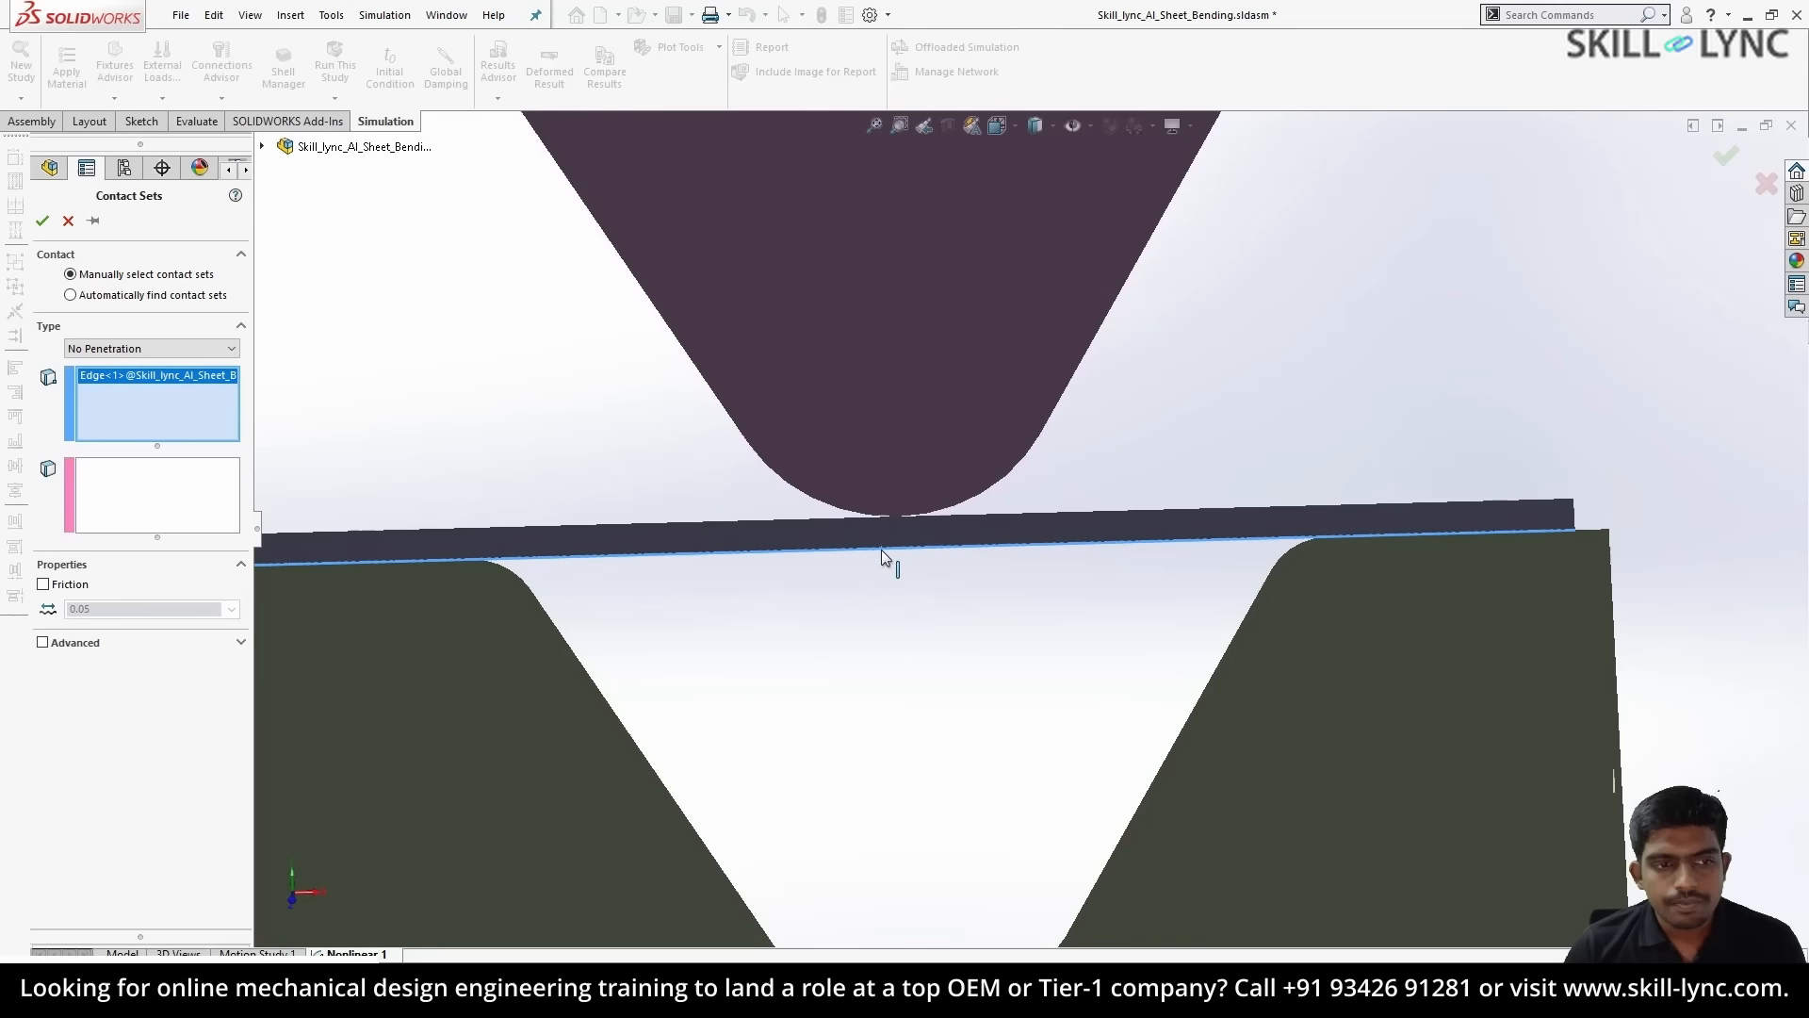
- Select the die's seven upper and cavity profile edges as the second set, enable friction of 0.05, and accept the contact set
click(232, 505)
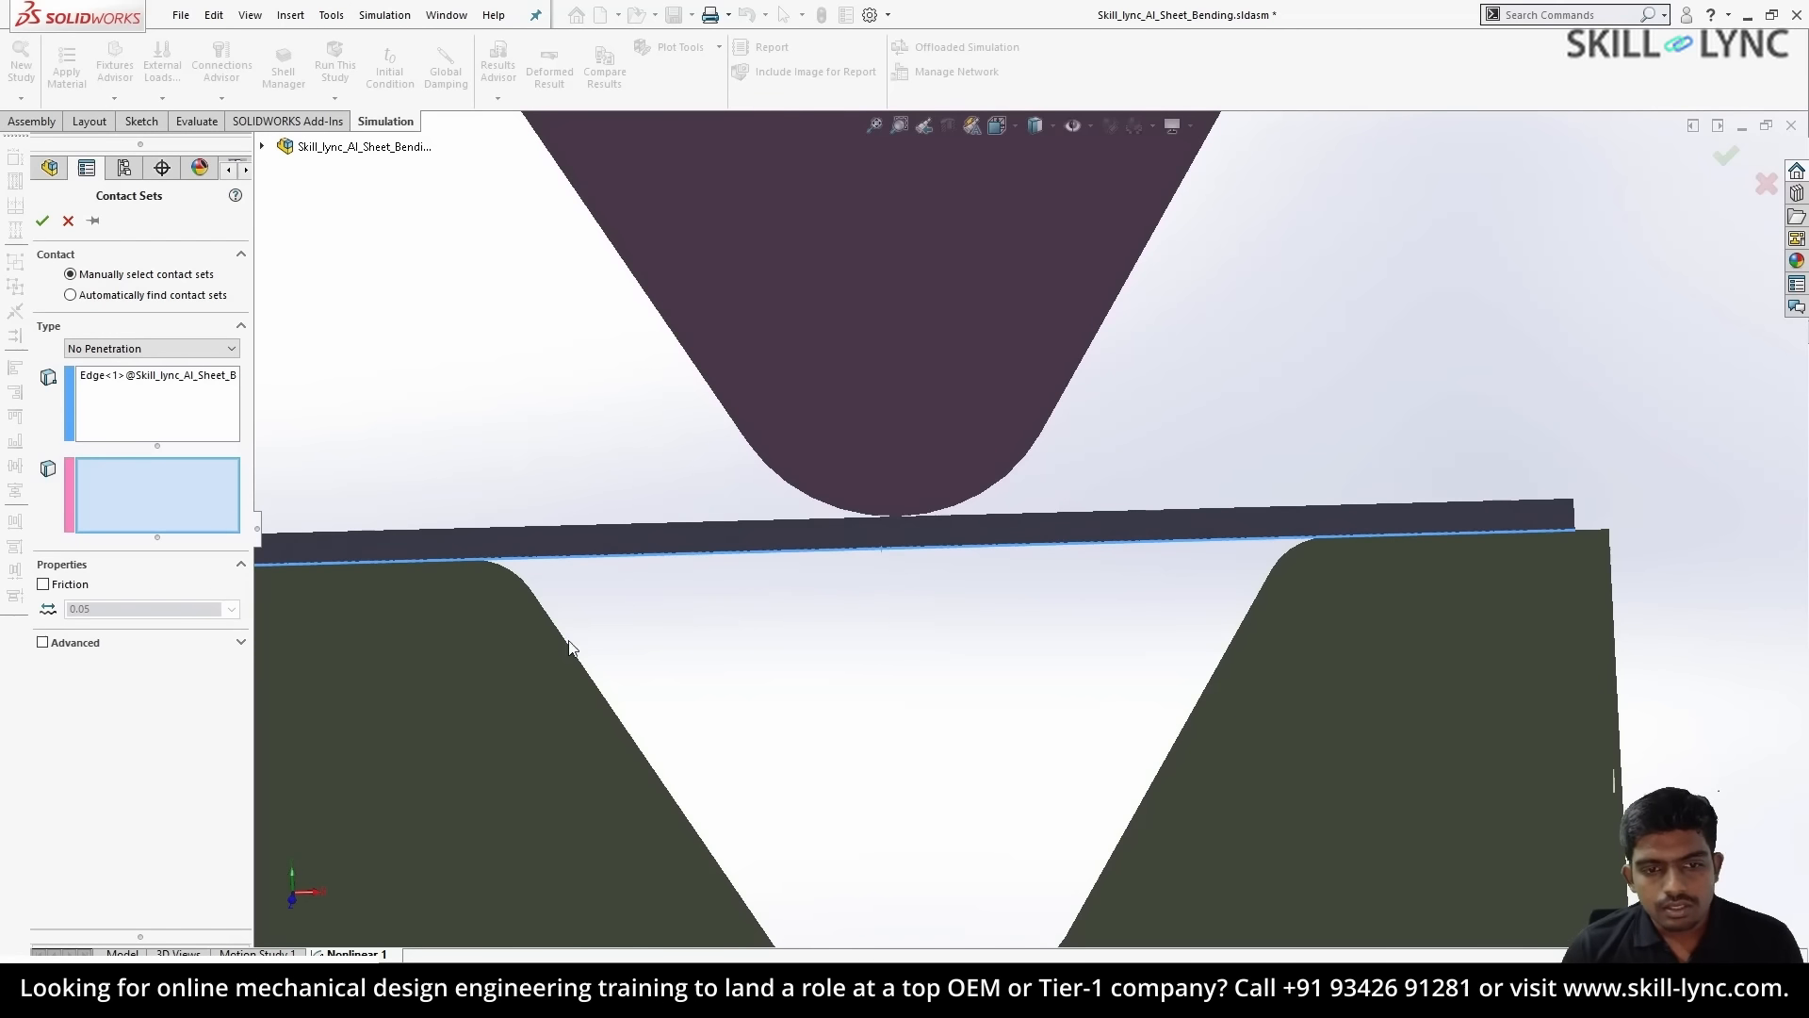
scroll(556, 618, up, 5)
click(982, 720)
click(1065, 658)
scroll(1242, 530, down, 3)
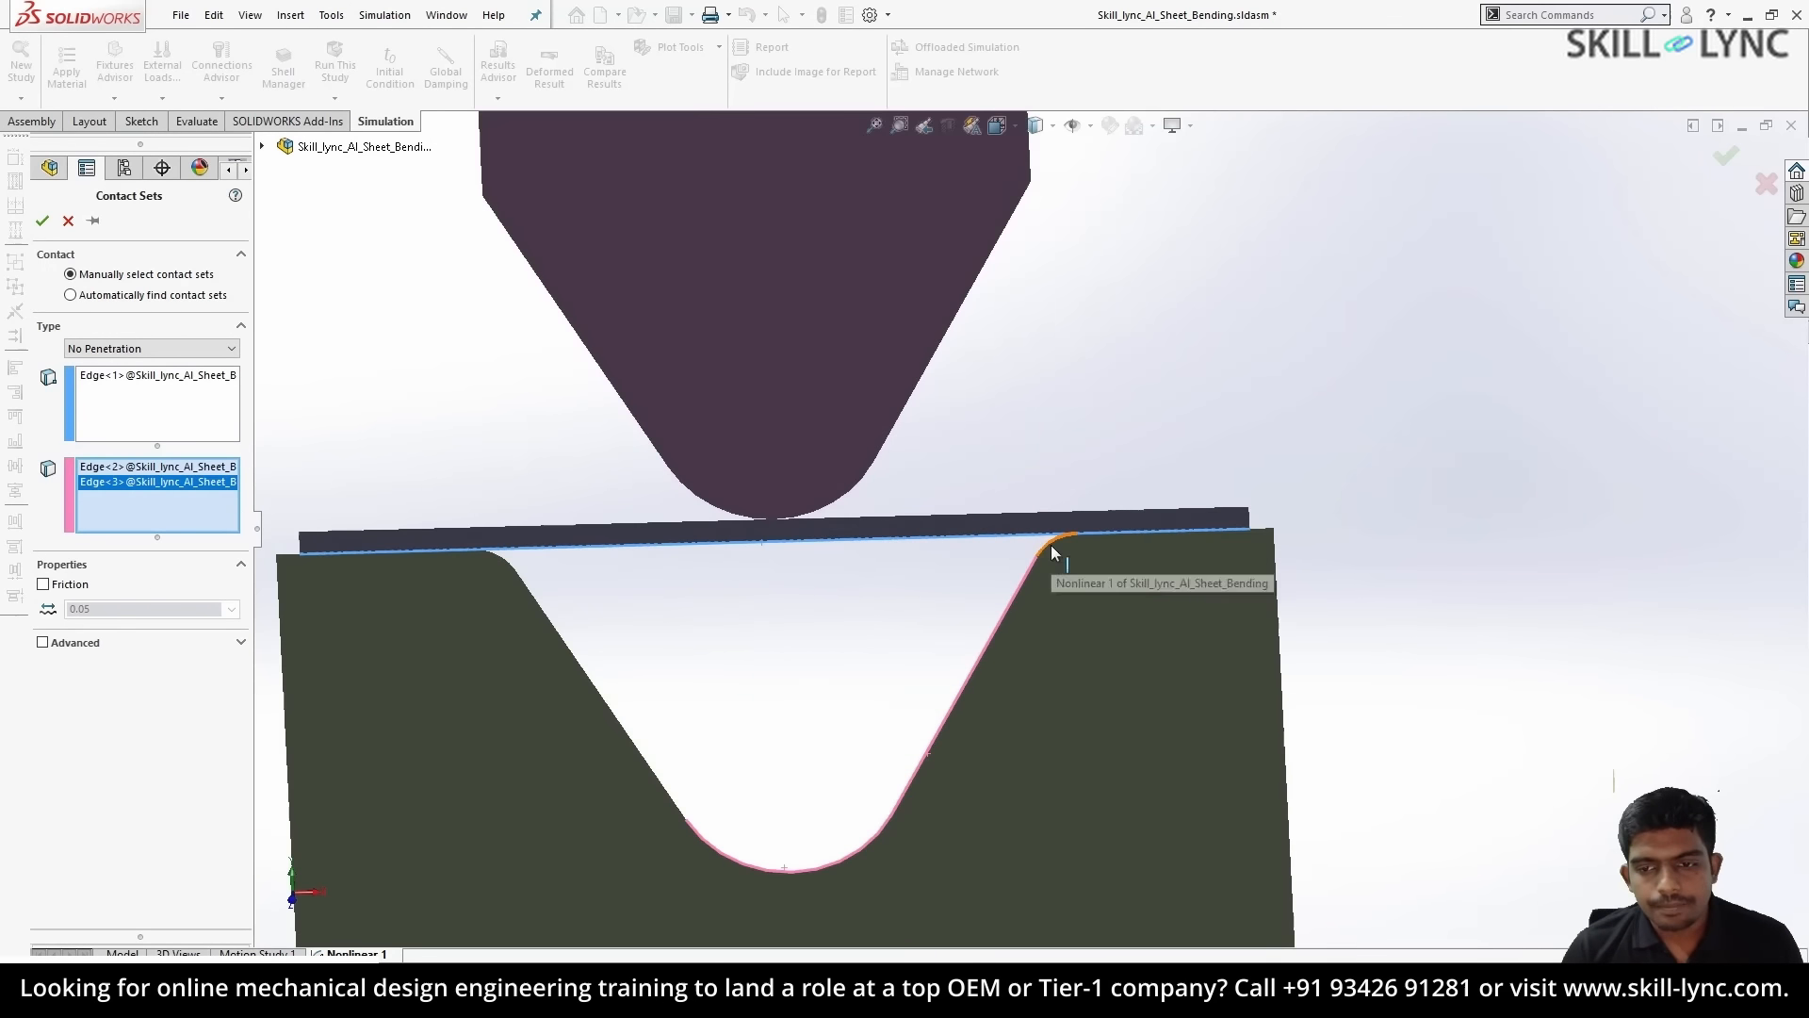
click(1050, 545)
click(1262, 531)
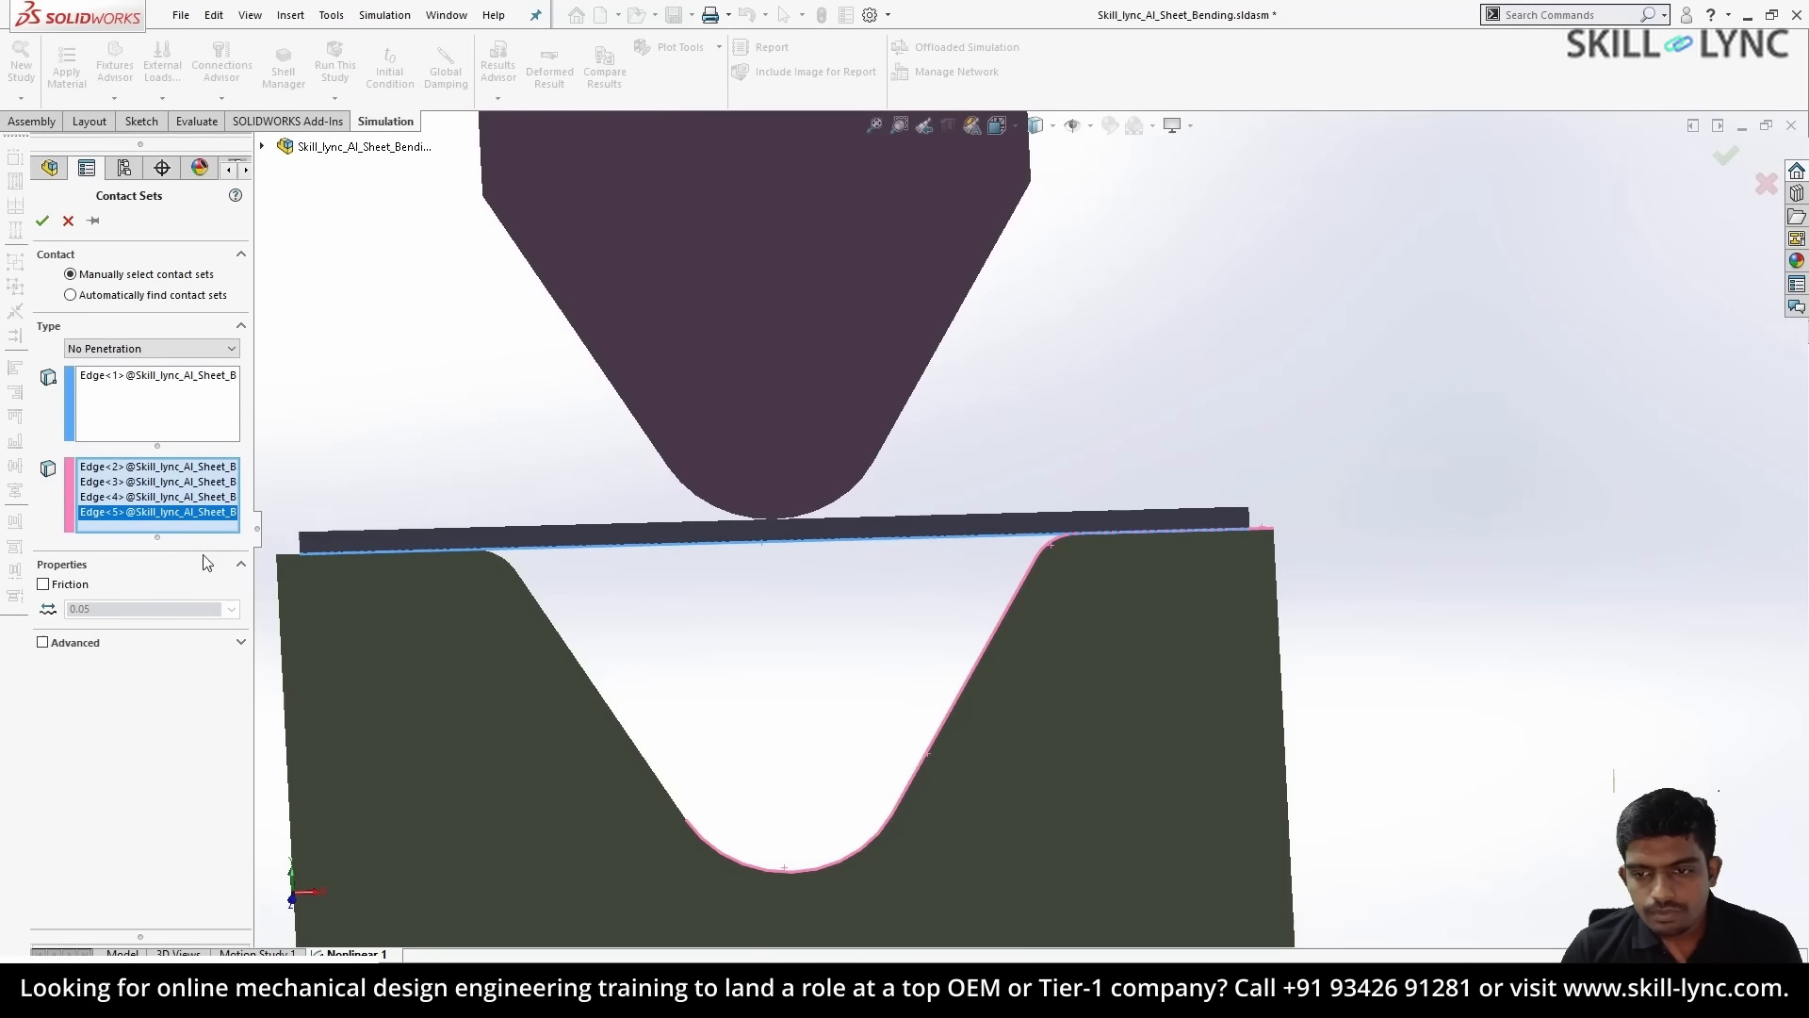
click(377, 552)
click(479, 556)
click(564, 640)
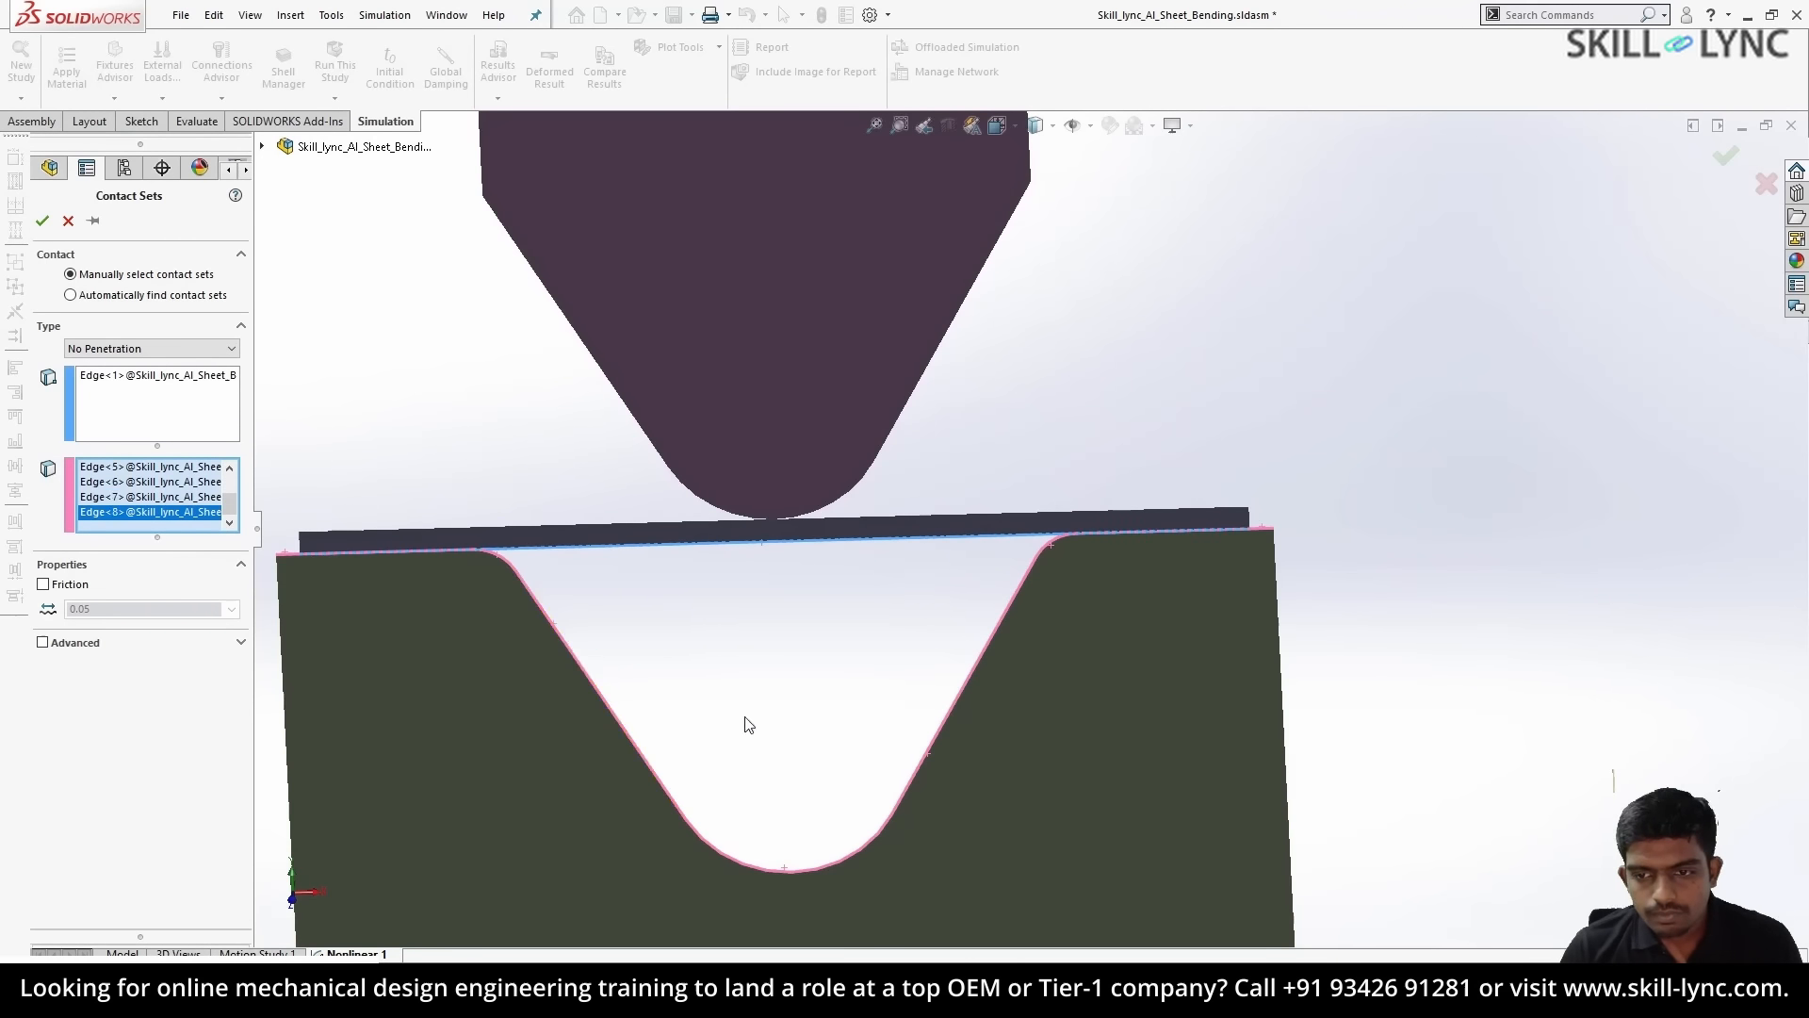
click(44, 585)
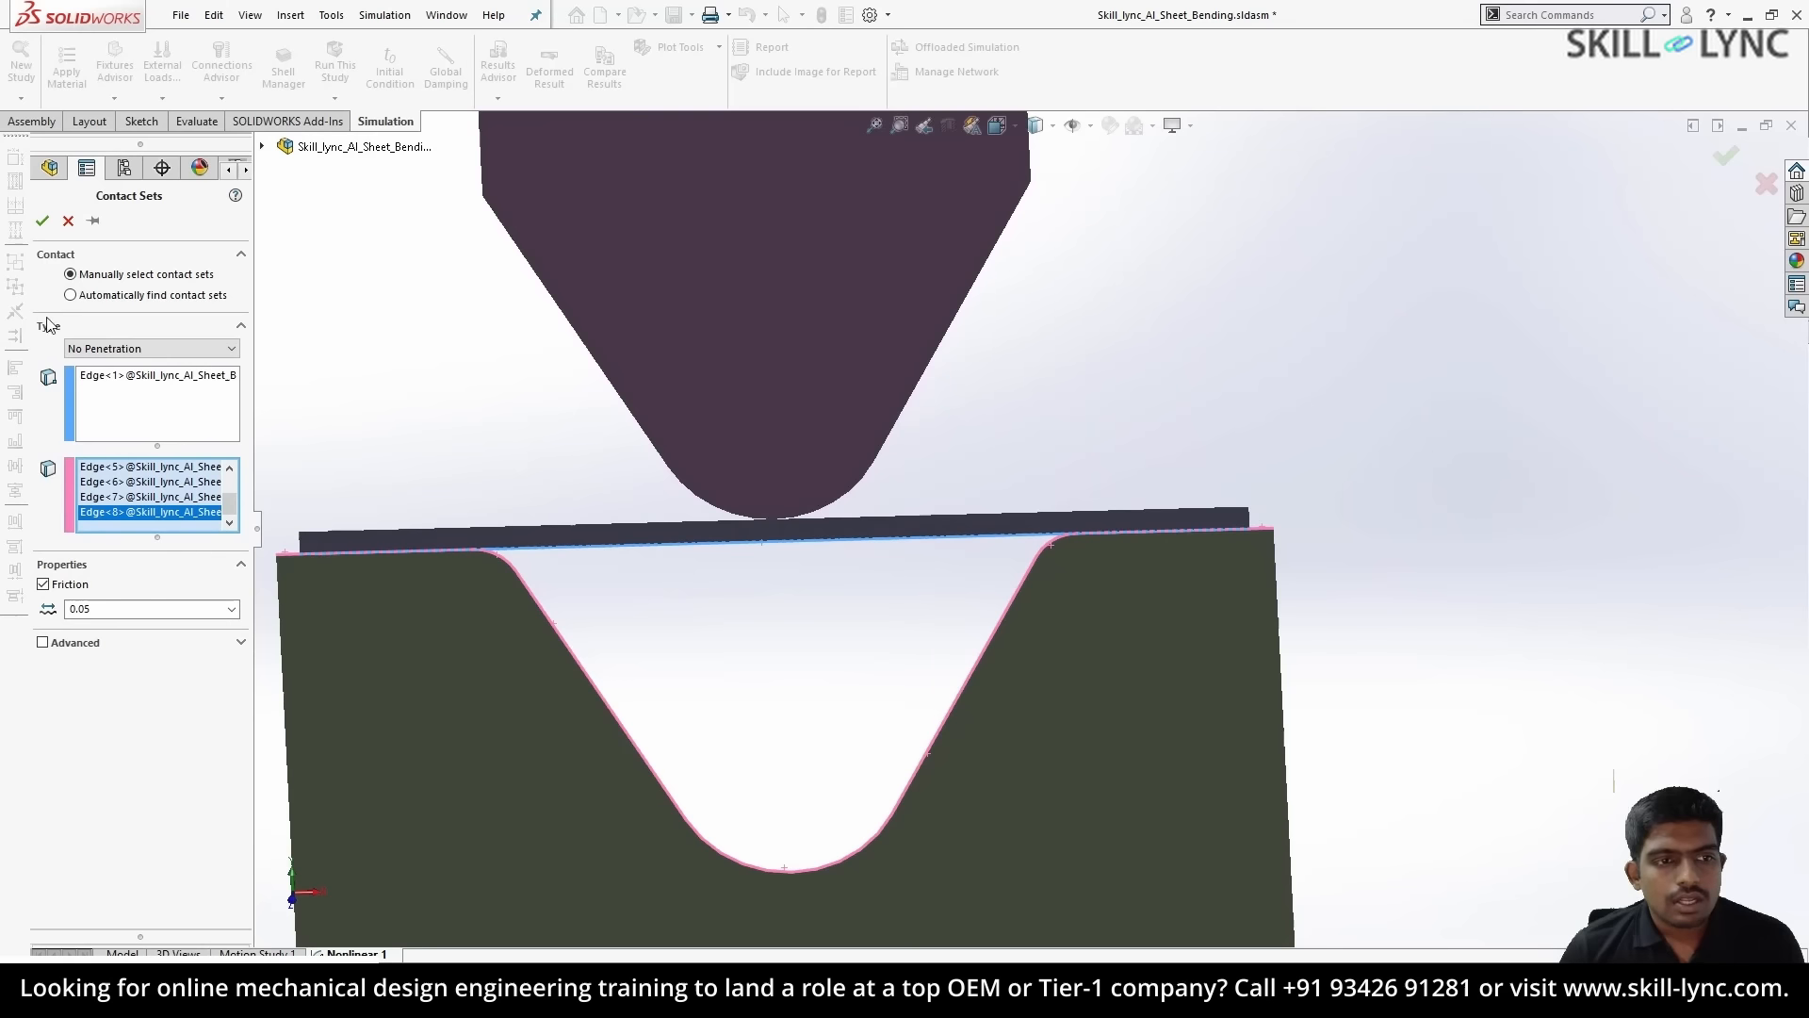
click(41, 221)
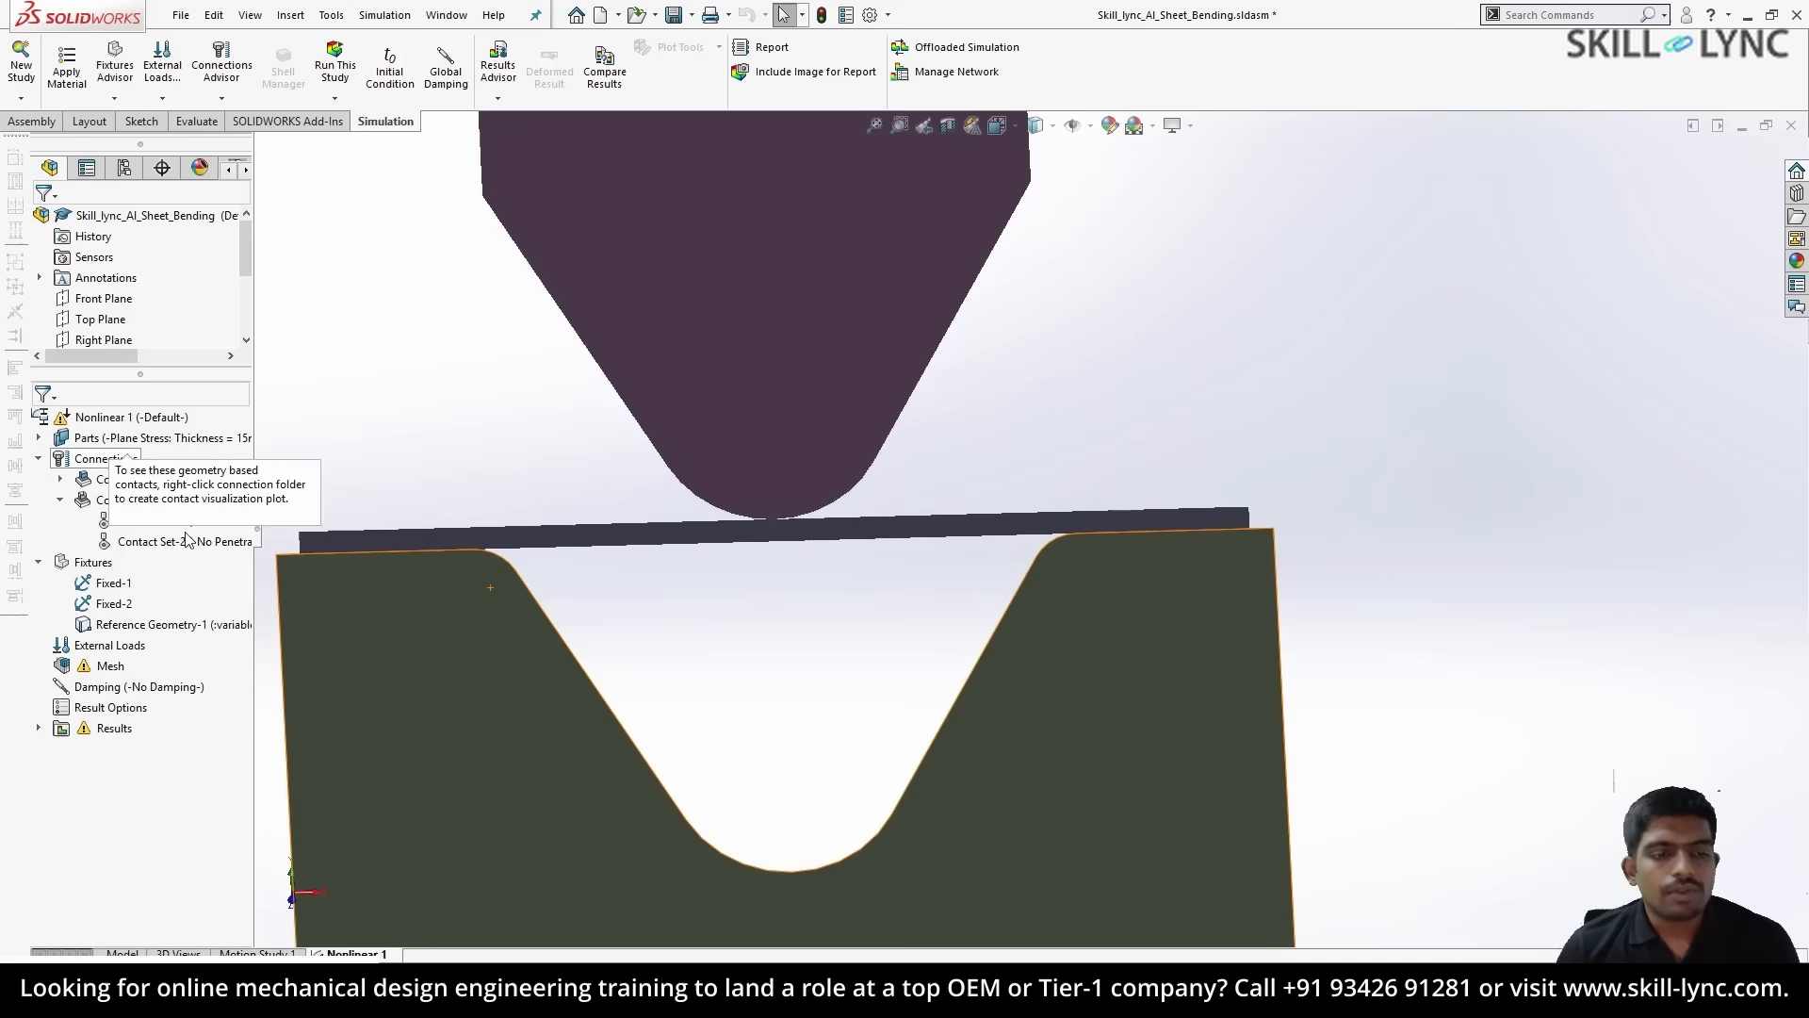
- Rerun the Nonlinear 1 study with the new contact sets and move the solver progress window clear of the model
right_click(120, 417)
click(157, 490)
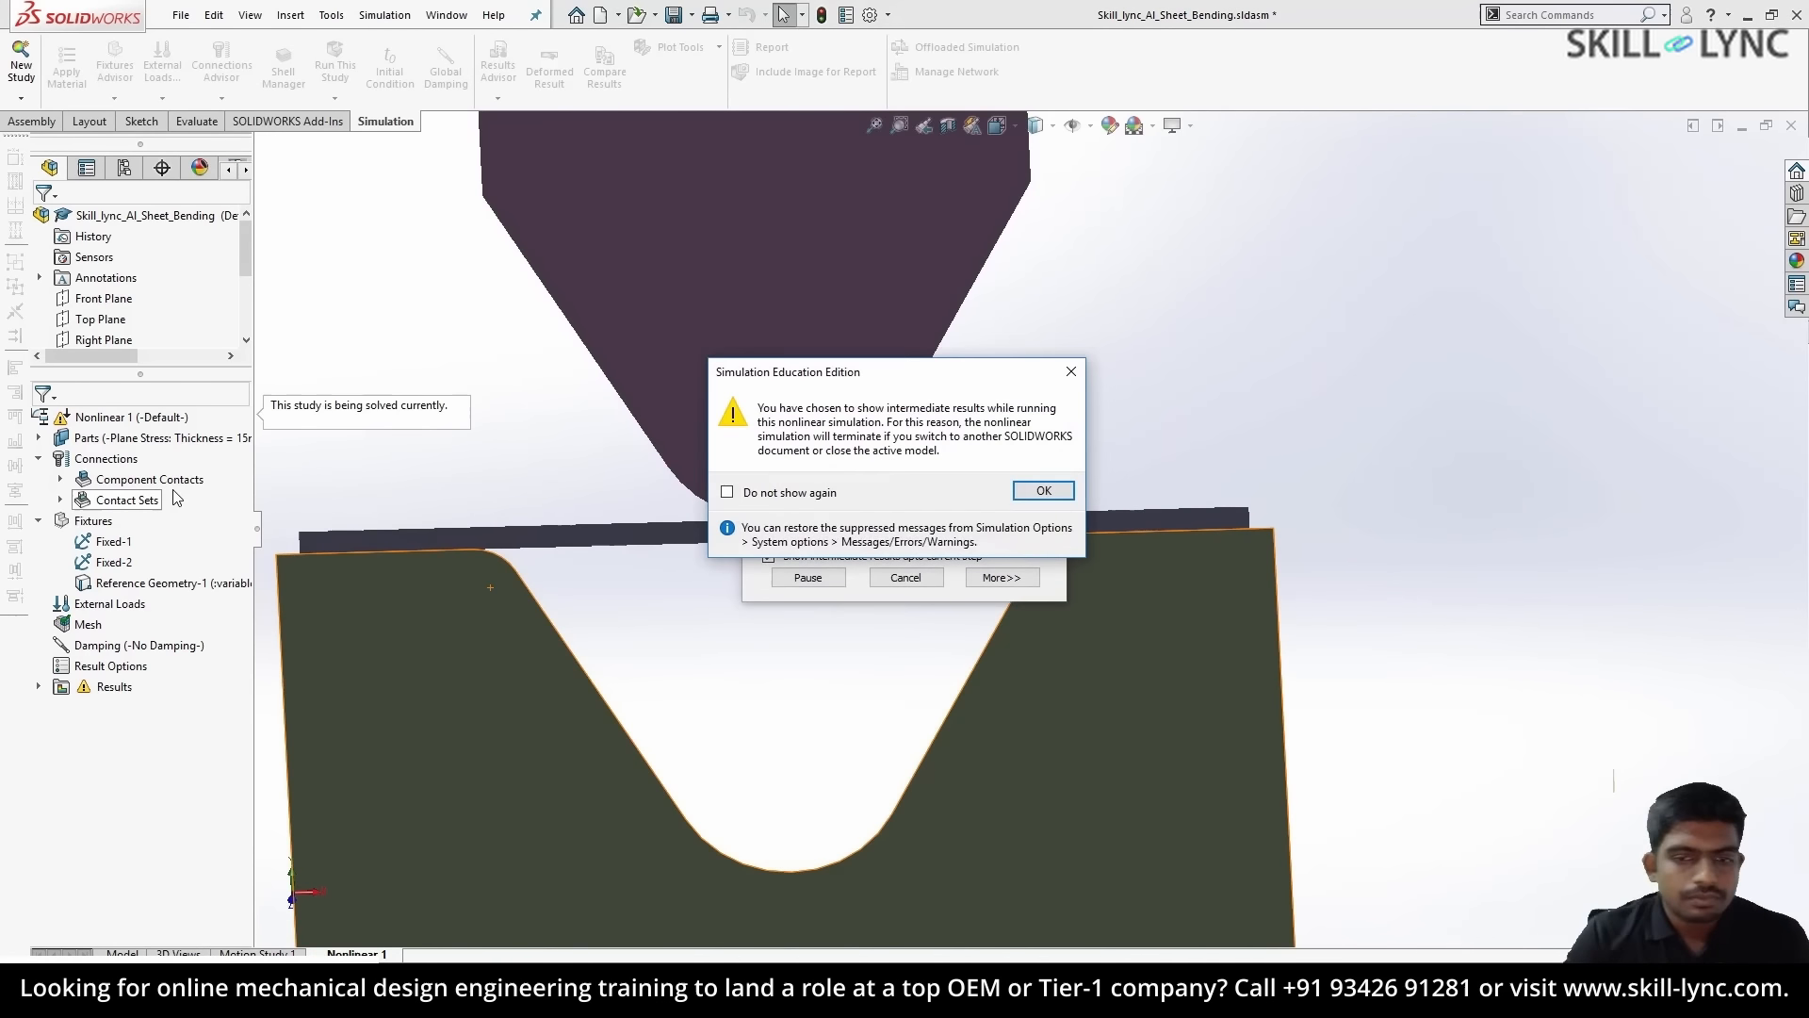
click(1039, 495)
drag(895, 425, 123, 431)
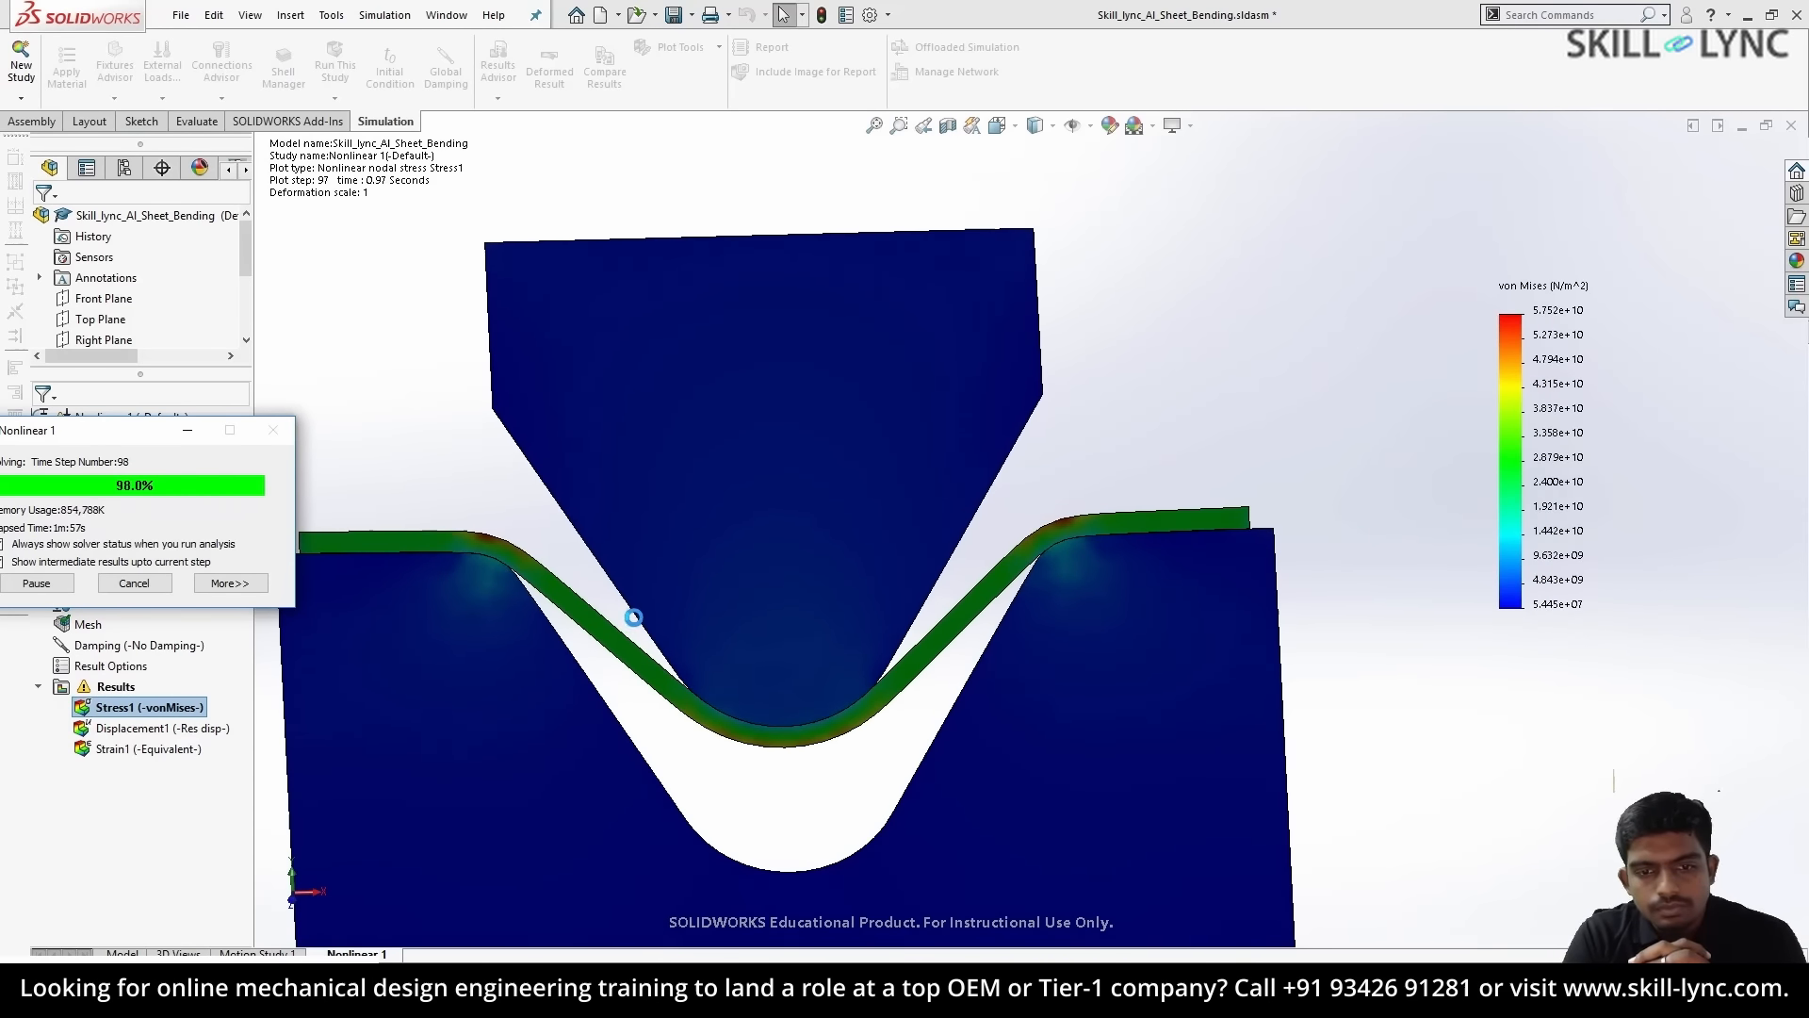
- Play the animation of the Stress1 von Mises plot and close it
right_click(151, 708)
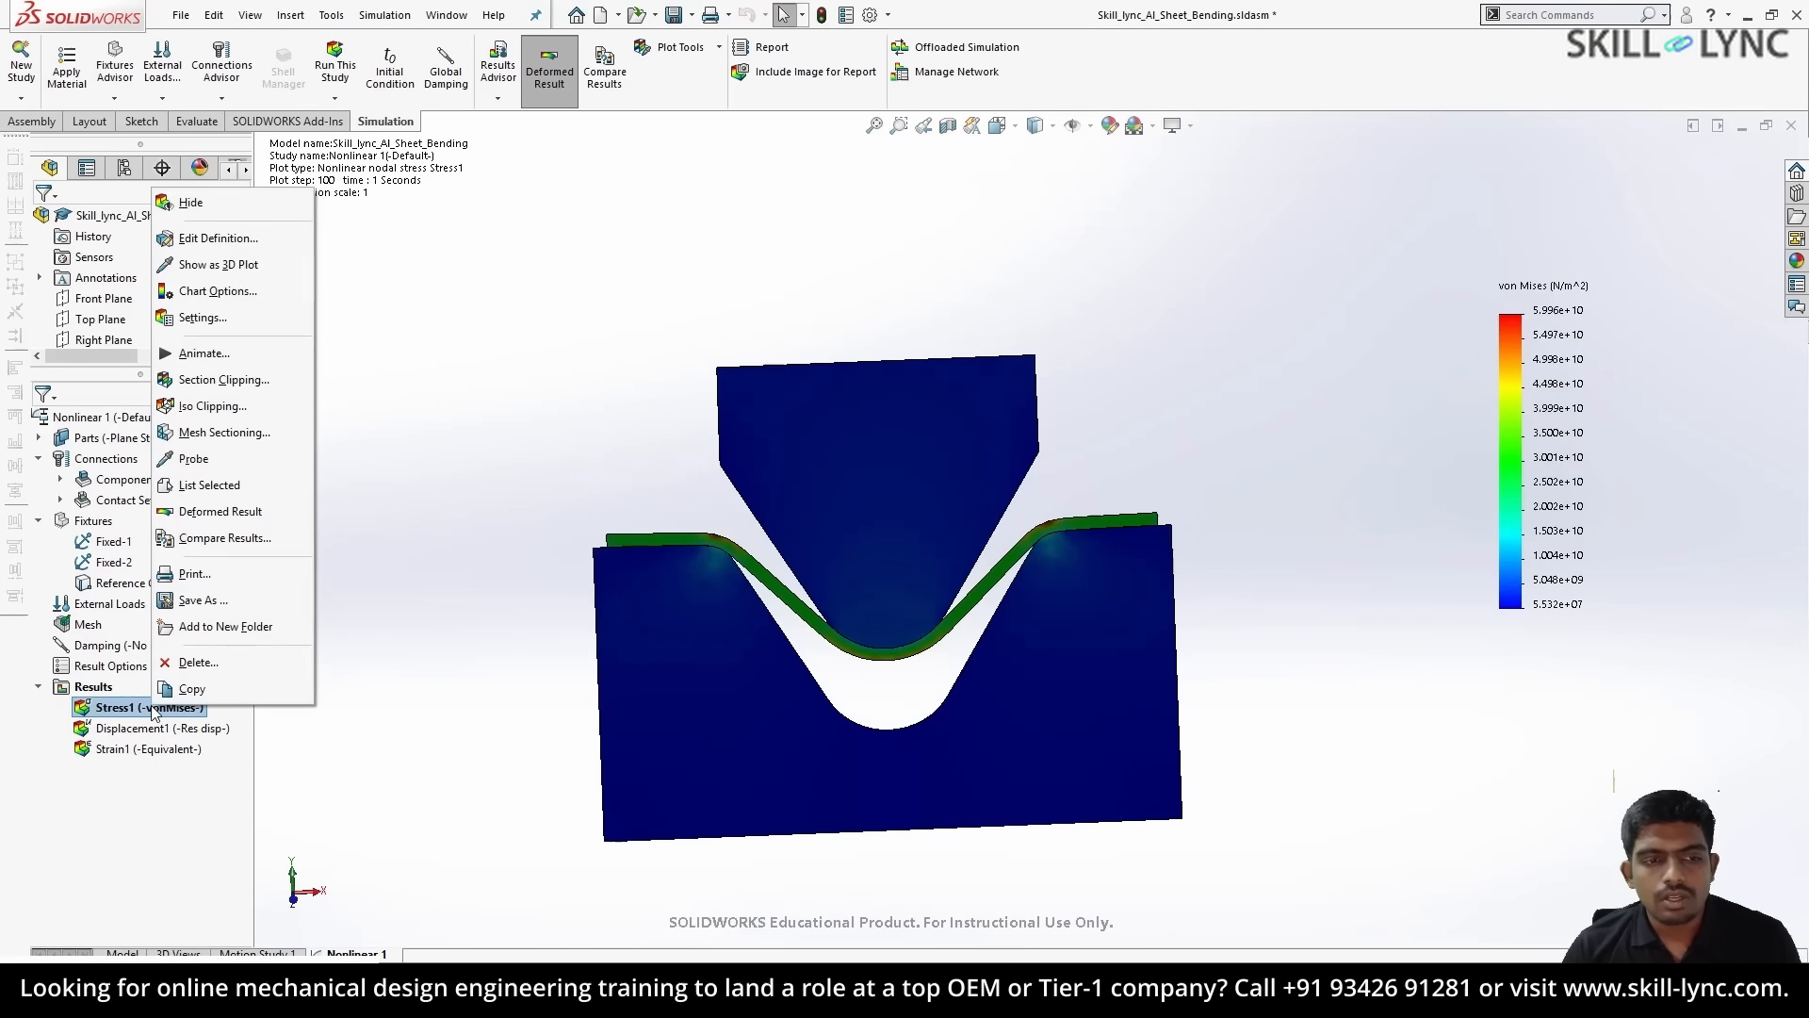
click(204, 353)
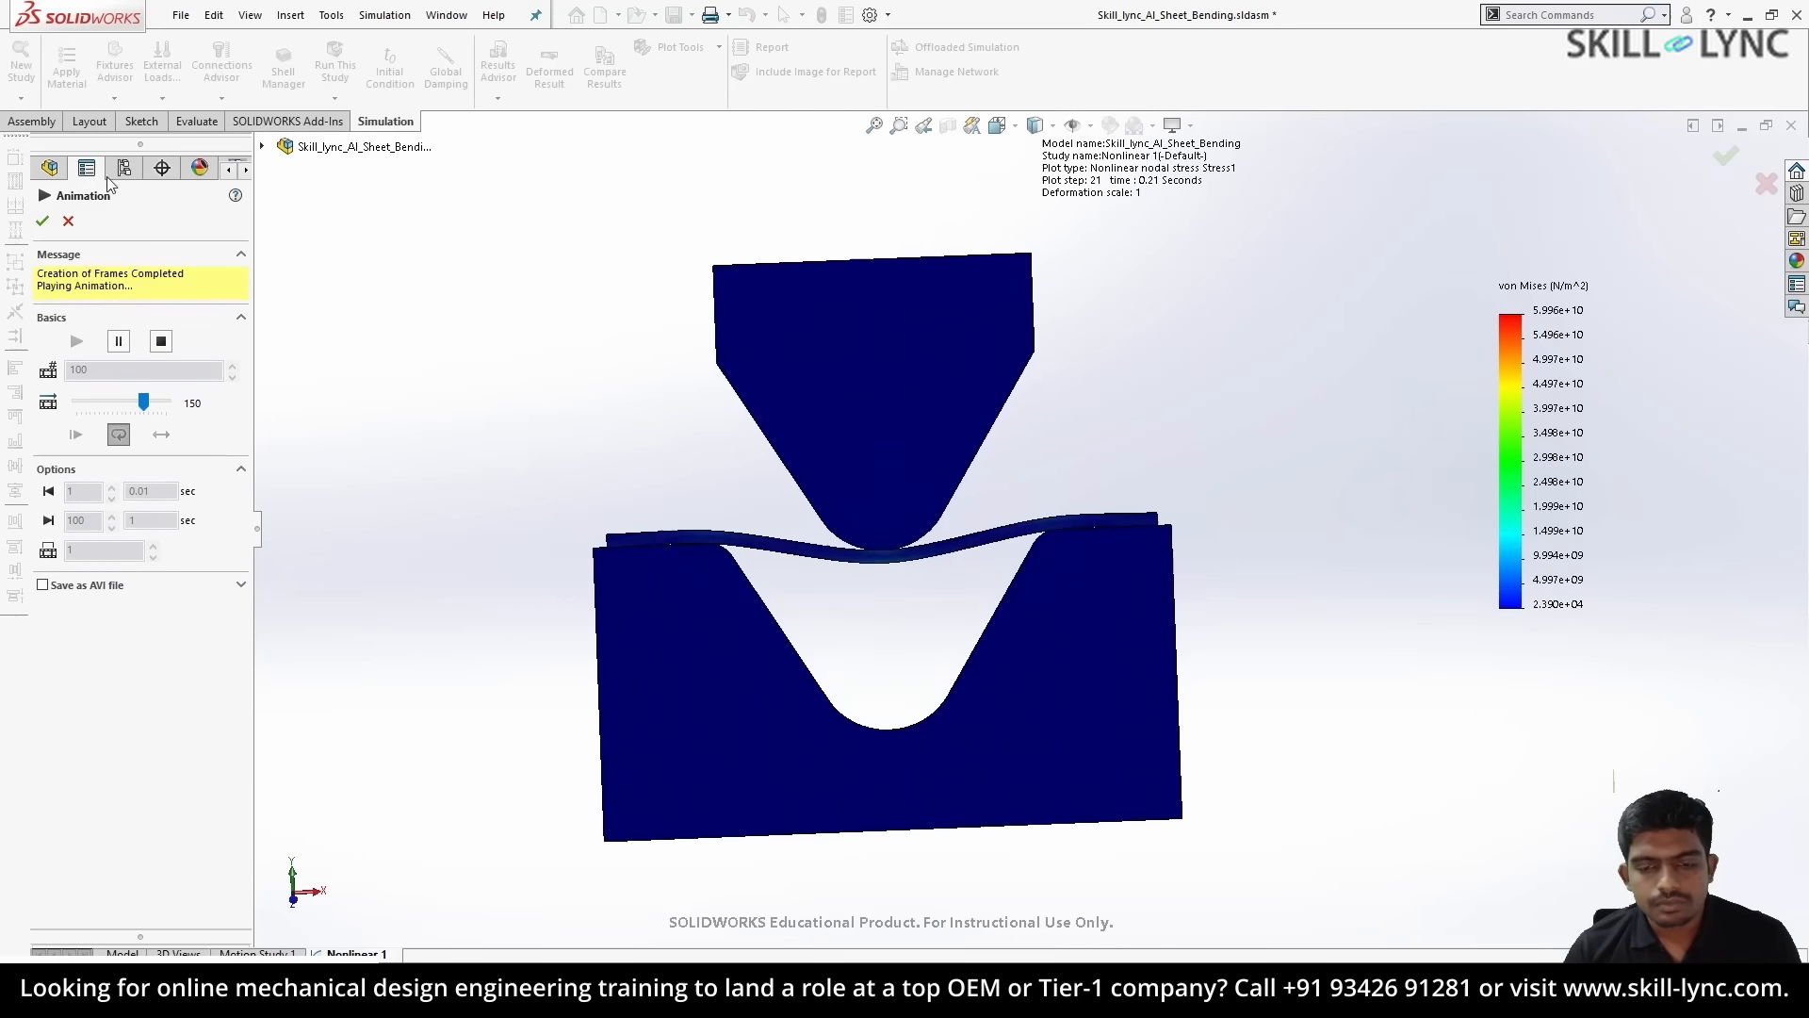
click(42, 222)
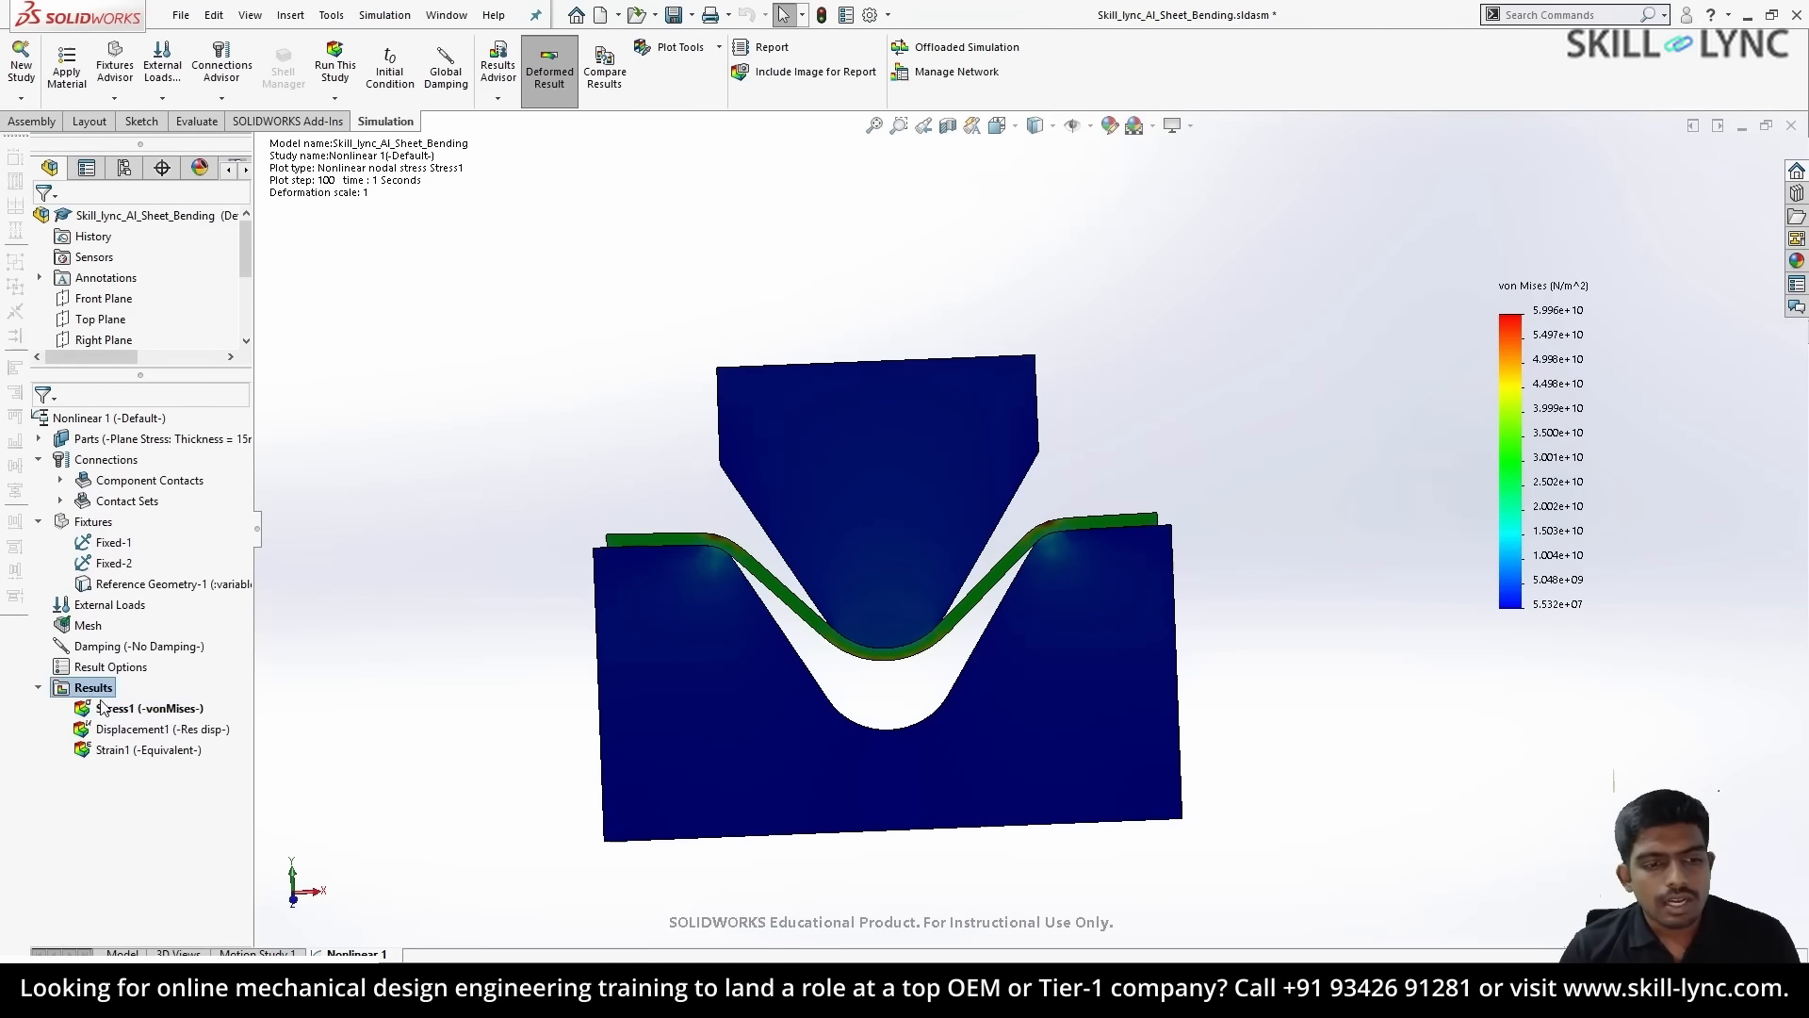
- Replay the Stress1 von Mises result and examine the stress distribution across the bent sheet, punch and die
right_click(111, 713)
click(179, 259)
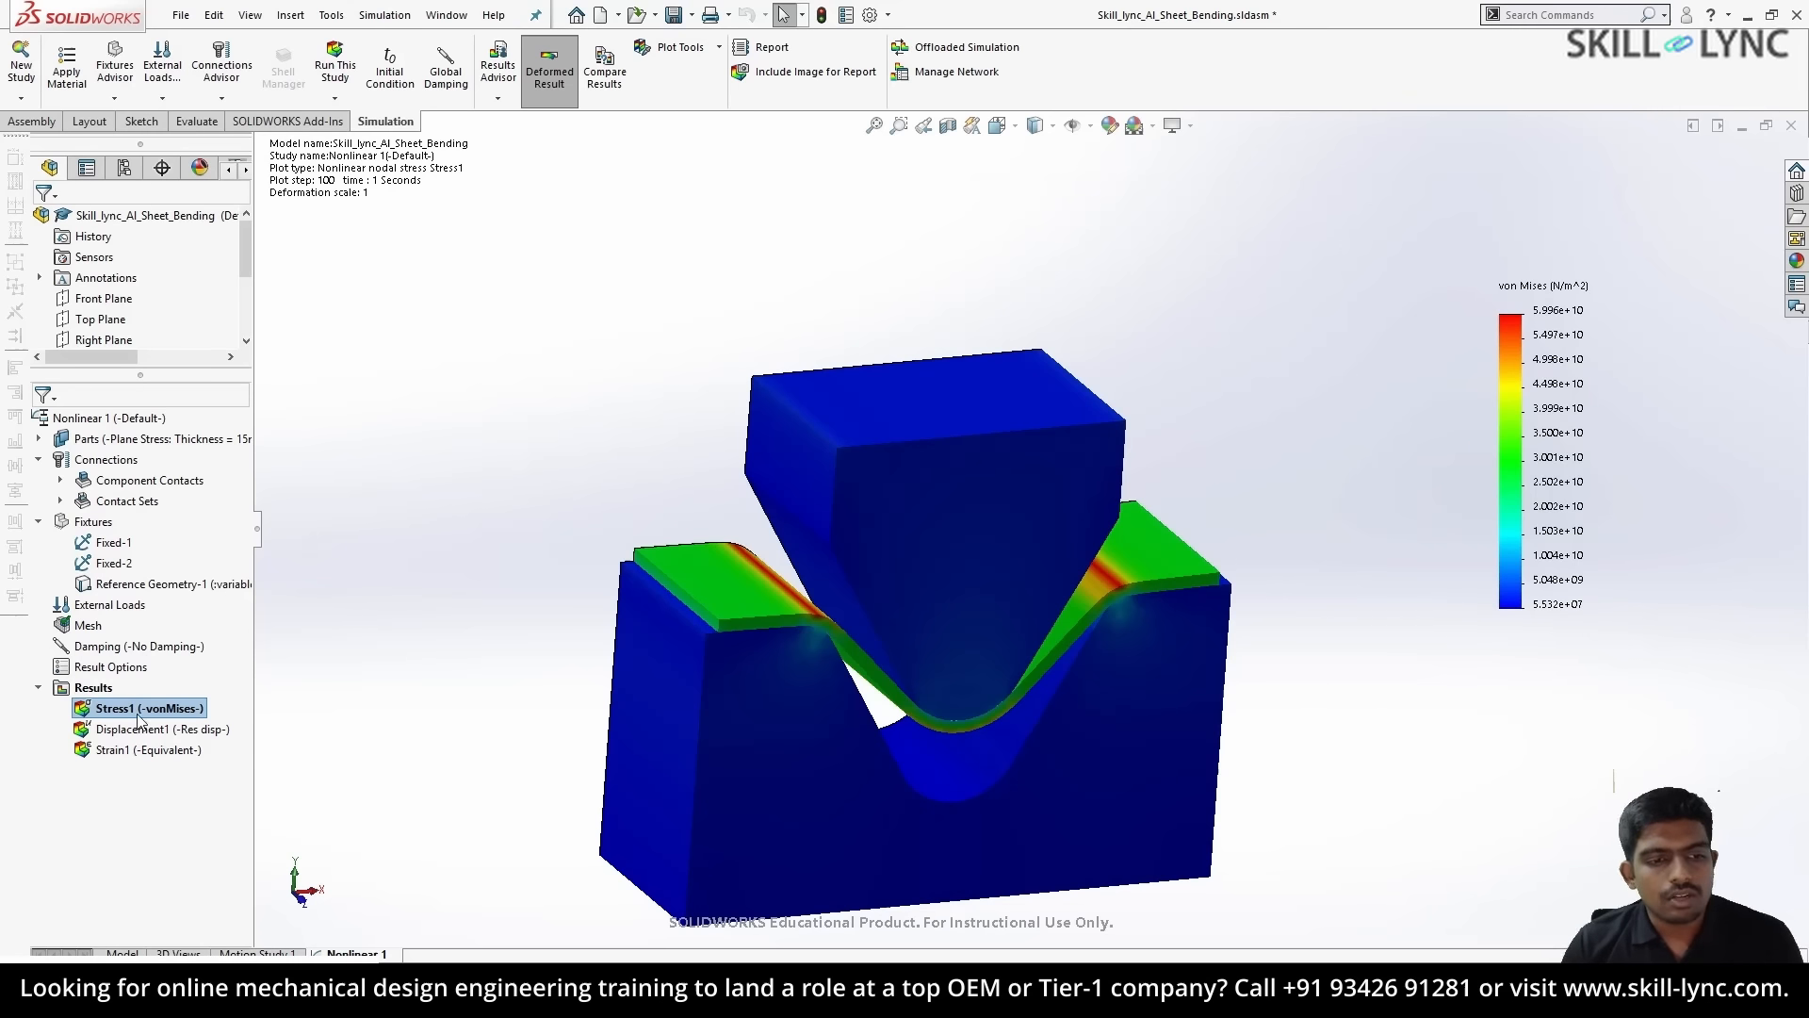
right_click(138, 711)
click(180, 417)
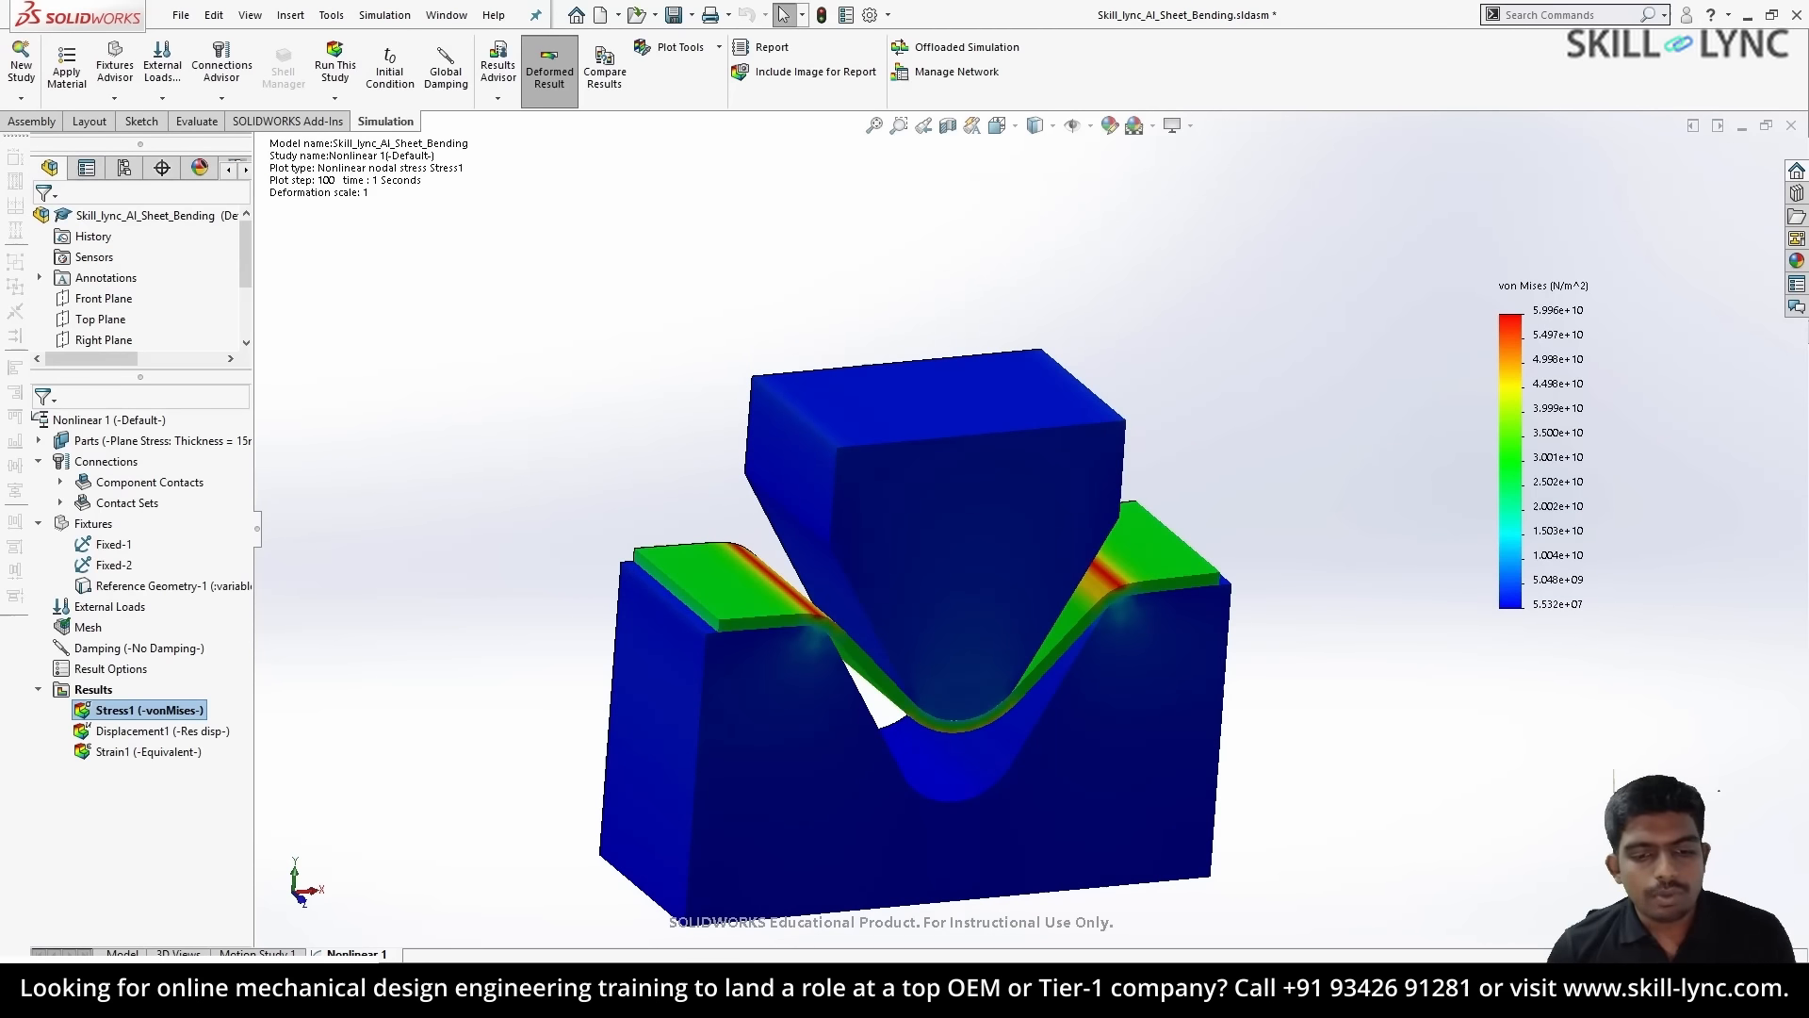
- Open the Skill_Lync_Sphere_Plasticity part and inspect the sphere segment resting on the block
click(529, 999)
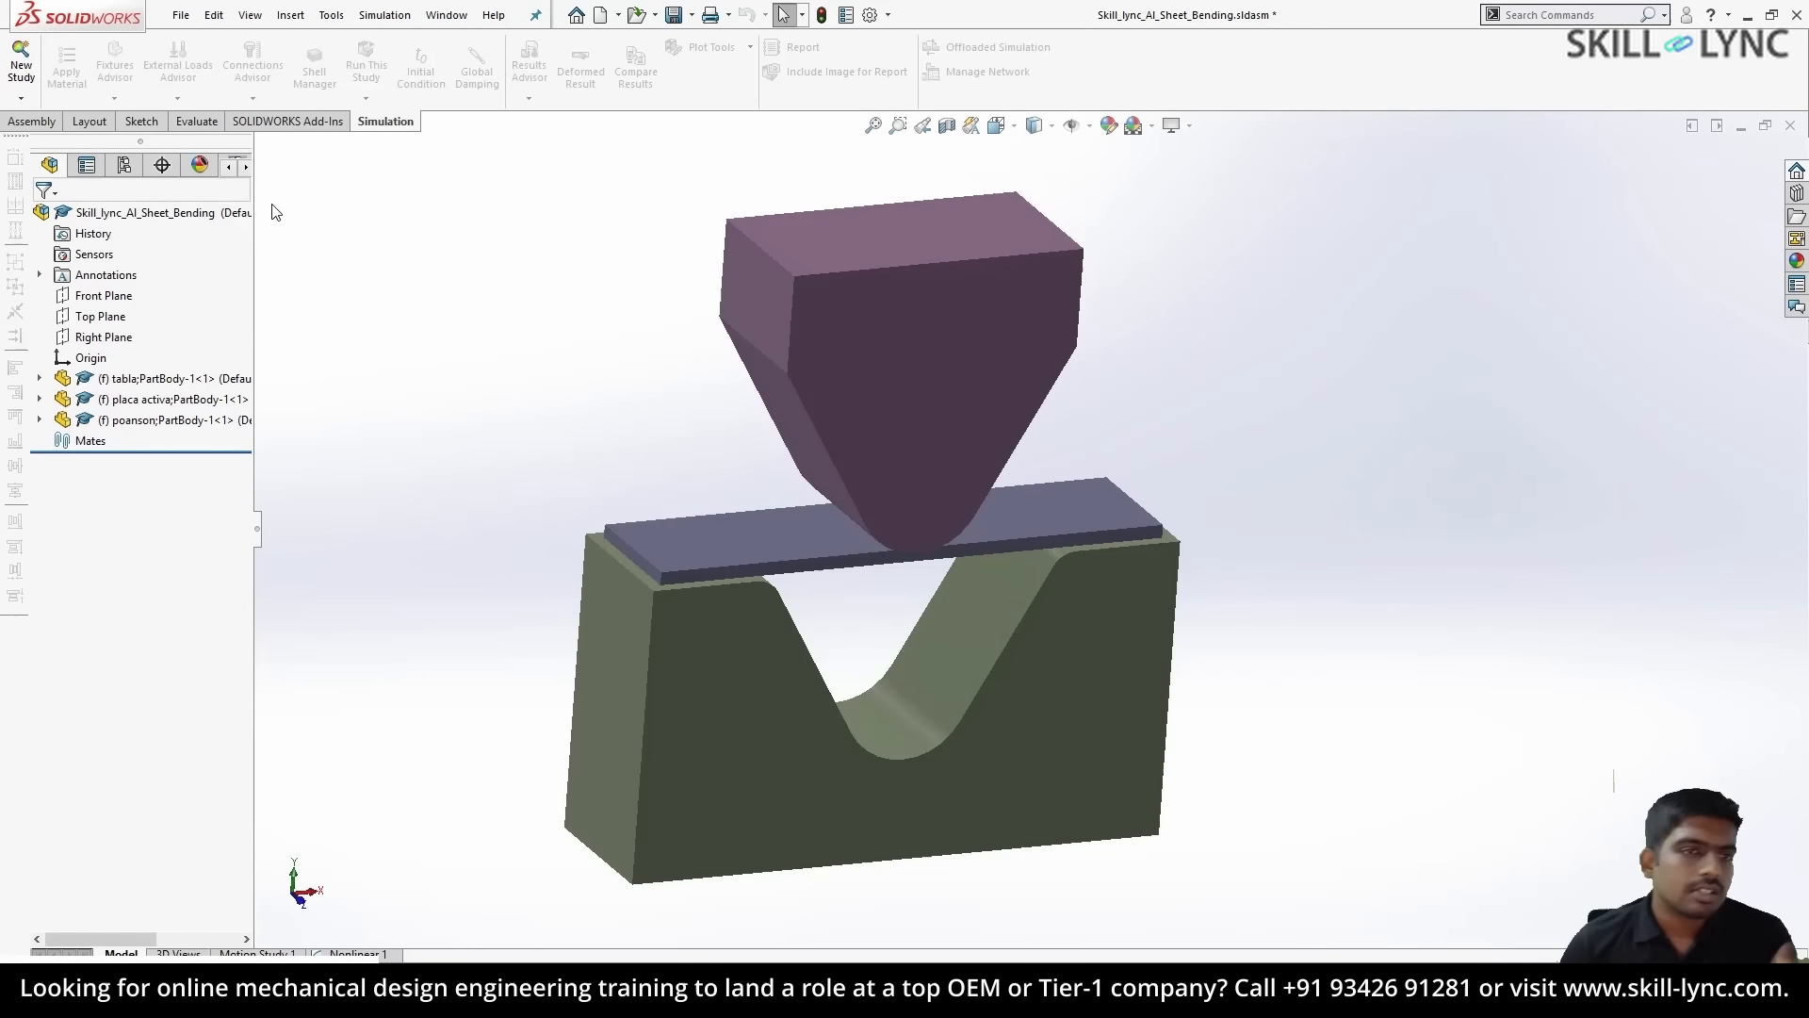
click(180, 14)
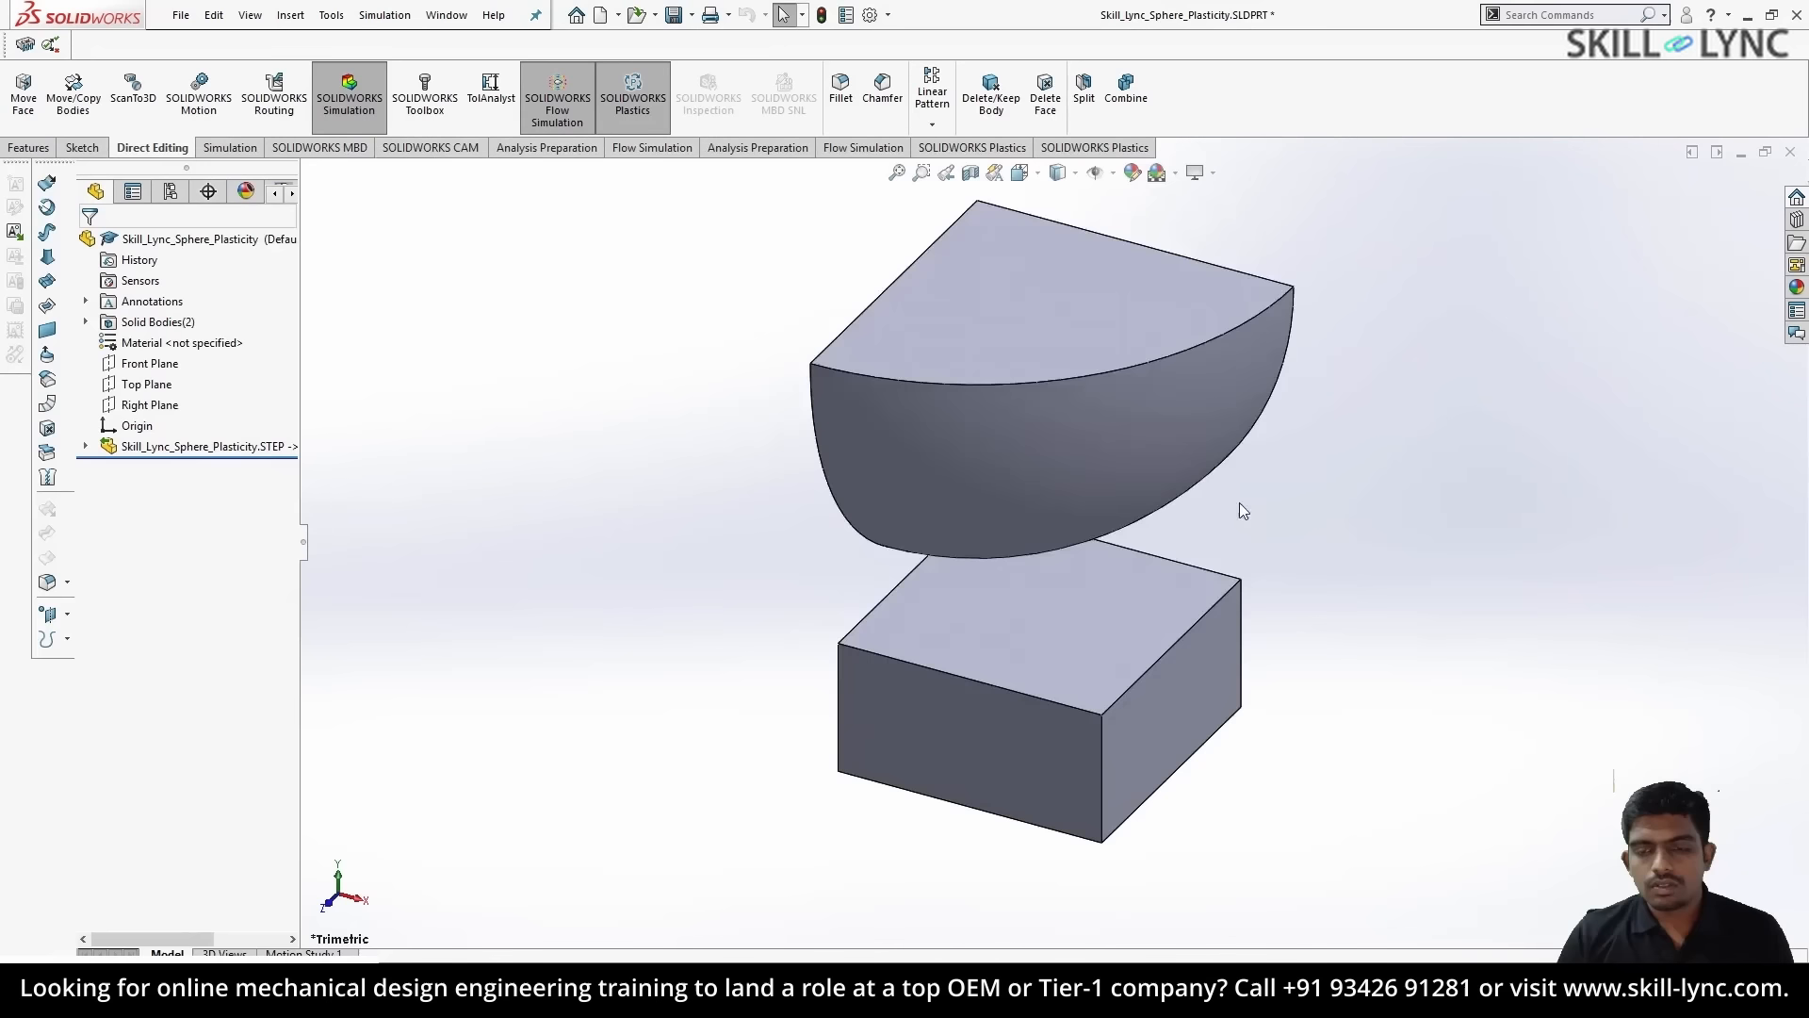
middle_drag(1135, 507, 1104, 506)
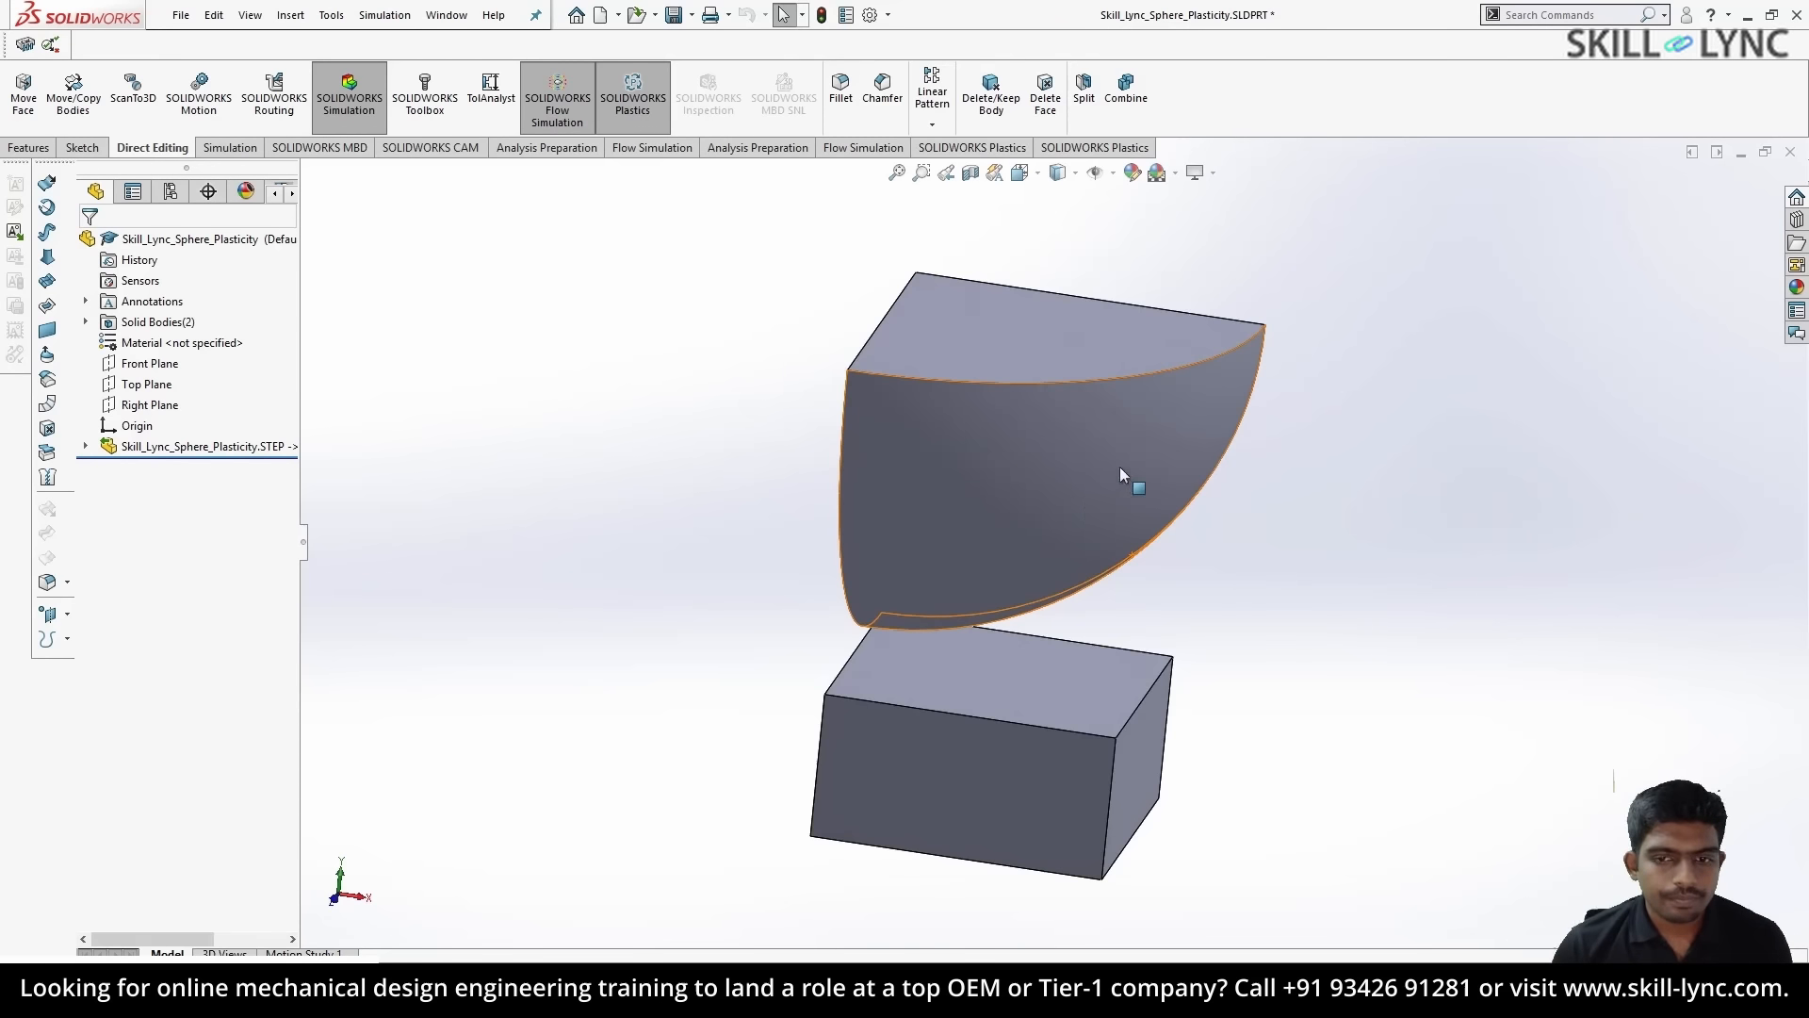
middle_drag(1119, 467, 980, 473)
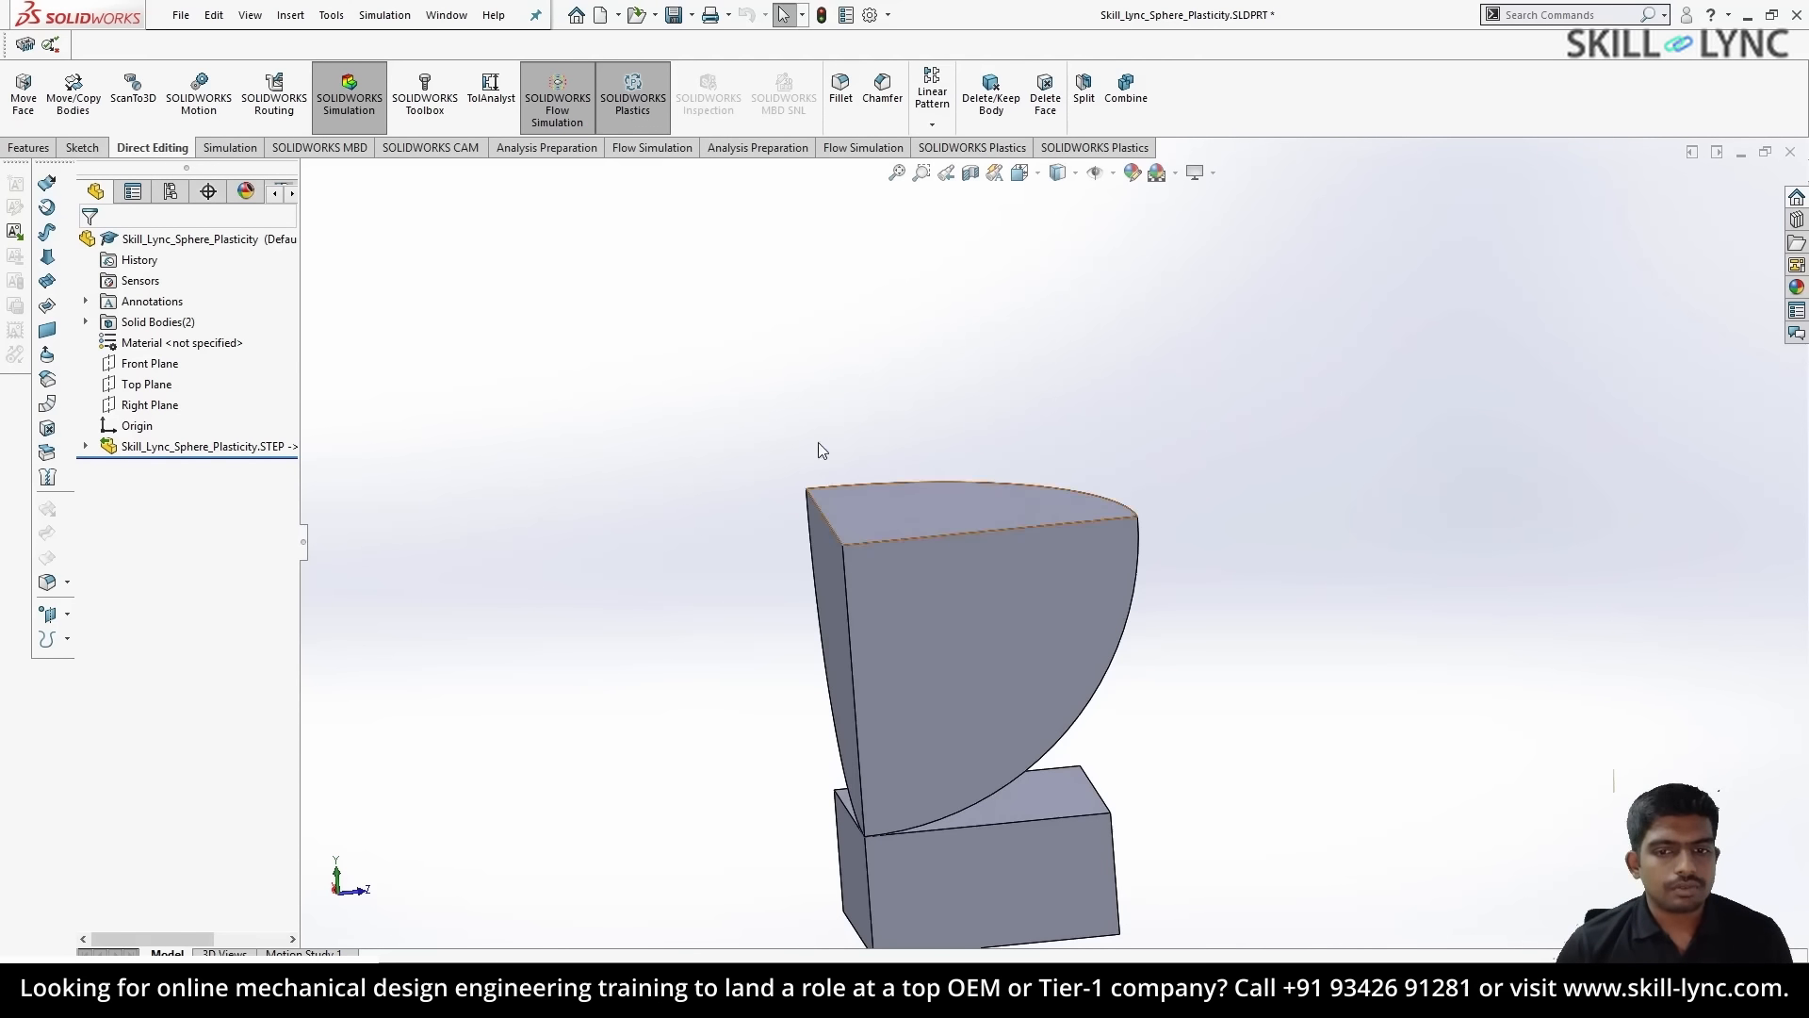
- Create a nonlinear dynamic study named Nonlinear 1 with 2D simplification enabled
click(231, 151)
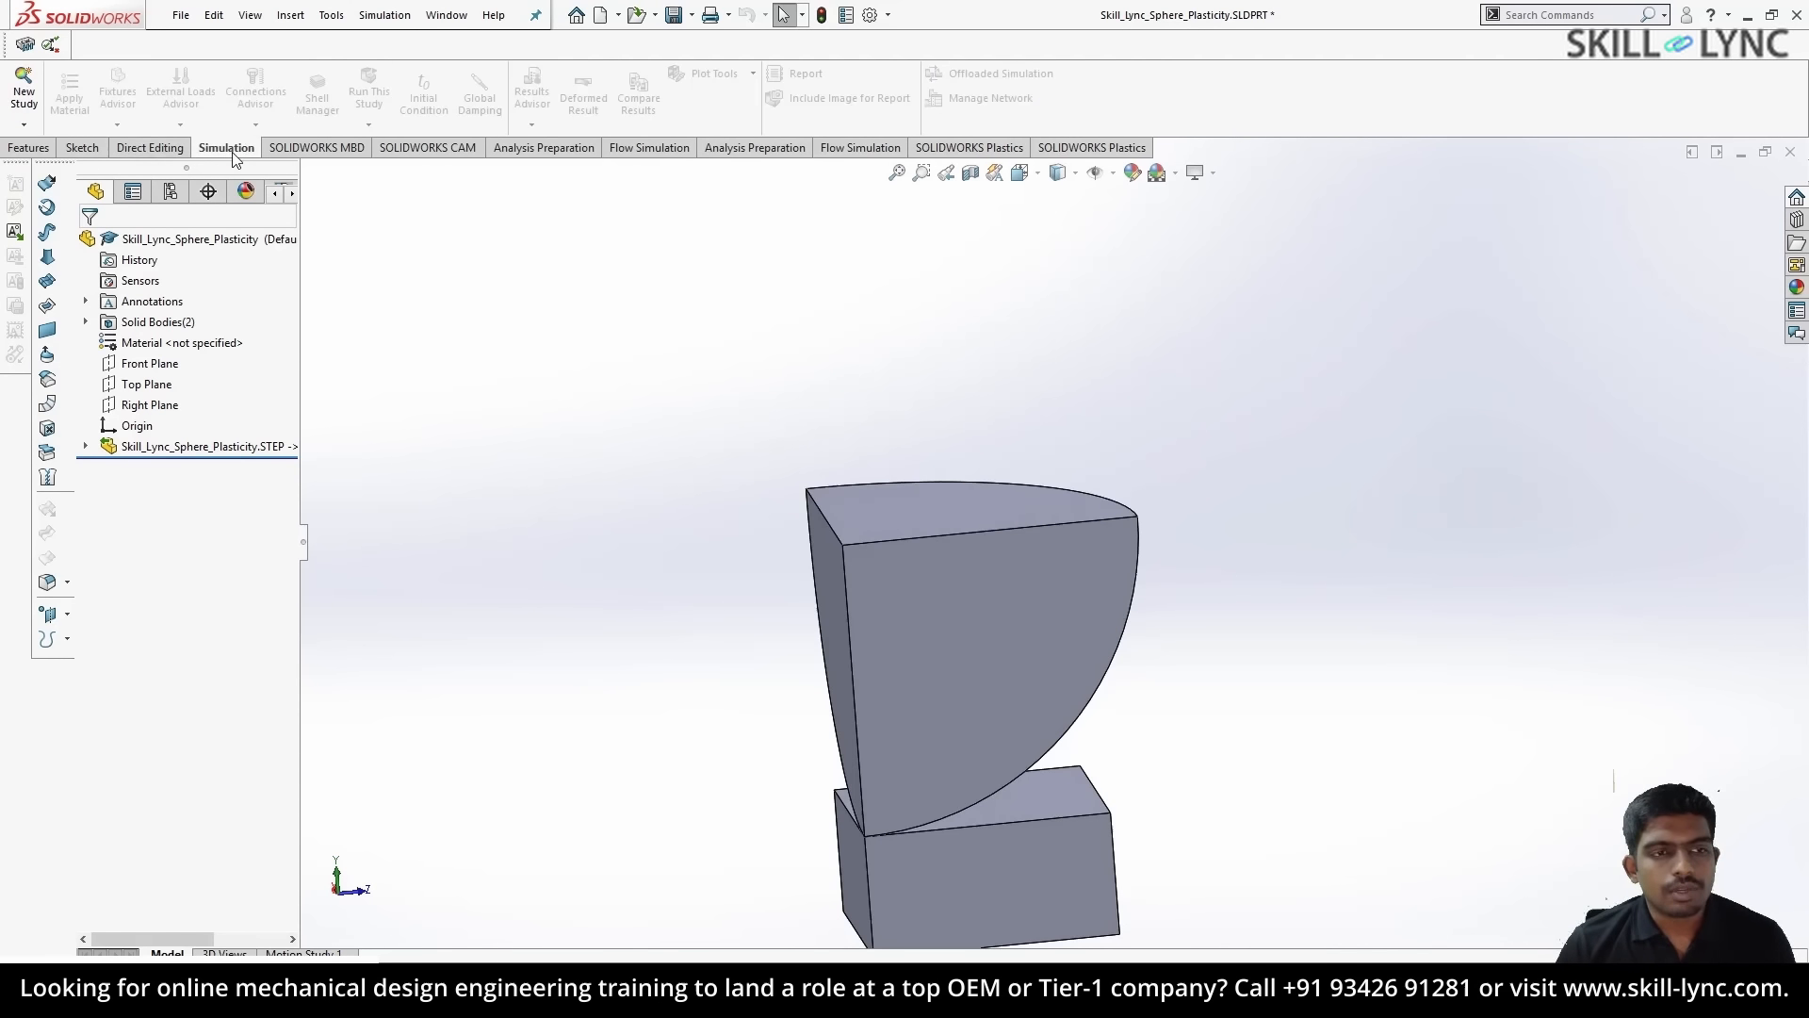
click(25, 95)
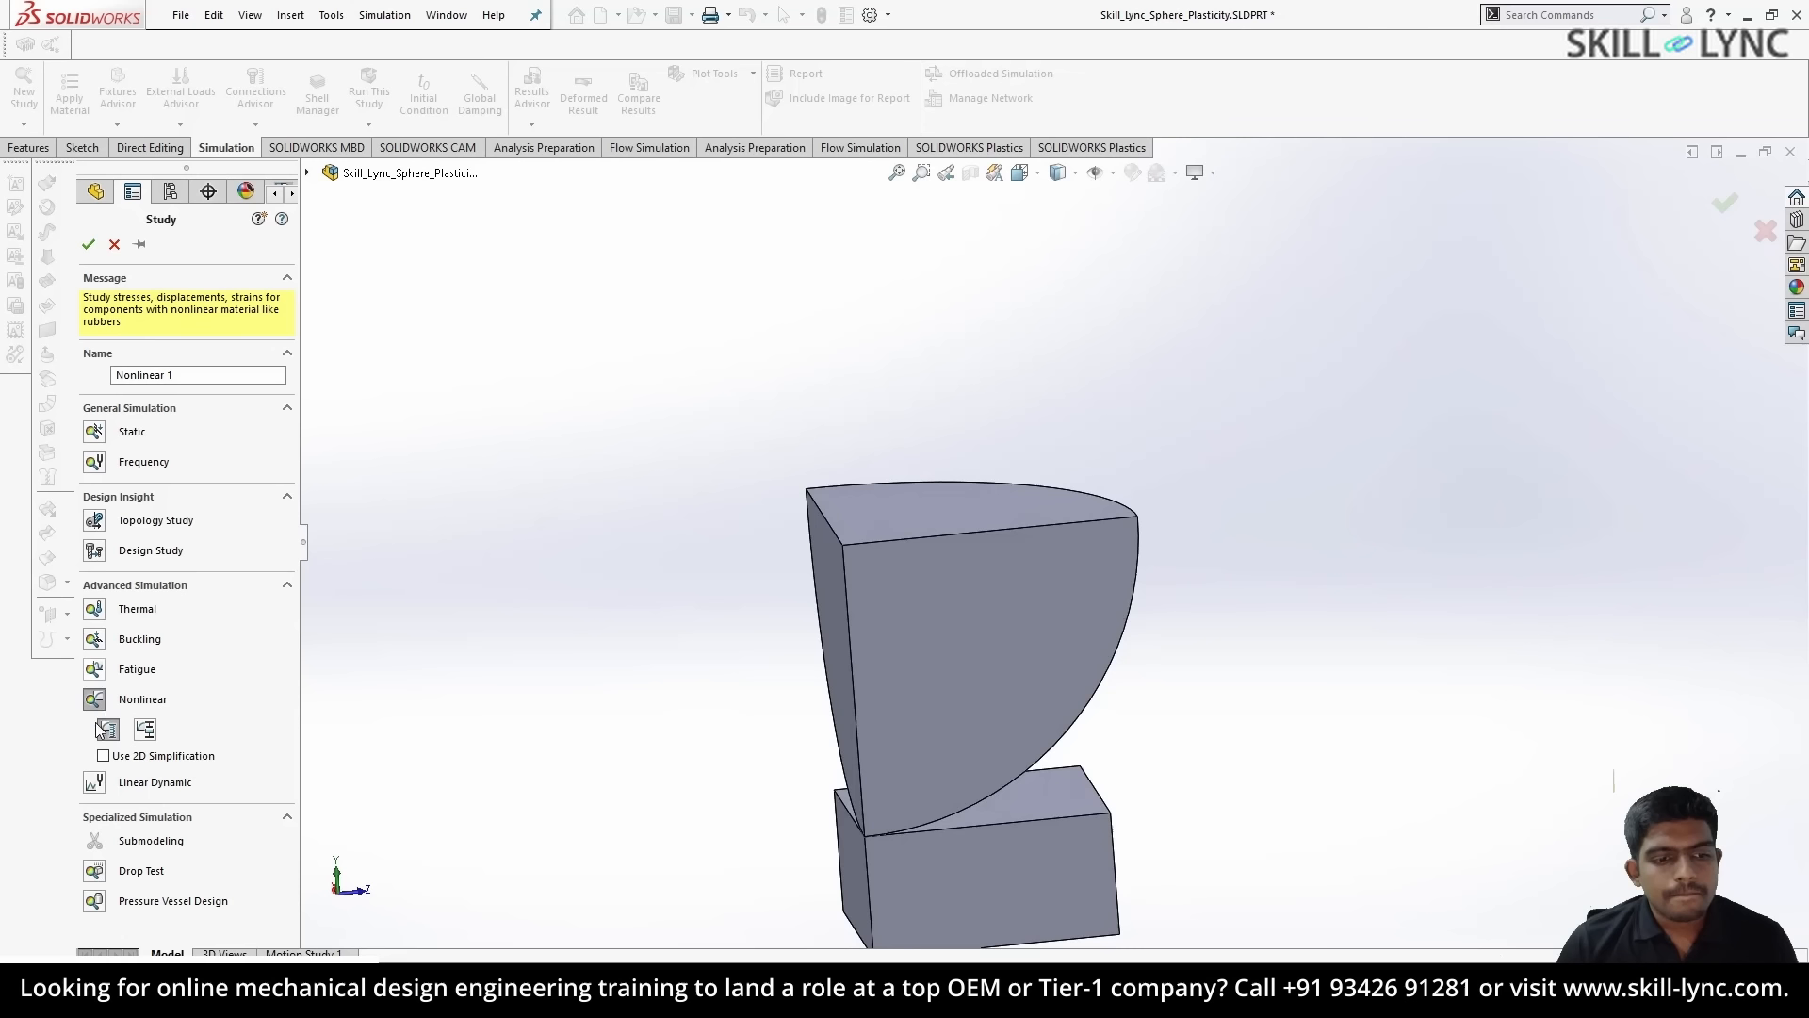
click(146, 728)
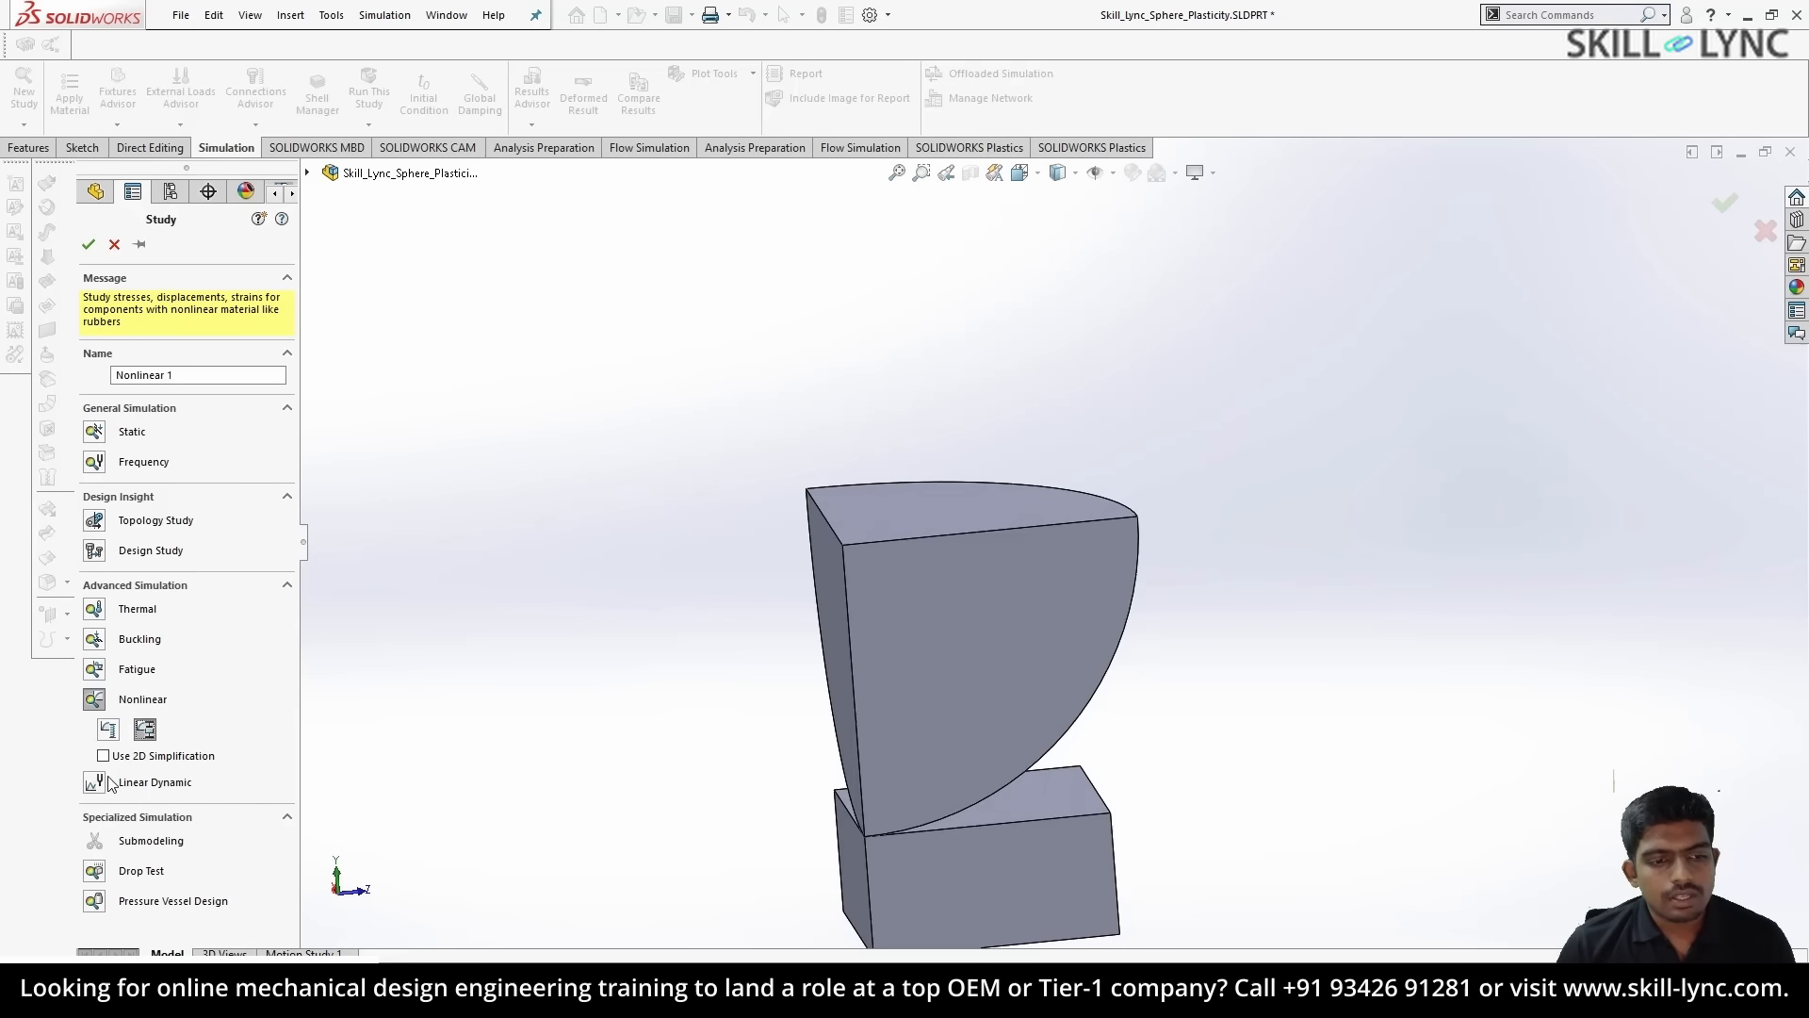
click(87, 244)
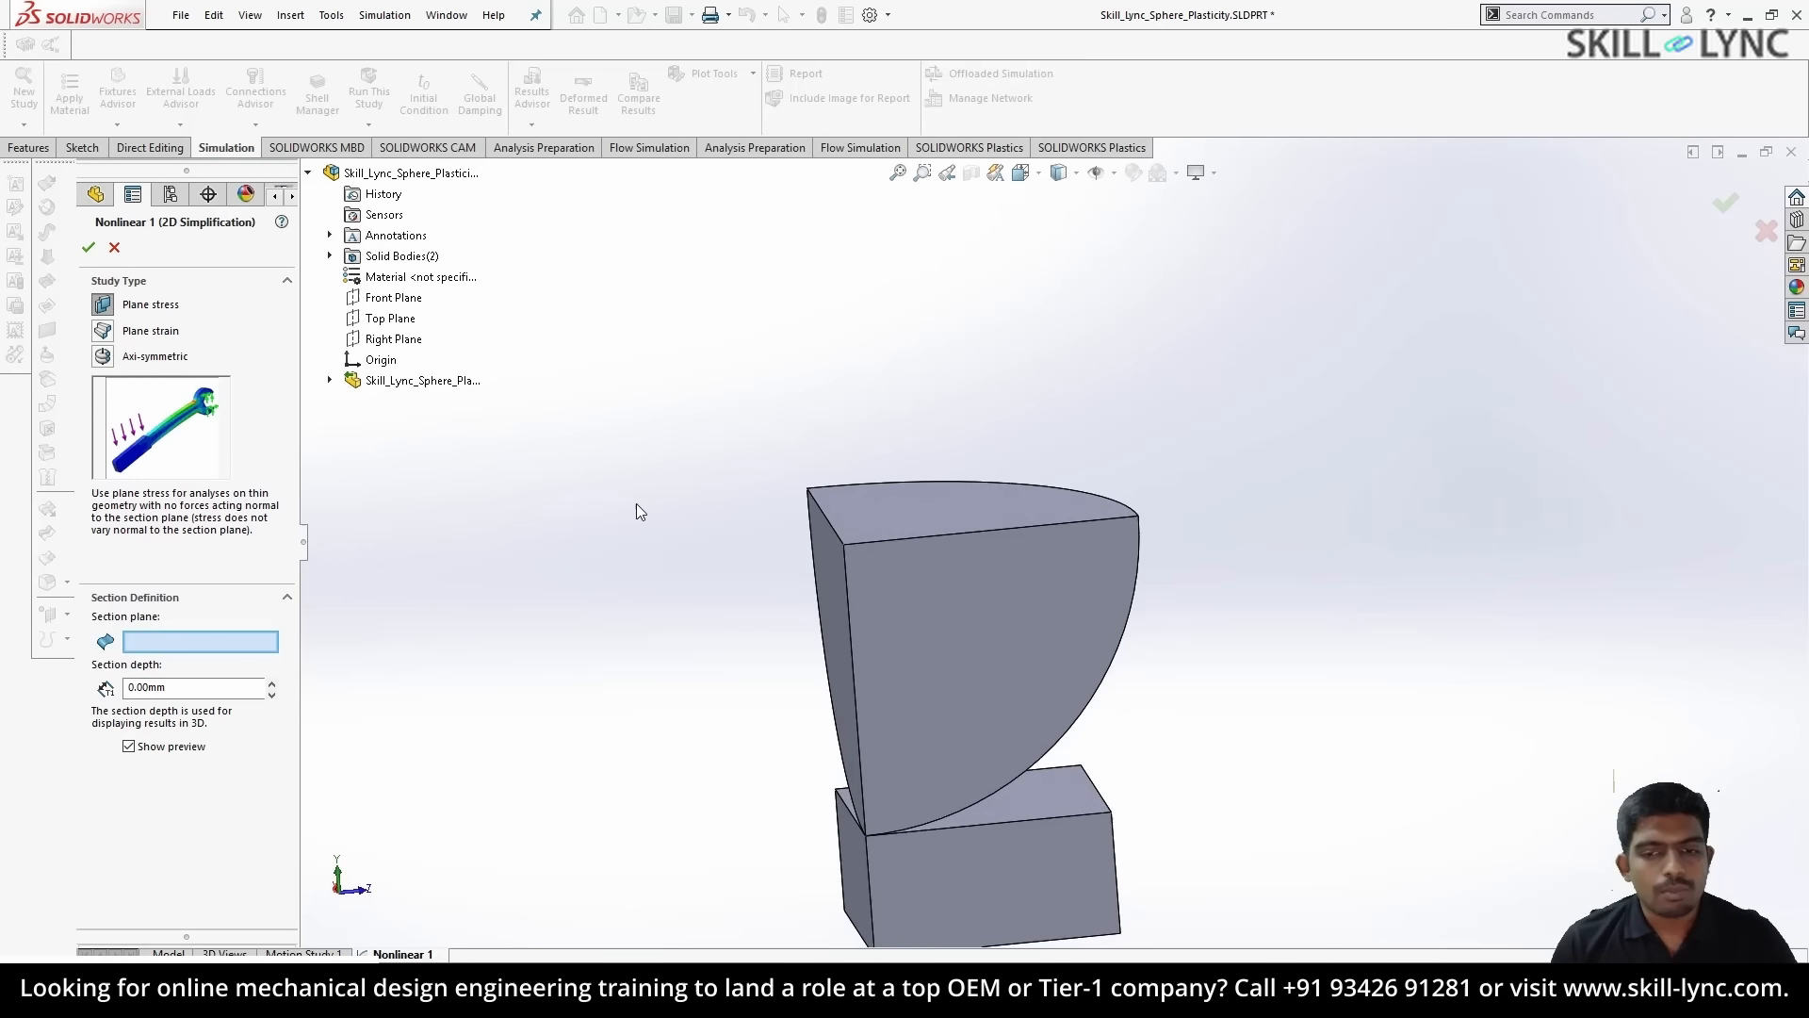
- Define the 2D section as axi-symmetric, using the sphere segment's flat face as section plane and its straight vertical edge as axis of symmetry
click(104, 356)
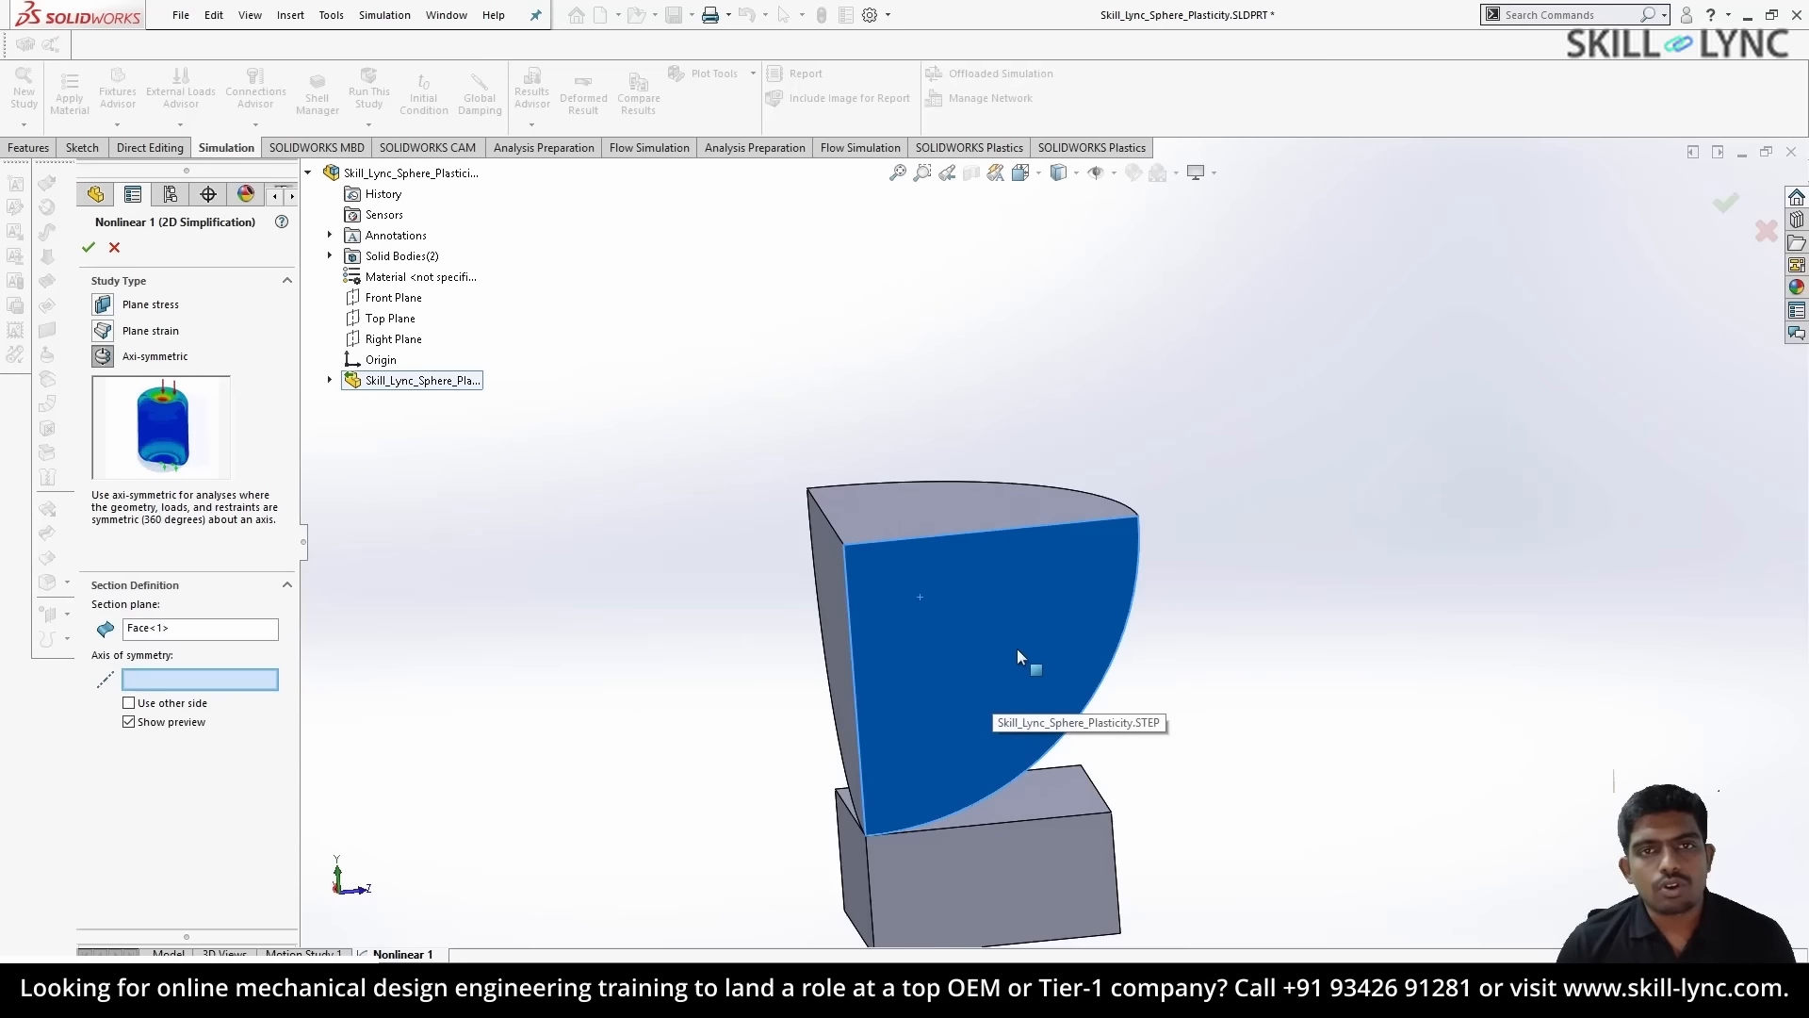
click(980, 659)
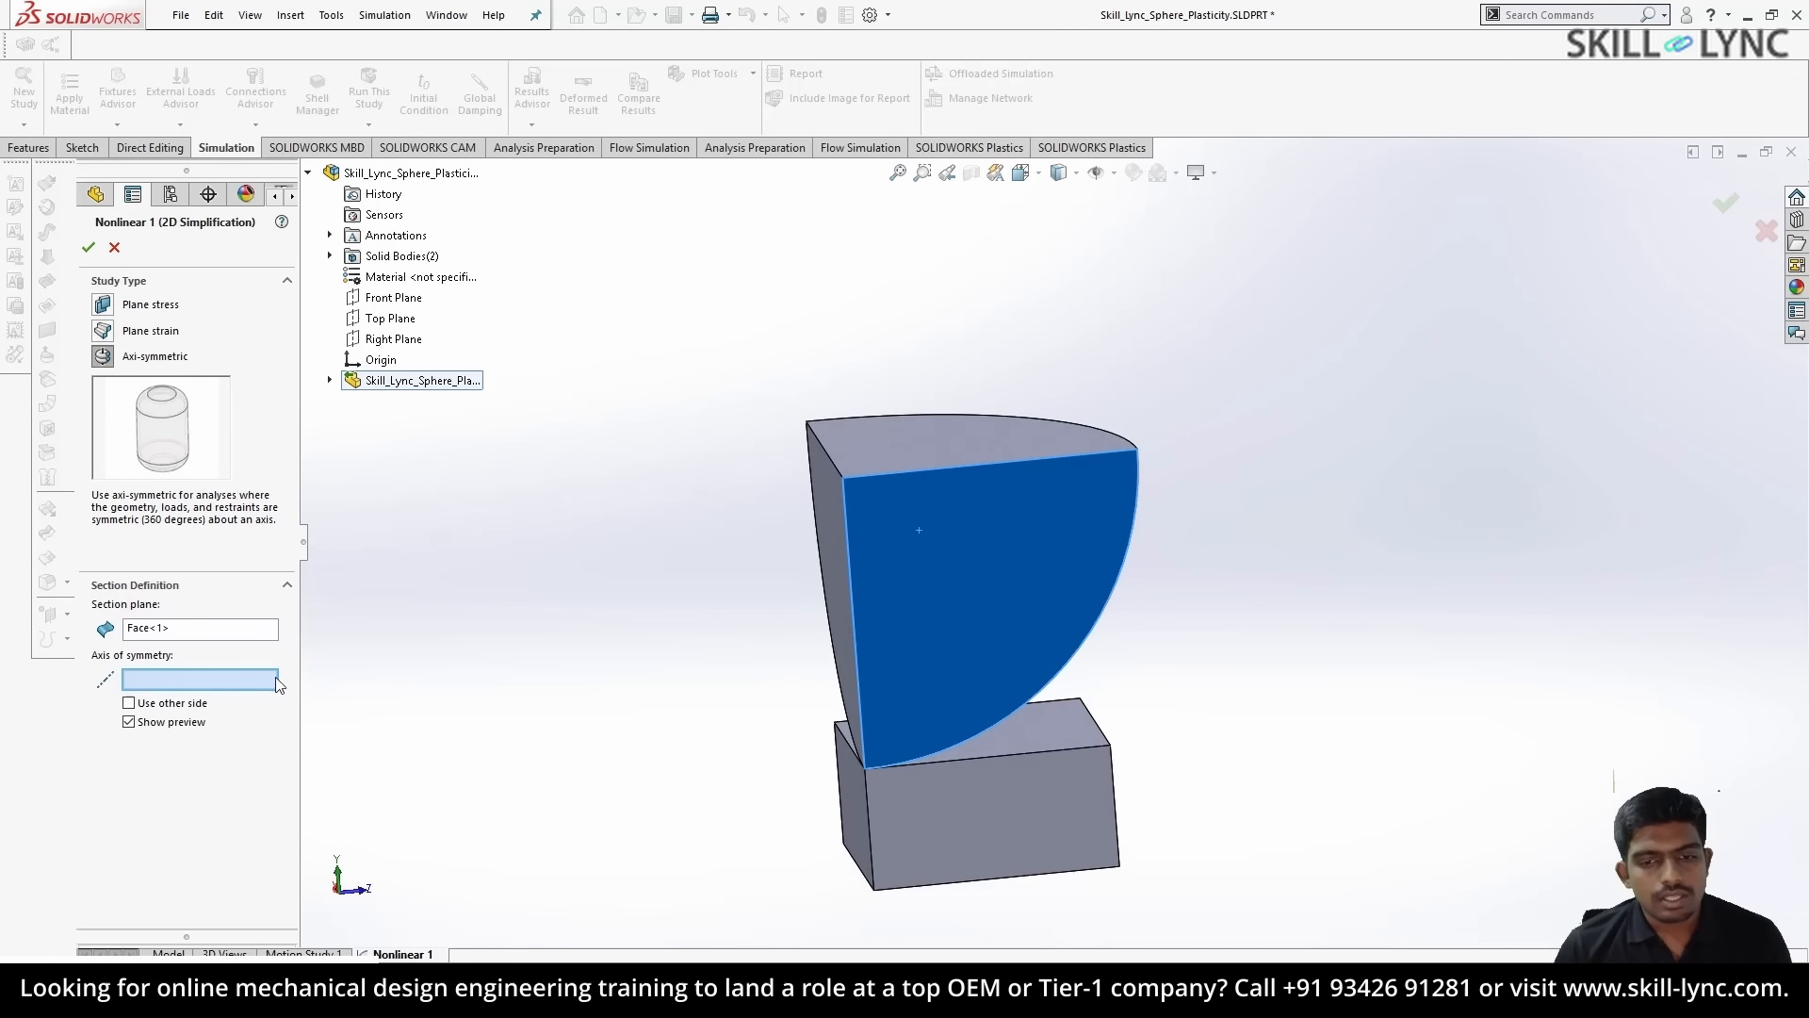
click(850, 608)
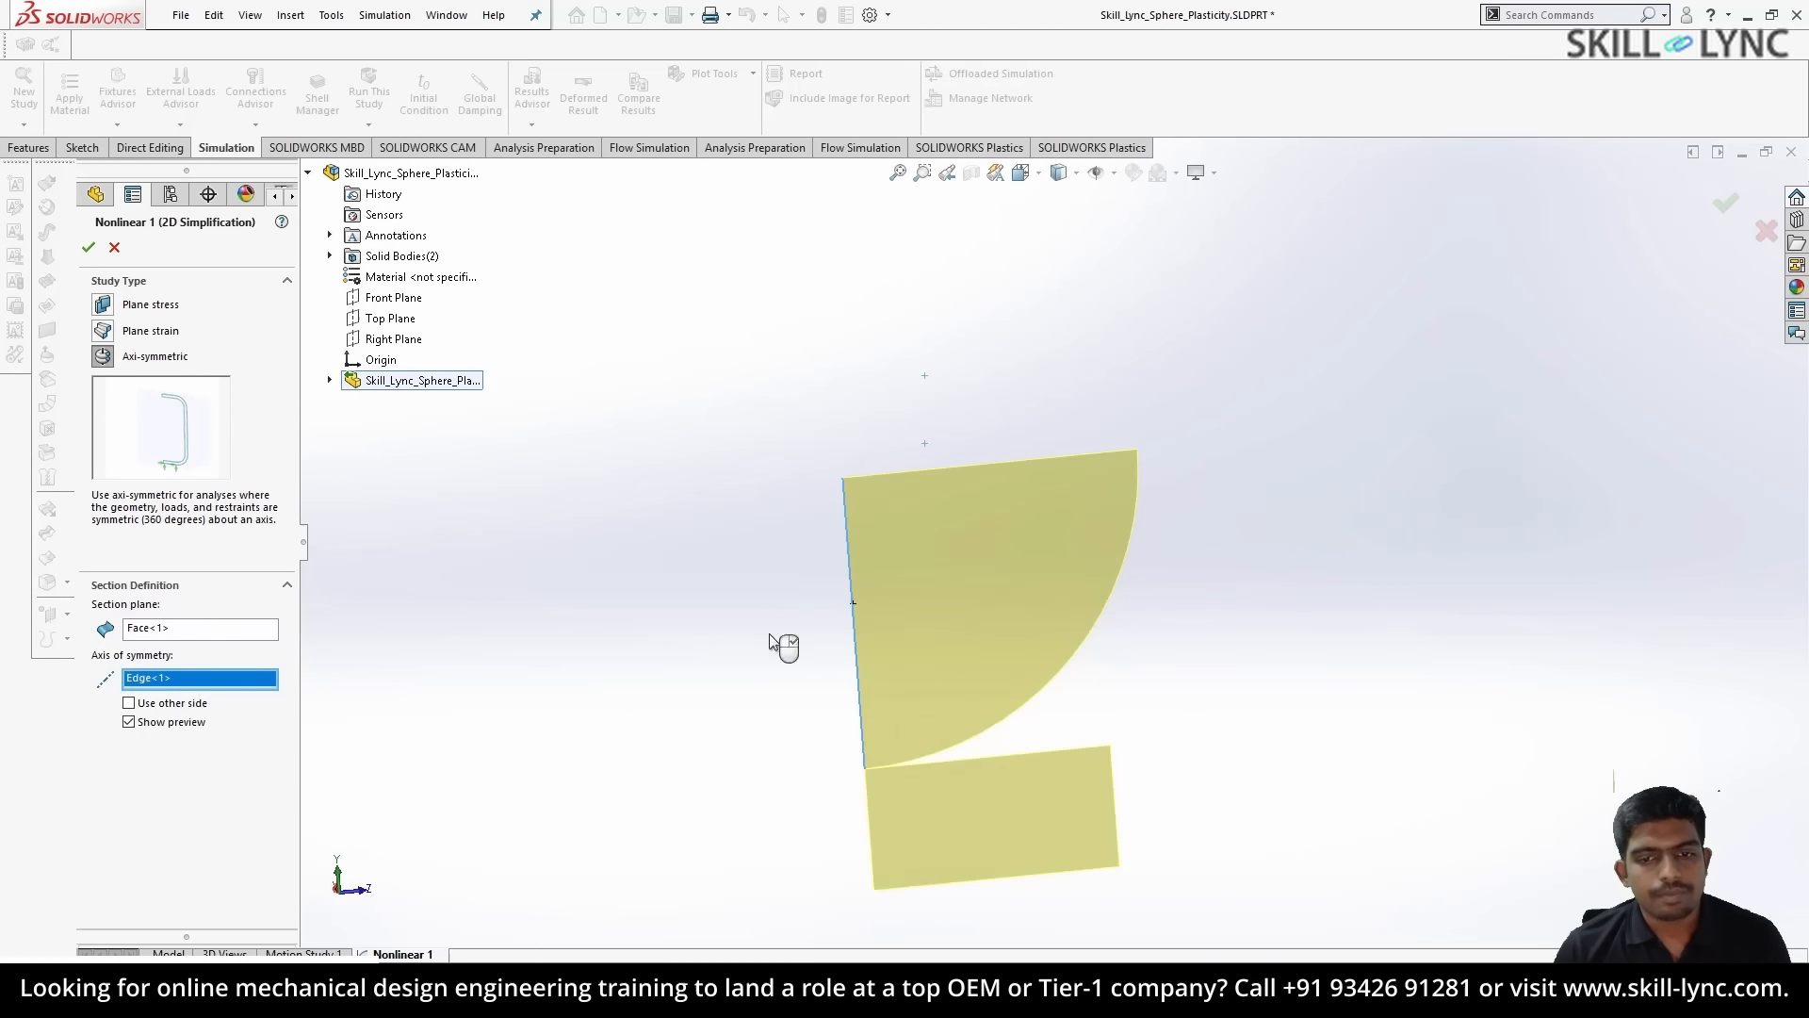
click(88, 247)
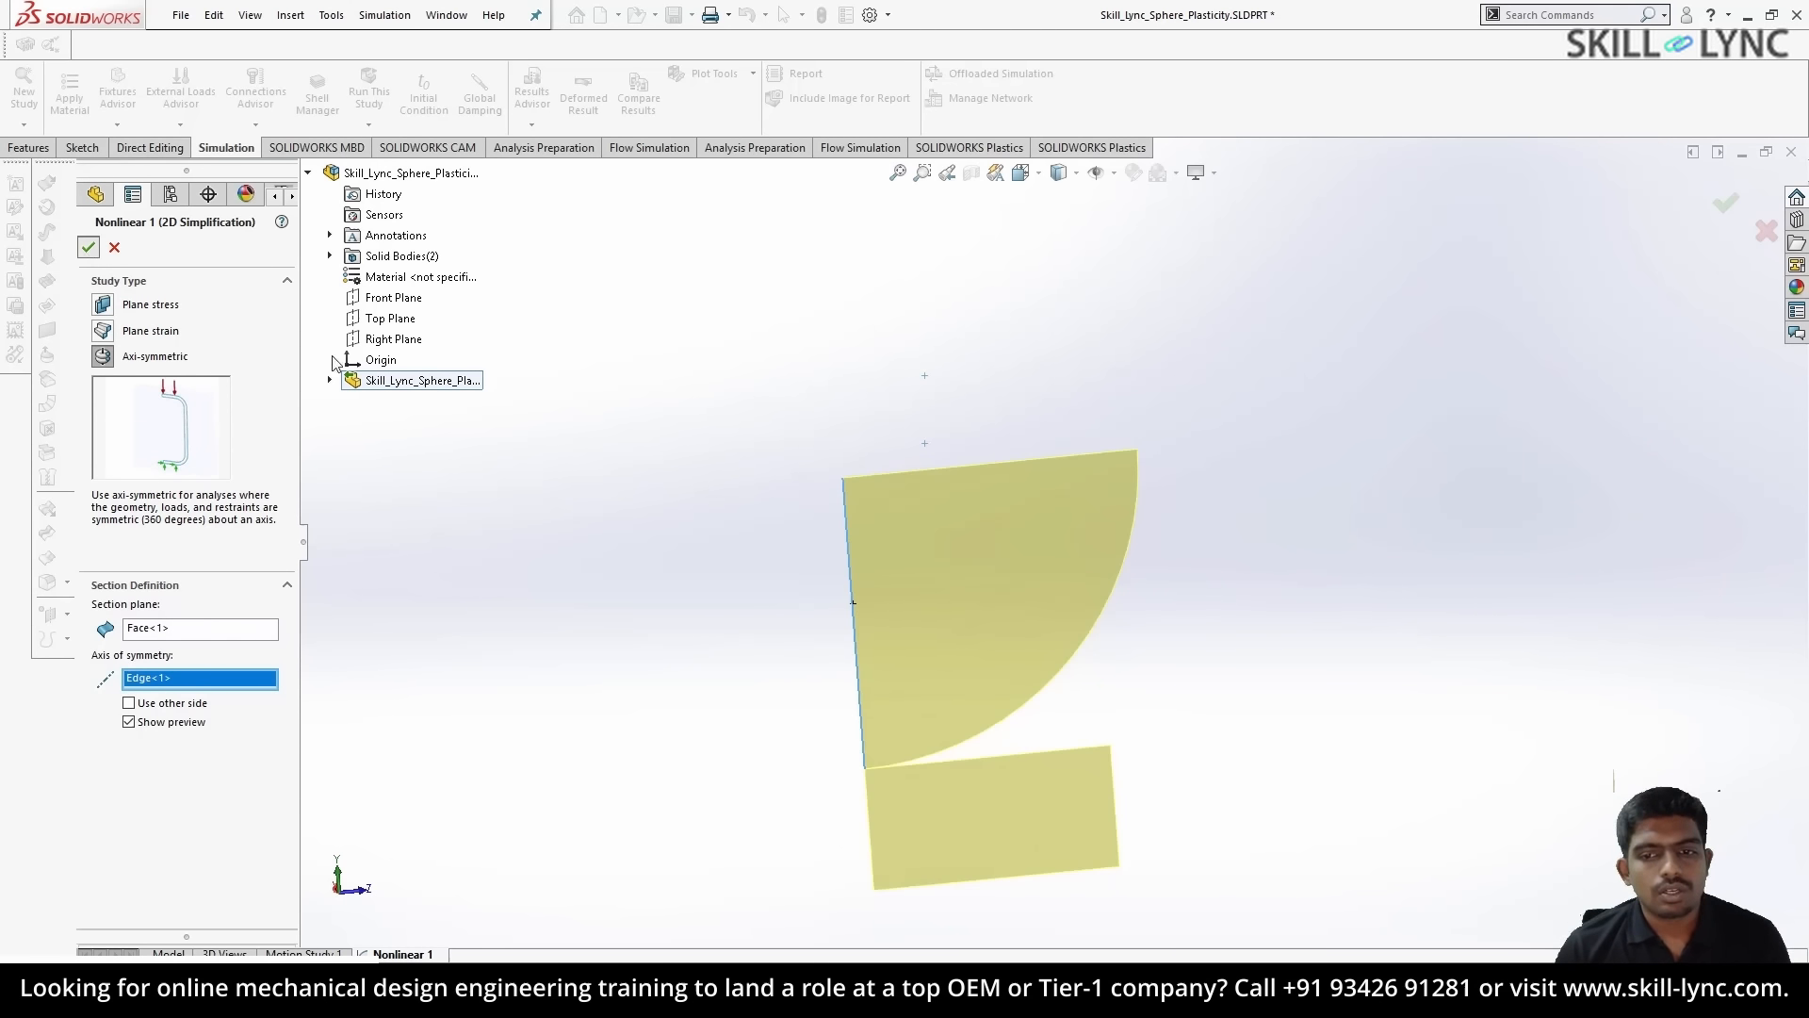
middle_drag(1084, 775, 1078, 637)
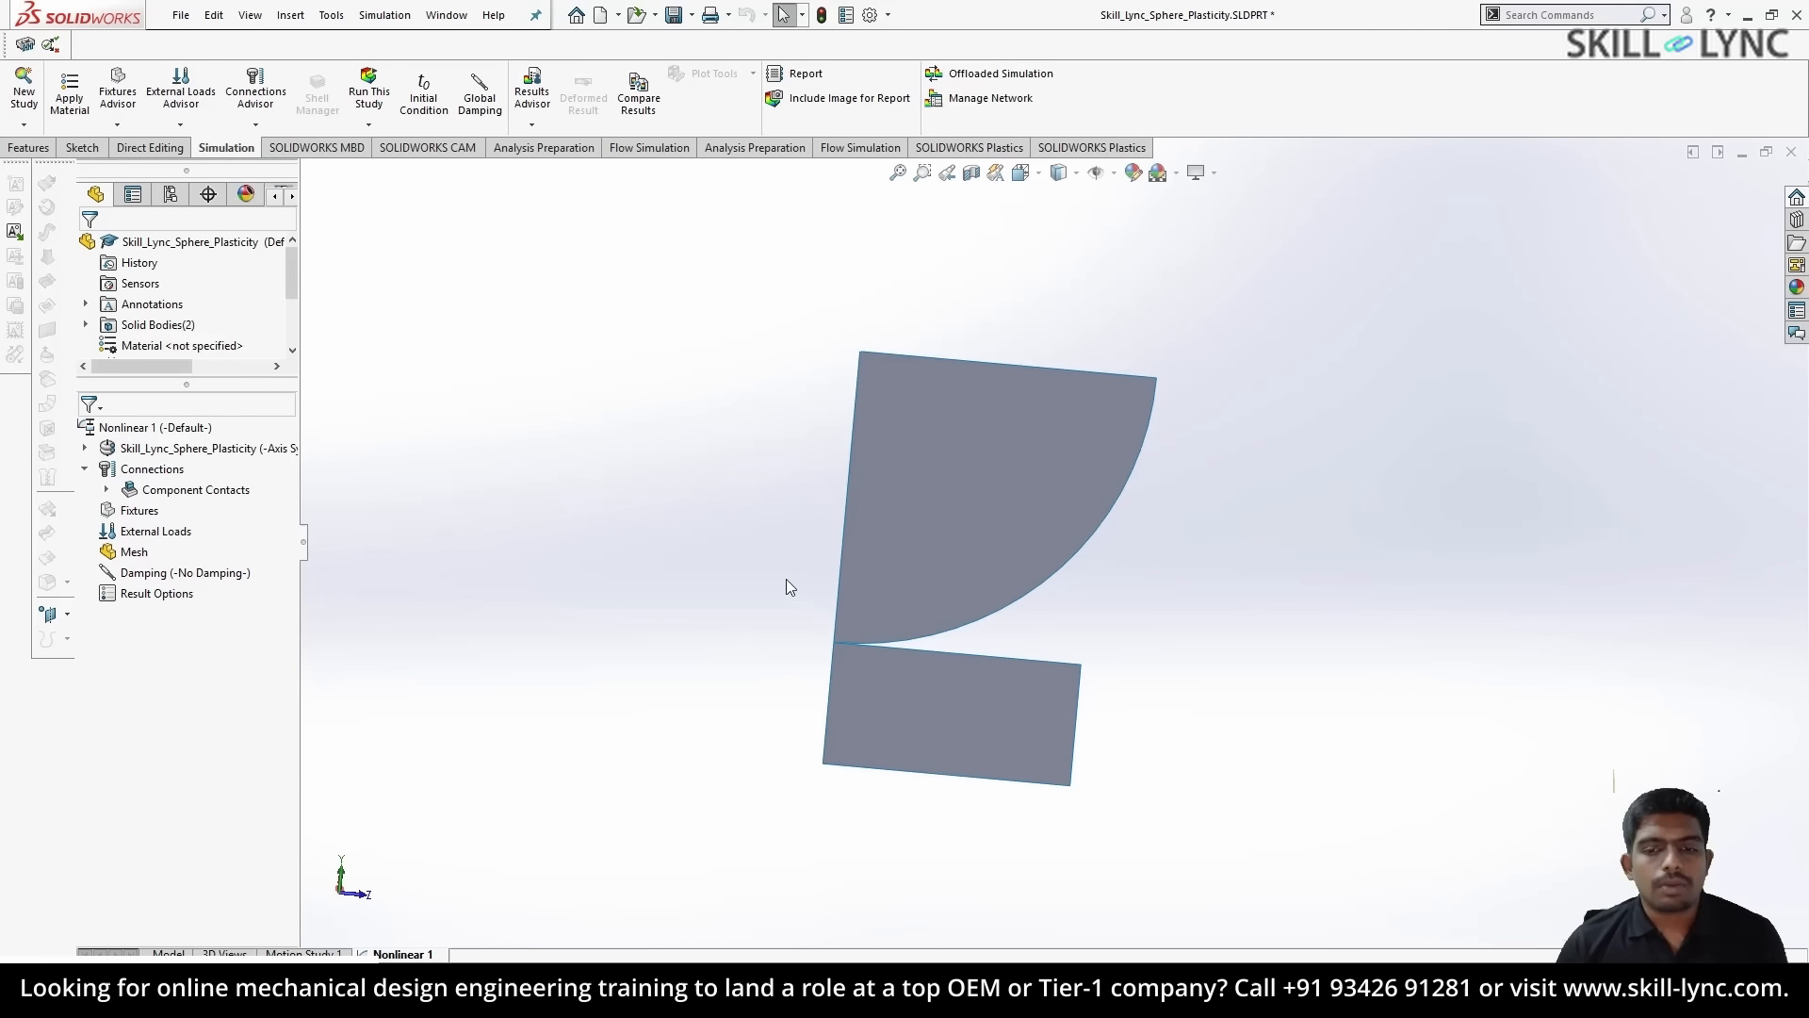
middle_drag(786, 579, 749, 580)
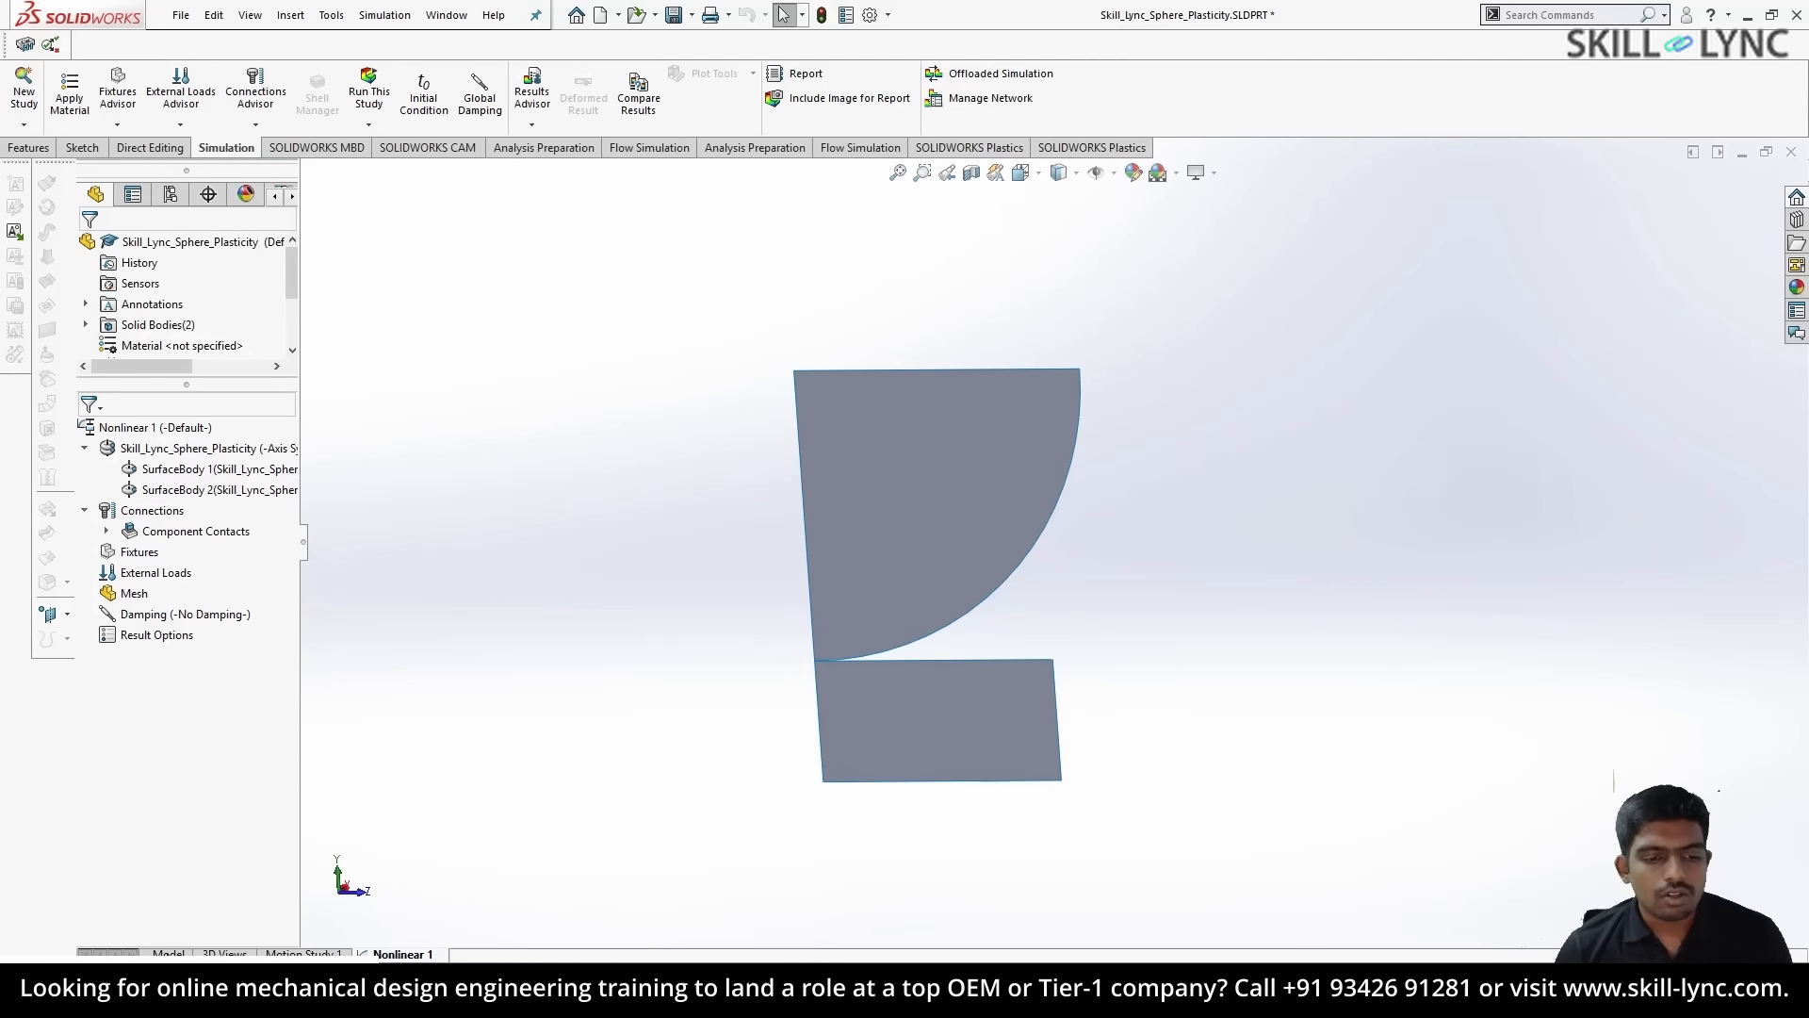
- Return to the part model and translate the sphere segment 0.5 mm in Y with Move/Copy Bodies, then inspect the gap above the block
click(167, 953)
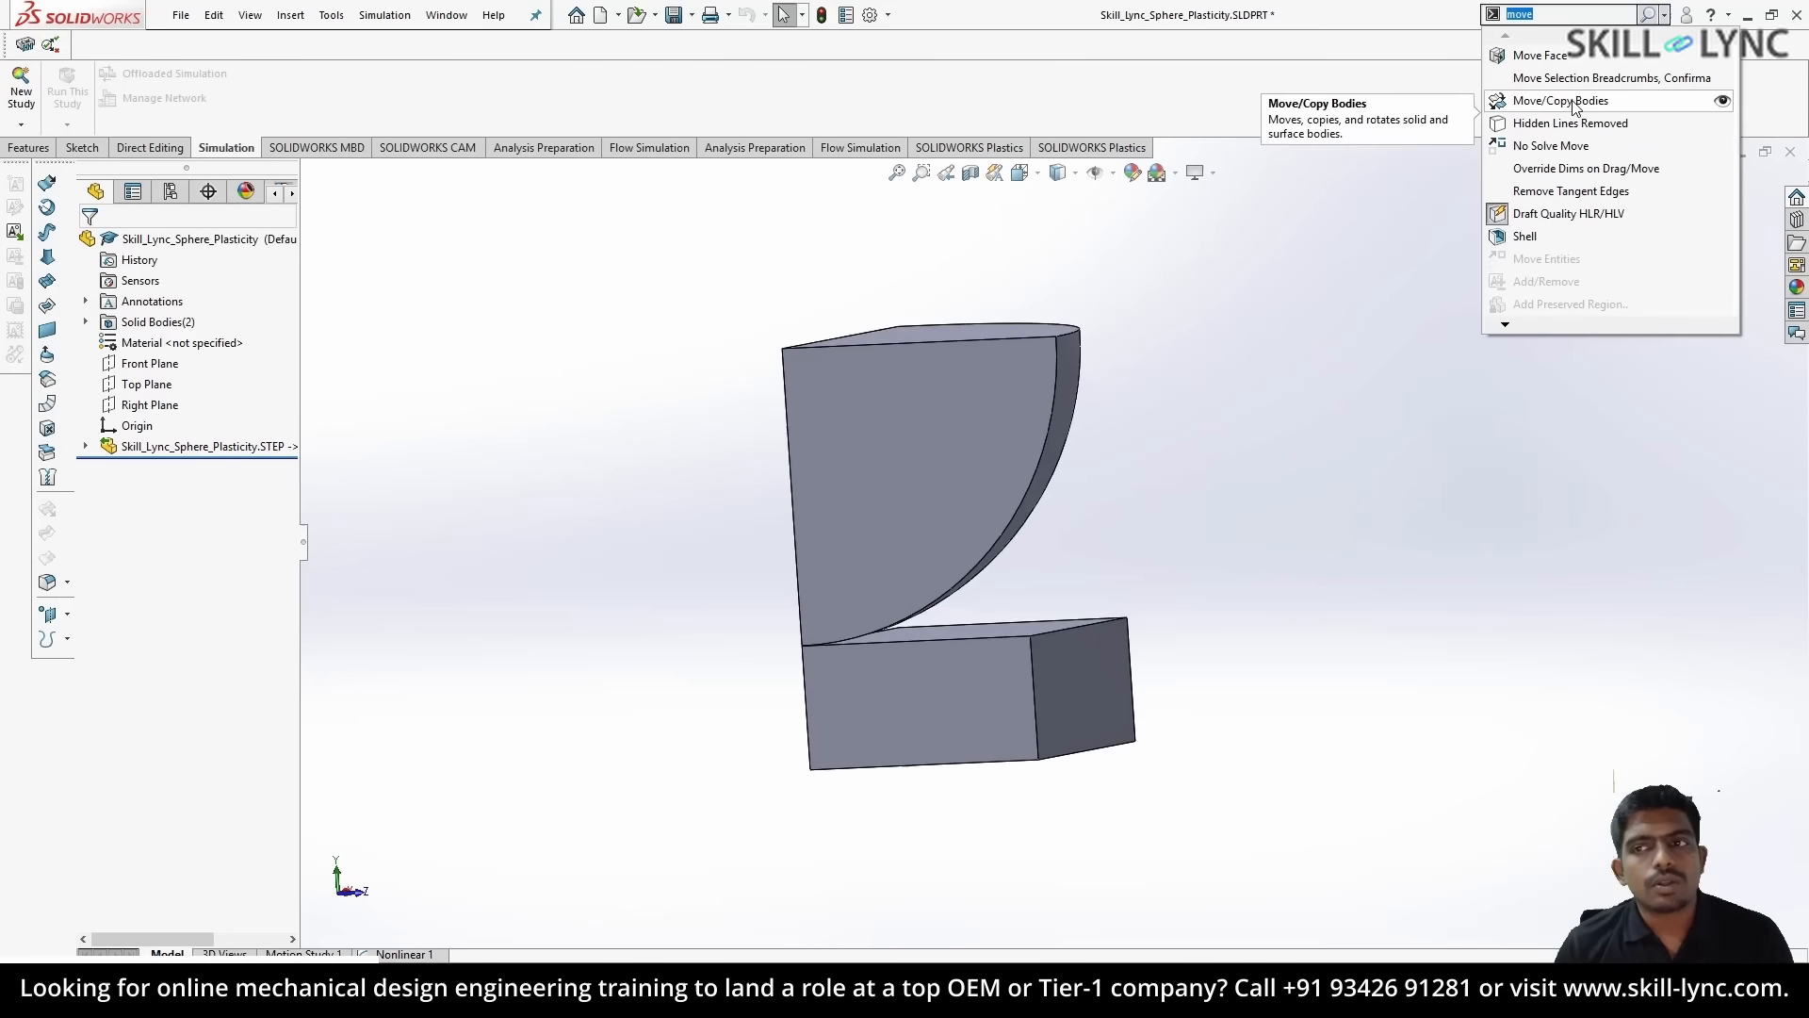
click(1572, 103)
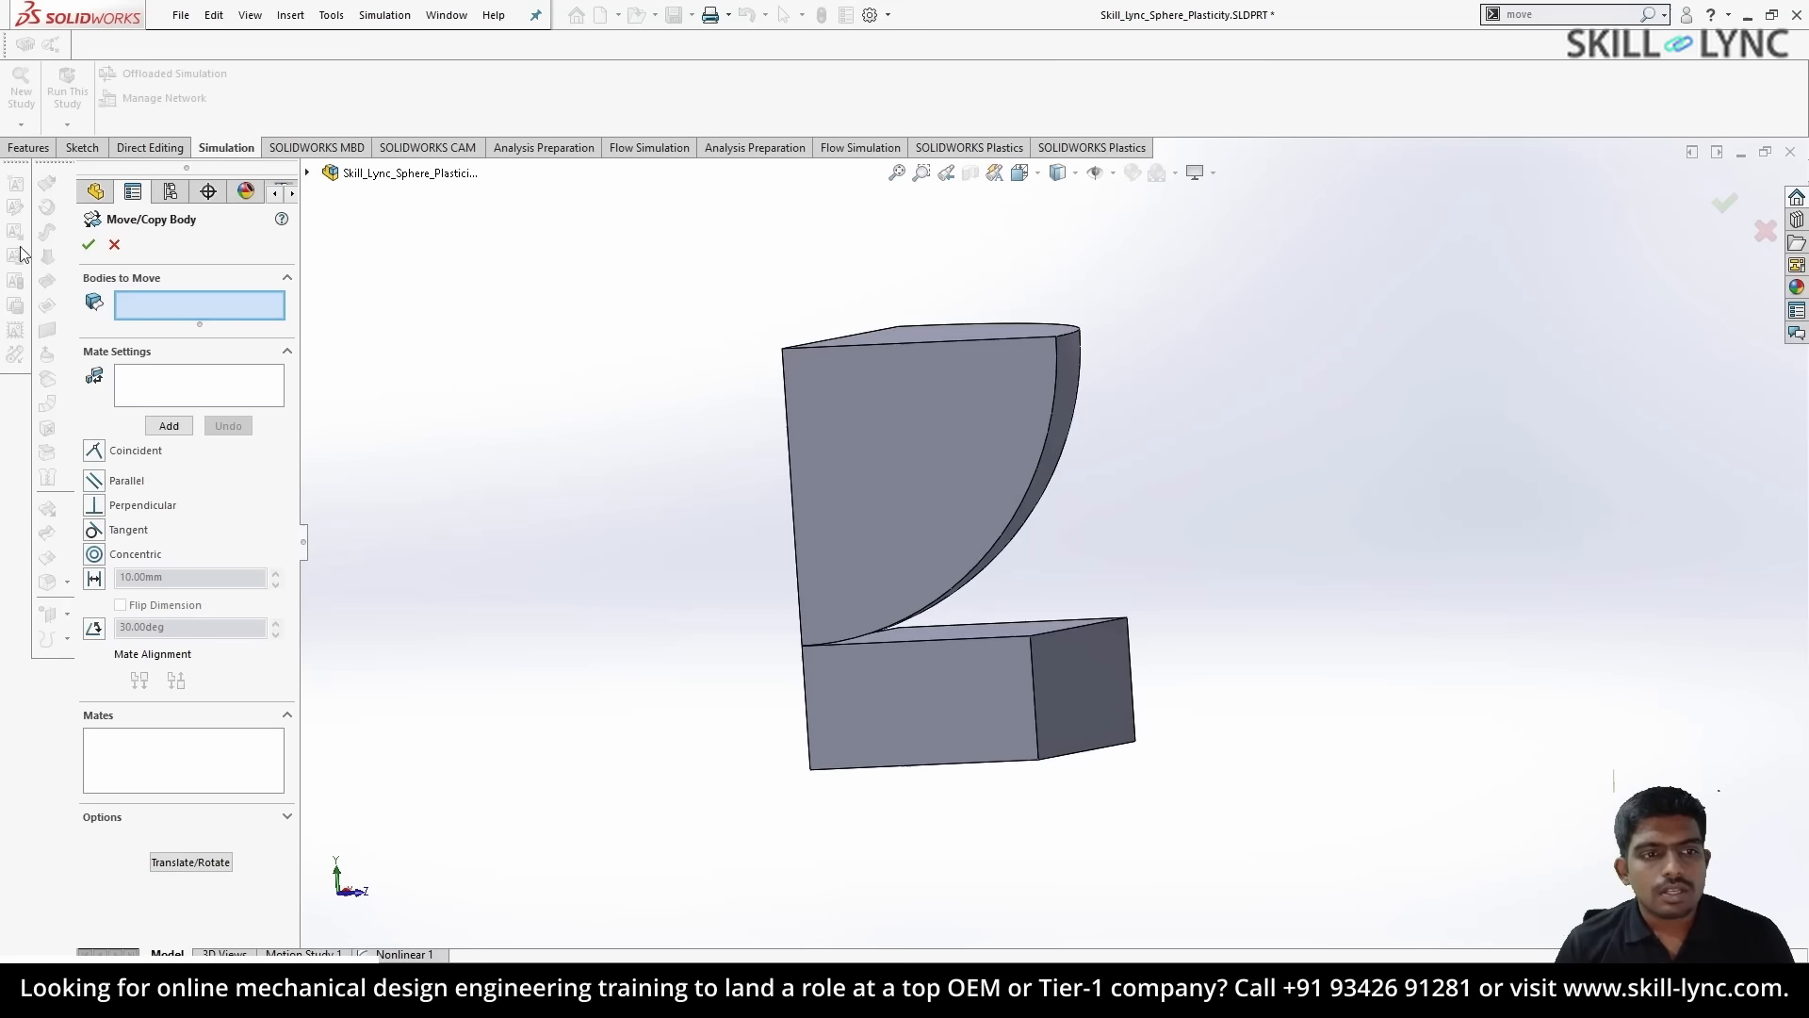
click(901, 466)
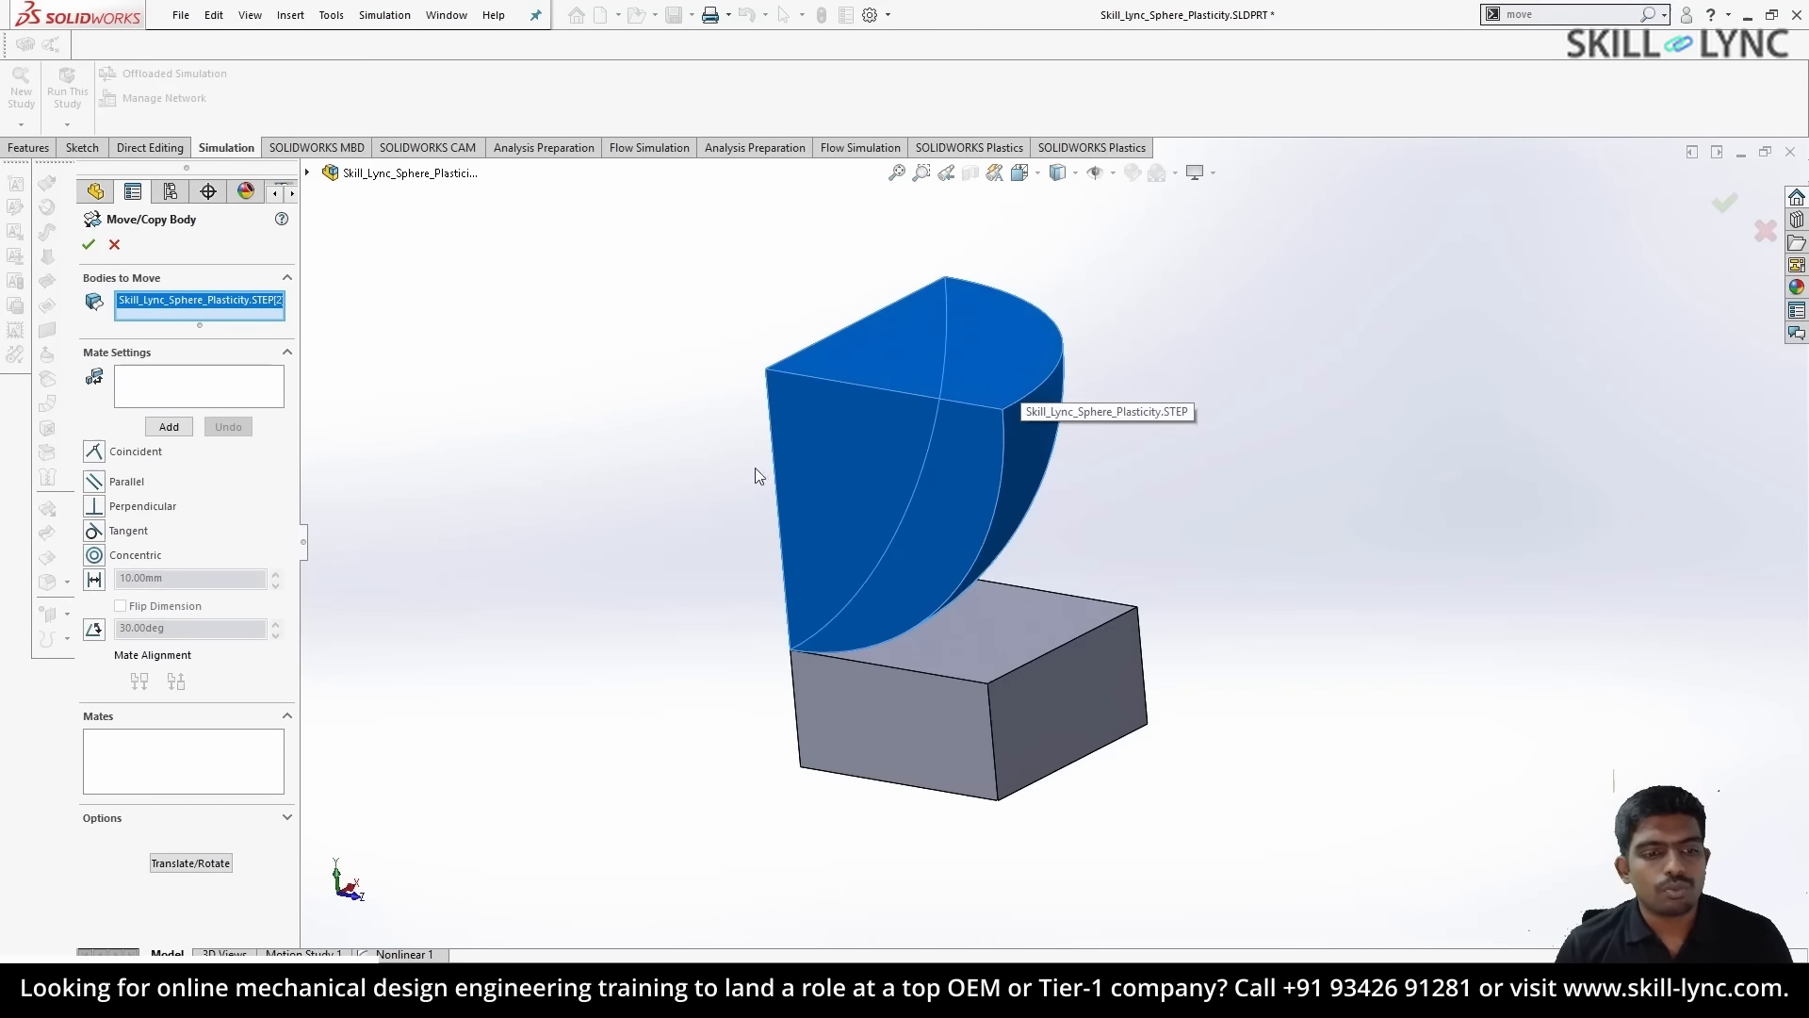
click(190, 863)
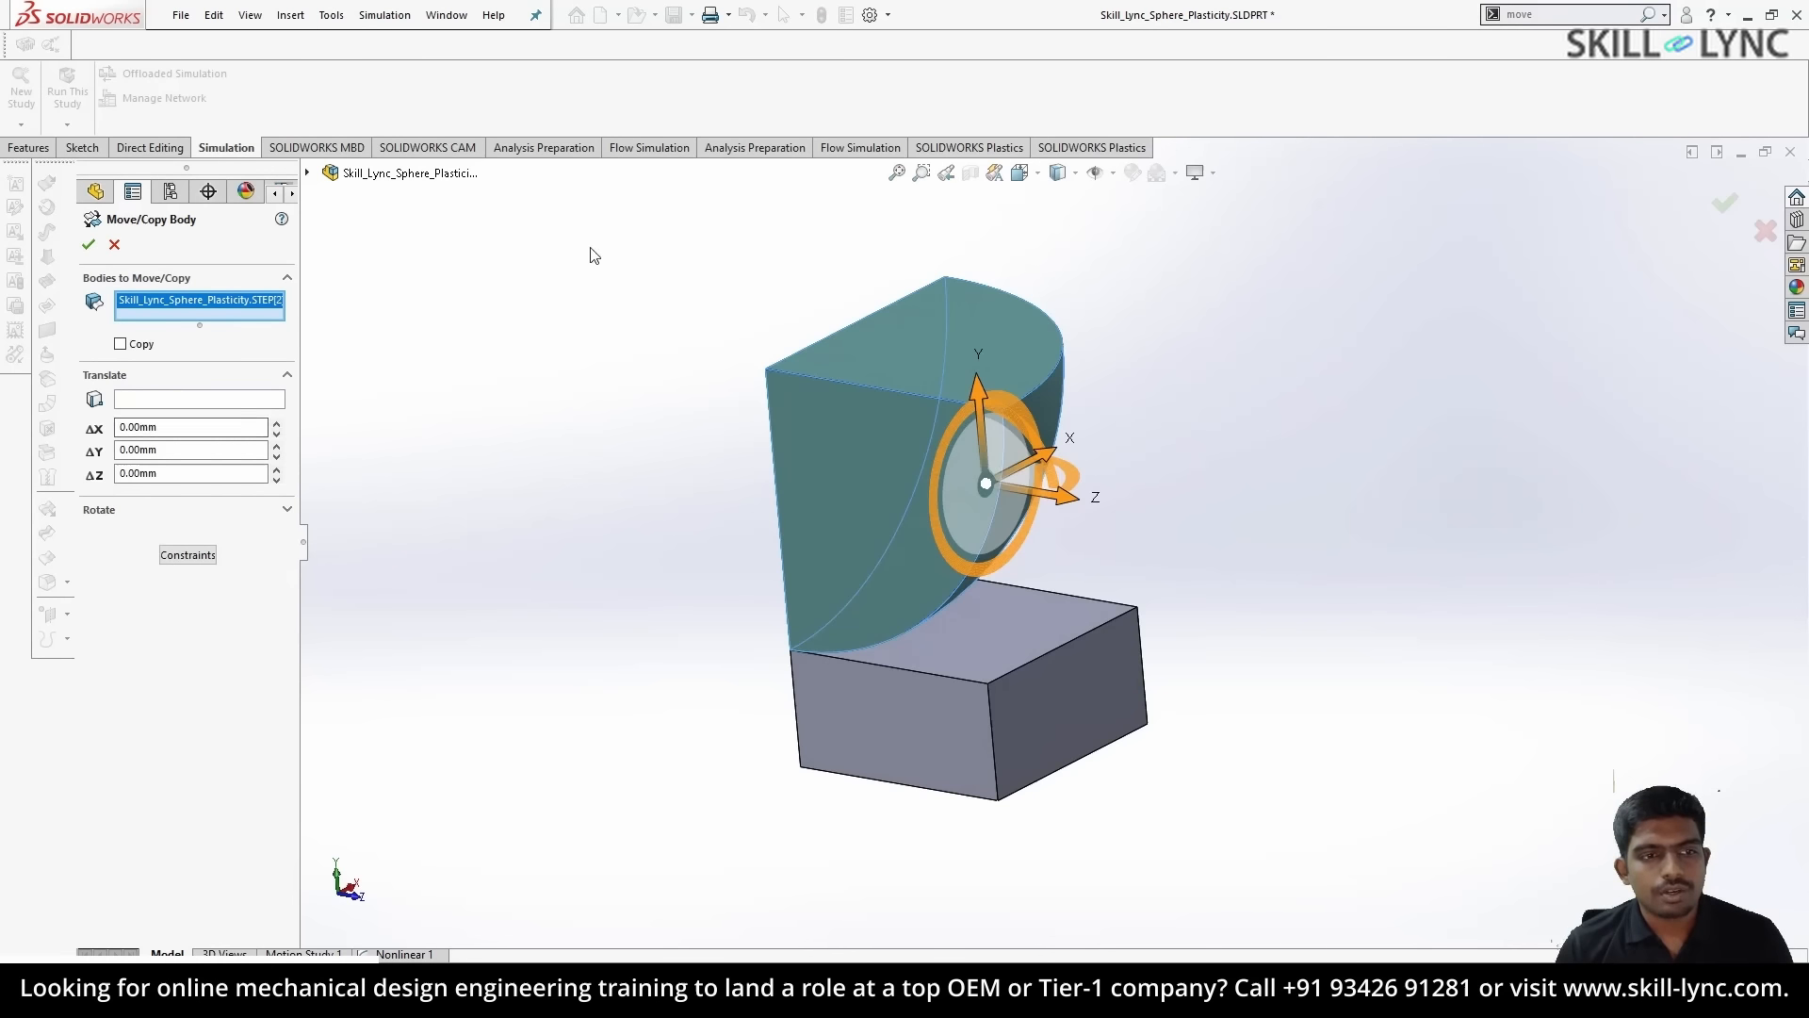
click(188, 449)
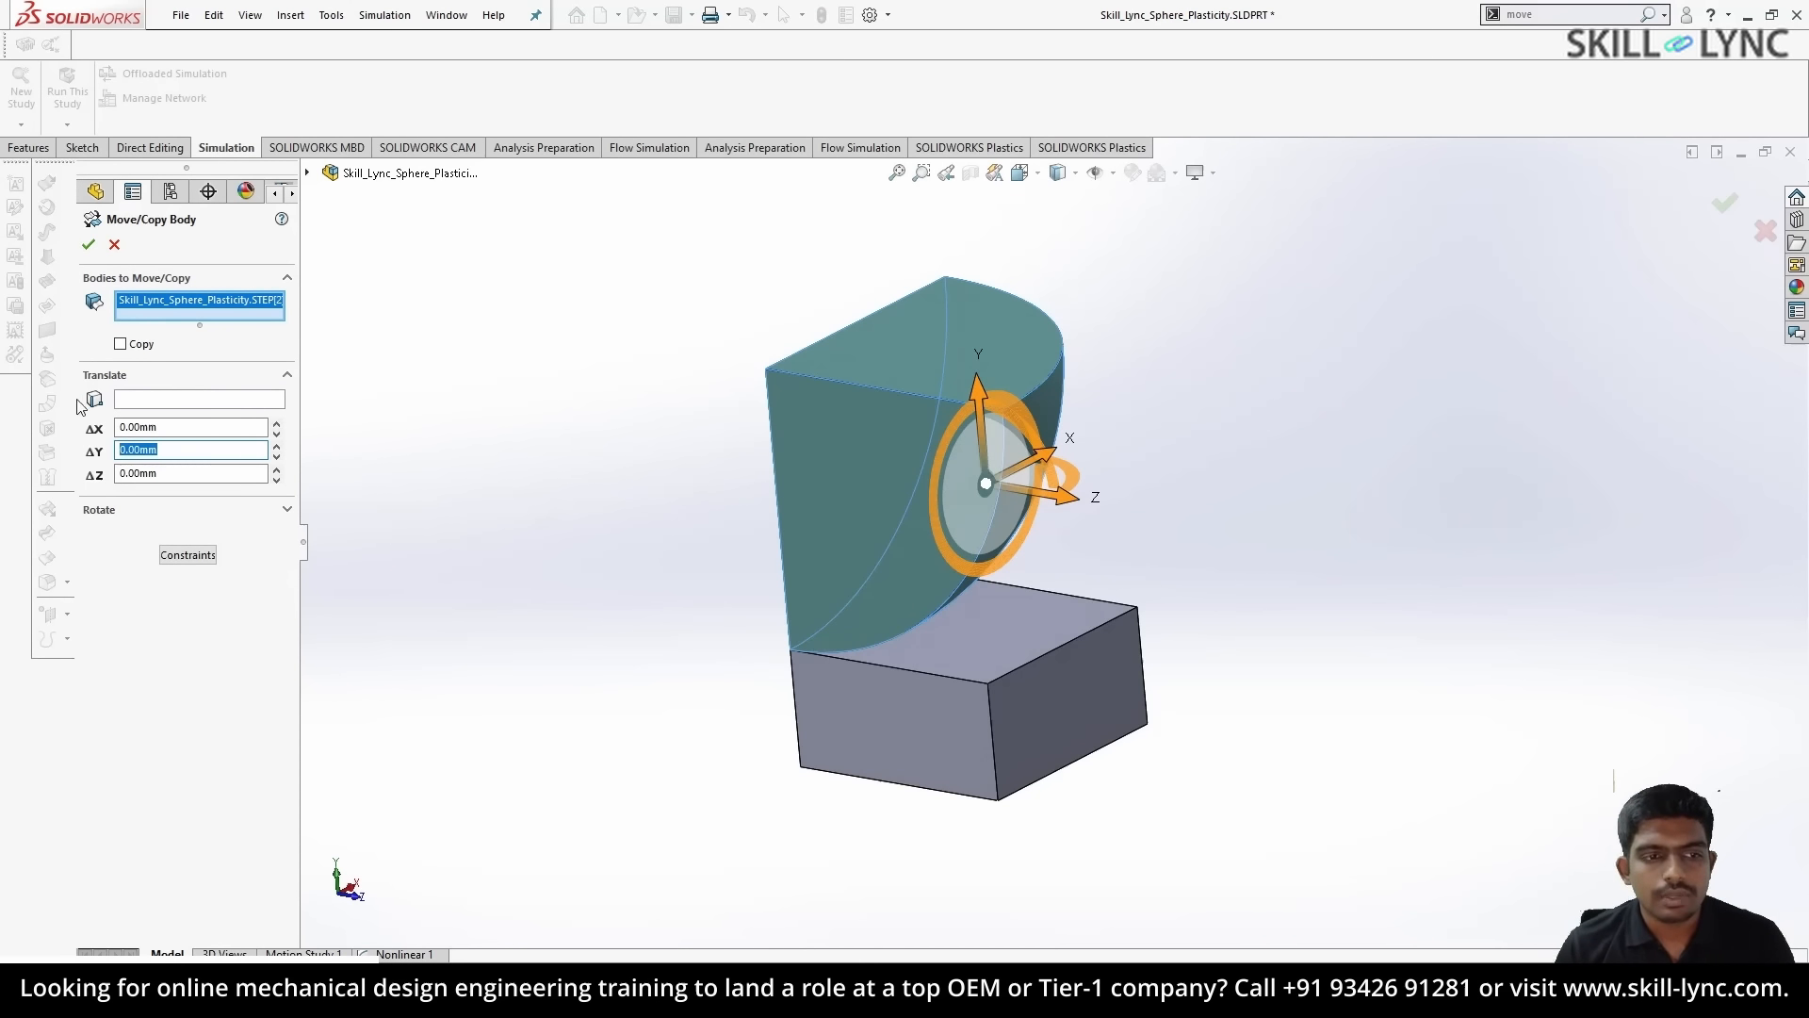
text(.5)
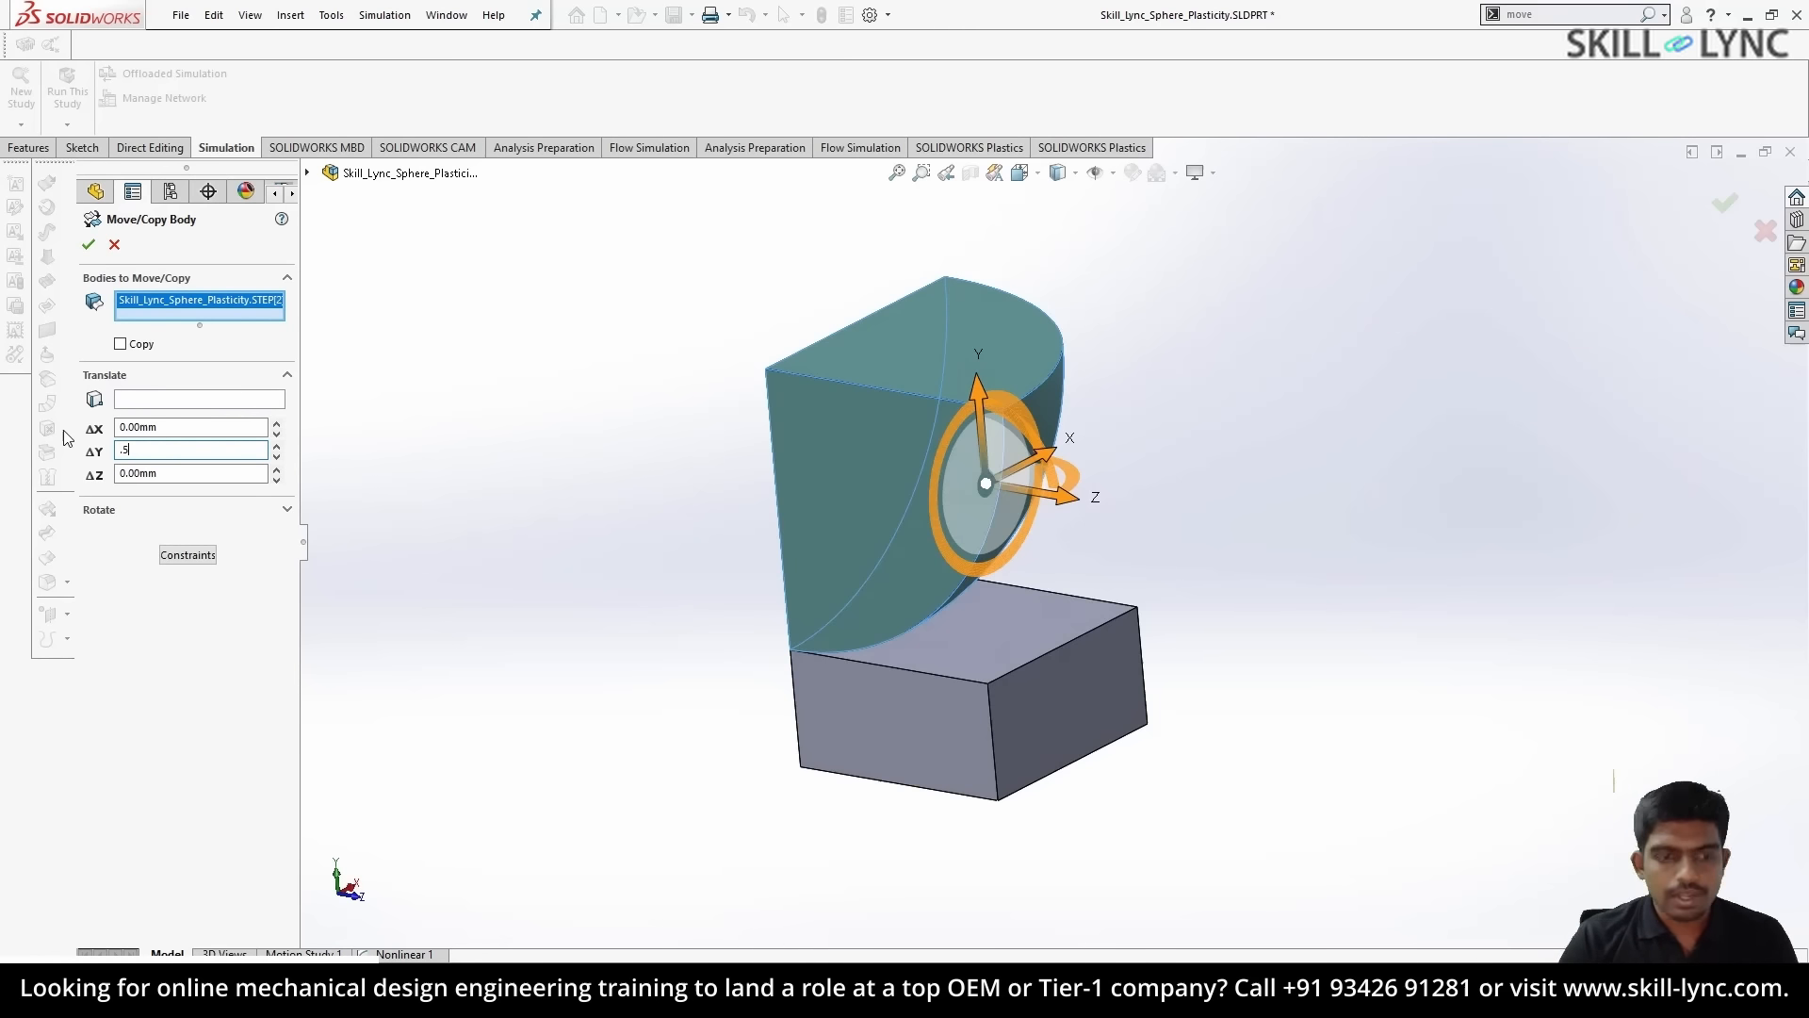
key(Return)
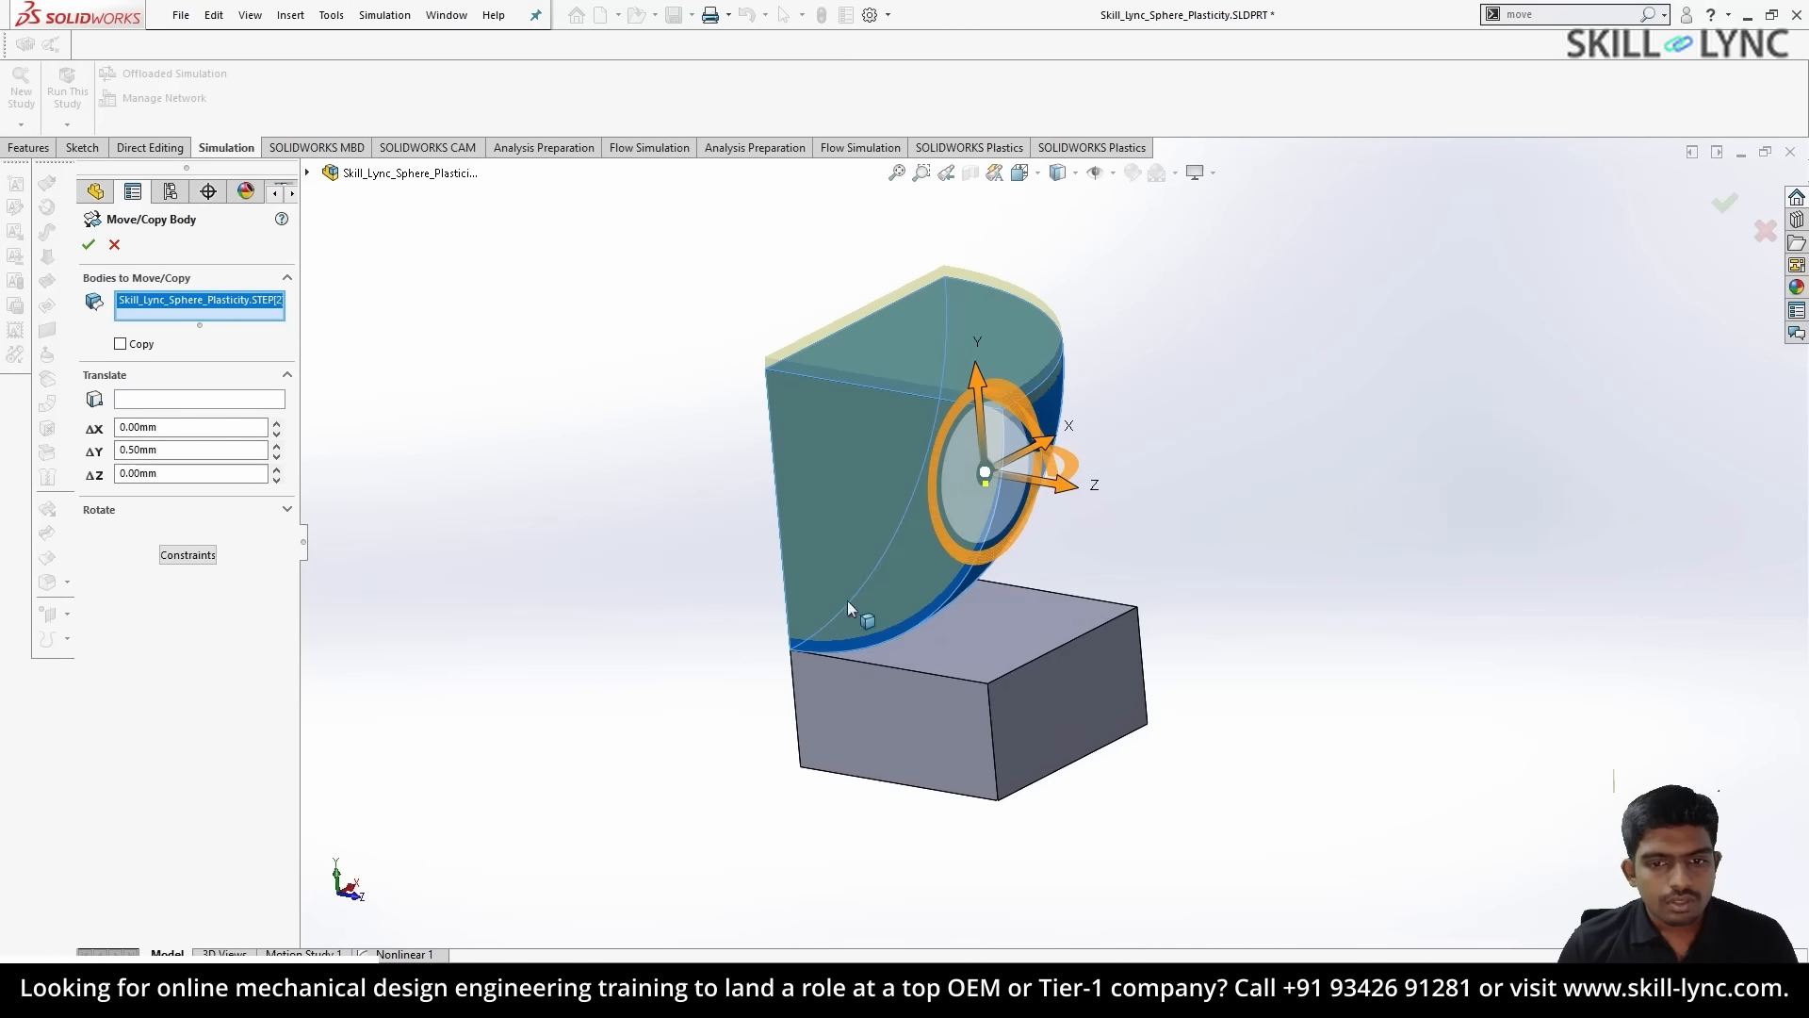
middle_drag(957, 547, 886, 490)
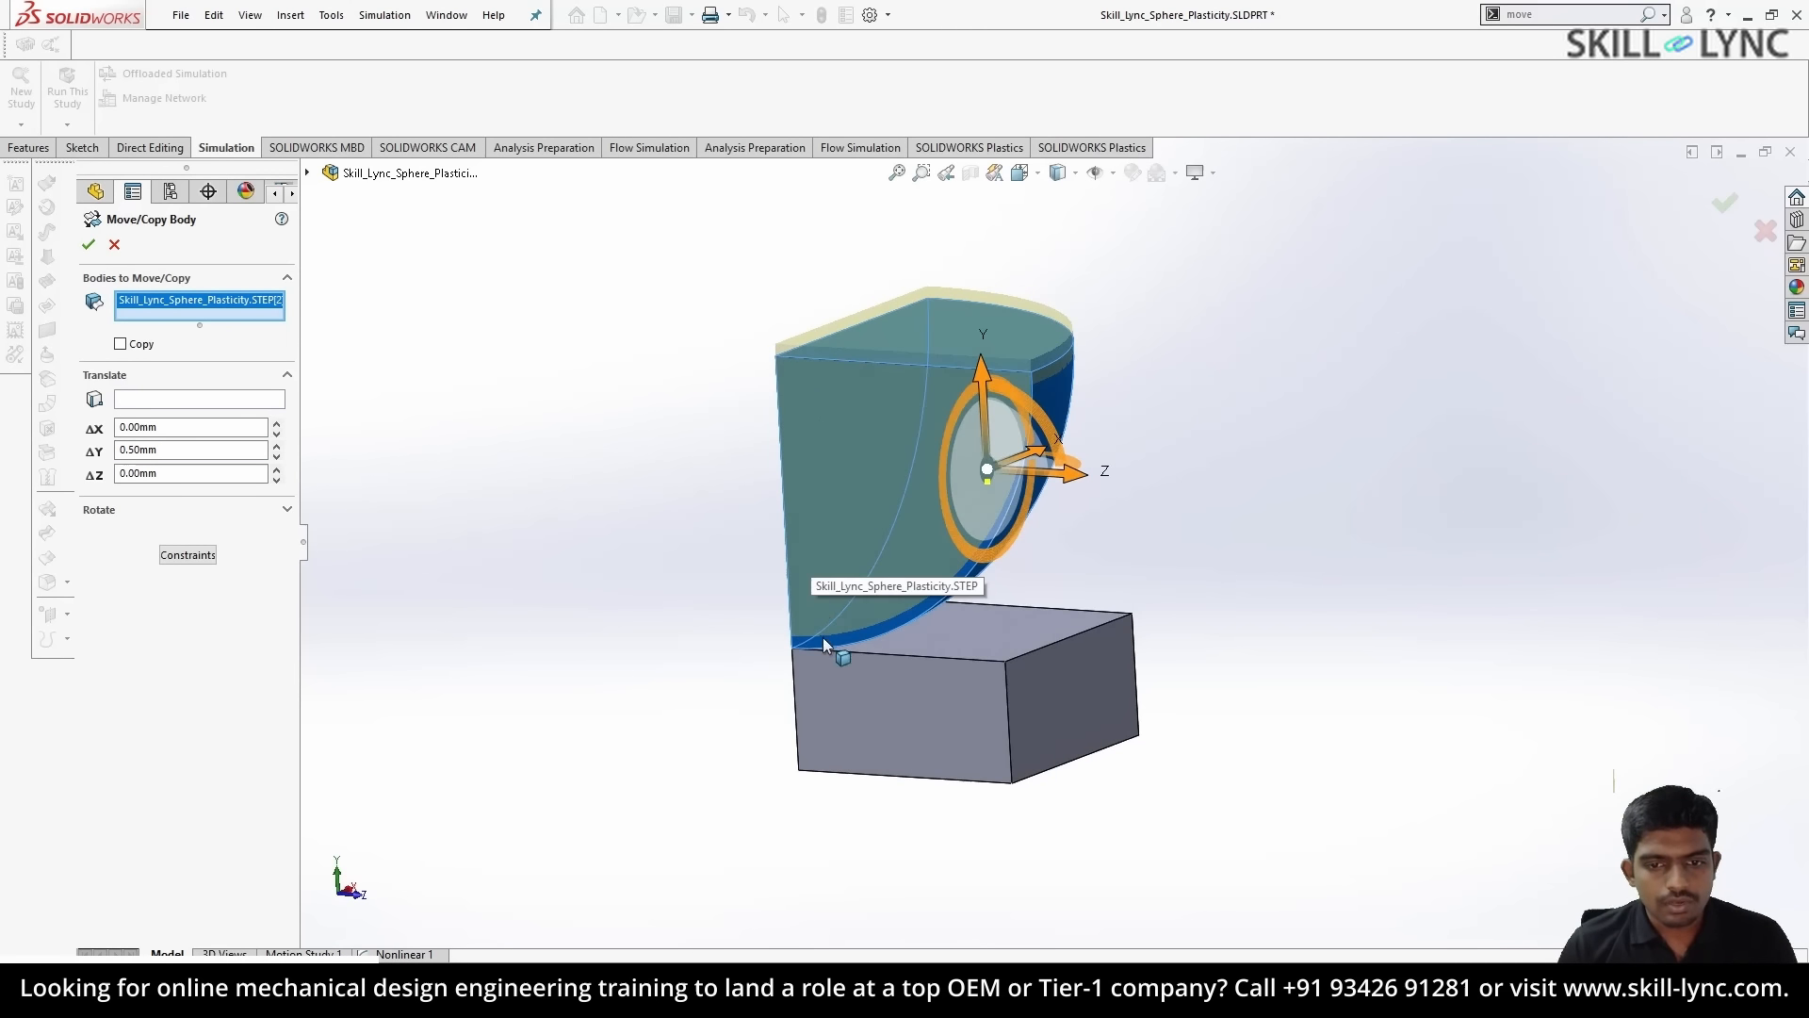
click(88, 247)
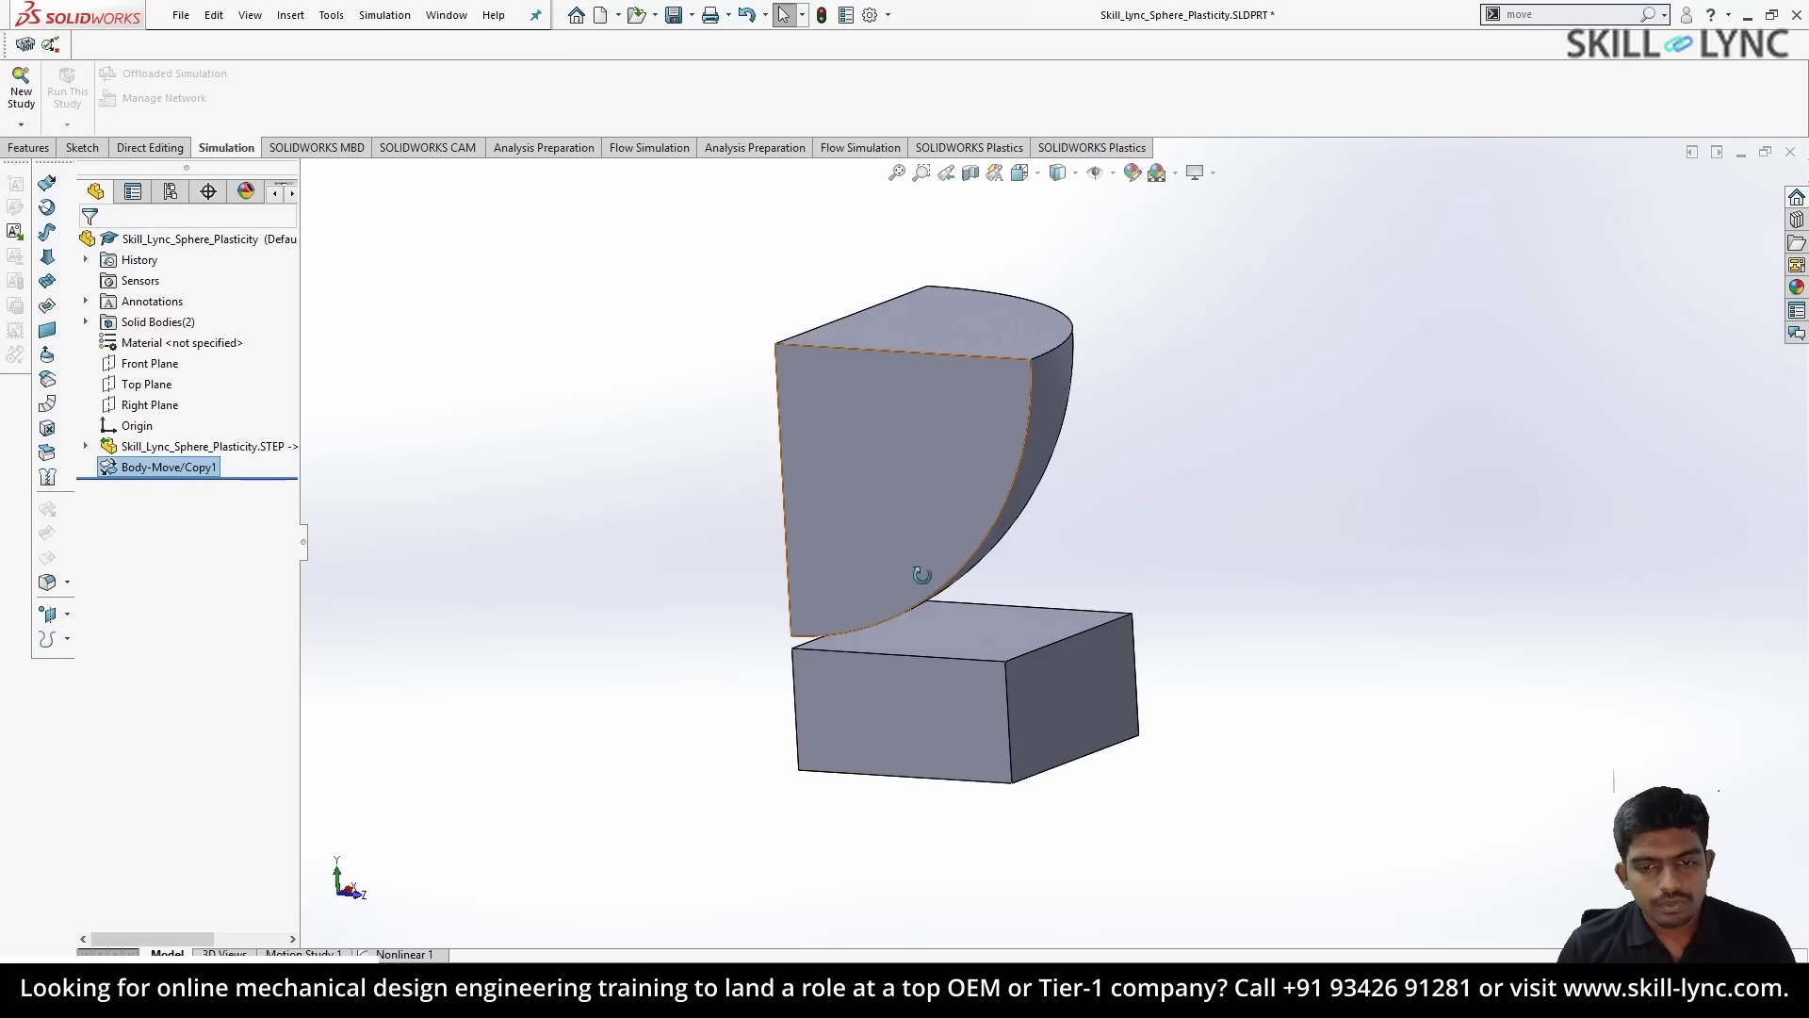
scroll(851, 592, down, 5)
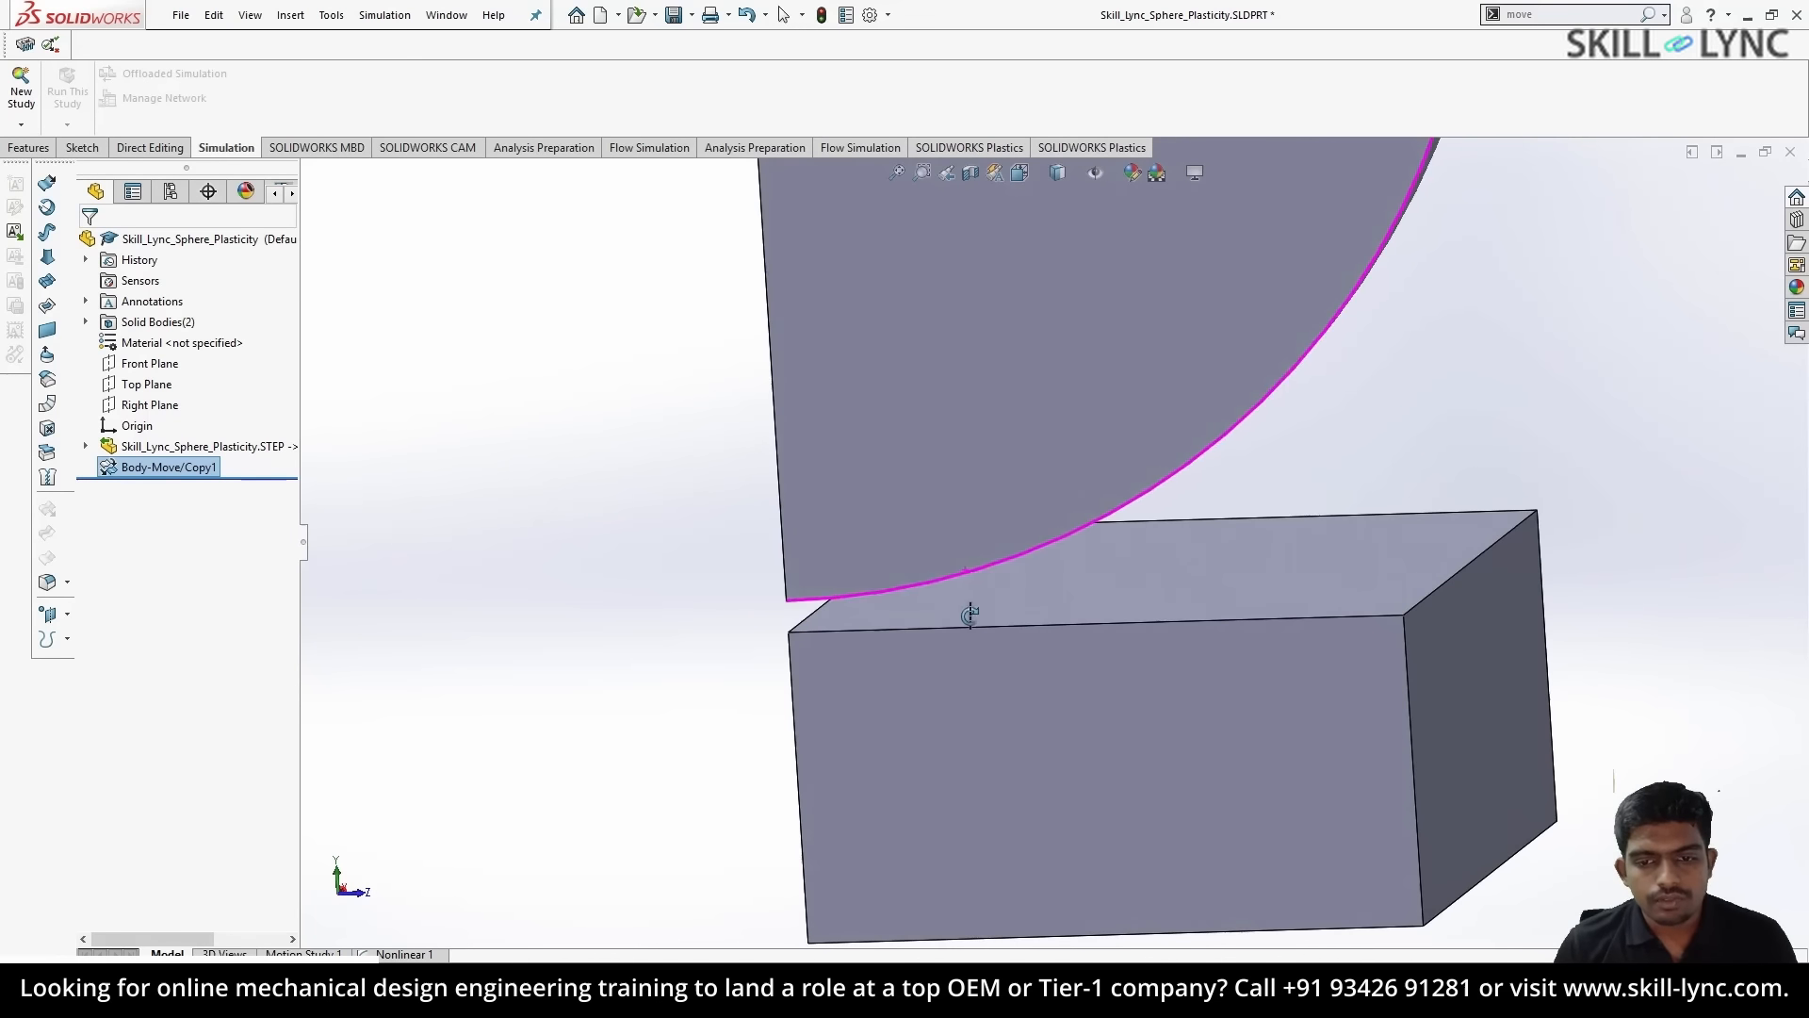
scroll(1163, 537, up, 5)
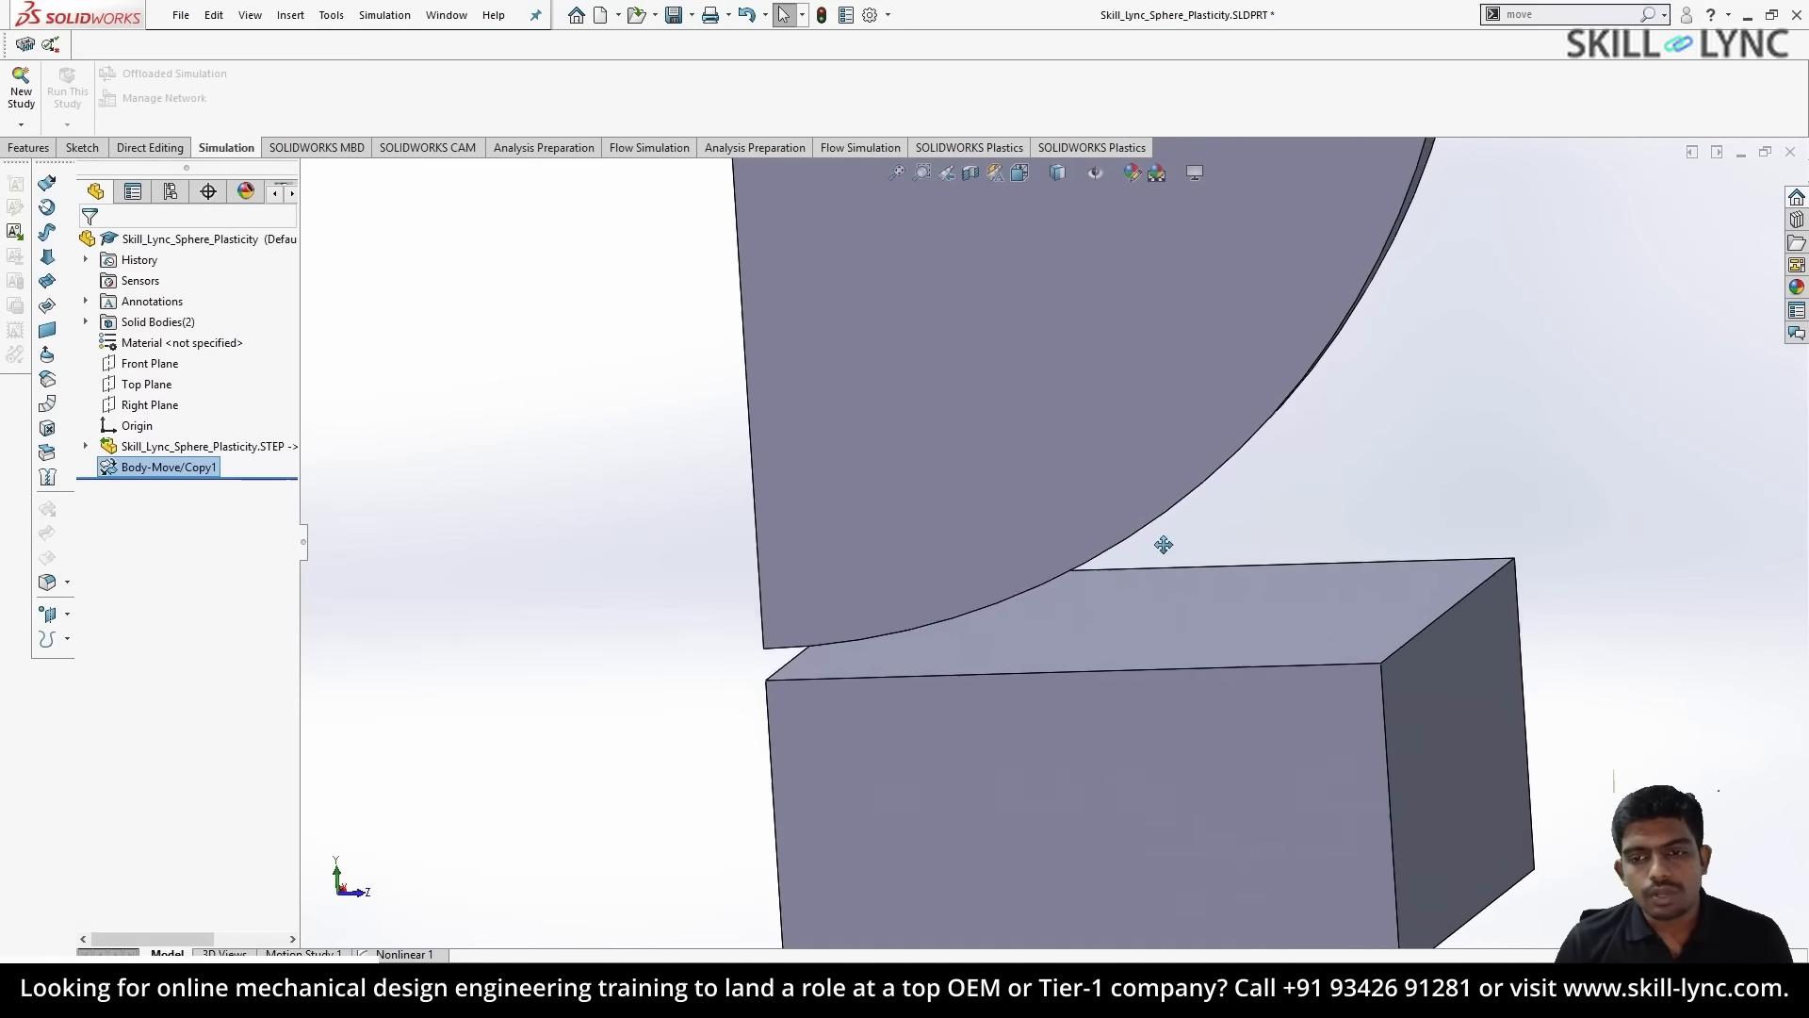
middle_drag(1143, 430, 1065, 434)
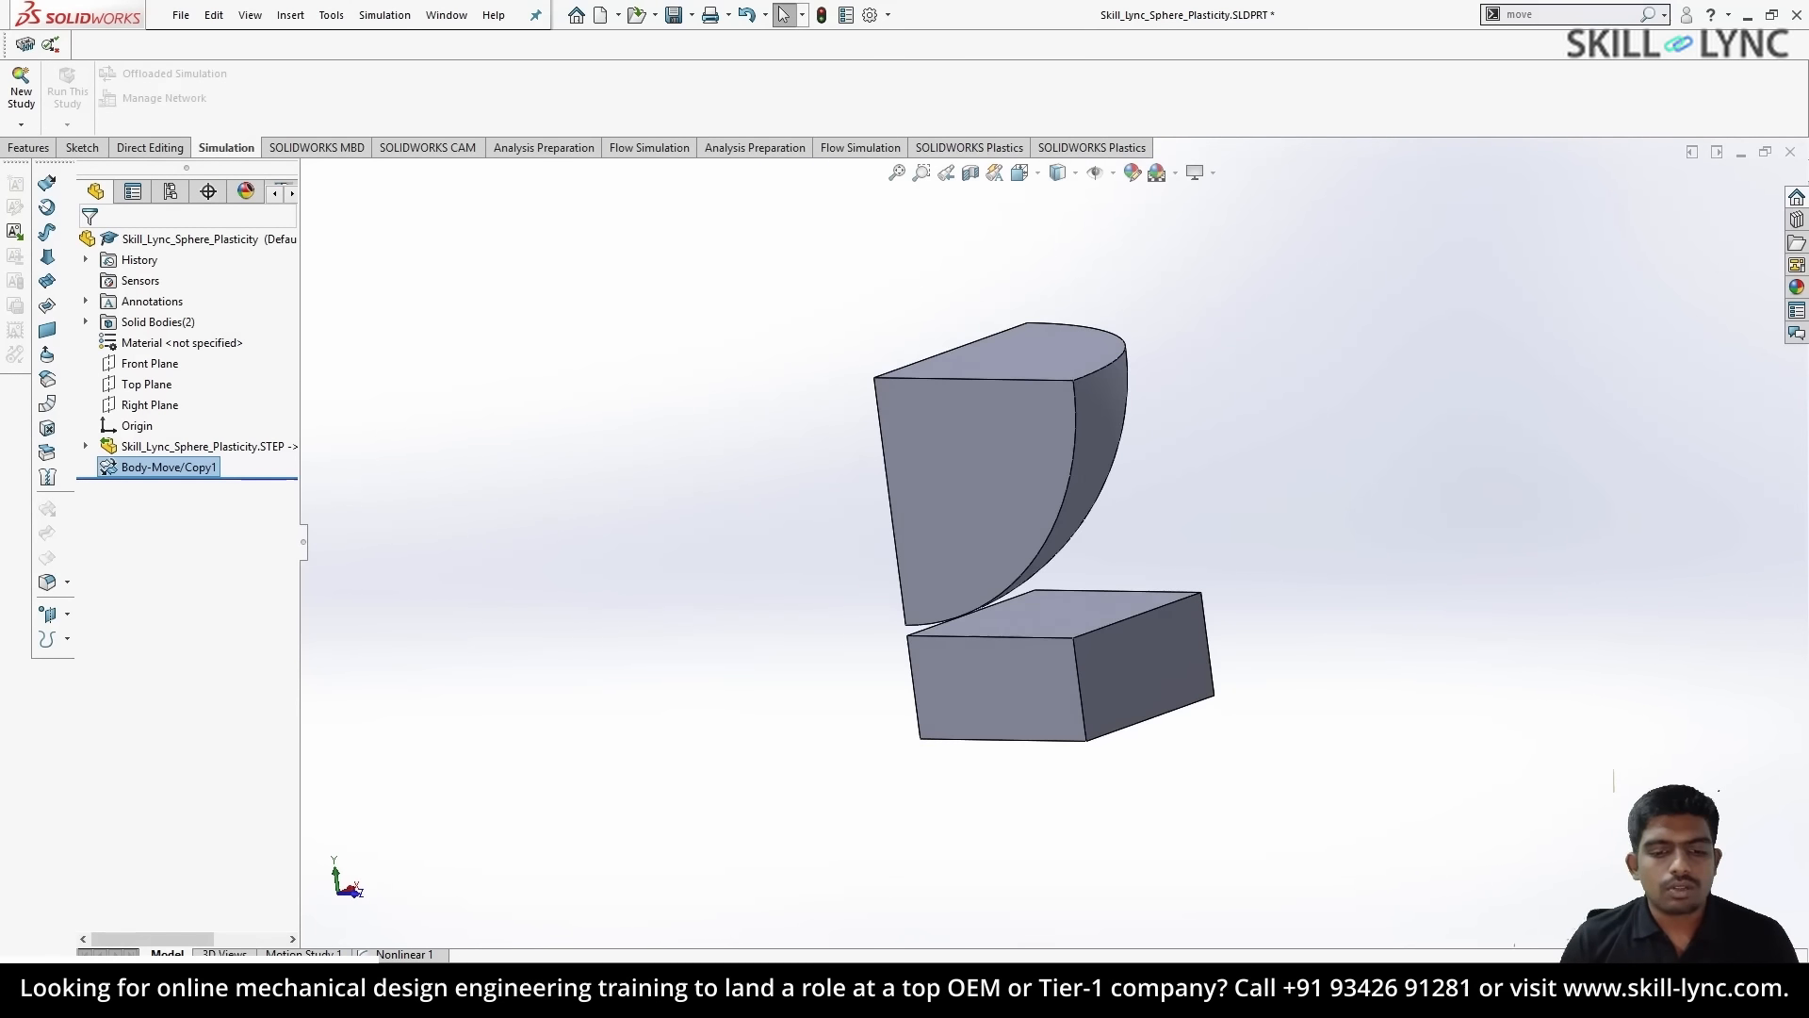
- Switch to the presentation slides on choosing a static or dynamic nonlinear study and advance them
click(530, 999)
click(457, 943)
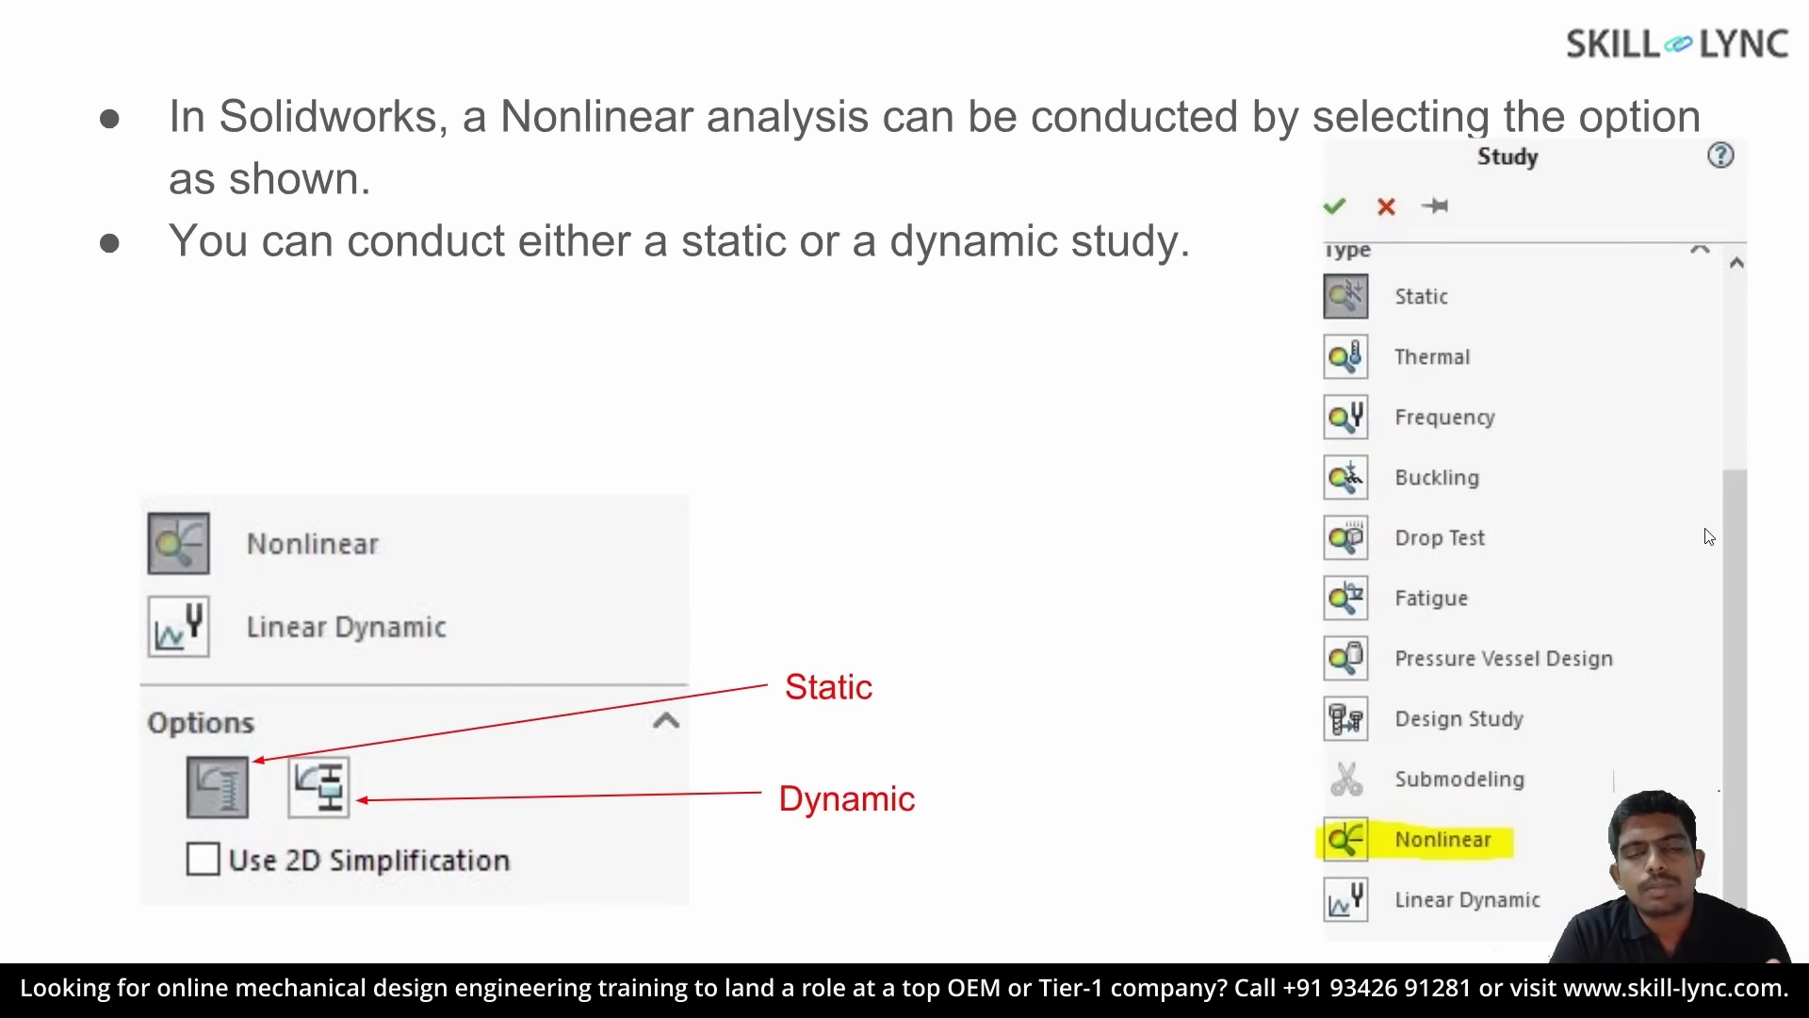
key(Right)
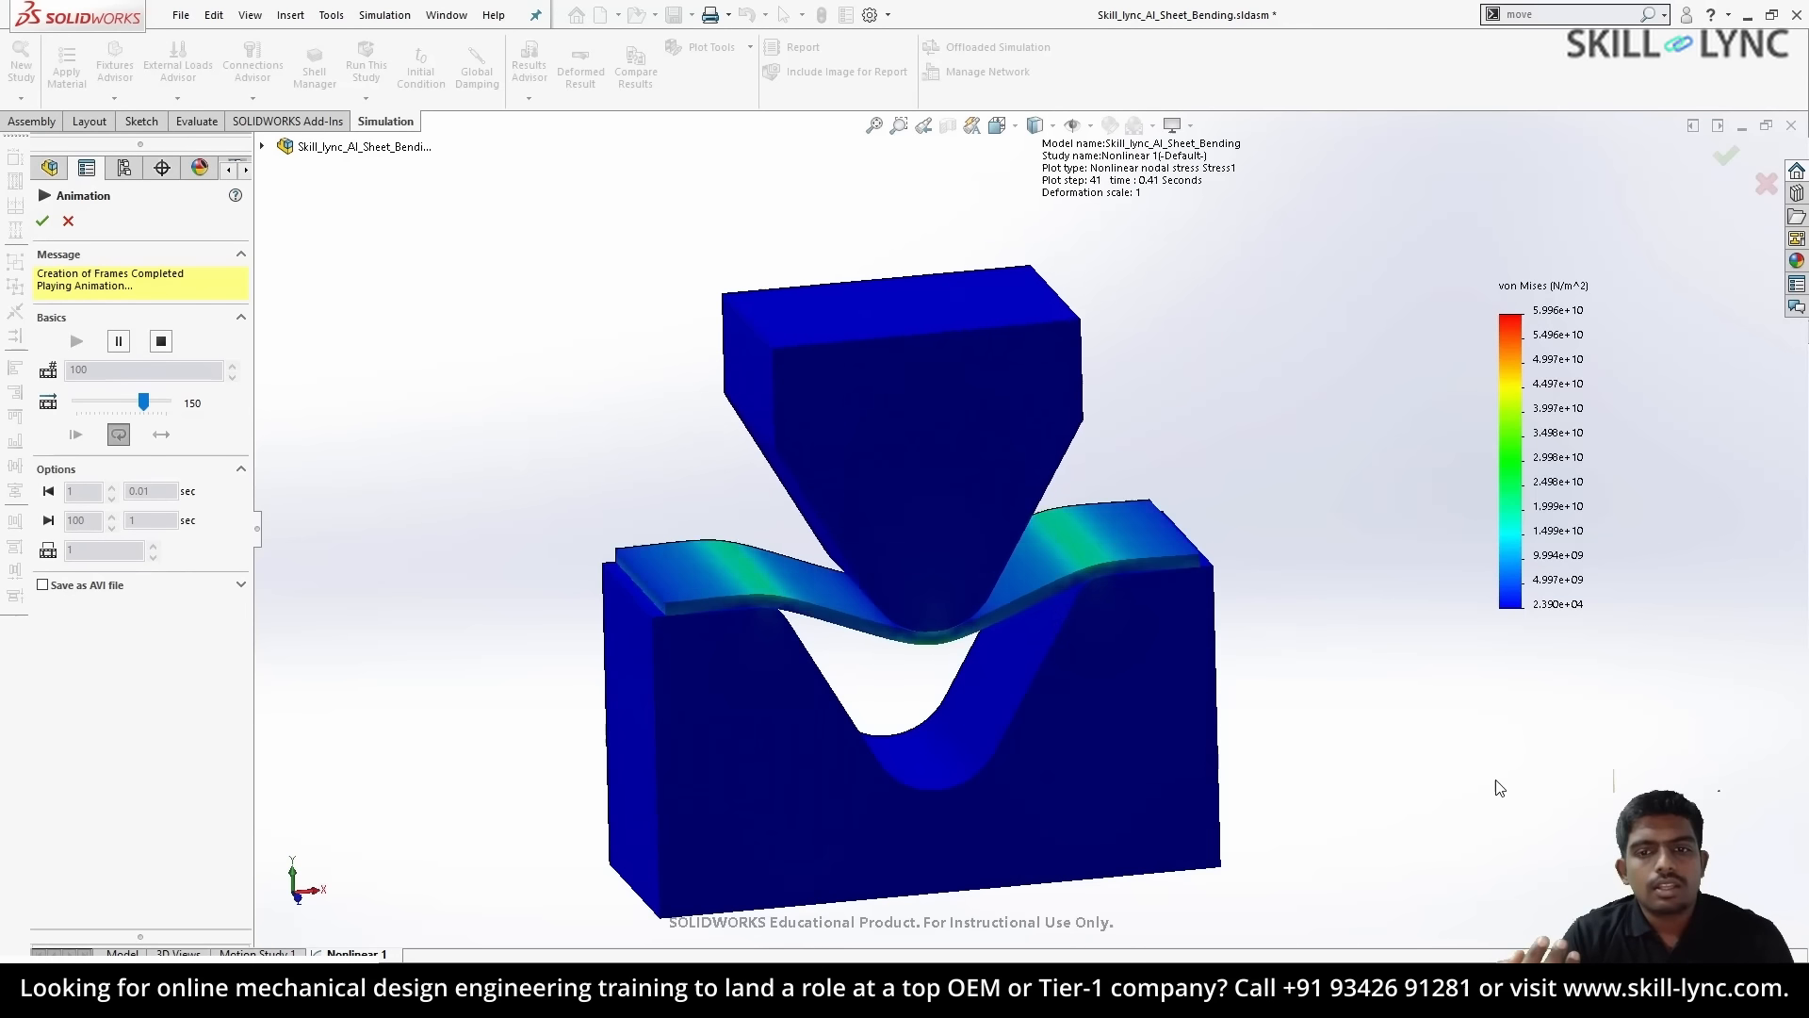
- Close the sheet bending stress animation and open the material settings of the tabla part for review
click(118, 341)
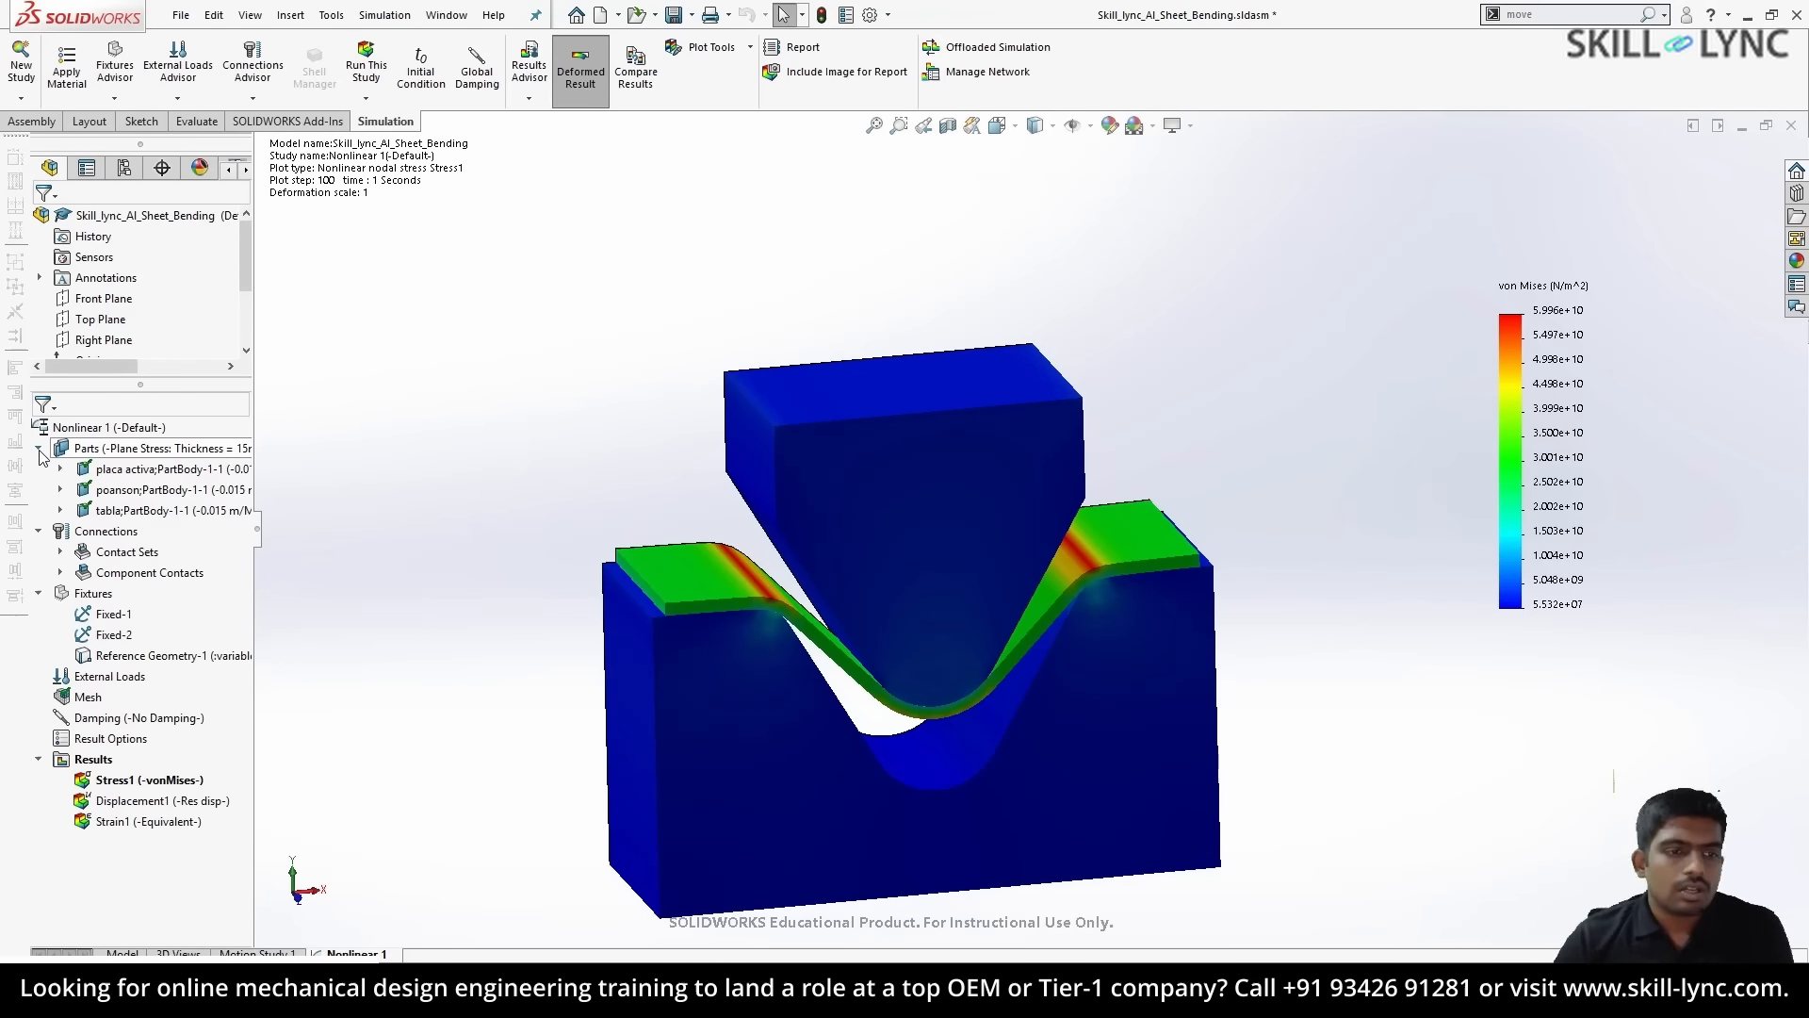
right_click(177, 510)
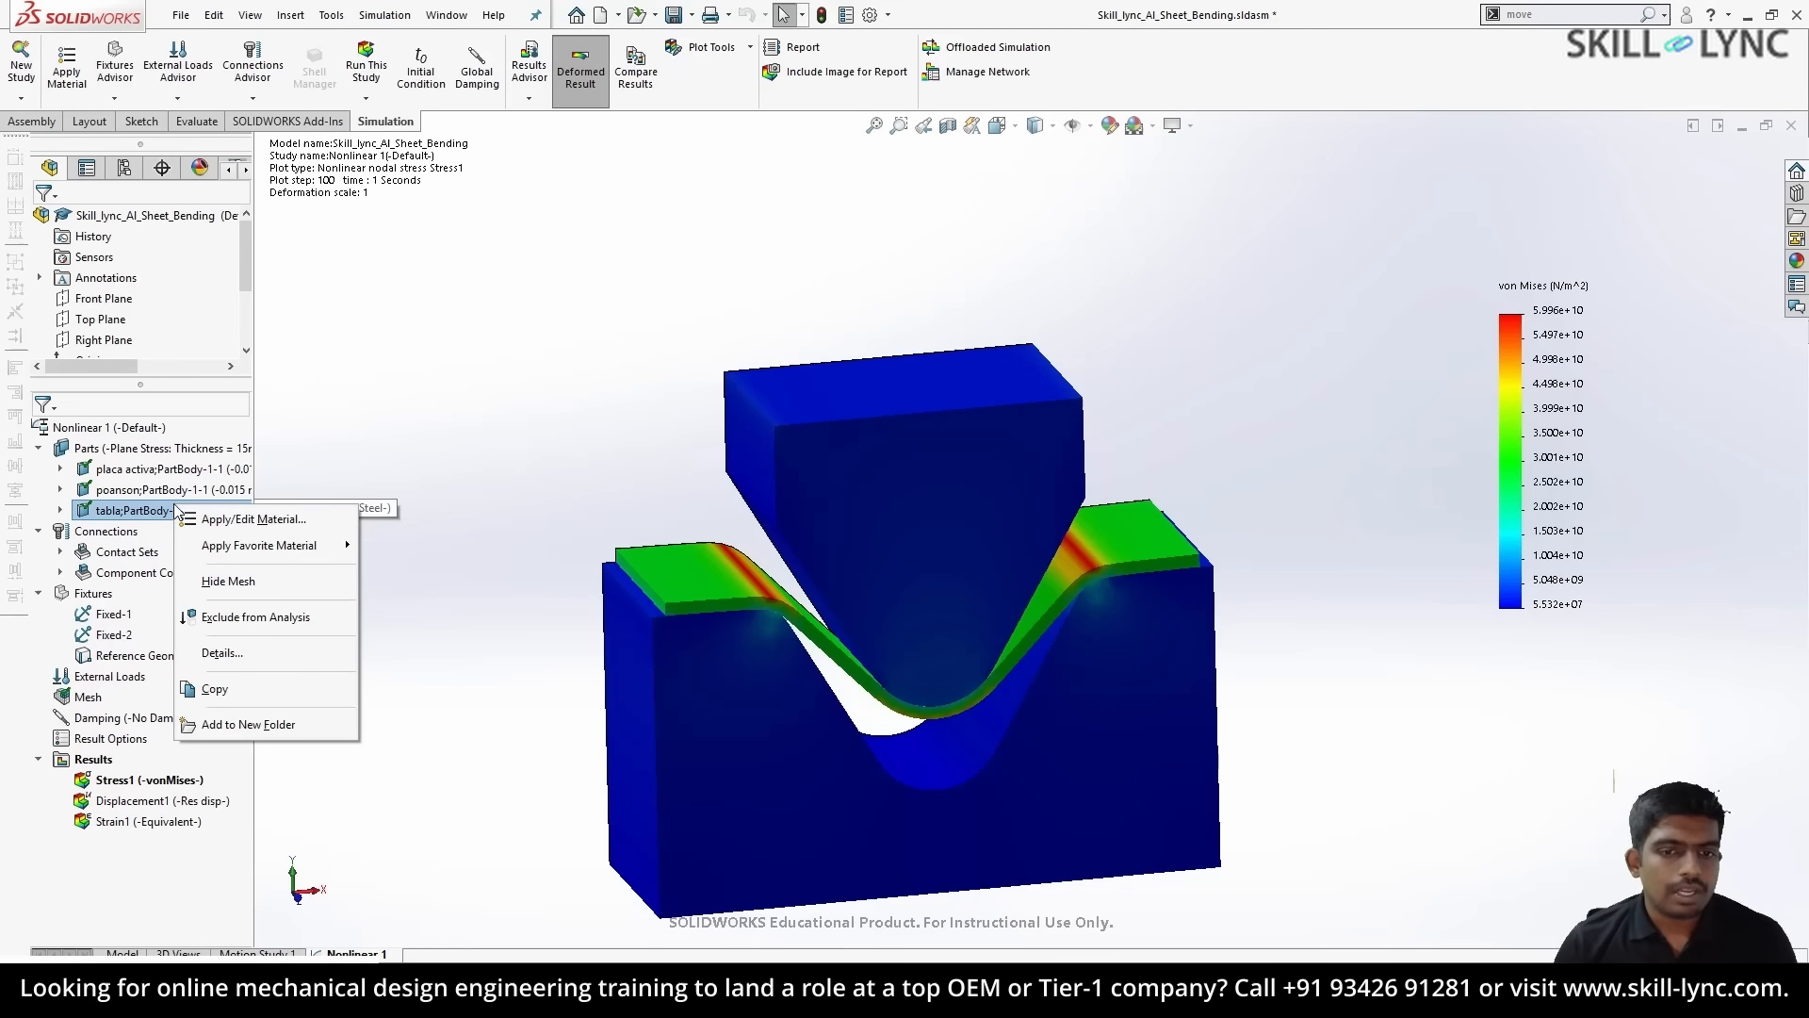
click(247, 518)
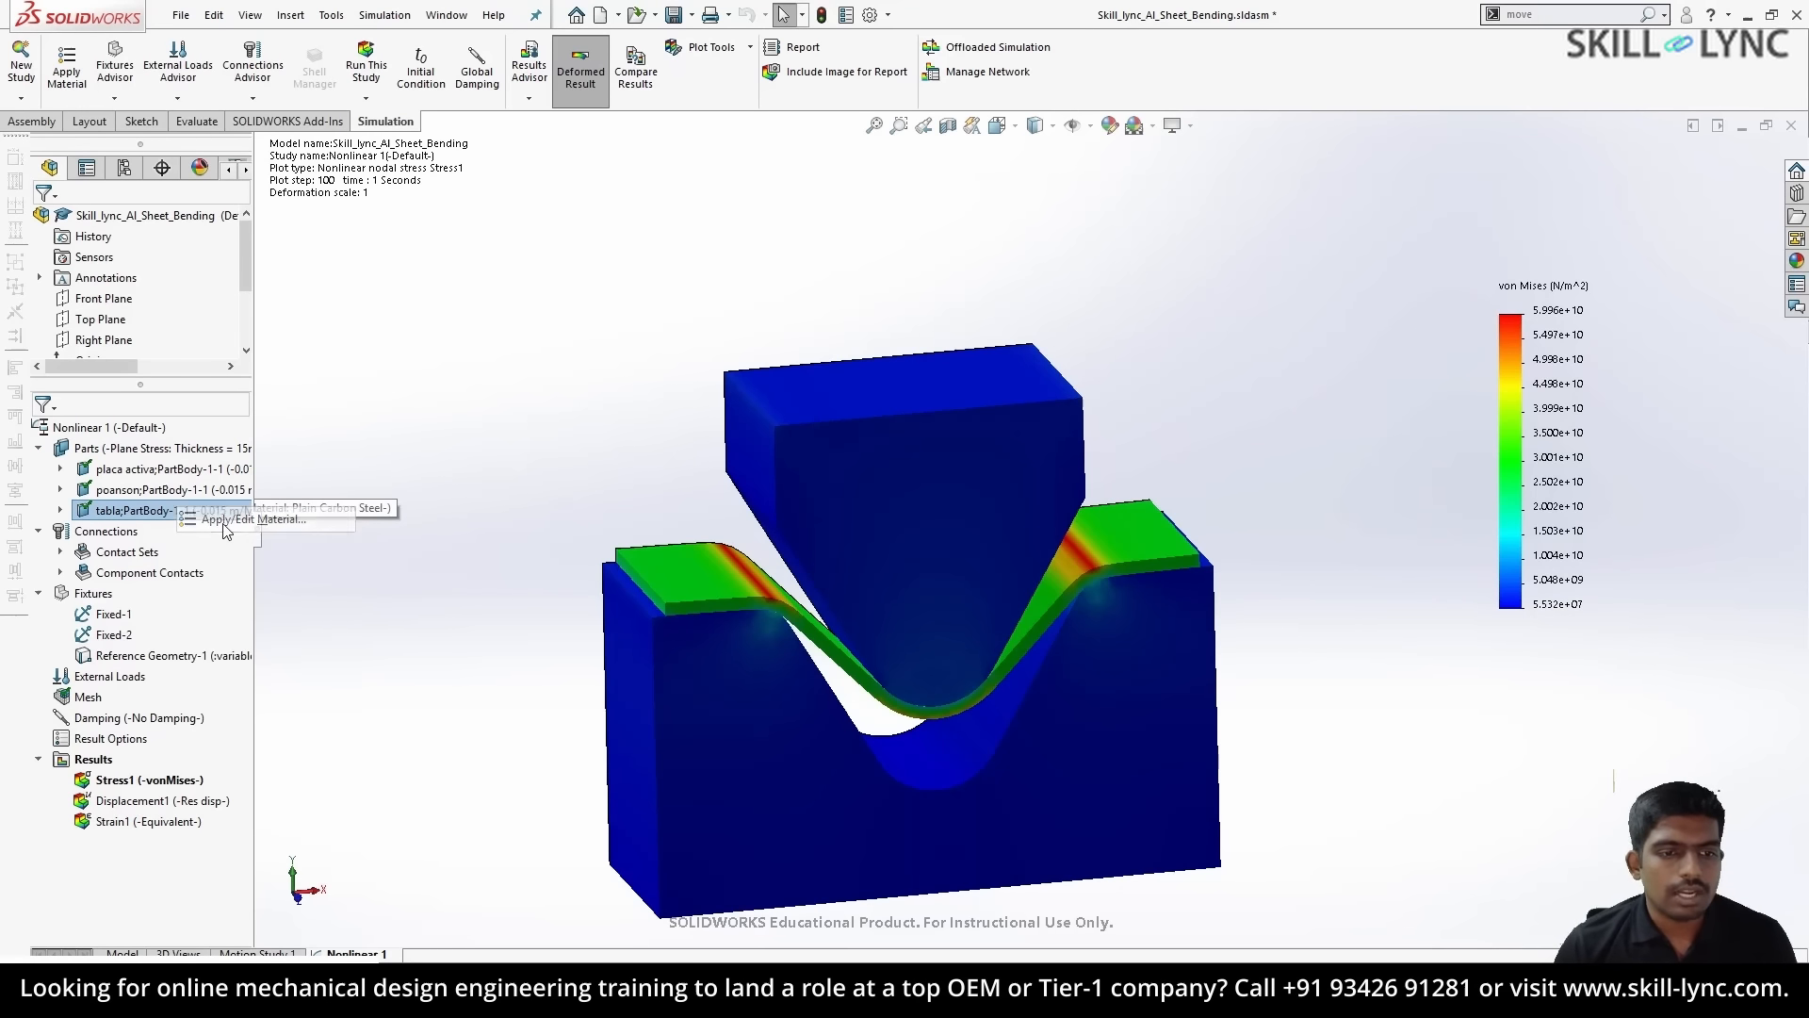
click(500, 126)
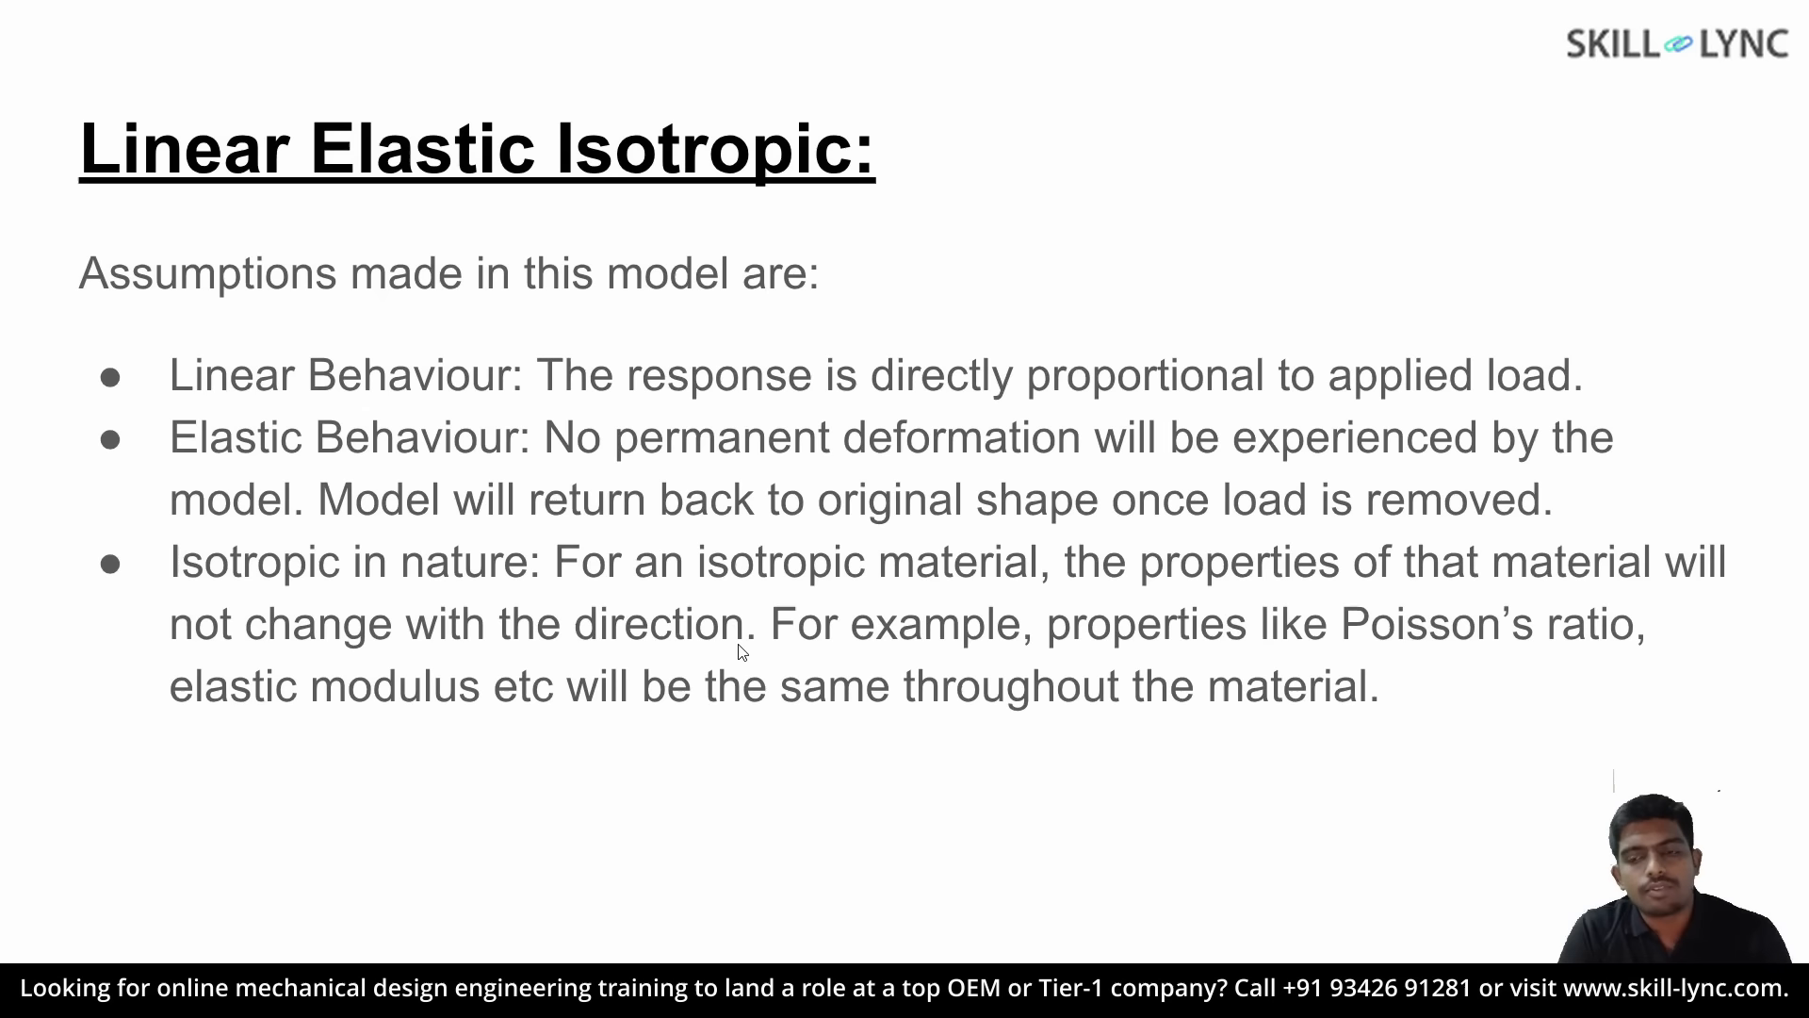
key(Right)
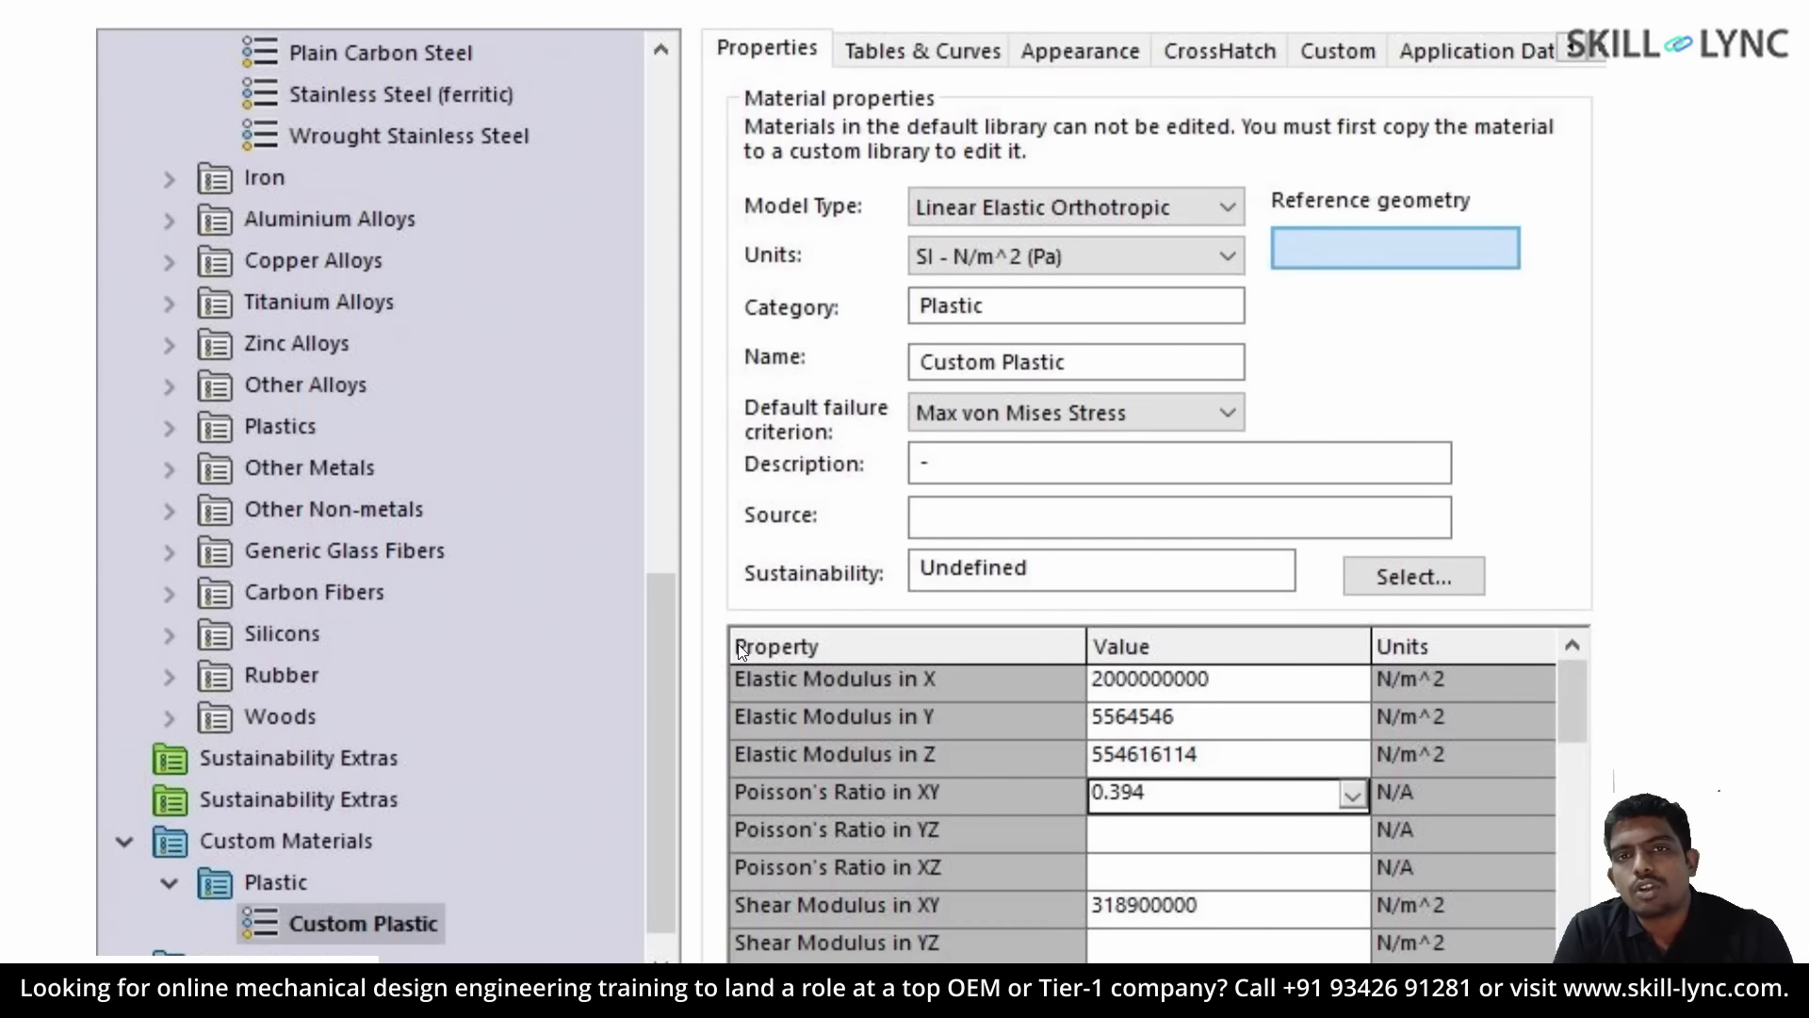
- Advance the presentation slides through the Non Linear Elastic material model to Plasticity Von Mises
key(Right)
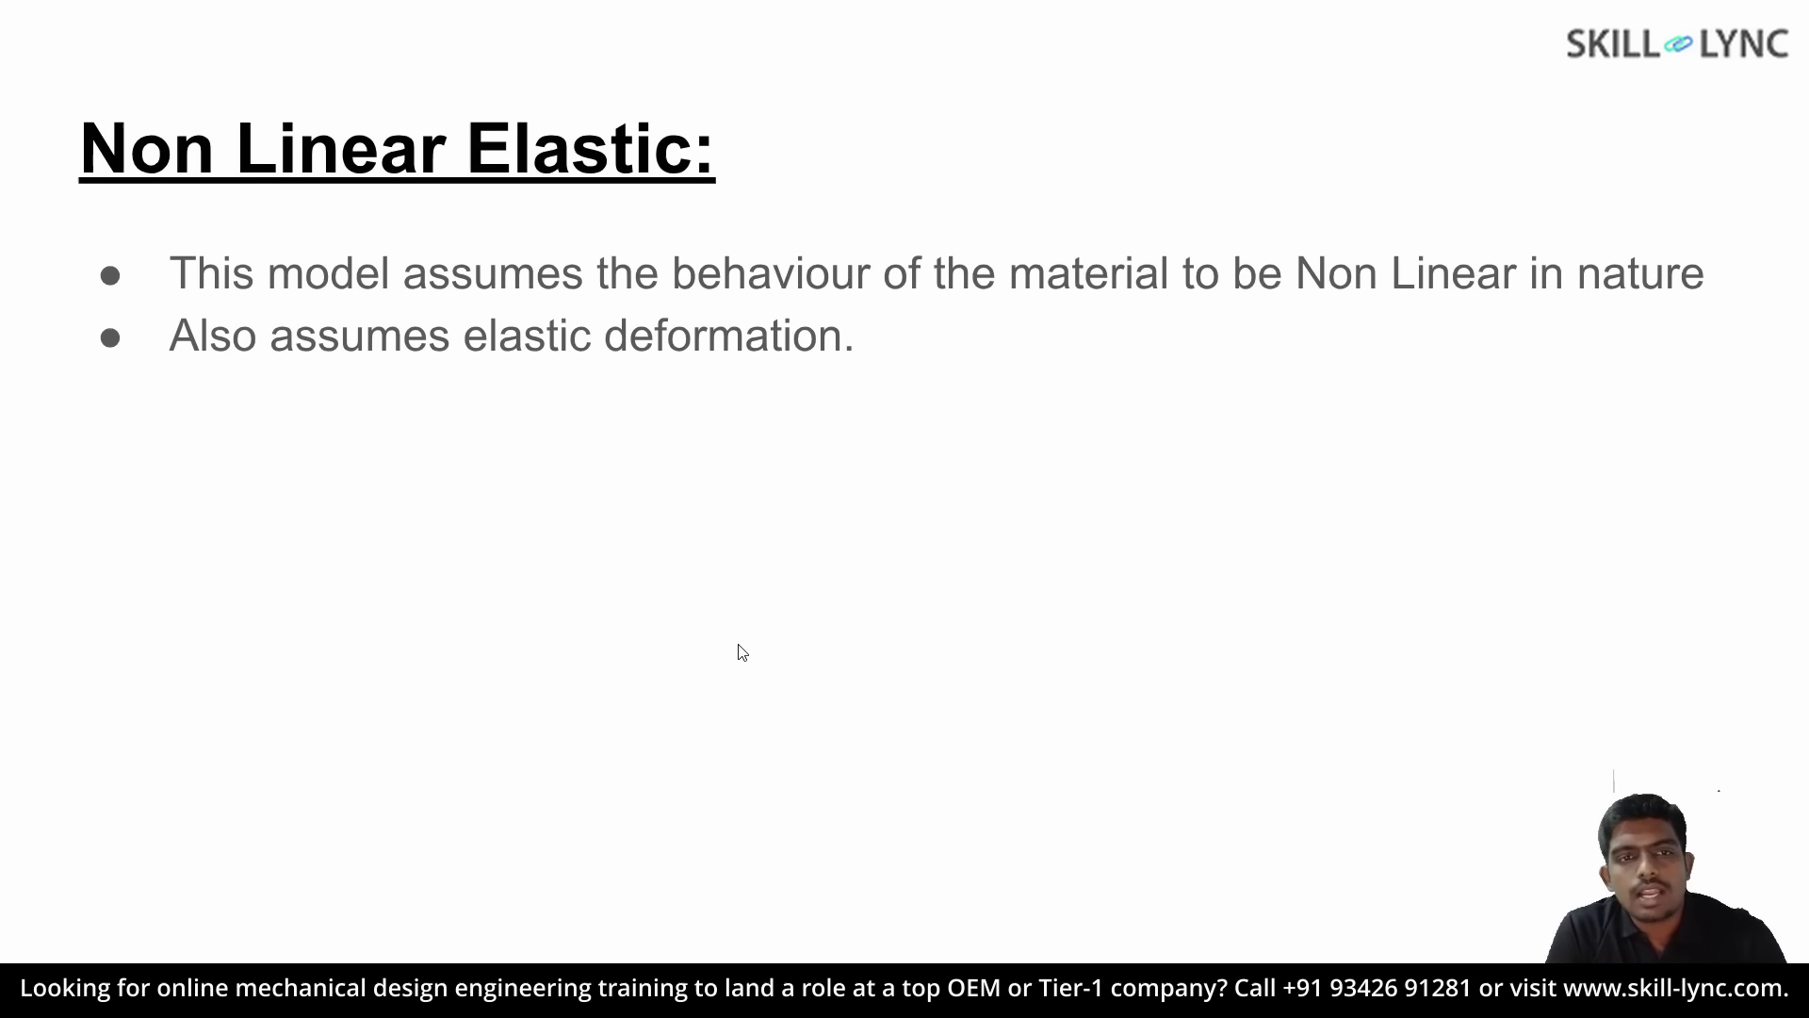
key(Right)
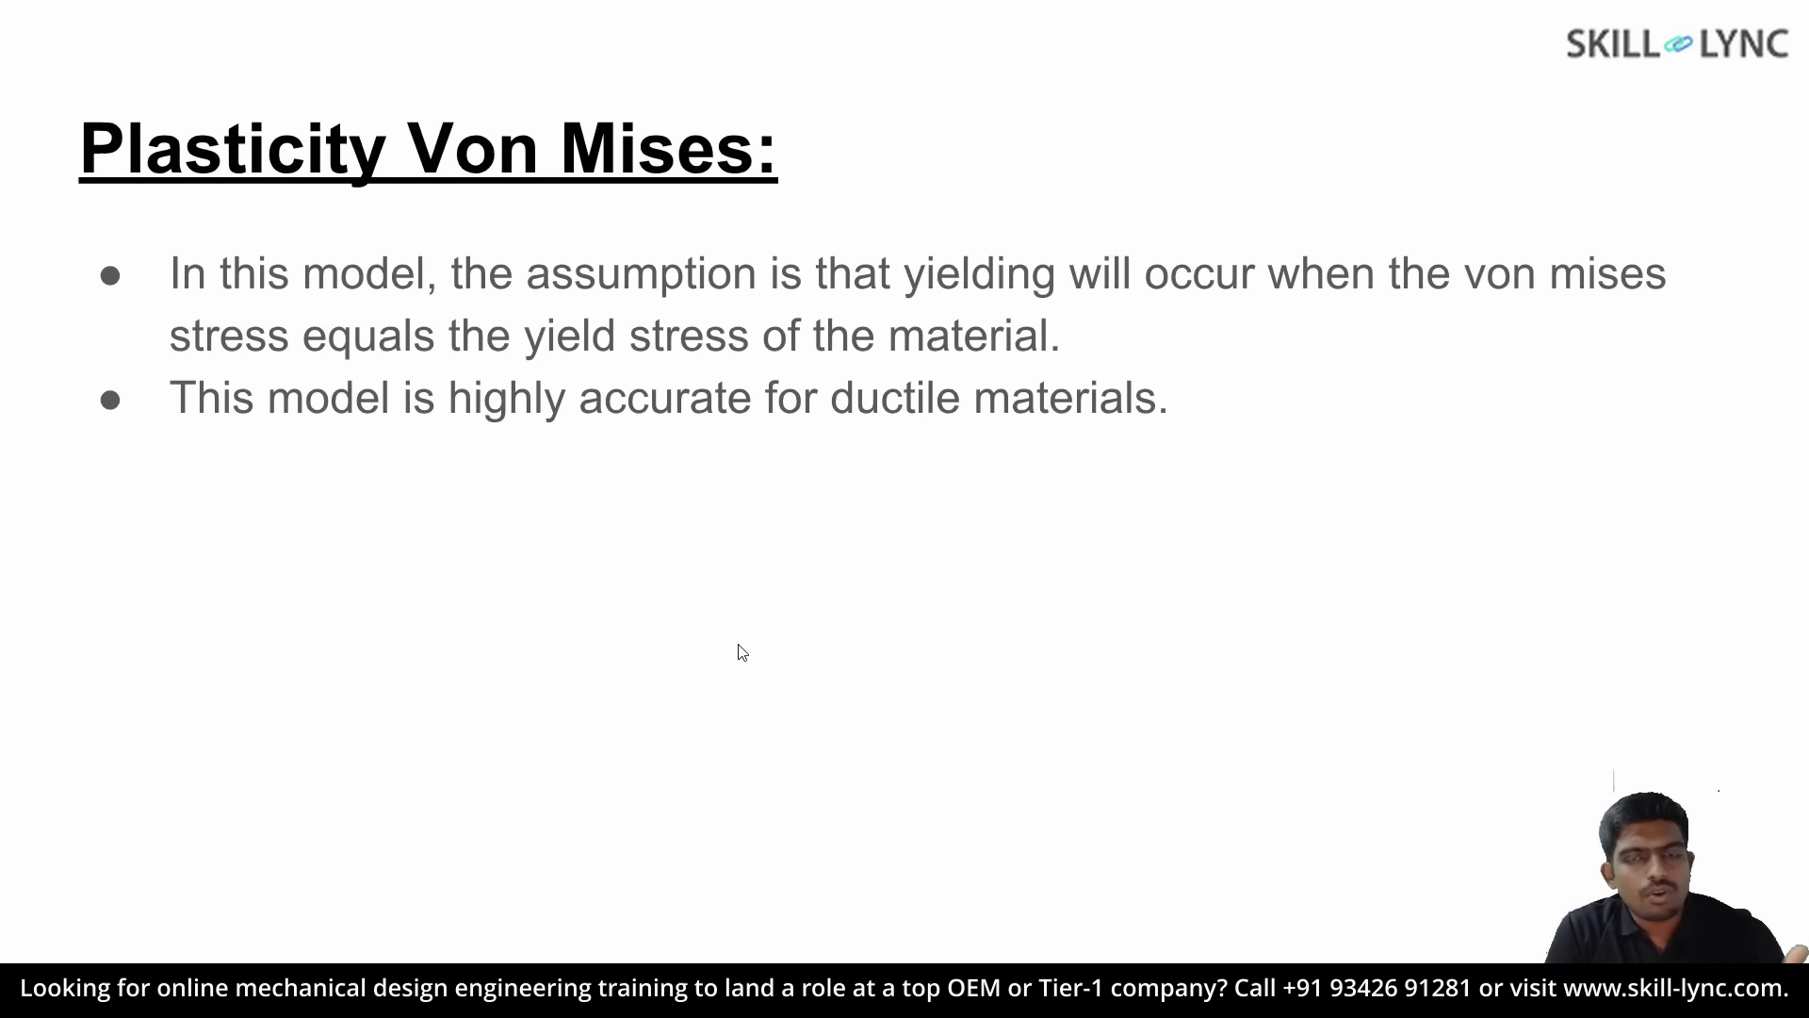
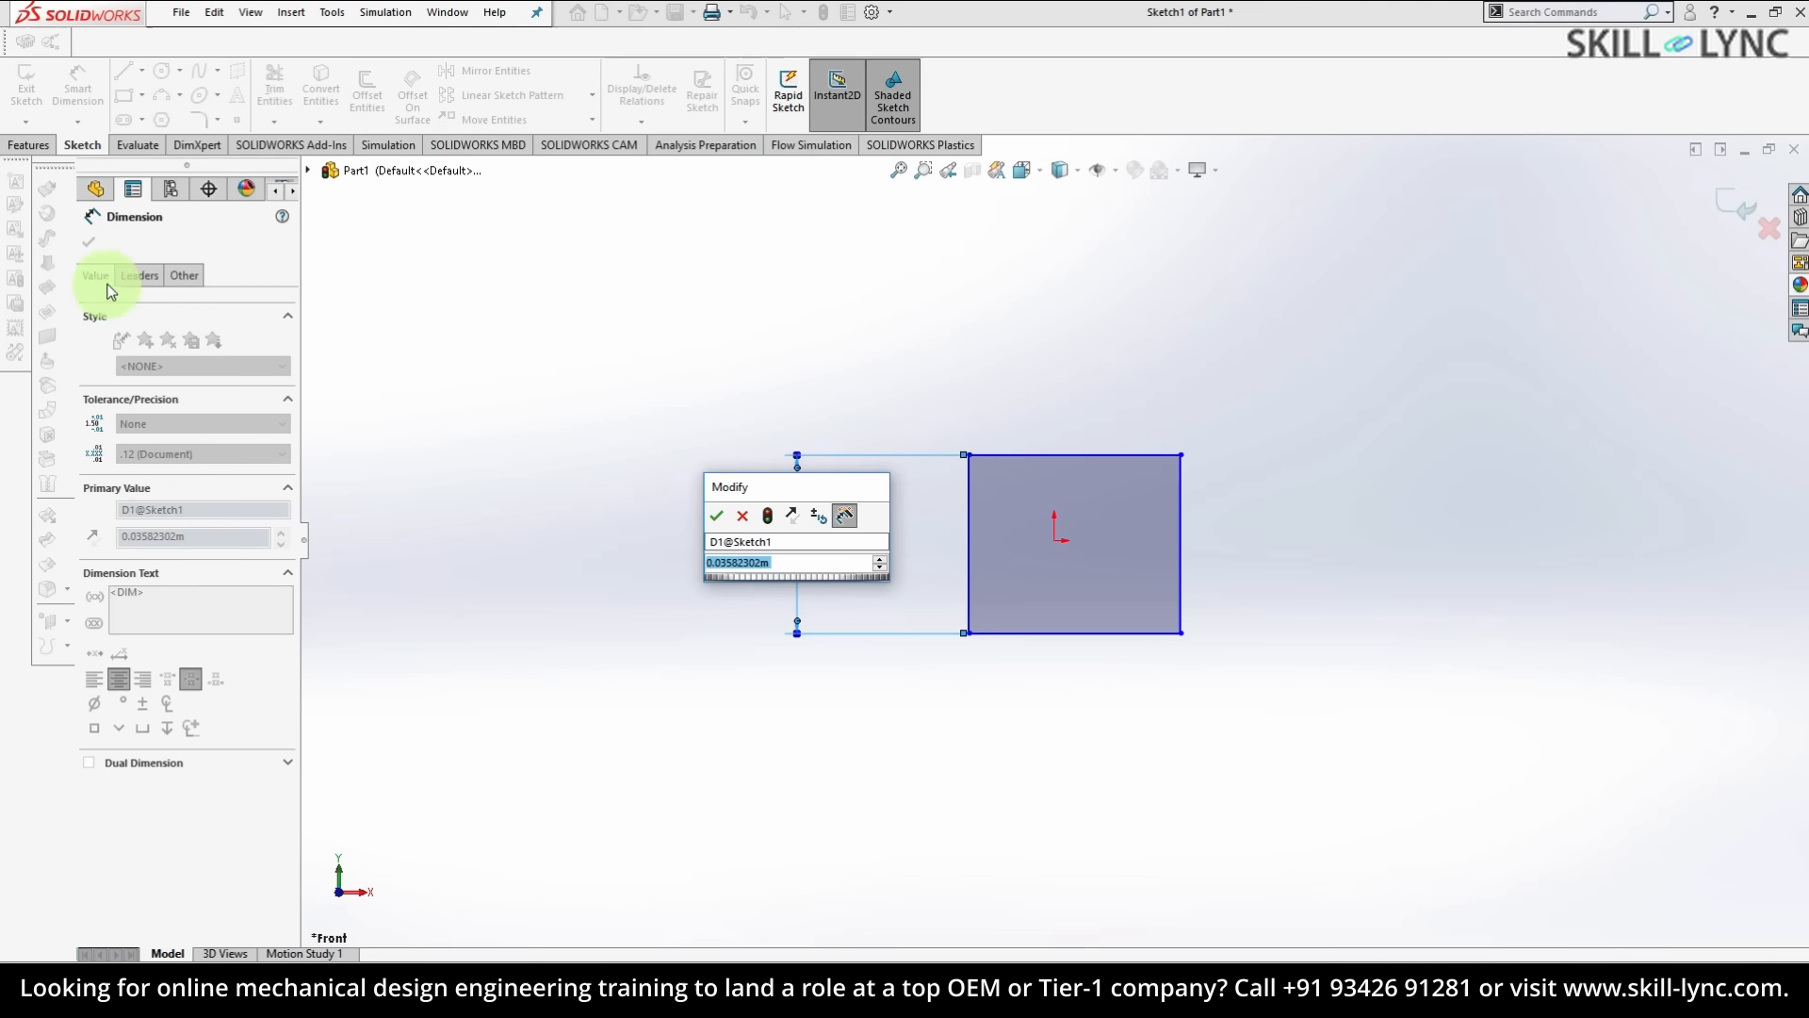
- Dimension the sketched rectangle as a square, 0.03 m high and 0.03 m wide
text(0.03)
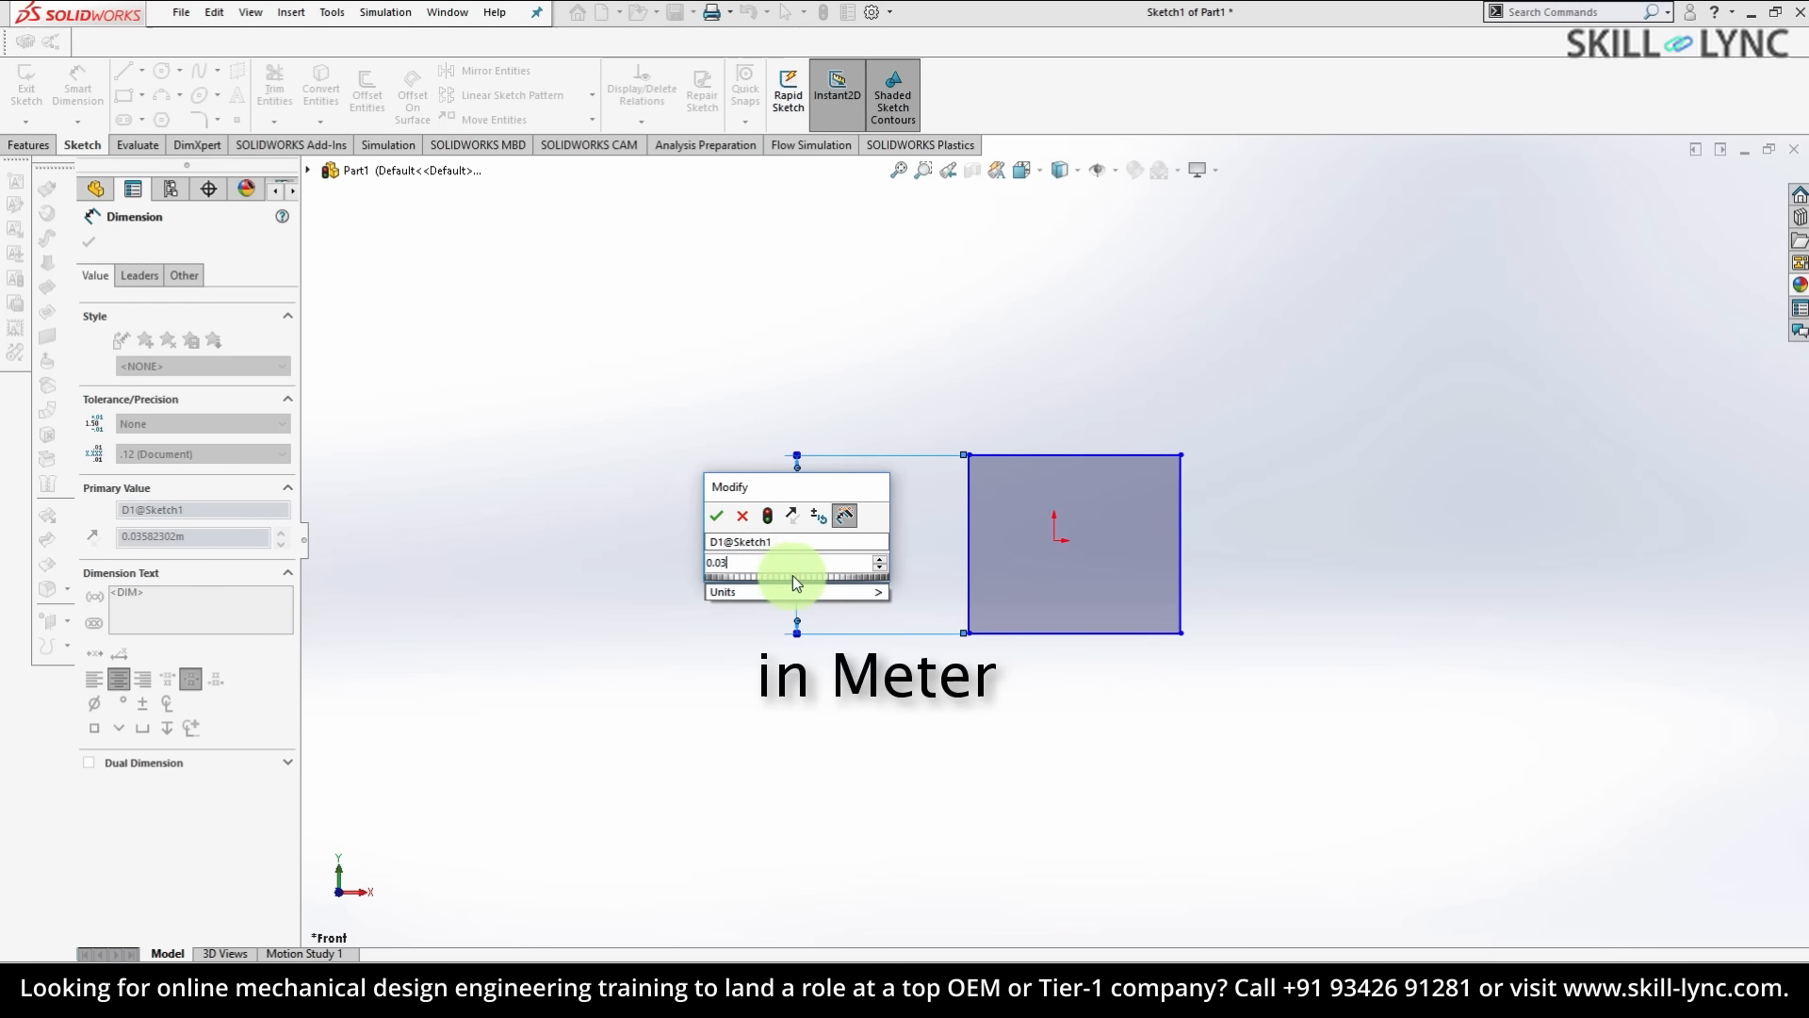
key(Return)
click(1075, 456)
click(1068, 364)
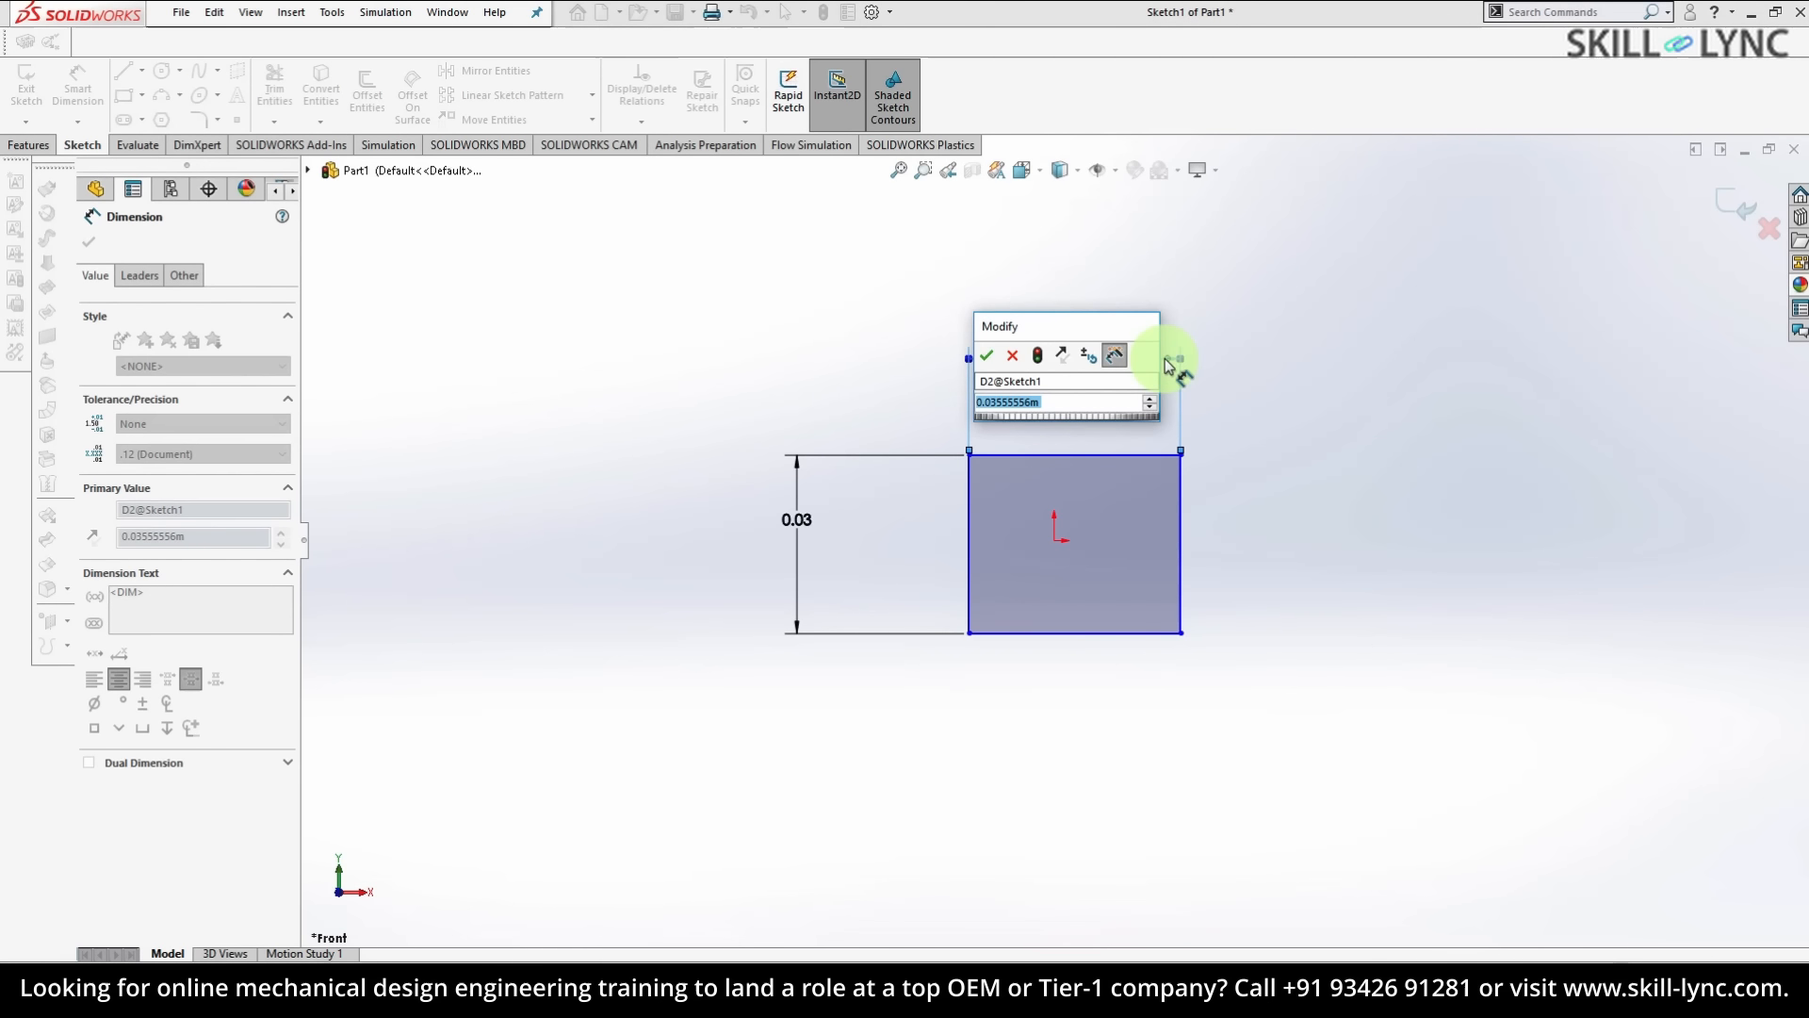
text(0.03)
key(Return)
- Extrude the square sketch from the sketch plane to a blind depth of 0.5 m as a beam
mouse_move(1213, 507)
middle_down()
mouse_move(1122, 517)
mouse_move(1134, 560)
mouse_move(1083, 565)
middle_up()
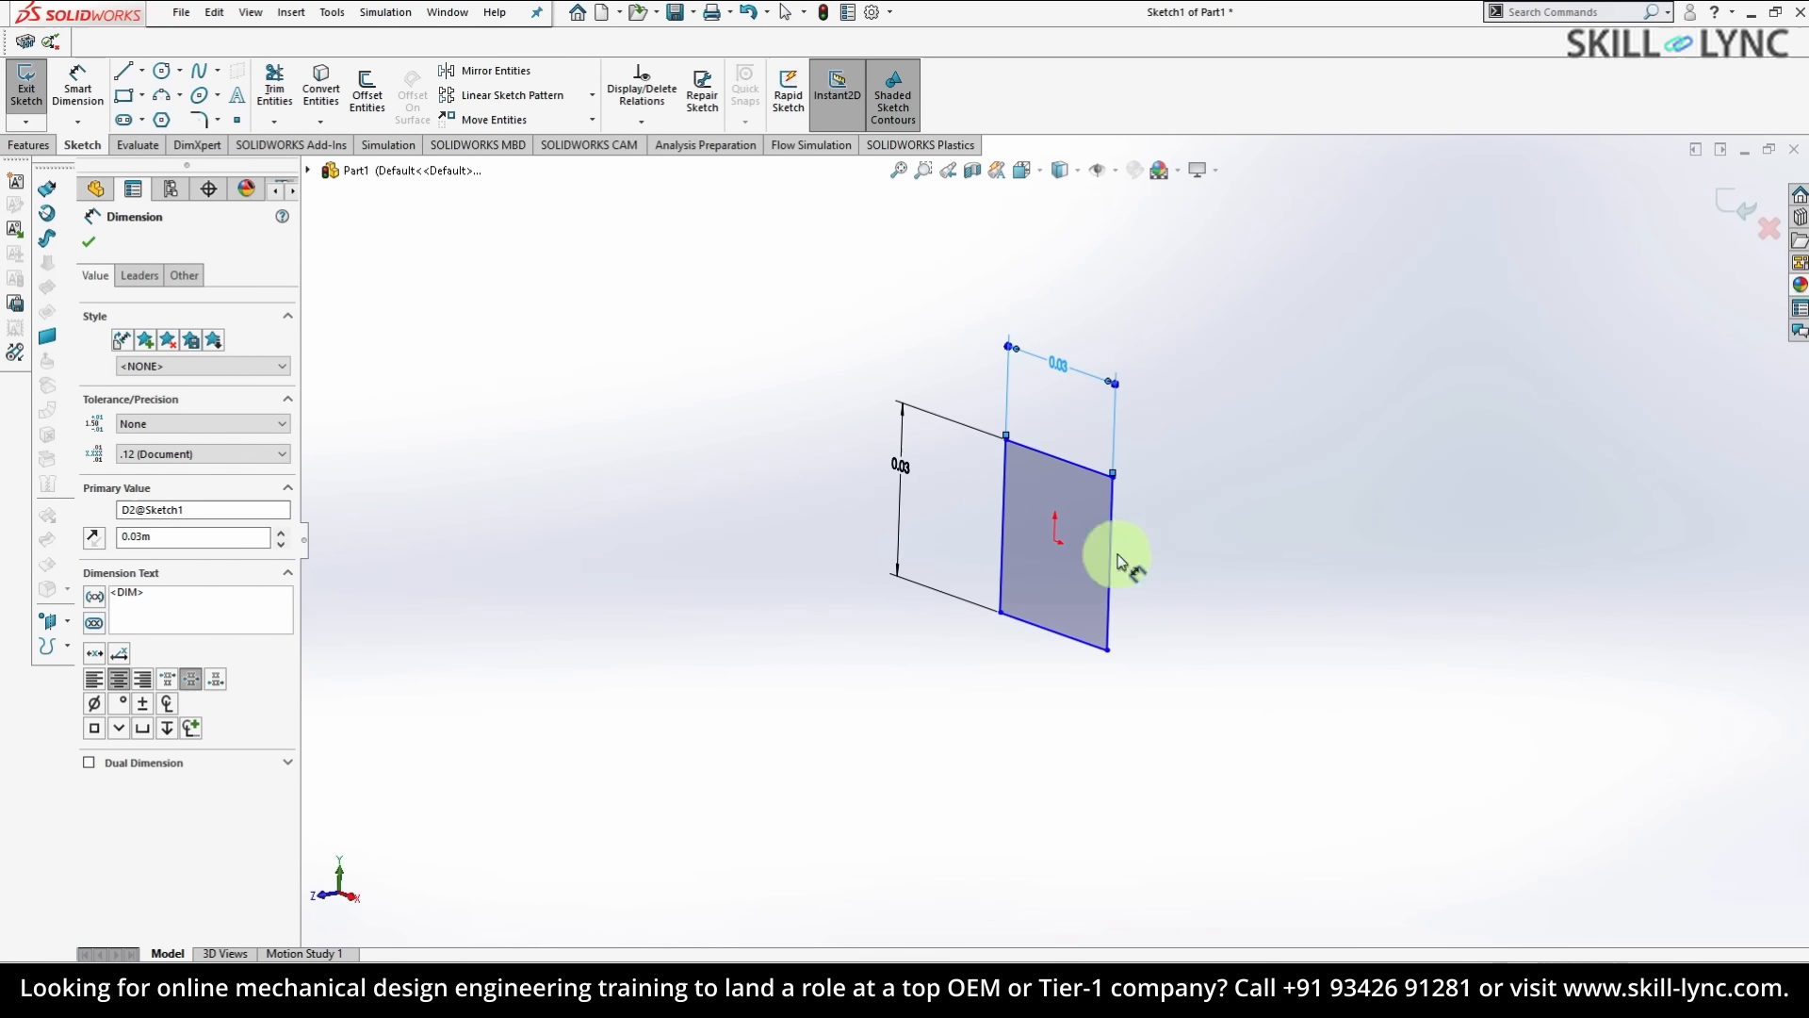
click(81, 245)
click(29, 146)
click(38, 115)
middle_drag(1167, 493, 1061, 510)
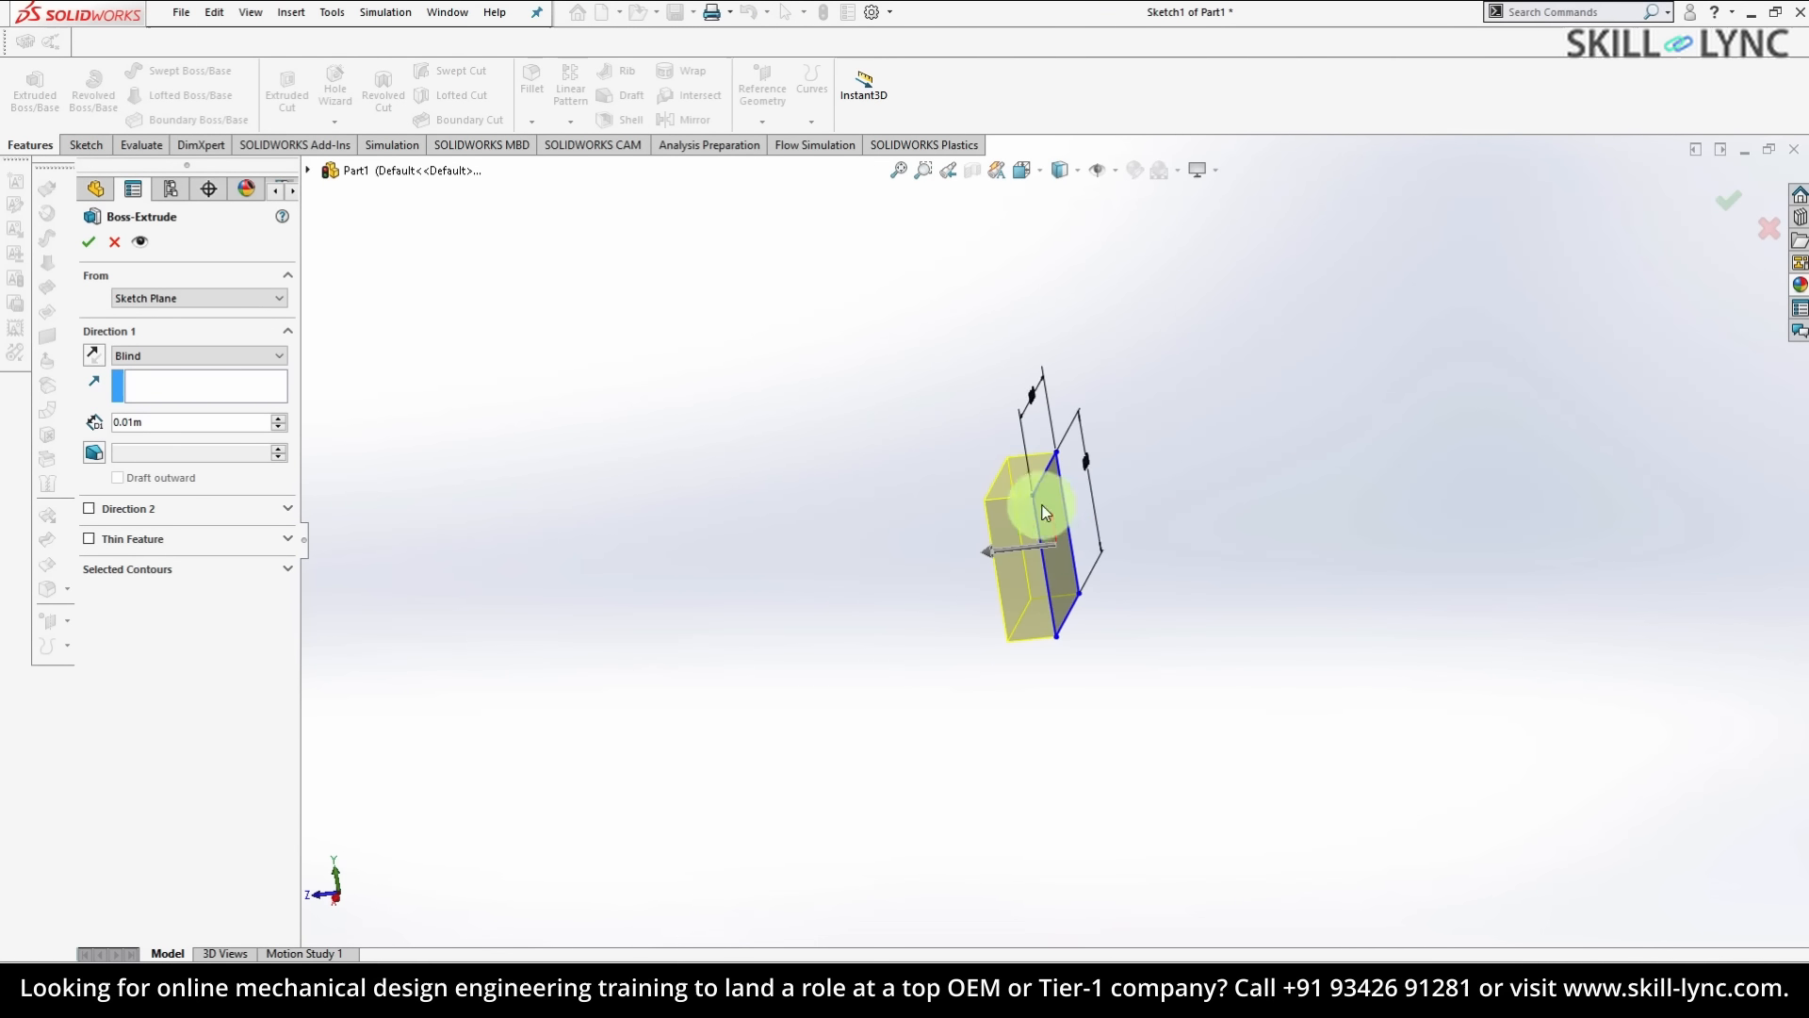
click(180, 425)
key(BackSpace)
key(BackSpace)
key(BackSpace)
key(BackSpace)
key(BackSpace)
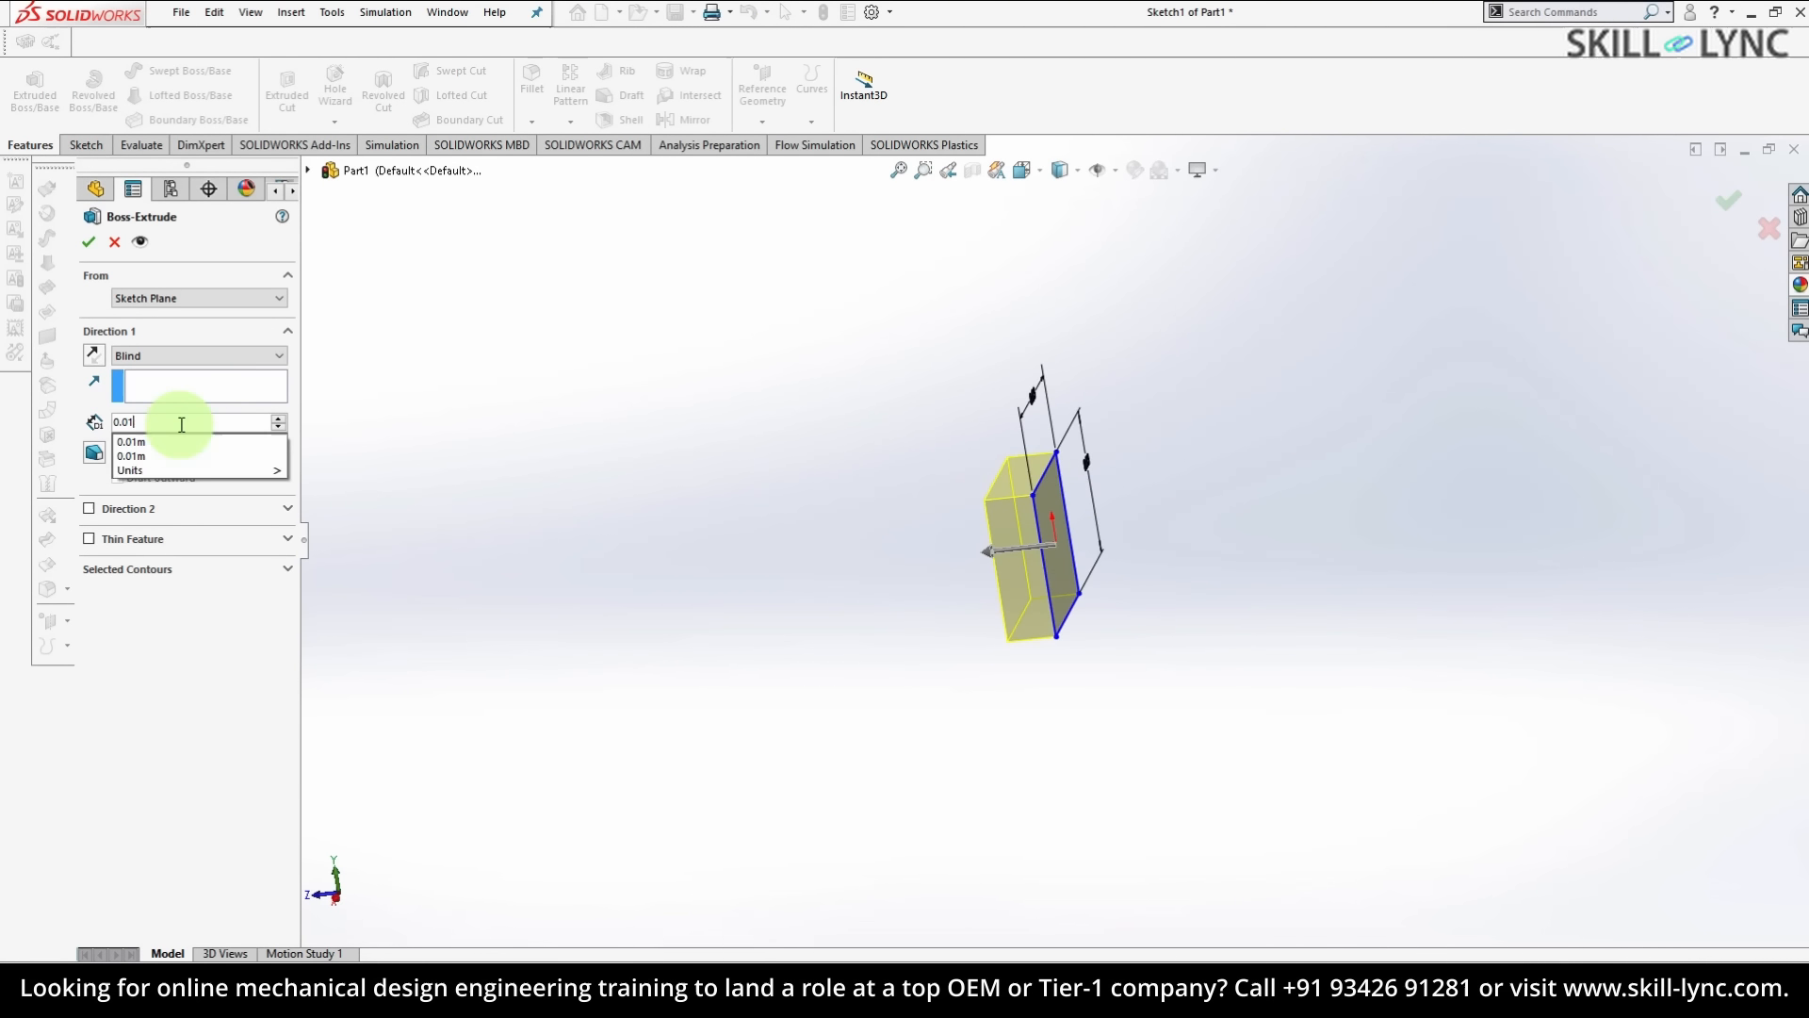
text(0.)
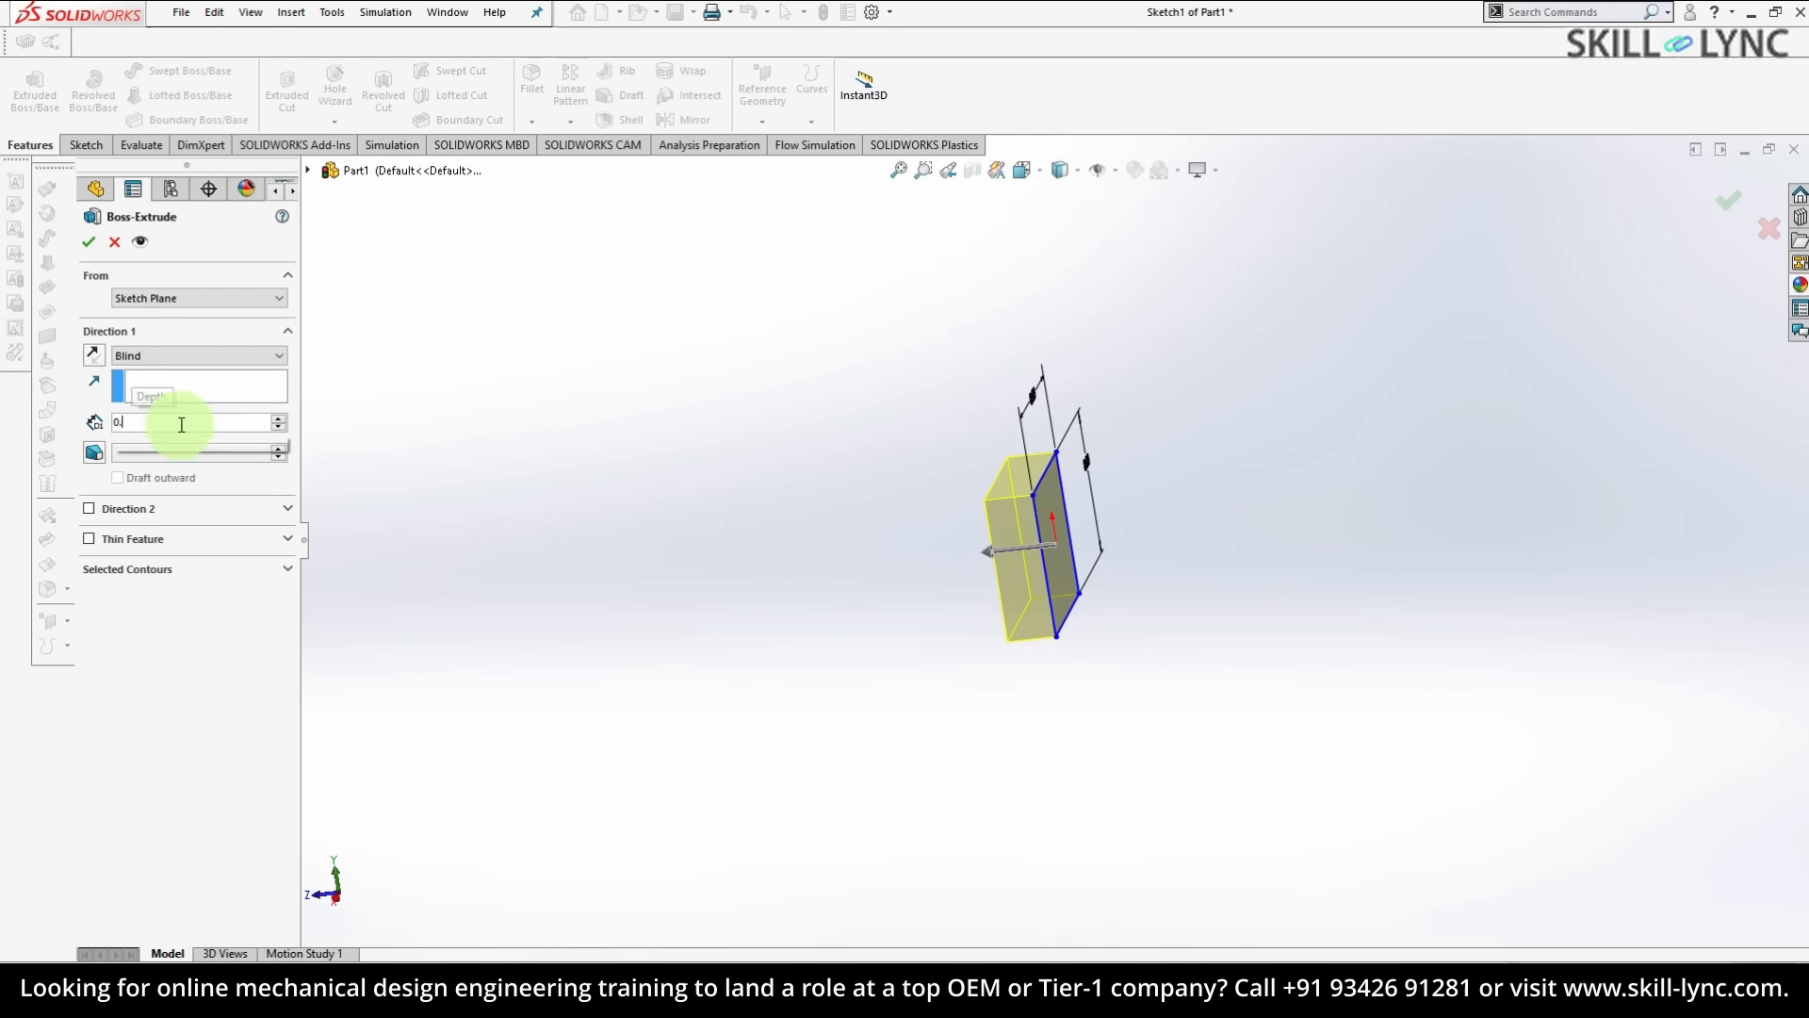
key(Return)
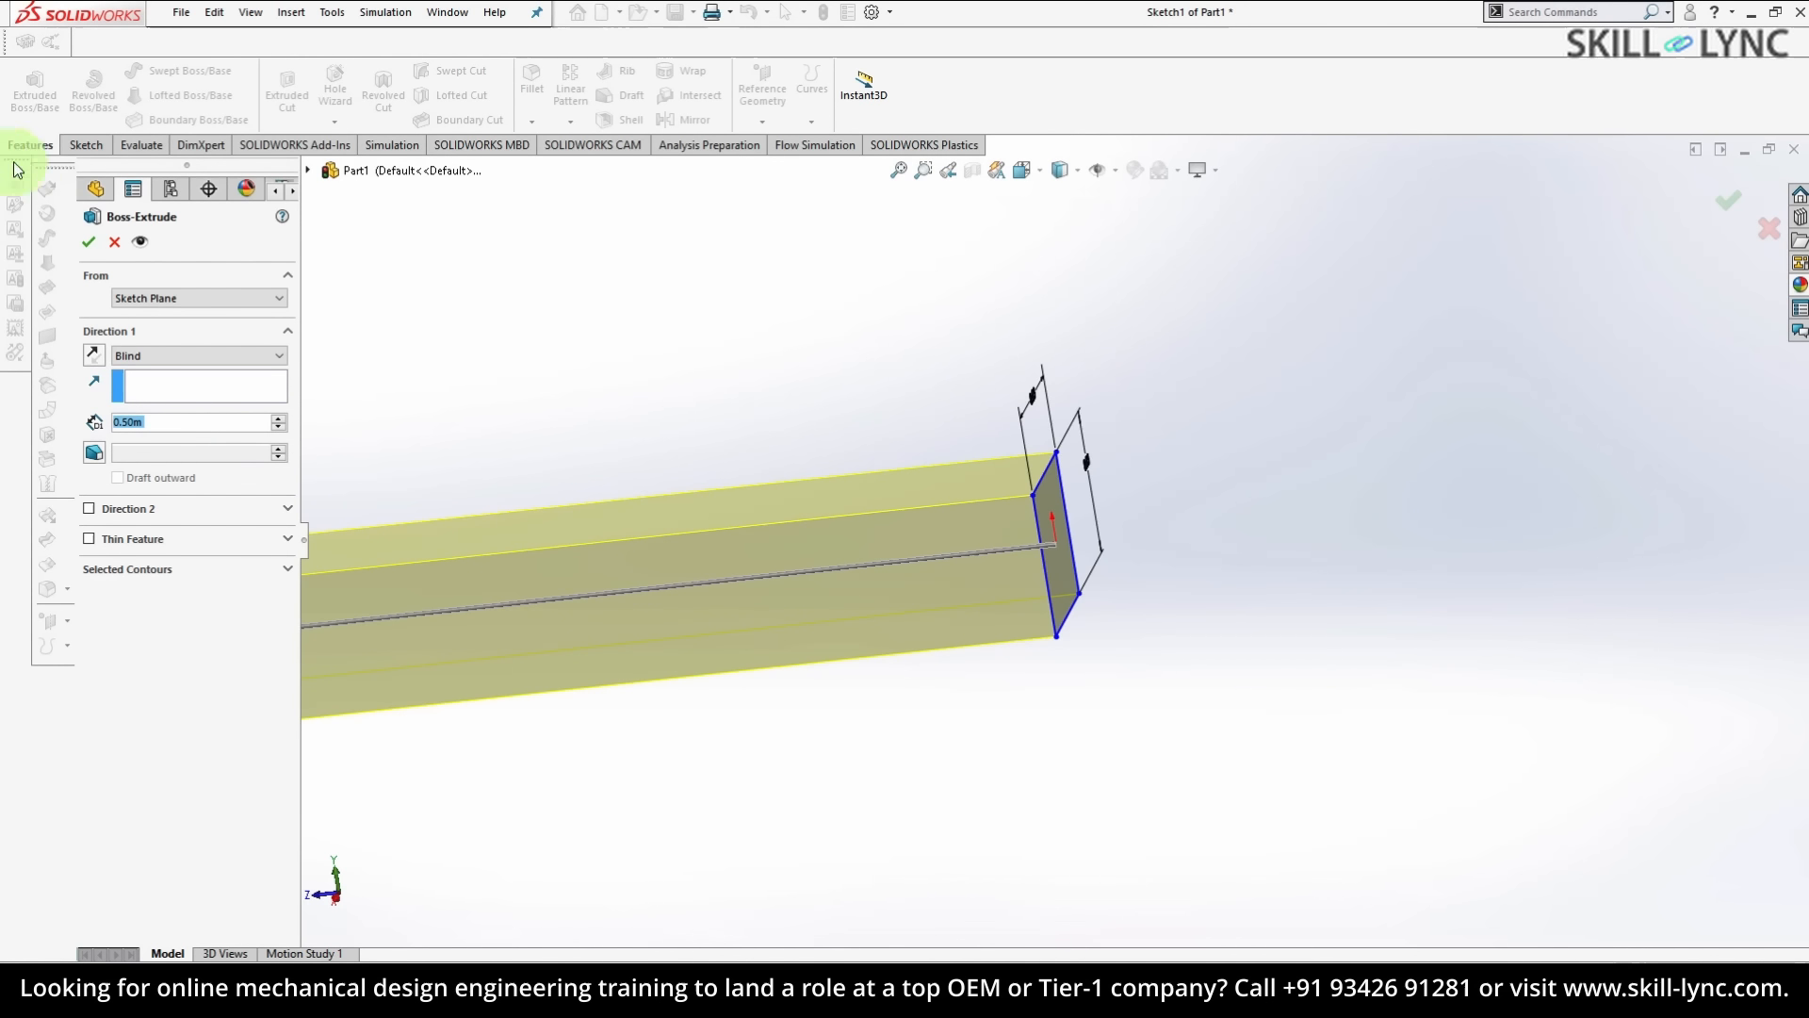
- Create a new static simulation study for the beam, keeping the name Static 1
middle_drag(788, 456, 884, 432)
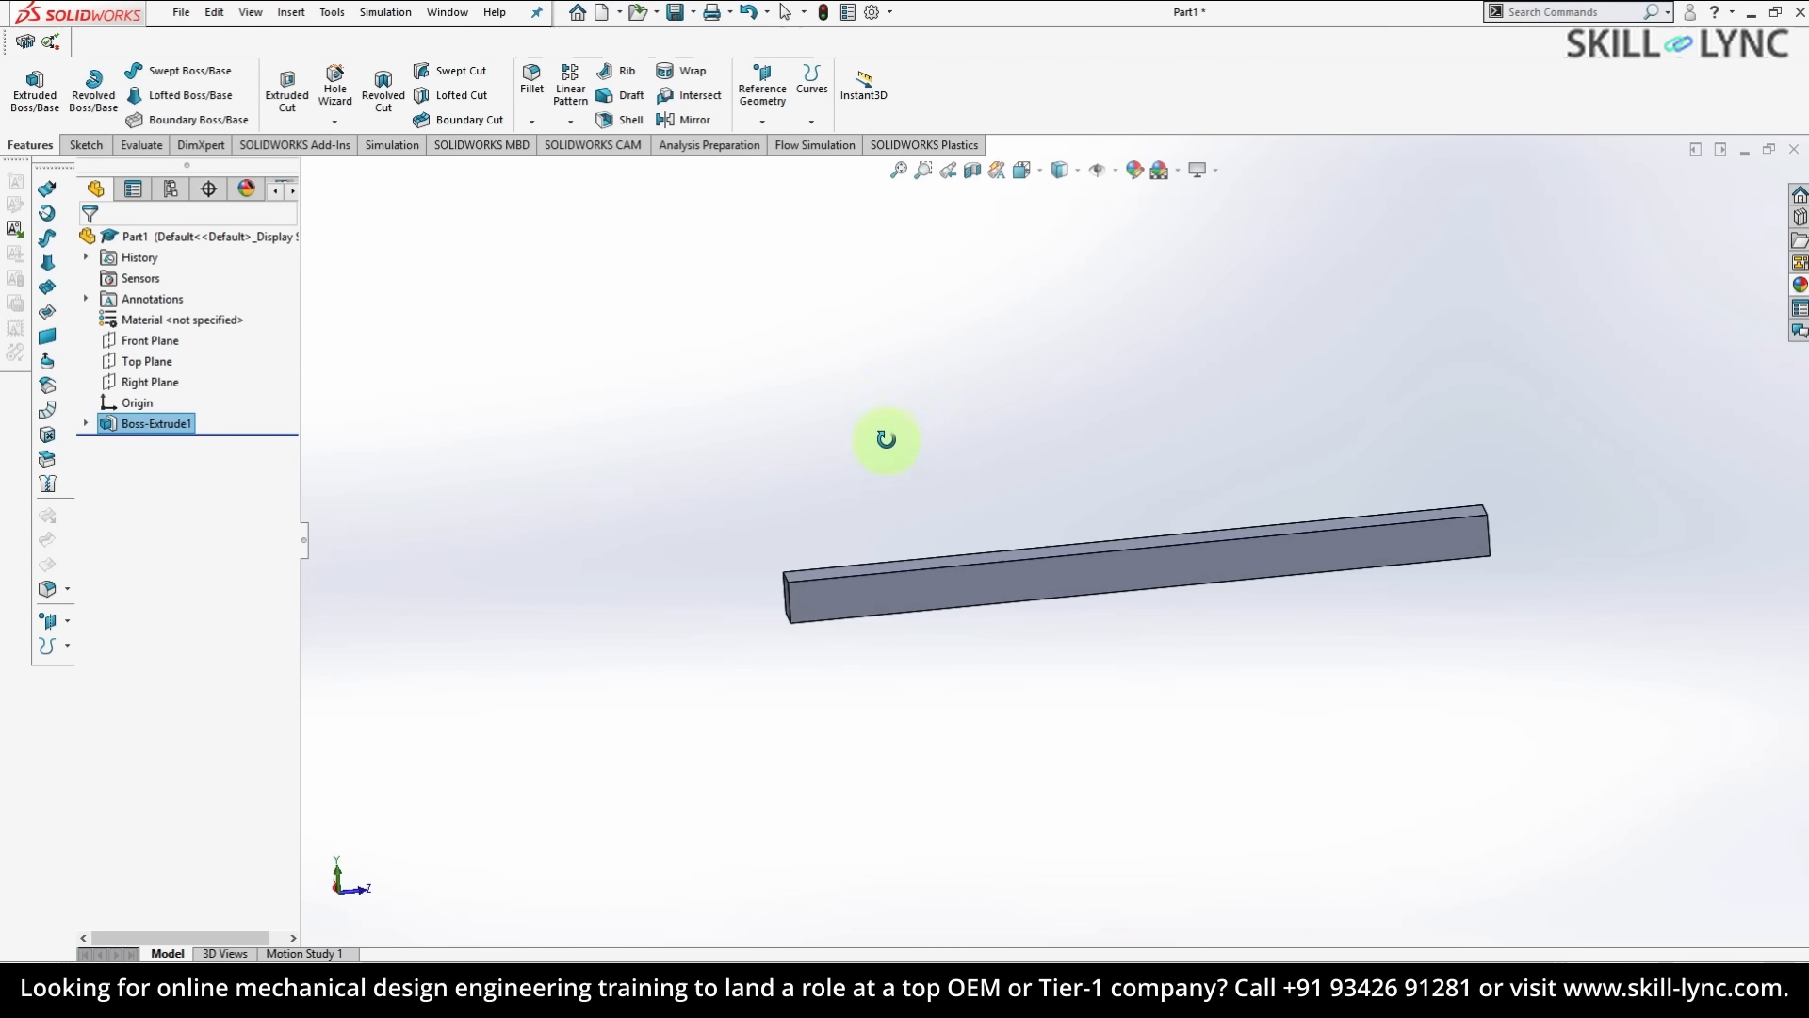
click(389, 147)
click(21, 89)
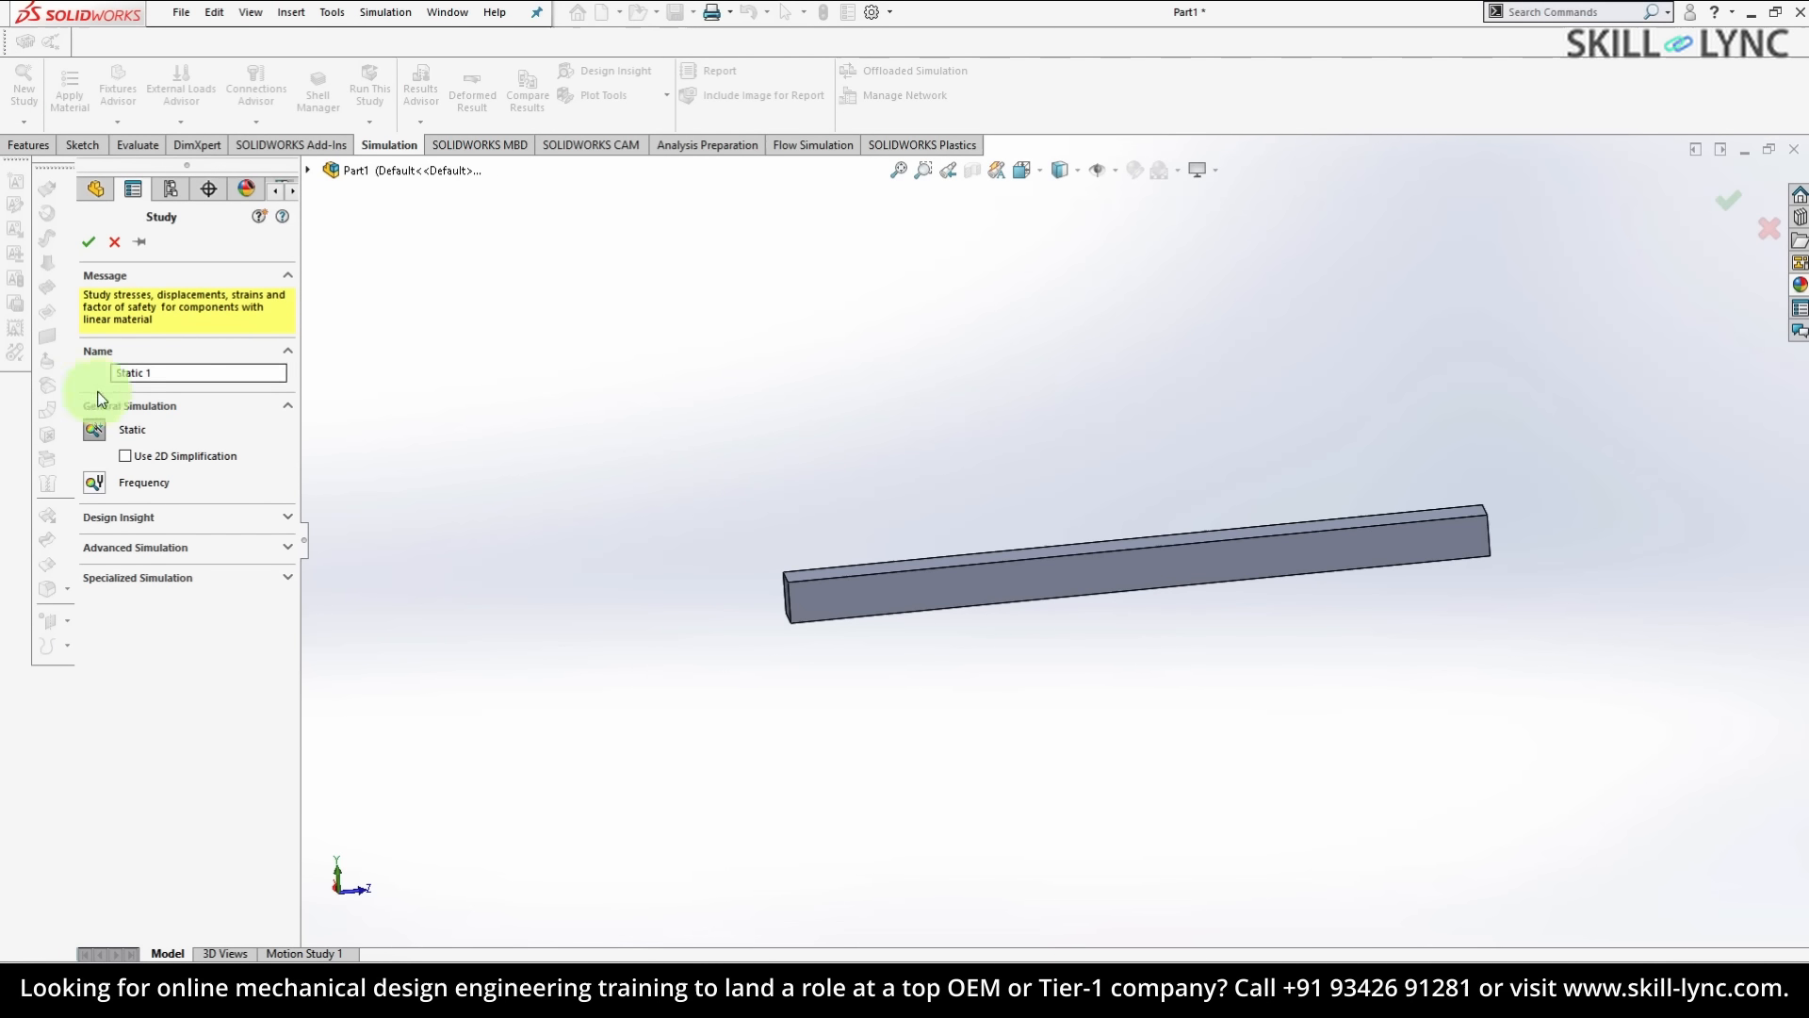
middle_drag(882, 469, 886, 509)
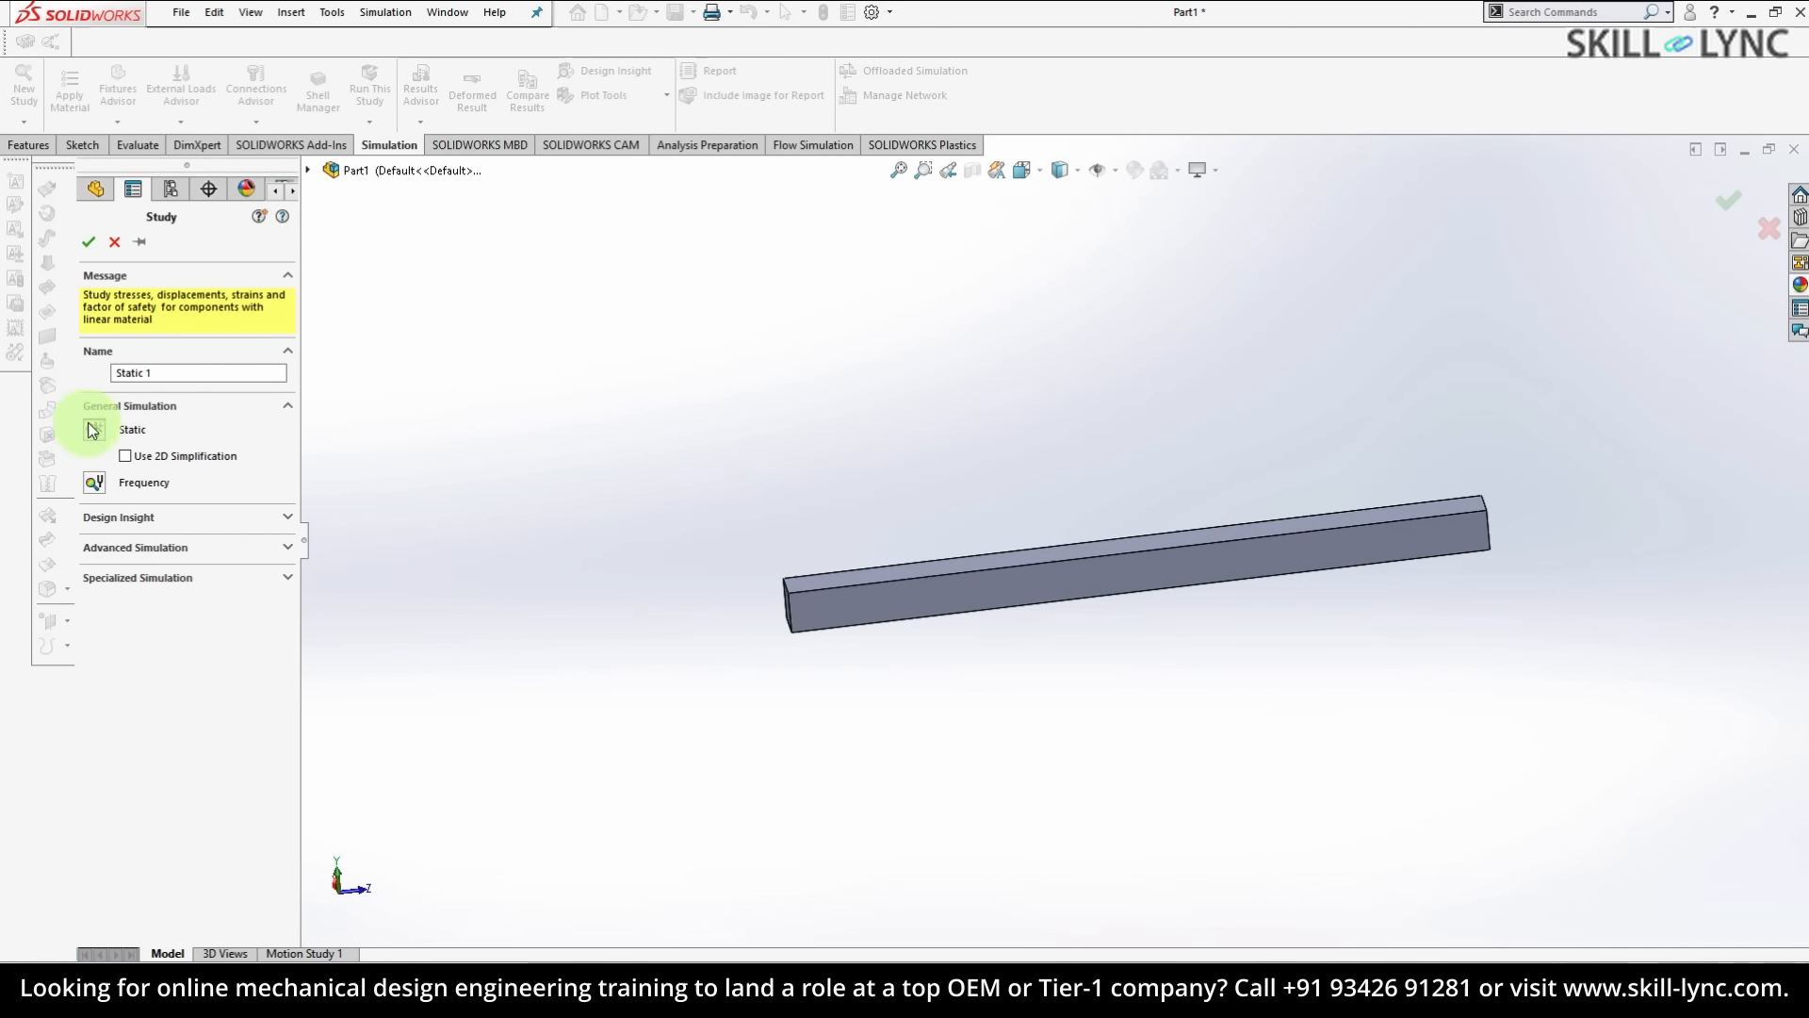
click(91, 247)
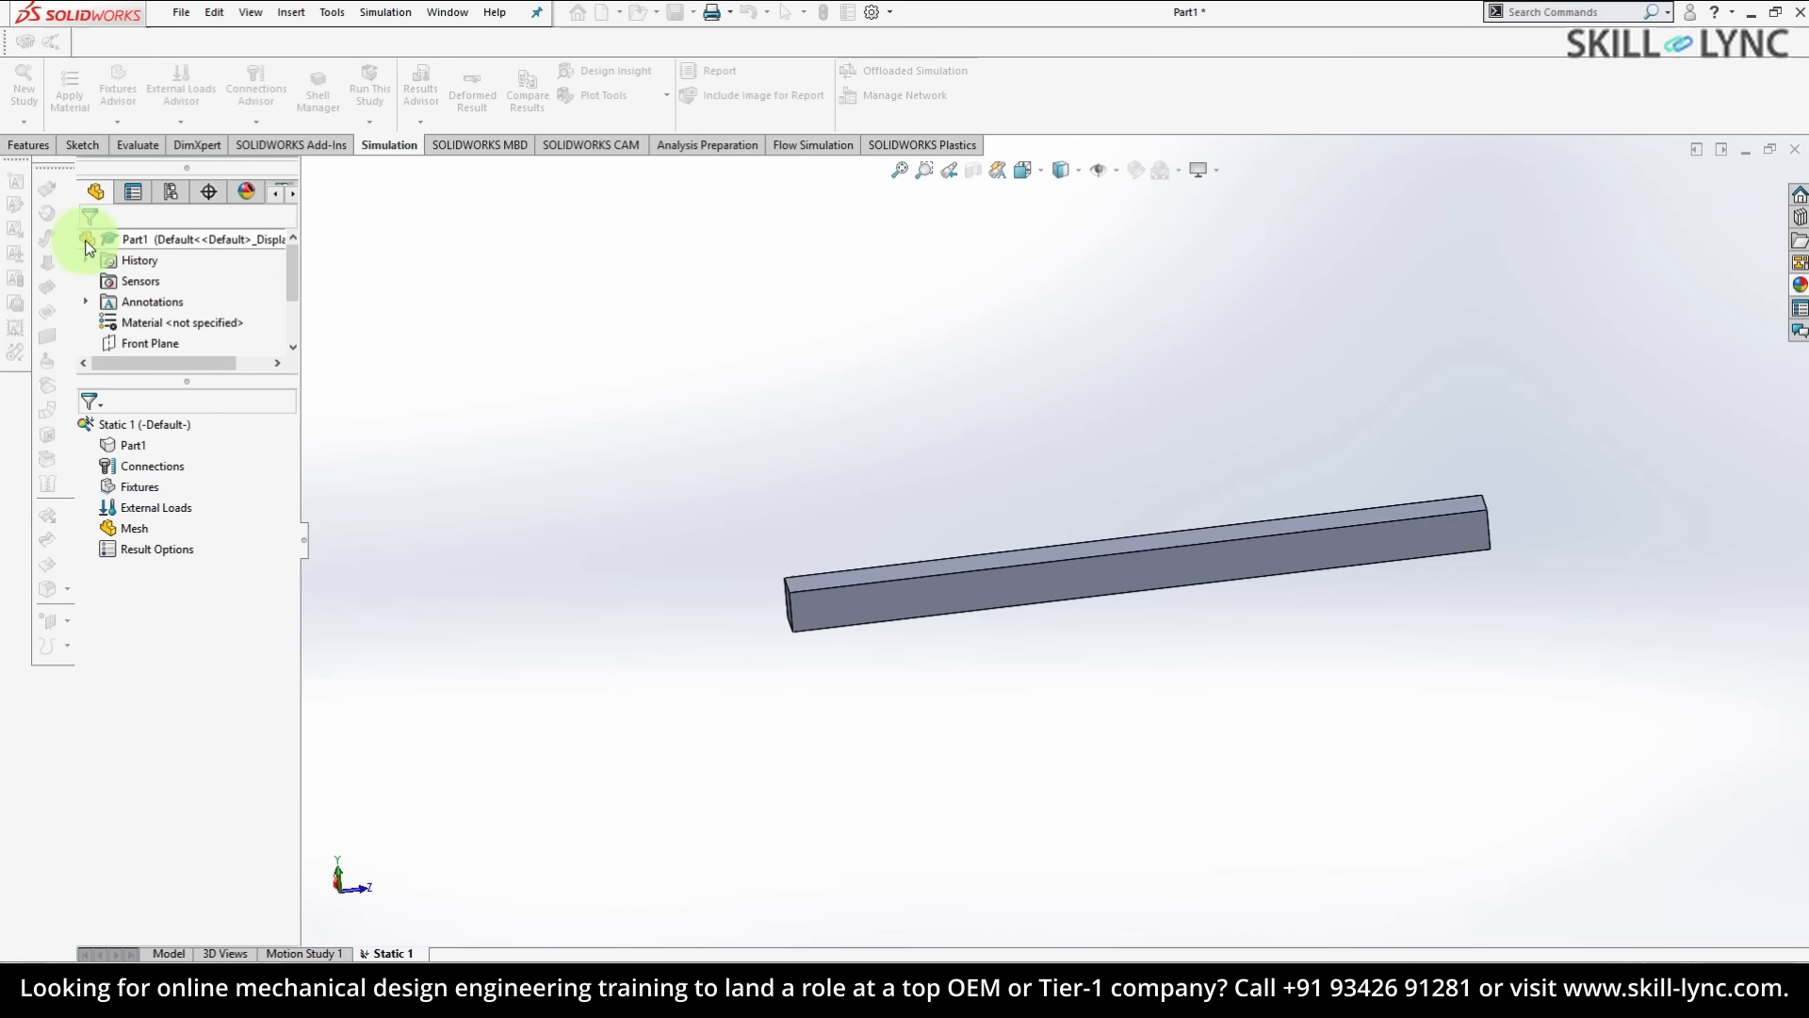
- Apply Alloy Steel from the steel library to the beam in the static study
right_click(158, 449)
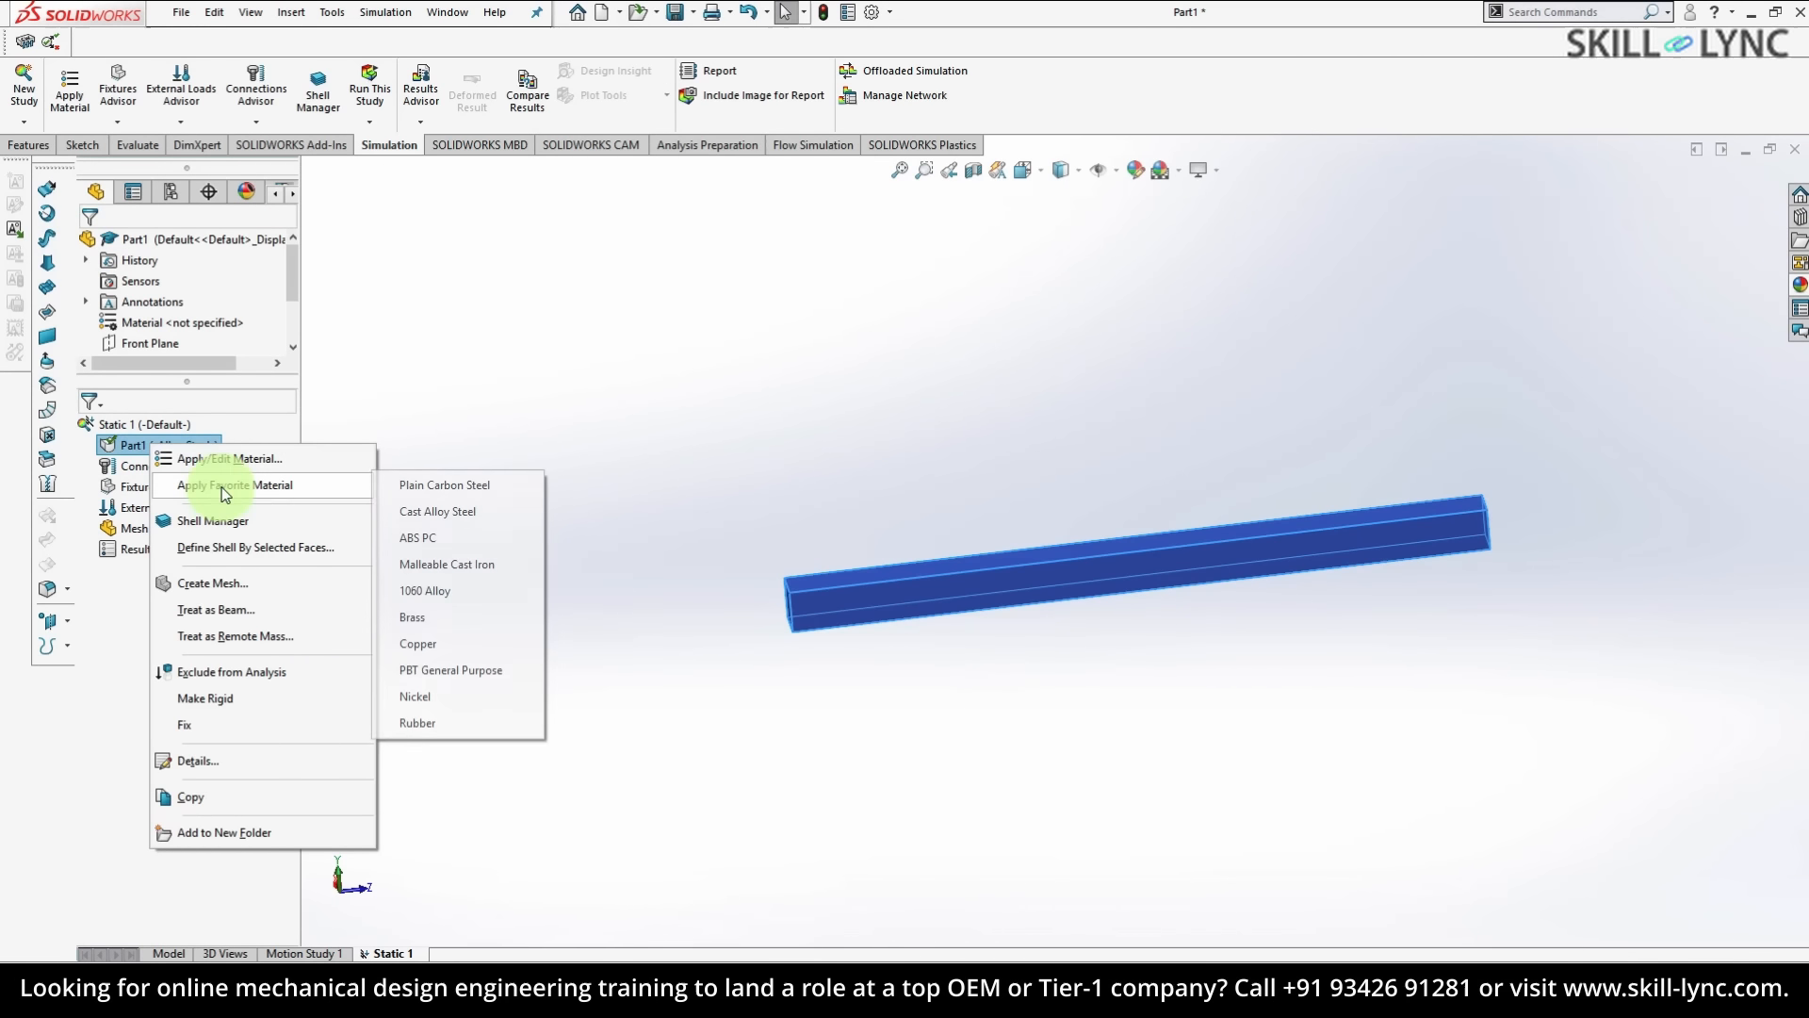
click(234, 461)
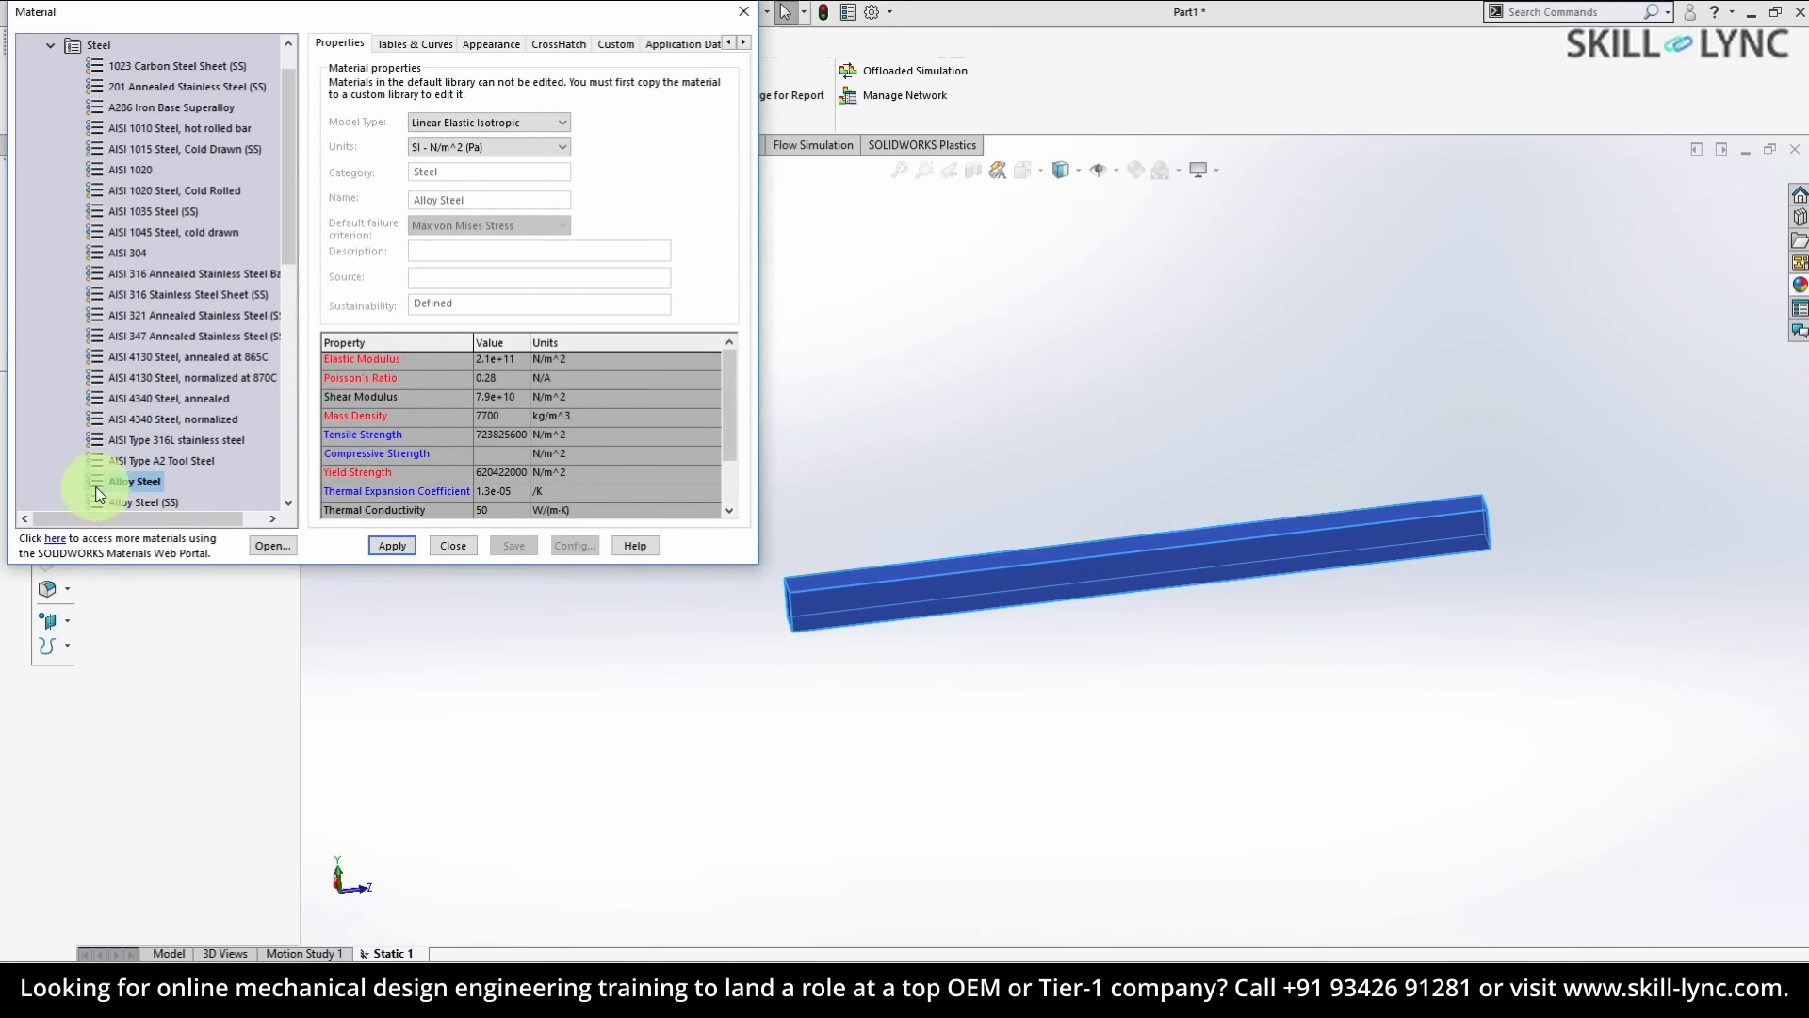
click(391, 545)
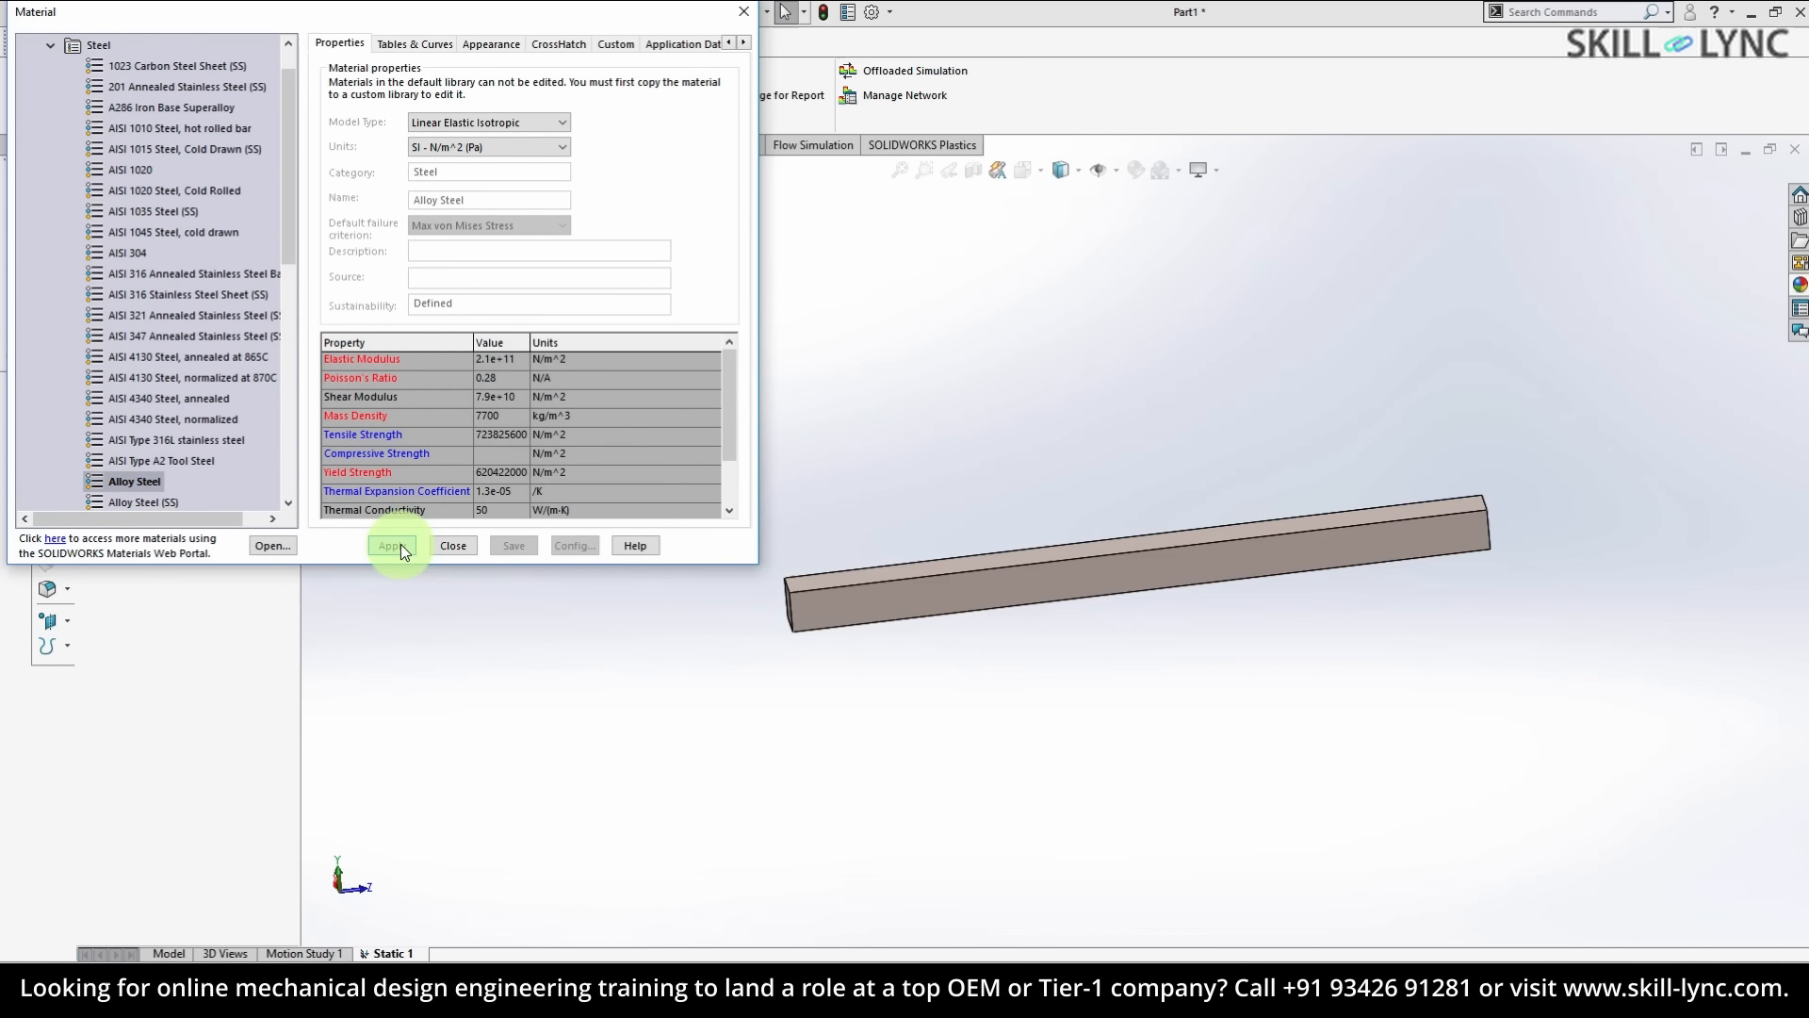
click(470, 546)
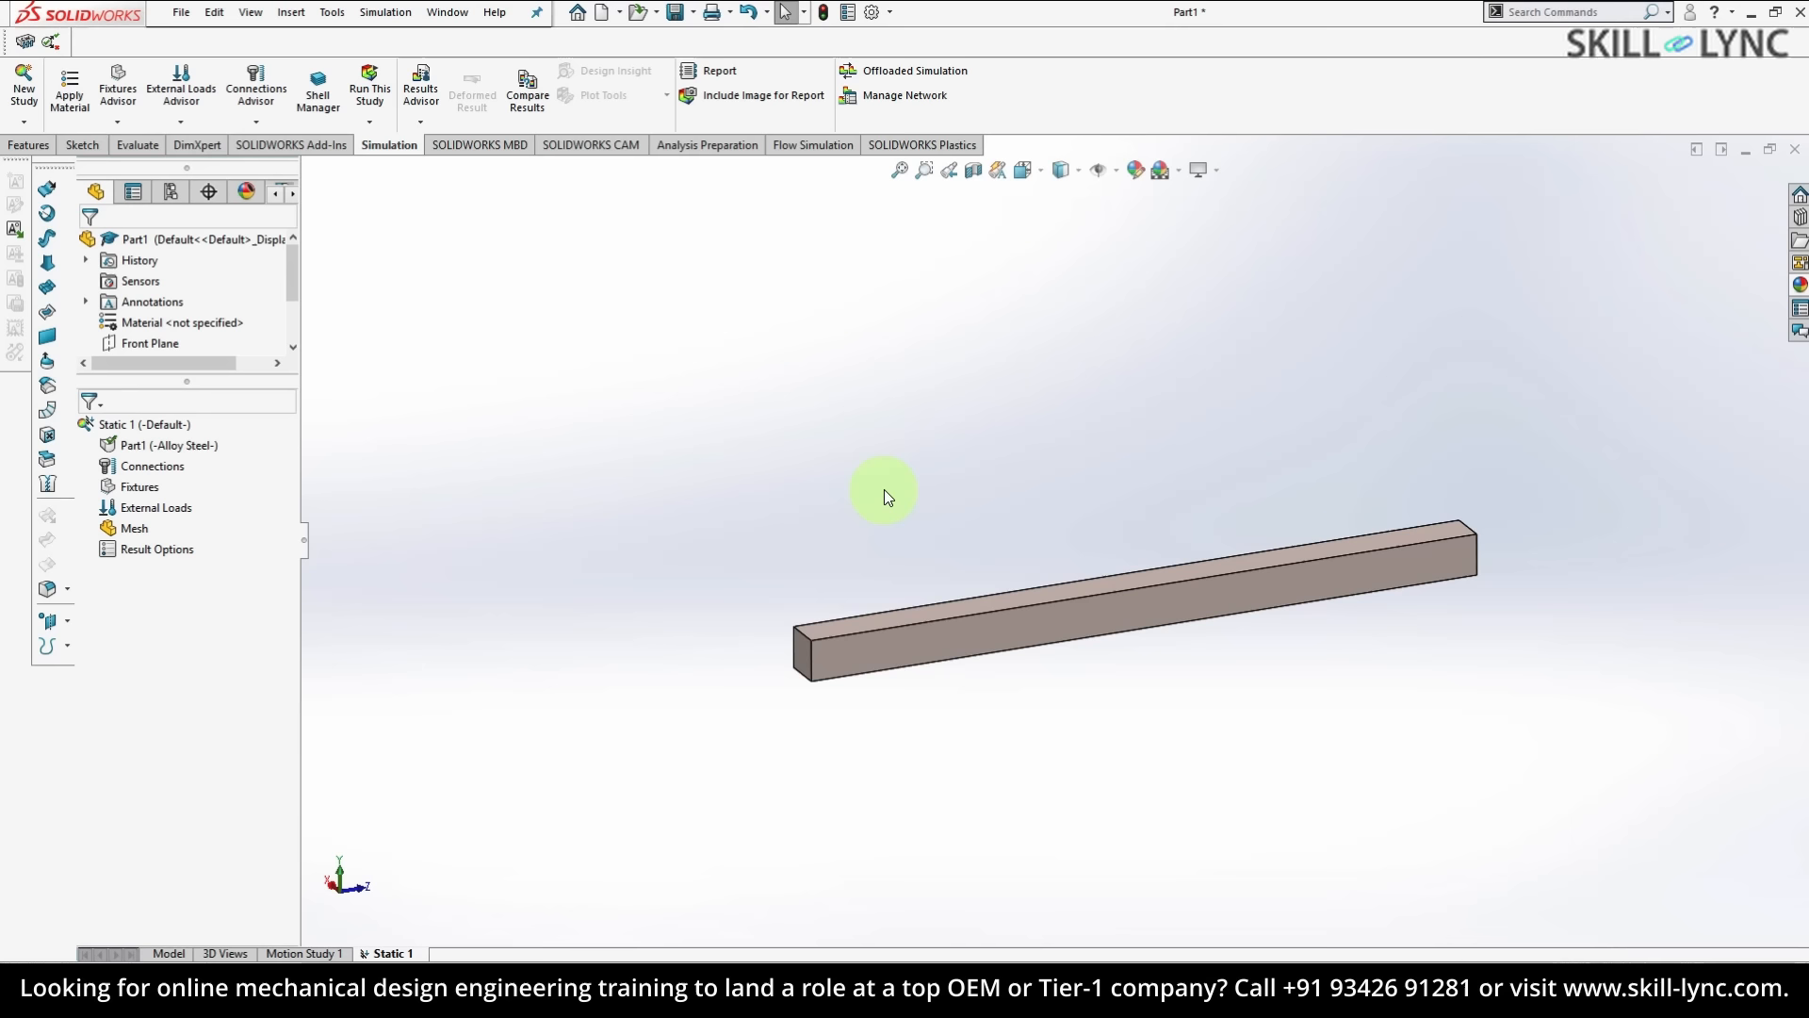
- Add a Fixed Geometry fixture to one square end face of the beam
right_click(139, 487)
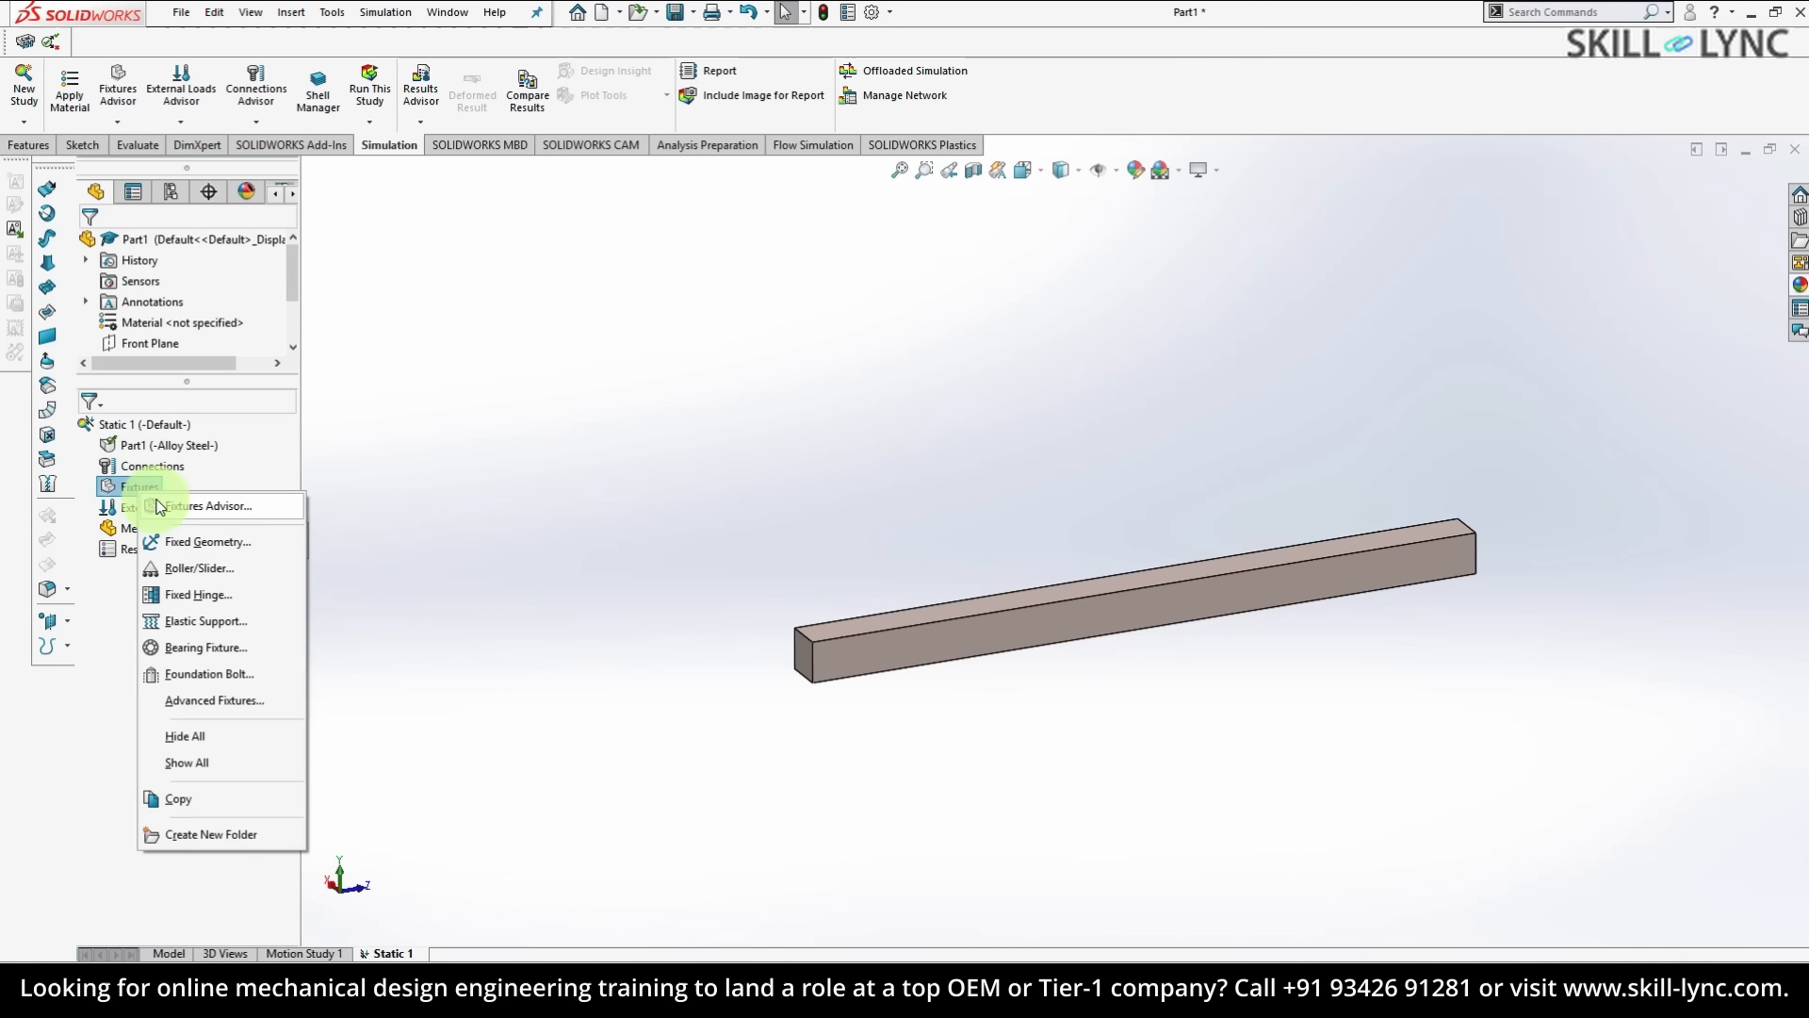
click(191, 543)
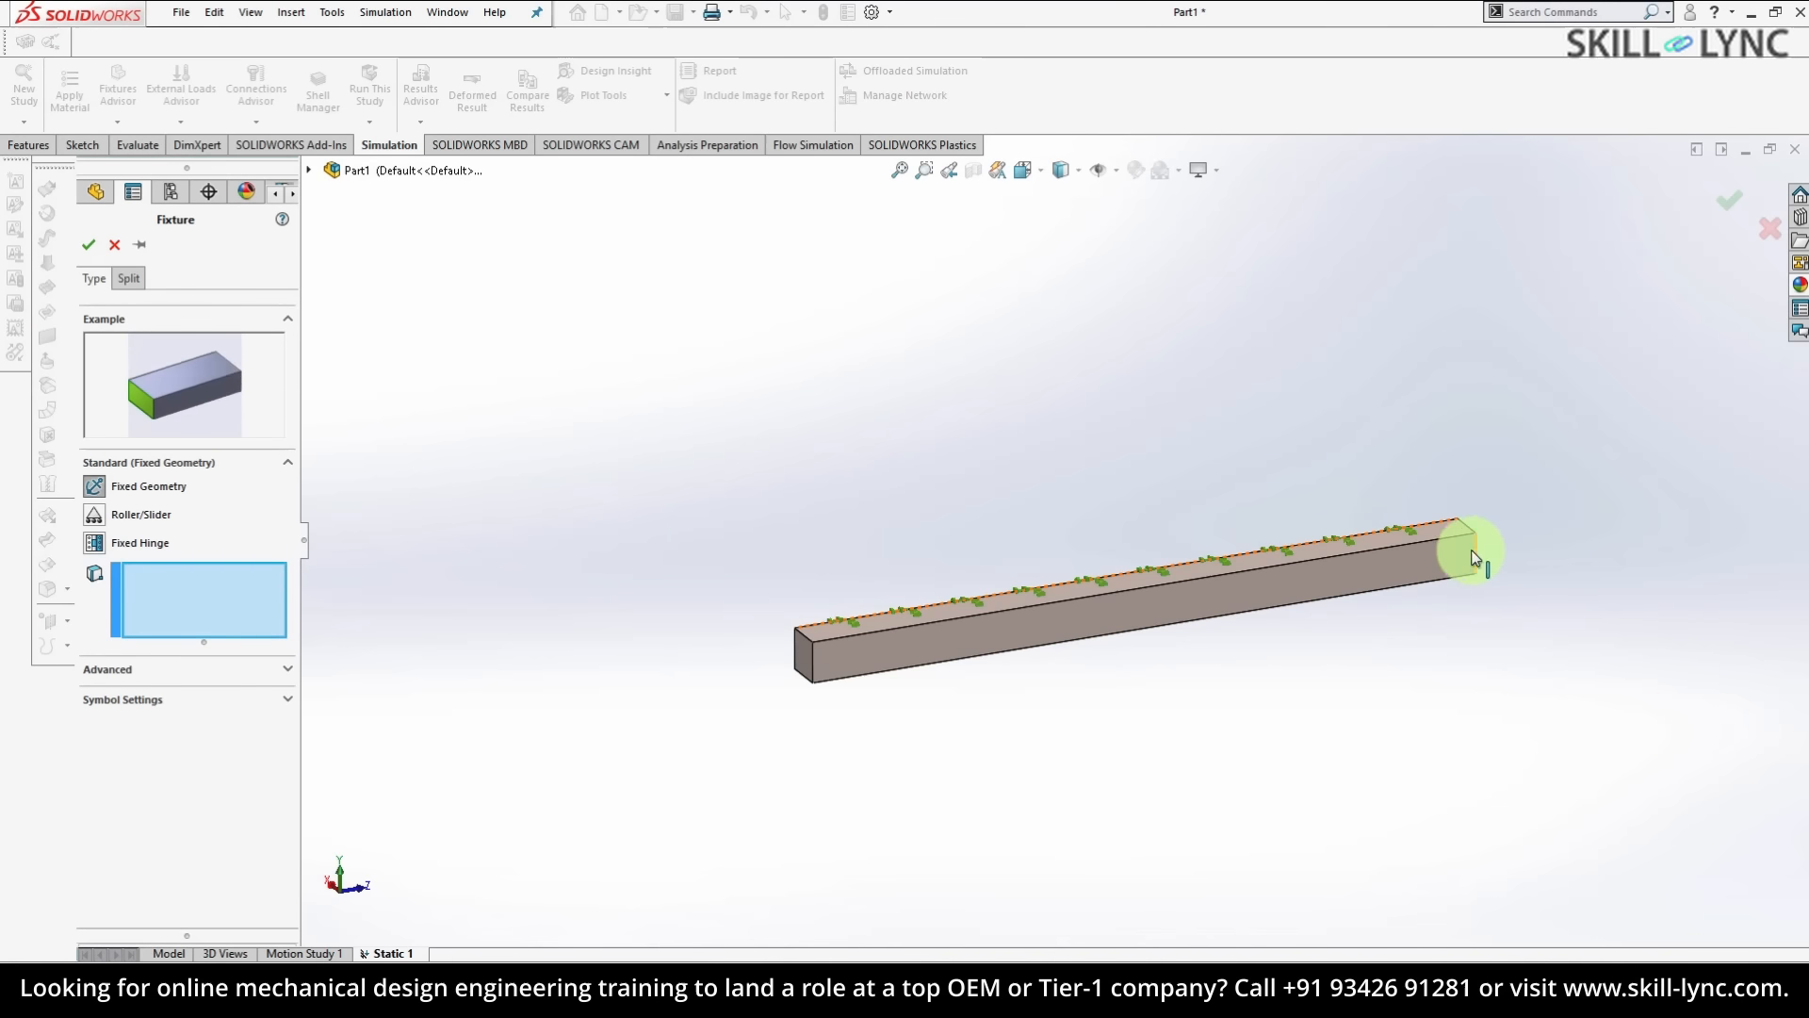
click(800, 652)
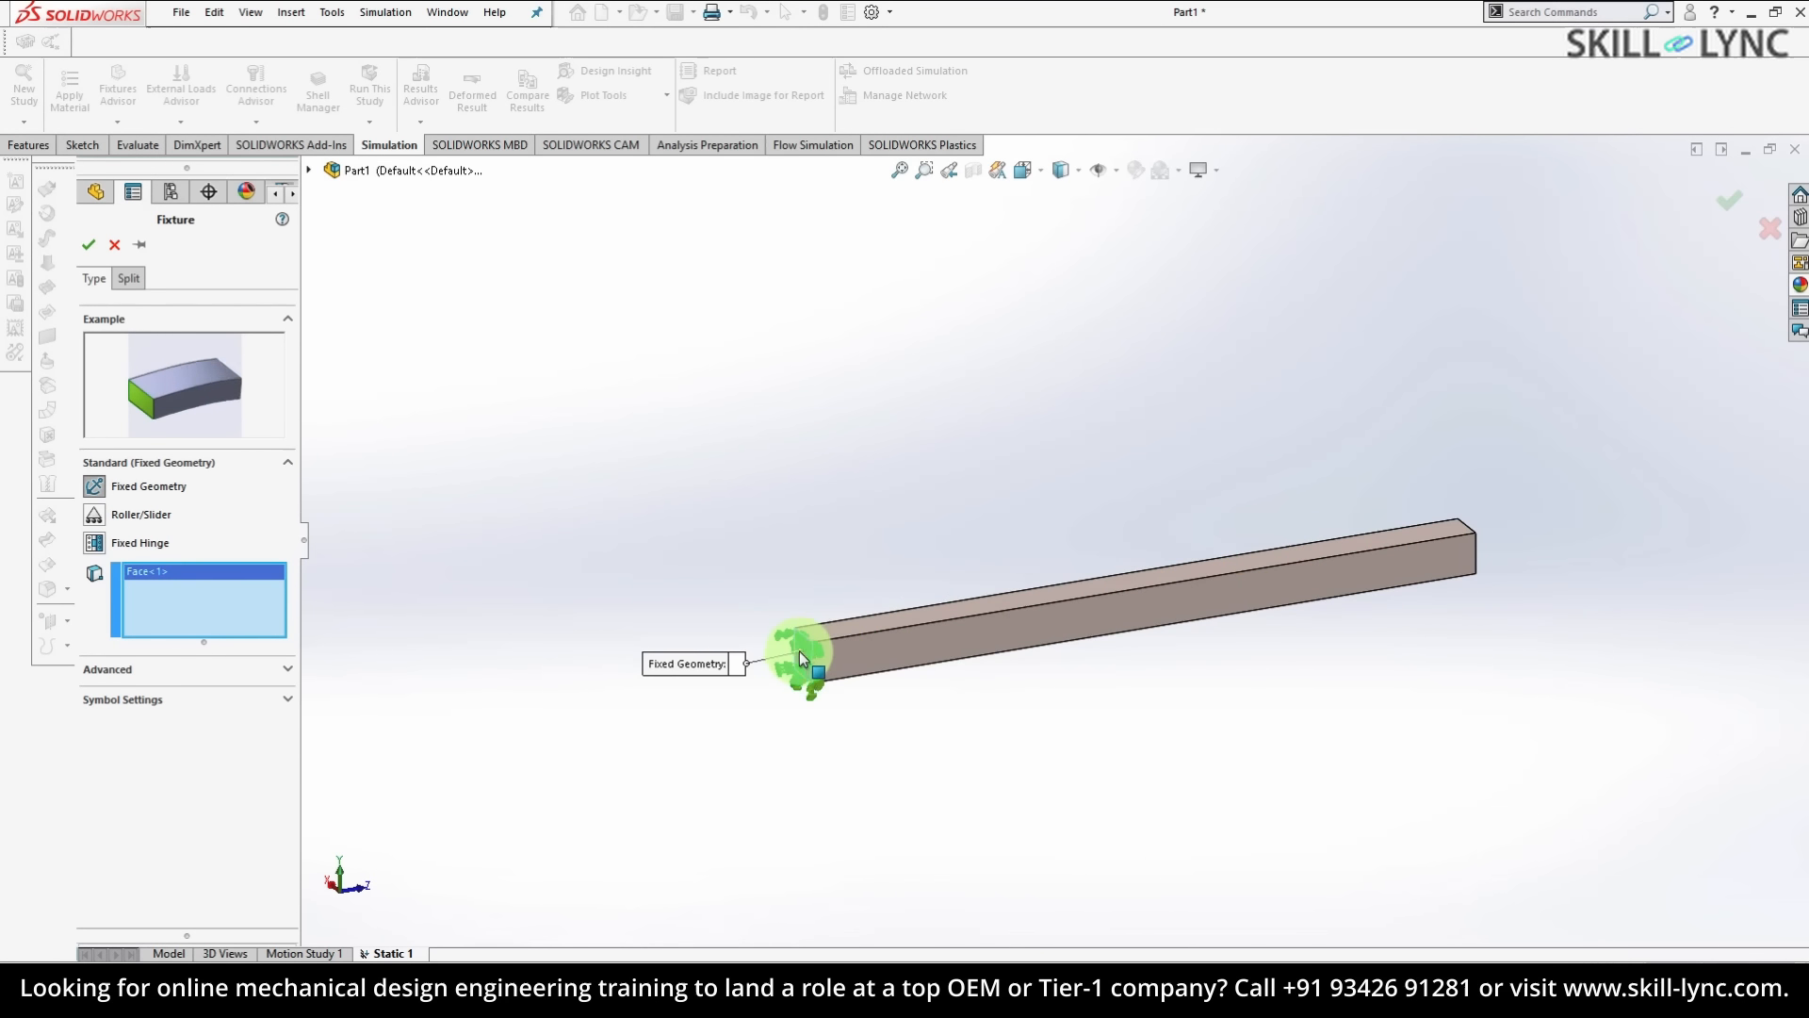
click(77, 251)
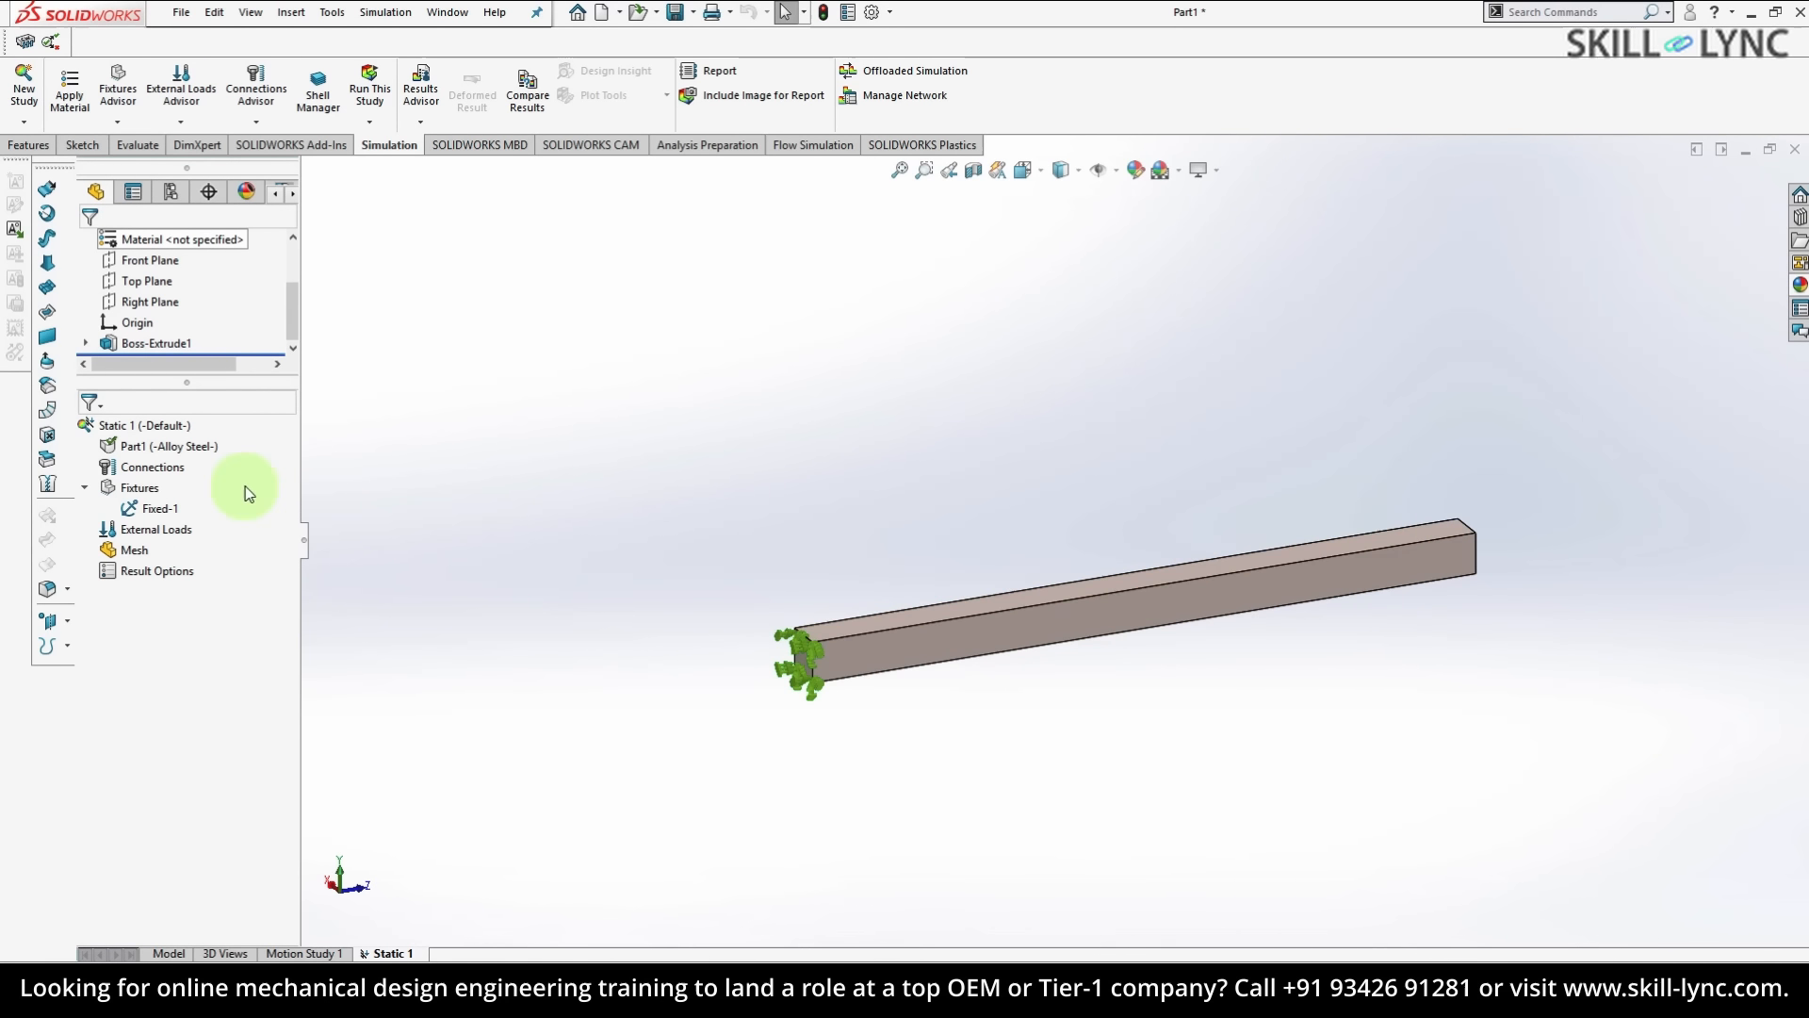
- Apply a 1000 N force normal to the beam's long top face
right_click(155, 528)
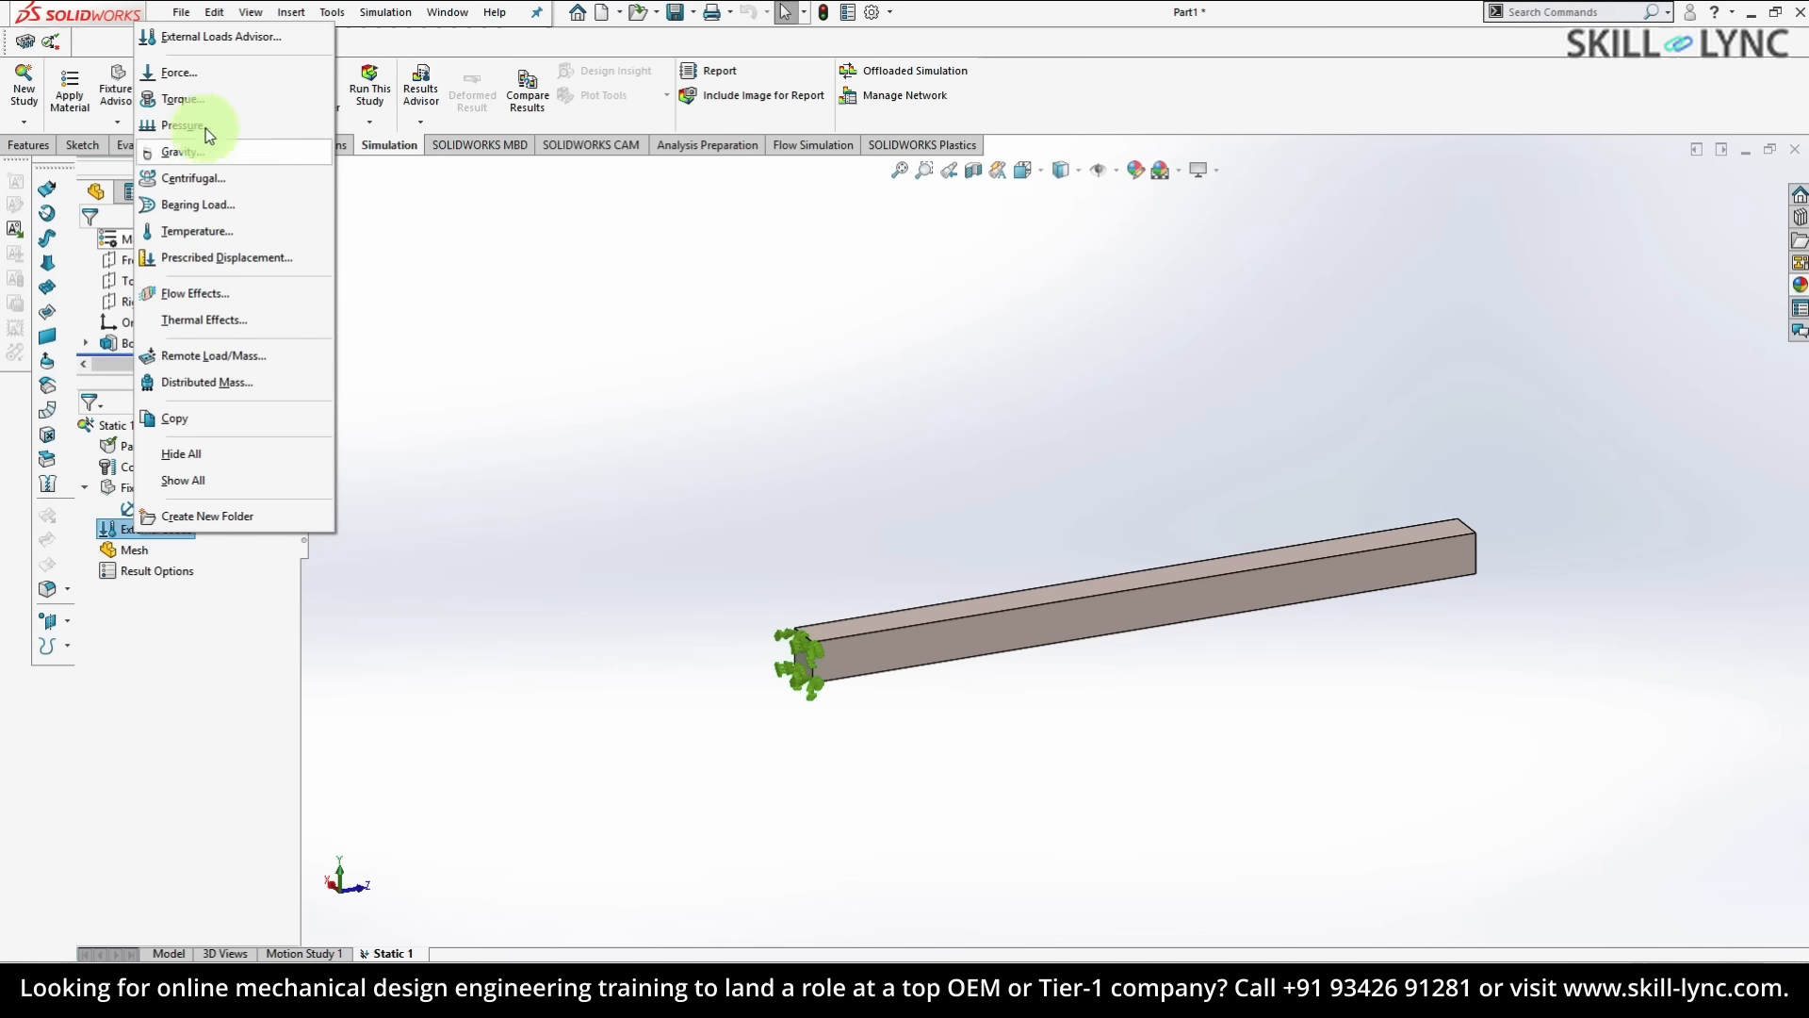
click(212, 77)
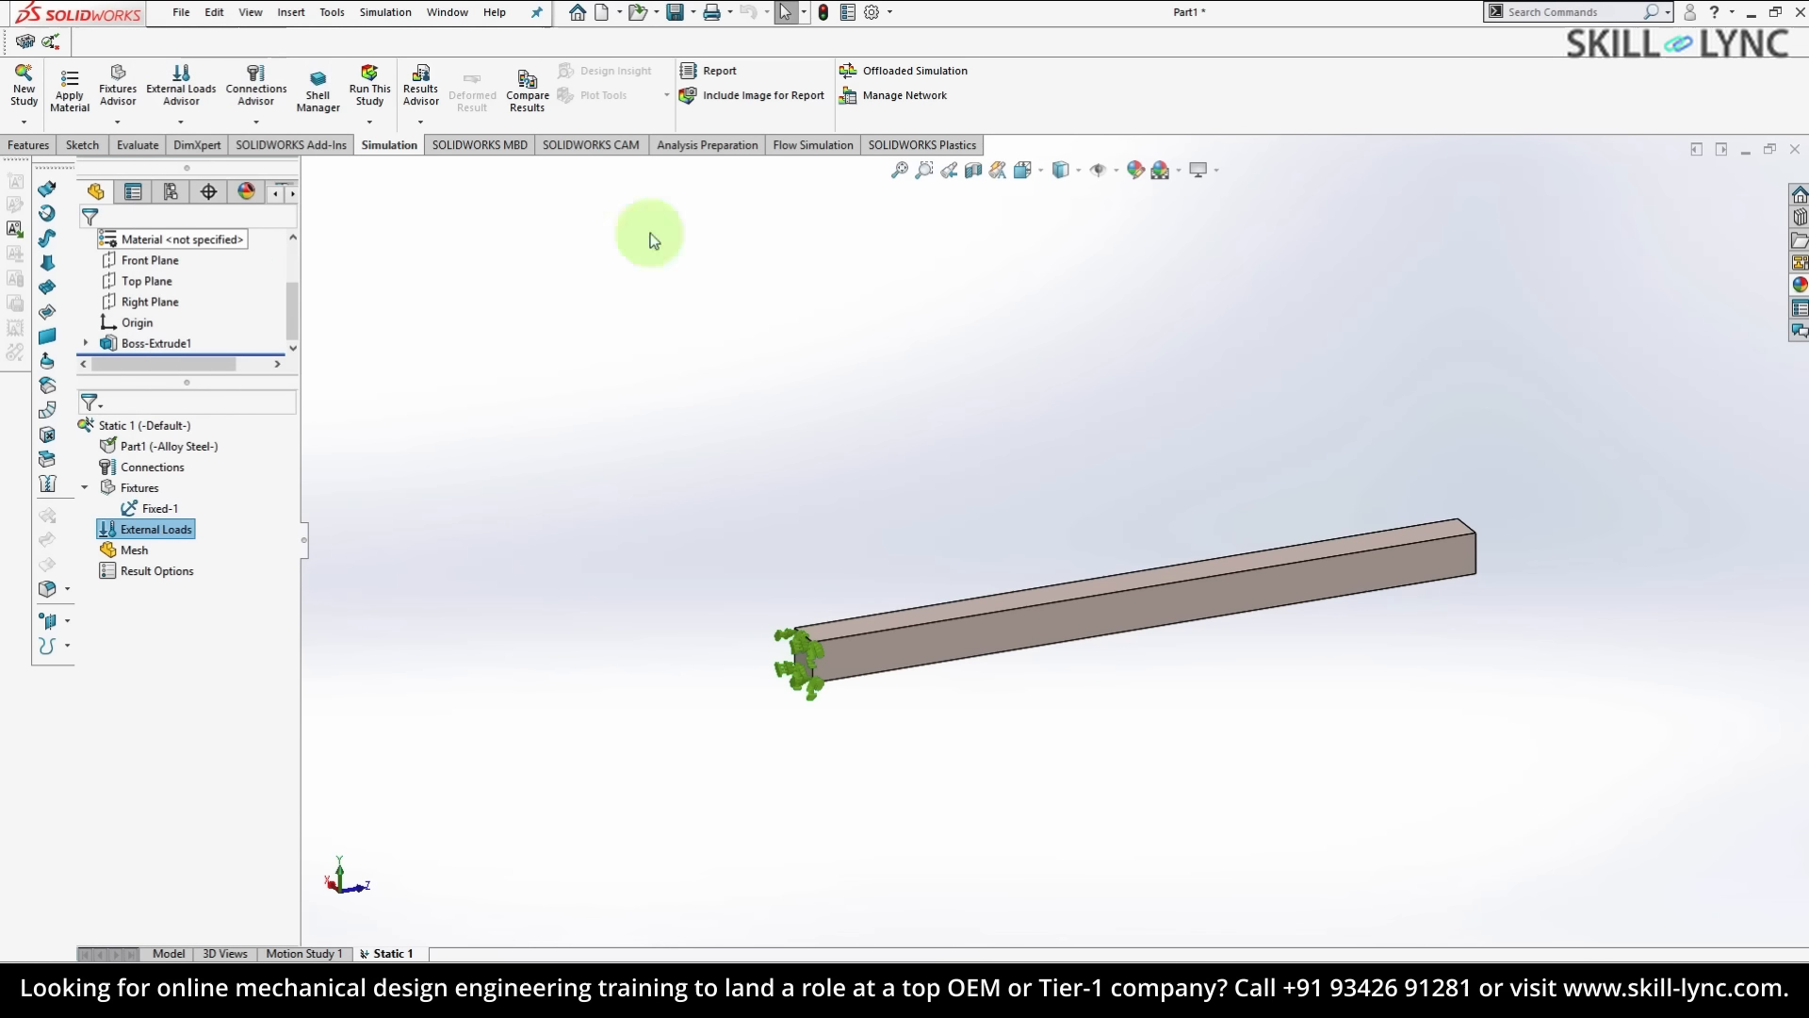
click(1063, 594)
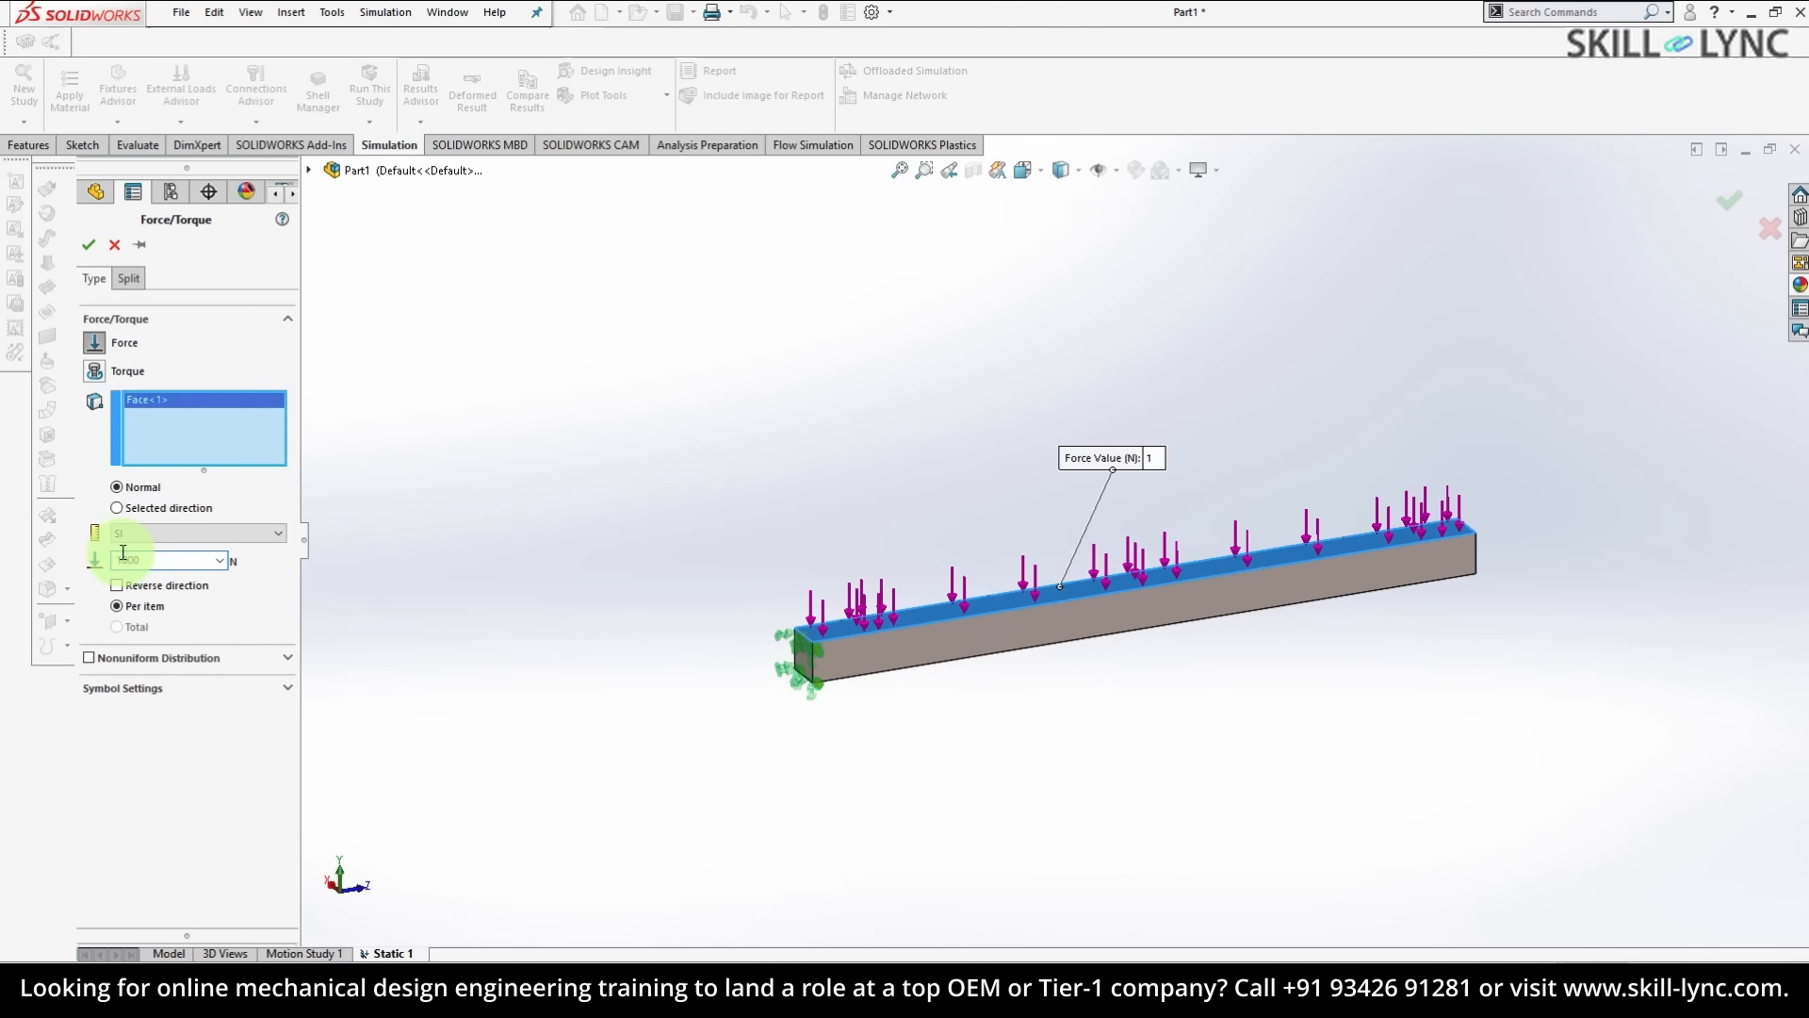
click(87, 245)
middle_drag(765, 484, 705, 439)
middle_drag(807, 631, 804, 670)
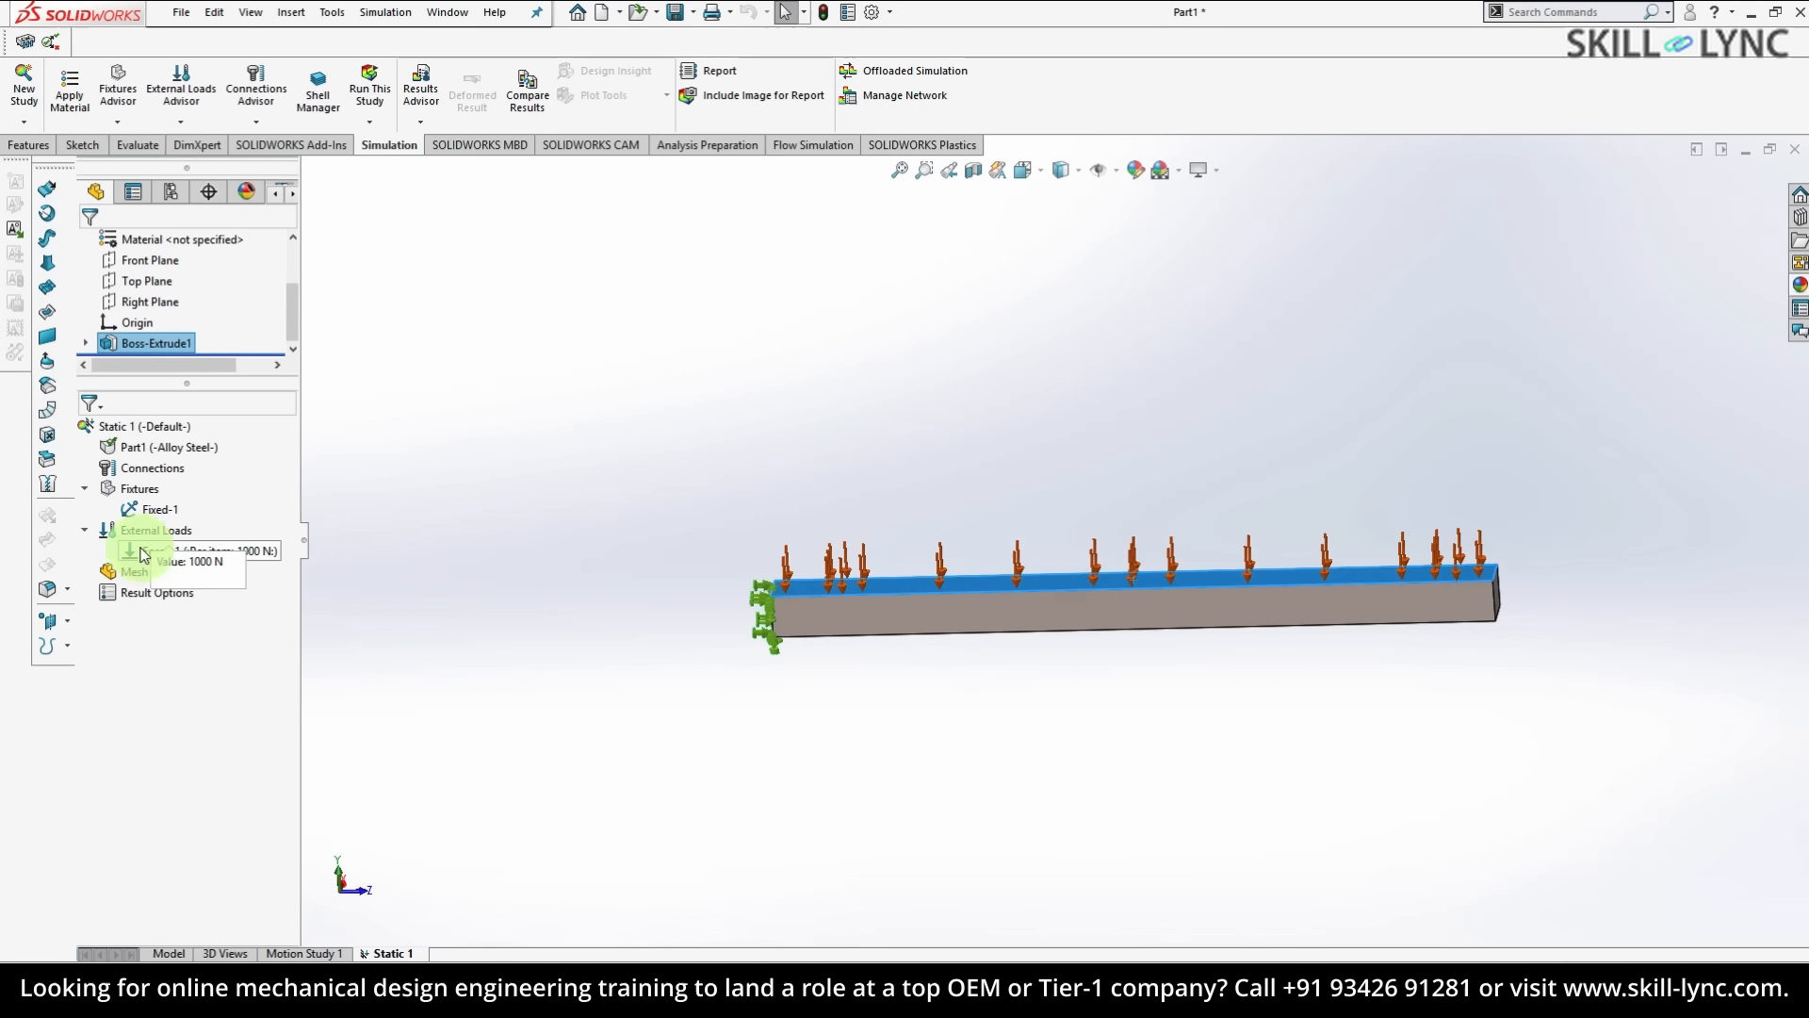
- Mesh the beam with a standard mesh, enabling the mesh parameters and setting their unit to mm
click(133, 577)
right_click(133, 576)
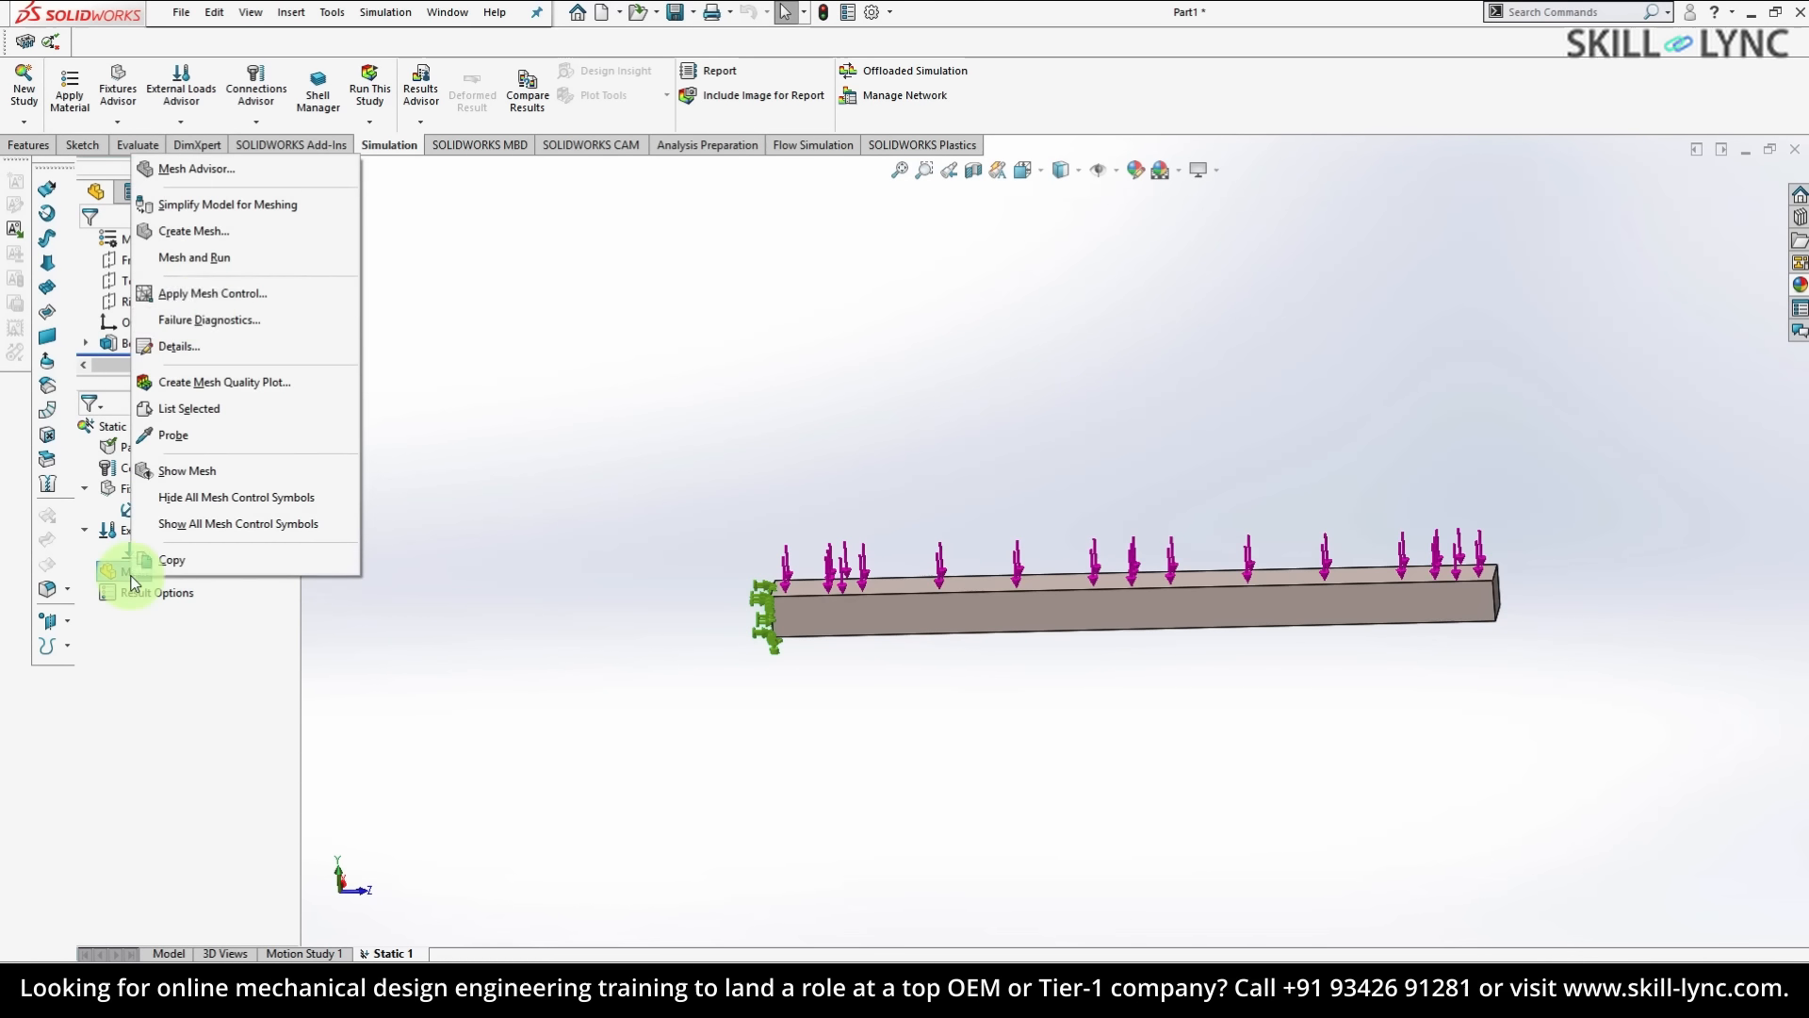
click(209, 241)
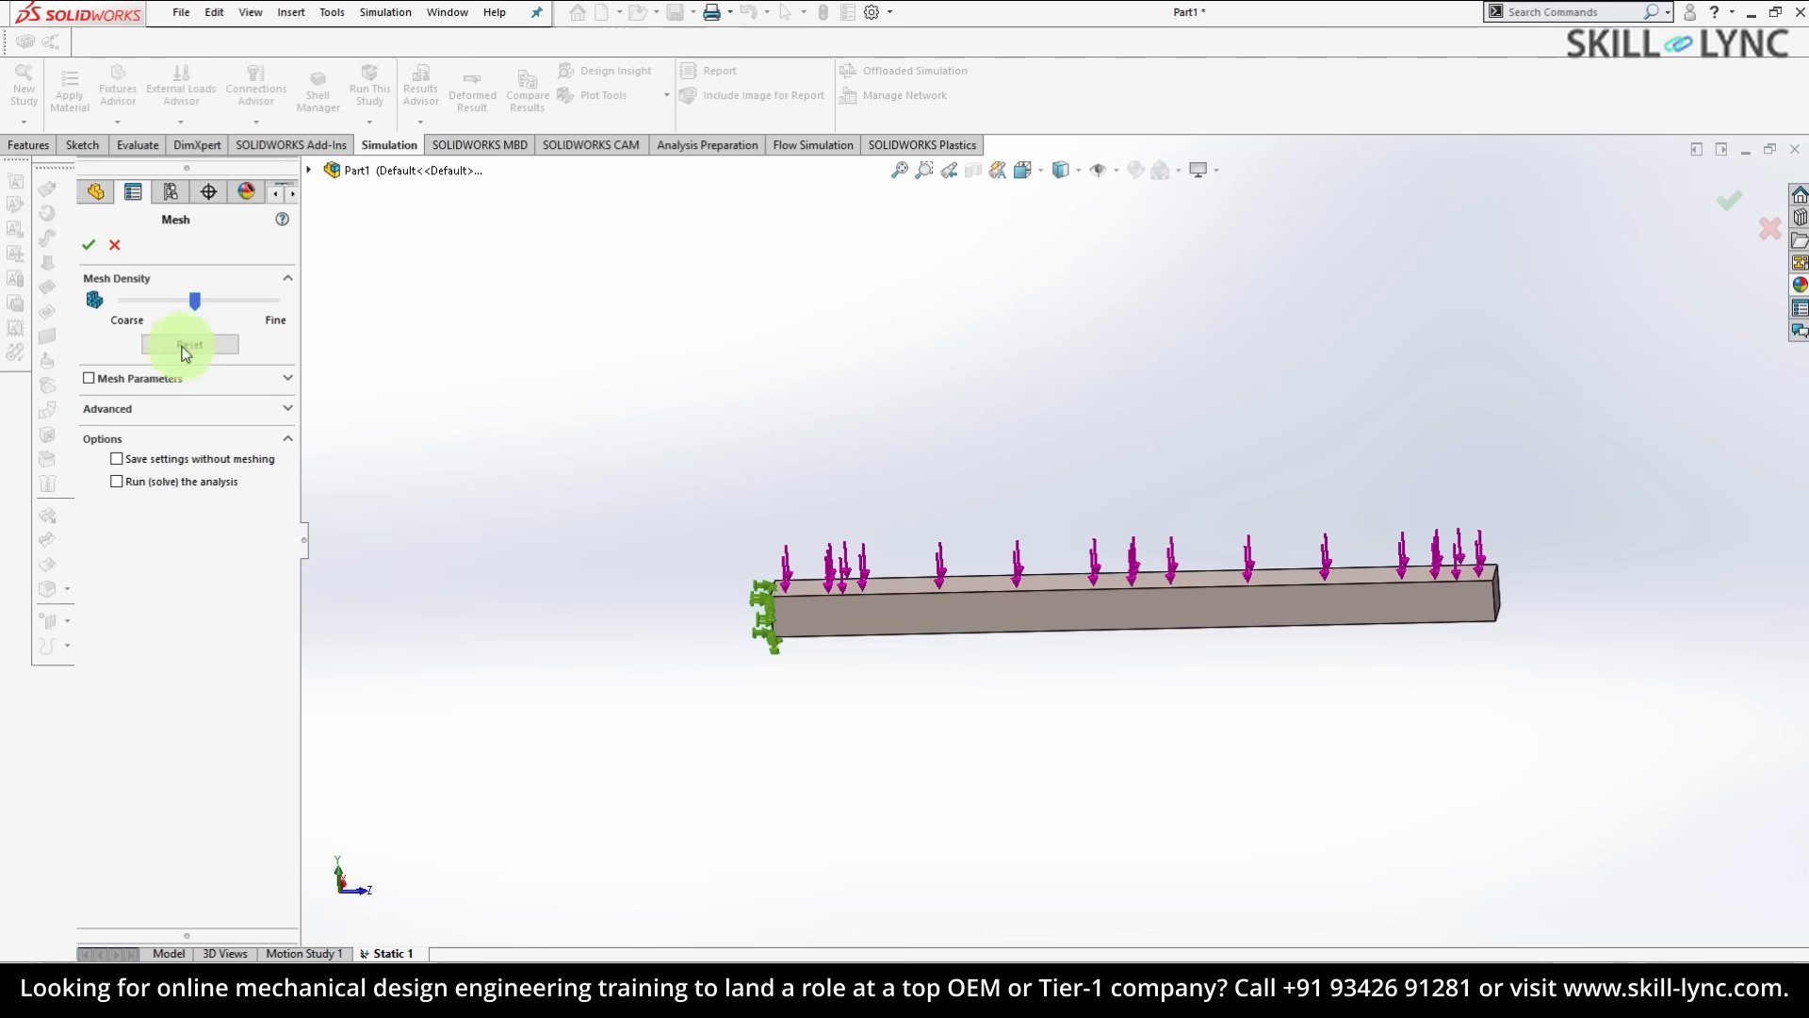
click(89, 378)
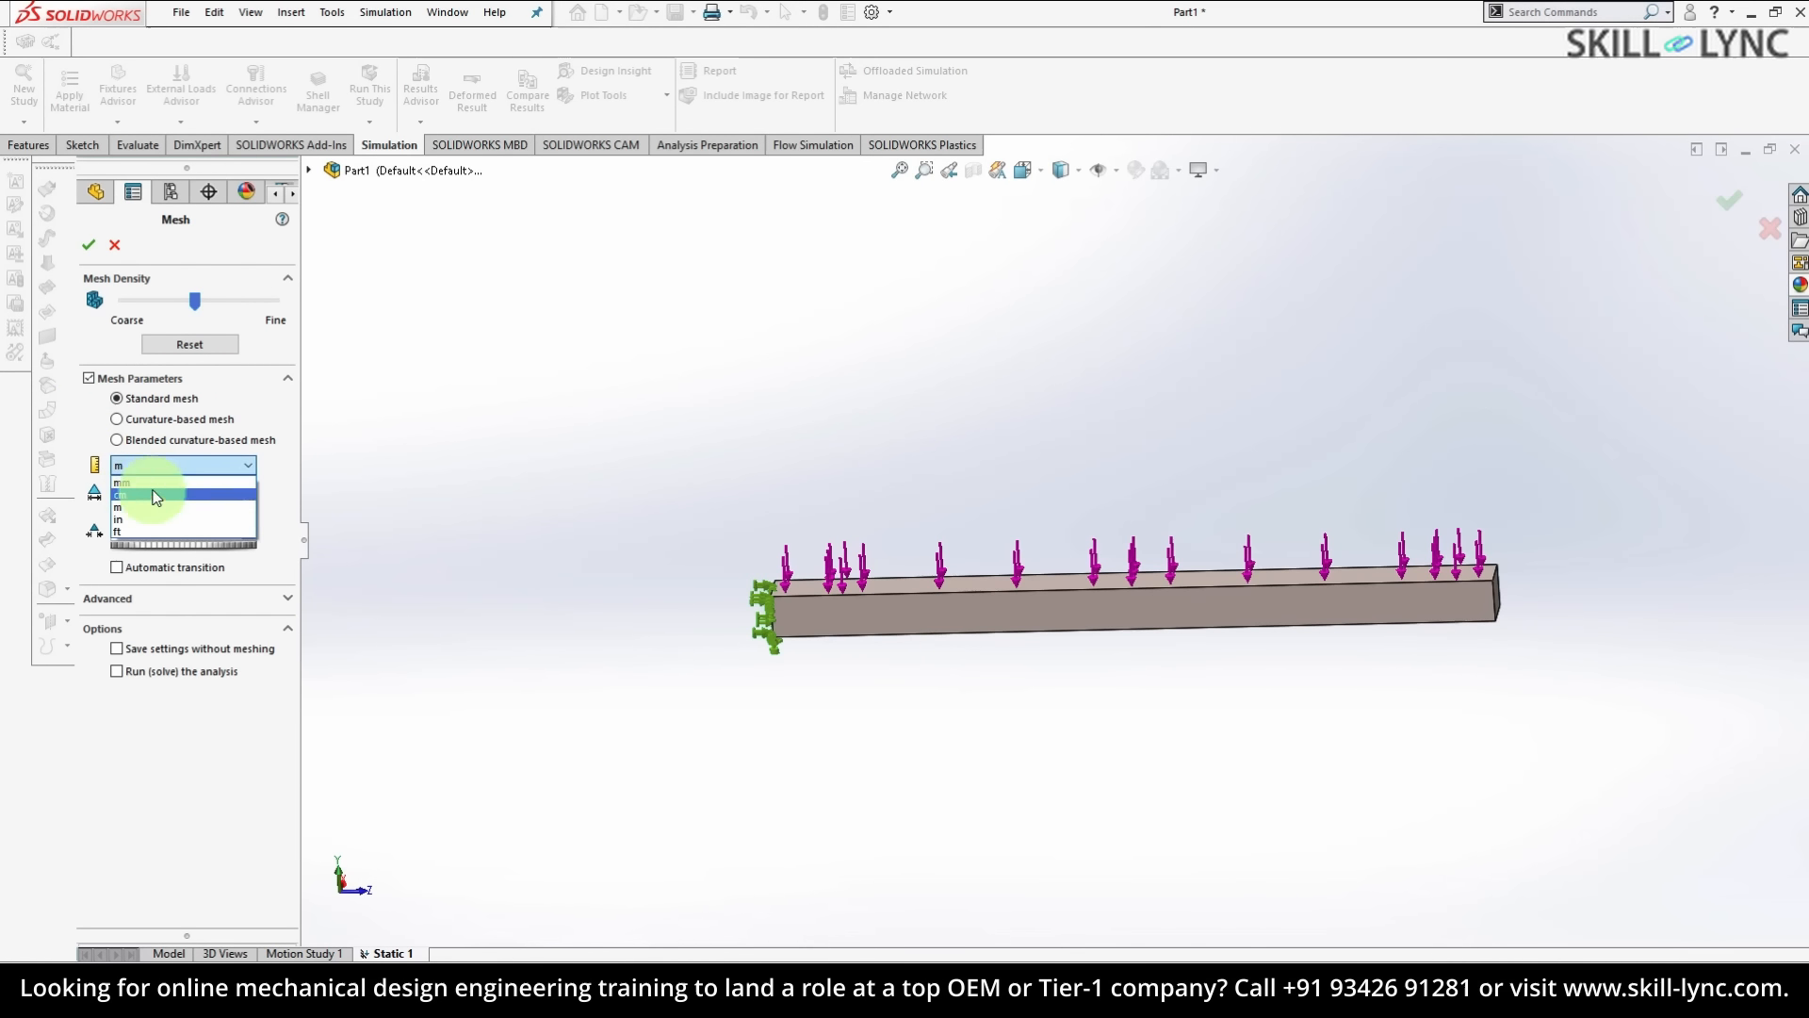
click(155, 489)
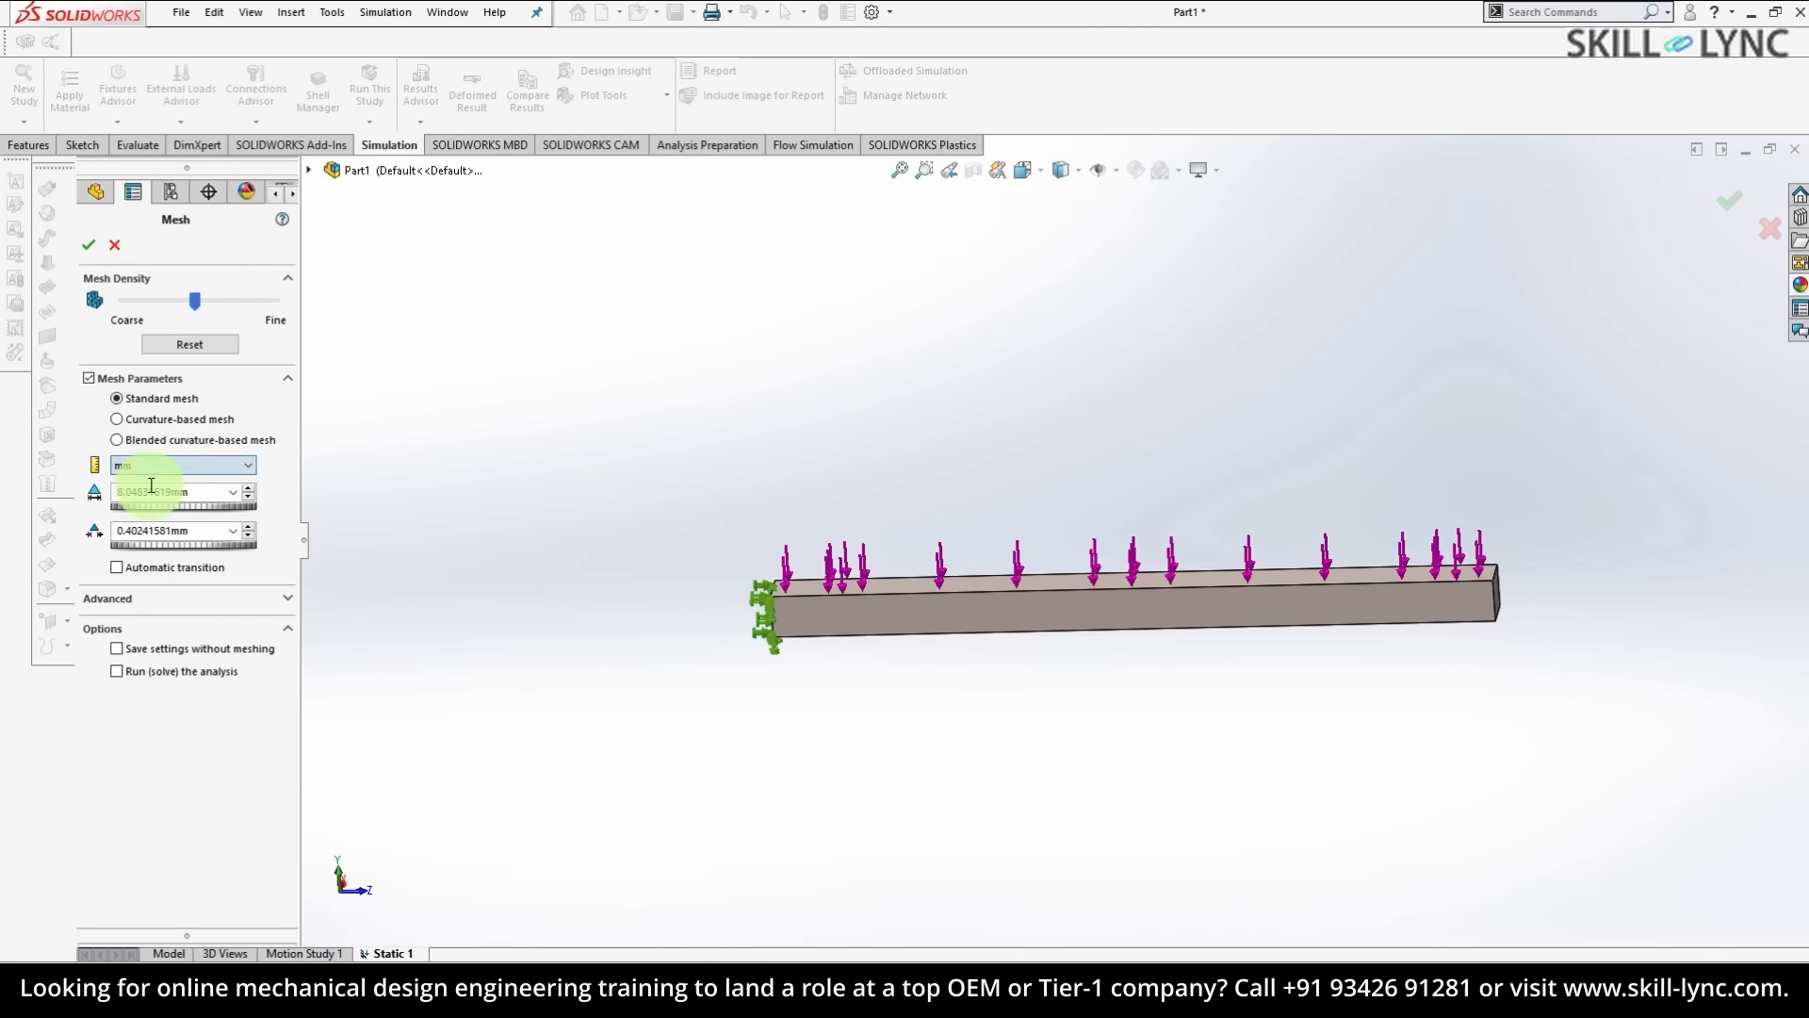
double_click(213, 492)
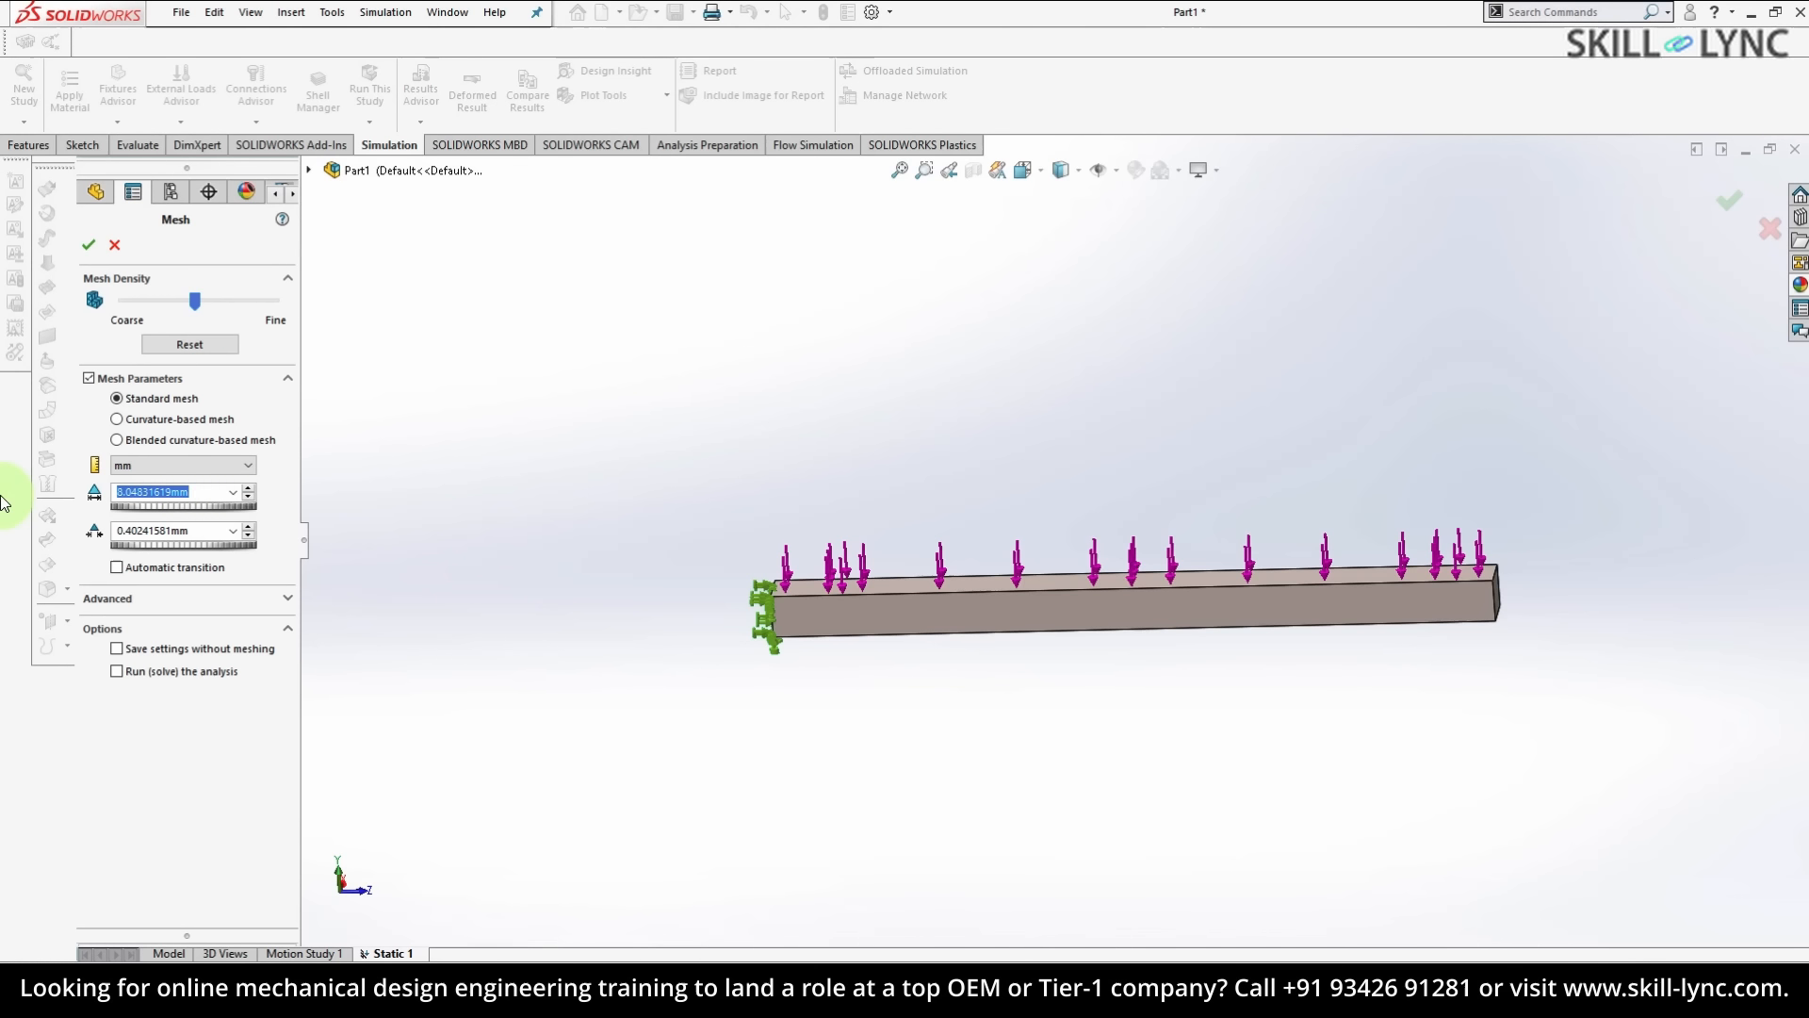
click(89, 244)
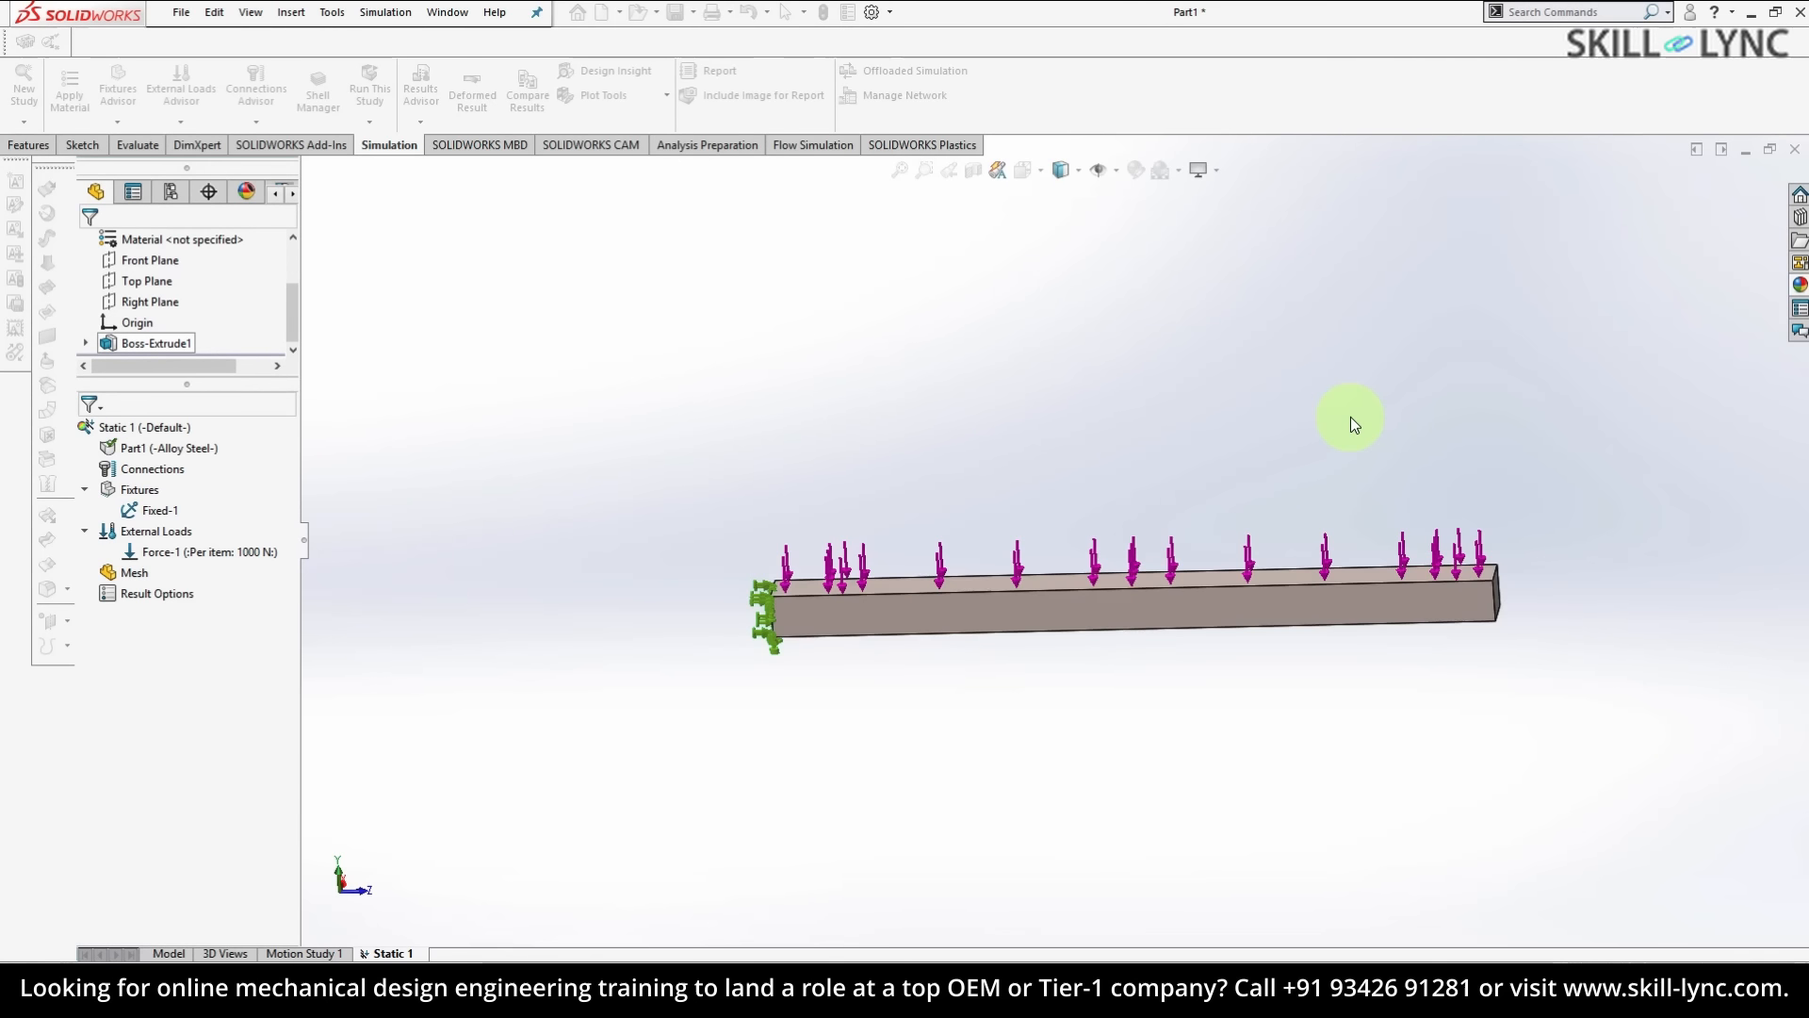
- Inspect the beam's mesh, then mesh and run the static study
middle_drag(1144, 517, 1074, 529)
scroll(1074, 528, down, 2)
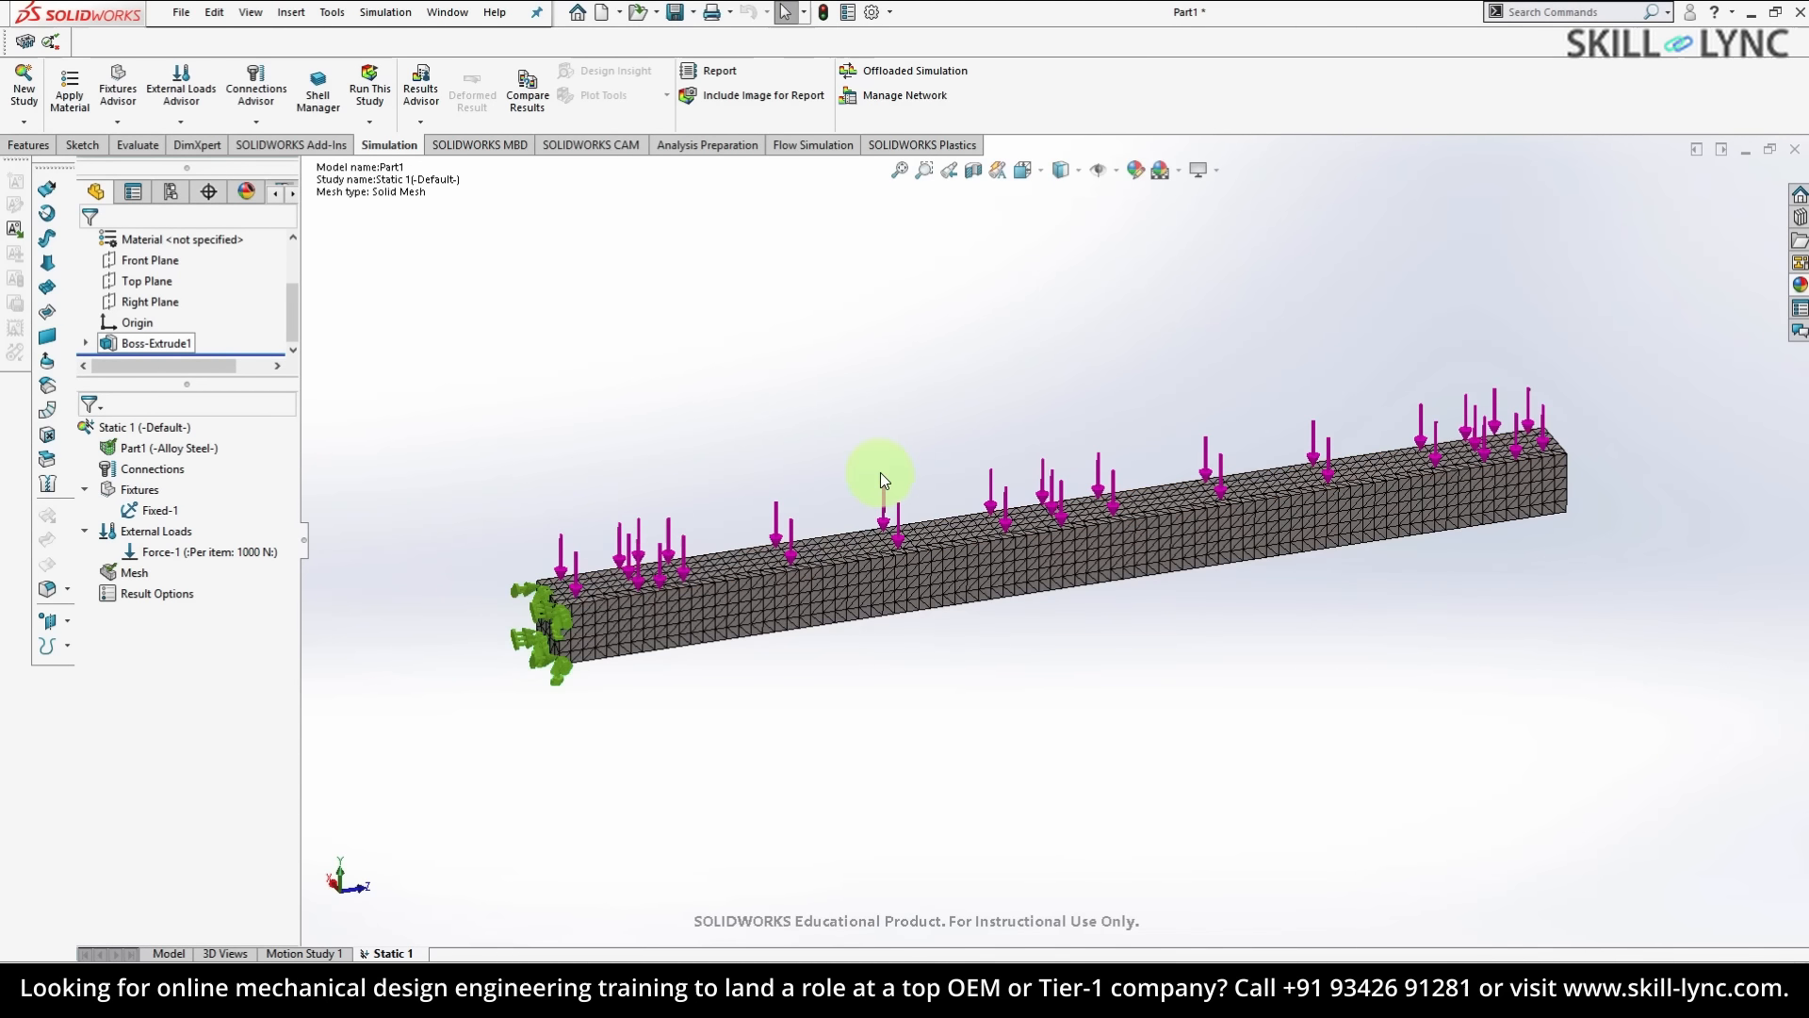
middle_drag(885, 462, 819, 472)
click(122, 577)
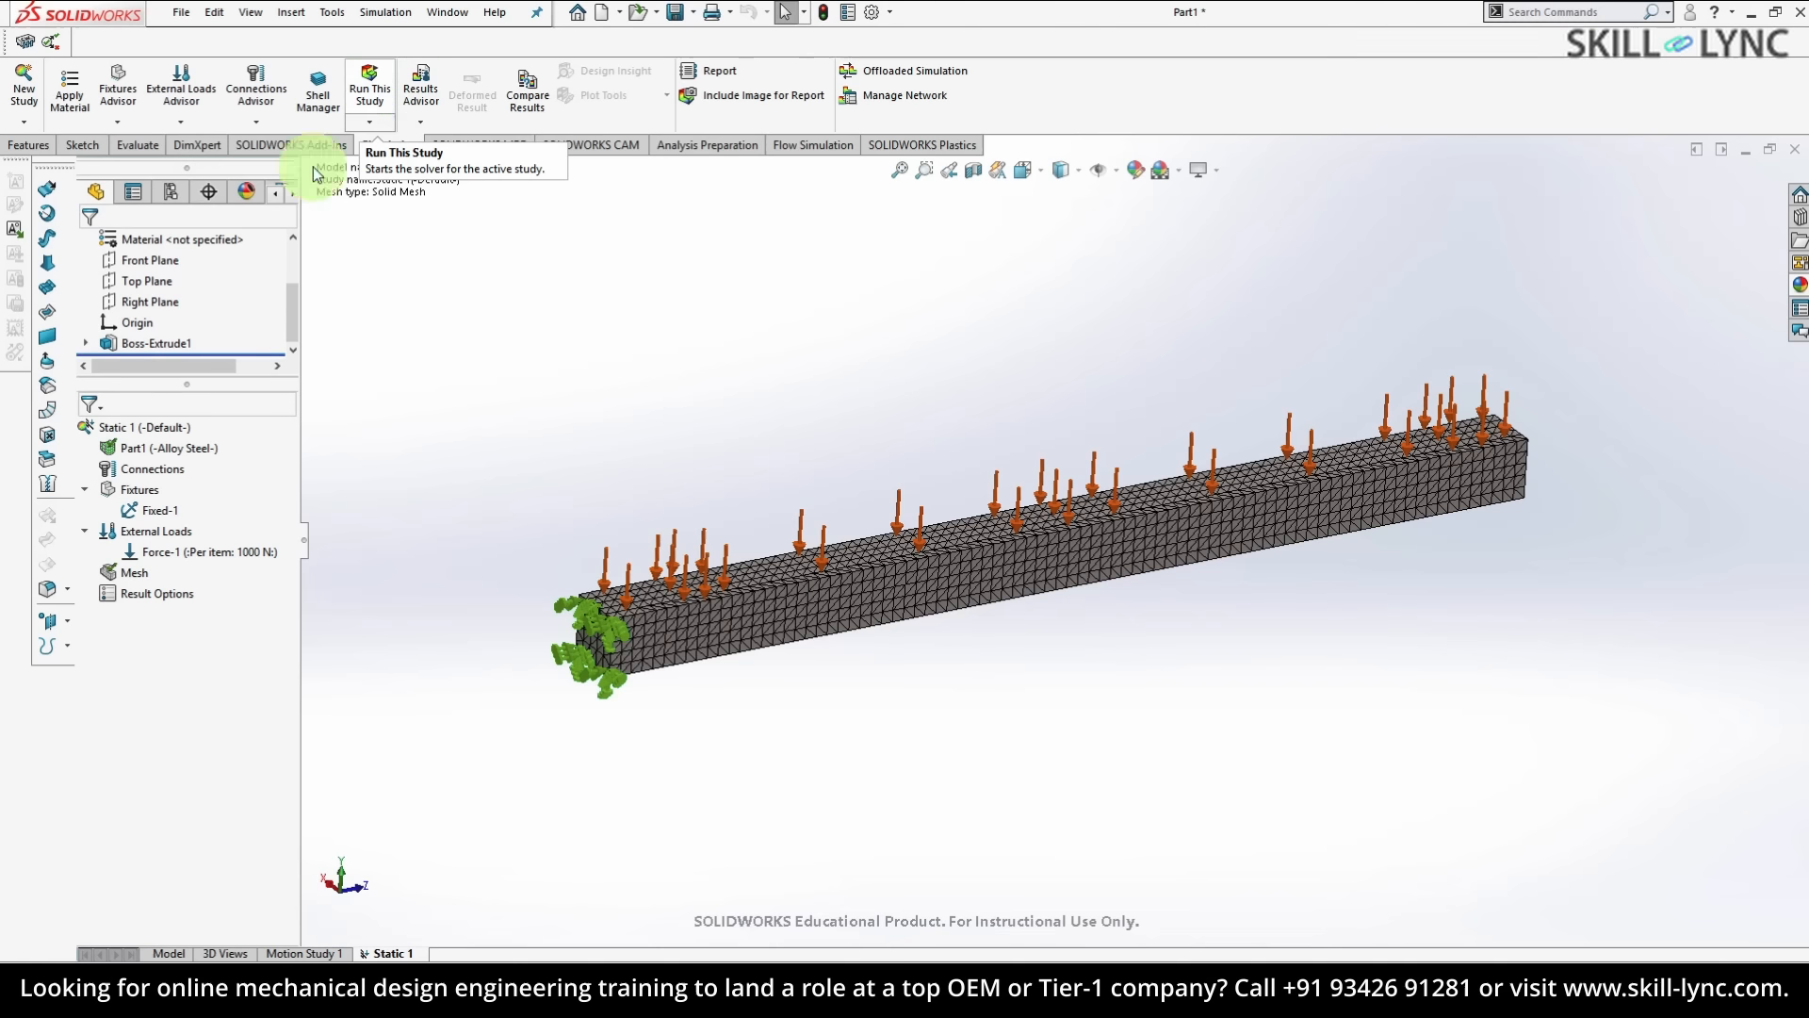
click(368, 90)
right_click(123, 574)
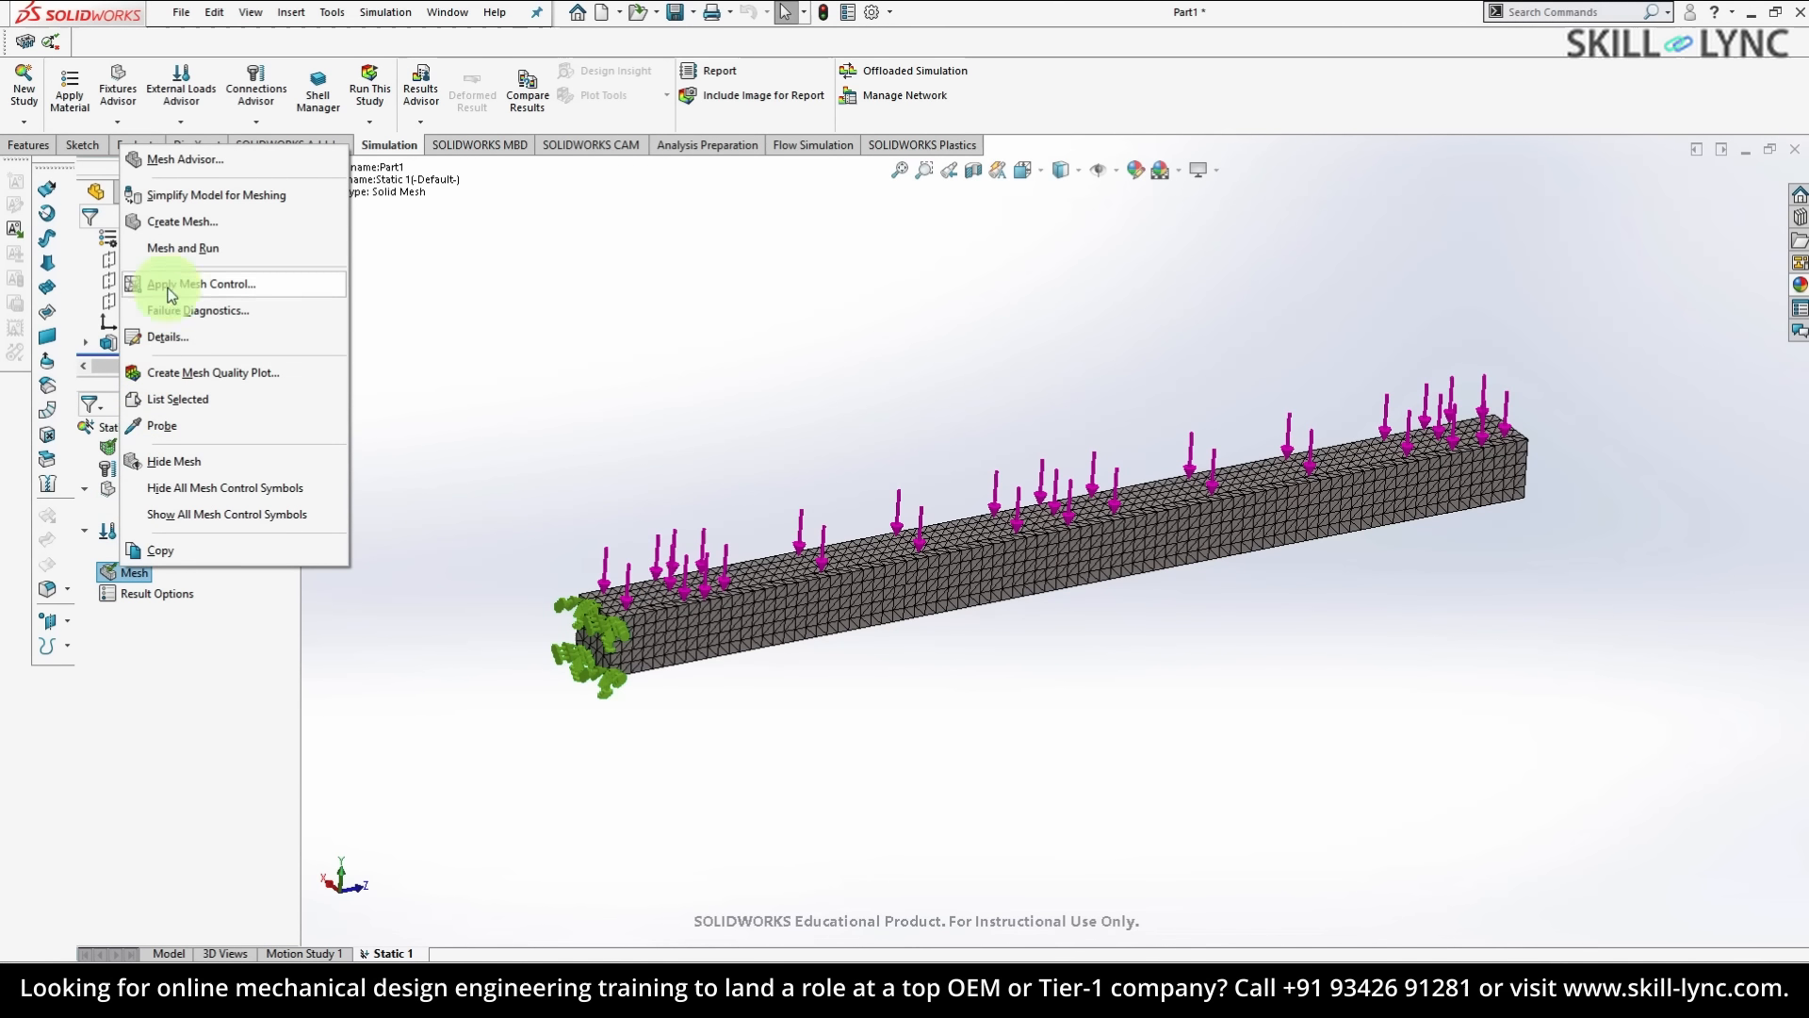
click(184, 250)
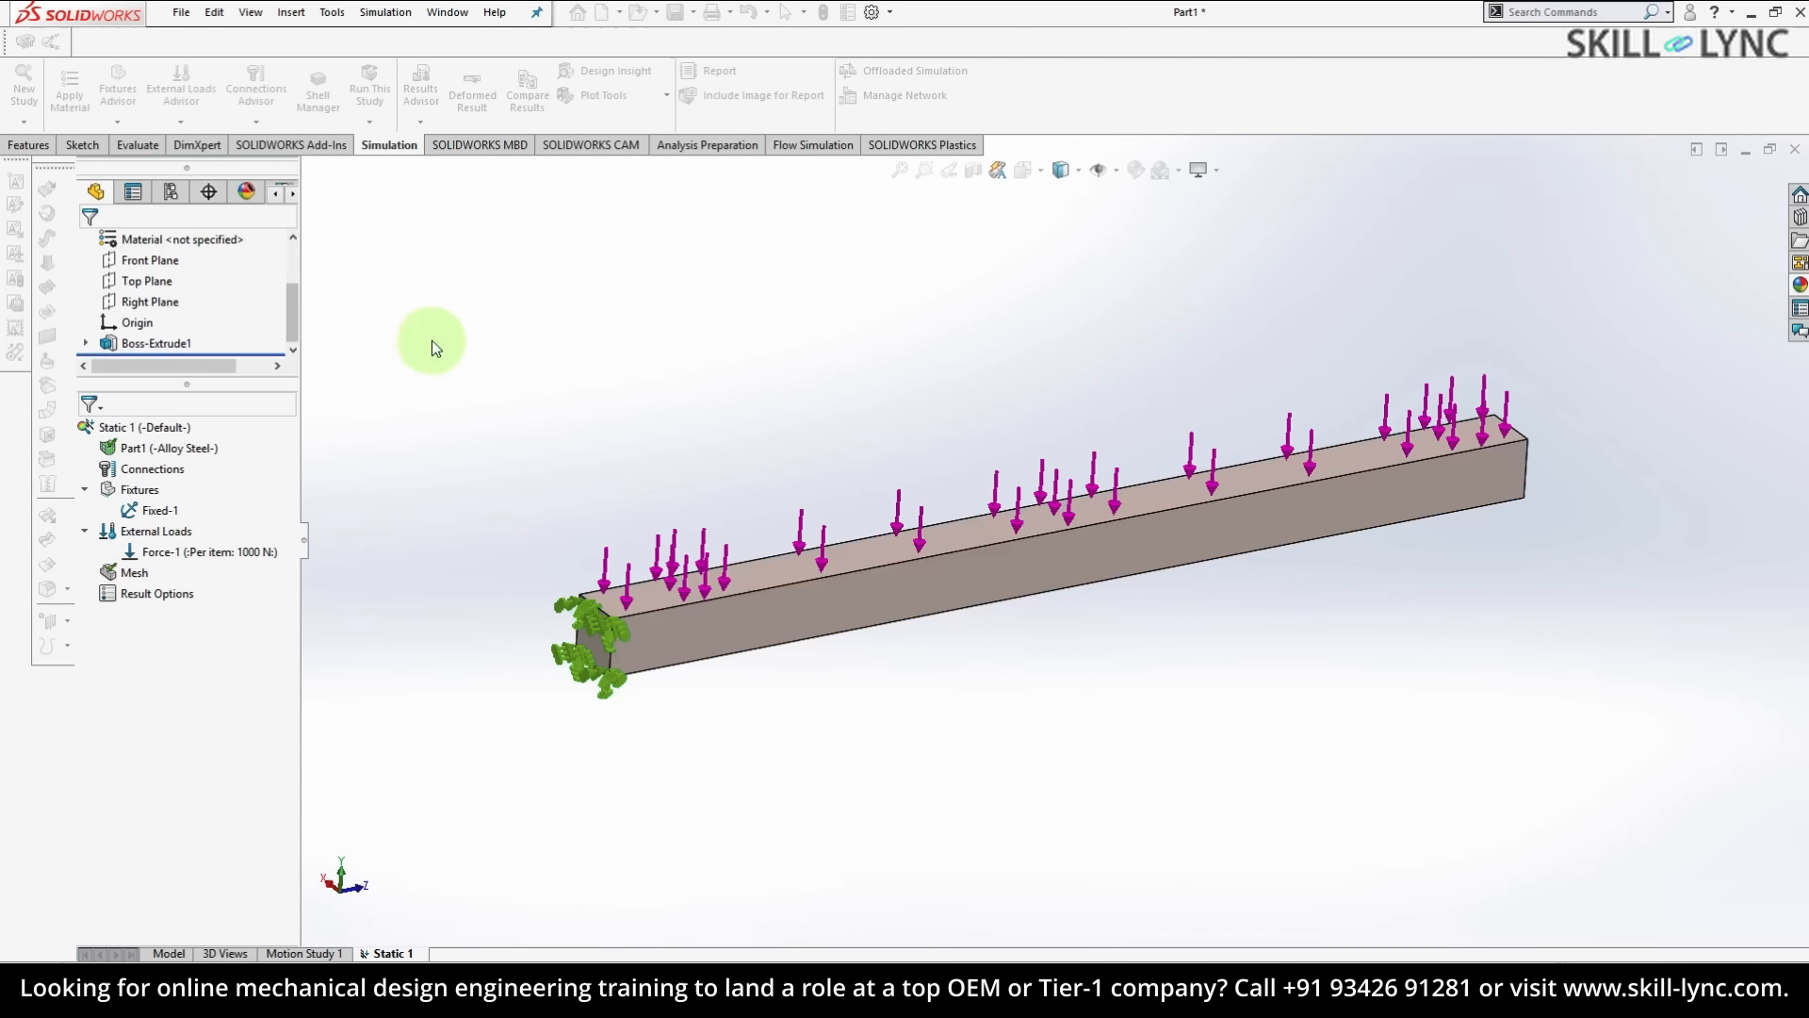
click(1023, 576)
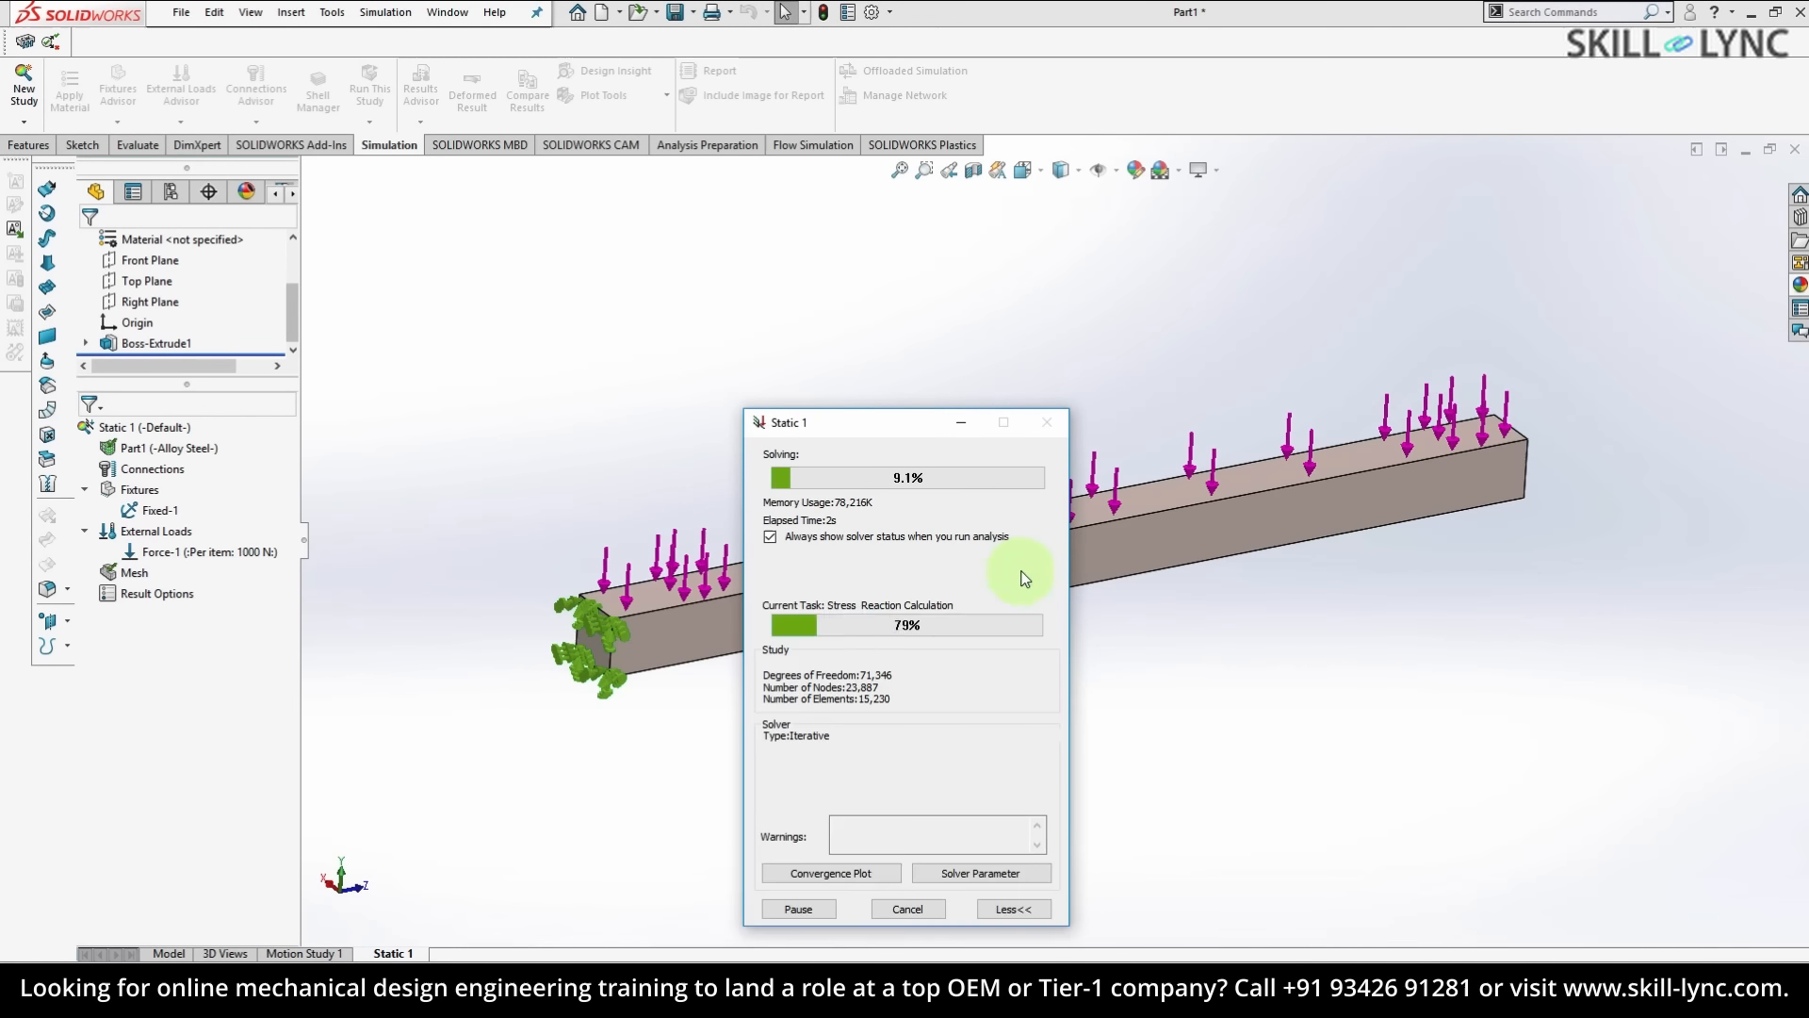
- Review the static study's stress plot on the deformed beam and display its displacement and strain plots
middle_drag(1200, 472, 1199, 432)
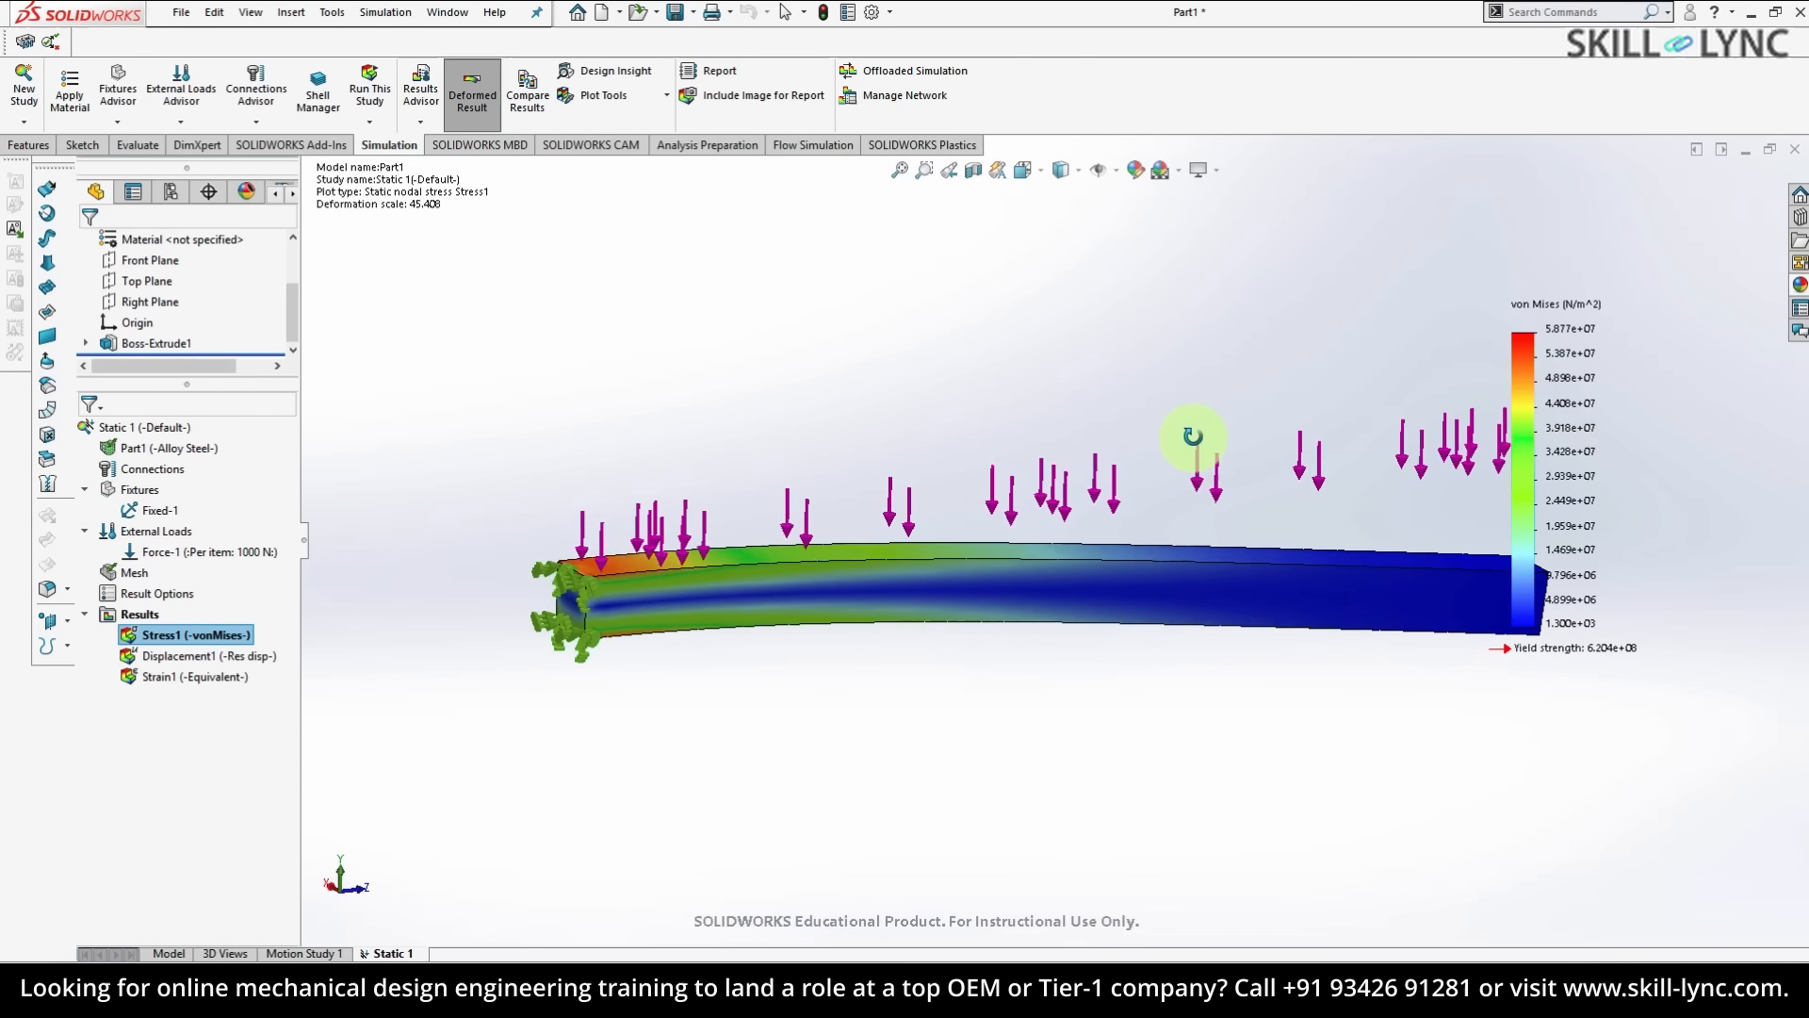
middle_drag(725, 562, 681, 572)
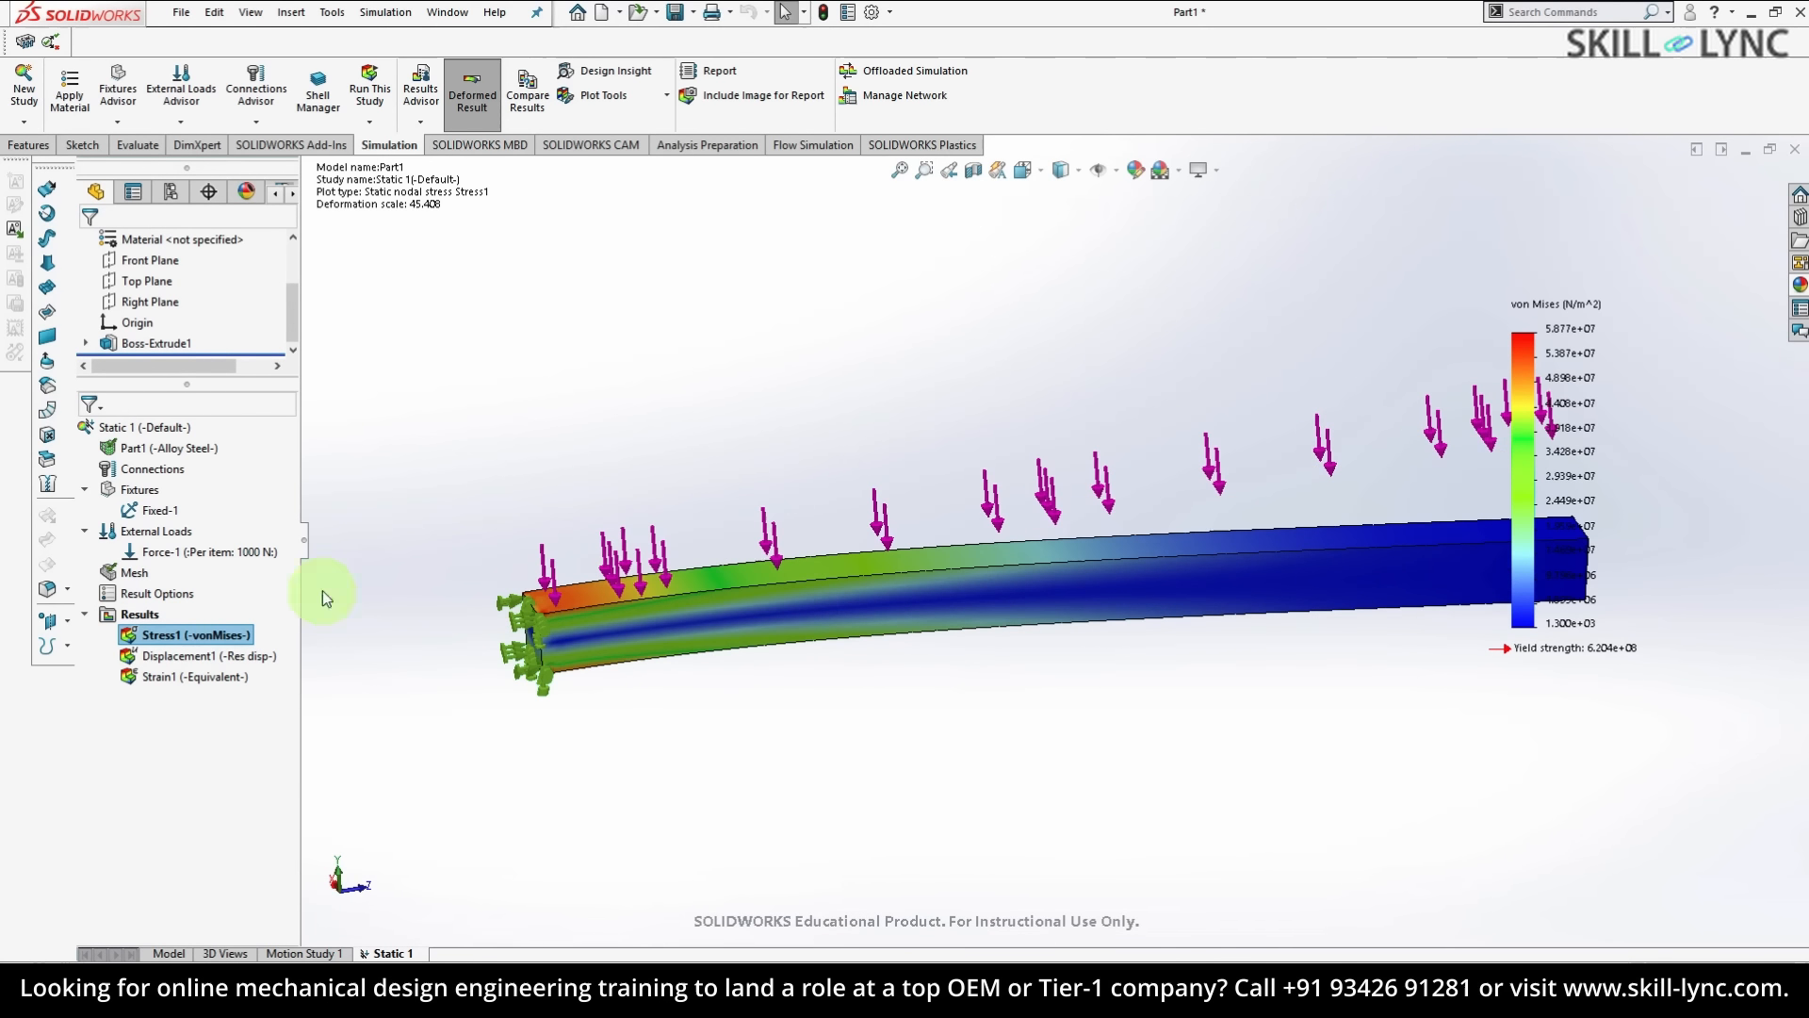
click(179, 660)
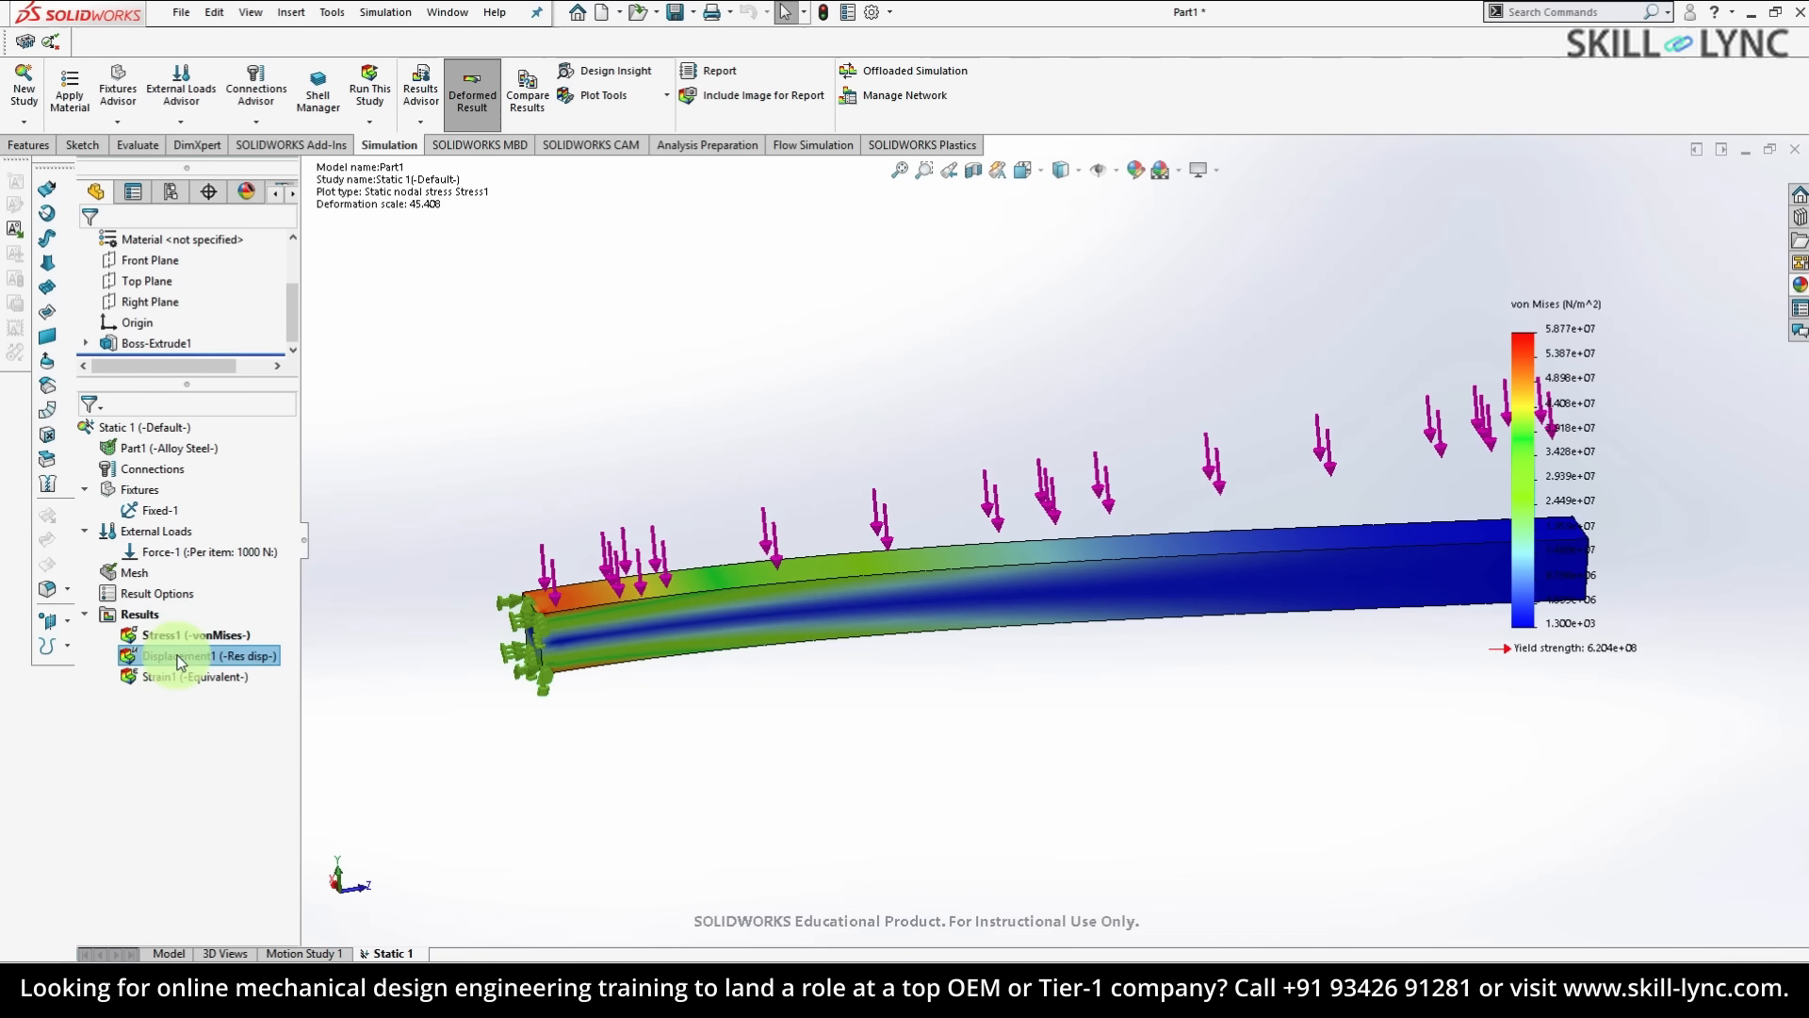
right_click(181, 663)
click(184, 678)
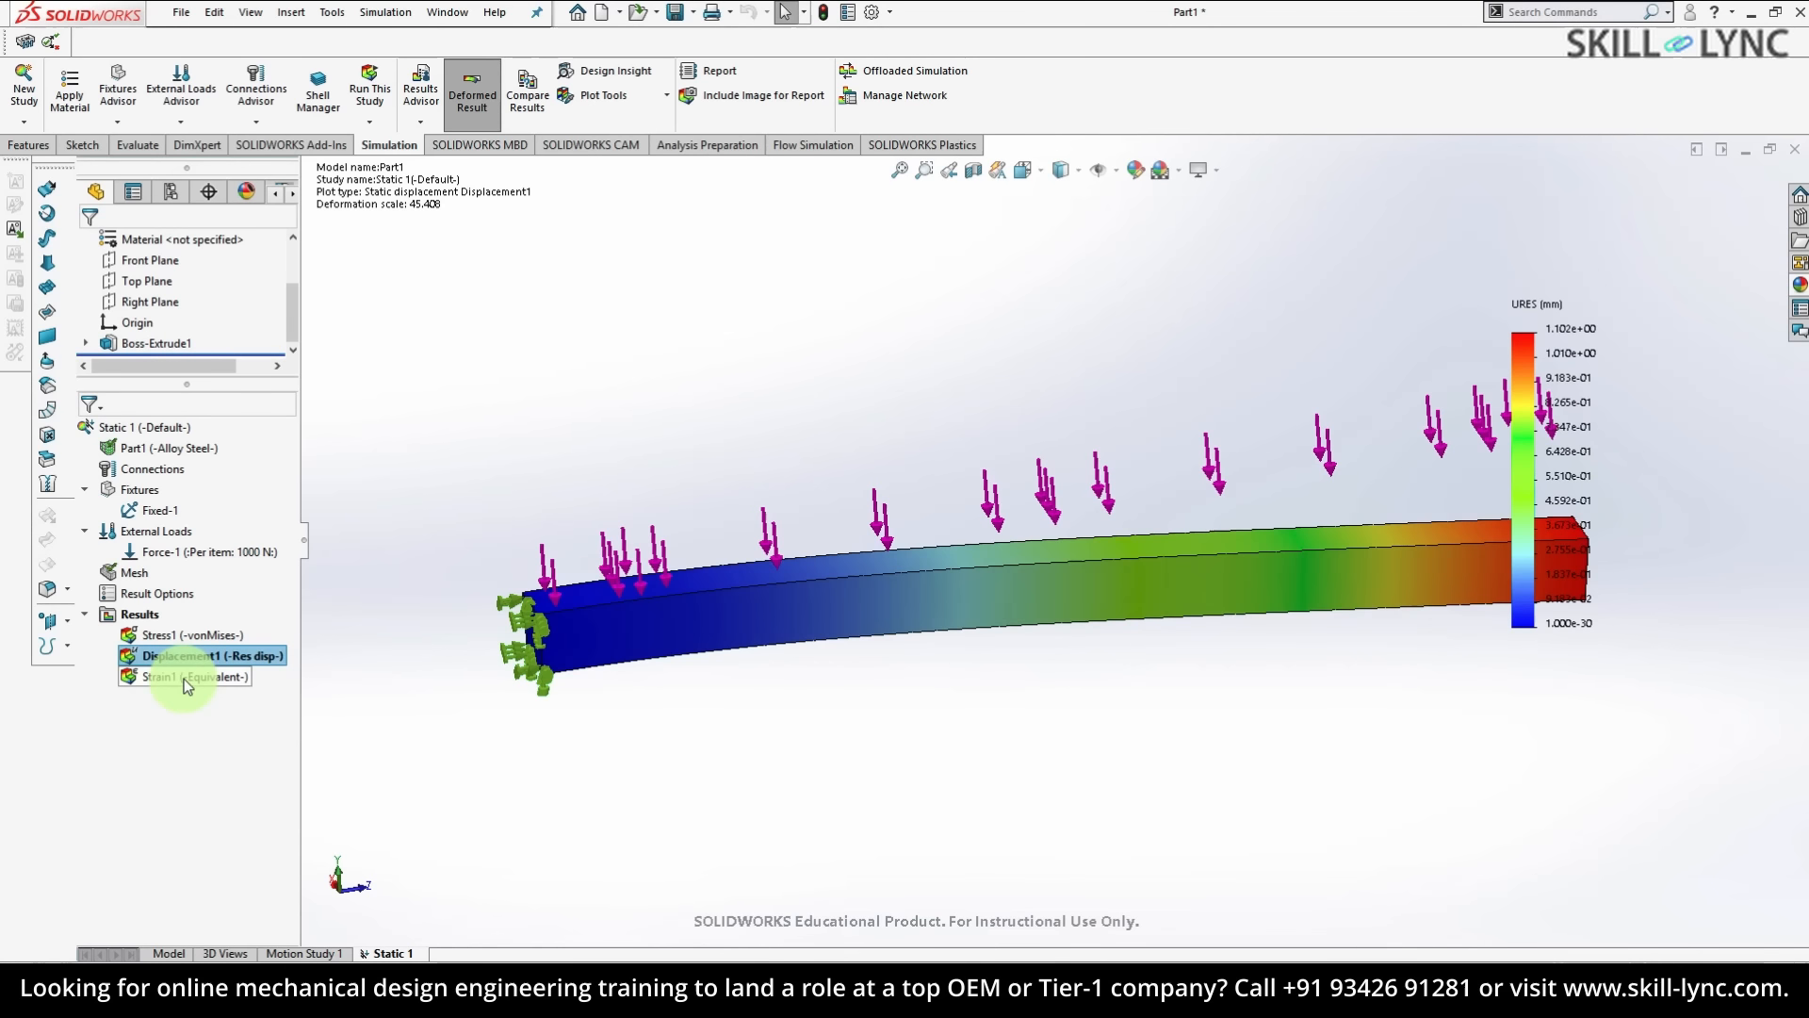
right_click(184, 678)
click(211, 694)
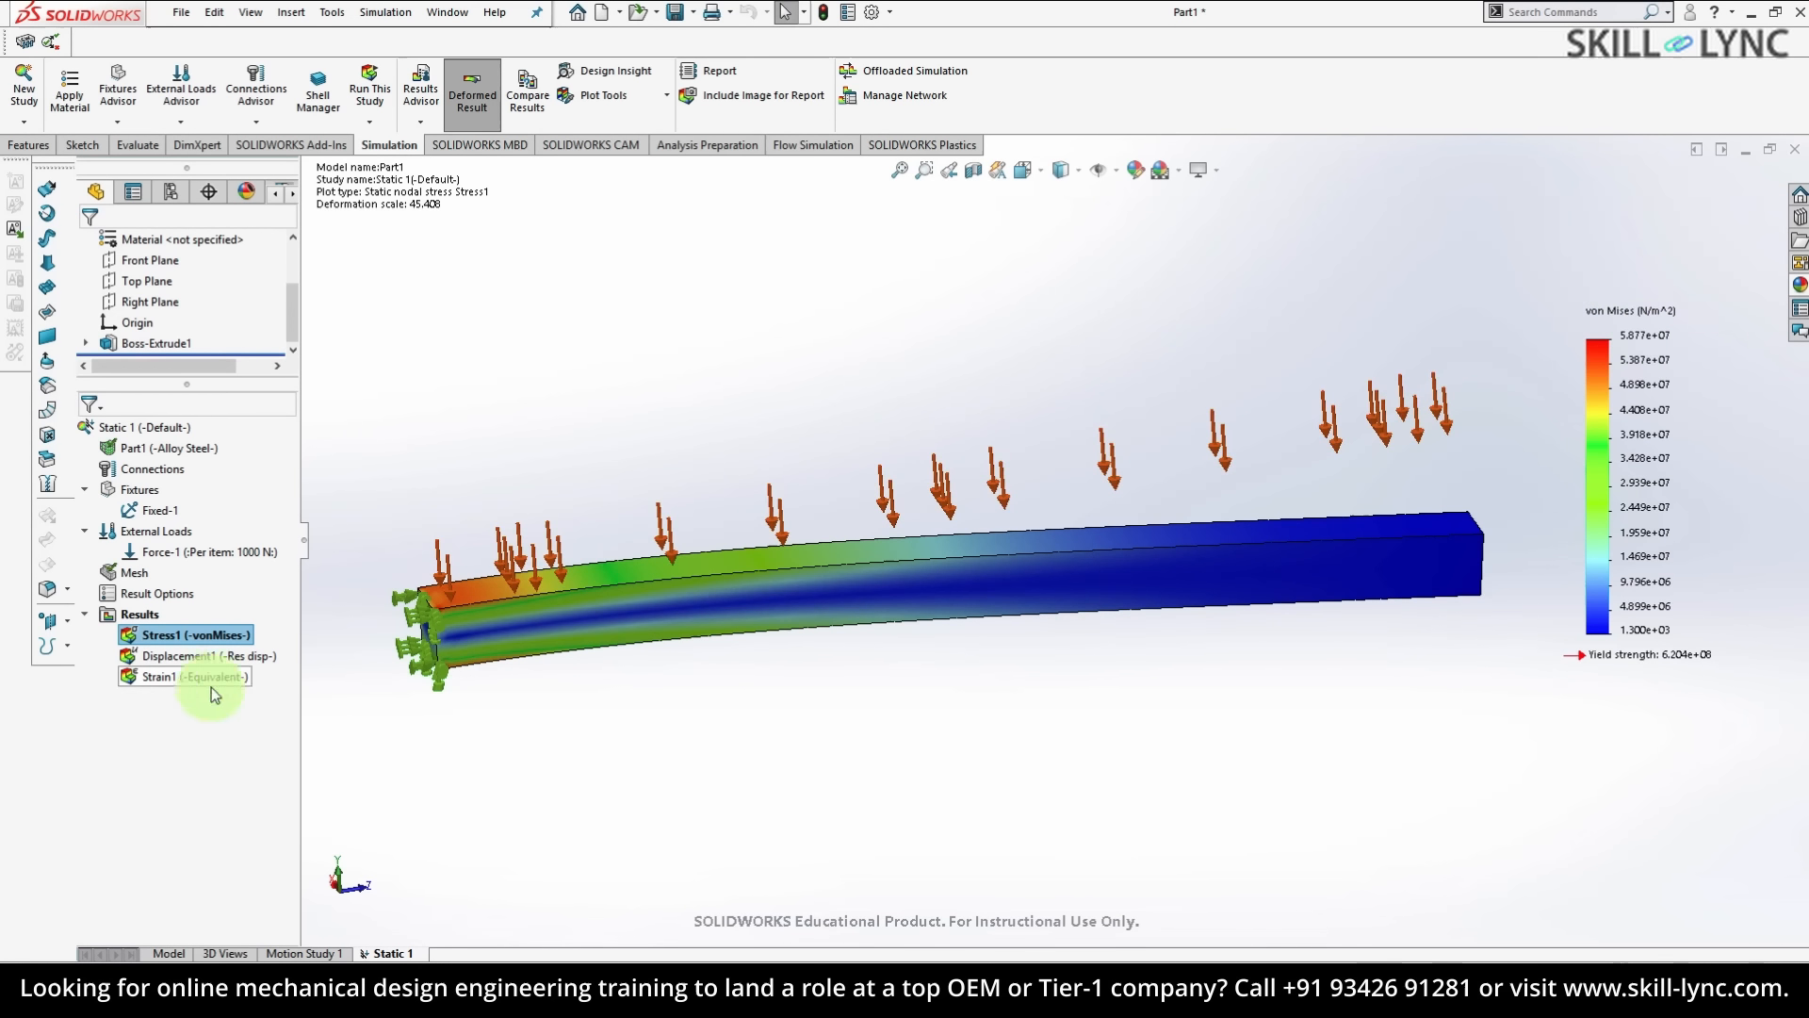
- Show the displacement plot and play its animation, closing it without saving an AVI file
double_click(205, 660)
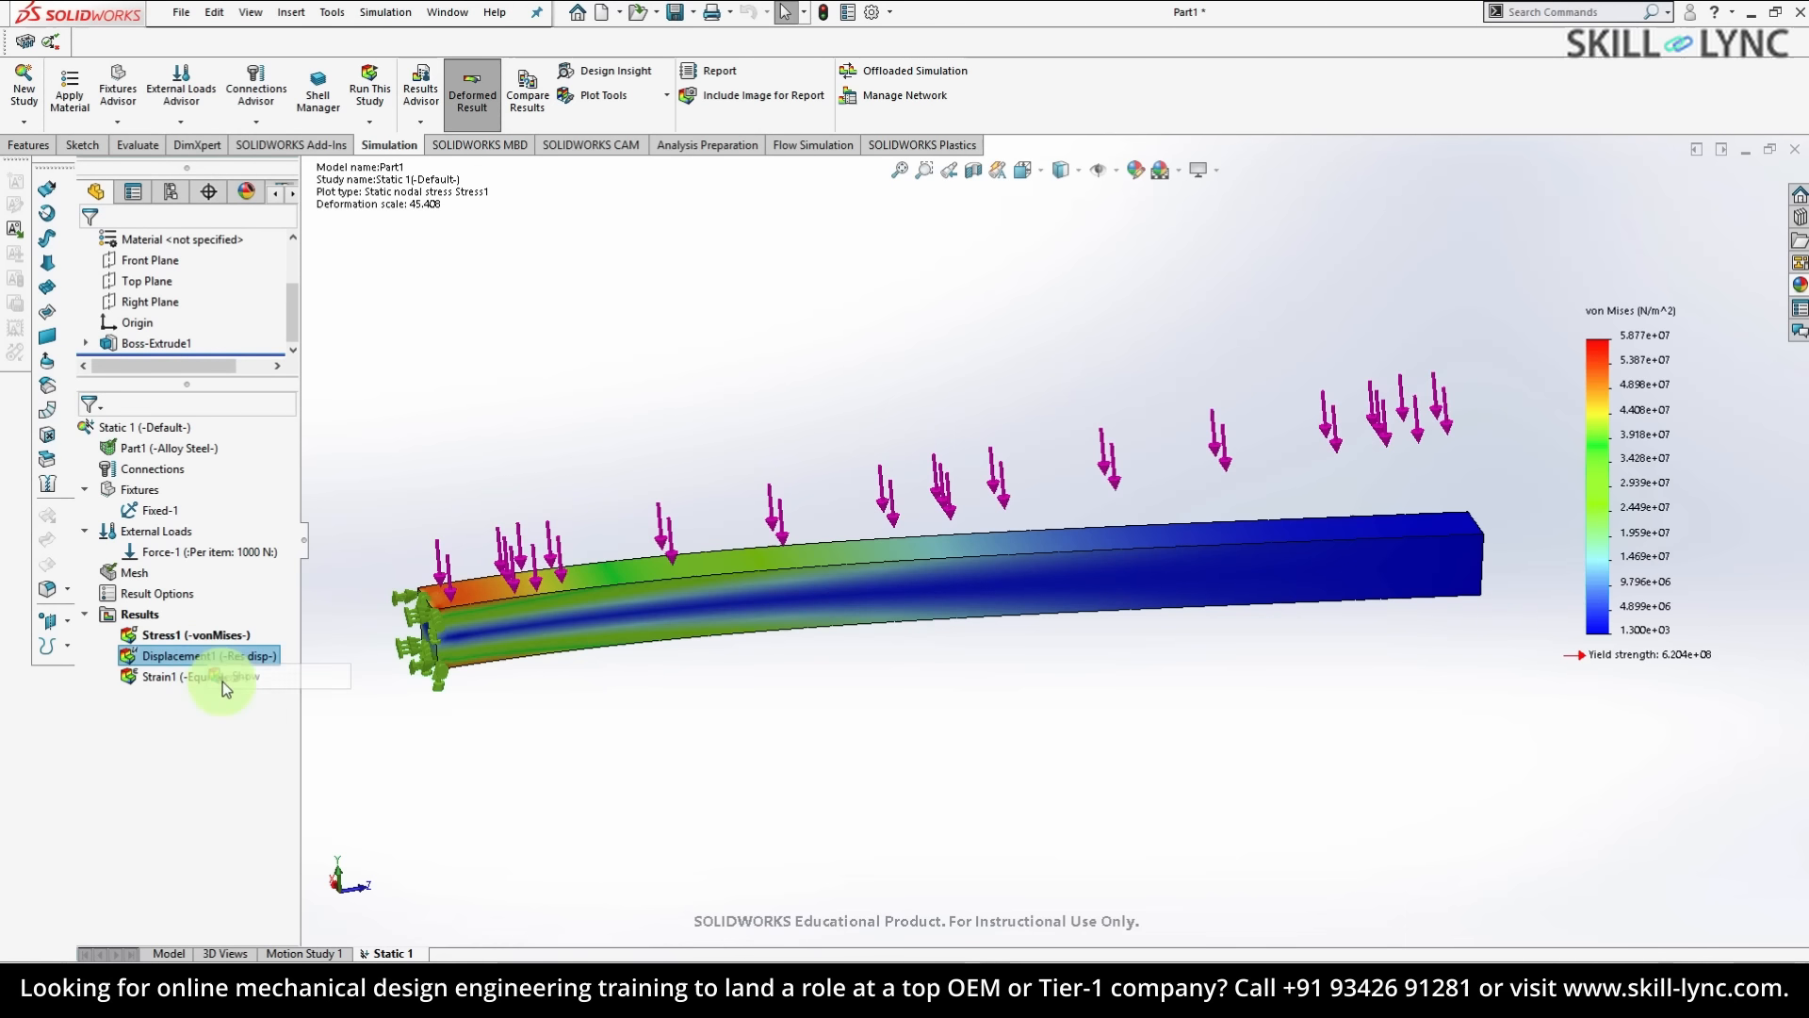
right_click(220, 664)
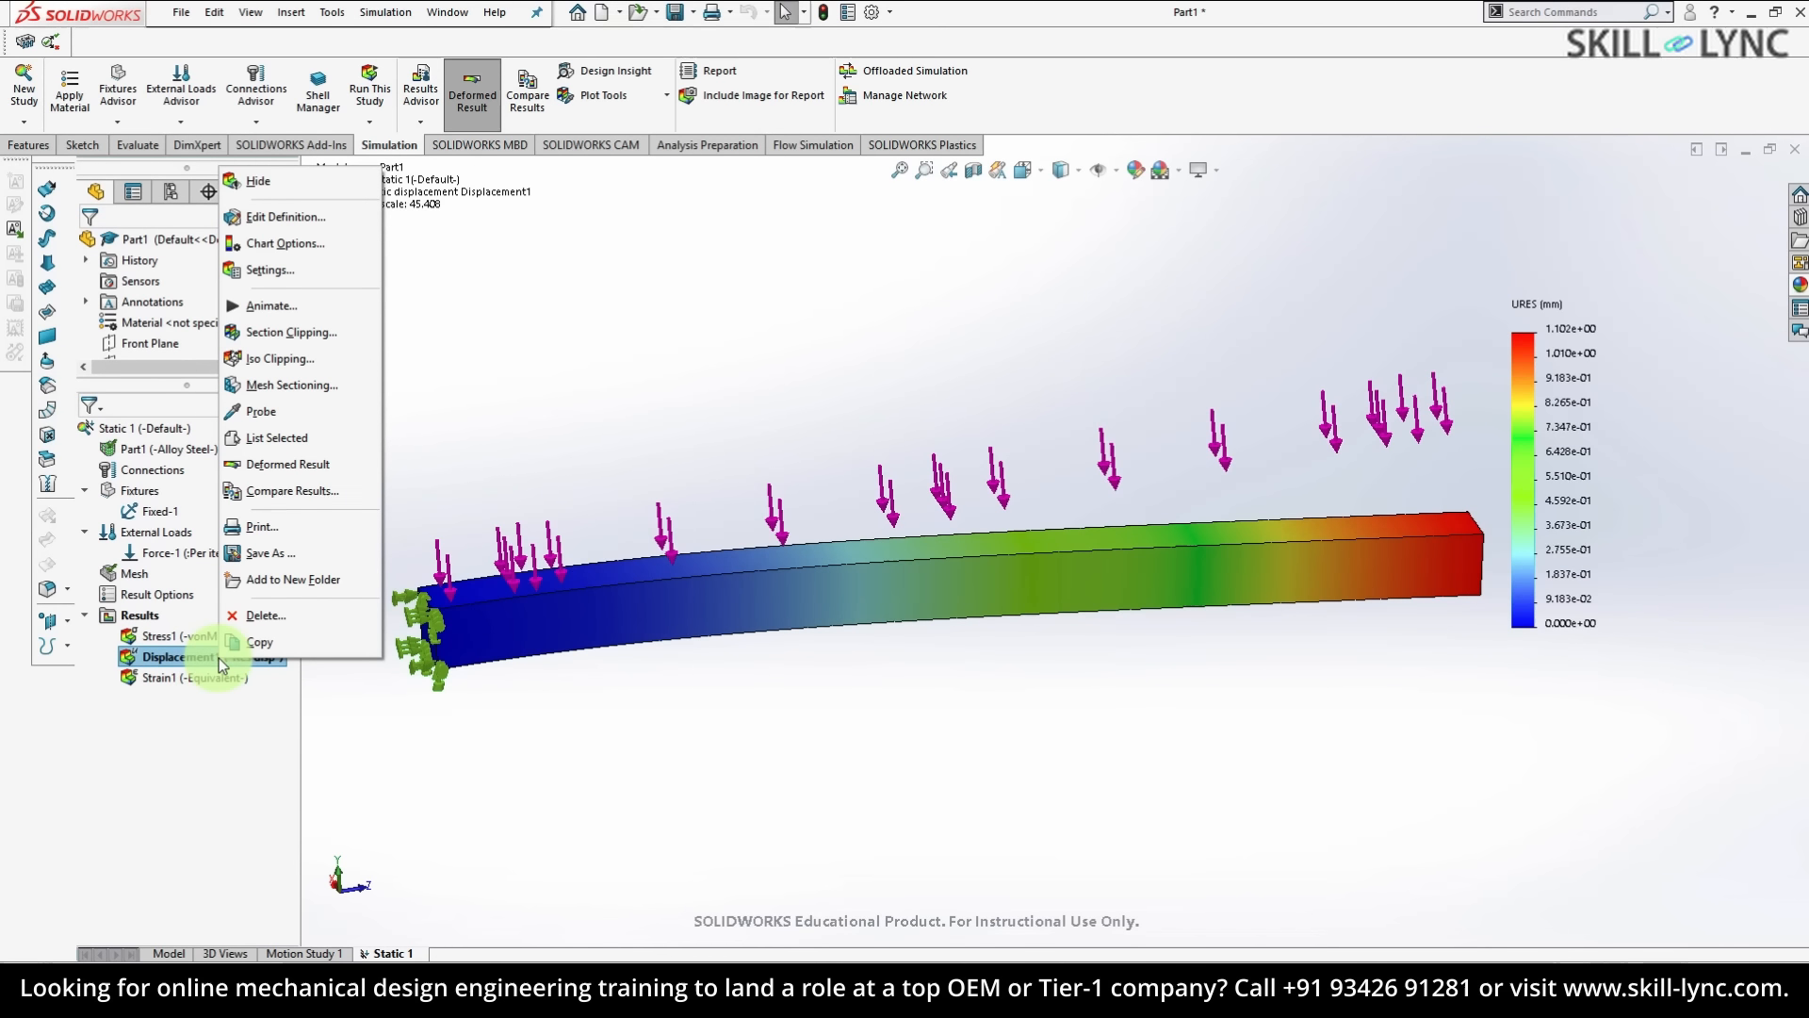
click(304, 307)
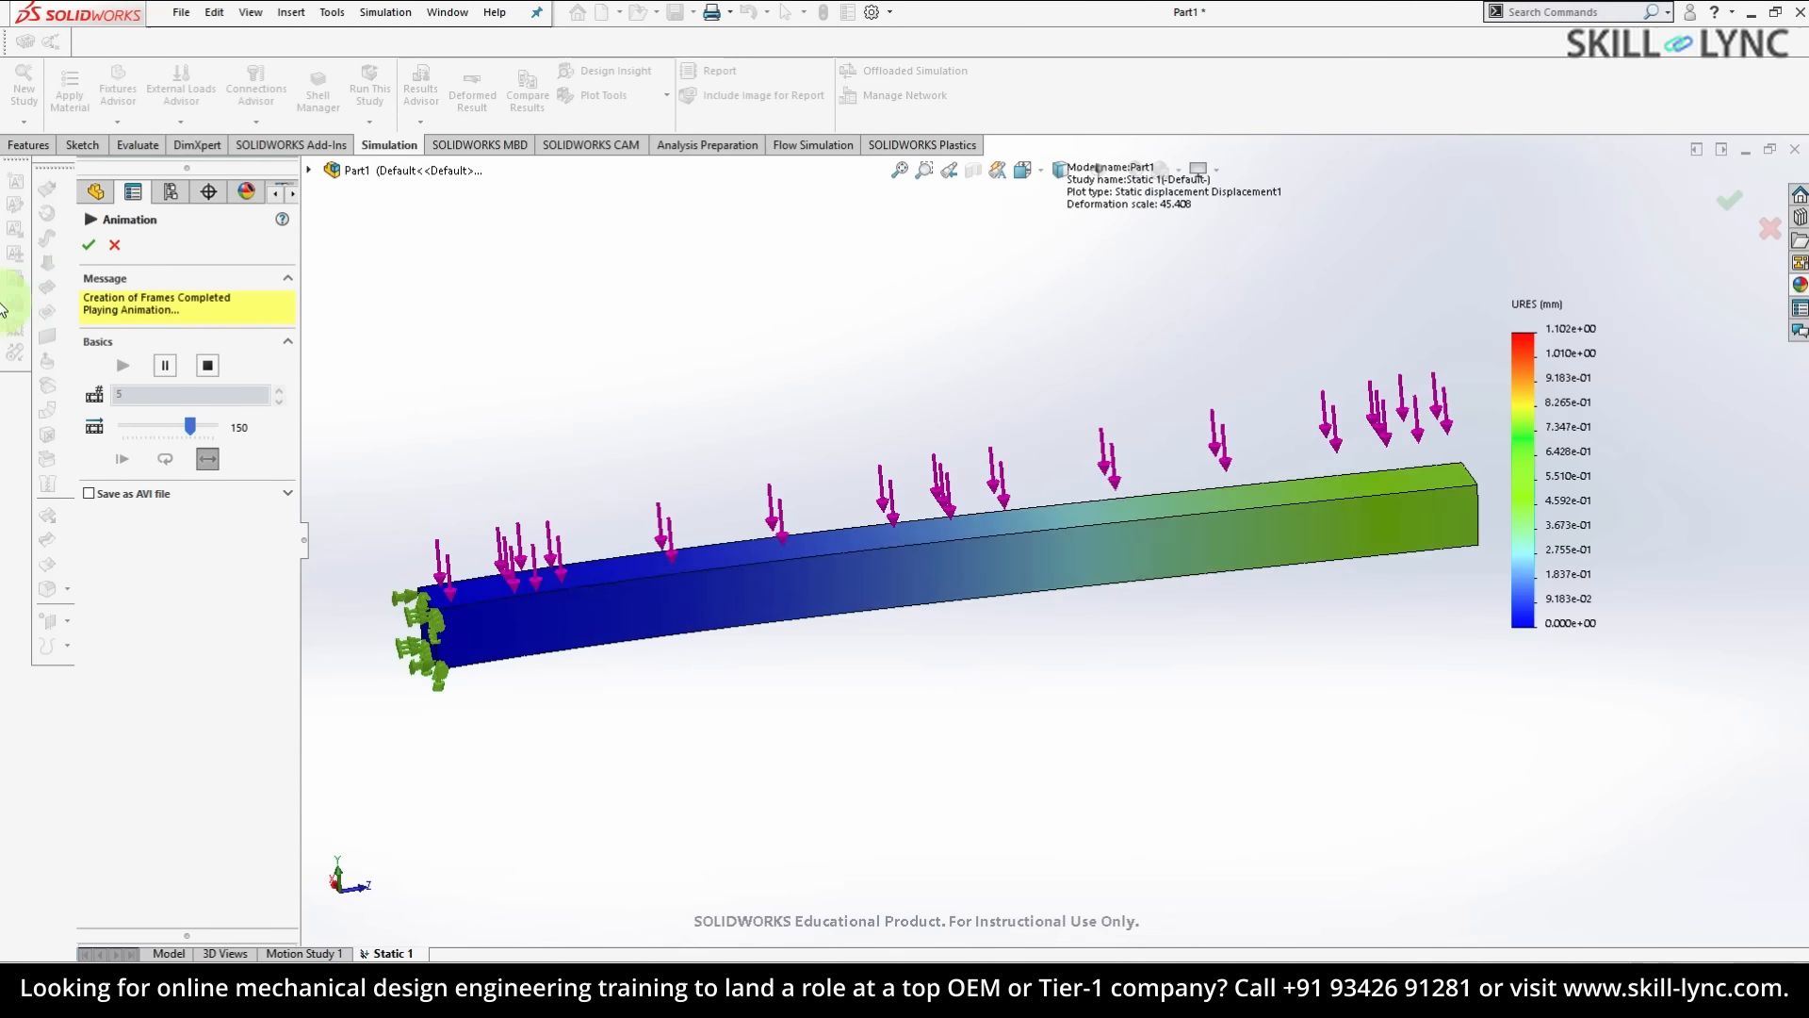
click(119, 500)
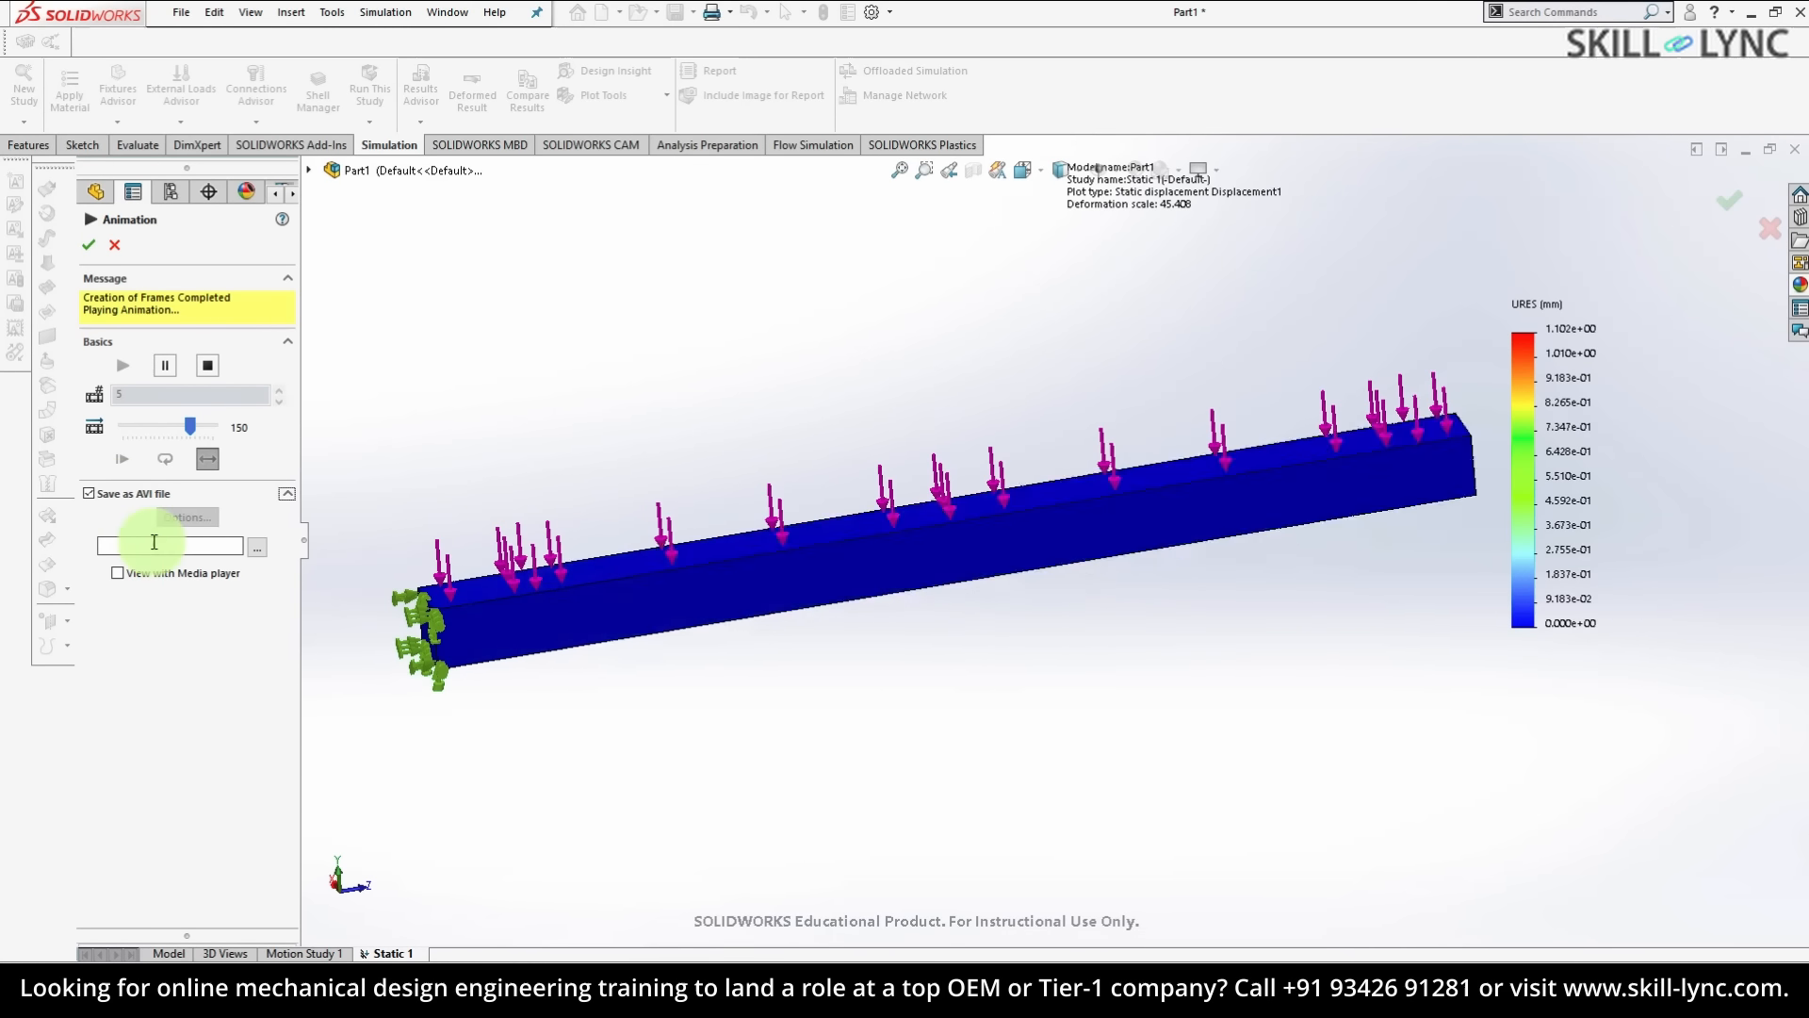
click(99, 493)
click(114, 245)
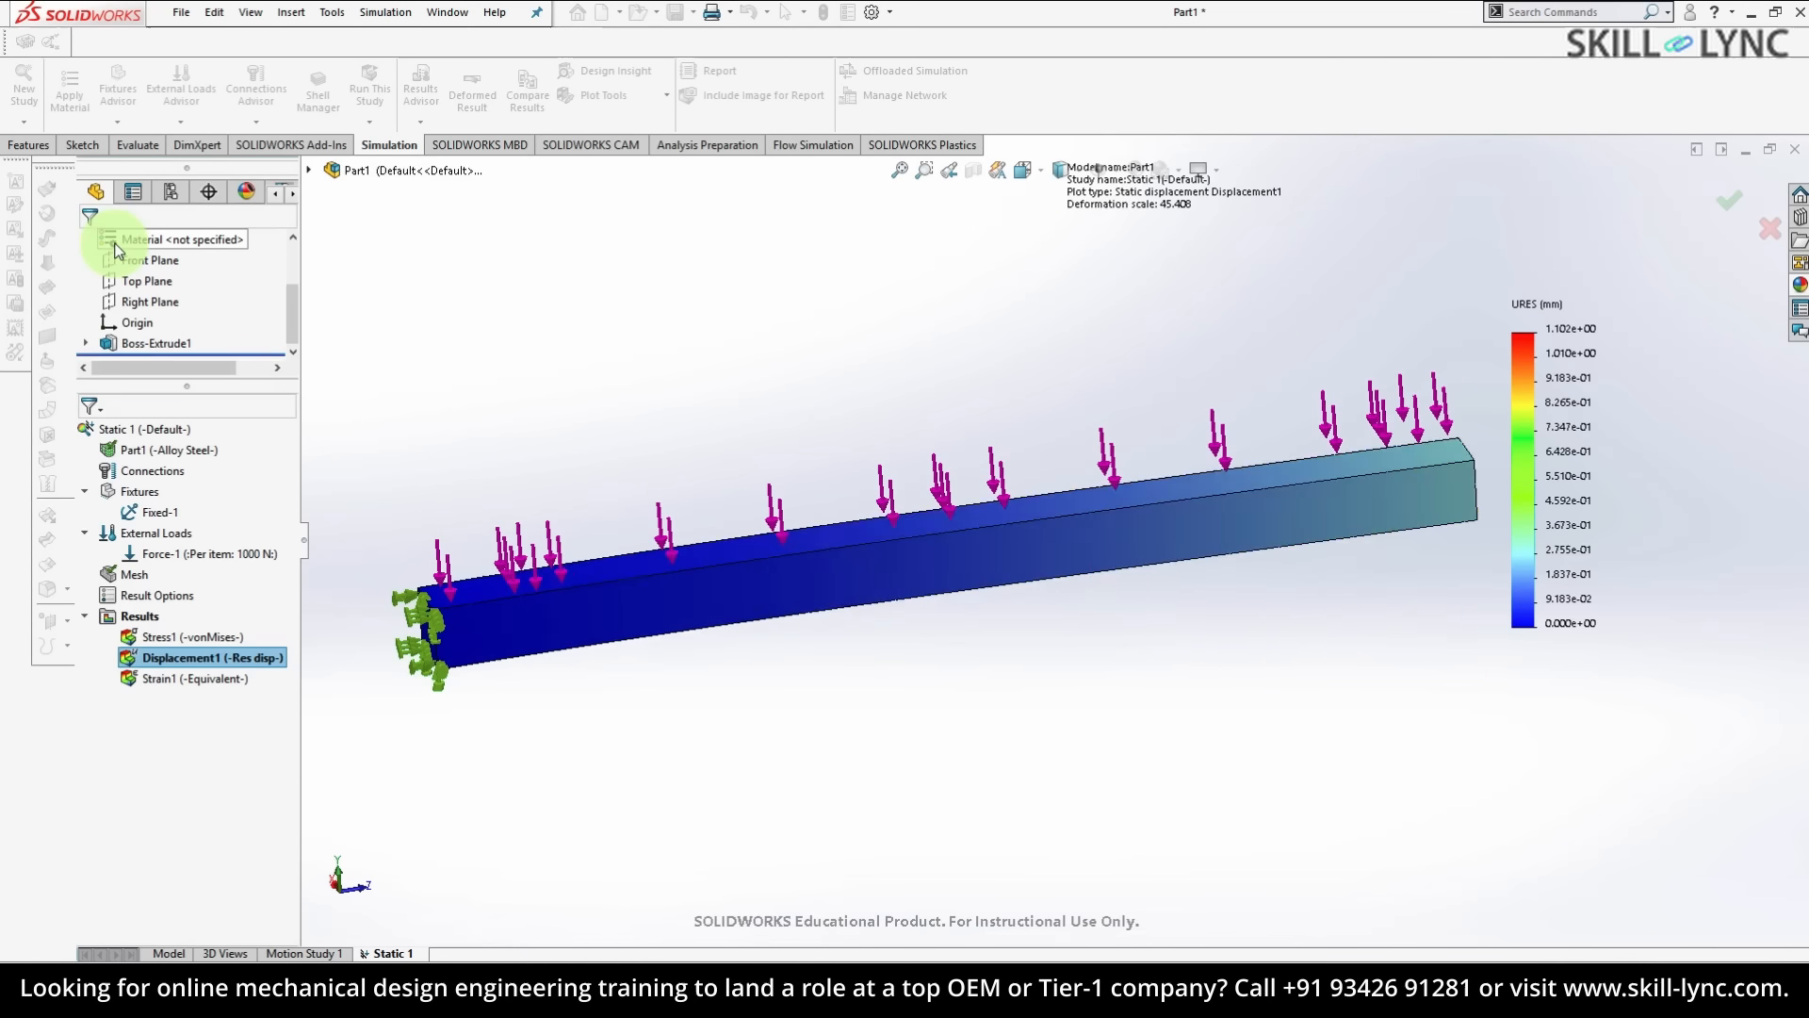
- Compare the stress, displacement and strain plots of the current study side by side
right_click(180, 642)
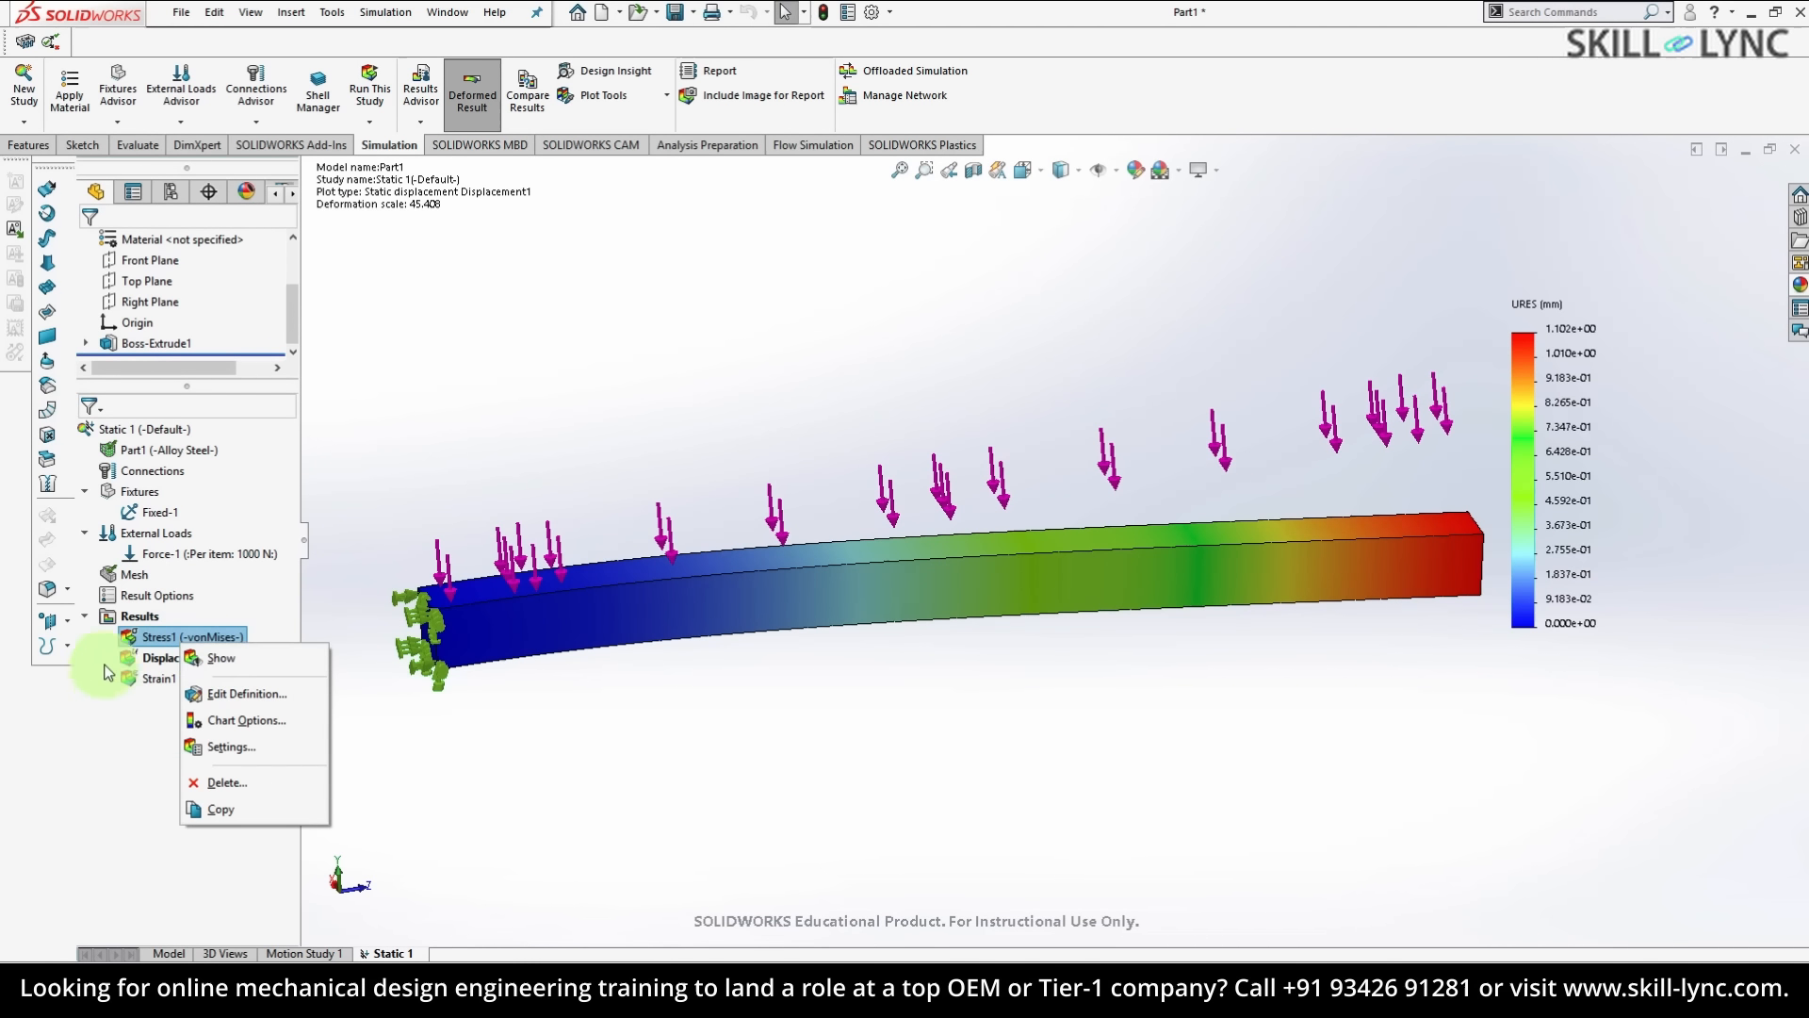
click(151, 659)
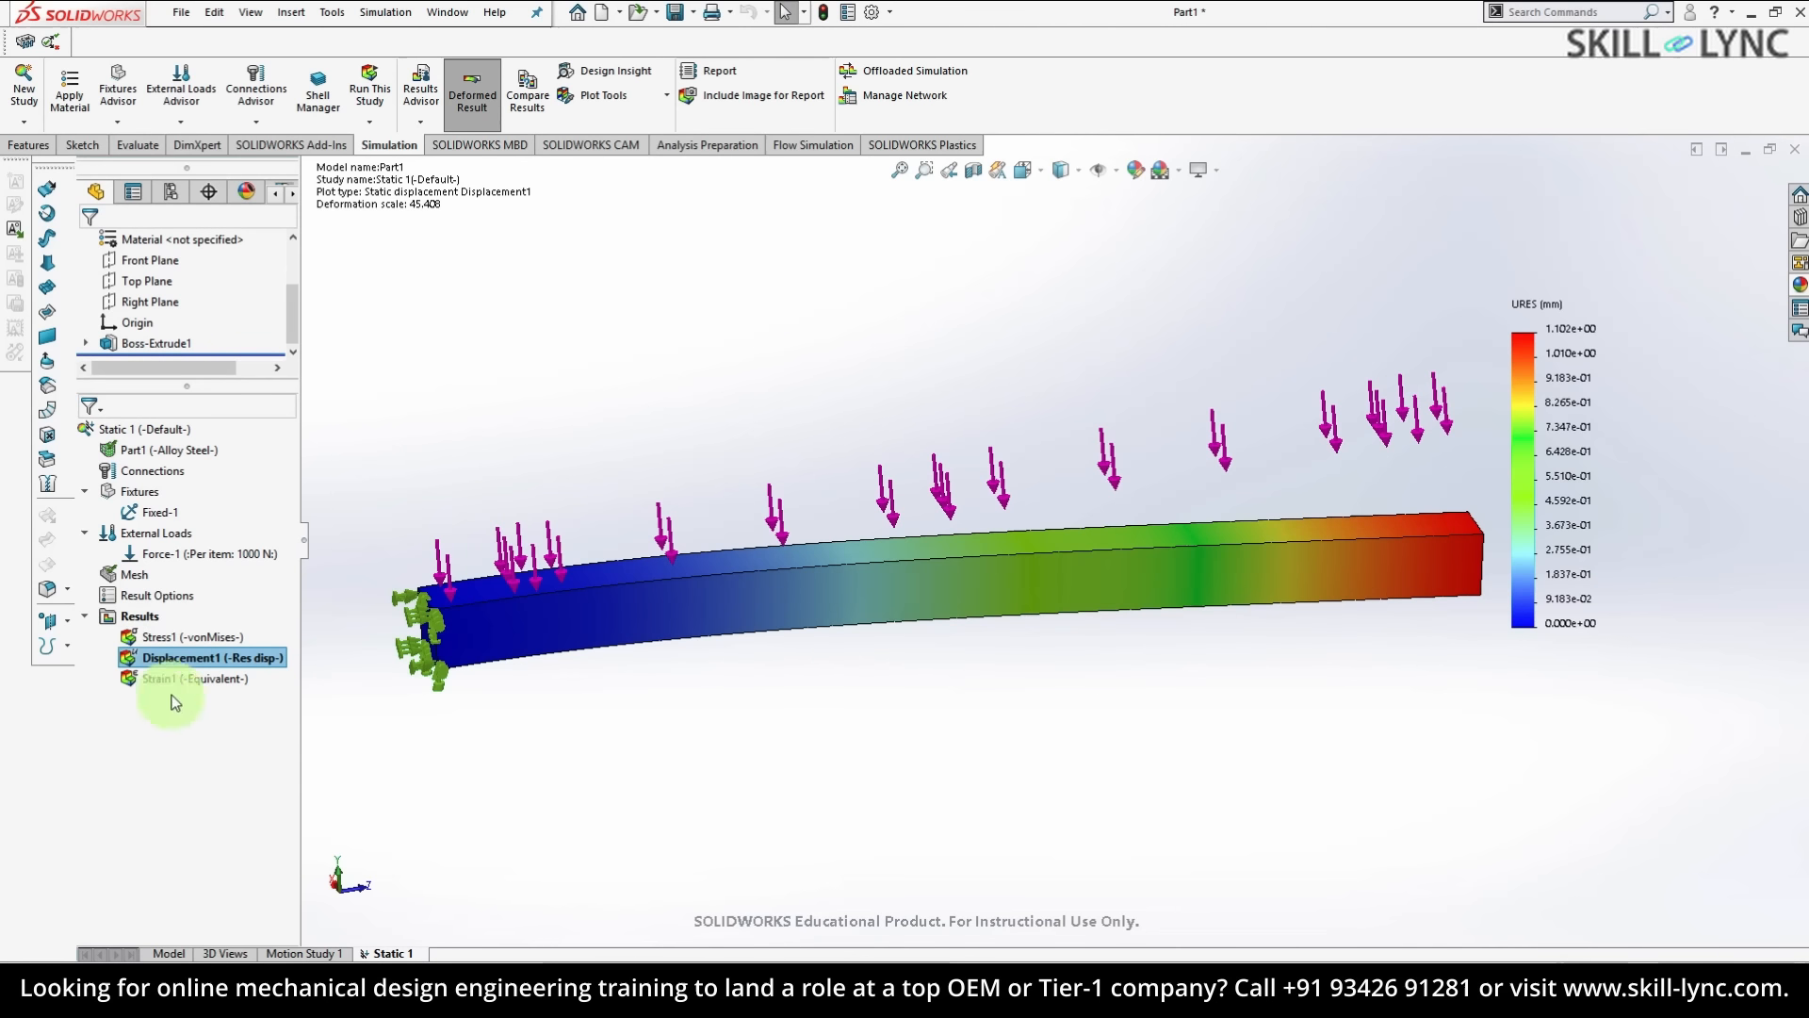
right_click(137, 617)
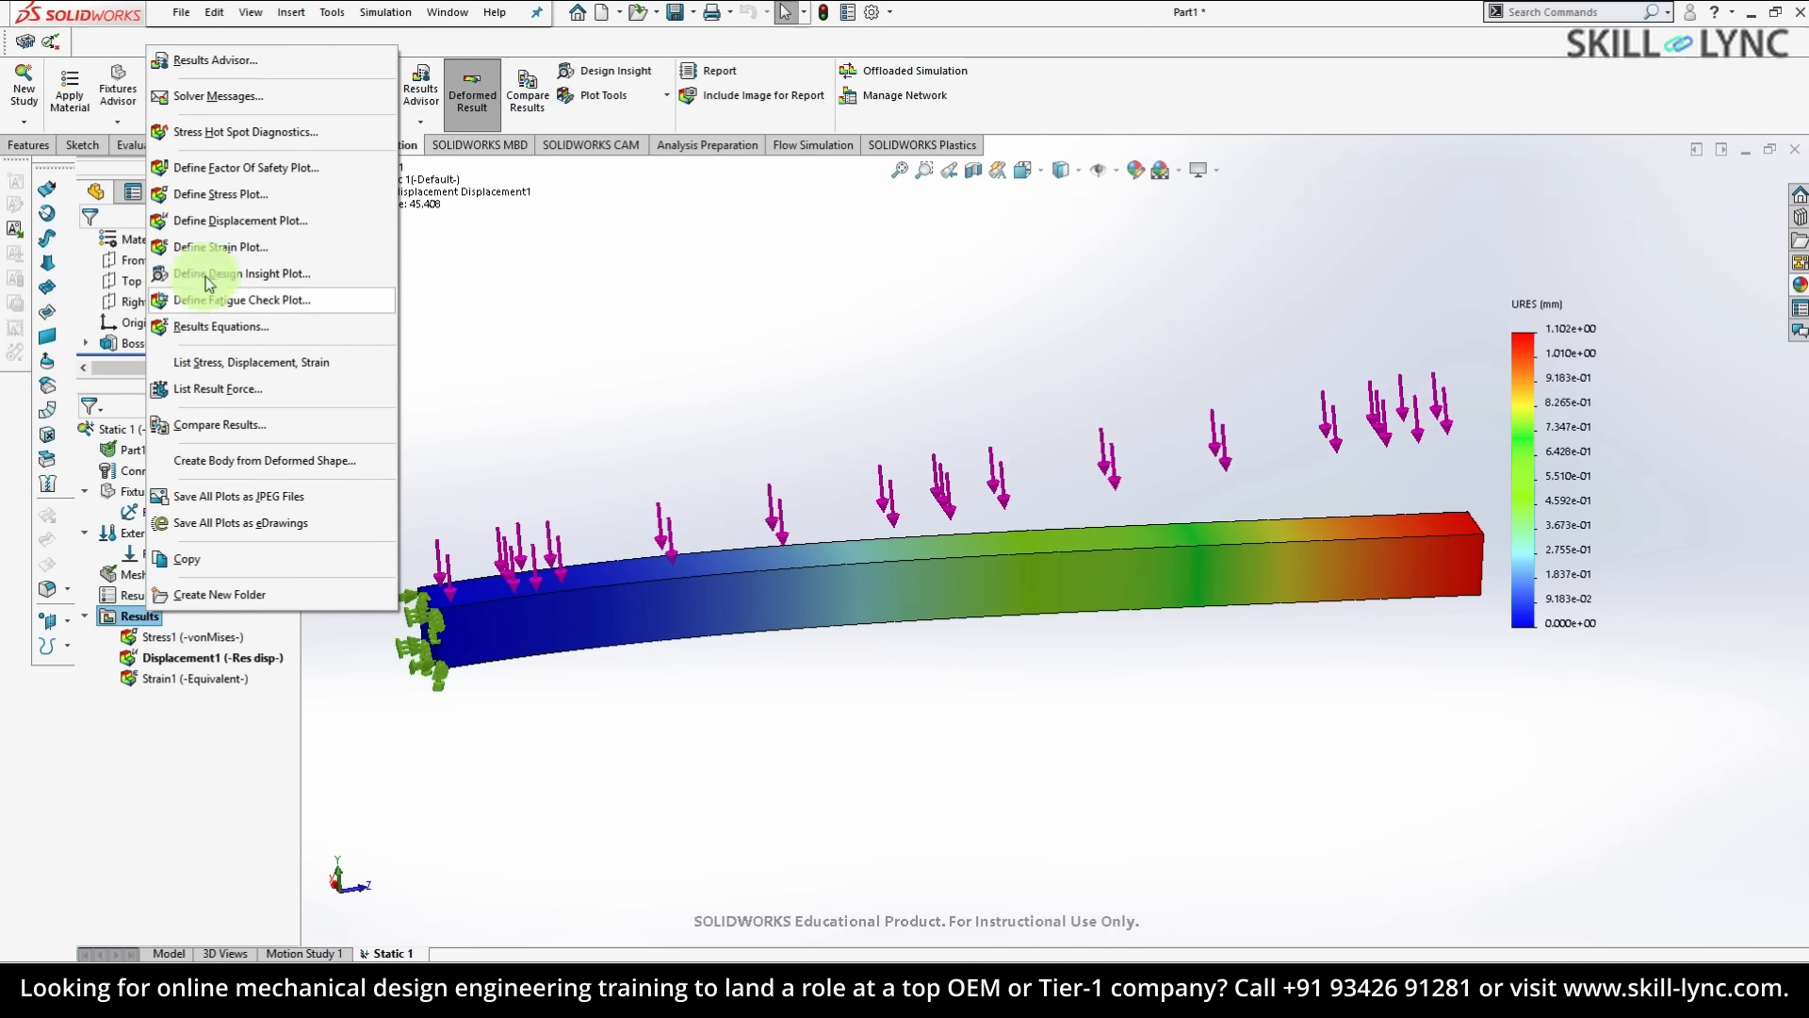
click(247, 423)
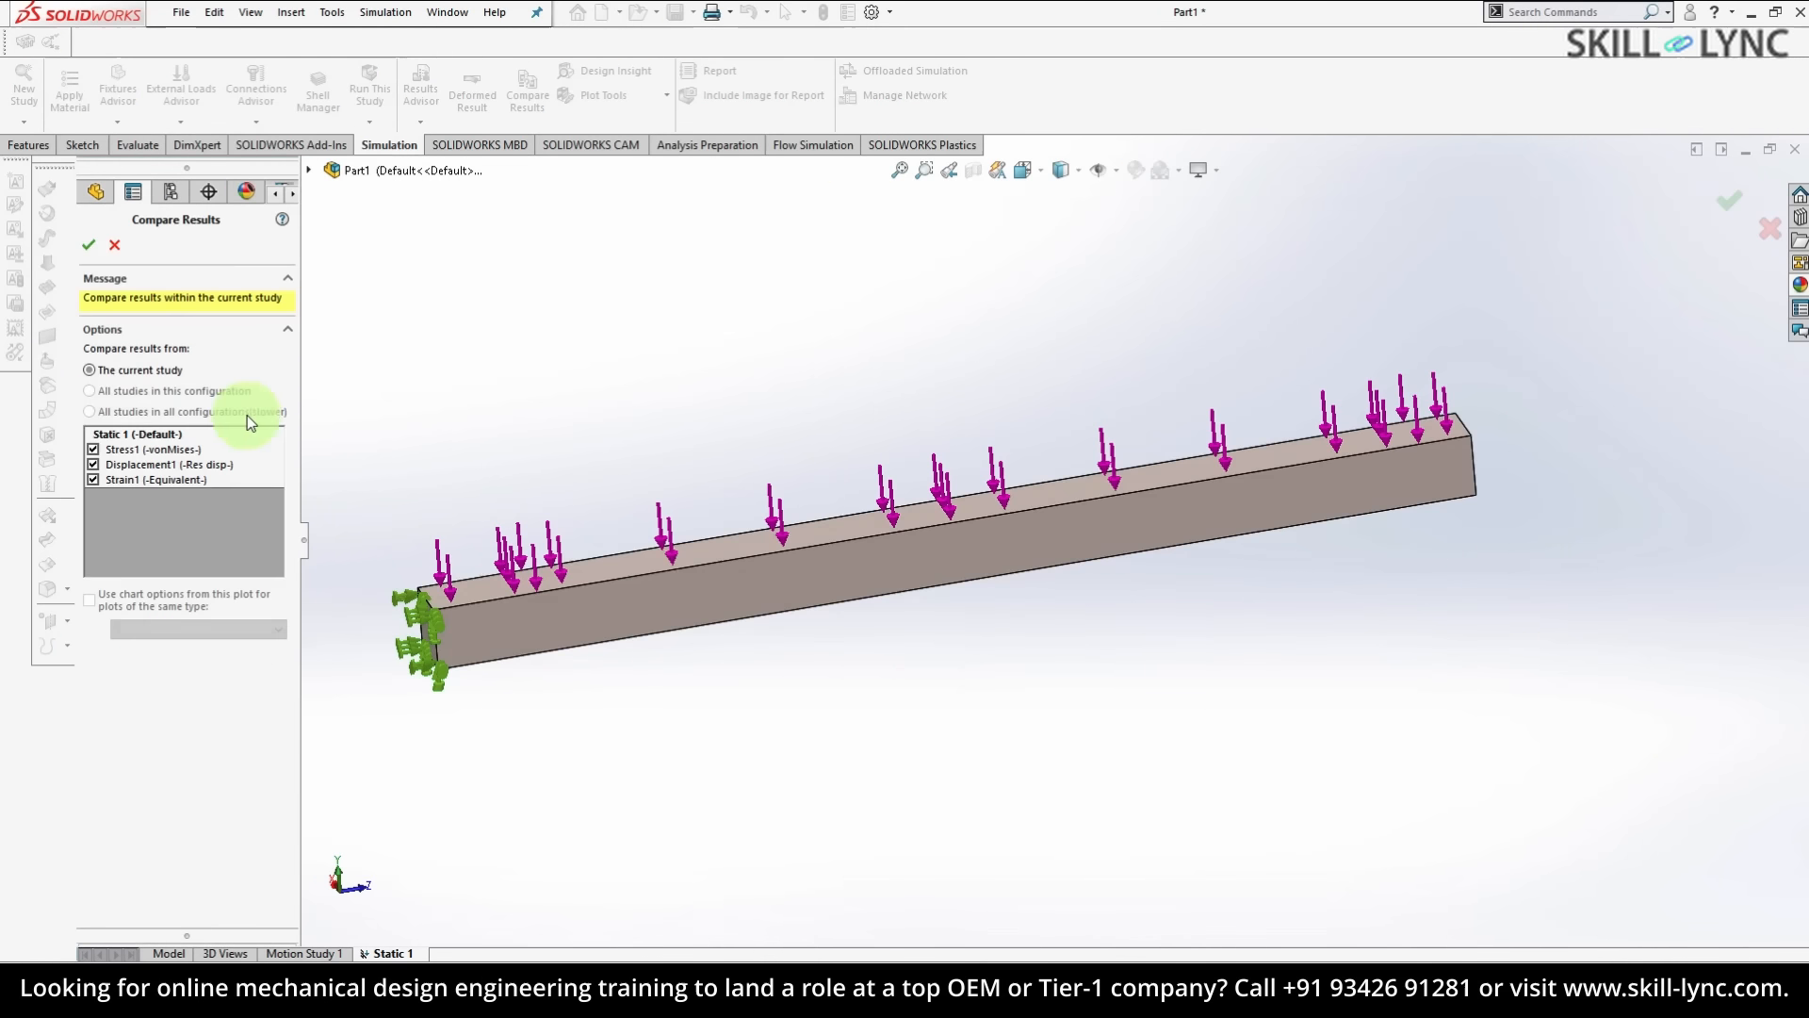
click(89, 248)
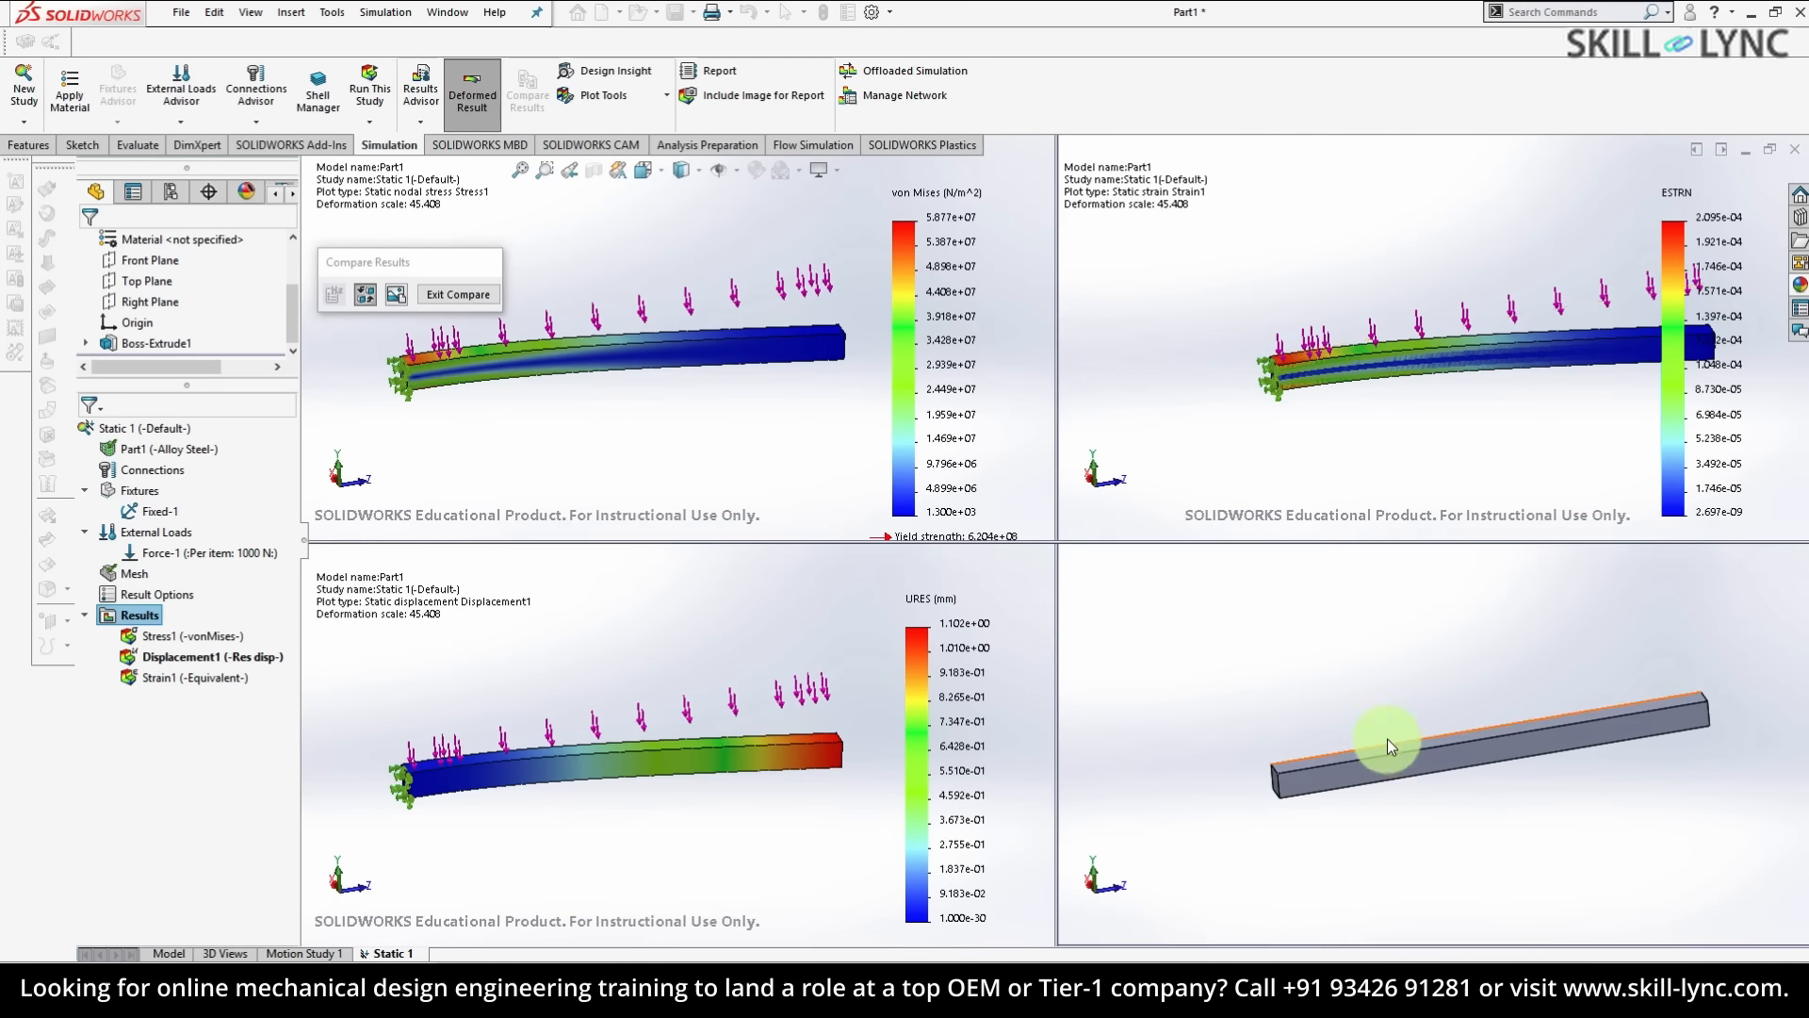
middle_drag(1385, 712, 1411, 783)
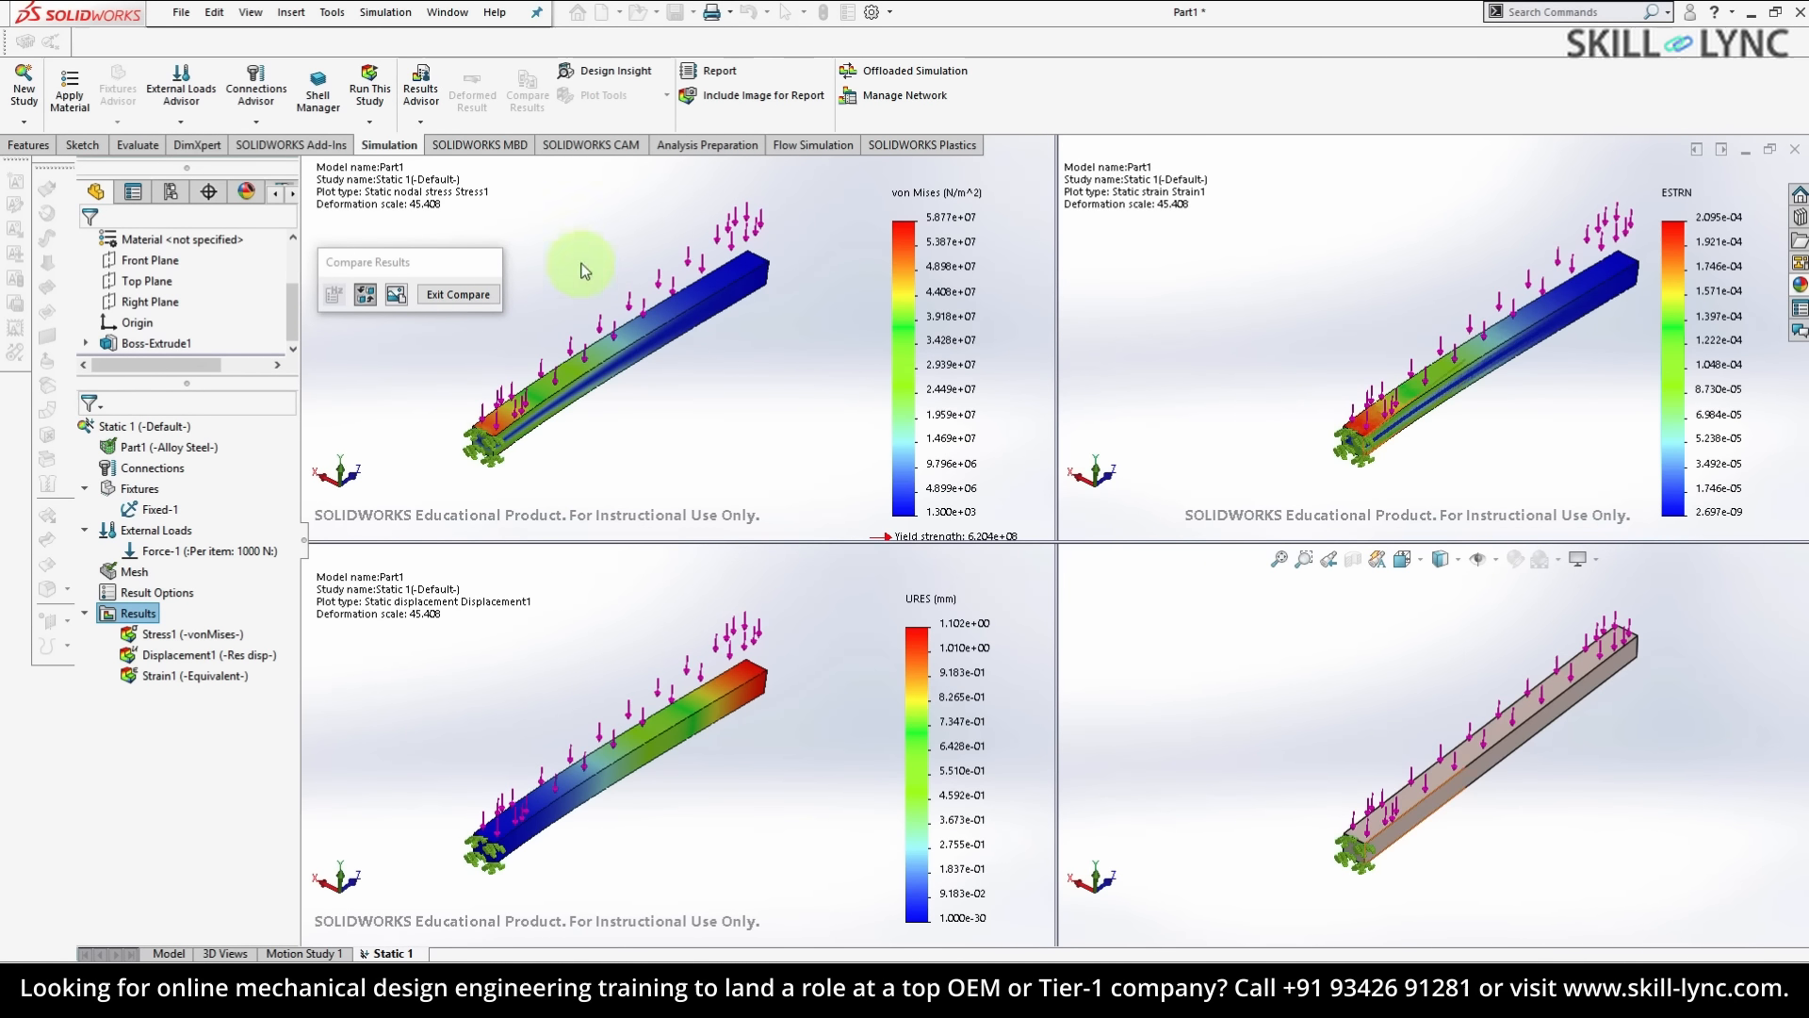
drag(447, 262, 257, 533)
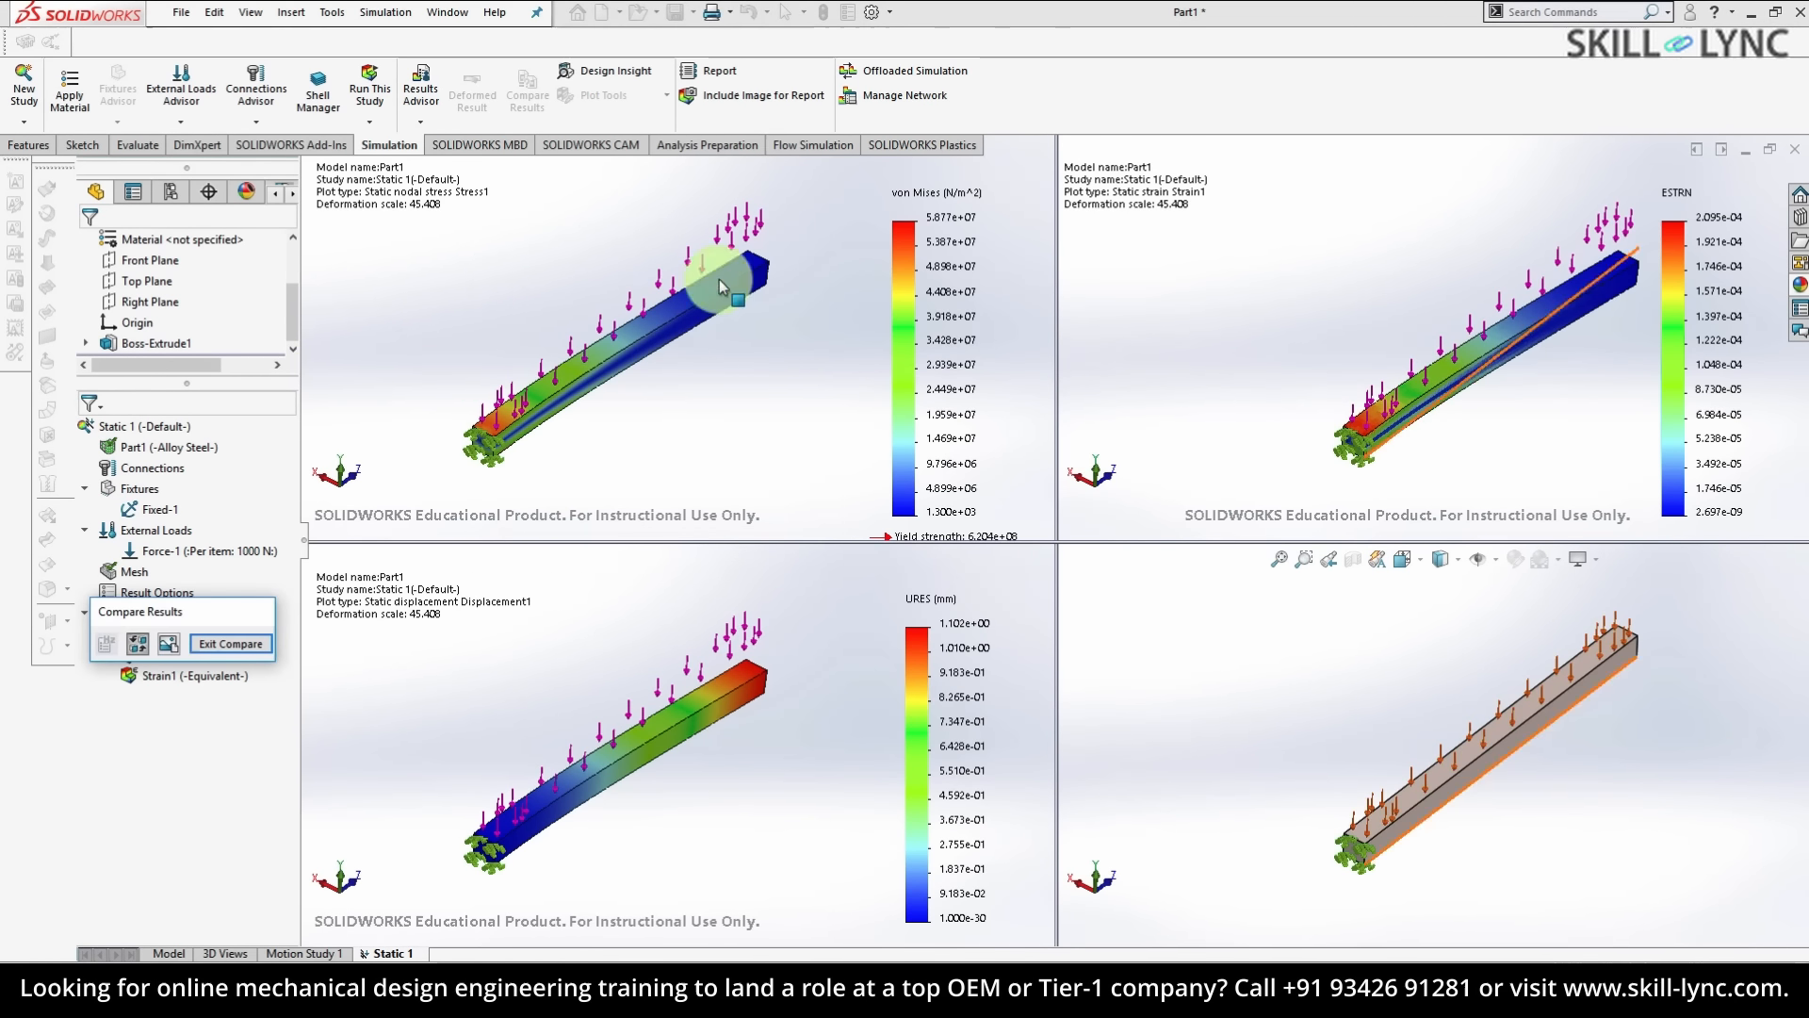
click(548, 707)
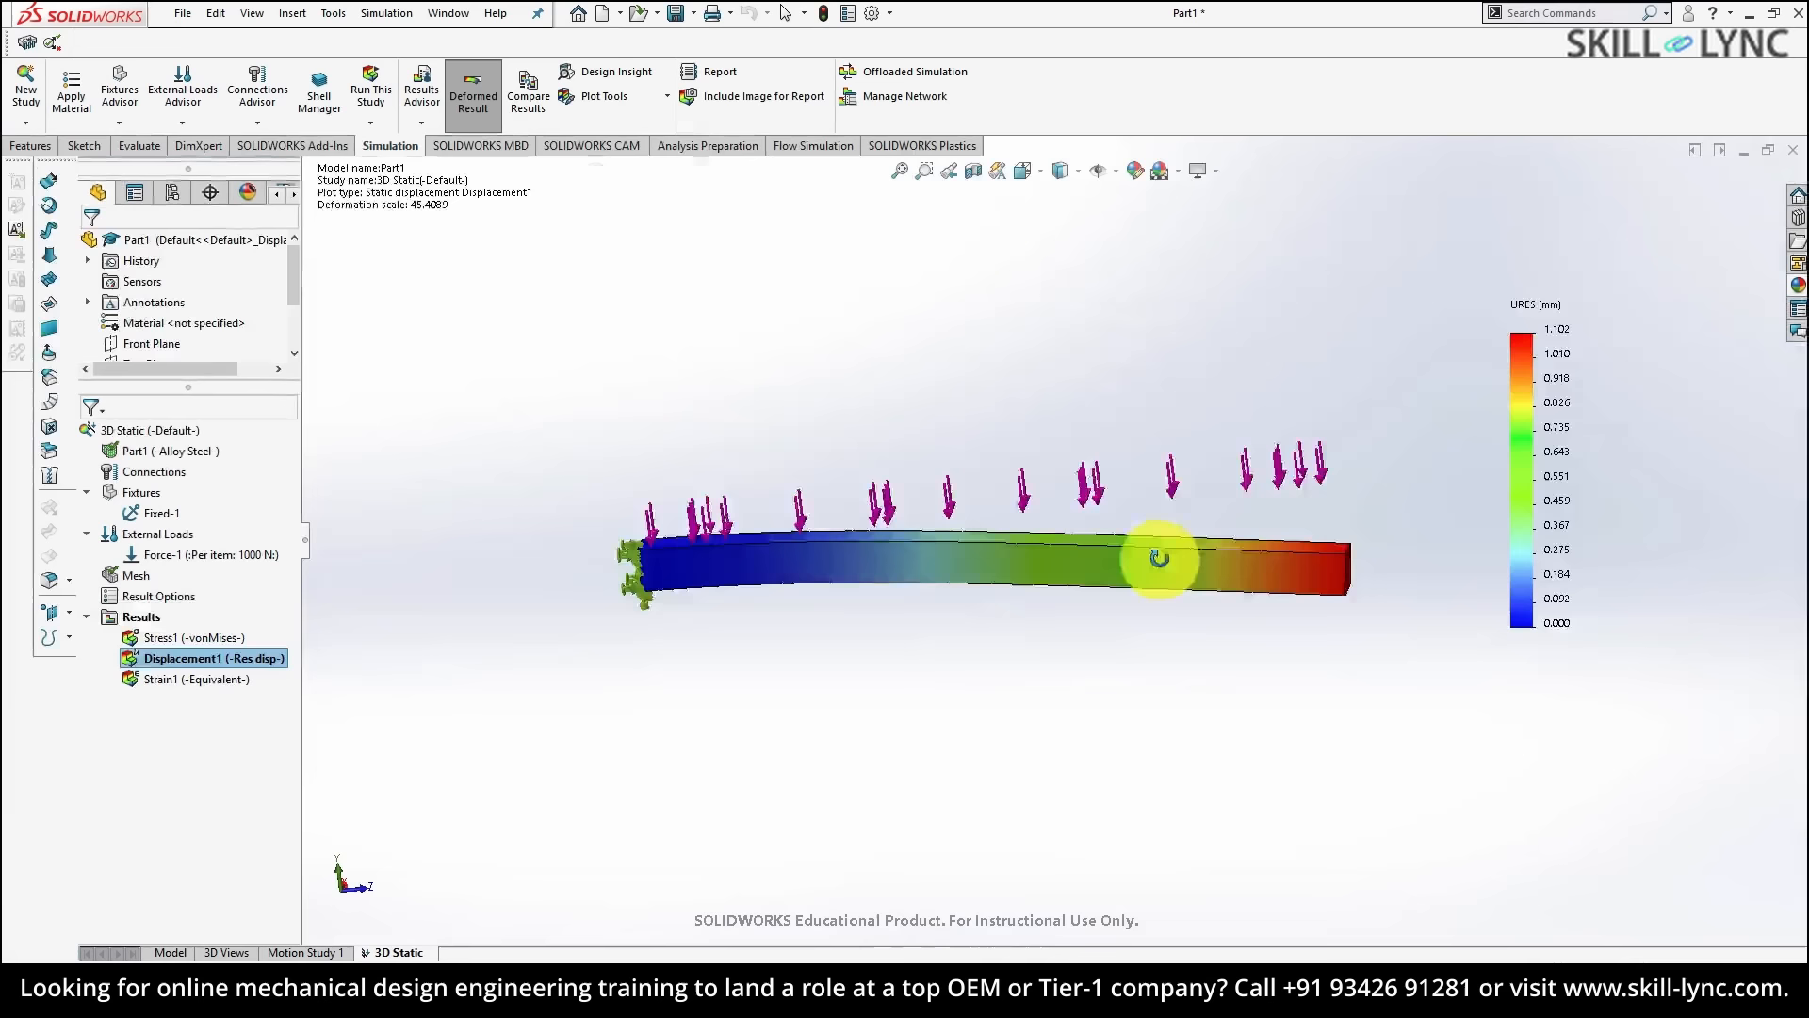
- Return to the beam model and create a new static study named 1D Static
middle_drag(1150, 553, 1093, 578)
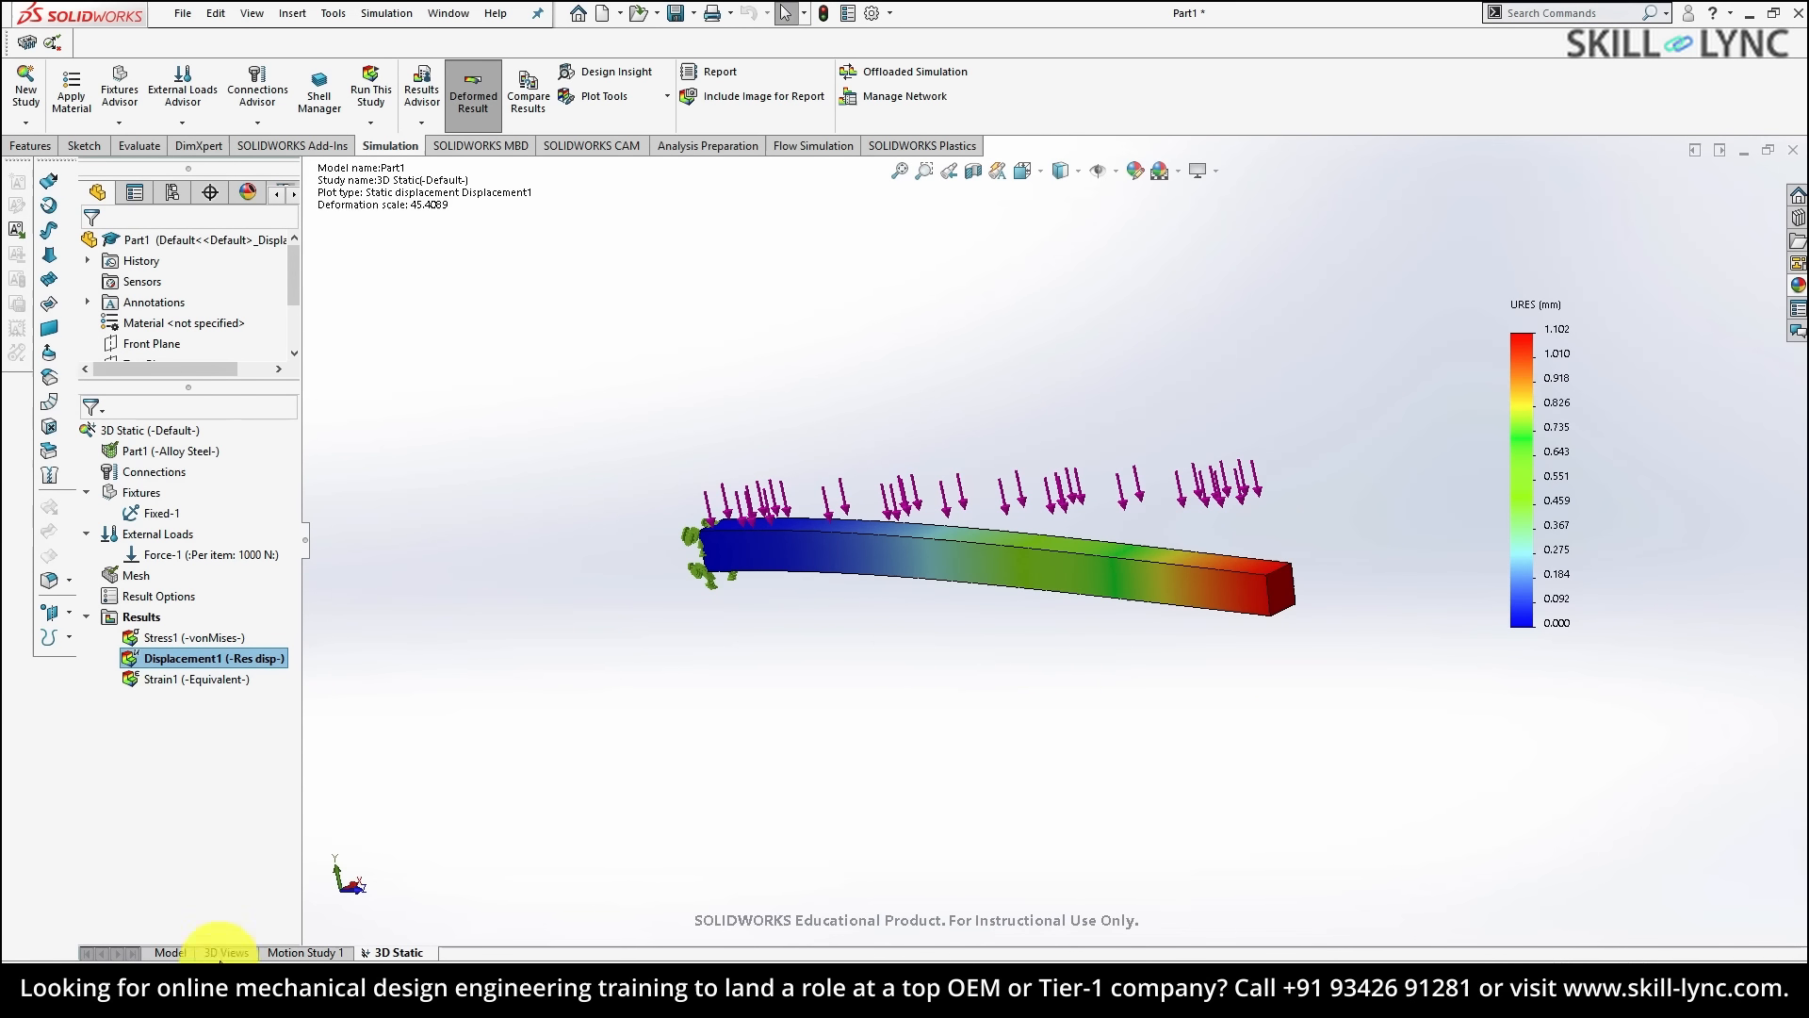
click(168, 953)
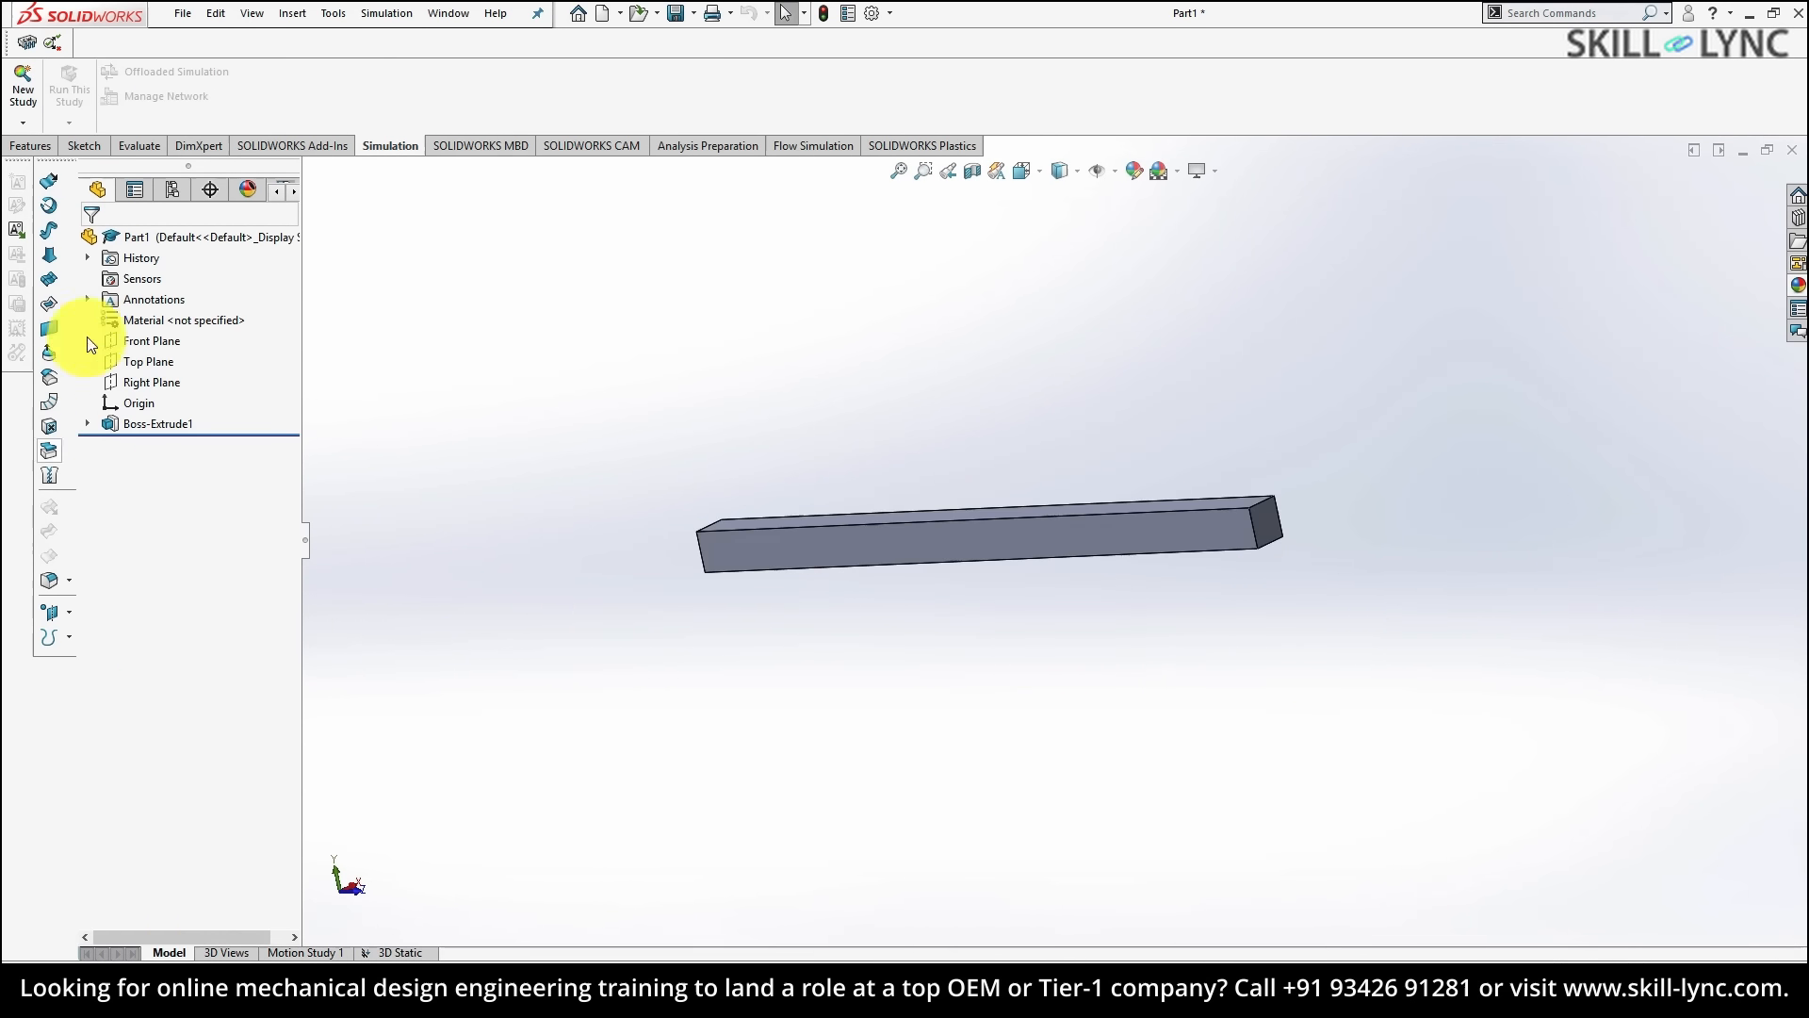
click(18, 94)
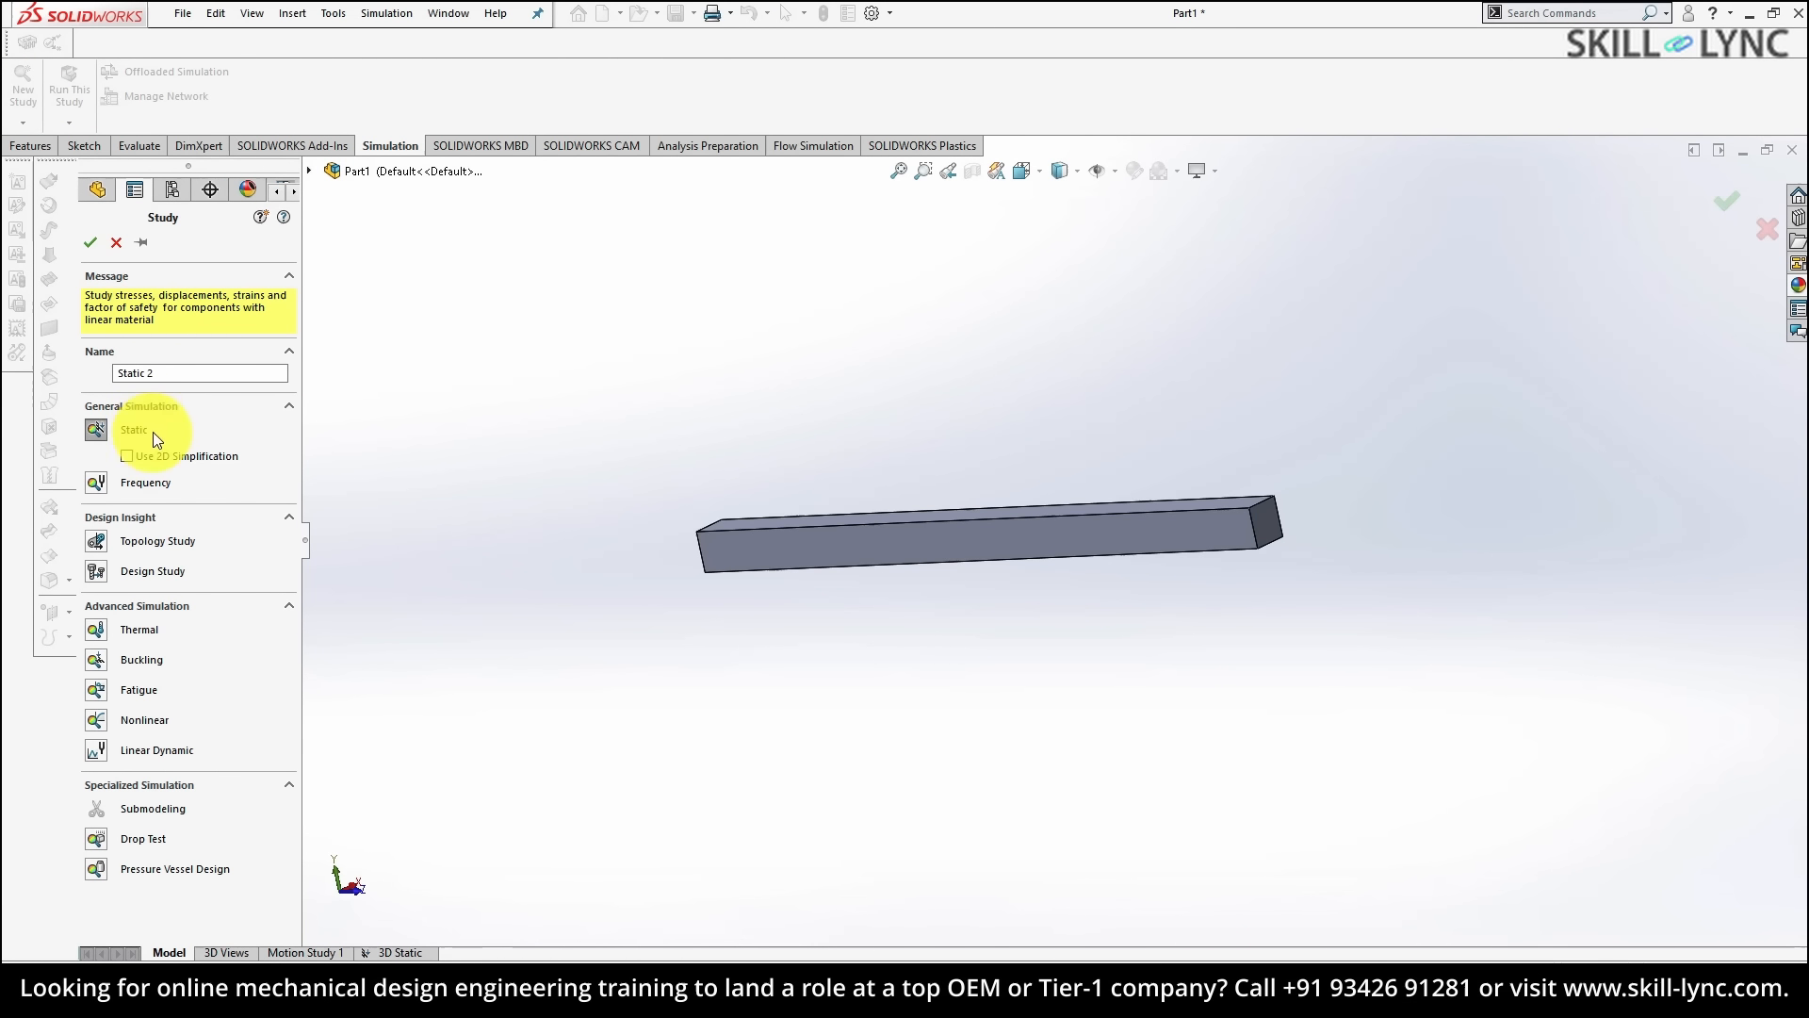
drag(162, 373, 22, 379)
text(1D st)
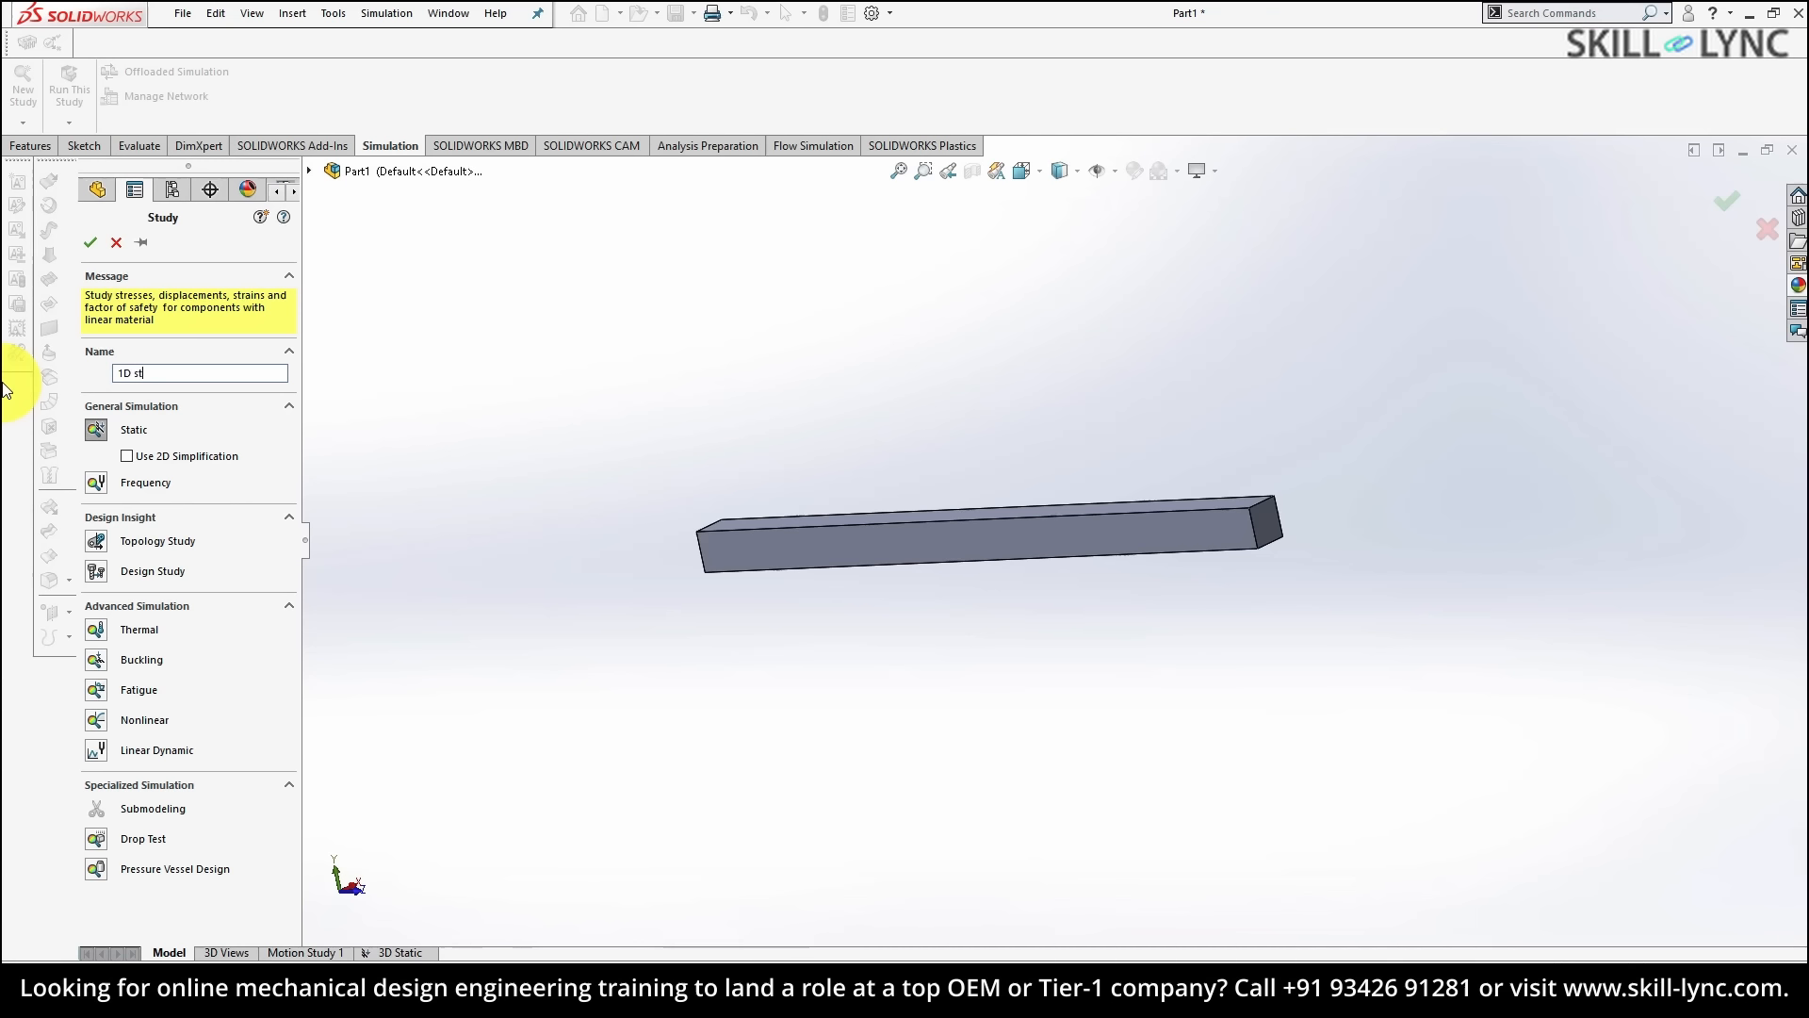
key(BackSpace)
key(BackSpace)
key(BackSpace)
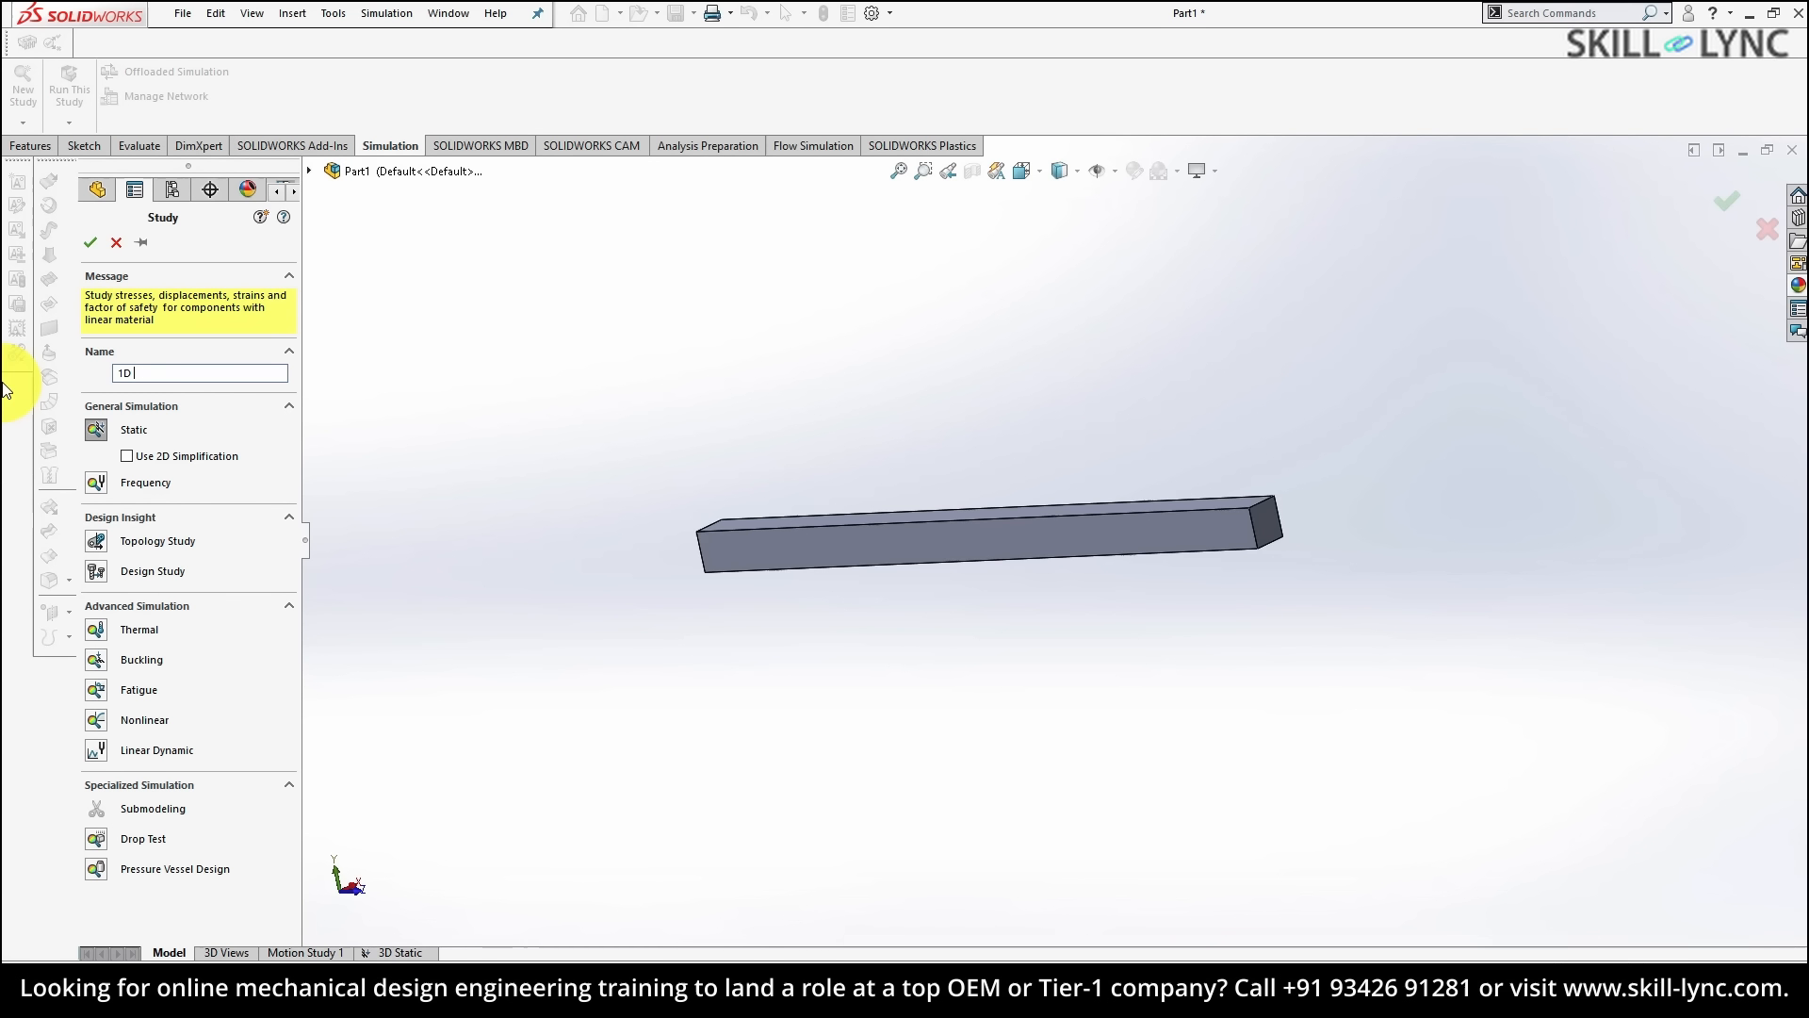
text(Static)
key(Return)
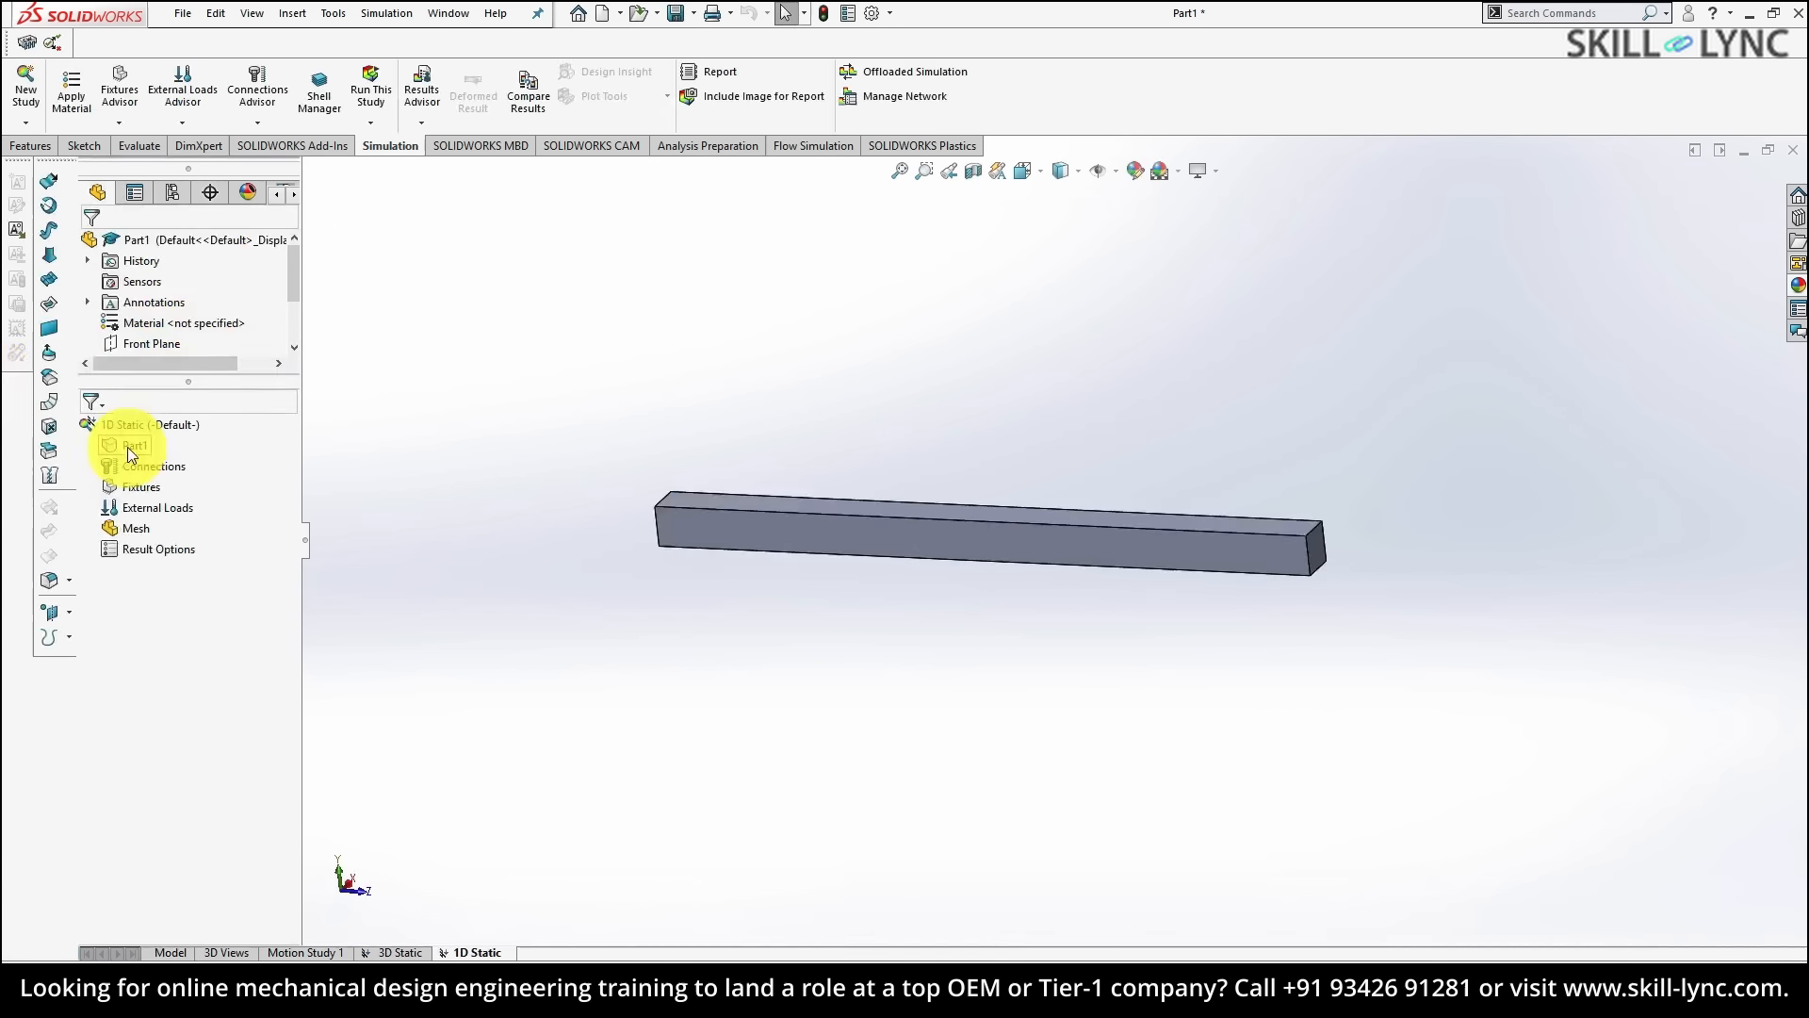
- Apply Alloy Steel to the beam in the 1D Static study
middle_drag(924, 484, 726, 634)
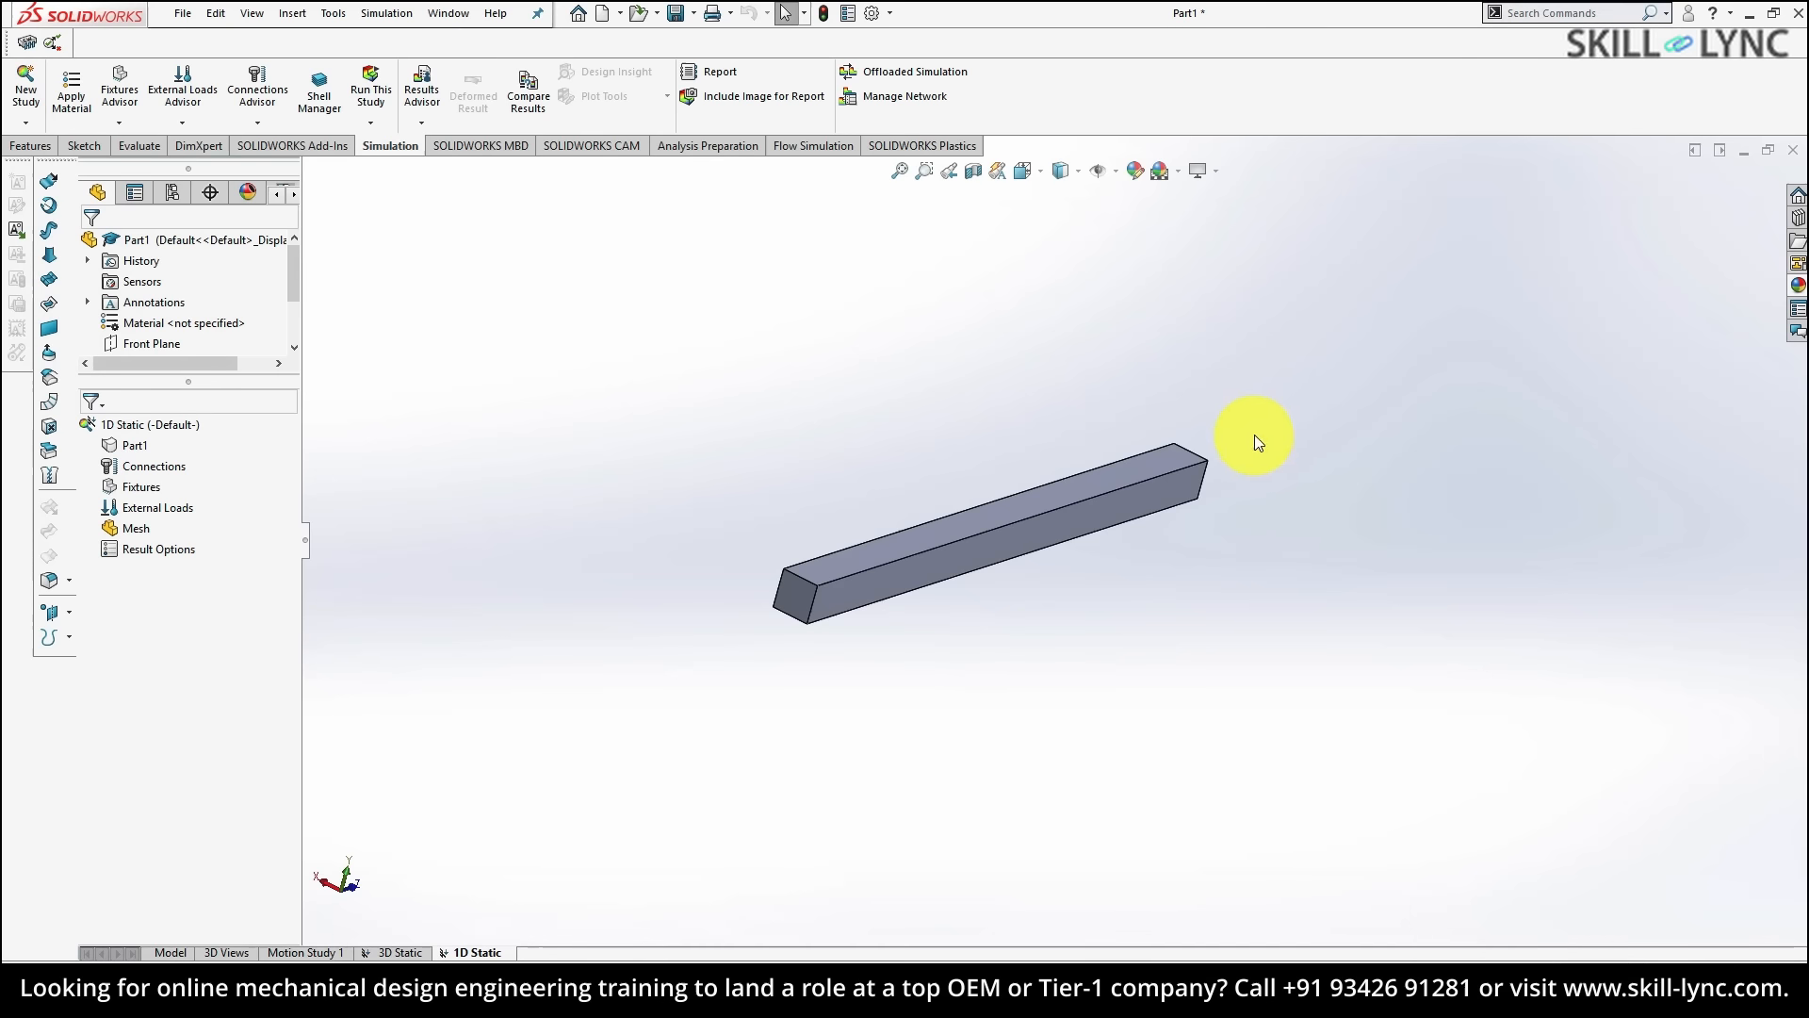
middle_drag(1260, 440, 1151, 452)
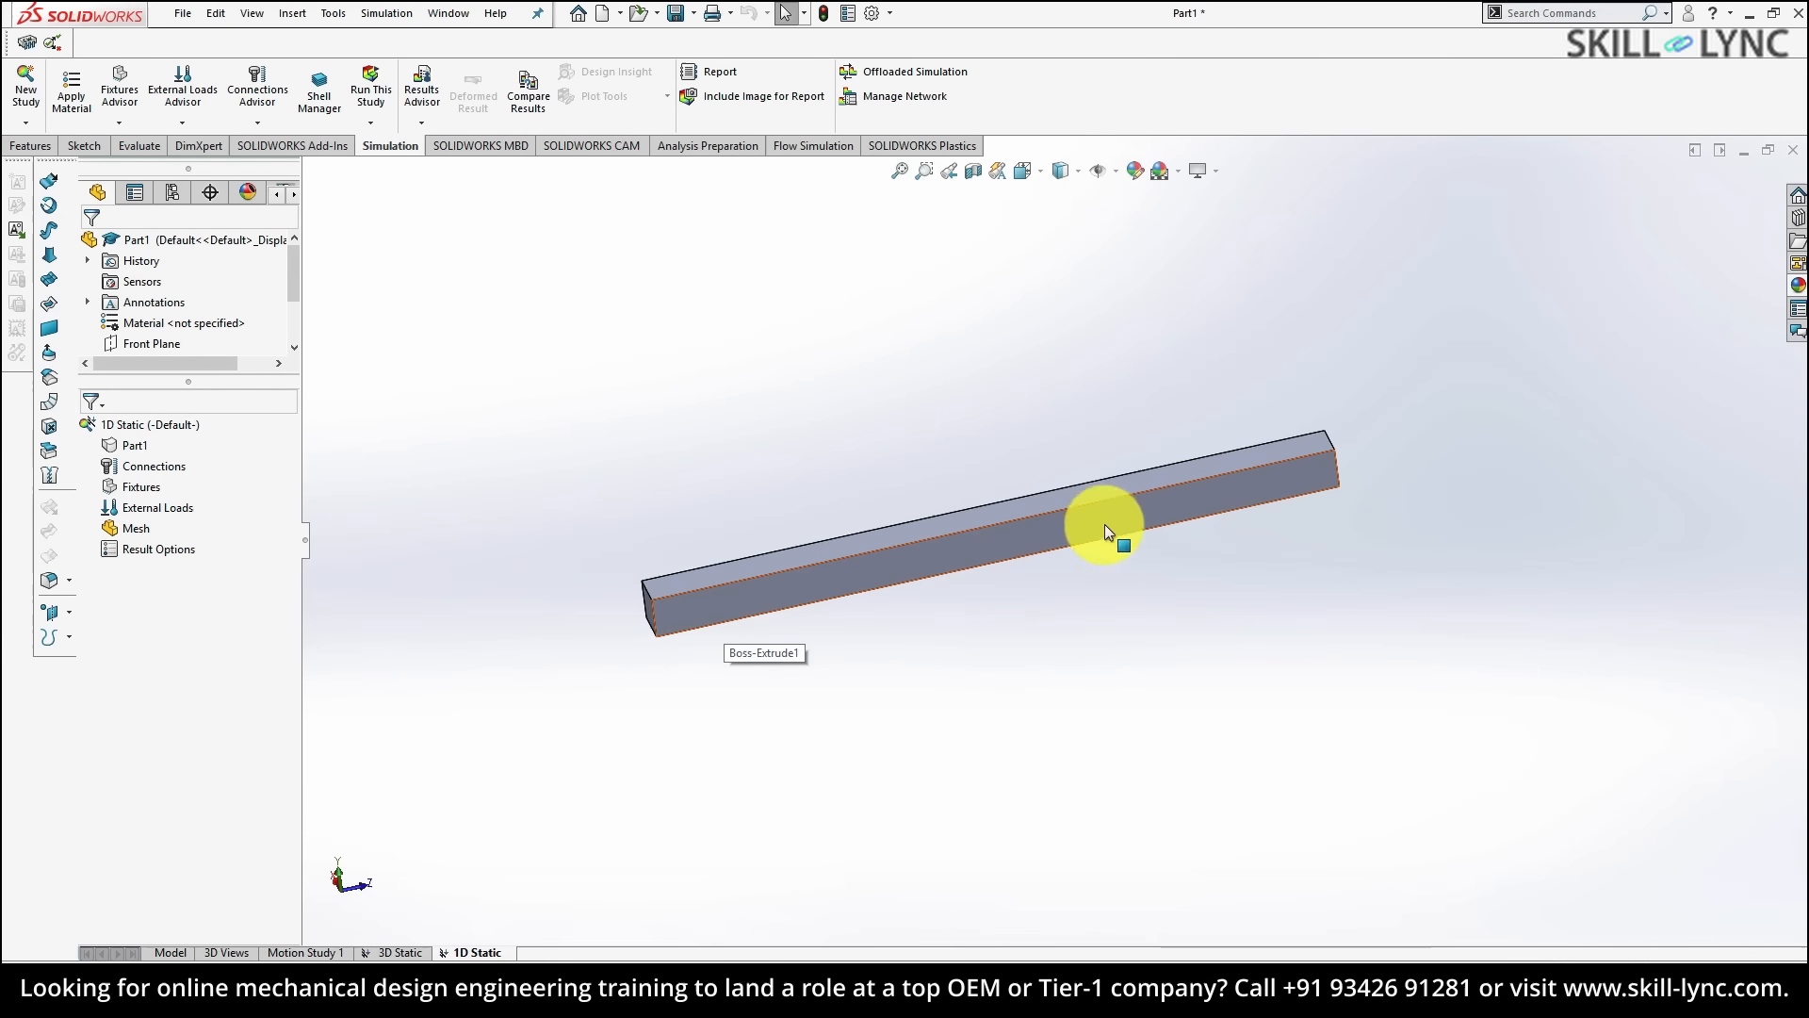
right_click(137, 446)
click(174, 461)
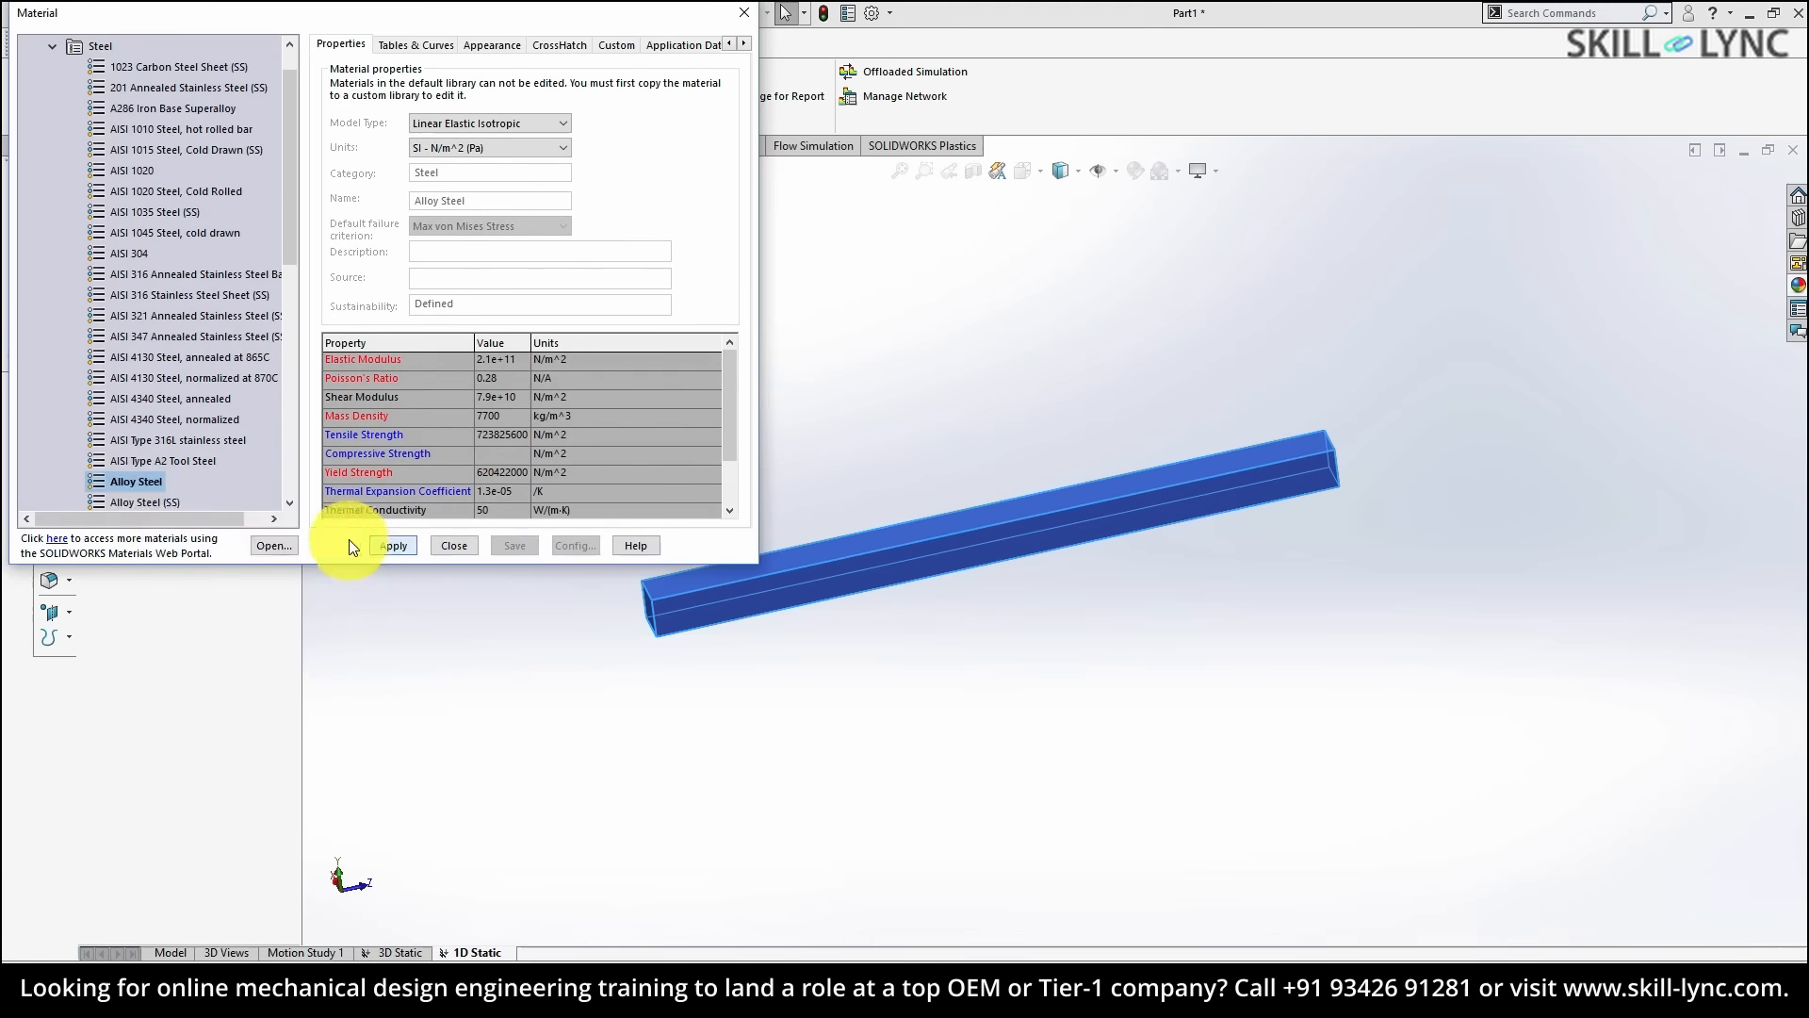
click(396, 547)
- Set the part to be treated as a beam in the 1D Static study
right_click(133, 443)
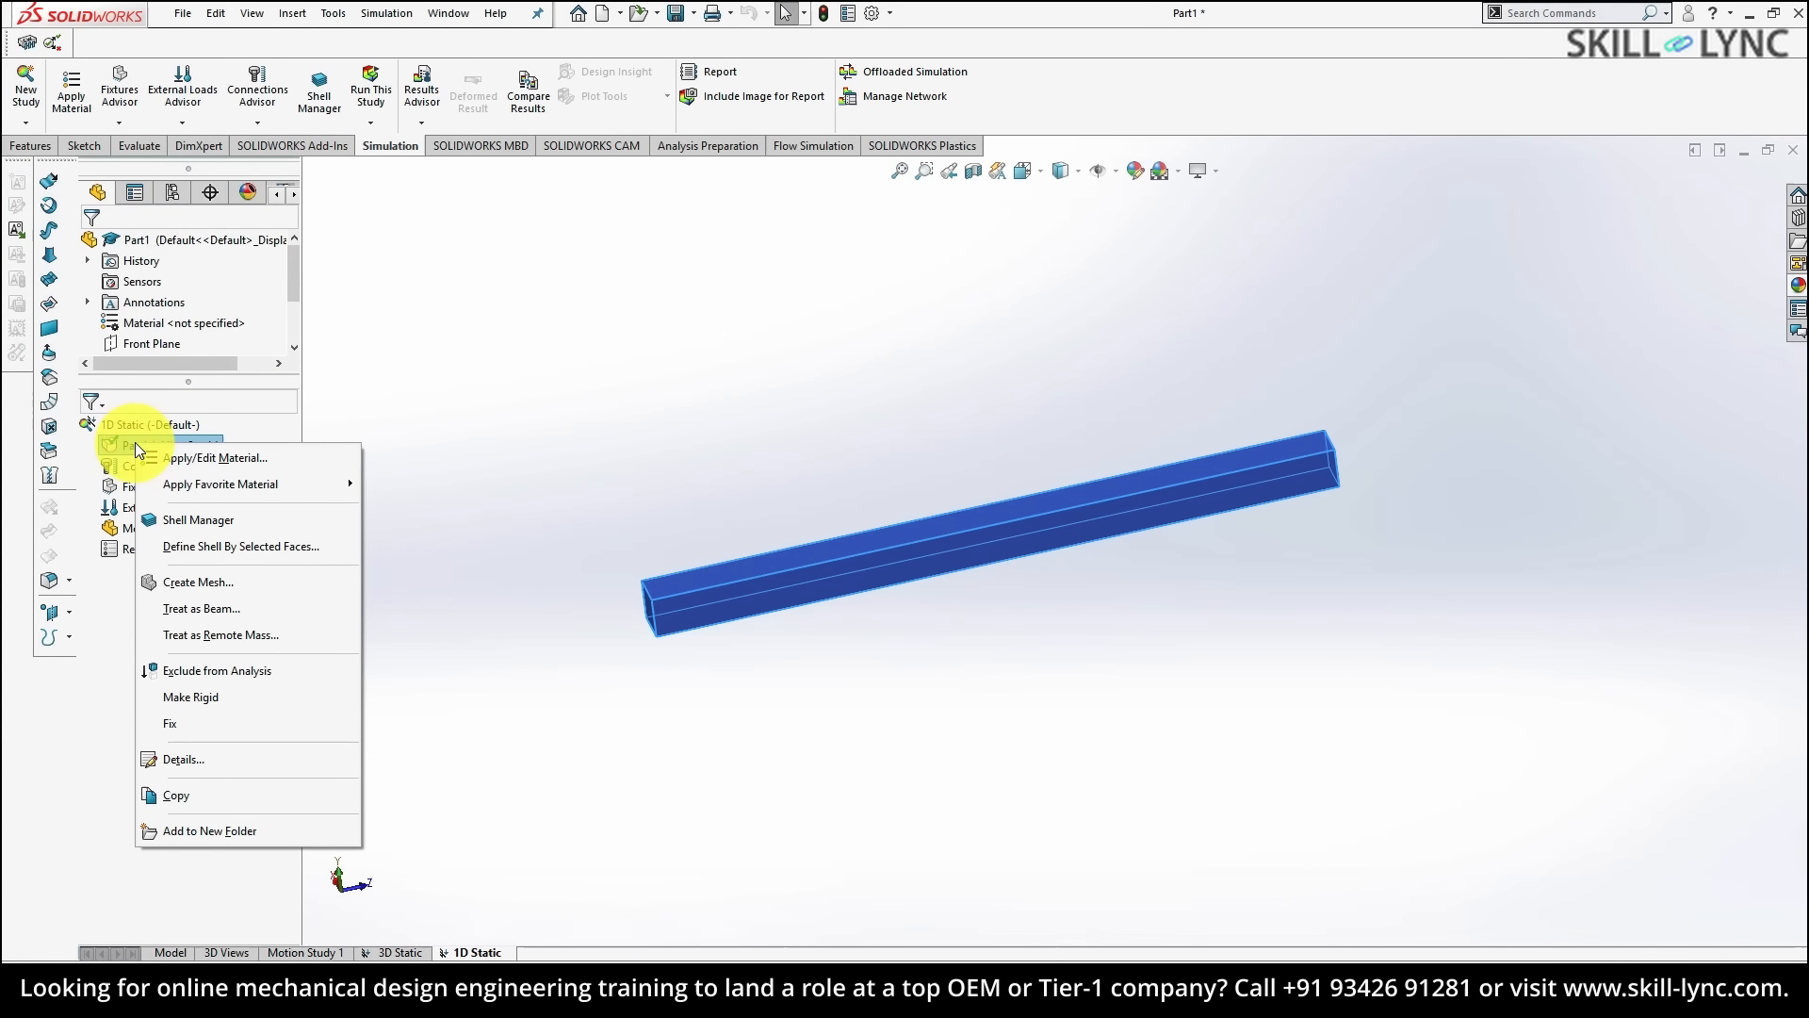
click(213, 608)
middle_drag(886, 556, 767, 606)
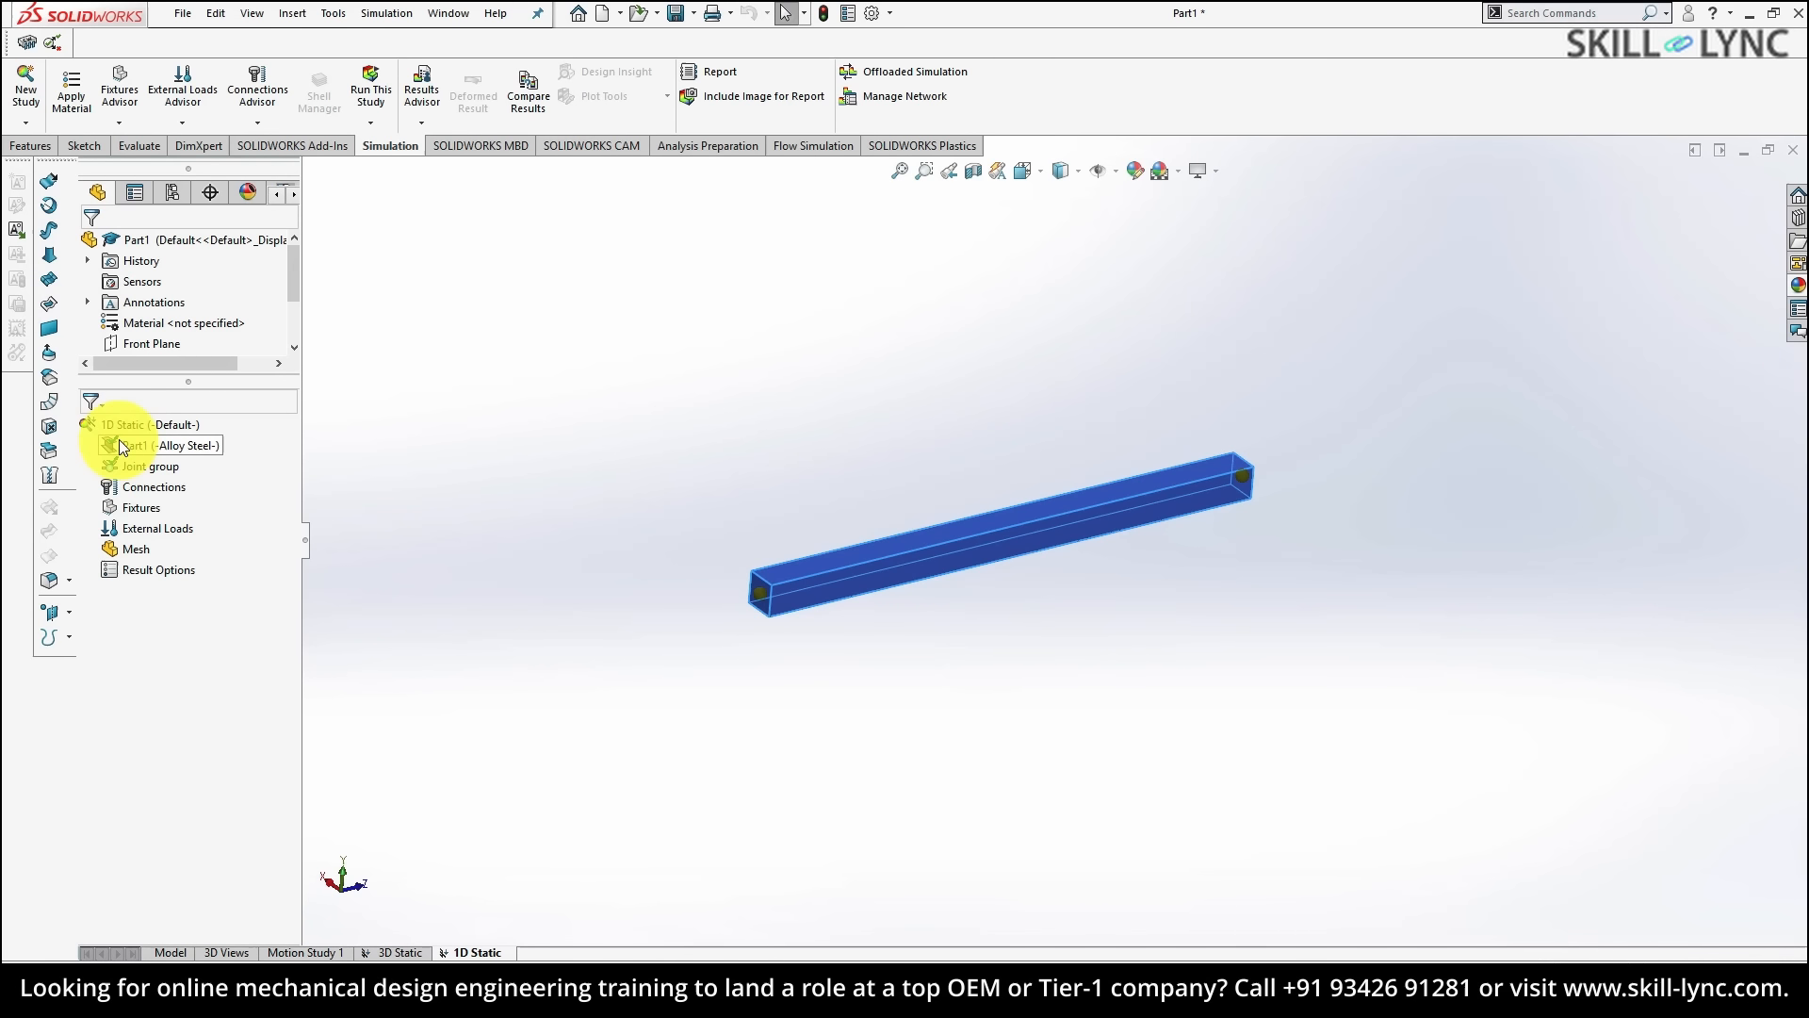
middle_drag(872, 546, 802, 551)
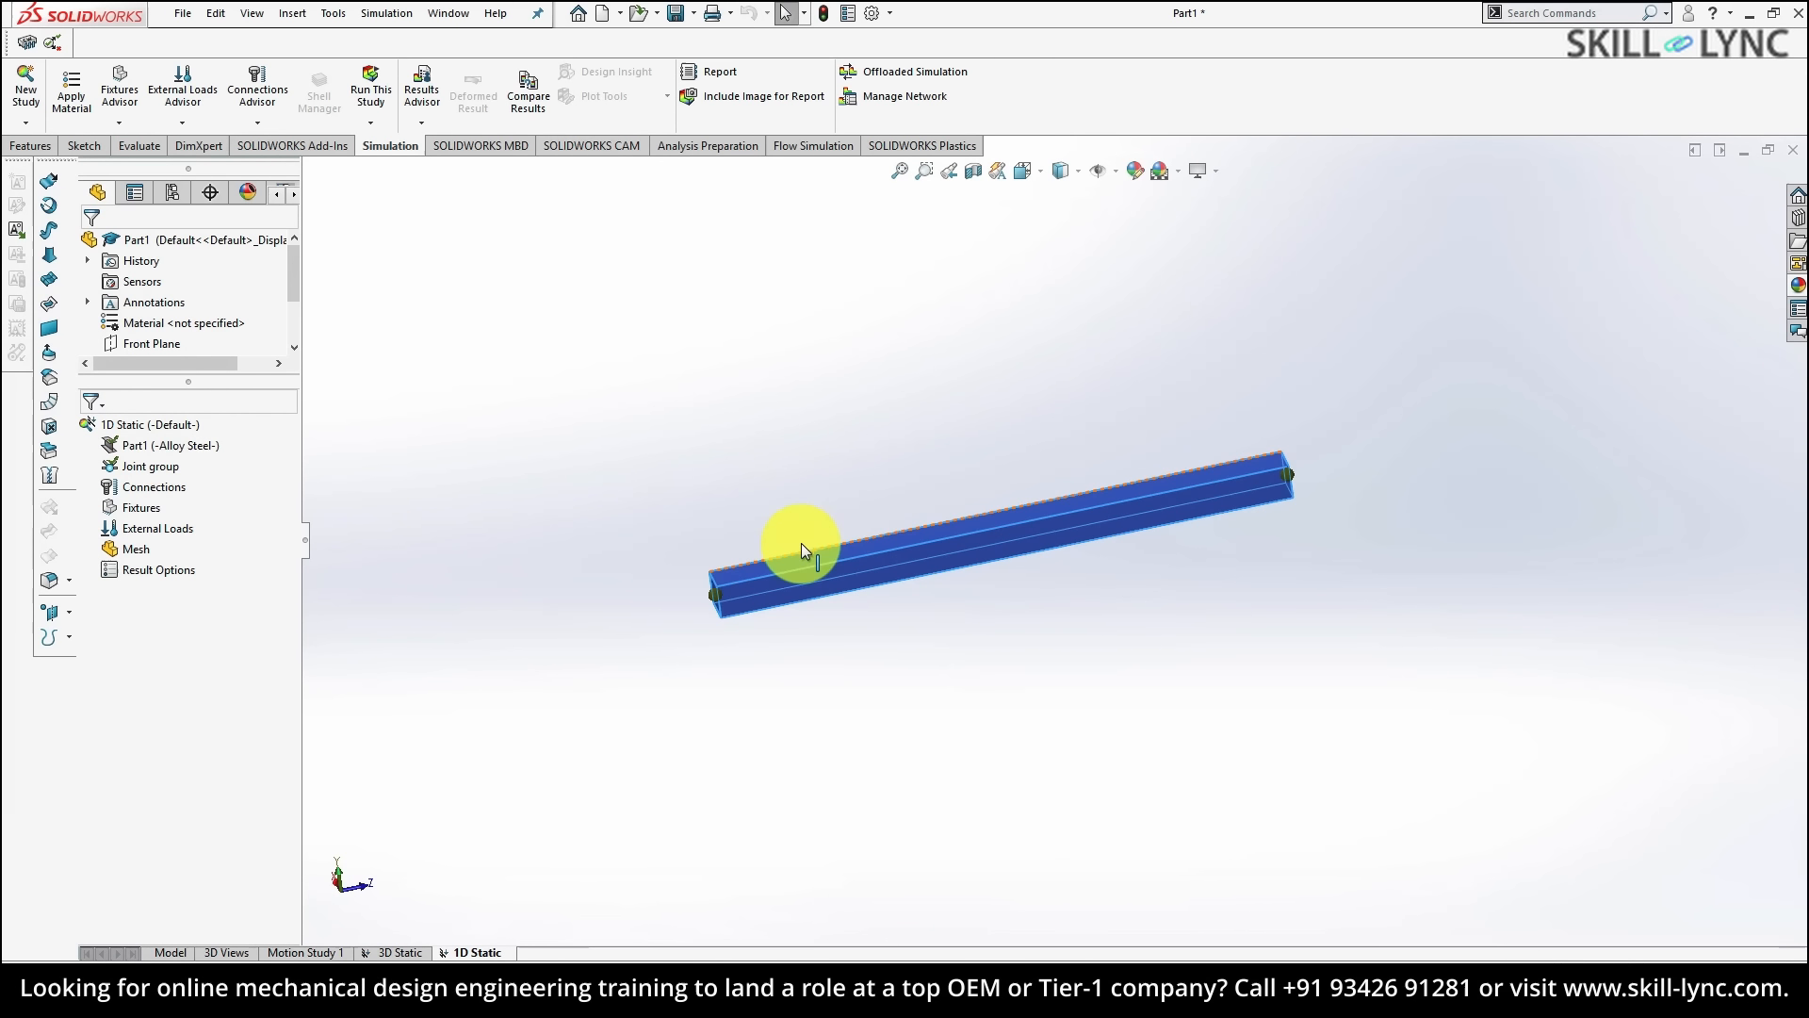
- Apply a Fixed Geometry fixture to the joint at the beam's left end in the 1D Static study
right_click(137, 506)
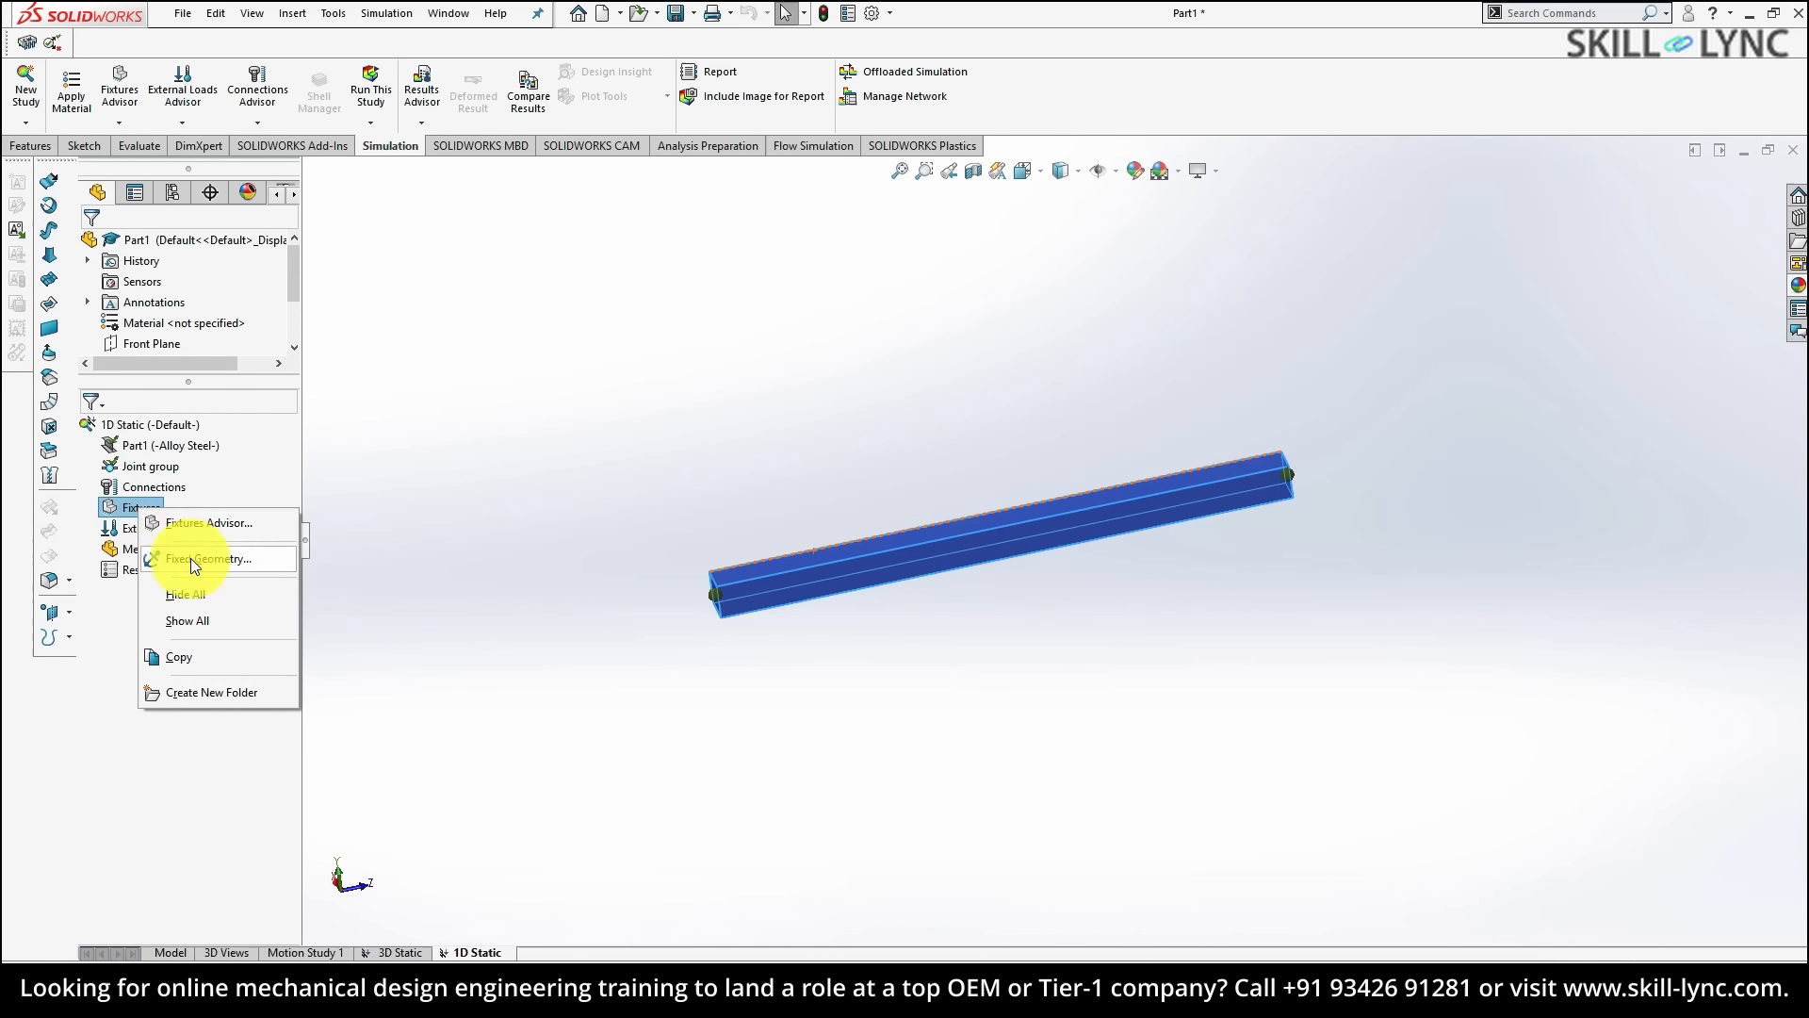
click(193, 558)
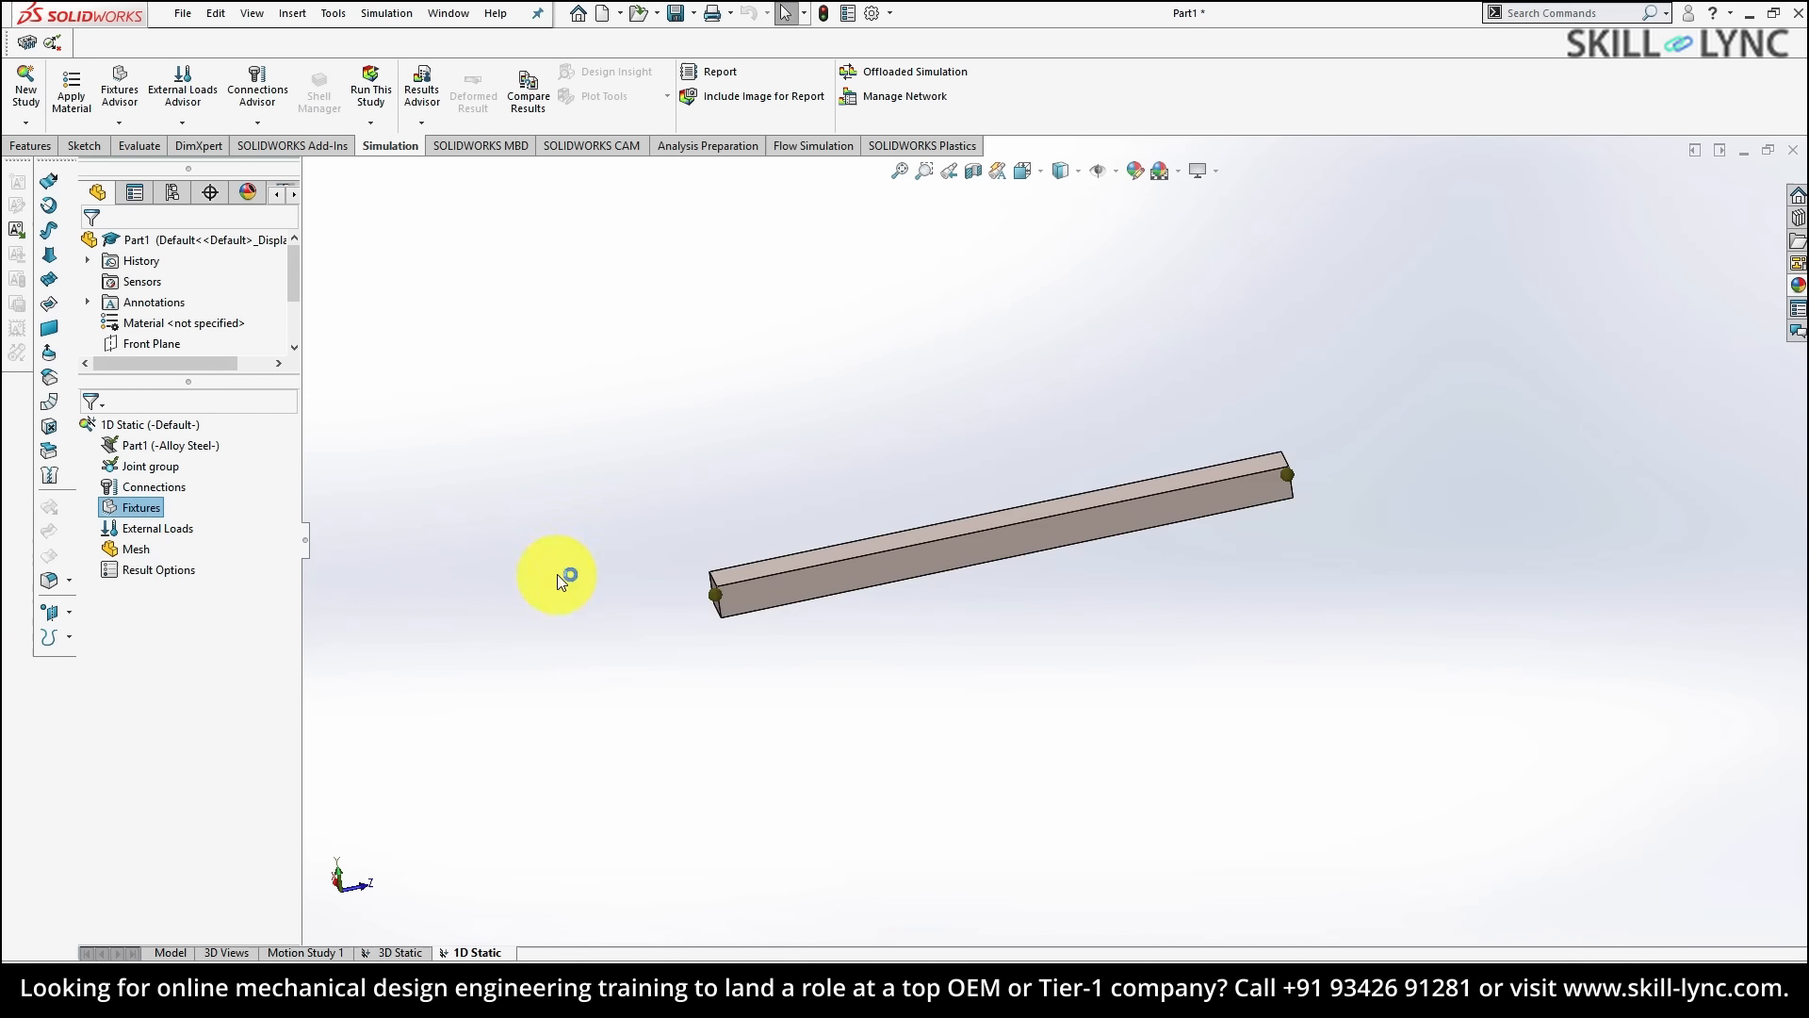
click(713, 595)
click(89, 246)
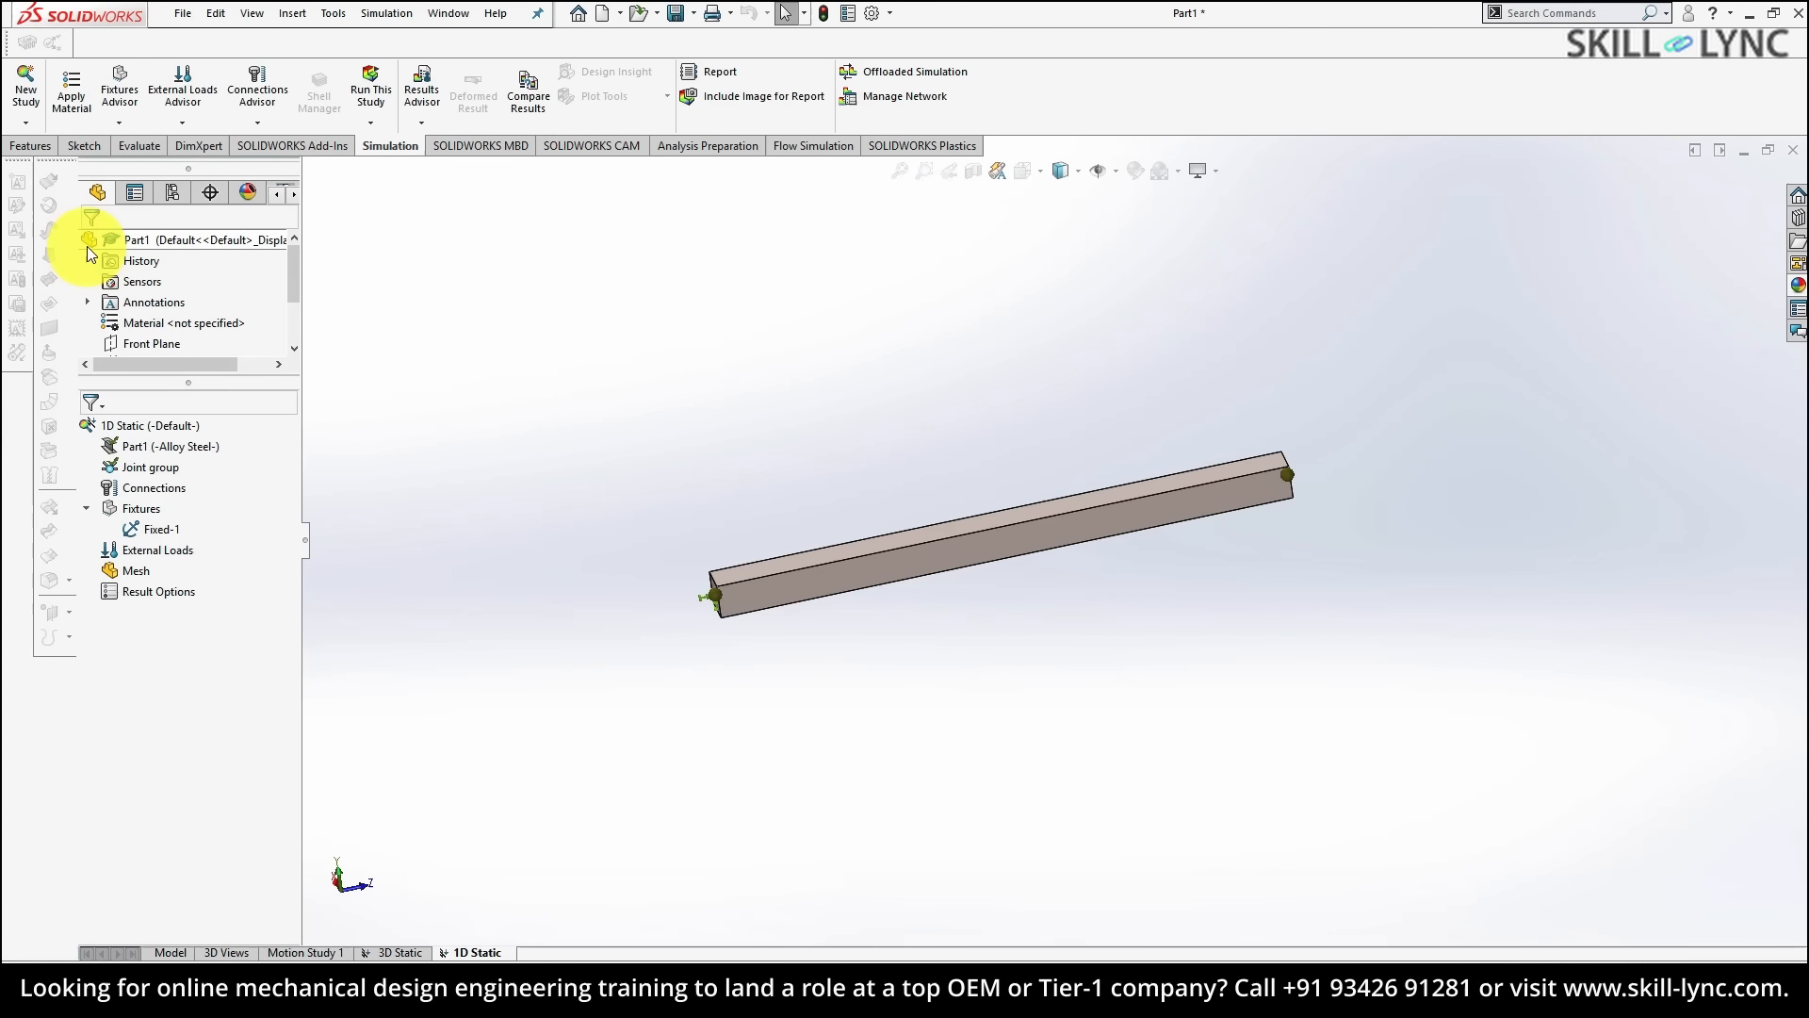
- Apply a 1000 N force to the whole beam body, normal to its upper long face
right_click(149, 550)
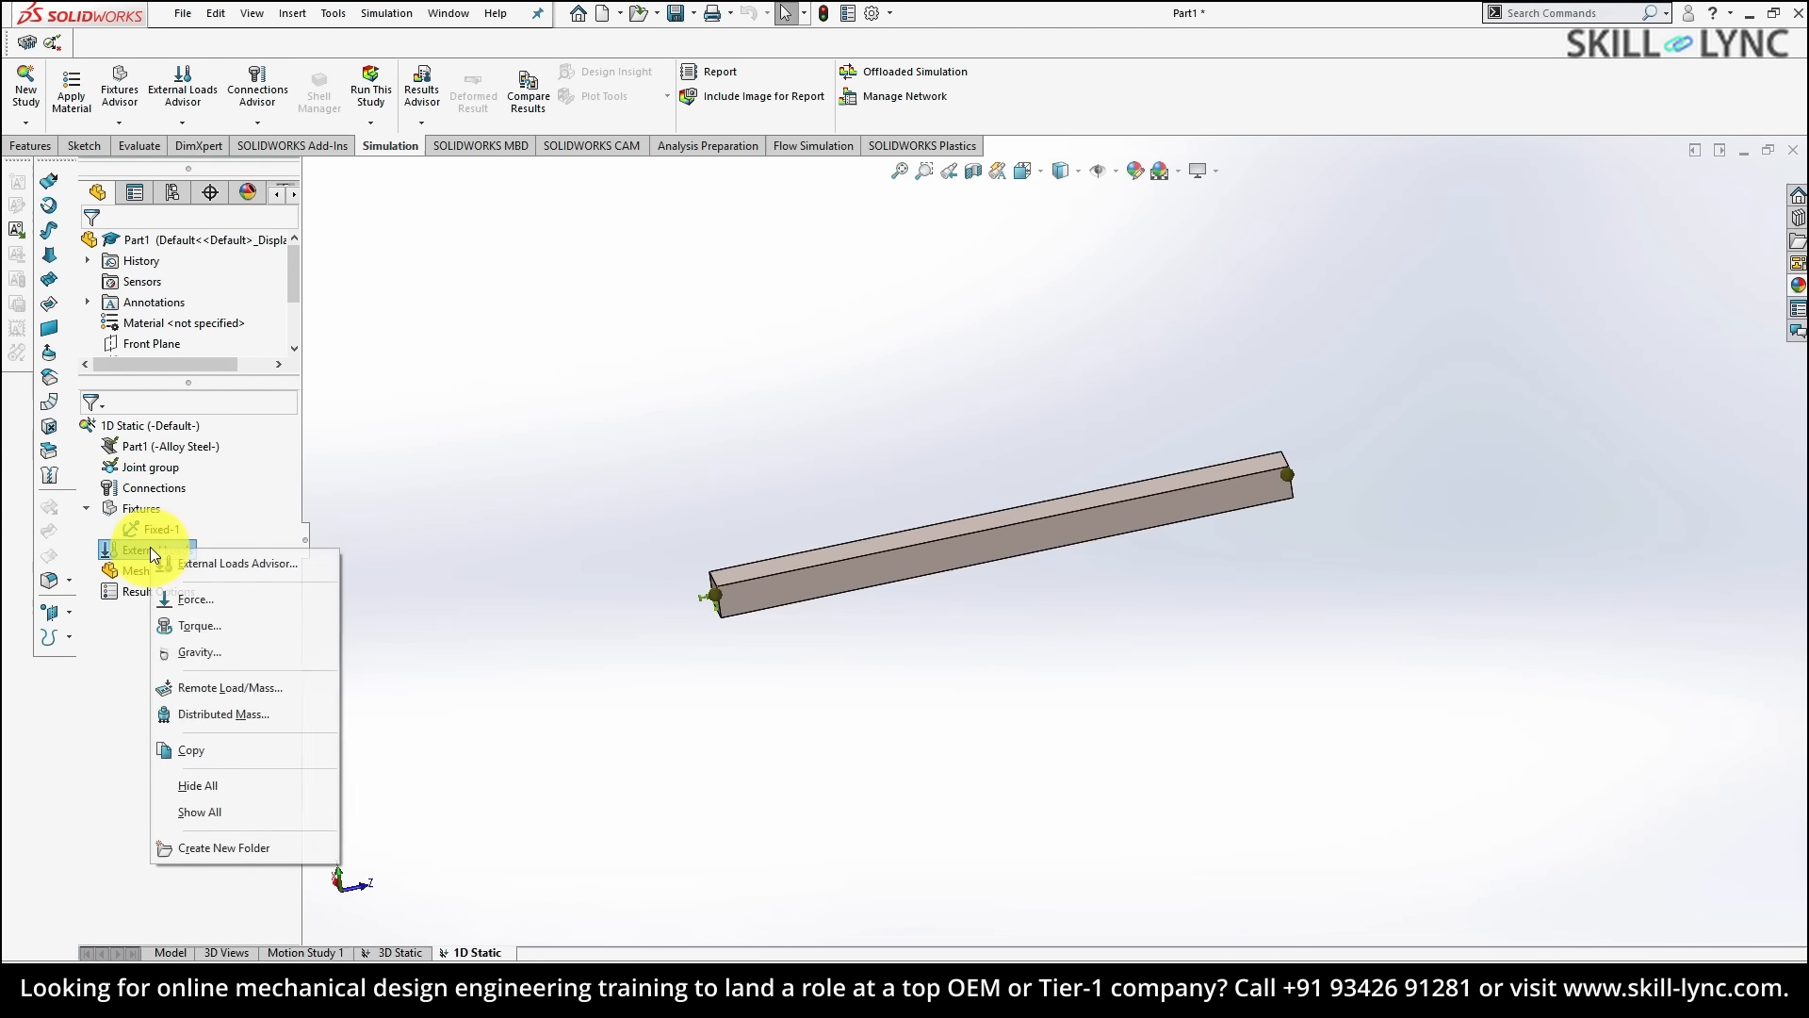
click(216, 597)
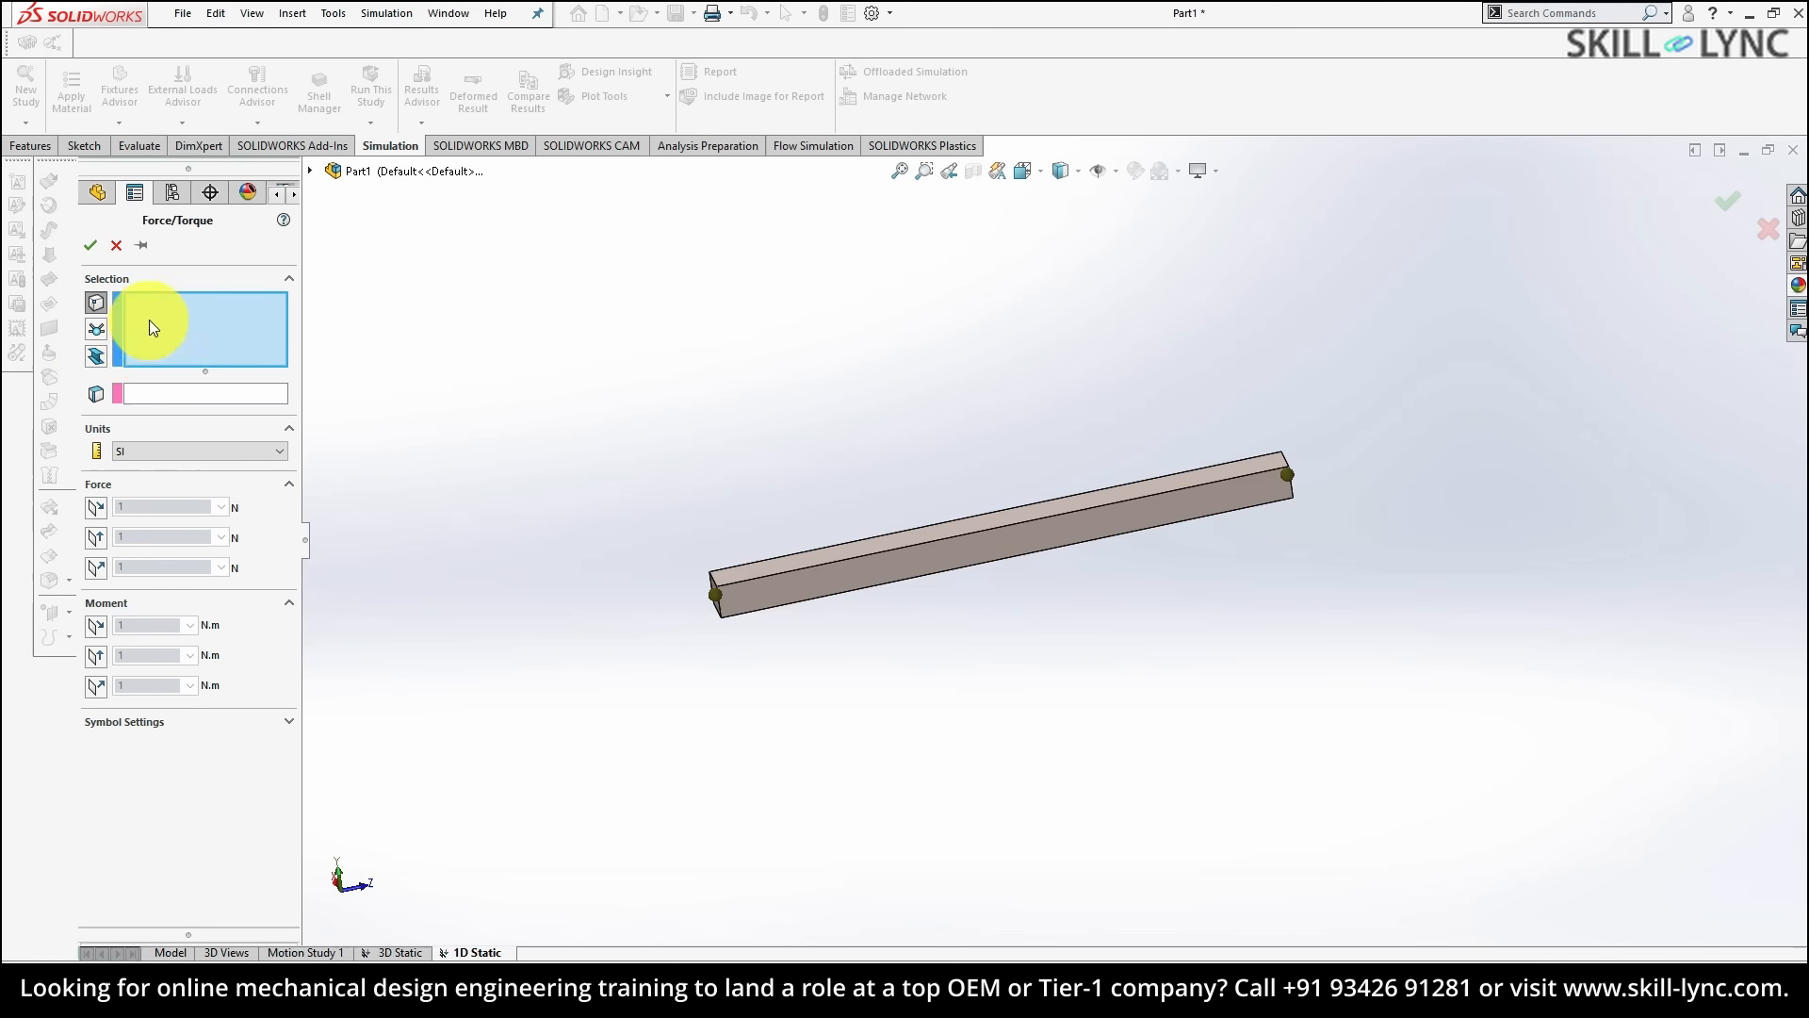
click(97, 355)
click(953, 557)
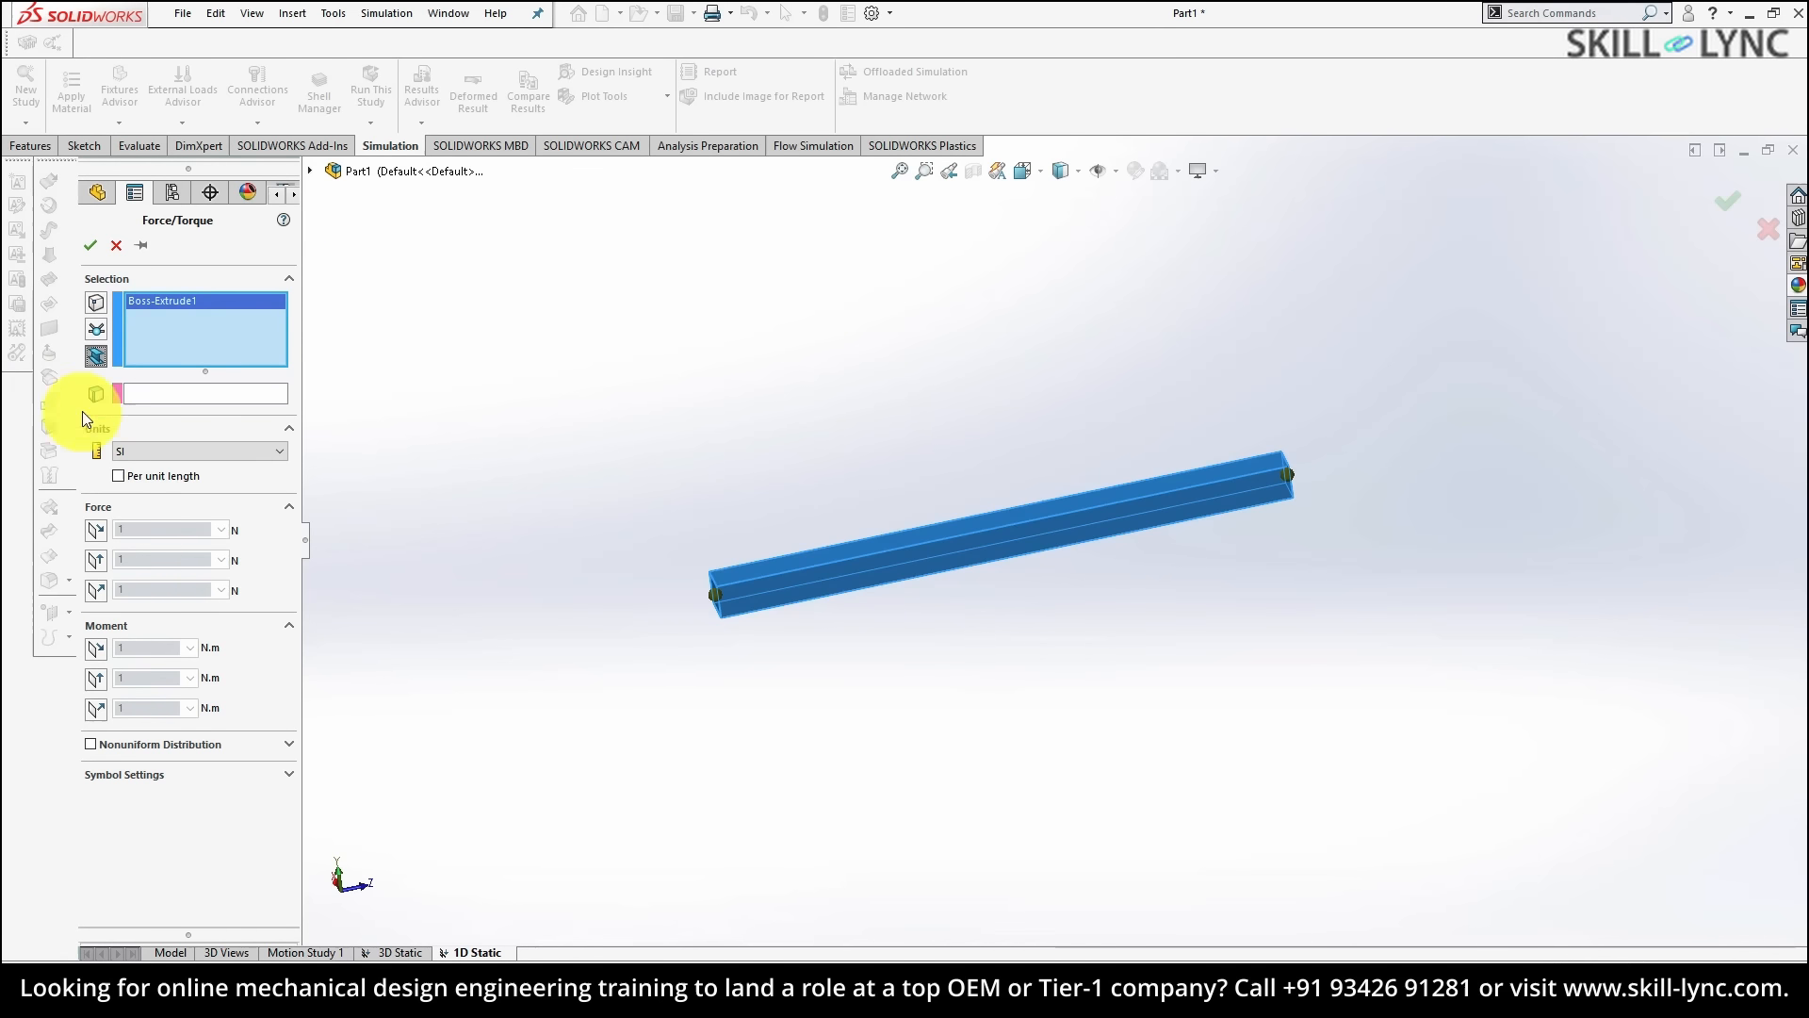
click(118, 396)
middle_drag(1066, 560, 1057, 692)
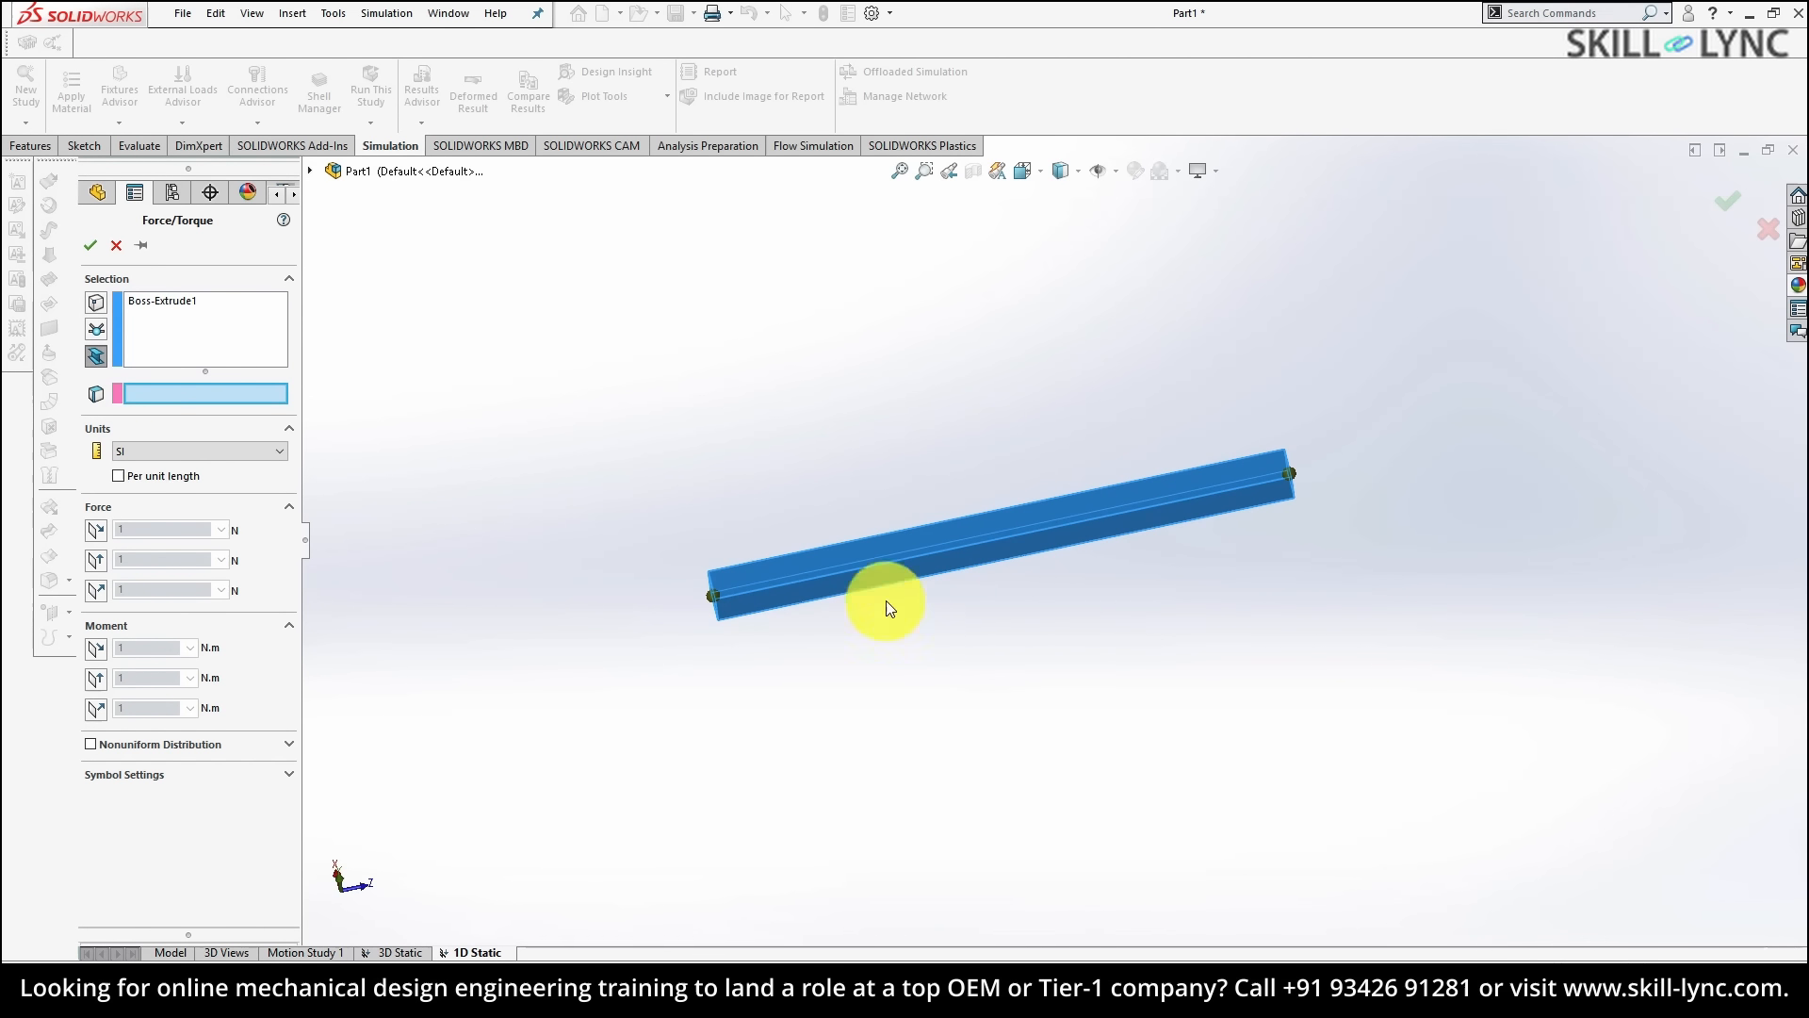
click(899, 537)
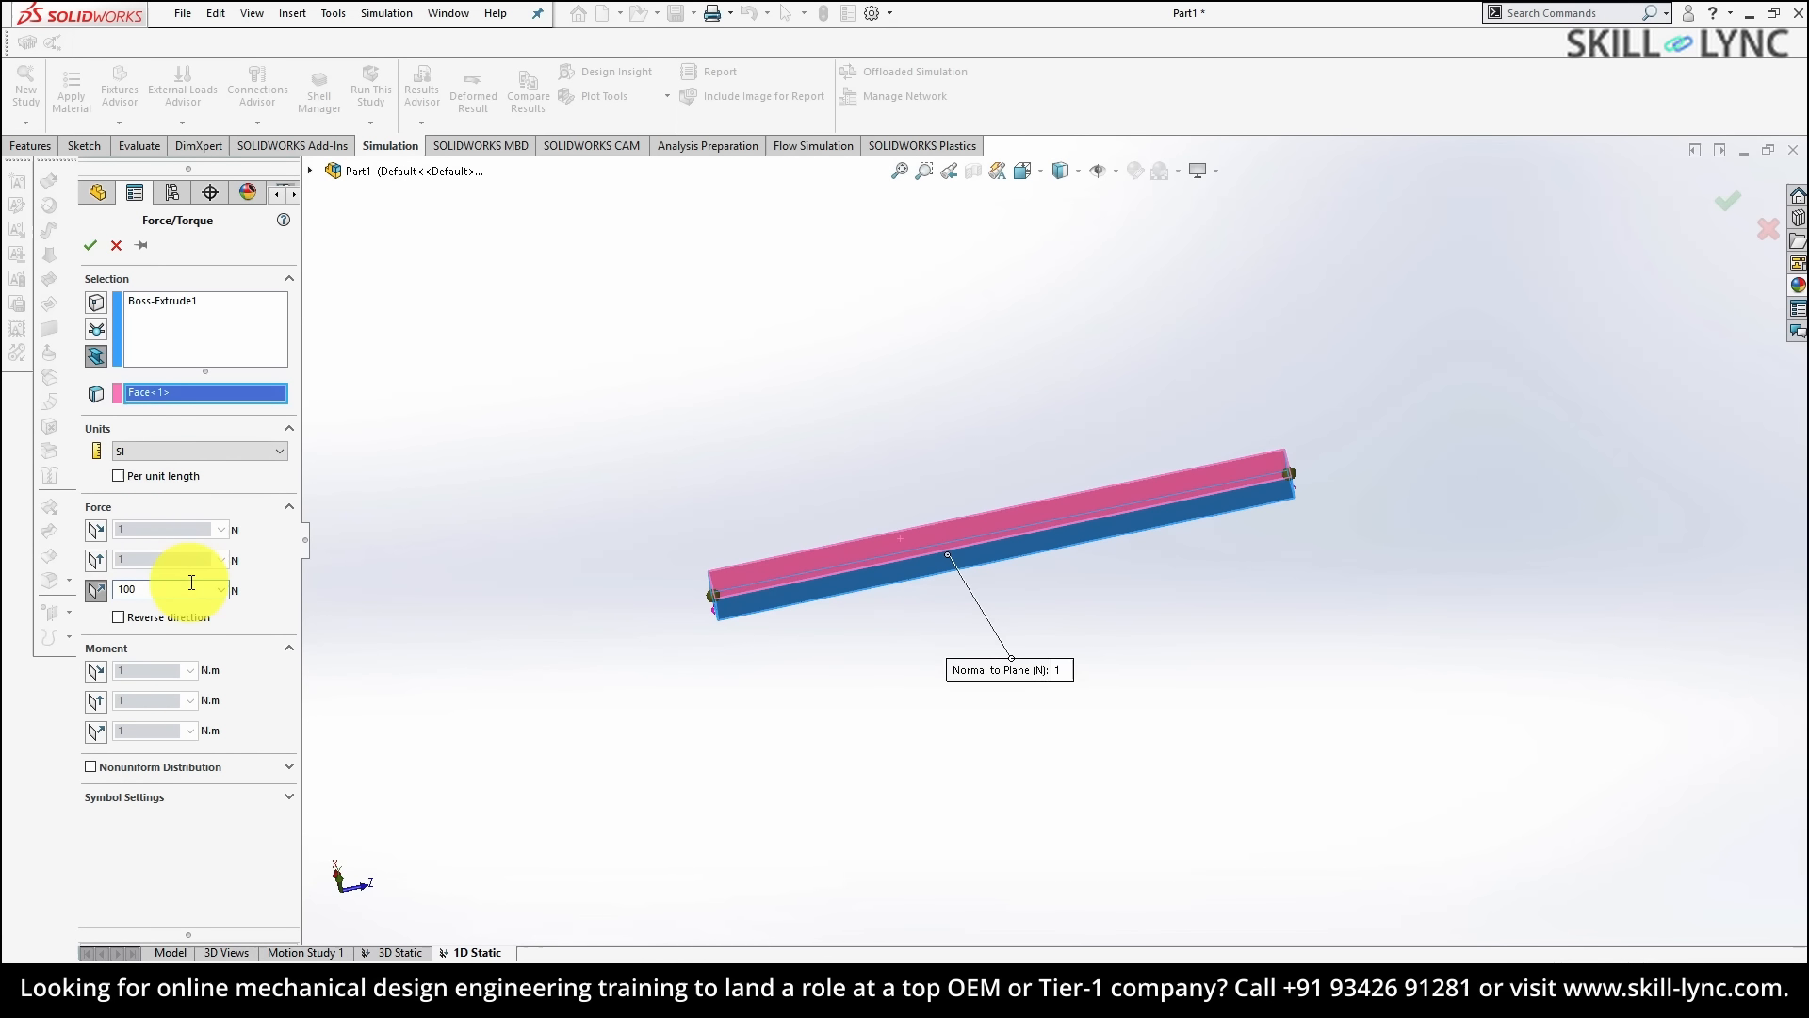
text(0)
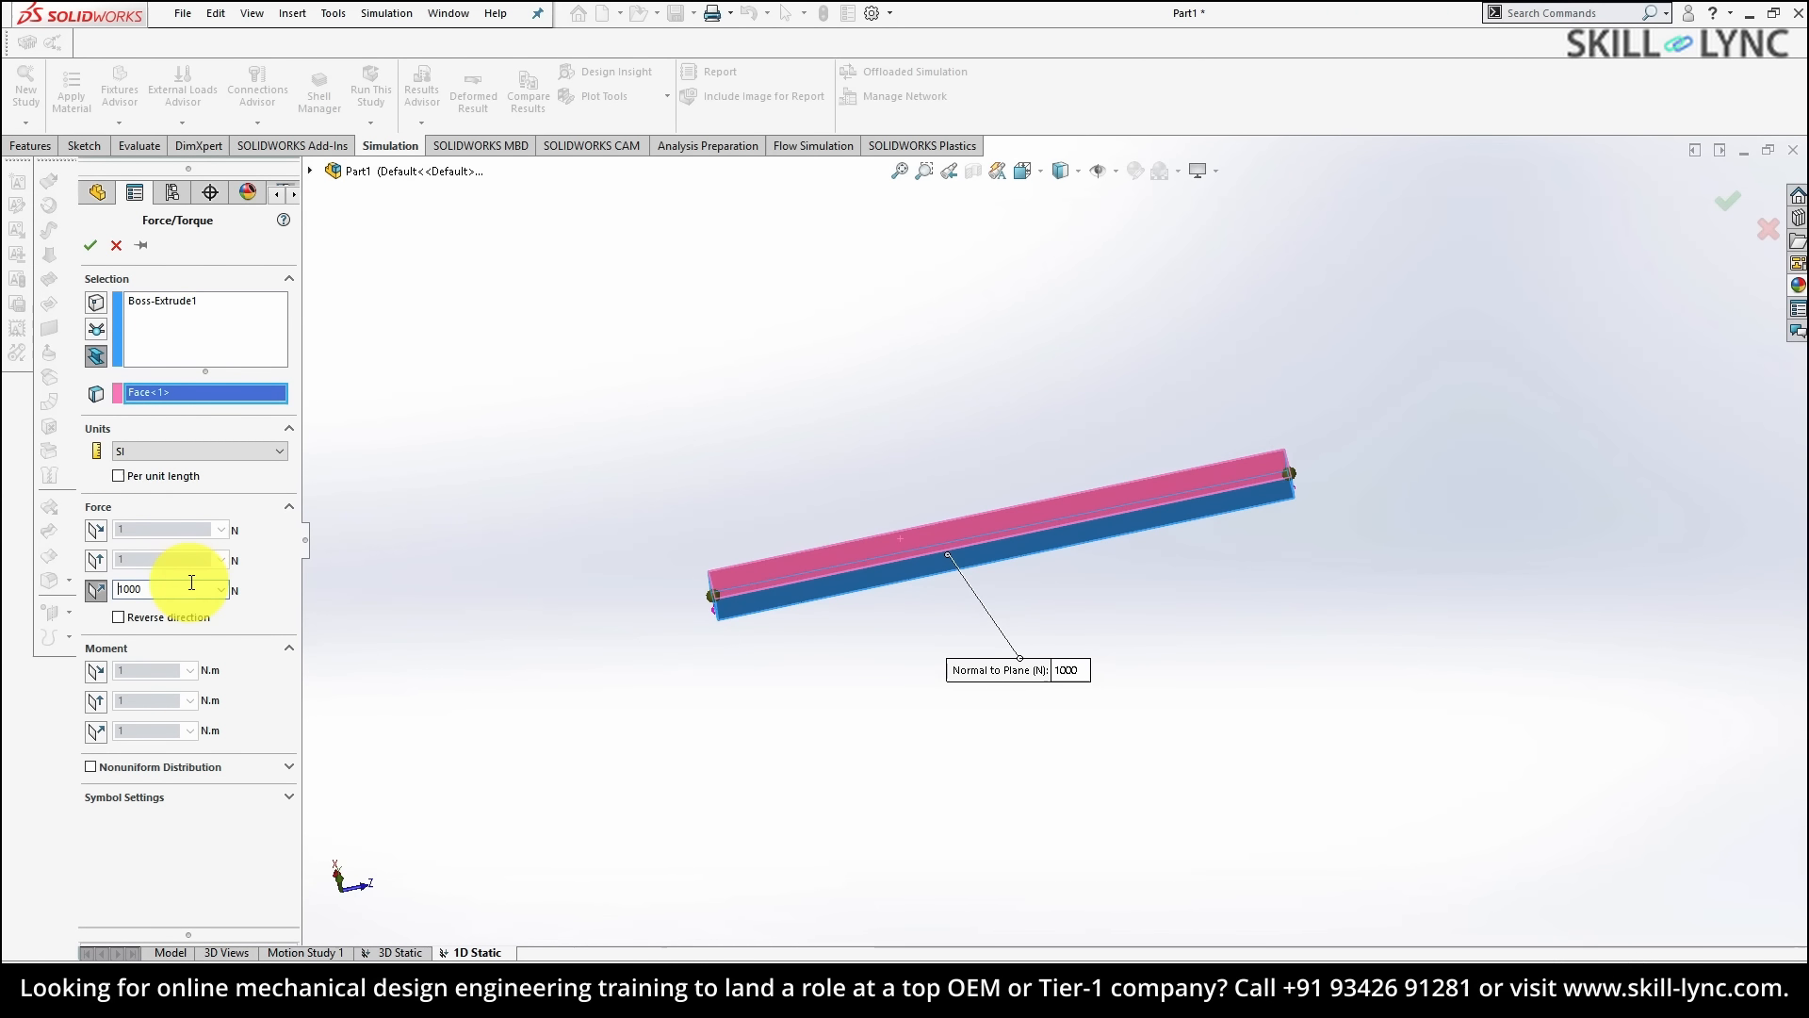
click(90, 245)
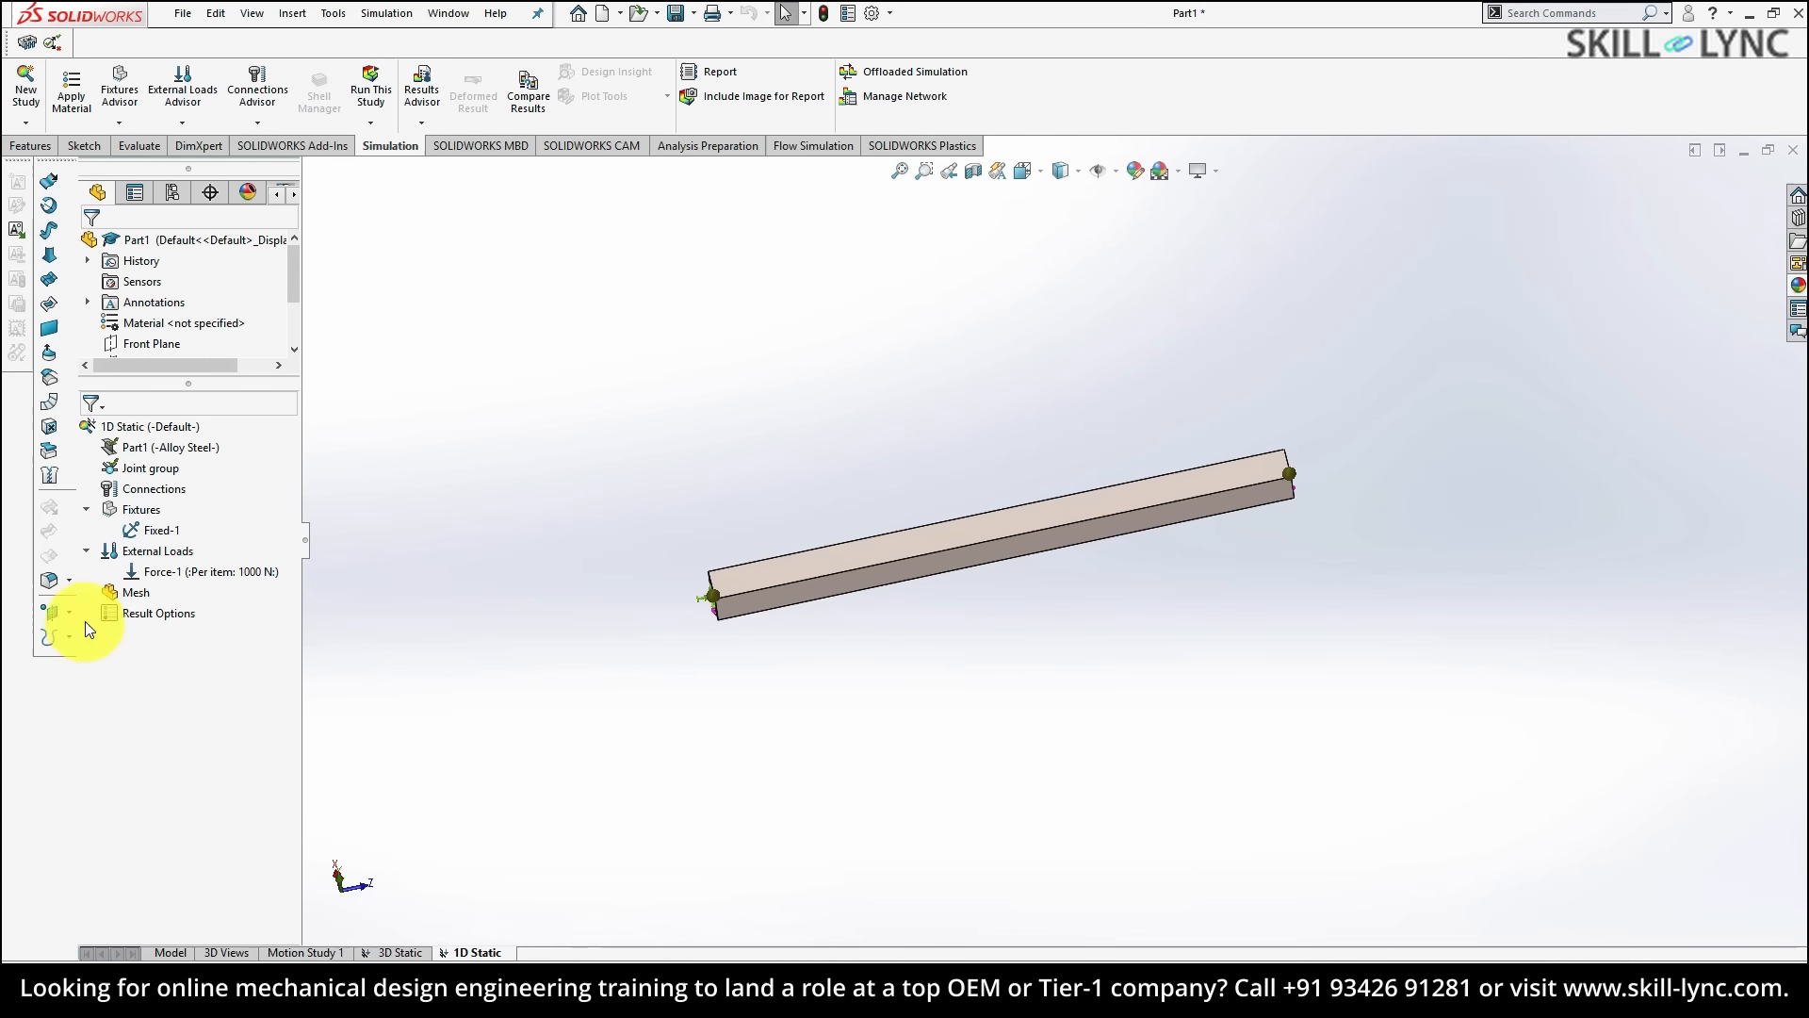
- Mesh the beam with beam elements and run the 1D Static study
right_click(134, 595)
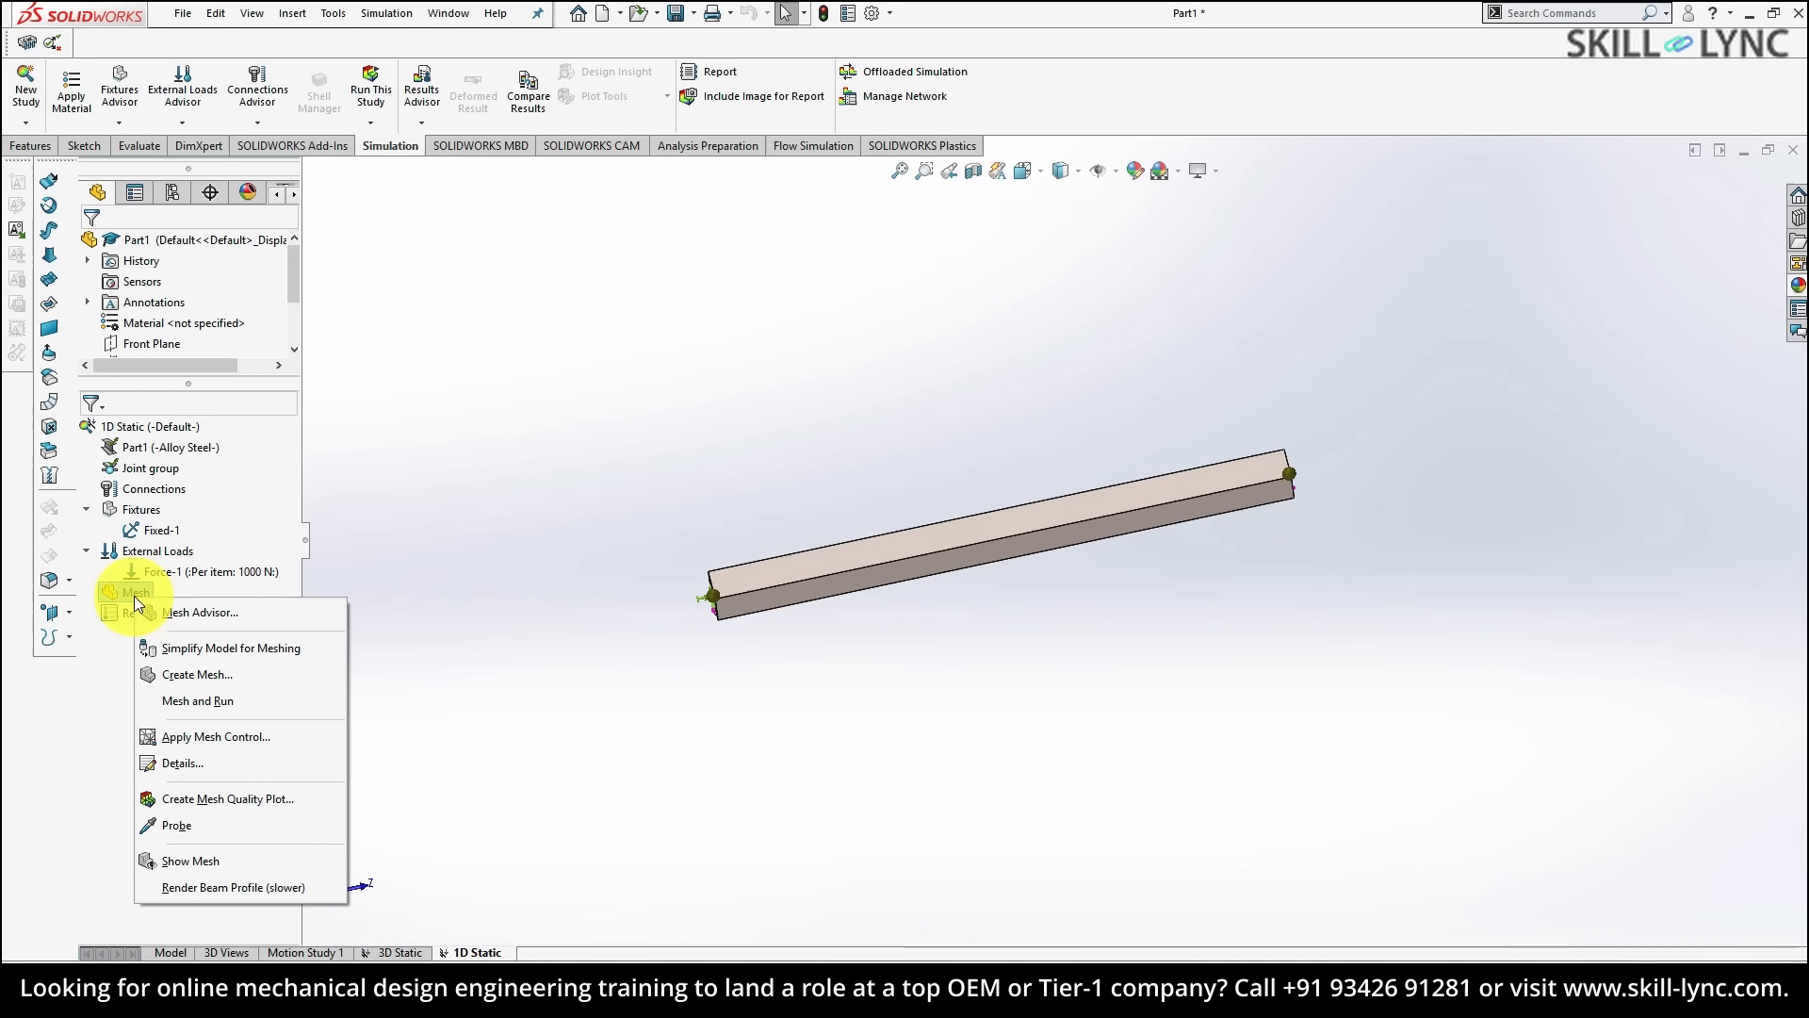
click(181, 680)
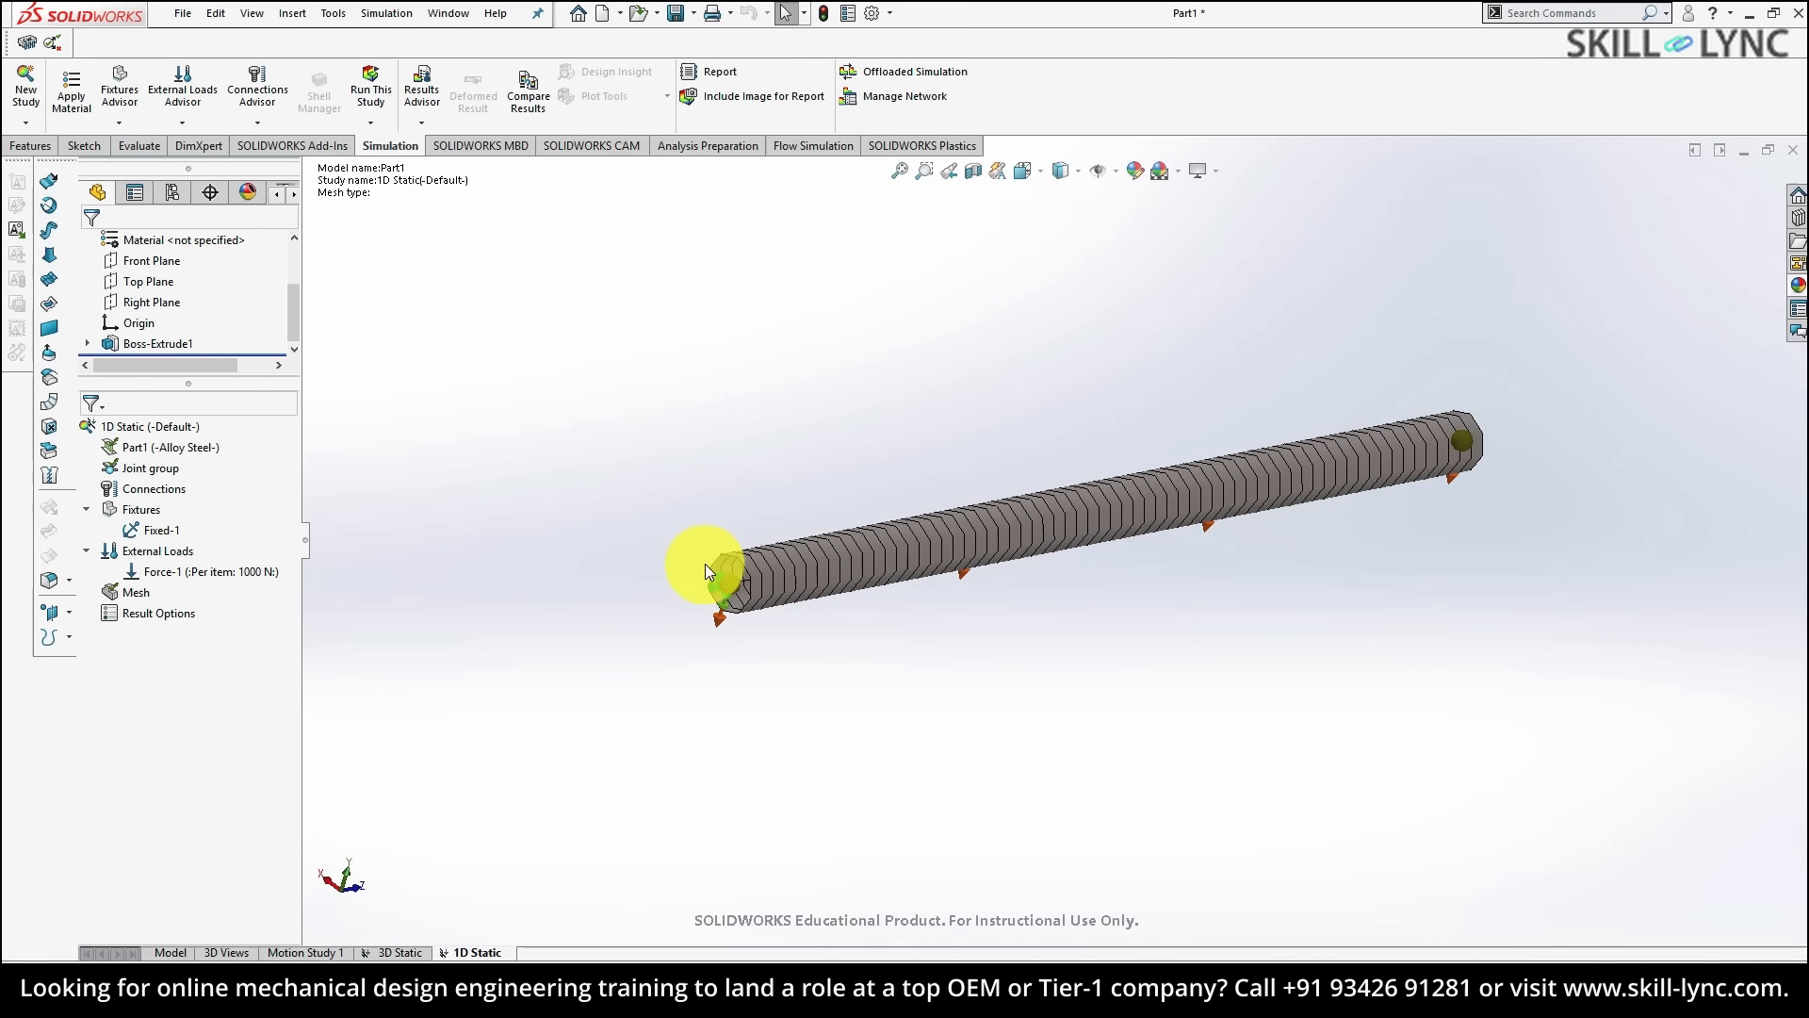
right_click(130, 596)
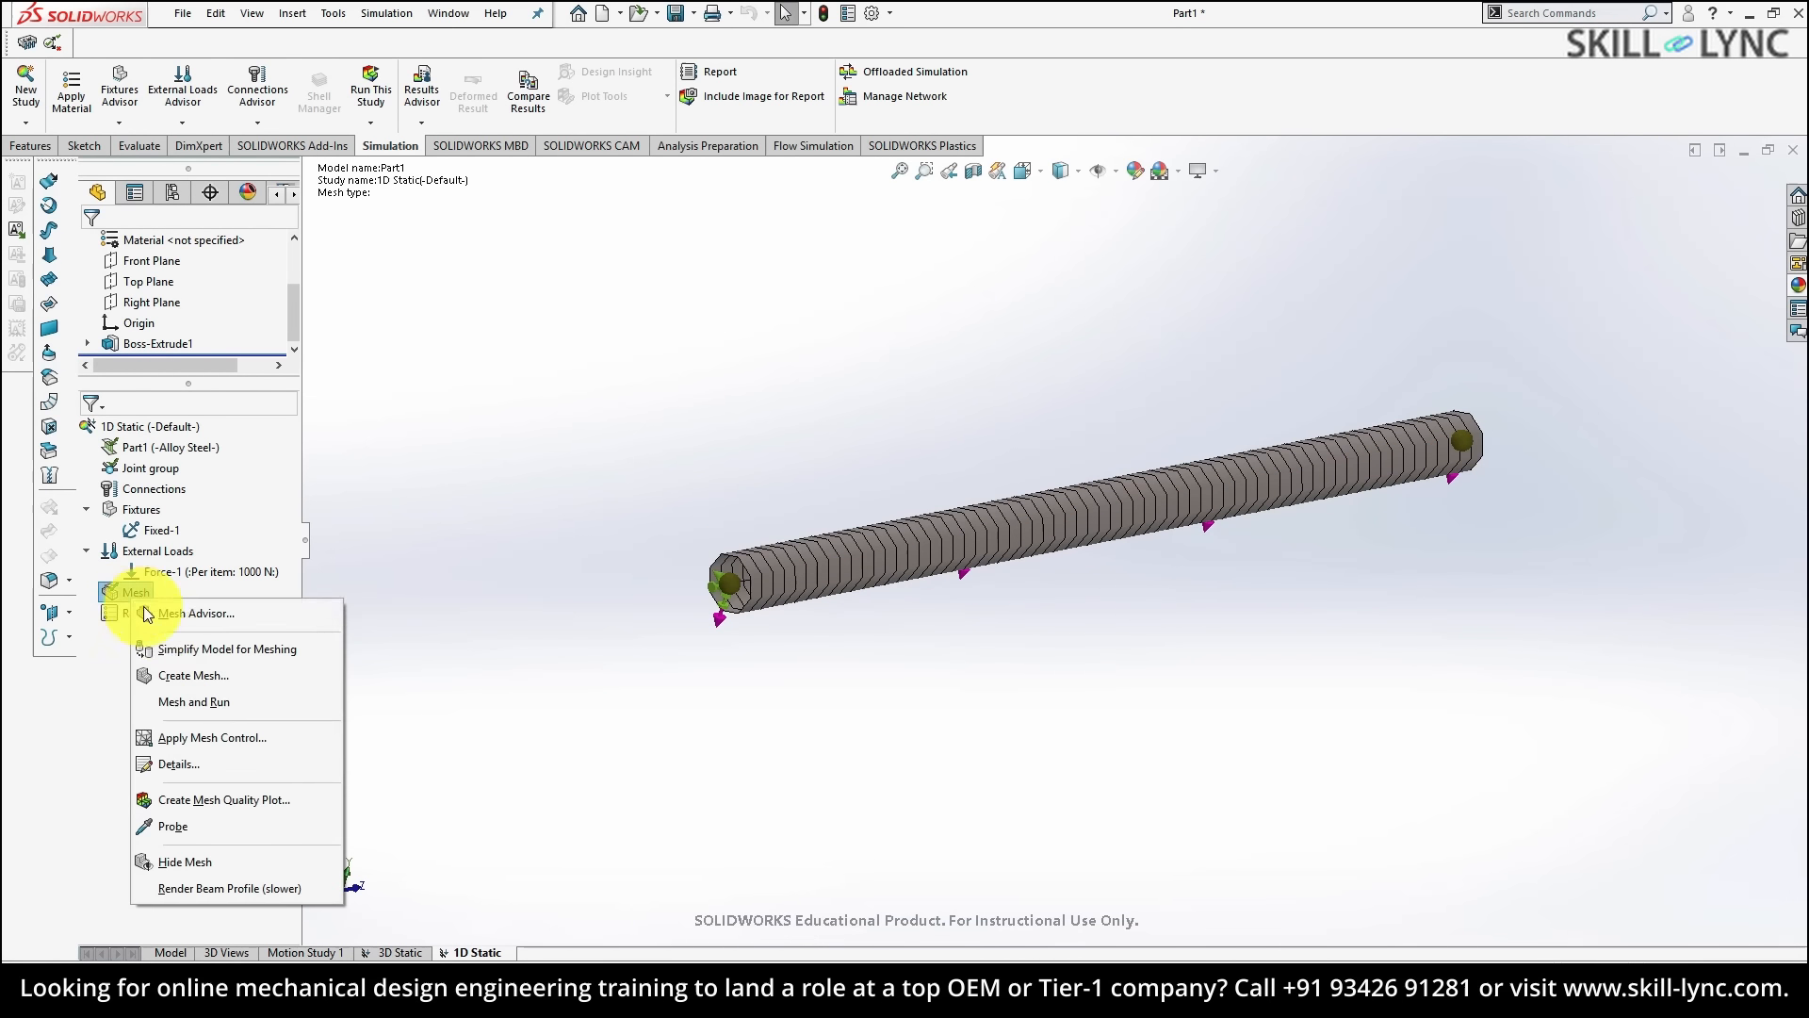
click(197, 703)
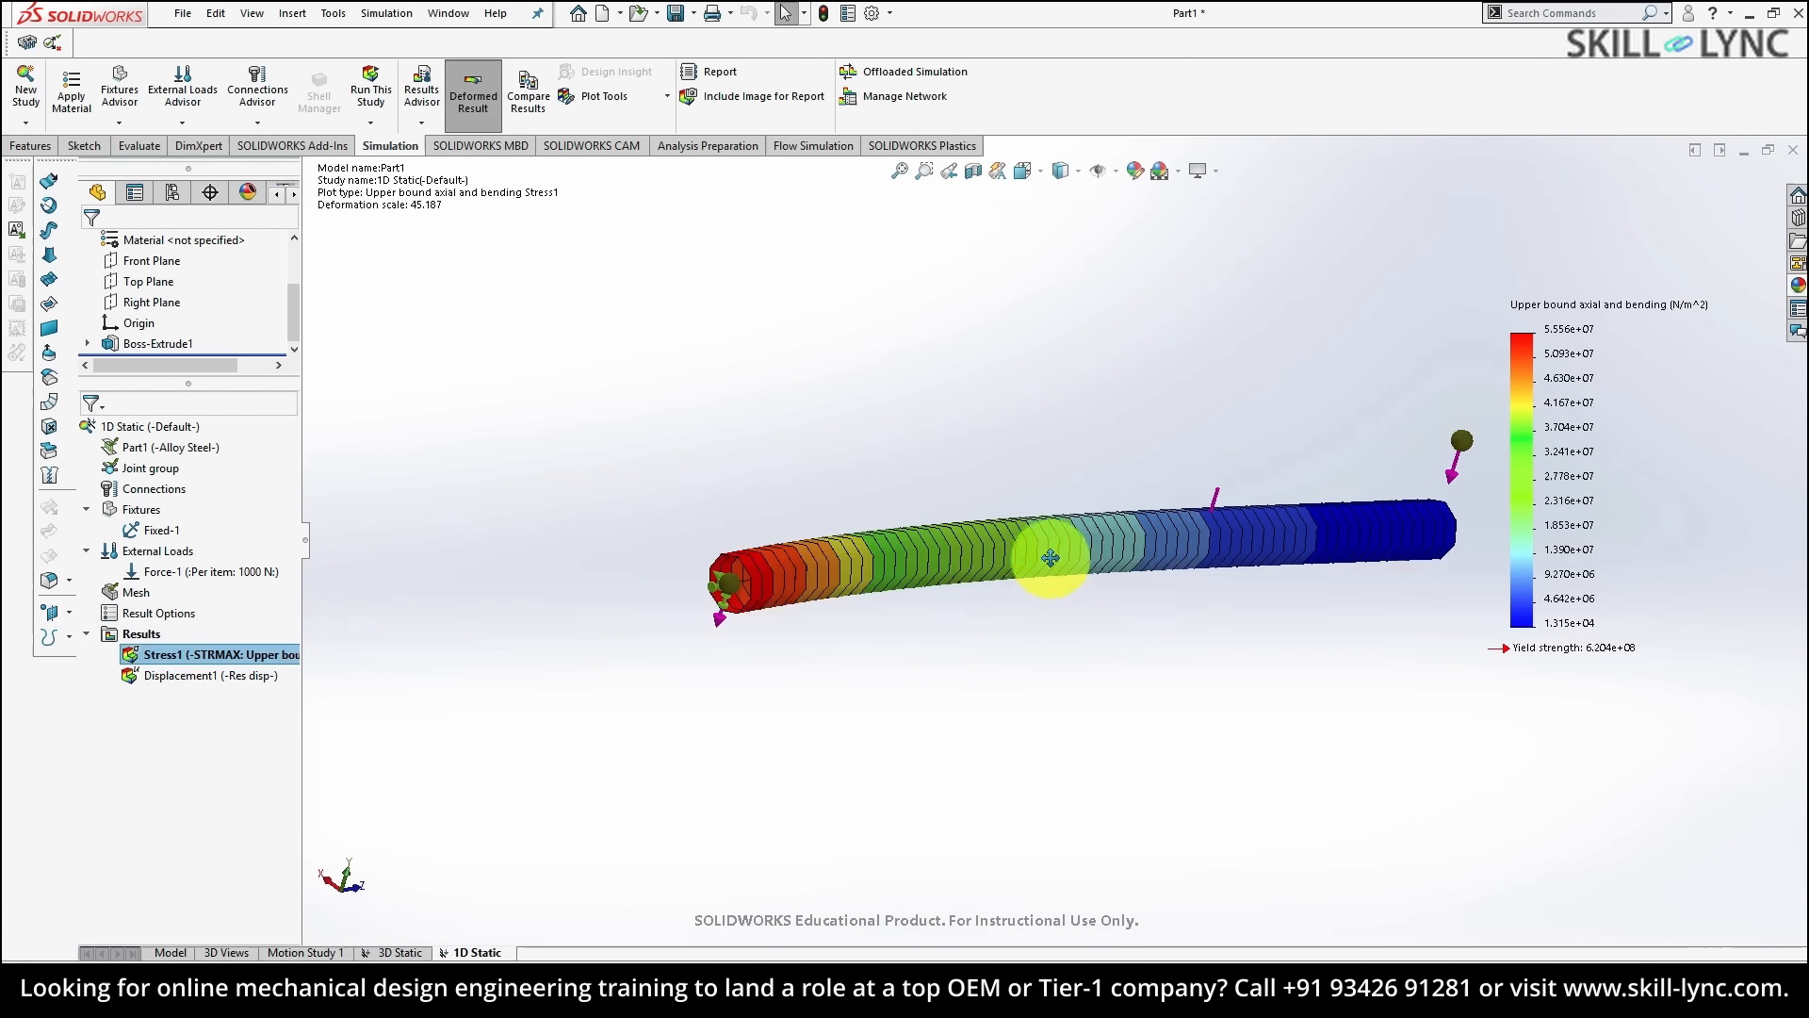
- Set the stress plot's legend number format to floating and its units to N/mm^2 (MPa)
middle_drag(1042, 553, 1151, 562)
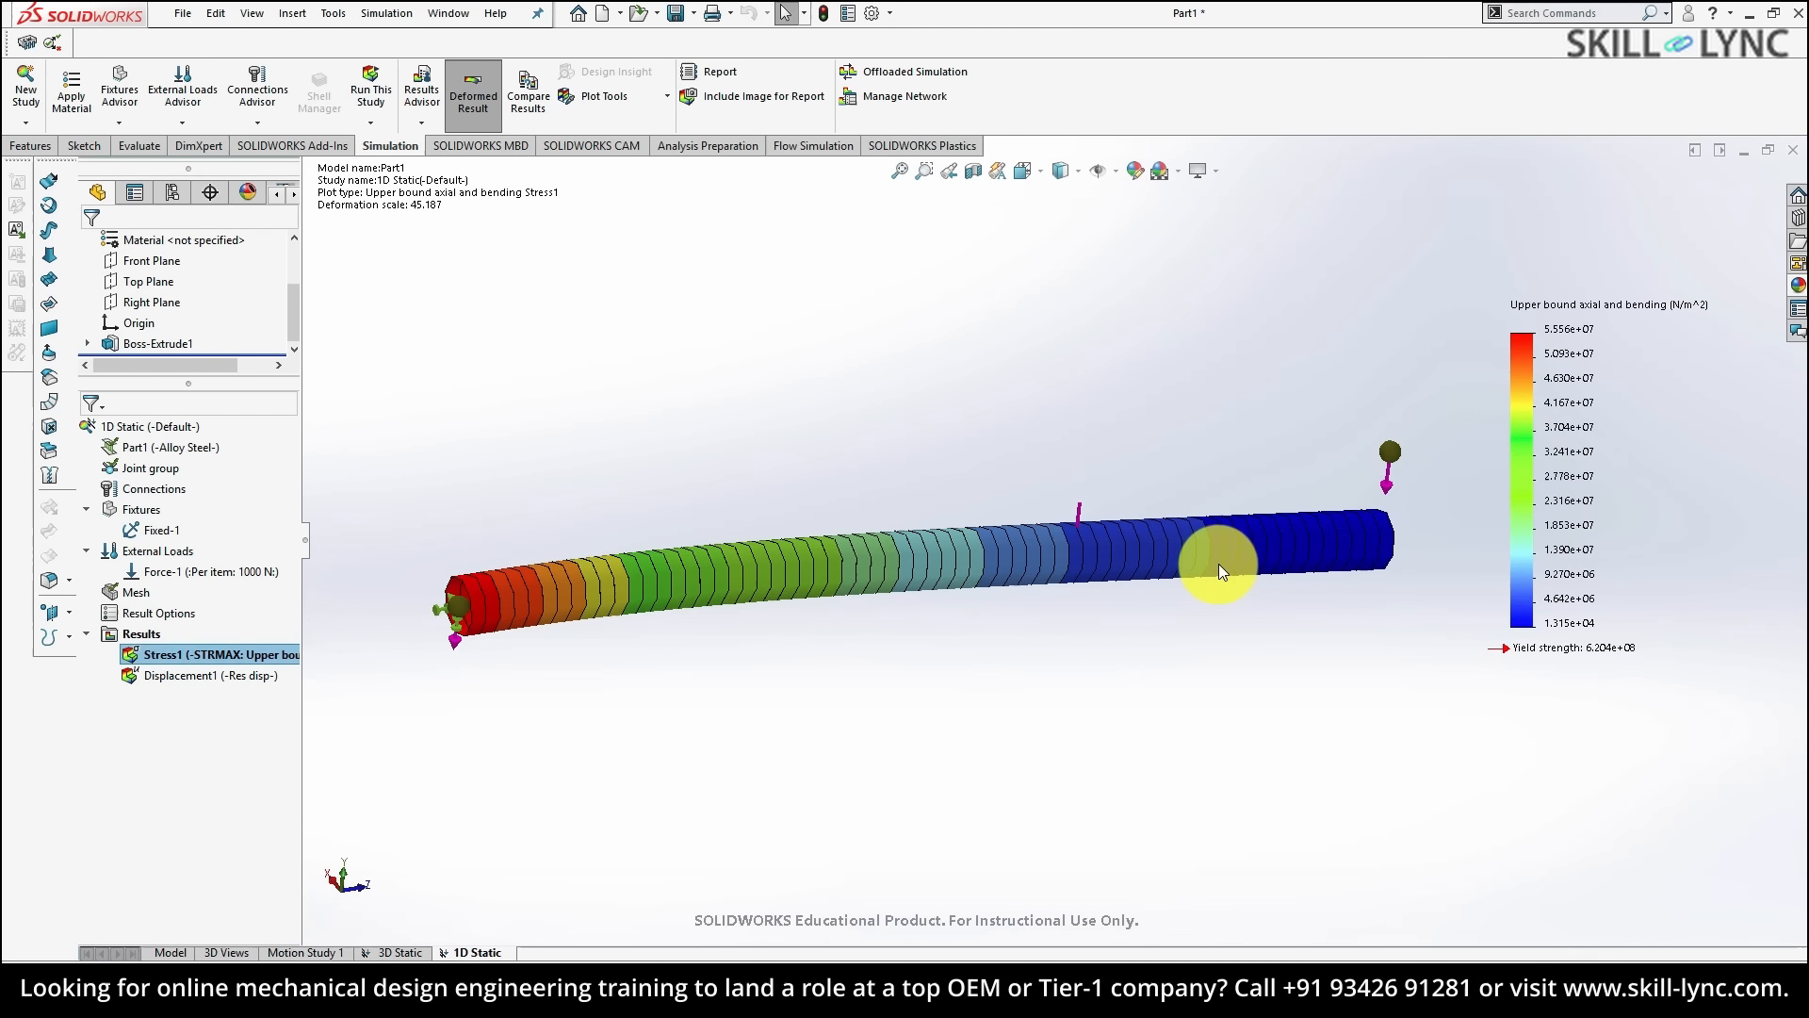
right_click(1563, 339)
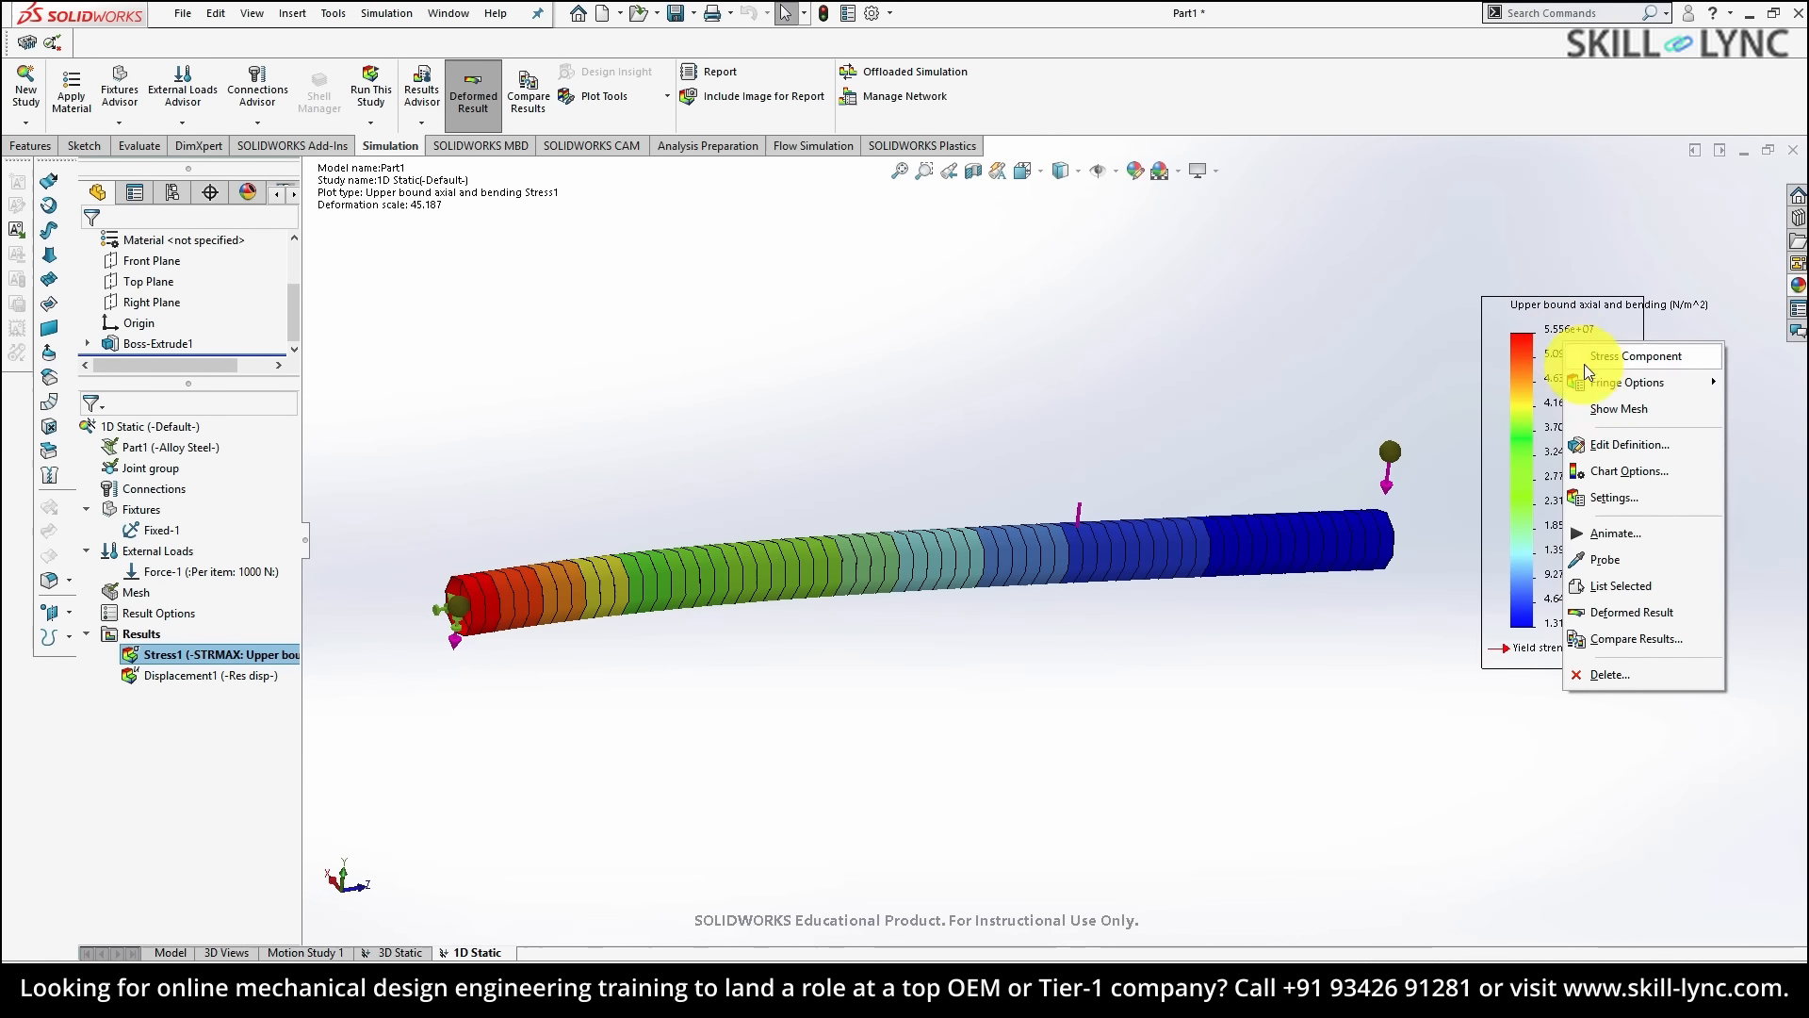
click(1610, 469)
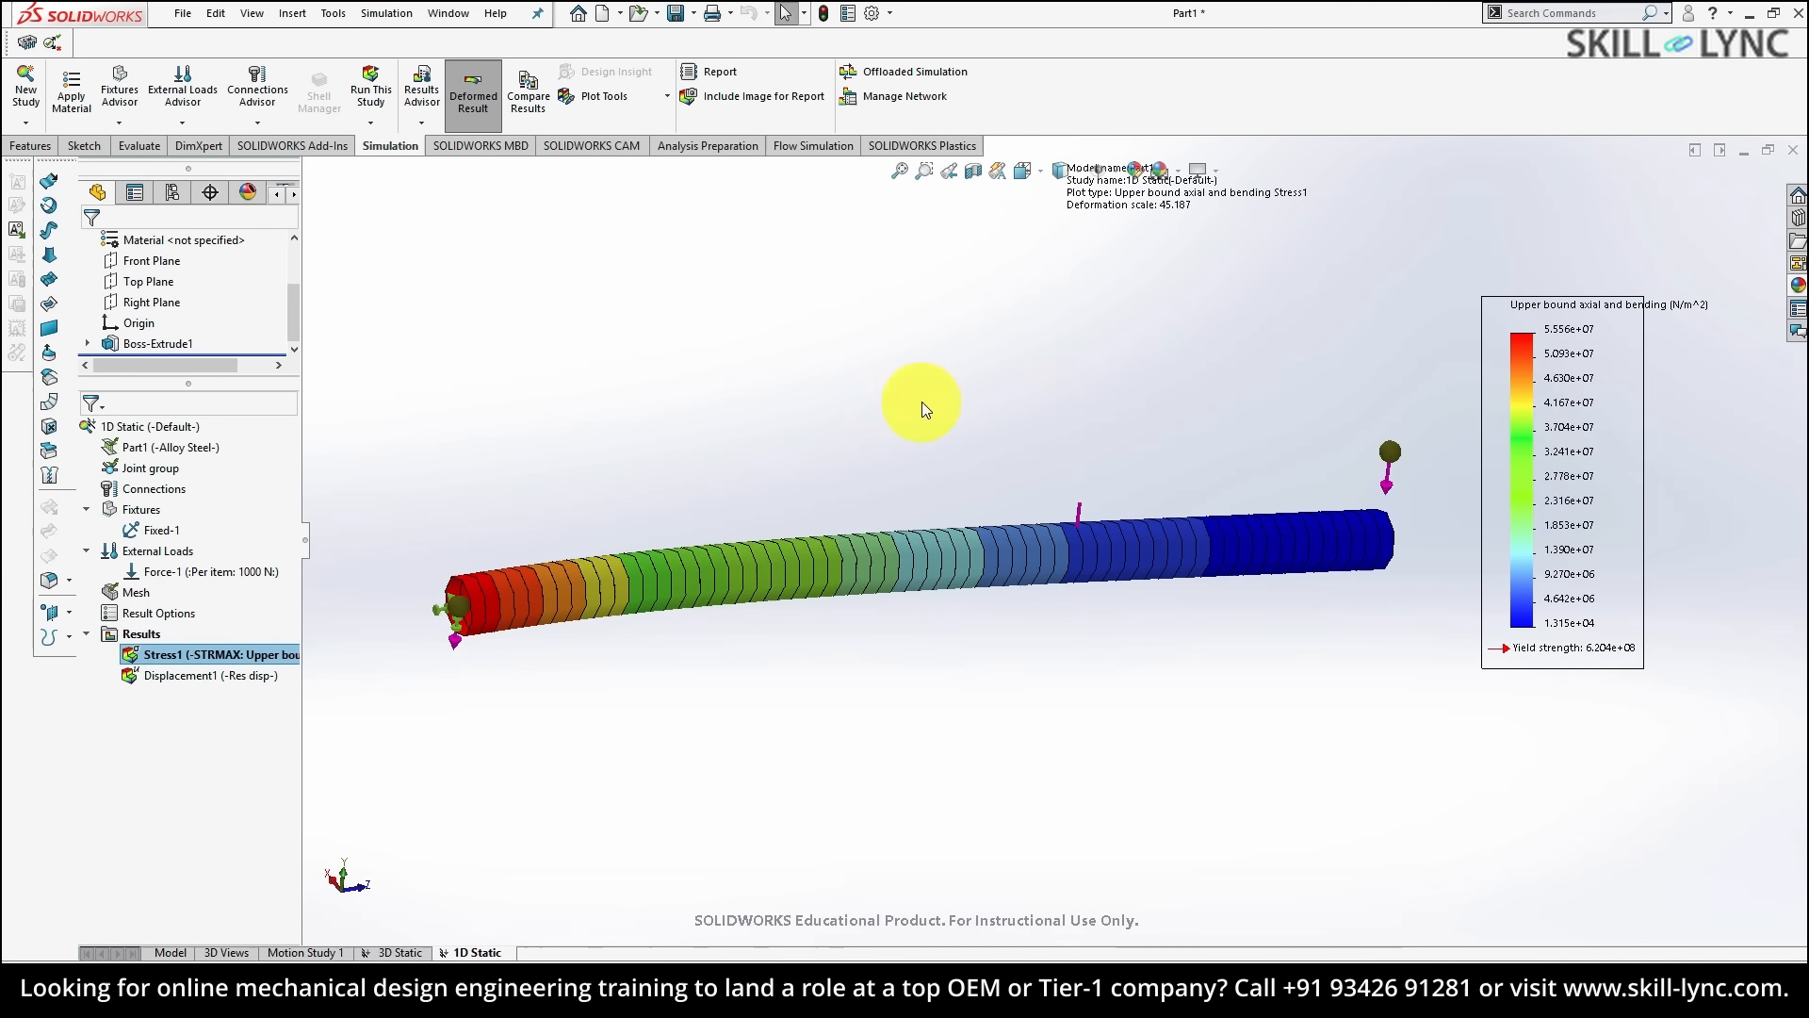
click(155, 757)
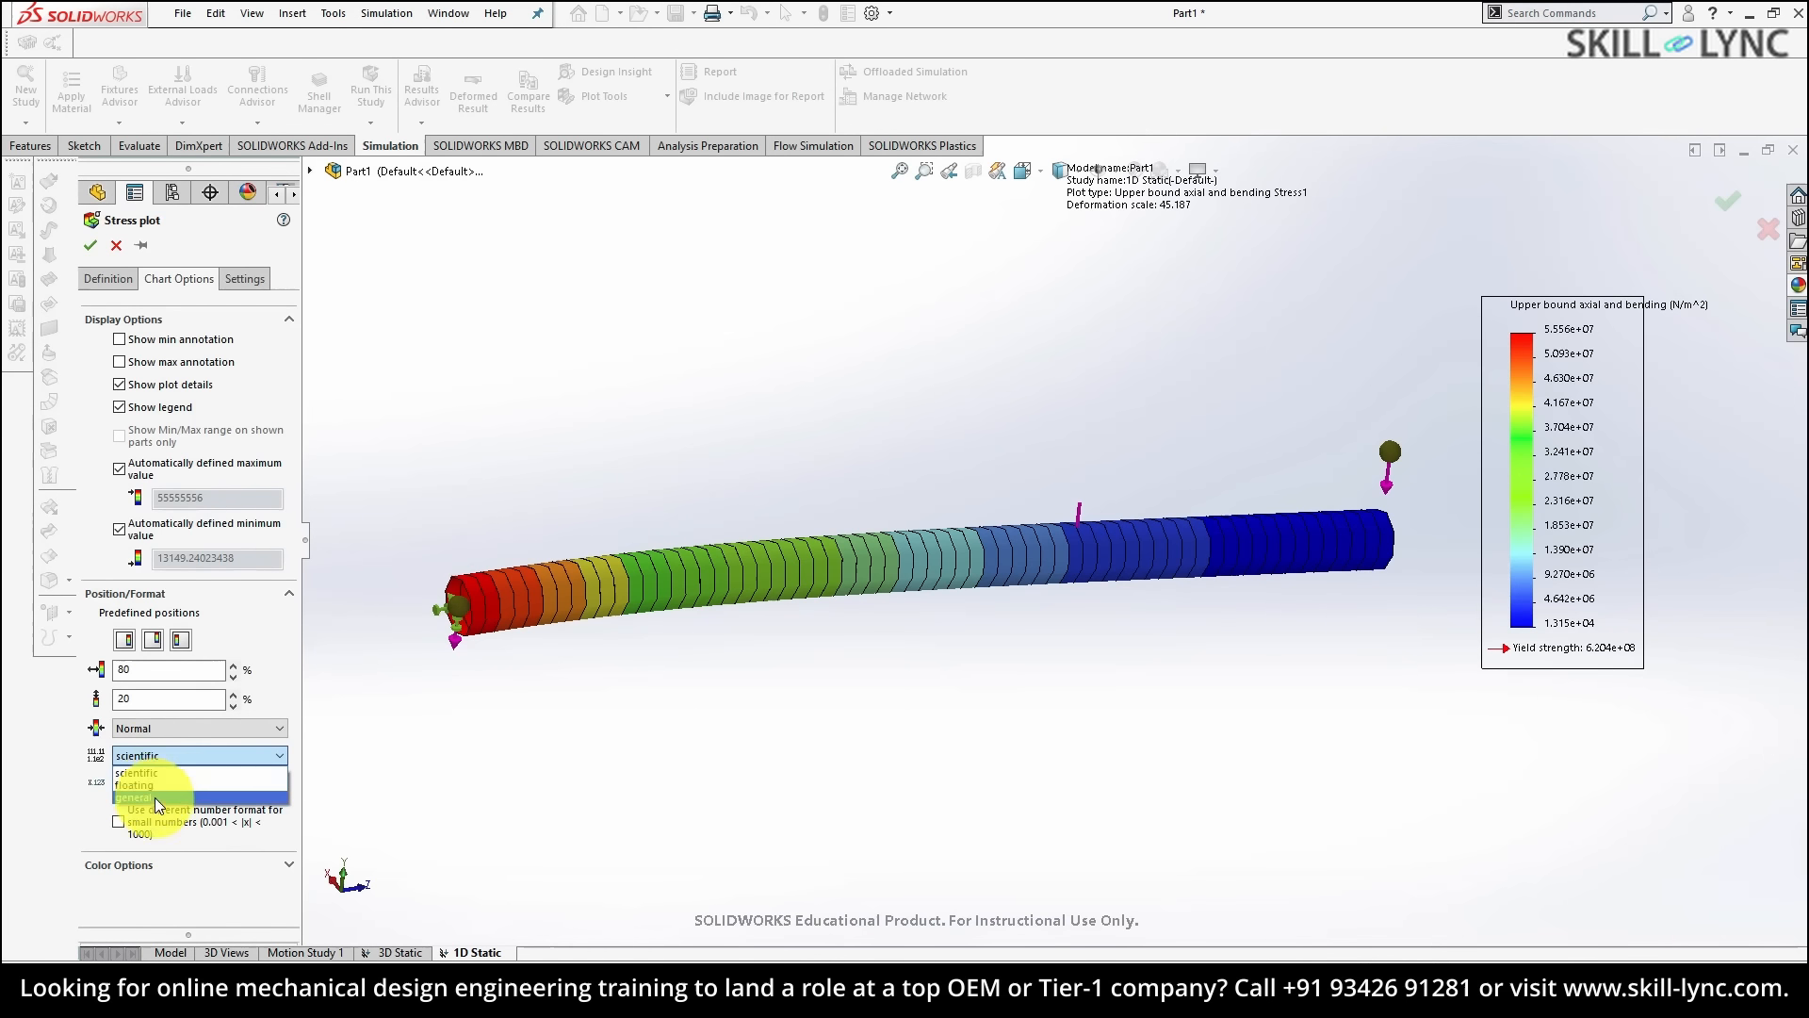
click(156, 786)
click(106, 278)
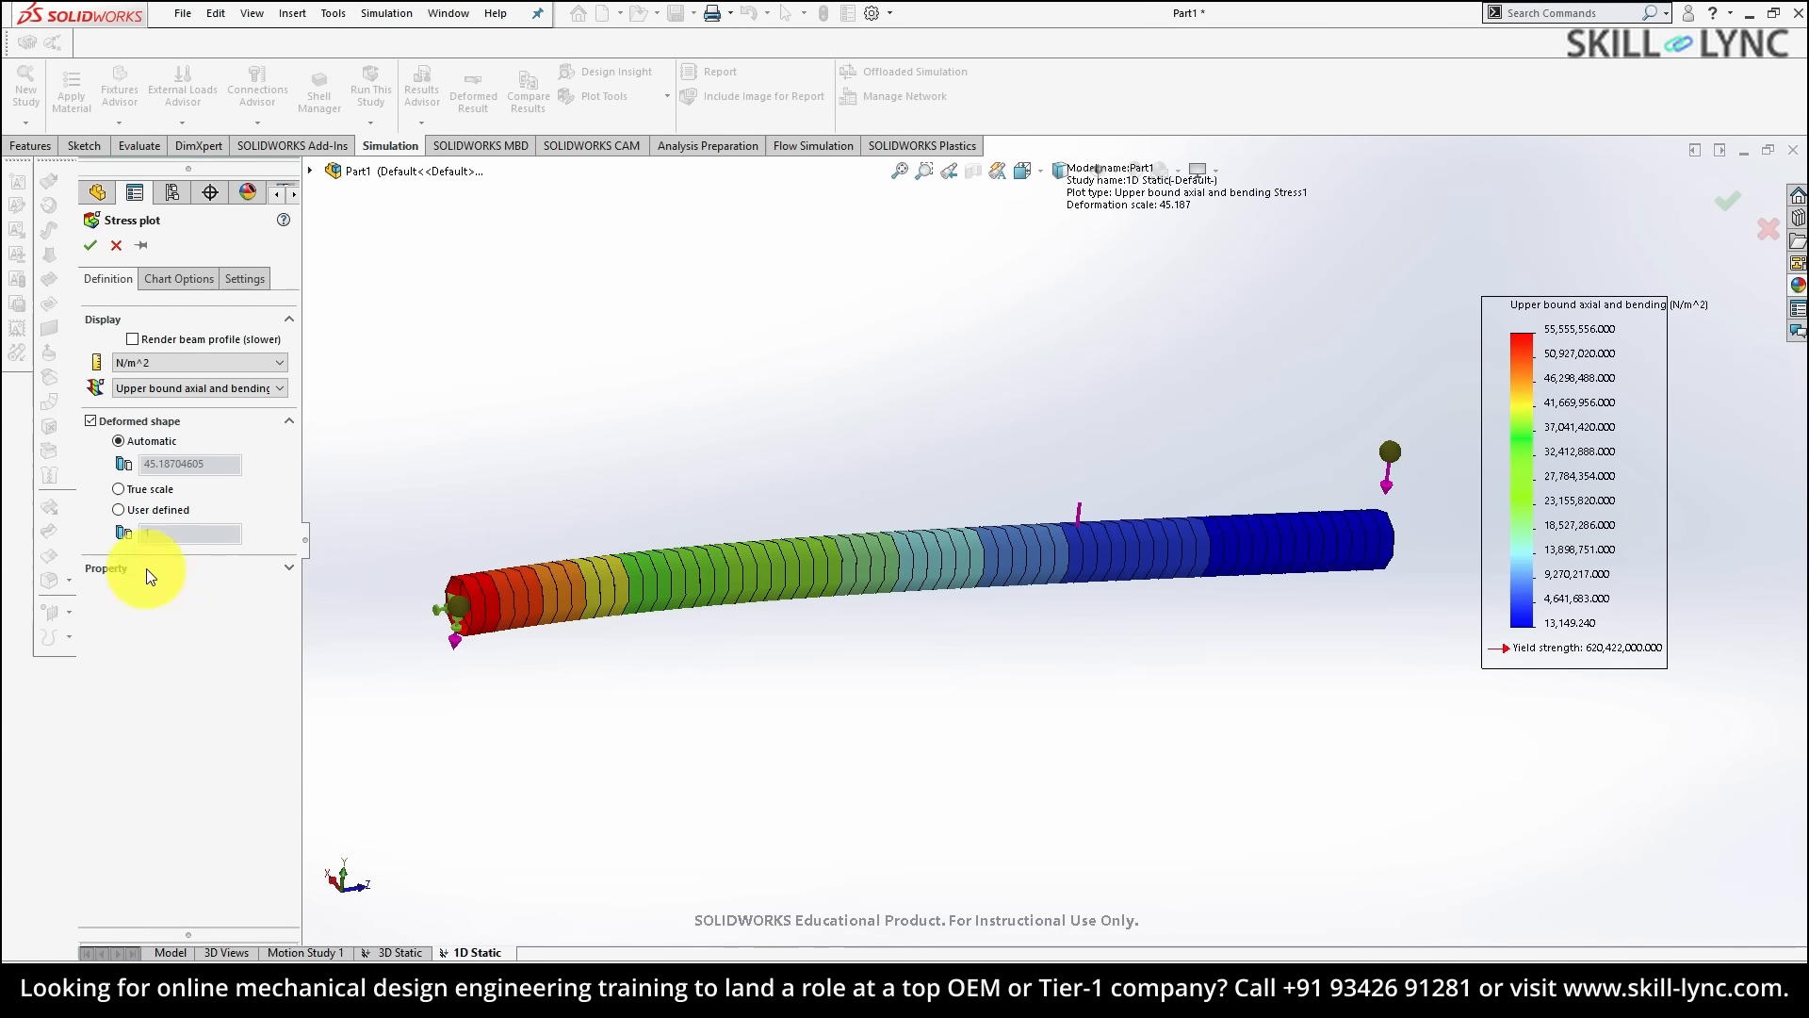
click(174, 365)
click(162, 413)
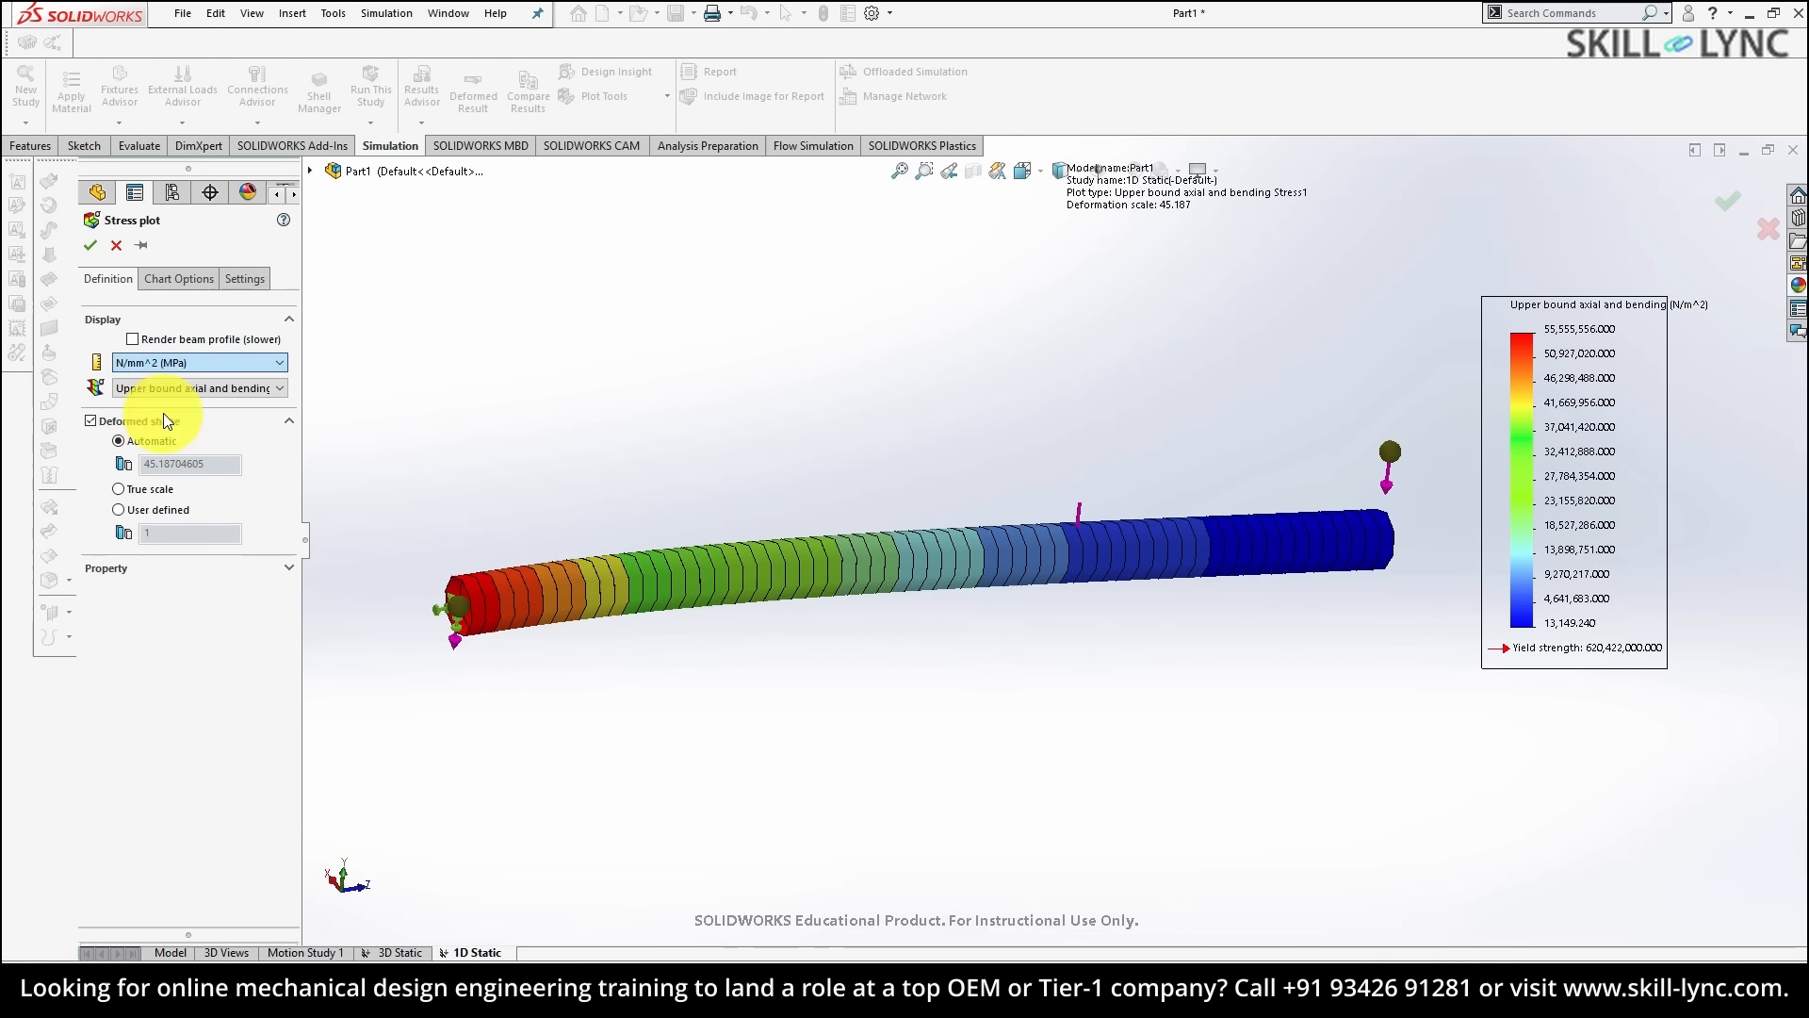
click(91, 244)
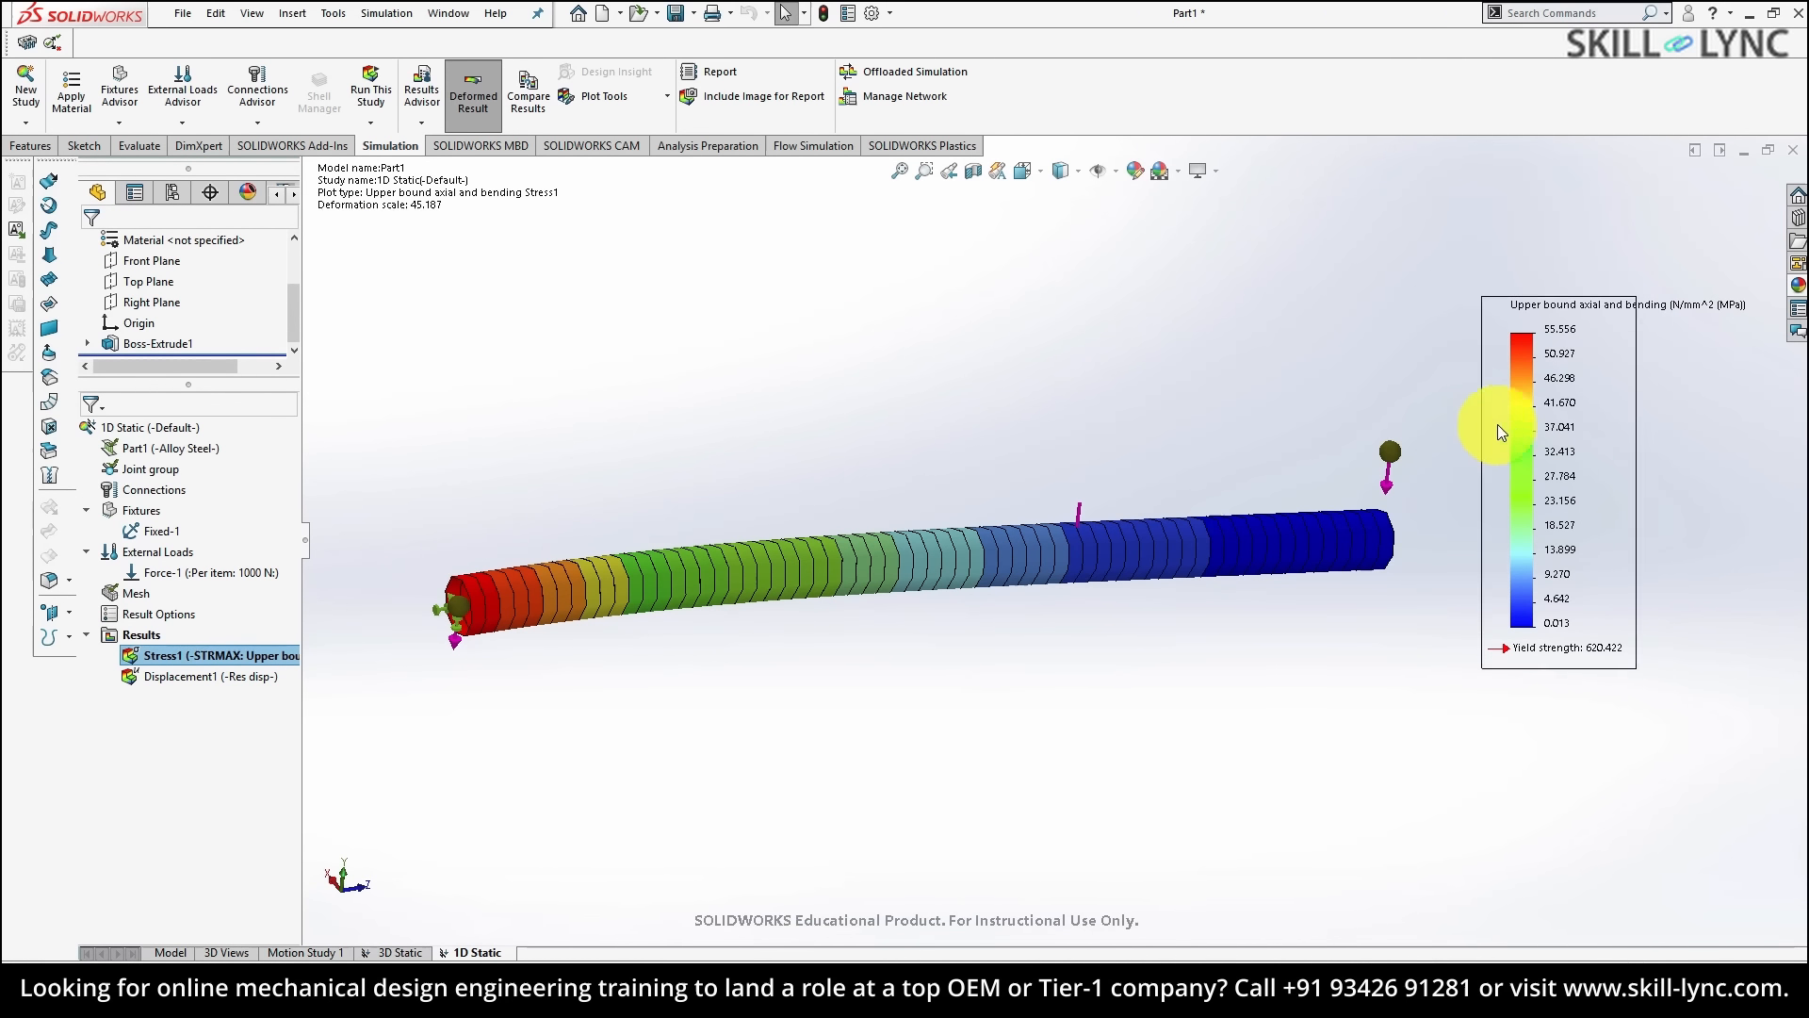
- Show the Displacement1 plot and set its legend number format to floating
middle_drag(1497, 425, 1453, 426)
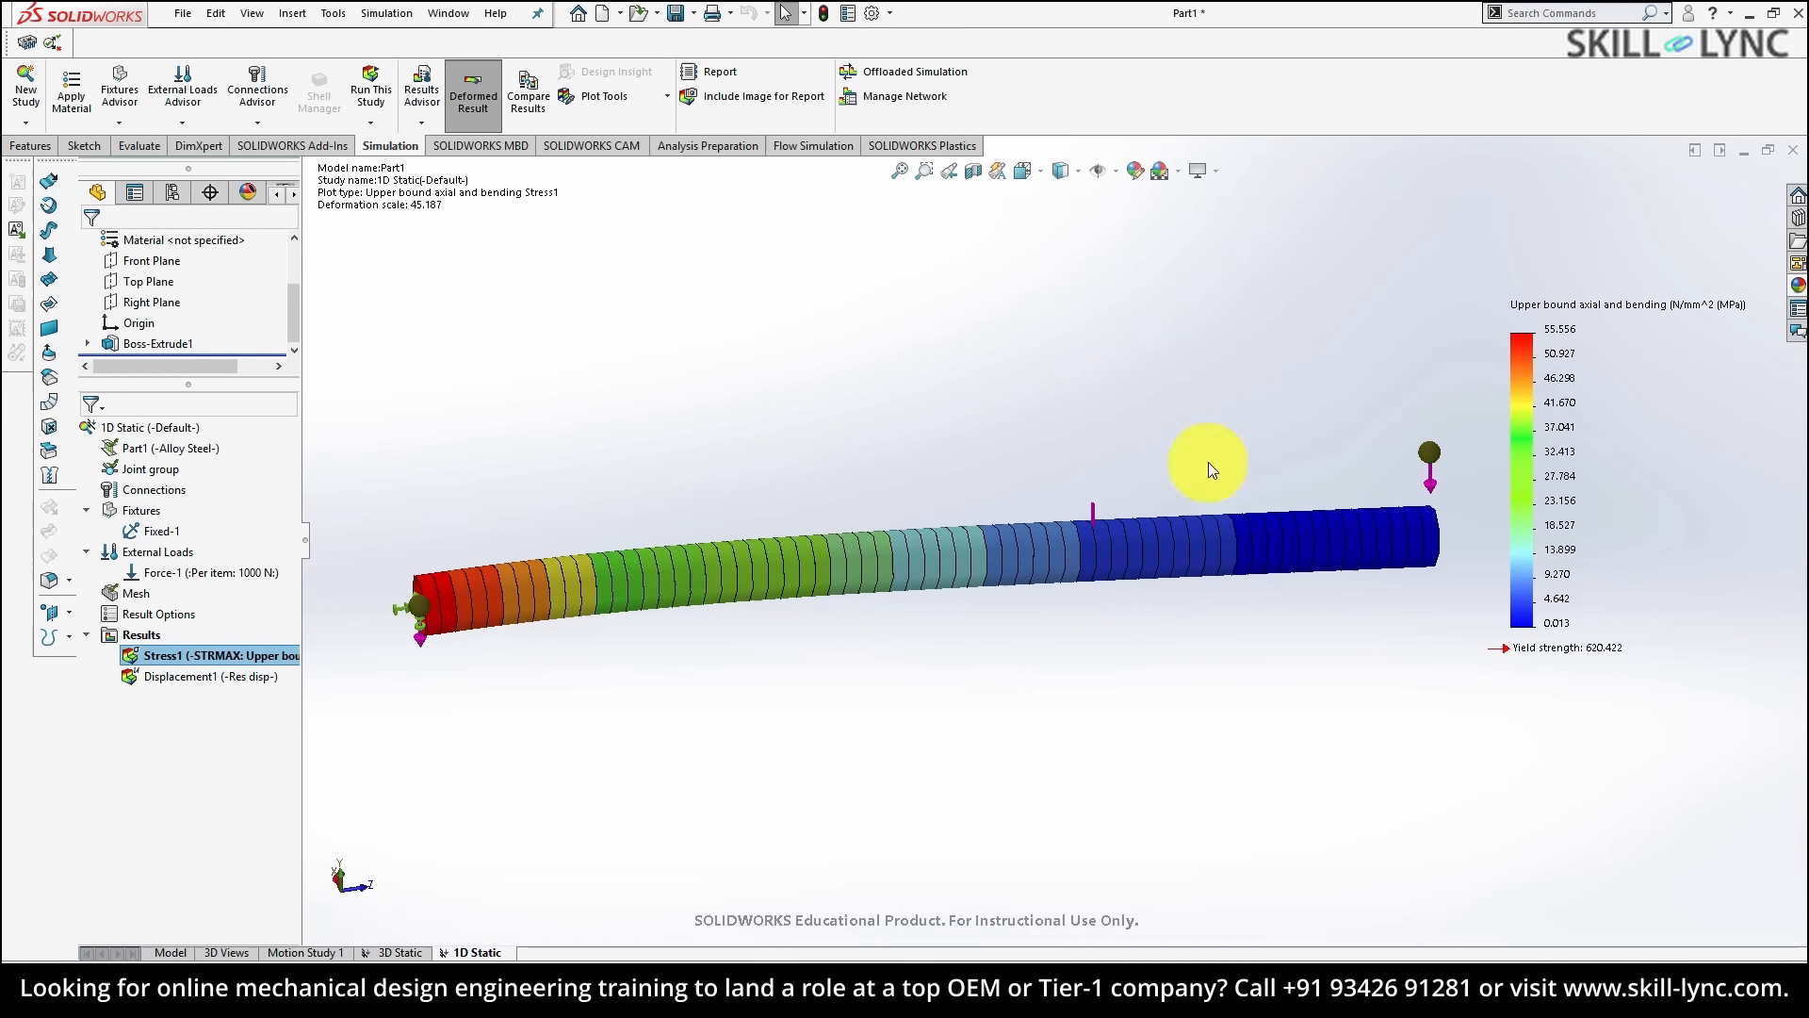
right_click(206, 676)
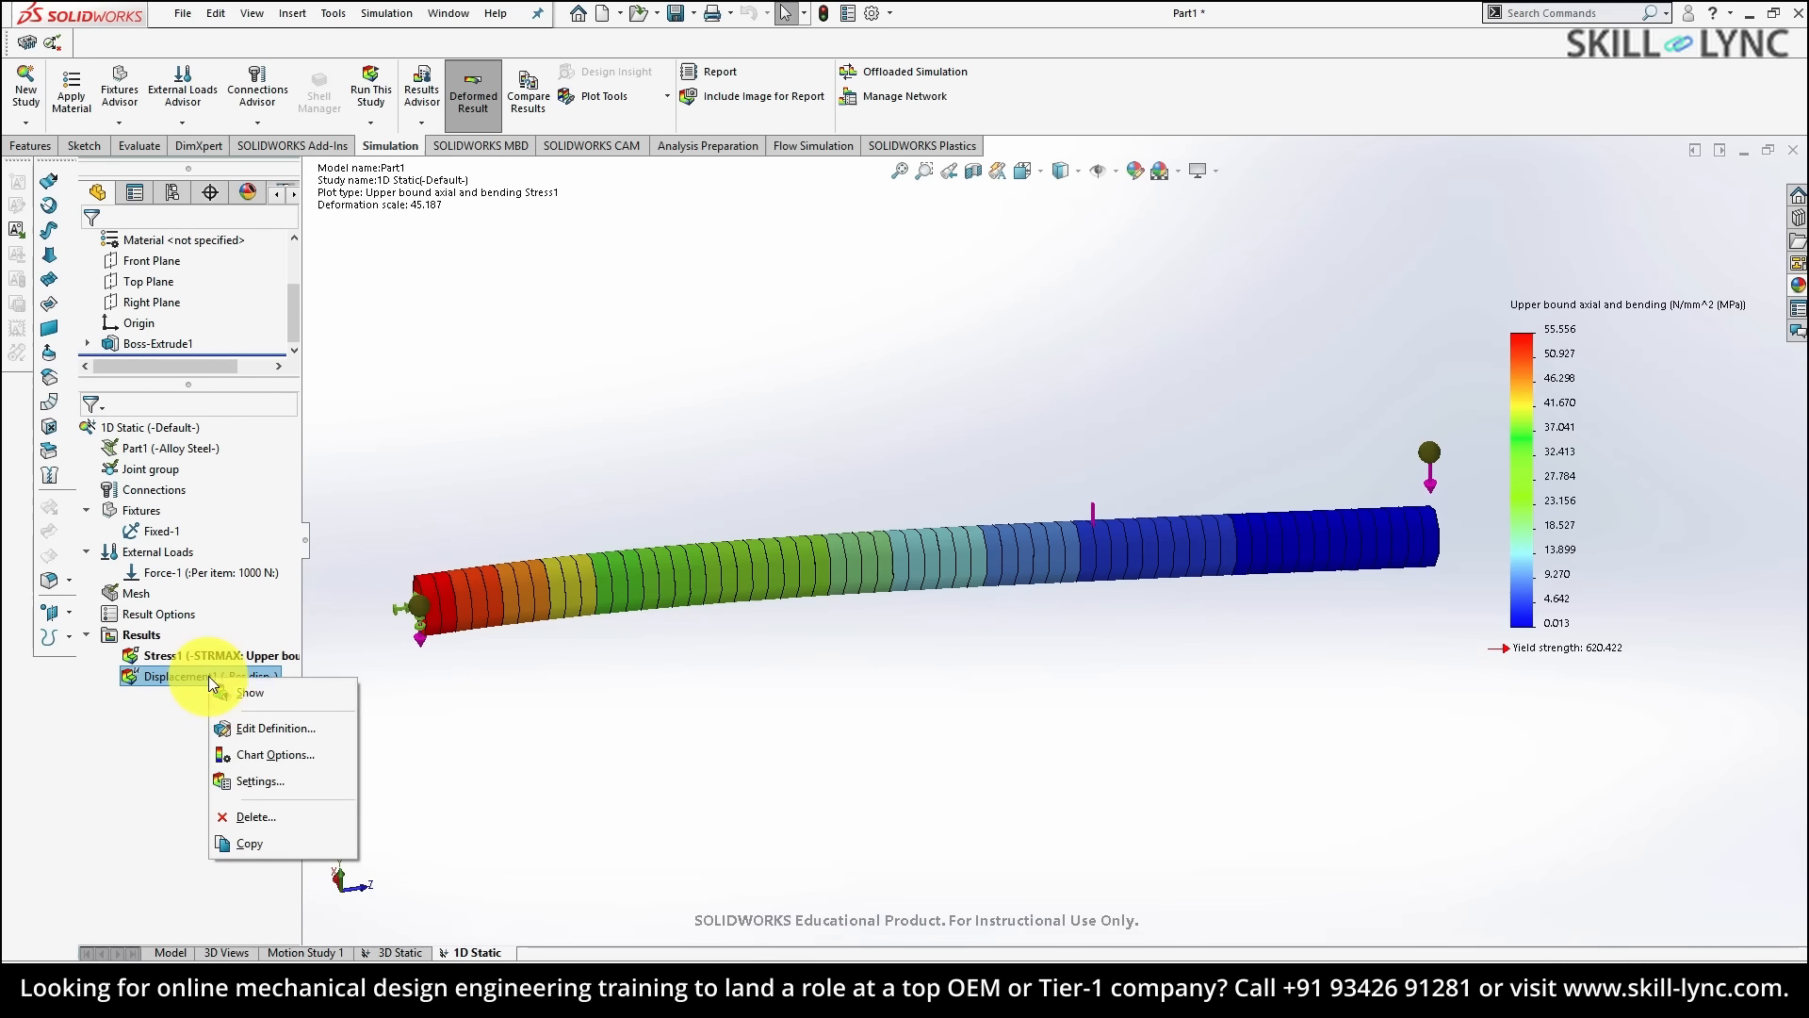
click(230, 687)
right_click(1547, 385)
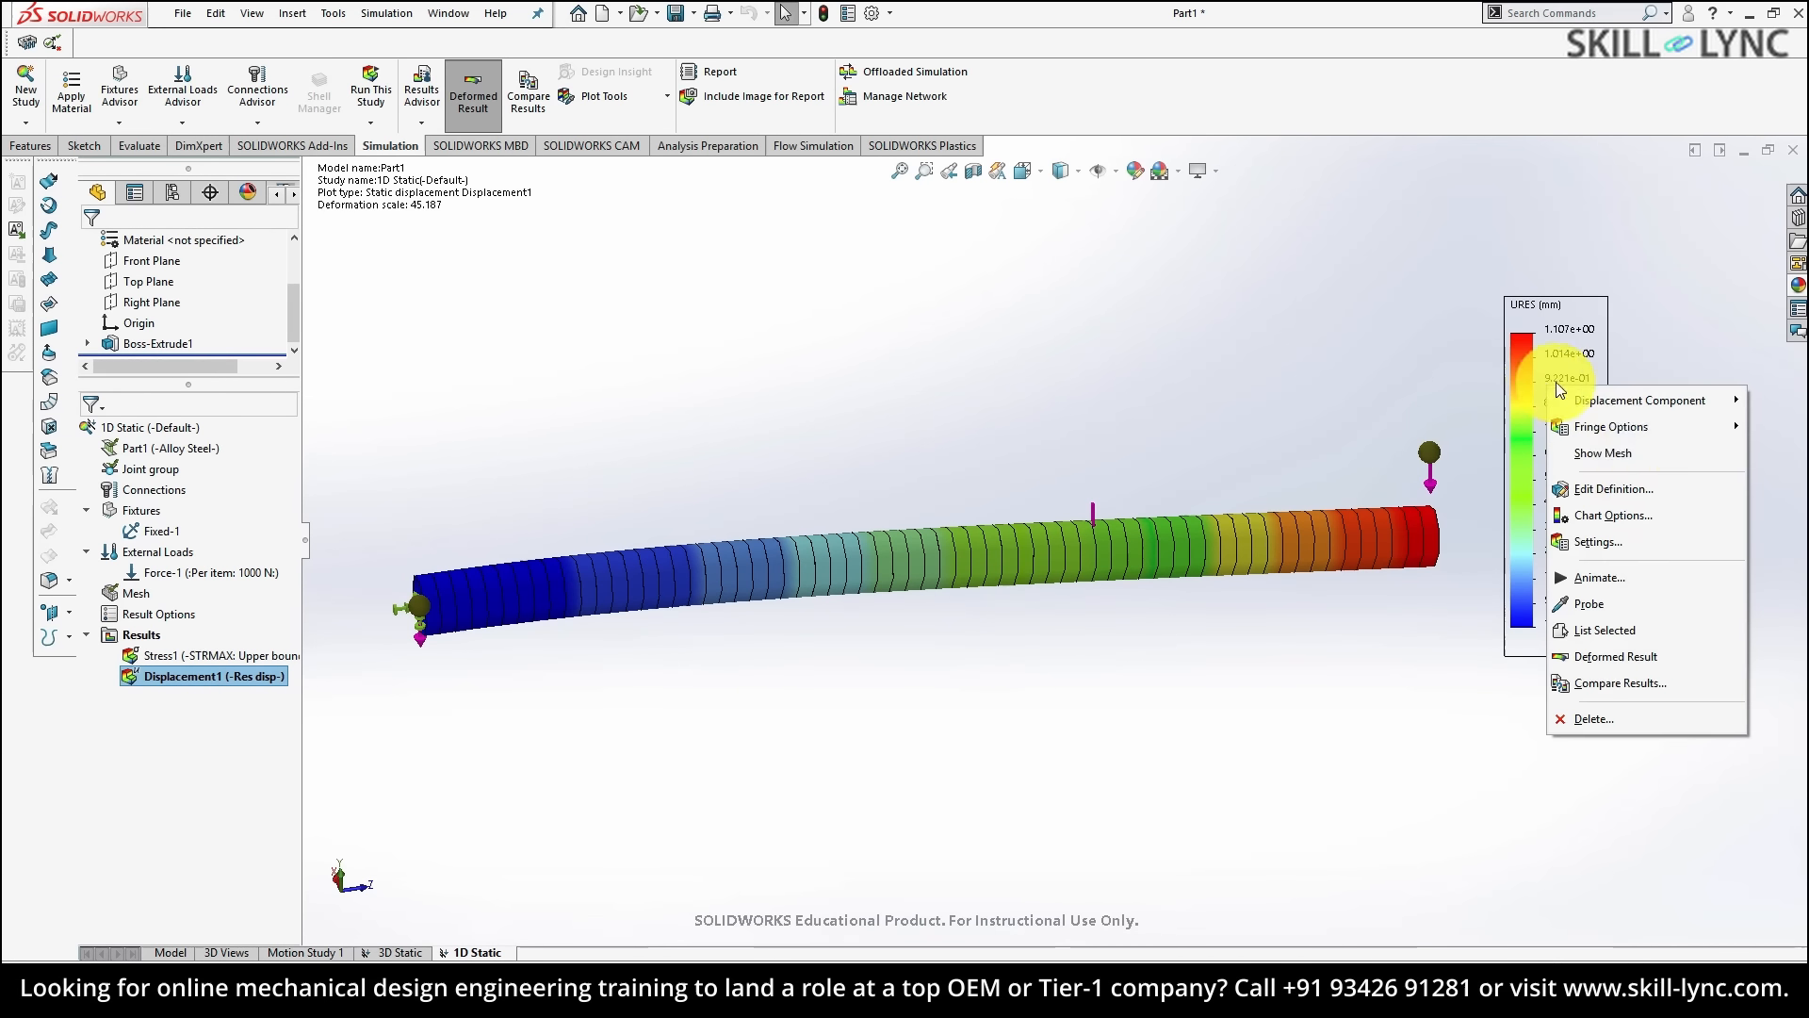
click(1604, 540)
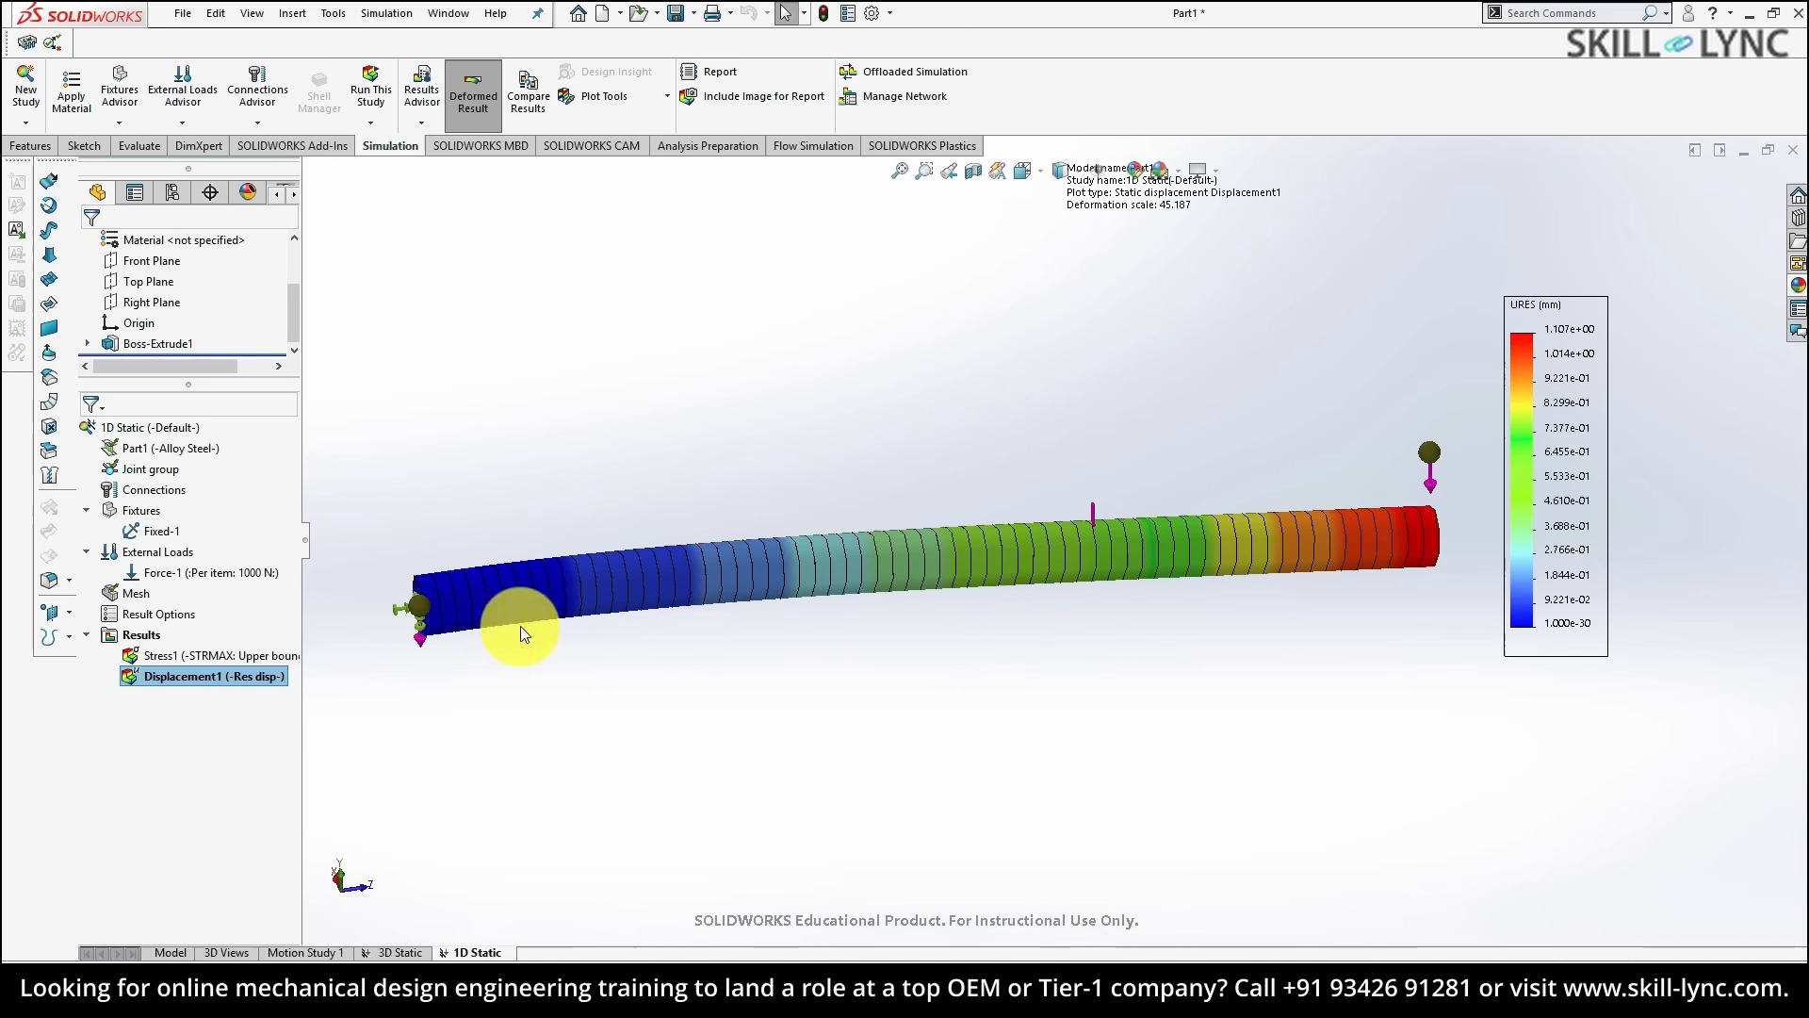
click(160, 269)
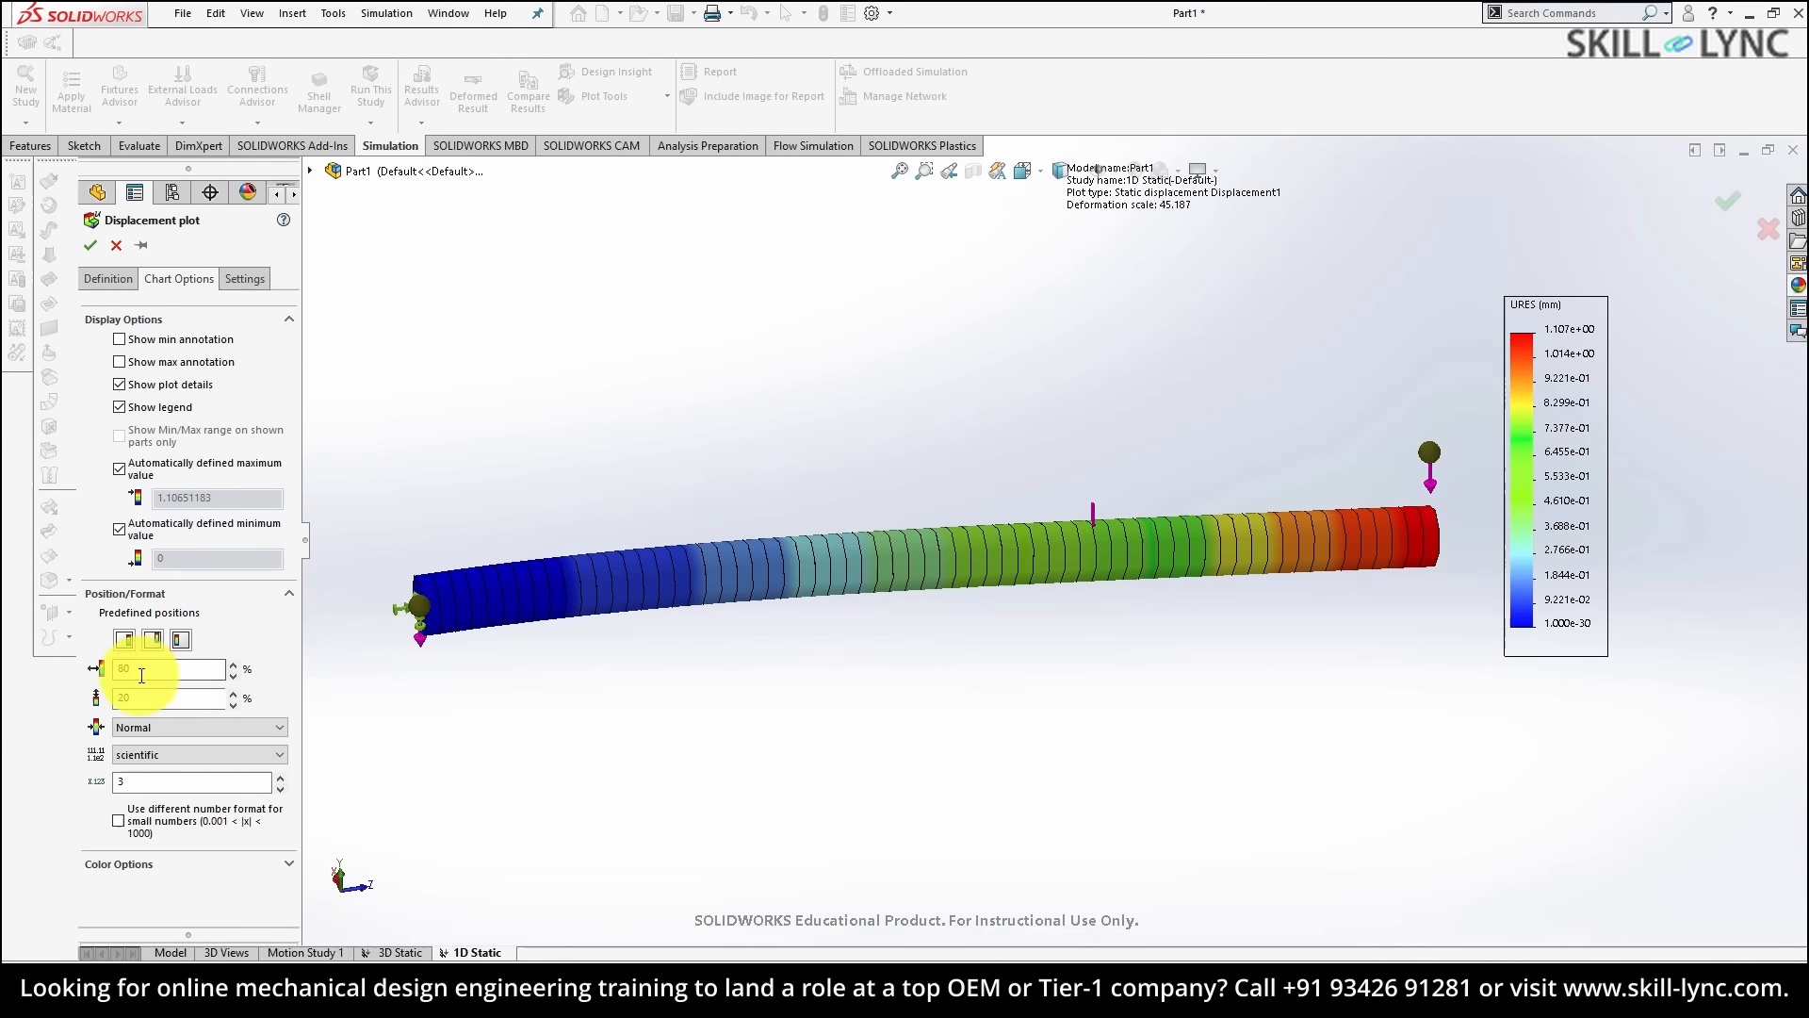
click(179, 754)
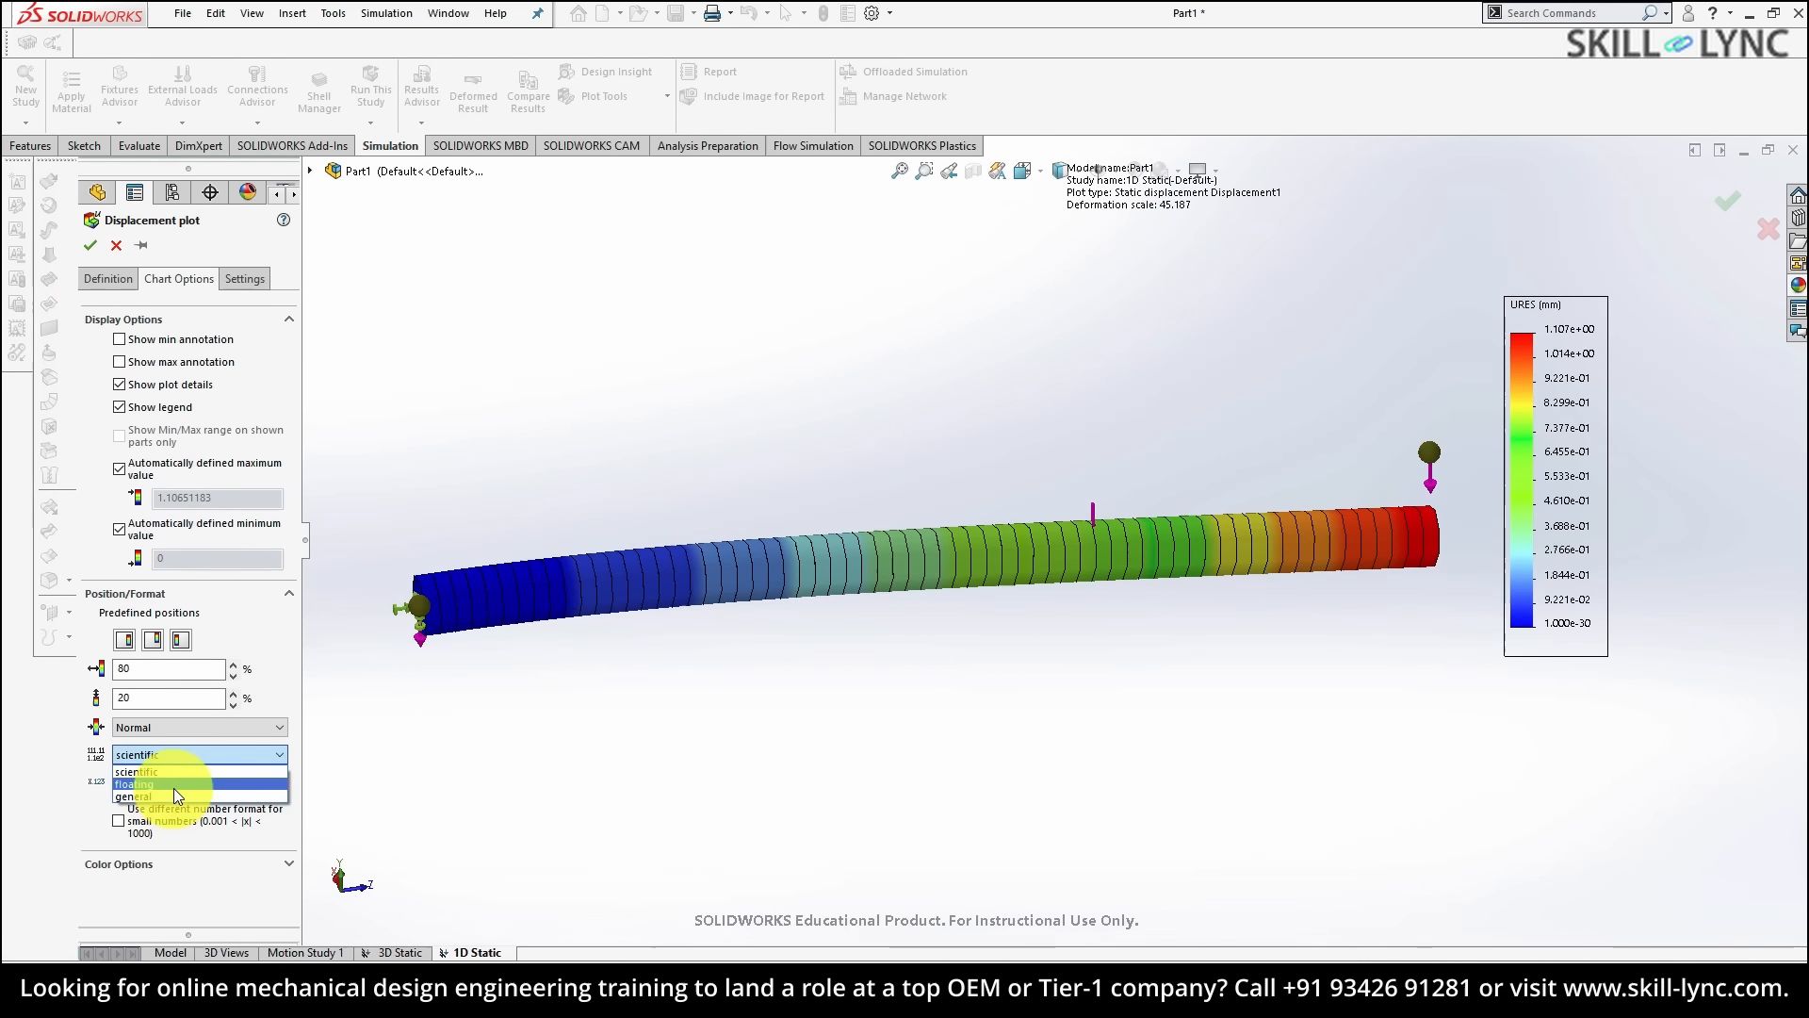
click(173, 787)
click(93, 244)
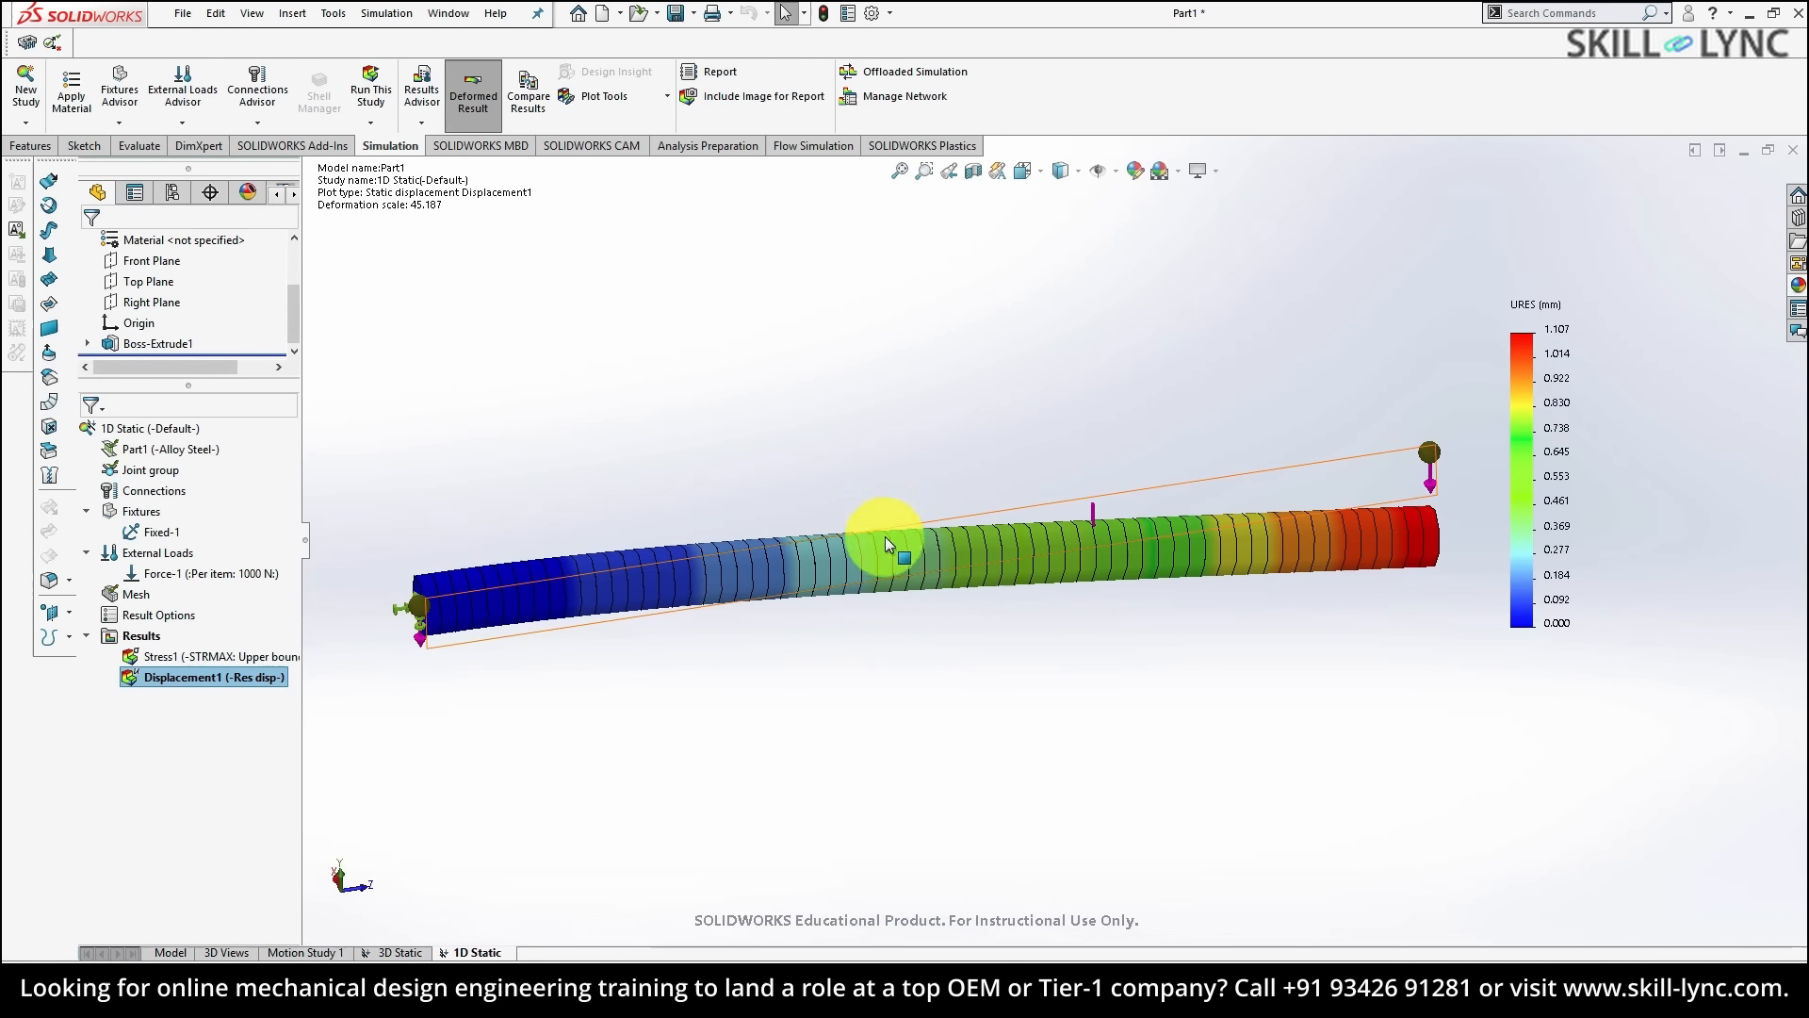
- Define a beam diagram of Shear Force in Dir1 for all beams from the 1D study's results
mouse_move(880, 522)
ctrl+middle_down()
mouse_move(993, 503)
mouse_move(903, 505)
ctrl+middle_up()
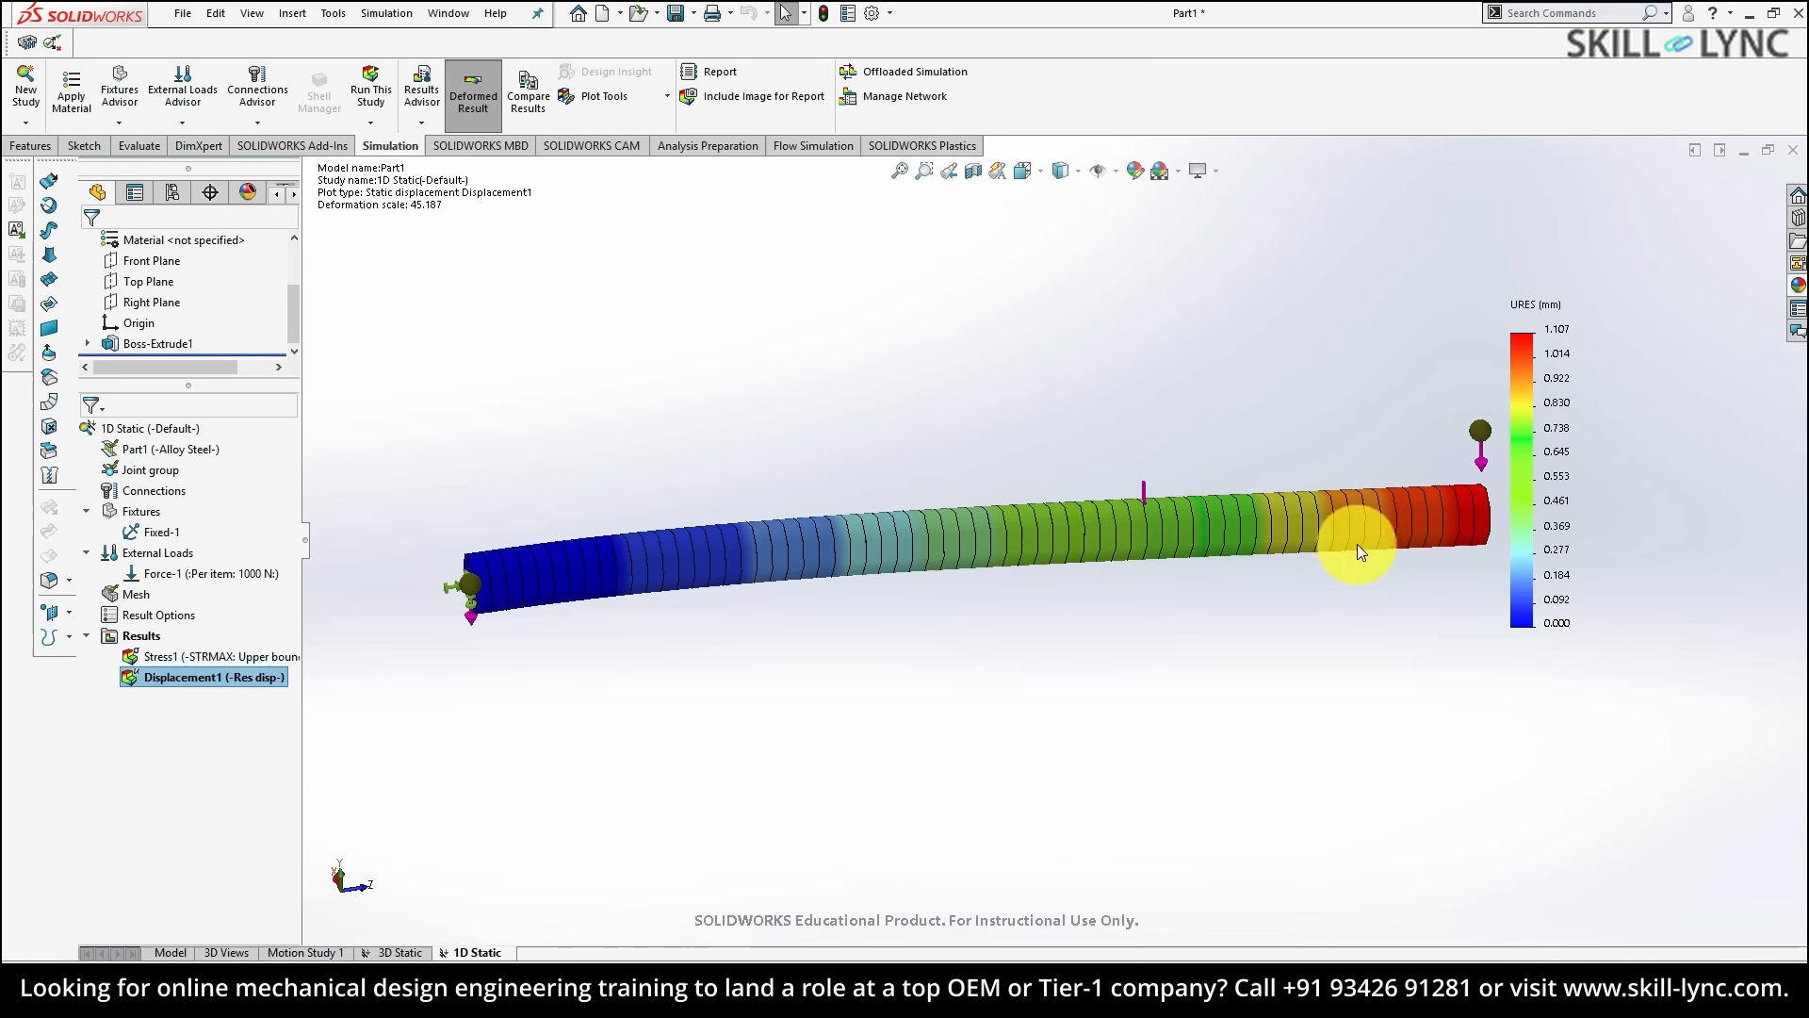
right_click(141, 635)
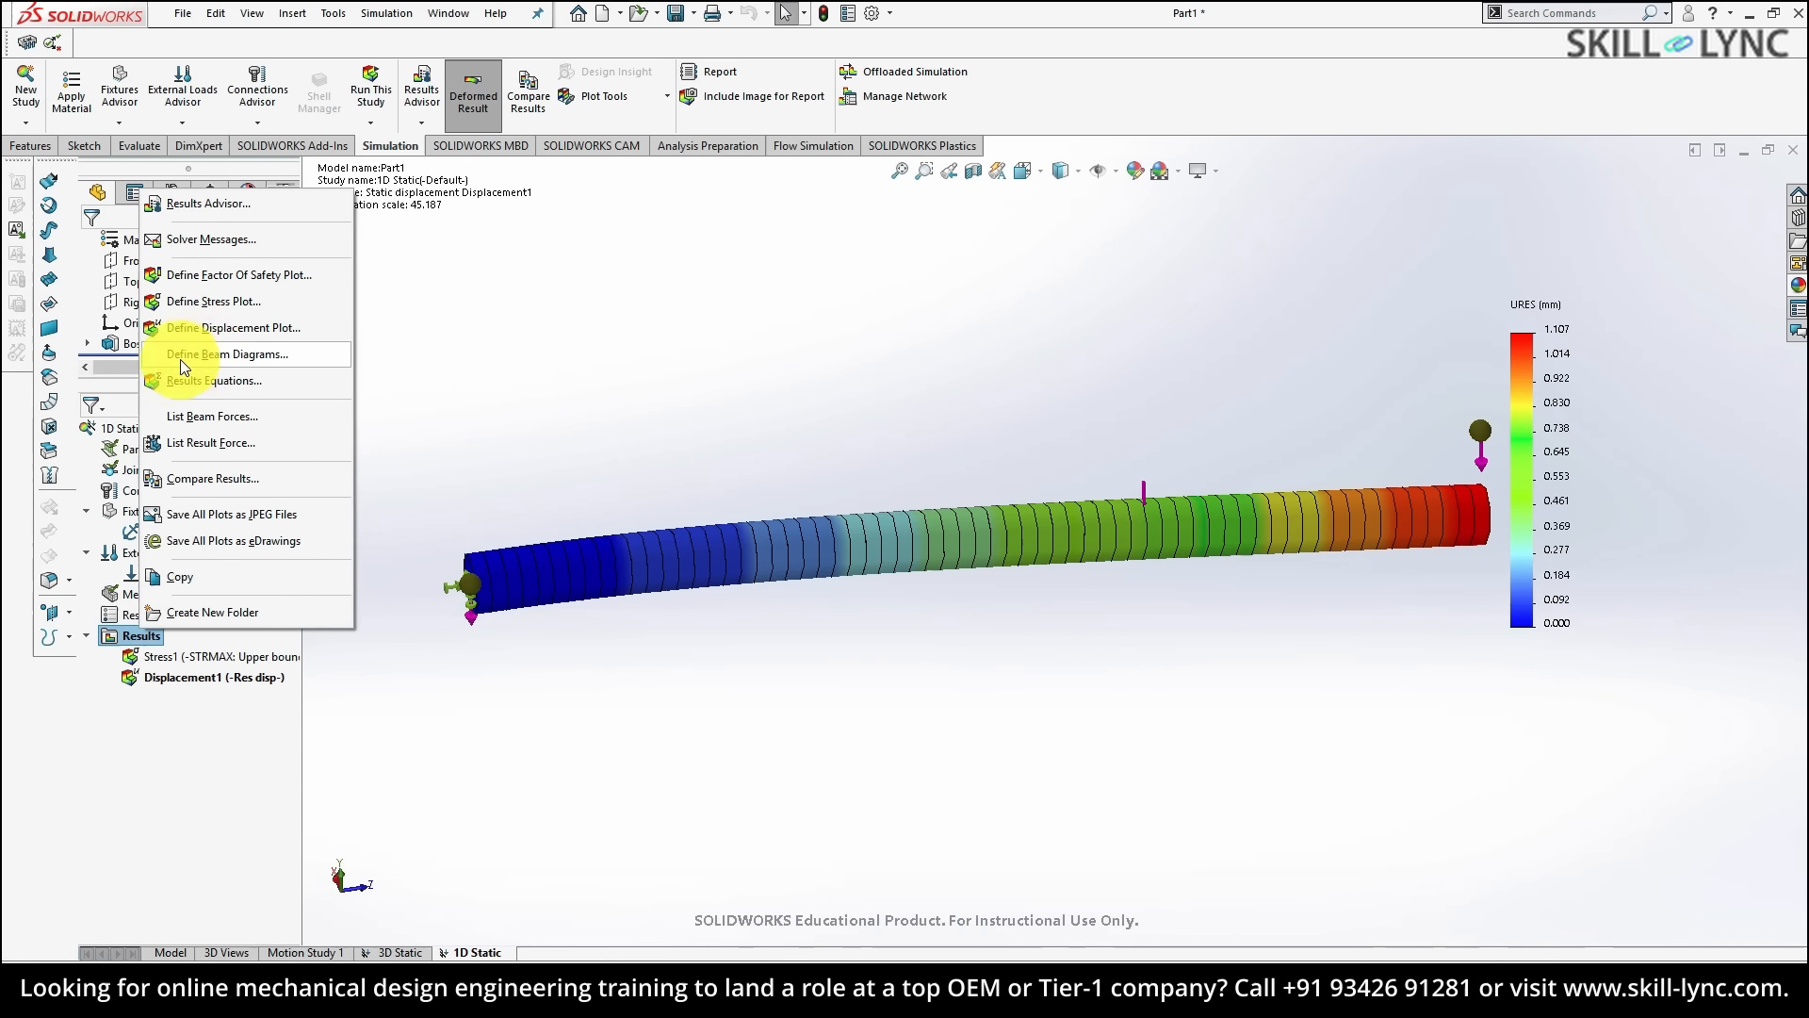
click(179, 359)
click(172, 338)
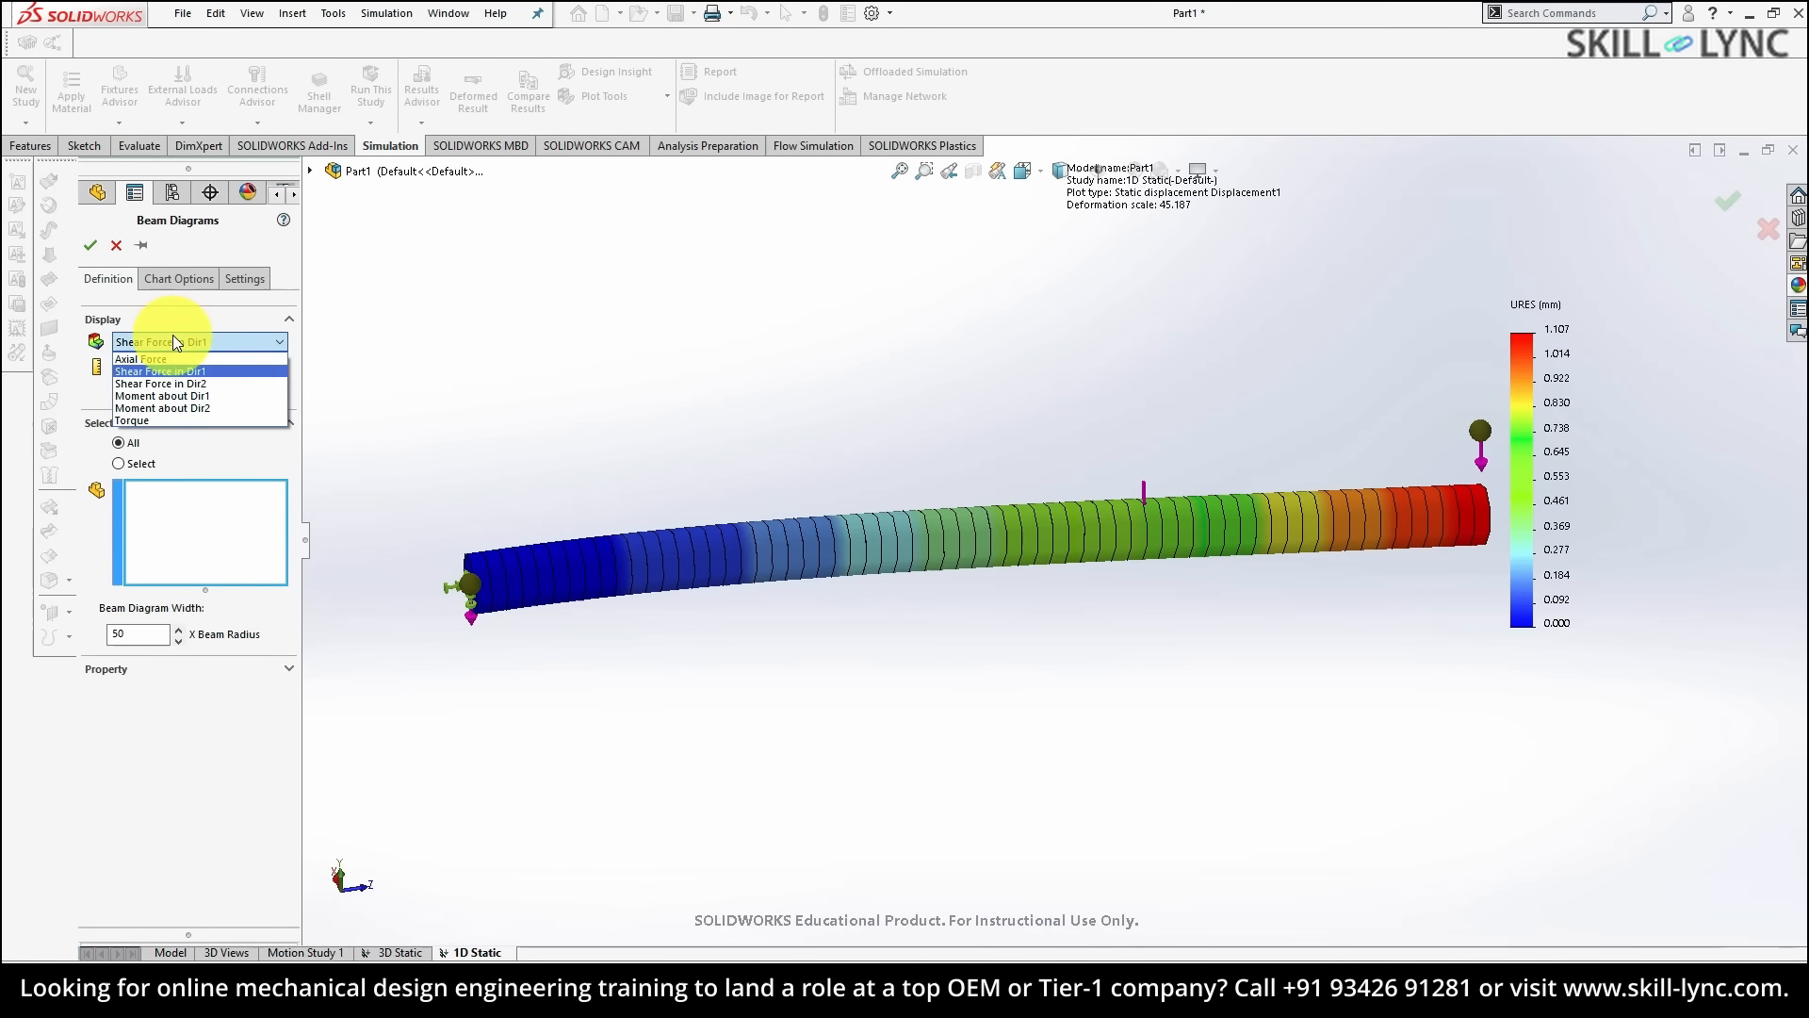
click(177, 369)
click(94, 242)
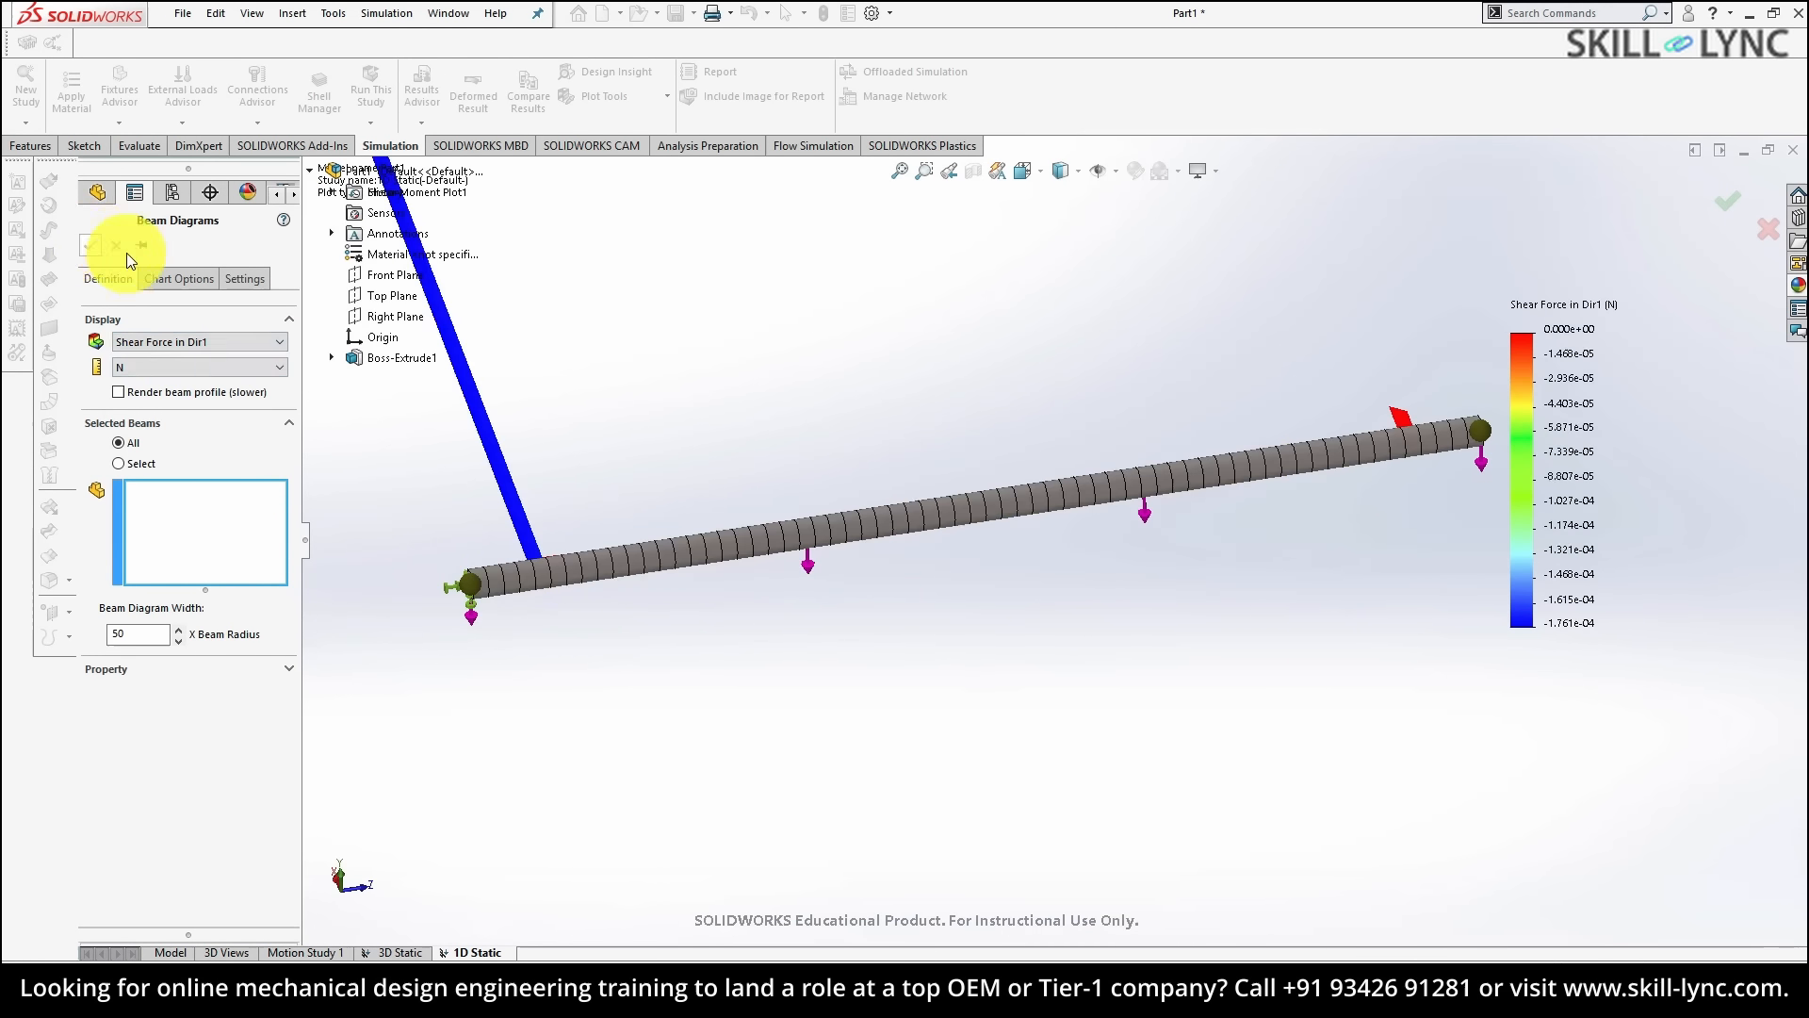
scroll(752, 373, down, 1)
scroll(752, 373, up, 4)
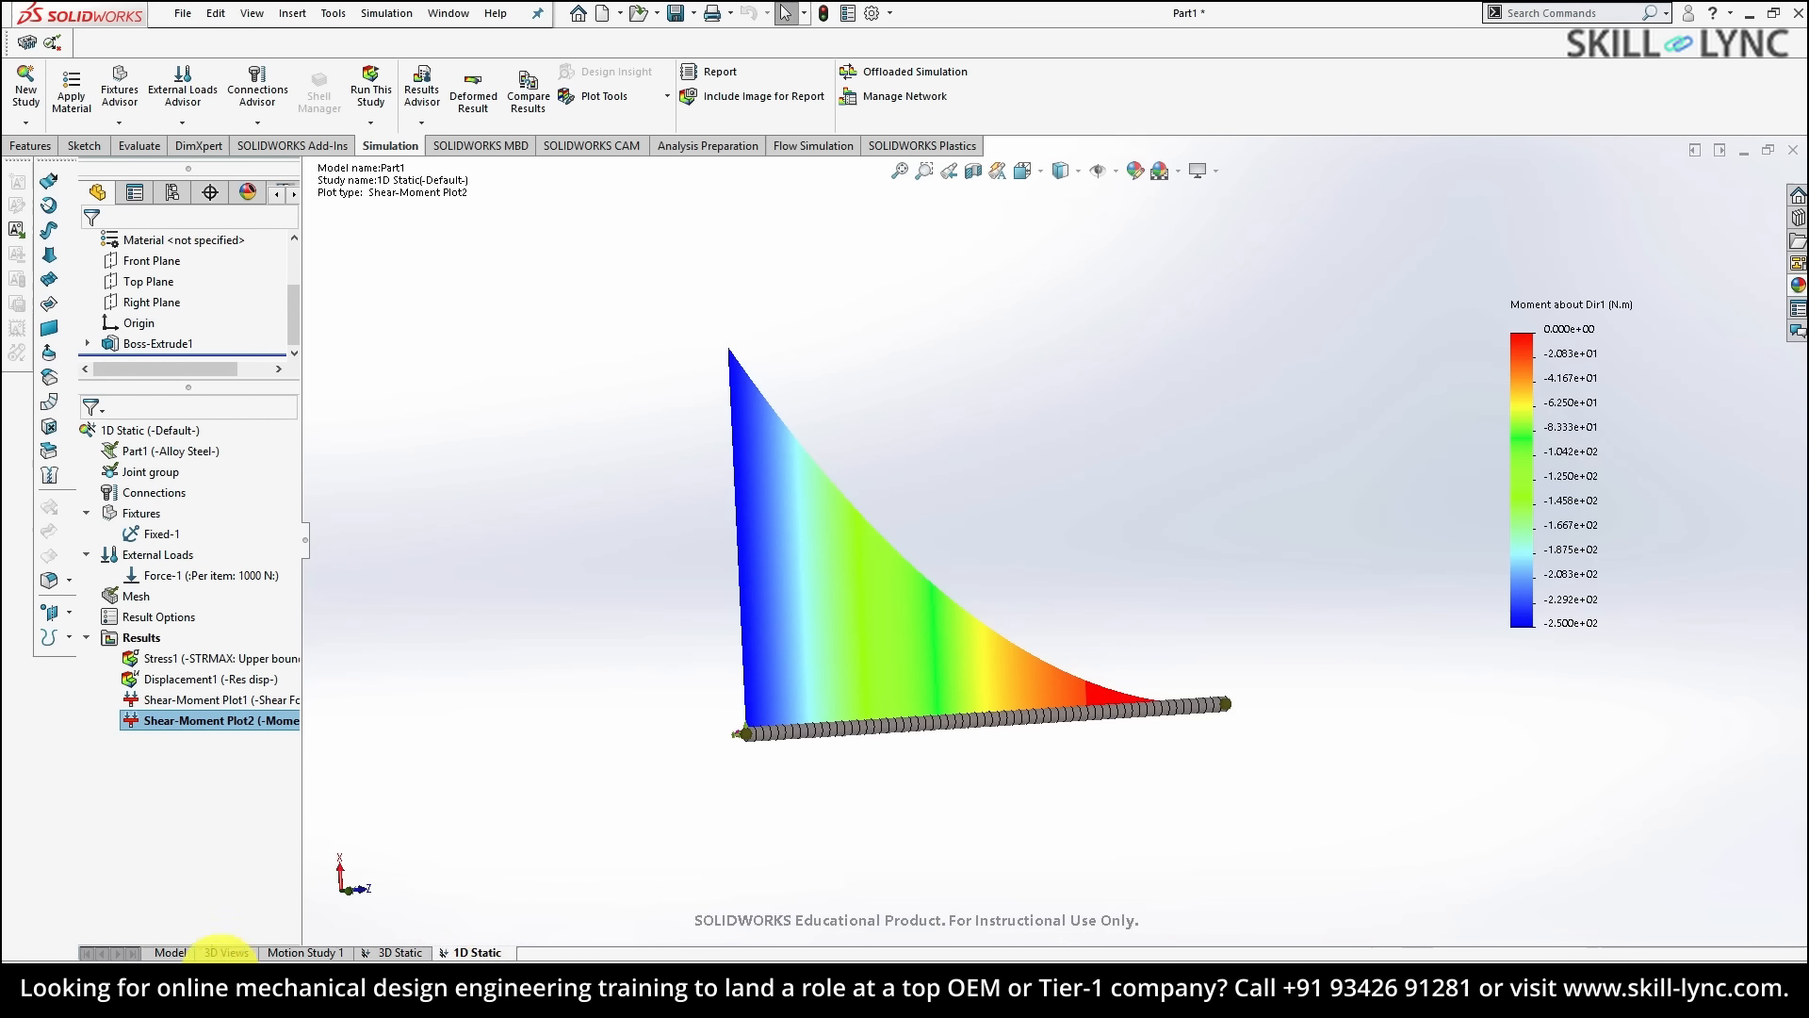
- Return to the solid model and create a new Static simulation study named "2D Static"
click(166, 953)
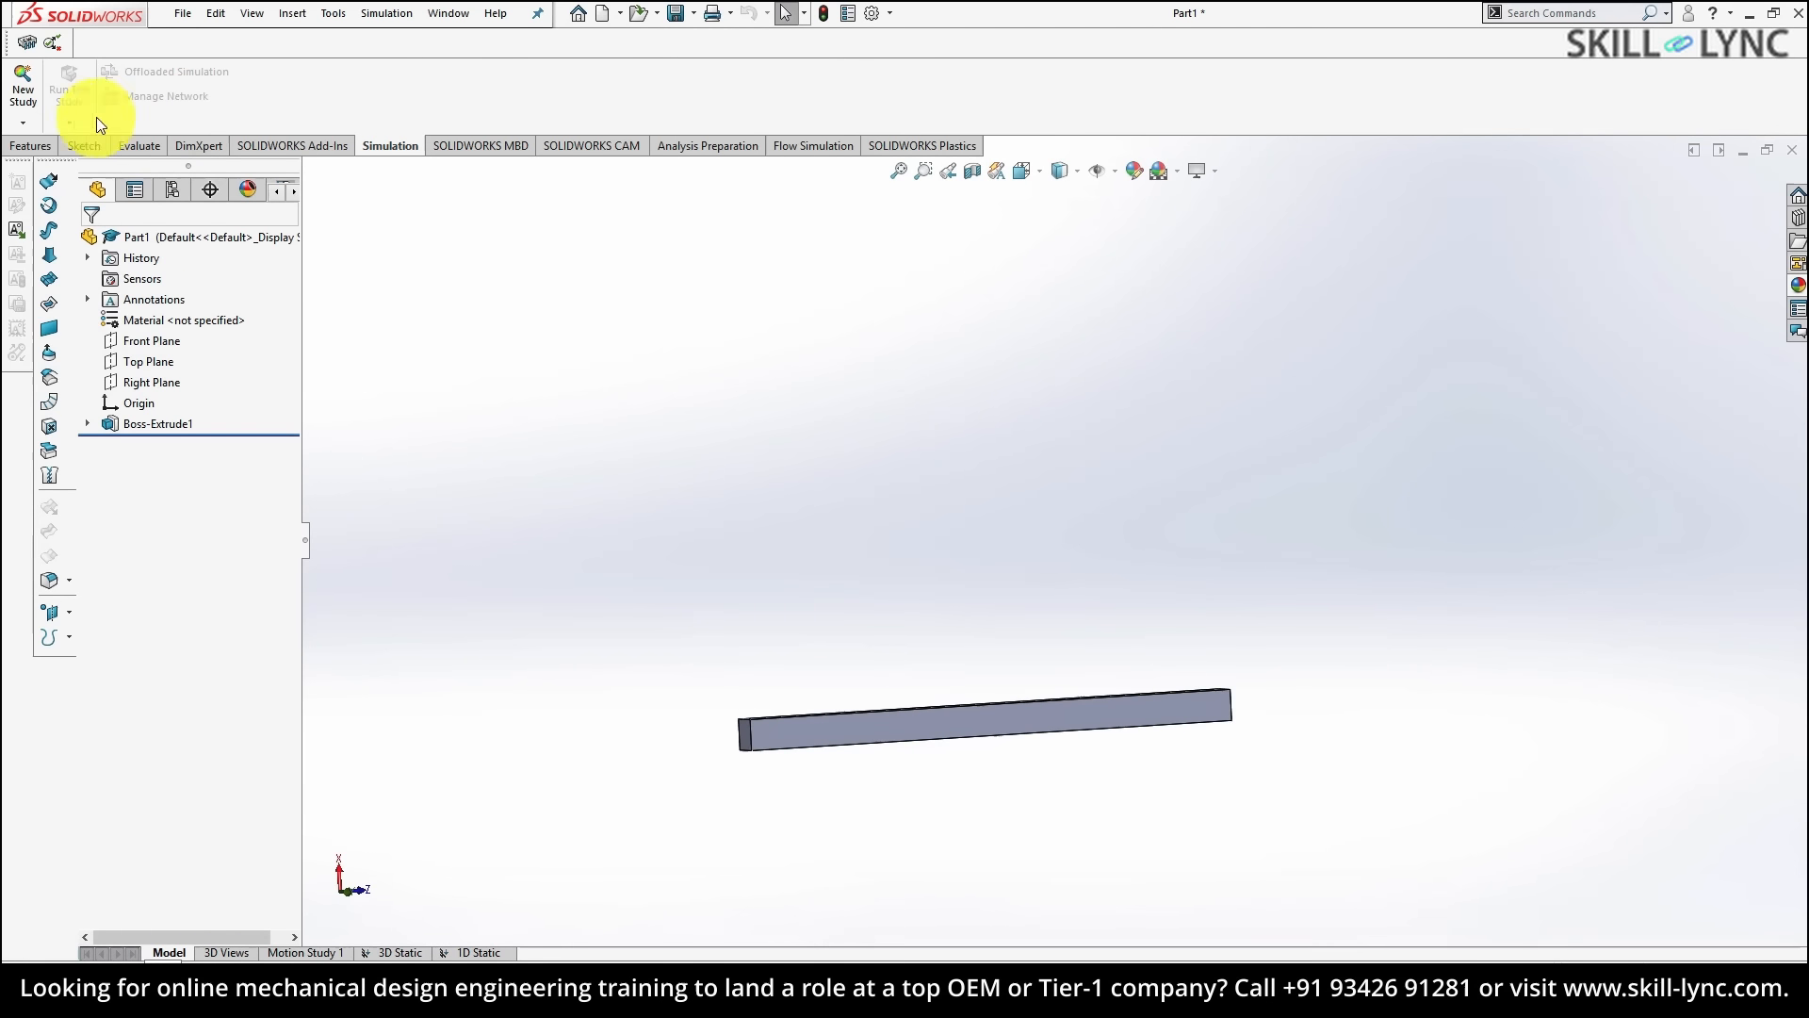
click(26, 119)
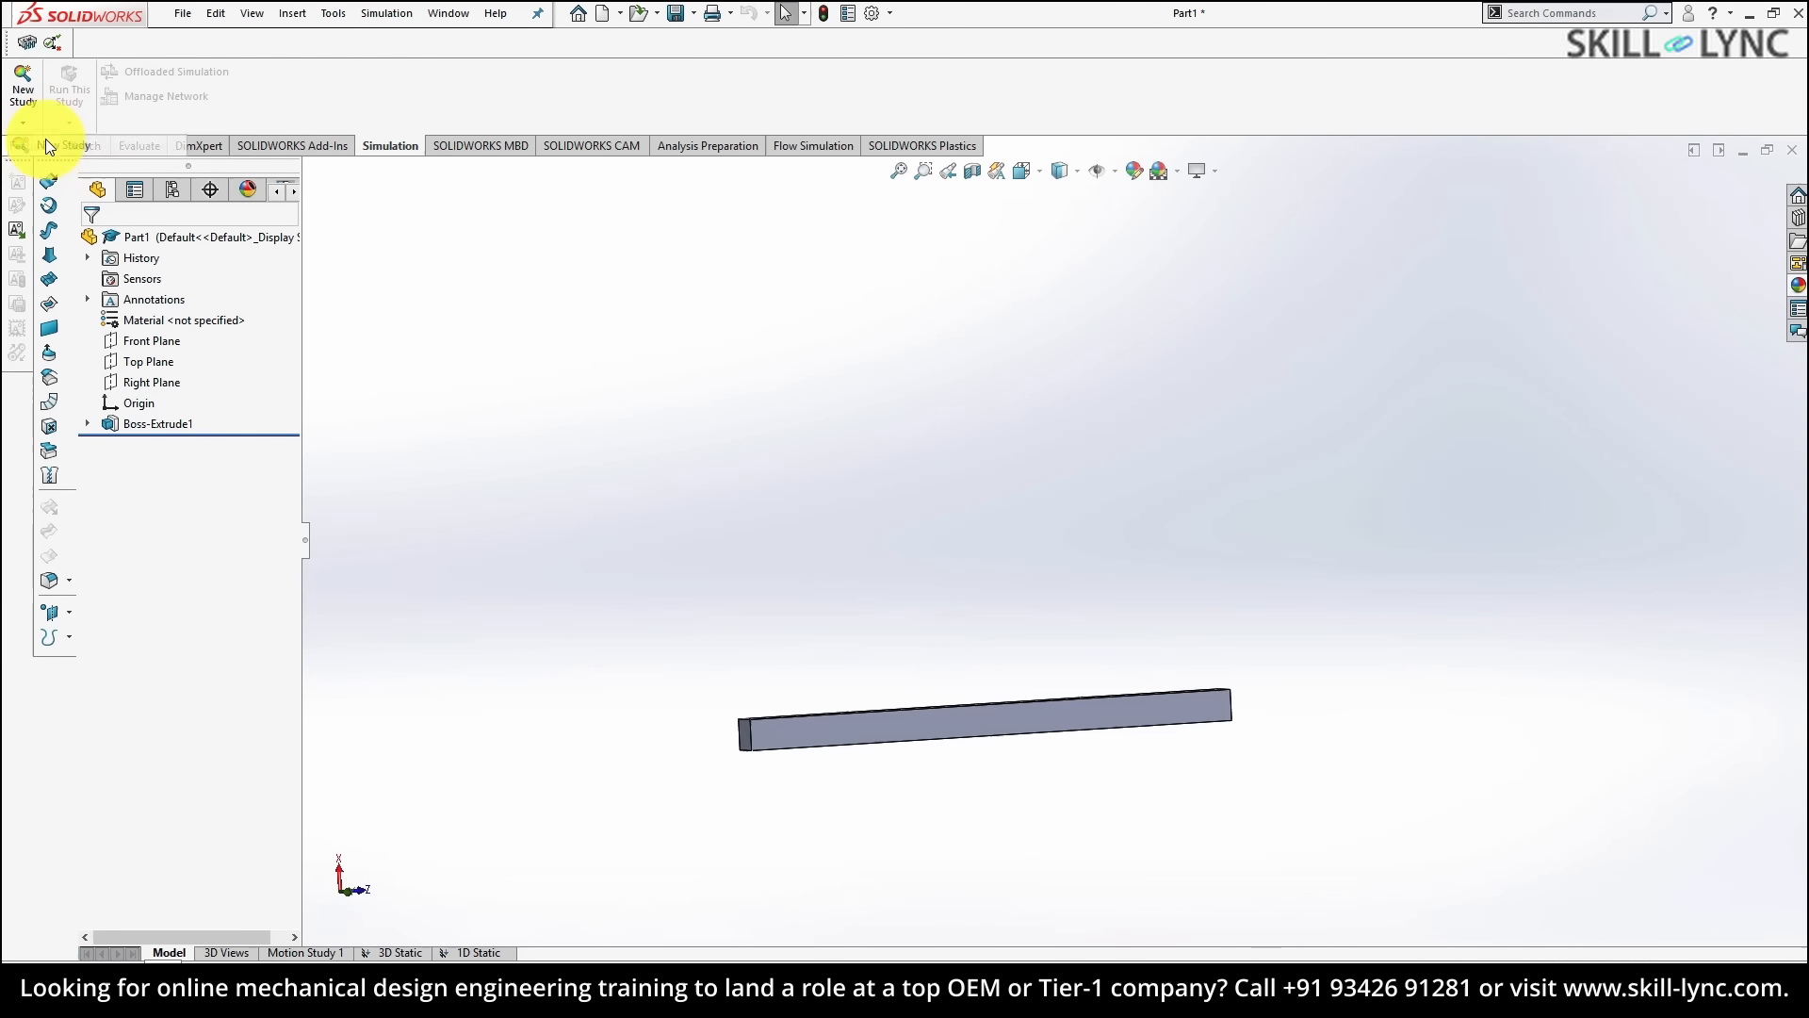
click(45, 139)
click(94, 428)
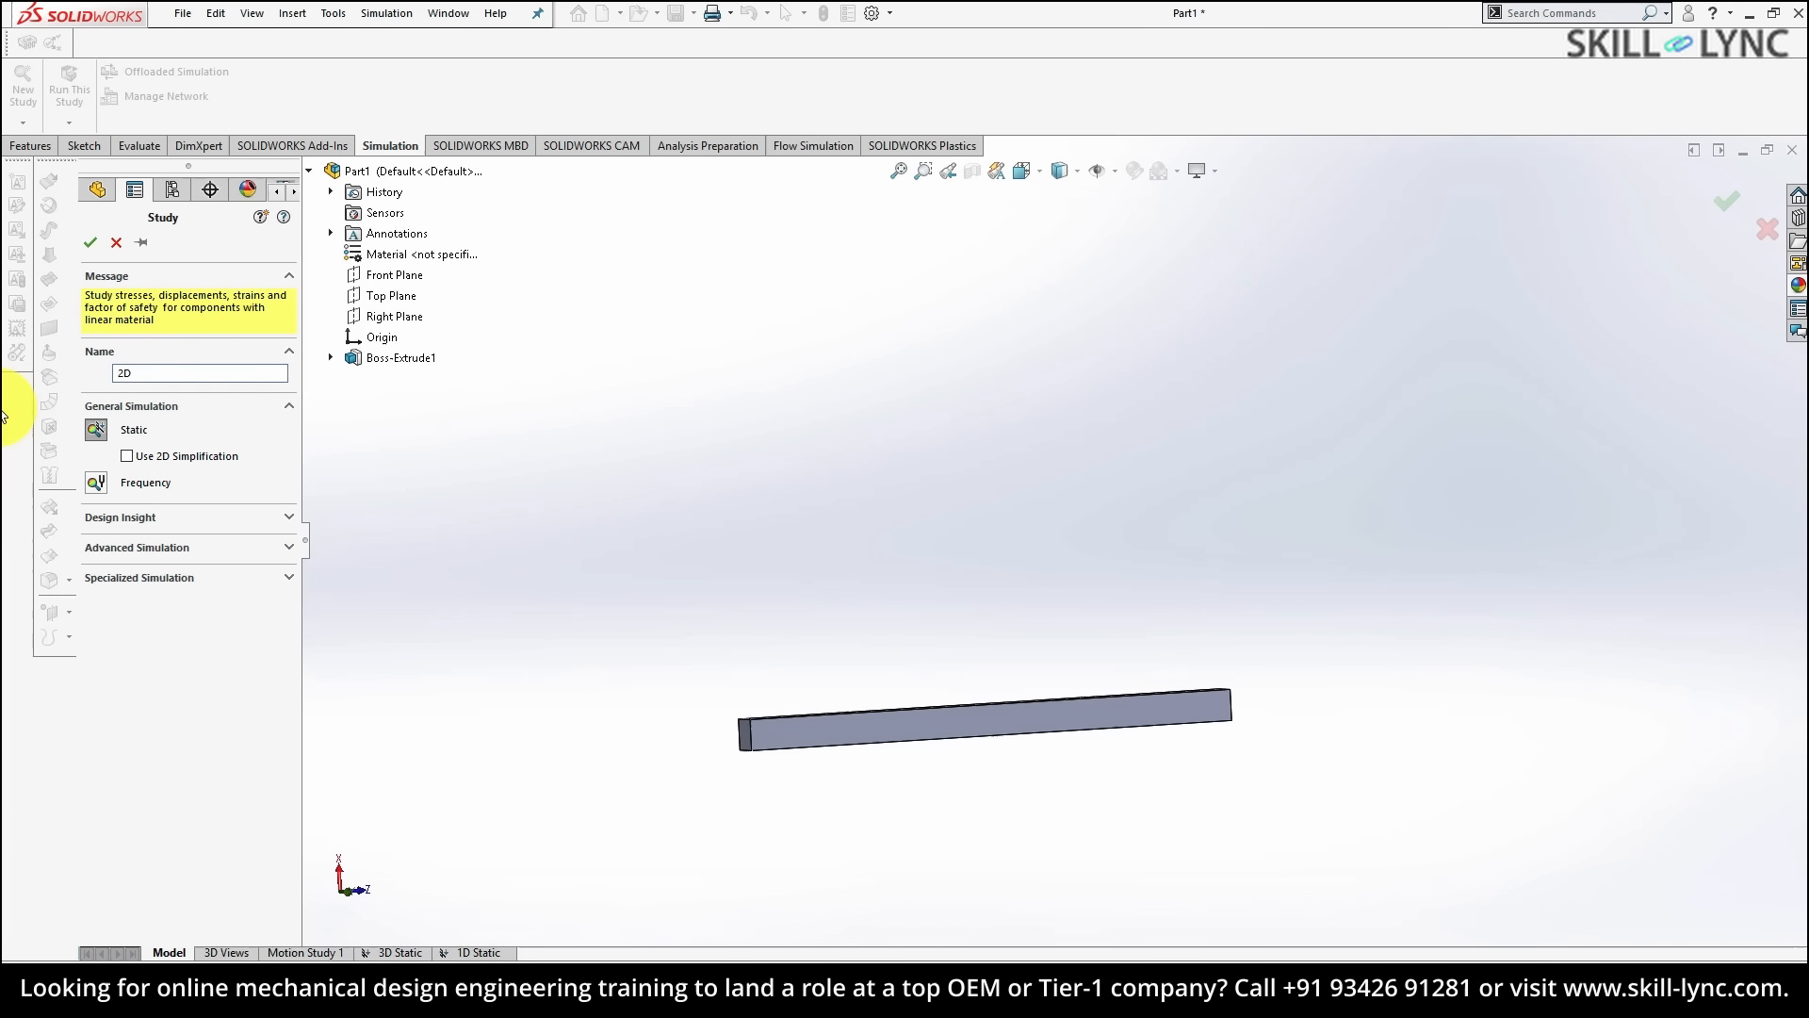
text(2D STAtaic)
double_click(138, 371)
key(BackSpace)
text(Static)
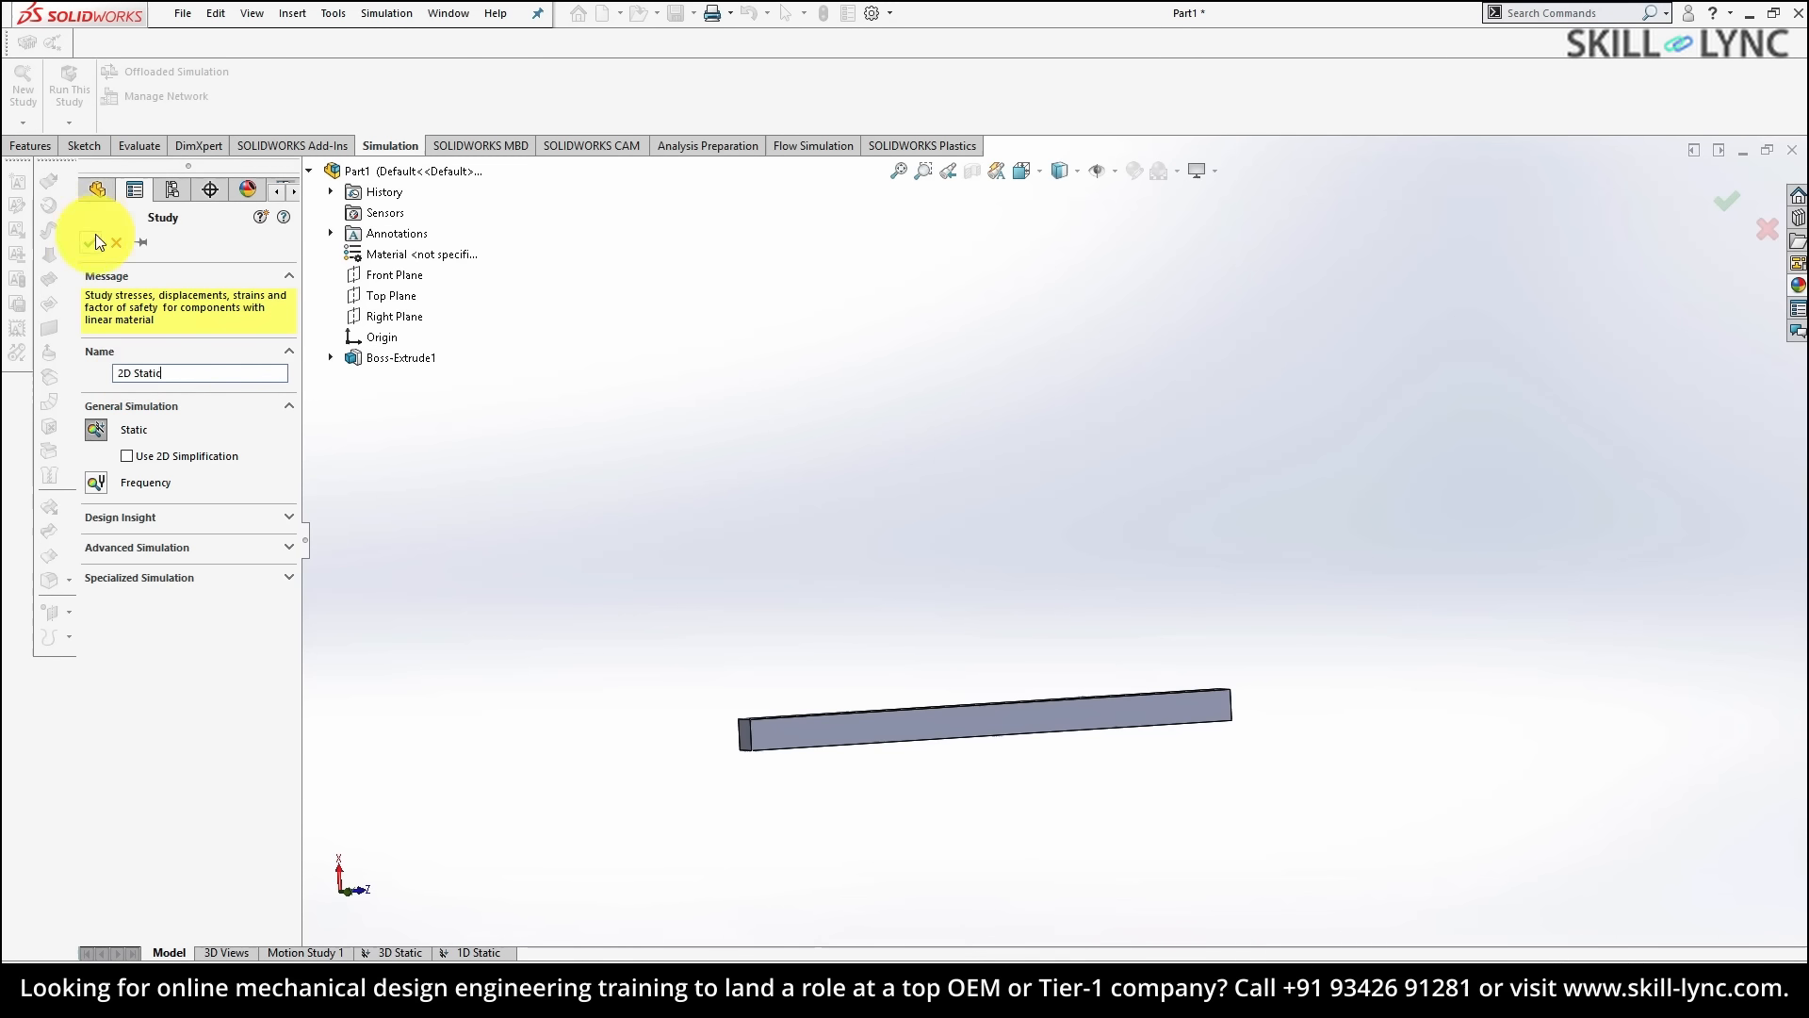
click(91, 242)
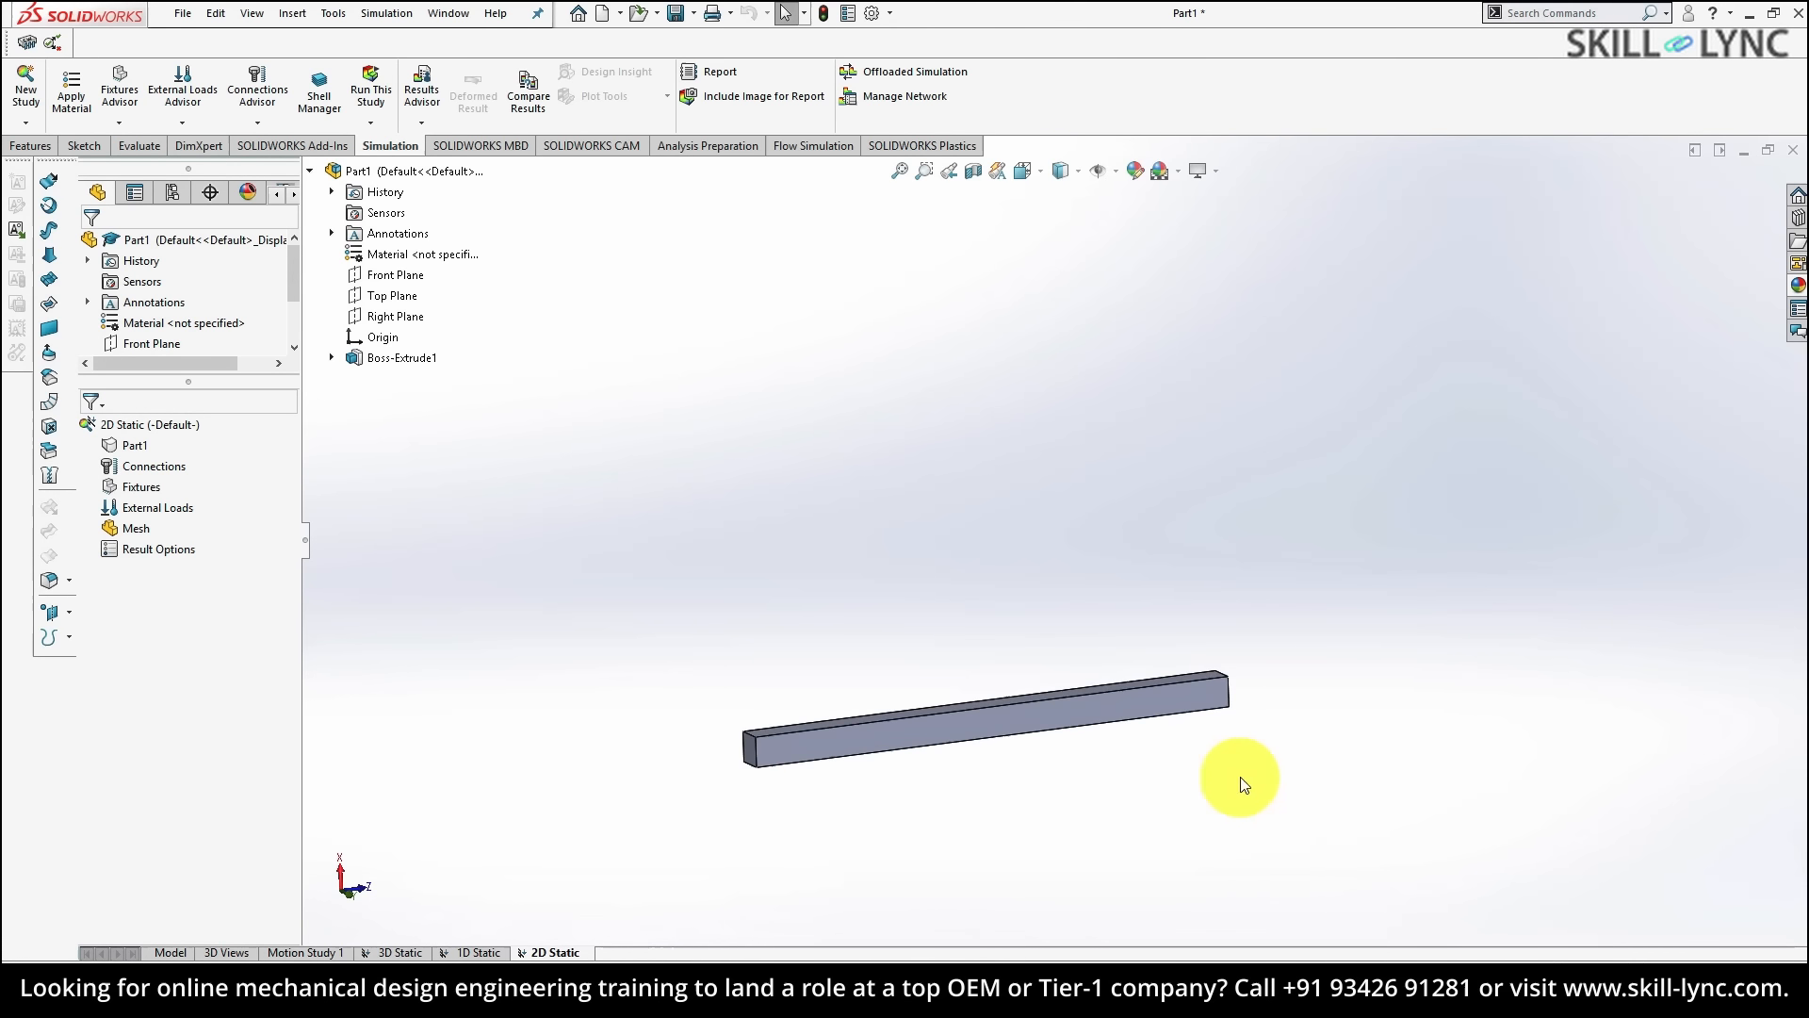
- Apply Alloy Steel as the material of Part1 in the 2D Static study
right_click(134, 448)
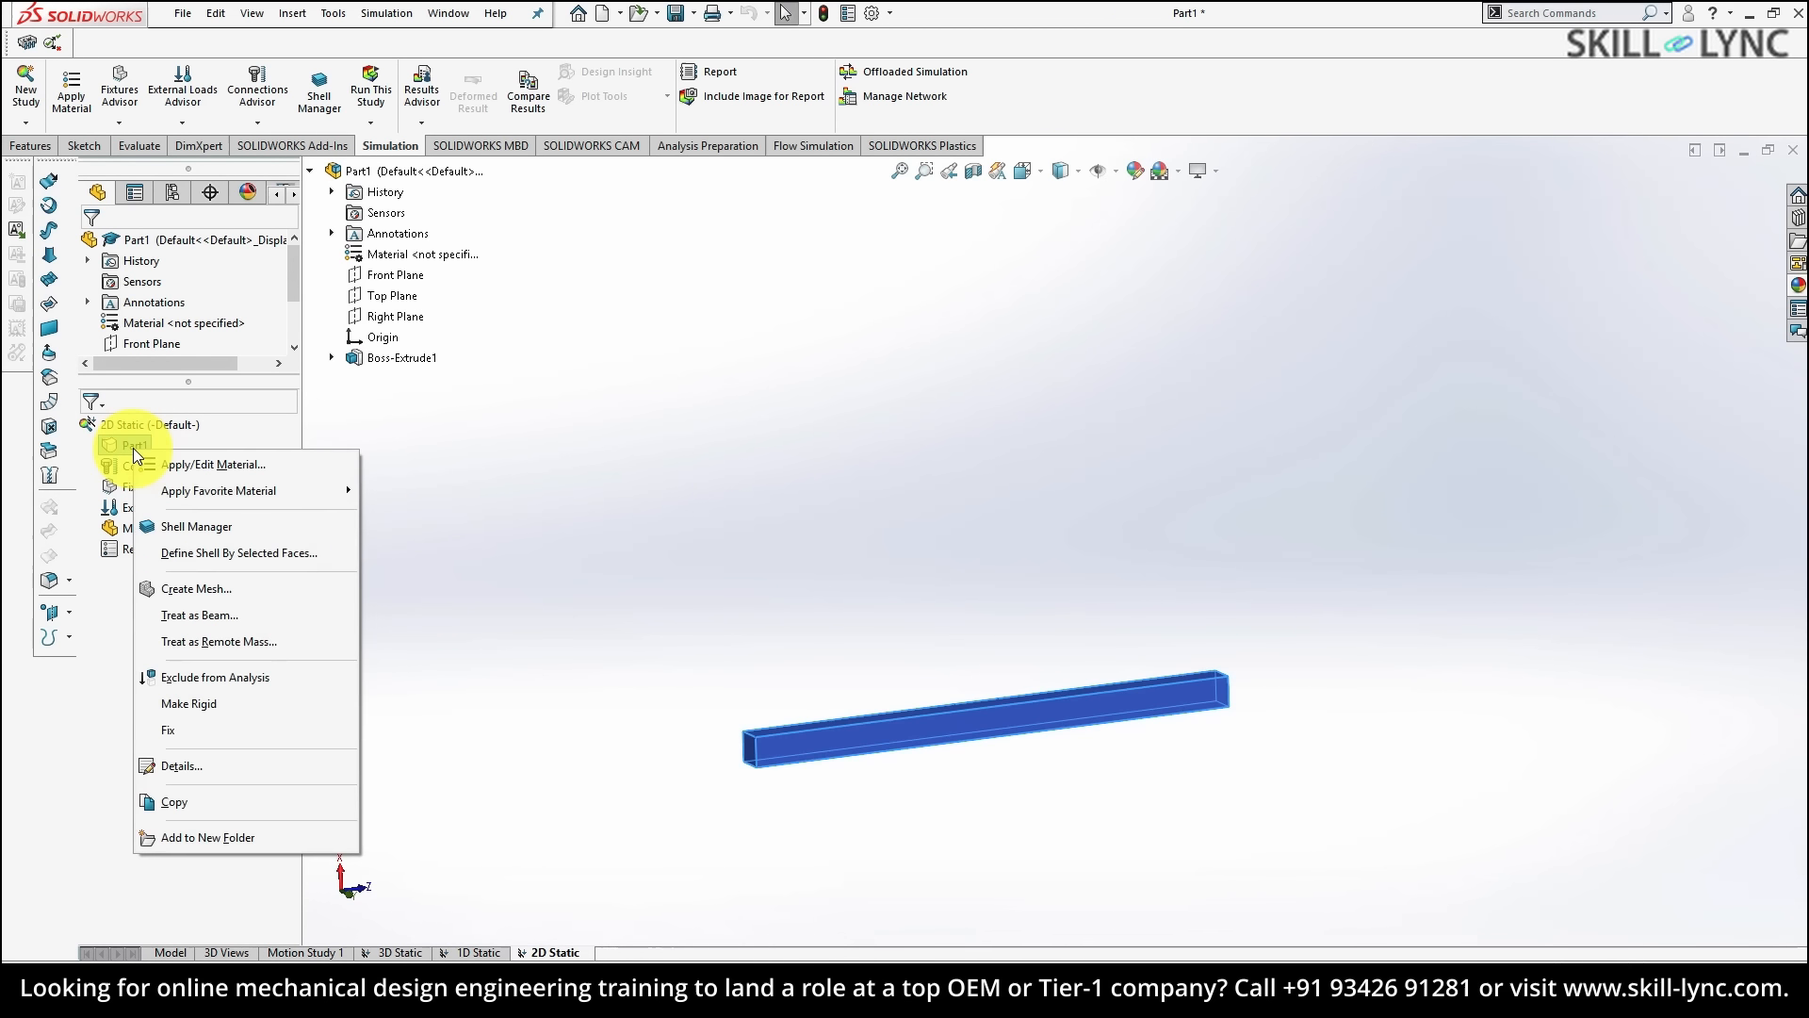
click(167, 463)
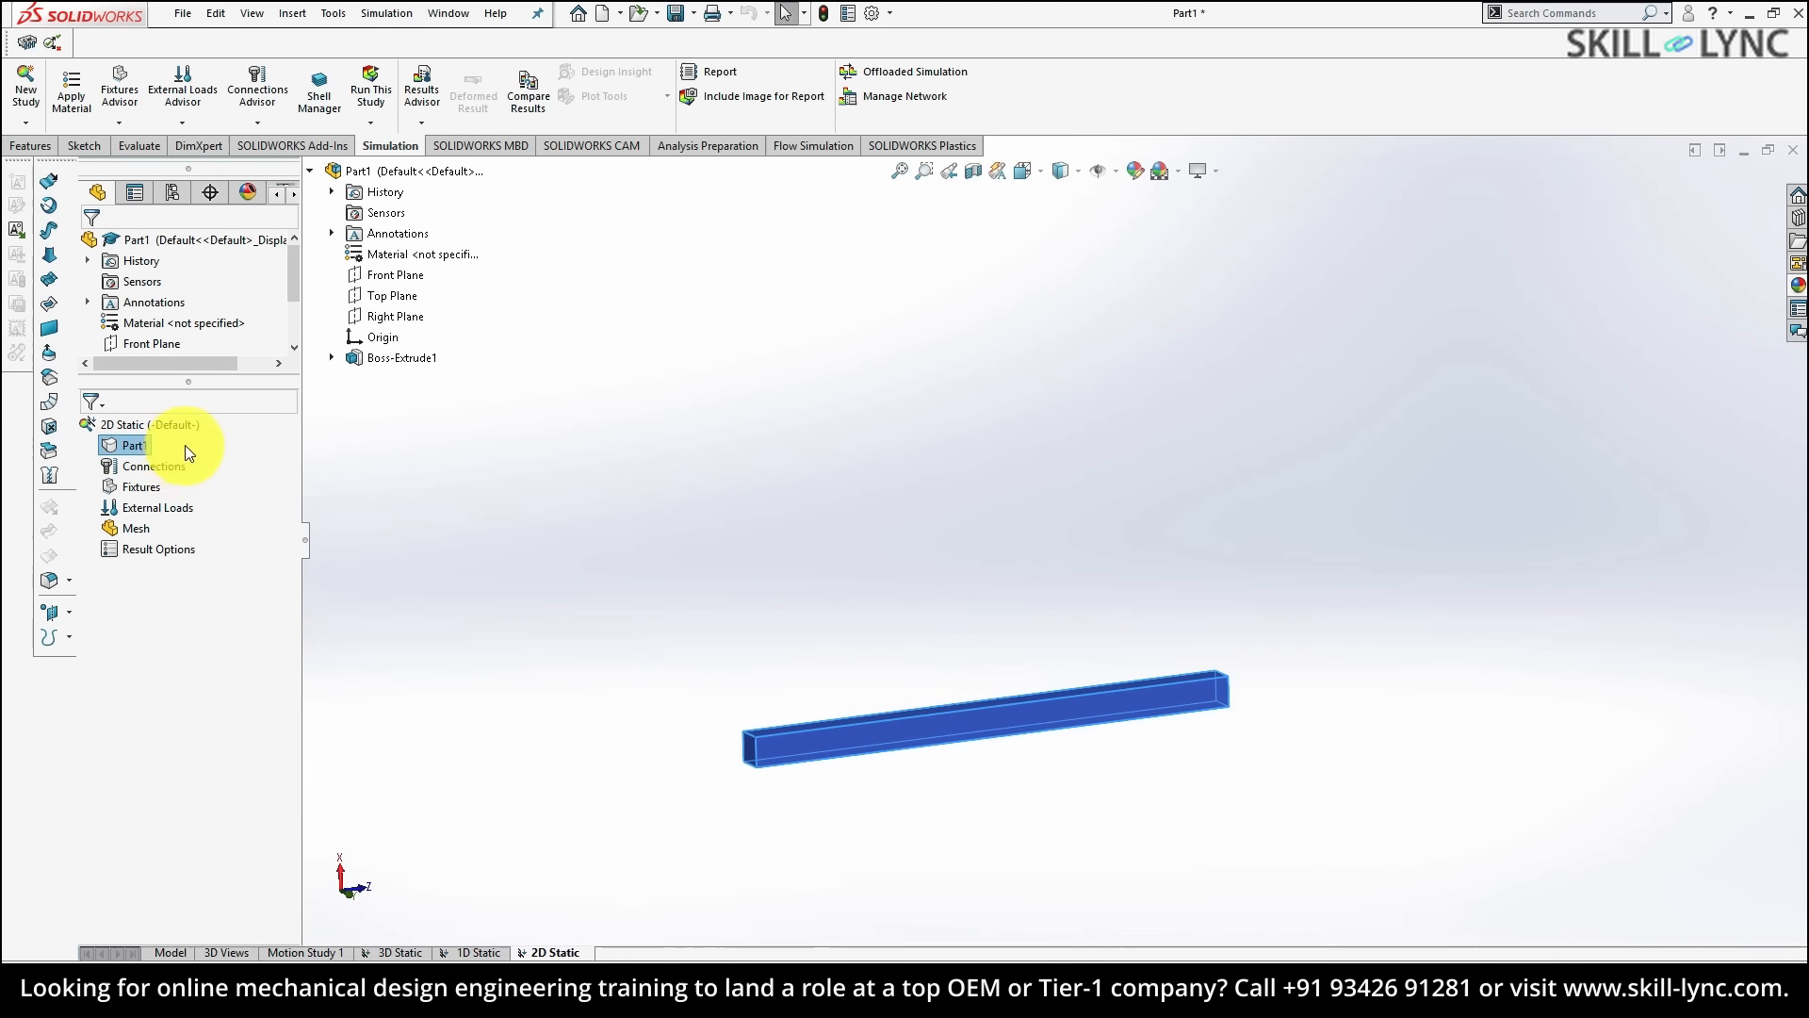
click(385, 544)
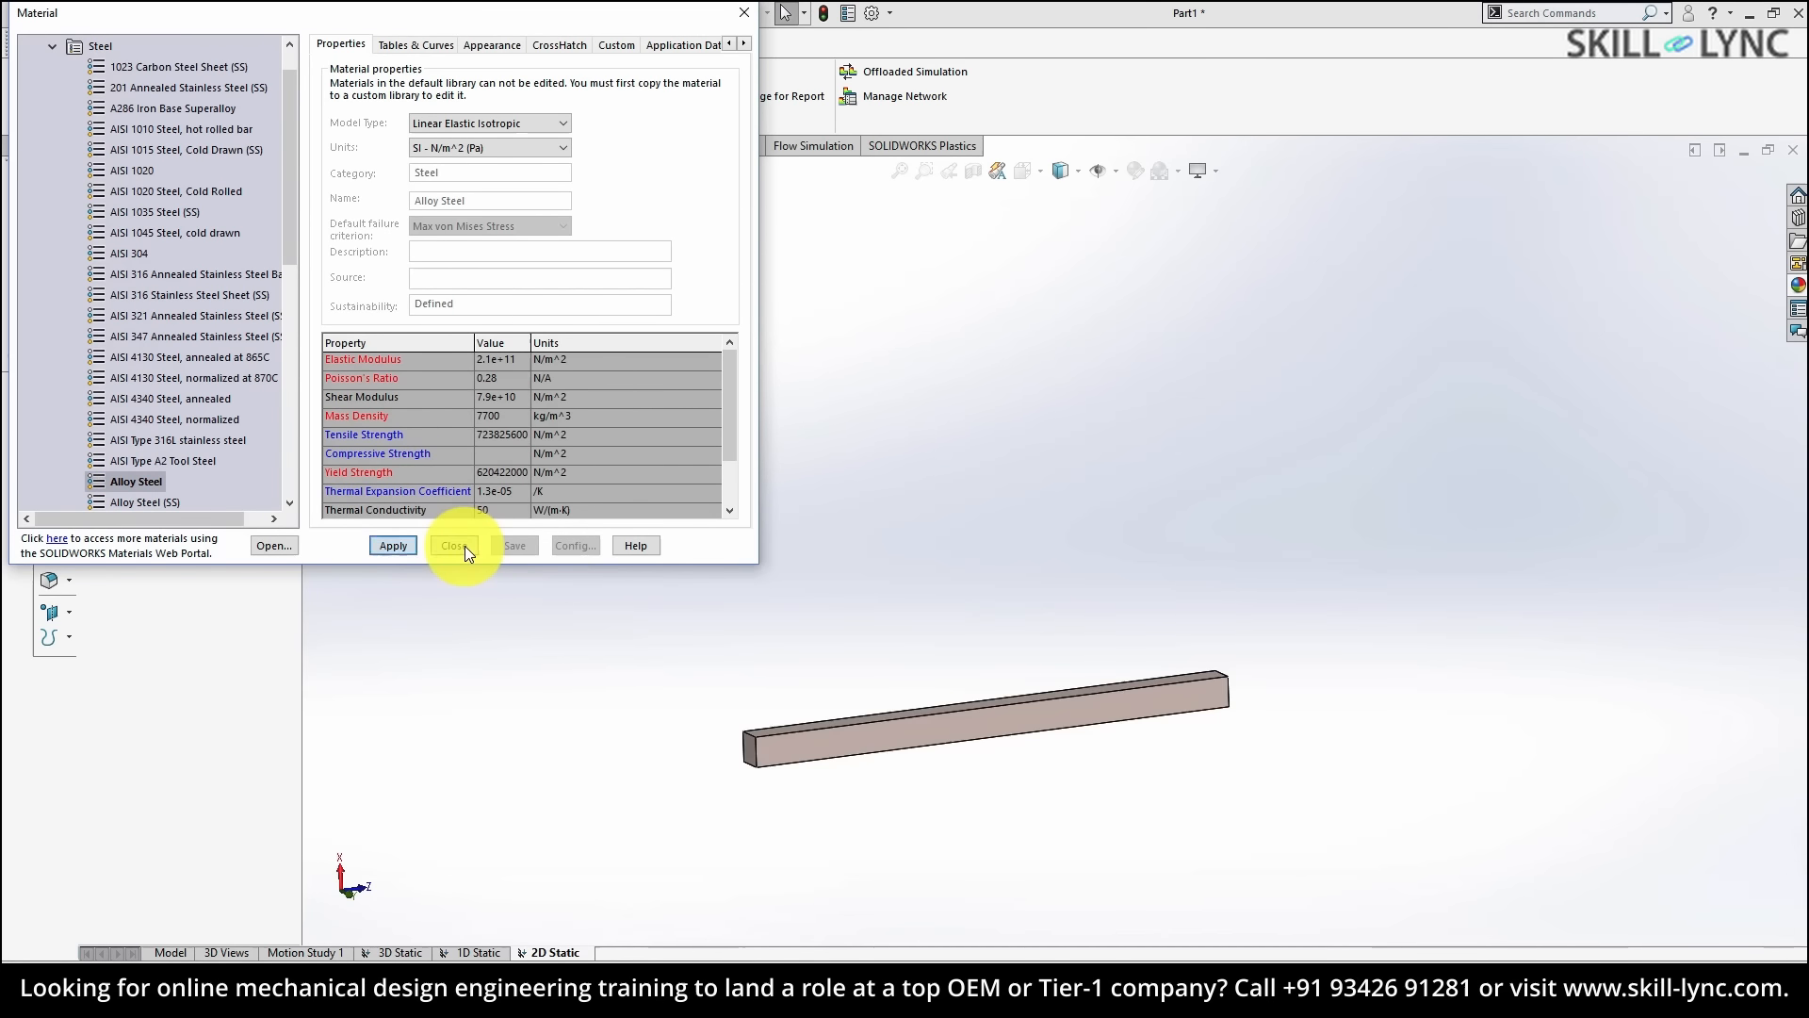
click(460, 545)
- Start a shell definition by selected faces for Part1, using the beam's long side face as a thin shell
right_click(143, 449)
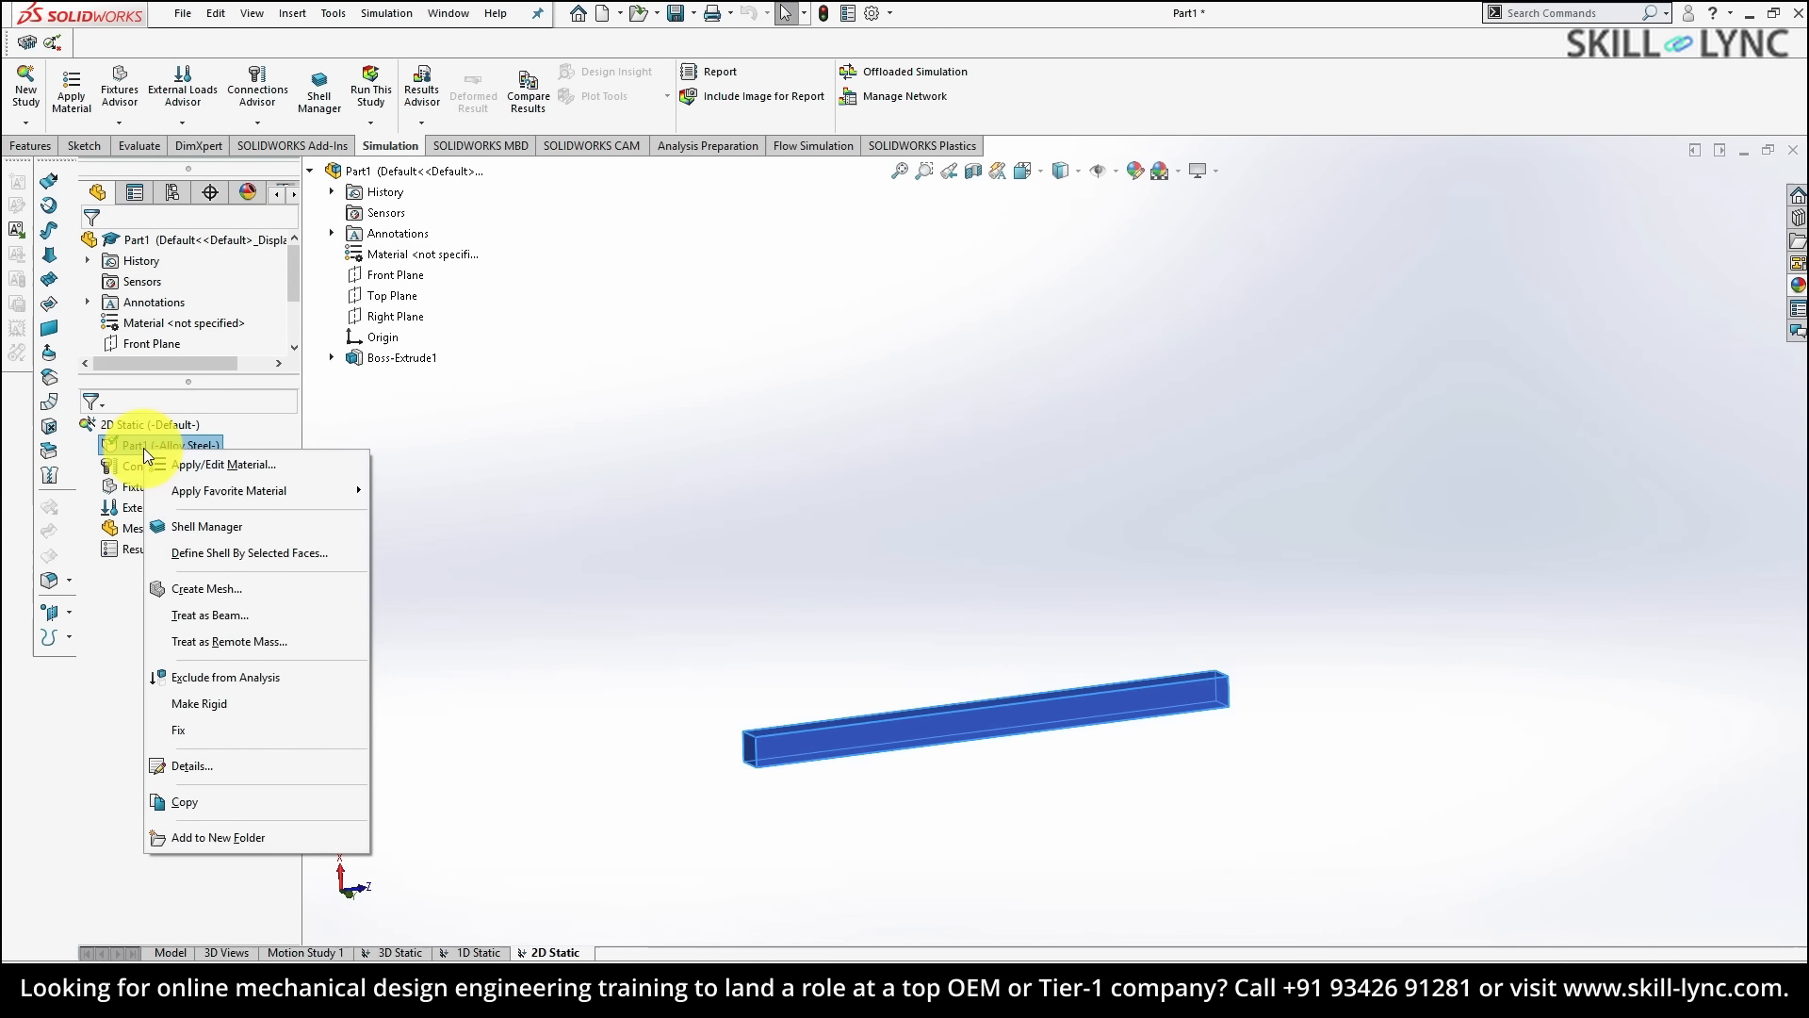
click(223, 553)
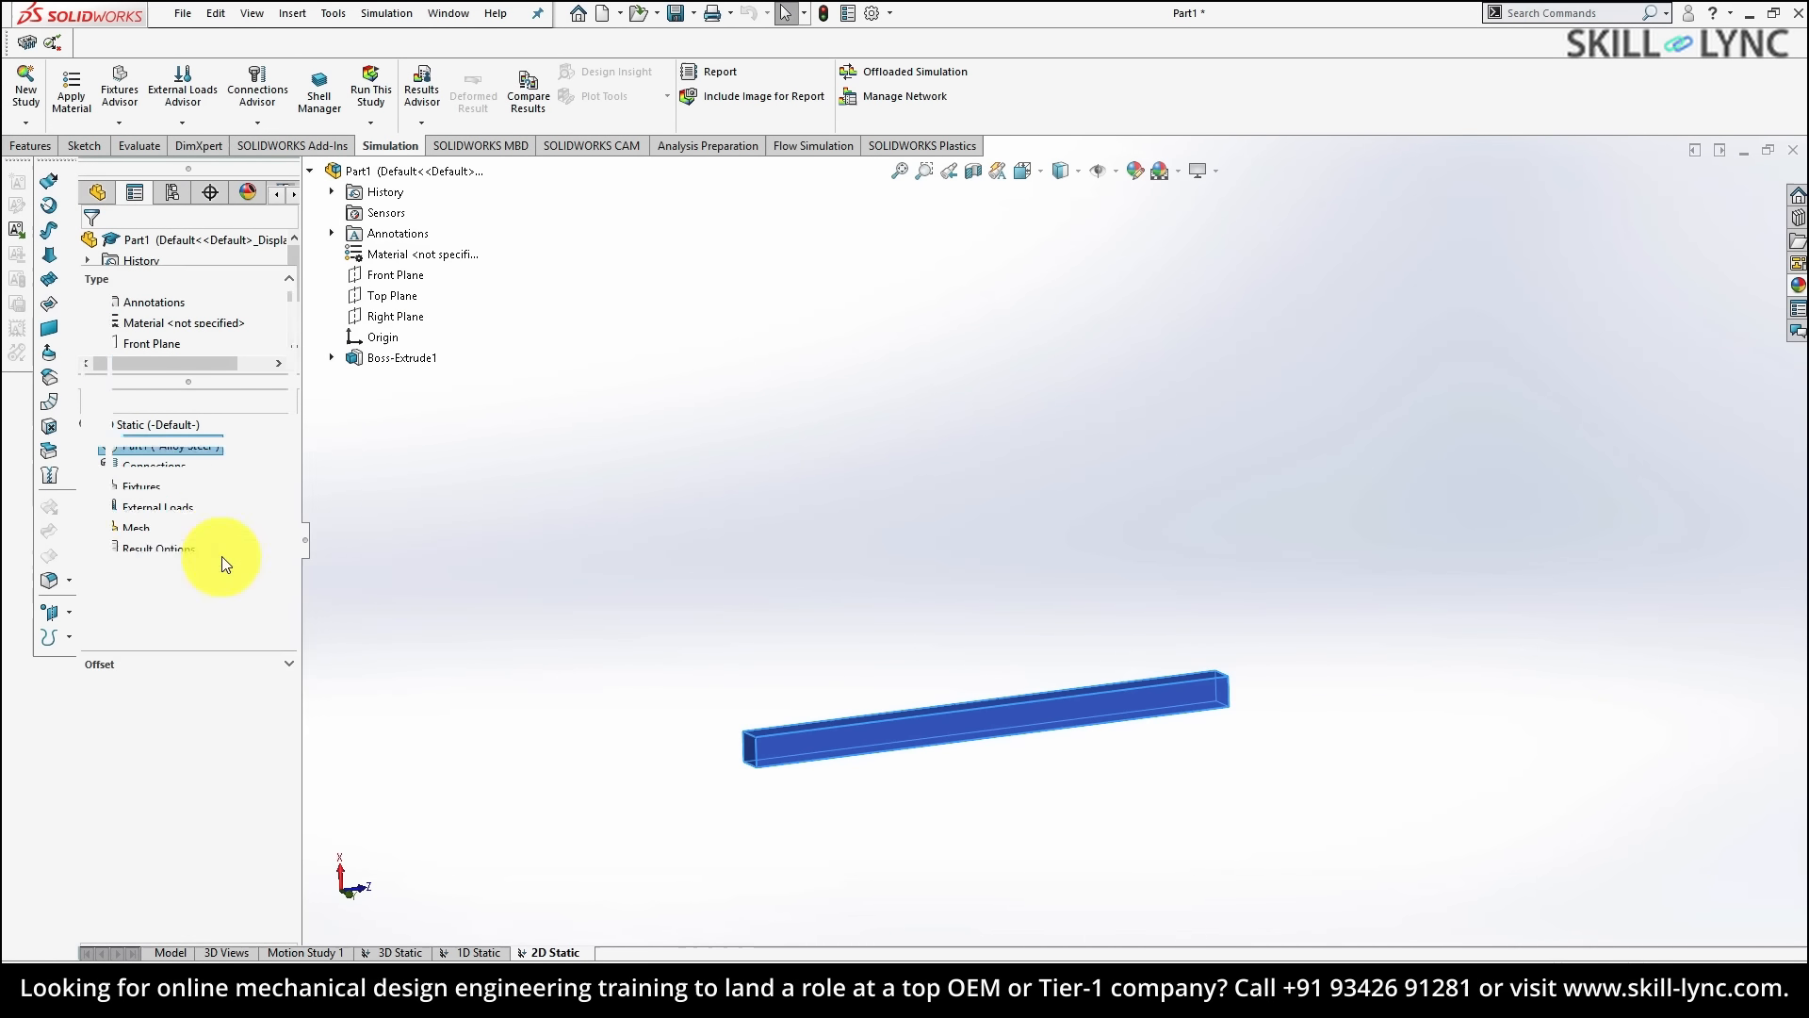
middle_drag(889, 687, 865, 719)
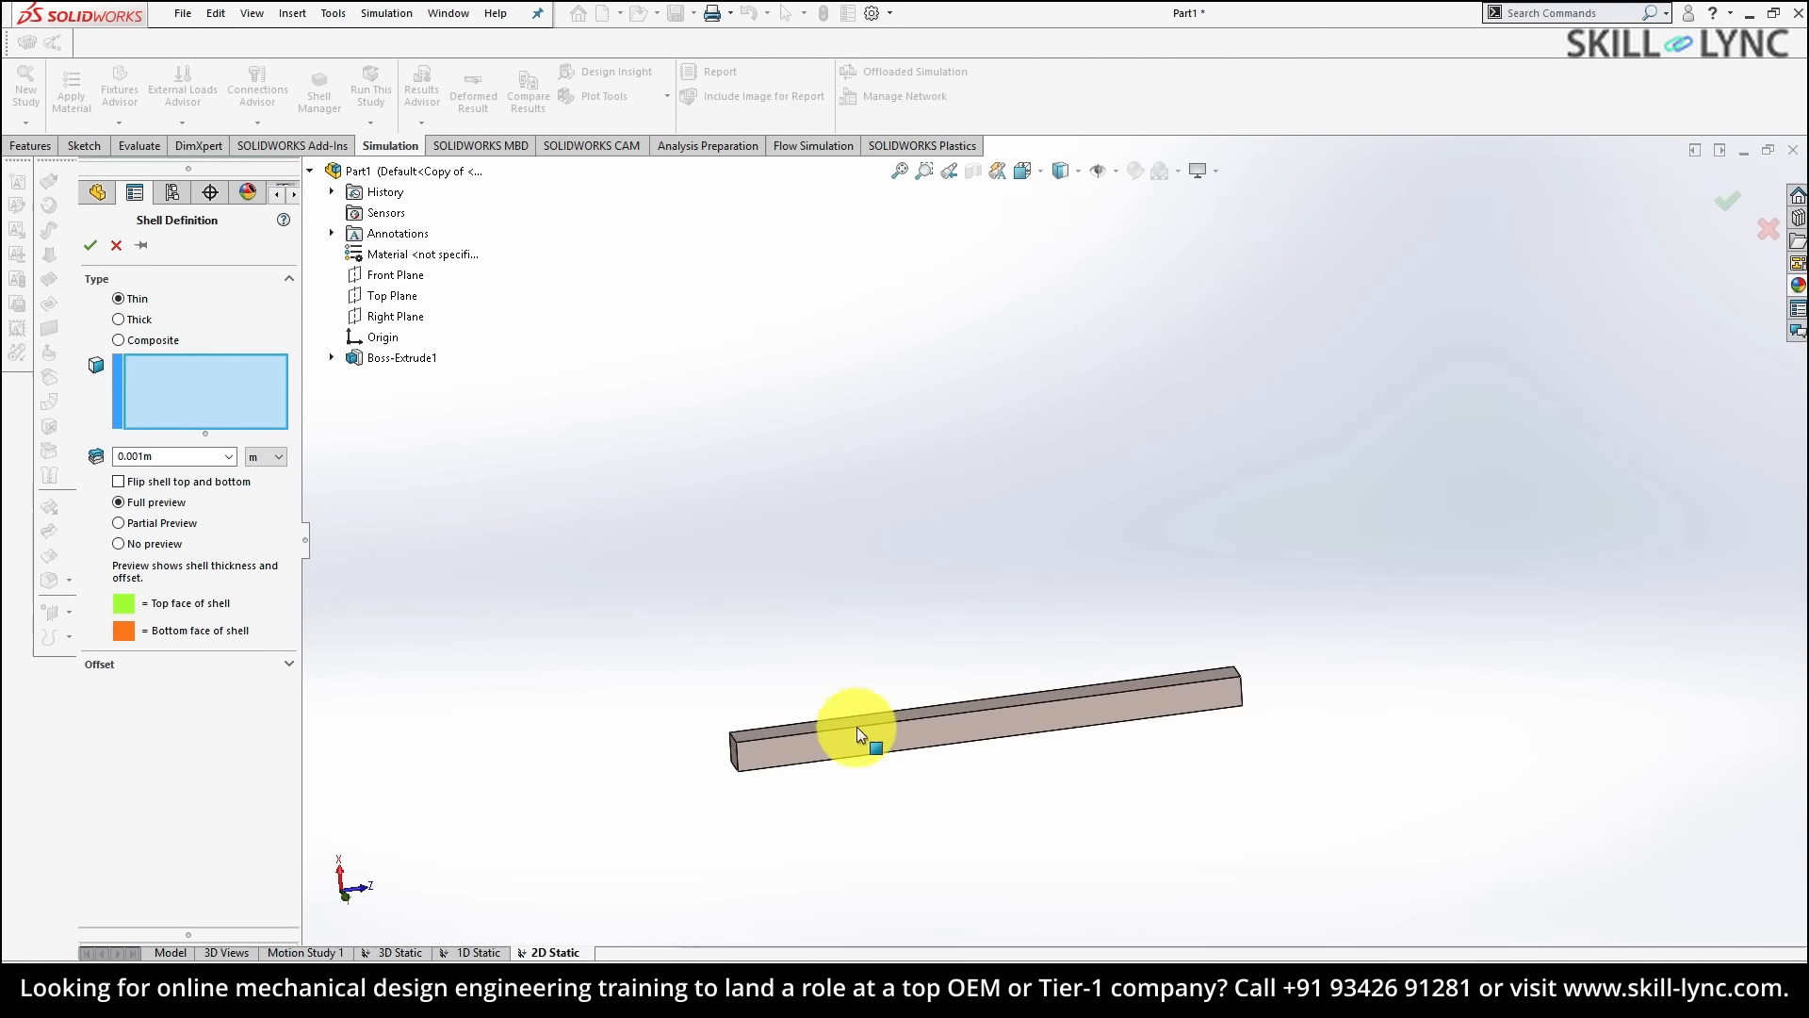
scroll(810, 753, down, 5)
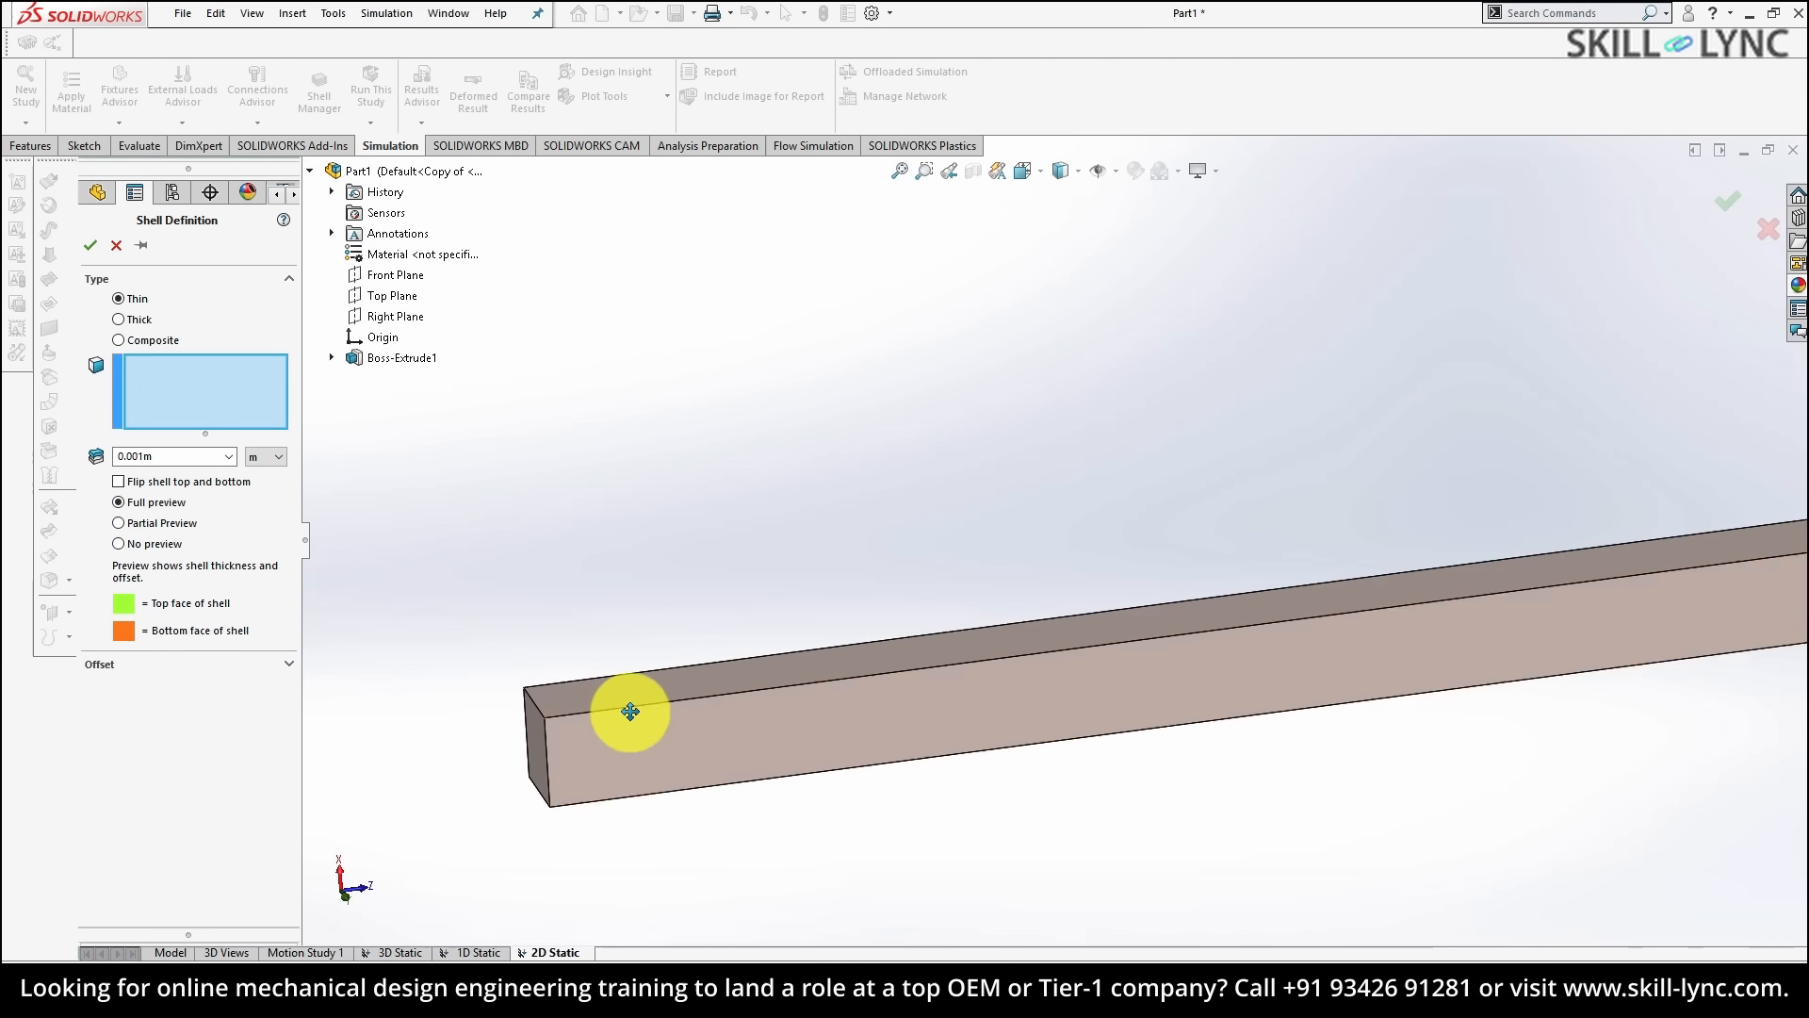
click(620, 748)
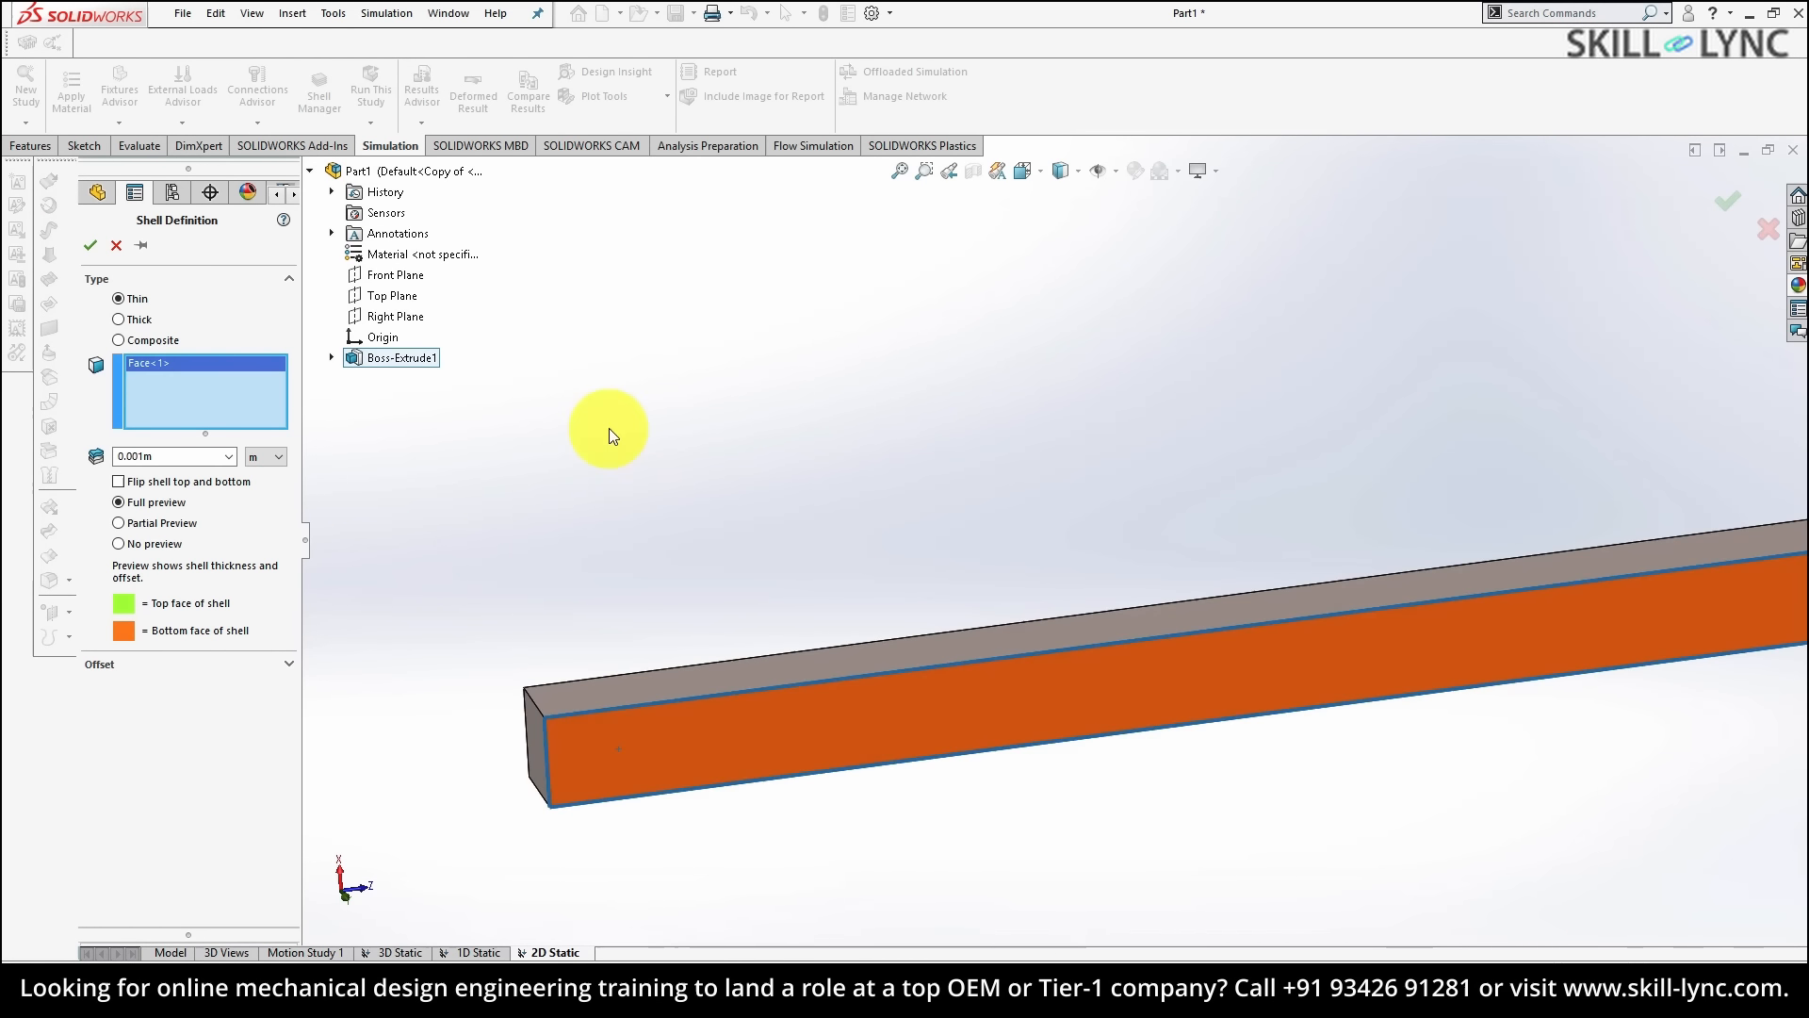
middle_drag(598, 431, 658, 493)
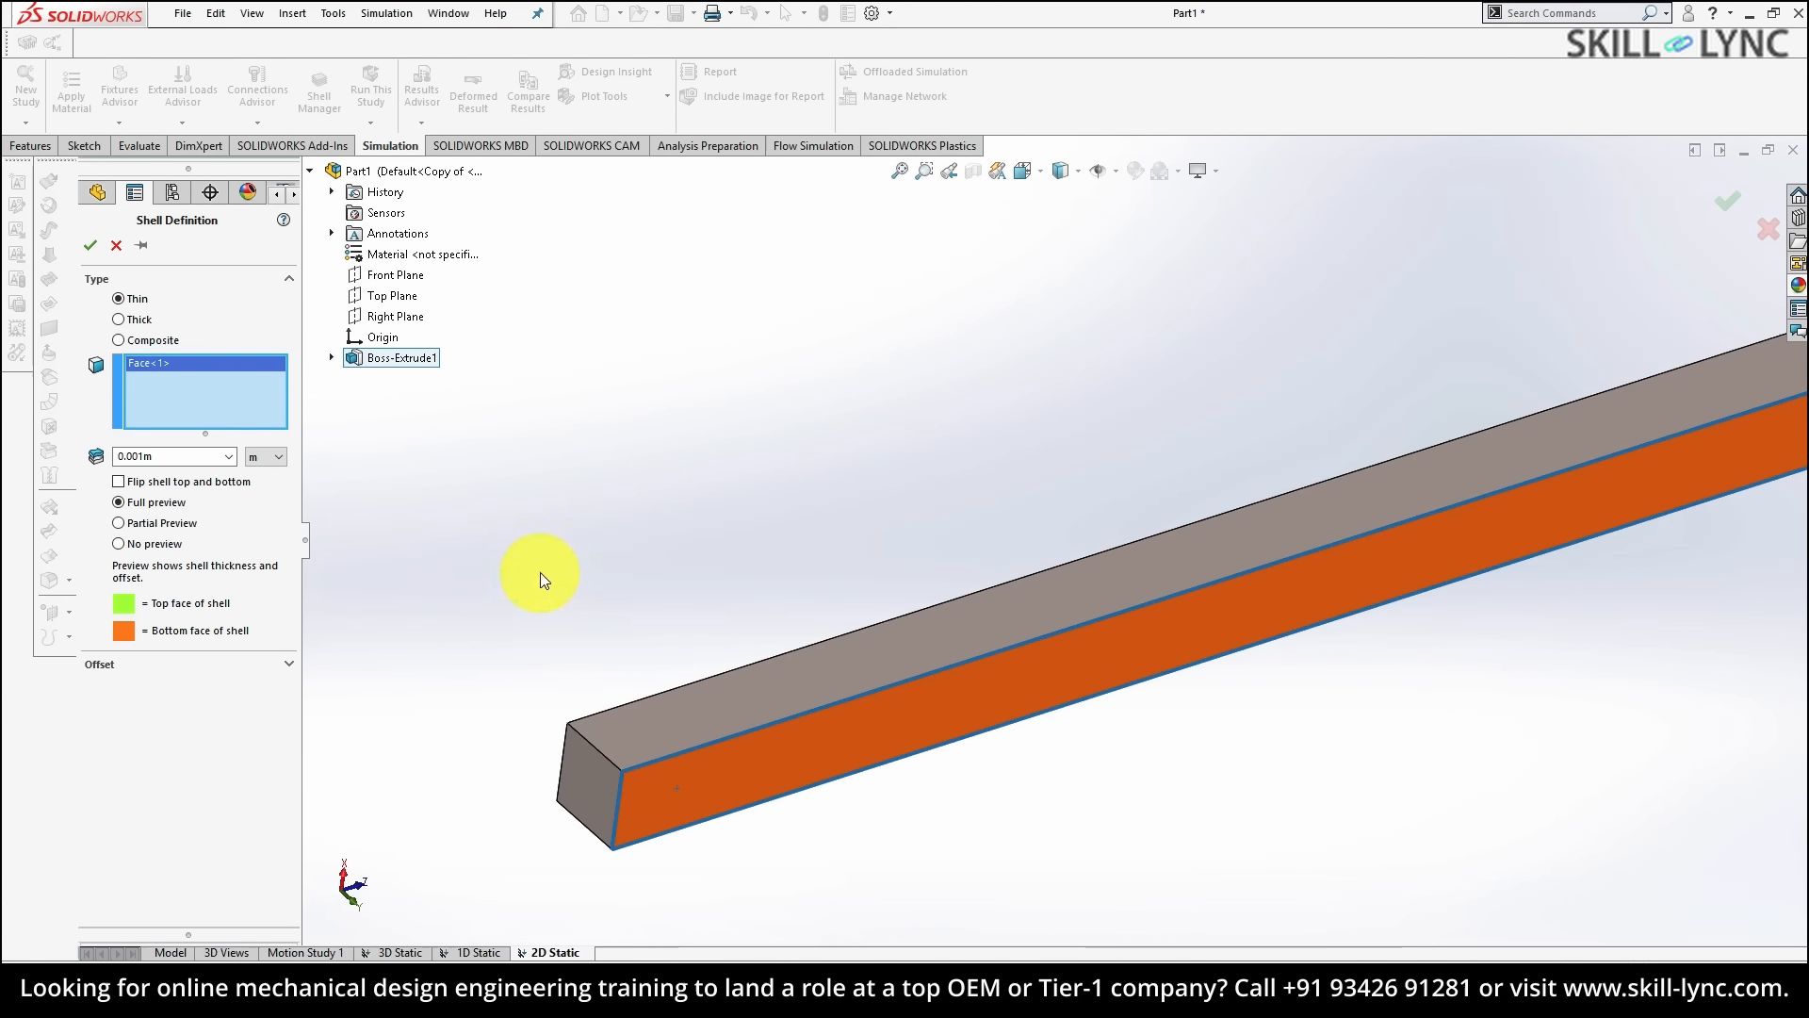
- Switch the shell thickness unit to mm and set the thickness to 30 mm
double_click(170, 456)
click(278, 458)
click(265, 475)
double_click(191, 452)
text(30)
key(Return)
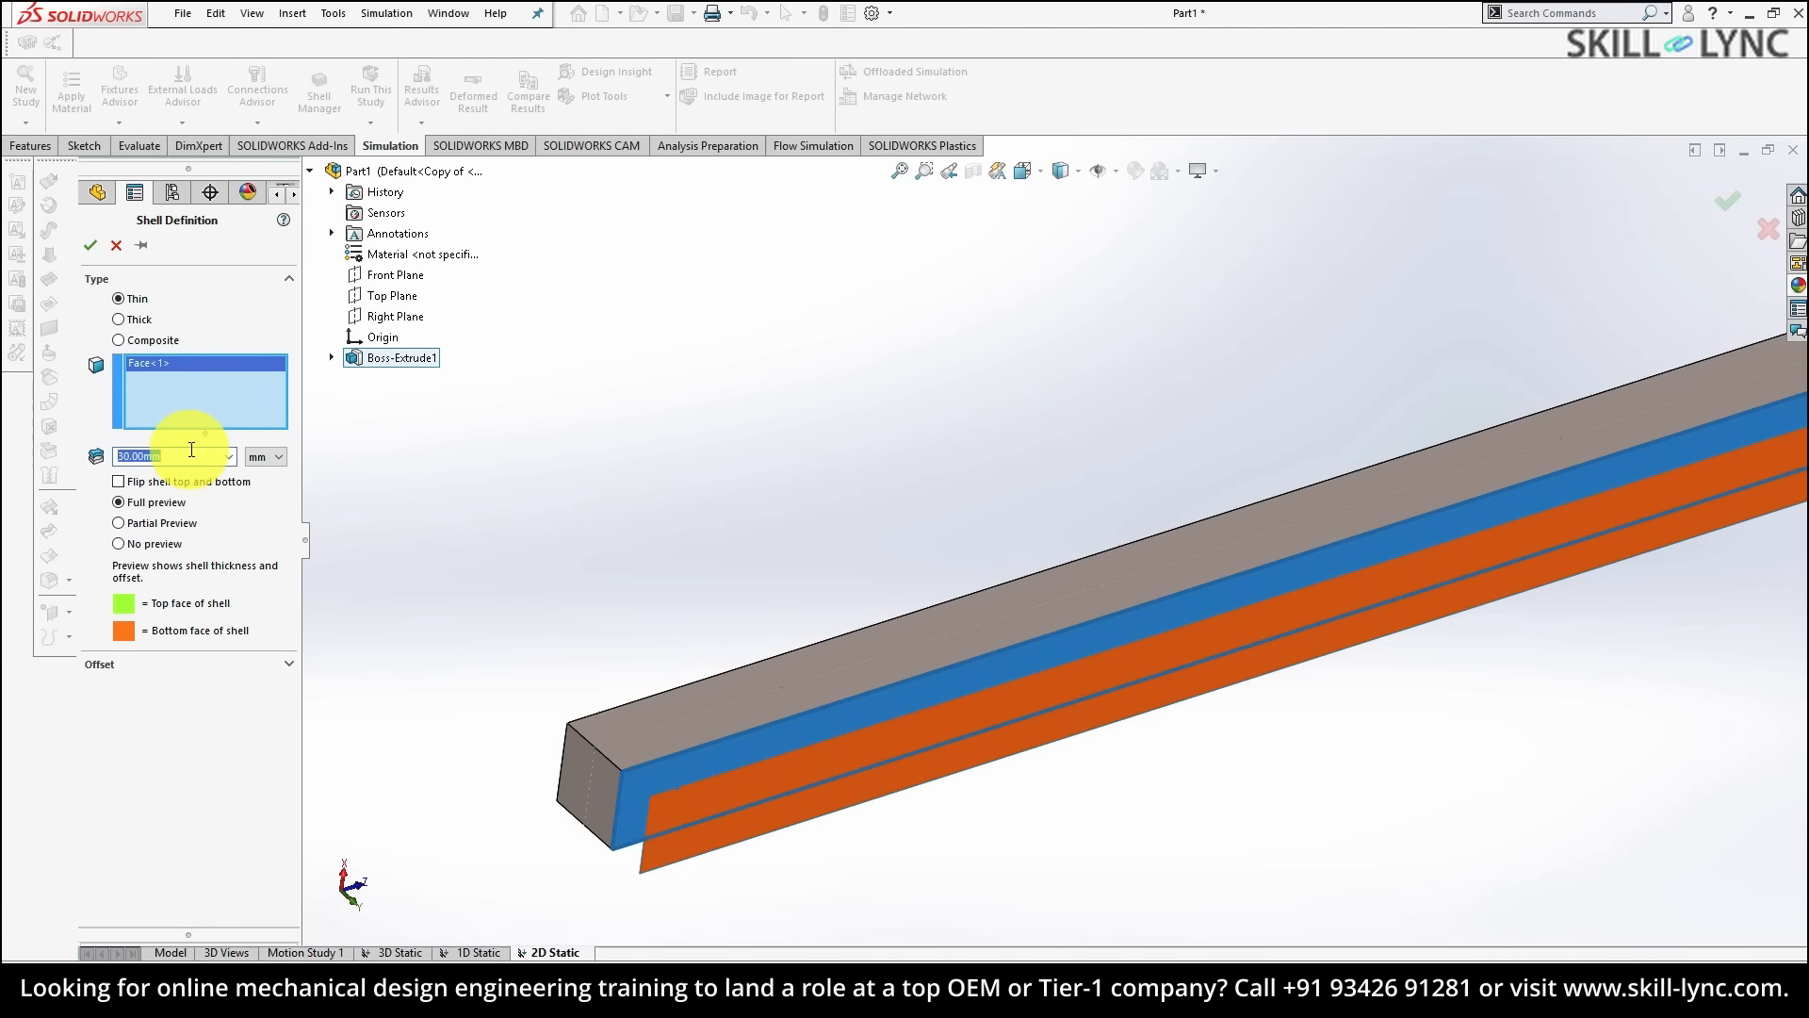
middle_drag(599, 606, 593, 651)
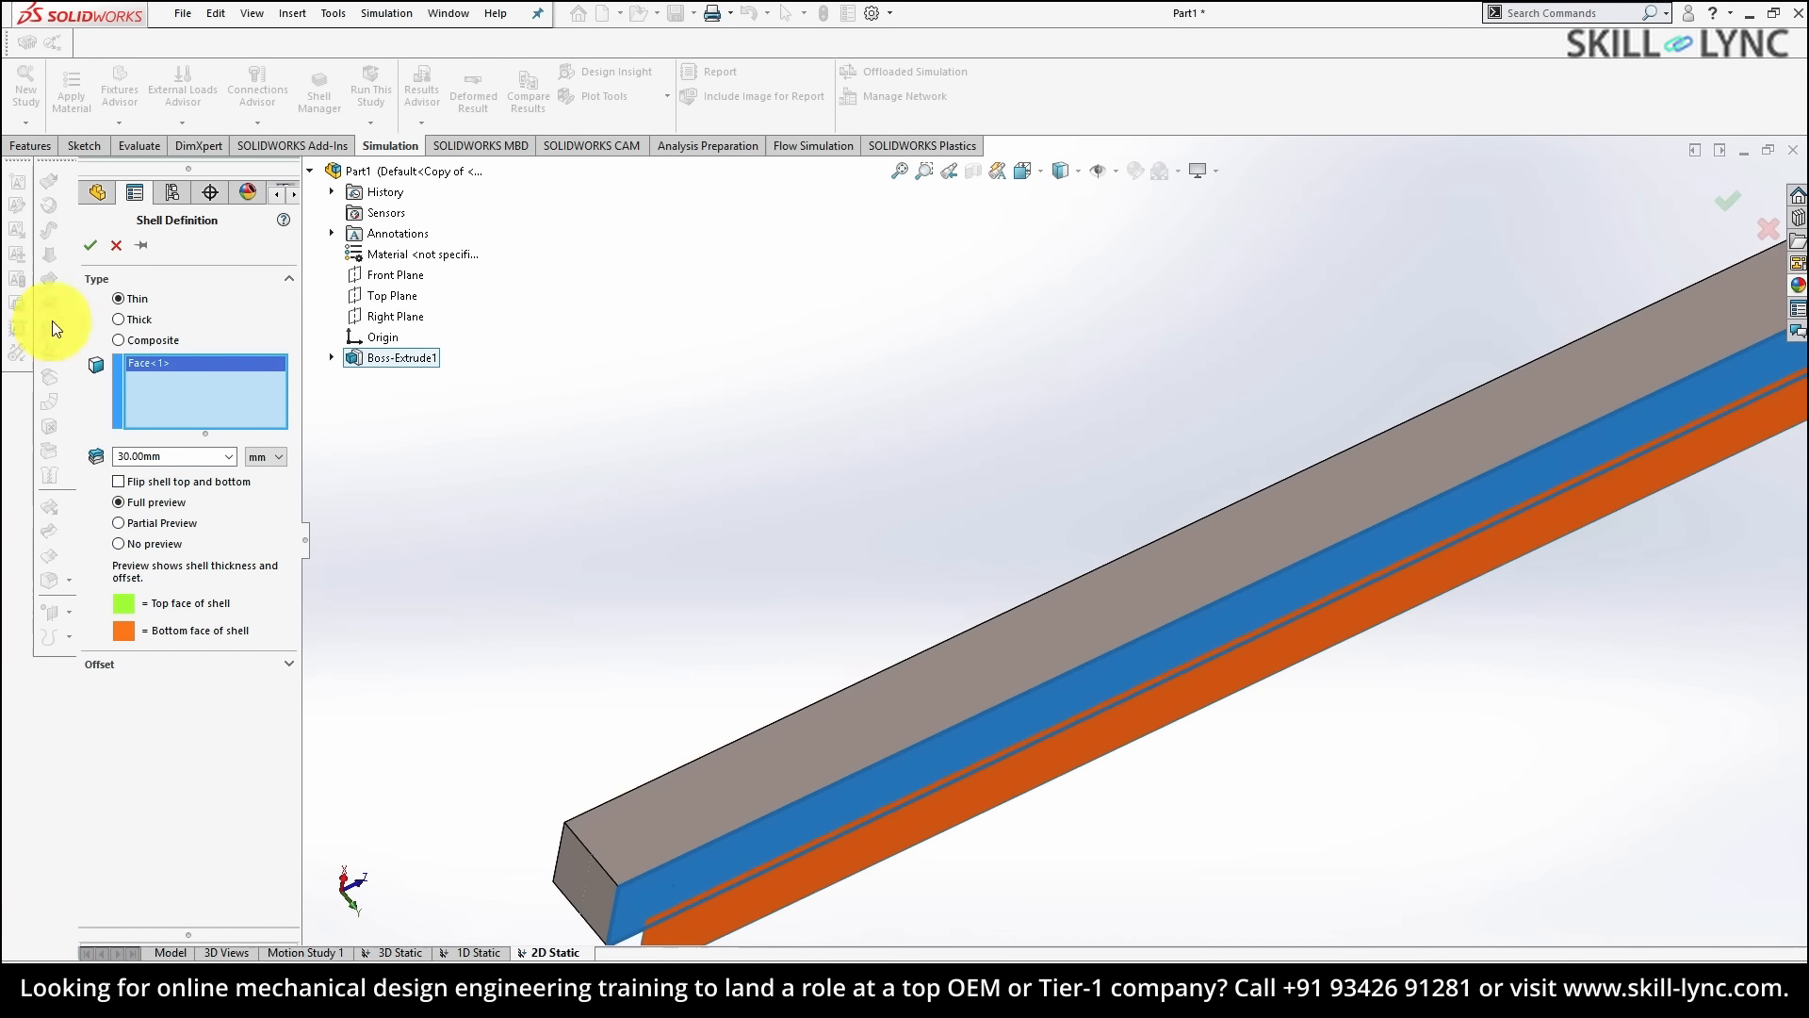
- Accept the shell definition and apply a Fixed Geometry fixture to the short vertical edge at the near end of the shell face
click(89, 247)
scroll(925, 376, up, 6)
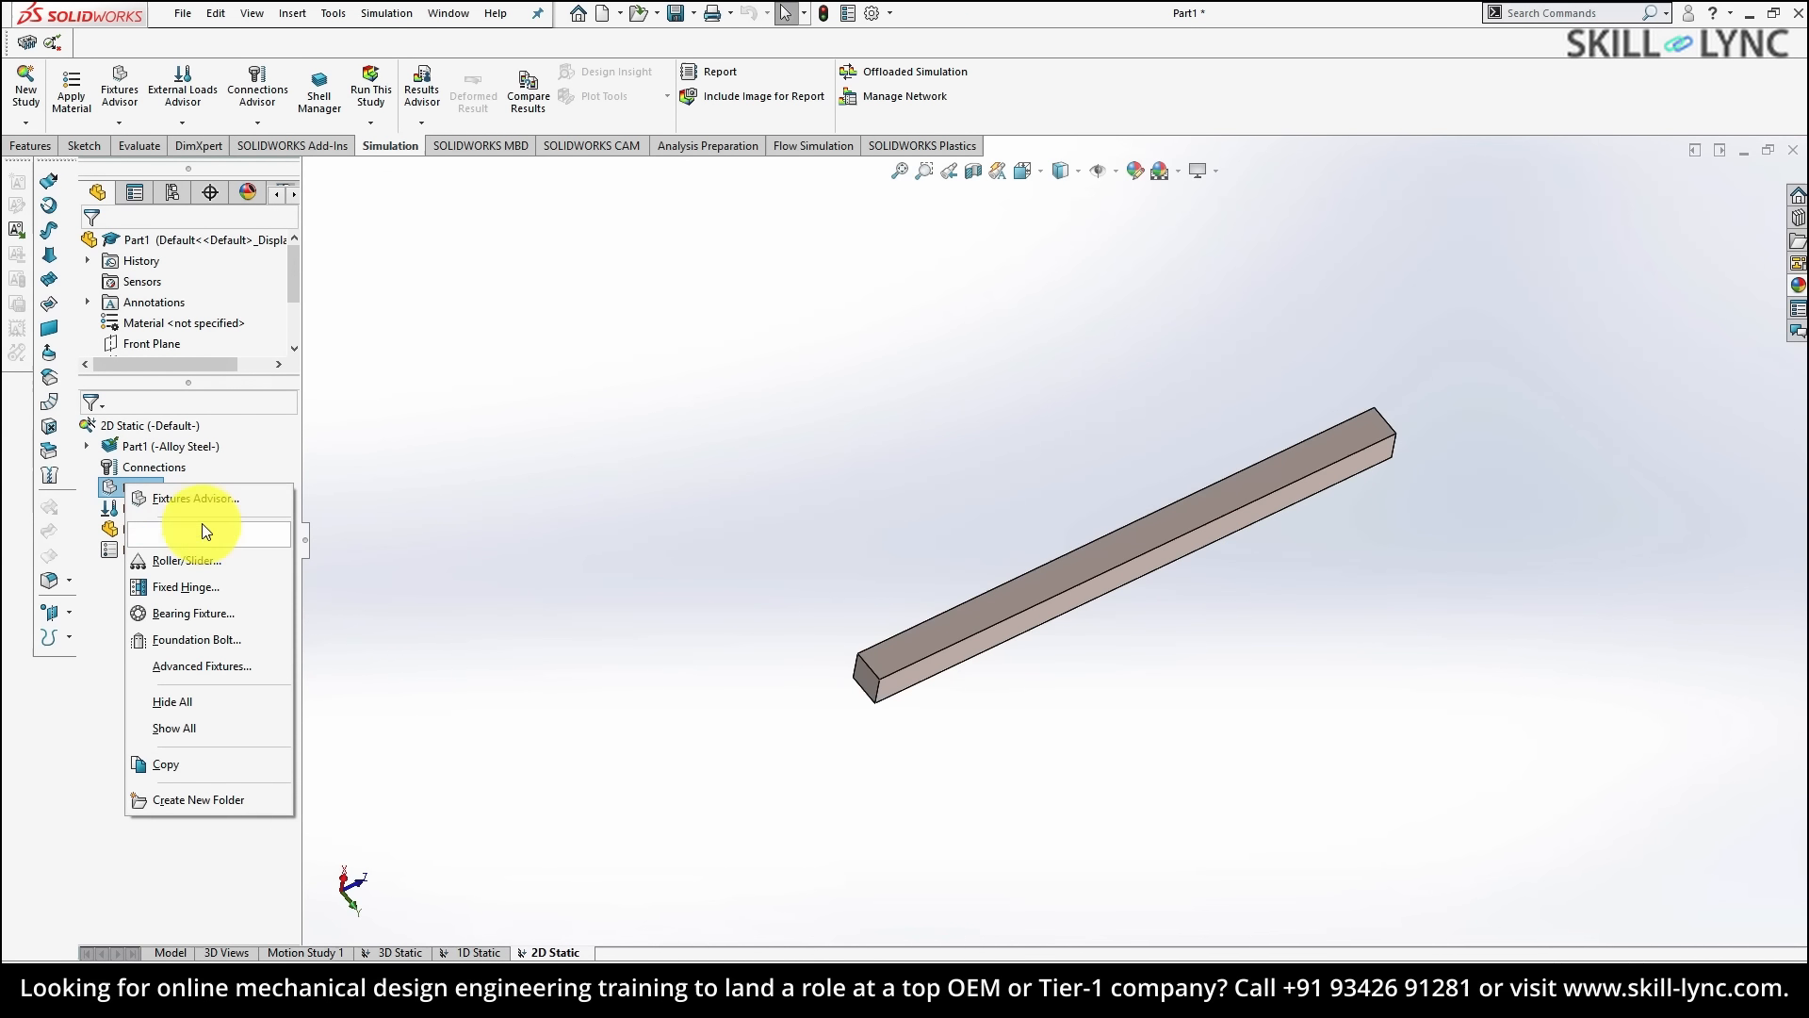
click(200, 530)
scroll(1112, 517, down, 4)
middle_drag(1112, 517, 634, 650)
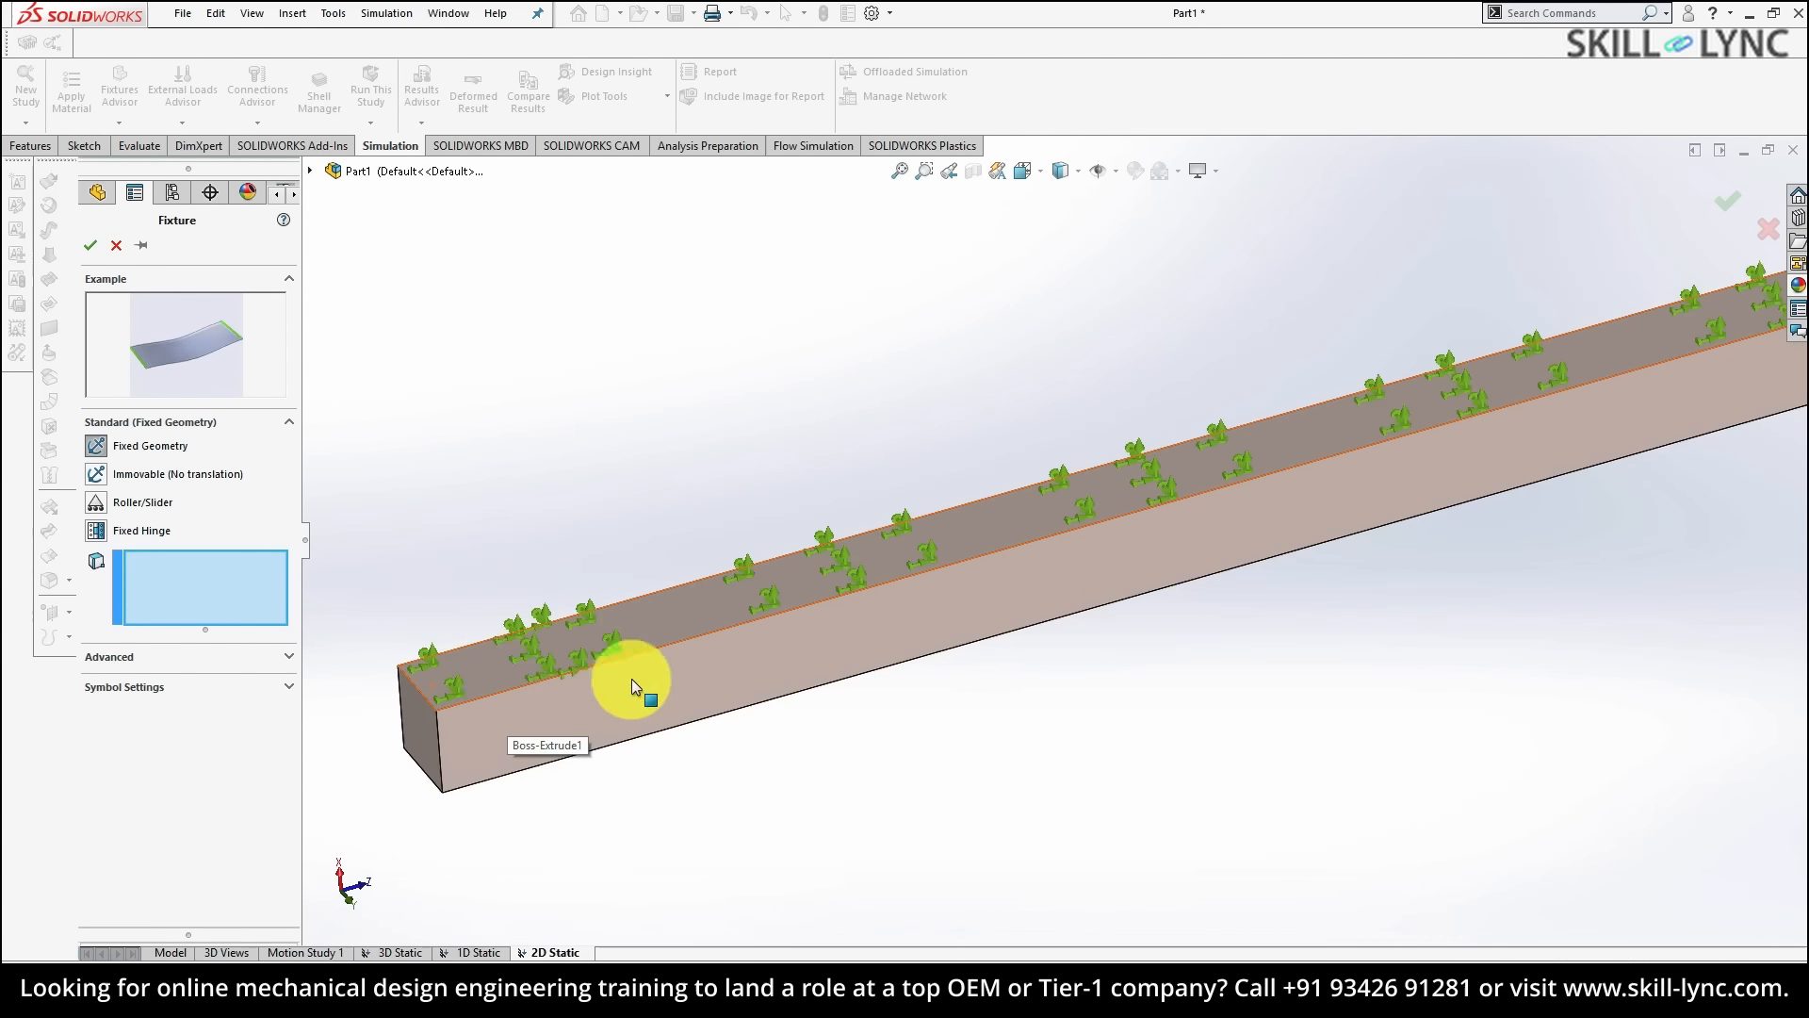
click(438, 769)
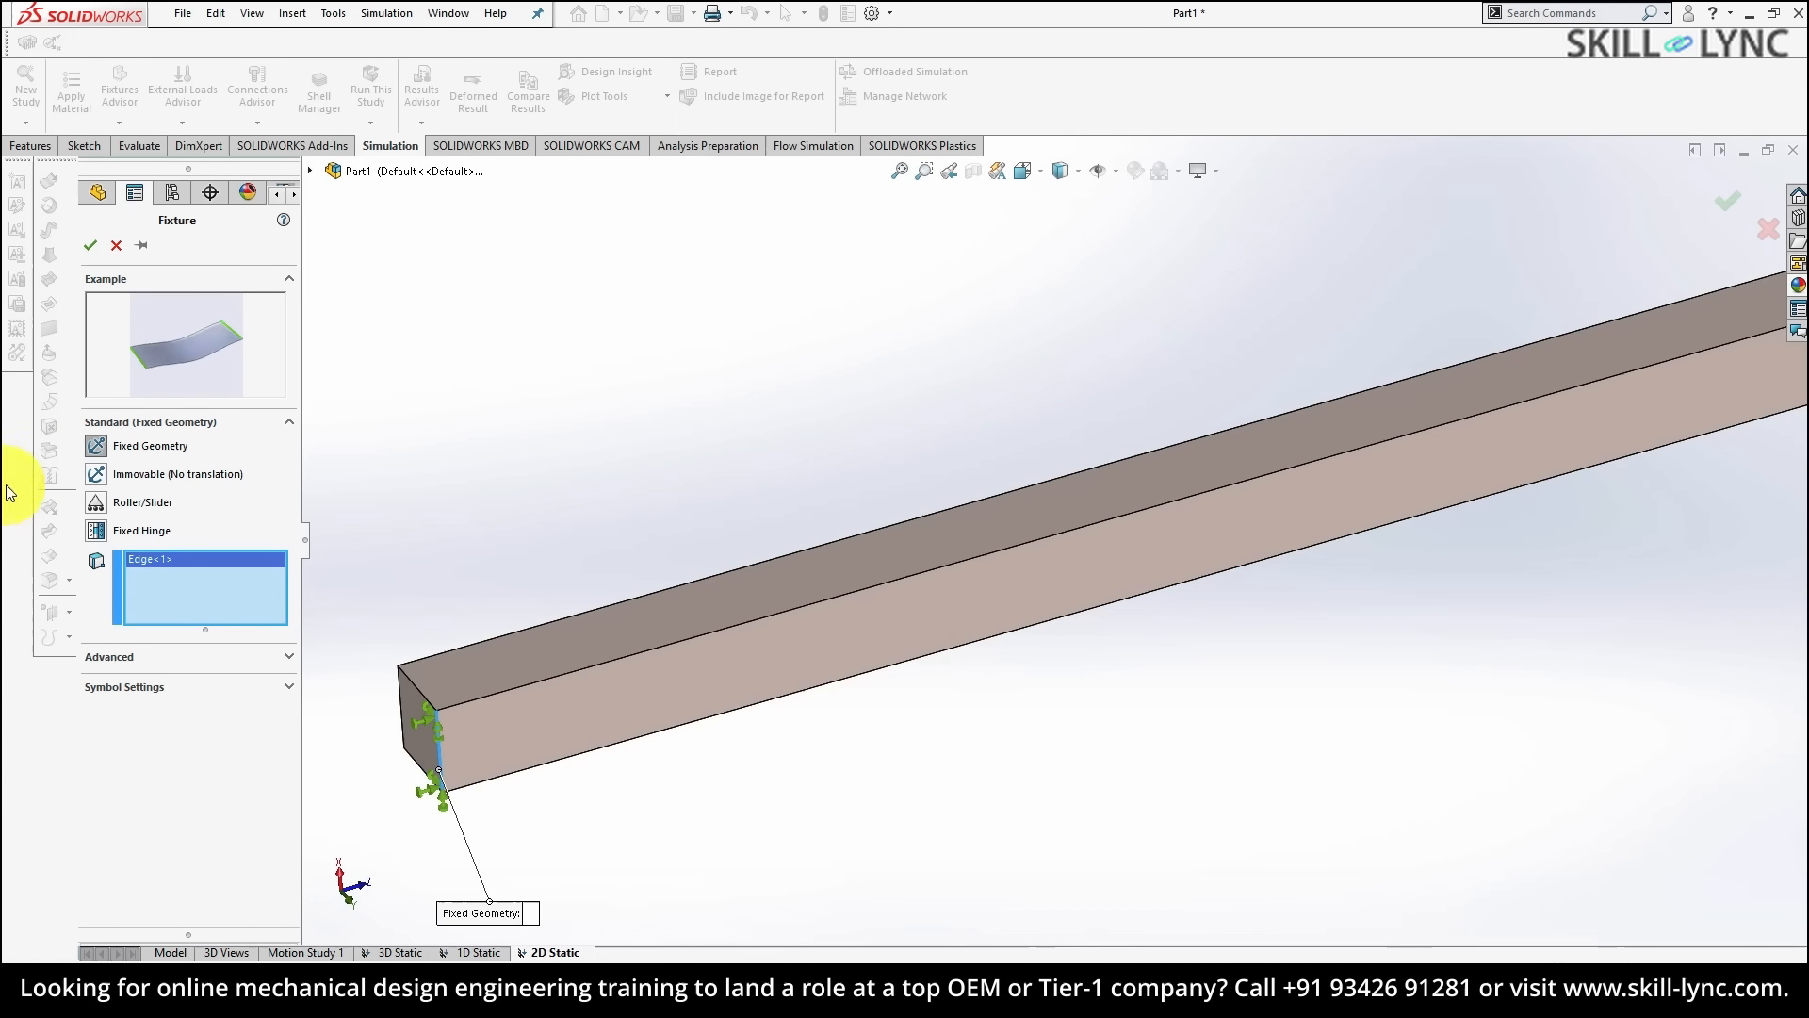
click(89, 248)
- Apply a 1000 N force to the upper long edge of the shell face, directed normal to the beam's top face
right_click(138, 530)
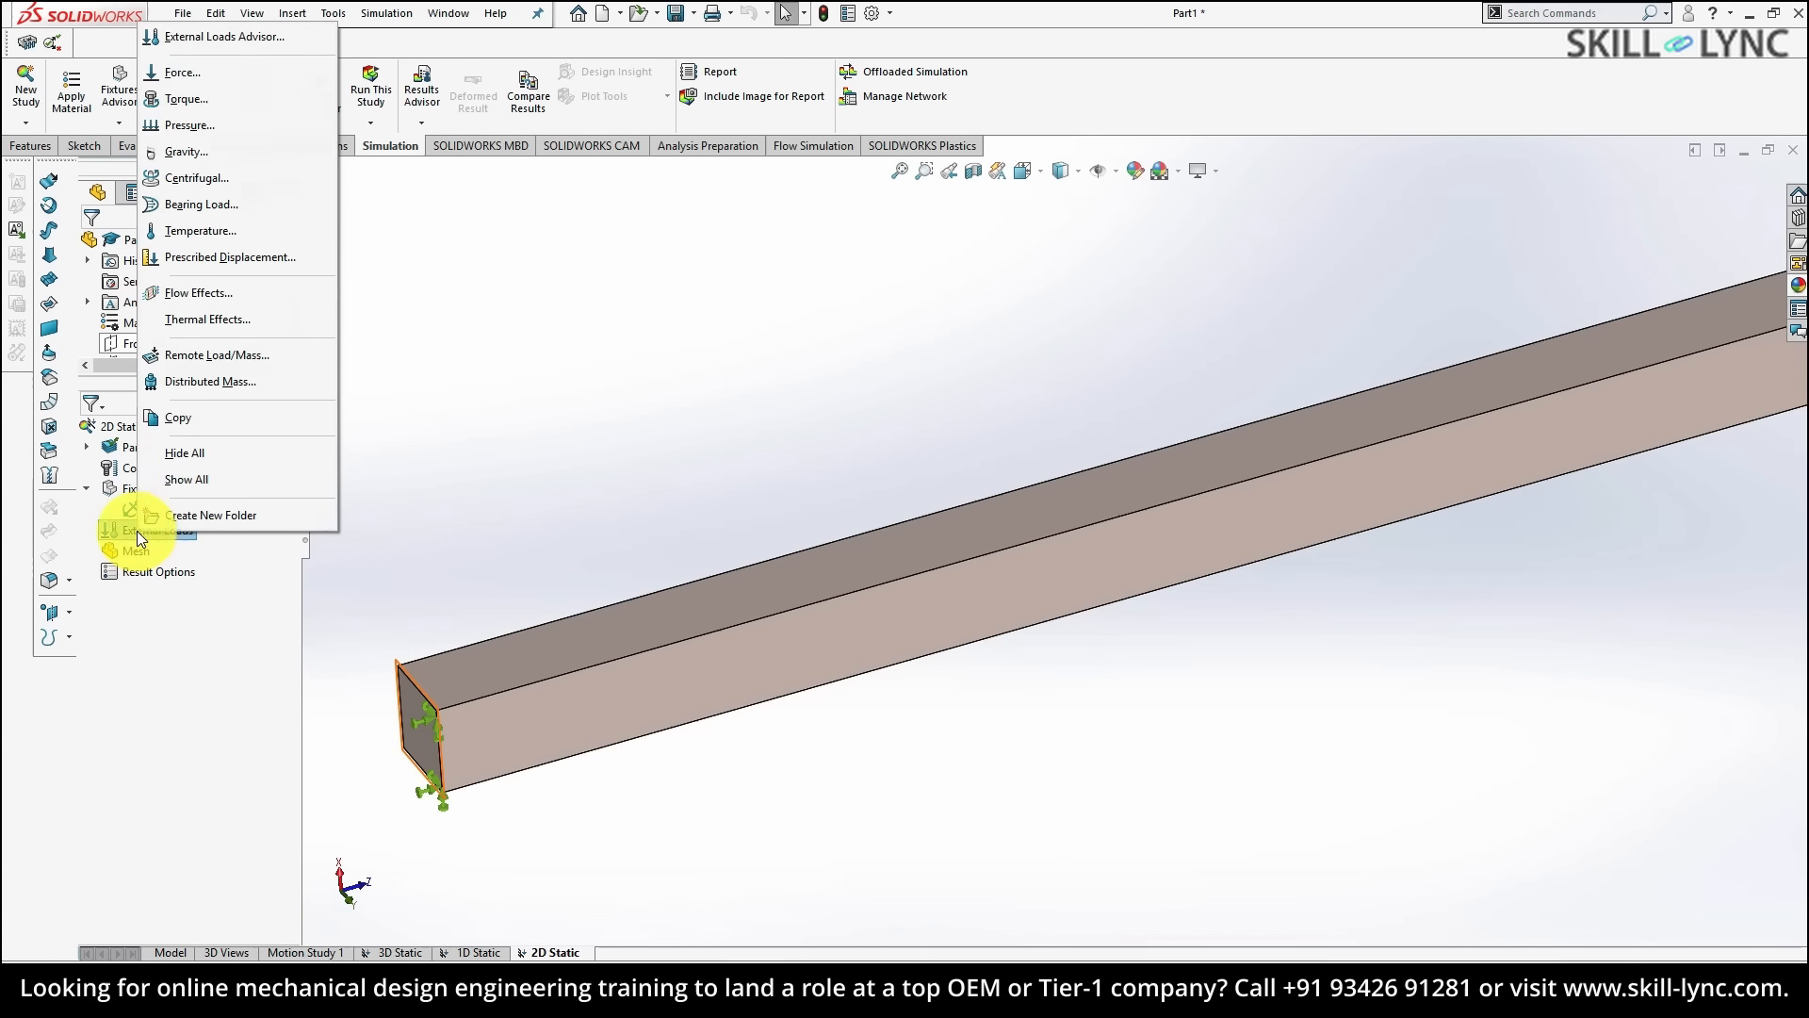
click(194, 81)
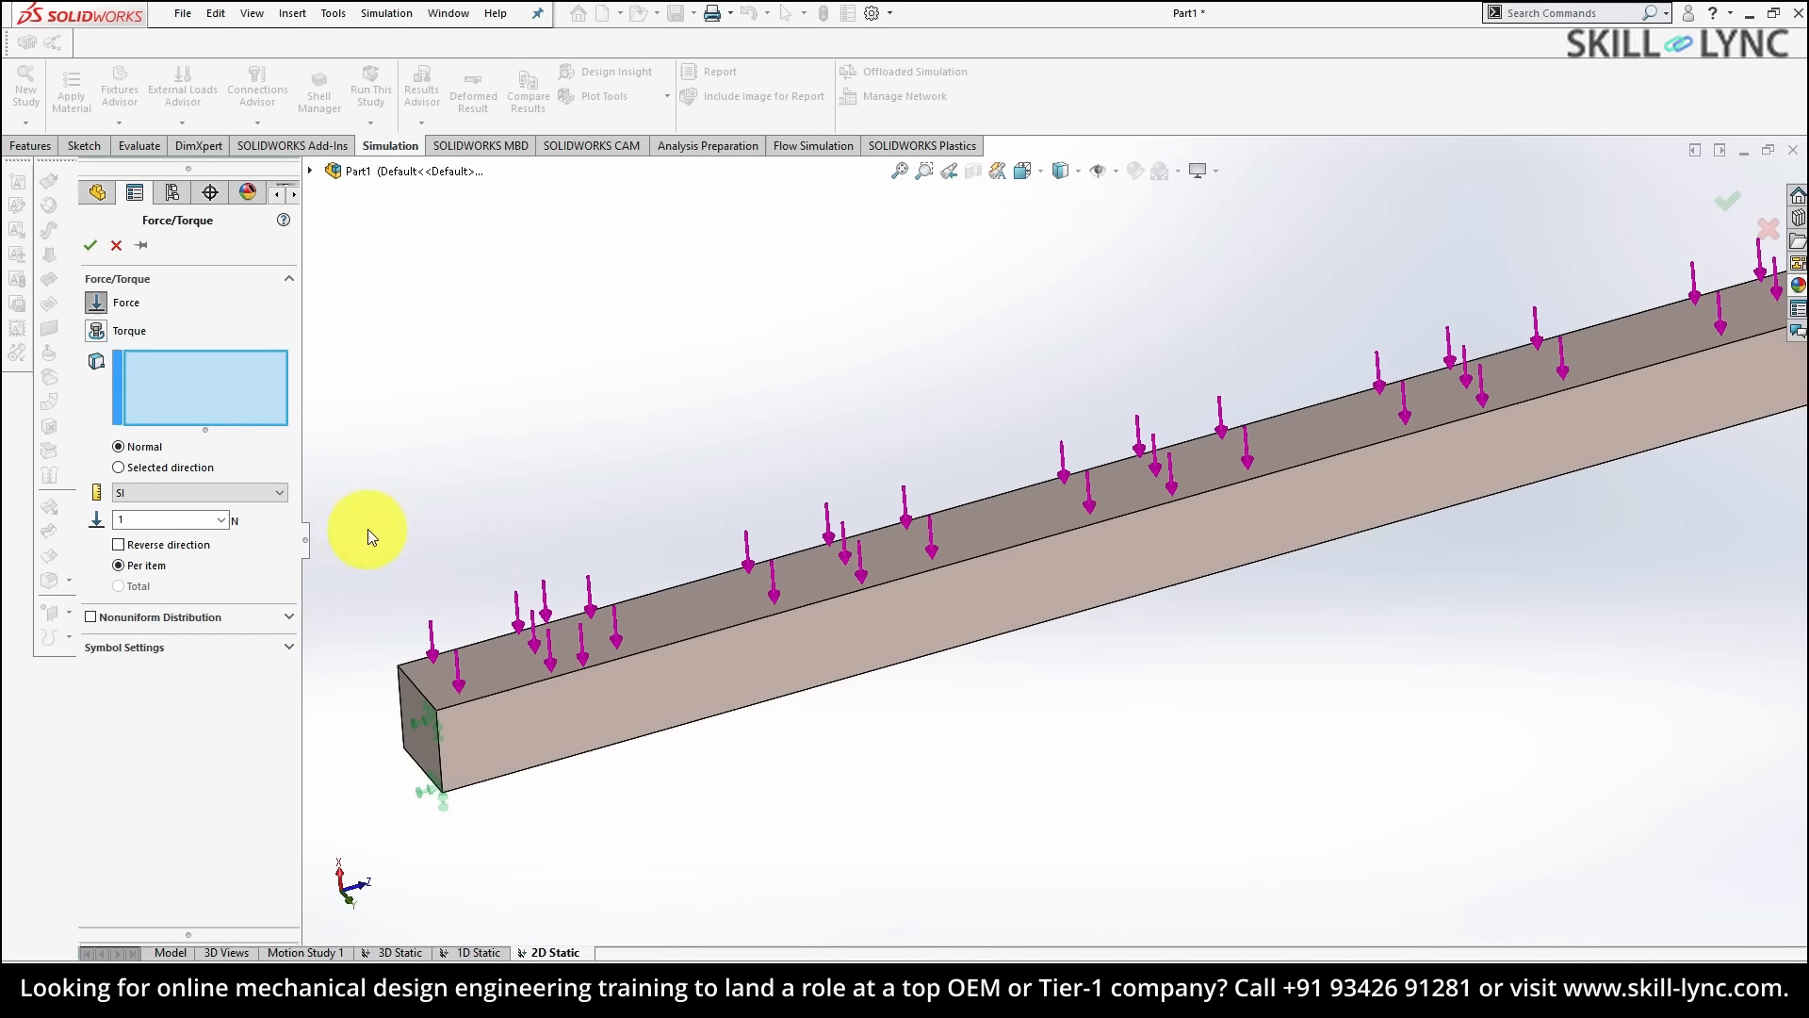
click(528, 683)
click(120, 468)
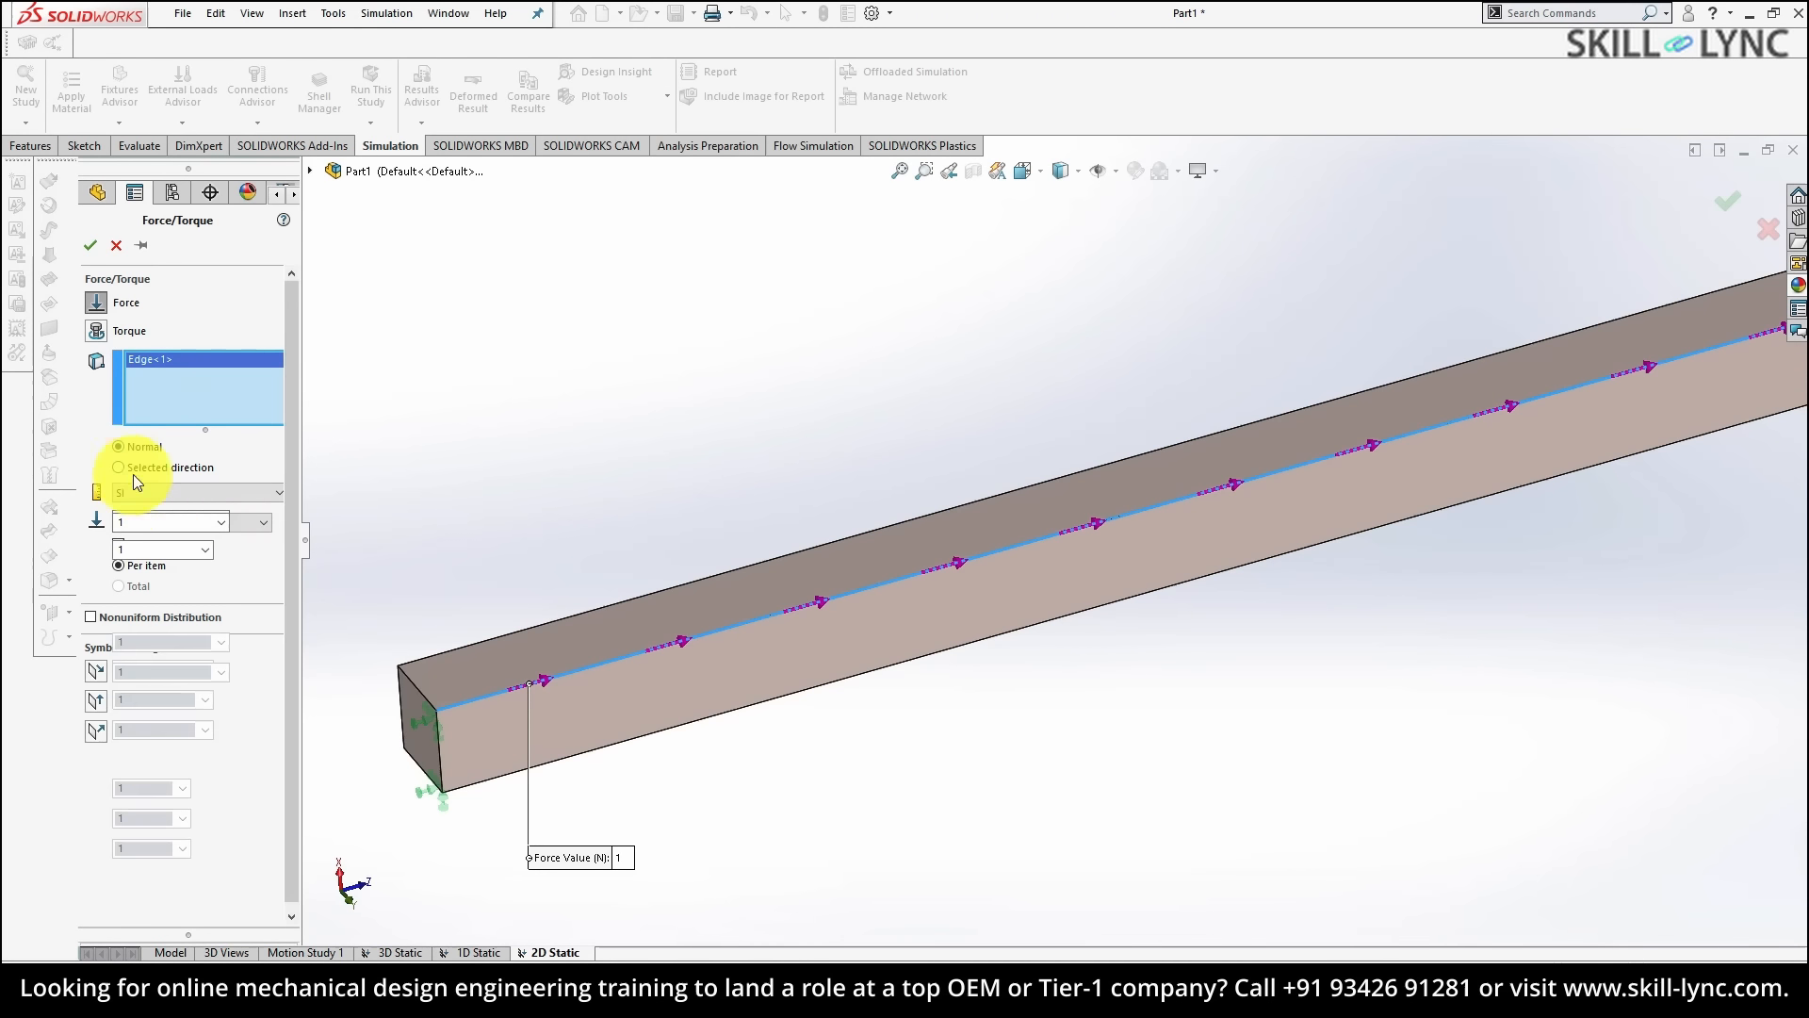
click(598, 631)
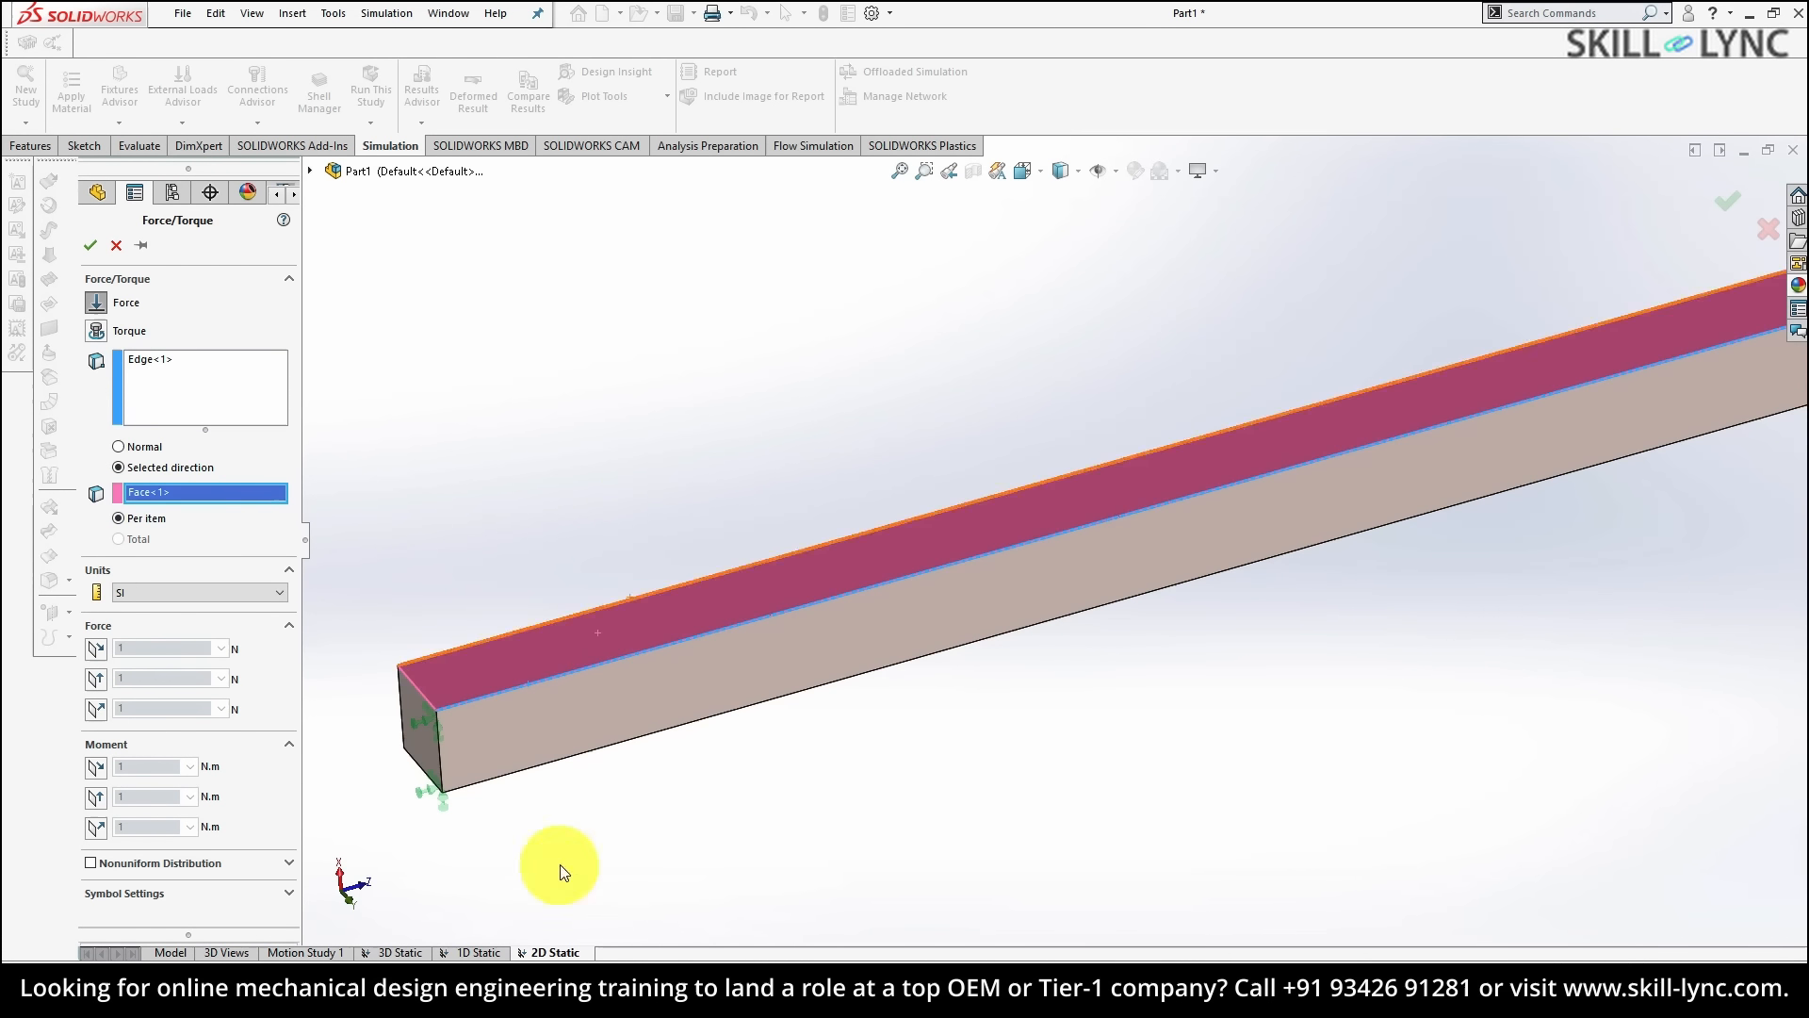
click(99, 709)
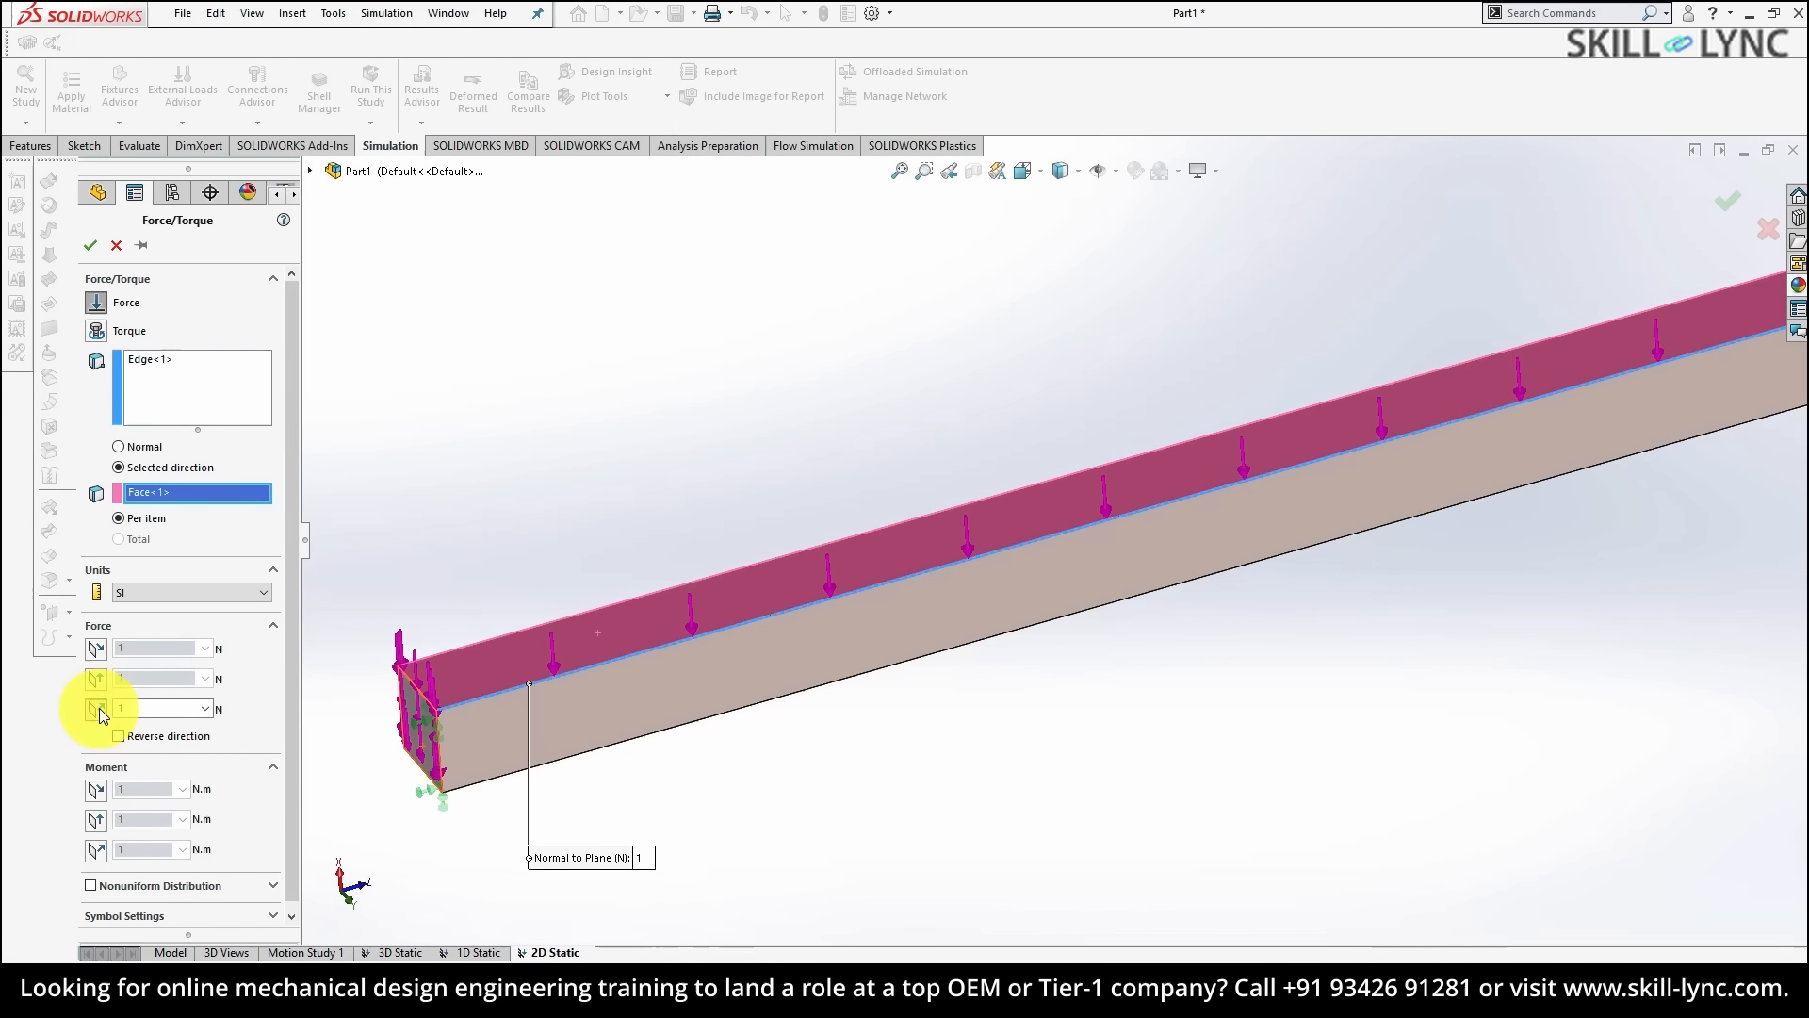
double_click(154, 707)
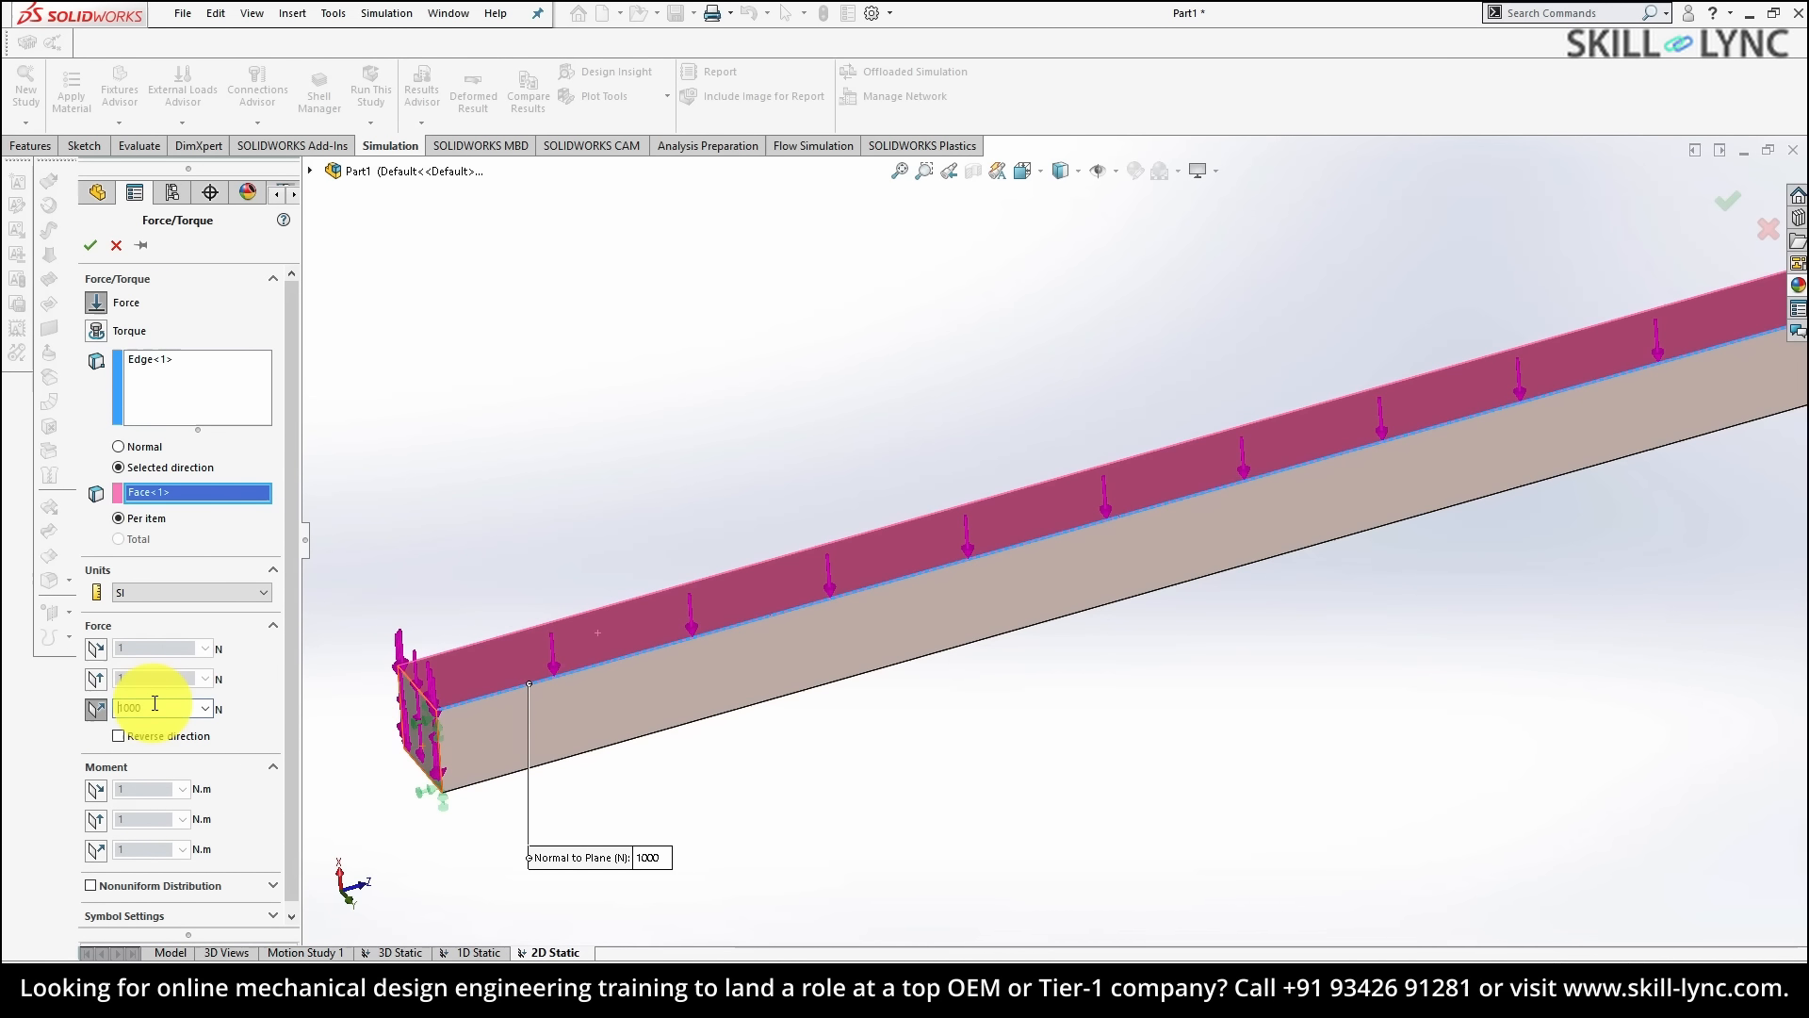
click(92, 245)
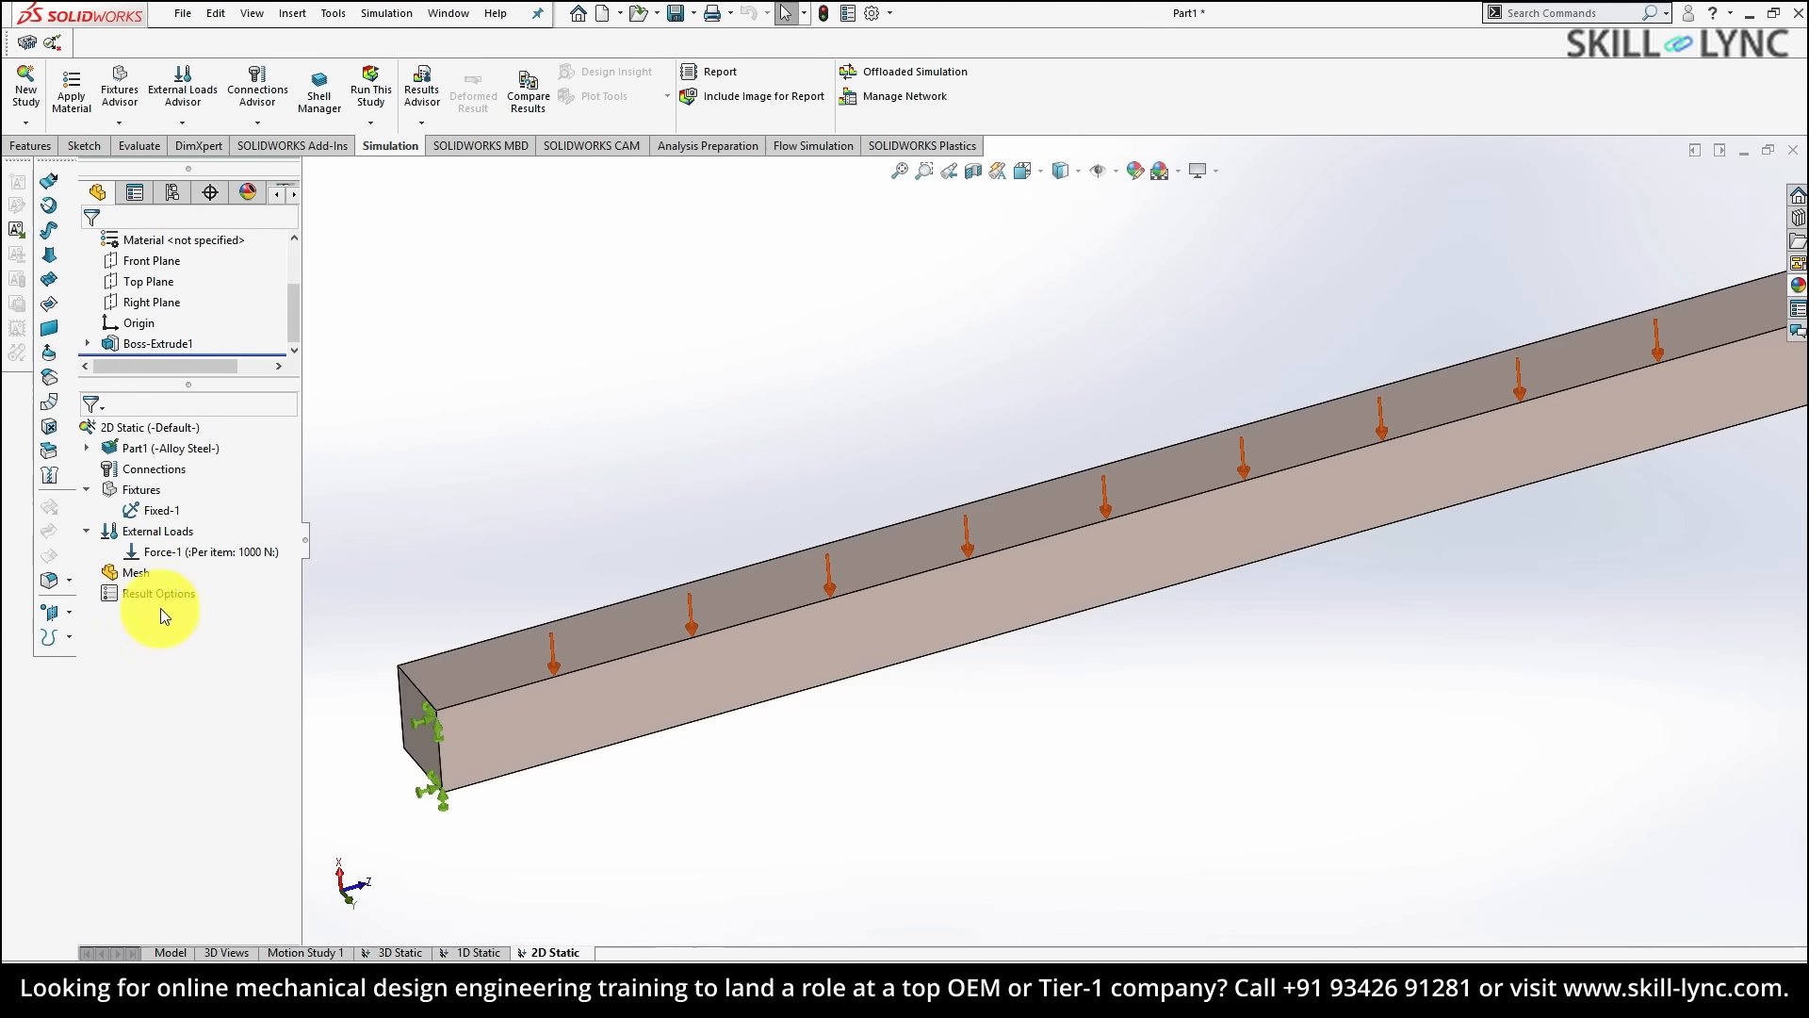
- Create a standard mesh for the shell with units in mm and a global element size of 6 mm
right_click(135, 572)
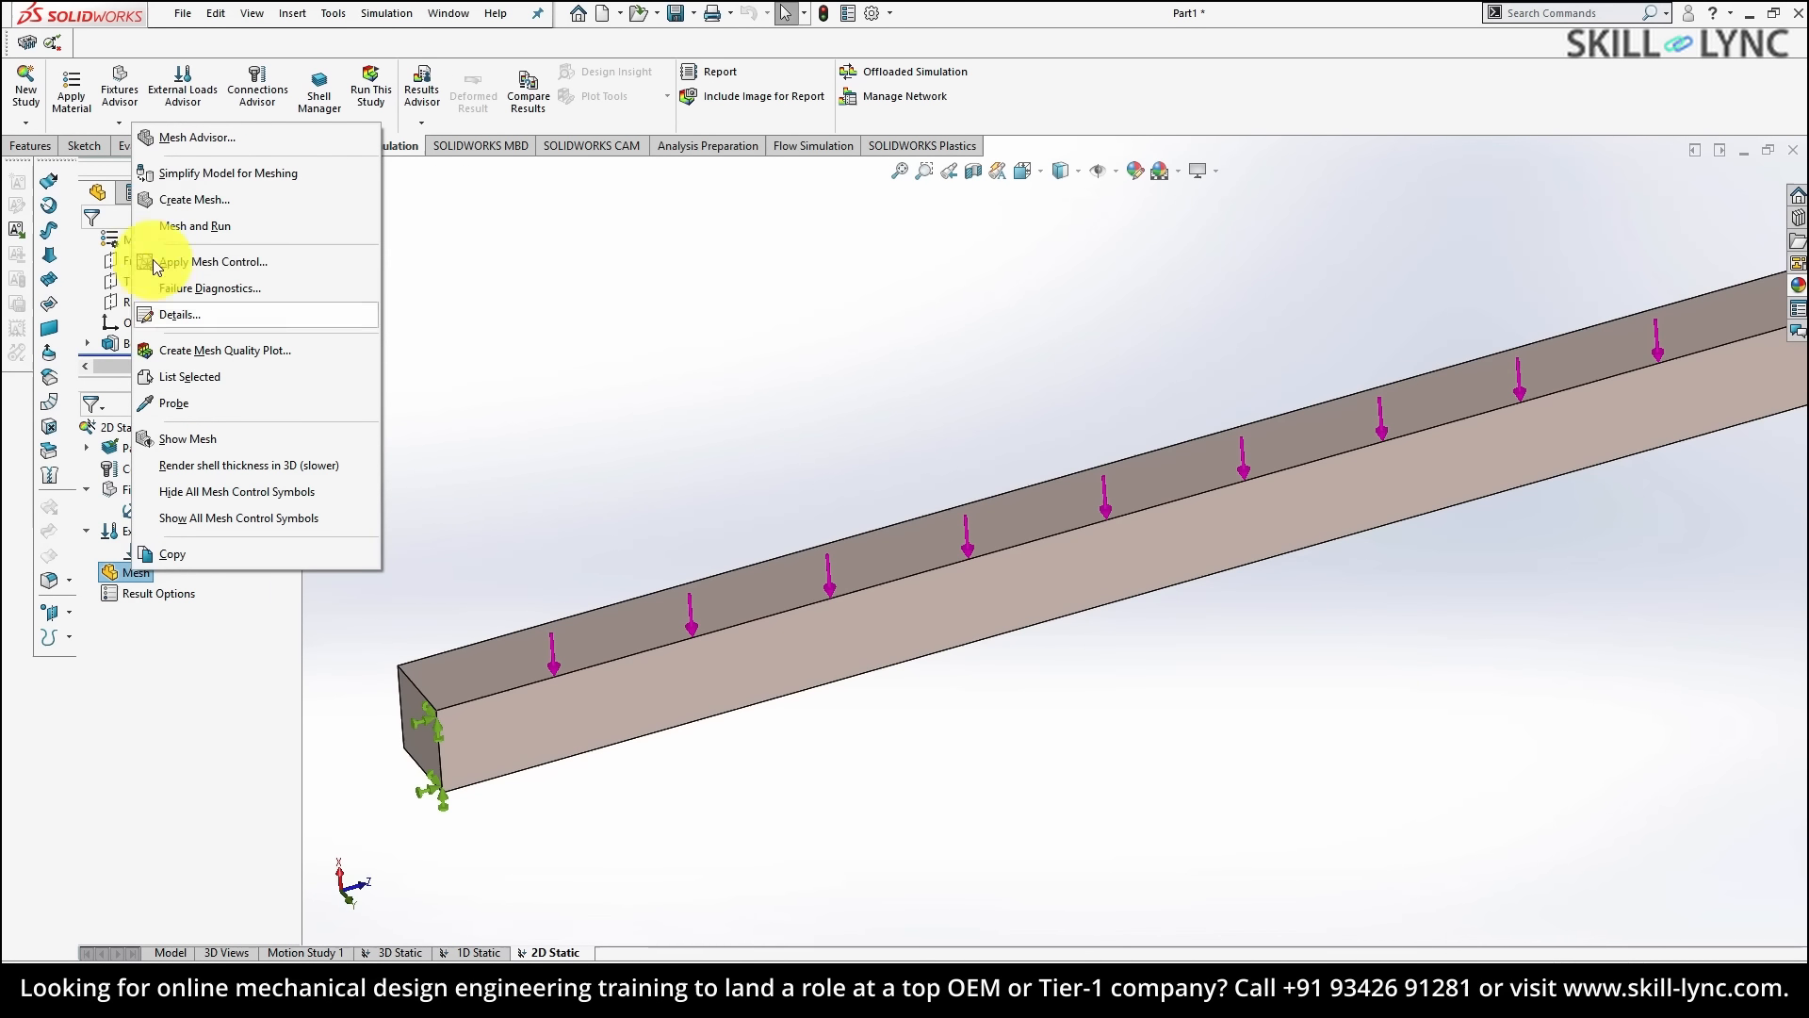
click(205, 201)
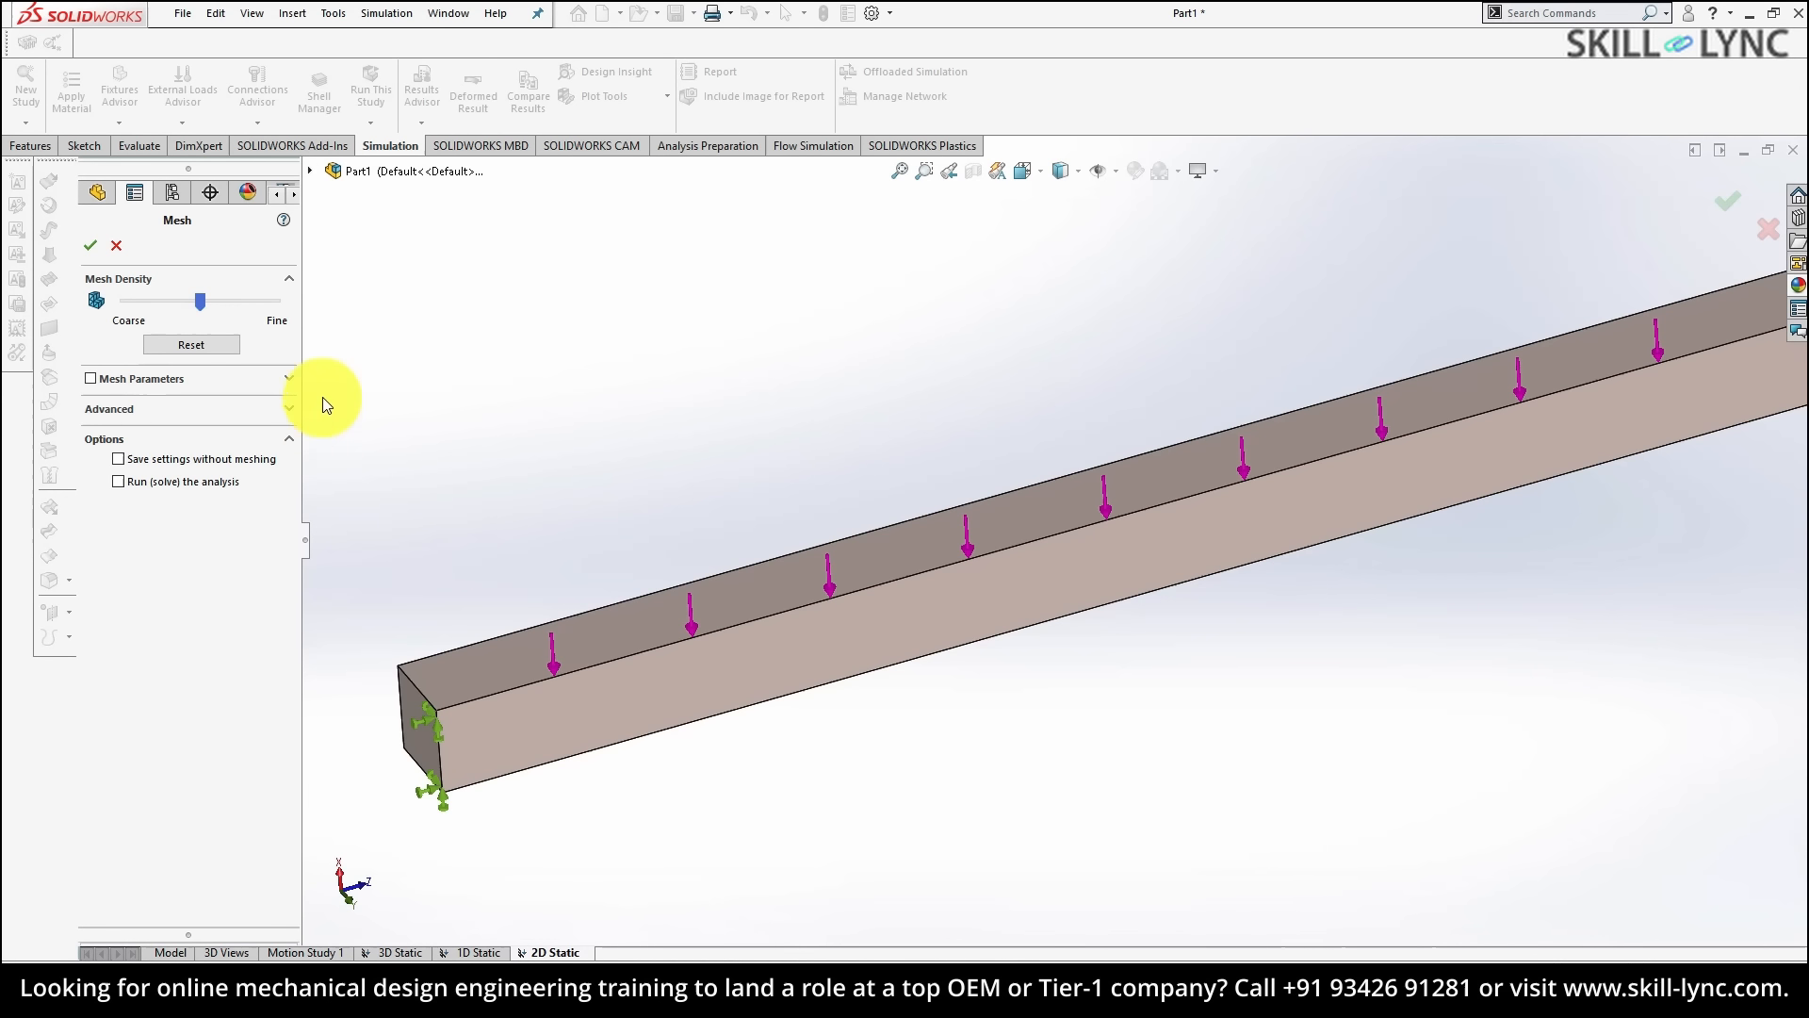
click(117, 380)
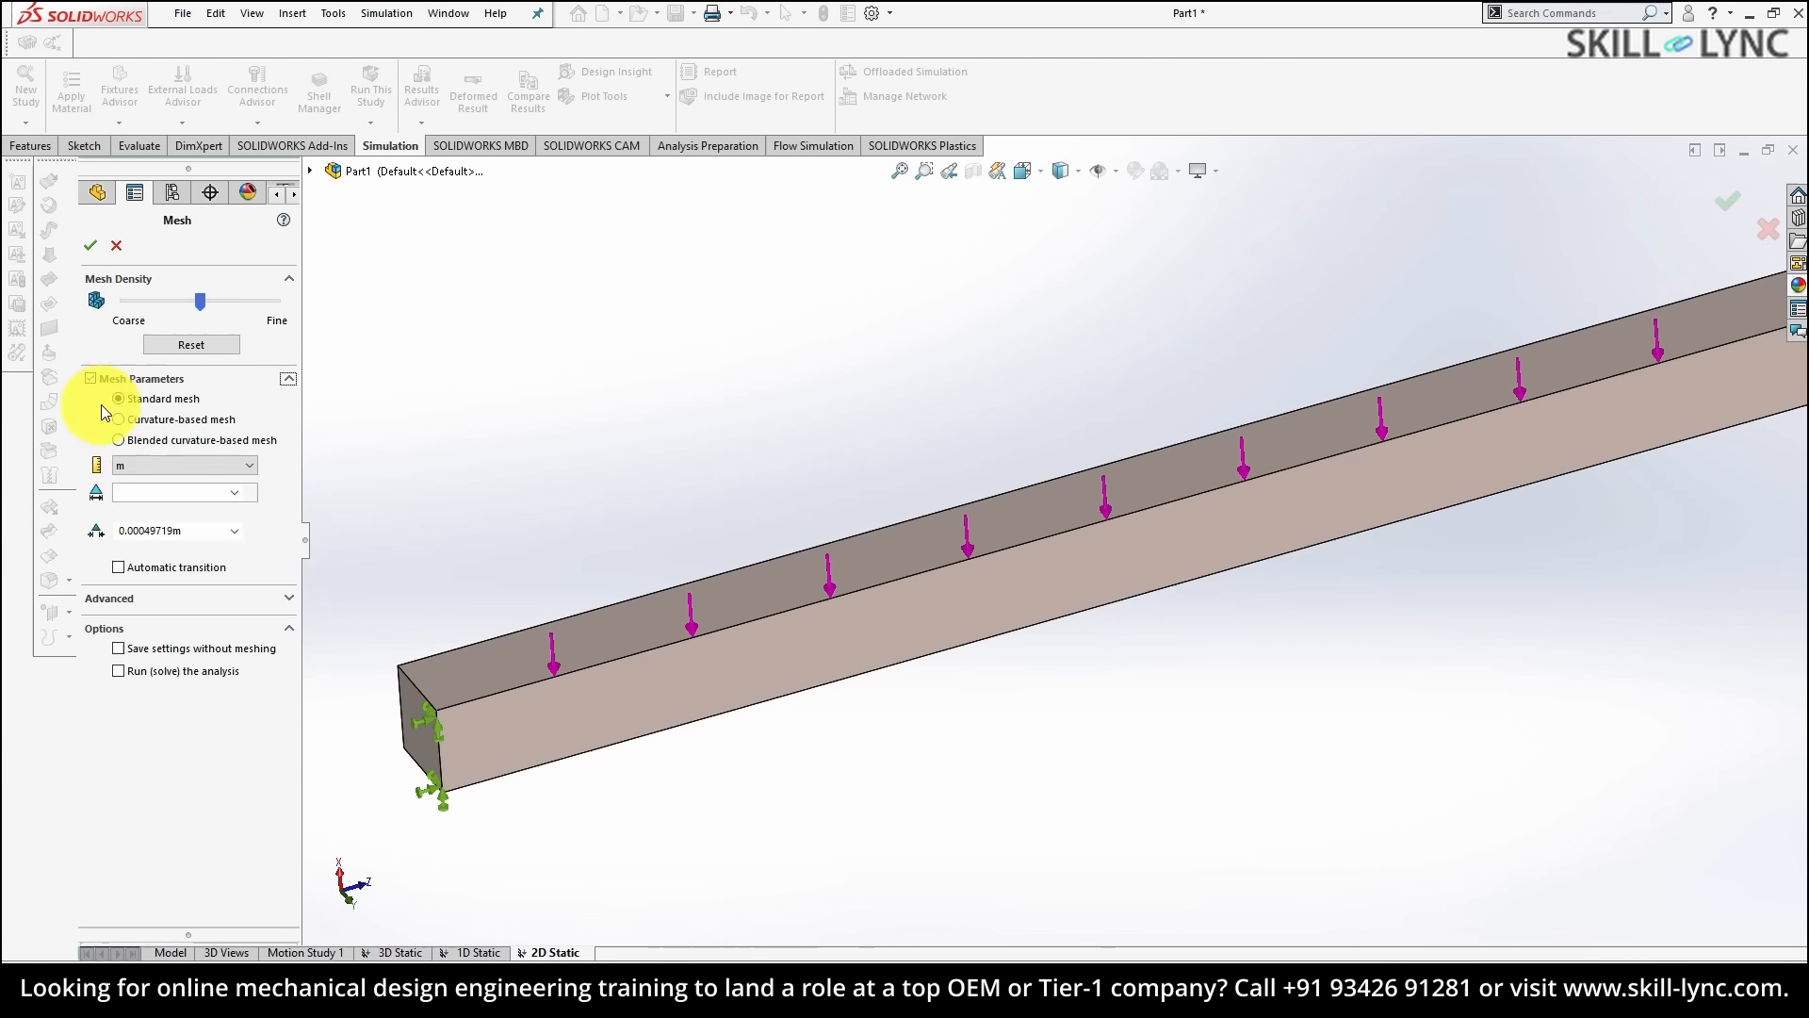
click(235, 465)
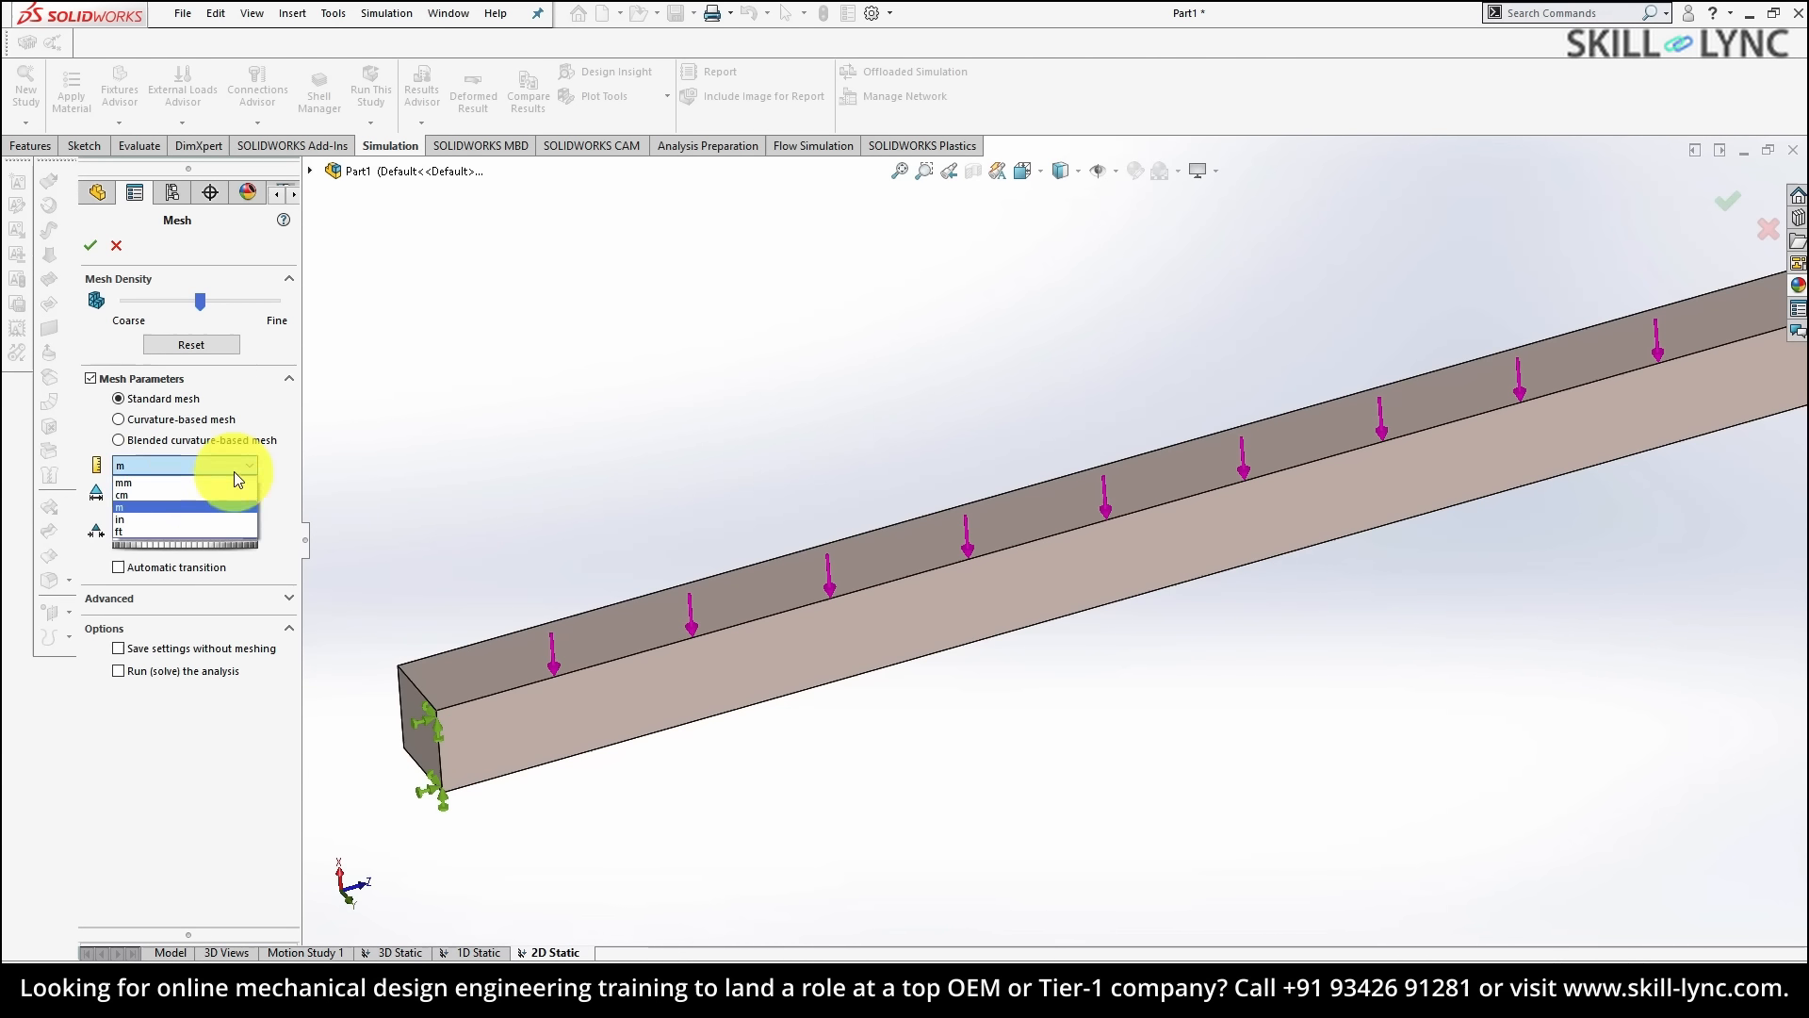
click(219, 483)
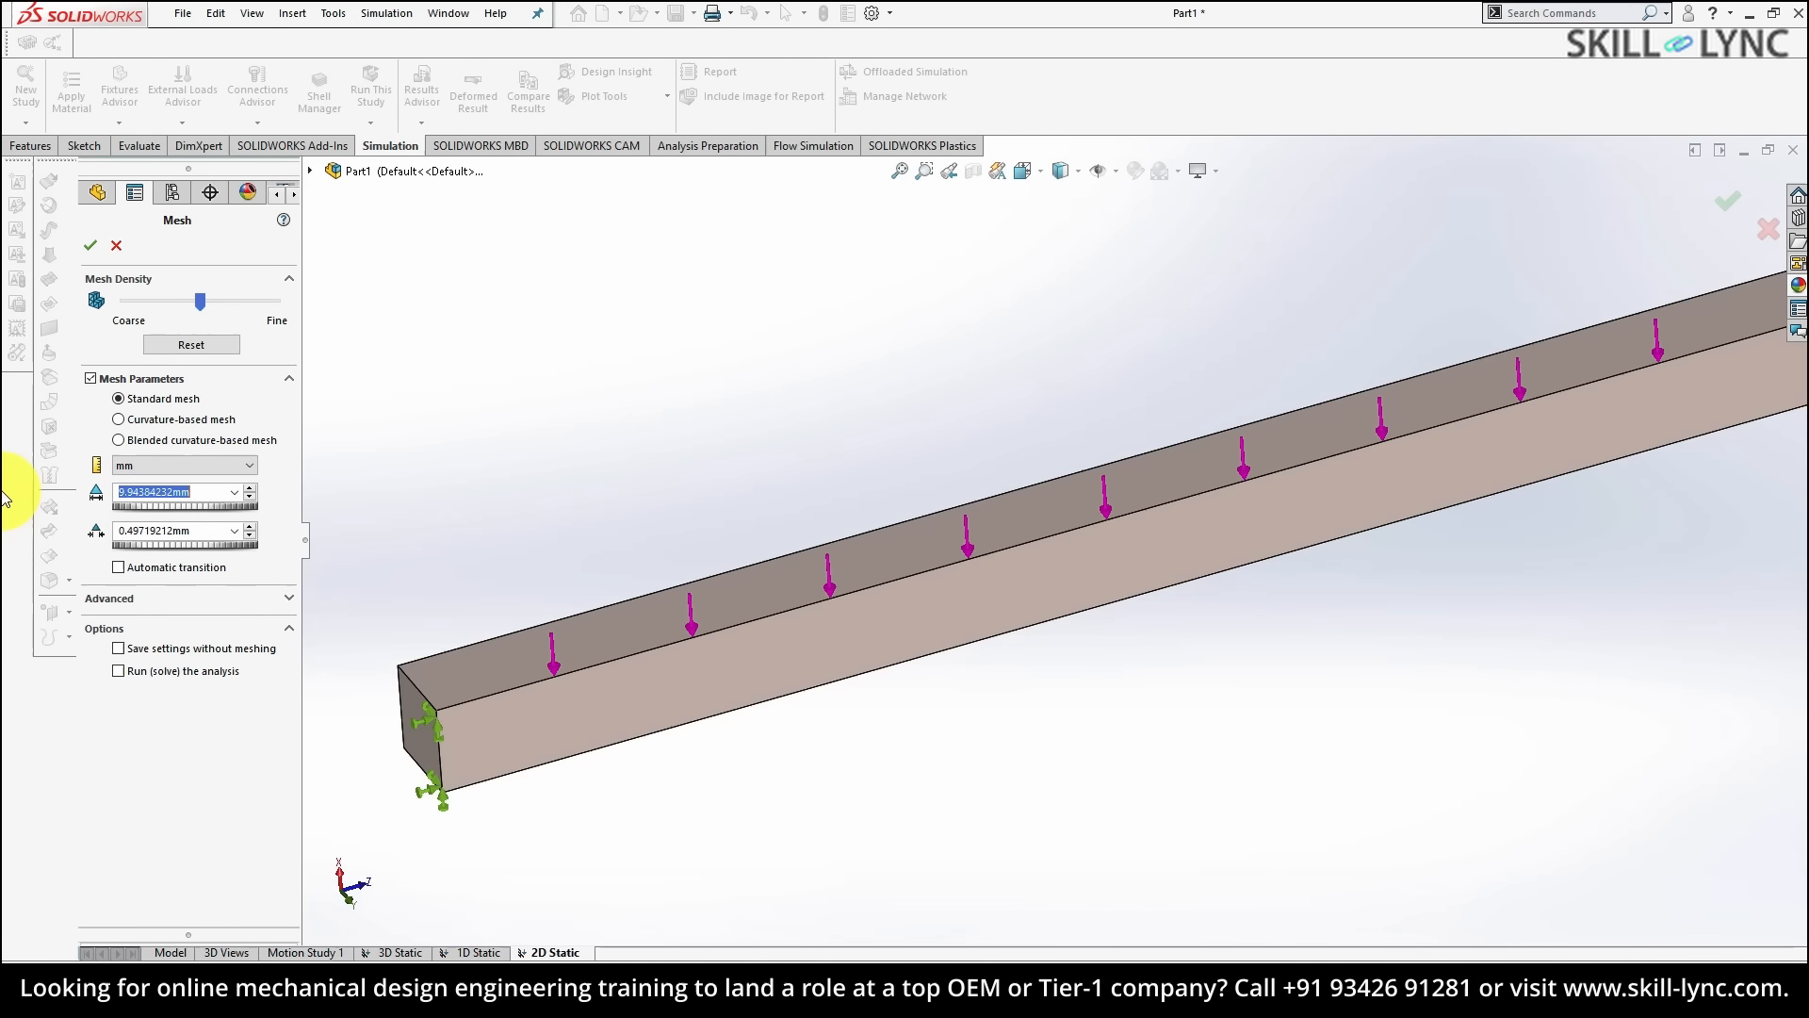
text(6.00mm)
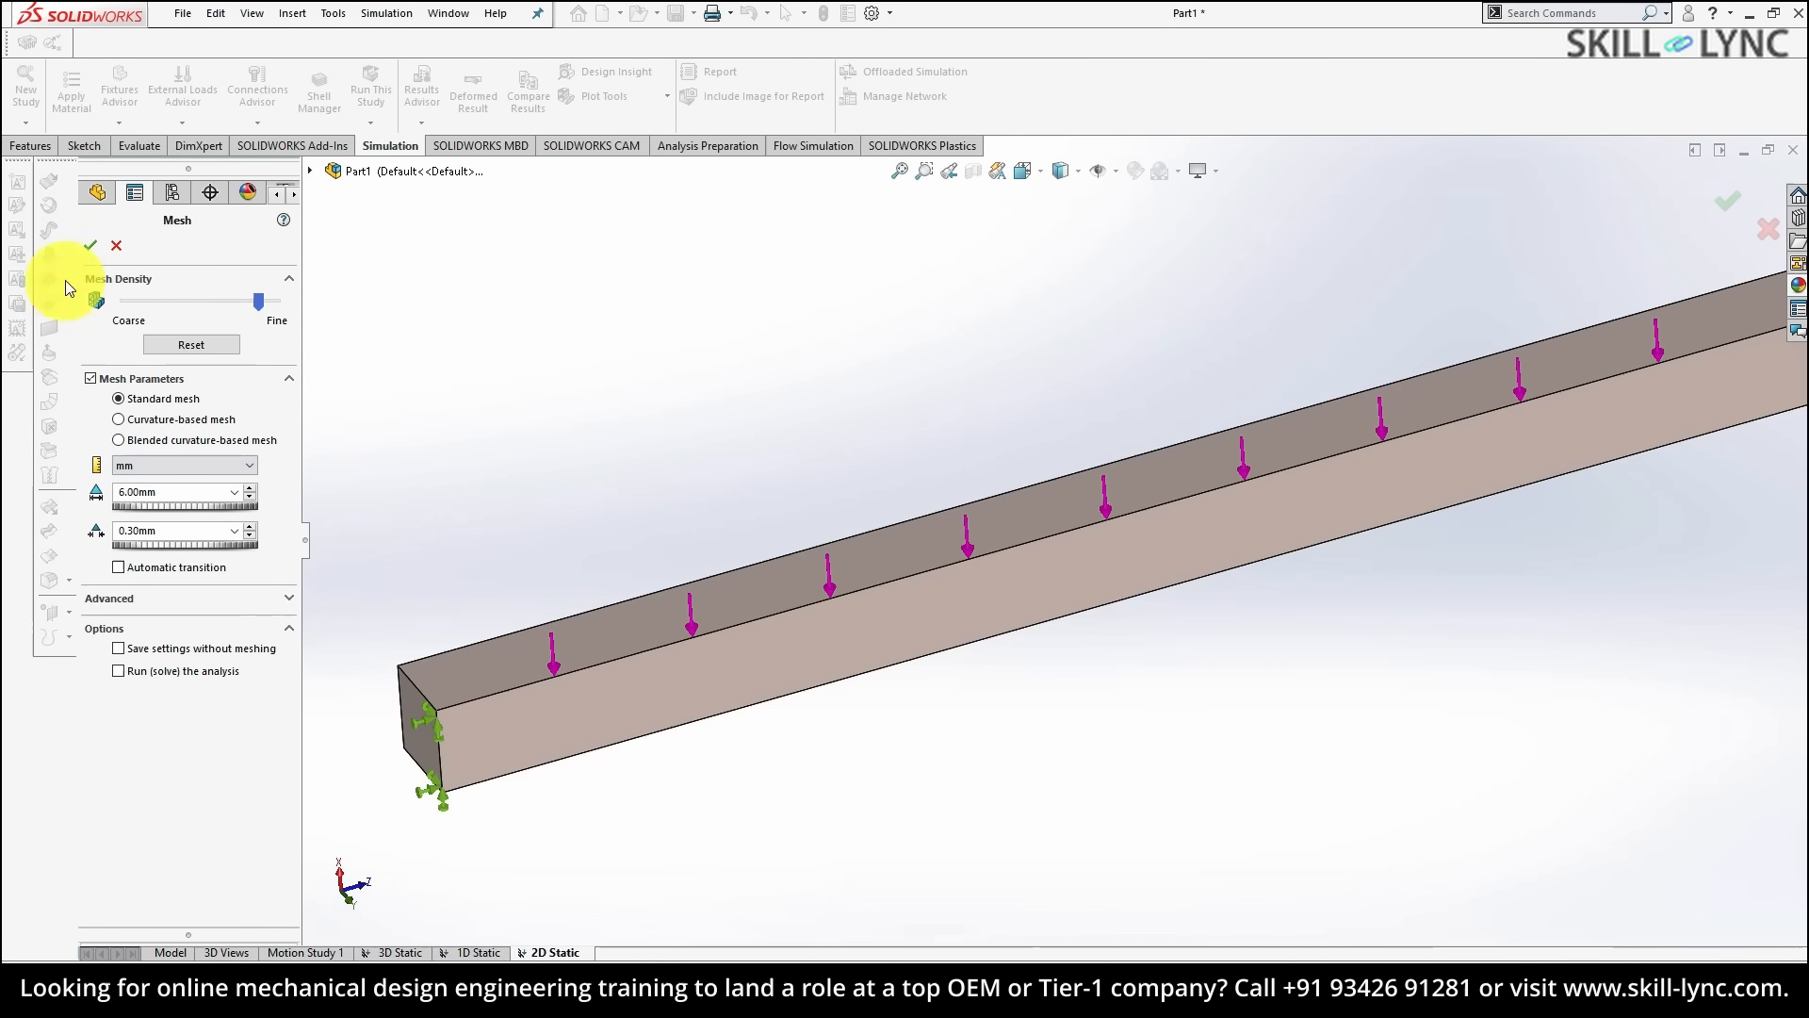
click(91, 245)
- Mesh and run the 2D Static study to solve it
middle_drag(776, 594, 735, 593)
right_click(129, 573)
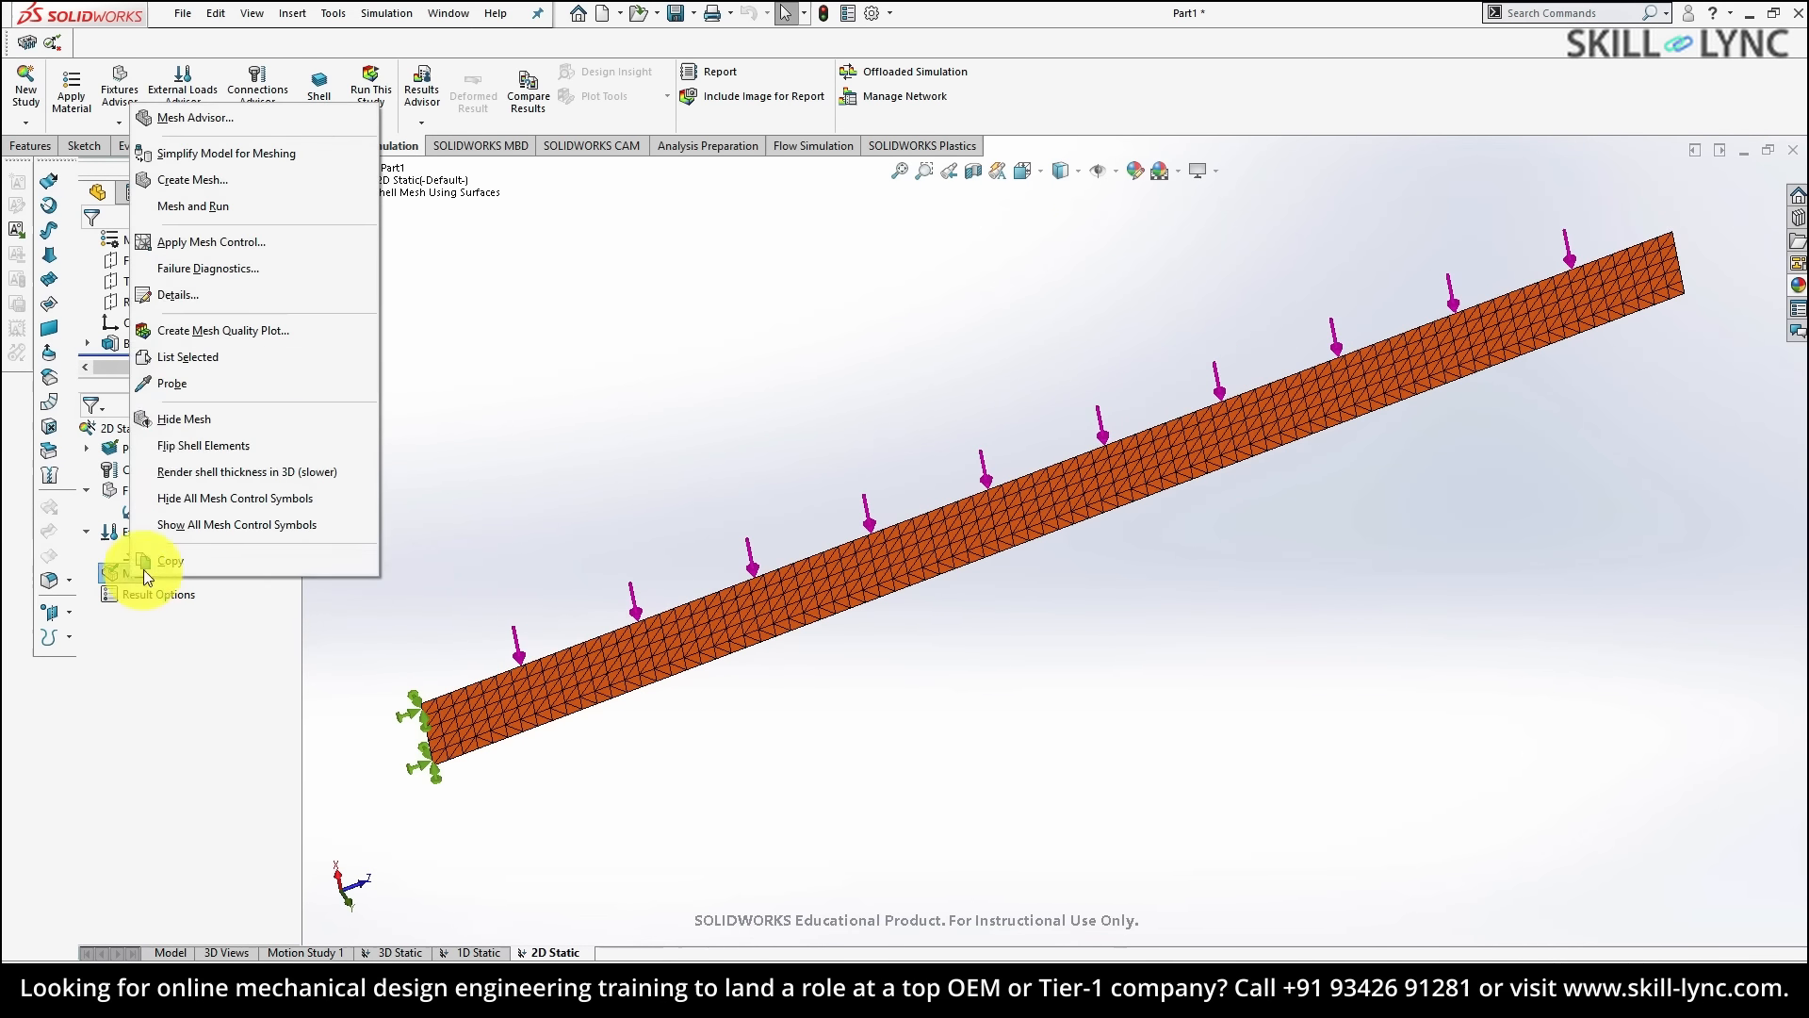
click(198, 205)
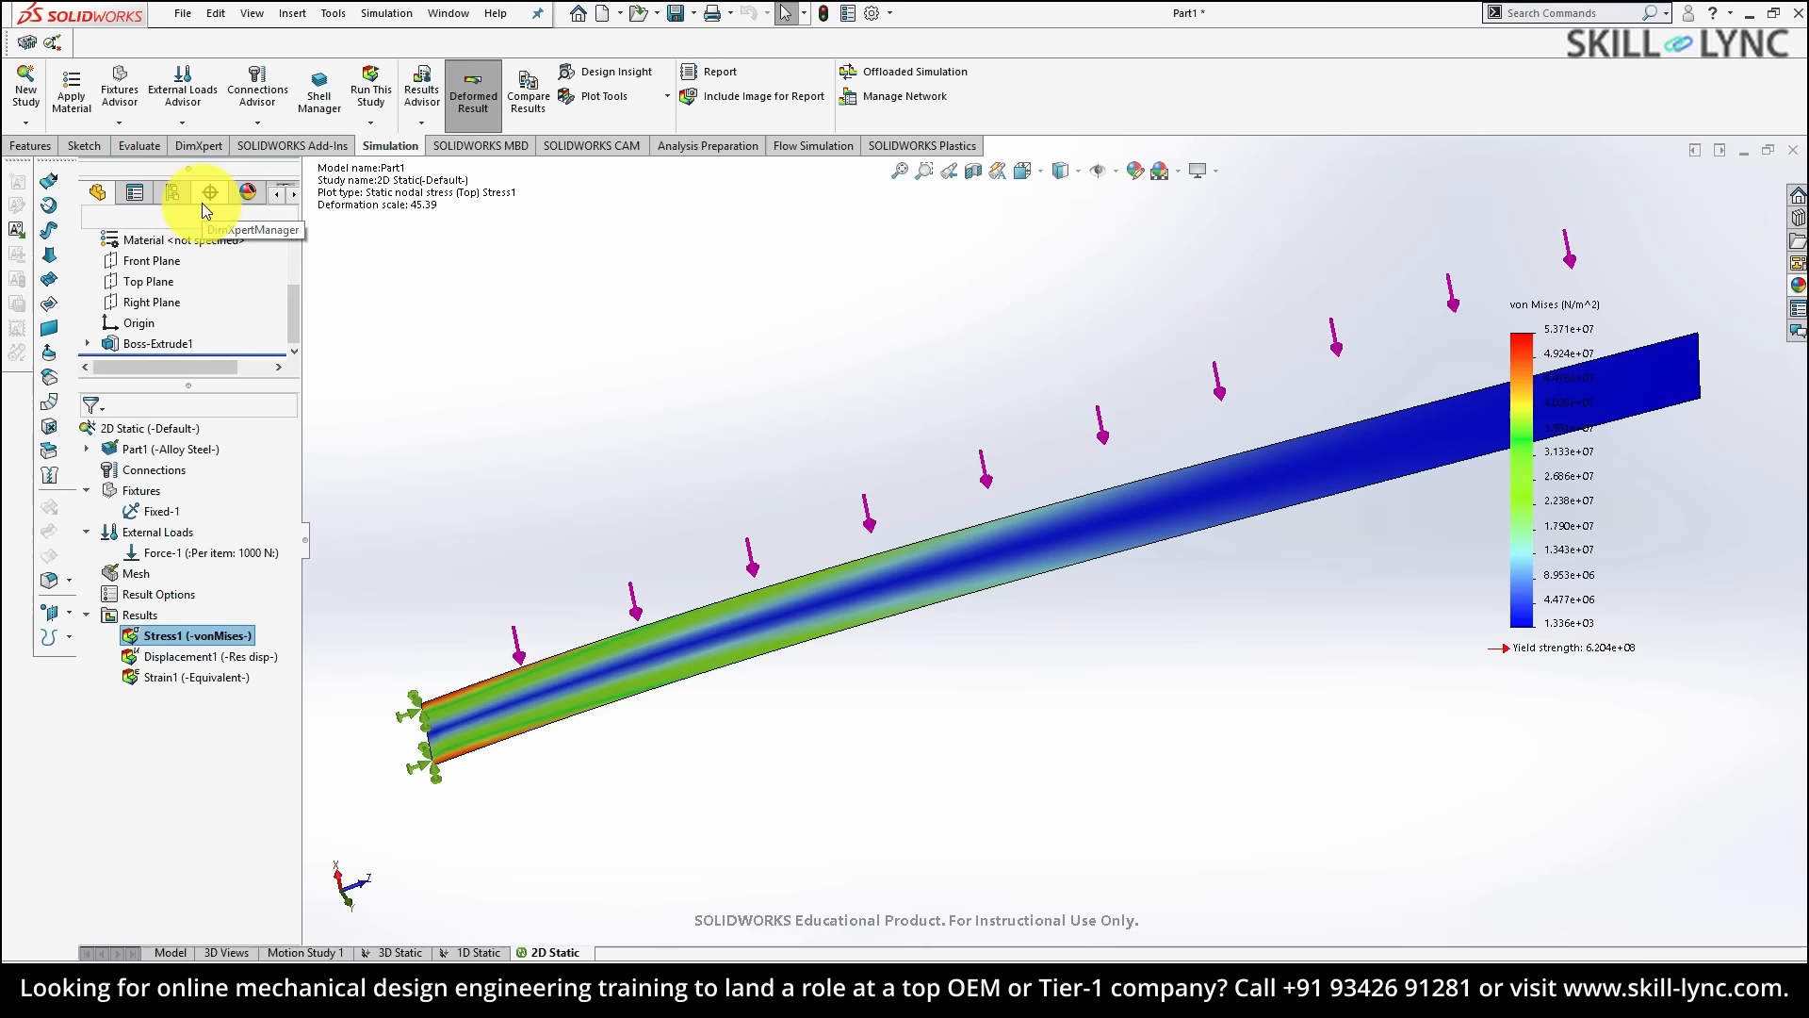
- Open the von Mises stress plot's properties and set its legend number format to floating
right_click(181, 637)
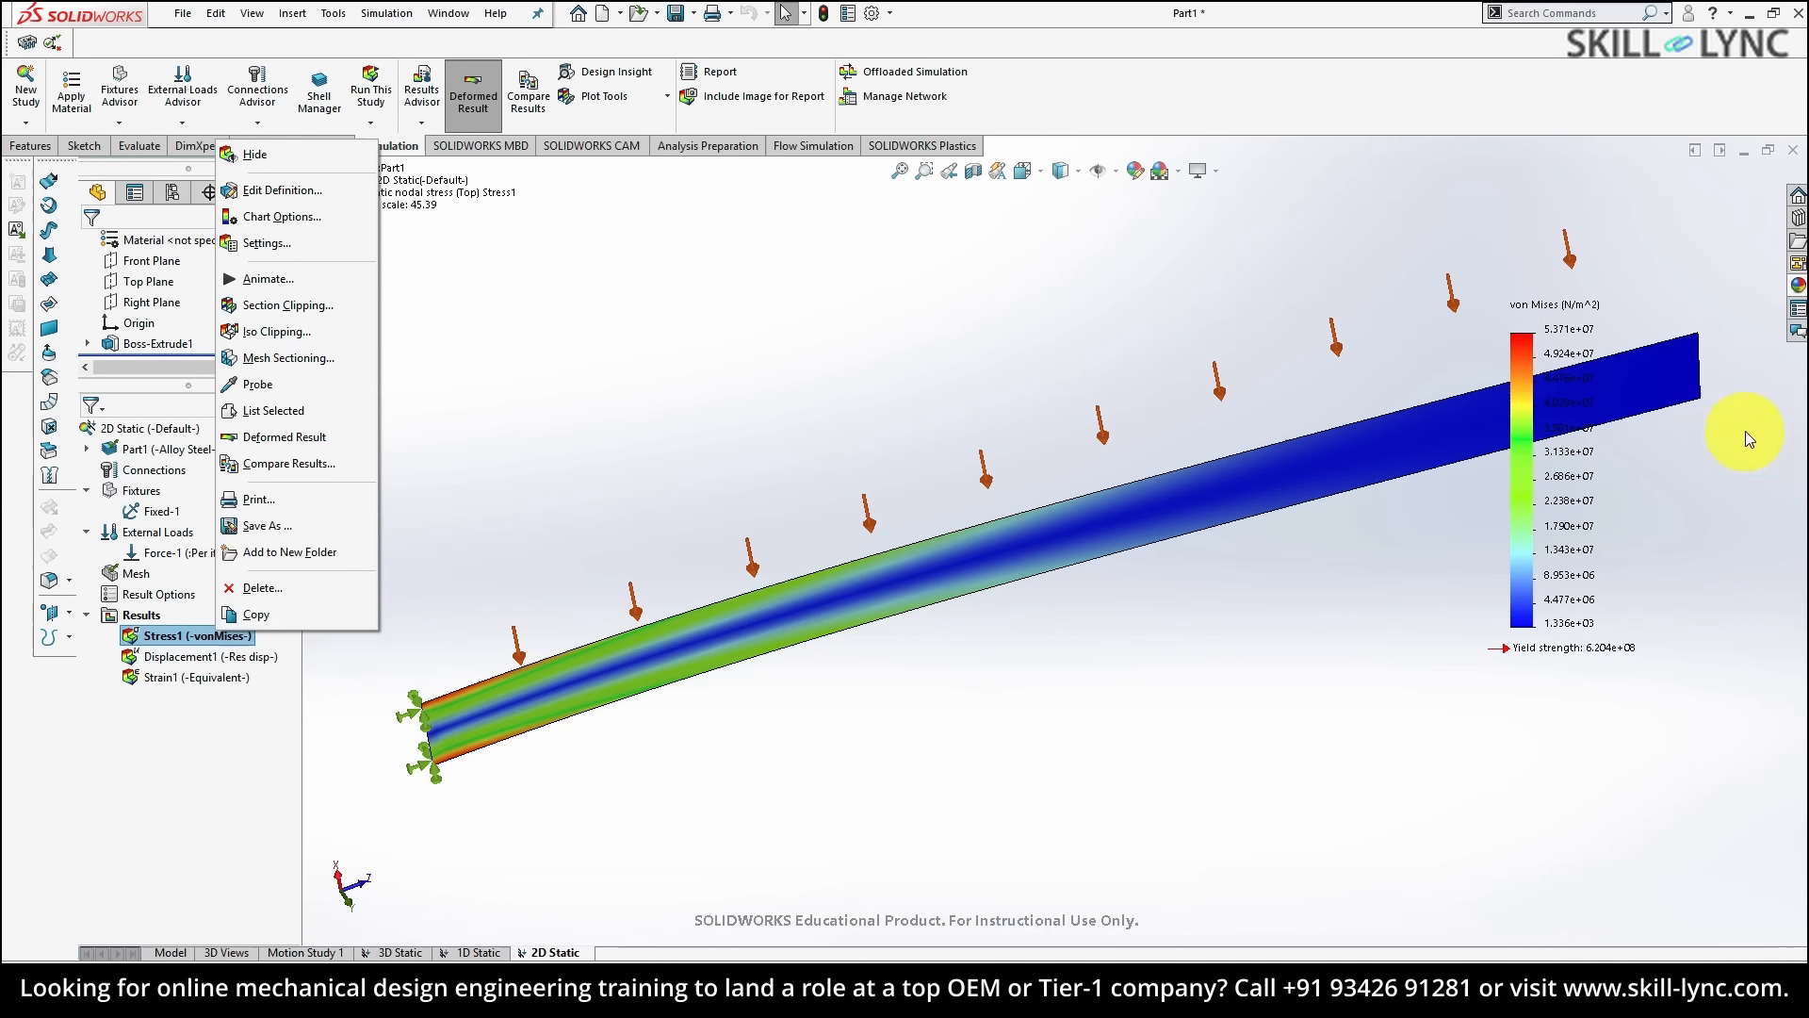
right_click(1519, 499)
right_click(1548, 443)
click(1543, 424)
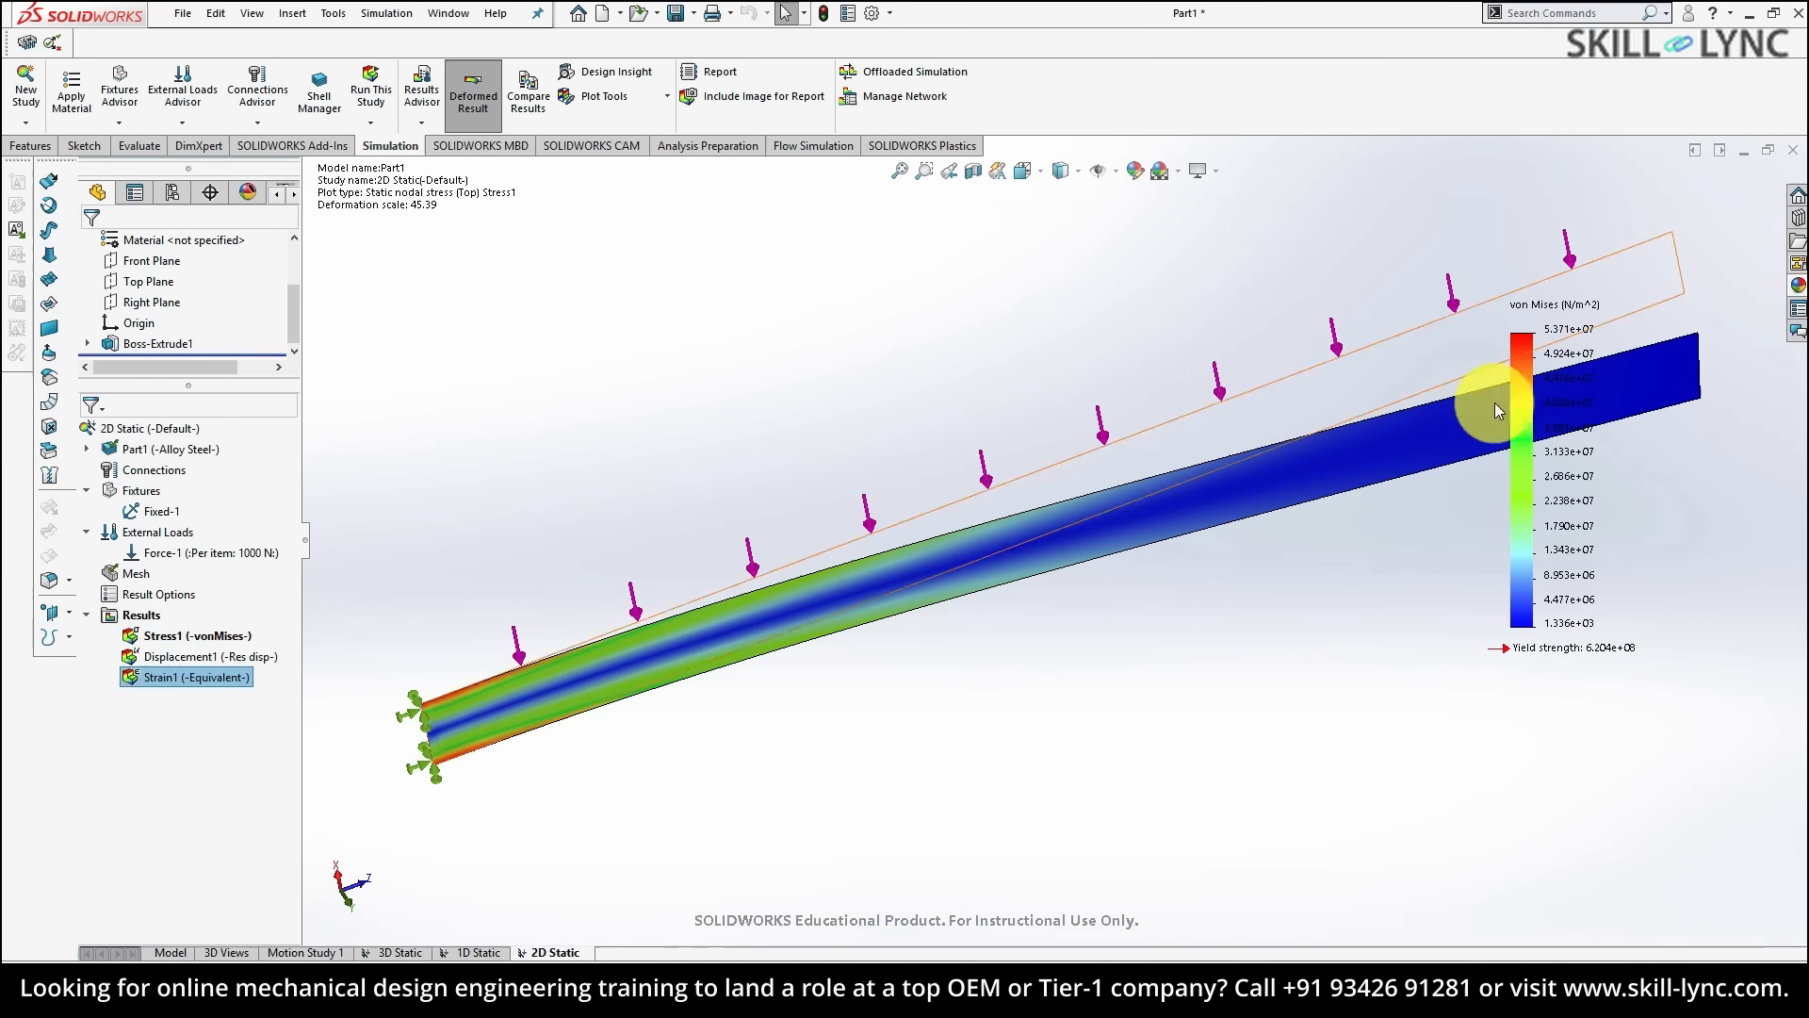
right_click(1616, 413)
click(1672, 567)
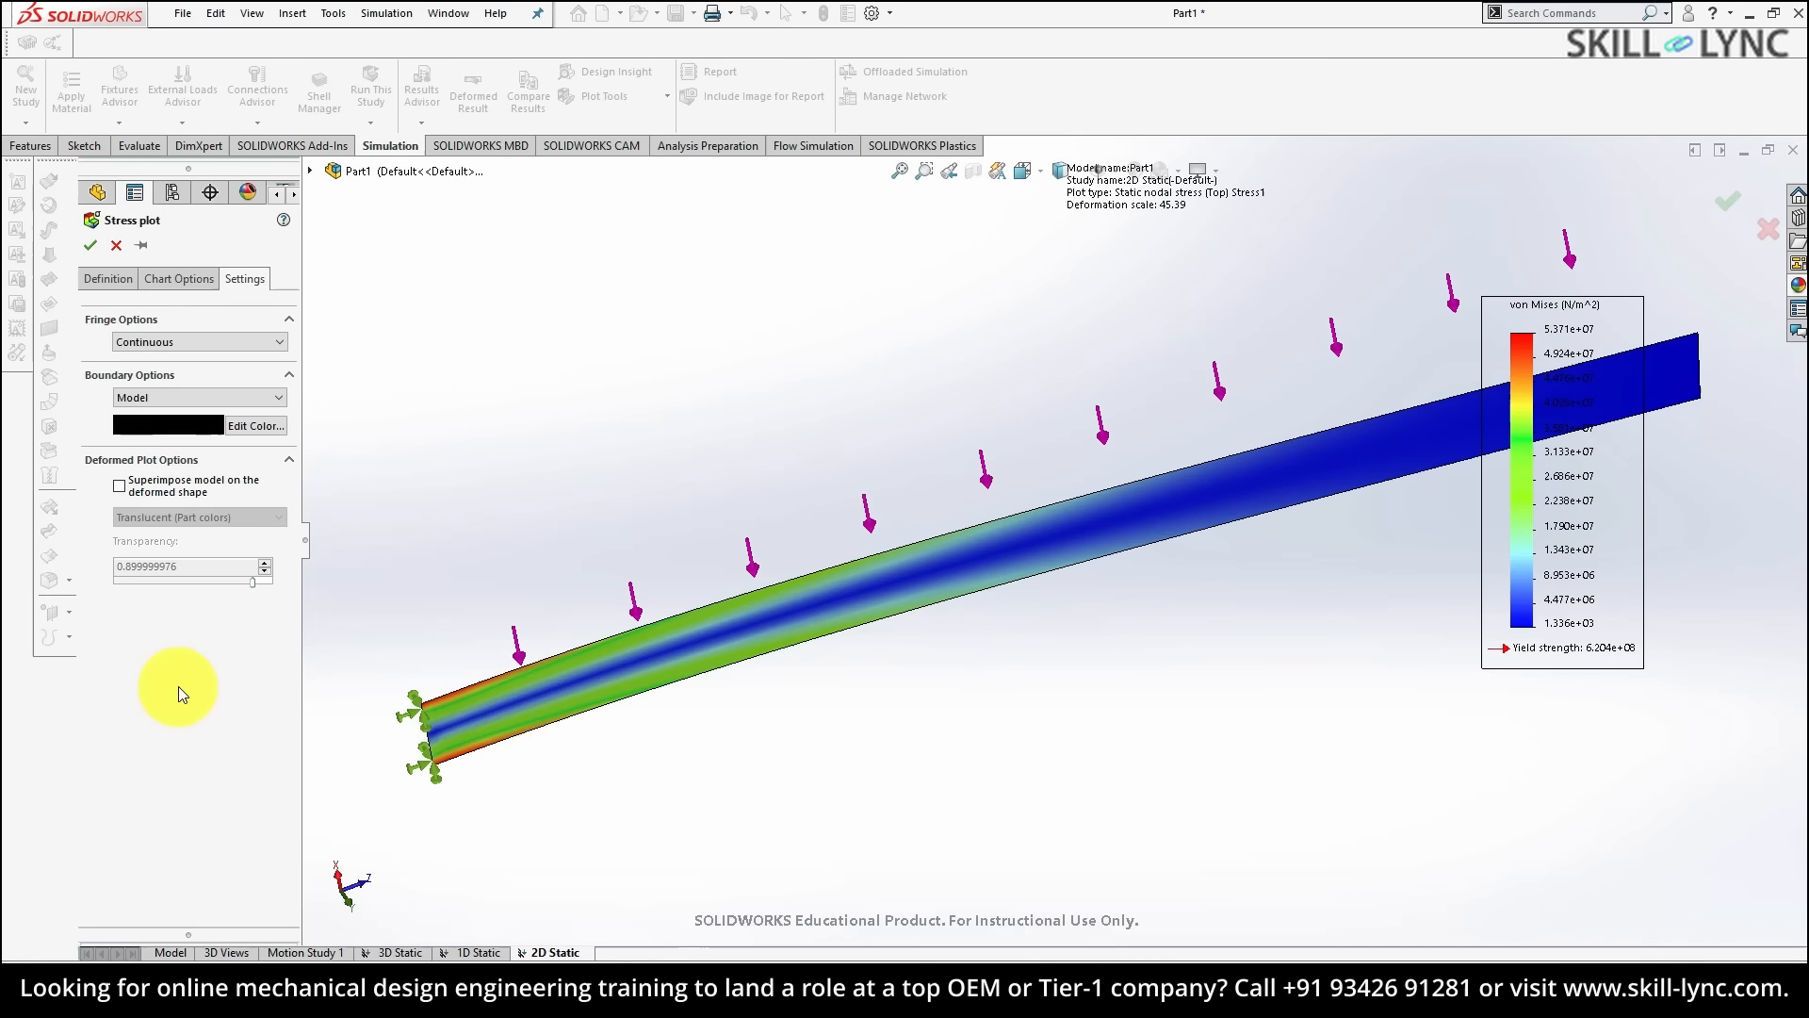
click(178, 279)
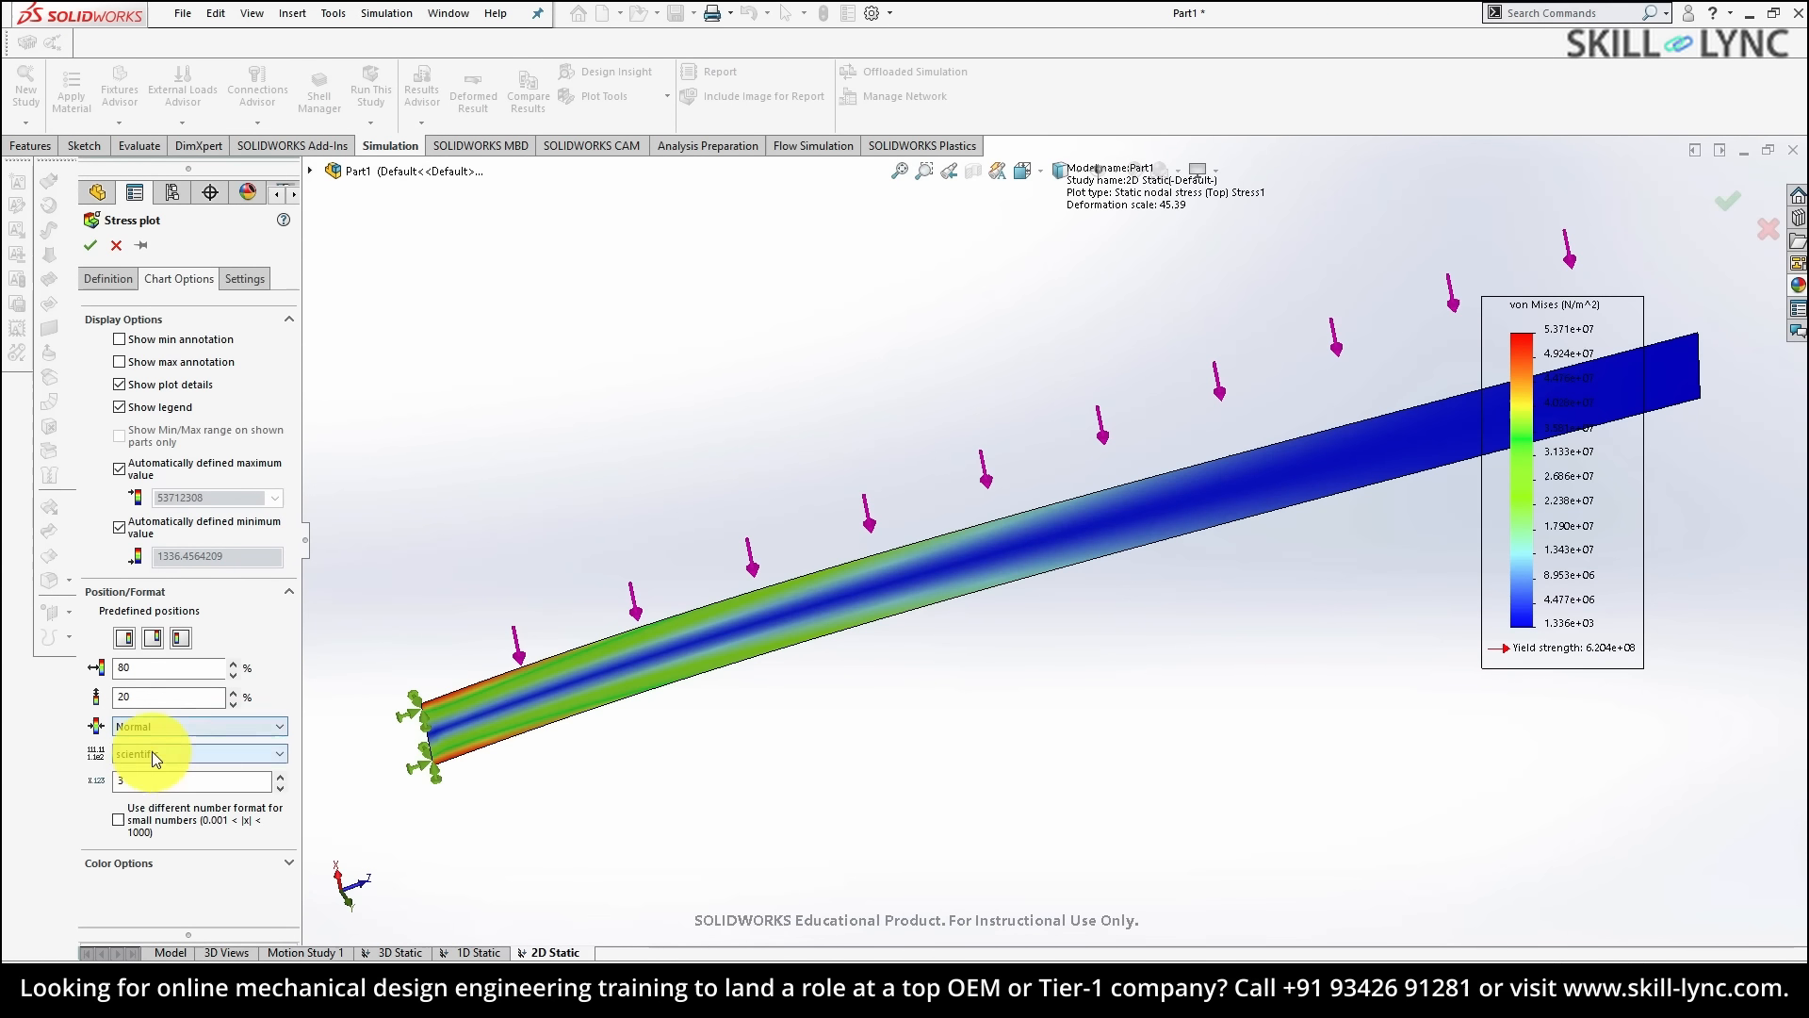
click(156, 754)
click(141, 790)
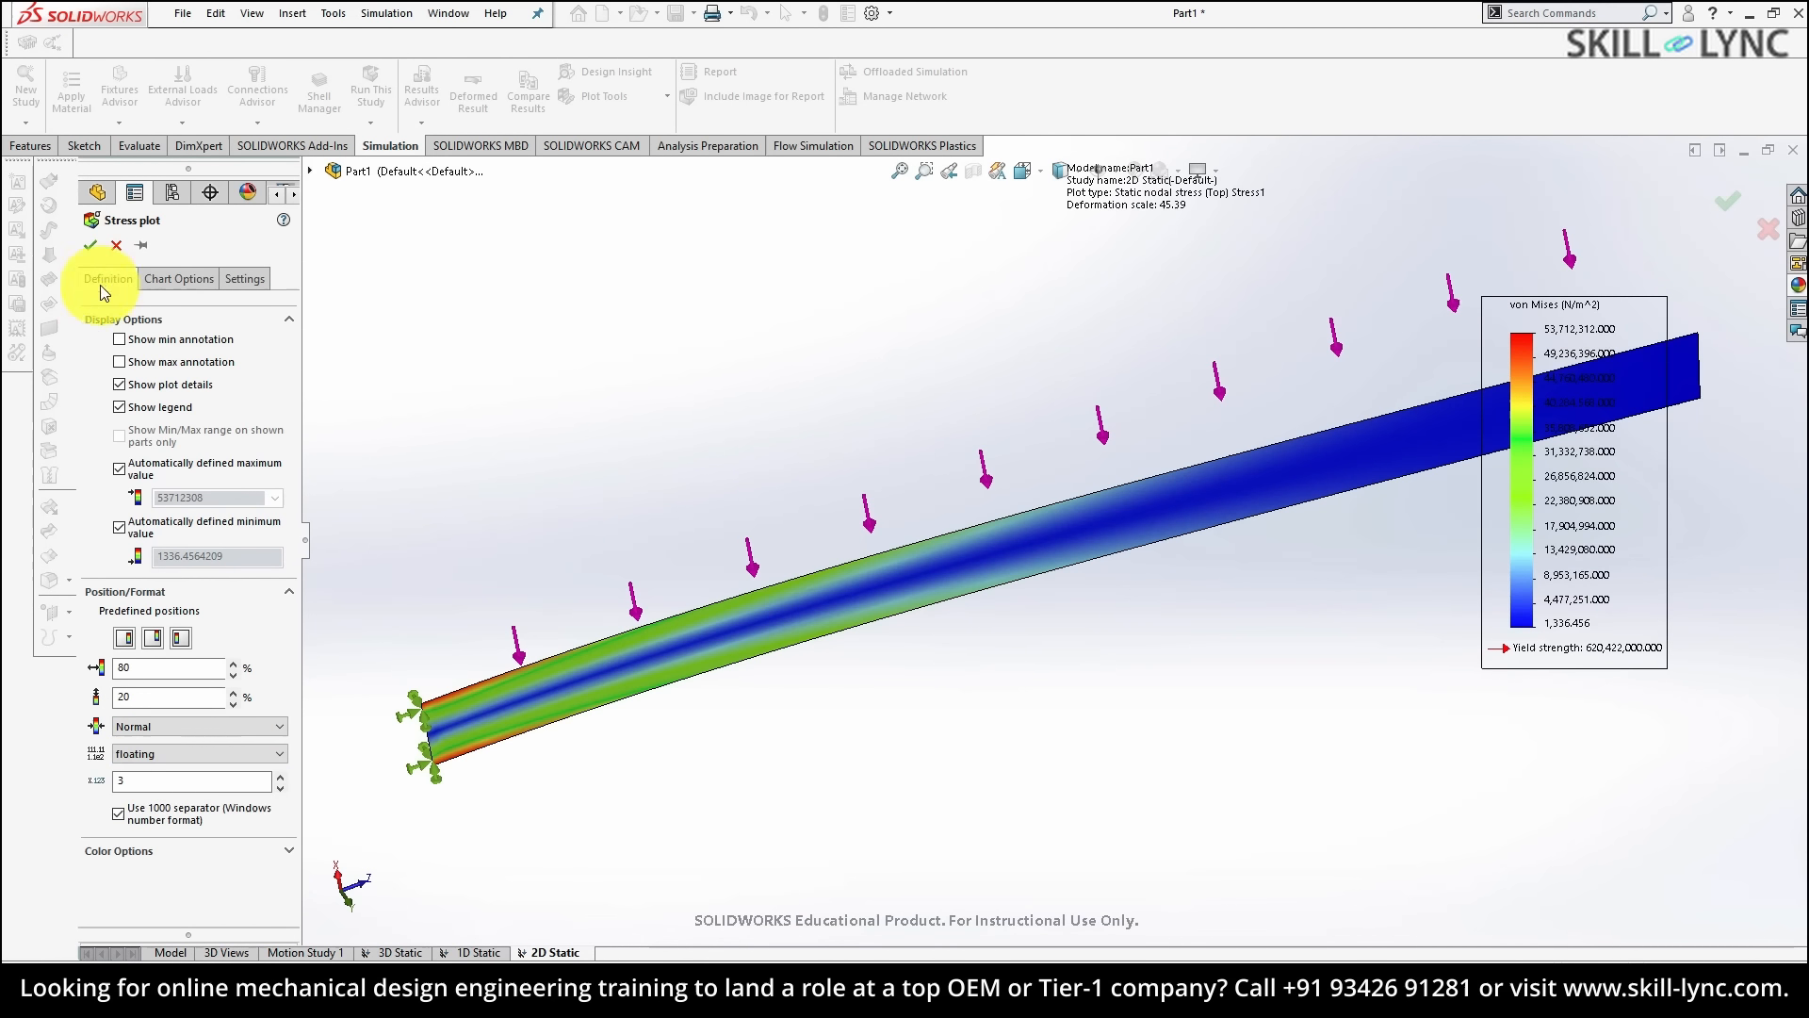
- Set the von Mises stress plot's units to N/mm^2 (MPa) and apply the plot changes
click(102, 286)
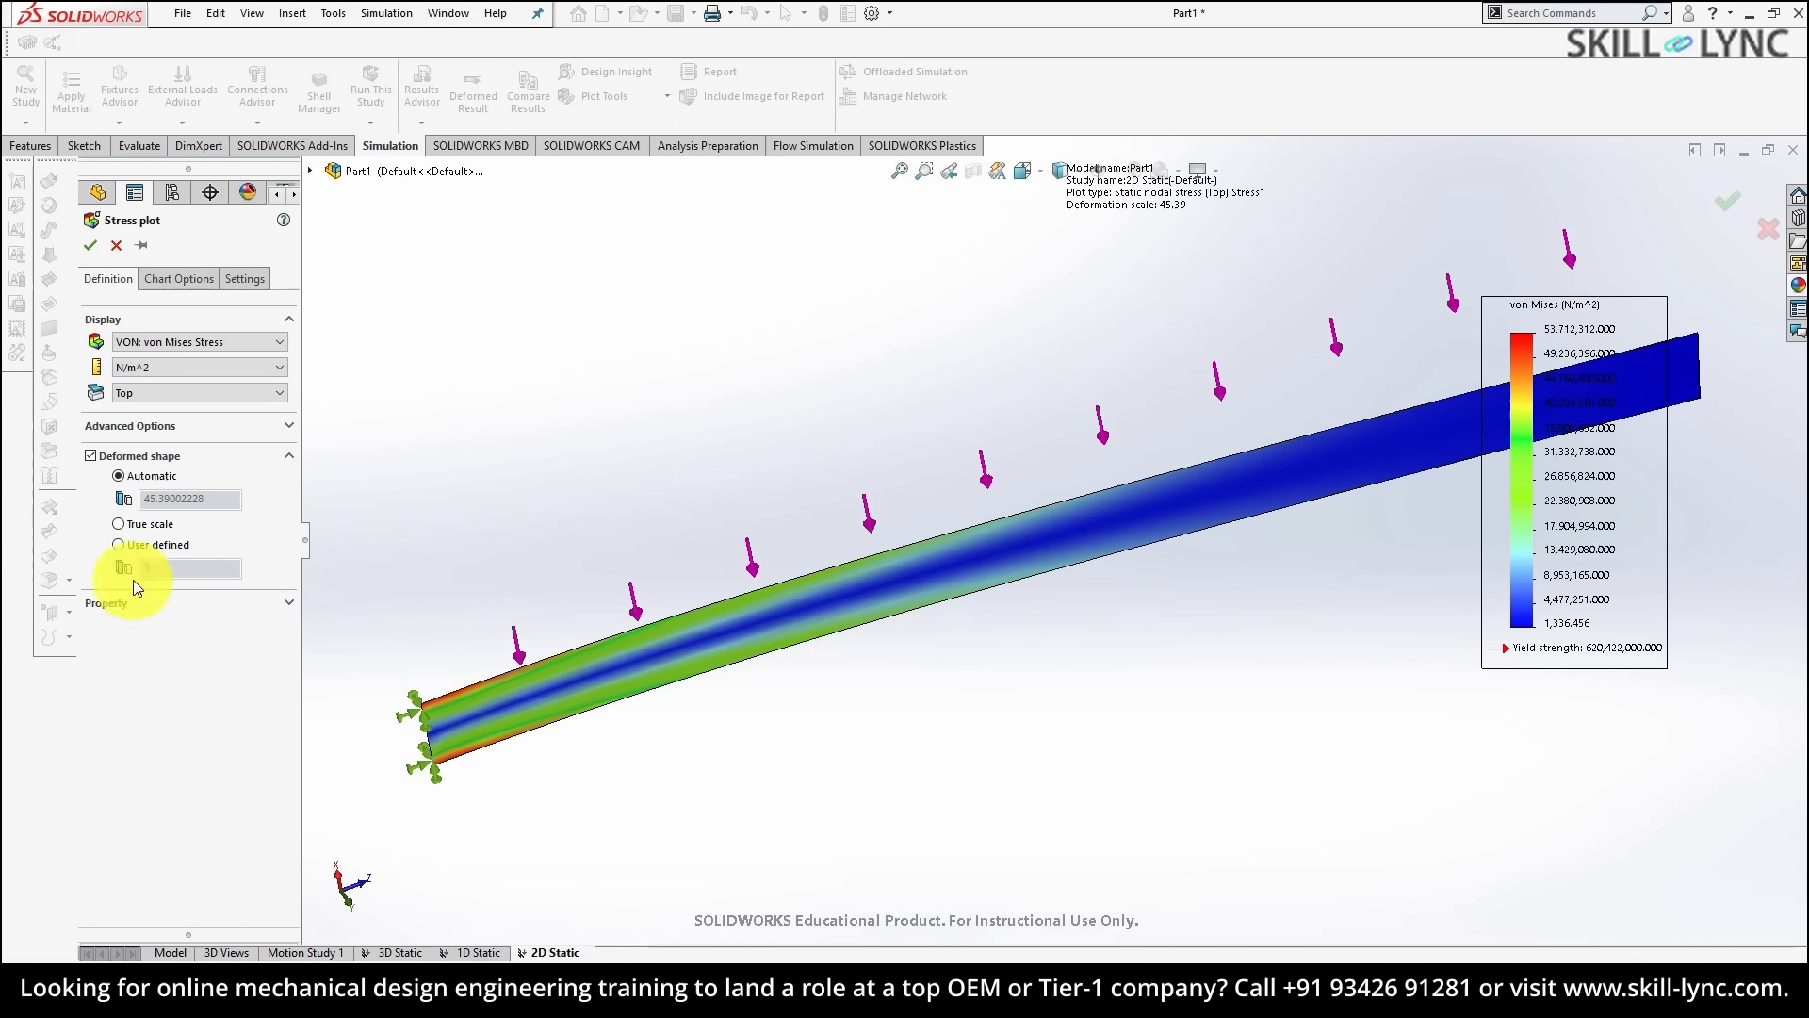
click(127, 366)
click(127, 392)
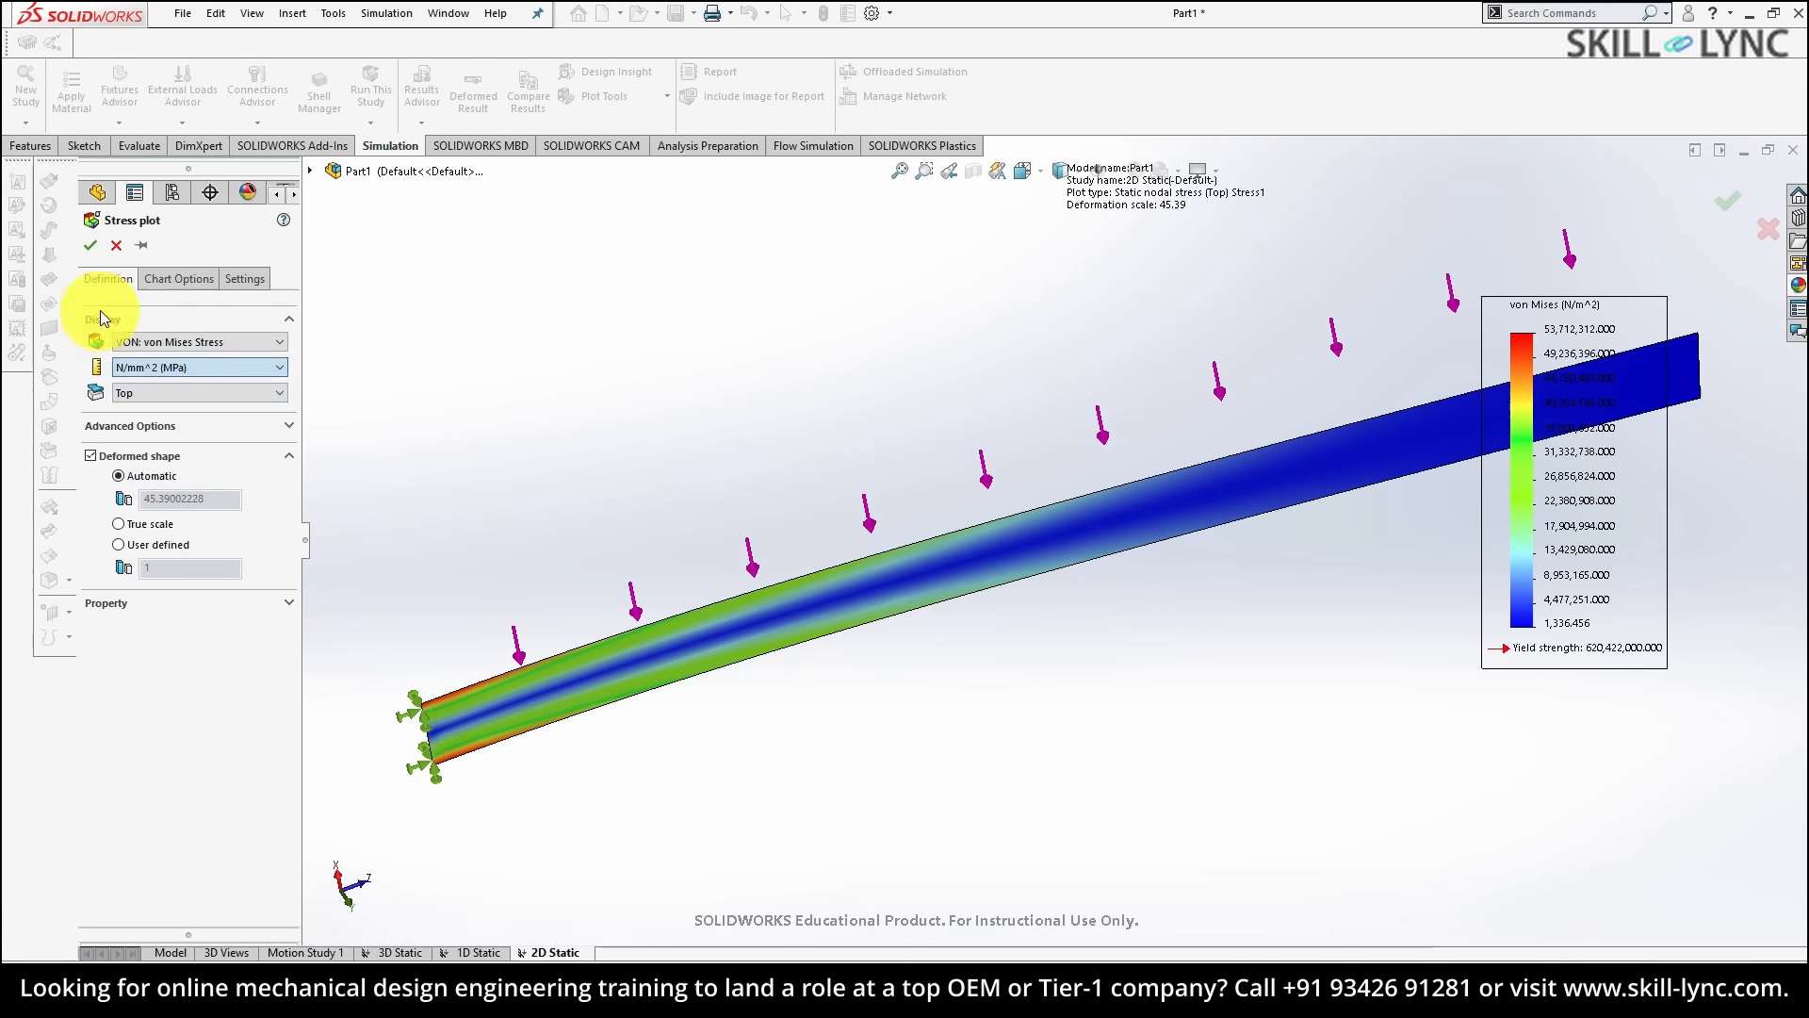
click(90, 245)
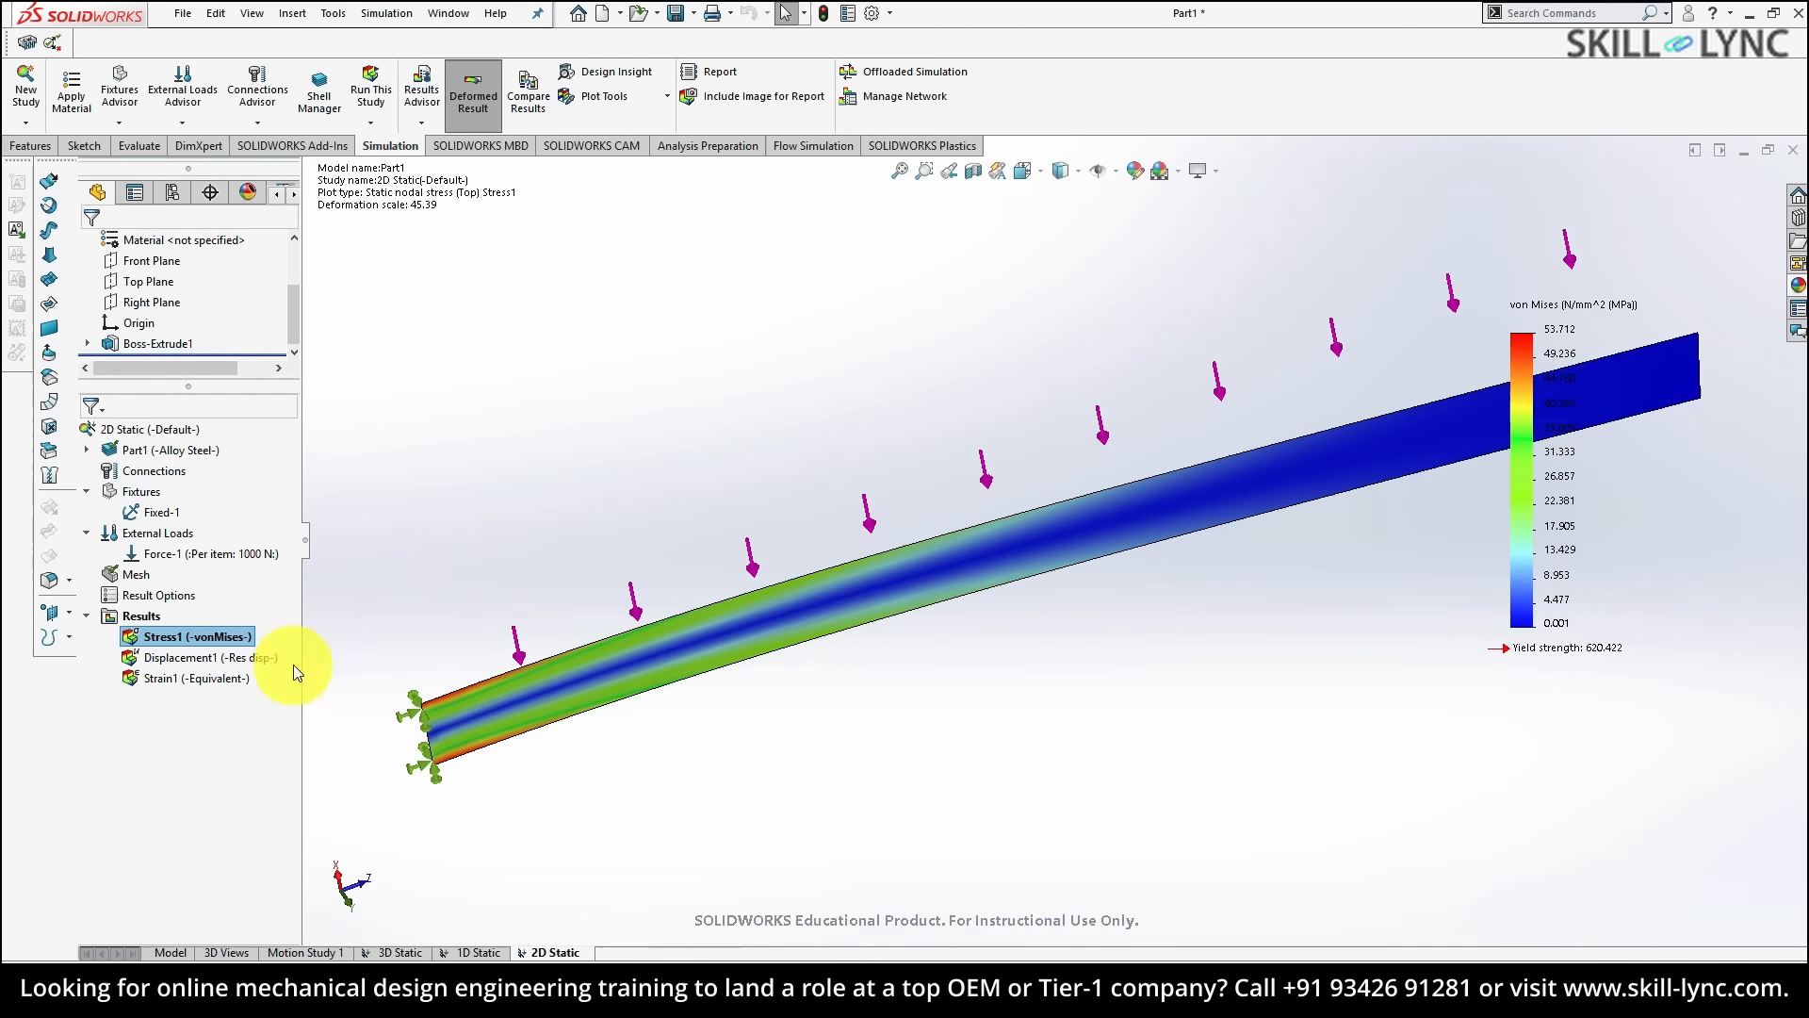
click(233, 657)
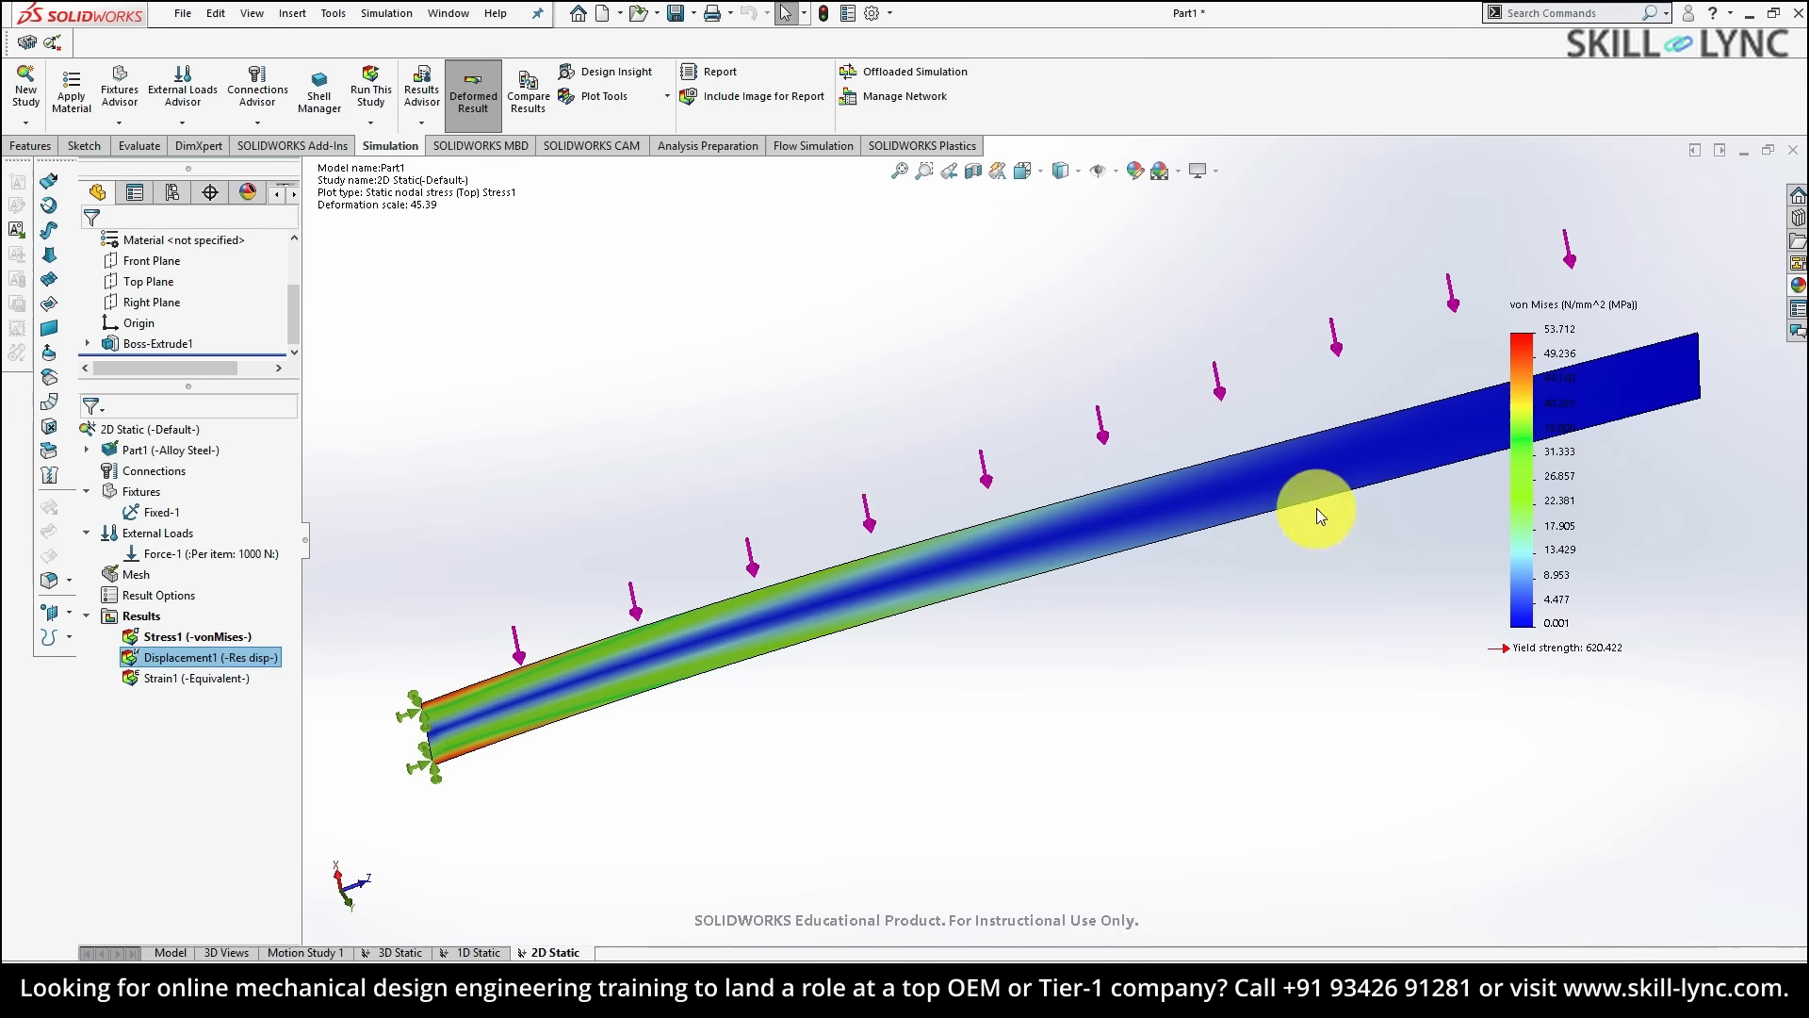
right_click(1523, 484)
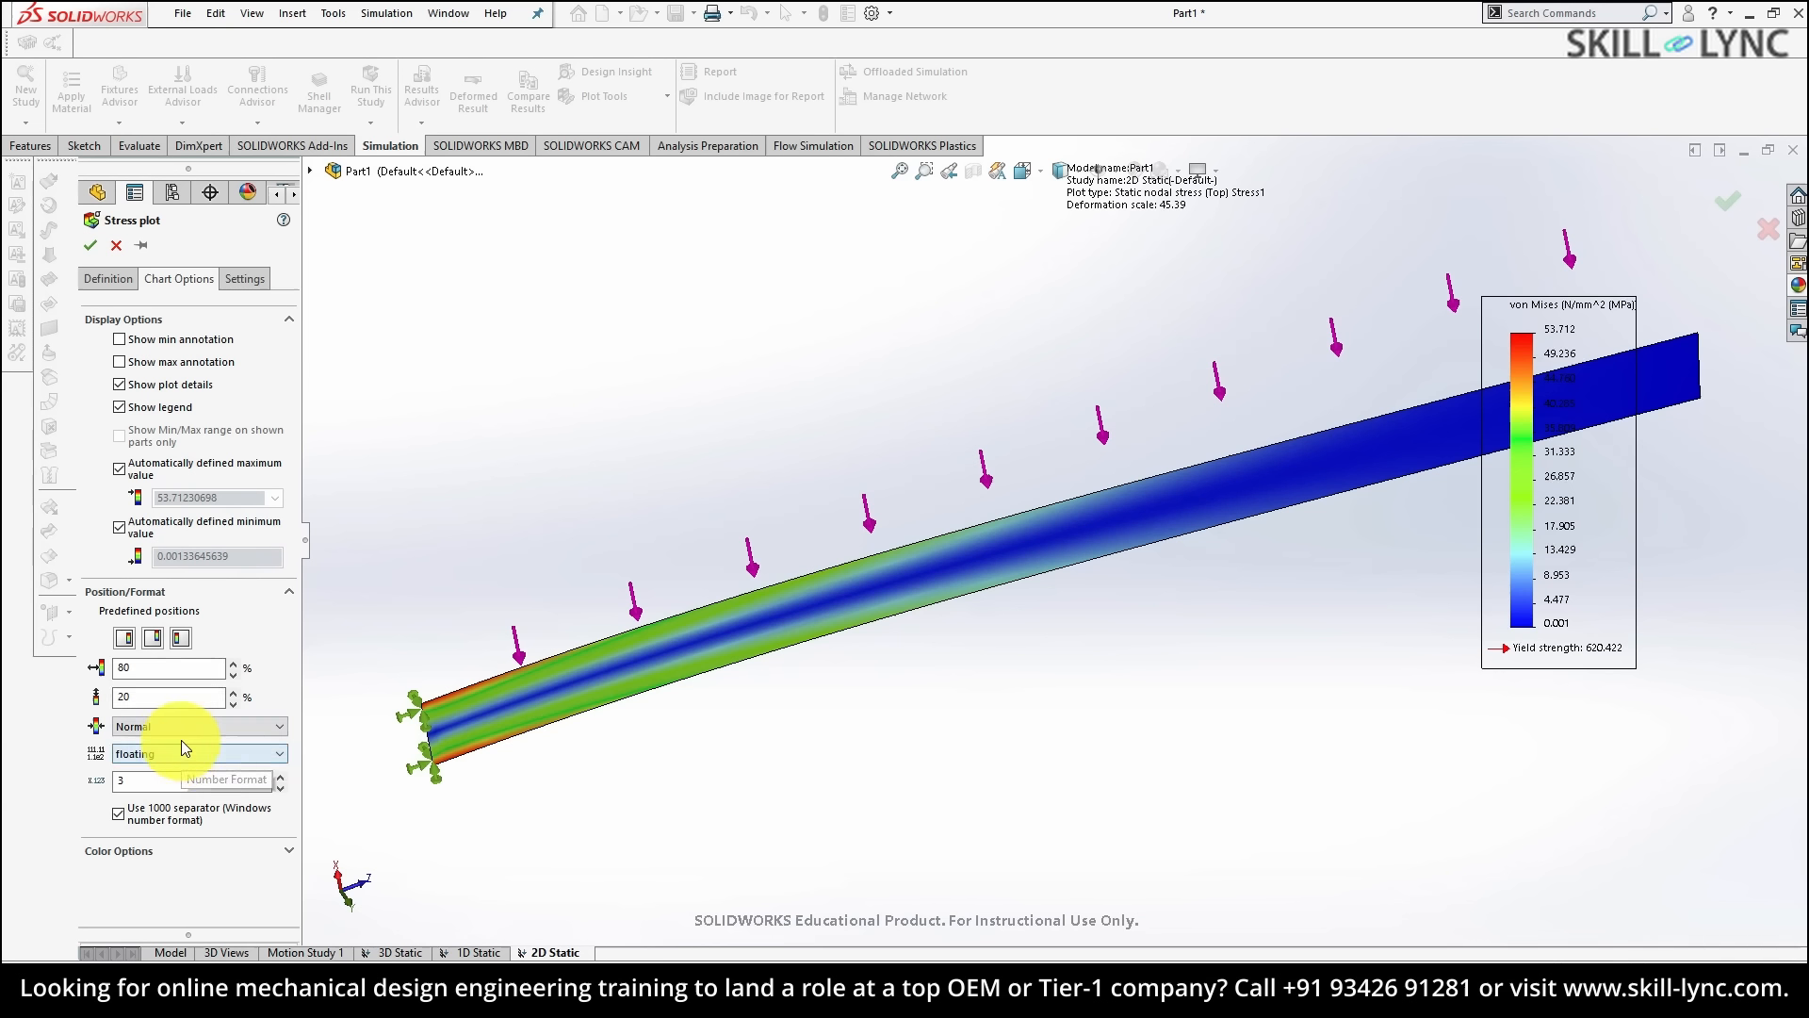
click(90, 244)
- Show the resultant displacement plot of the 2D Static study and set its legend number format to floating
right_click(159, 664)
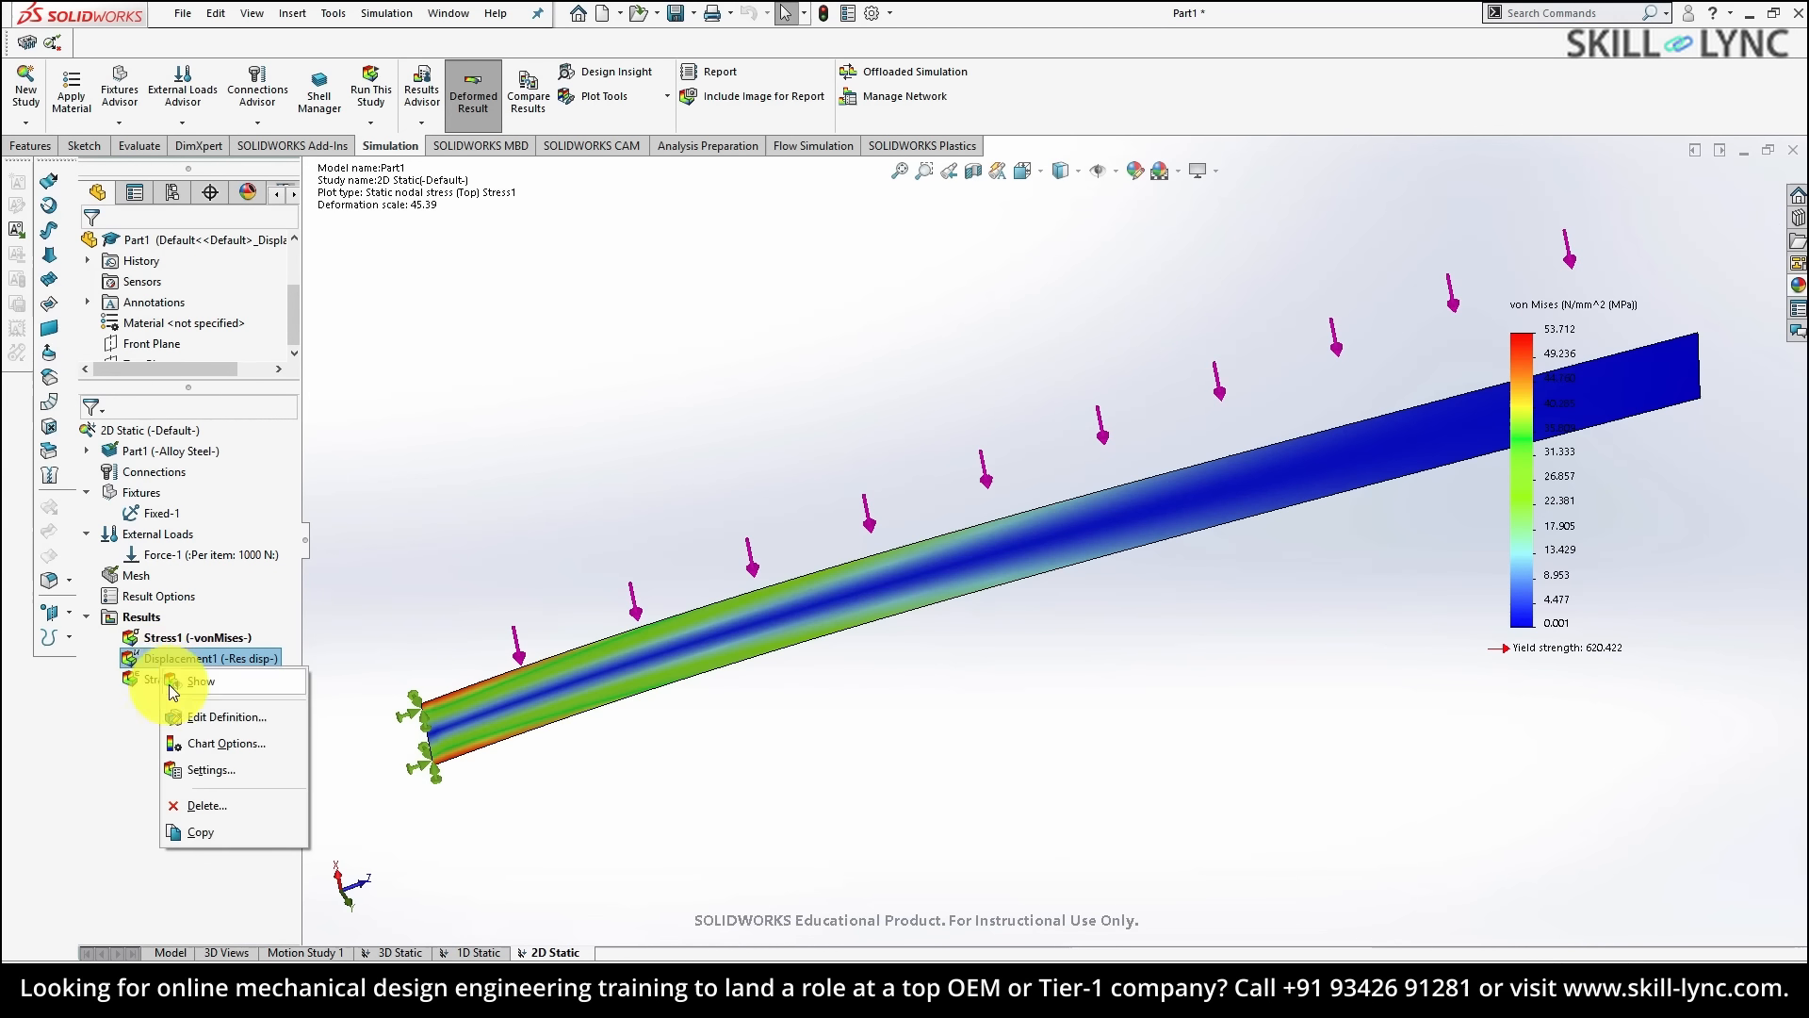
click(174, 686)
right_click(1574, 482)
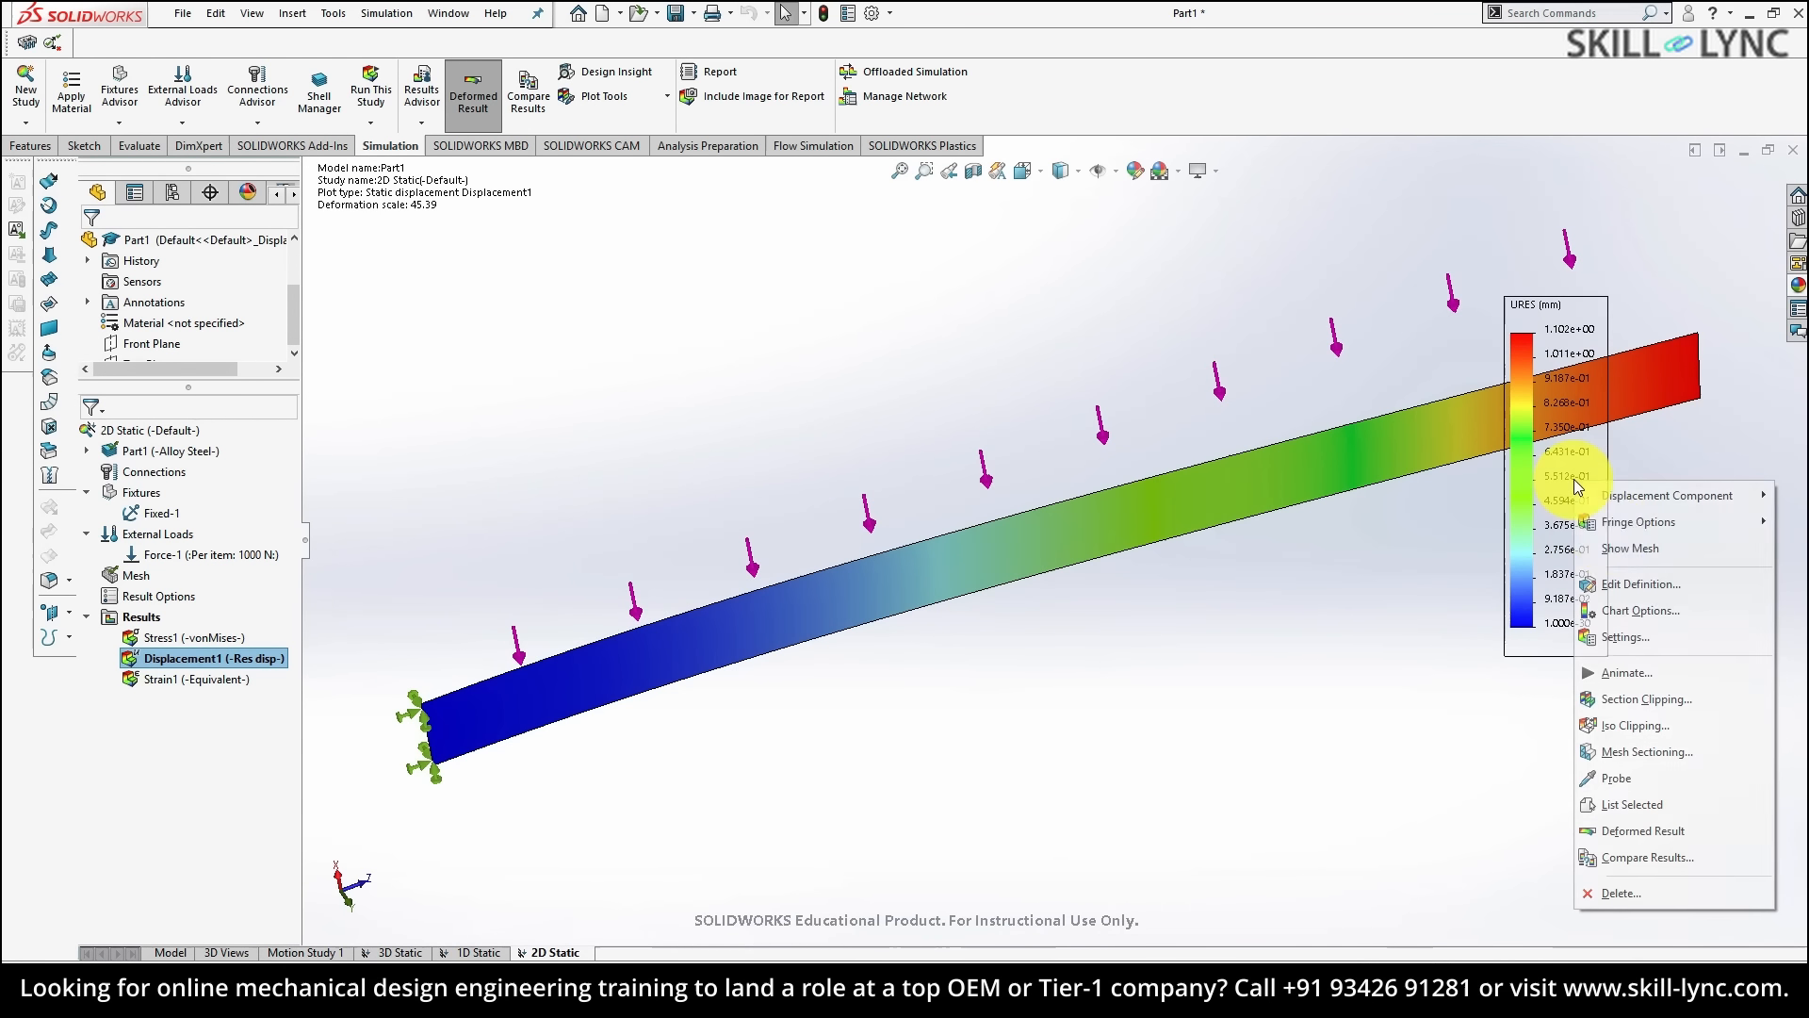
click(1626, 637)
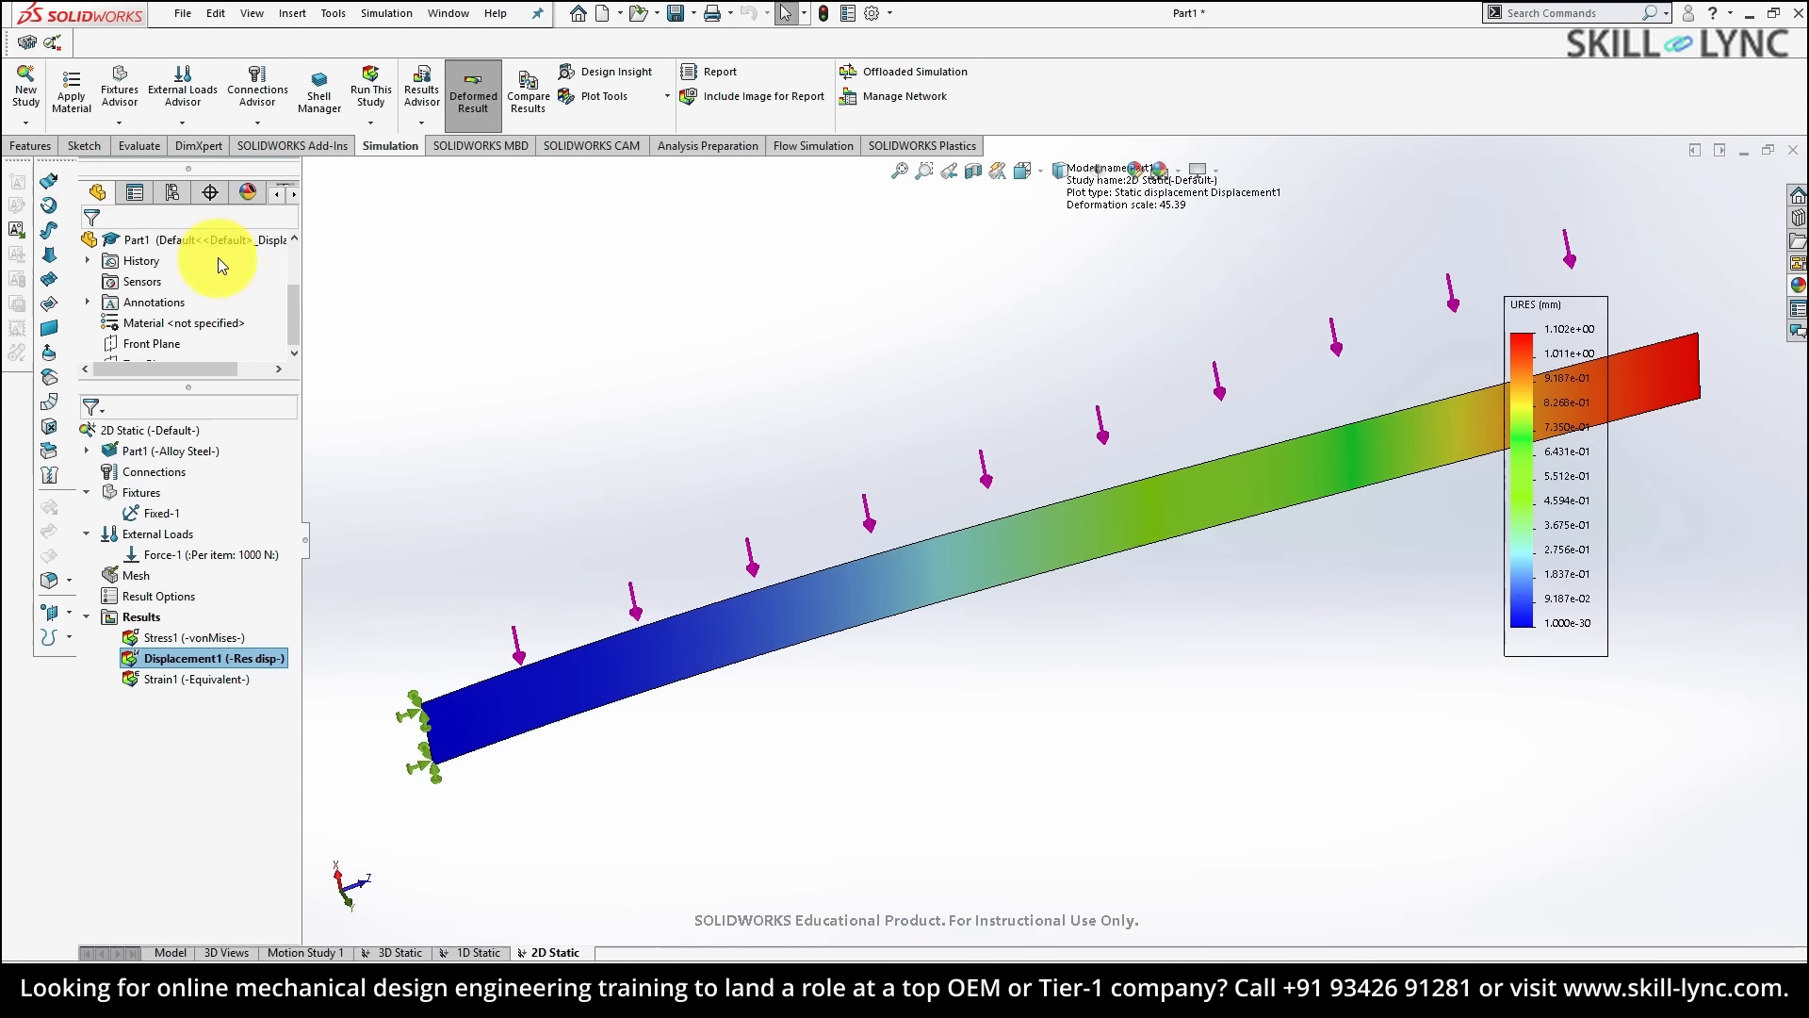
click(188, 280)
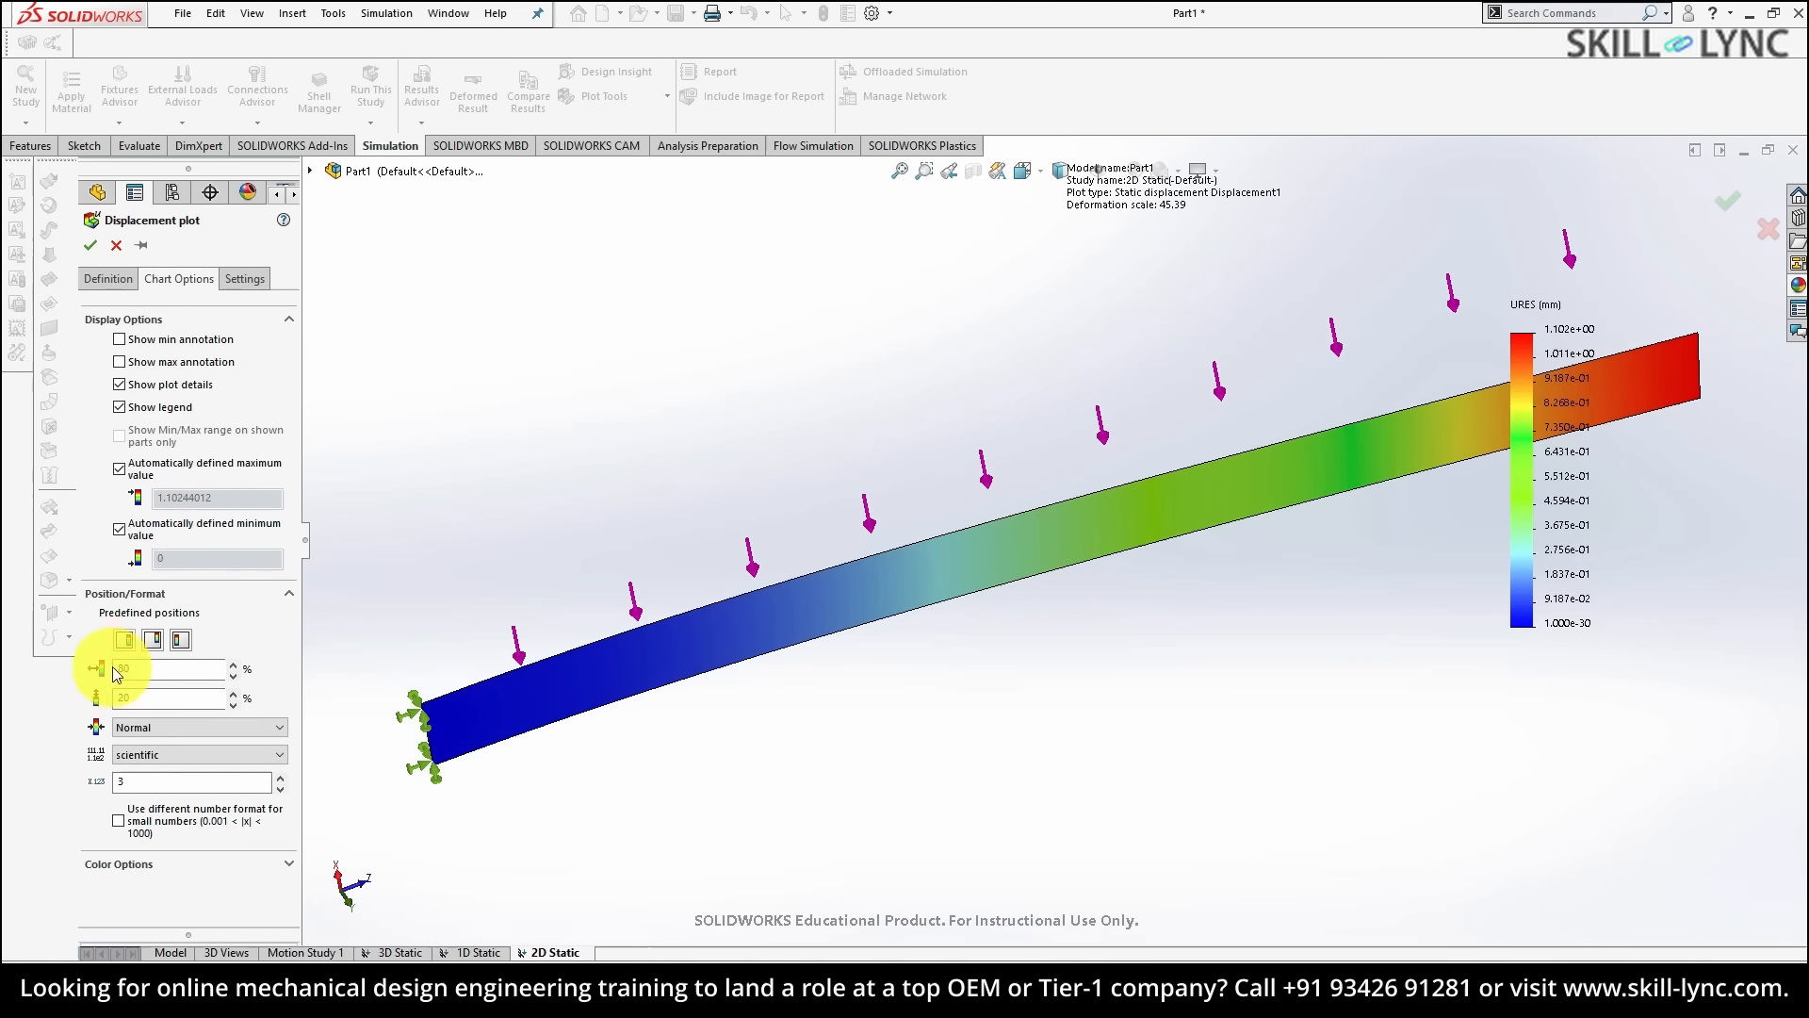
click(141, 754)
click(150, 788)
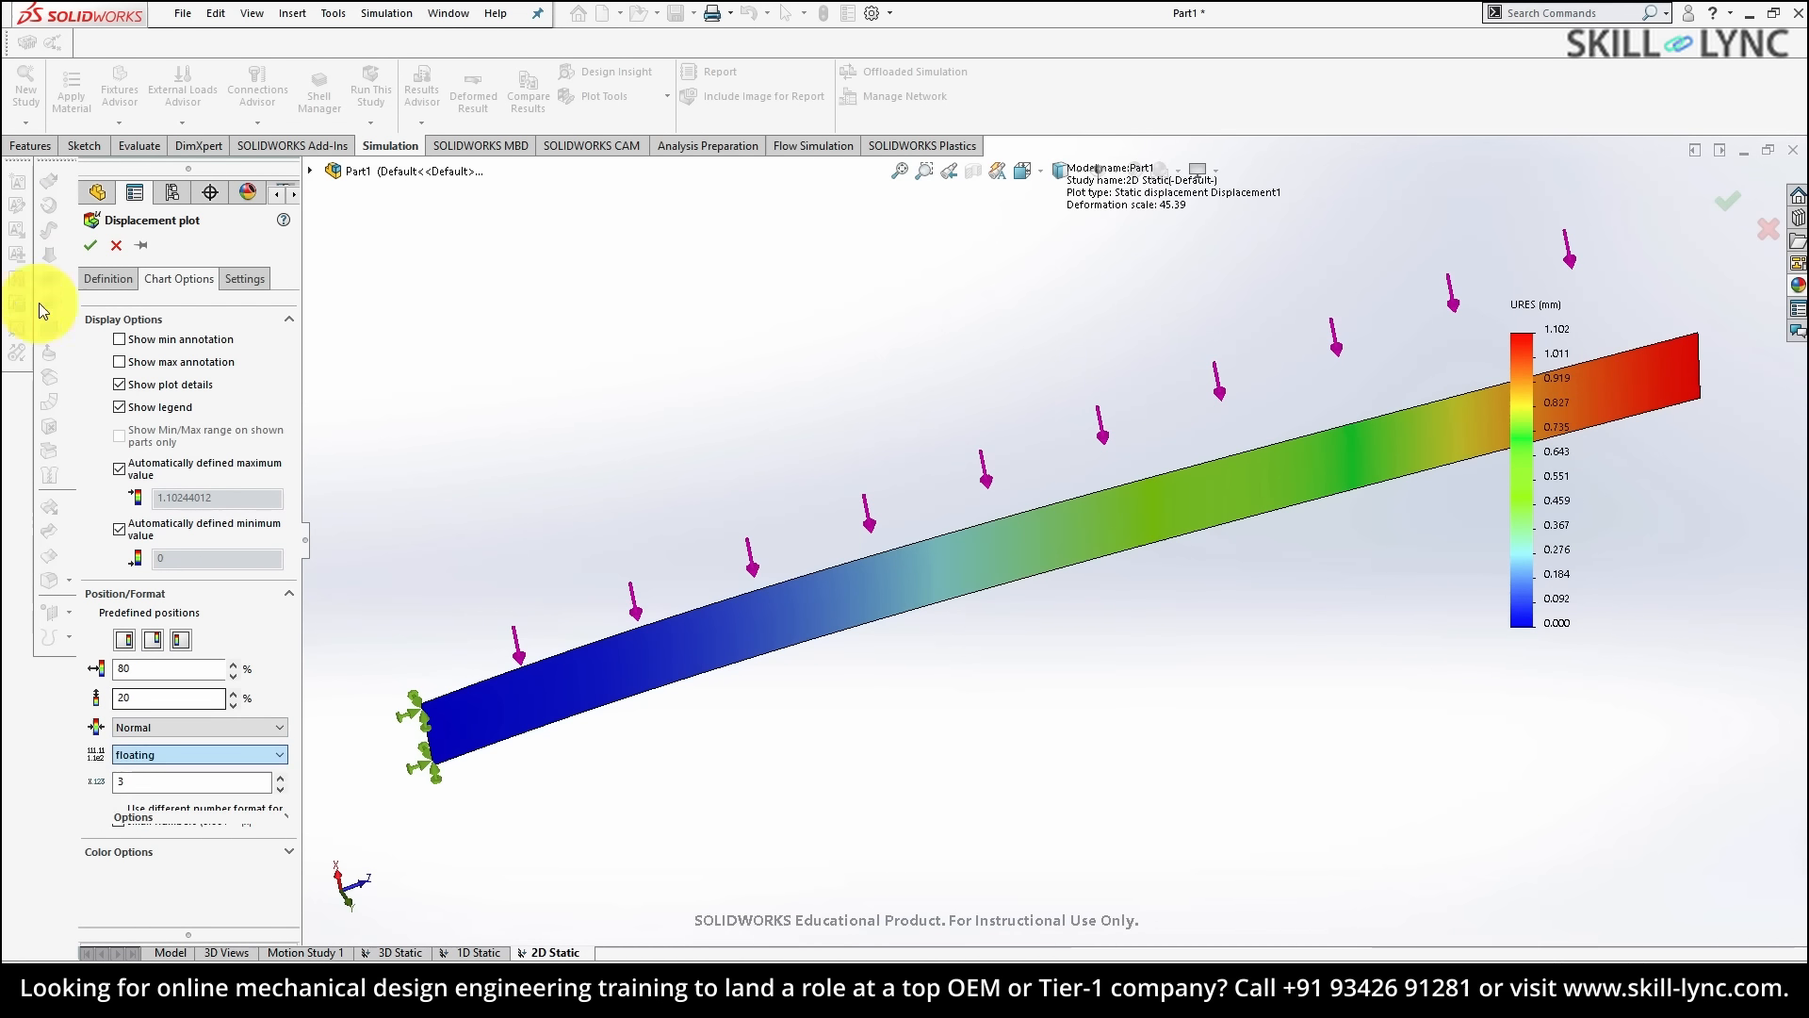
click(92, 246)
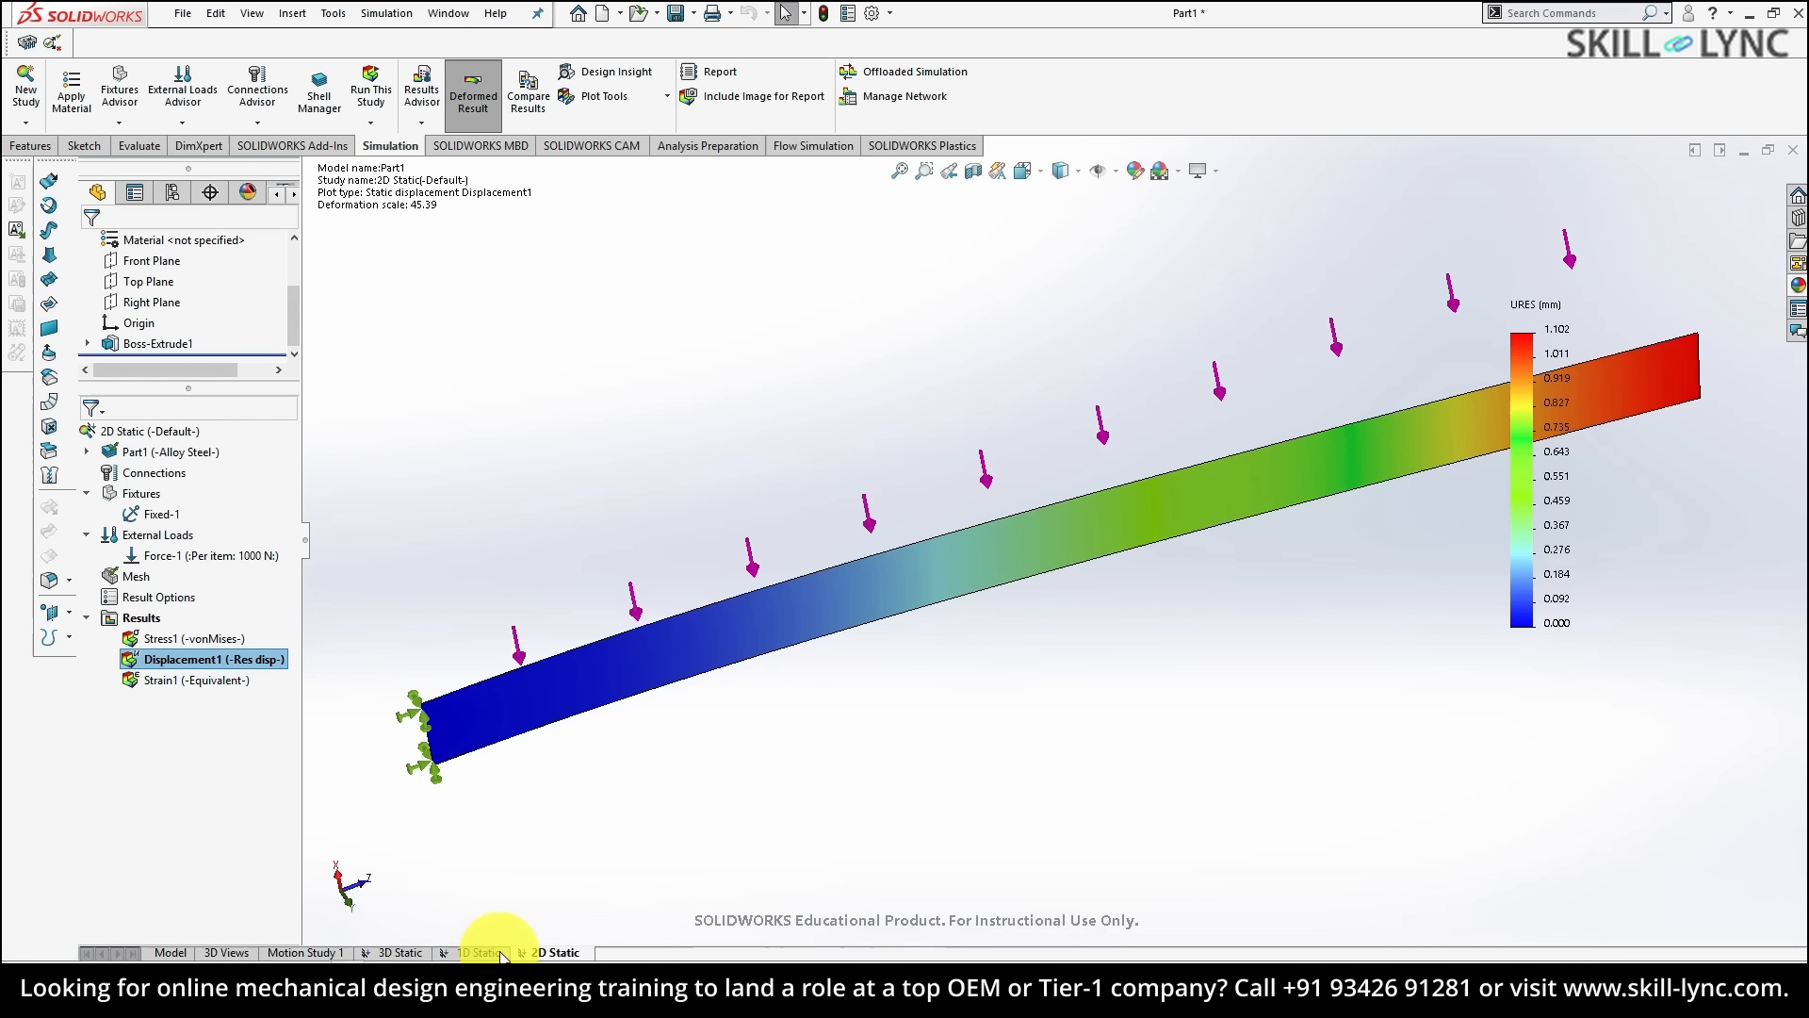
- Open the 3D Static study and start a results comparison covering all studies in this configuration
click(399, 953)
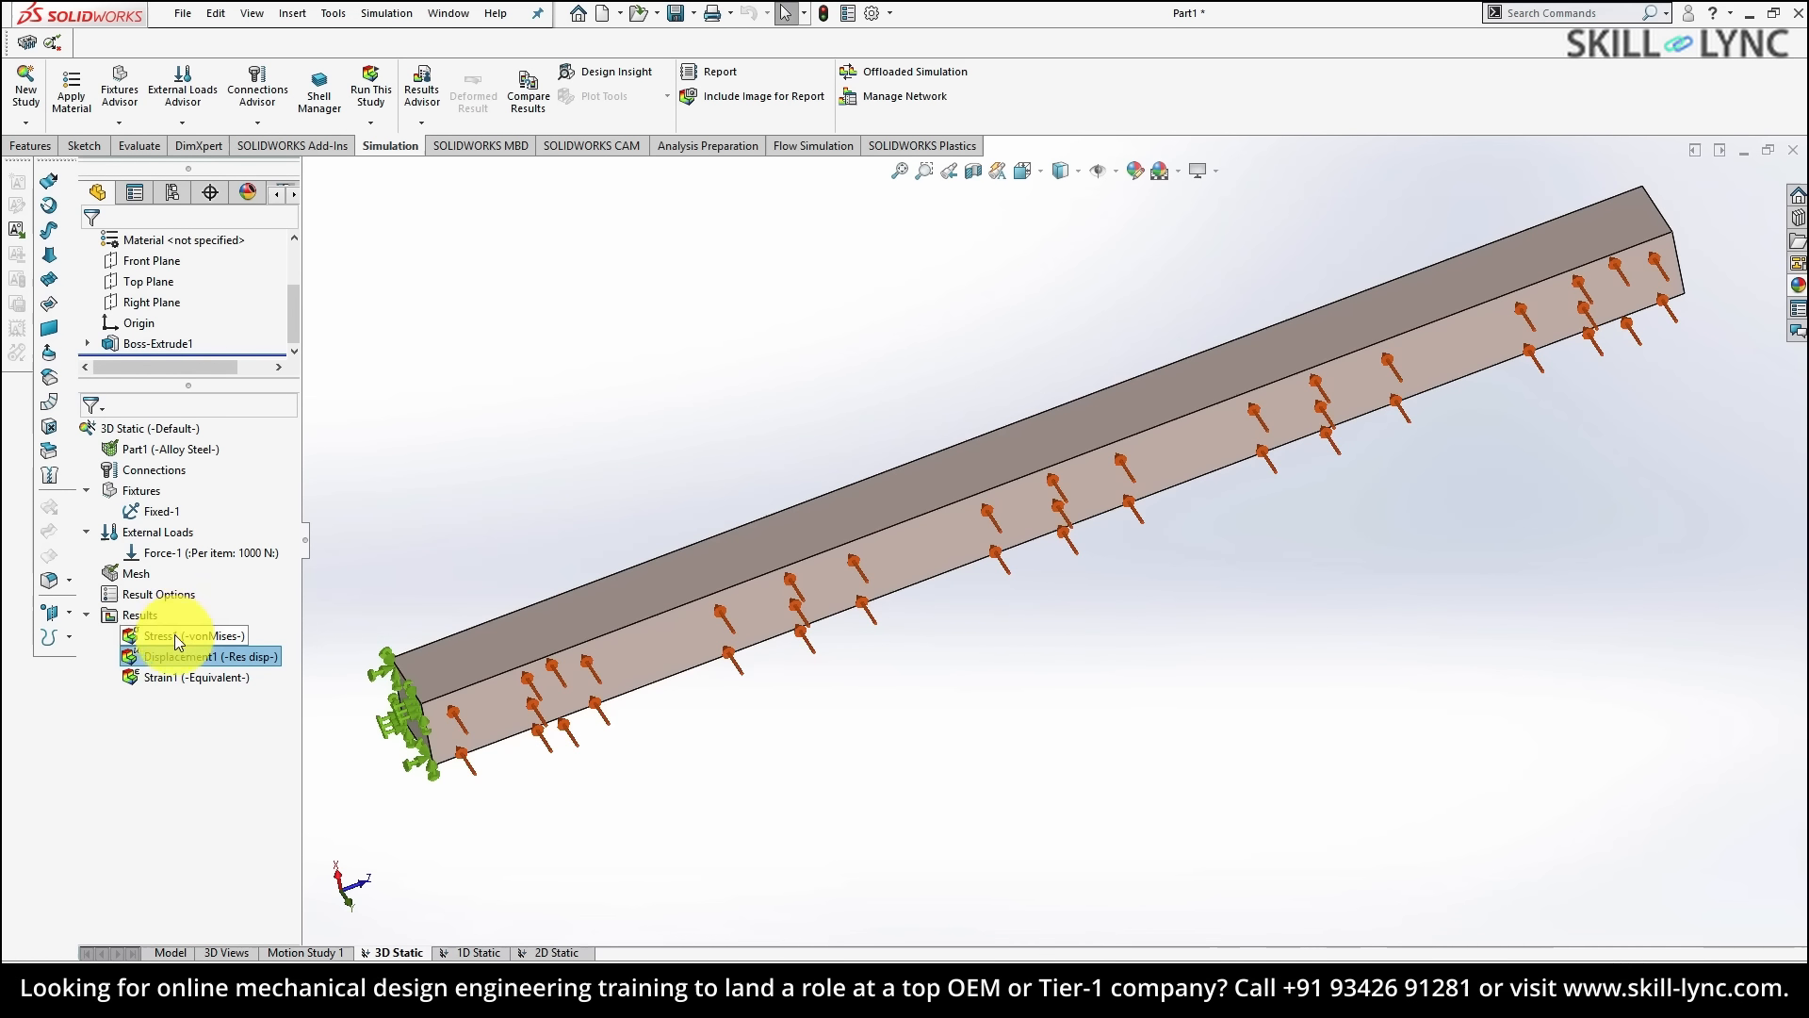
right_click(147, 618)
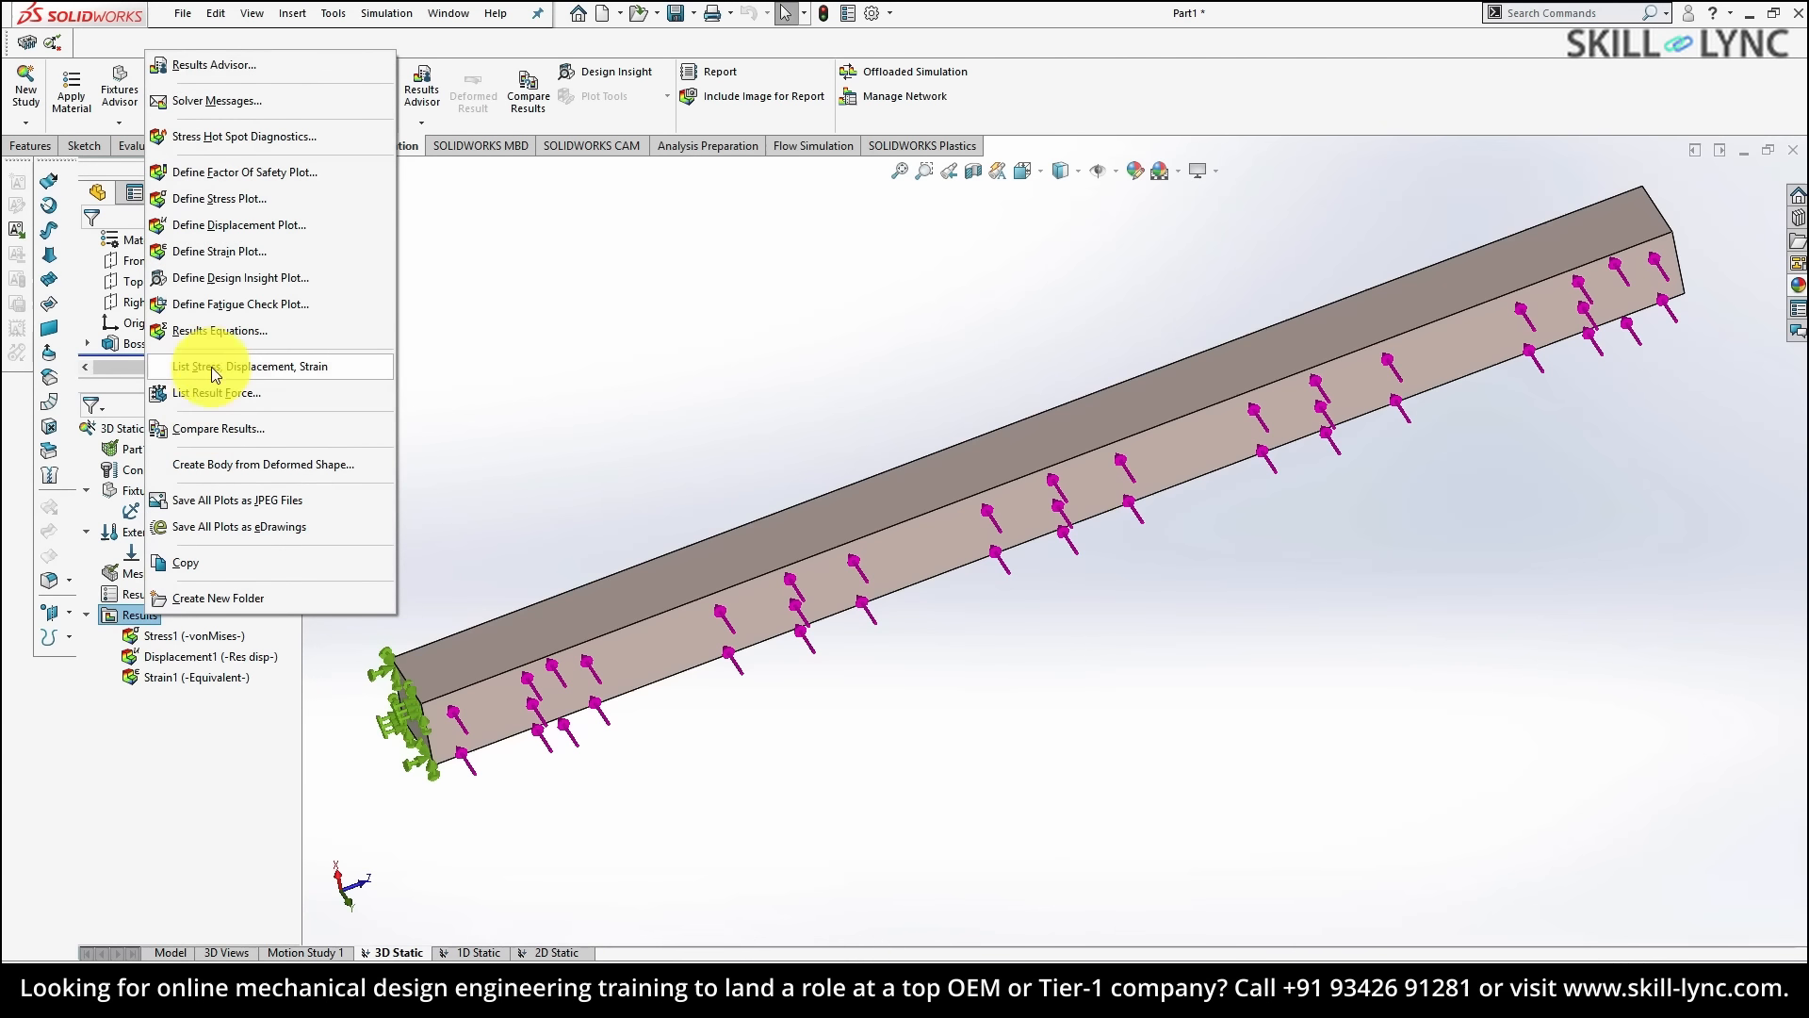
click(215, 429)
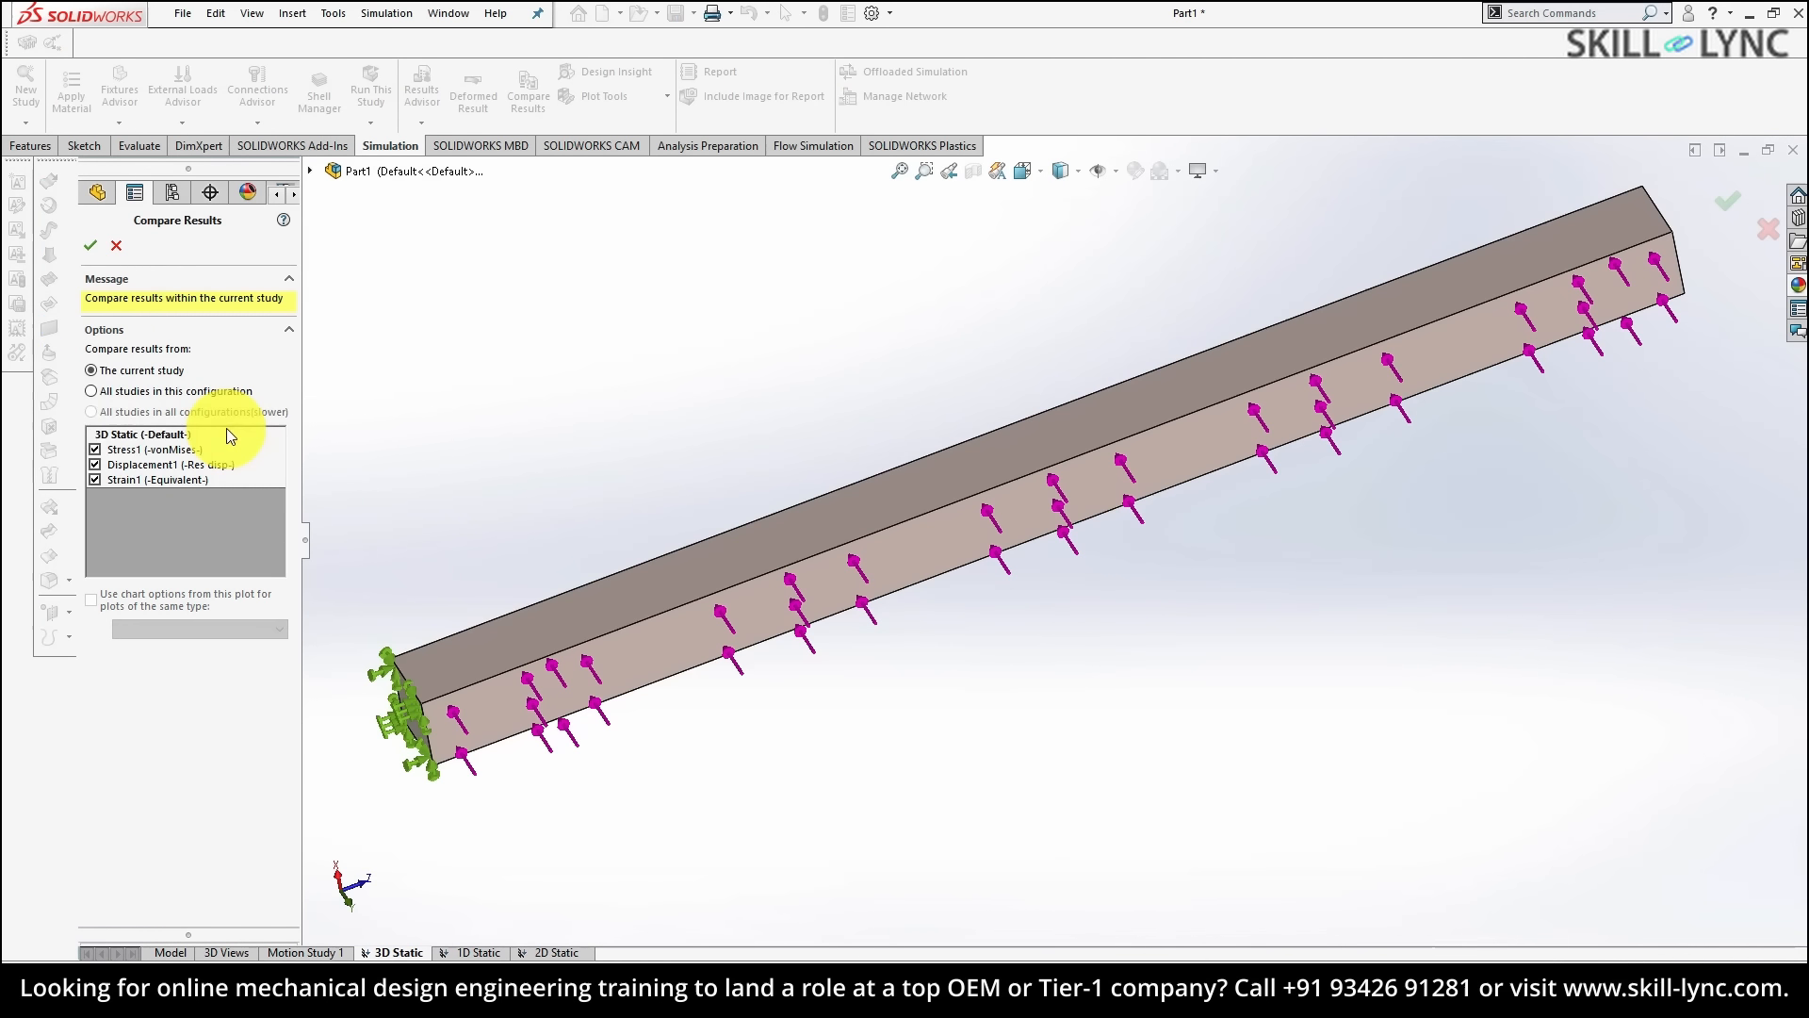
click(92, 391)
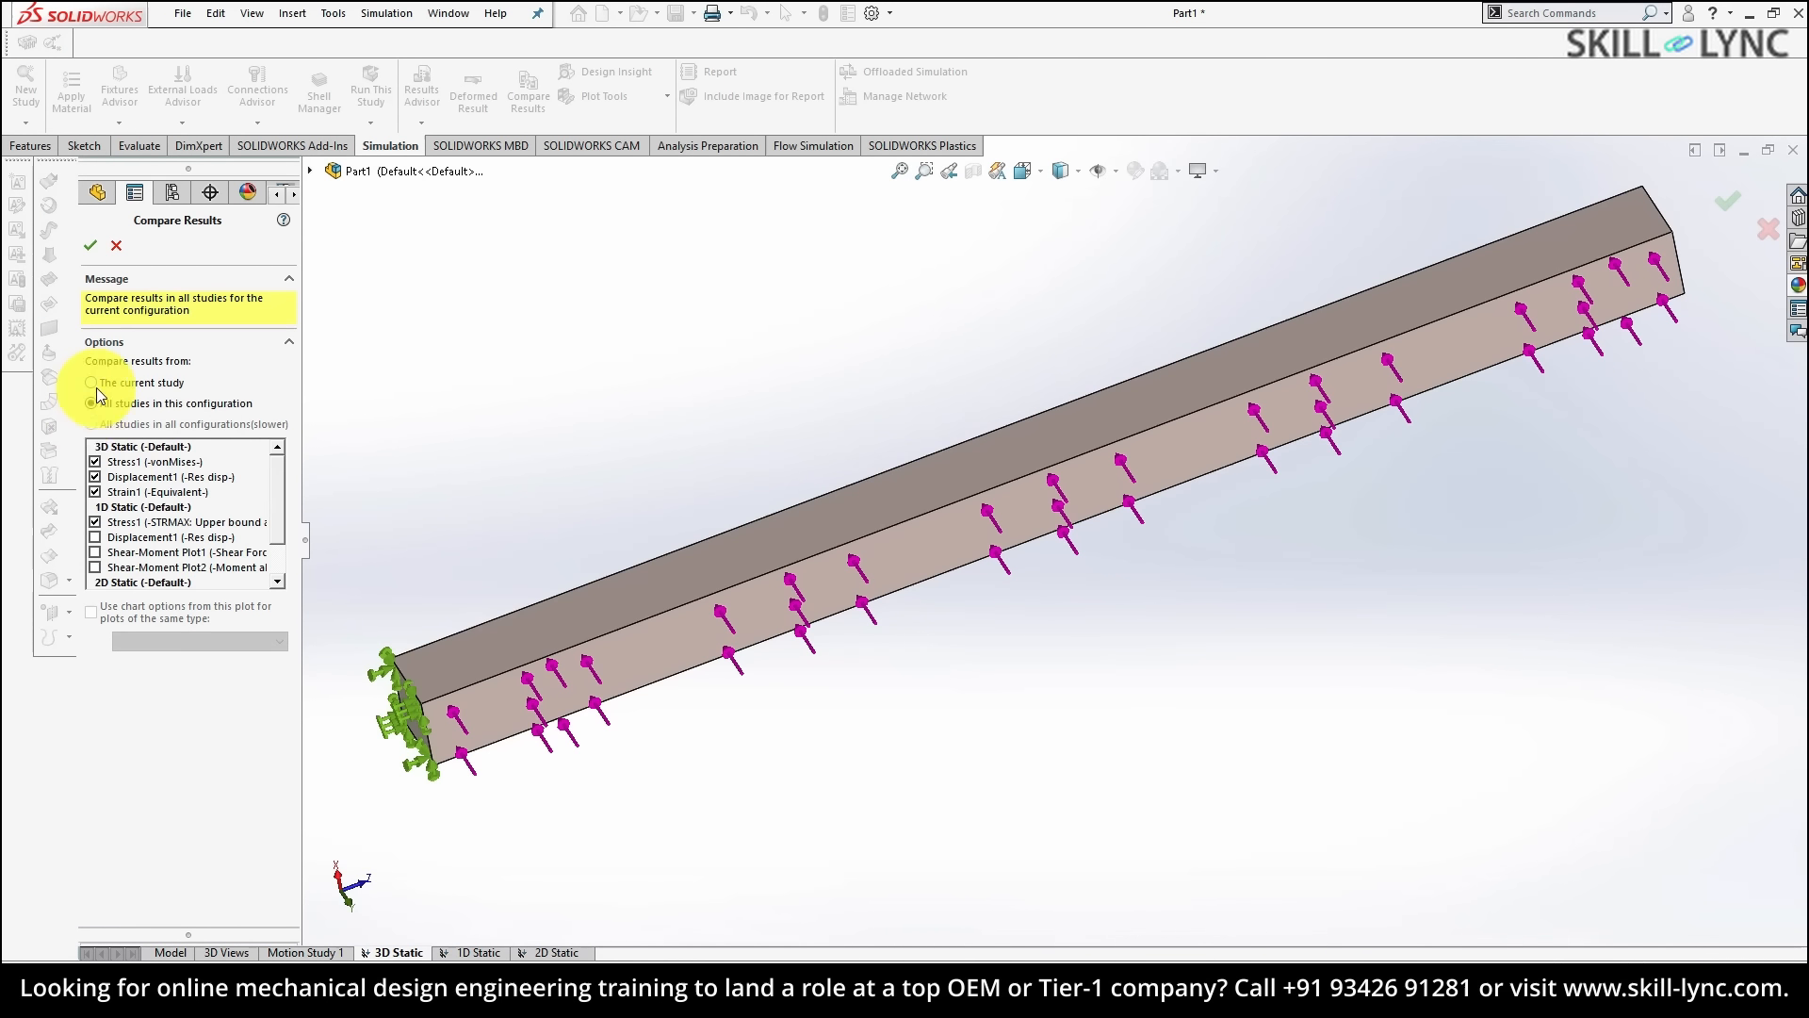
- Select only the resultant displacement plots of the 3D, 1D and 2D Static studies and show them side by side
click(95, 461)
click(95, 492)
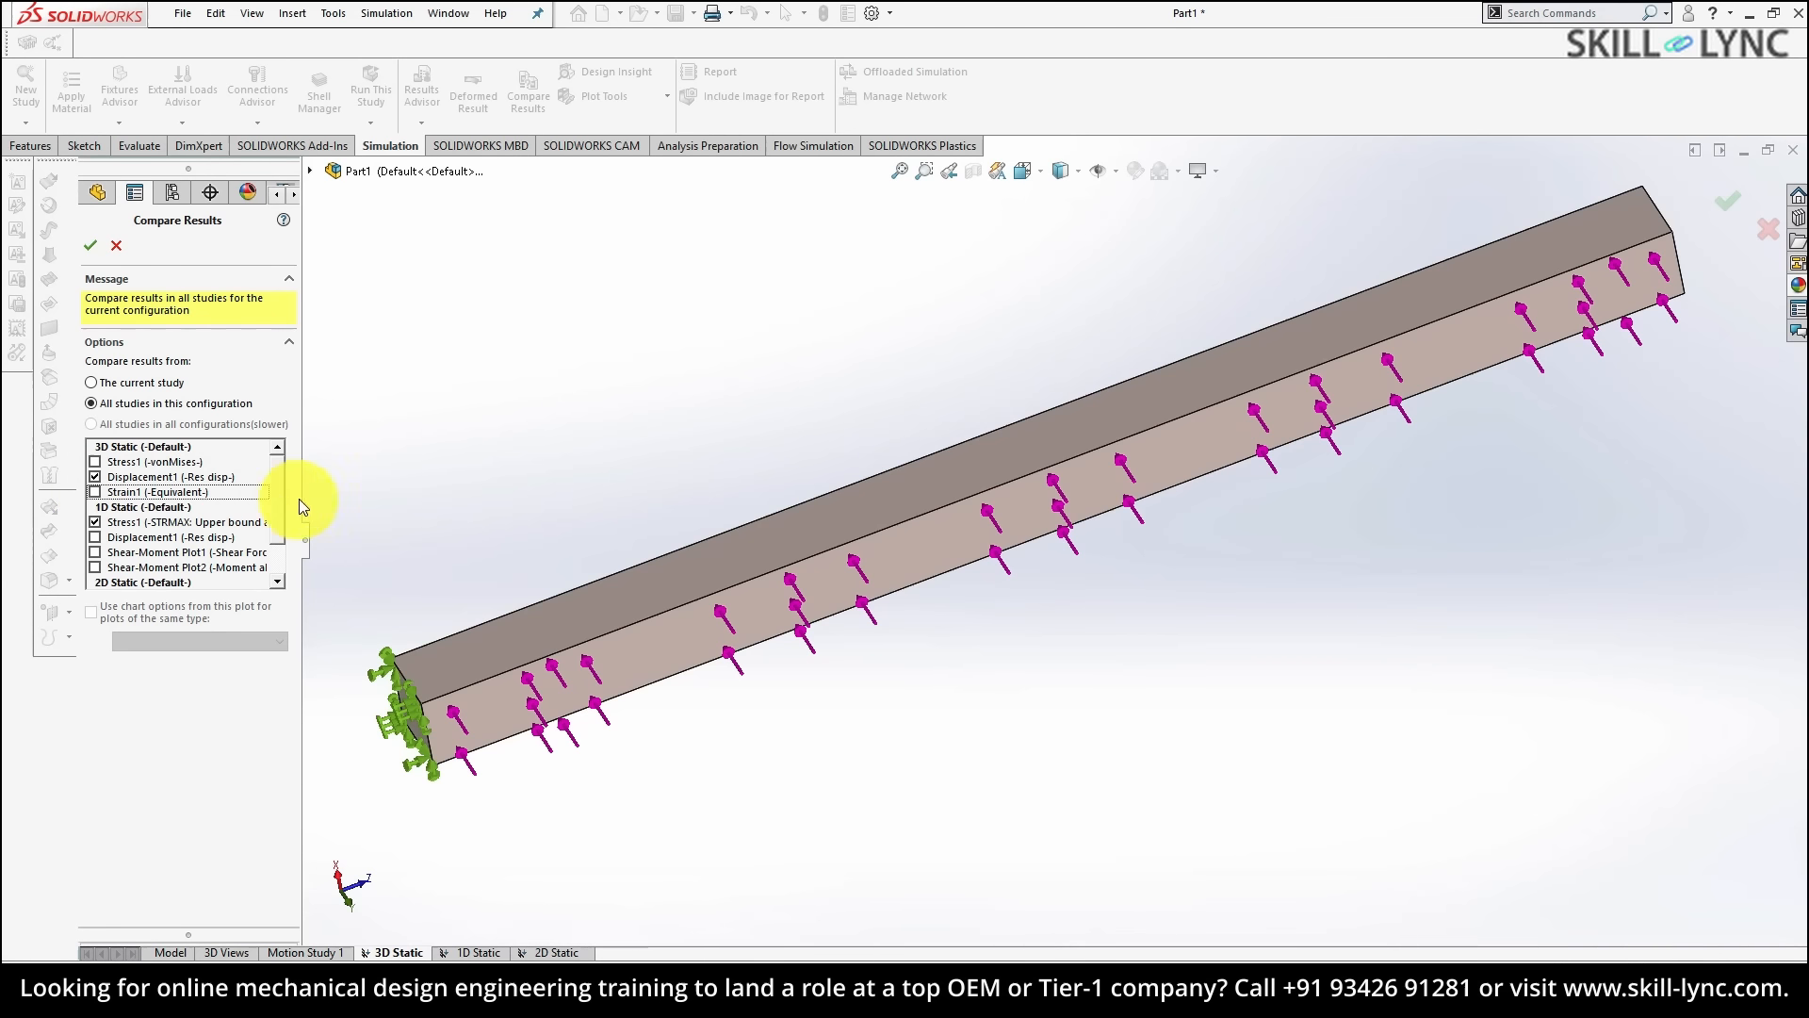
scroll(283, 504, down, 2)
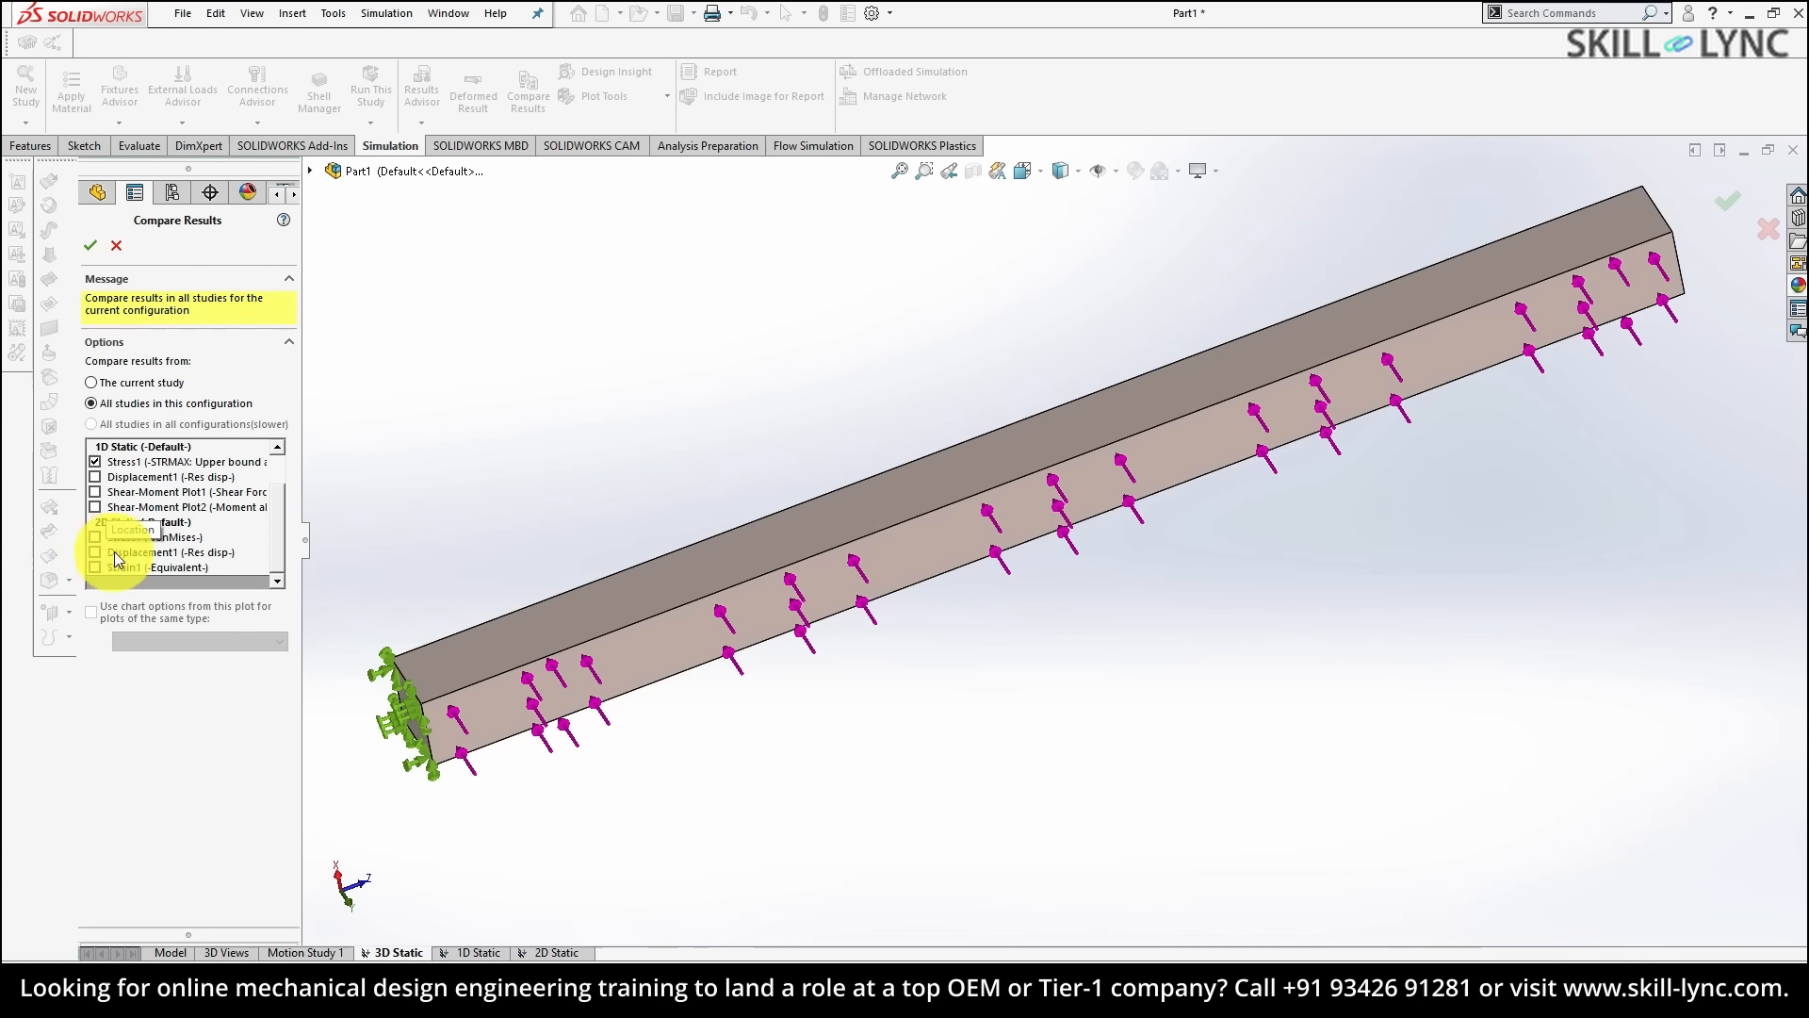
click(95, 552)
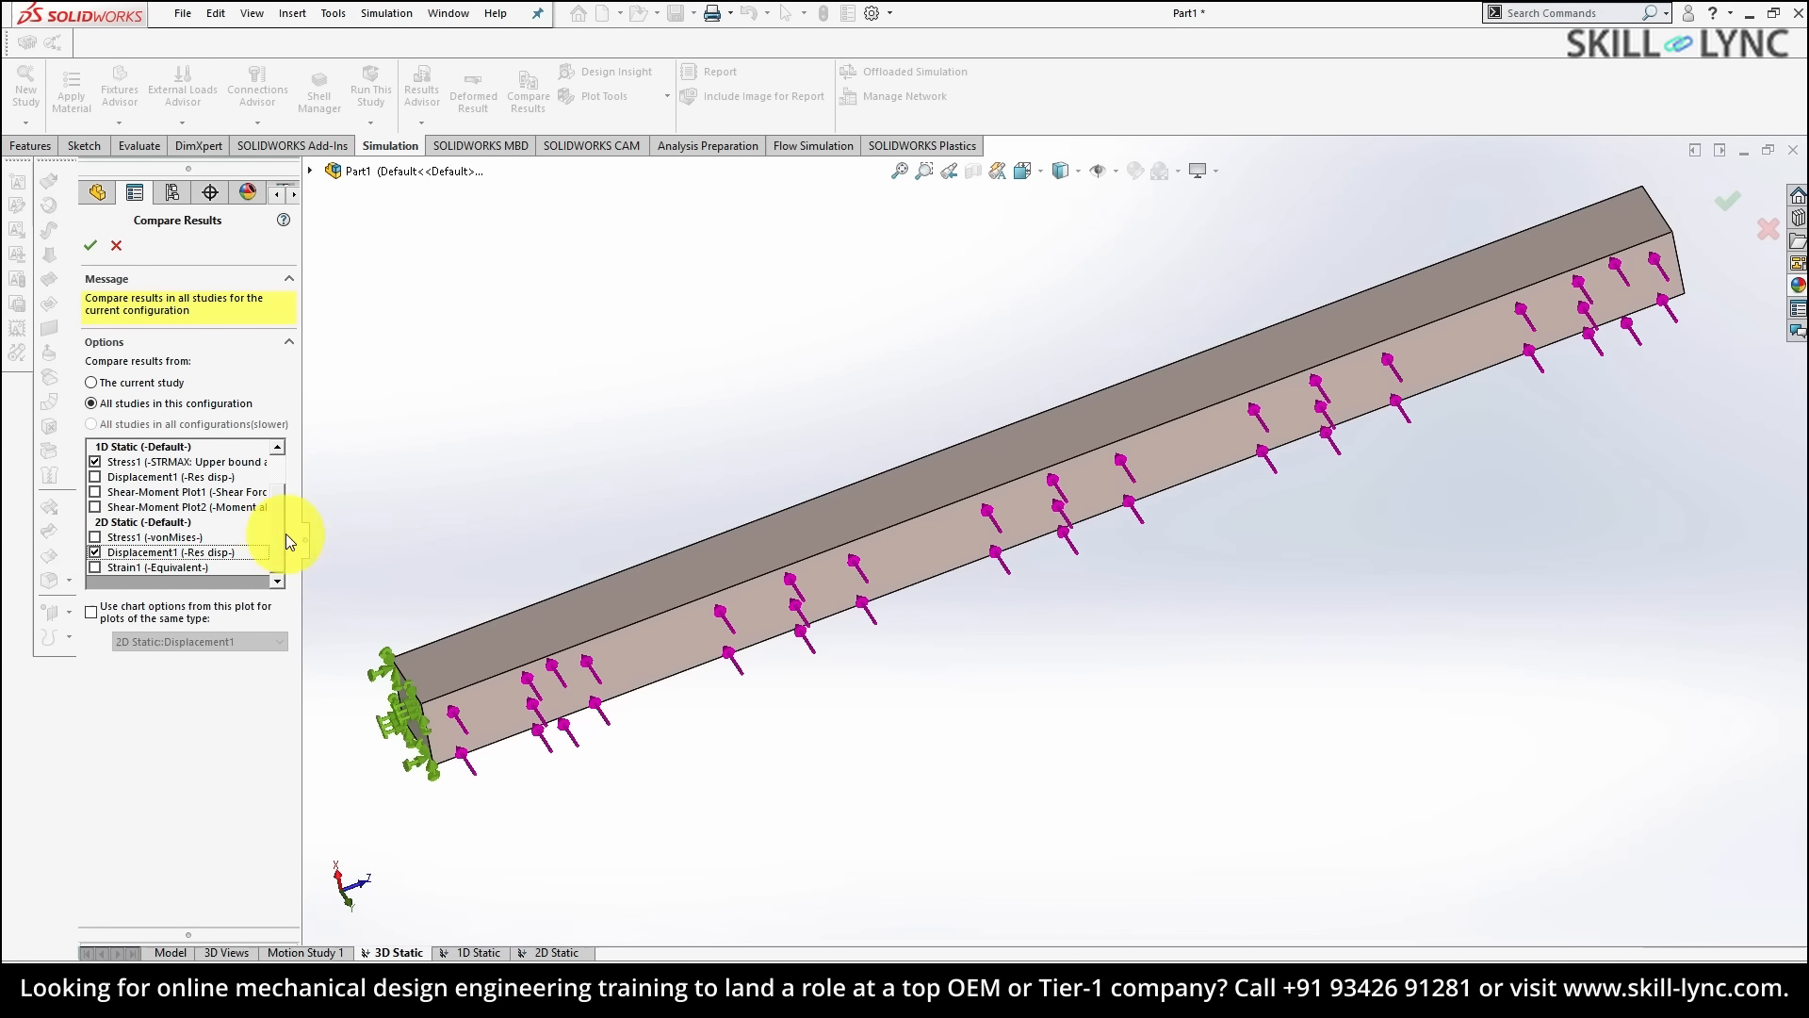
scroll(188, 505, up, 2)
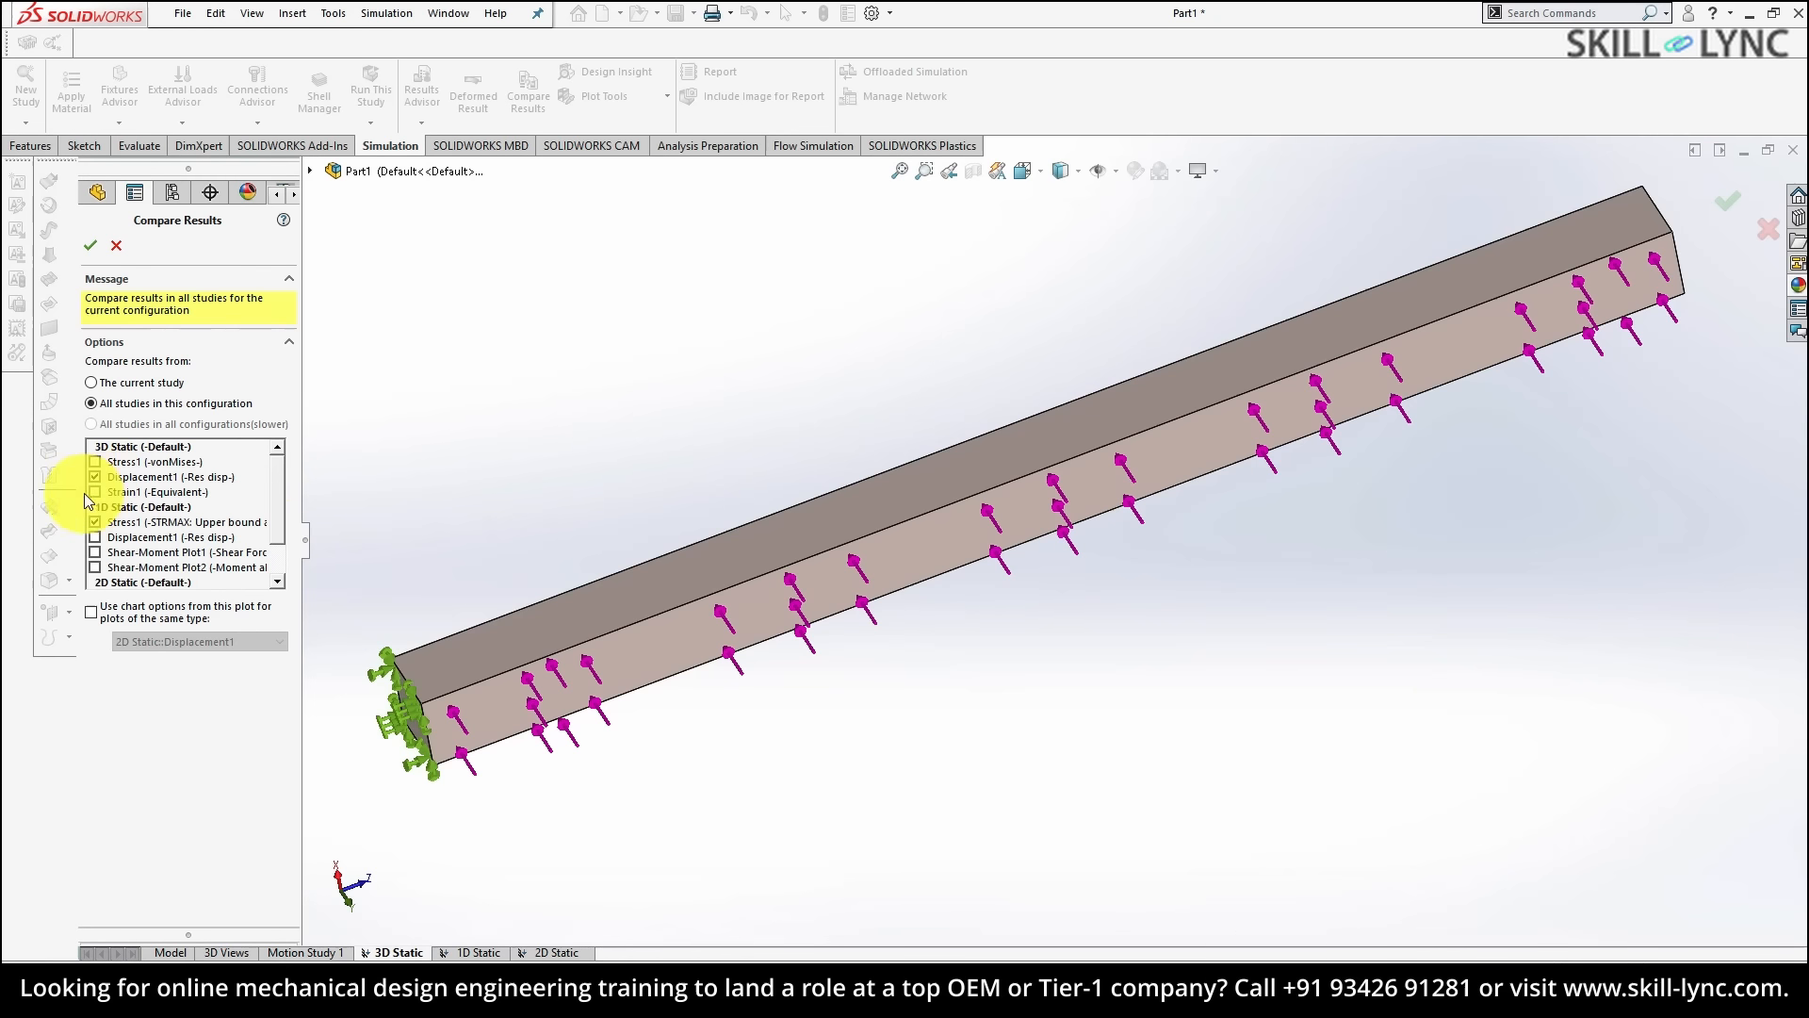
click(95, 523)
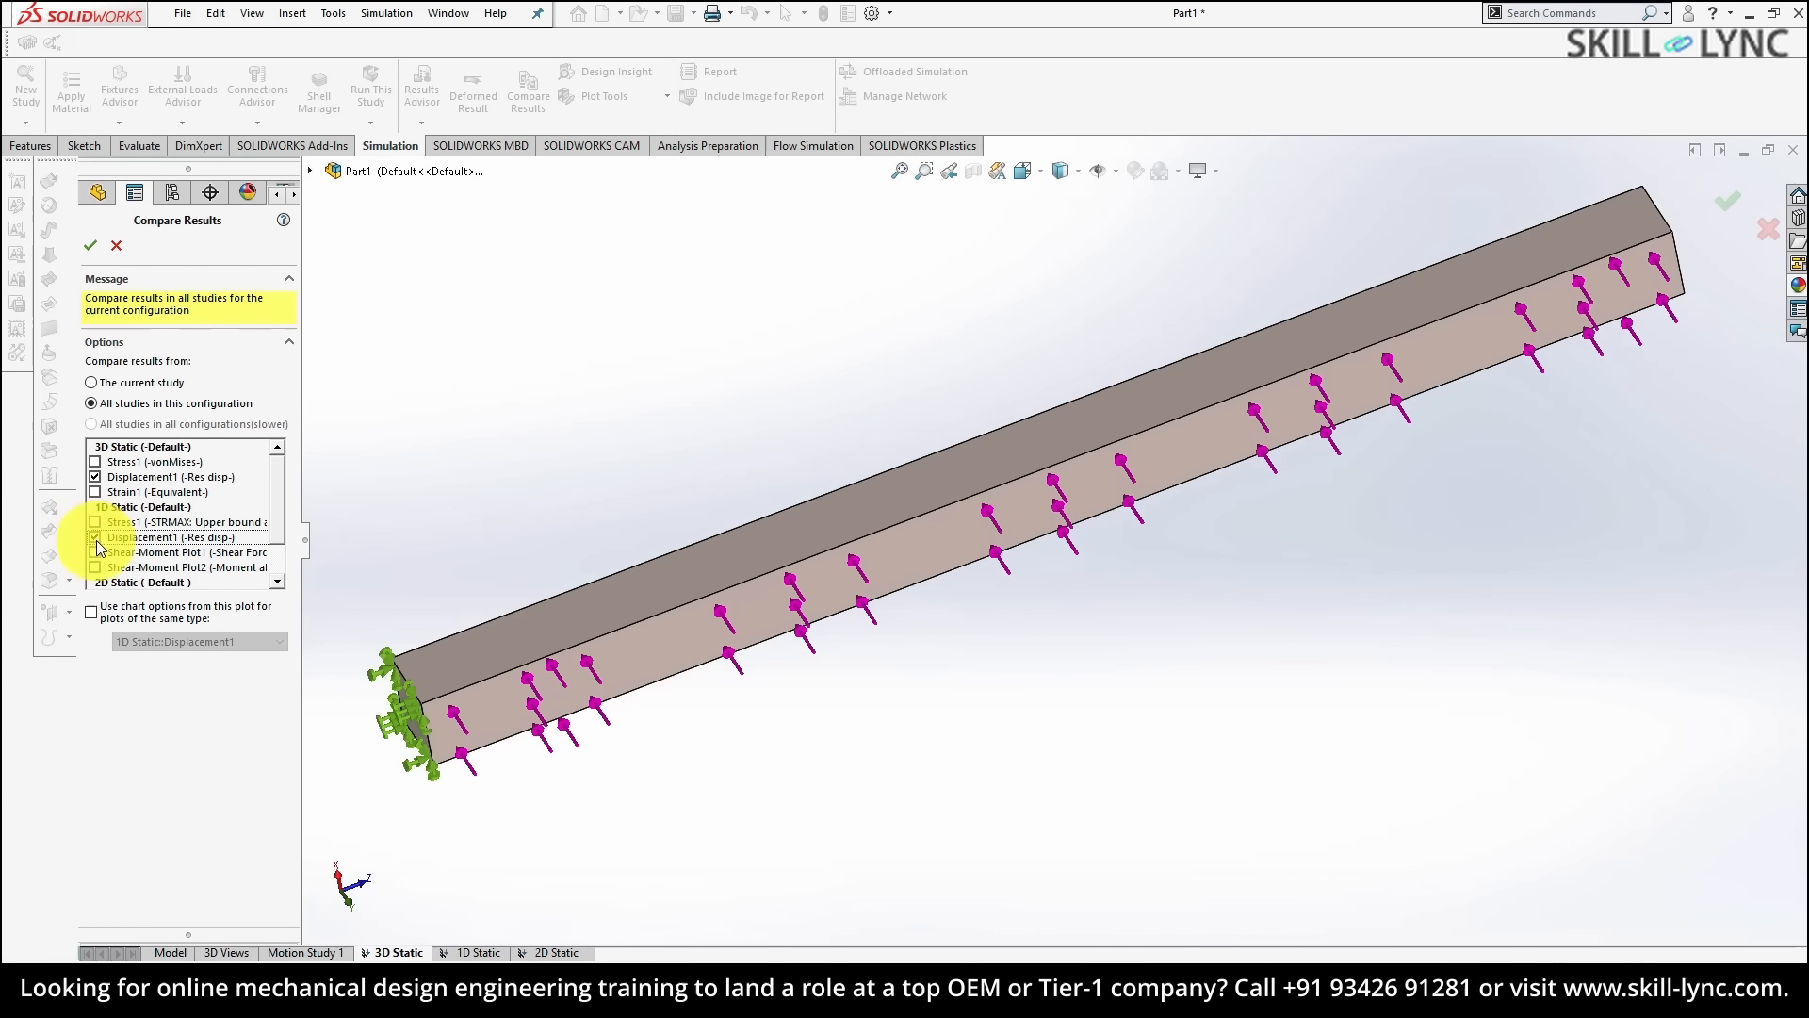
click(94, 247)
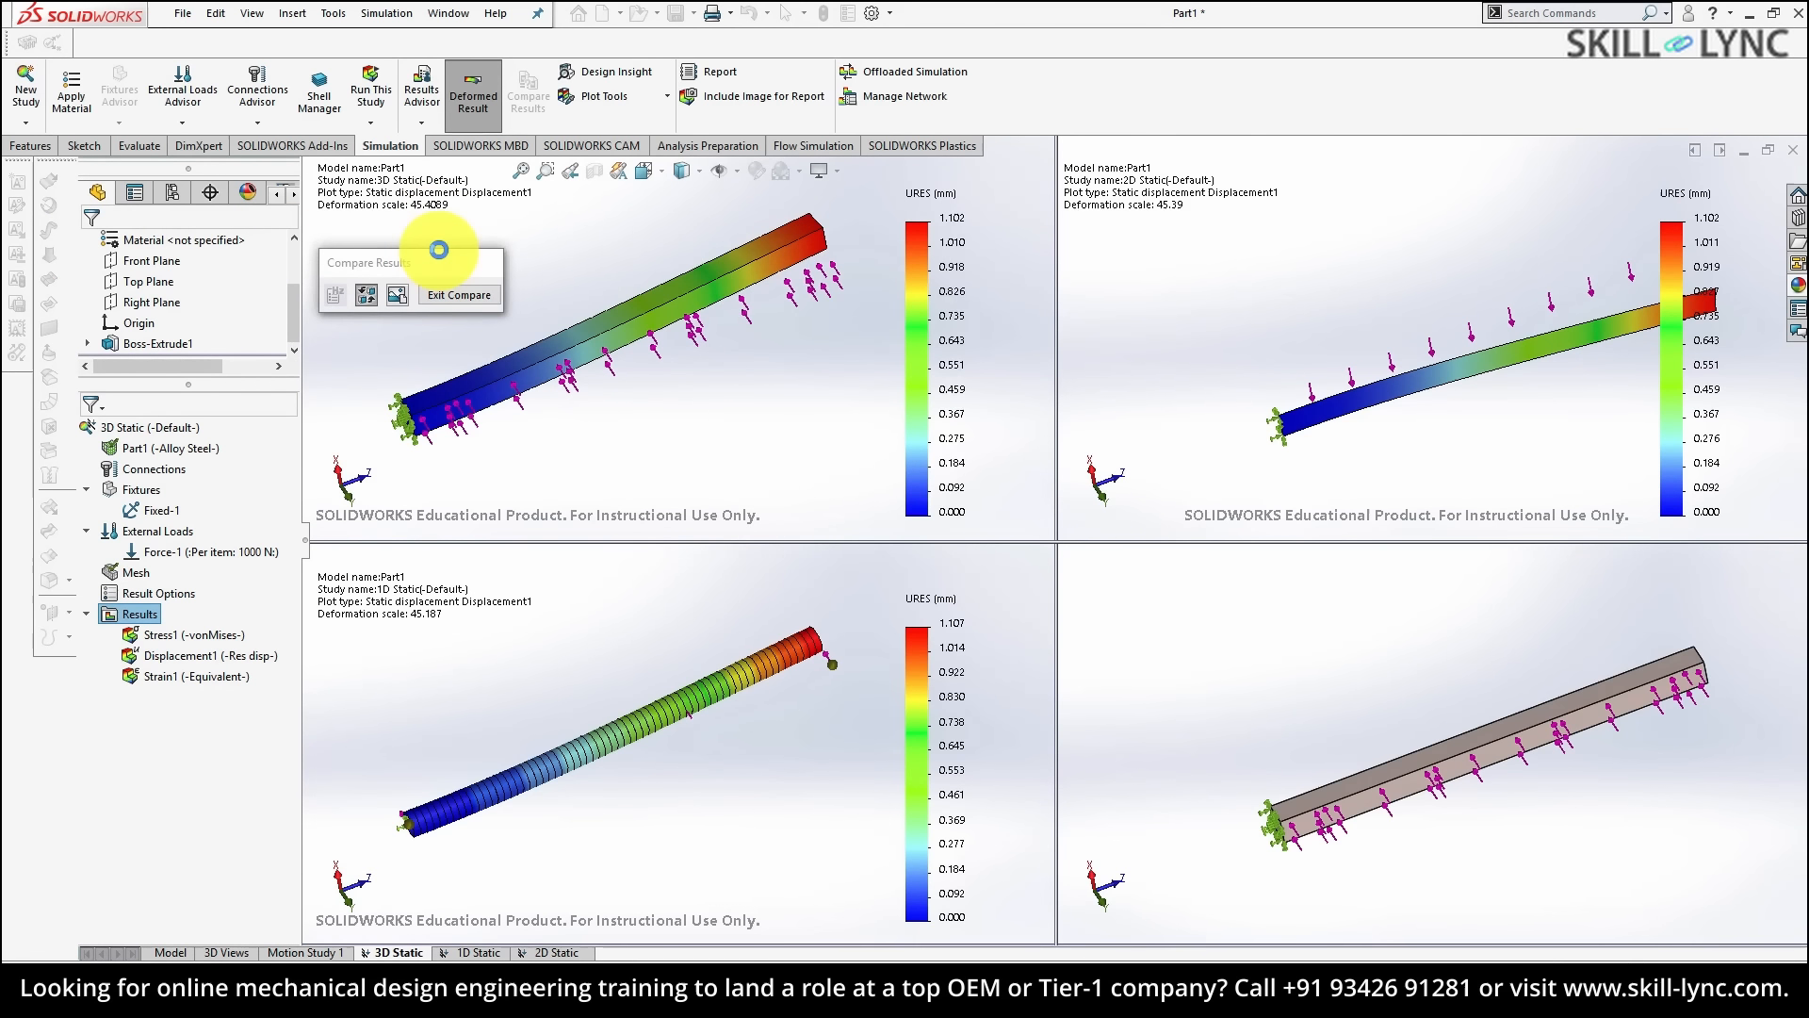
- Examine the deformed shapes and displacement legends of the 3D, 2D and 1D studies in the comparison
drag(241, 416, 181, 800)
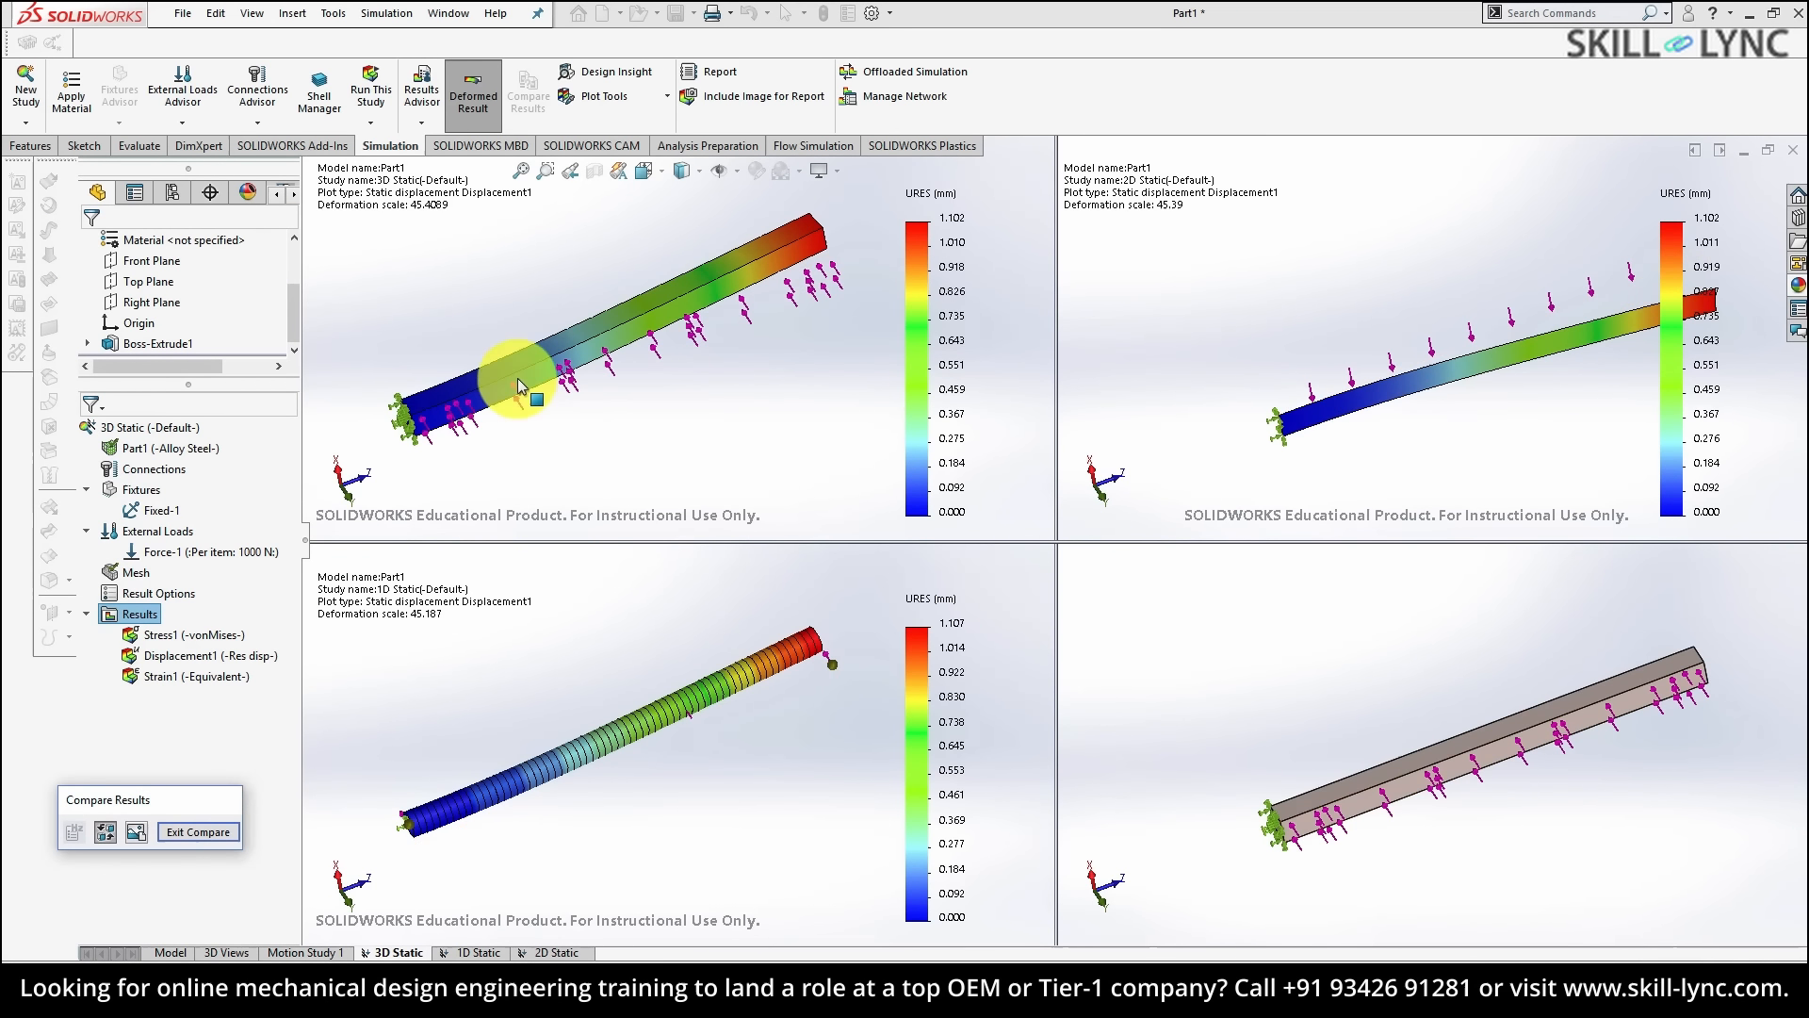
middle_drag(493, 392, 512, 381)
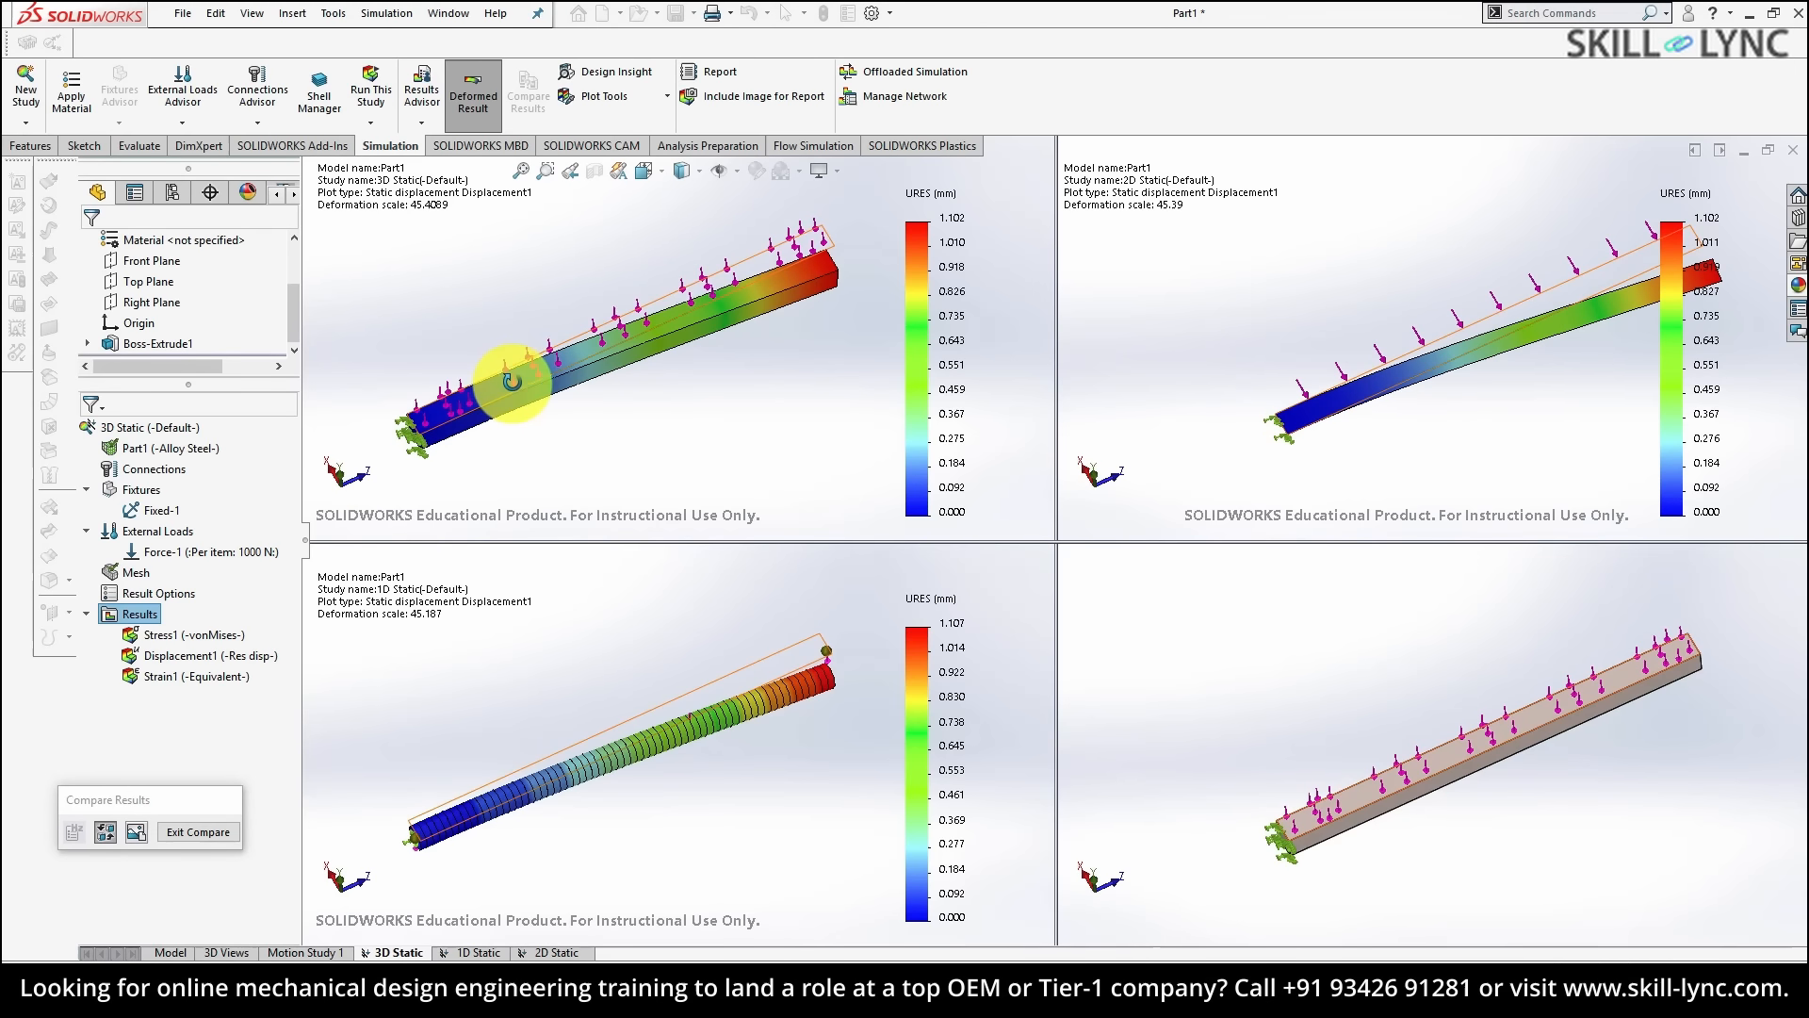
middle_drag(507, 287, 501, 239)
middle_drag(1306, 268, 1459, 395)
scroll(638, 420, up, 2)
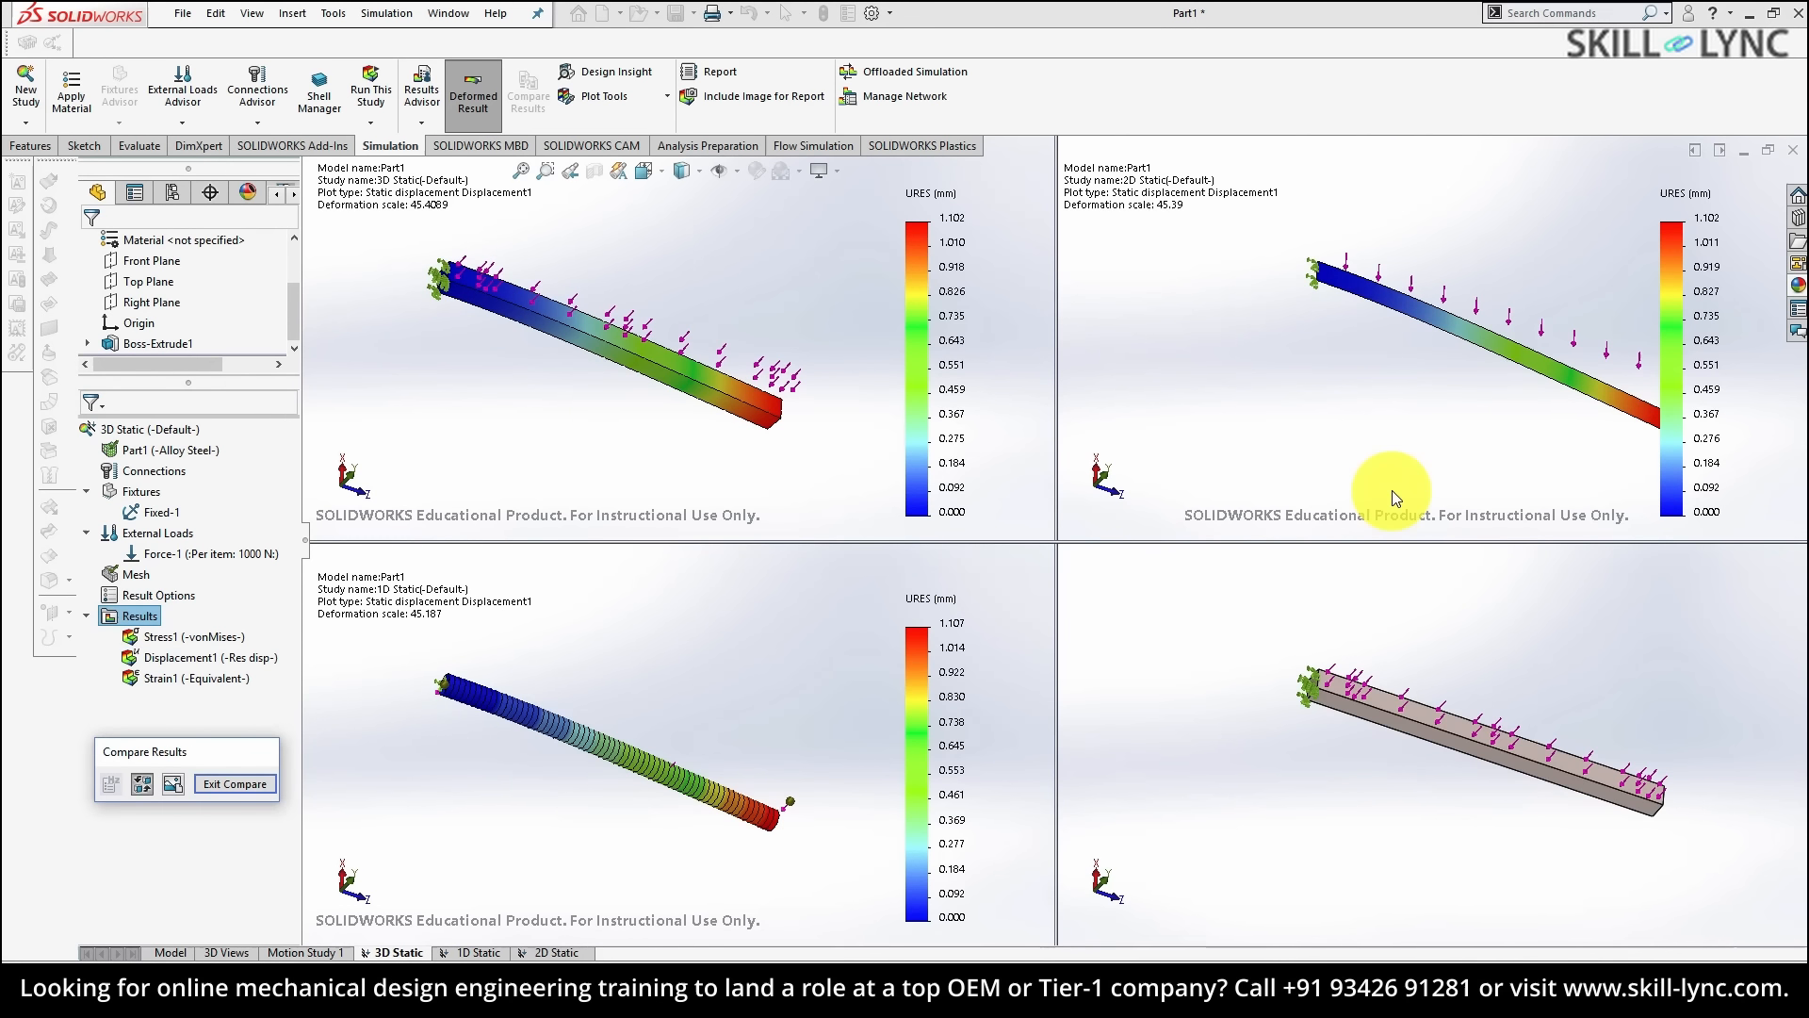
- Exit the results comparison and save the part as beam in a new Desktop folder named solidworks_simulation
click(181, 13)
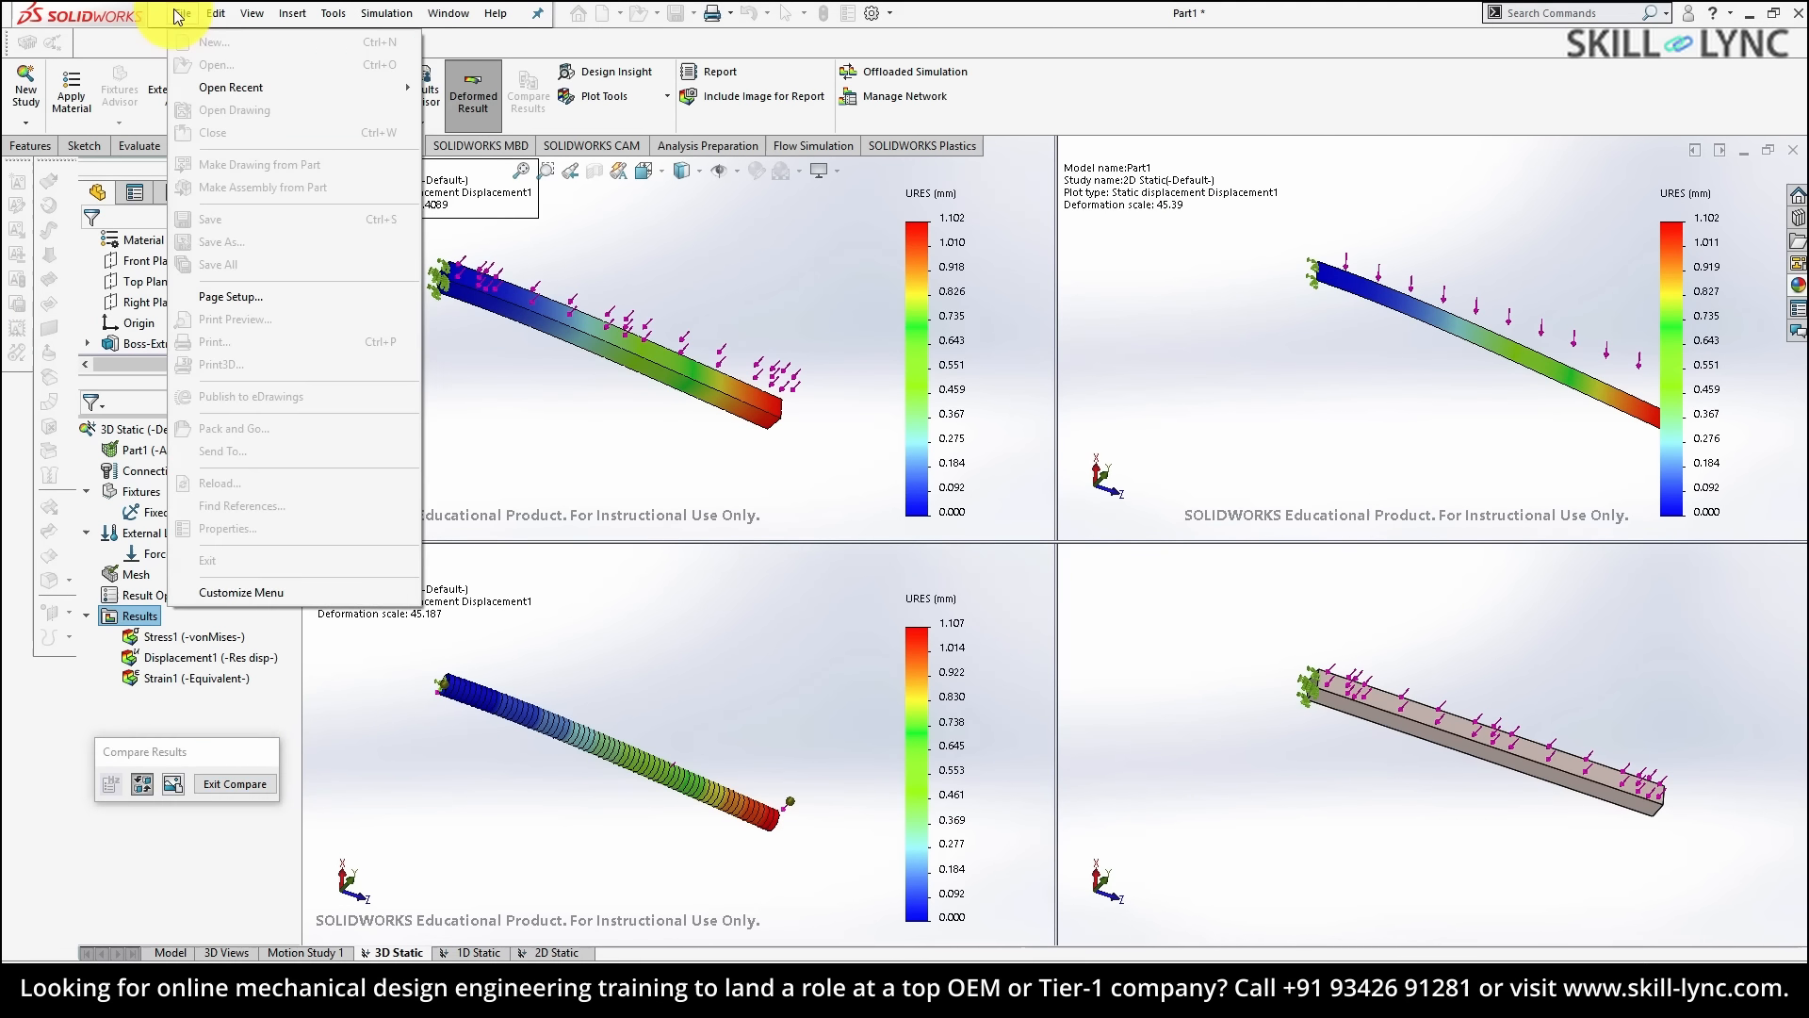
click(182, 13)
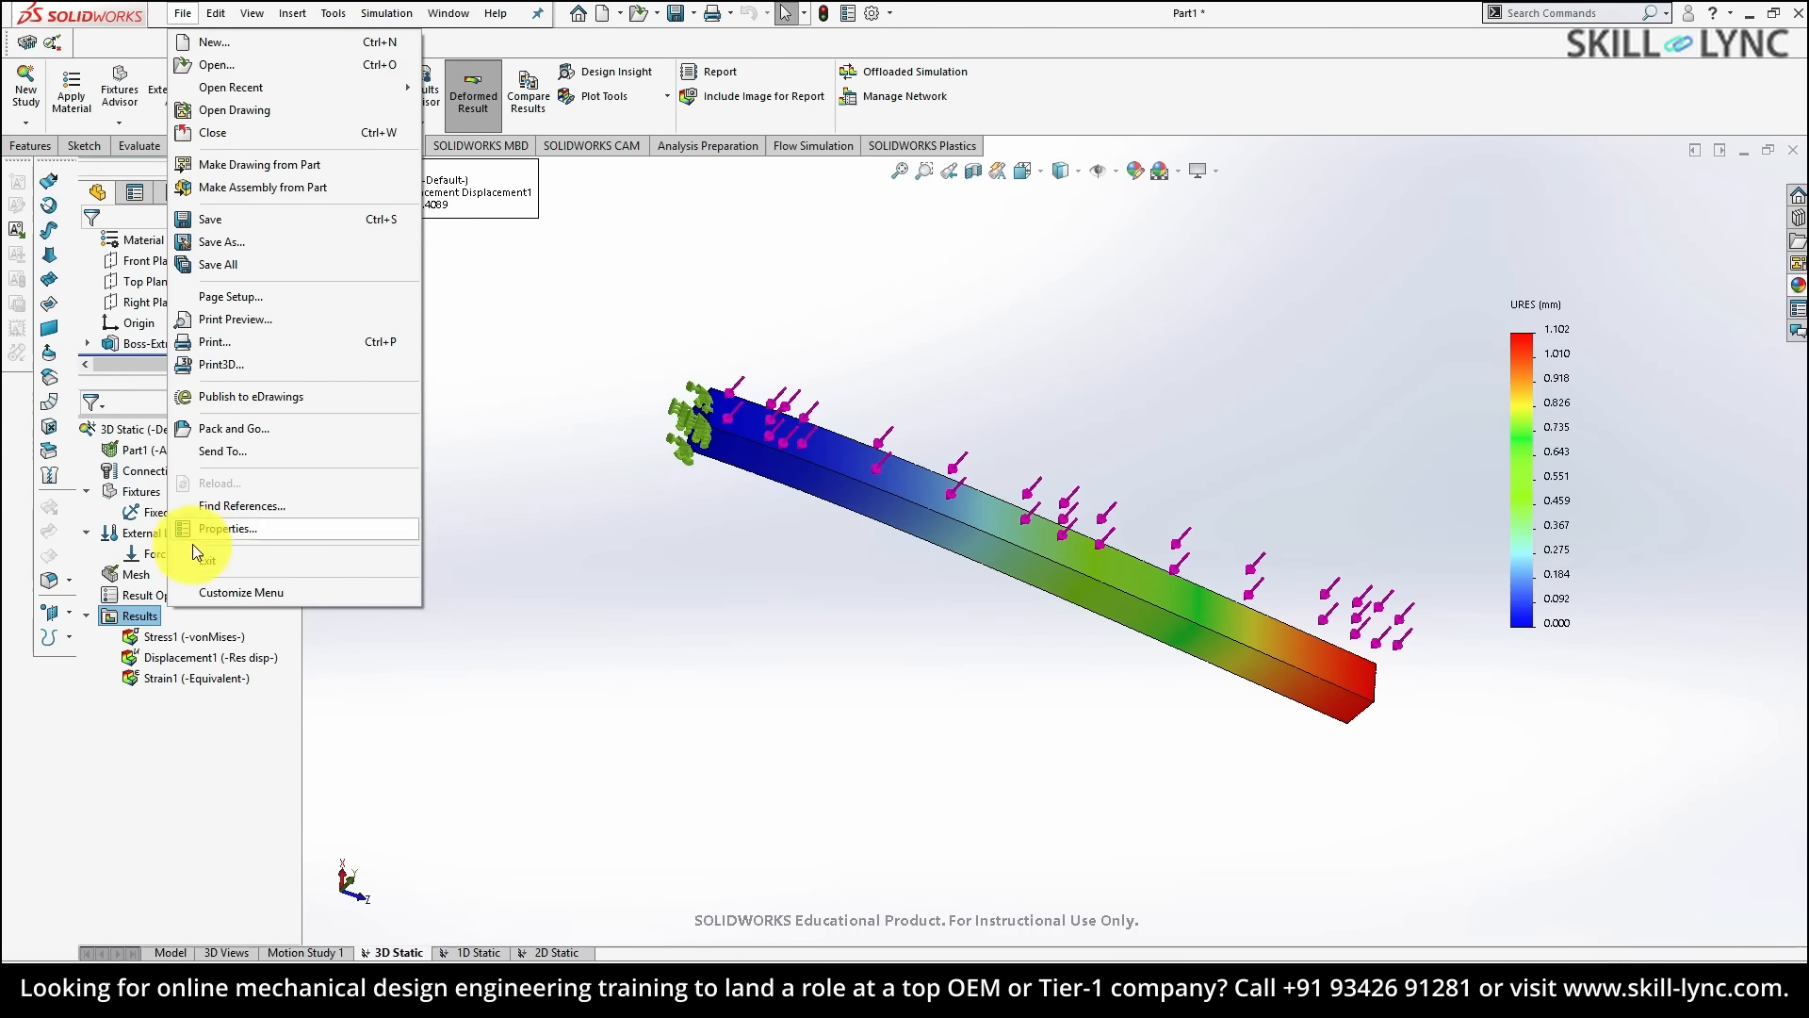
click(209, 227)
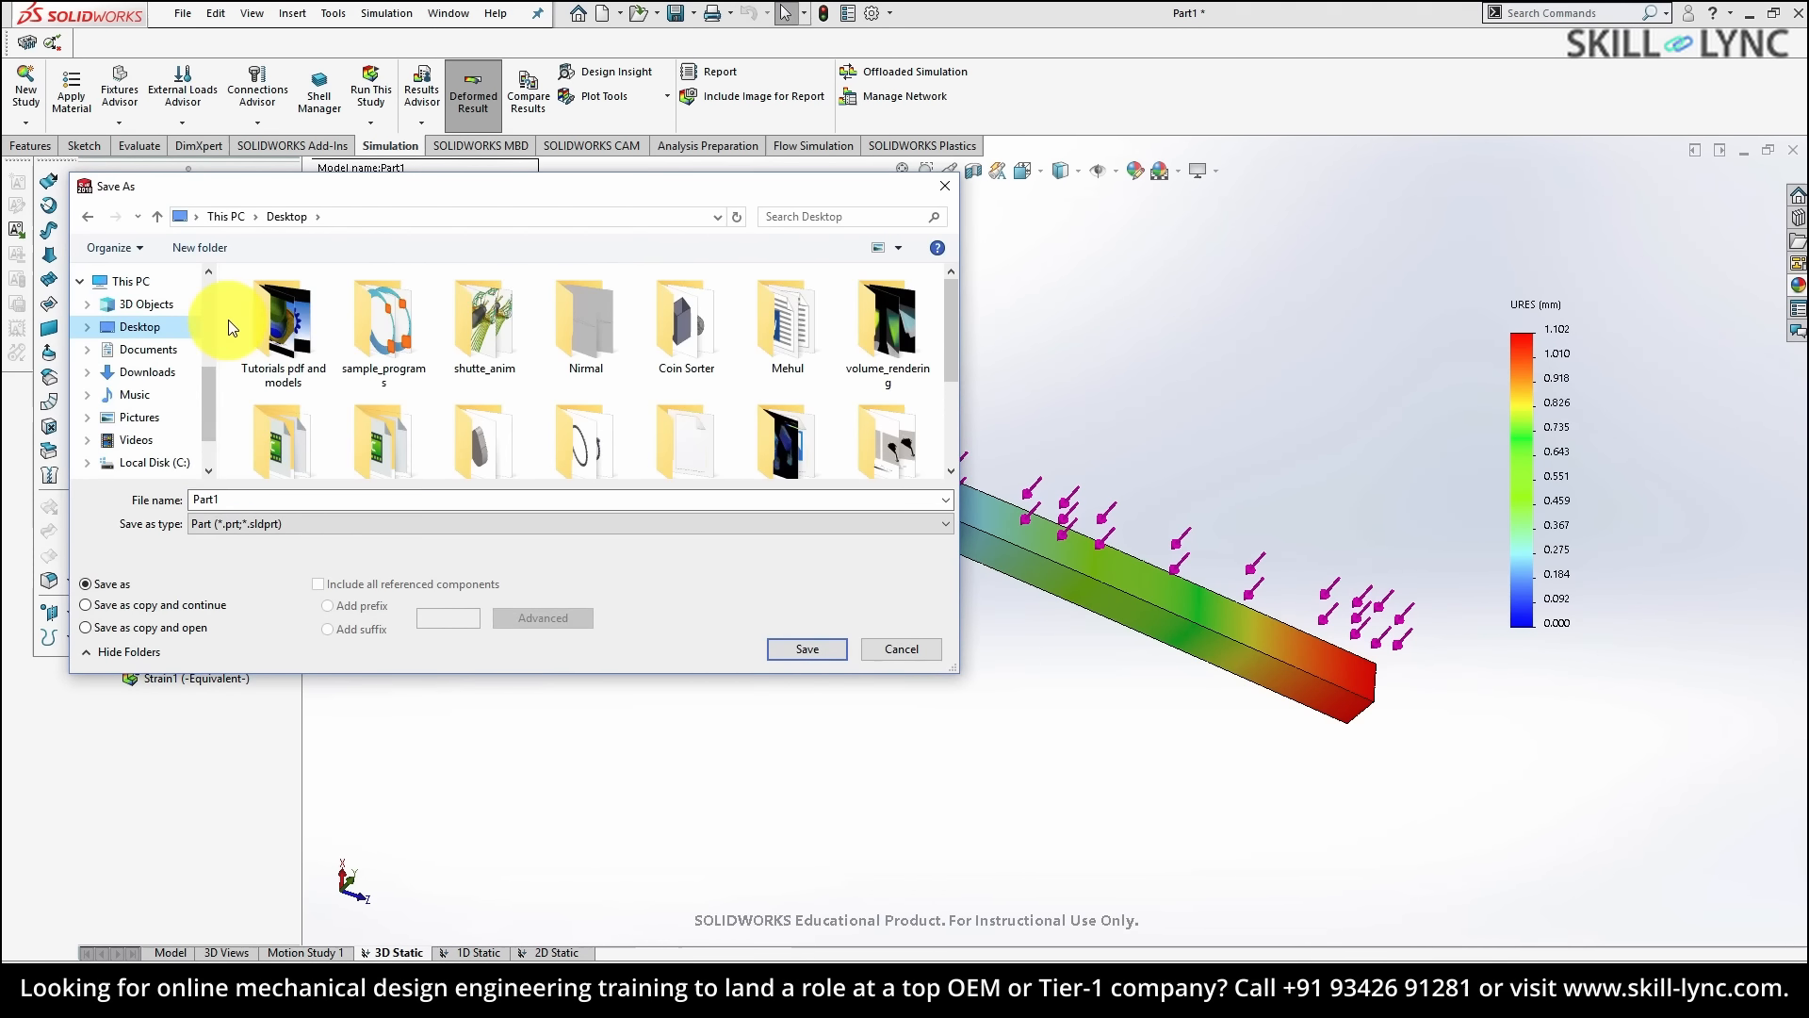
right_click(235, 327)
mouse_move(143, 545)
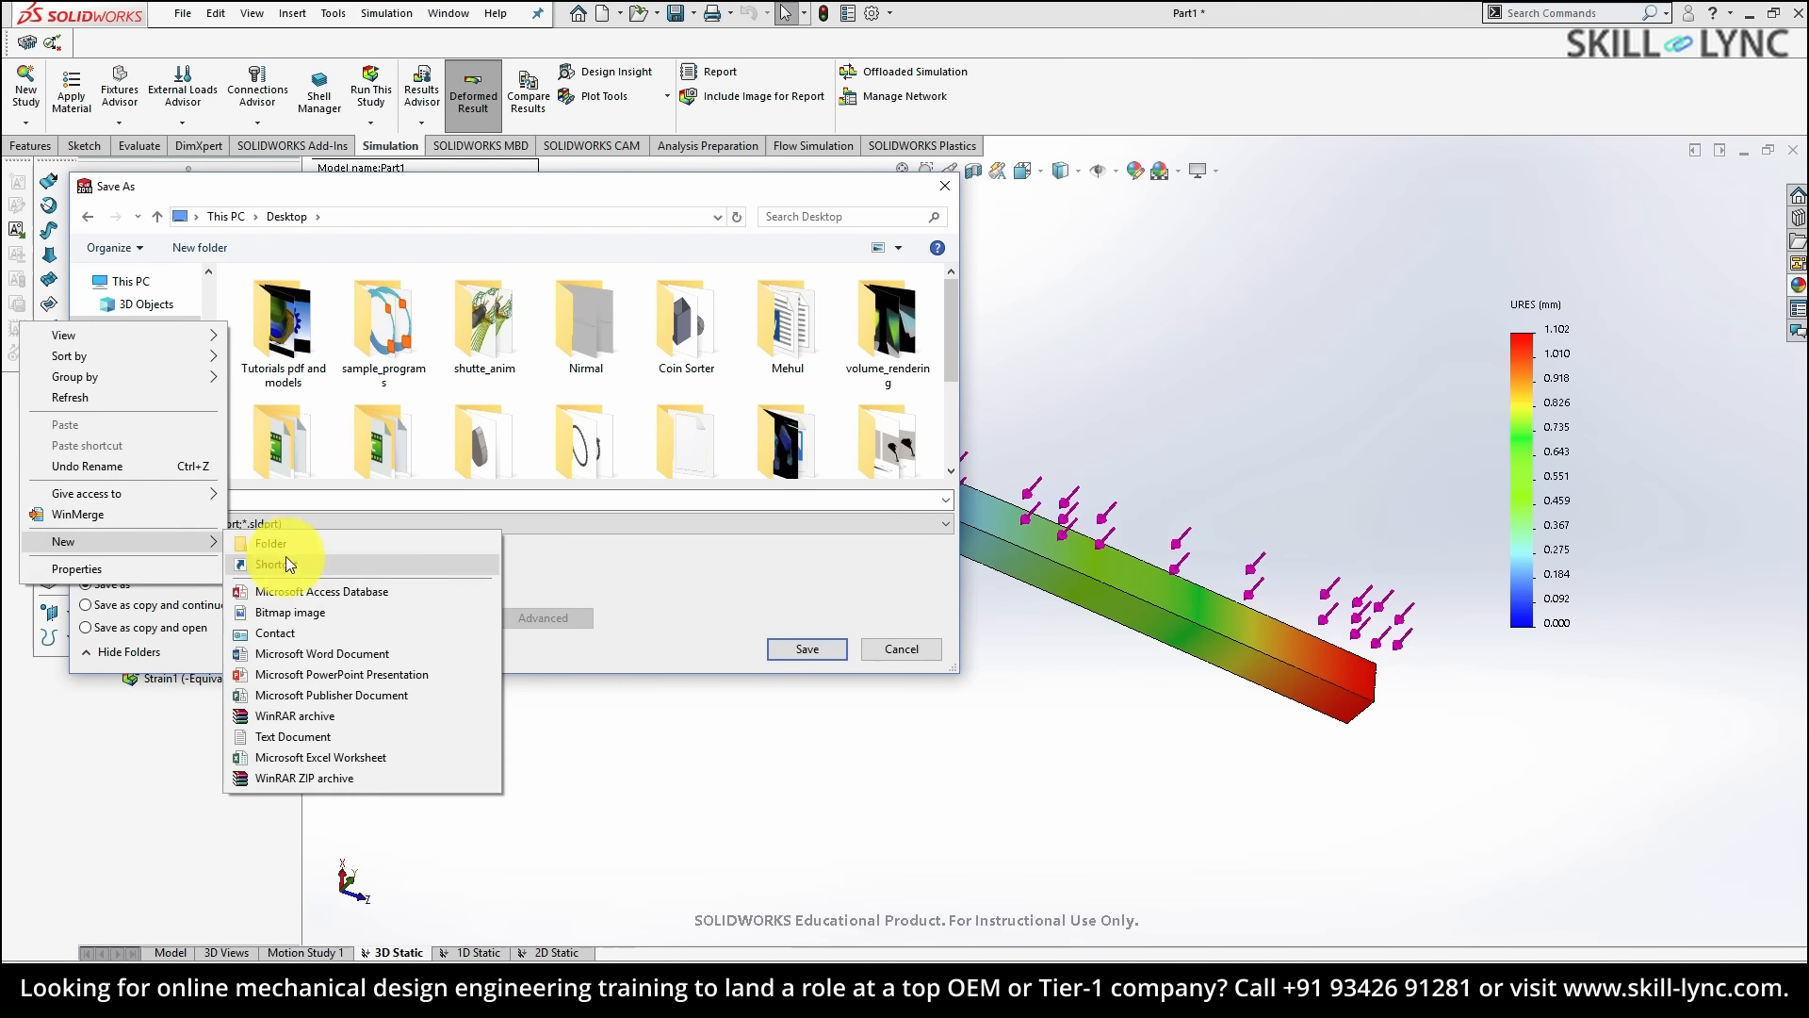
click(309, 552)
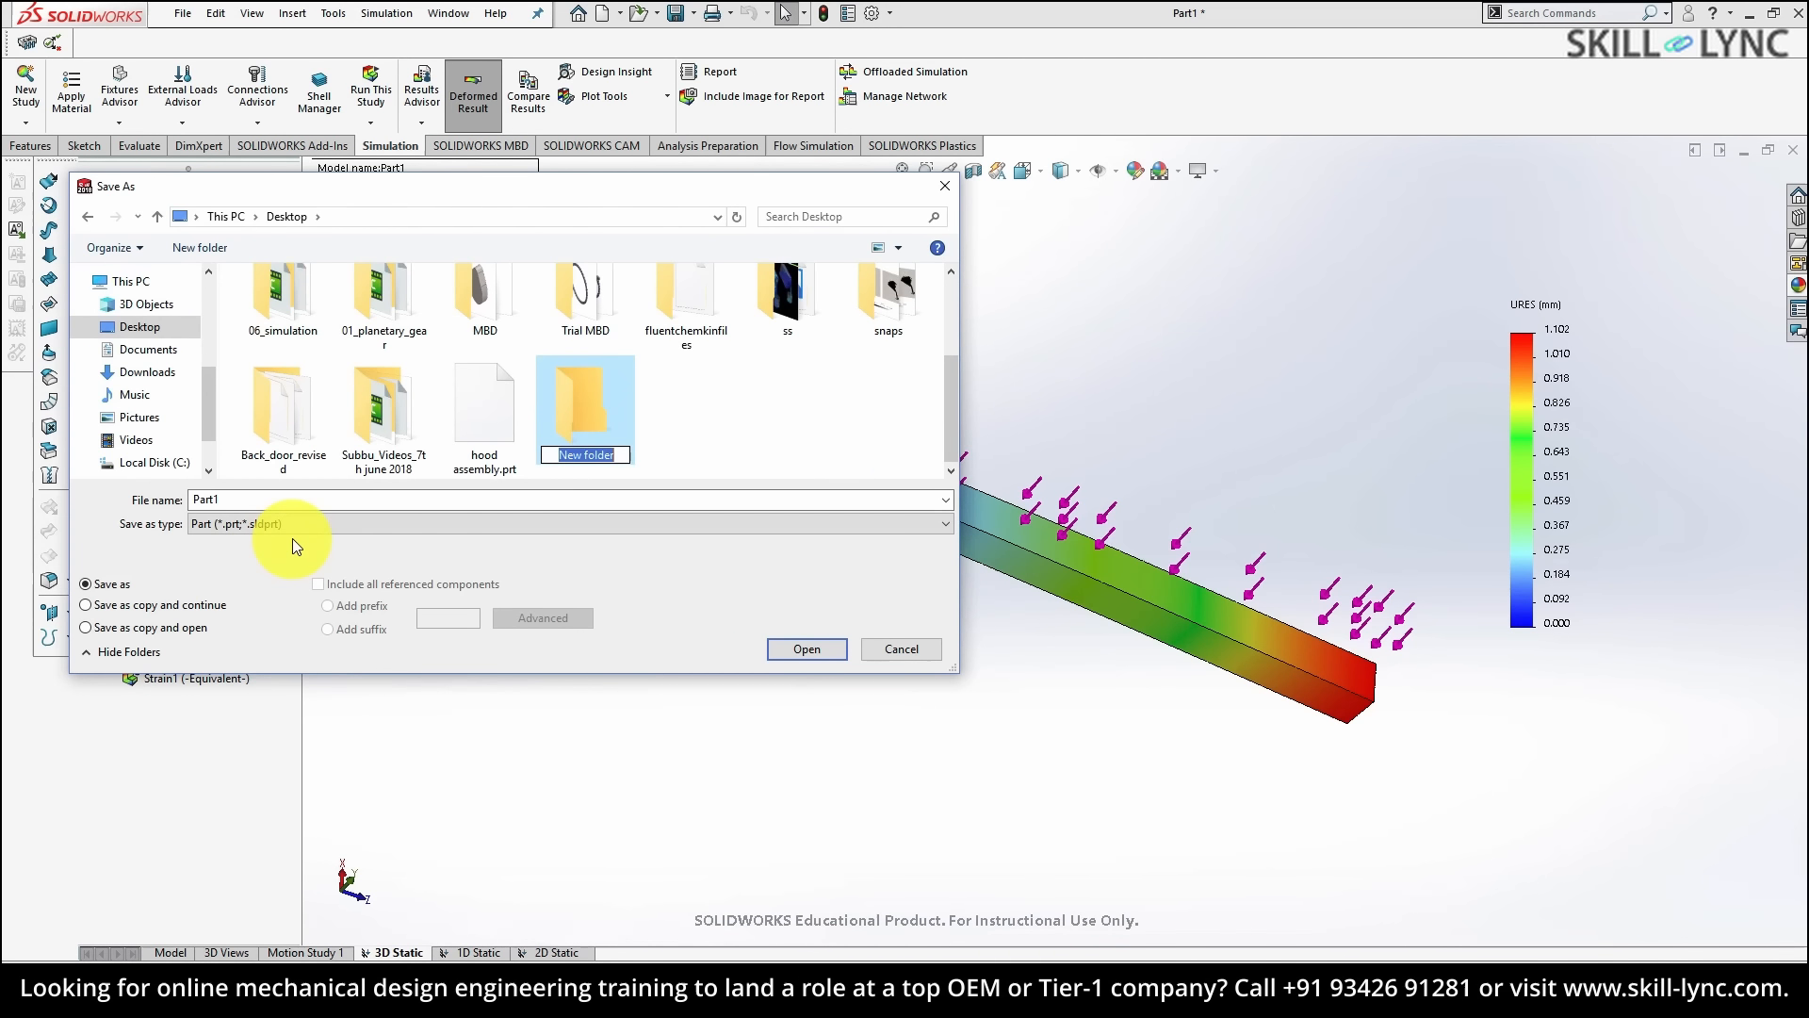
text(solidworks_simulatioo)
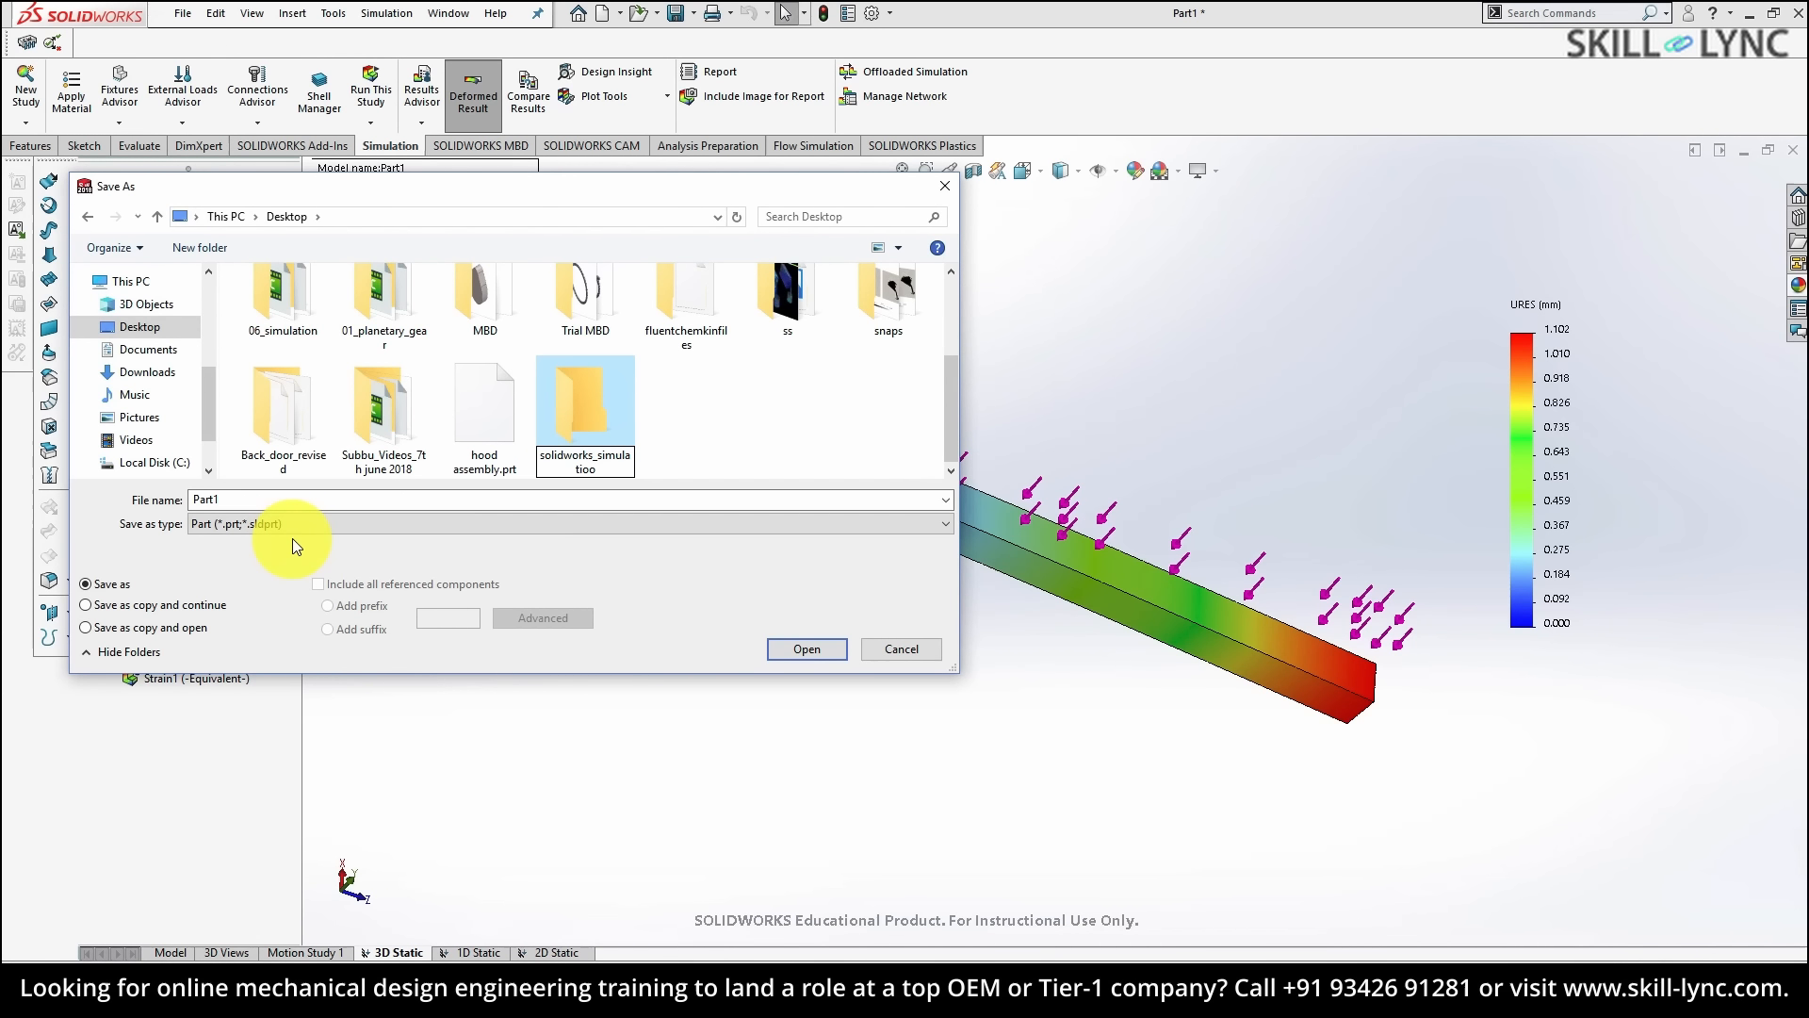
key(BackSpace)
key(BackSpace)
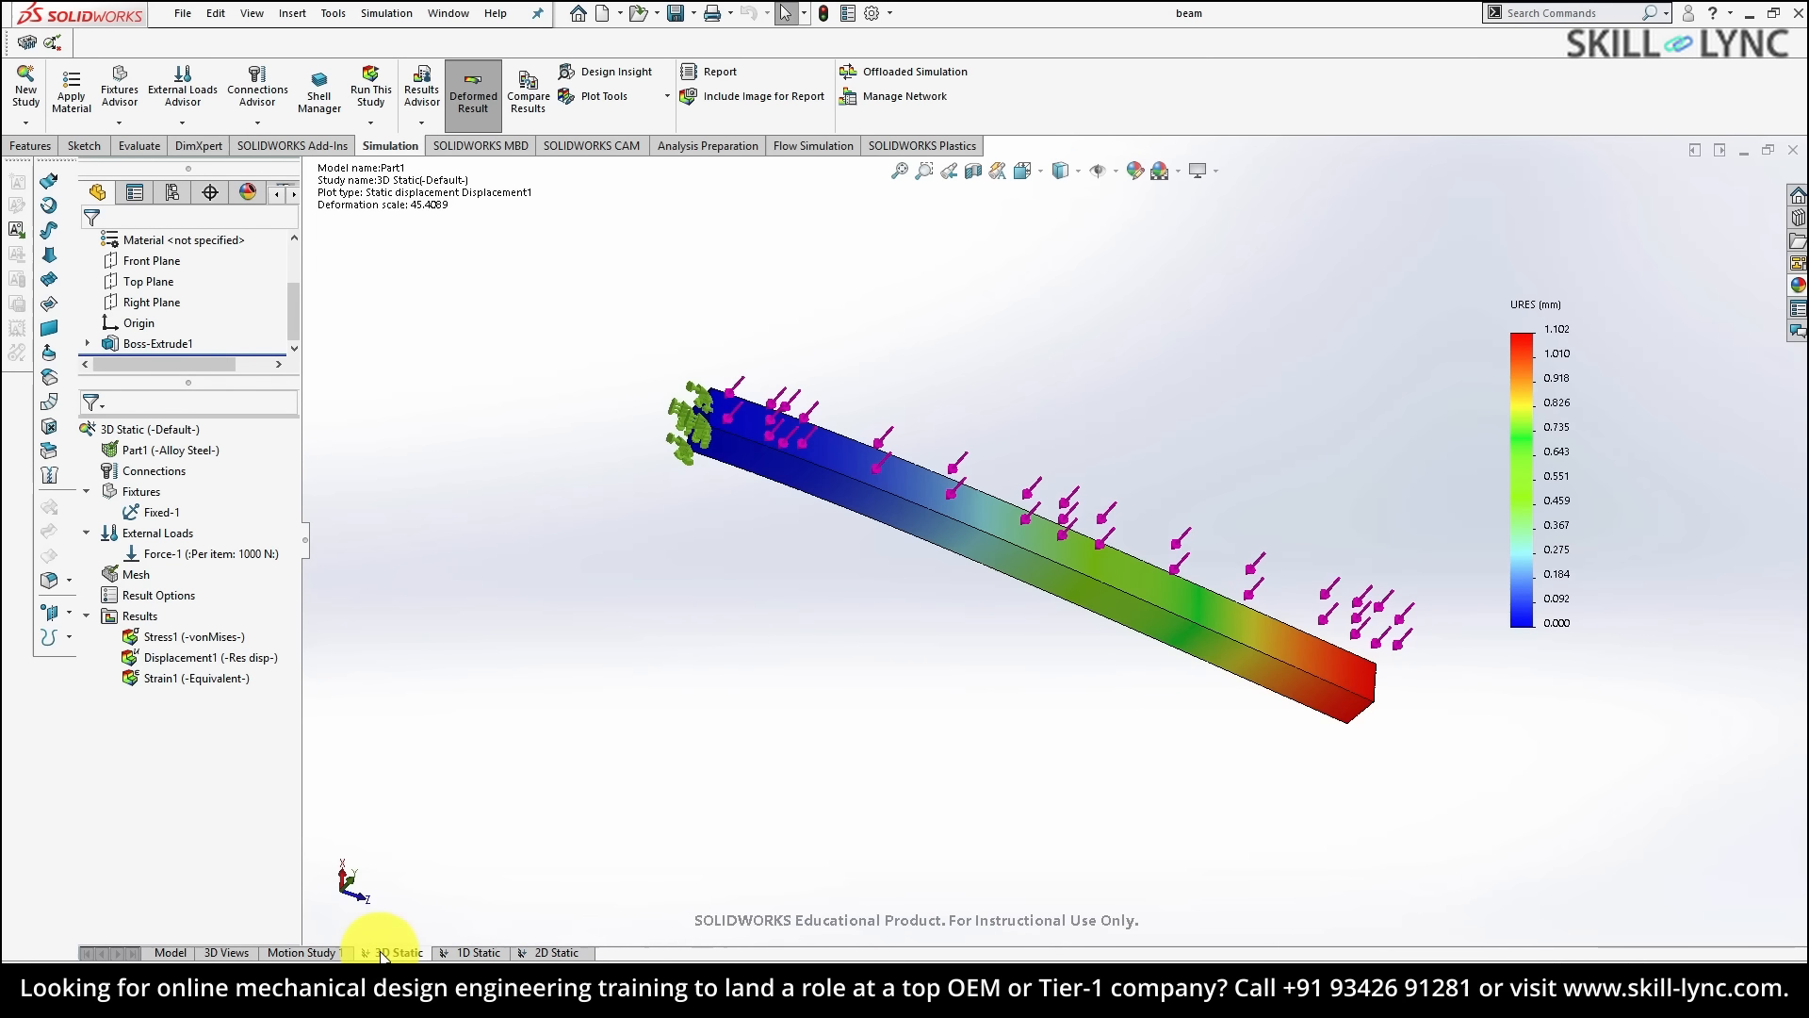
- Create a new design study for the beam with Optimization enabled
middle_drag(710, 454, 687, 271)
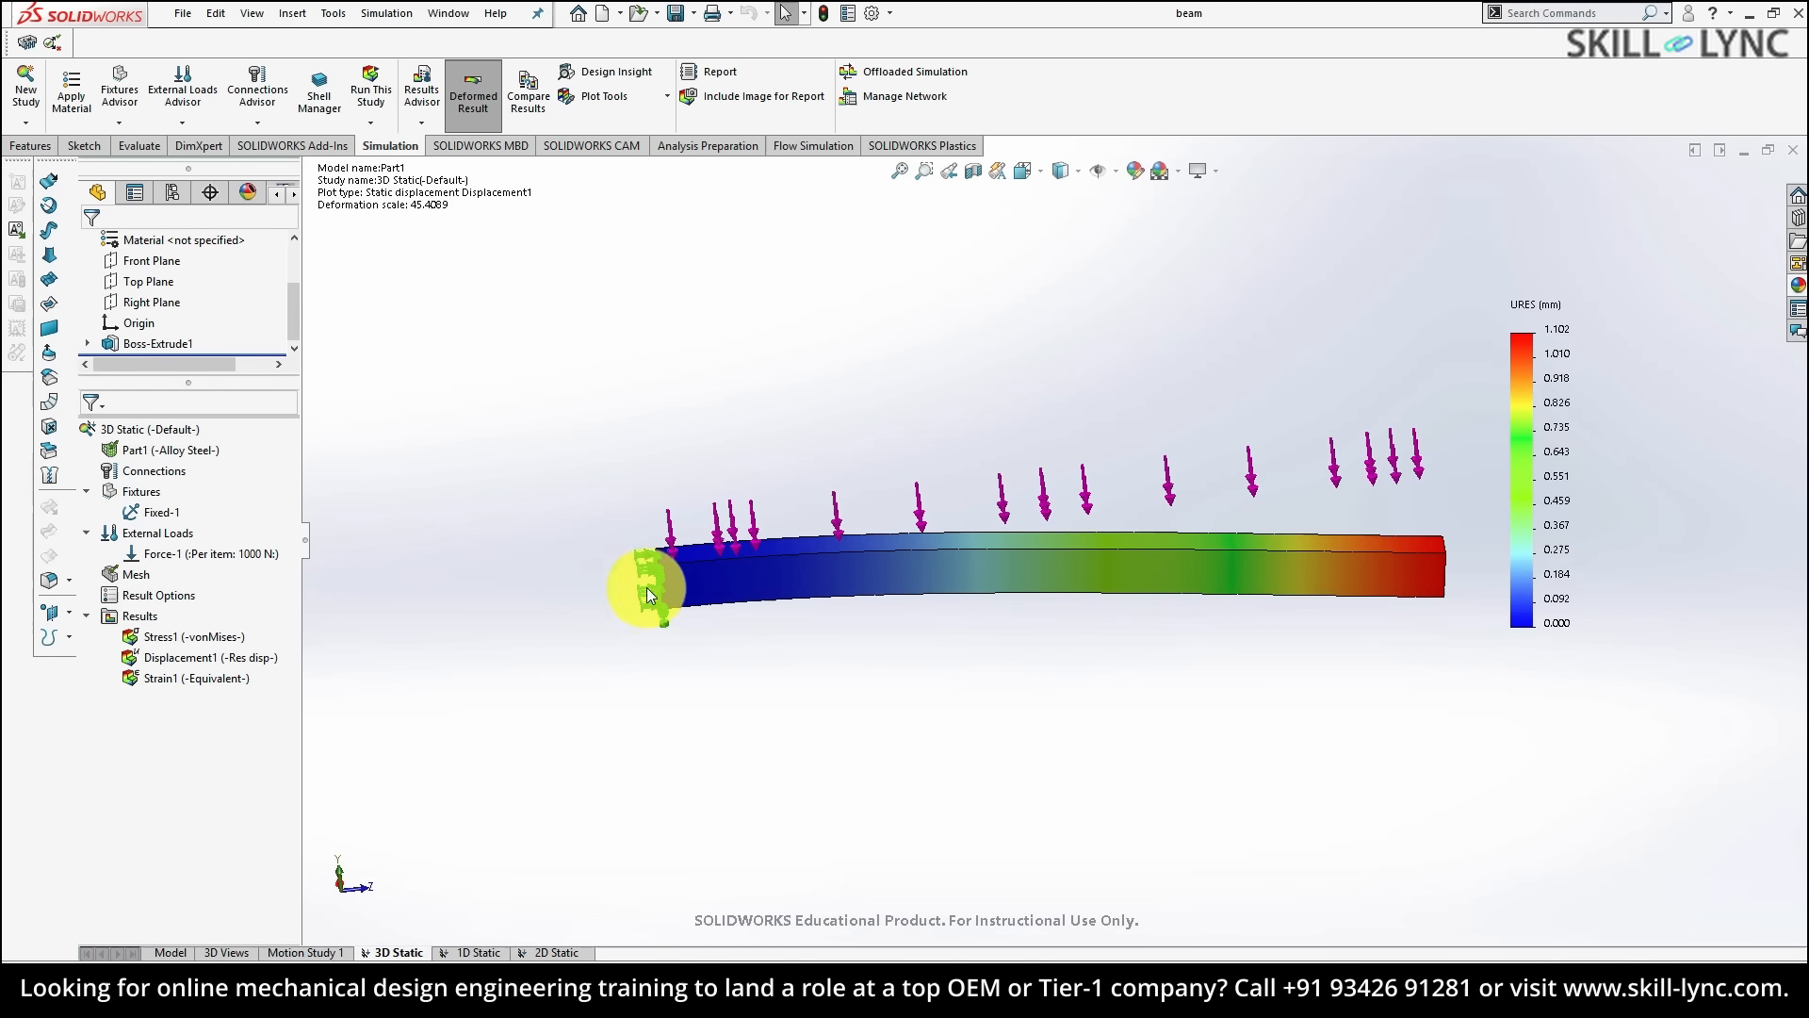
right_click(403, 954)
click(433, 935)
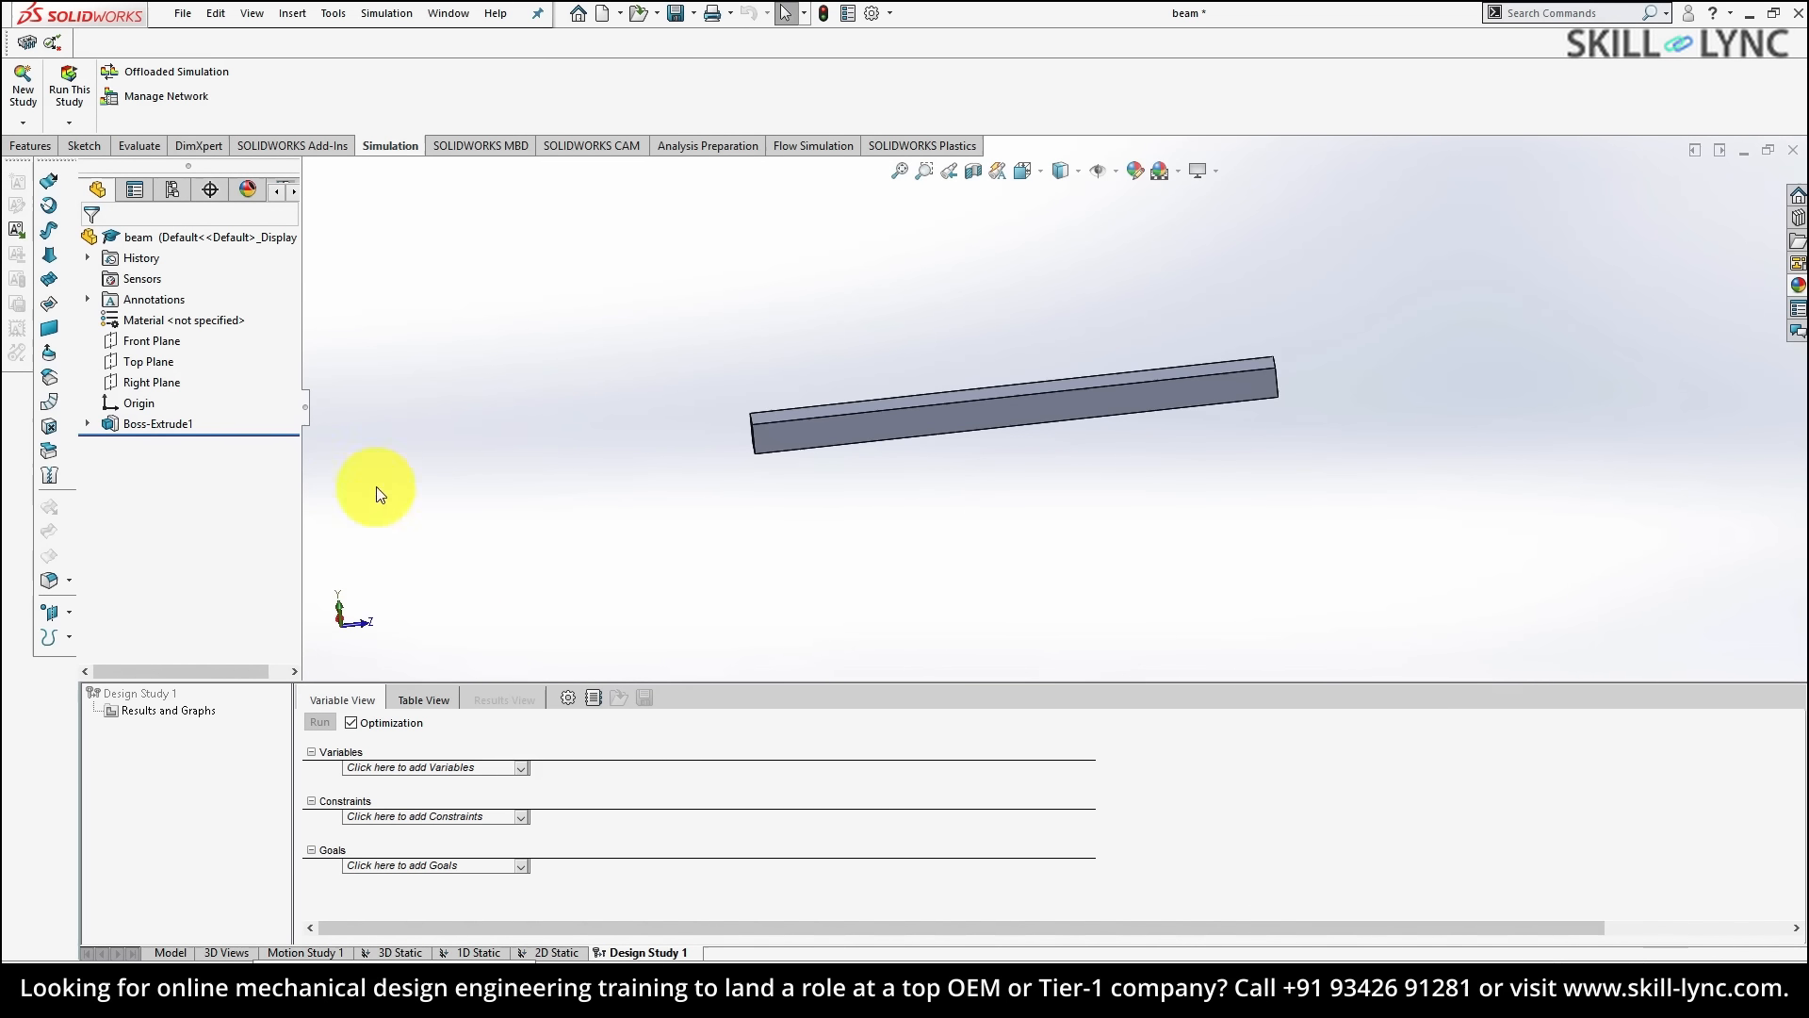
middle_drag(687, 396, 710, 436)
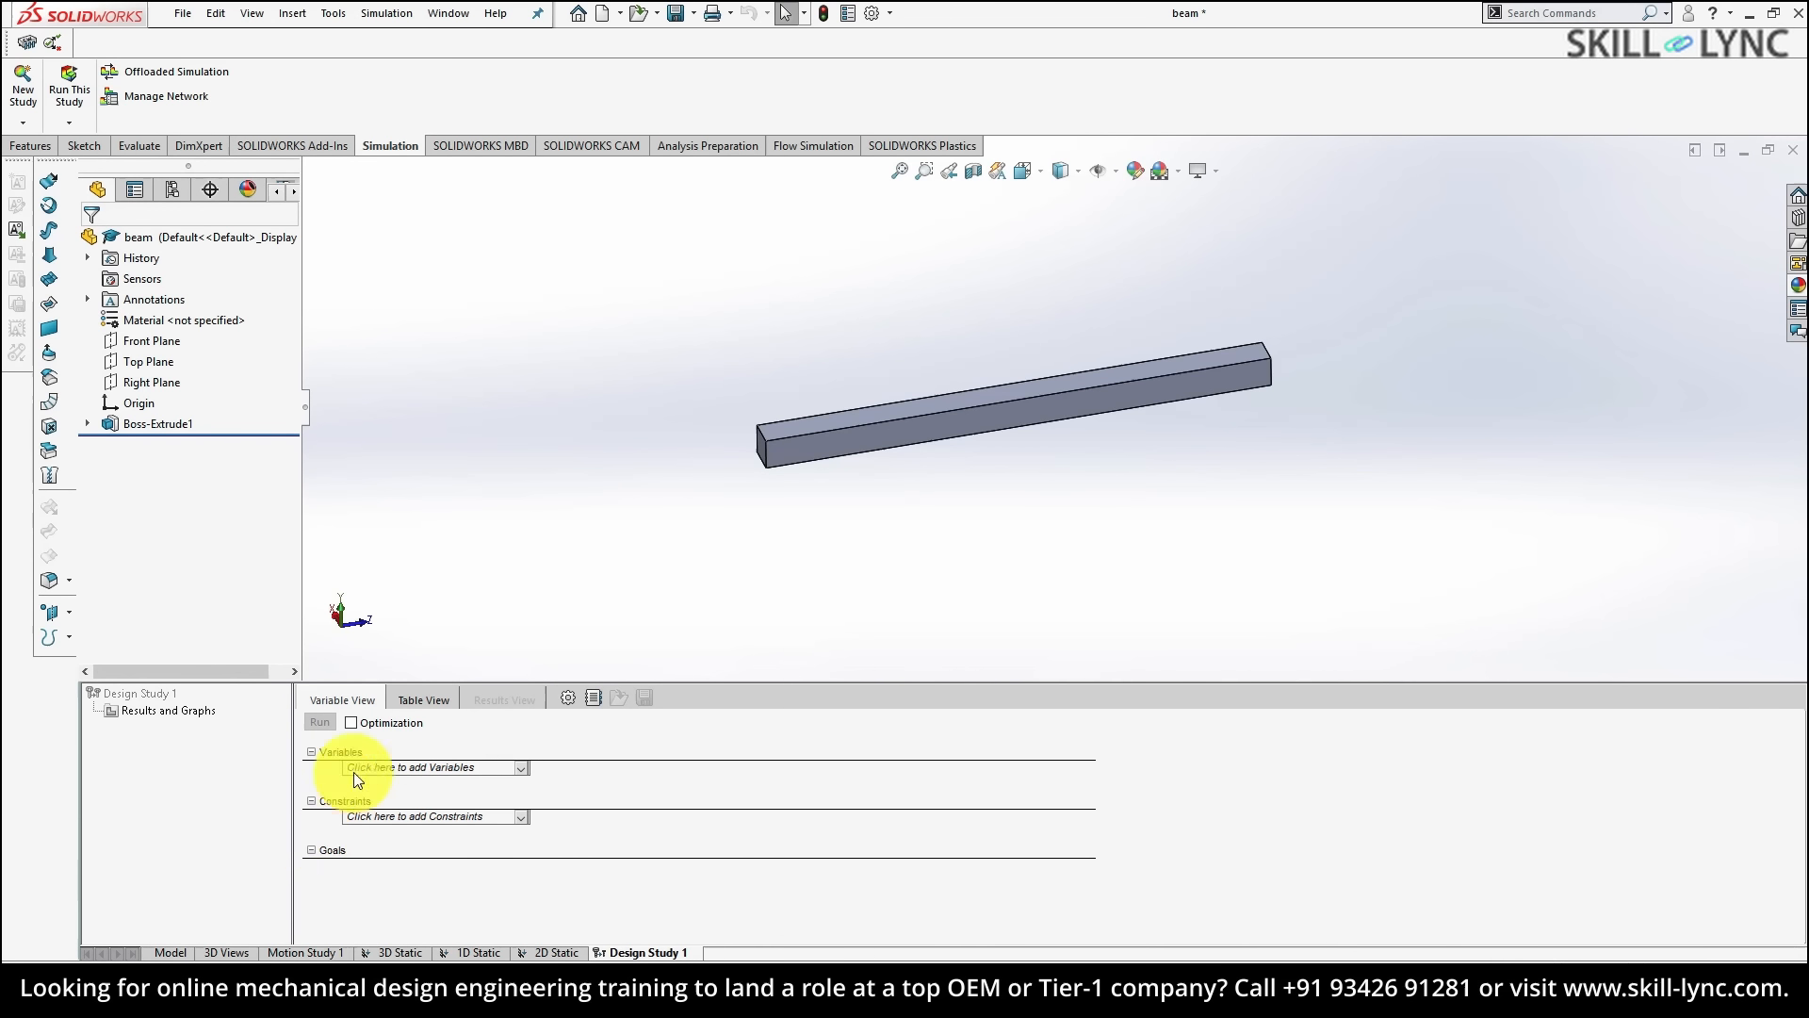
click(352, 723)
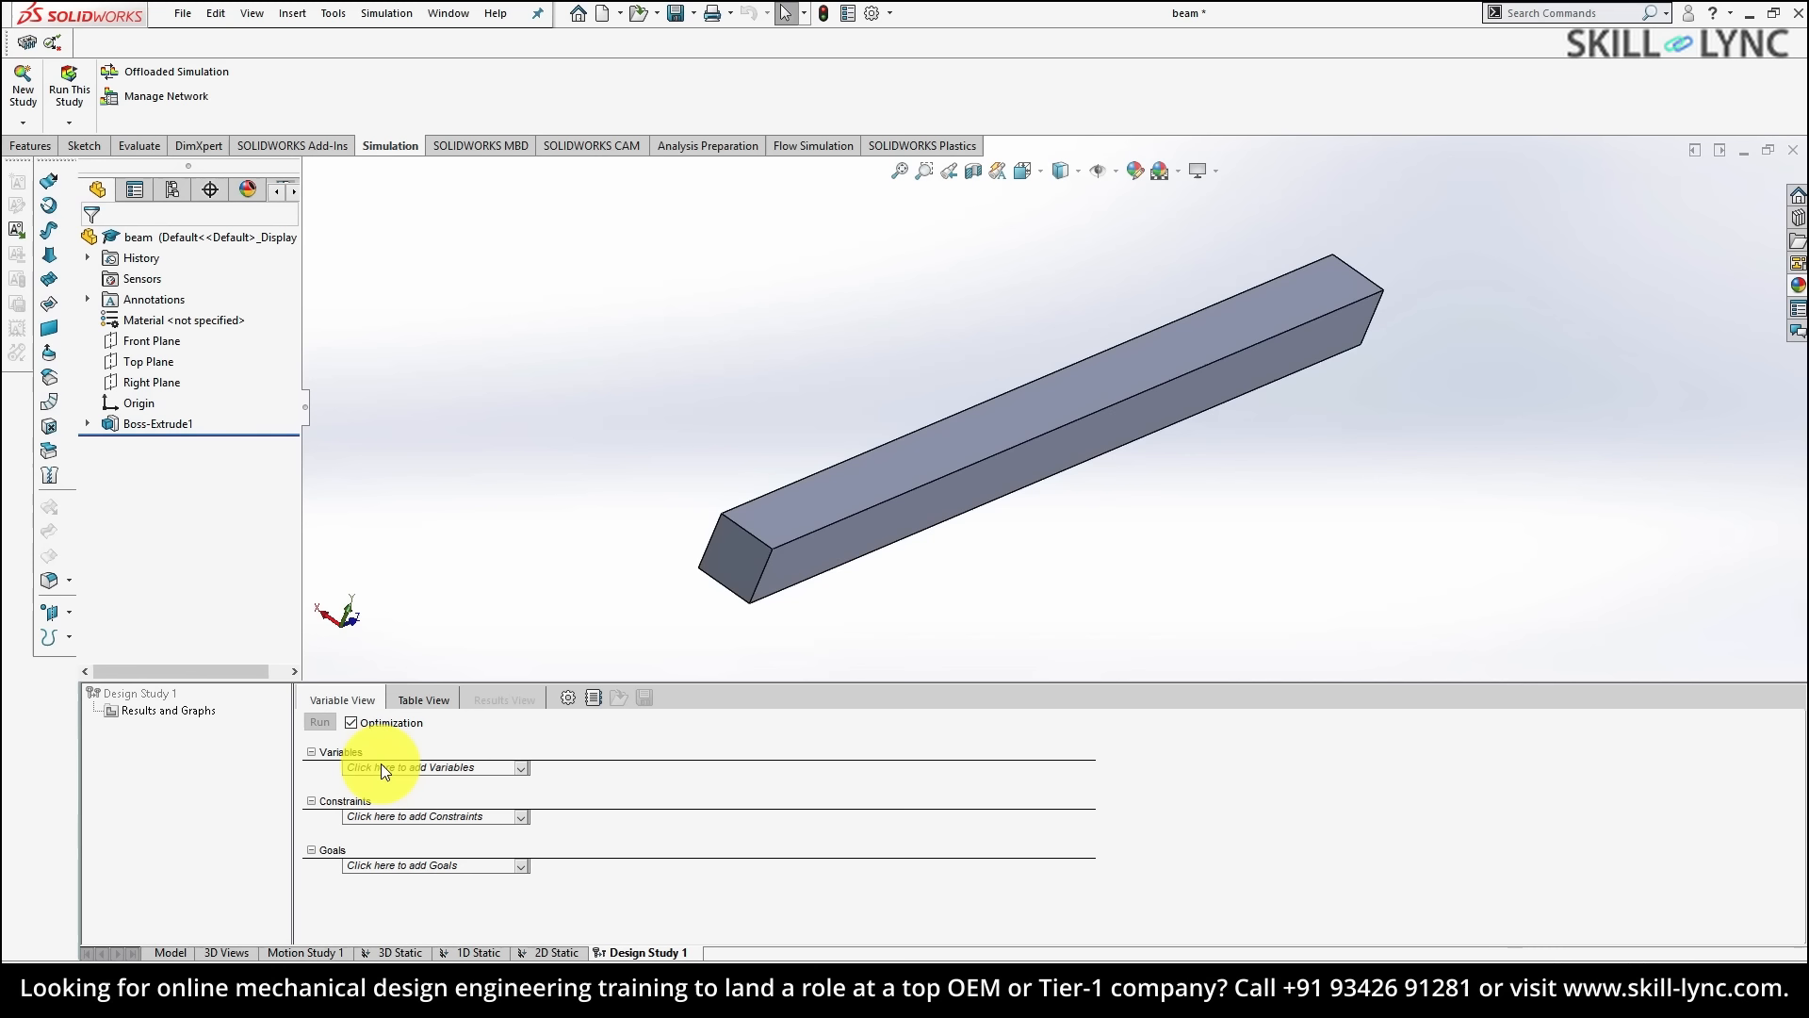
click(524, 815)
click(592, 789)
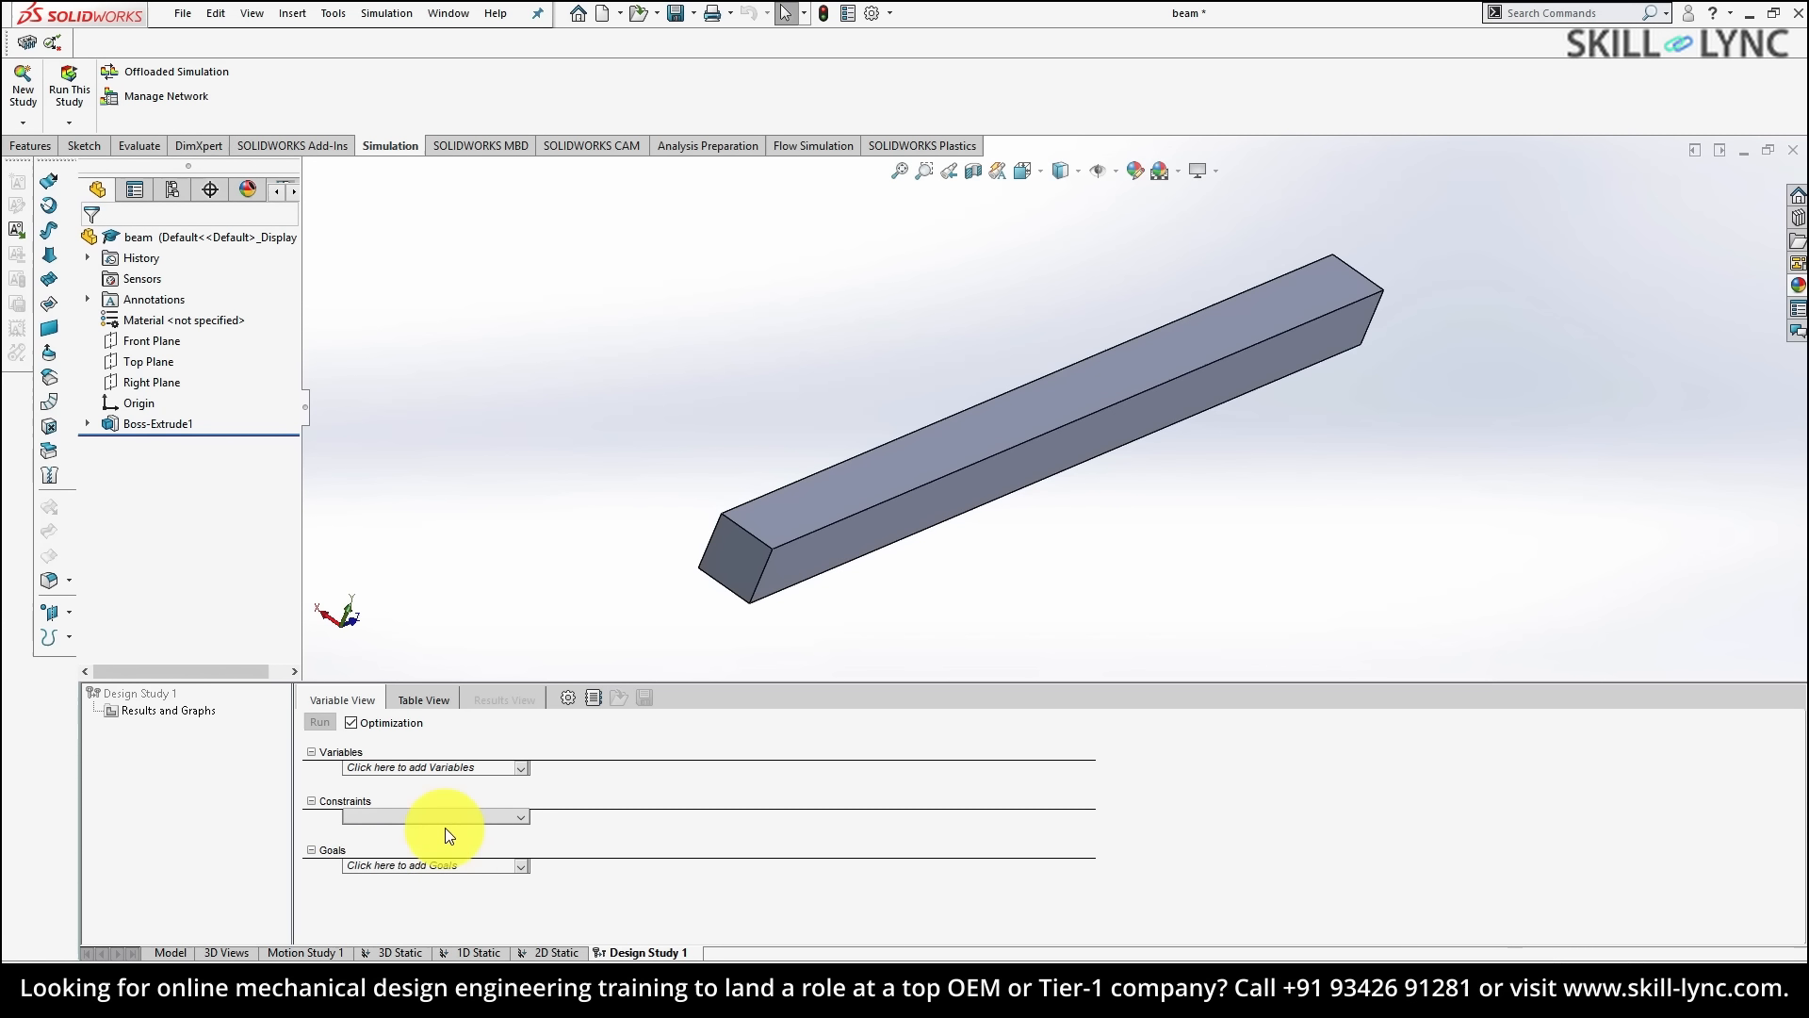
- Add a model-dimension parameter named Length to the design study variables and link it to the beam's length dimension
click(522, 765)
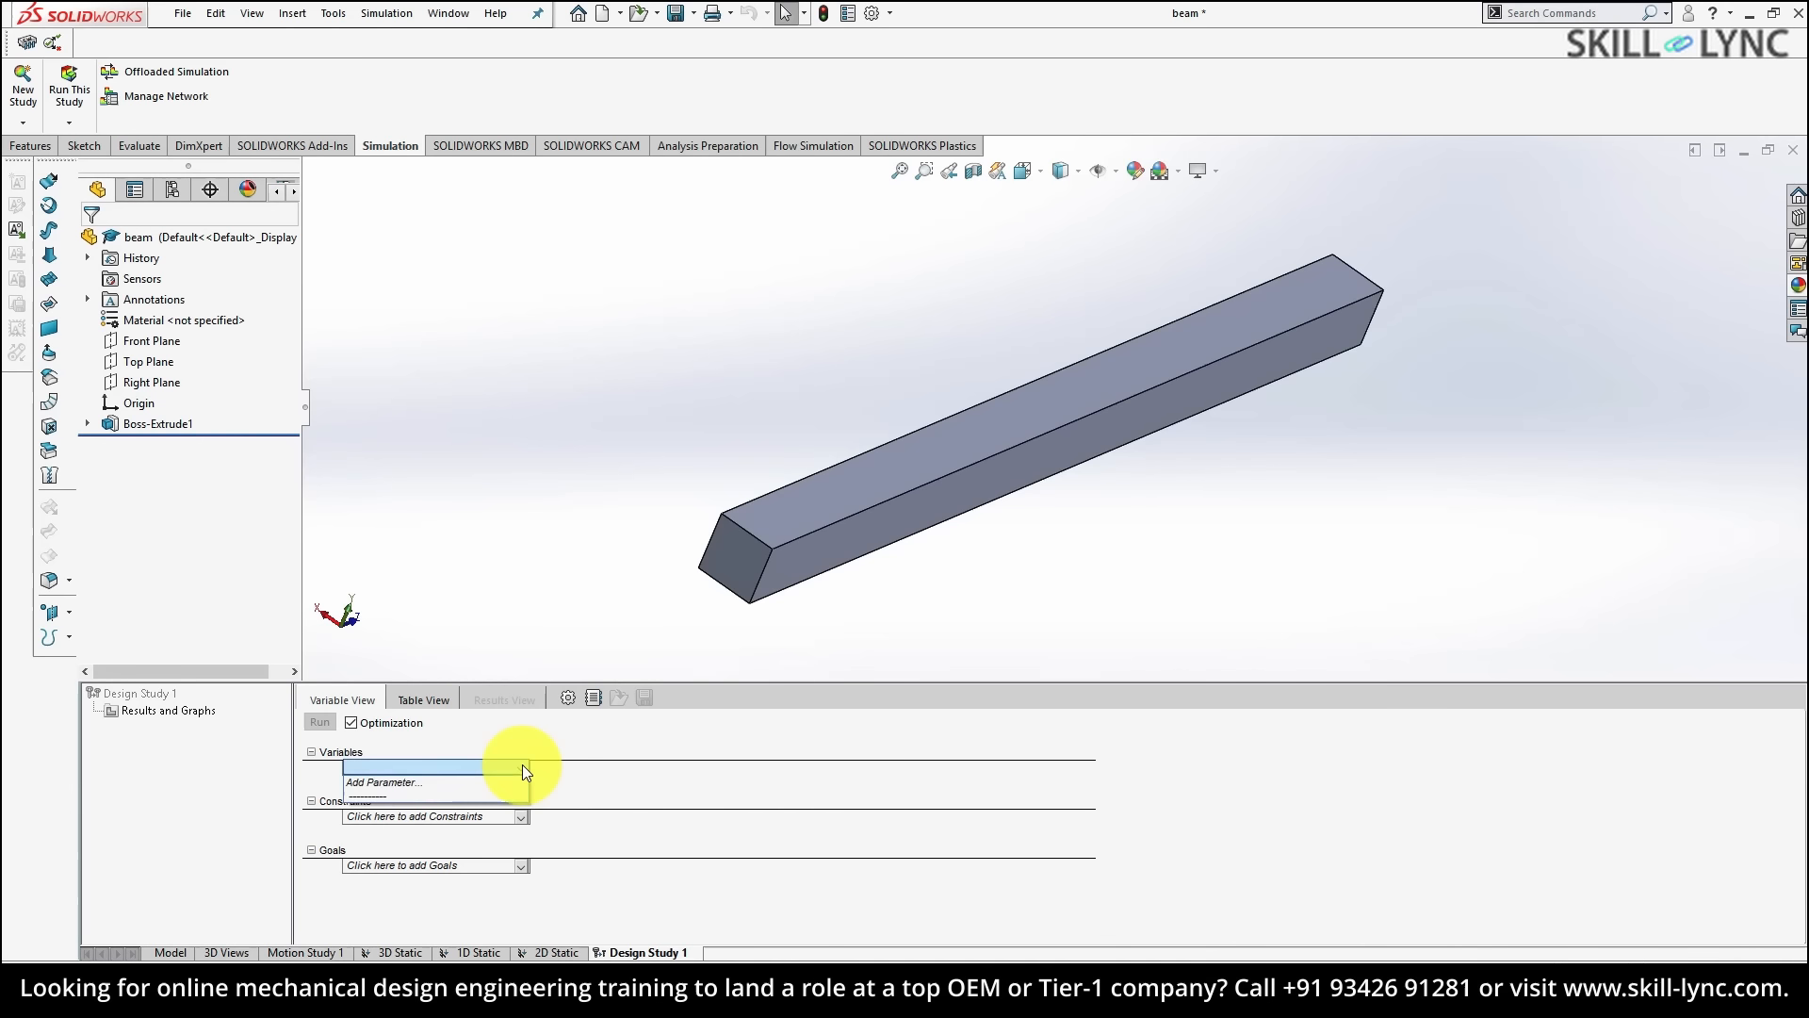
click(507, 780)
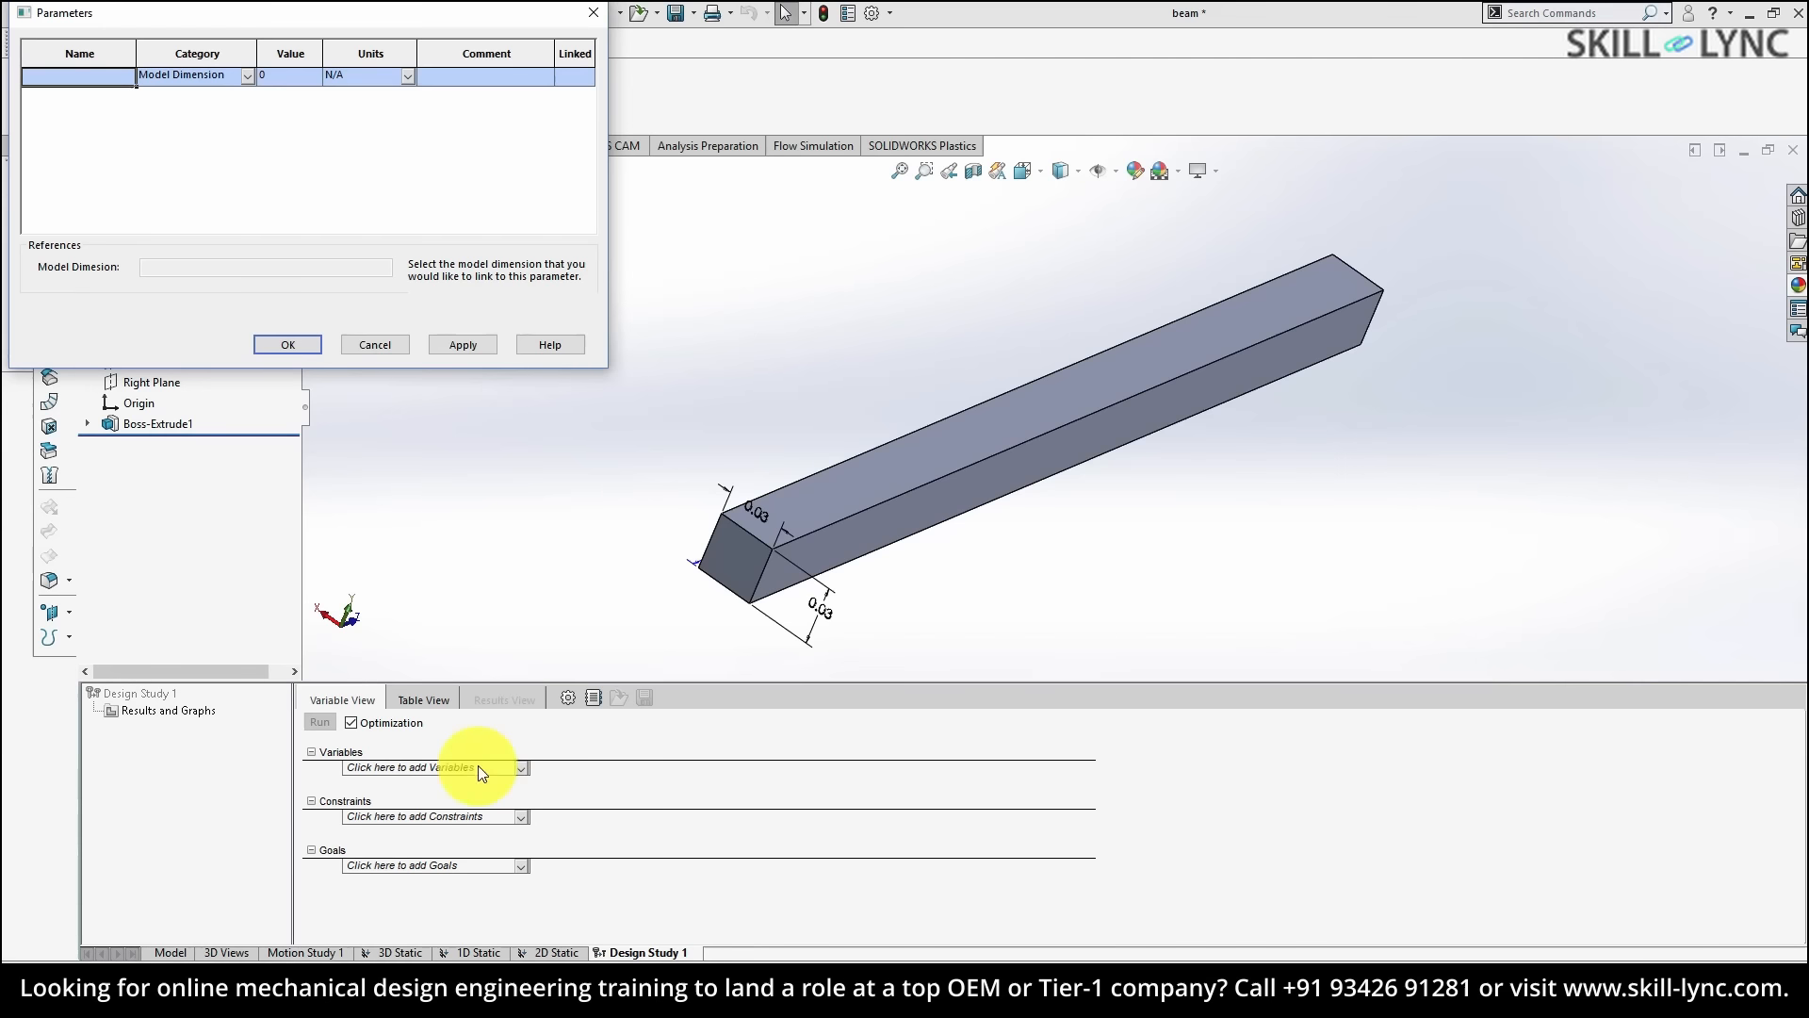
drag(188, 12, 245, 190)
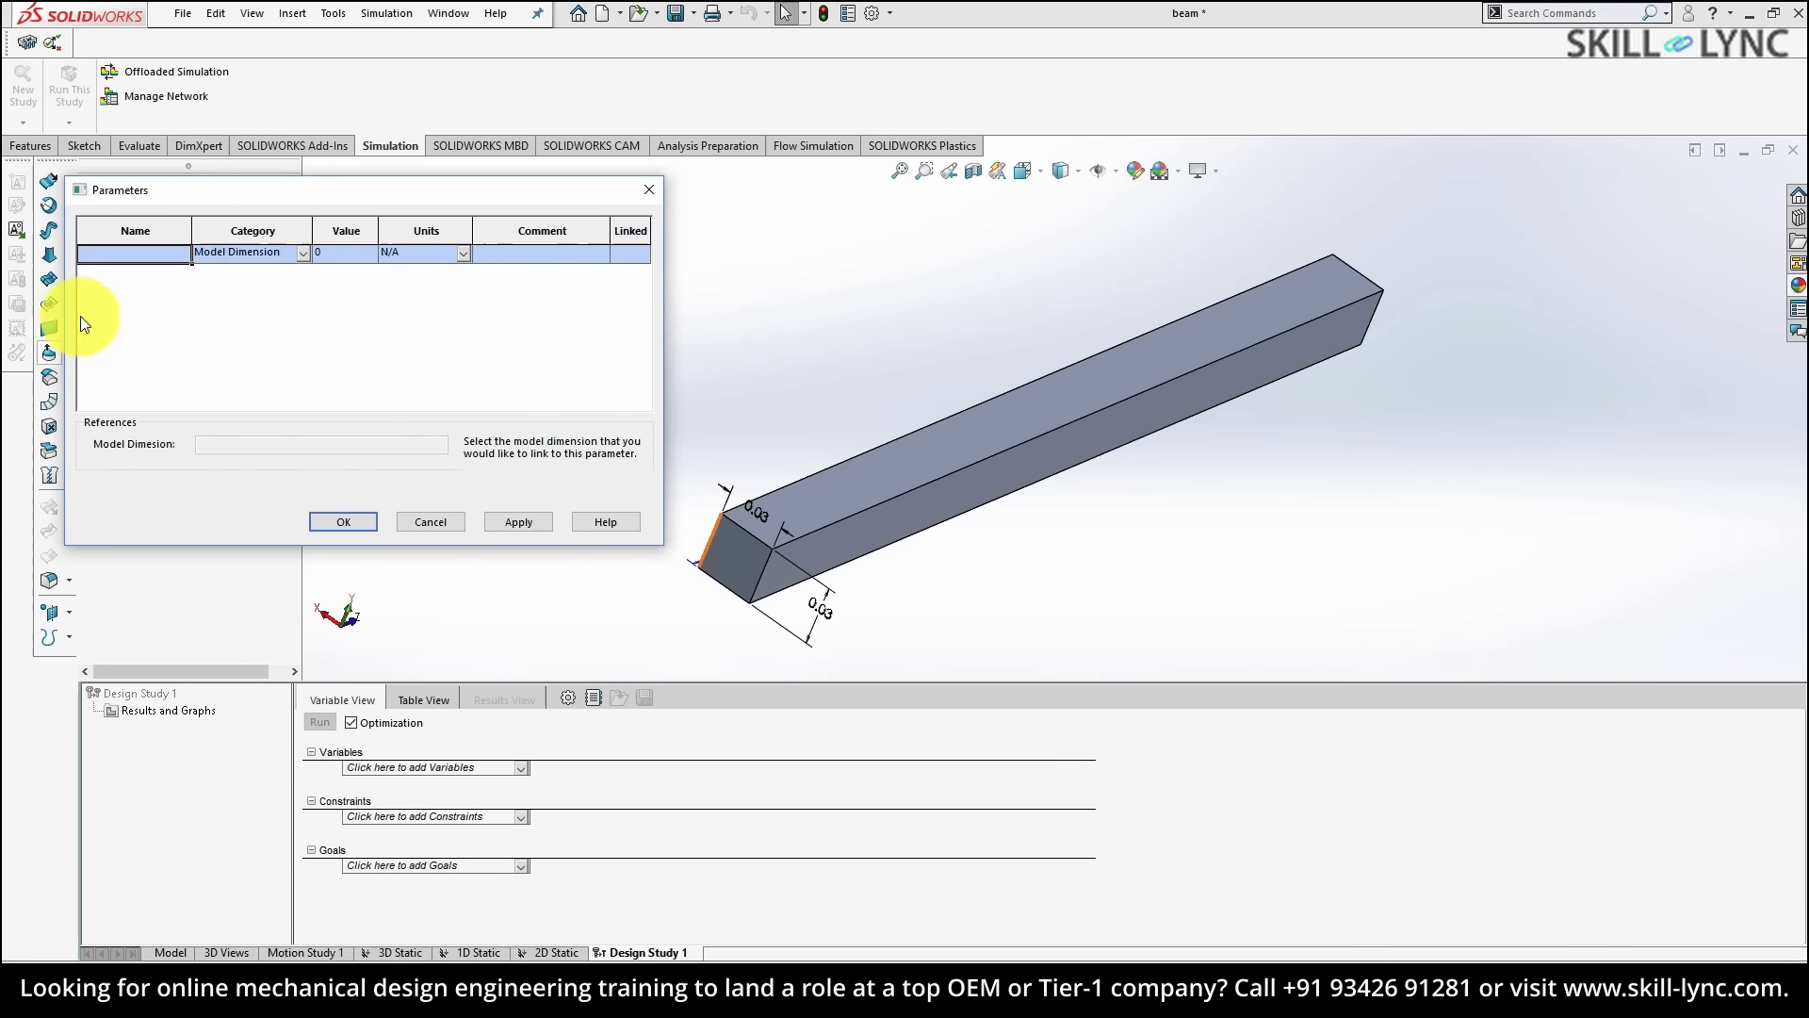
click(133, 252)
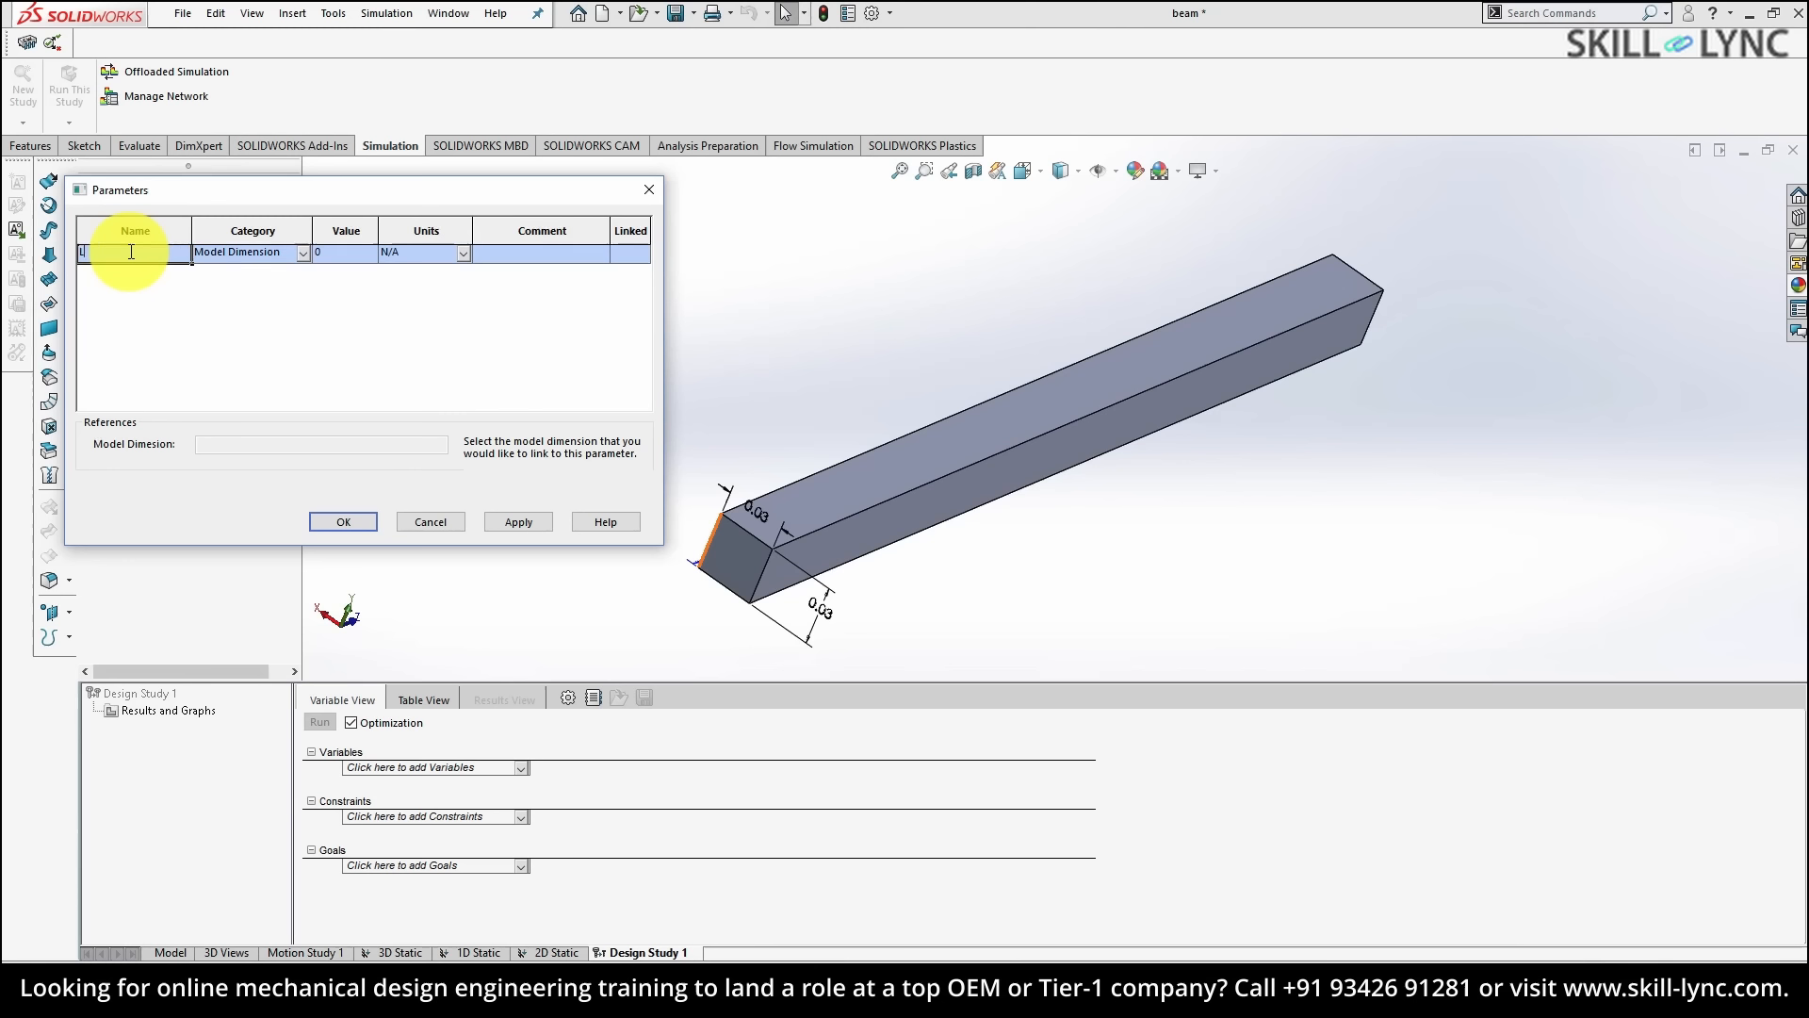
text(Length)
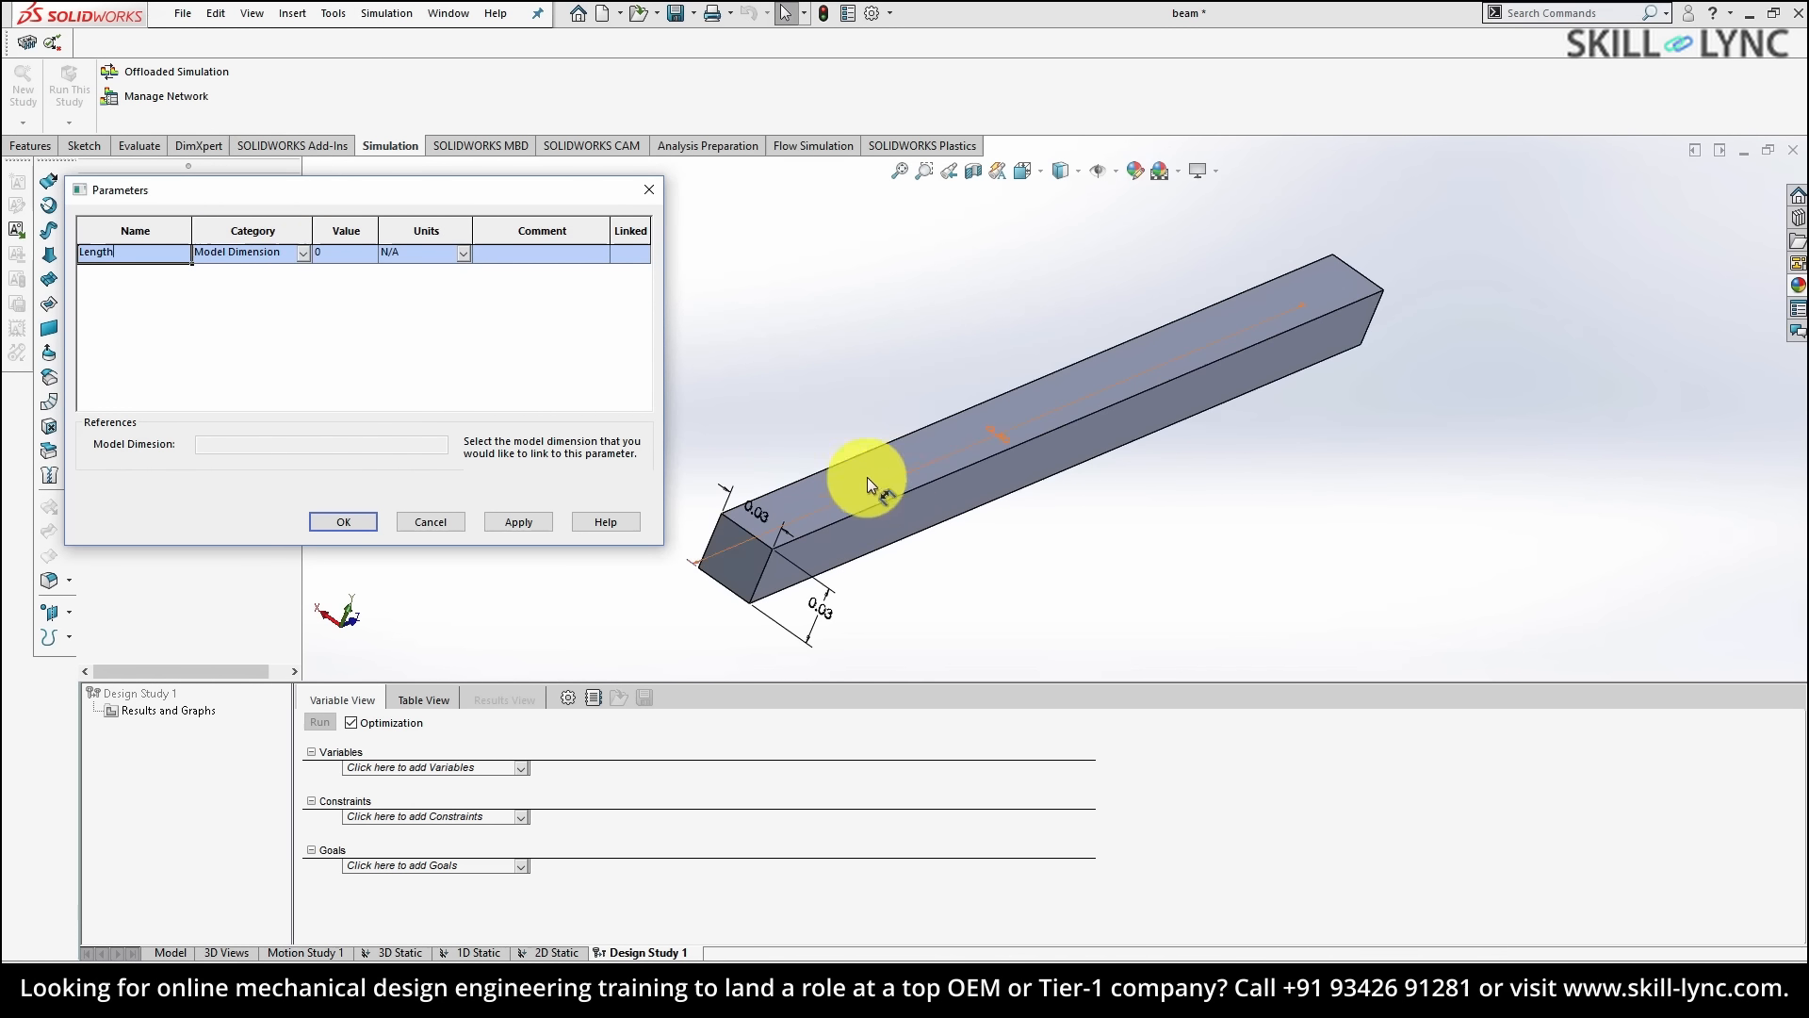
click(918, 484)
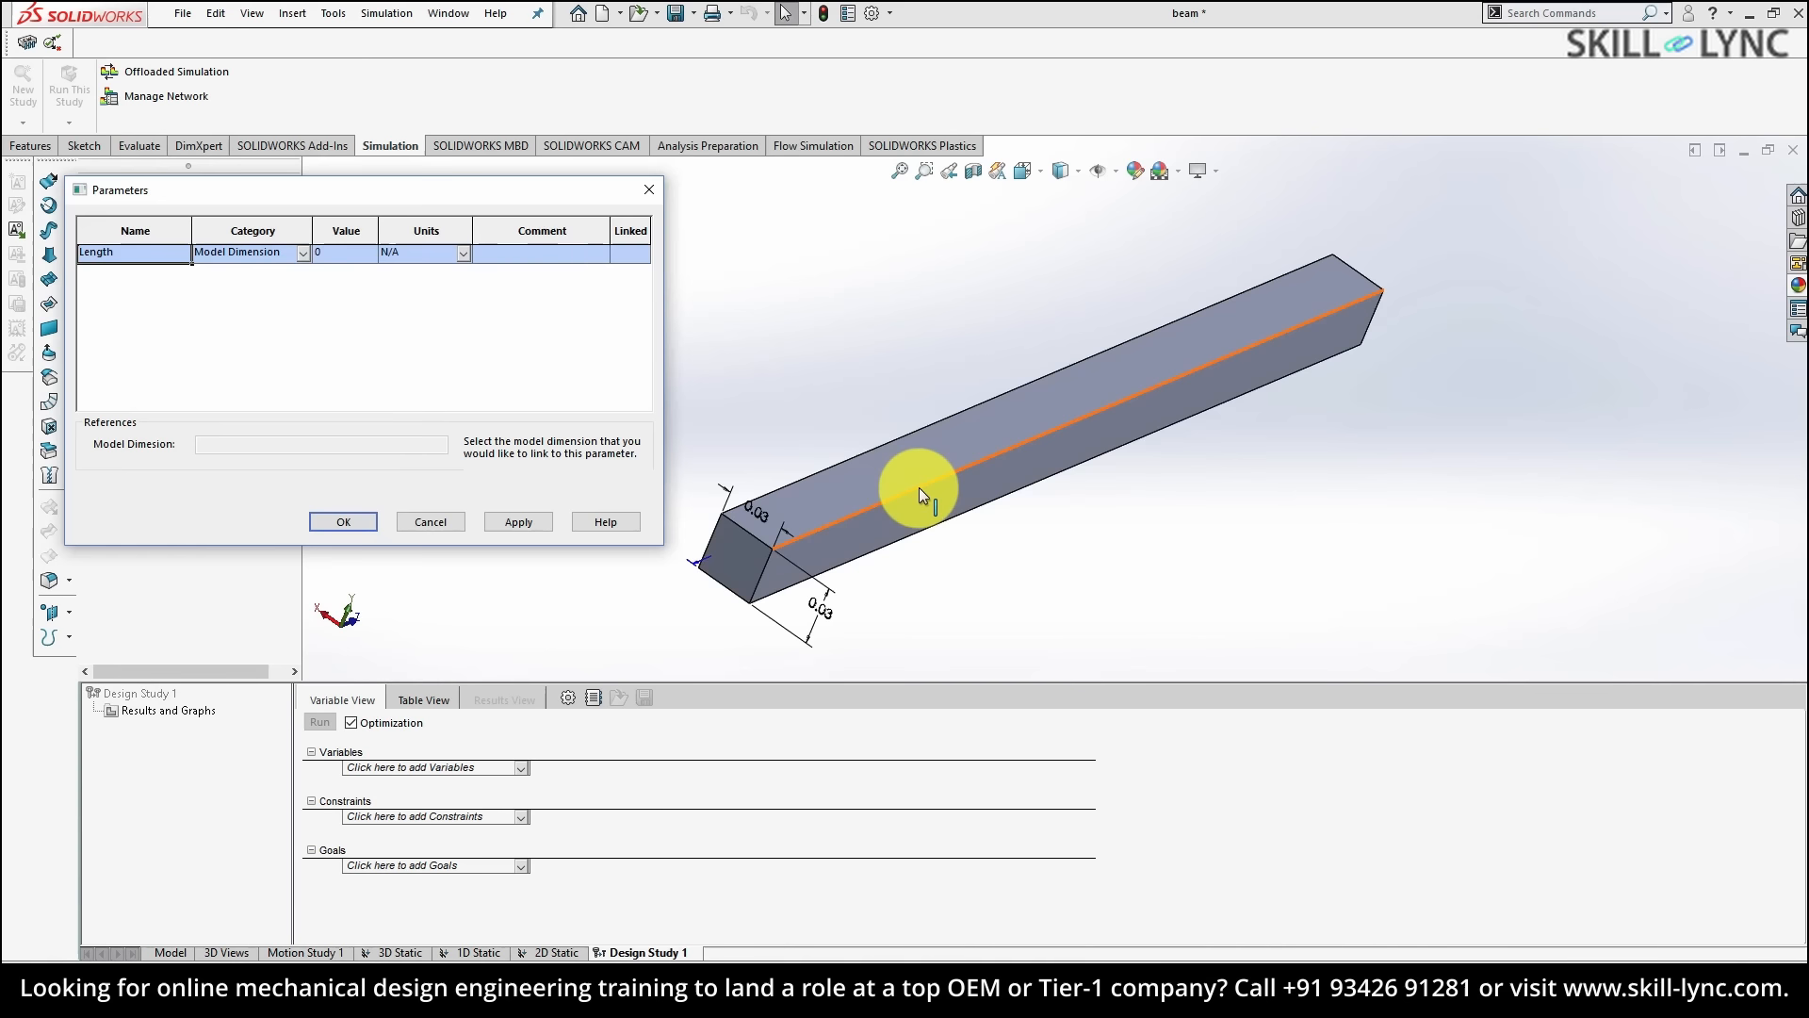
- Add a model-dimension parameter named Width and link it to the side dimension of the beam's square end face
click(142, 277)
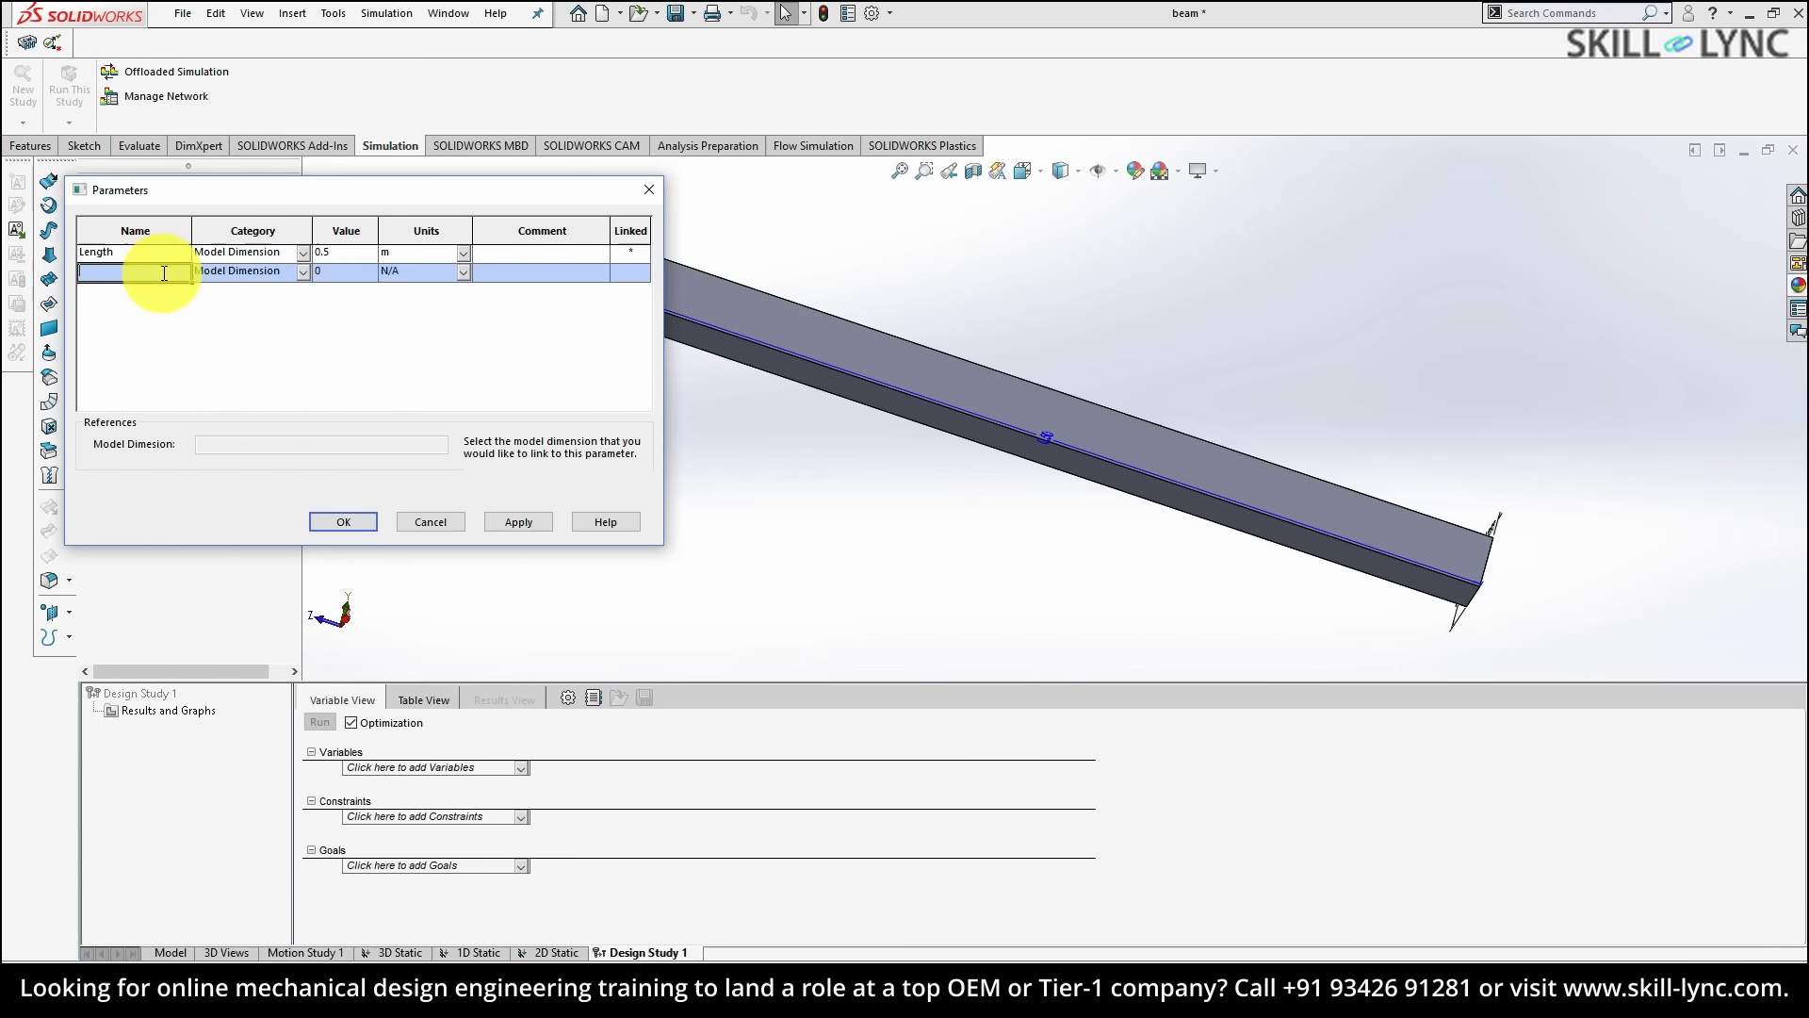
text(Bre)
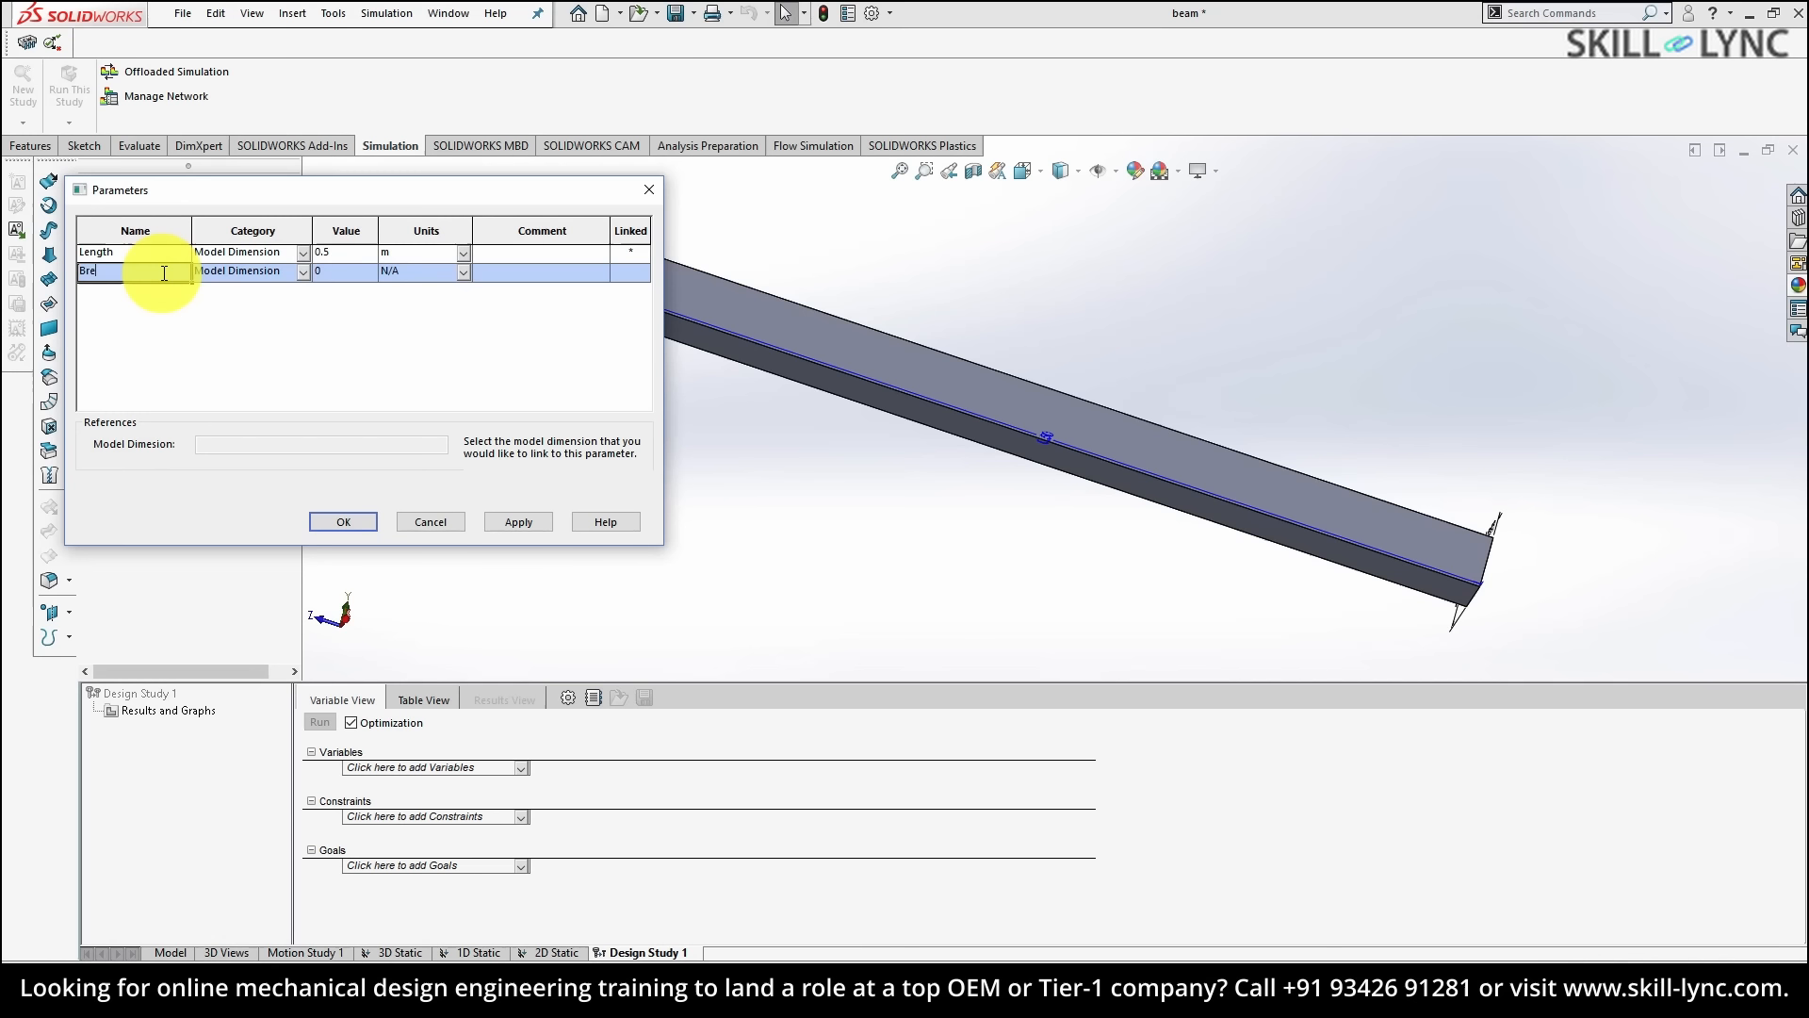
key(BackSpace)
key(BackSpace)
text(Widt)
click(218, 326)
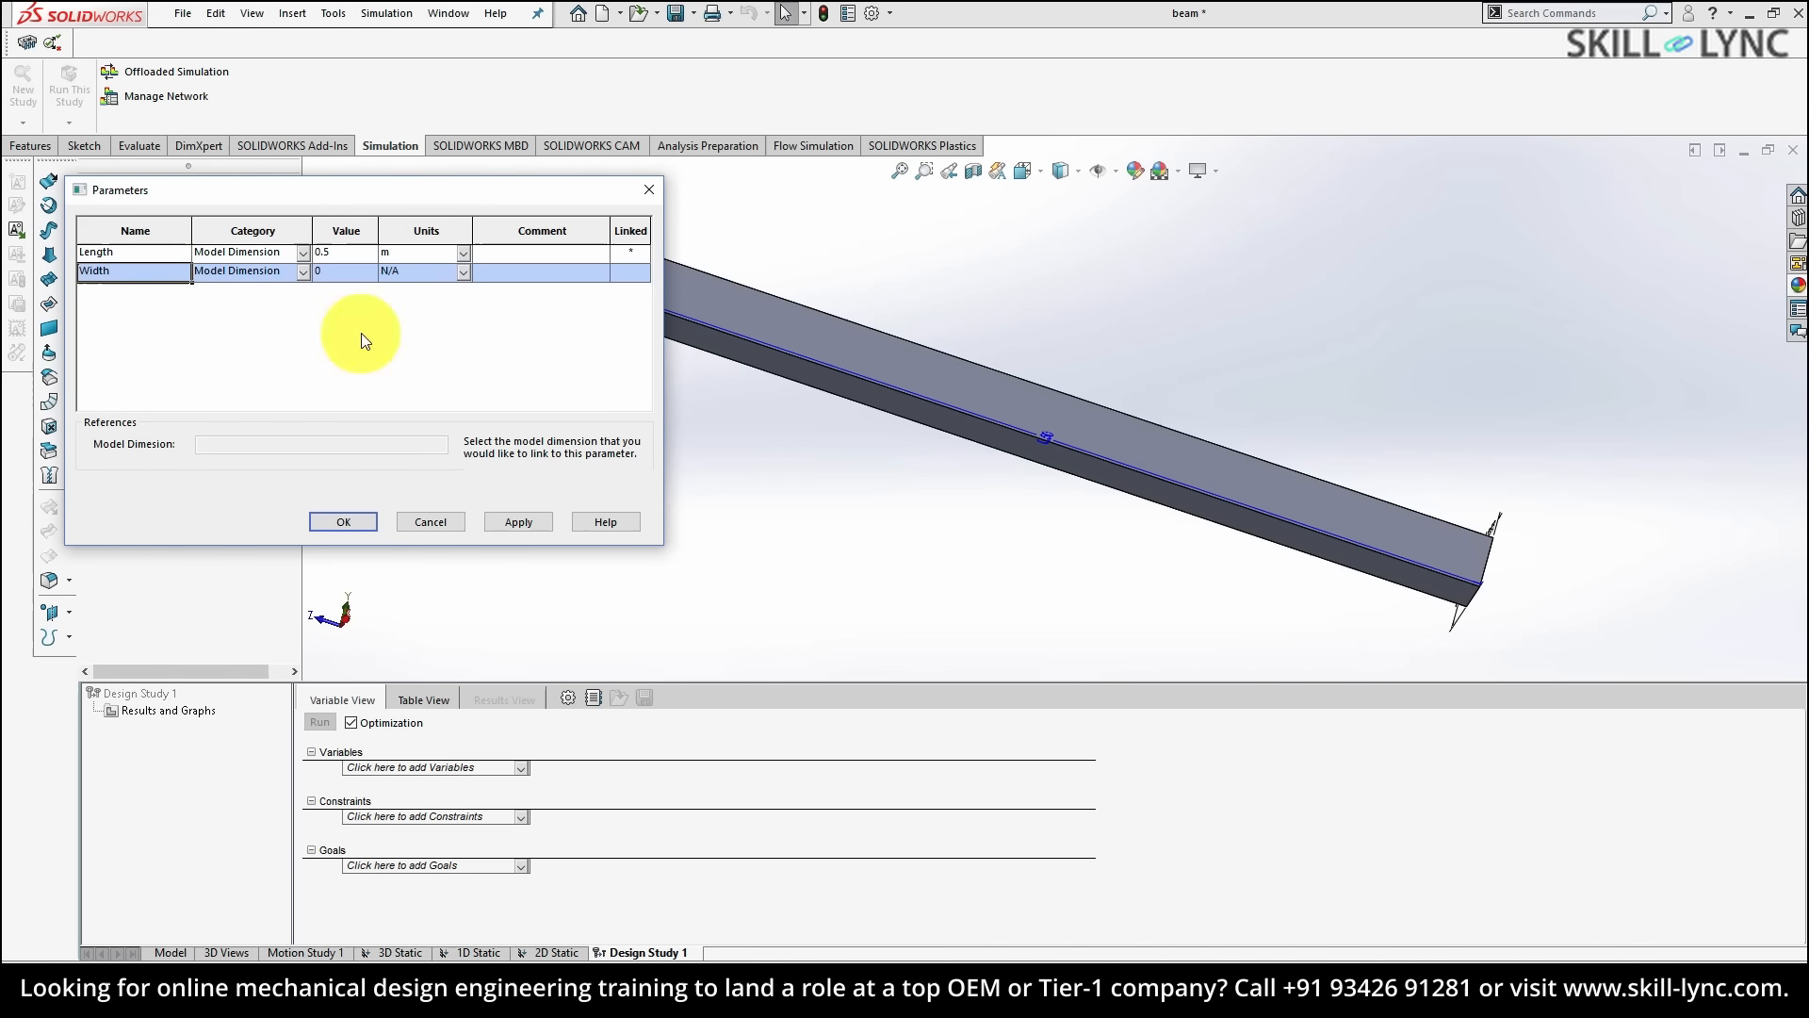
middle_drag(1285, 485, 1203, 490)
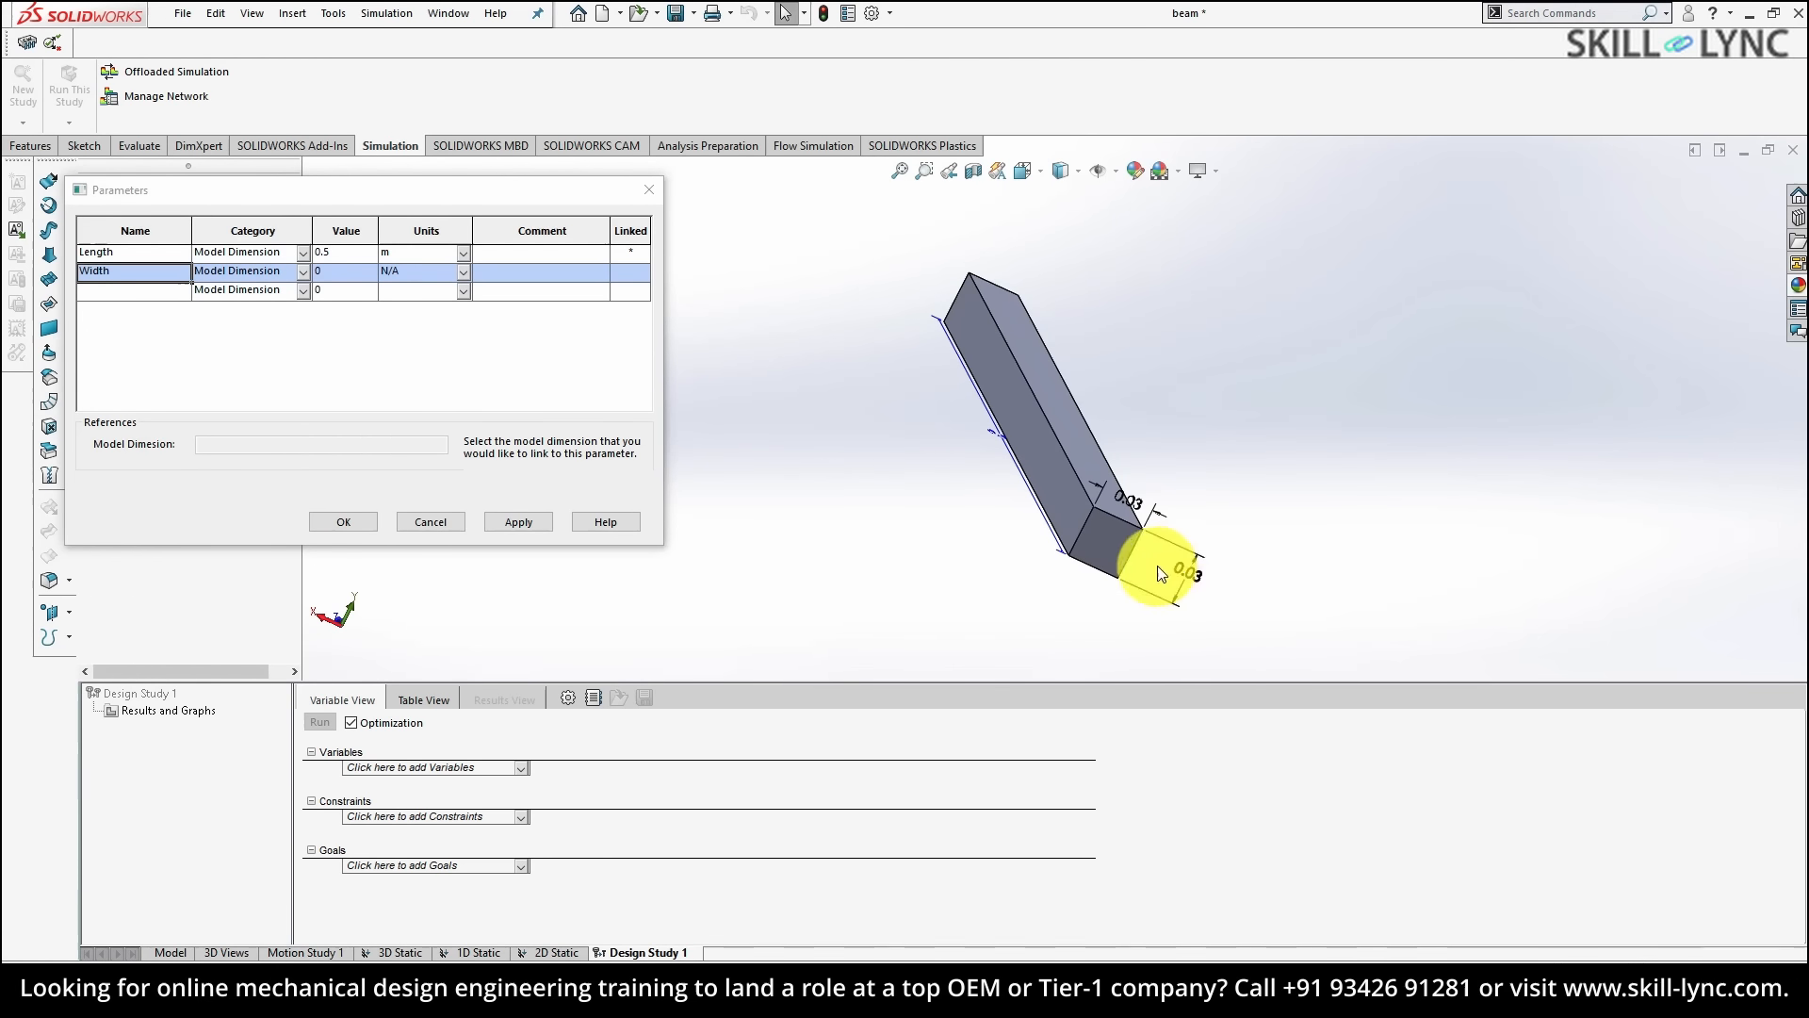
click(1182, 571)
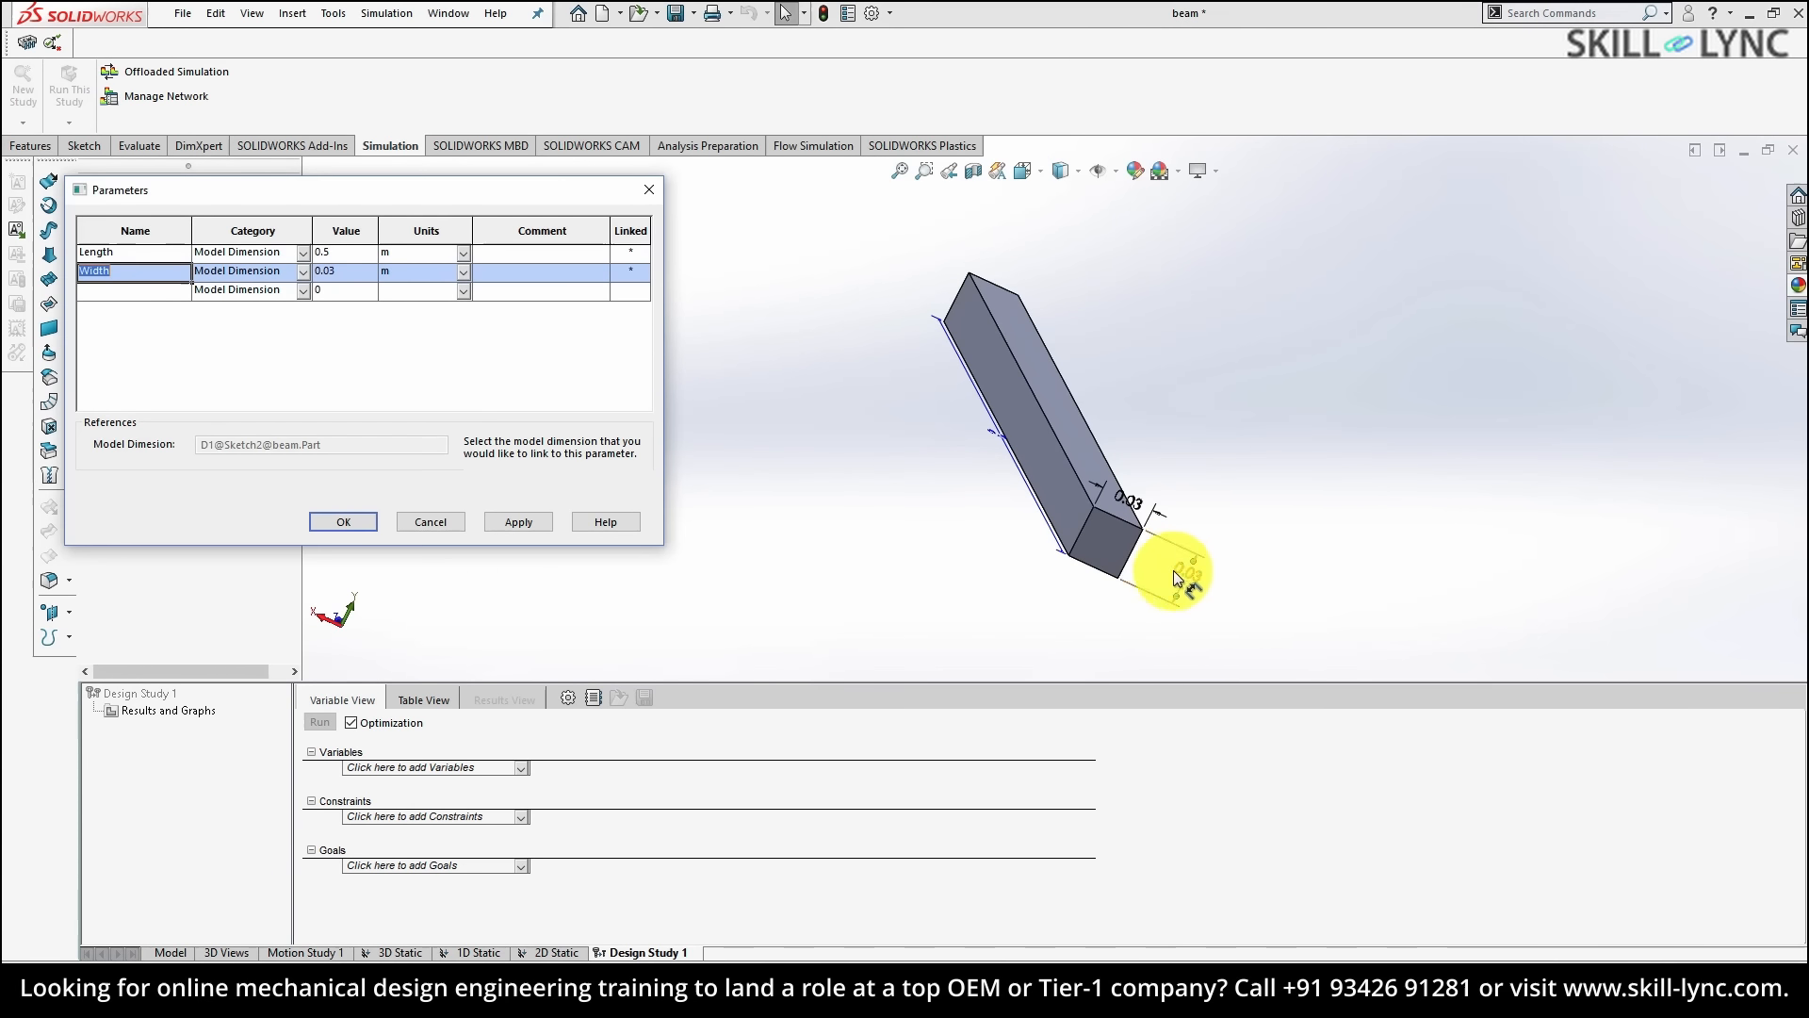
- Add a Simulation parameter named Mesh and link it to the Global Size of the 3D Static study's mesh
click(118, 292)
drag(491, 191, 1511, 242)
middle_drag(873, 392, 840, 400)
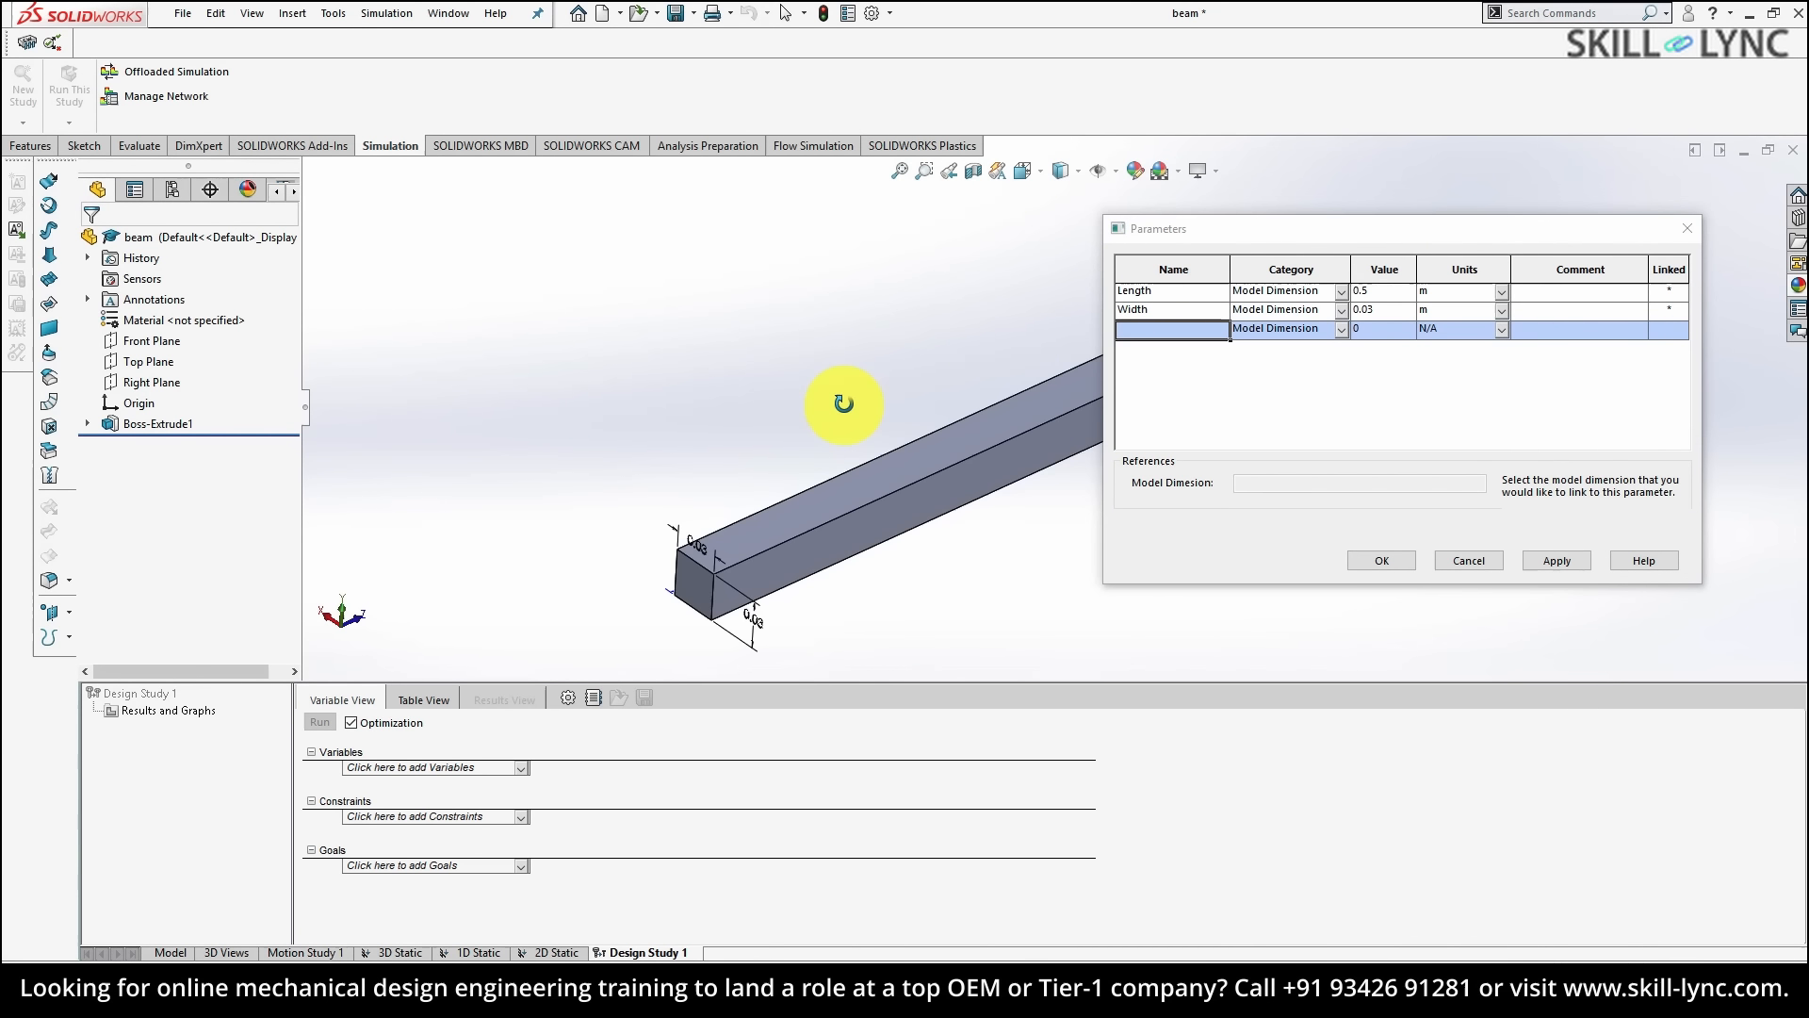
click(1201, 327)
text(Mesh)
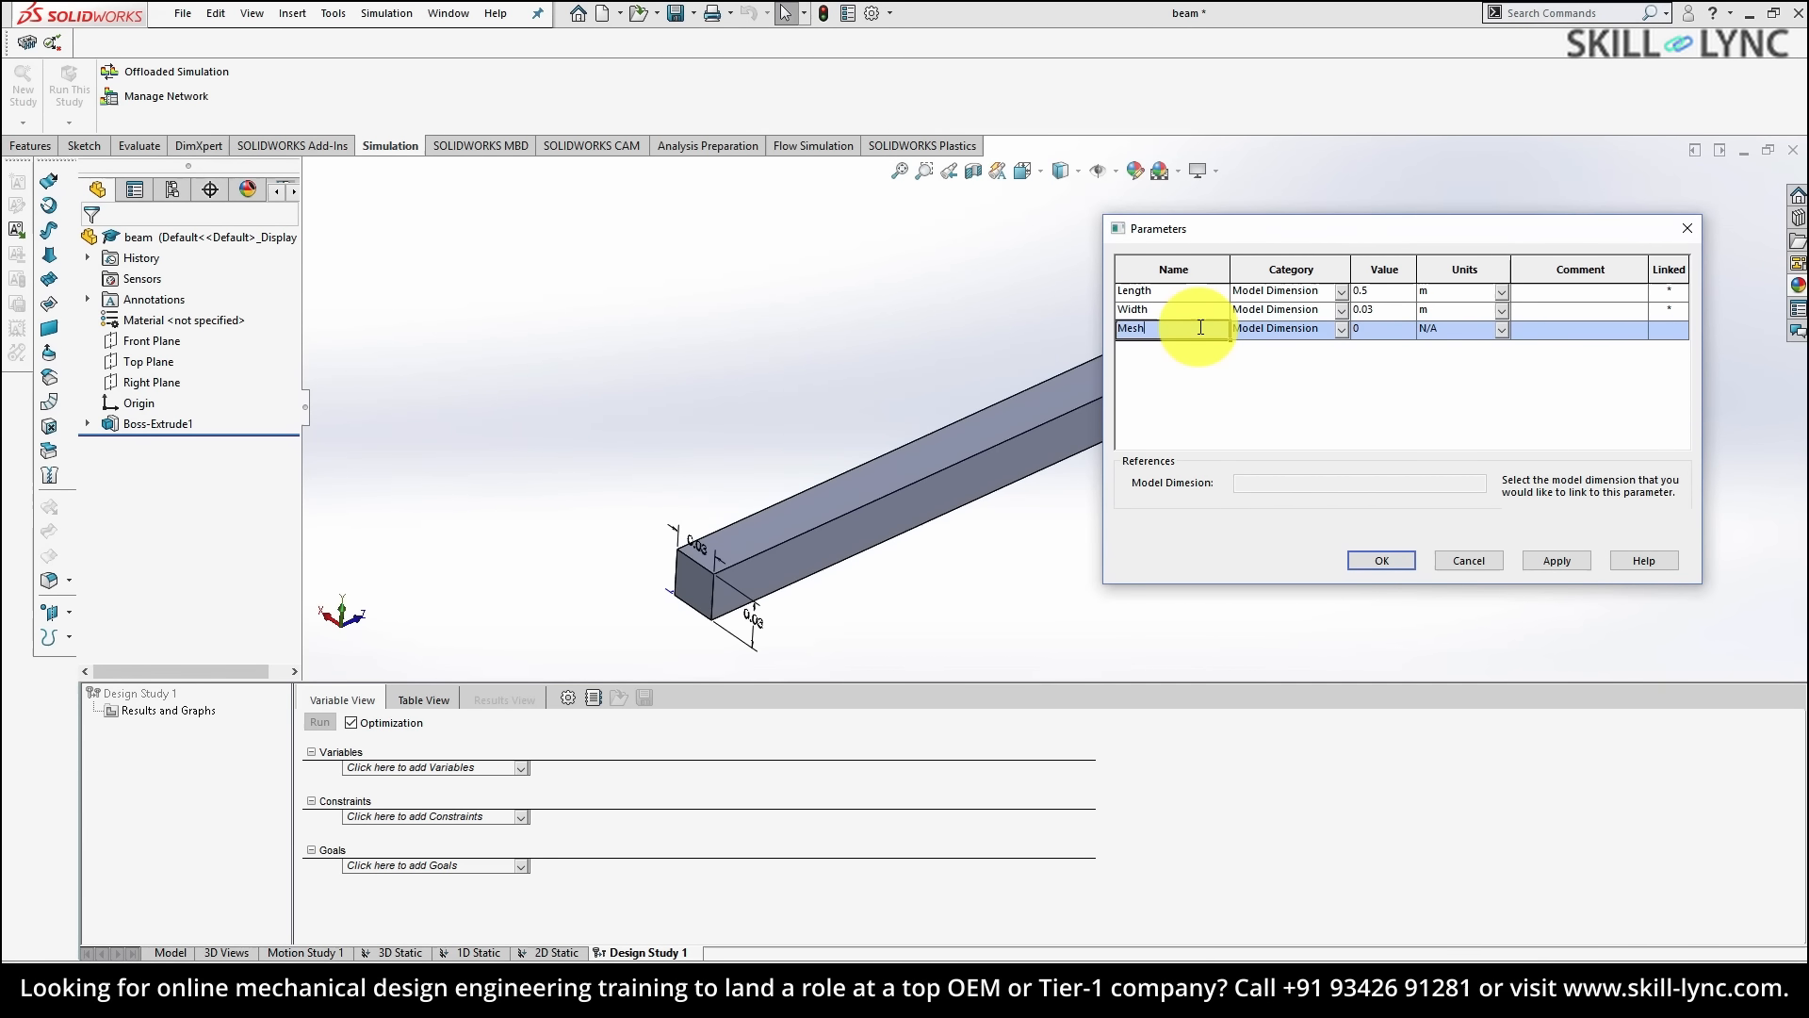
click(1341, 329)
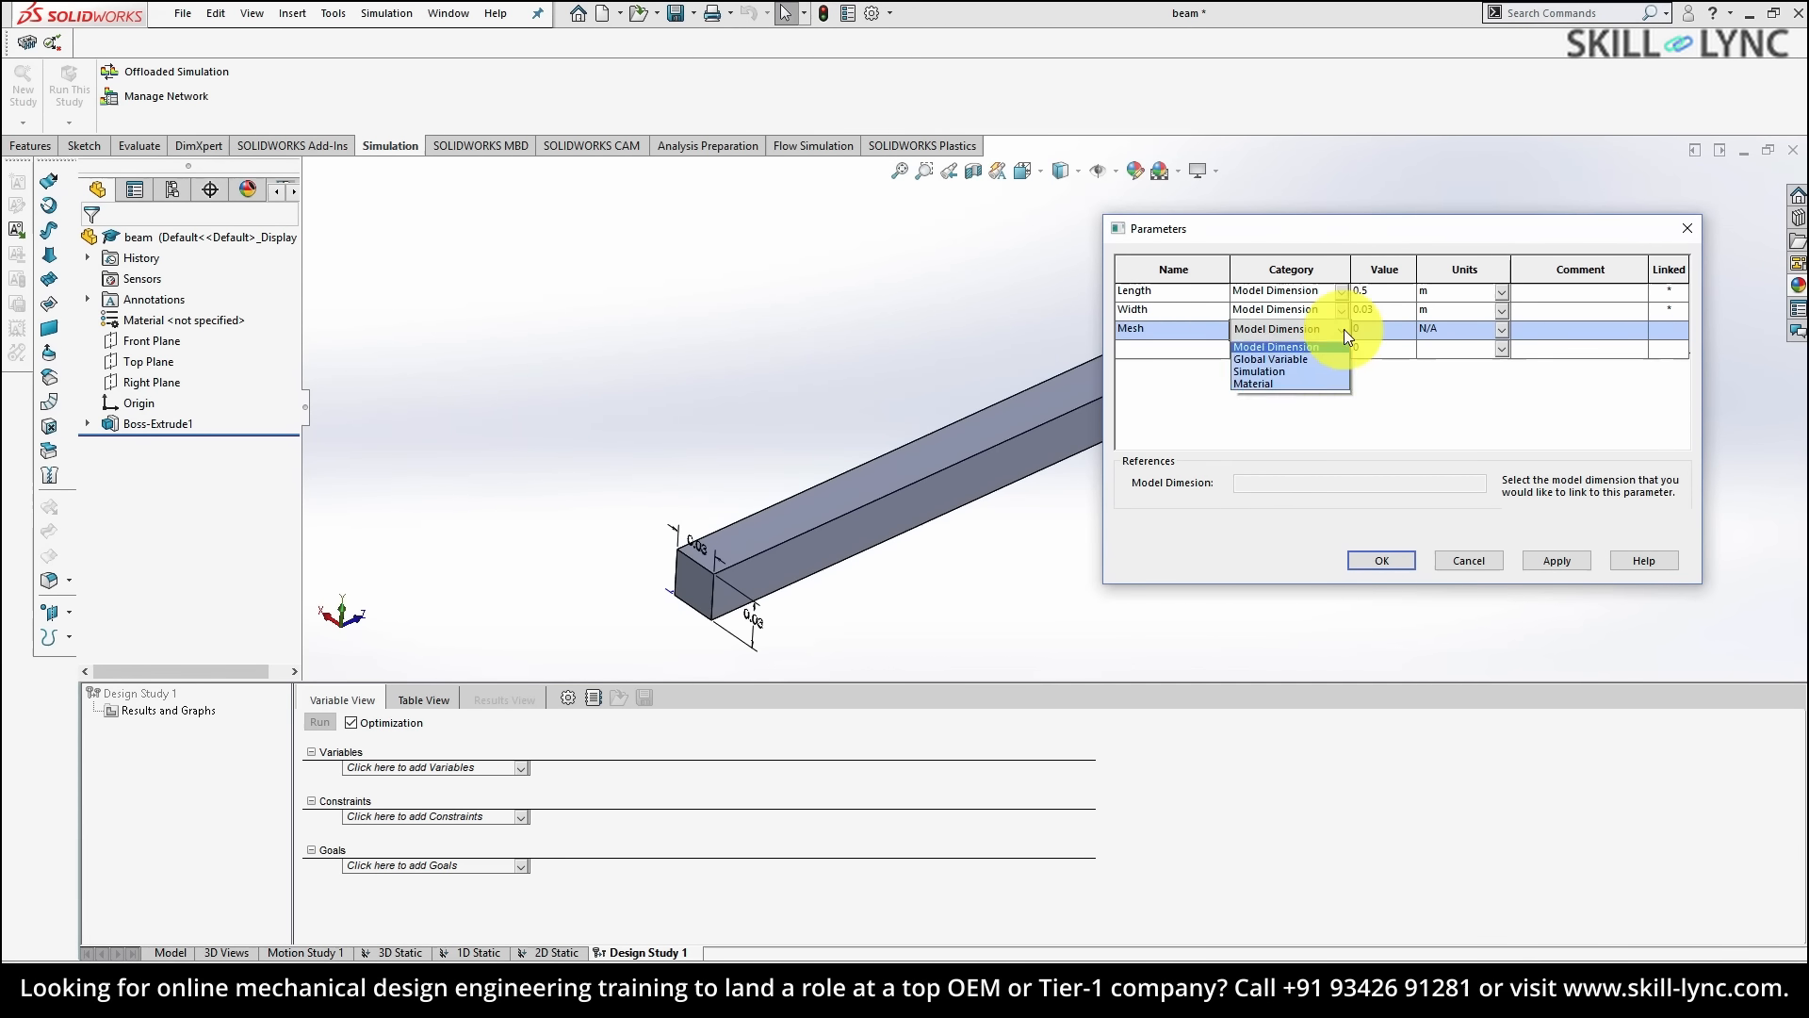
click(1295, 375)
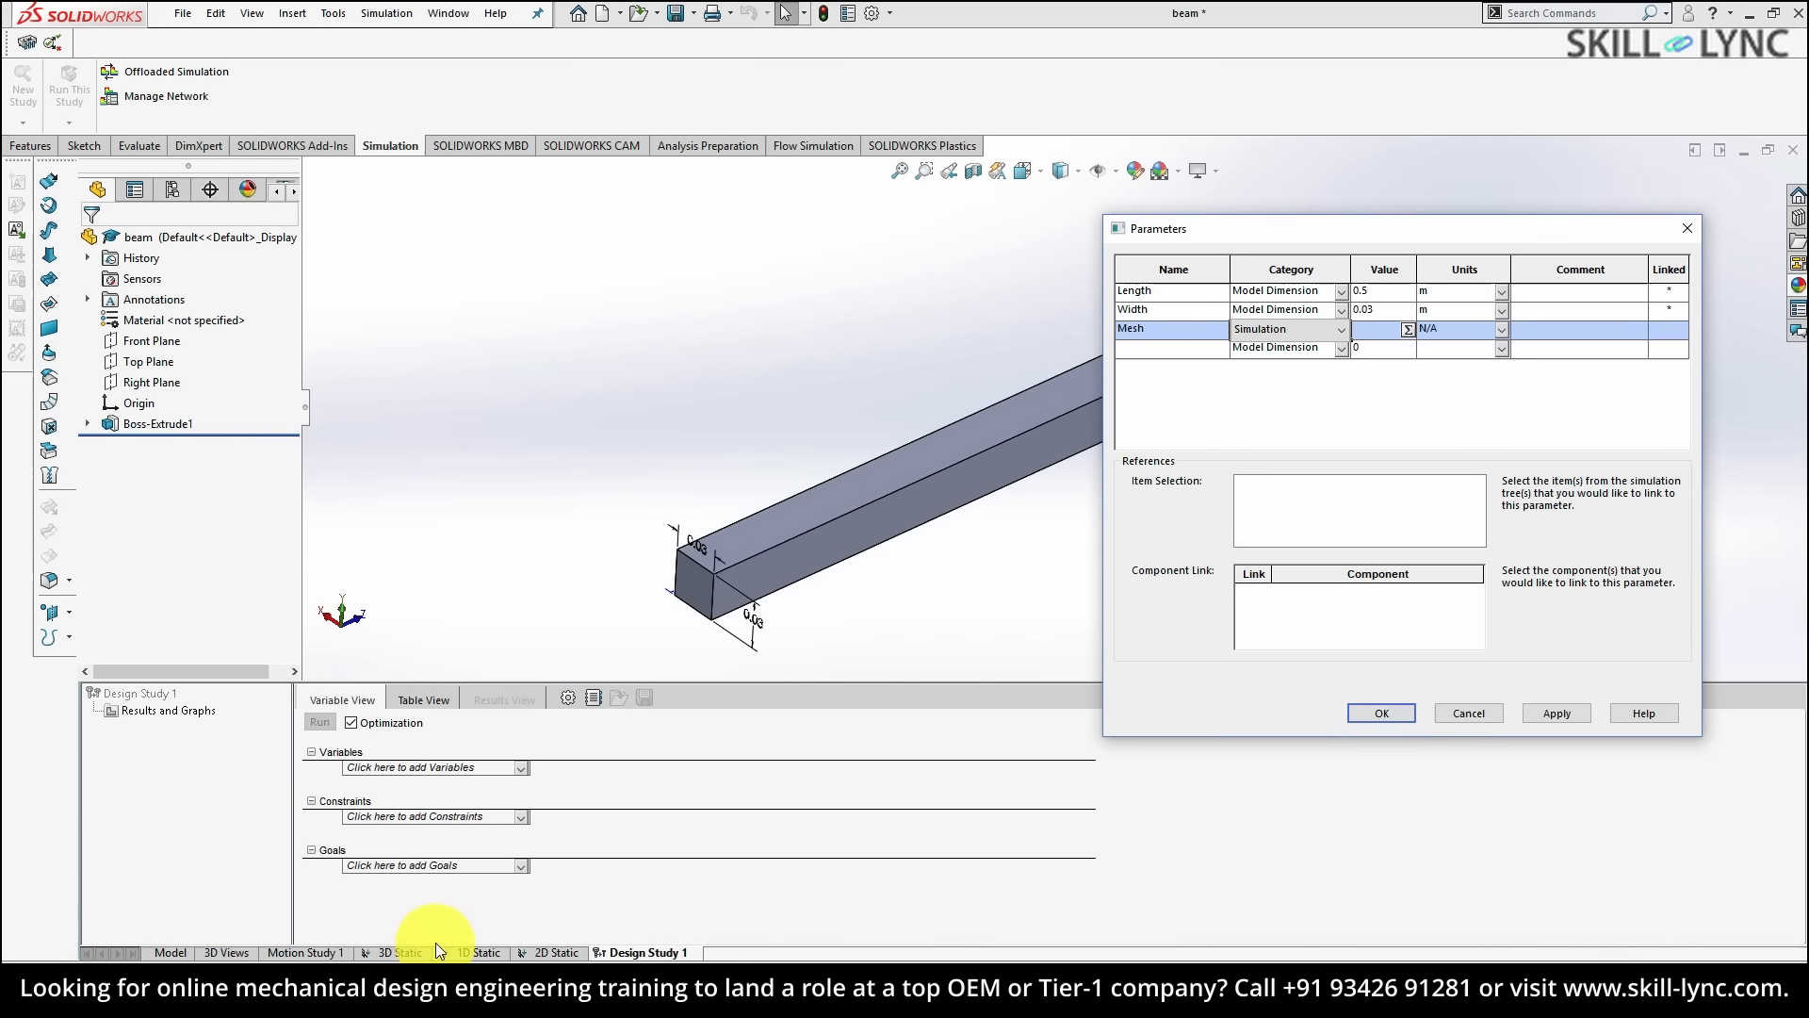
click(398, 952)
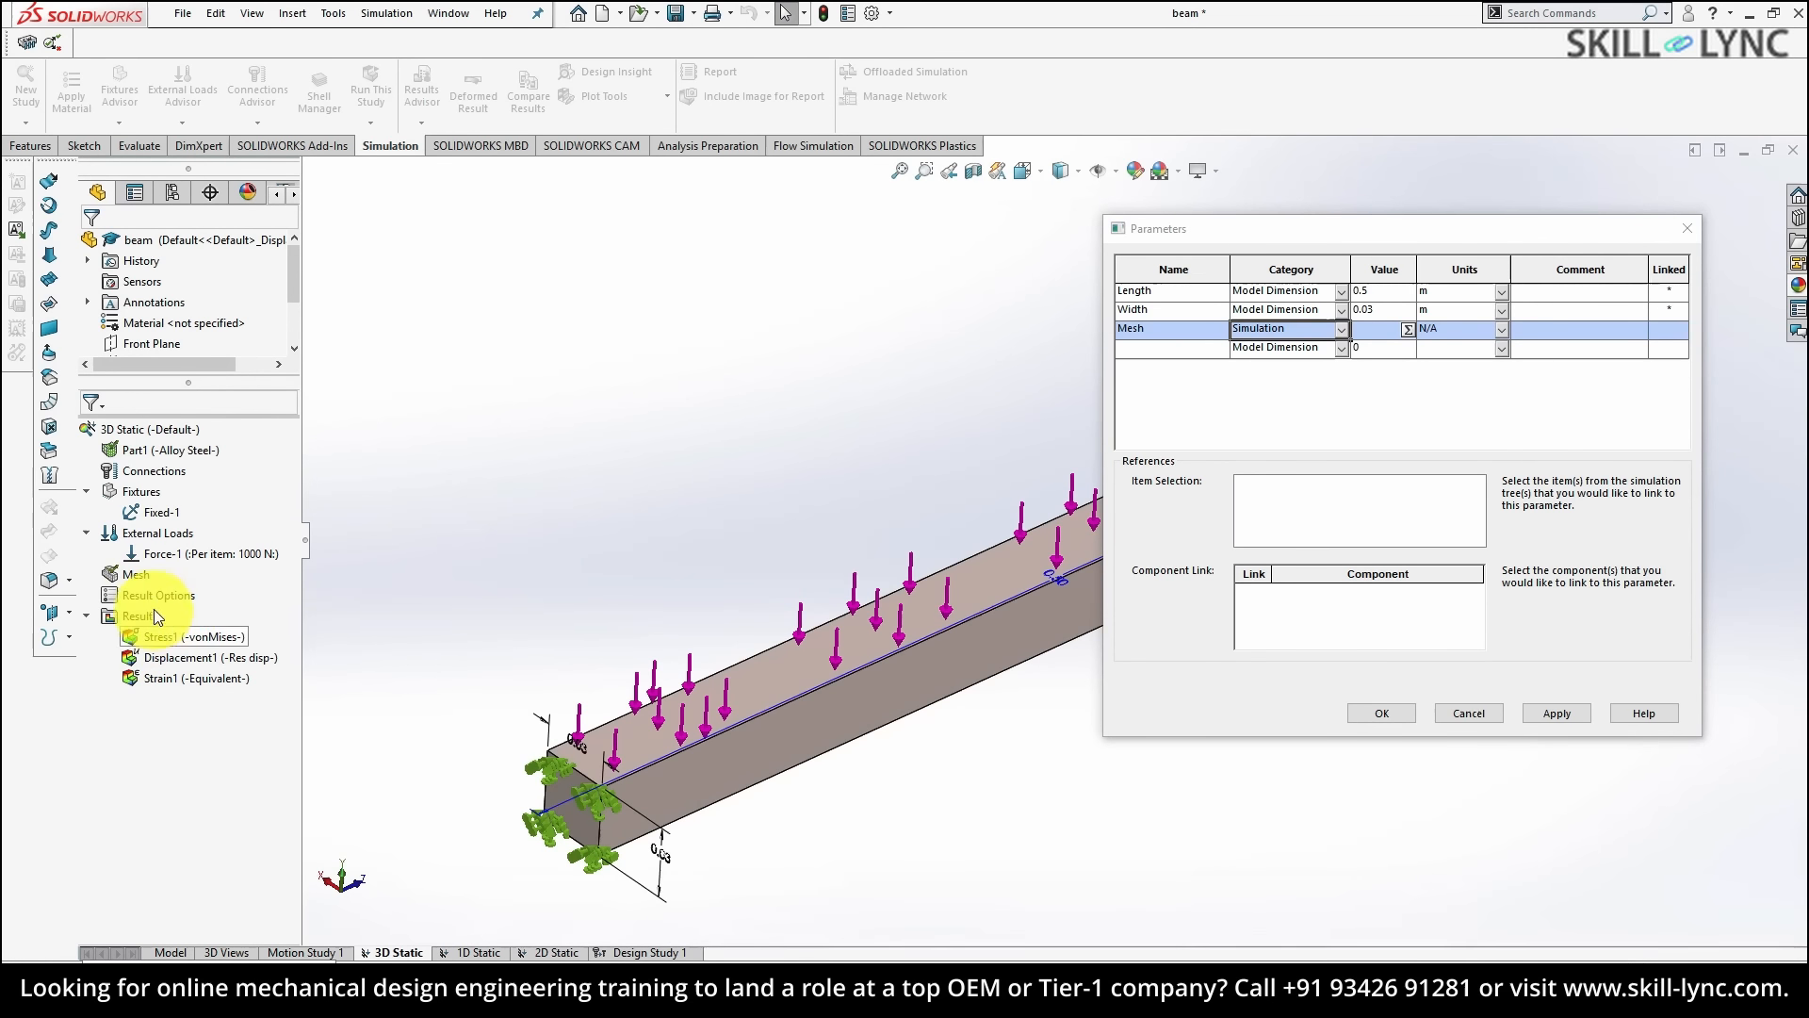
click(138, 577)
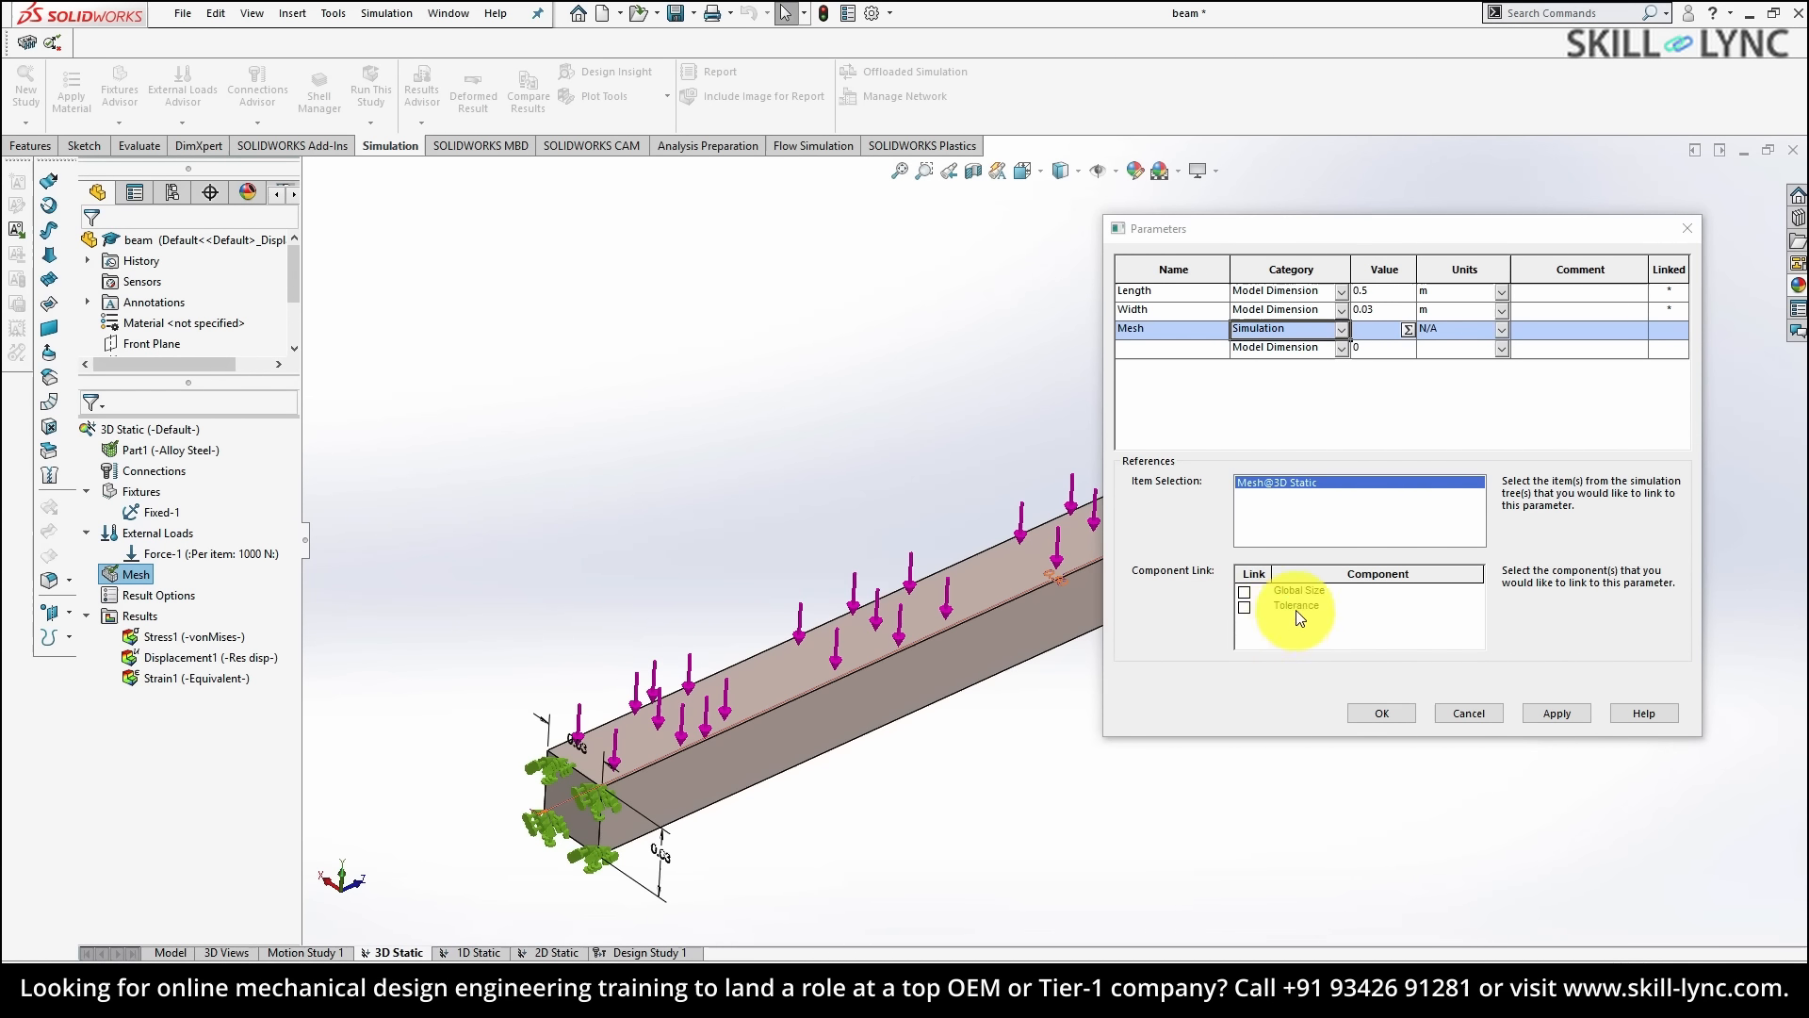
click(1244, 592)
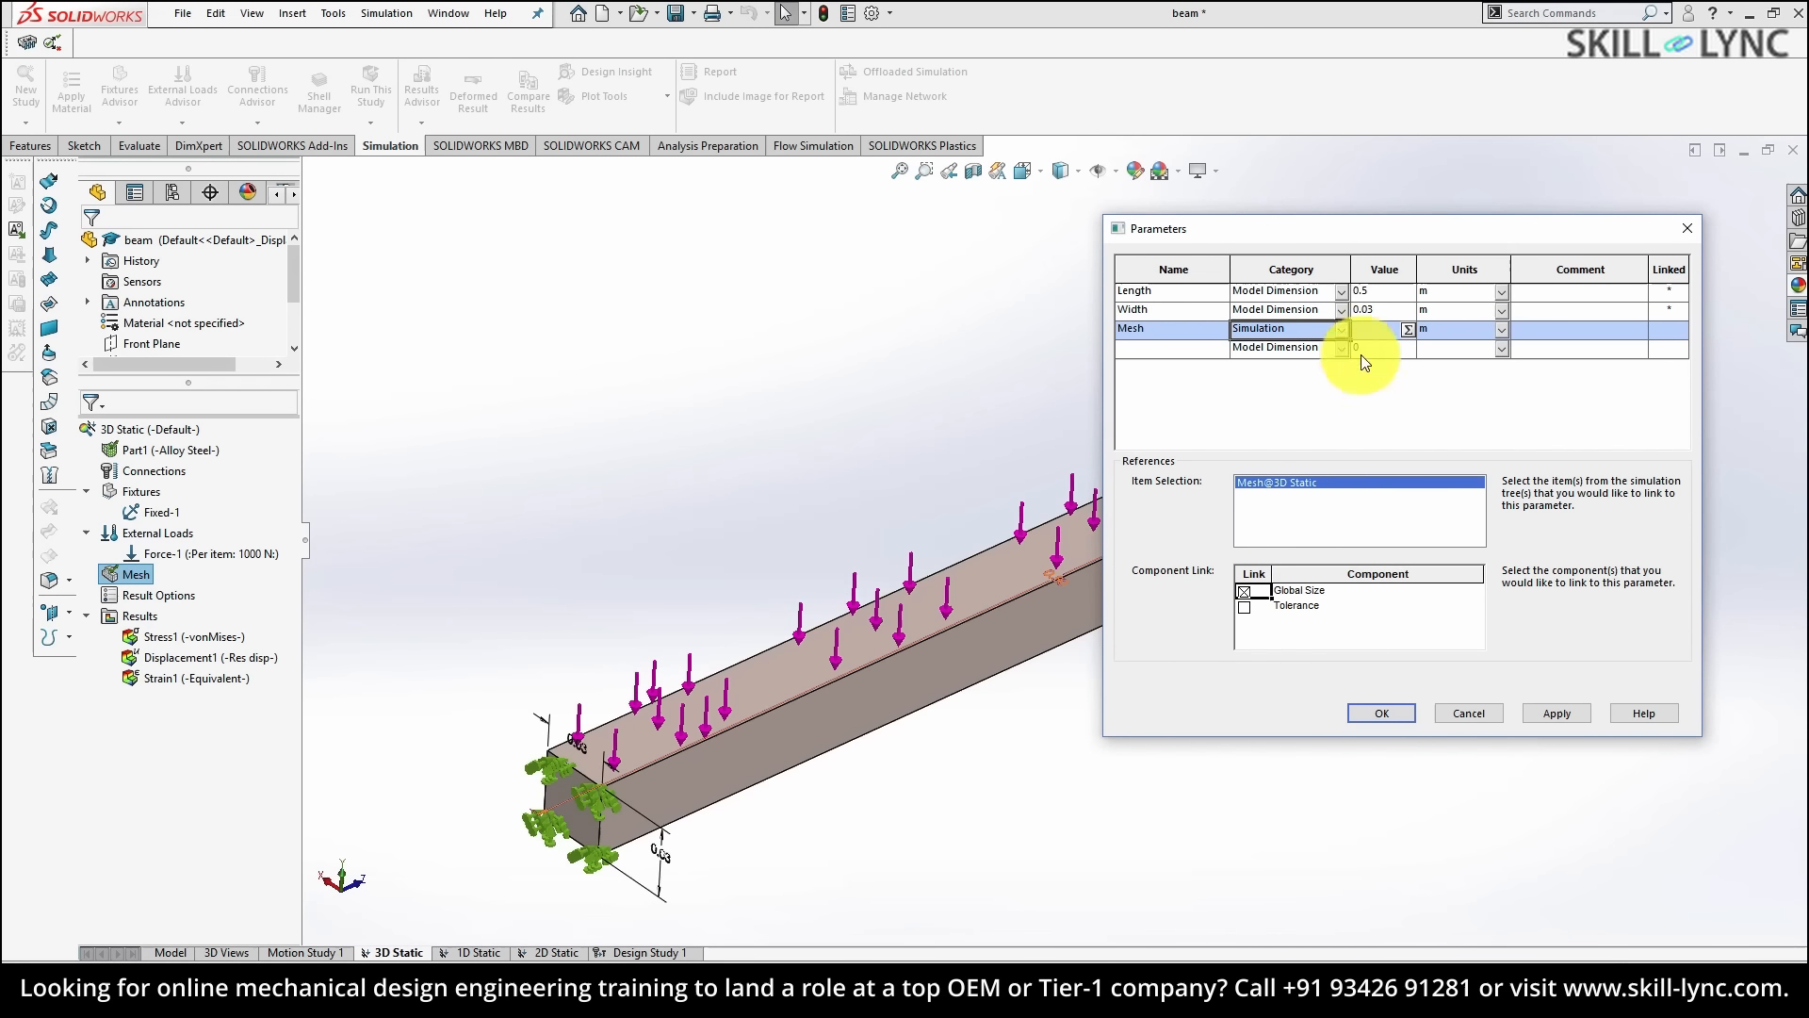
- Set the Mesh parameter's value to 6 mm
click(1378, 330)
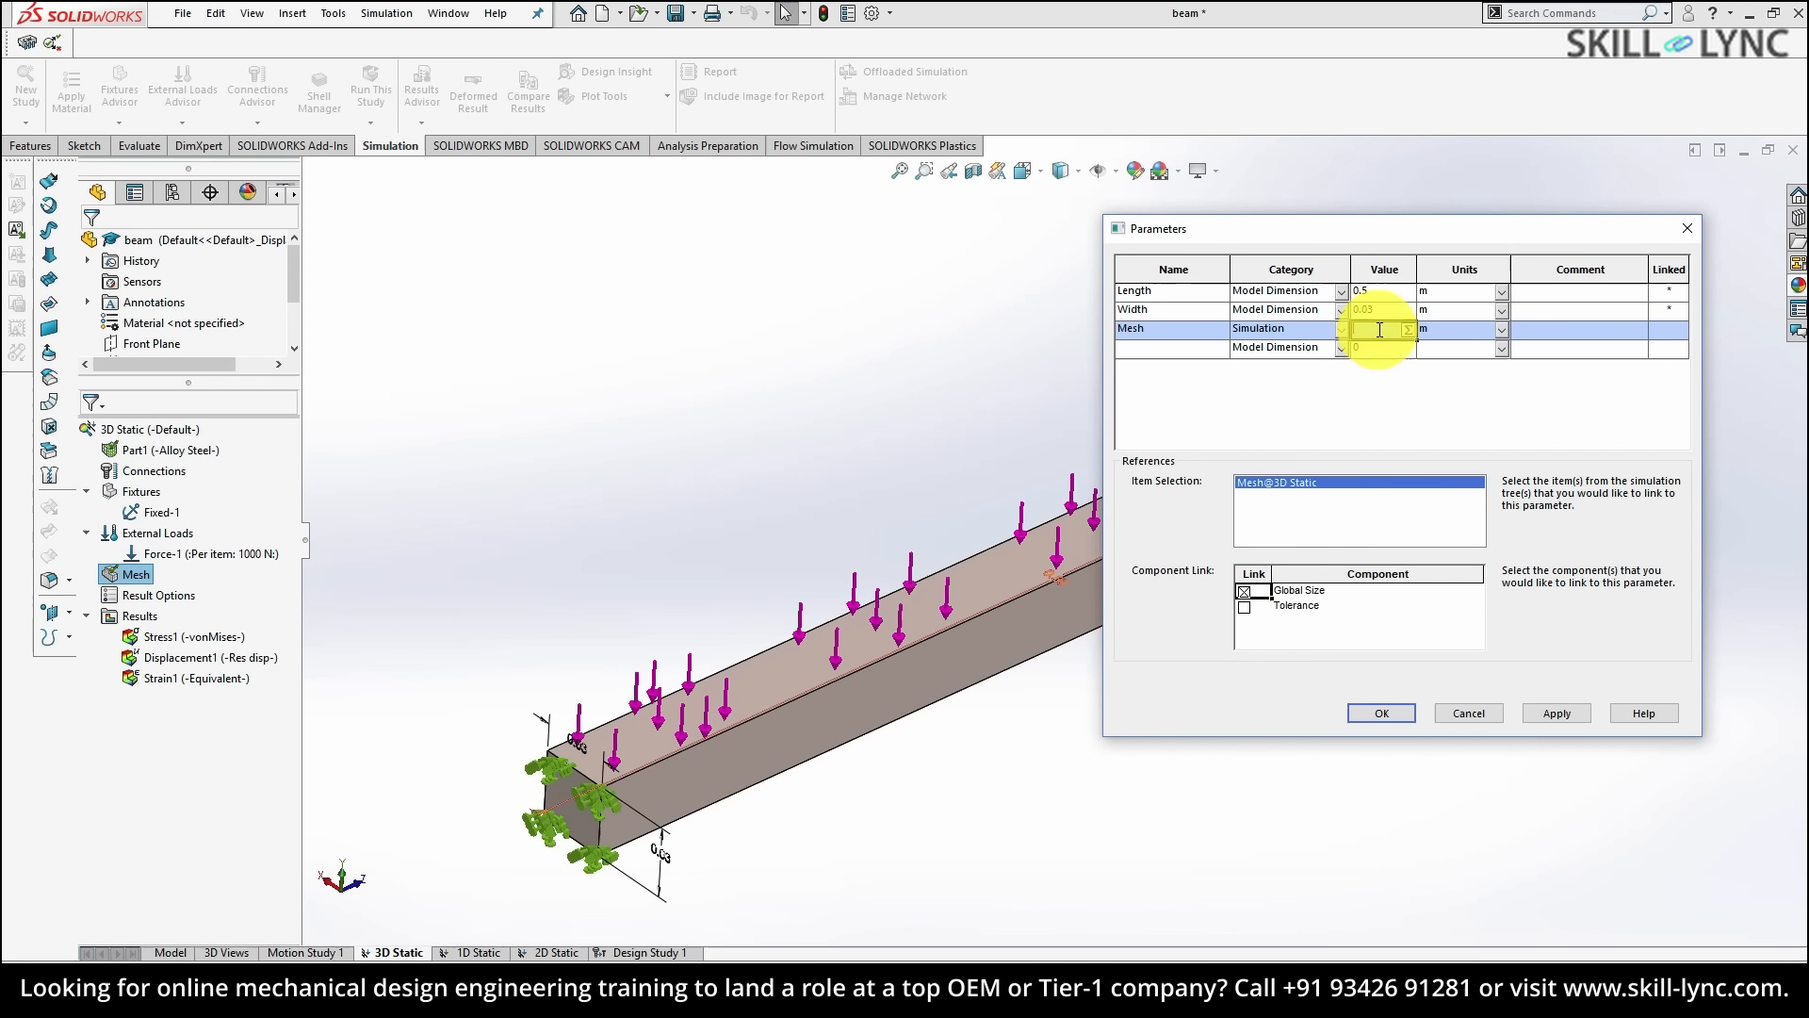
text(6)
click(1502, 330)
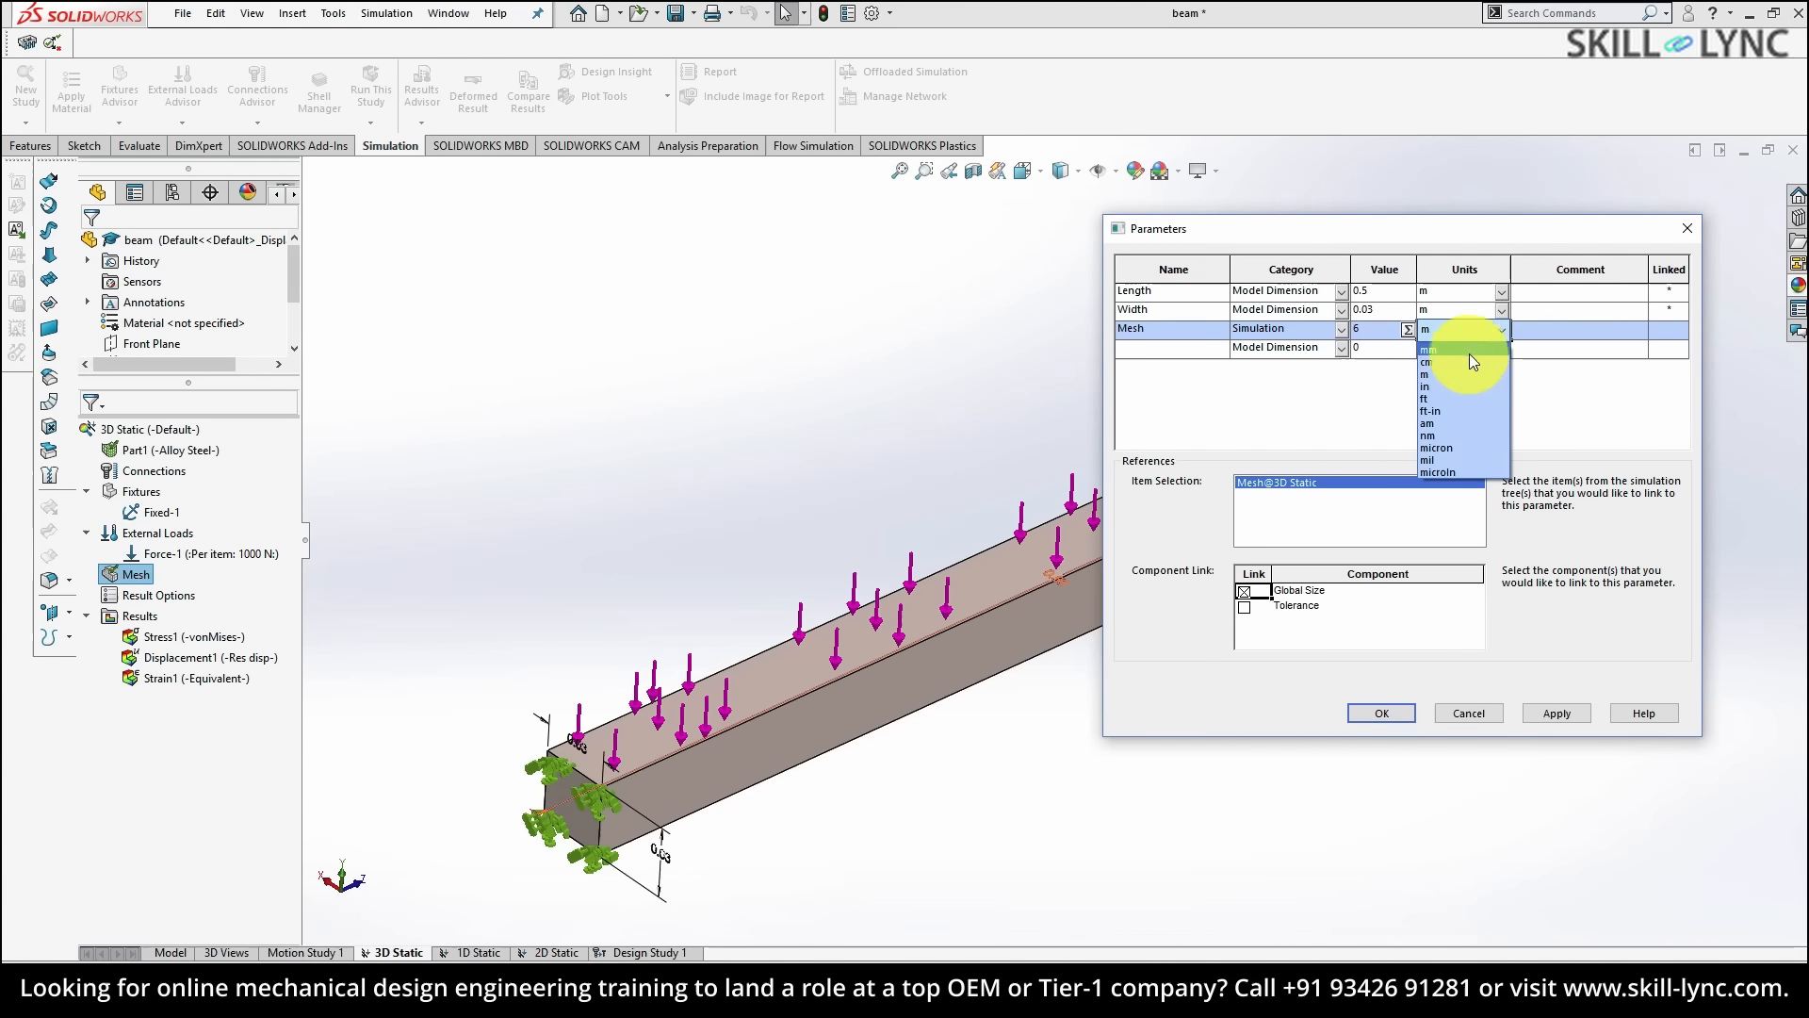
click(1466, 352)
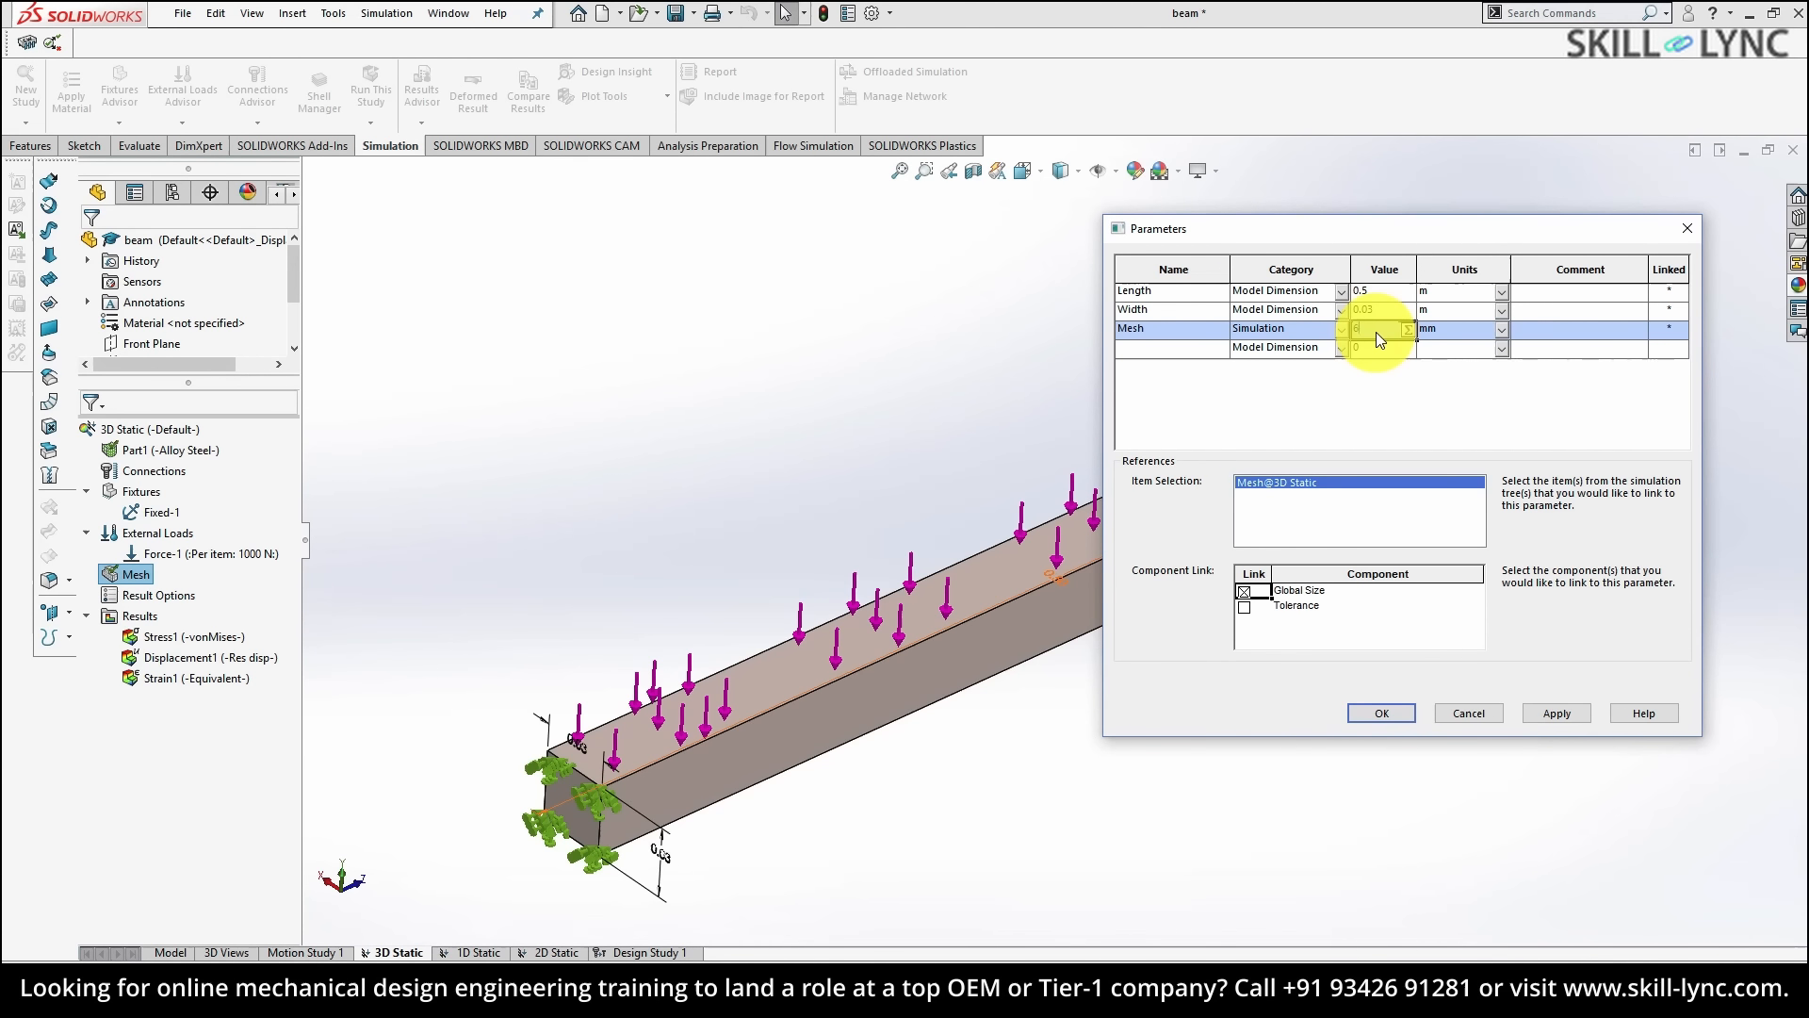
click(1376, 332)
text(5)
key(BackSpace)
text(6)
- Add a Simulation parameter named Force linked to the 3D Static study's Force-1 value, and accept the parameter list
click(1210, 351)
text(For)
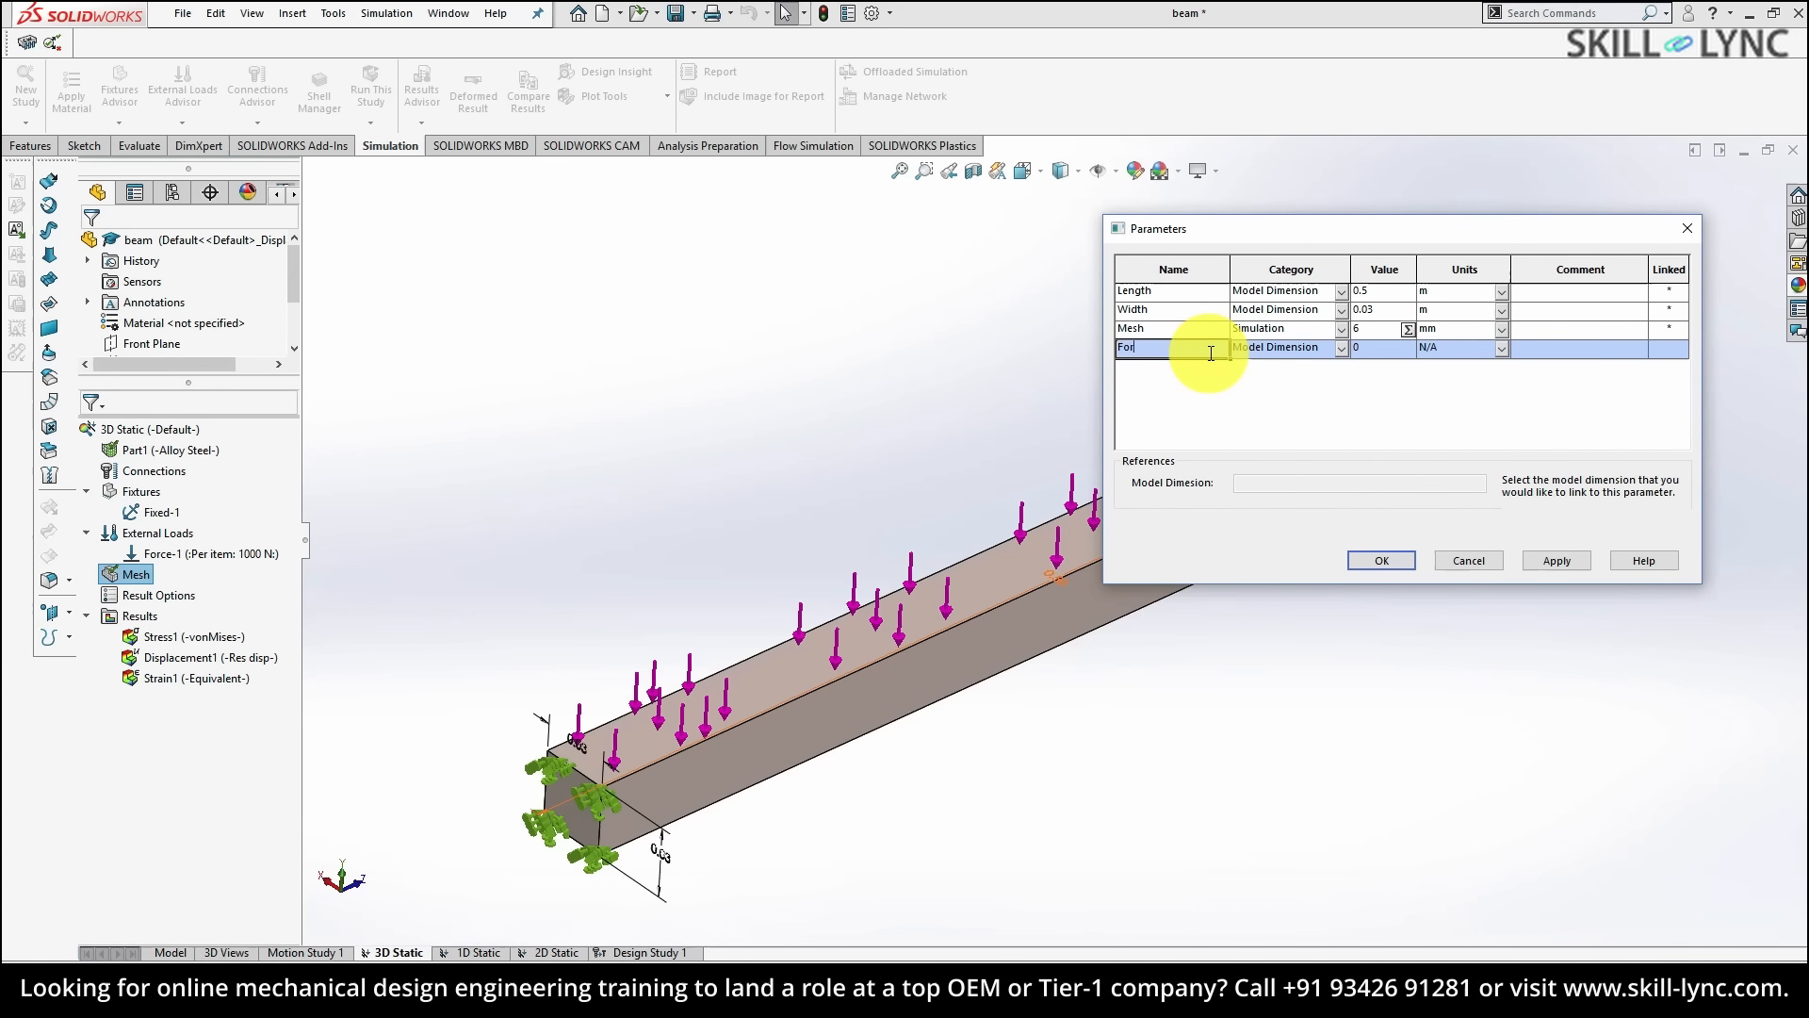
click(1342, 348)
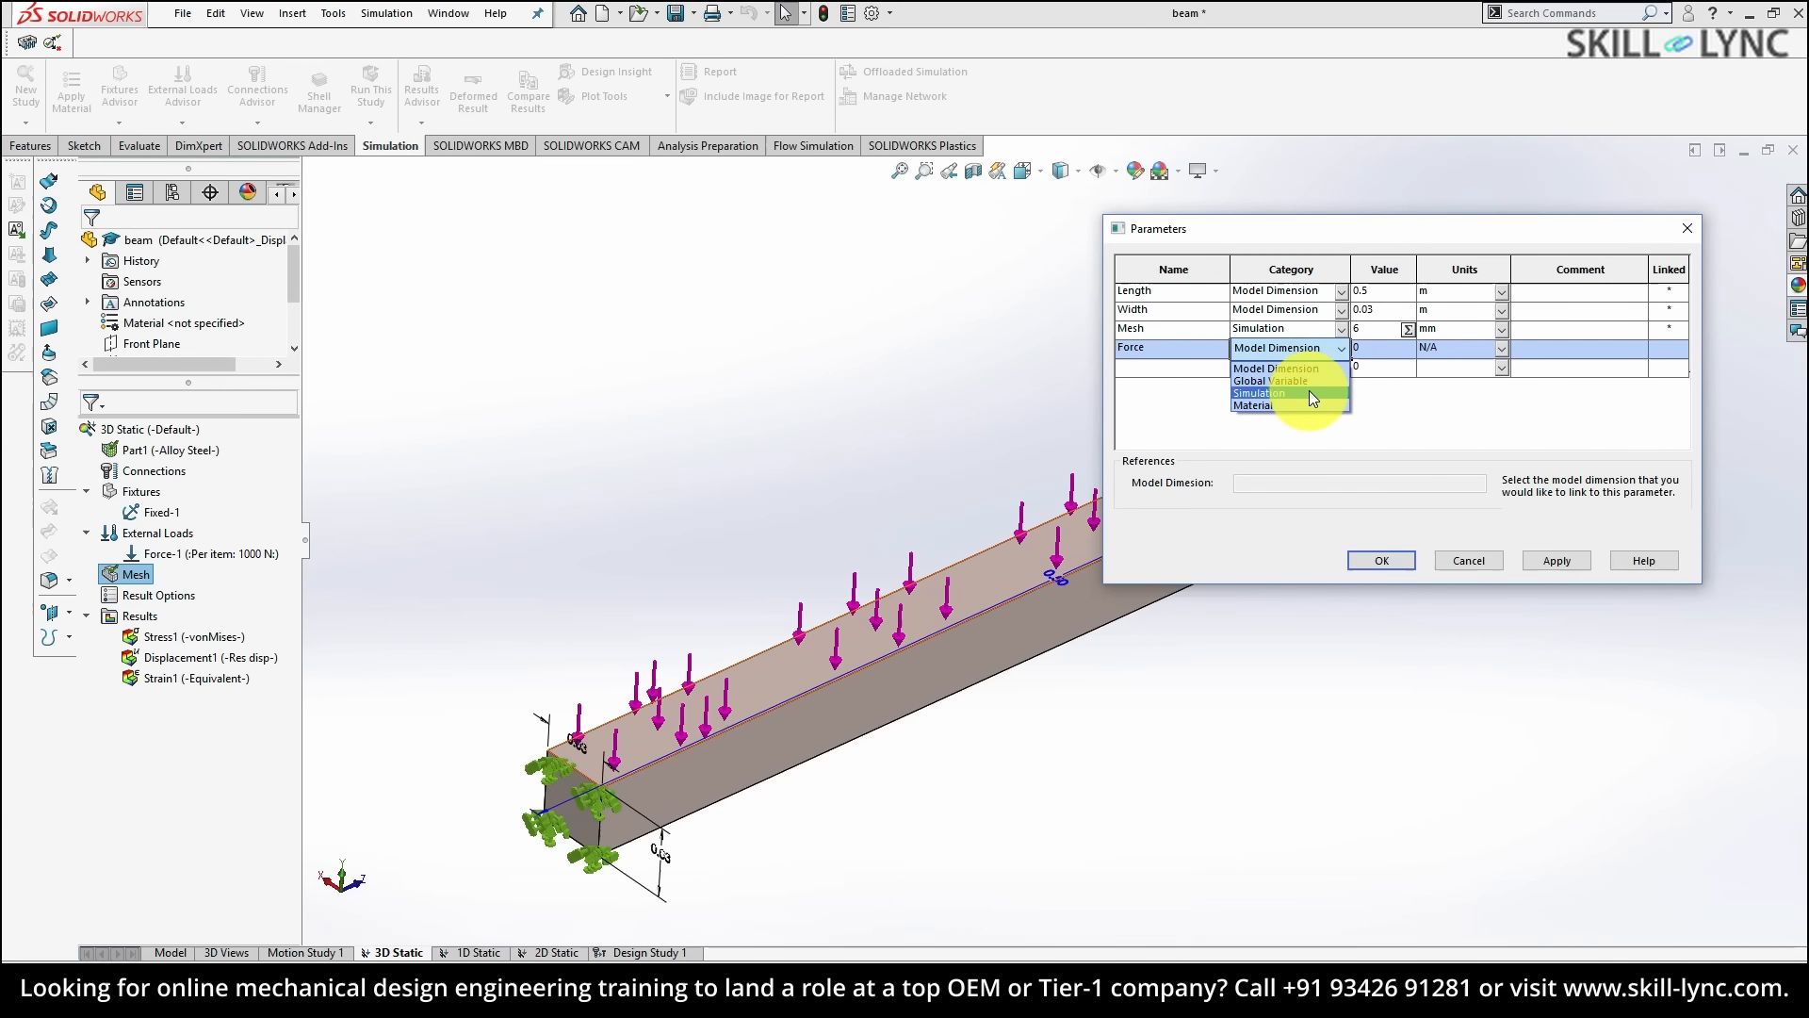
click(1309, 392)
click(164, 553)
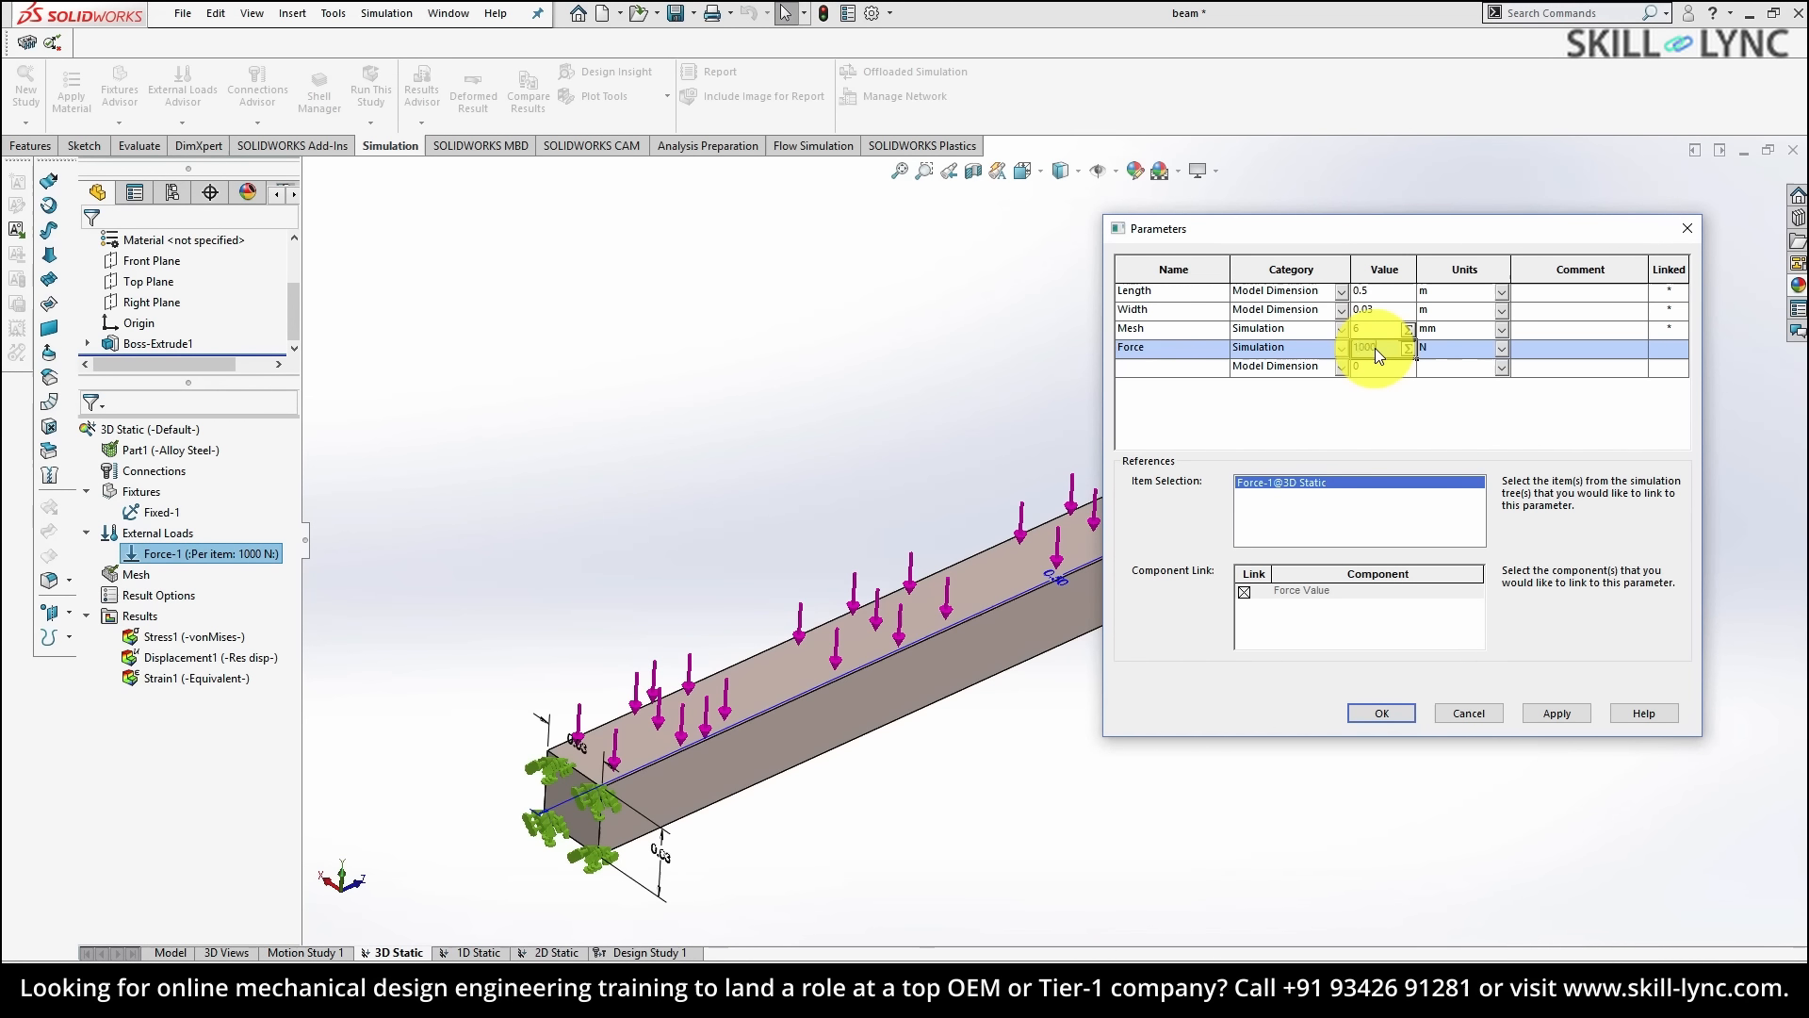
key(Tab)
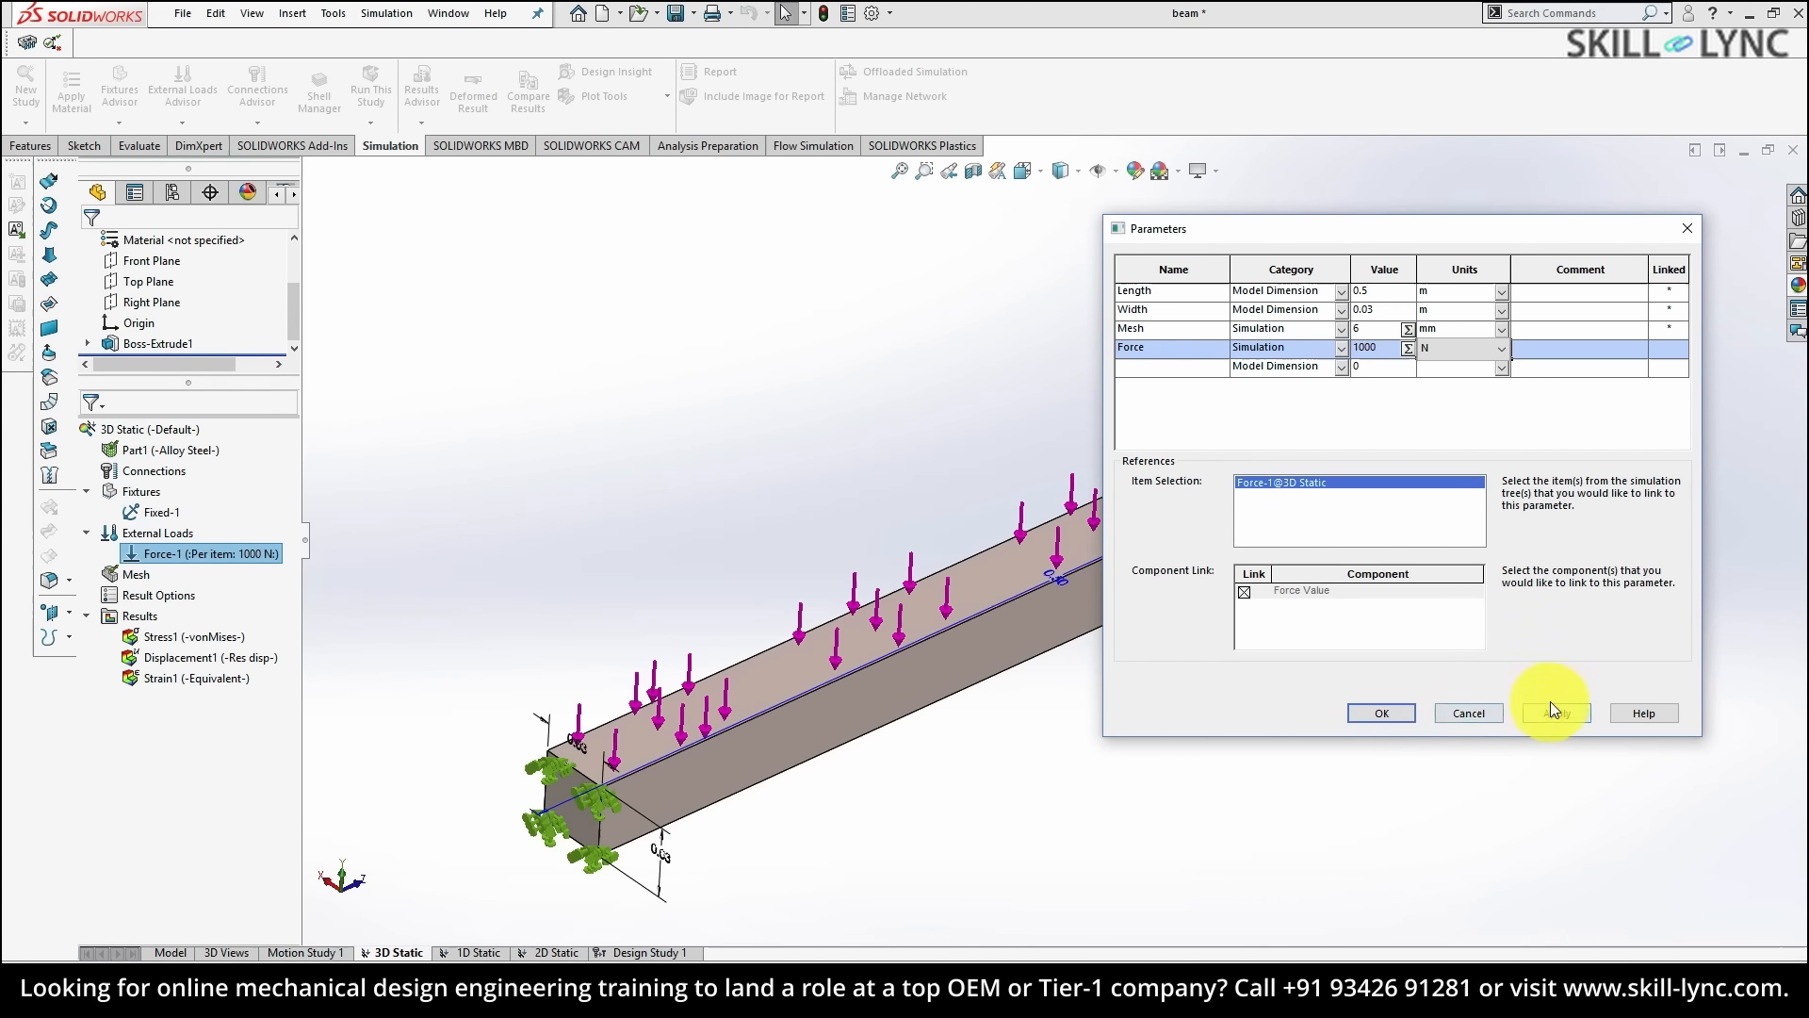
click(1399, 711)
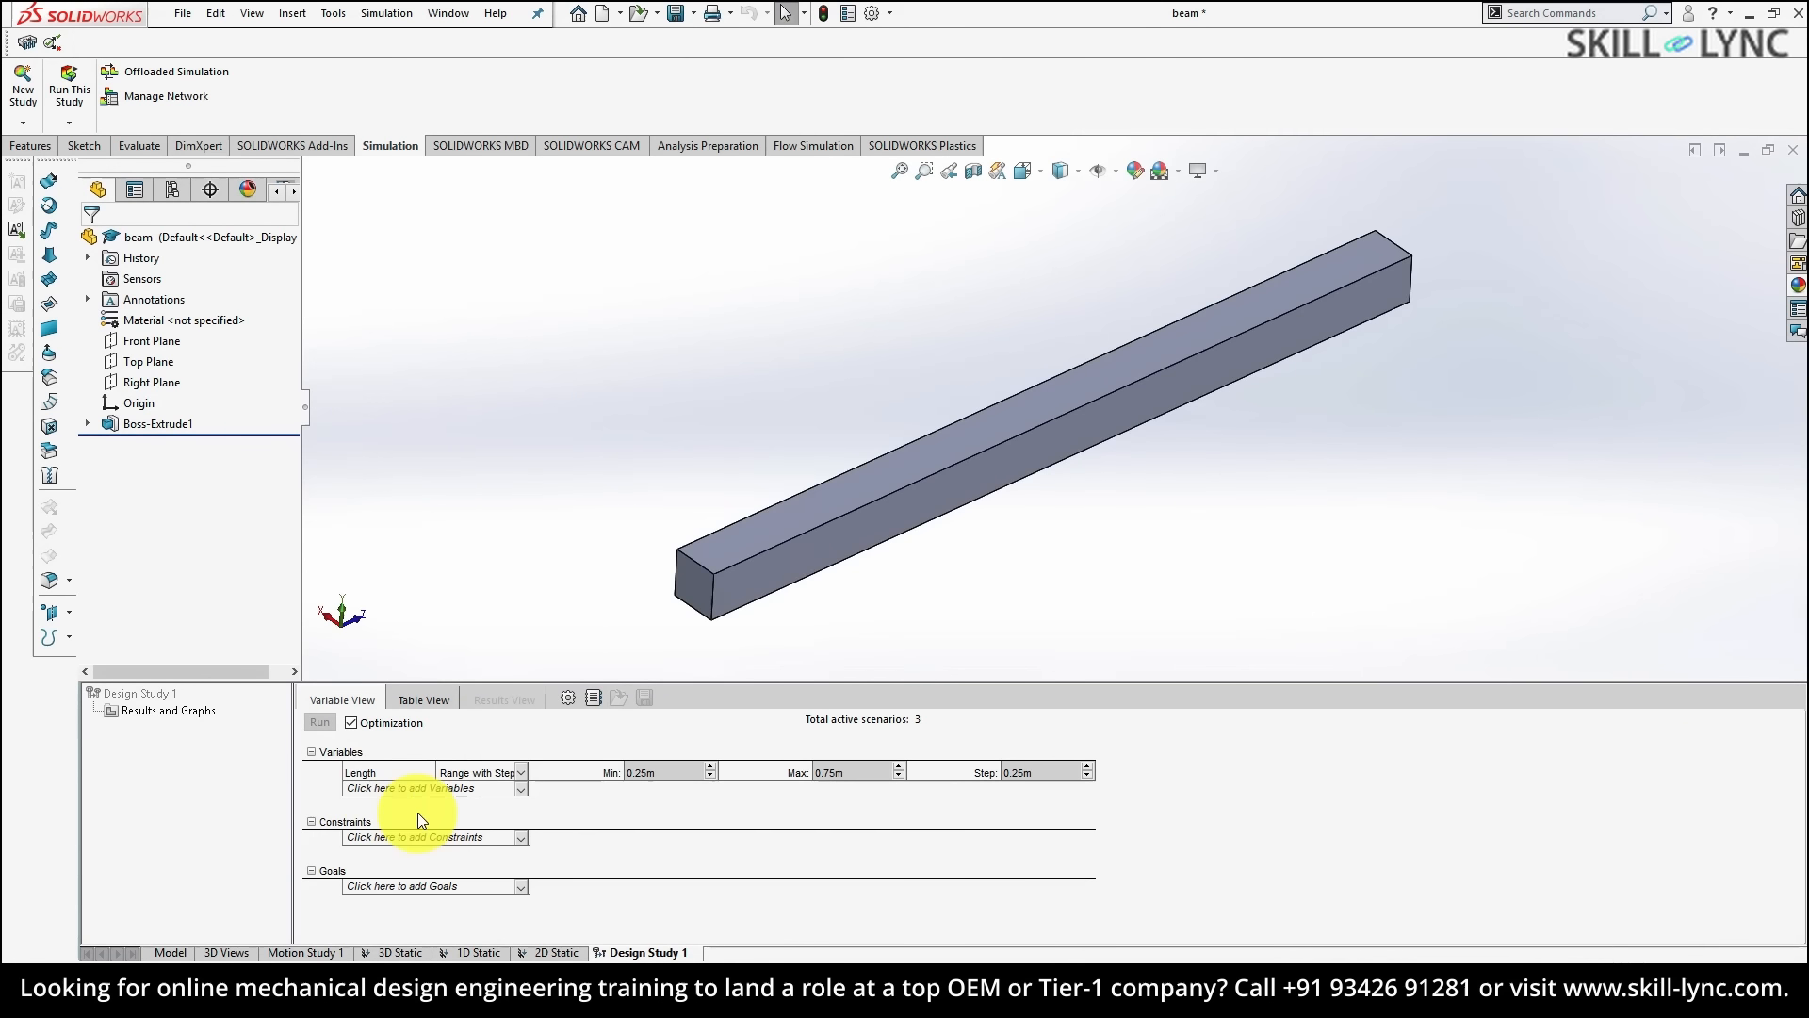
- Add Force, Mesh and Width to the design study variables and check the resulting scenarios in the table view
click(518, 789)
click(591, 817)
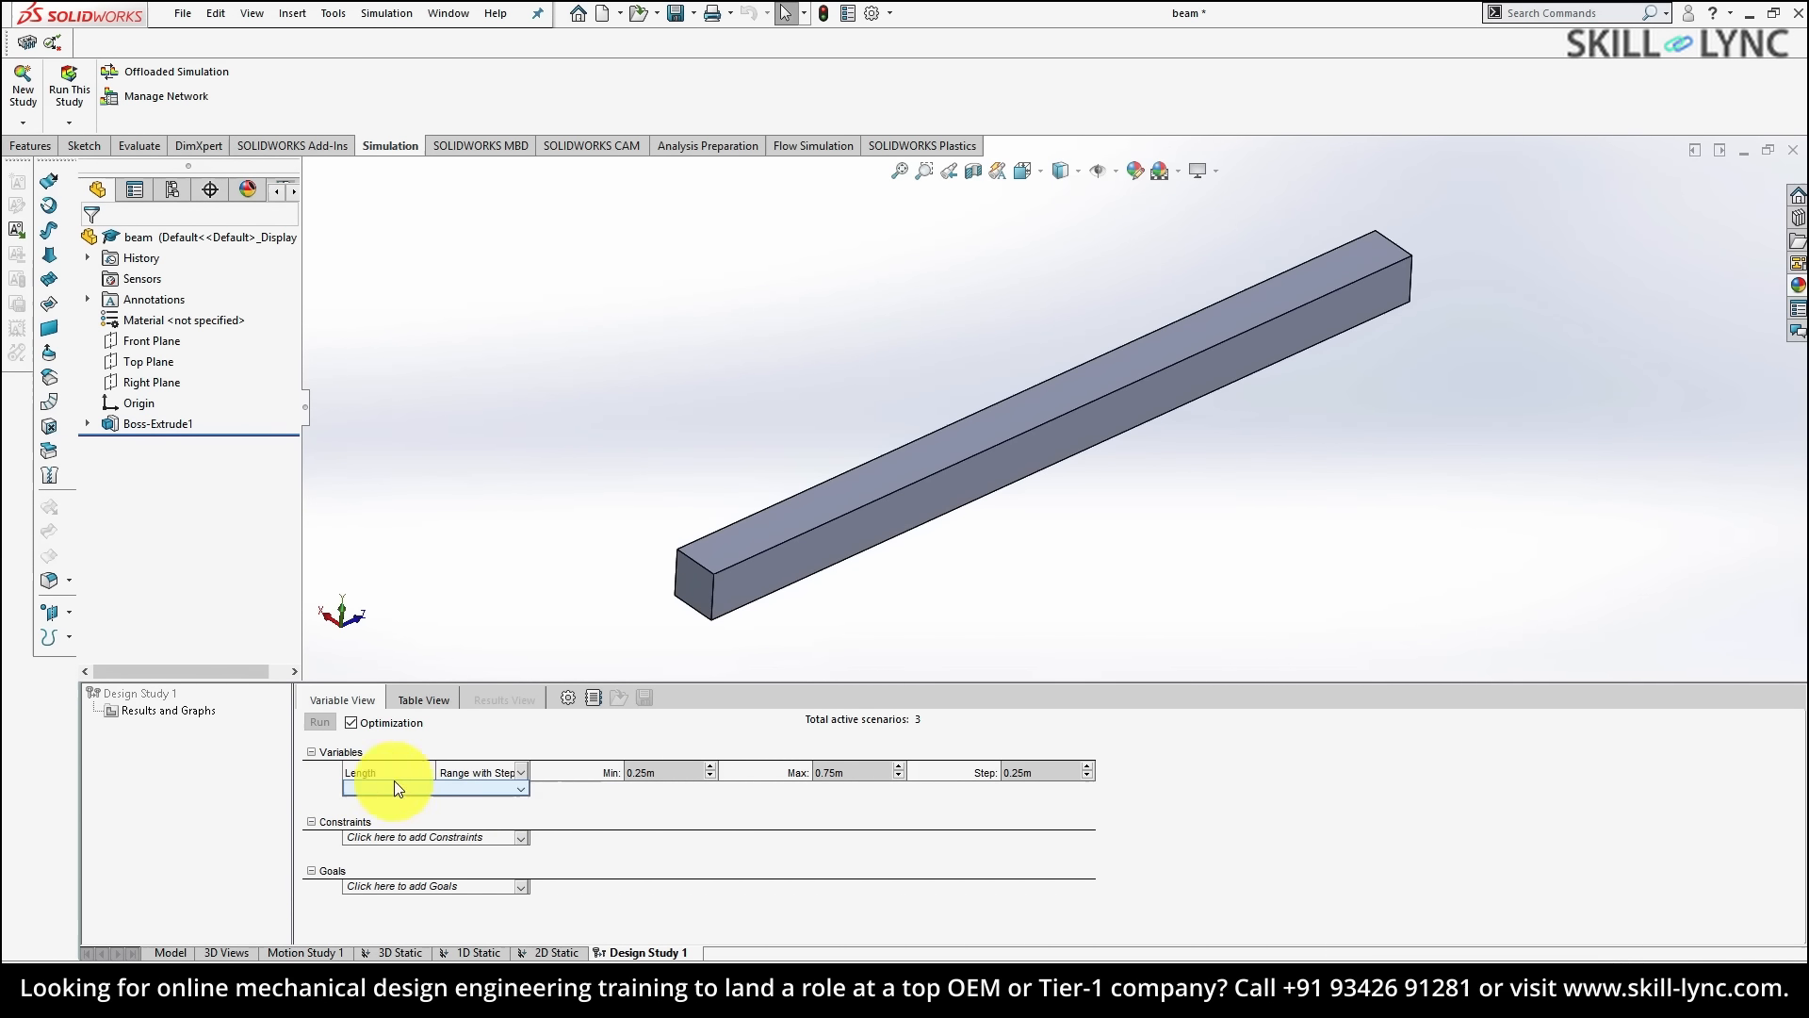
click(522, 788)
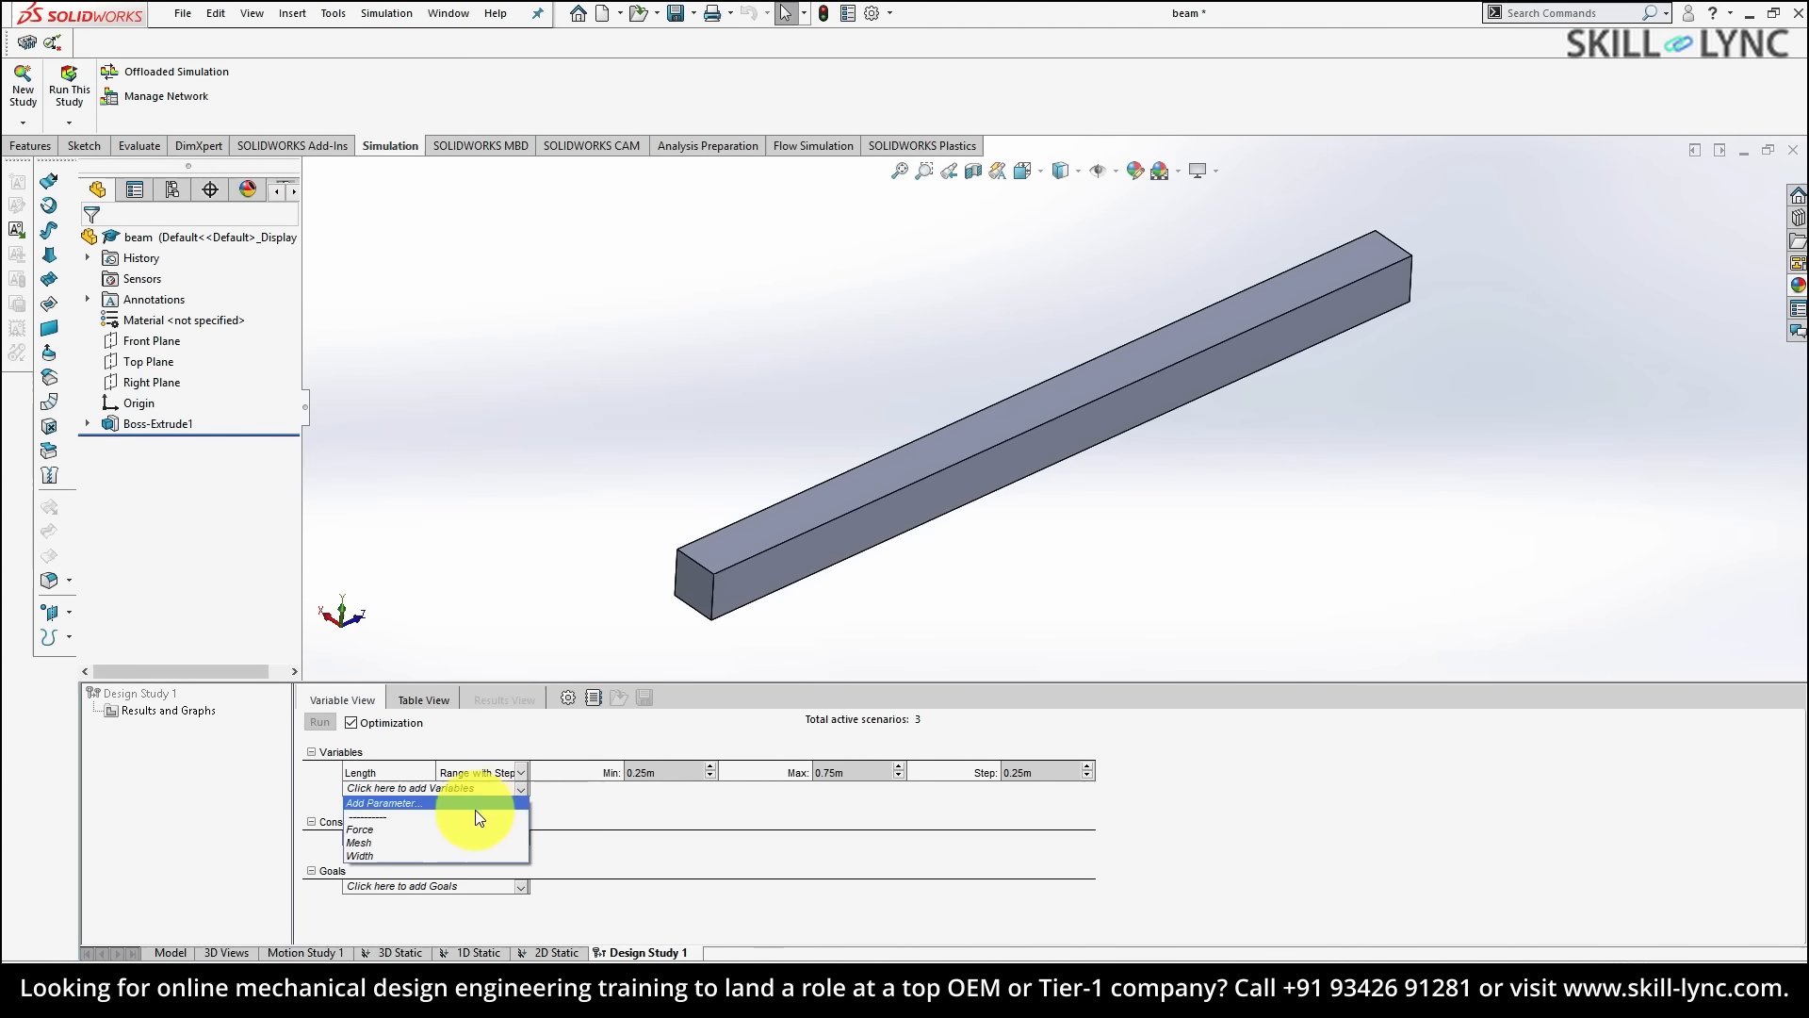
click(466, 830)
click(492, 809)
click(482, 848)
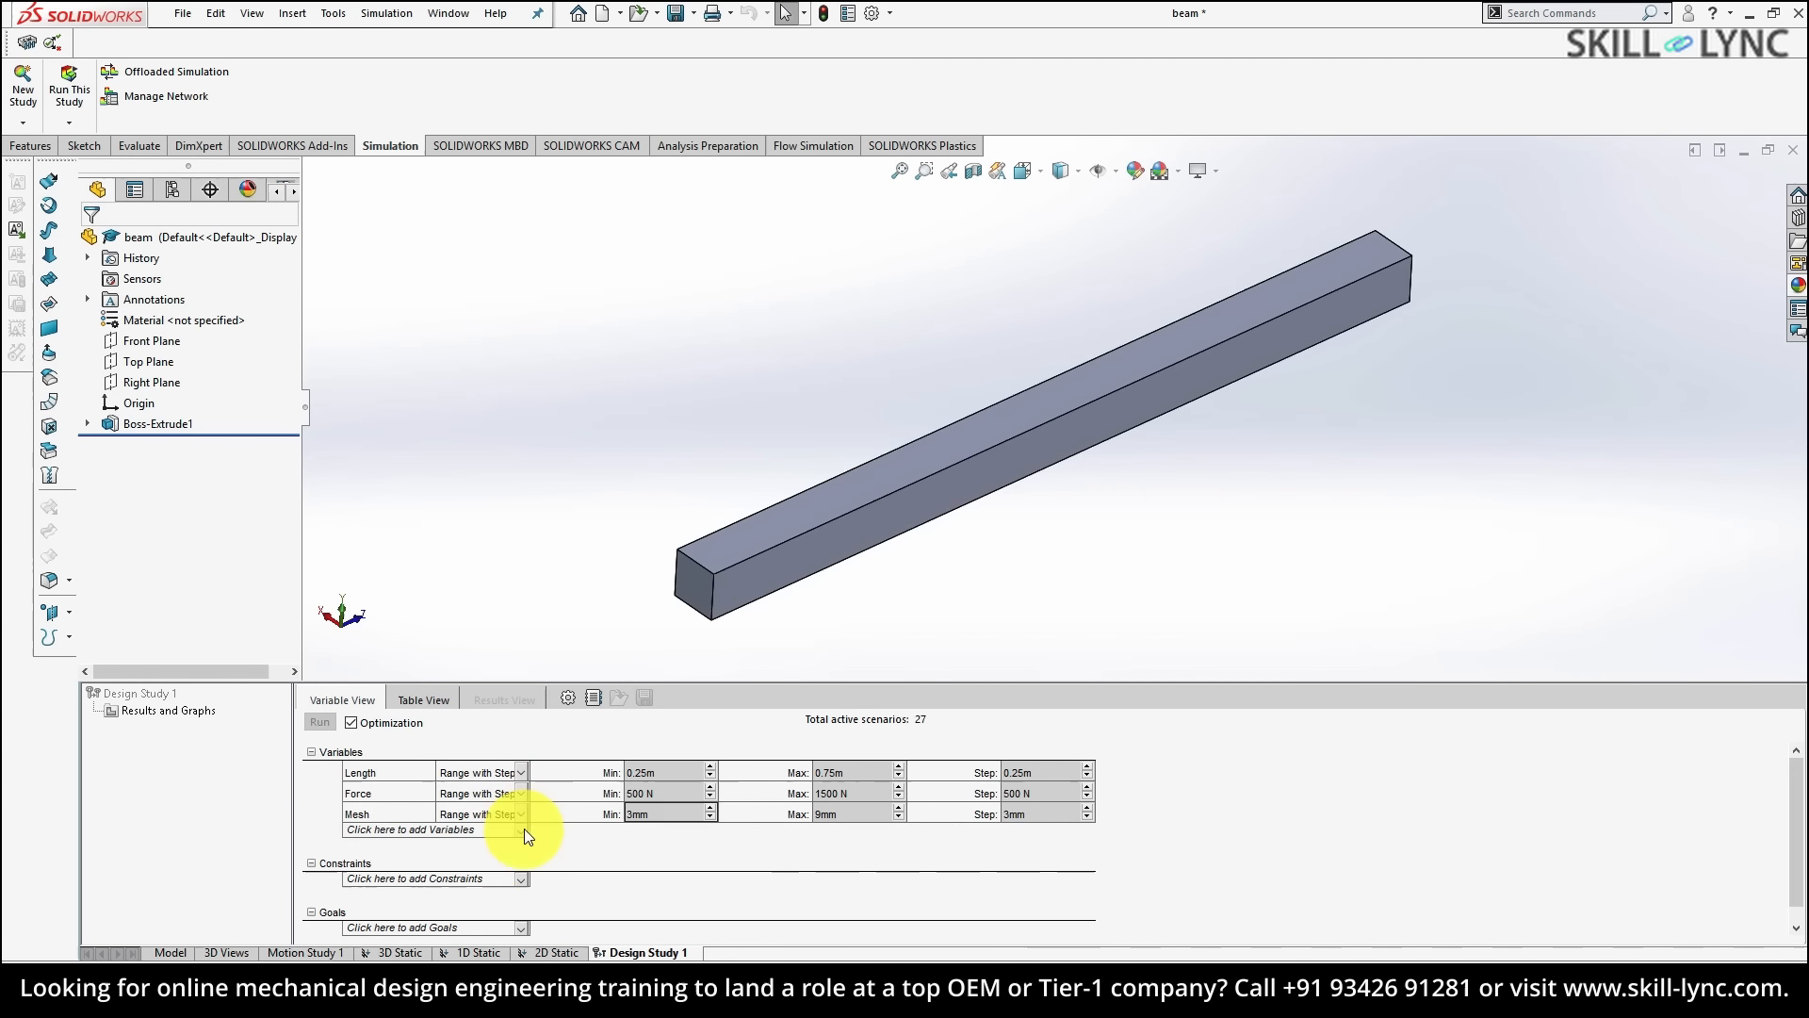
click(521, 829)
click(469, 869)
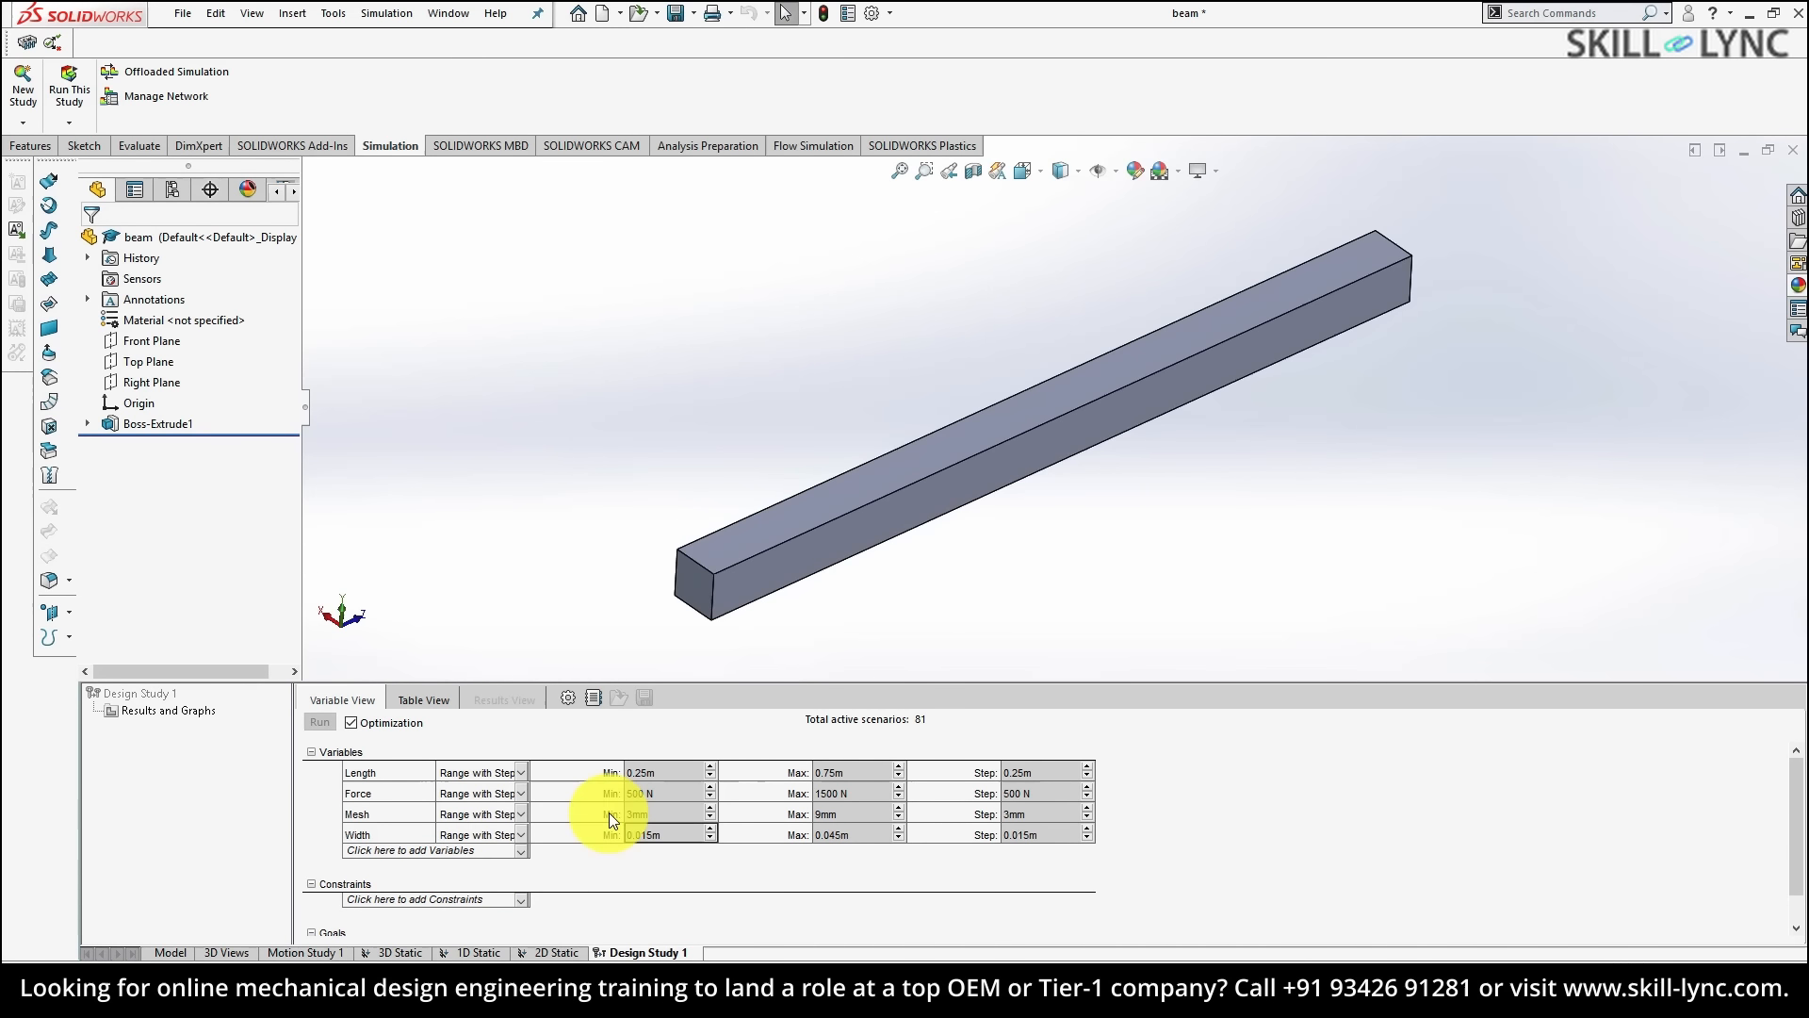
click(416, 702)
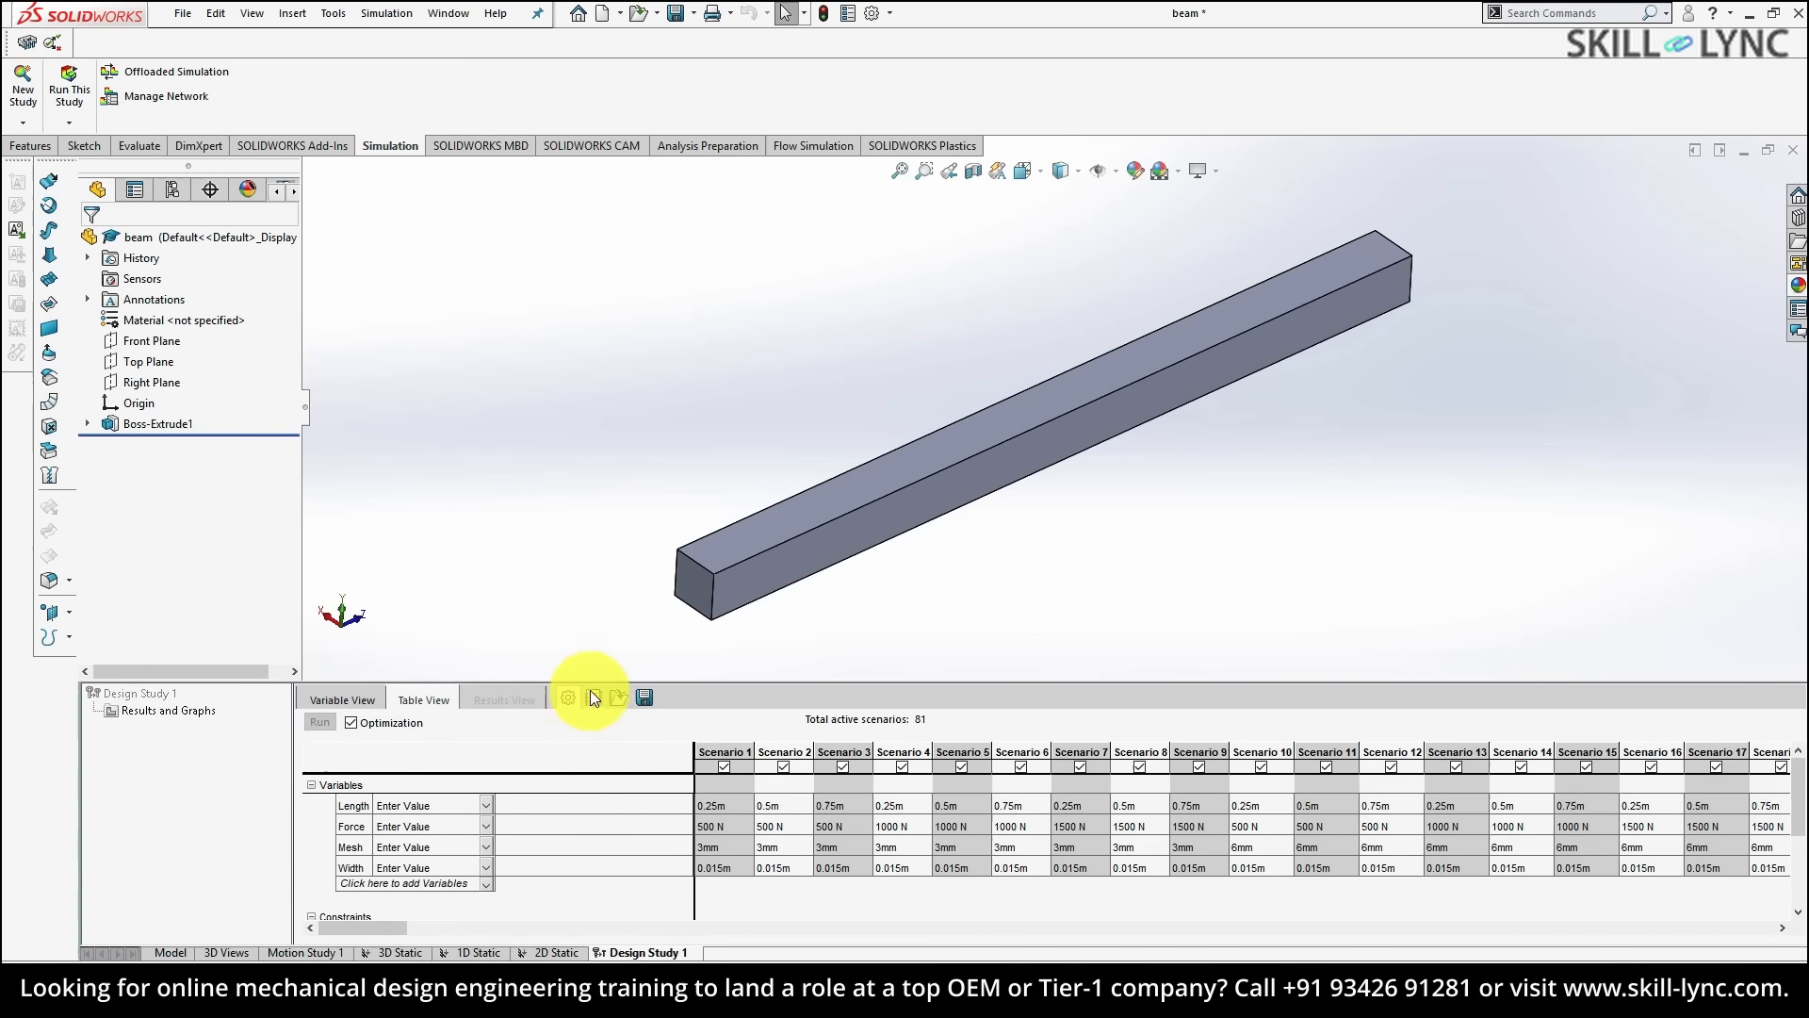
click(356, 699)
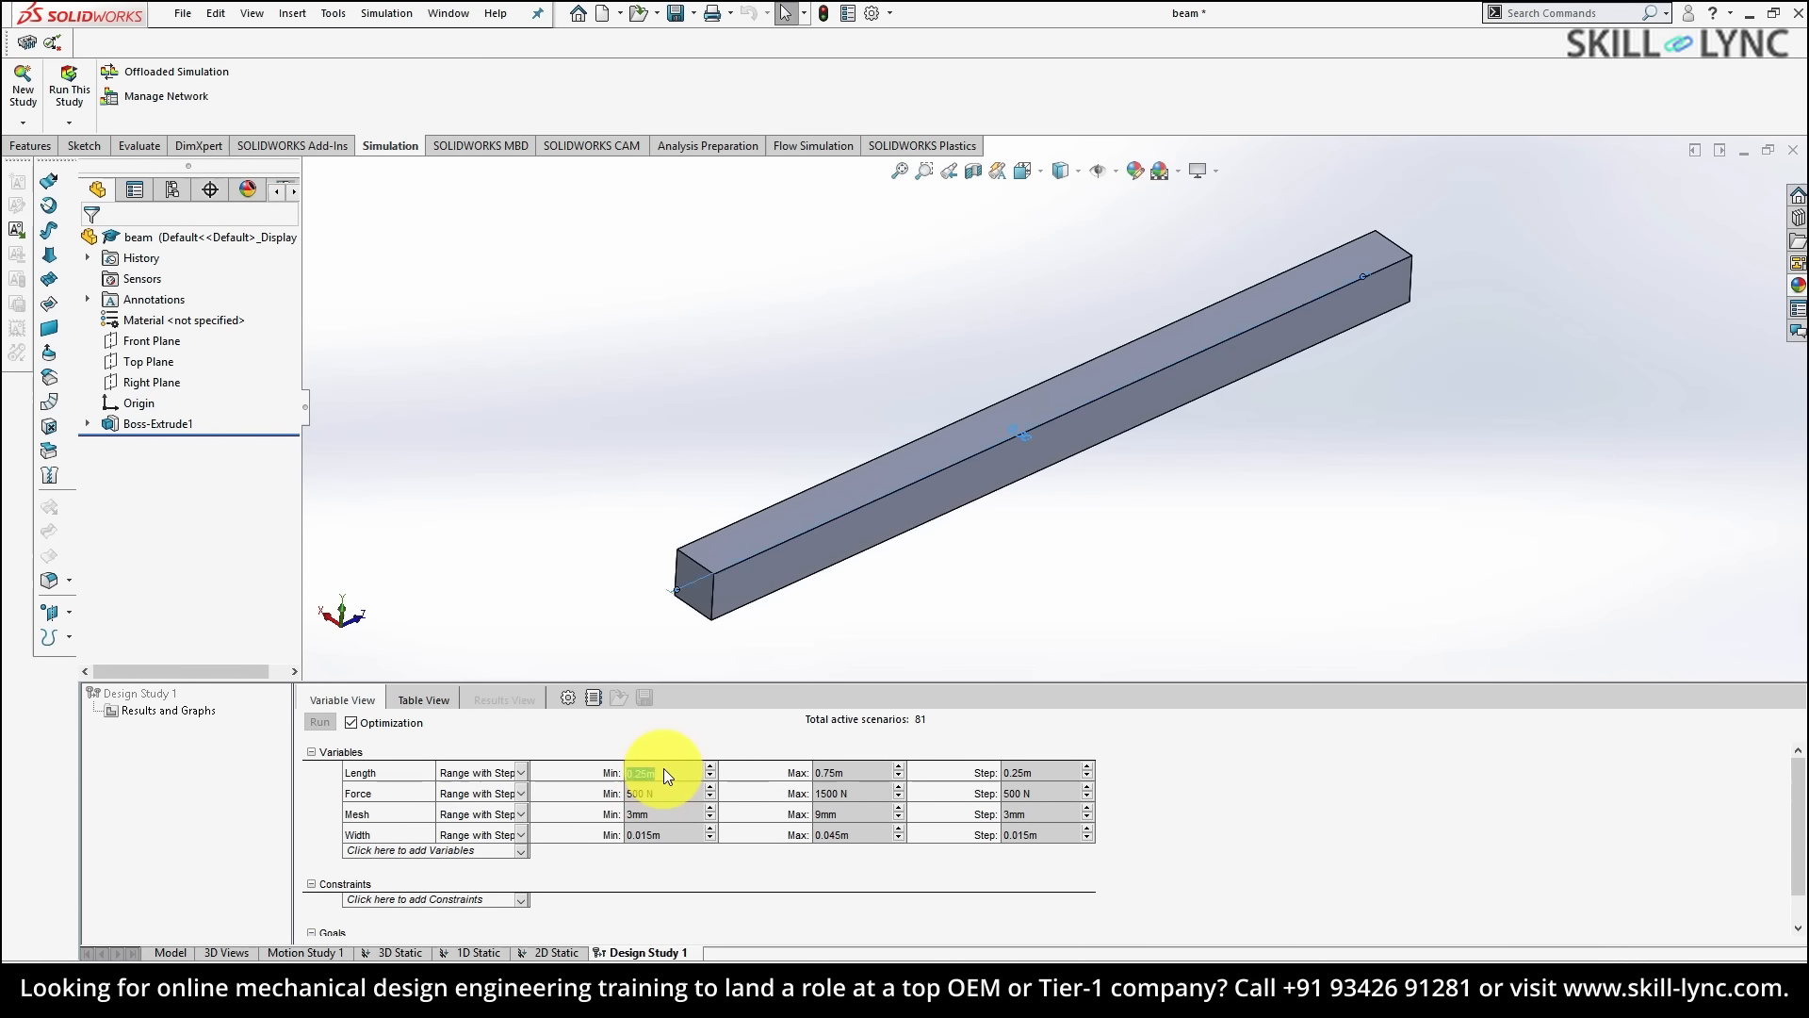
- Set the Length variable's range to a minimum of 0.5 m and a maximum of 2 m
key(BackSpace)
text(.5)
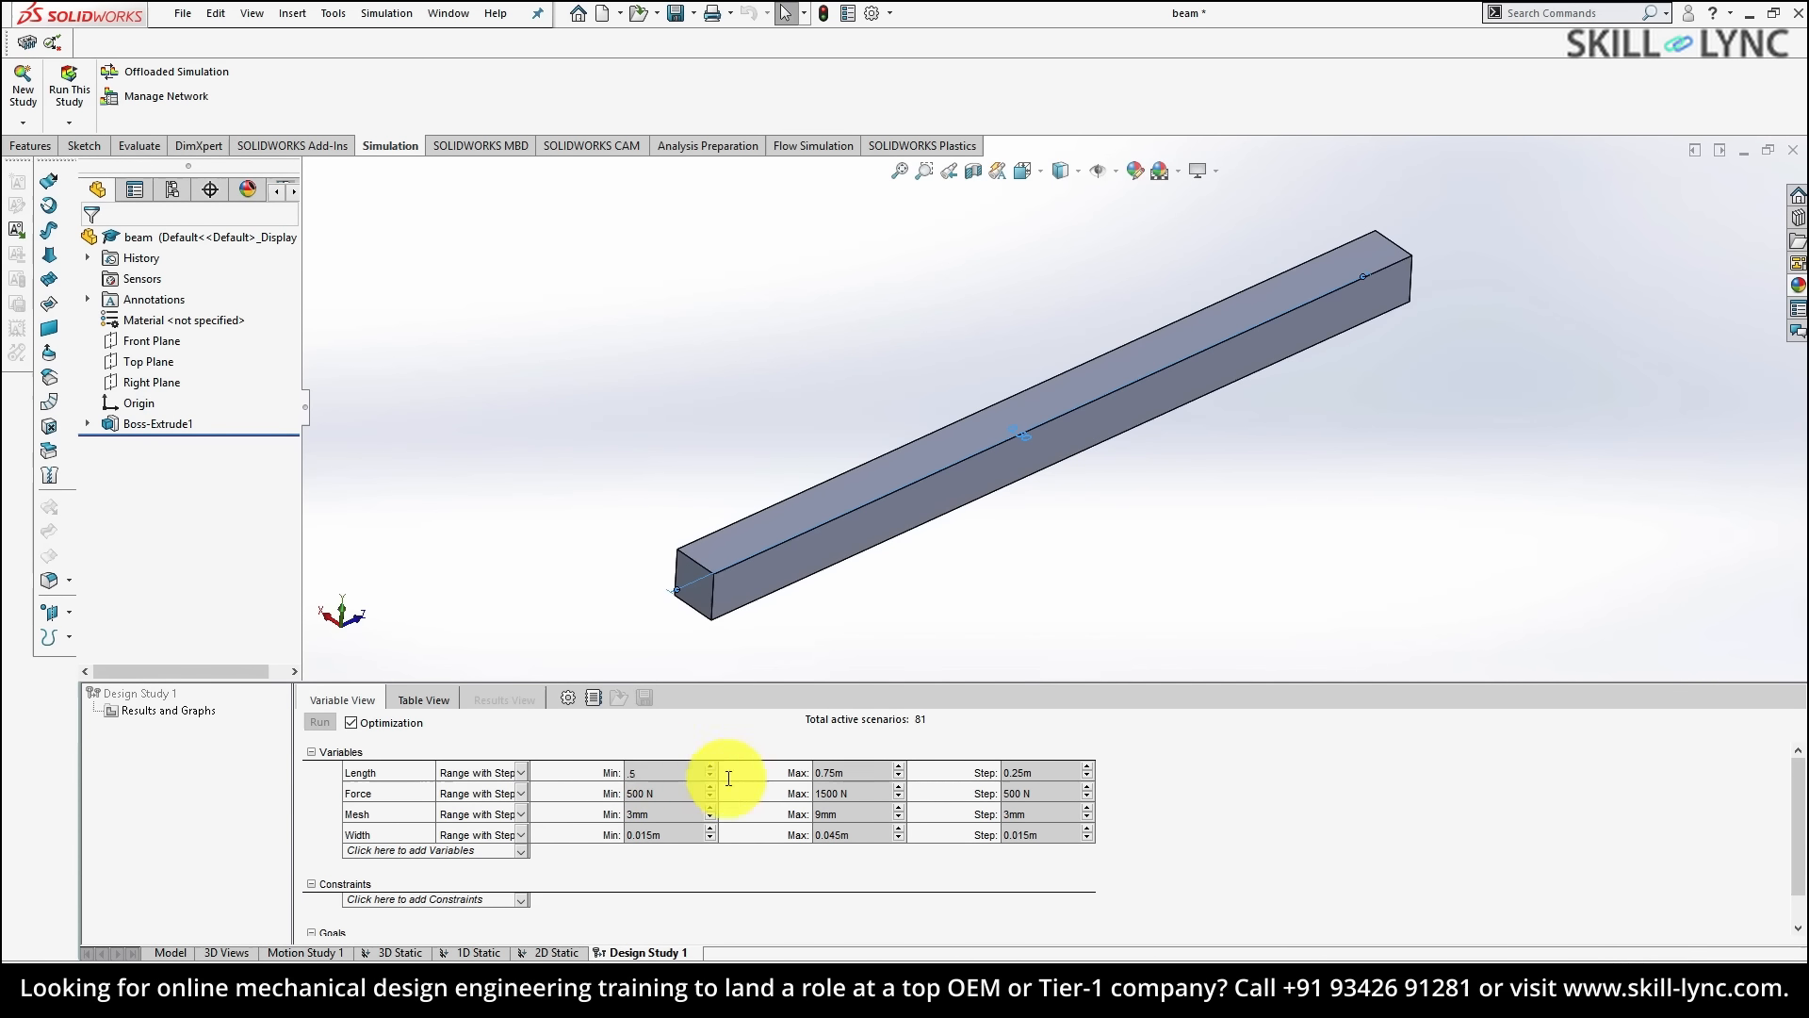
click(842, 772)
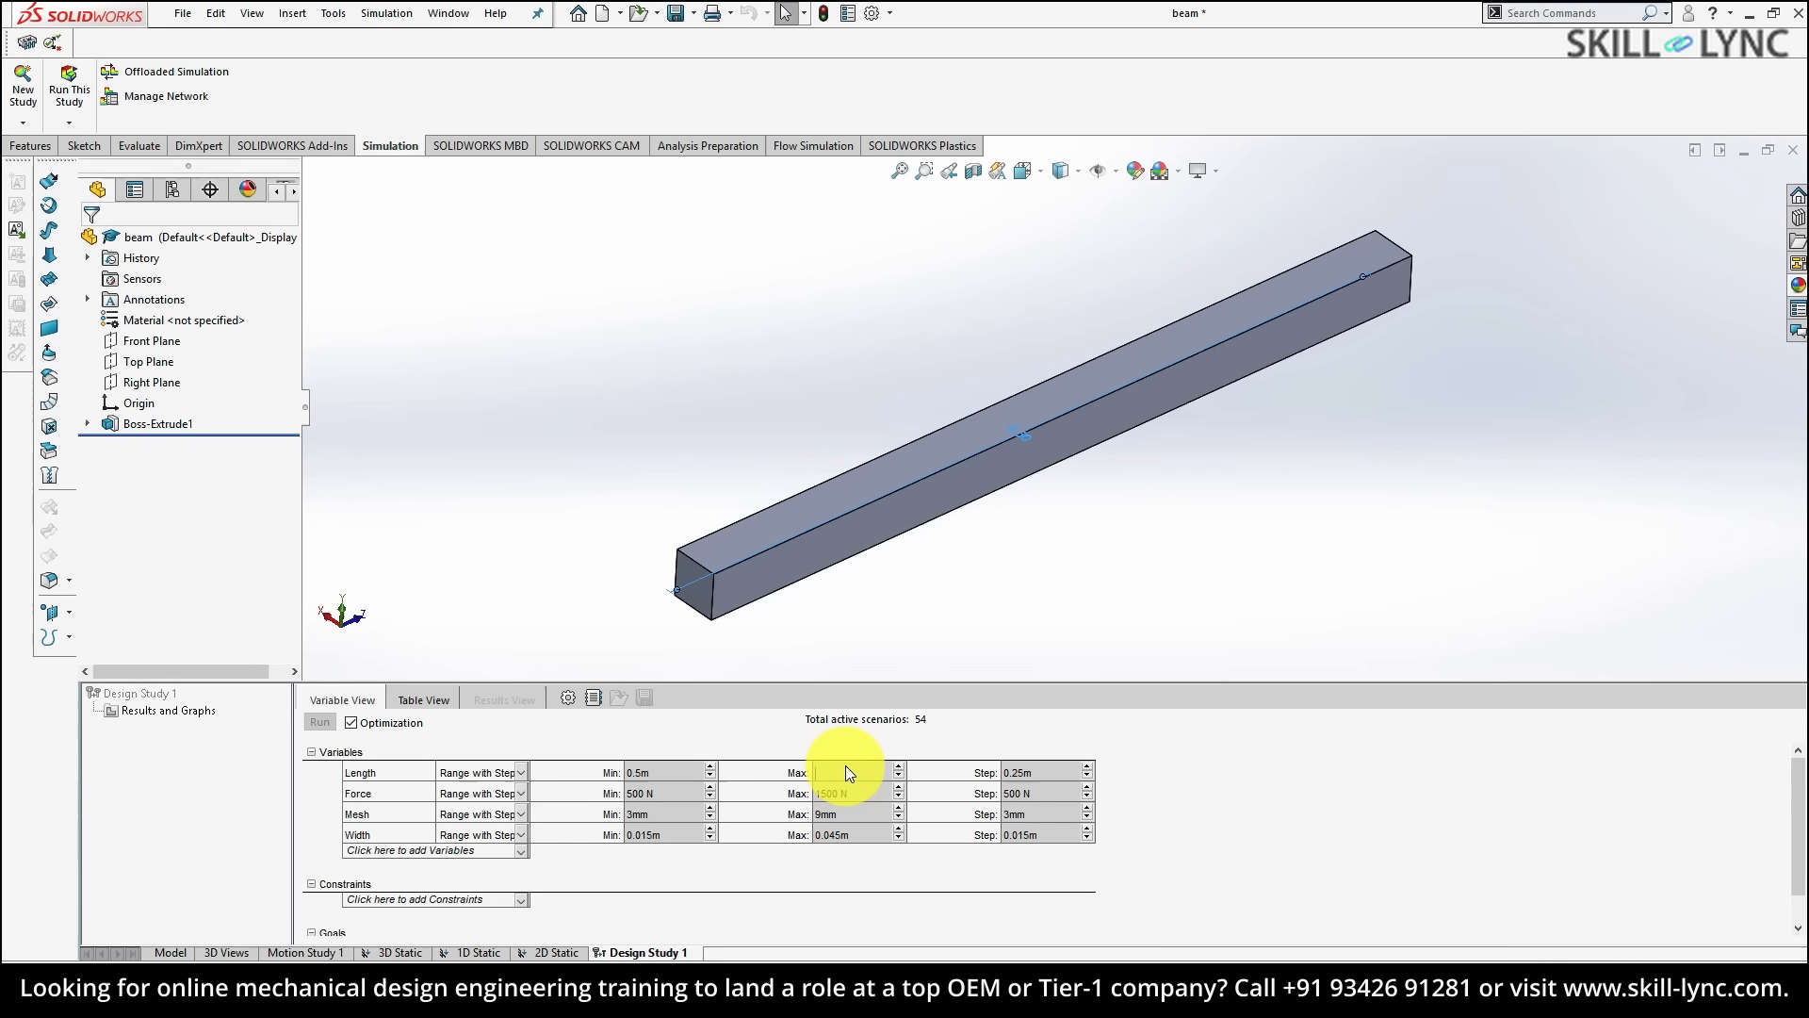
- Set the Force range to 1000 N minimum, 10000 N maximum and 2000 N step, and the Length step to 0.5 m
click(654, 791)
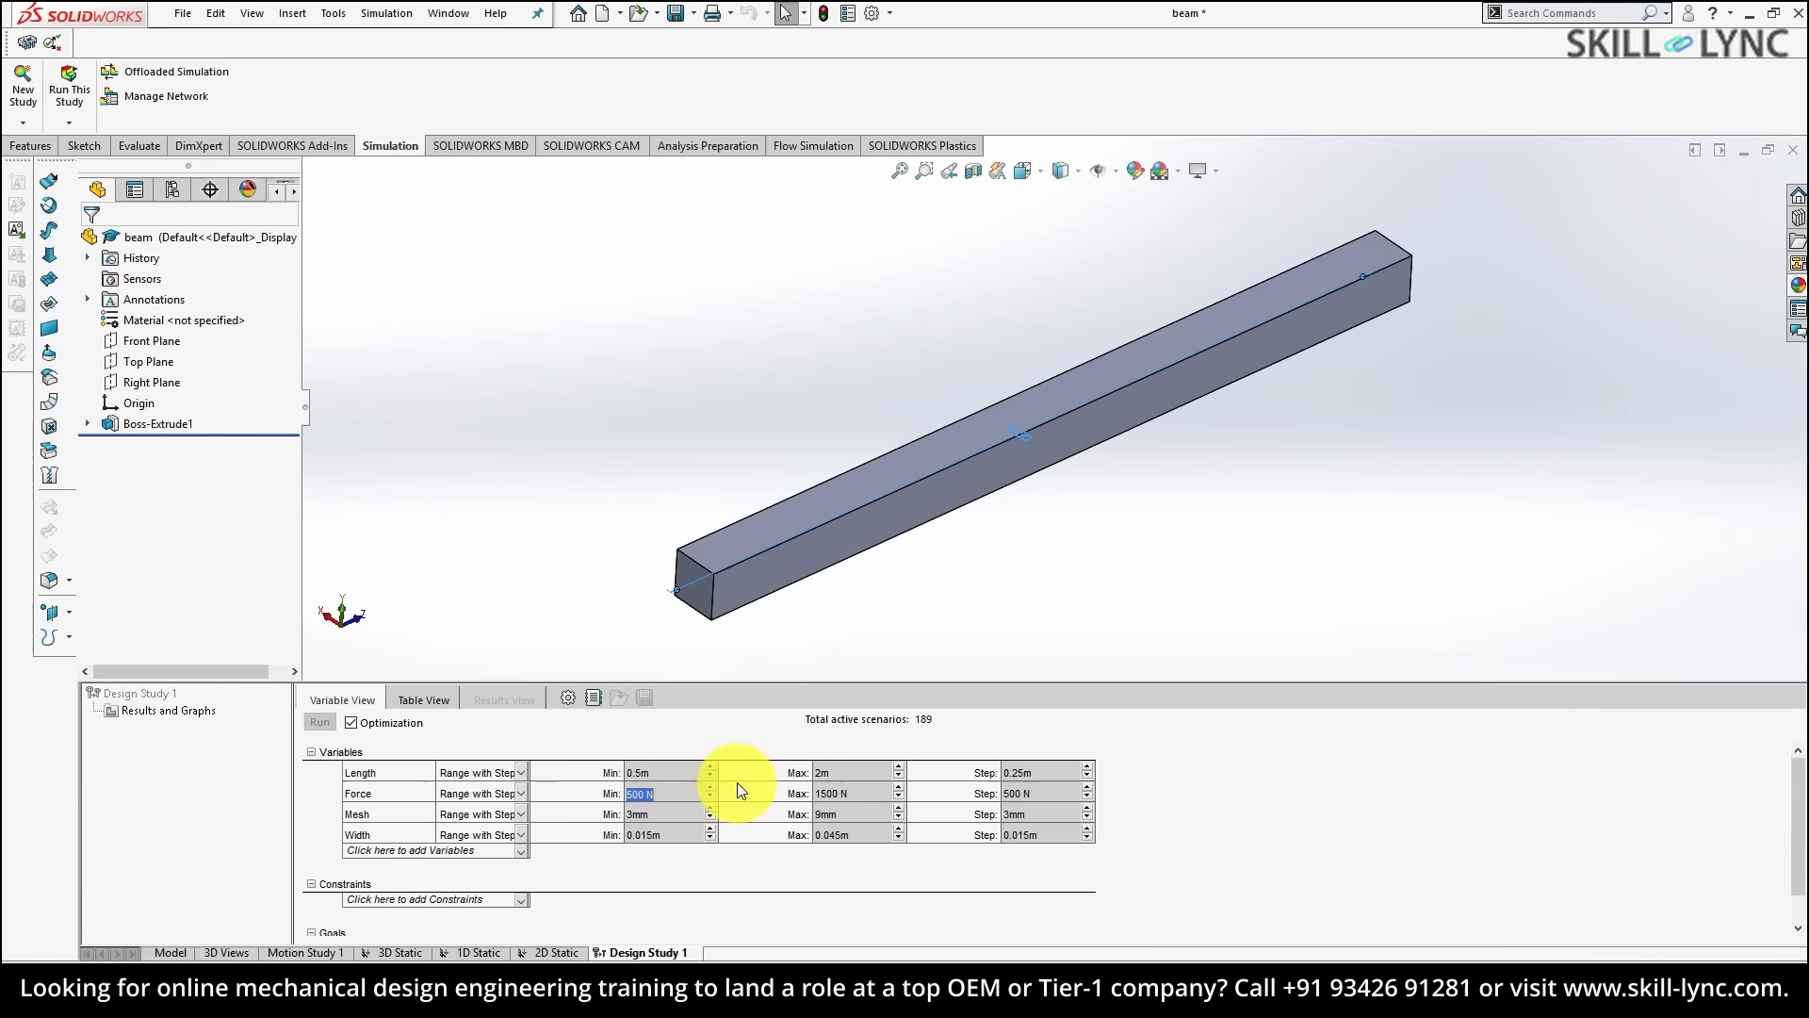
text(10000)
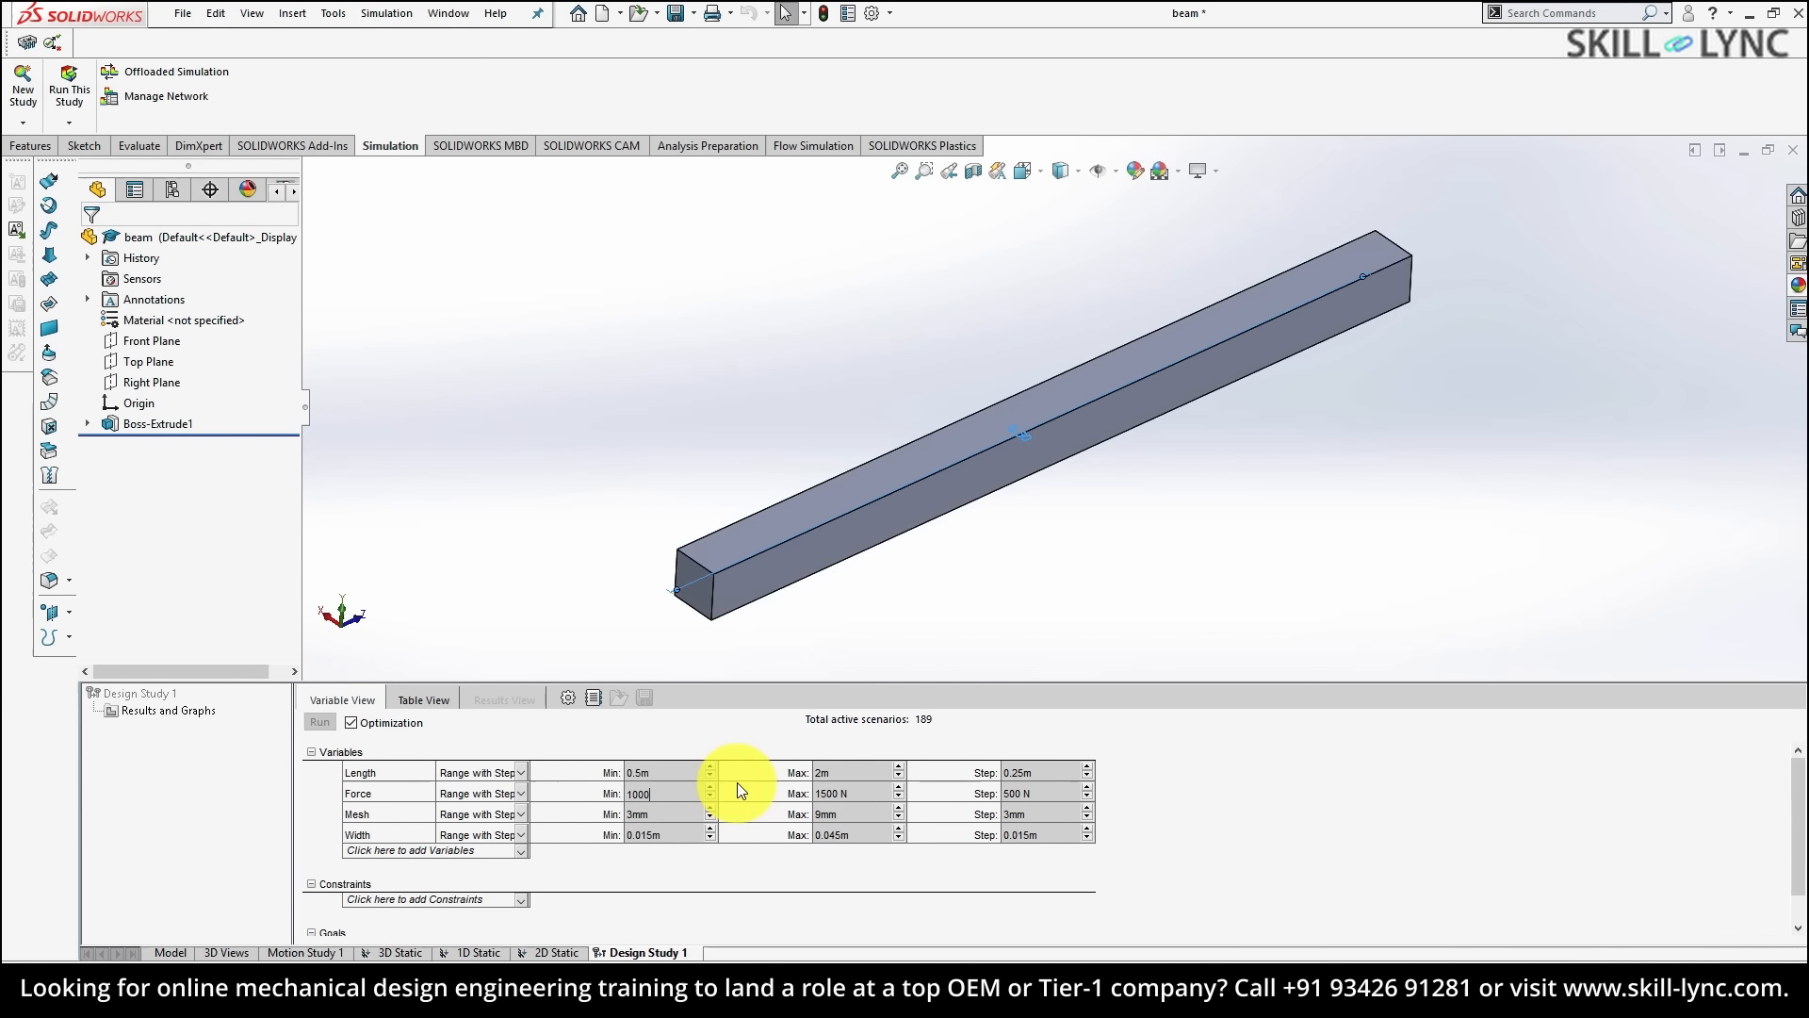
click(840, 792)
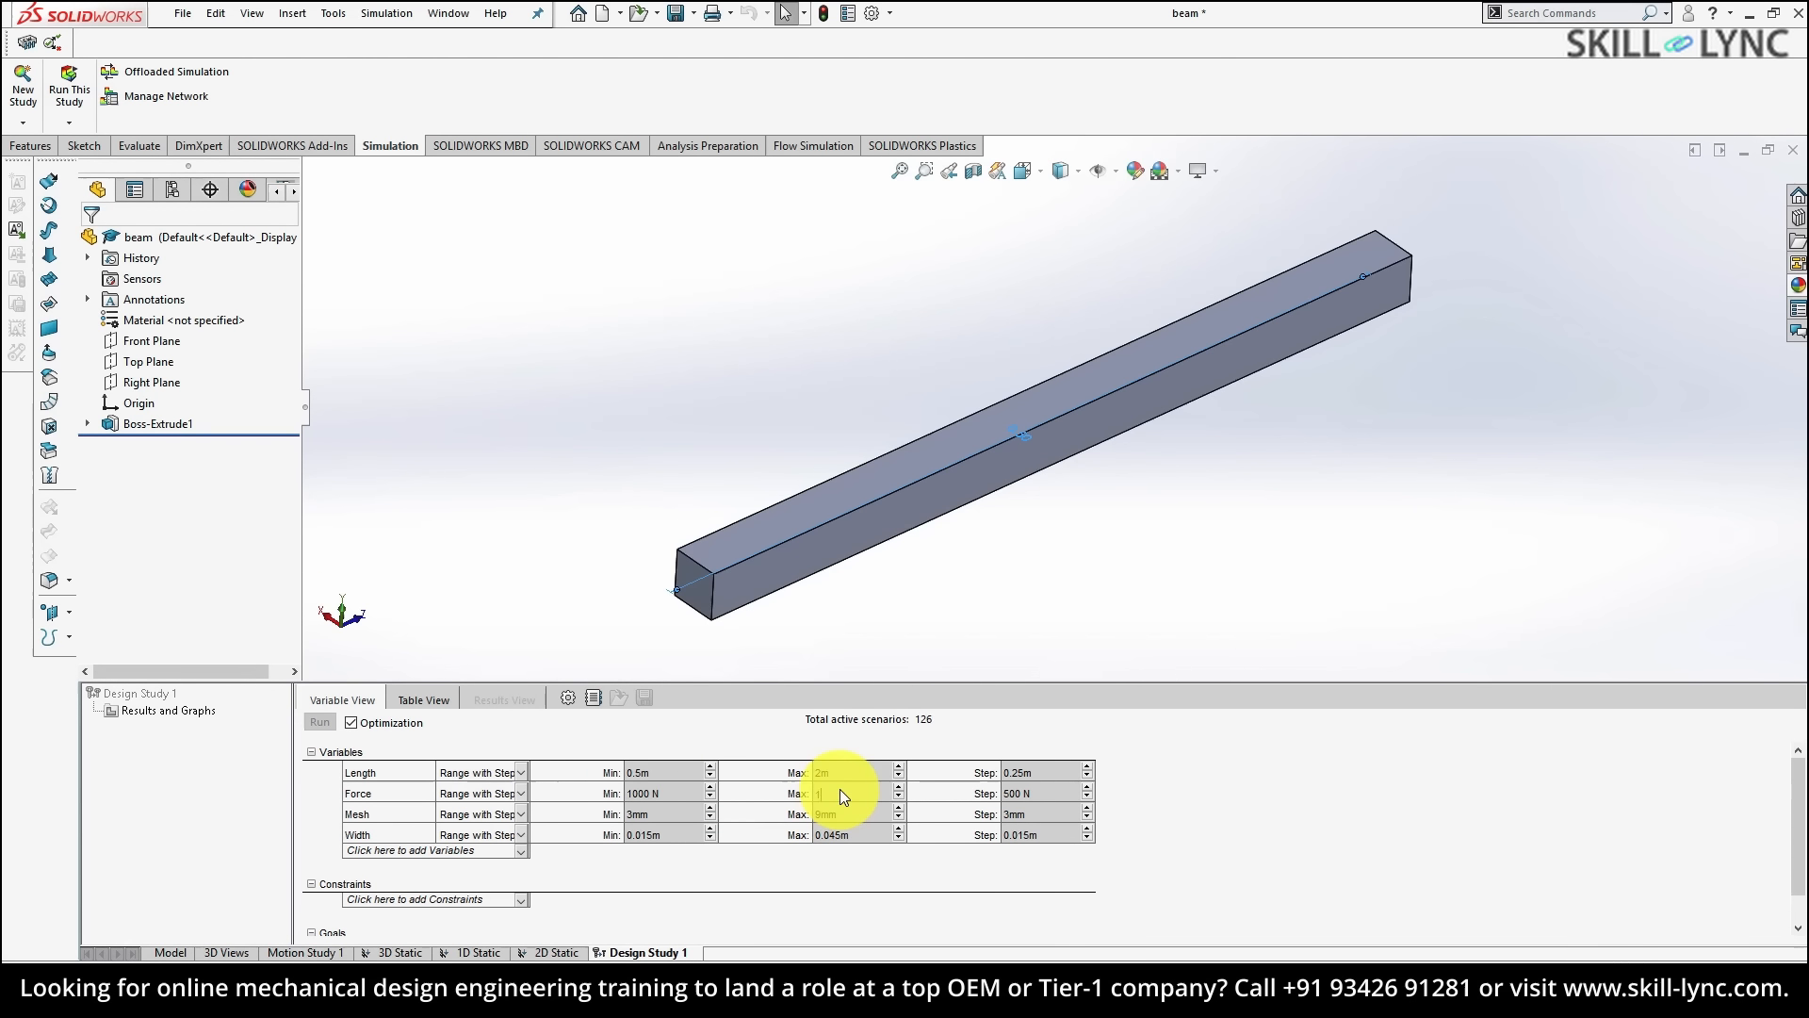
text(10000)
click(1046, 793)
text(2000)
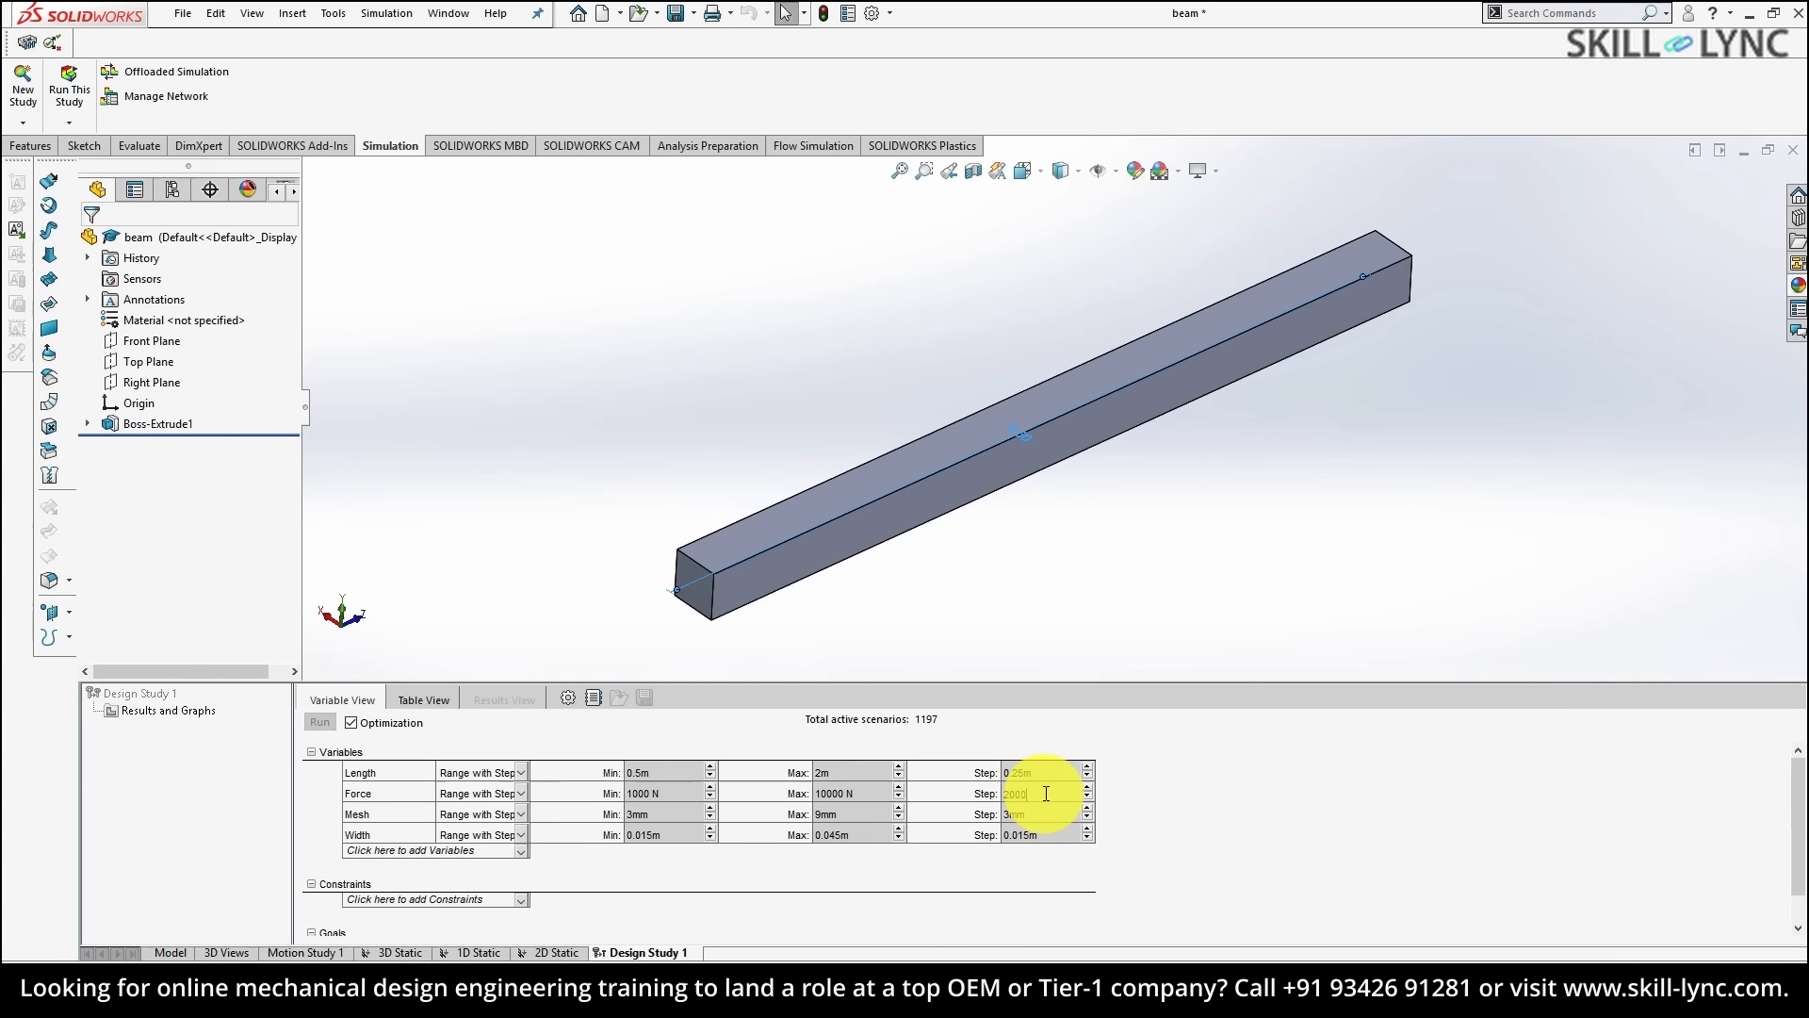
click(1060, 772)
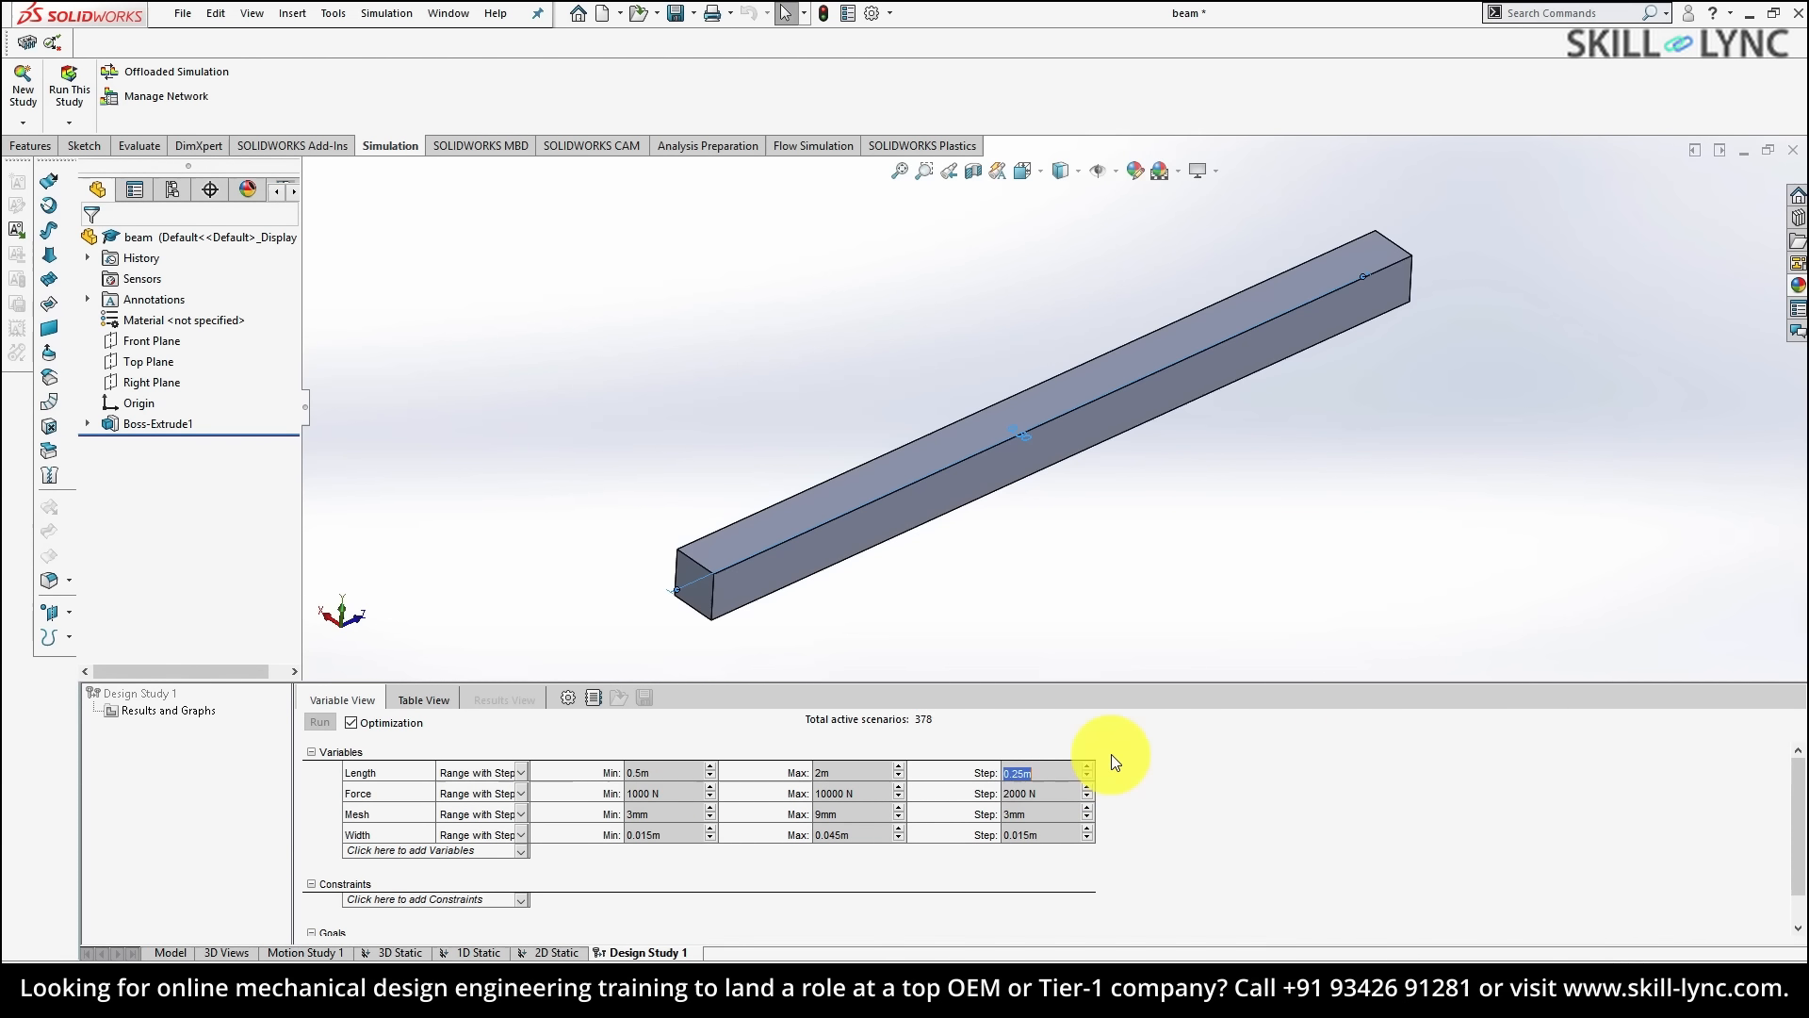
text(.5)
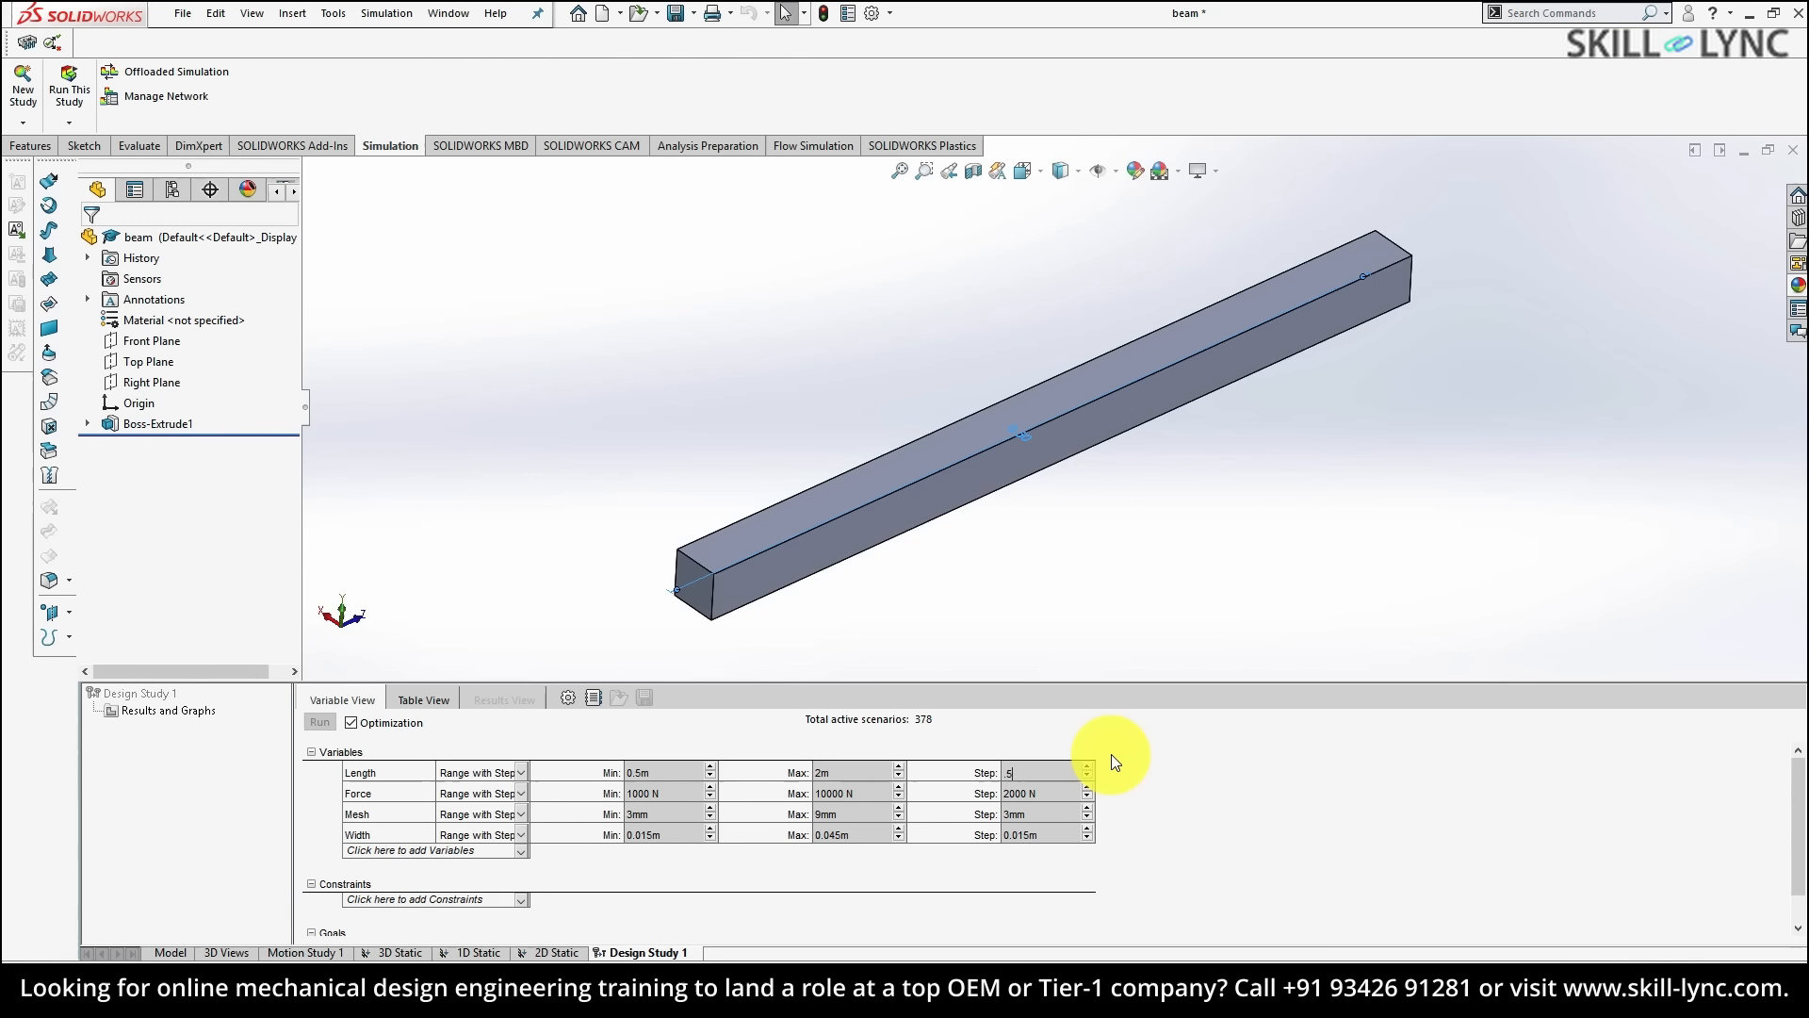
- Set the Mesh variable's range to a minimum of 4 mm, a maximum of 6 mm and a step of 2 mm
click(654, 813)
text(4)
key(Return)
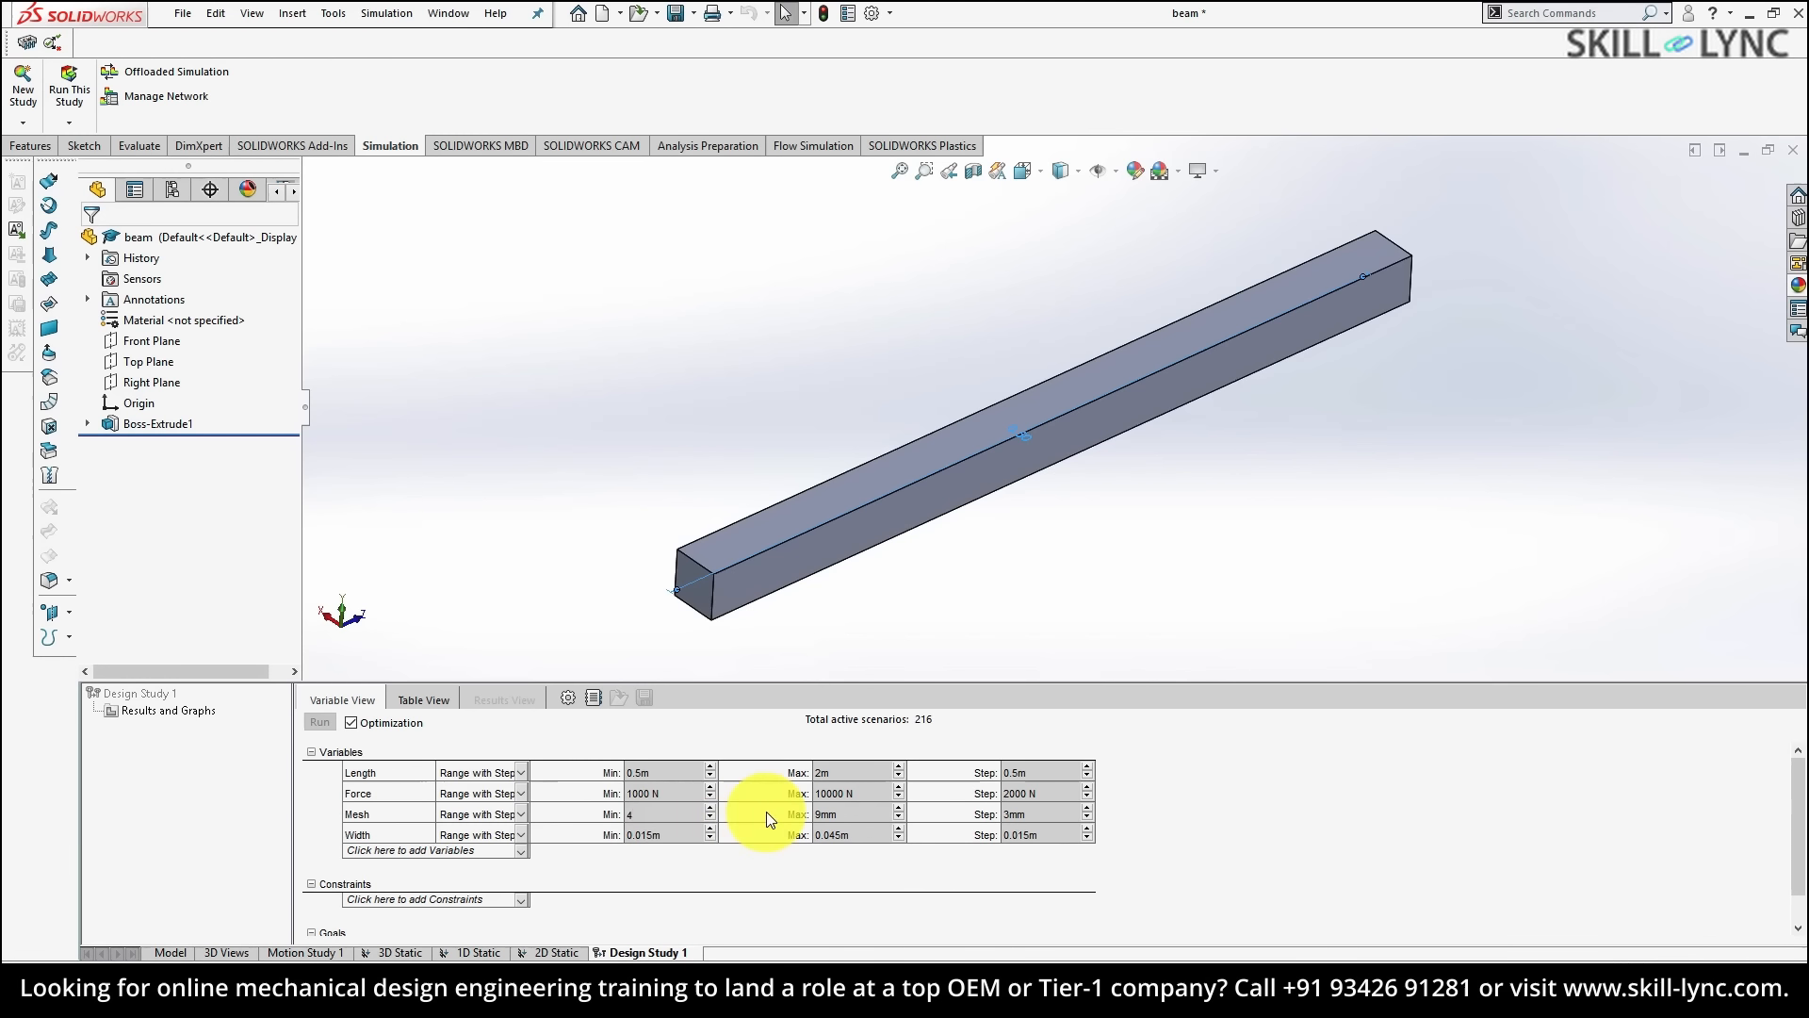
click(848, 816)
text(6)
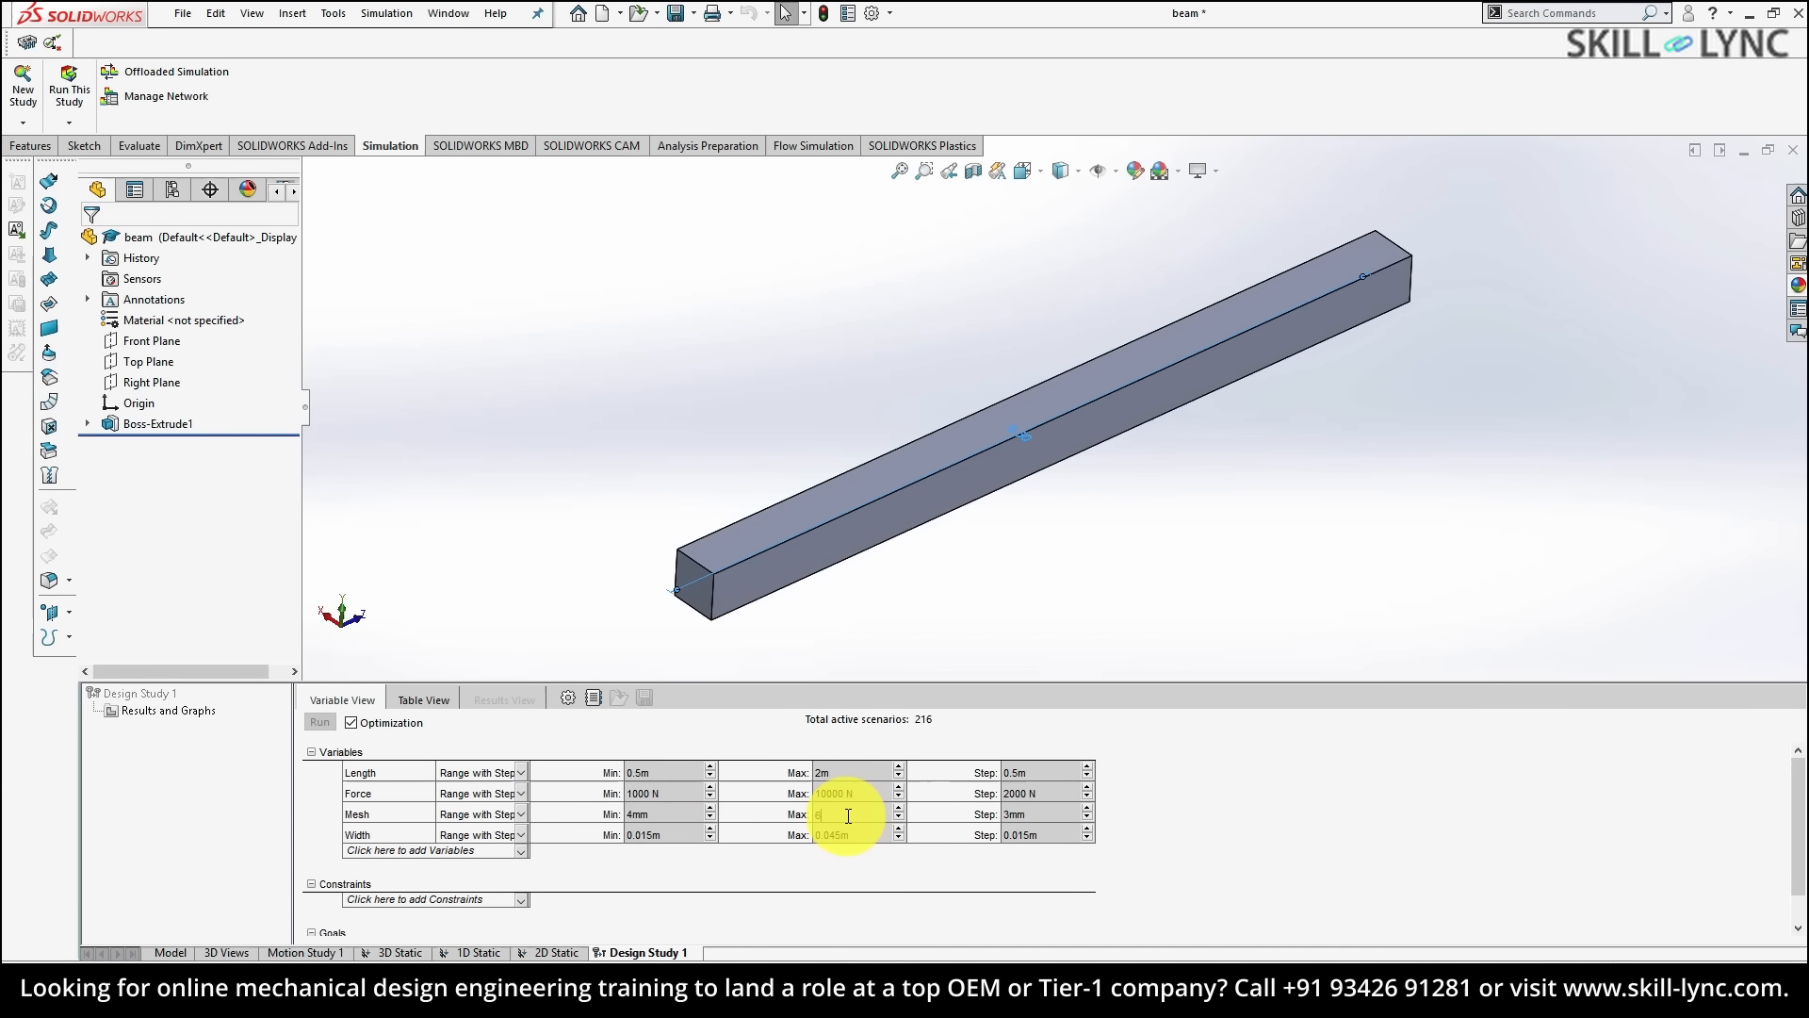
click(1018, 814)
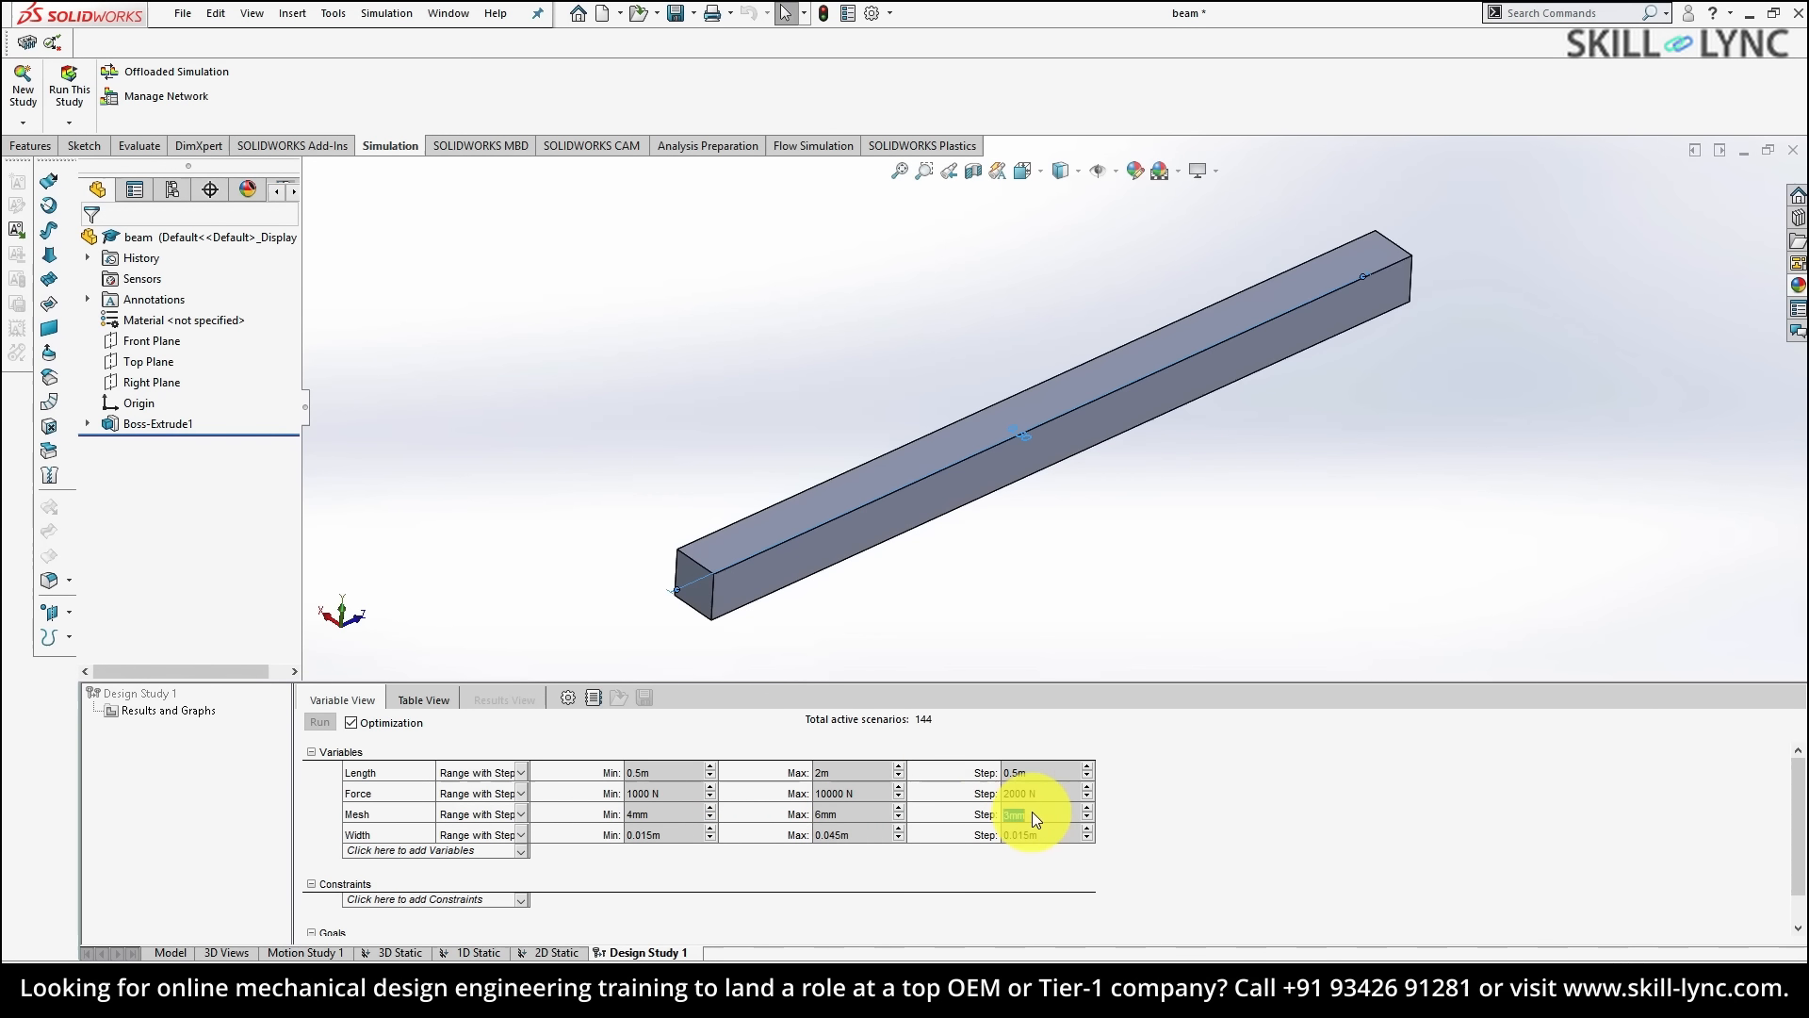
text(2)
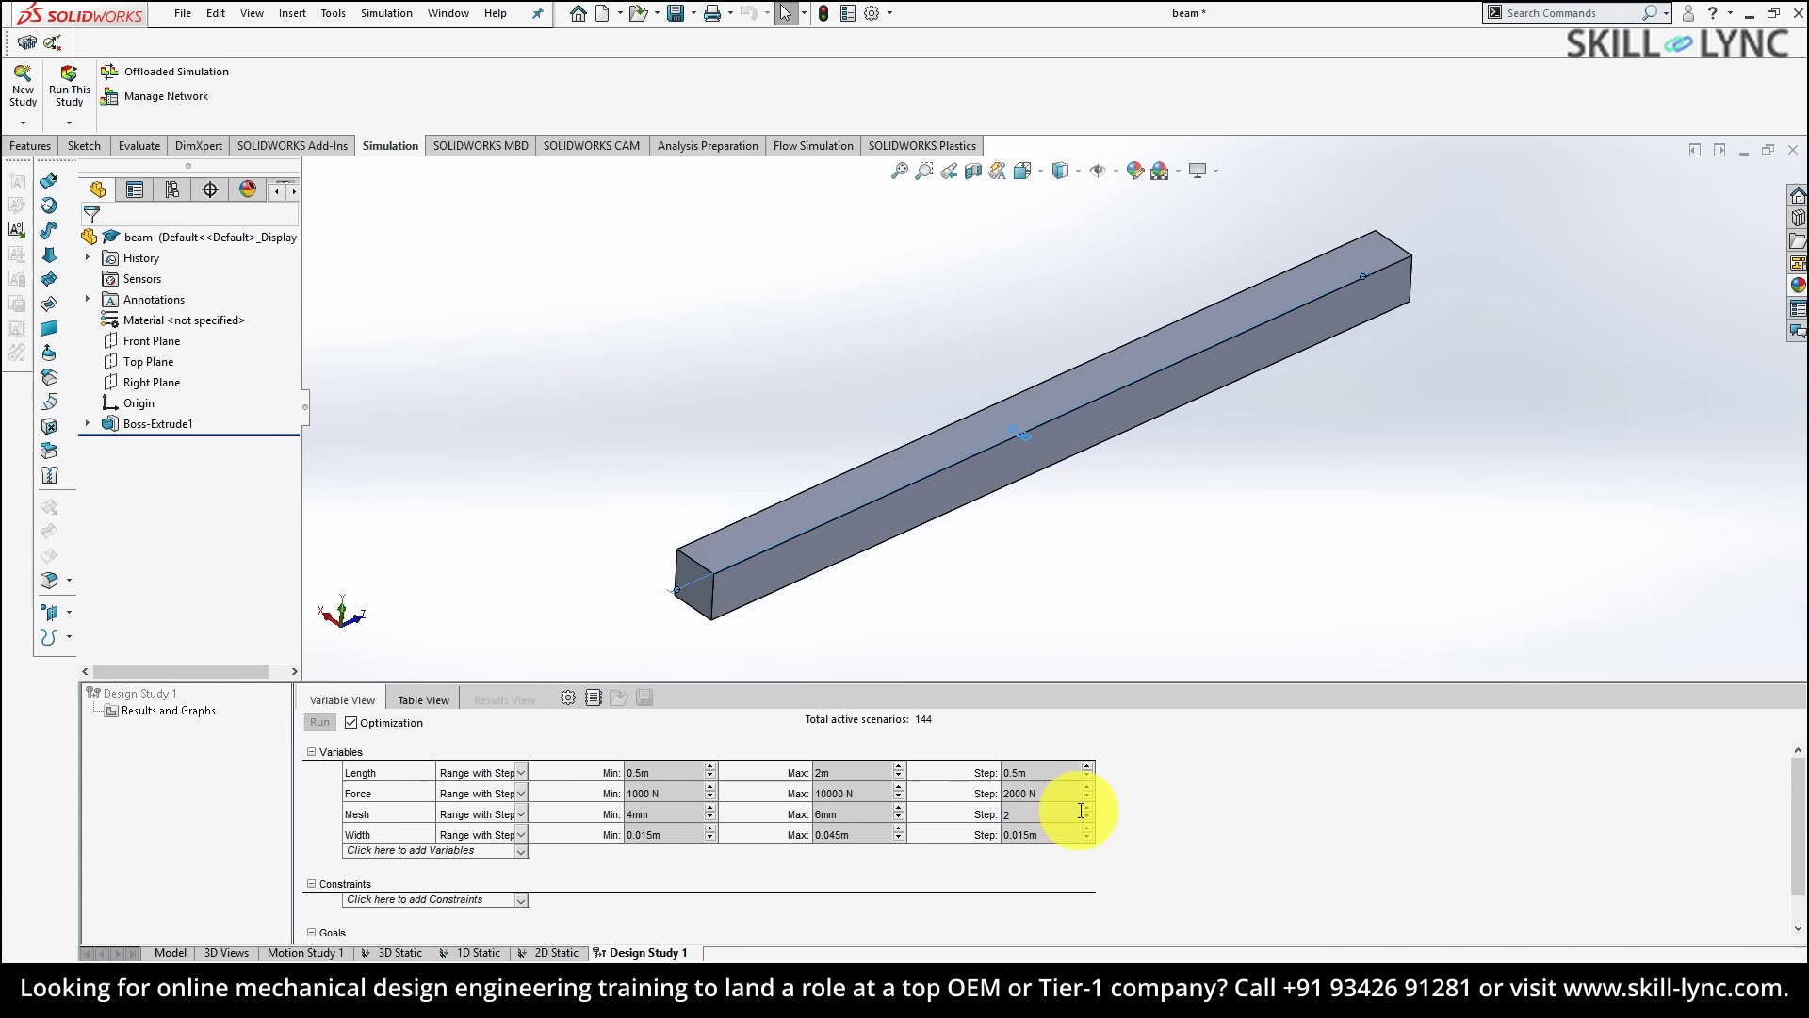
- Set the Width variable's range to a minimum of 0.03 m, a maximum of 0.09 m and a step of 0.03 m
click(669, 835)
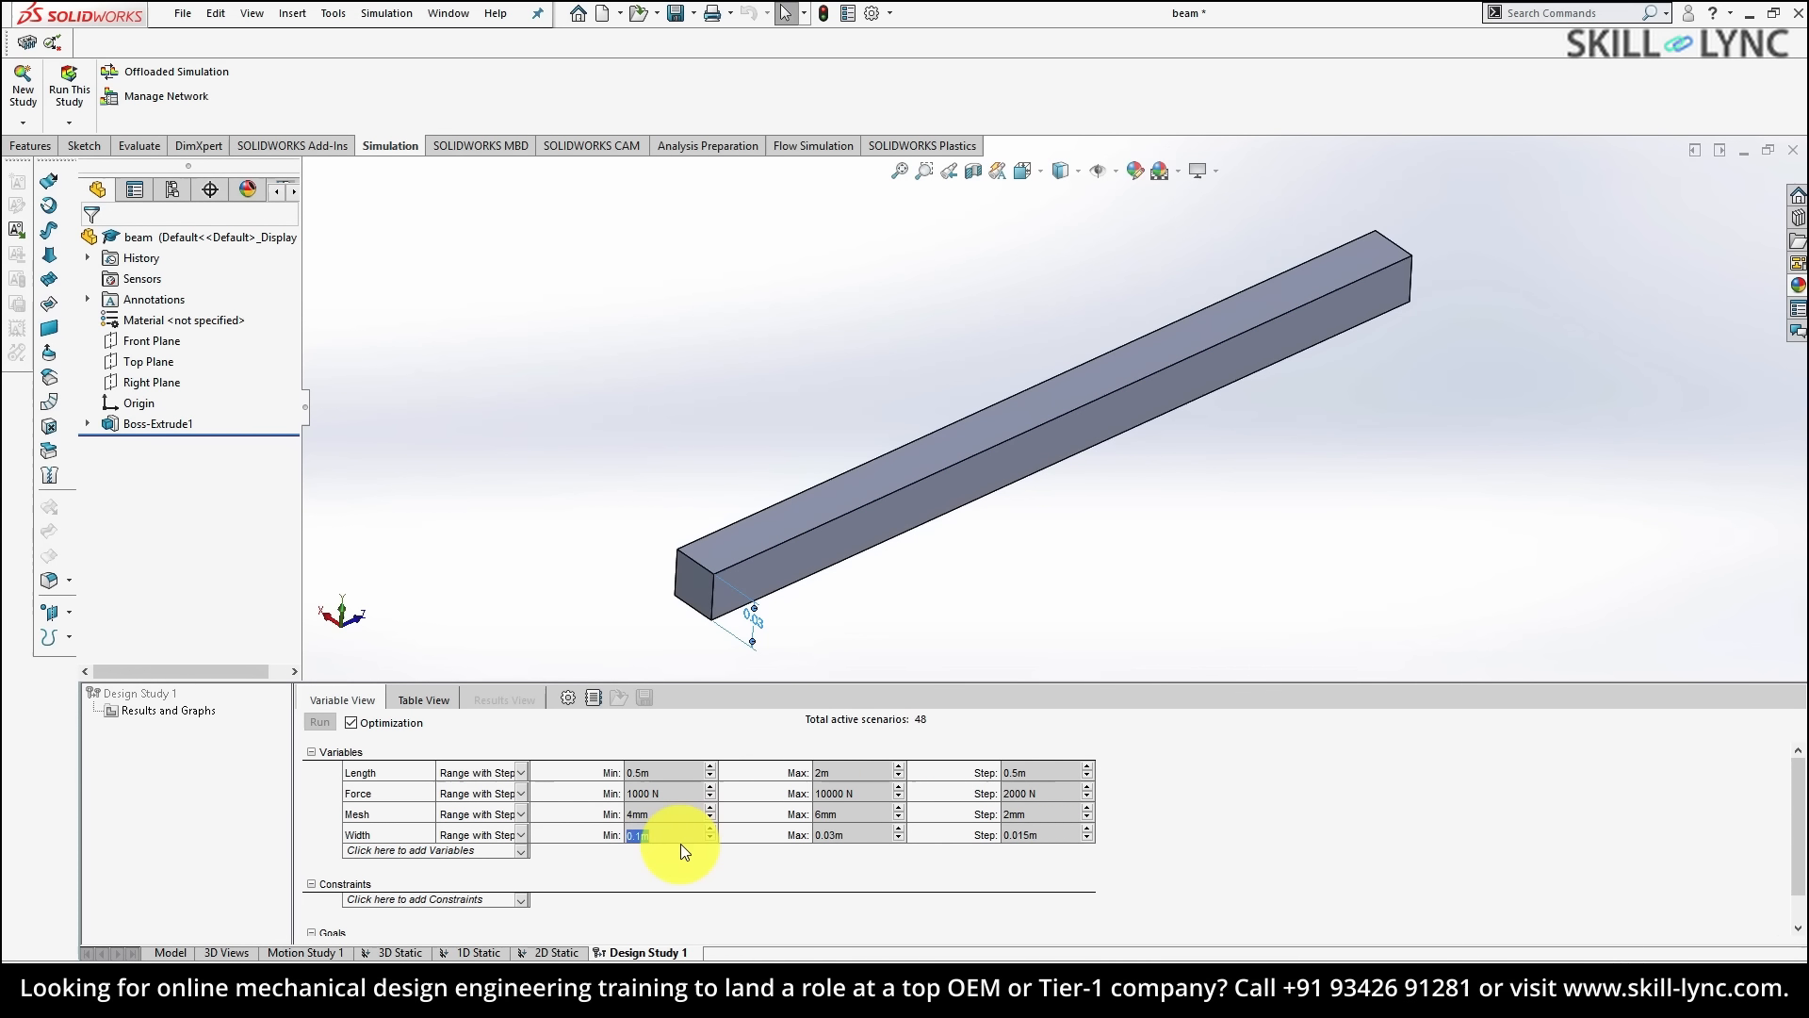
text(0.03)
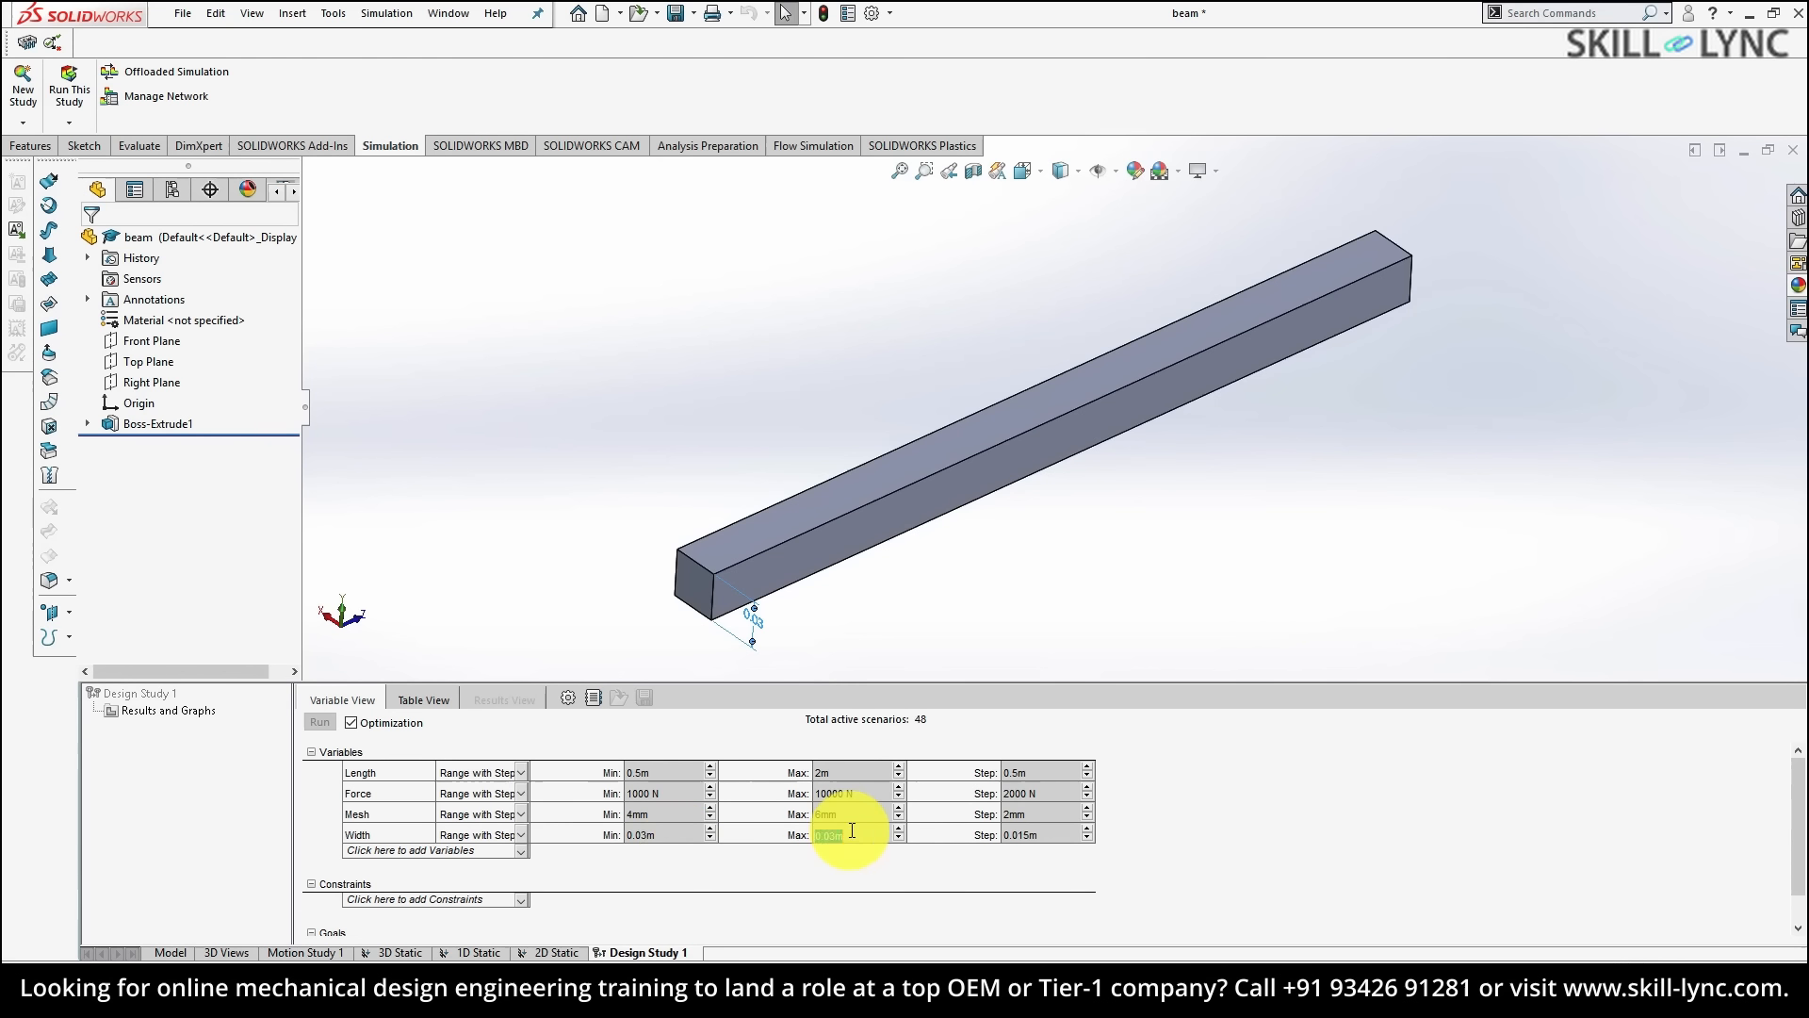
text(0.09)
click(1032, 840)
text(0.03)
key(Return)
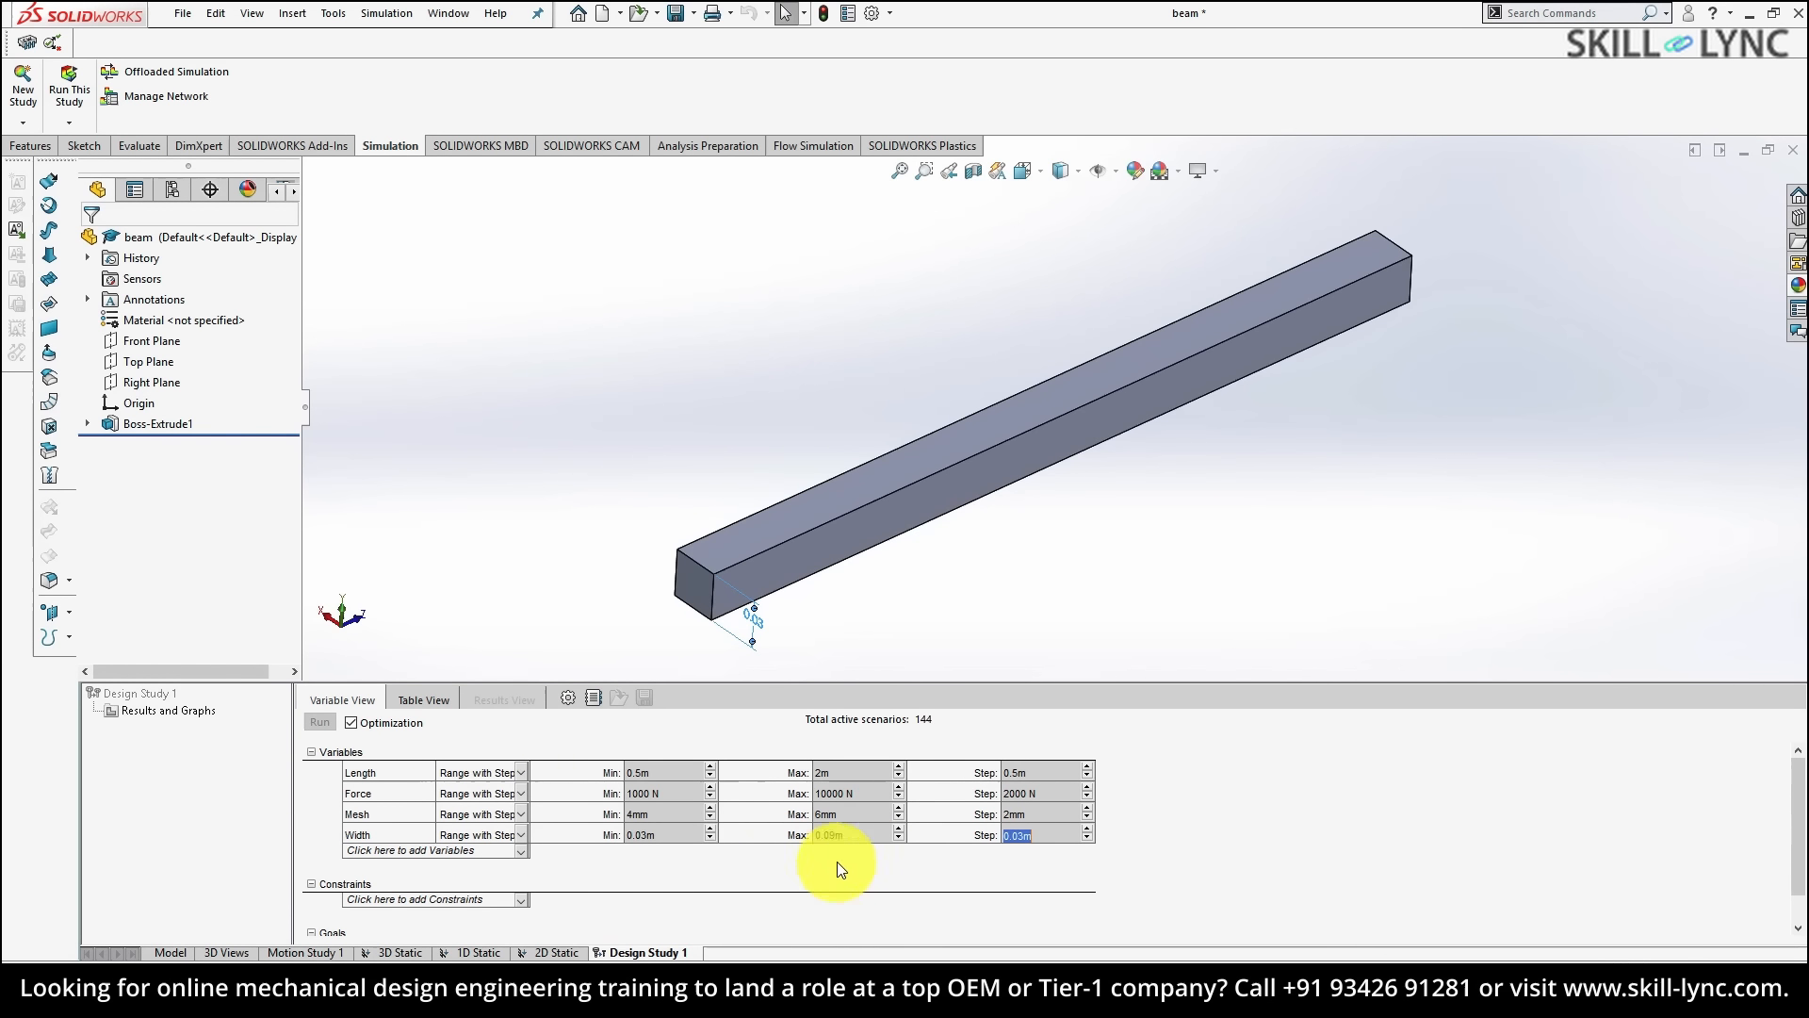
- Add a Simulation Data sensor for Factor of Safety as a constraint of the design study
click(490, 901)
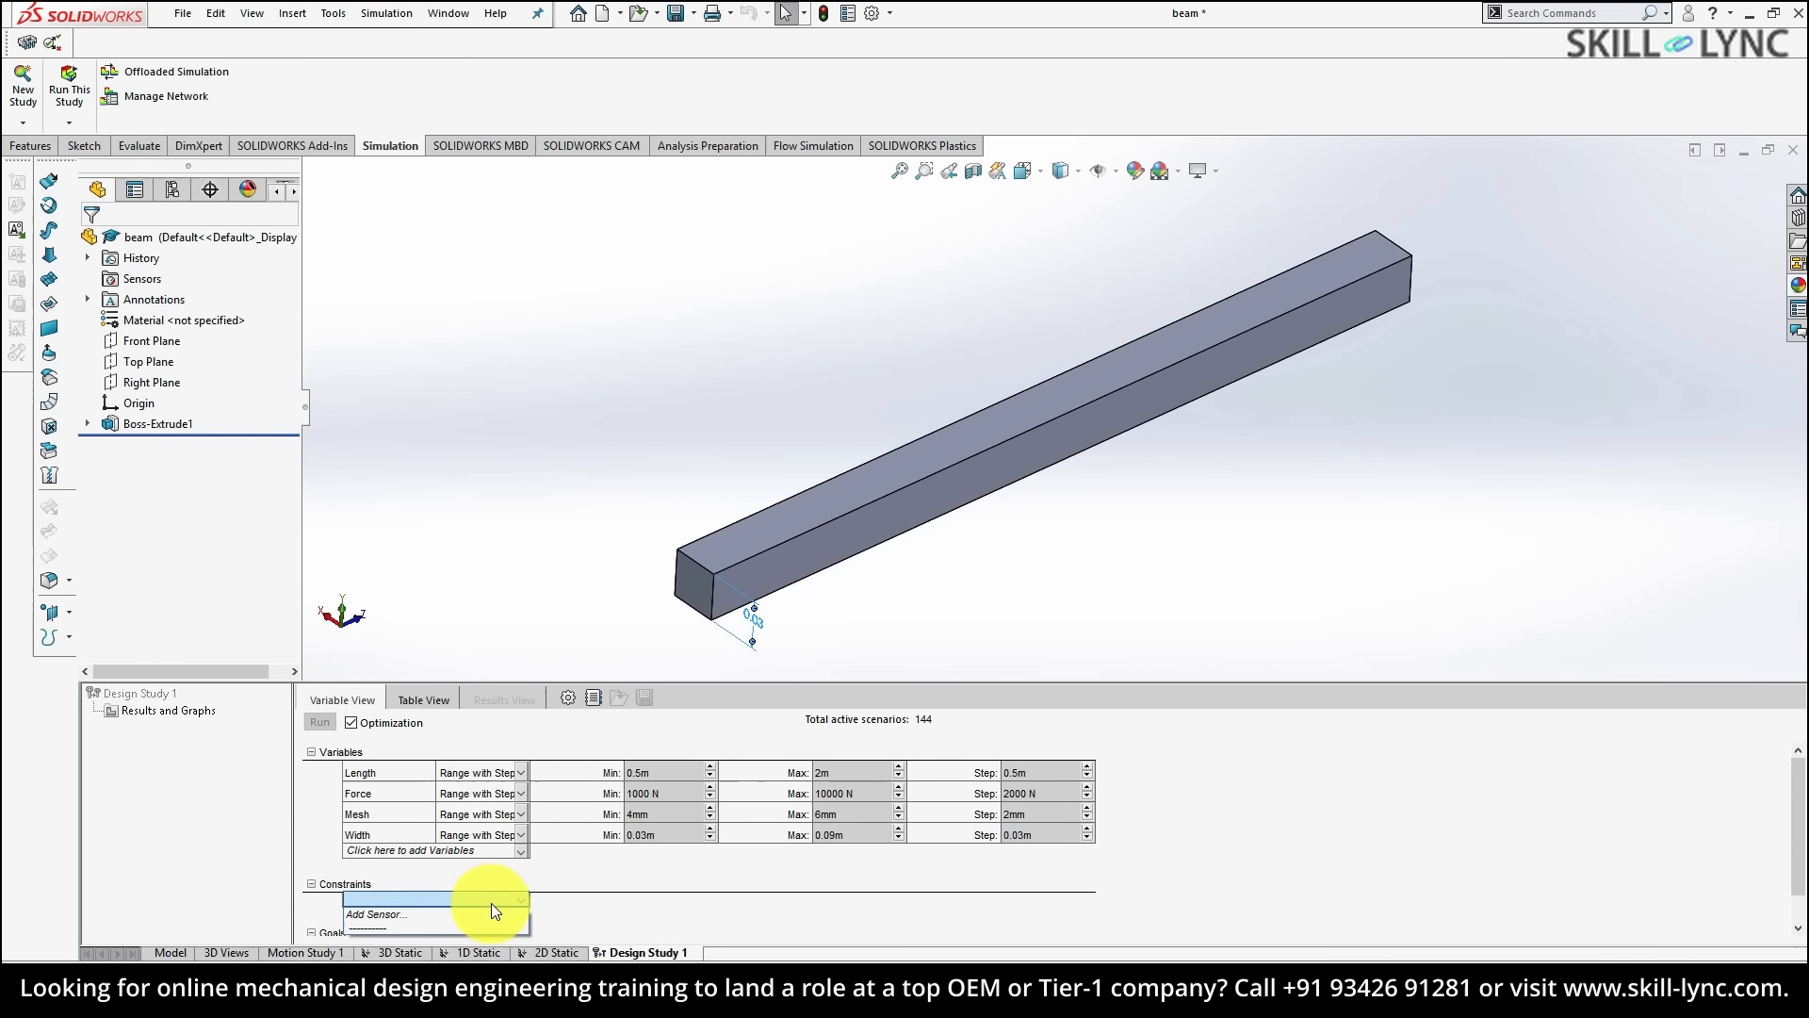
click(479, 918)
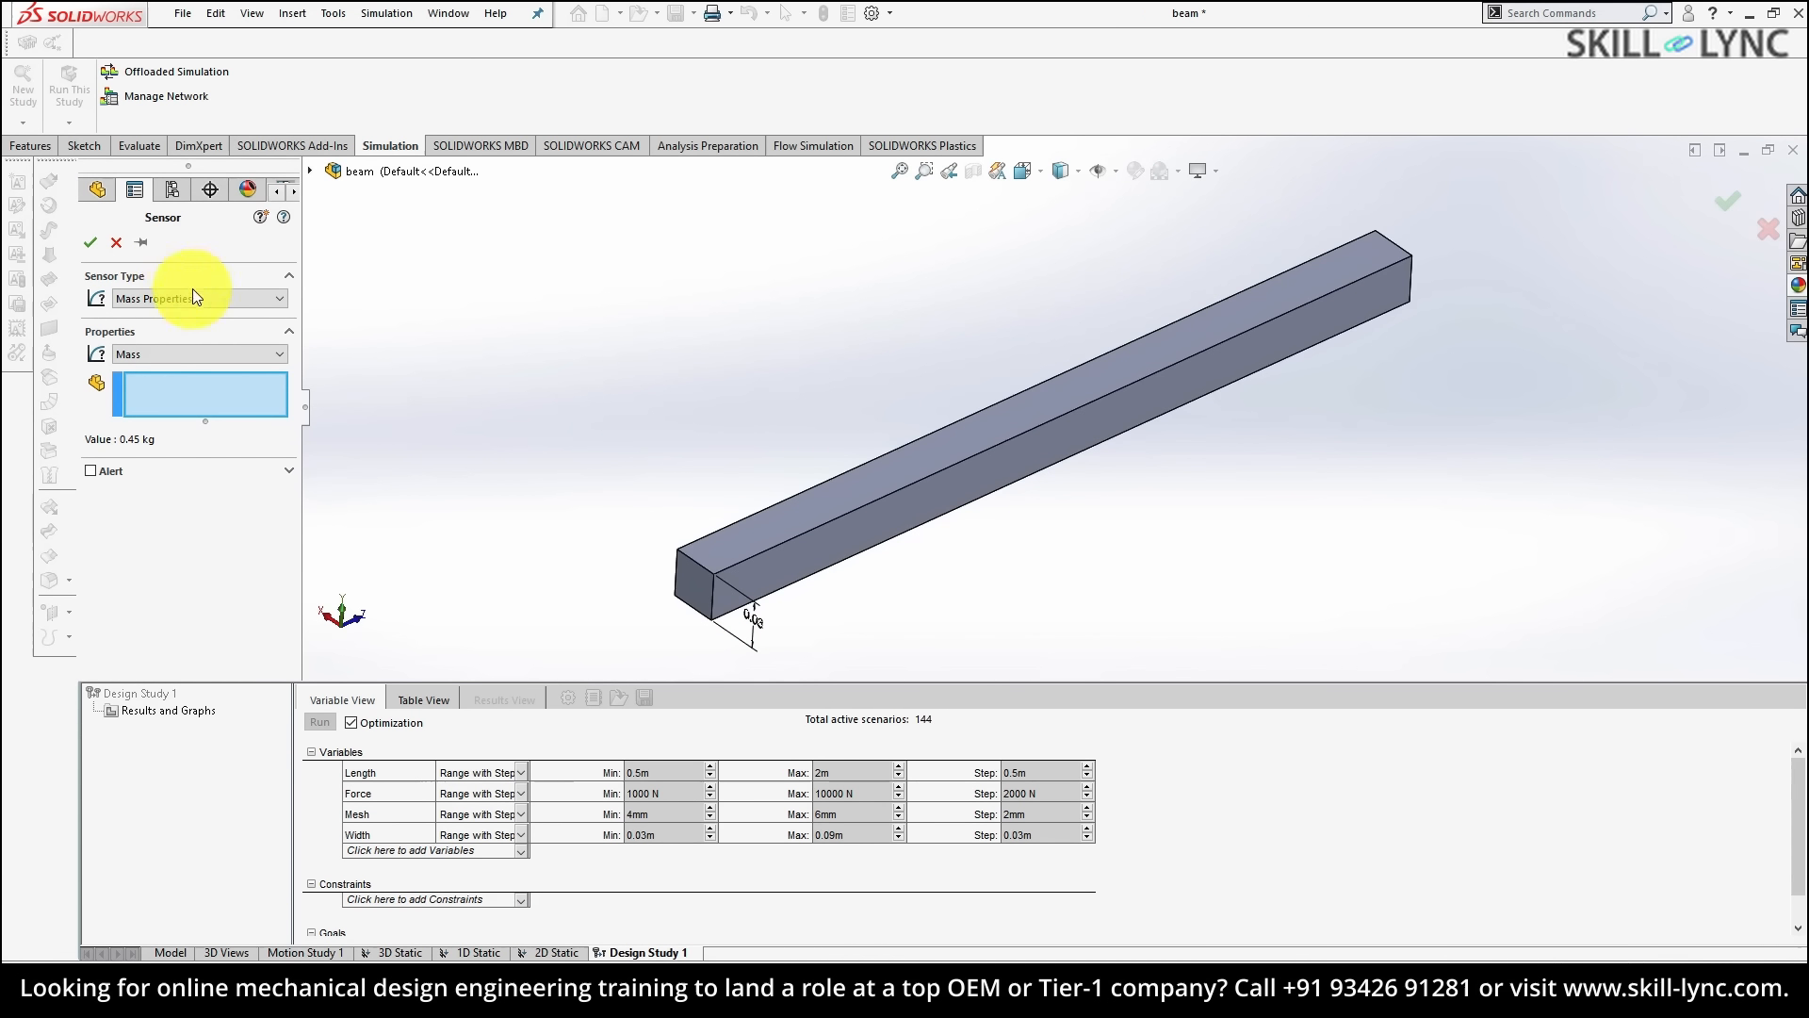
click(169, 300)
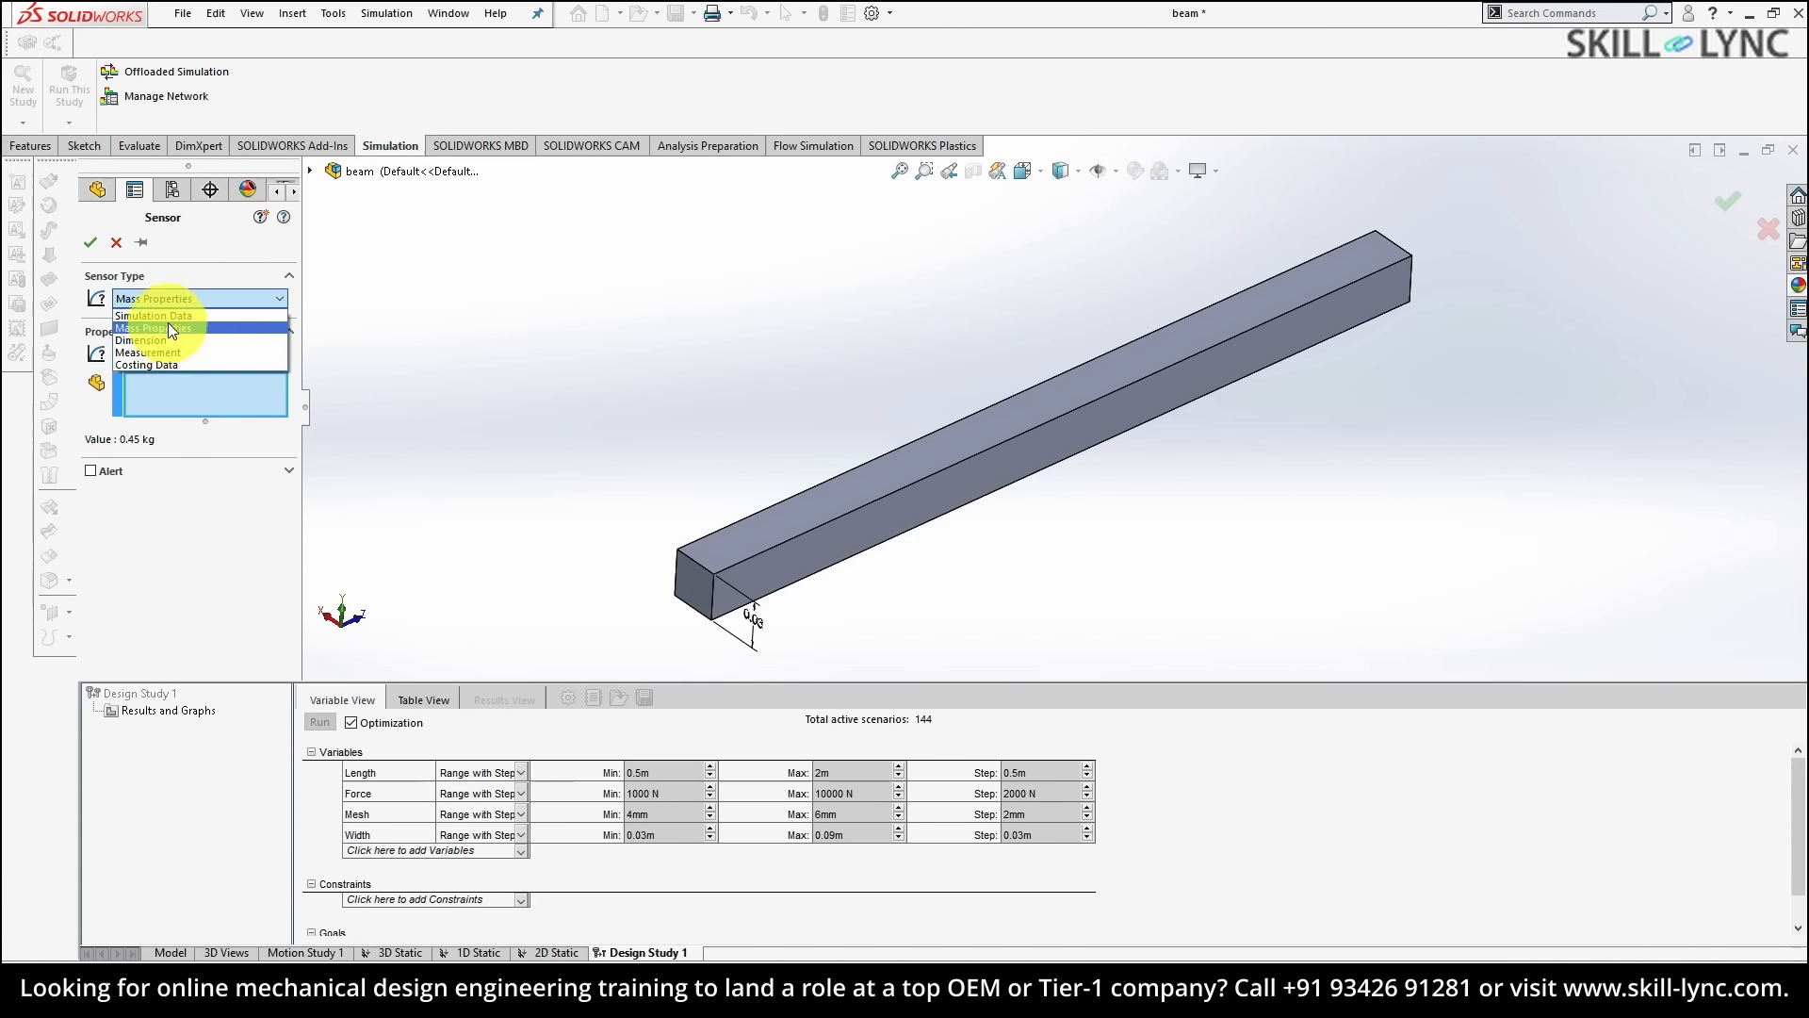
click(168, 315)
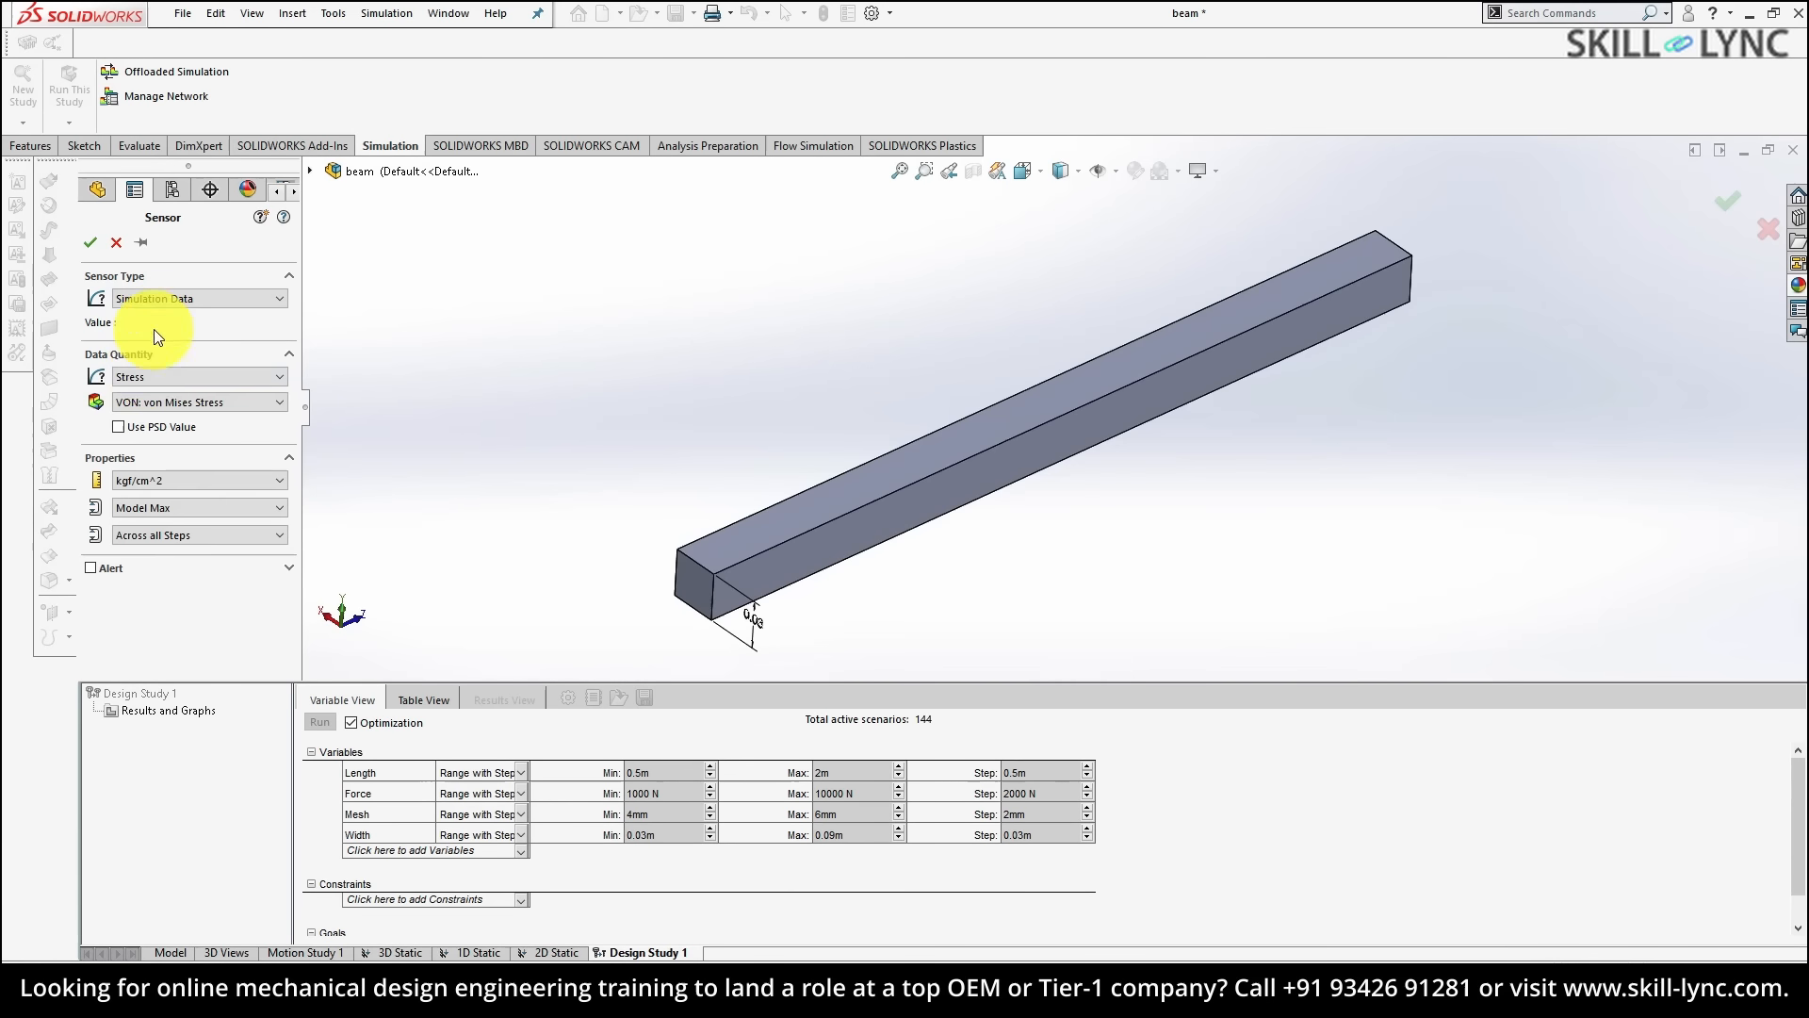
click(155, 377)
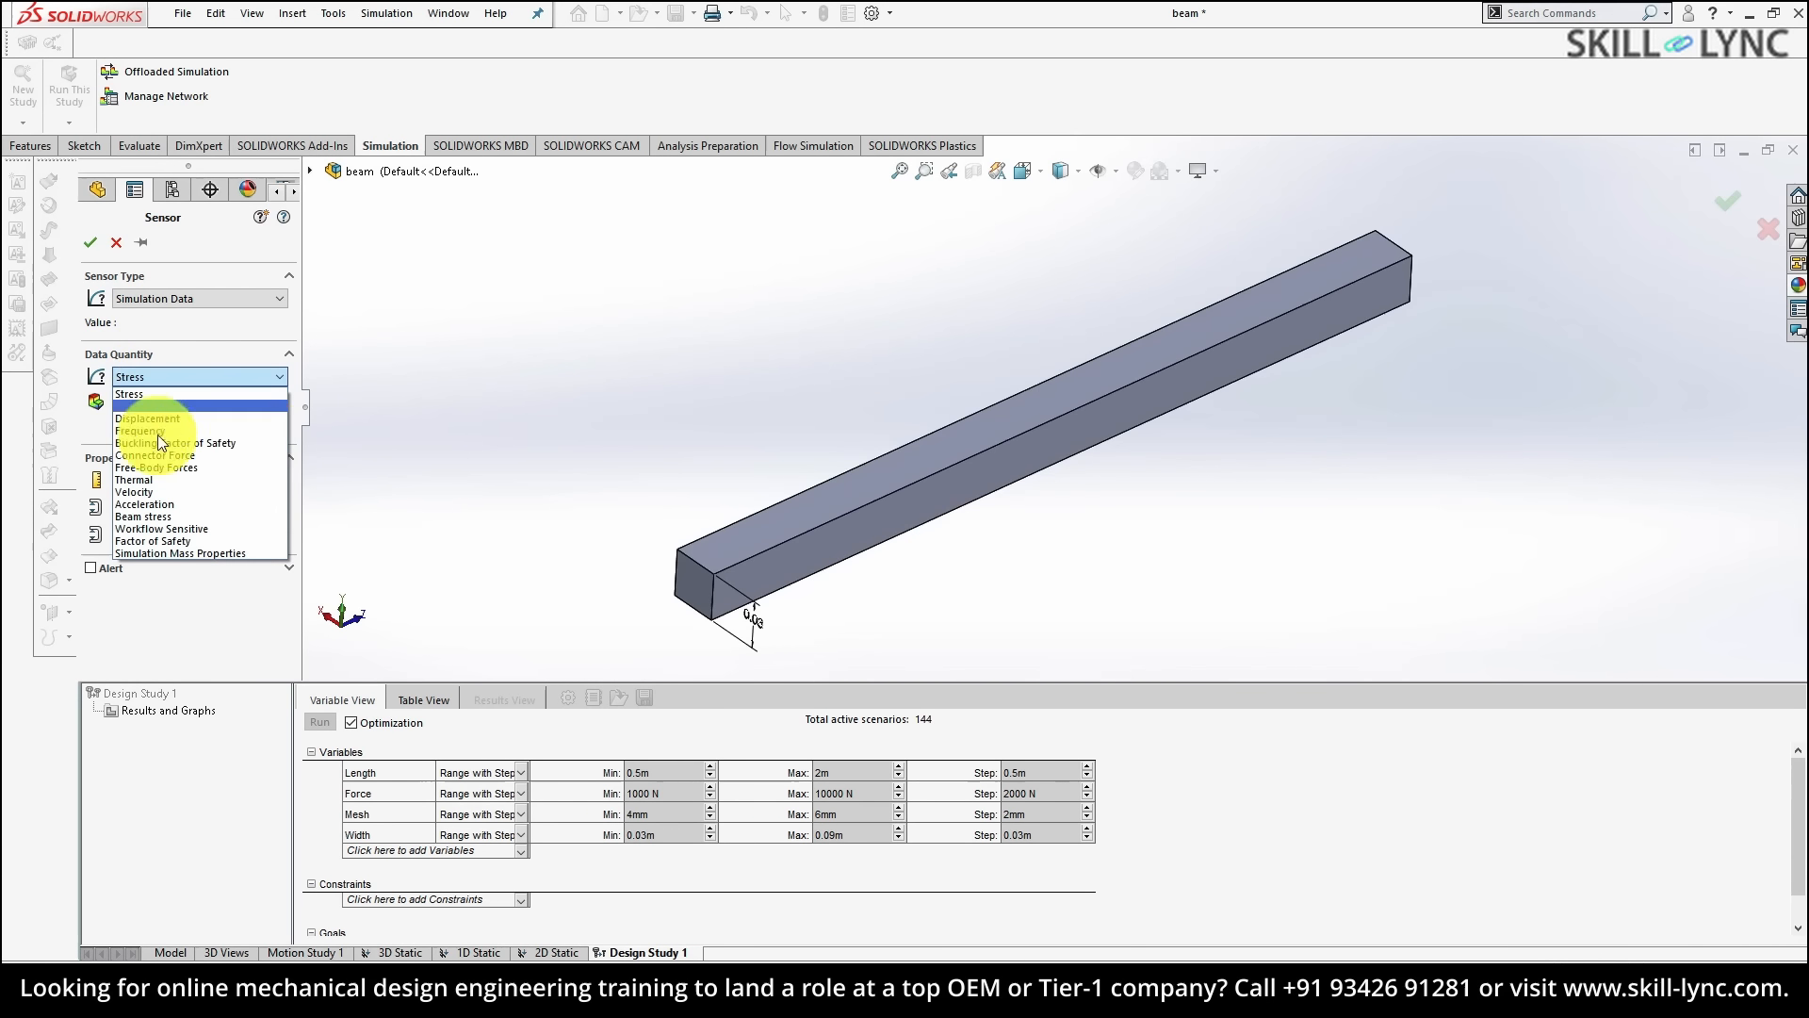
click(160, 551)
click(153, 377)
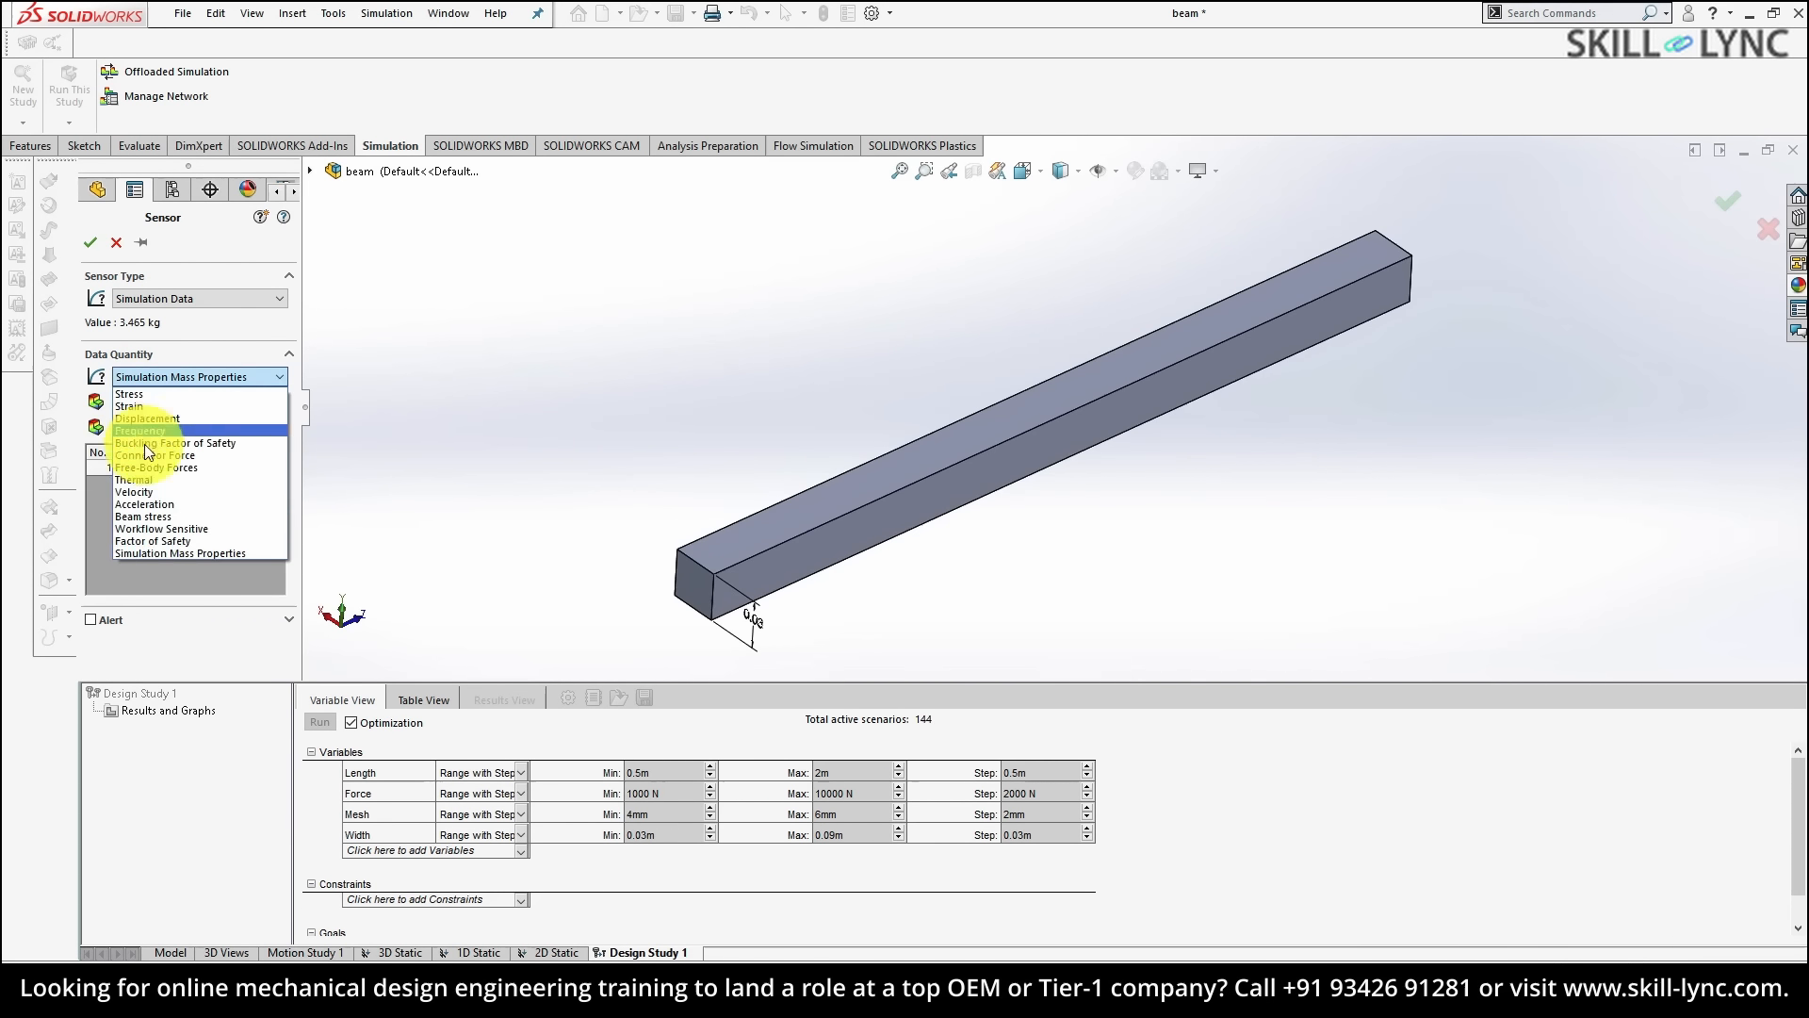
click(149, 534)
click(90, 242)
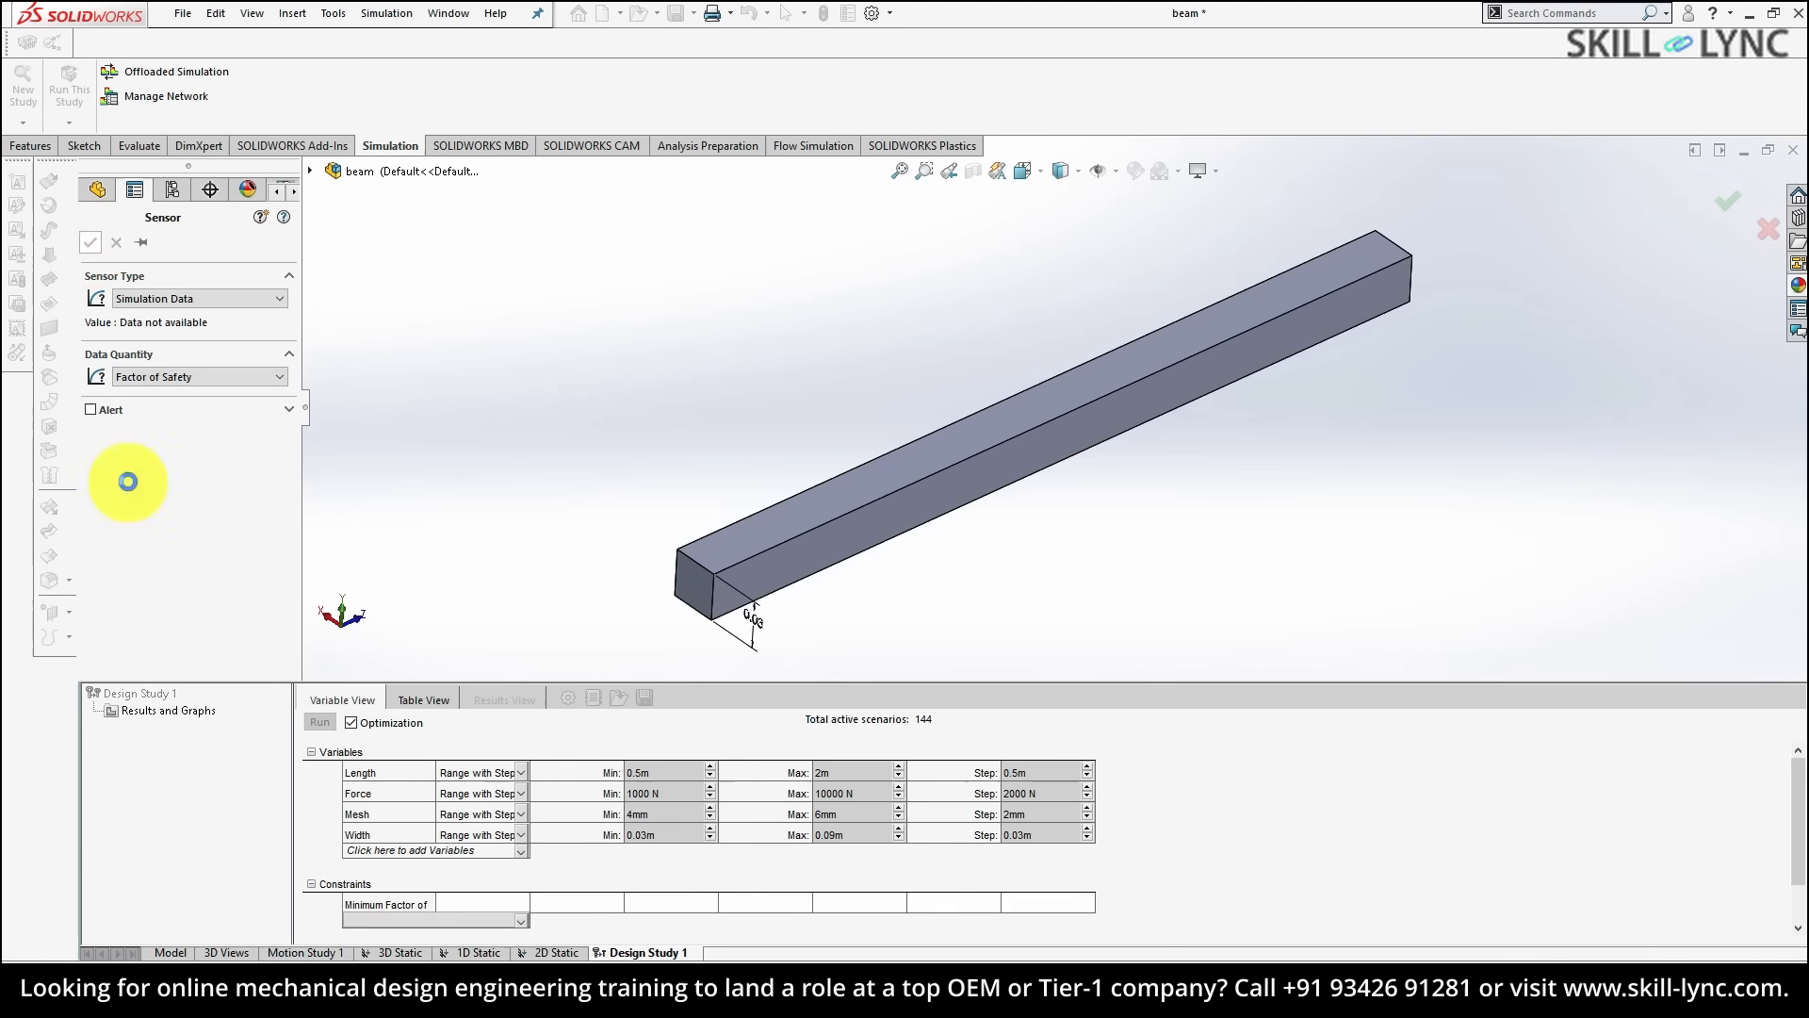
- Require the minimum factor of safety constraint to be greater than 3
click(561, 902)
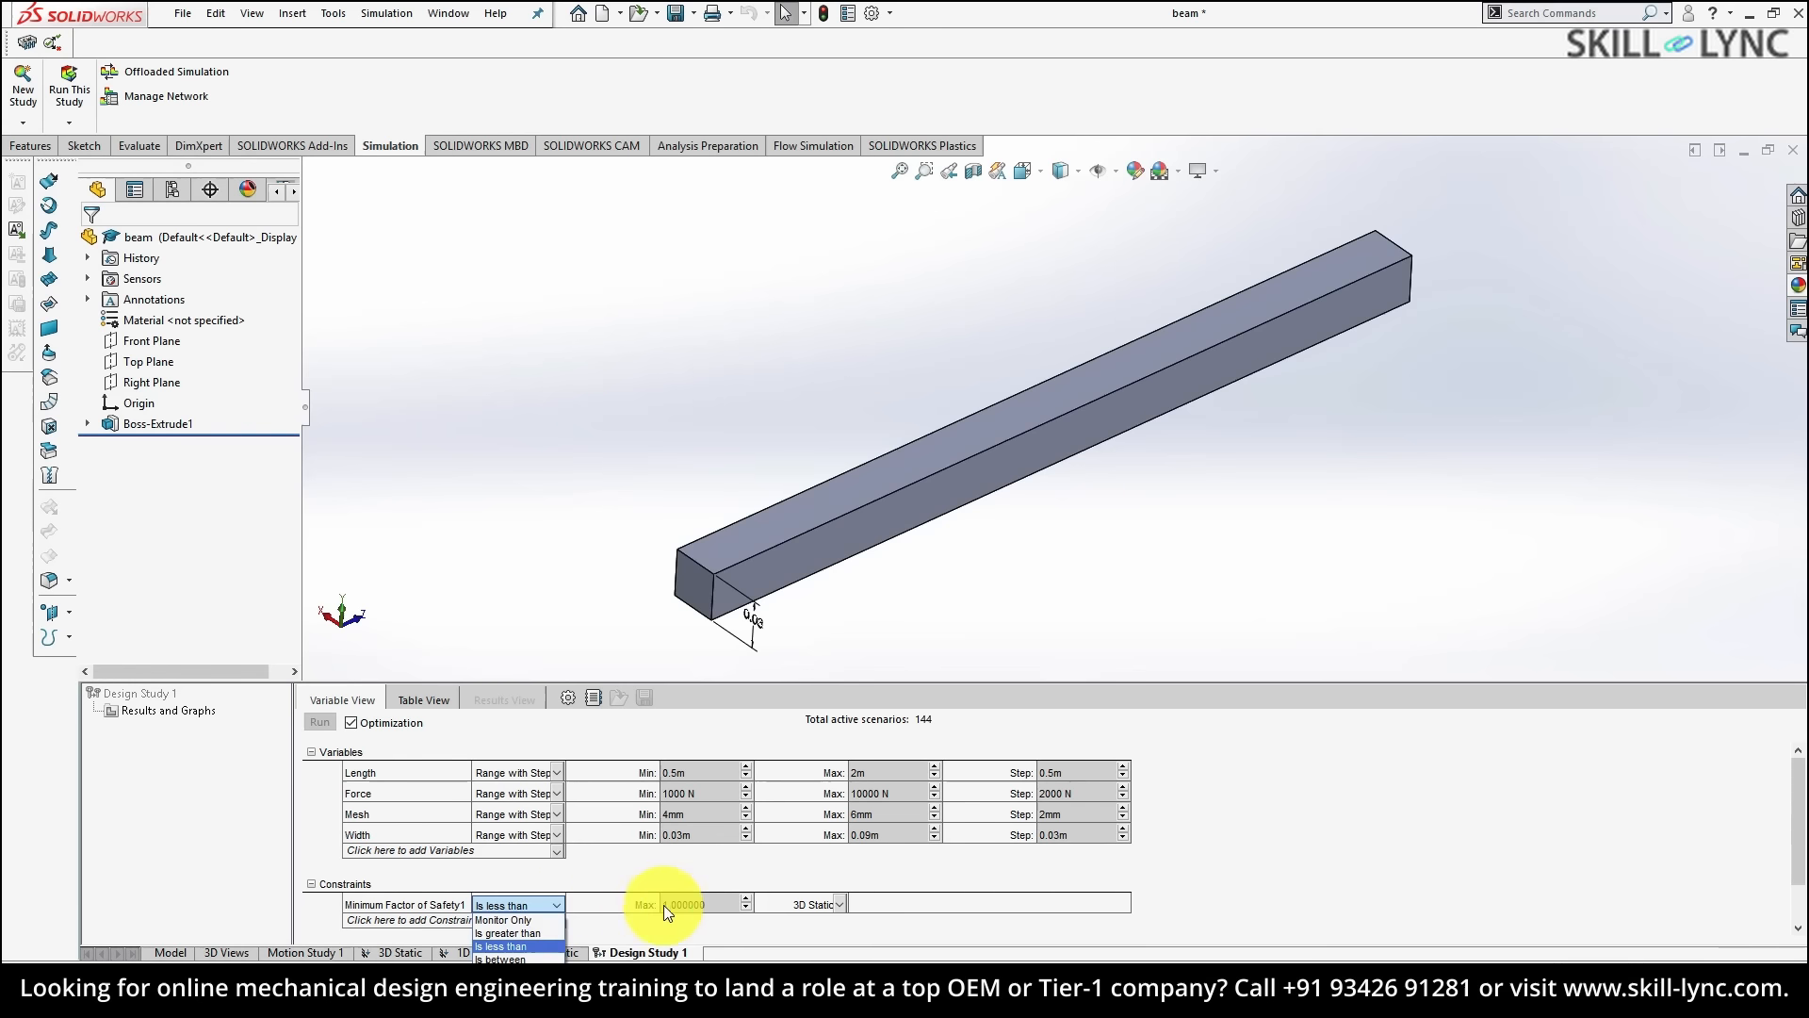
click(562, 903)
click(542, 926)
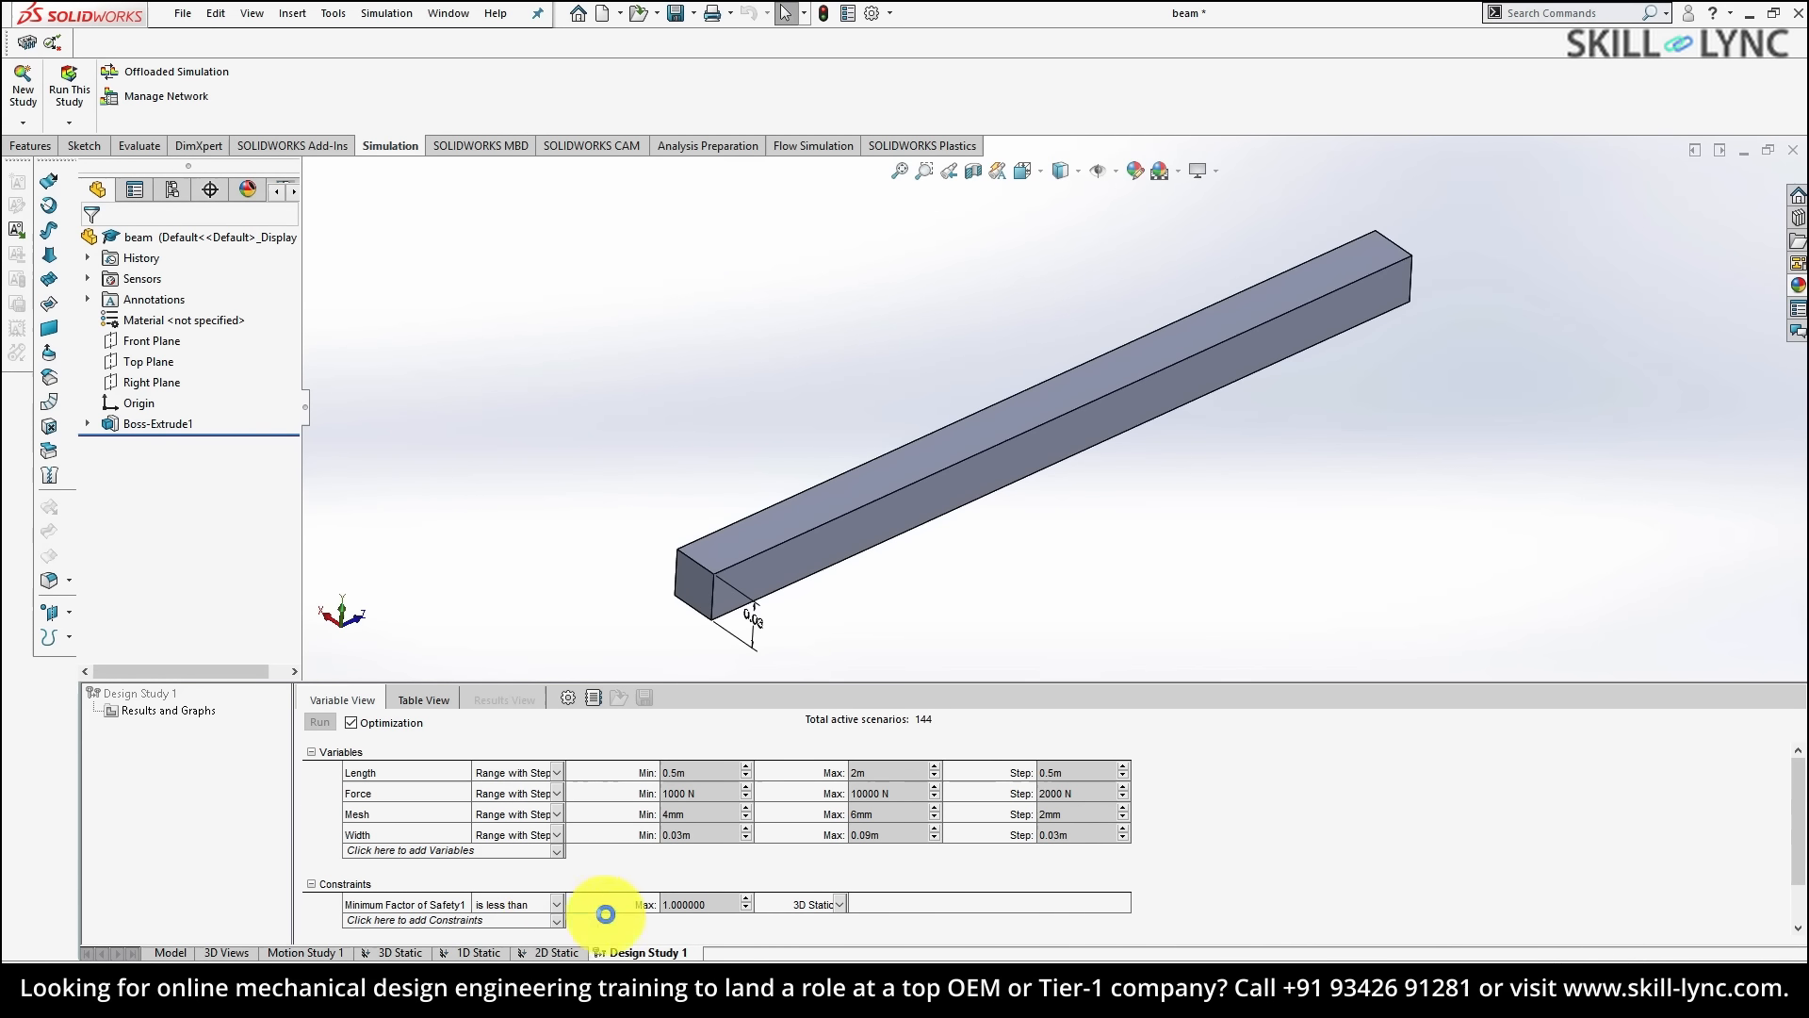
click(683, 907)
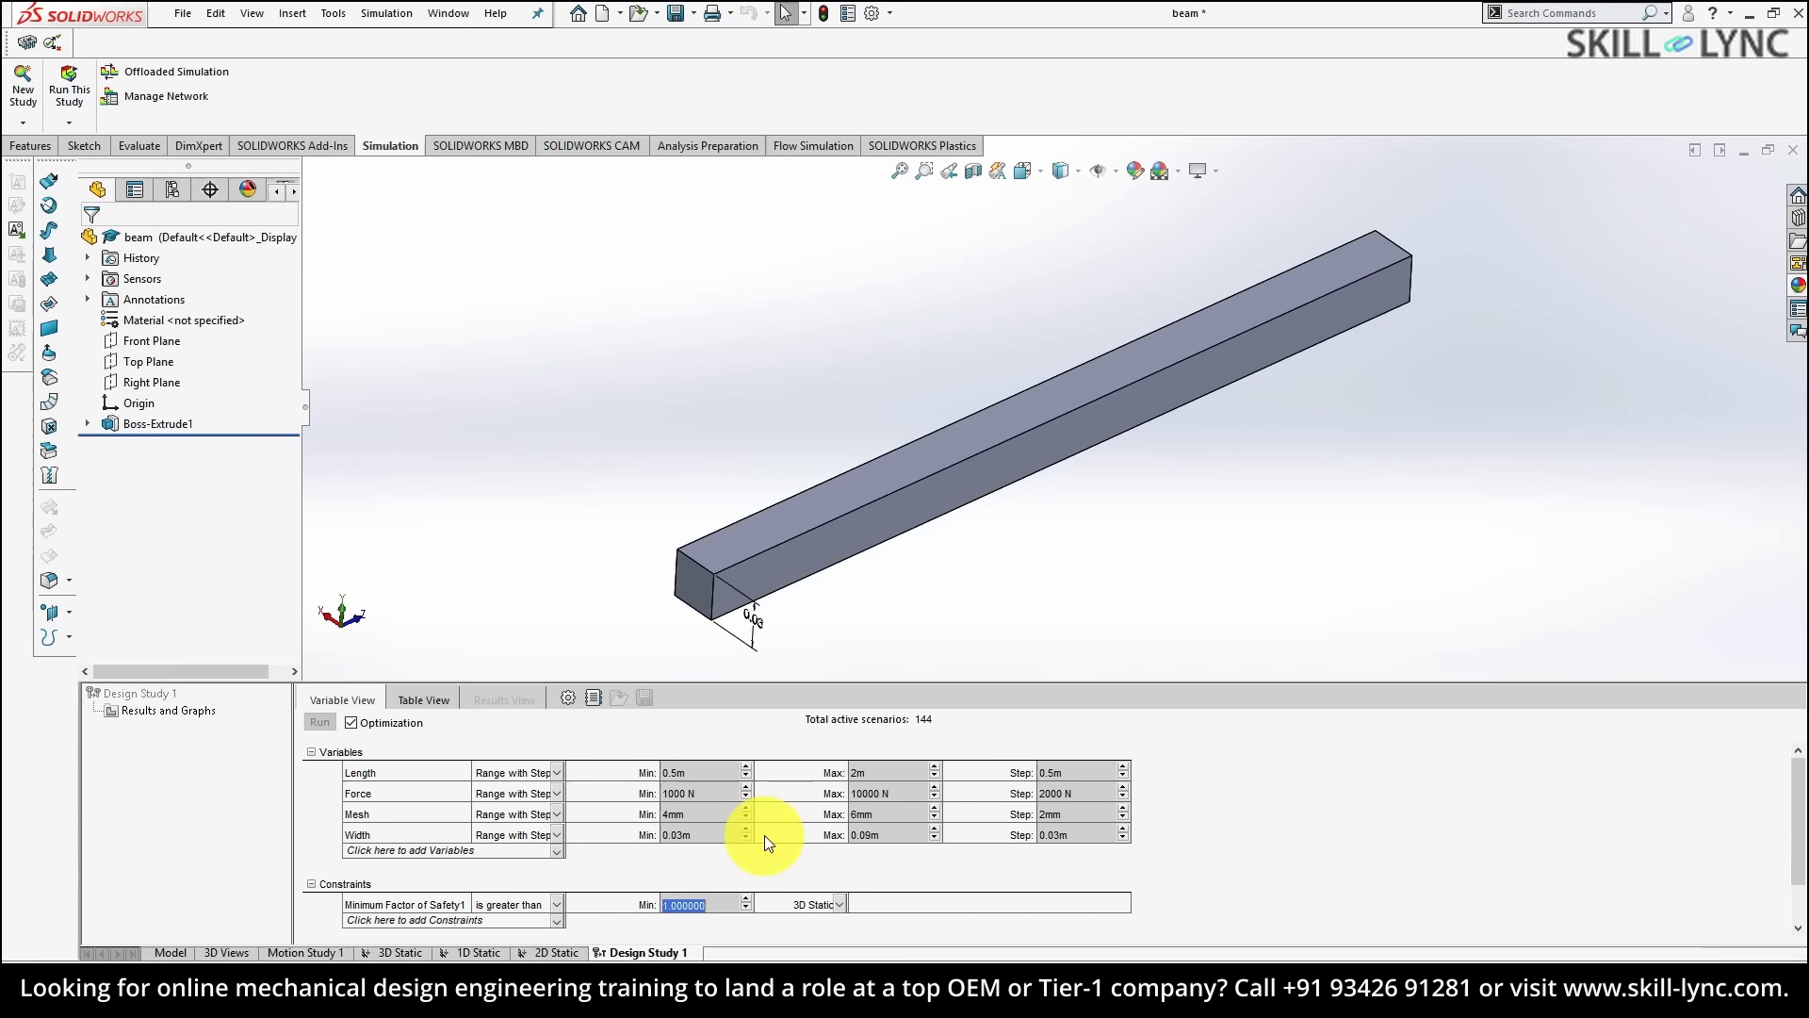
text(3)
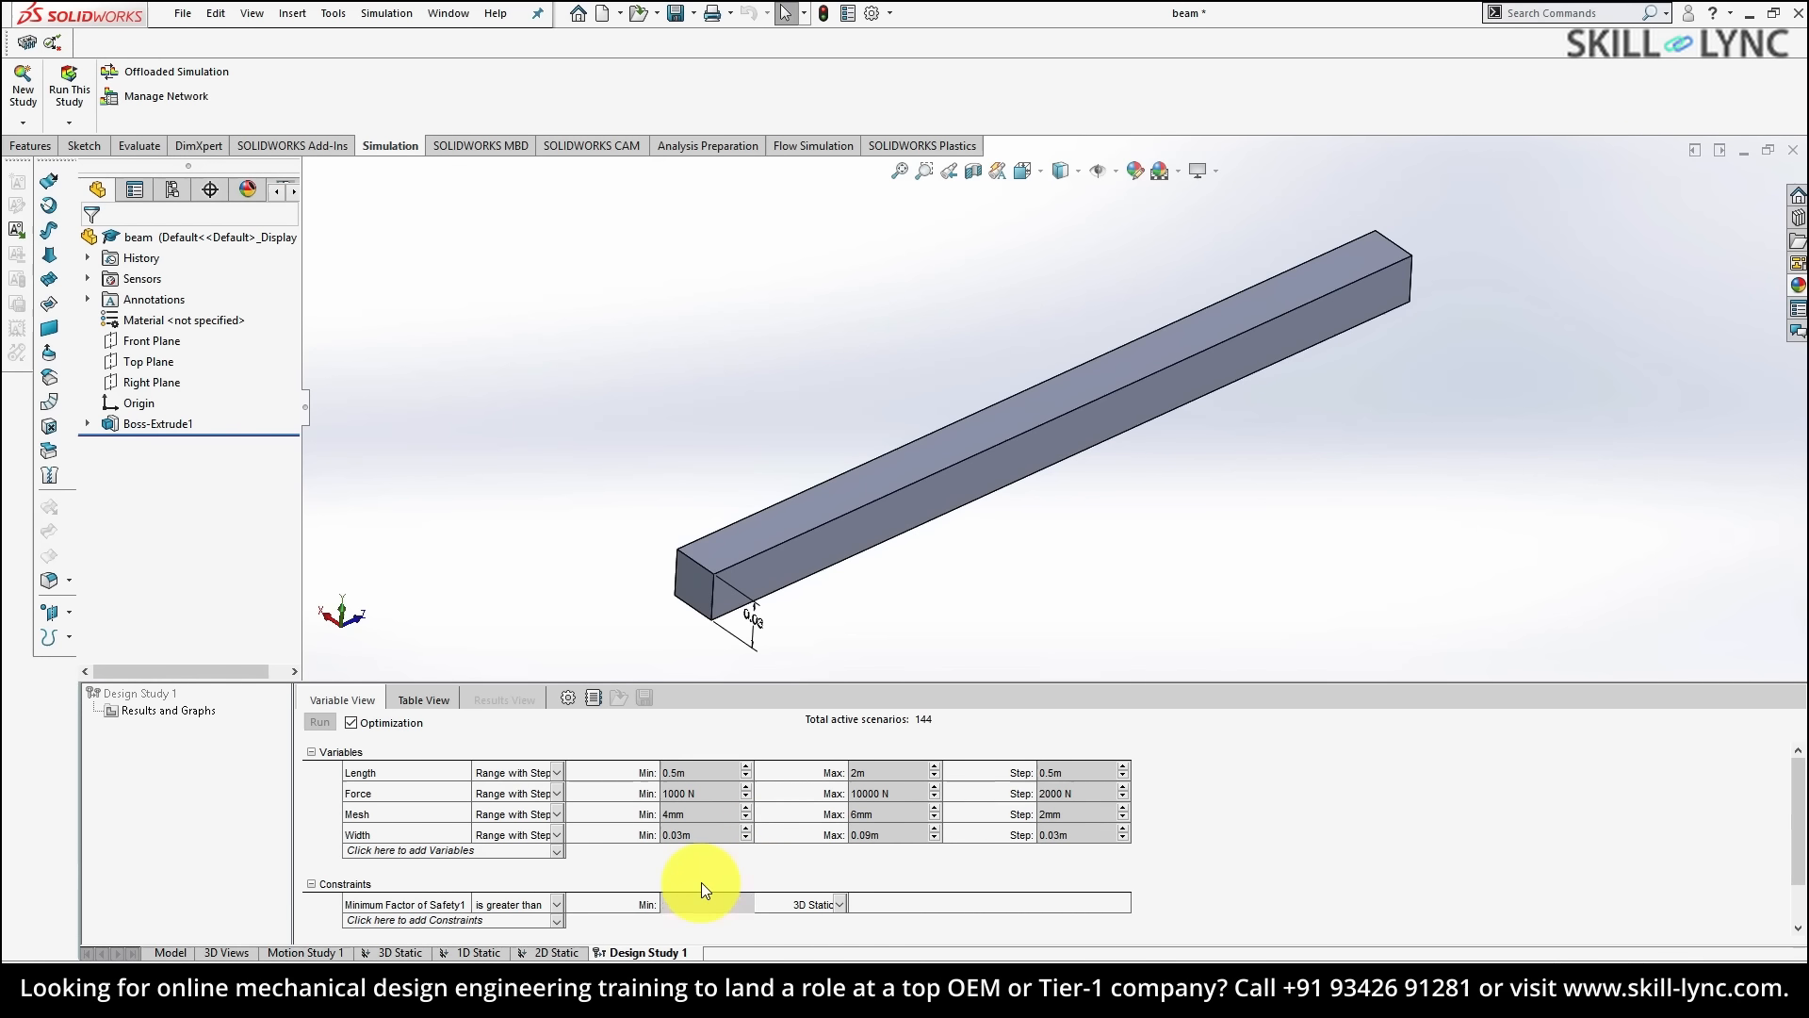
click(701, 882)
- Add a Simulation Data sensor for von Mises stress in N/mm^2 as a second constraint
scroll(578, 920, down, 1)
click(494, 859)
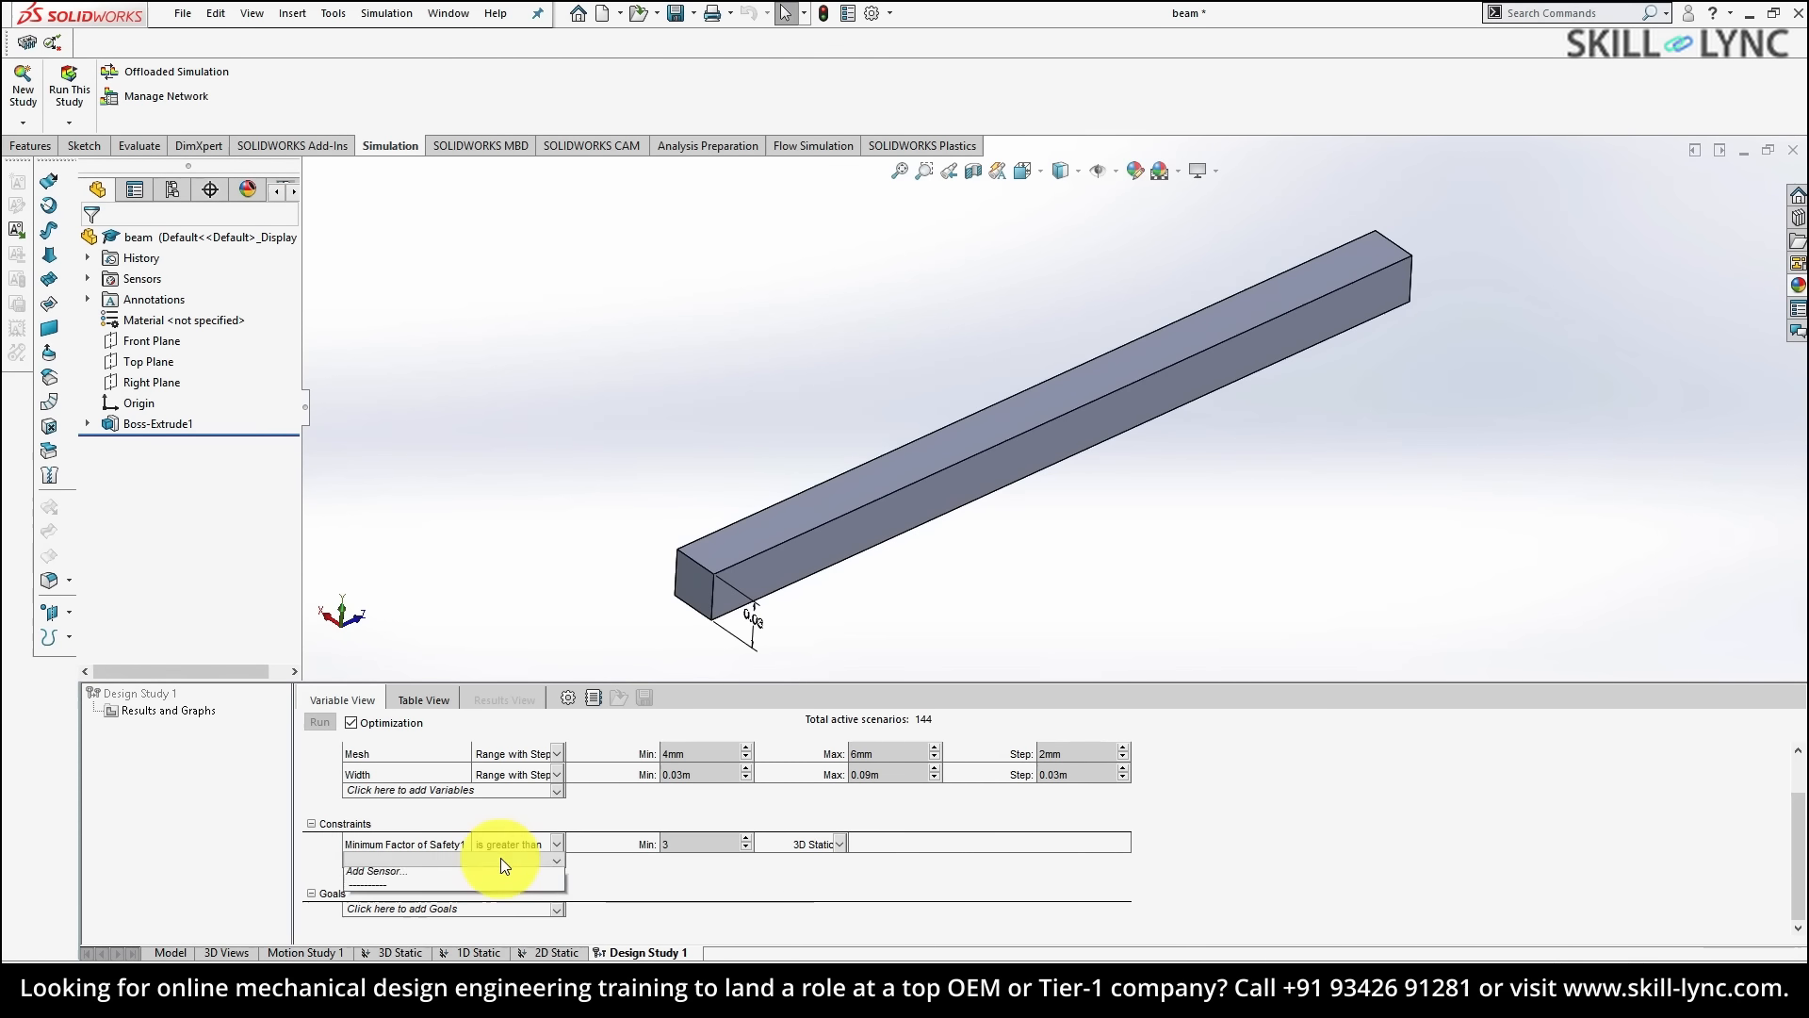
click(473, 875)
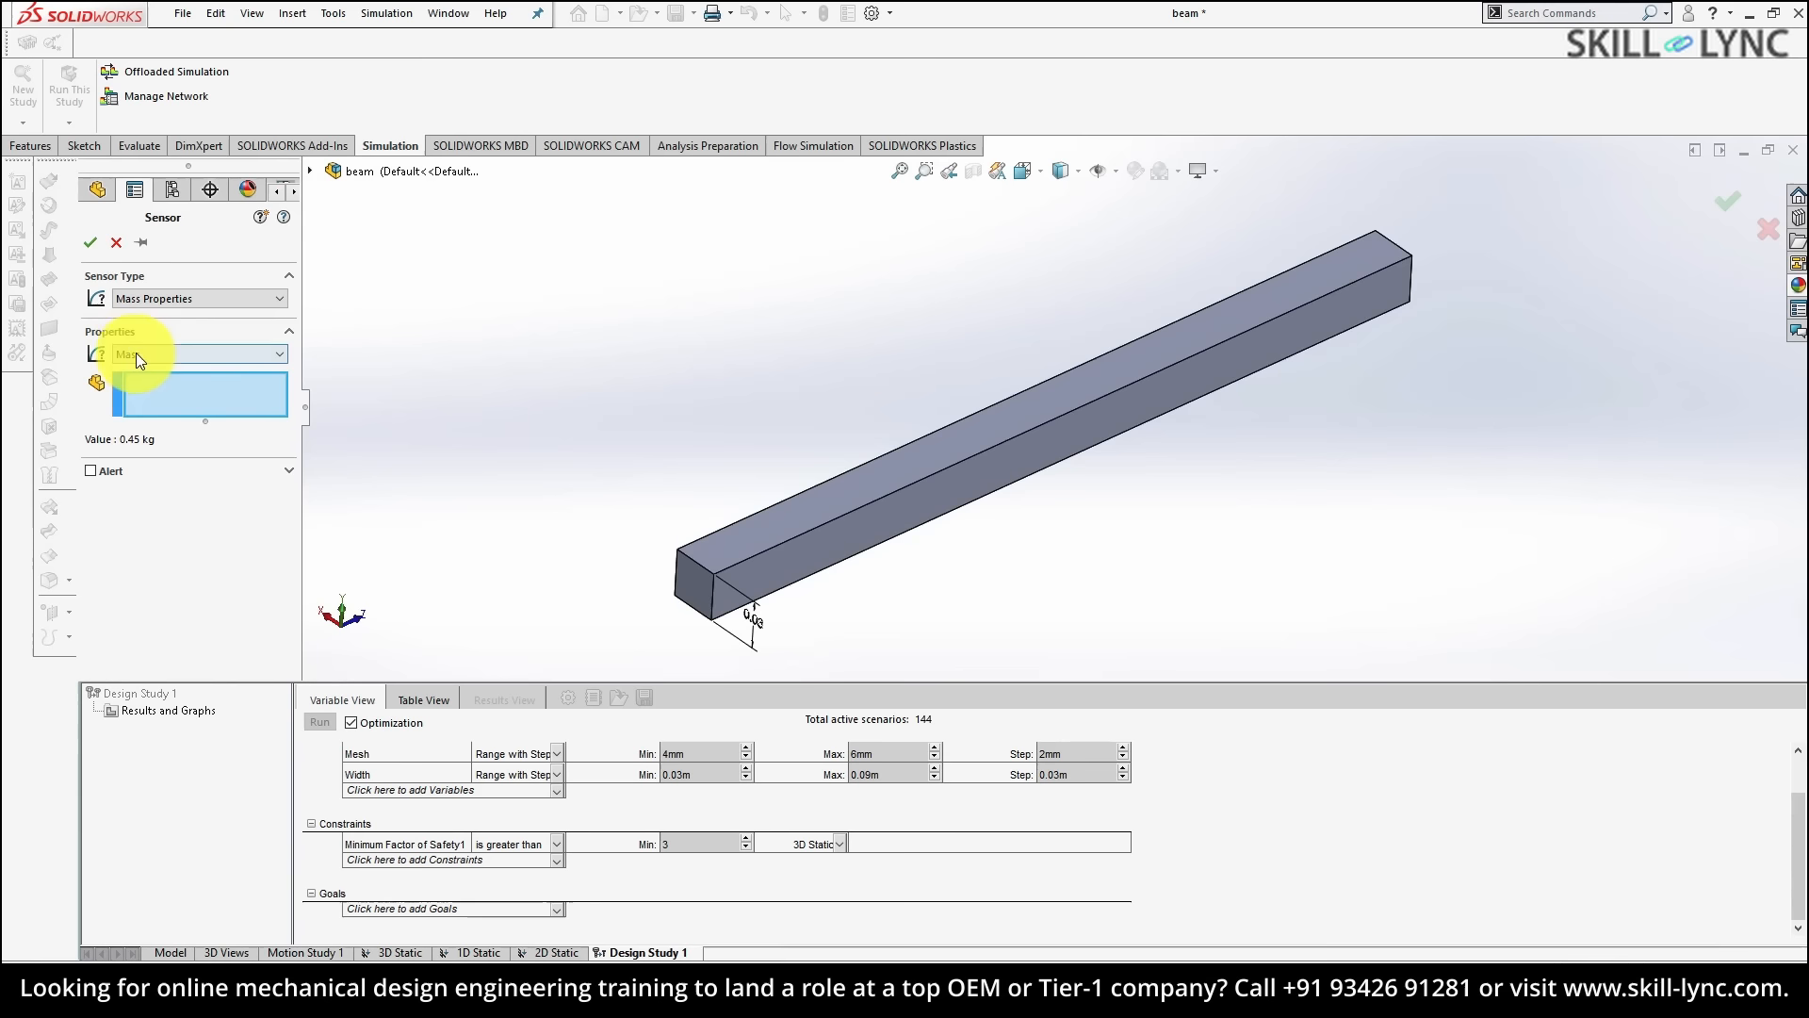
click(147, 298)
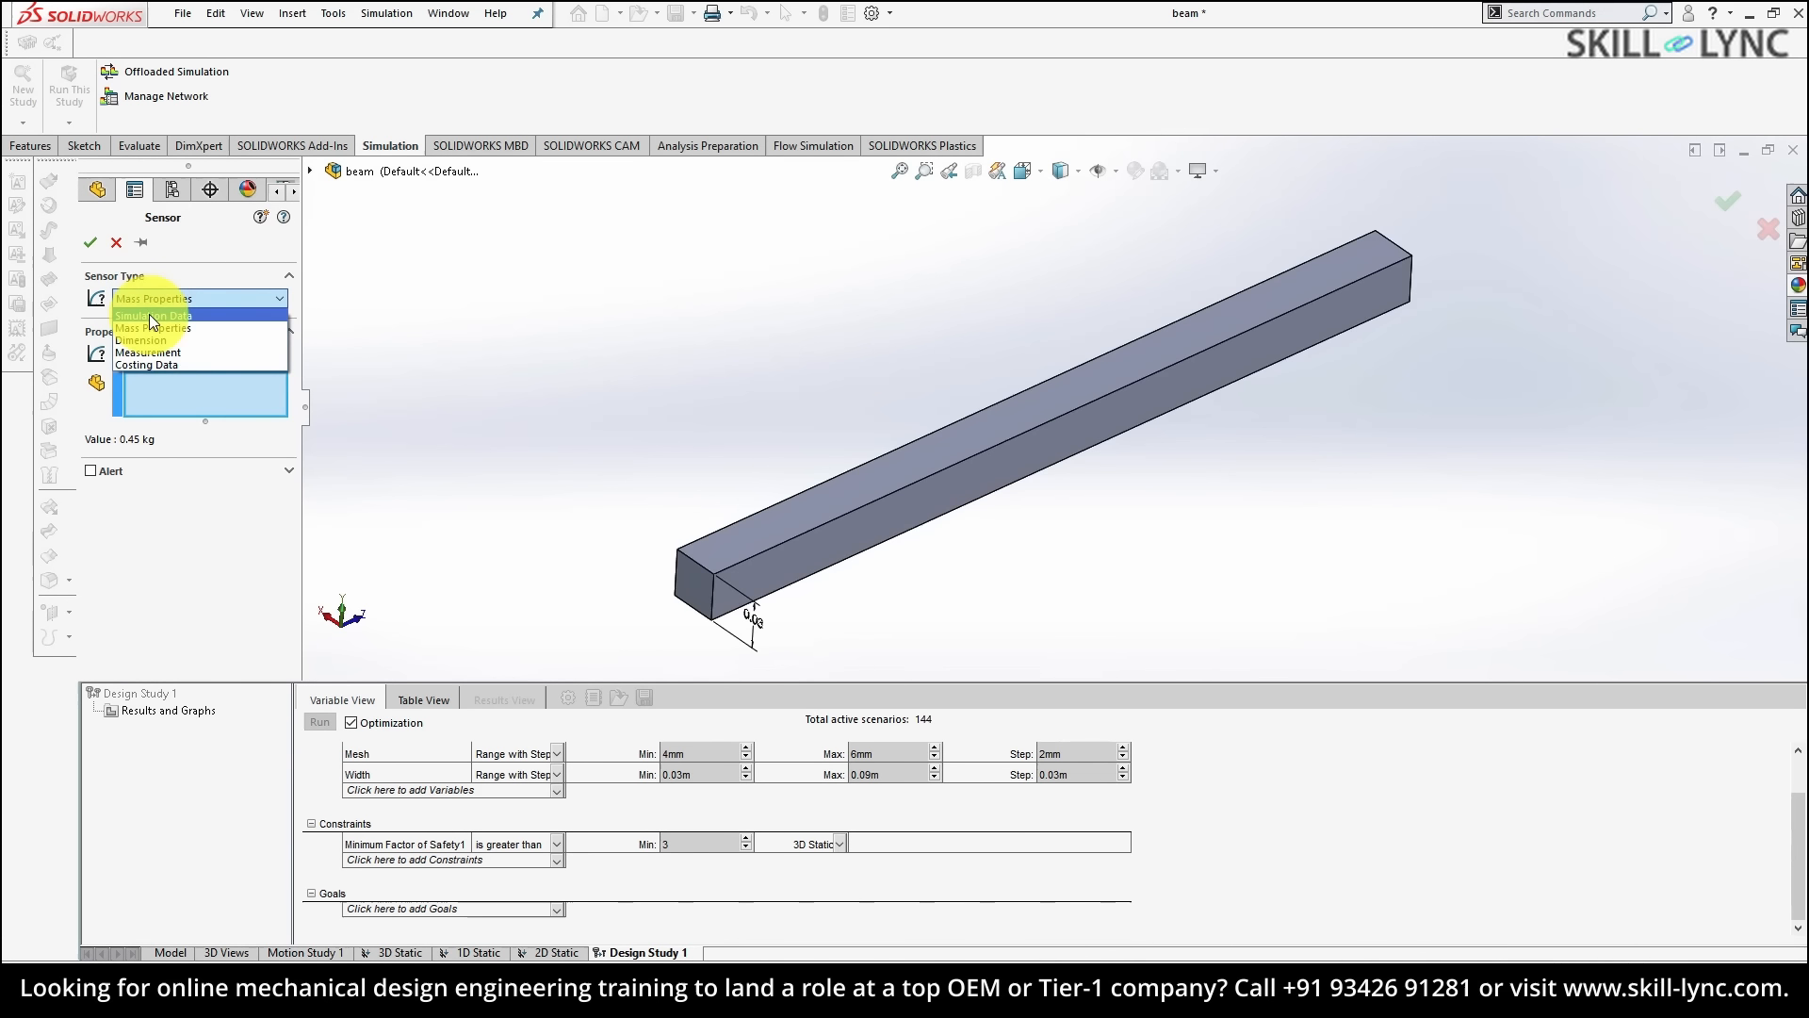
click(130, 369)
click(145, 377)
click(141, 405)
click(131, 477)
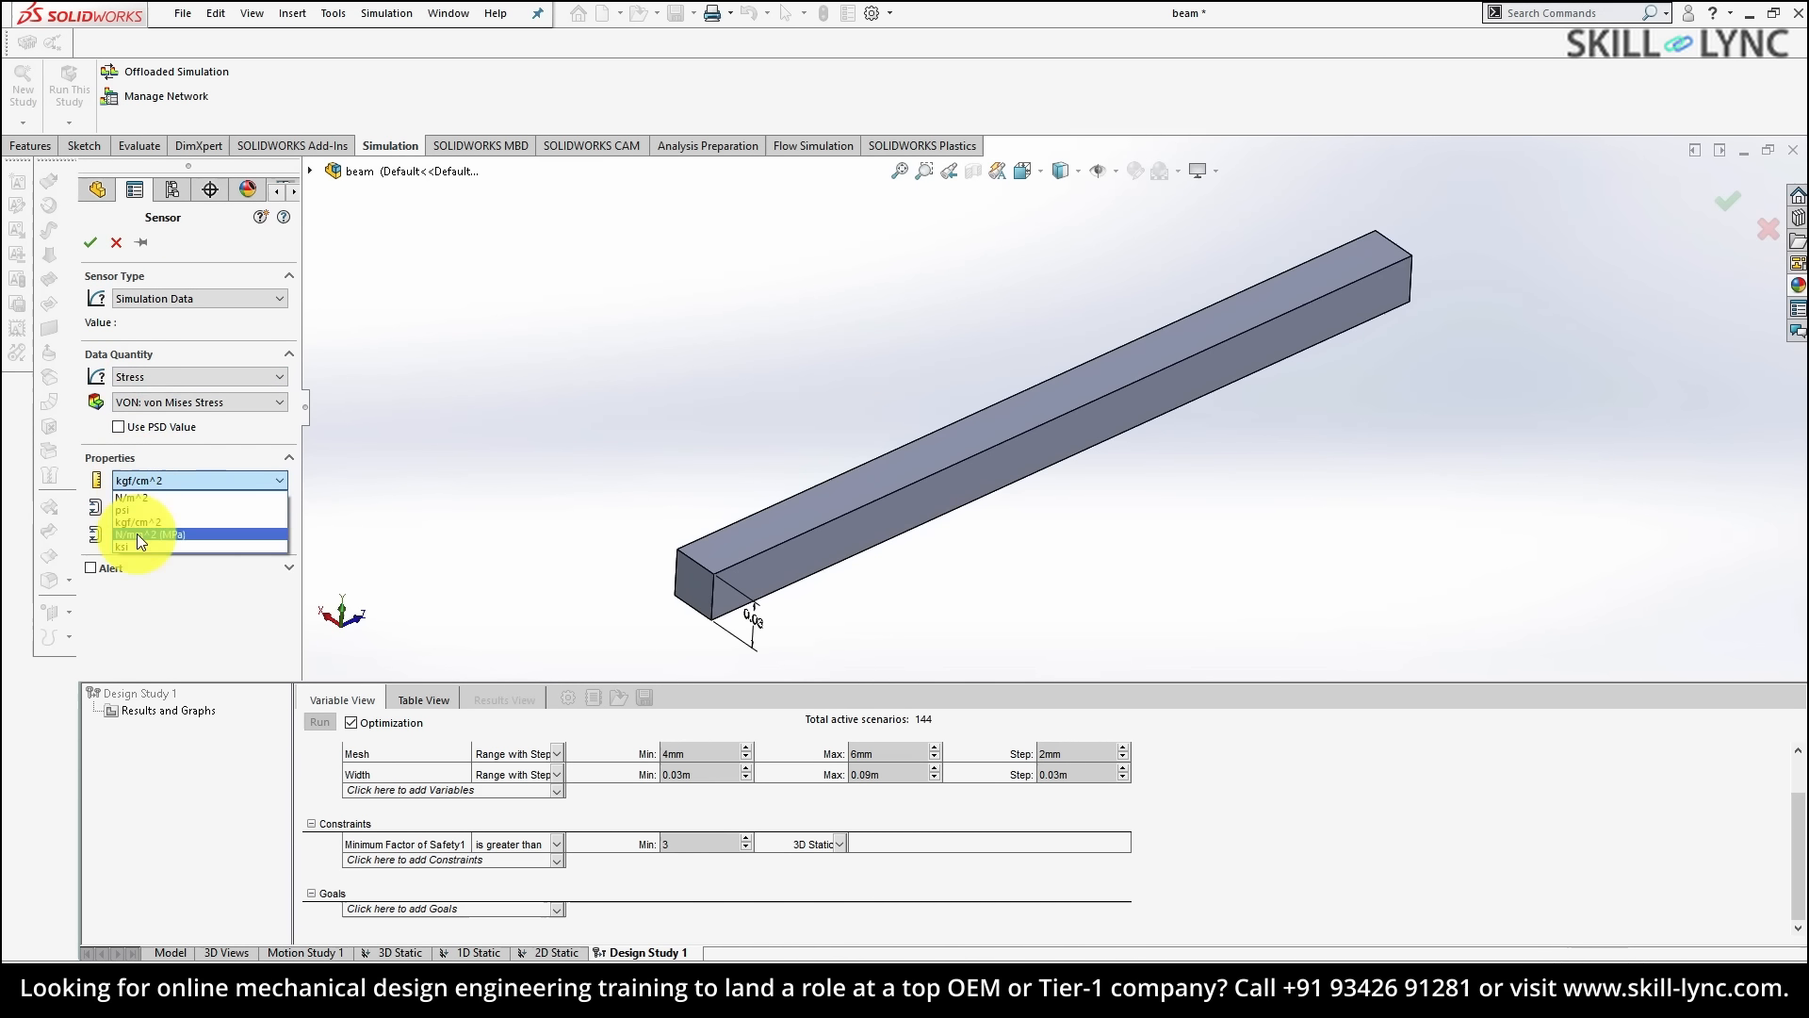
click(137, 533)
click(90, 243)
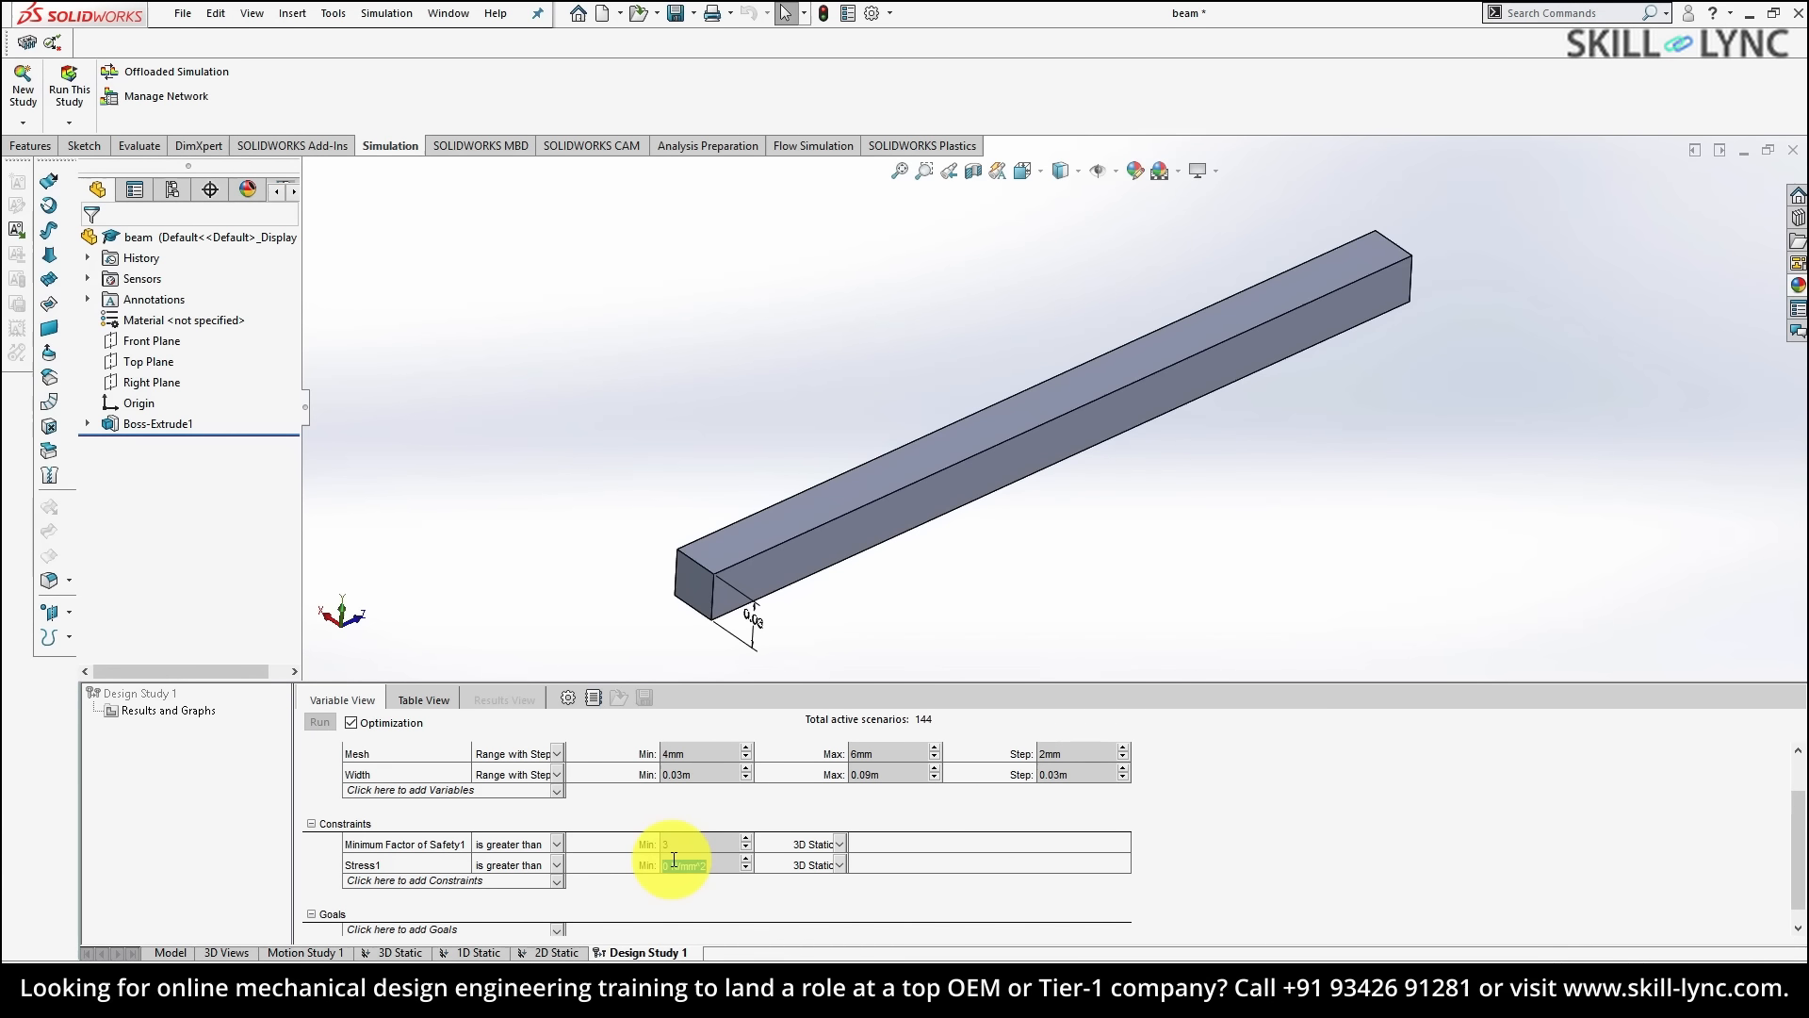
- Enter 60 N/mm^2 as the stress constraint's minimum, and switch its condition to "is less than"
text(60)
click(675, 882)
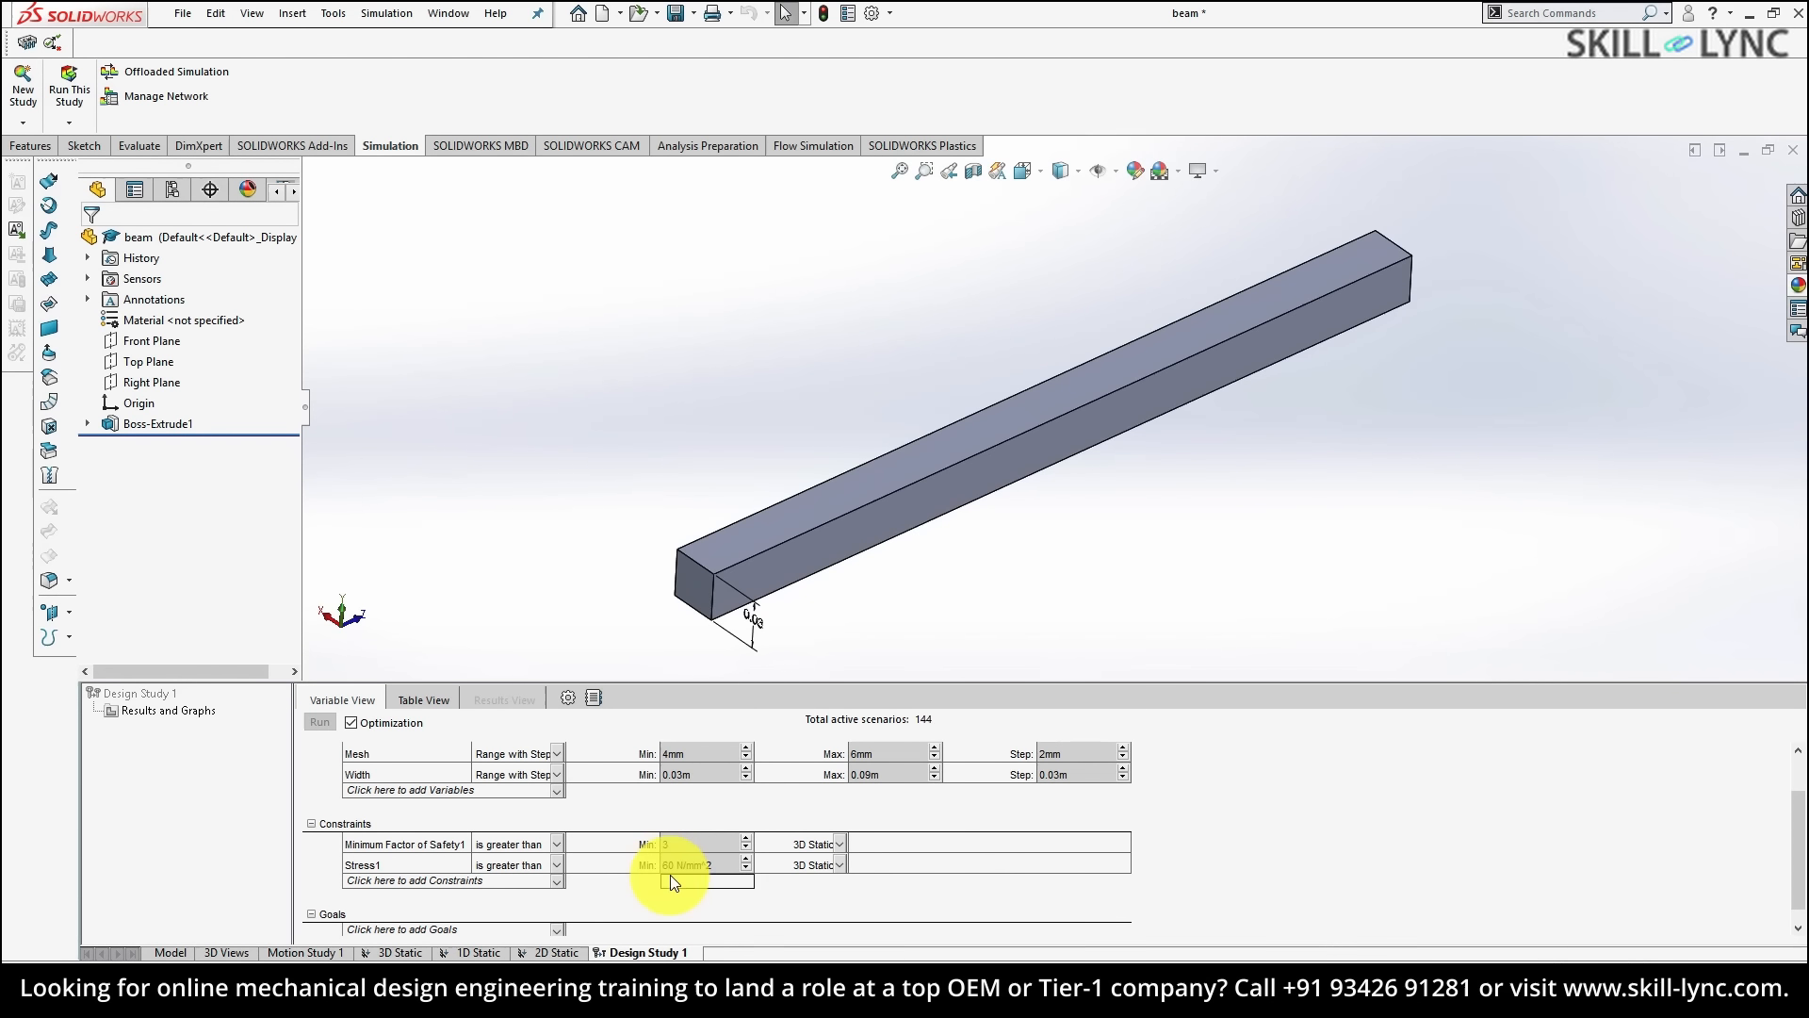
scroll(428, 882, down, 1)
click(555, 843)
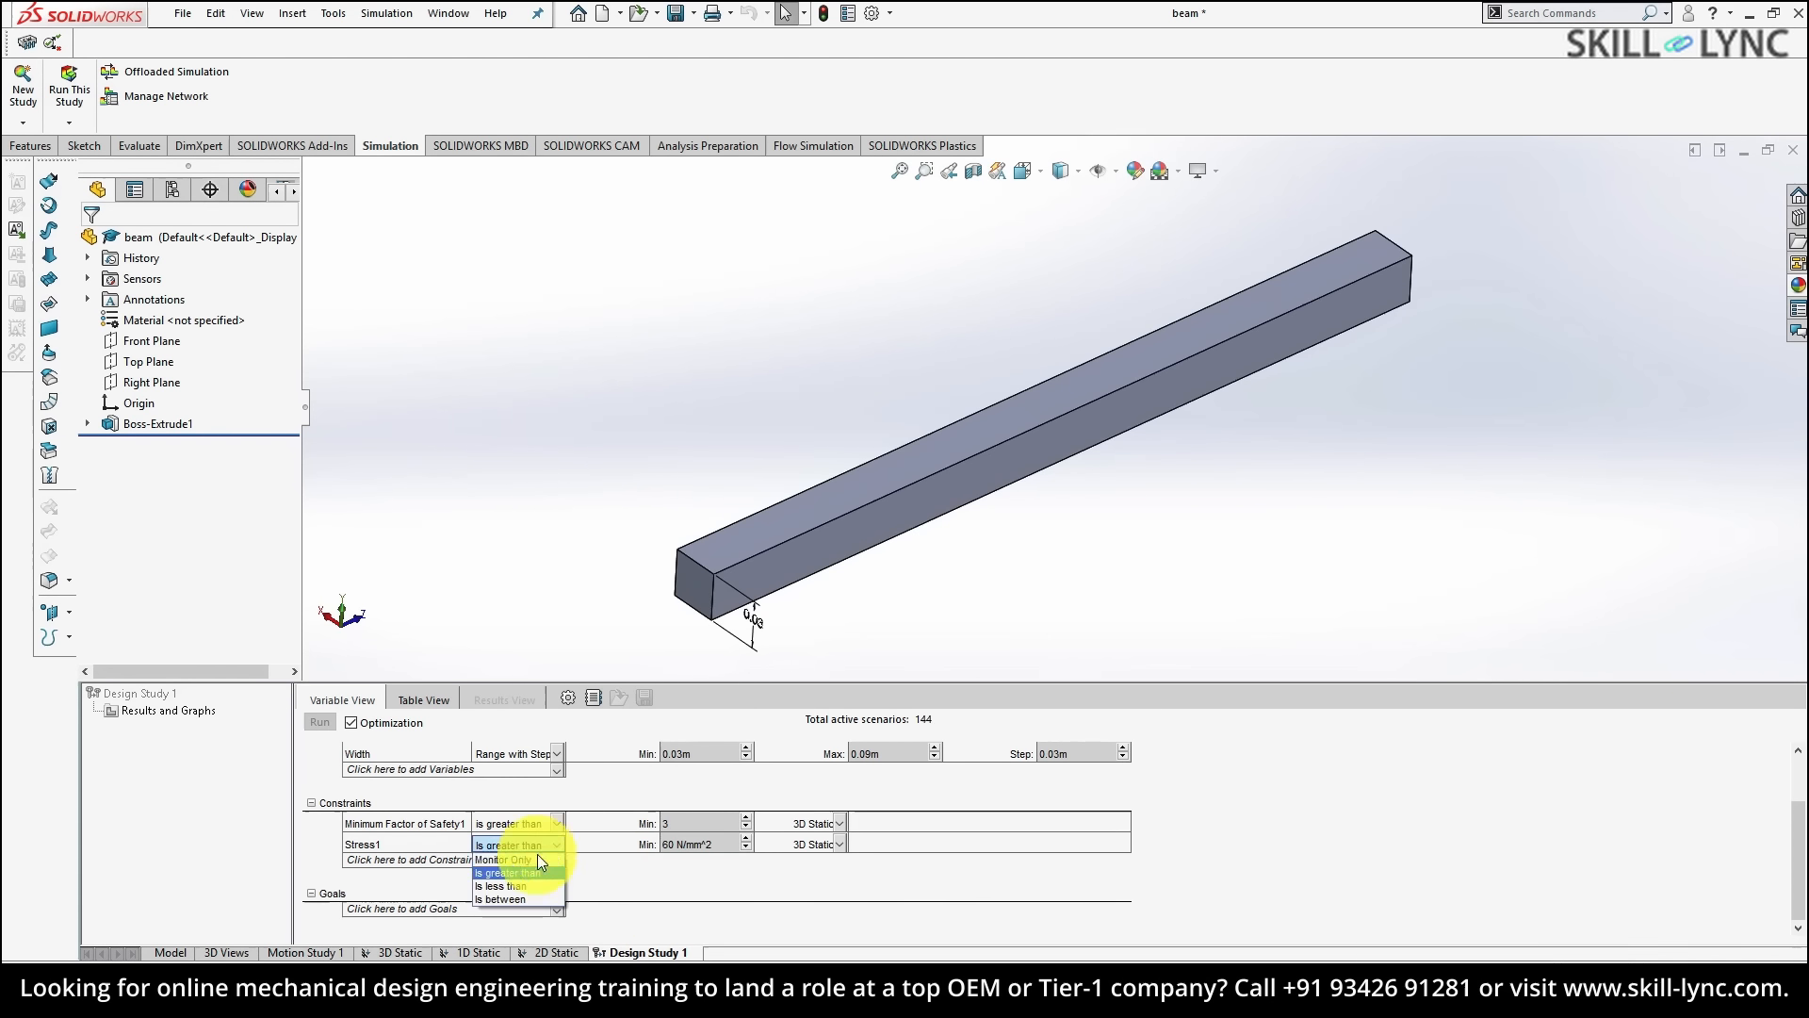
click(520, 886)
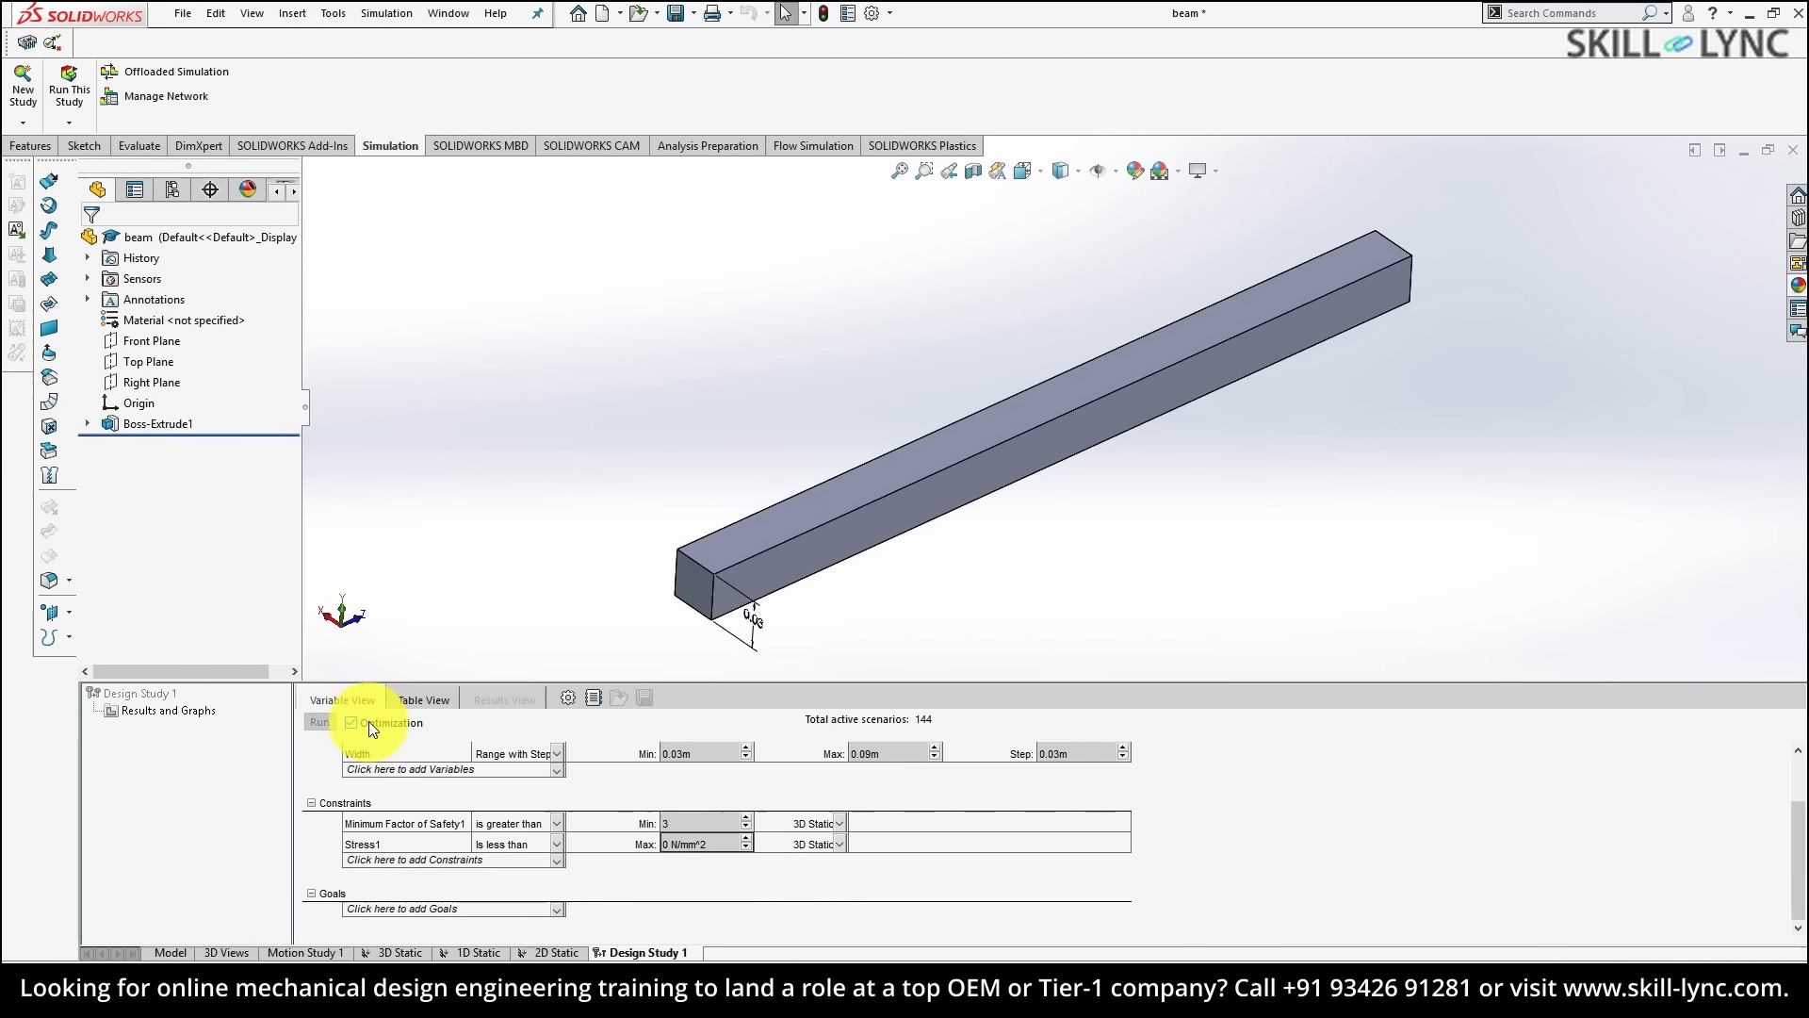
- Add a Mass Properties sensor measuring the beam's mass as the design study's goal
click(554, 910)
click(553, 912)
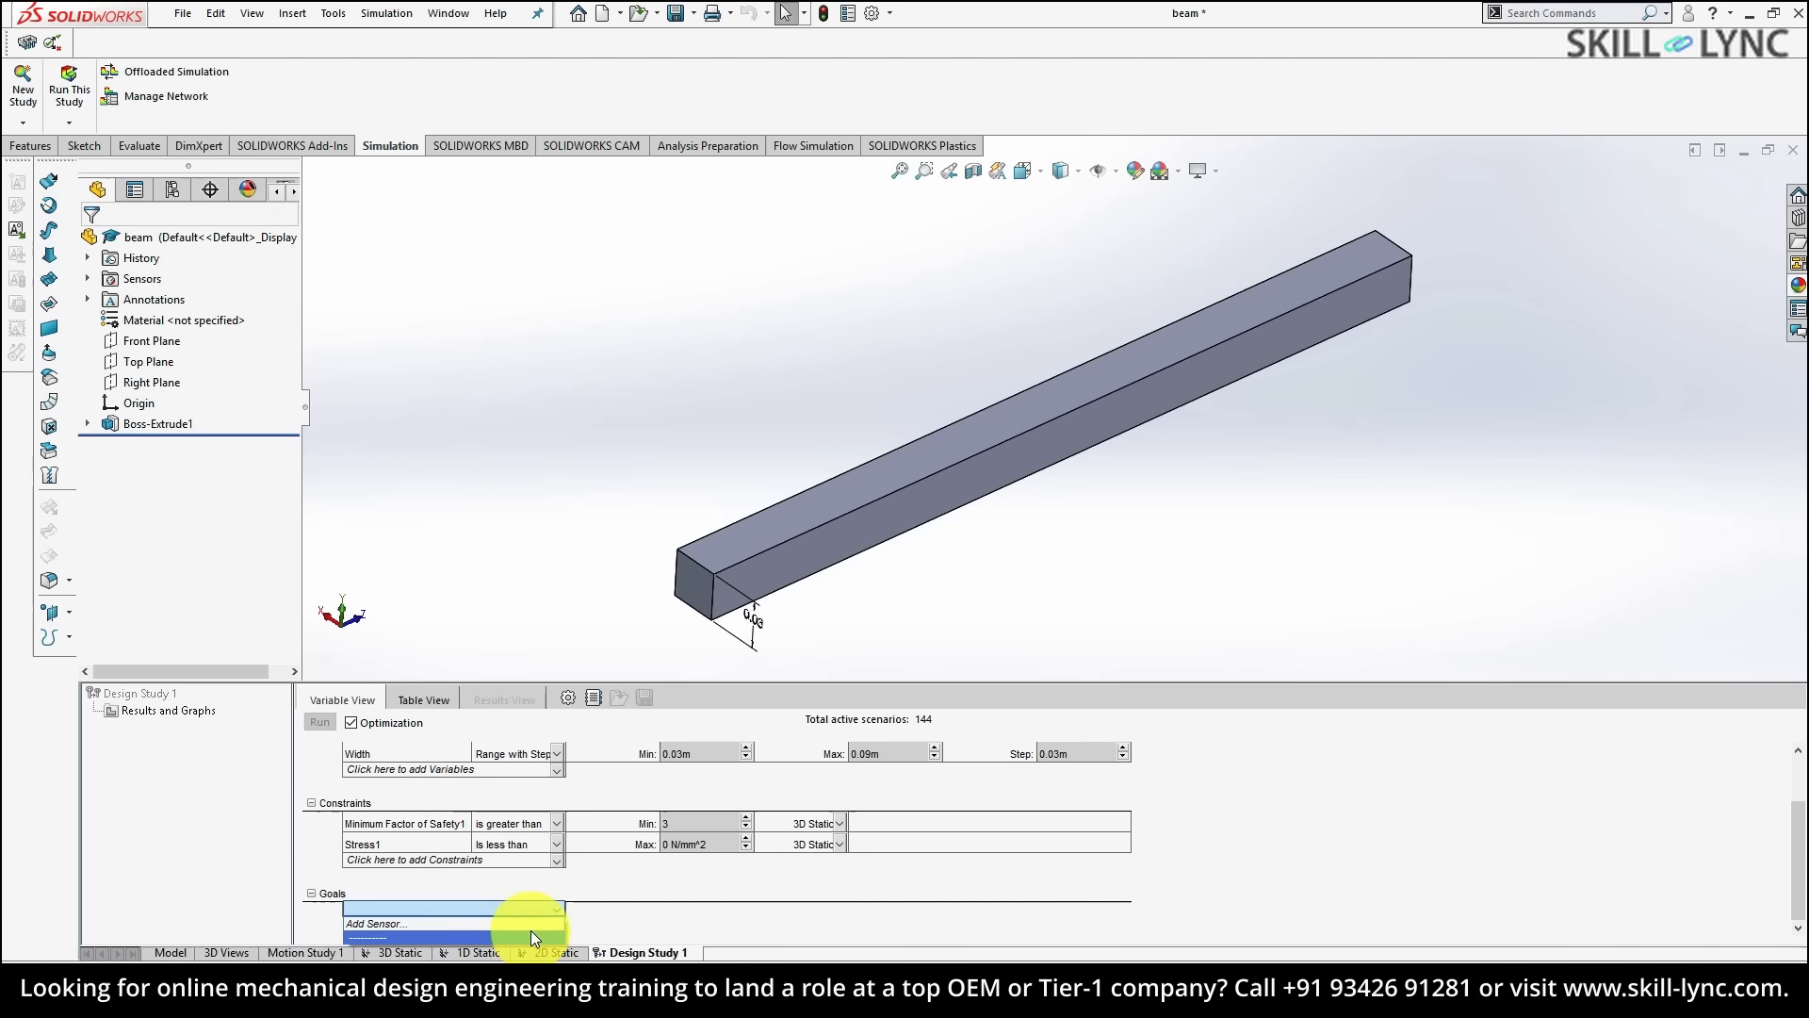
click(528, 935)
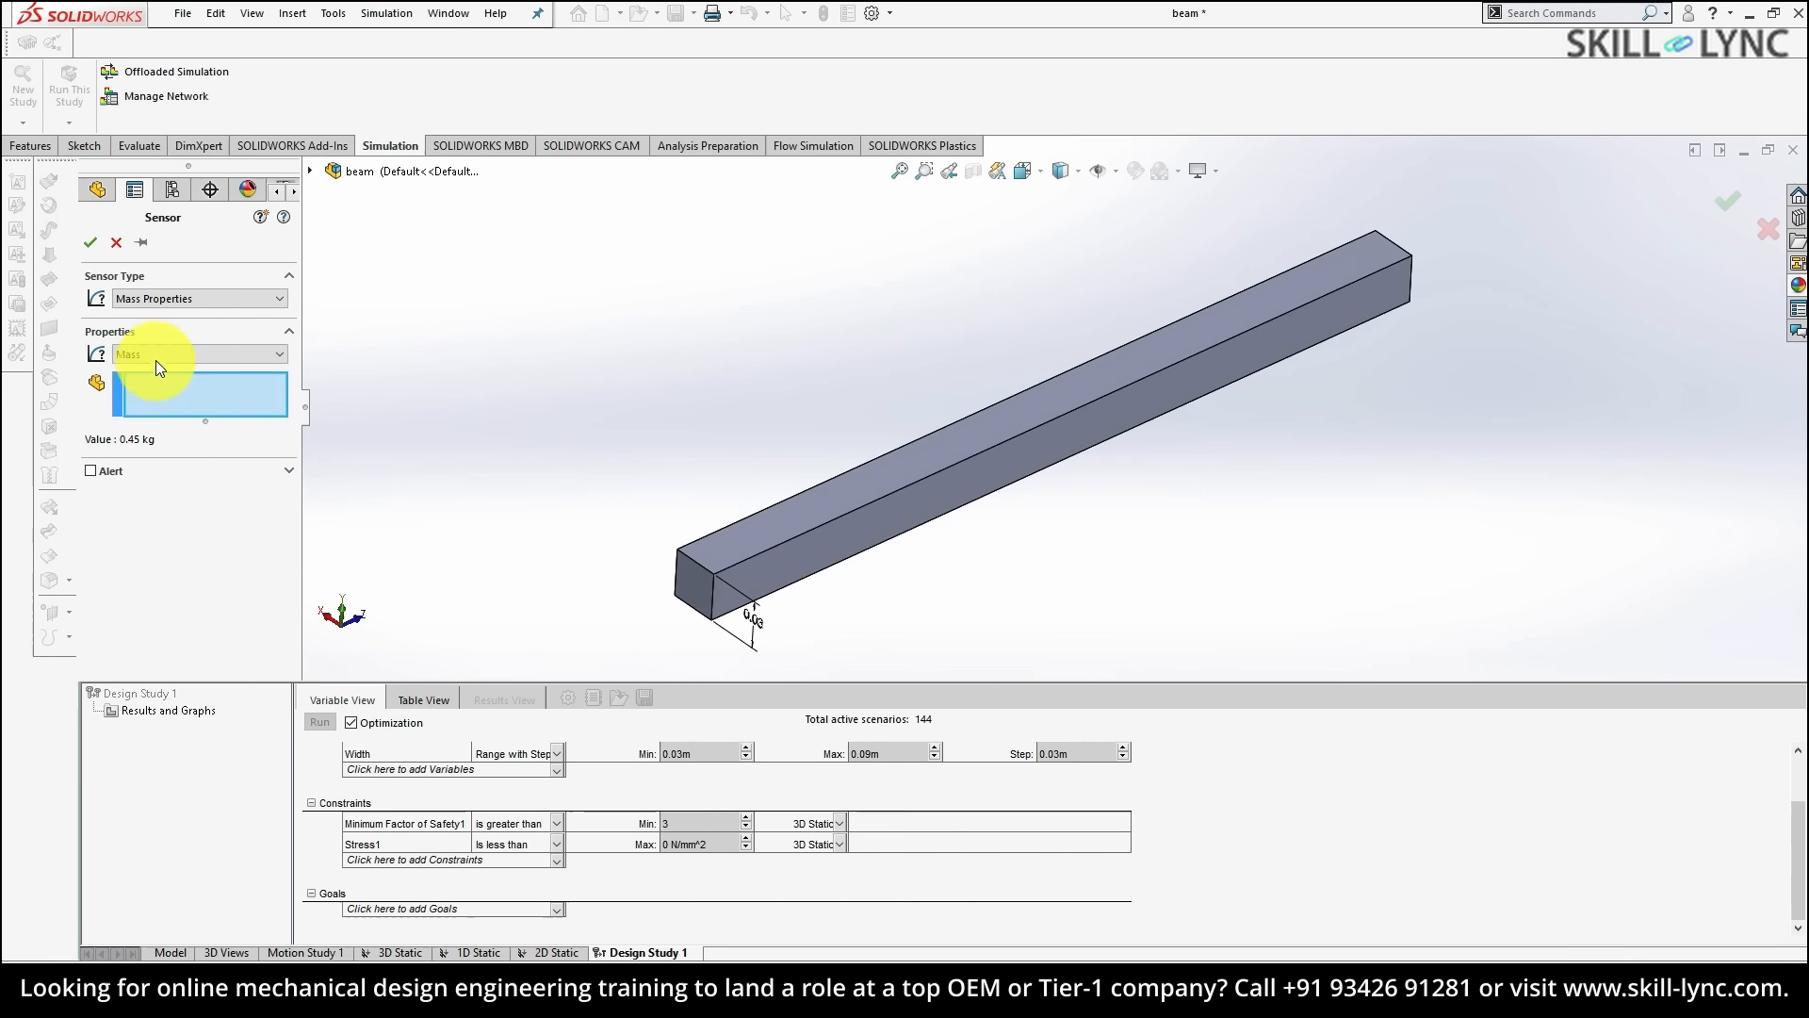
click(92, 241)
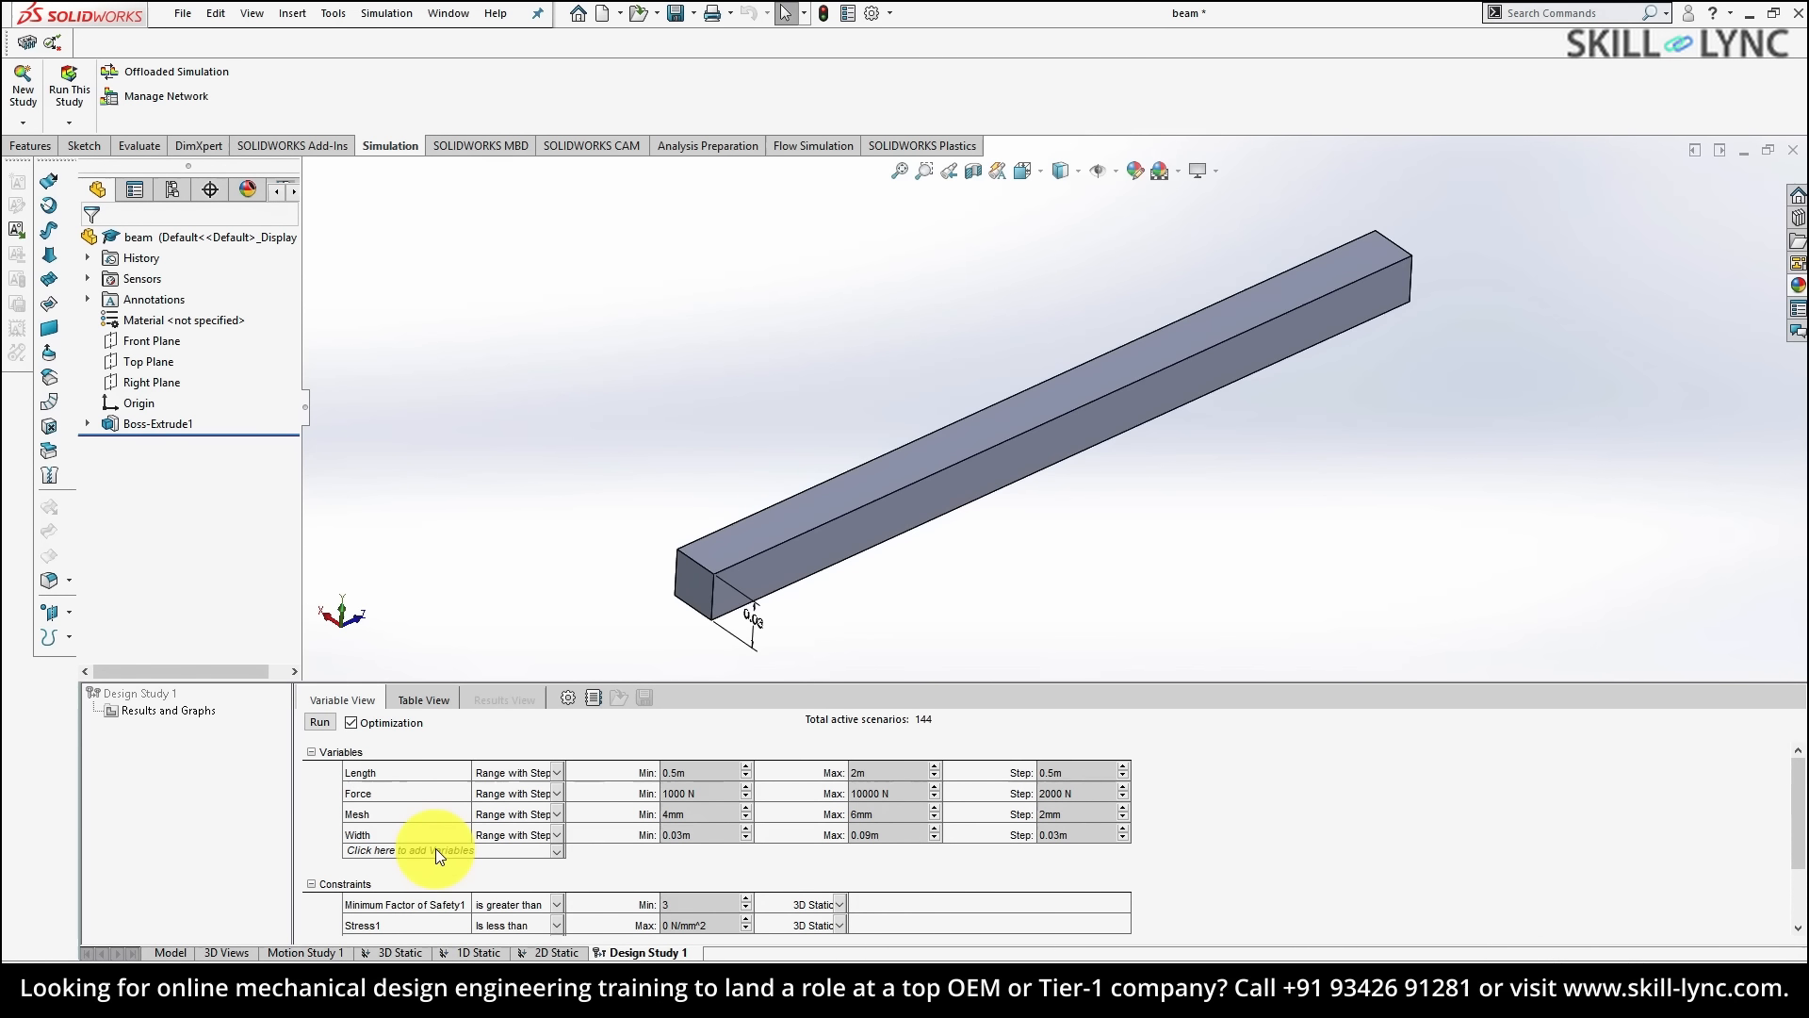
- Review the variables, constraints and goal, and look through all scenarios in the table view from first to last
scroll(435, 848, down, 1)
scroll(435, 849, up, 1)
scroll(697, 871, down, 2)
scroll(697, 871, up, 2)
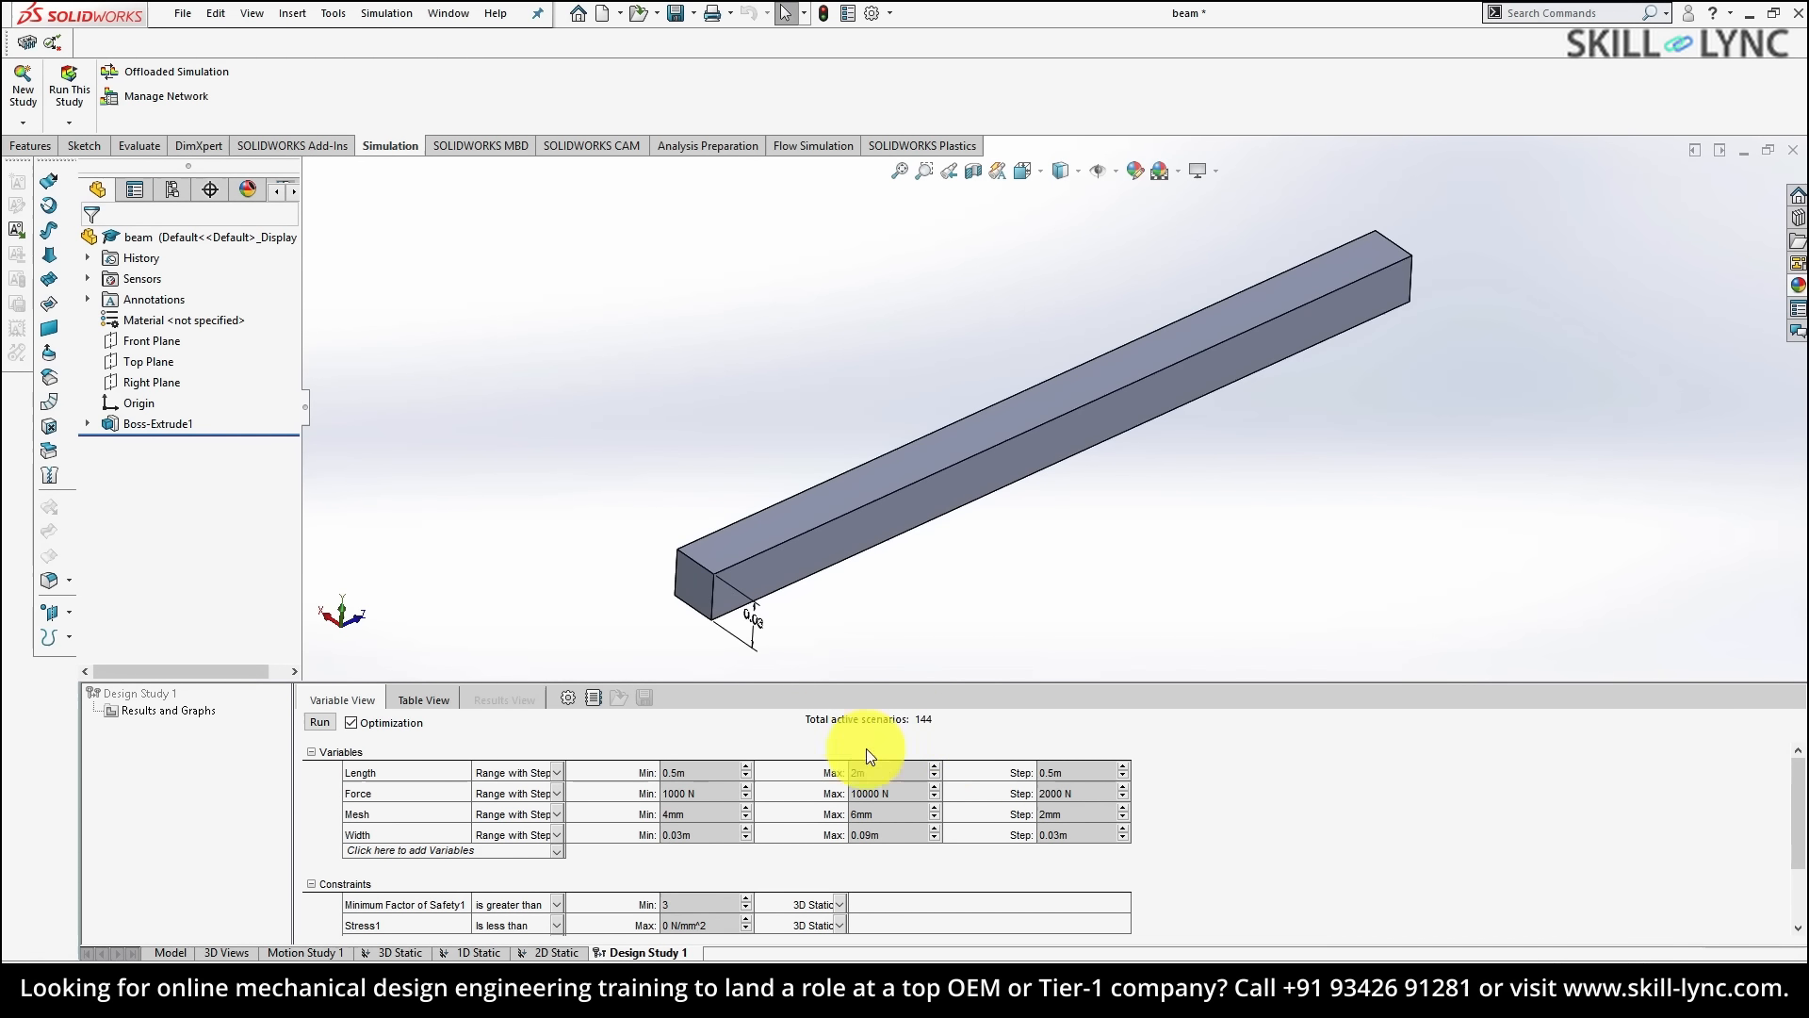
click(414, 700)
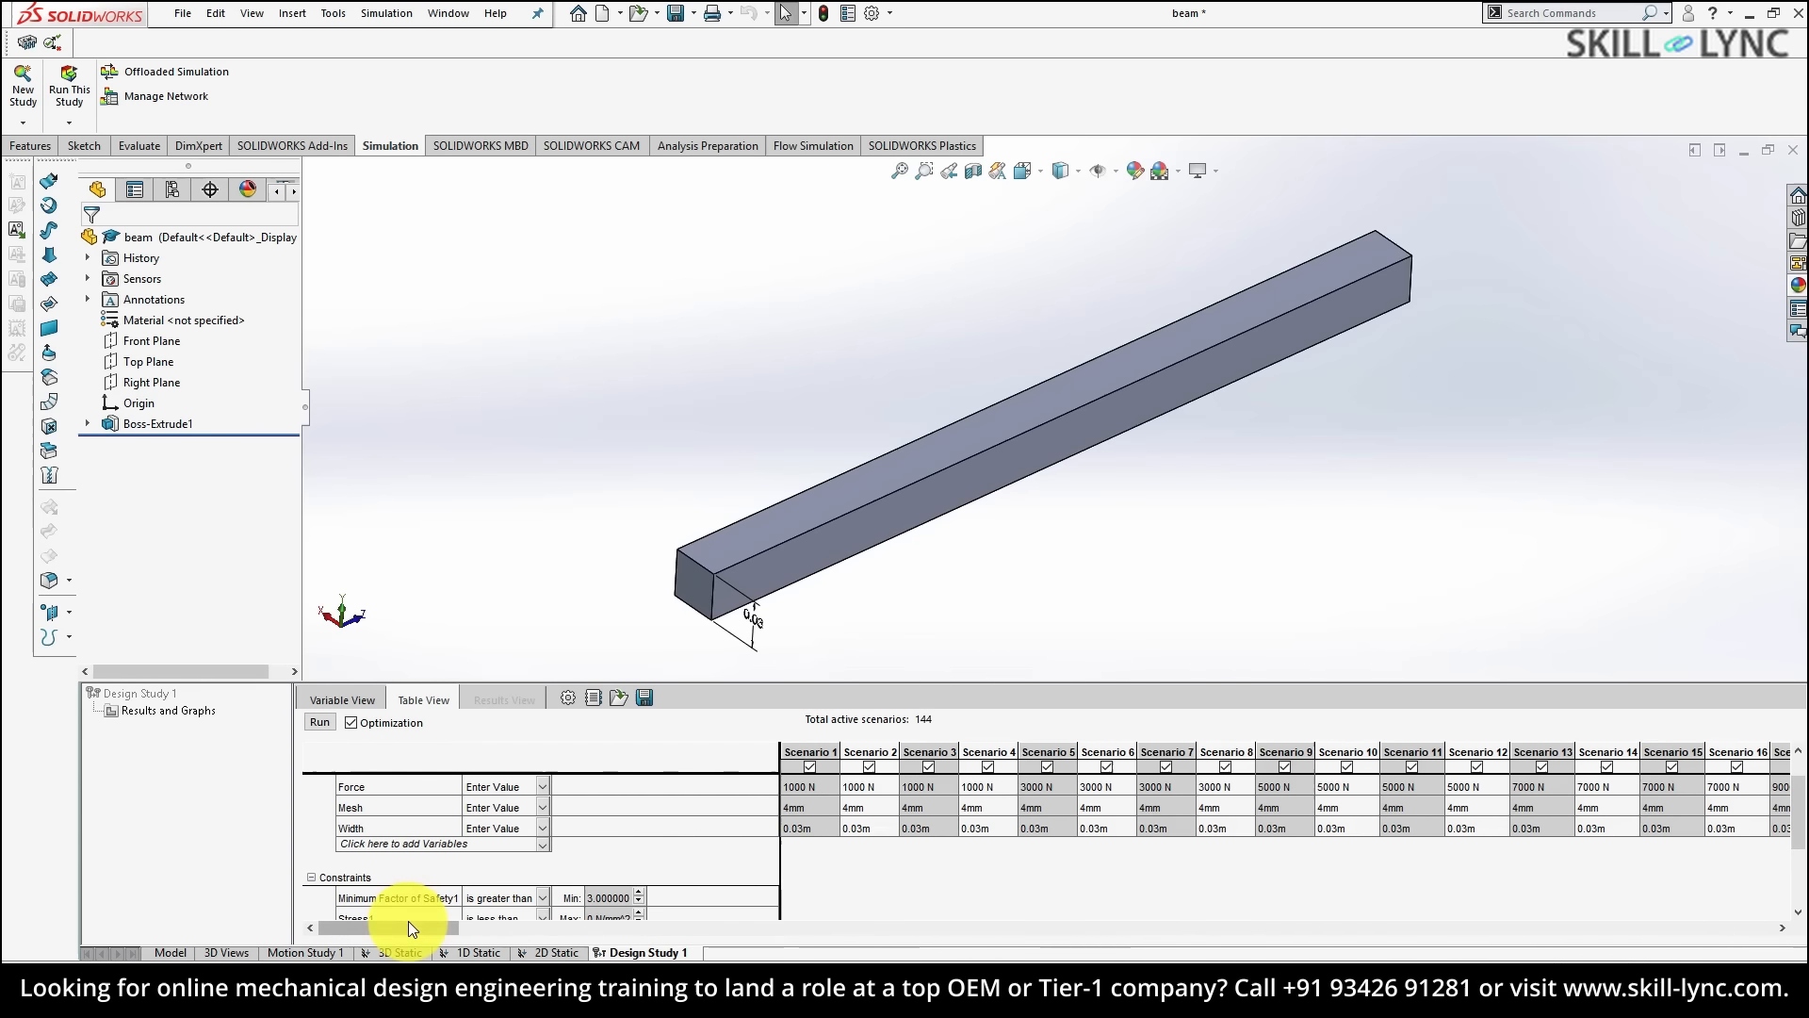
drag(409, 929, 1715, 842)
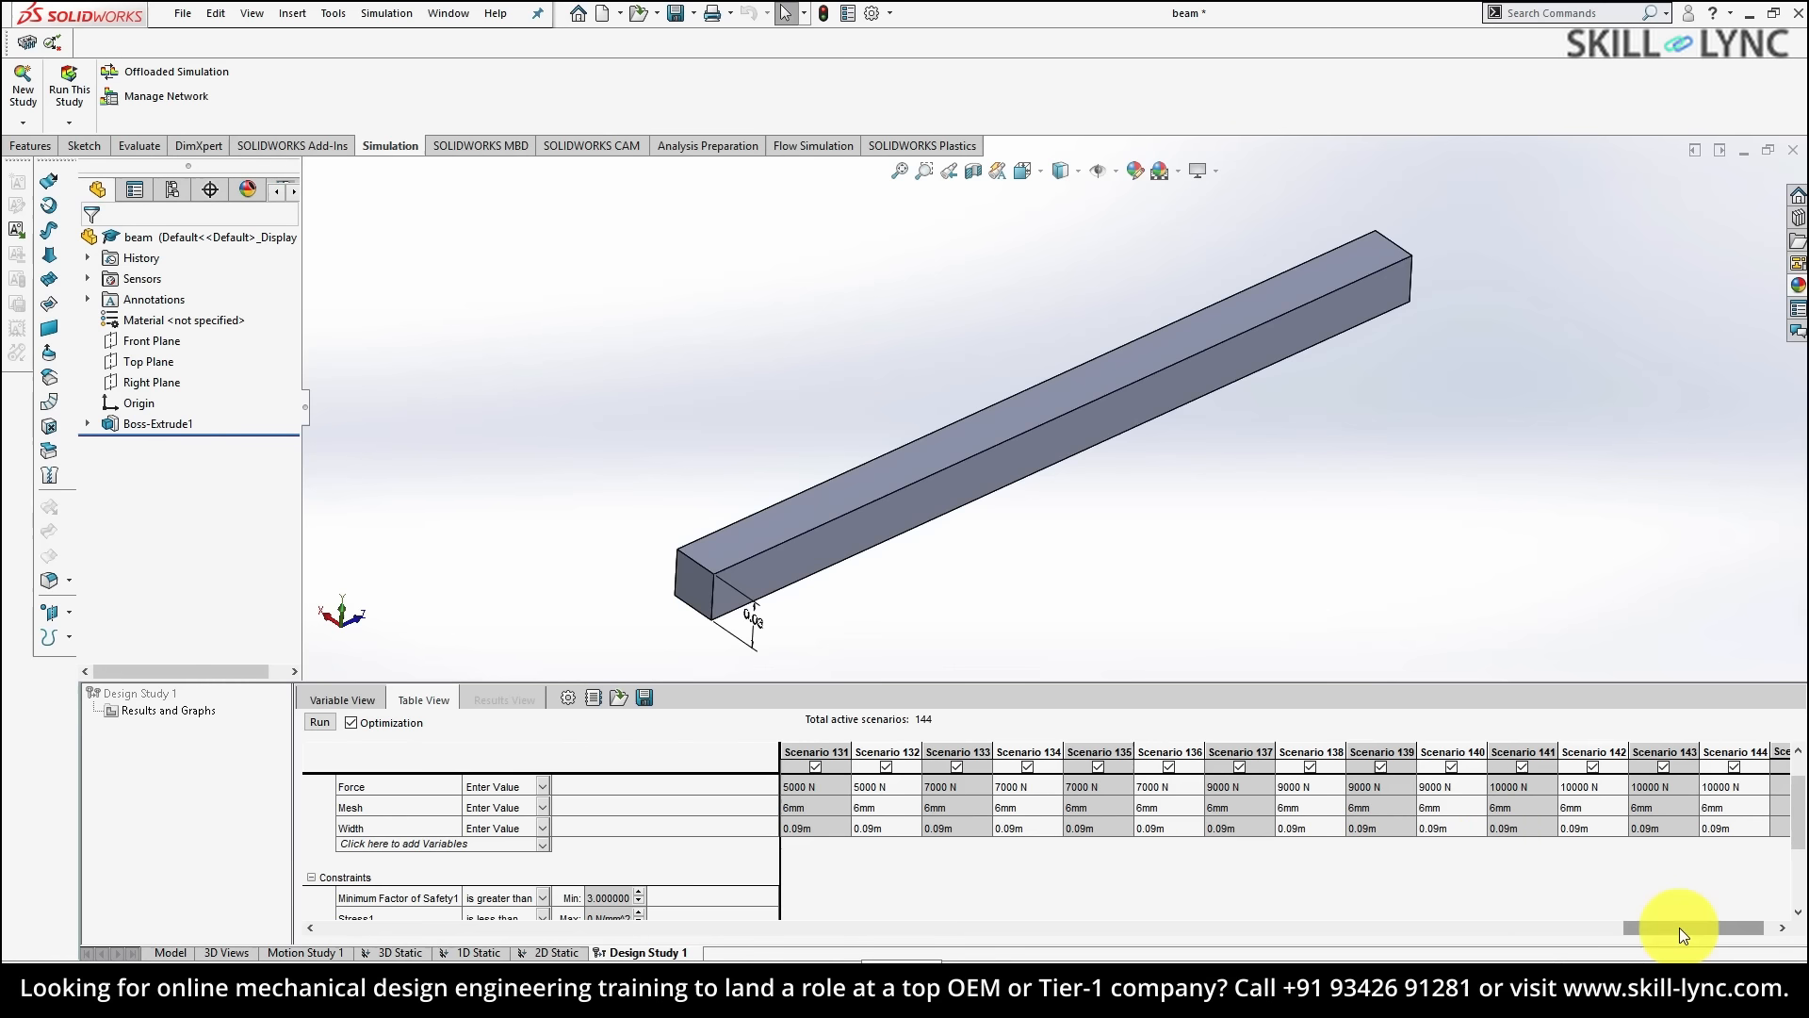
drag(1679, 927, 325, 945)
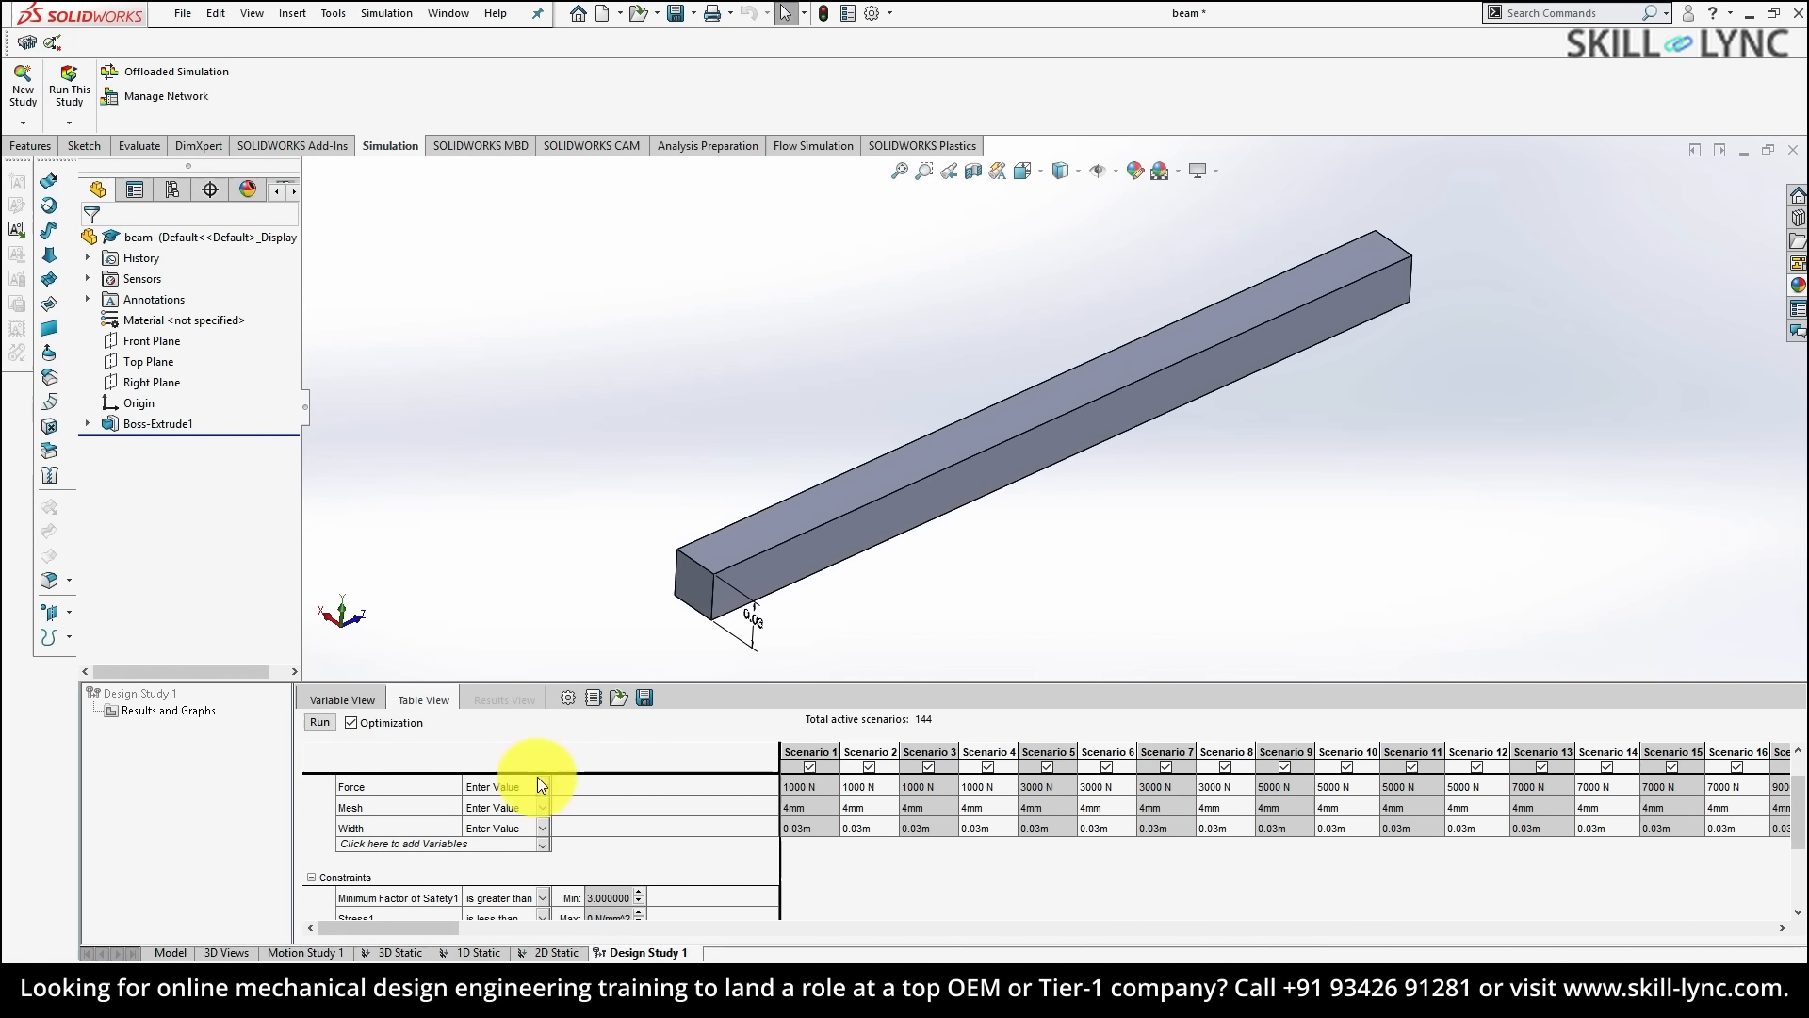
- Run the optimization design study and move its progress window clear of the beam model
click(325, 722)
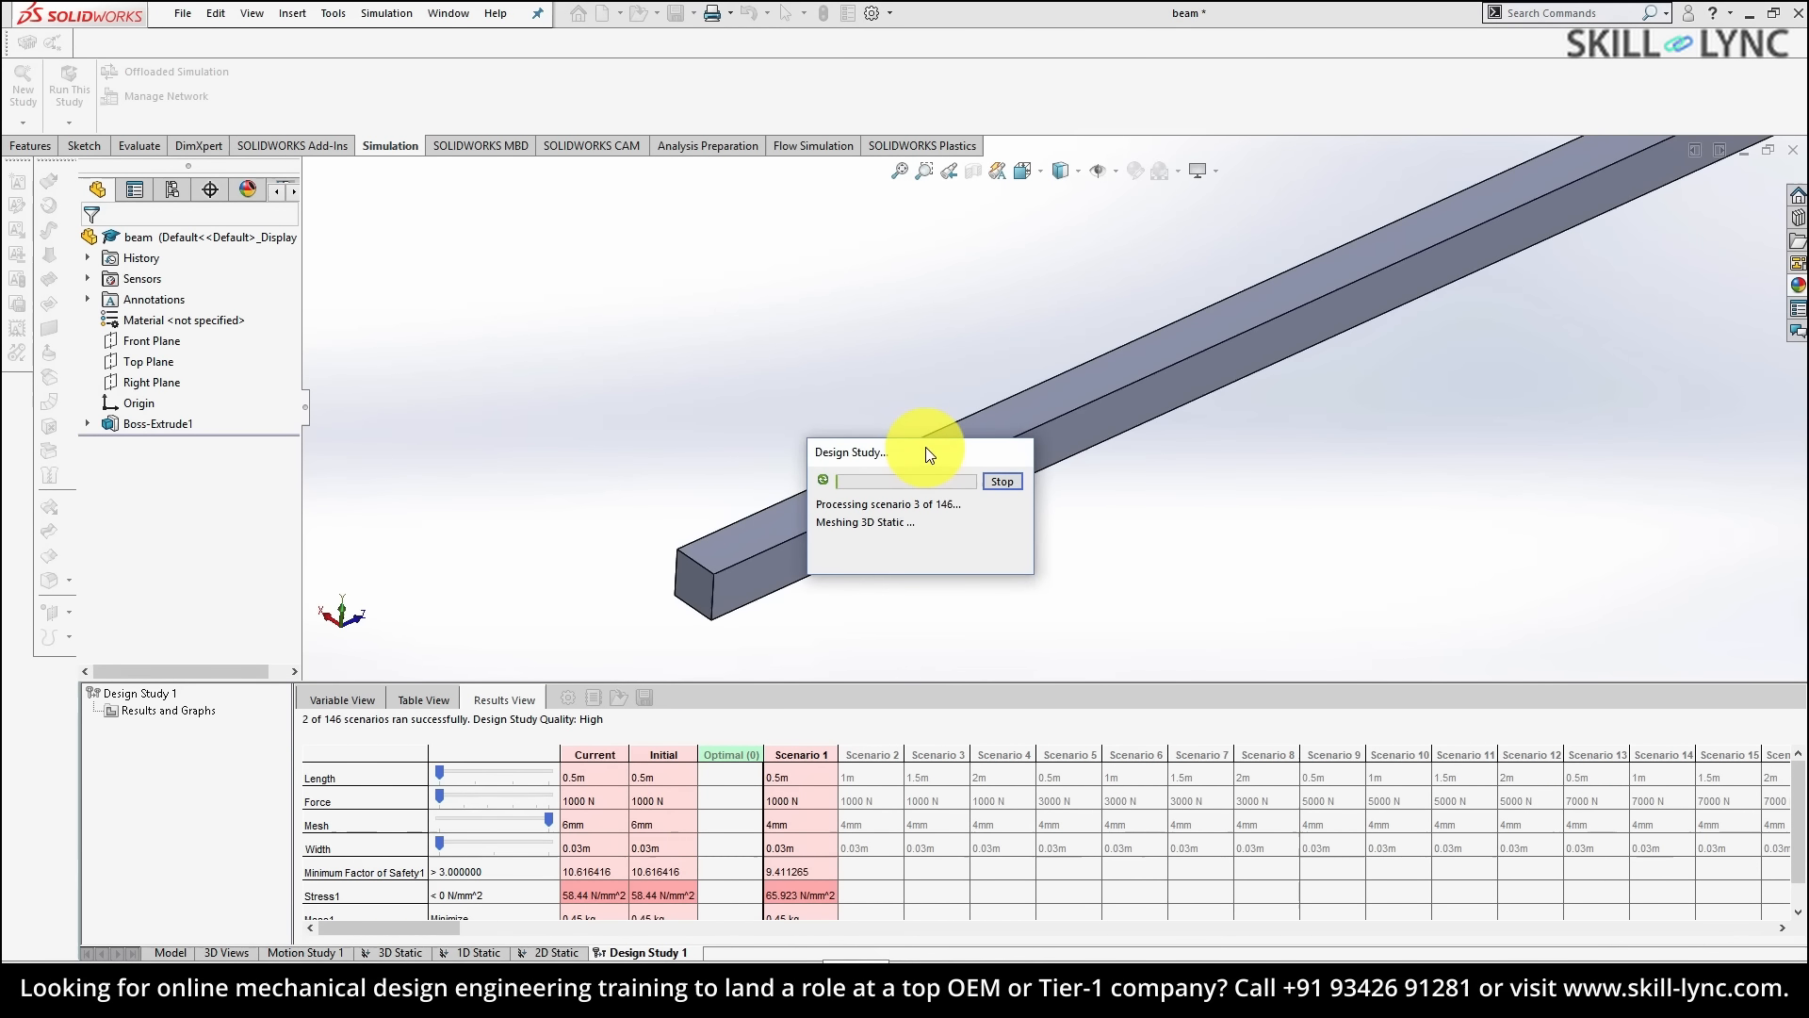
drag(925, 447, 1506, 729)
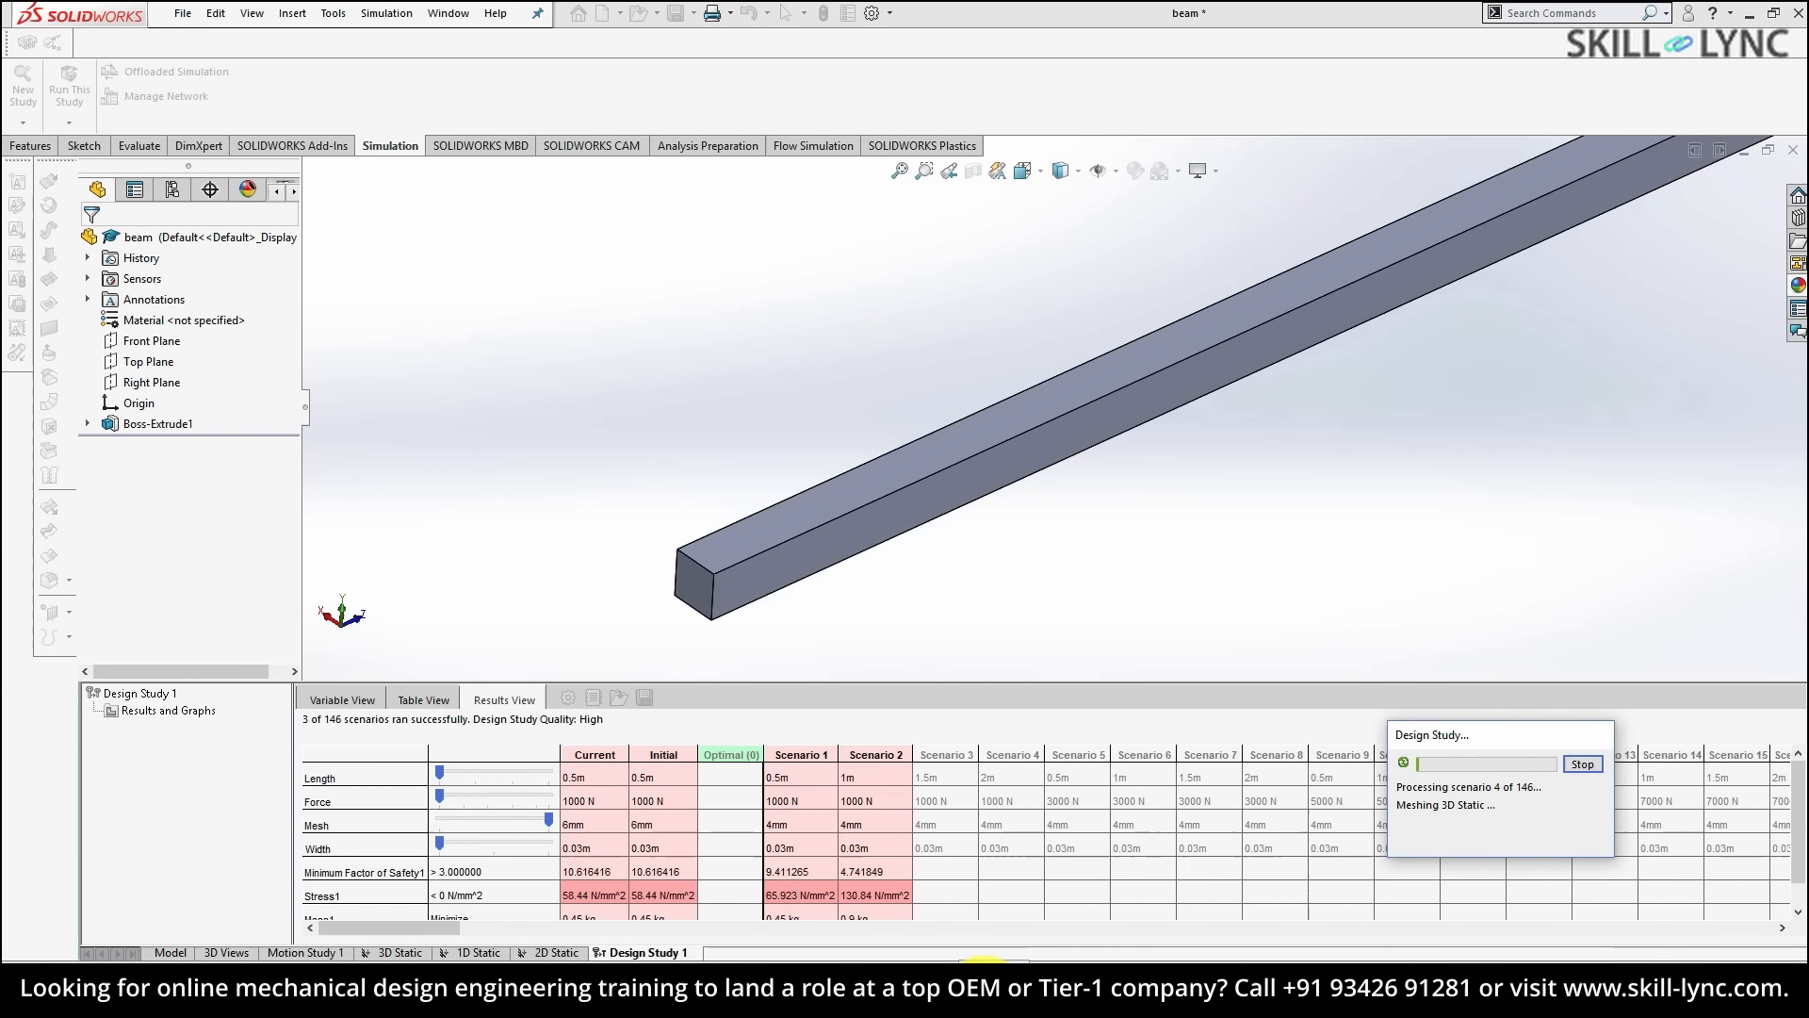
- Stop the running optimization study and dismiss the resulting message
click(1583, 765)
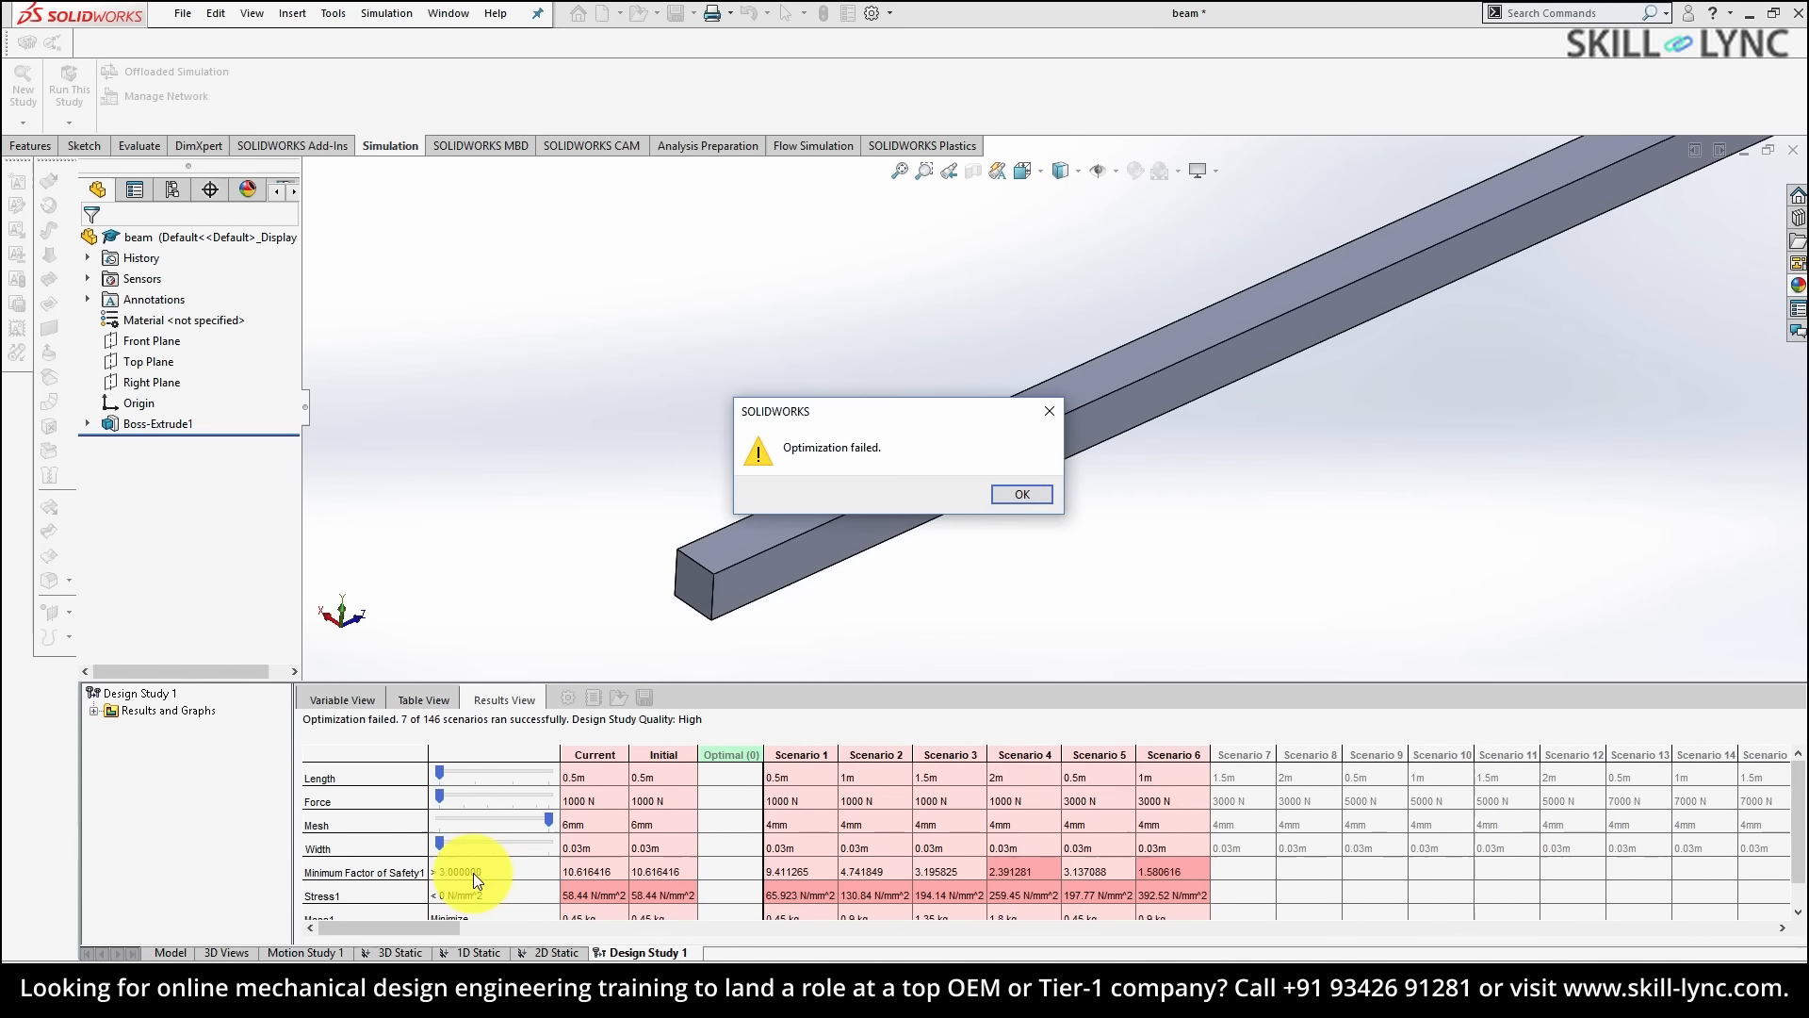
click(1016, 494)
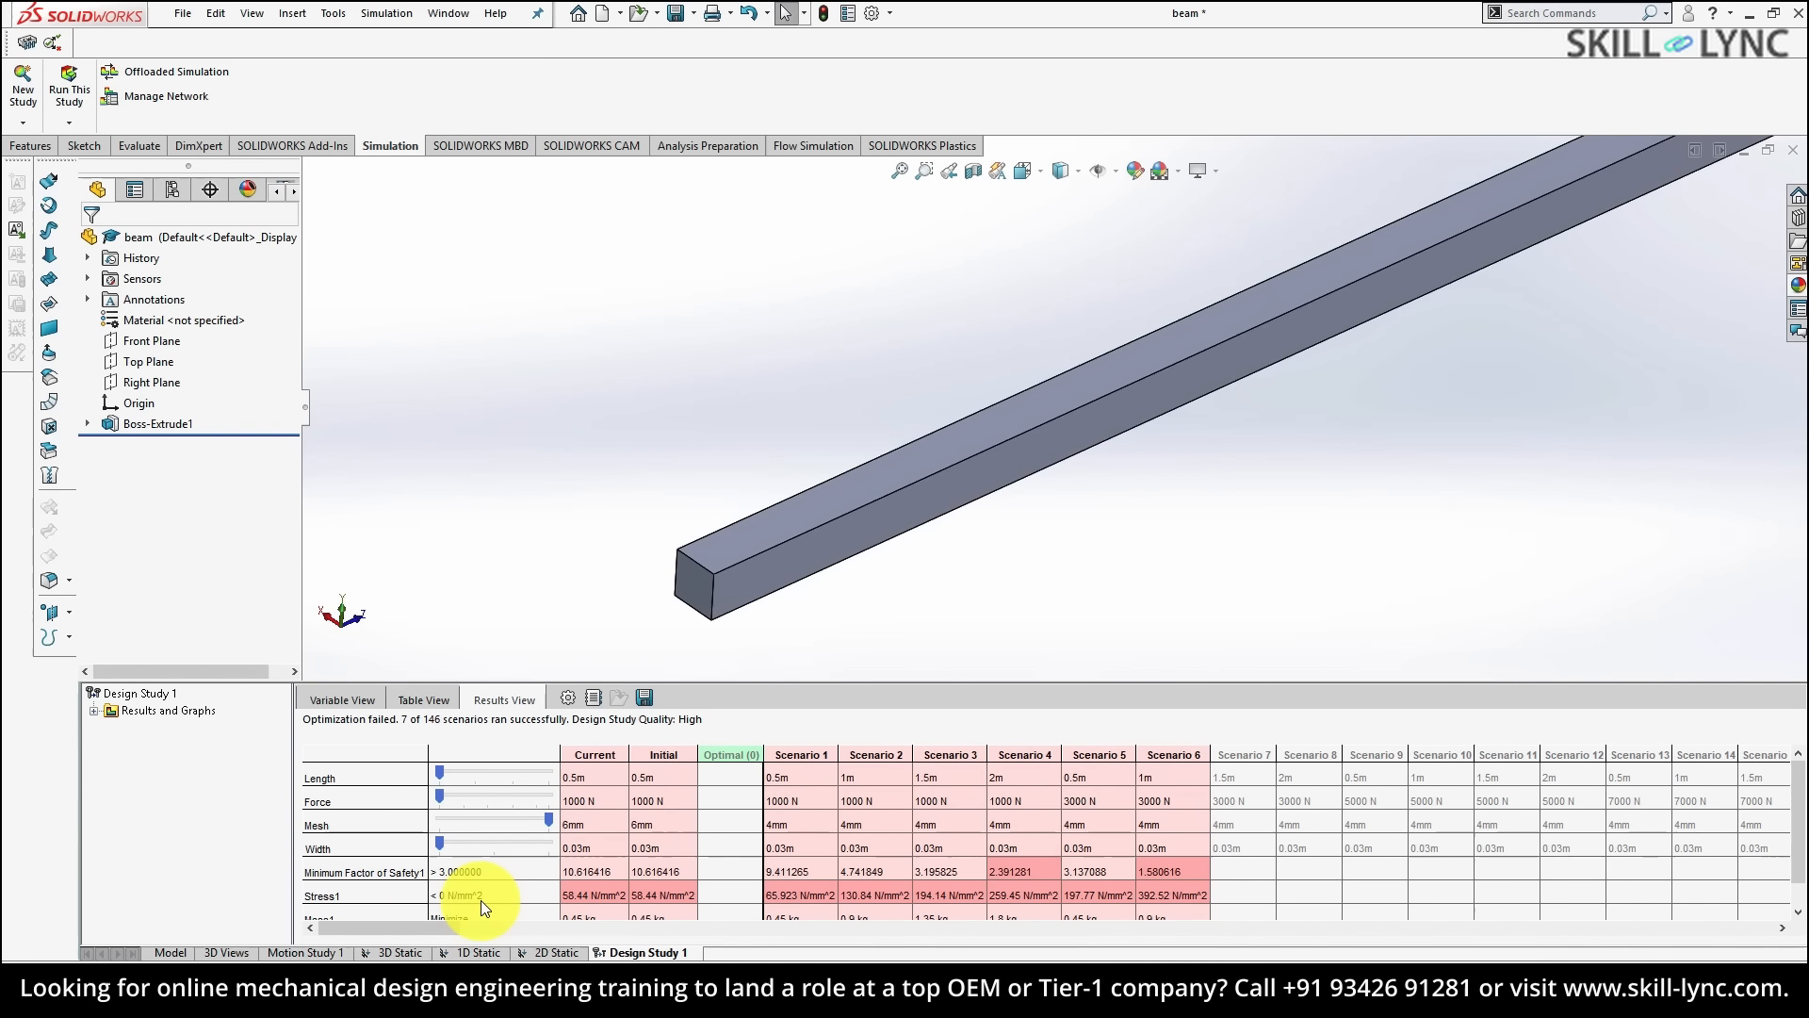
- Set the stress constraint's maximum to 60 N/mm^2, and start a run of the design study but stop it early
click(366, 700)
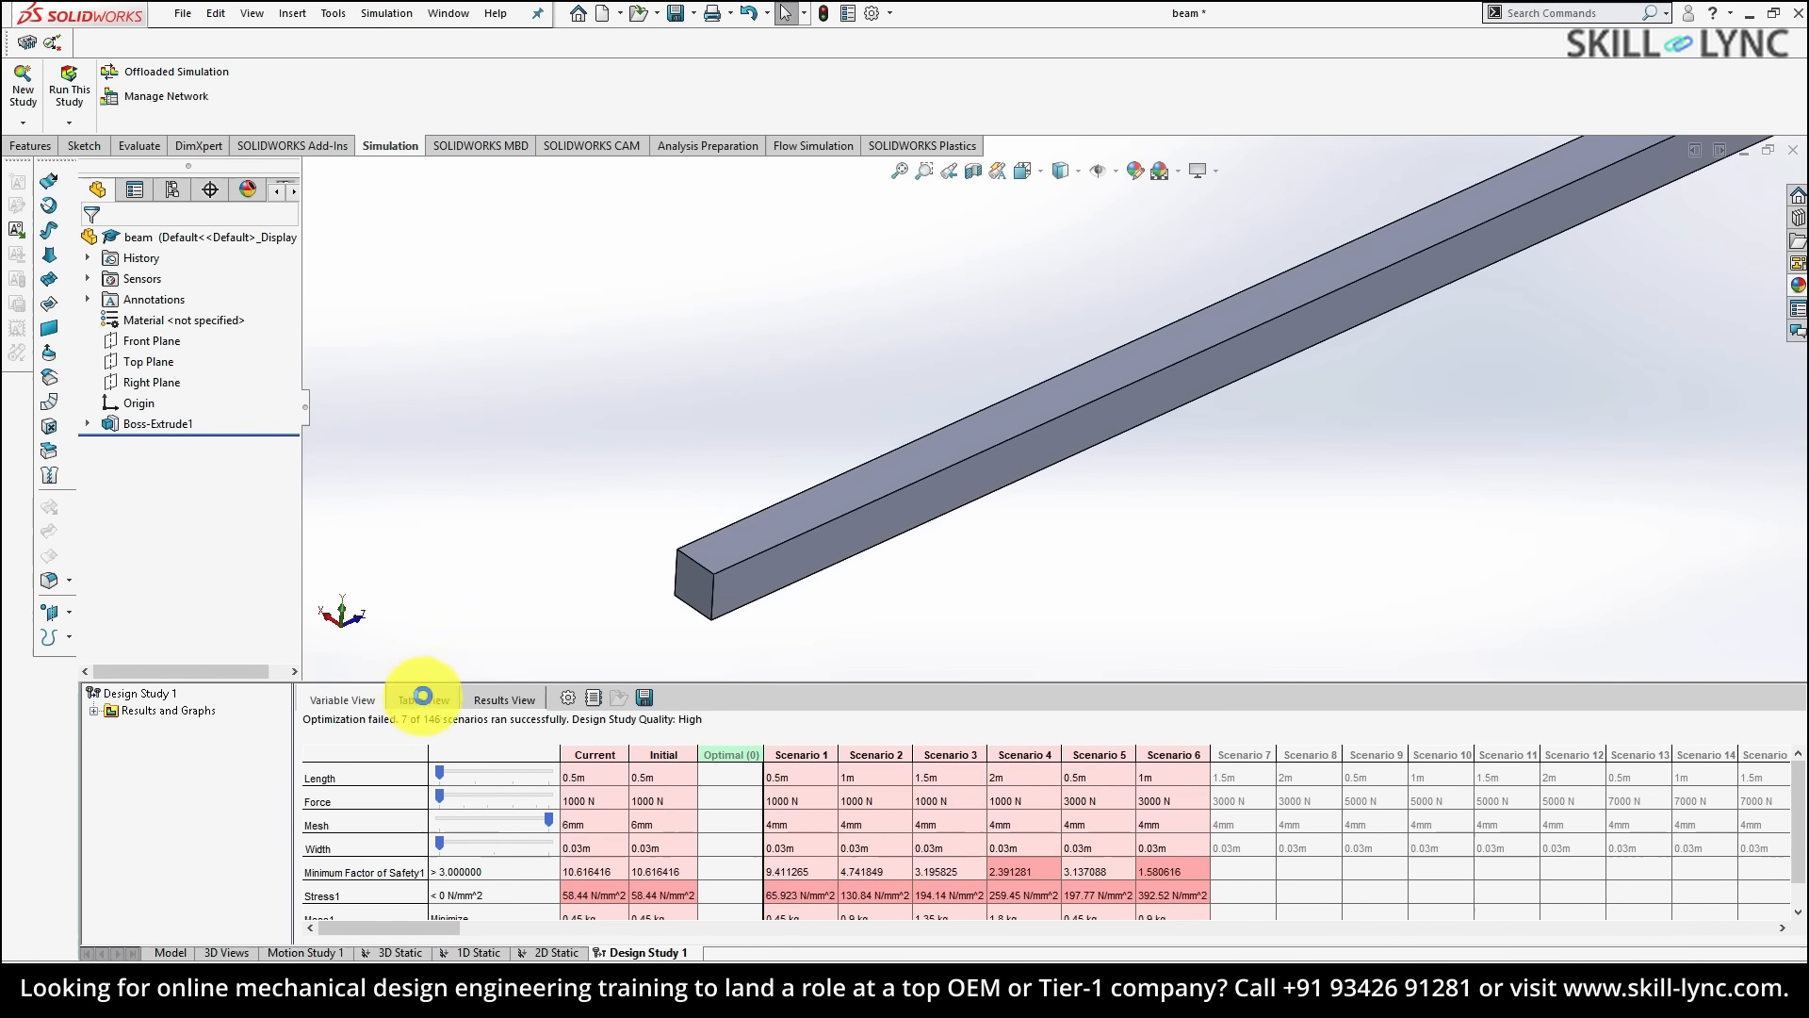
click(697, 864)
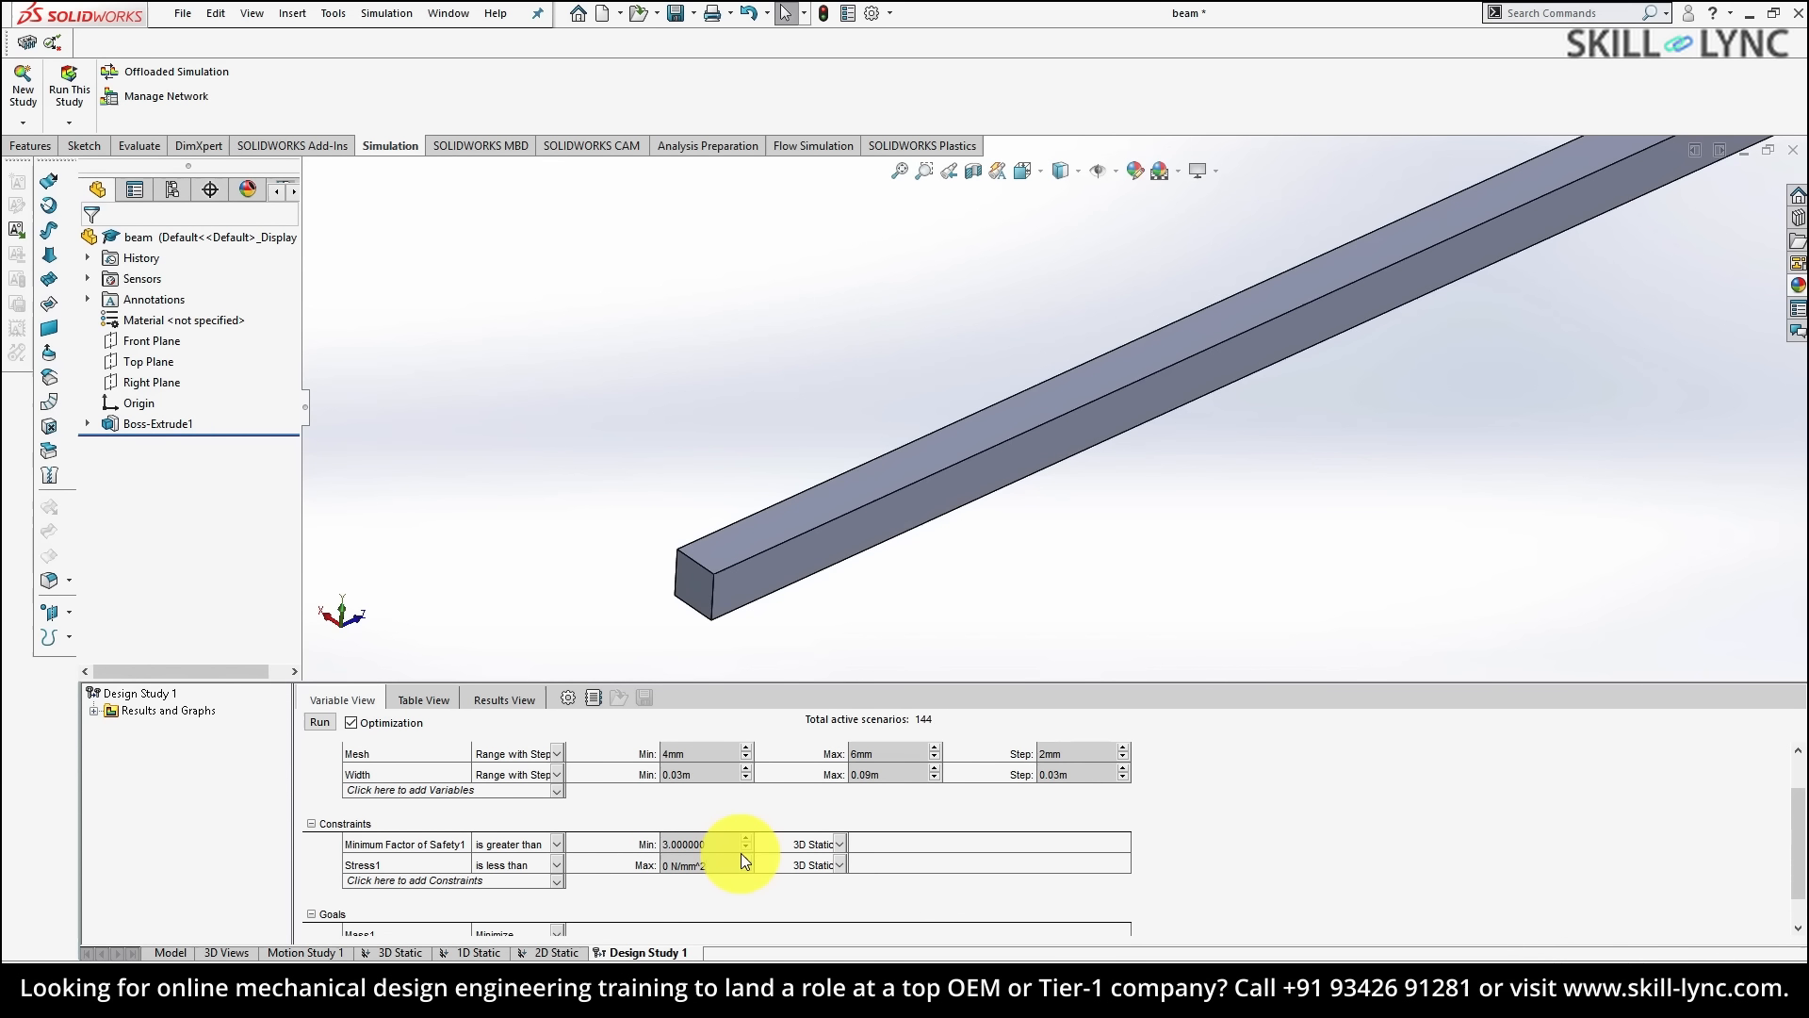
drag(709, 863, 668, 865)
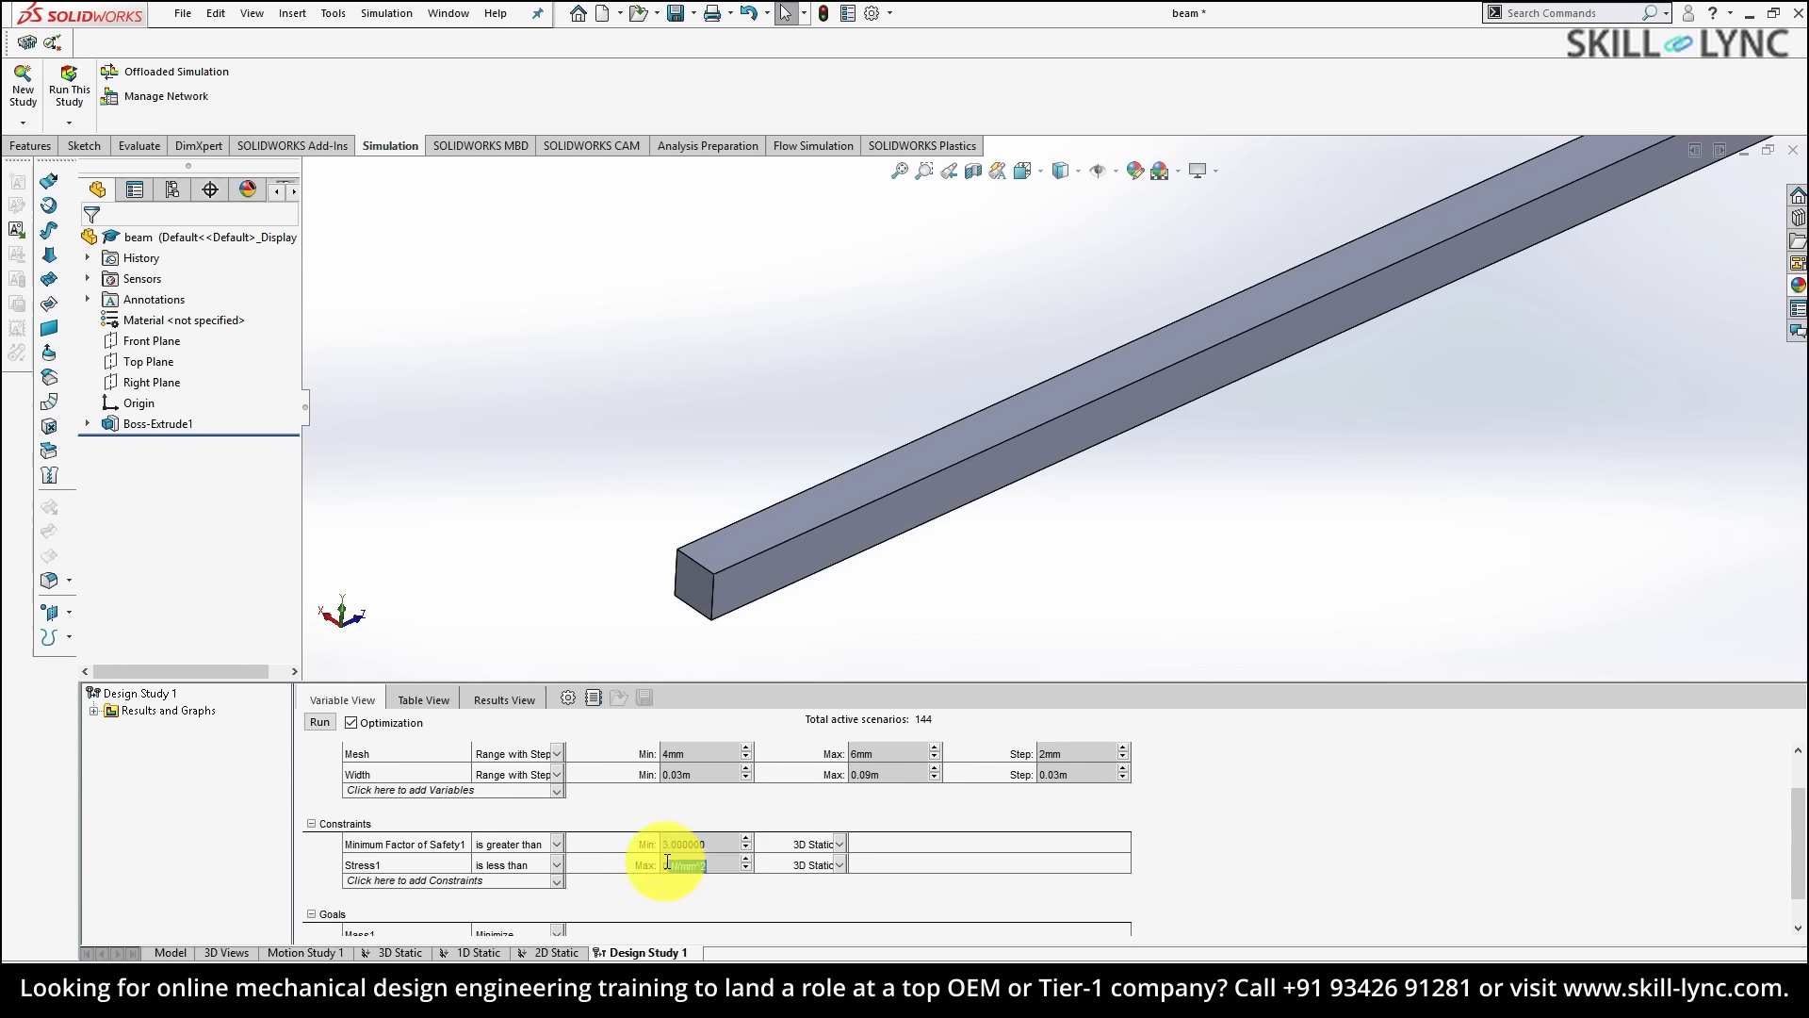
key(Left)
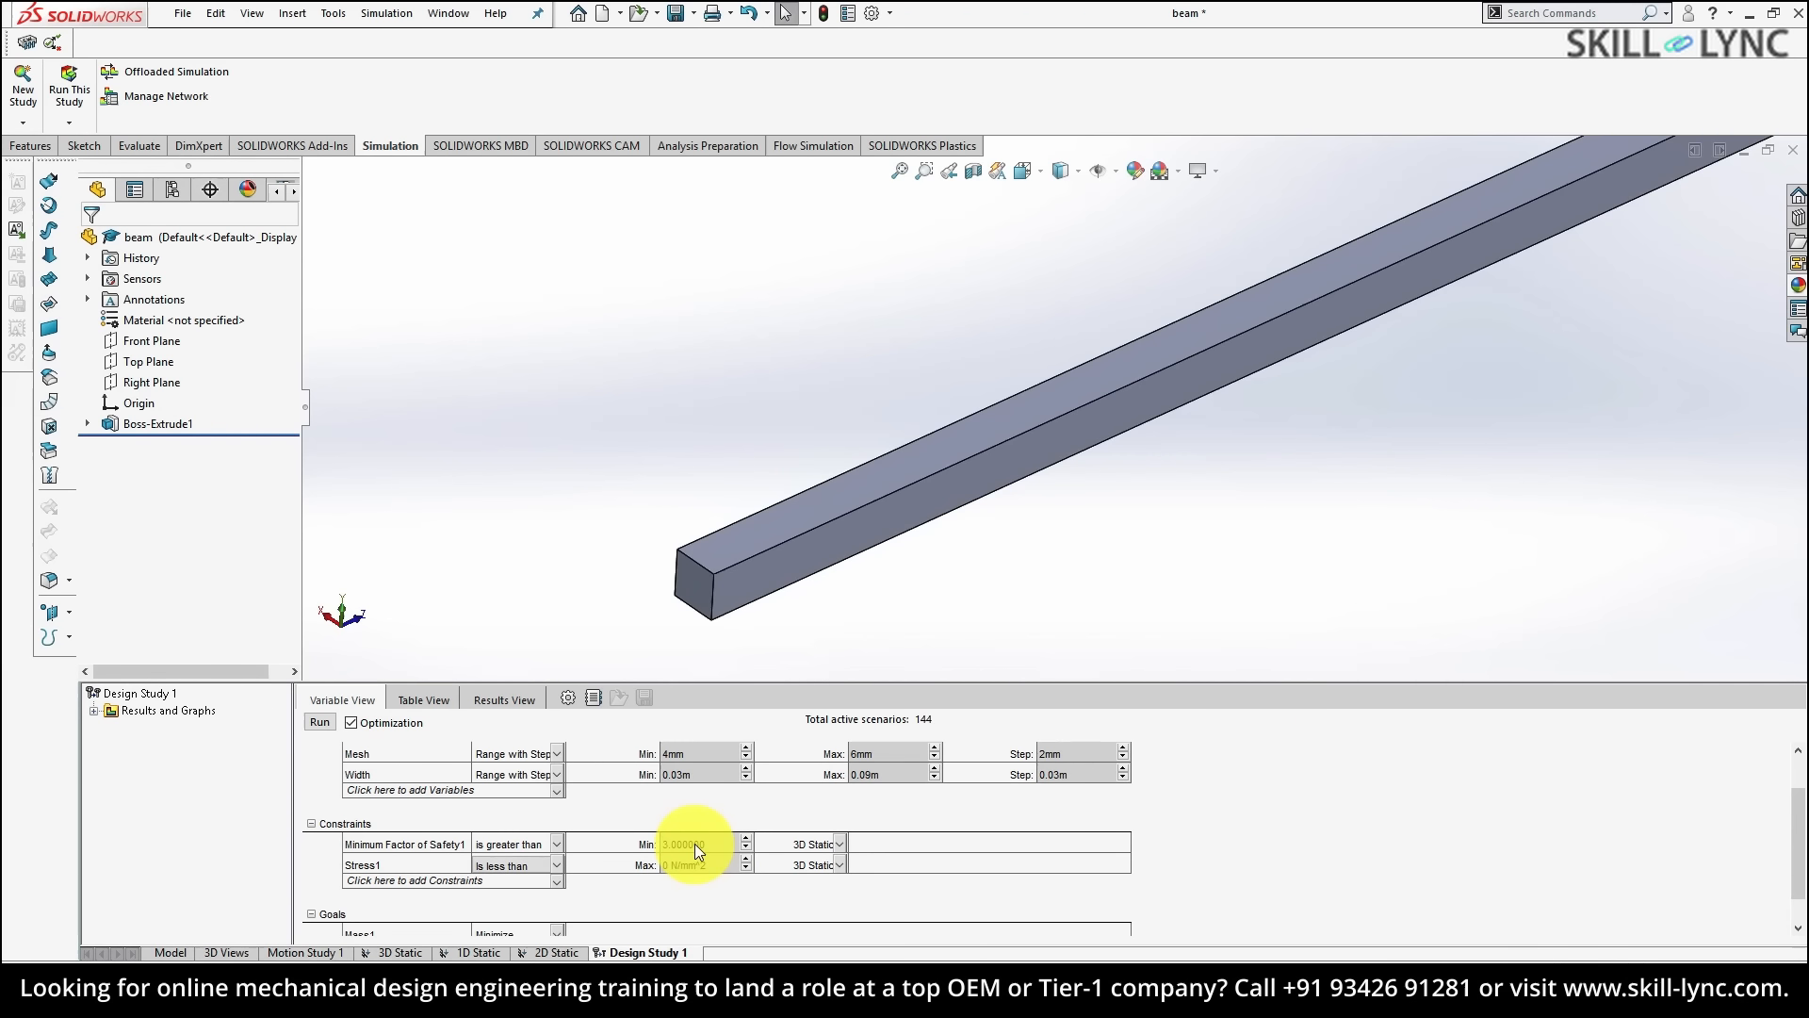
key(Down)
click(693, 861)
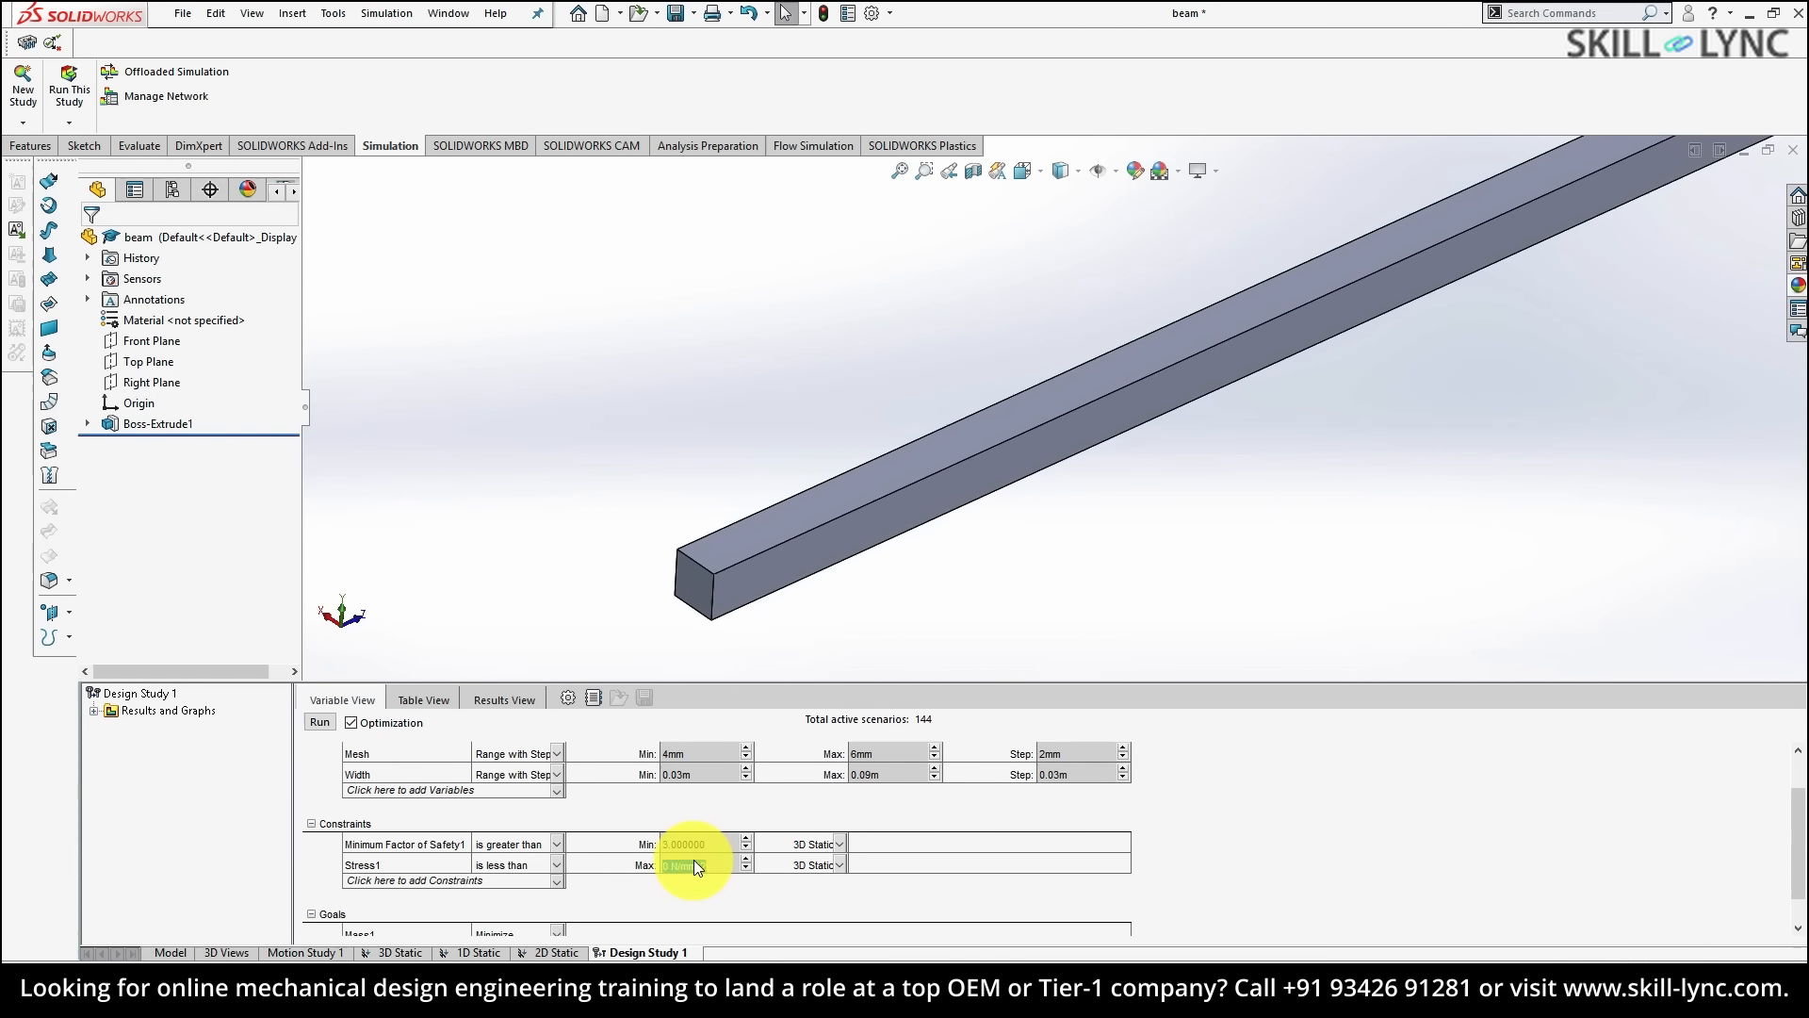
text(60)
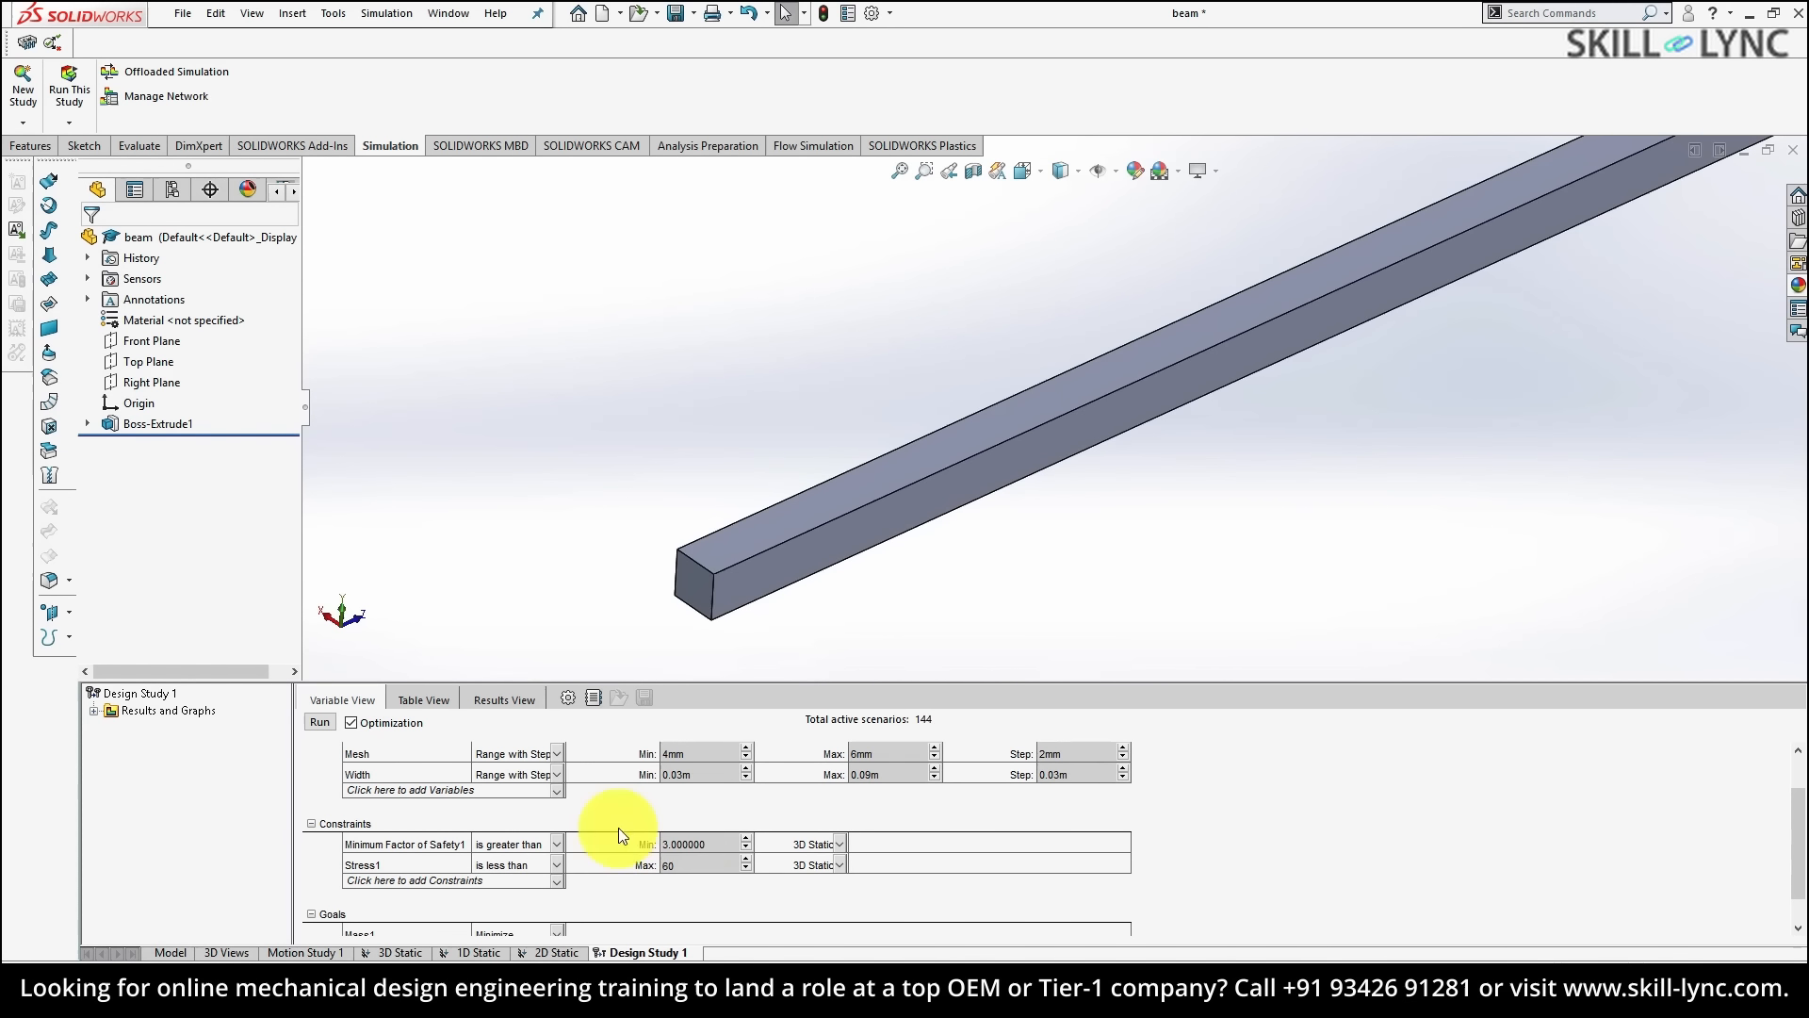
click(320, 722)
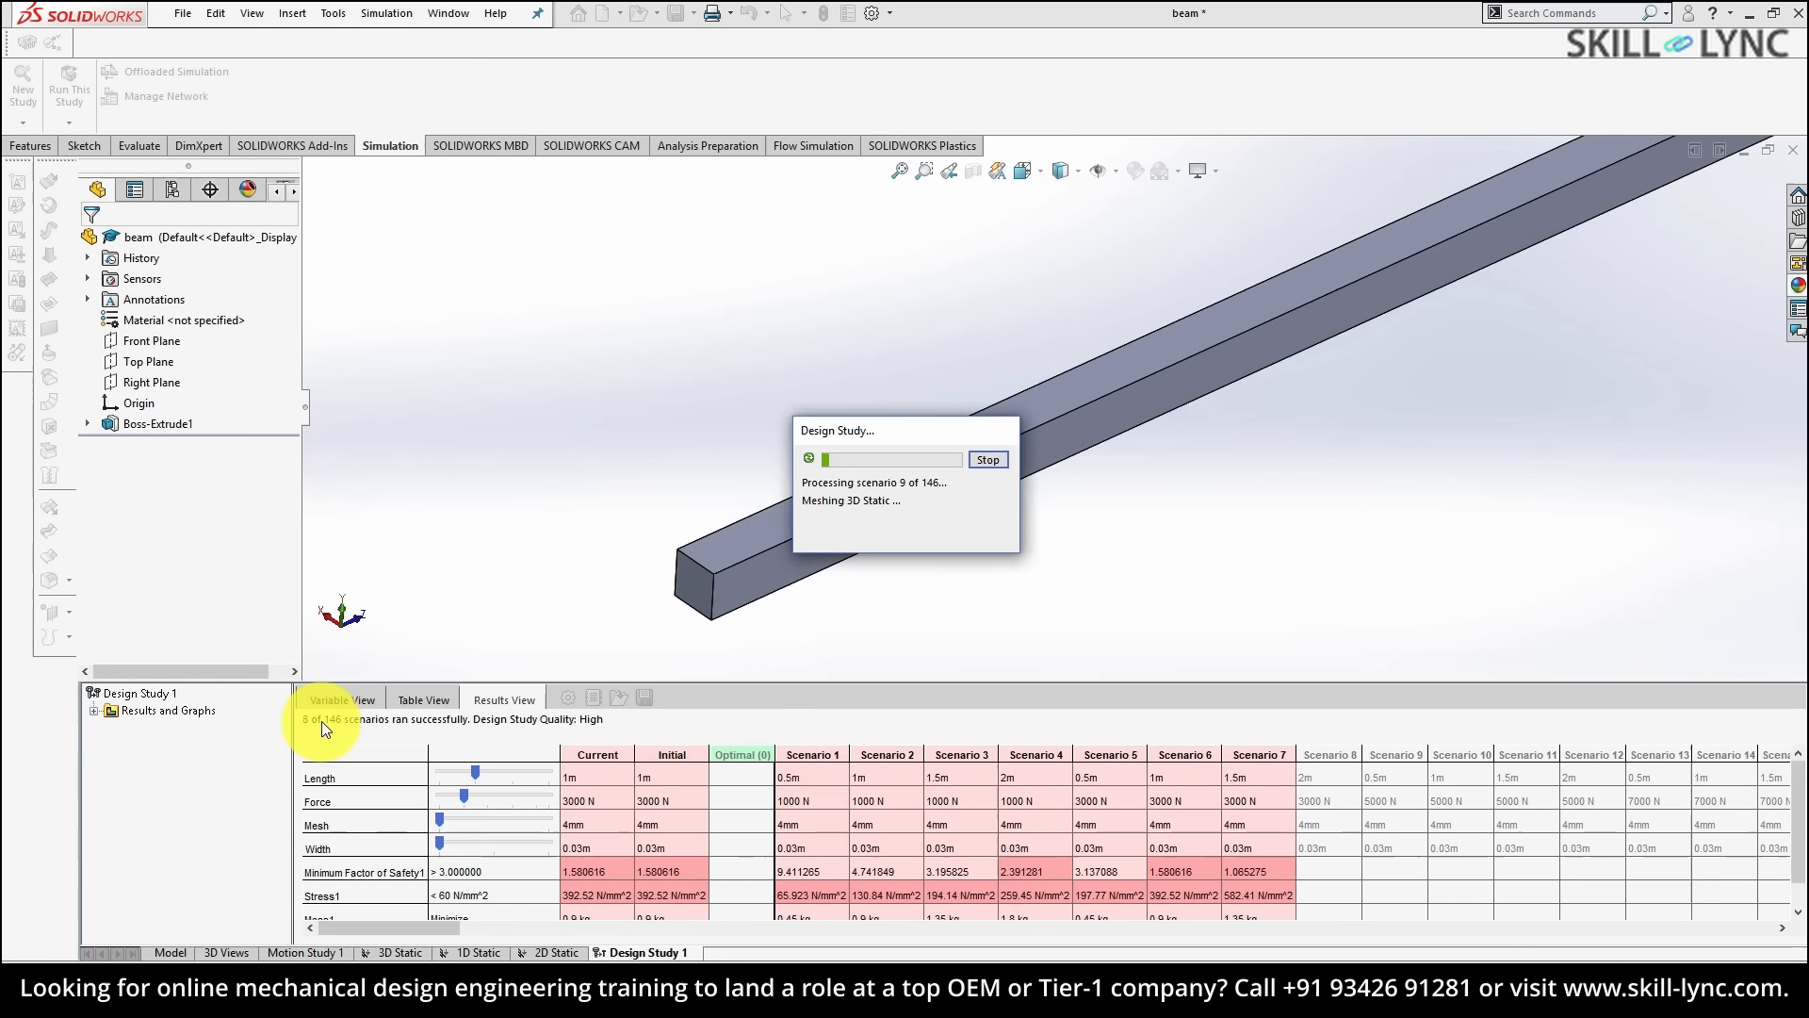
click(988, 459)
- Set the stress constraint's maximum to 100 N/mm^2
double_click(679, 924)
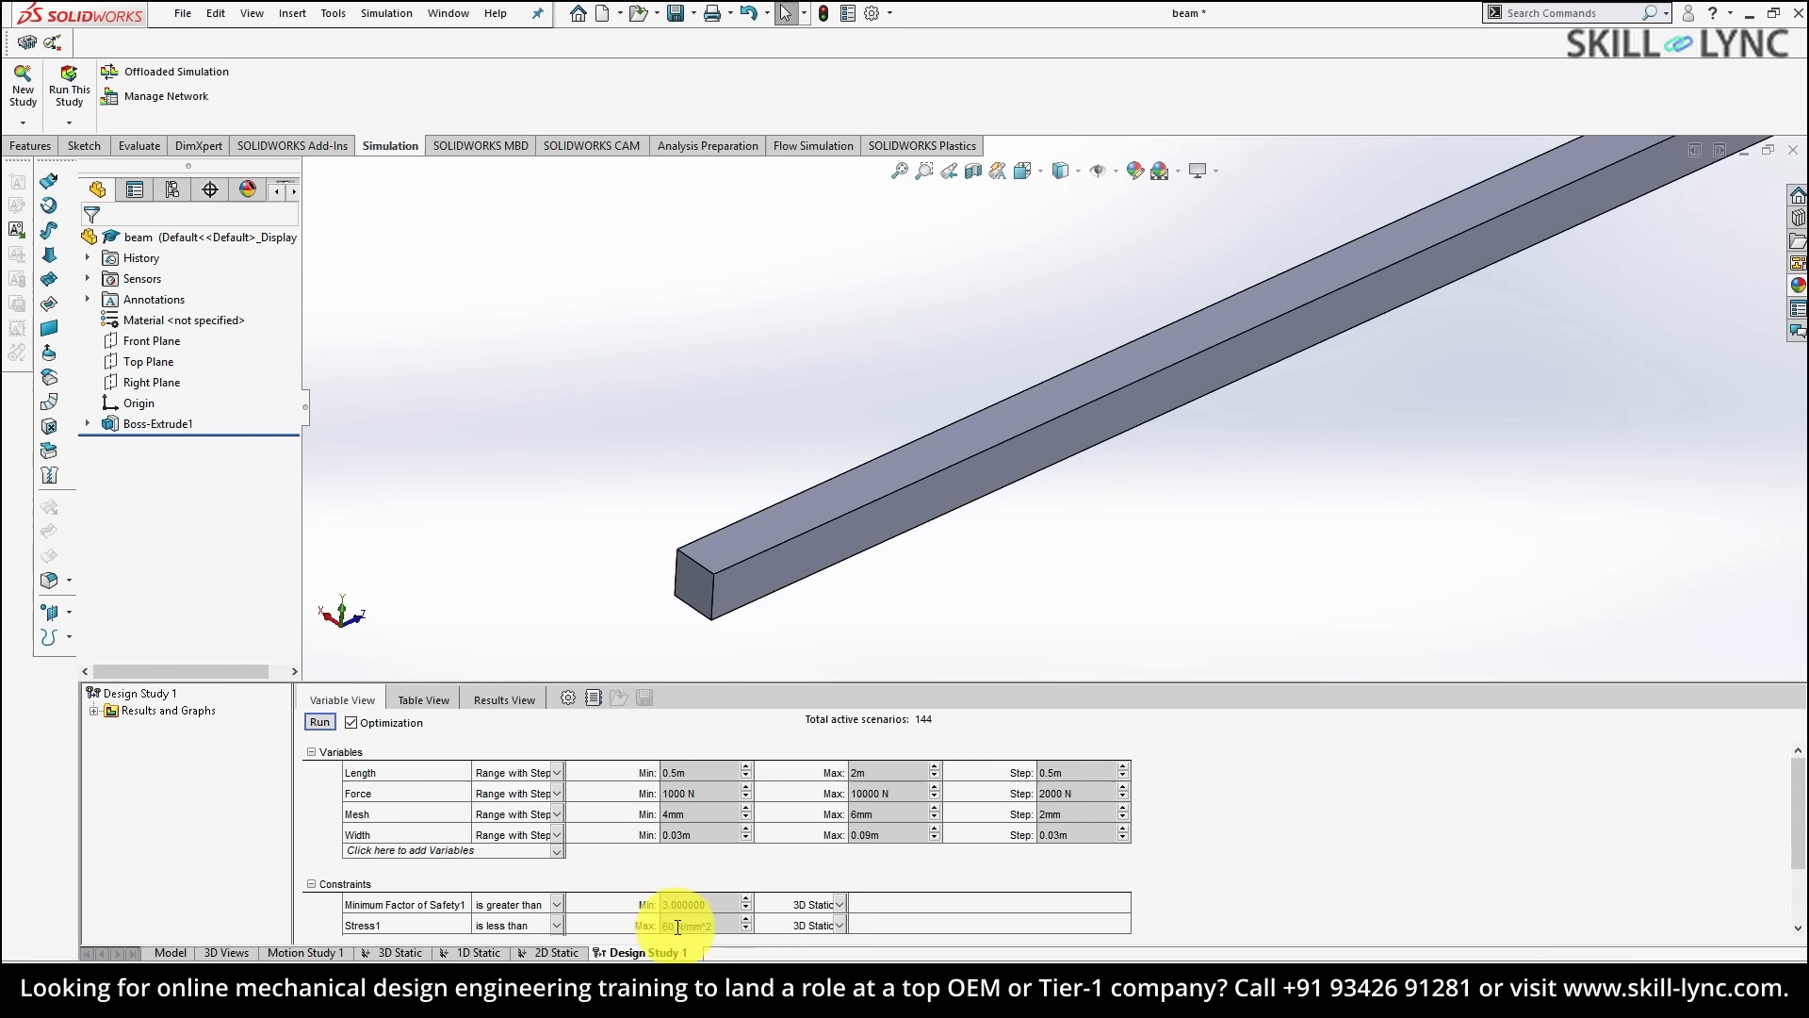
text(100)
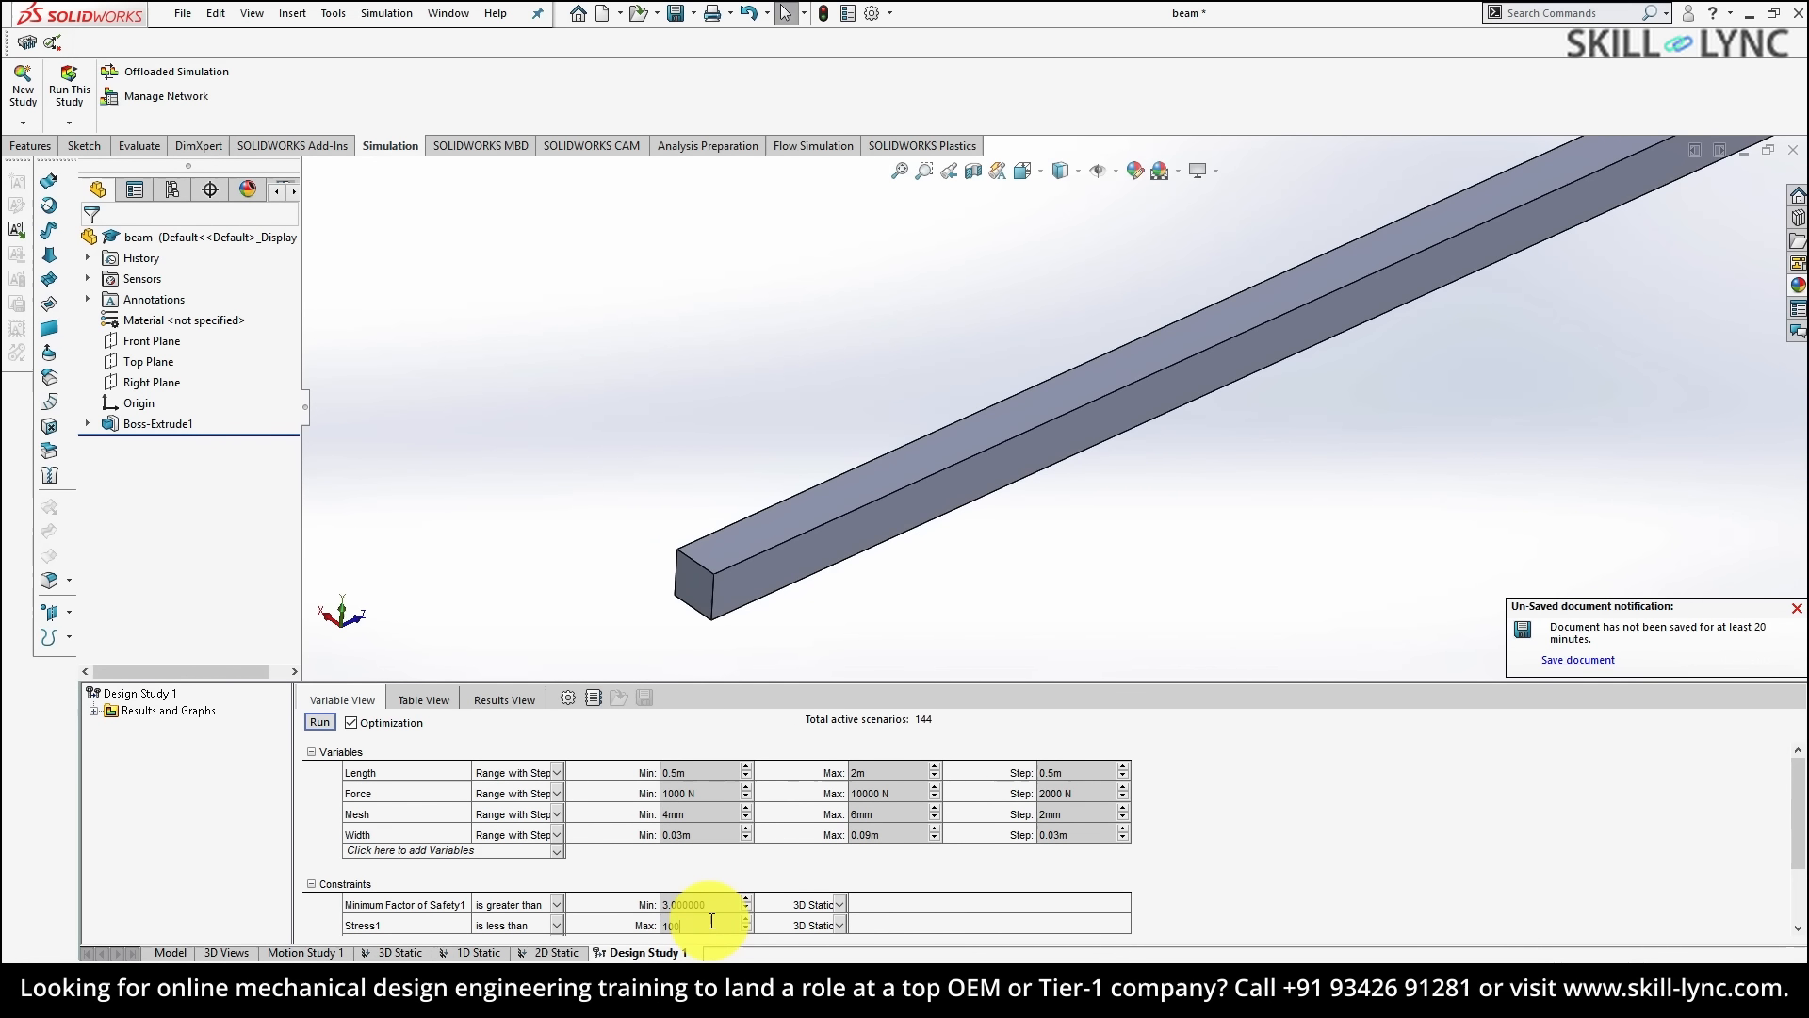
key(Return)
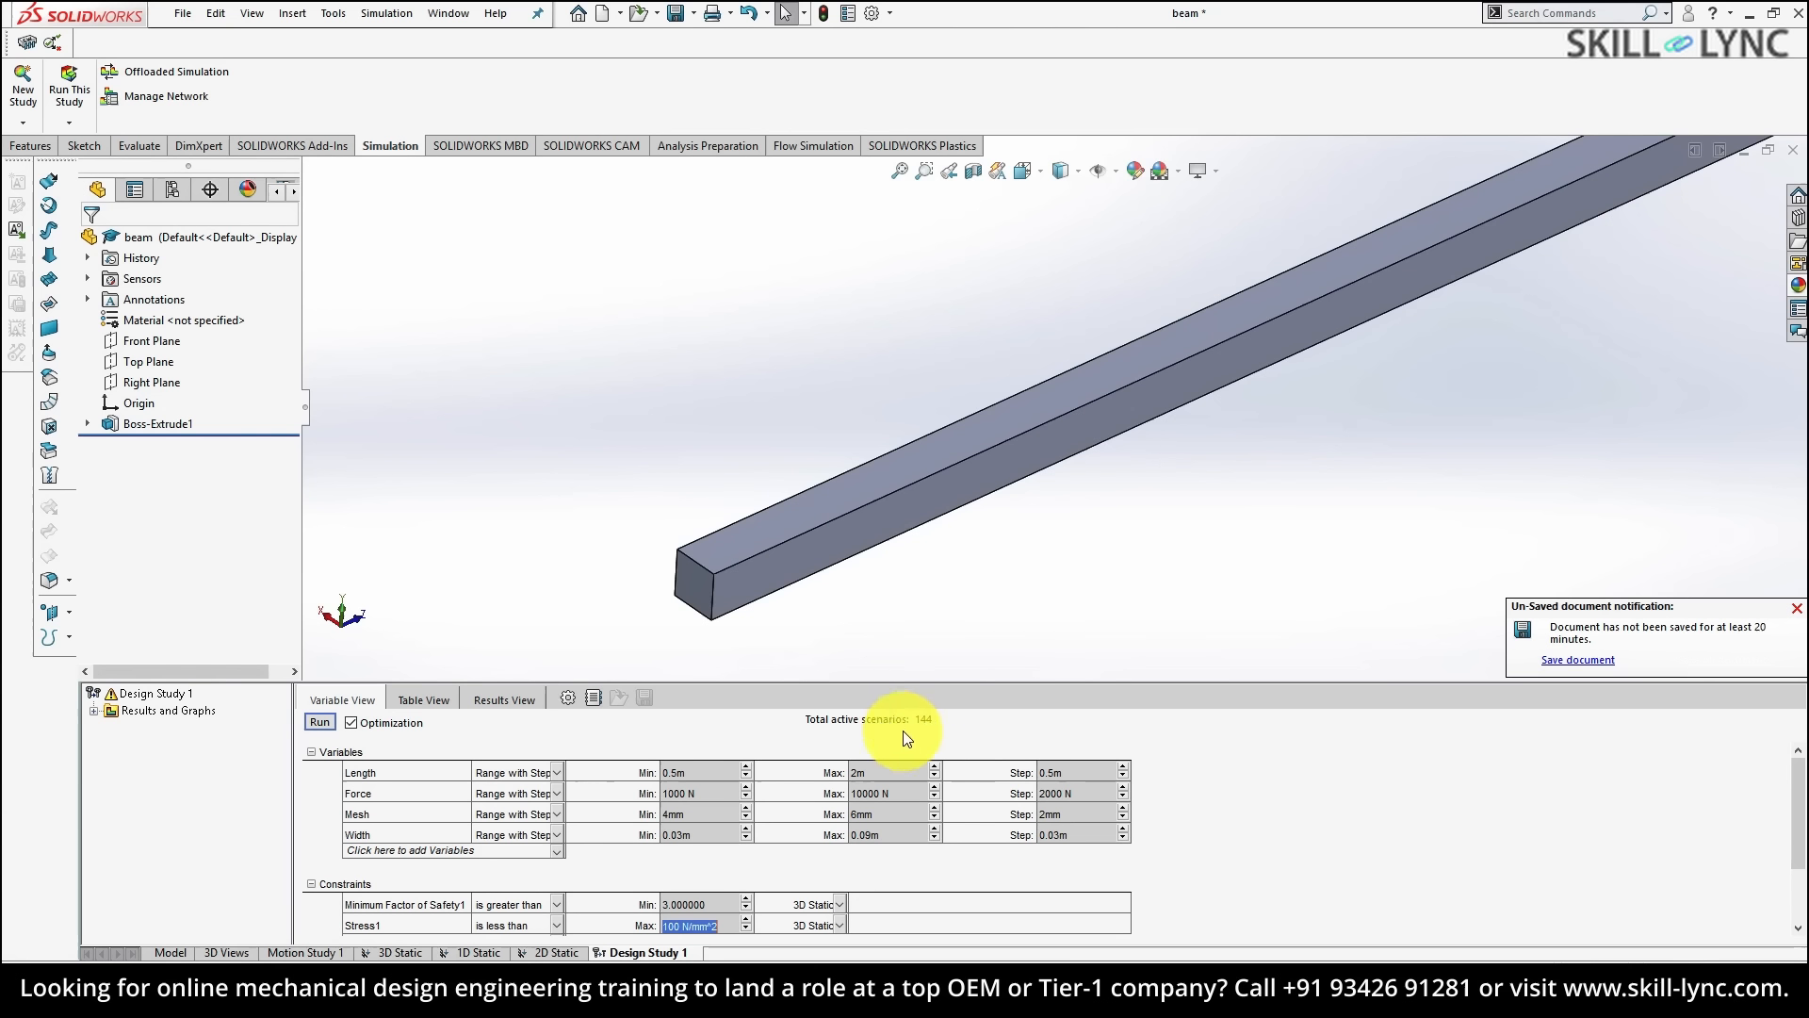
- Reduce the length variable's range to a maximum of 1.5 m with a 1 m step
click(1067, 772)
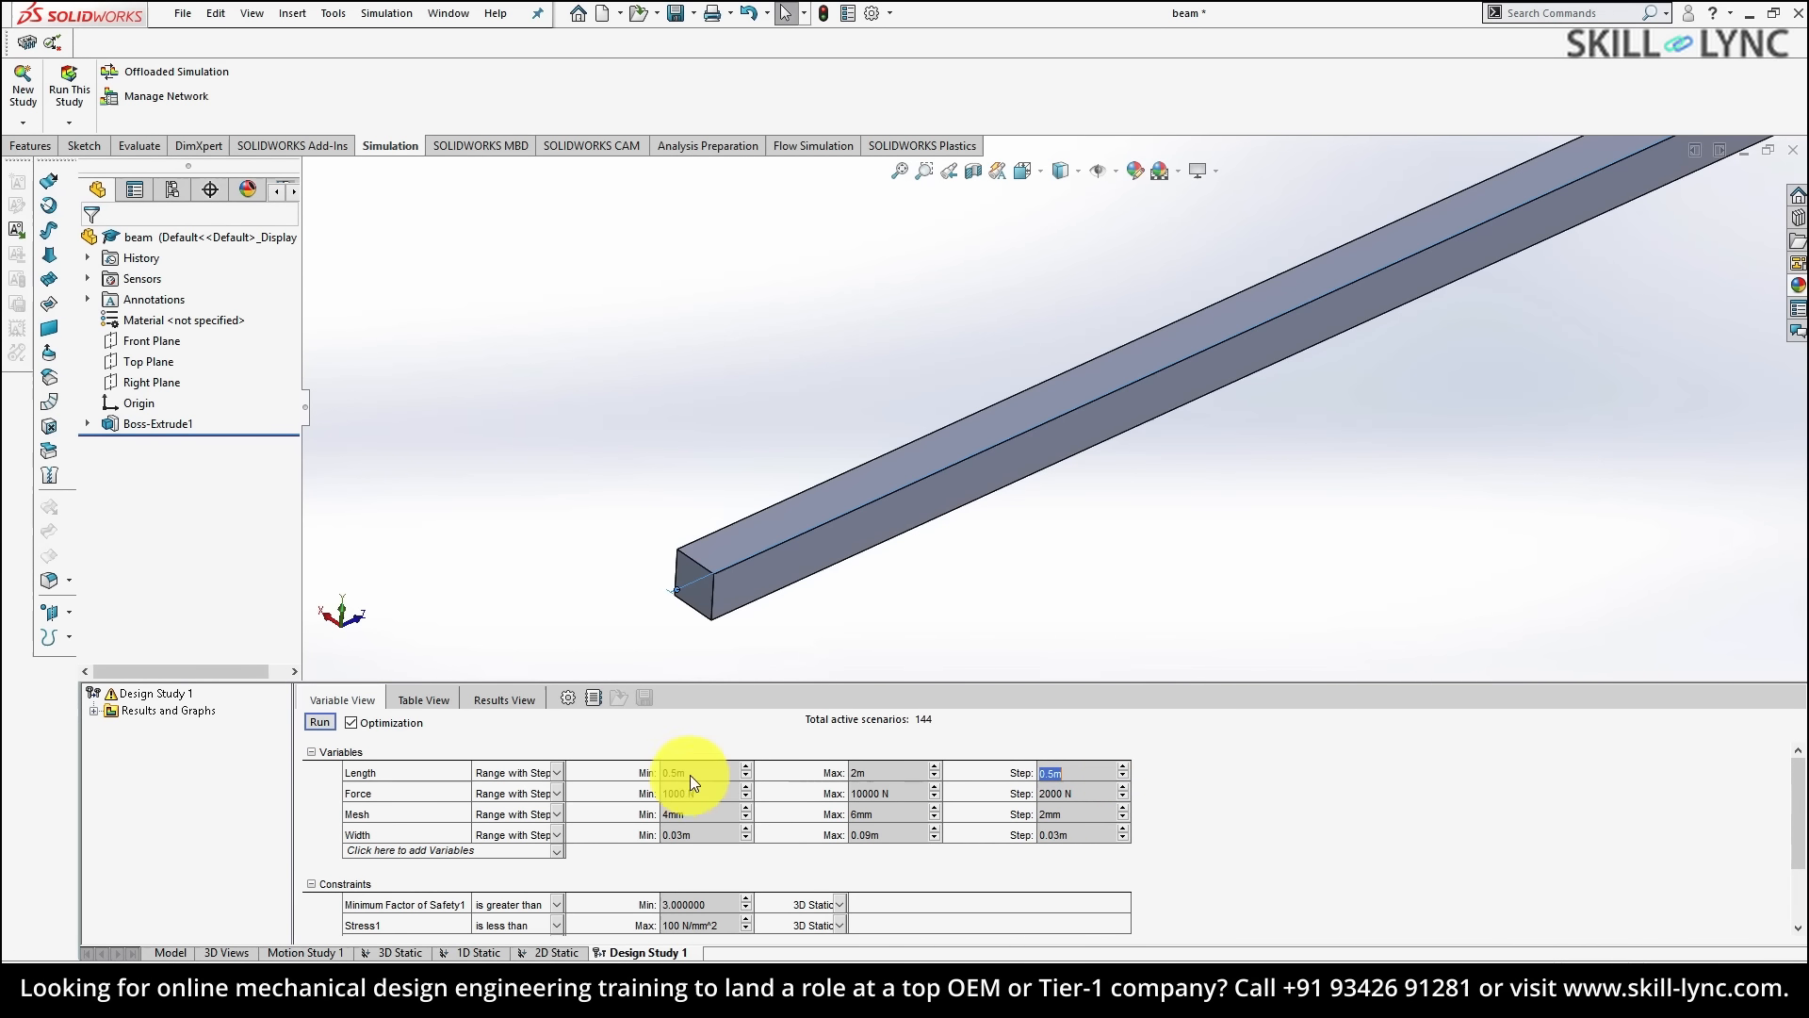
click(920, 775)
text(1.5m)
click(1050, 771)
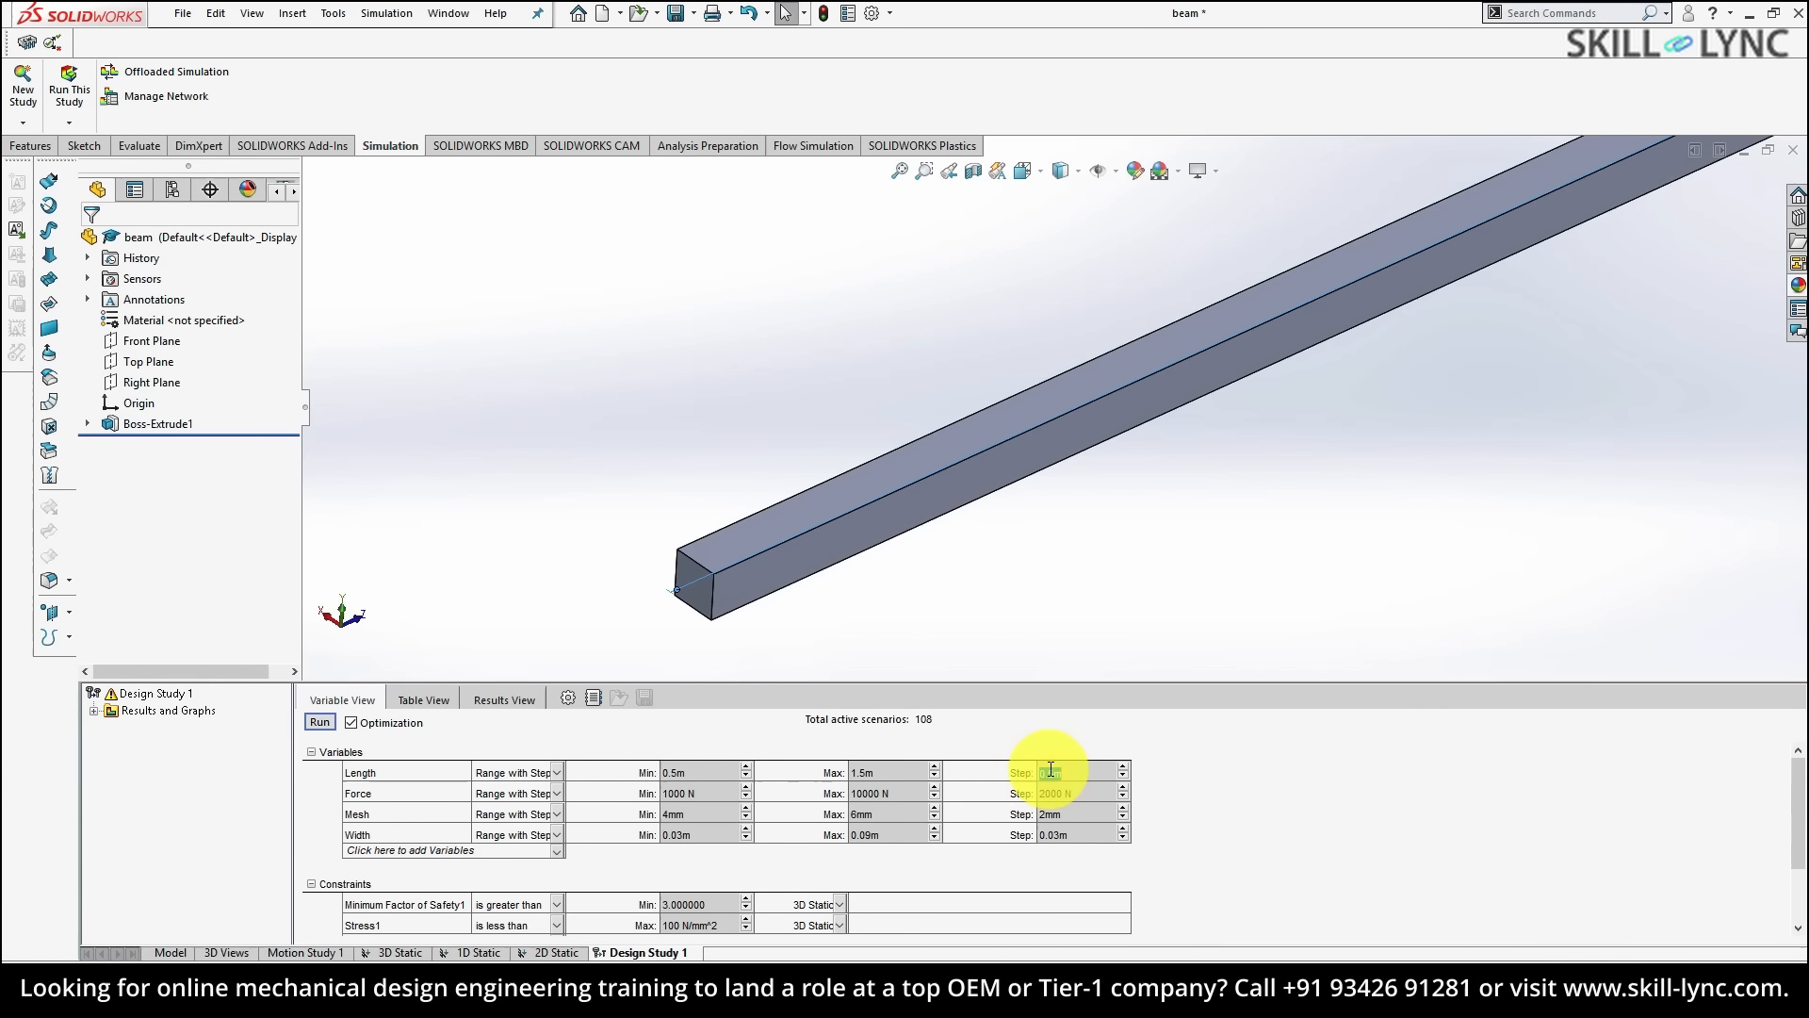
text(1m)
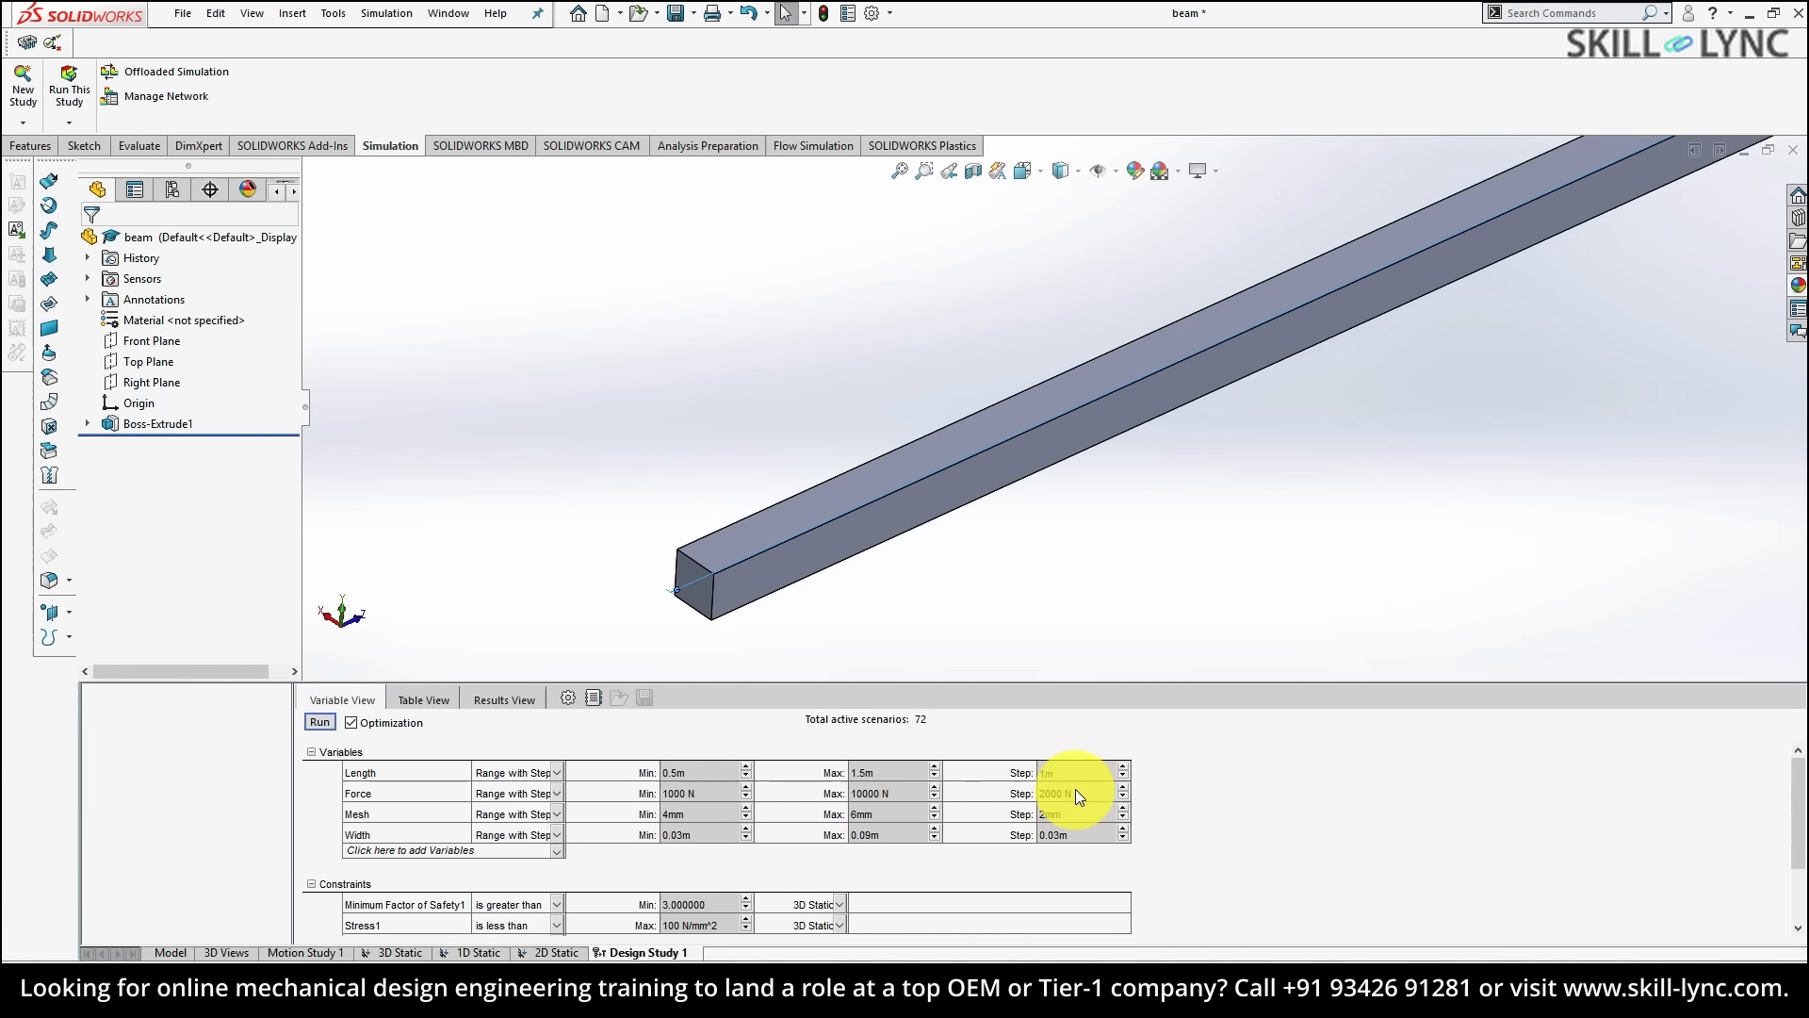
- Try 5000 N and 6000 N as the force variable's maximum
click(1076, 792)
click(886, 794)
text(50)
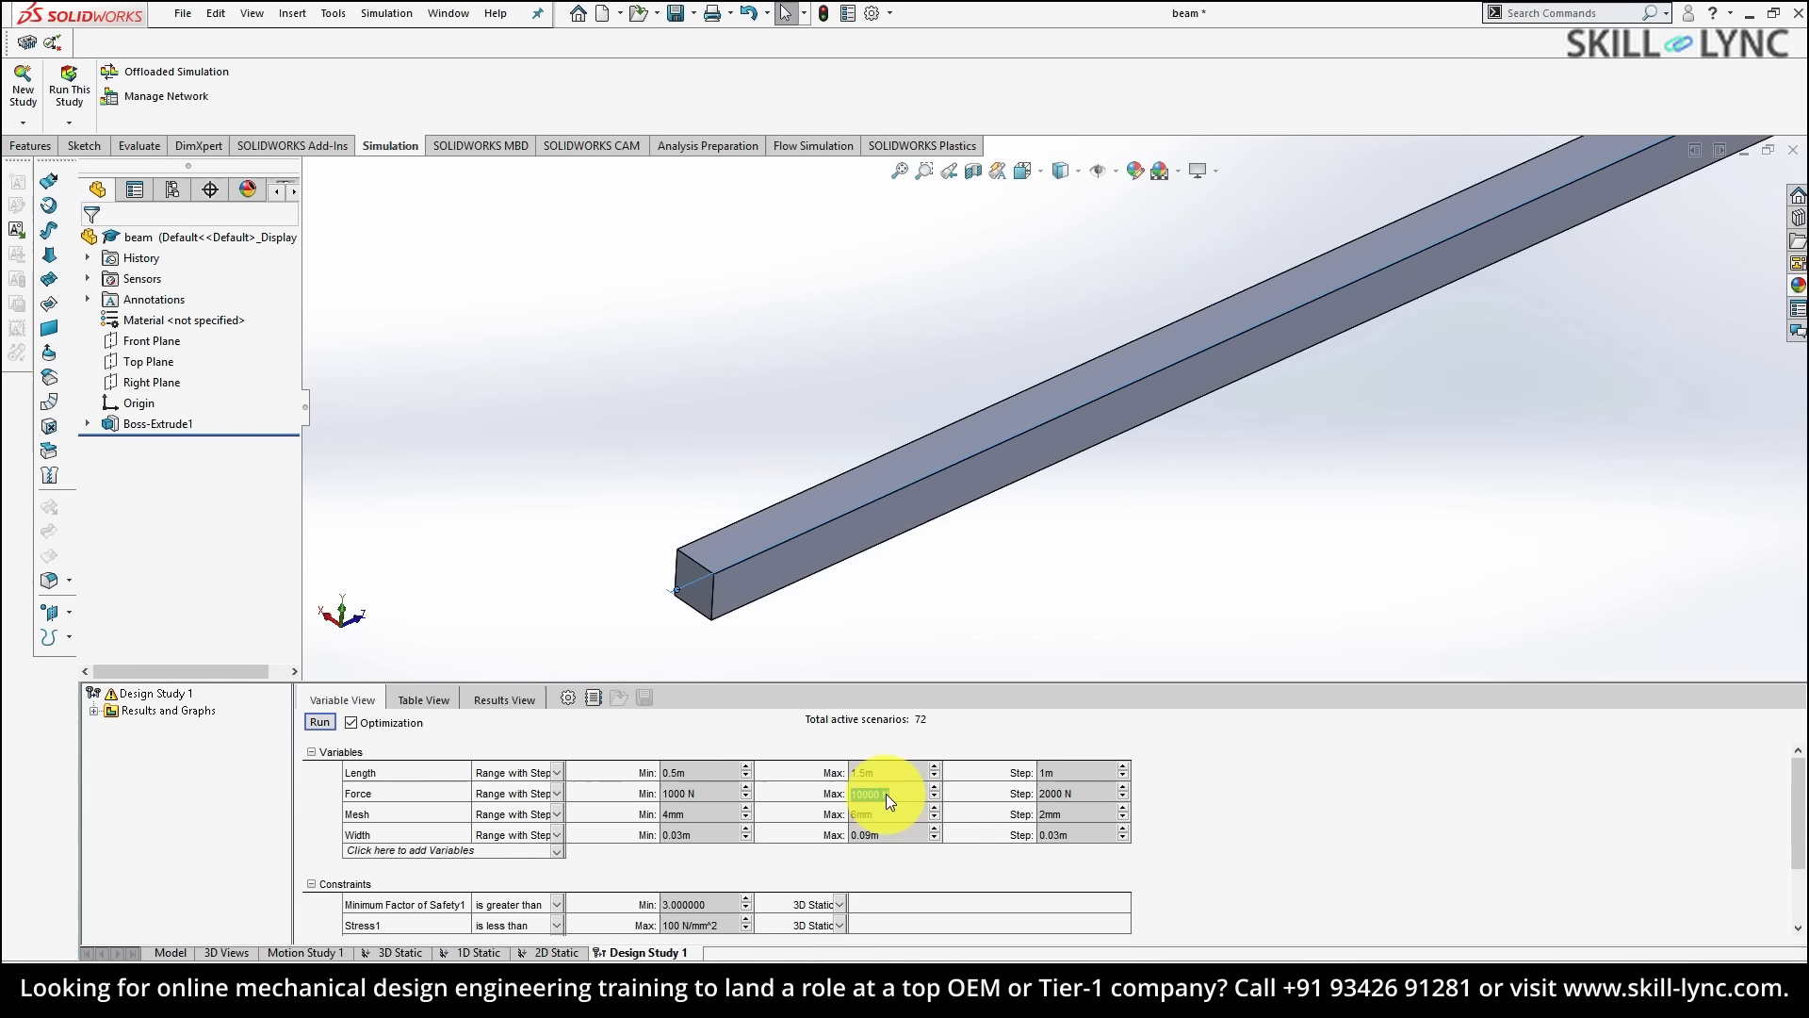
text(00)
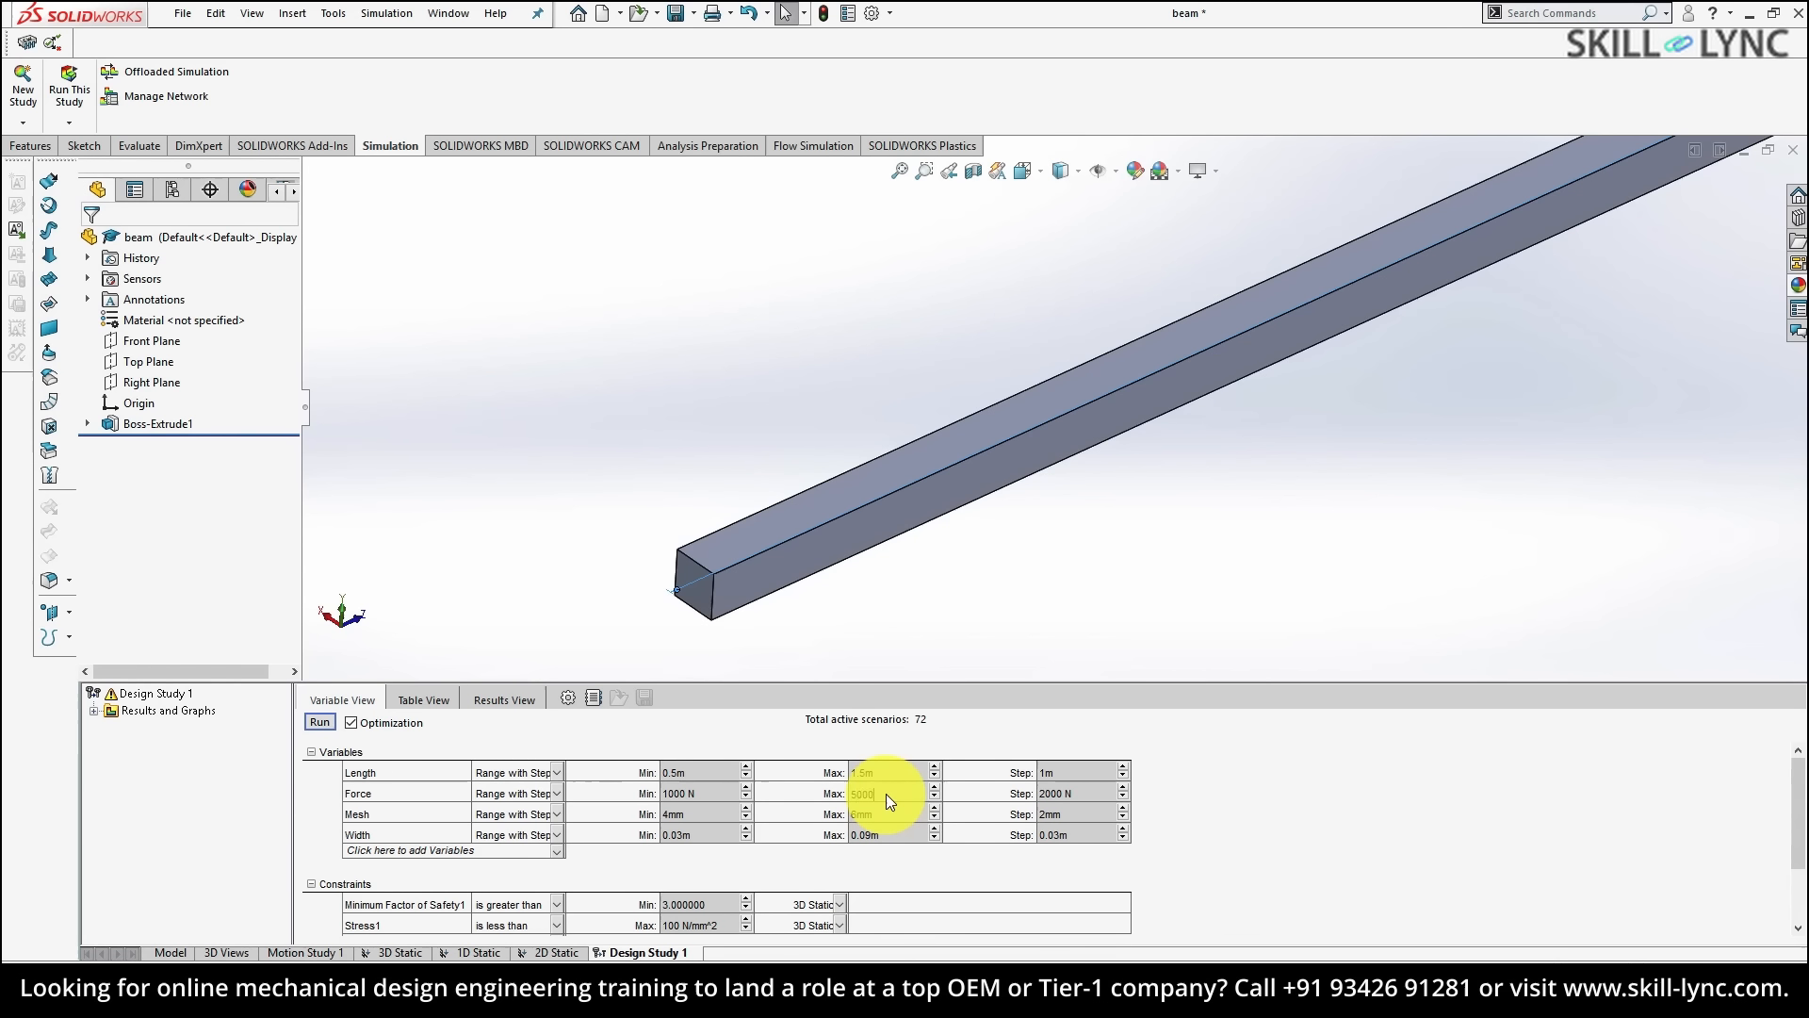
click(1060, 794)
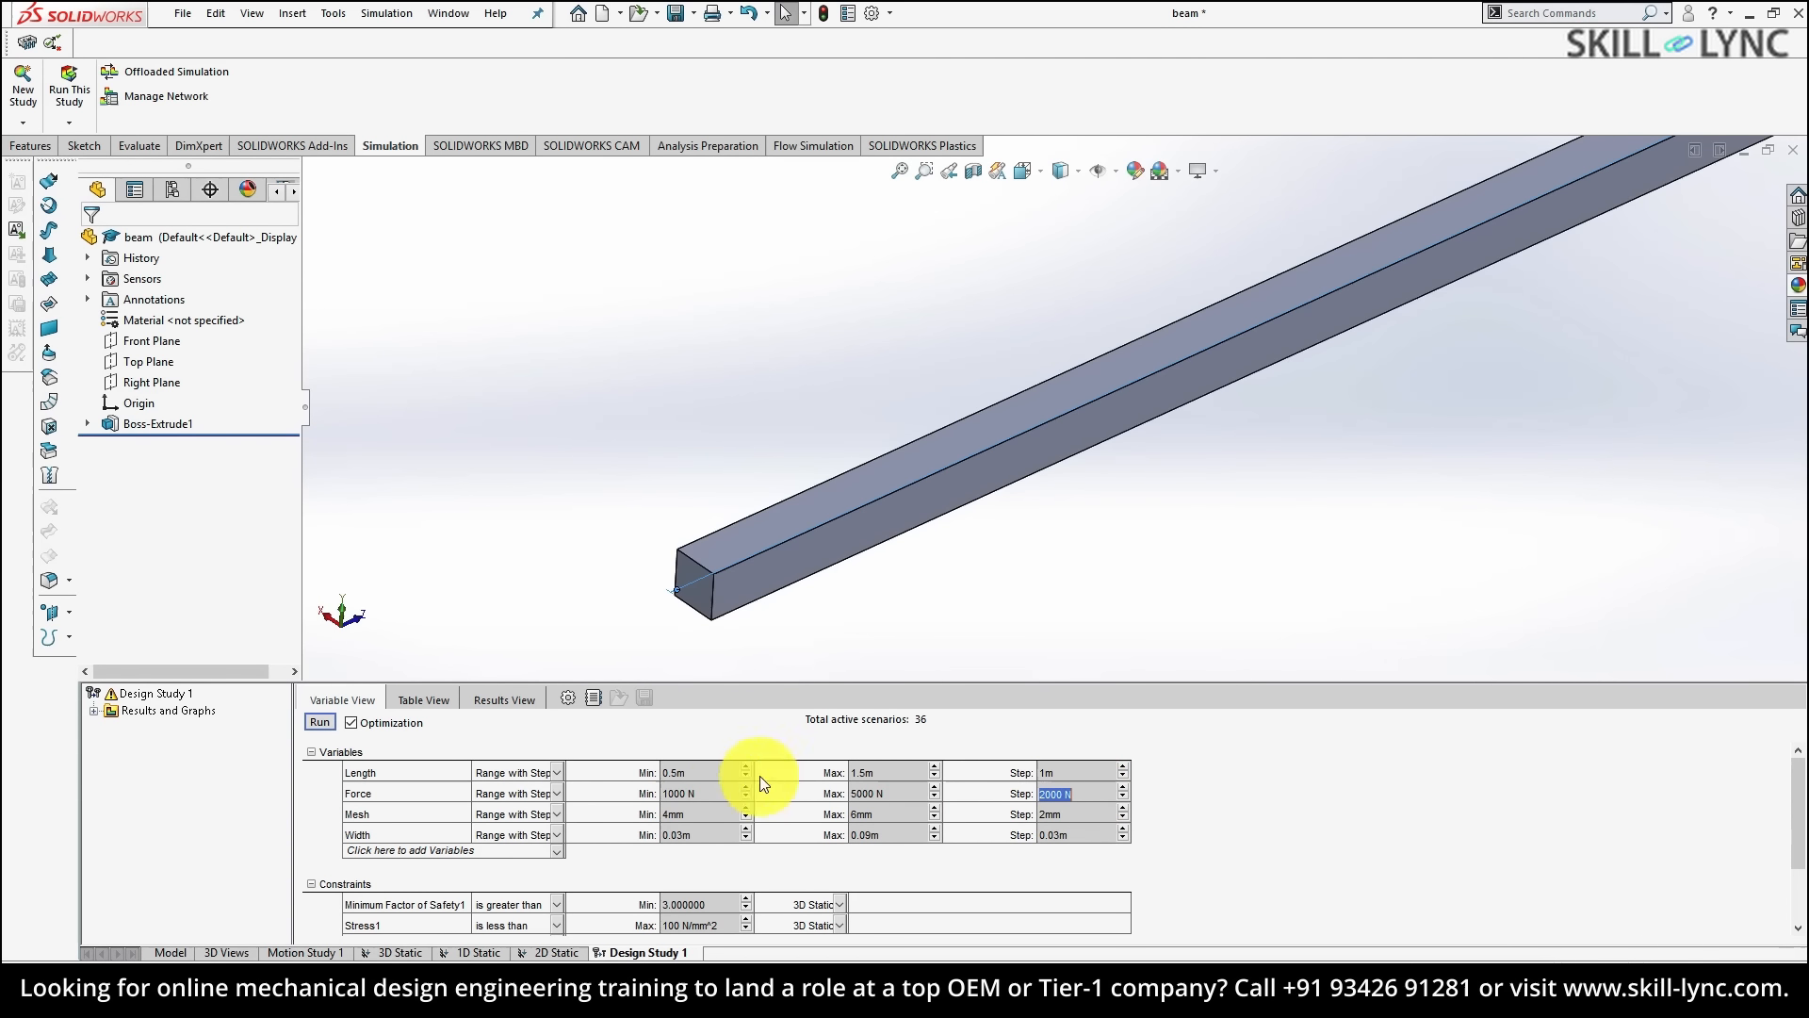
double_click(886, 794)
text(6000)
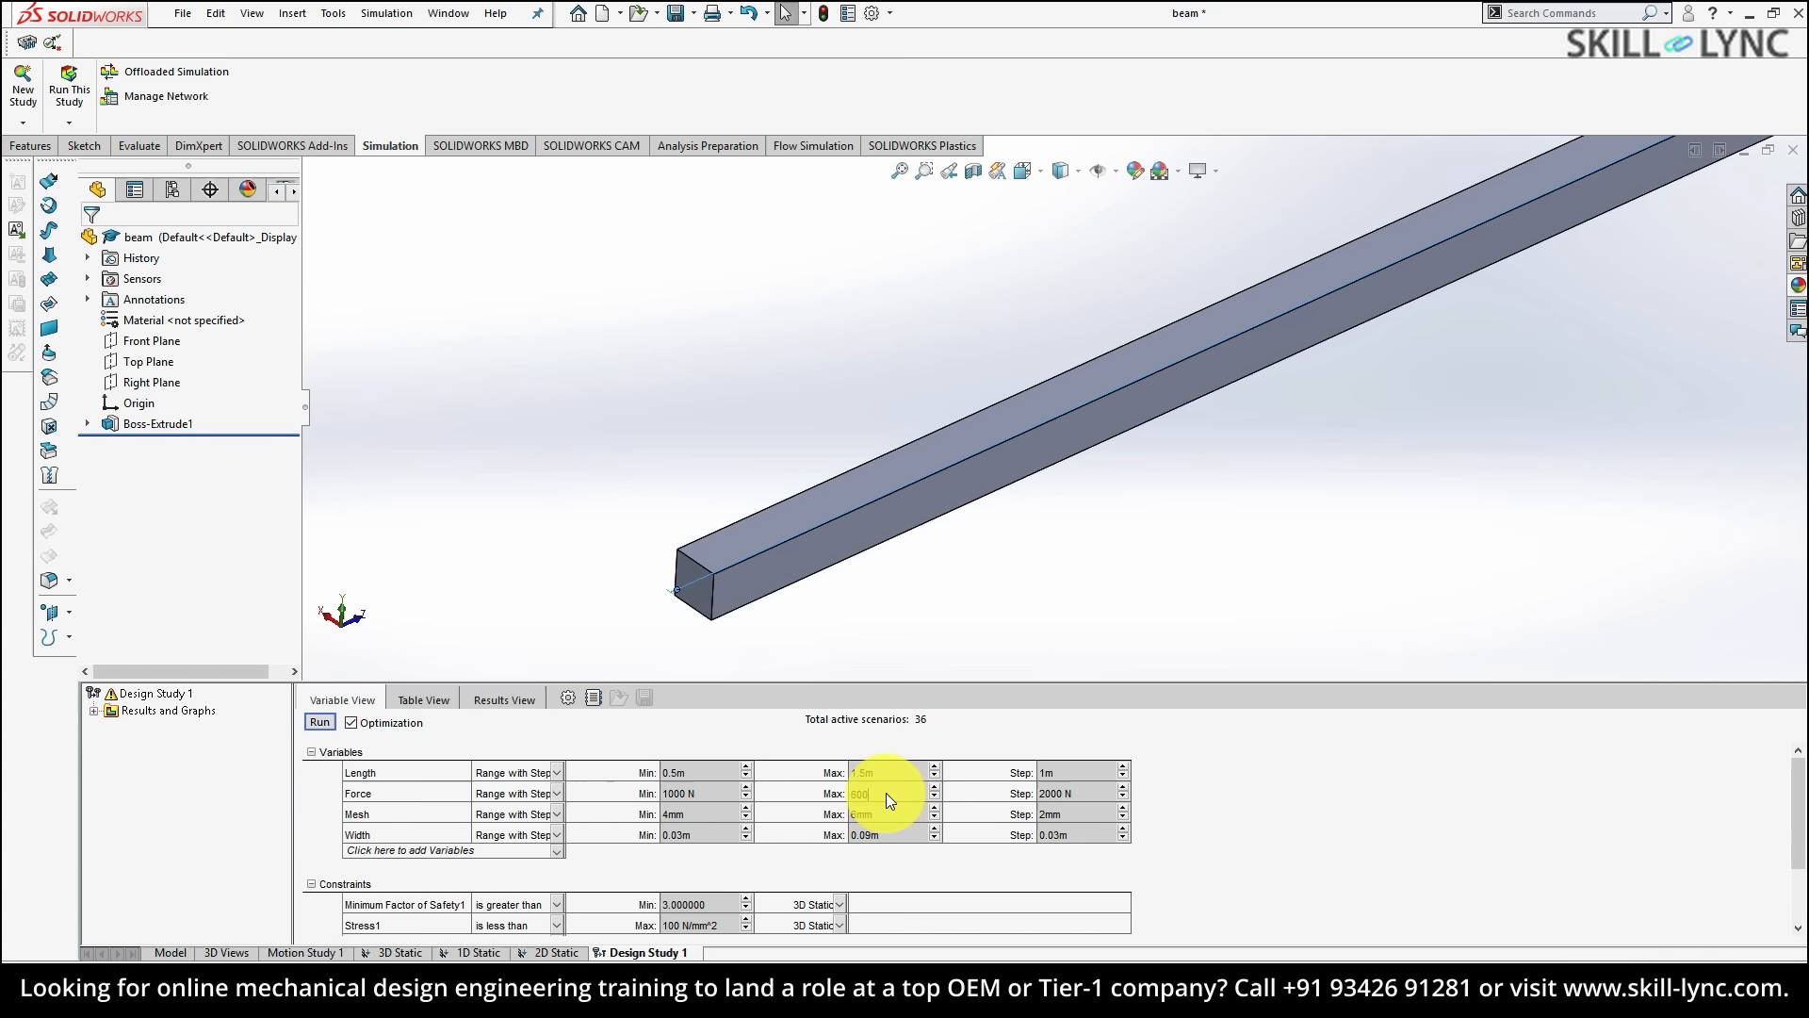
click(1060, 793)
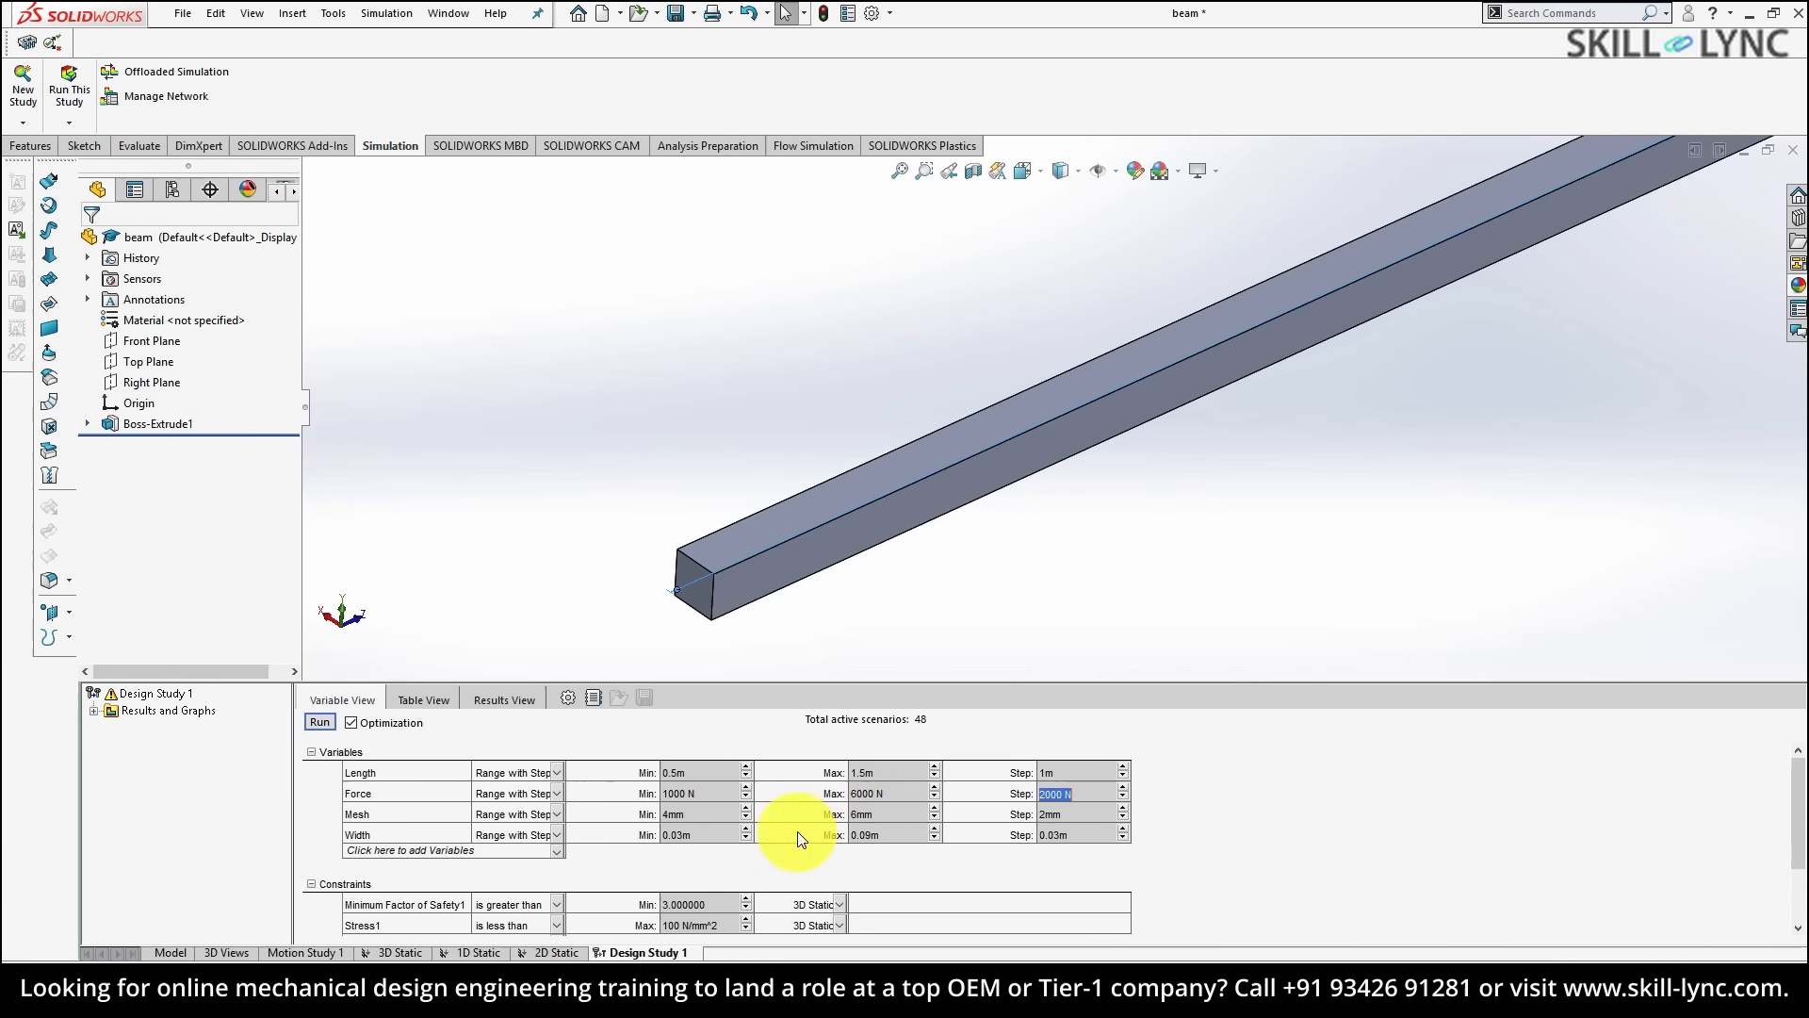
- Set the force variable's maximum to 7000 N
click(863, 794)
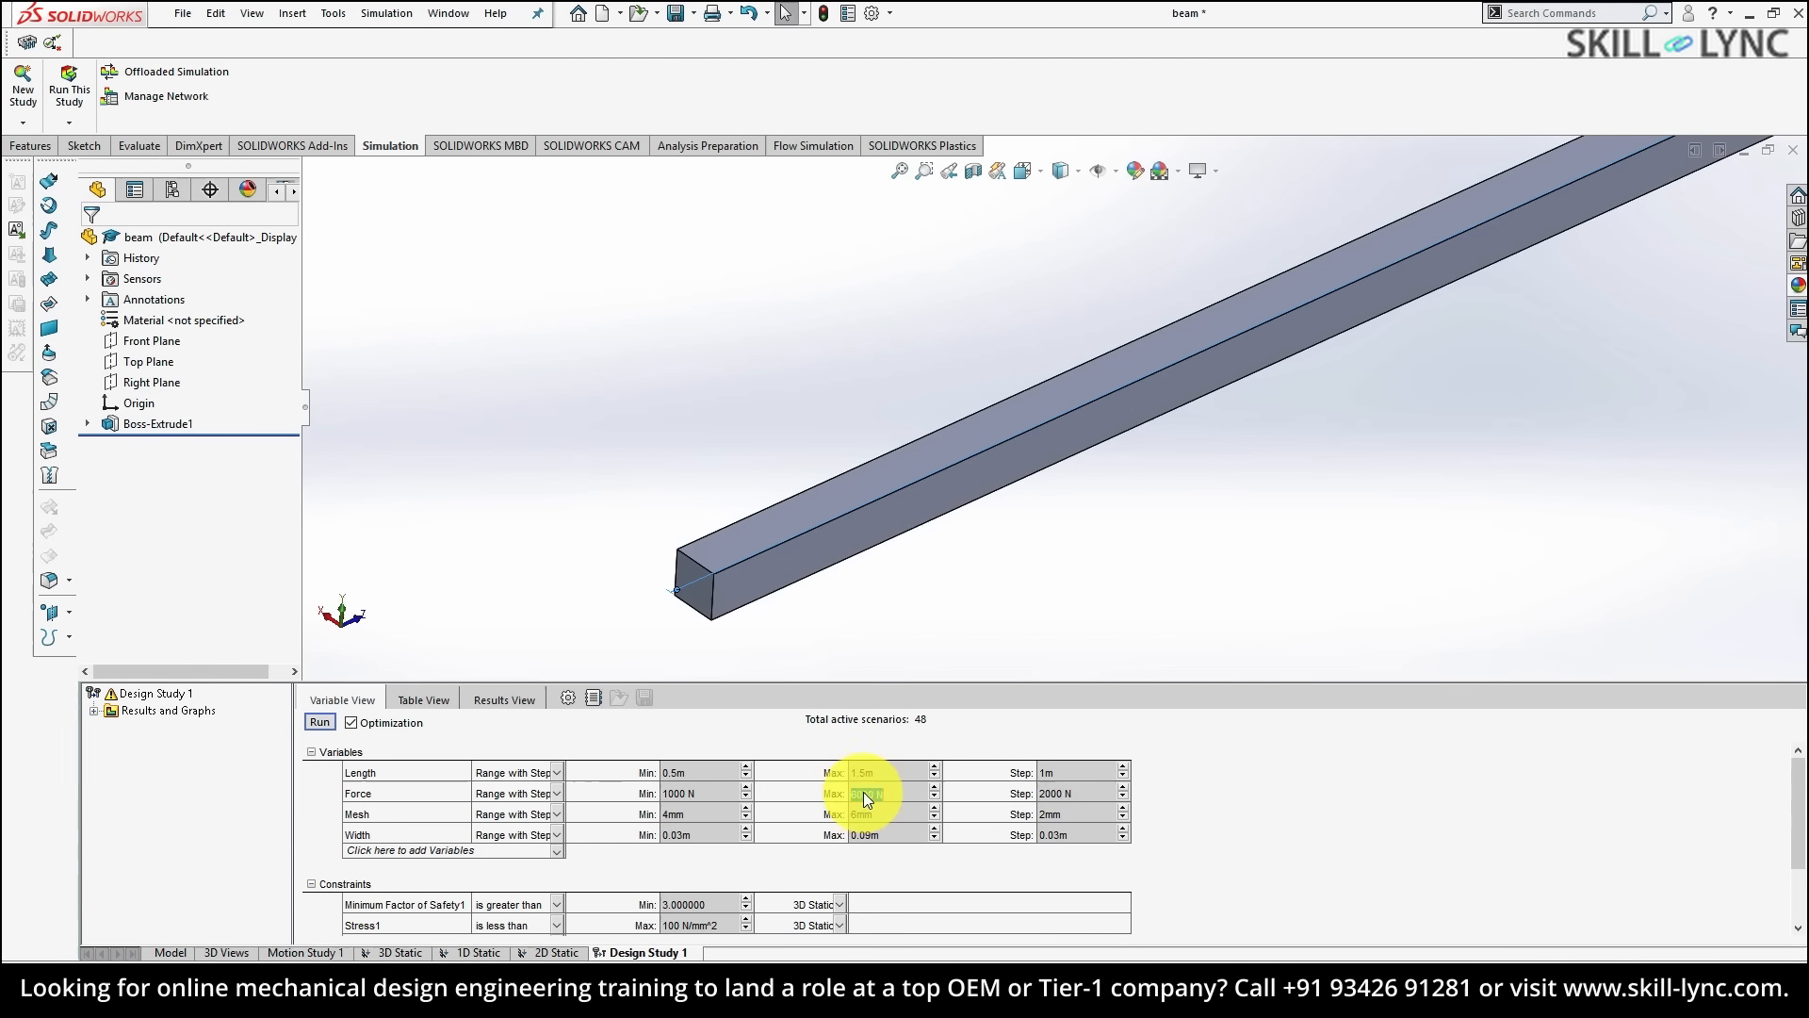
text(7000)
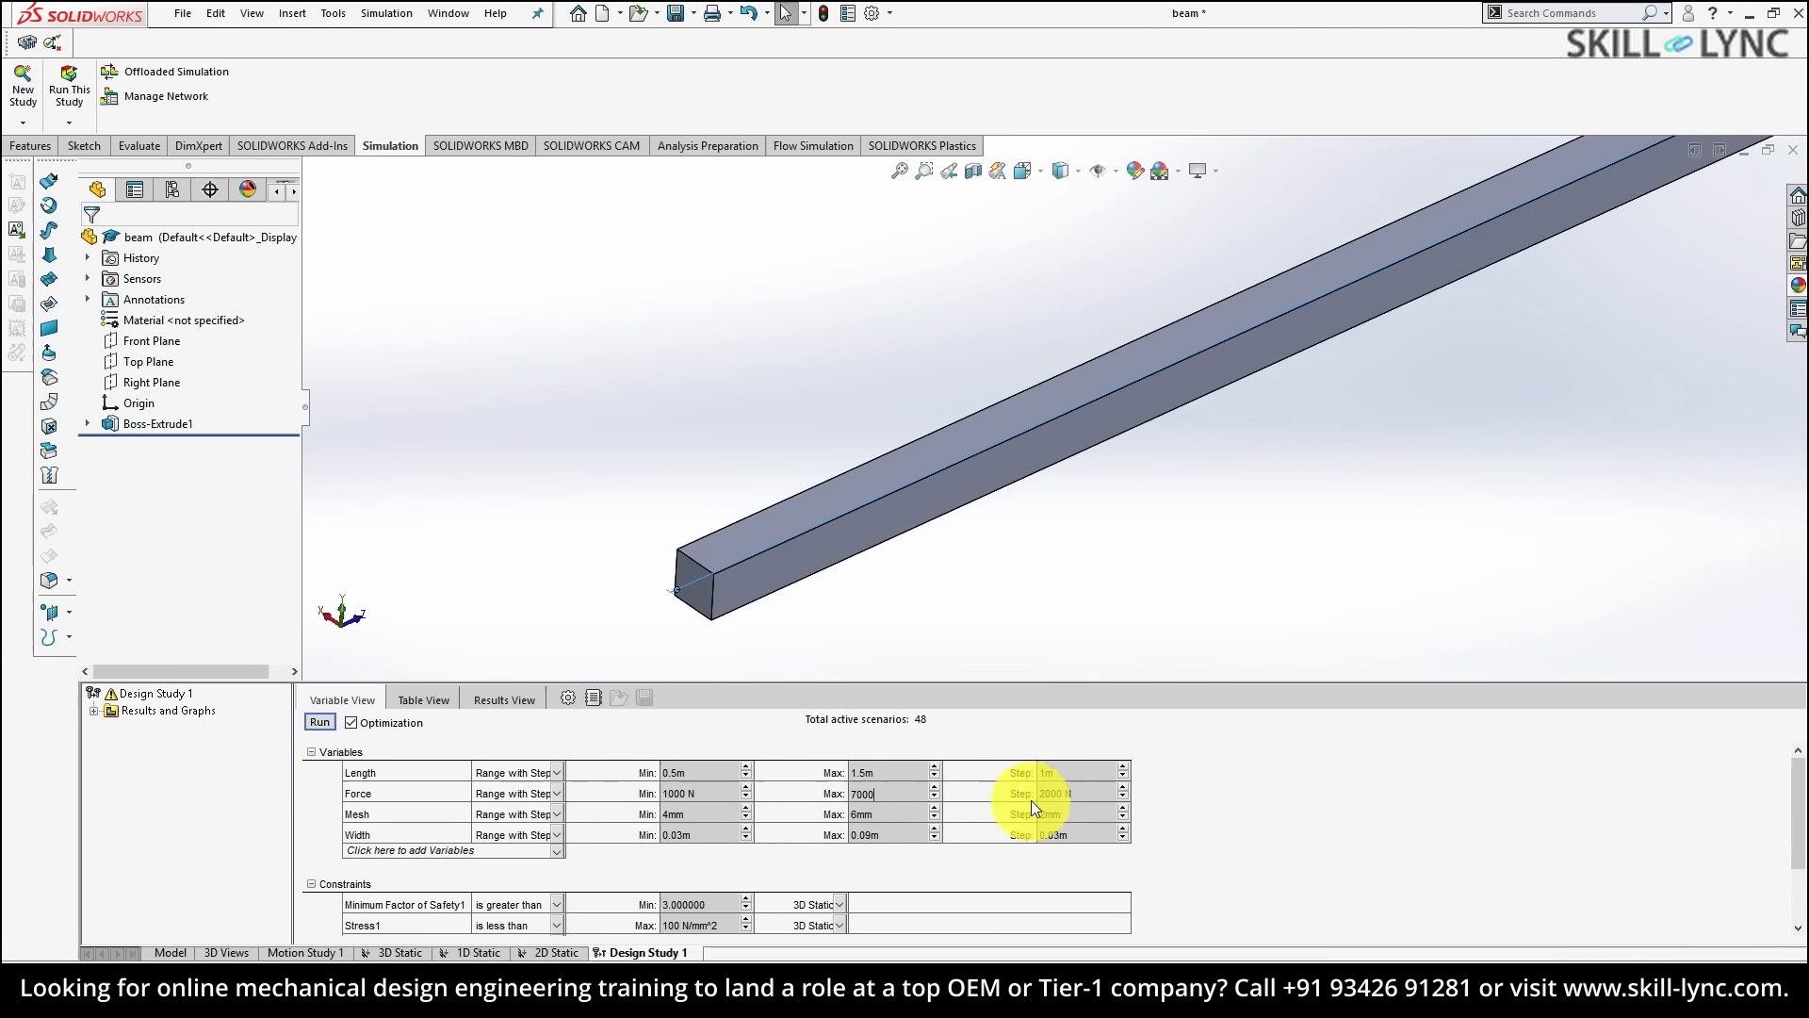
click(1056, 795)
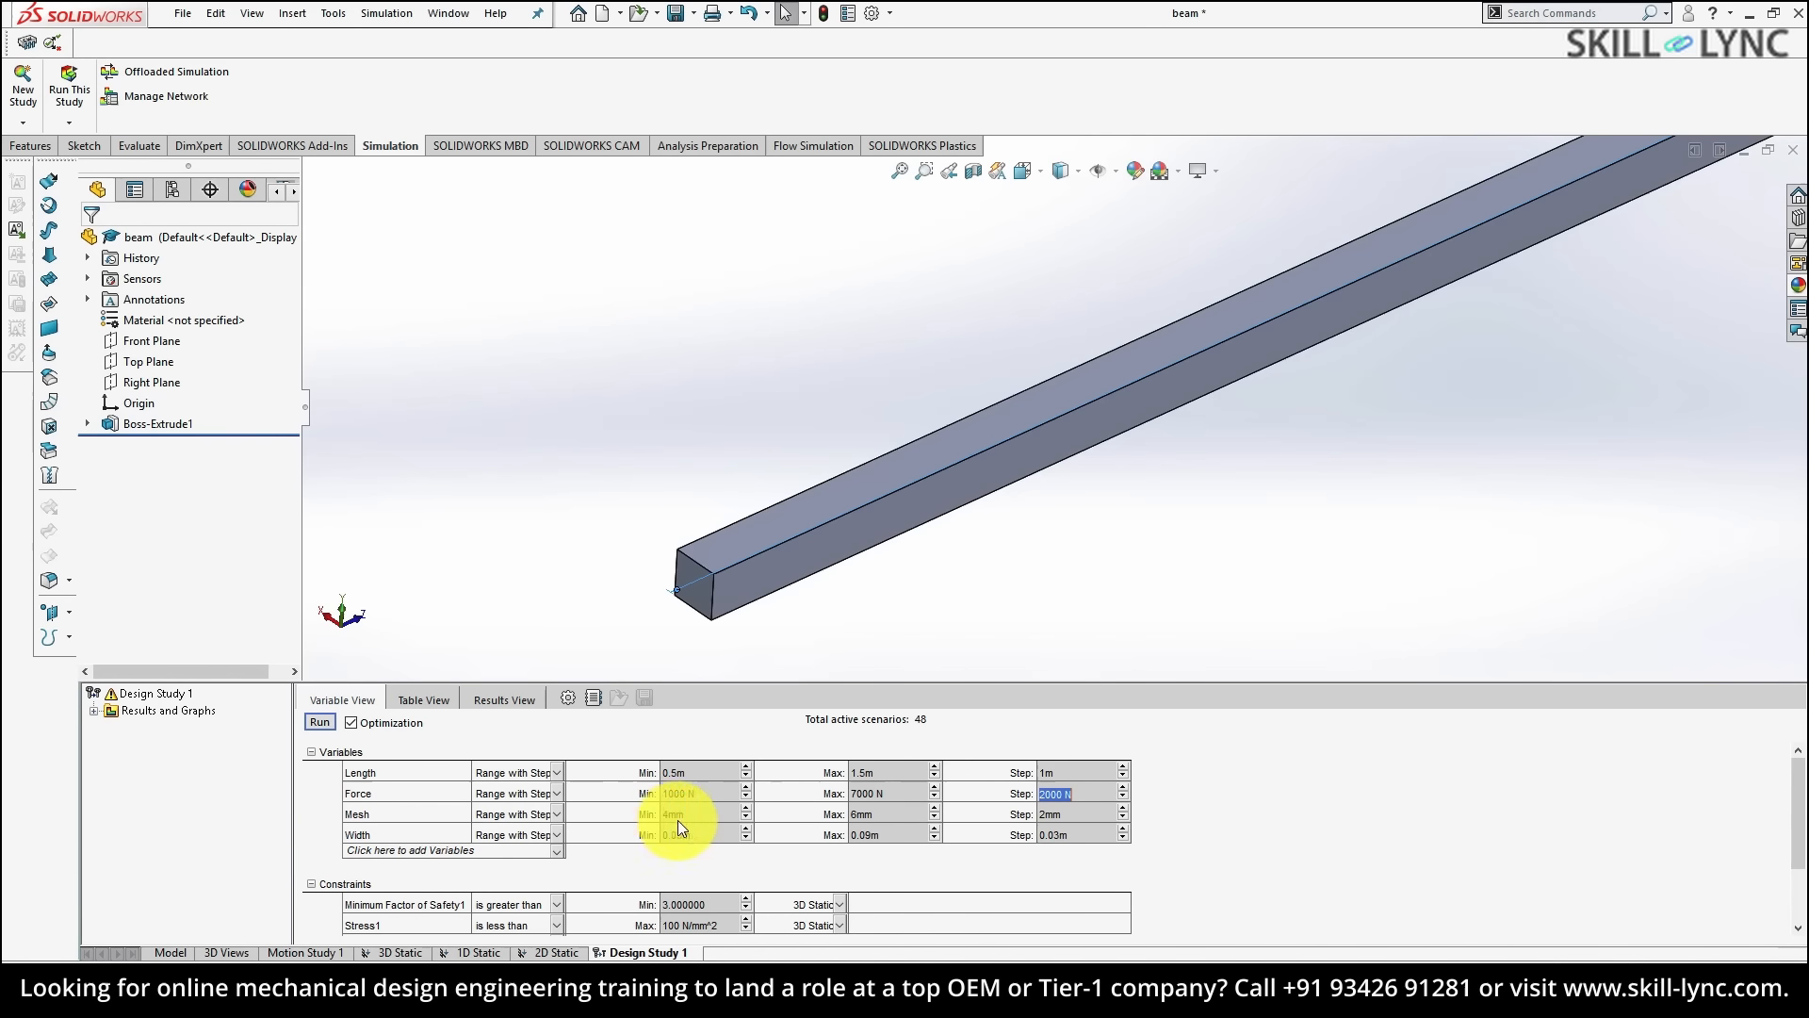
- Set the width variable's maximum to 0.06 m
click(878, 831)
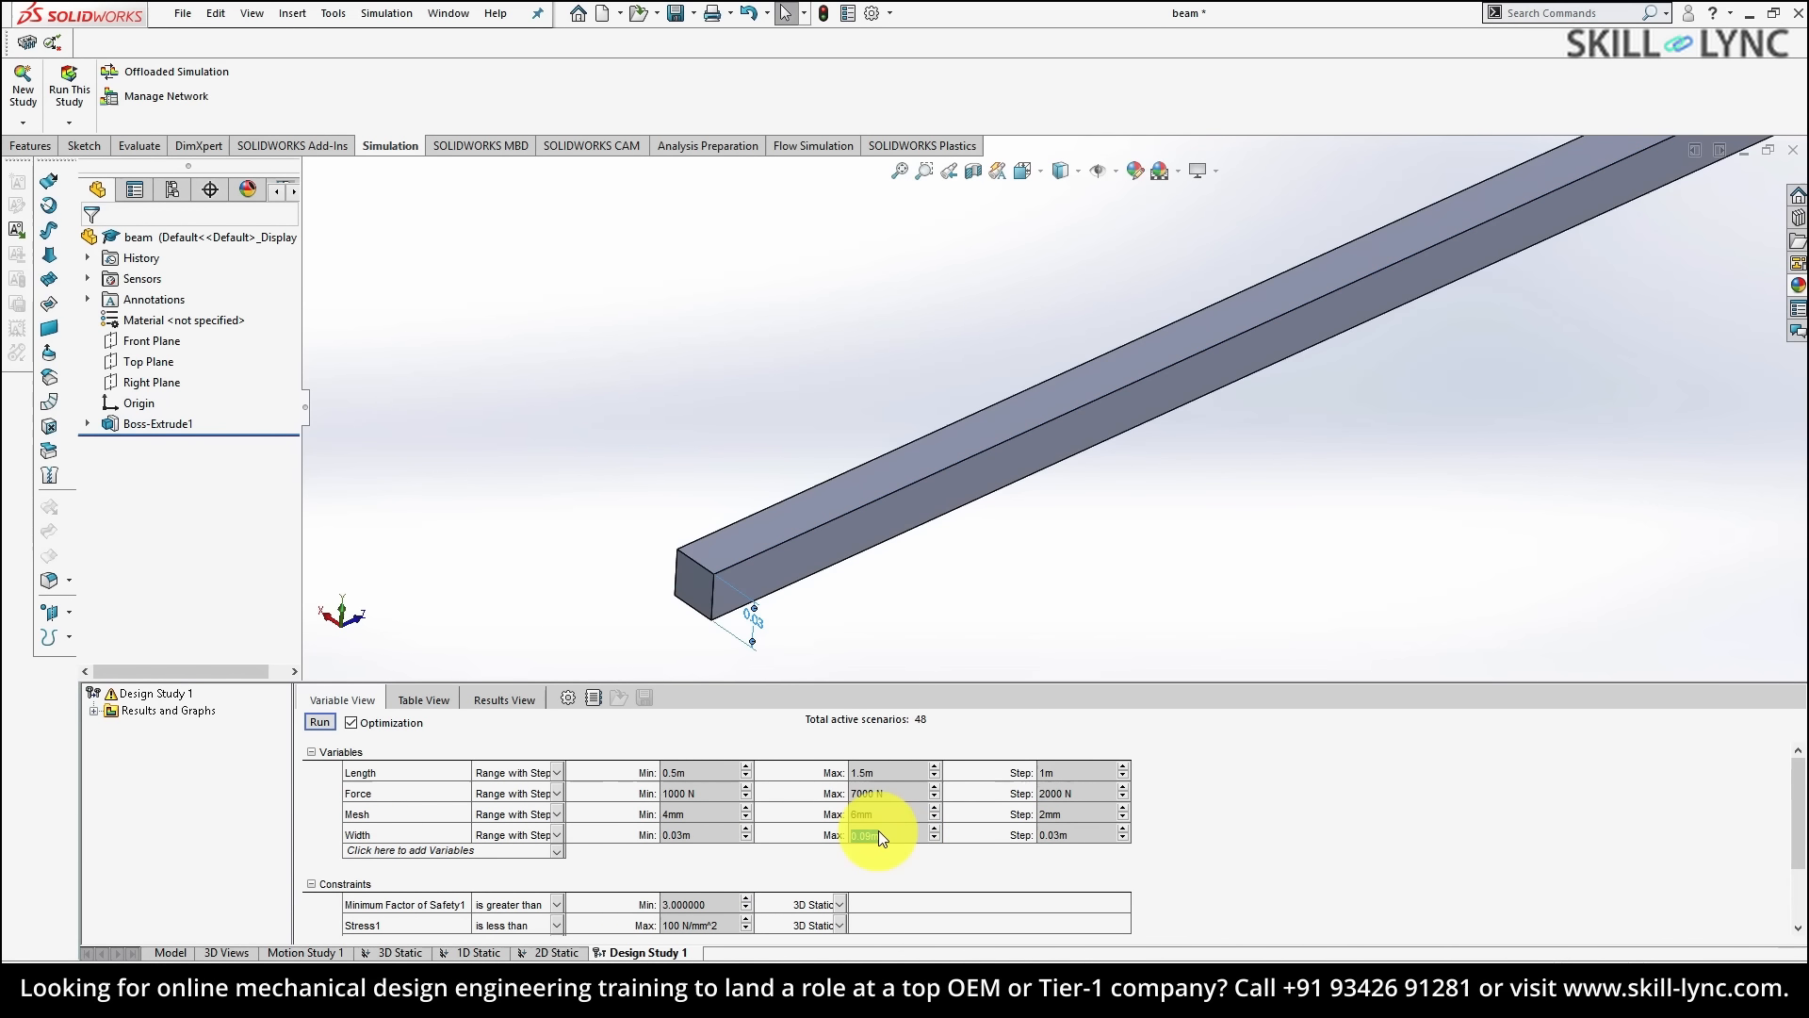
text(0)
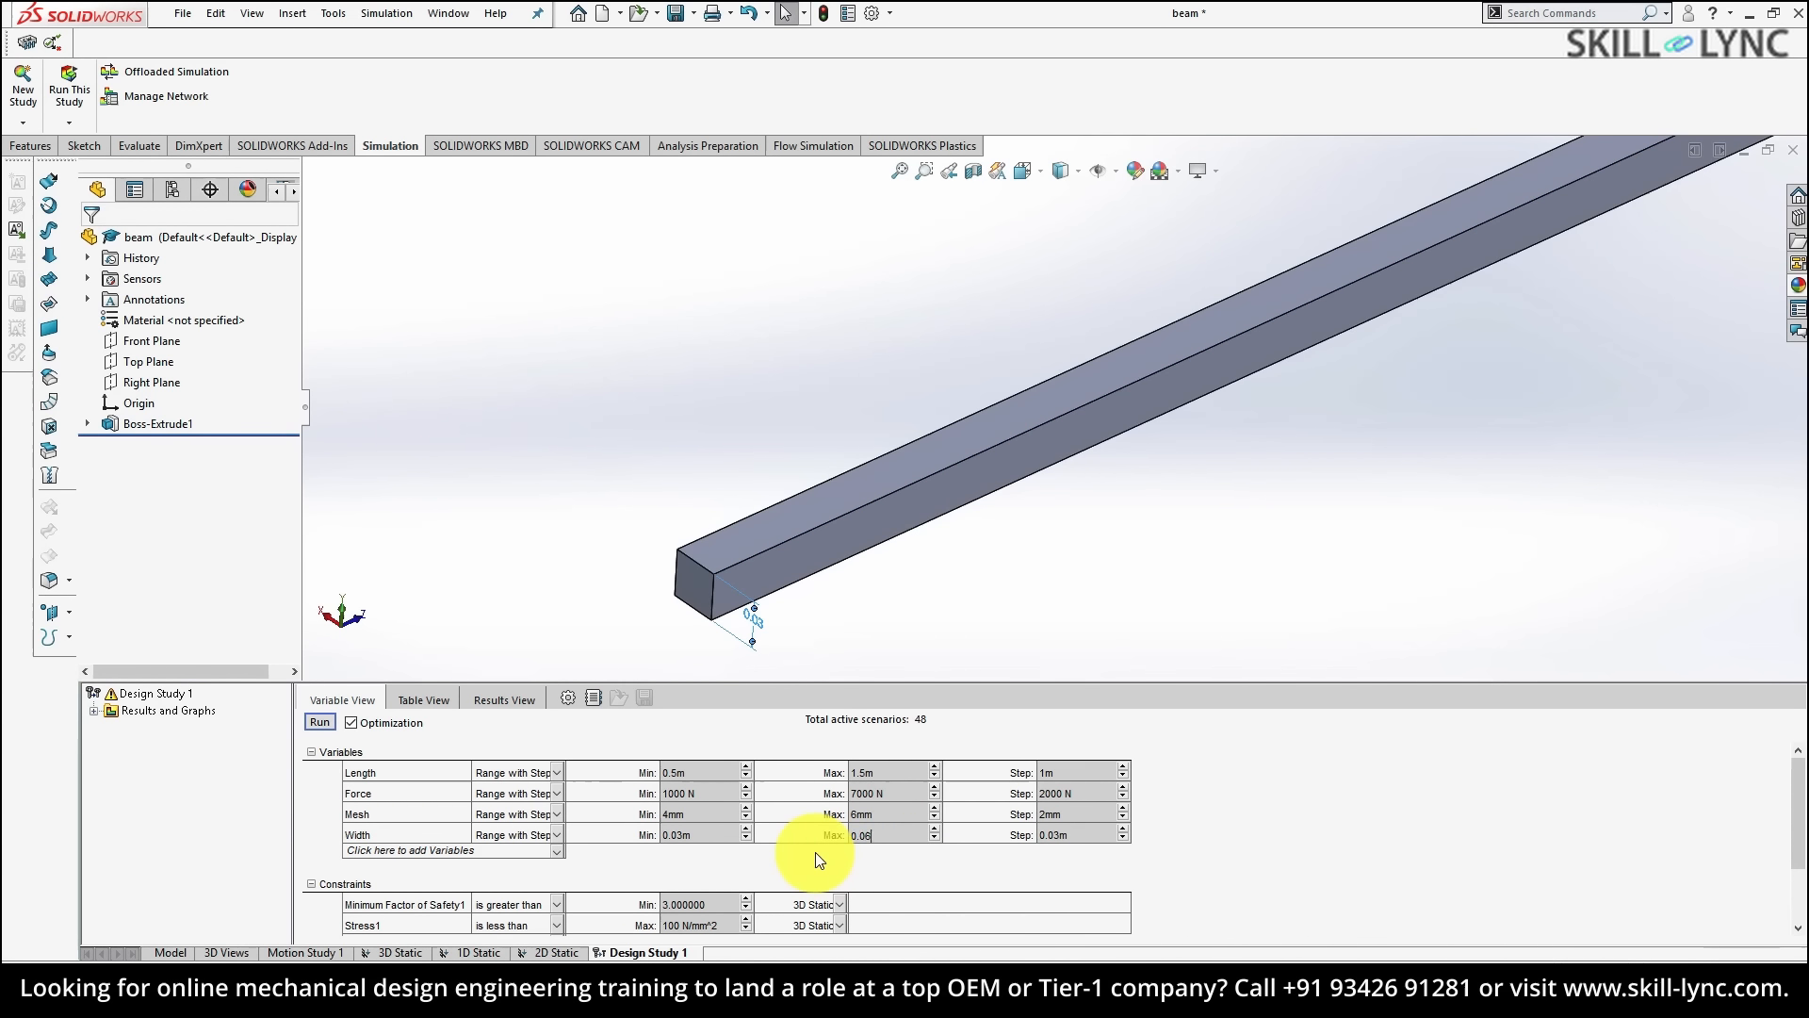
click(1060, 835)
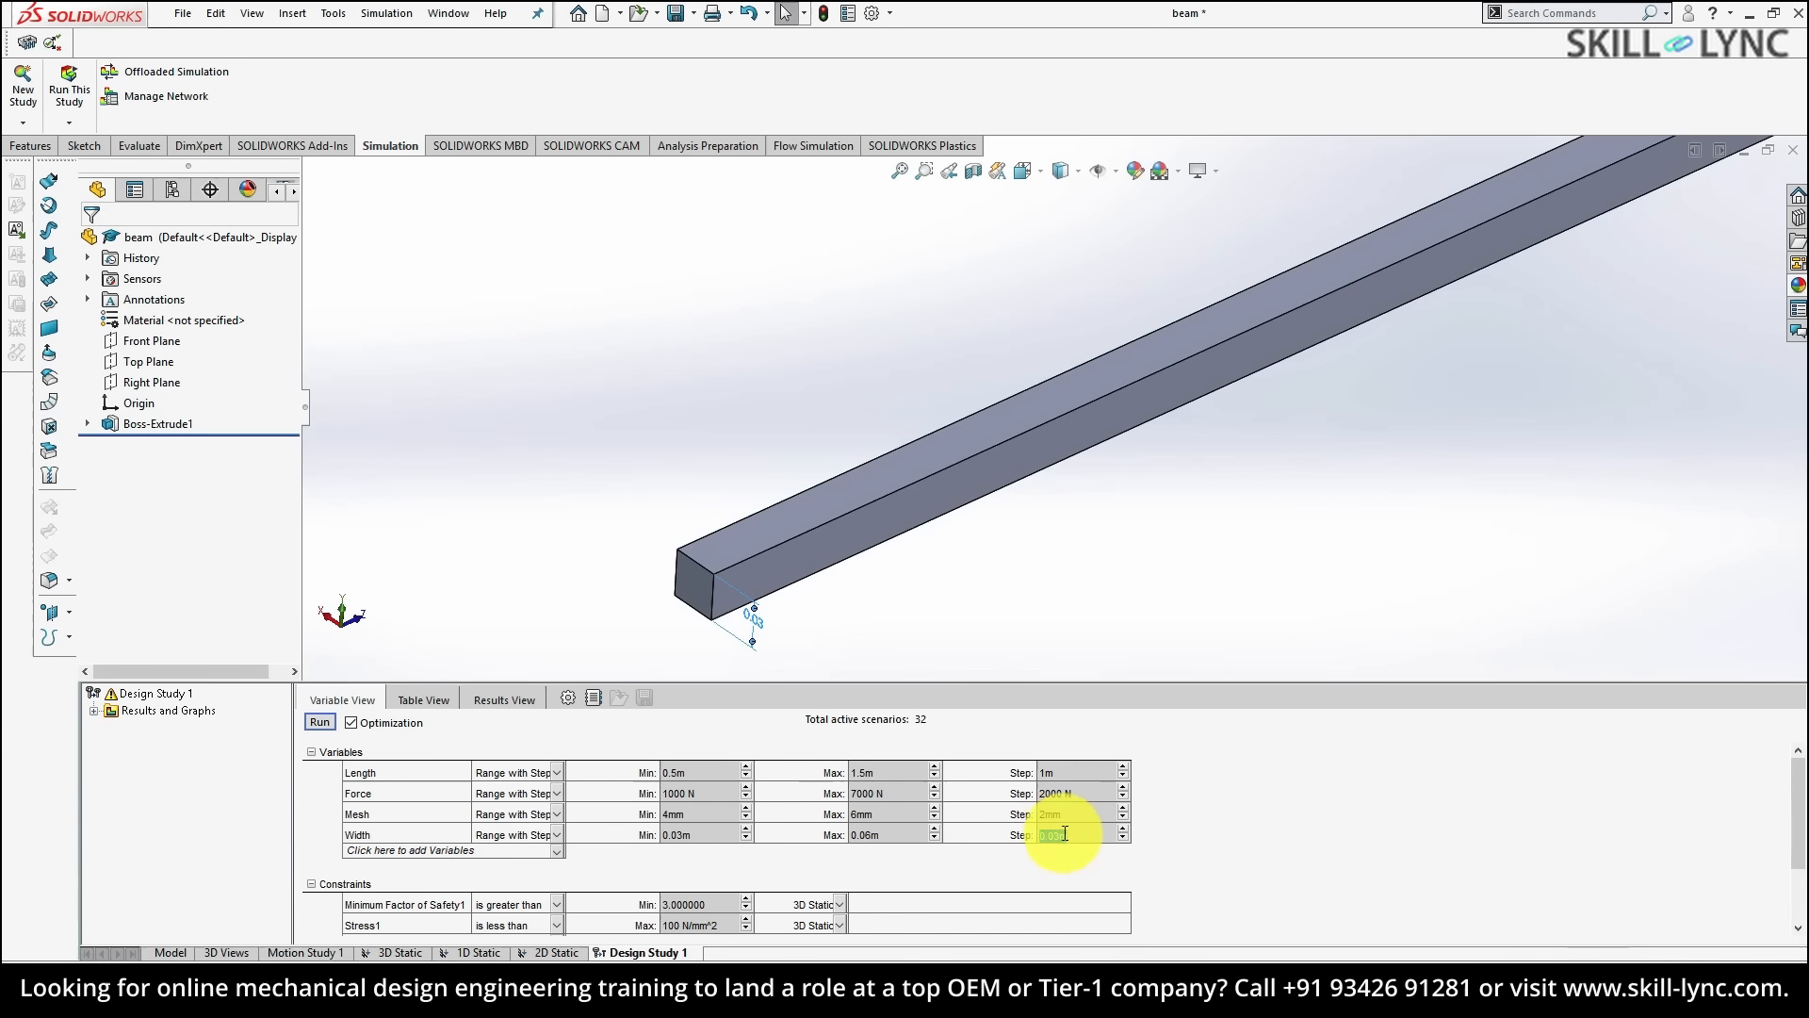
click(940, 718)
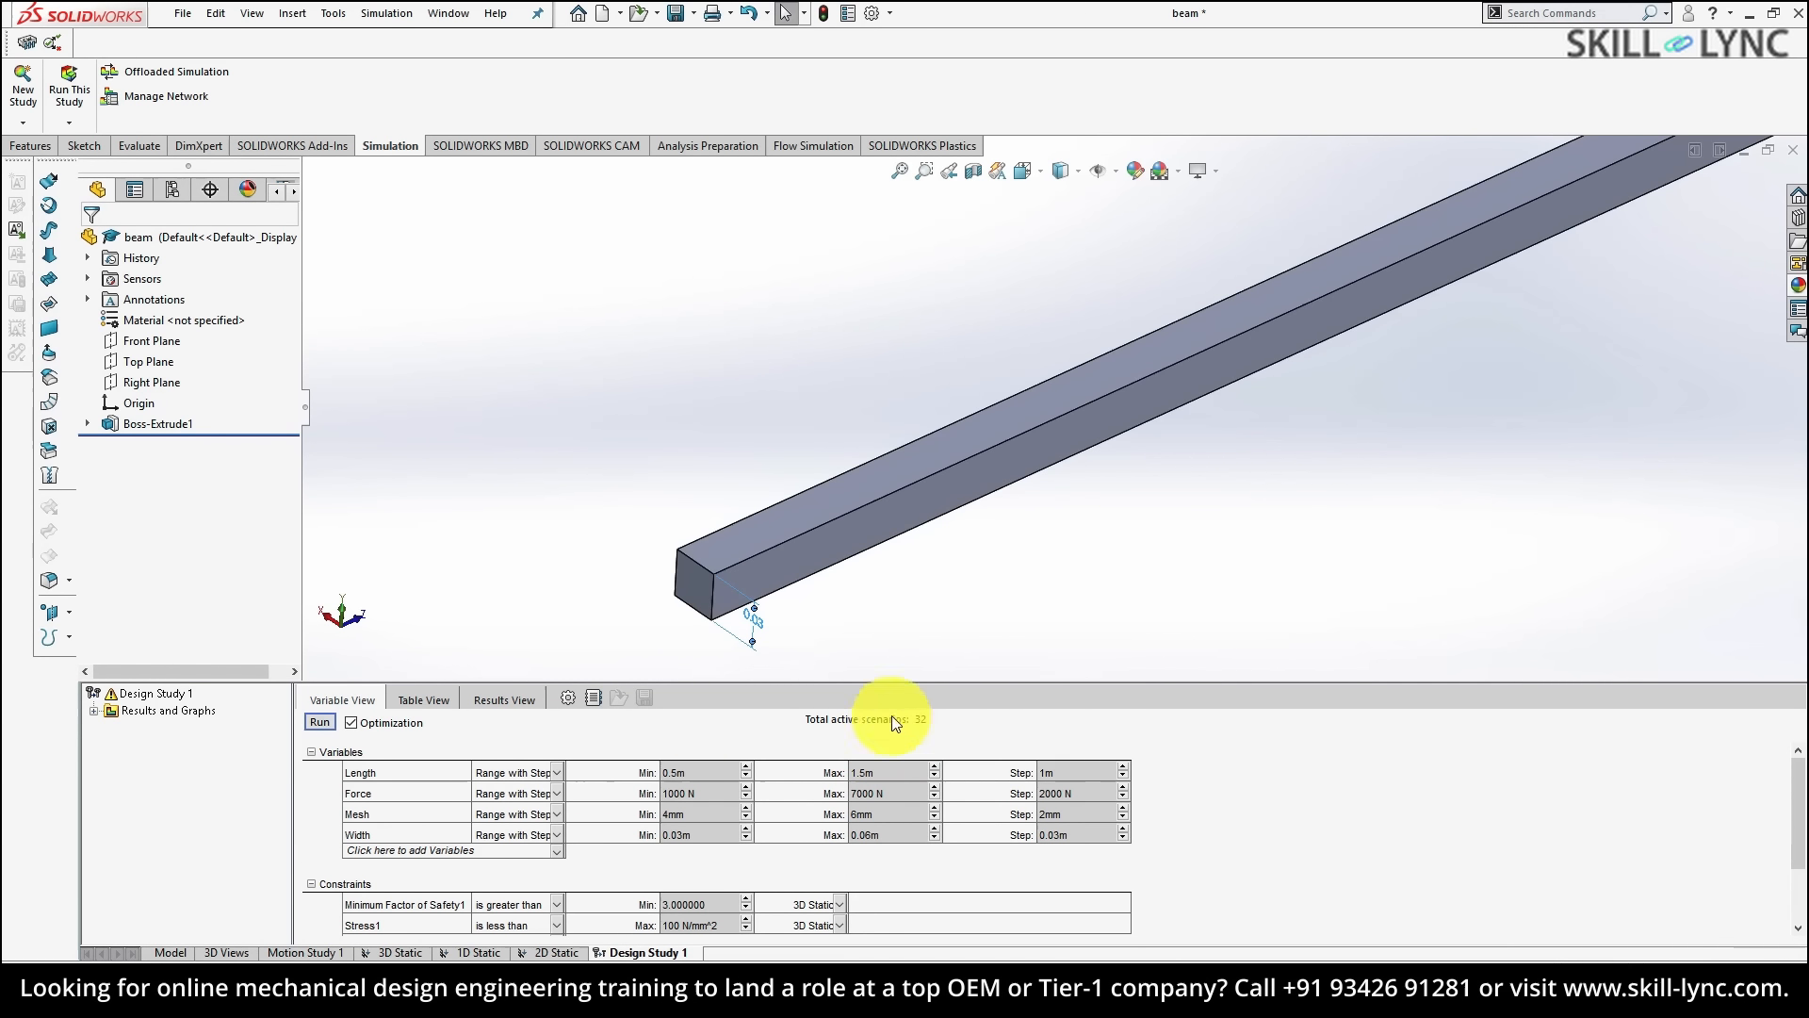
- Run the optimization study with the reduced ranges and show its scenario results
click(320, 721)
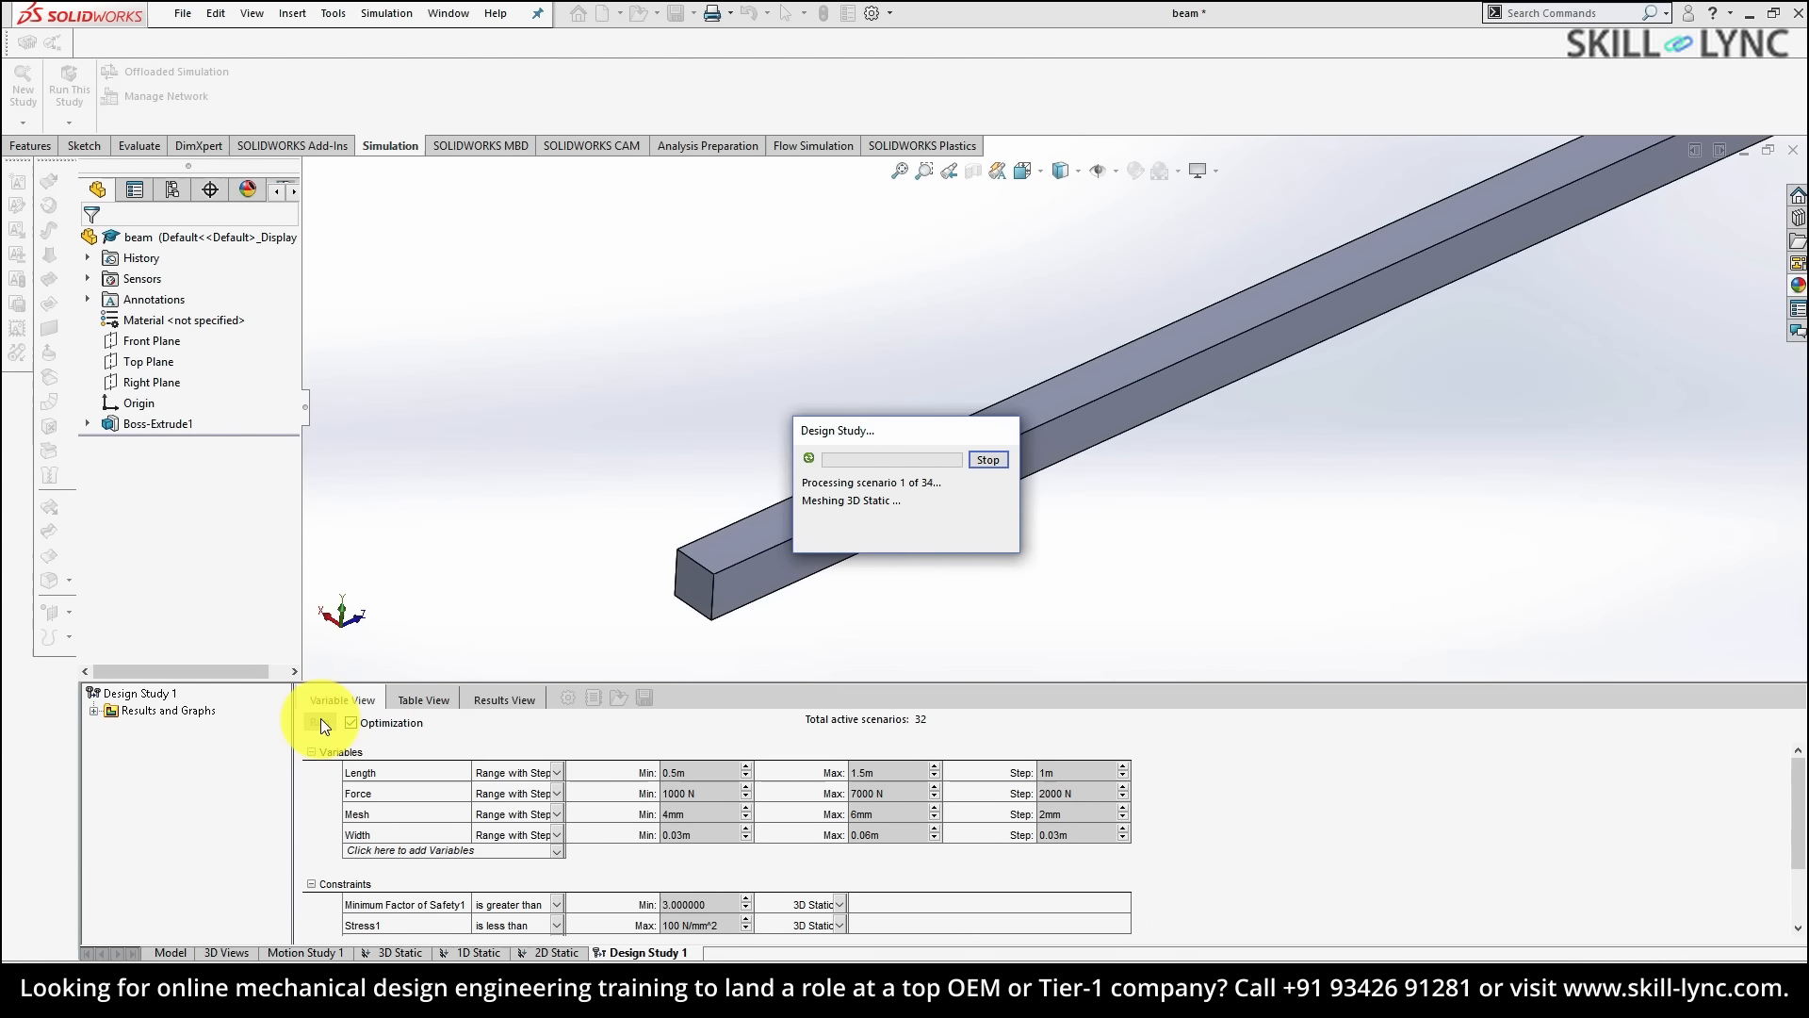
click(517, 699)
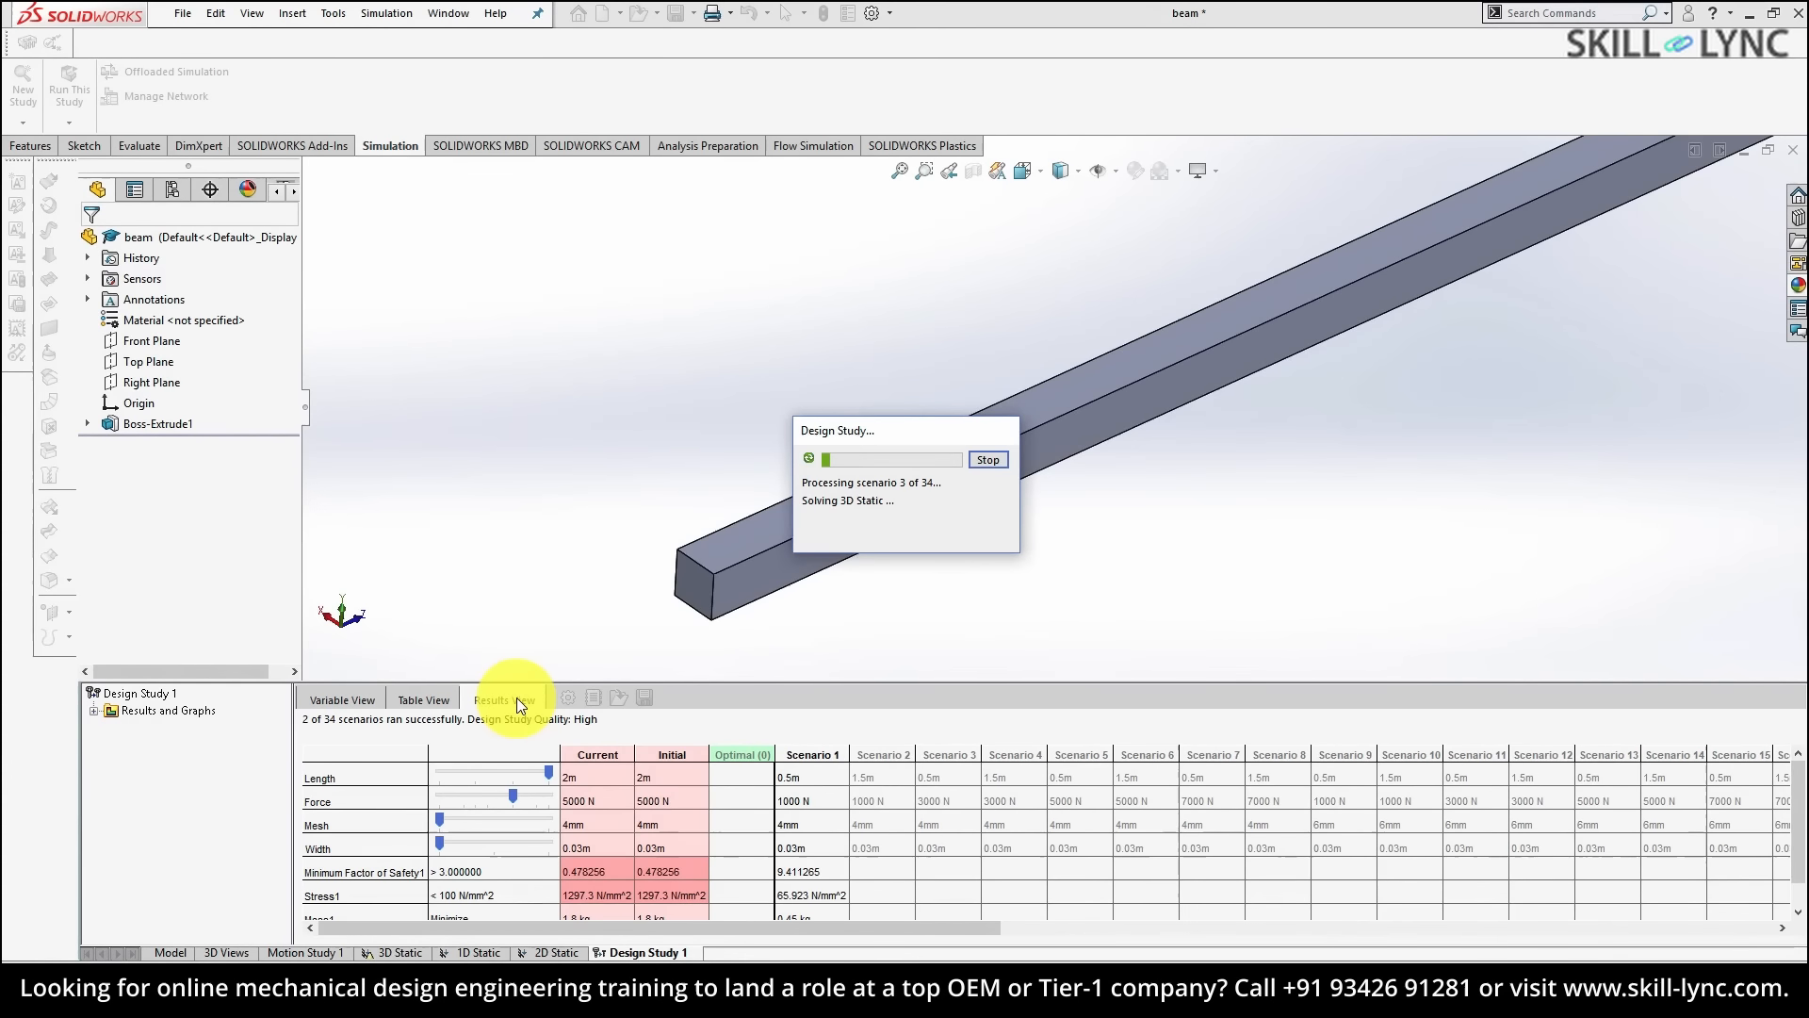
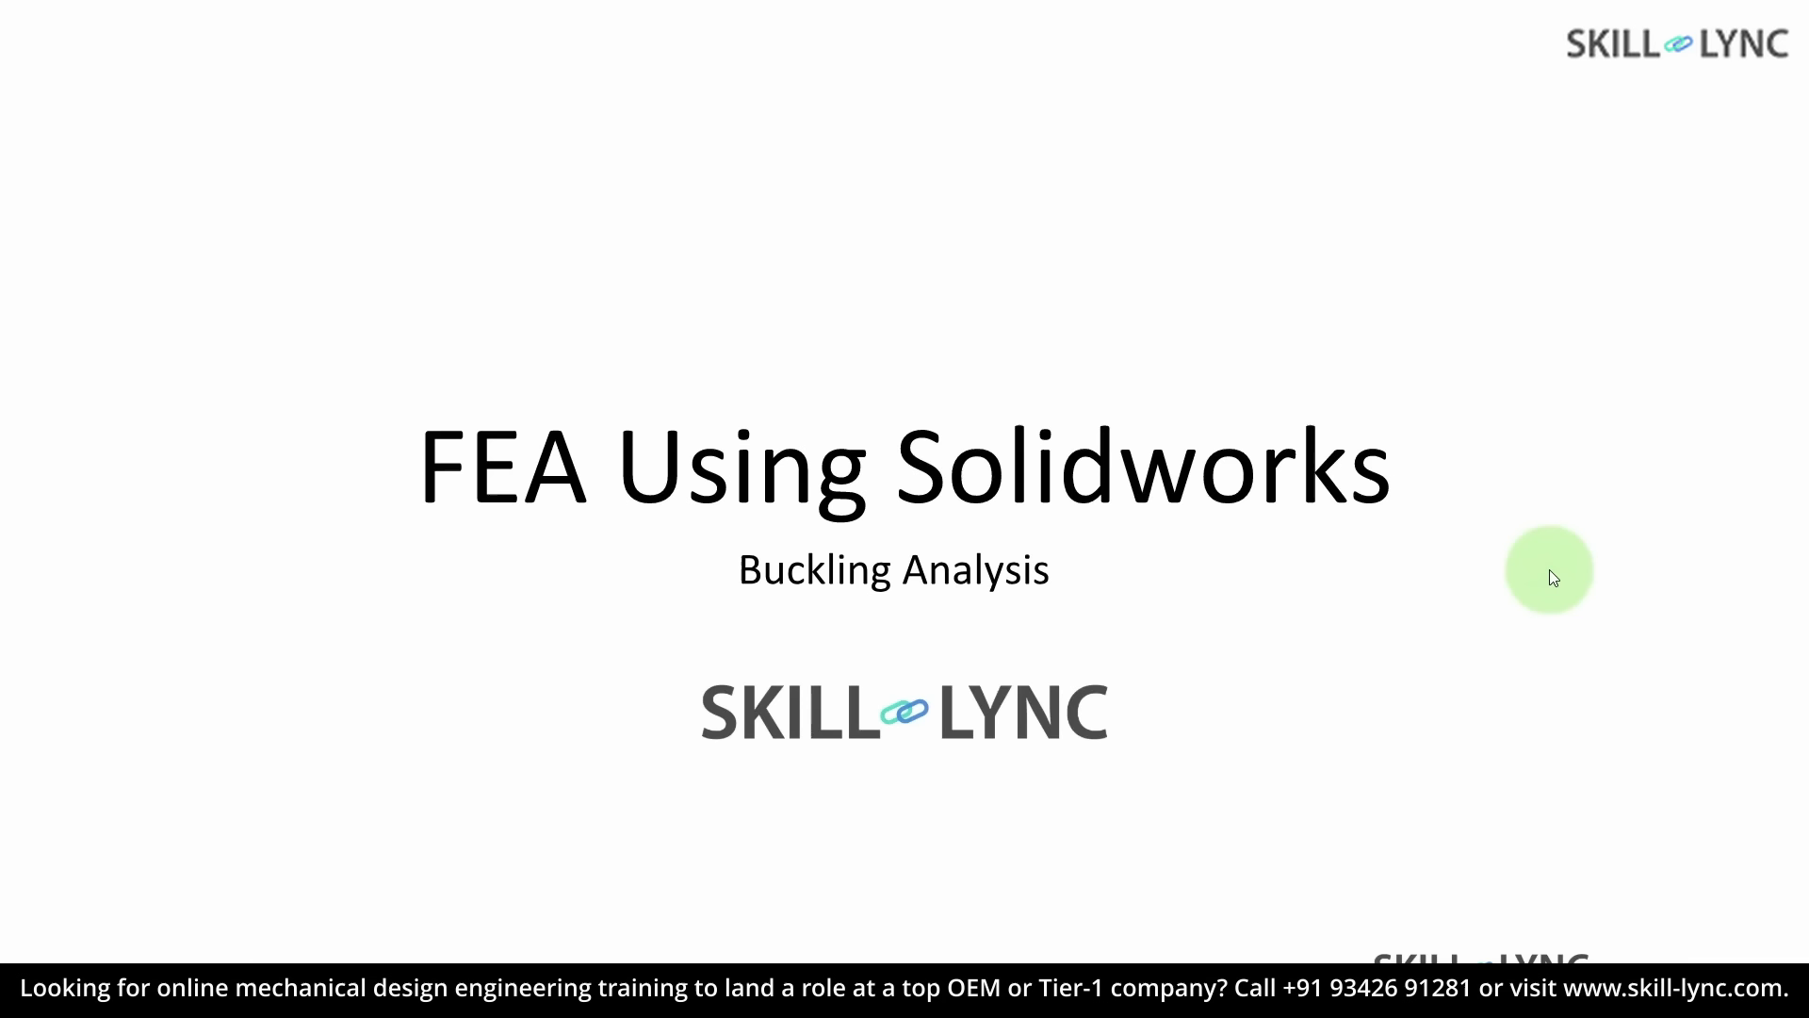
- Switch from the presentation to SOLIDWORKS and maximize its window
key(alt+Tab)
key(alt+Tab)
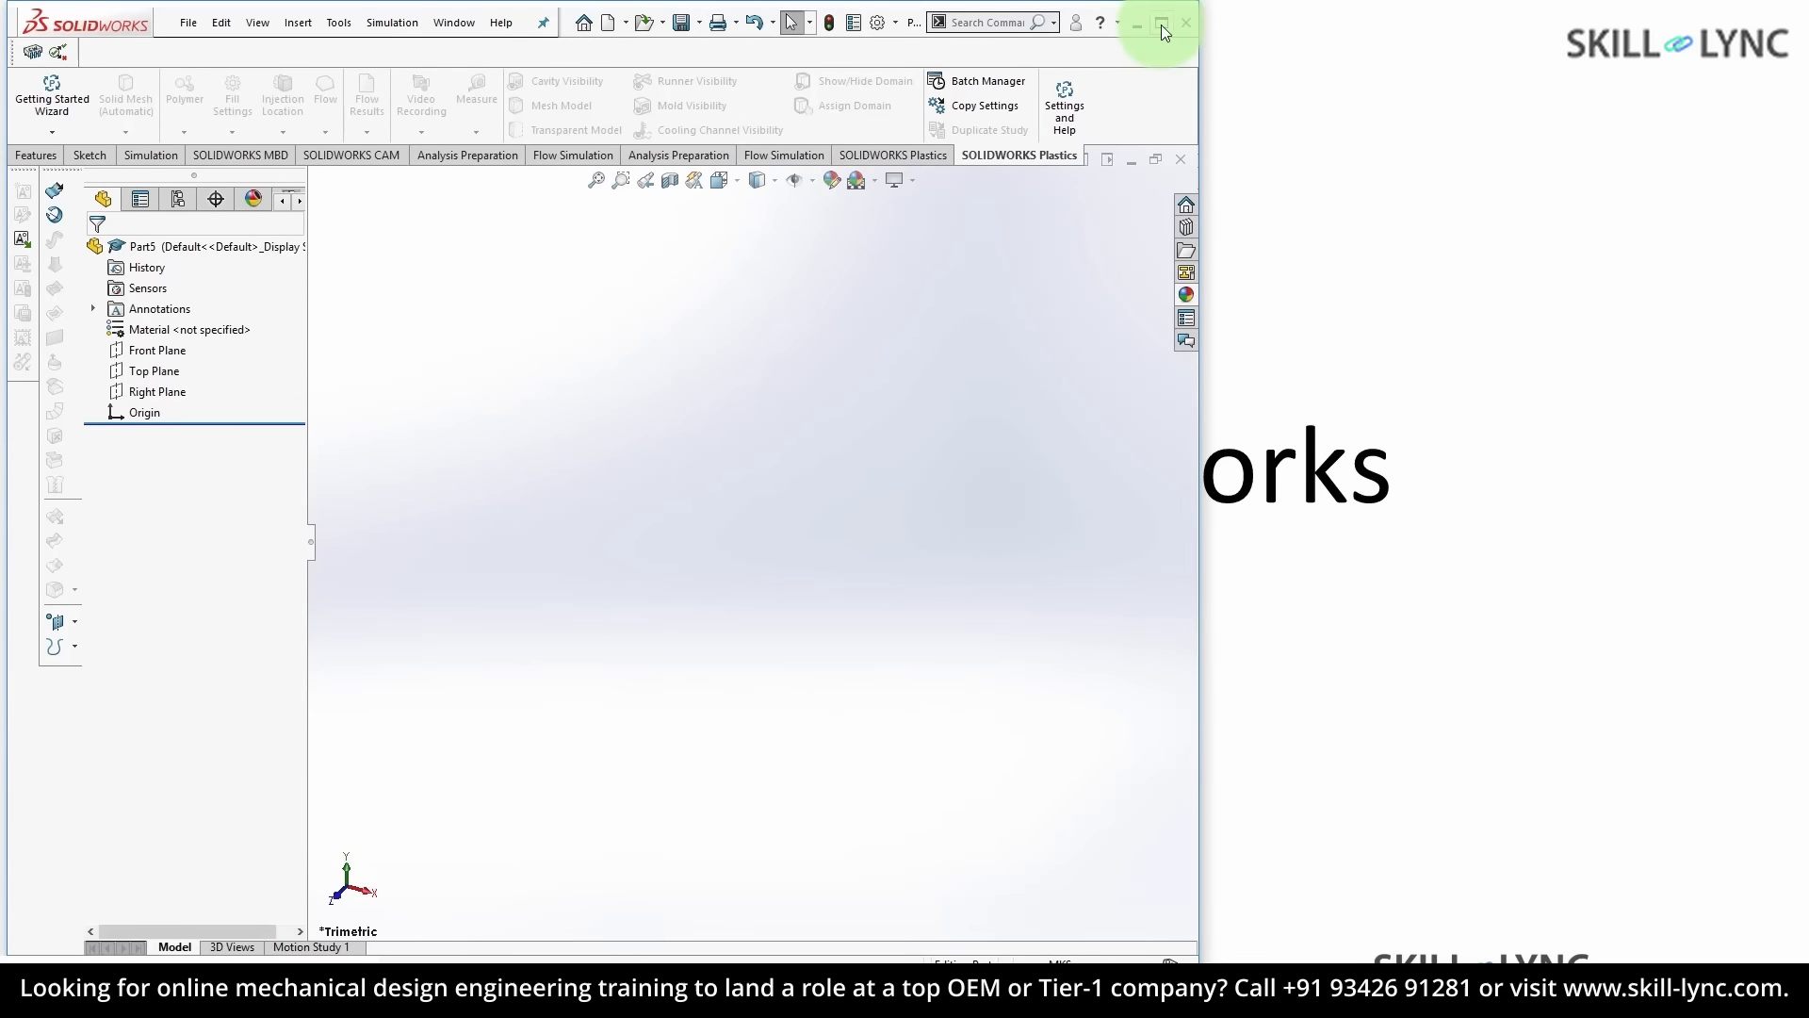
click(1162, 23)
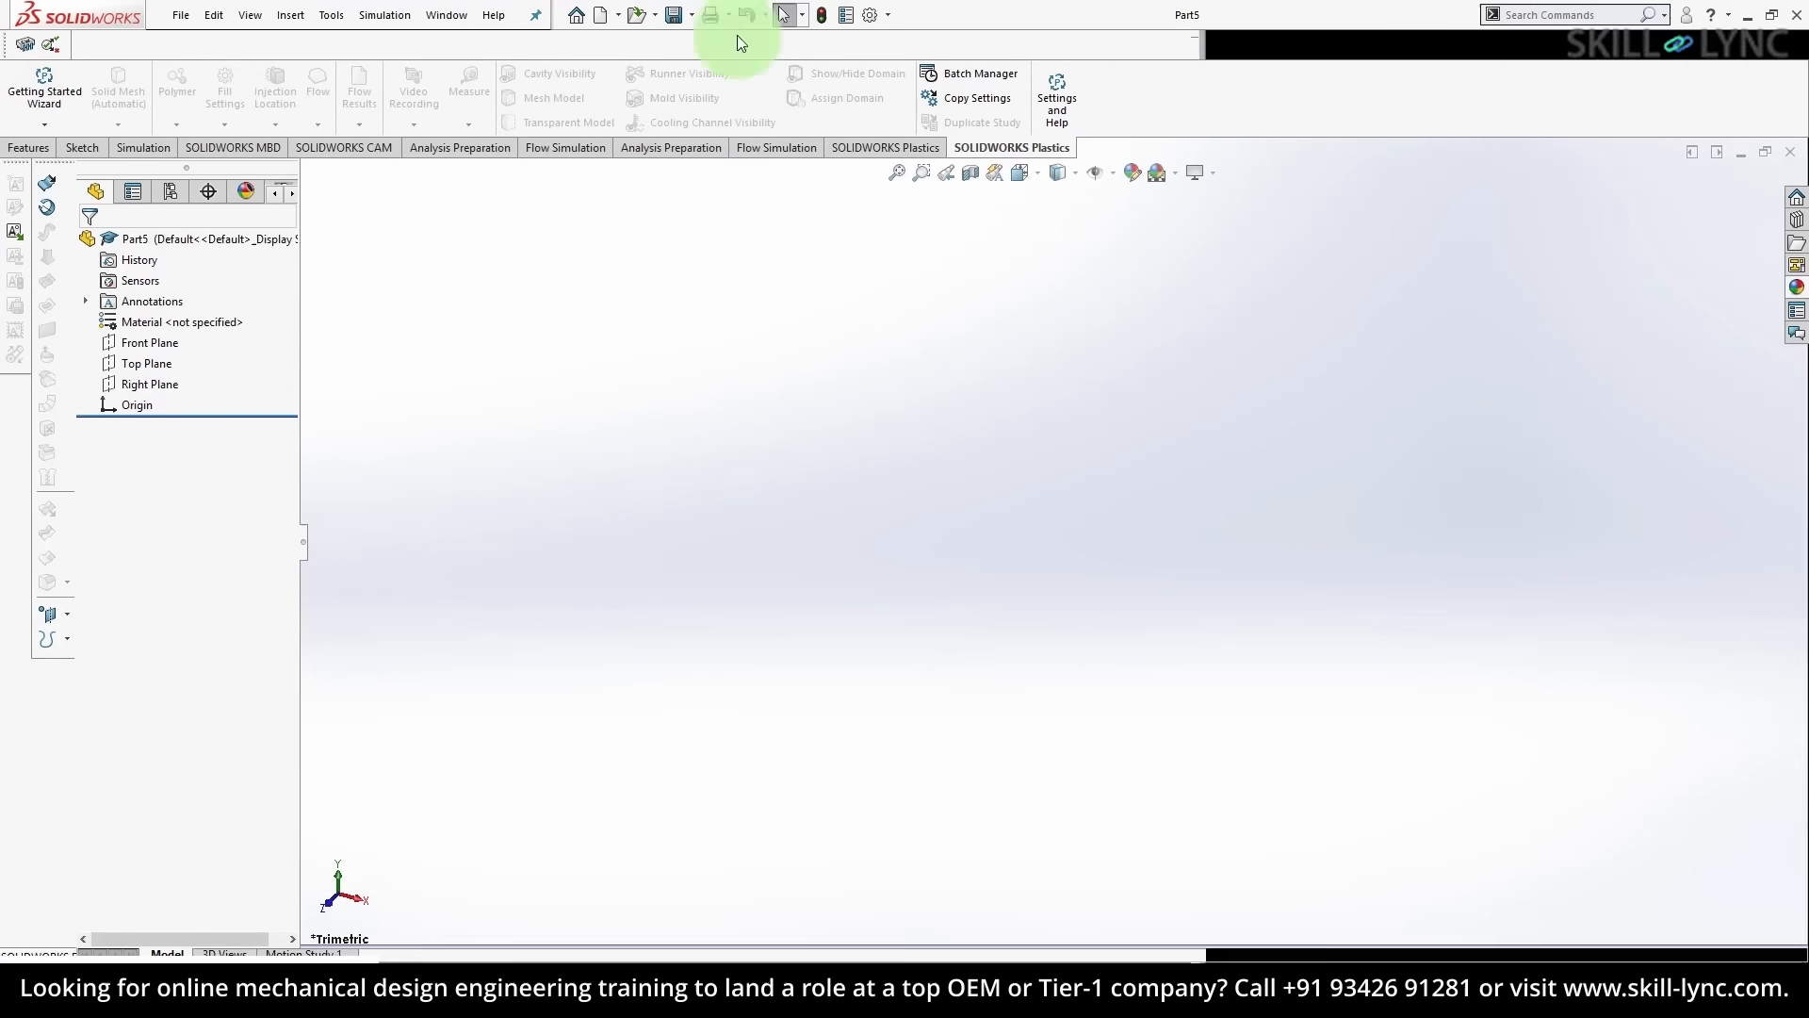
- Open the STEP file Cyclone Separator Without Bolts and Nuts from the D: drive
click(181, 16)
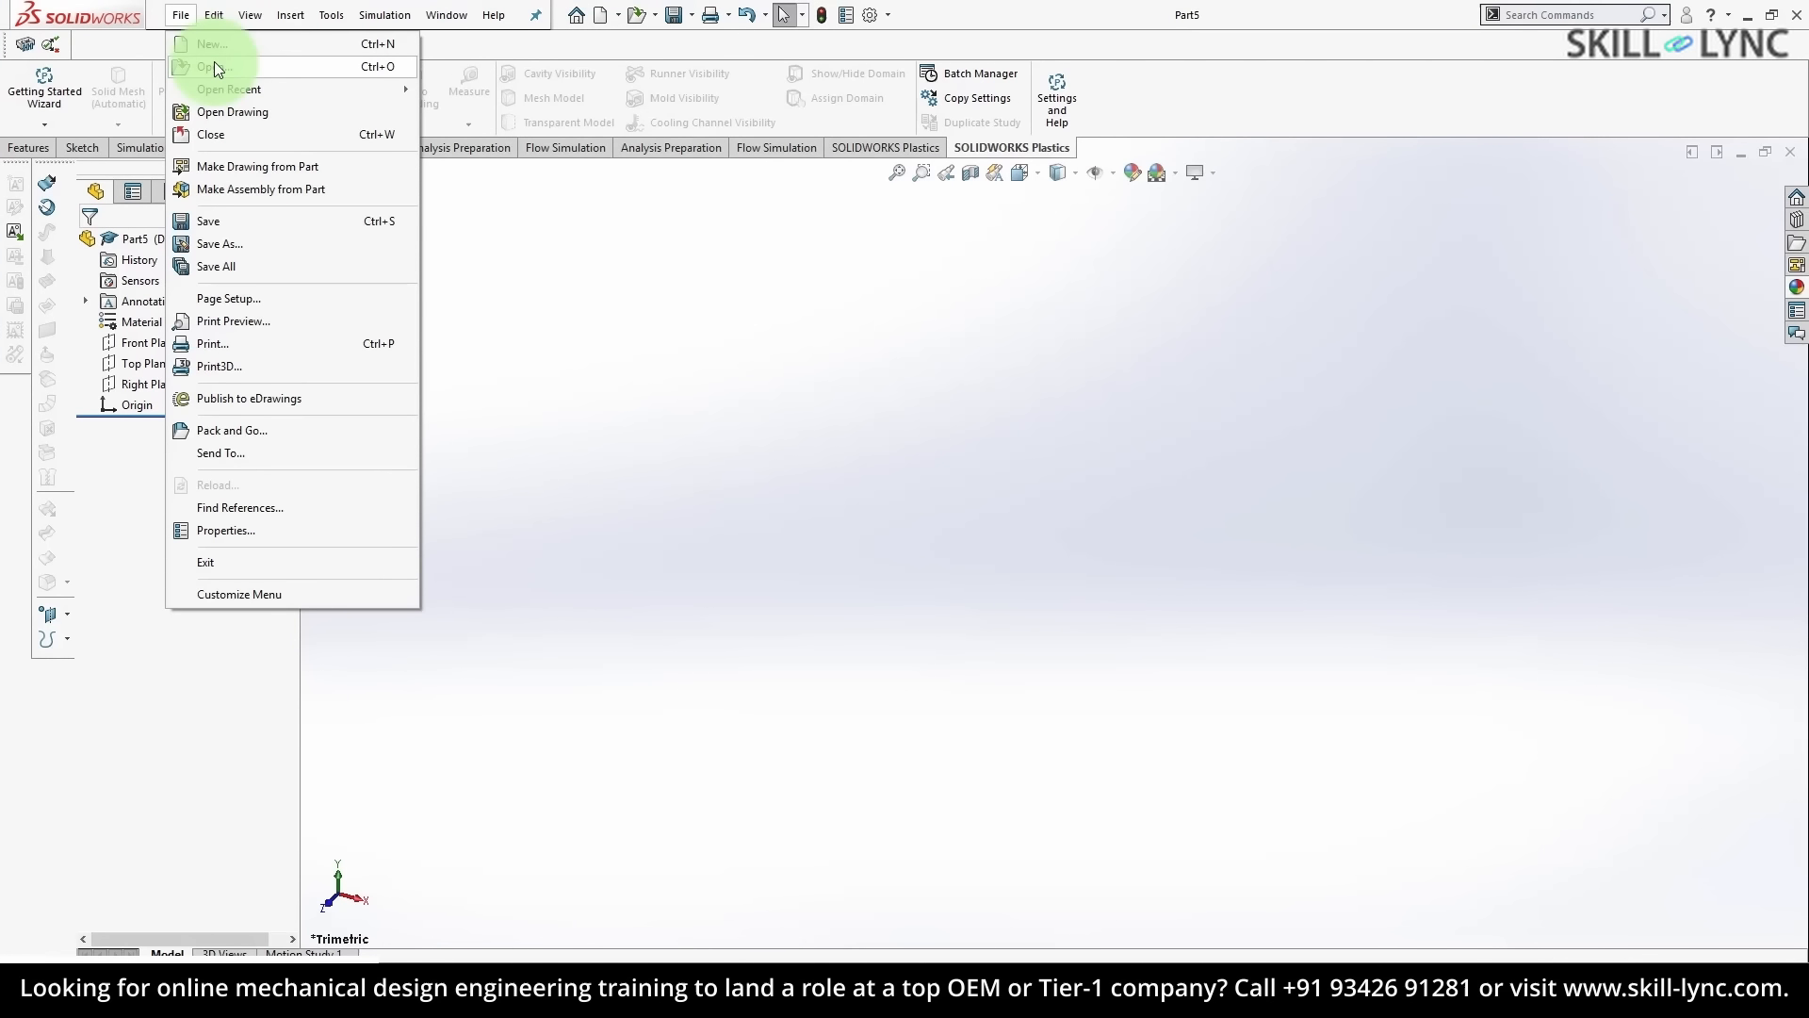
click(214, 65)
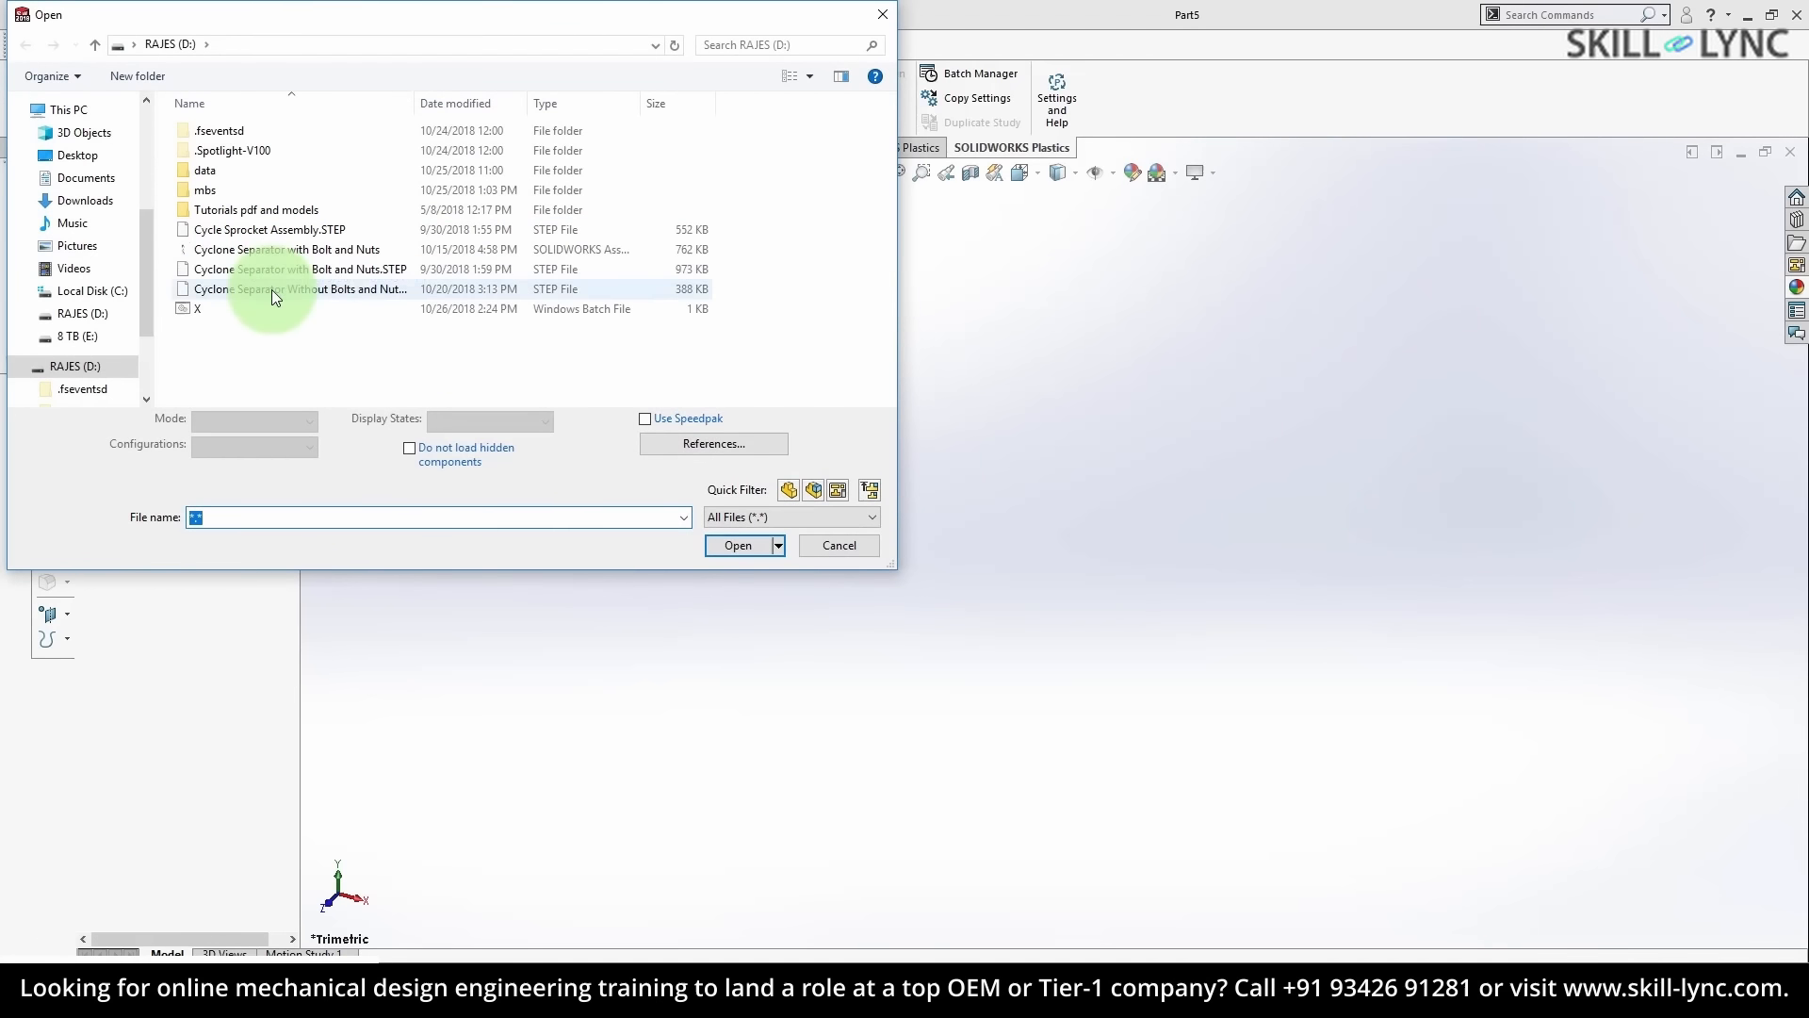
double_click(271, 290)
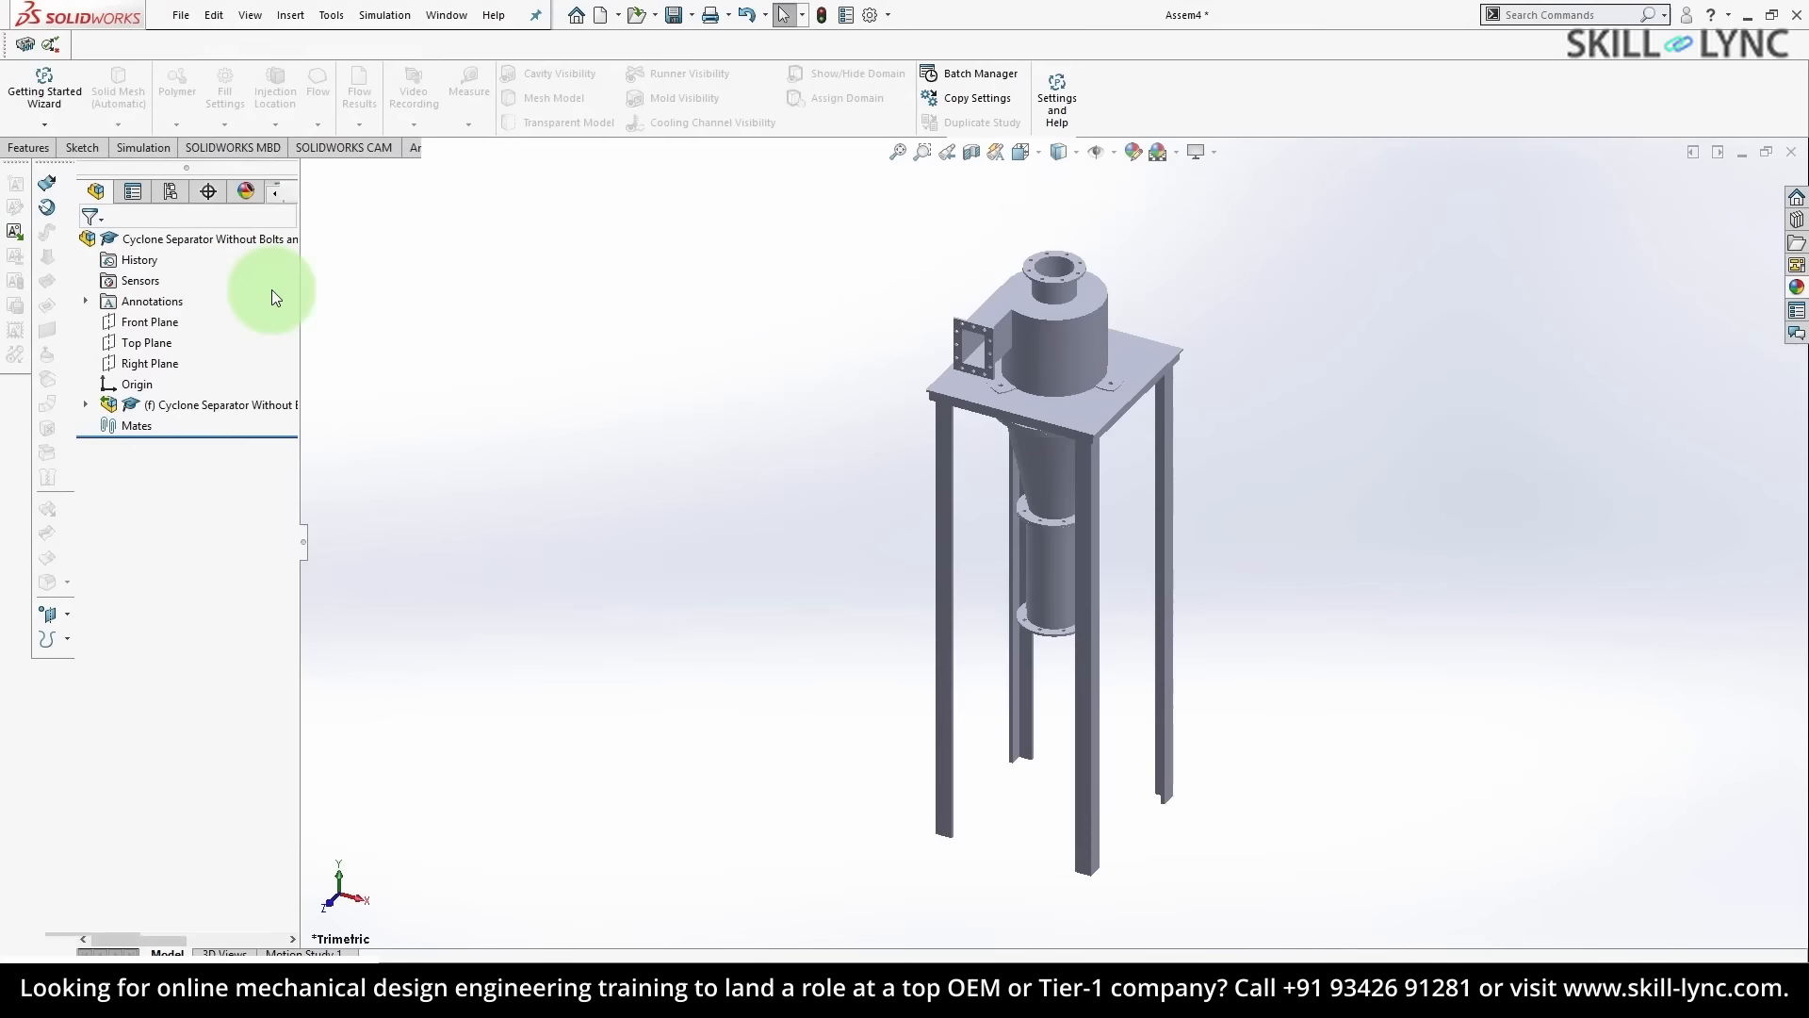
- Create a new Buckling study named No Stiffner for the cyclone separator assembly
ctrl+middle_drag(1020, 255, 944, 273)
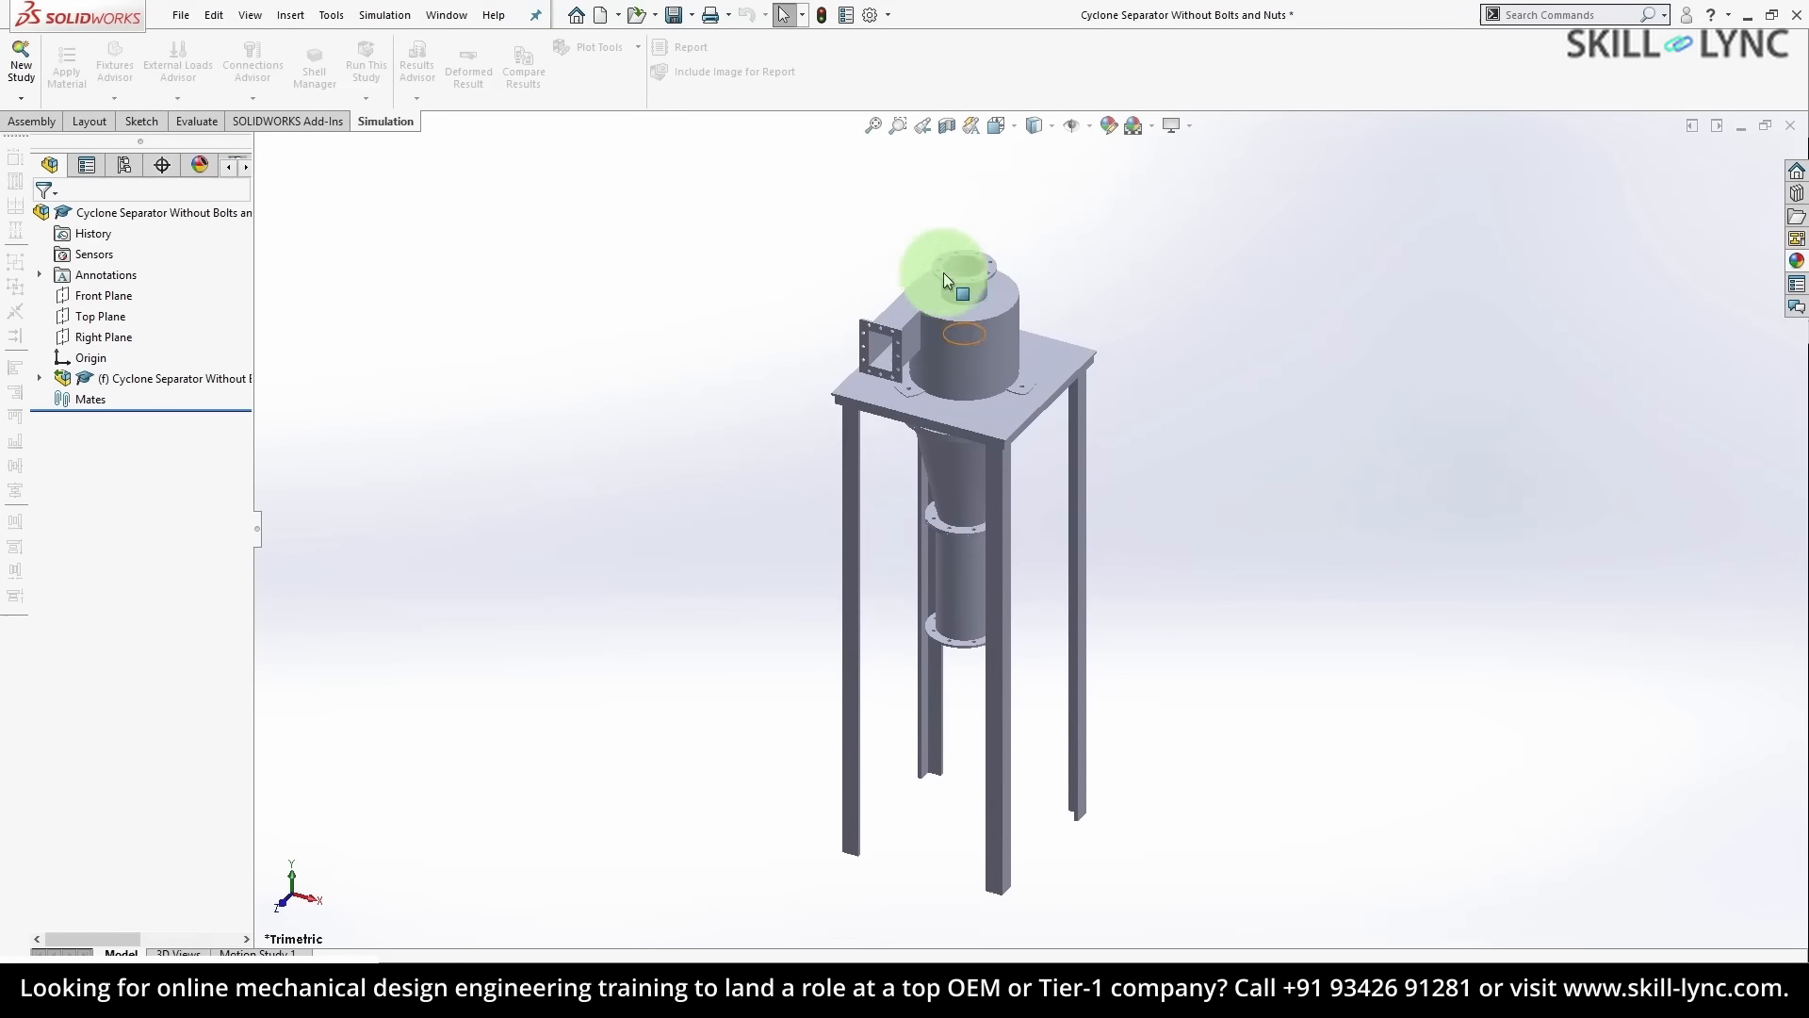
mouse_move(803, 246)
middle_down()
mouse_move(820, 267)
mouse_move(755, 259)
mouse_move(811, 242)
middle_up()
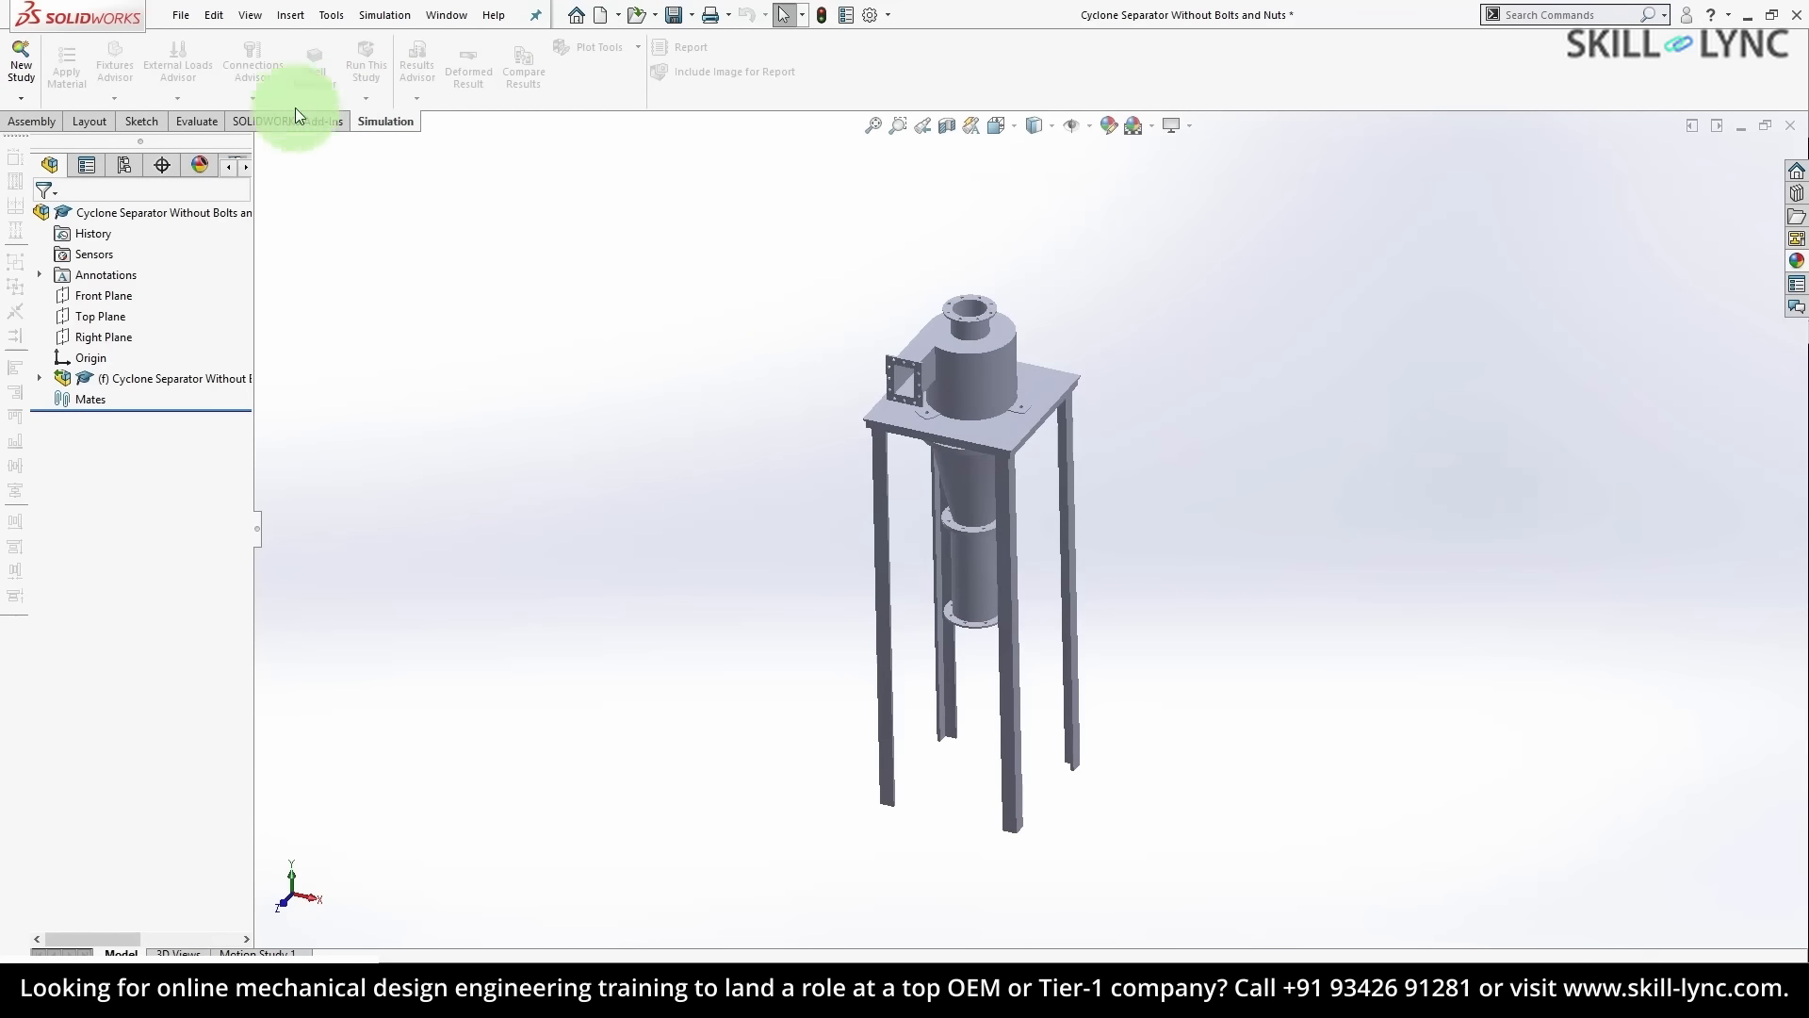
click(24, 79)
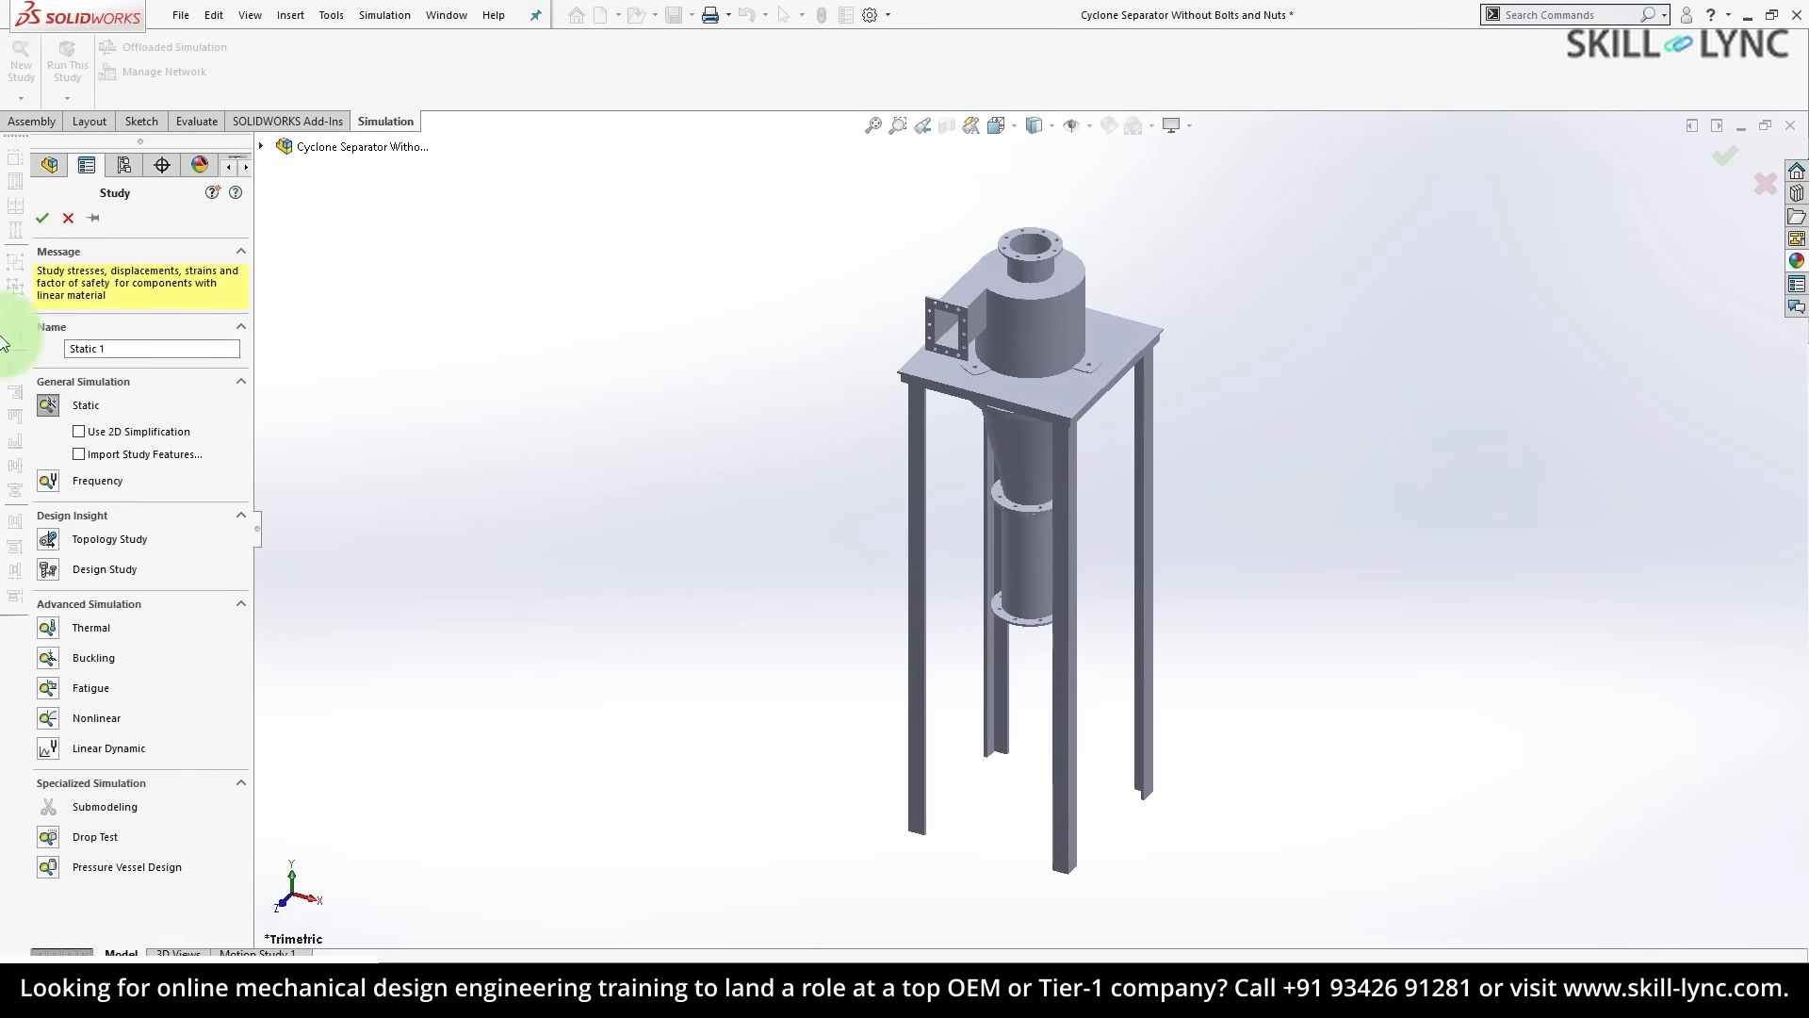
click(55, 659)
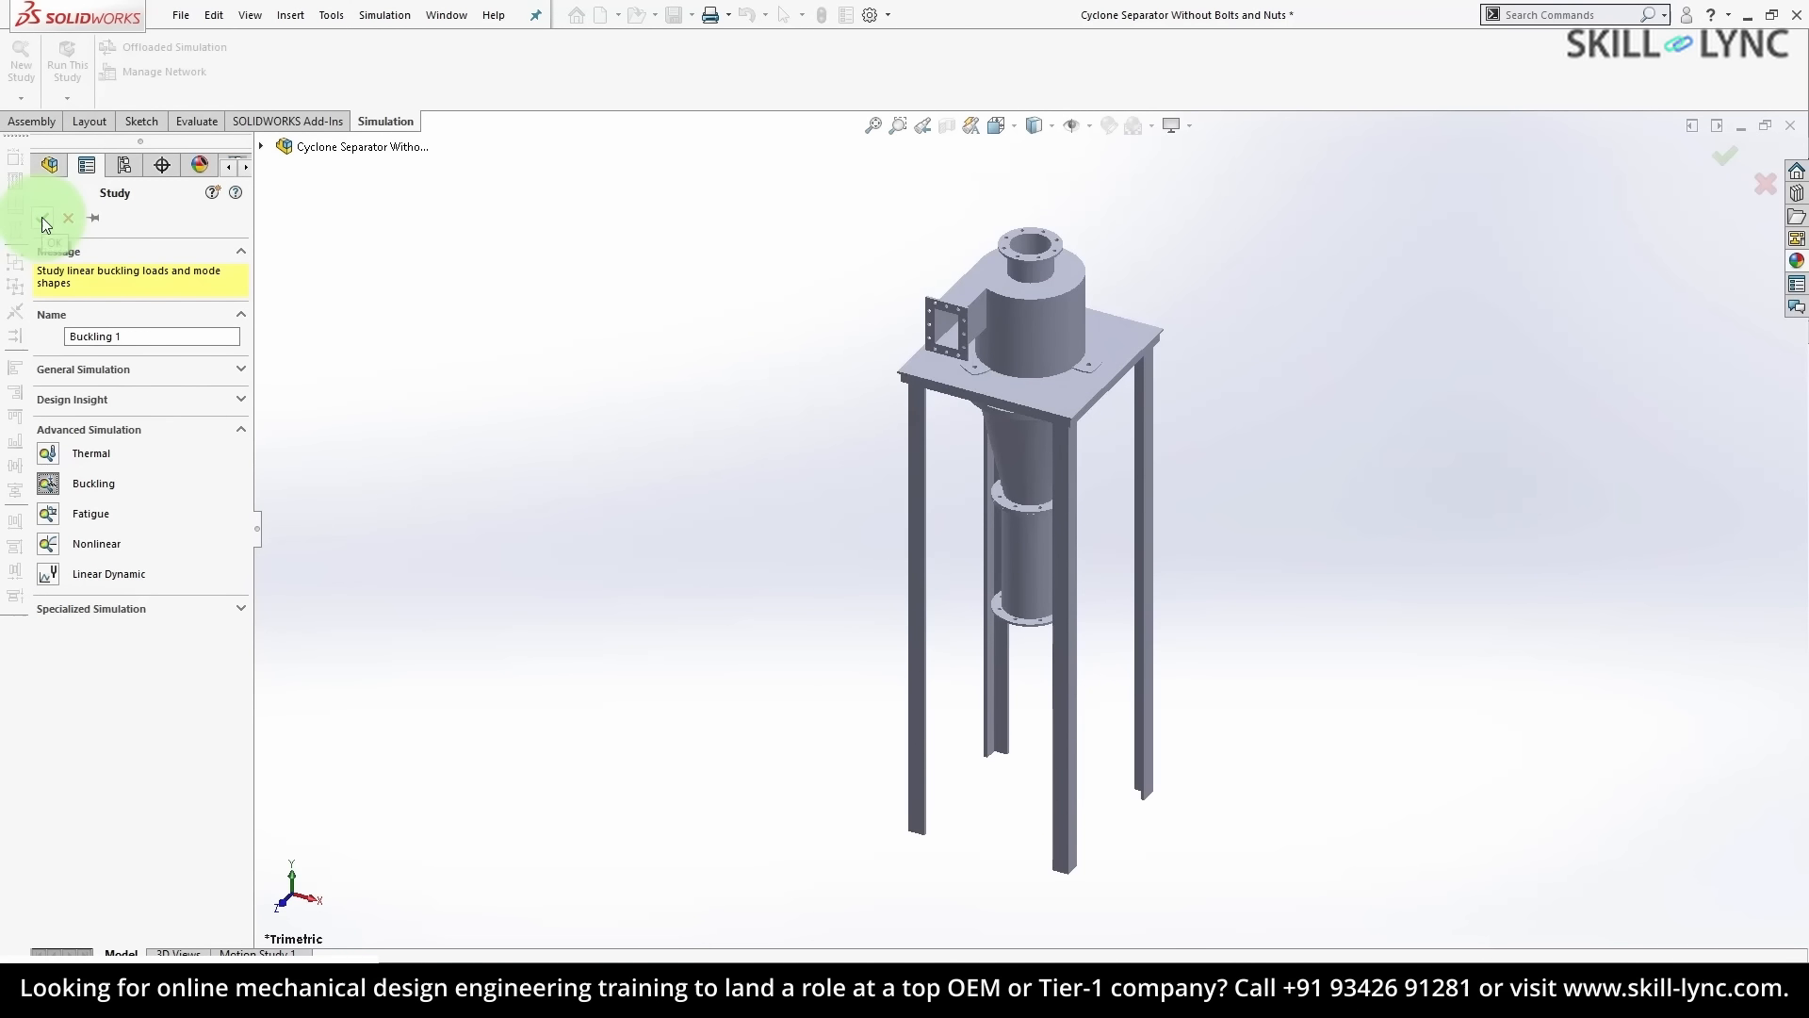
drag(182, 336, 9, 341)
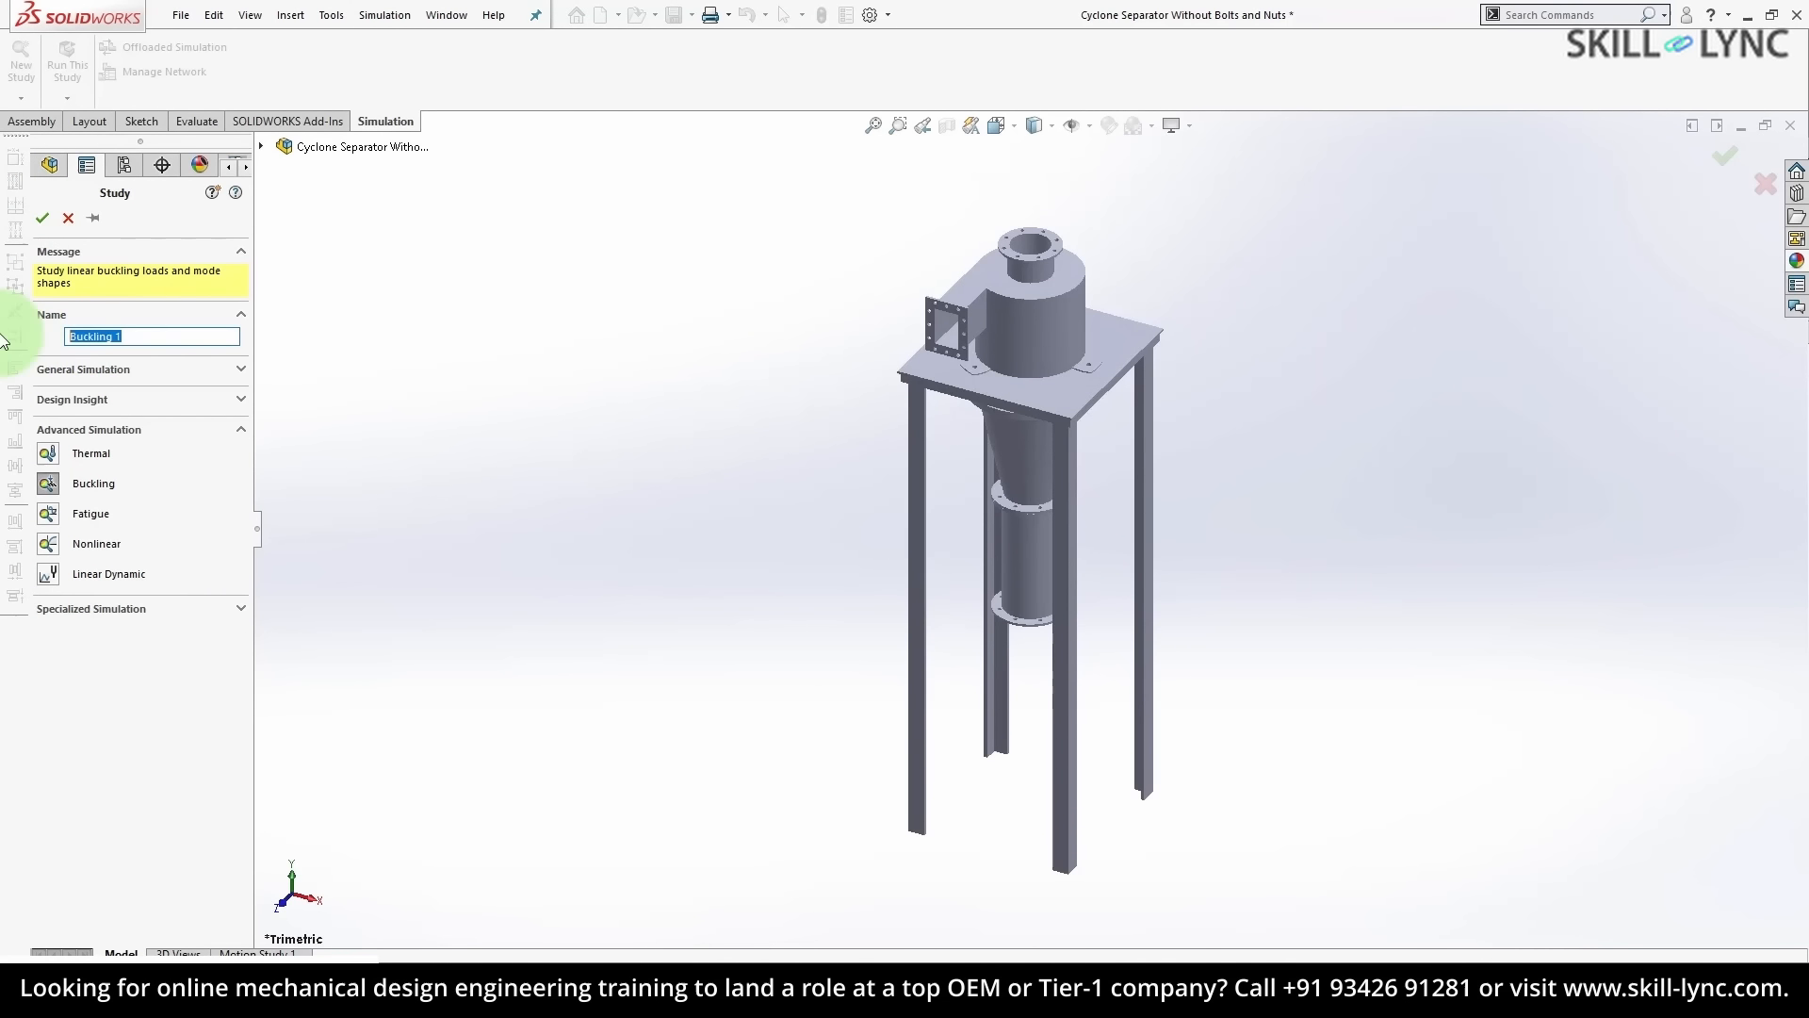
text(No Stiffner)
click(42, 217)
- Exclude the cyclone separator's bottom, middle and upper housing parts from the buckling analysis
click(38, 430)
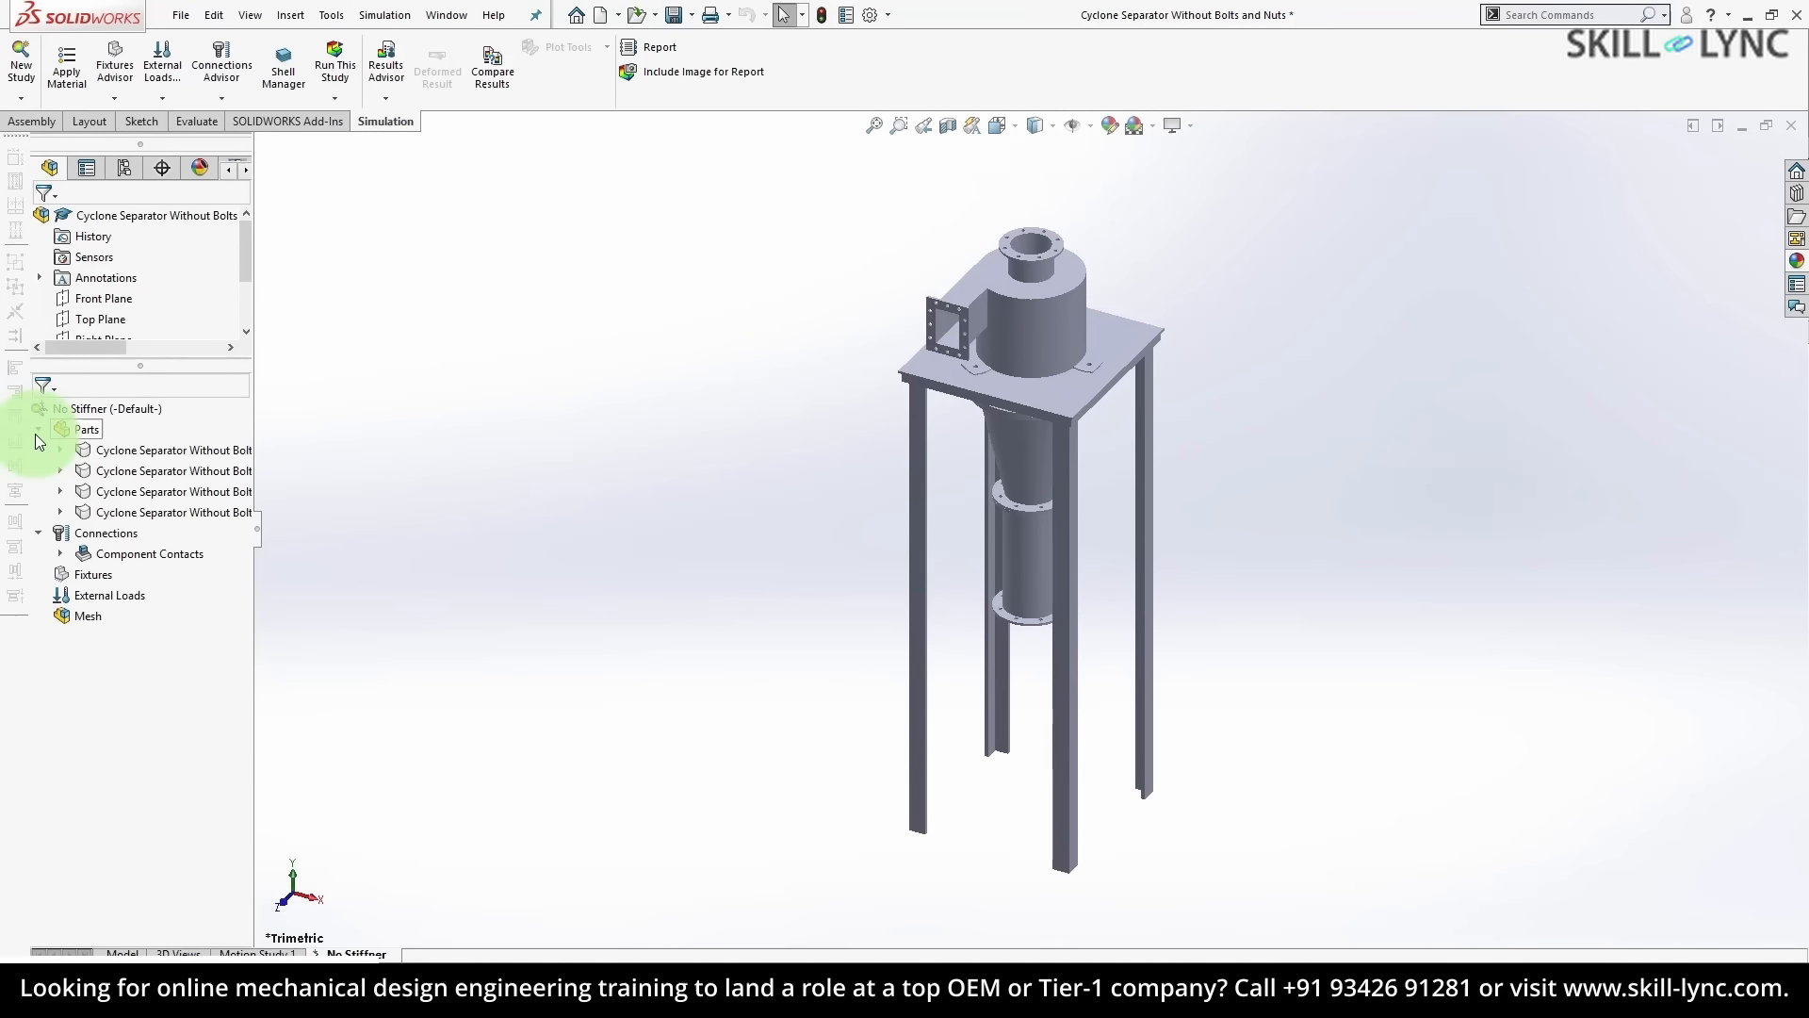
click(110, 452)
click(118, 470)
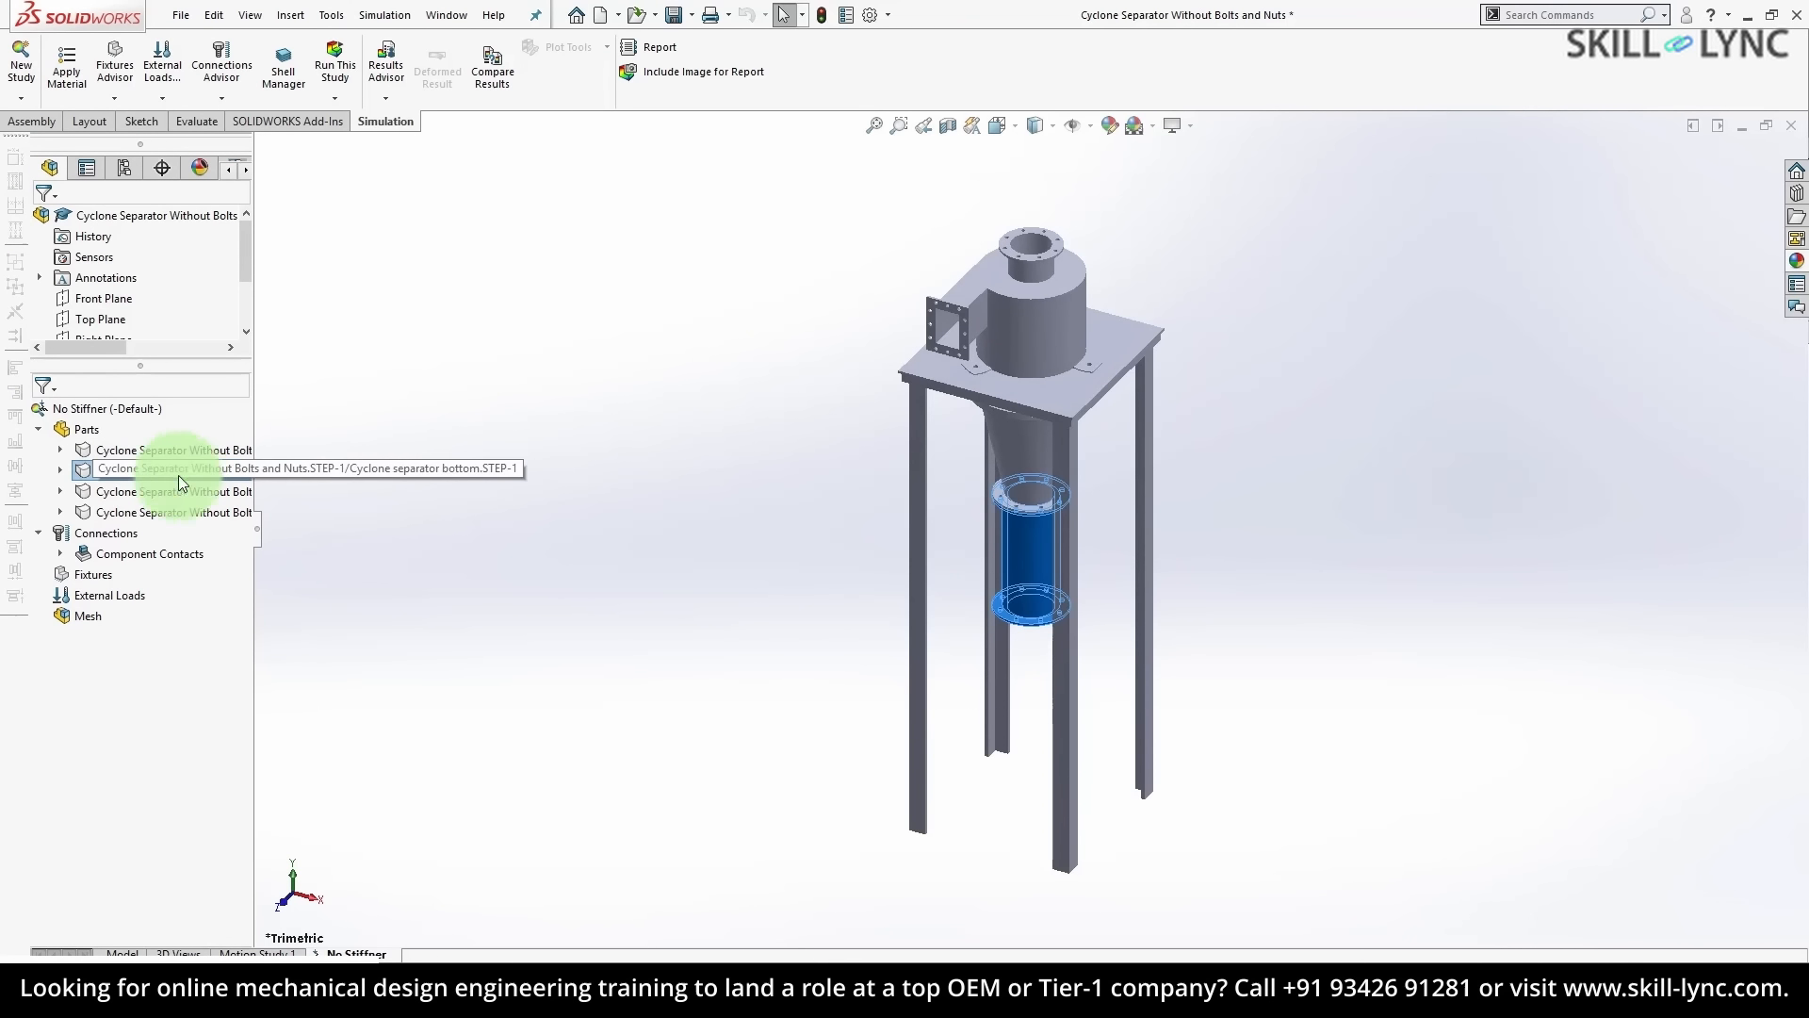
ctrl+click(189, 497)
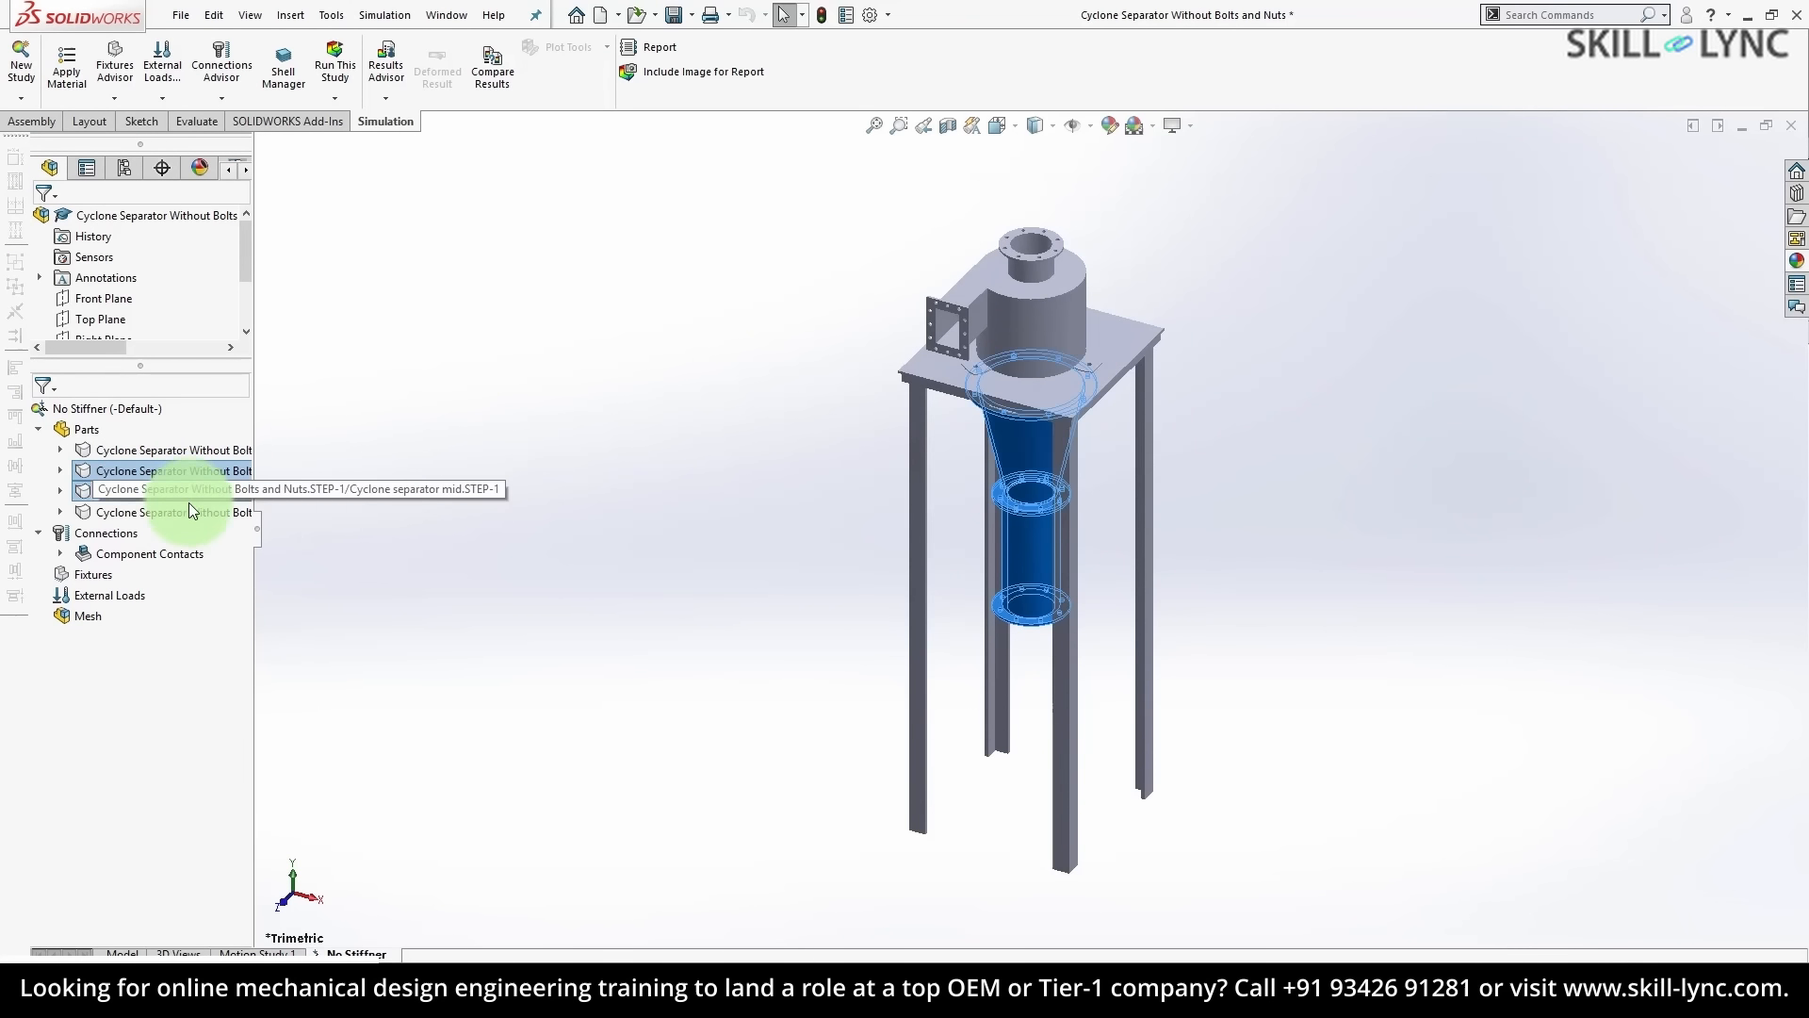
ctrl+click(198, 510)
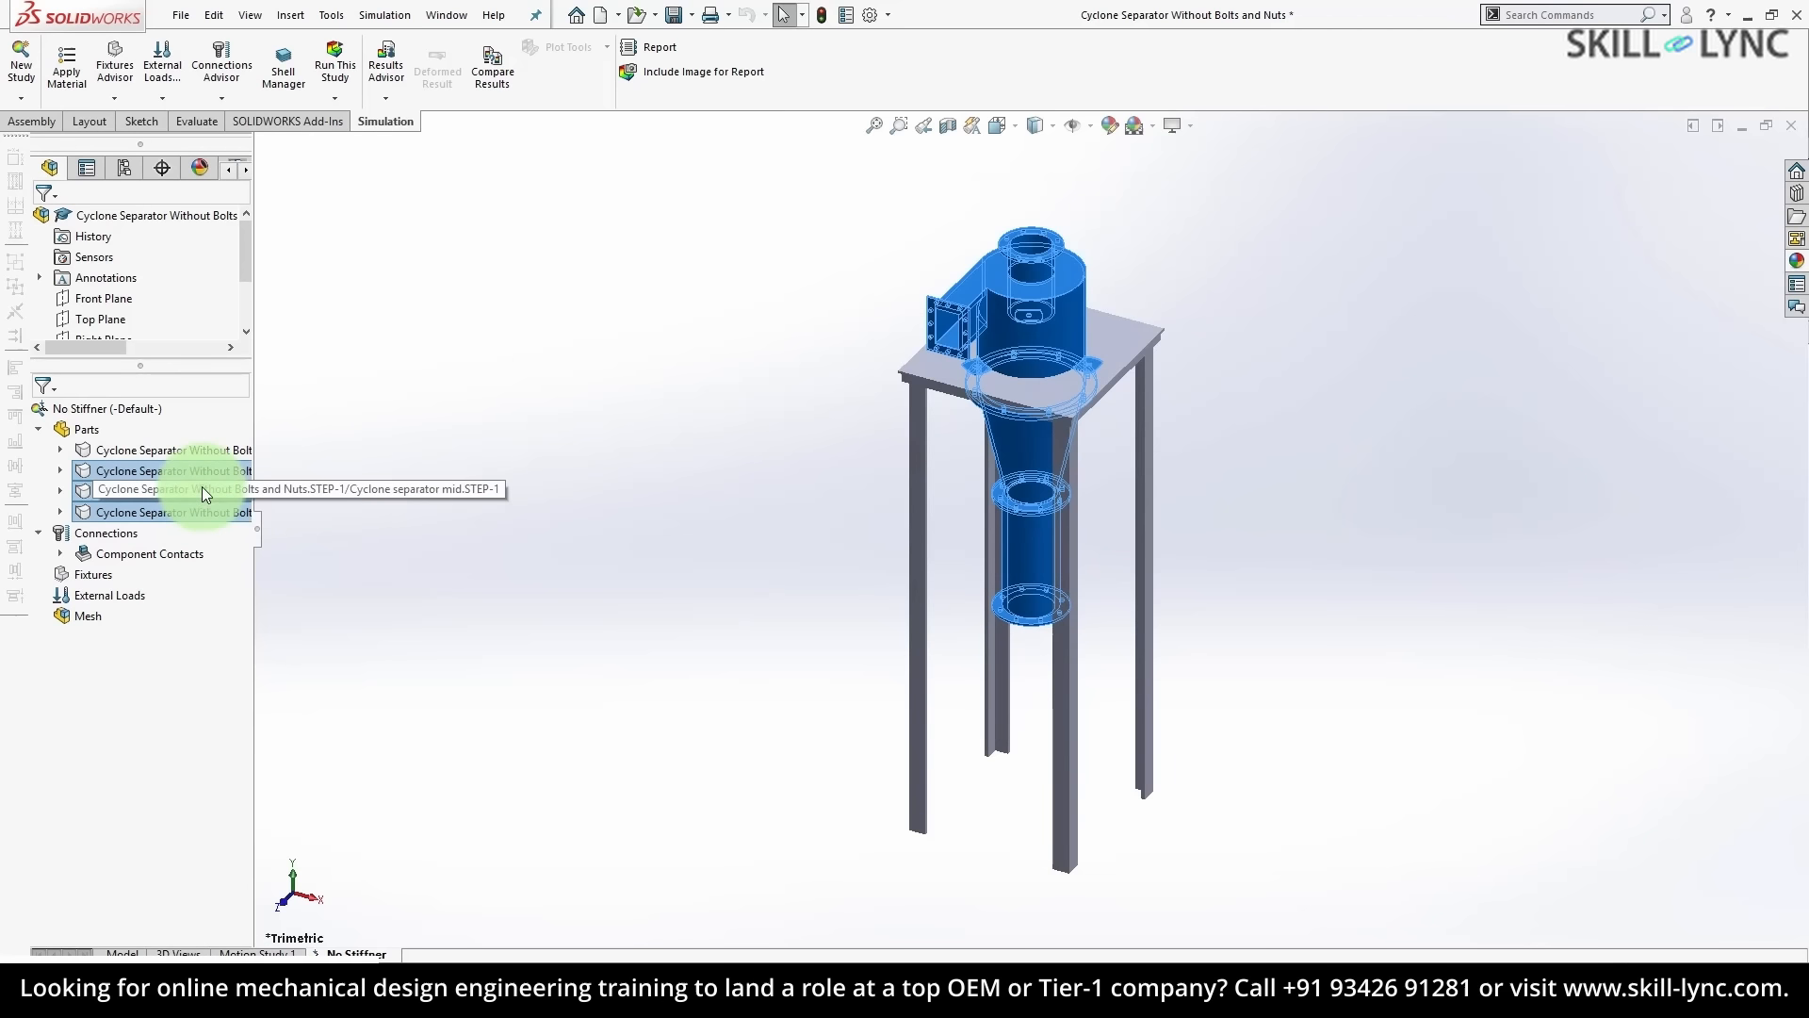
right_click(202, 488)
click(290, 603)
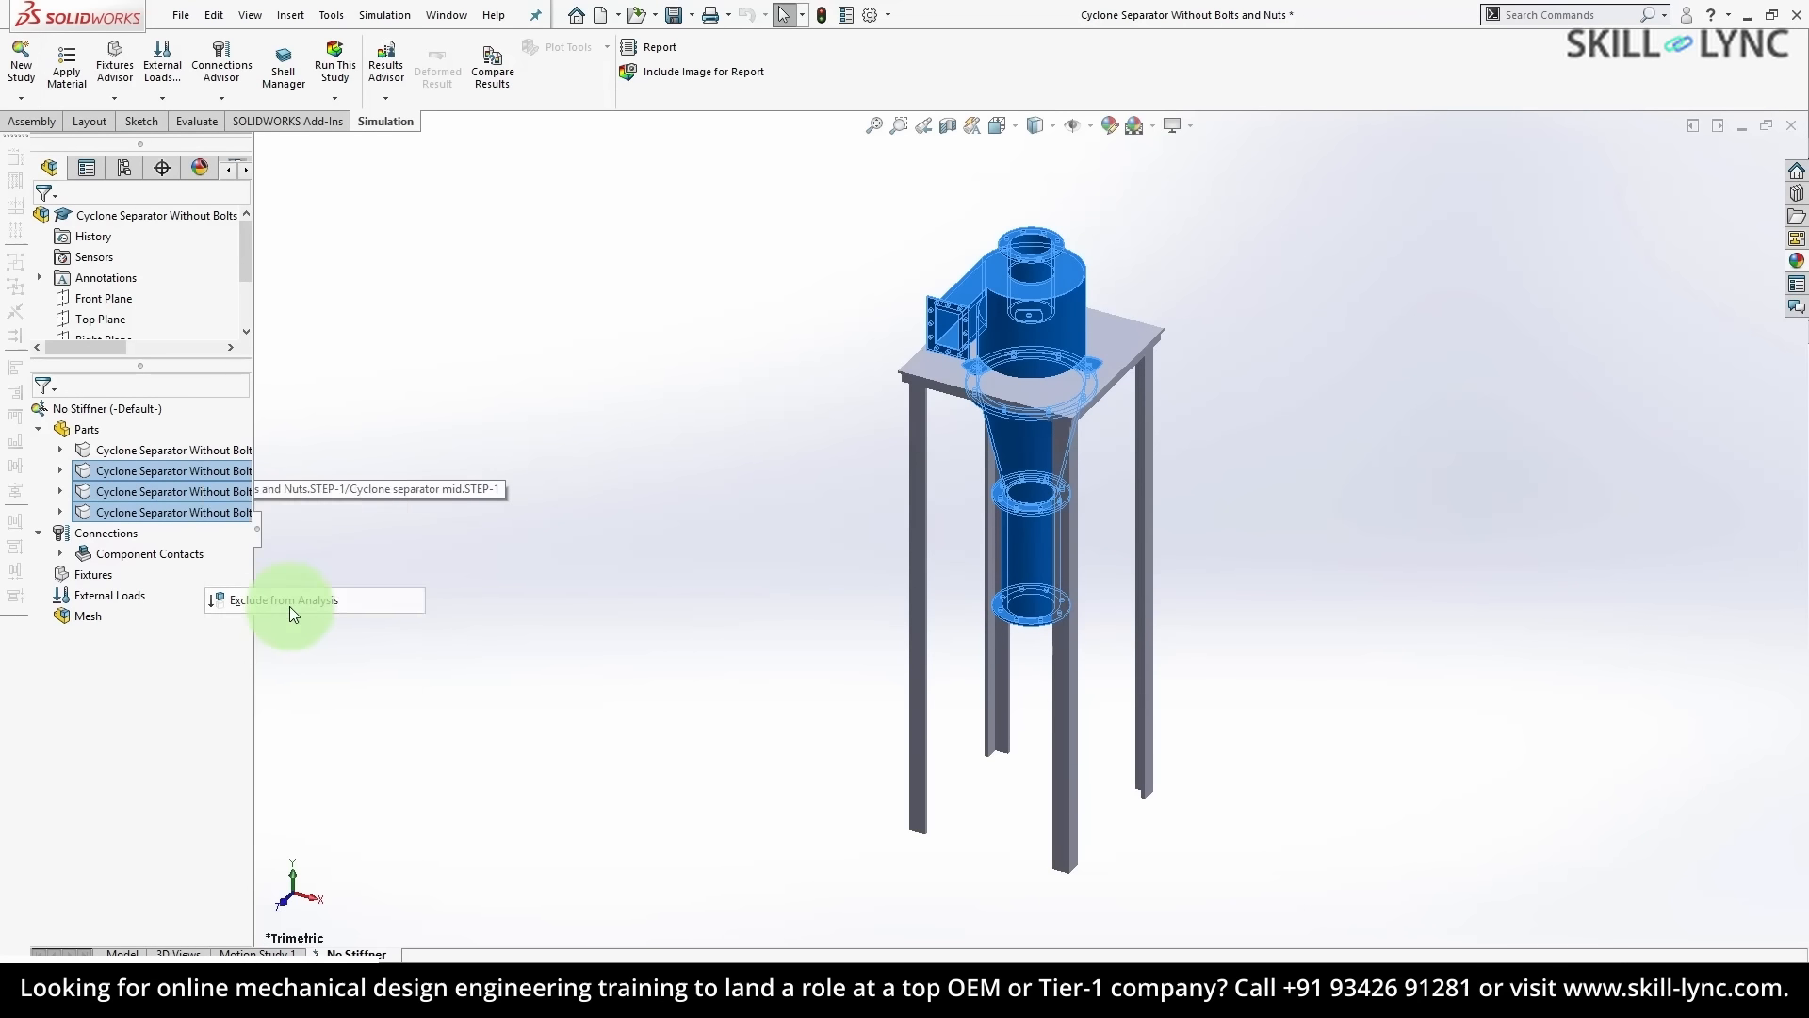
middle_drag(896, 398, 973, 326)
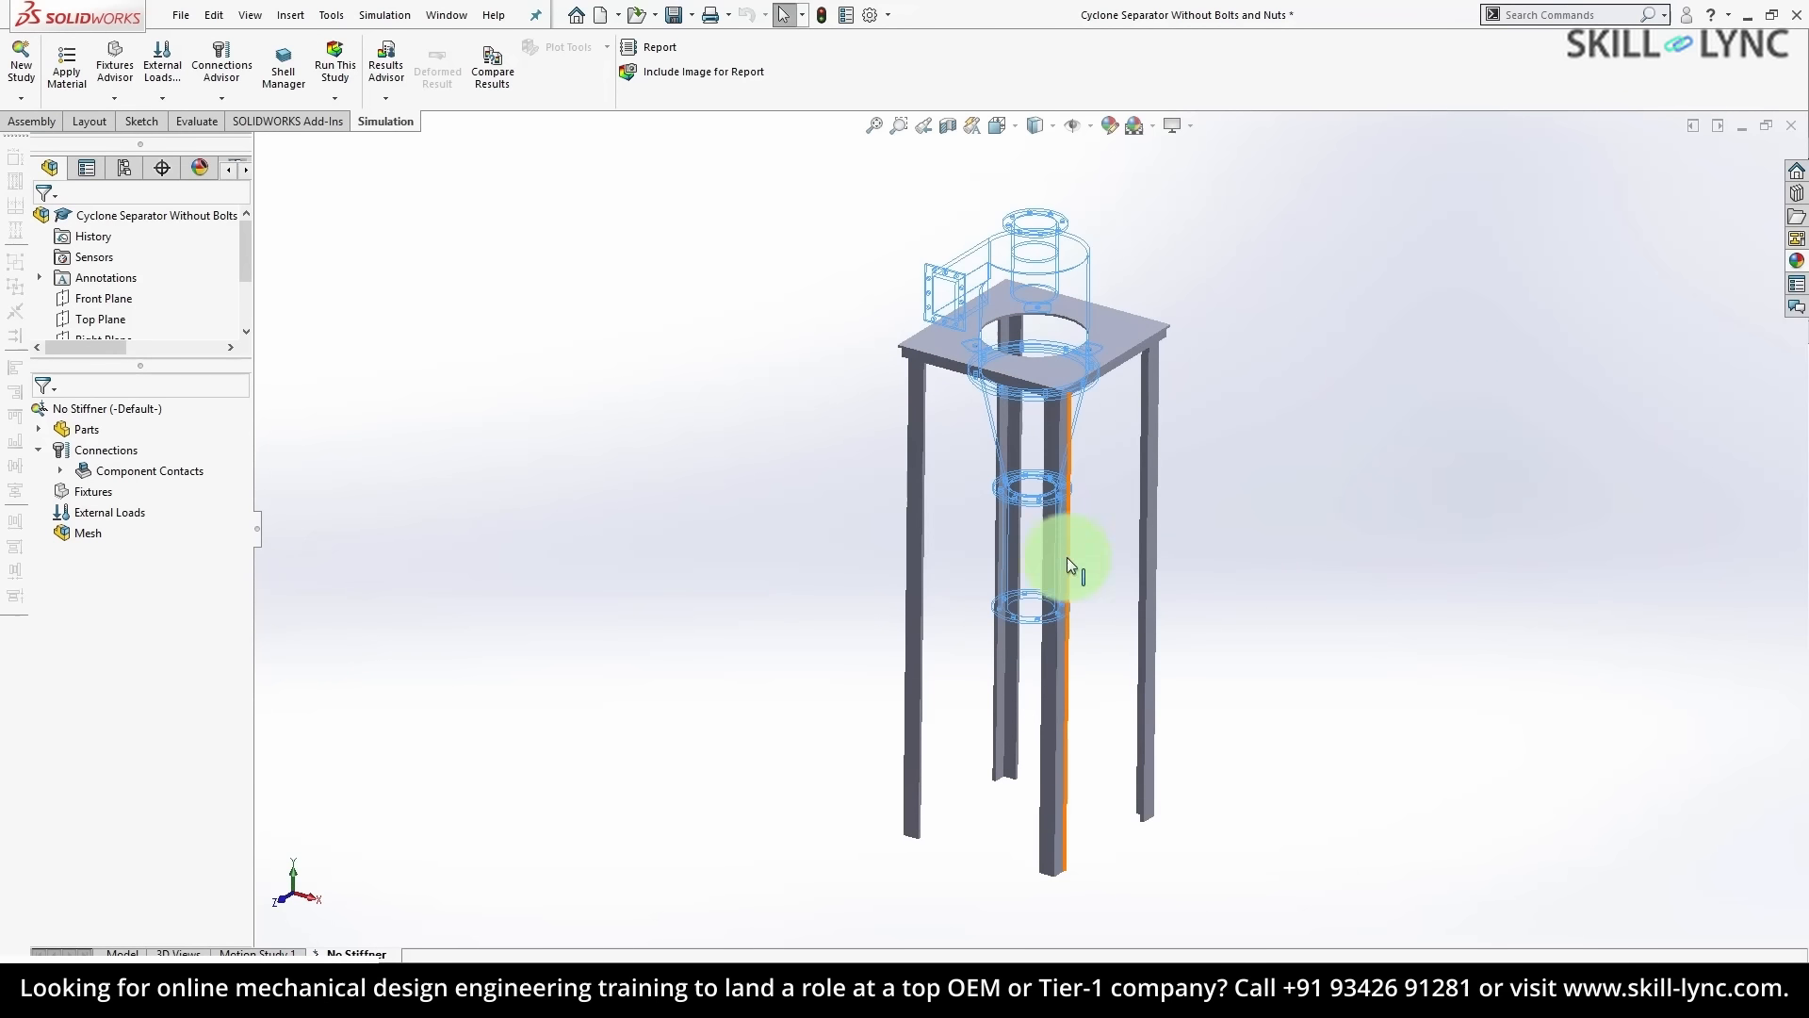
- Apply the Alloy Steel material to the Cyclone Stand part in the study
click(38, 428)
click(127, 468)
click(133, 452)
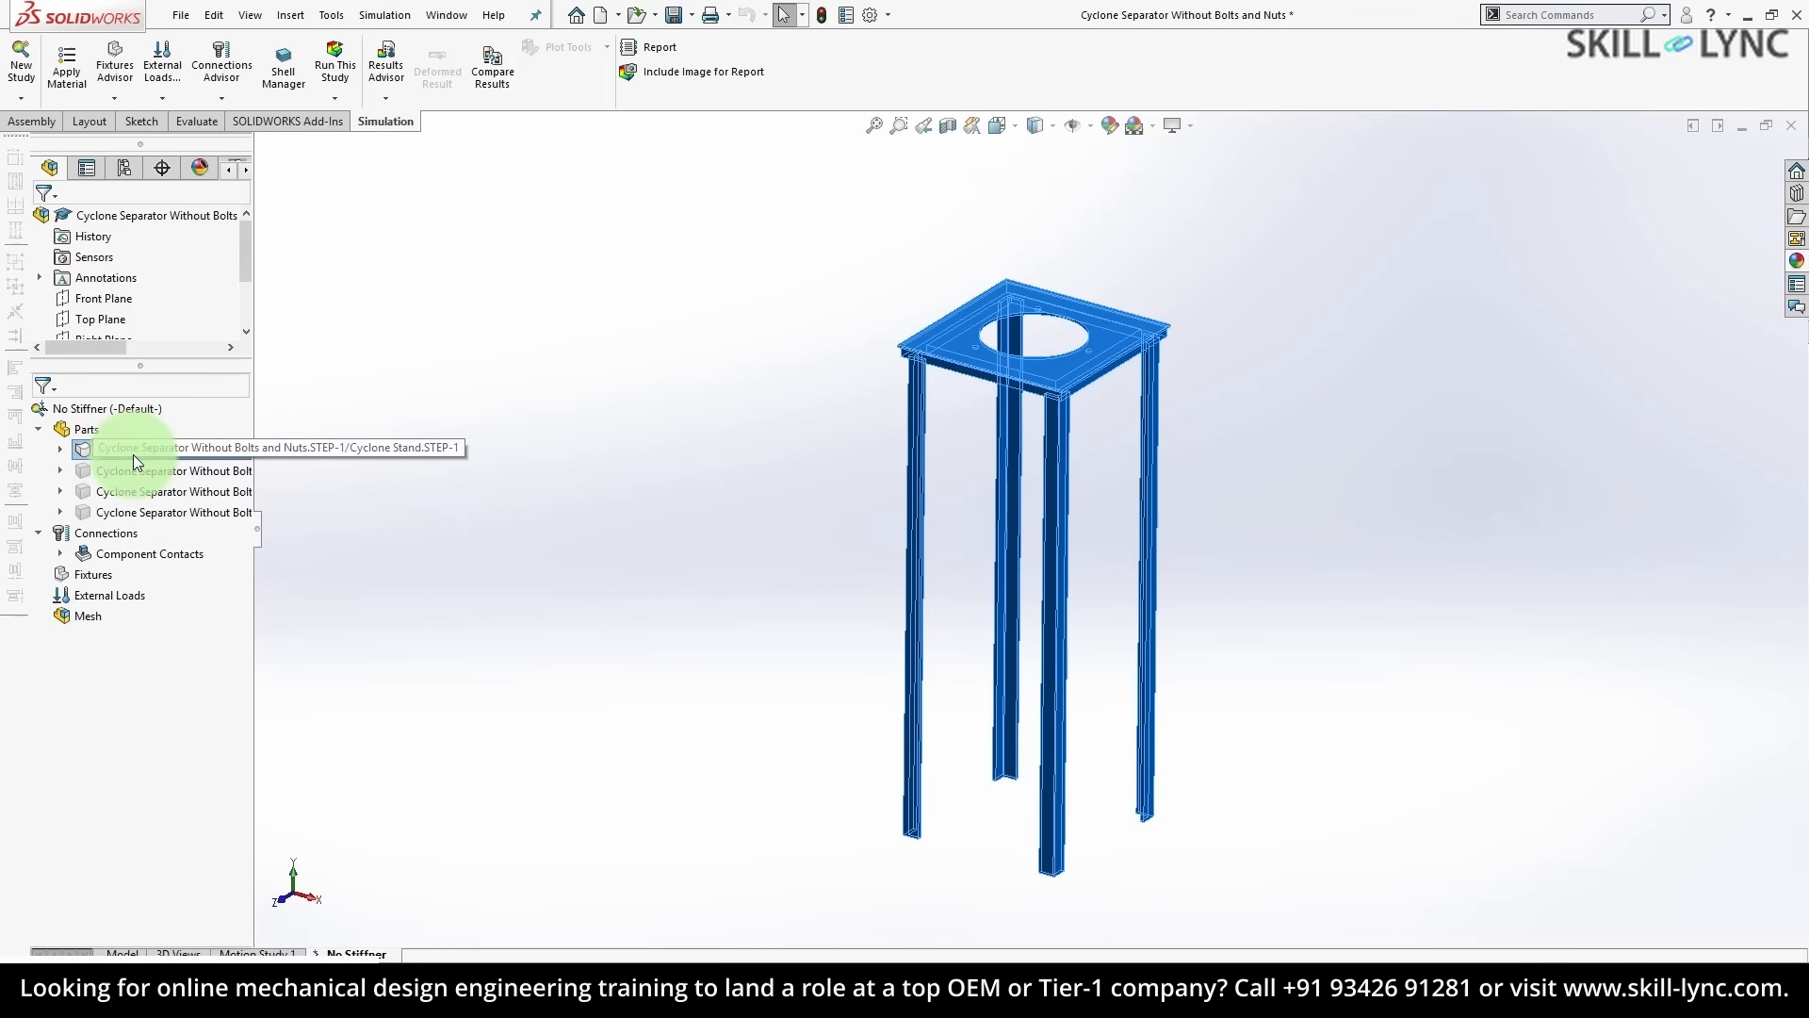
right_click(133, 455)
click(219, 468)
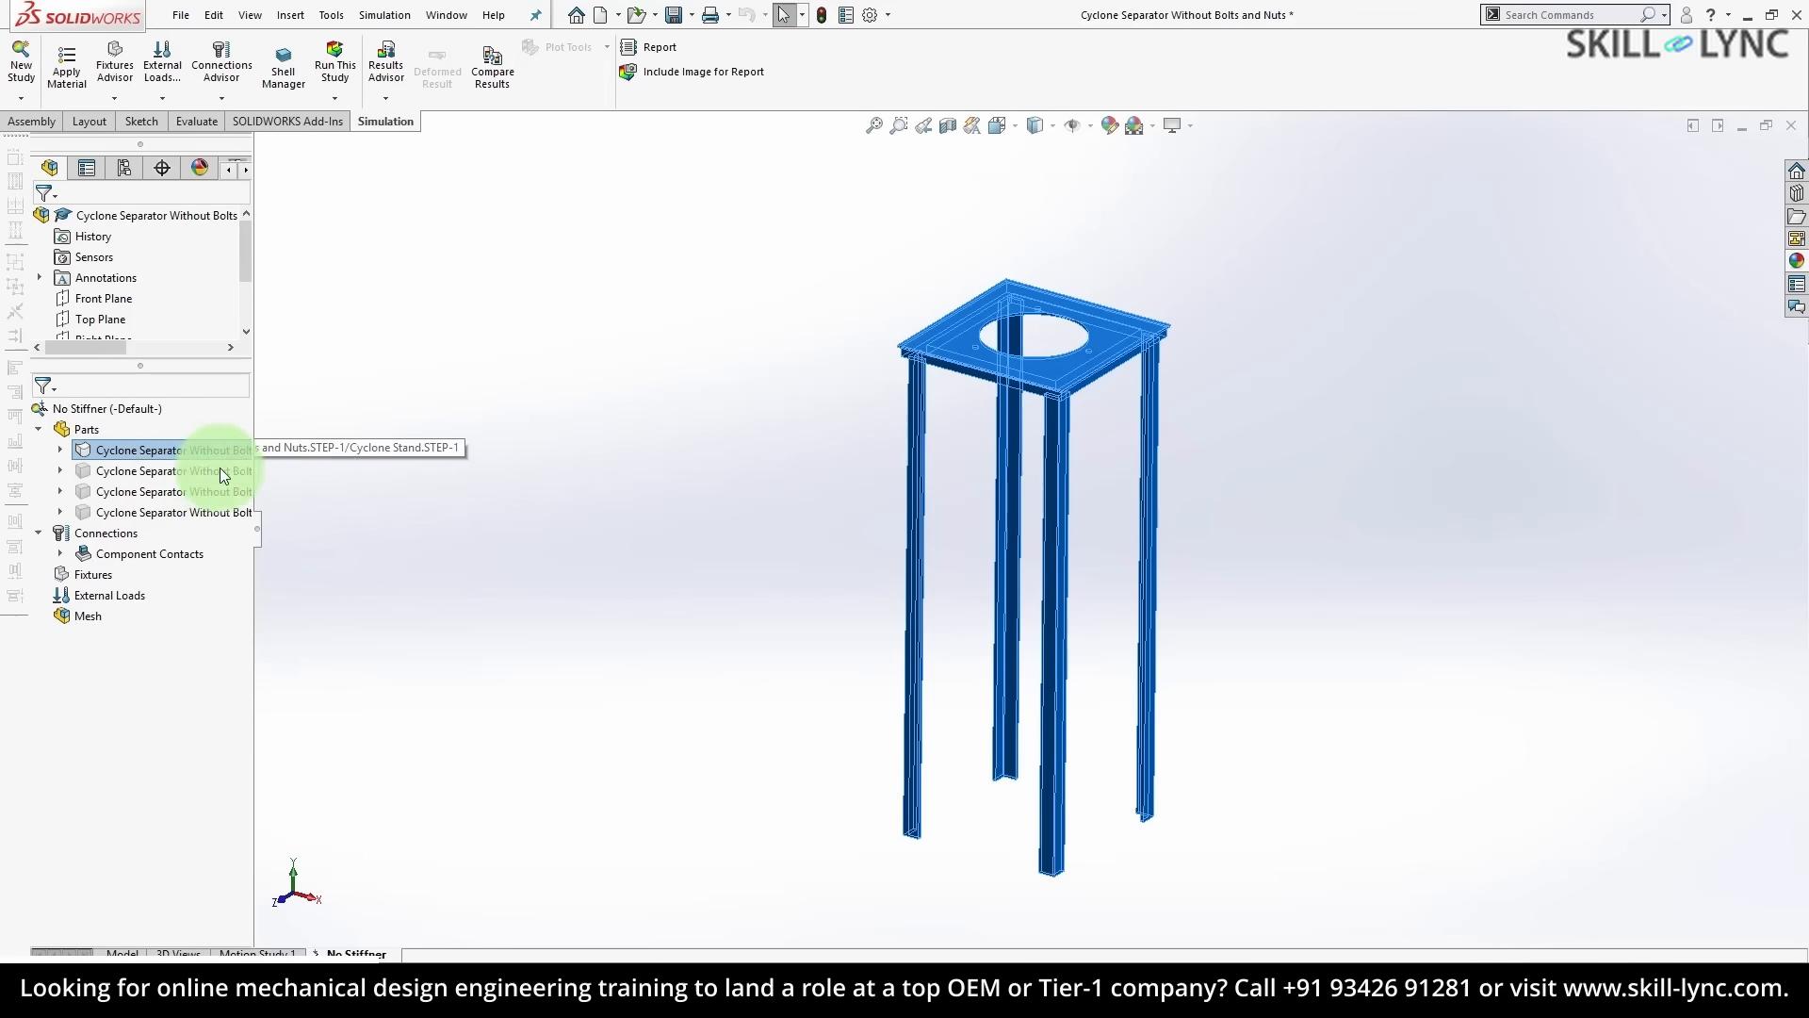
click(145, 483)
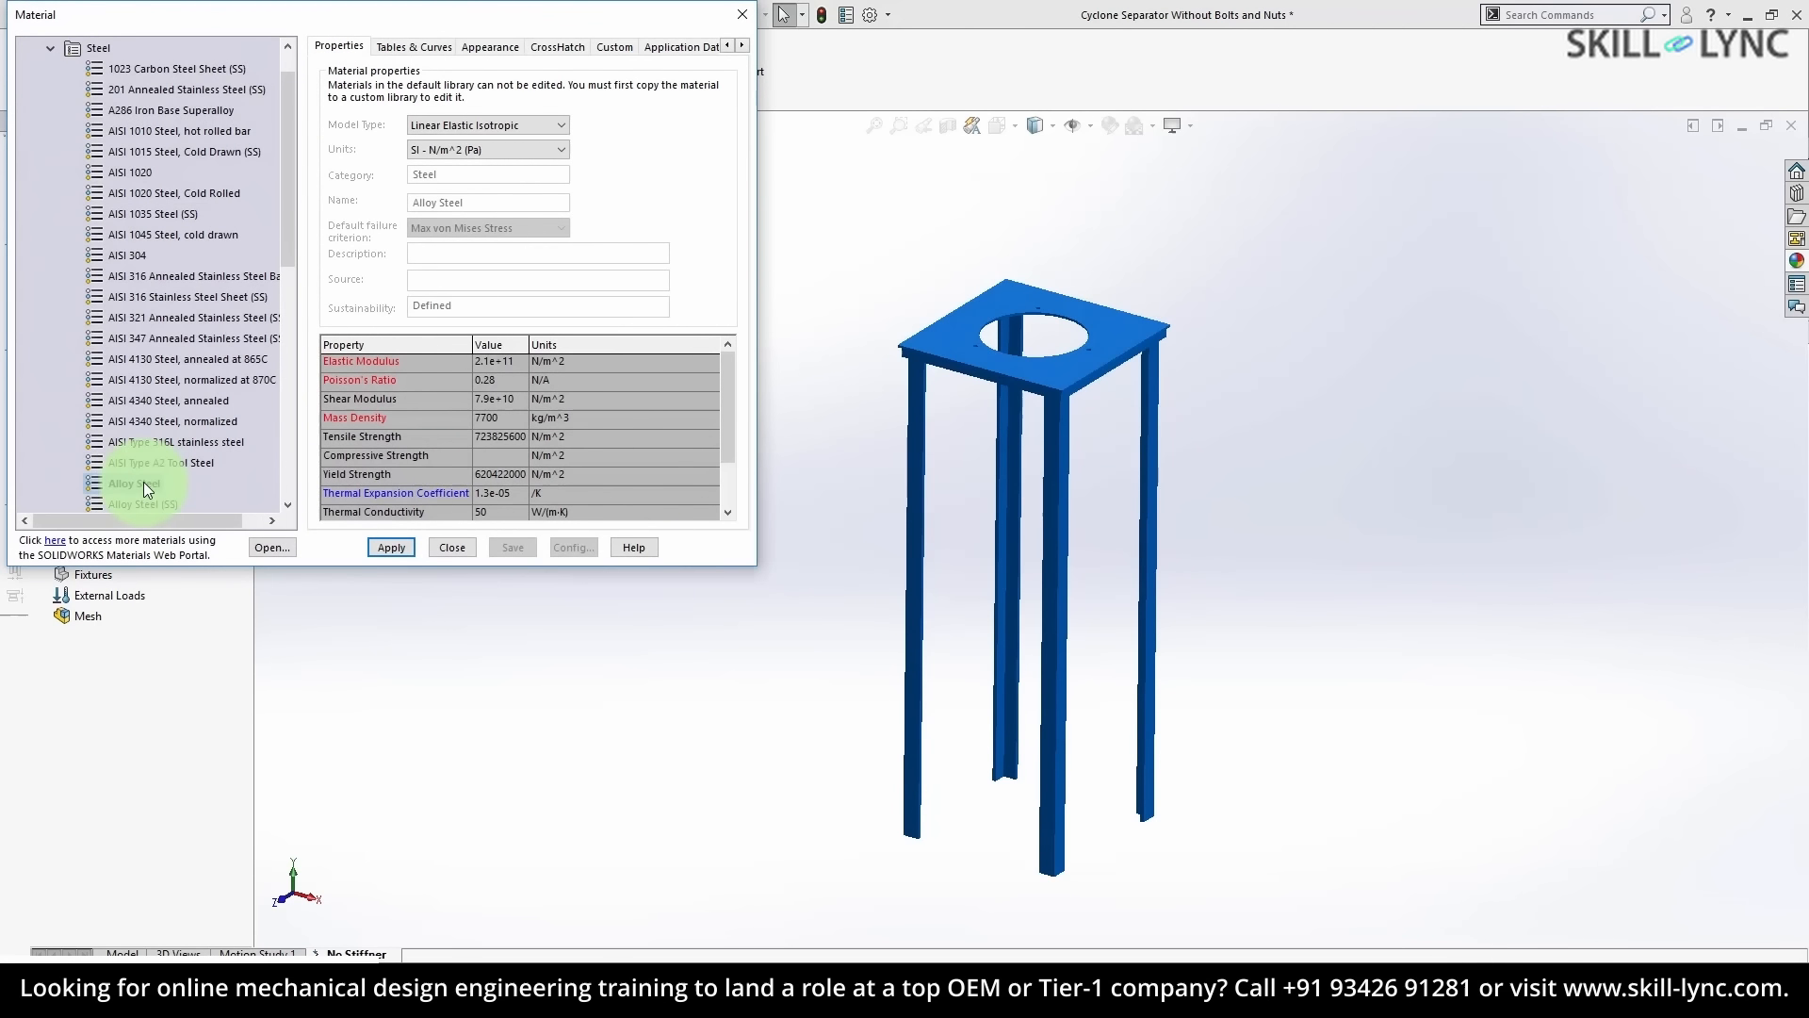
click(387, 544)
click(450, 544)
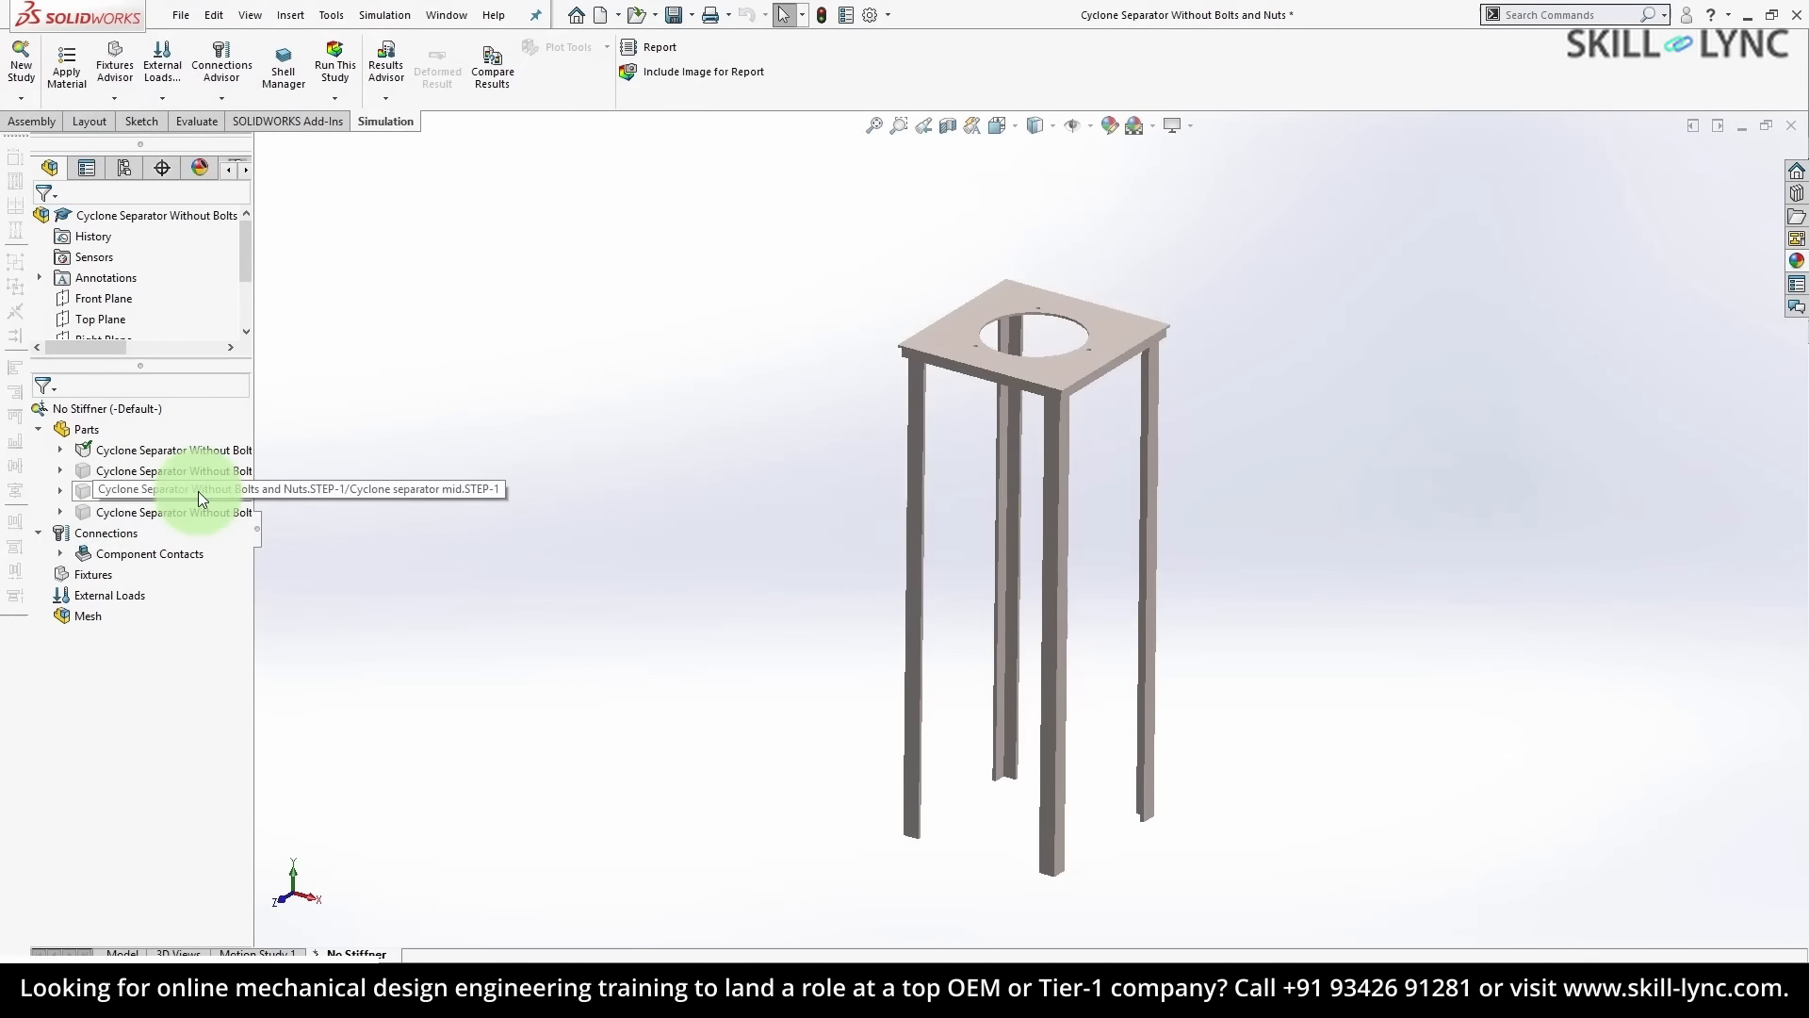
- Apply a Fixed Geometry fixture to the bottom end faces of all four stand legs
click(106, 535)
click(79, 586)
middle_drag(1217, 524, 1117, 277)
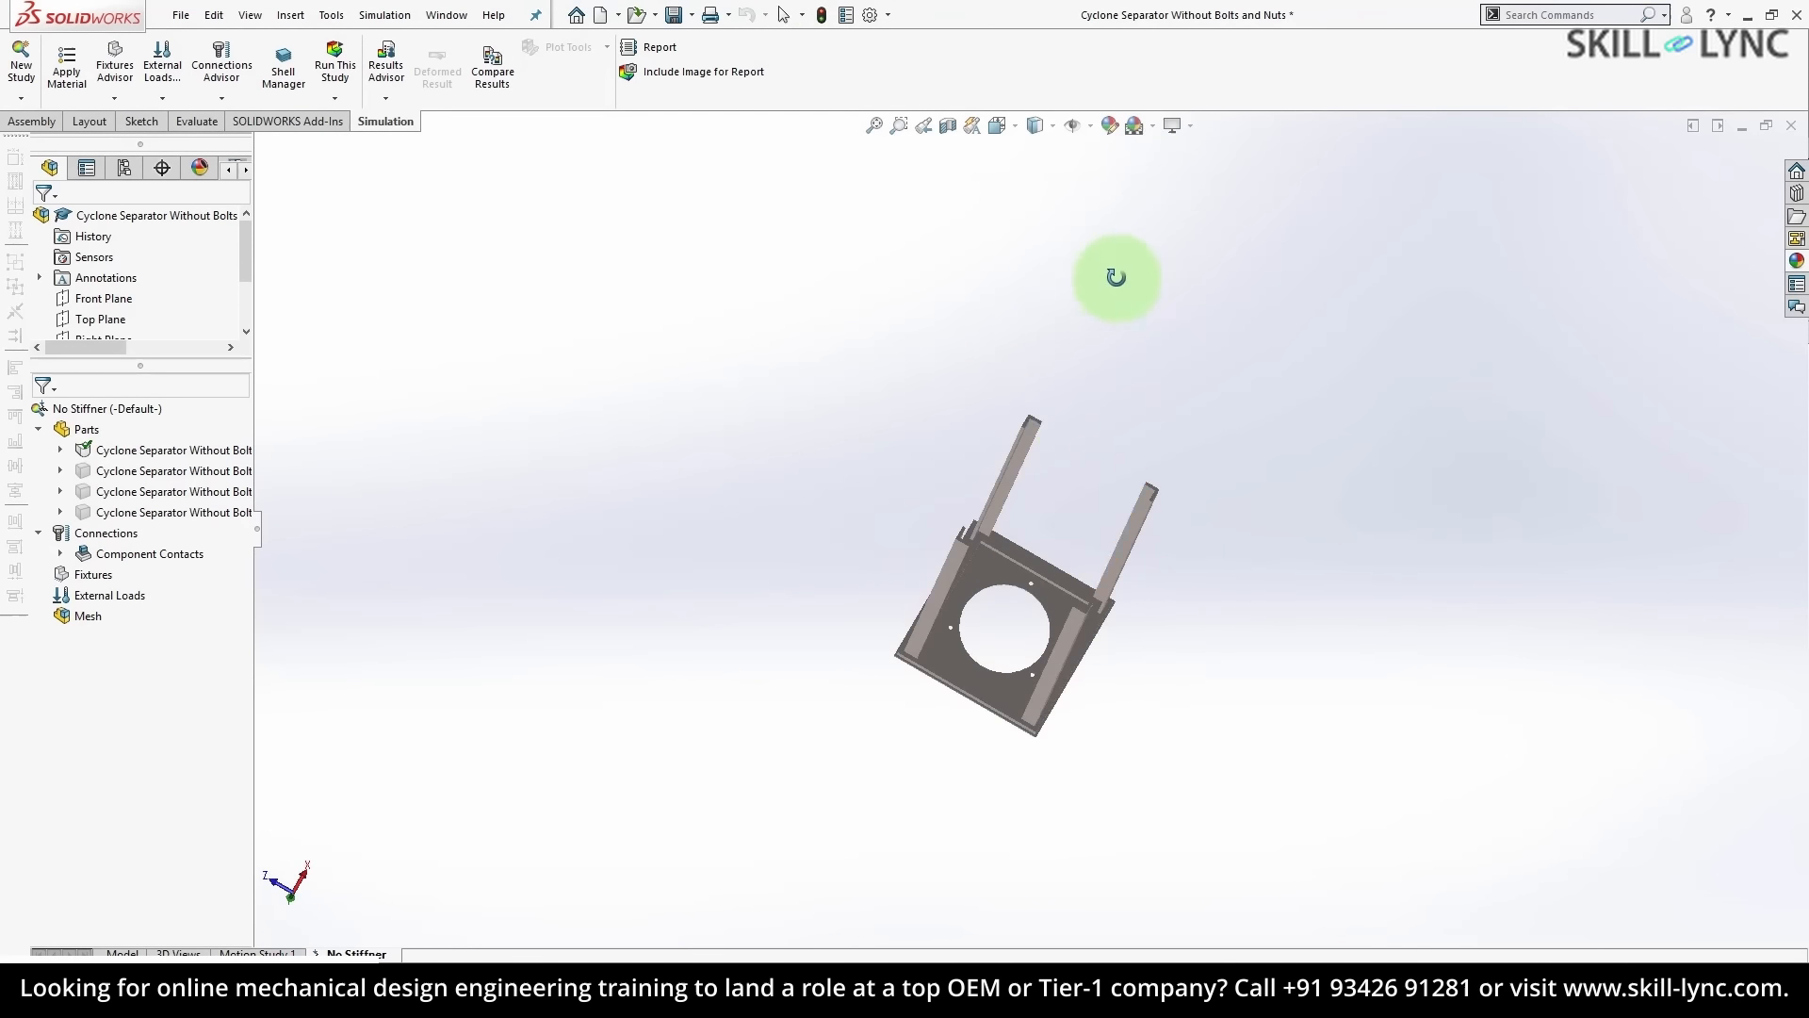
scroll(1023, 510, down, 5)
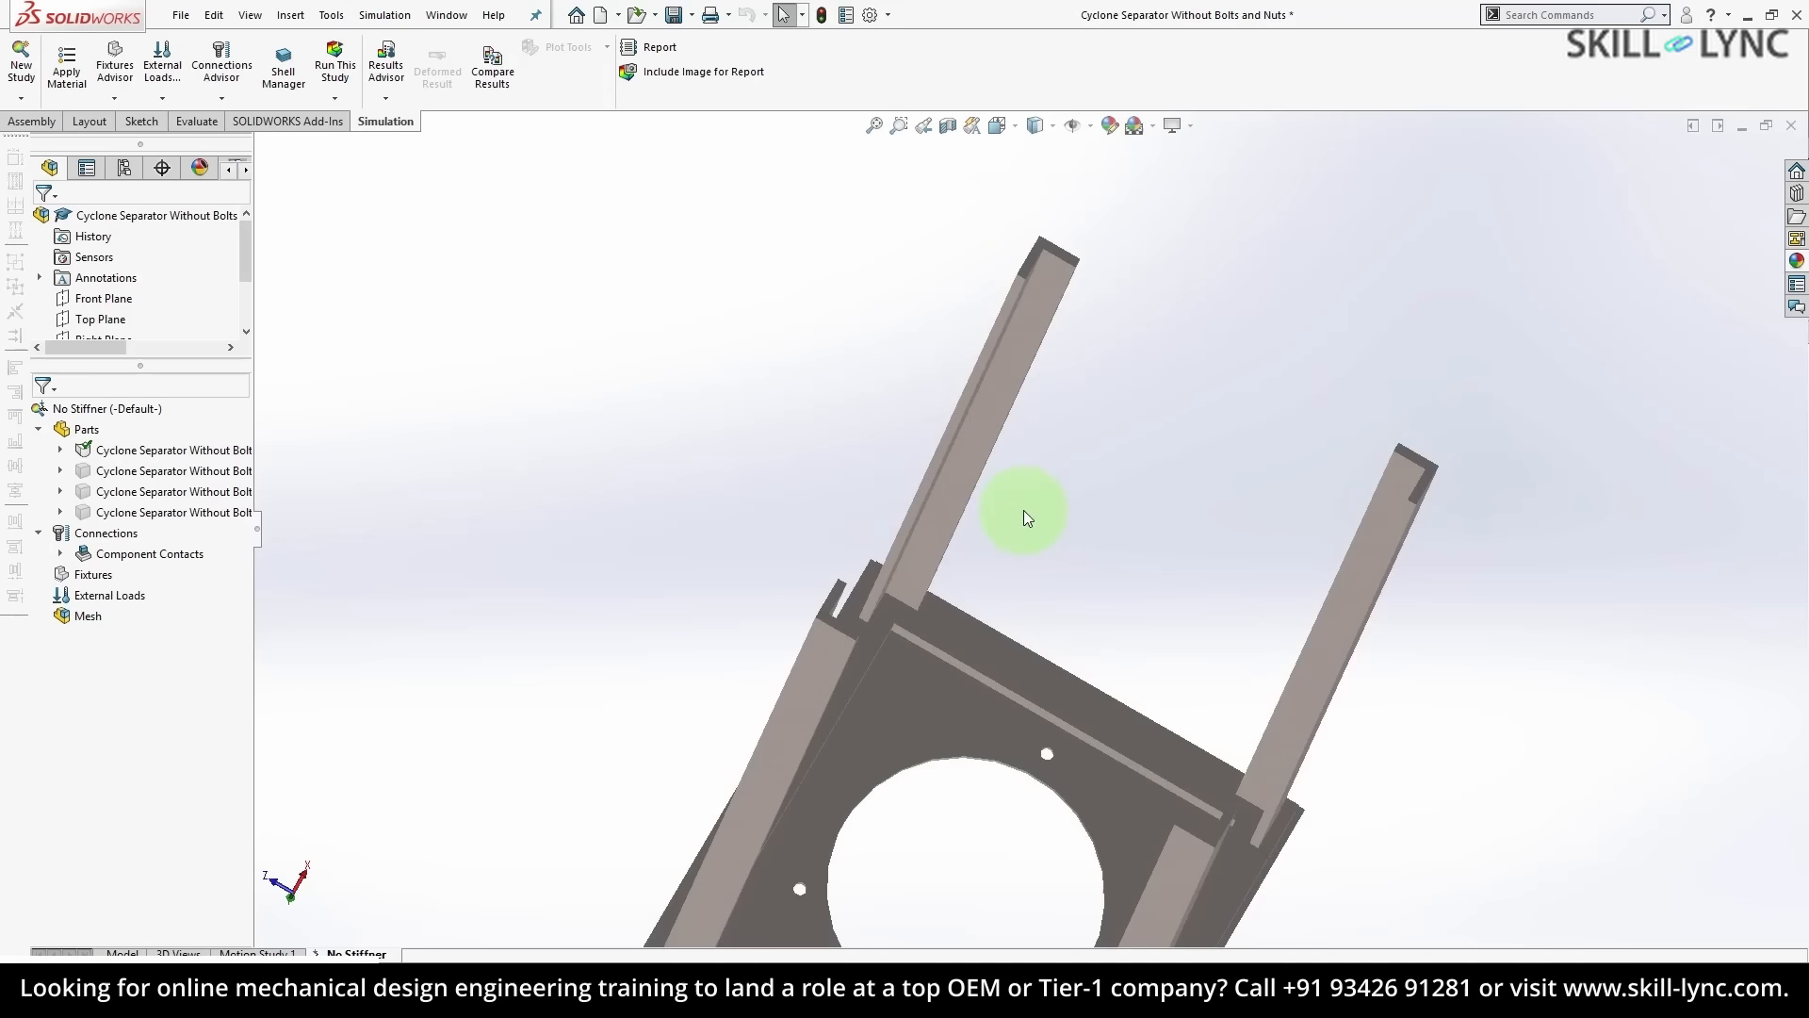
right_click(88, 584)
click(118, 593)
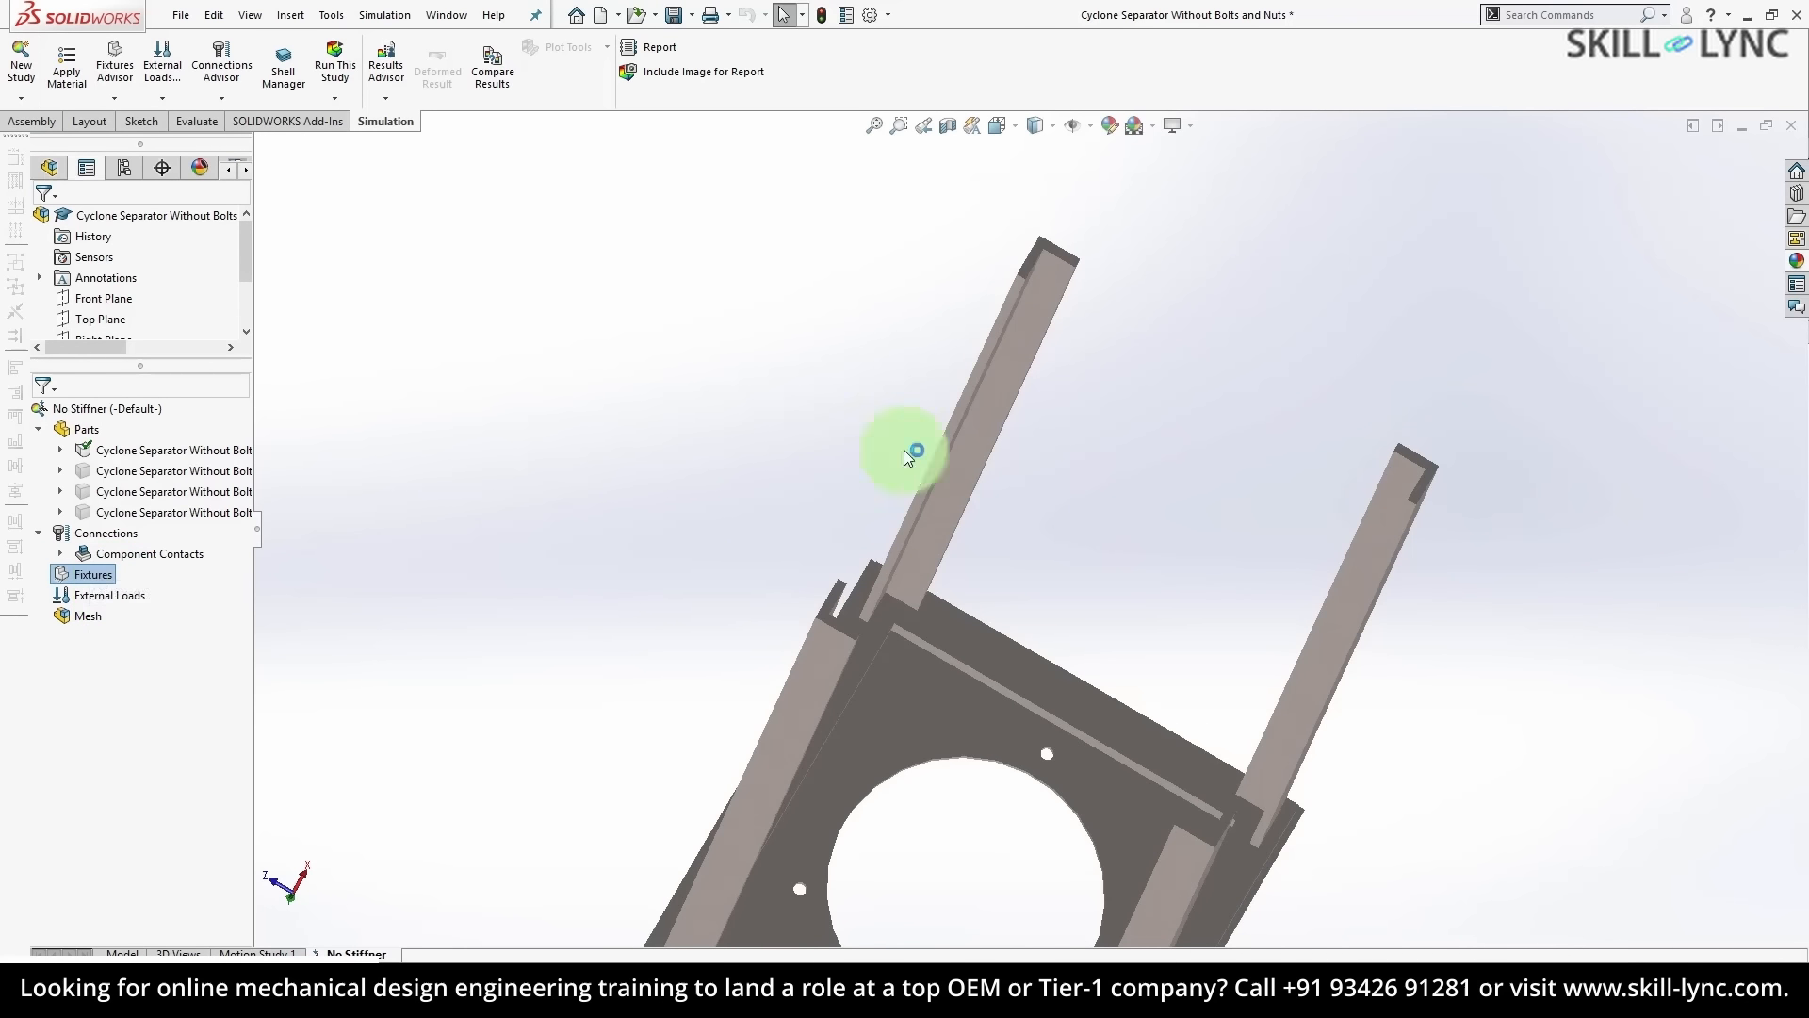
click(1044, 285)
click(1051, 269)
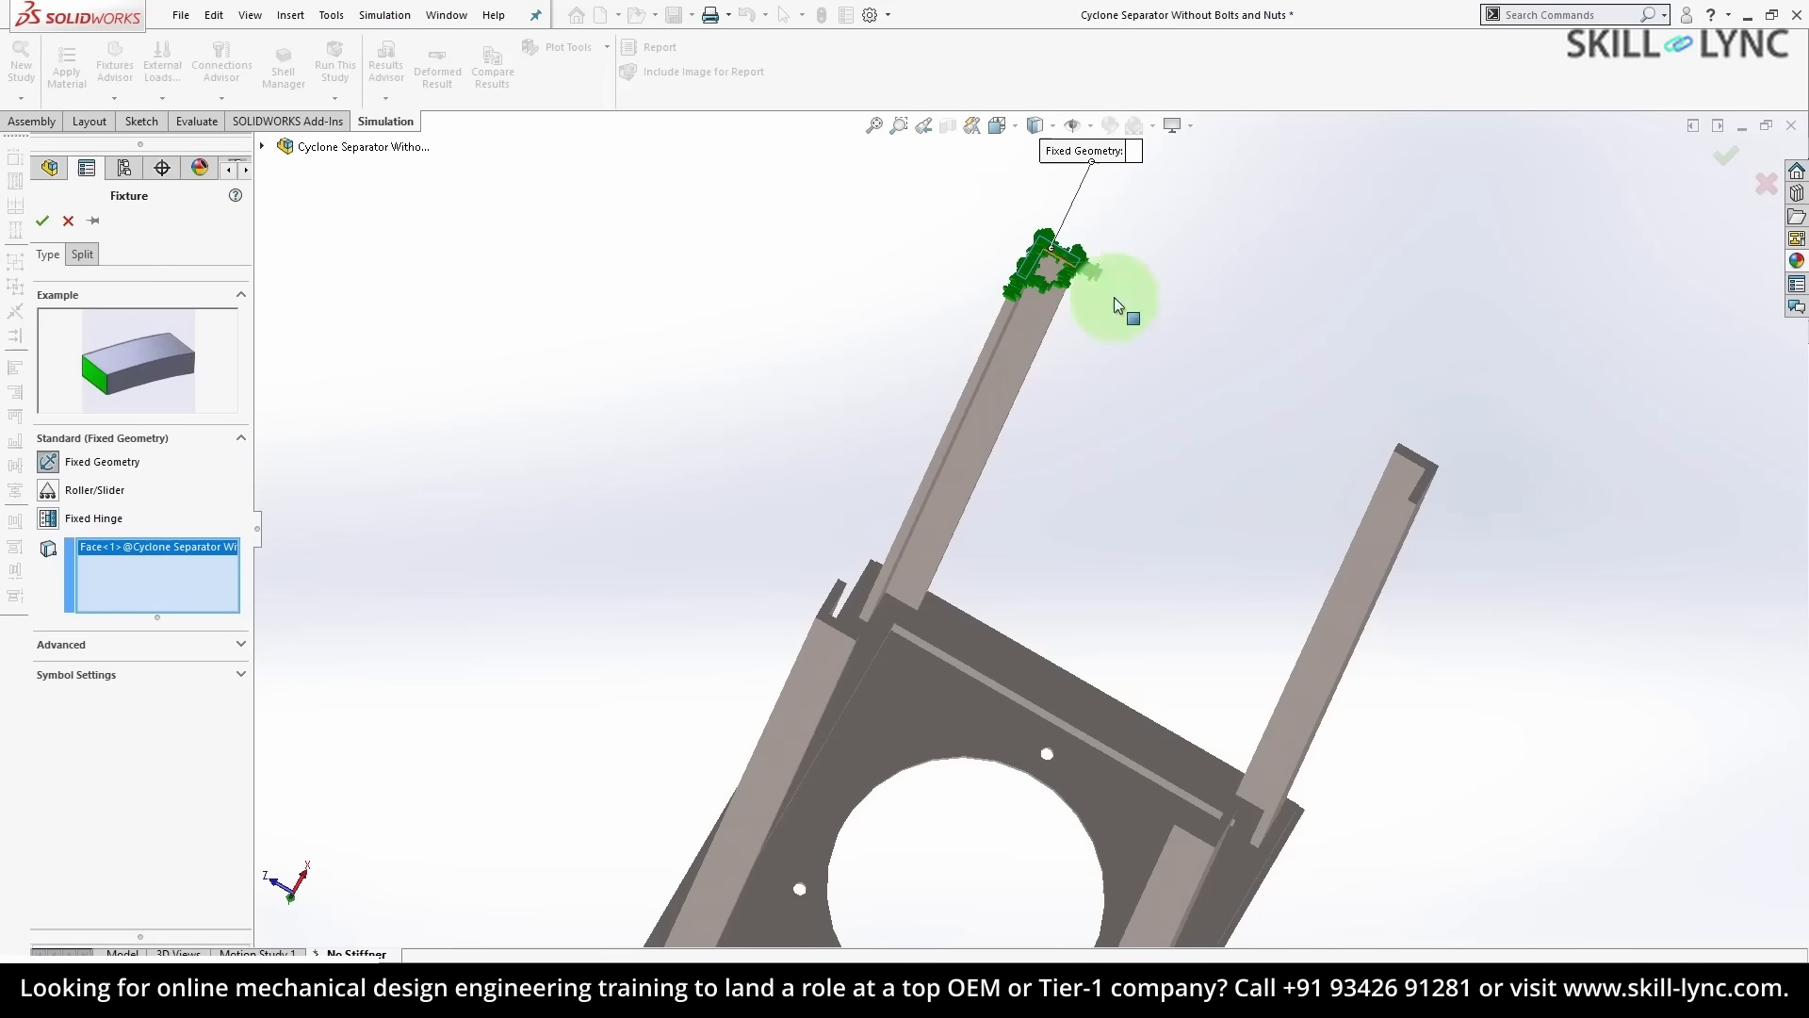
click(1429, 473)
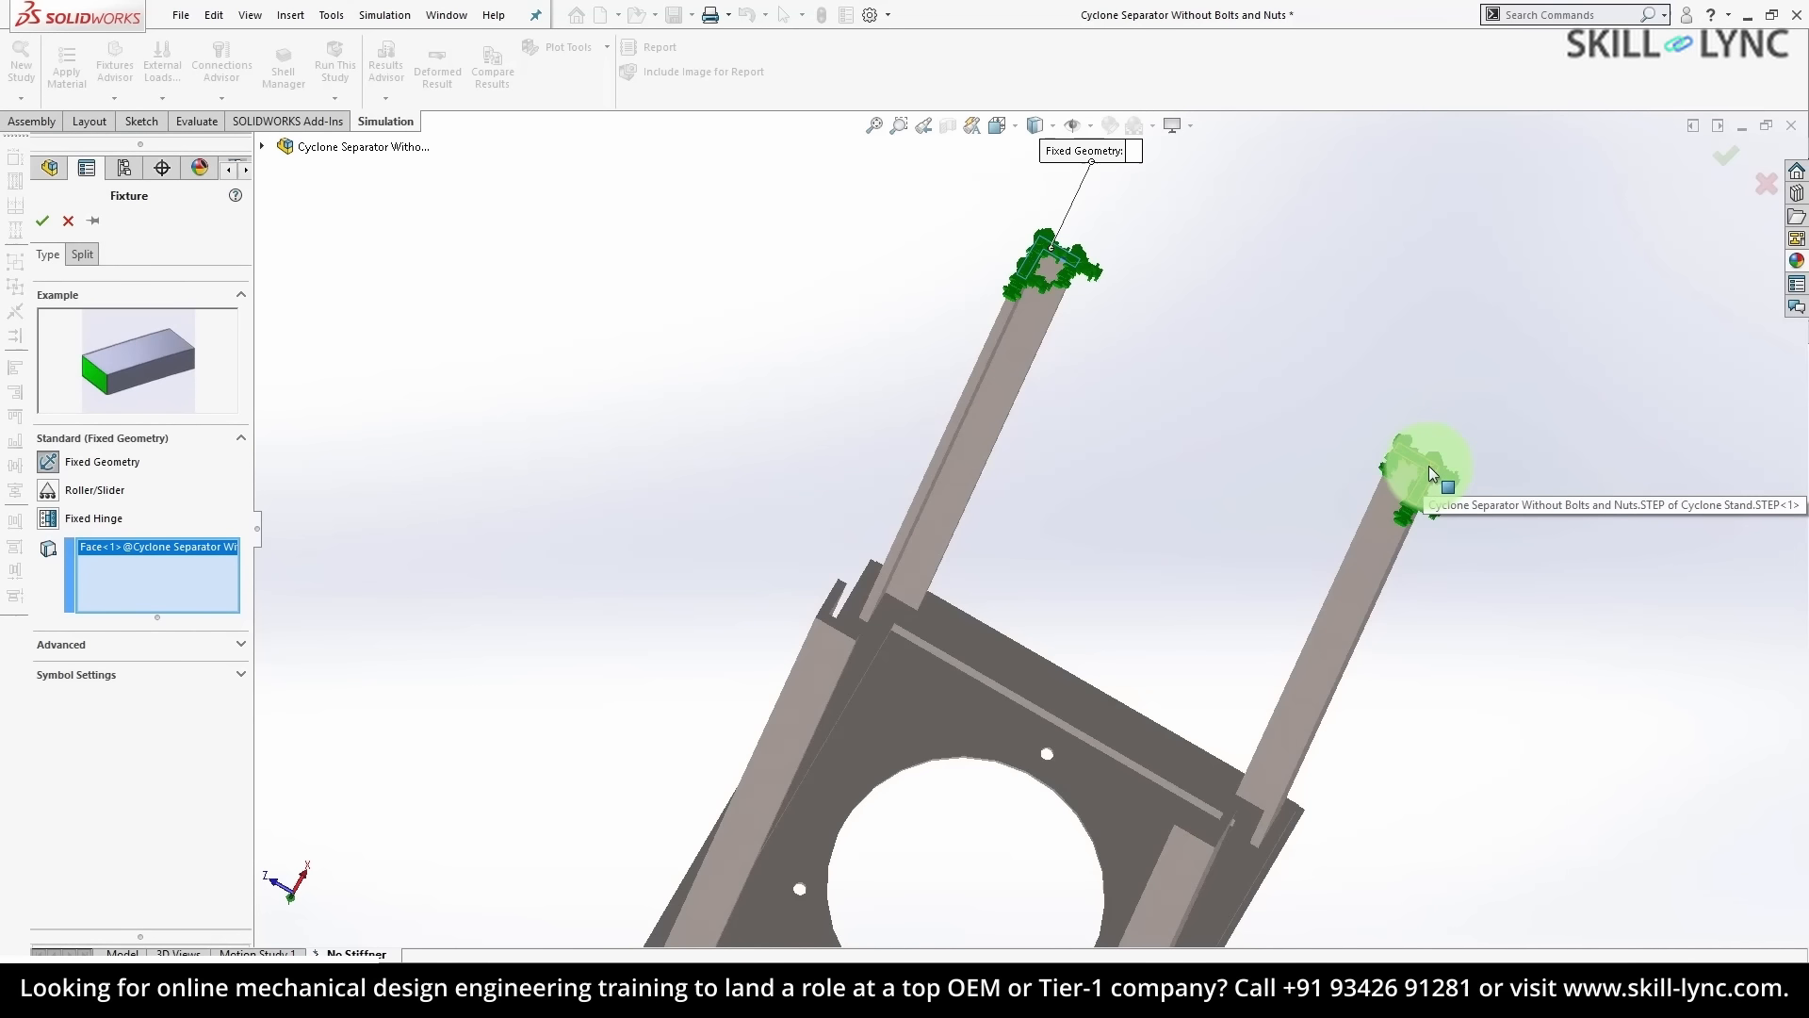
click(835, 633)
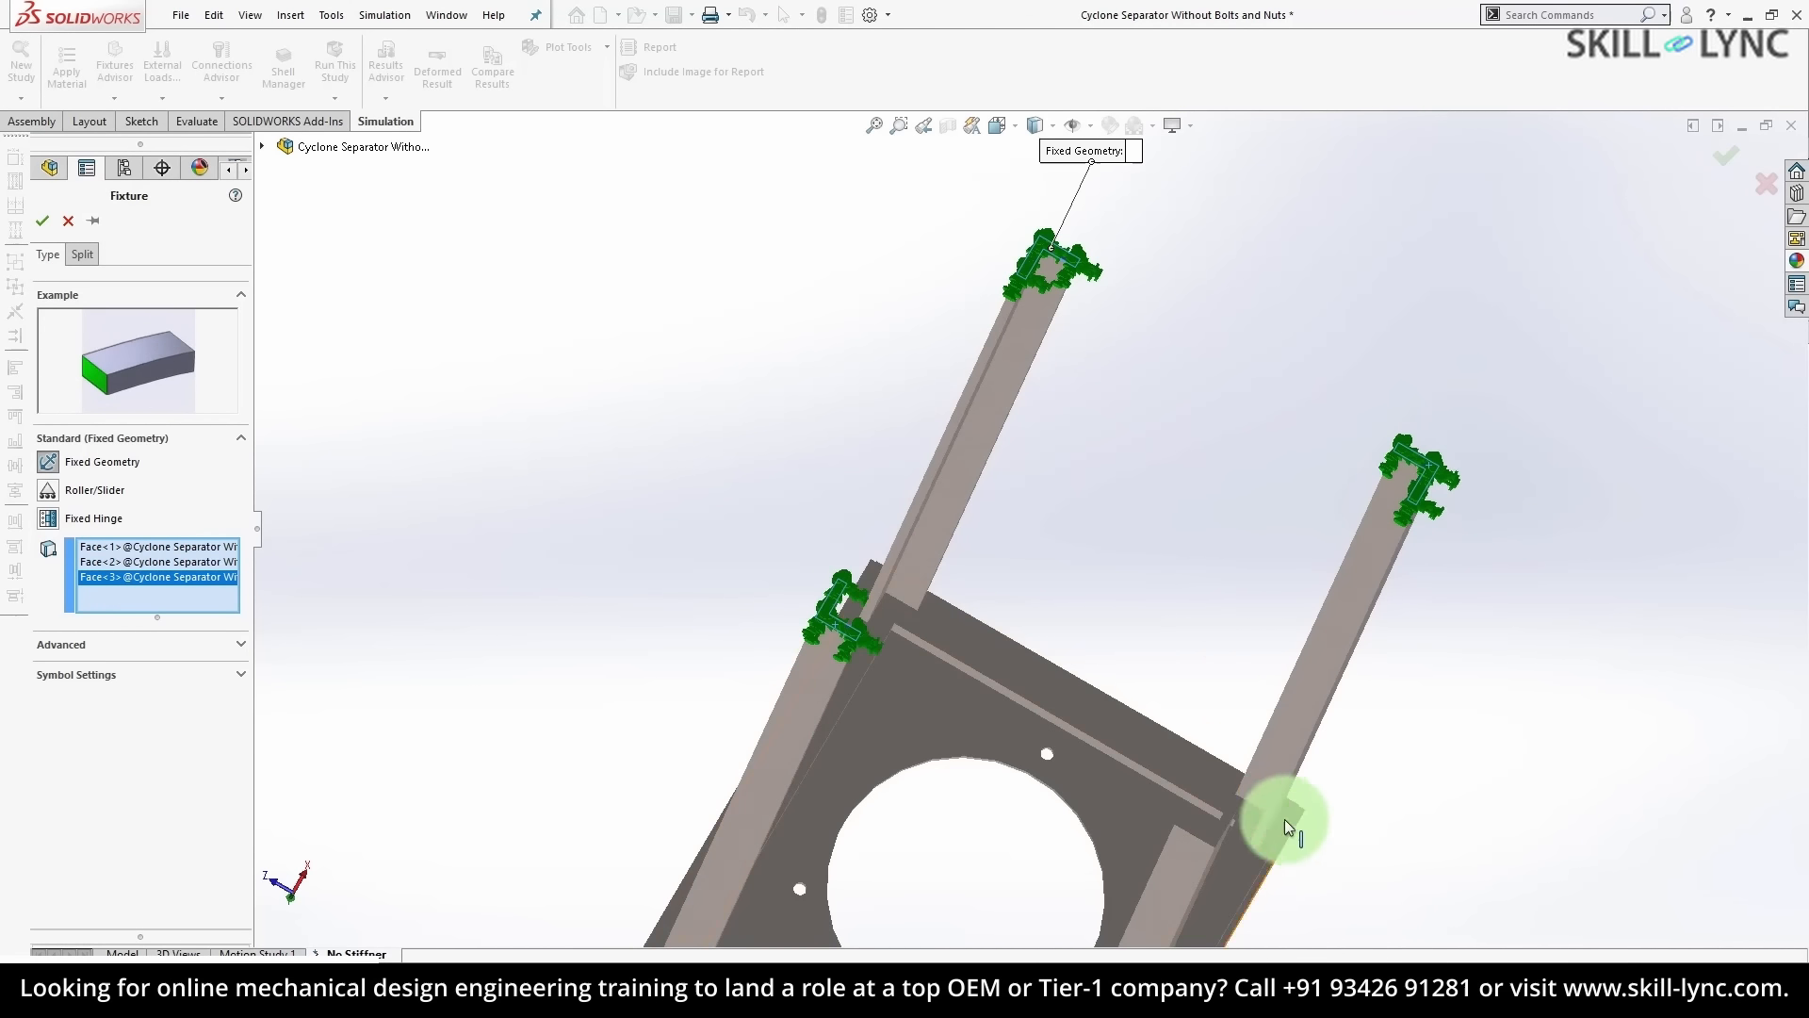
scroll(1282, 850, down, 2)
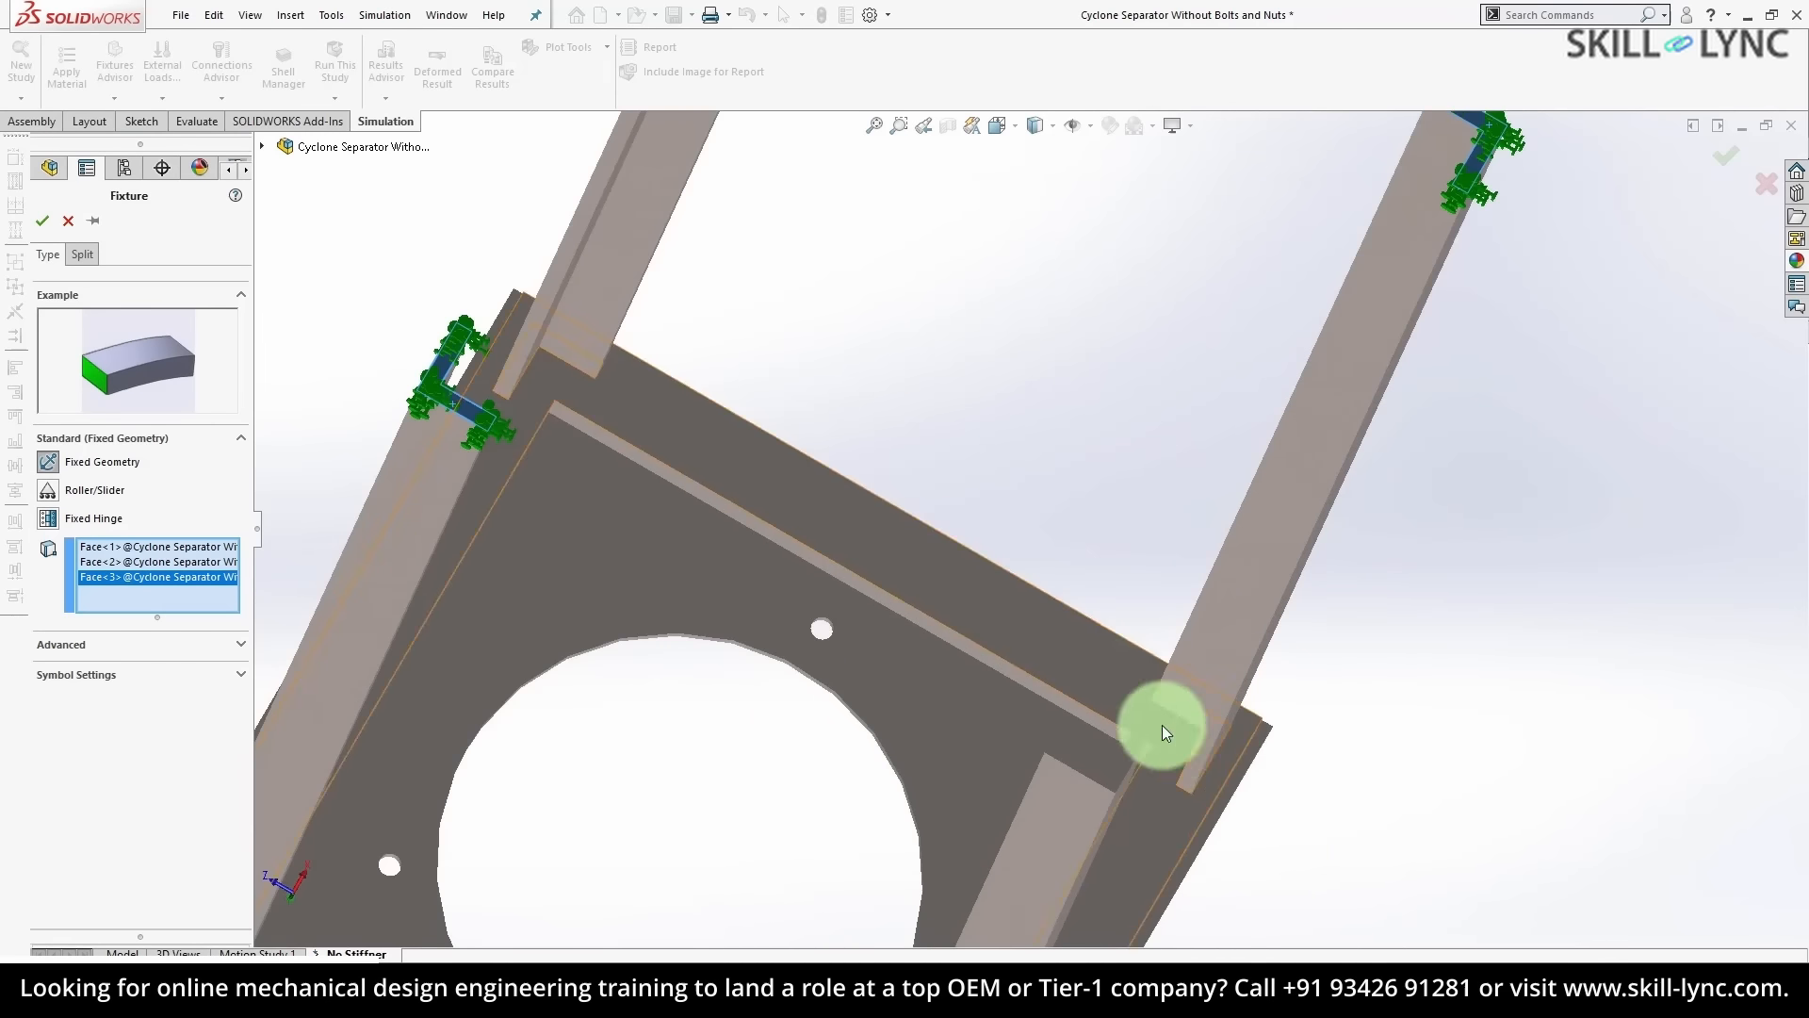
scroll(1084, 712, down, 2)
middle_drag(1082, 705, 635, 424)
click(580, 388)
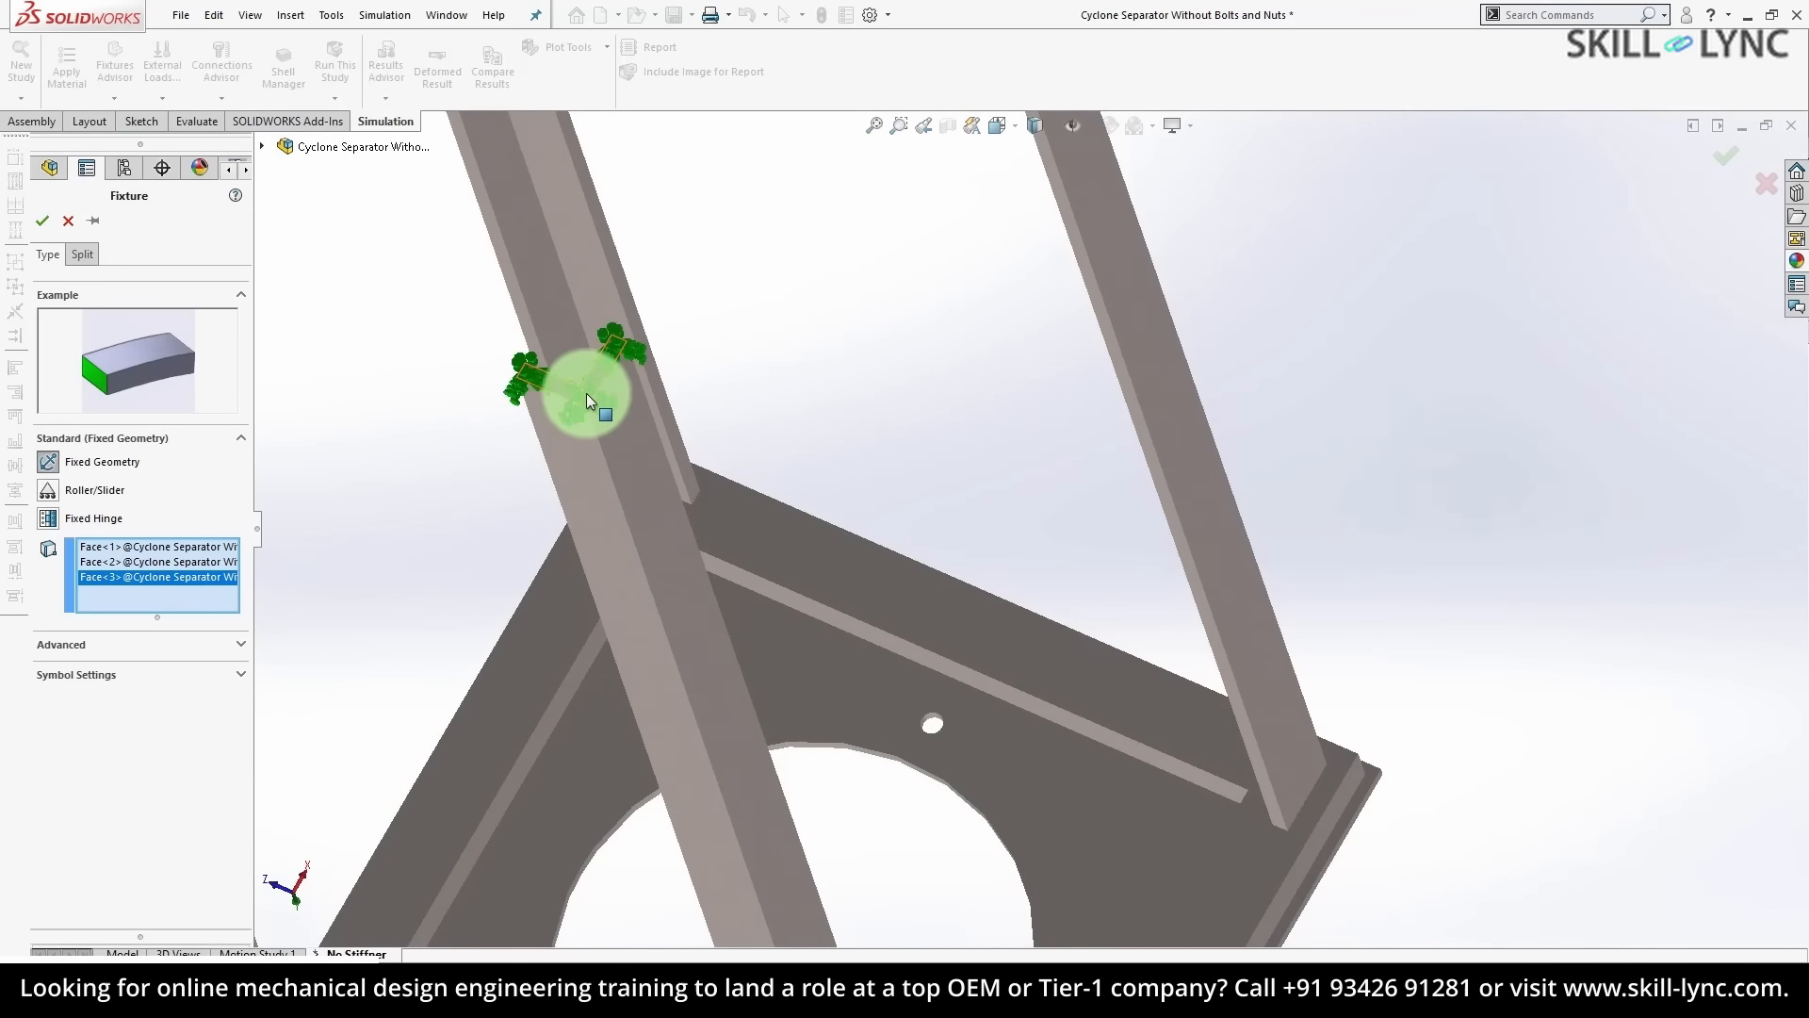
click(40, 224)
- Apply a 150000 N force normal to the top face of the stand's plate
scroll(848, 428, down, 4)
scroll(852, 434, up, 9)
middle_drag(852, 433, 1032, 629)
middle_drag(988, 533, 990, 424)
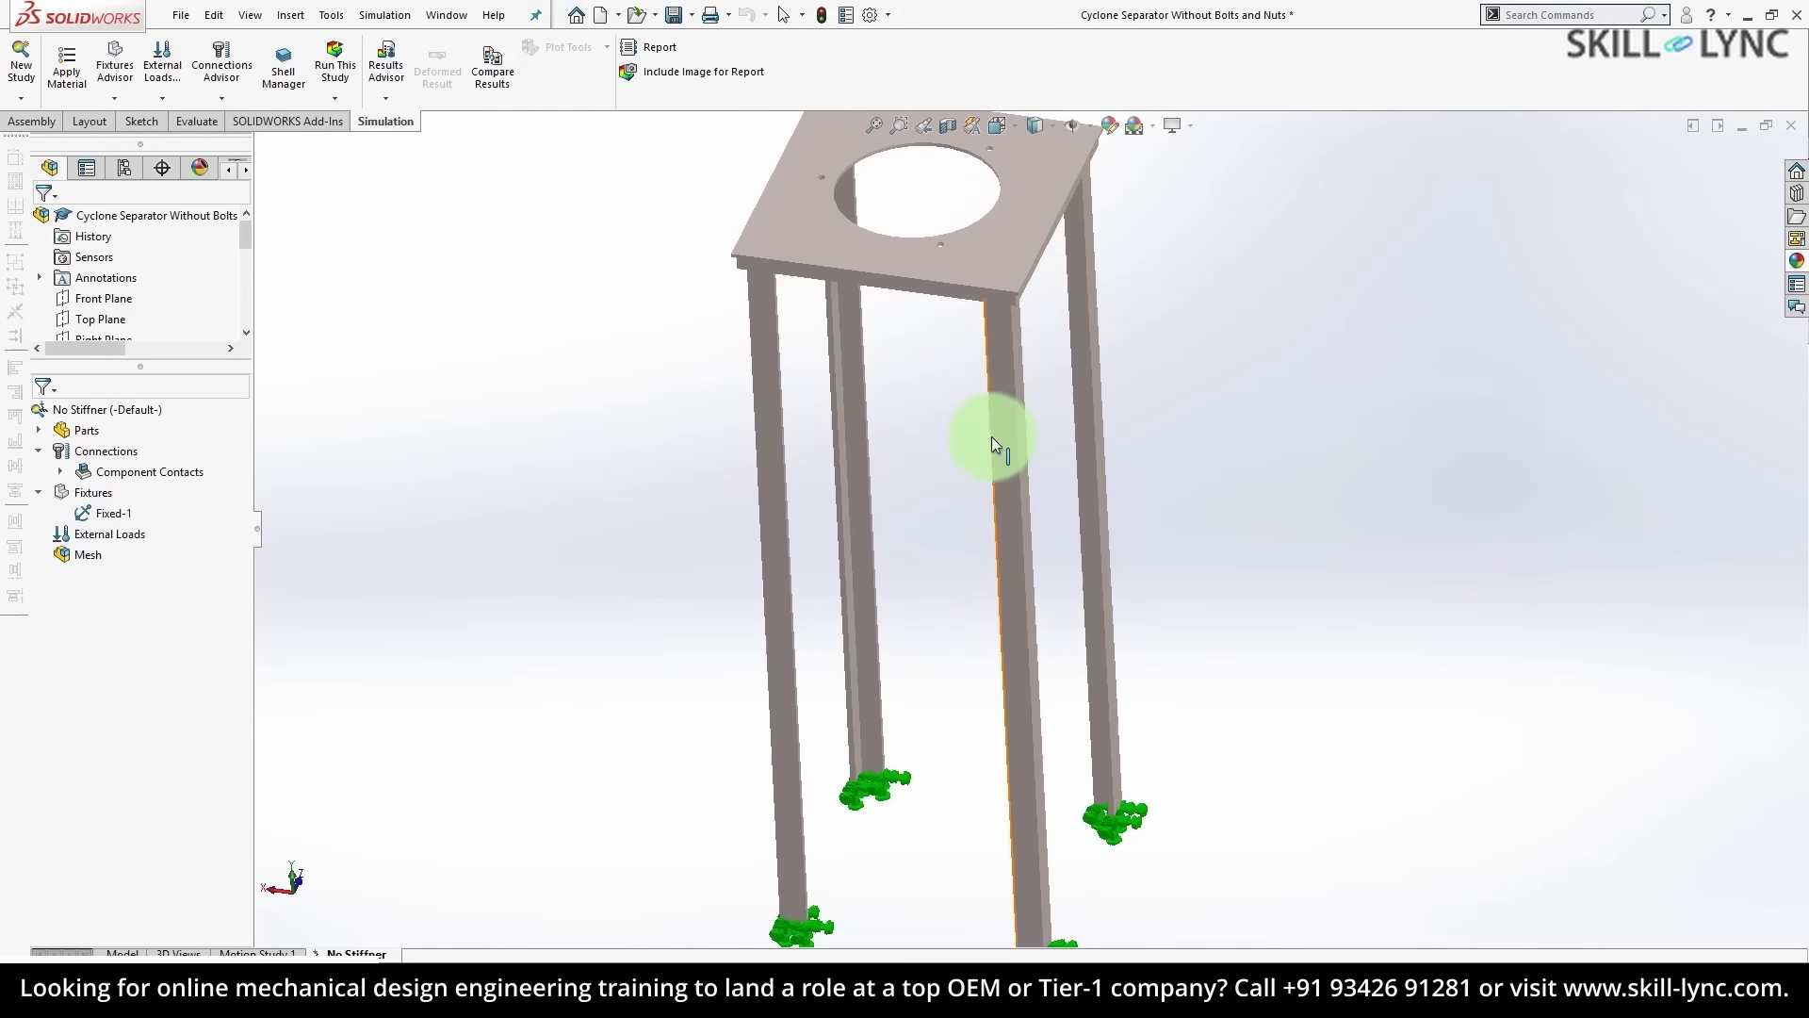
right_click(128, 534)
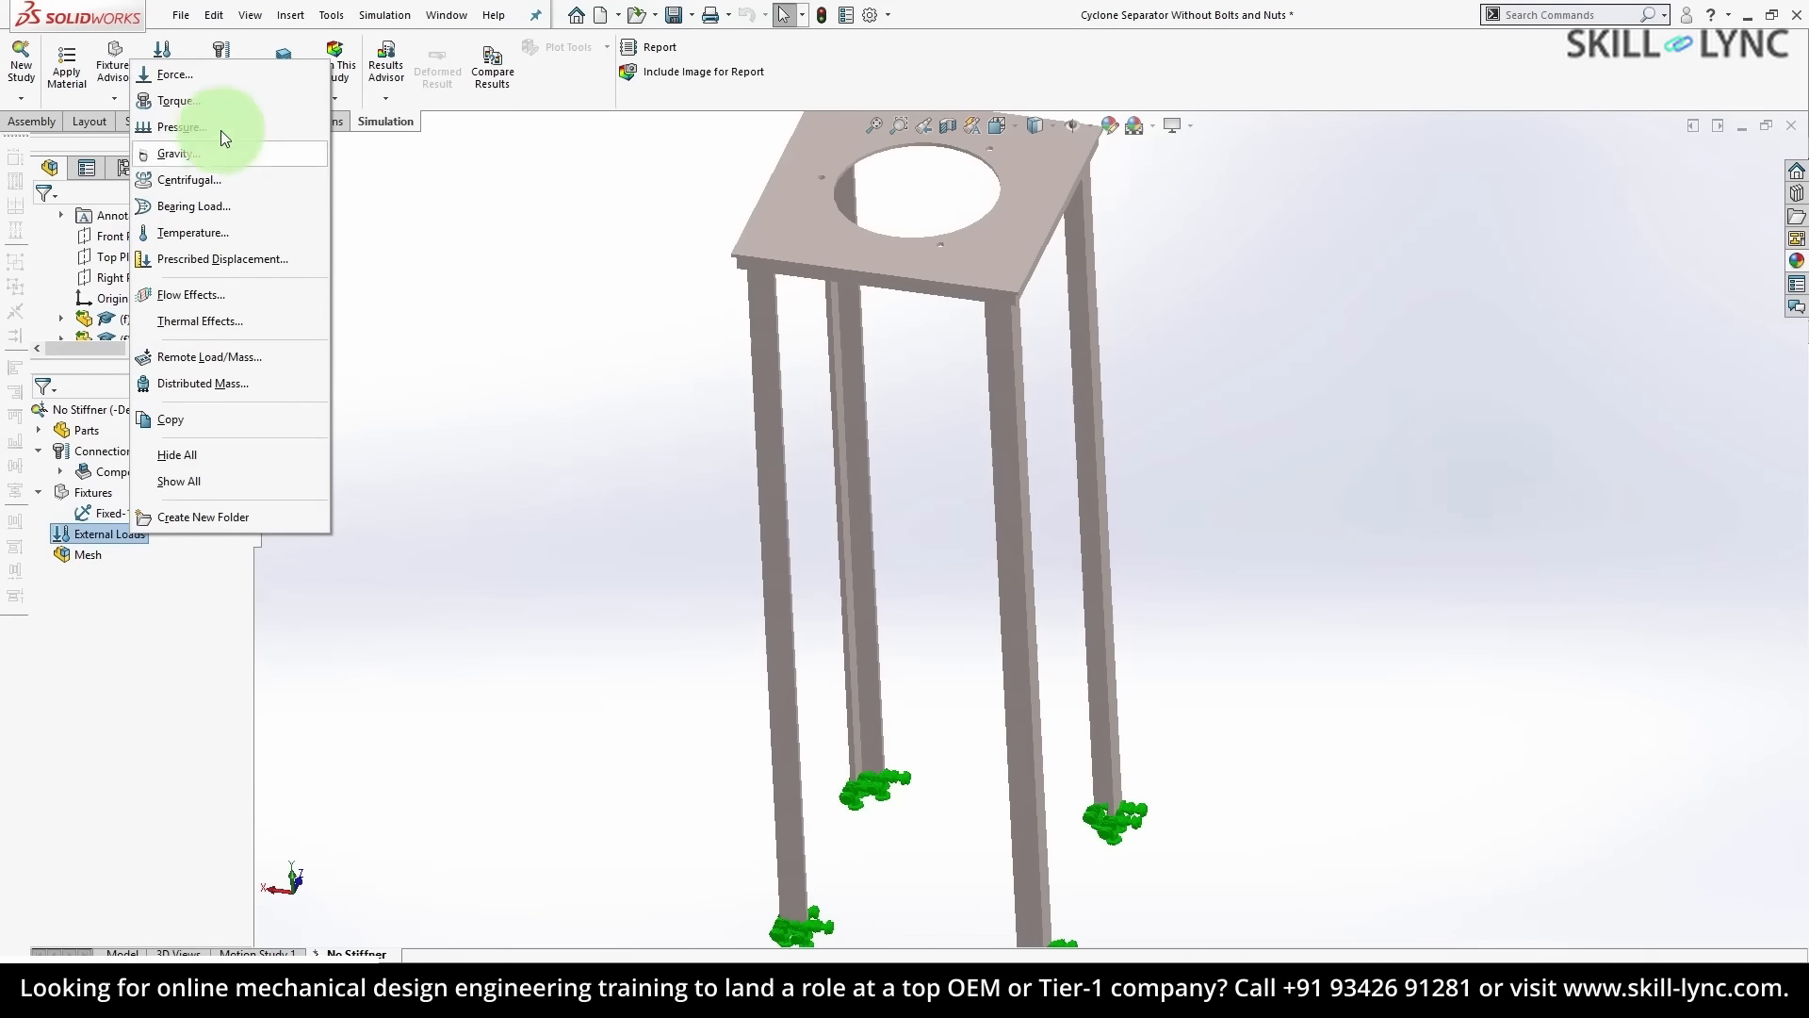
click(209, 77)
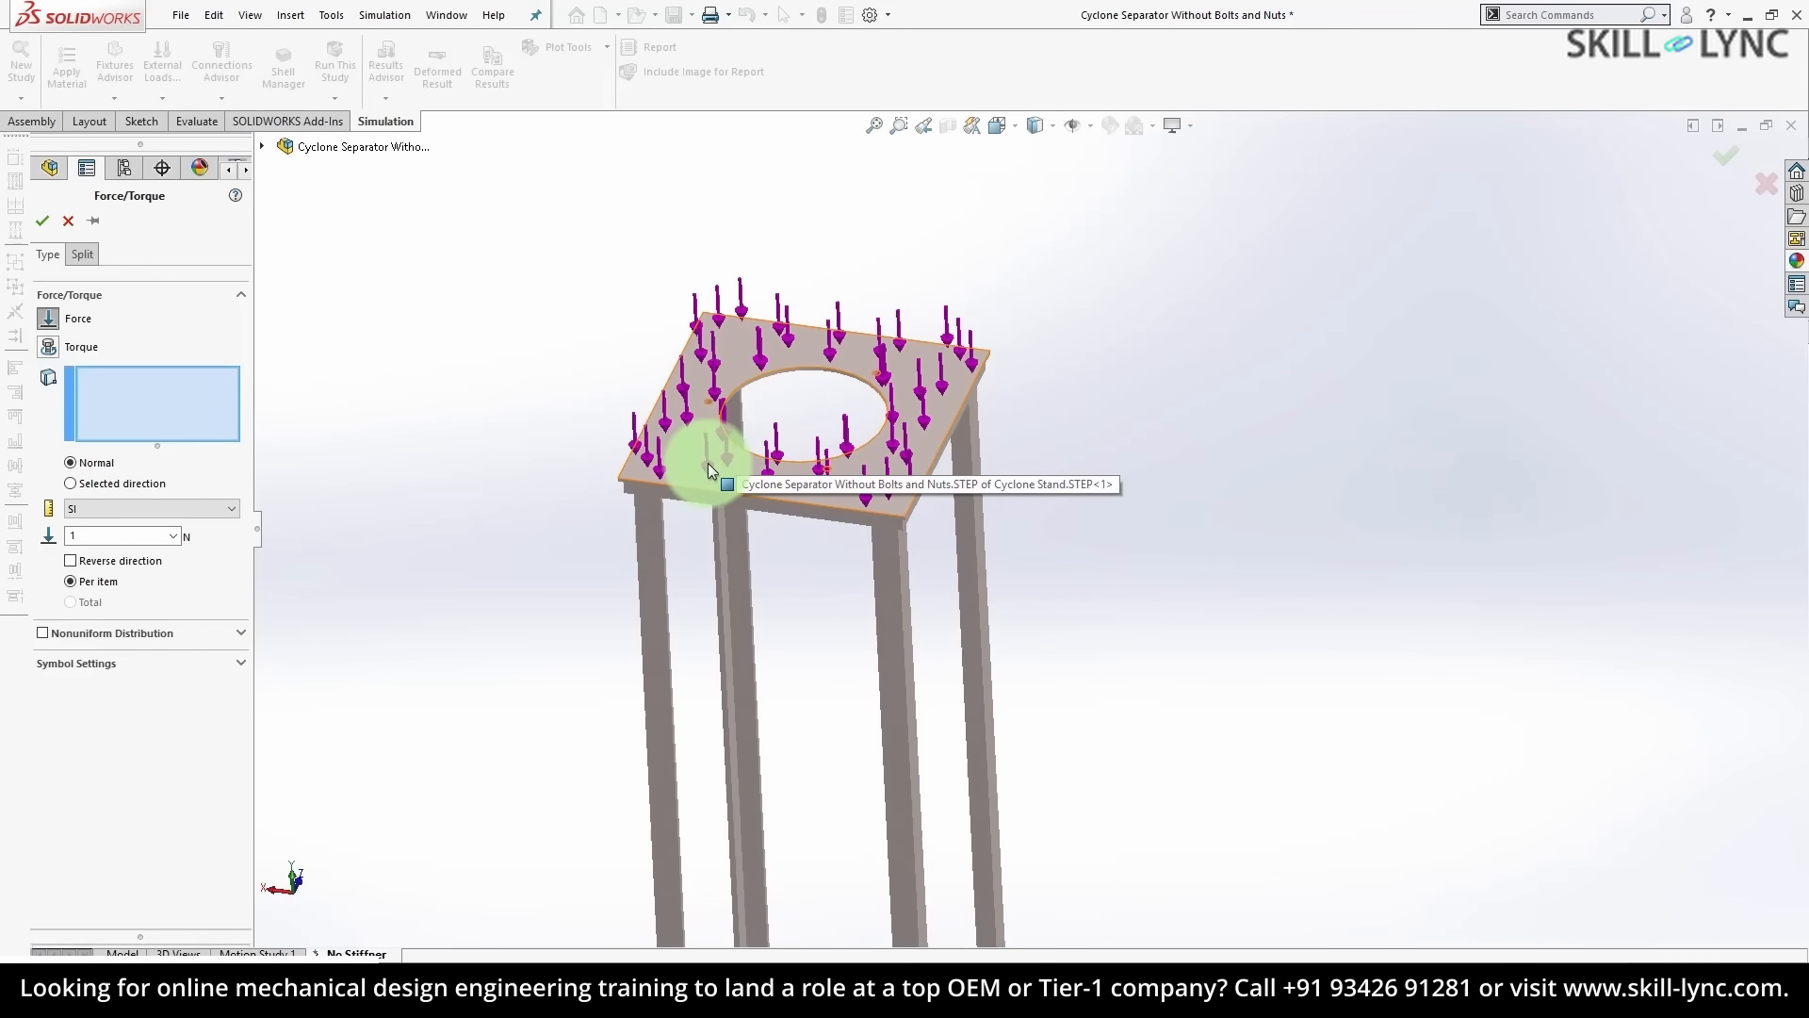
click(709, 462)
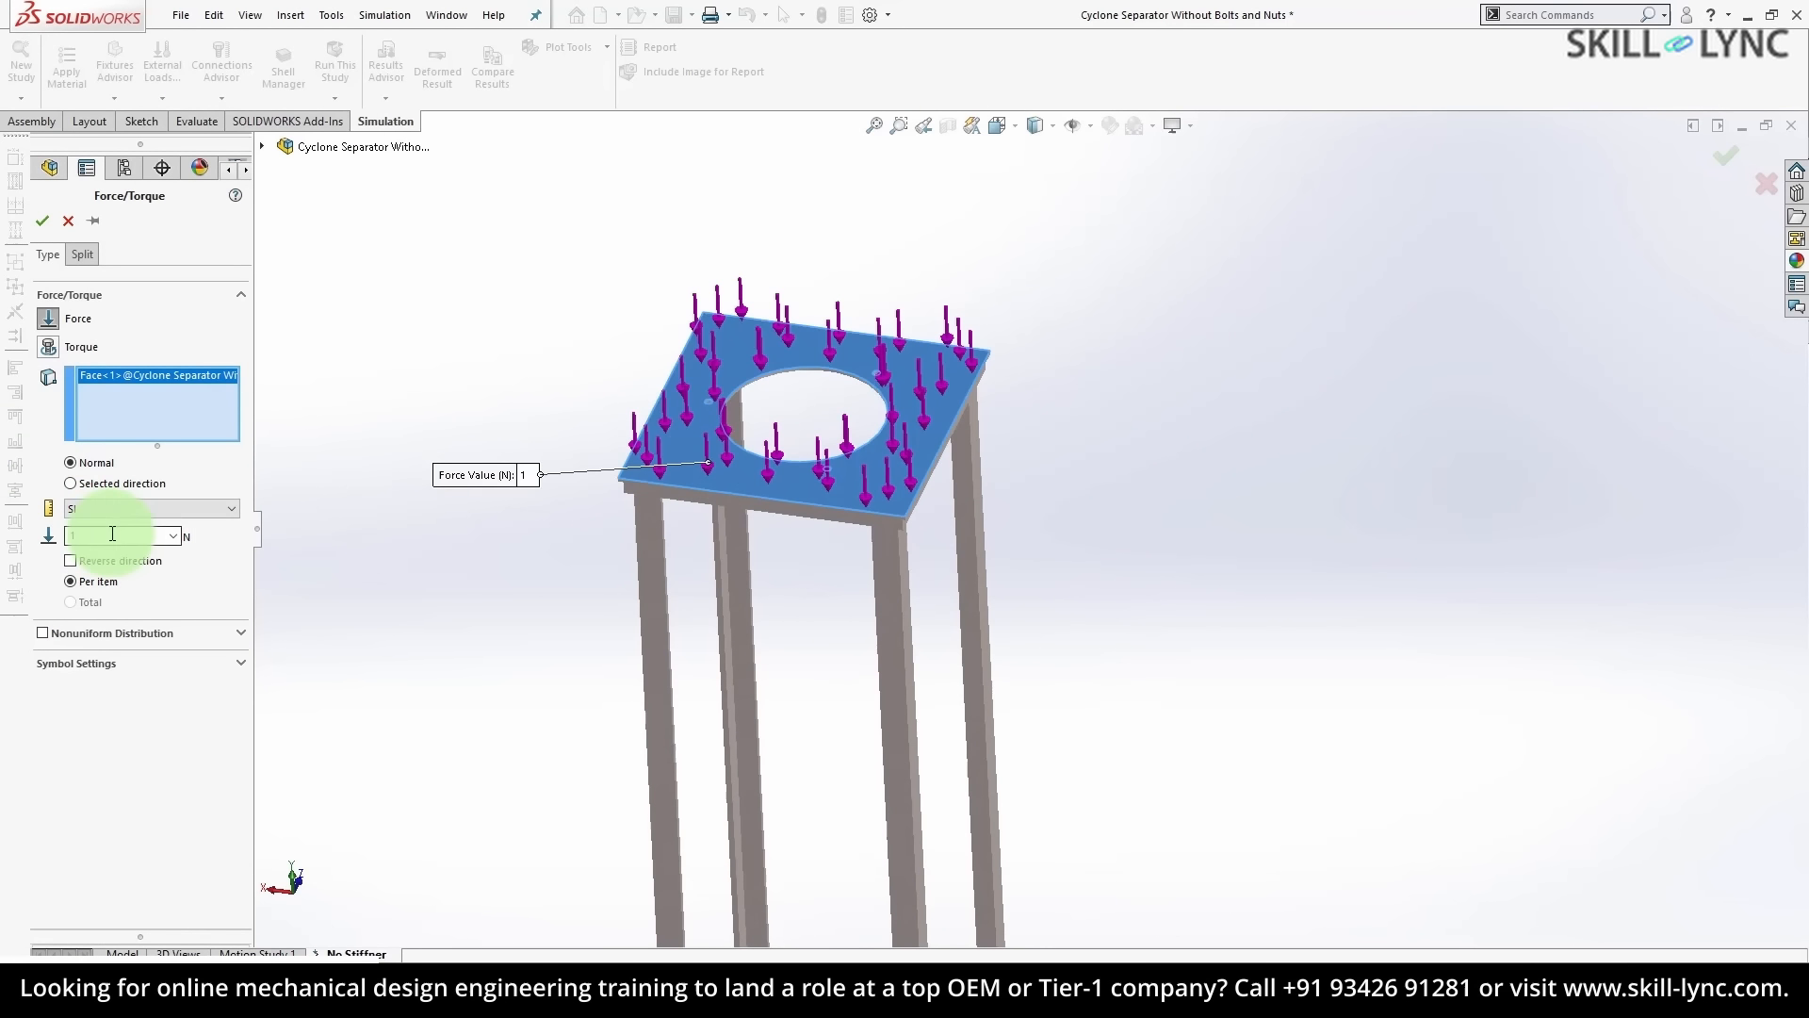
text(15)
click(662, 514)
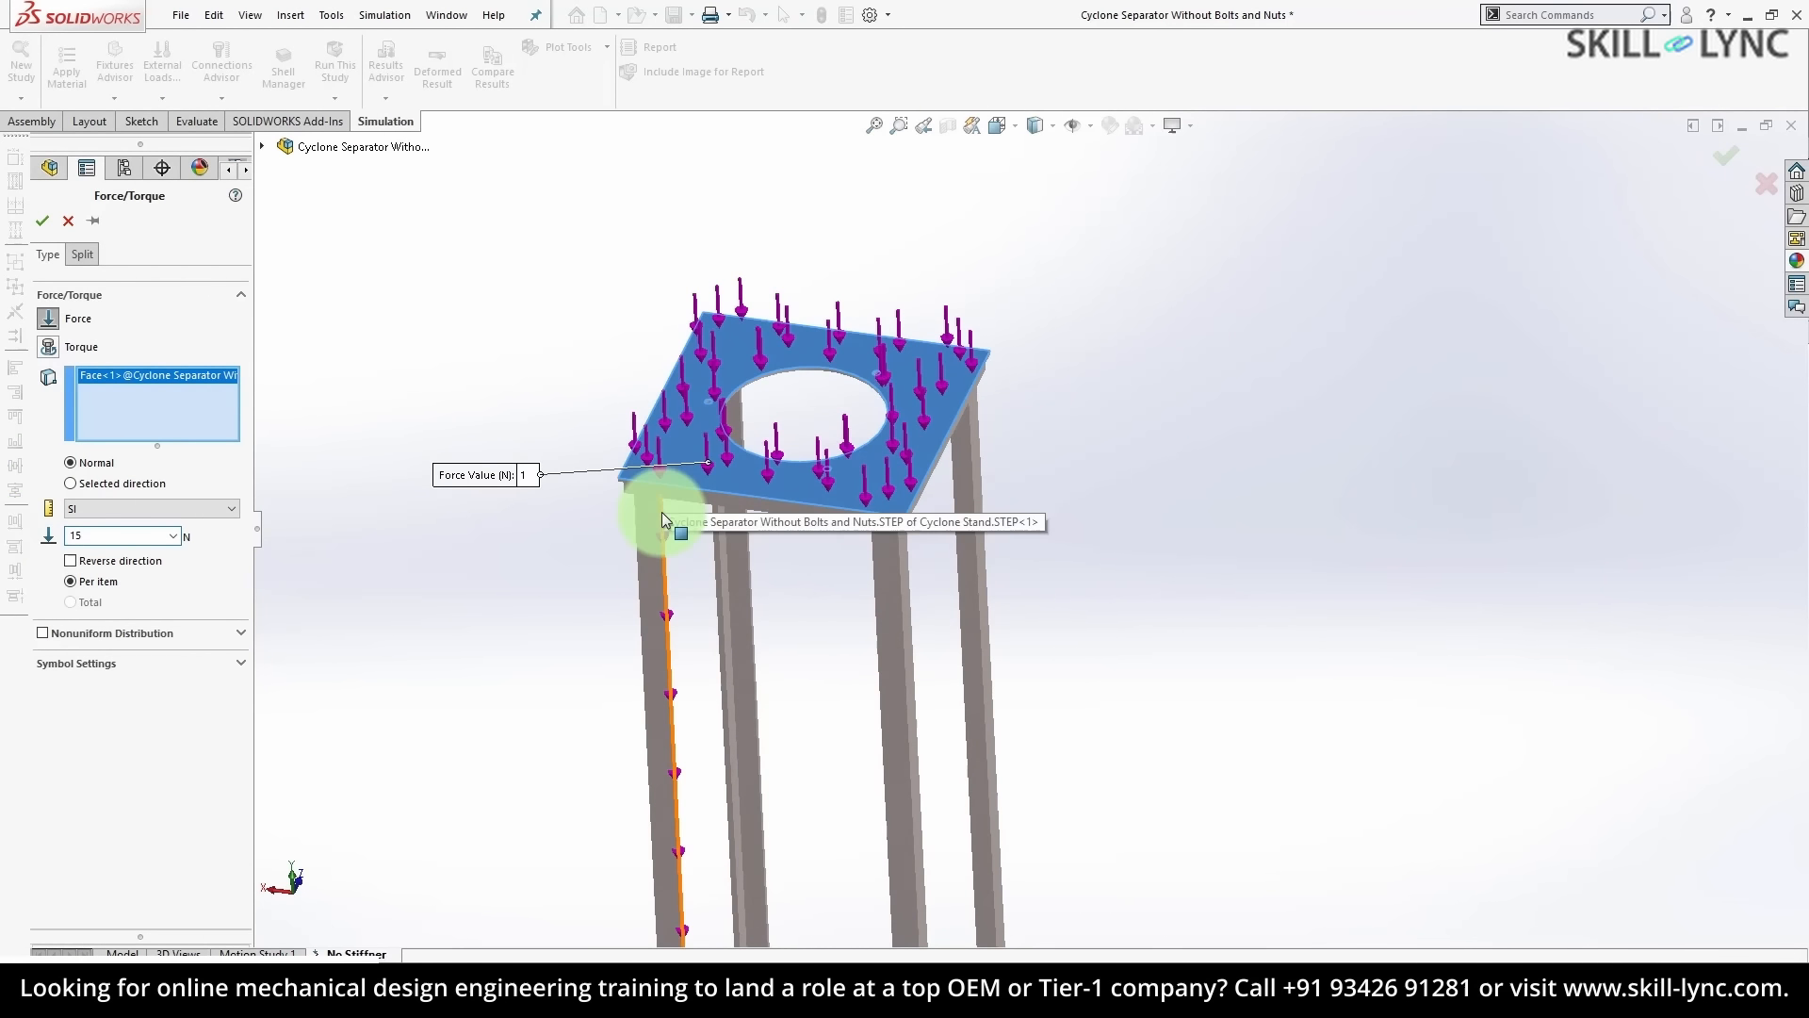
text(0000)
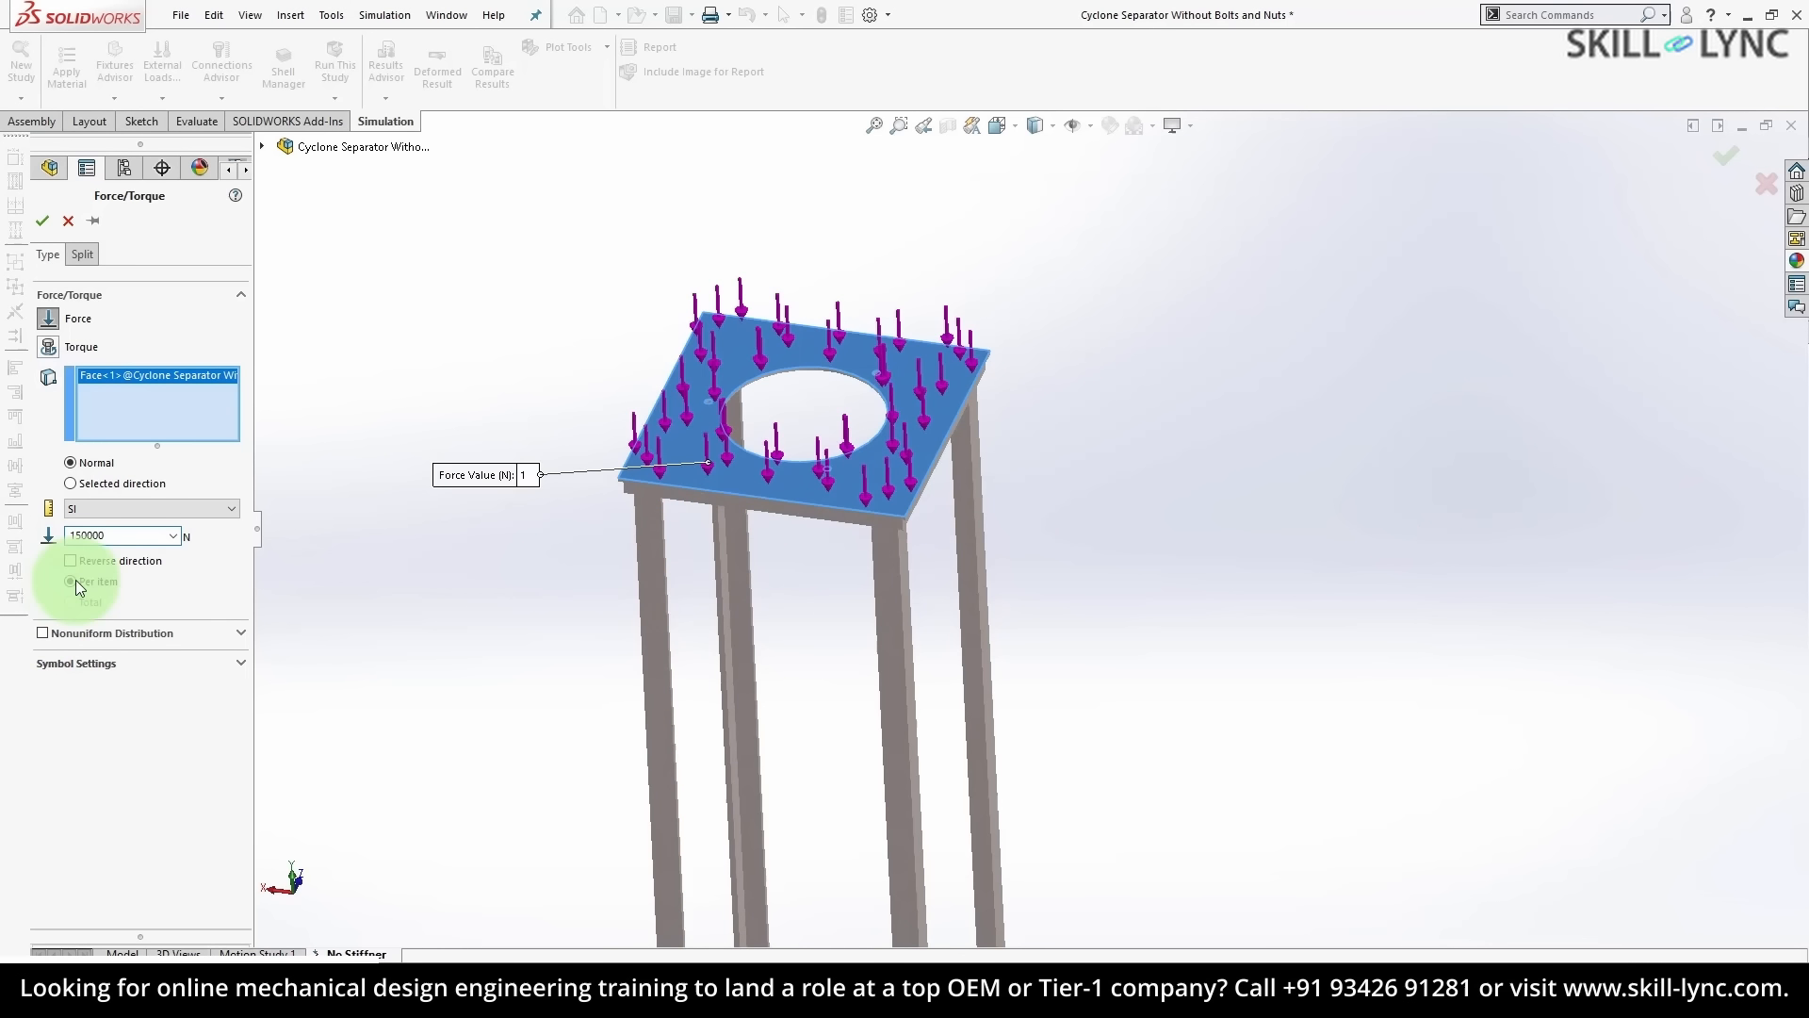
click(39, 222)
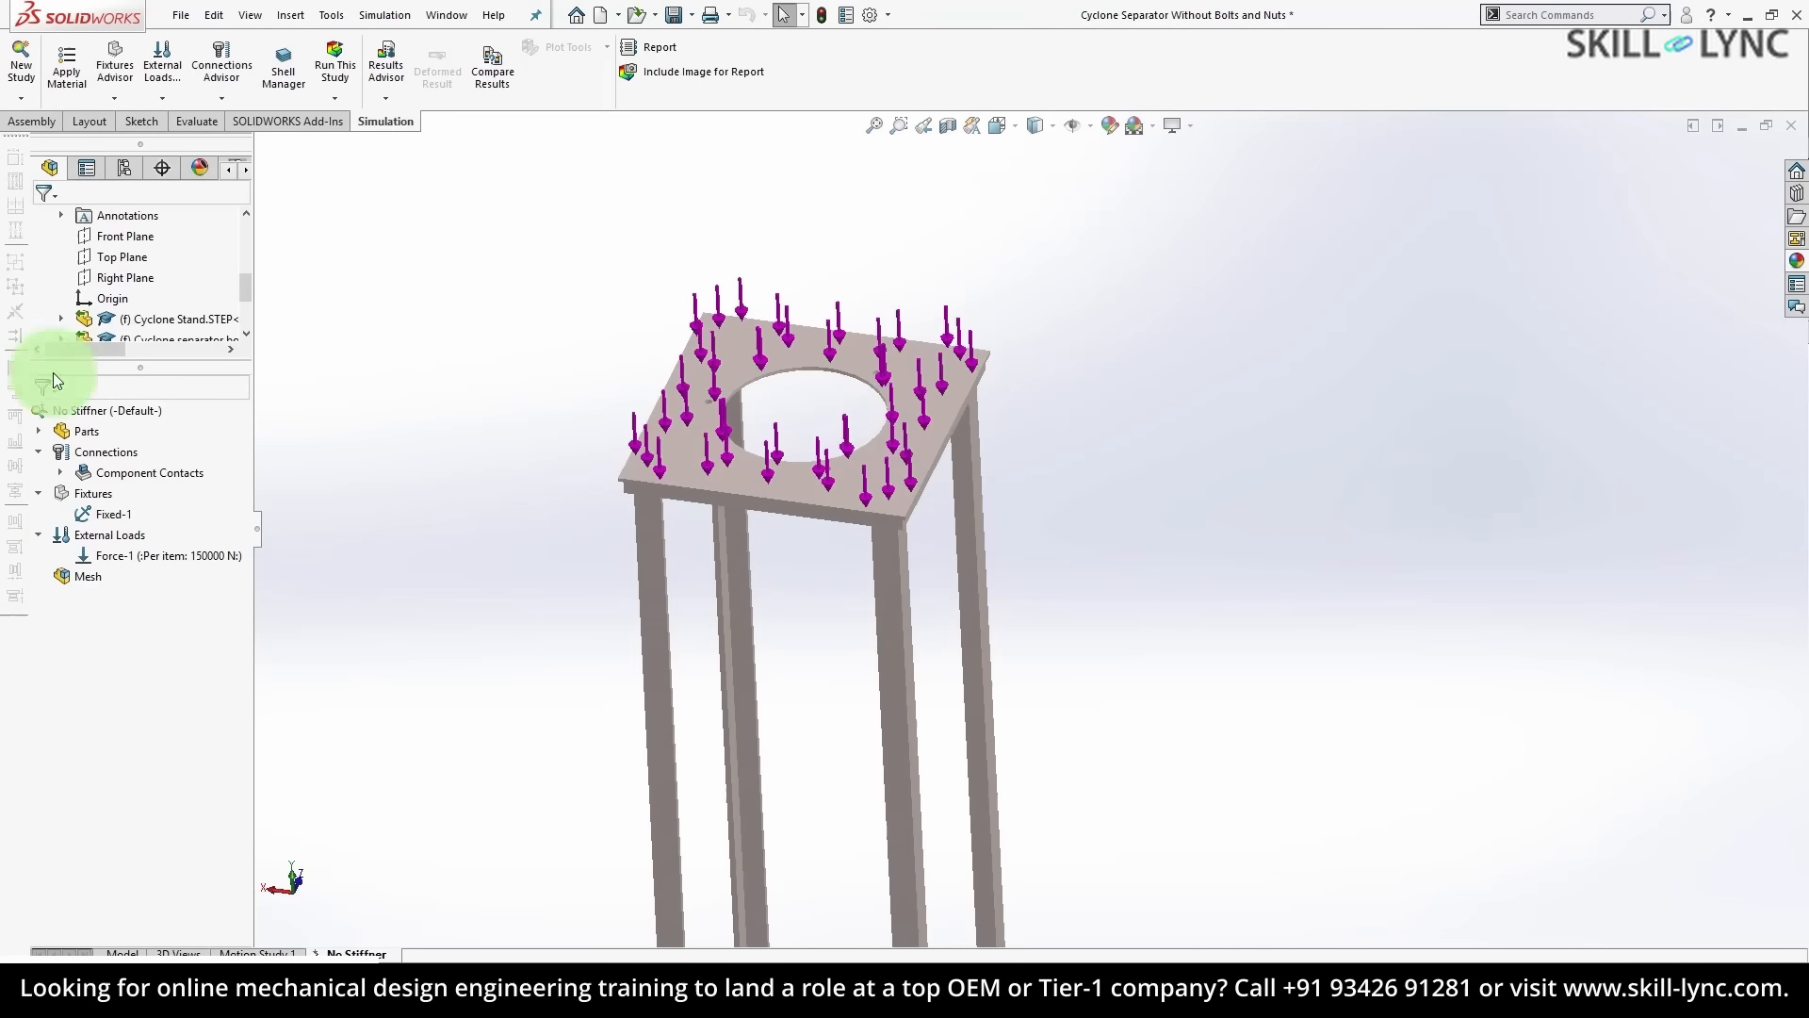
- Mesh the stand with the default mesh density
right_click(93, 577)
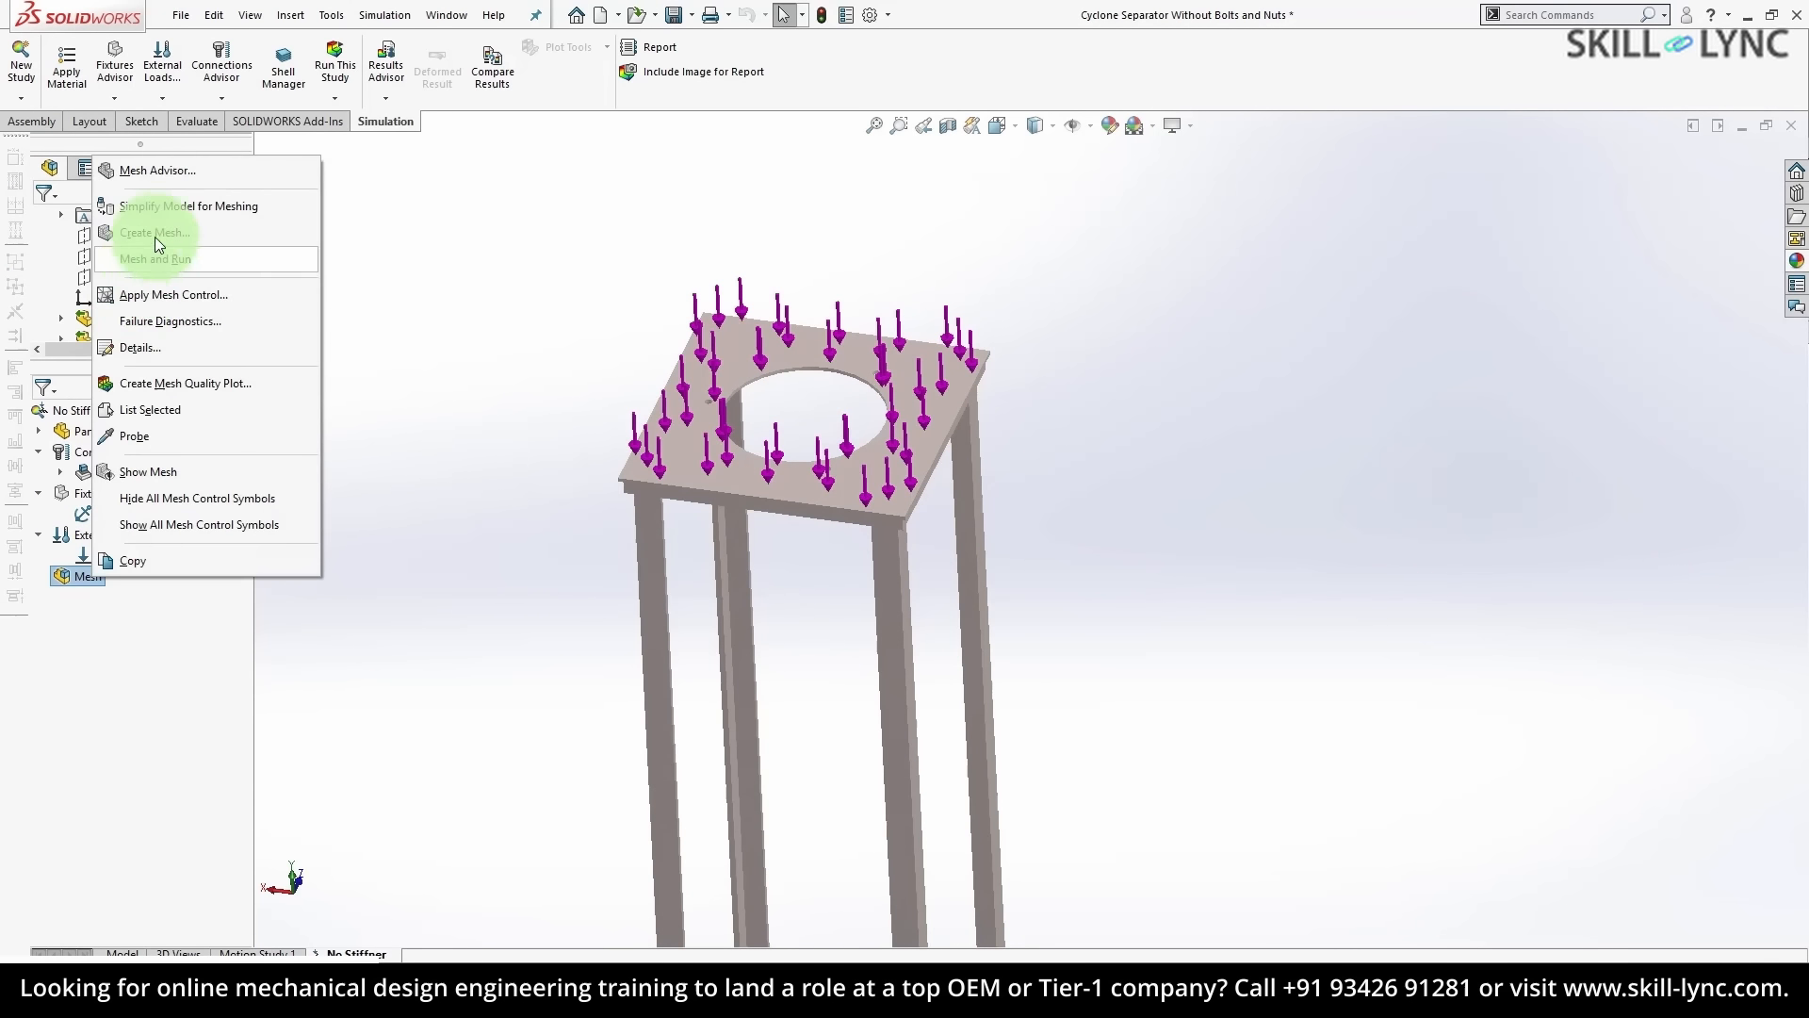
click(156, 233)
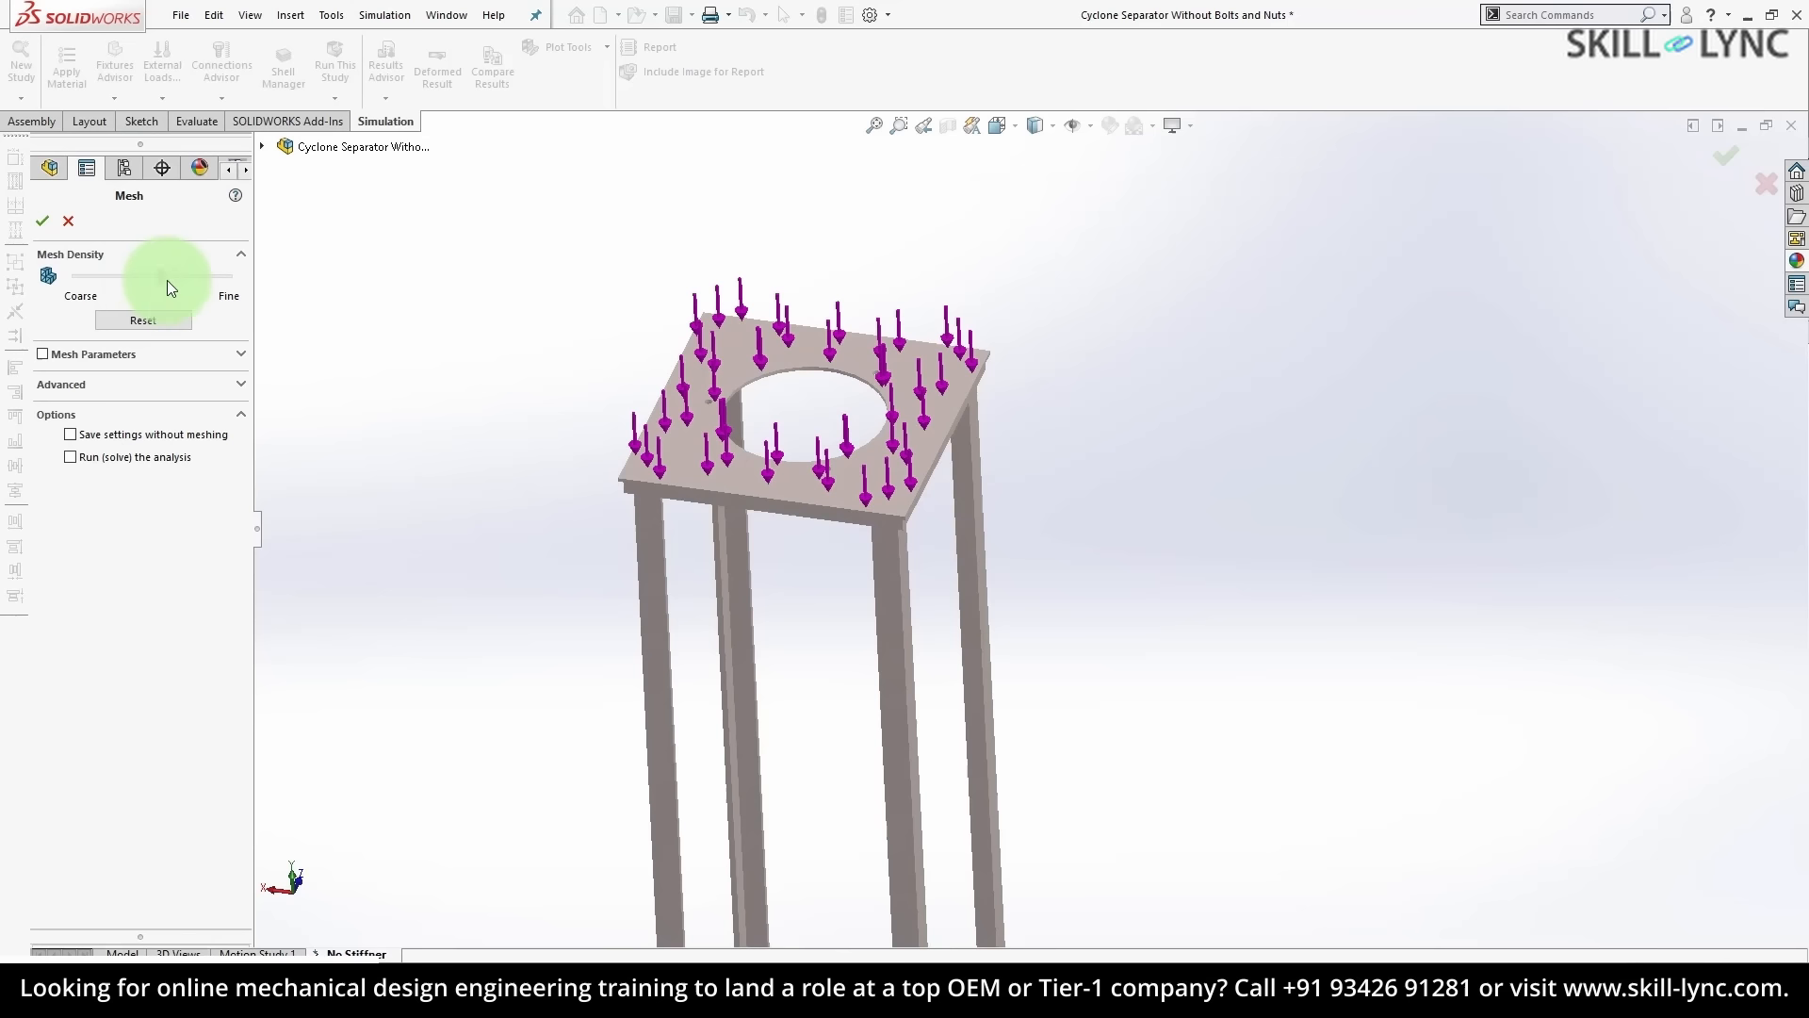
click(43, 221)
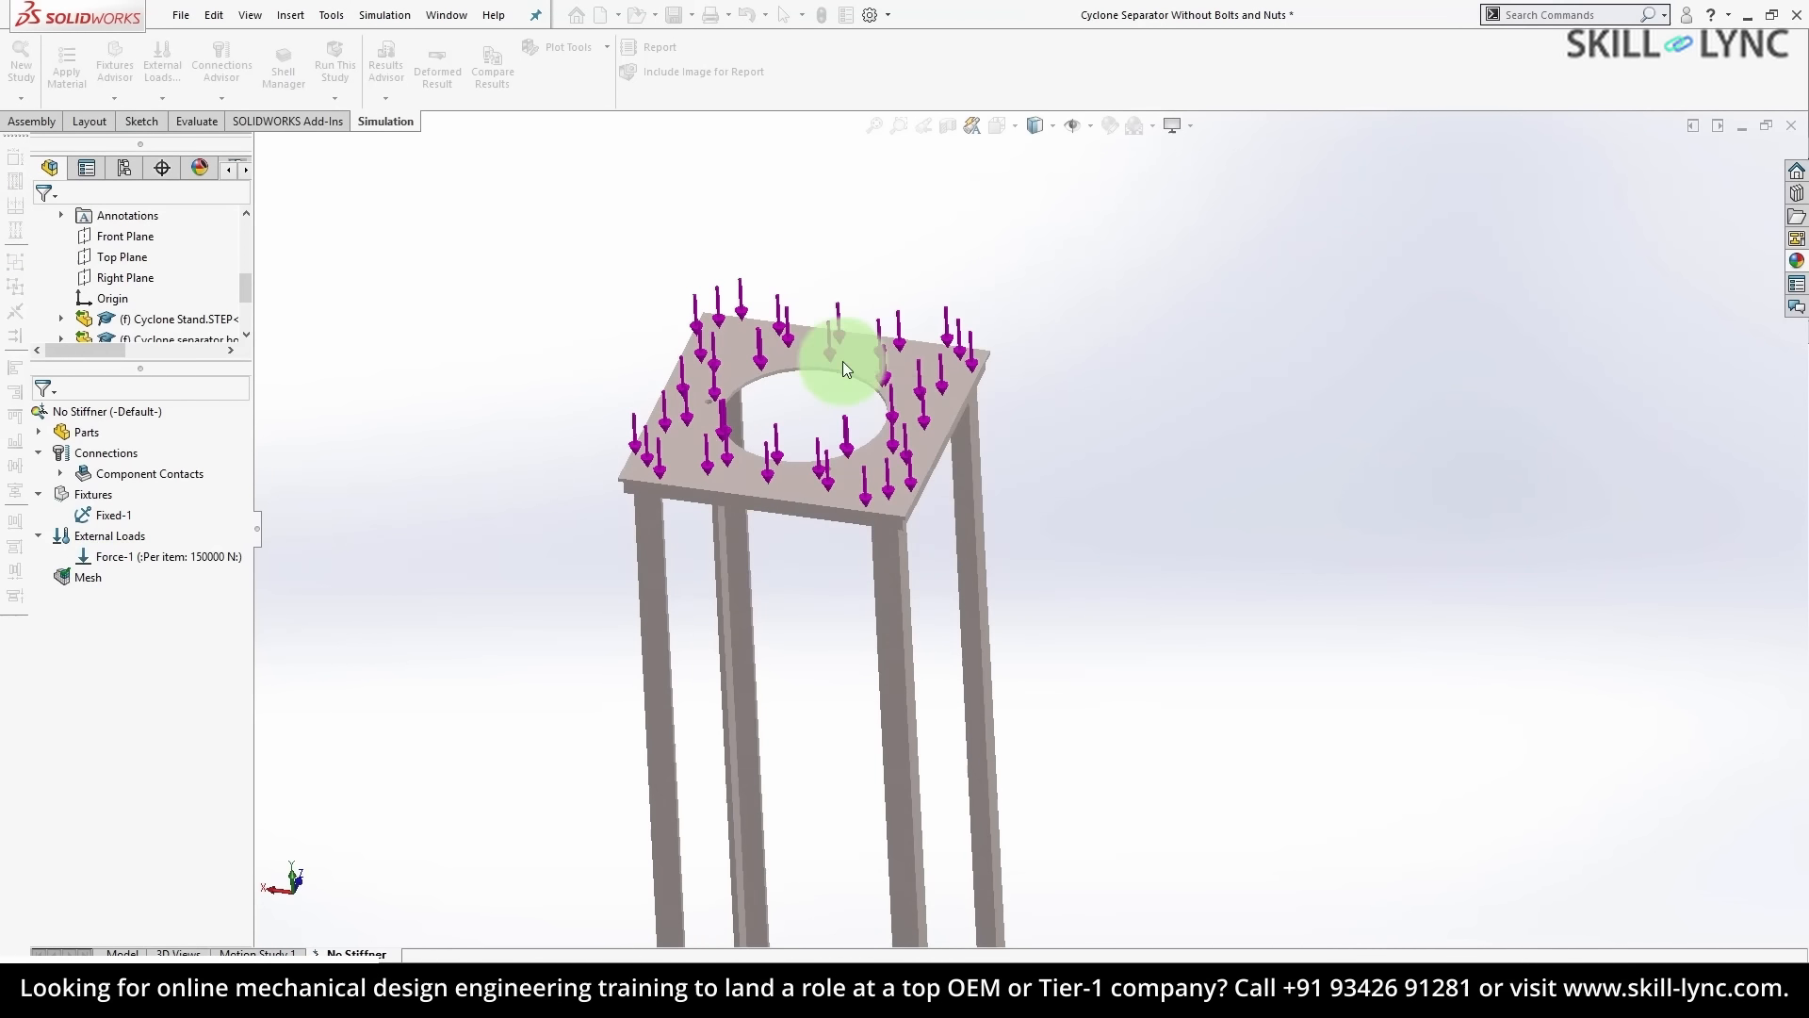
middle_drag(837, 363, 713, 537)
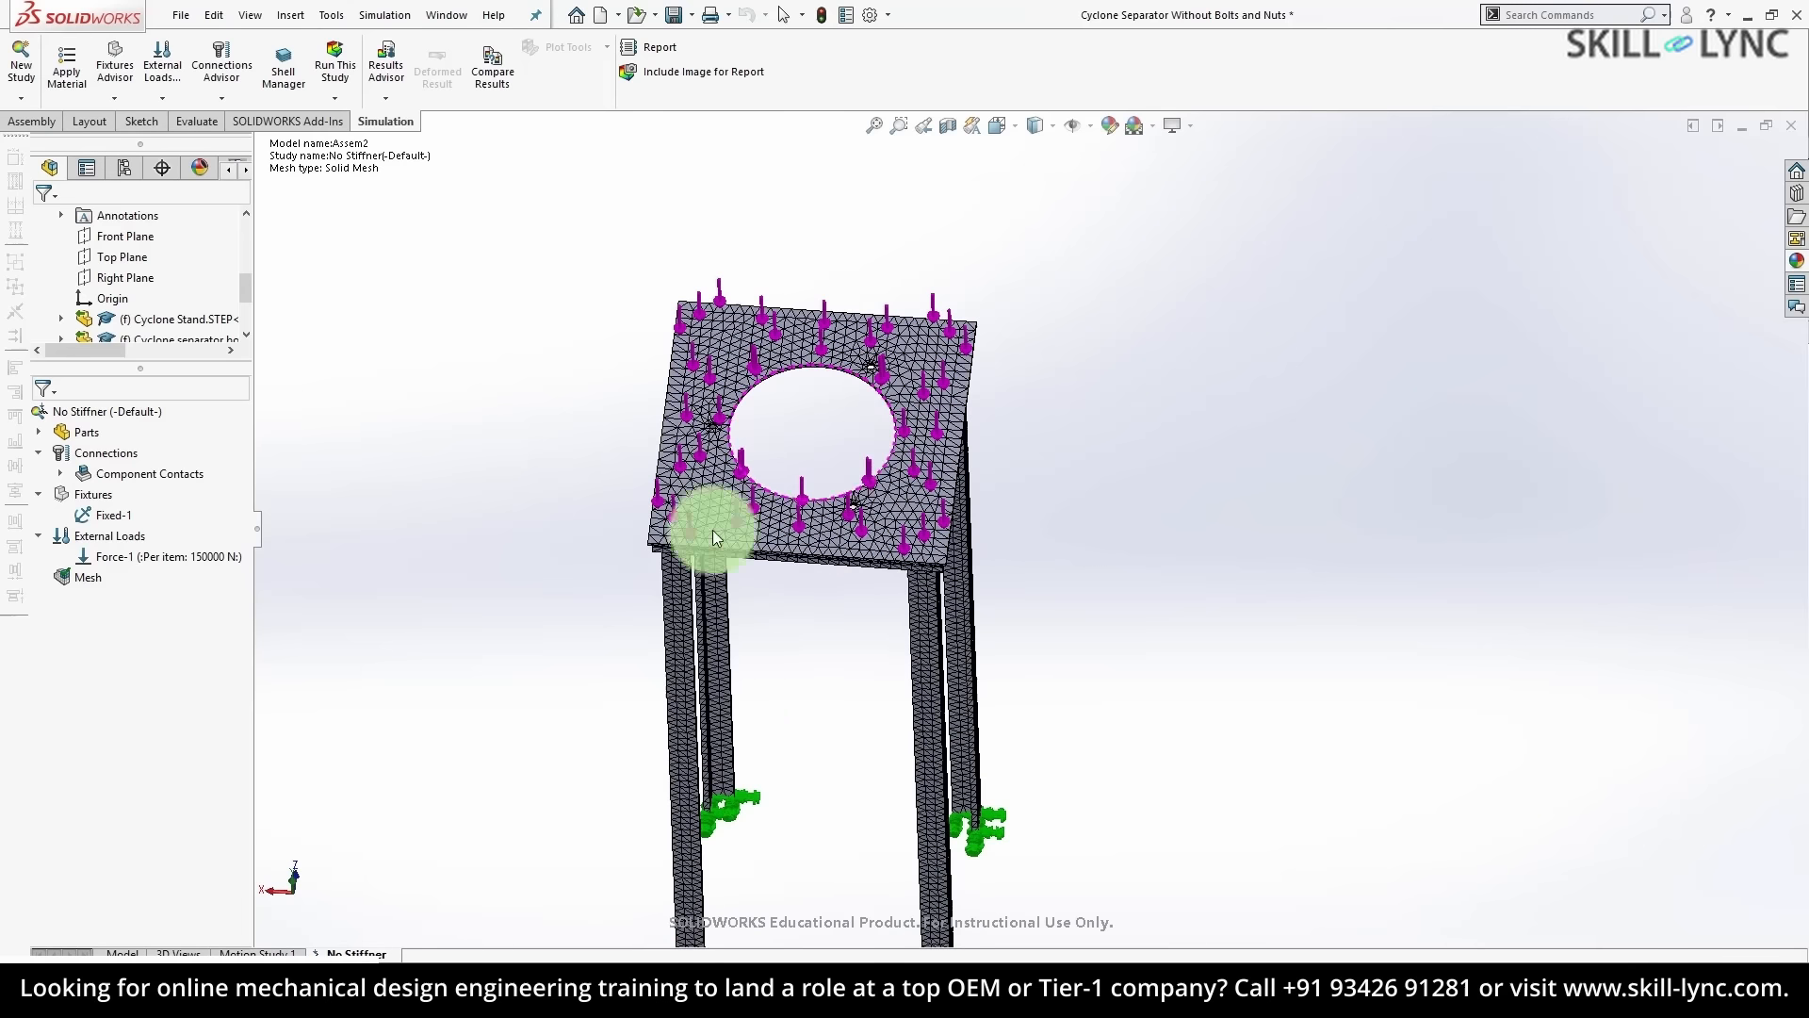
- Mesh the stand again and run the No Stiffner buckling study
click(93, 577)
right_click(93, 577)
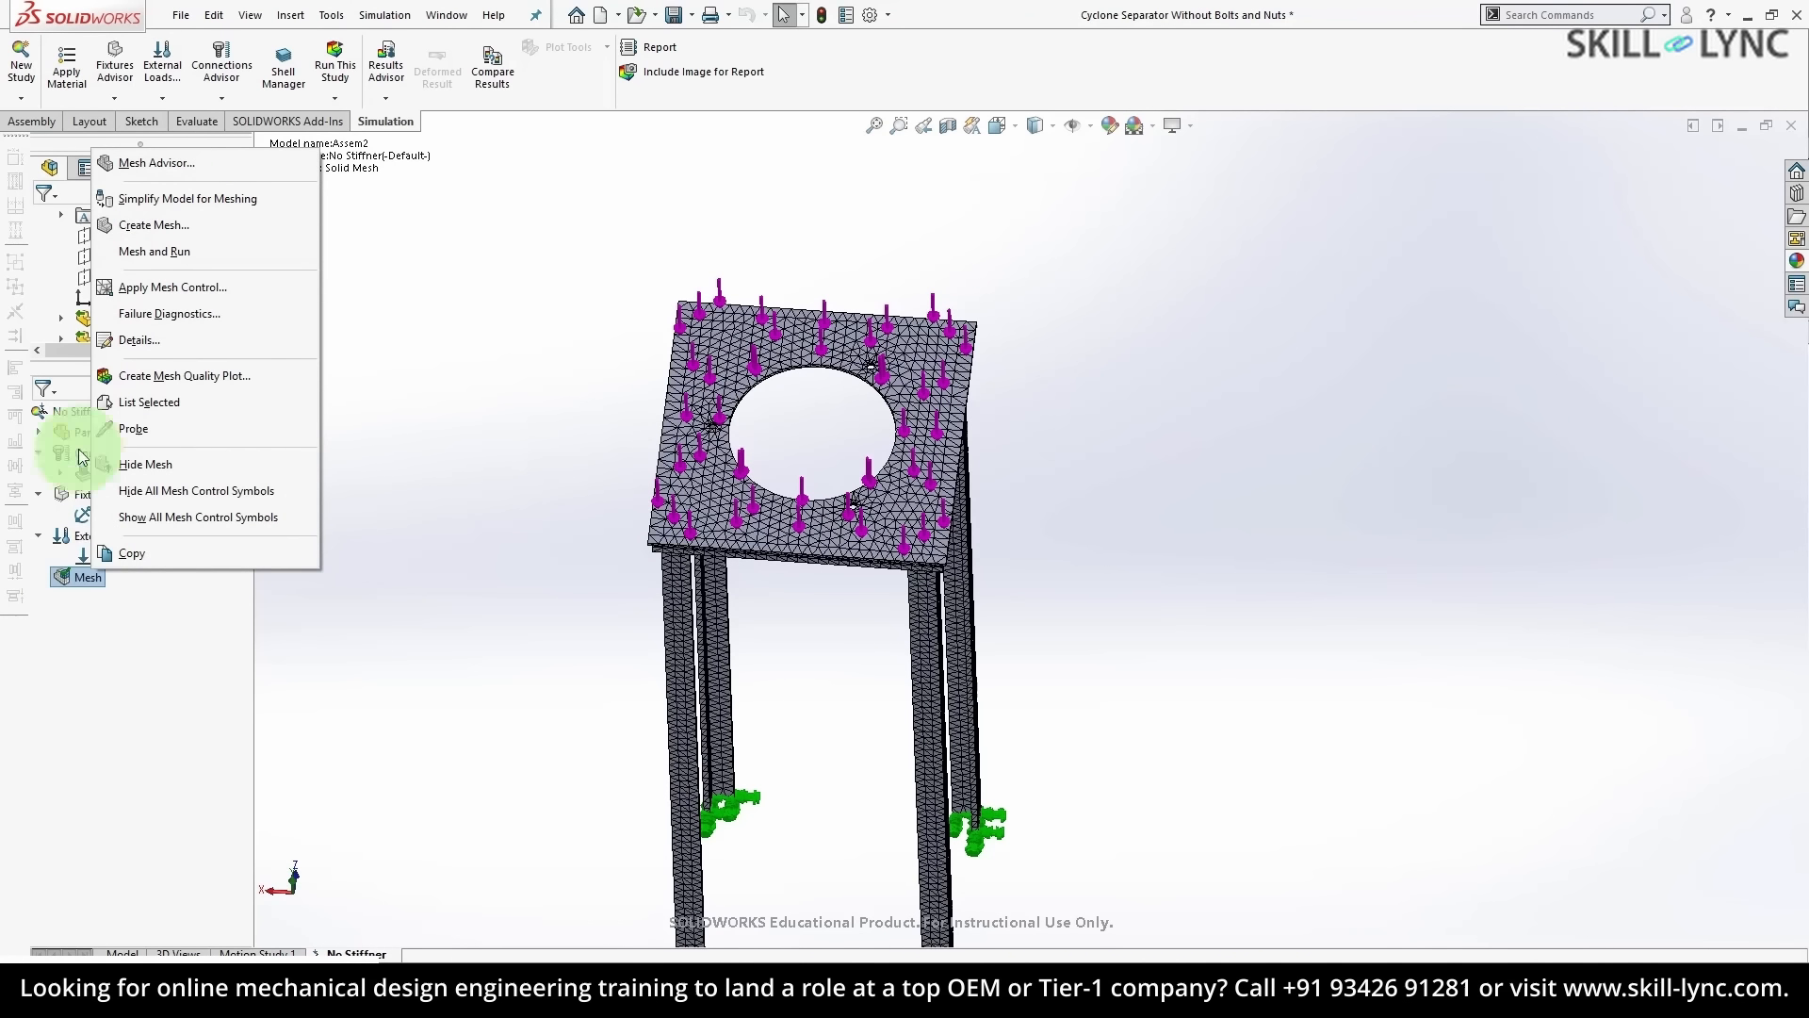
click(161, 253)
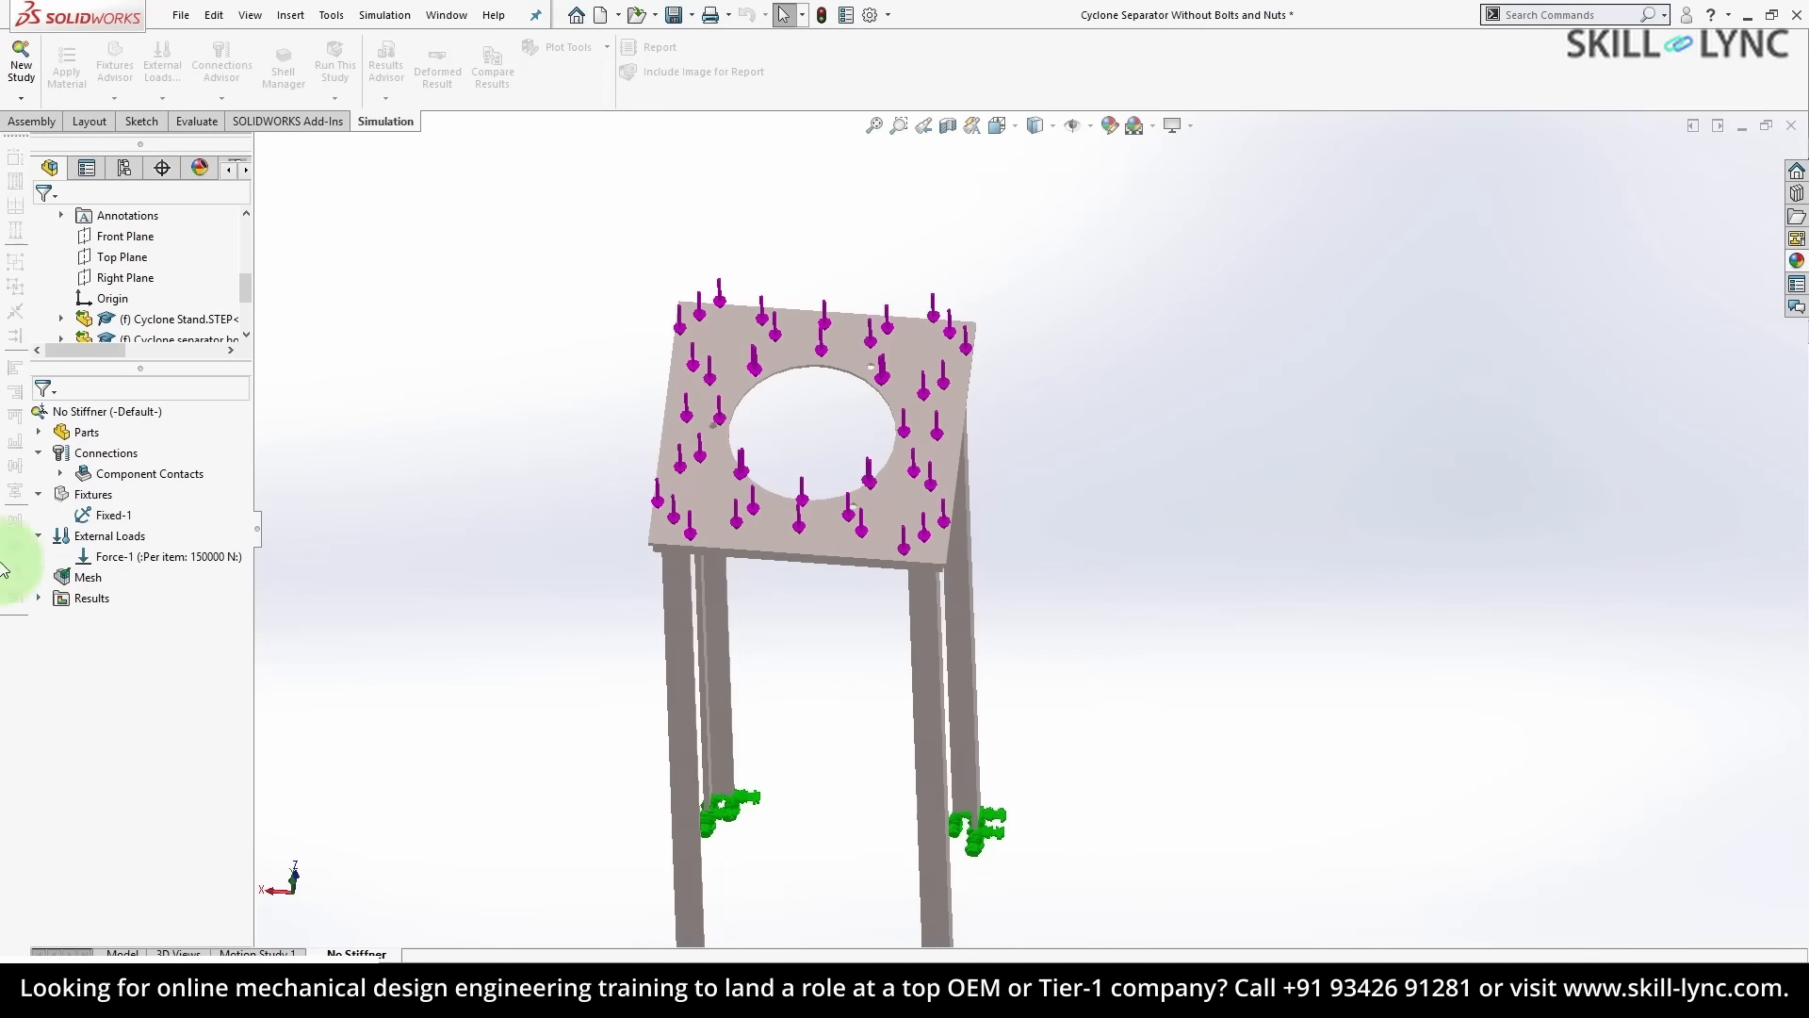
- Animate the mode shape 1 amplitude plot and view the stand's buckled shape from an angle
ctrl+middle_drag(793, 409, 807, 149)
scroll(875, 393, up, 2)
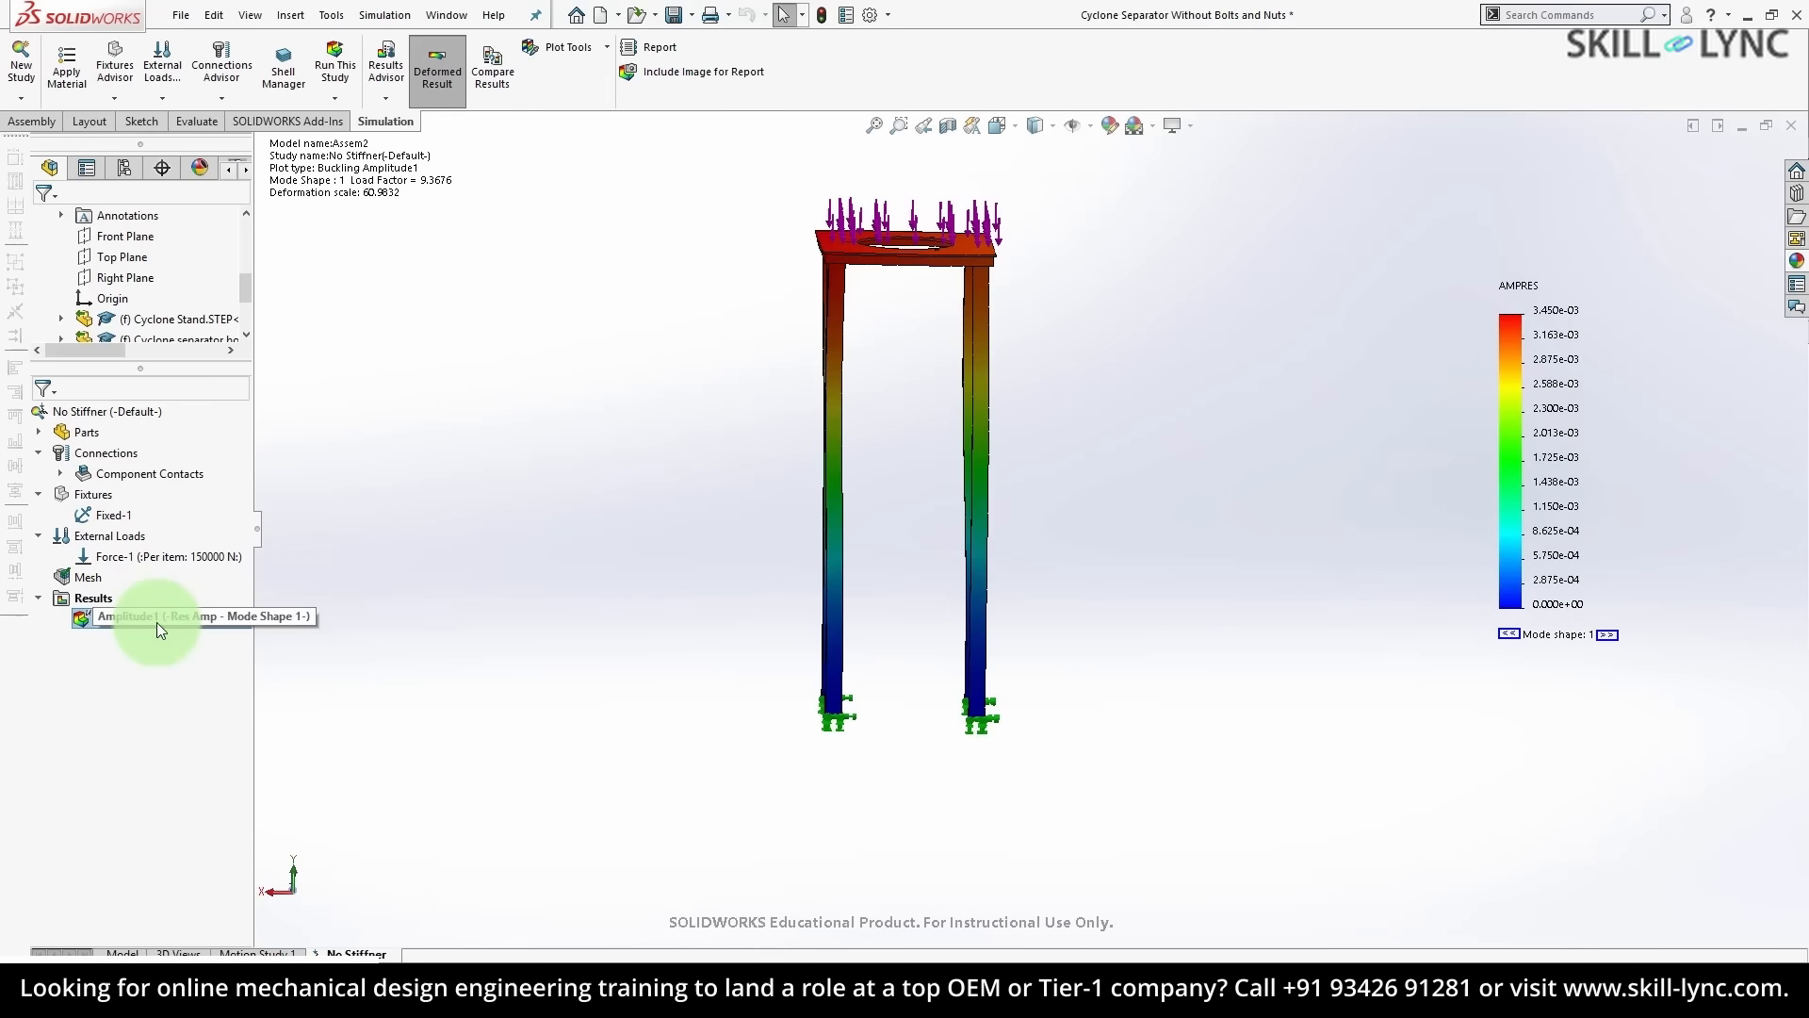
right_click(156, 622)
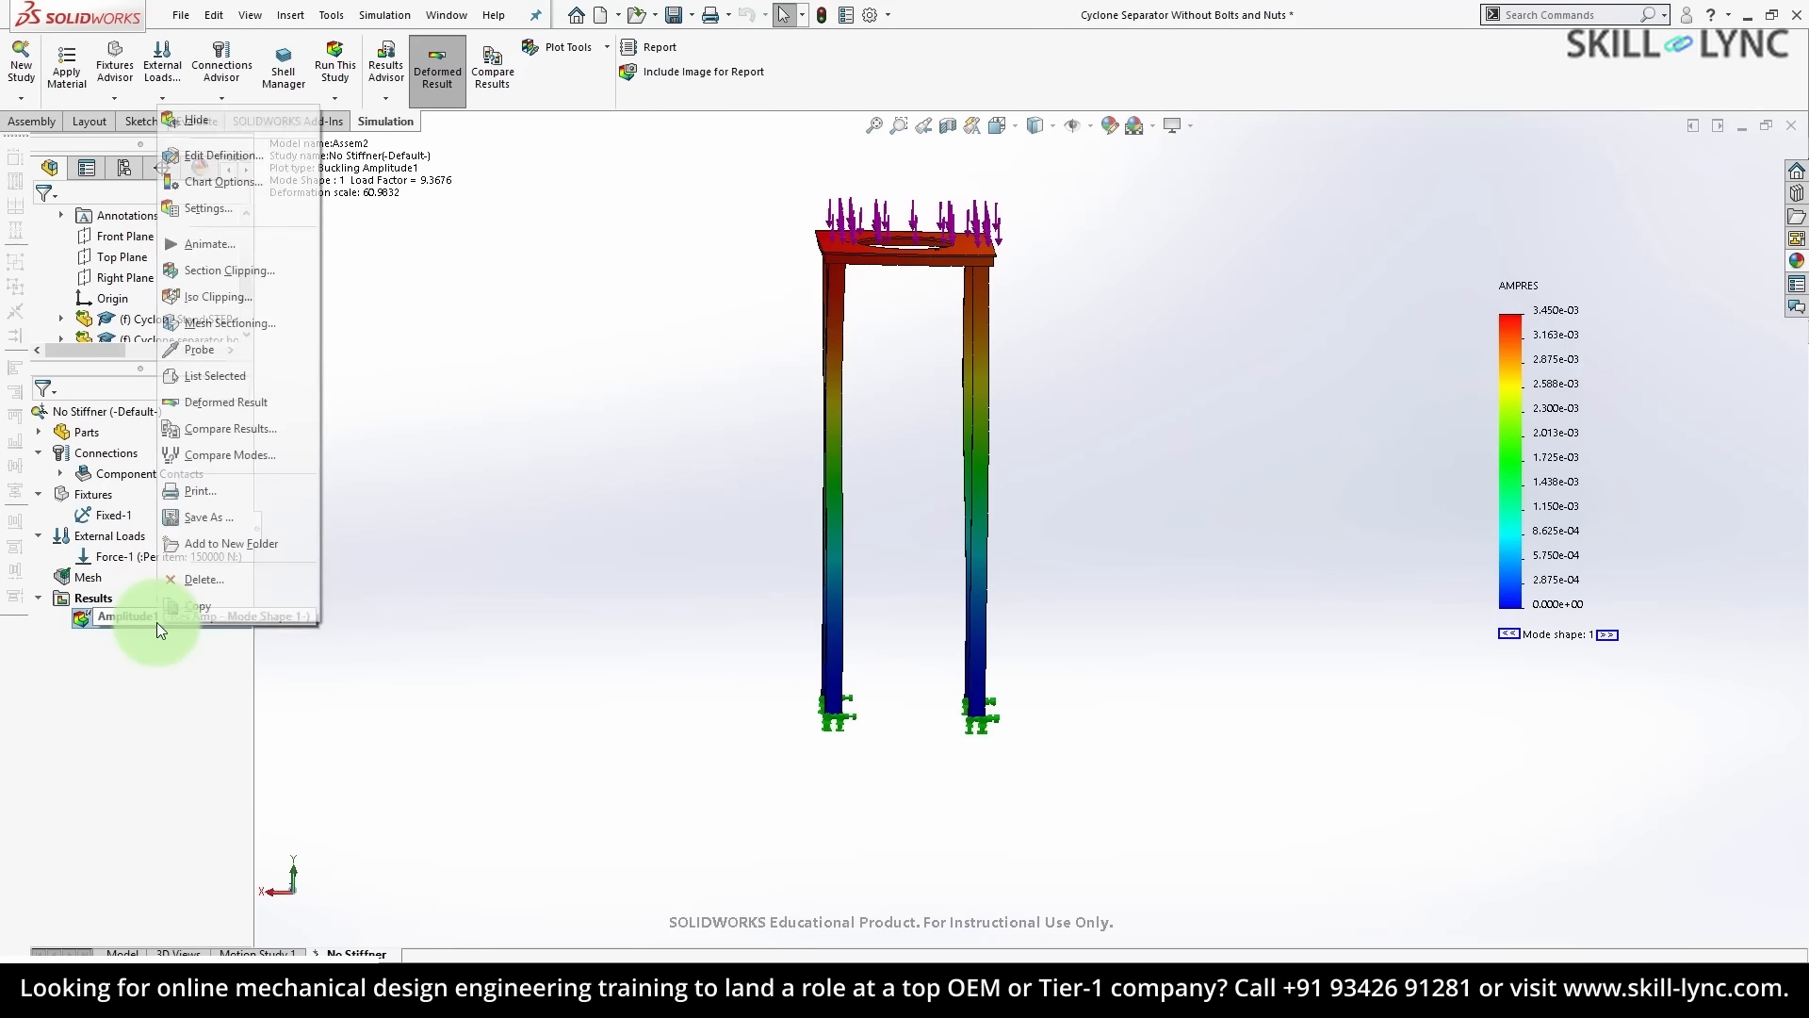
click(264, 249)
middle_drag(754, 421, 823, 385)
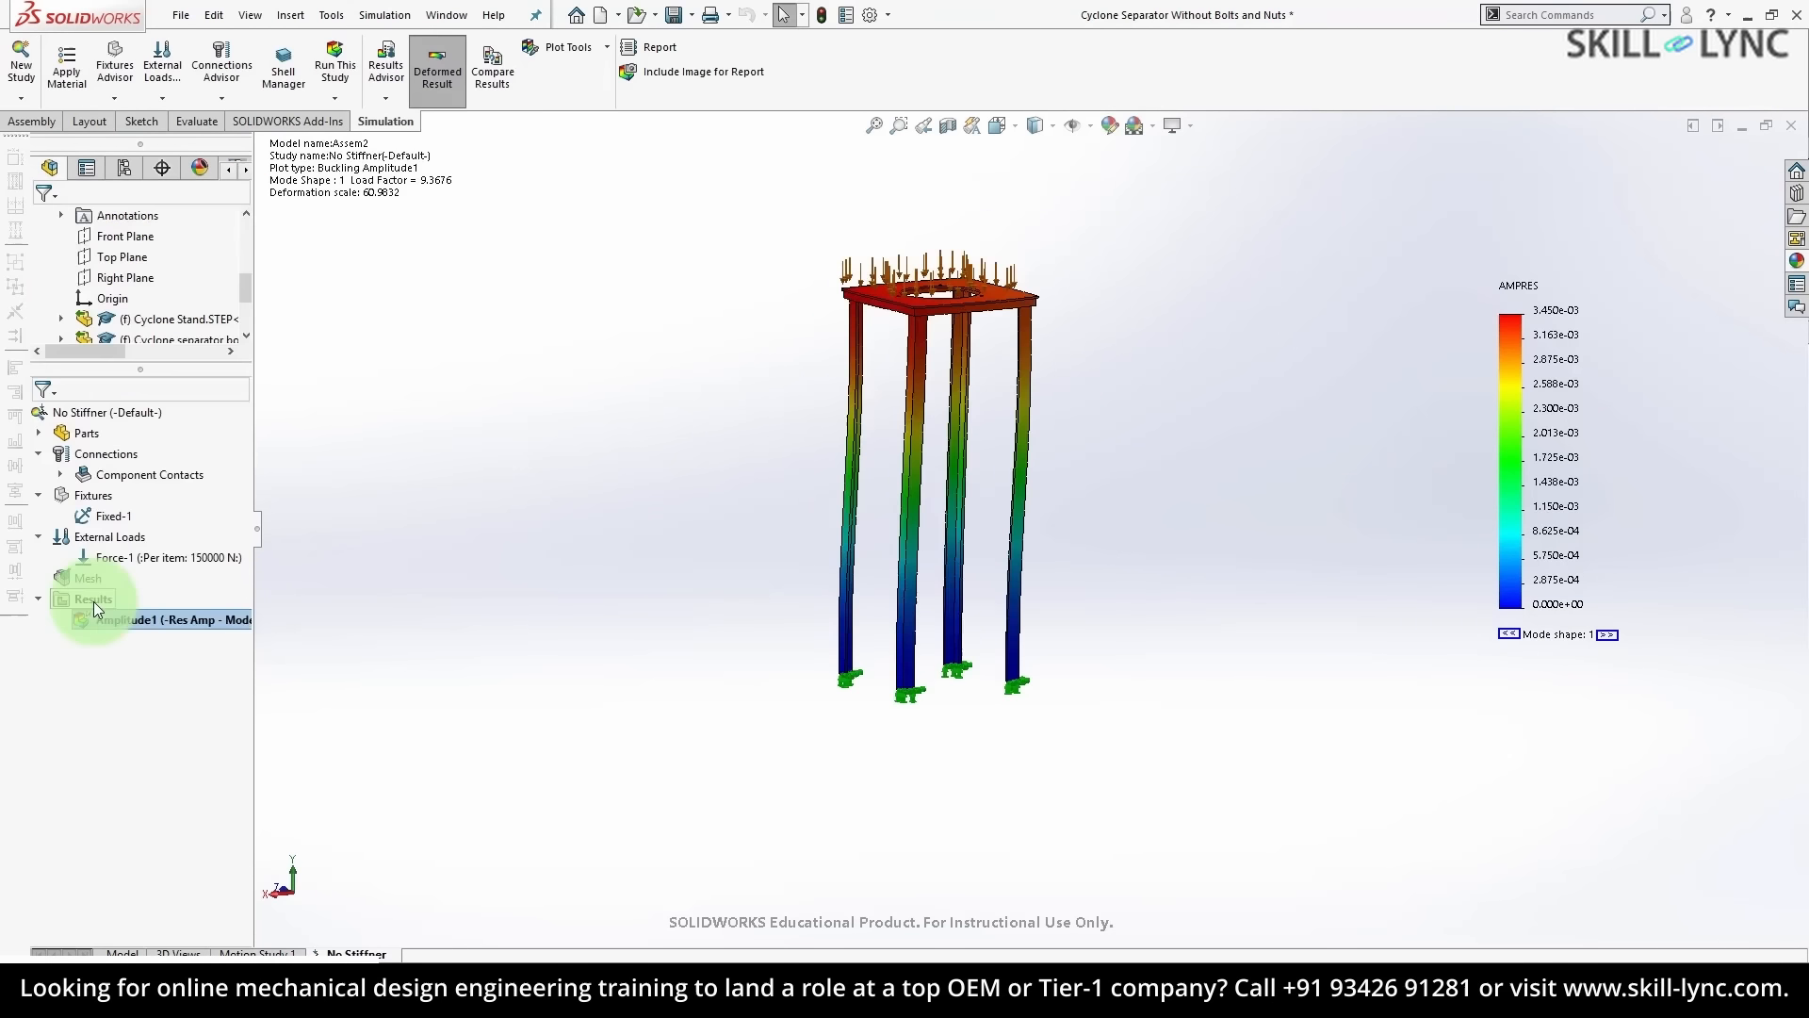
- List the study's buckling factor of safety, and review it against the applied force and the deformed legs
right_click(93, 600)
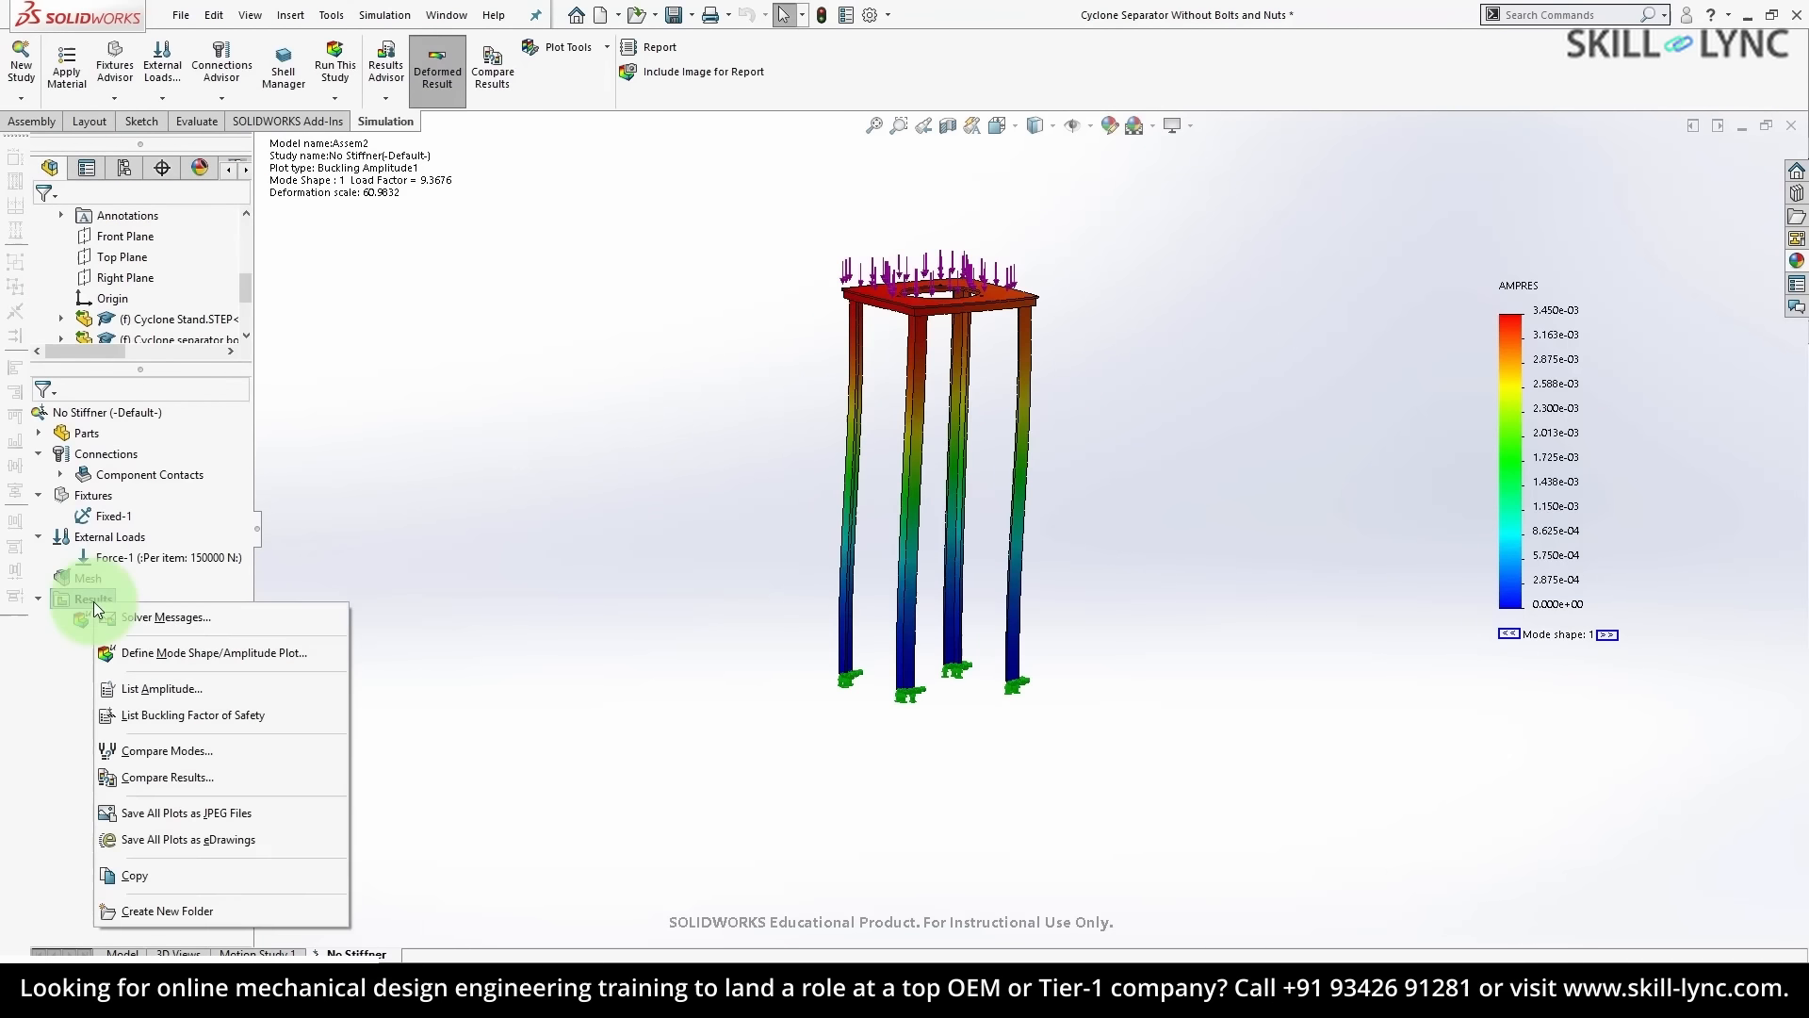
click(196, 715)
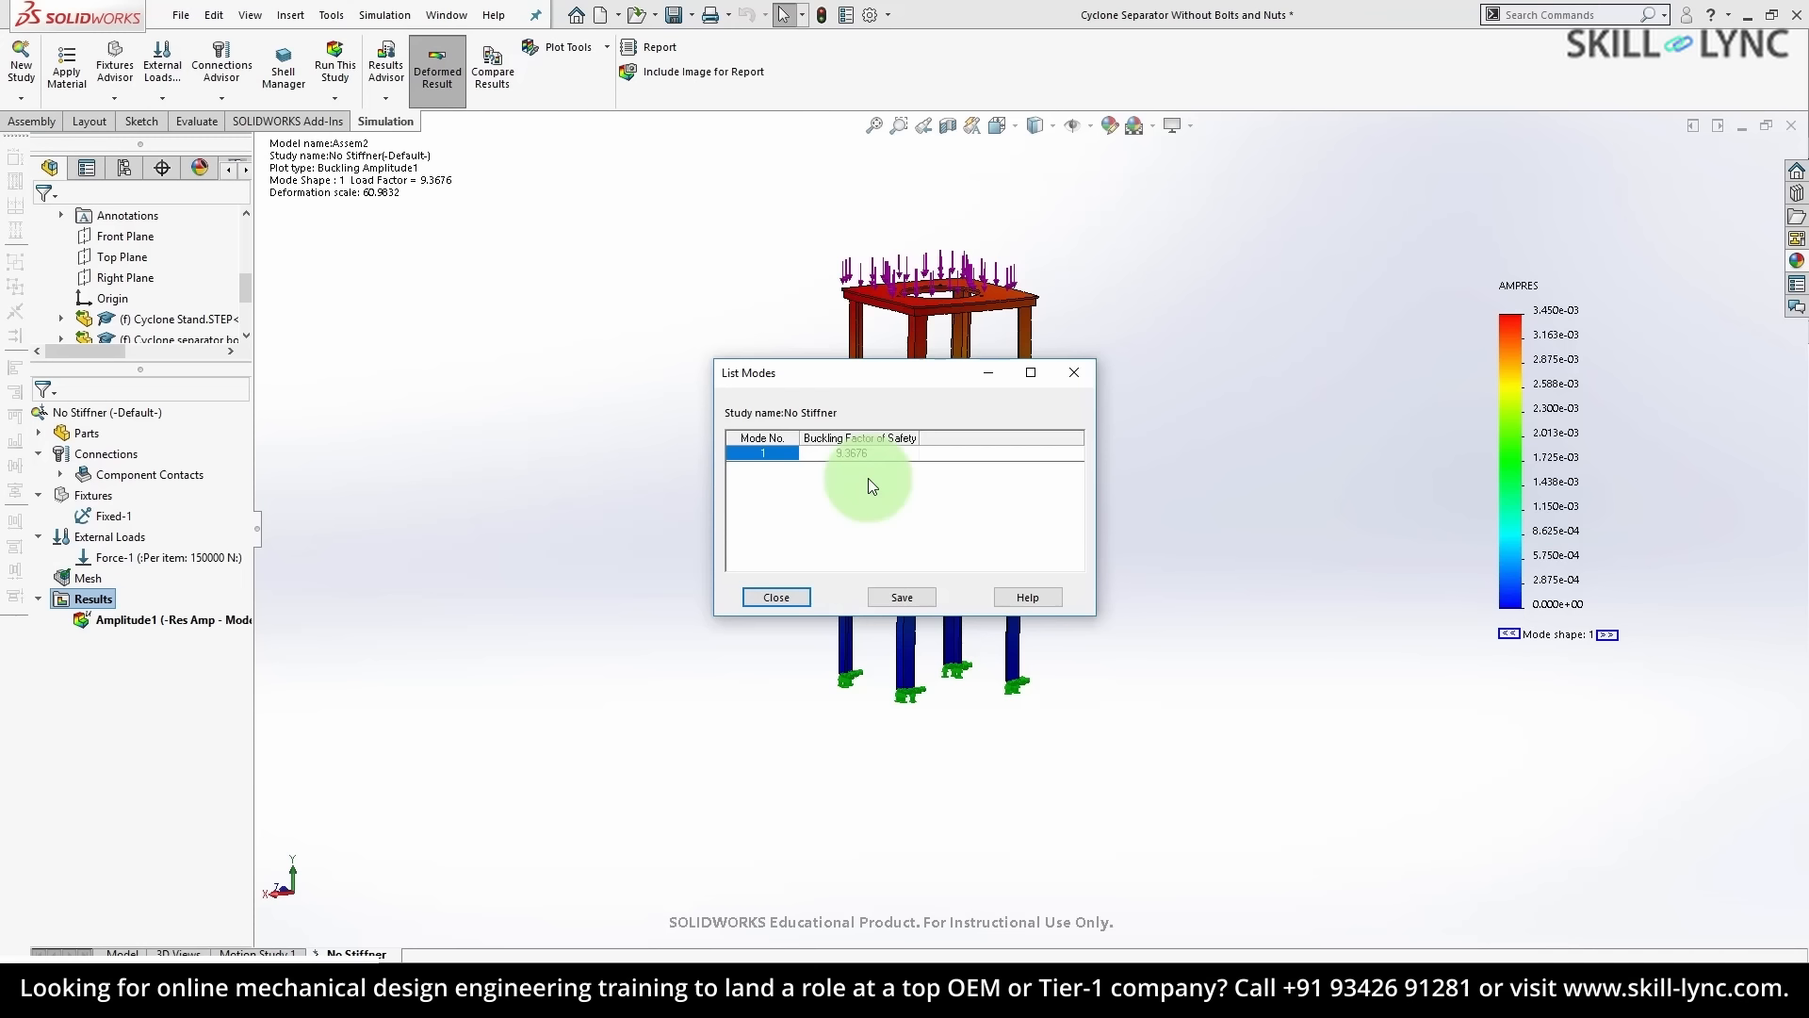
click(1077, 373)
click(129, 558)
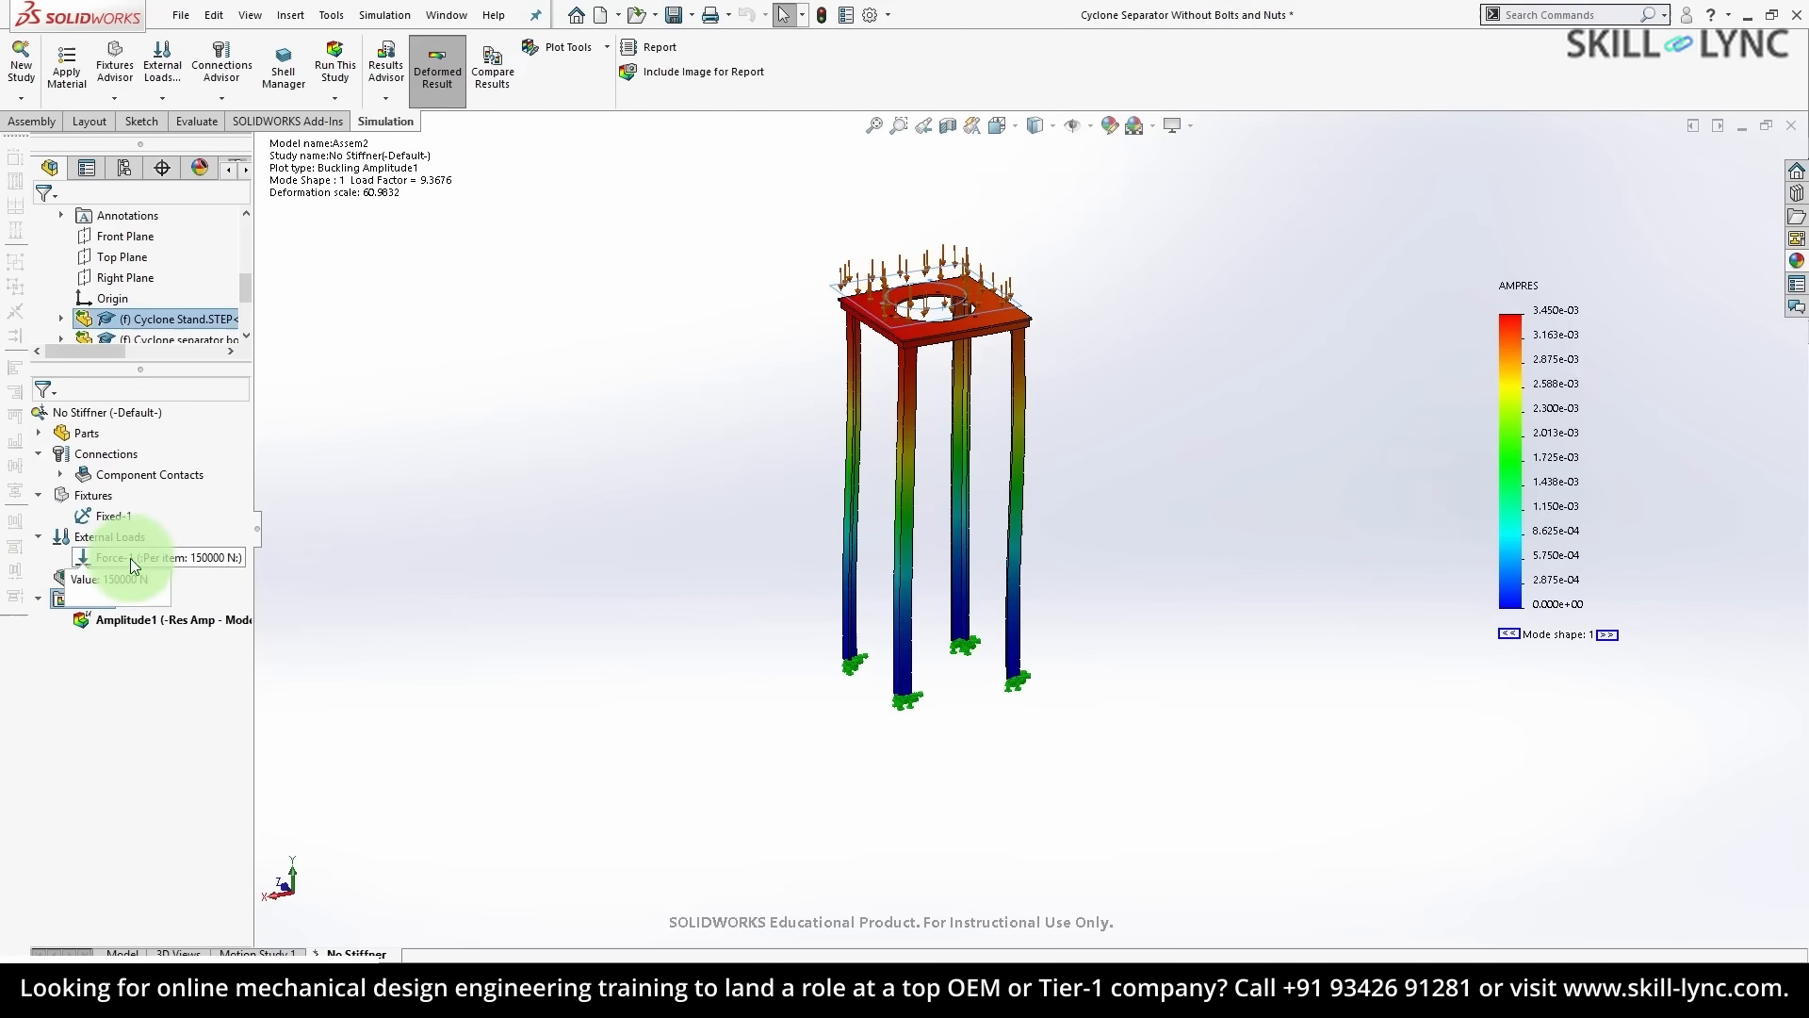
click(331, 478)
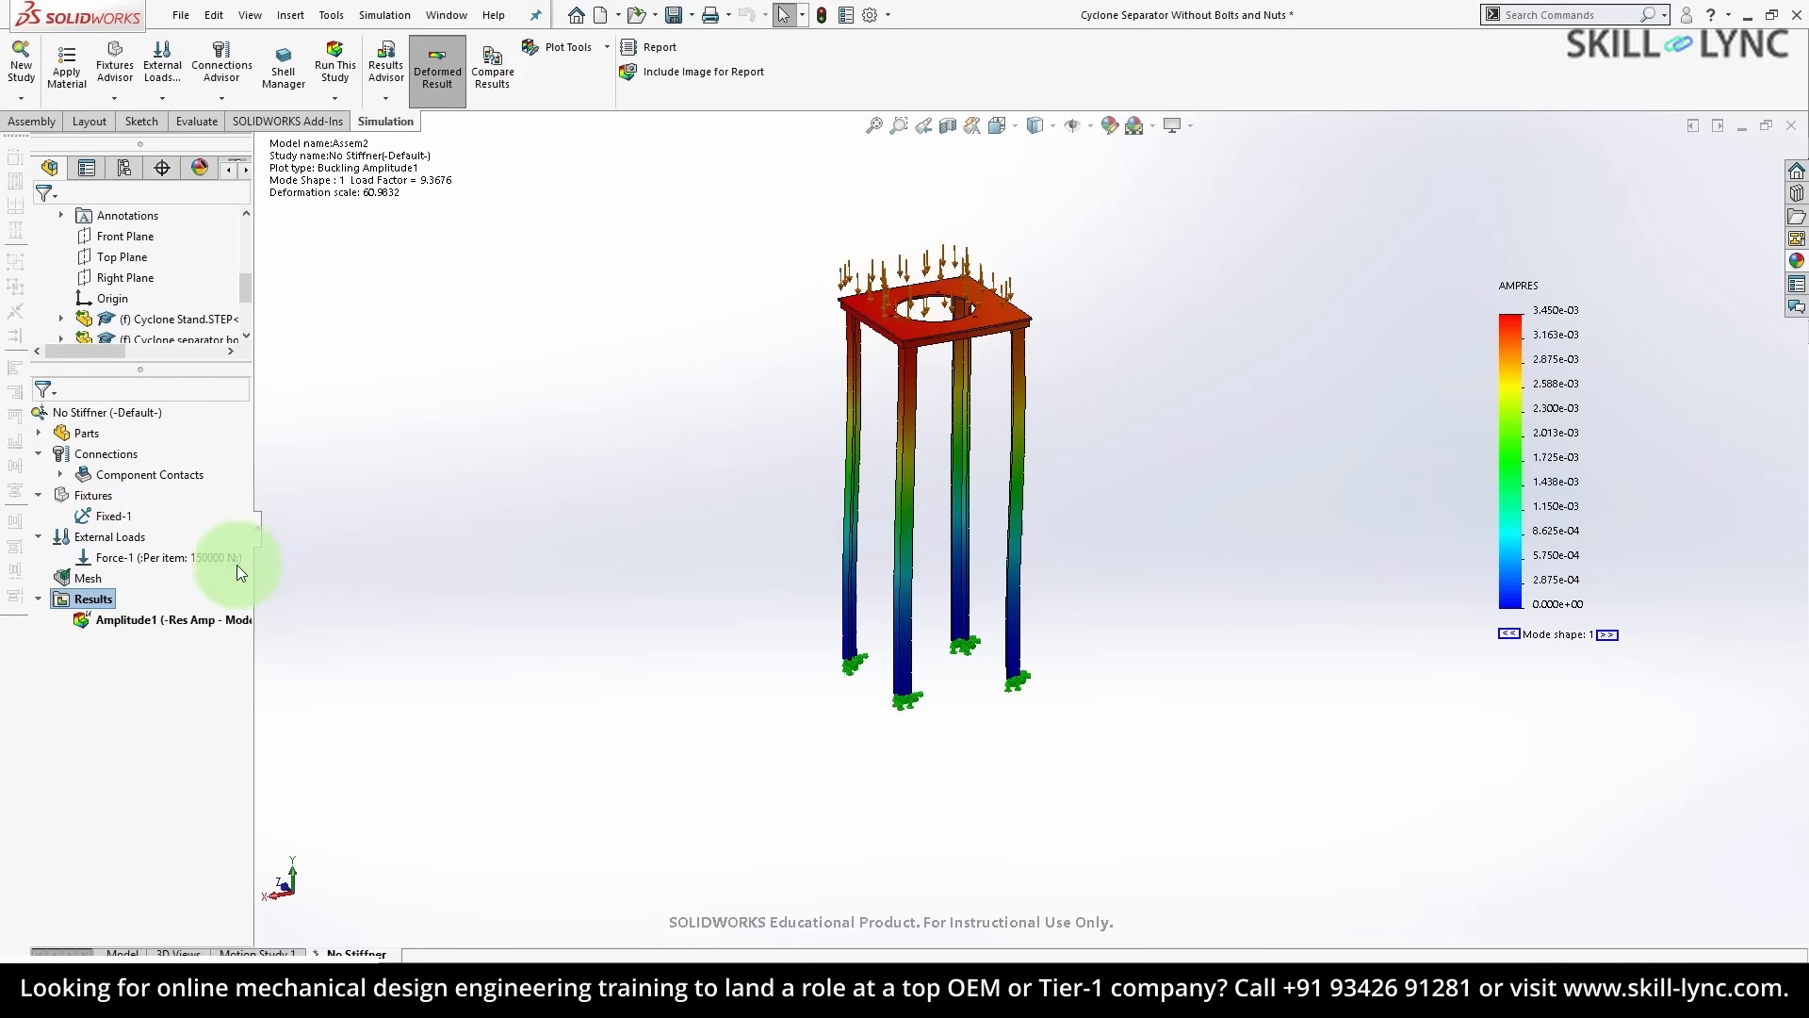
click(211, 560)
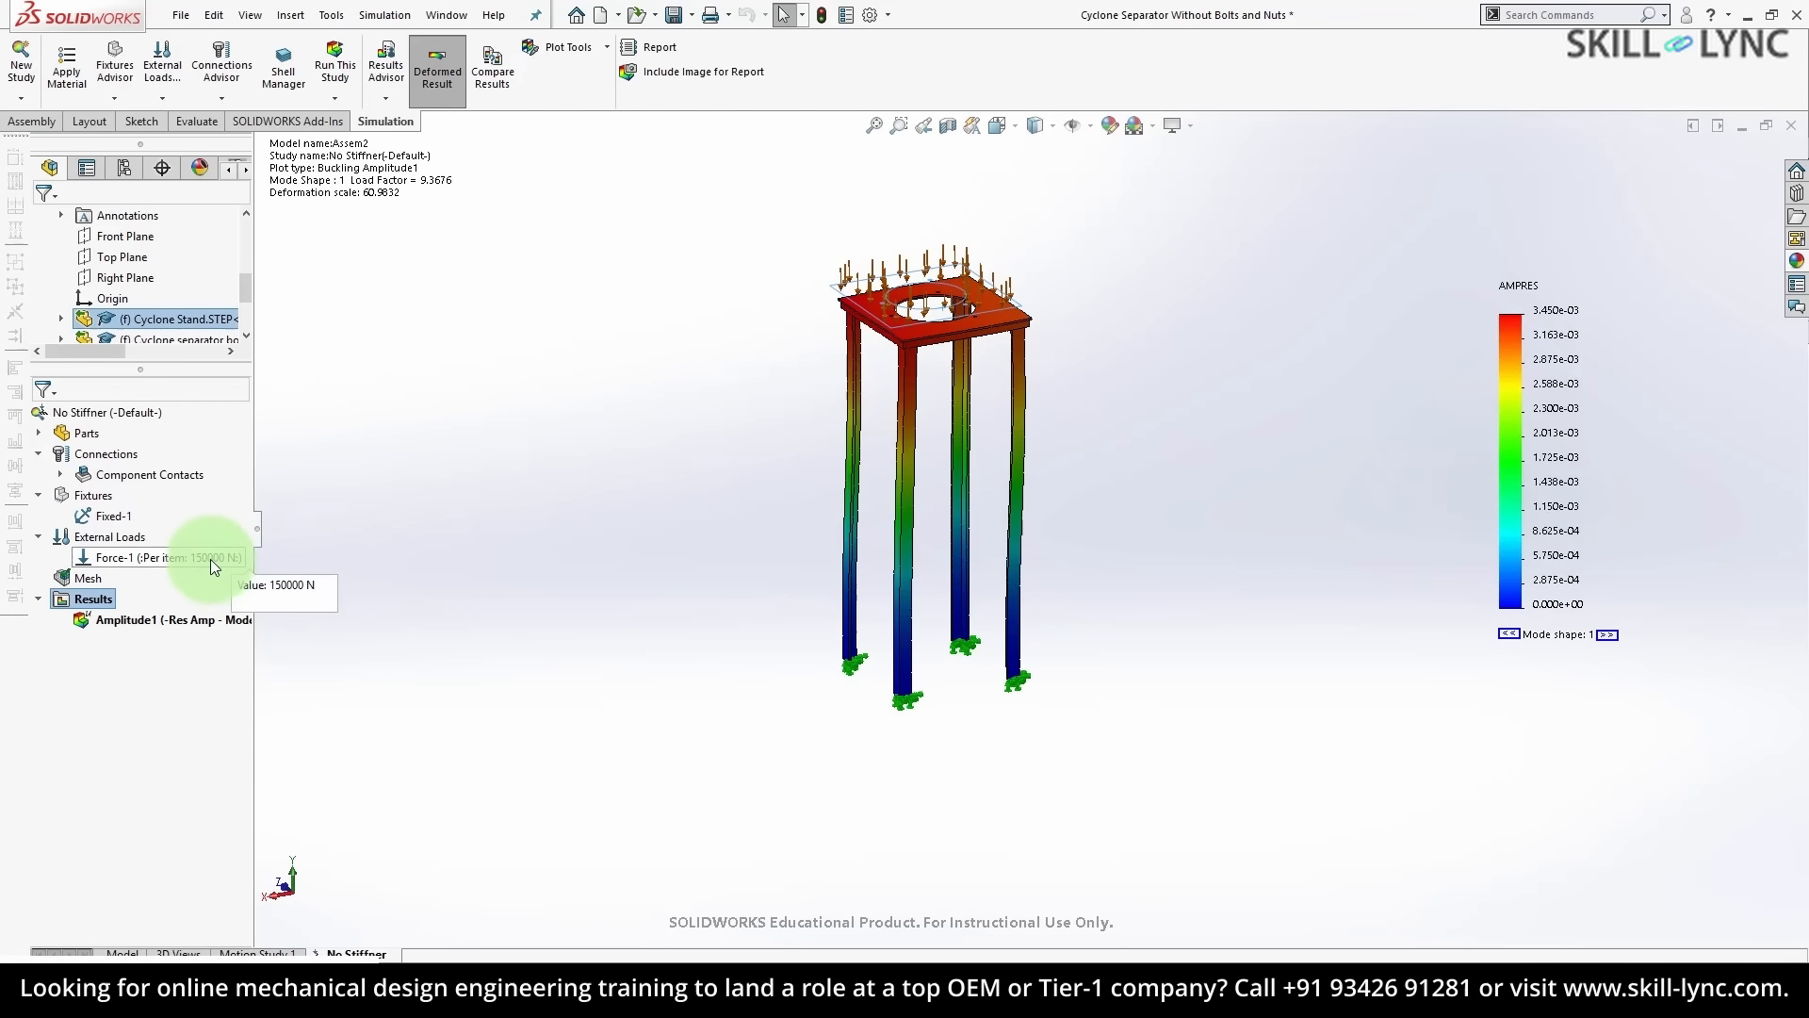
click(662, 479)
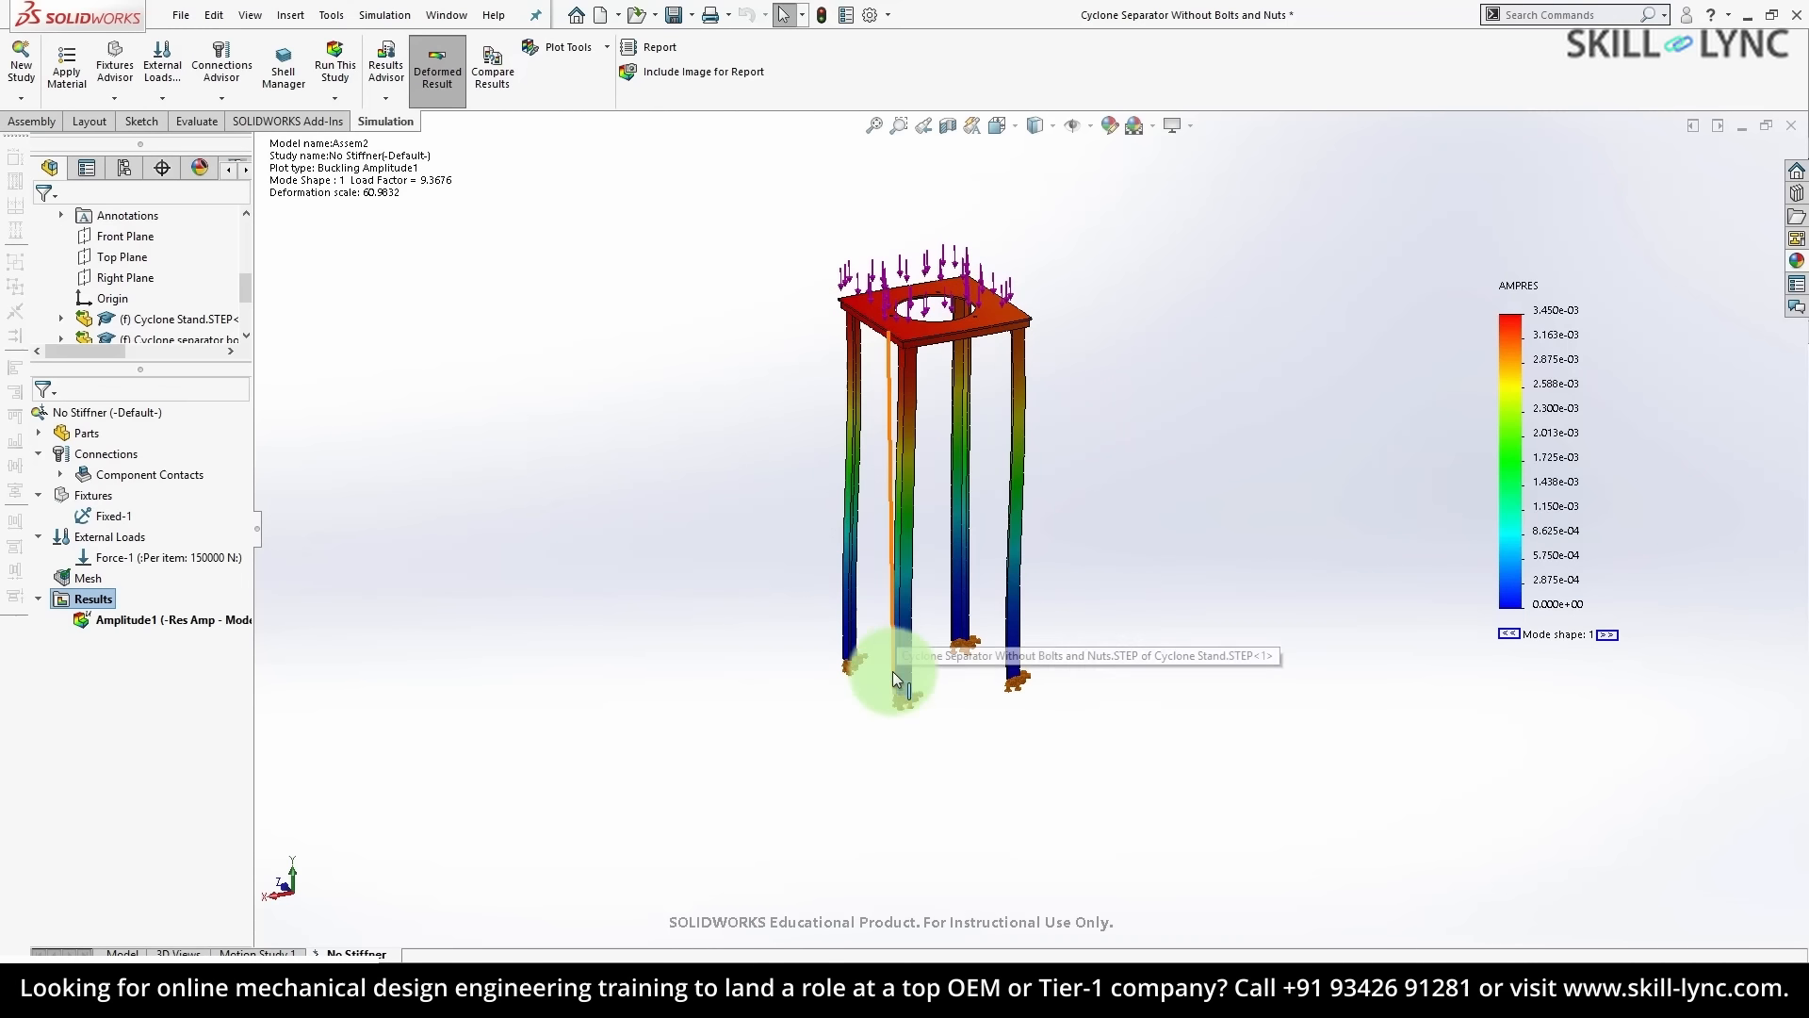
mouse_move(935, 594)
middle_down()
mouse_move(965, 584)
mouse_move(937, 566)
middle_up()
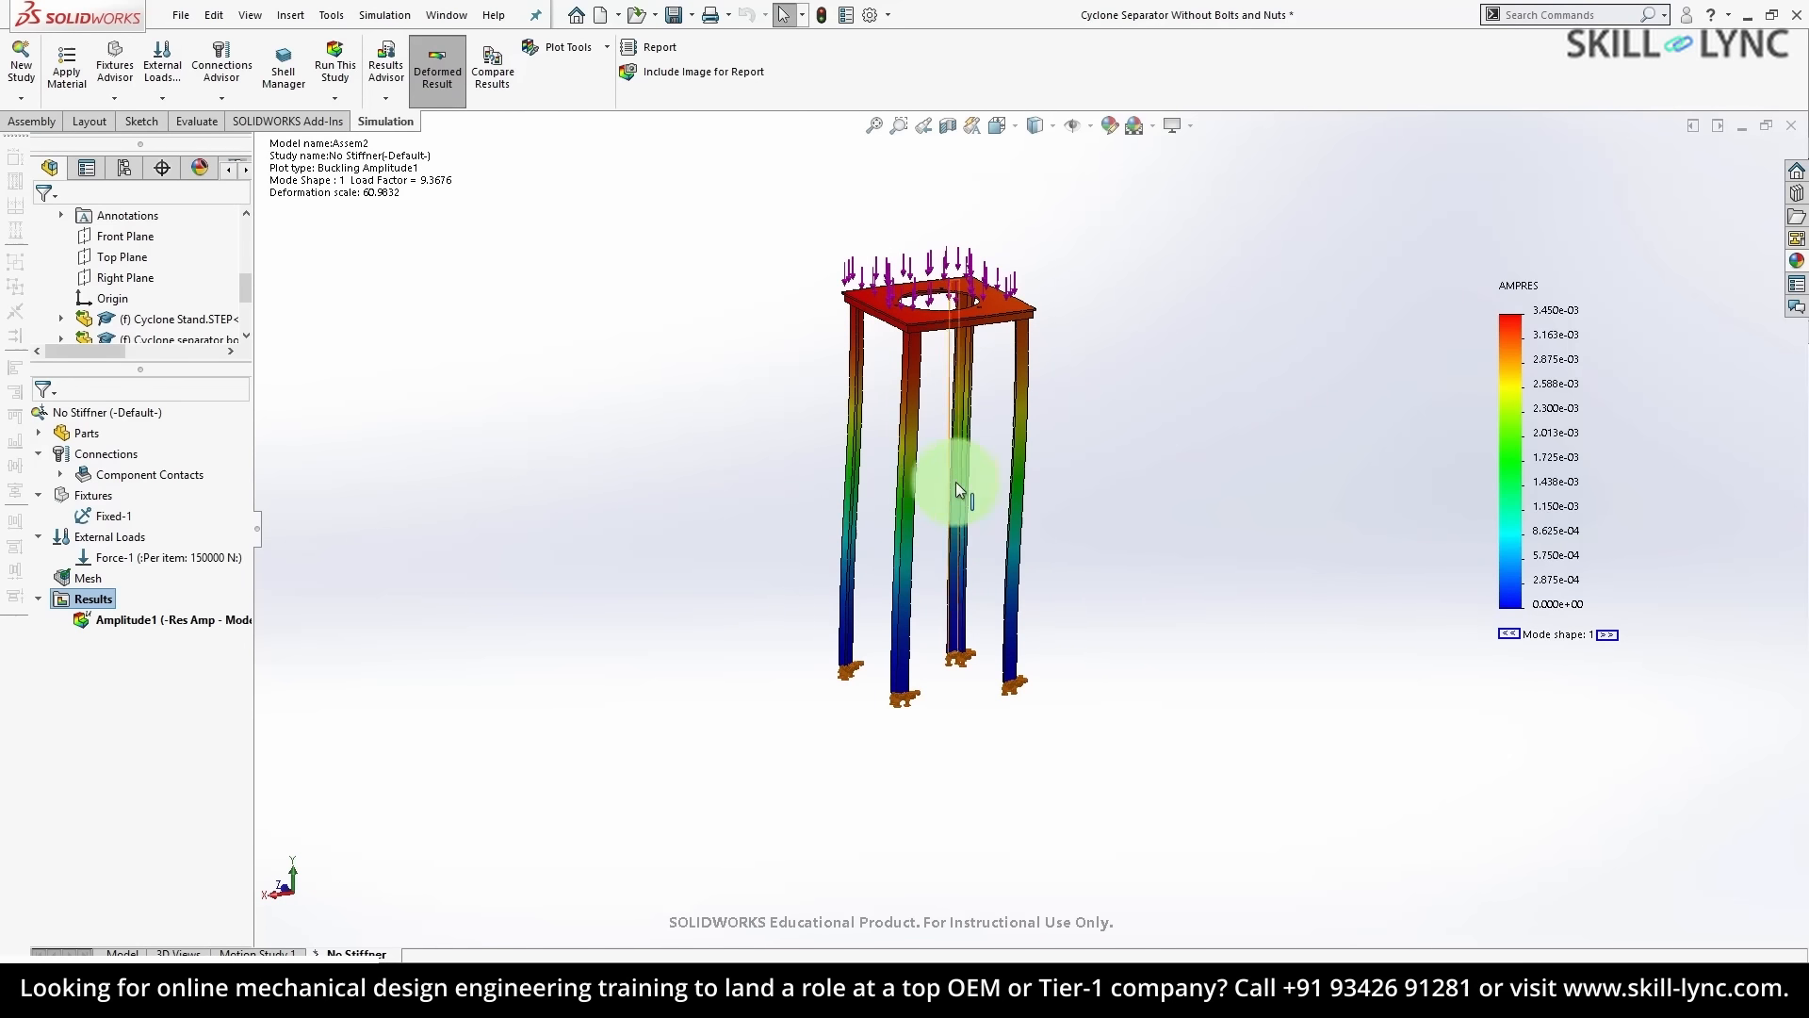
click(111, 598)
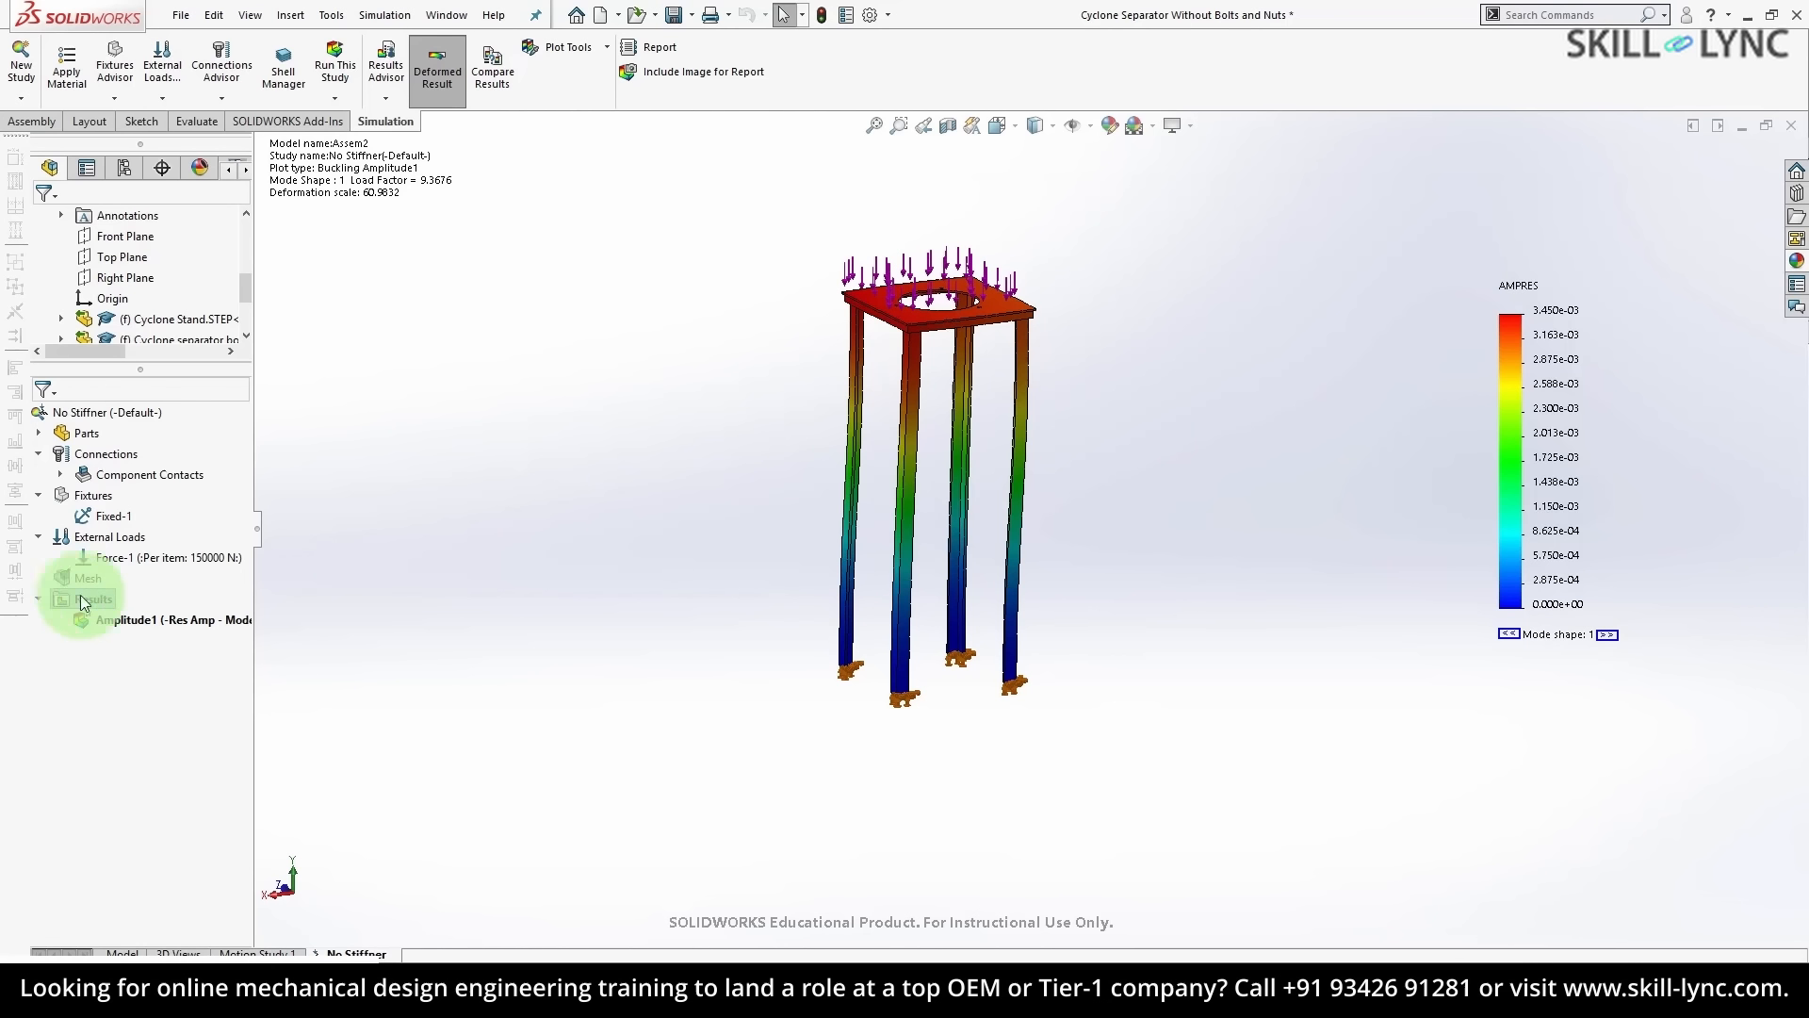
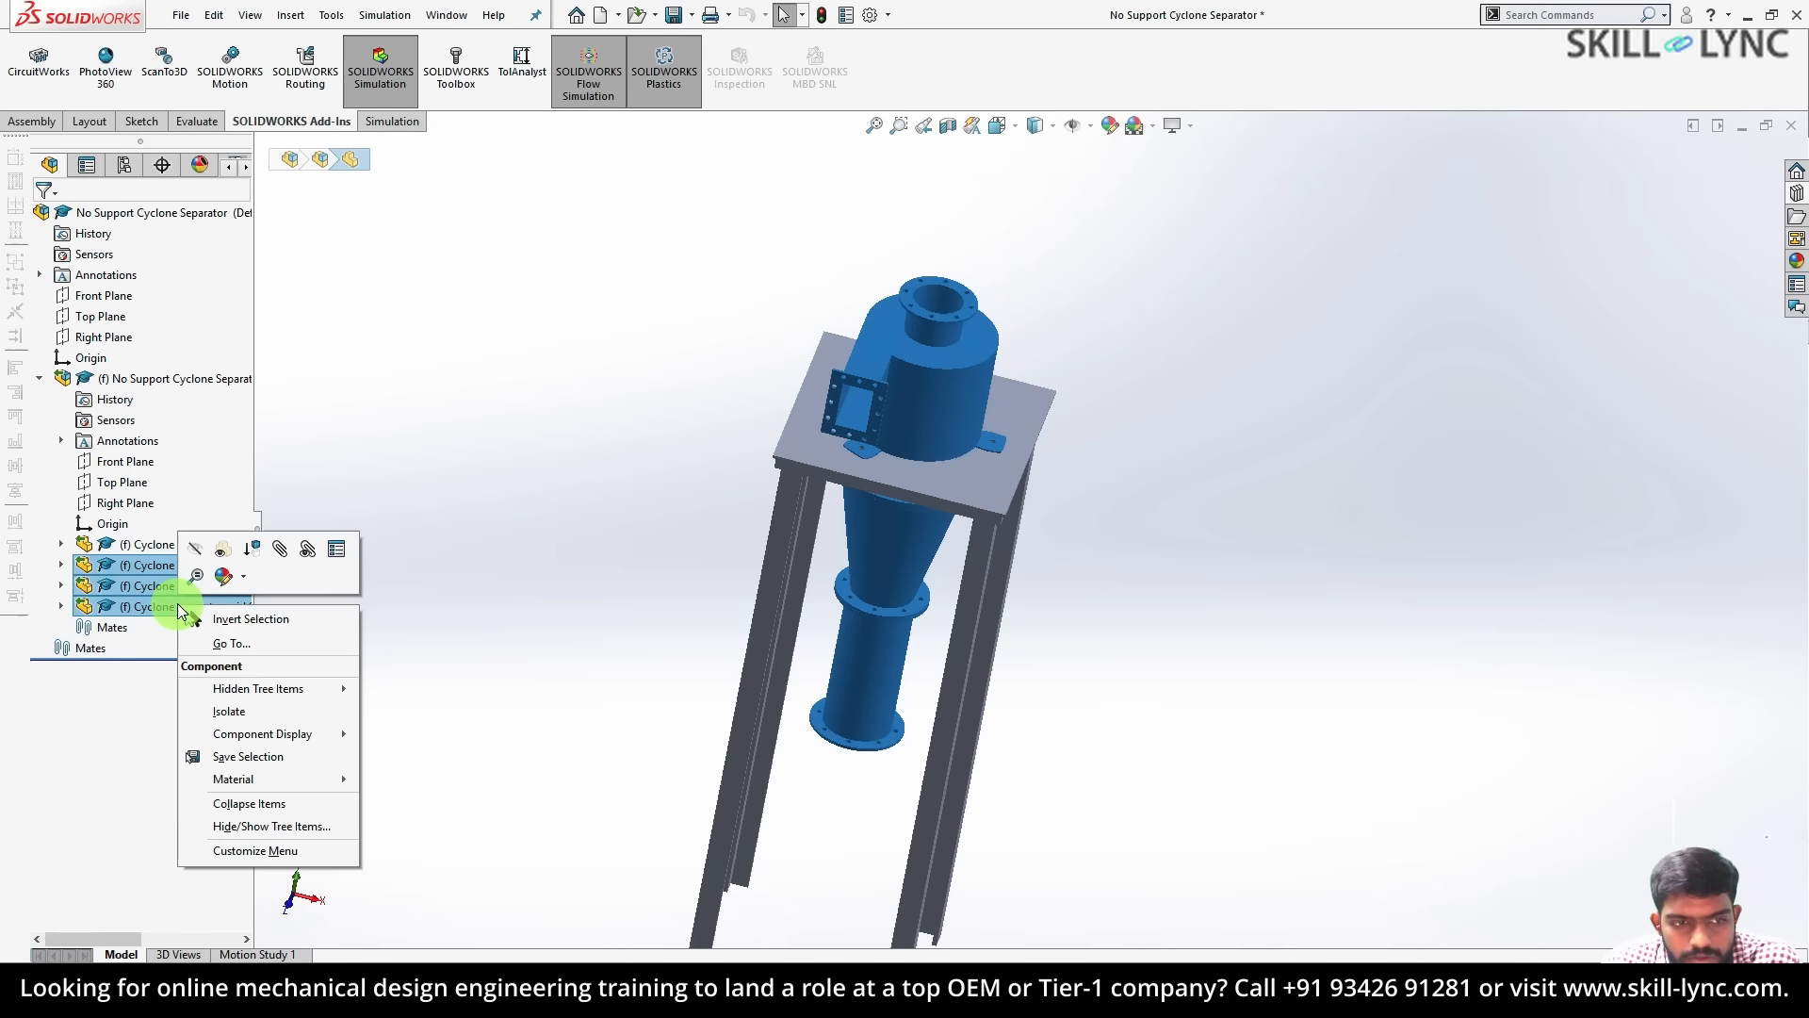
- Suppress the cyclone separator's bottom, top and mid components and save the remaining stand on the Desktop as the part nosupport
click(222, 550)
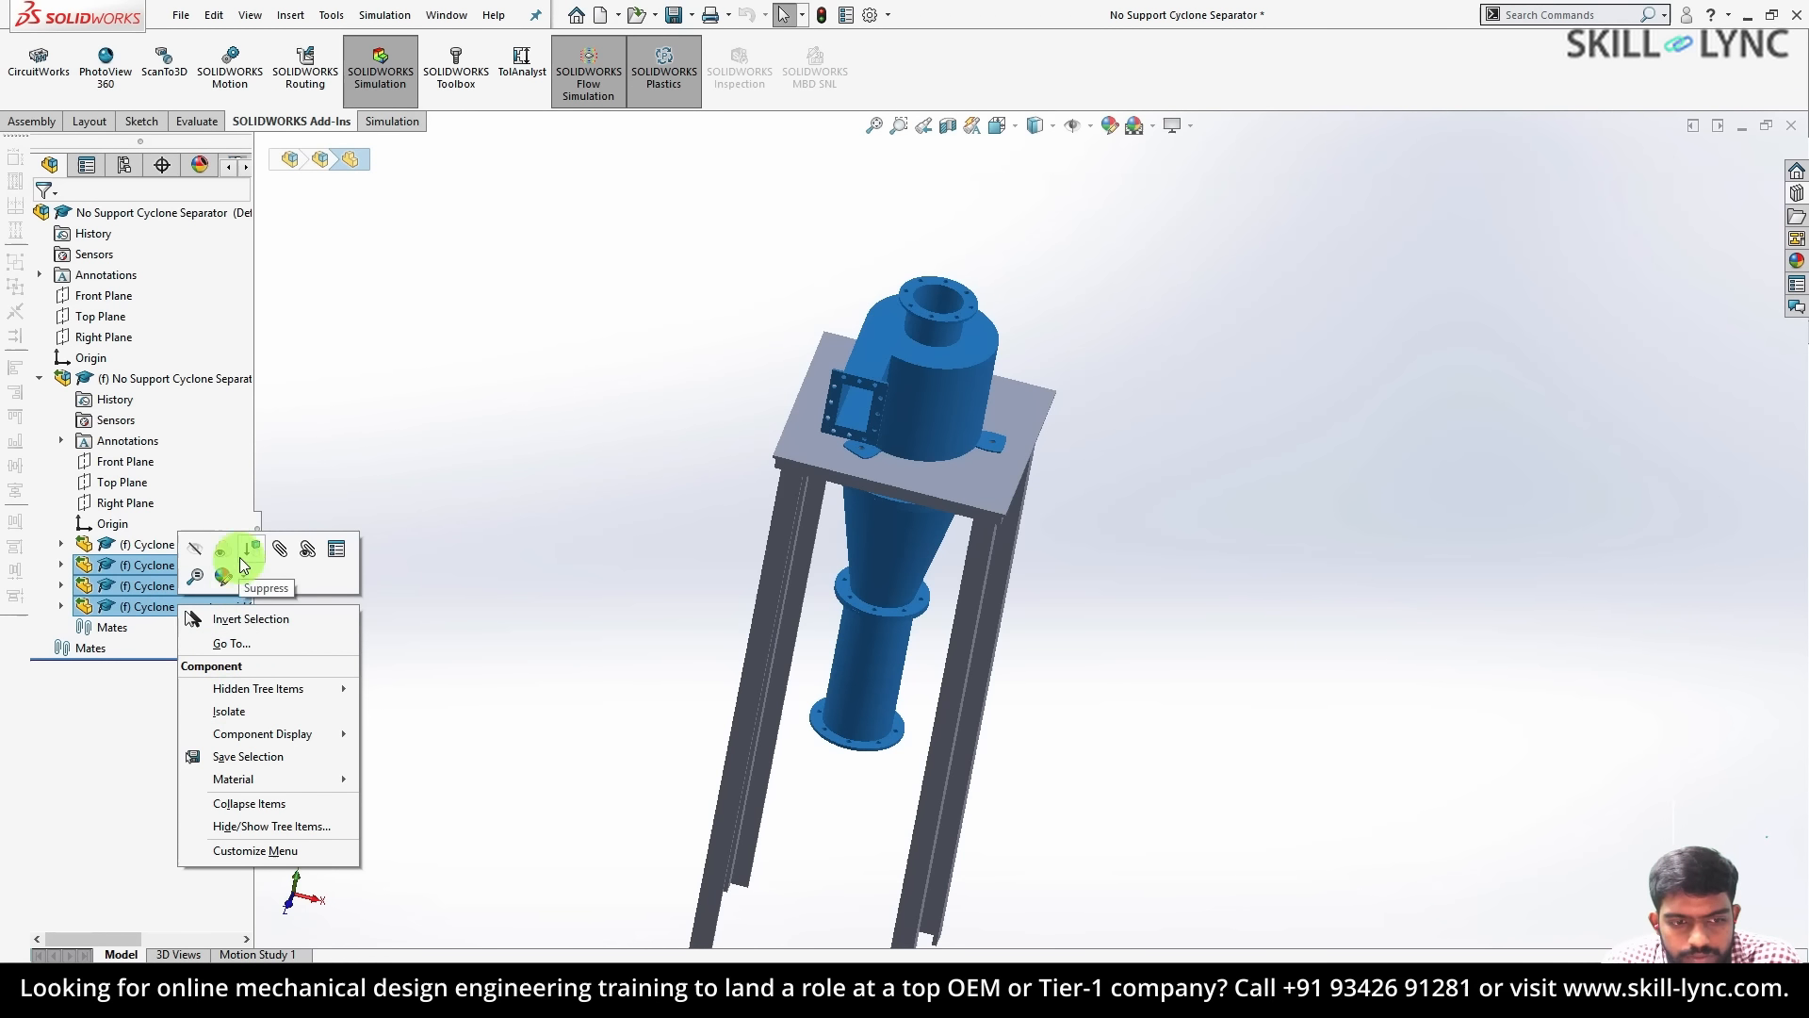
key(f)
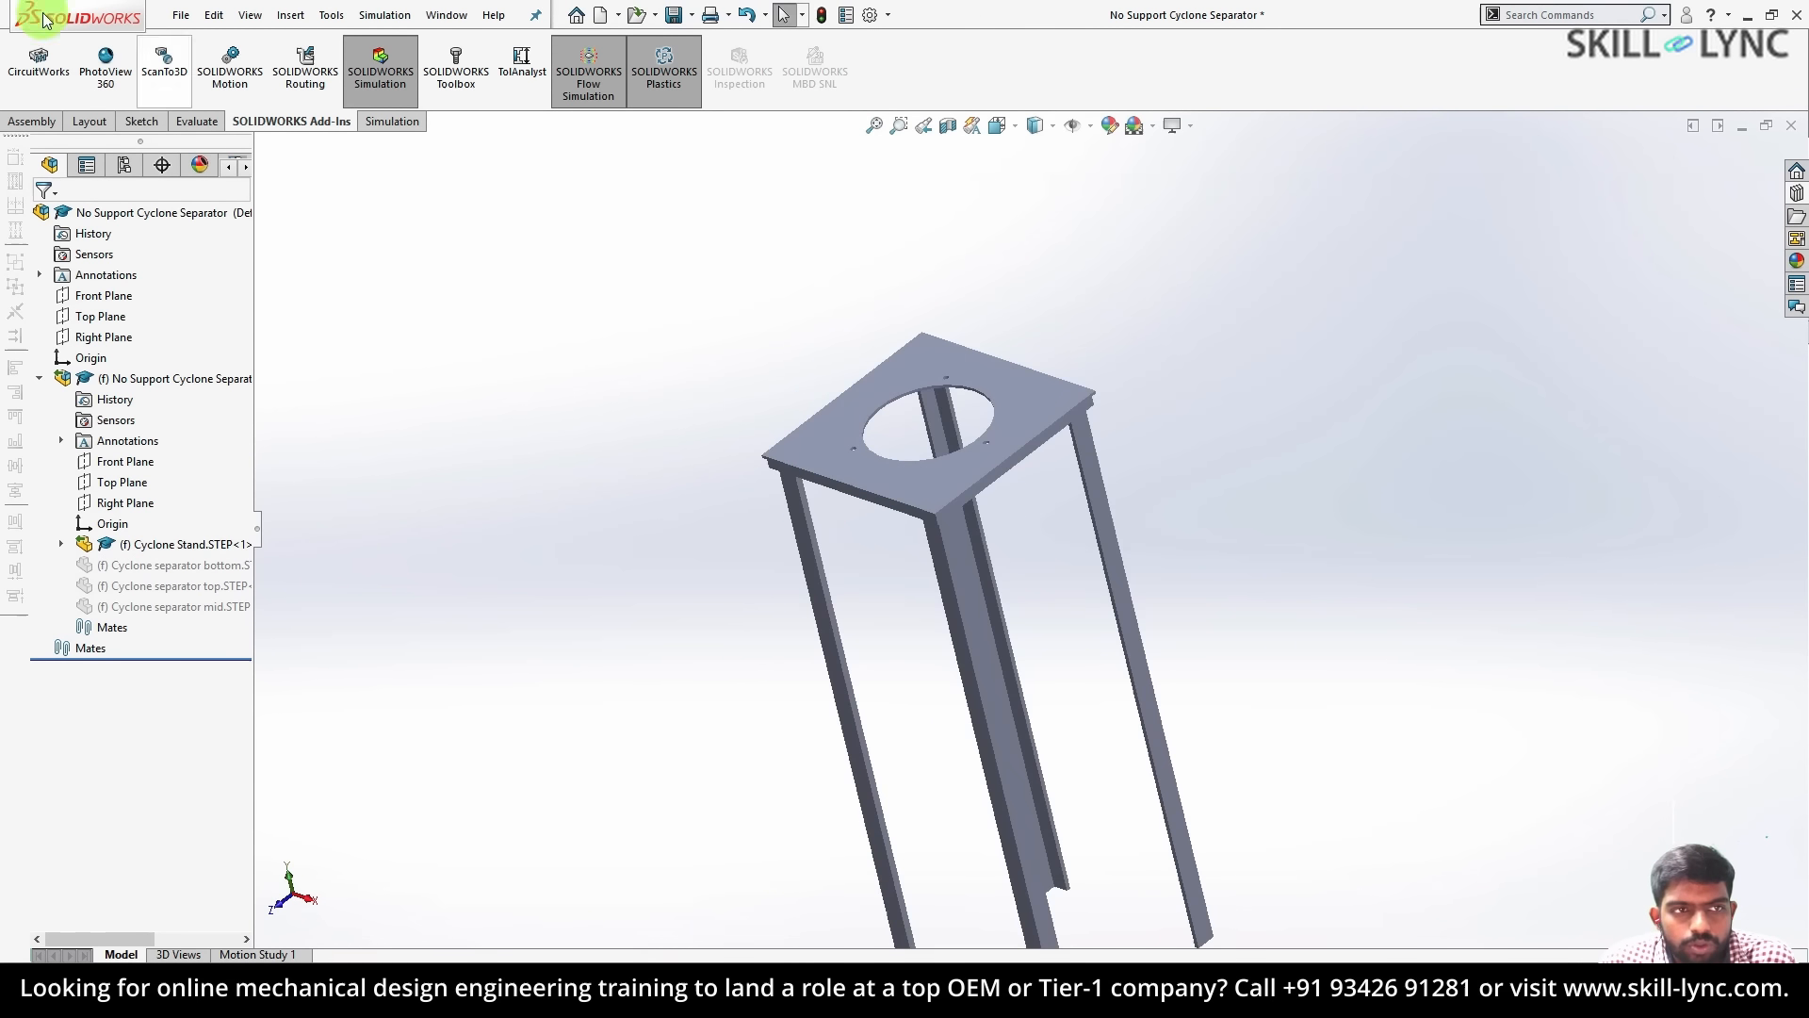
click(180, 15)
click(208, 247)
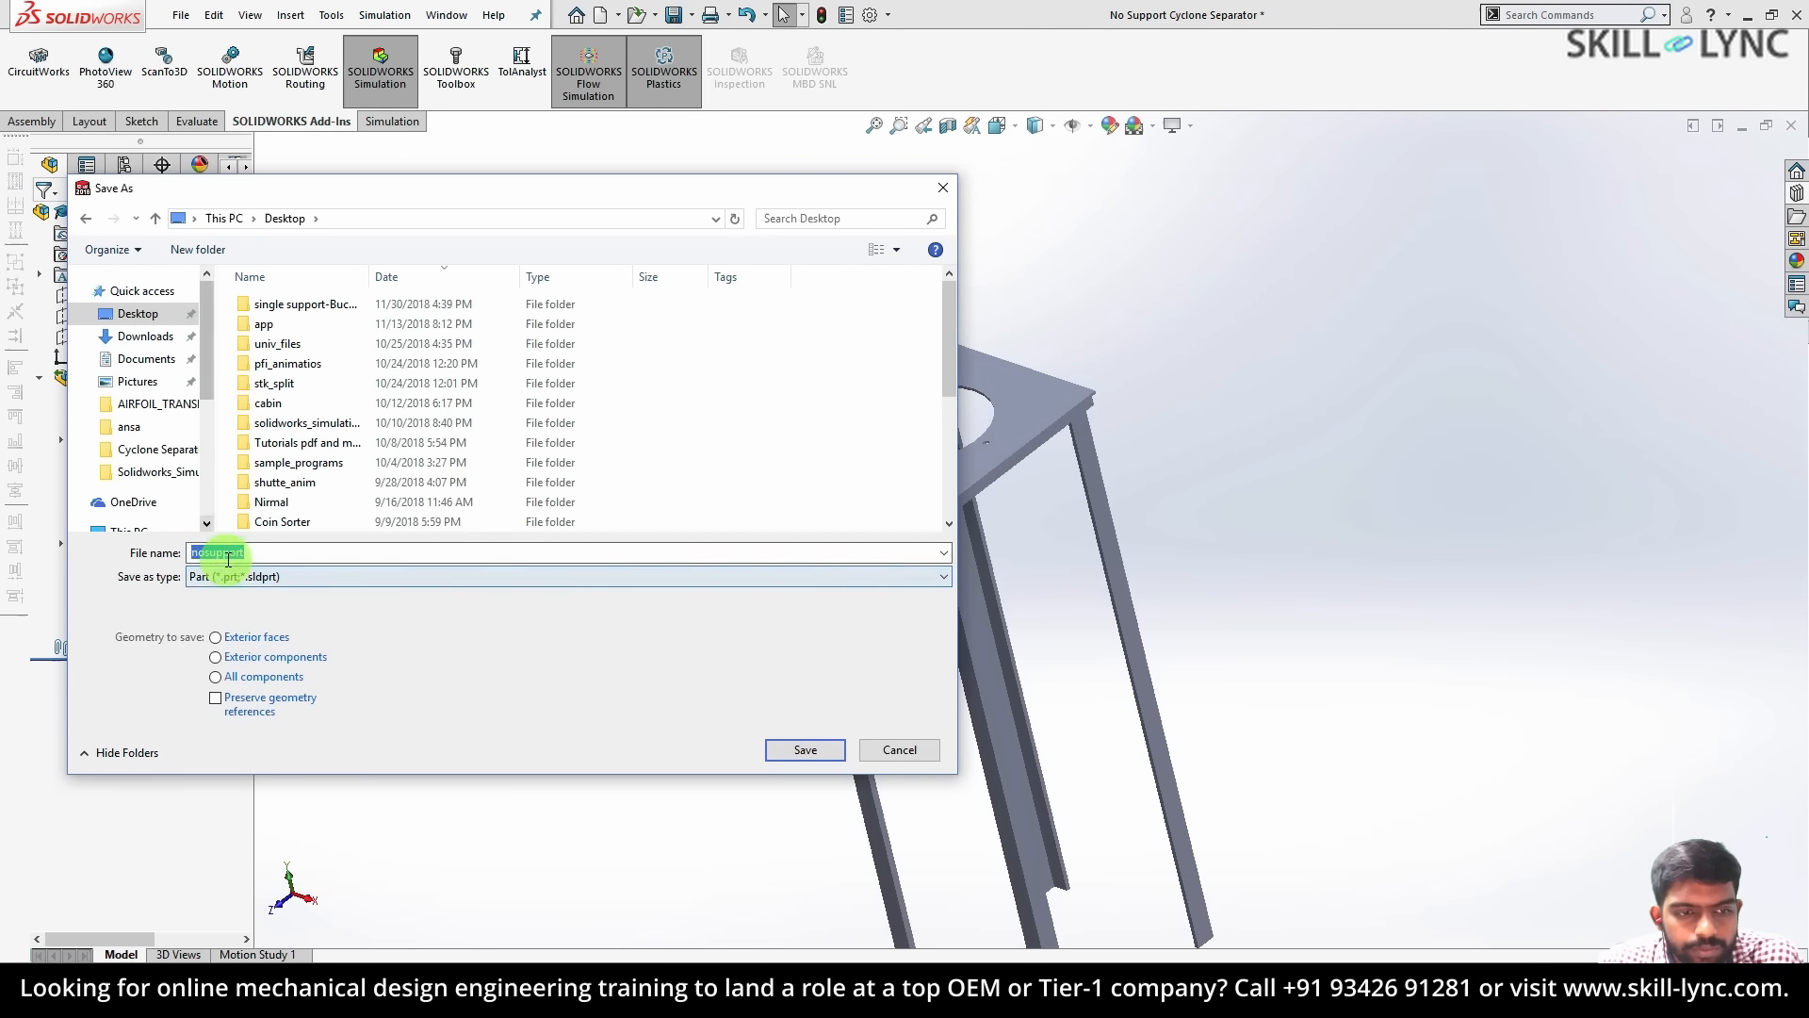
double_click(228, 552)
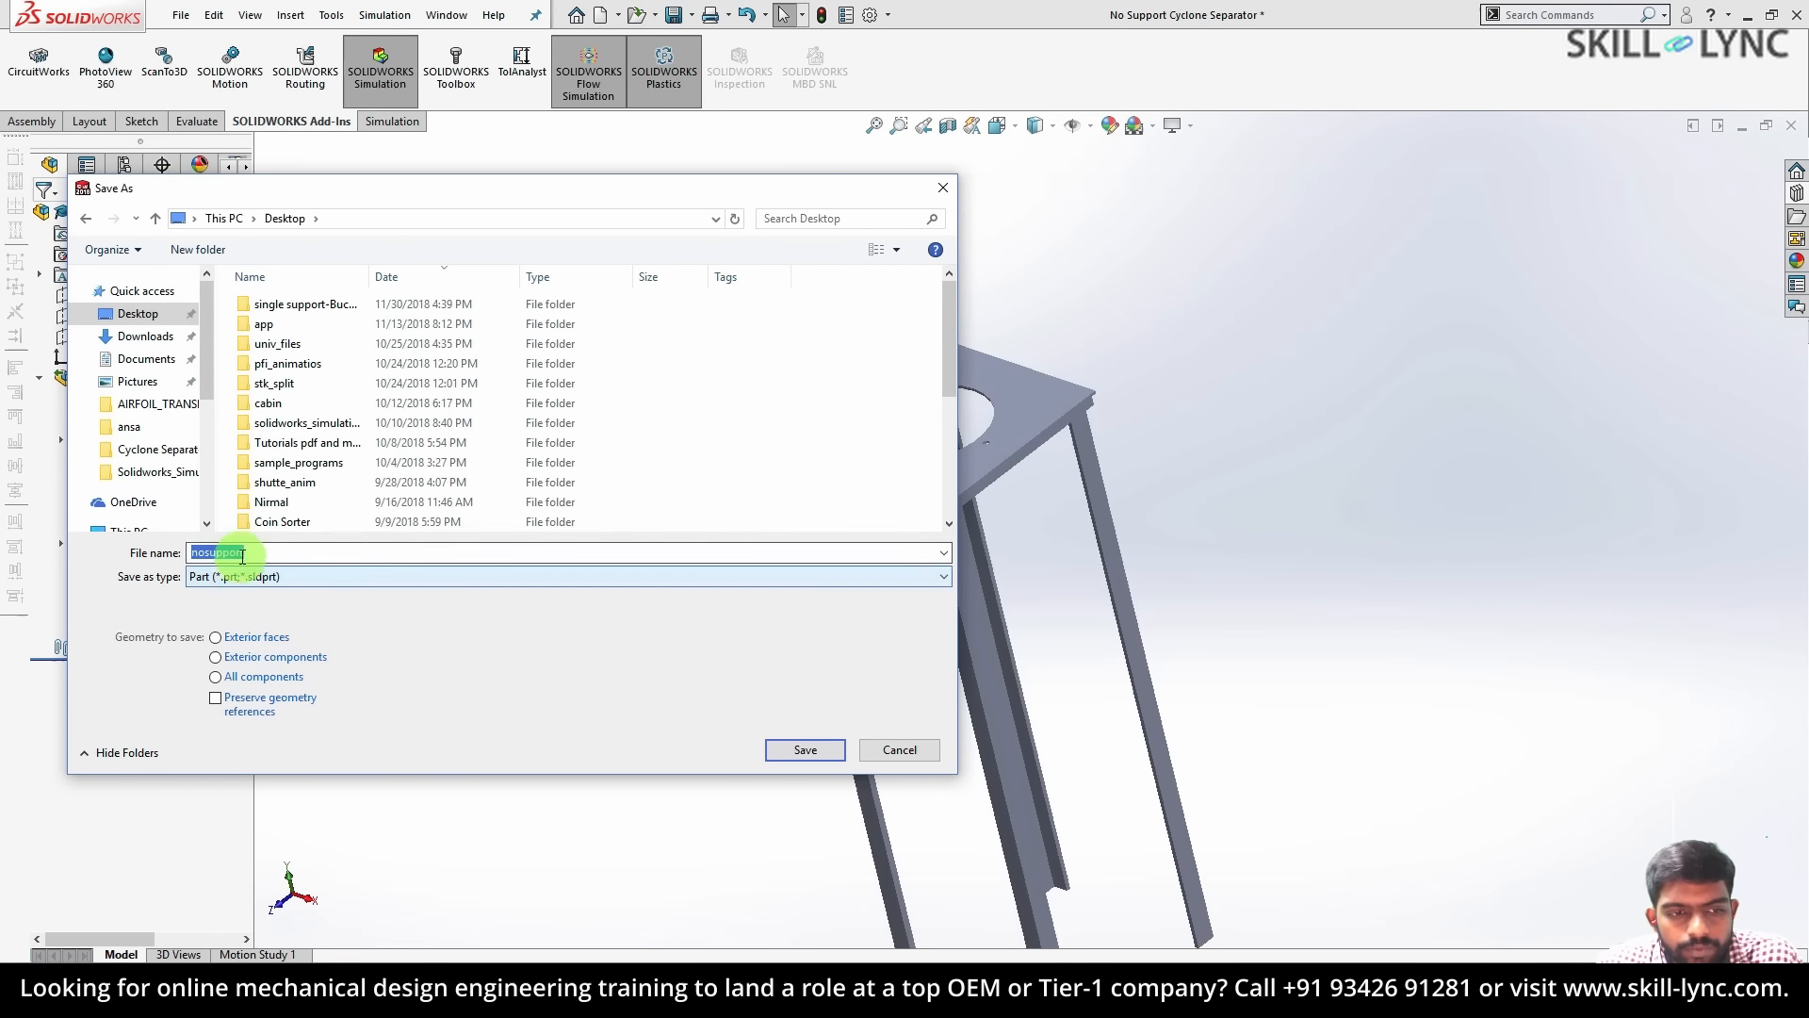
click(807, 750)
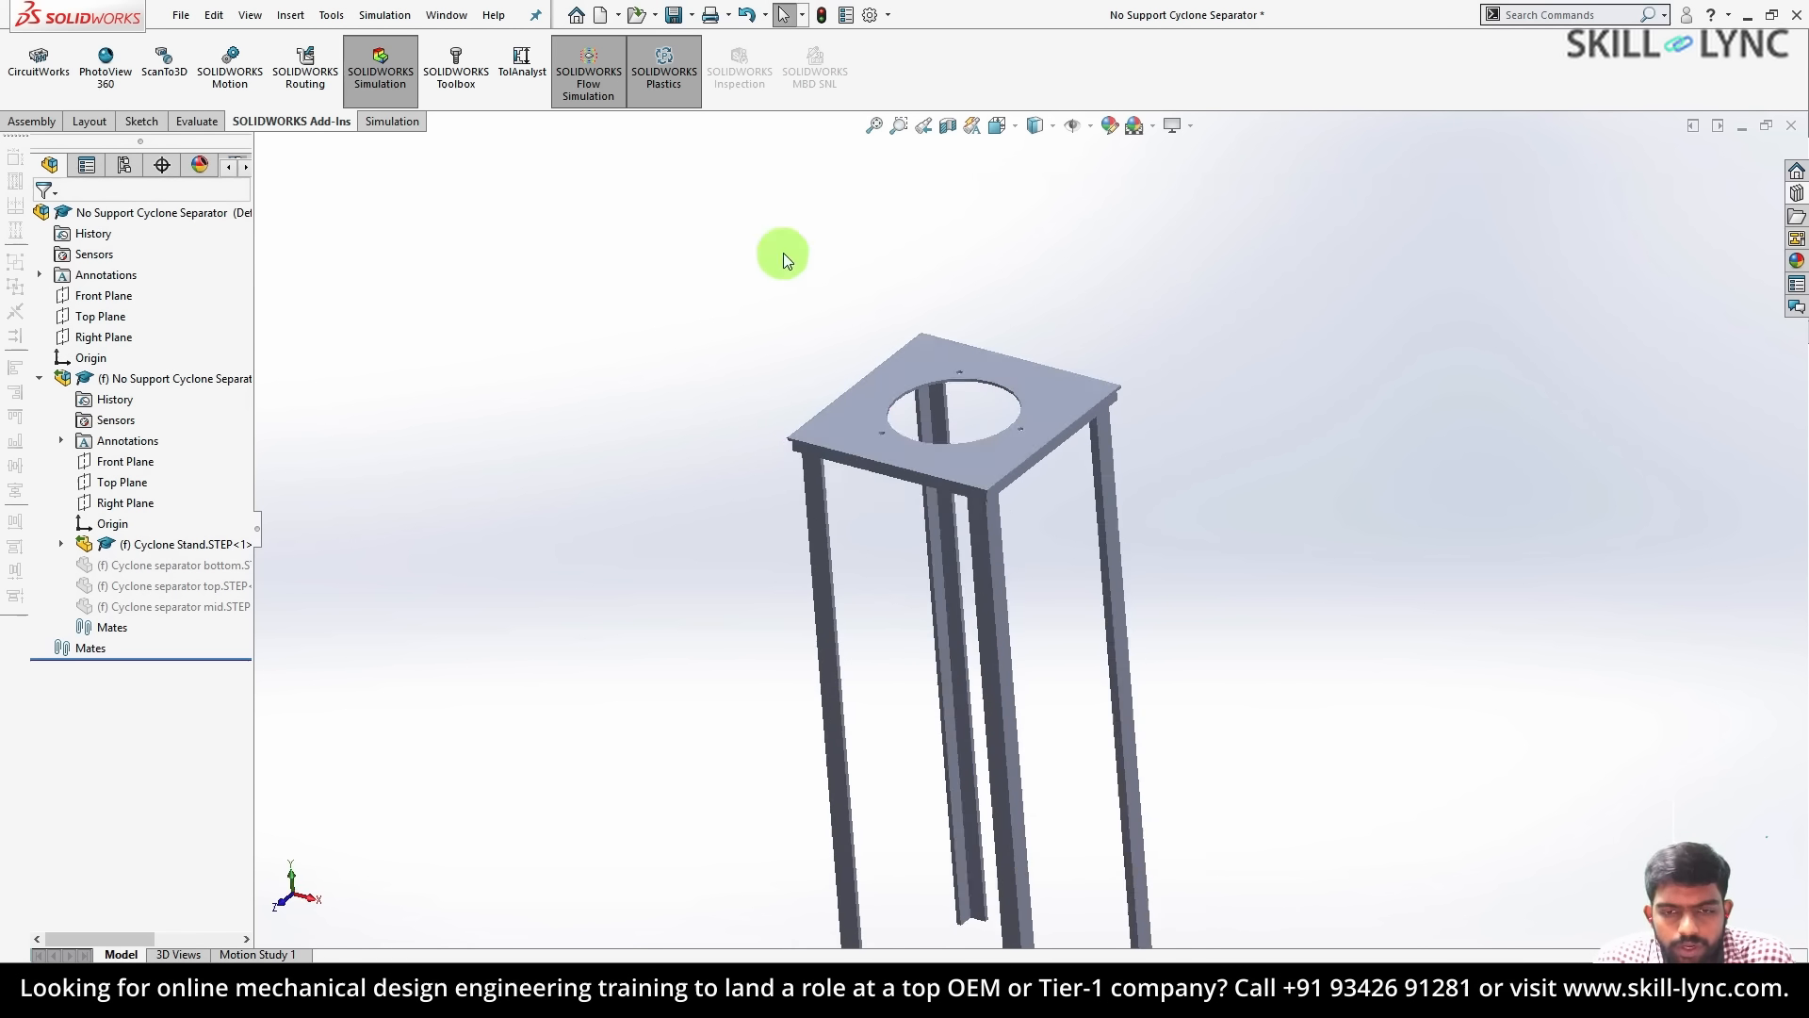
- Open the saved nosupport part from the Desktop
ctrl+middle_drag(845, 324, 901, 239)
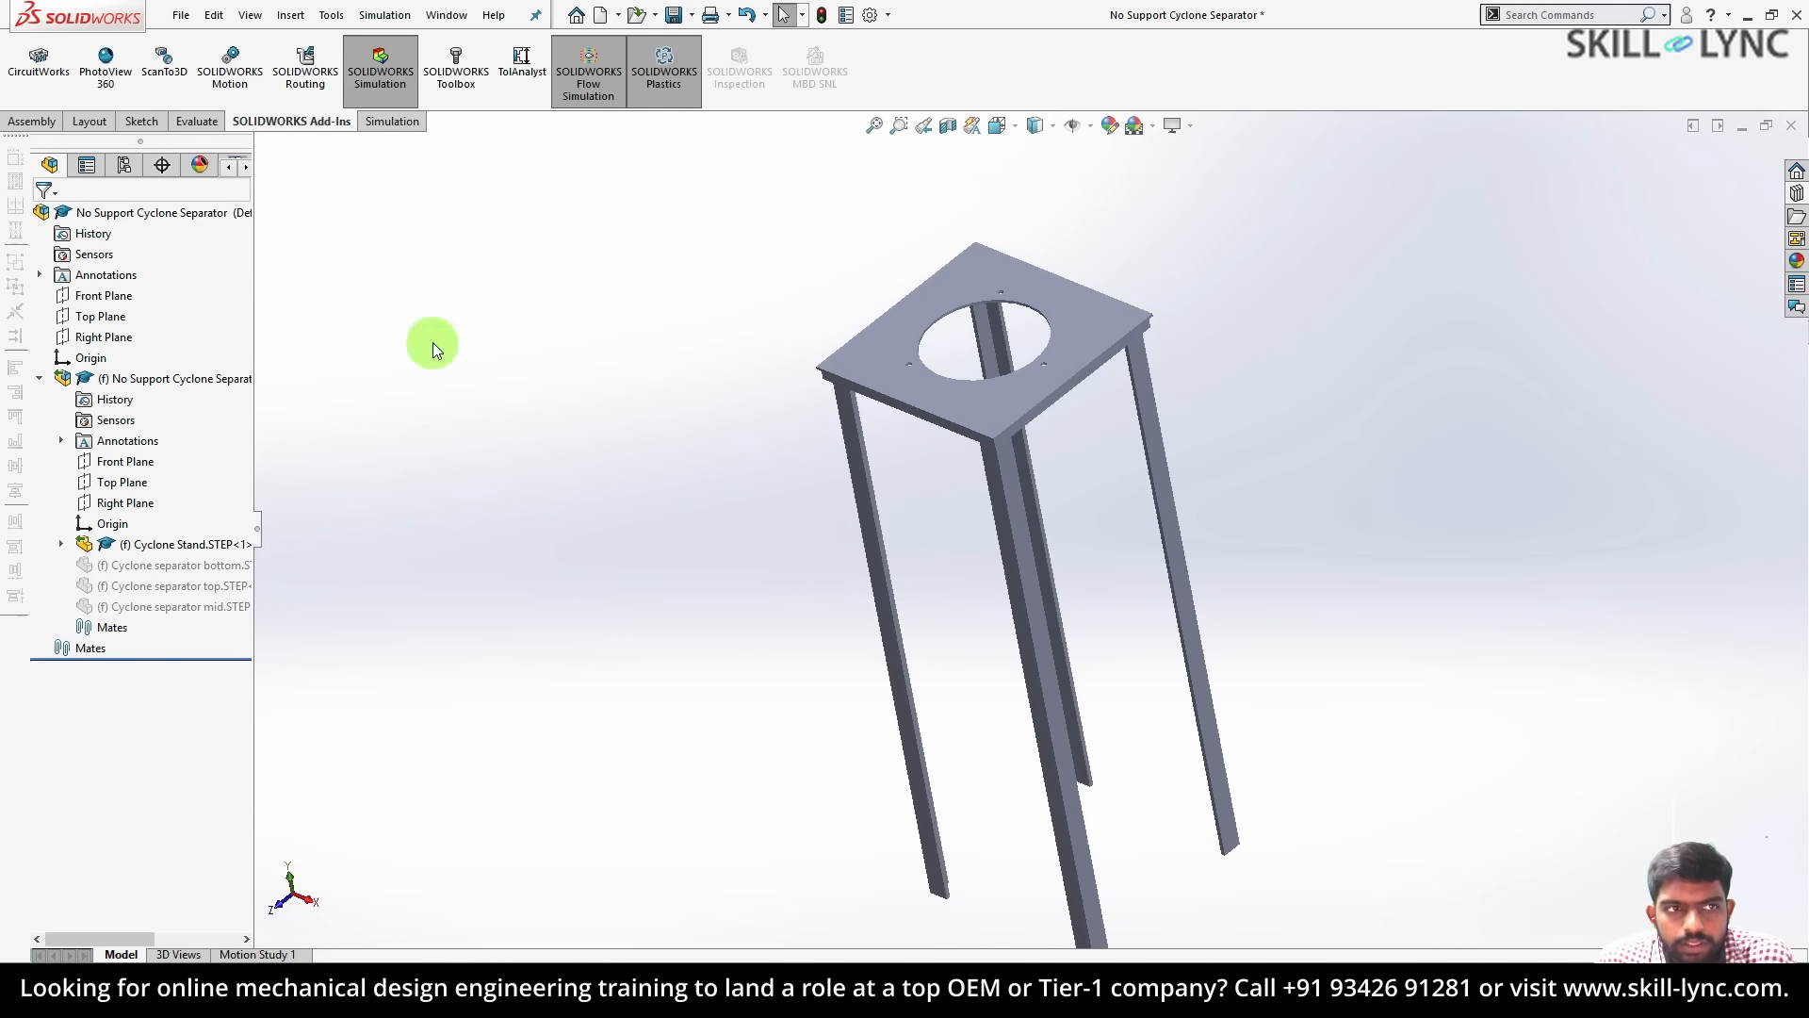
click(180, 14)
click(195, 64)
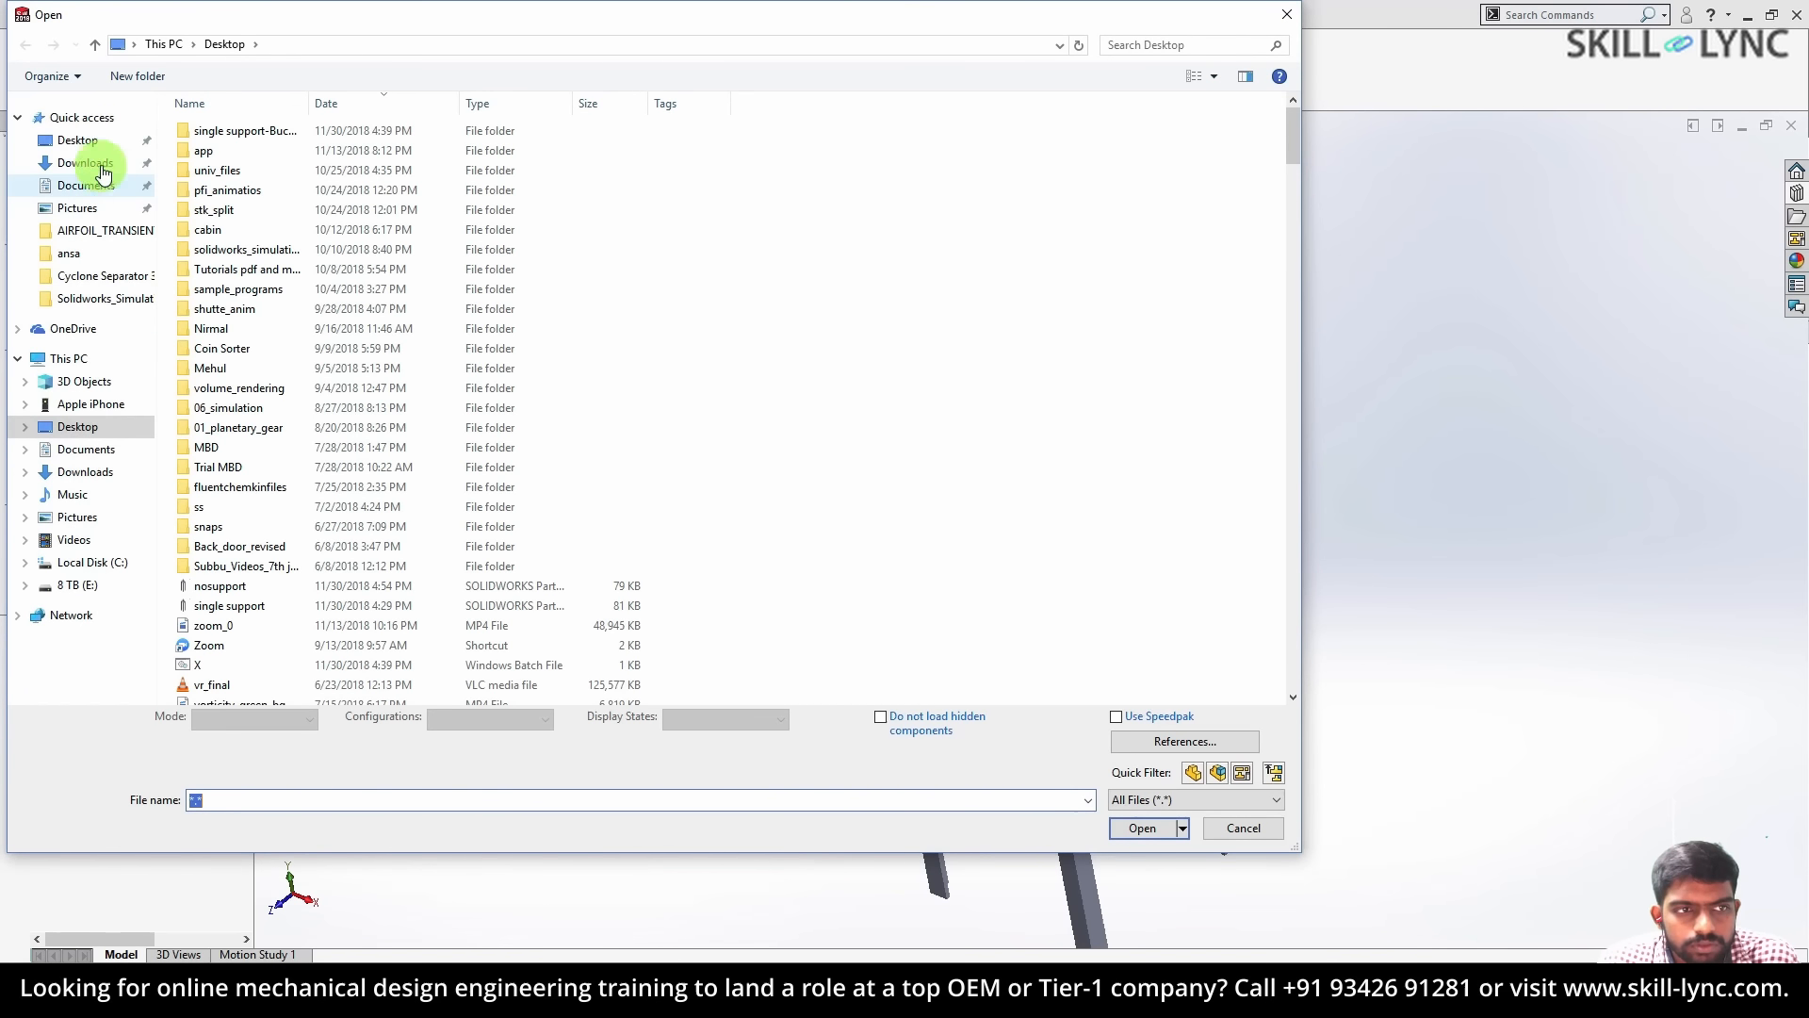
click(94, 142)
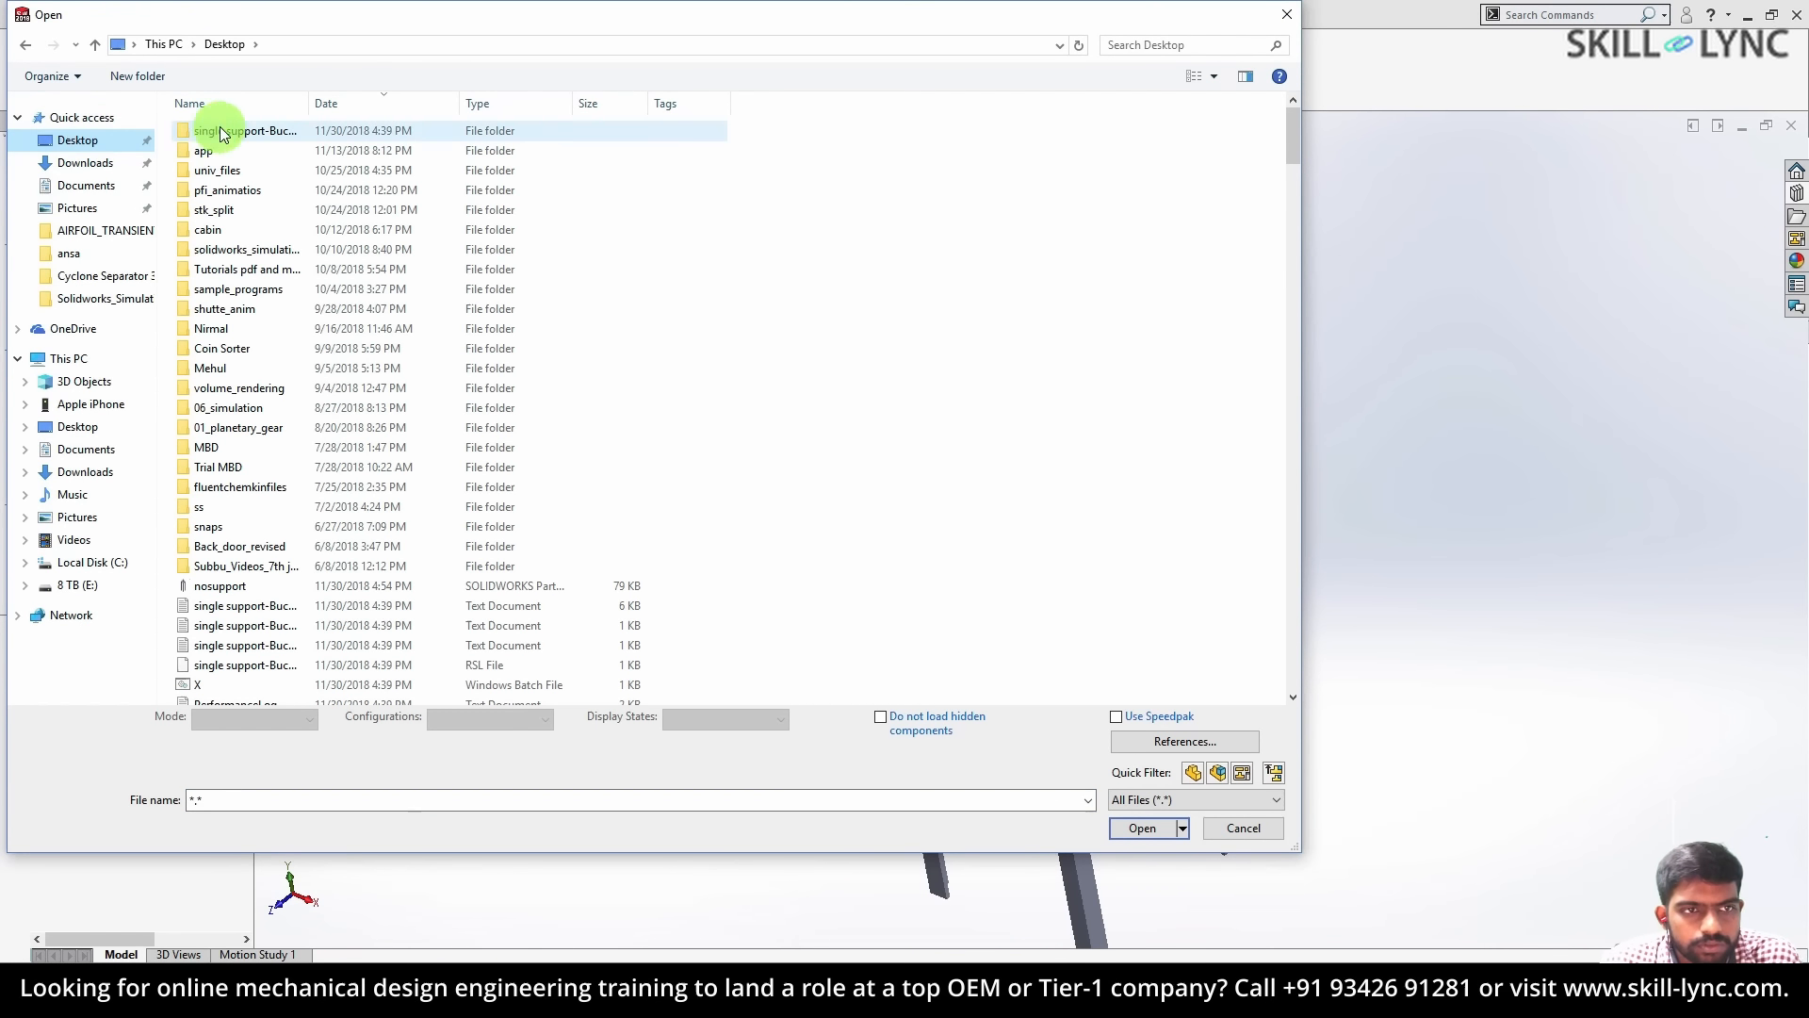
scroll(396, 247, down, 7)
double_click(315, 138)
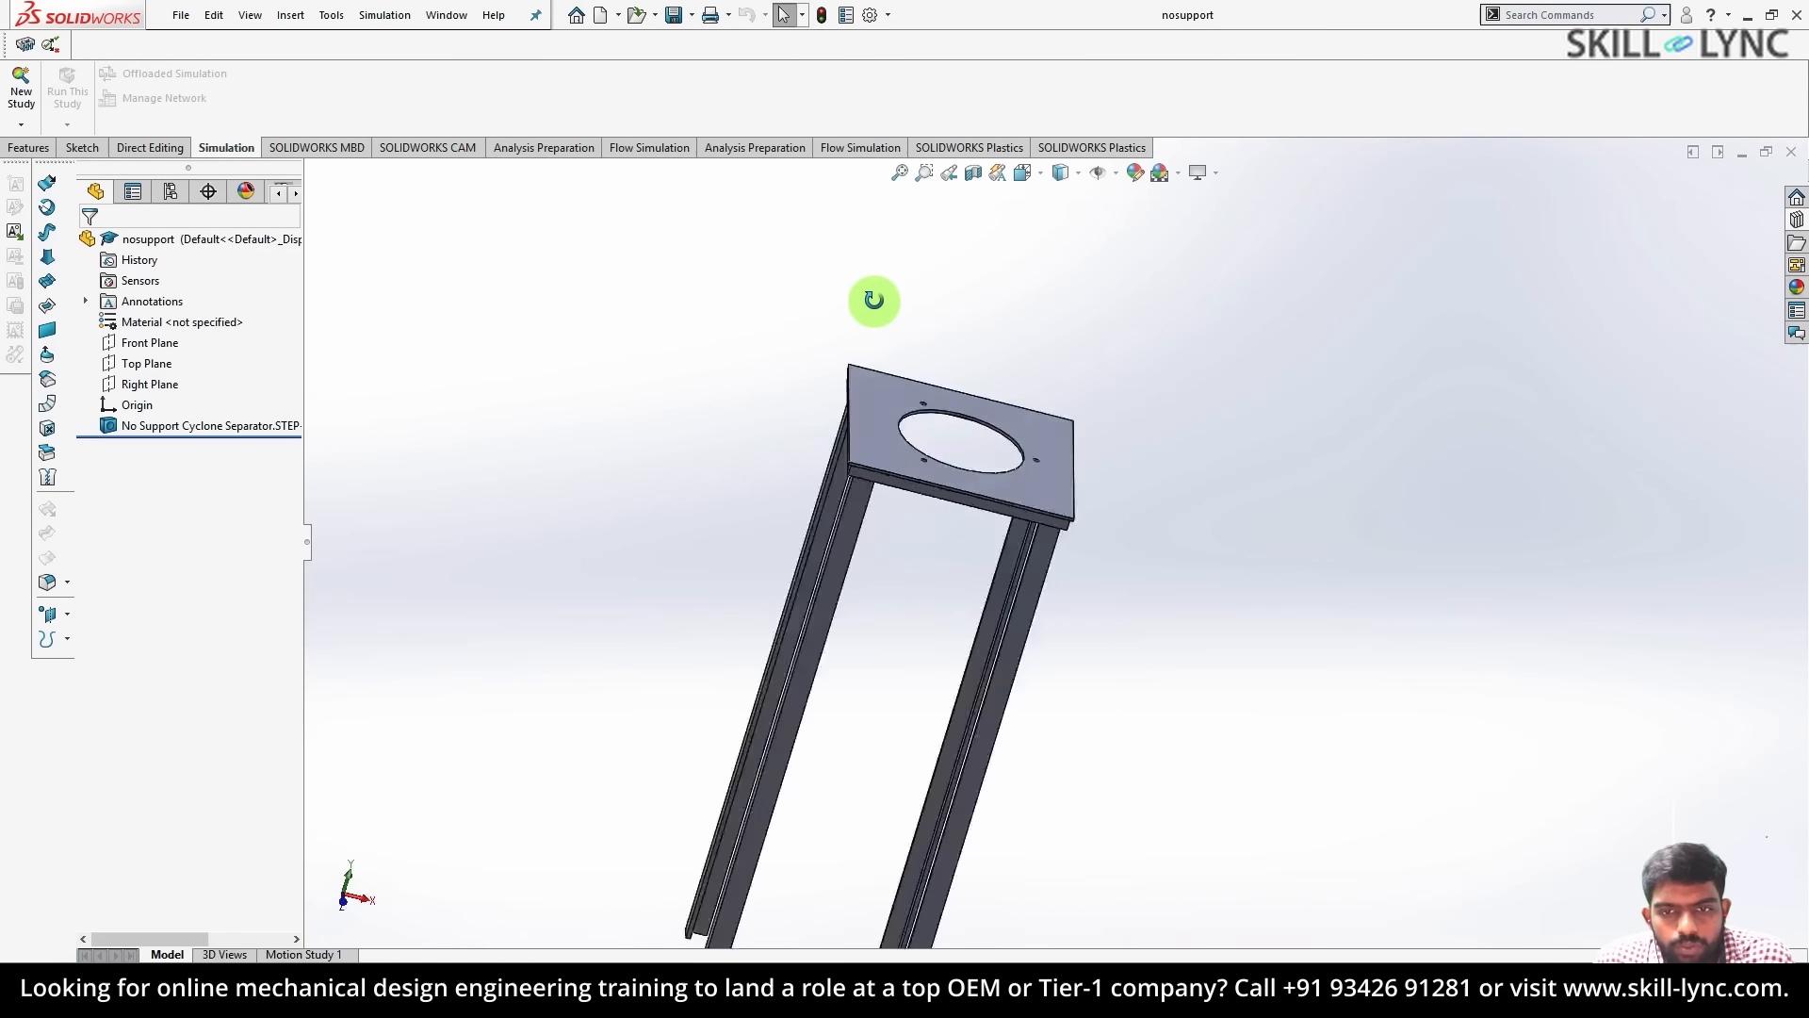
- Start a sketch on the Top Plane and orient the view normal to it from the underside of the plate
middle_drag(867, 517, 873, 432)
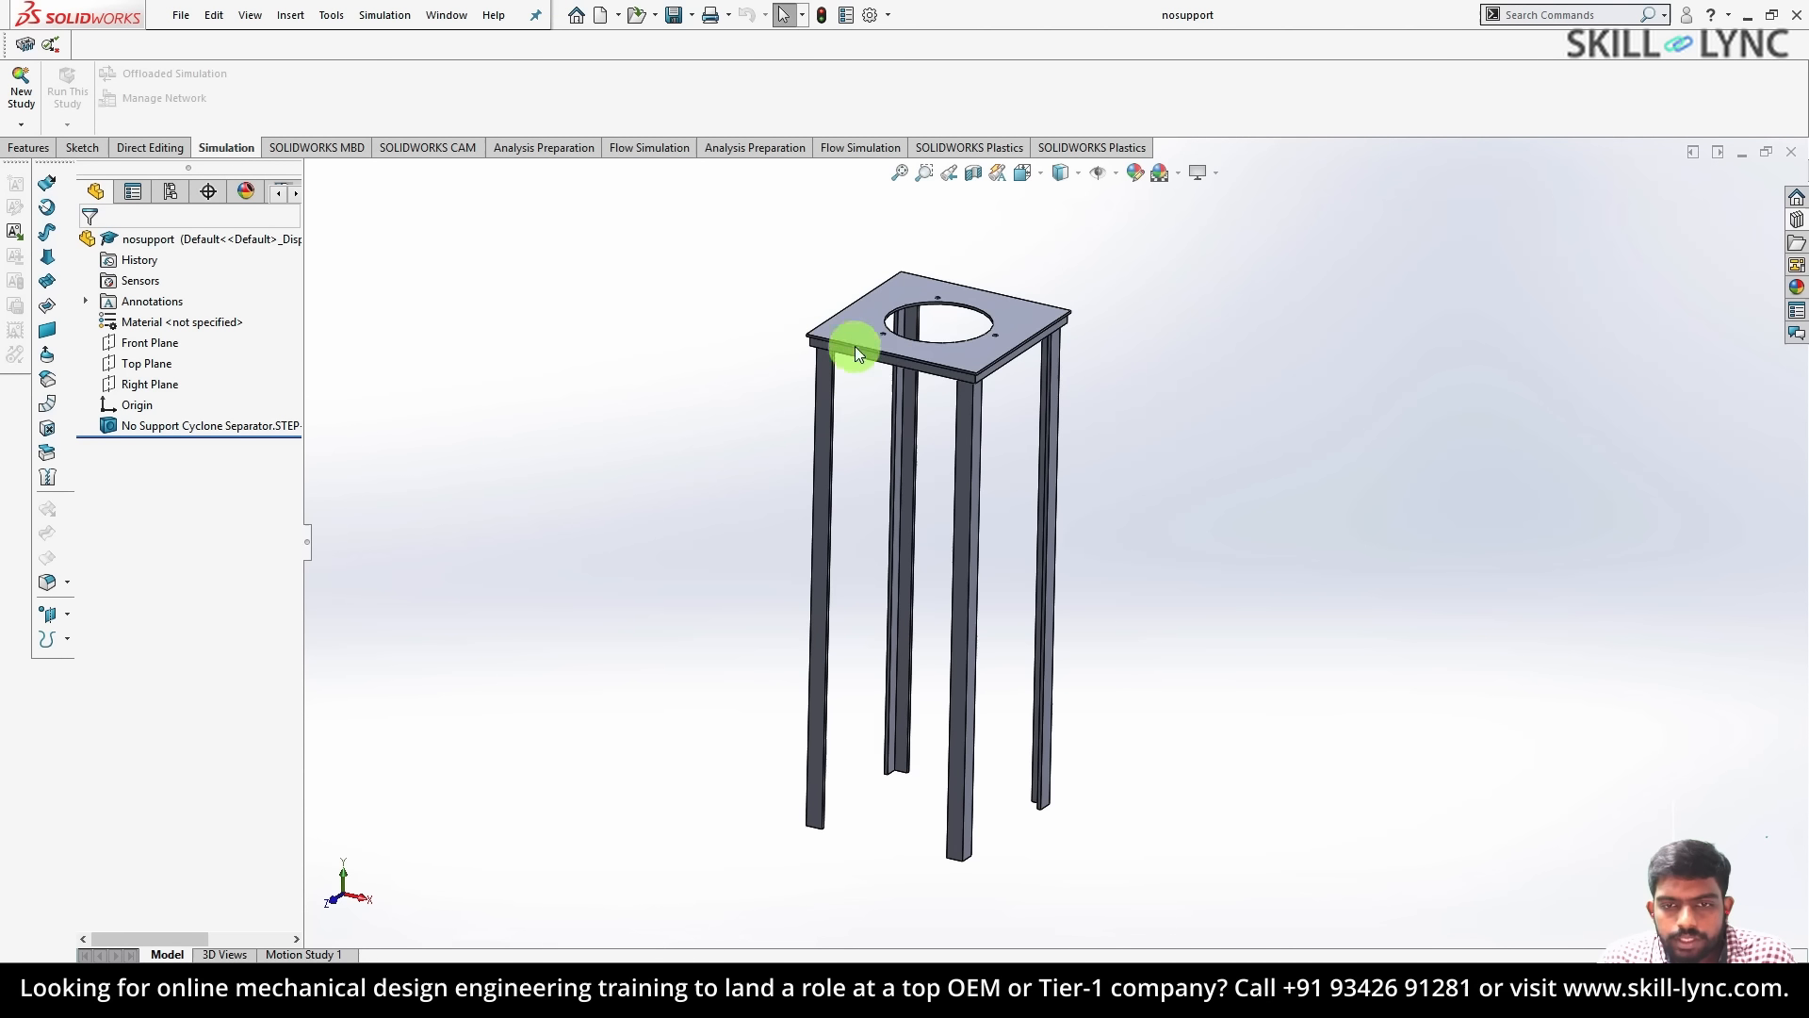
click(858, 318)
ctrl+middle_drag(895, 329, 844, 484)
click(155, 373)
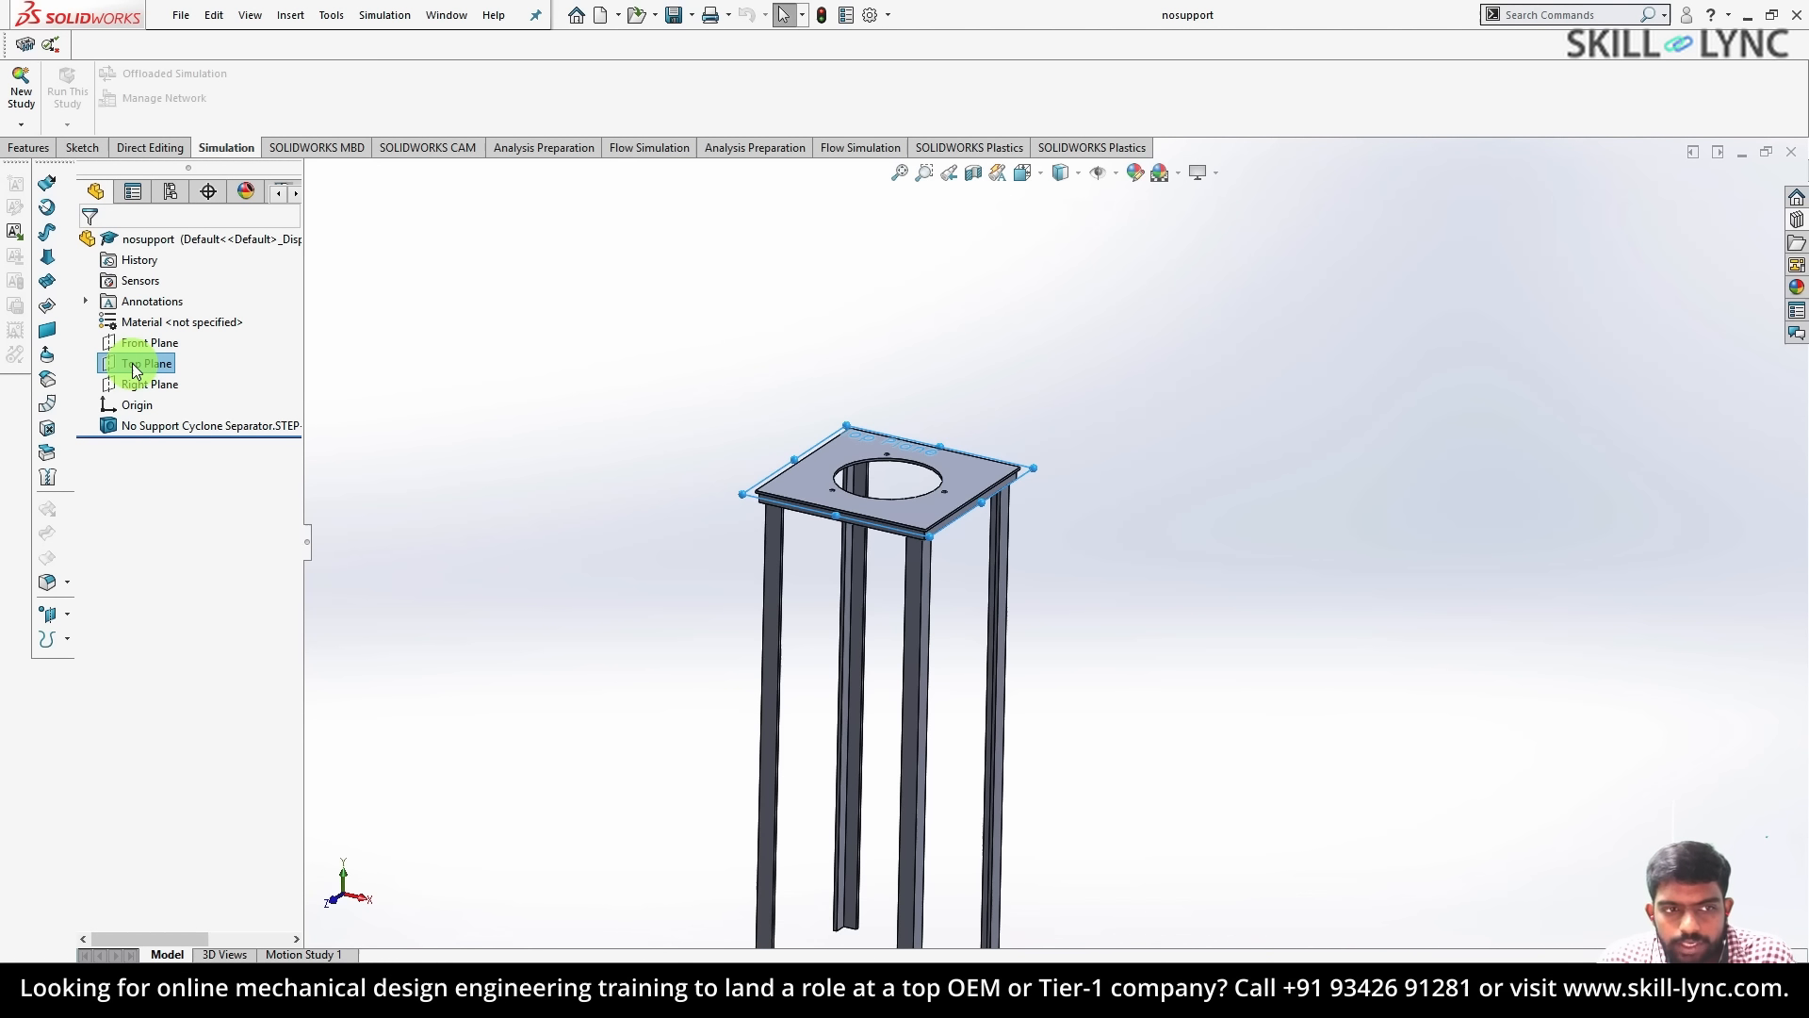
right_click(134, 369)
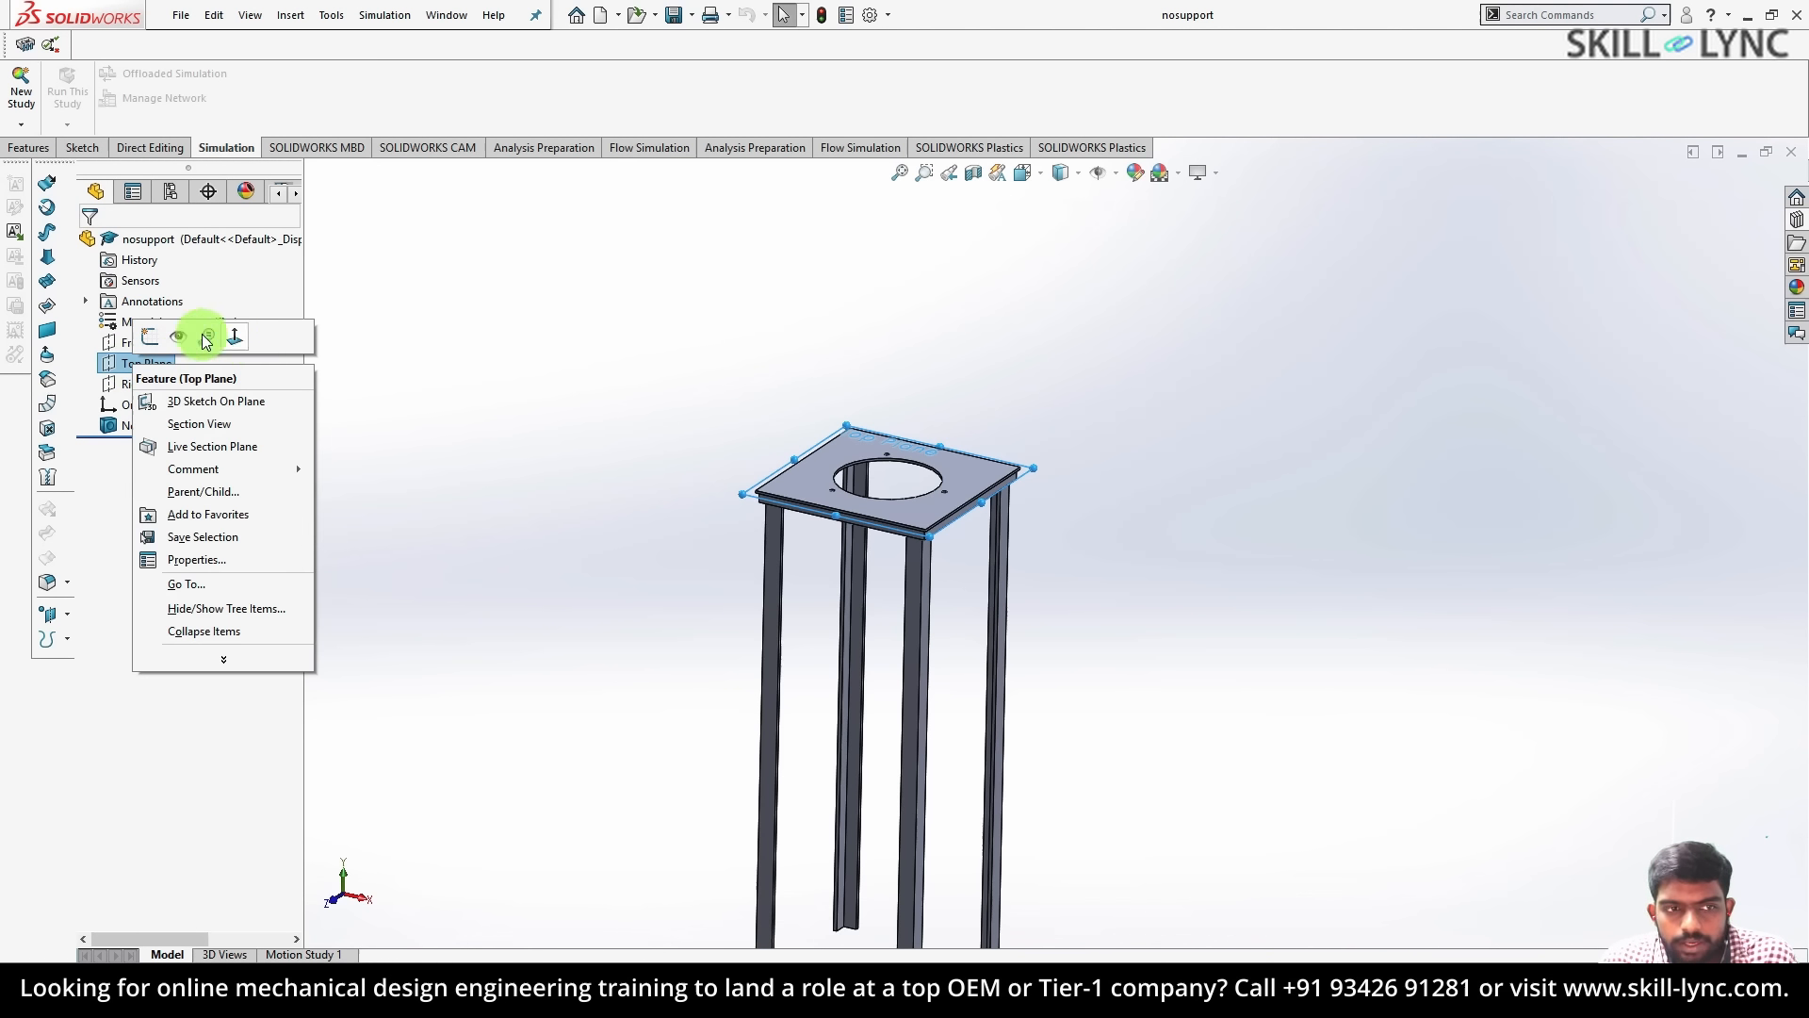
click(149, 337)
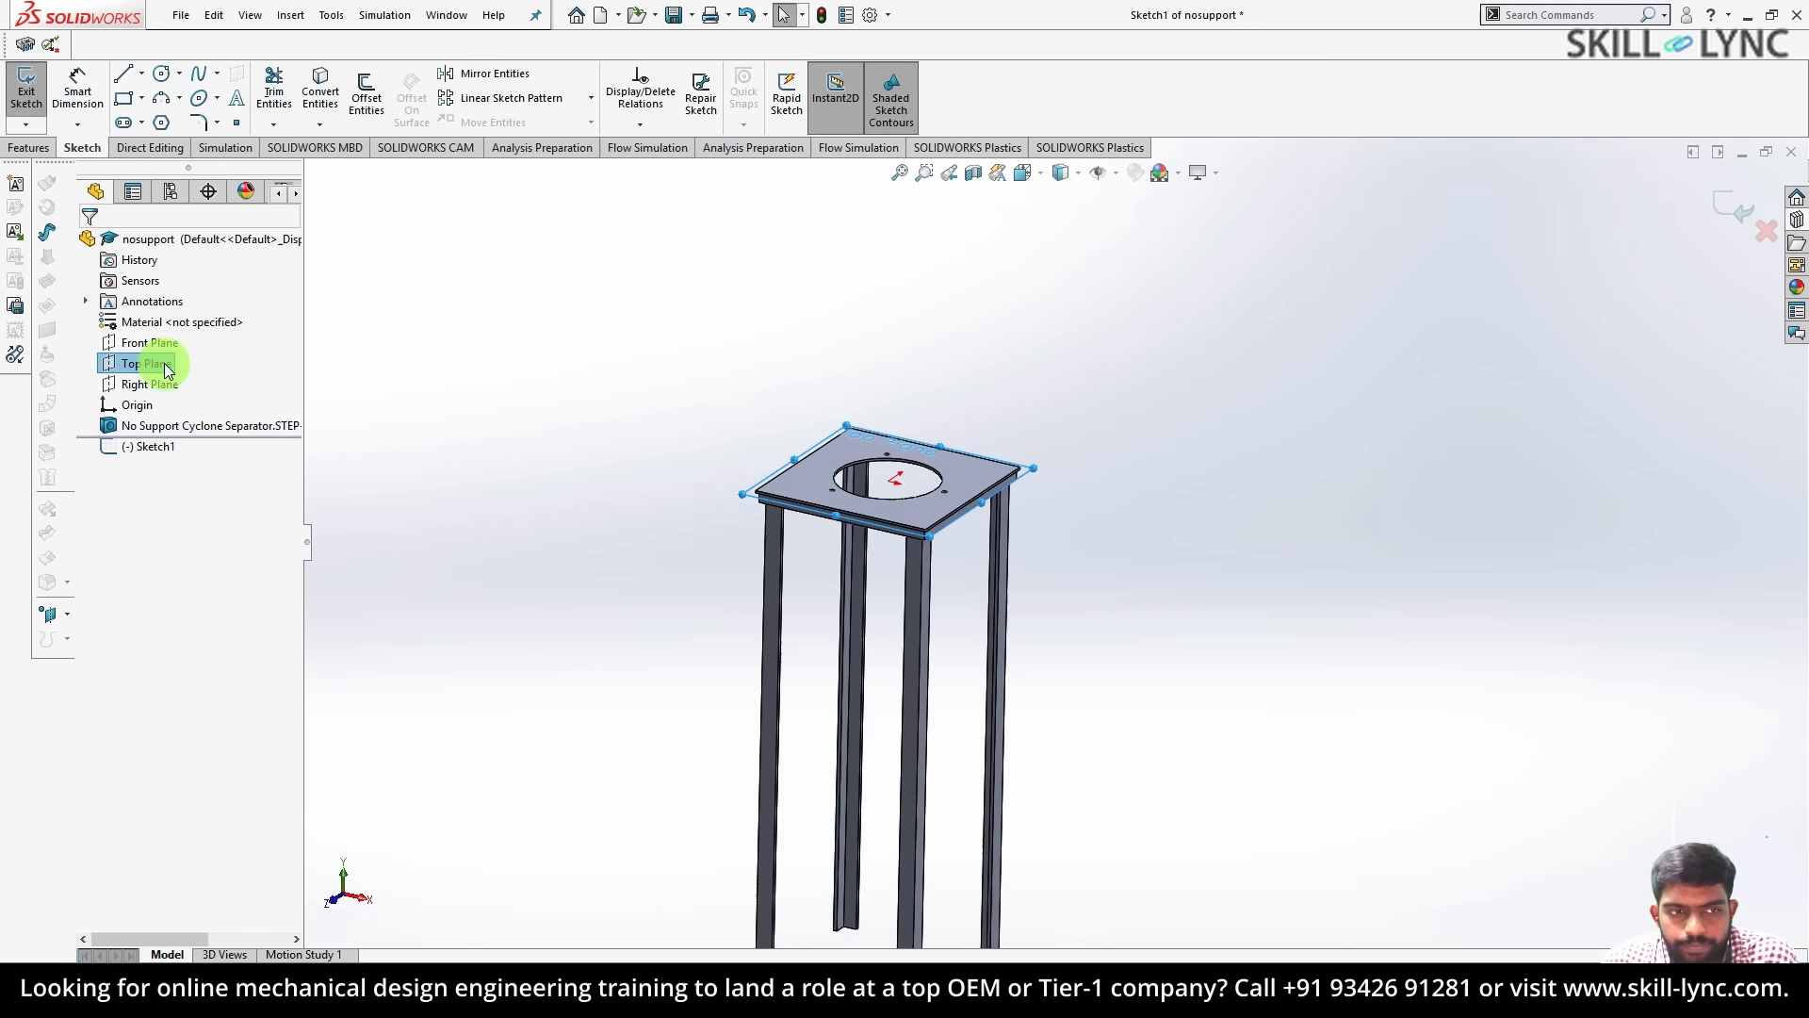
right_click(166, 373)
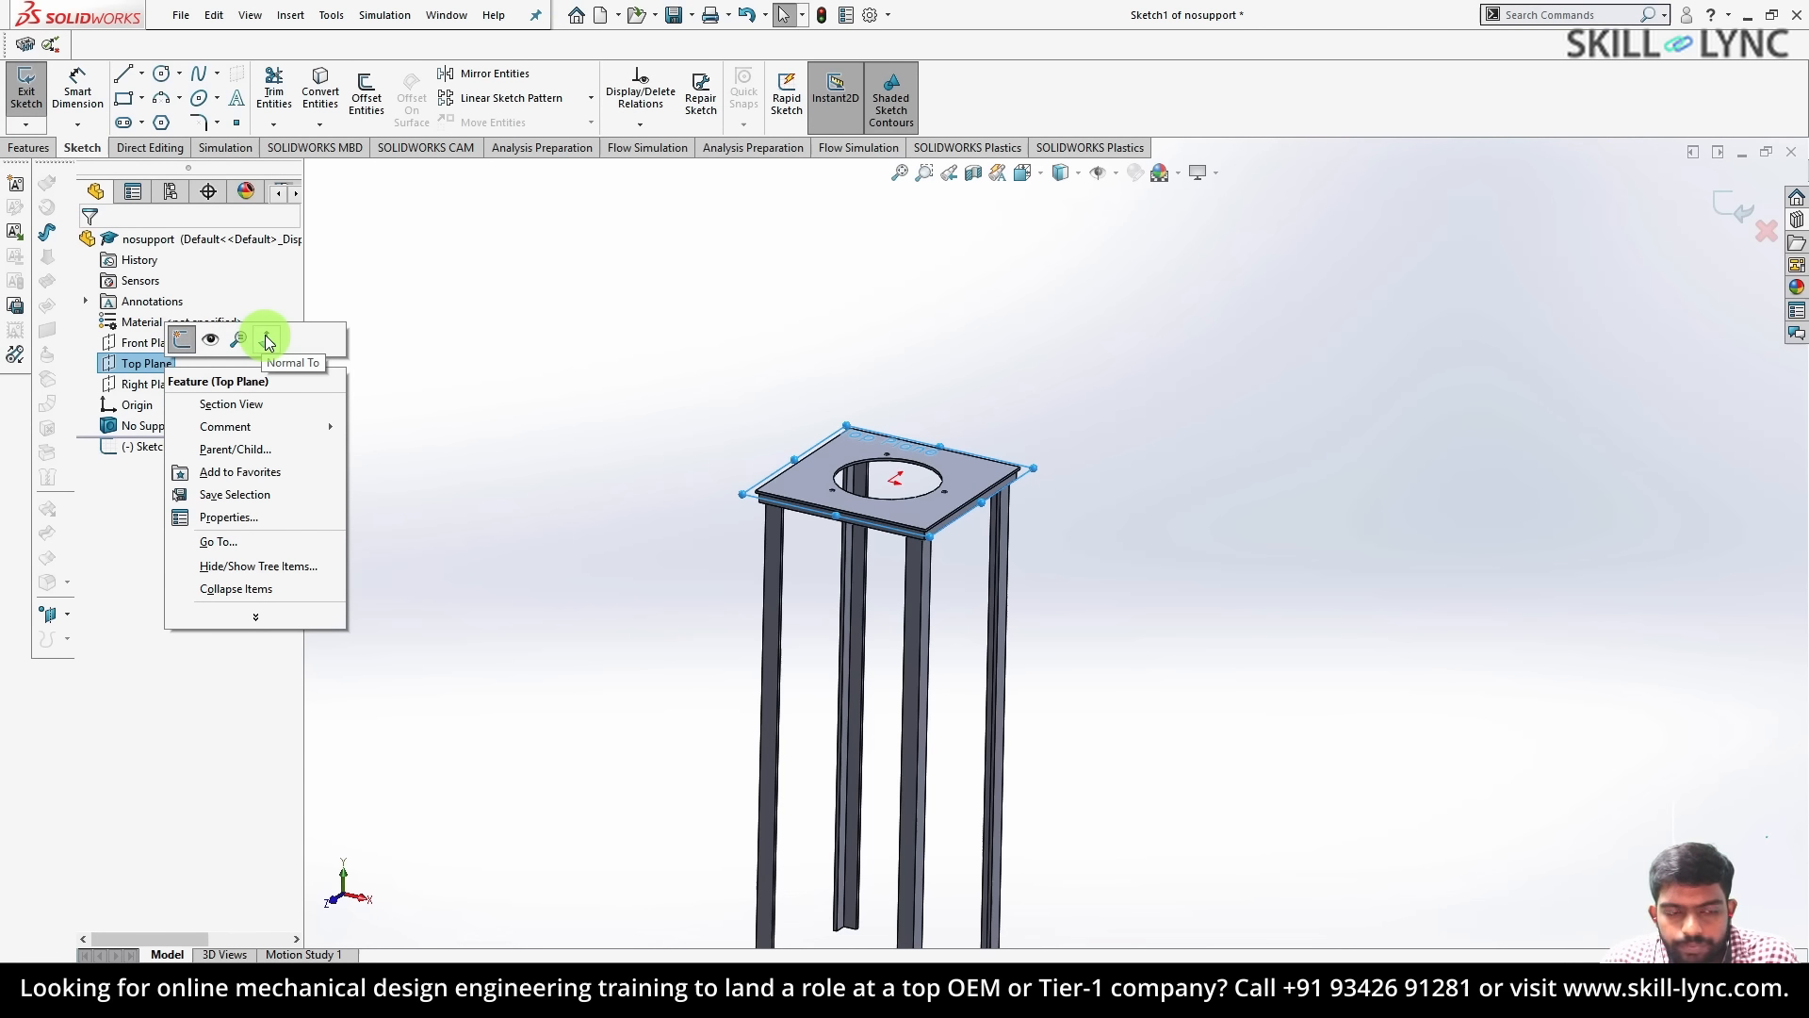
click(269, 343)
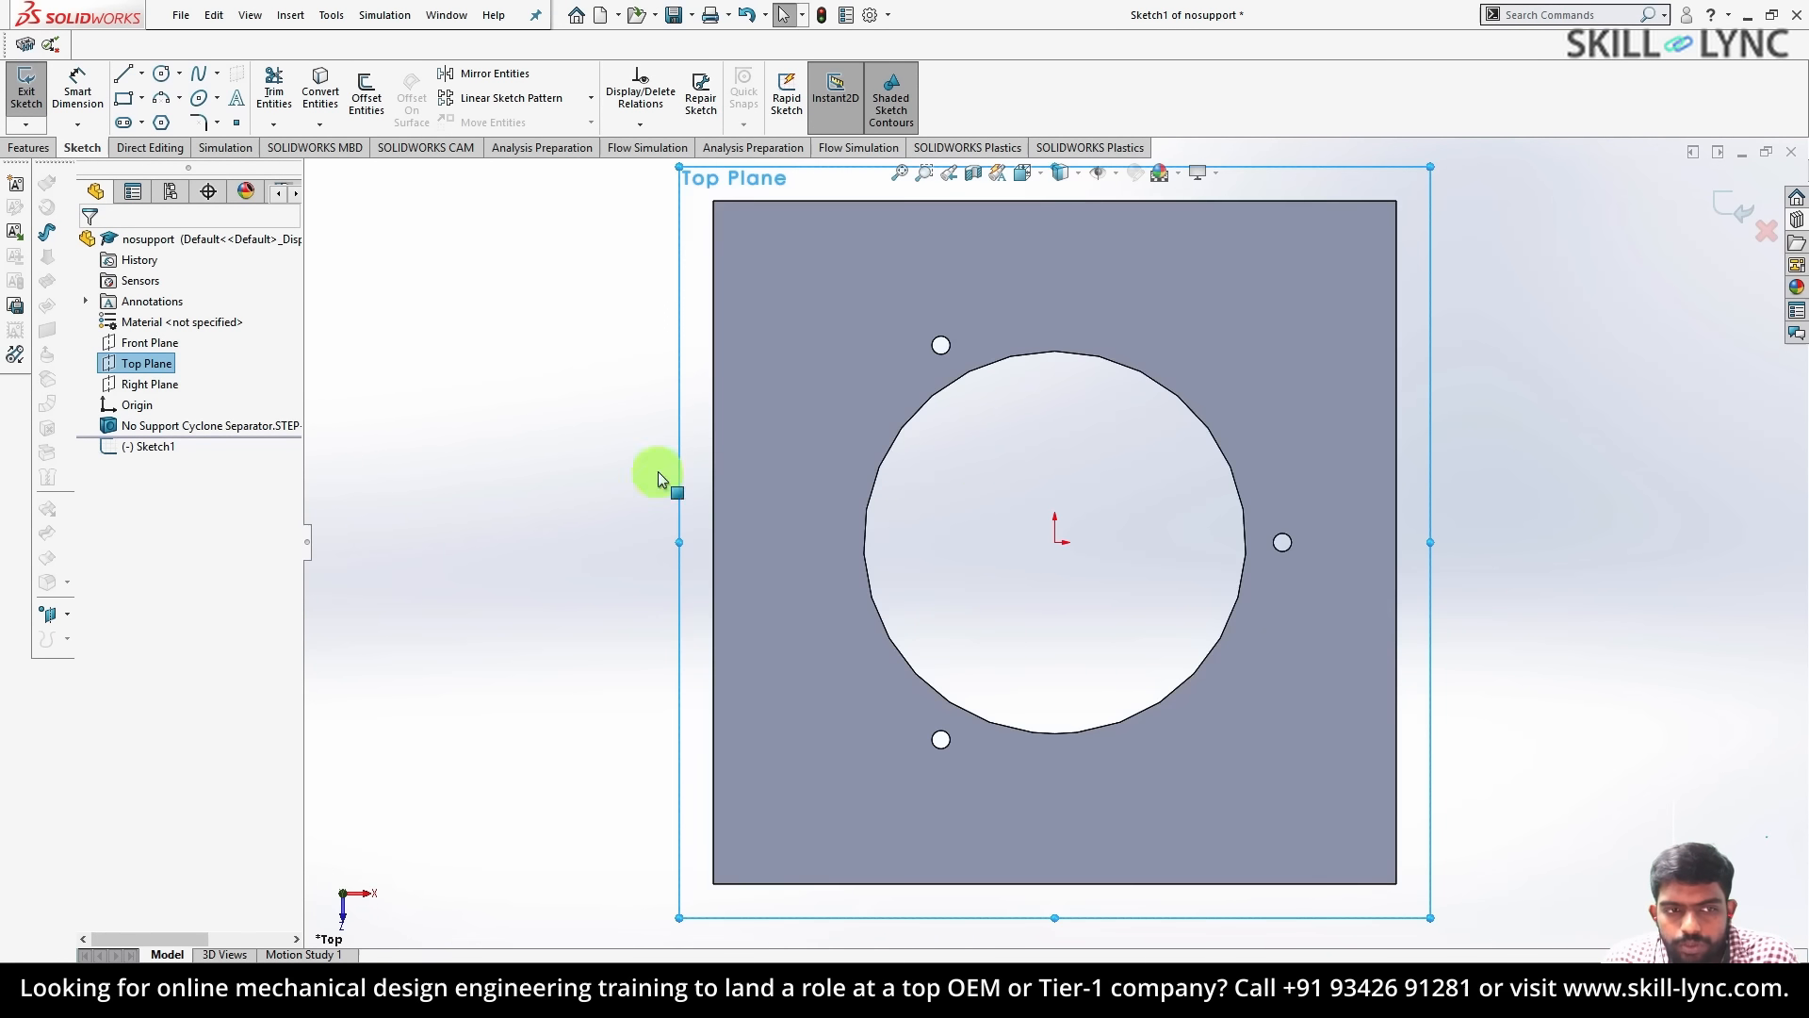
right_click(163, 364)
click(265, 332)
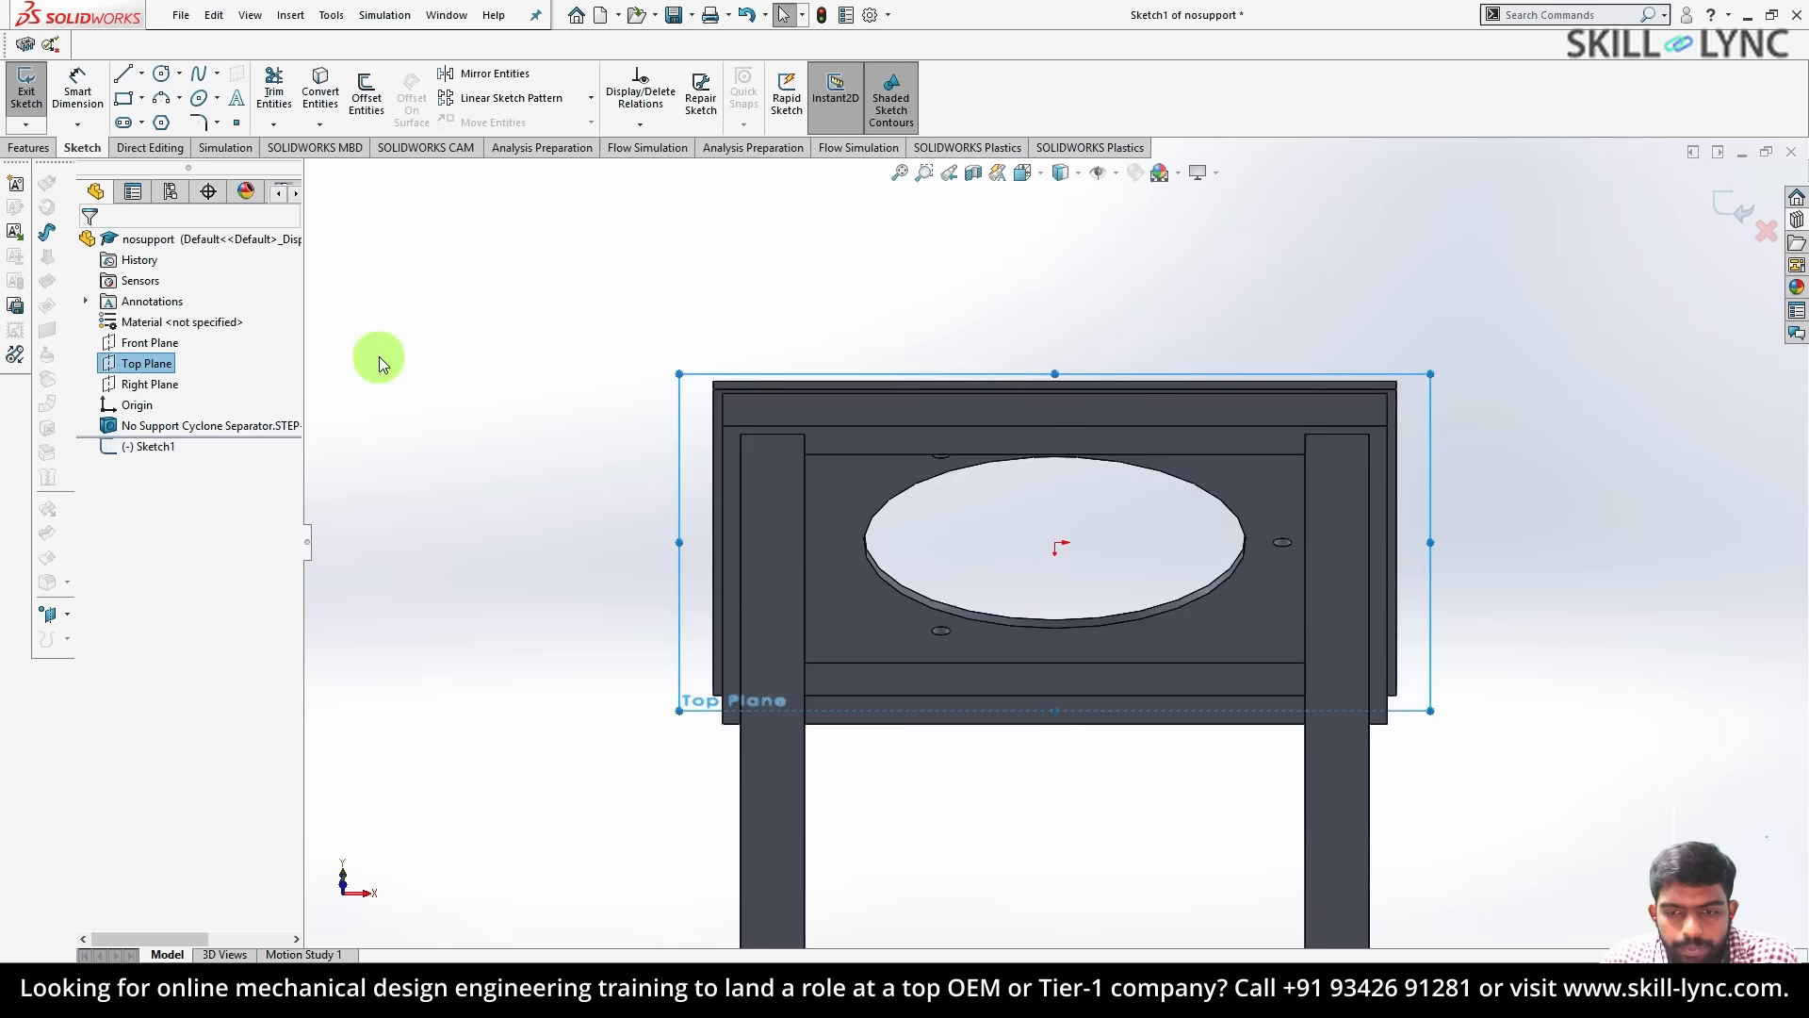
- Sketch a corner rectangle, about 0.66 m square, between the inner corners of diagonally opposite legs on the plate's underside
click(123, 100)
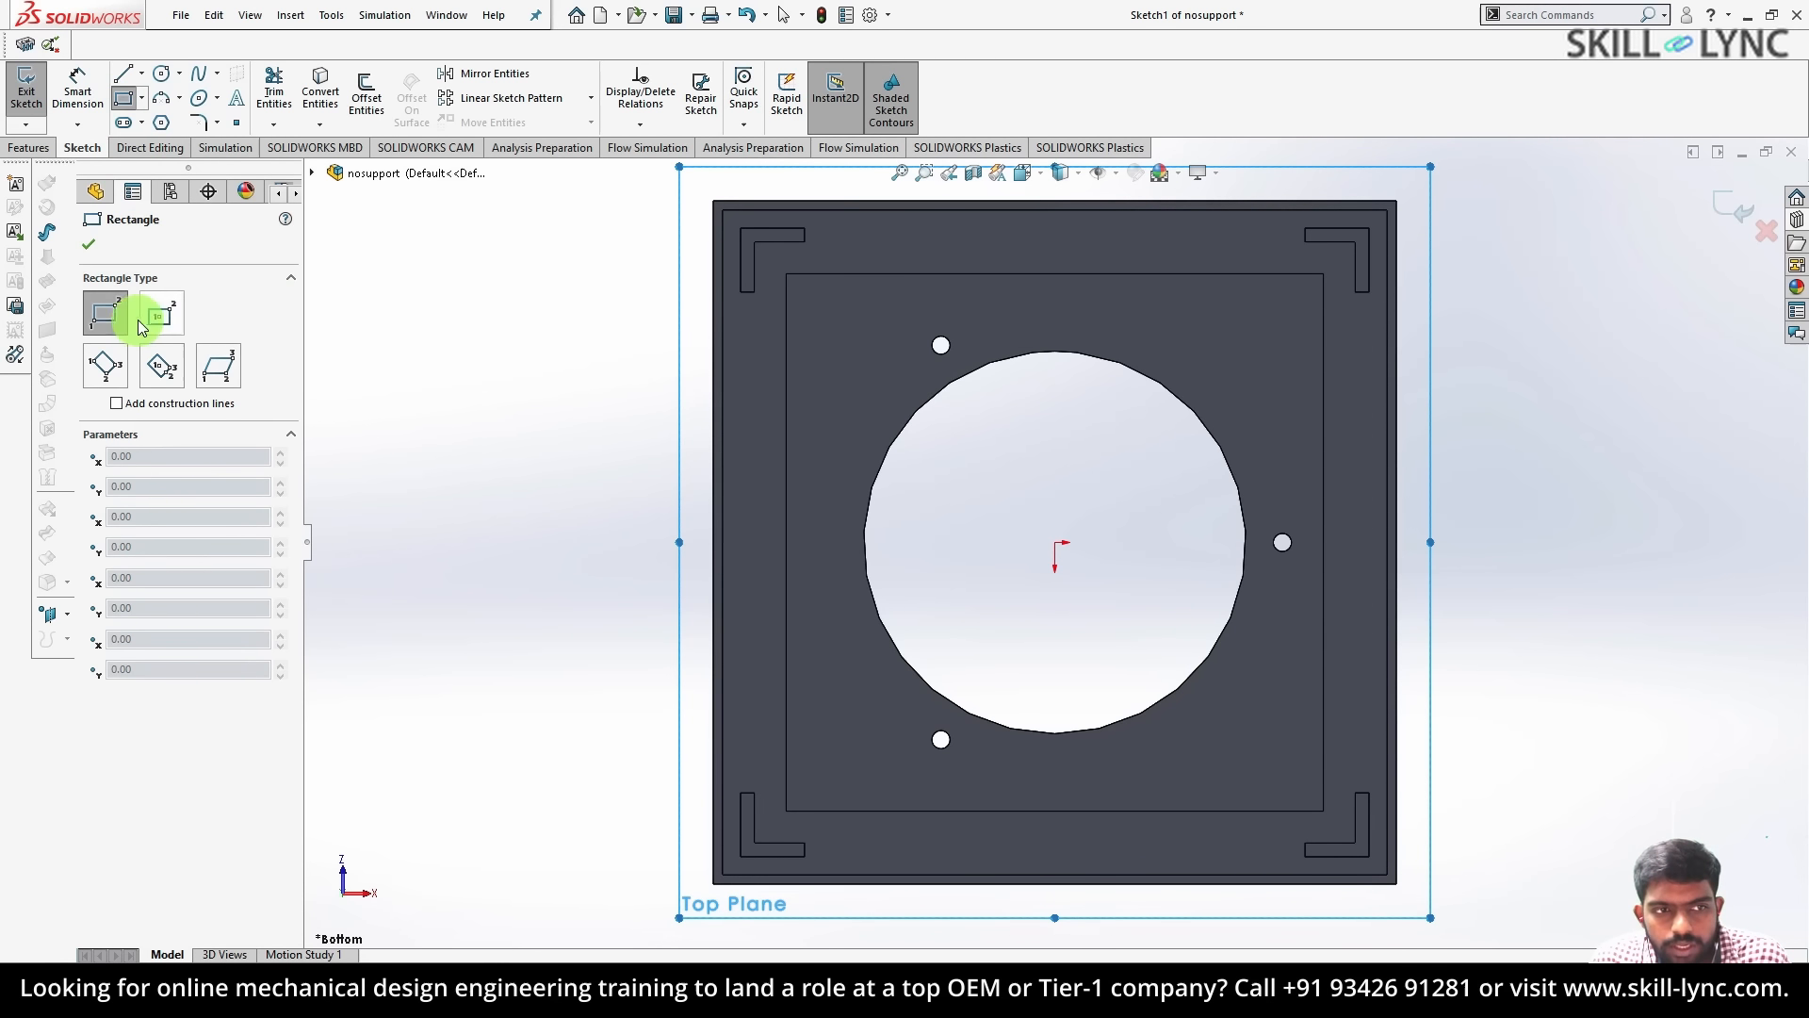
key(Escape)
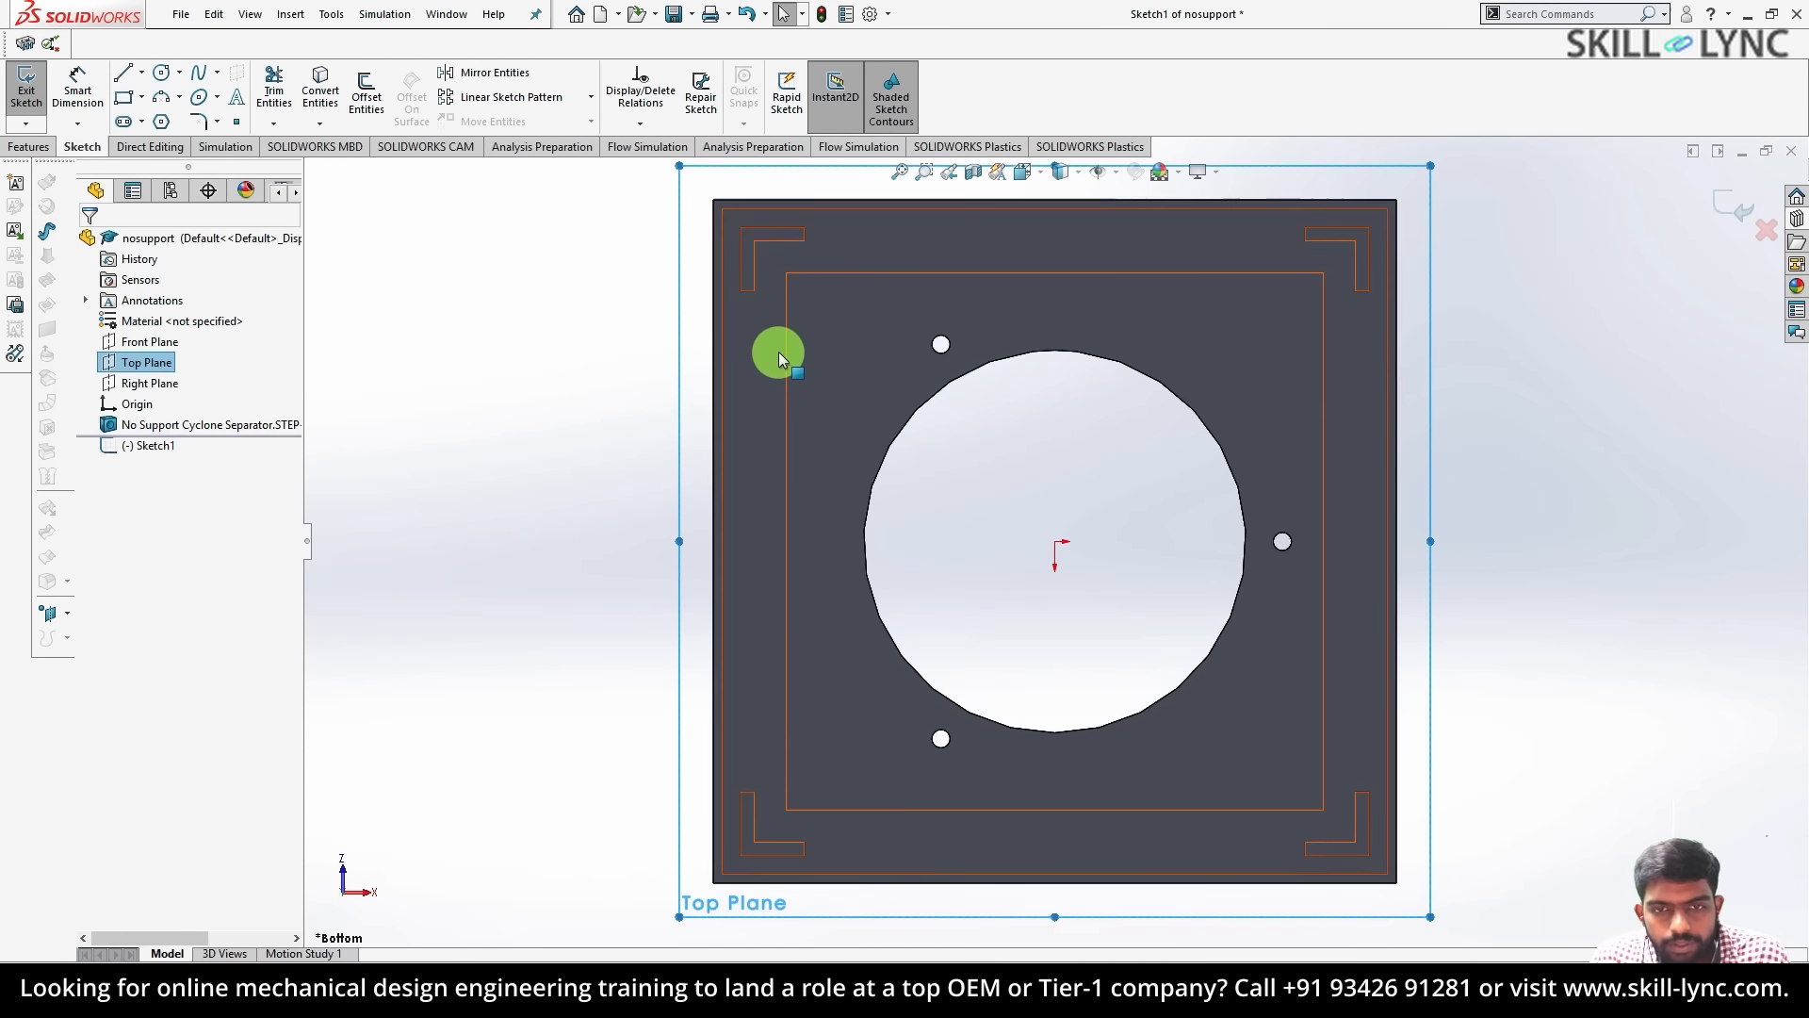
click(789, 275)
scroll(795, 283, down, 3)
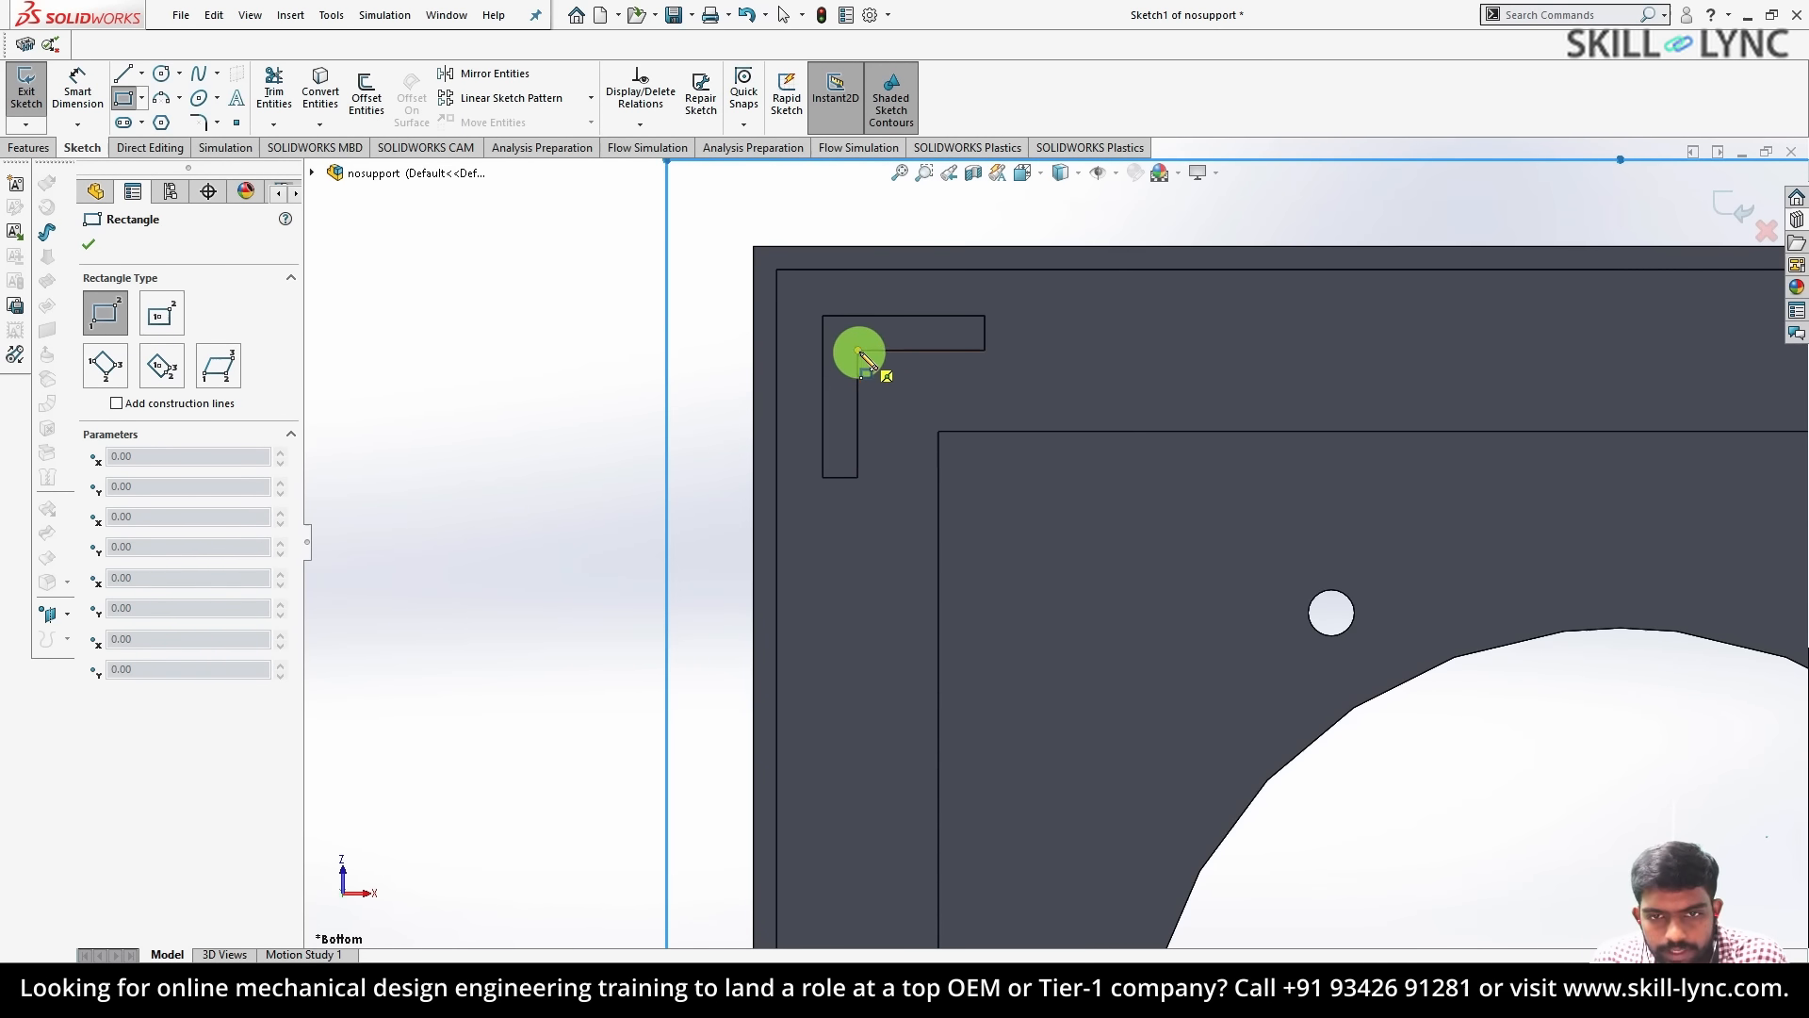
click(860, 354)
scroll(942, 386, down, 2)
scroll(1010, 418, up, 5)
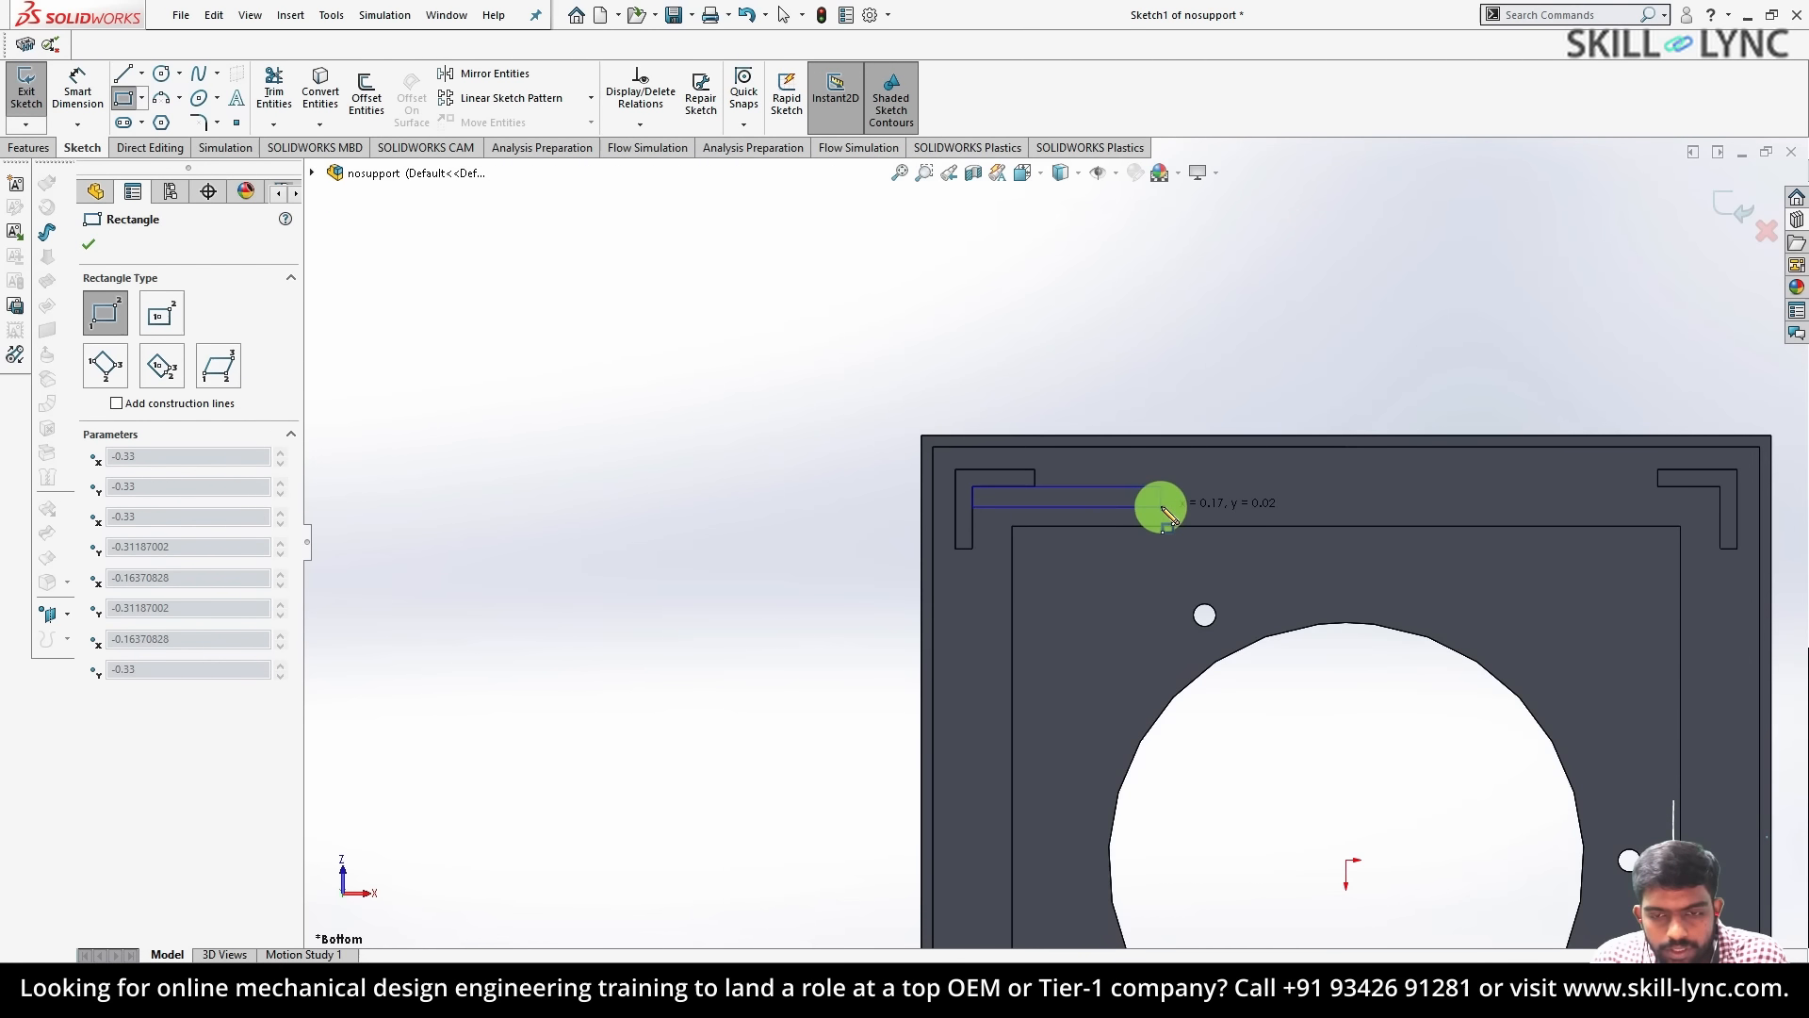
scroll(1166, 517, up, 4)
scroll(896, 406, down, 1)
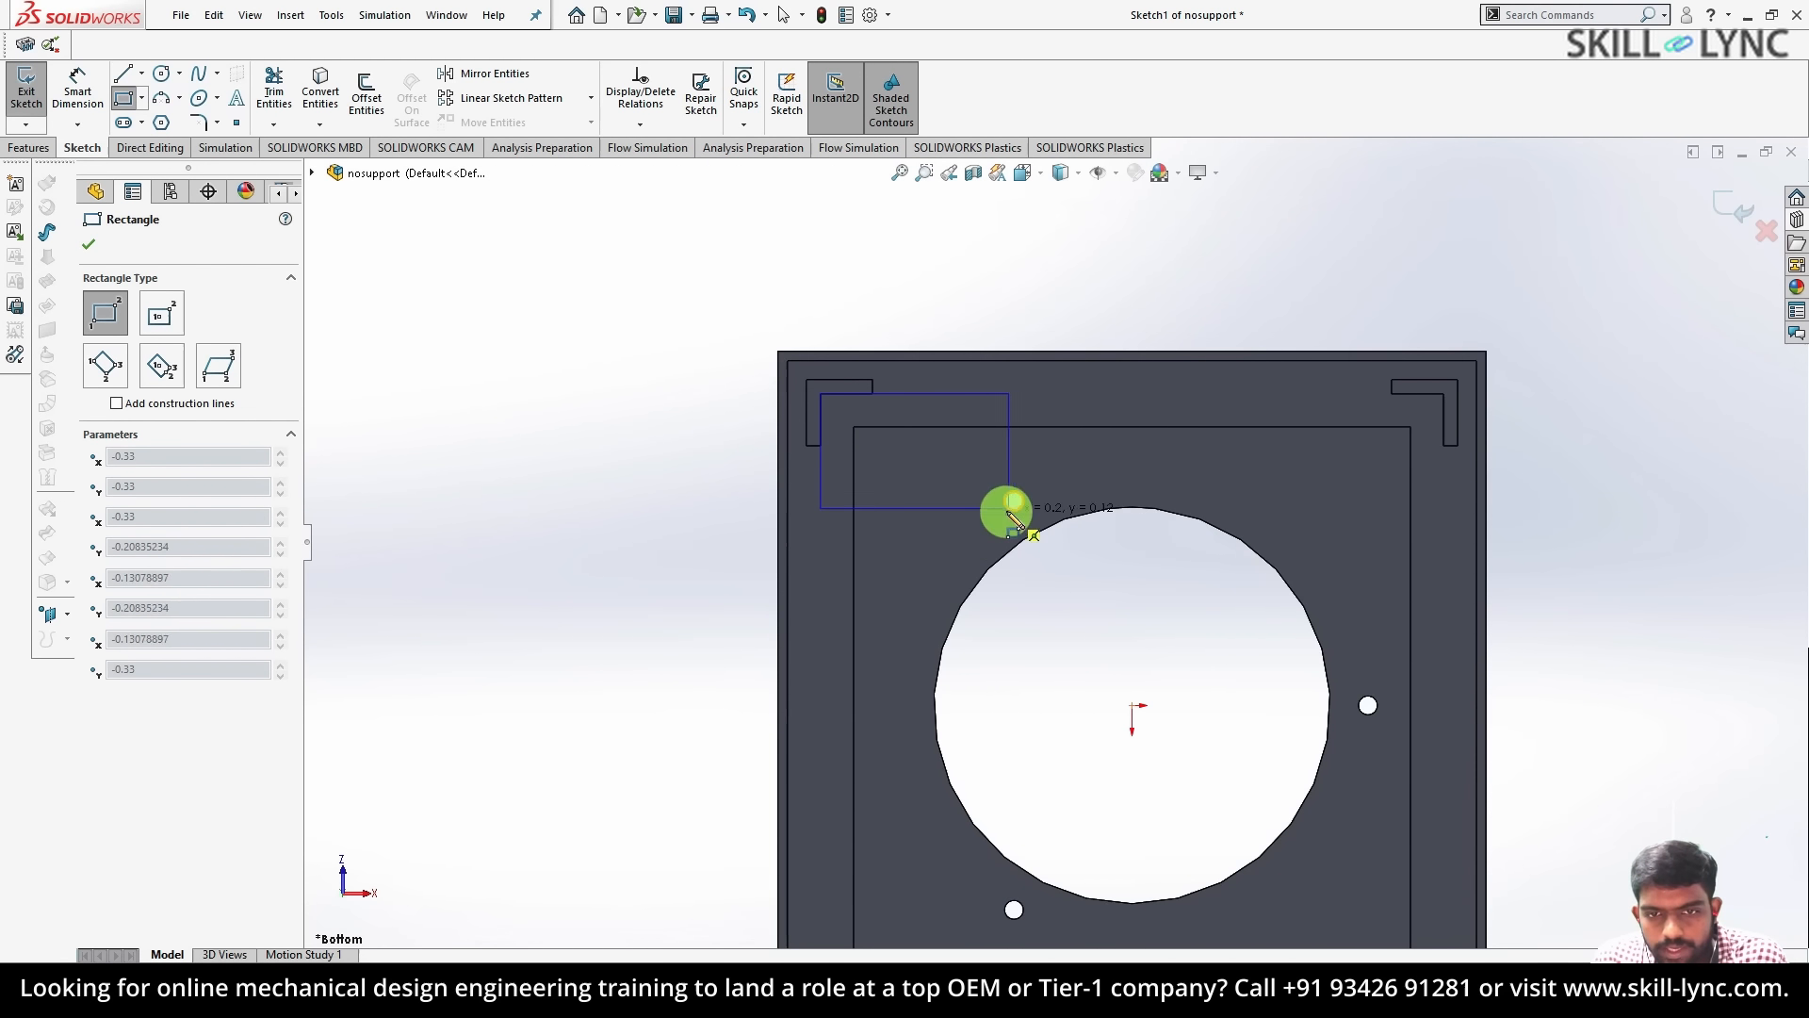
ctrl+middle_drag(1116, 592, 1018, 405)
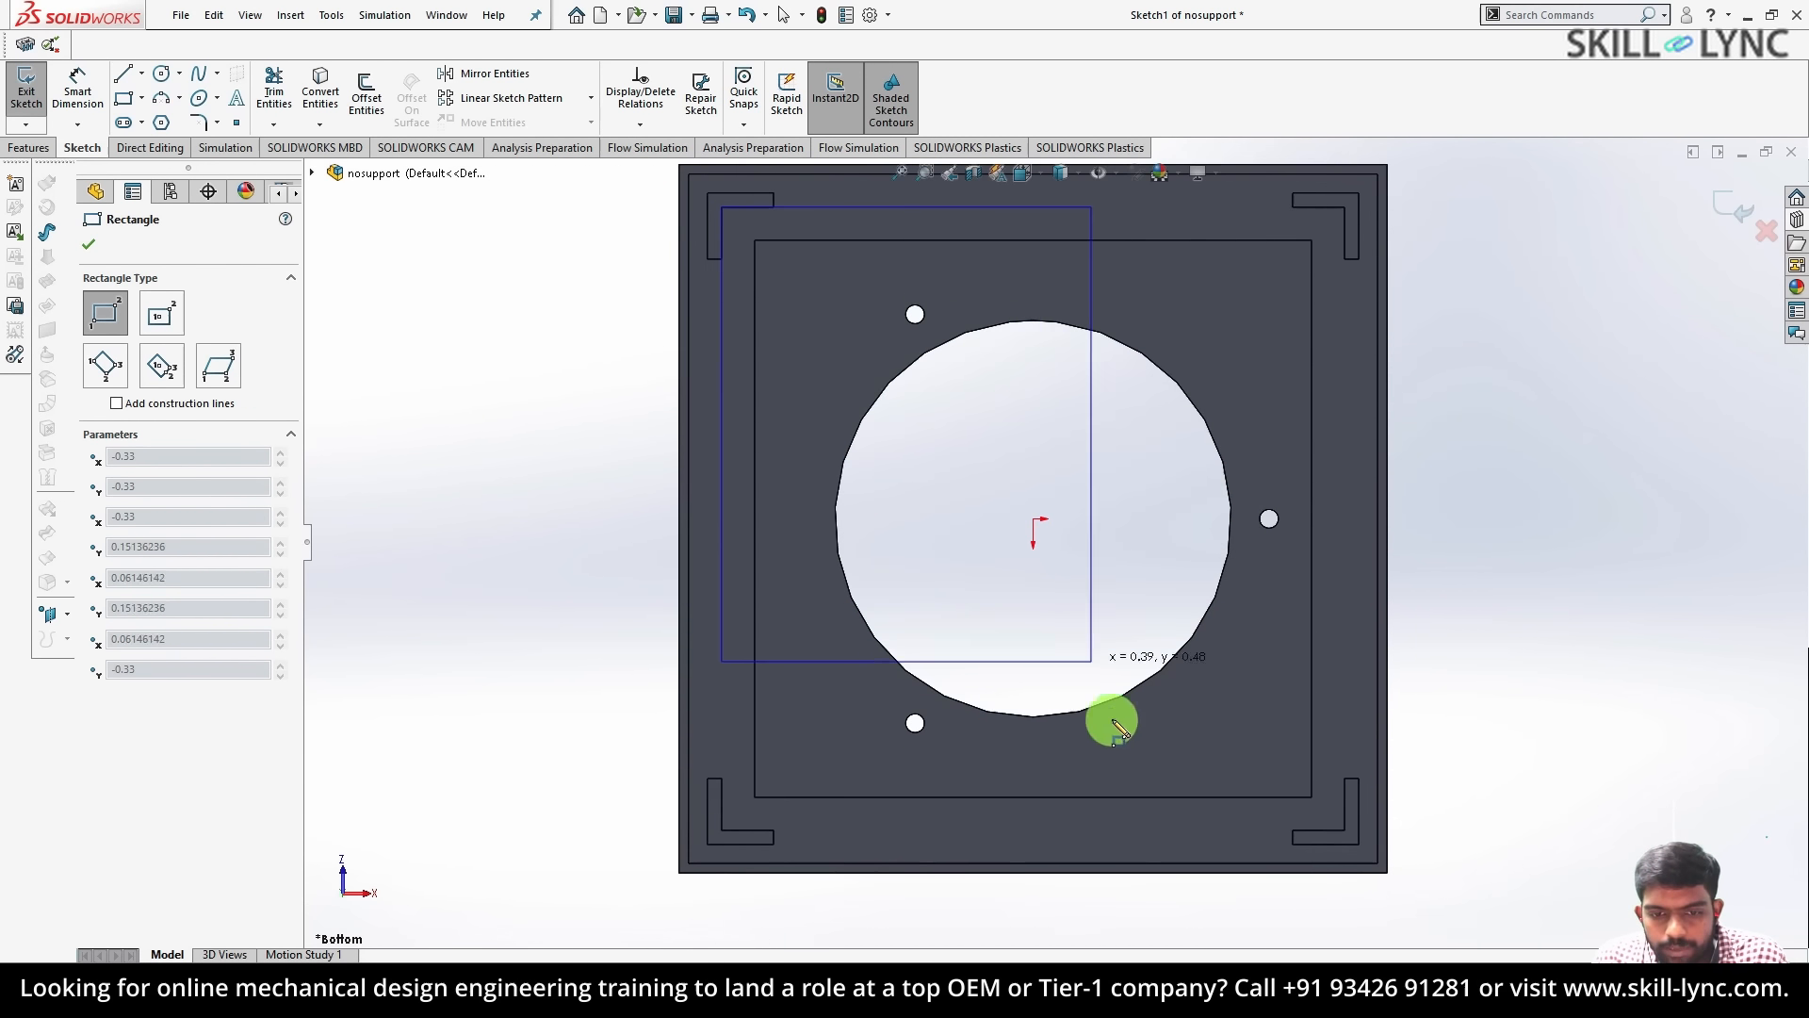
click(1346, 830)
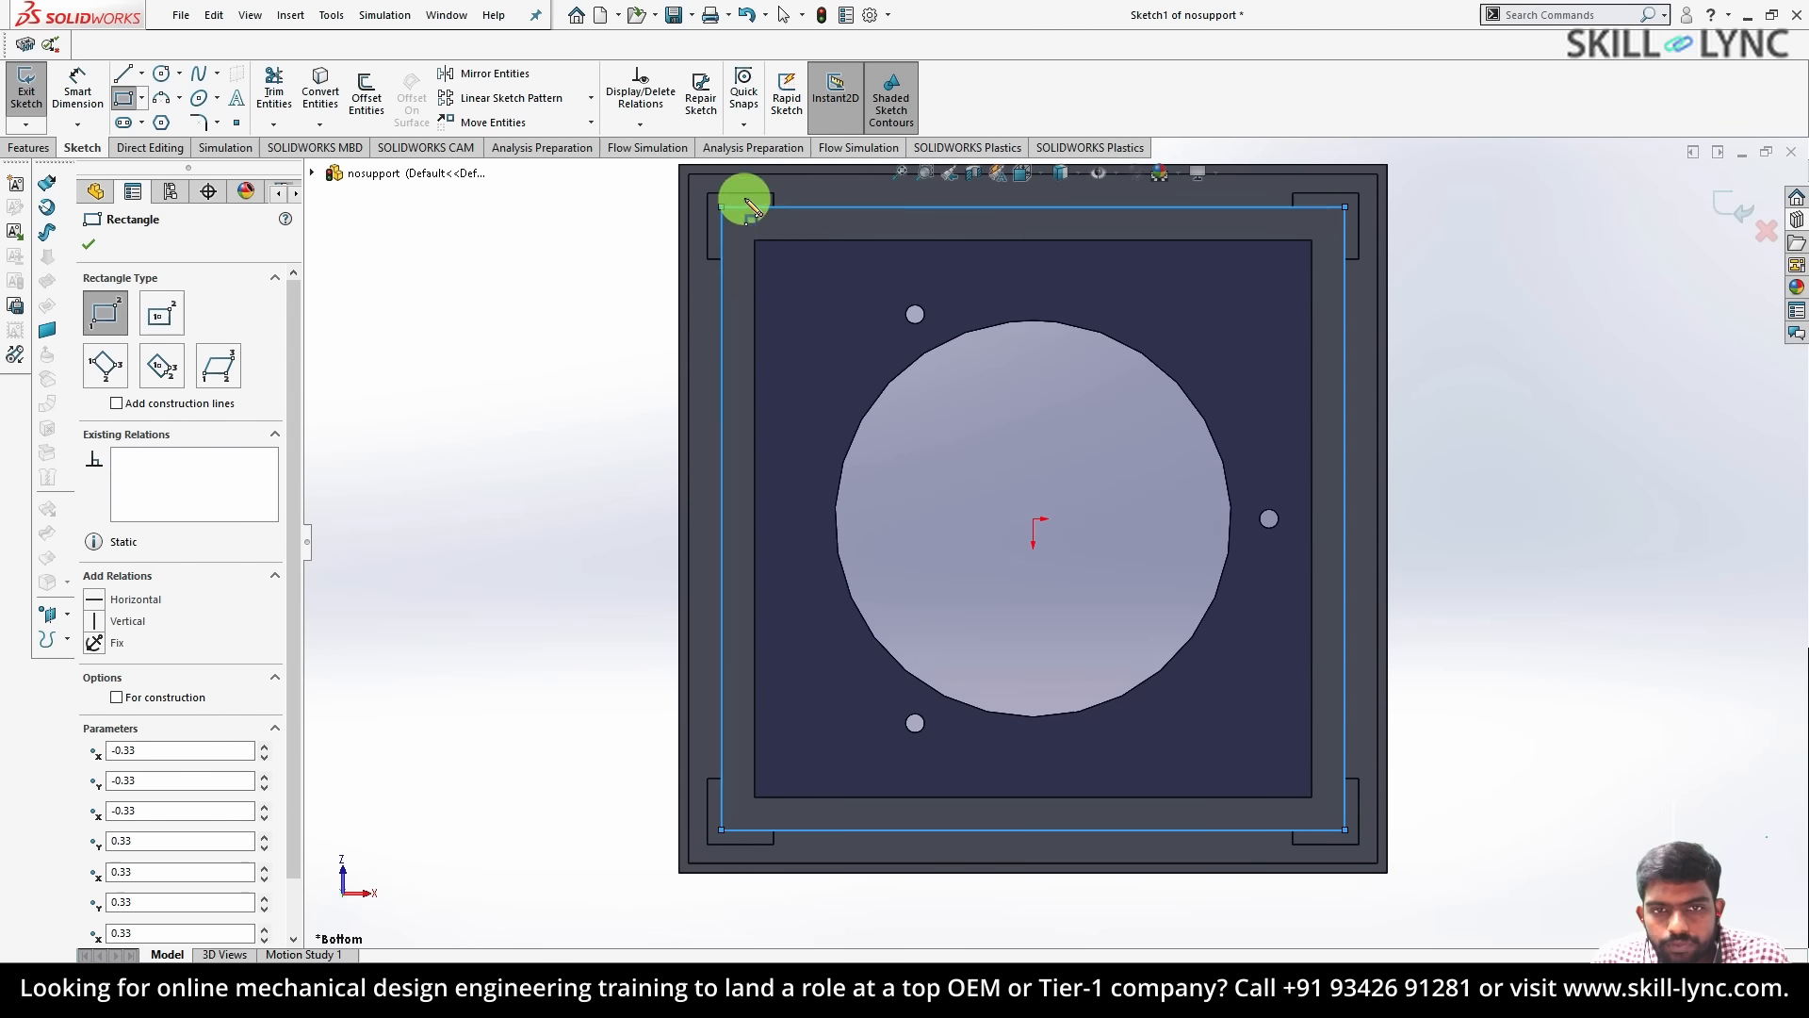
- Sketch a second corner rectangle, about 0.59 m square, along the inner edges of the top frame inside the first one
drag(755, 242, 1313, 797)
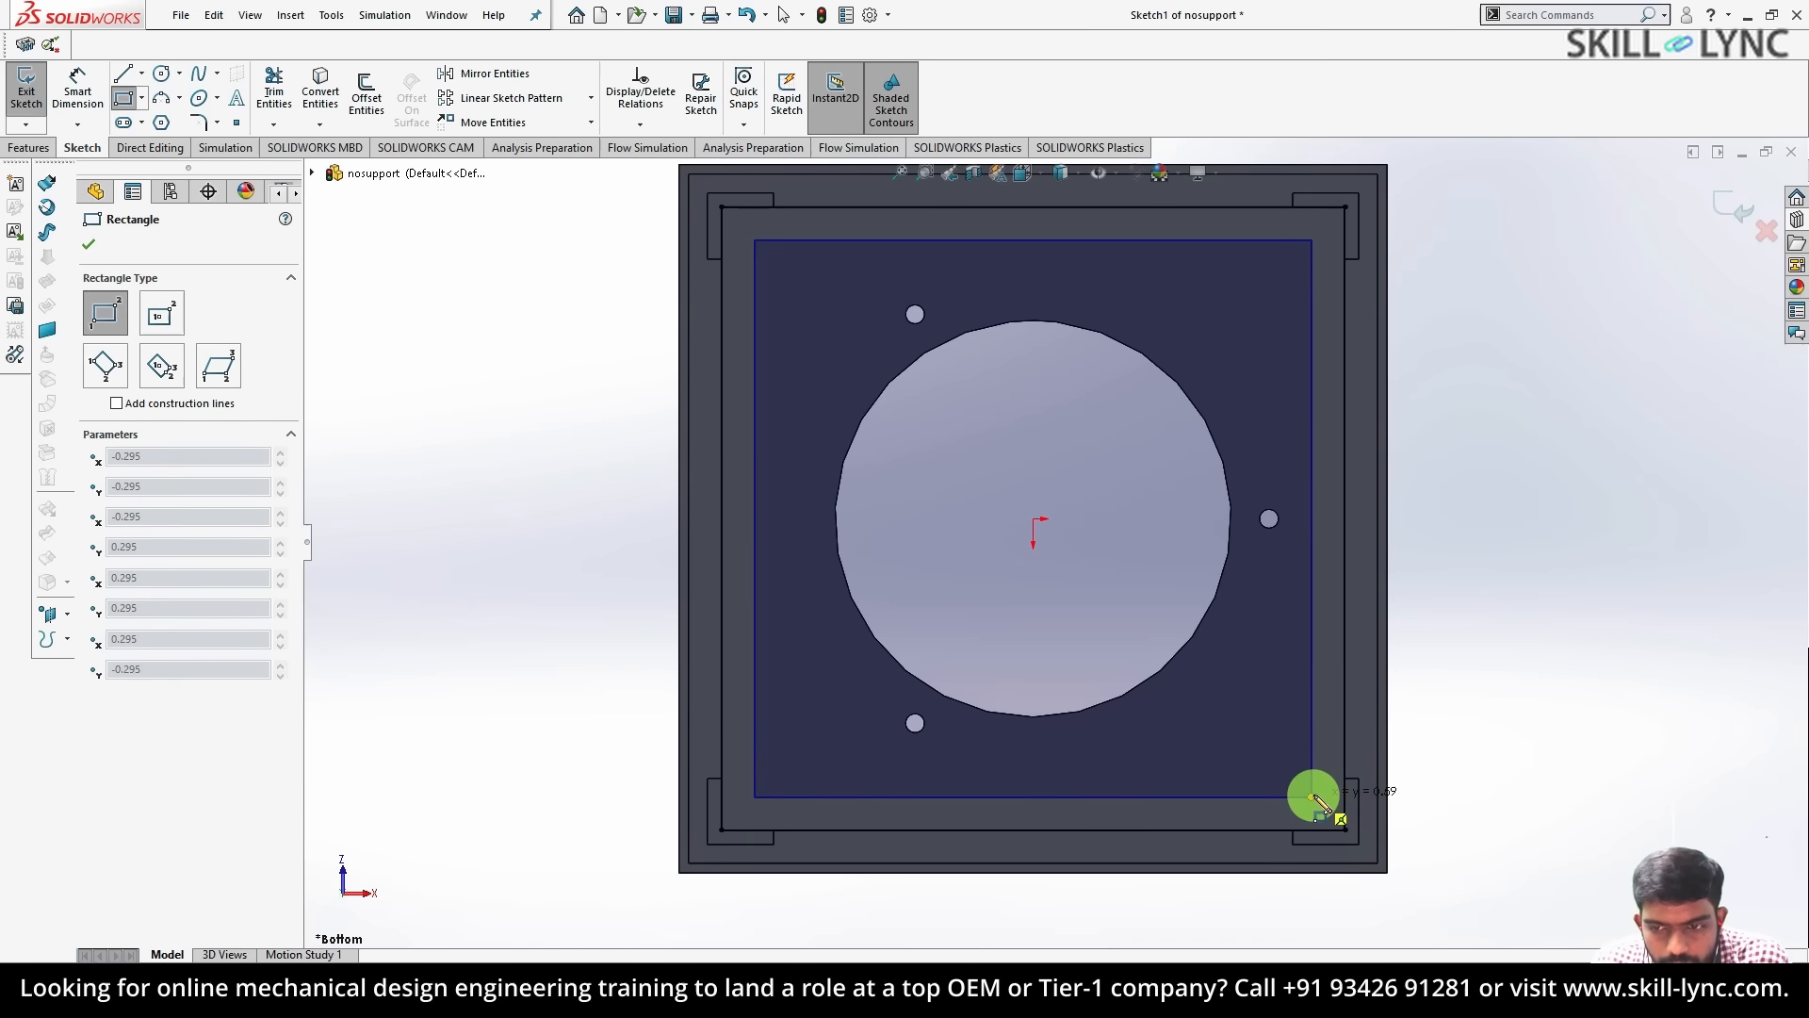
click(1312, 798)
click(93, 249)
- Start a Boss-Extrude of the two rectangles from a 1.5 m offset, reversed so it lies between the legs
mouse_move(844, 620)
middle_down()
mouse_move(790, 628)
mouse_move(990, 525)
mouse_move(876, 610)
mouse_move(974, 590)
mouse_move(924, 575)
middle_up()
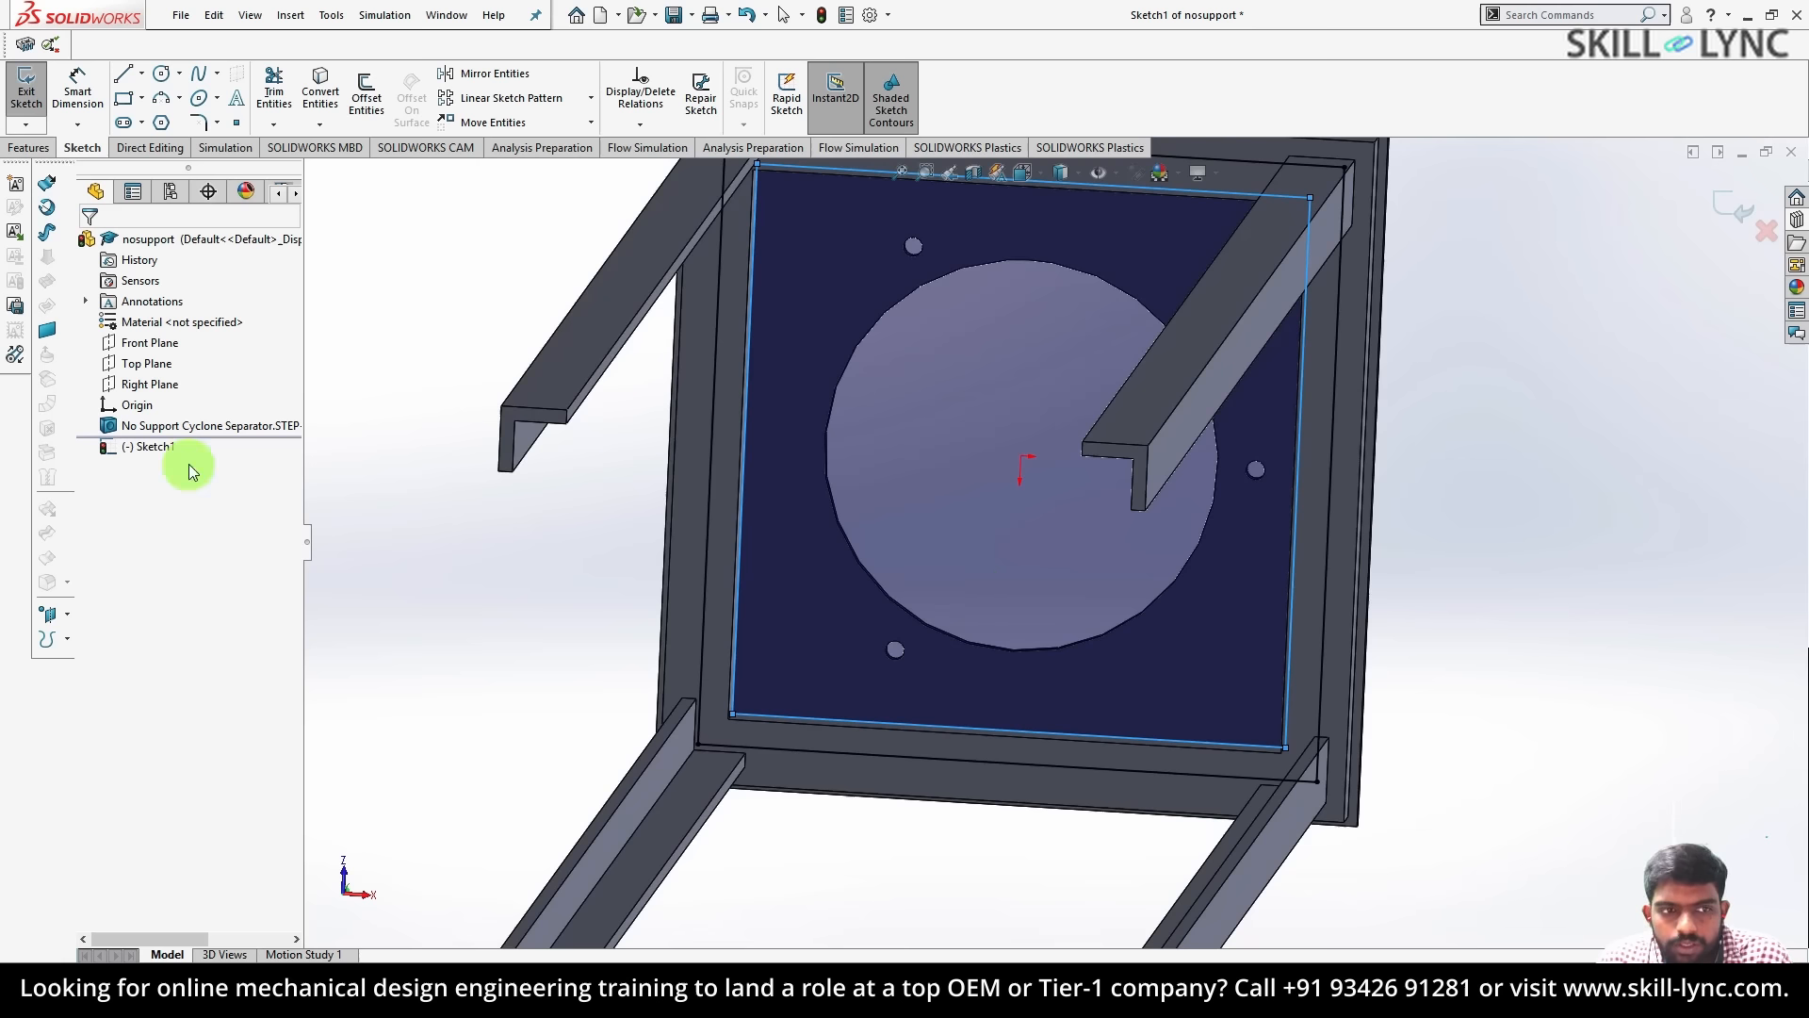
click(26, 147)
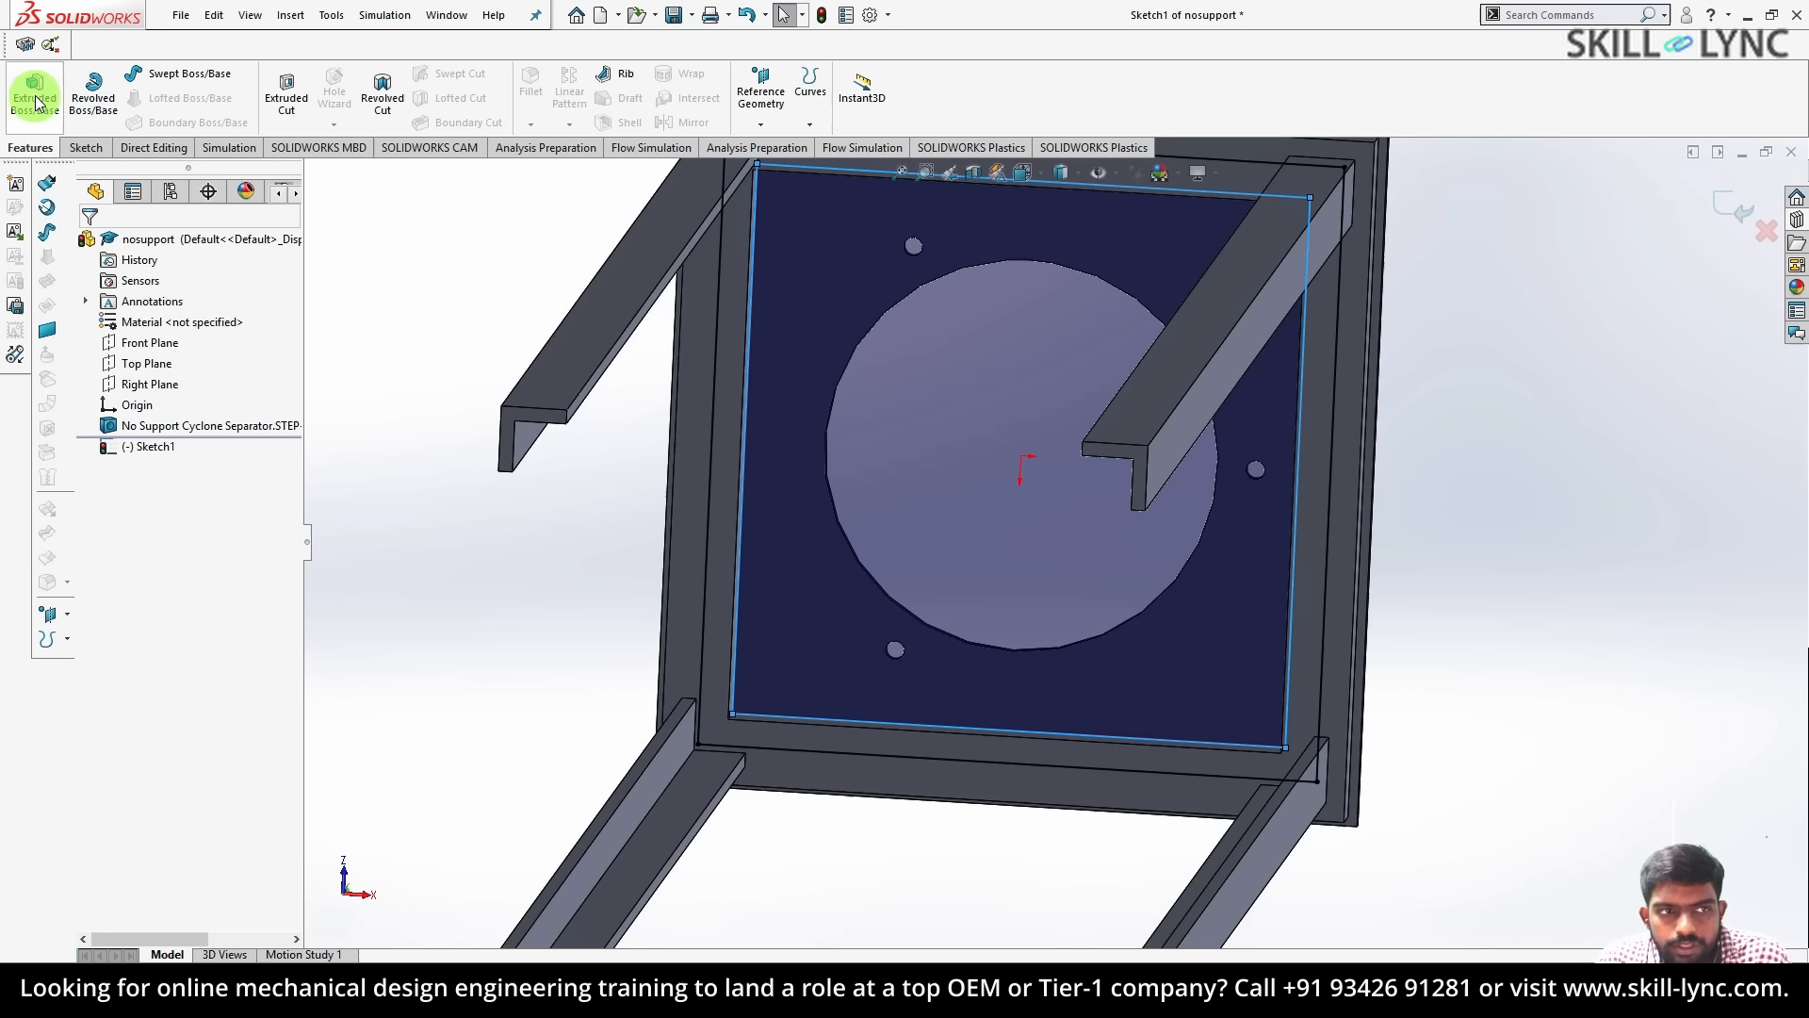
click(36, 104)
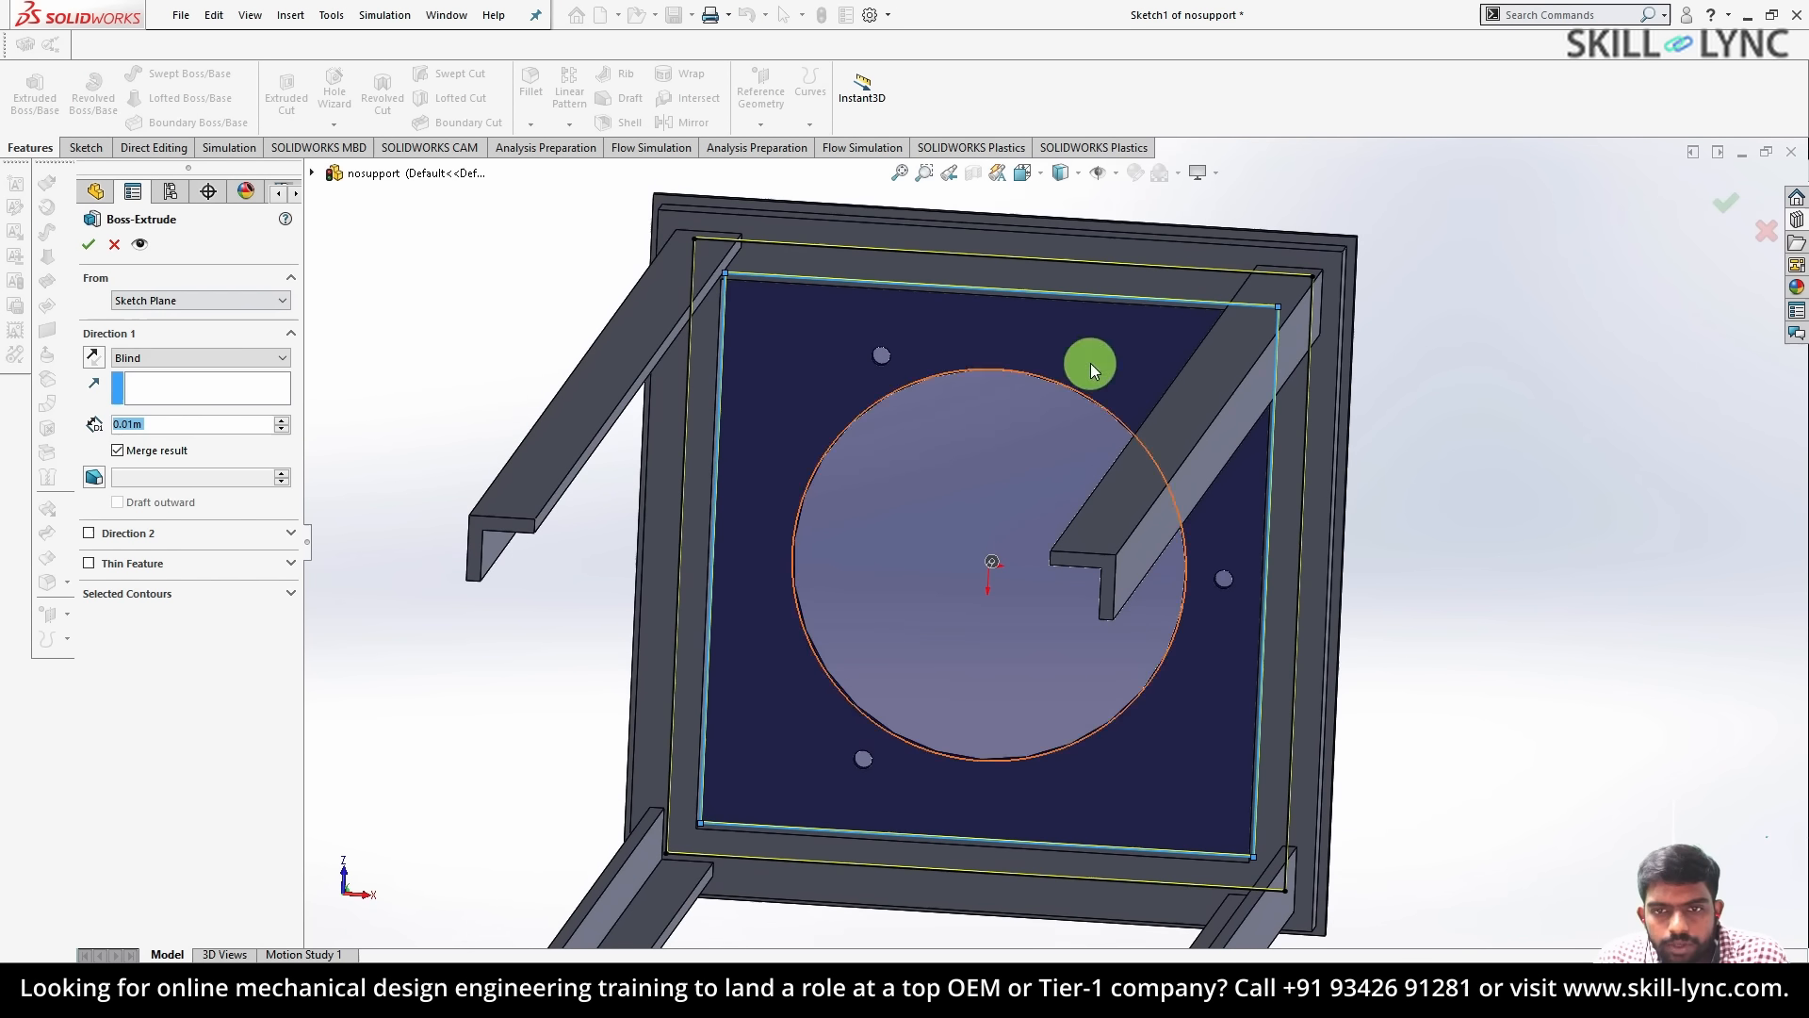
click(151, 300)
click(151, 357)
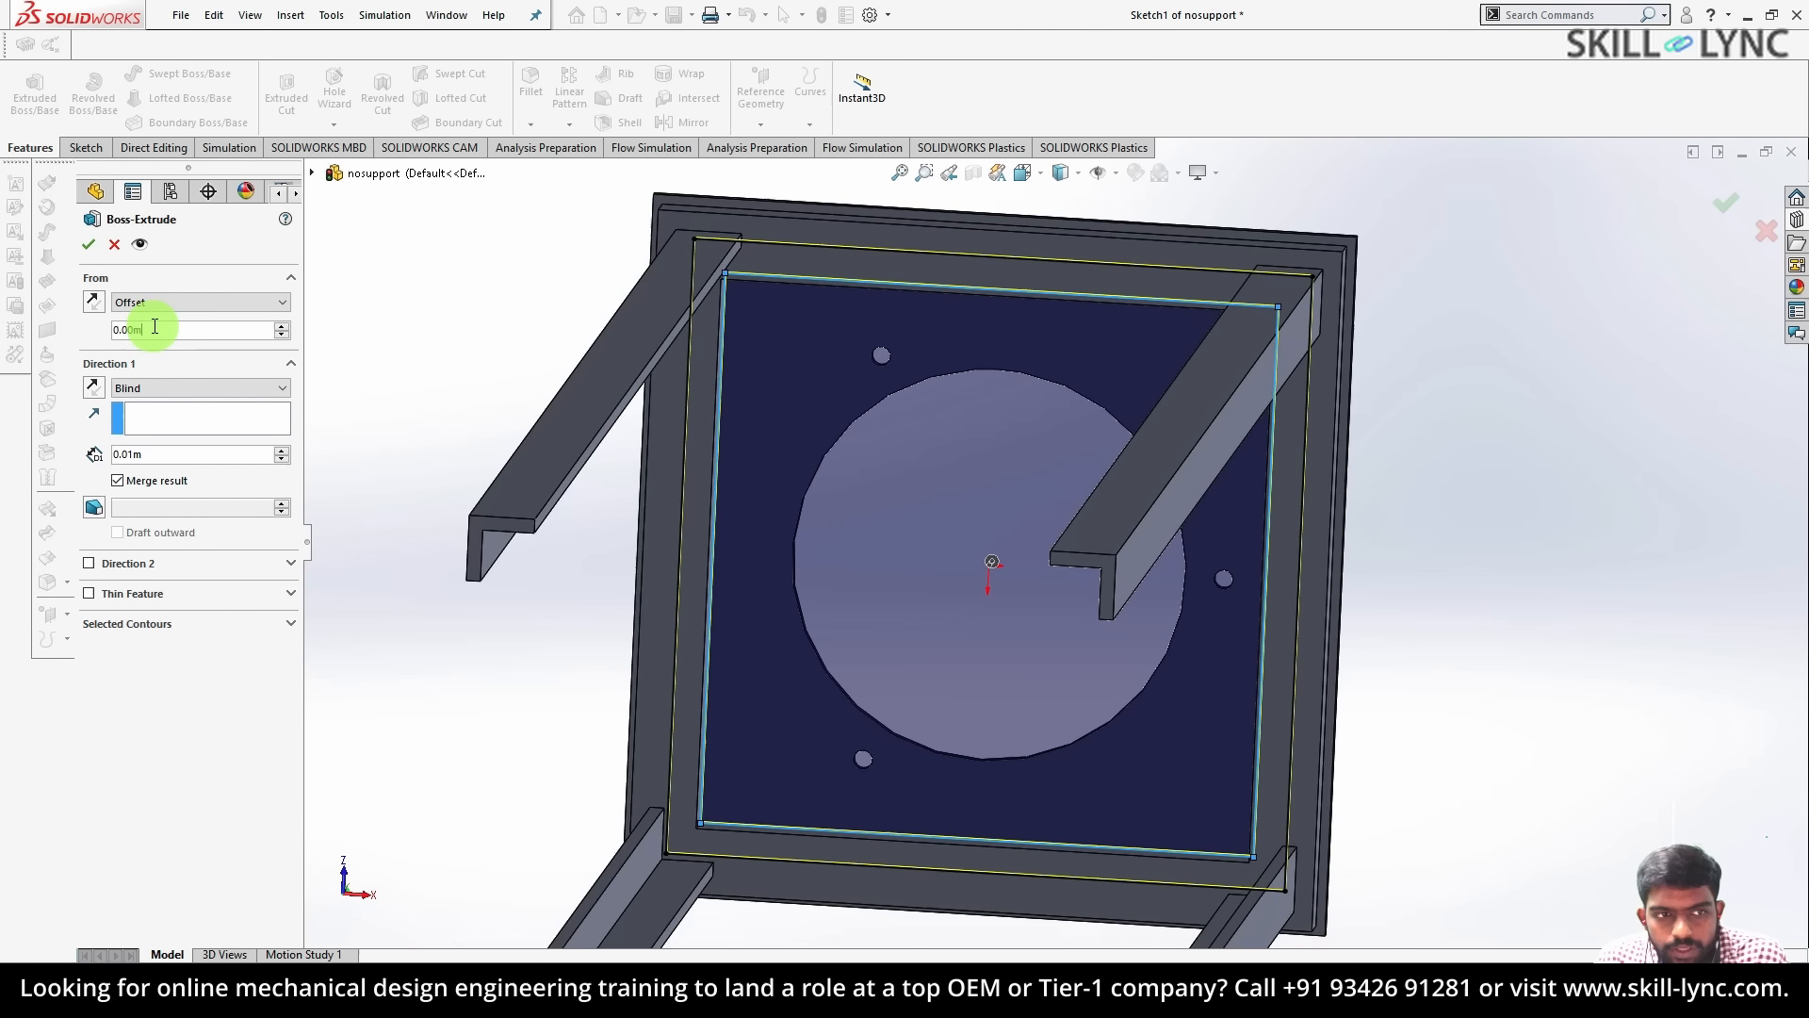
drag(155, 327, 84, 330)
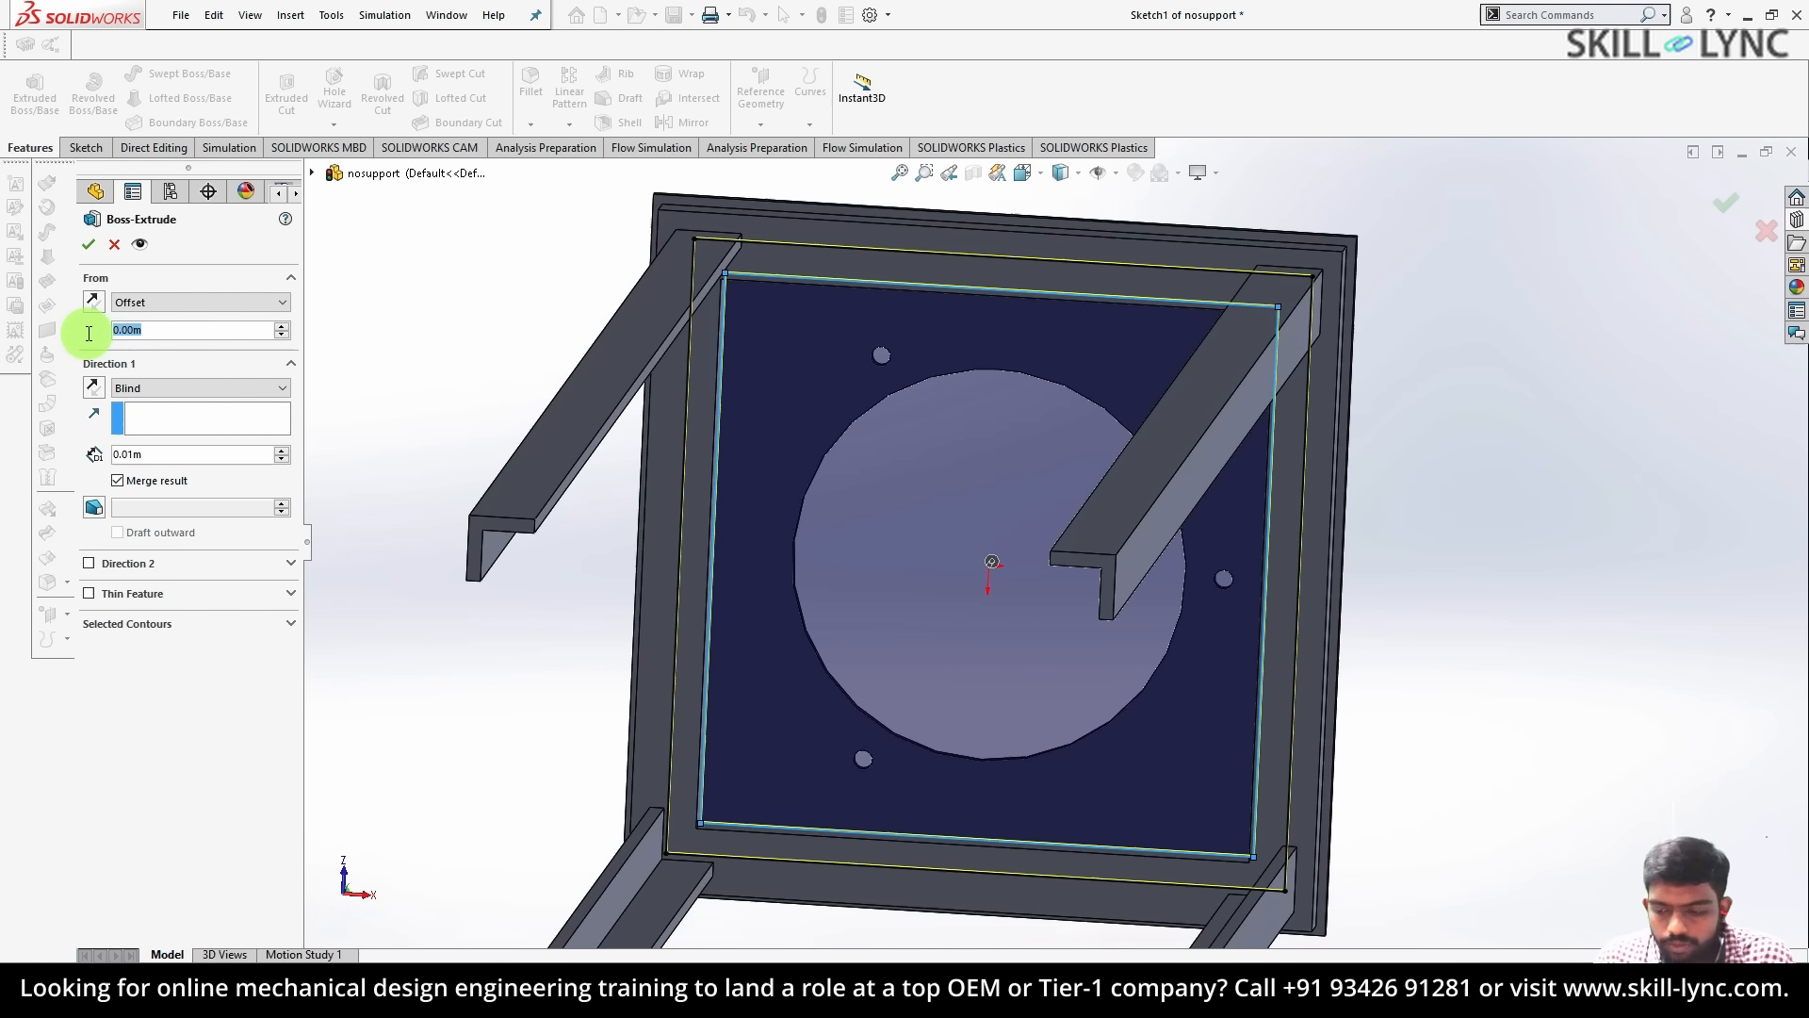
text(1.5)
key(Return)
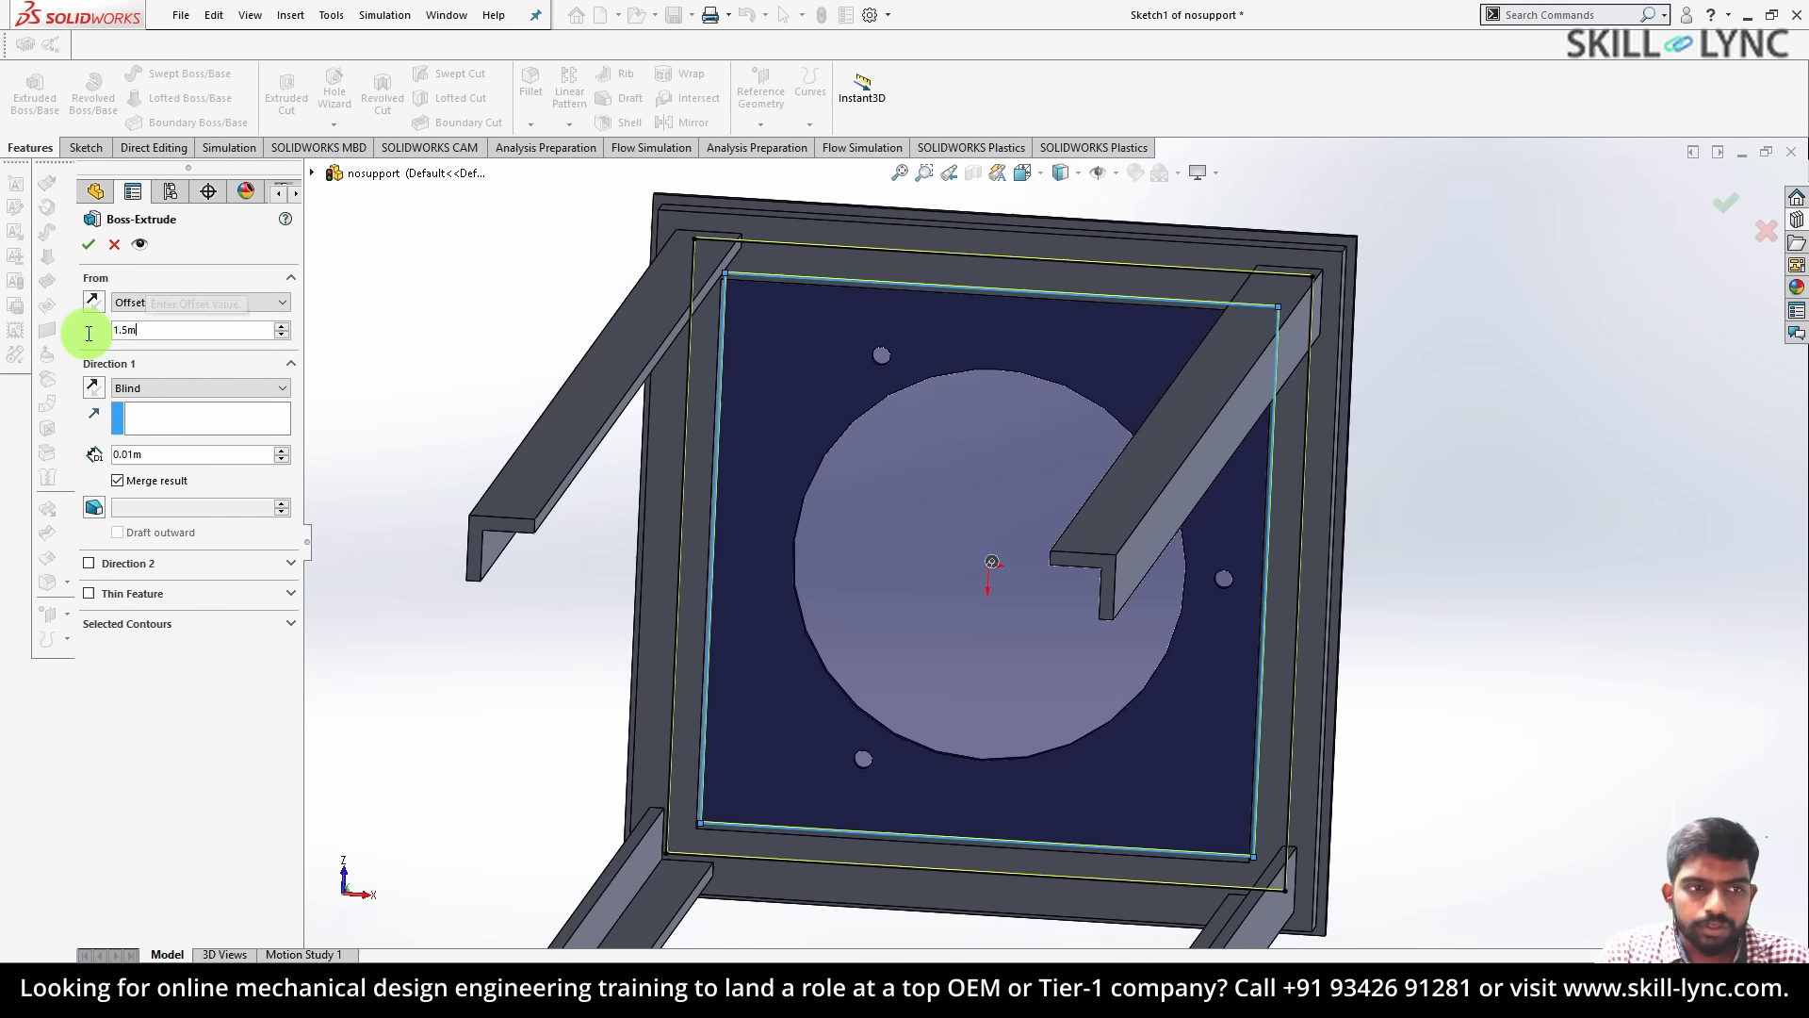
scroll(1325, 387, up, 4)
middle_drag(1325, 388, 1208, 481)
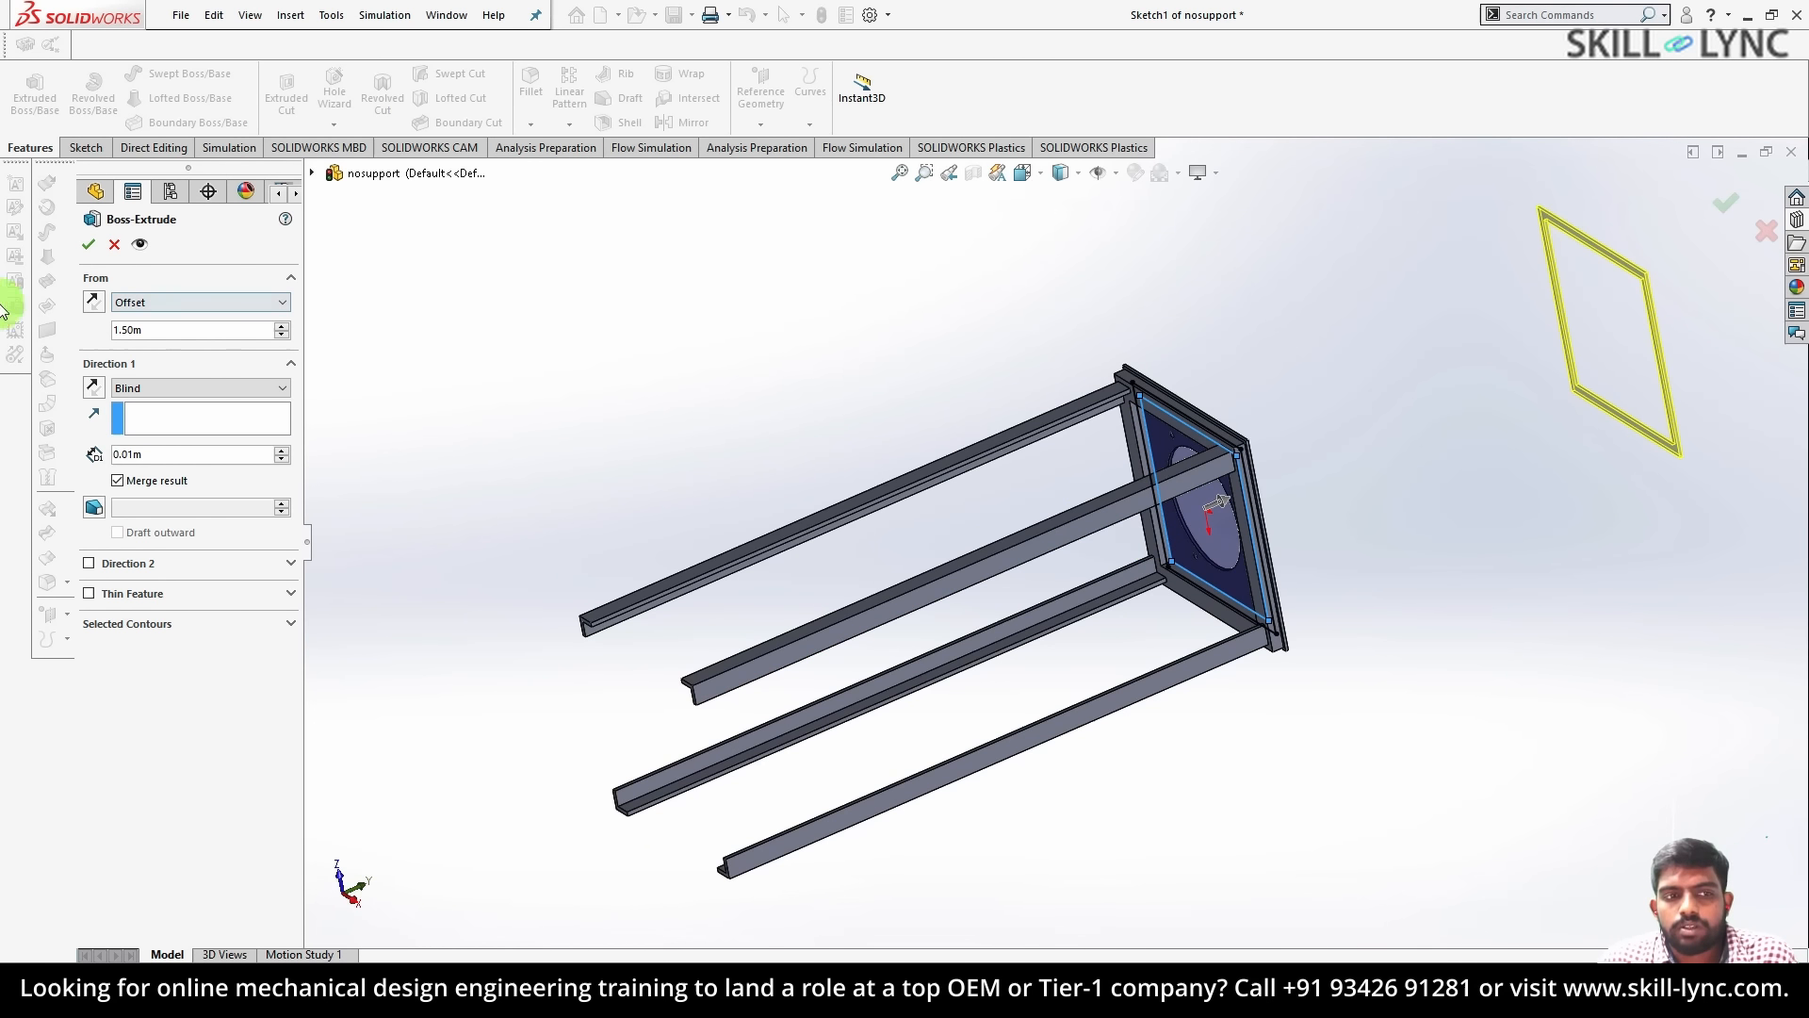
click(92, 301)
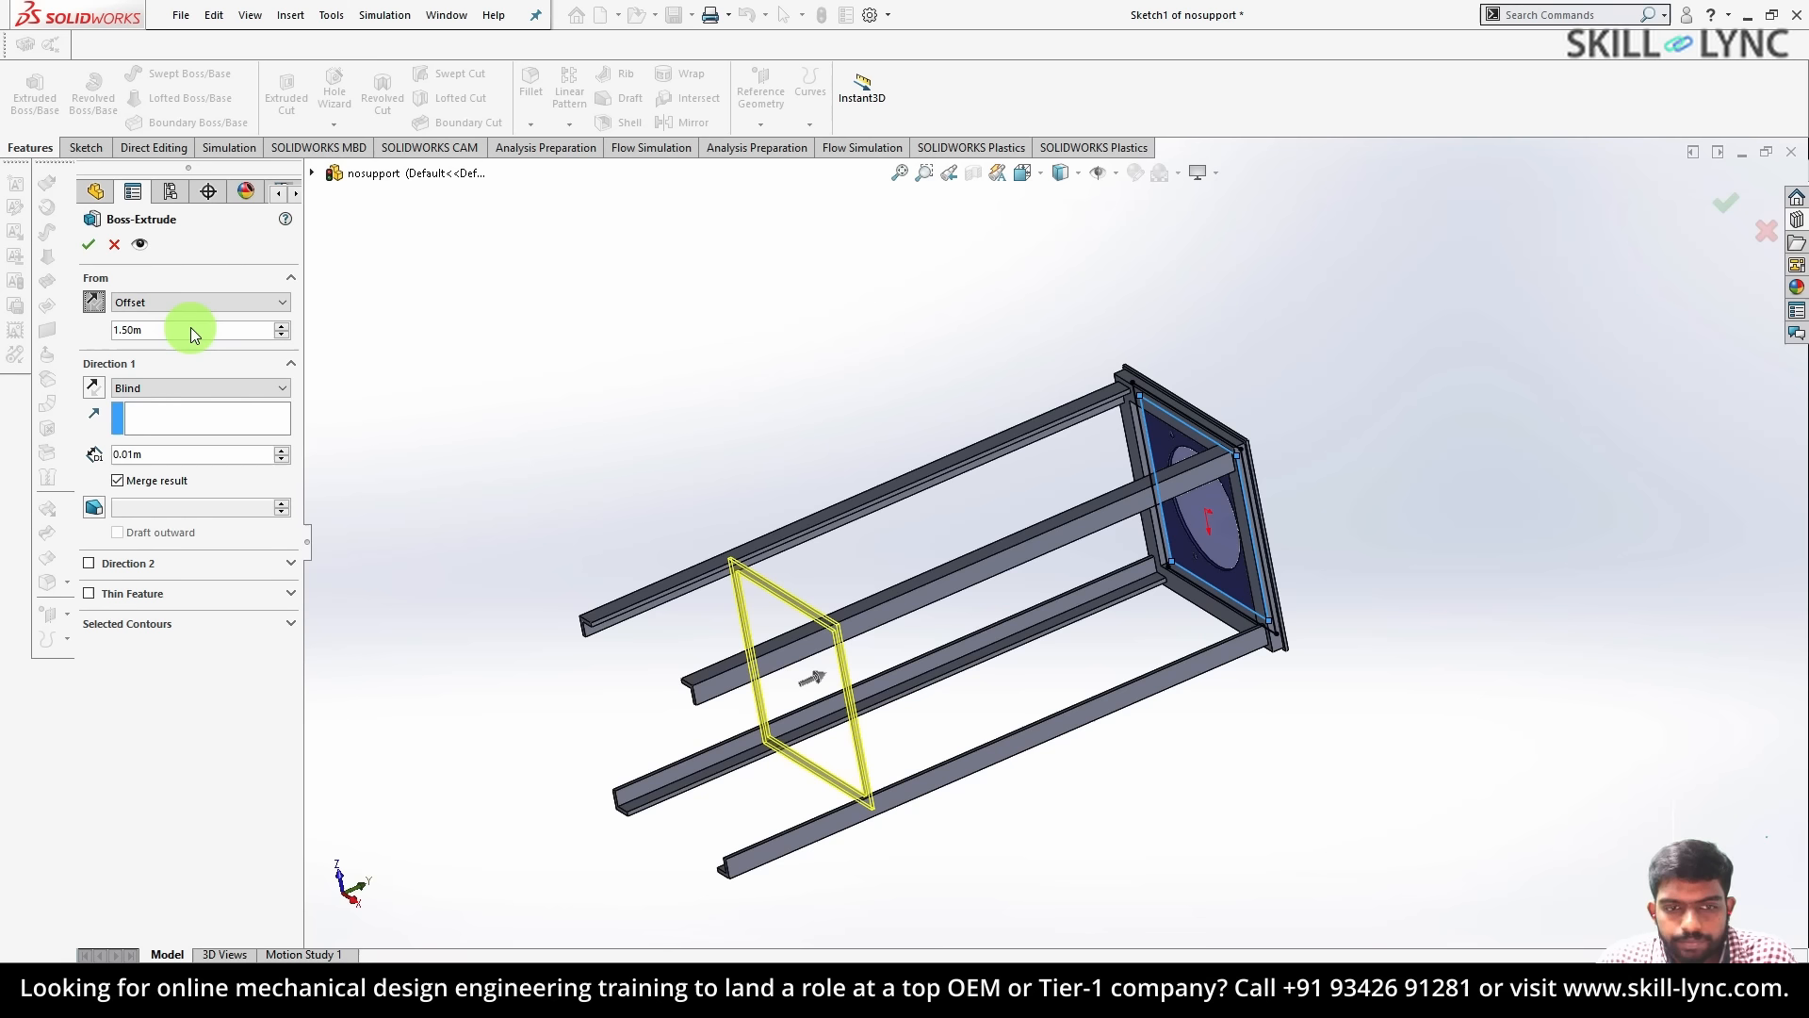
- Set the extrusion's start offset to 1 m
click(146, 330)
drag(142, 330, 75, 337)
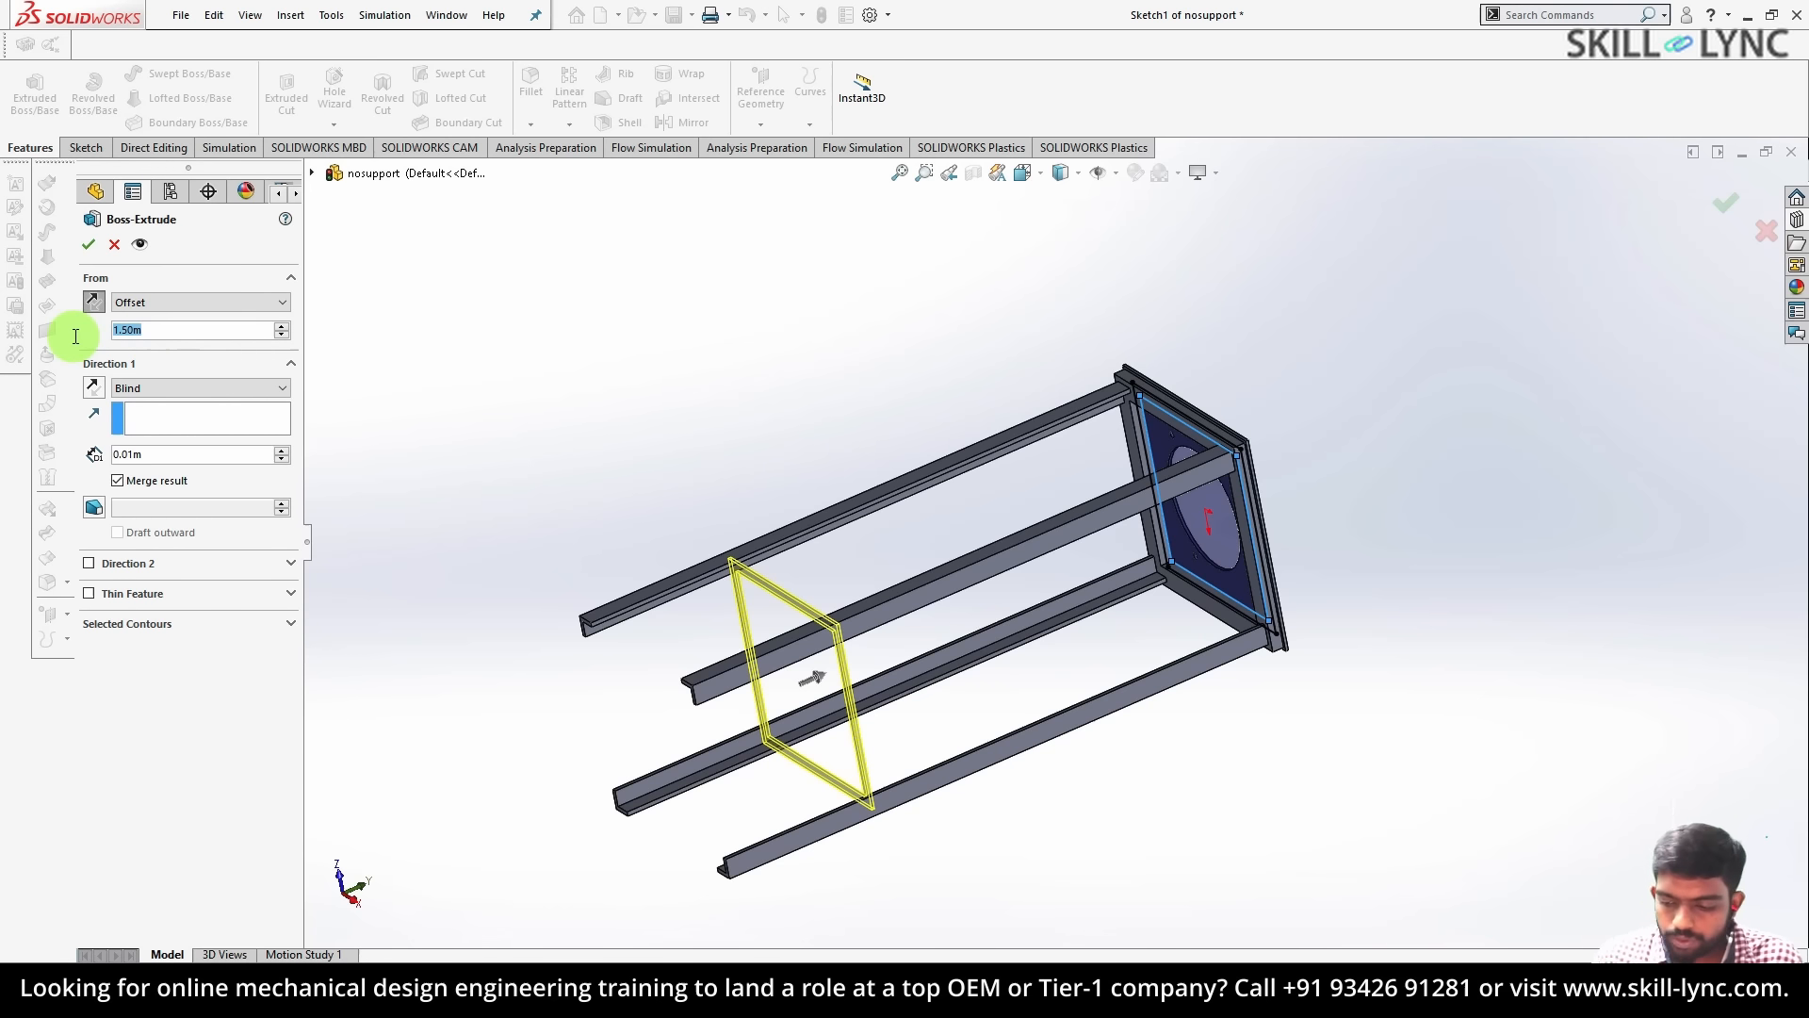
text(1)
key(Return)
middle_drag(829, 641, 967, 560)
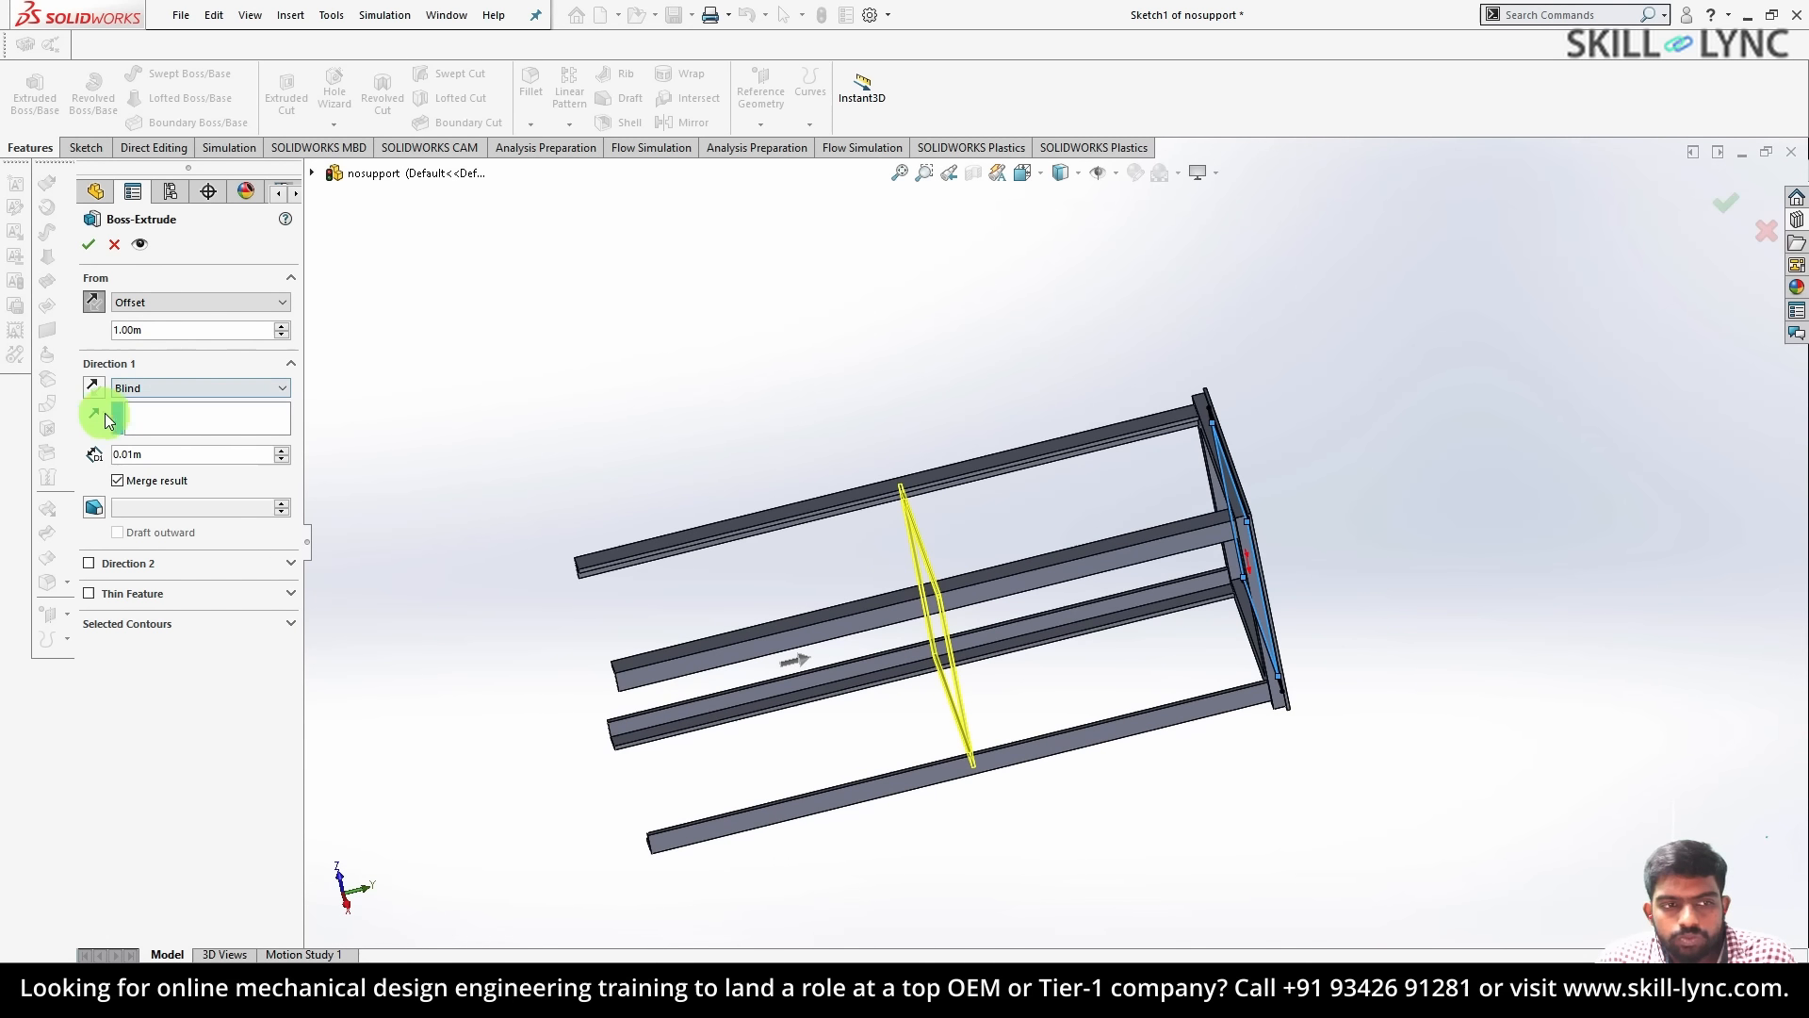
- Try blind extrusion depths of 10 m and 10 mm for the brace frame
drag(143, 455, 75, 454)
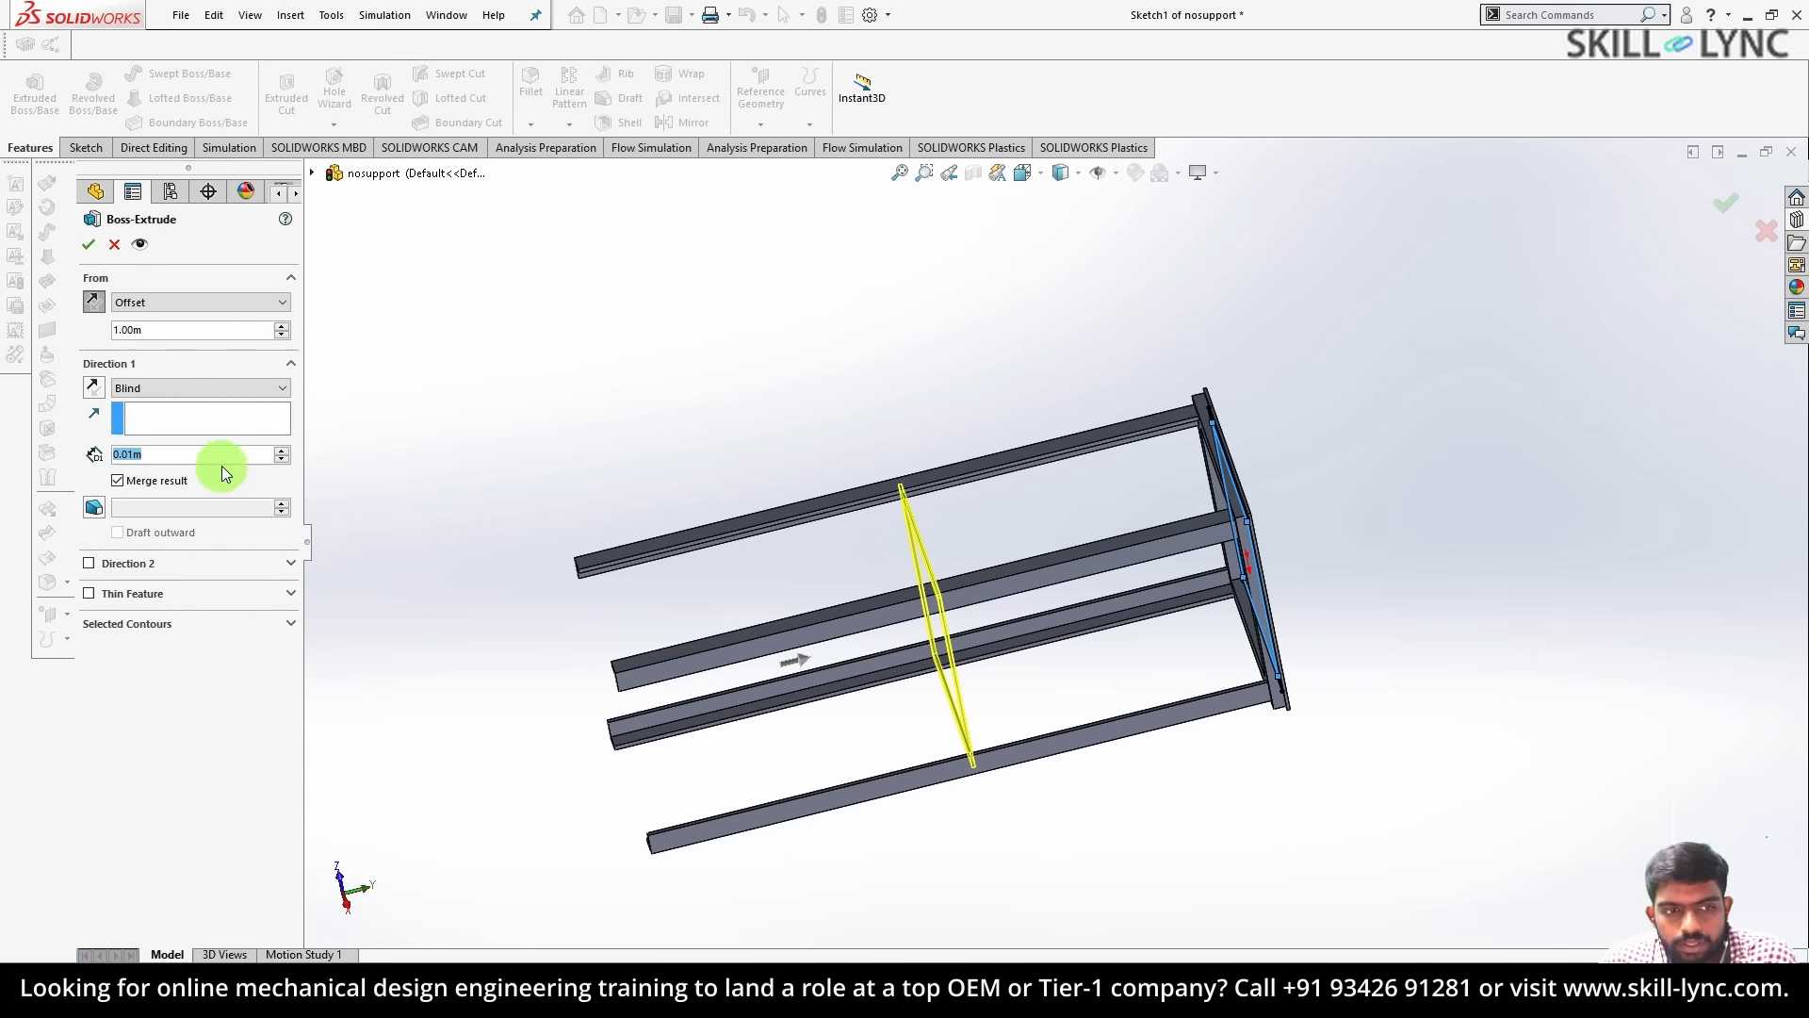
text(10m)
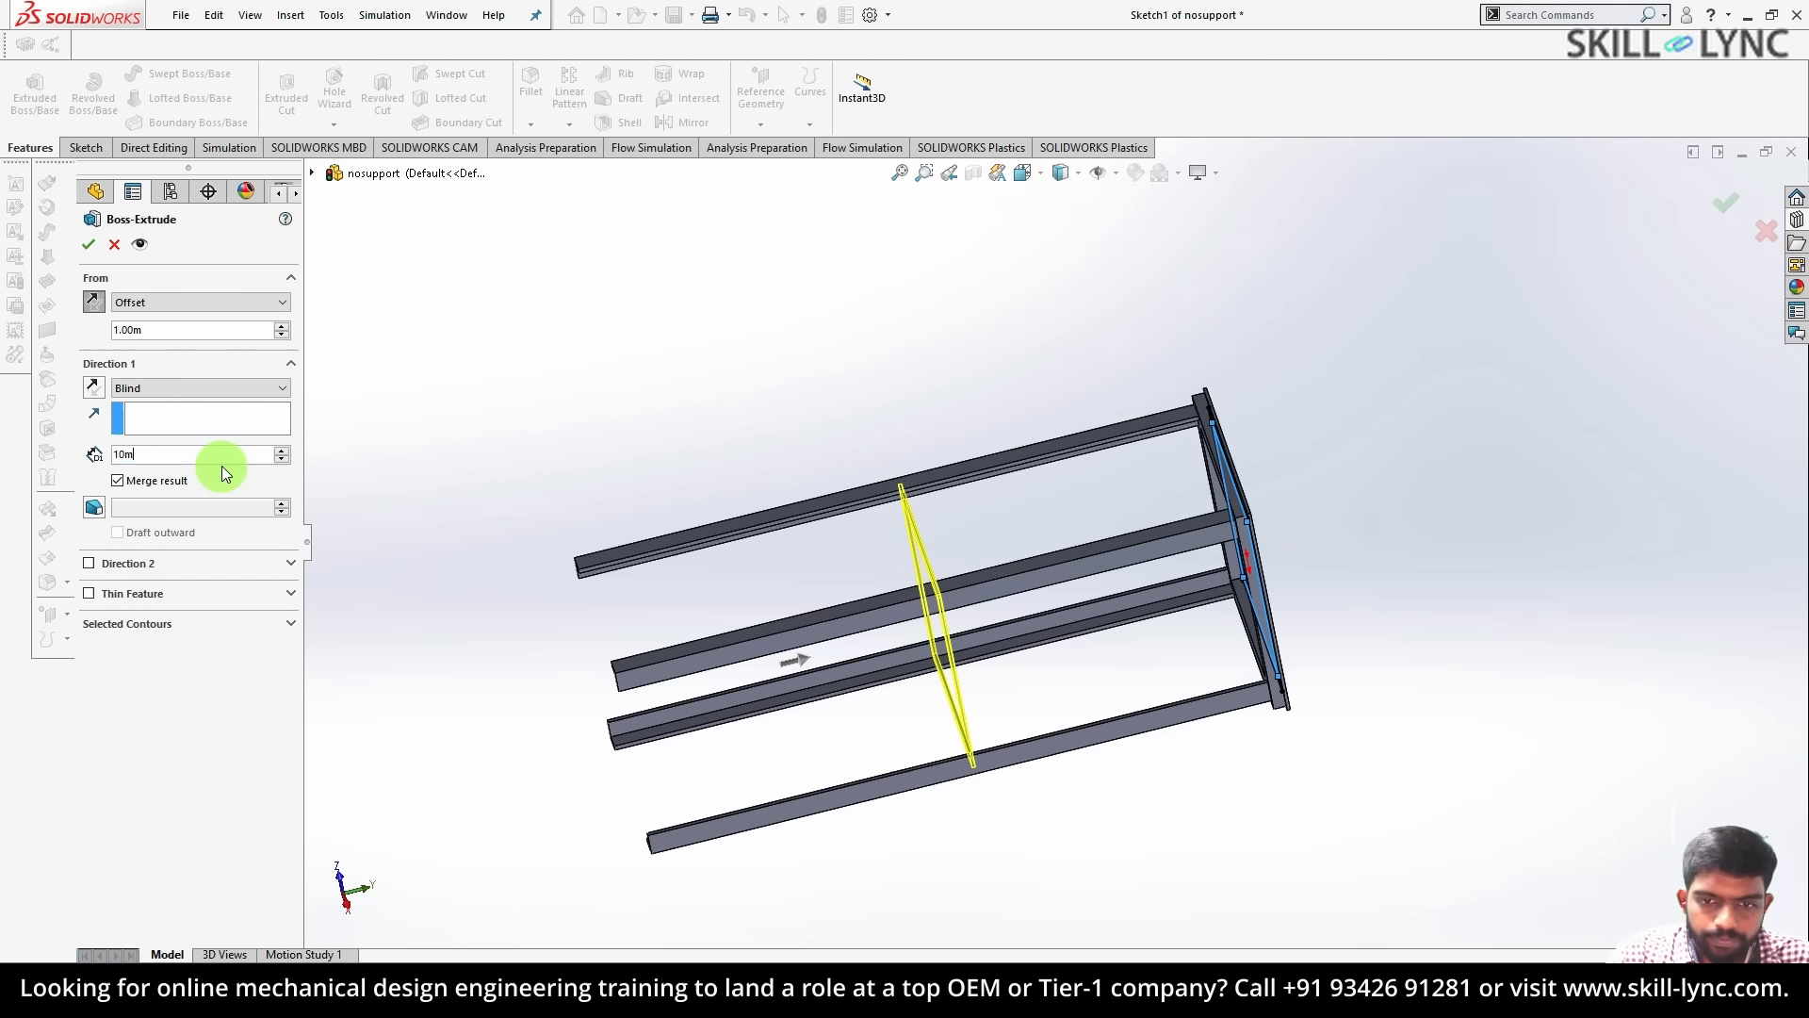
key(Return)
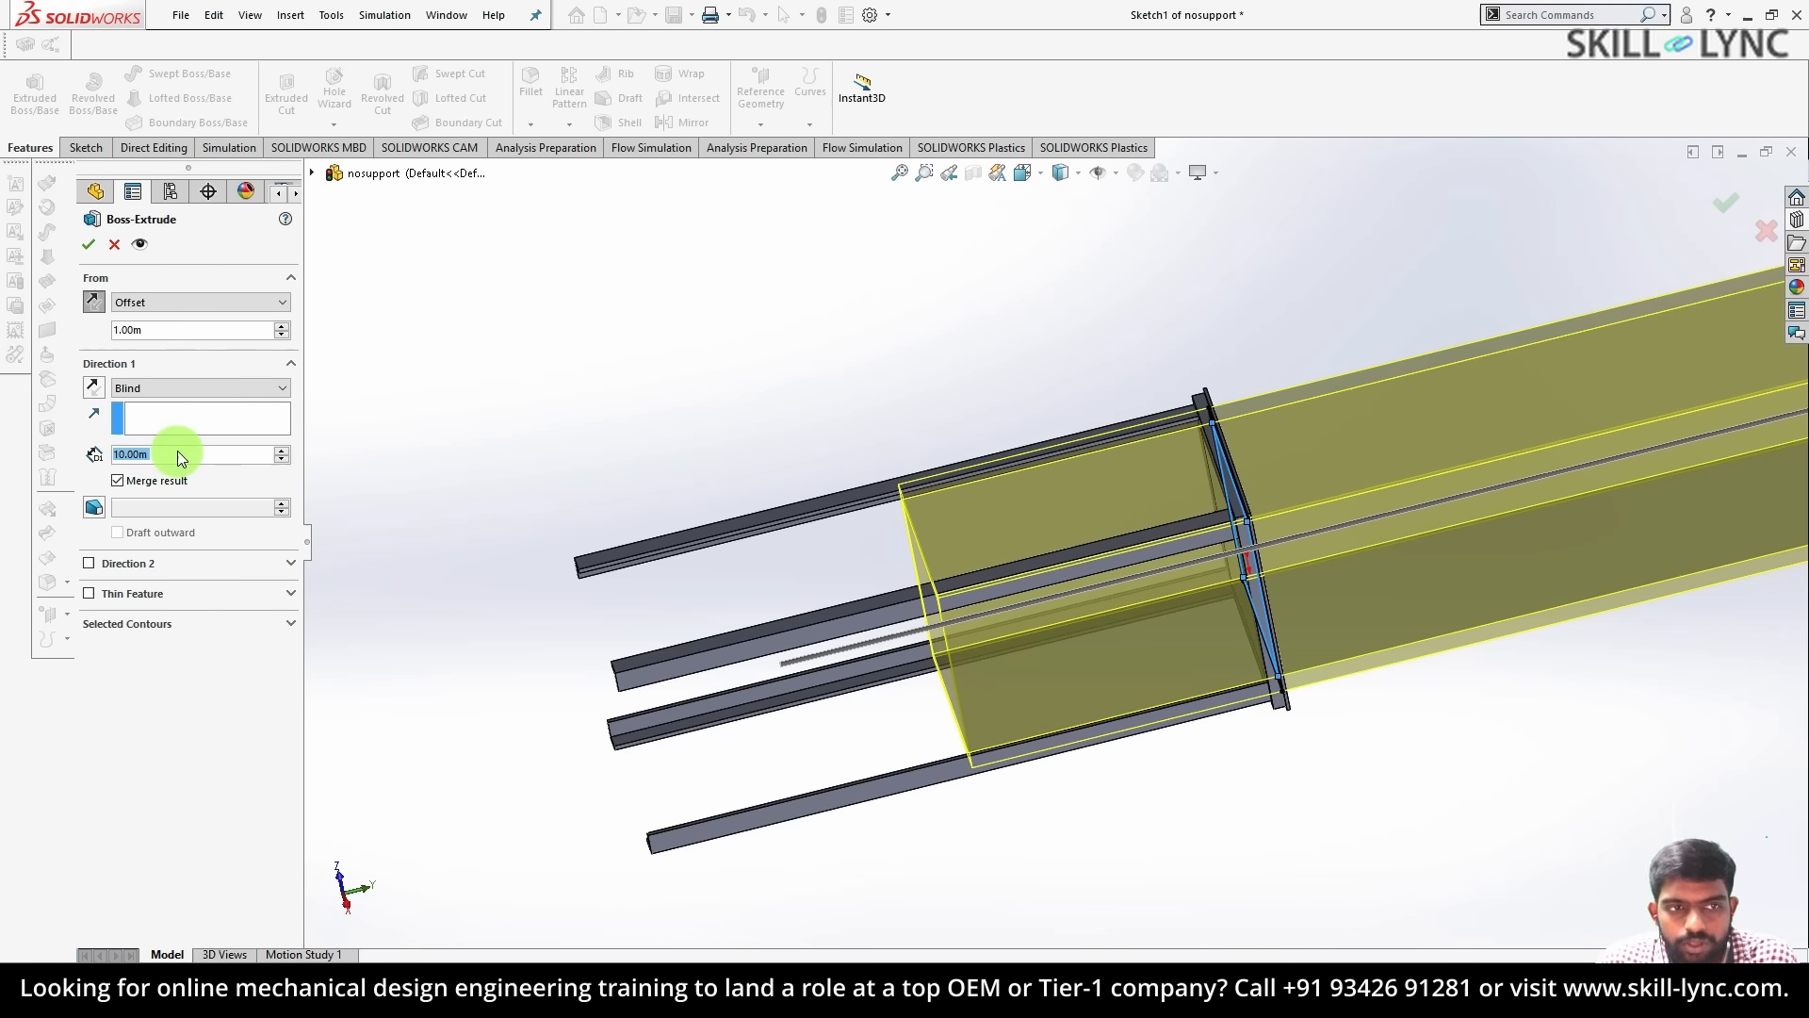
text(1)
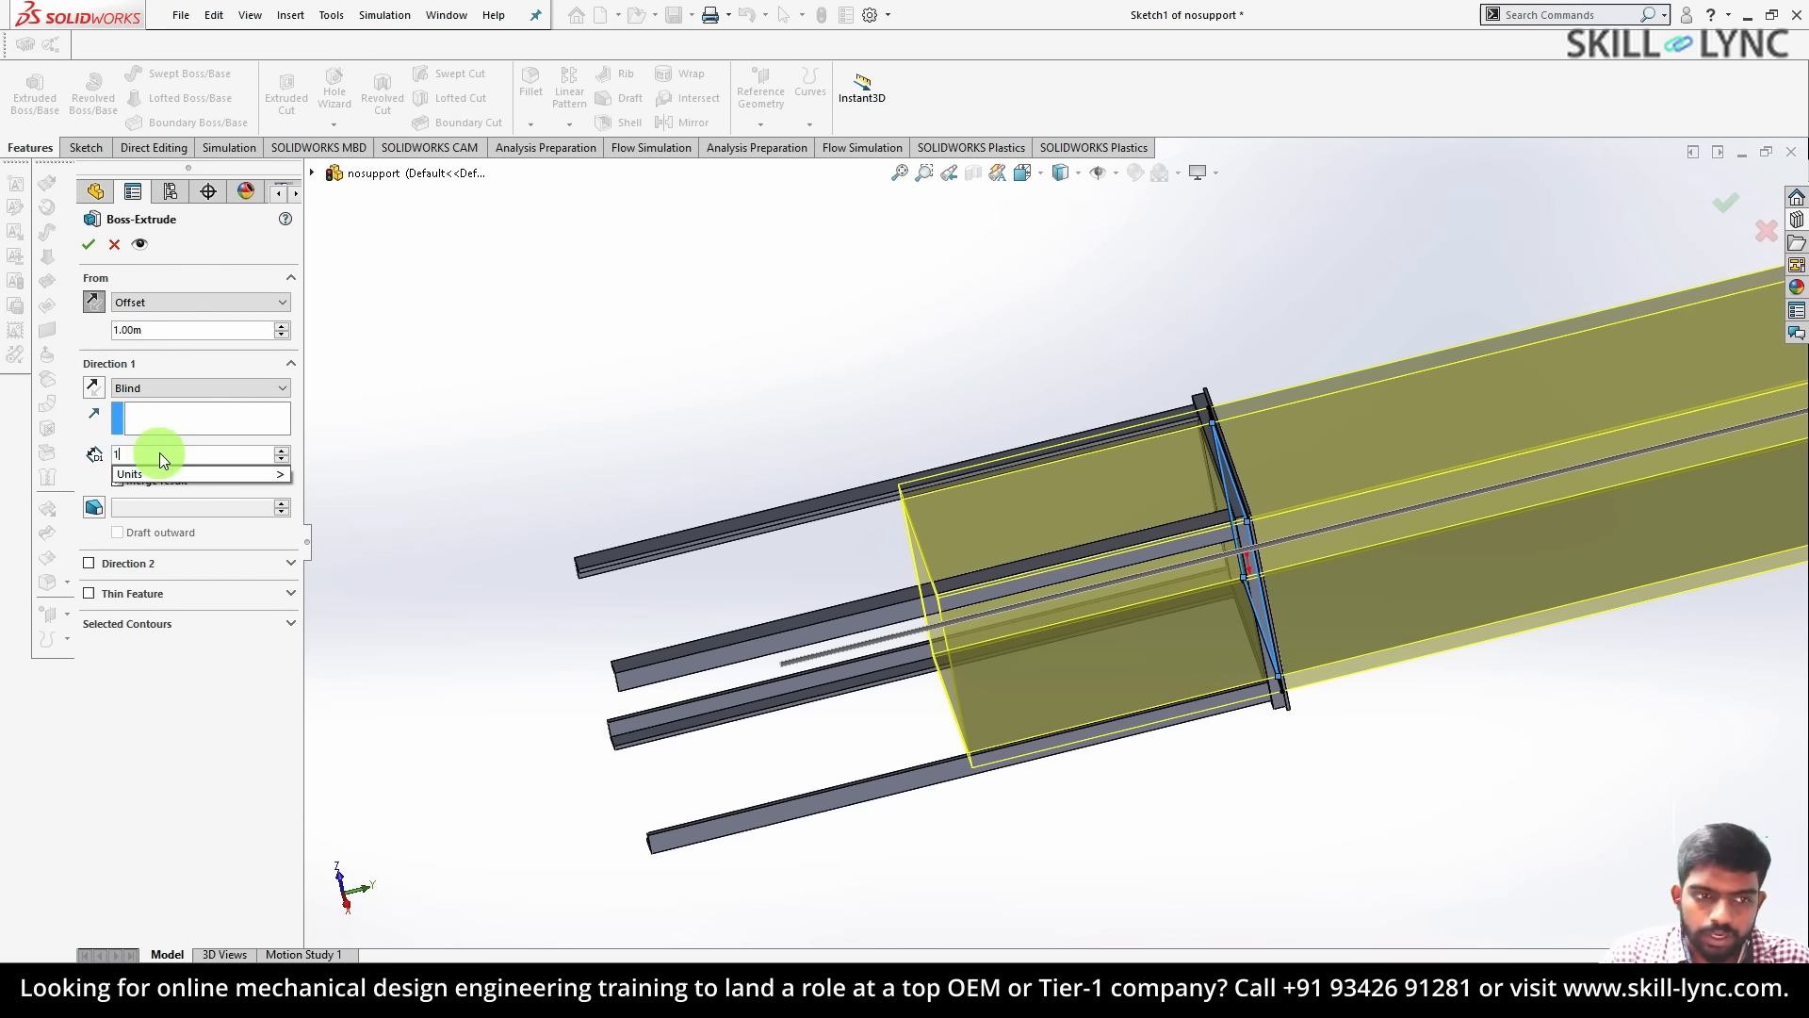
text(0mm)
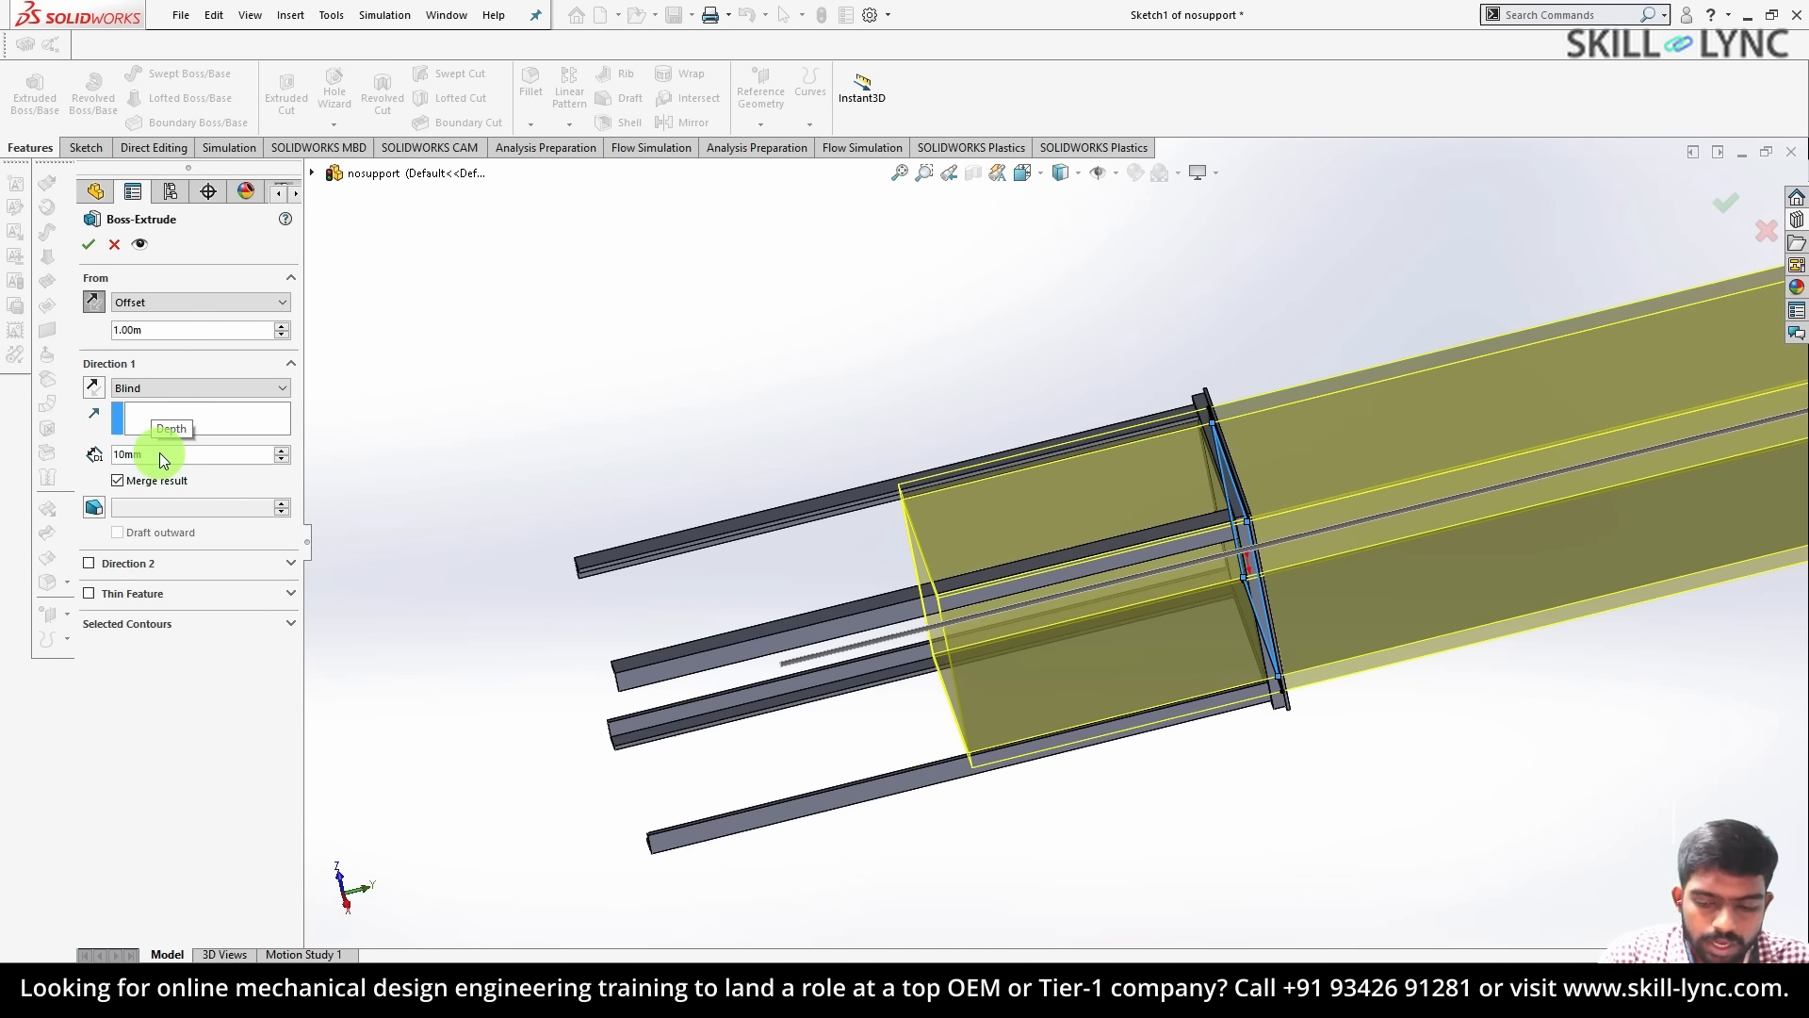
- Set the blind extrusion depth to 75 mm and create the brace frame between the legs
double_click(160, 452)
text(4)
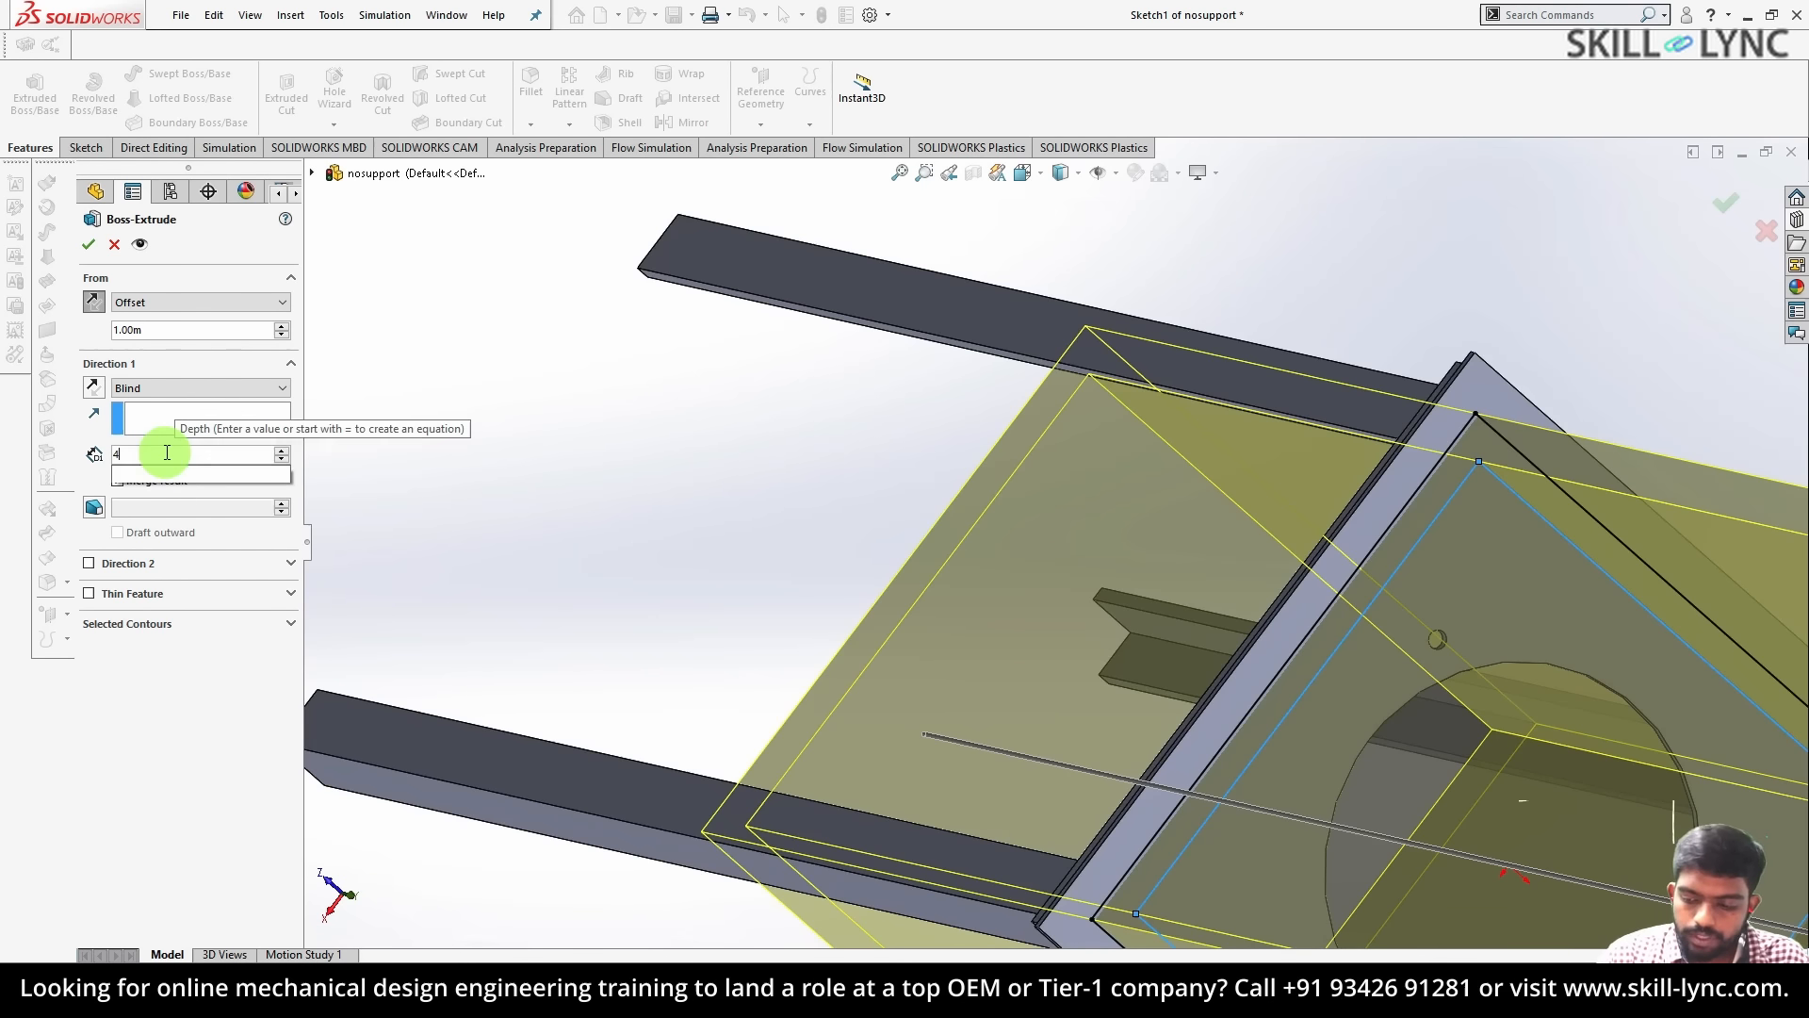
key(BackSpace)
text(75)
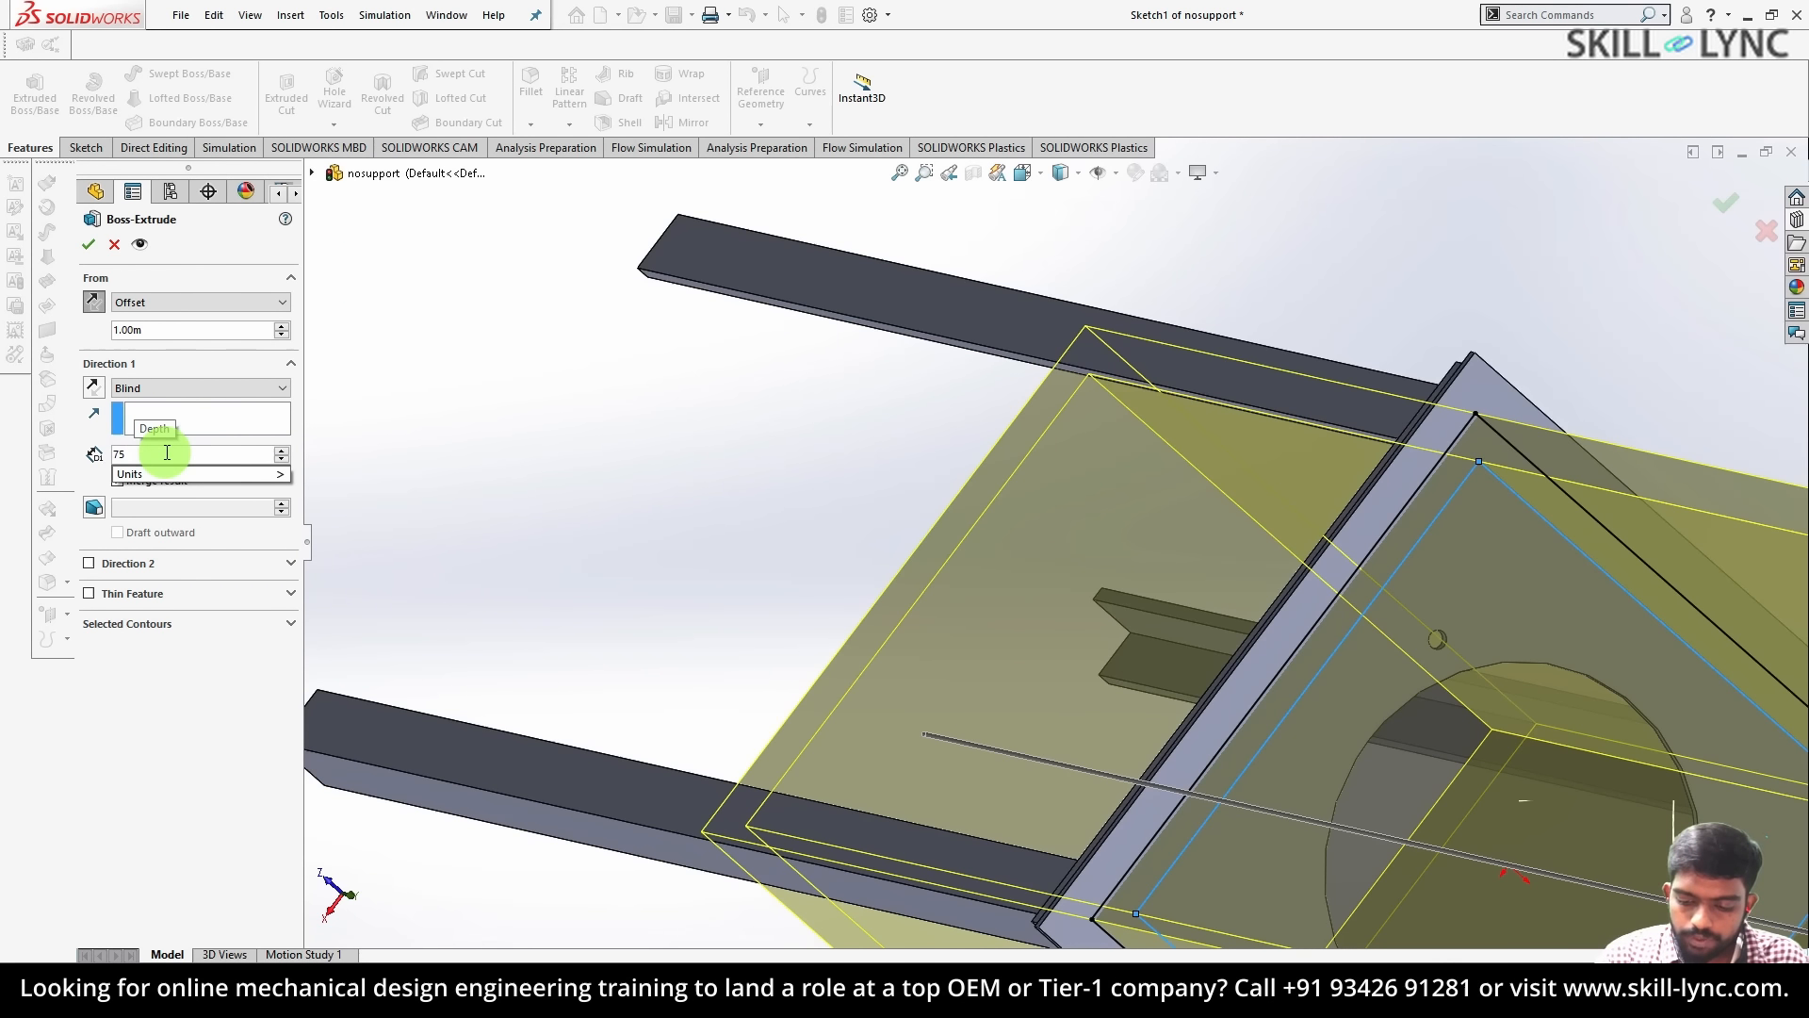
text(mm)
key(Return)
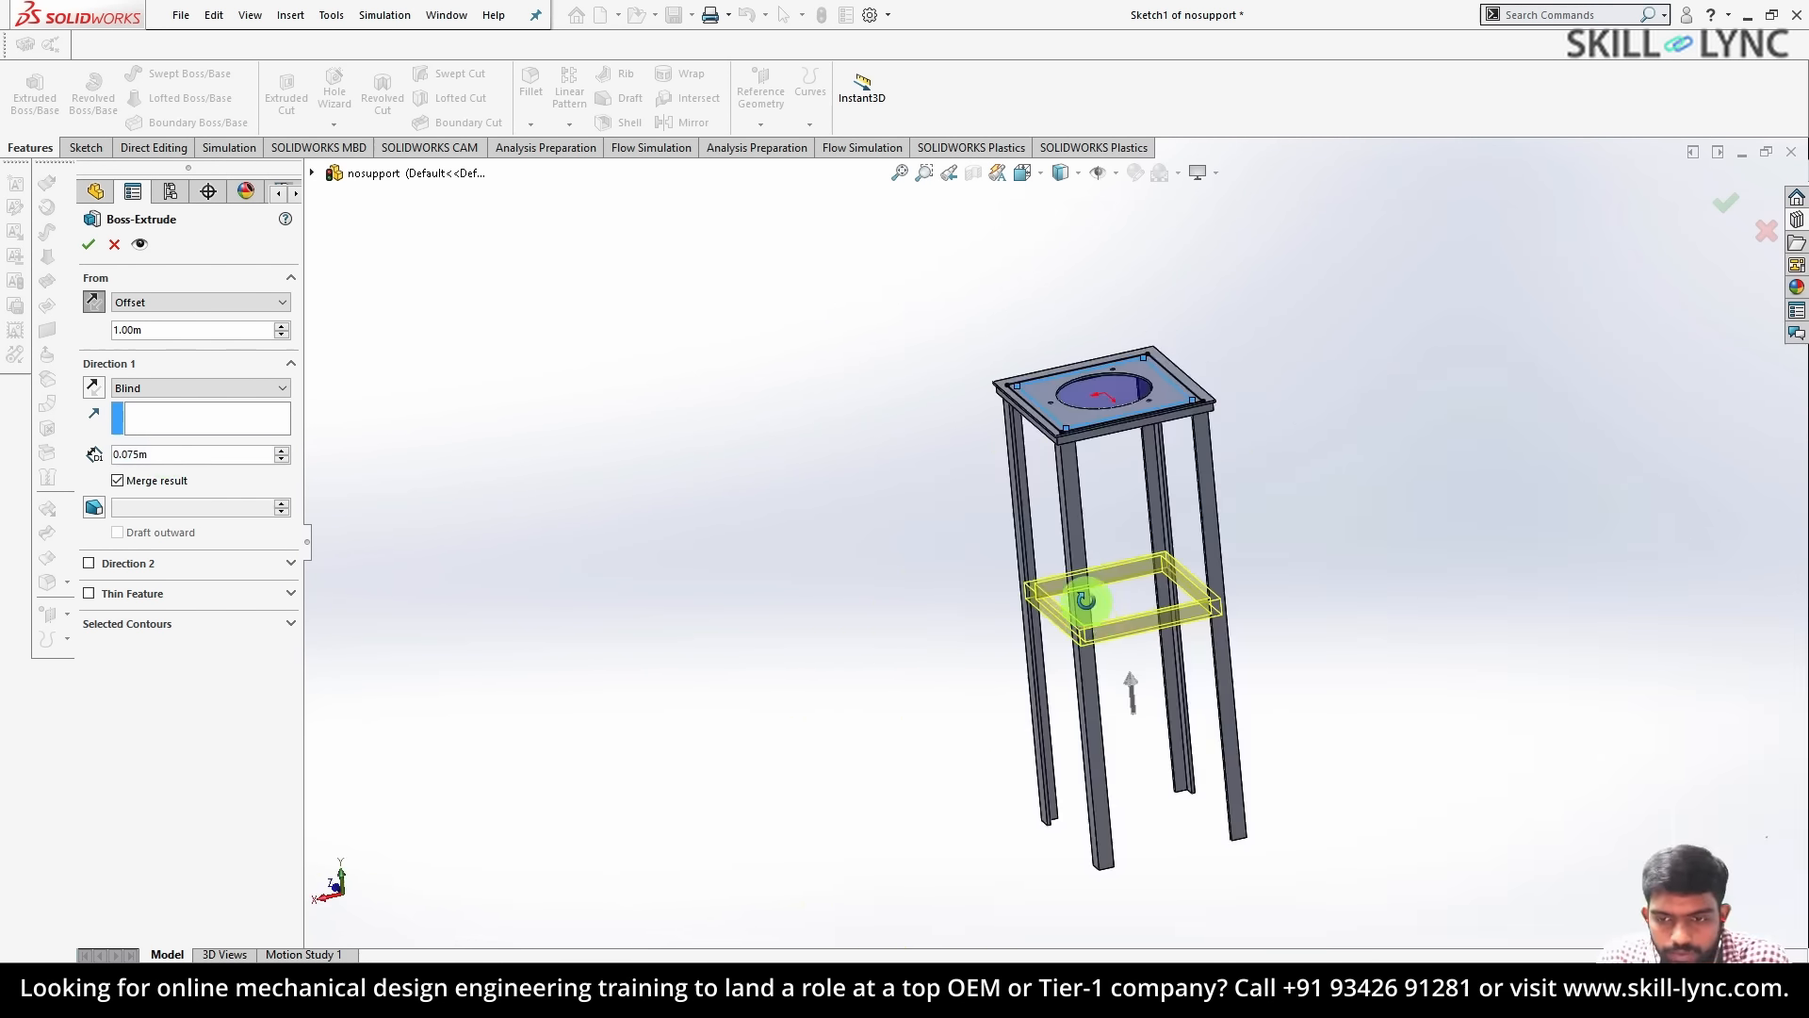
middle_drag(1084, 603, 1152, 569)
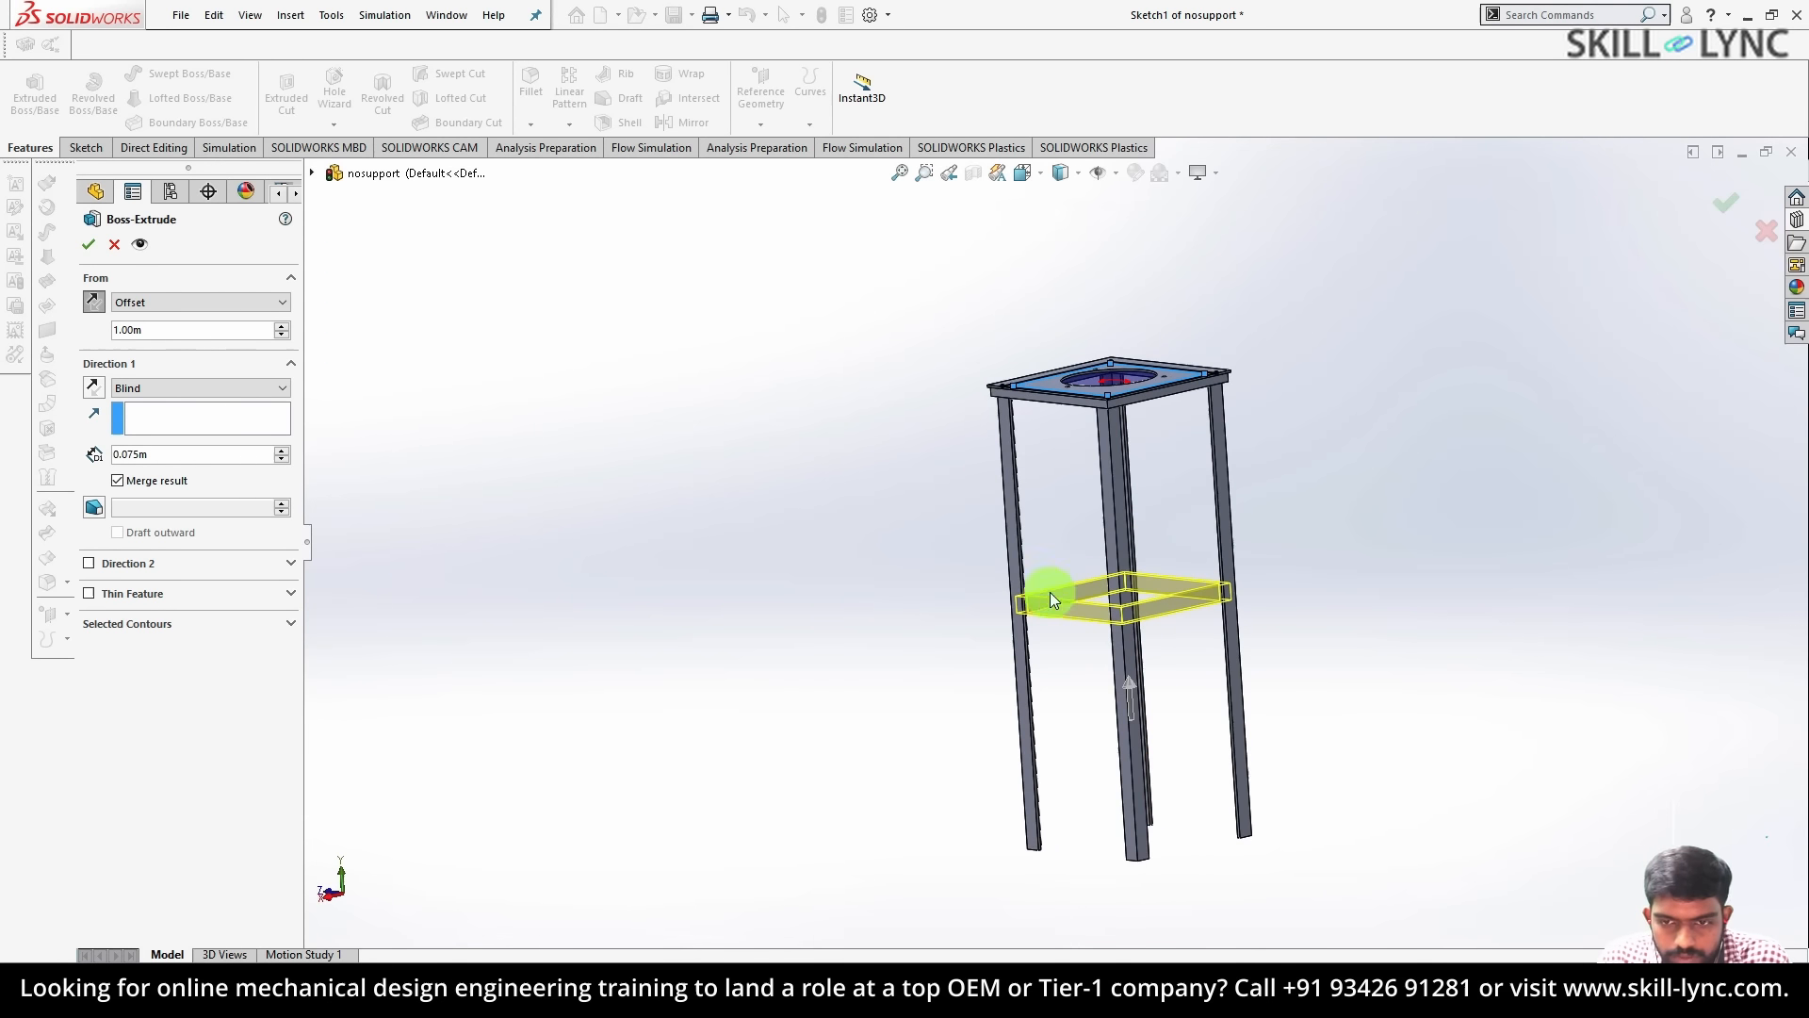
click(88, 246)
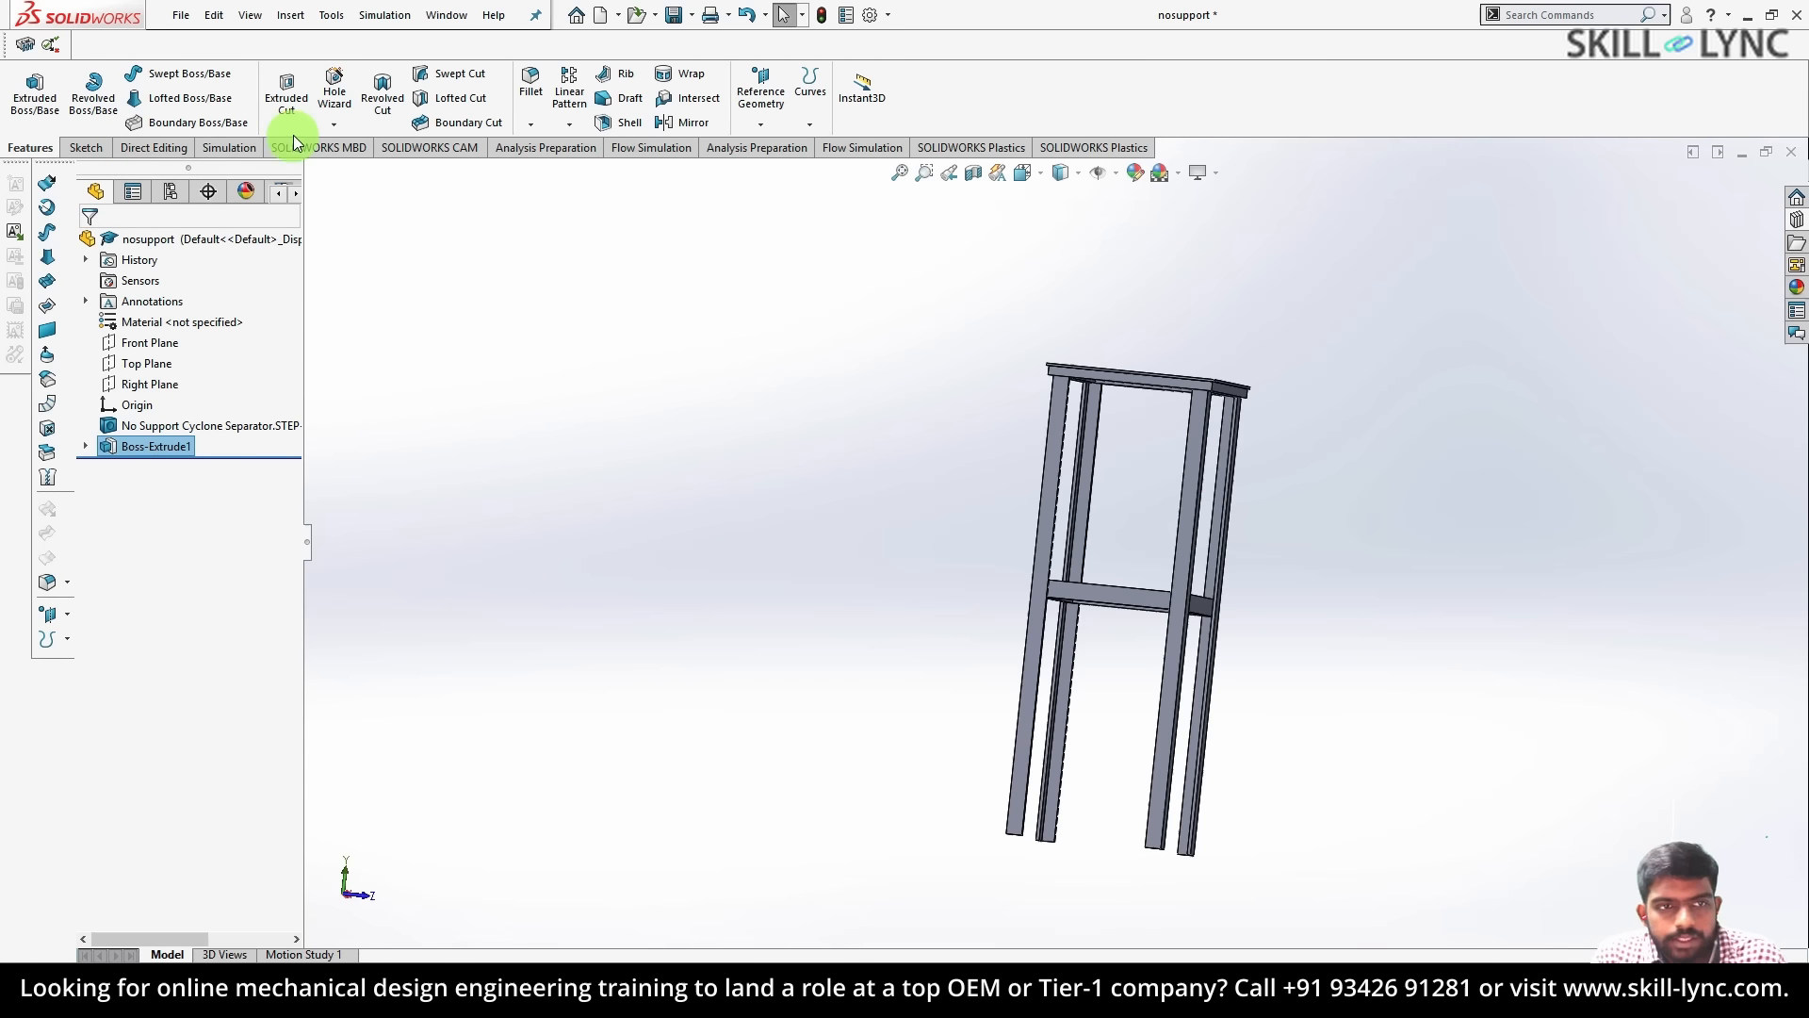
- Create a buckling study named Test1 and assign Alloy Steel to the nosupport body
click(241, 141)
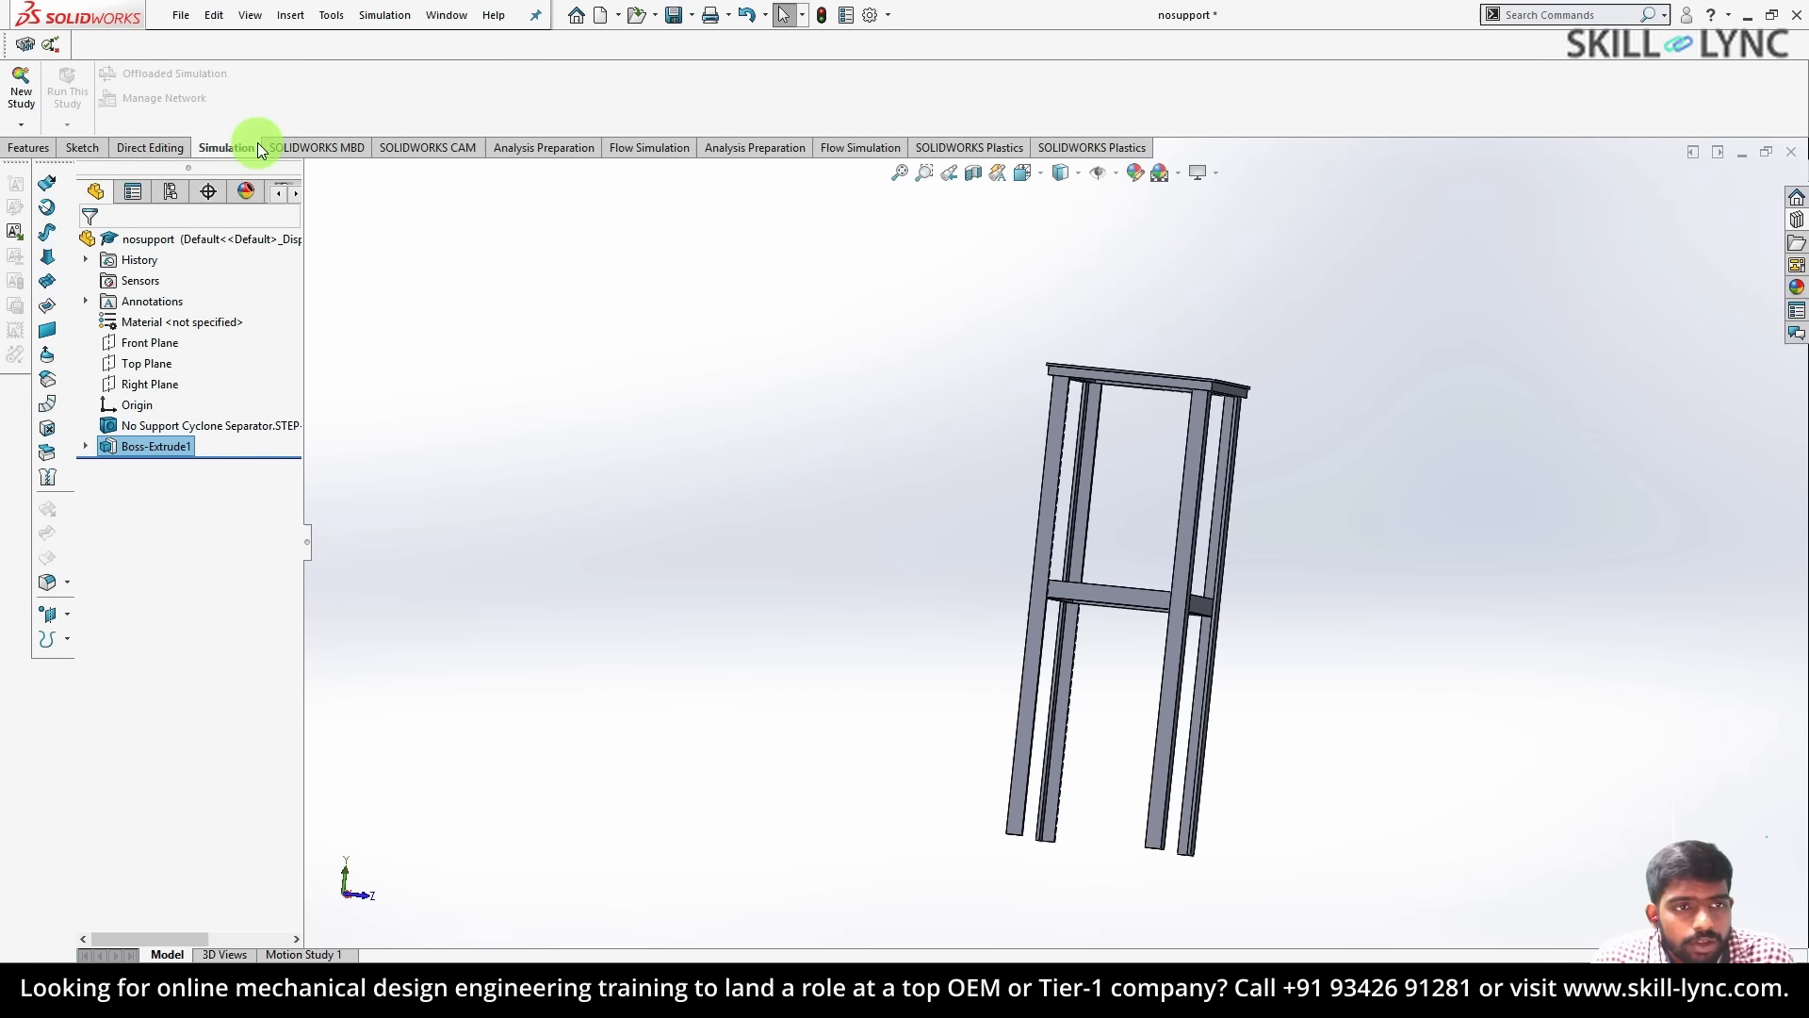
click(21, 124)
click(45, 143)
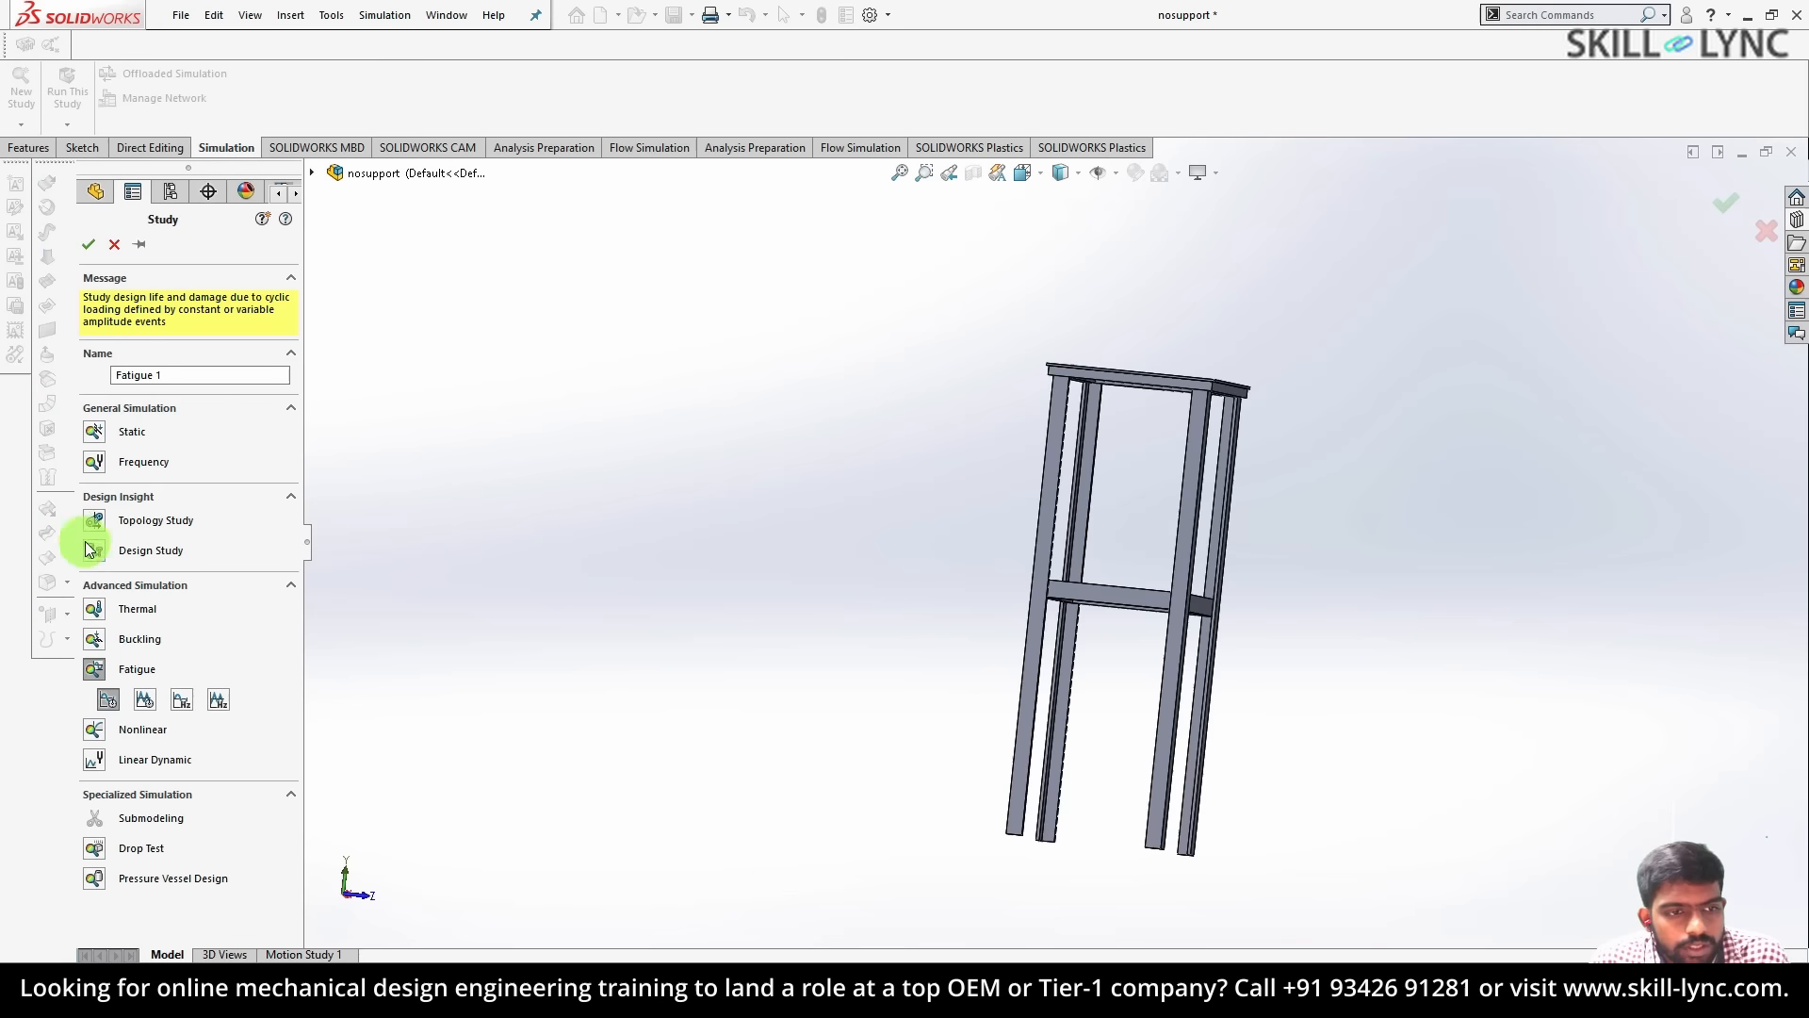
click(104, 640)
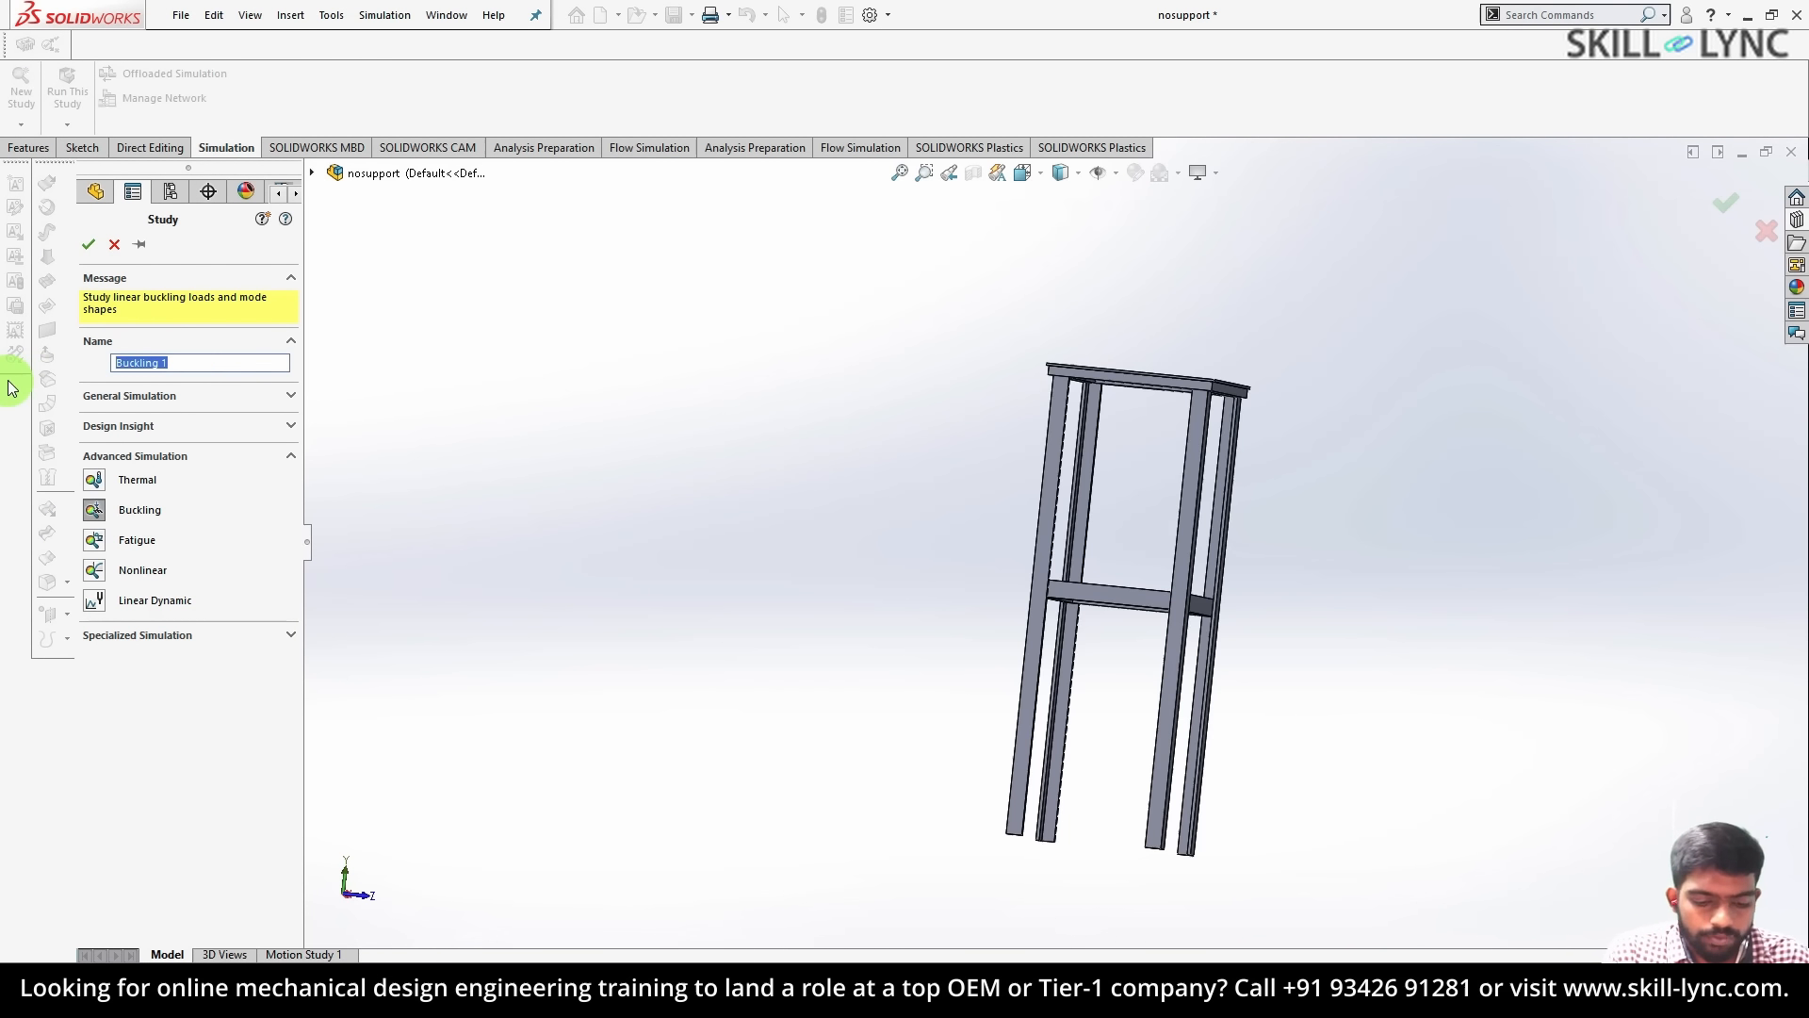
click(87, 245)
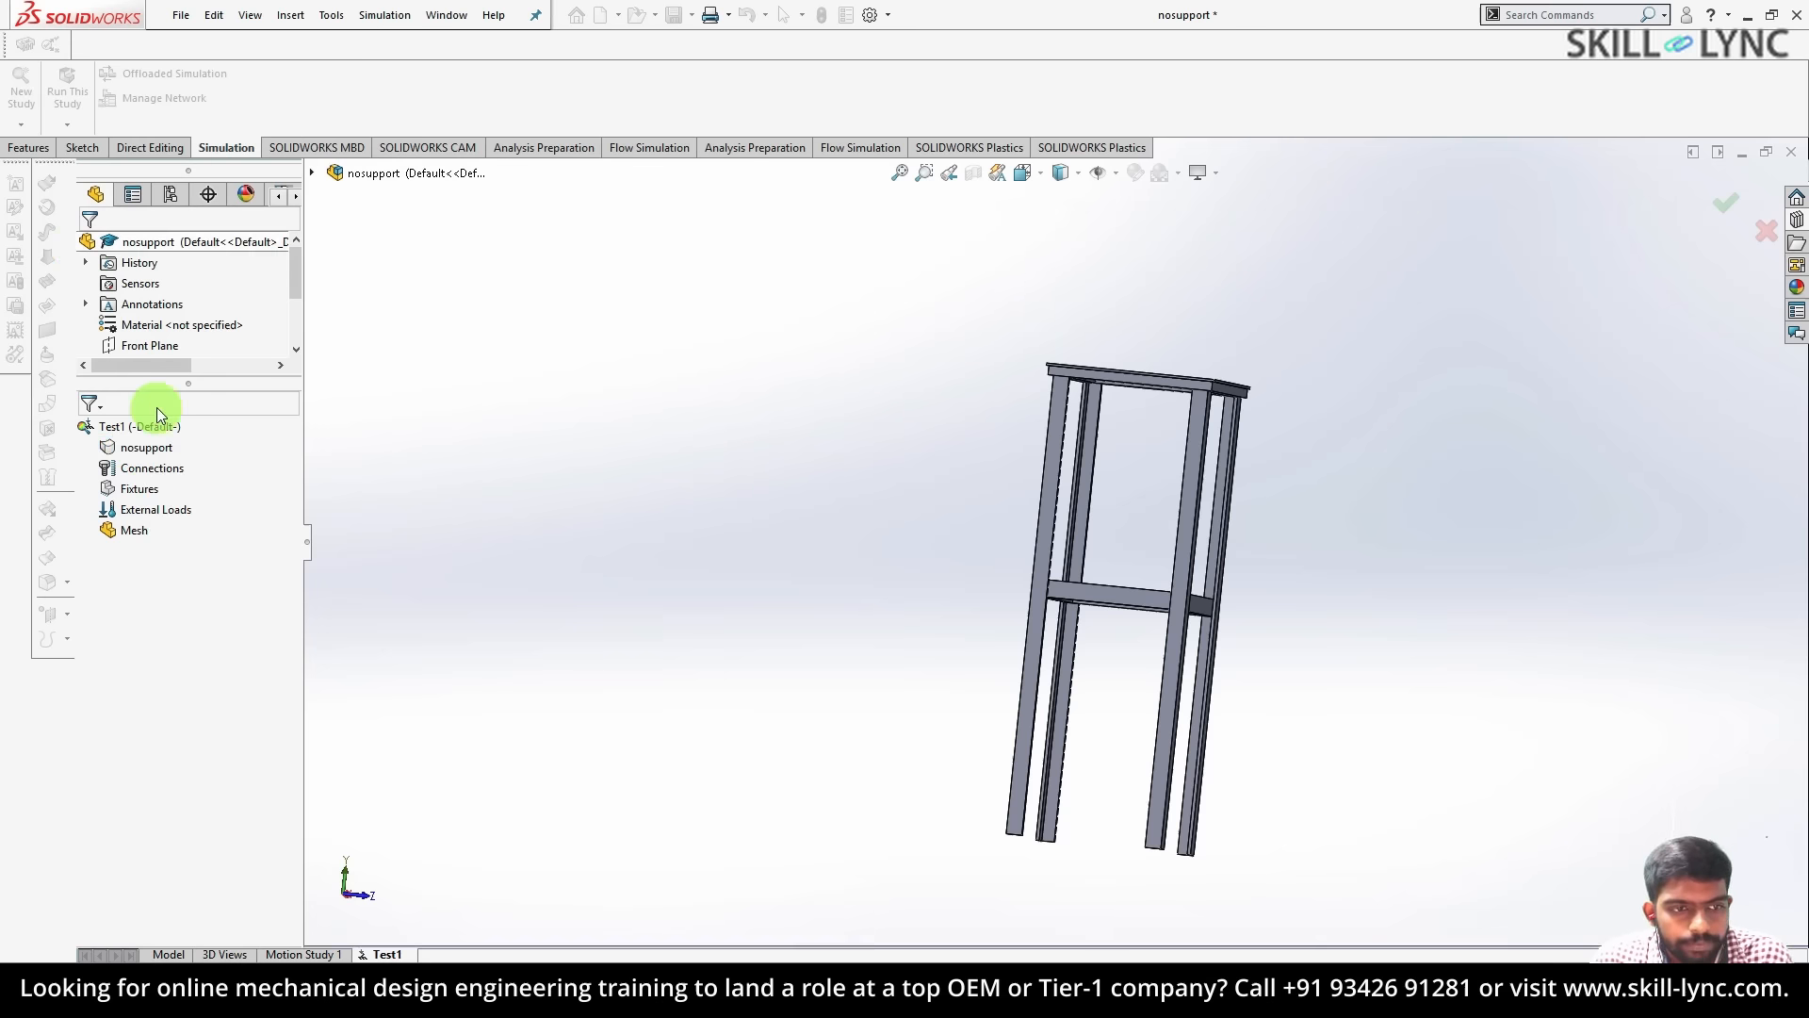
right_click(135, 448)
click(242, 462)
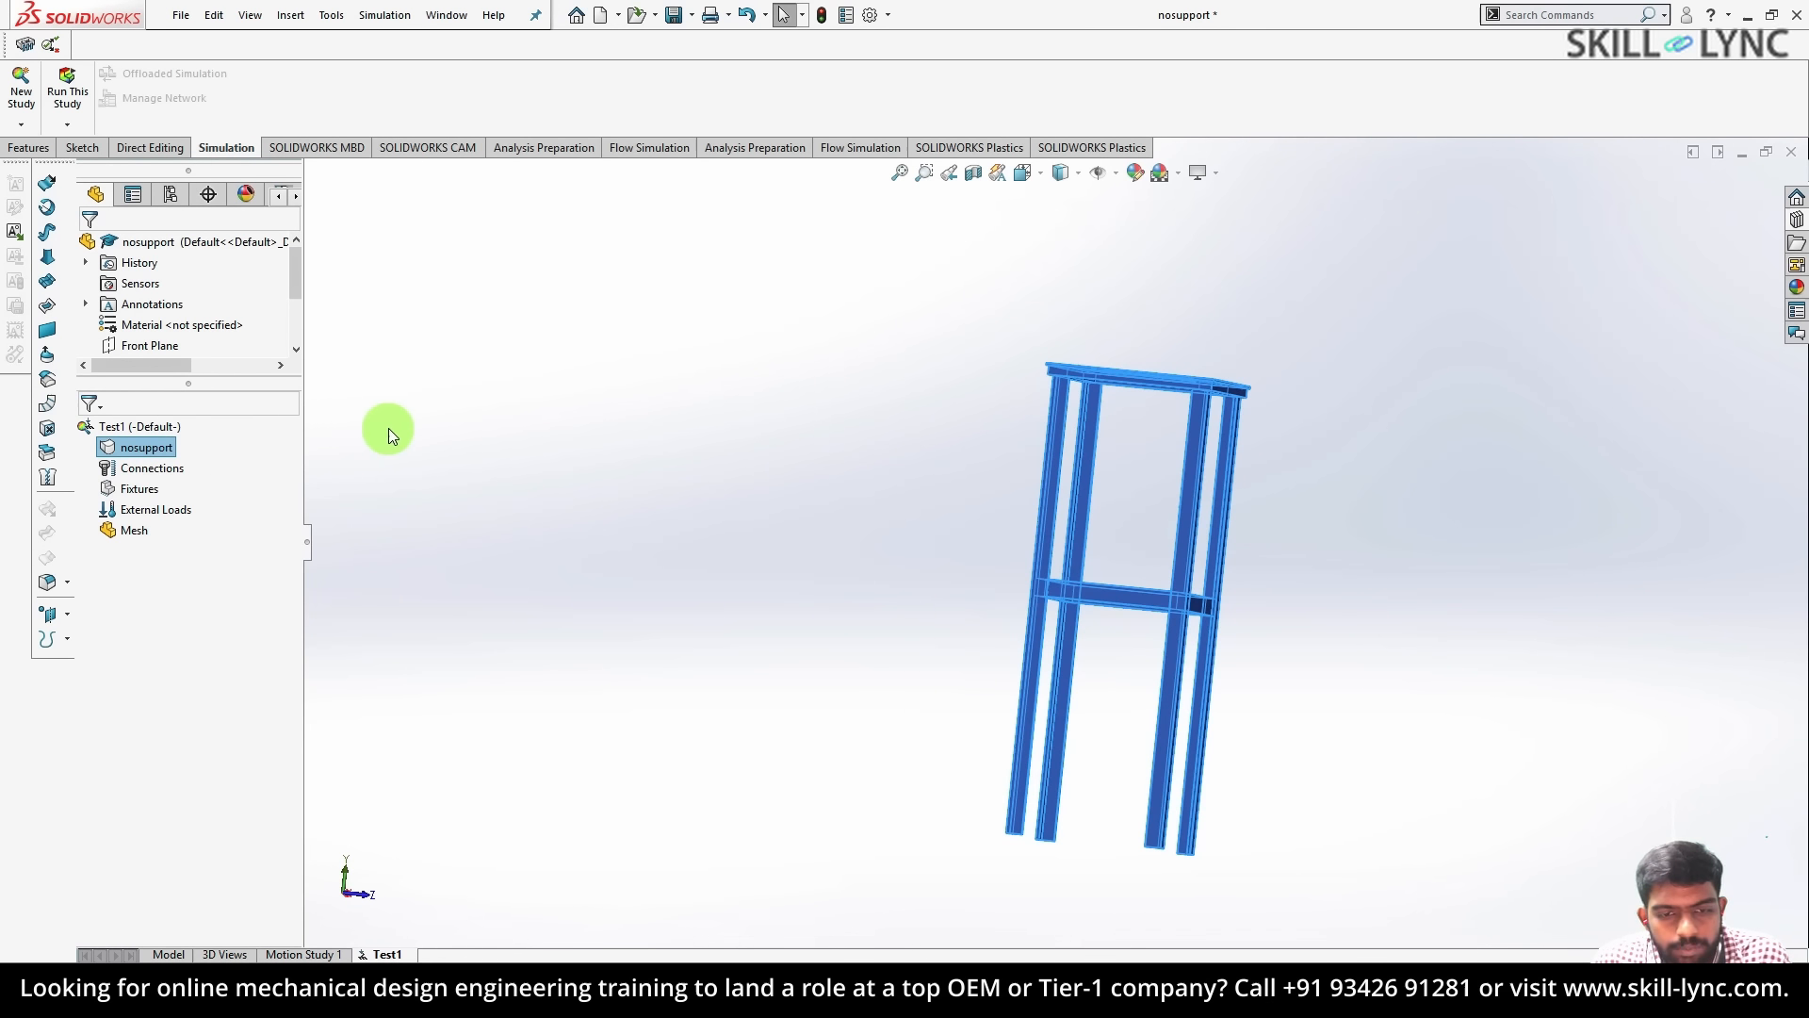
- Start a Fixed Geometry fixture and select the bottom end faces of the first two stand legs
right_click(132, 488)
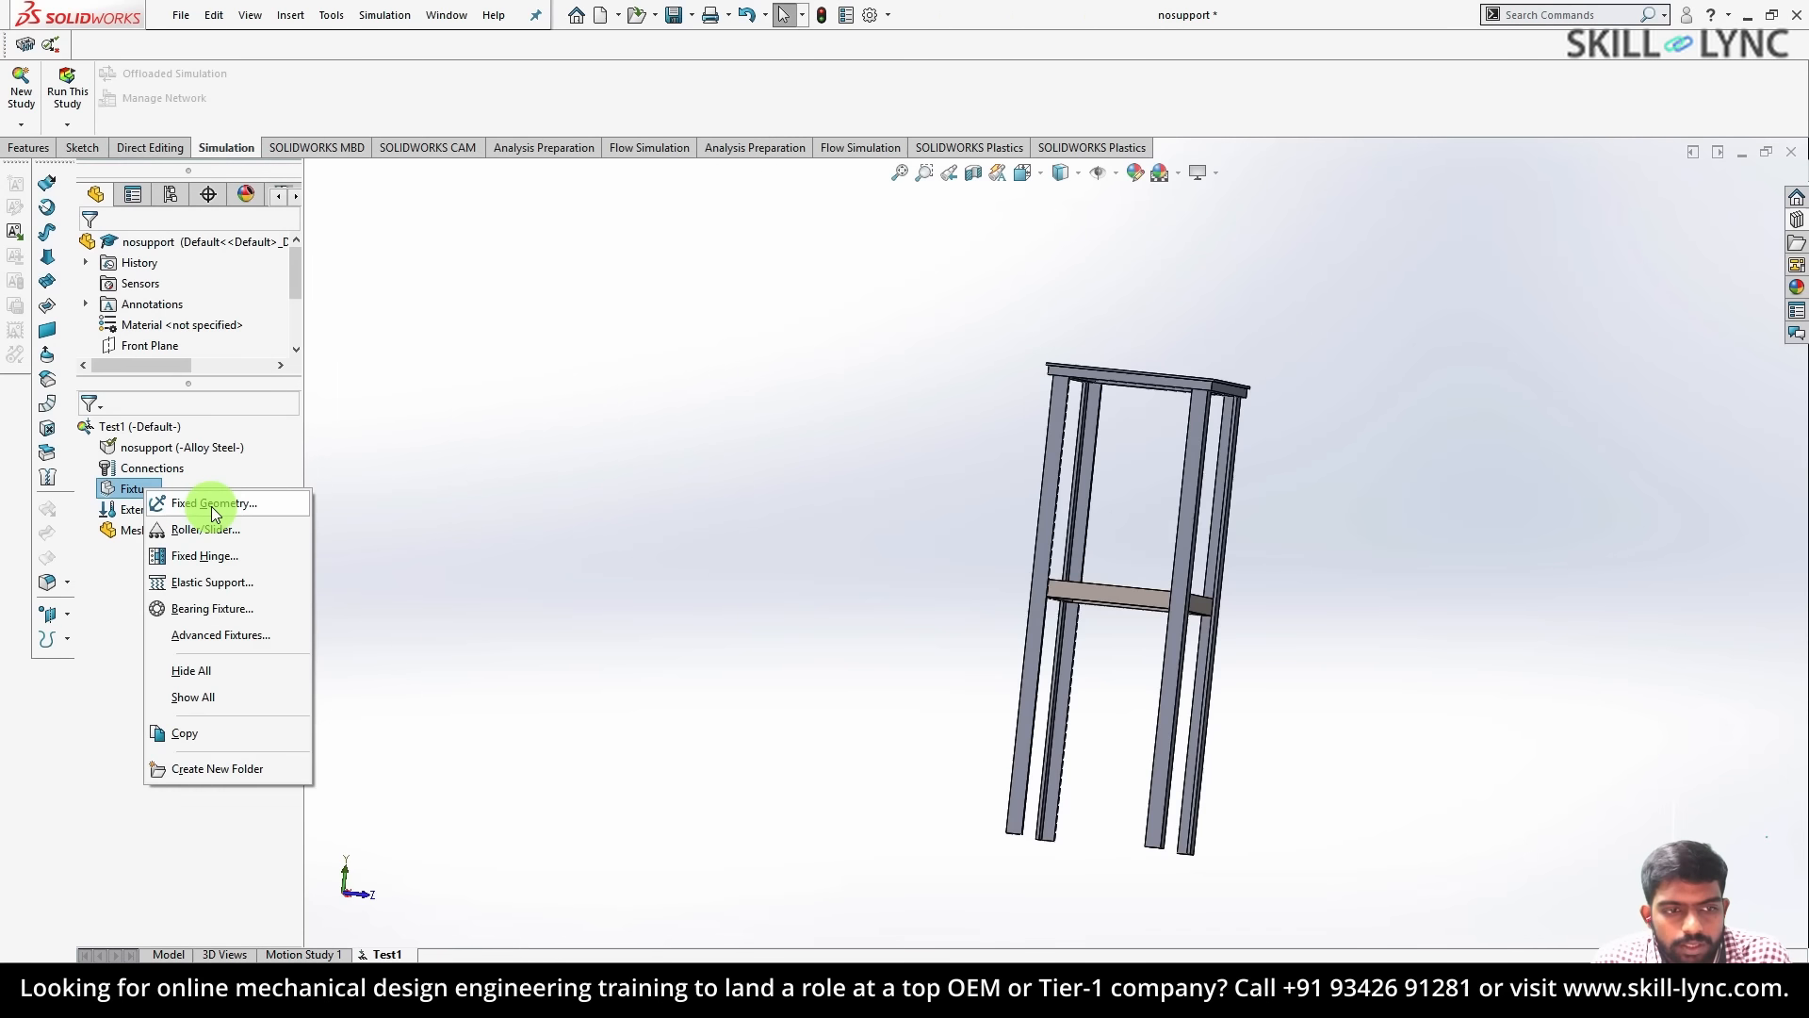
click(209, 503)
middle_drag(1207, 448, 964, 634)
scroll(1388, 526, down, 5)
click(976, 574)
click(1315, 483)
- Add the third leg's bottom end face to the fixture, removing the edge and side face picked by mistake
ctrl+middle_drag(1391, 850, 1348, 597)
click(1349, 597)
scroll(1350, 598, down, 5)
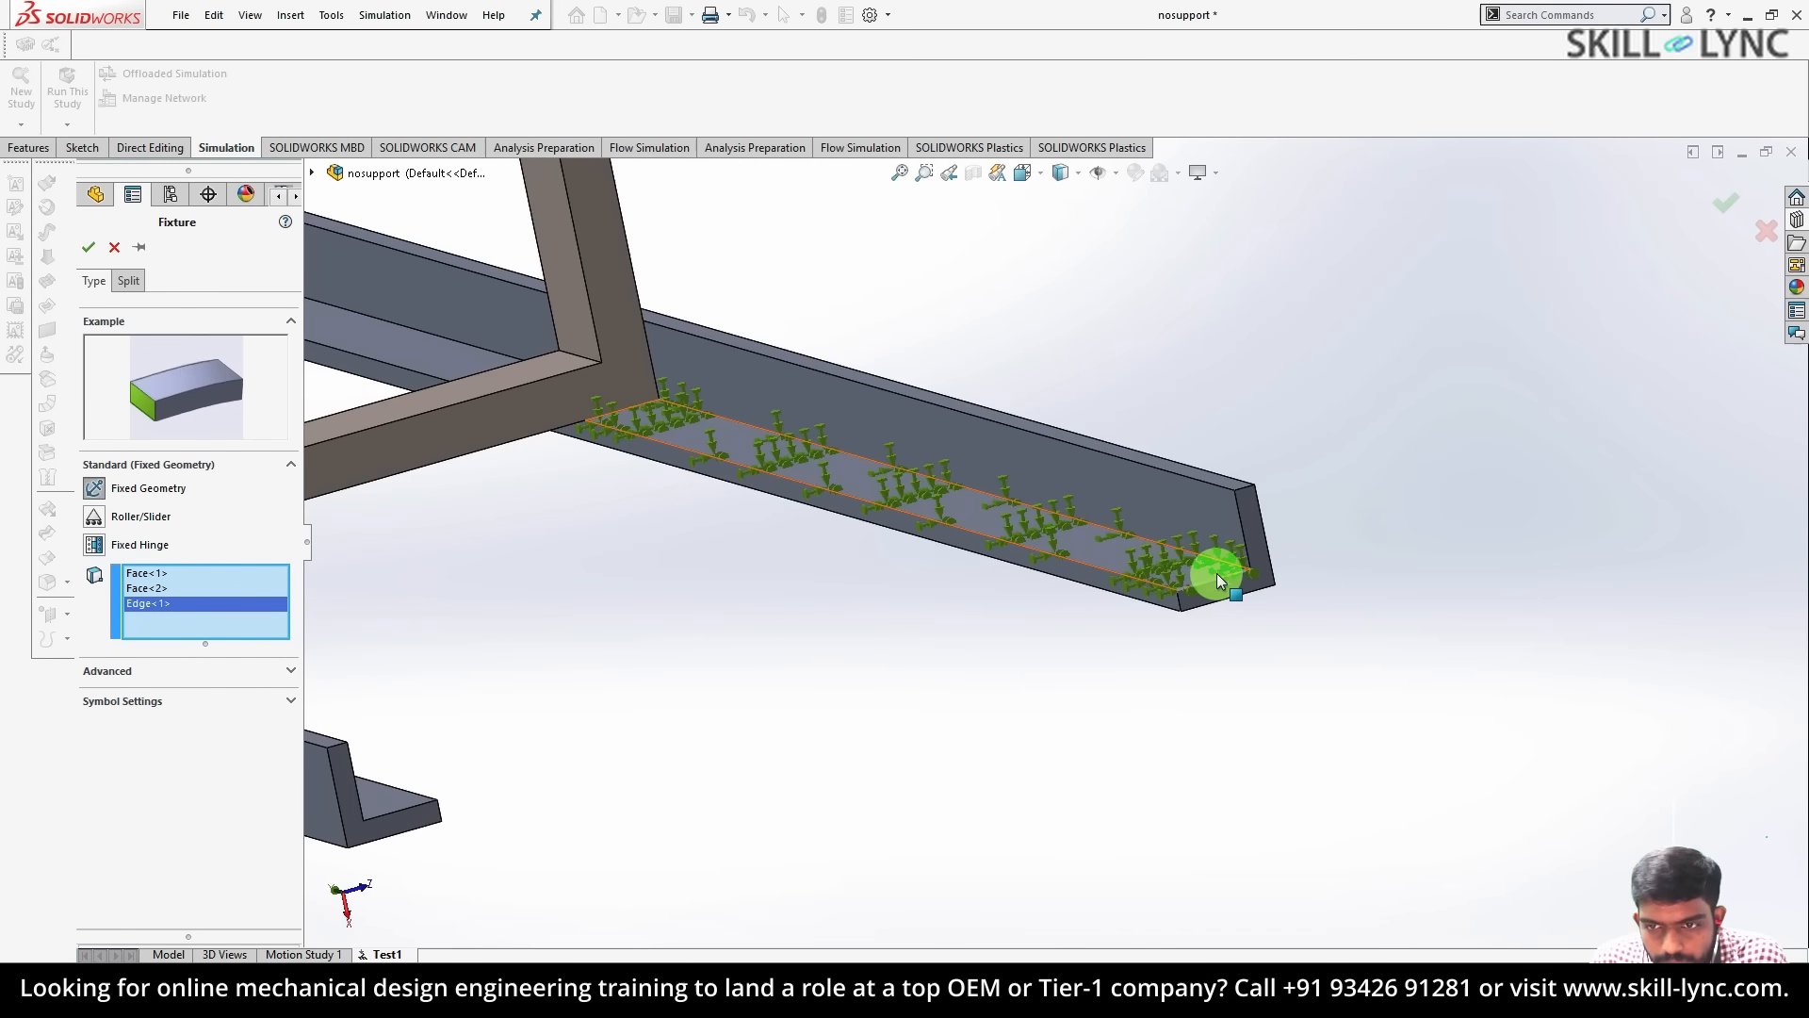
click(1217, 574)
click(1144, 553)
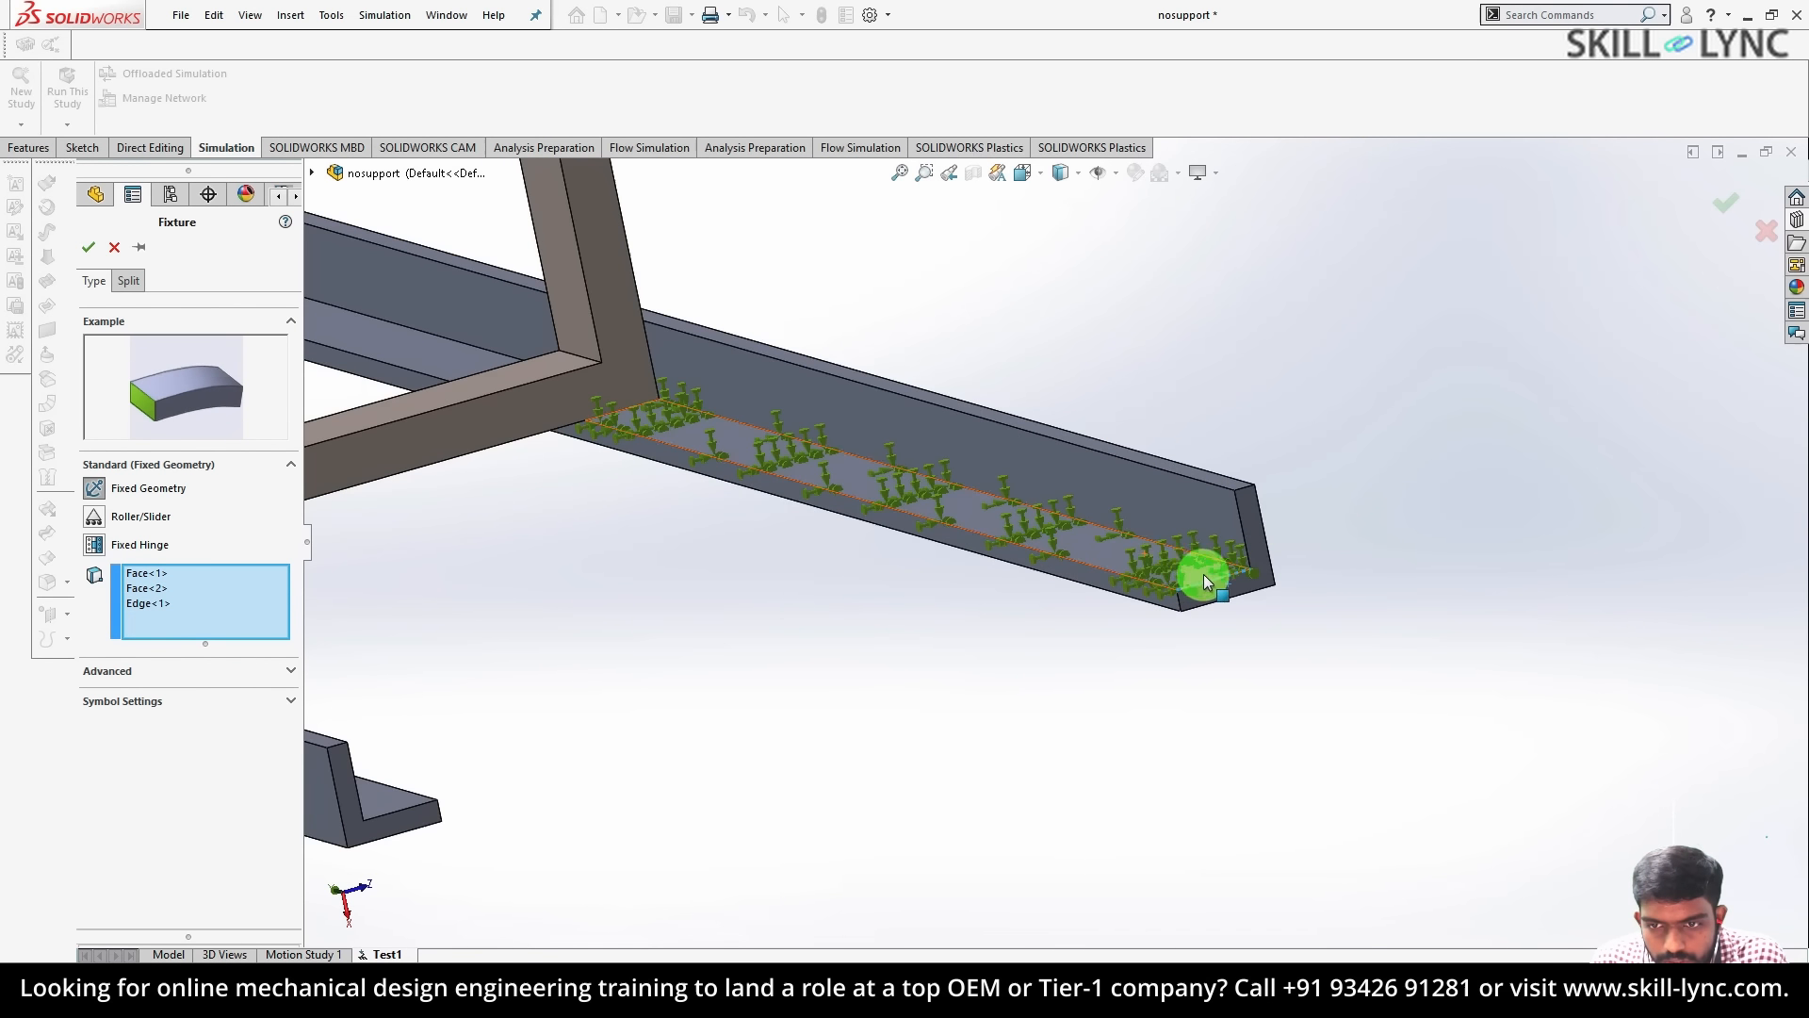
click(1210, 579)
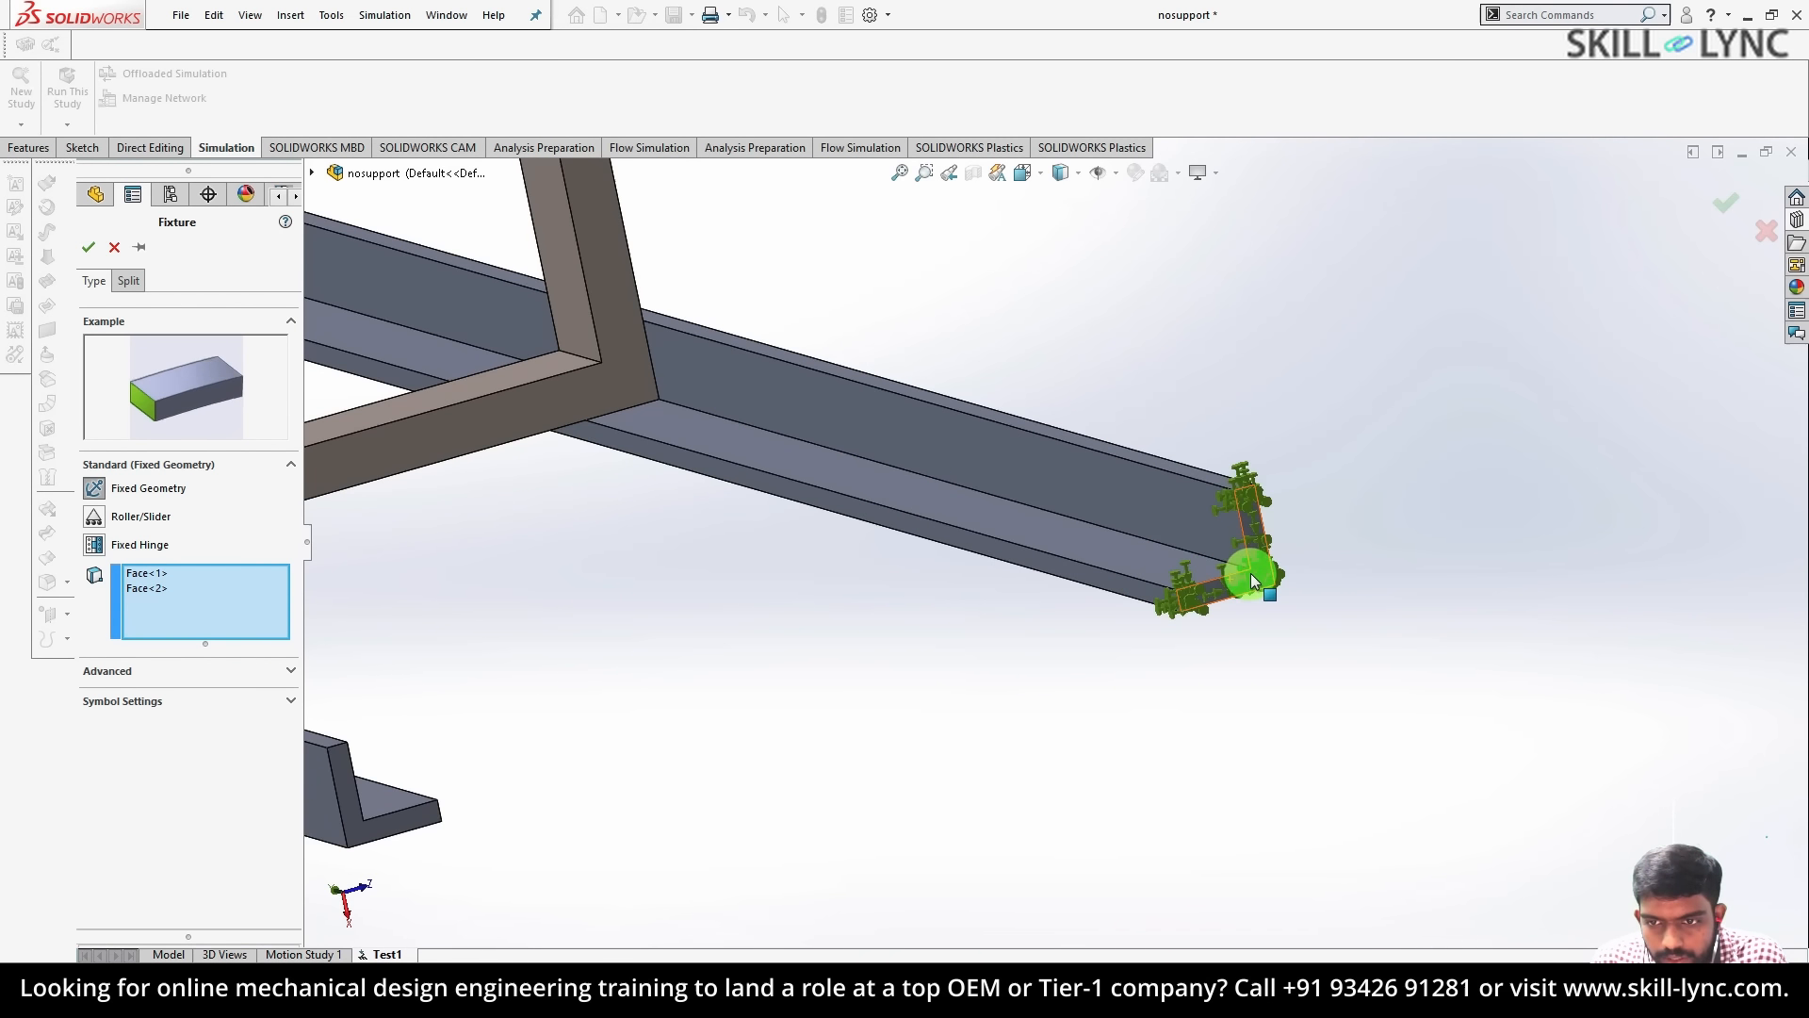
click(1251, 573)
- Add the fourth leg's bottom end face to the selection and apply the Fixed Geometry fixture
ctrl+middle_drag(893, 671, 1243, 526)
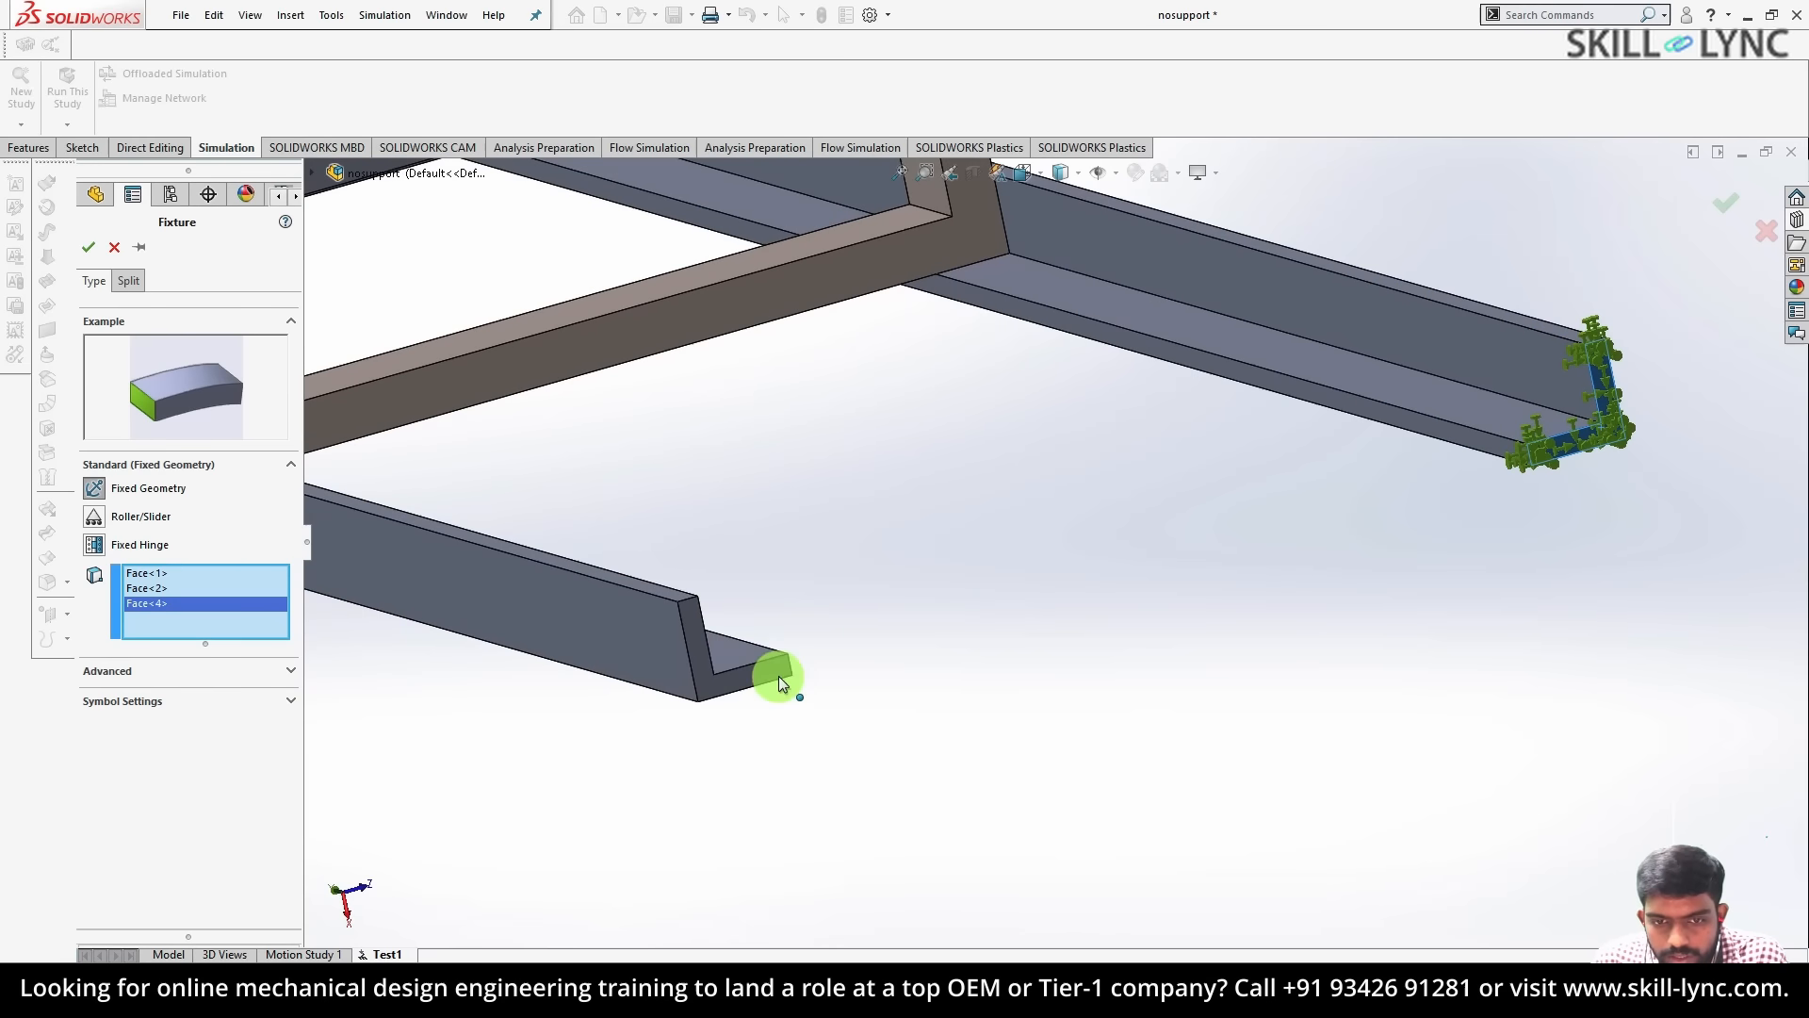
click(711, 680)
middle_drag(974, 592, 973, 391)
scroll(705, 588, down, 3)
scroll(706, 591, up, 6)
scroll(708, 595, up, 1)
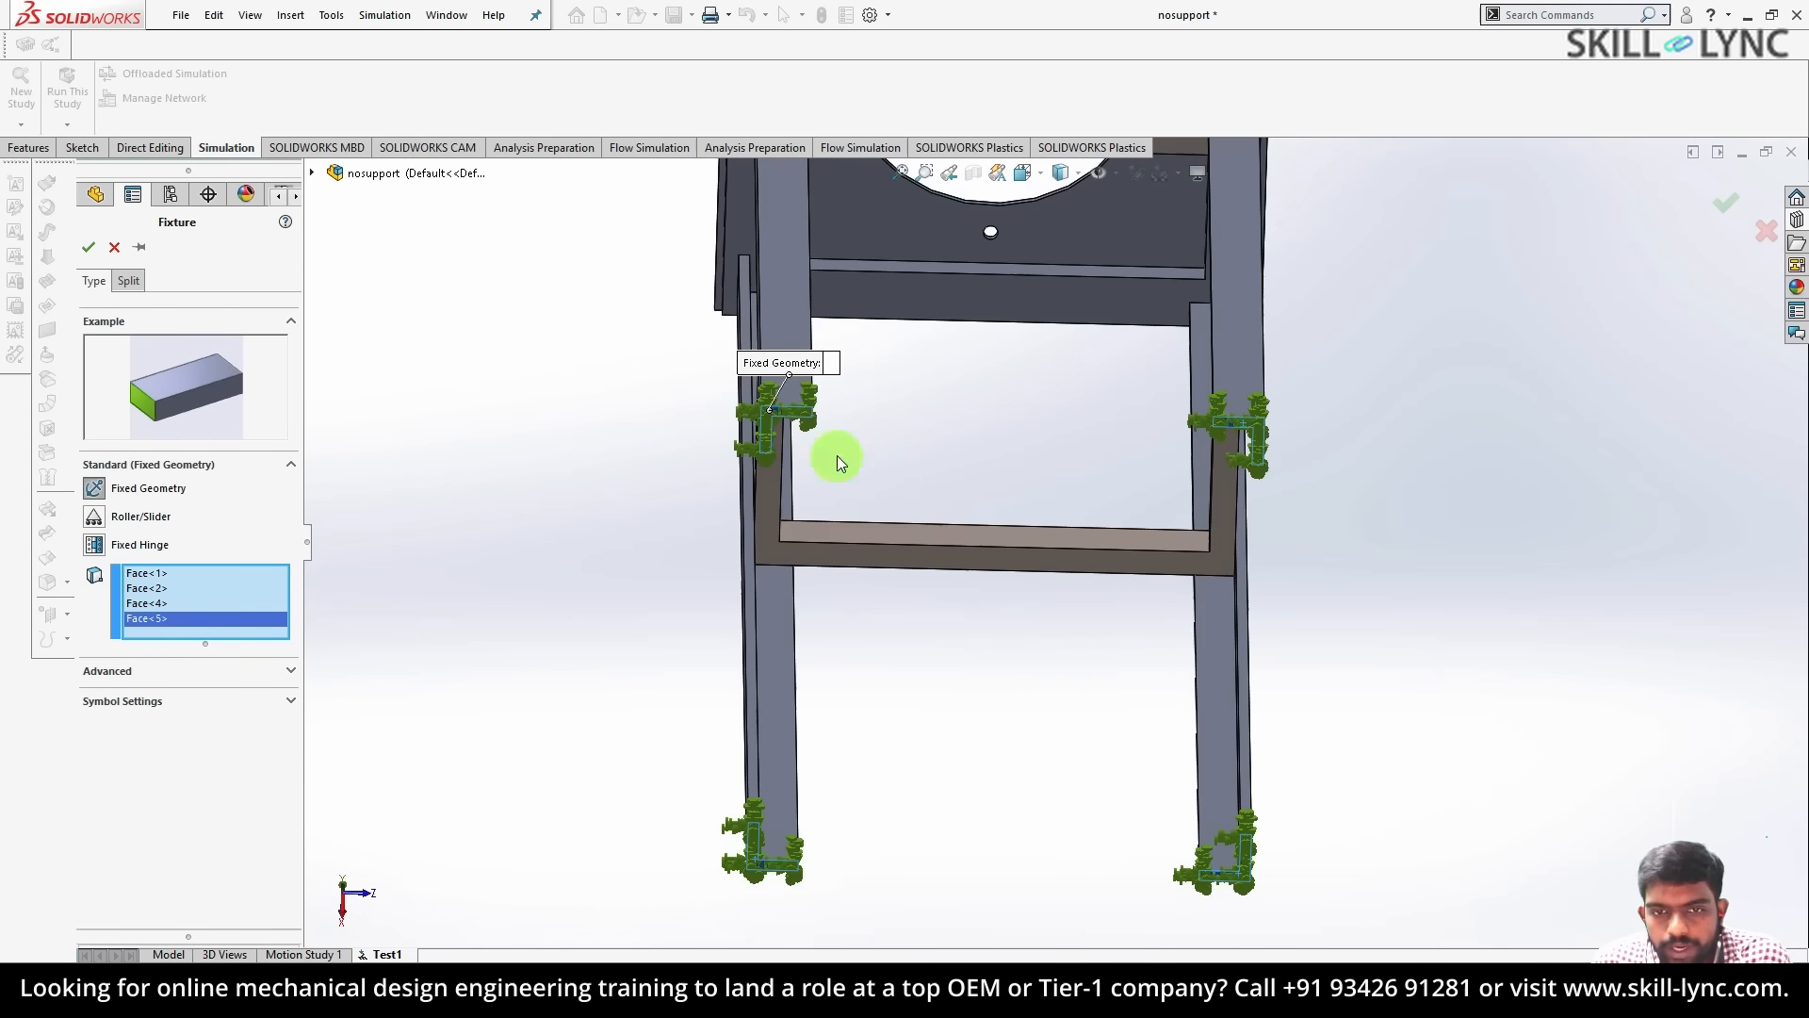
click(87, 246)
- Apply a normal force of 150000 N per item to the upper face of the stand's top plate
right_click(160, 531)
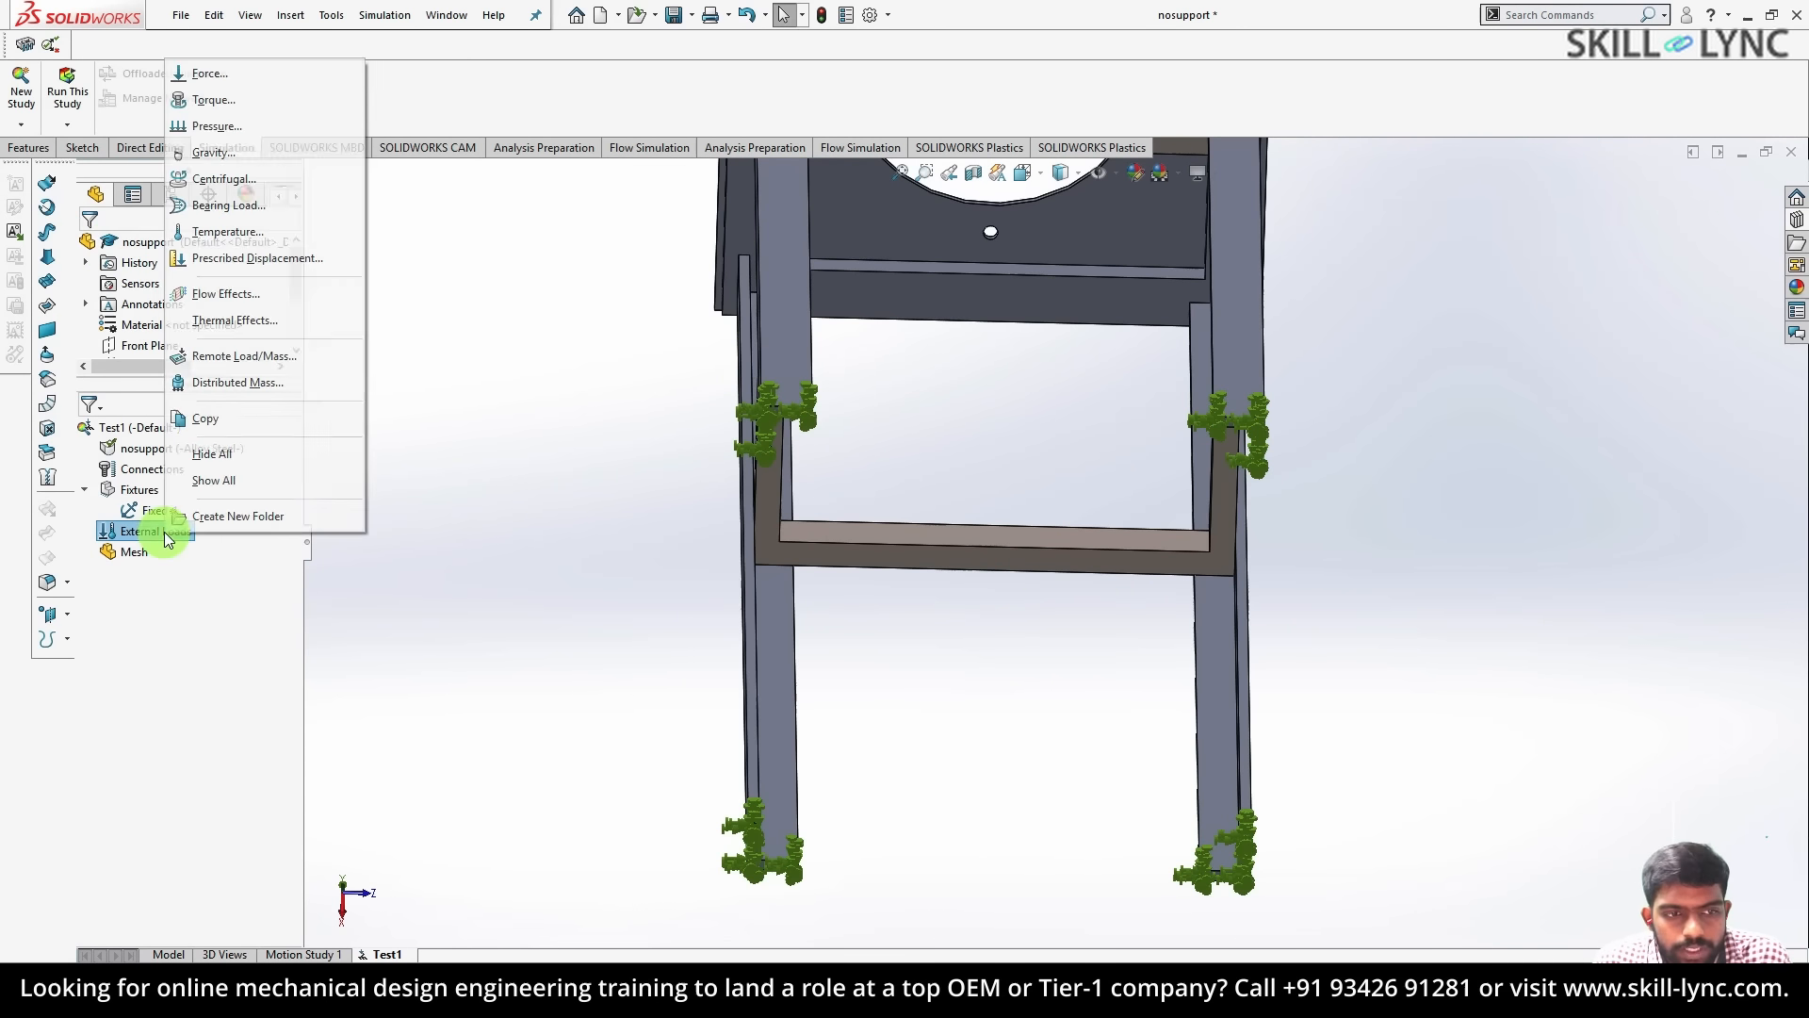
click(263, 68)
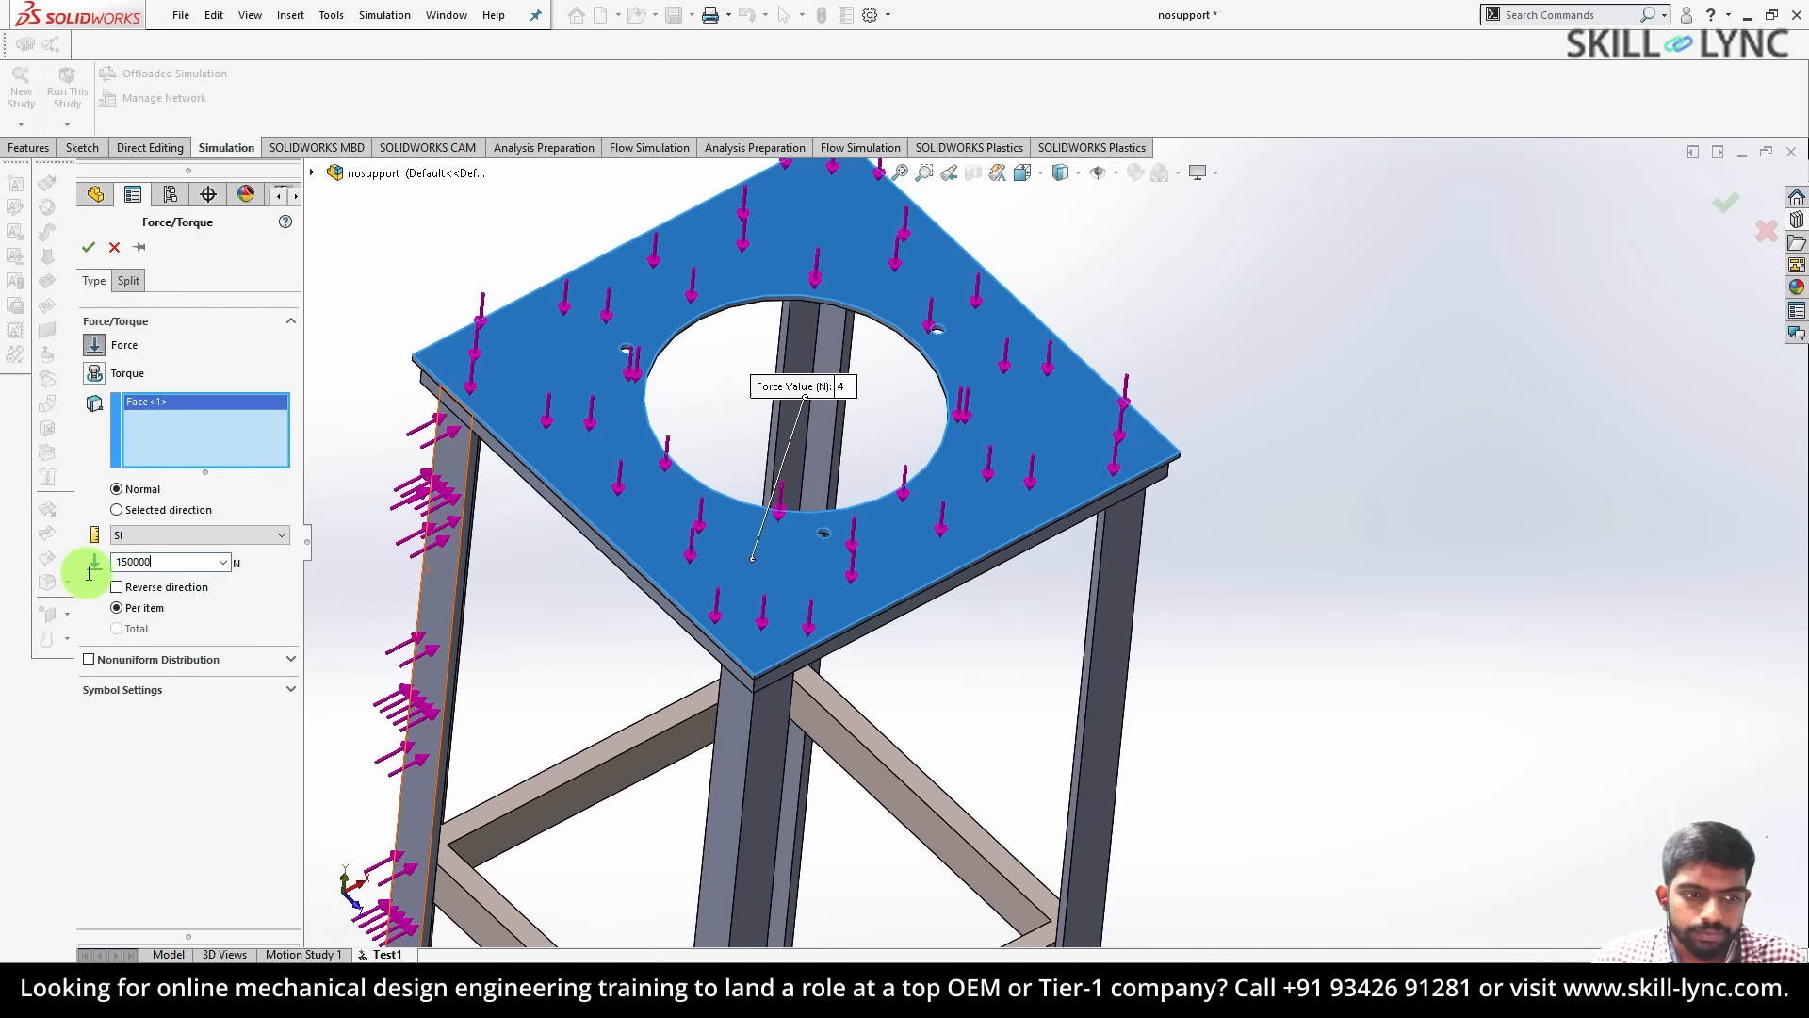
click(88, 247)
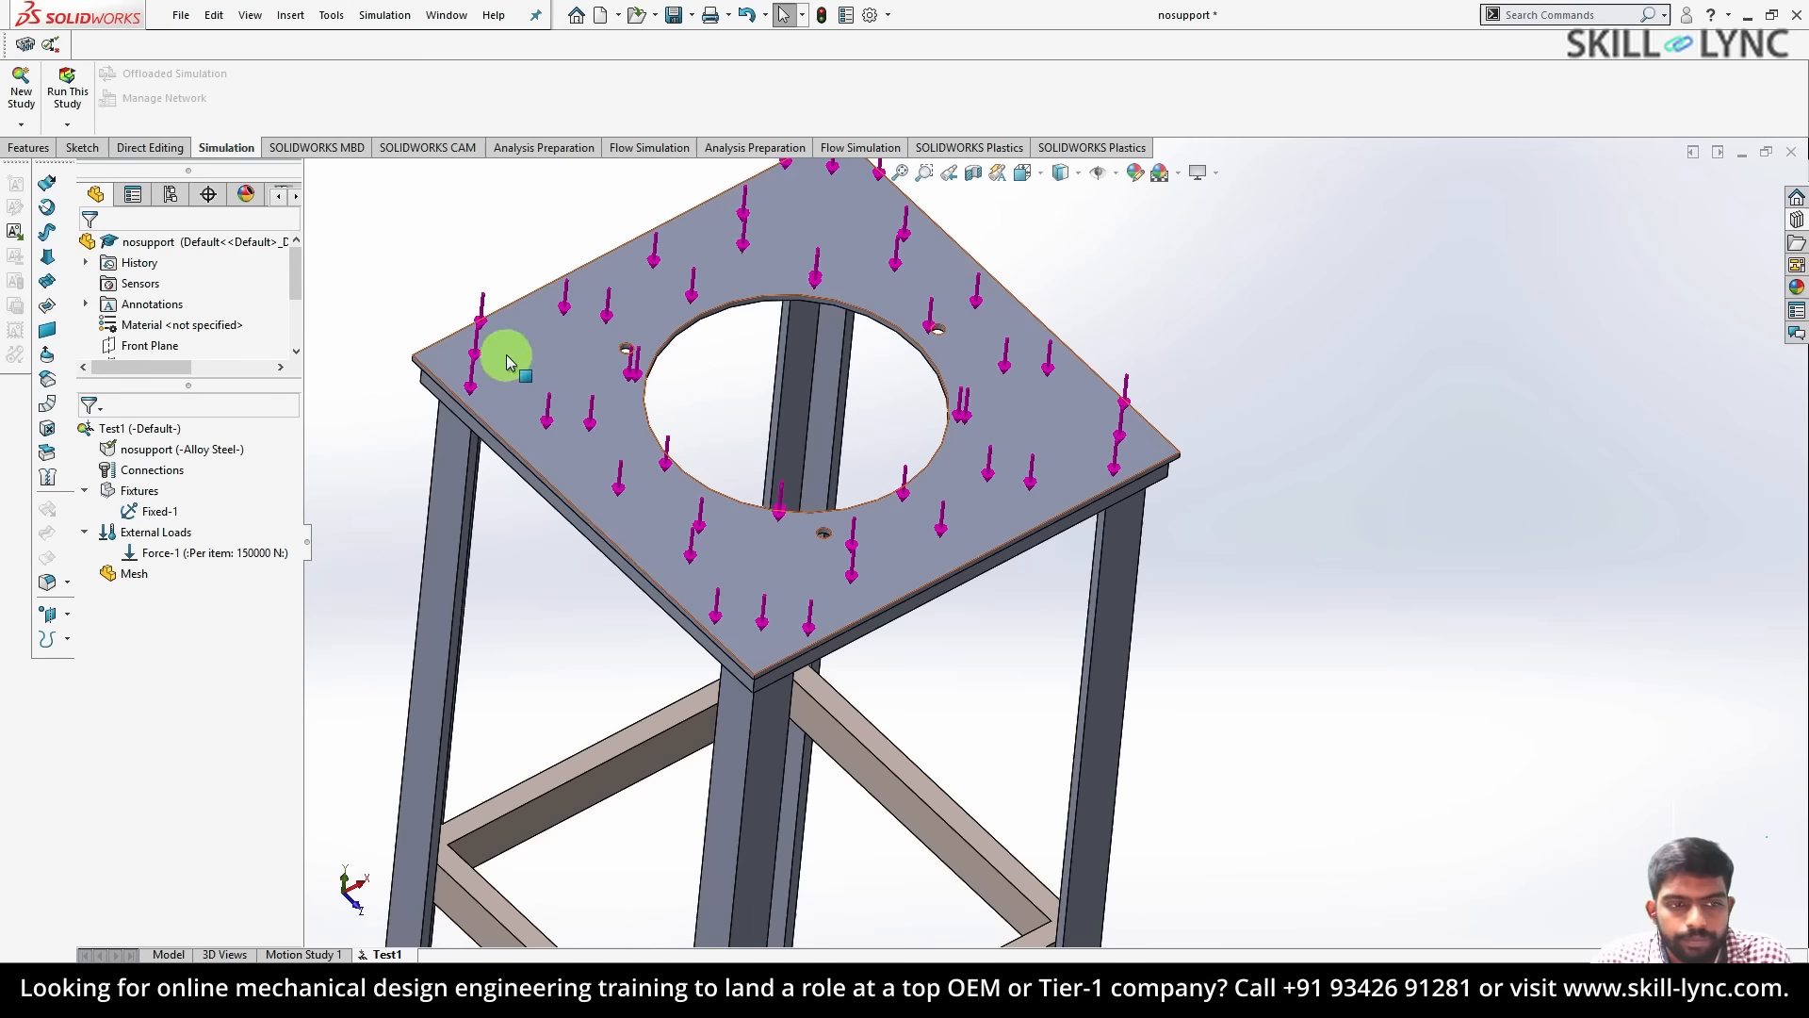
- Mesh the braced stand with the default settings and run the Test1 buckling study
right_click(122, 573)
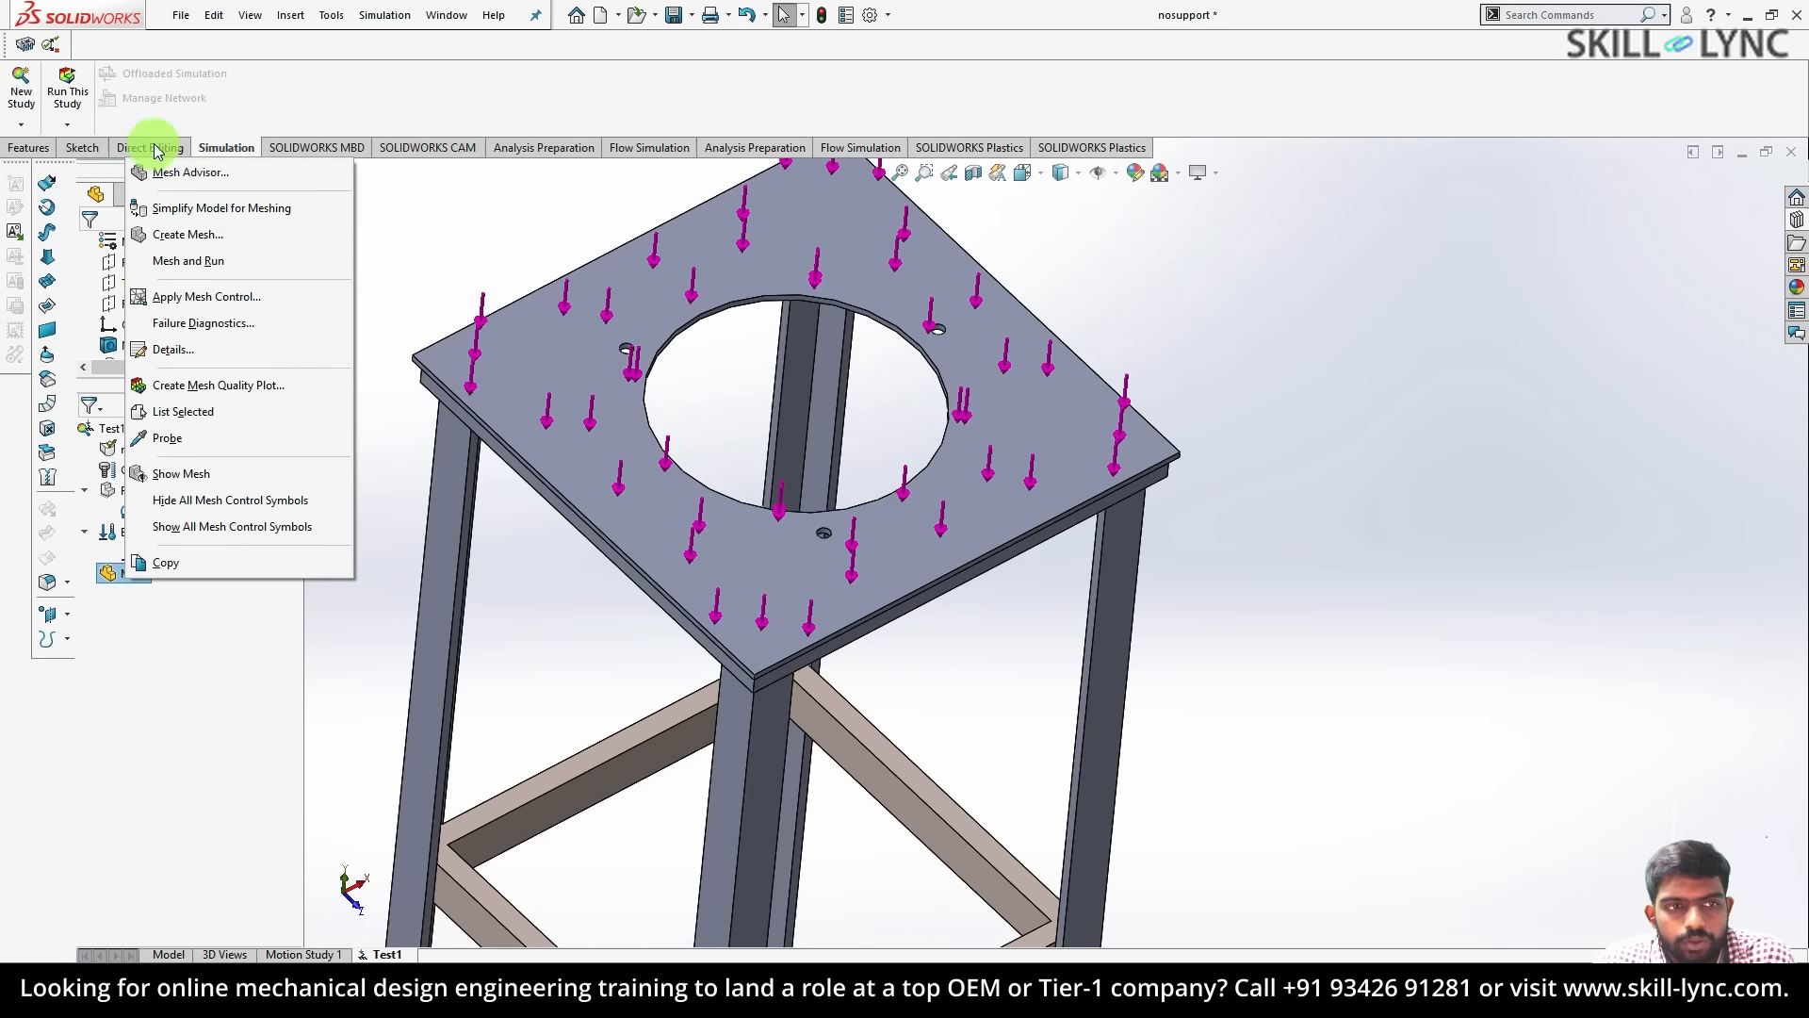
click(224, 261)
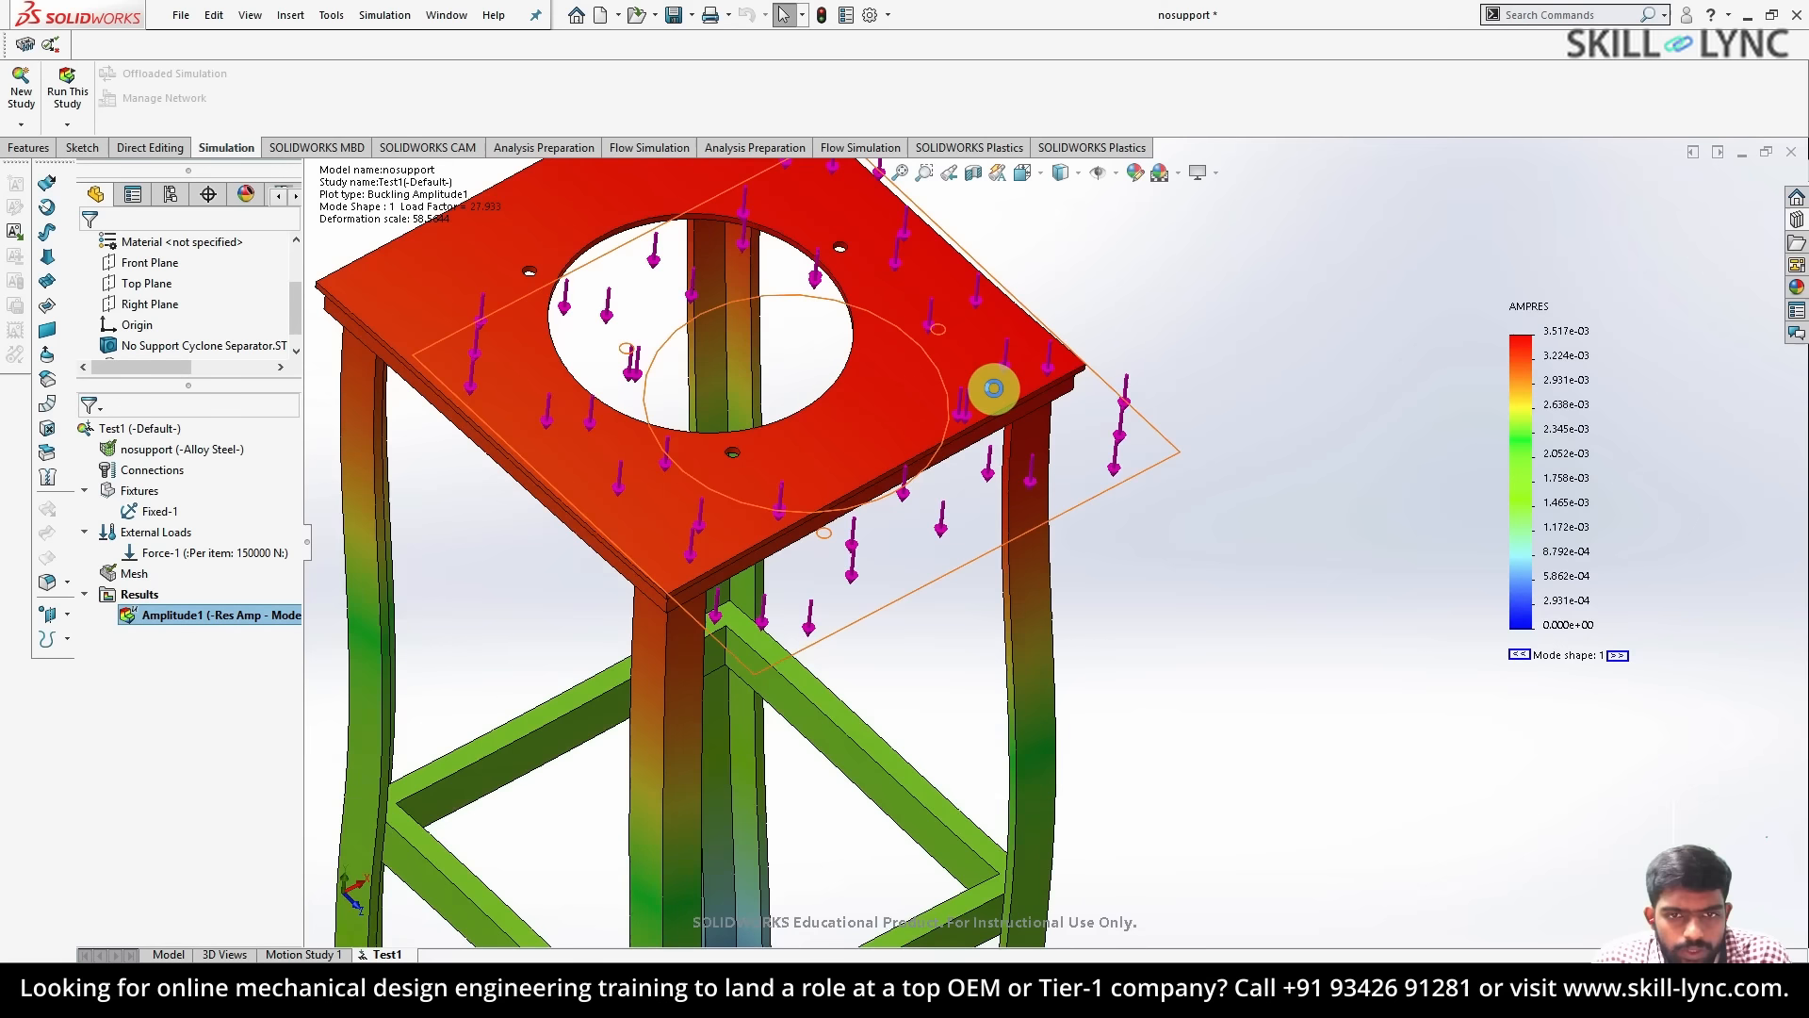
scroll(786, 484, down, 3)
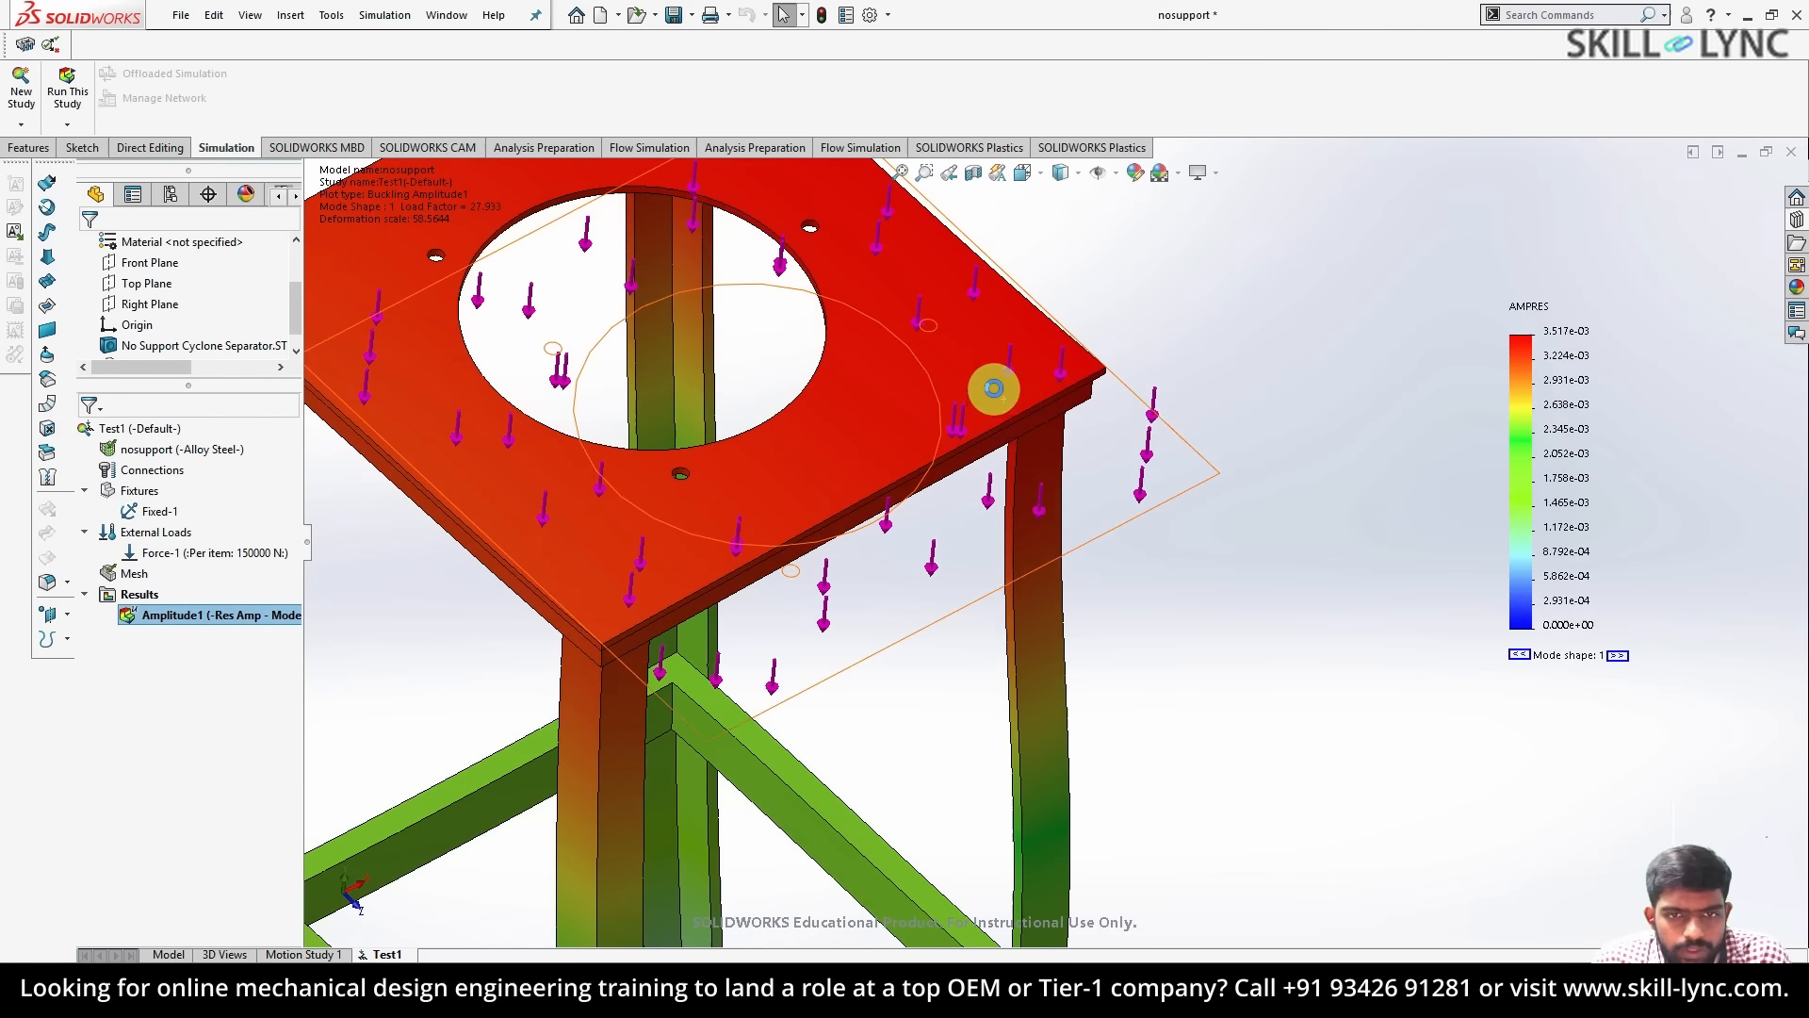
- List the study's buckling factor of safety and examine the buckled shape of the braced legs from several angles
right_click(139, 594)
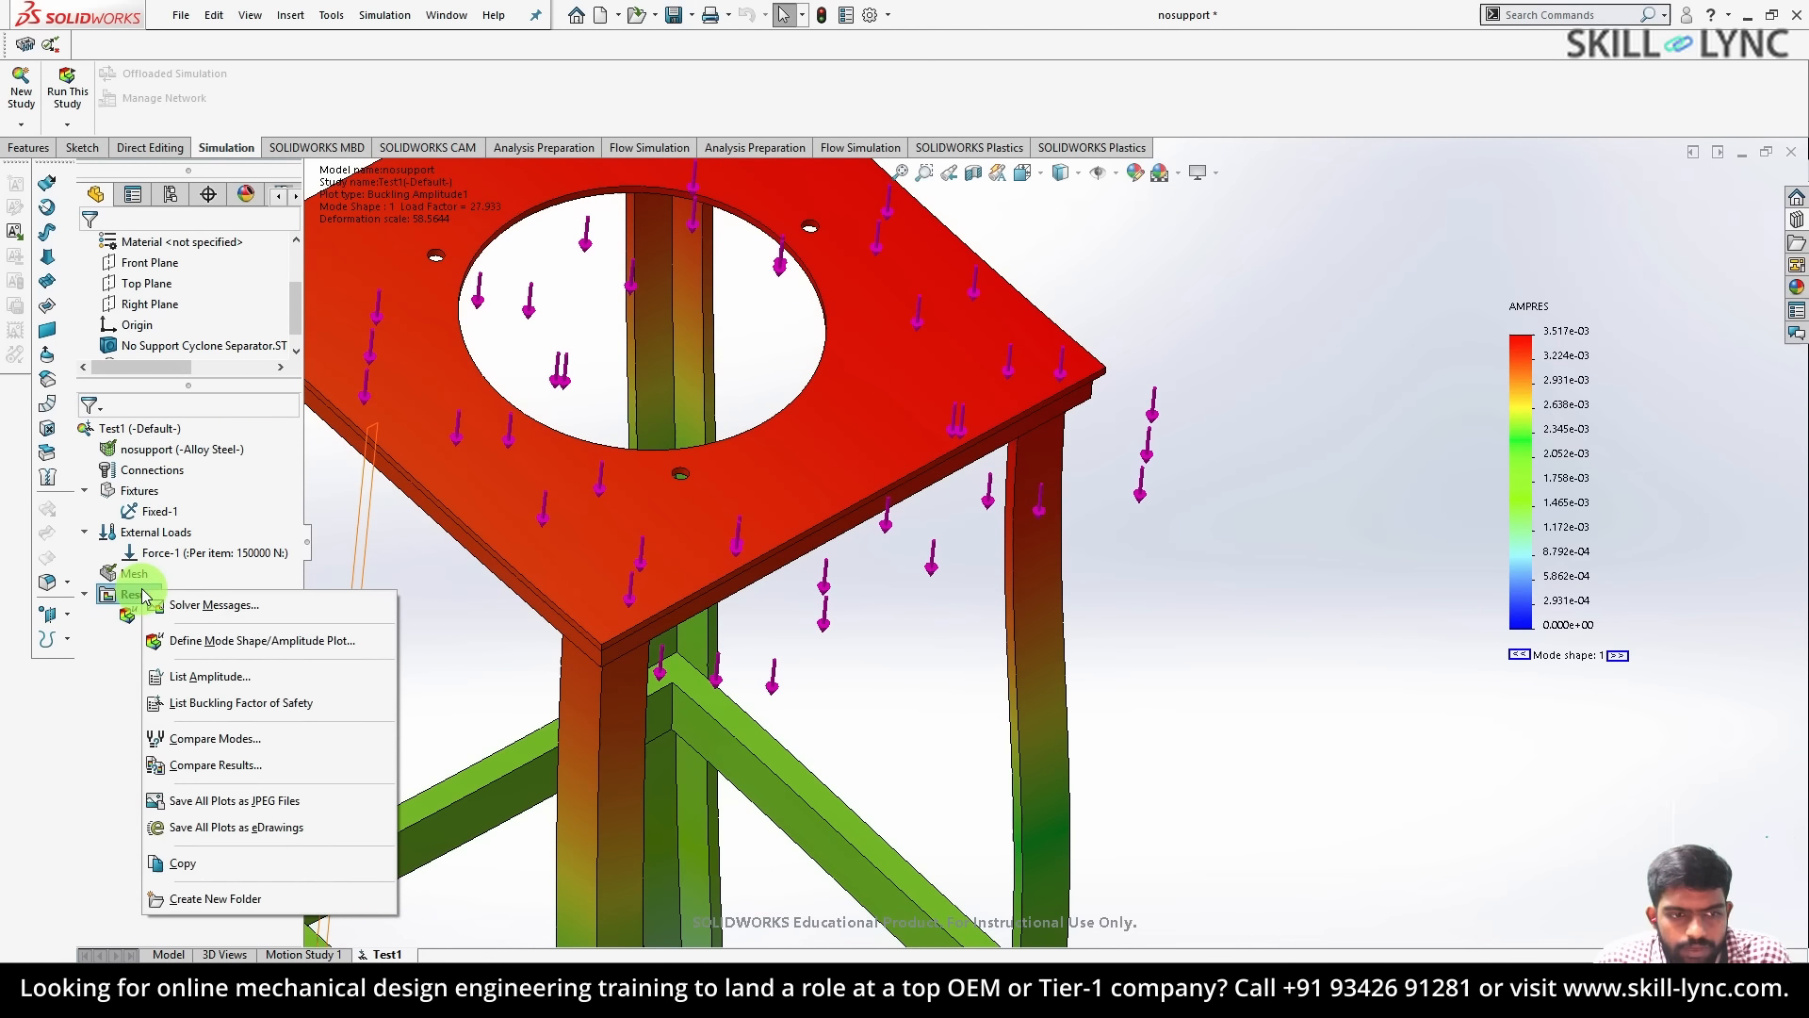
click(229, 704)
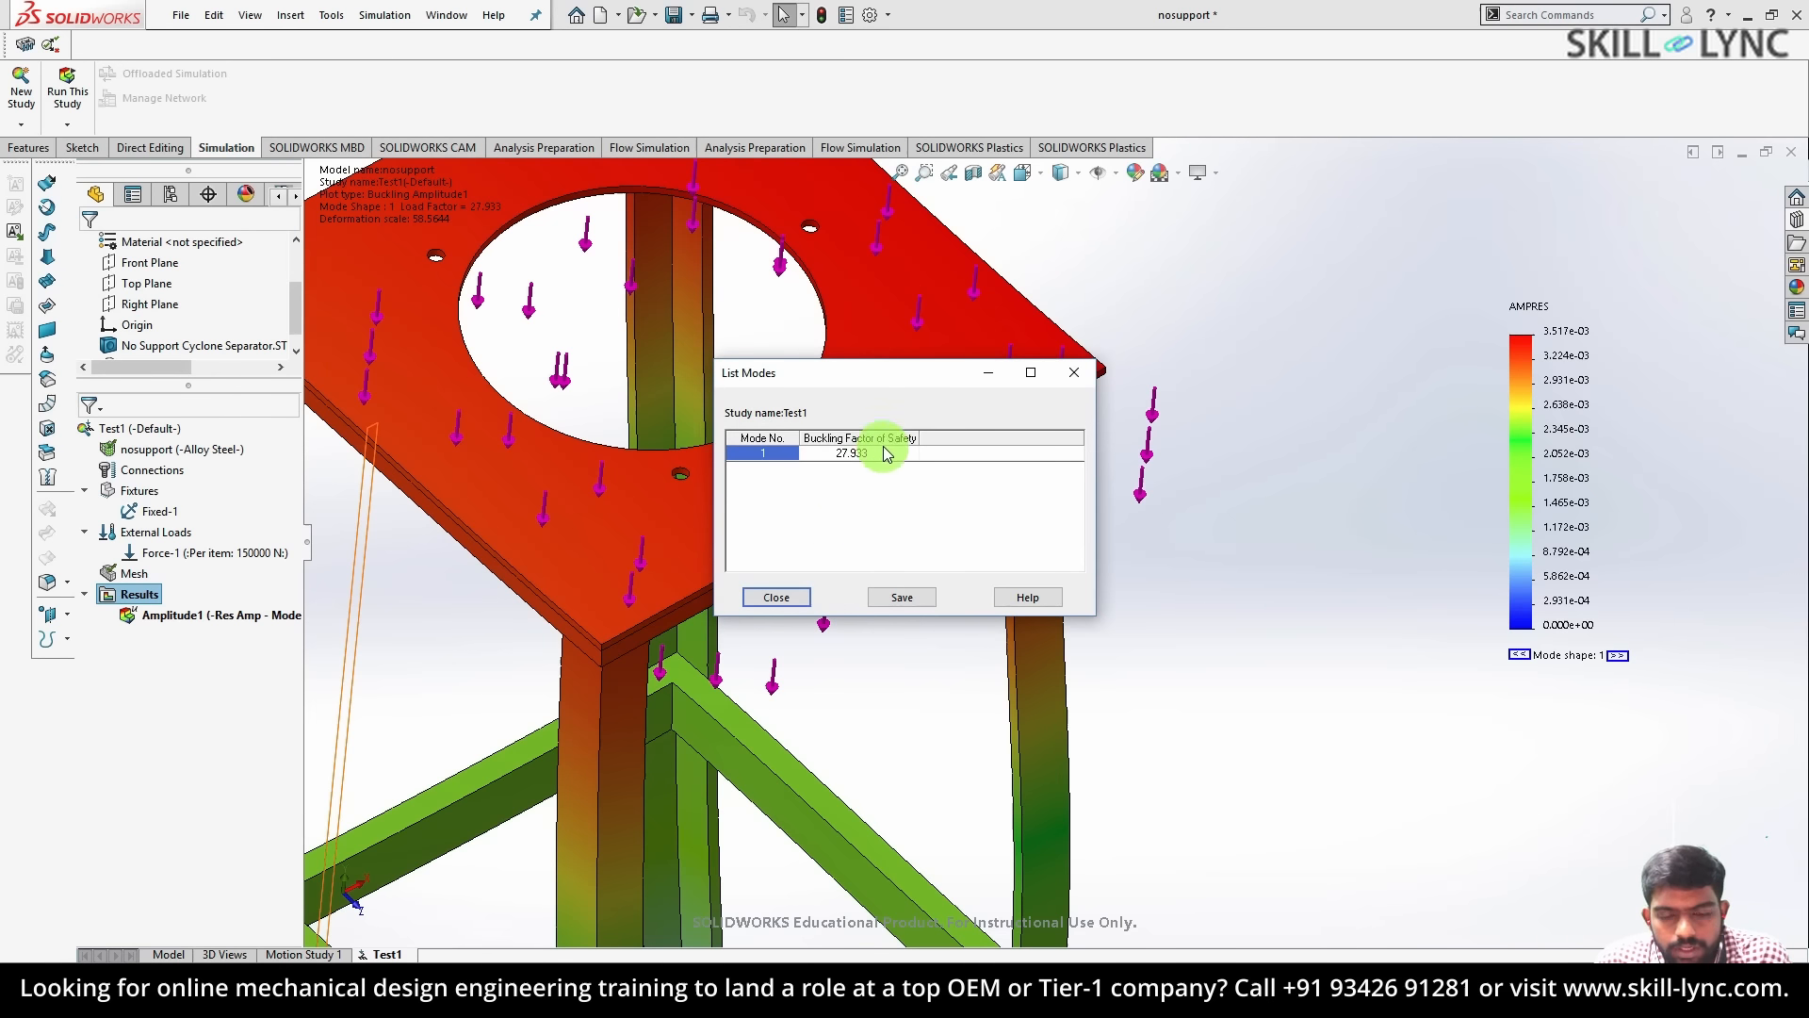
click(777, 596)
scroll(958, 553, up, 5)
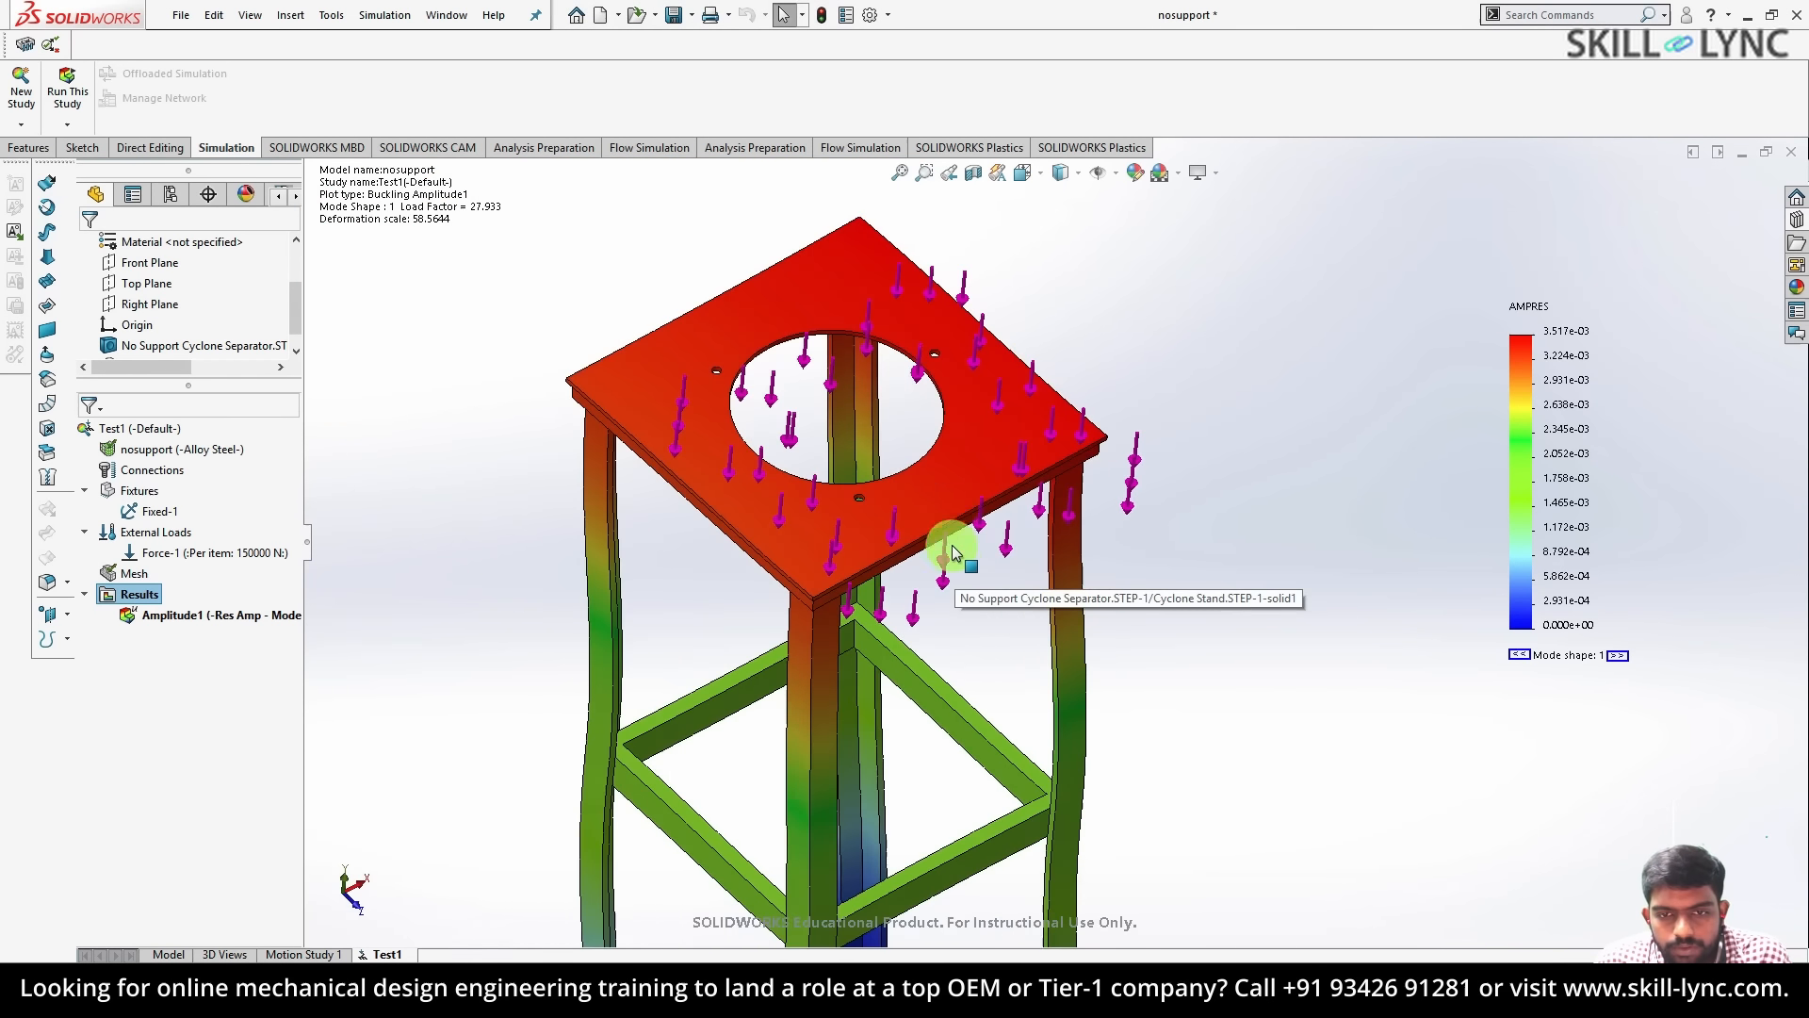
middle_drag(924, 571, 918, 491)
middle_drag(991, 482, 910, 490)
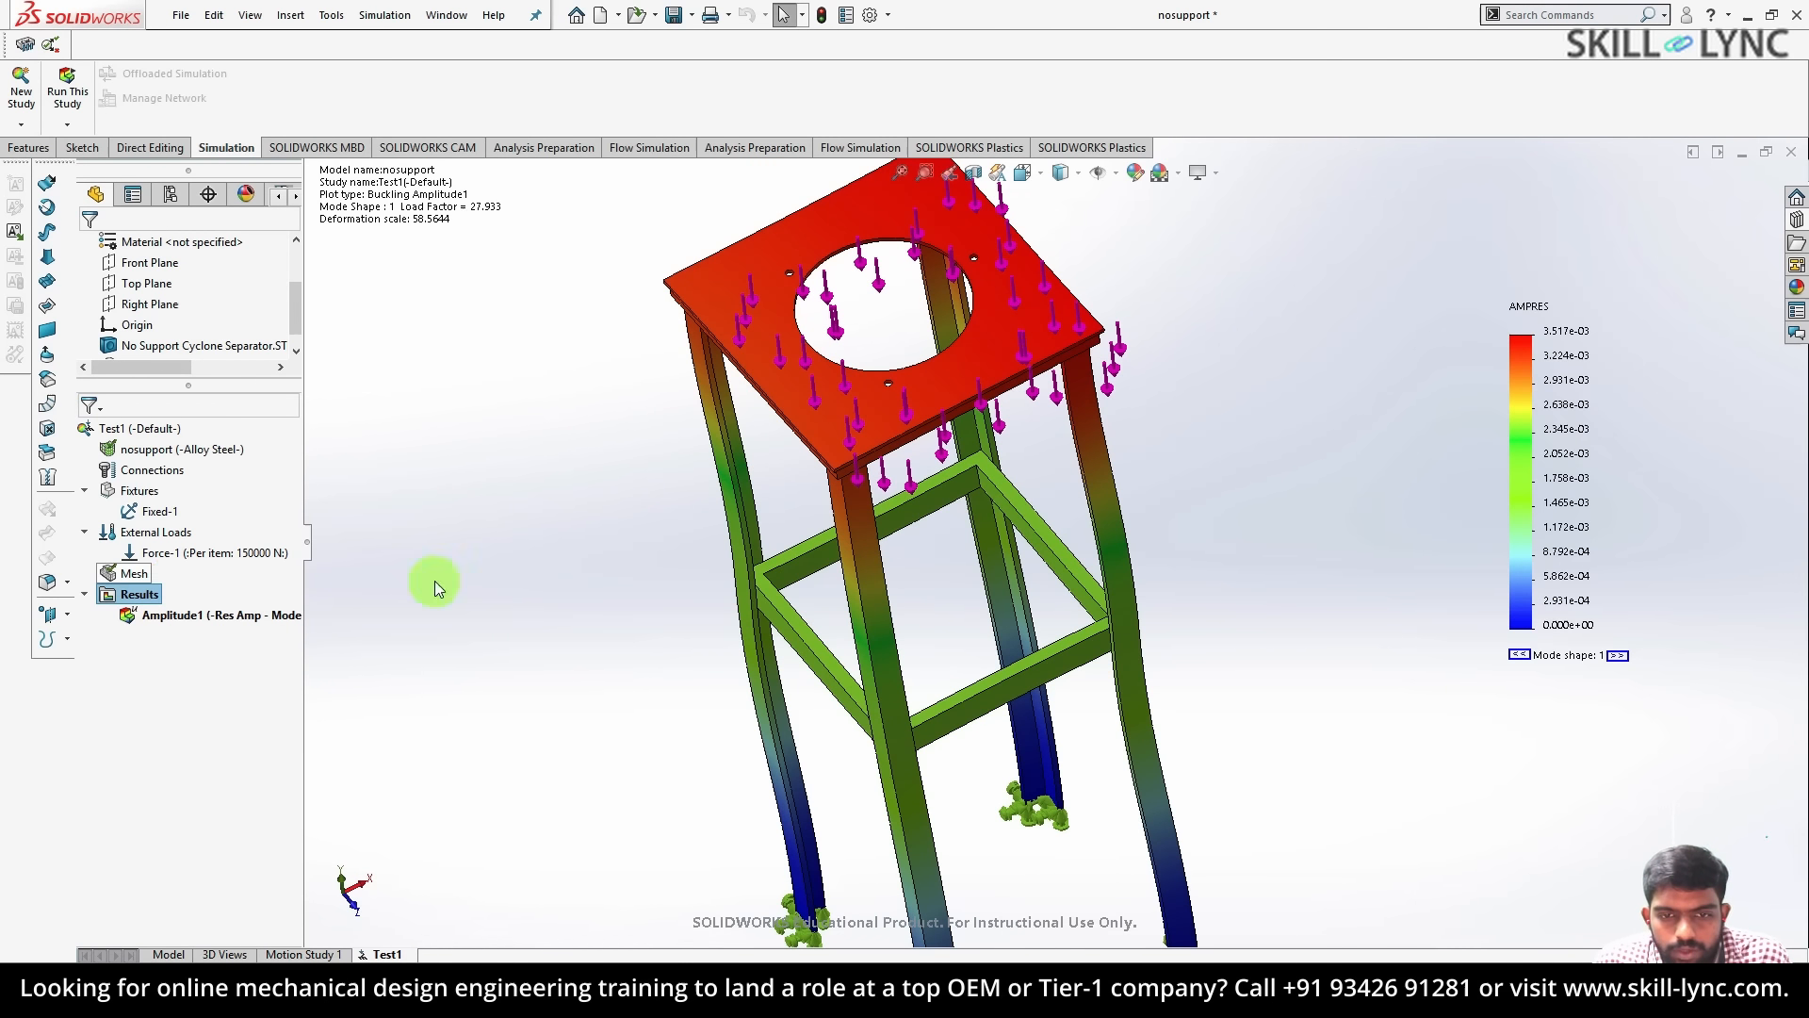
middle_drag(836, 556, 942, 511)
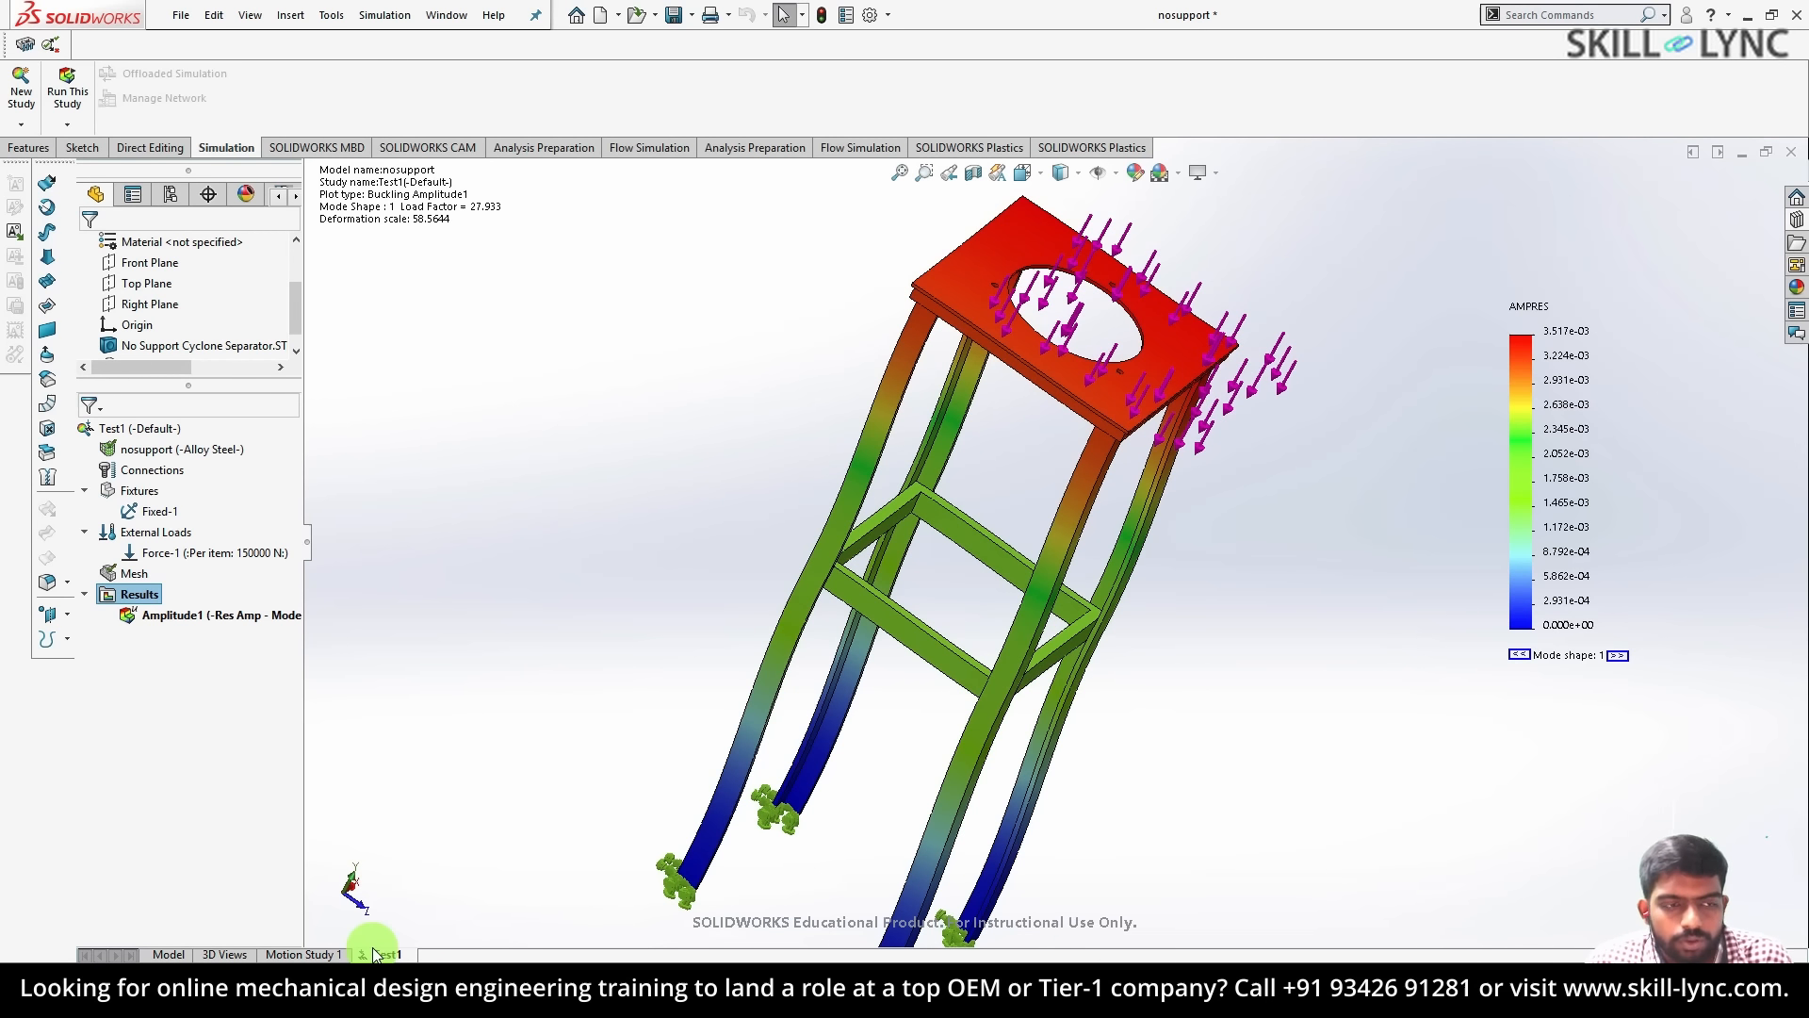
- Create a new Design Study for the support frame
click(23, 126)
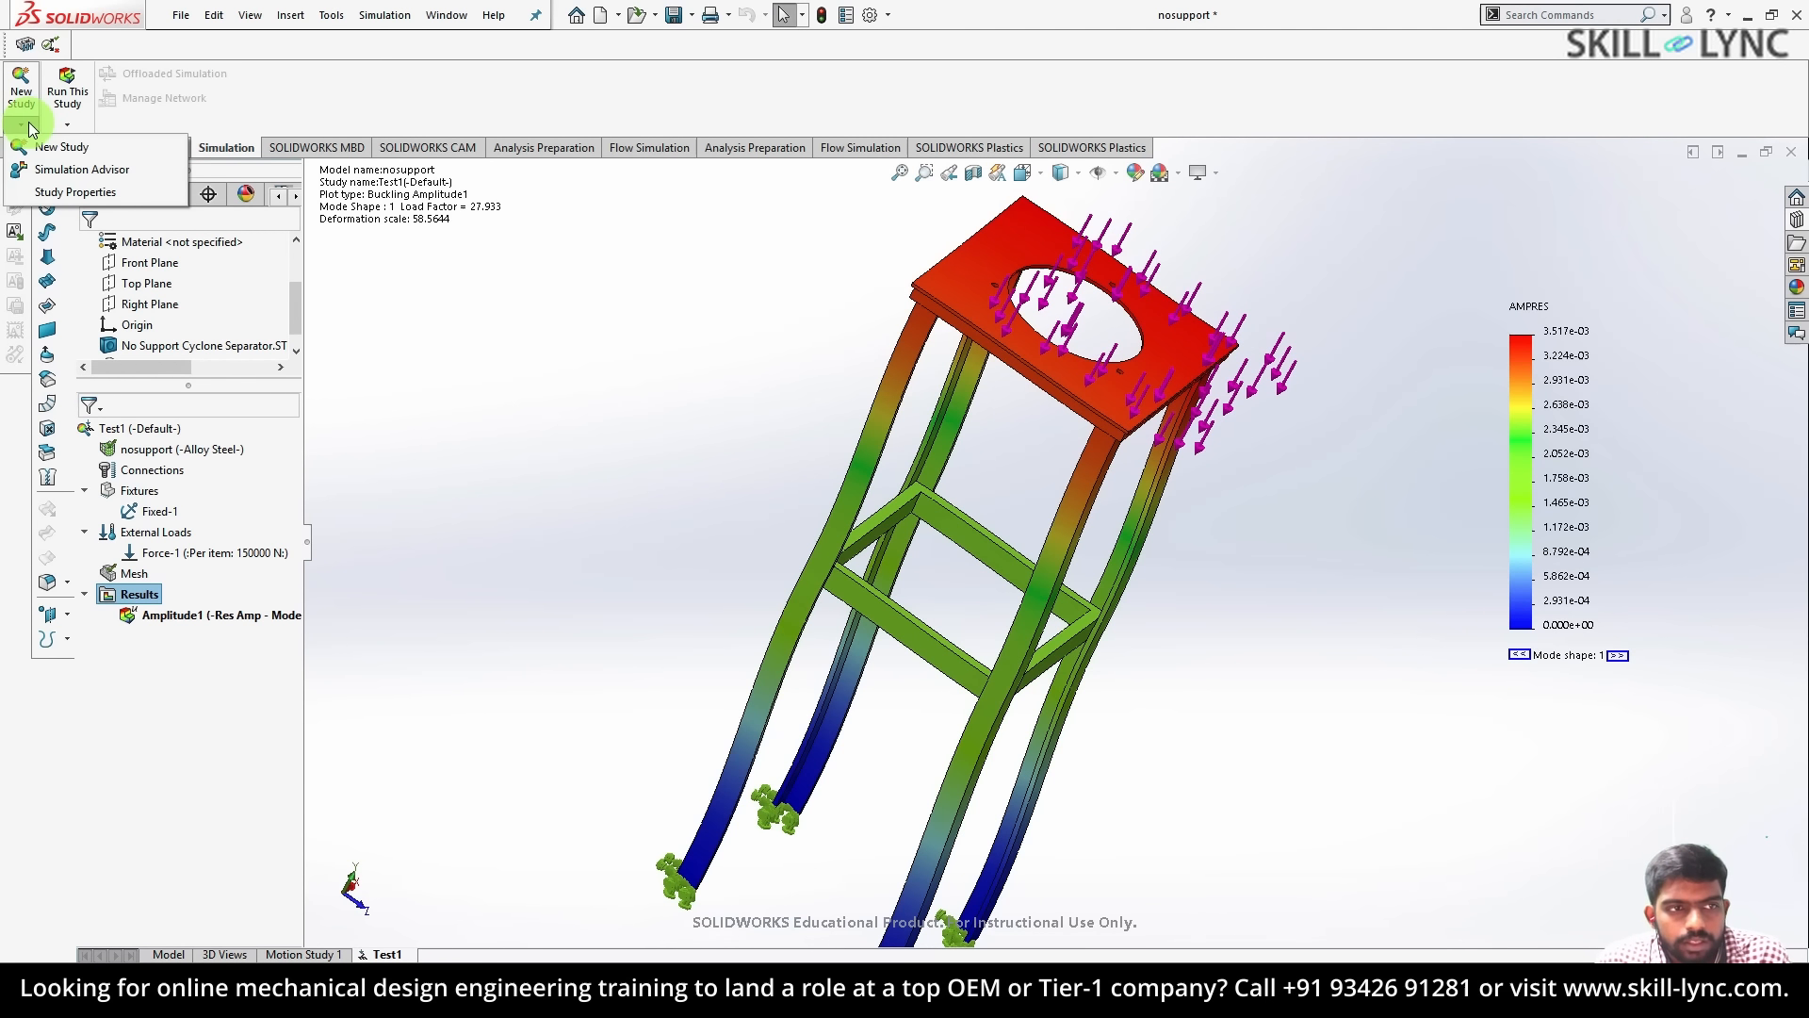
click(63, 154)
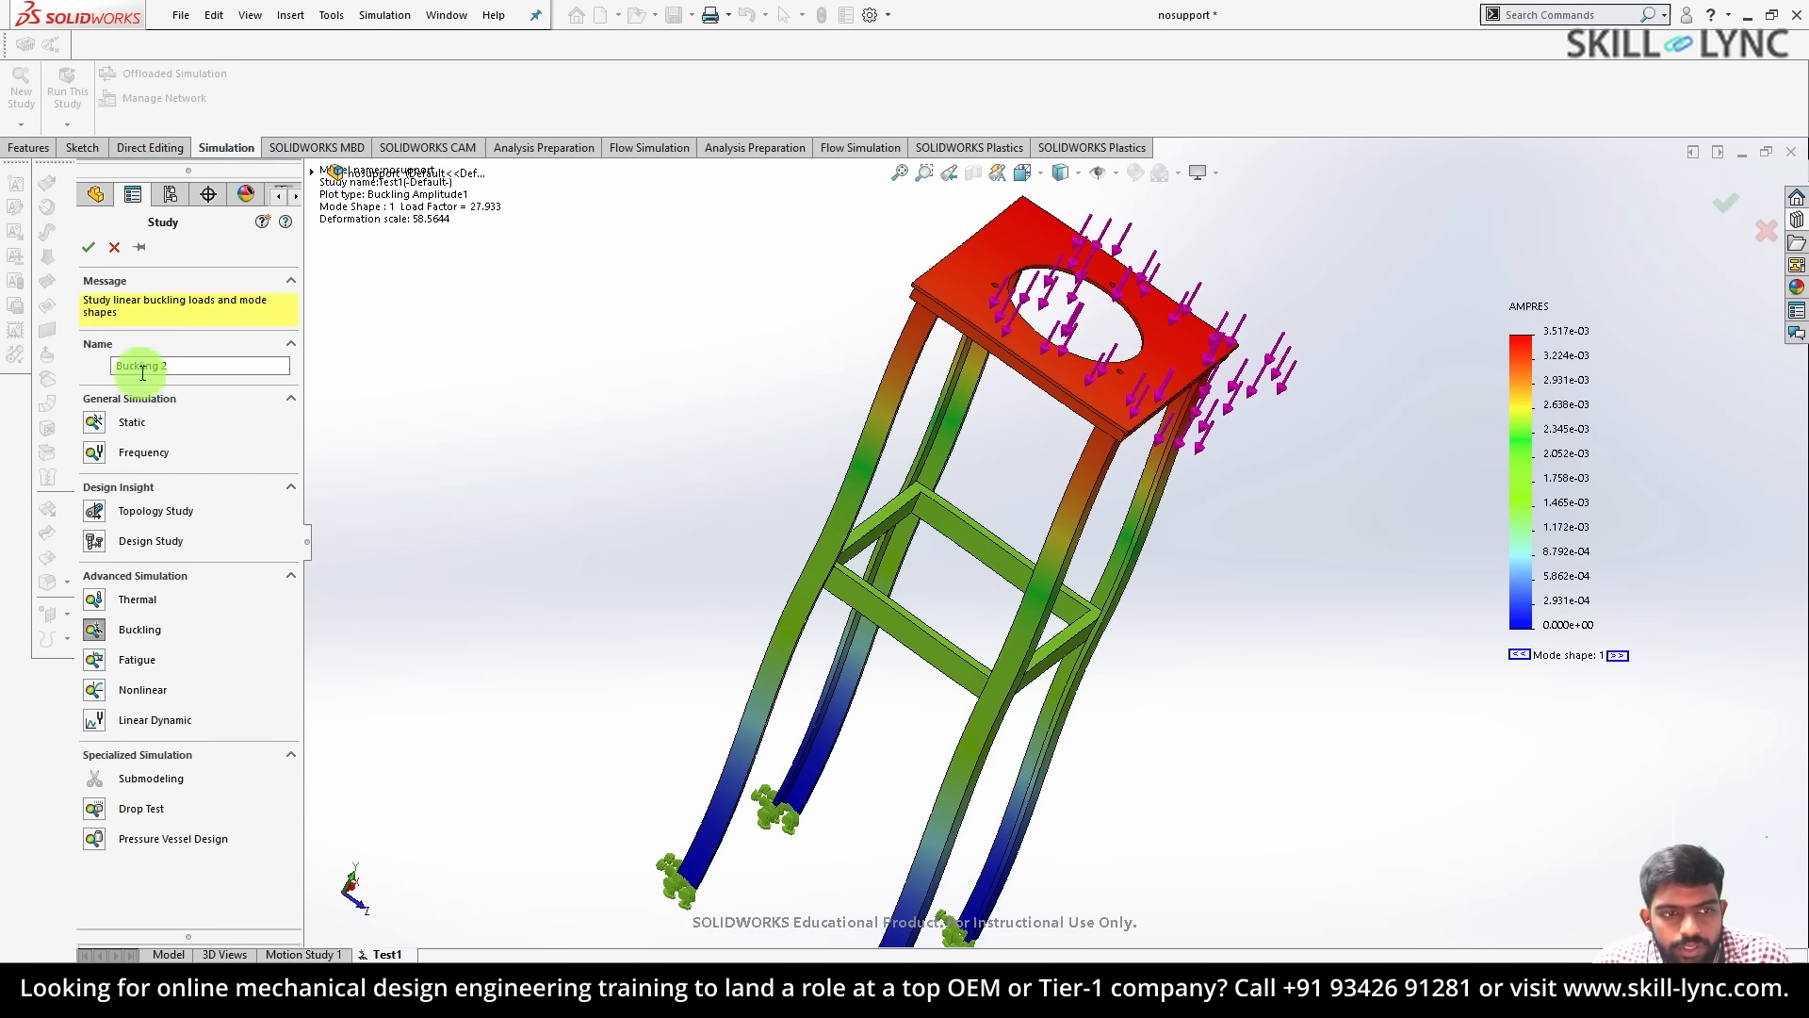
click(93, 454)
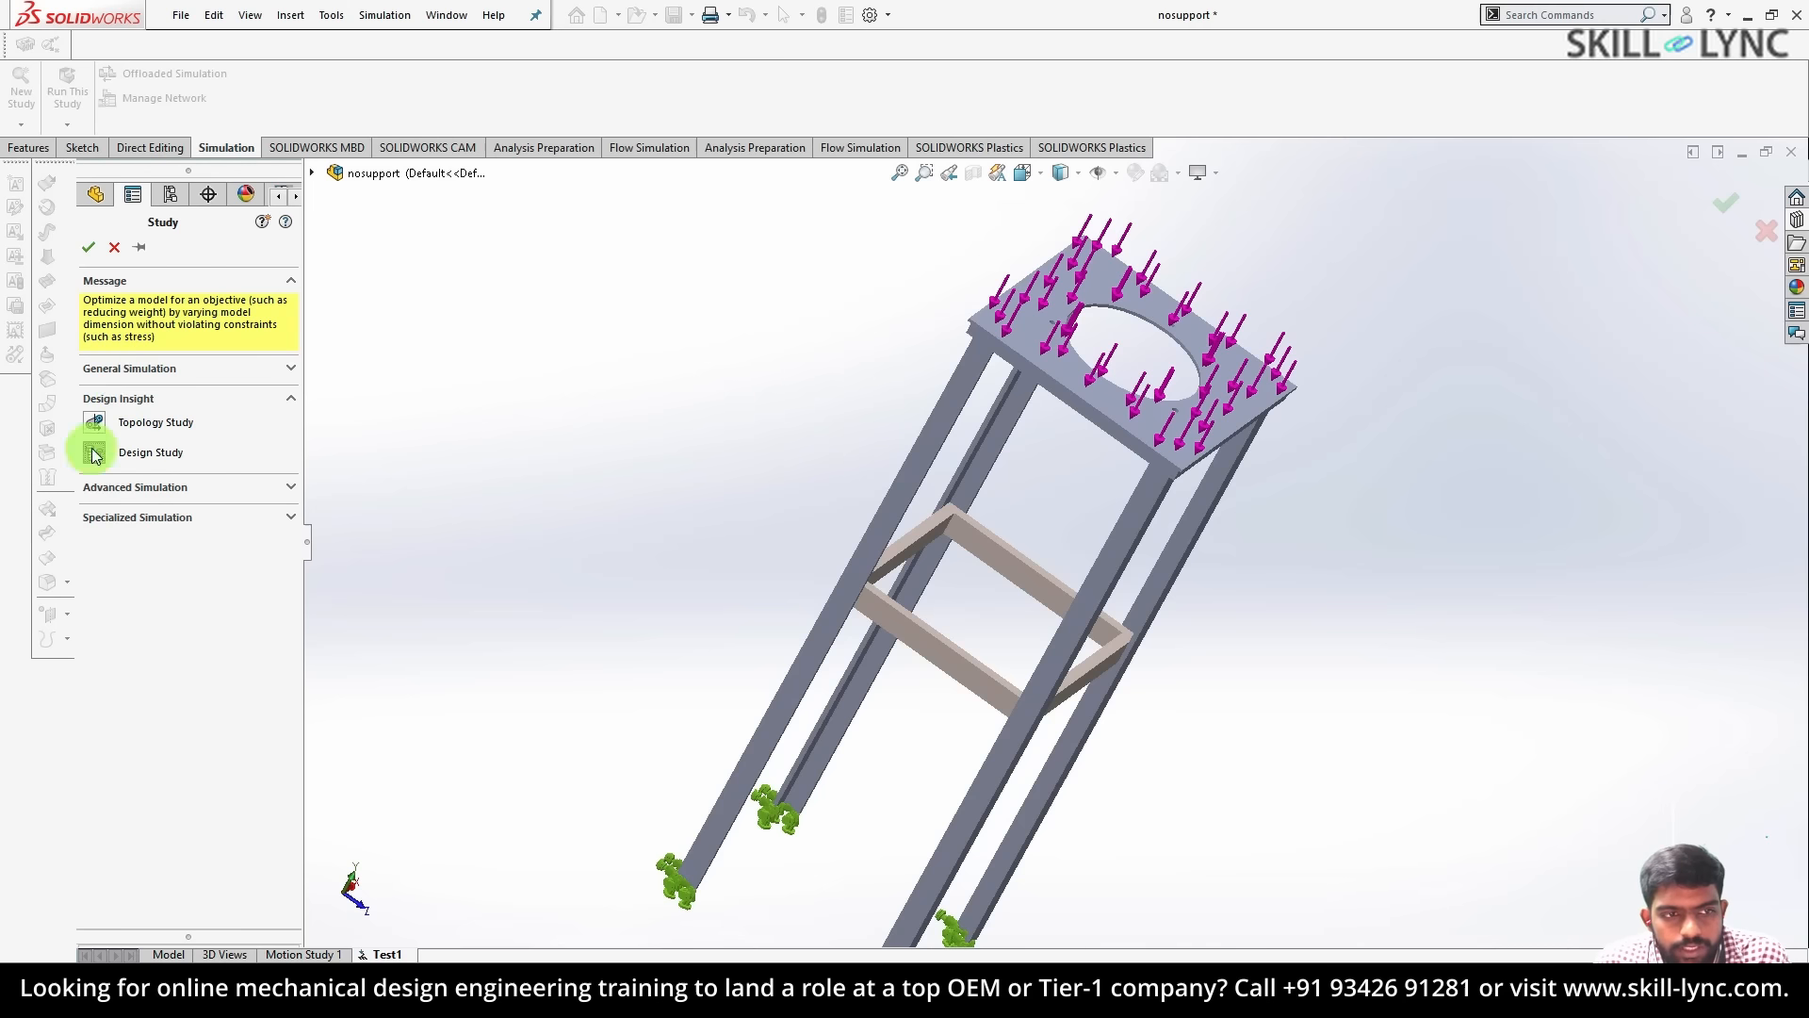
click(90, 249)
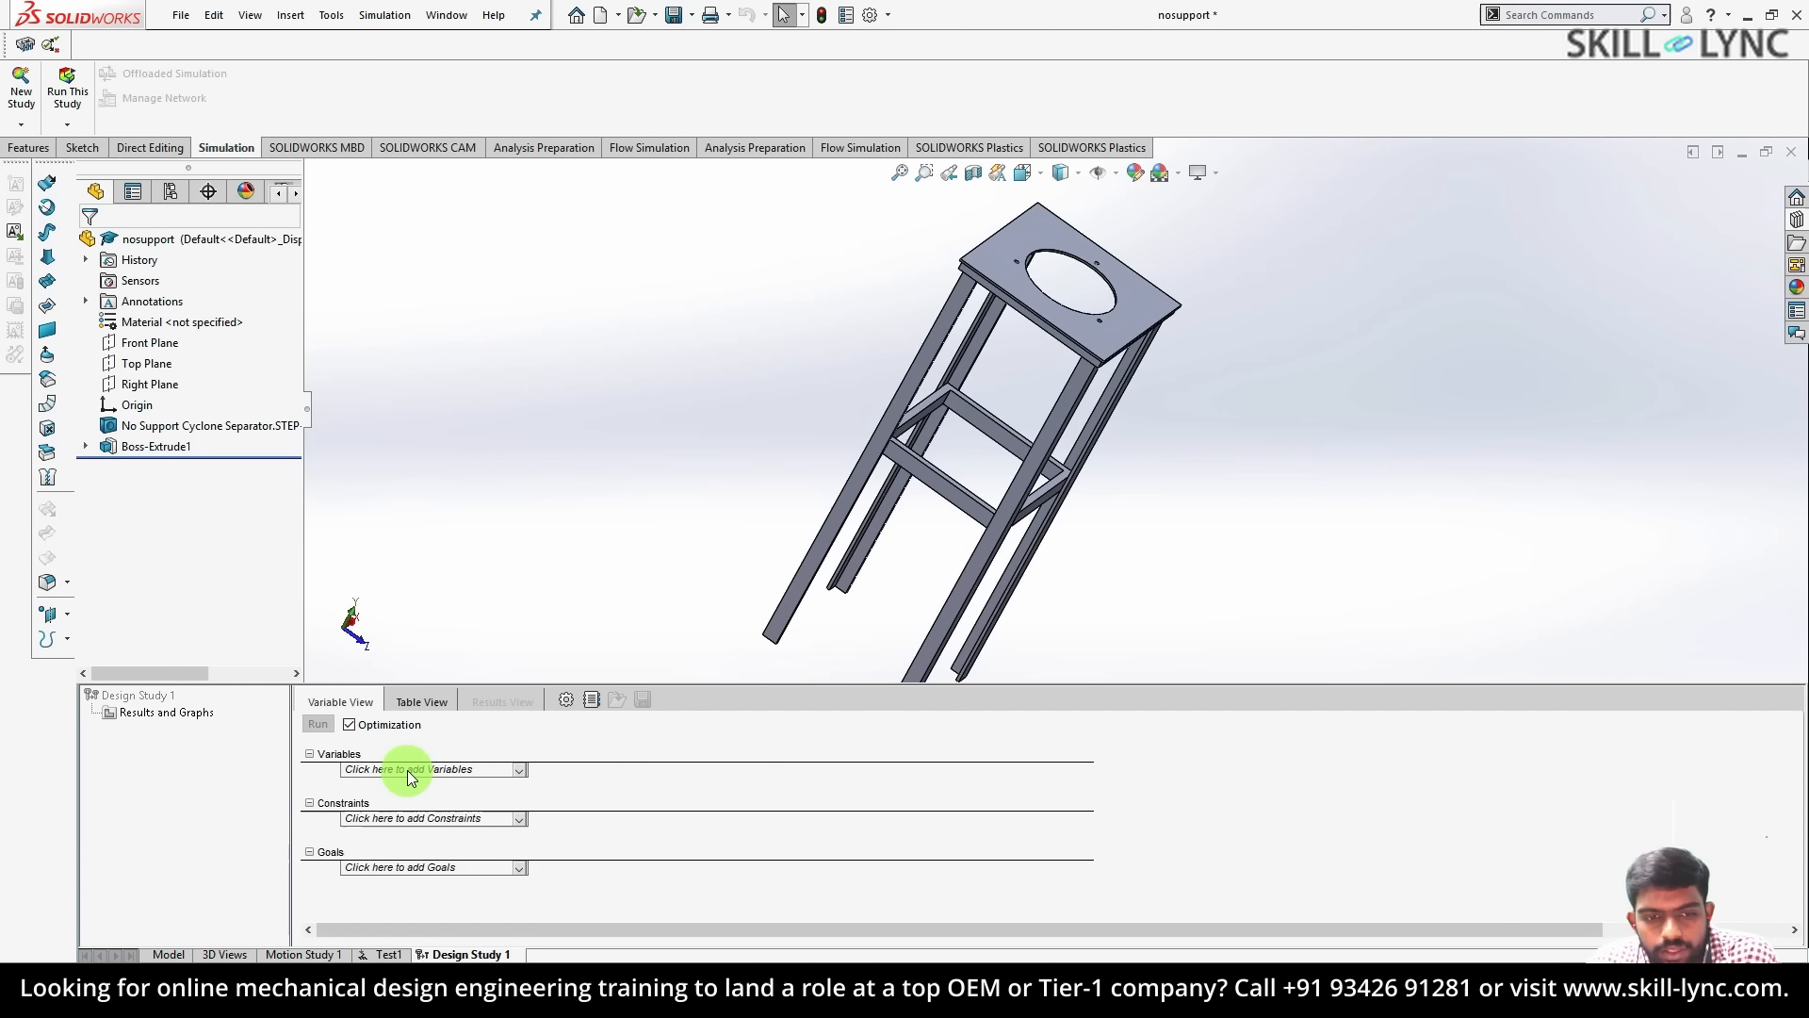
- Add a model-dimension parameter named "offset distance" as a study variable, linked to the Boss-Extrude1 offset dimension along the leg
click(407, 771)
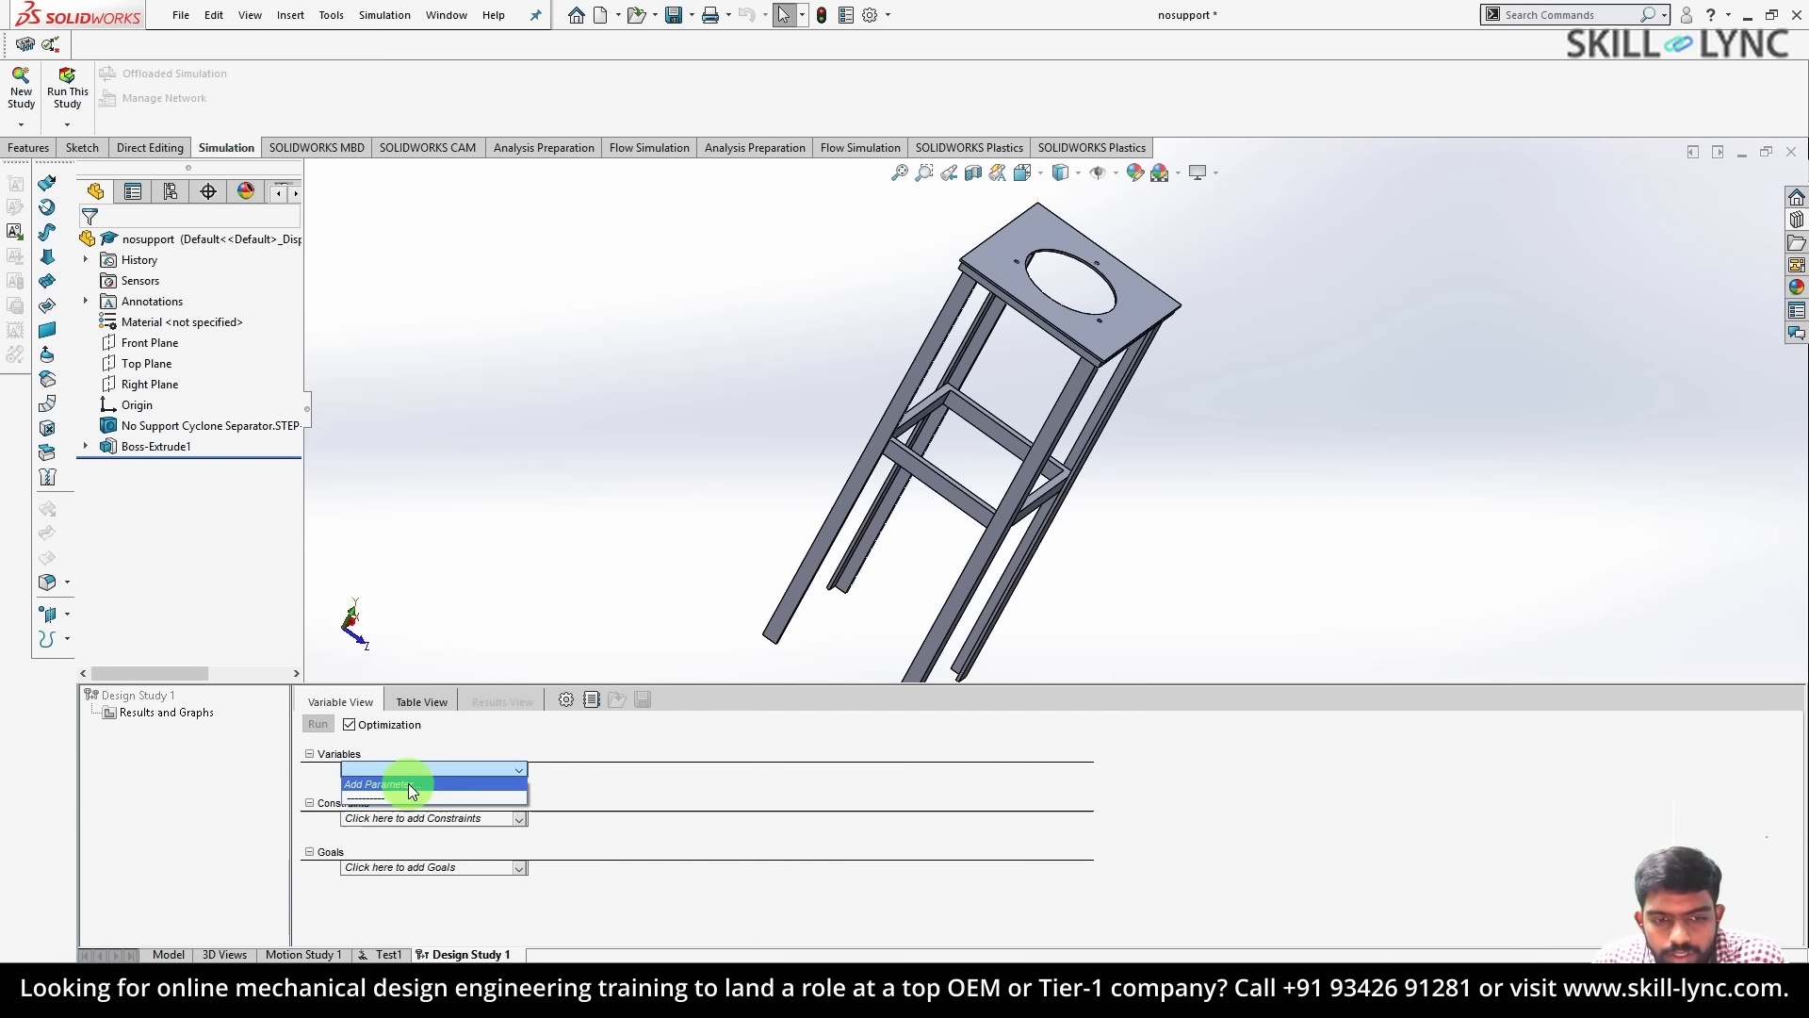
click(409, 784)
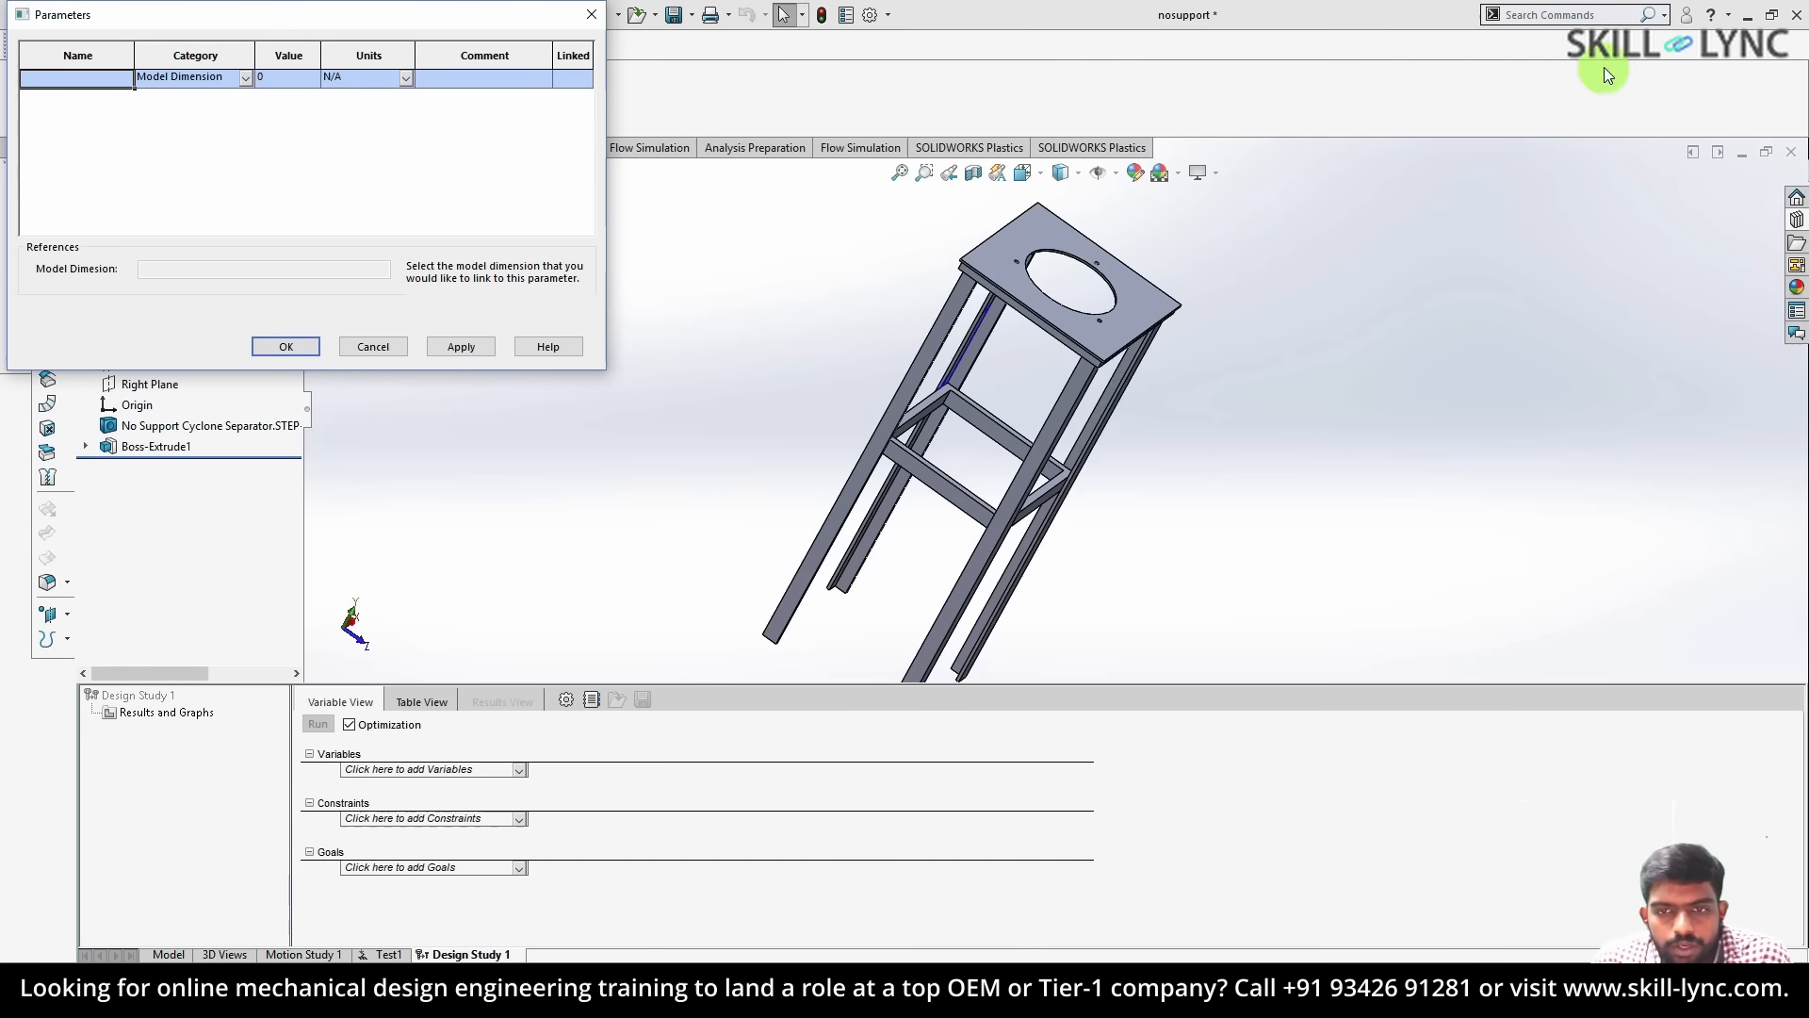
middle_drag(1129, 354, 1031, 379)
middle_drag(660, 311, 1100, 479)
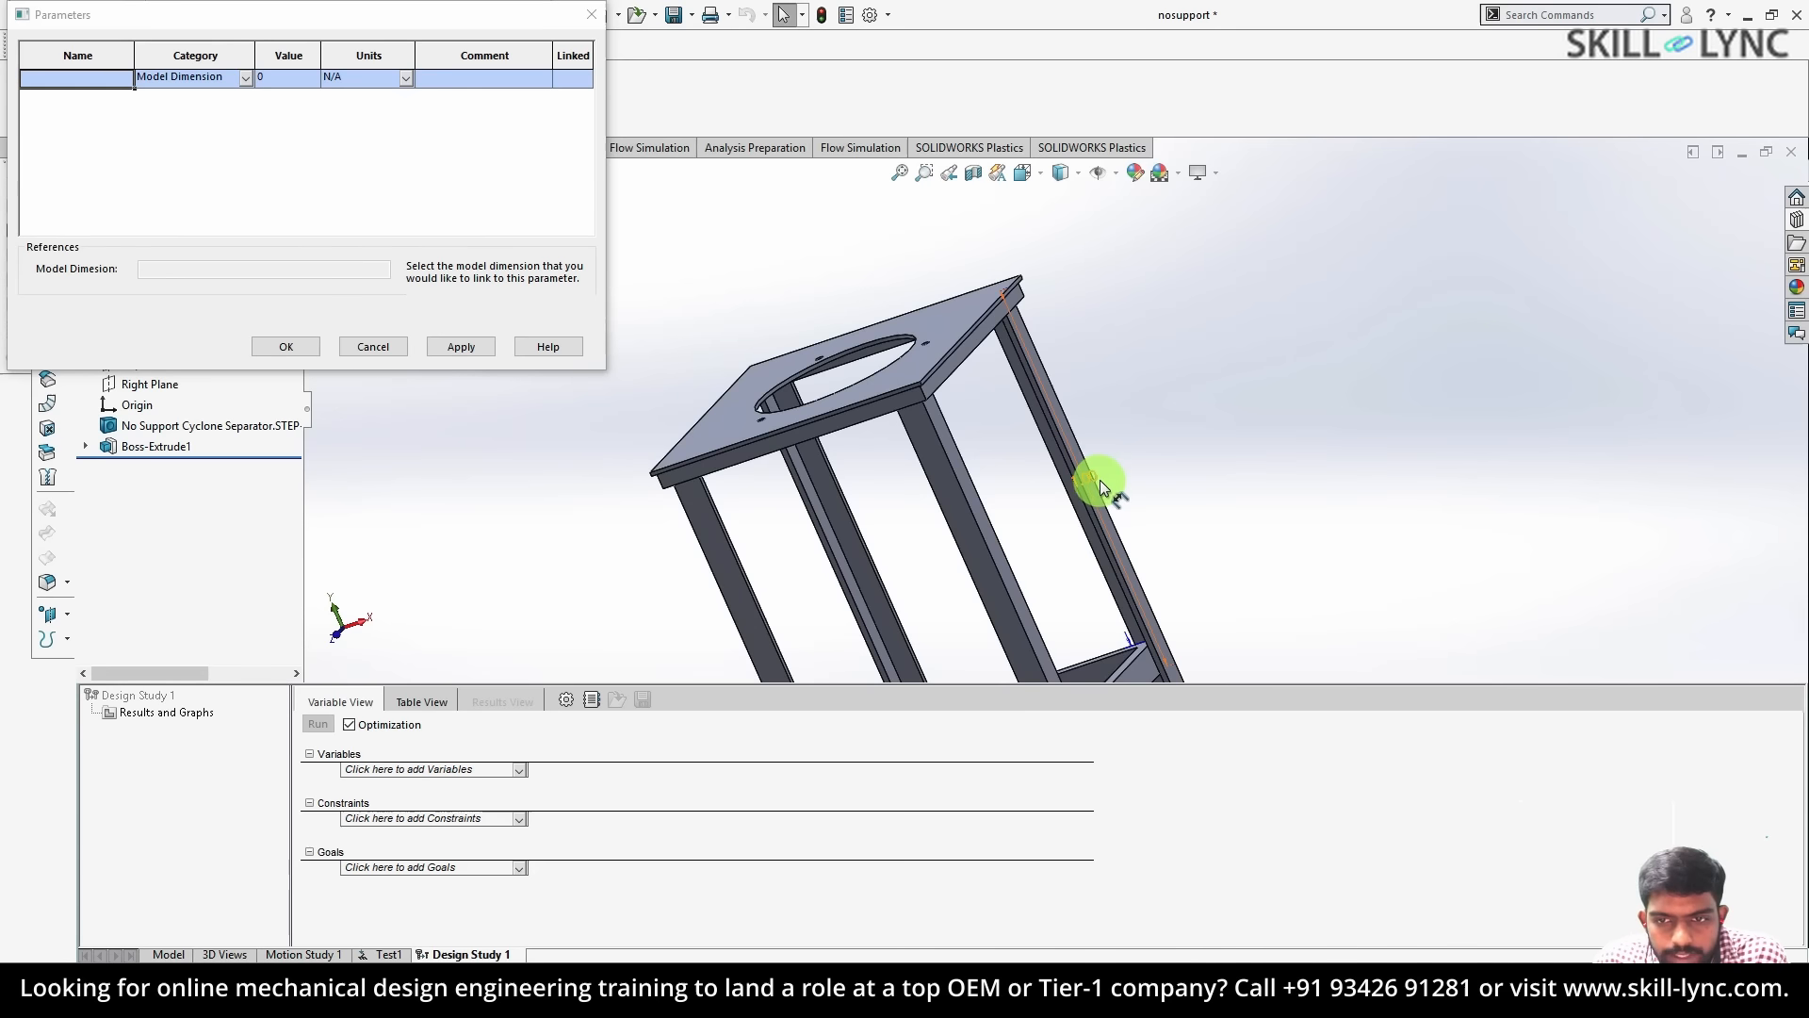
click(1099, 481)
click(114, 84)
text(offe)
key(BackSpace)
text(set distance)
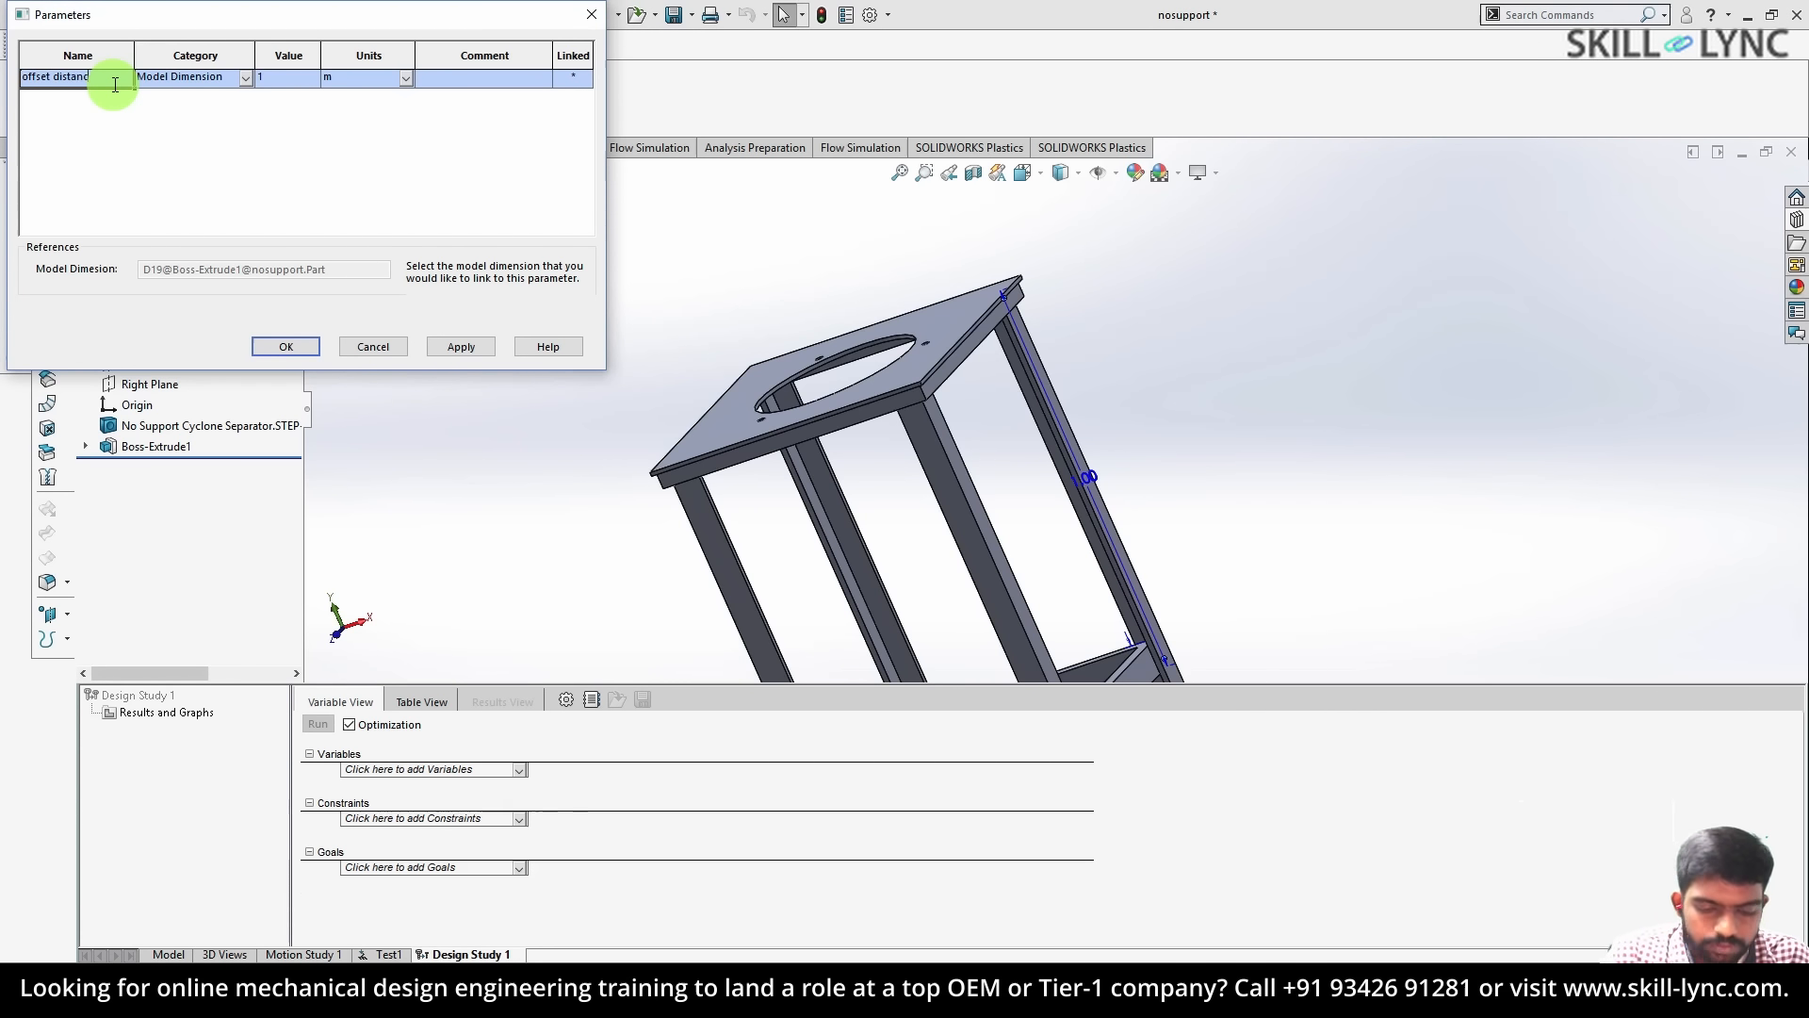
click(308, 347)
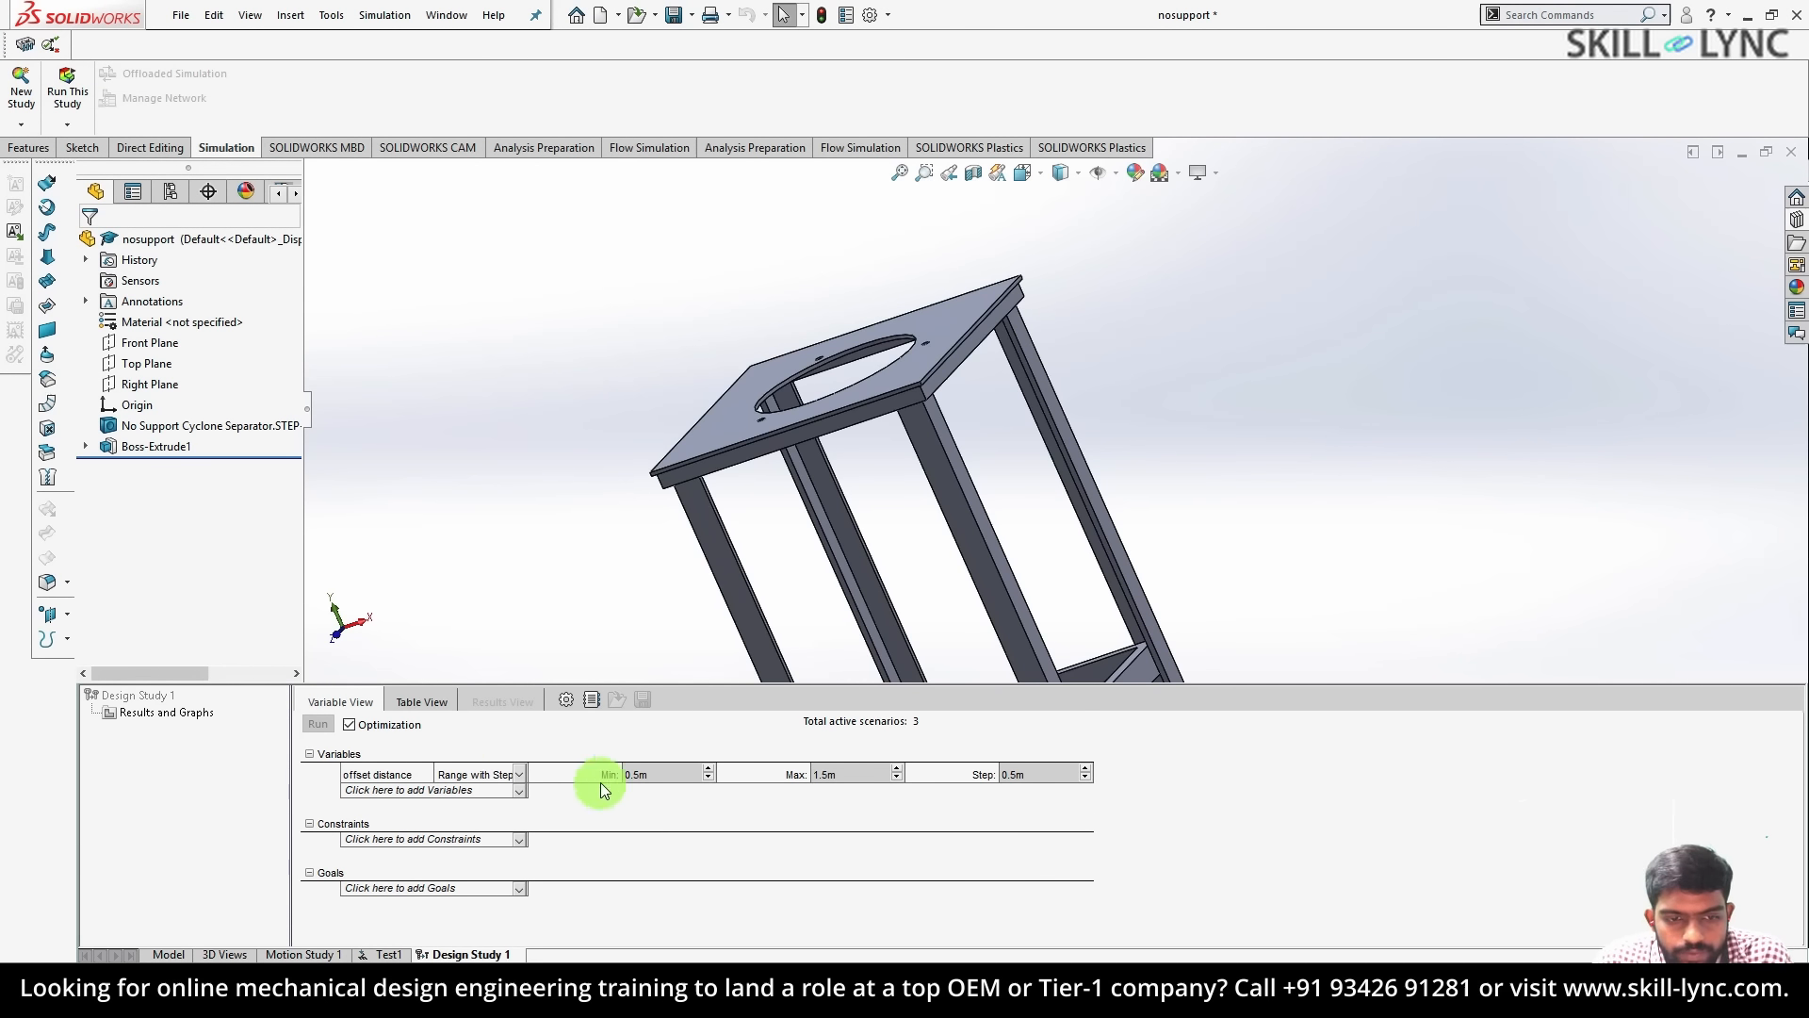
- Set the offset distance variable's range from 0.25 m to 1.75 m with a 0.25 m step
middle_drag(762, 349, 811, 345)
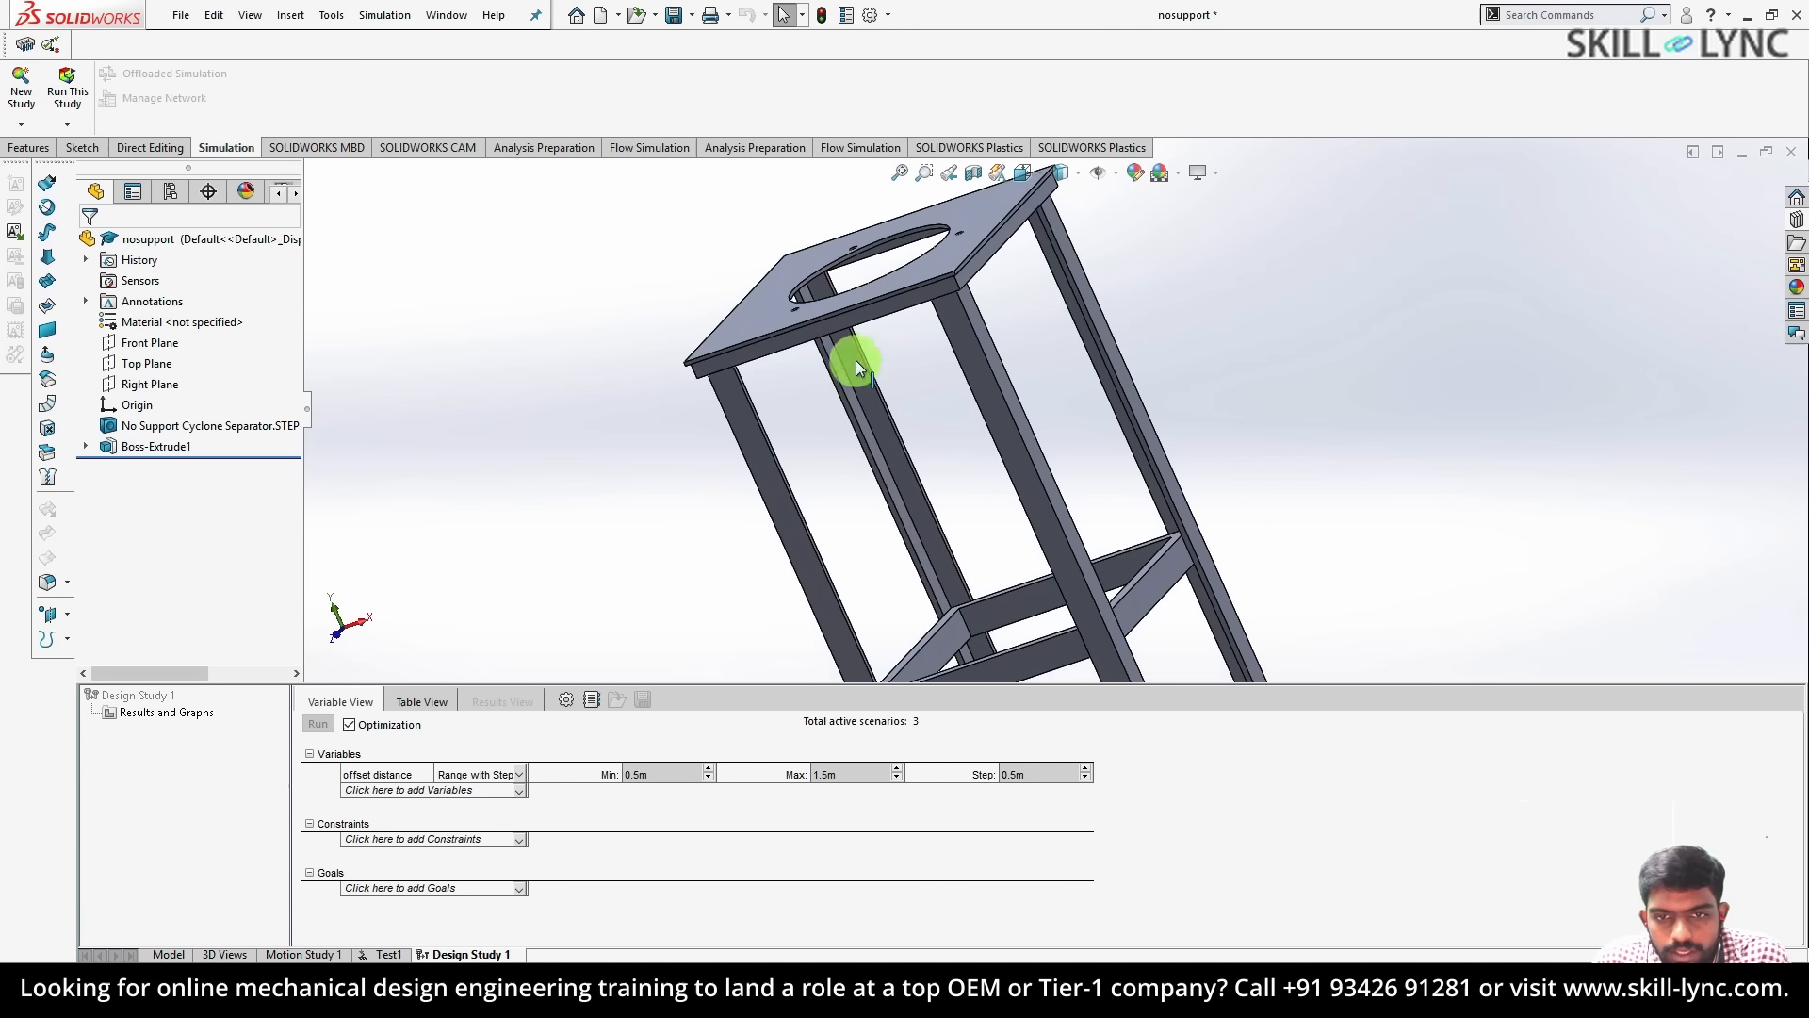
click(659, 774)
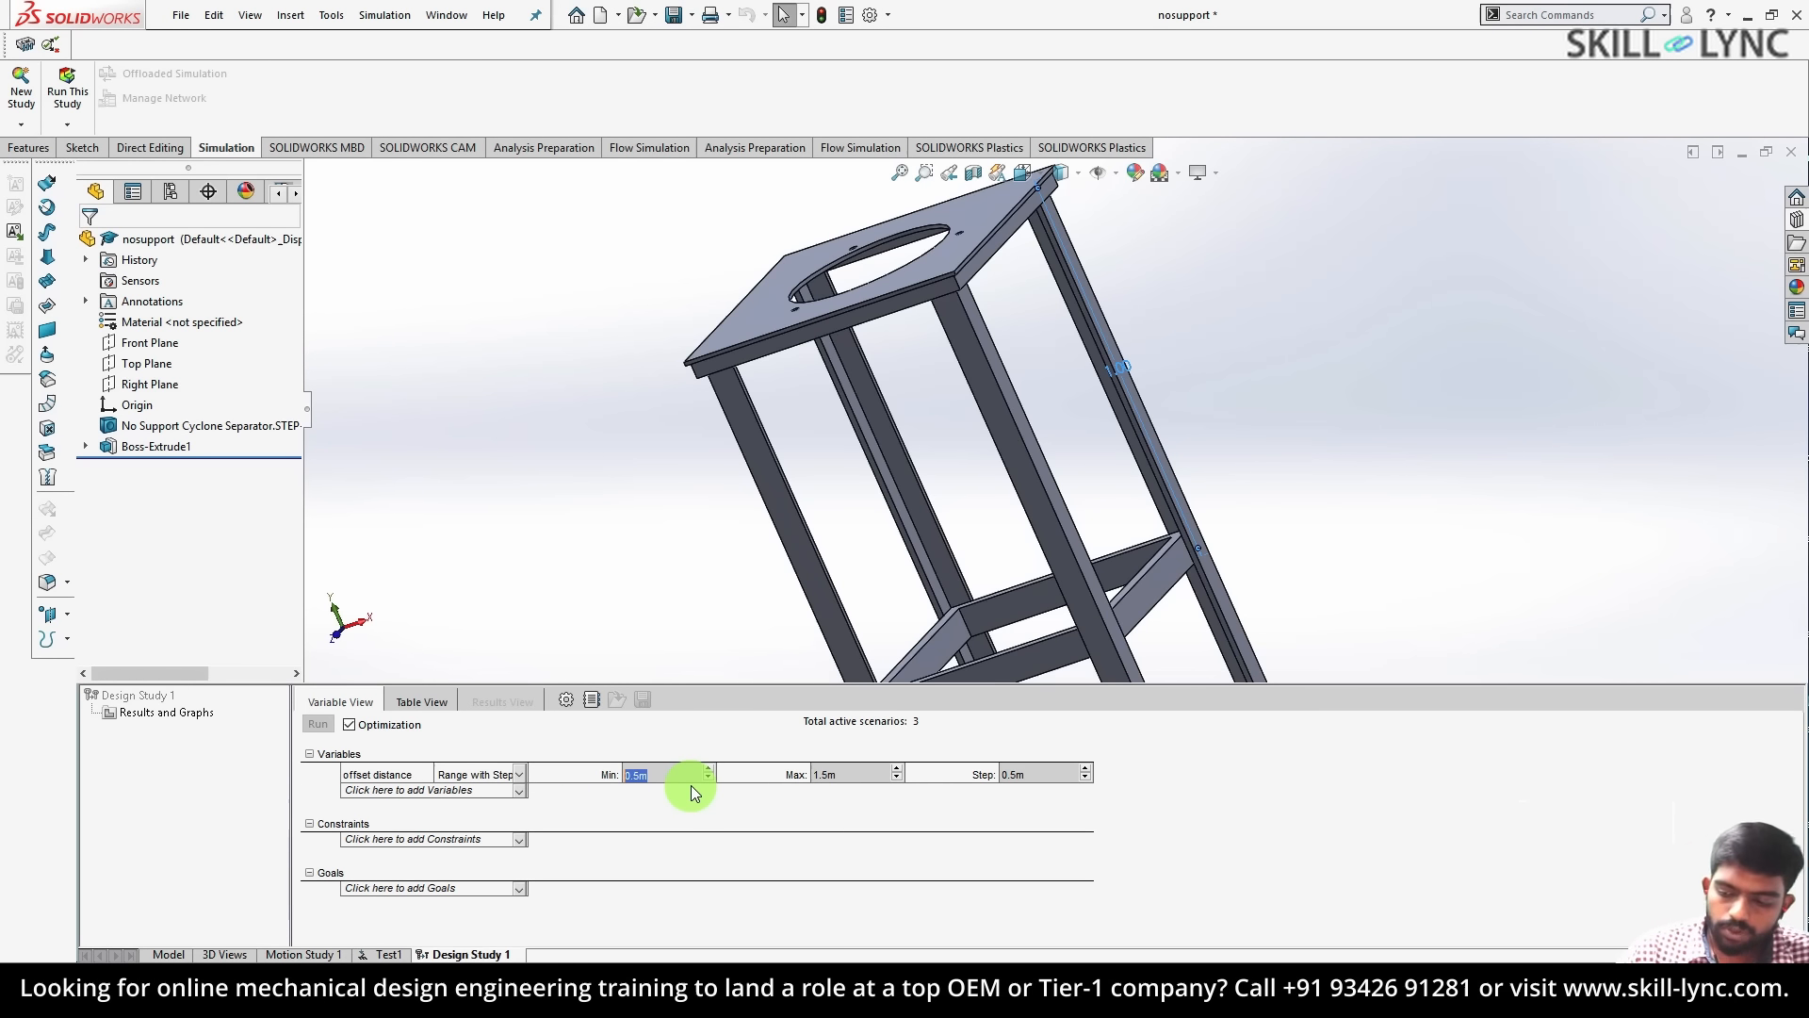
text(0.25)
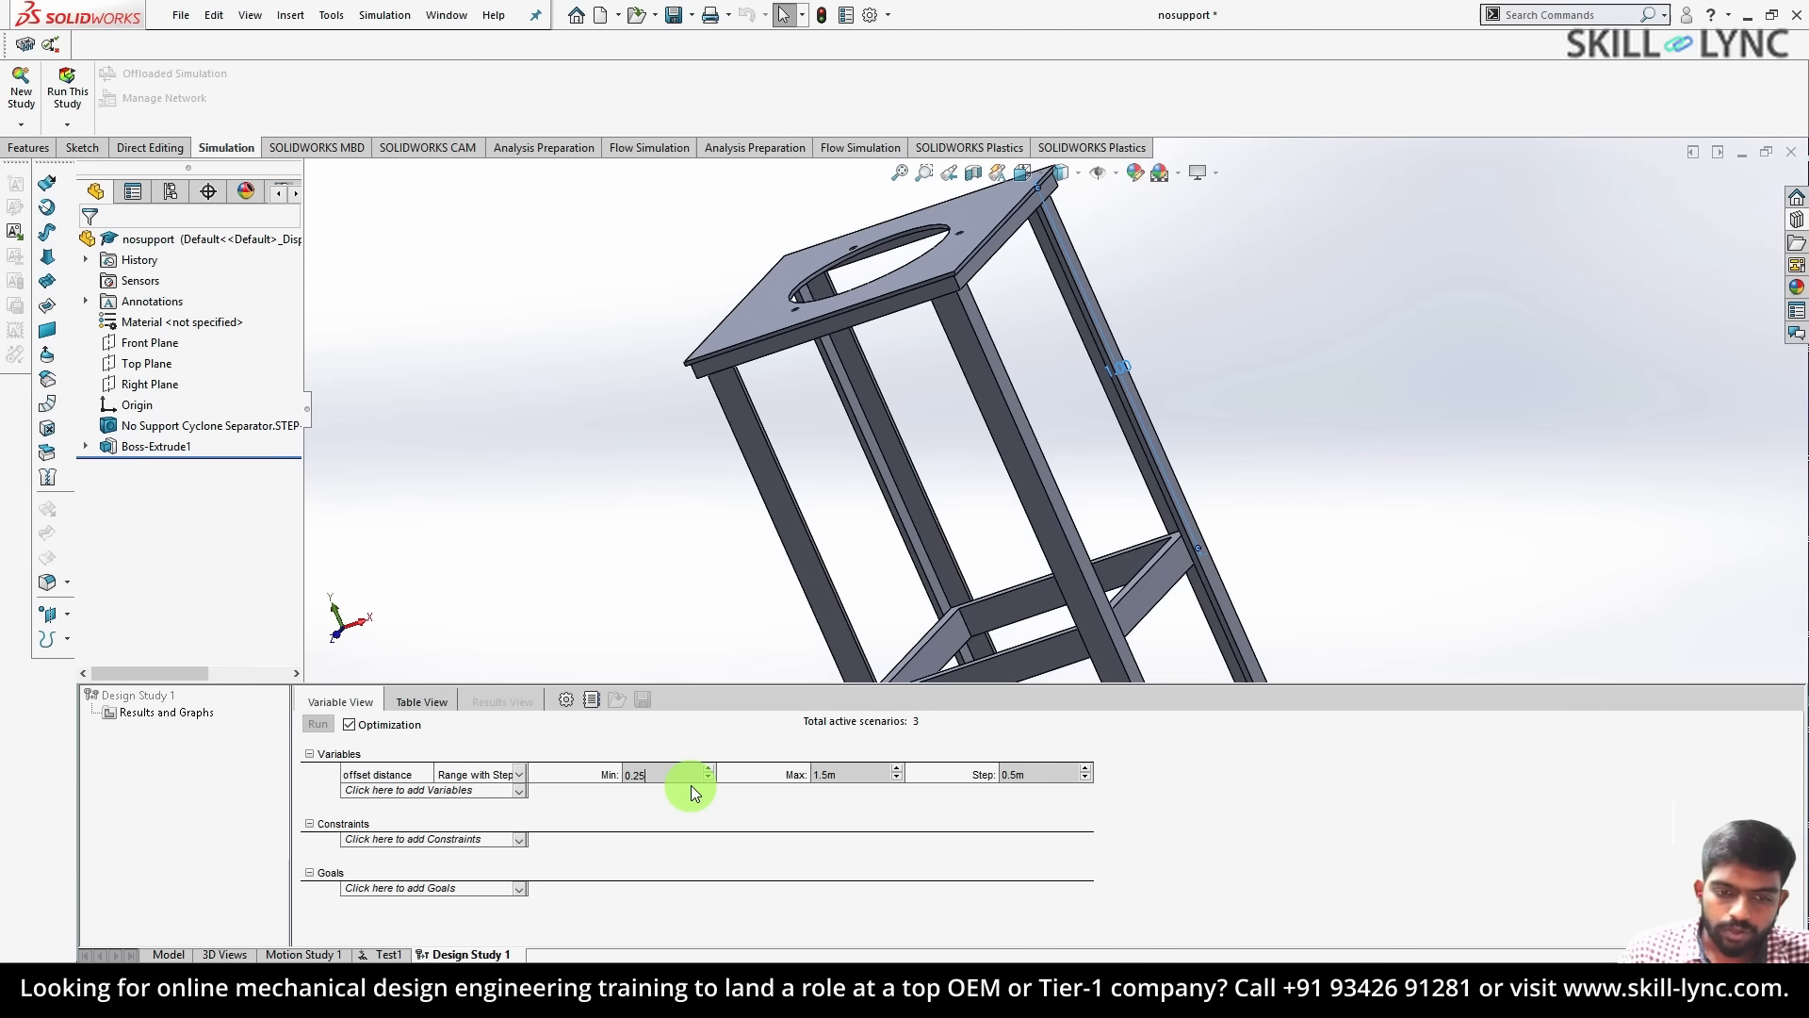
click(844, 767)
text(1.7)
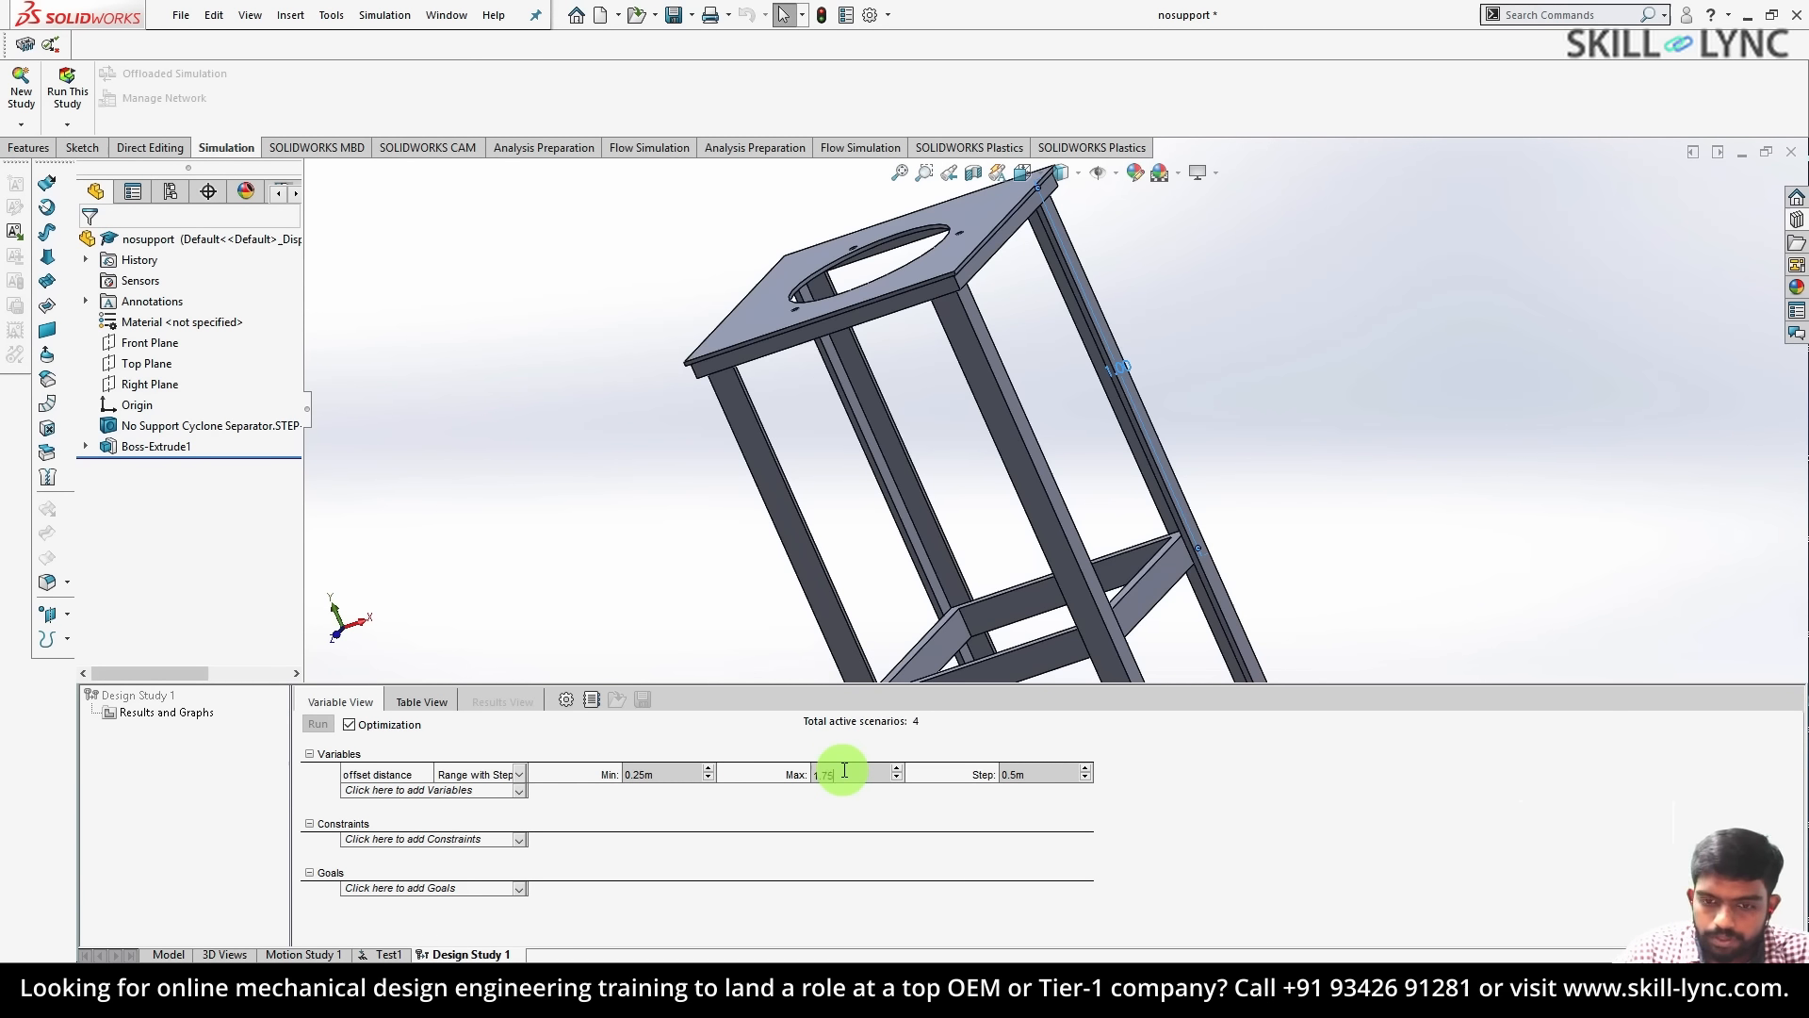
text(5)
key(Tab)
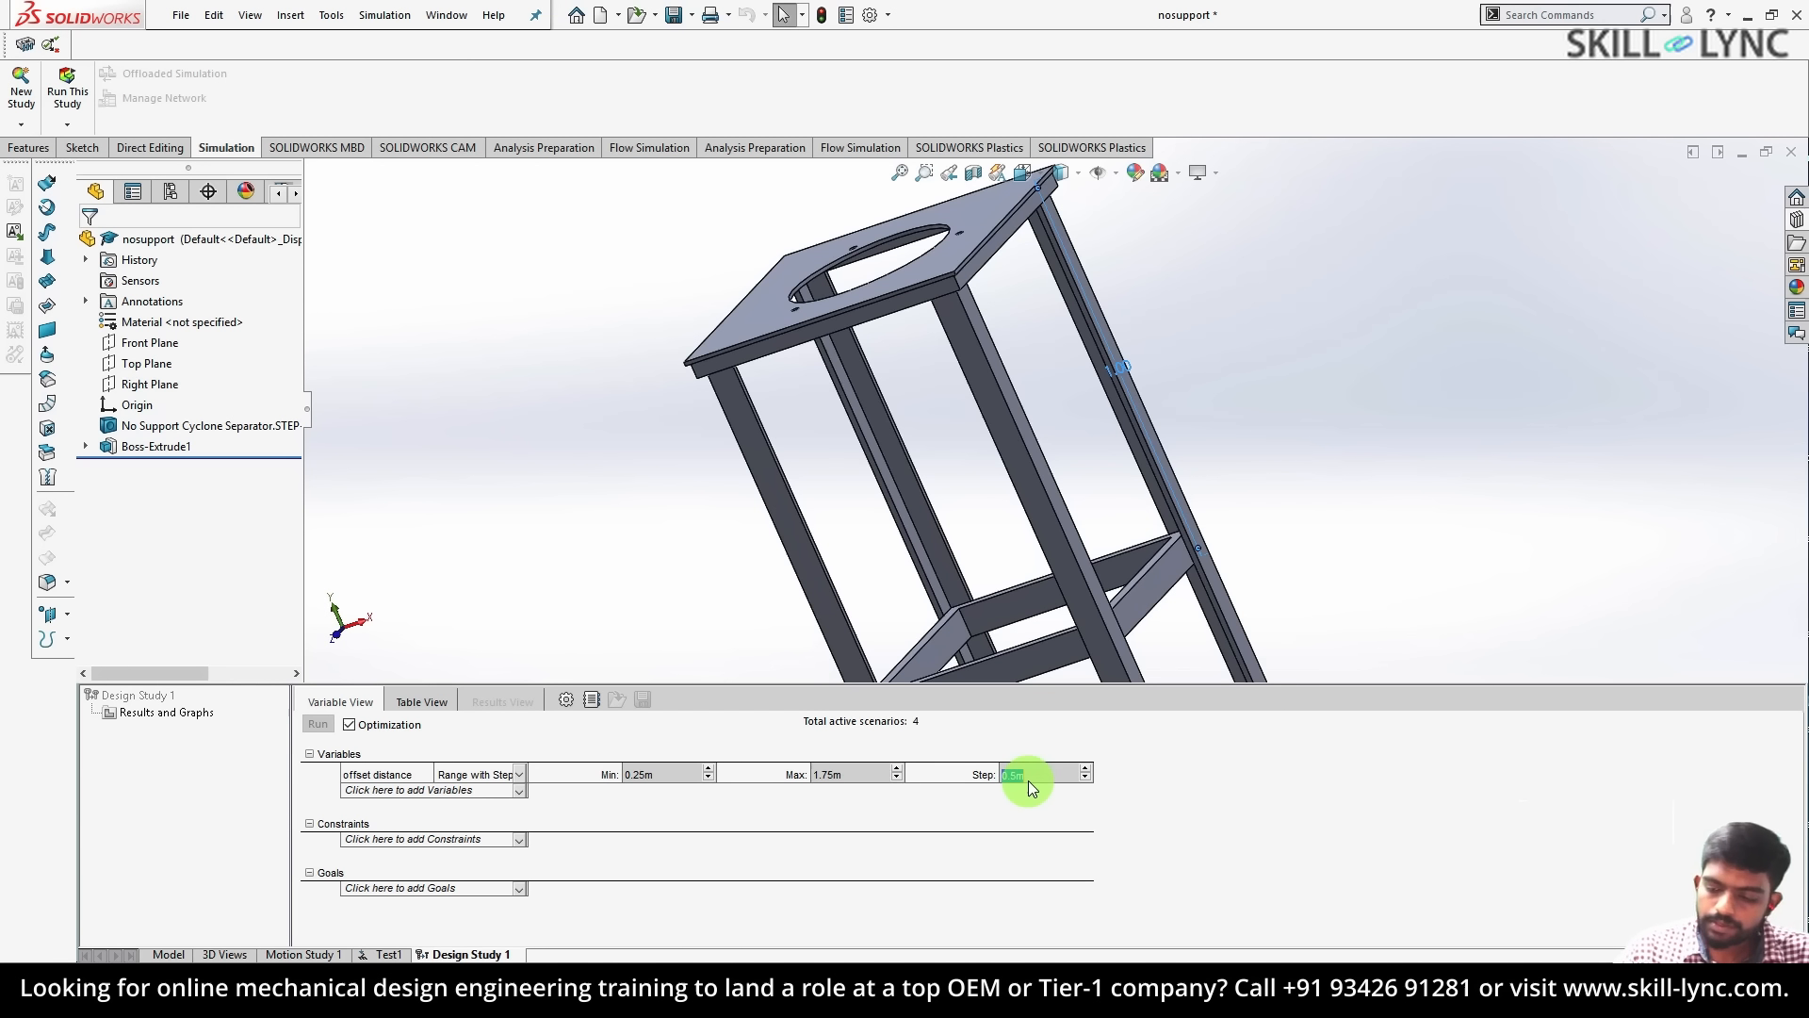
text(0.25)
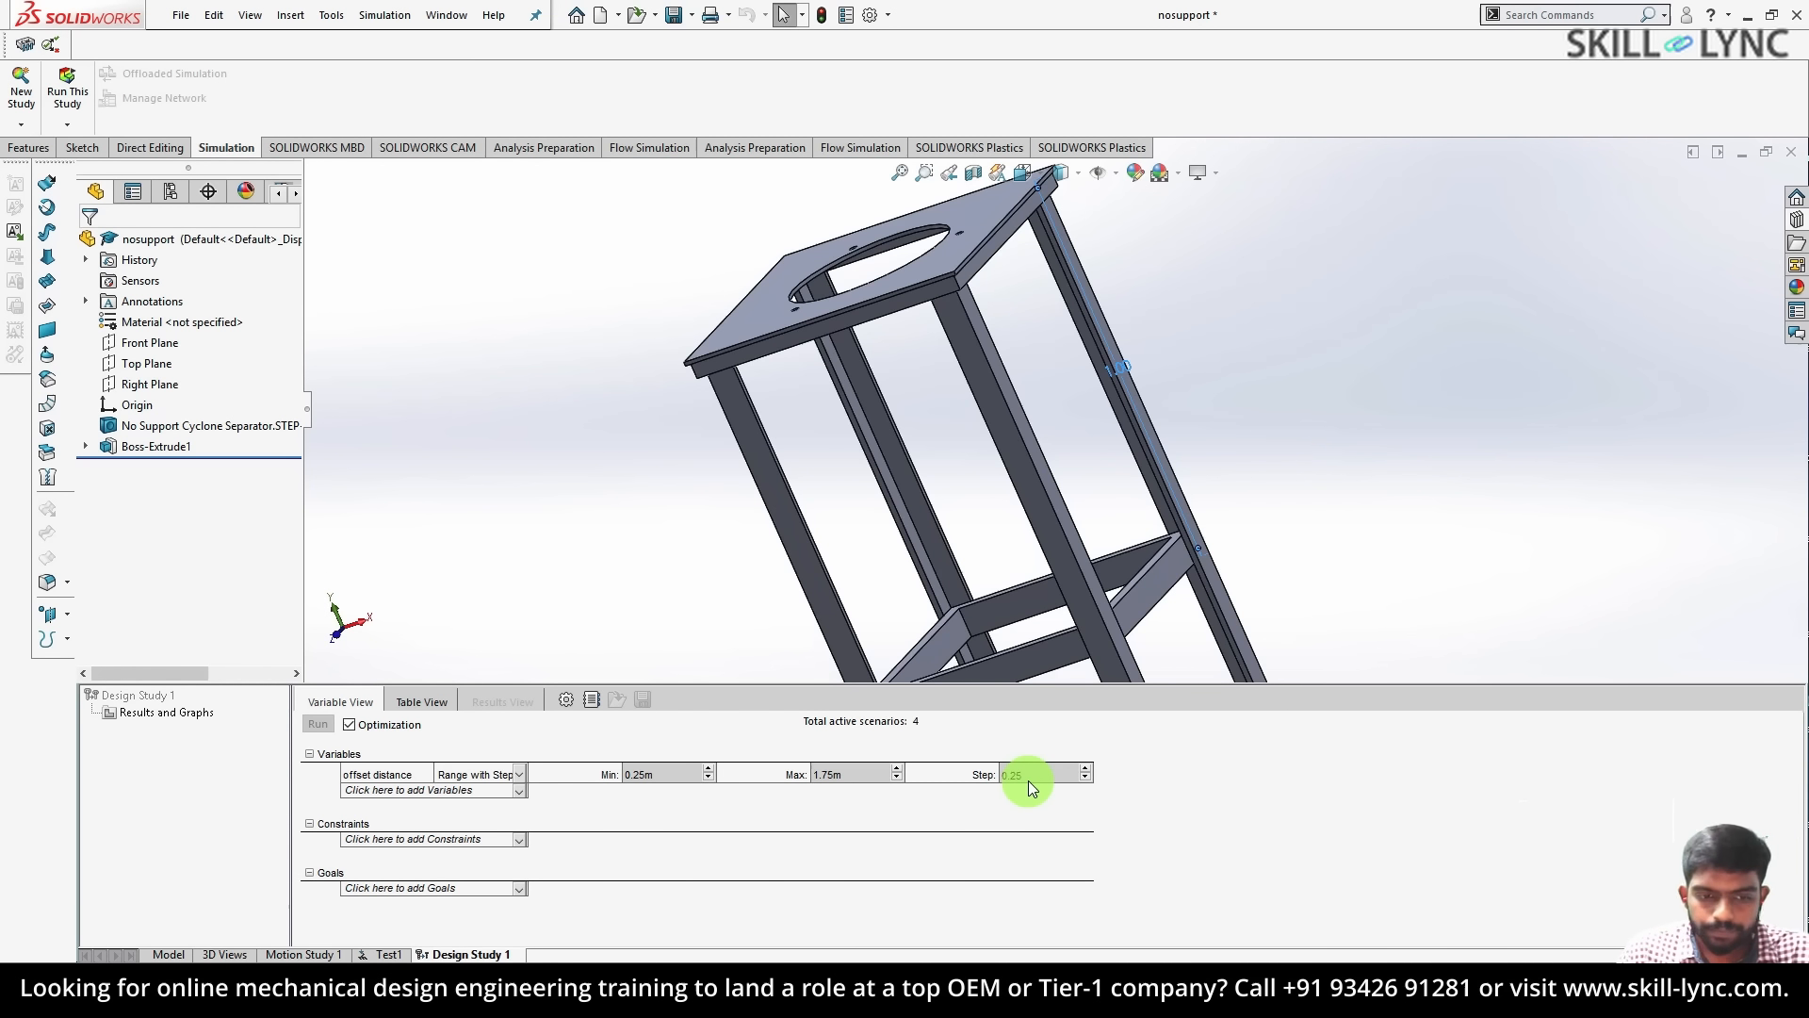
- Add a constraint using a Simulation Data sensor that tracks the Buckling Factor of Safety
click(373, 835)
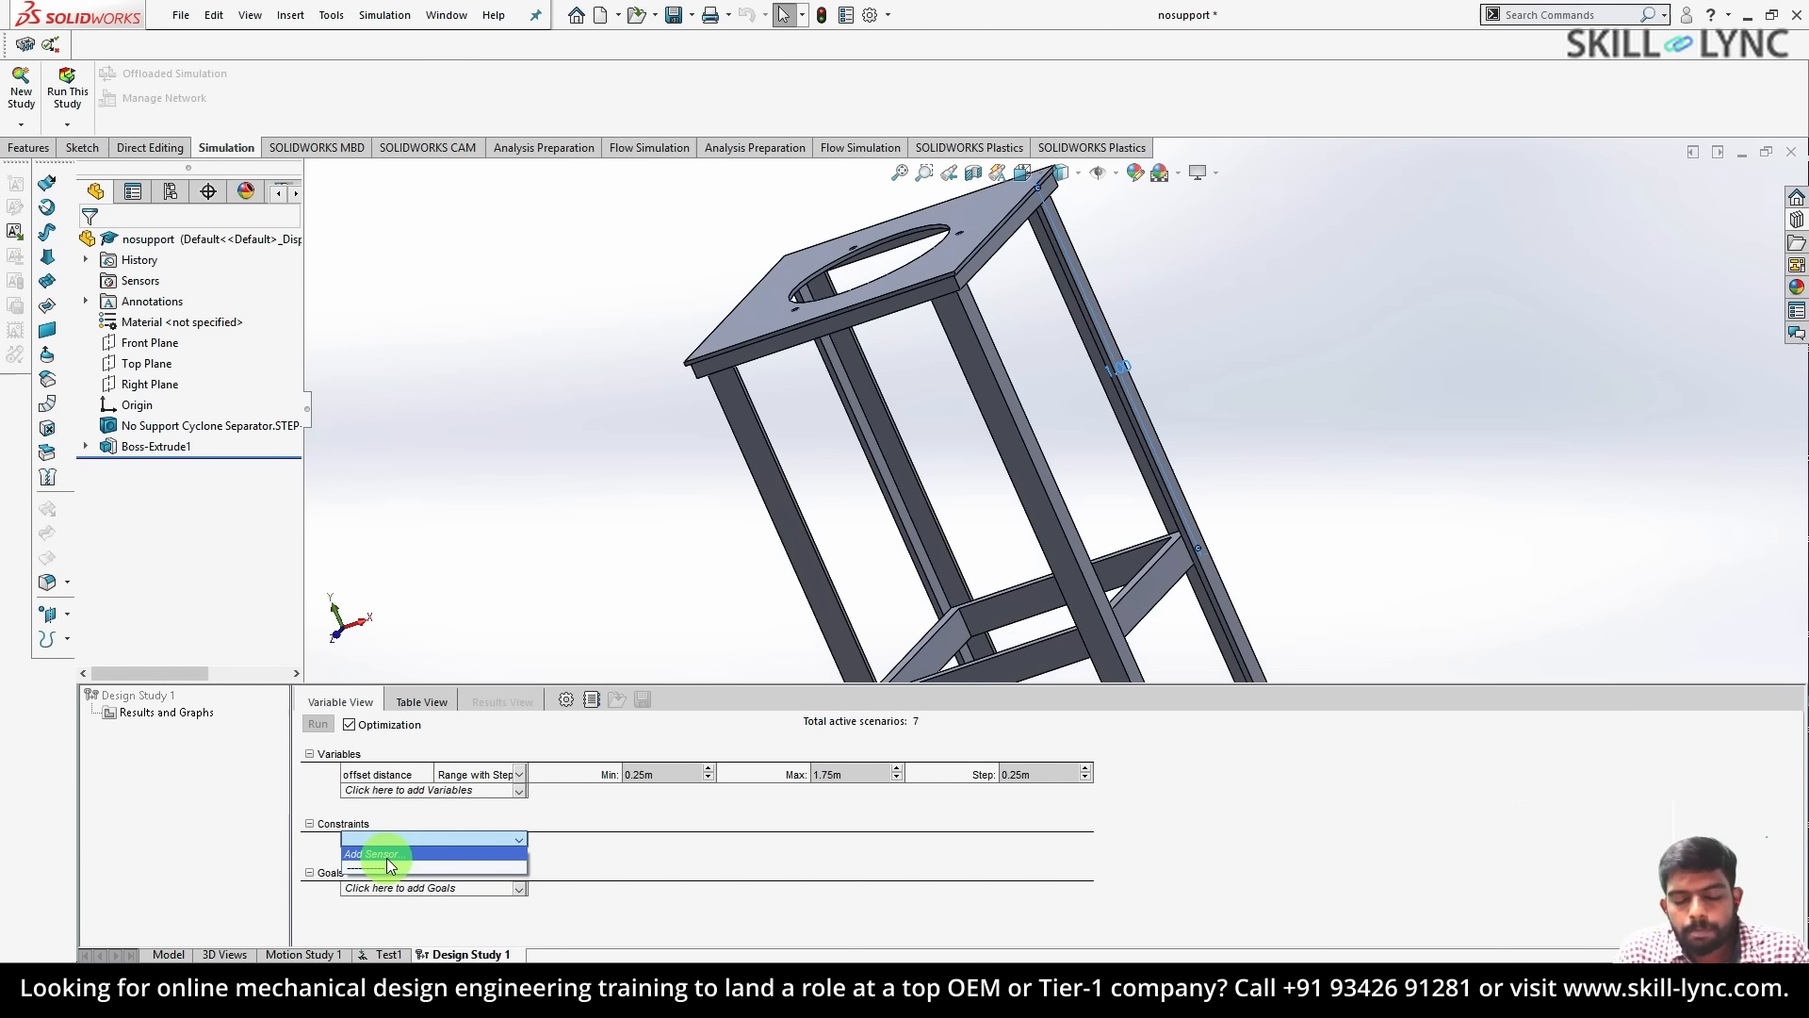
click(387, 858)
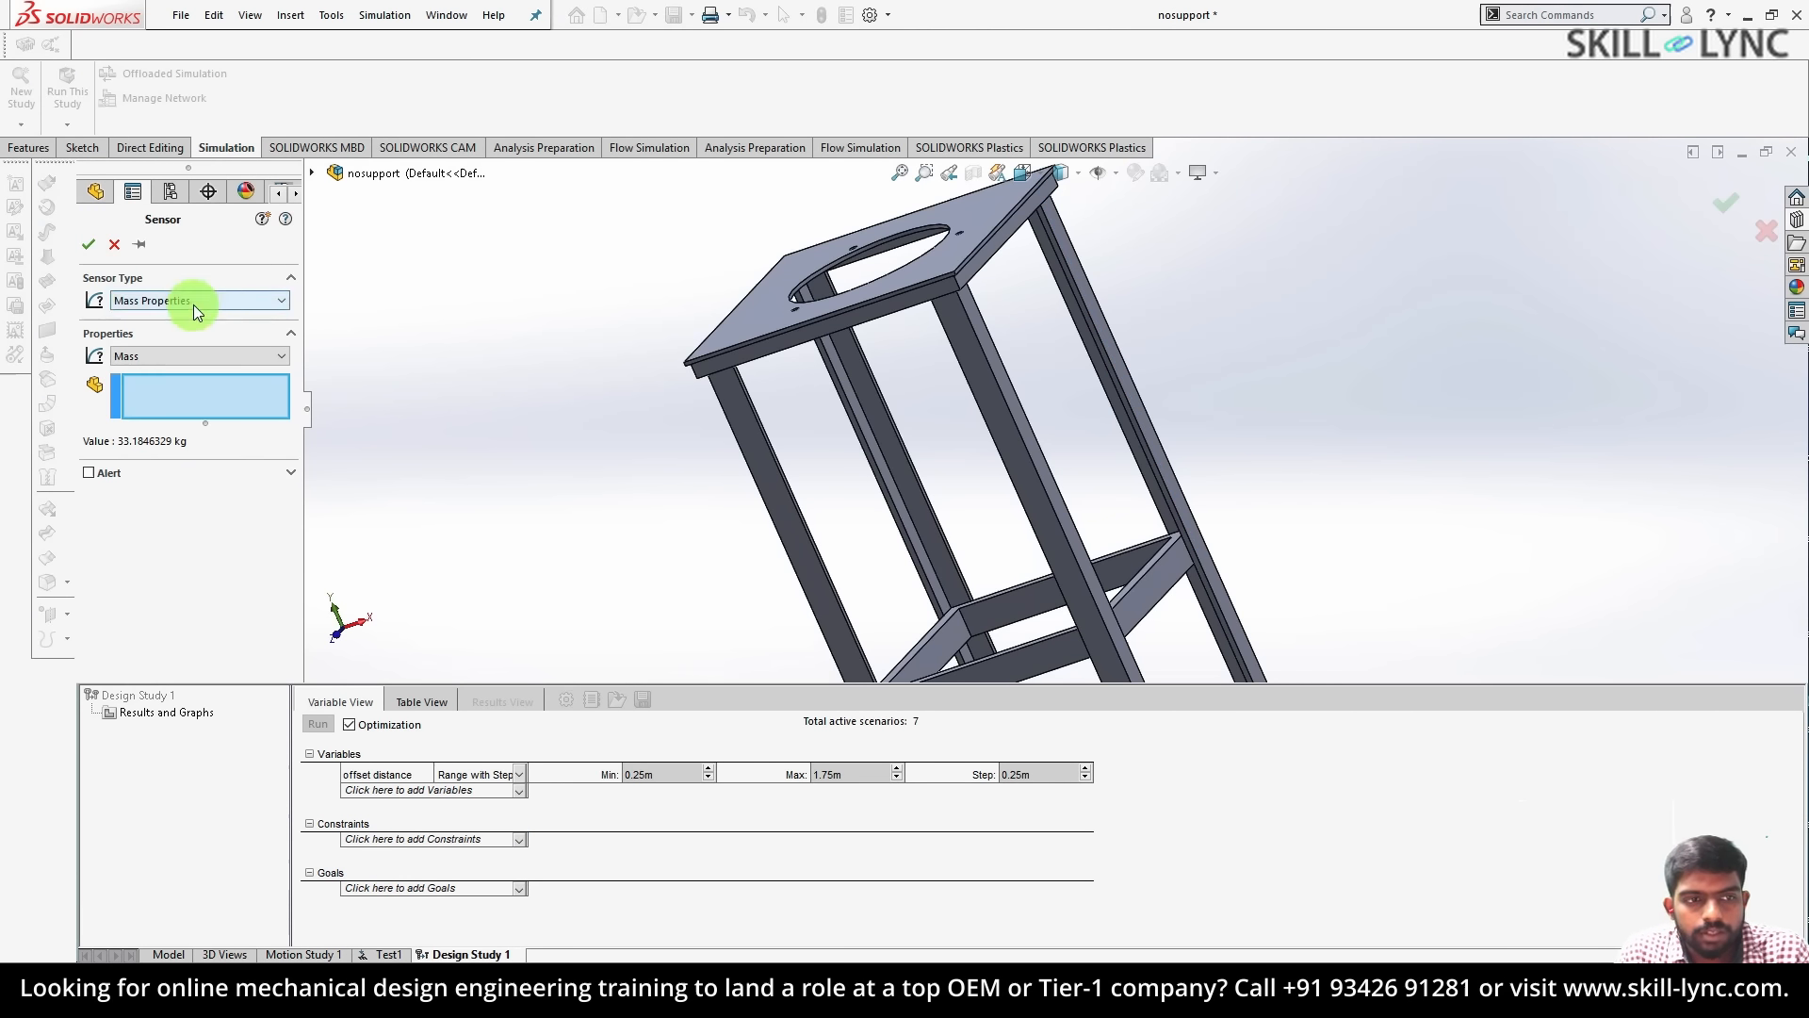
click(194, 301)
click(174, 317)
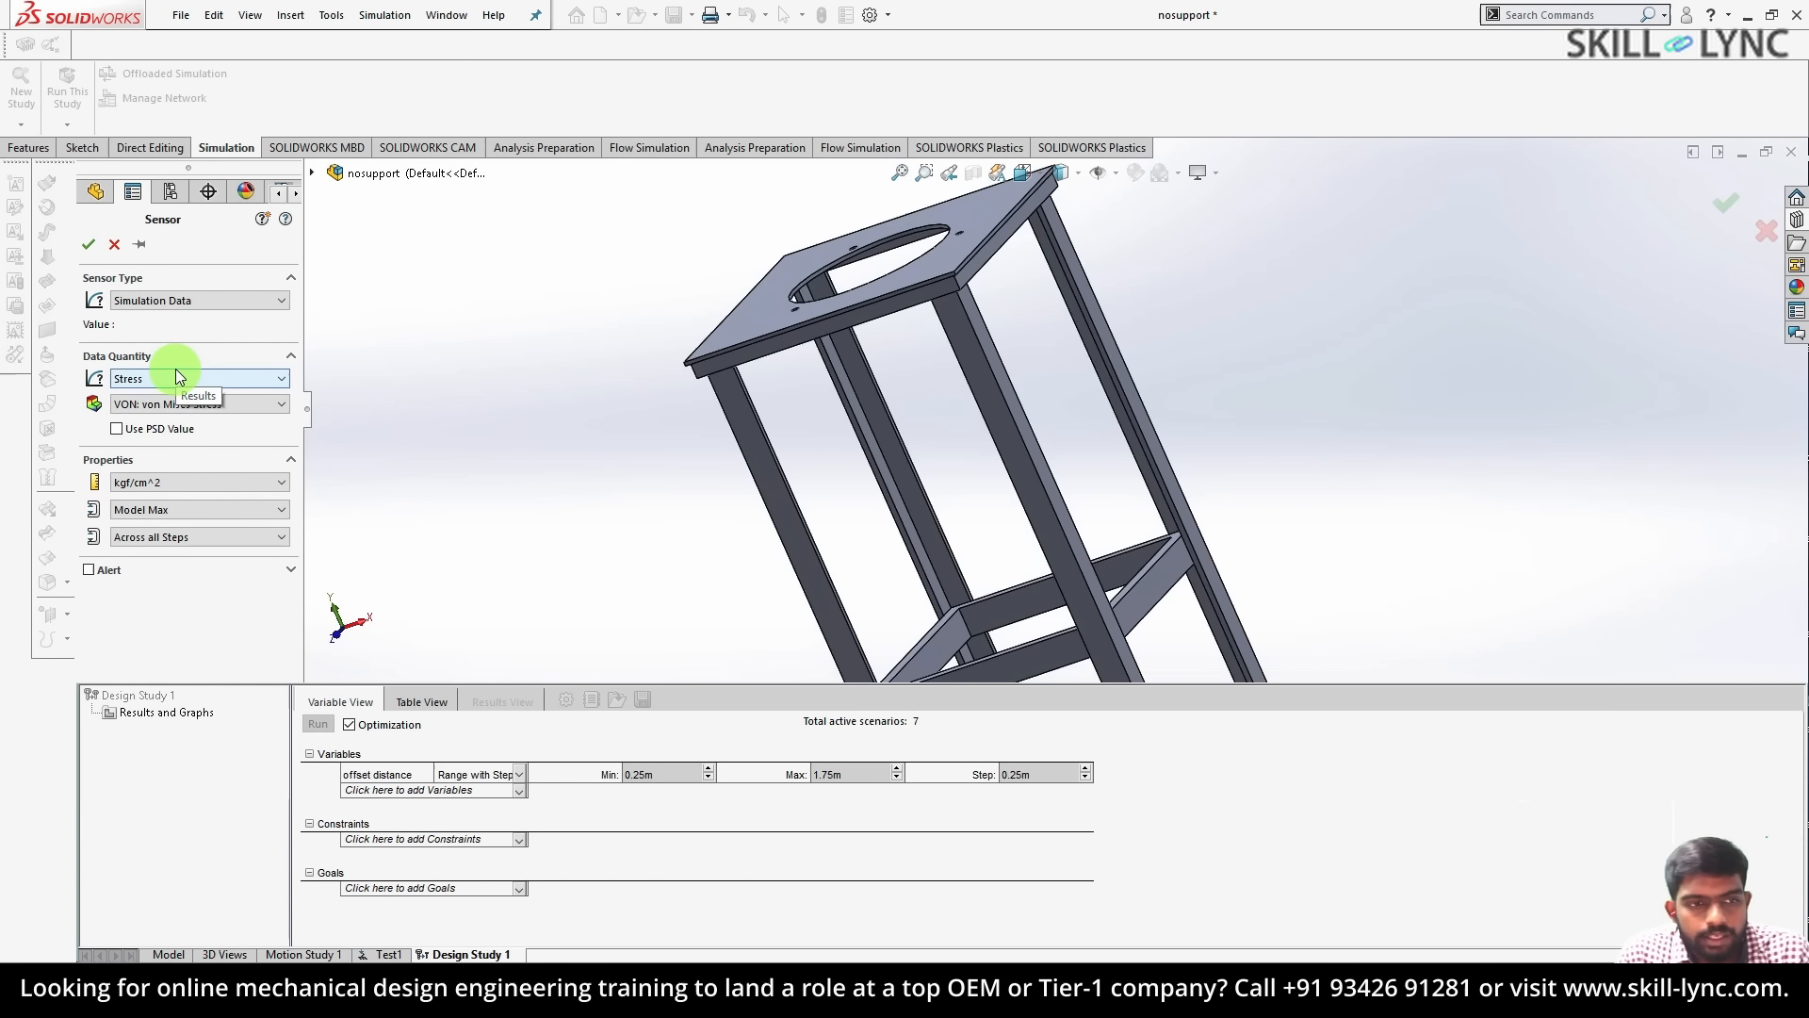
click(175, 371)
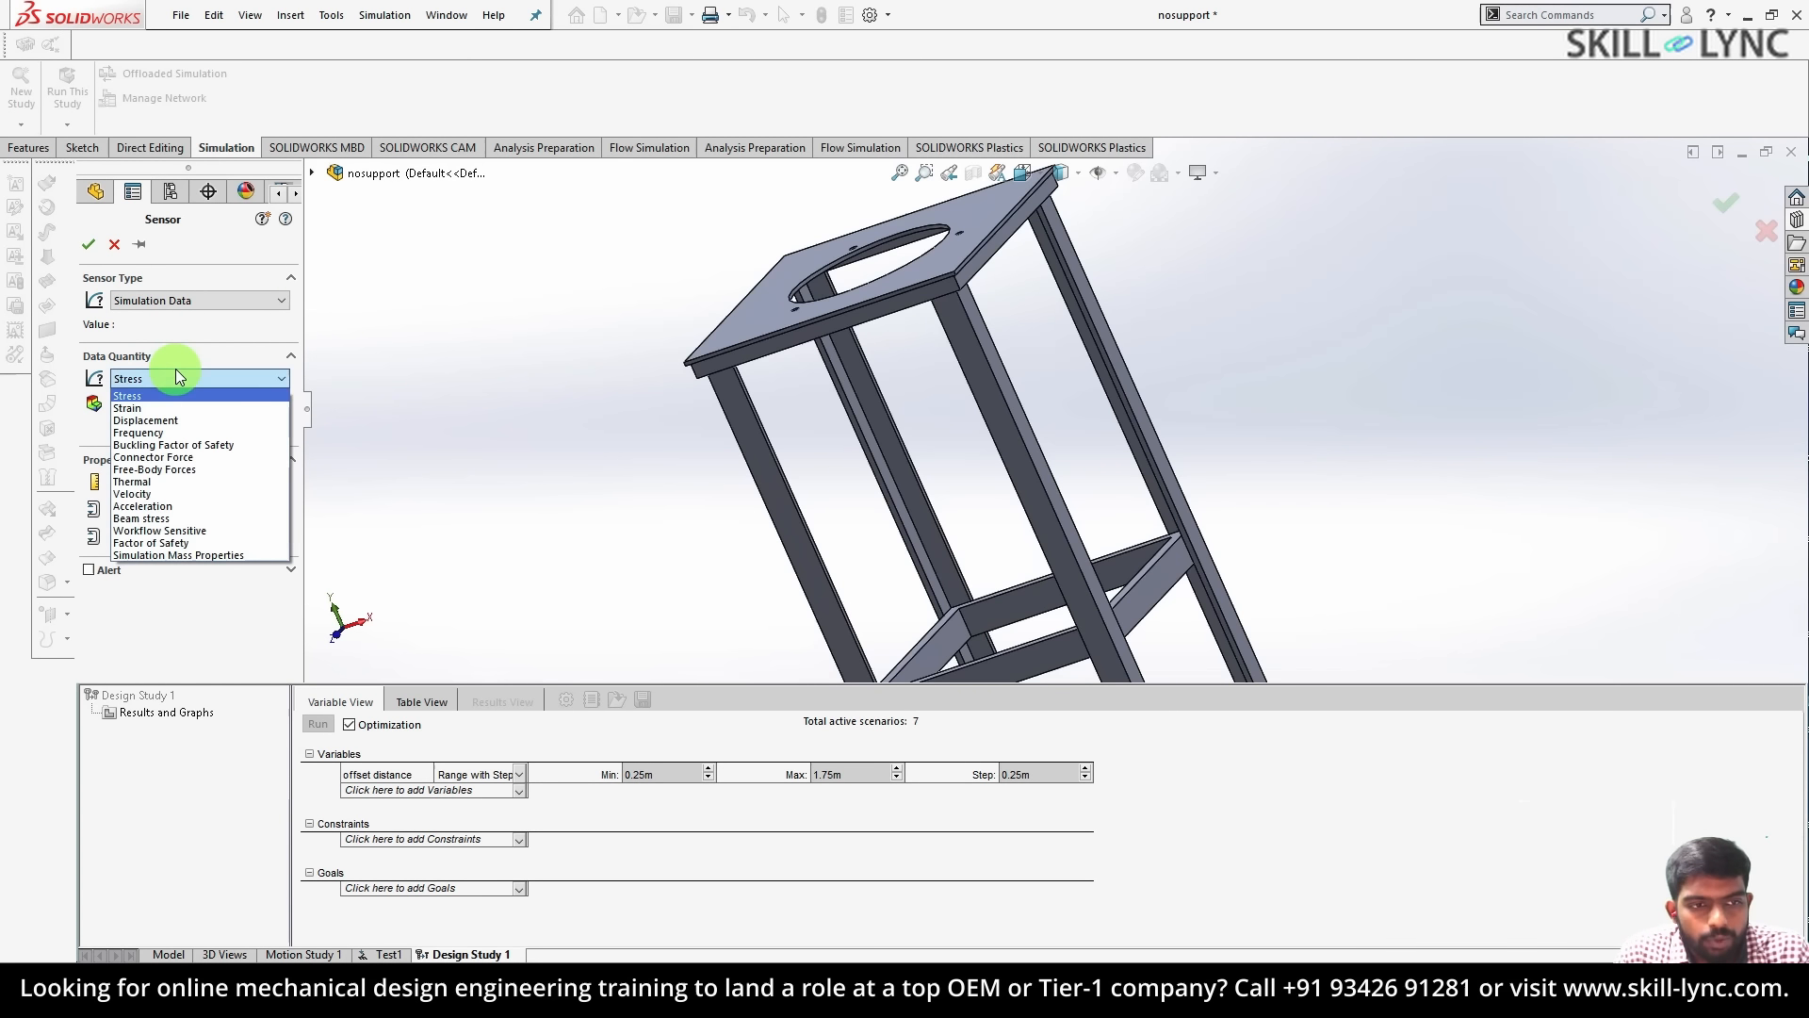
click(175, 444)
key(Return)
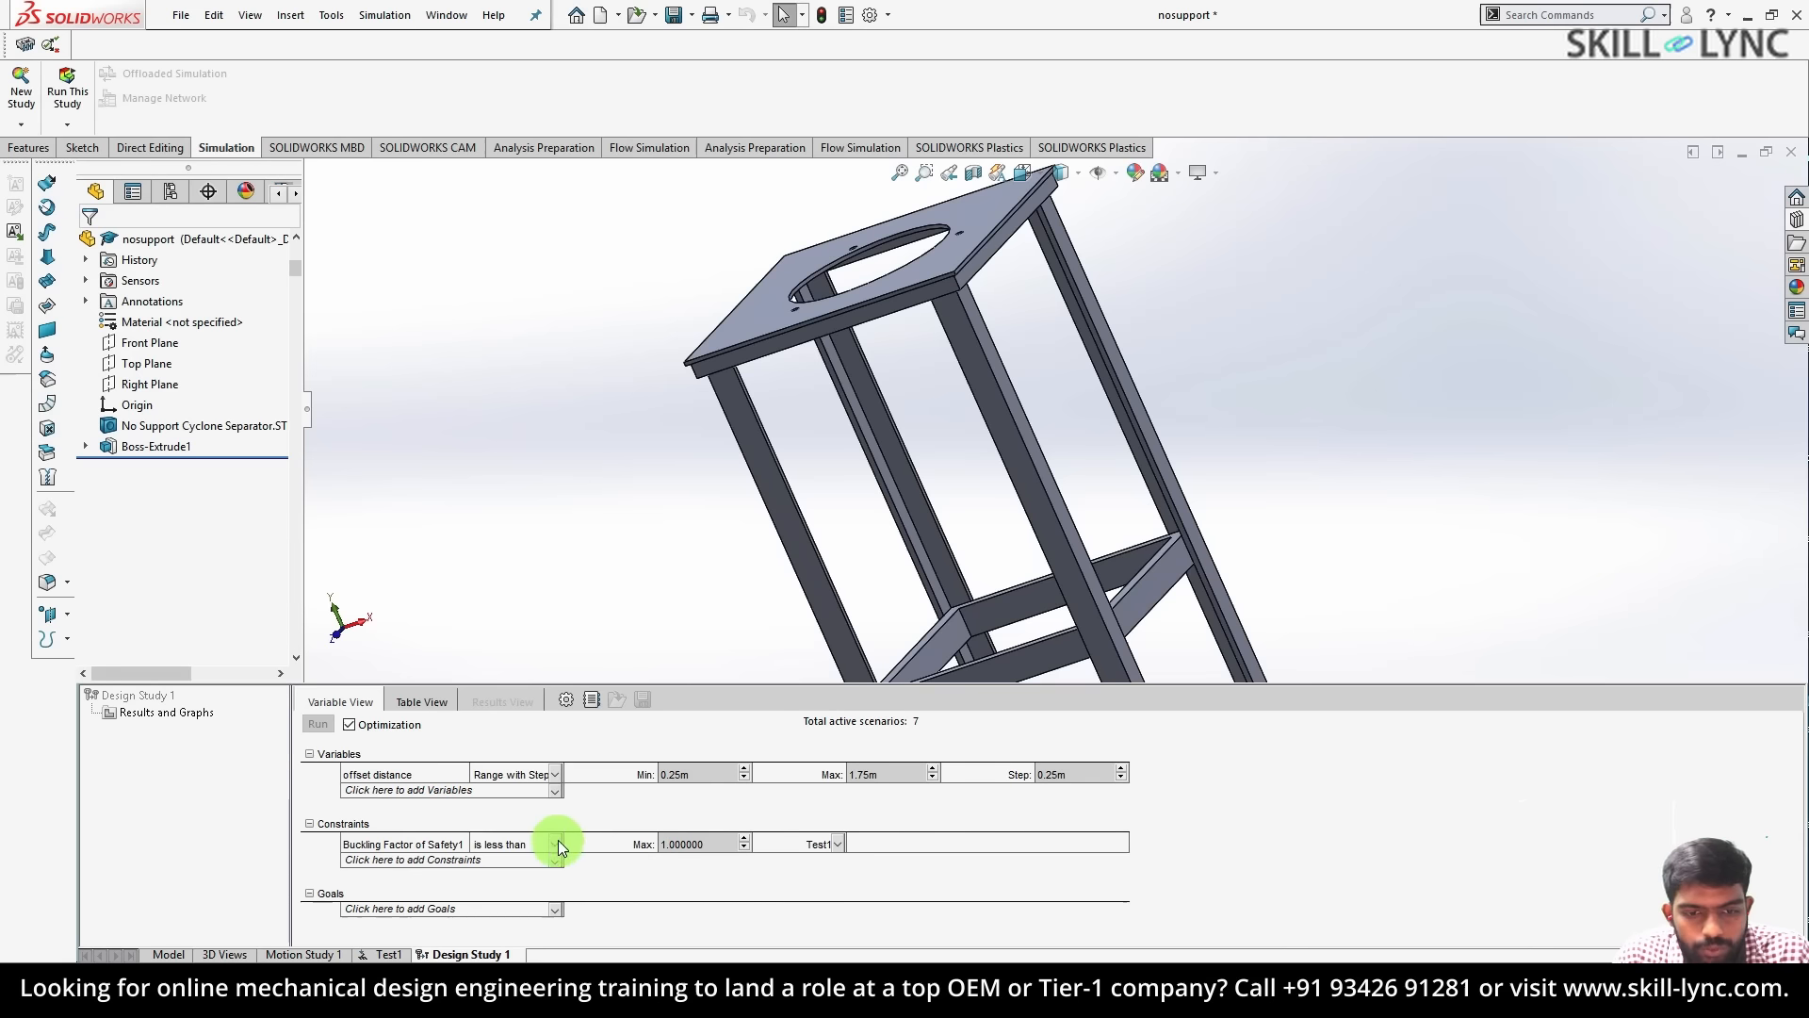
- Require the buckling factor of safety constraint to be greater than 25, using the Test1 study
click(555, 844)
double_click(698, 841)
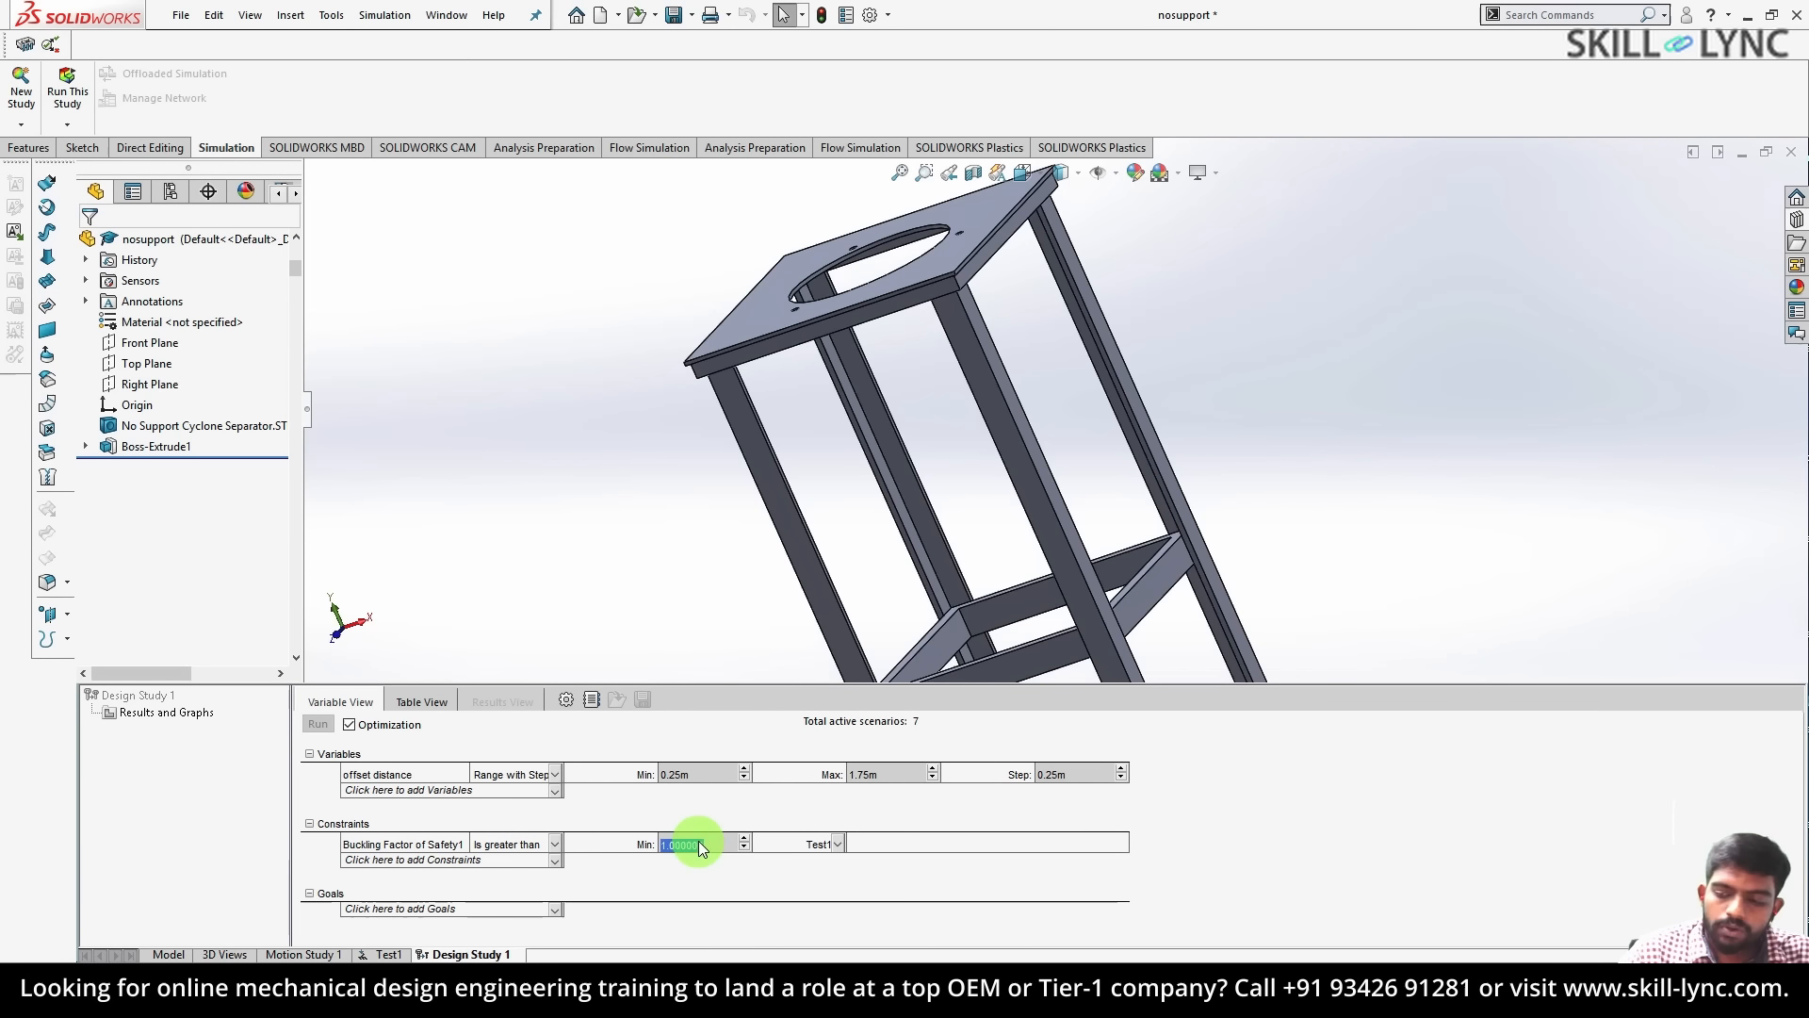
text(25)
key(Return)
click(838, 843)
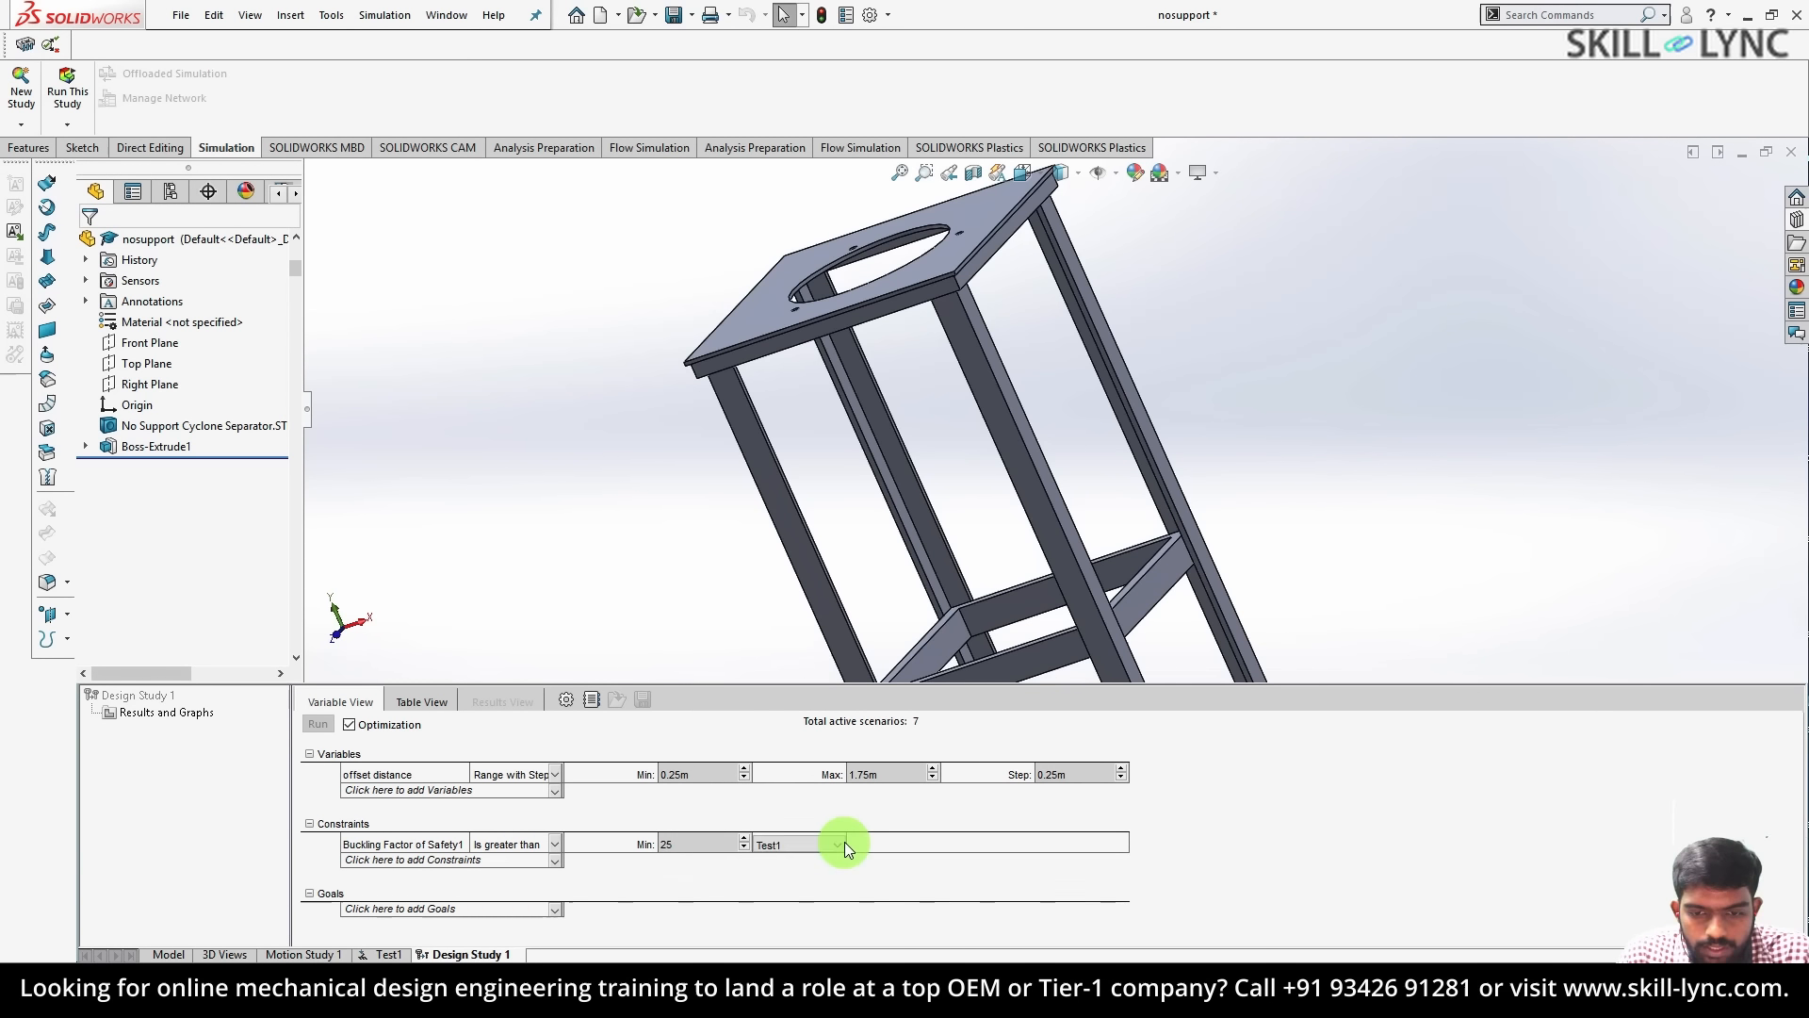
click(811, 858)
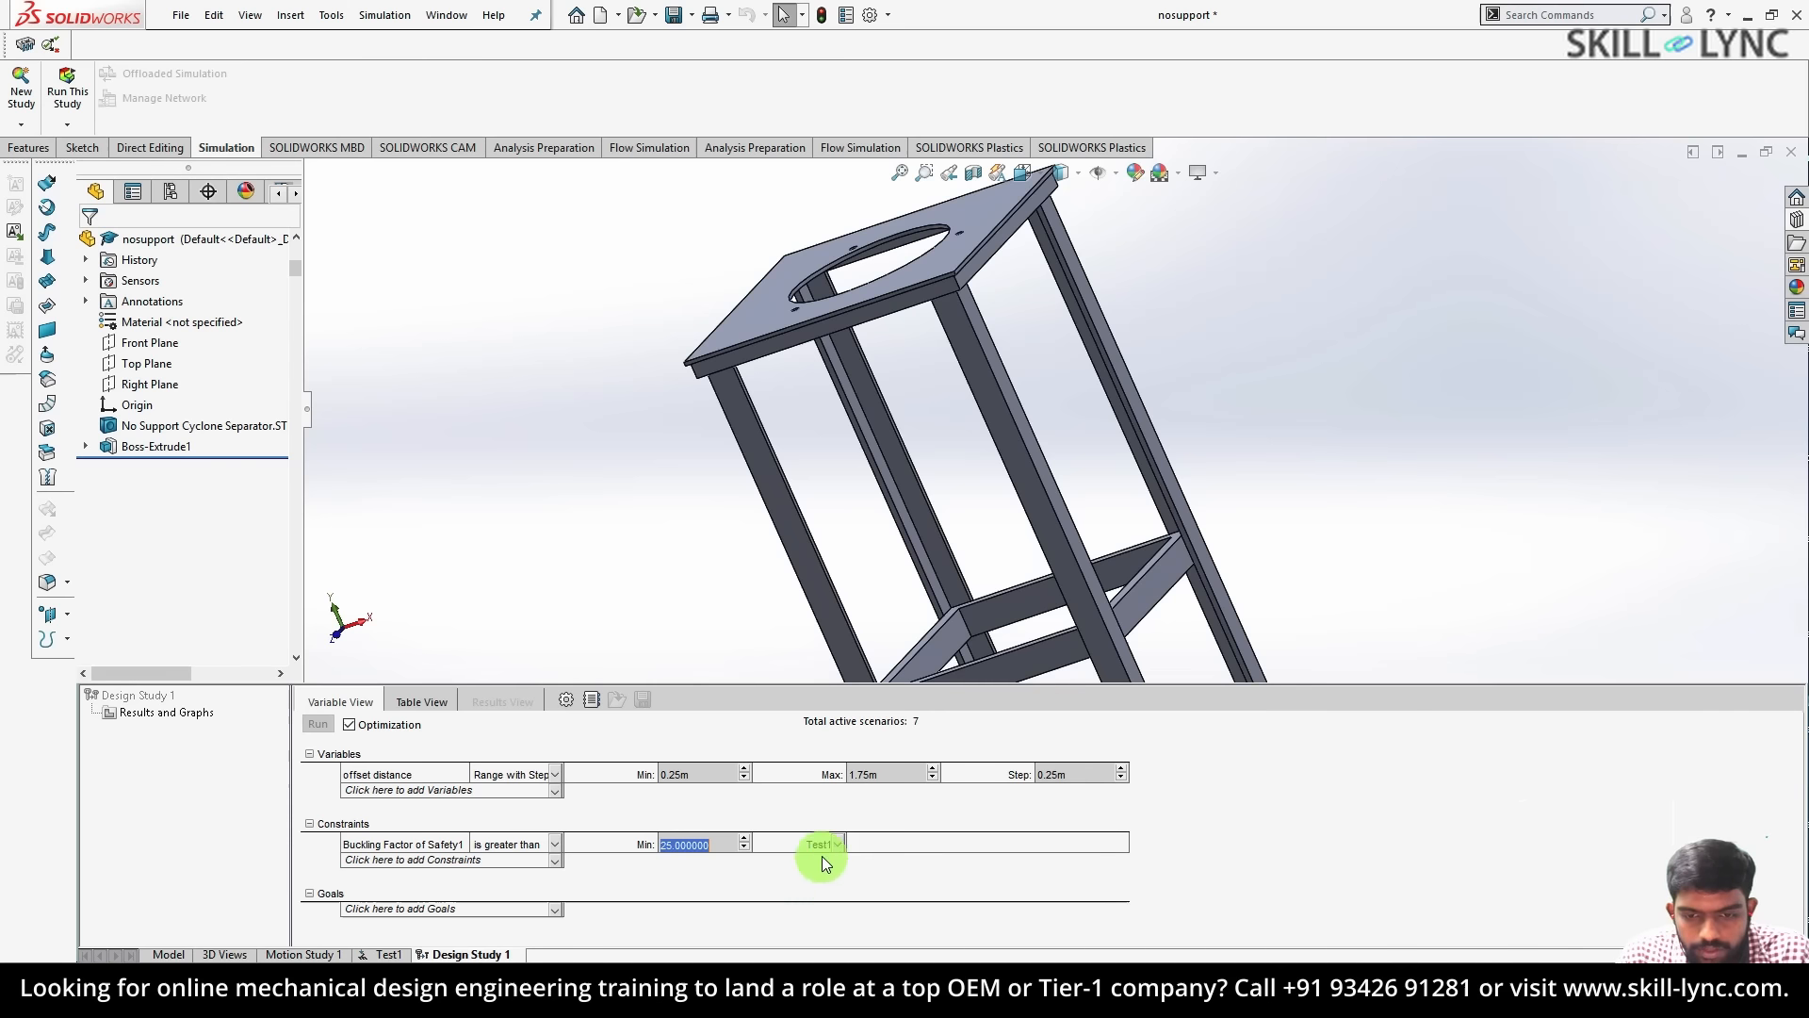
- Add a goal to maximize the buckling factor of safety, using a new Simulation Data sensor
click(392, 906)
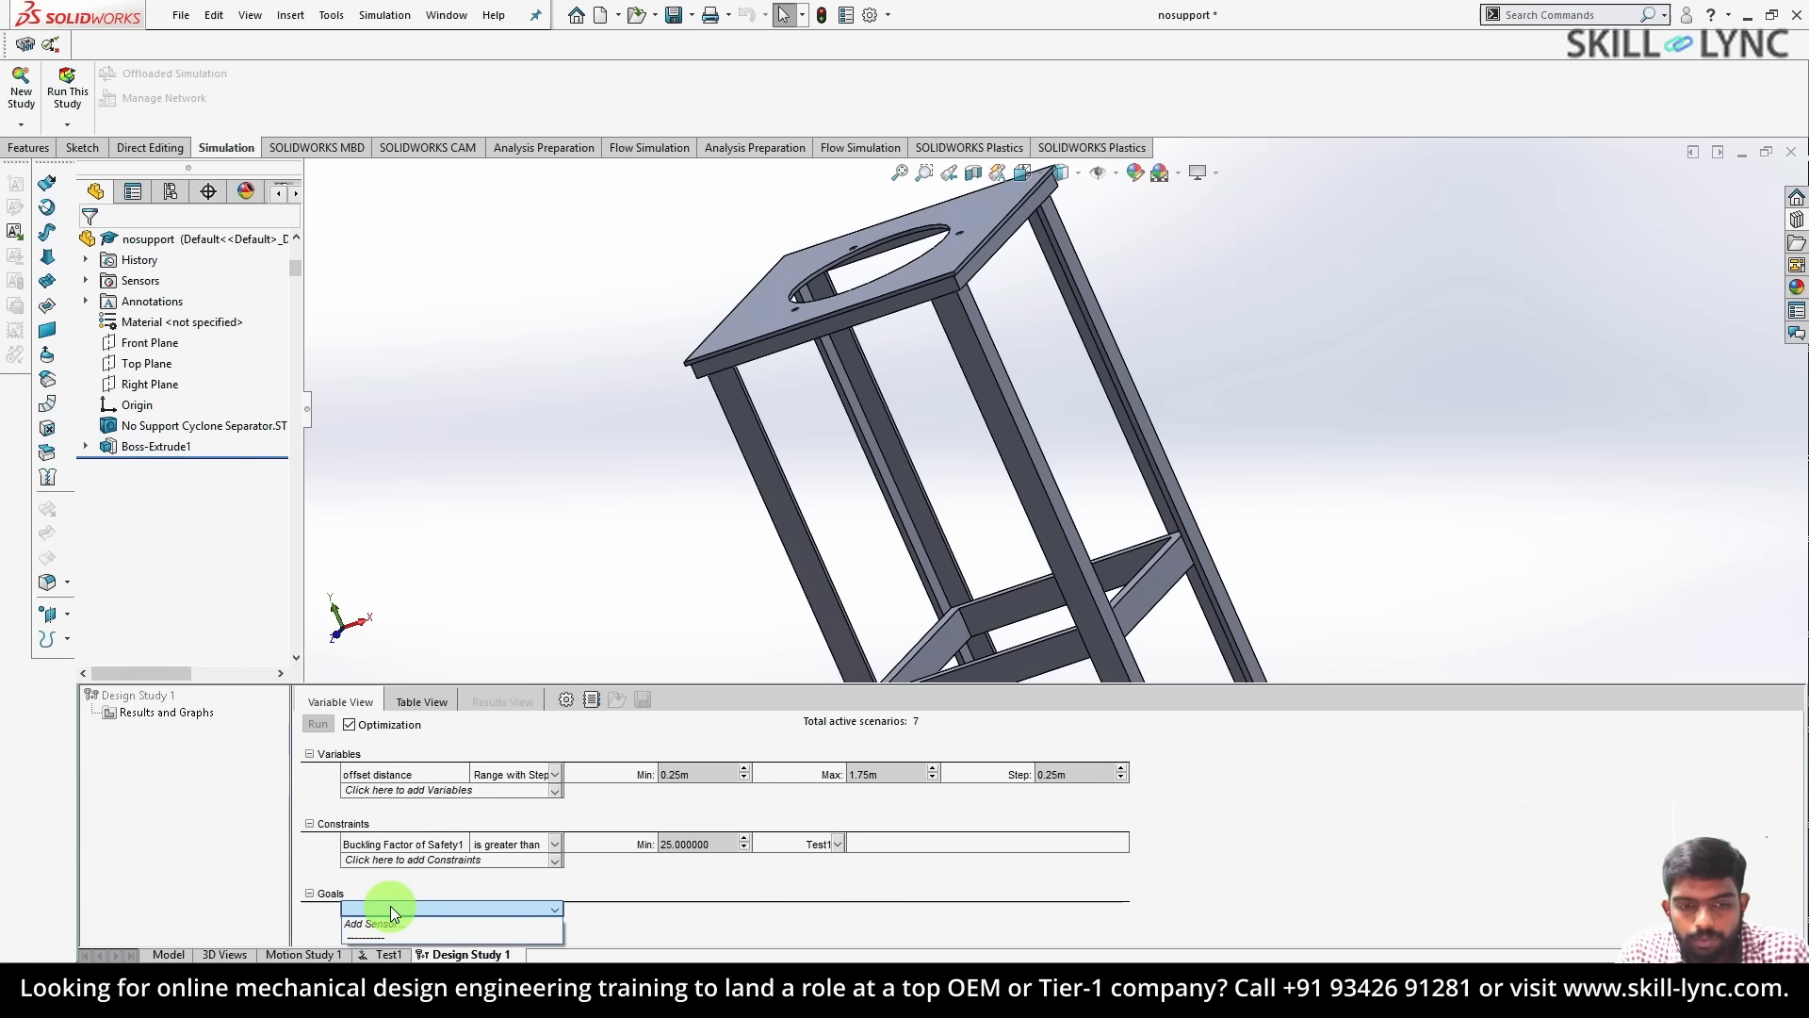
click(394, 922)
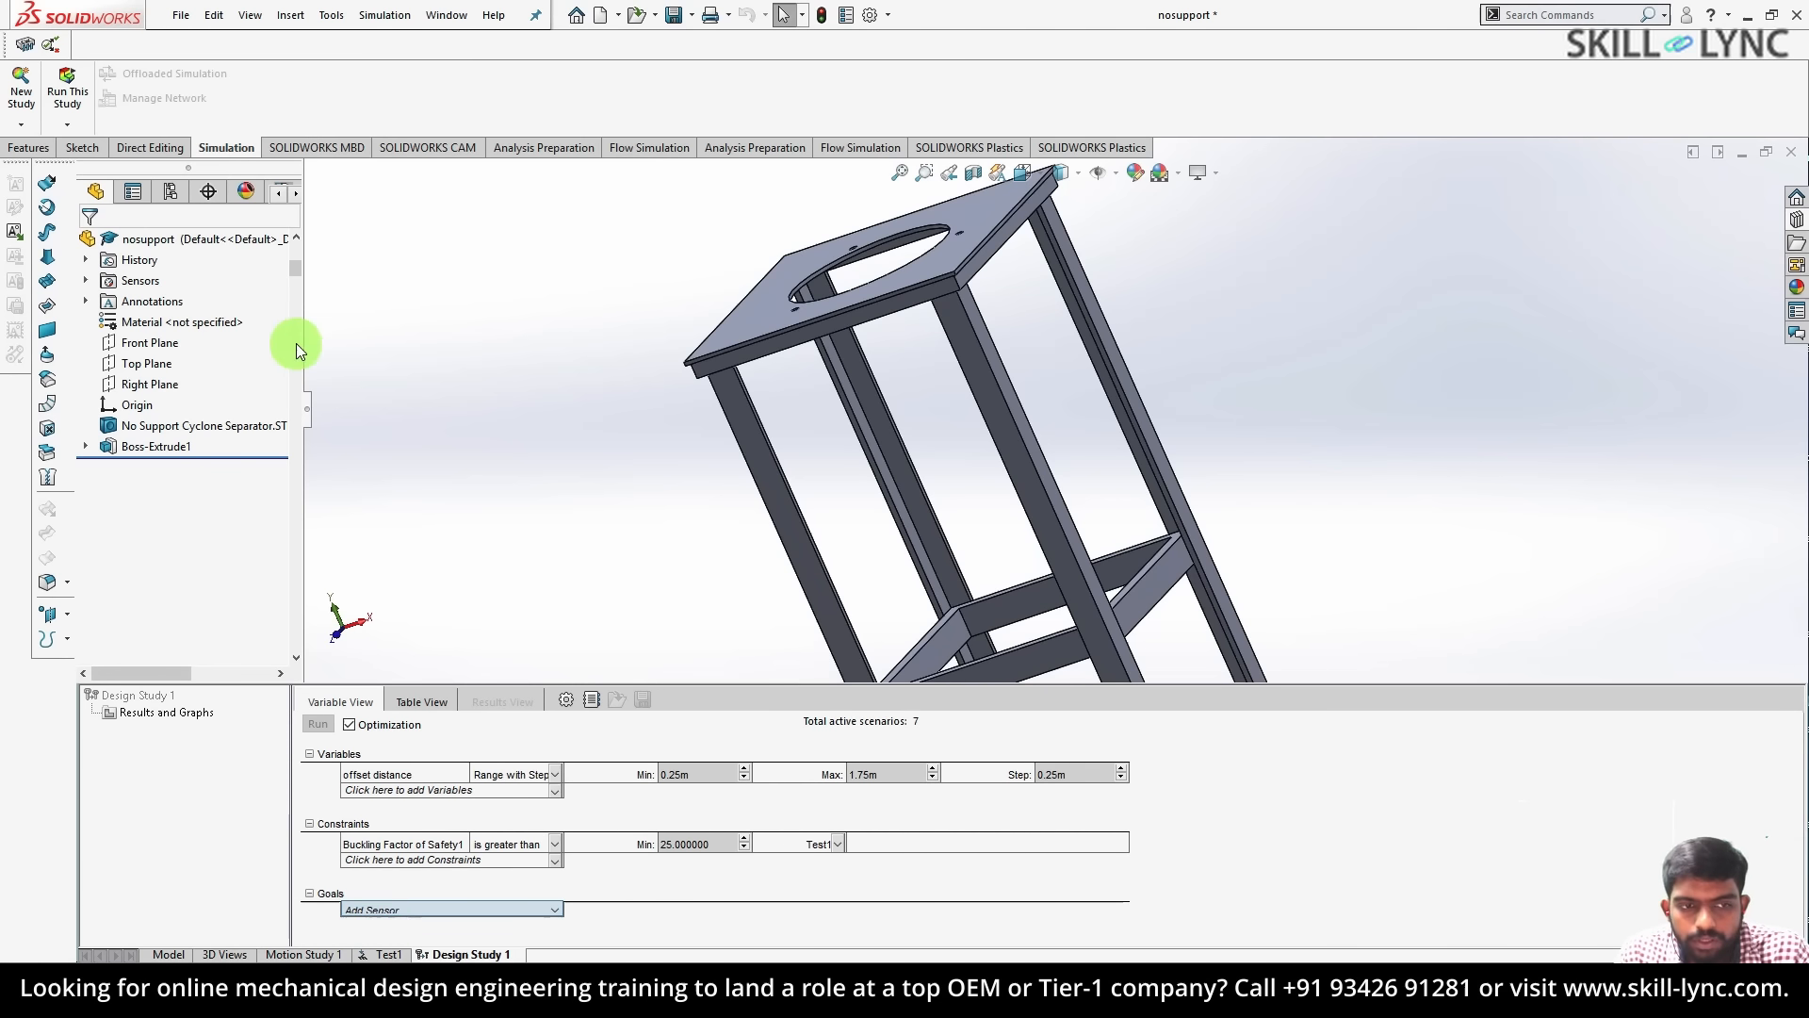
click(189, 300)
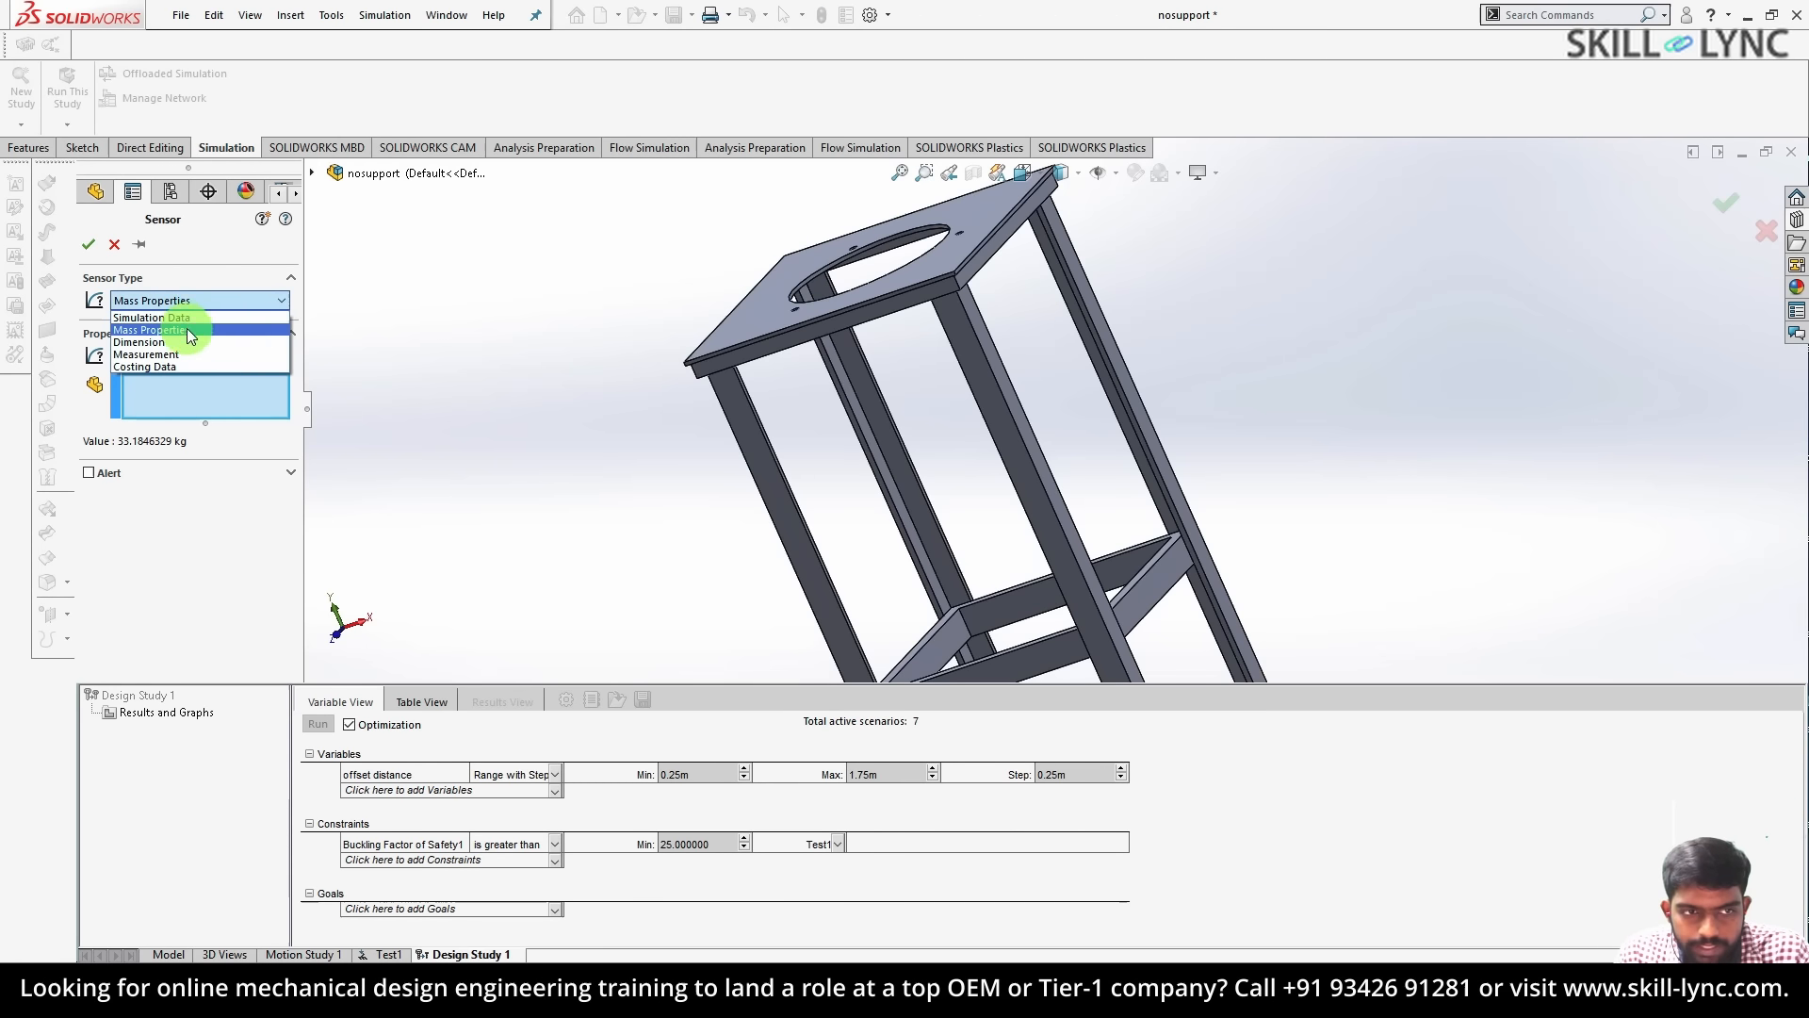
click(188, 317)
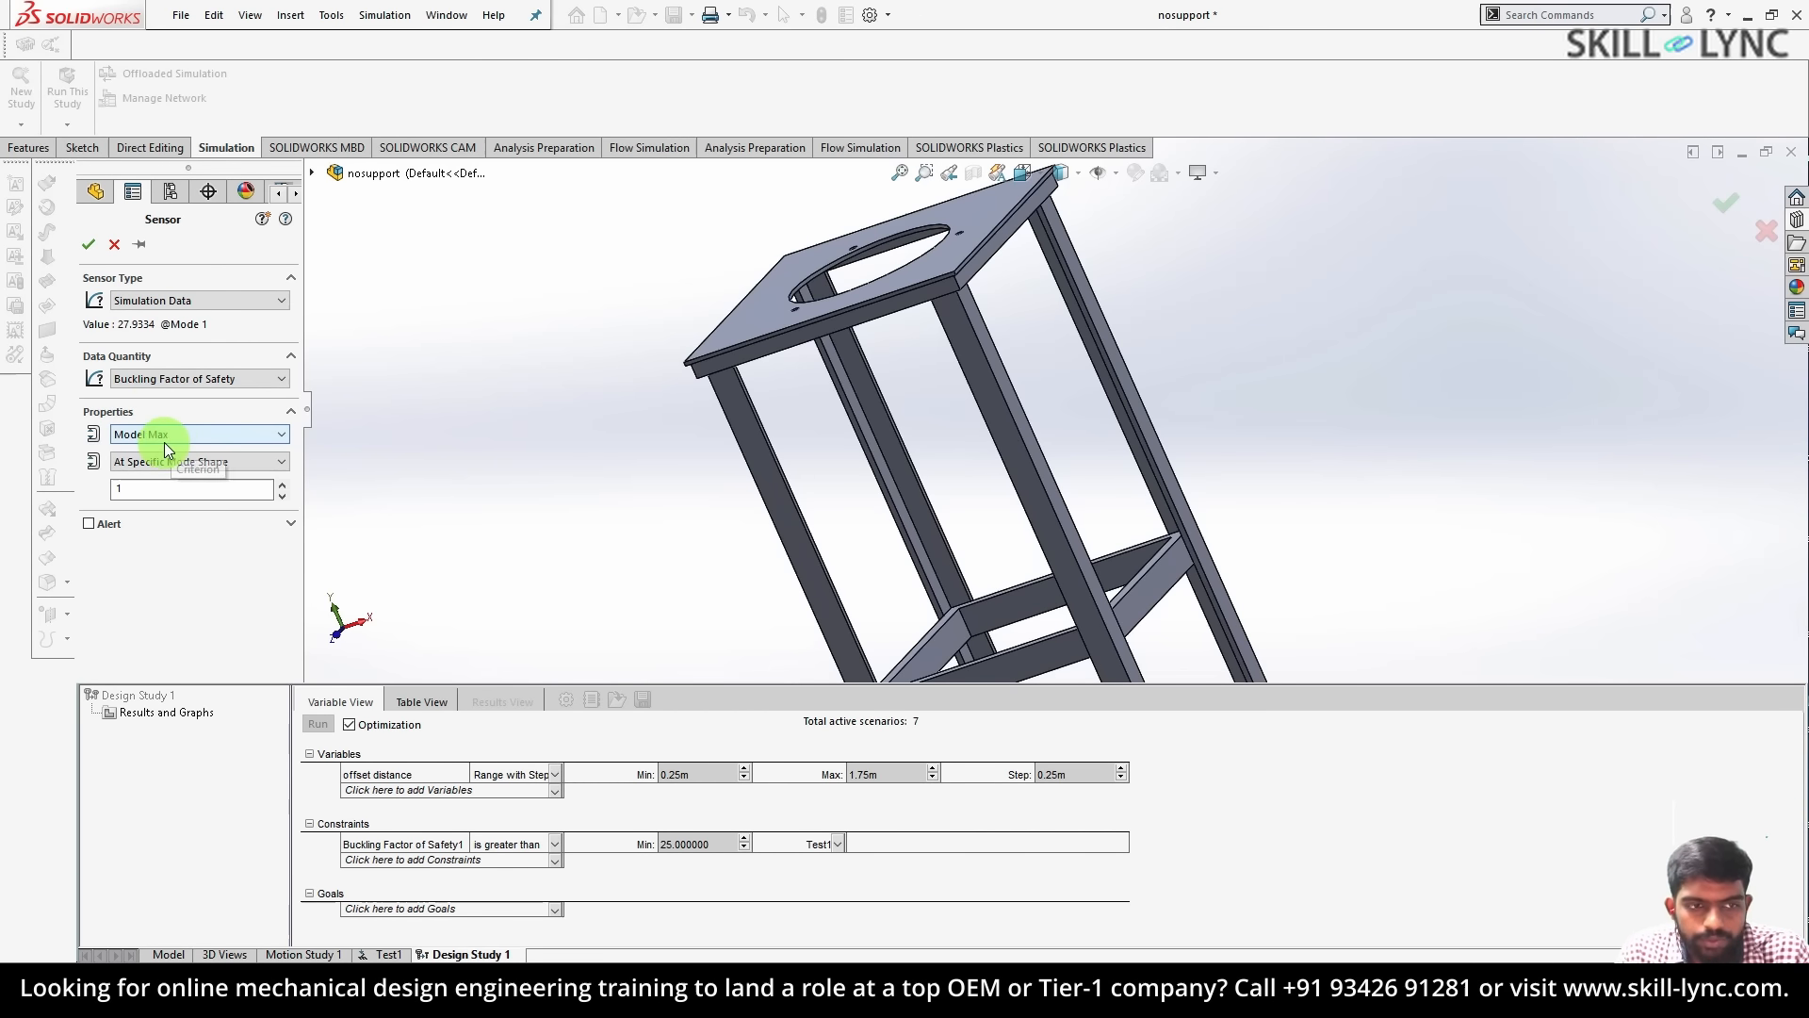
click(88, 244)
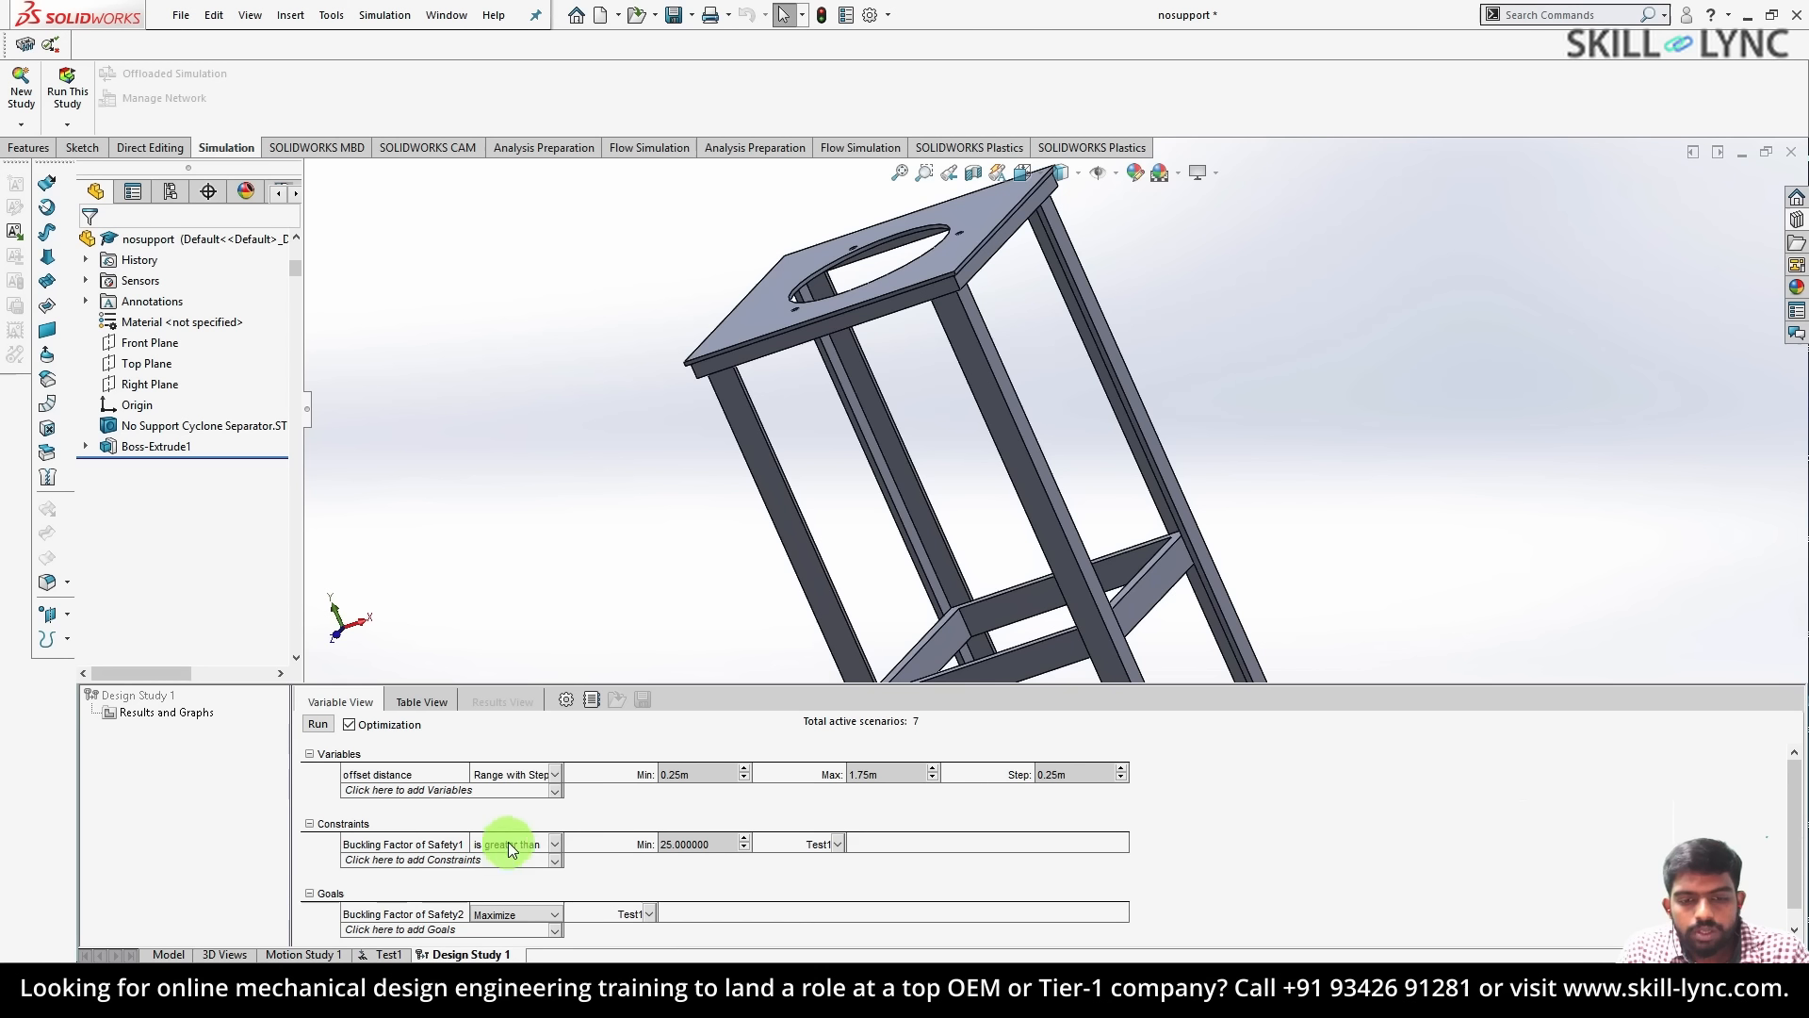
- Run the optimization study and compare the Scenario 4 result with the Optimal result
click(679, 846)
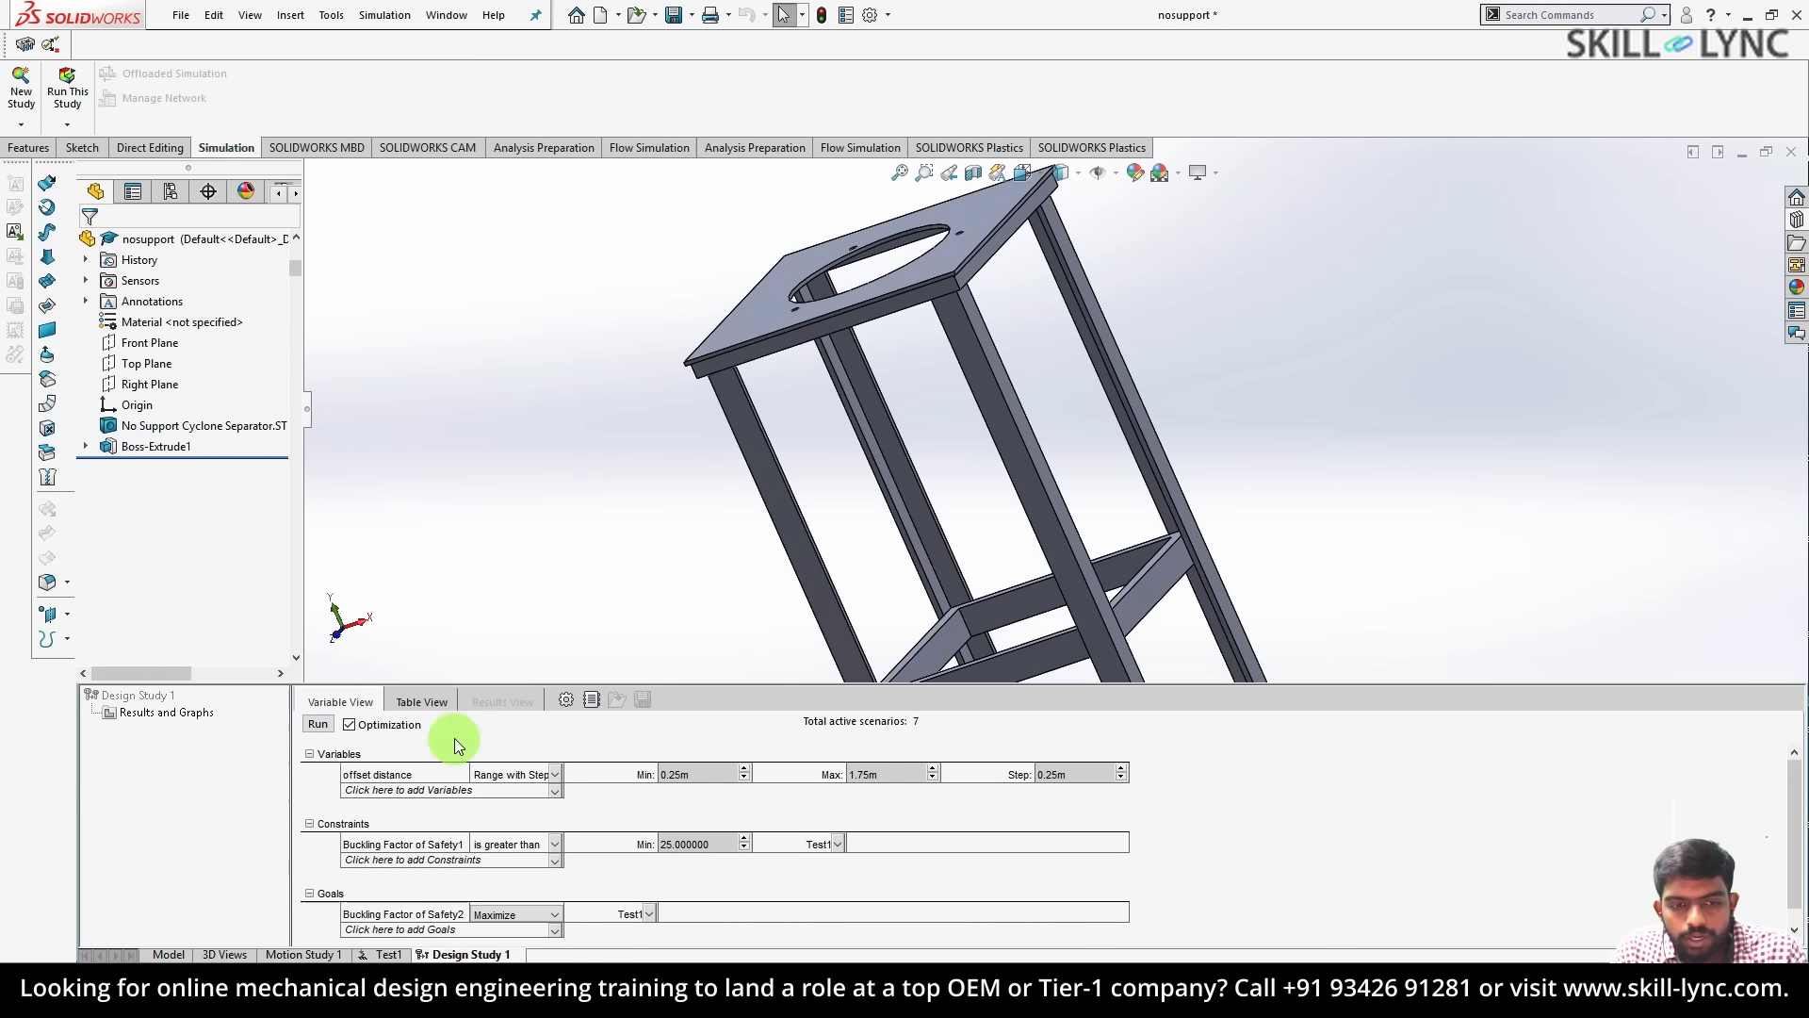
click(326, 728)
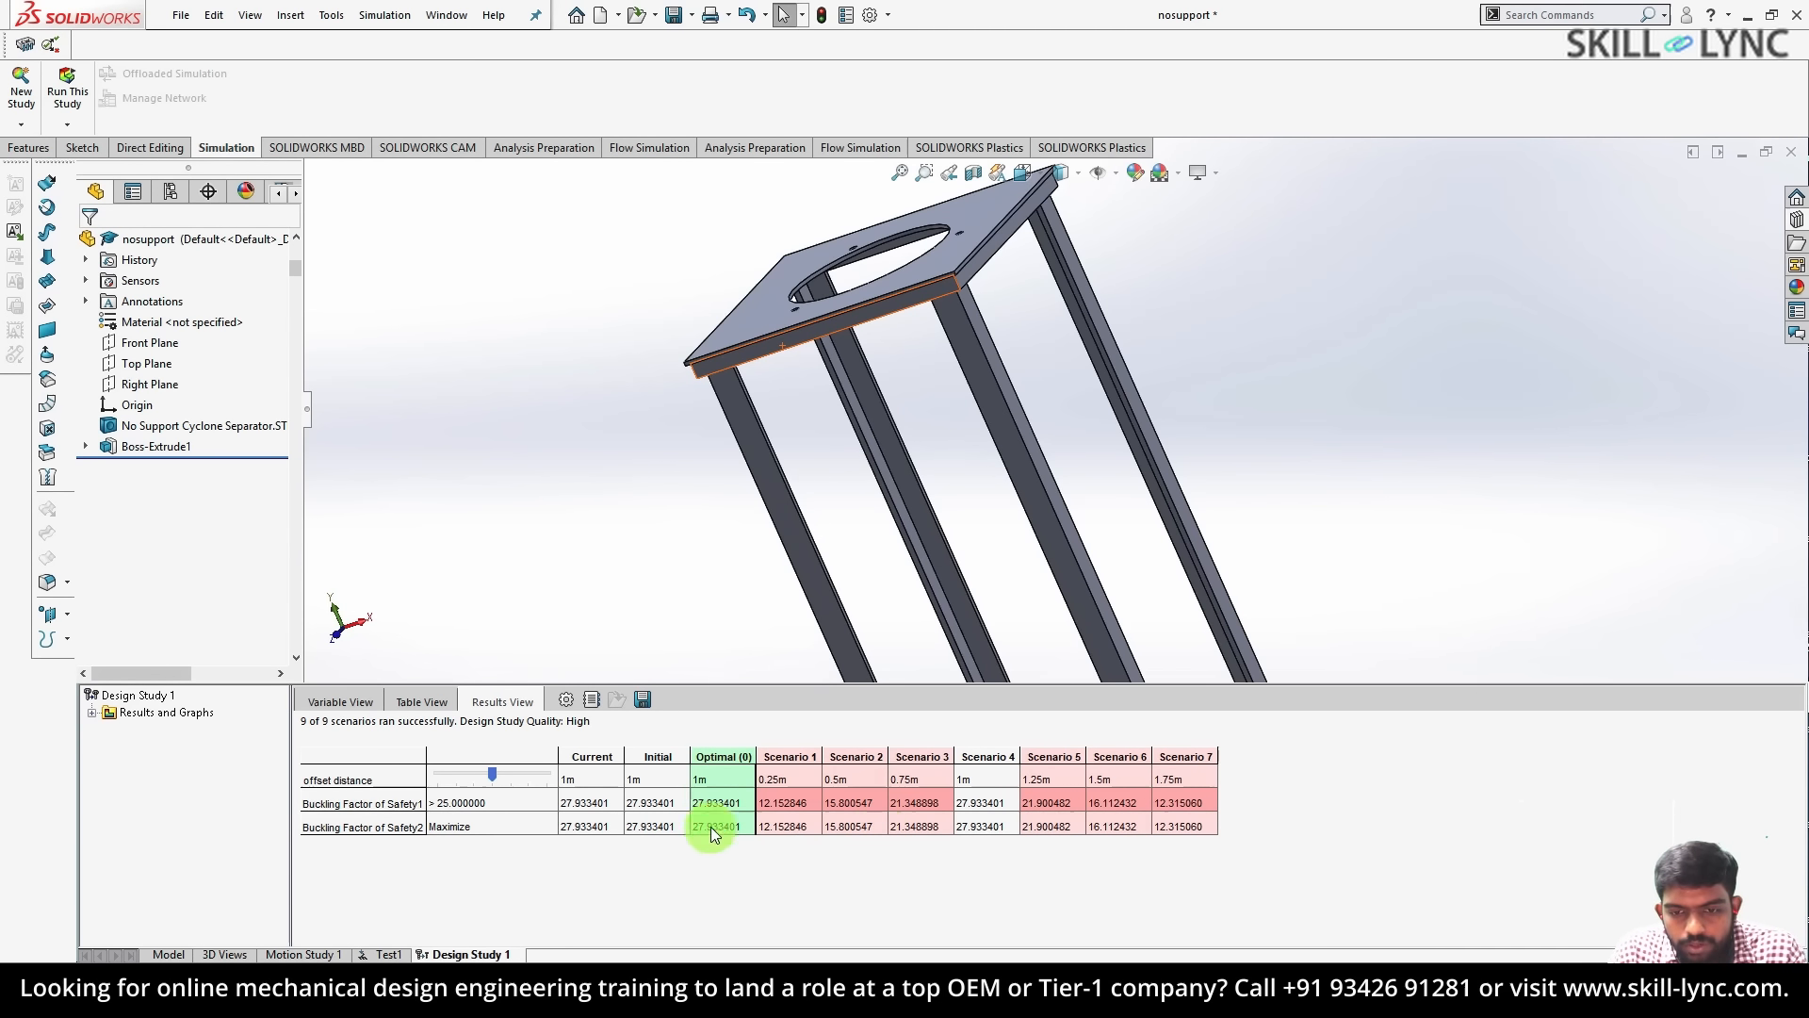
click(981, 796)
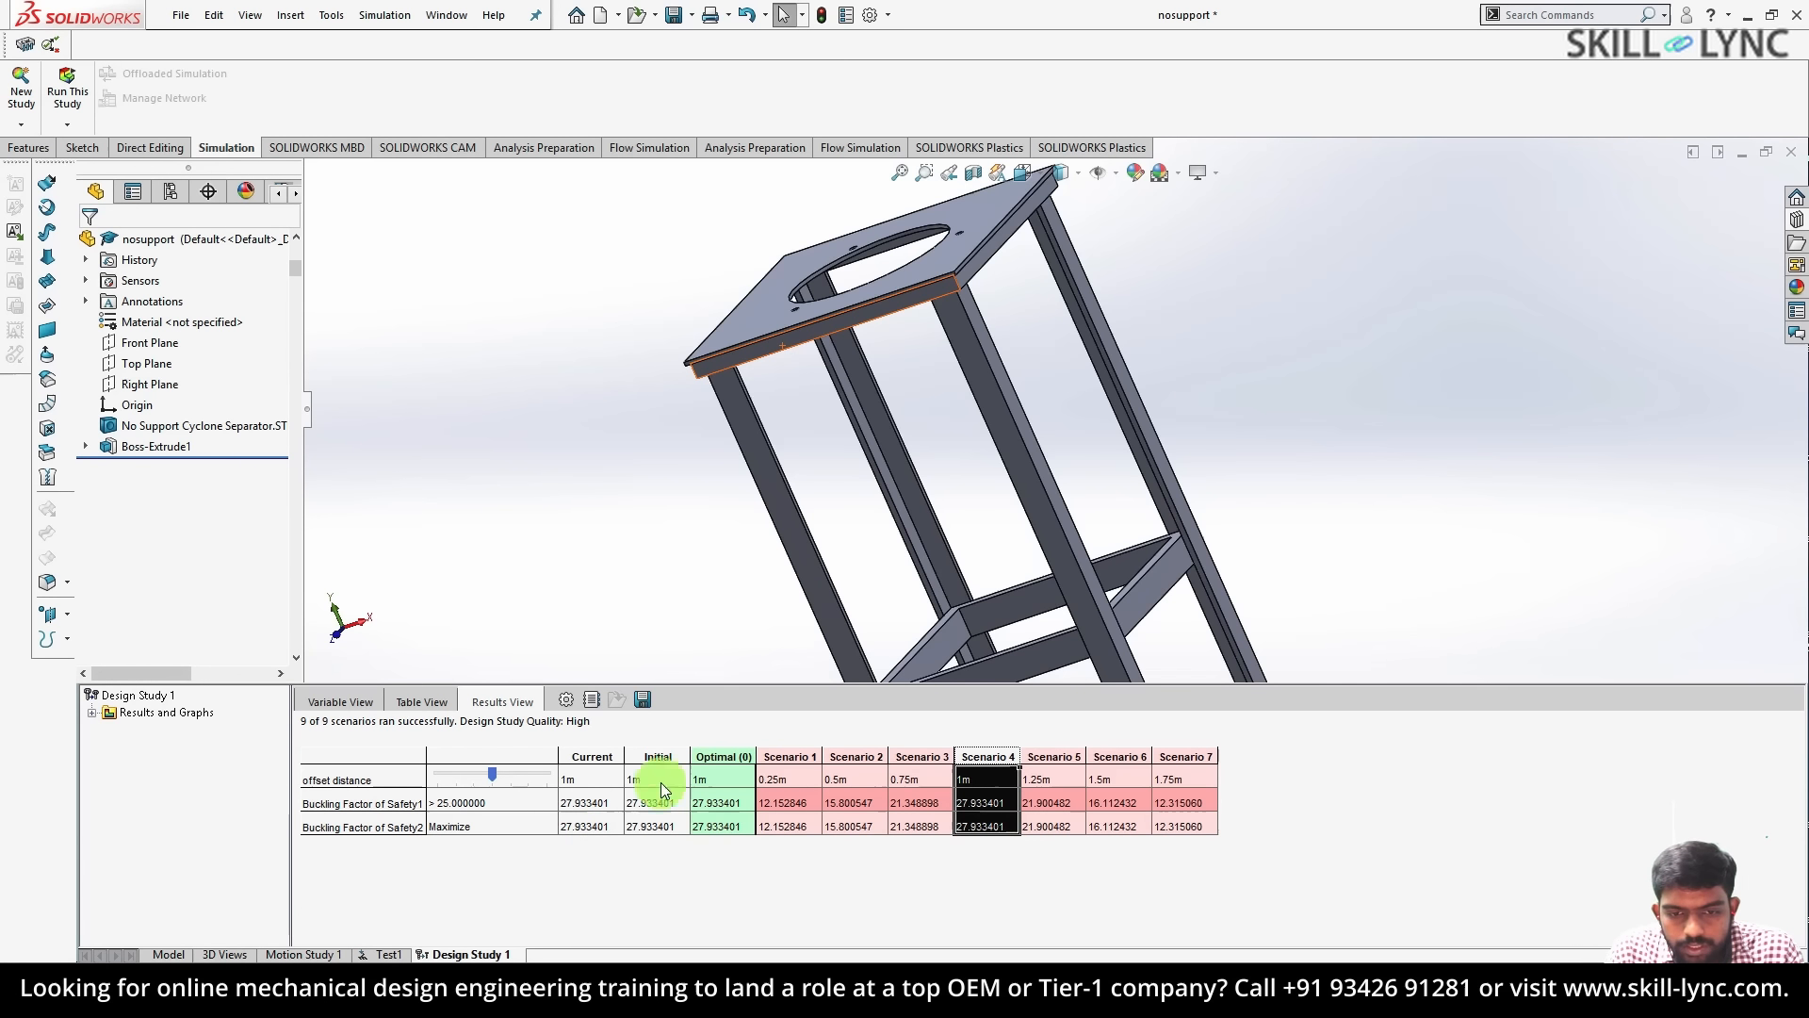
click(710, 751)
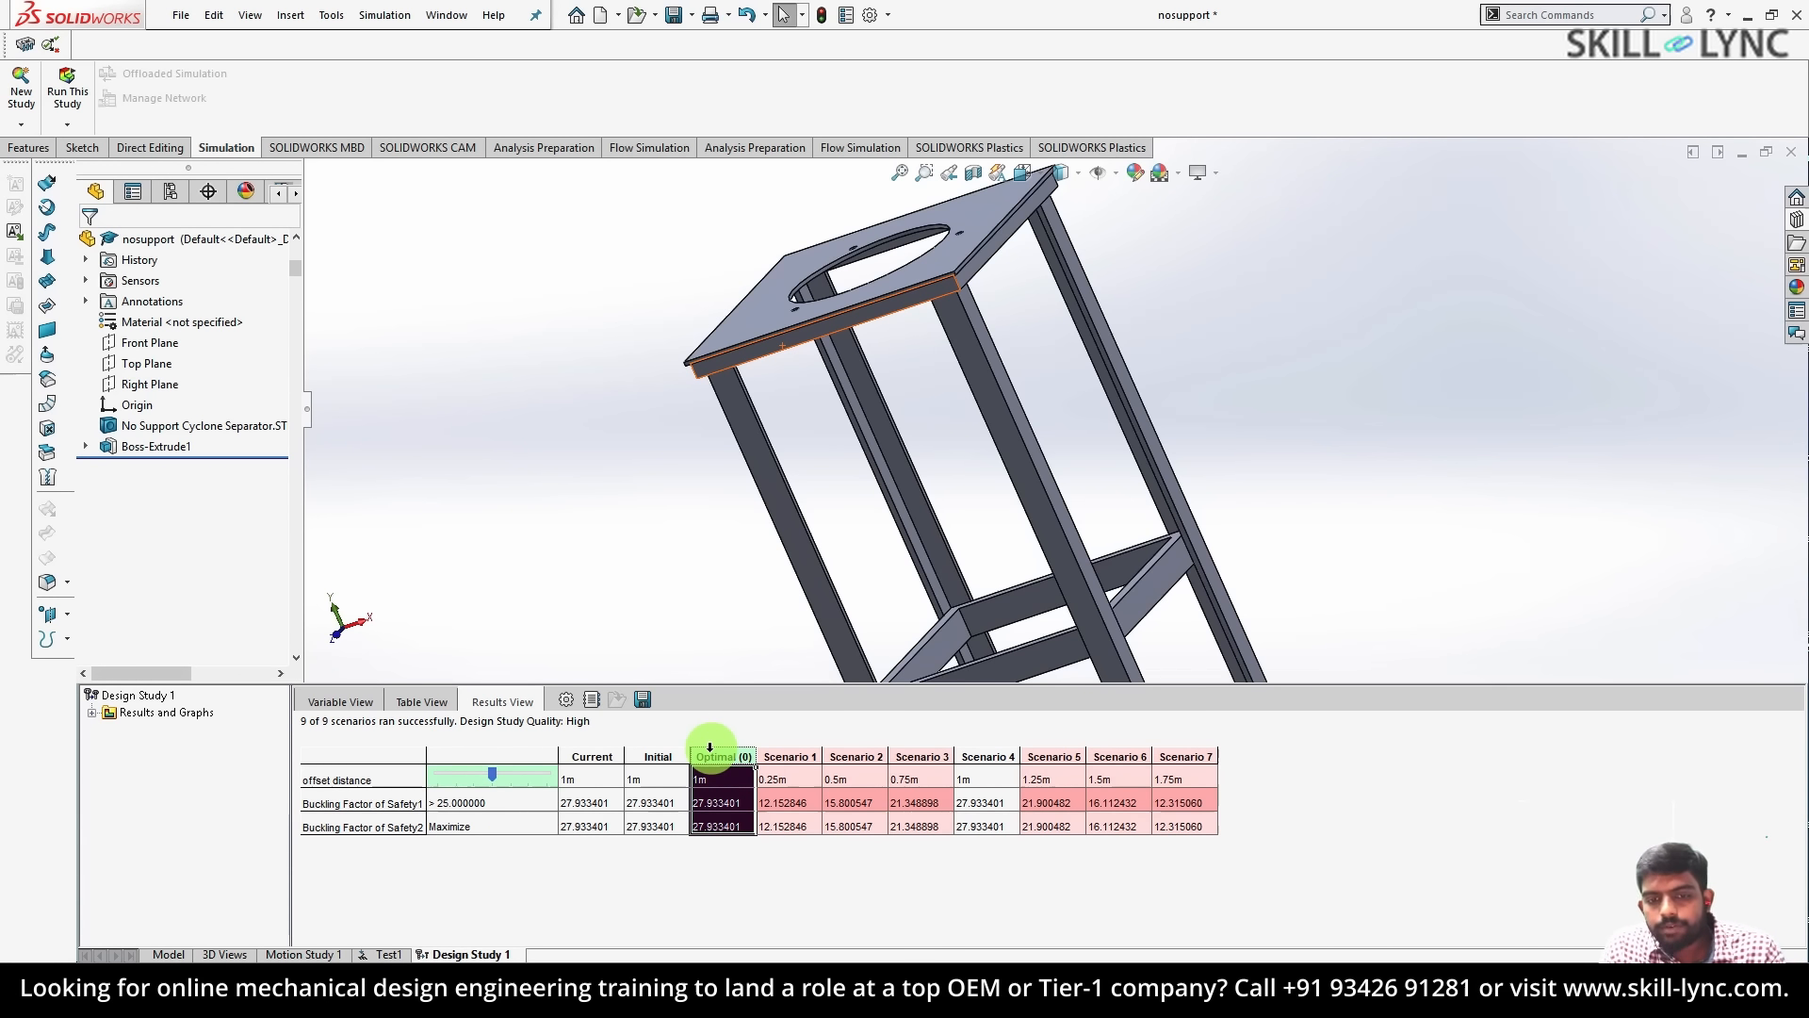
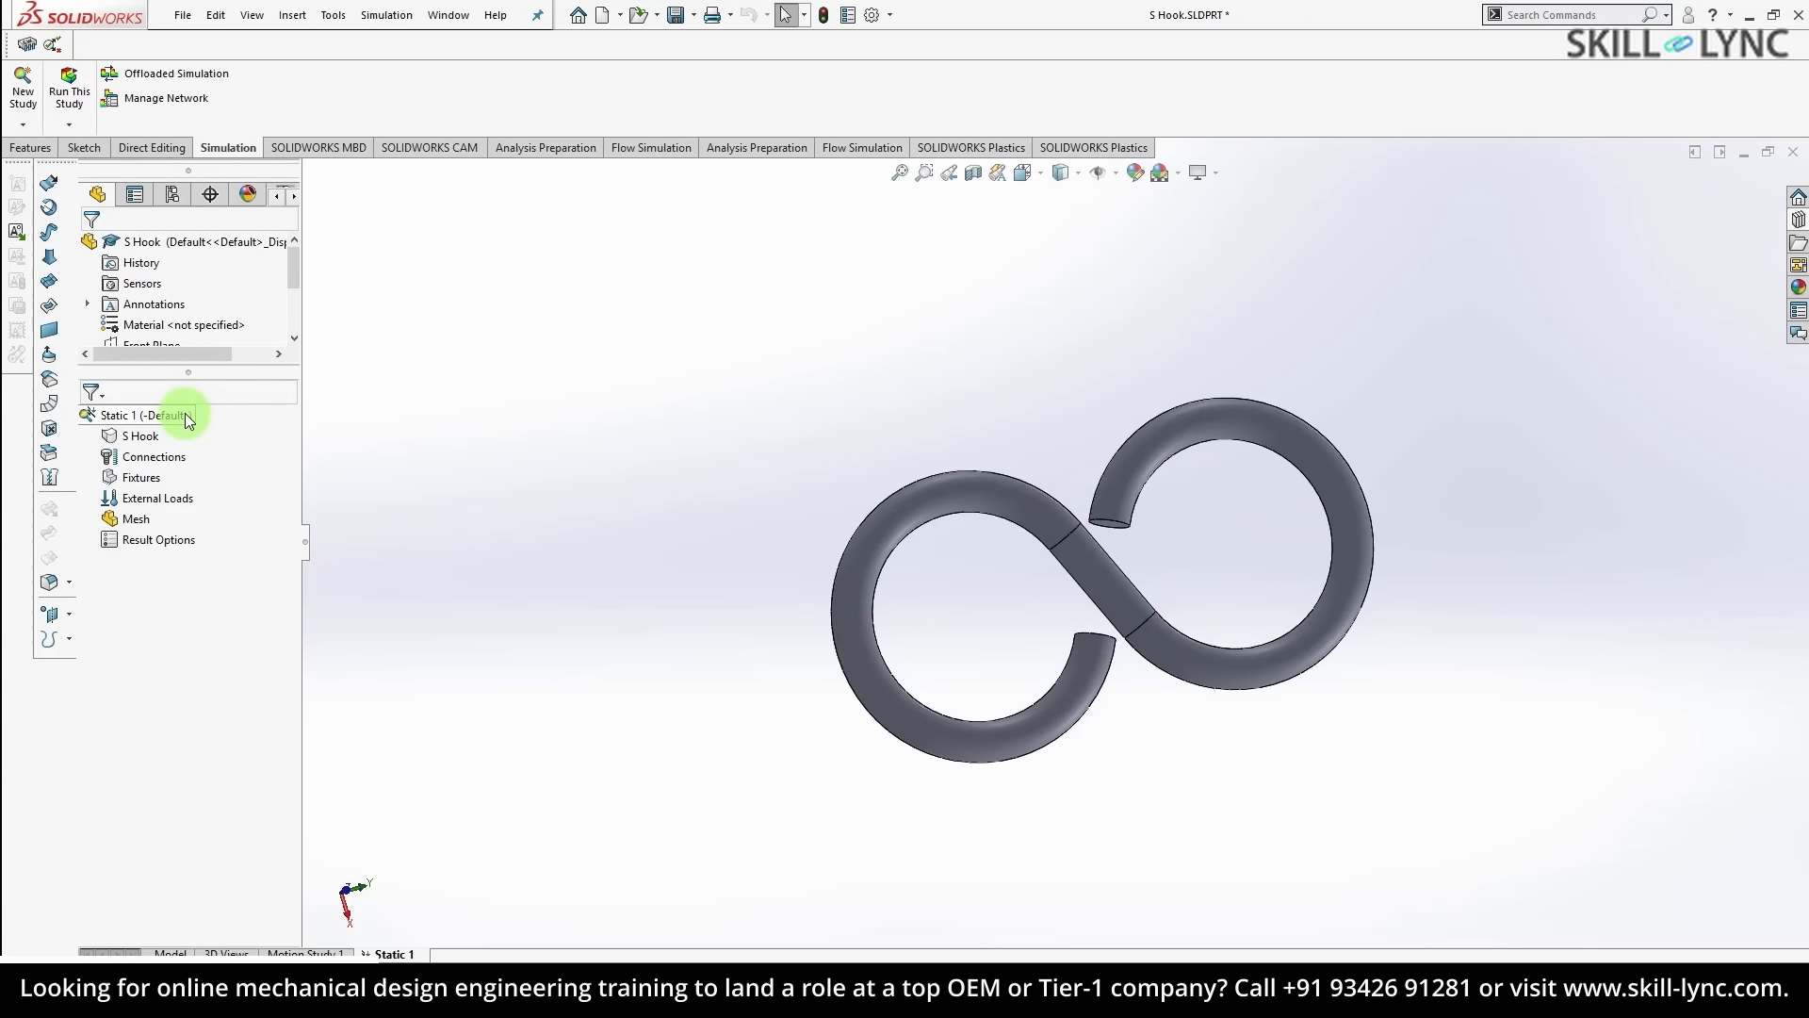
right_click(141, 436)
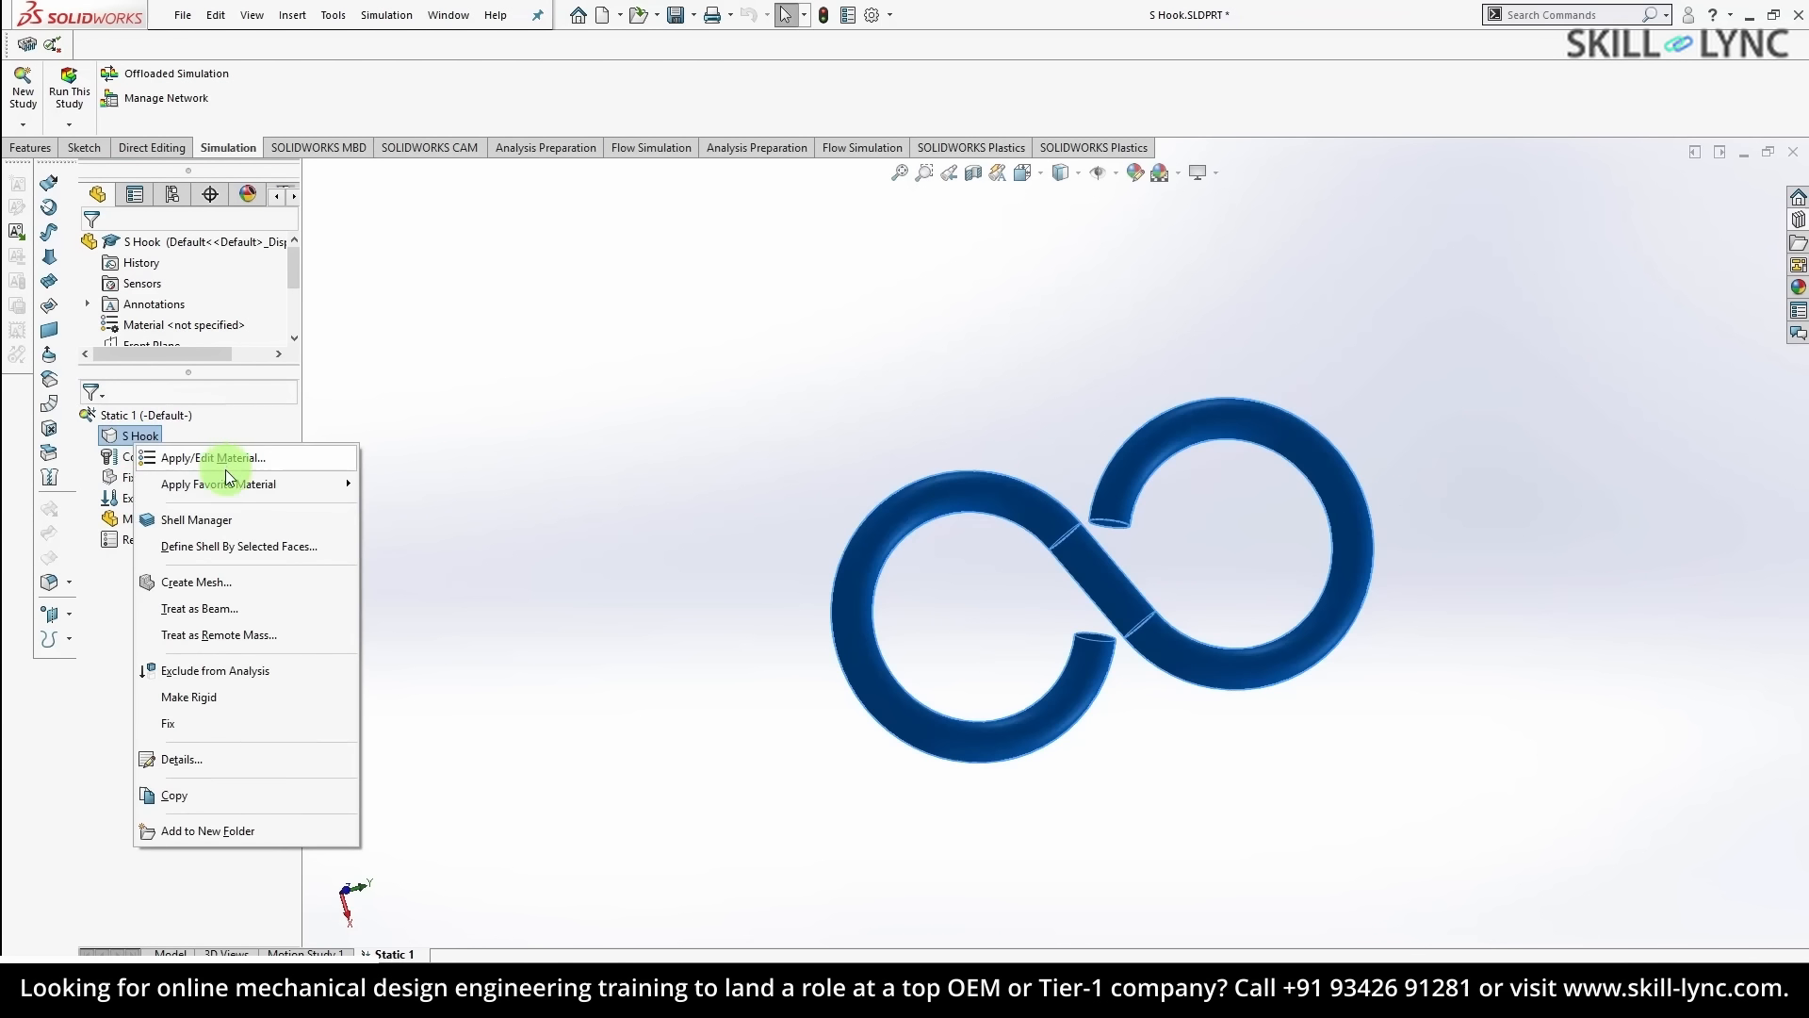
key(Escape)
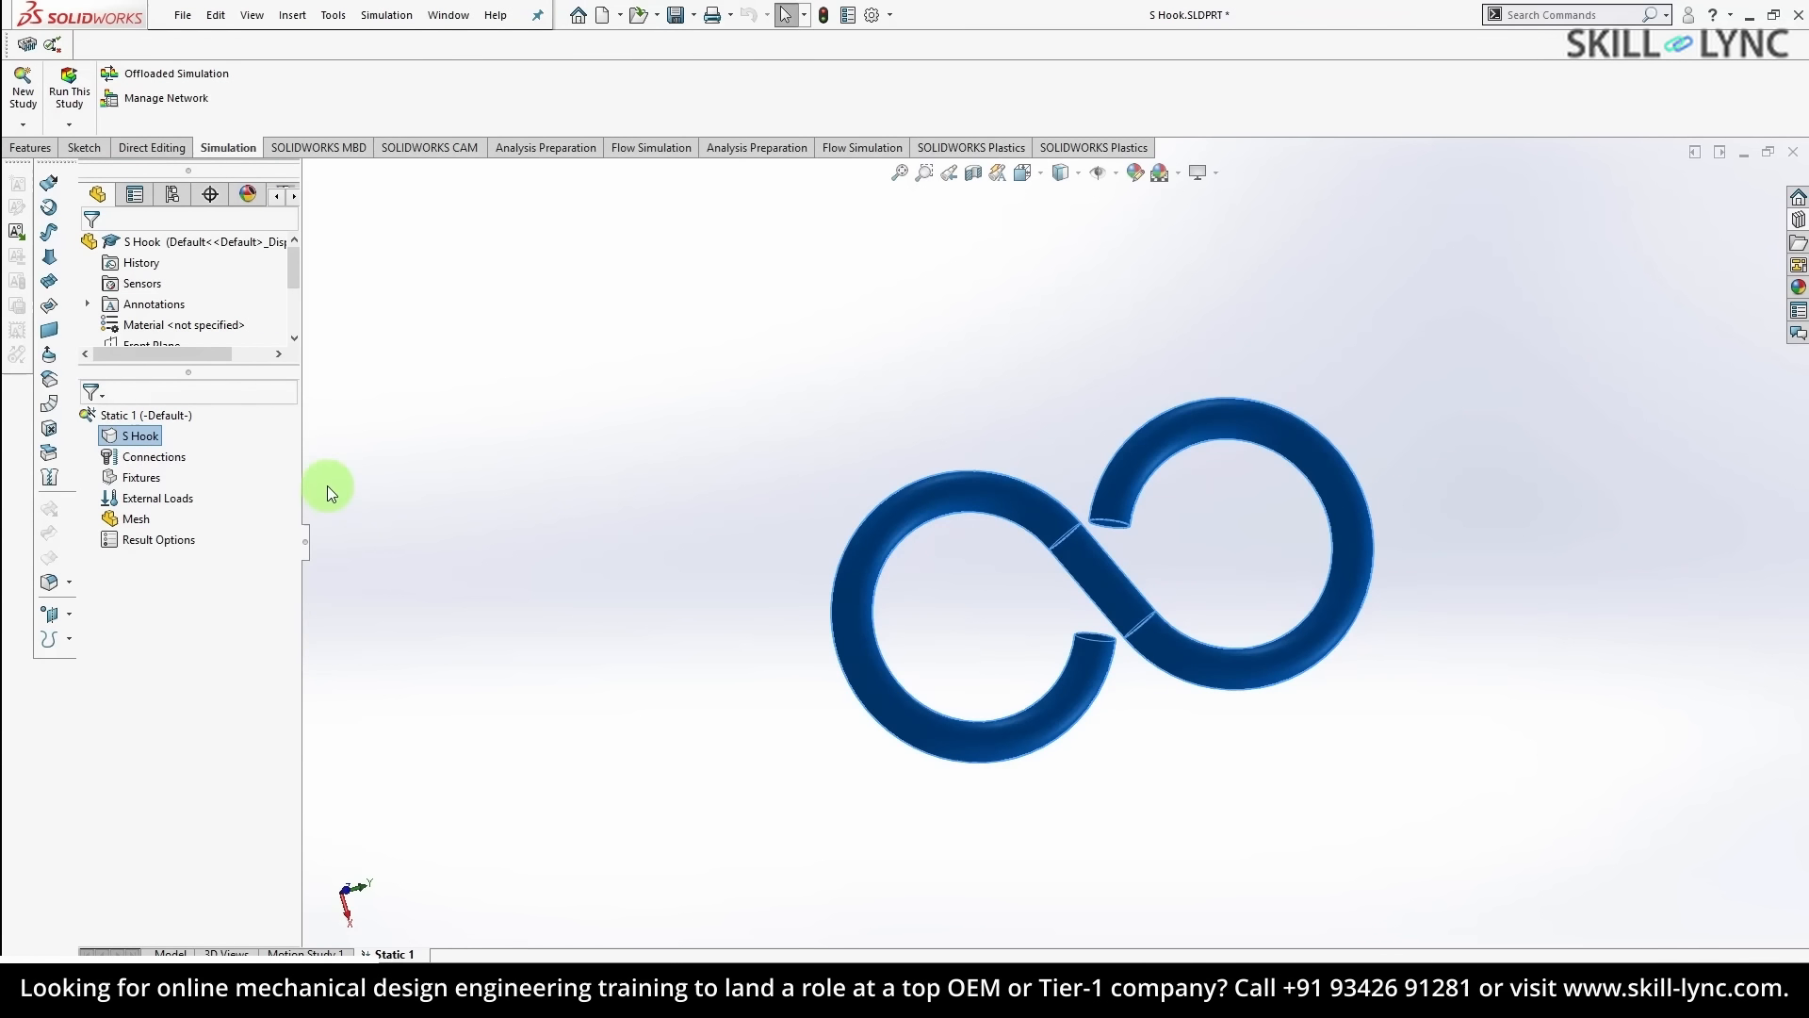
- Assign Pure Gold from the Other Metals category as the S Hook's material
scroll(178, 364, down, 8)
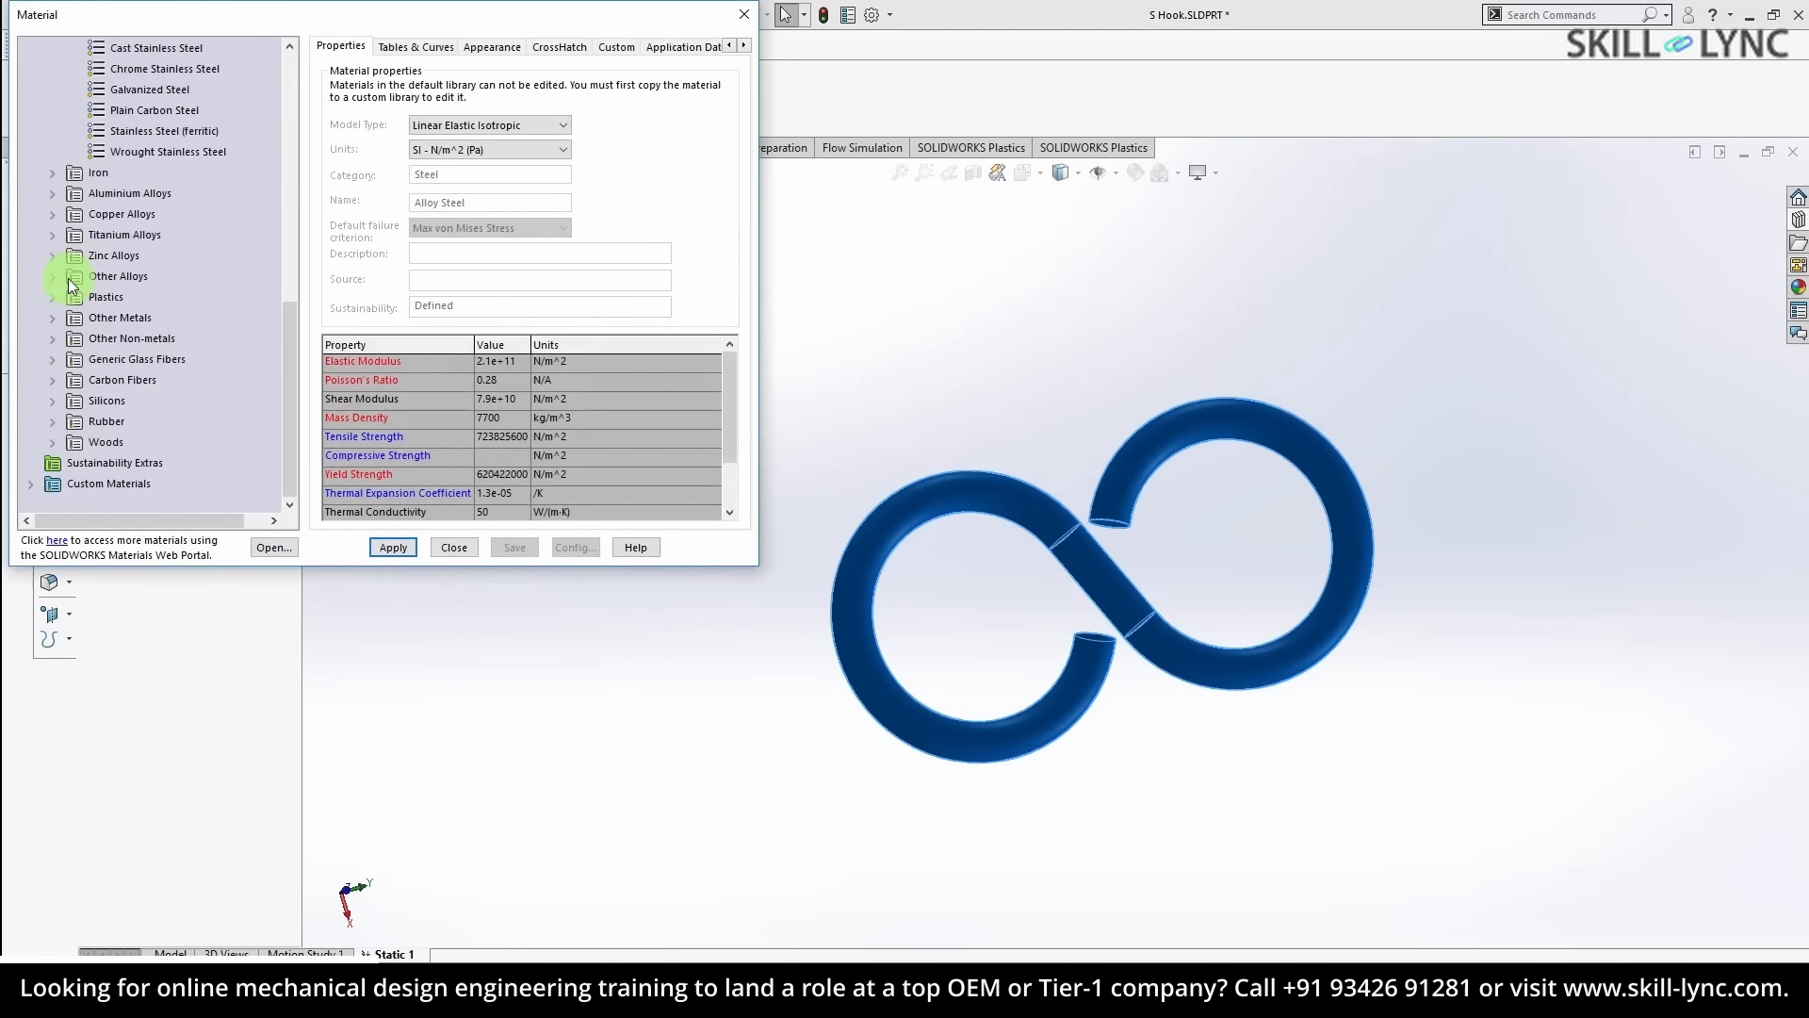
double_click(60, 317)
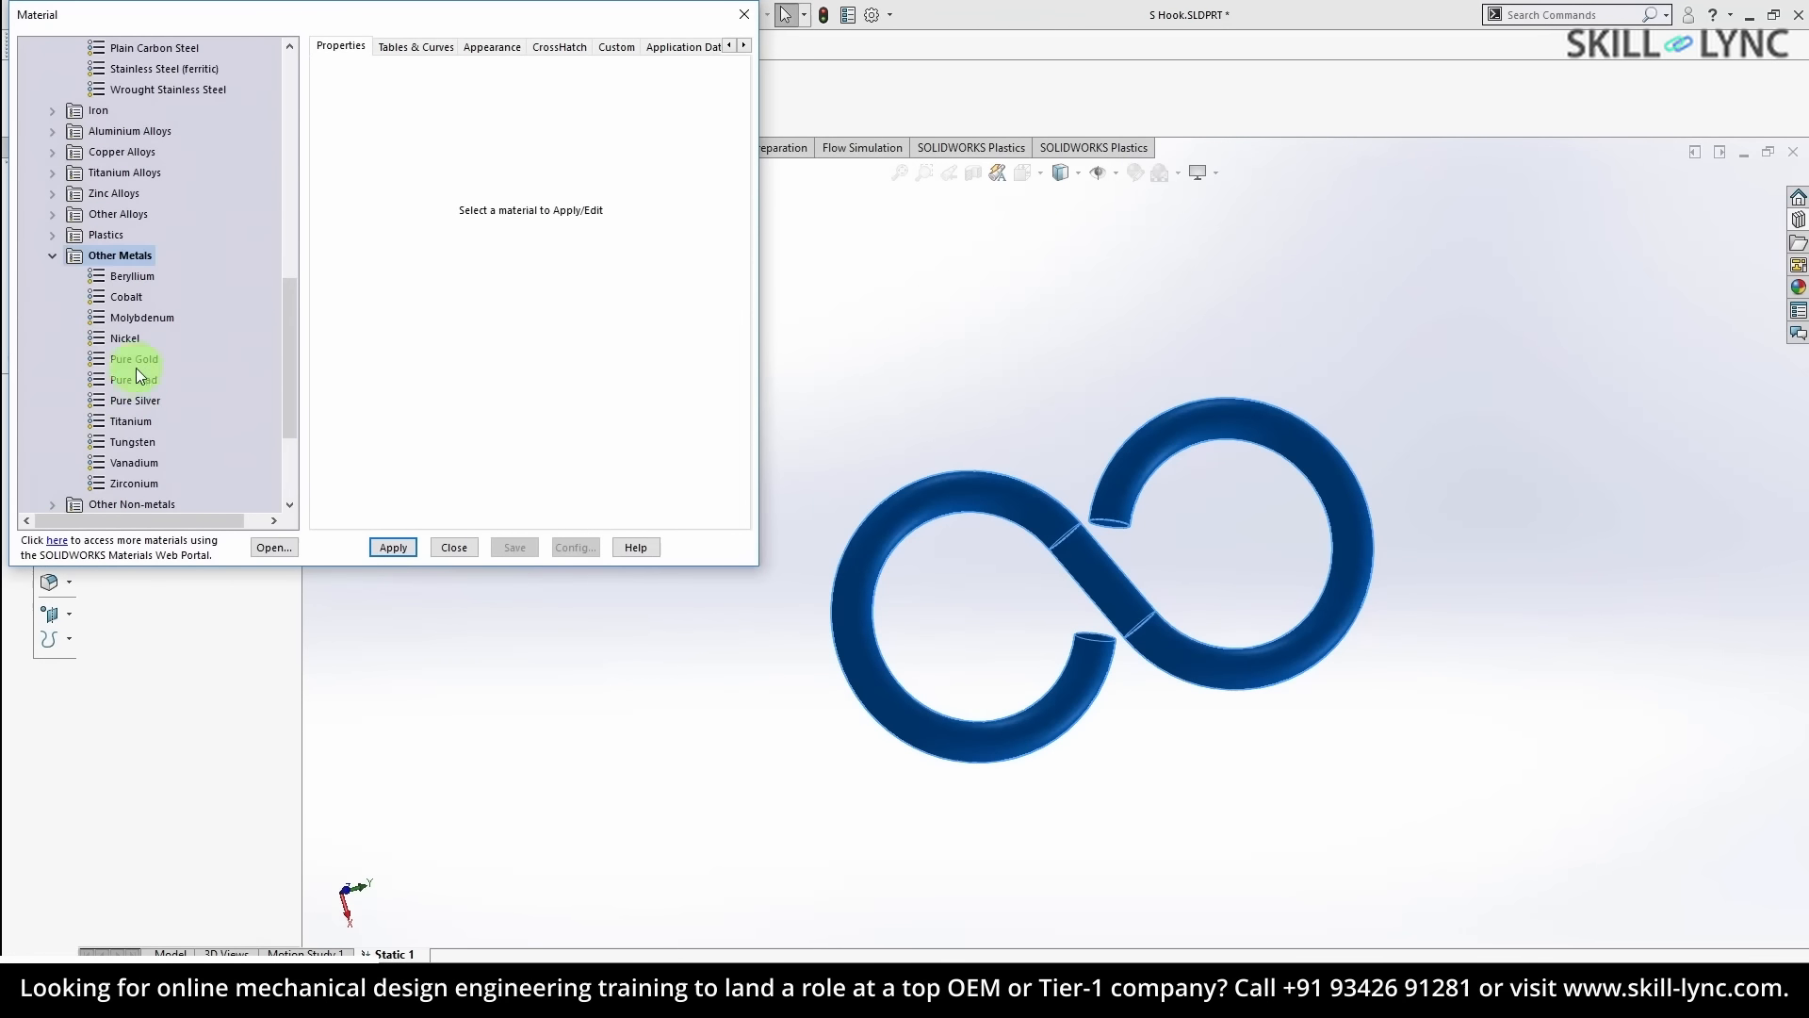
click(136, 362)
click(396, 547)
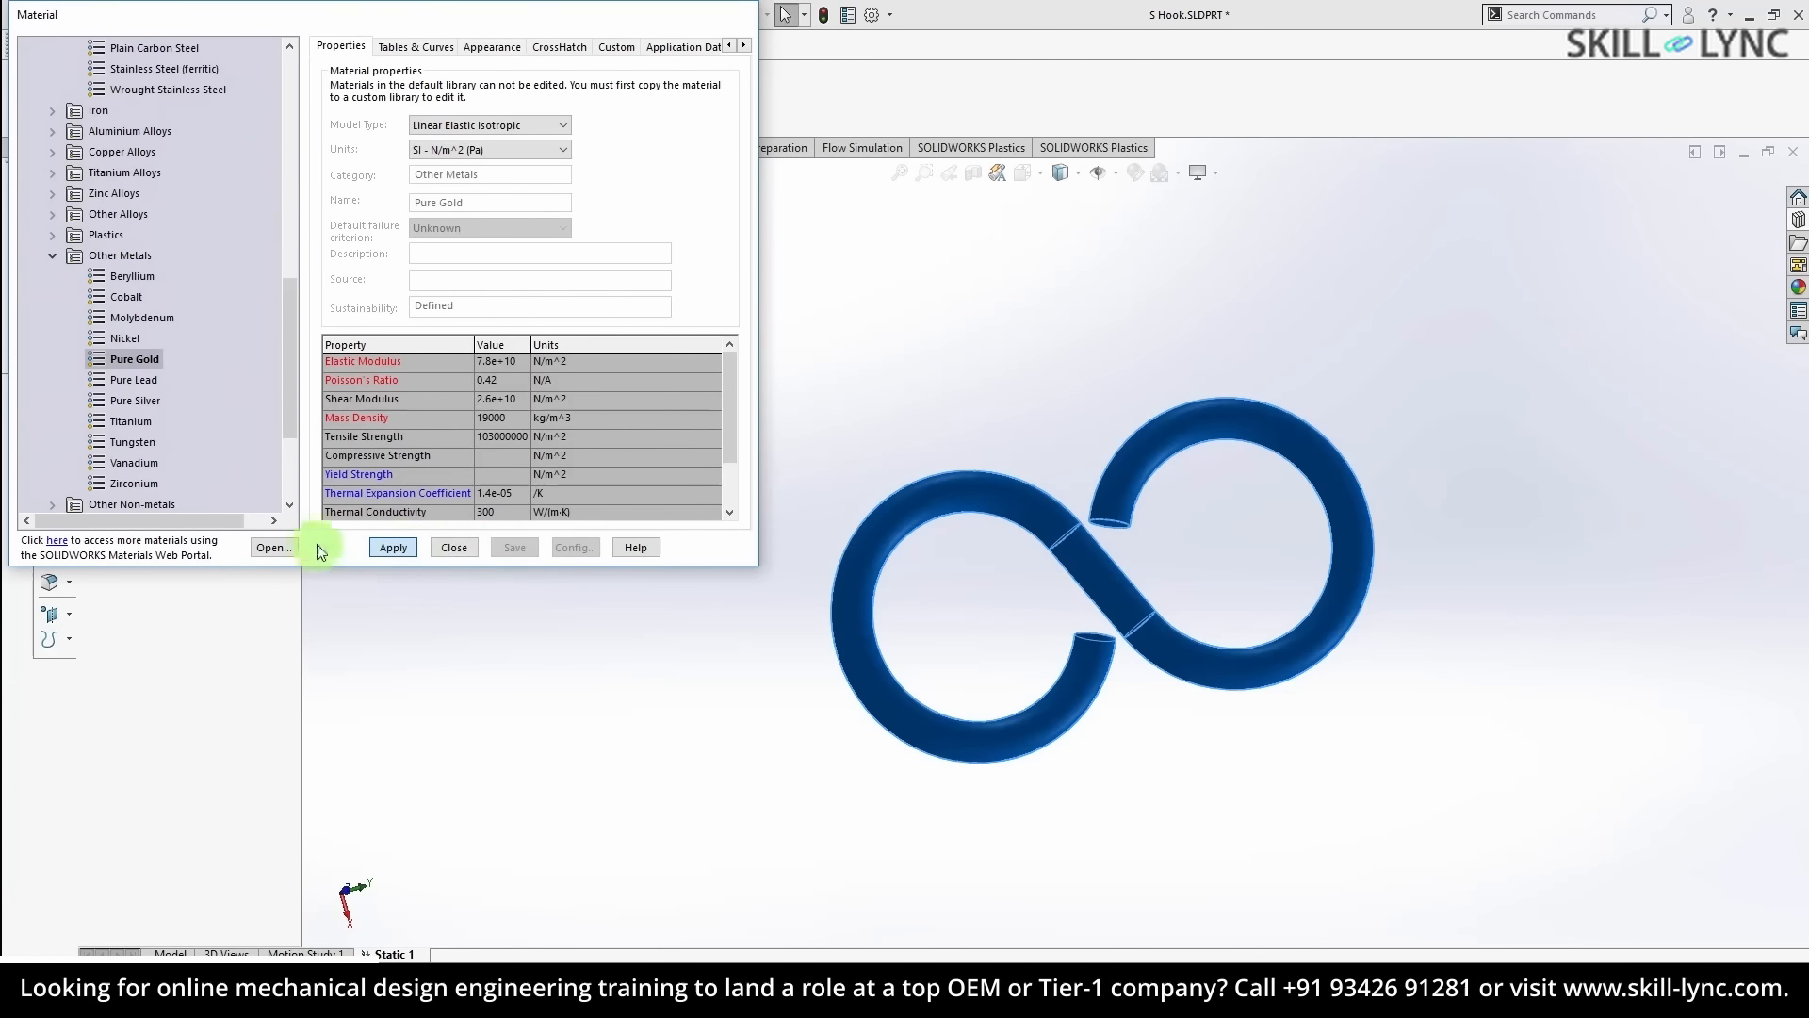
click(454, 547)
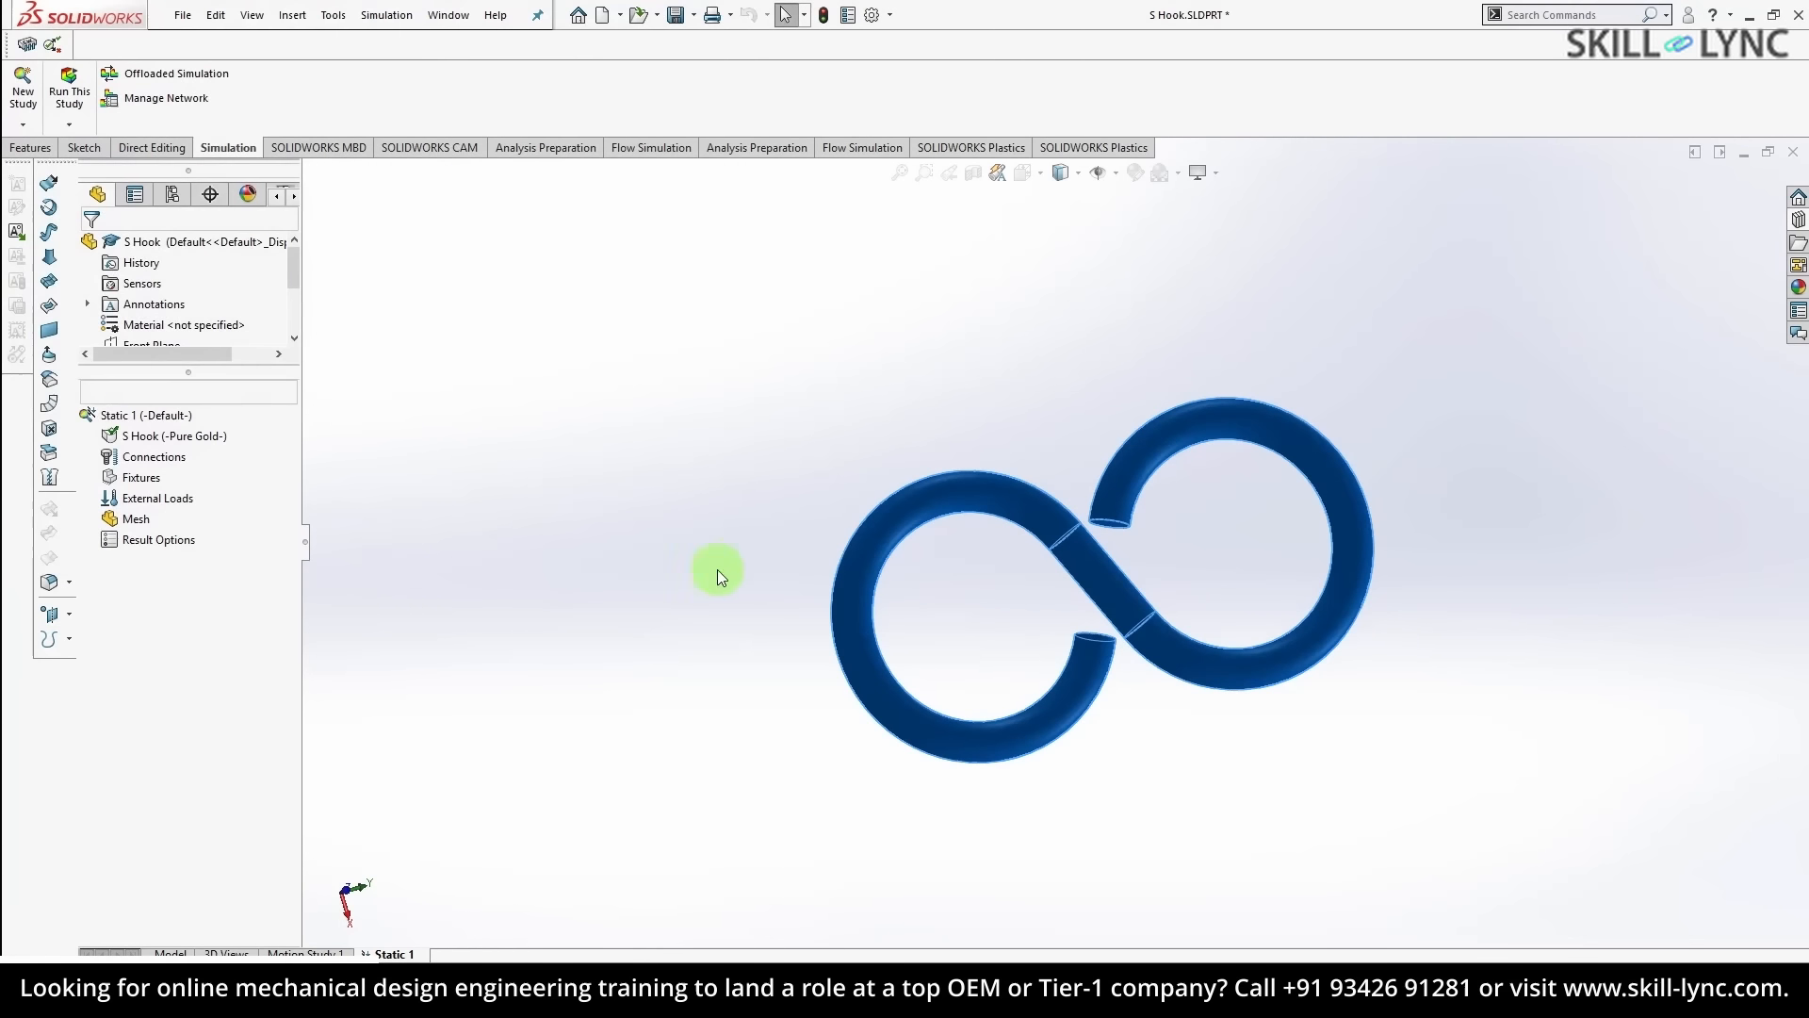
- Add a Fixed Geometry fixture to one curved hook loop and the straight middle section of the S hook
right_click(138, 478)
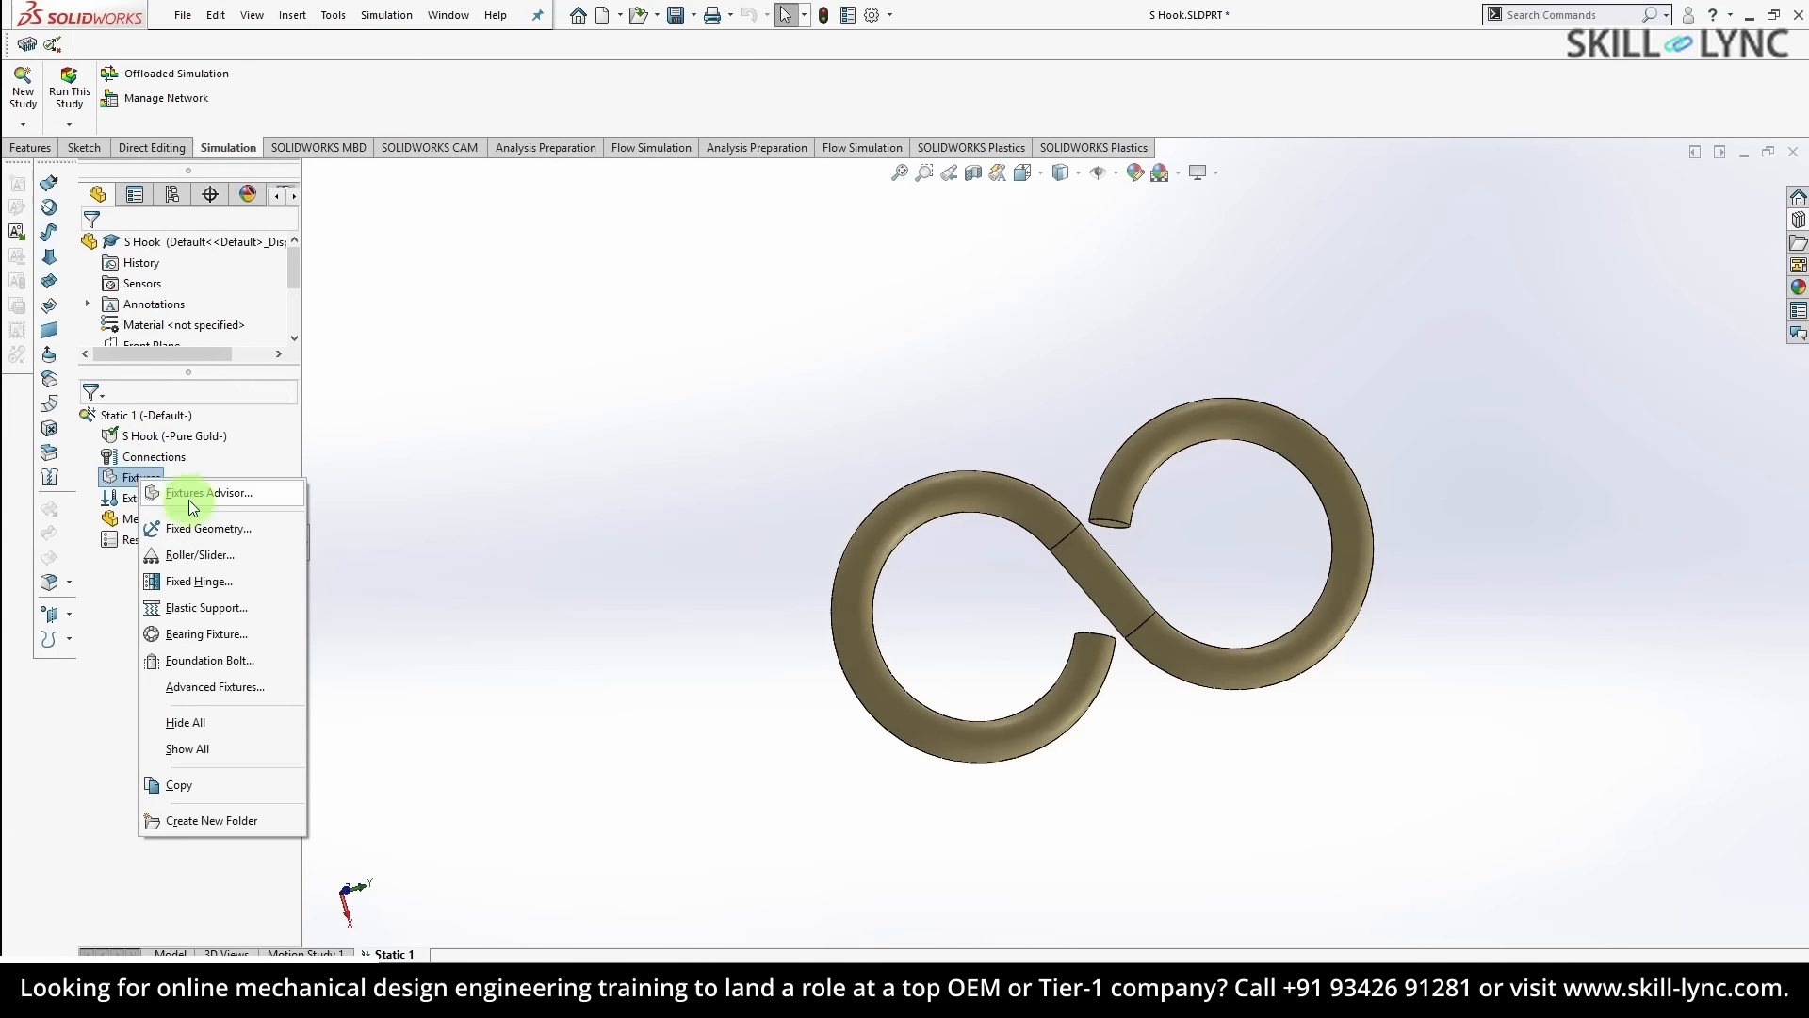
click(207, 528)
click(1010, 512)
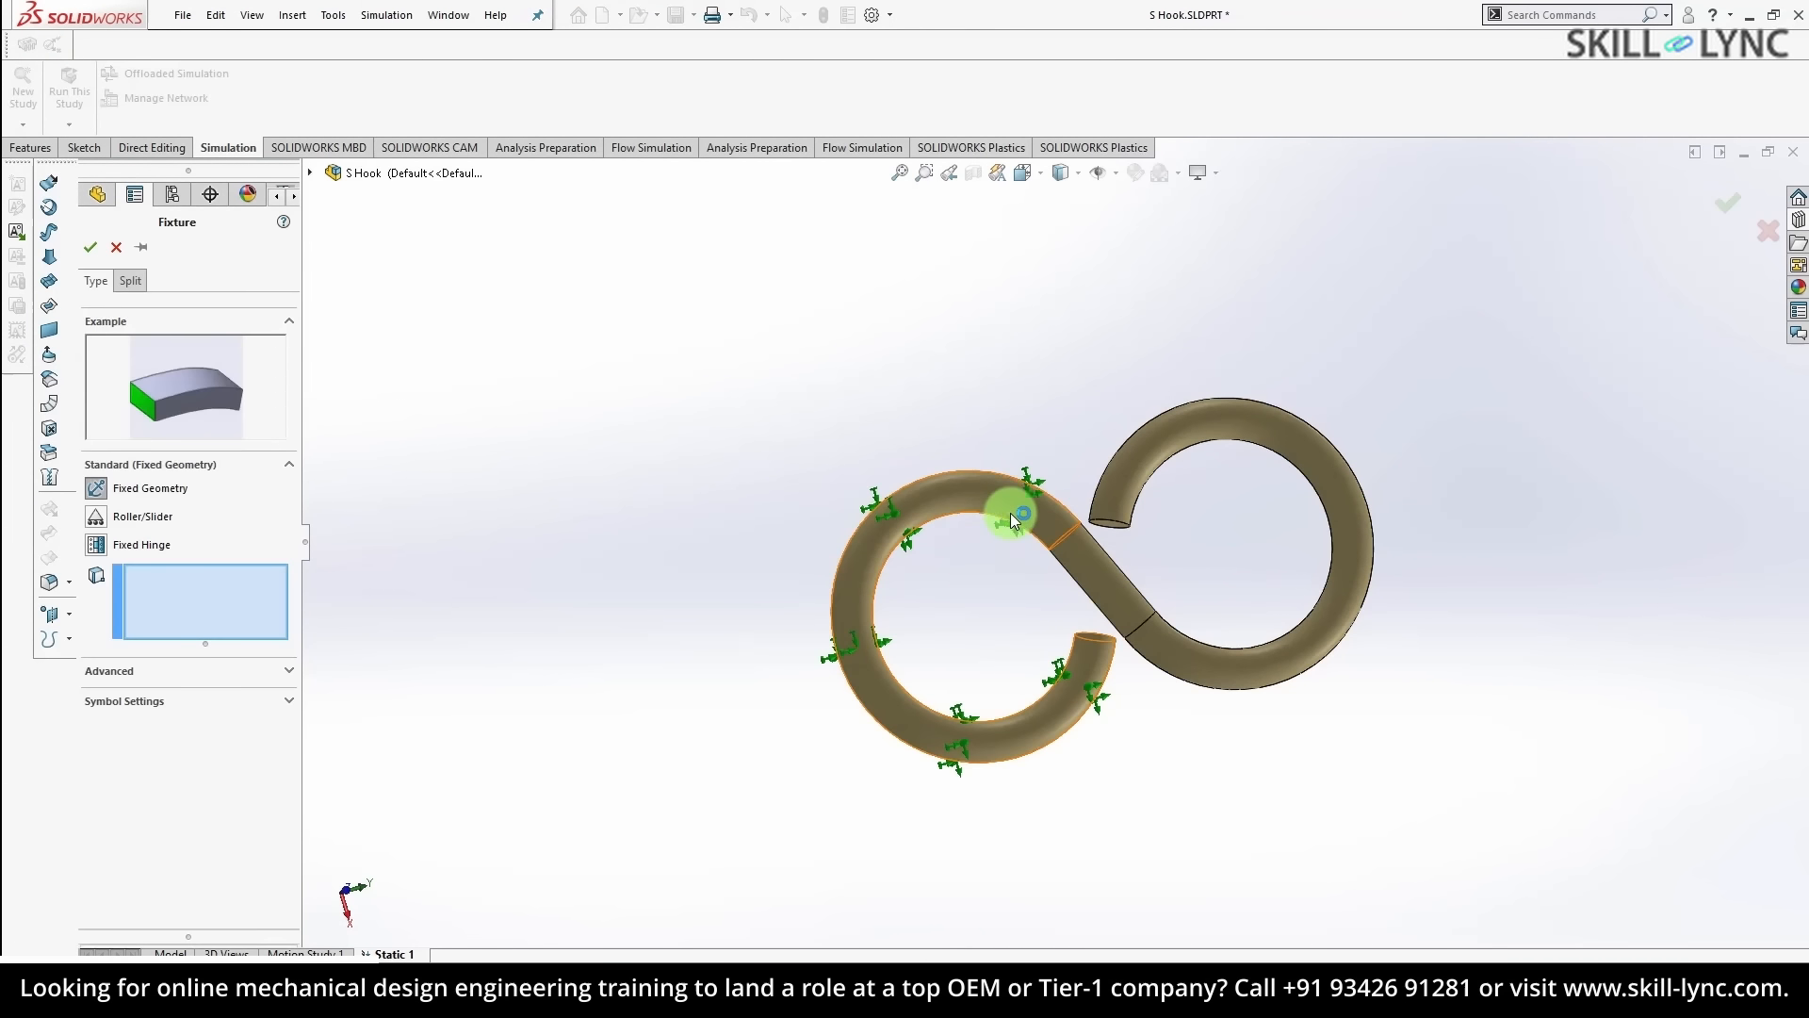
click(1090, 563)
middle_drag(1022, 638, 971, 716)
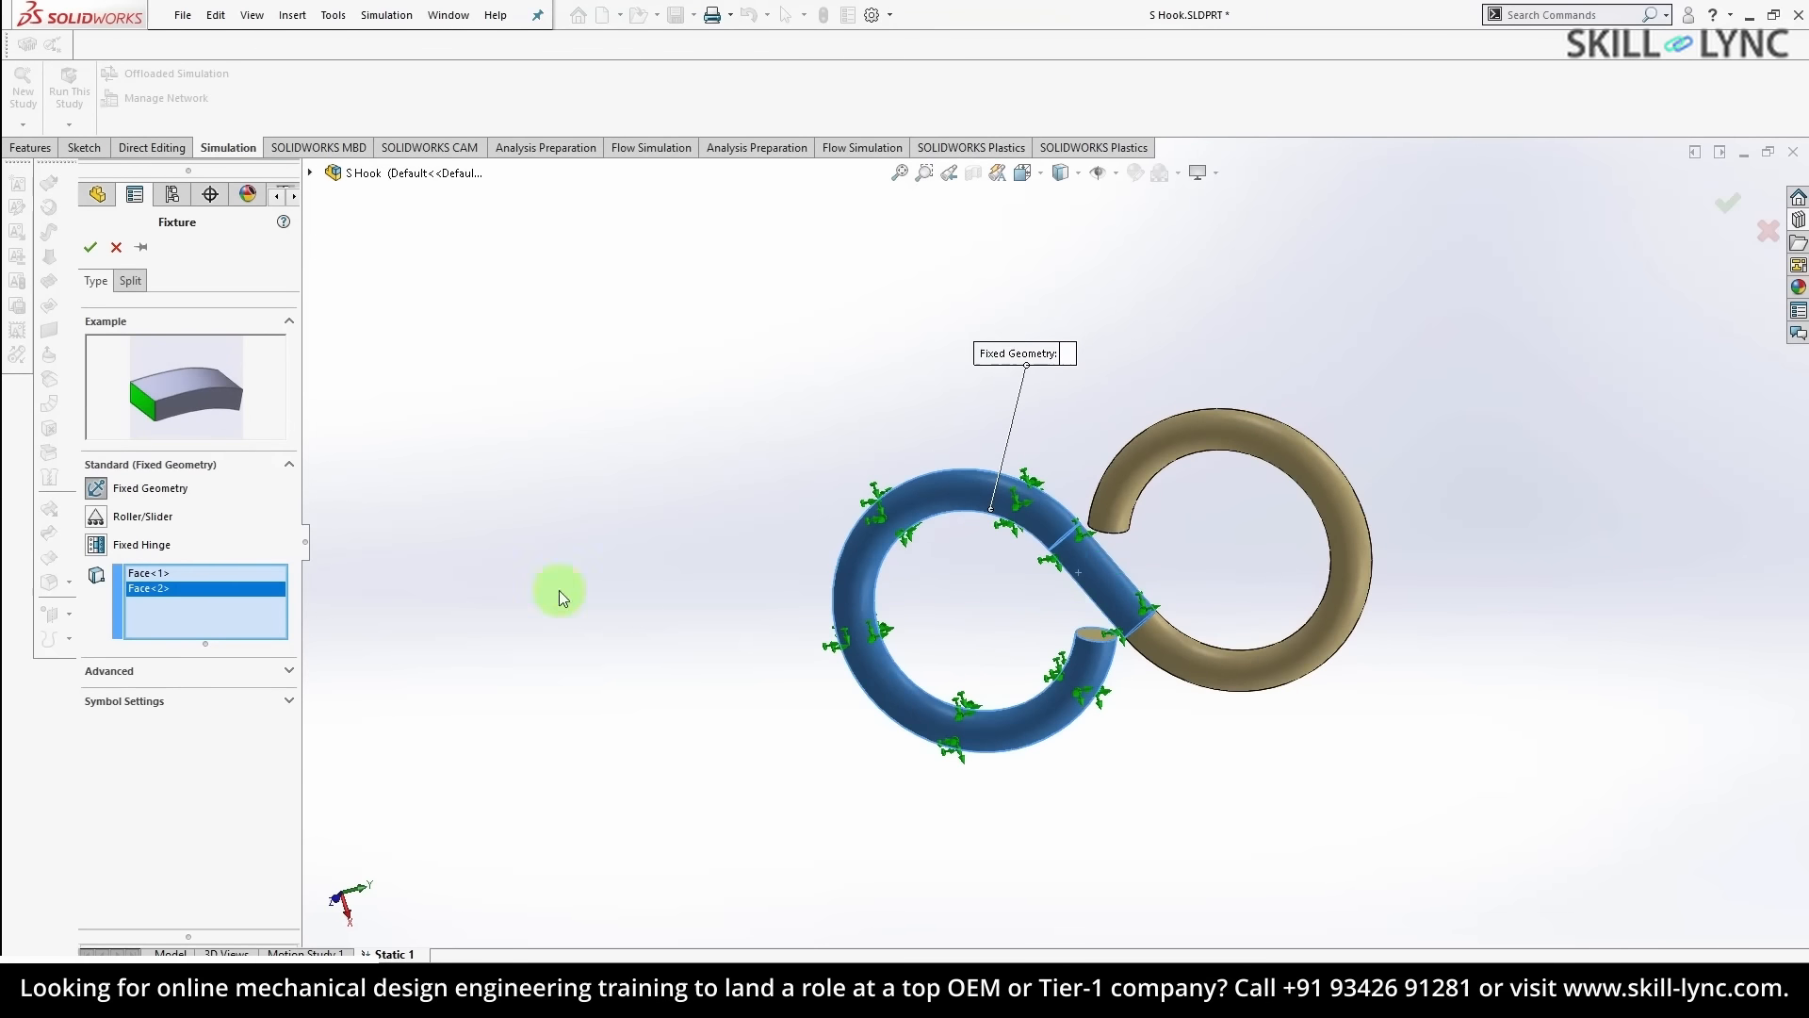
click(90, 247)
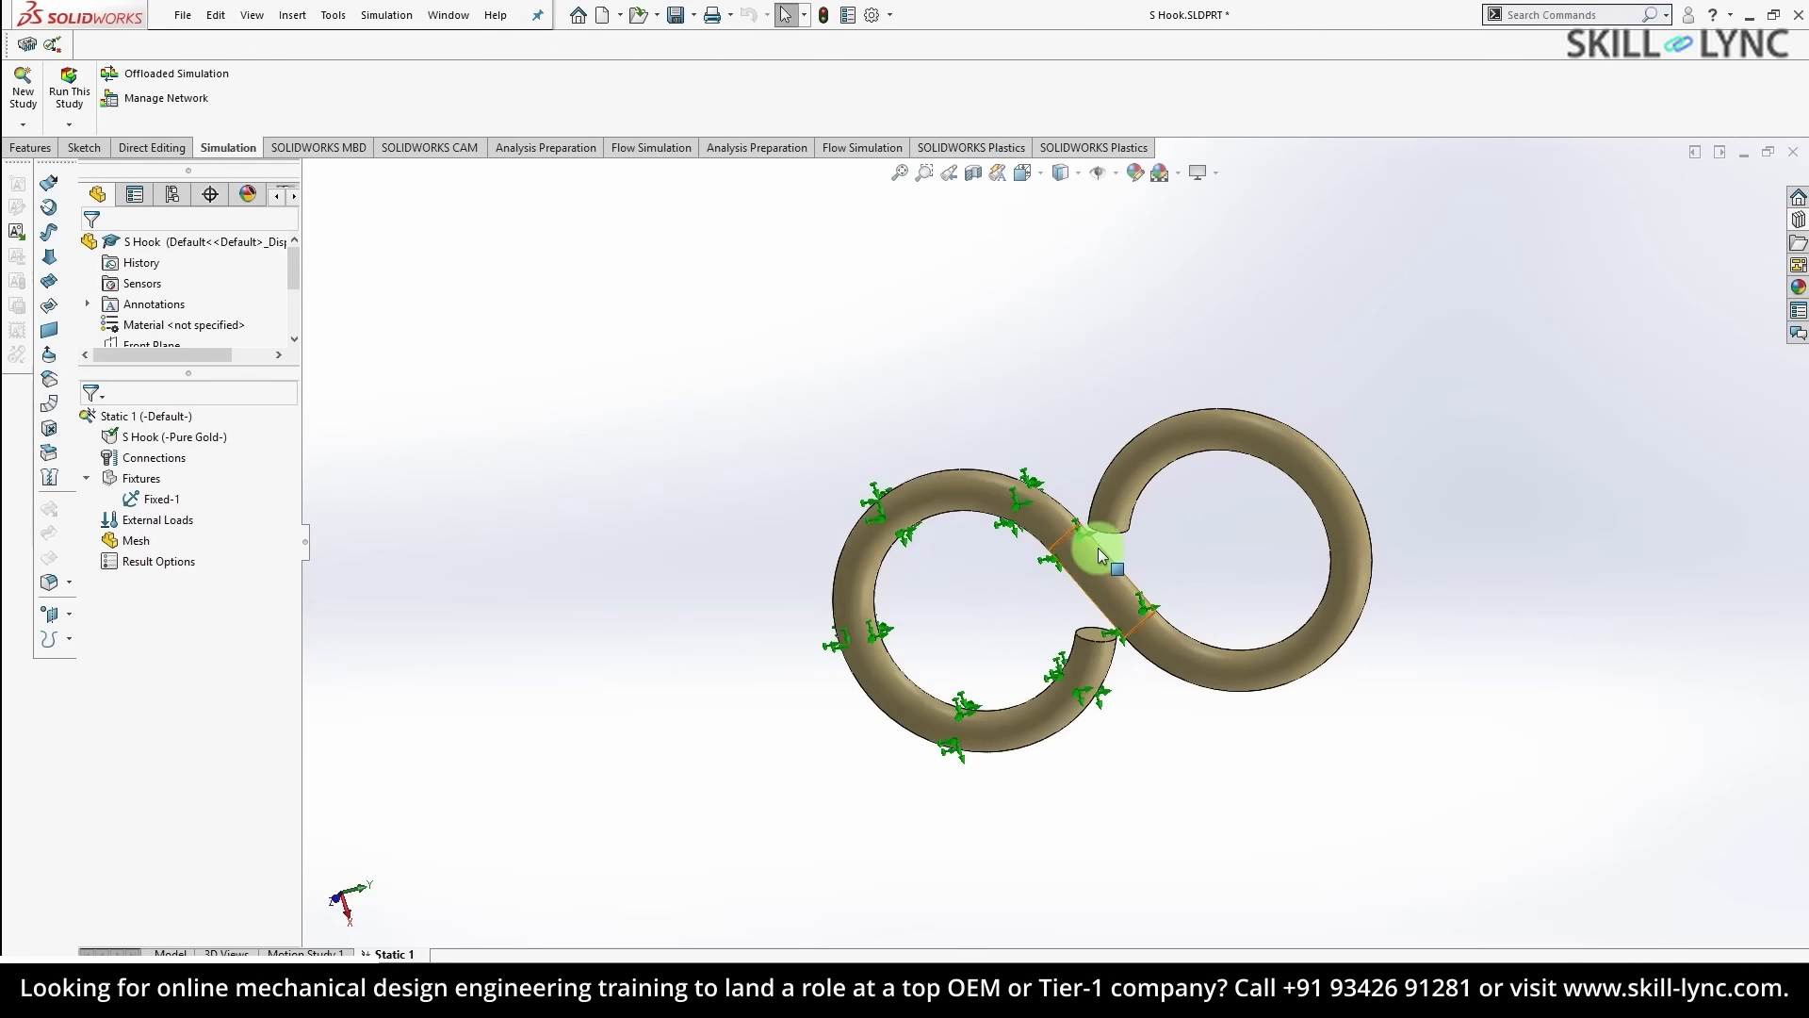
- Apply a 50 N normal force to the flat end face of the unfixed hook loop
middle_drag(1101, 556, 977, 569)
right_click(179, 521)
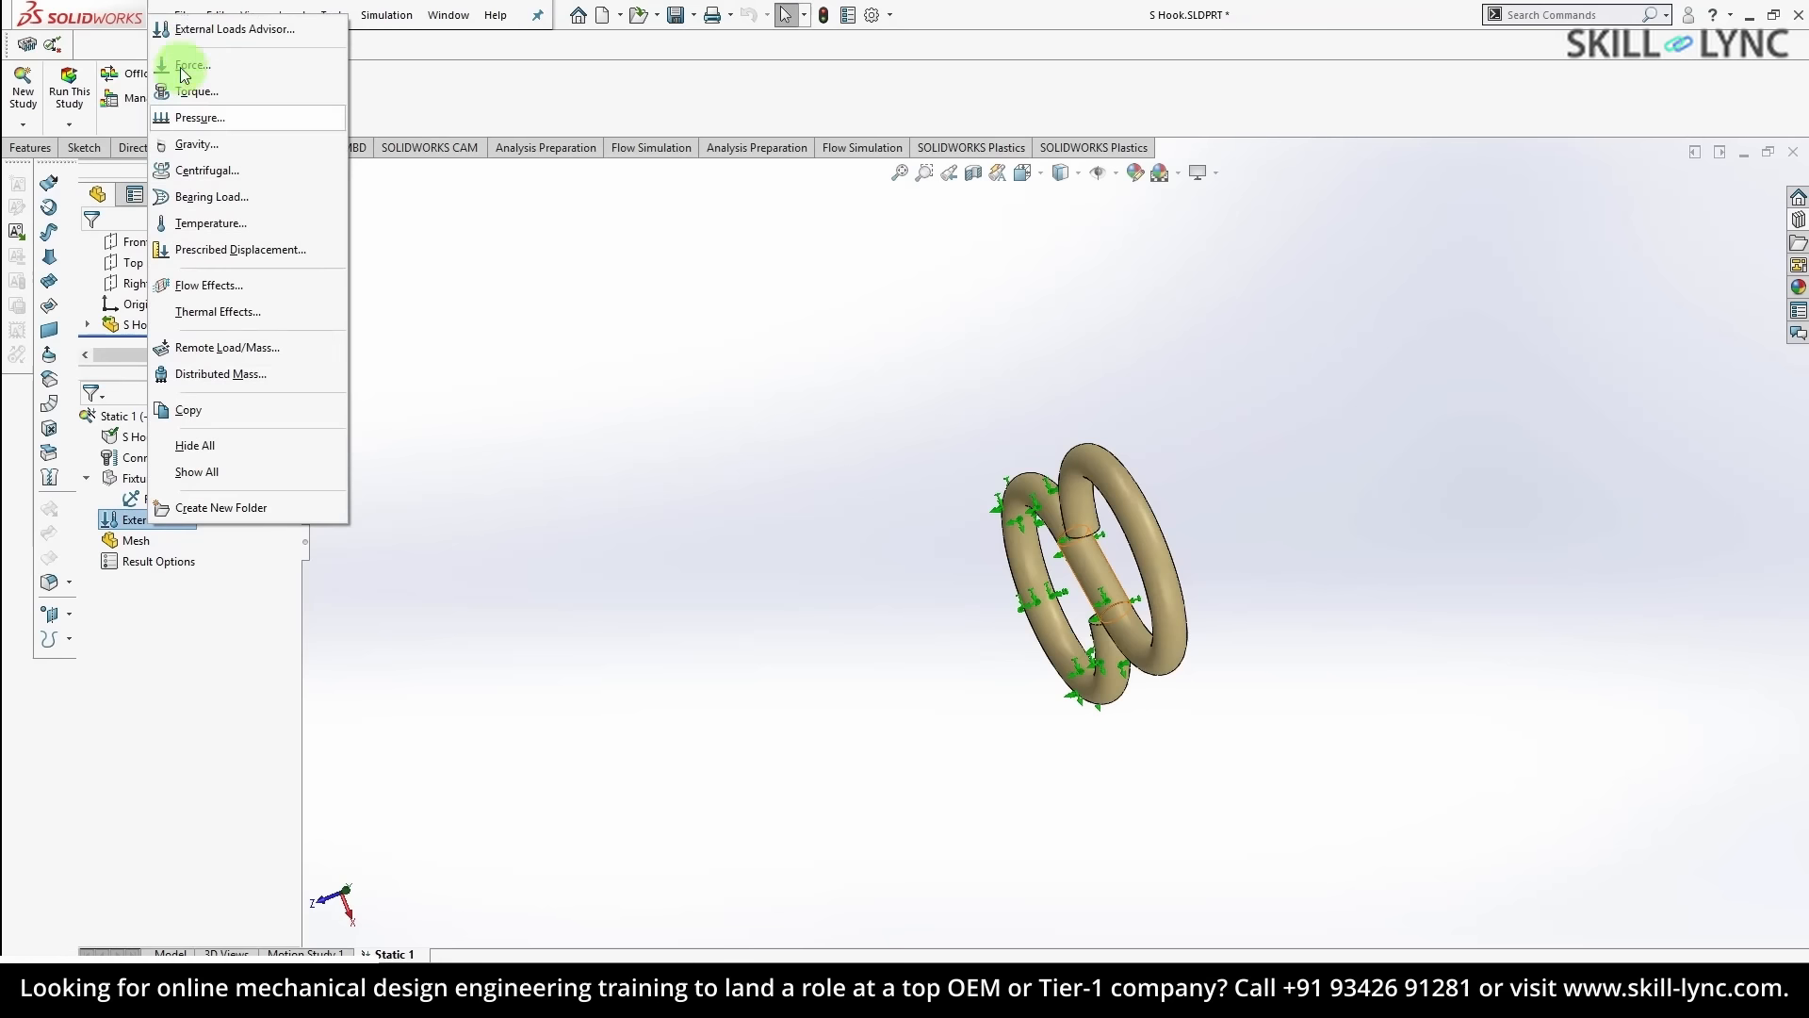
click(929, 466)
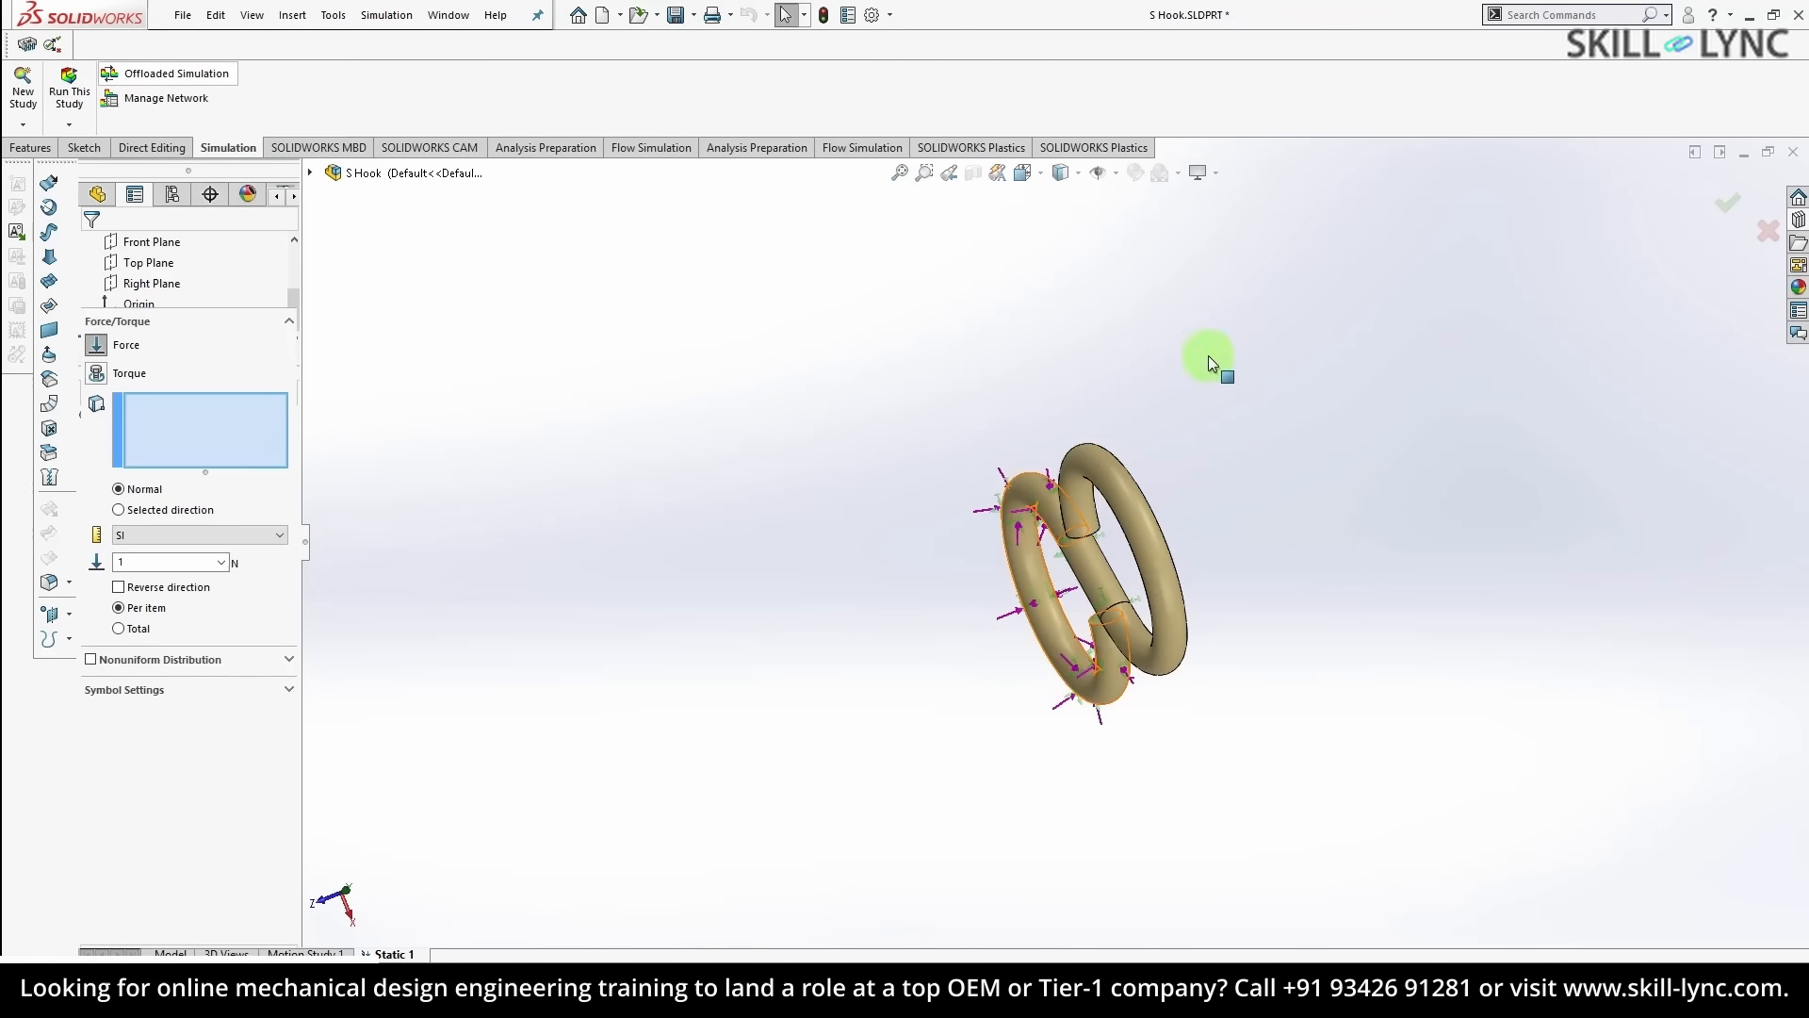
middle_drag(1205, 364, 1252, 315)
scroll(1145, 558, down, 3)
click(1065, 511)
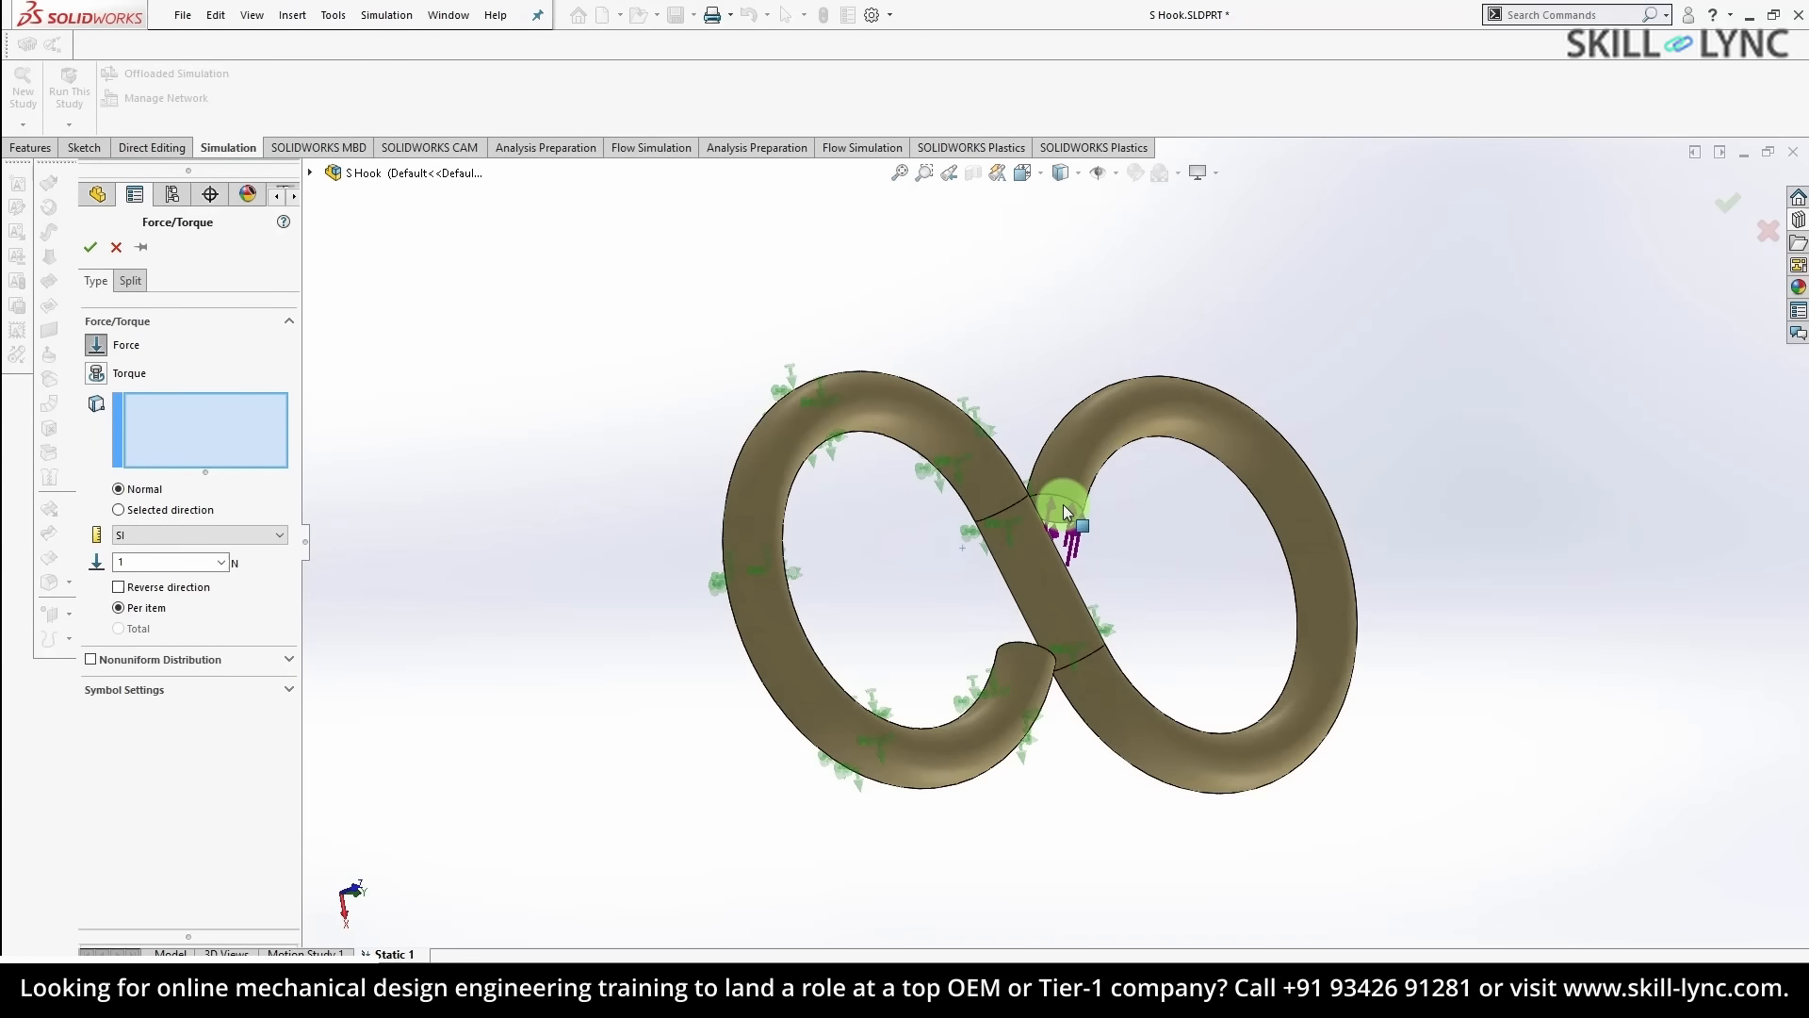
double_click(147, 562)
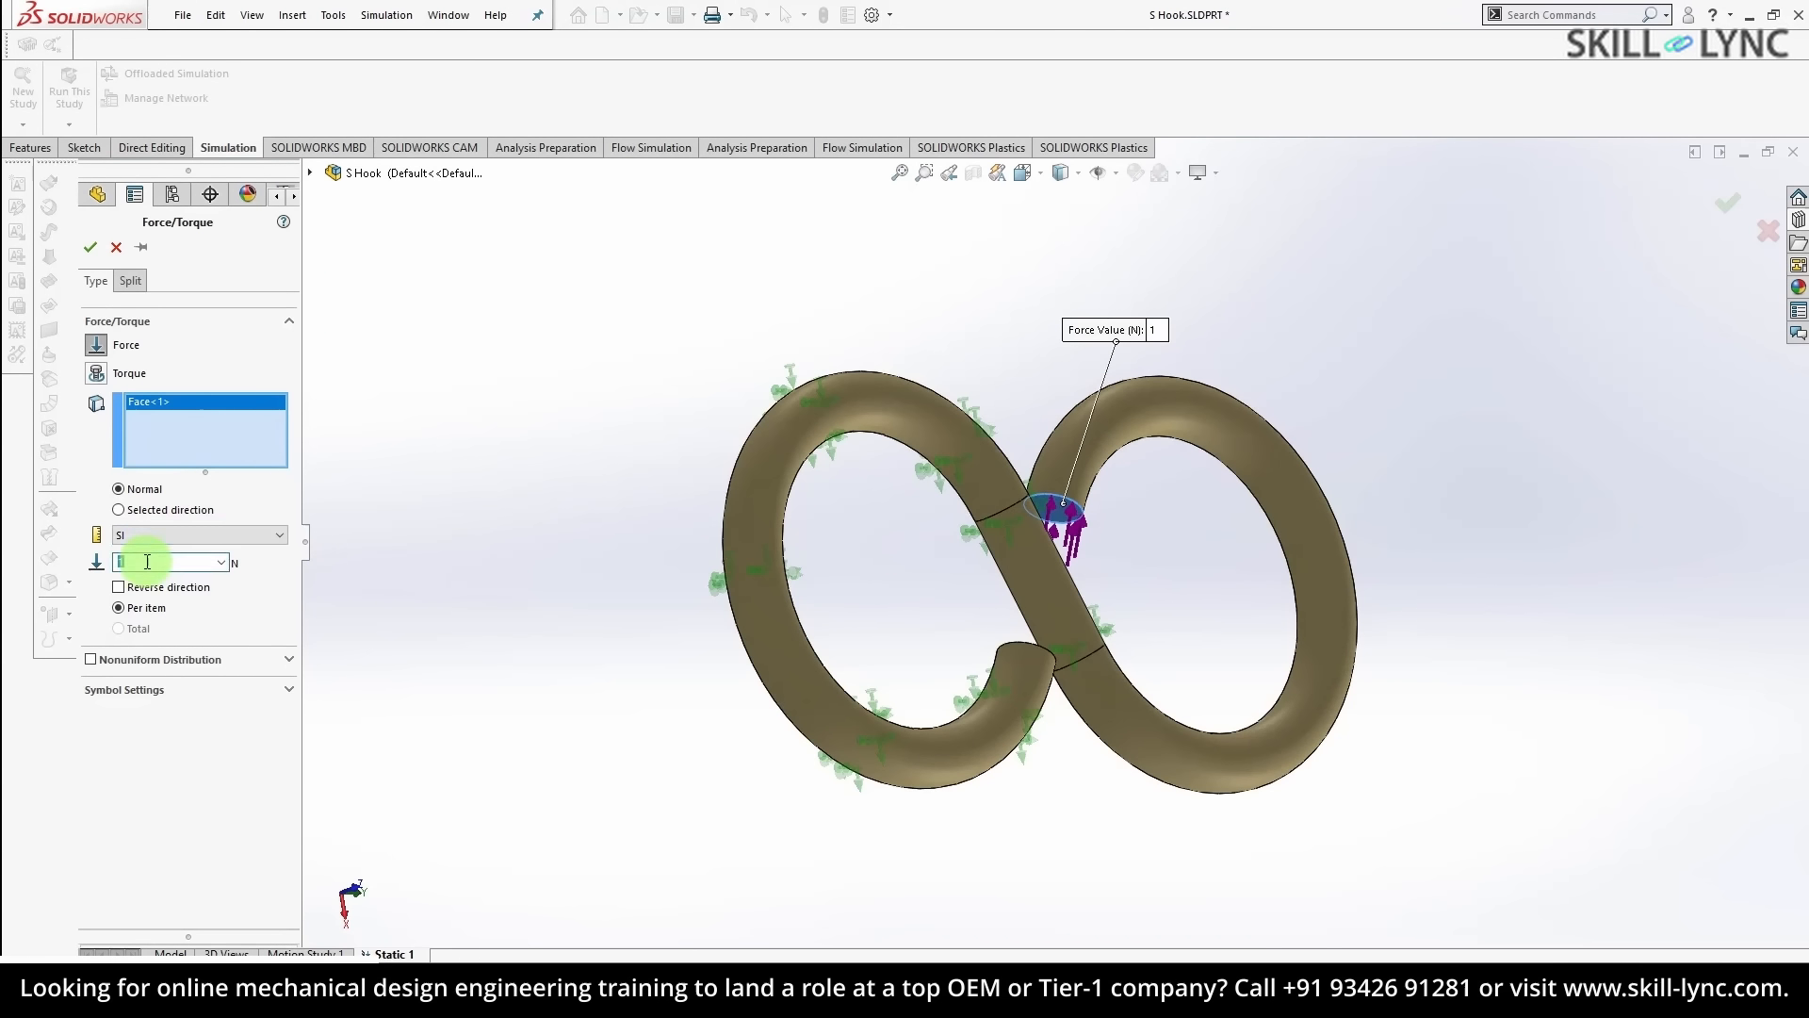
text(50)
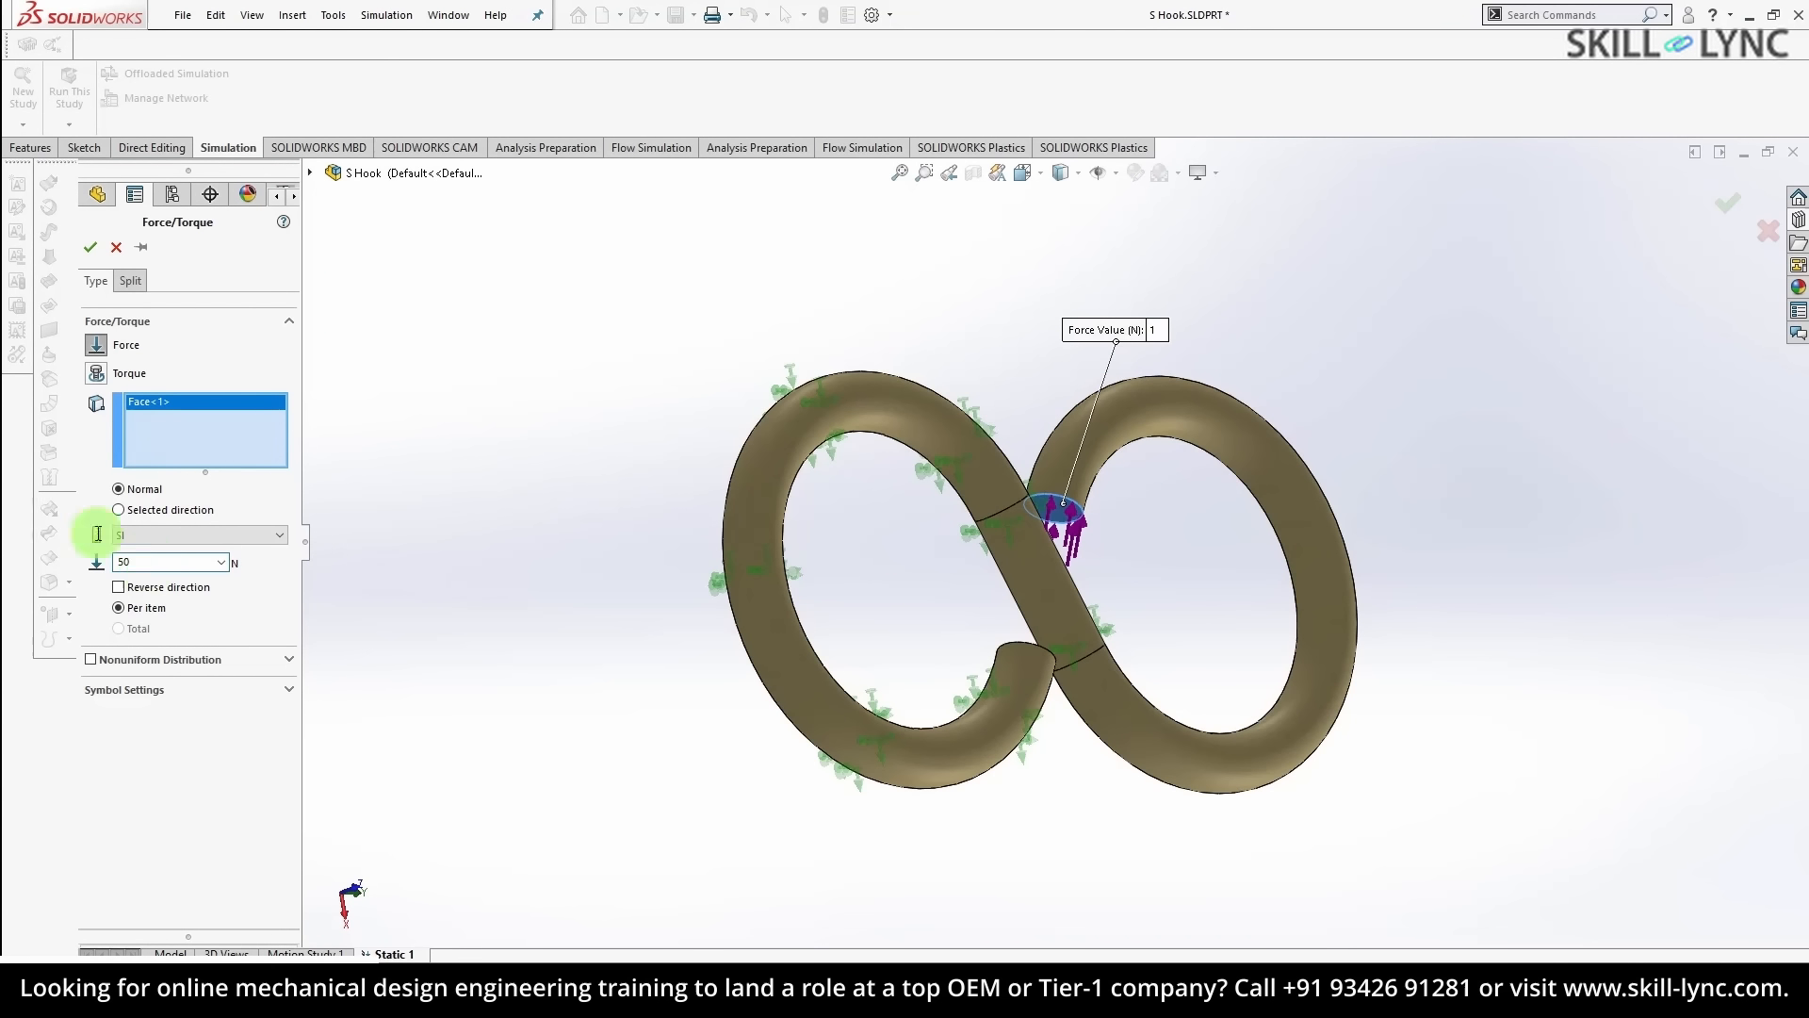
click(91, 248)
- Run the Static 1 study on the S hook
middle_drag(822, 414, 778, 452)
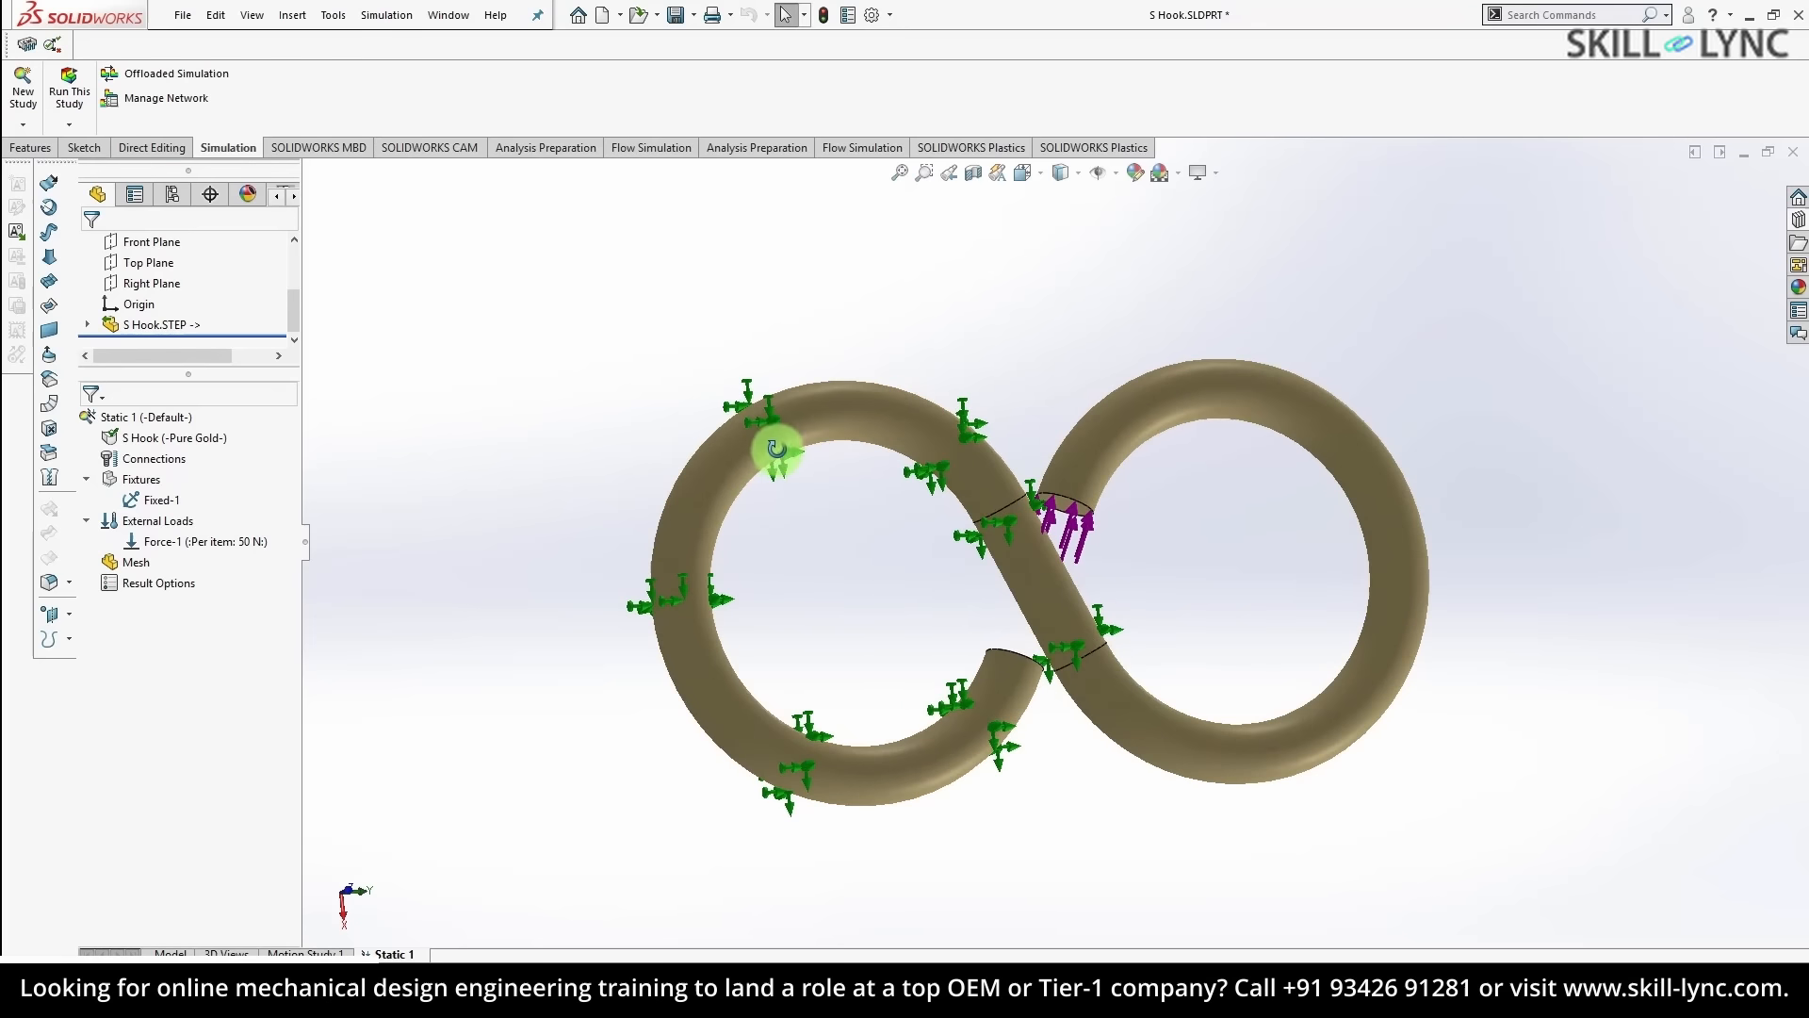
right_click(141, 417)
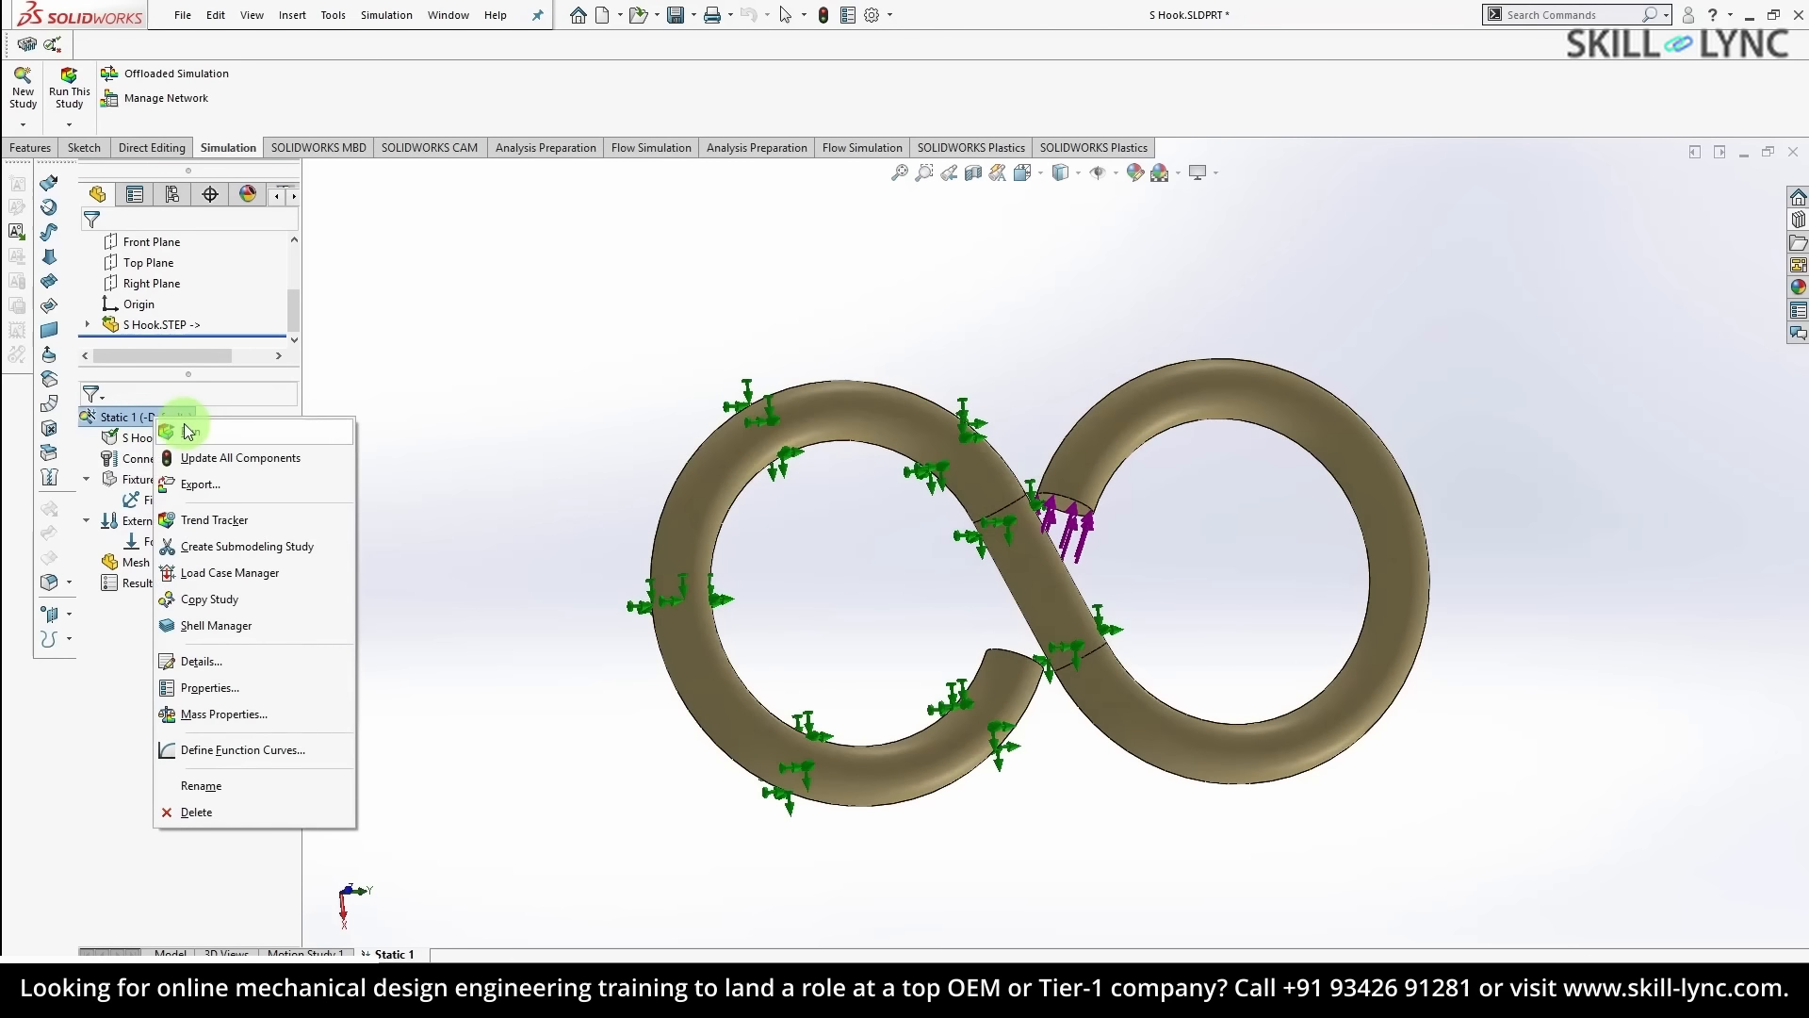
click(189, 431)
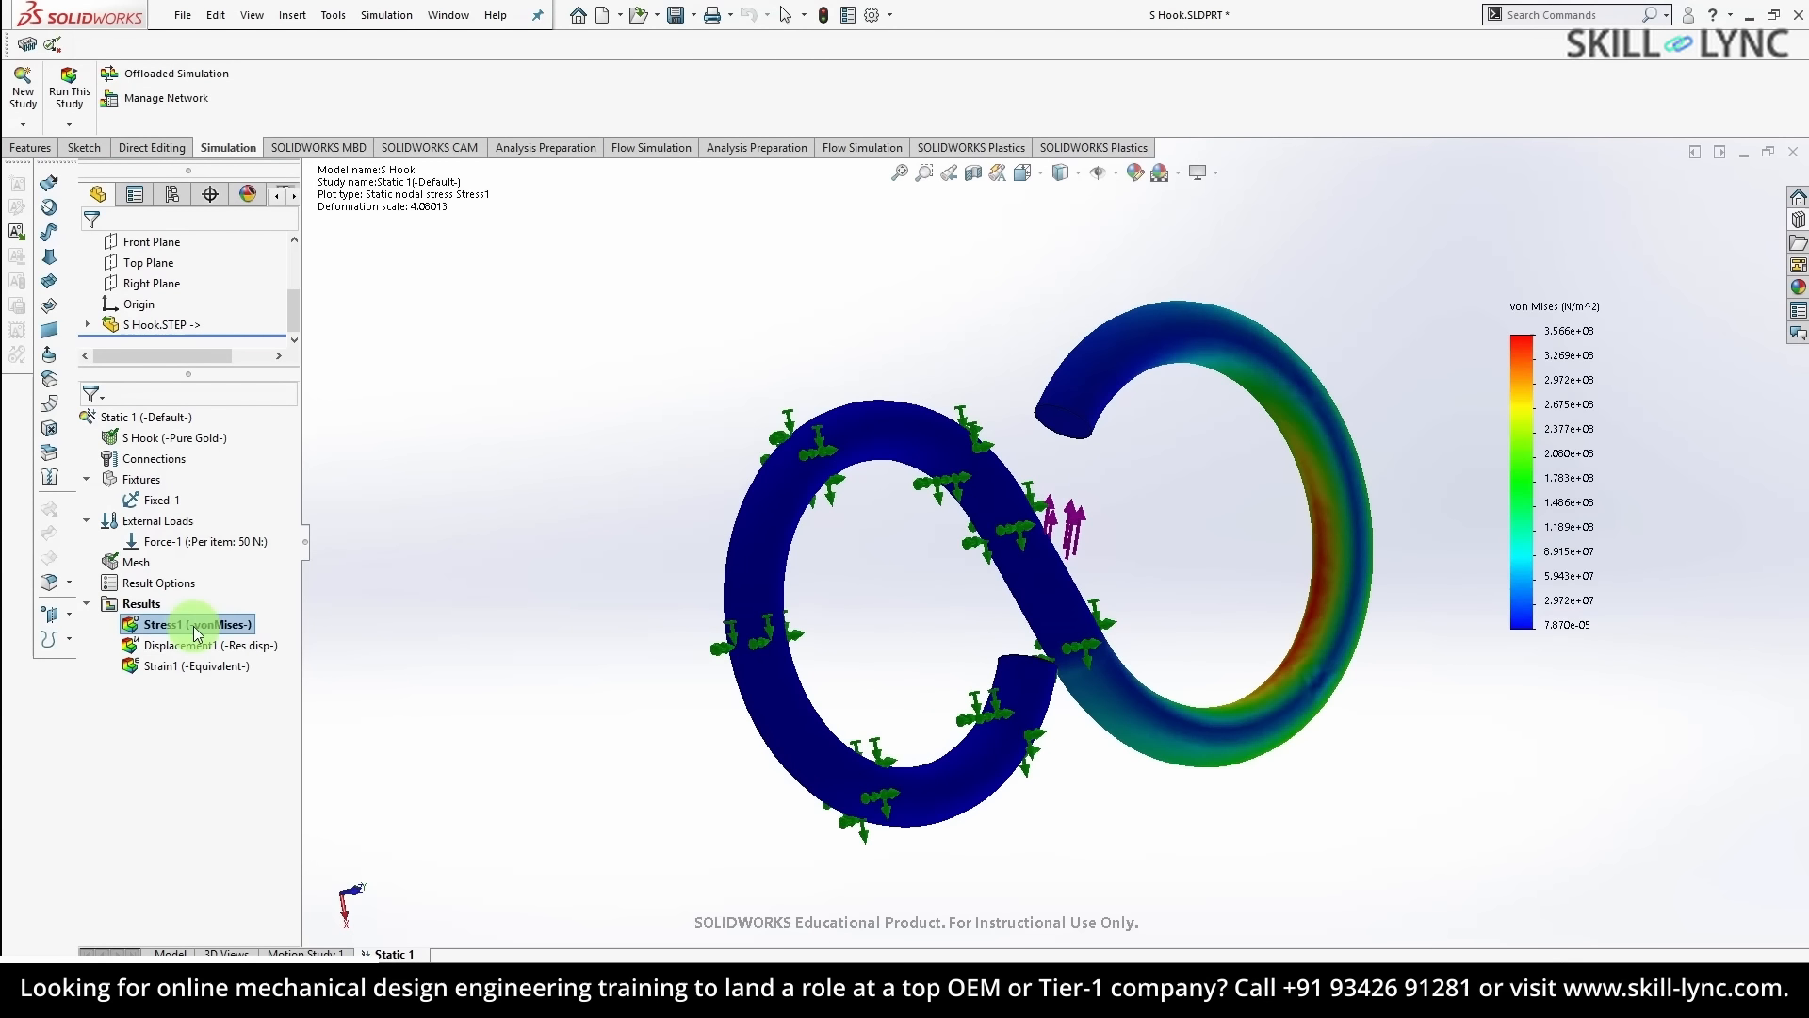
- Animate the von Mises stress plot to examine how the hook deforms, and close the animation
right_click(165, 626)
click(238, 274)
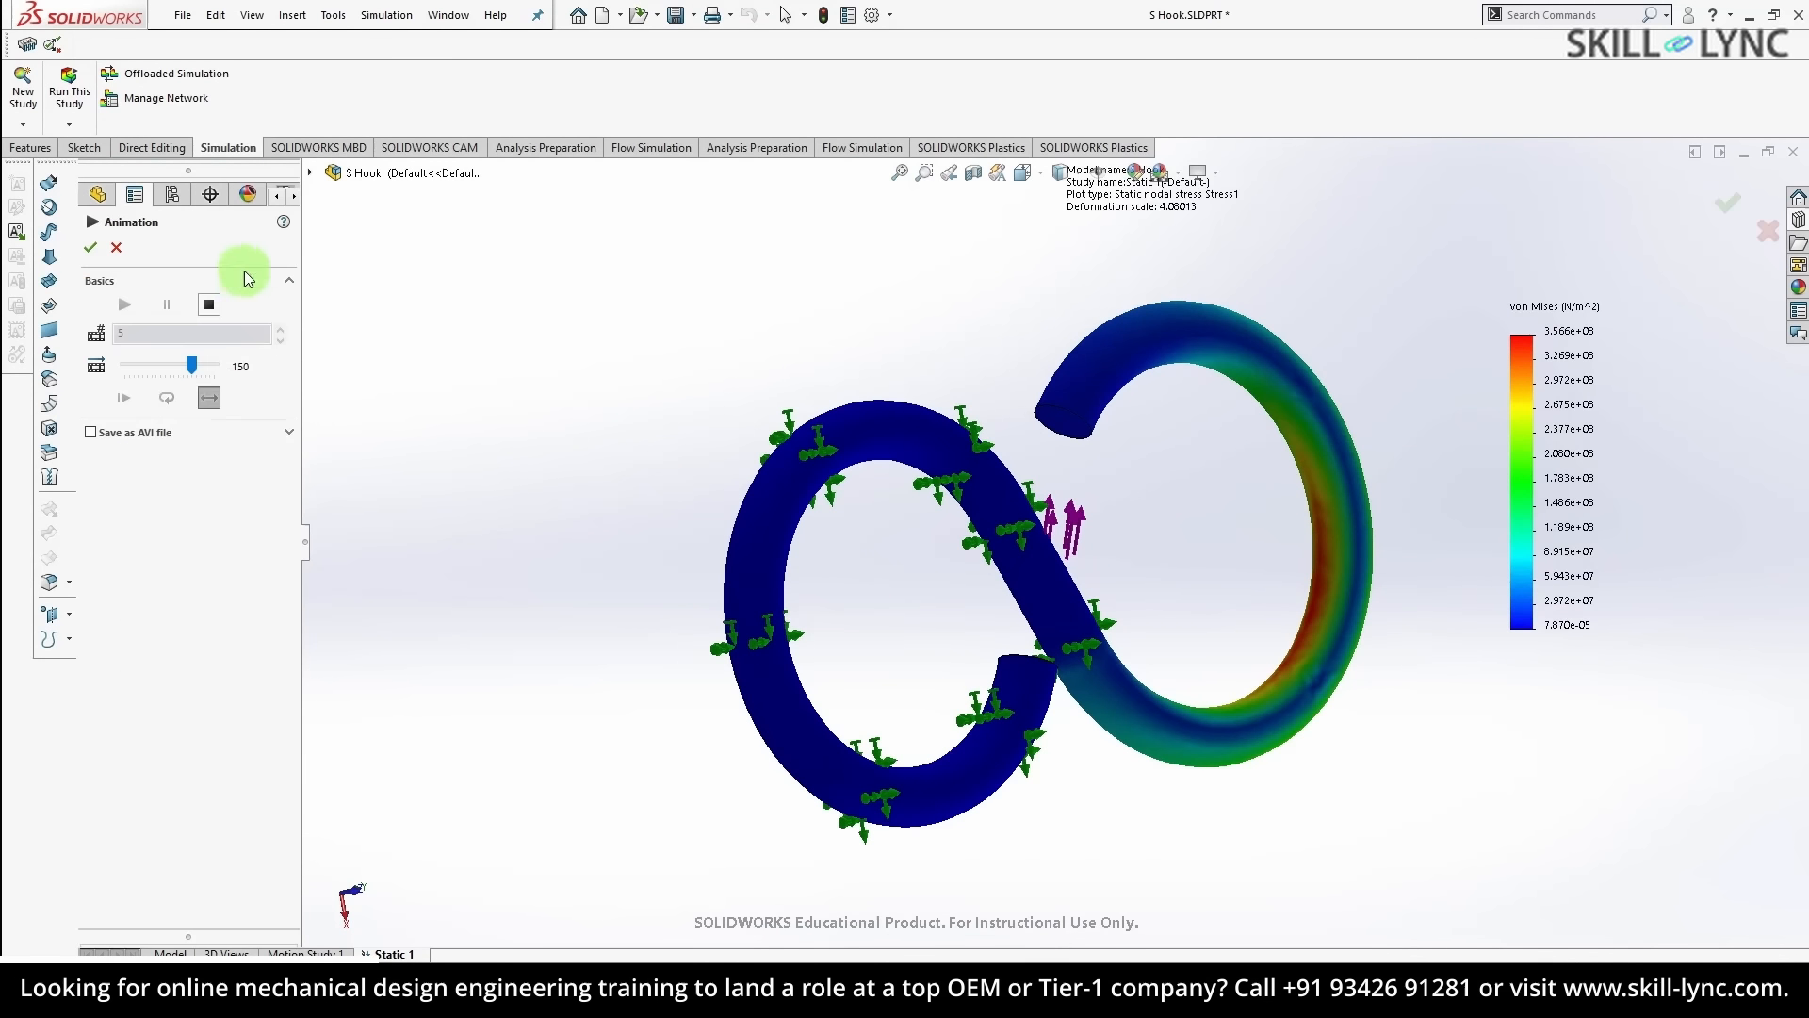
mouse_move(963, 368)
middle_down()
mouse_move(914, 493)
mouse_move(955, 392)
middle_up()
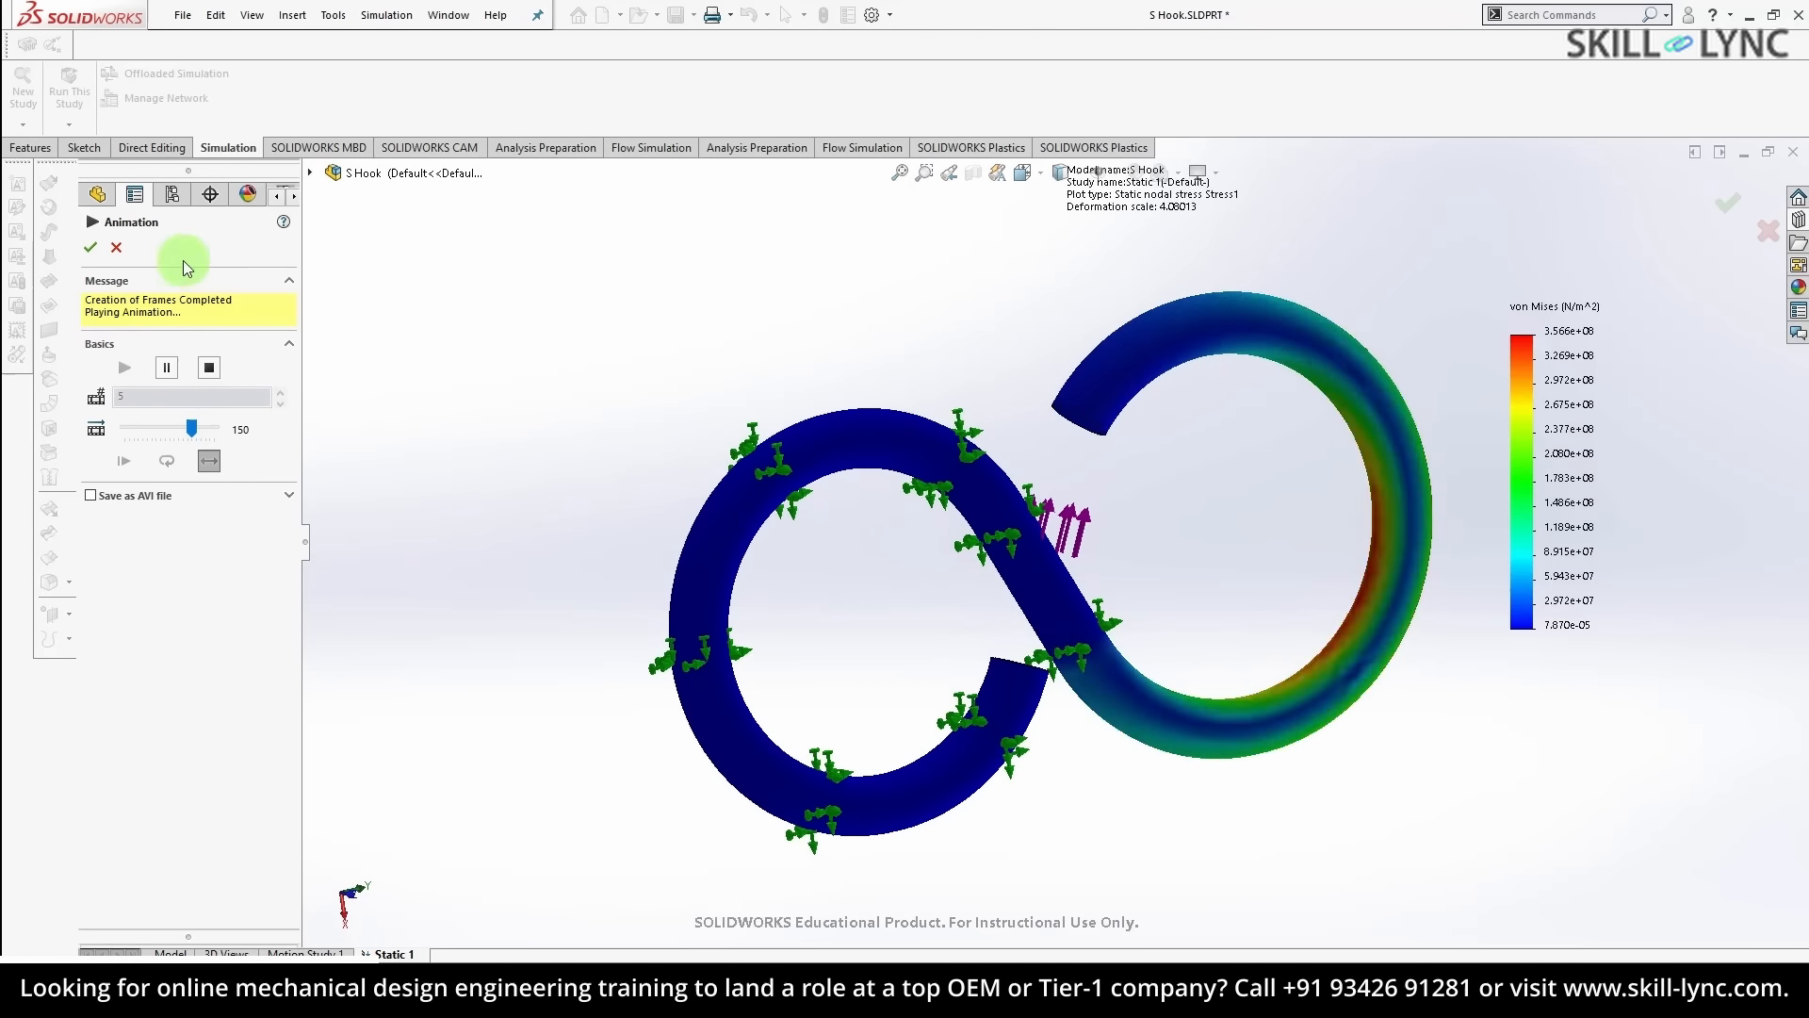
click(117, 247)
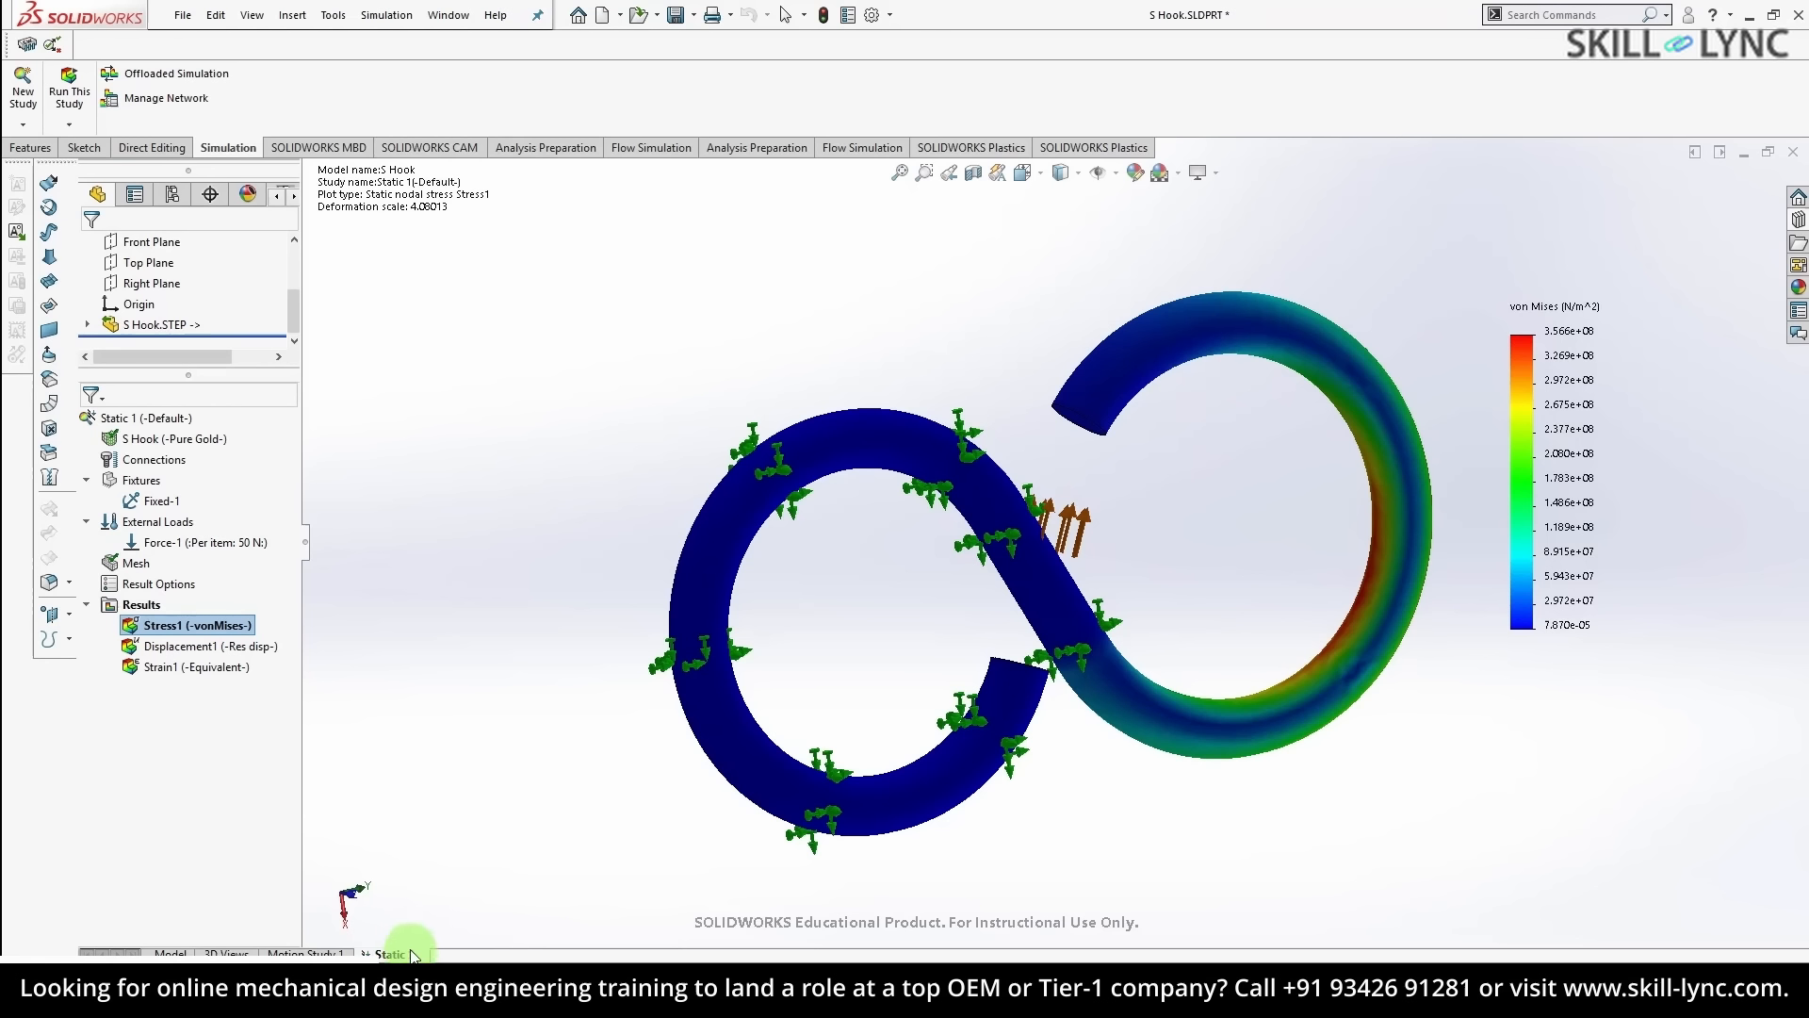
- Create a new constant-amplitude fatigue study named Fatigue 1
click(406, 954)
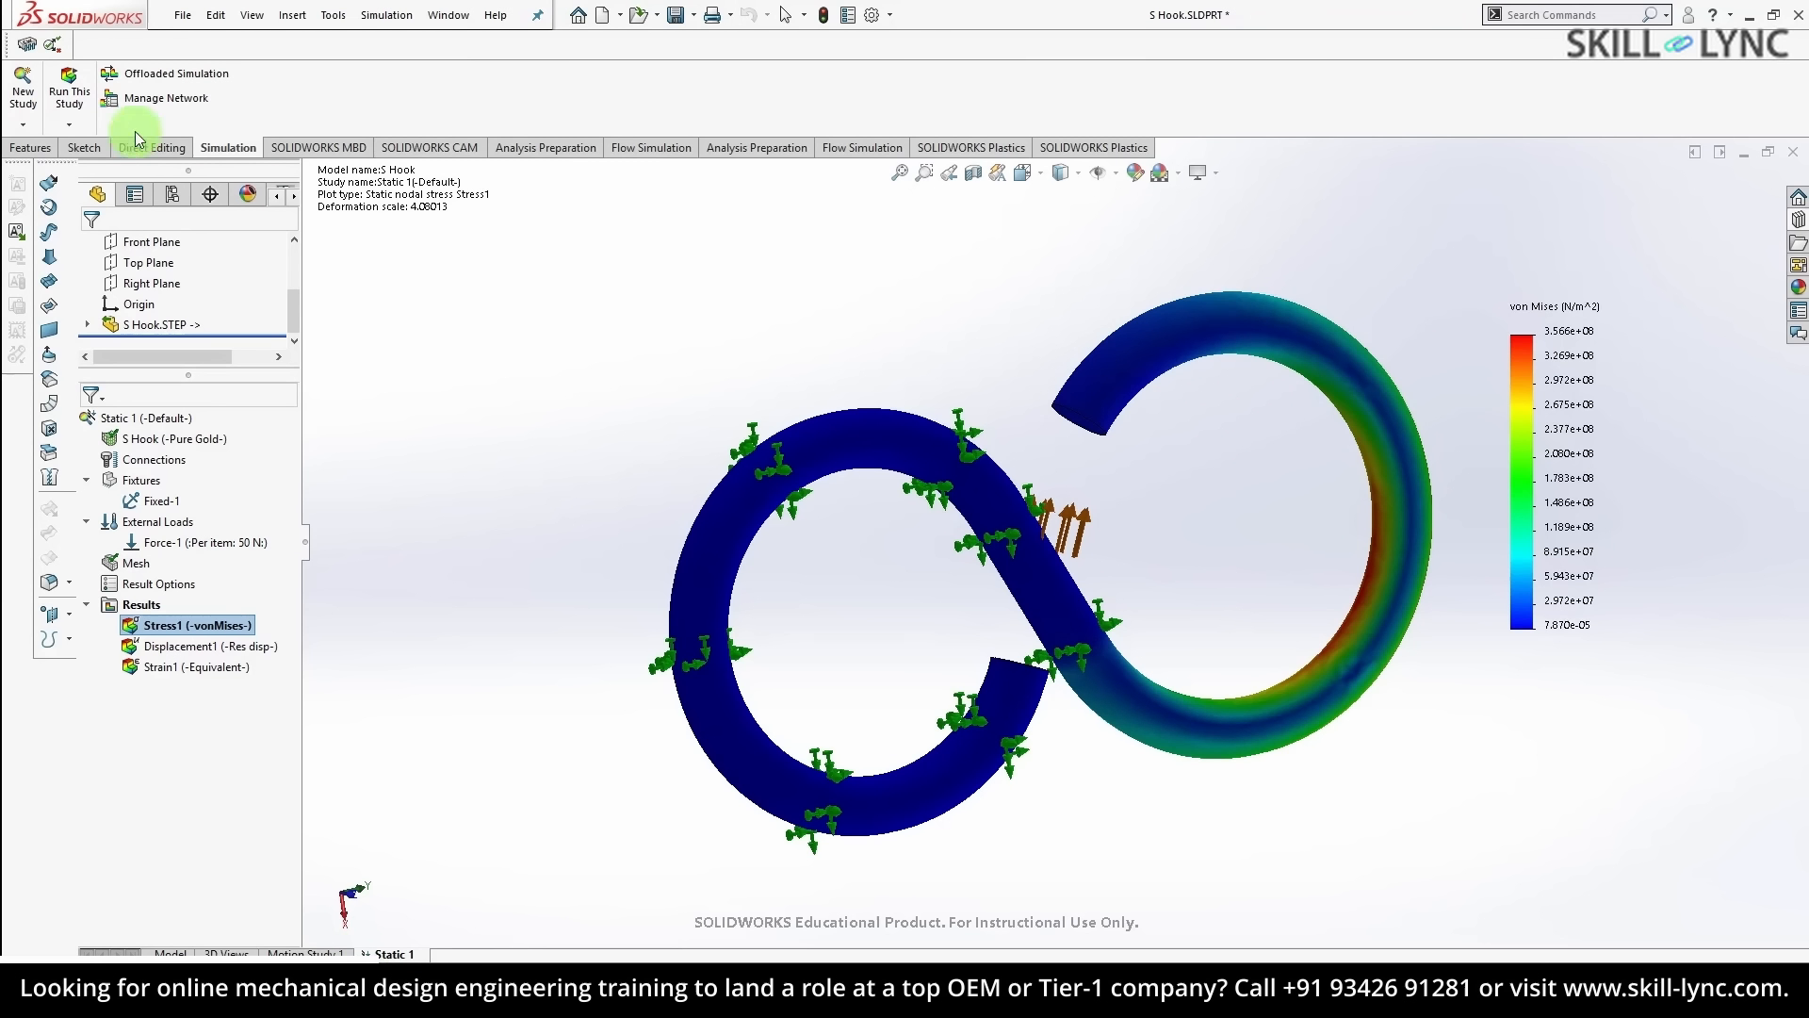
click(27, 130)
click(31, 142)
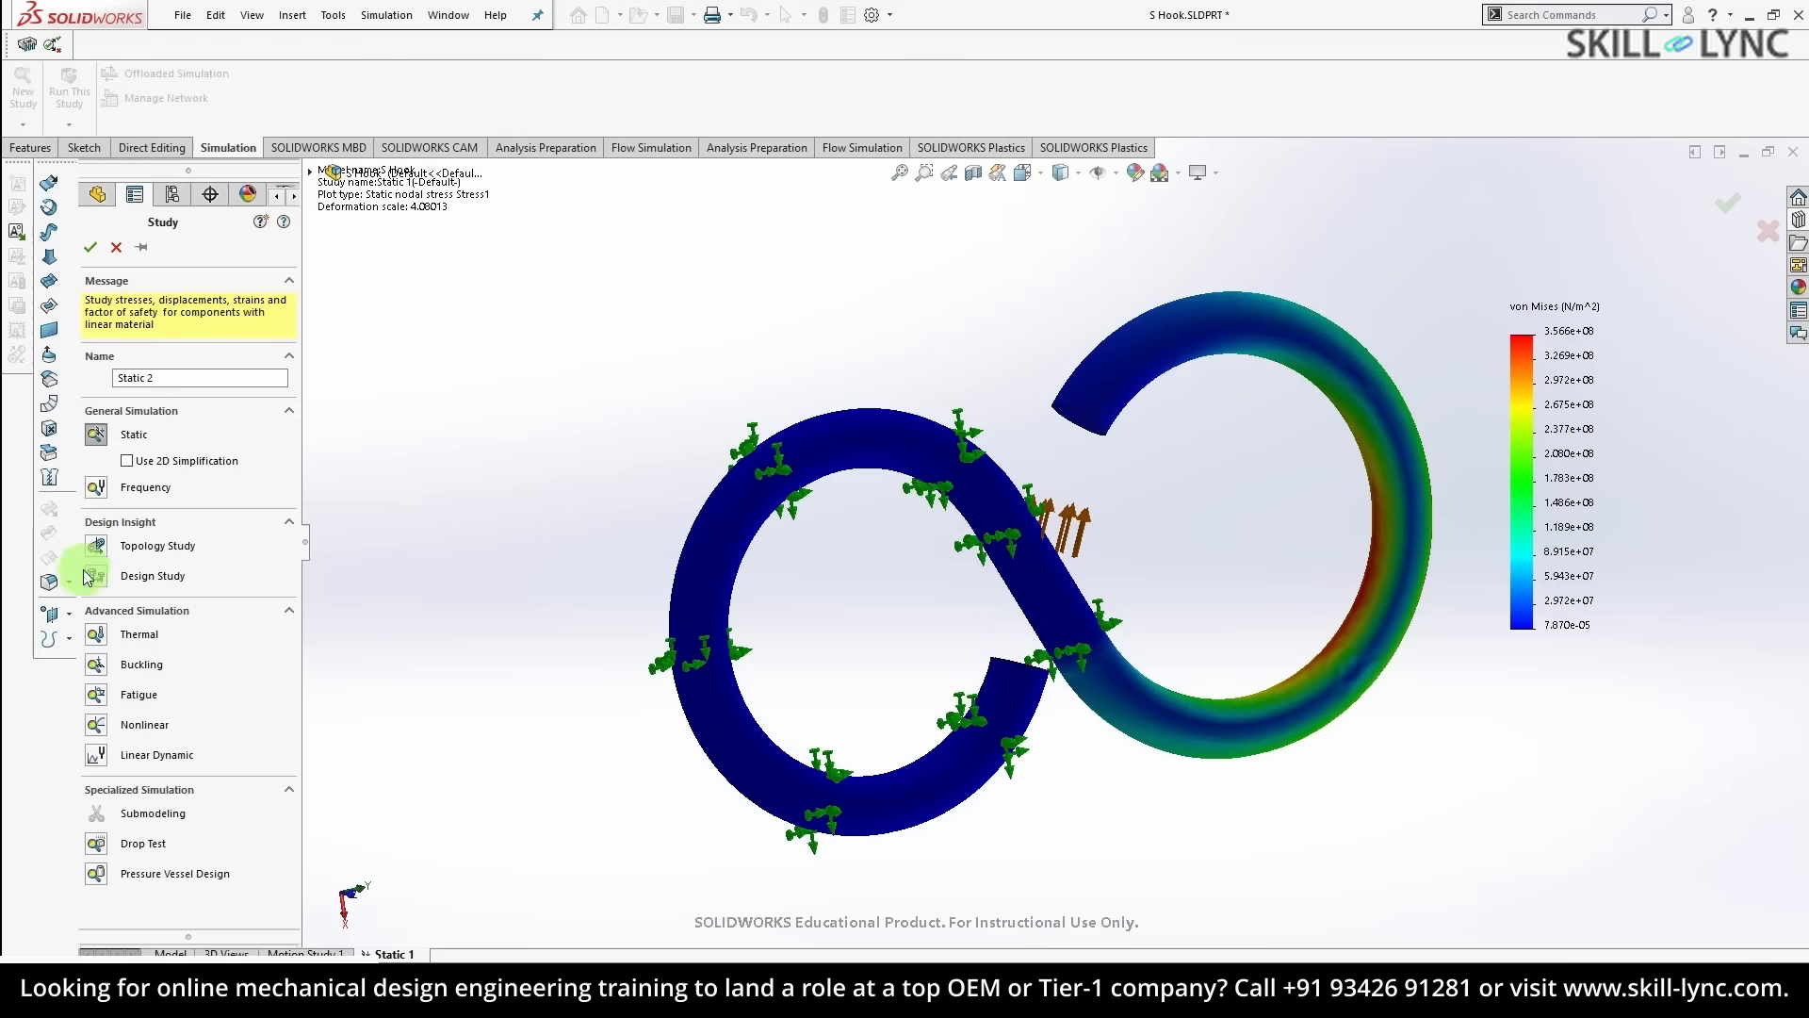
click(102, 697)
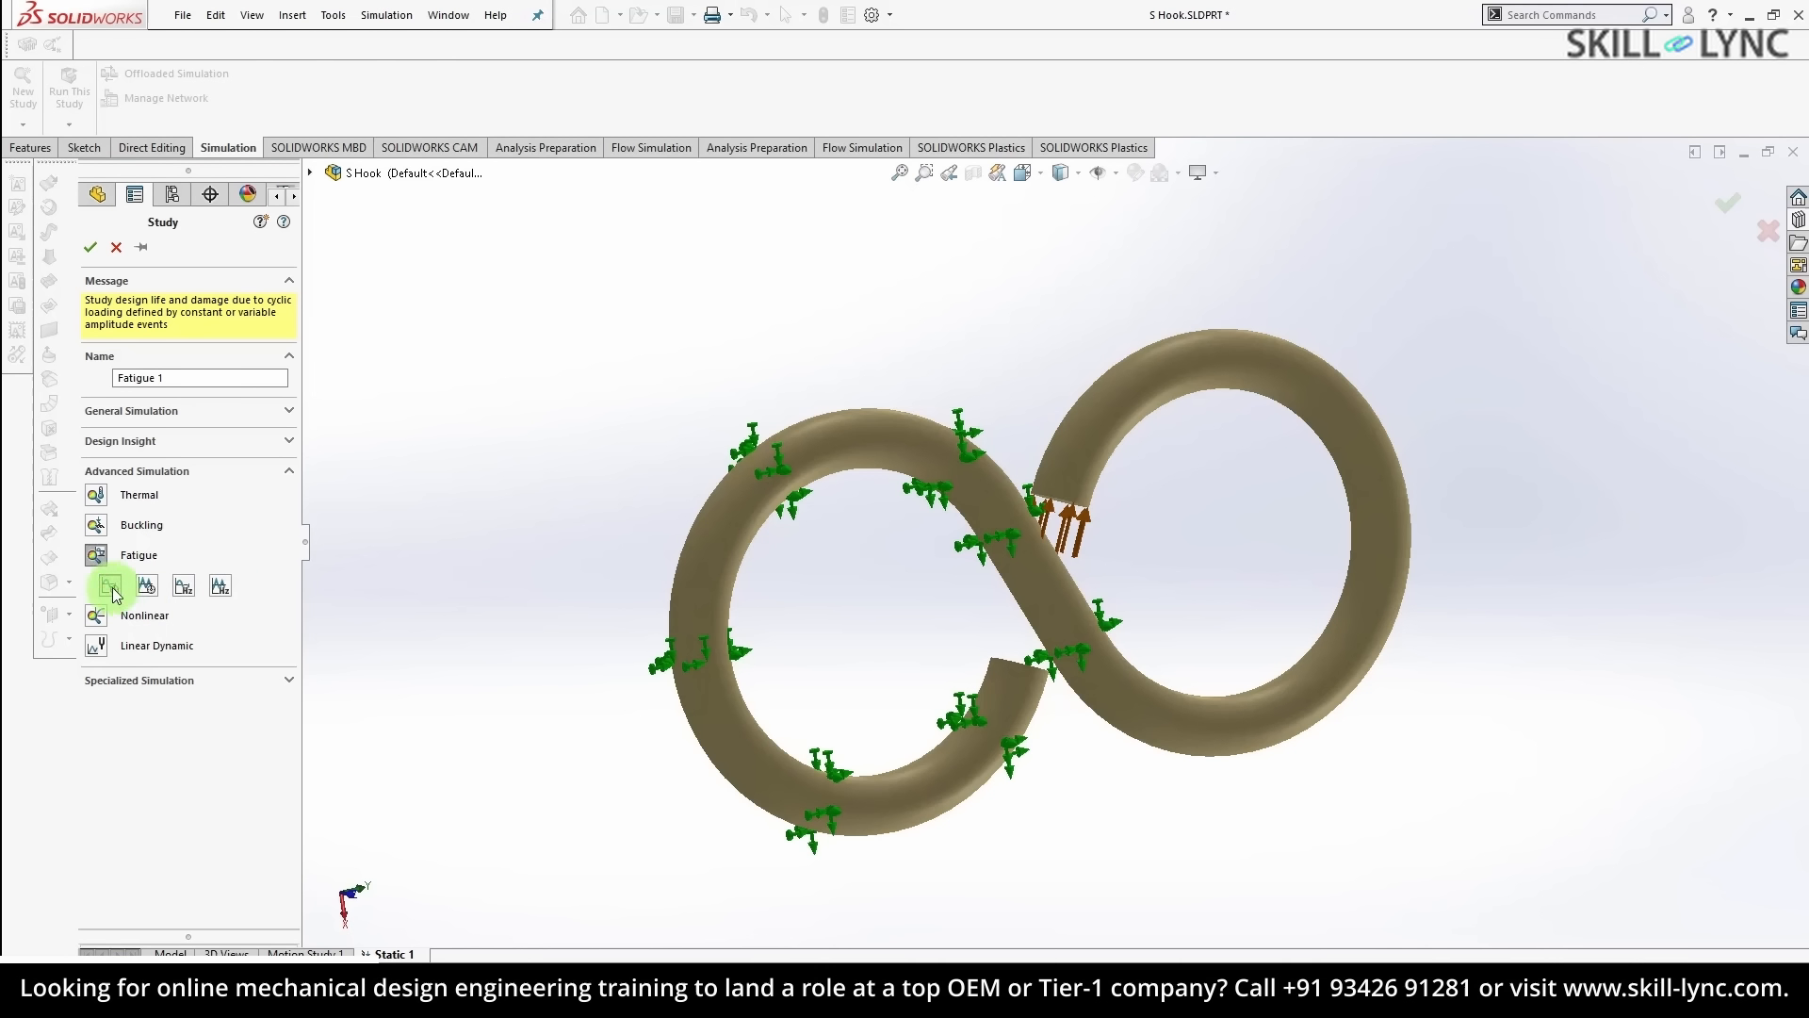
click(89, 246)
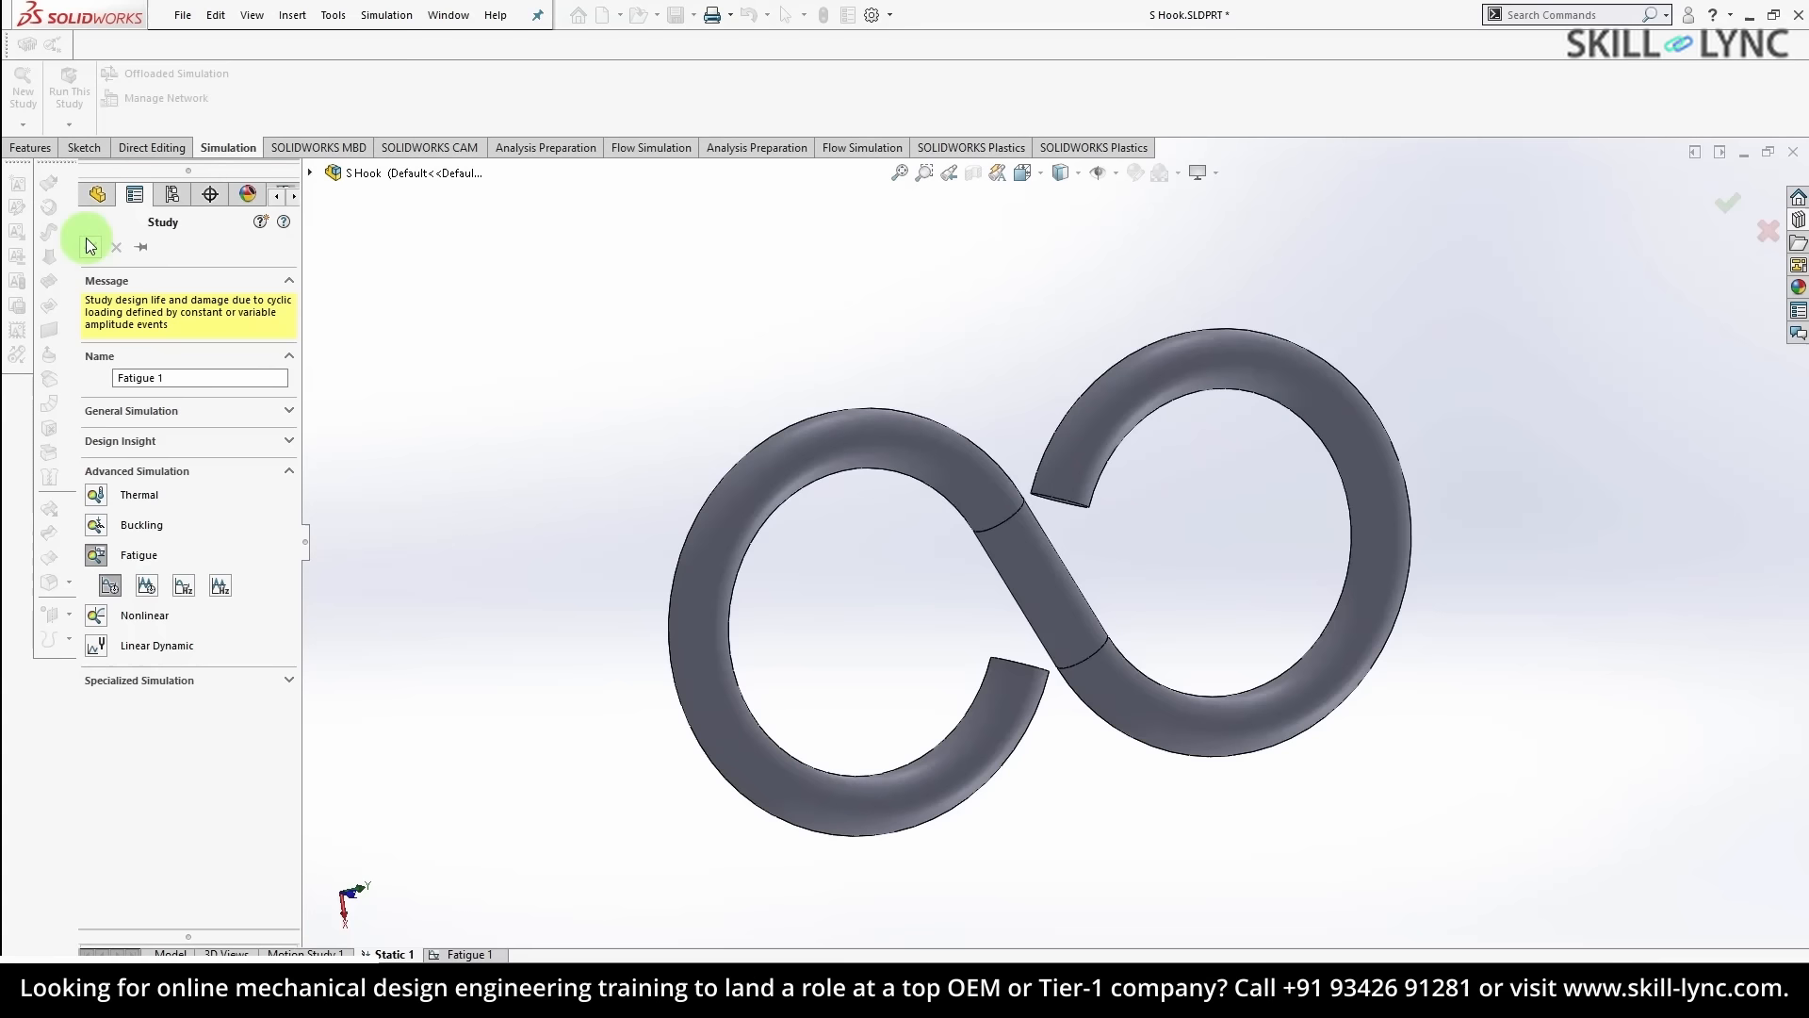
- Review the fatigue study's properties for event interaction, alternating stress and mean stress correction without changing them
right_click(132, 444)
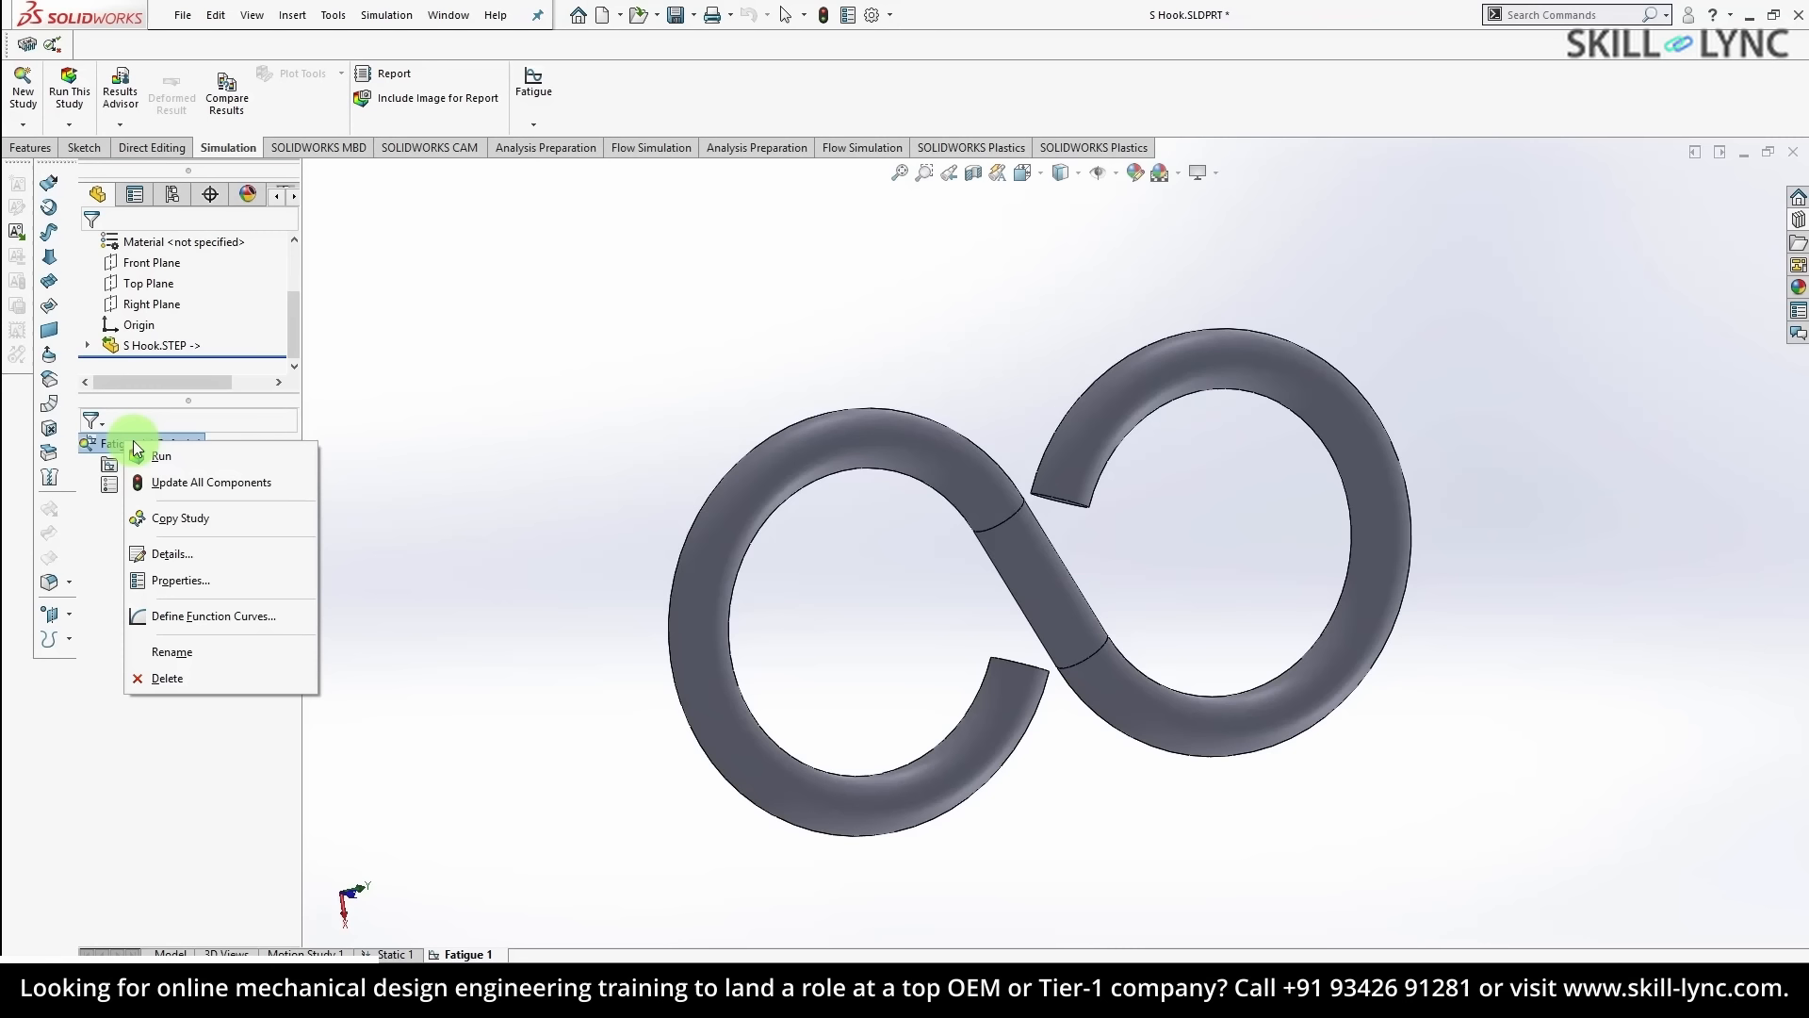
click(188, 583)
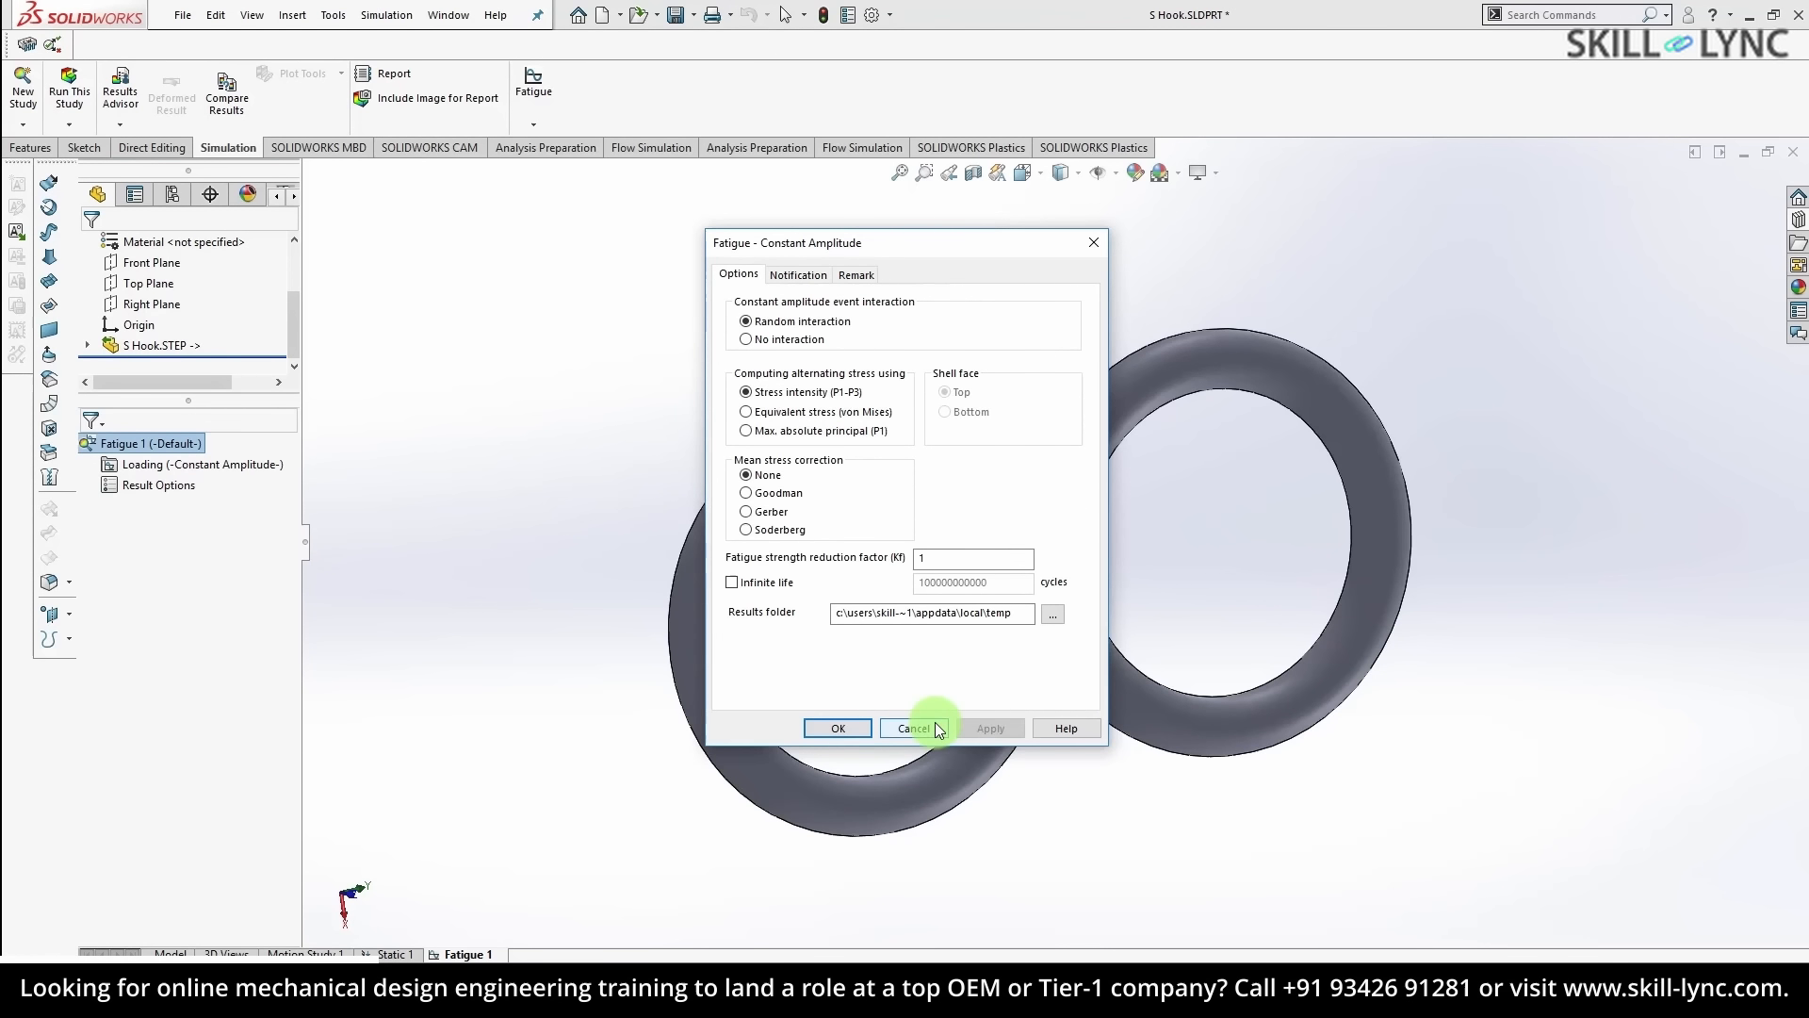
click(913, 728)
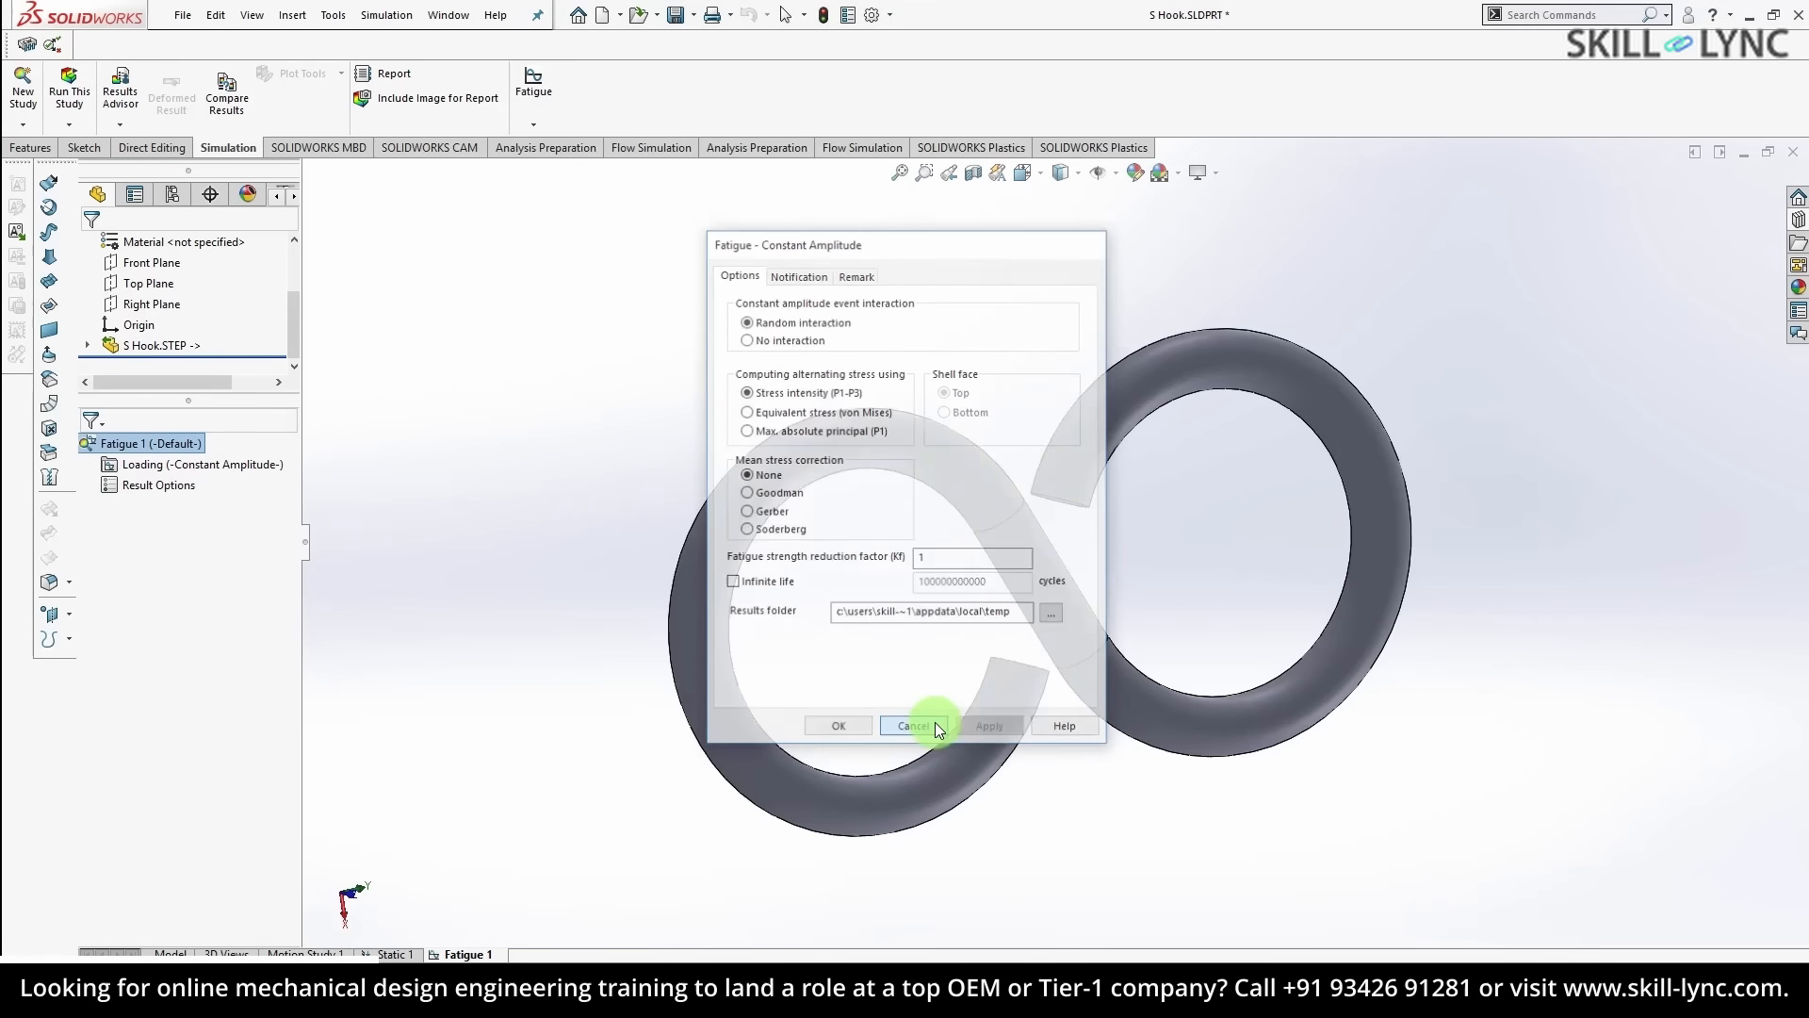
- Add a constant-amplitude fatigue event of 15000 cycles with Fully Reversed (LR=-1) loading, based on the Static 1 study
right_click(160, 474)
click(184, 484)
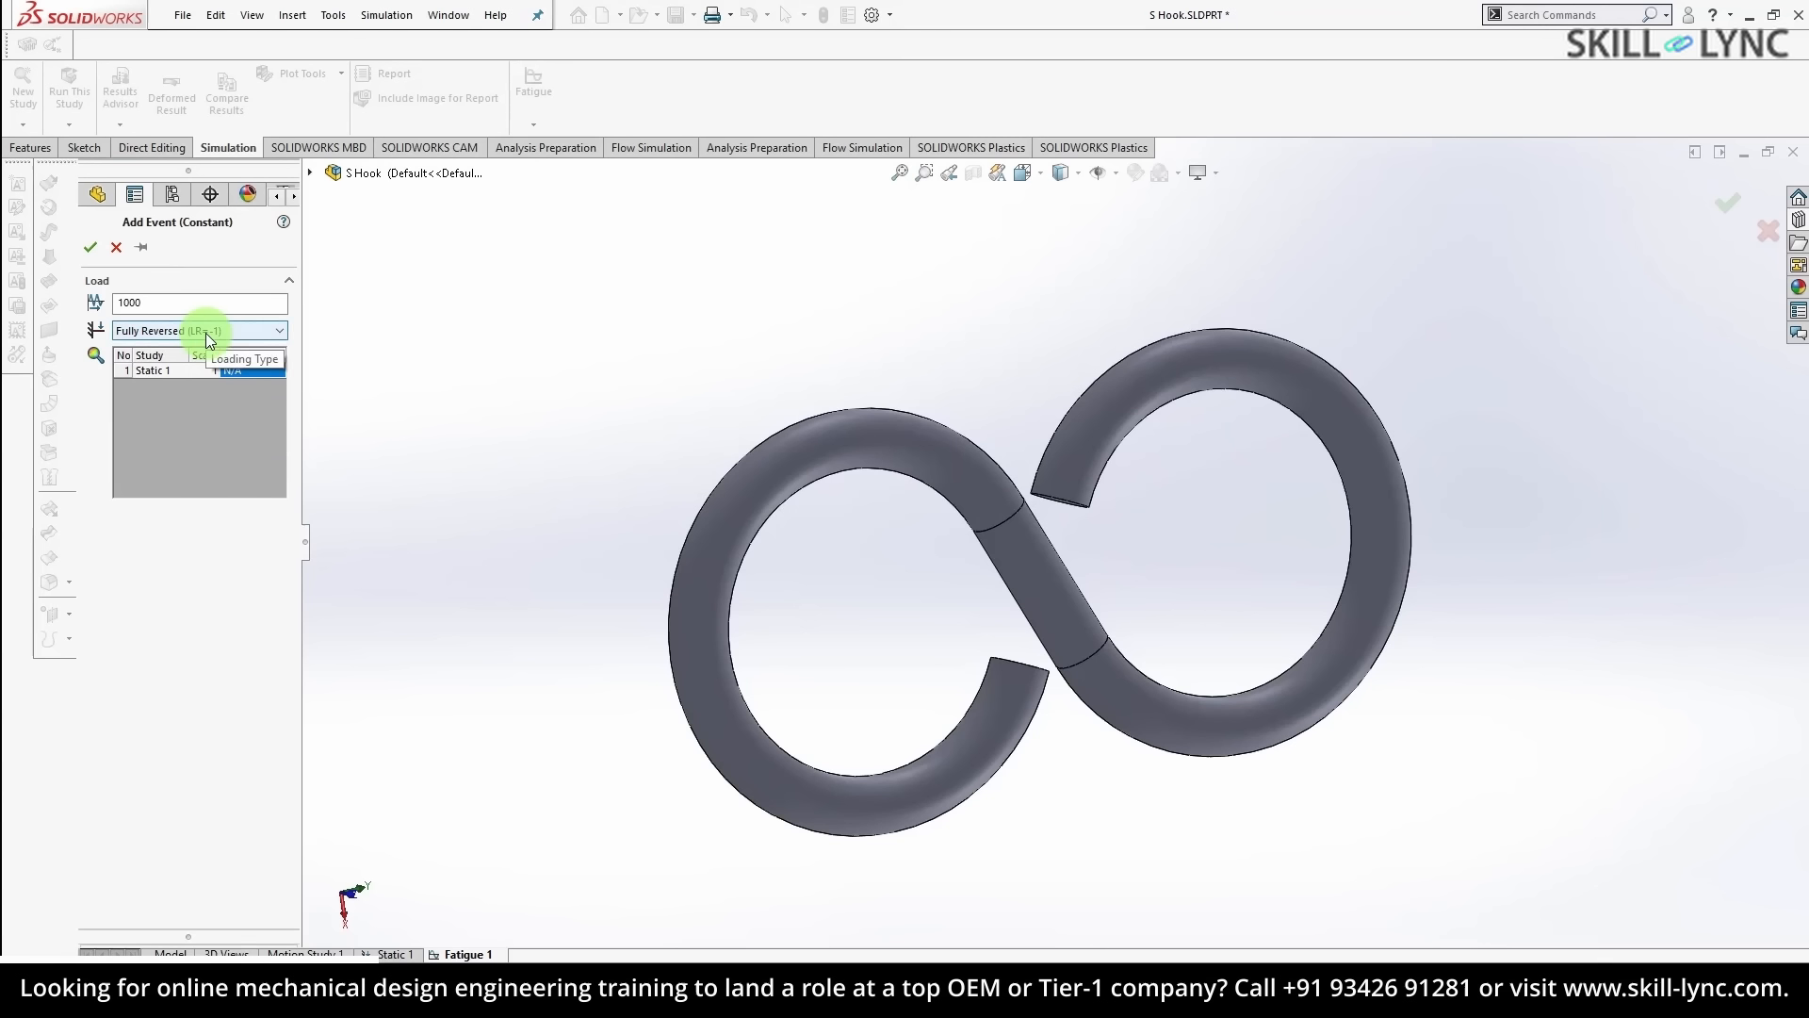
click(205, 332)
click(183, 350)
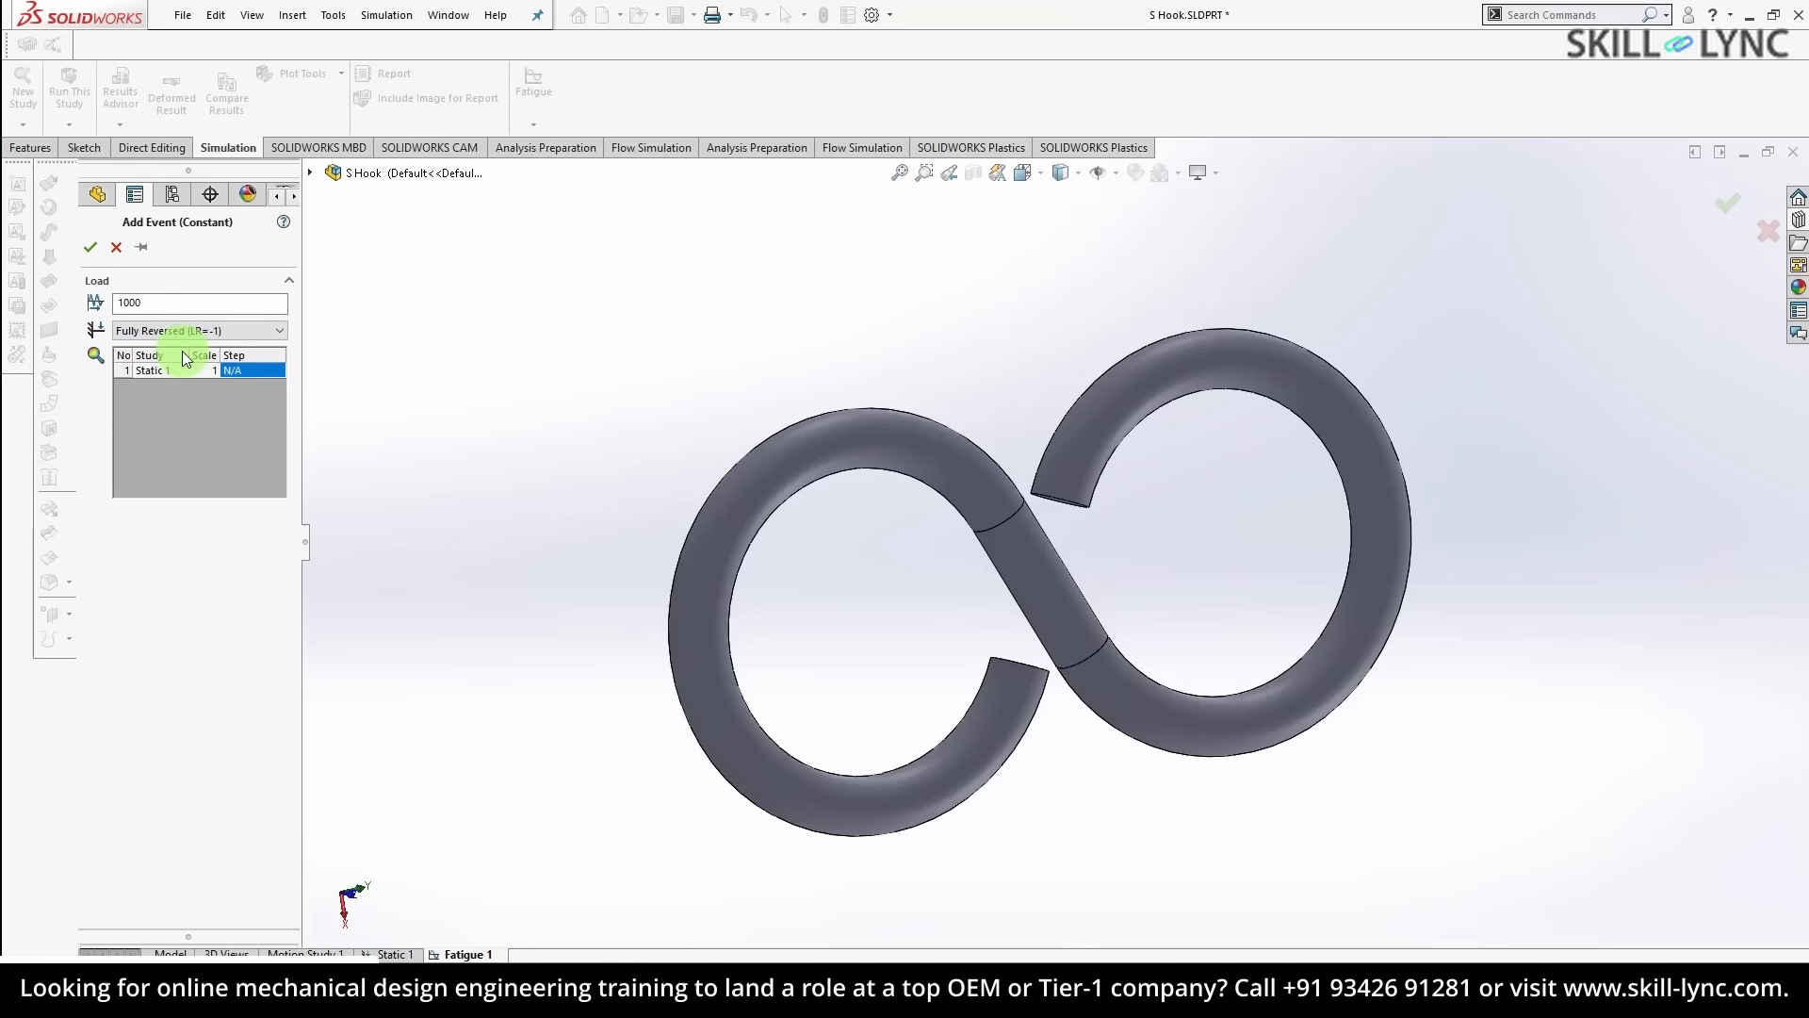
drag(165, 302, 7, 305)
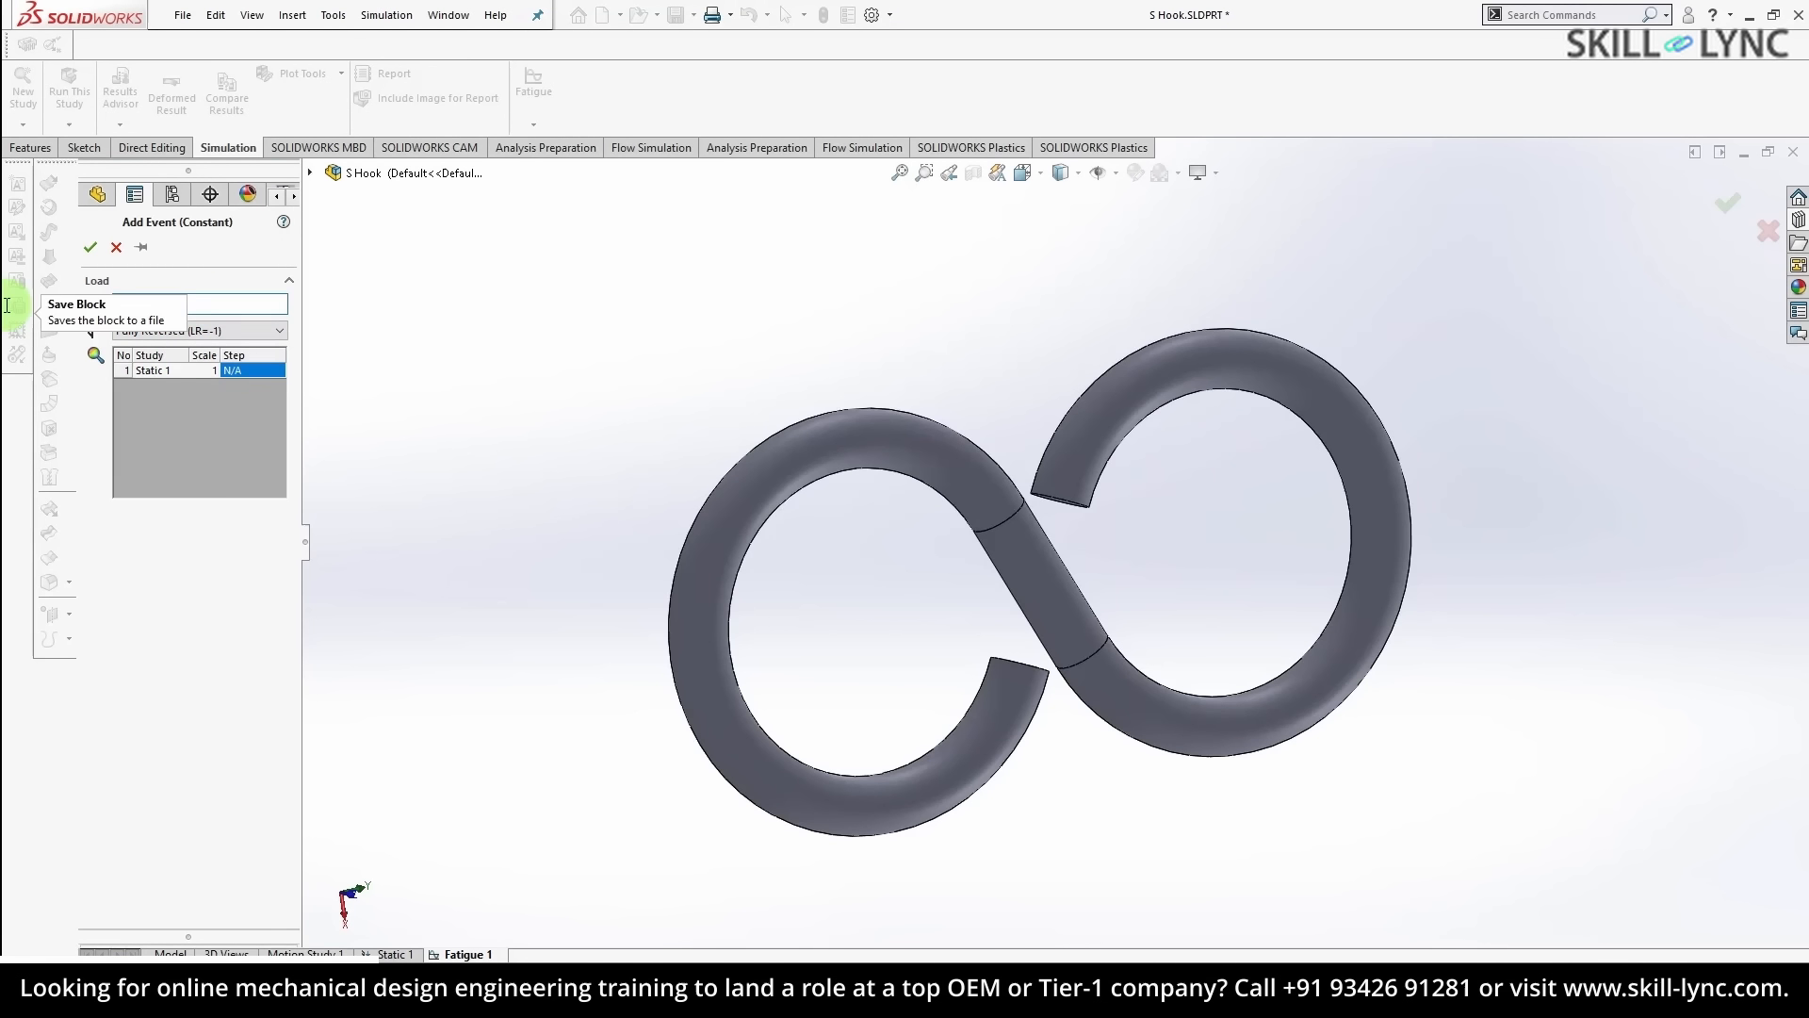
text(15000)
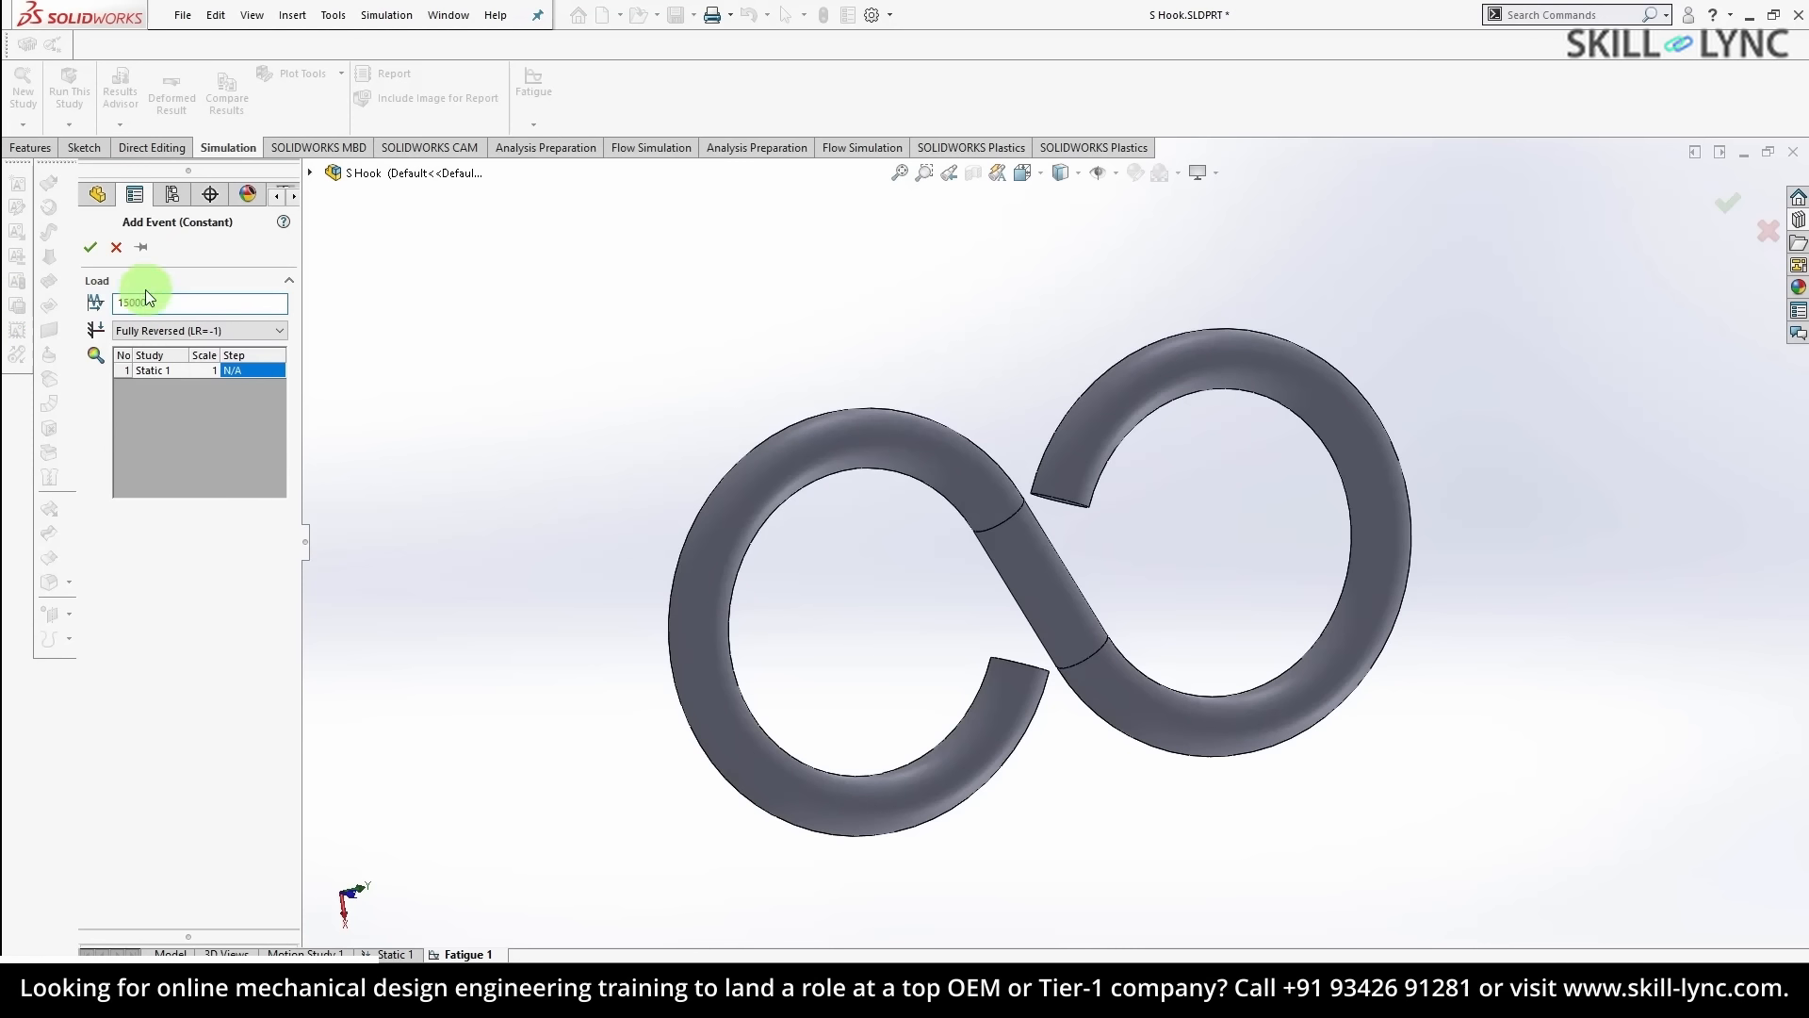
click(94, 244)
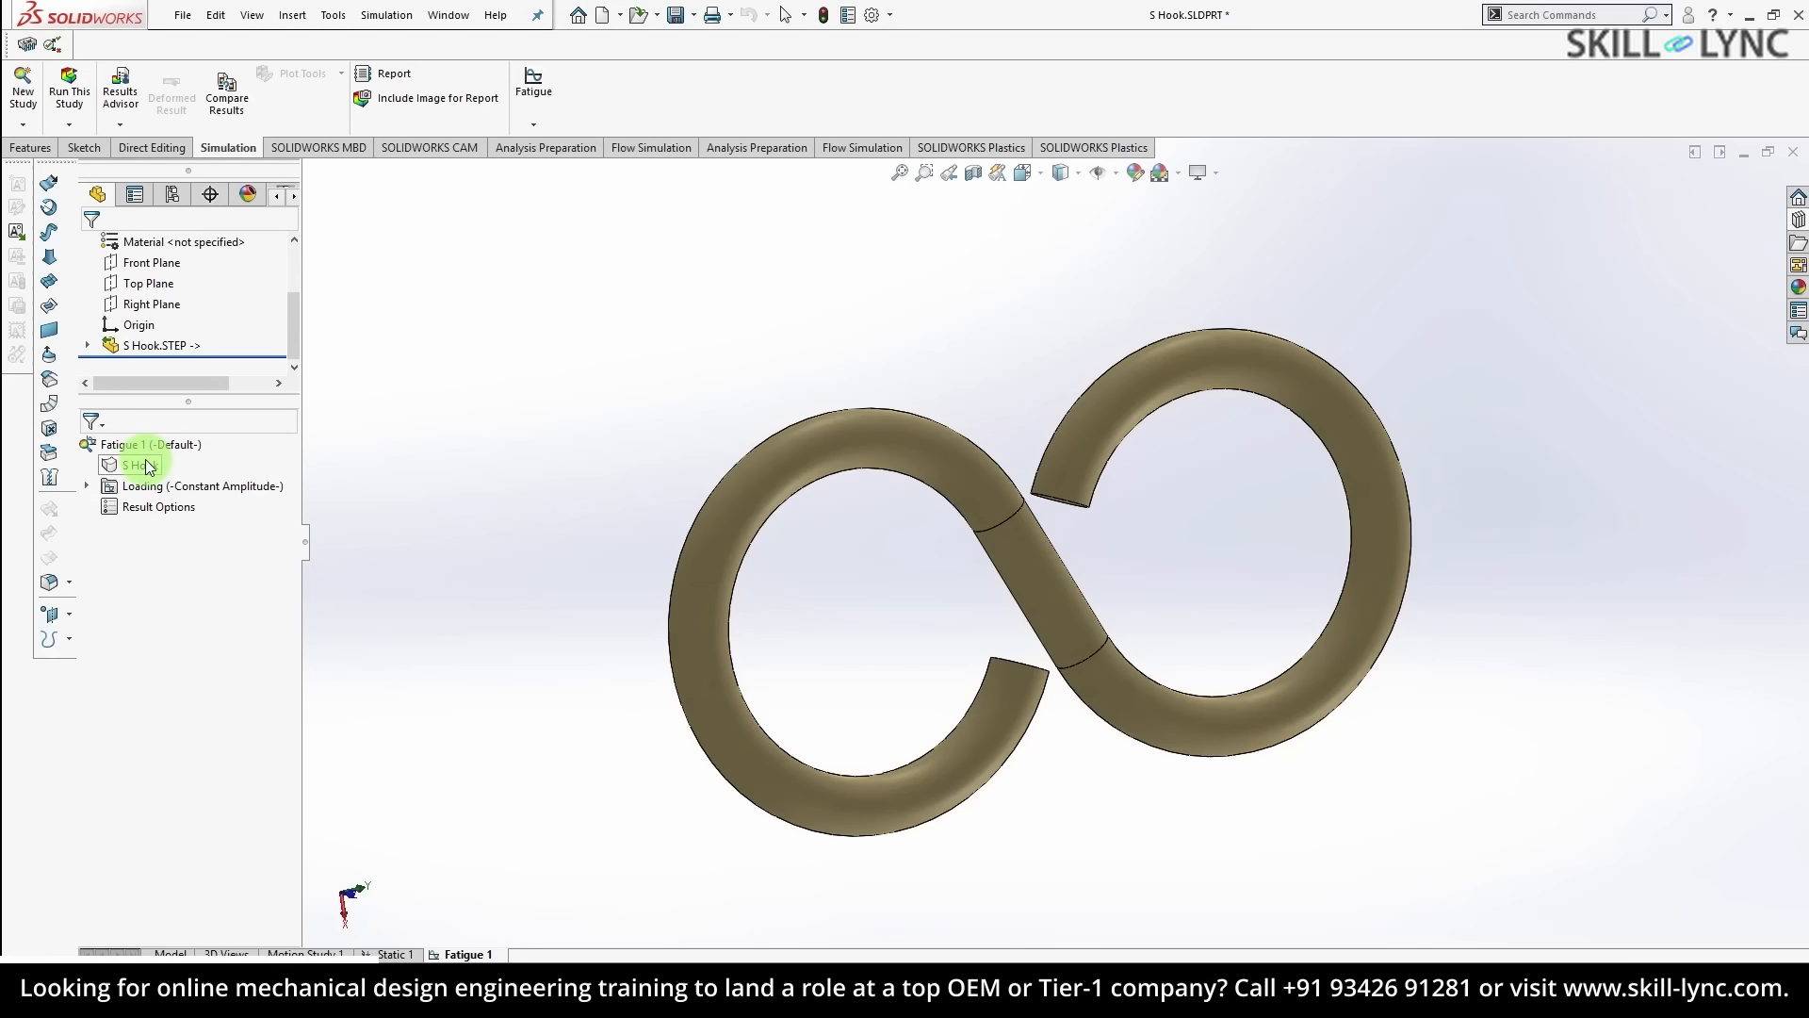
- Derive the hook's fatigue S-N curve from the material elastic modulus based on ASME Austenitic Steel curves, and review the curve graph
right_click(148, 467)
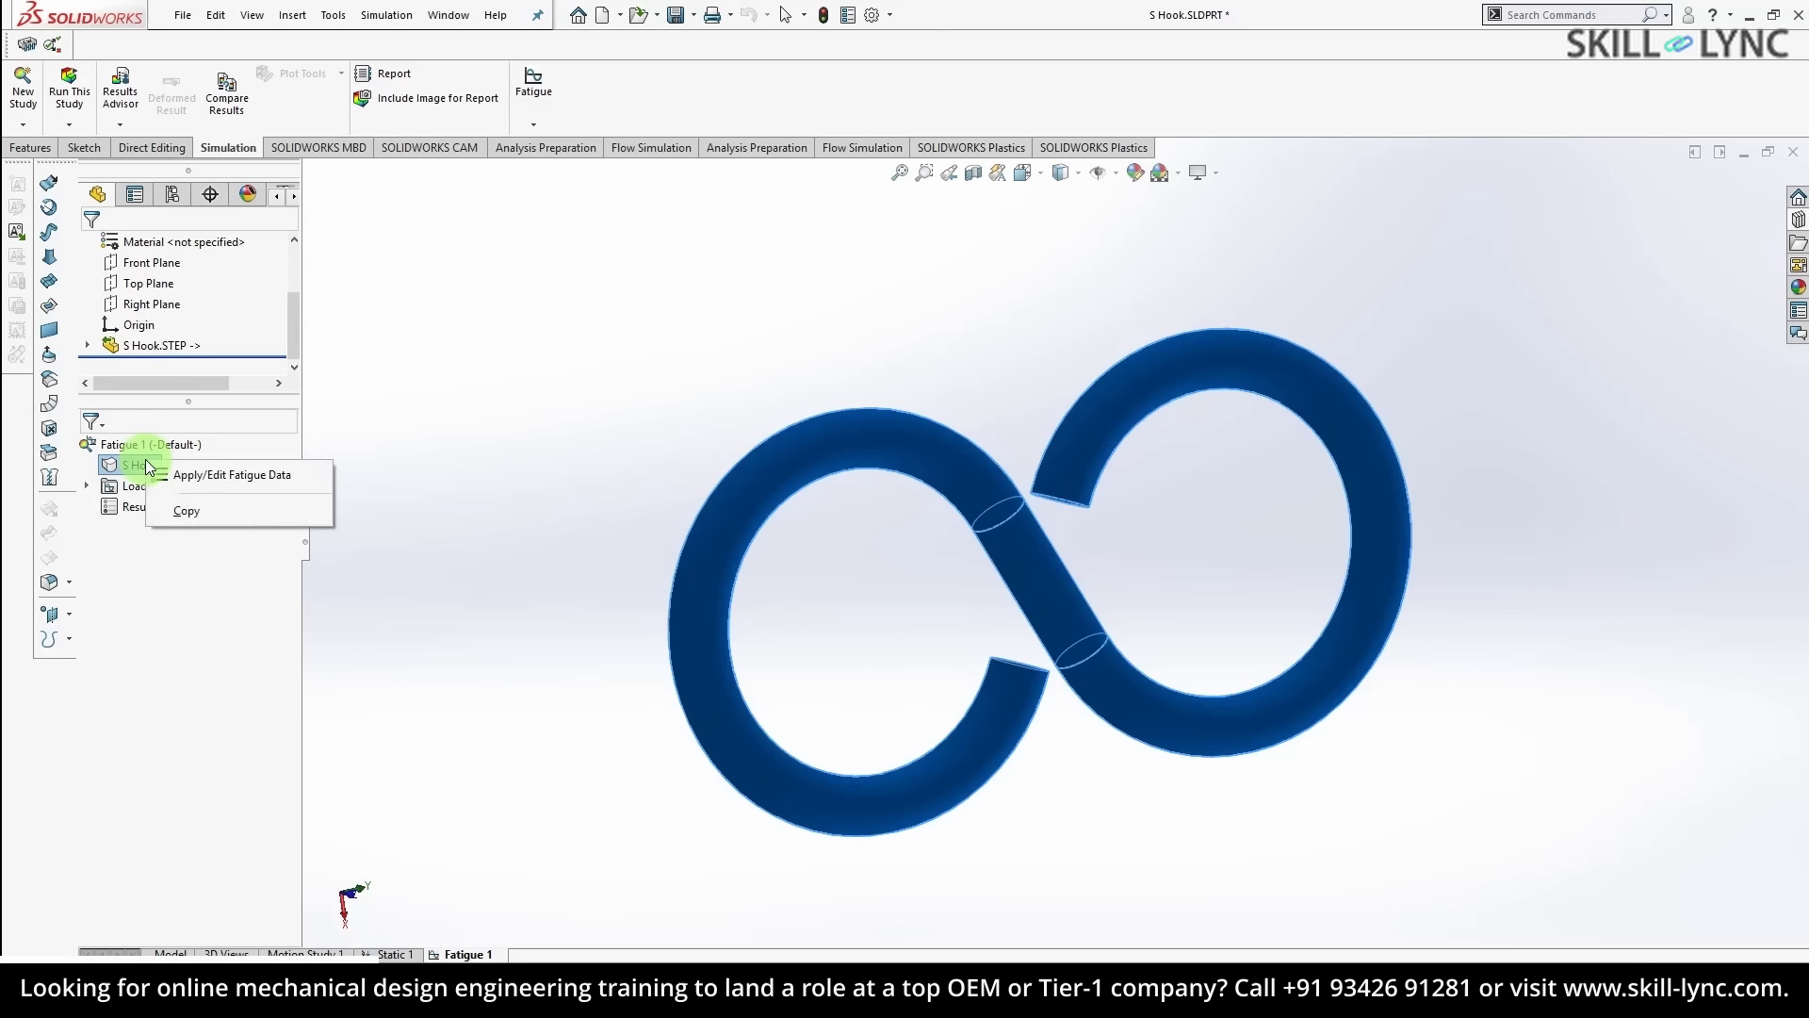
click(207, 479)
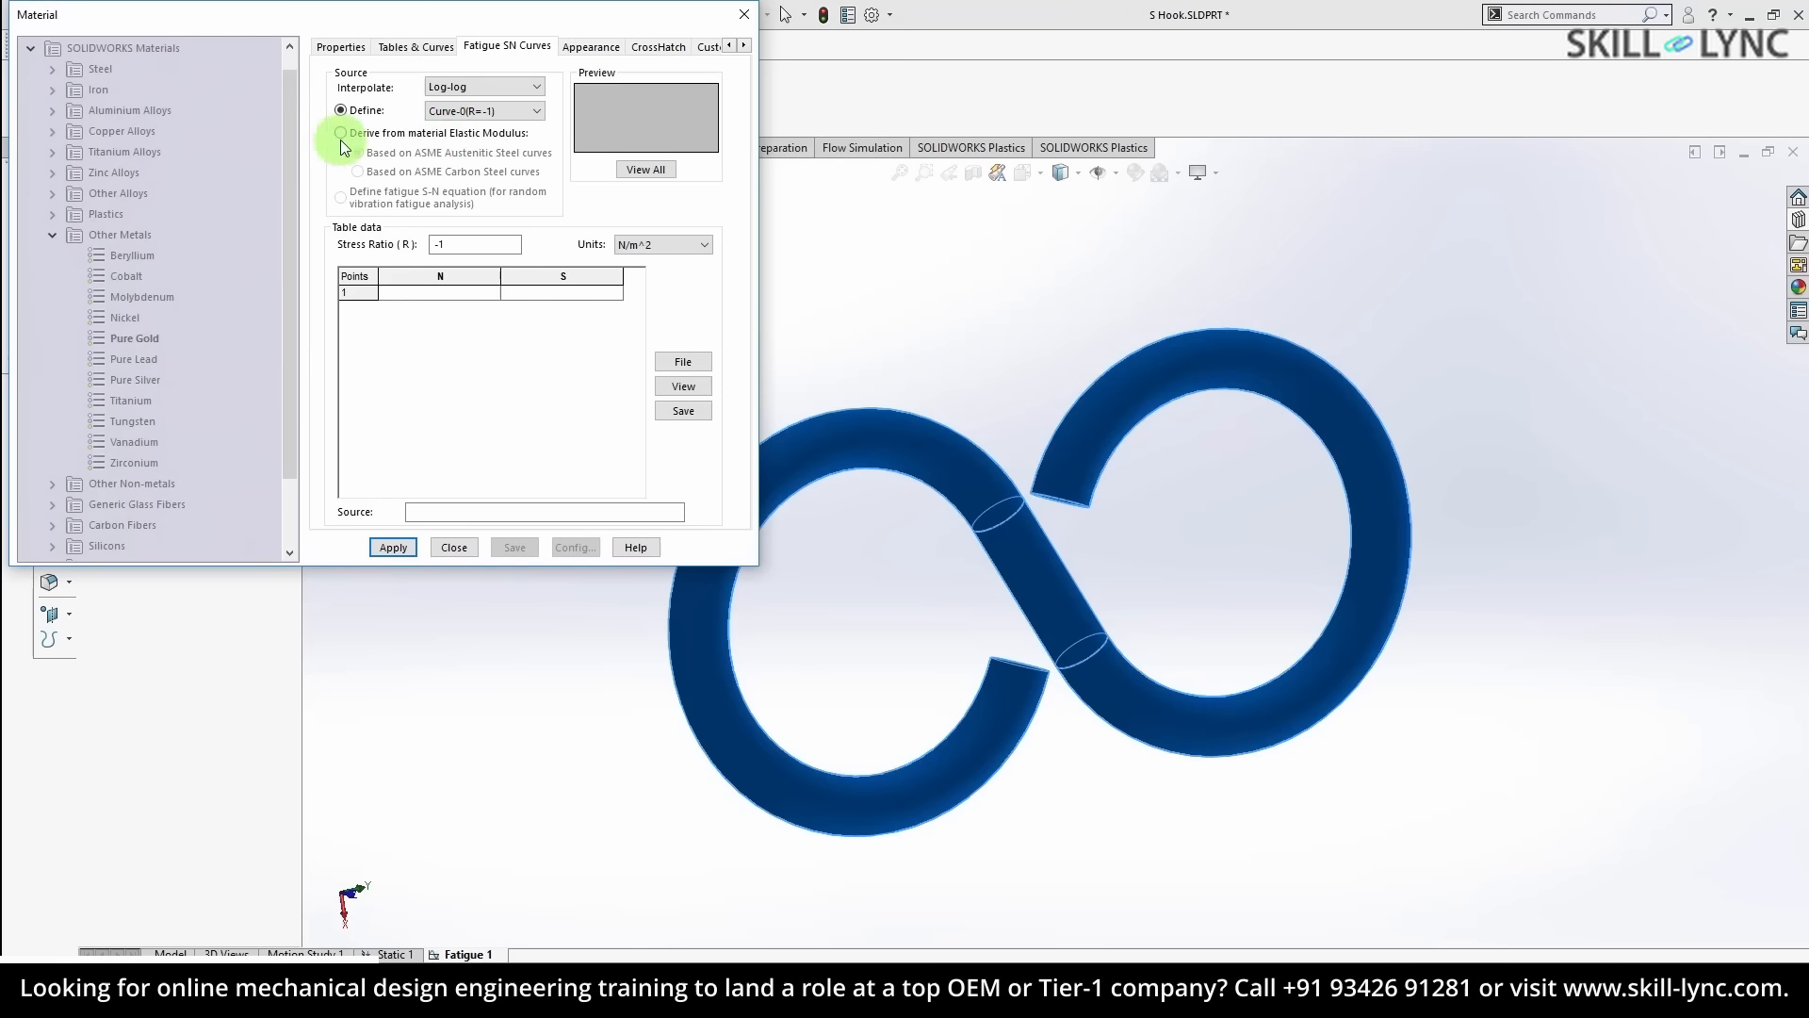
click(341, 133)
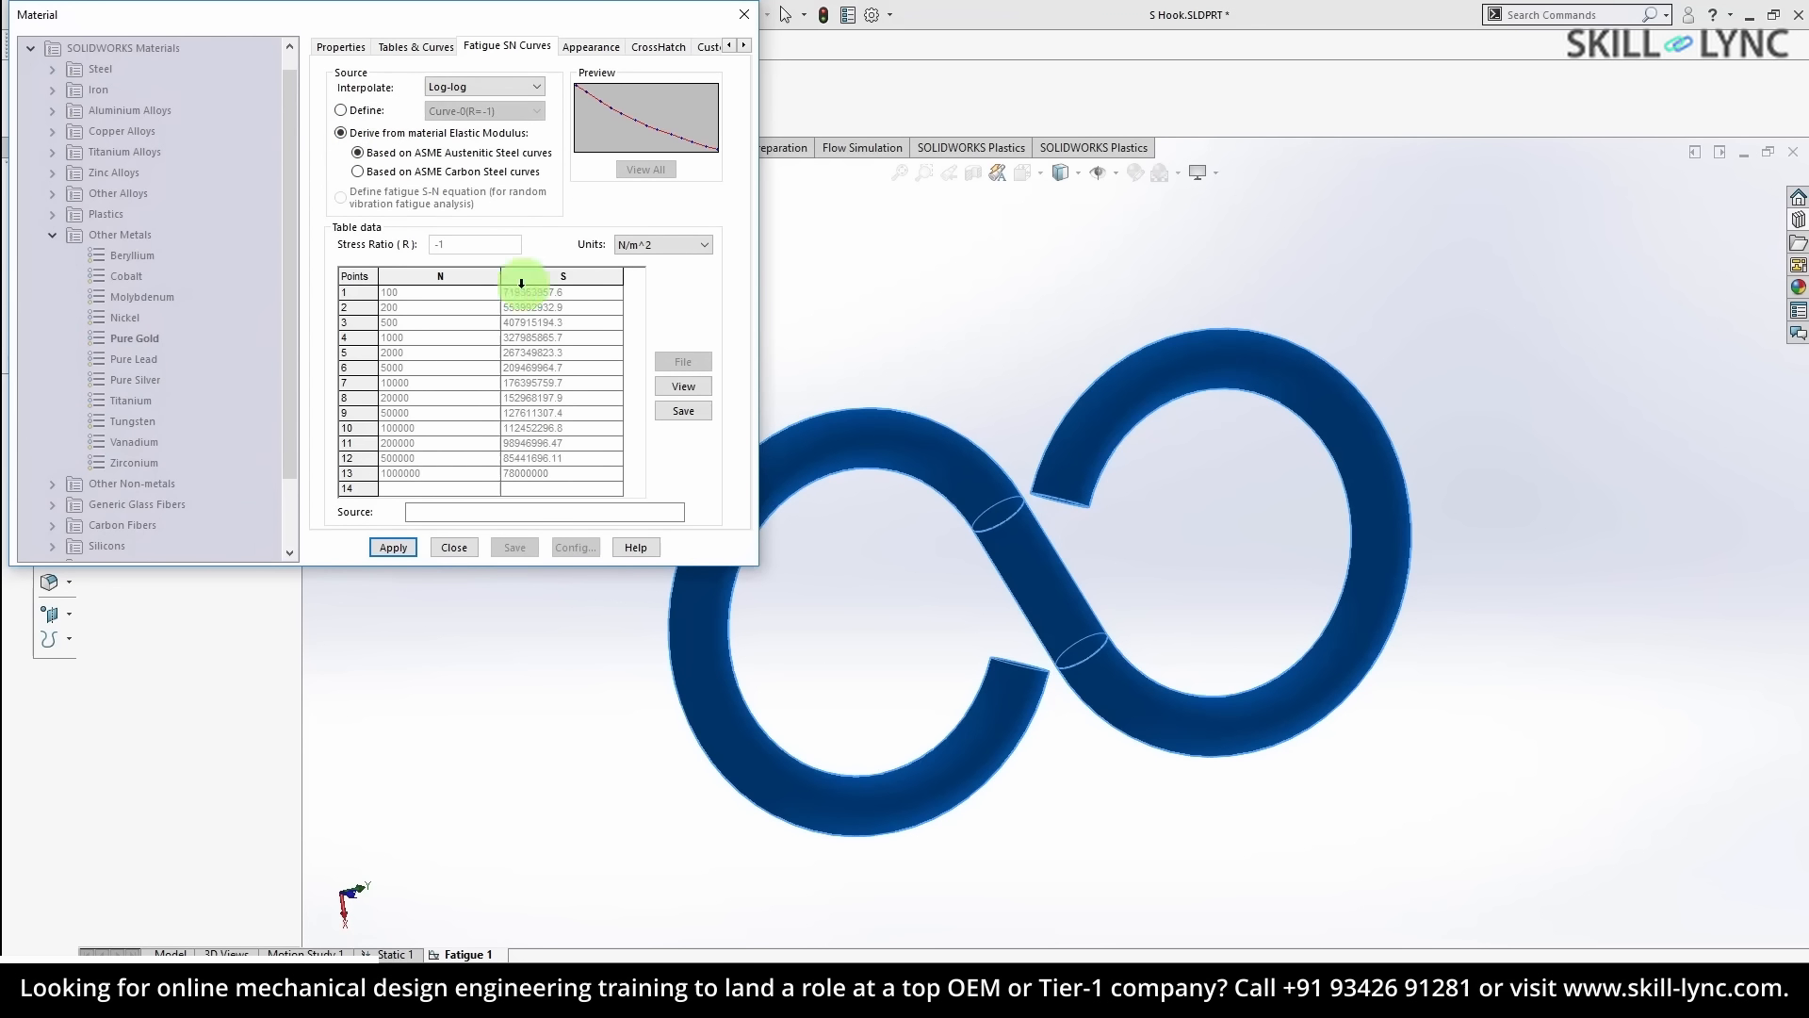
click(680, 387)
drag(226, 179, 394, 252)
click(469, 492)
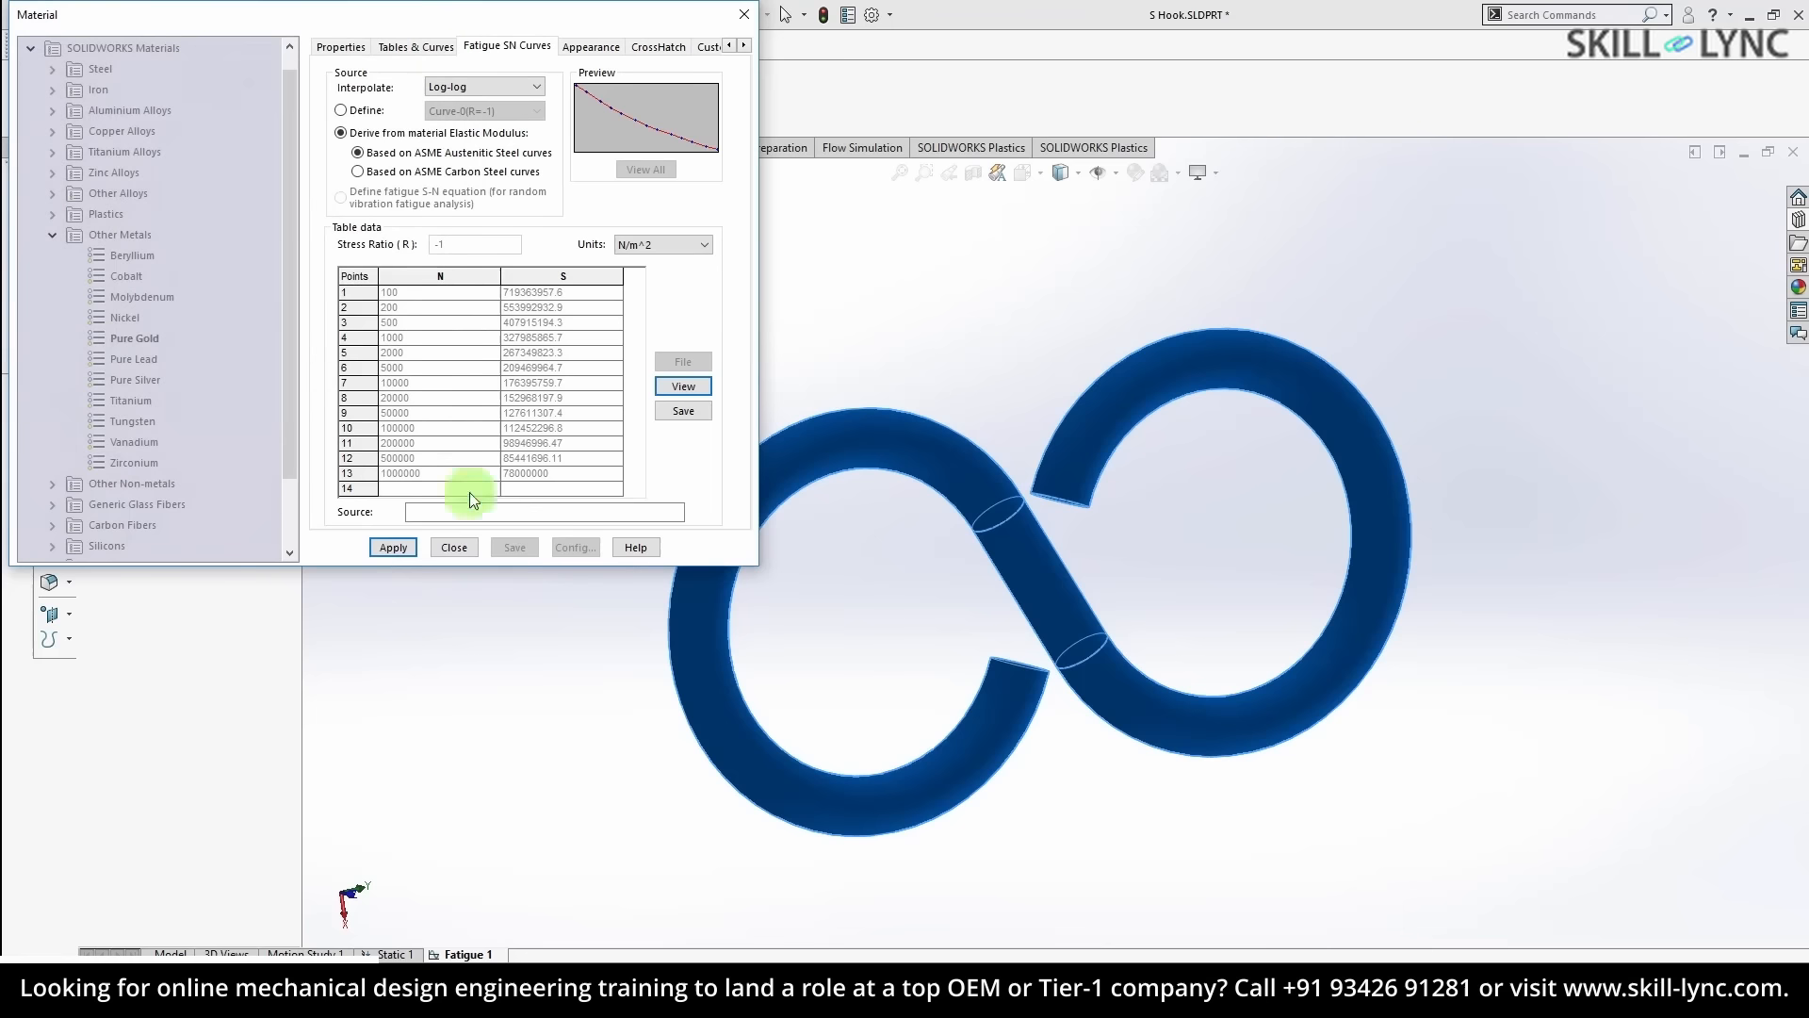
click(456, 543)
- Run the Fatigue 1 study and set the damage plot's legend to floating number format
right_click(109, 442)
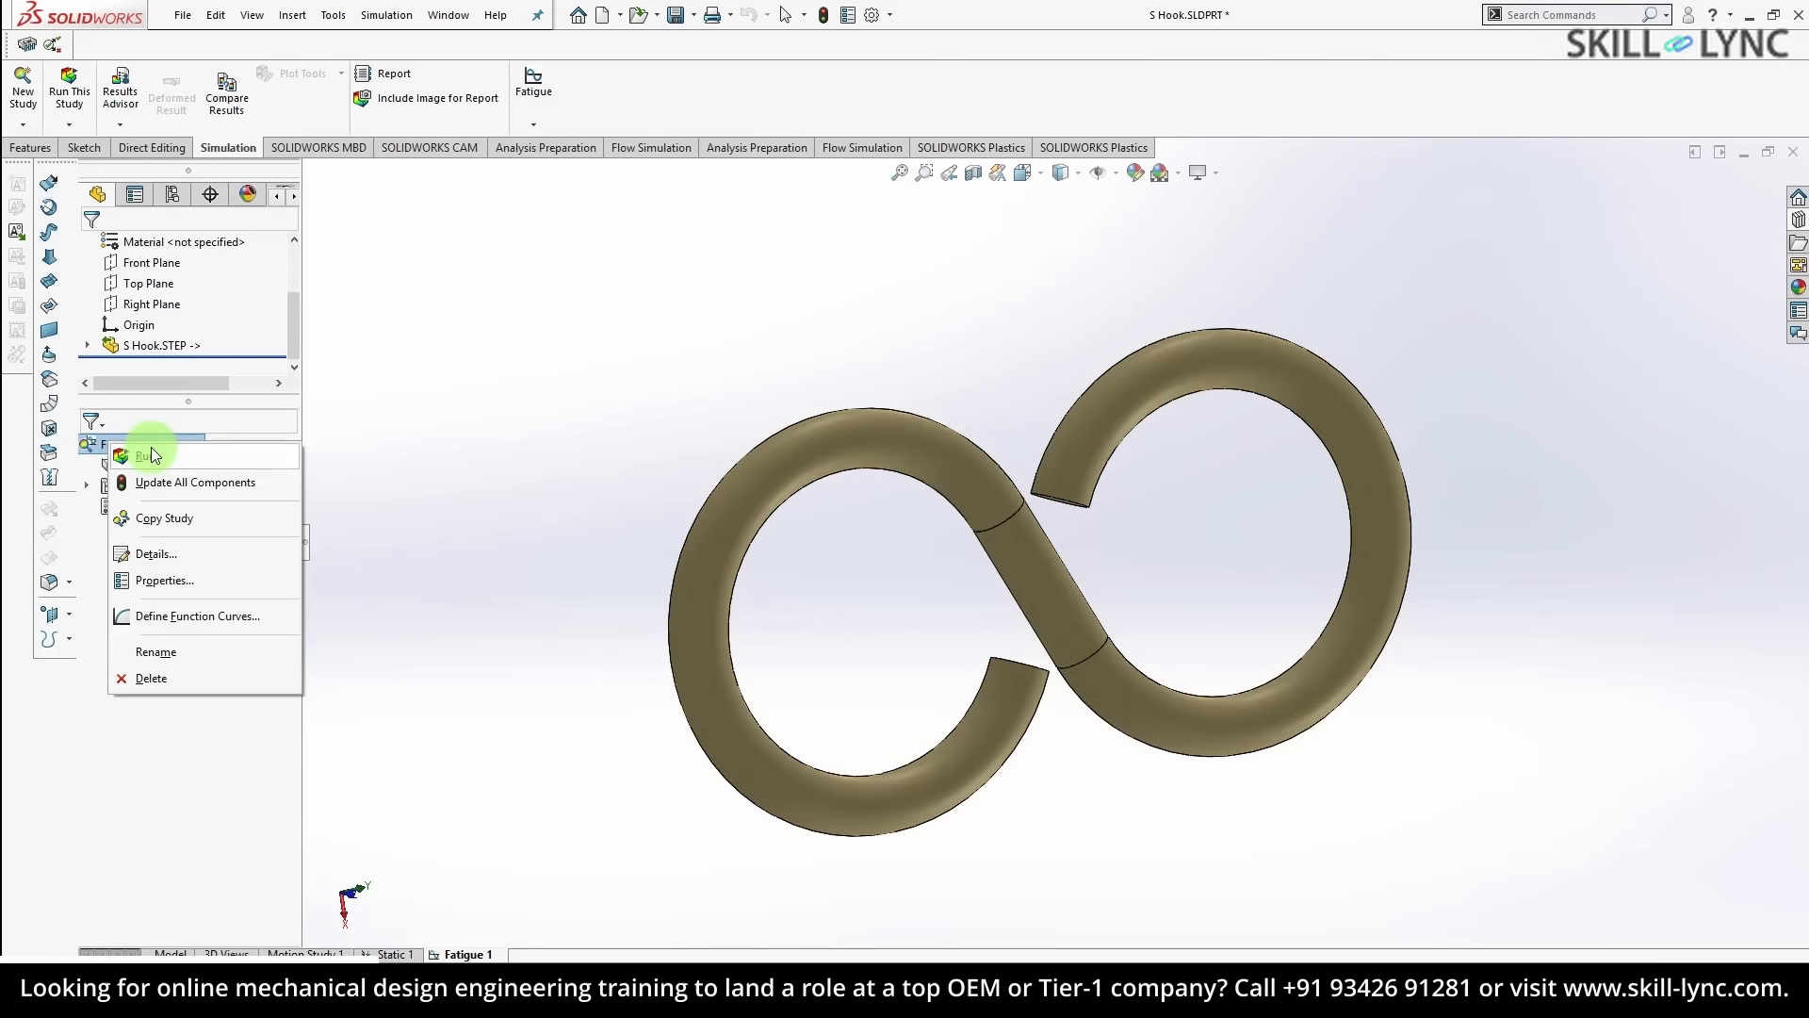
click(151, 455)
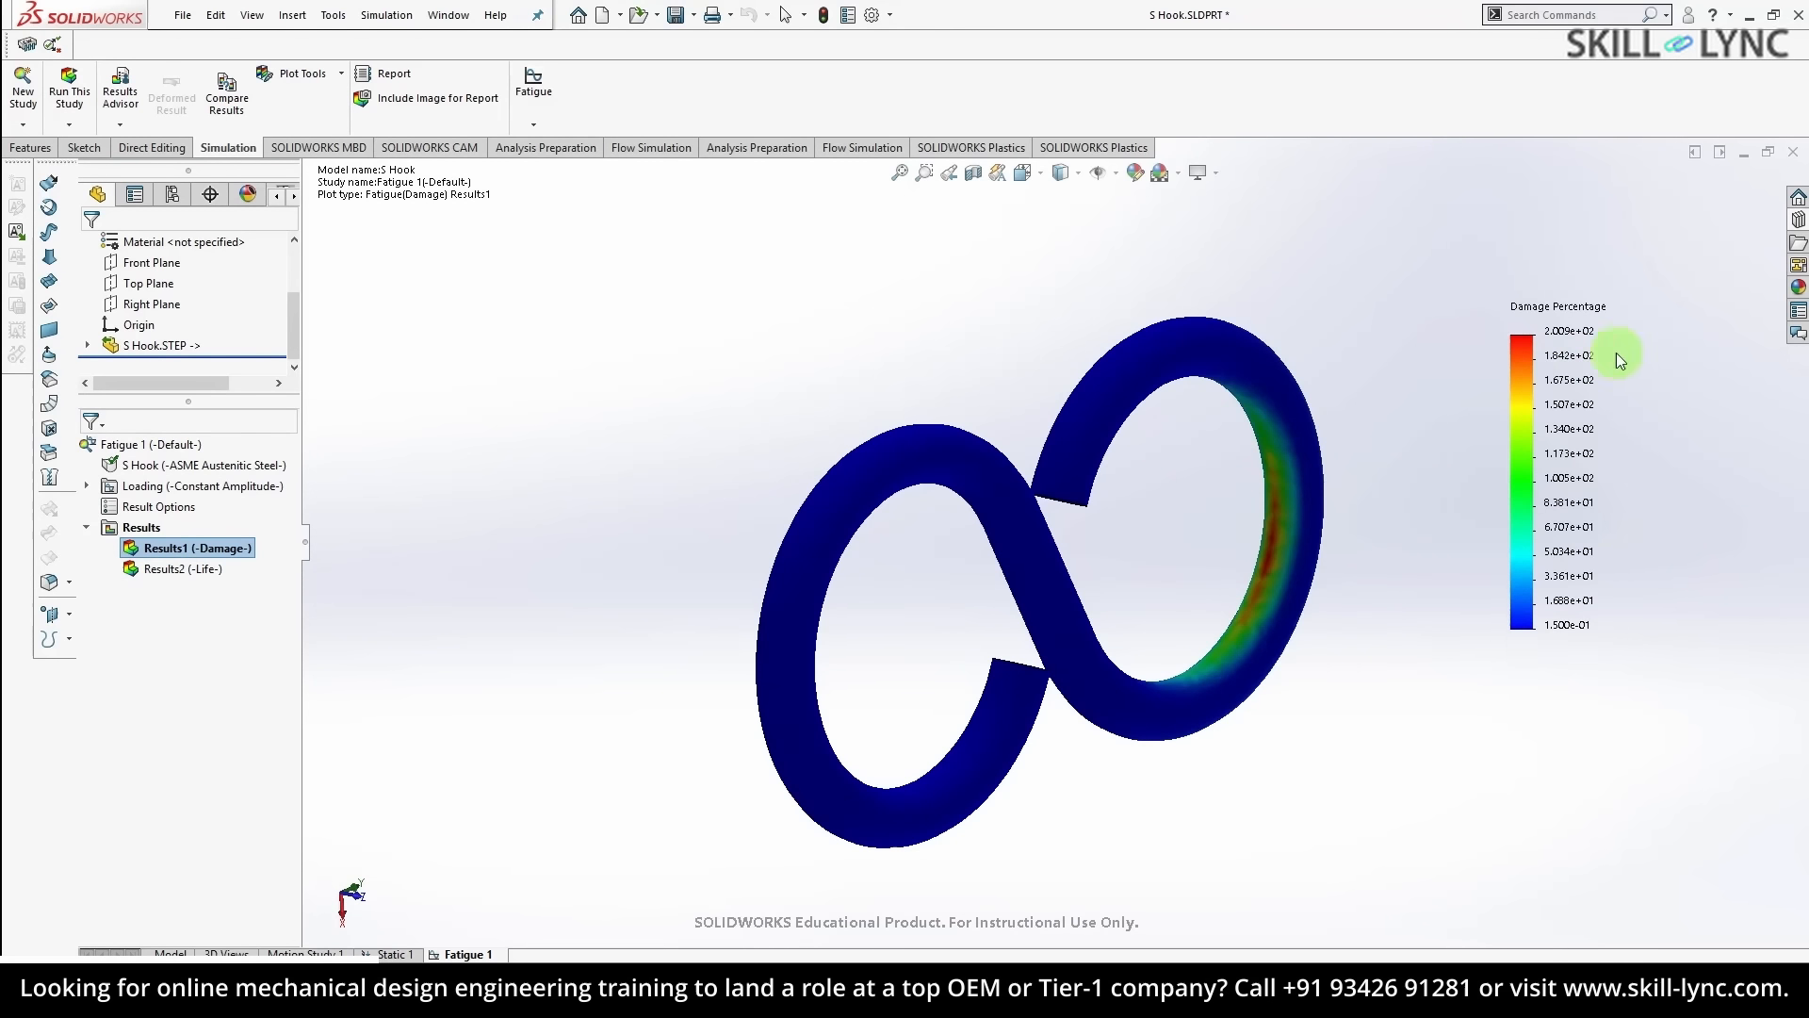
right_click(1567, 377)
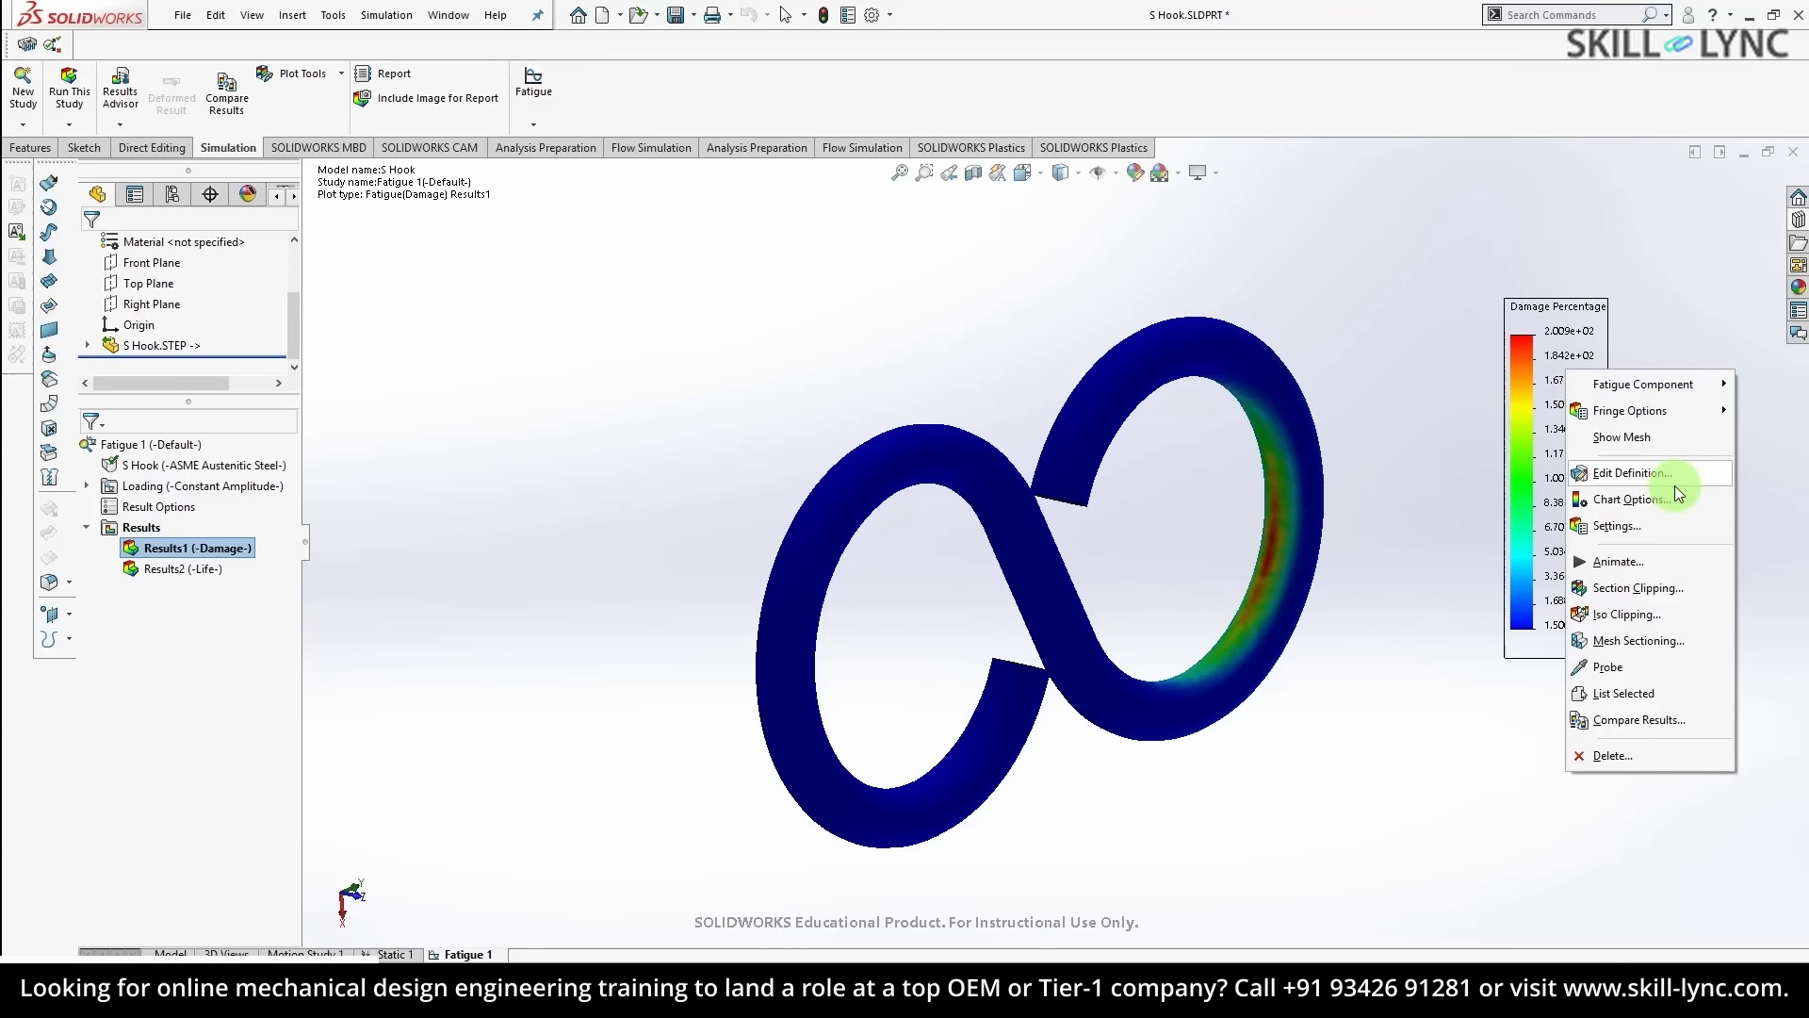
click(1645, 503)
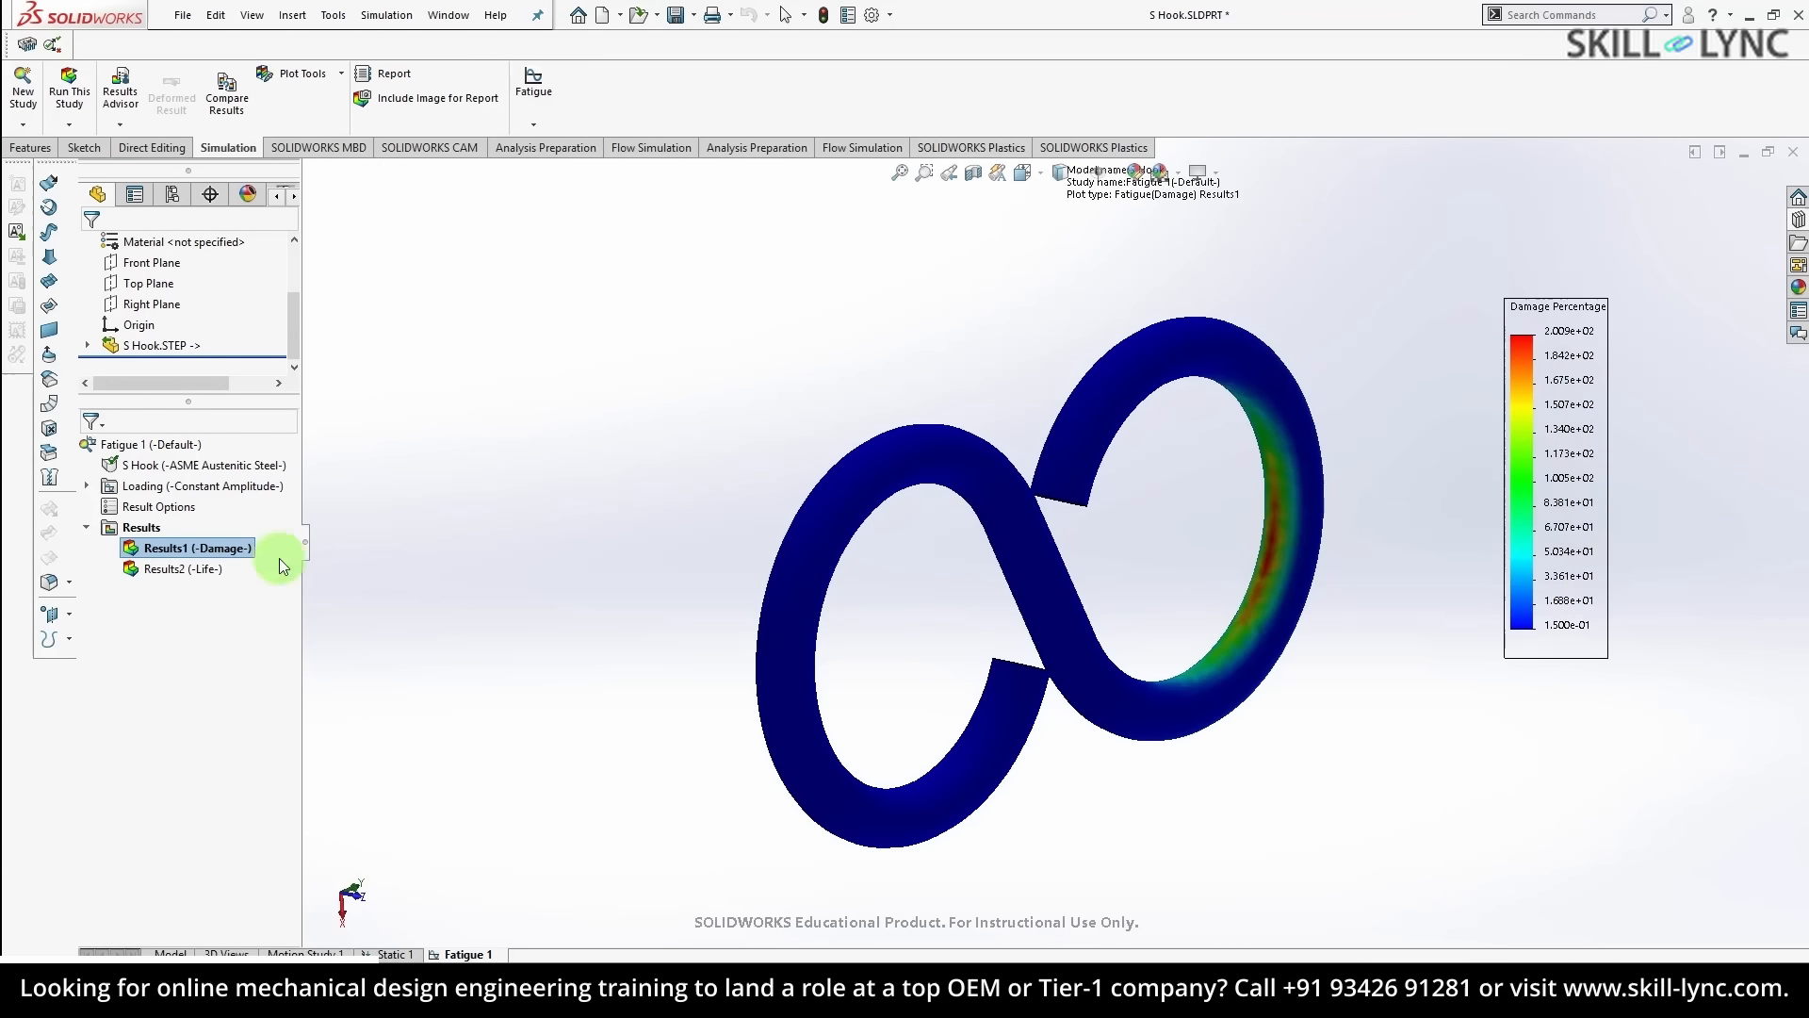
click(153, 758)
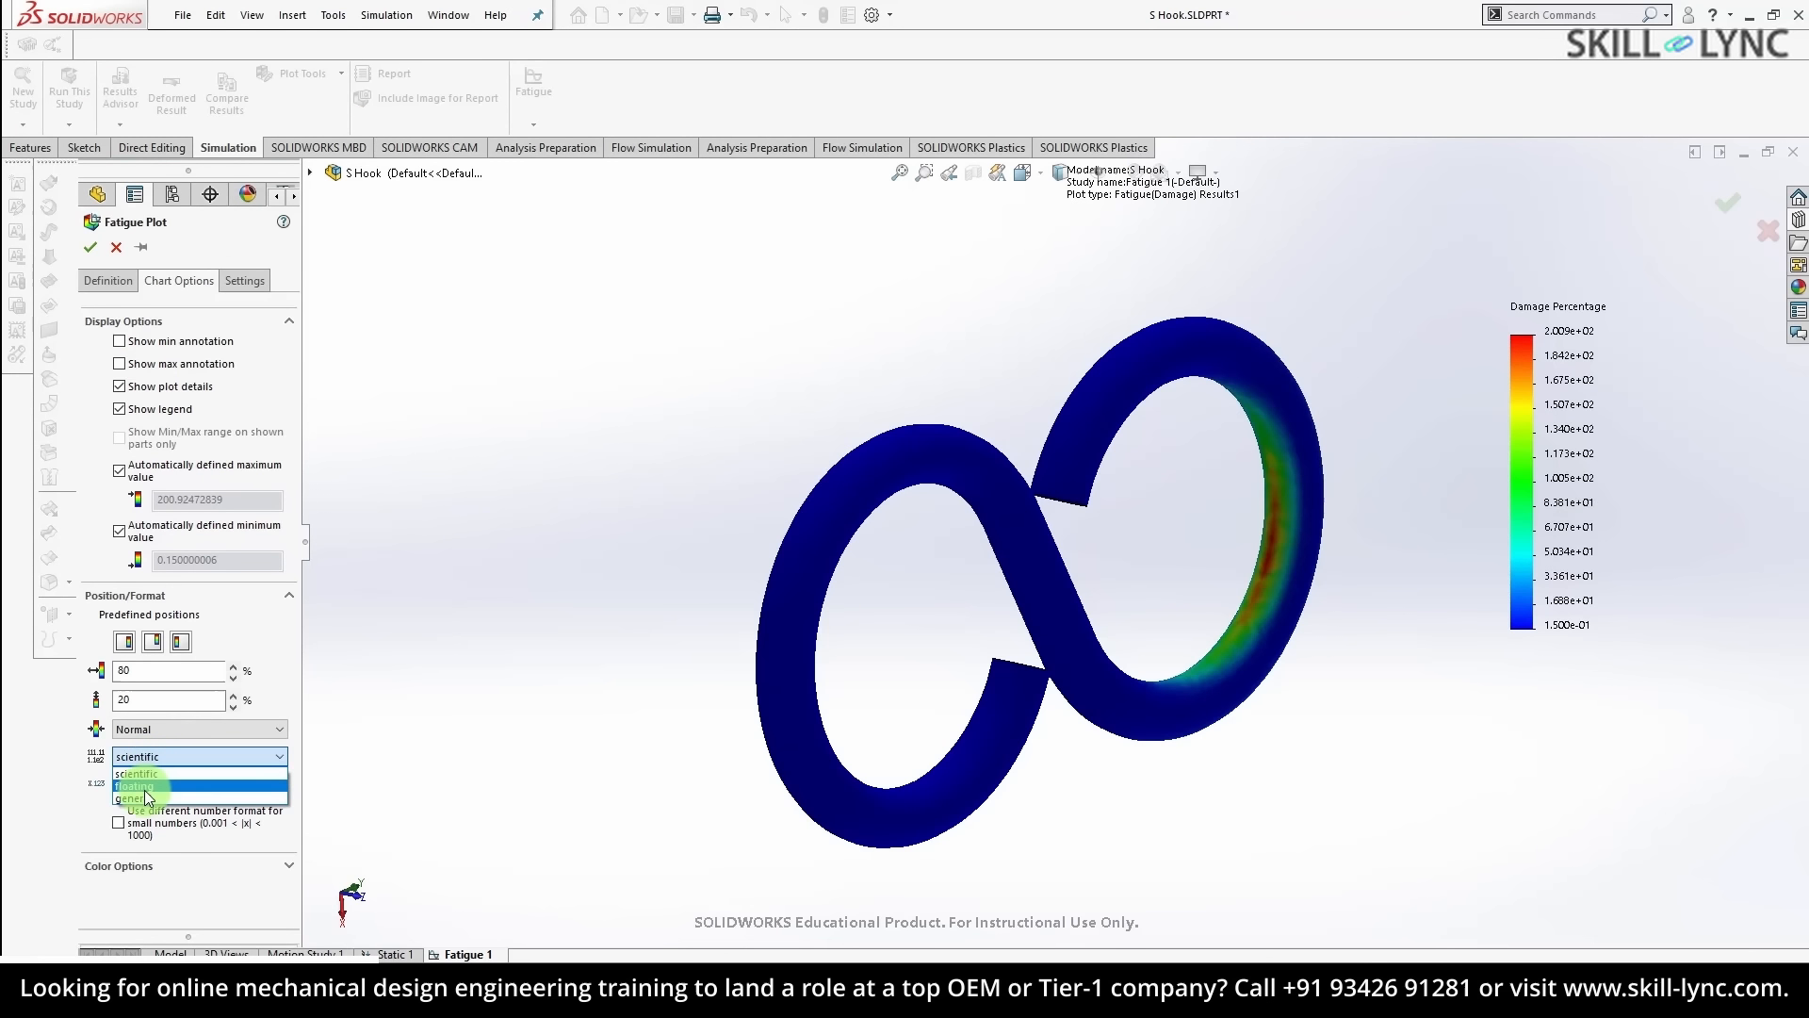
click(143, 786)
click(98, 253)
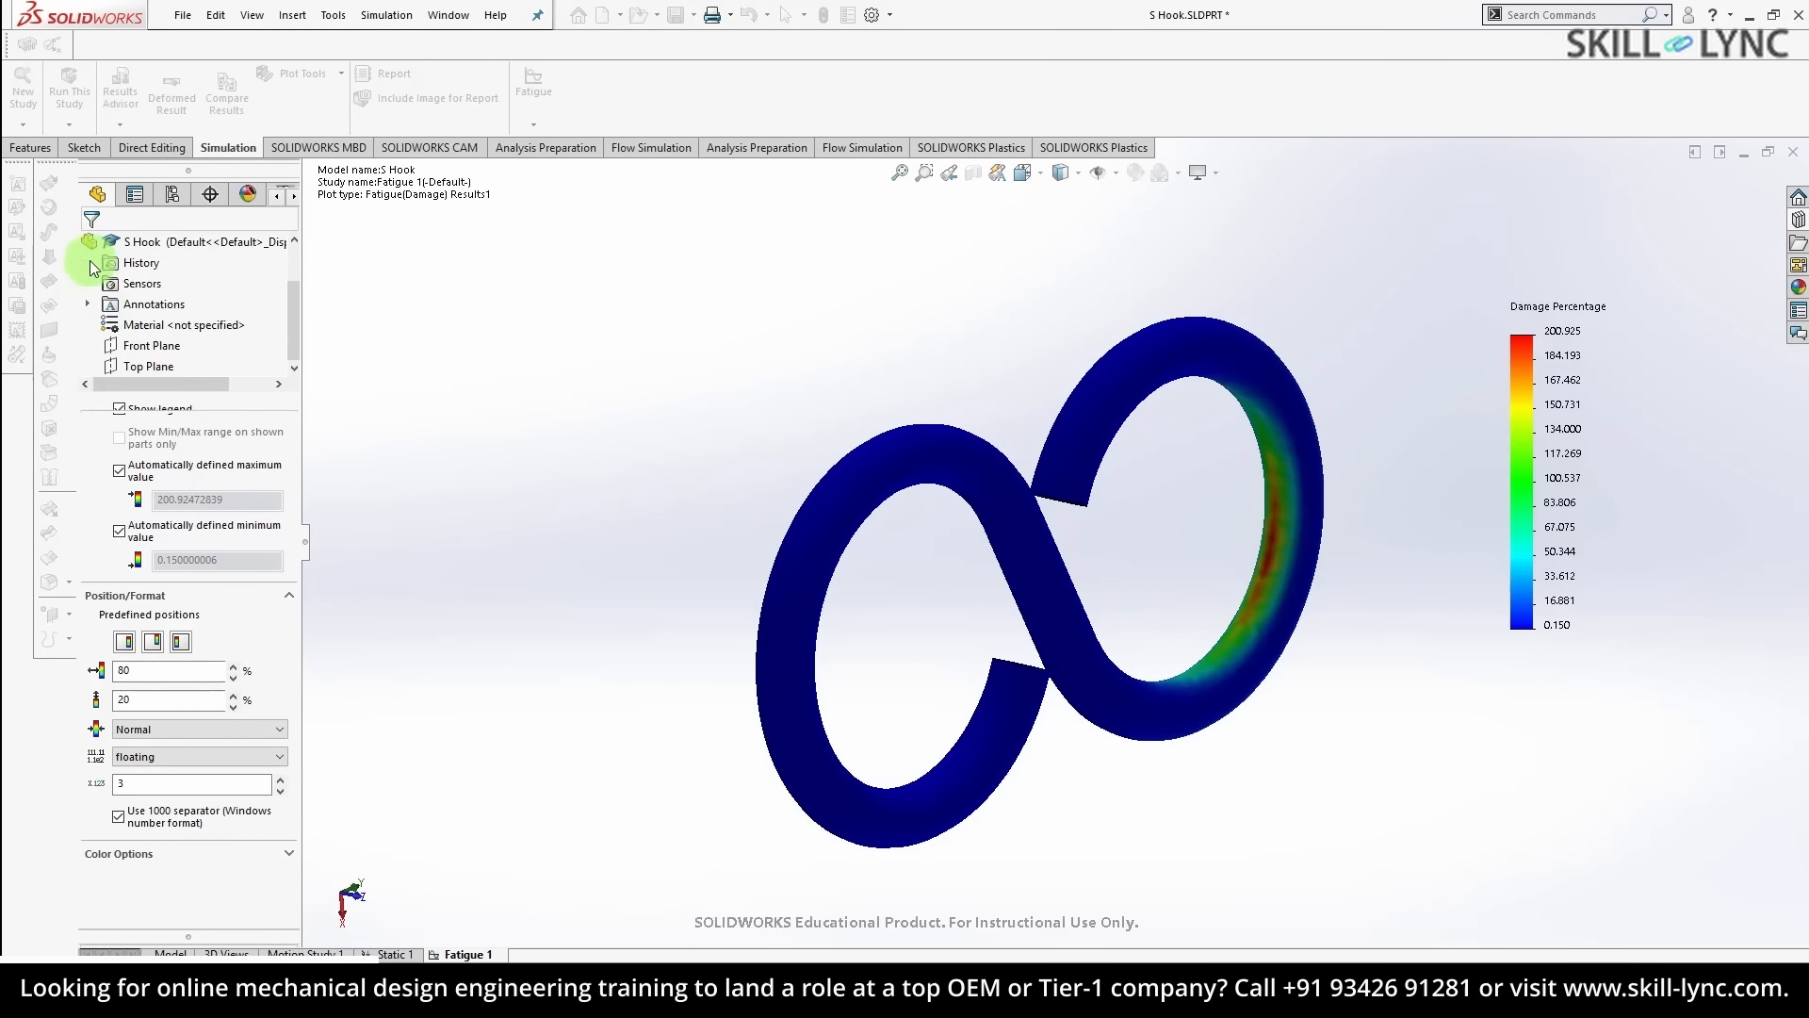
- Show the Results2 life plot and set its legend to floating number format
click(165, 579)
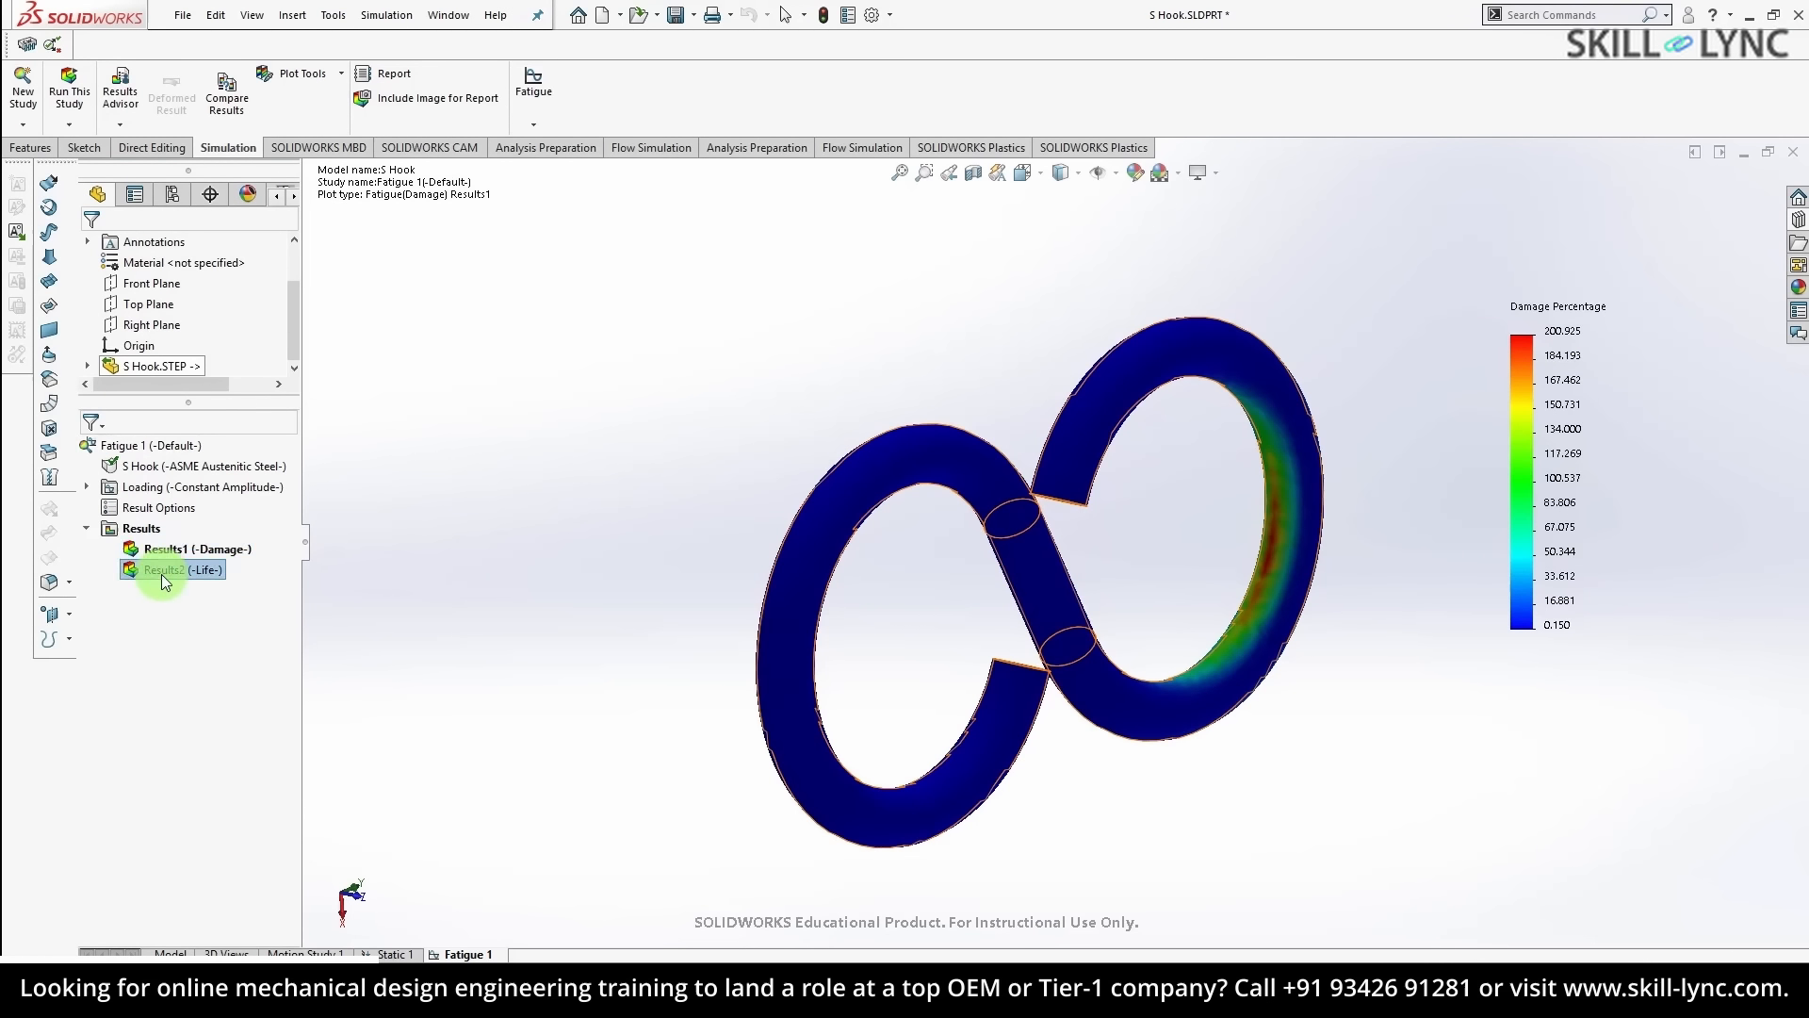
right_click(172, 577)
click(262, 580)
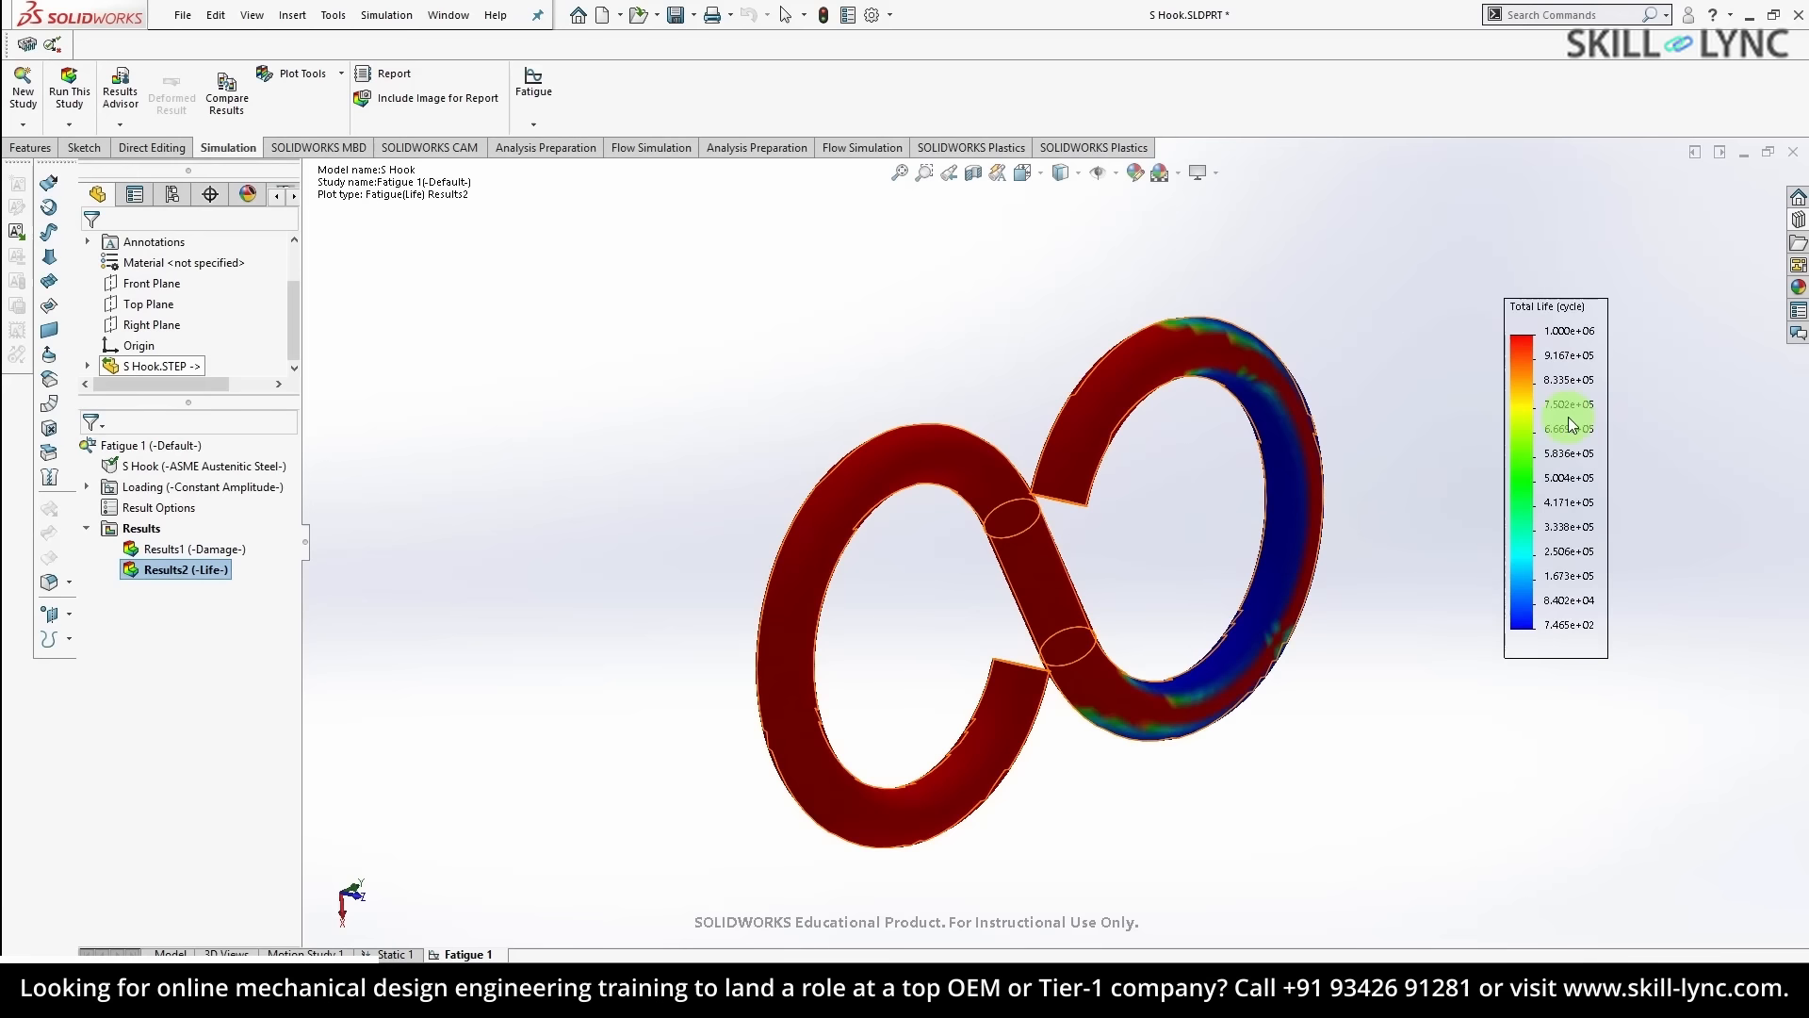
right_click(1569, 424)
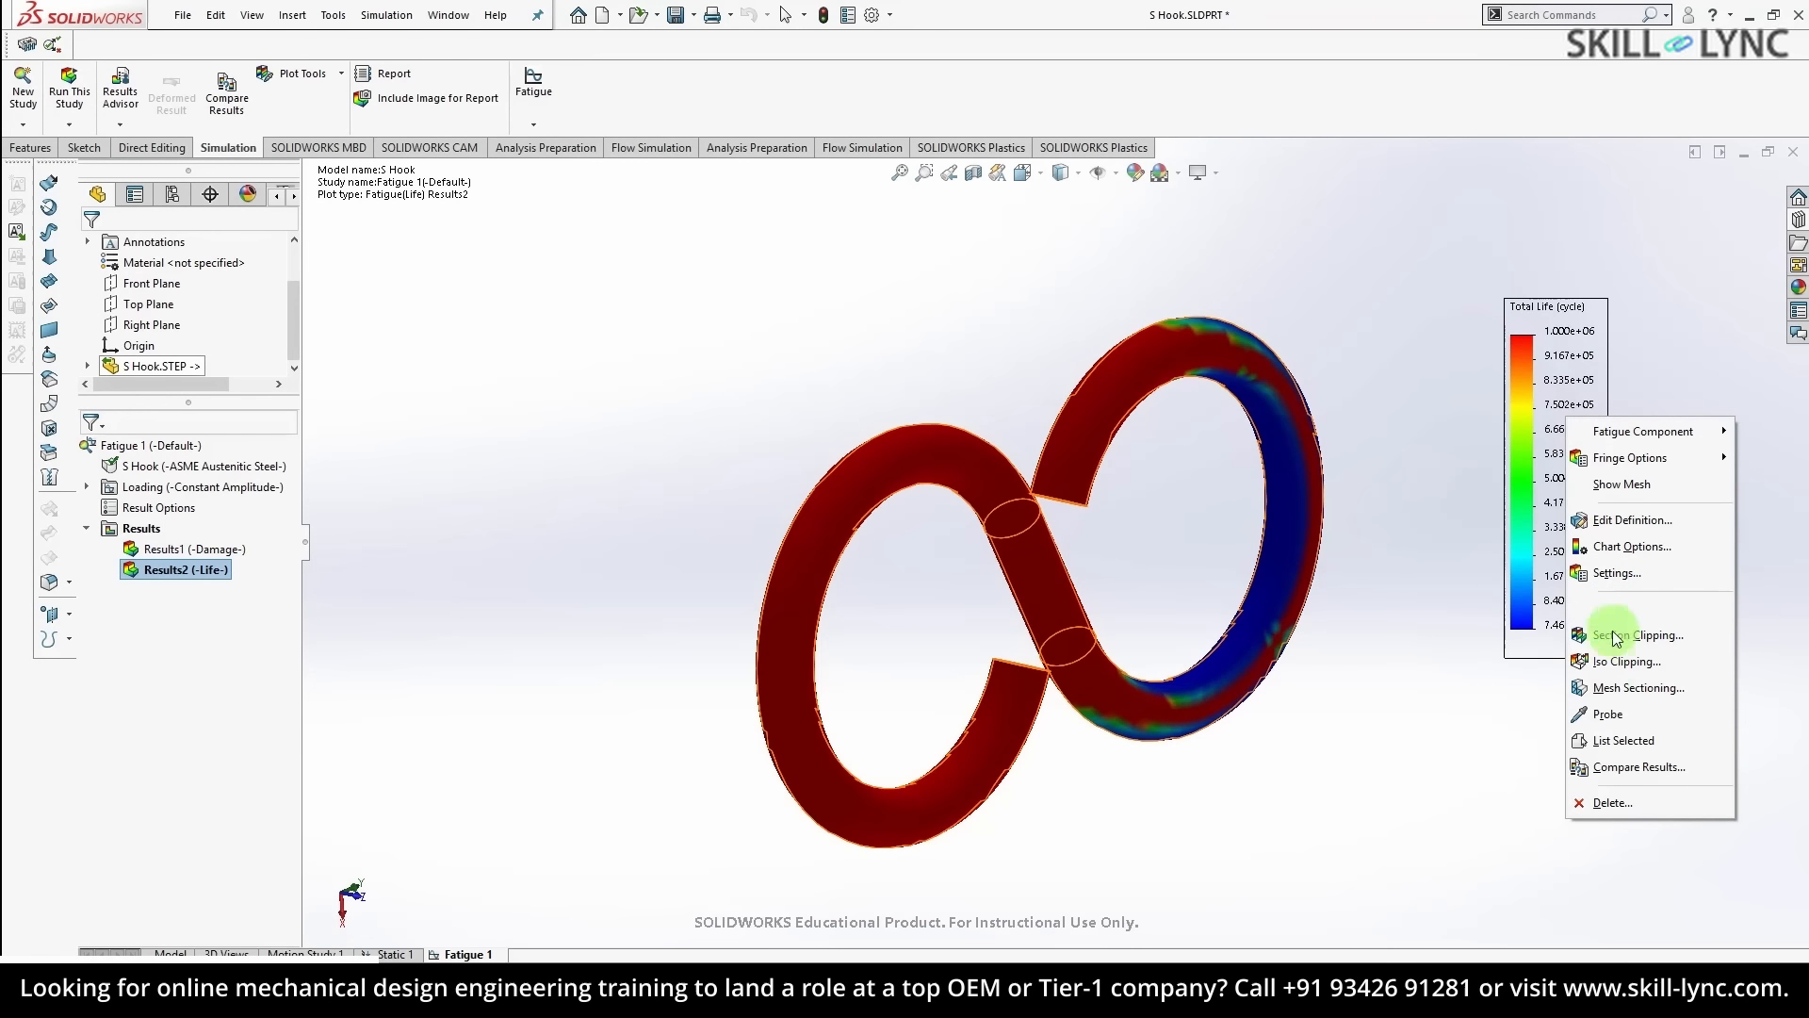
click(1627, 551)
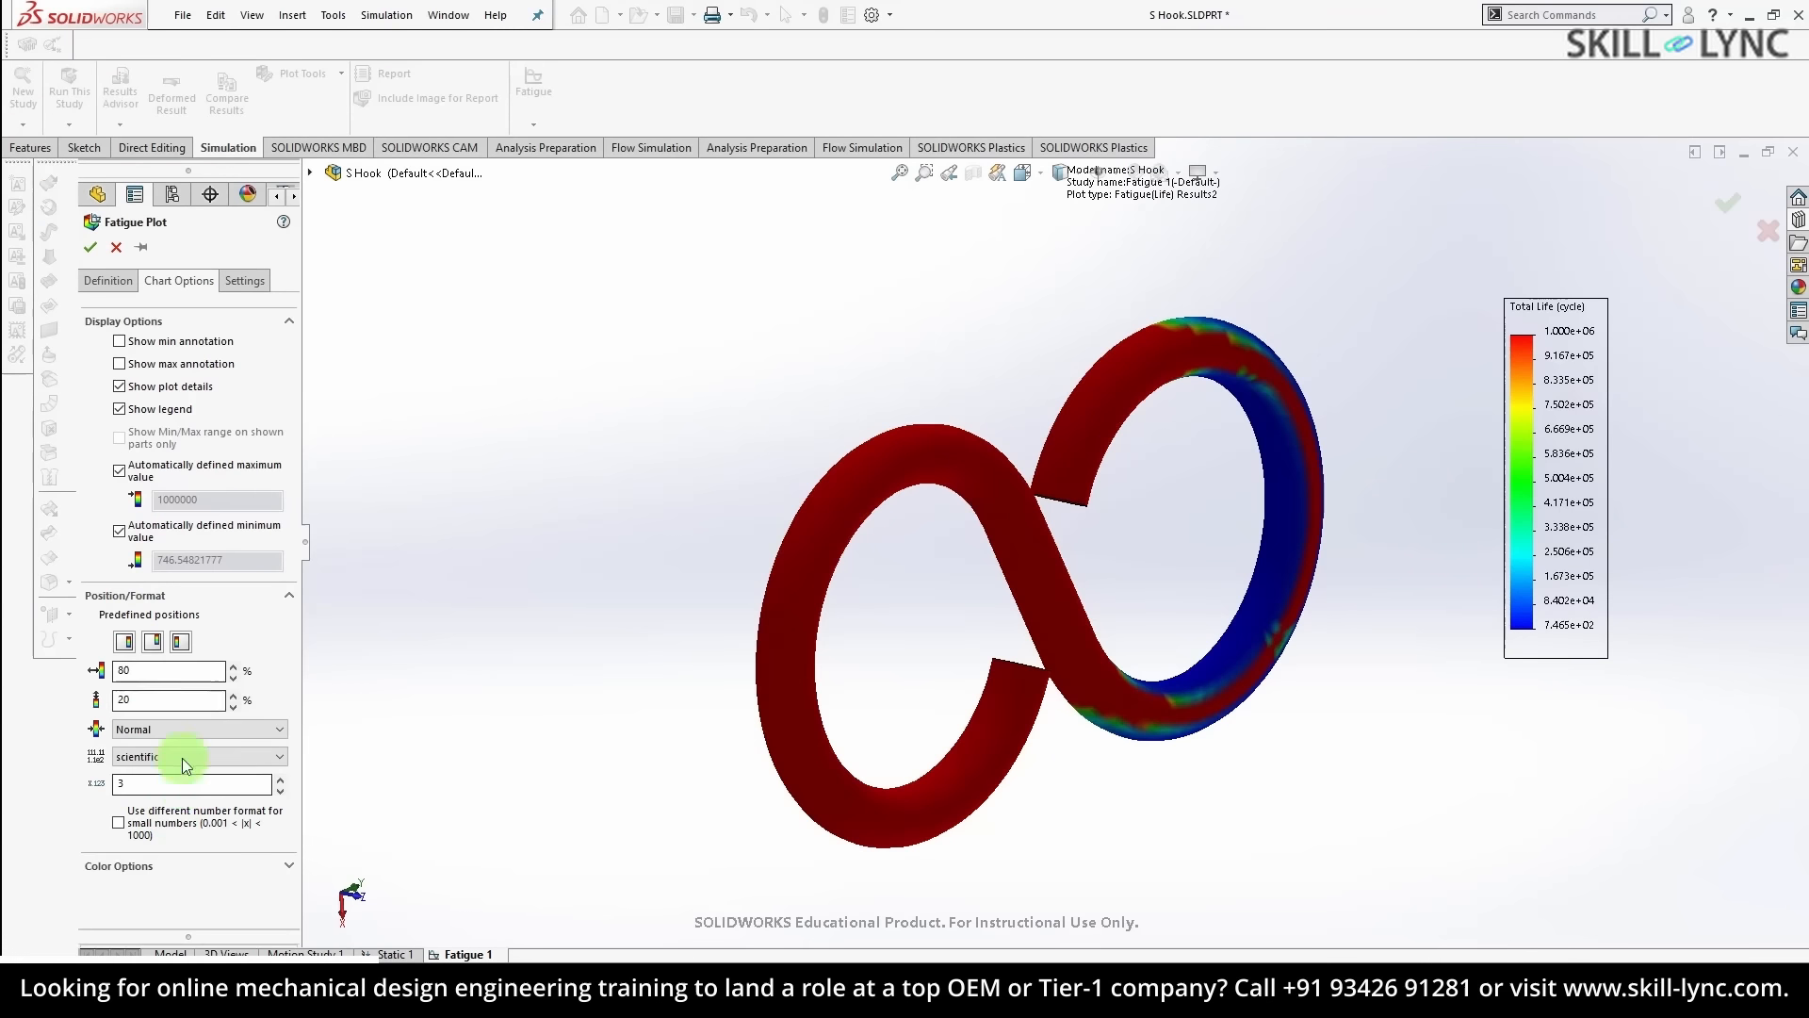
click(194, 757)
click(179, 781)
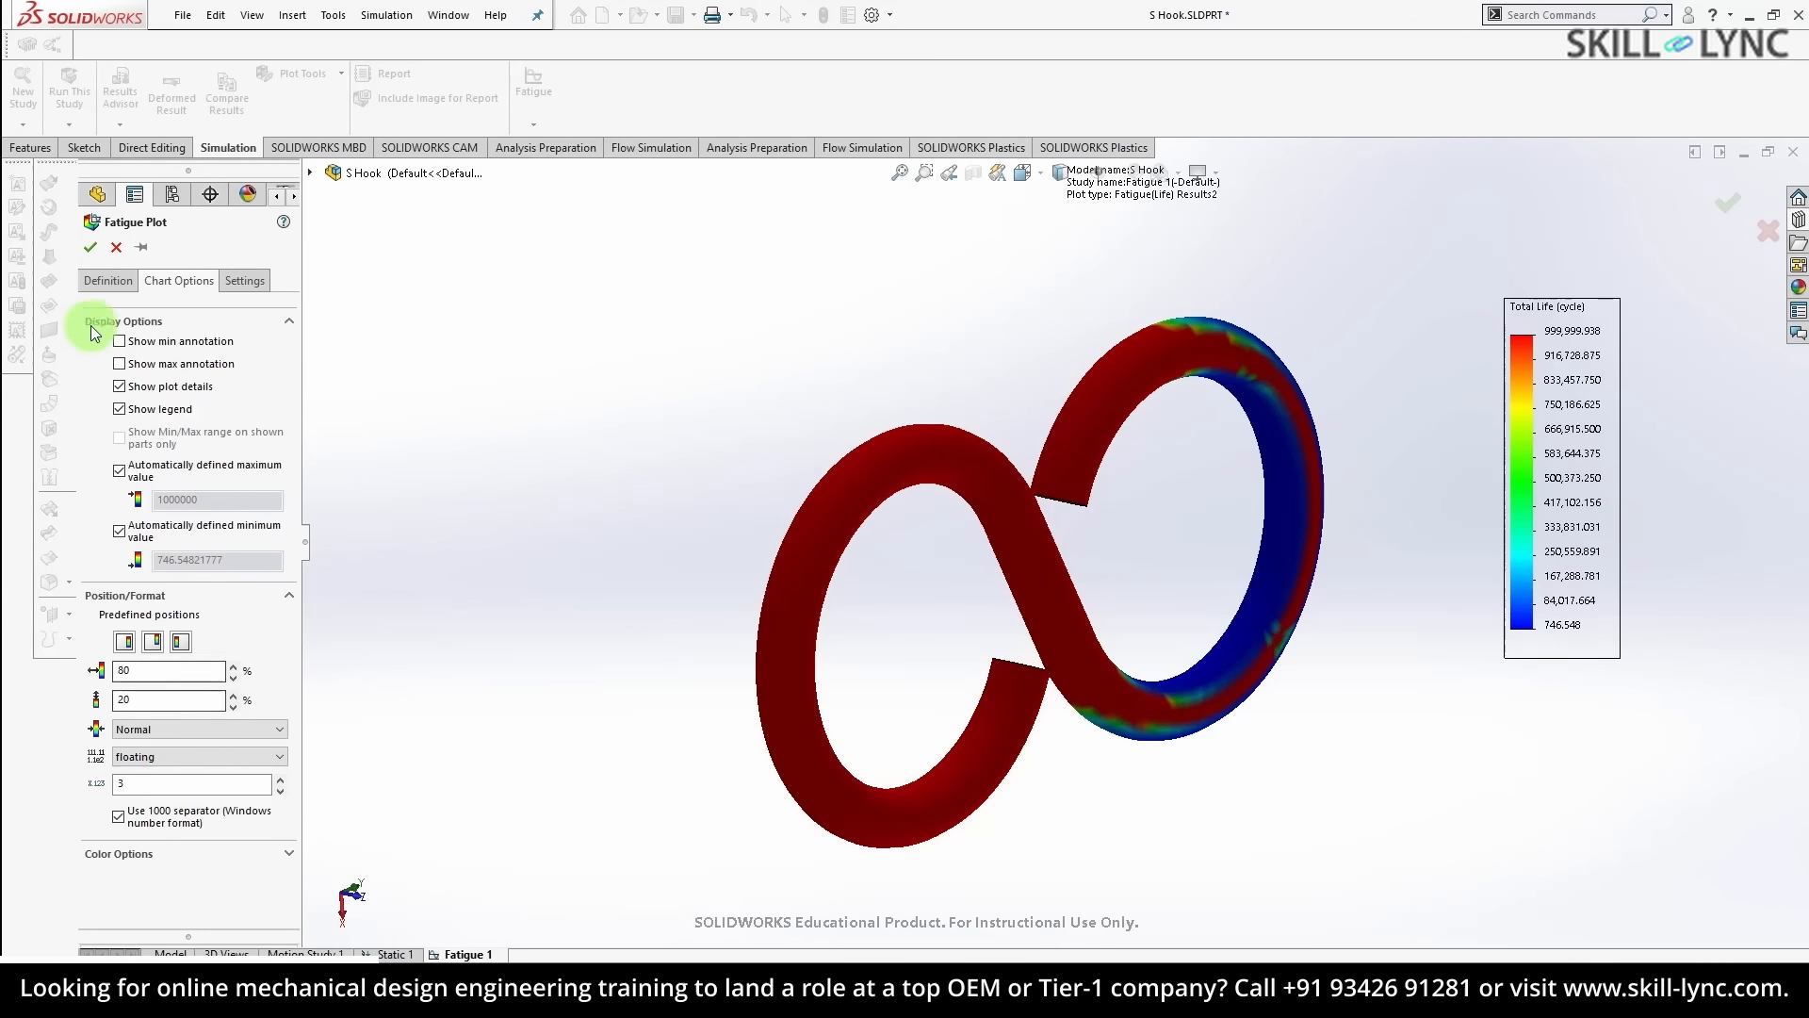
click(90, 248)
- Show the damage plot again and examine the damage percentage on the inner and outer sides of the hook's loaded loop
click(142, 530)
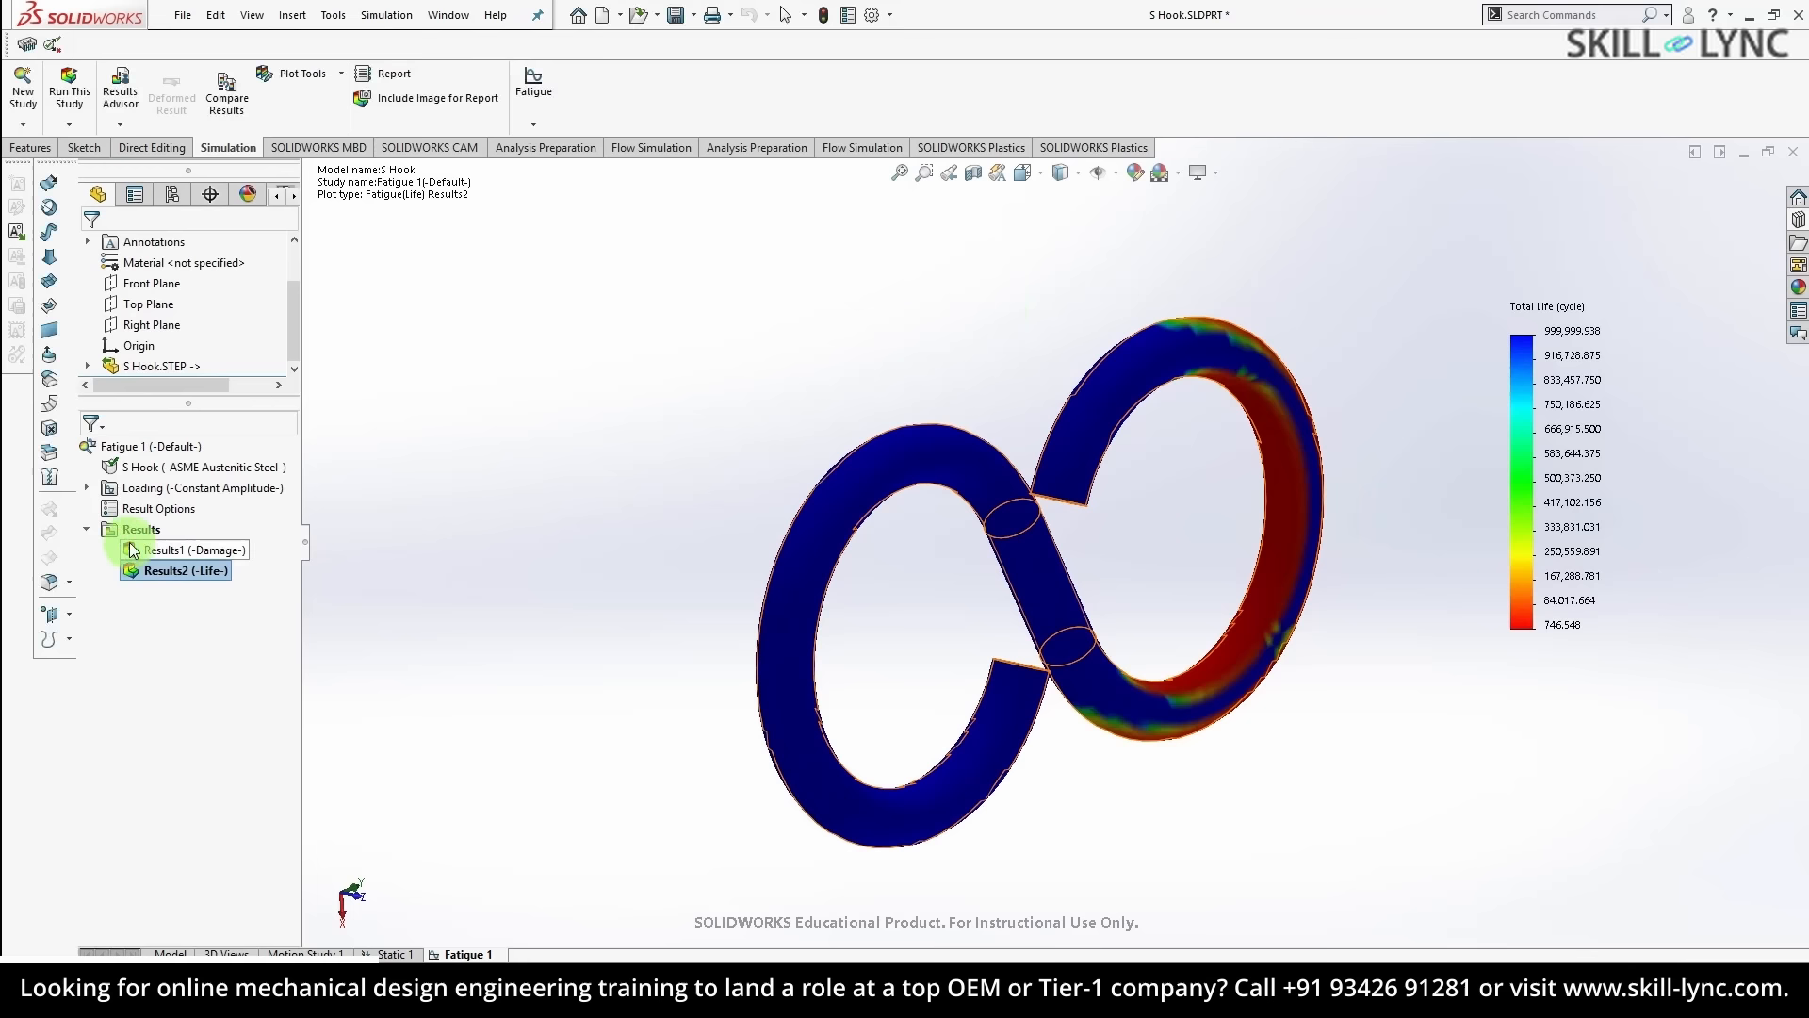
right_click(148, 554)
click(170, 571)
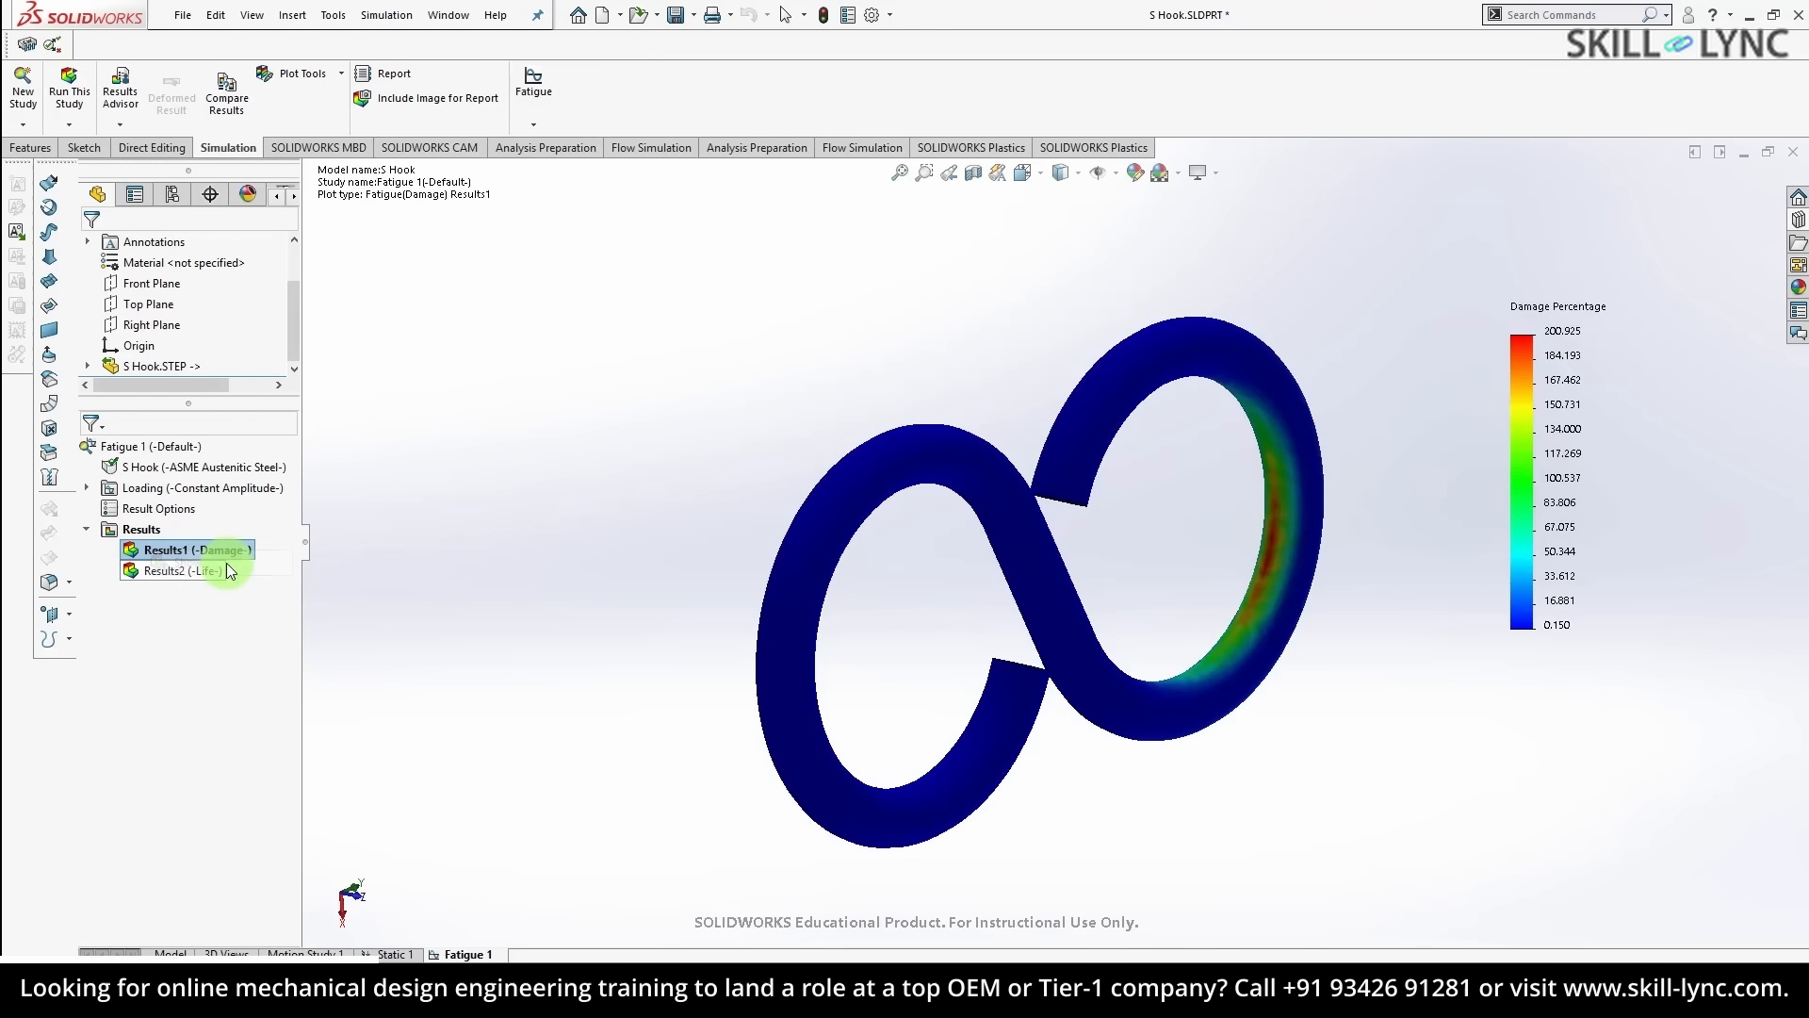
middle_drag(1333, 477, 1300, 537)
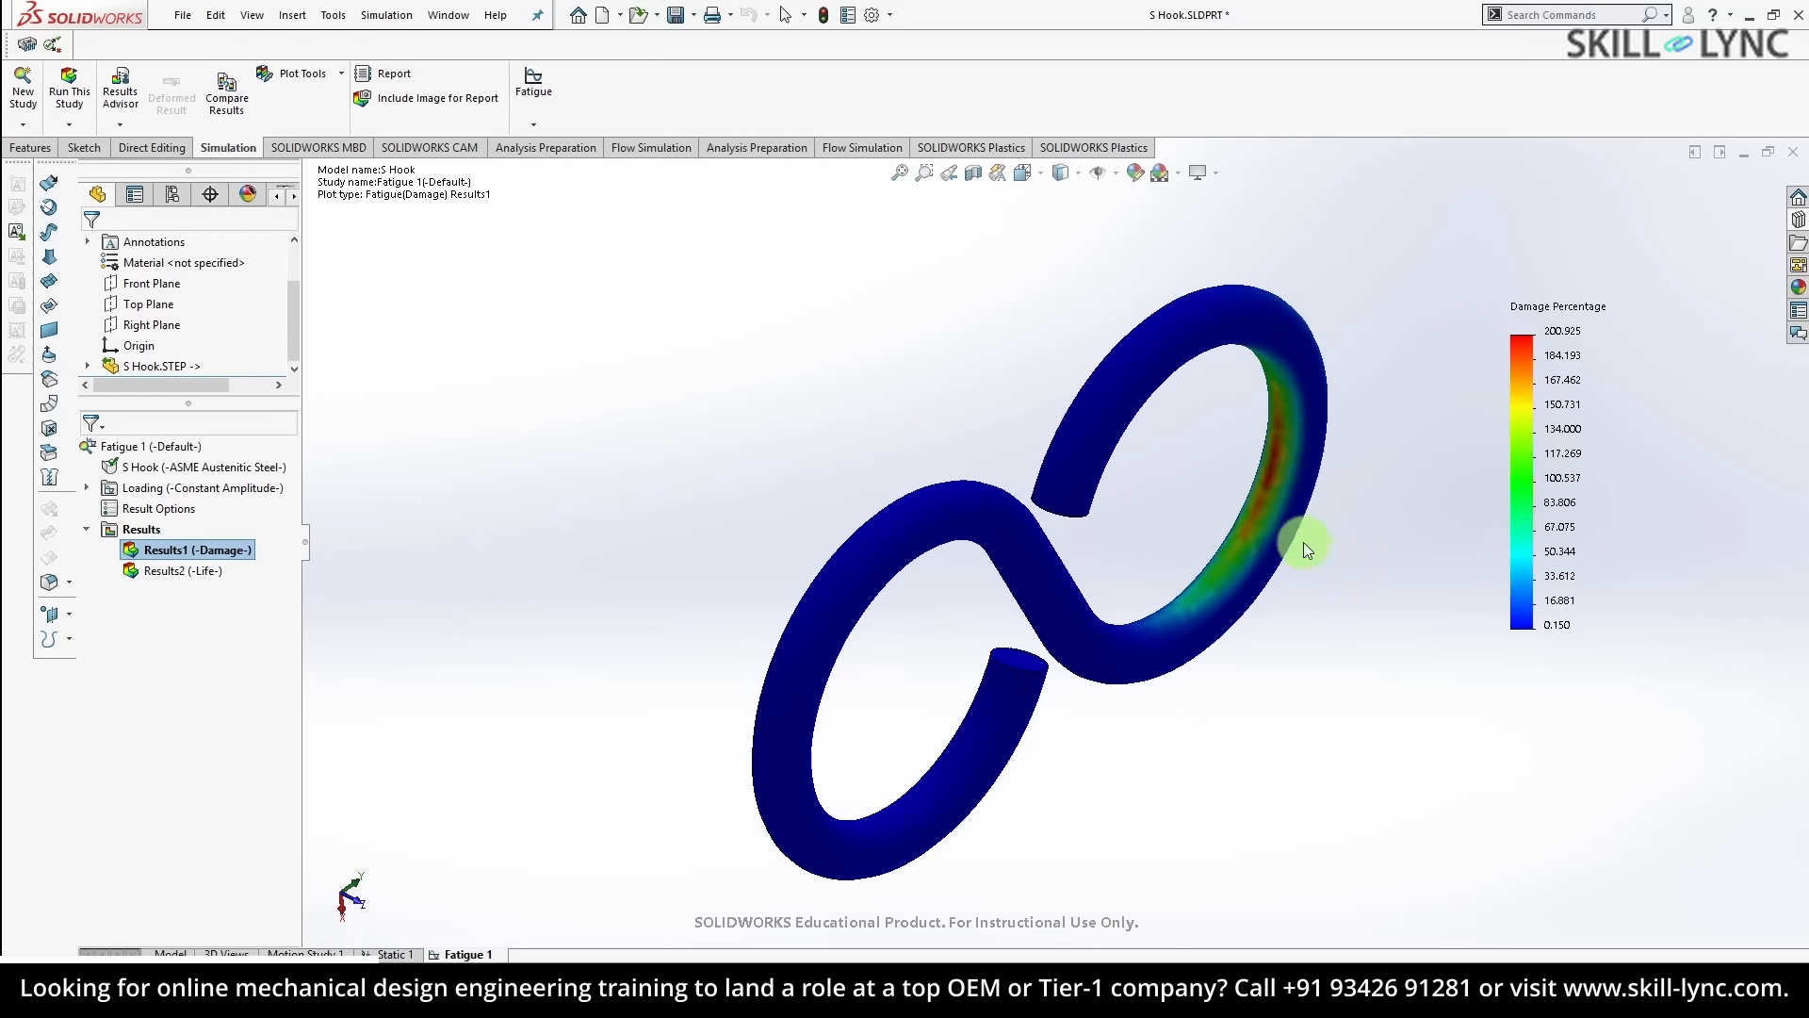
scroll(1299, 500, down, 3)
scroll(1297, 468, down, 2)
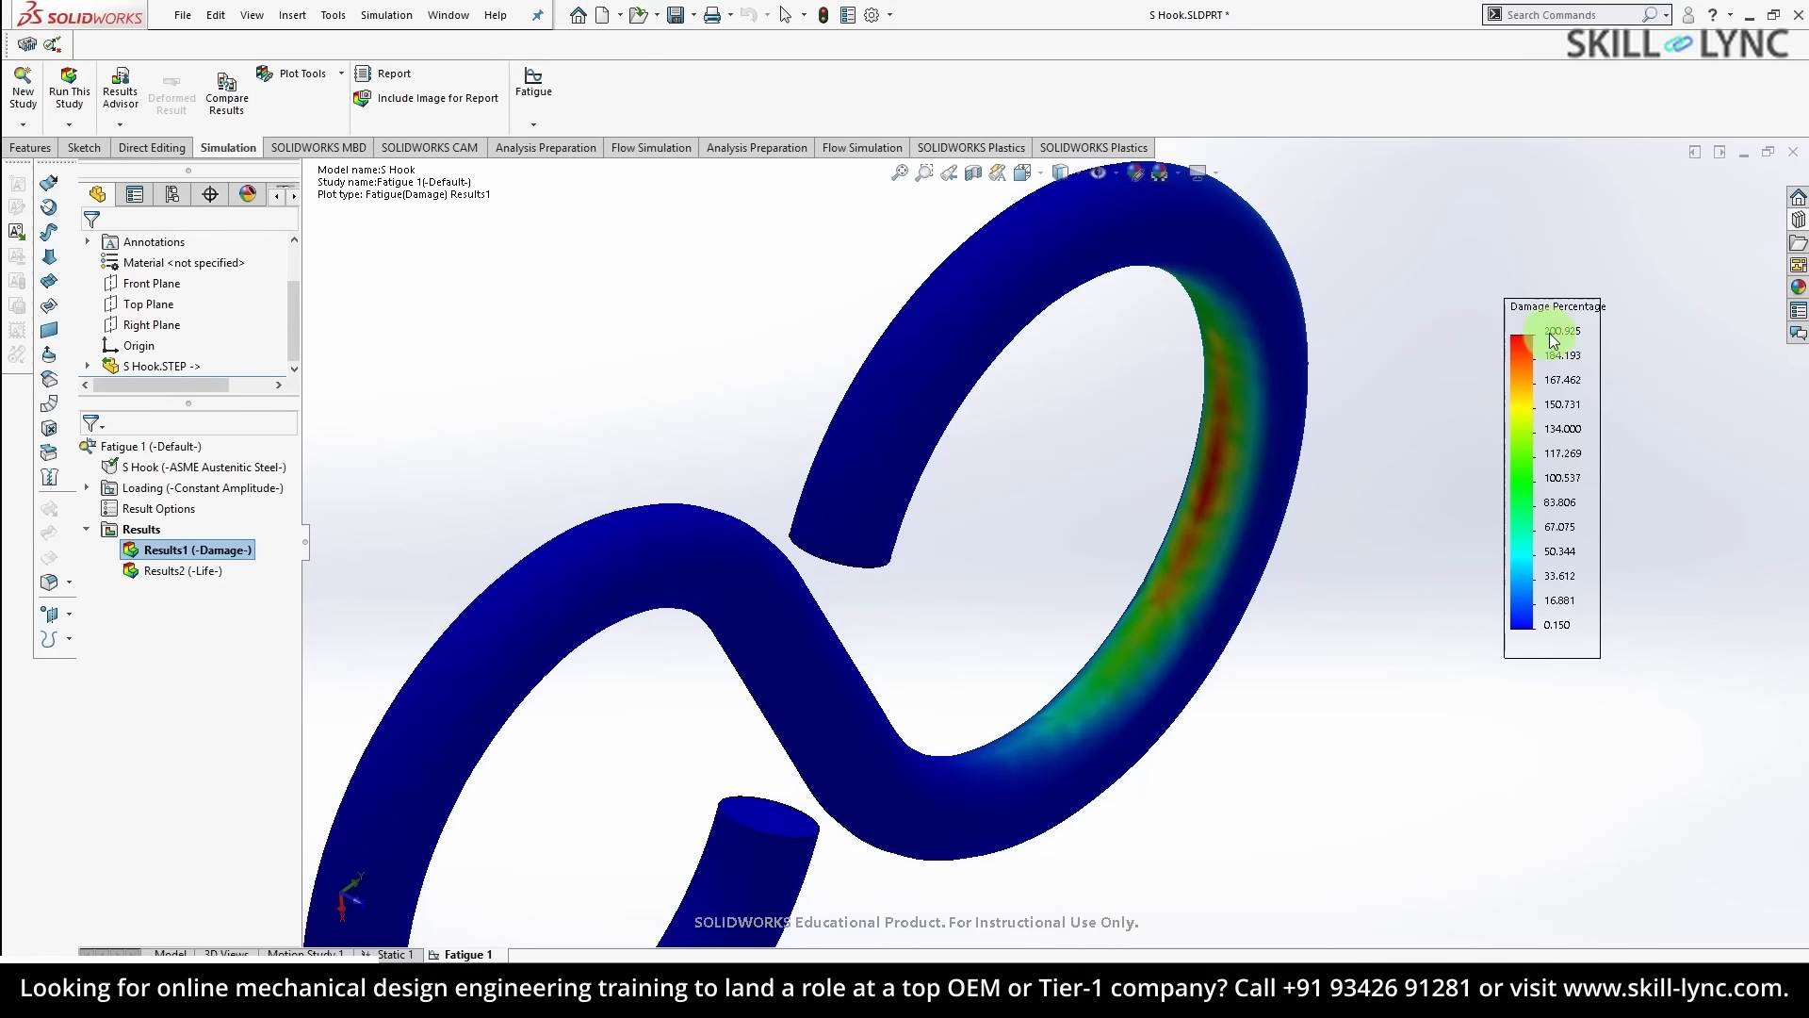
middle_drag(1115, 457, 1317, 396)
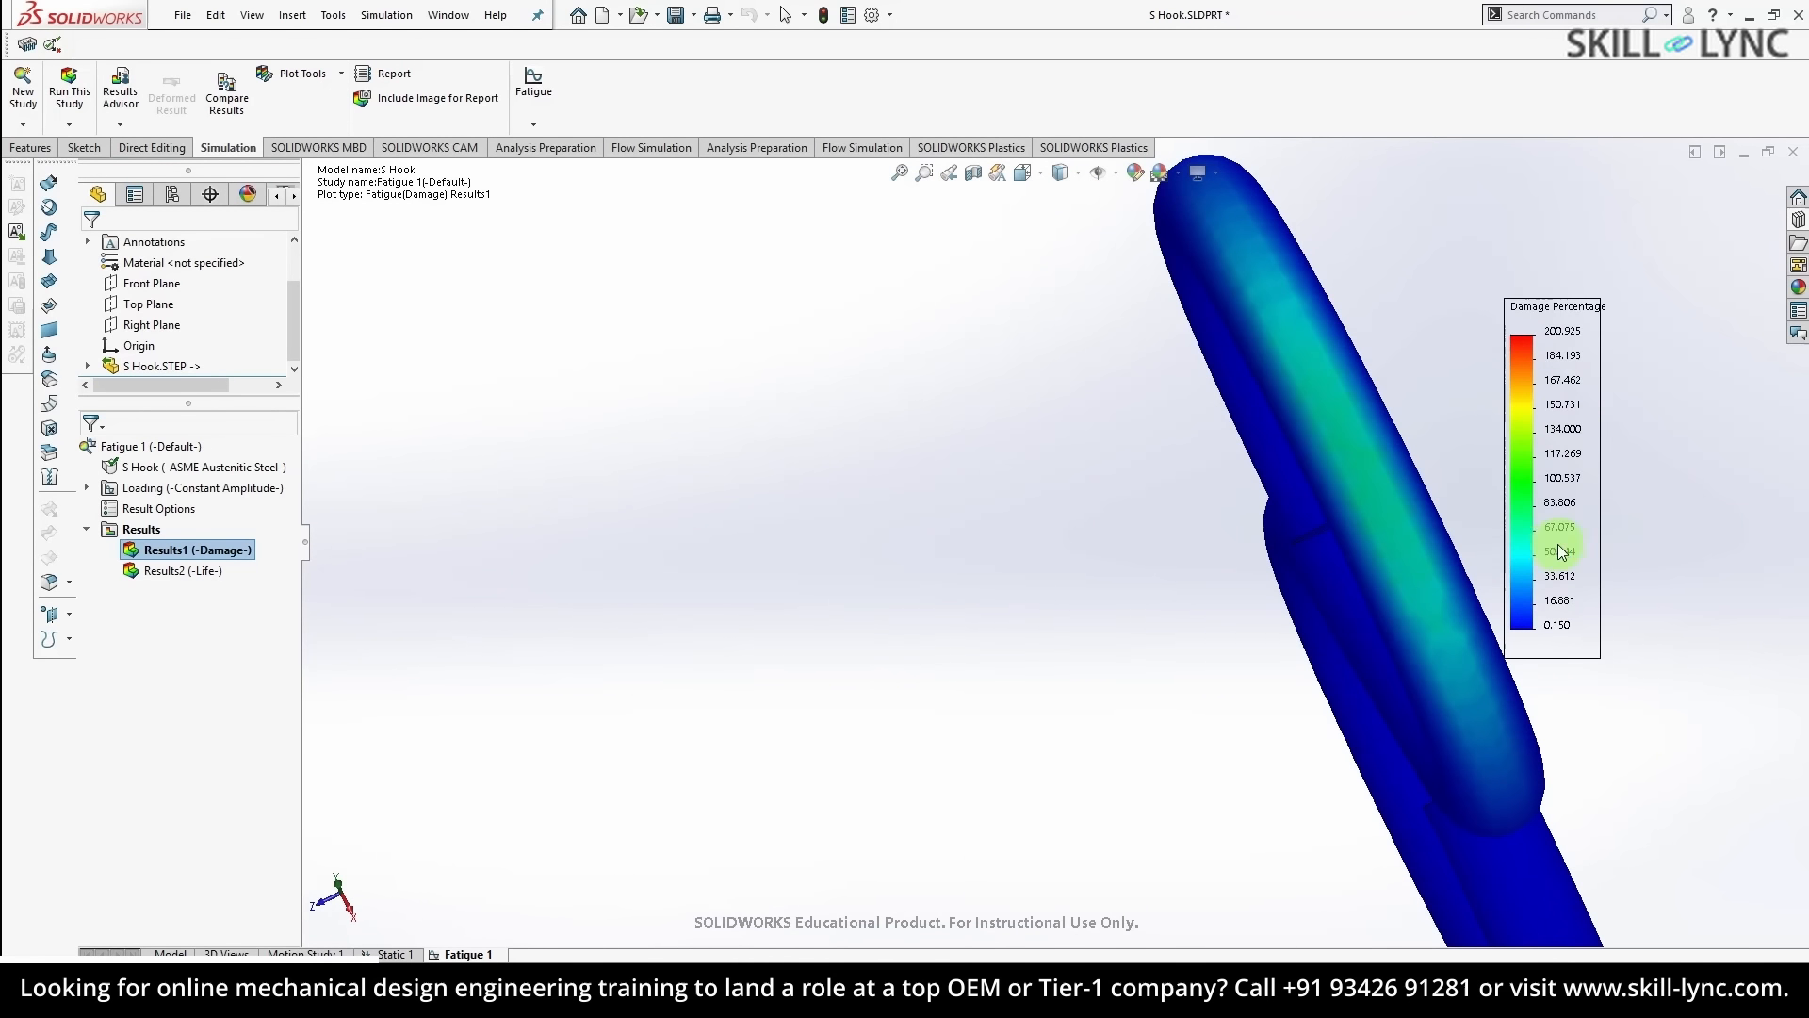
middle_drag(1374, 514, 1482, 496)
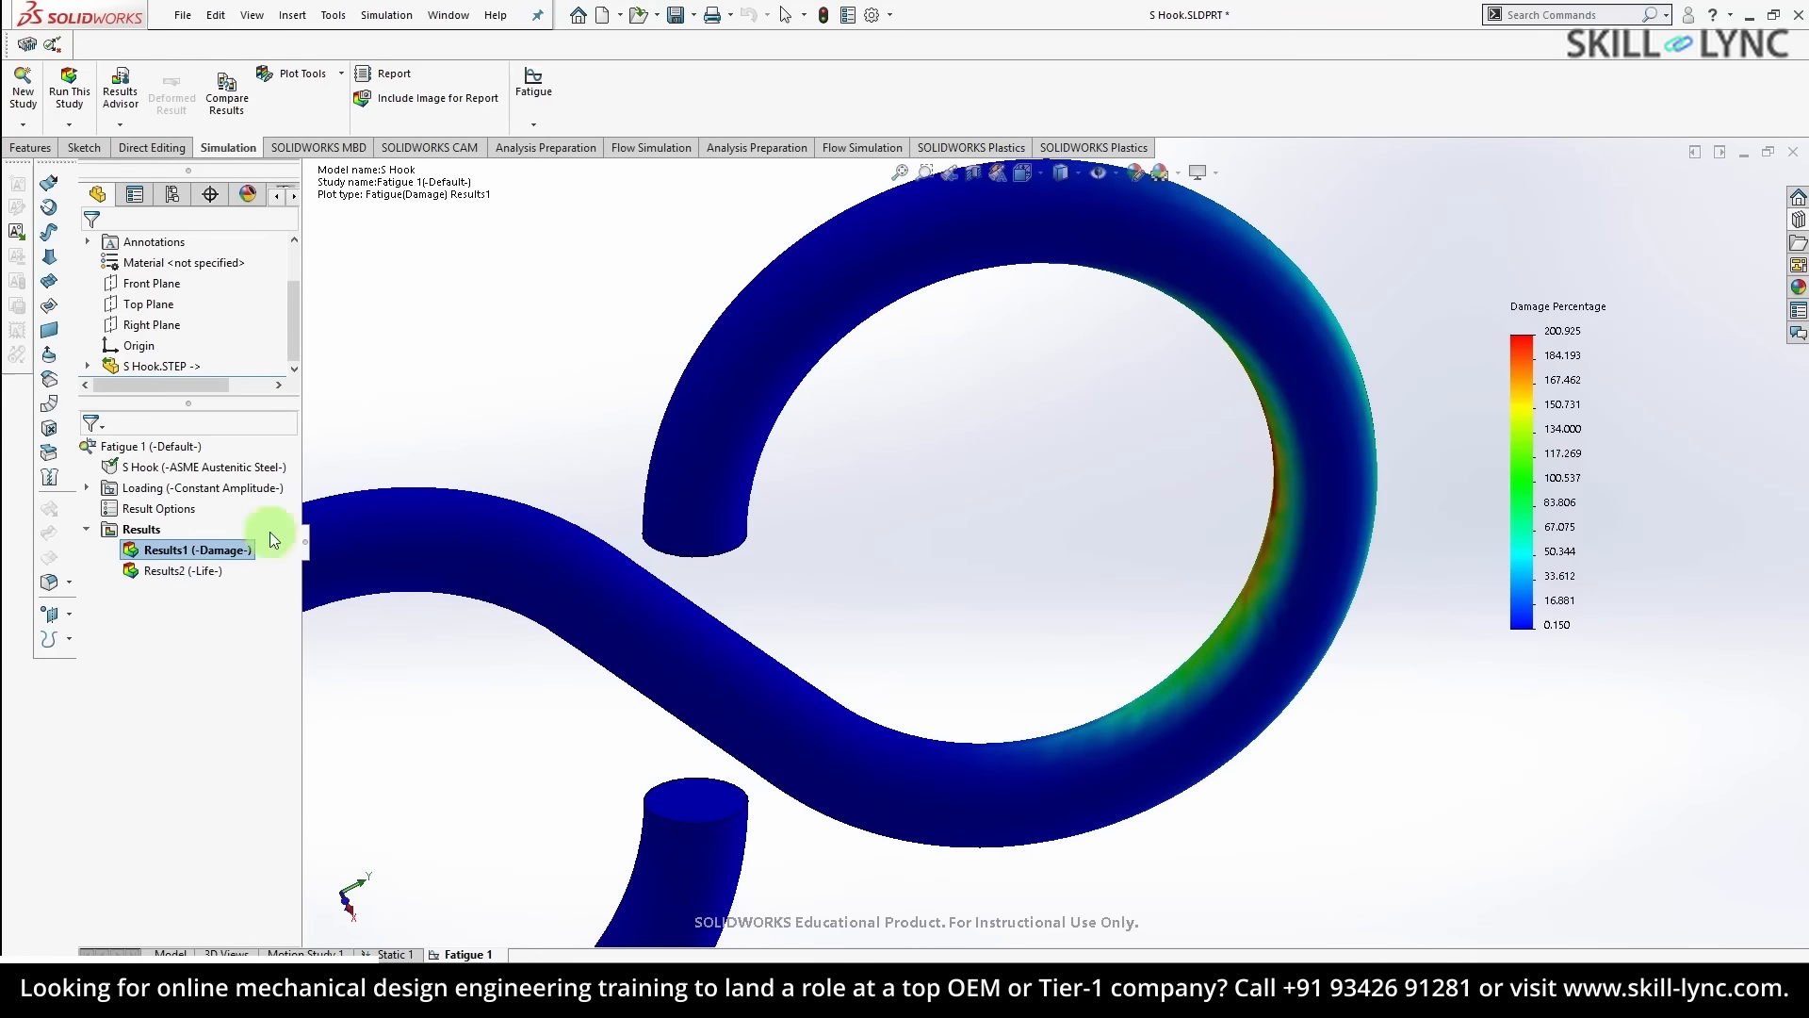
- Show the life plot and examine the total life cycles across both loops of the hook
right_click(172, 573)
click(203, 584)
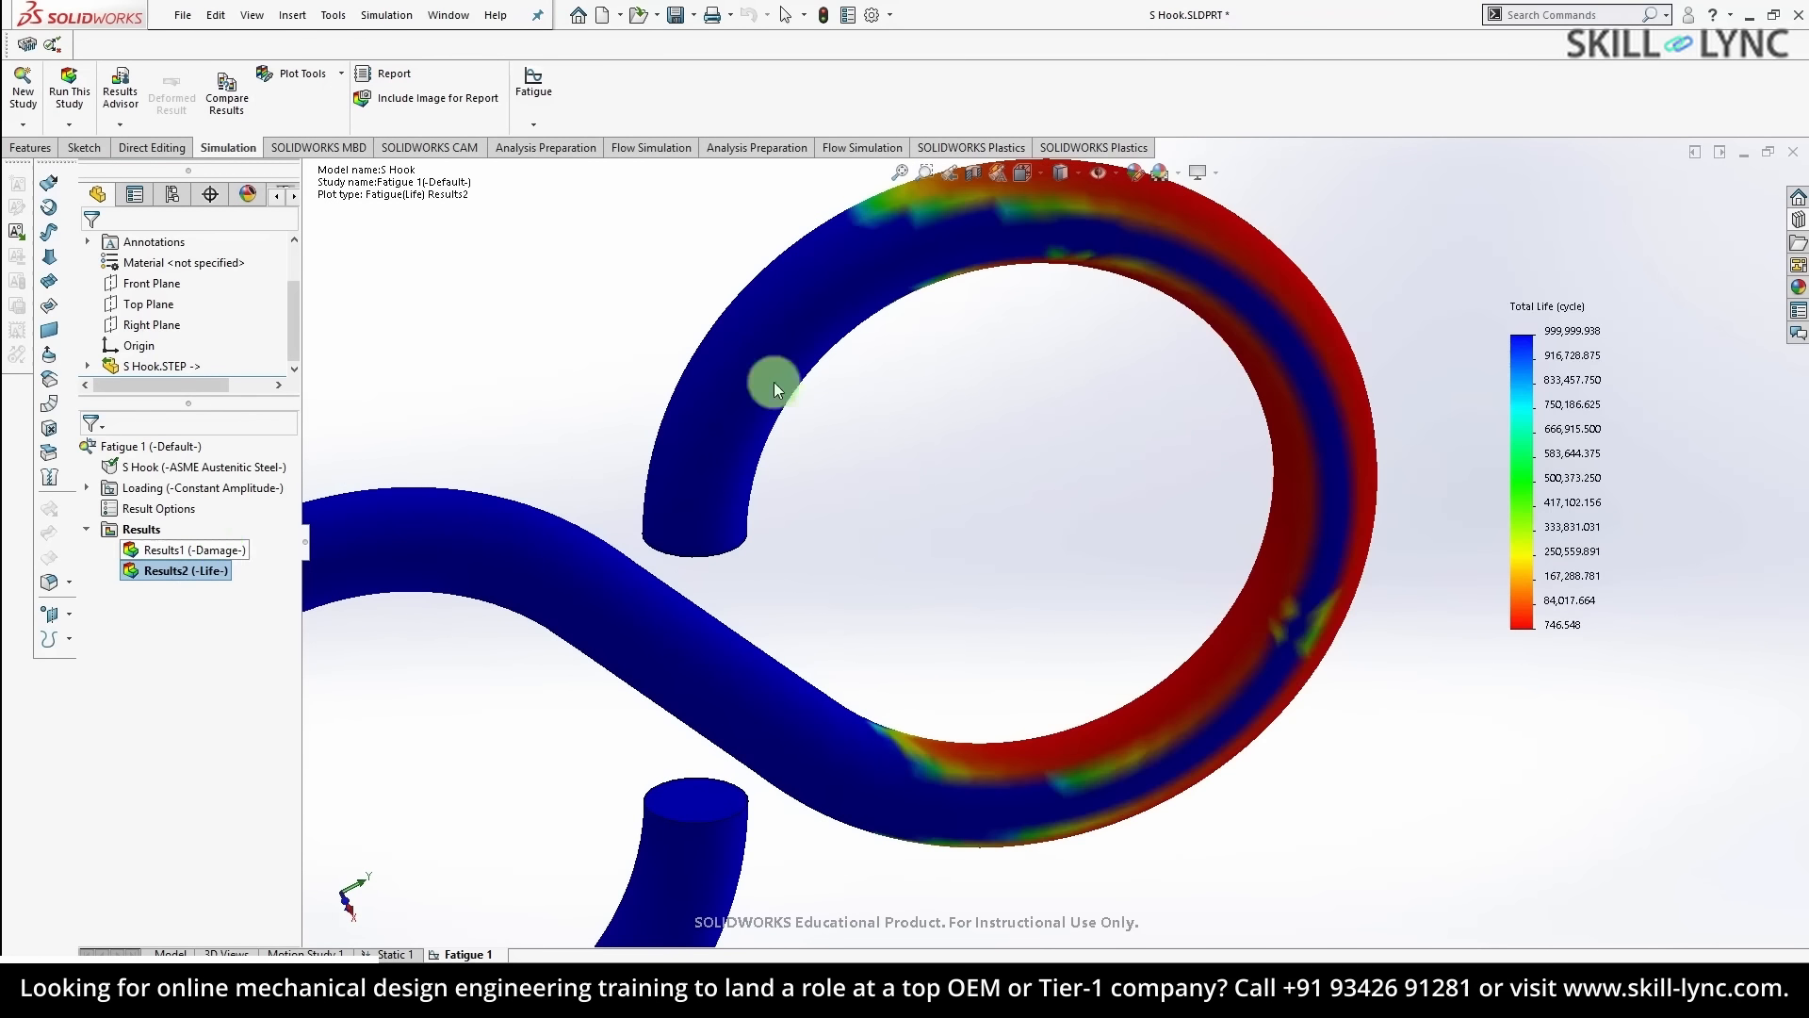
mouse_move(1253, 363)
middle_down()
mouse_move(1222, 380)
mouse_move(1260, 375)
middle_up()
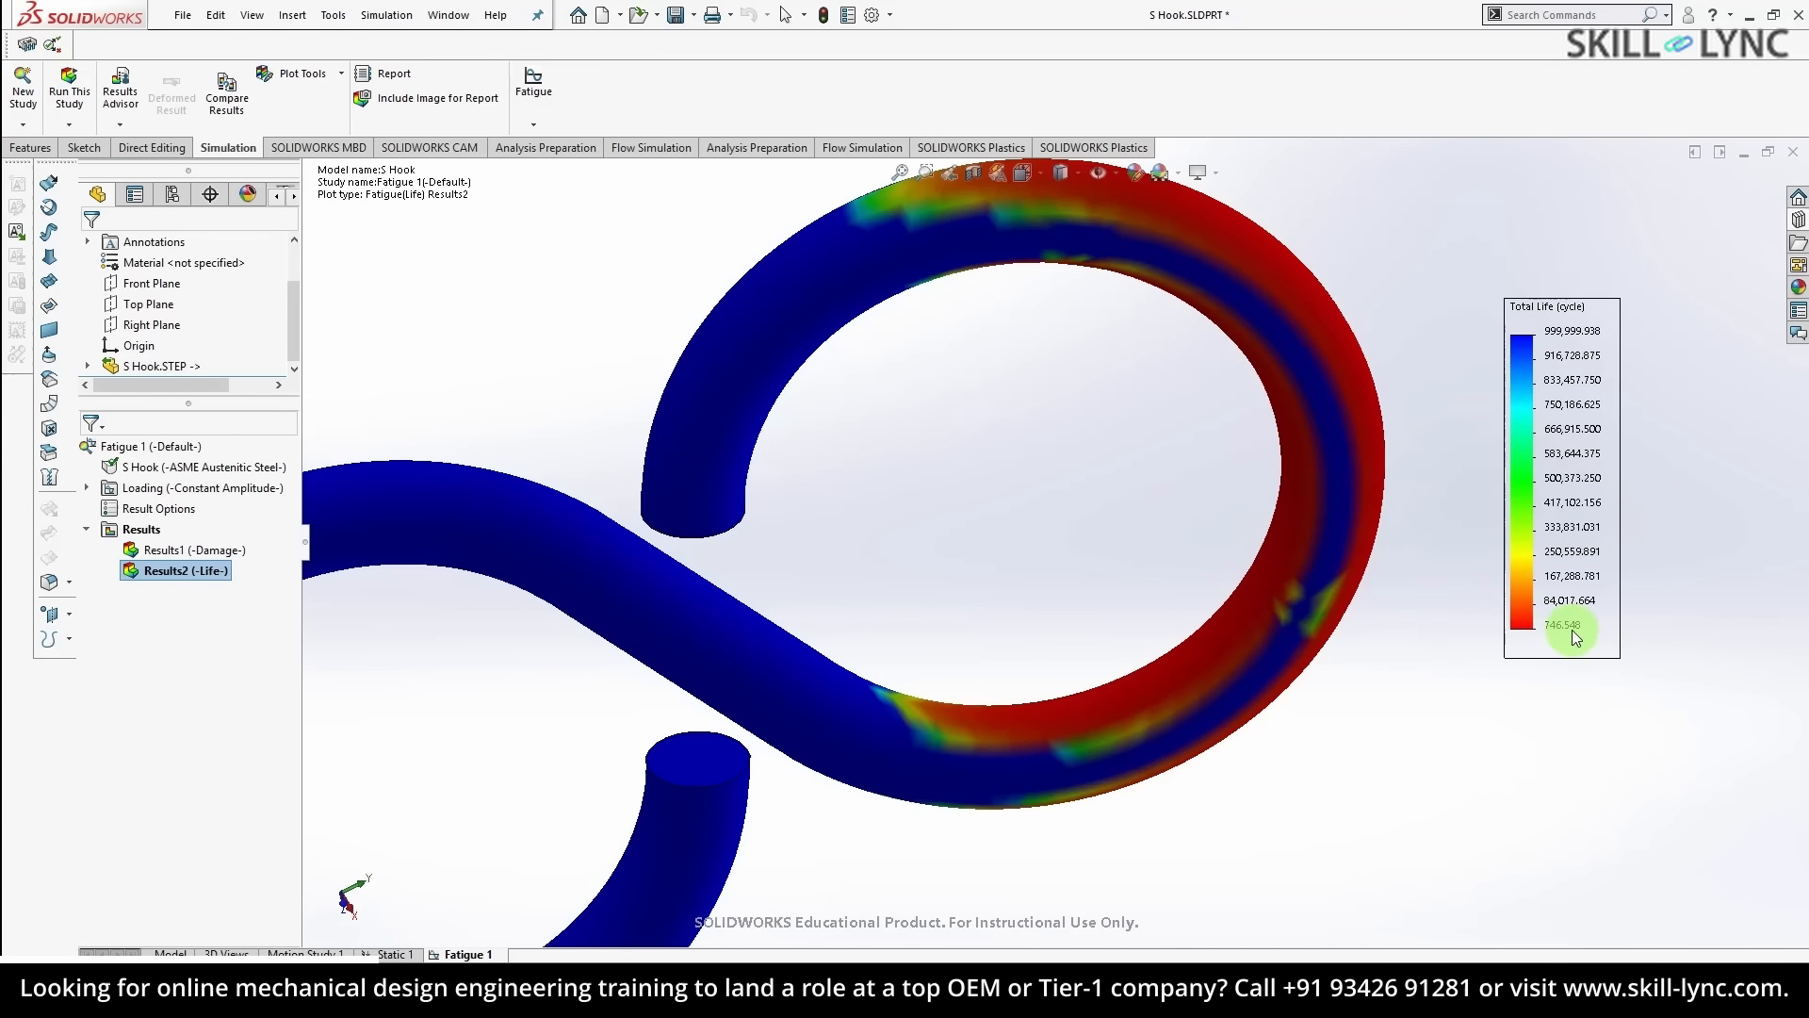
scroll(890, 519, up, 5)
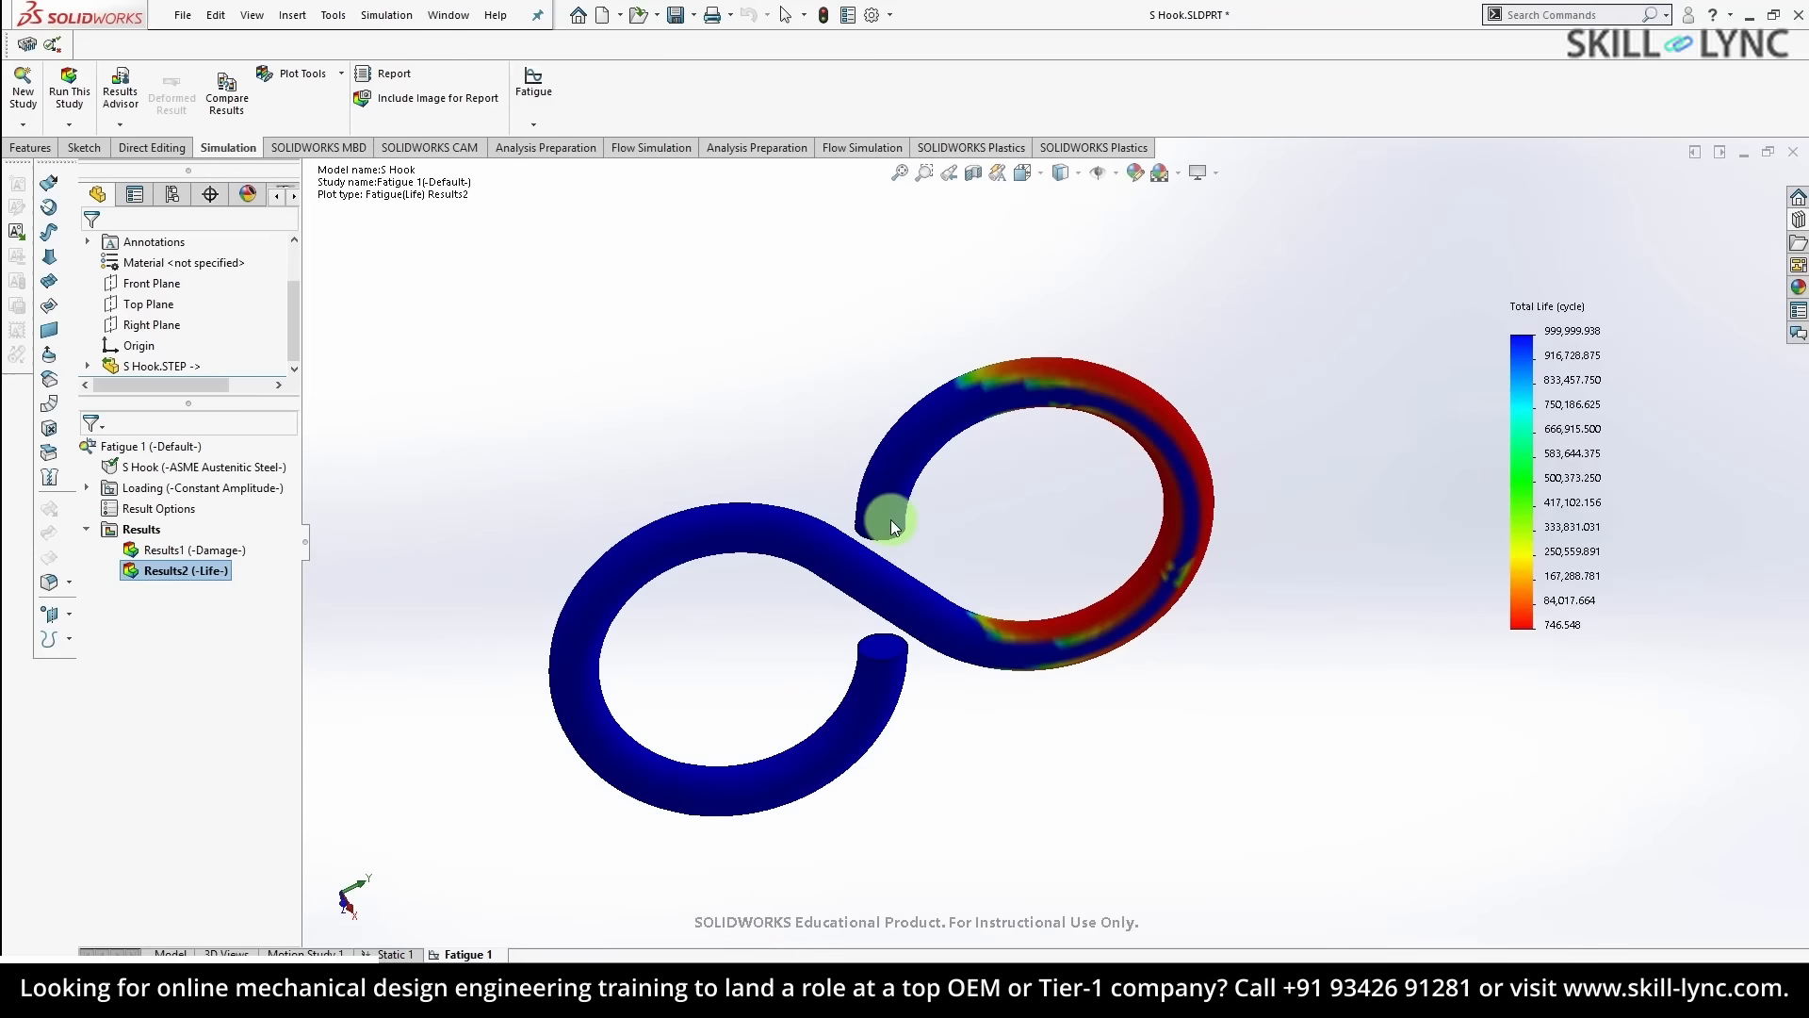
middle_drag(976, 426, 994, 376)
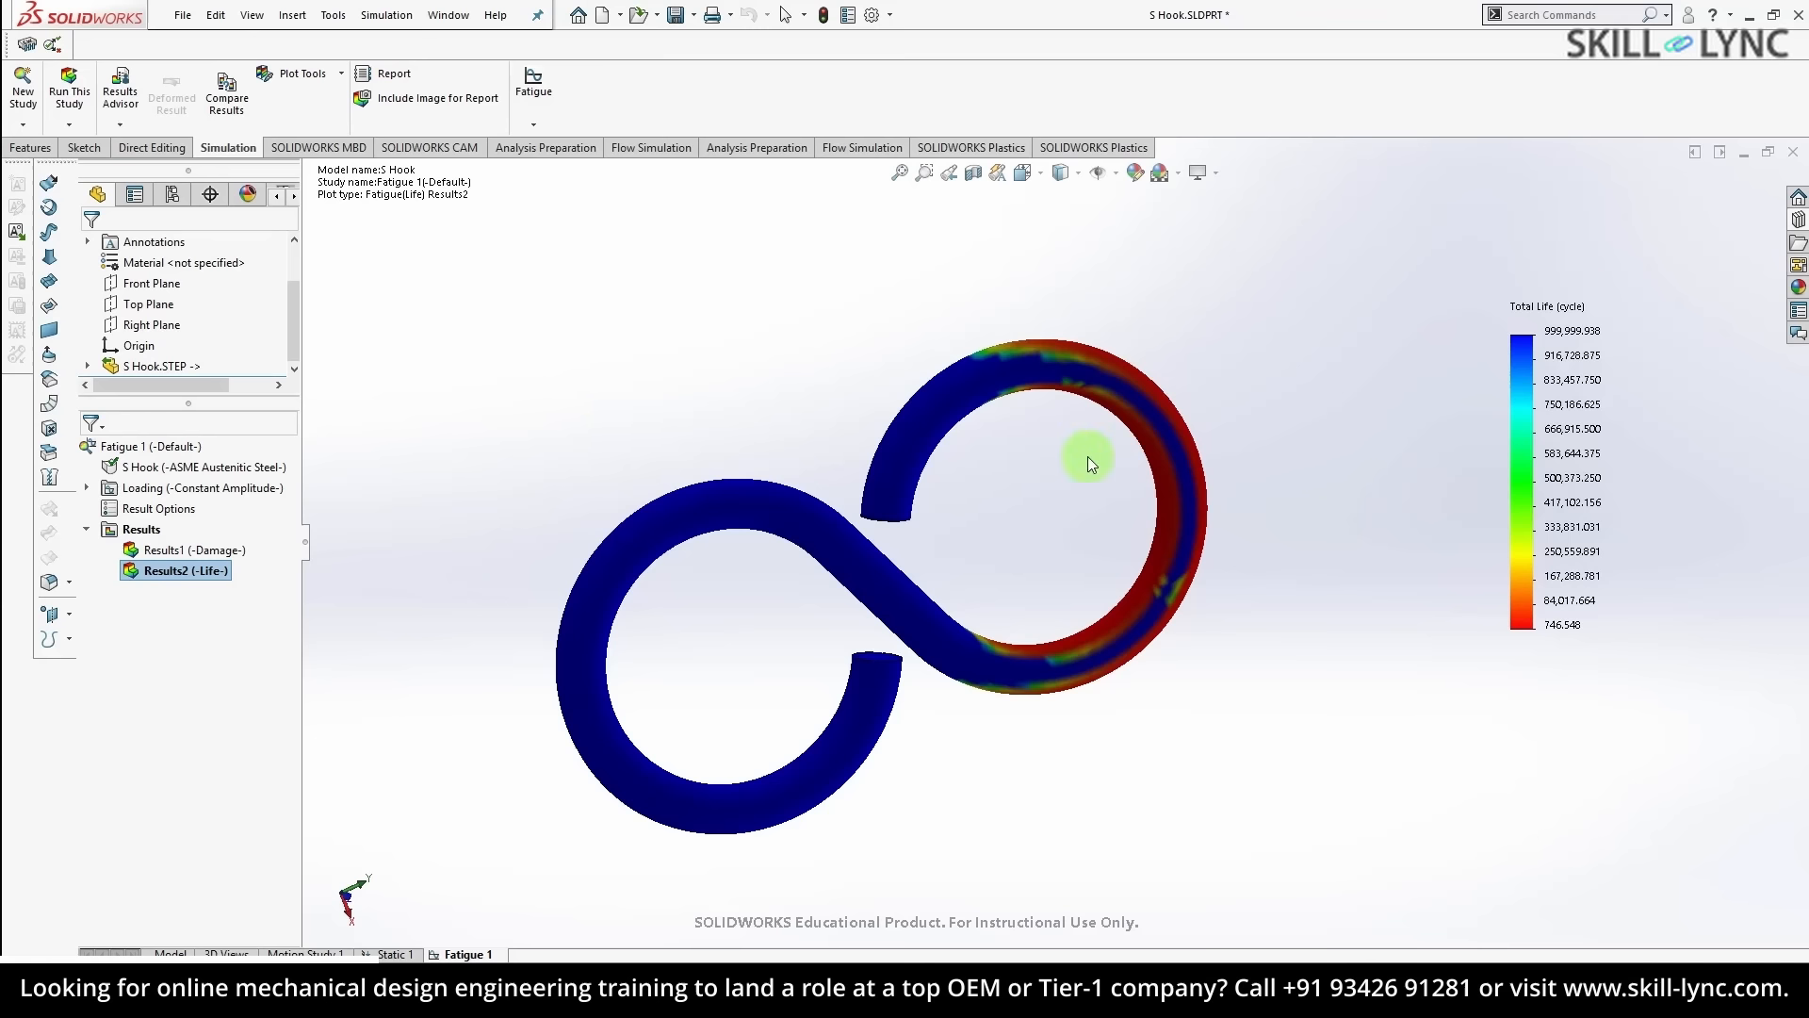
middle_drag(1083, 485, 1044, 469)
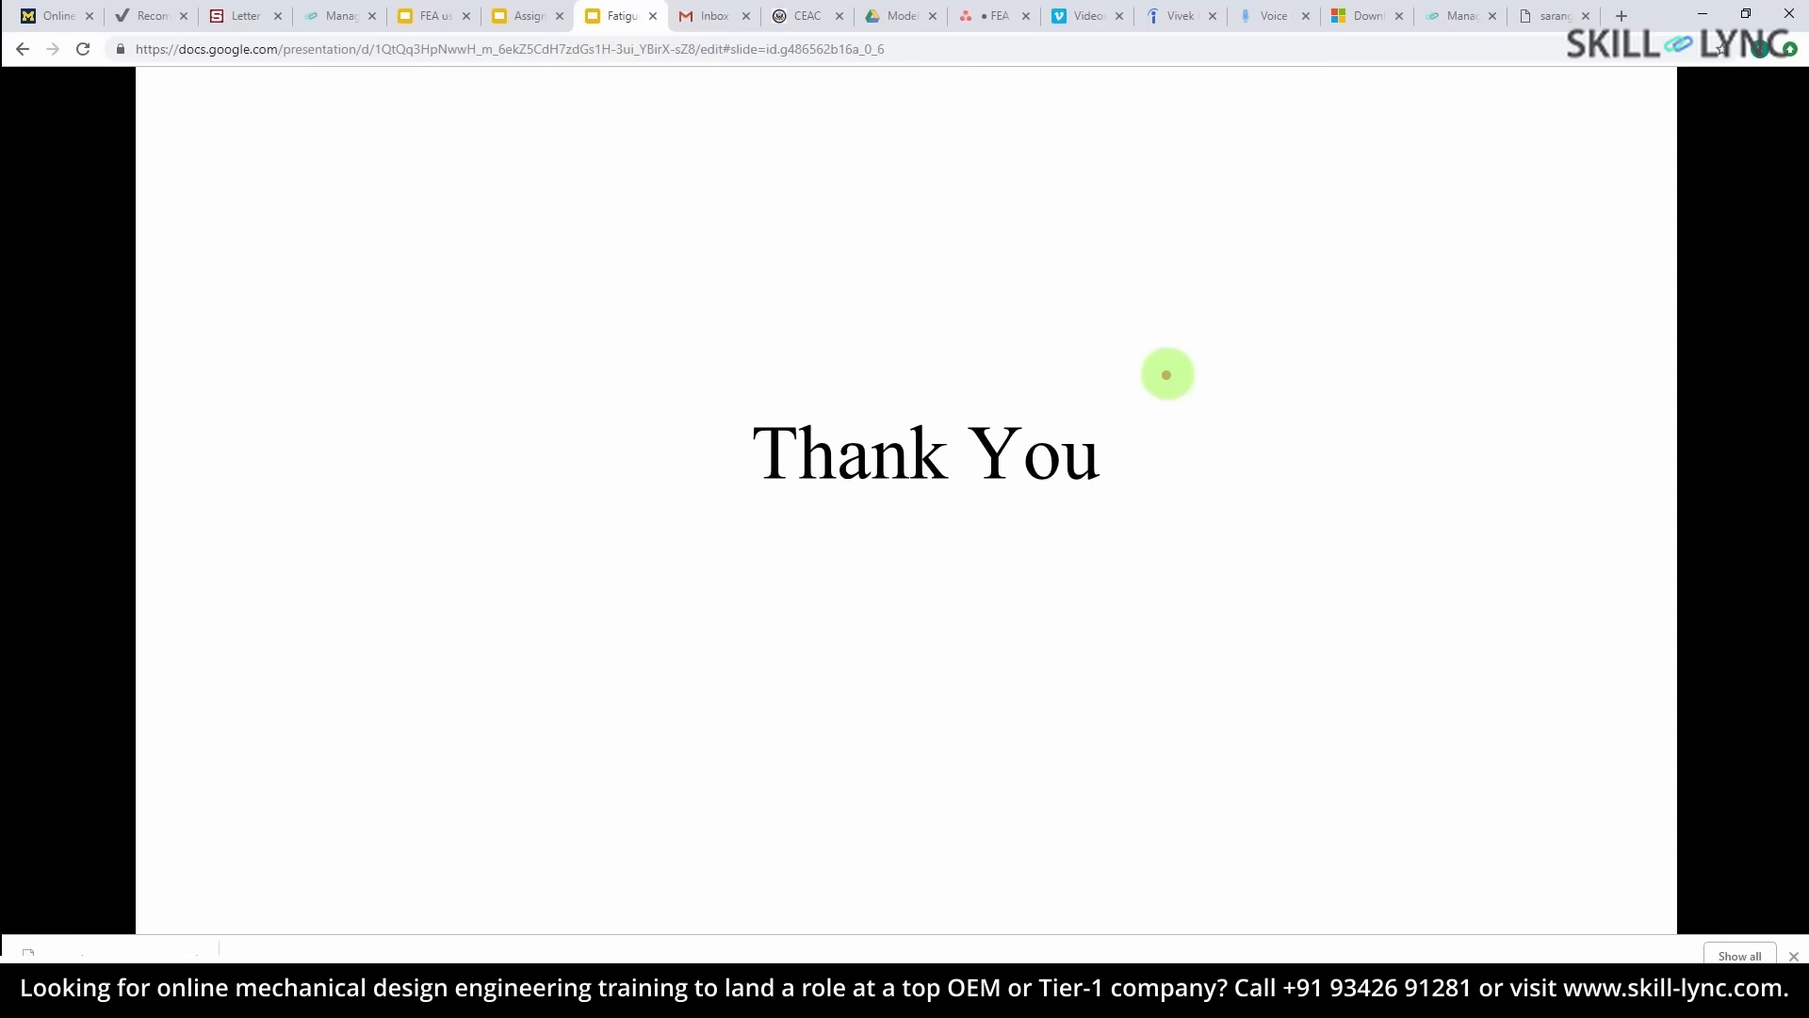
key(Escape)
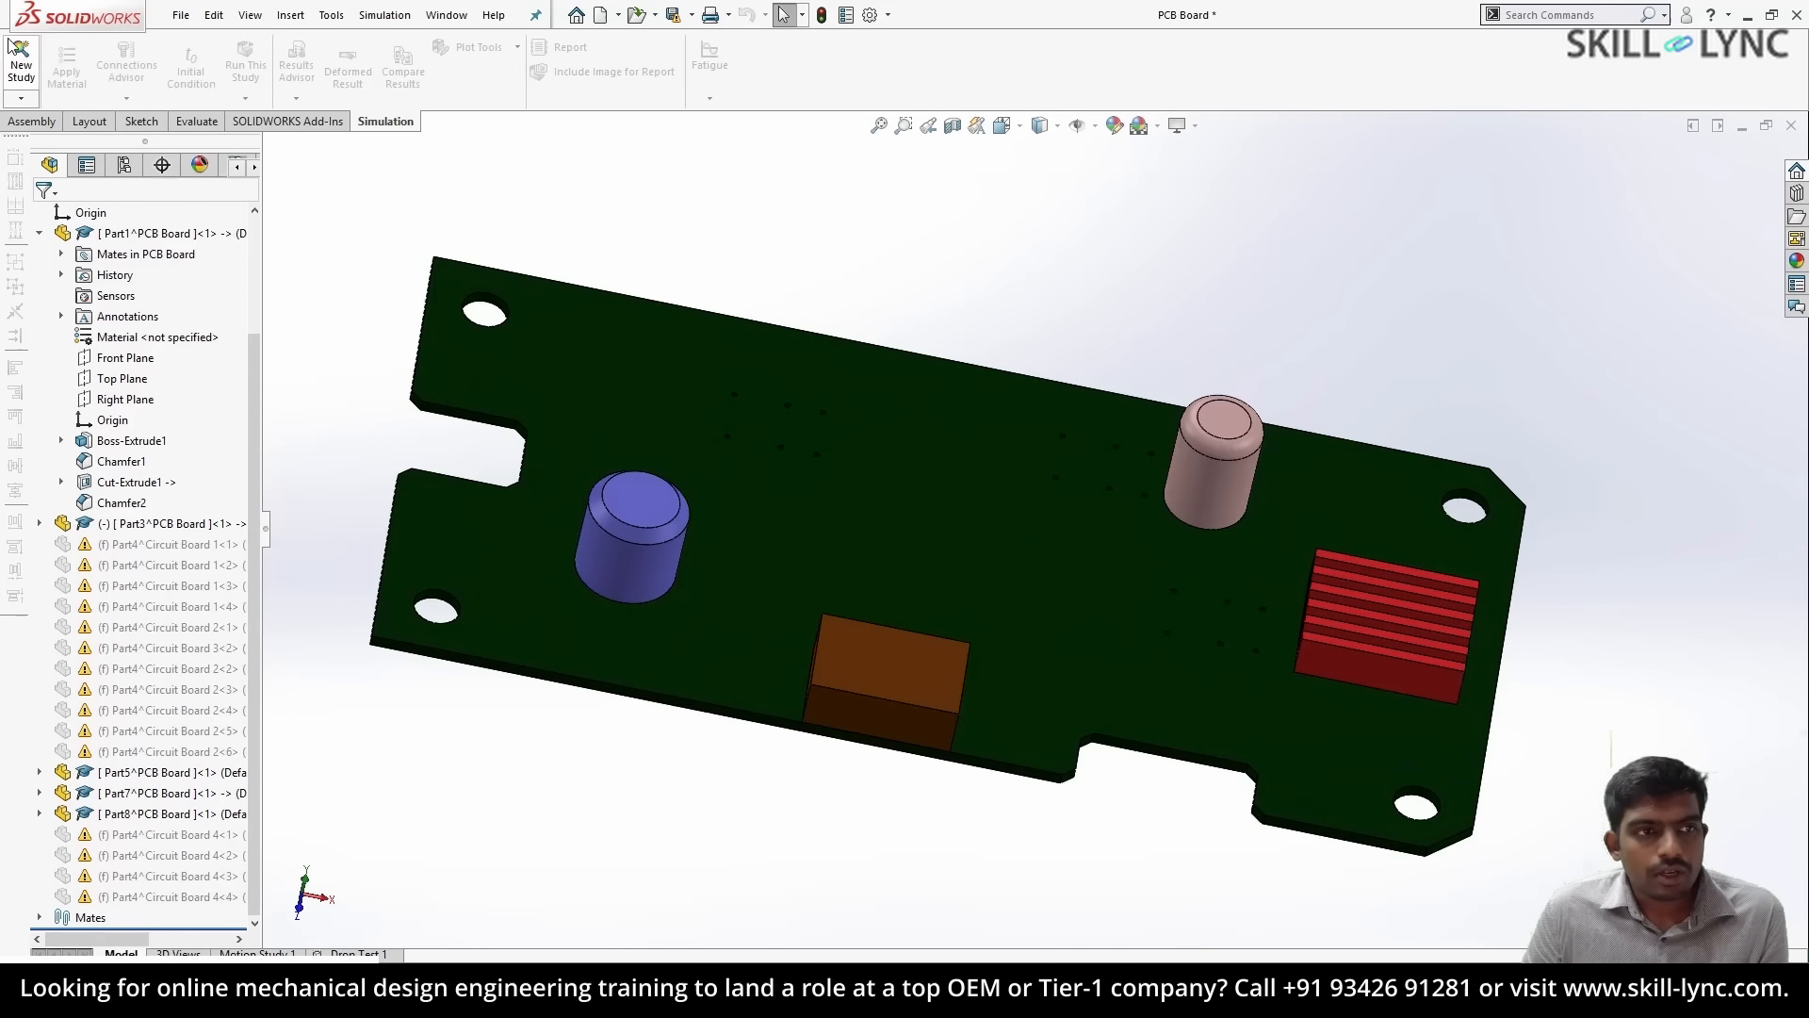
- Create a new Drop Test study for the PCB Board assembly
click(14, 49)
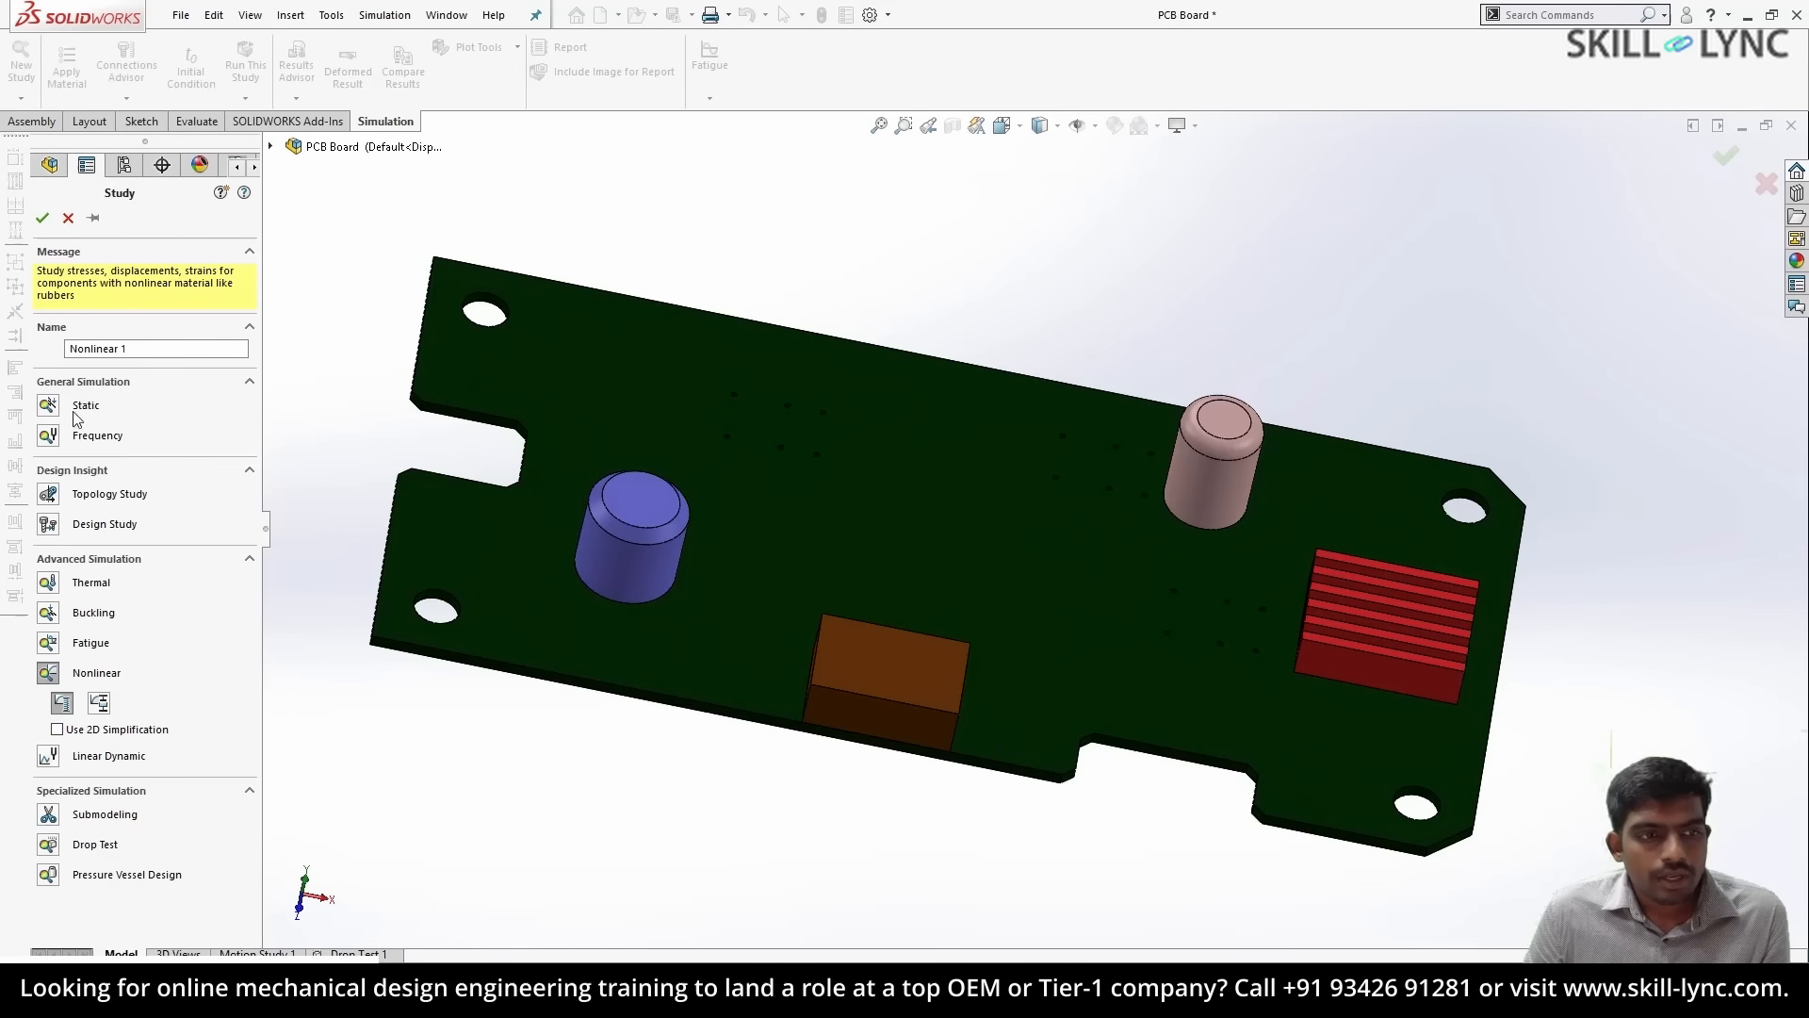
click(49, 844)
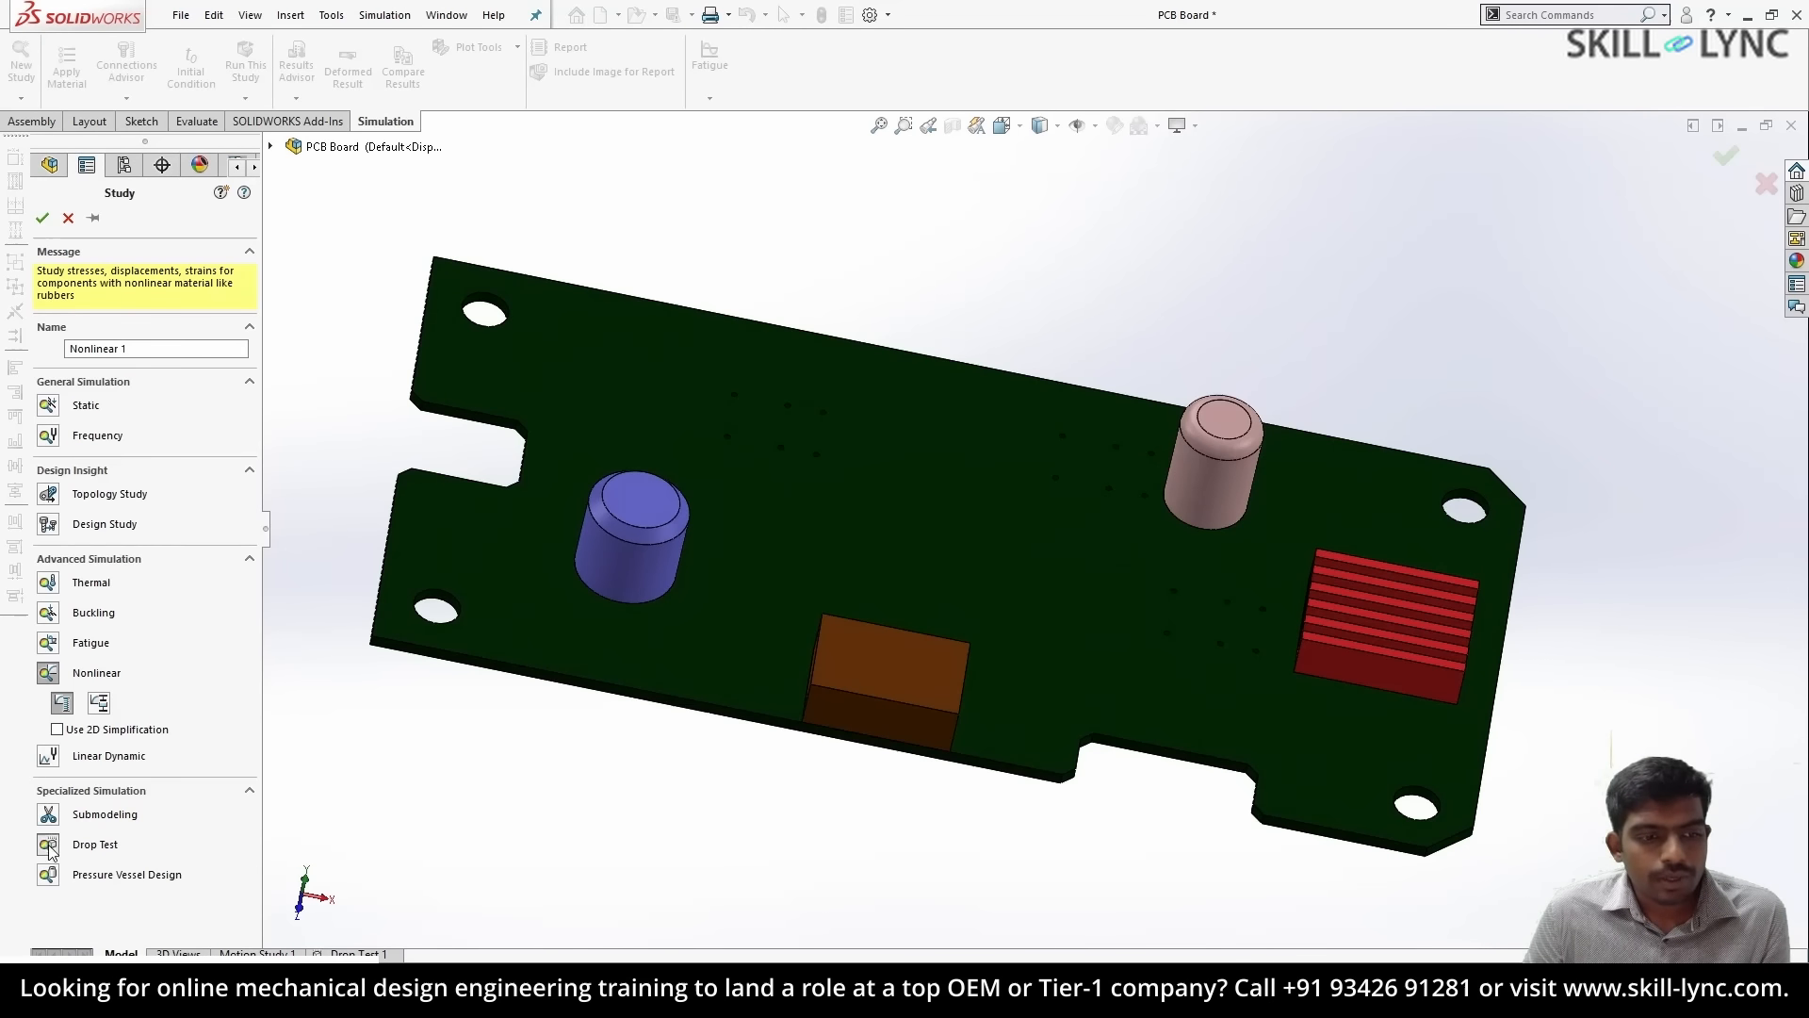
click(41, 218)
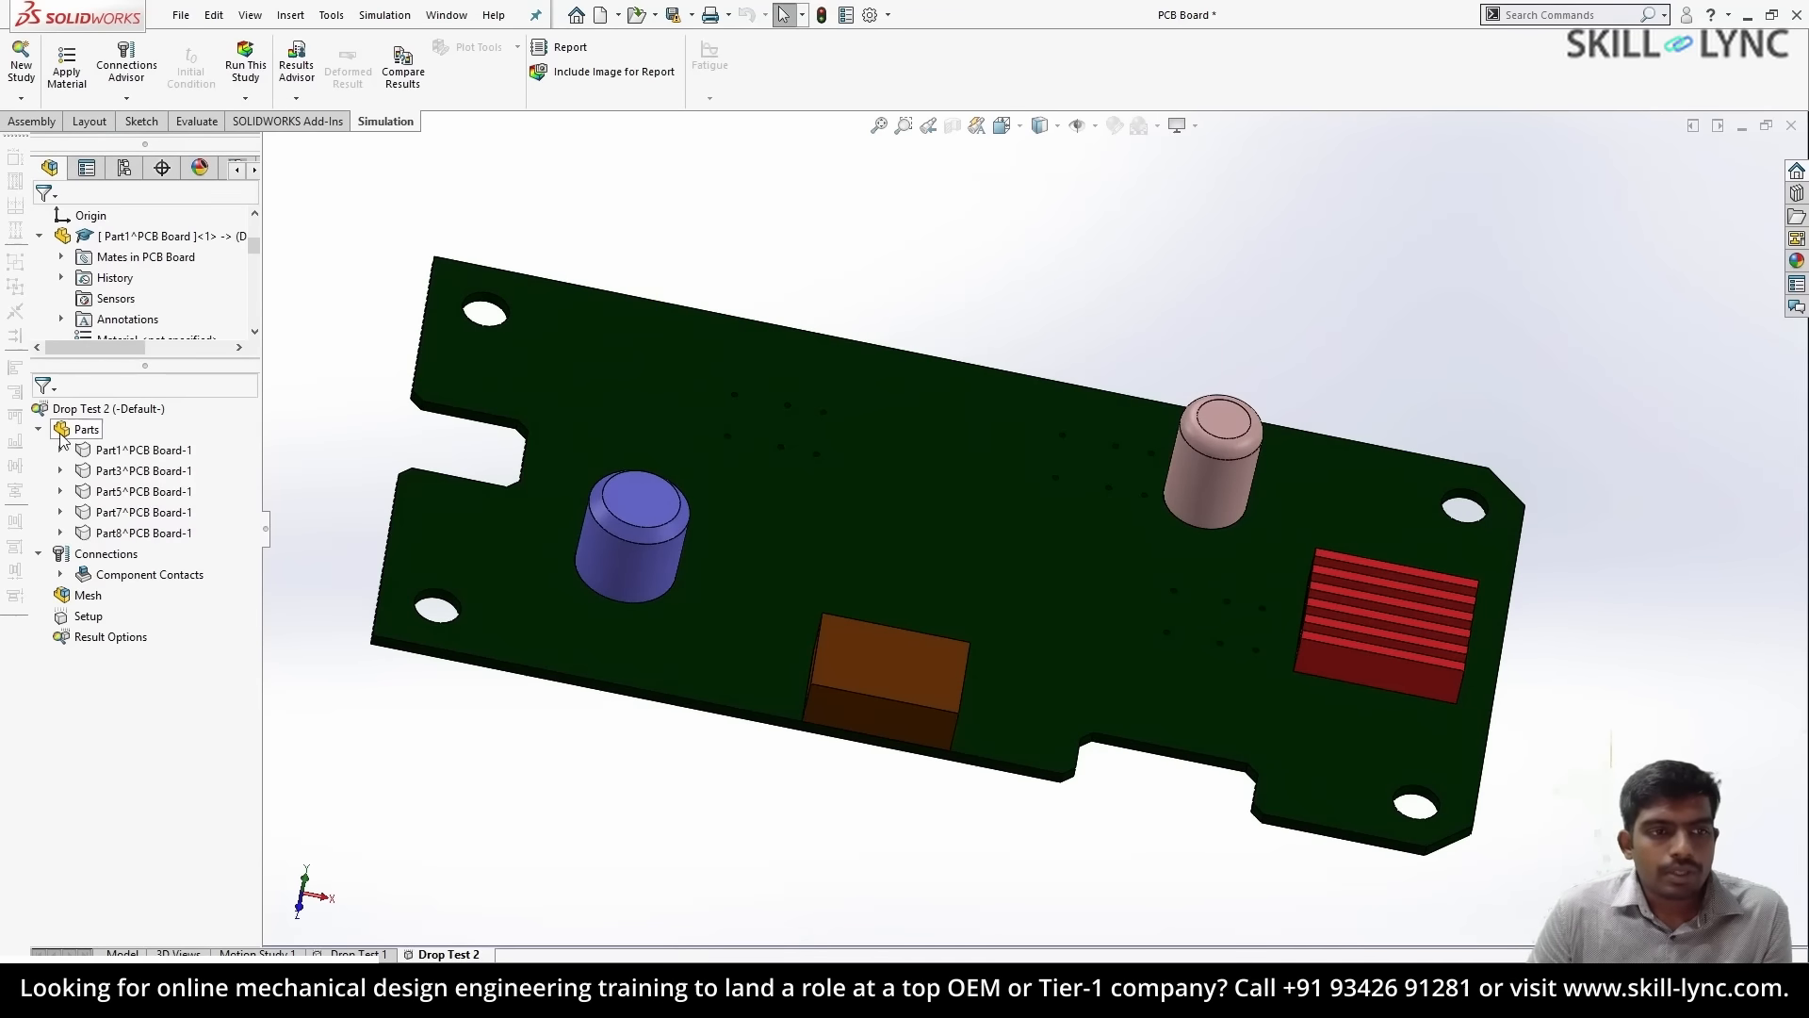
- Apply the PBT General Purpose plastic material to the circuit board part, Part1, in the Drop Test 2 study
right_click(143, 450)
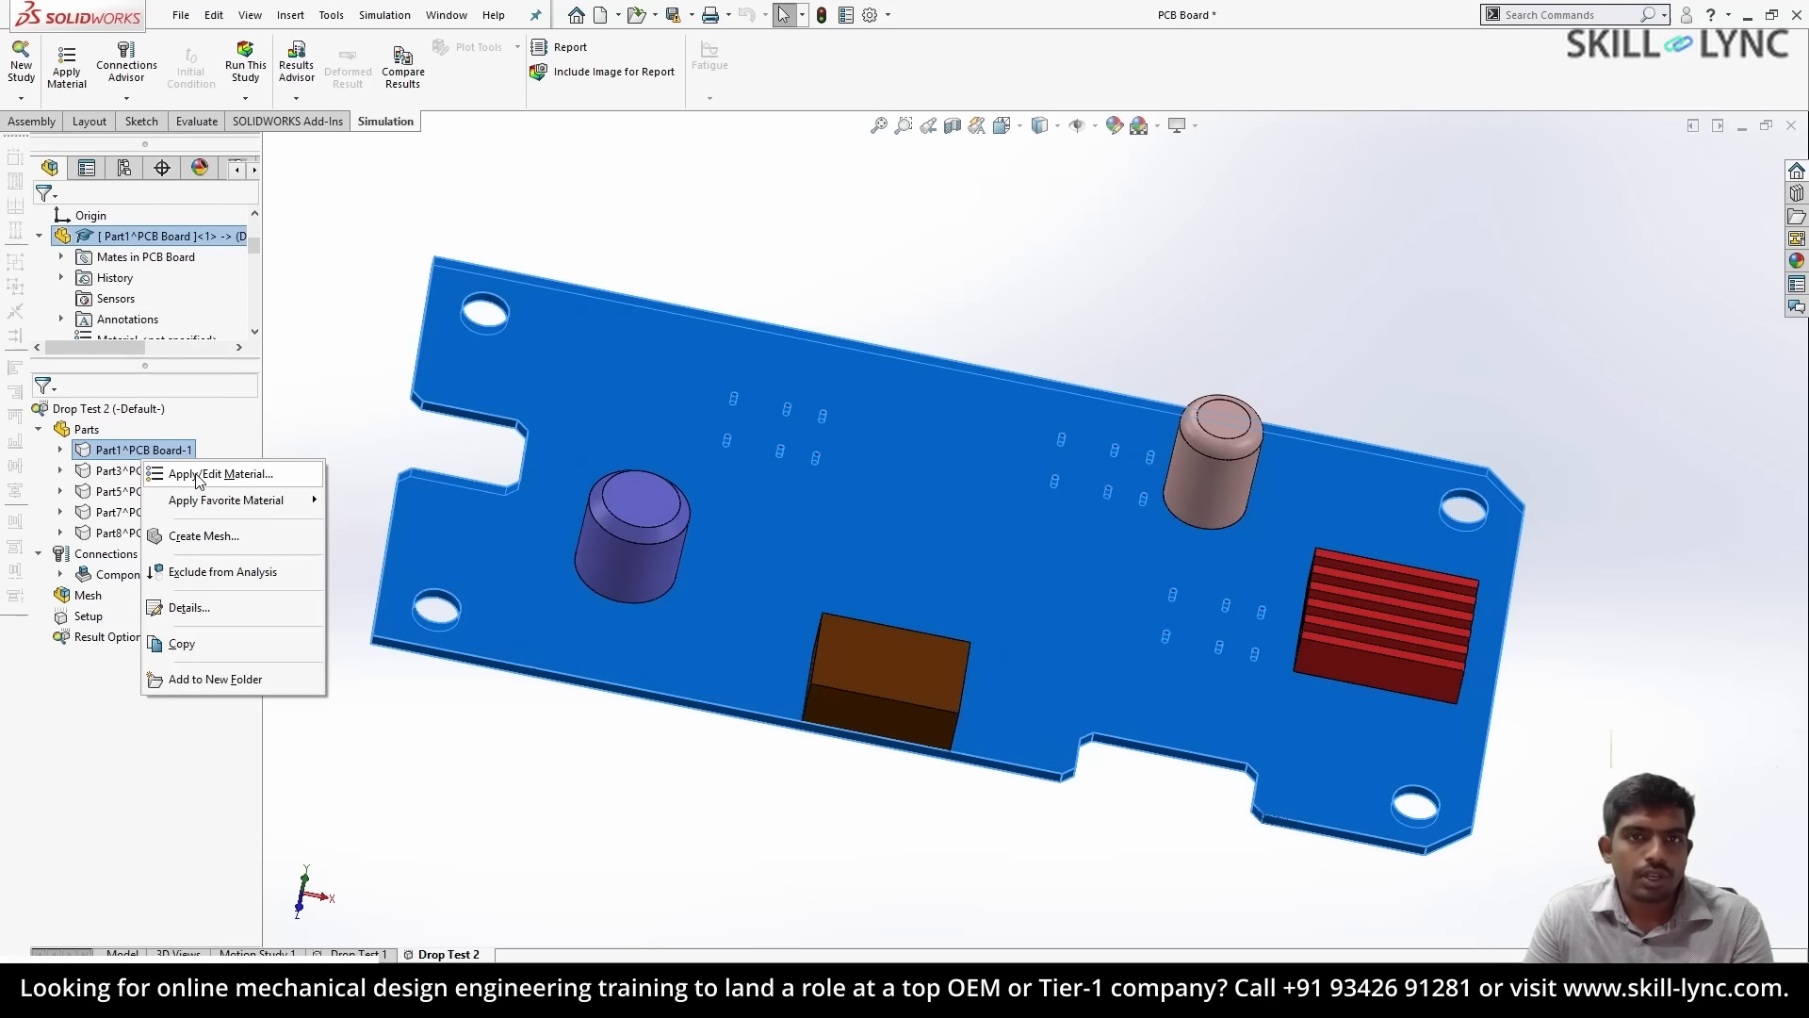
click(198, 476)
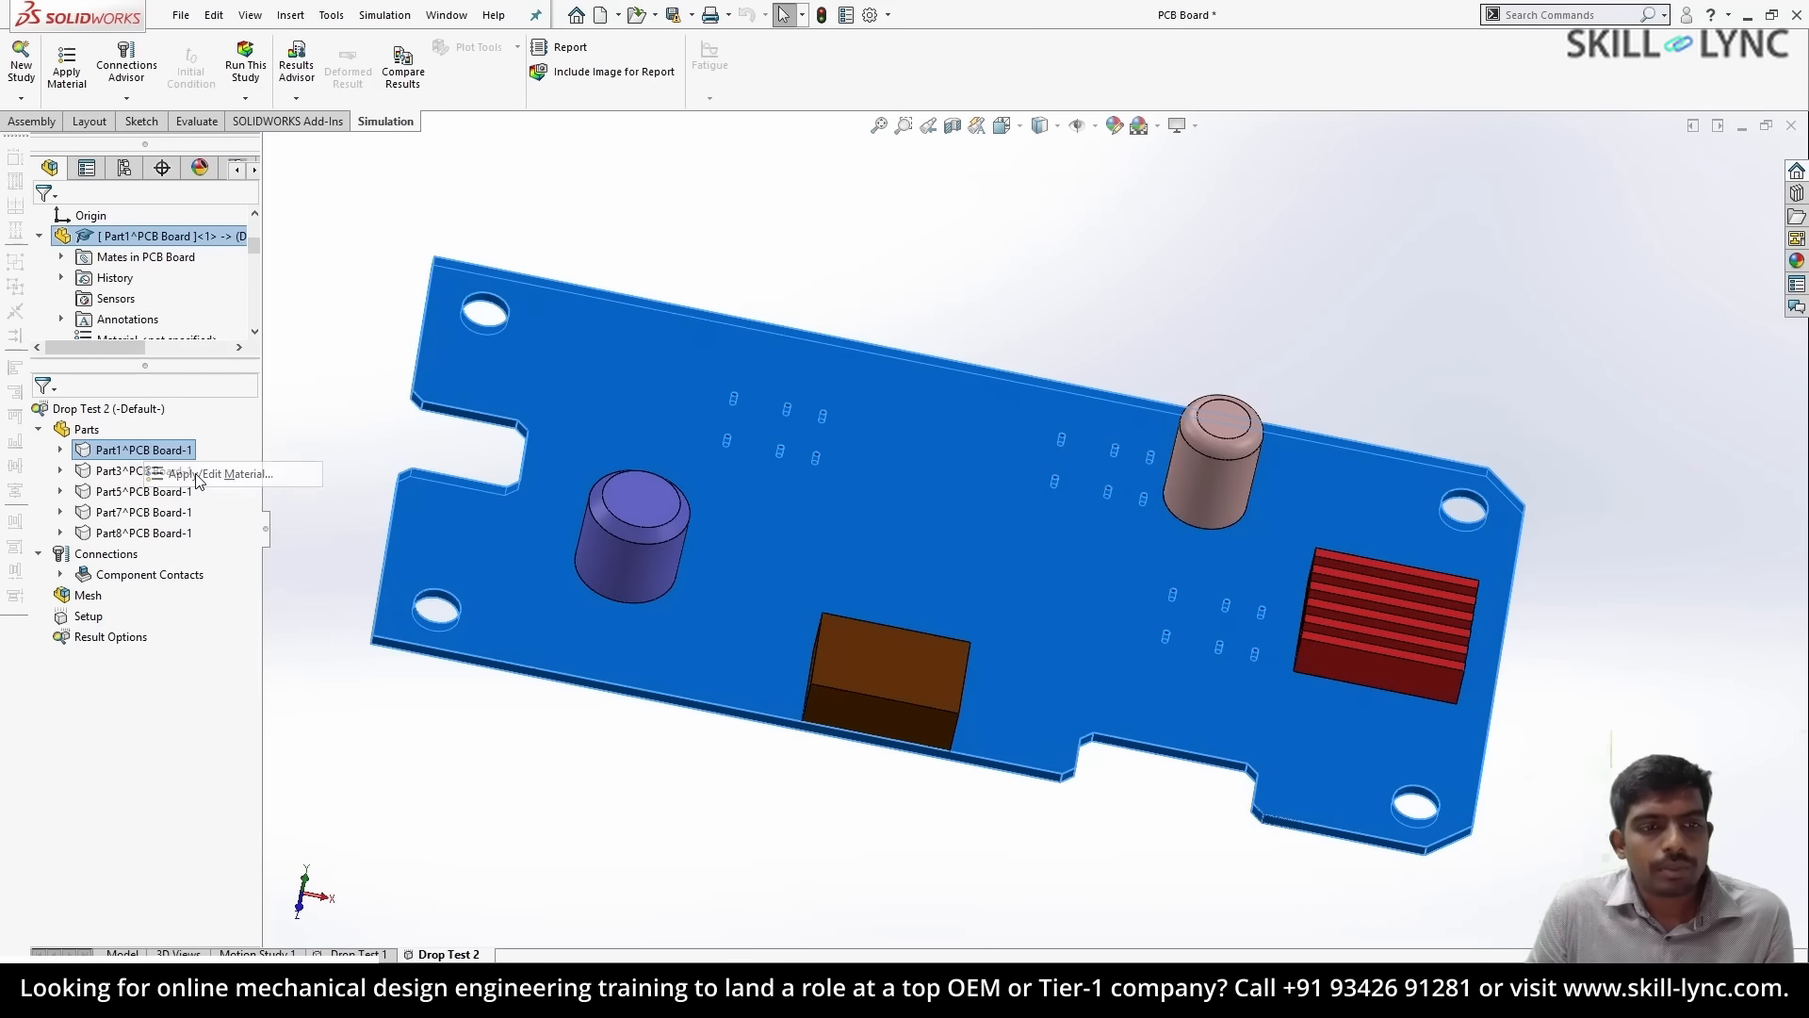
scroll(163, 368, down, 5)
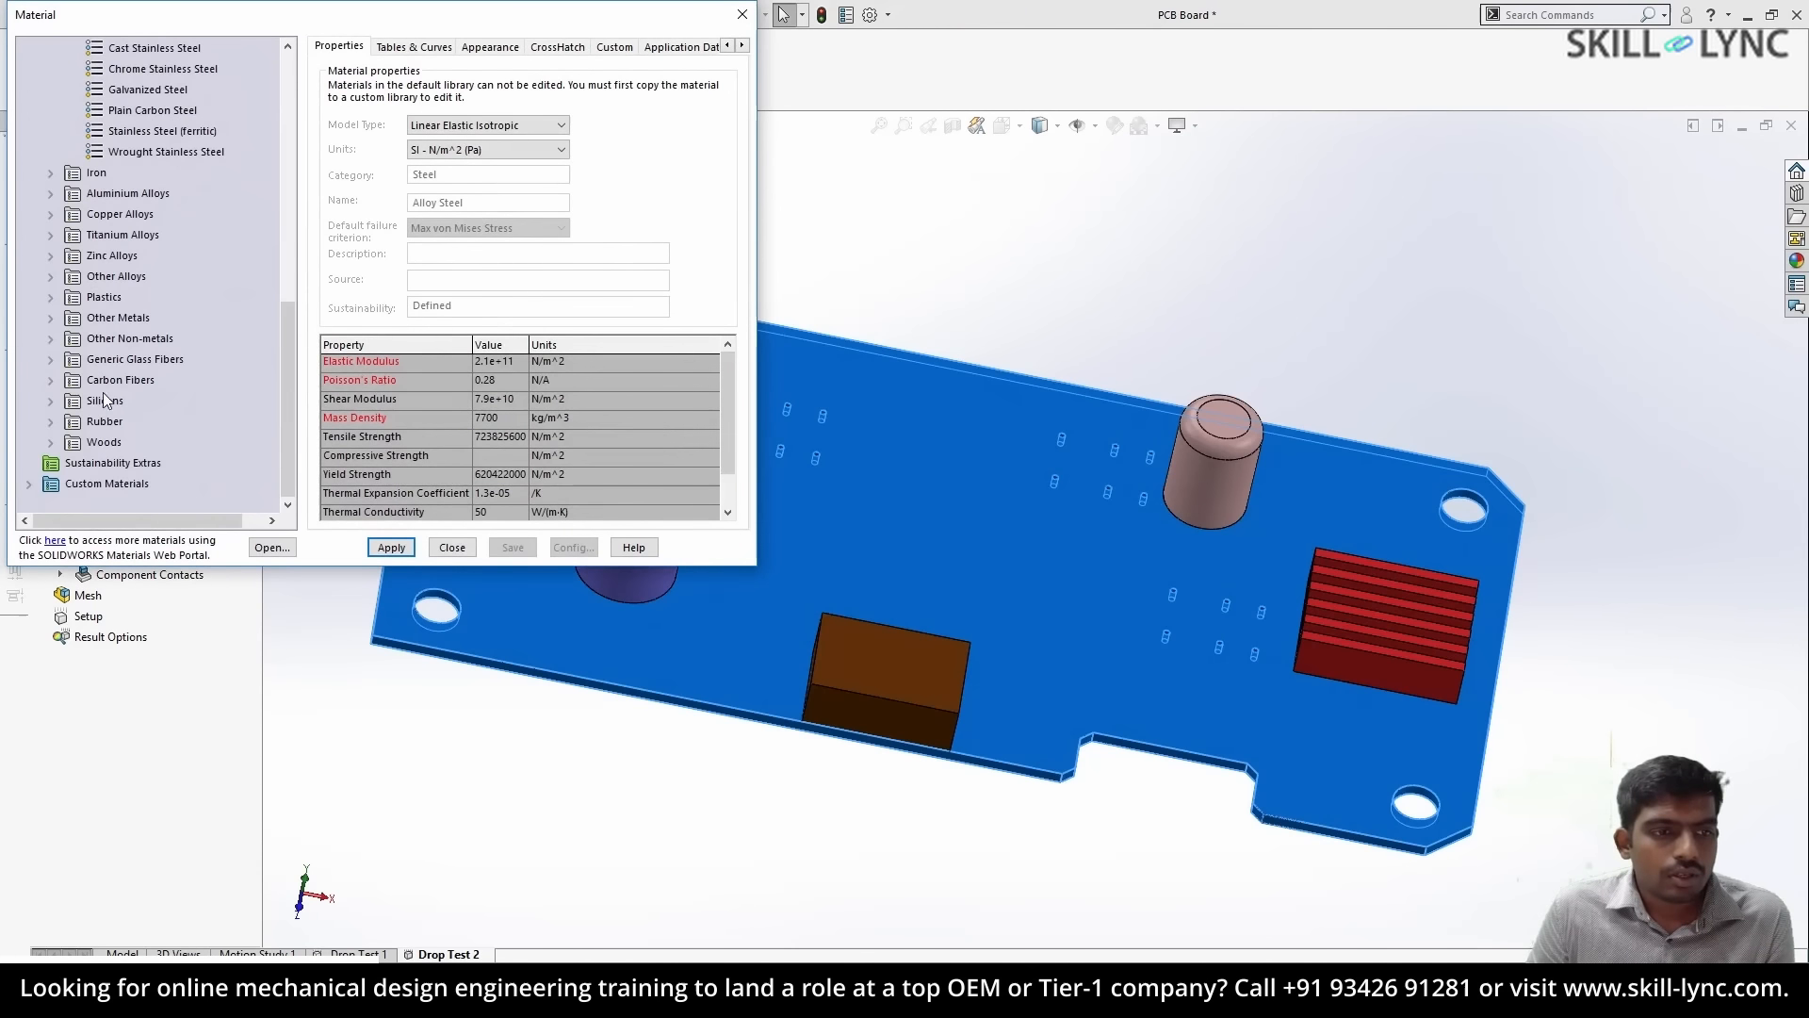
double_click(80, 297)
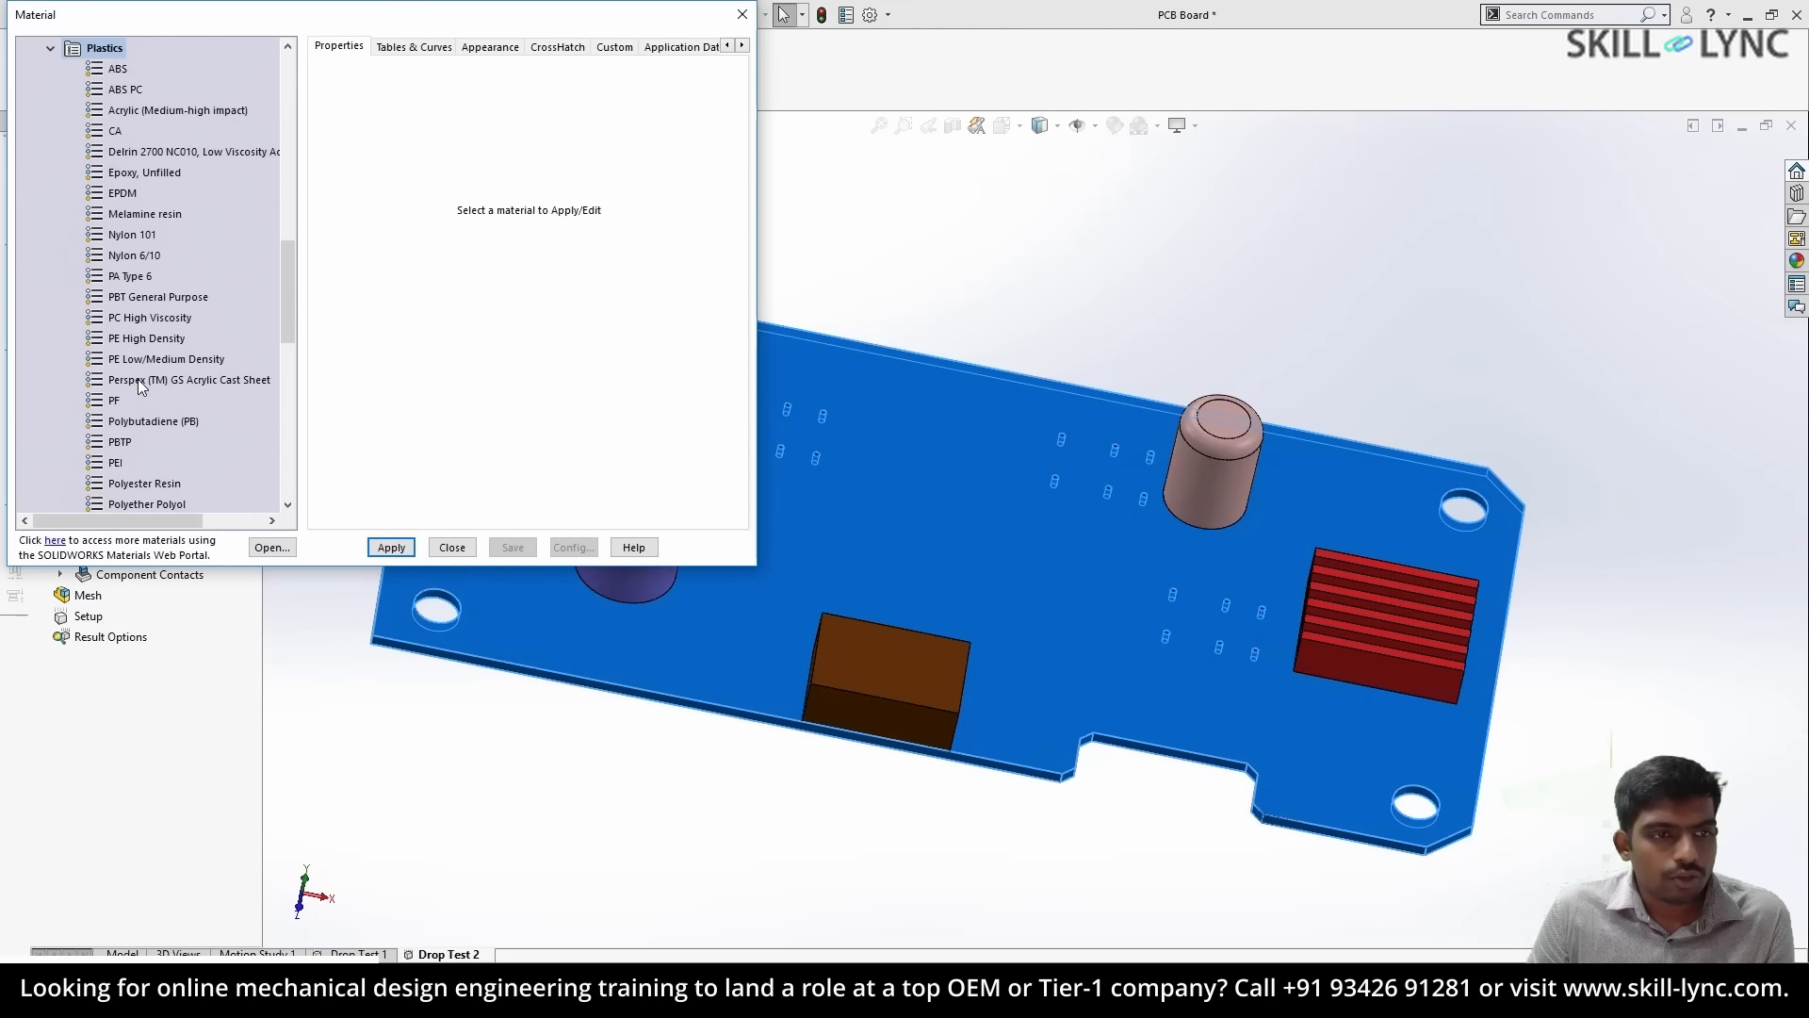
click(132, 291)
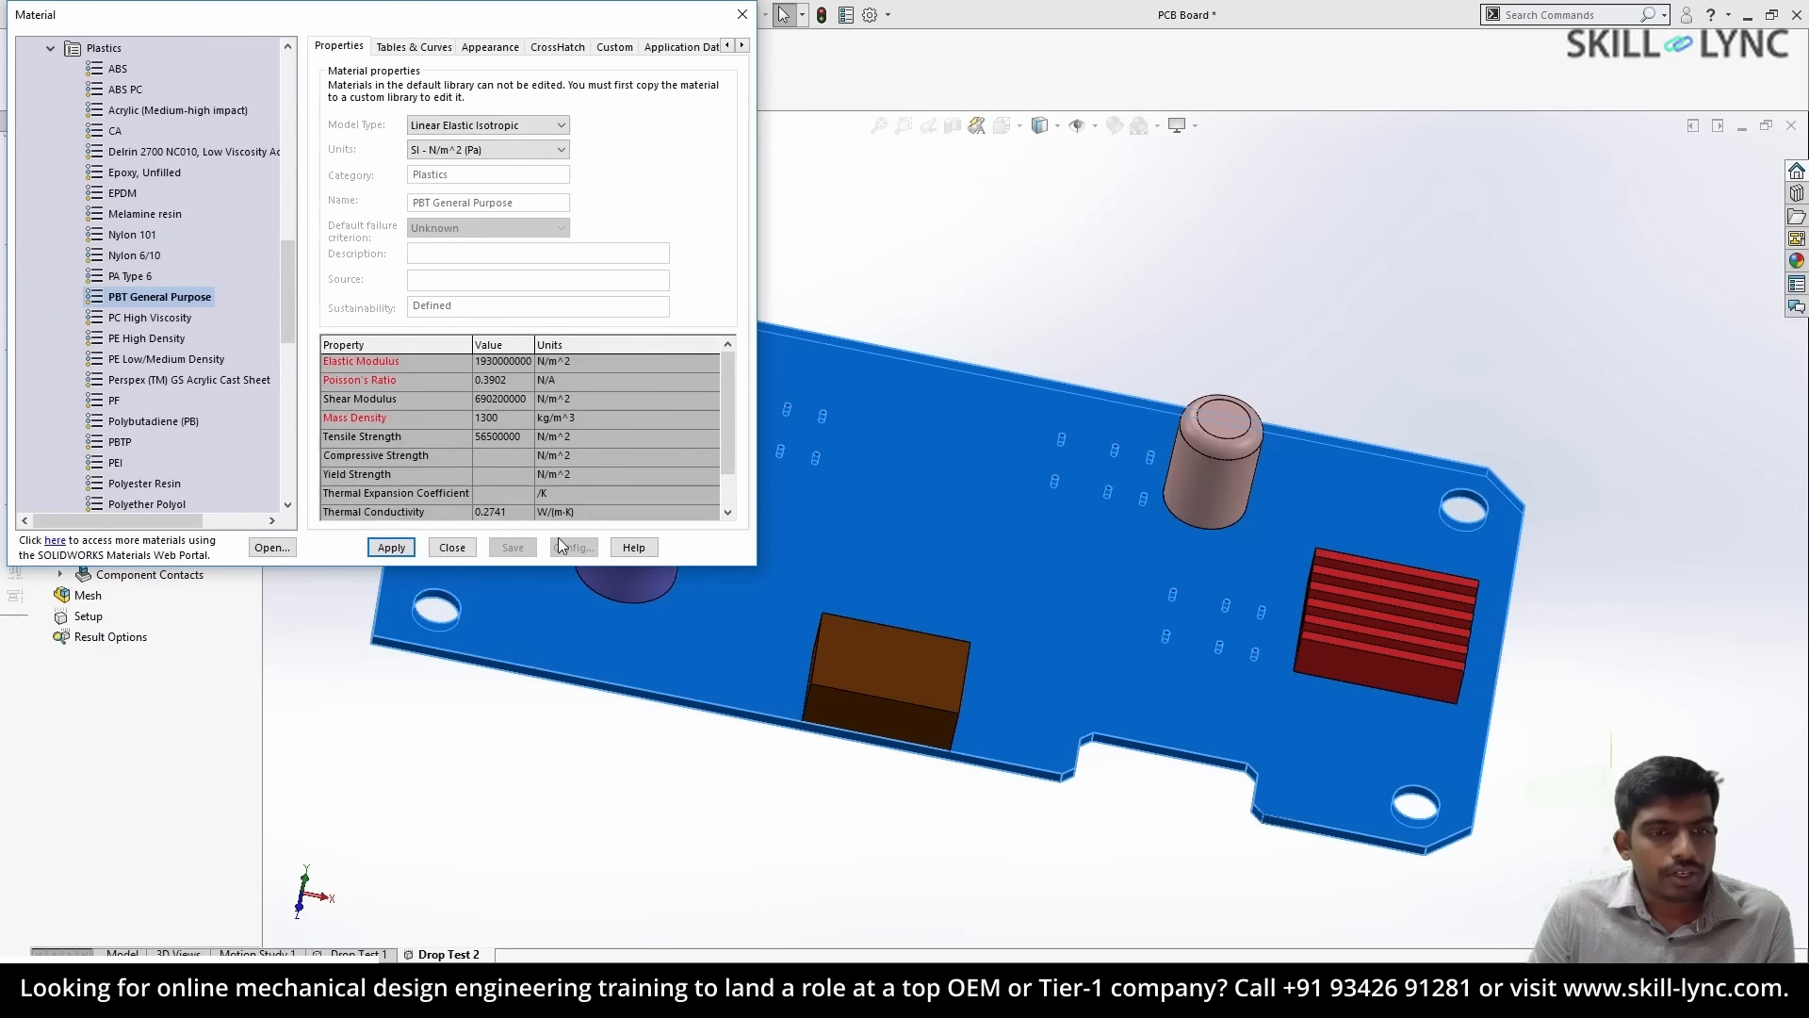
click(451, 547)
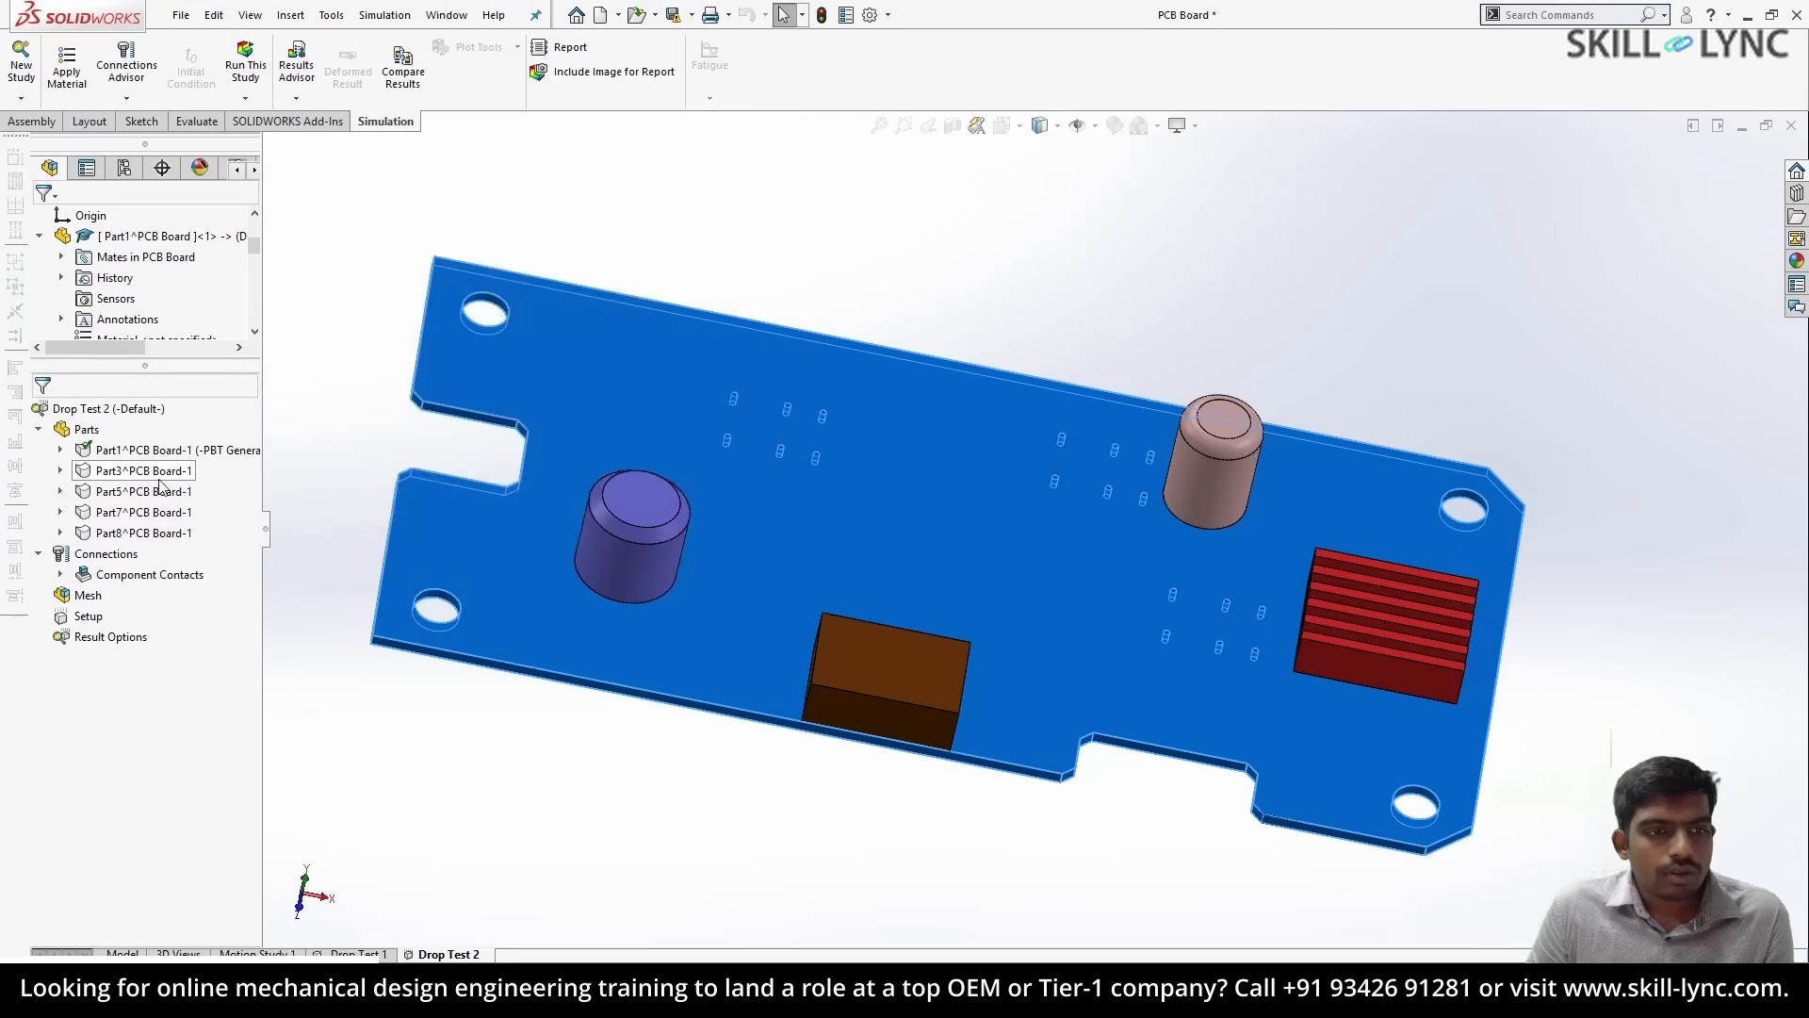
- Assign Alloy Steel to the four remaining board components, Part3, Part5, Part7 and Part8, together
click(165, 476)
ctrl+click(166, 494)
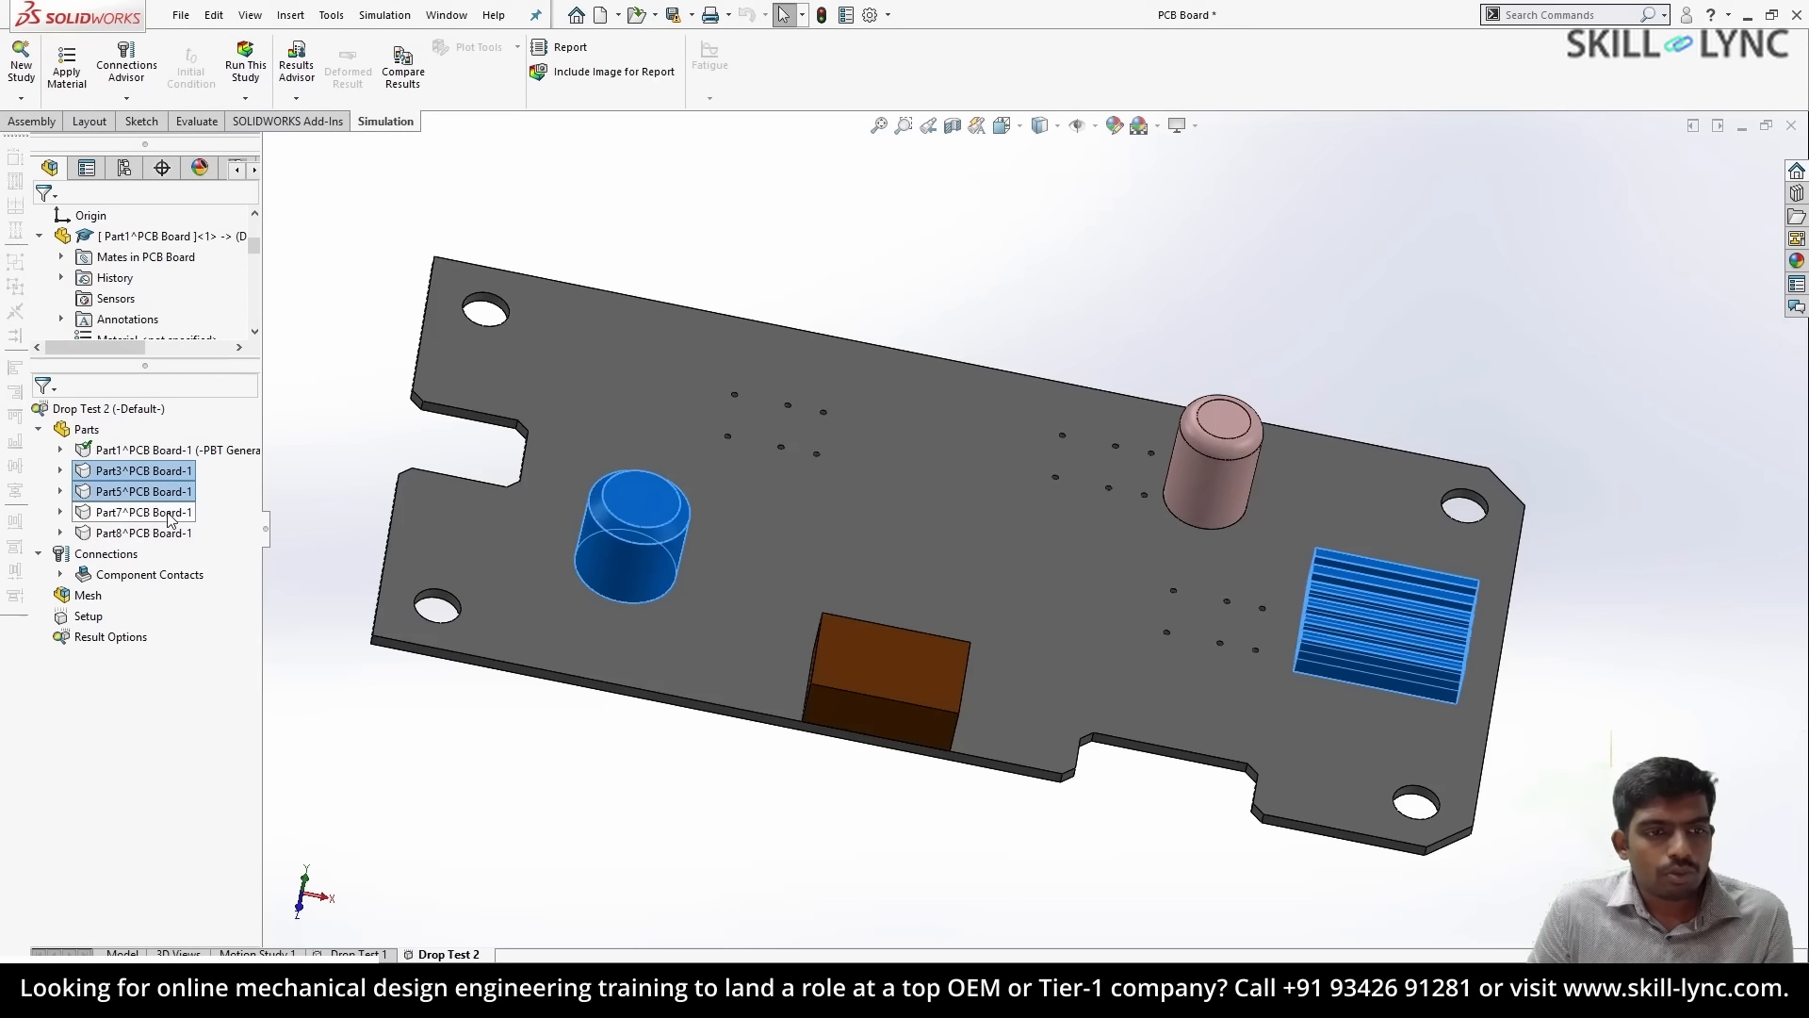
ctrl+click(165, 514)
ctrl+click(167, 535)
right_click(167, 535)
click(231, 549)
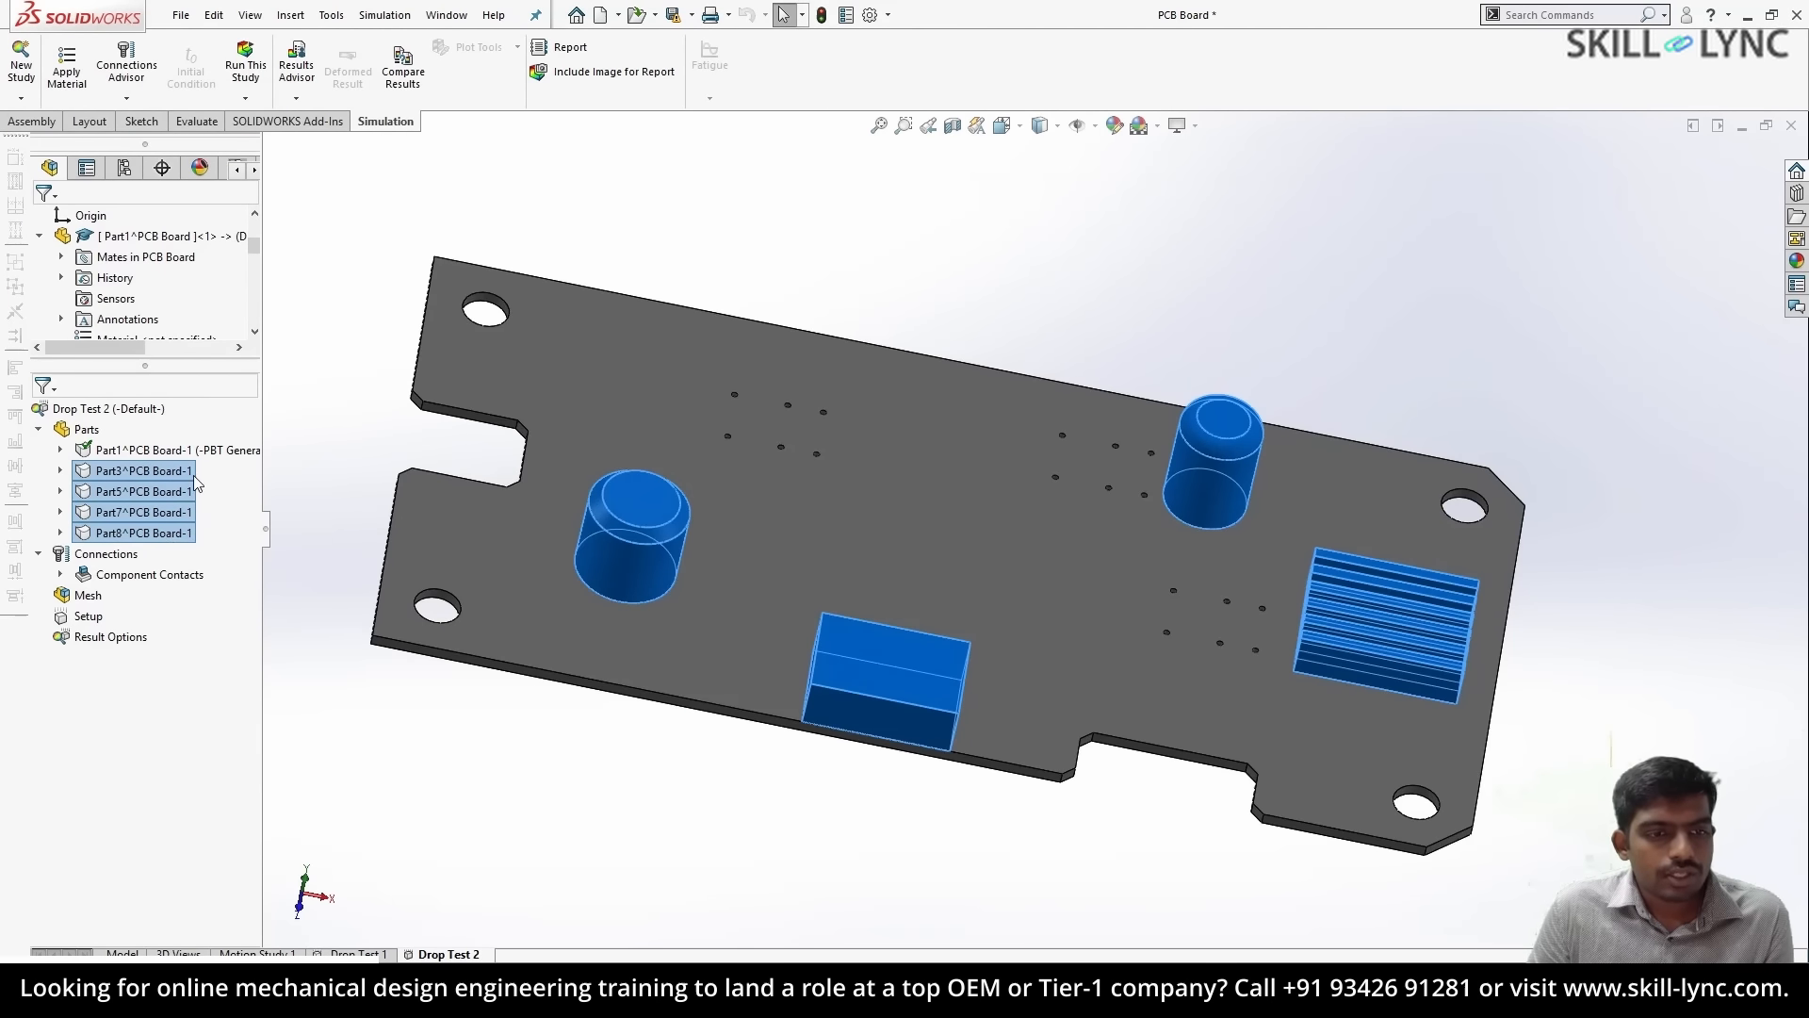
click(391, 547)
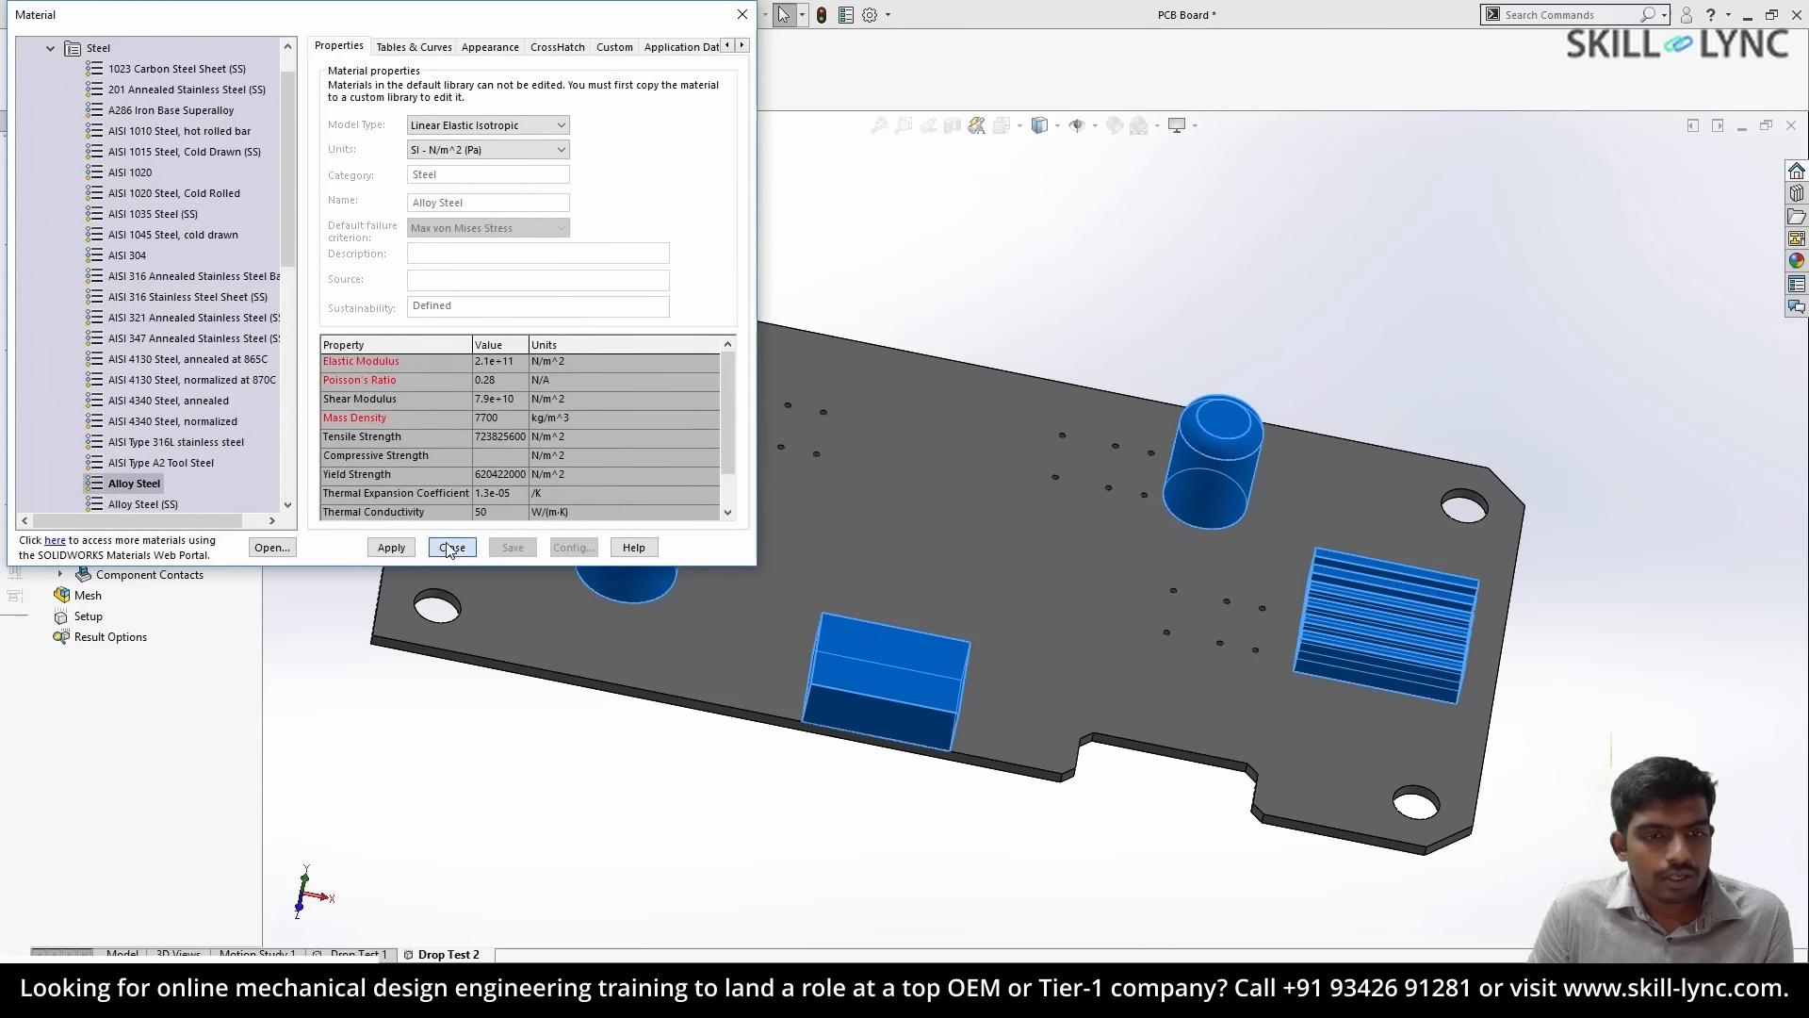
click(452, 547)
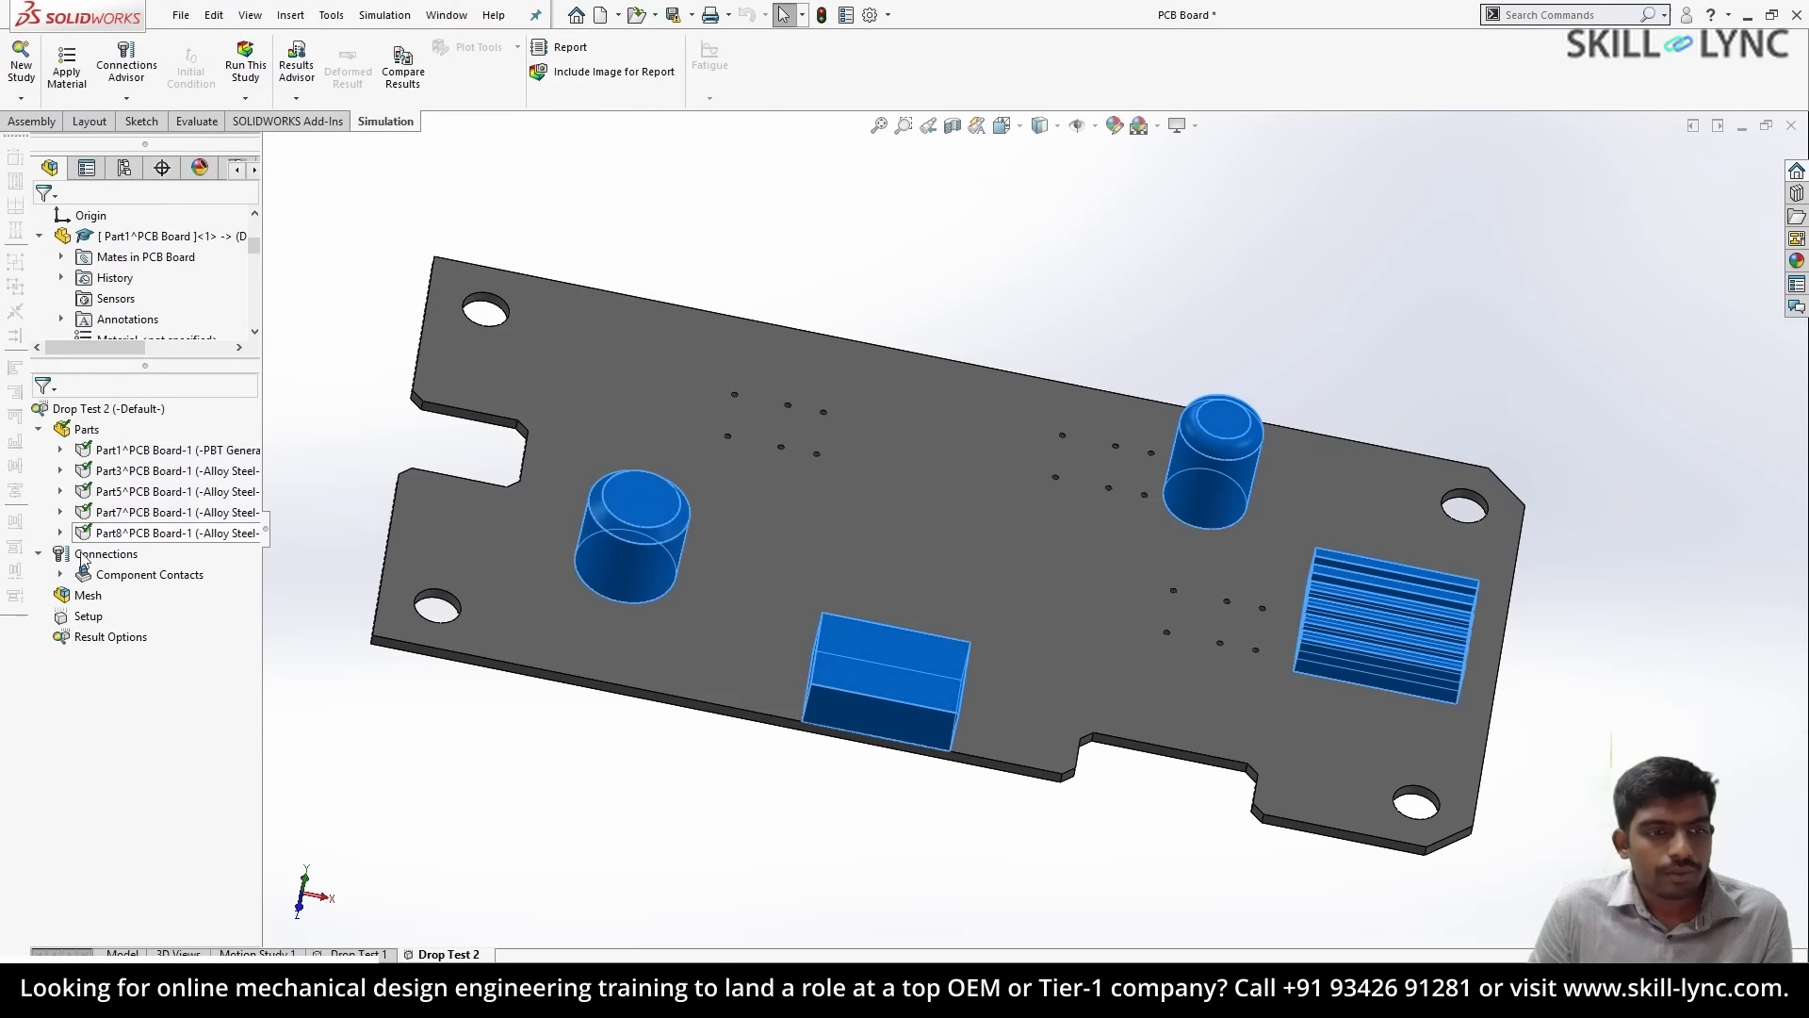
- In the drop test setup, specify a drop height of 1000 mm from the lowest point
right_click(94, 616)
click(149, 628)
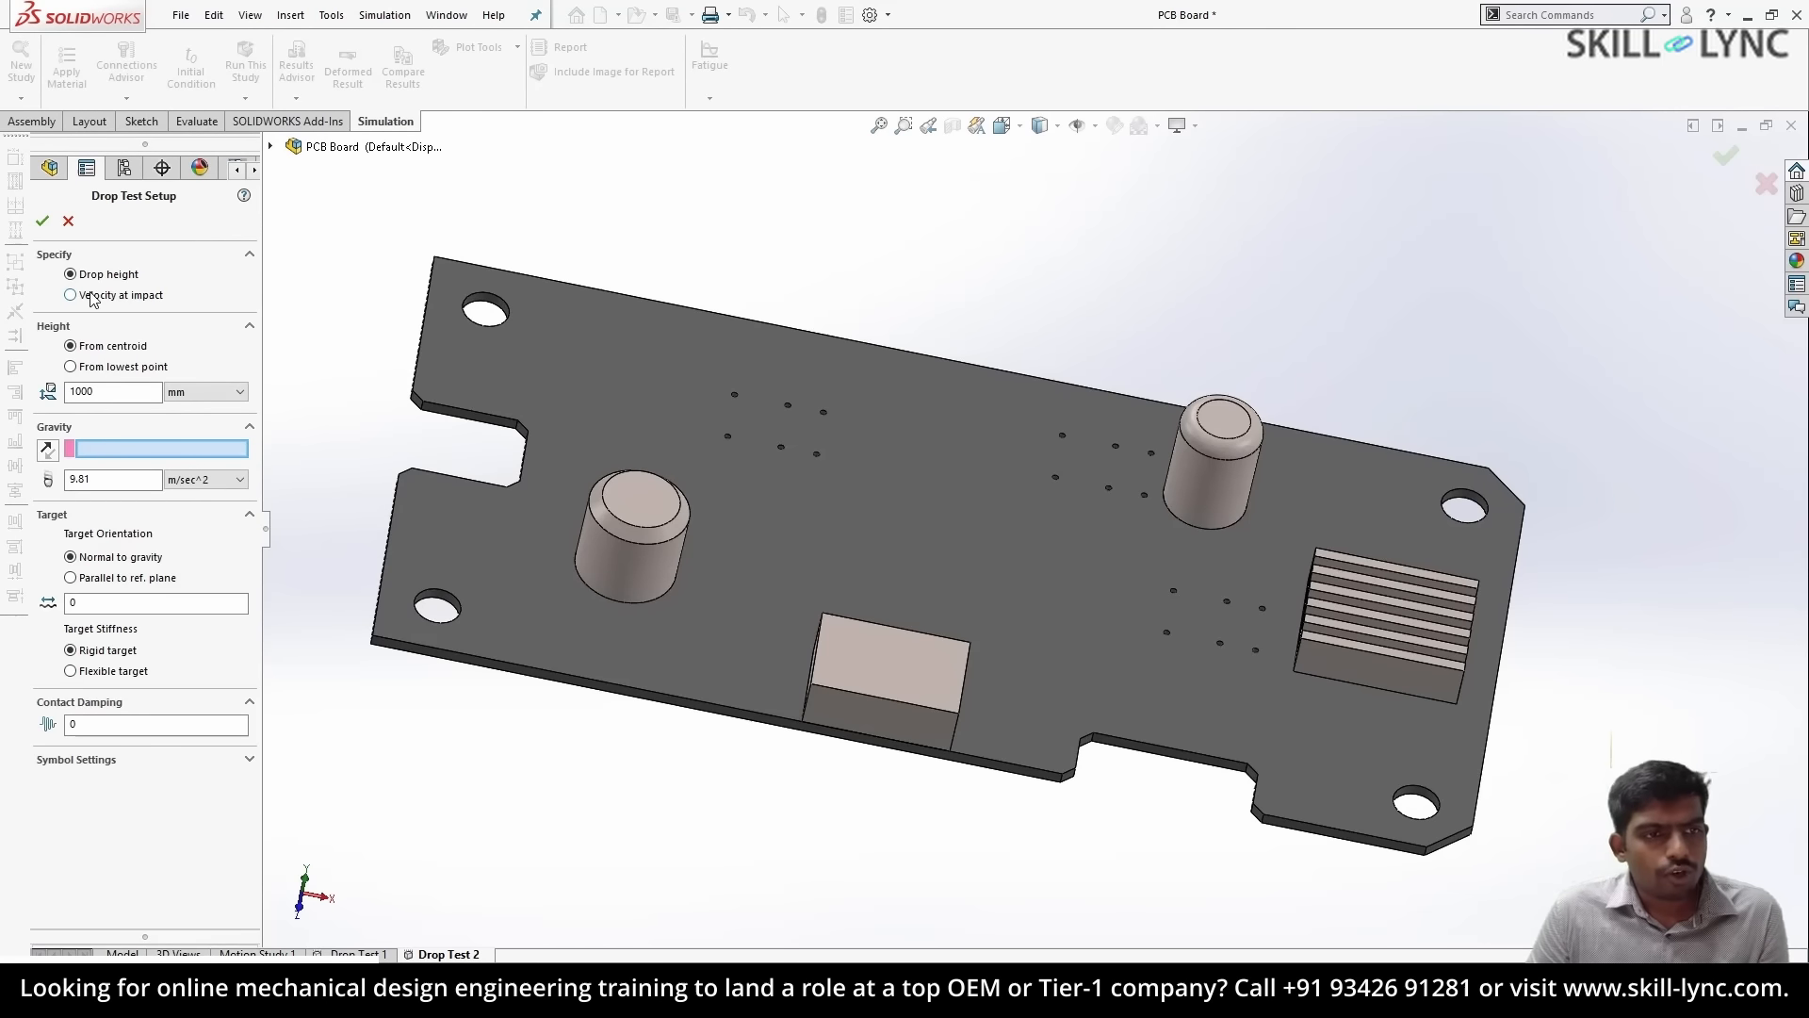
click(123, 389)
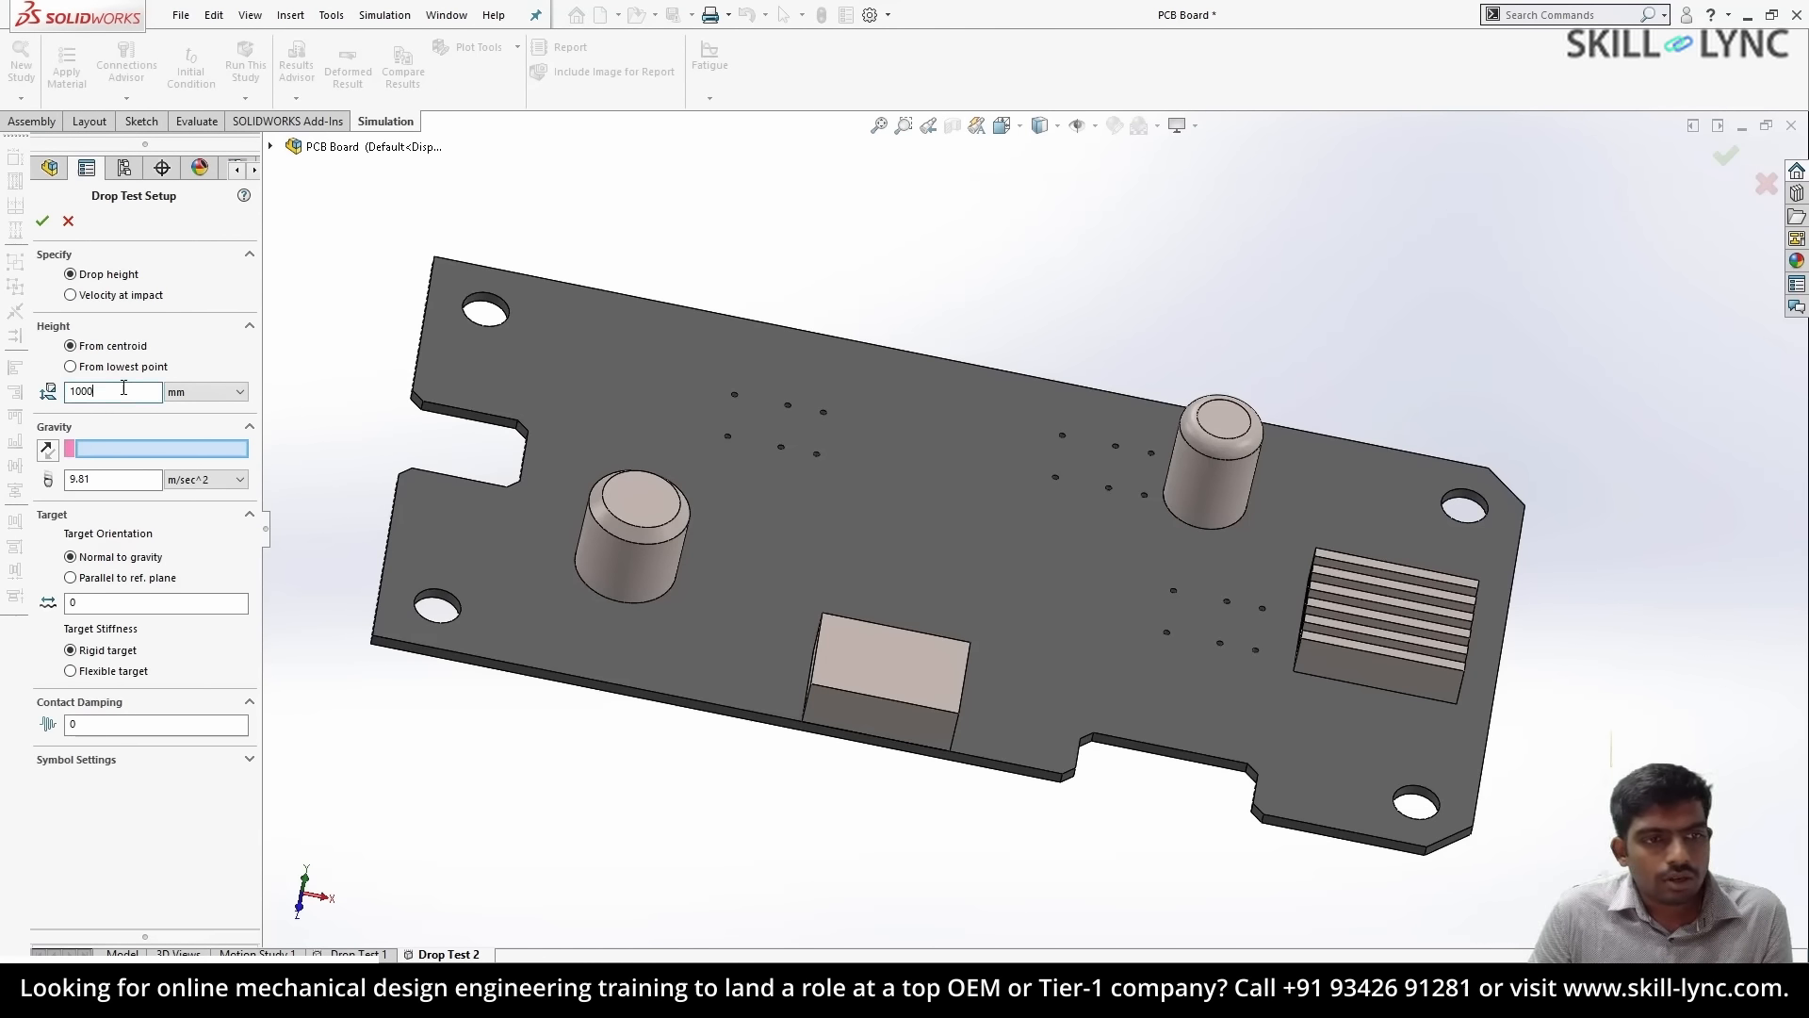
click(98, 368)
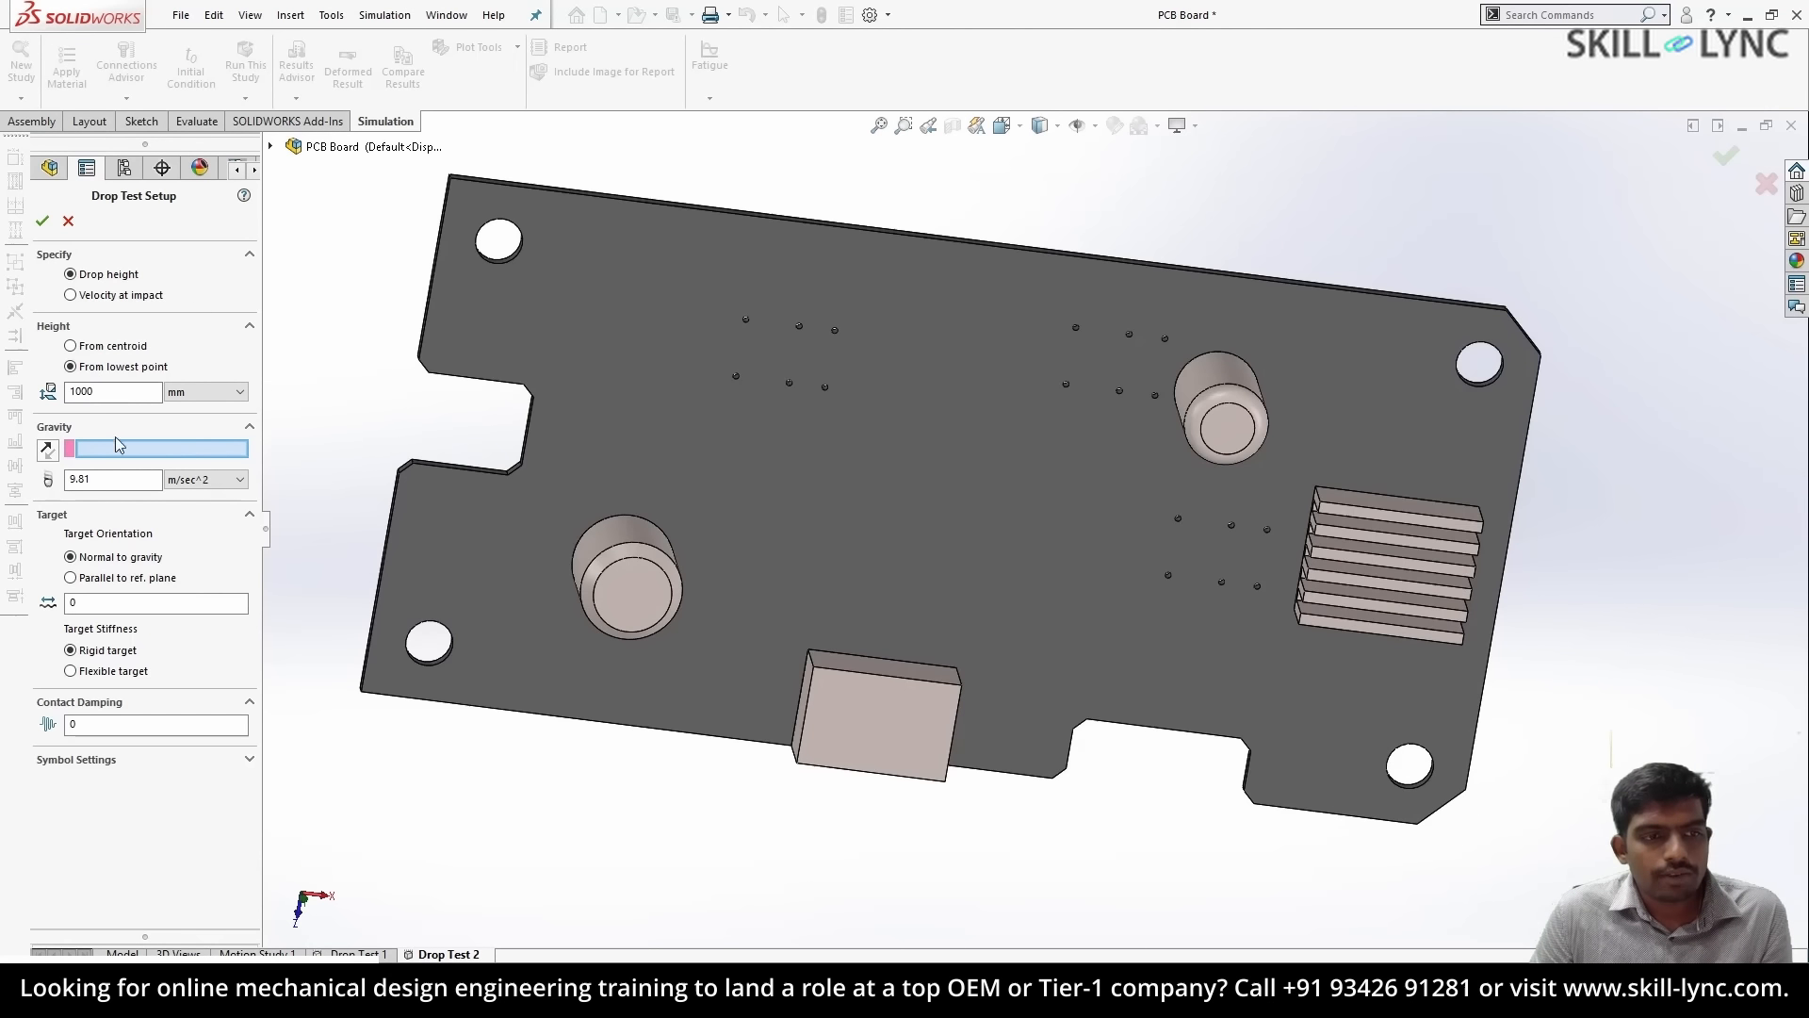
- Set the gravity direction using the Top Plane of Part1, reverse it, and confirm the drop test setup
click(271, 146)
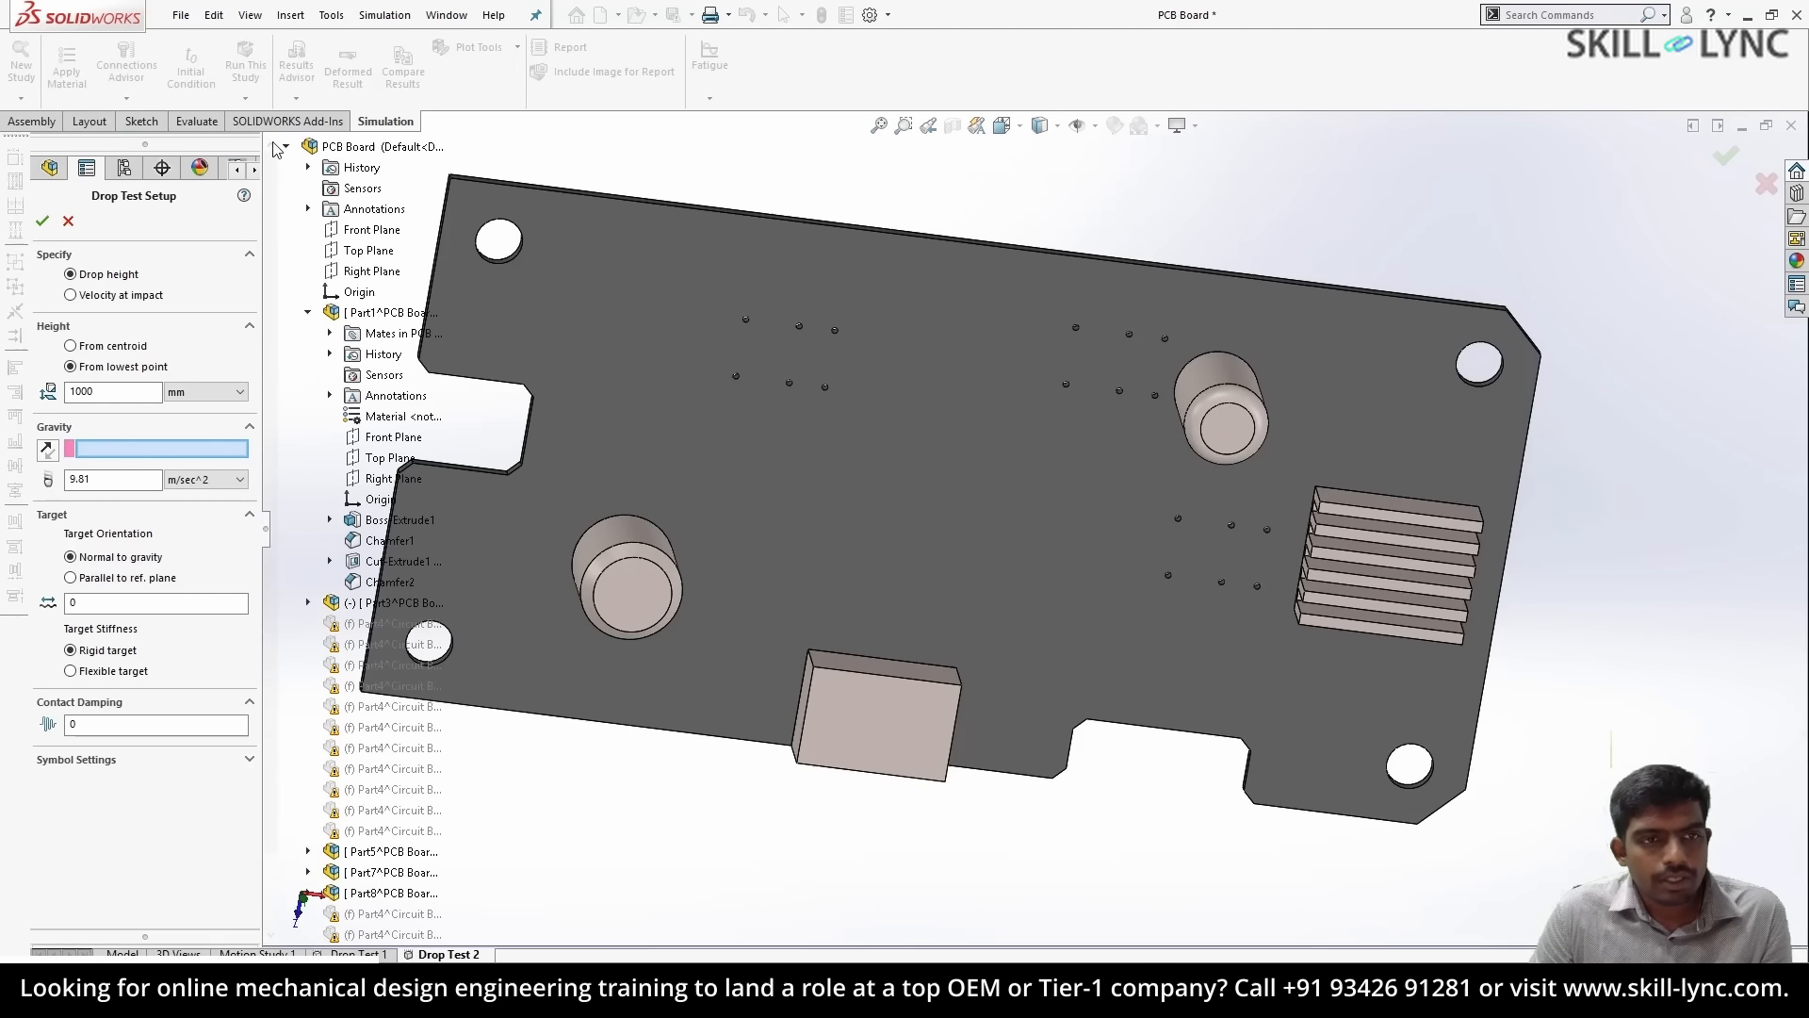
click(388, 439)
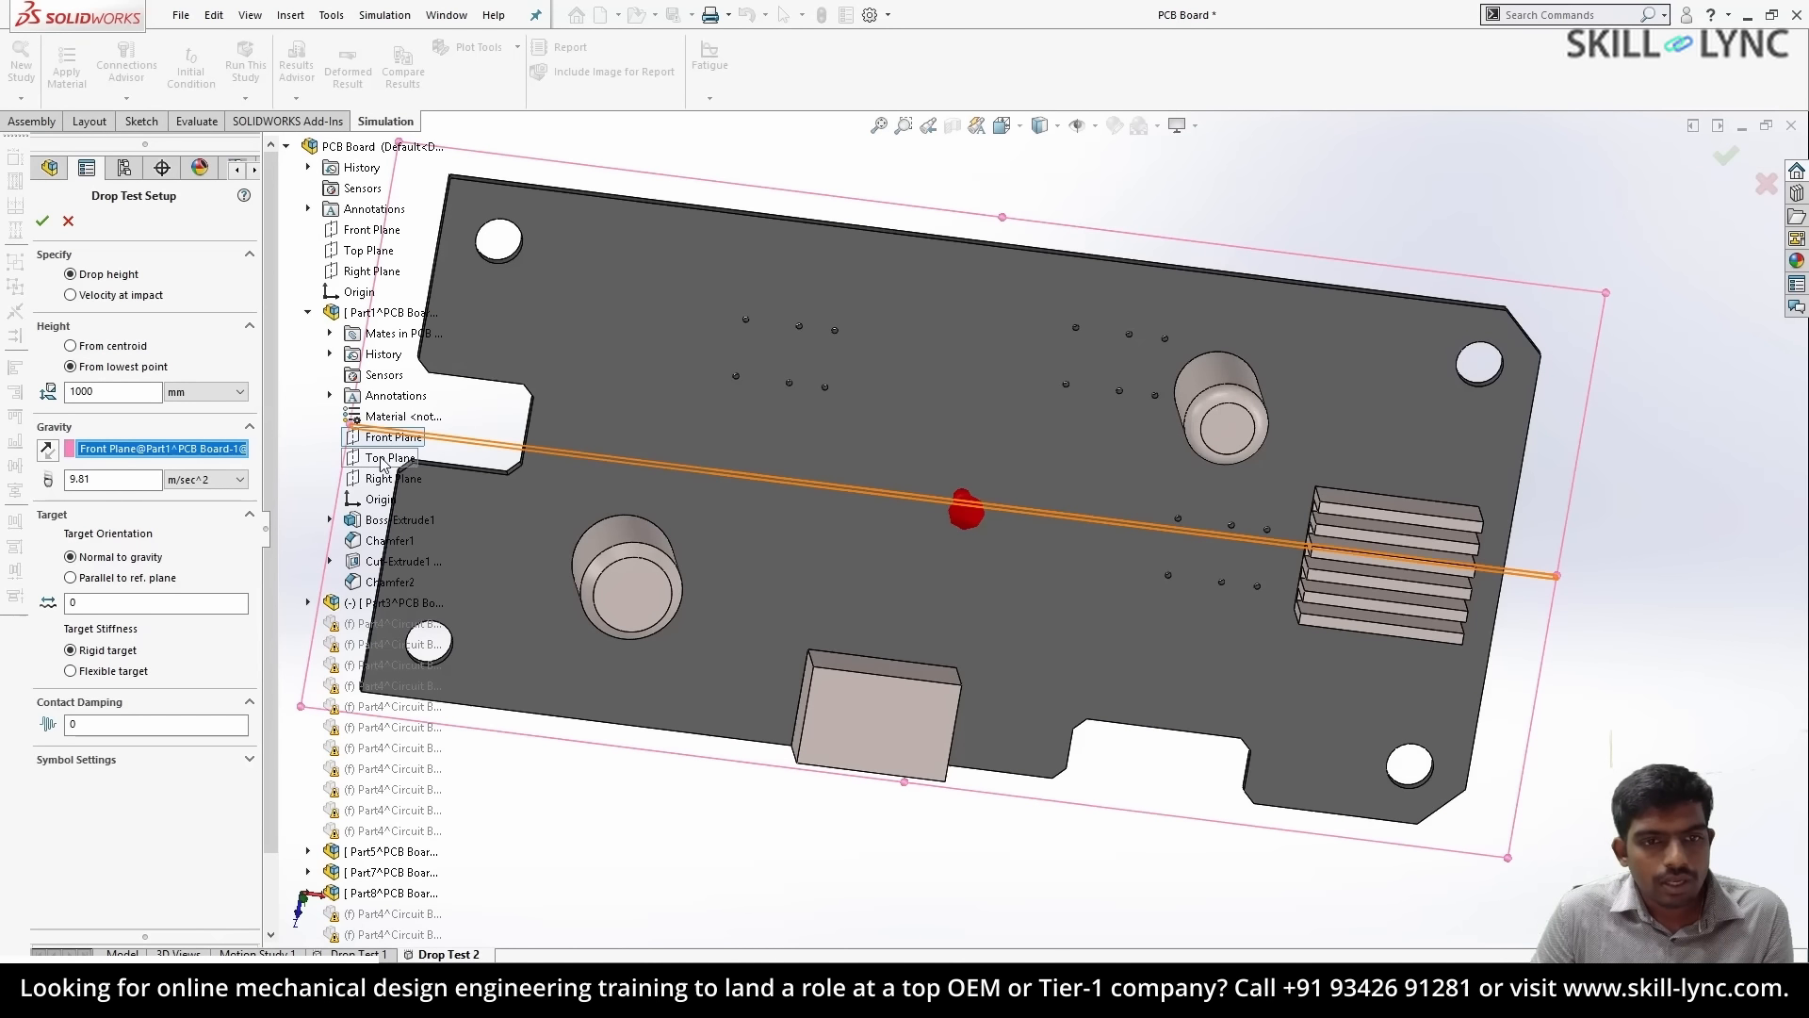
click(382, 461)
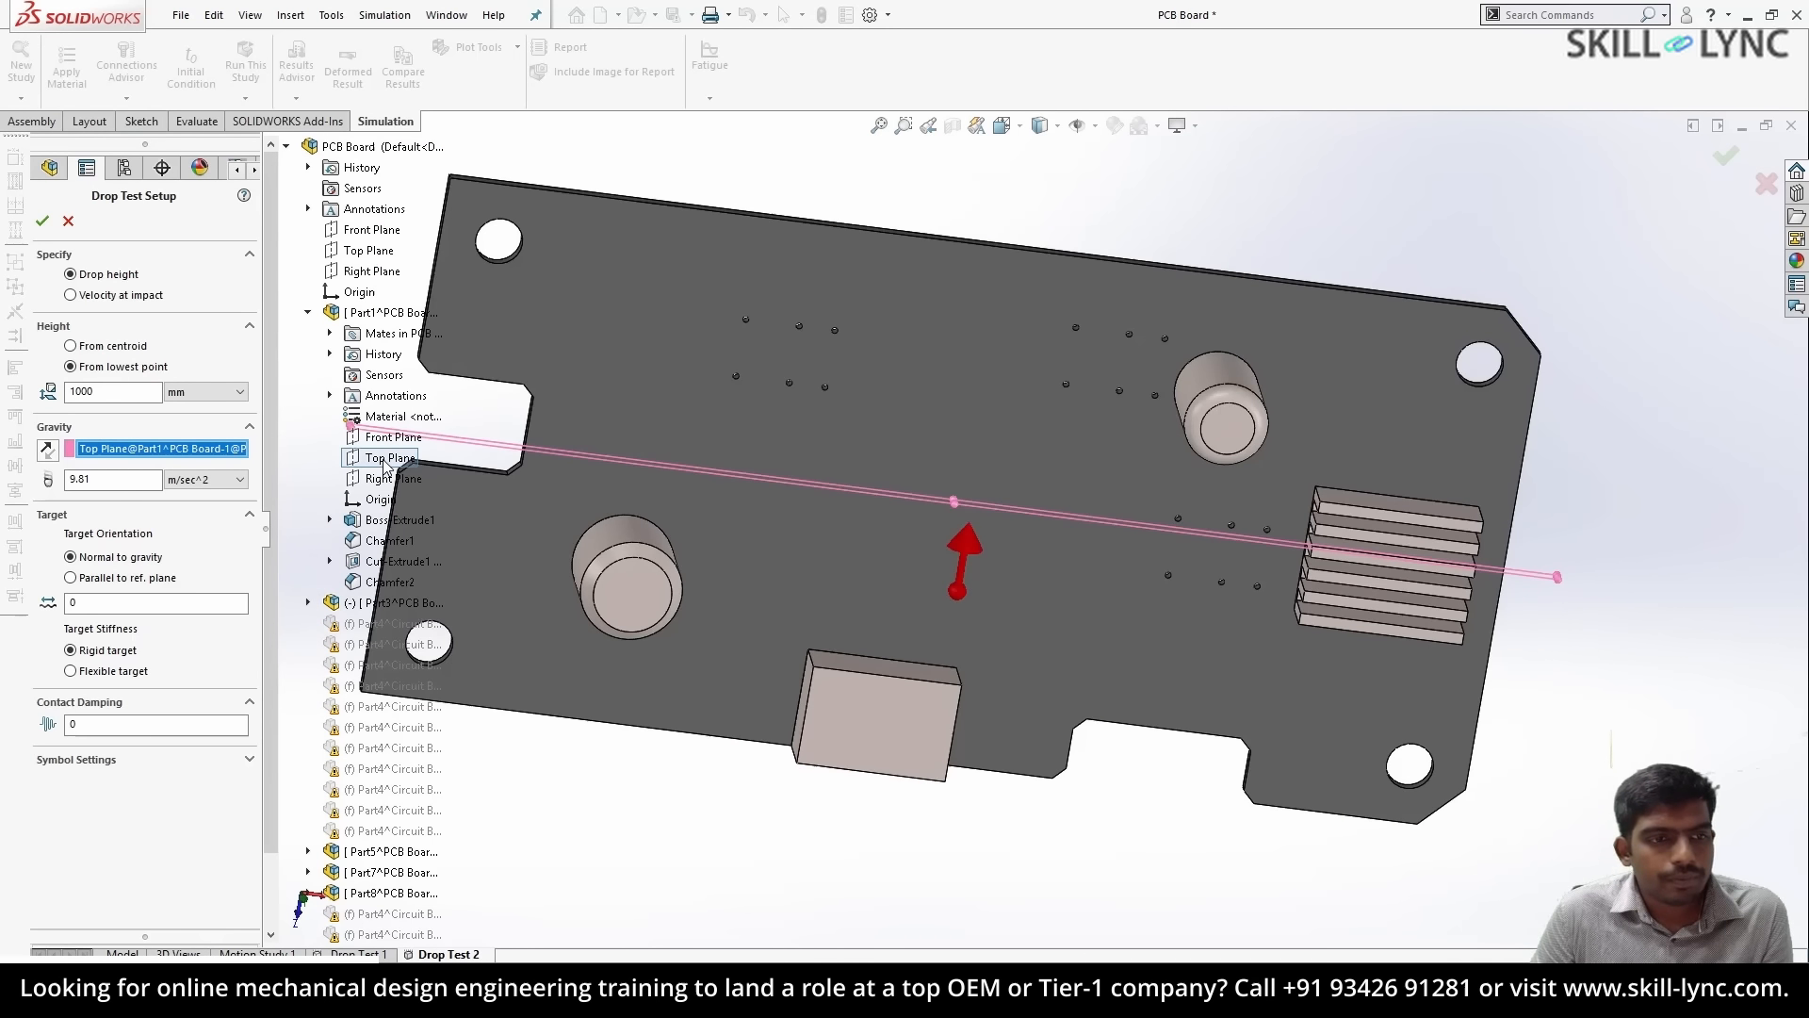
click(47, 449)
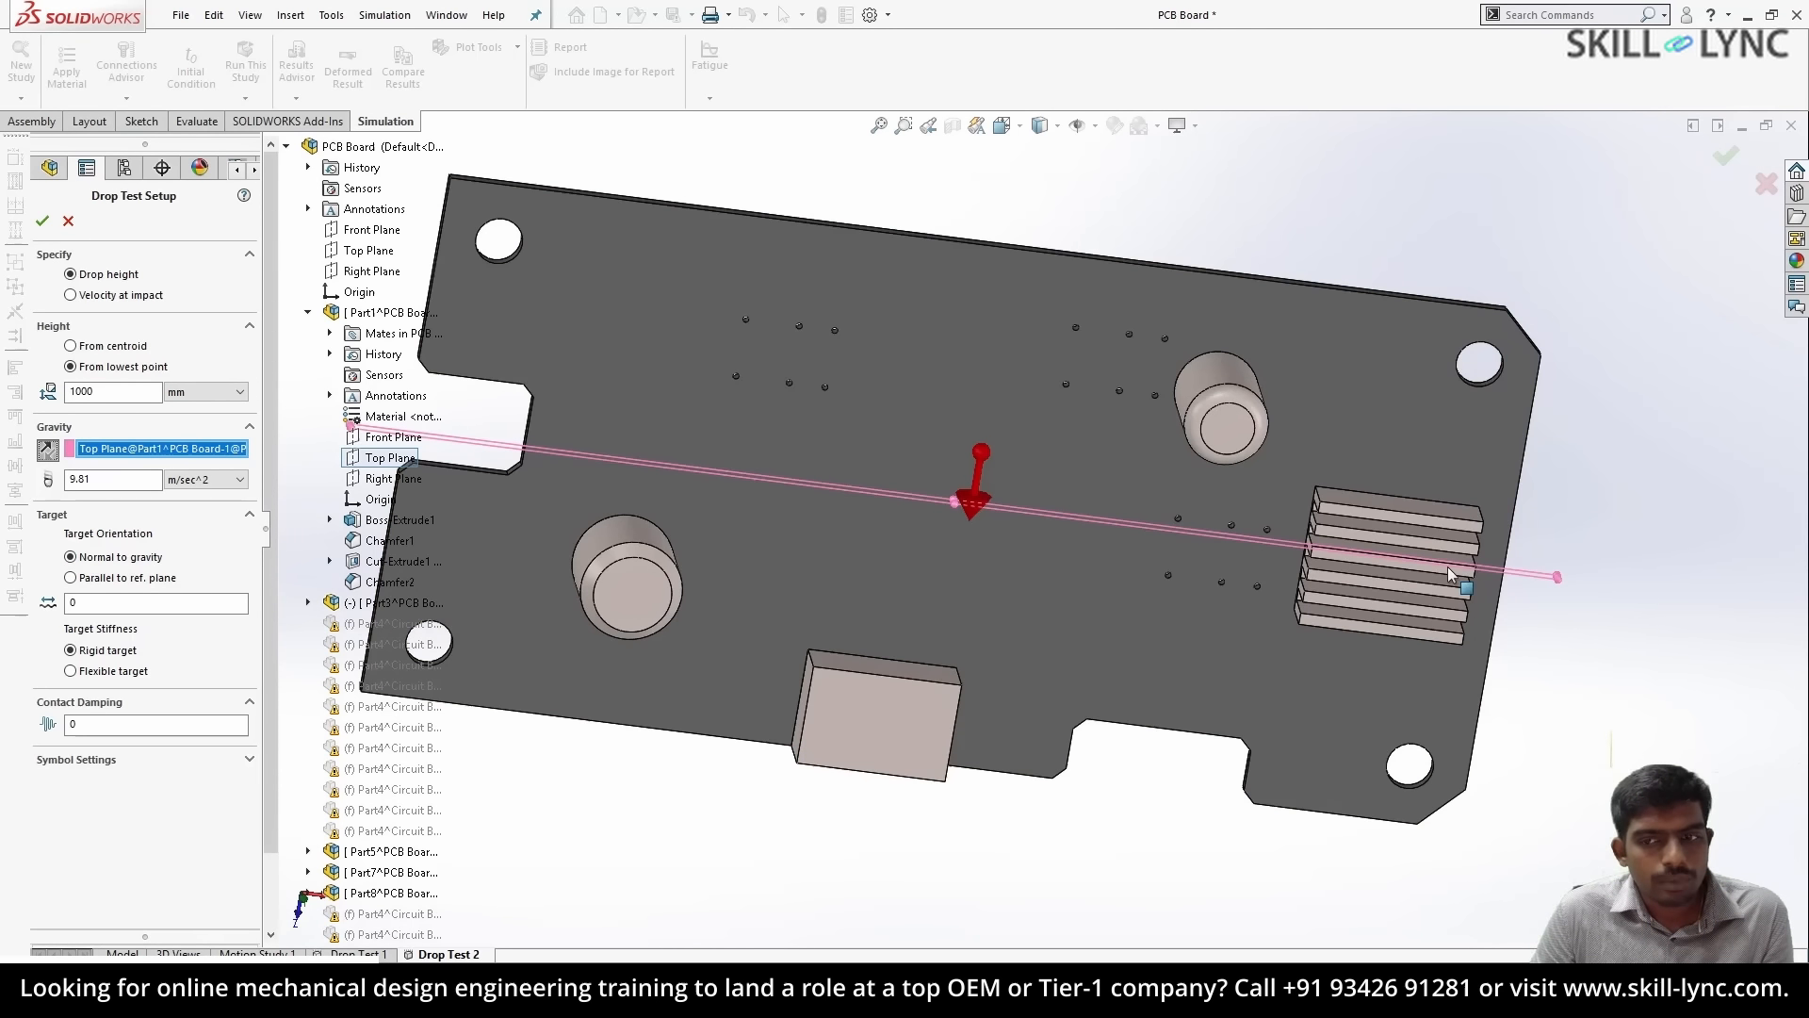
click(42, 221)
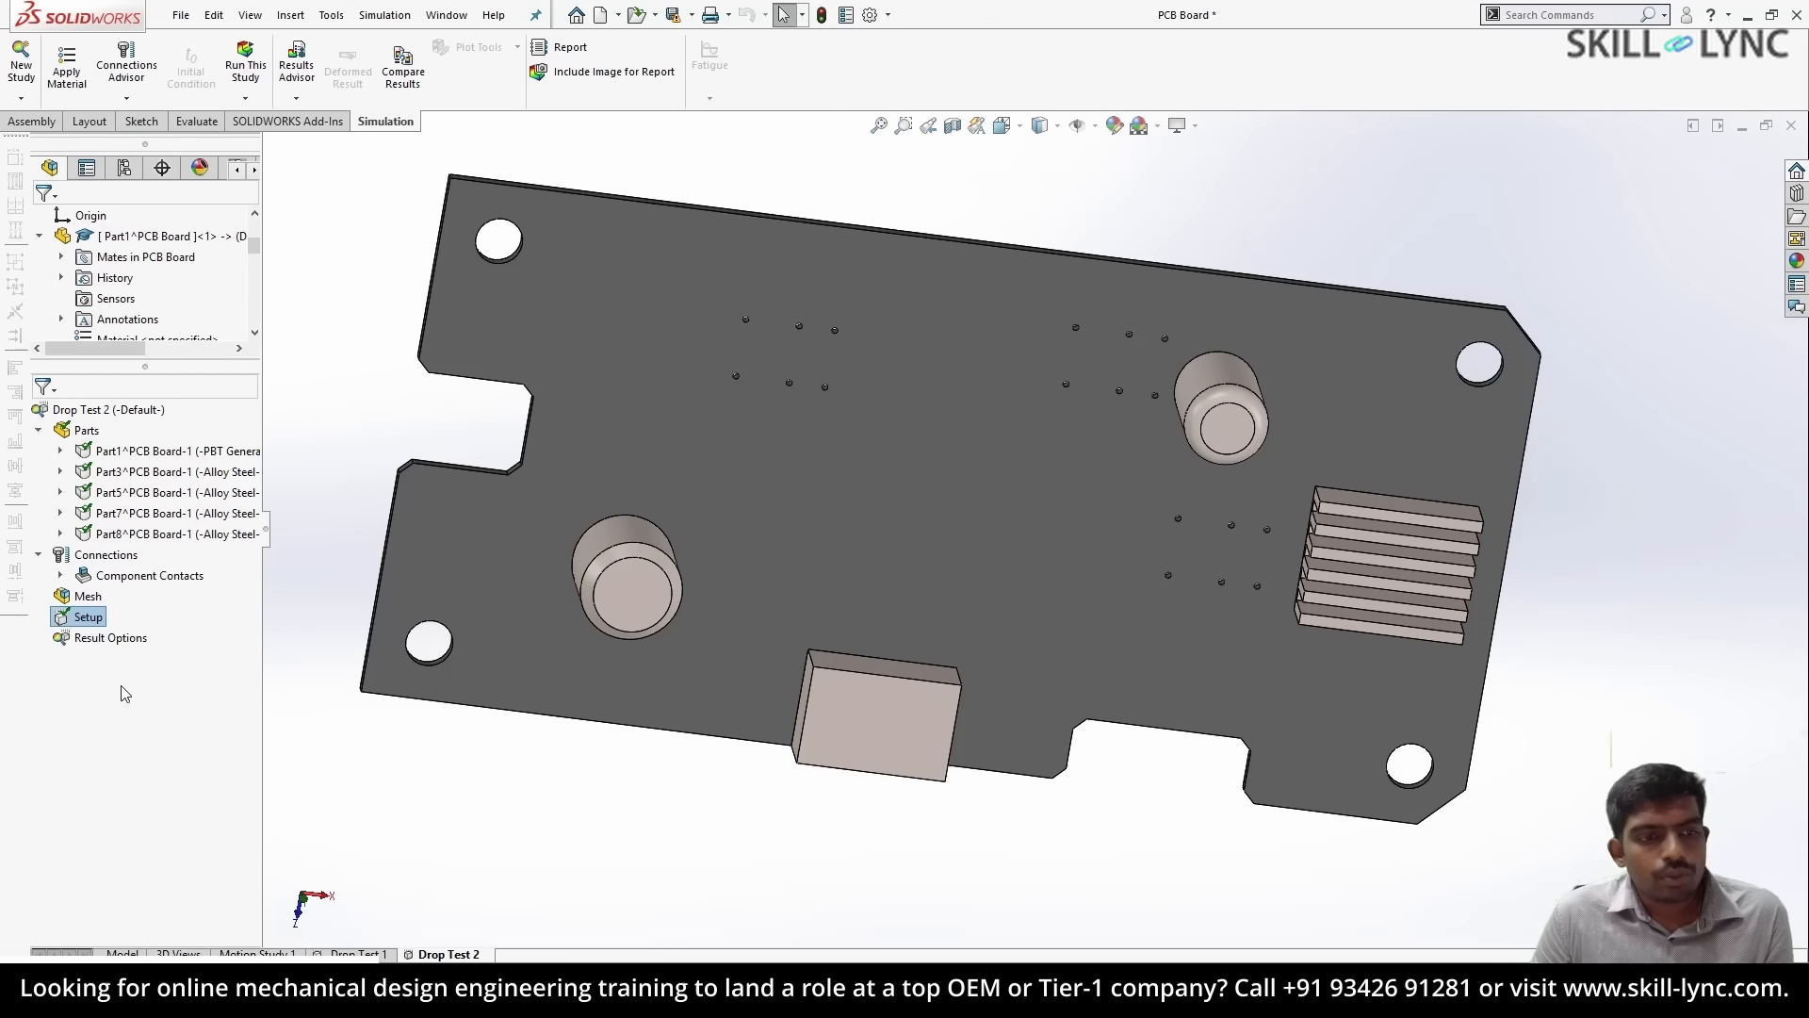
- Confirm the result options with 25 plots to save and try to run the Drop Test 2 study
right_click(118, 640)
click(168, 655)
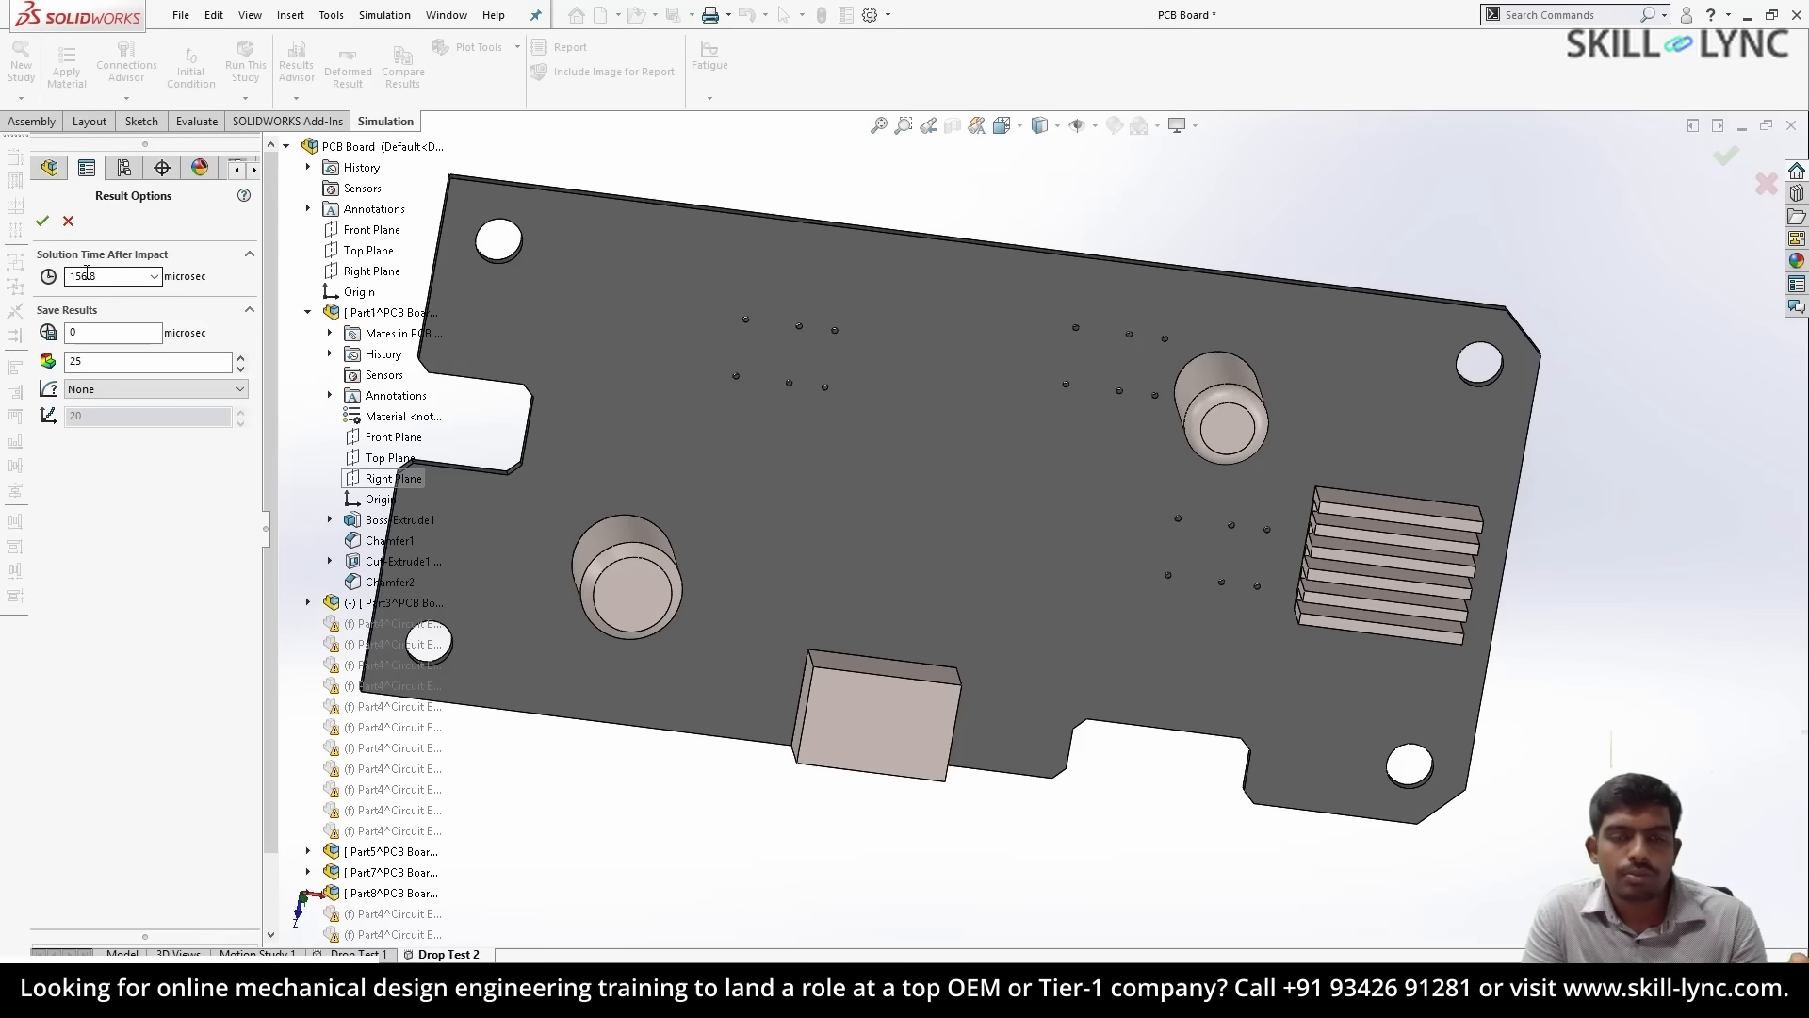
click(41, 221)
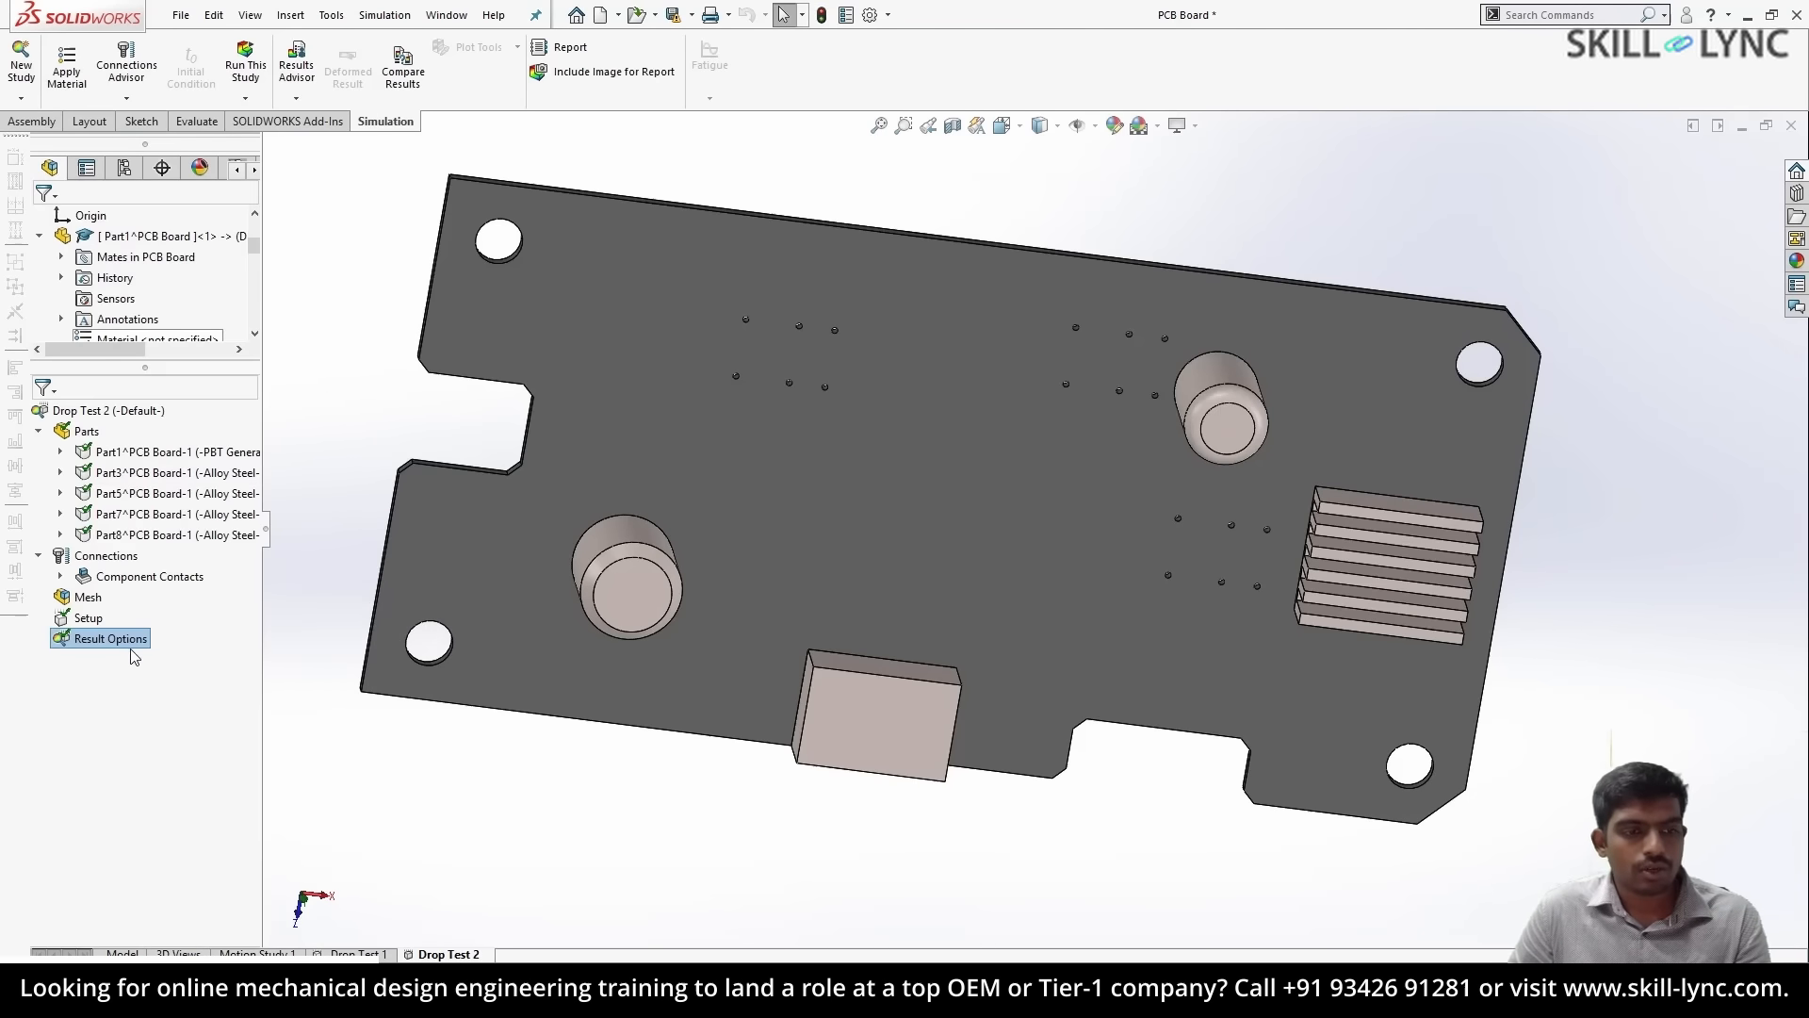
right_click(128, 412)
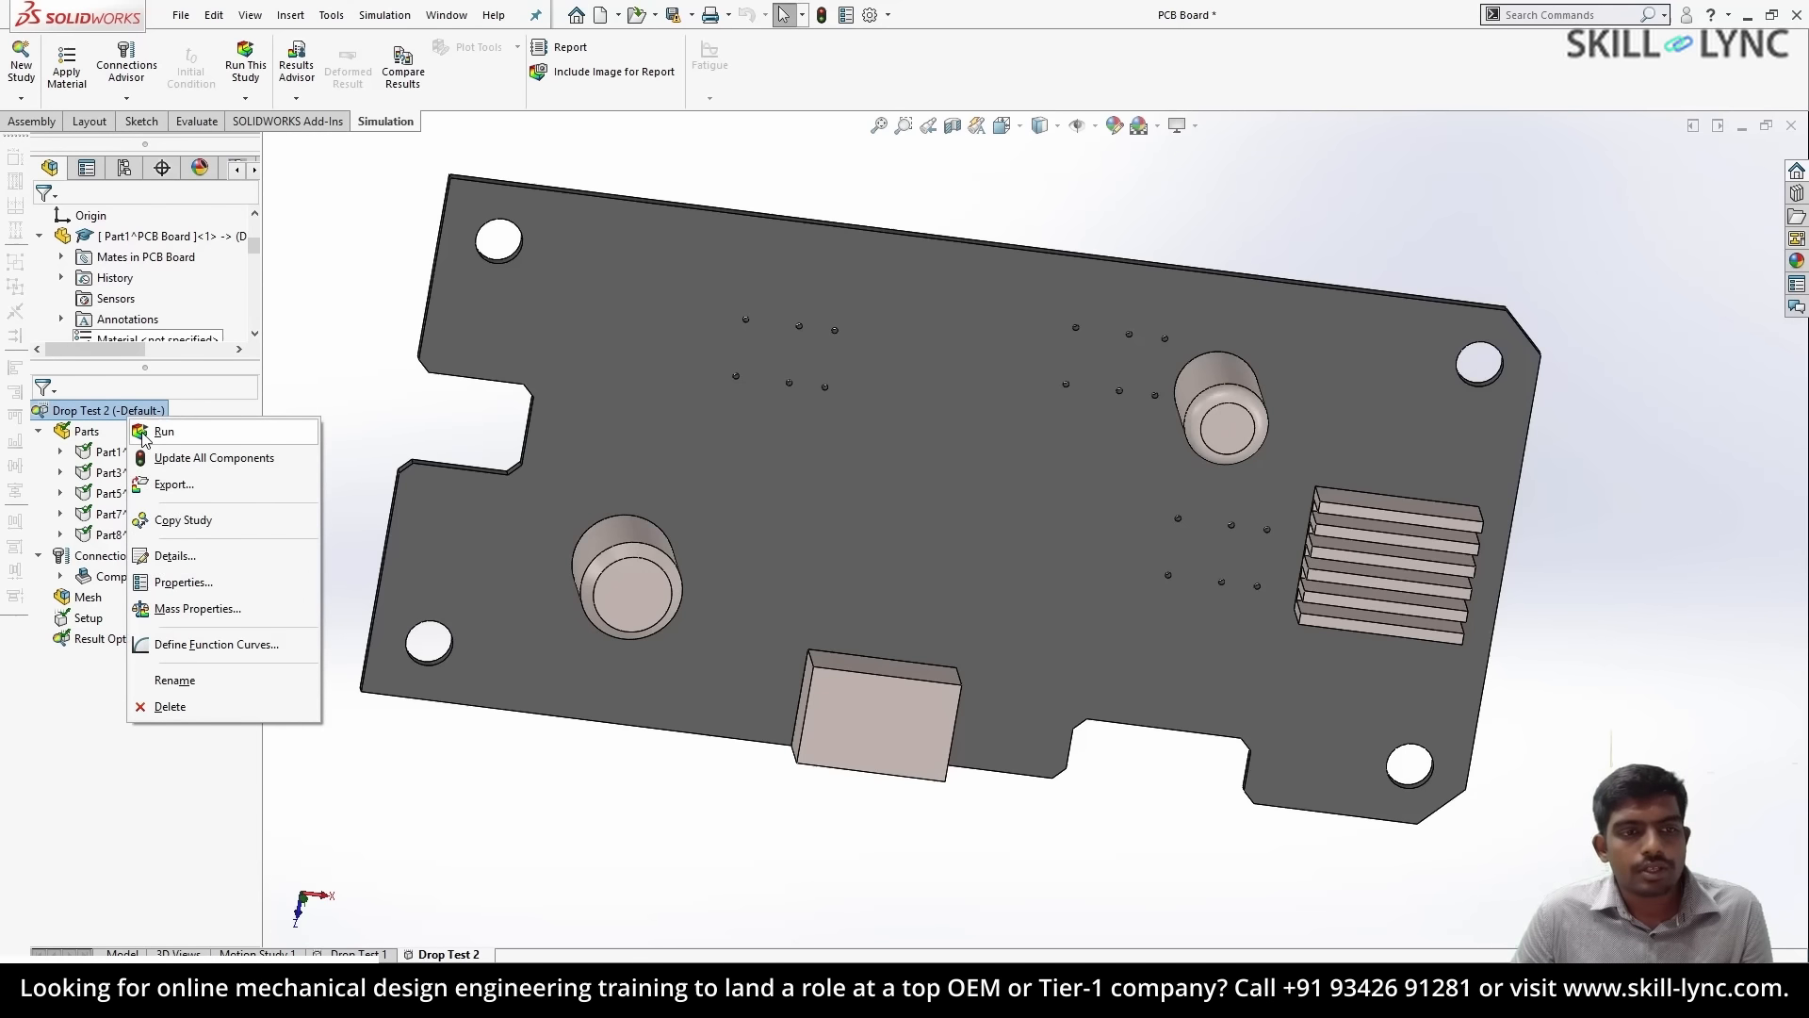
click(164, 431)
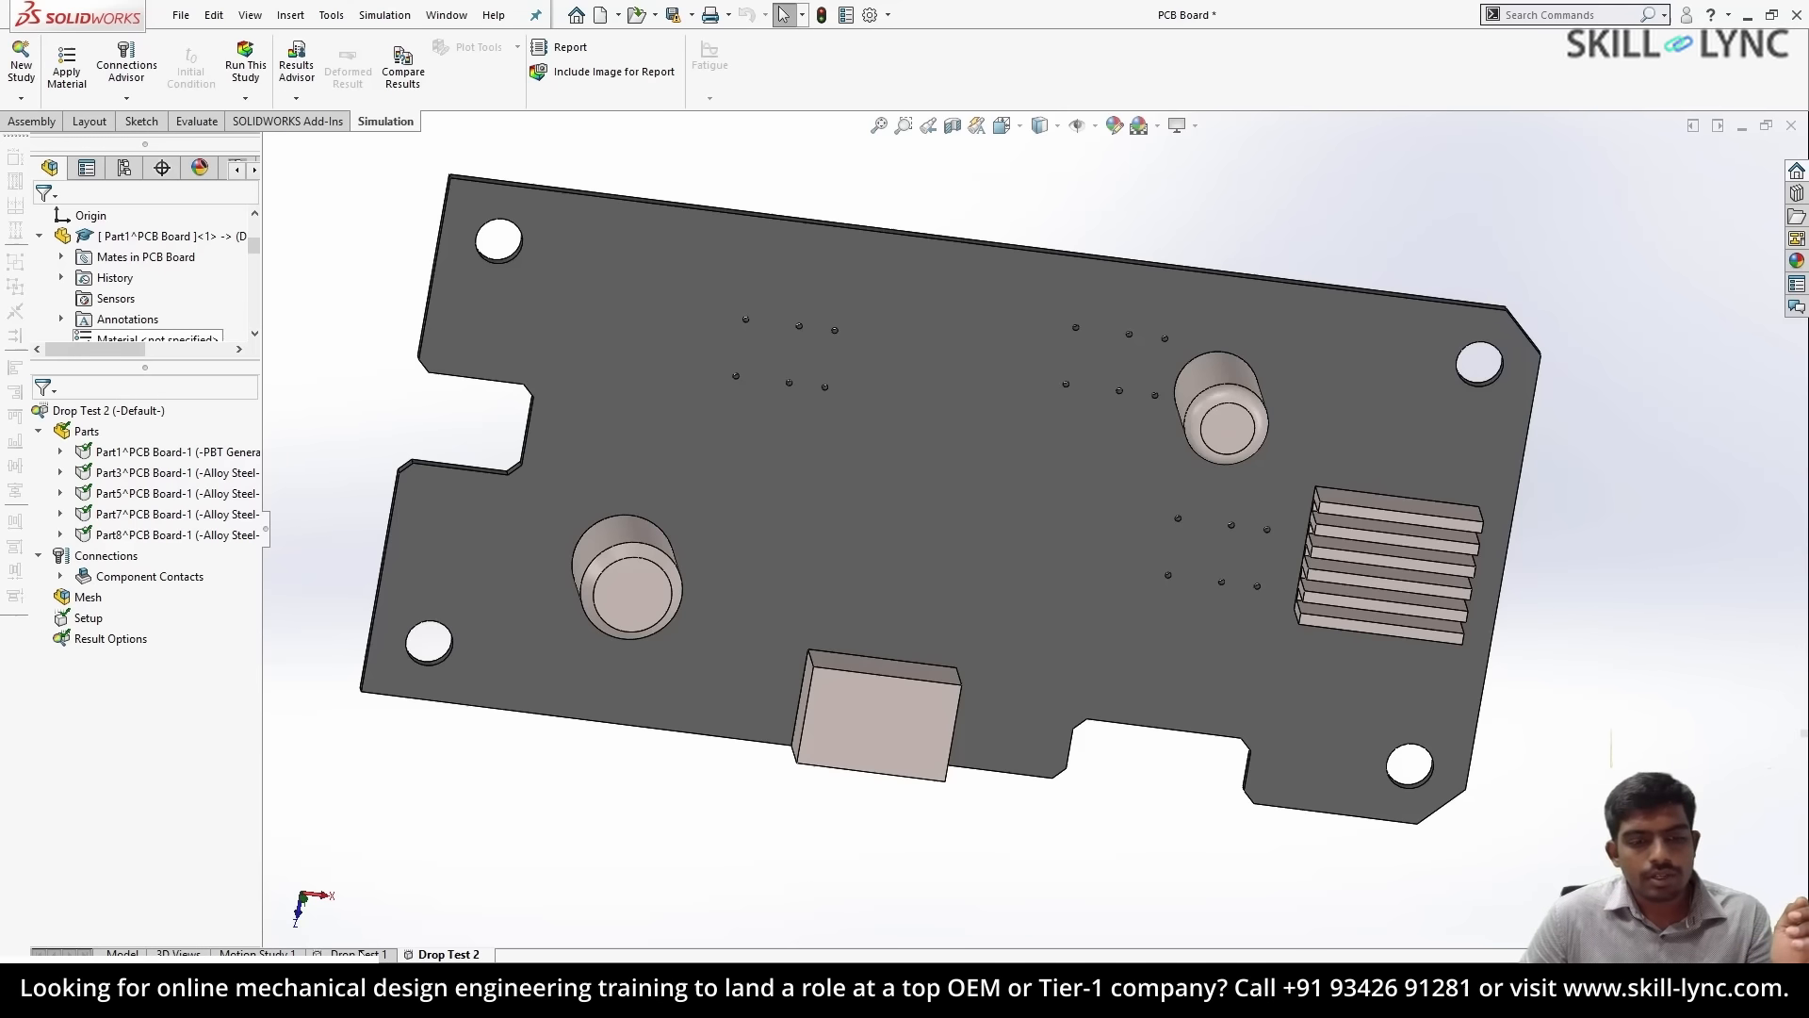
- Switch to the Drop Test 1 study and show its Stress1 von Mises plot on the board
click(358, 954)
right_click(141, 578)
click(184, 590)
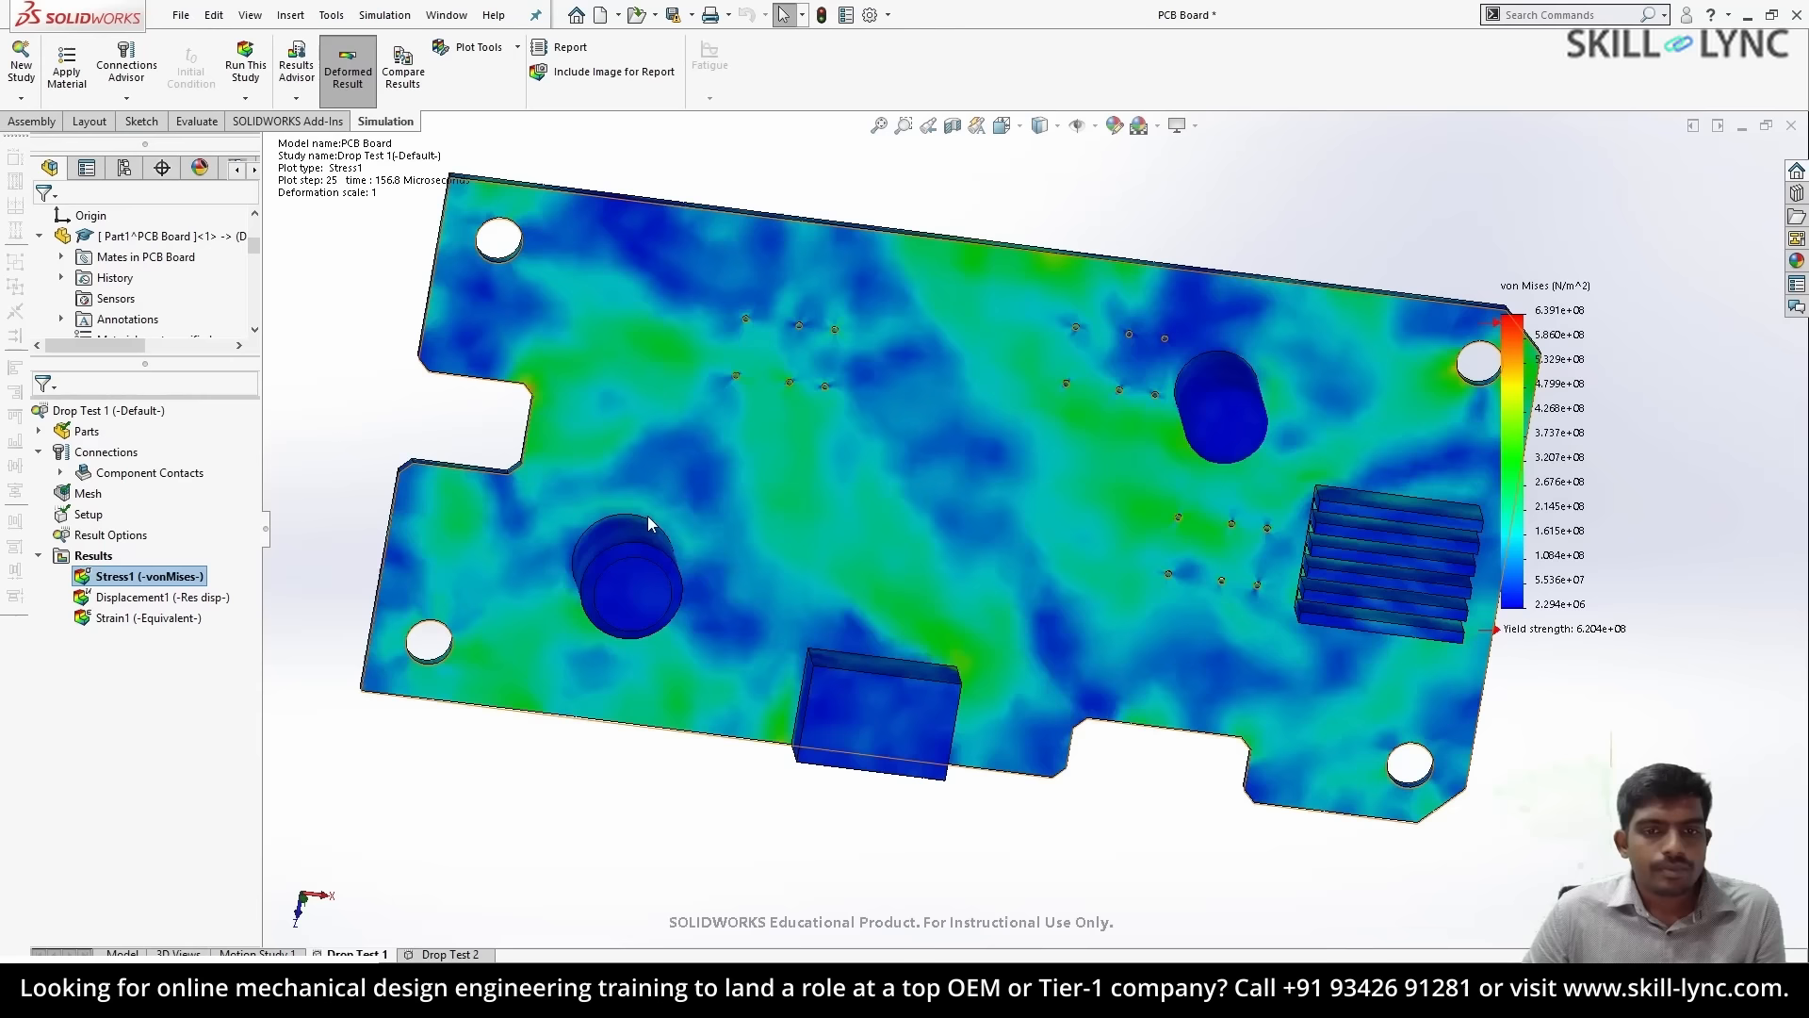
ctrl+middle_drag(659, 506, 532, 488)
- Animate the Stress1 plot, examine how stress spreads across the board and components during impact, and close the animation
right_click(146, 577)
click(193, 224)
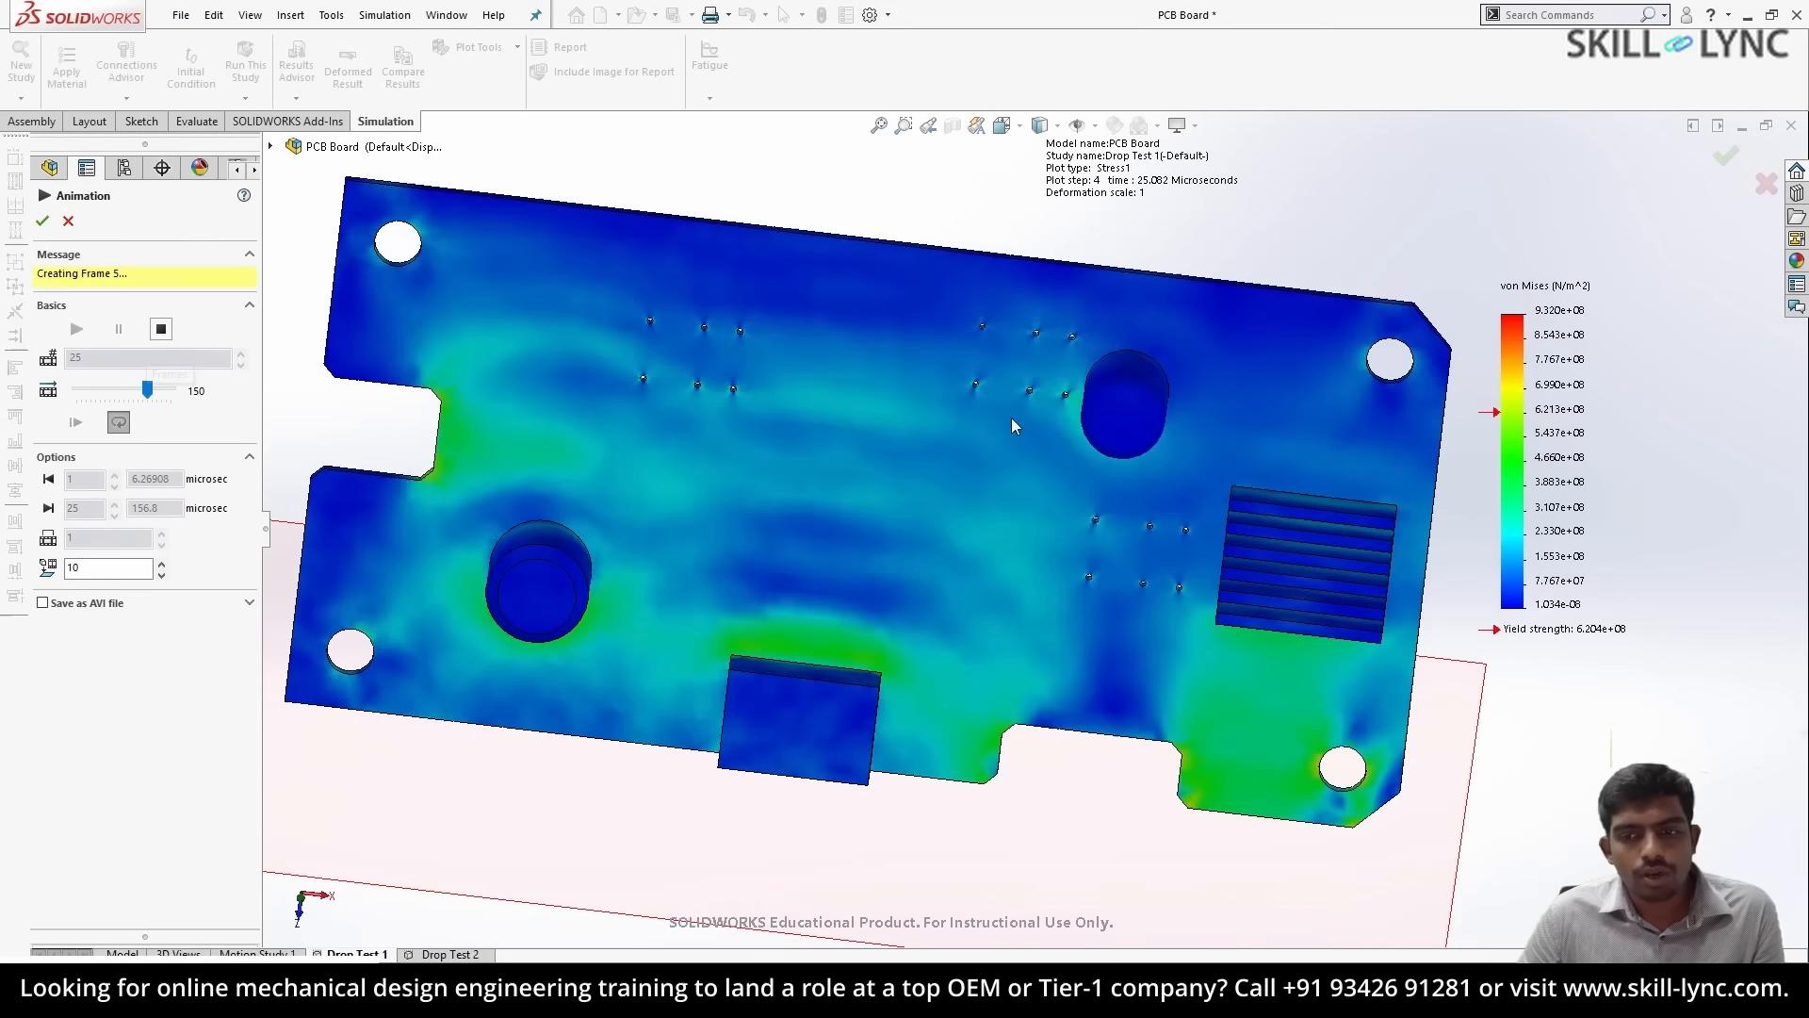
scroll(1014, 462, up, 3)
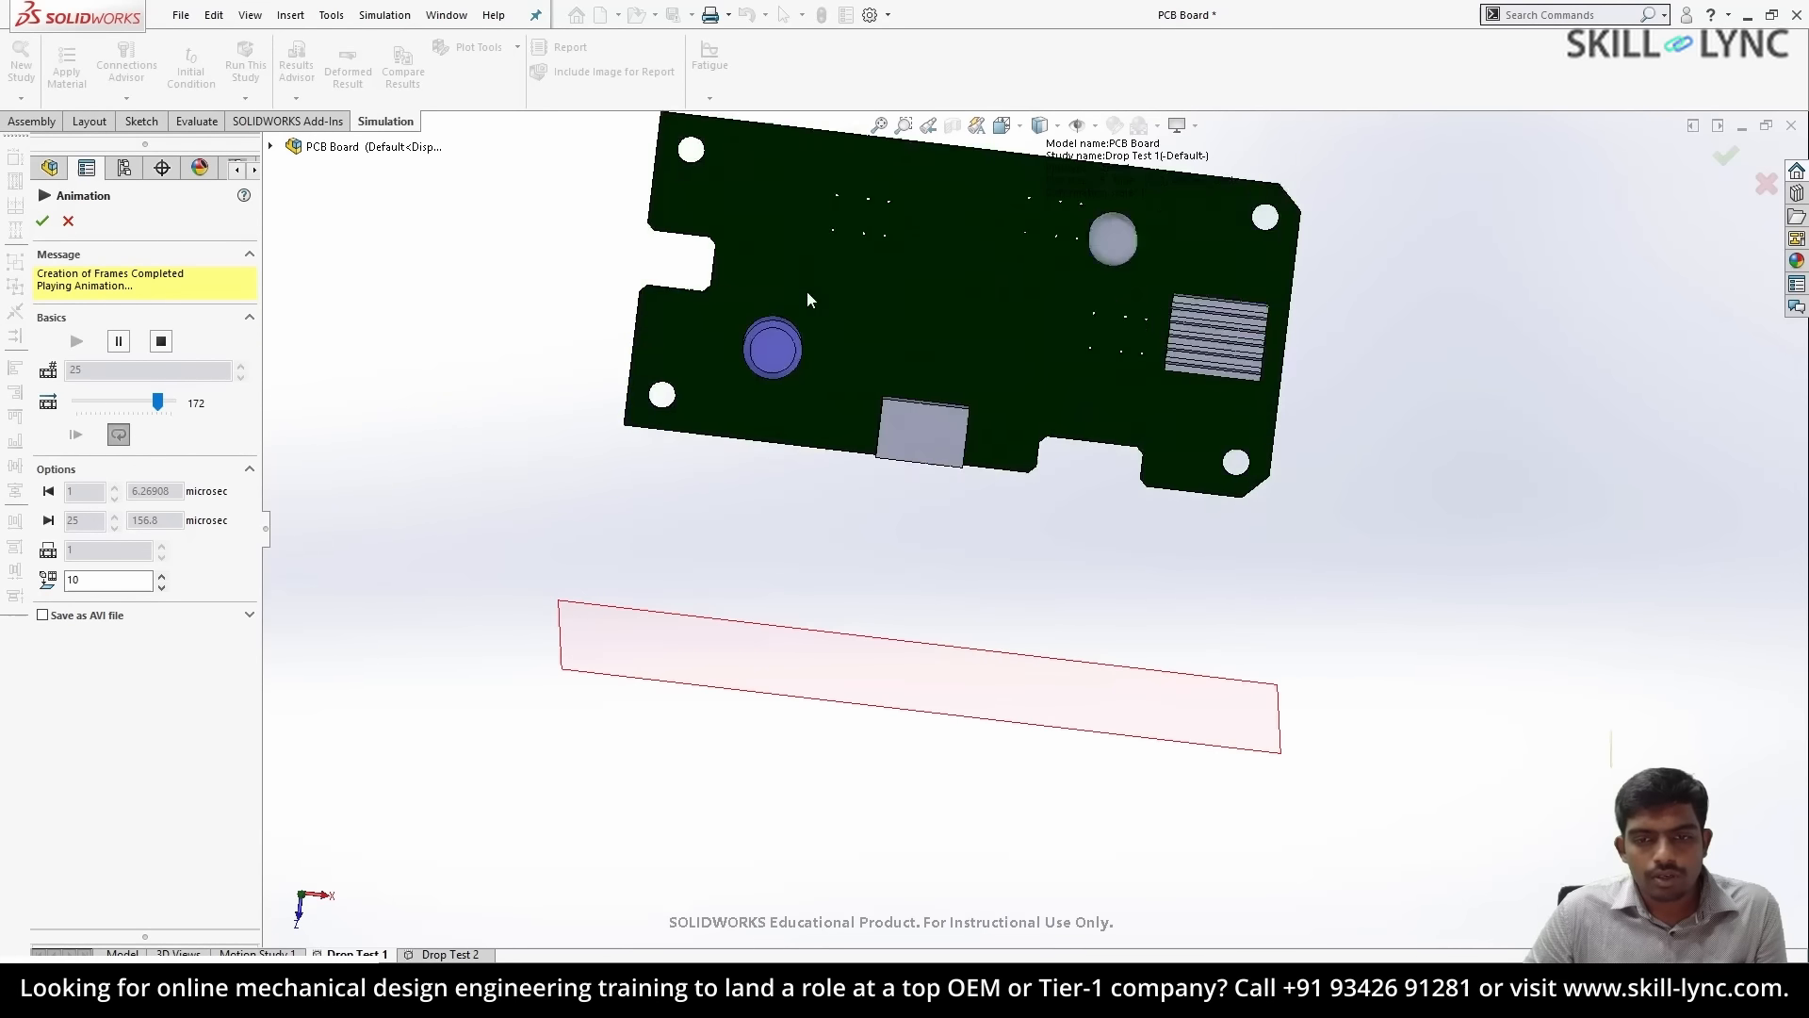
scroll(1117, 445, down, 2)
scroll(1093, 462, down, 2)
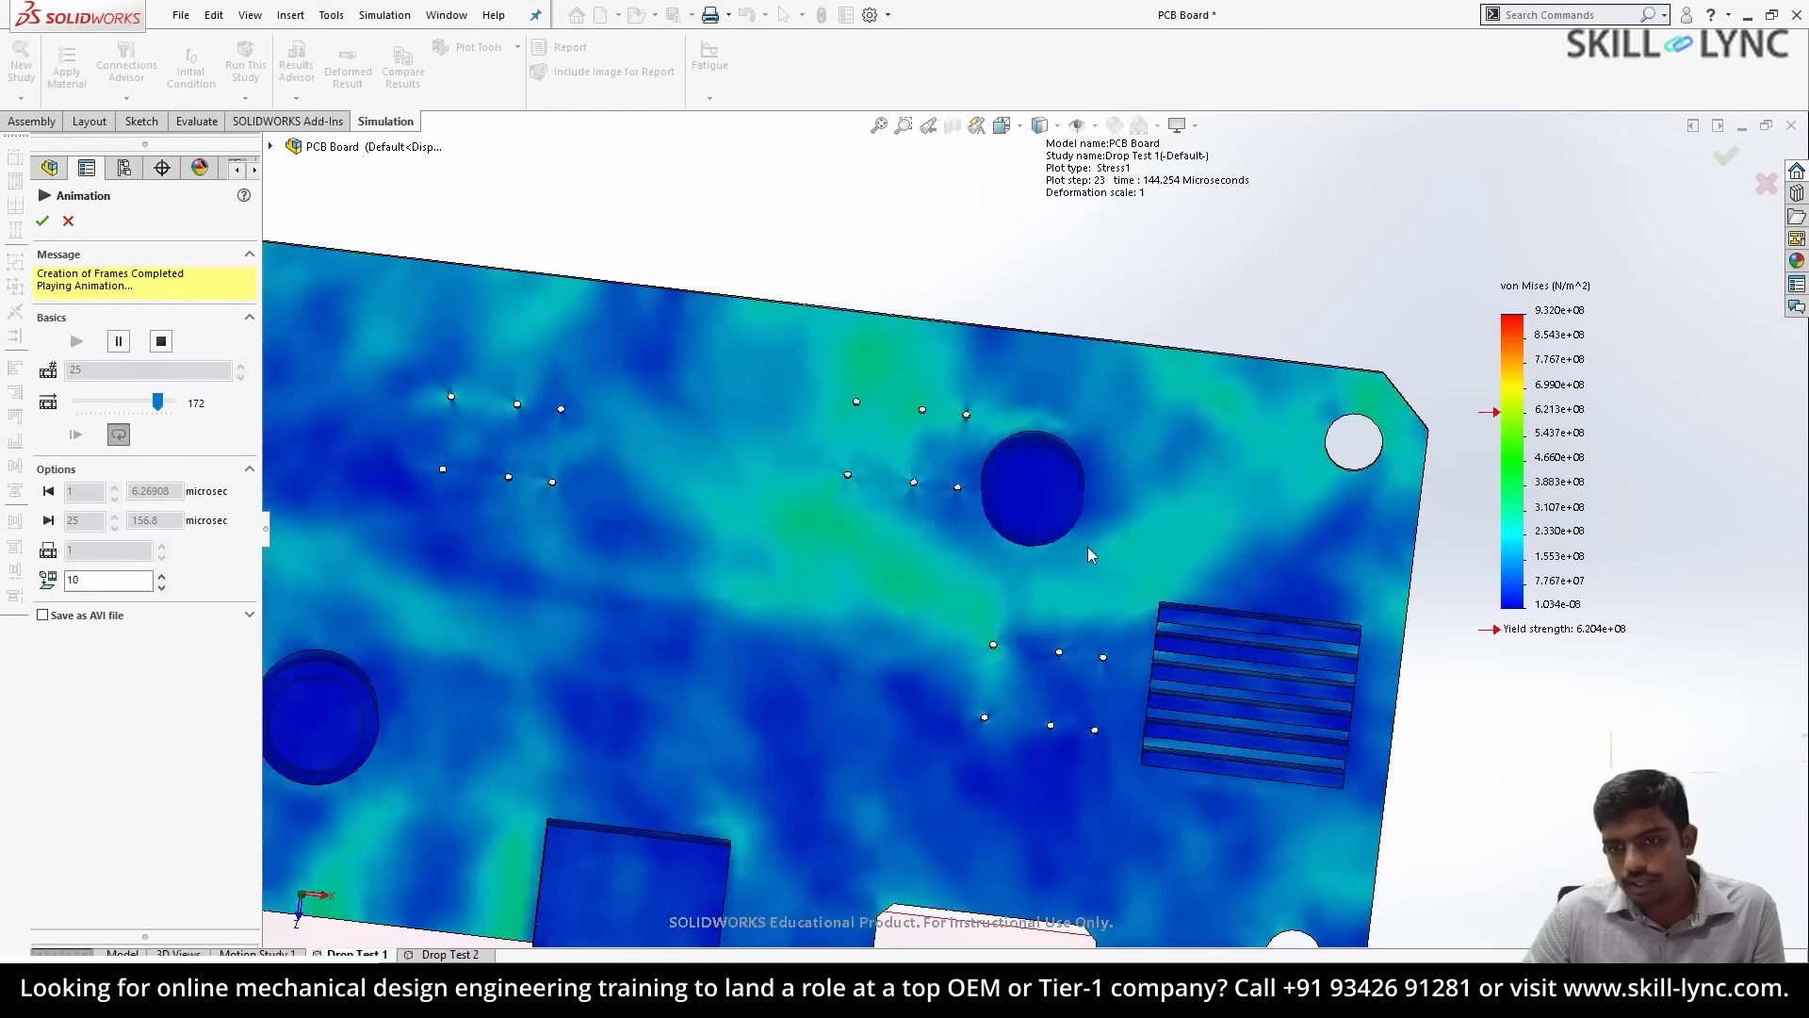
scroll(551, 577, up, 2)
scroll(1010, 546, up, 2)
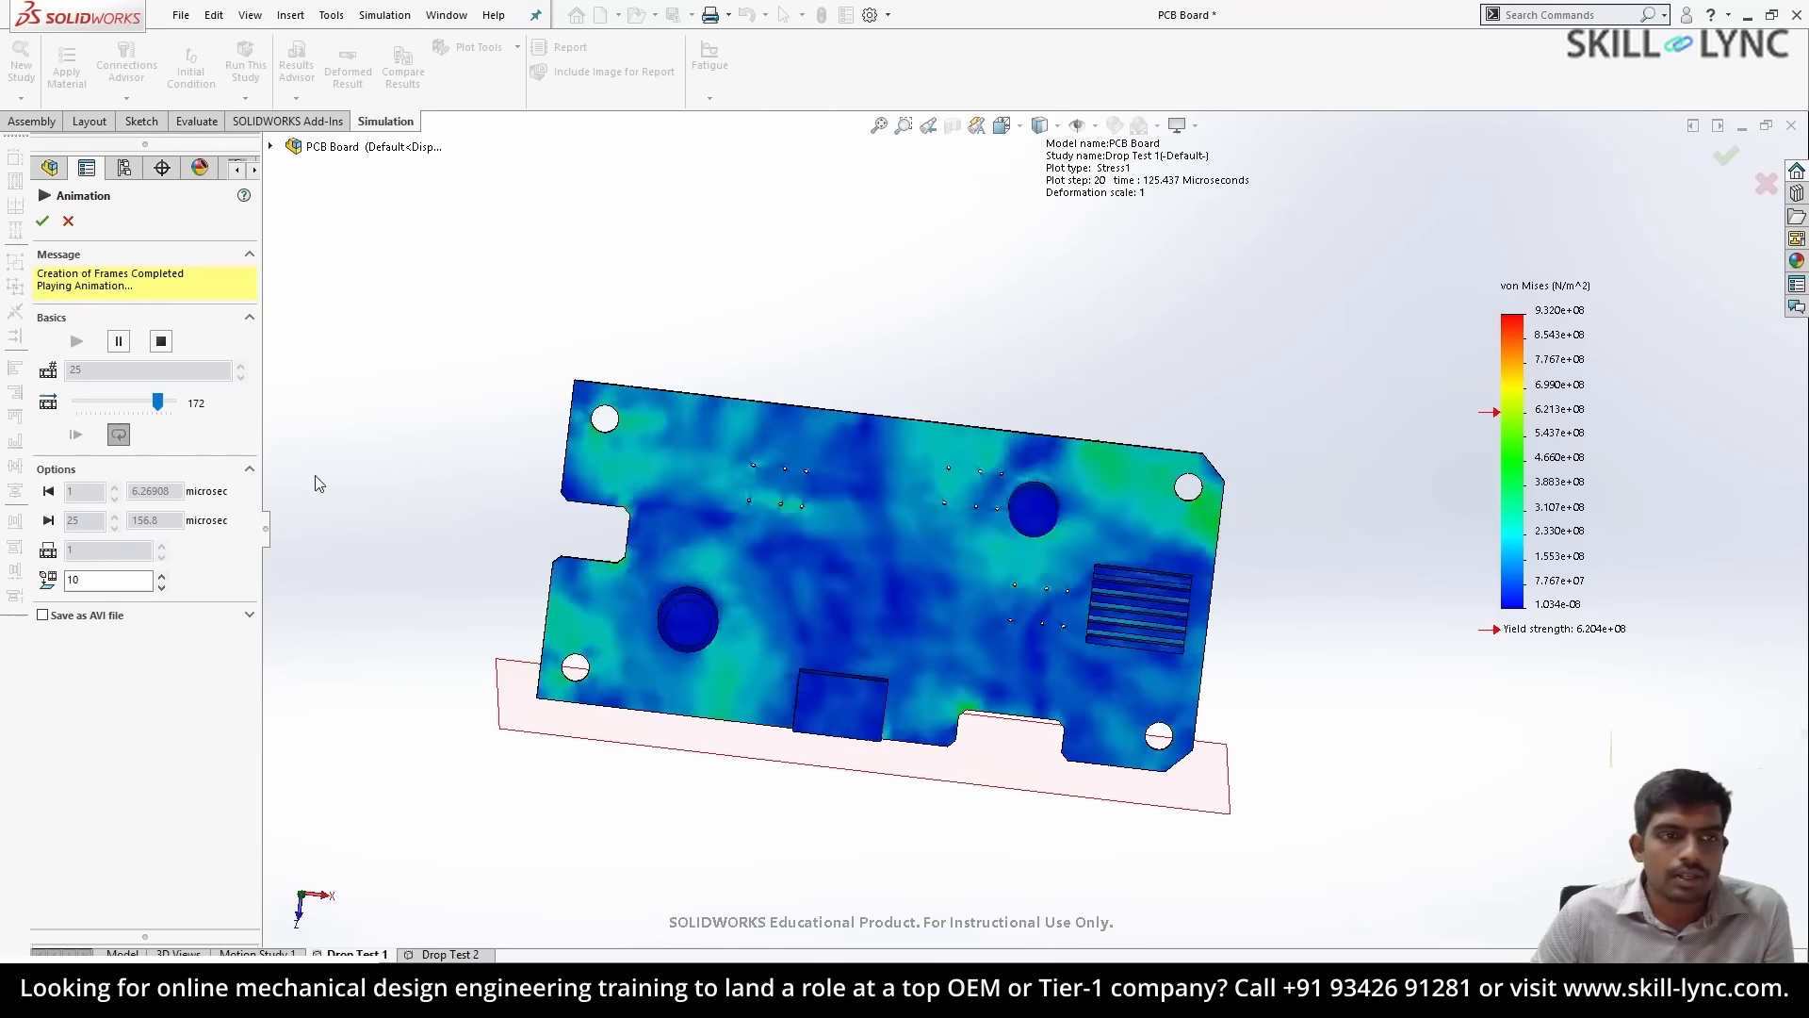
click(42, 222)
- Show the Displacement1 plot of Drop Test 1 and look through the result types available for the study
right_click(140, 594)
click(177, 613)
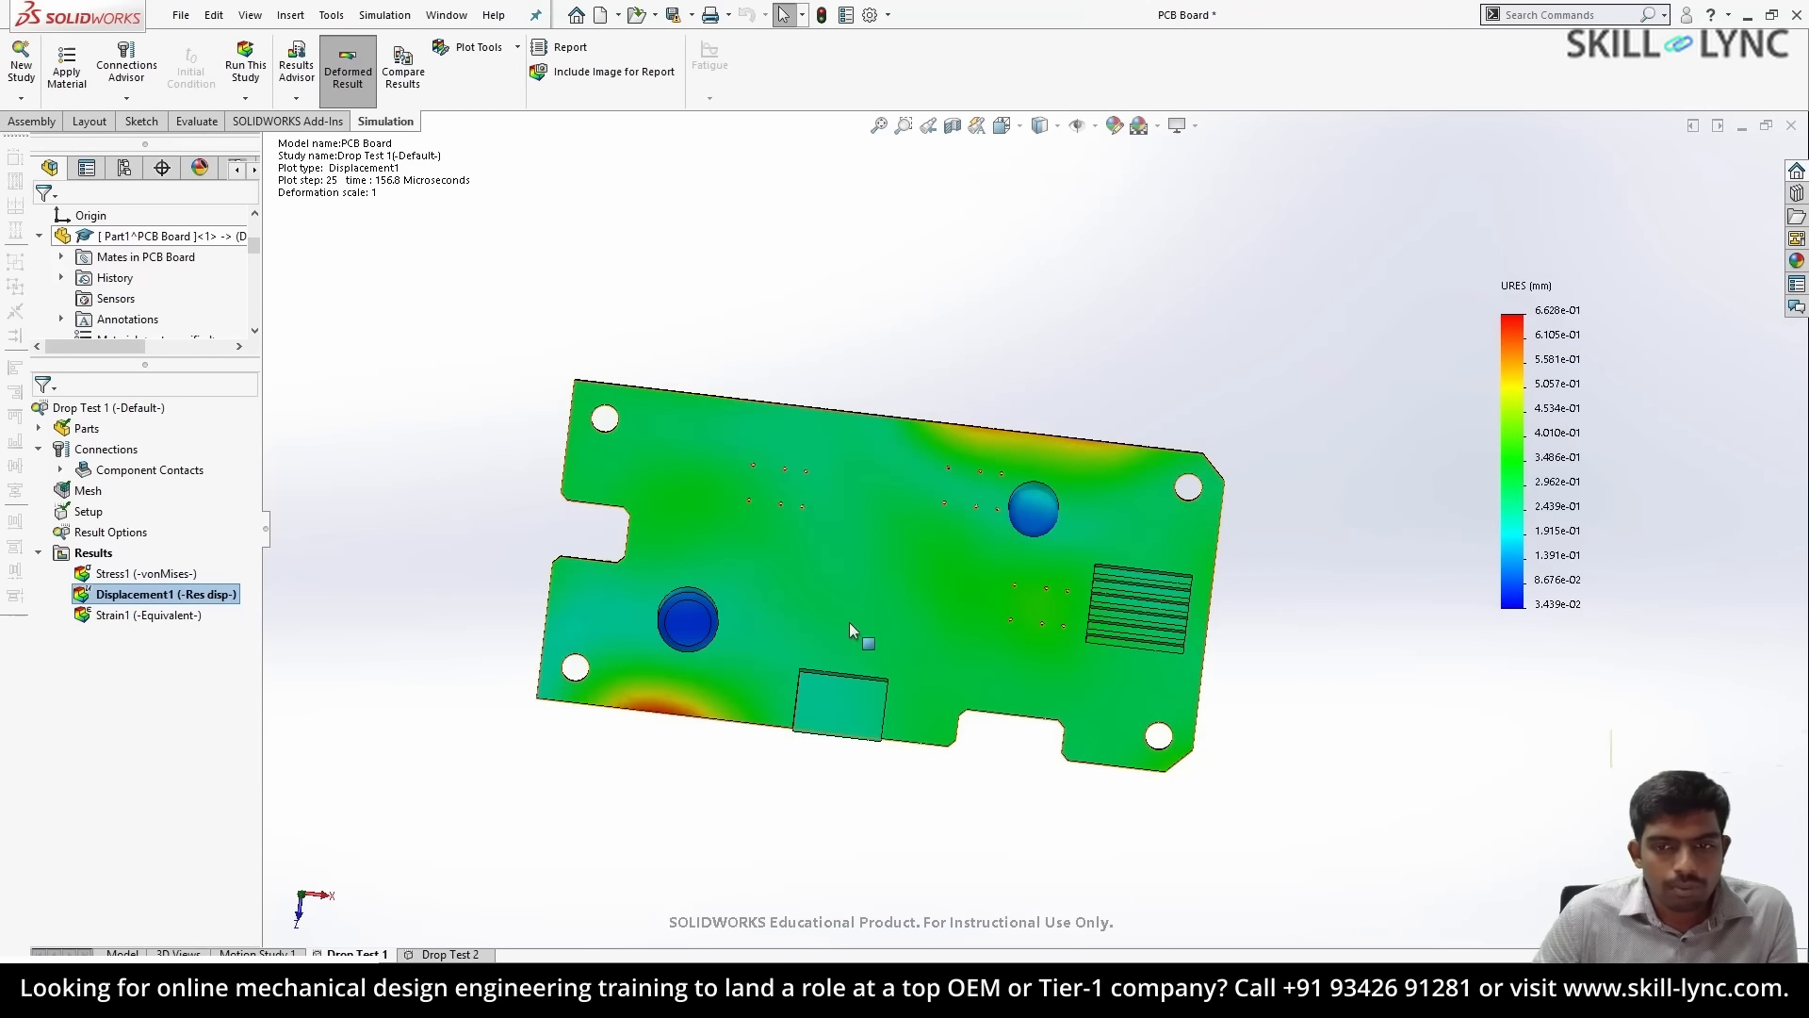
right_click(106, 552)
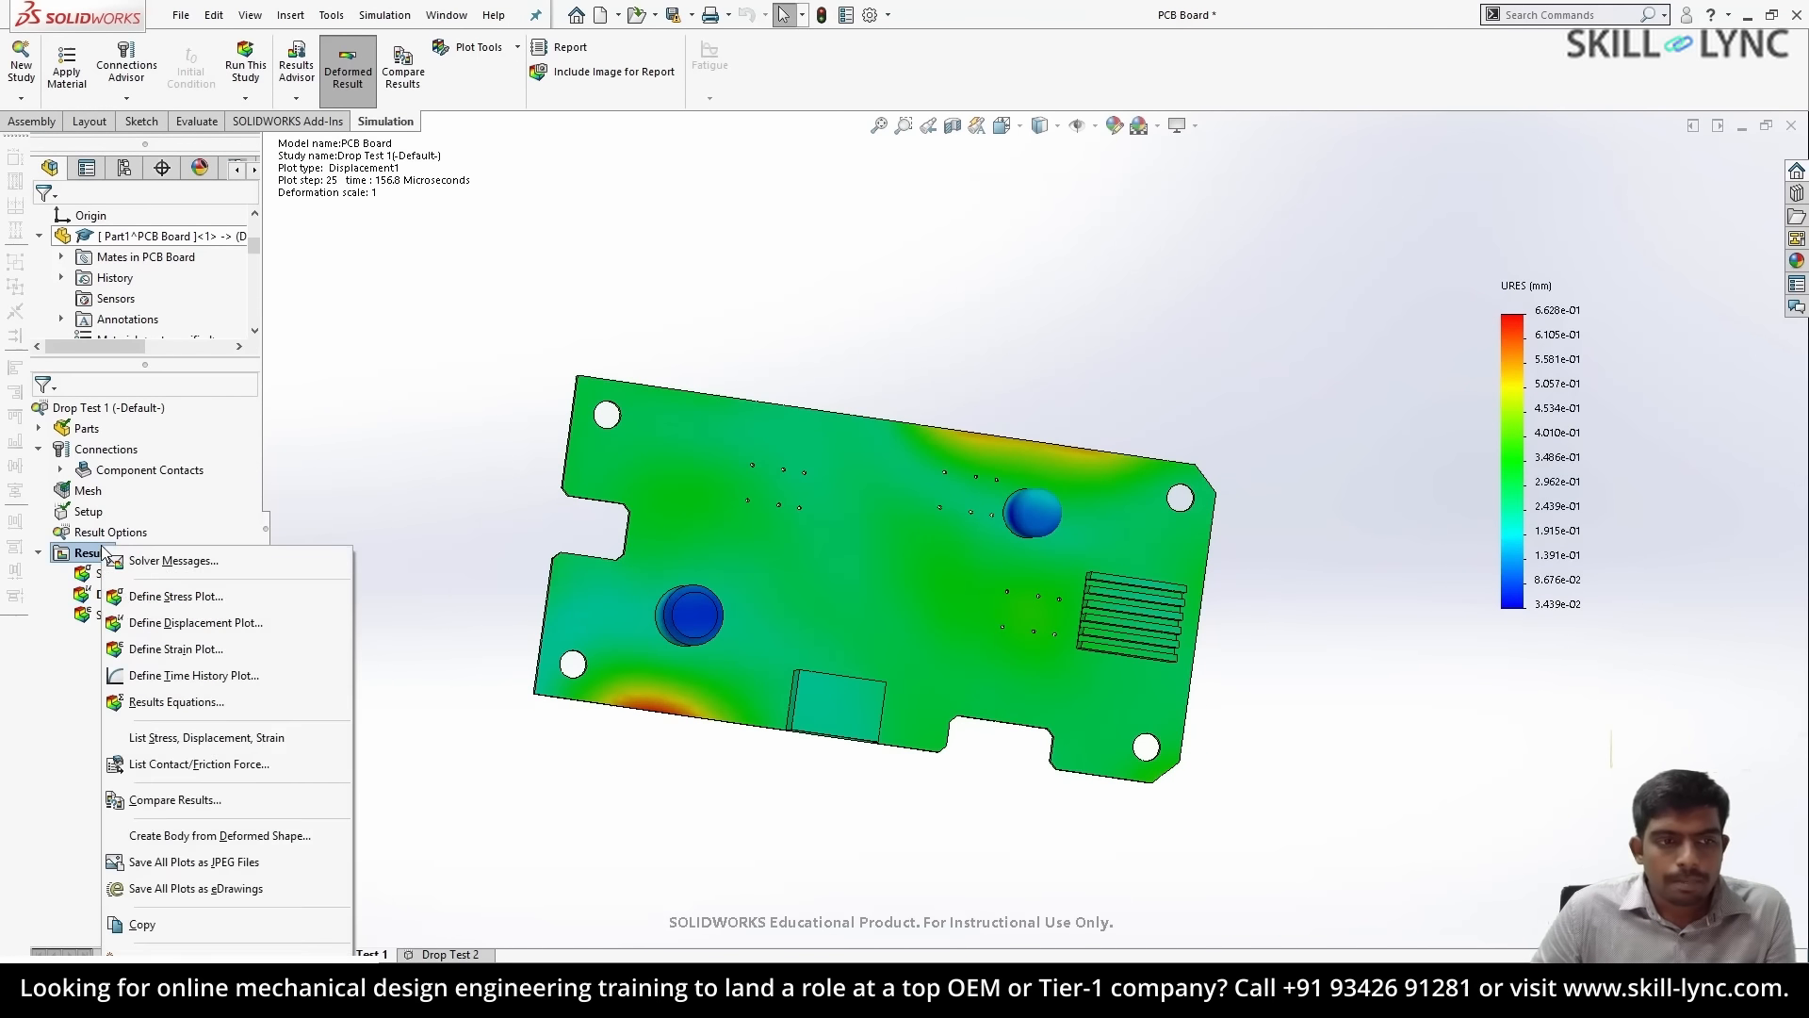
click(62, 590)
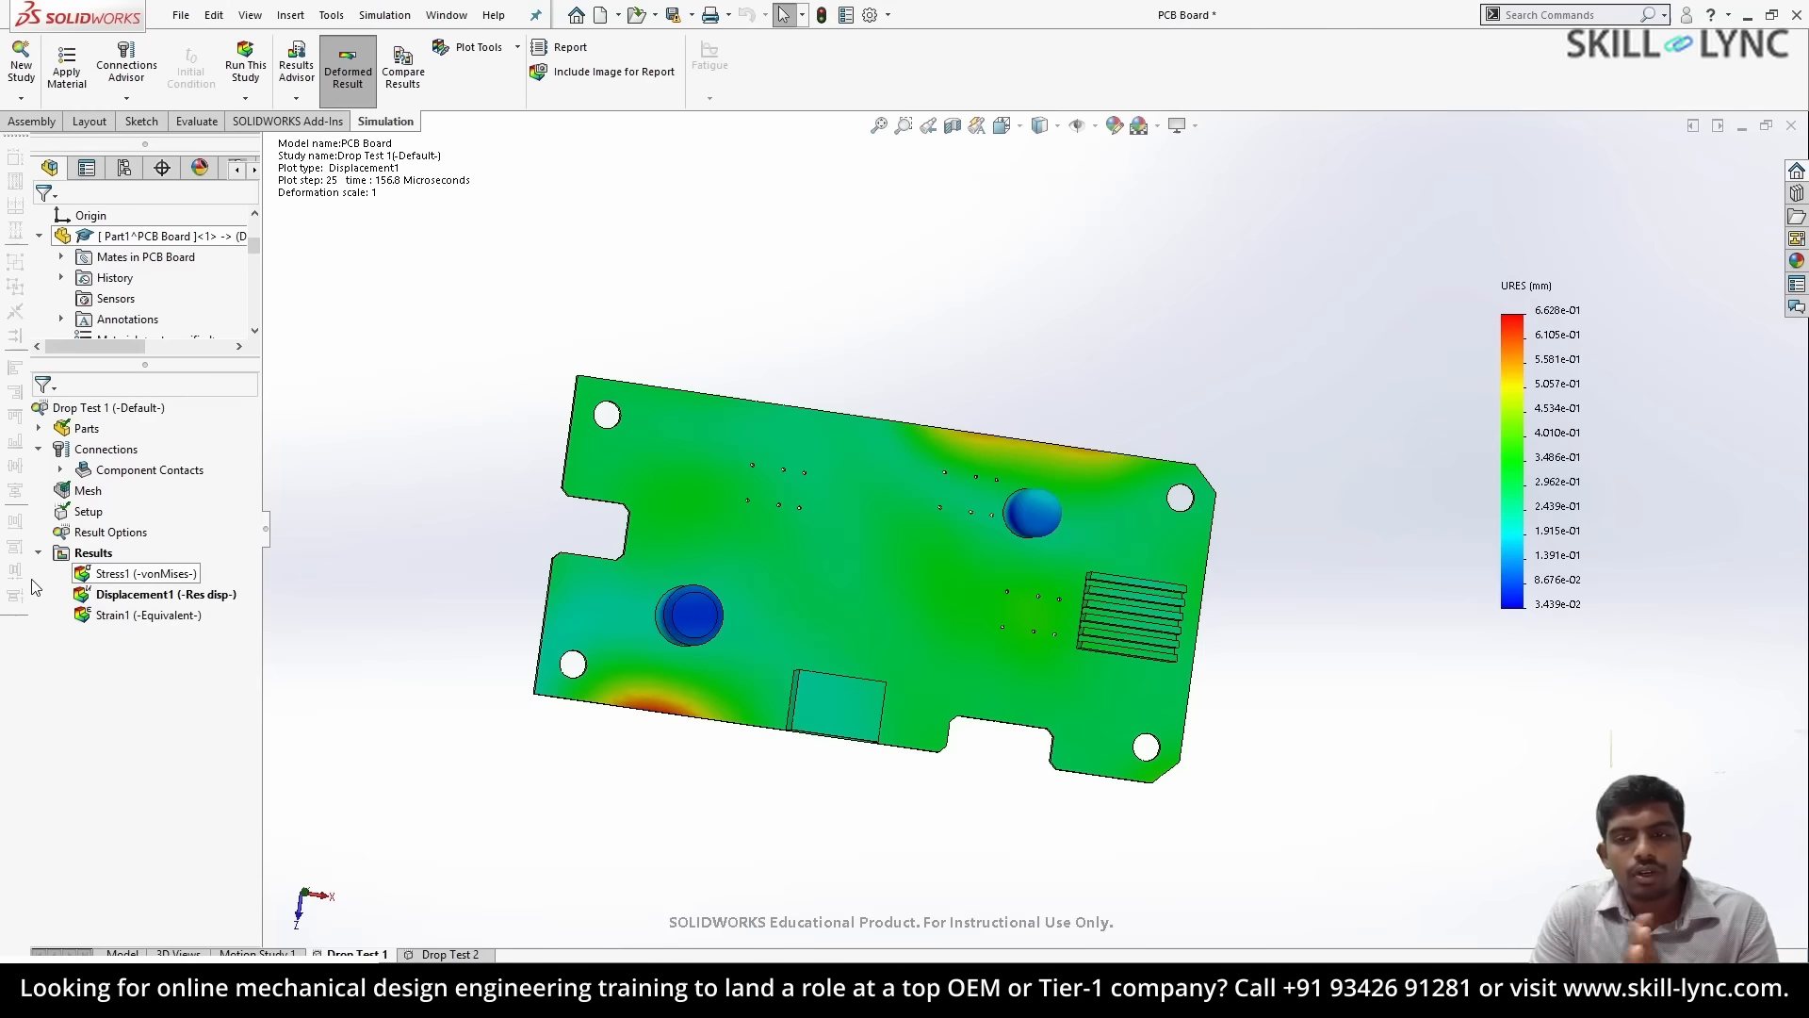
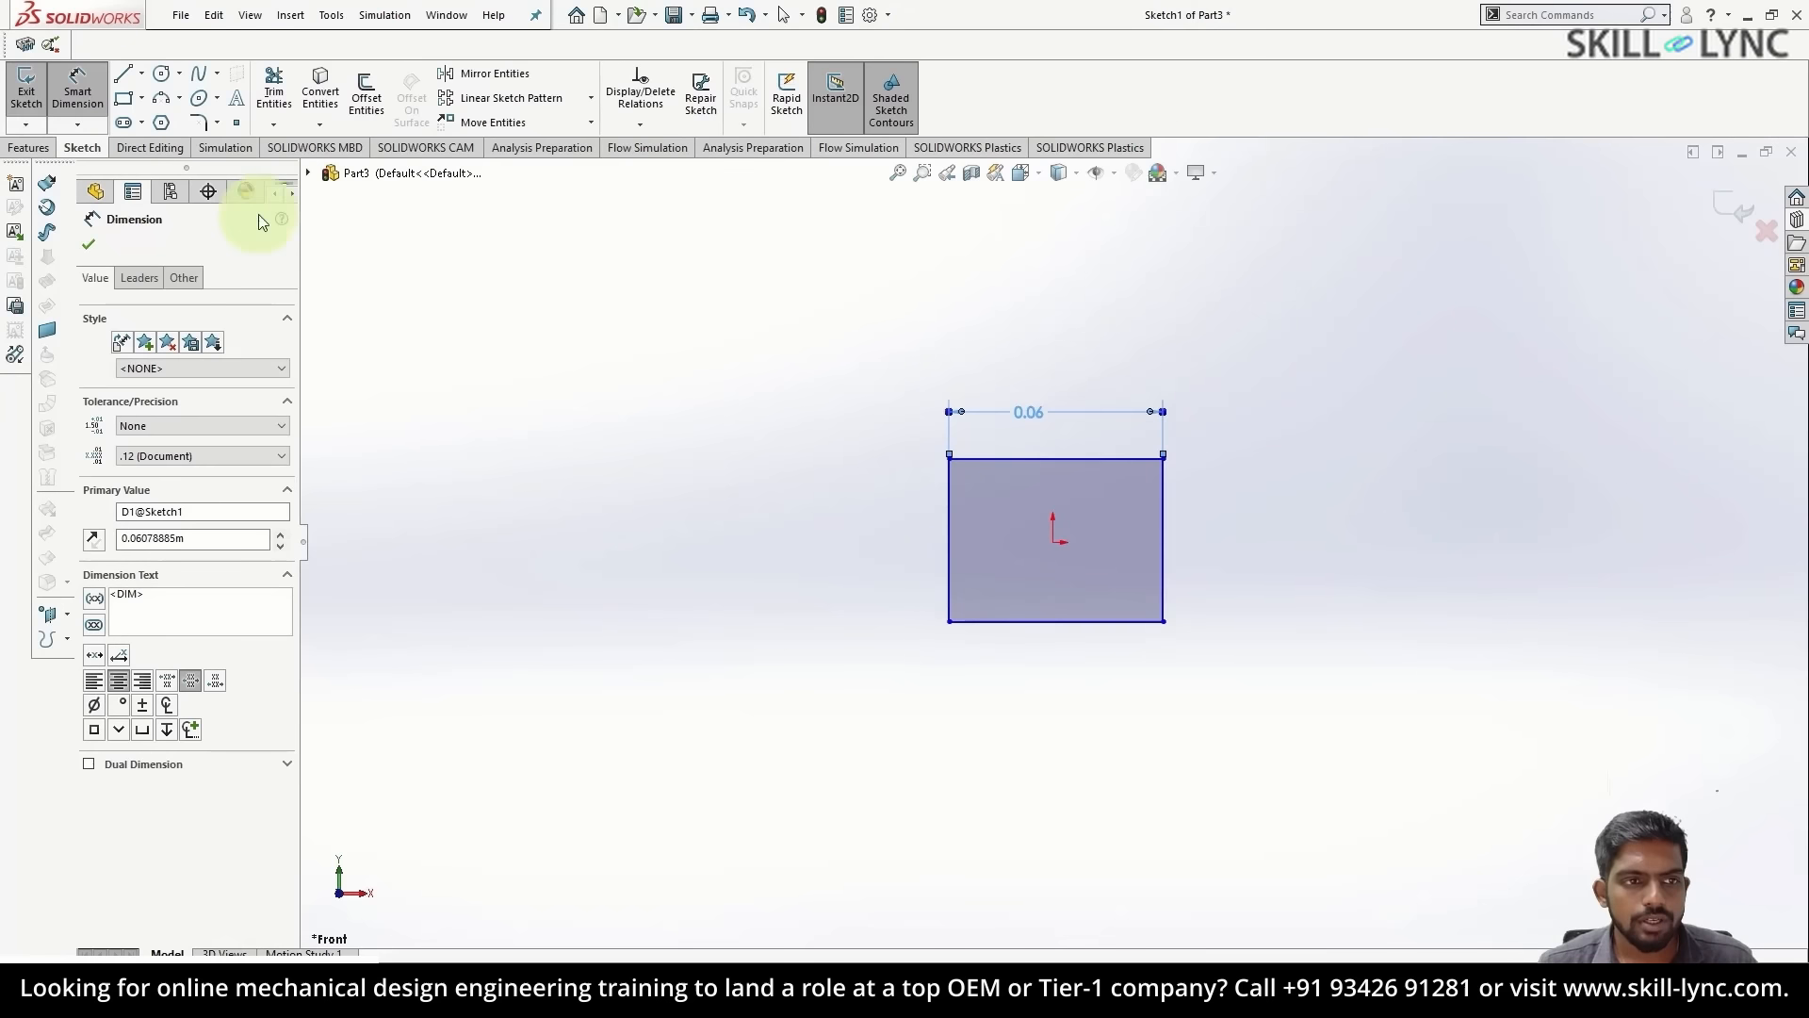
- Change the units of Part3 to millimetres and set the sketched rectangle's width to 50 mm
click(88, 245)
click(1733, 971)
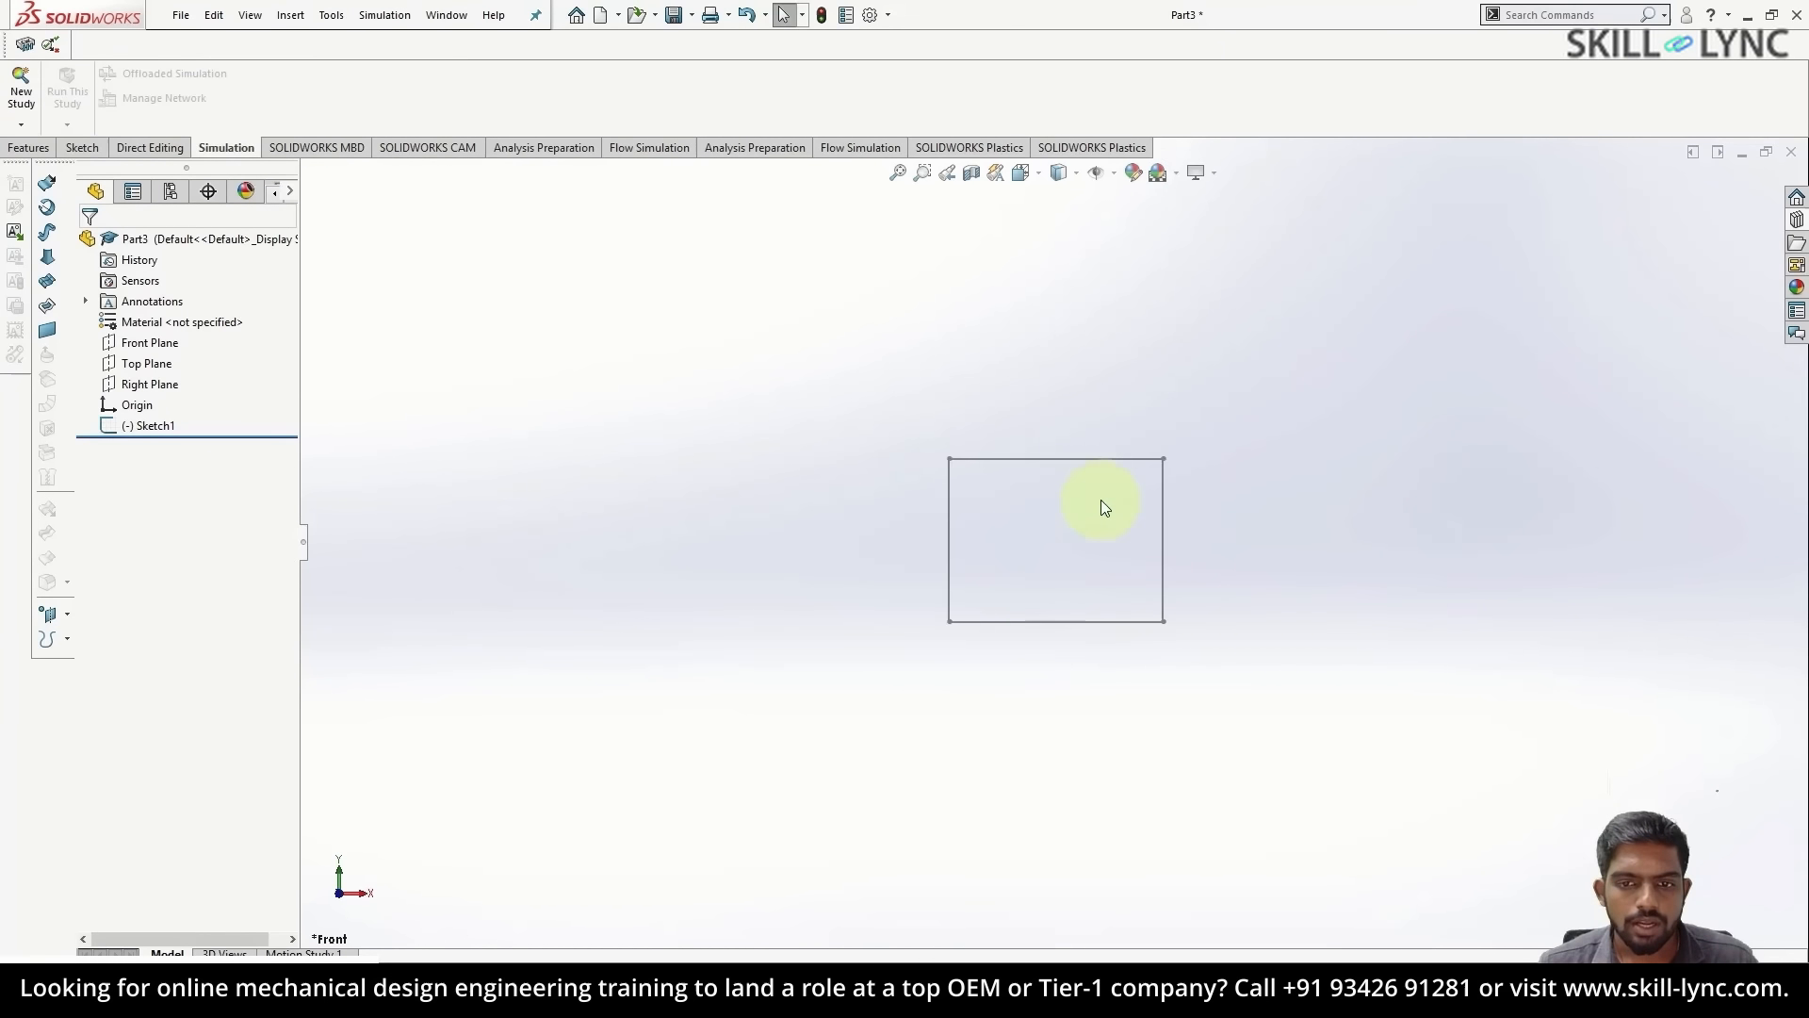
right_click(156, 429)
click(170, 372)
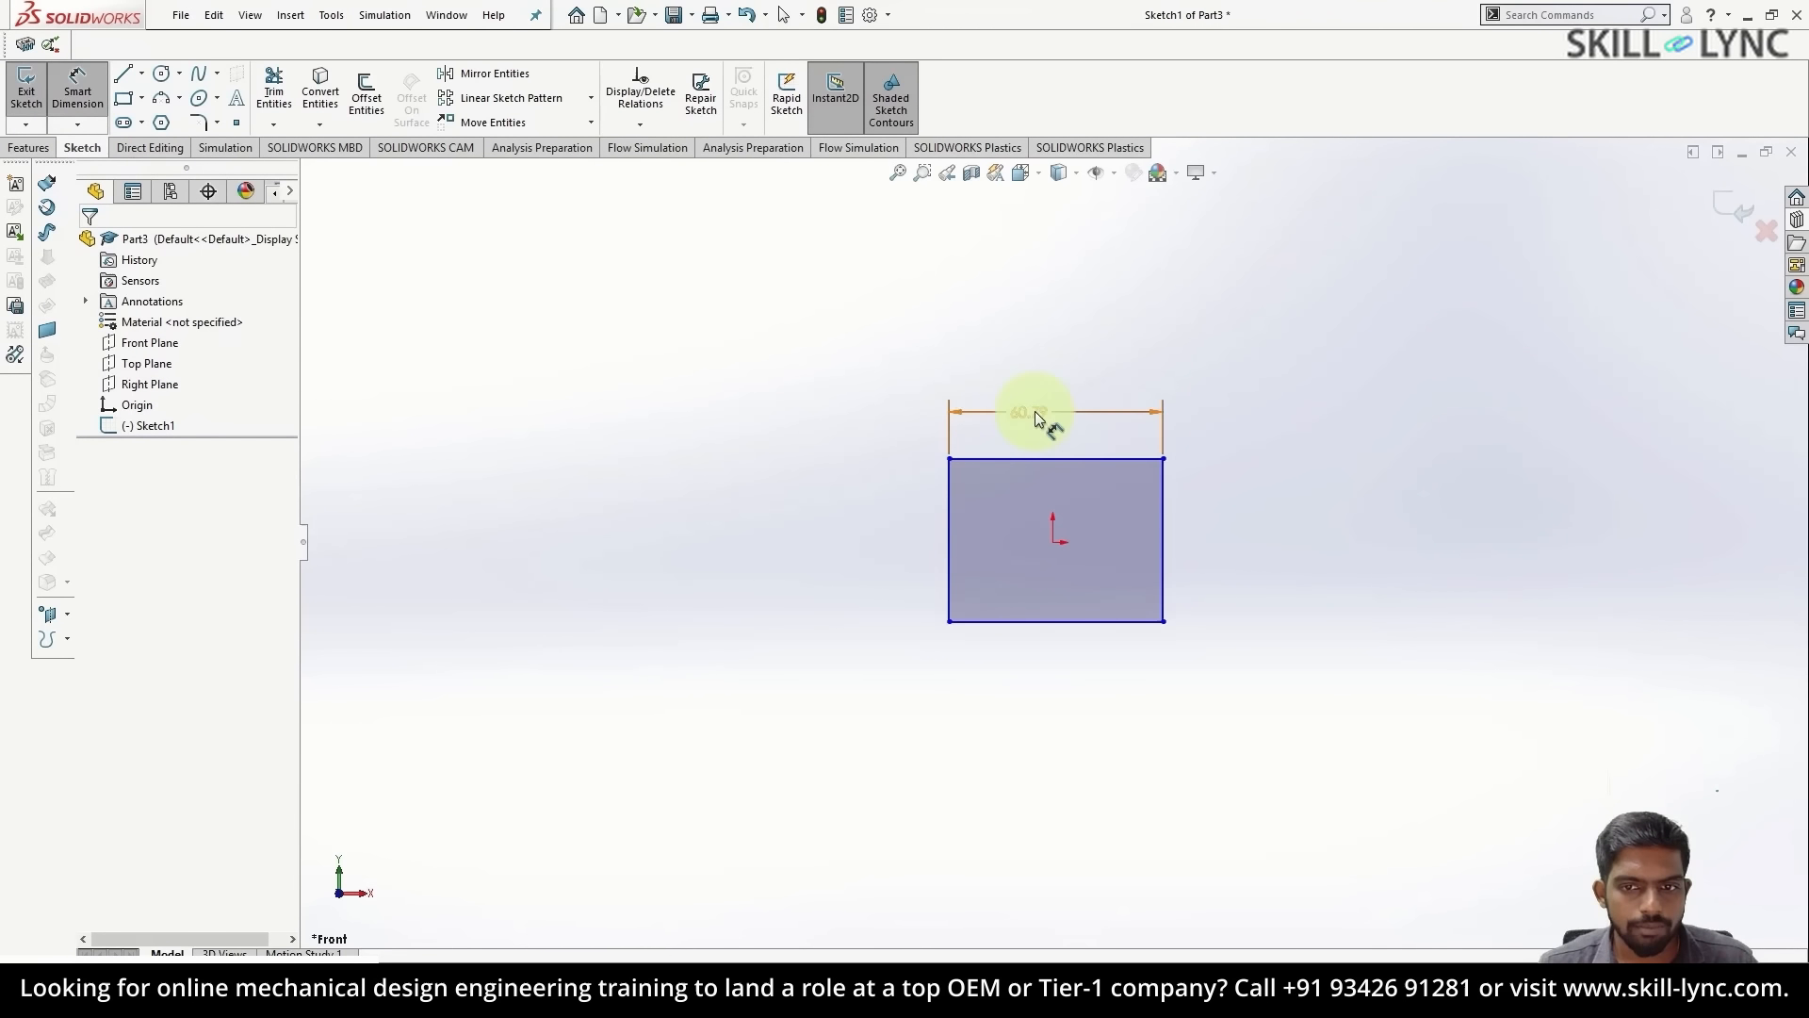
double_click(1035, 411)
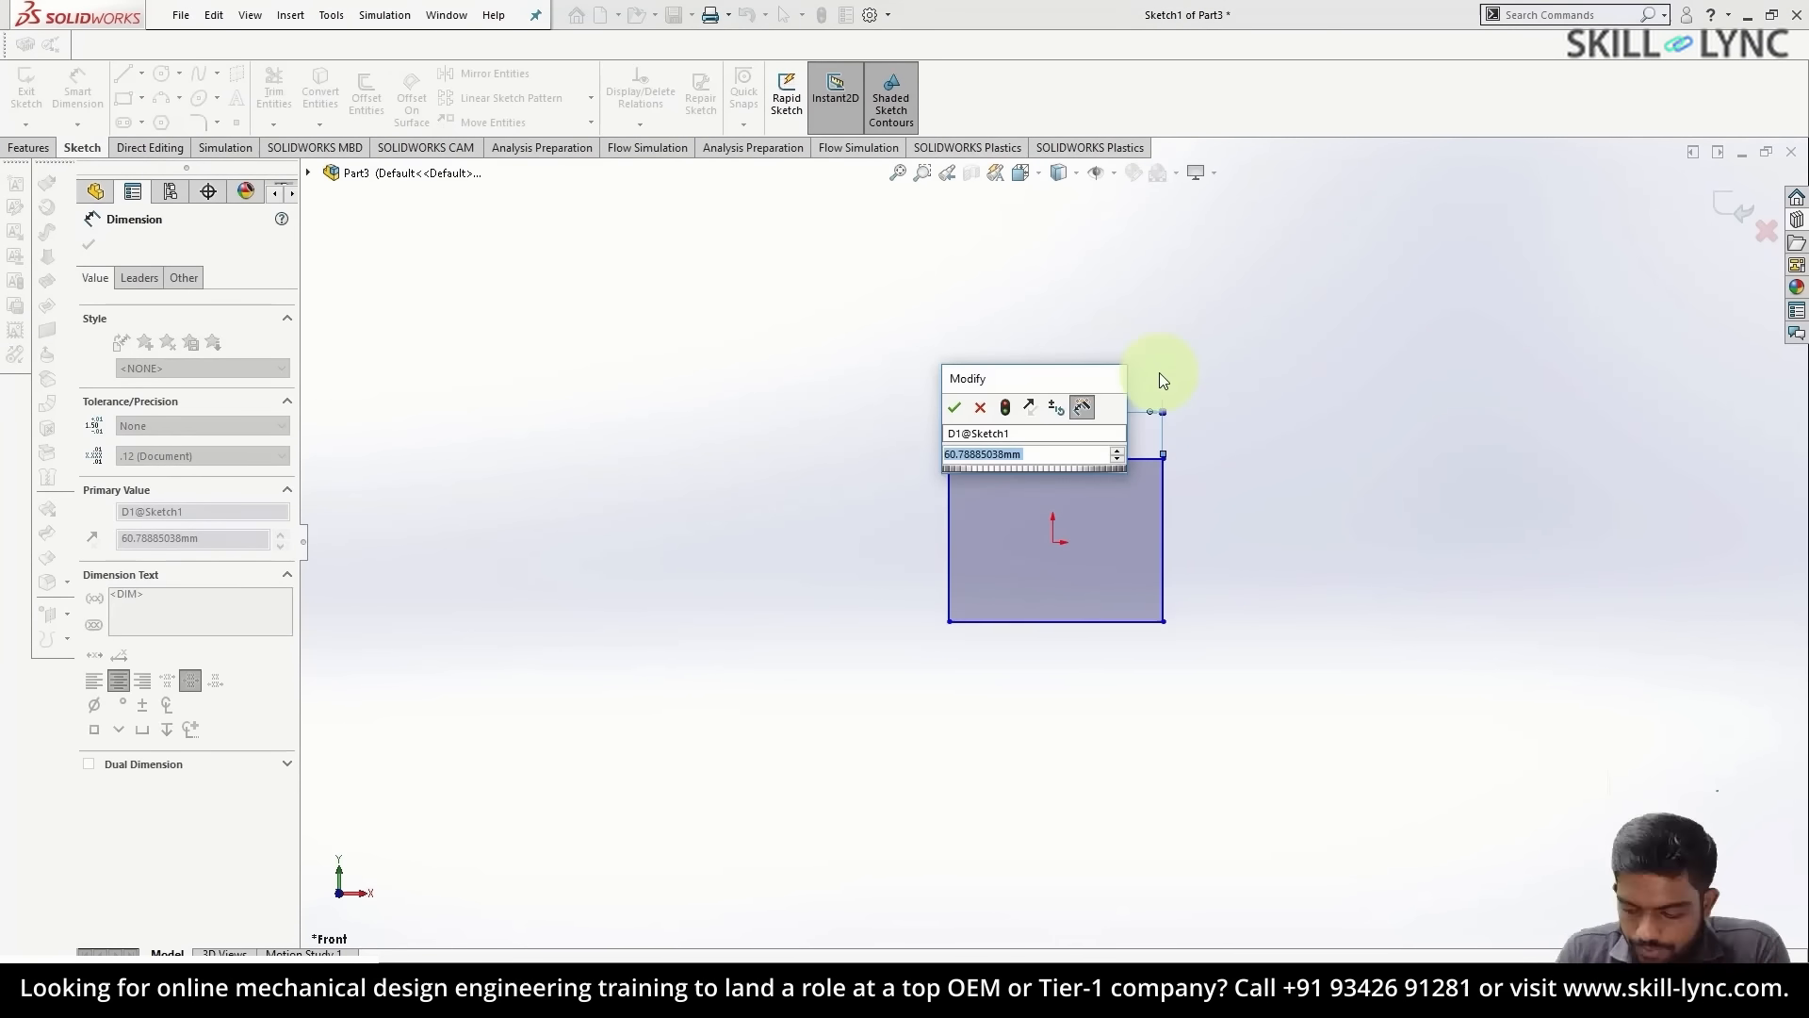
text(50)
key(Return)
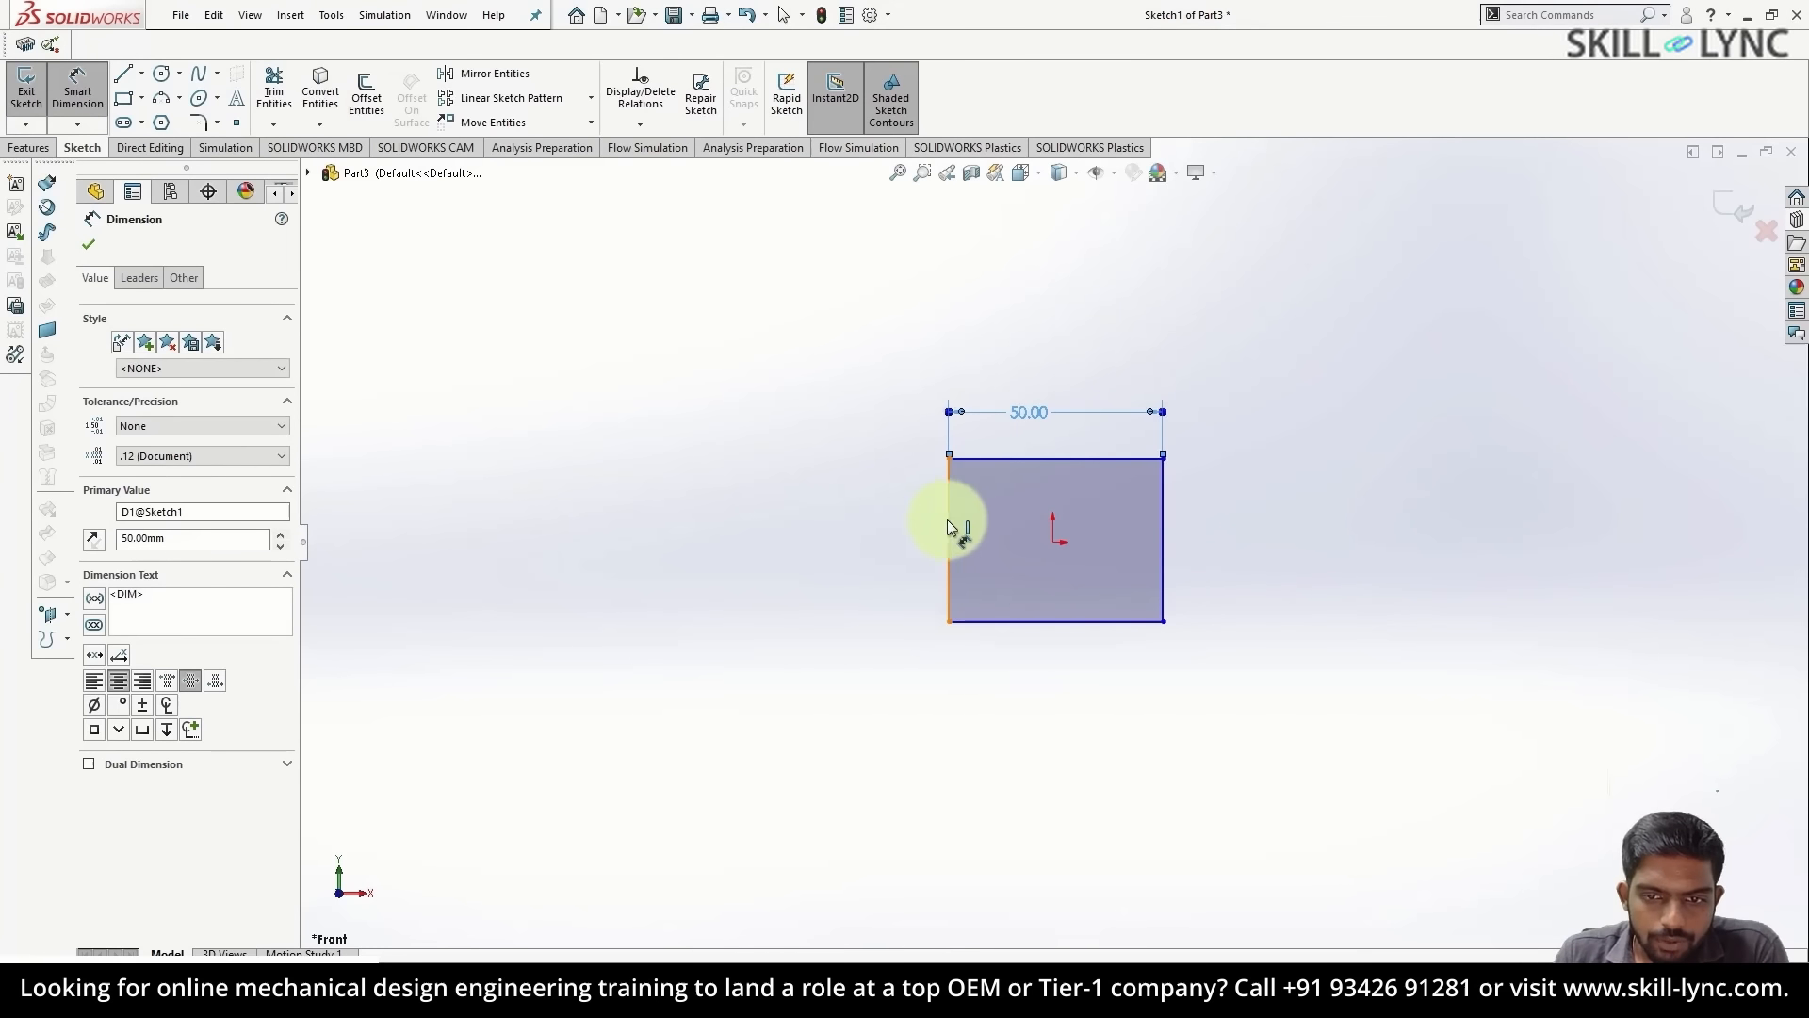
- Dimension the height of the sketched rectangle as 25 mm and finish dimensioning
click(949, 528)
click(863, 522)
text(25)
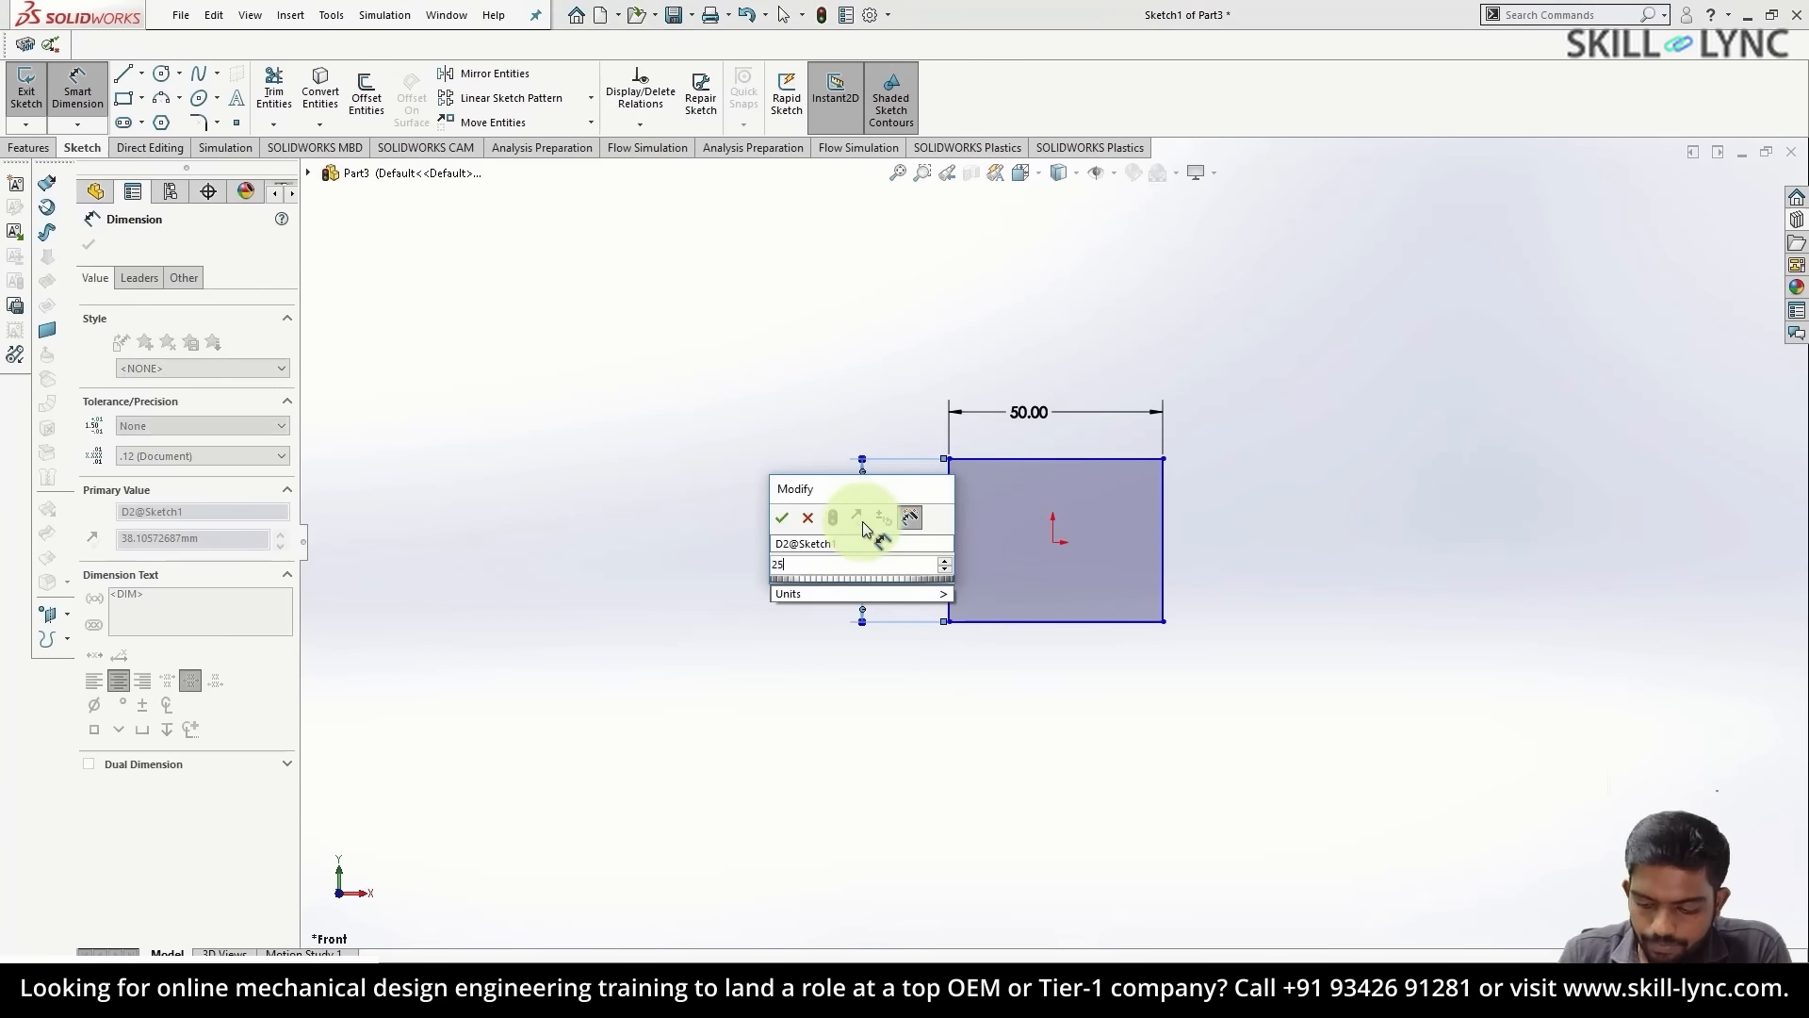
key(Return)
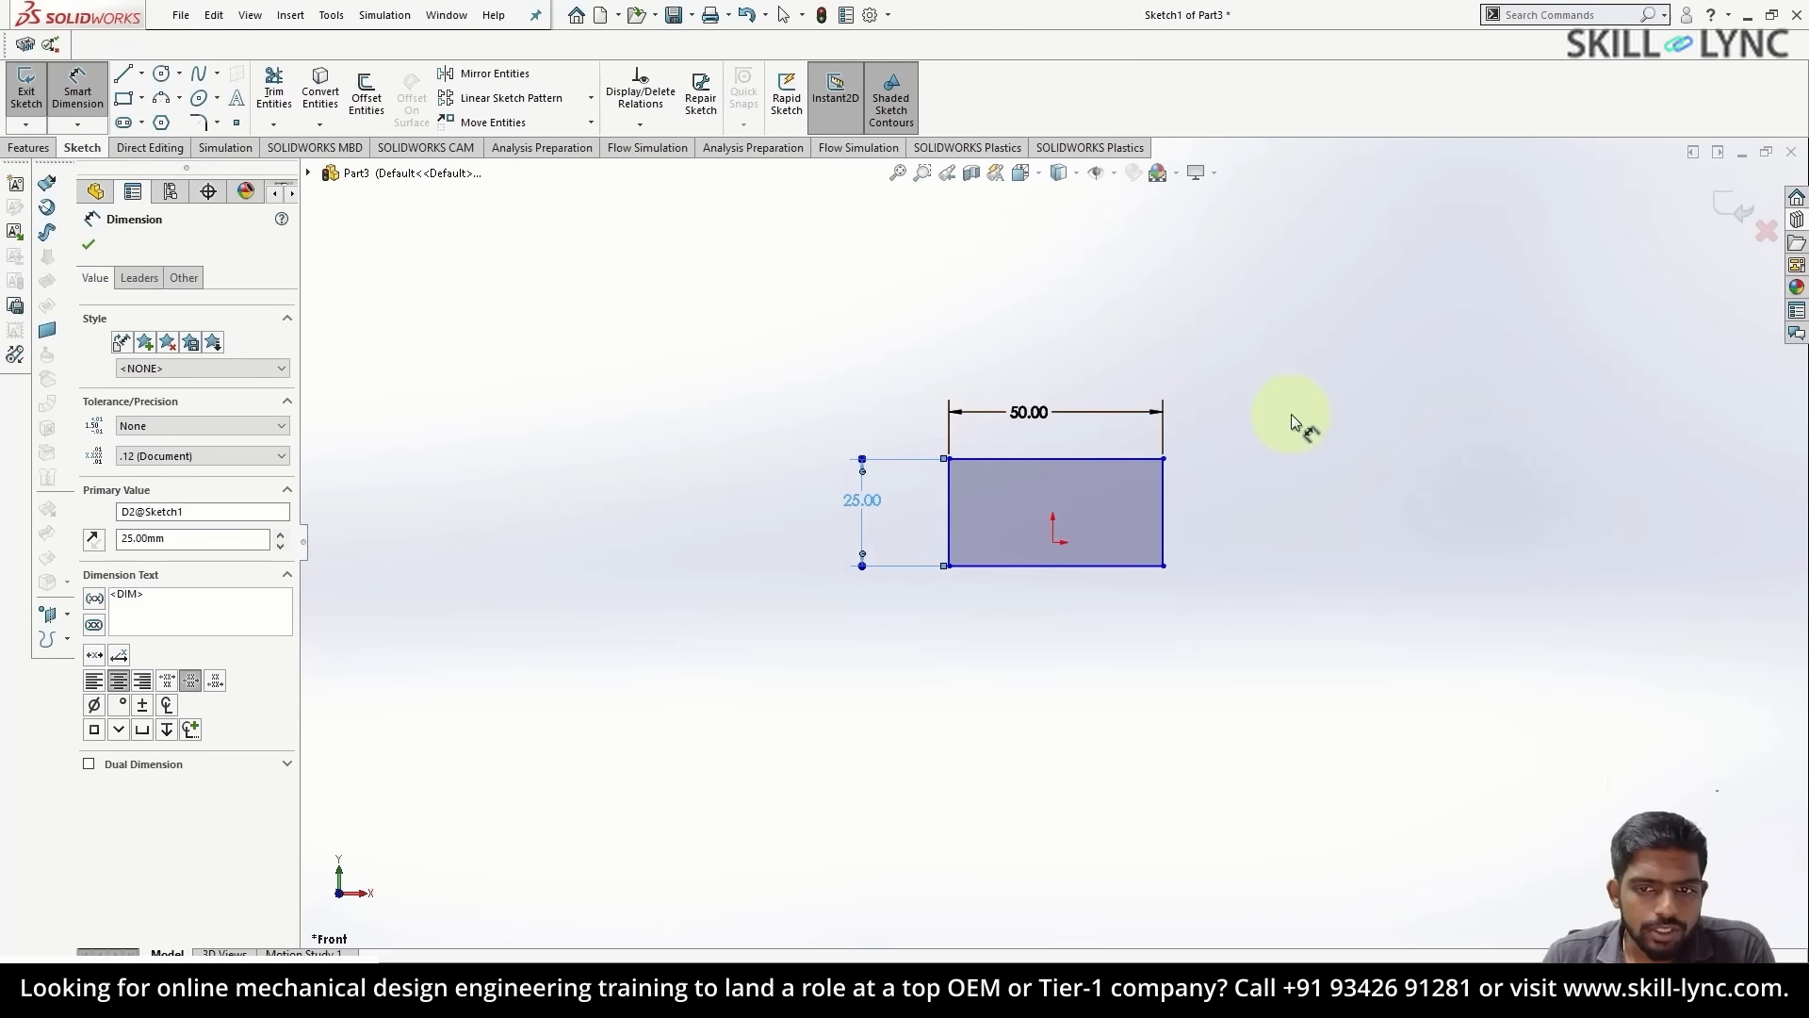
middle_drag(1183, 420, 1134, 610)
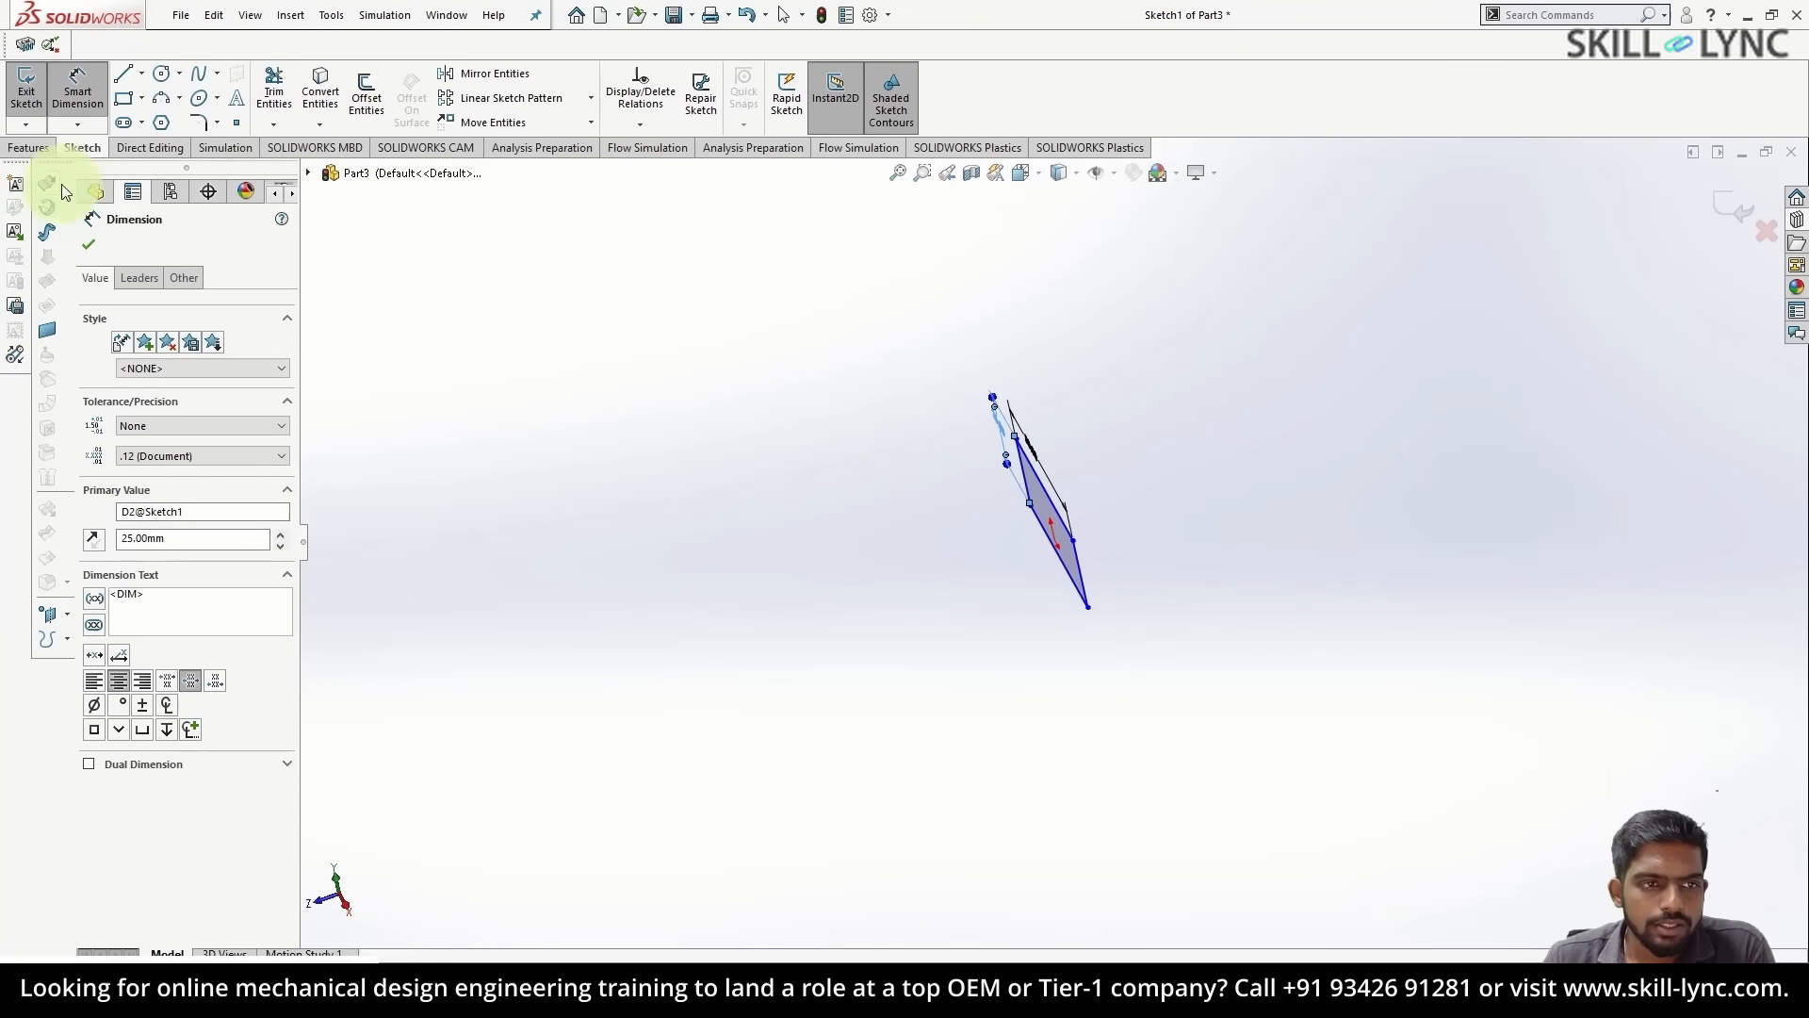
click(86, 244)
- Extrude the rectangle sketch with a blind depth of 1000 mm to form a long bar
click(28, 153)
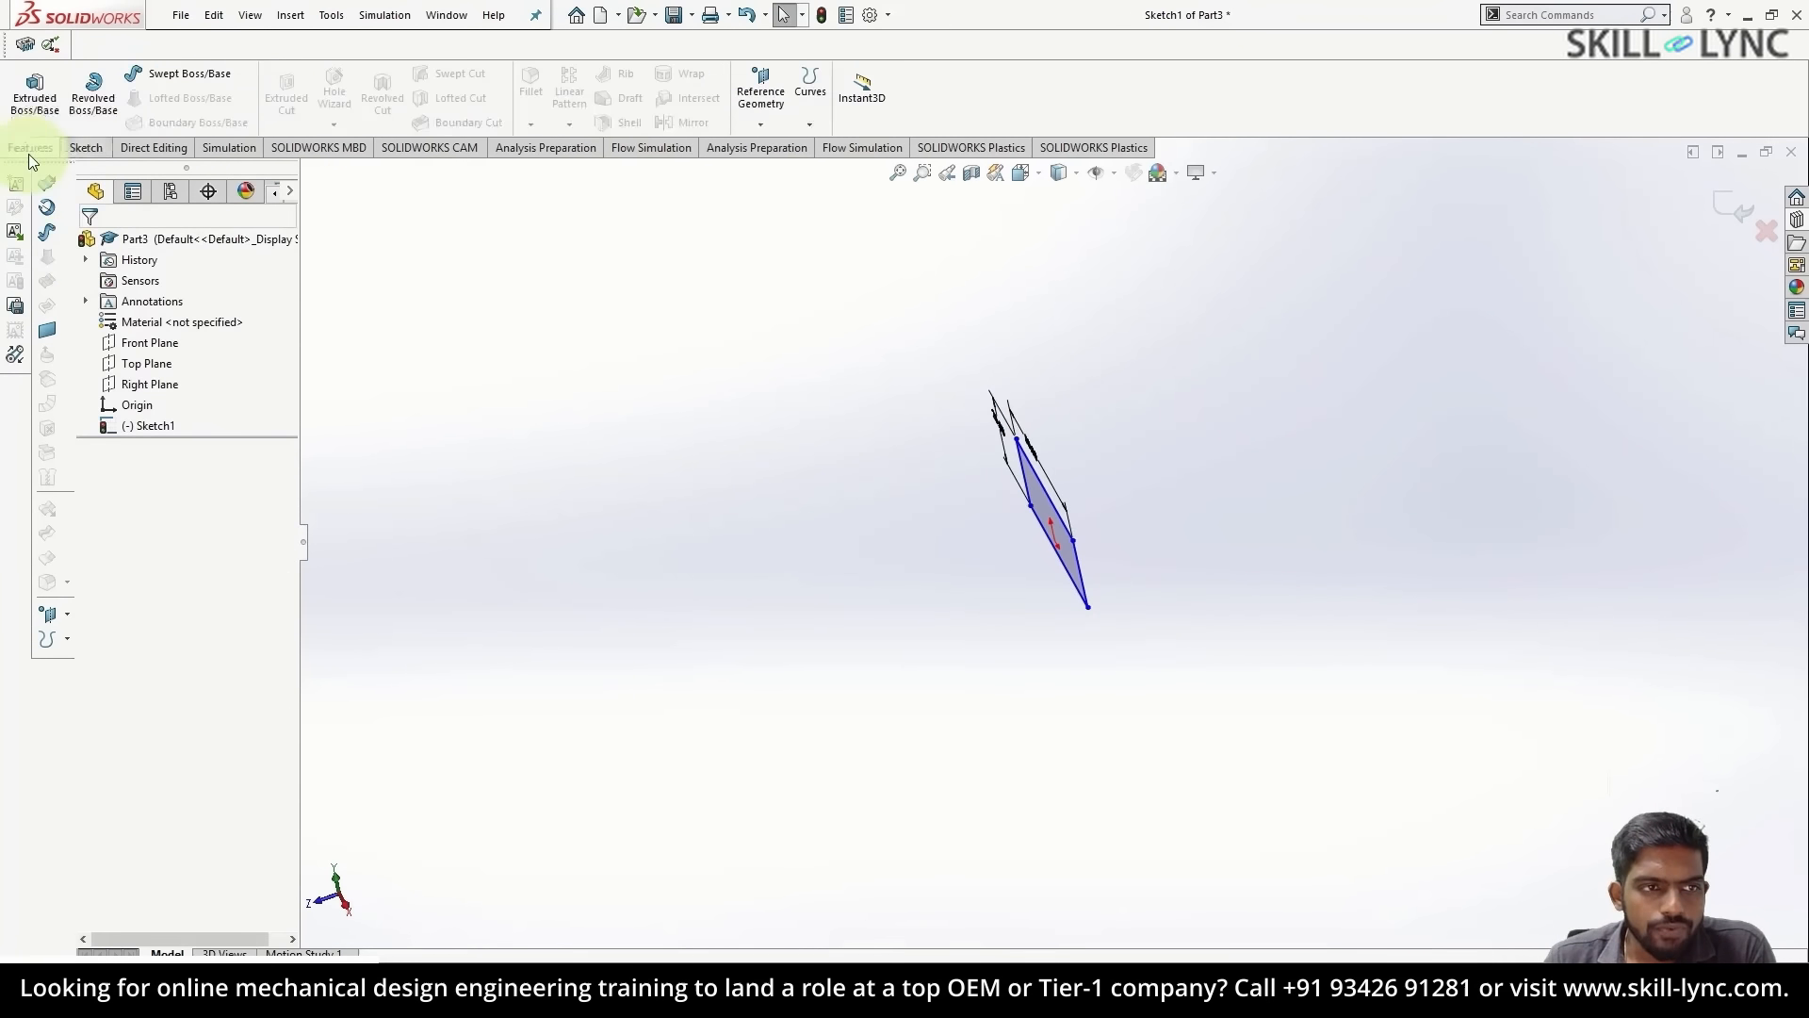
click(54, 92)
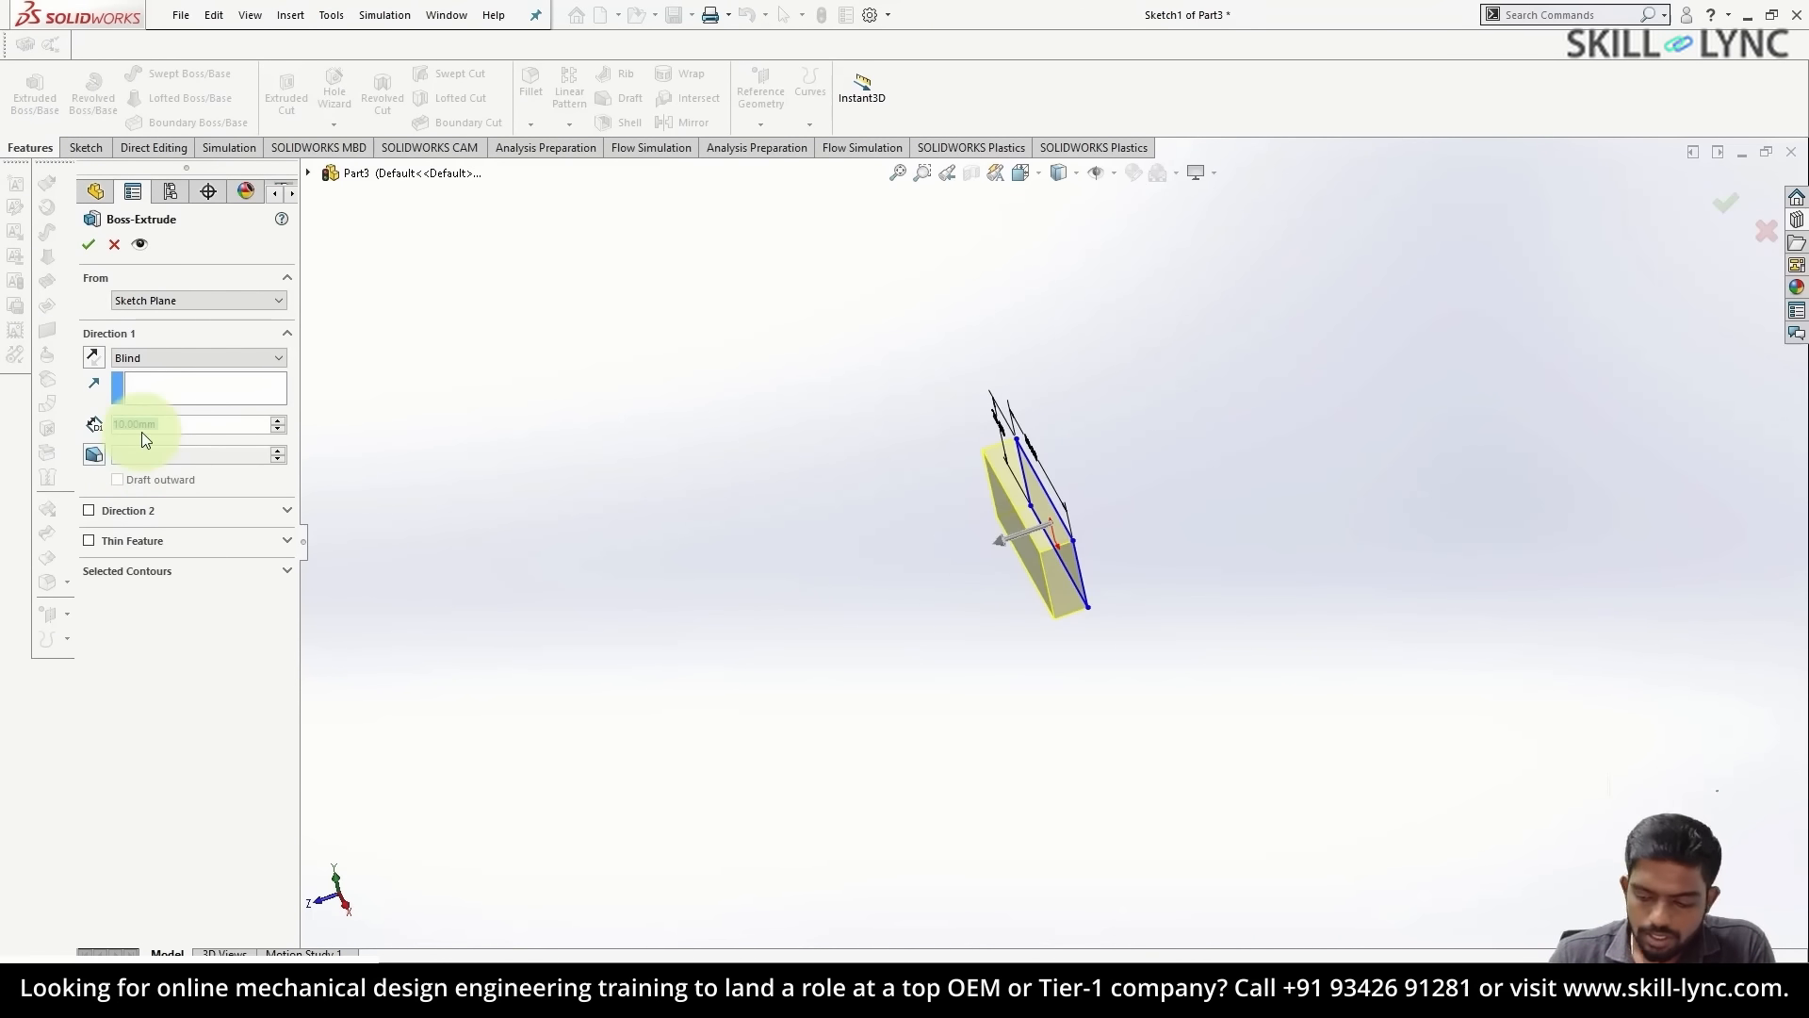
text(10)
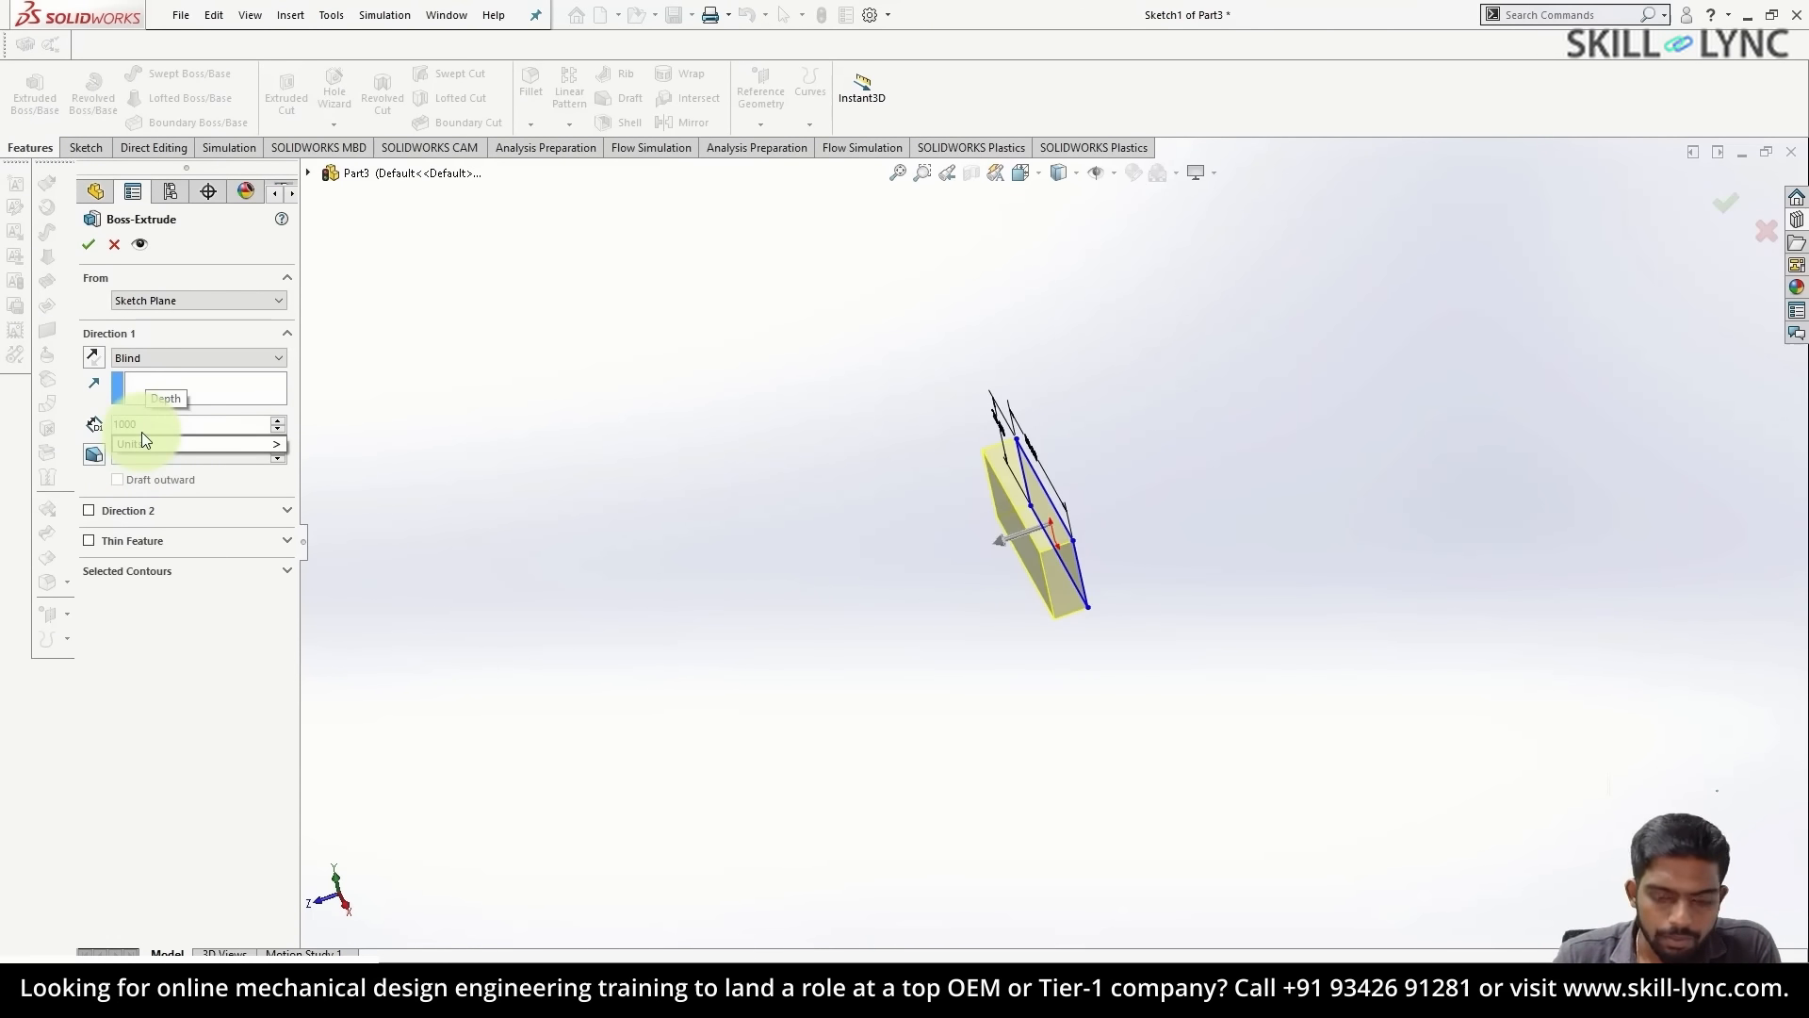
text(00)
key(Return)
scroll(814, 488, down, 2)
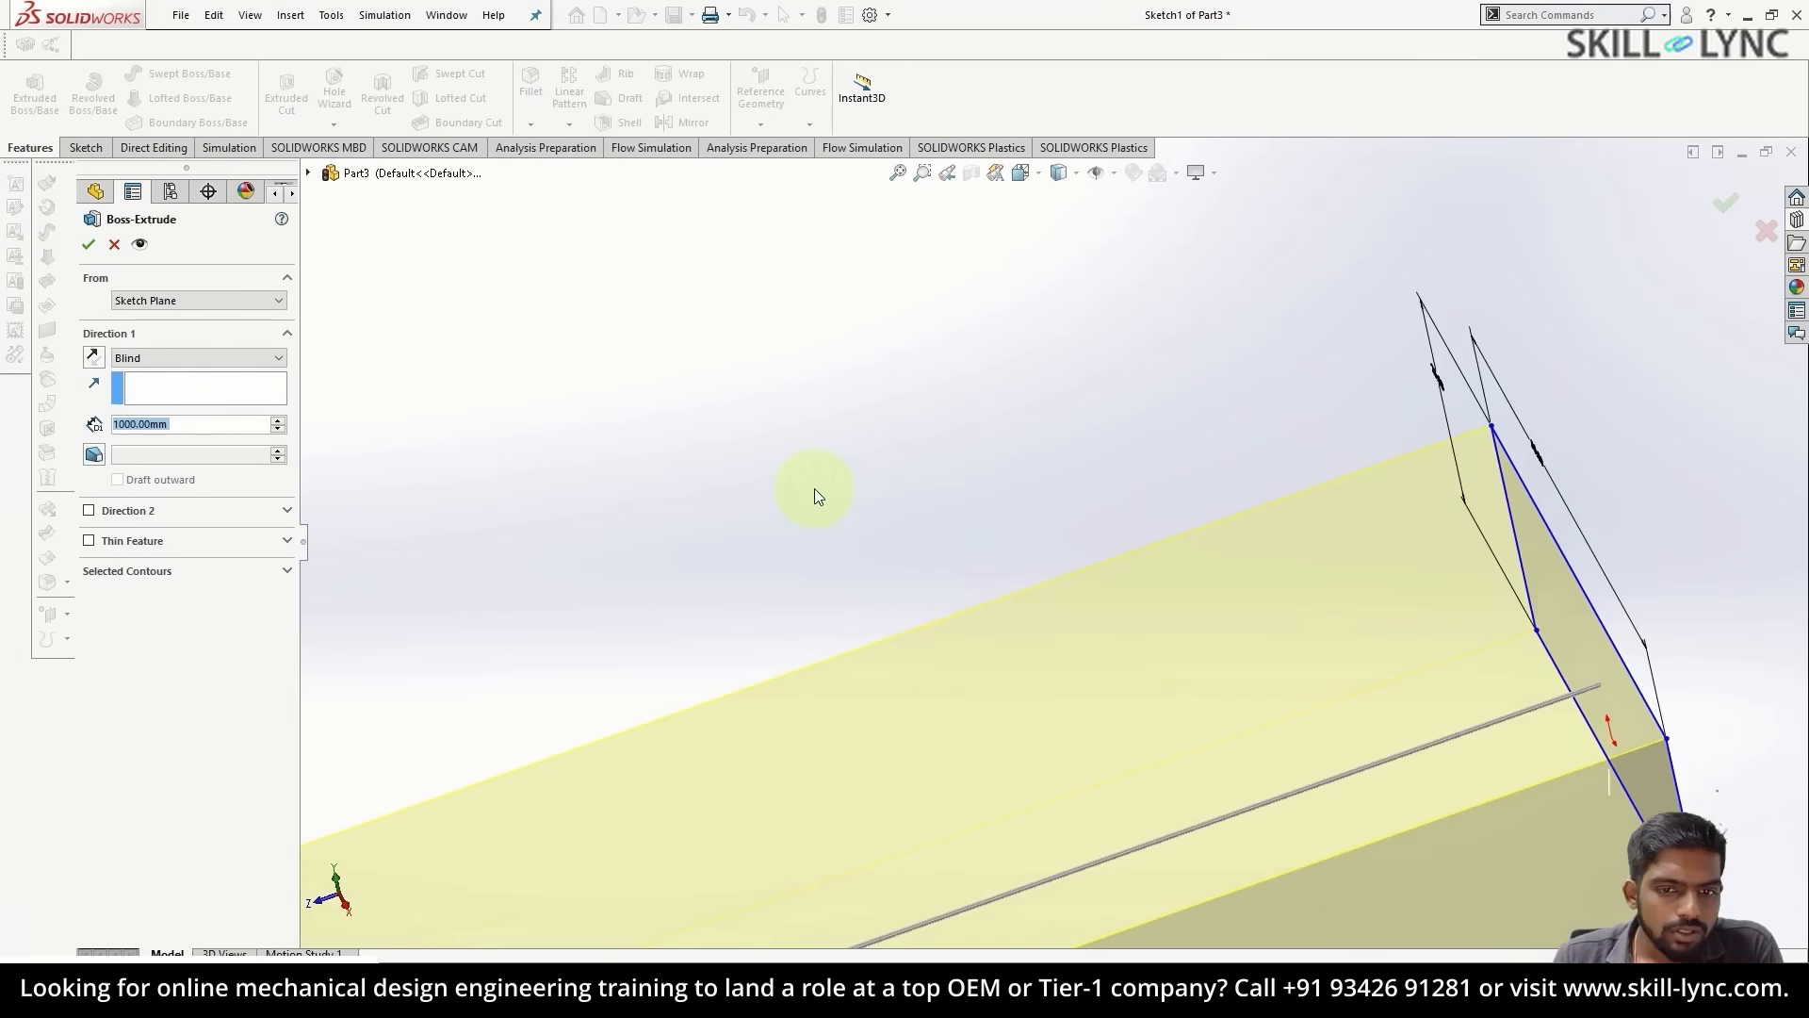
scroll(814, 488, up, 6)
middle_drag(616, 622, 961, 572)
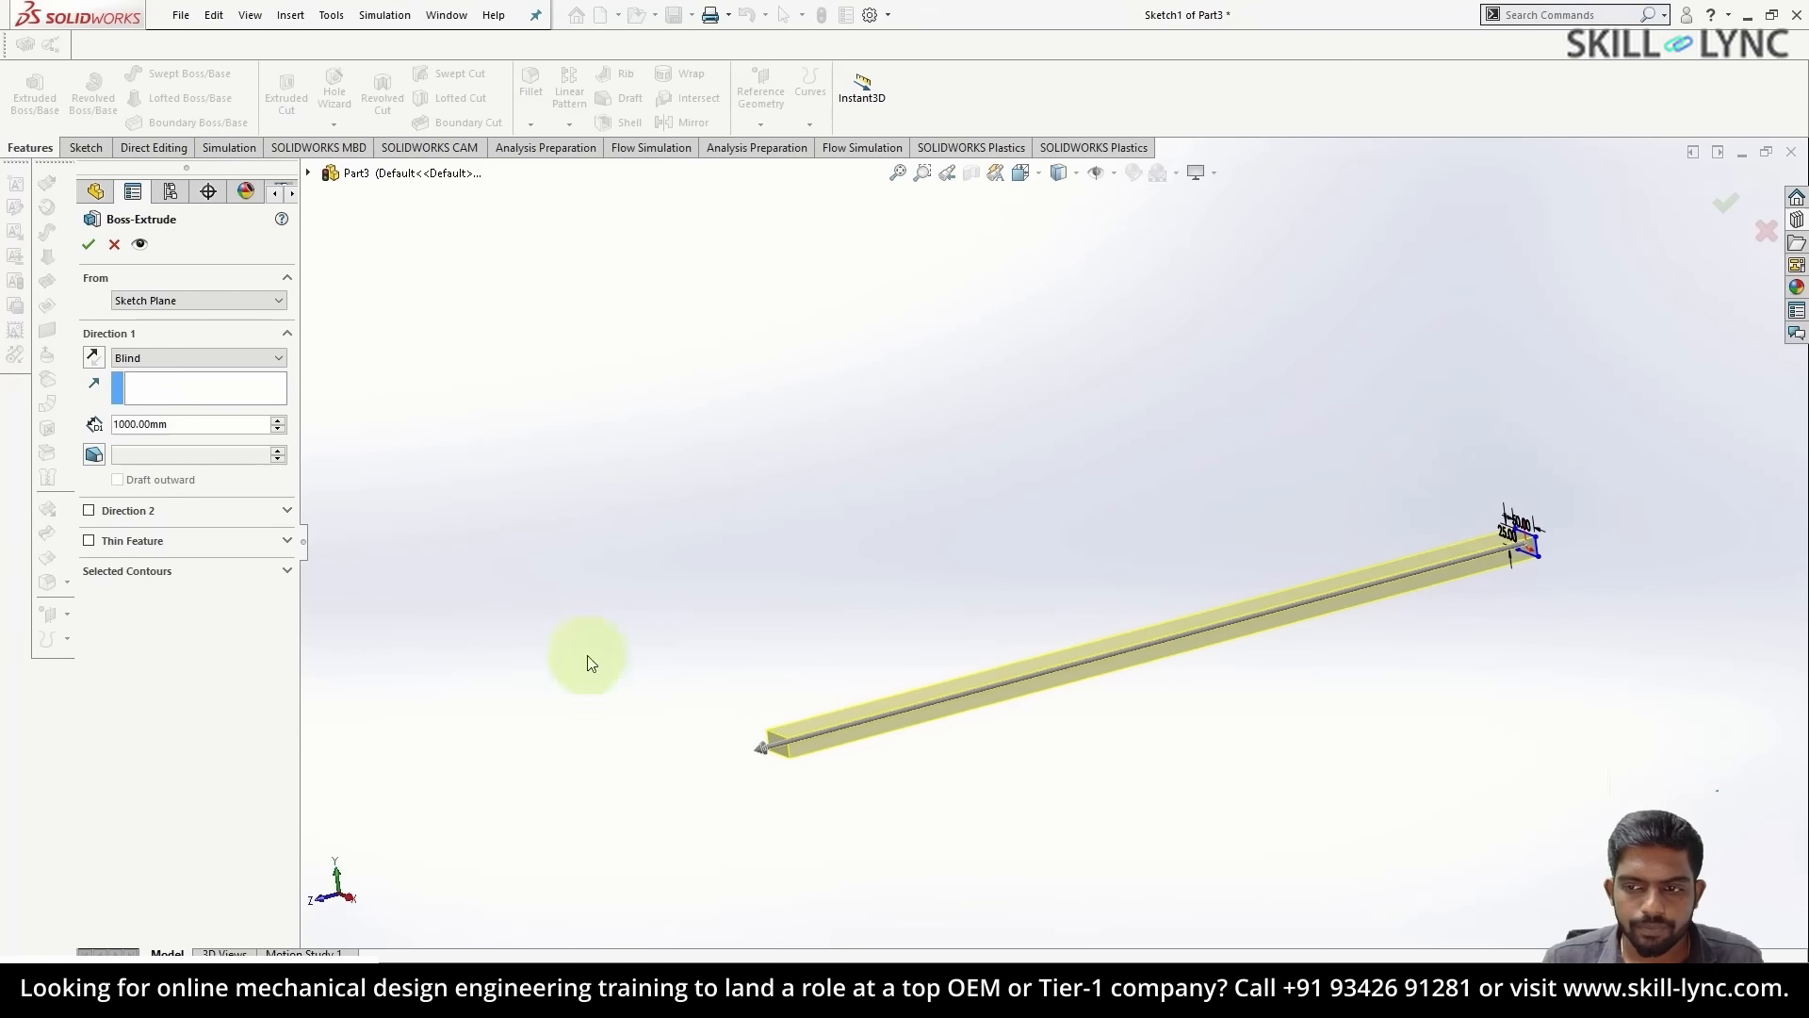
click(90, 246)
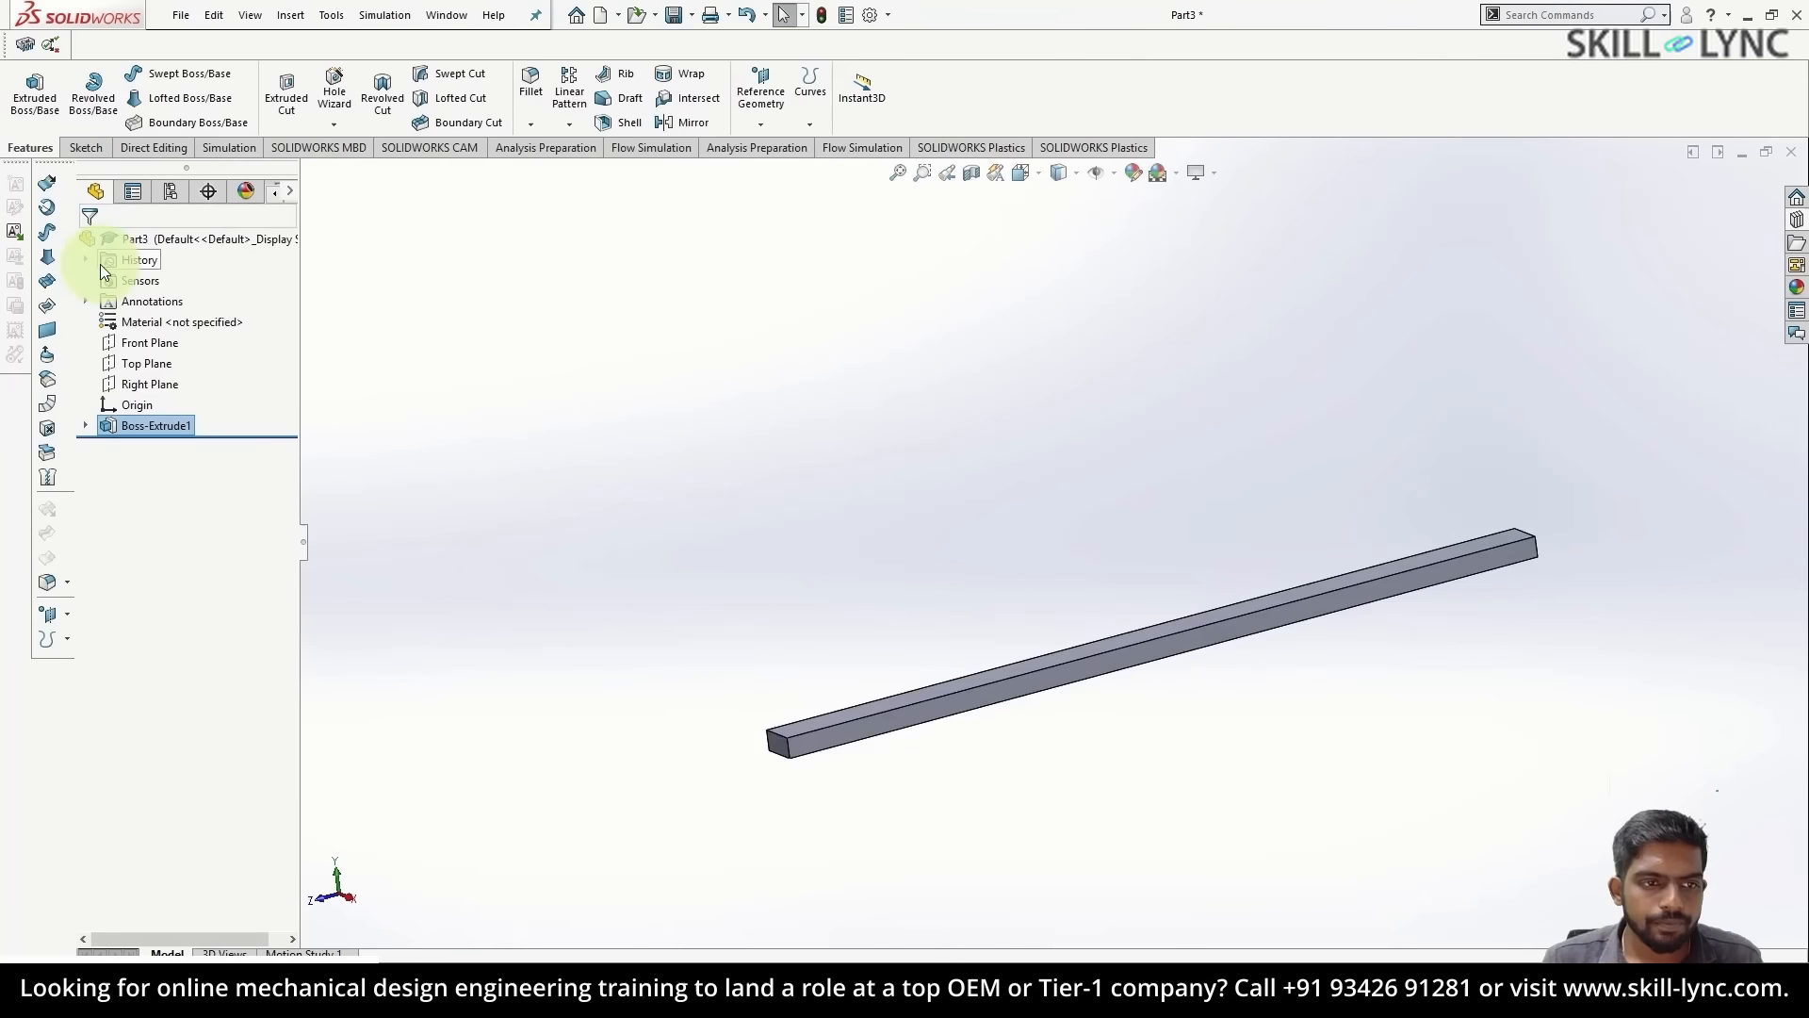
- Create a new simulation study of type Frequency named Frequency 1 for the bar
middle_drag(886, 527, 829, 442)
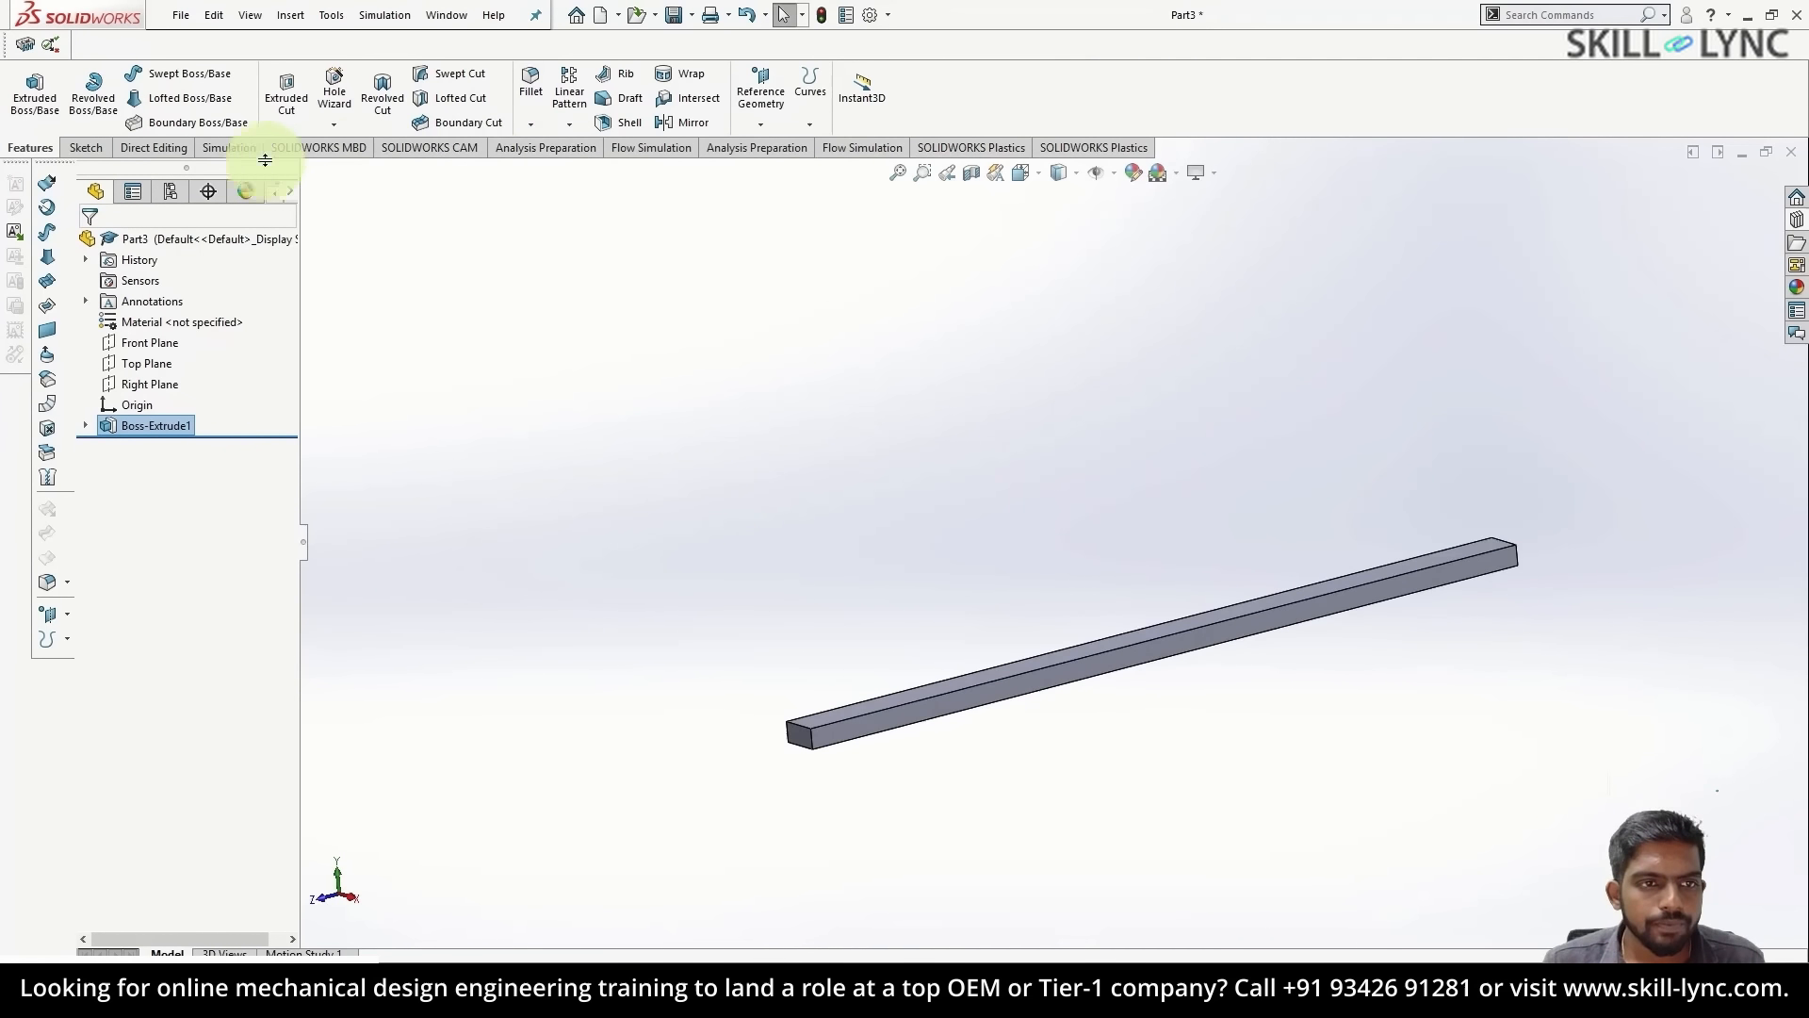
click(229, 148)
click(25, 121)
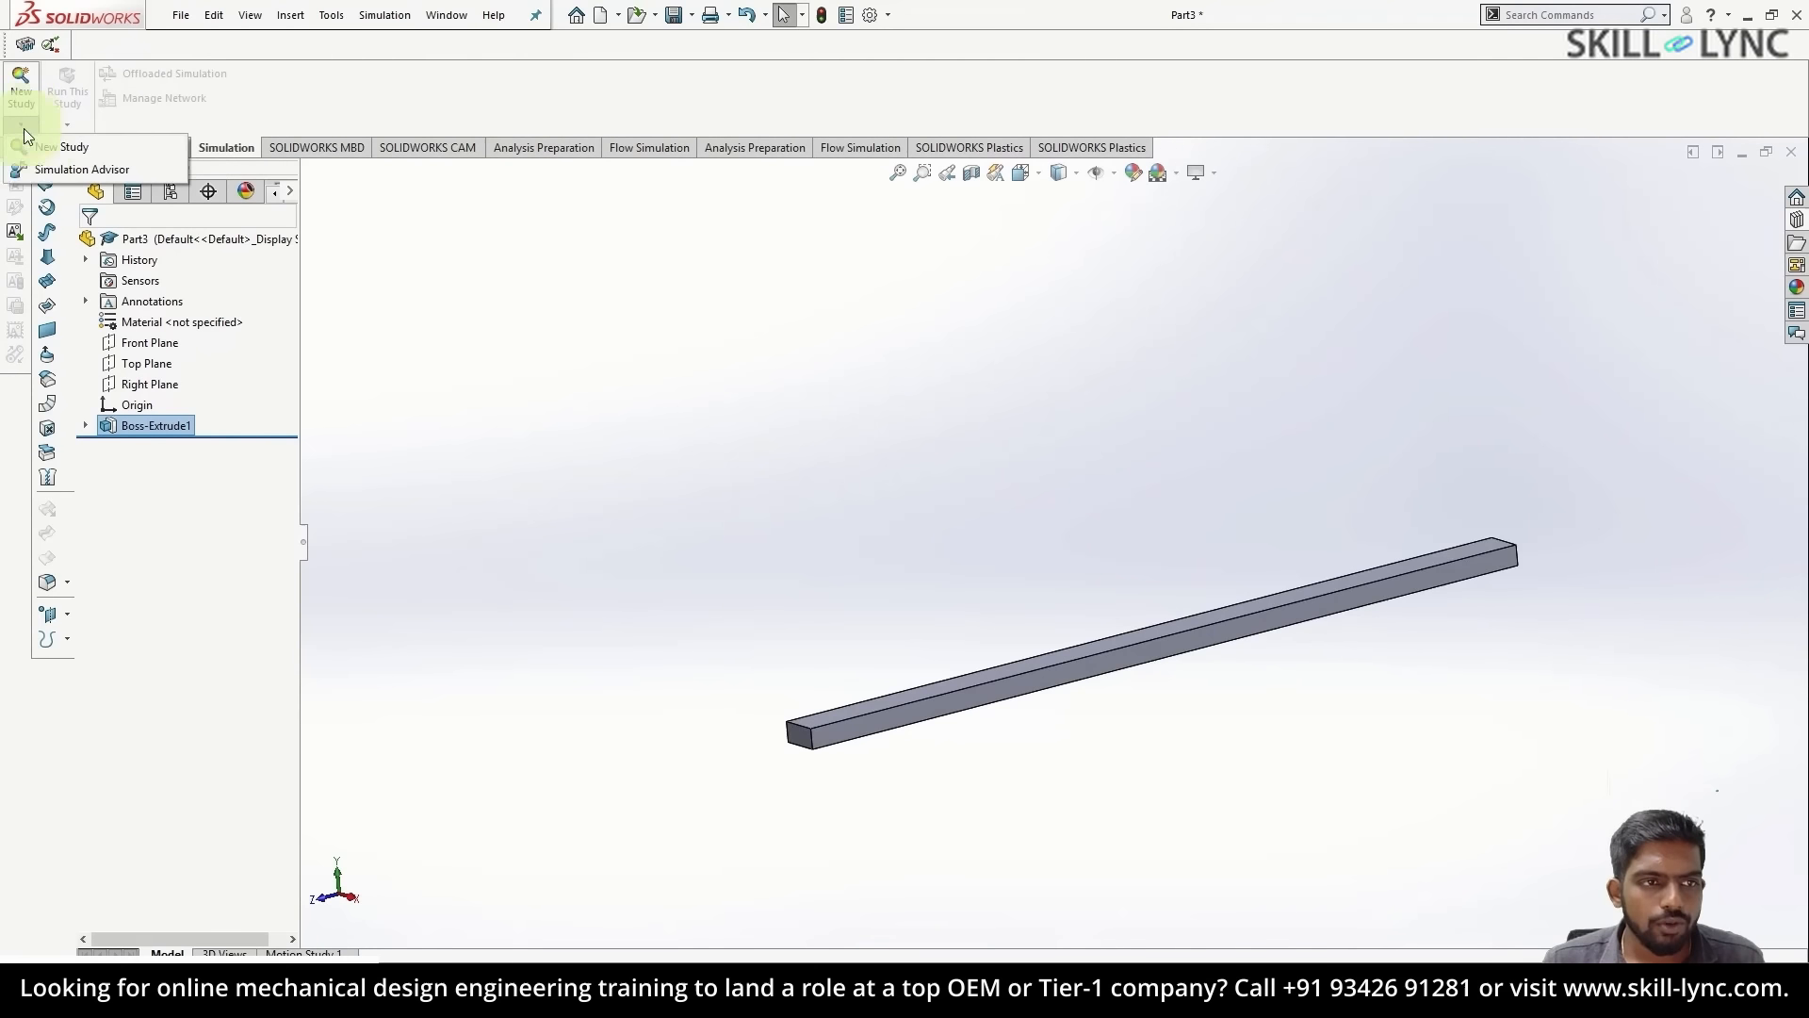
click(42, 139)
click(99, 443)
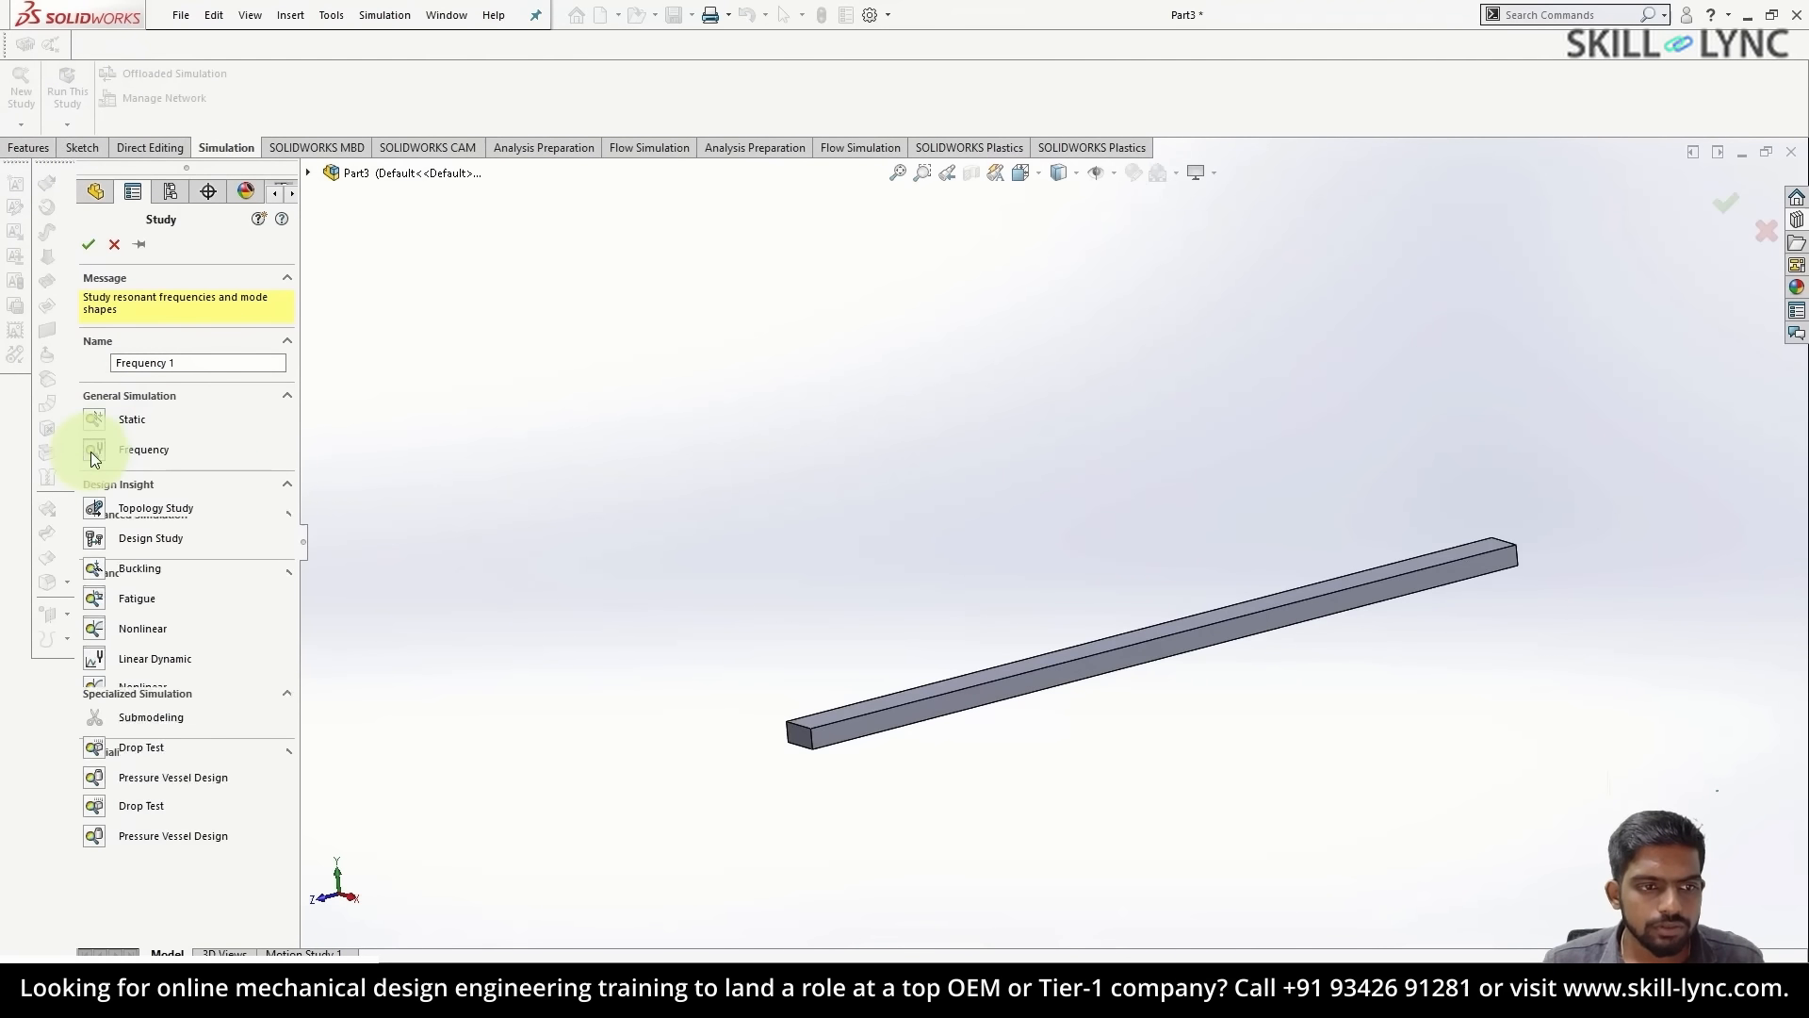
click(90, 243)
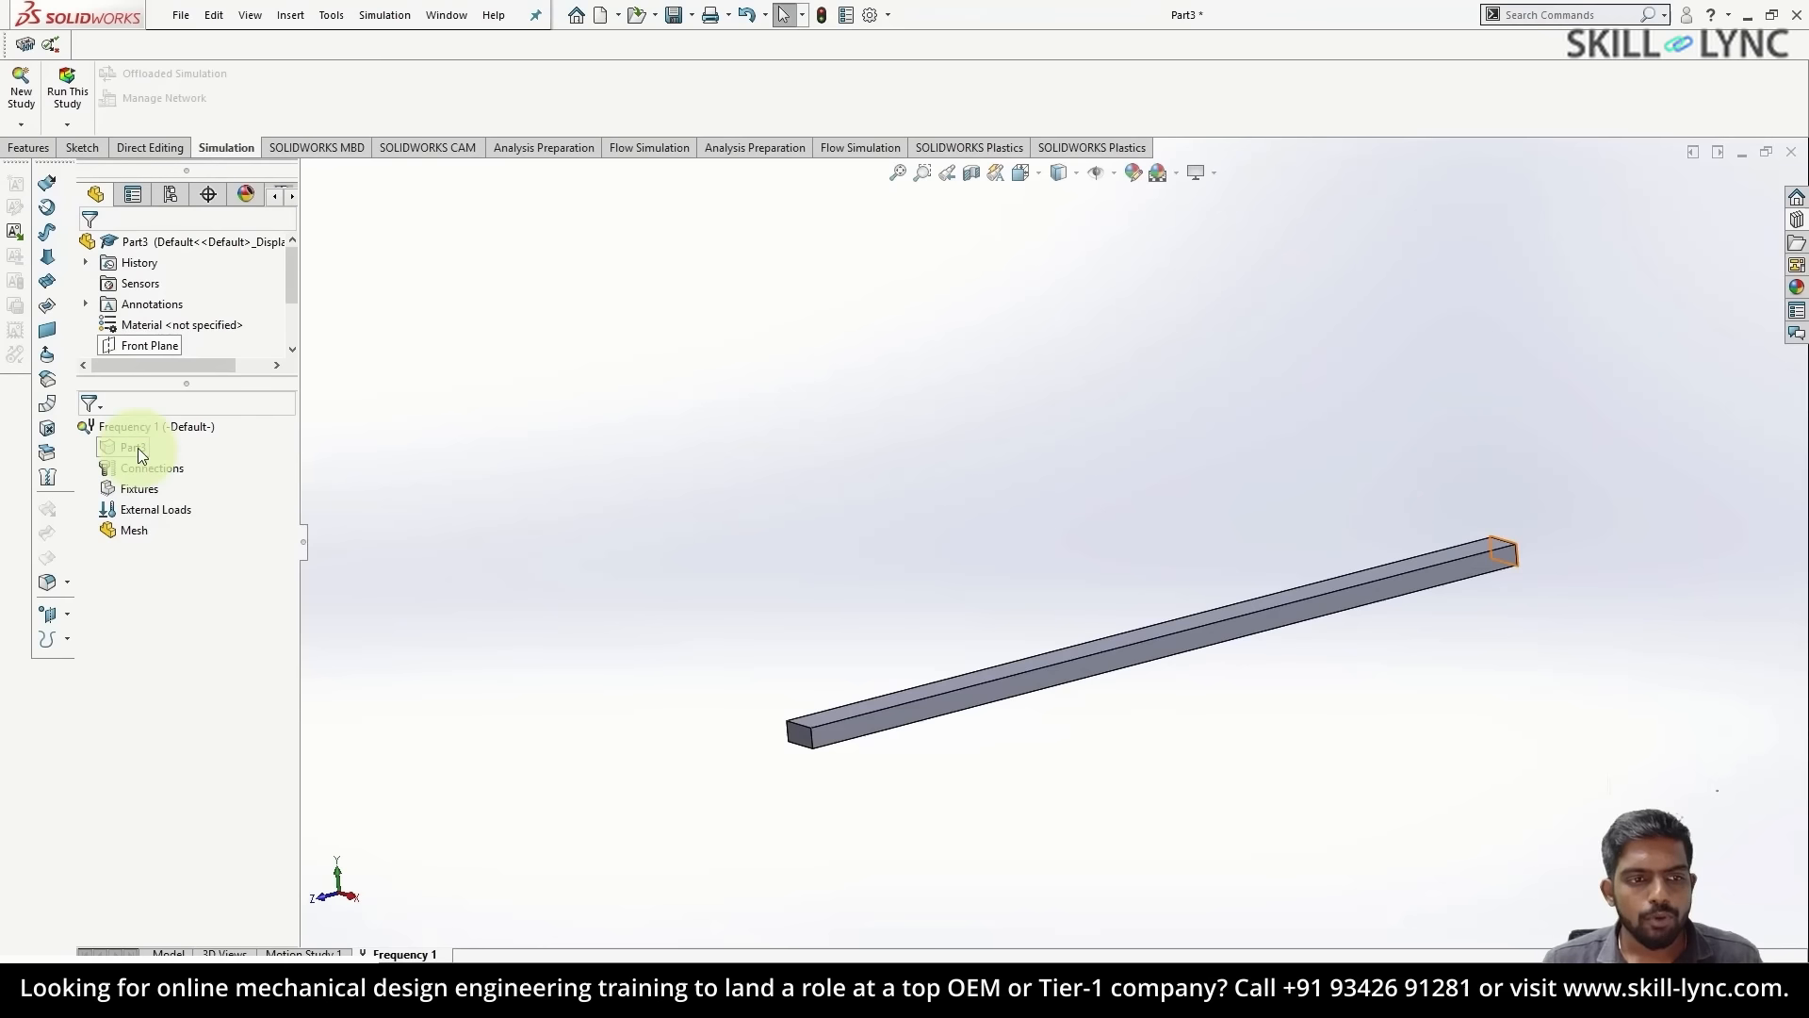
- Assign Alloy Steel as the material of Part3 in the Frequency 1 study
right_click(137, 450)
key(Escape)
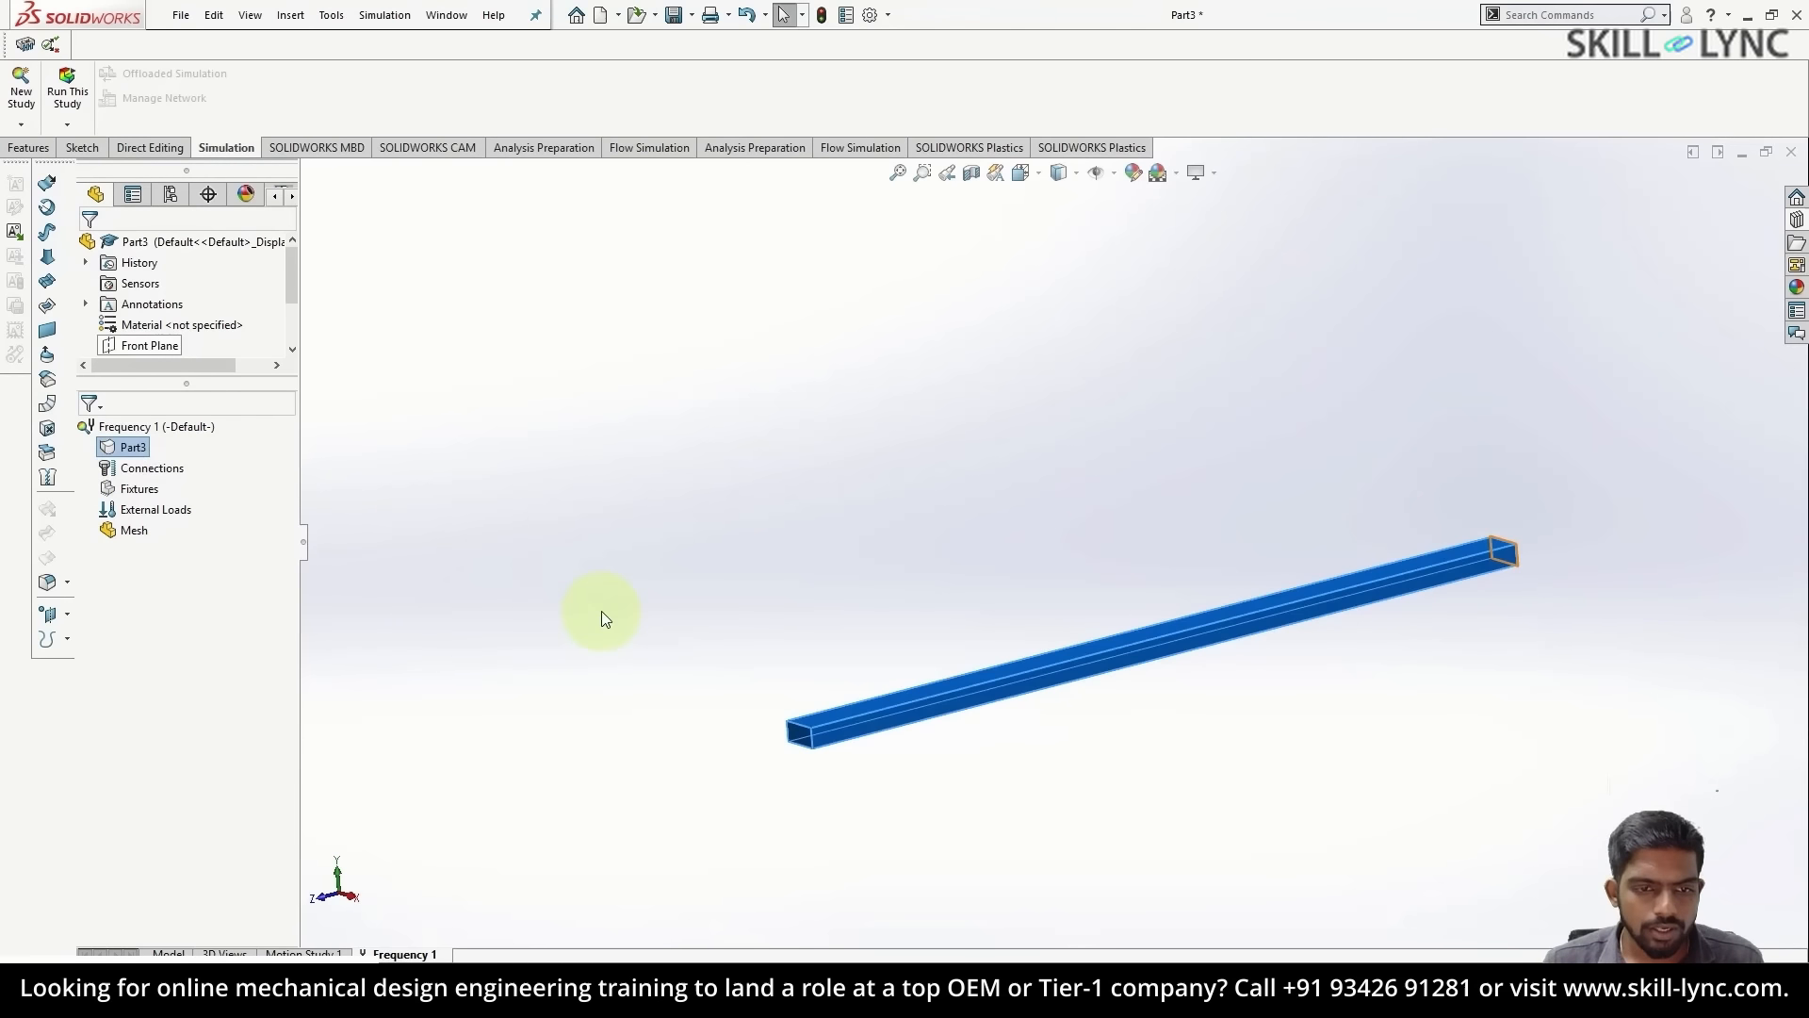
click(400, 553)
click(429, 549)
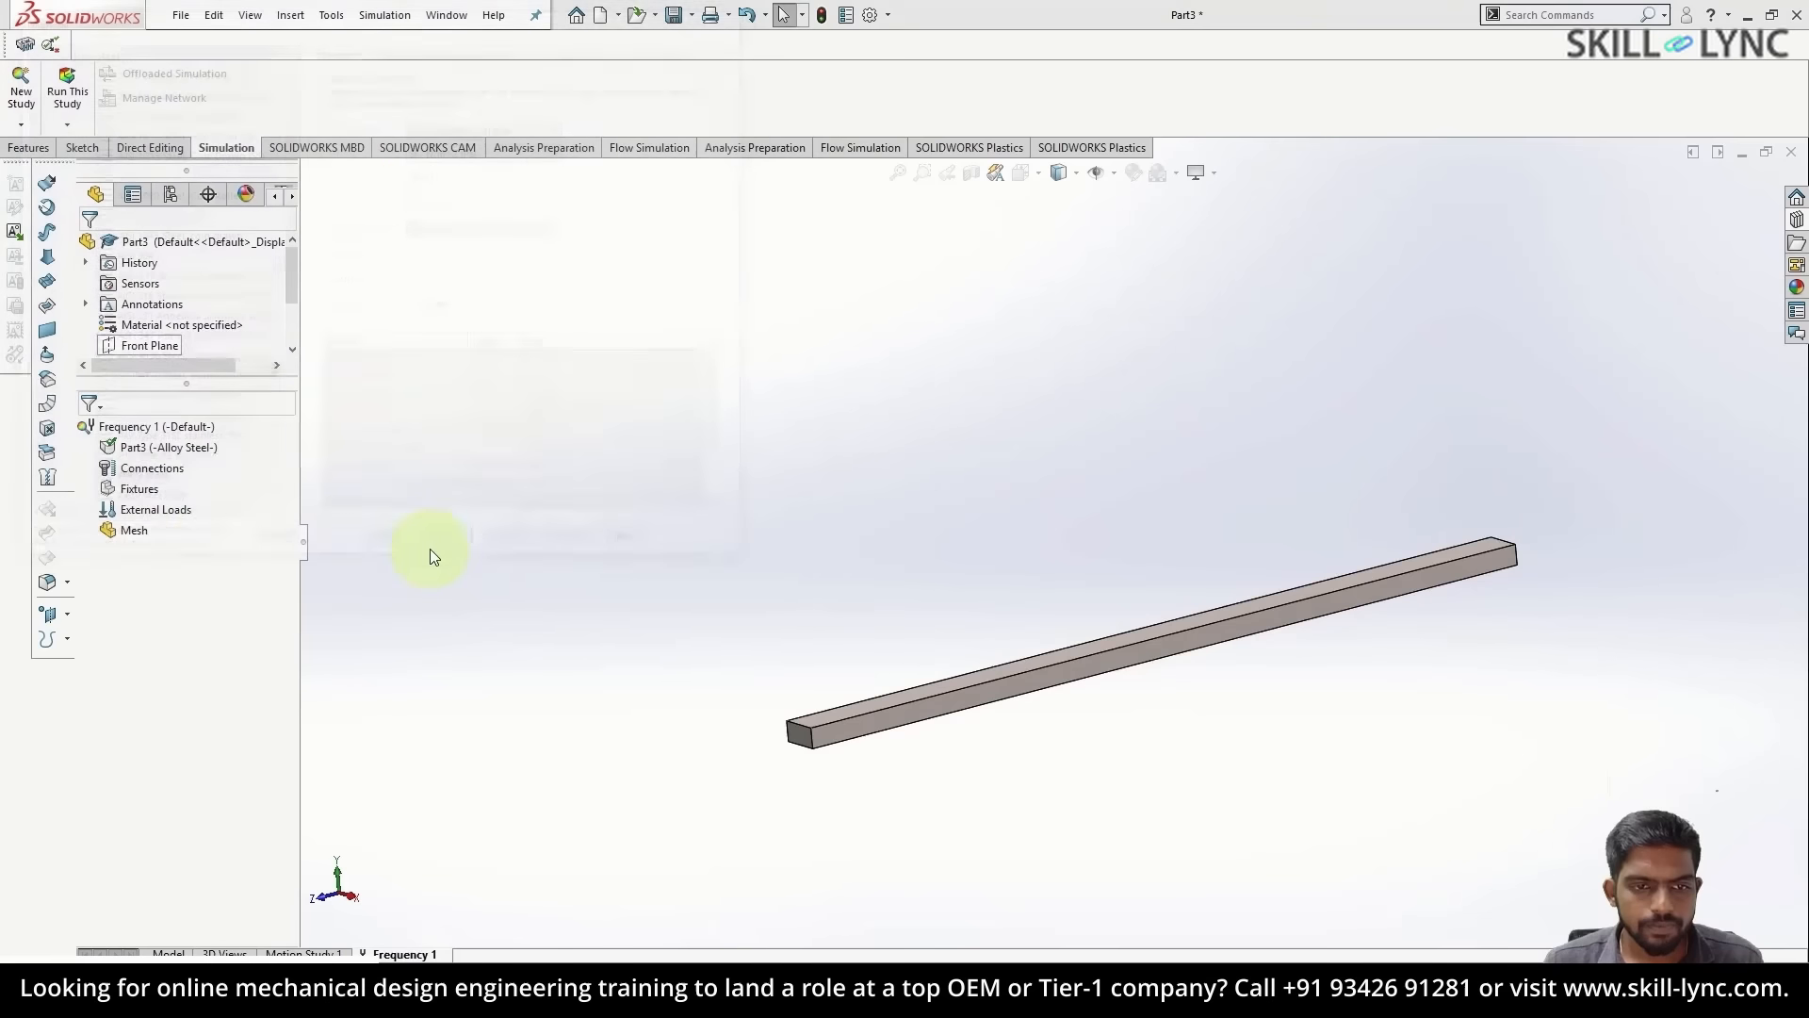
- Add a Fixed Geometry fixture to both end faces of the bar
right_click(127, 498)
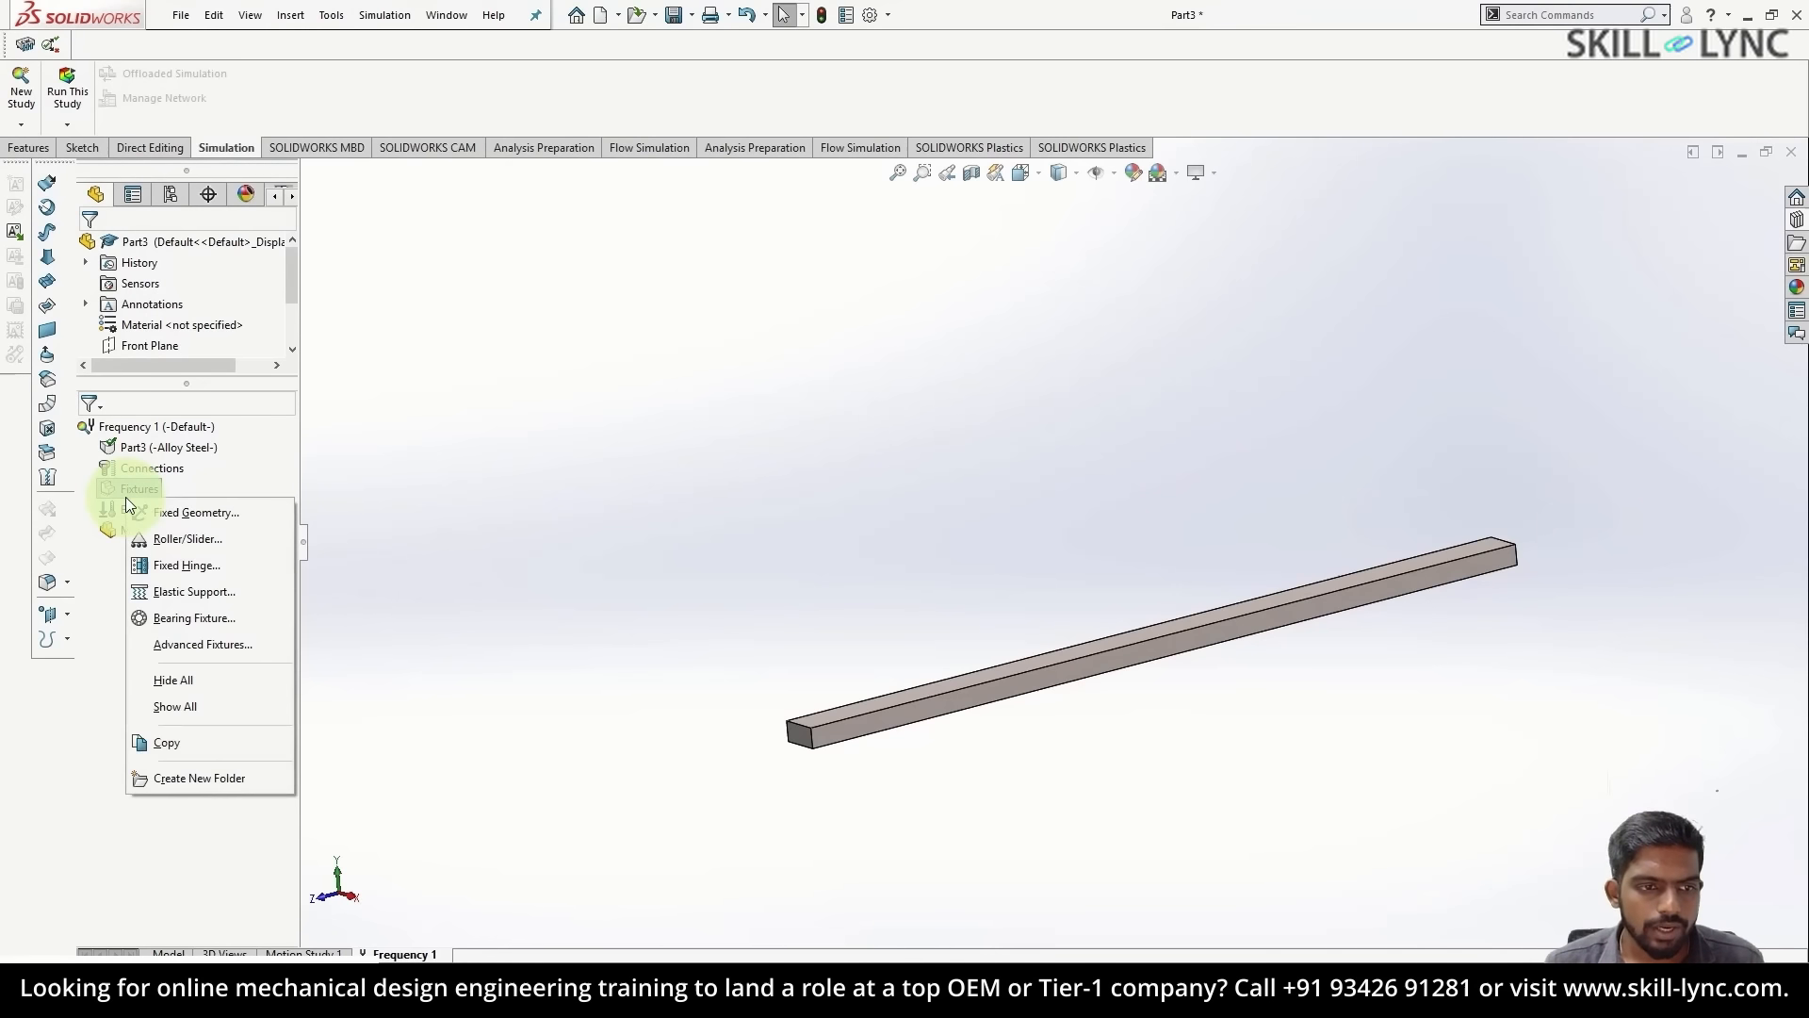
click(216, 514)
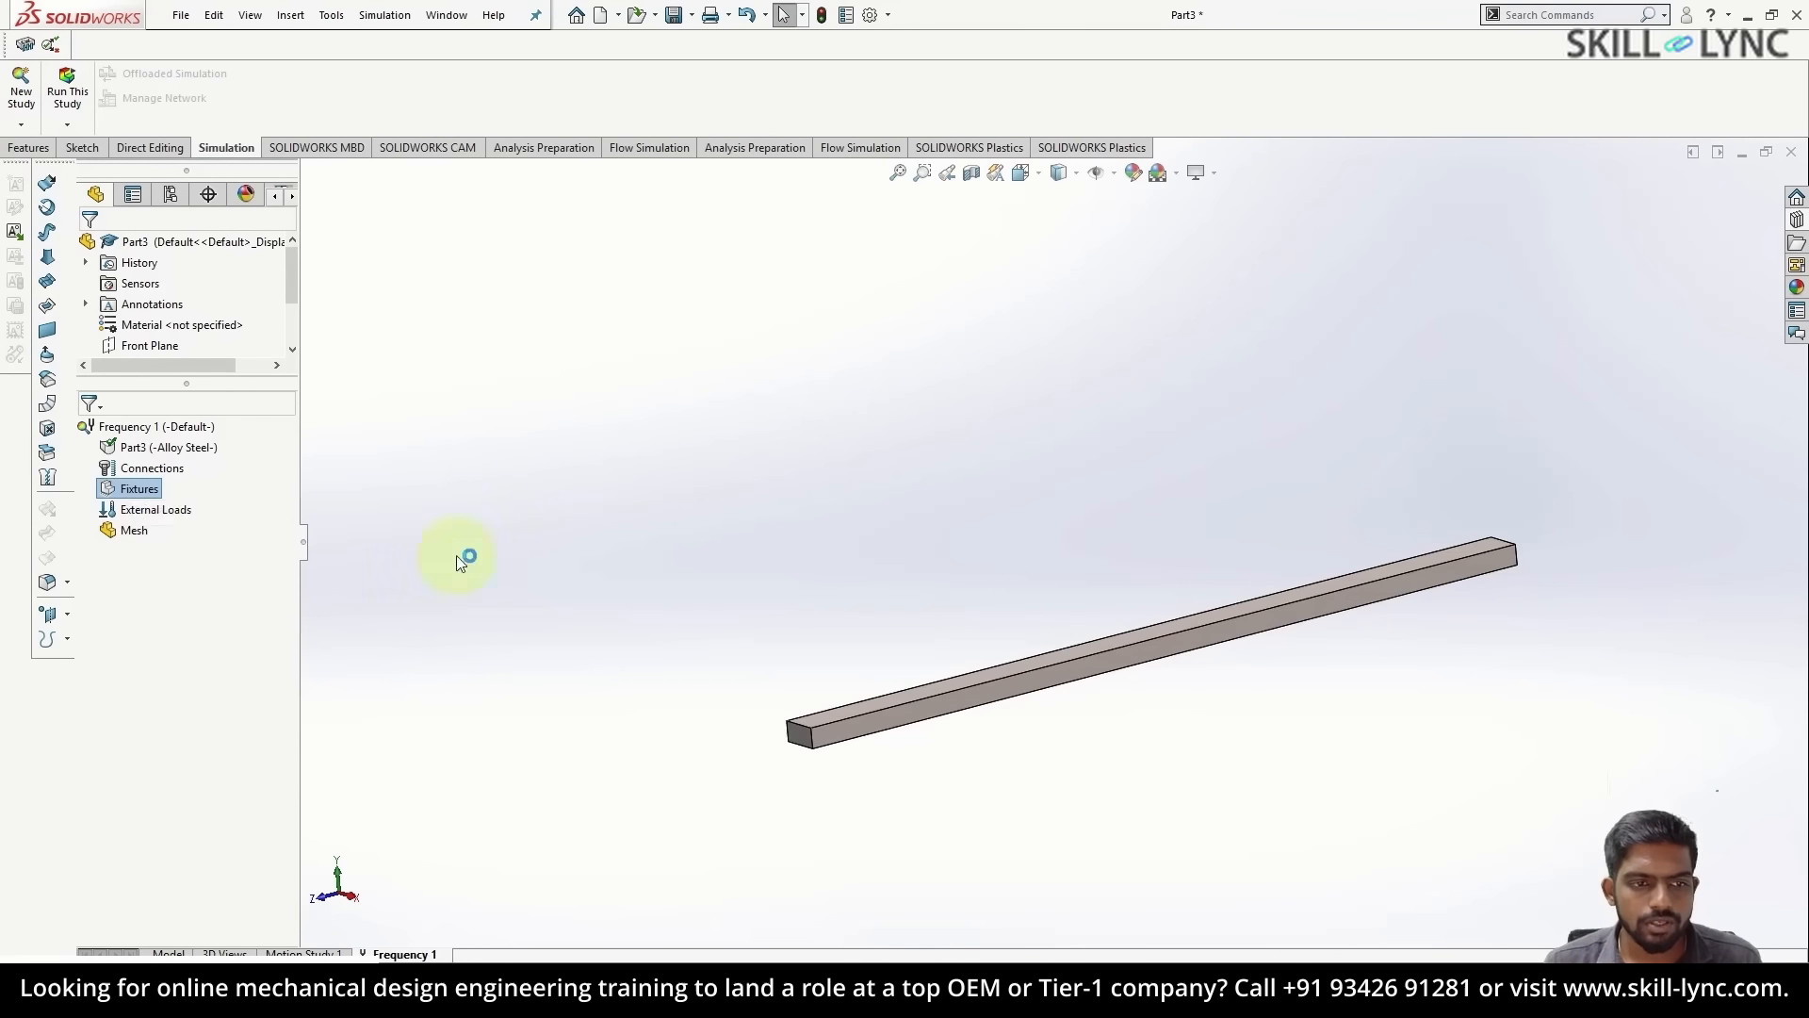
scroll(660, 618, down, 3)
scroll(974, 688, up, 5)
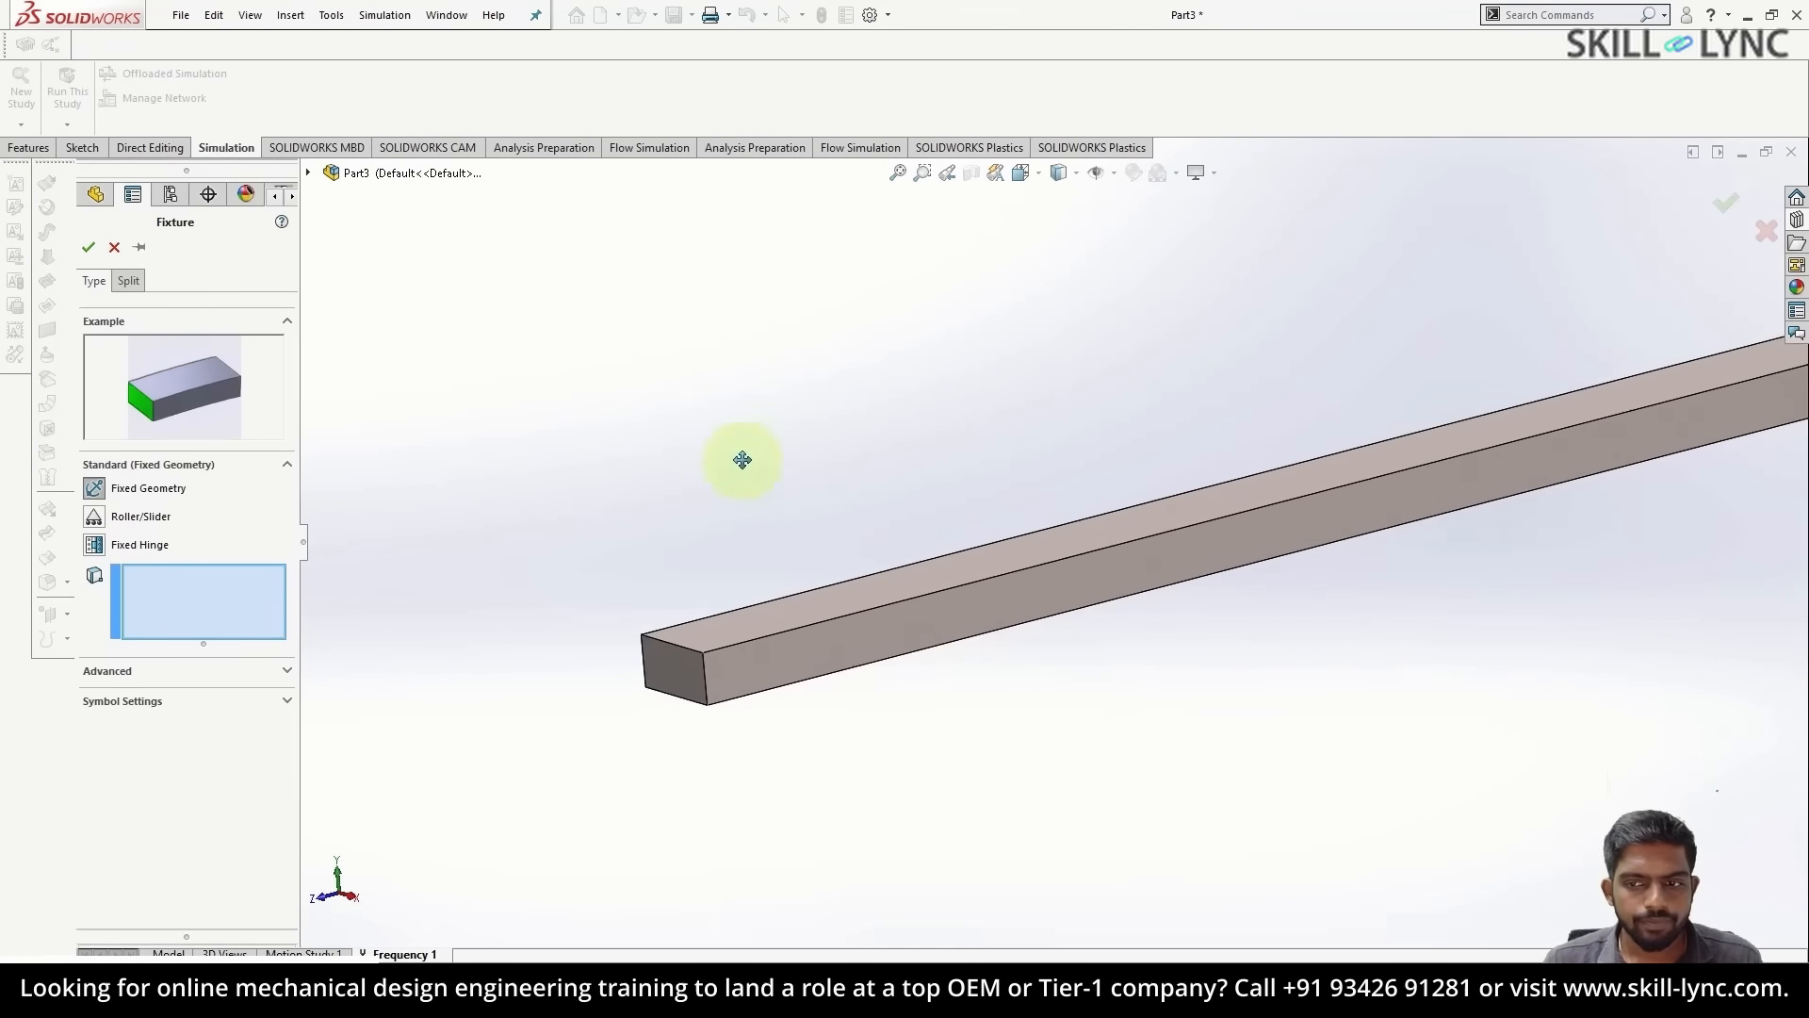
click(920, 619)
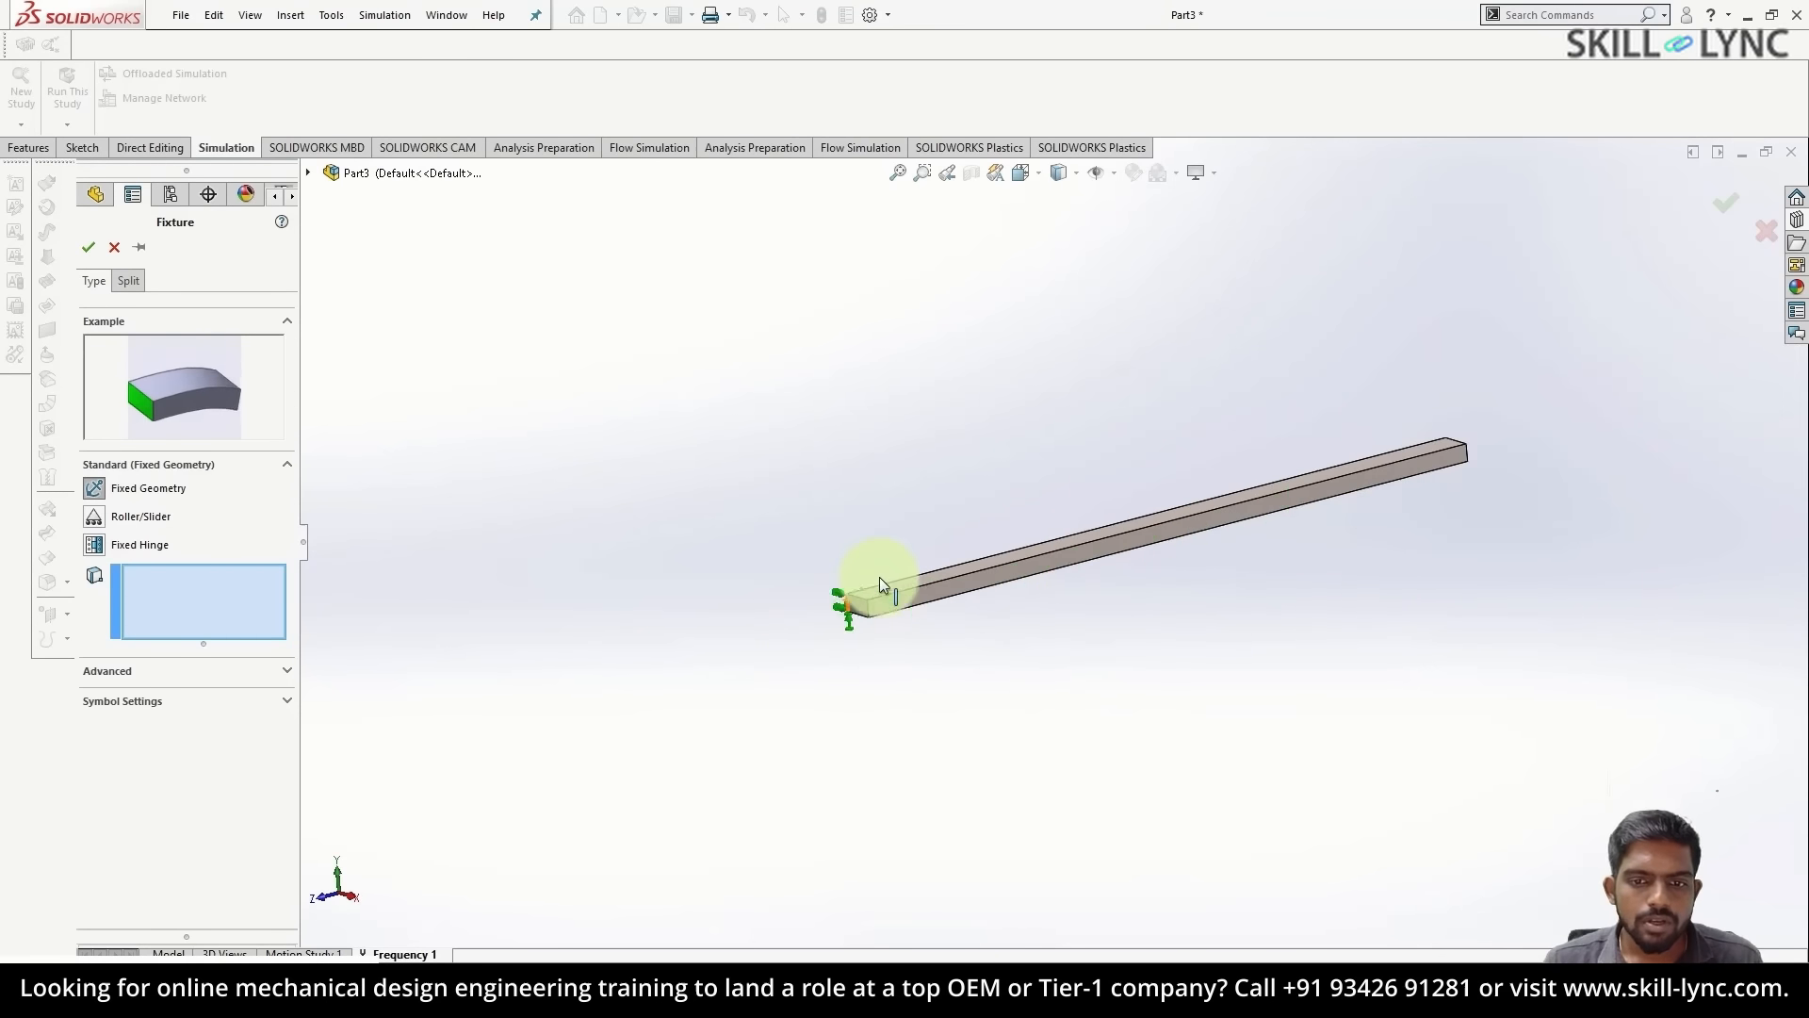
scroll(882, 577, down, 5)
ctrl+middle_drag(815, 575, 648, 618)
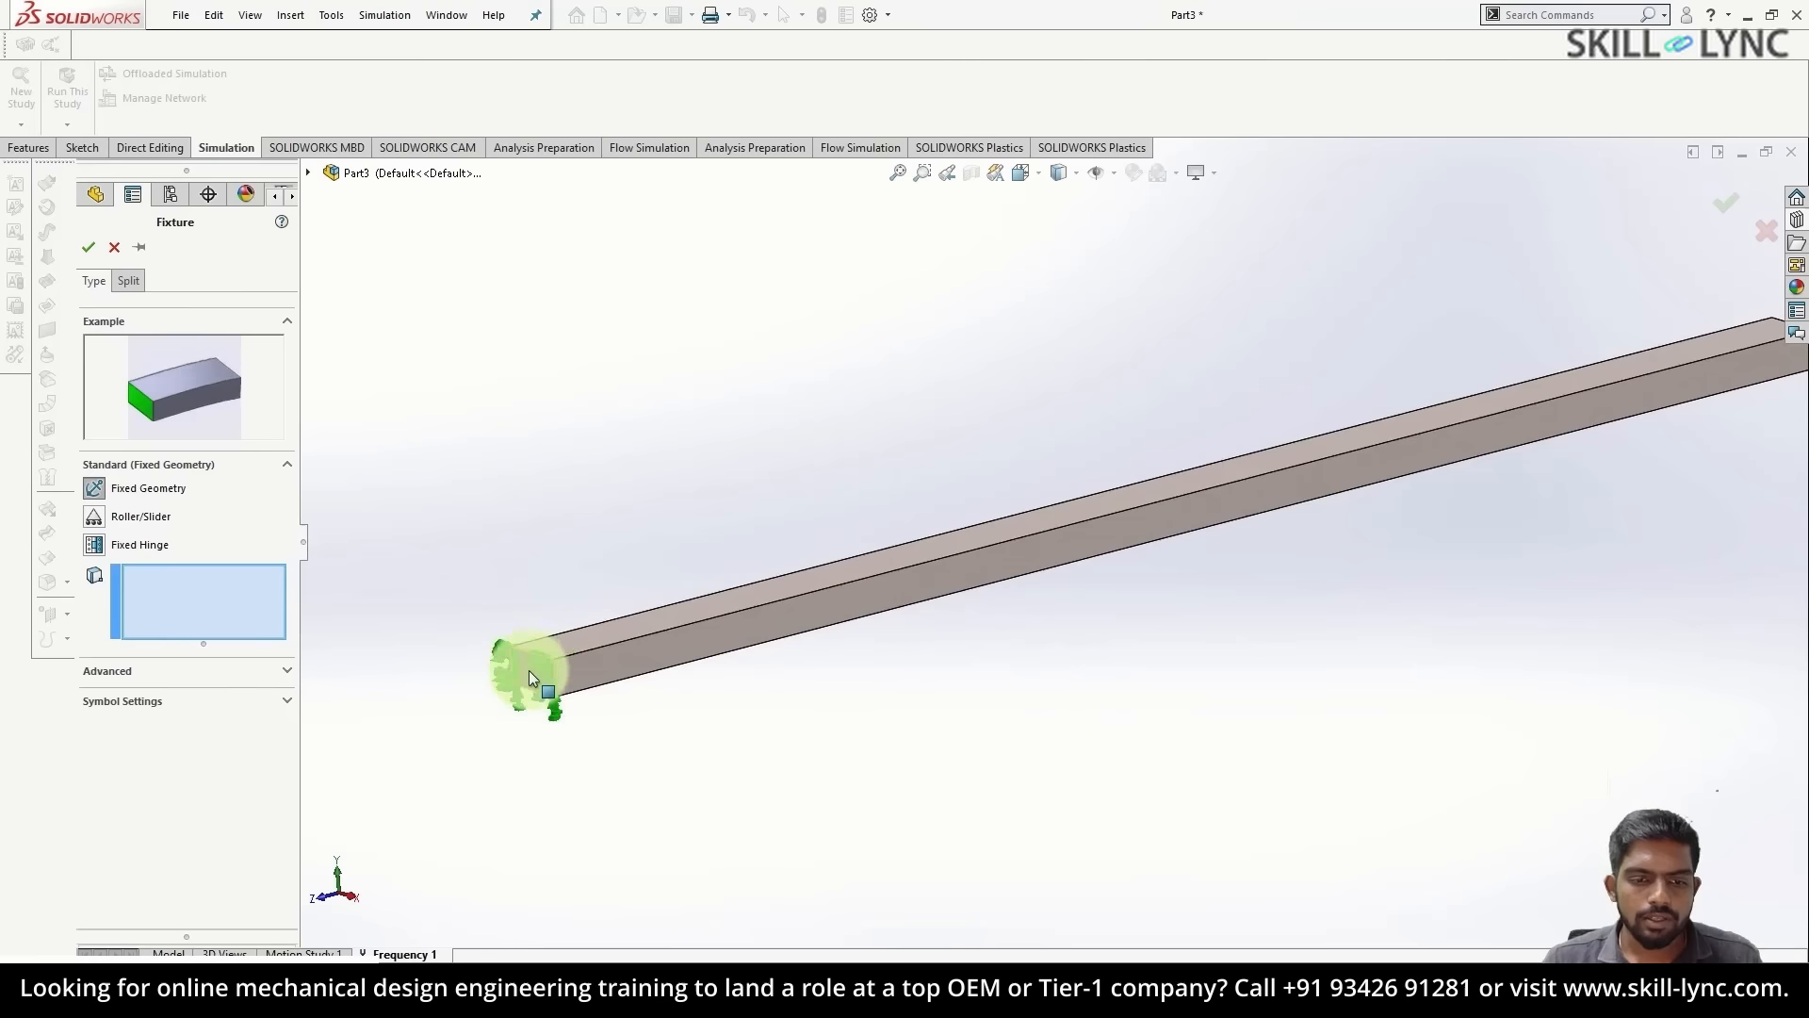
click(529, 670)
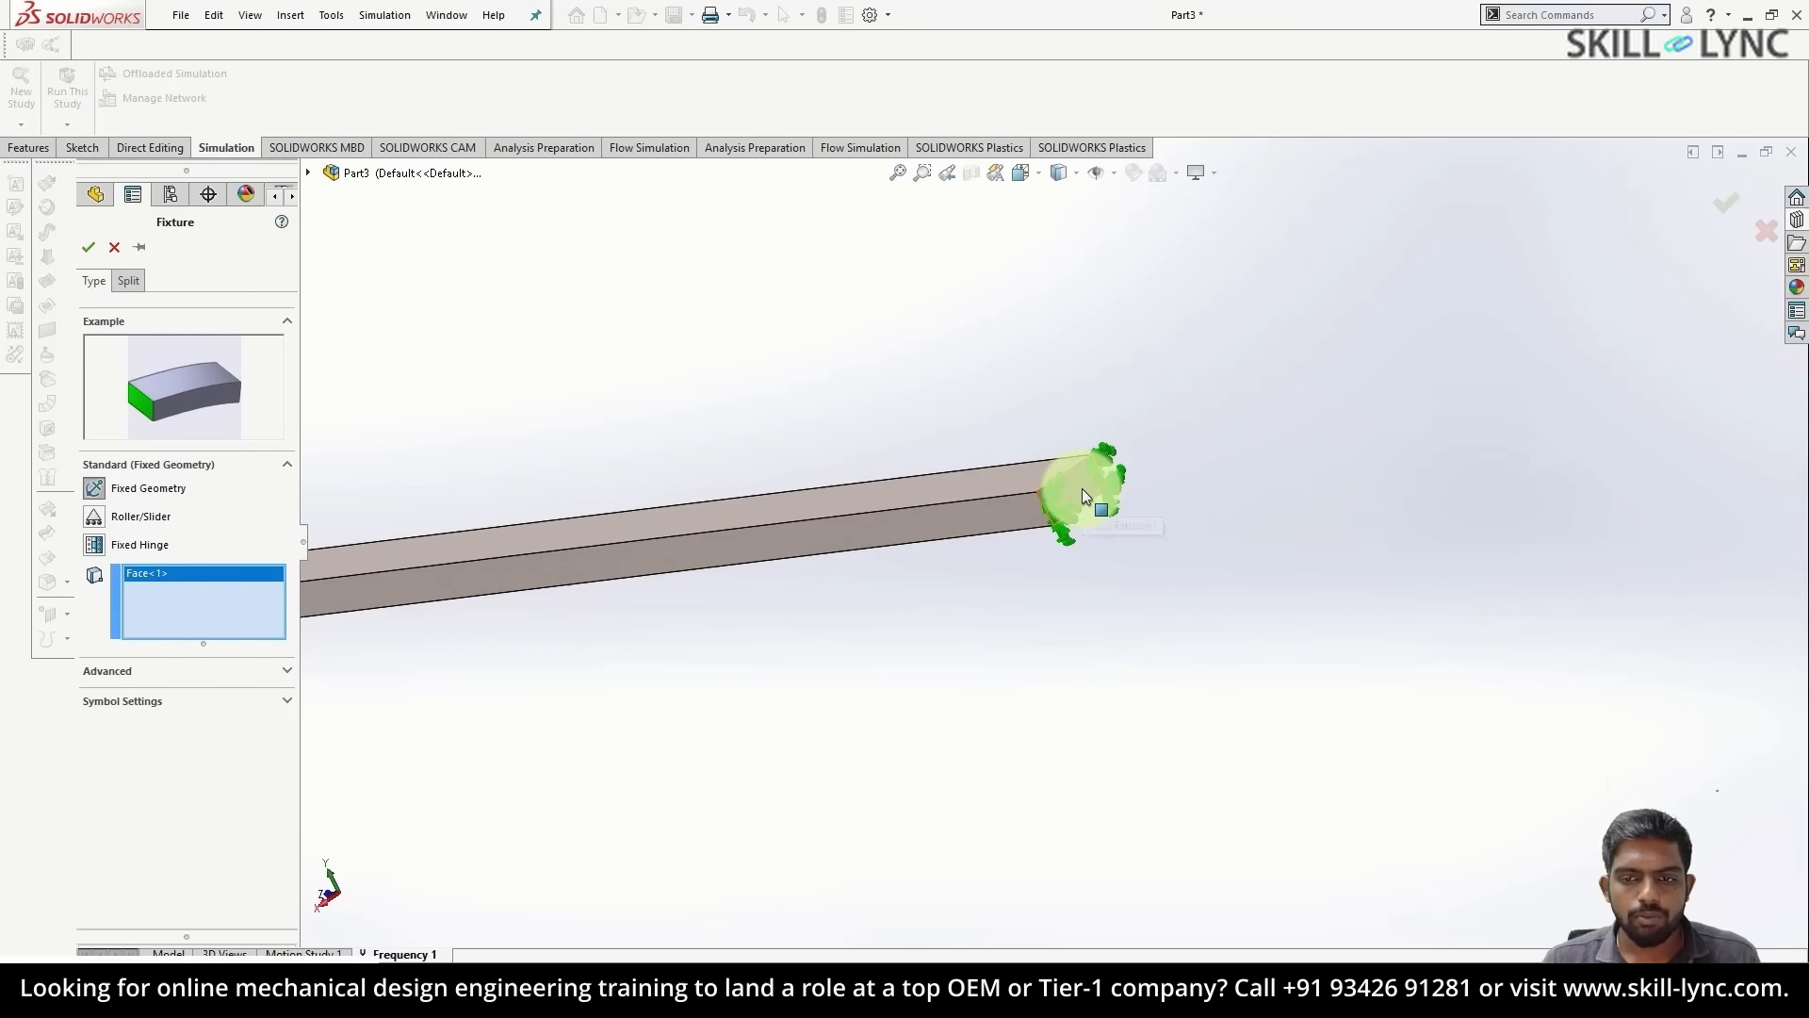
click(1082, 488)
middle_drag(937, 565, 1159, 534)
scroll(1159, 534, up, 5)
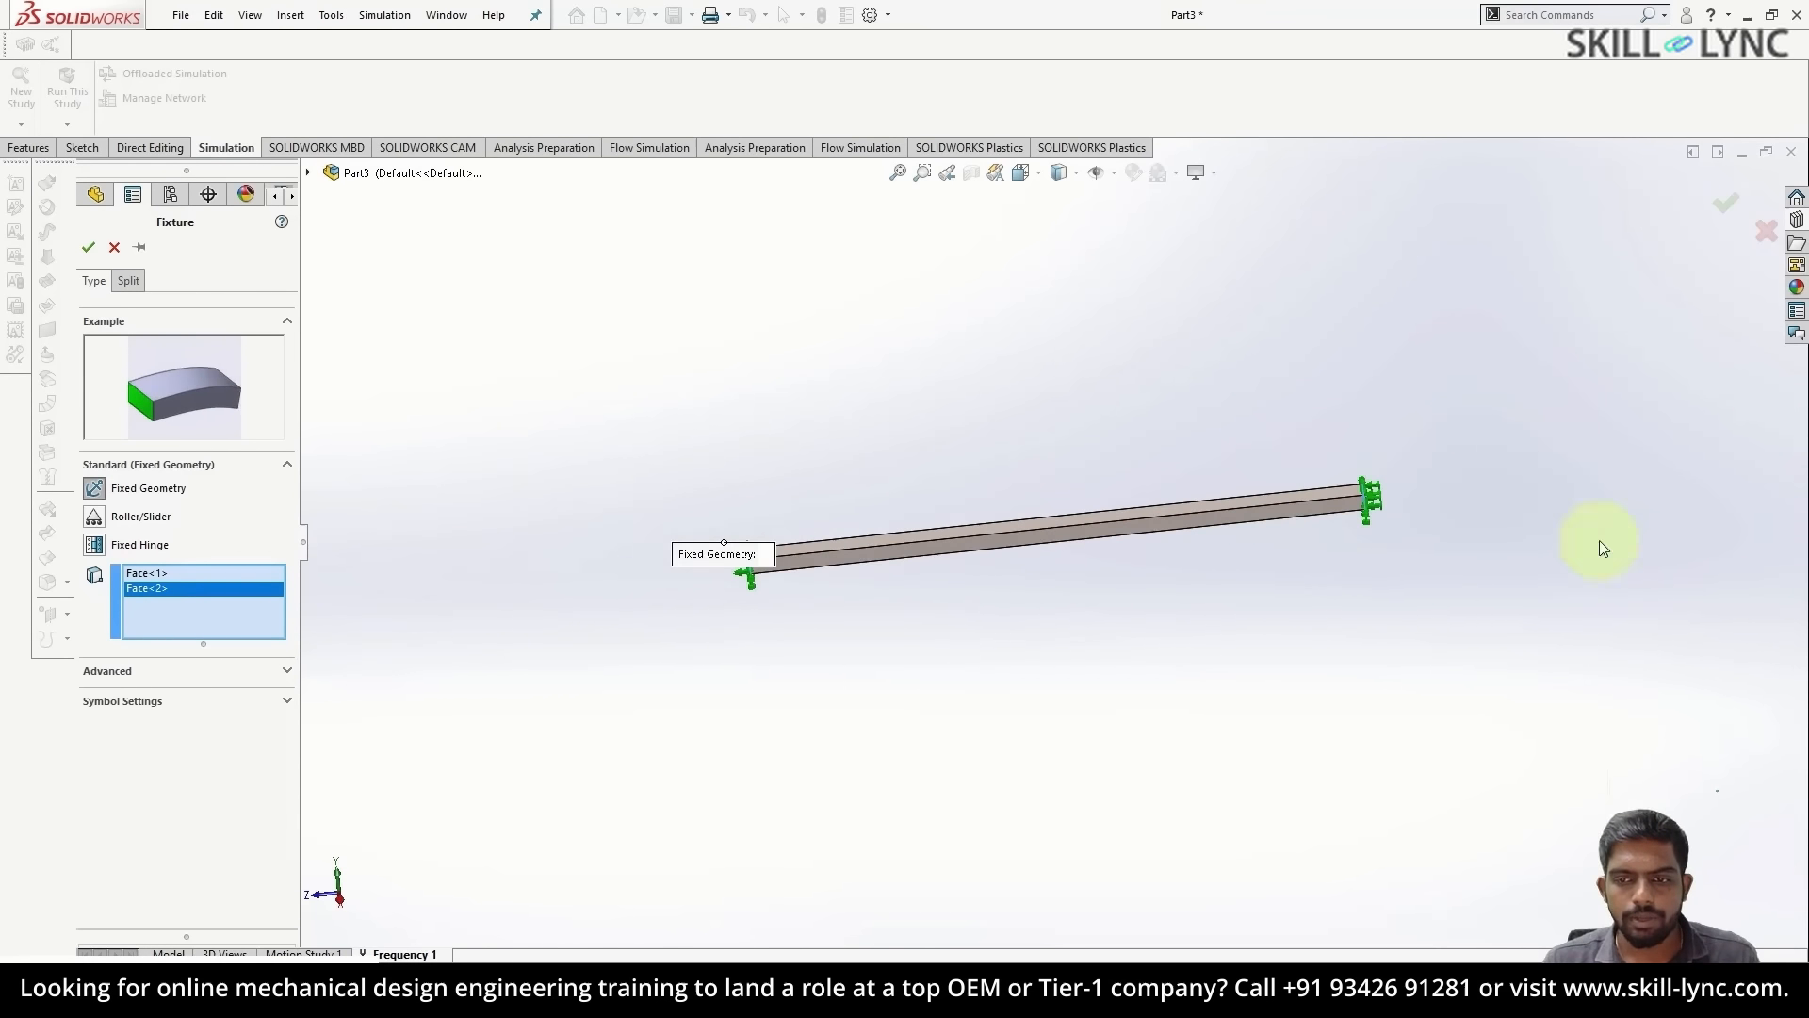
click(89, 247)
- Mesh the bar with the default mesh density and inspect the mesh along its length
right_click(140, 555)
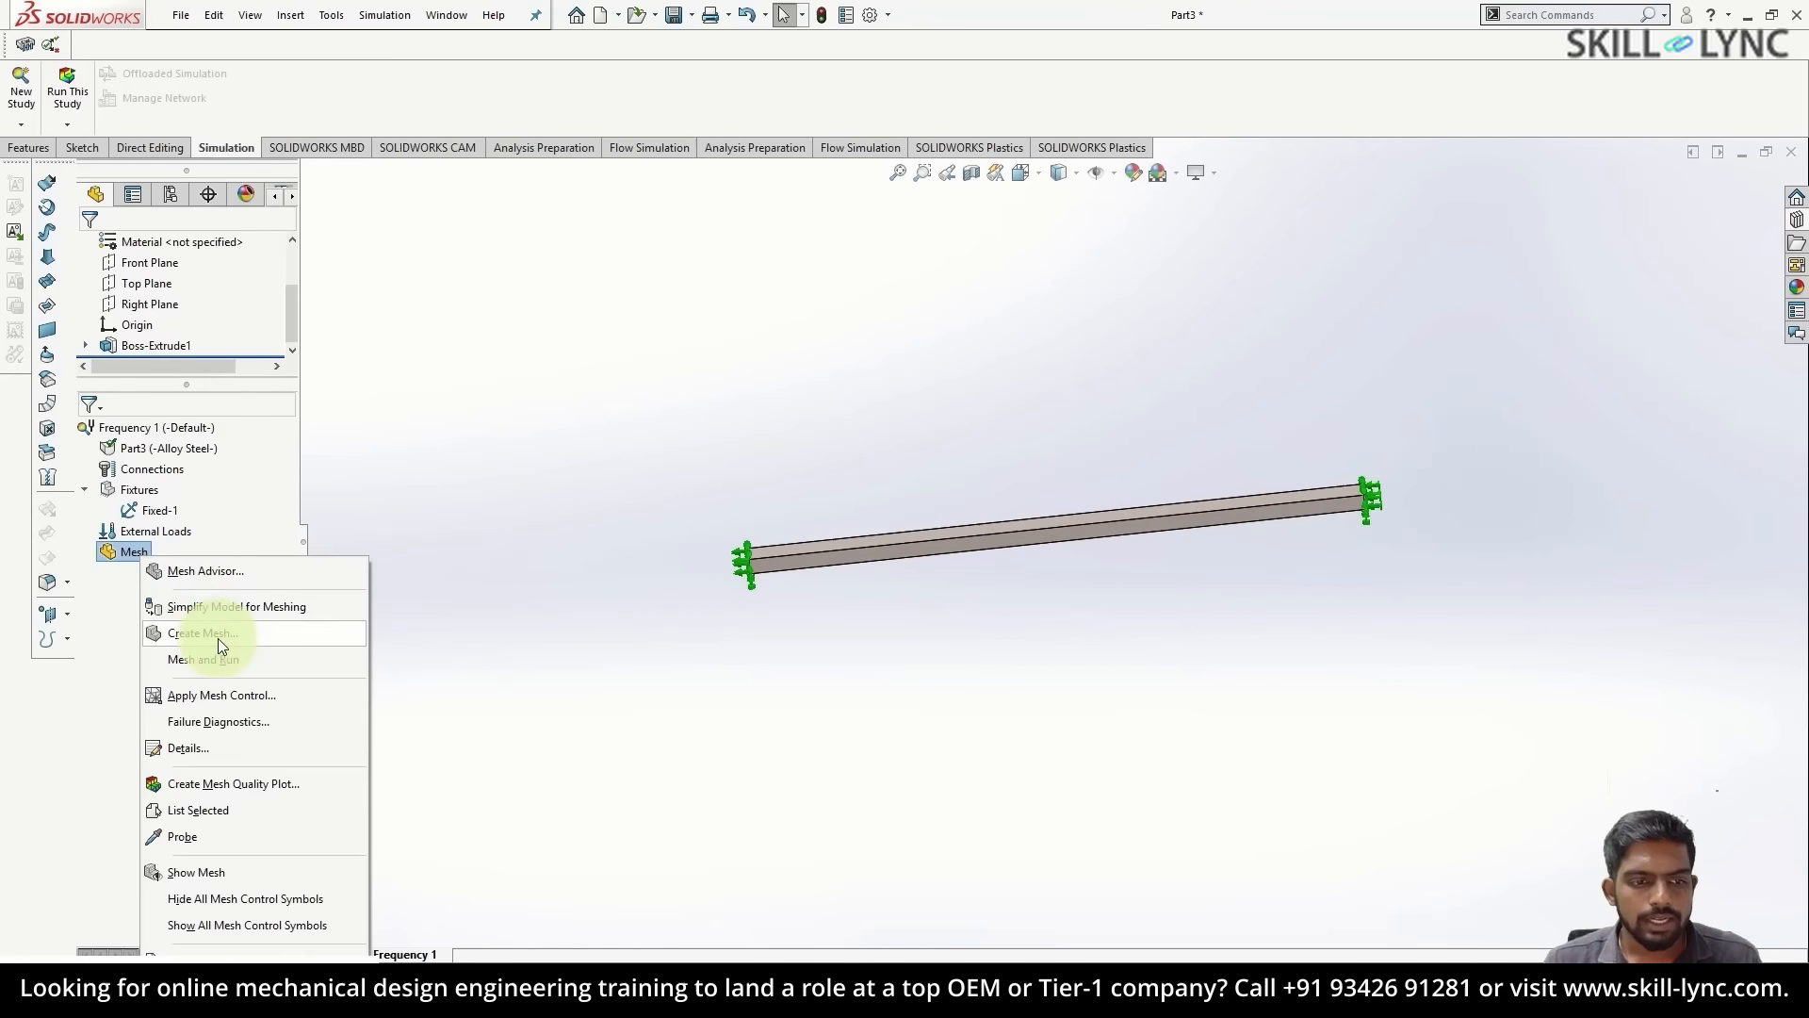
click(217, 637)
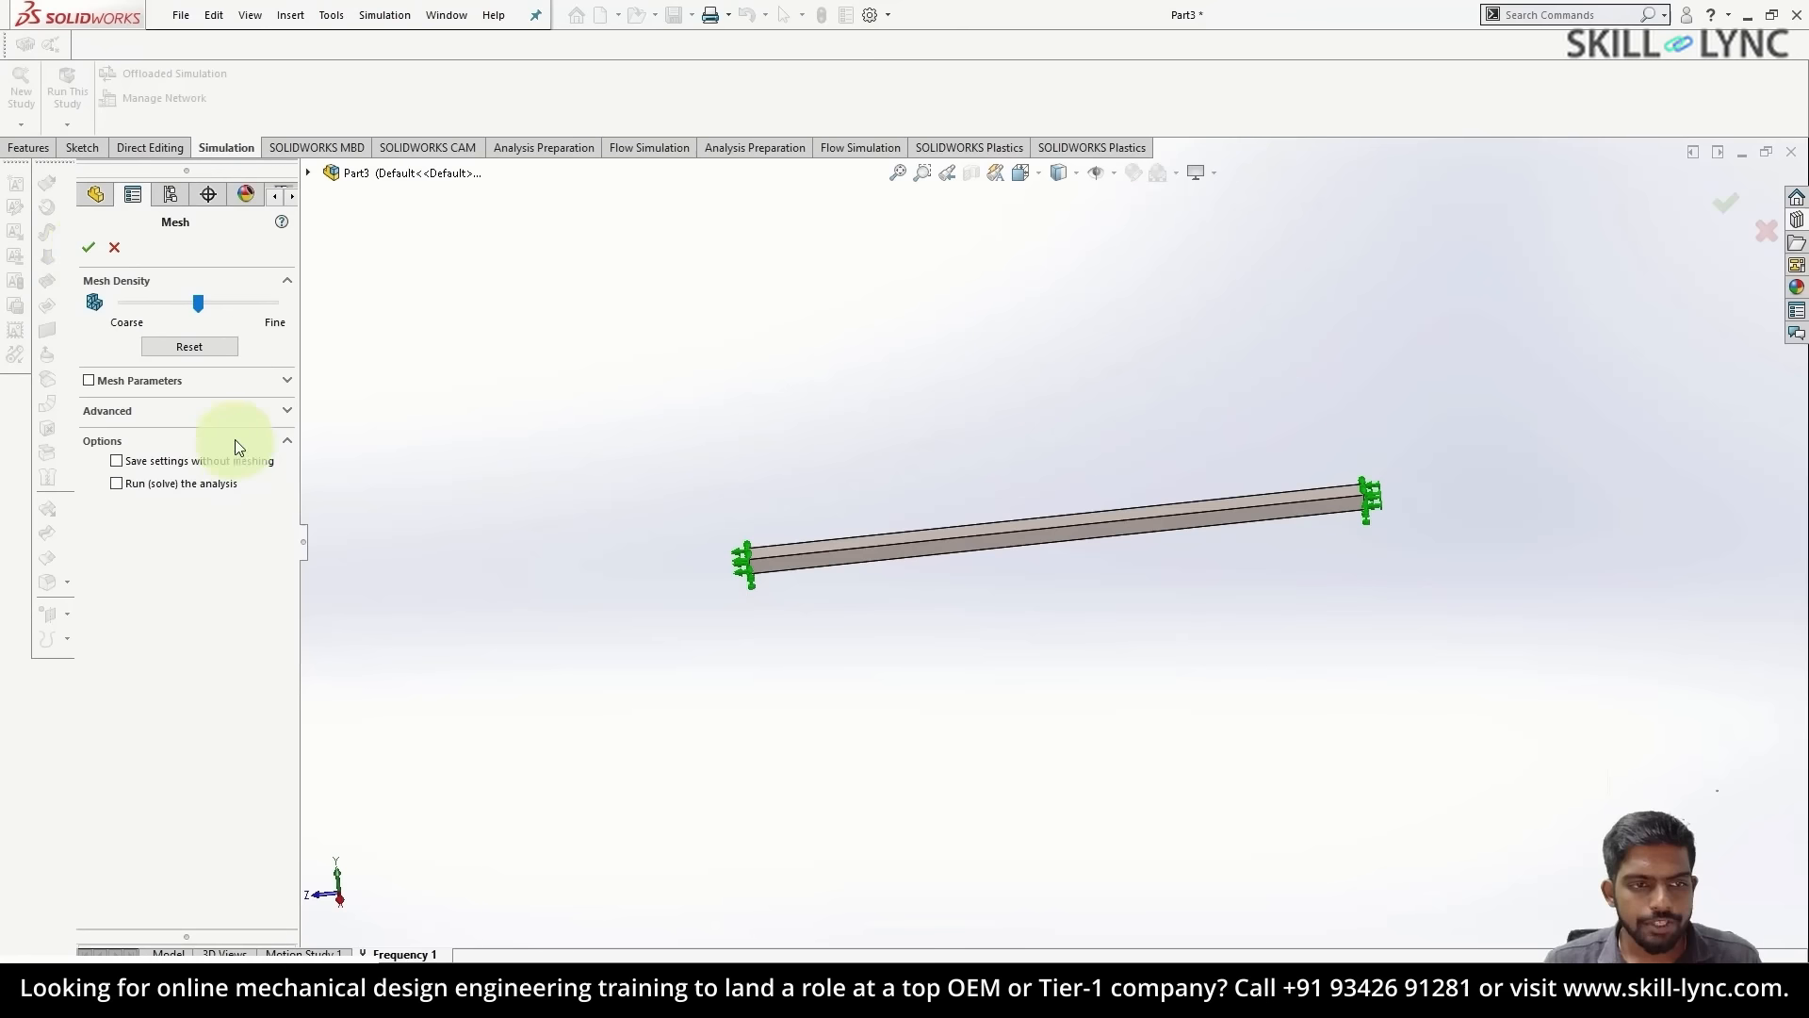
click(89, 248)
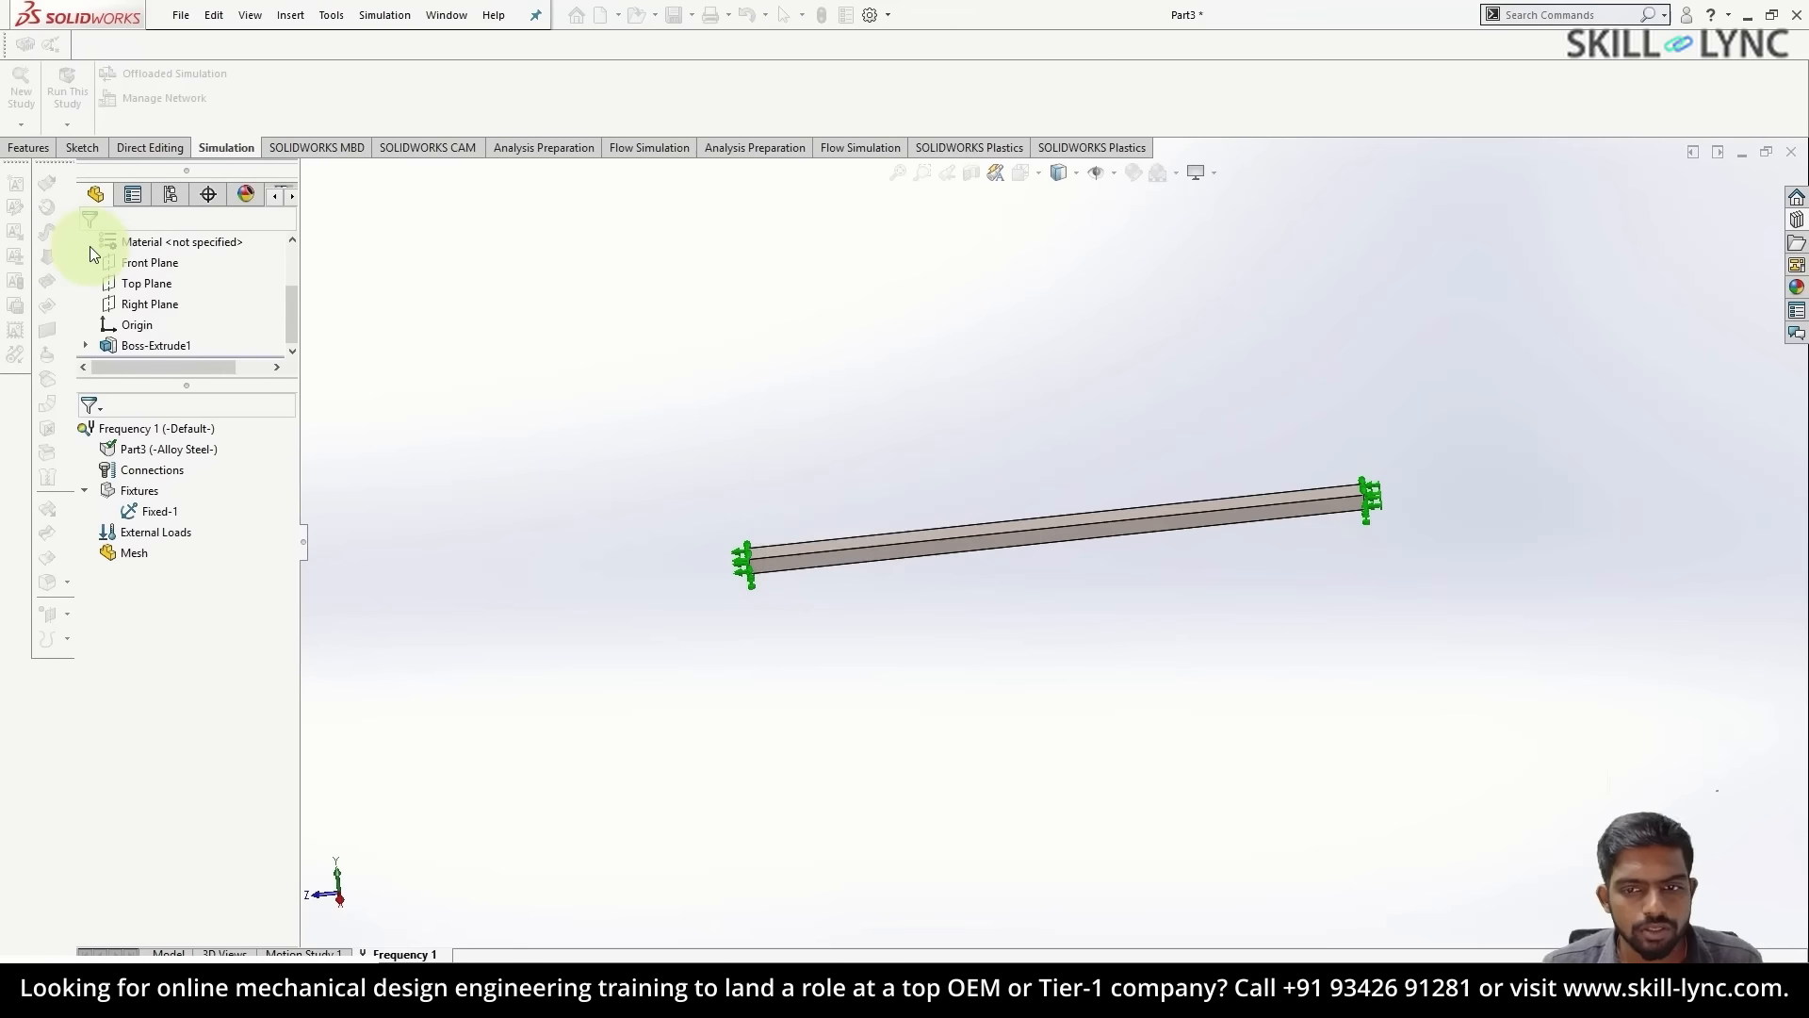
scroll(962, 546, down, 5)
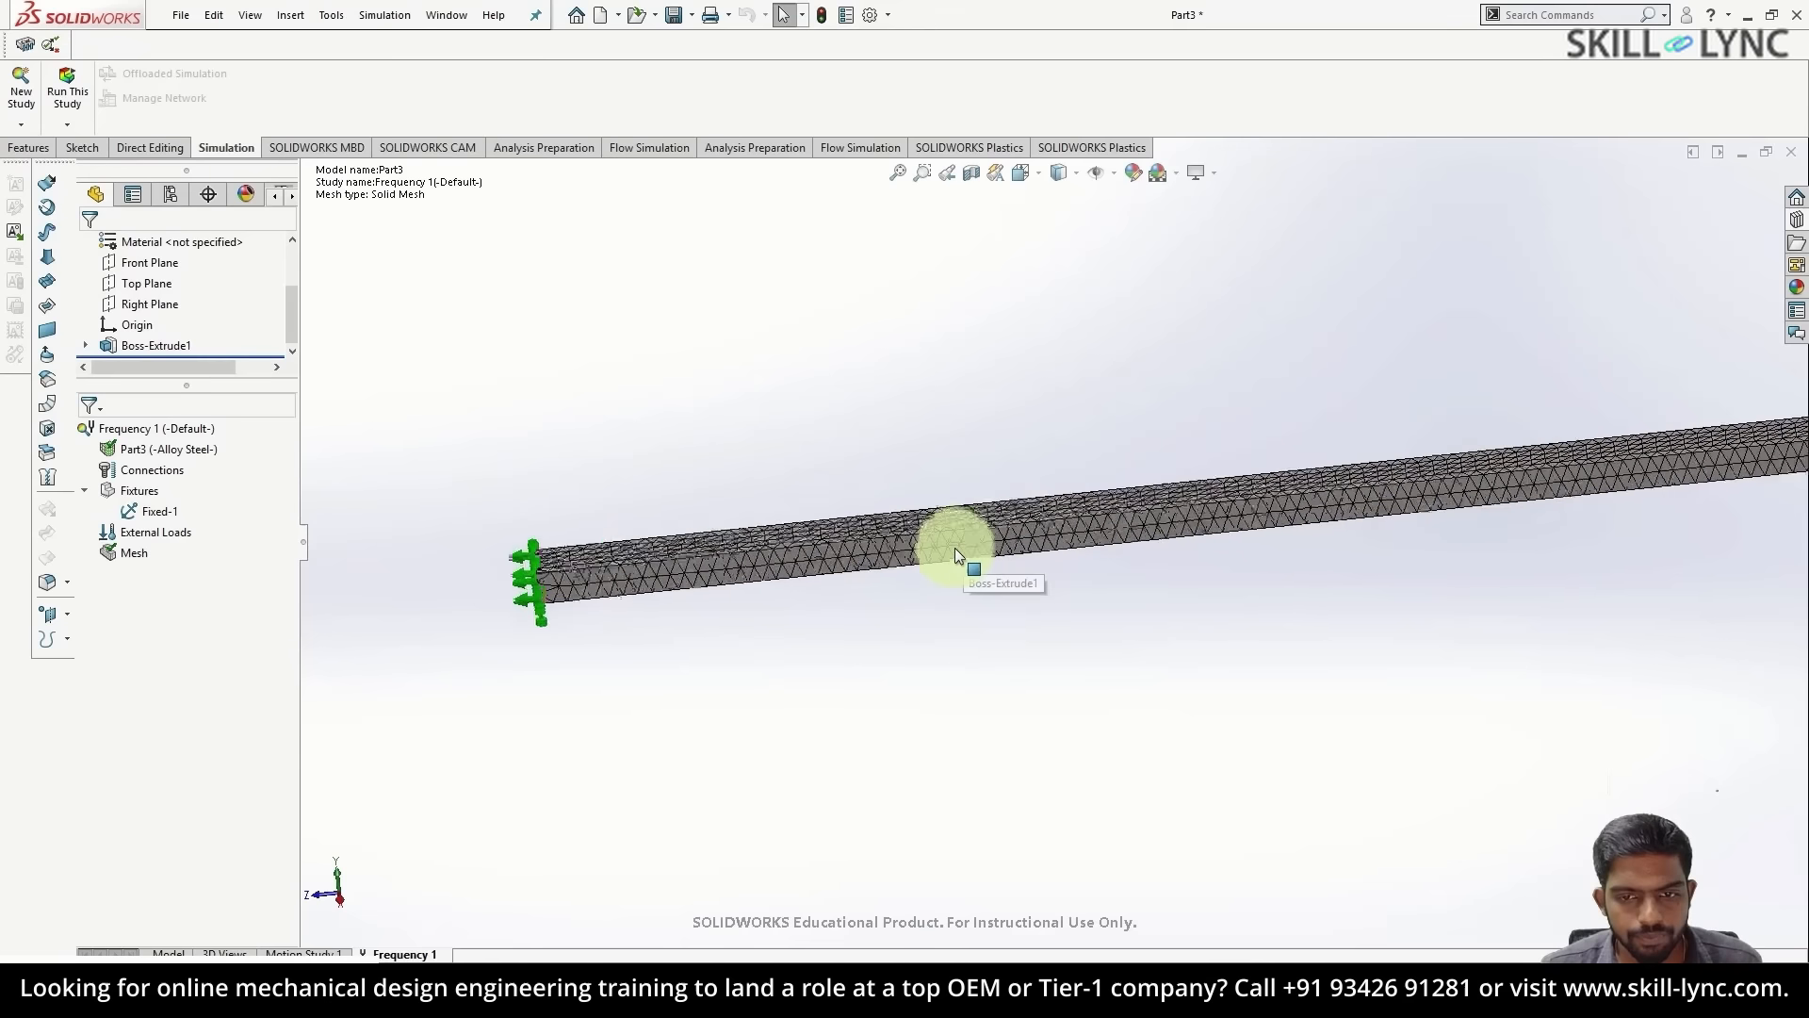
middle_drag(1008, 639, 882, 644)
ctrl+middle_drag(1001, 572, 884, 700)
- Confirm the Frequency 1 study properties with 5 frequencies and the FFEPlus solver, and run the study
right_click(182, 430)
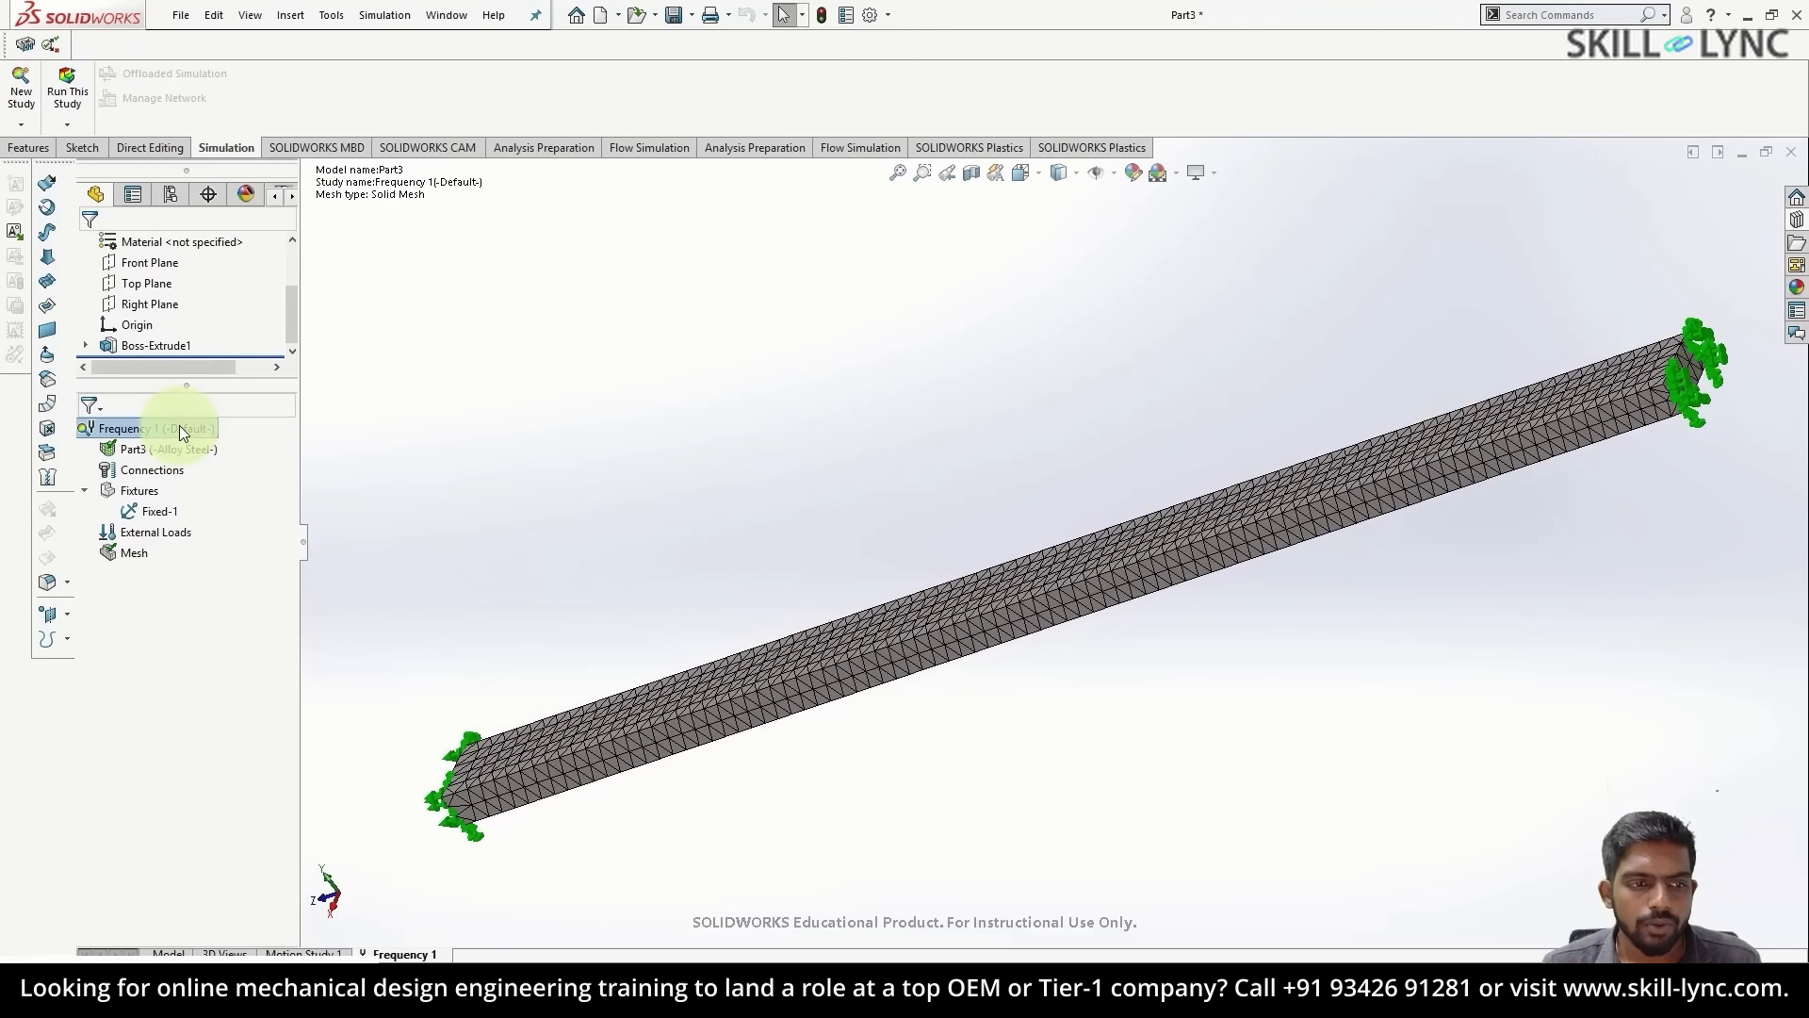
click(260, 644)
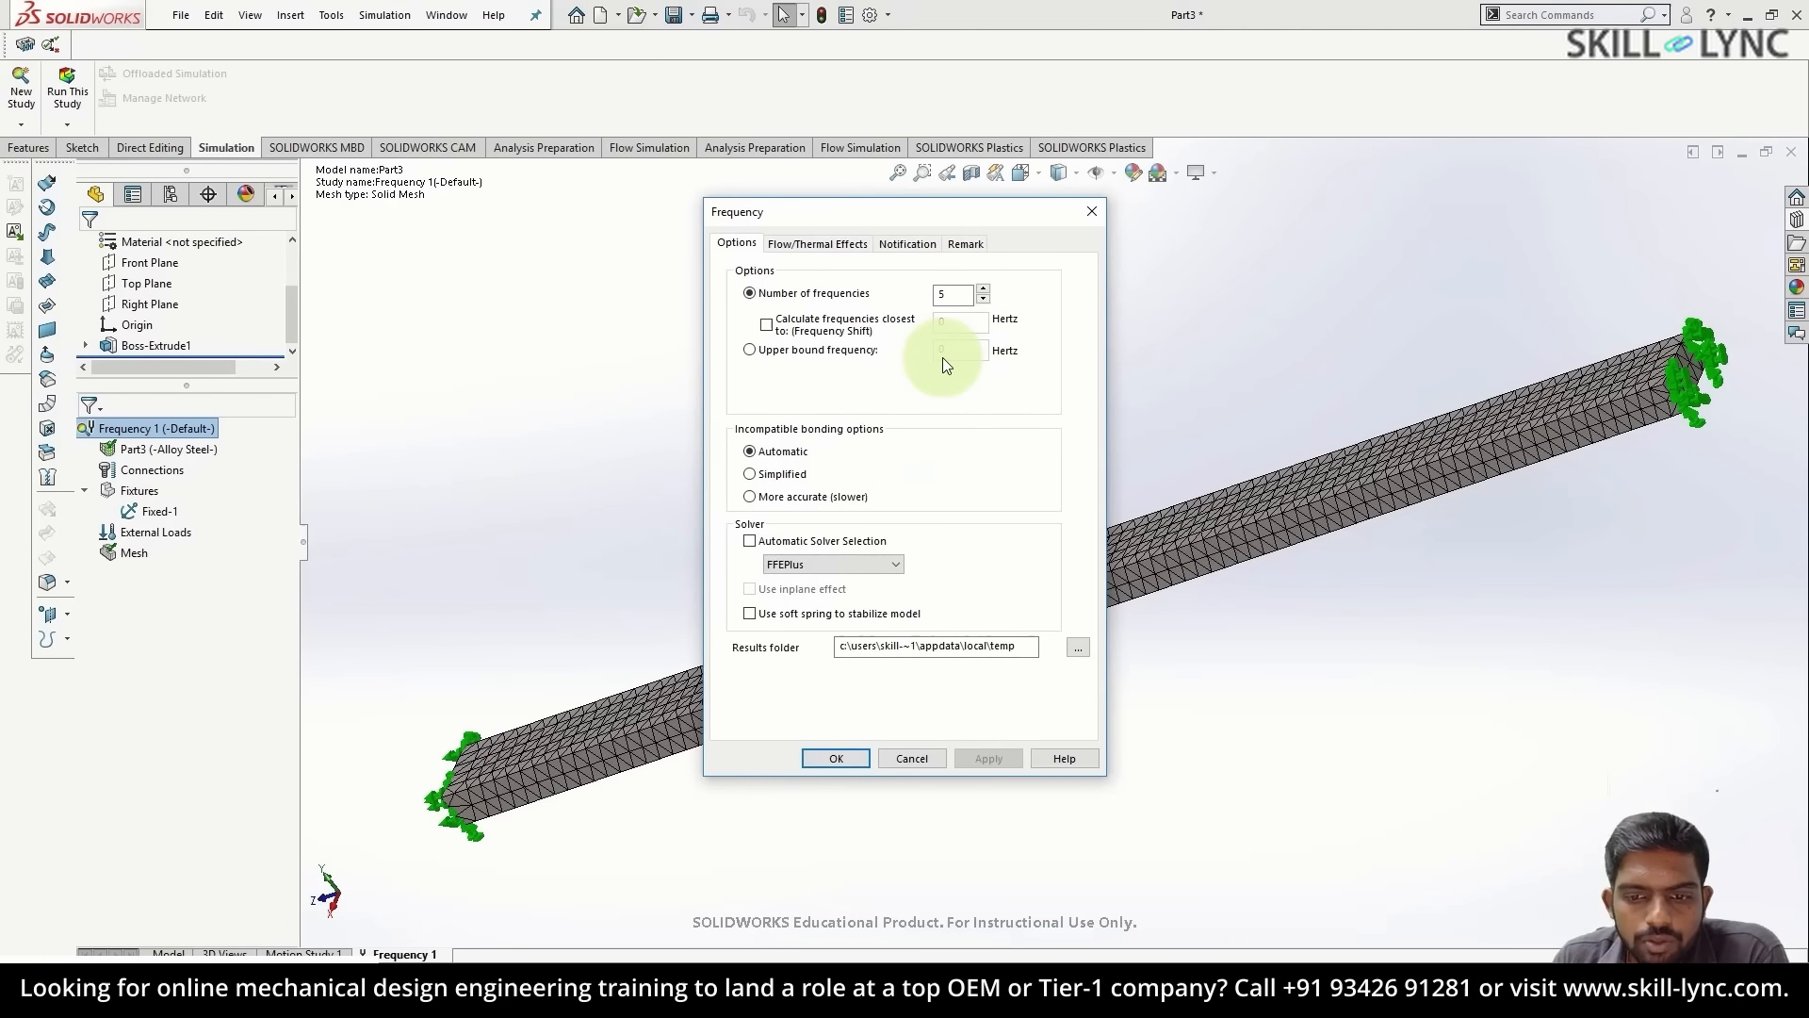
click(848, 754)
right_click(161, 430)
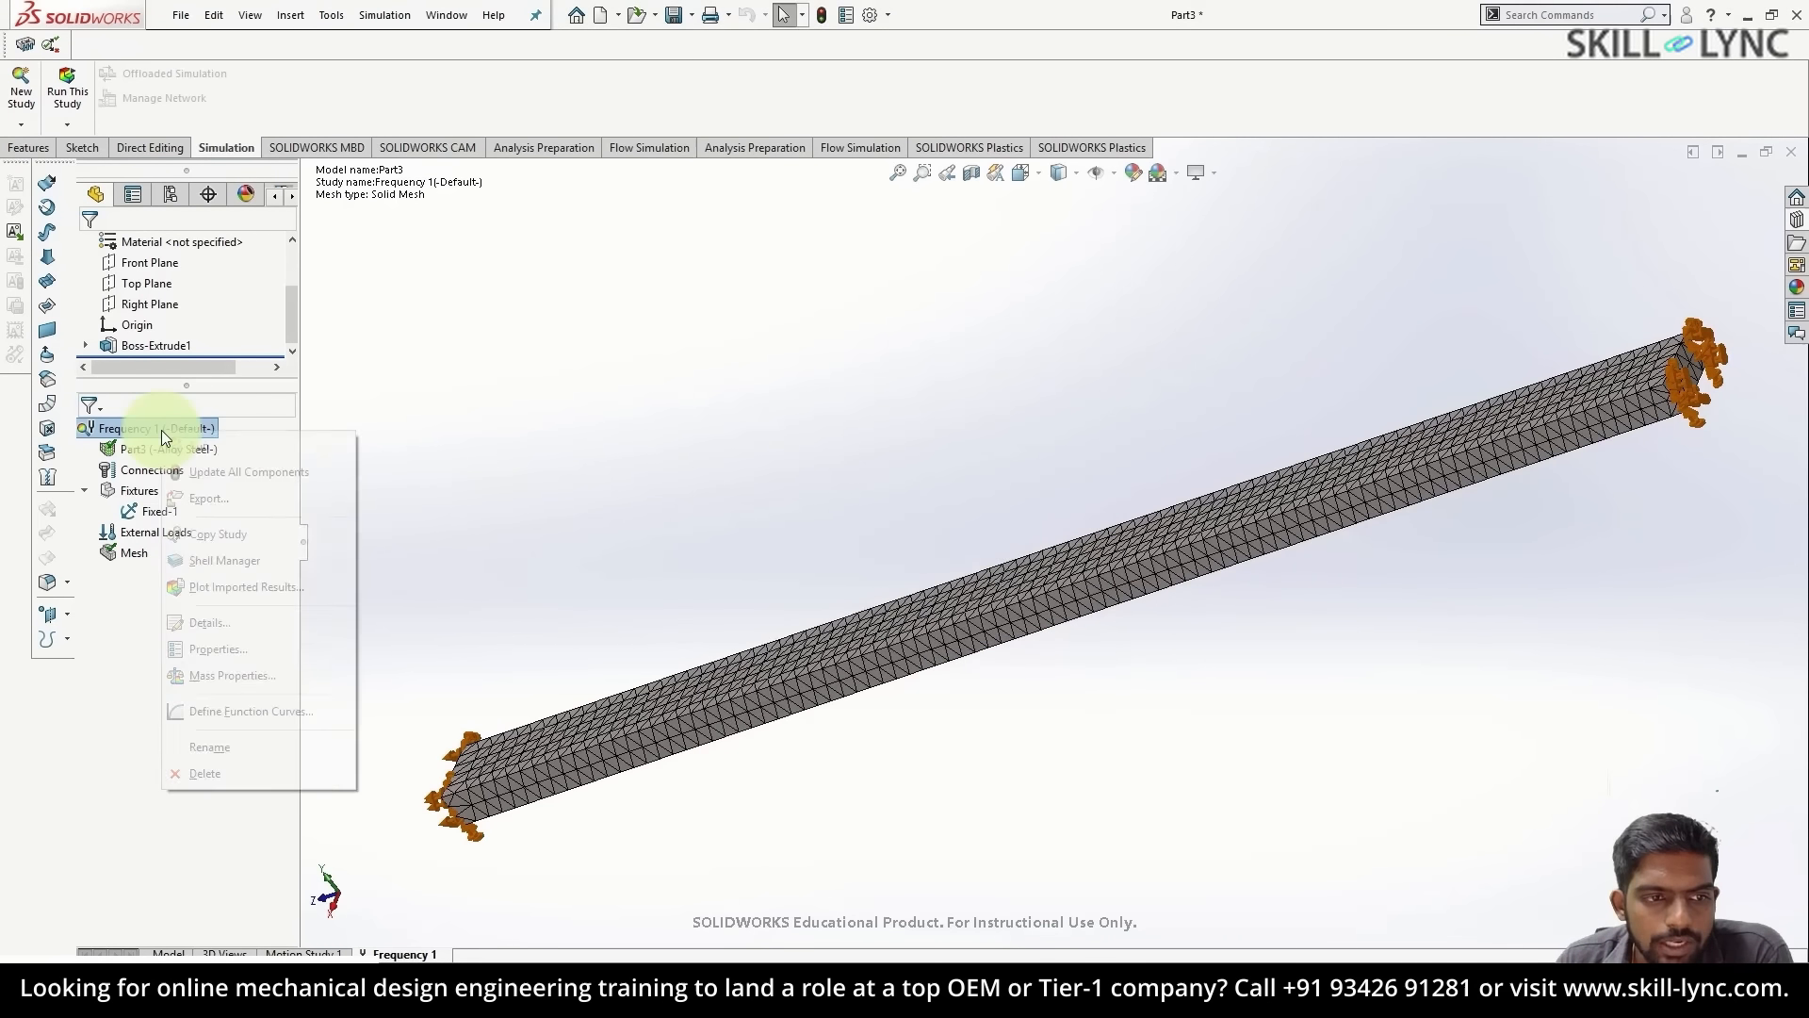
click(217, 447)
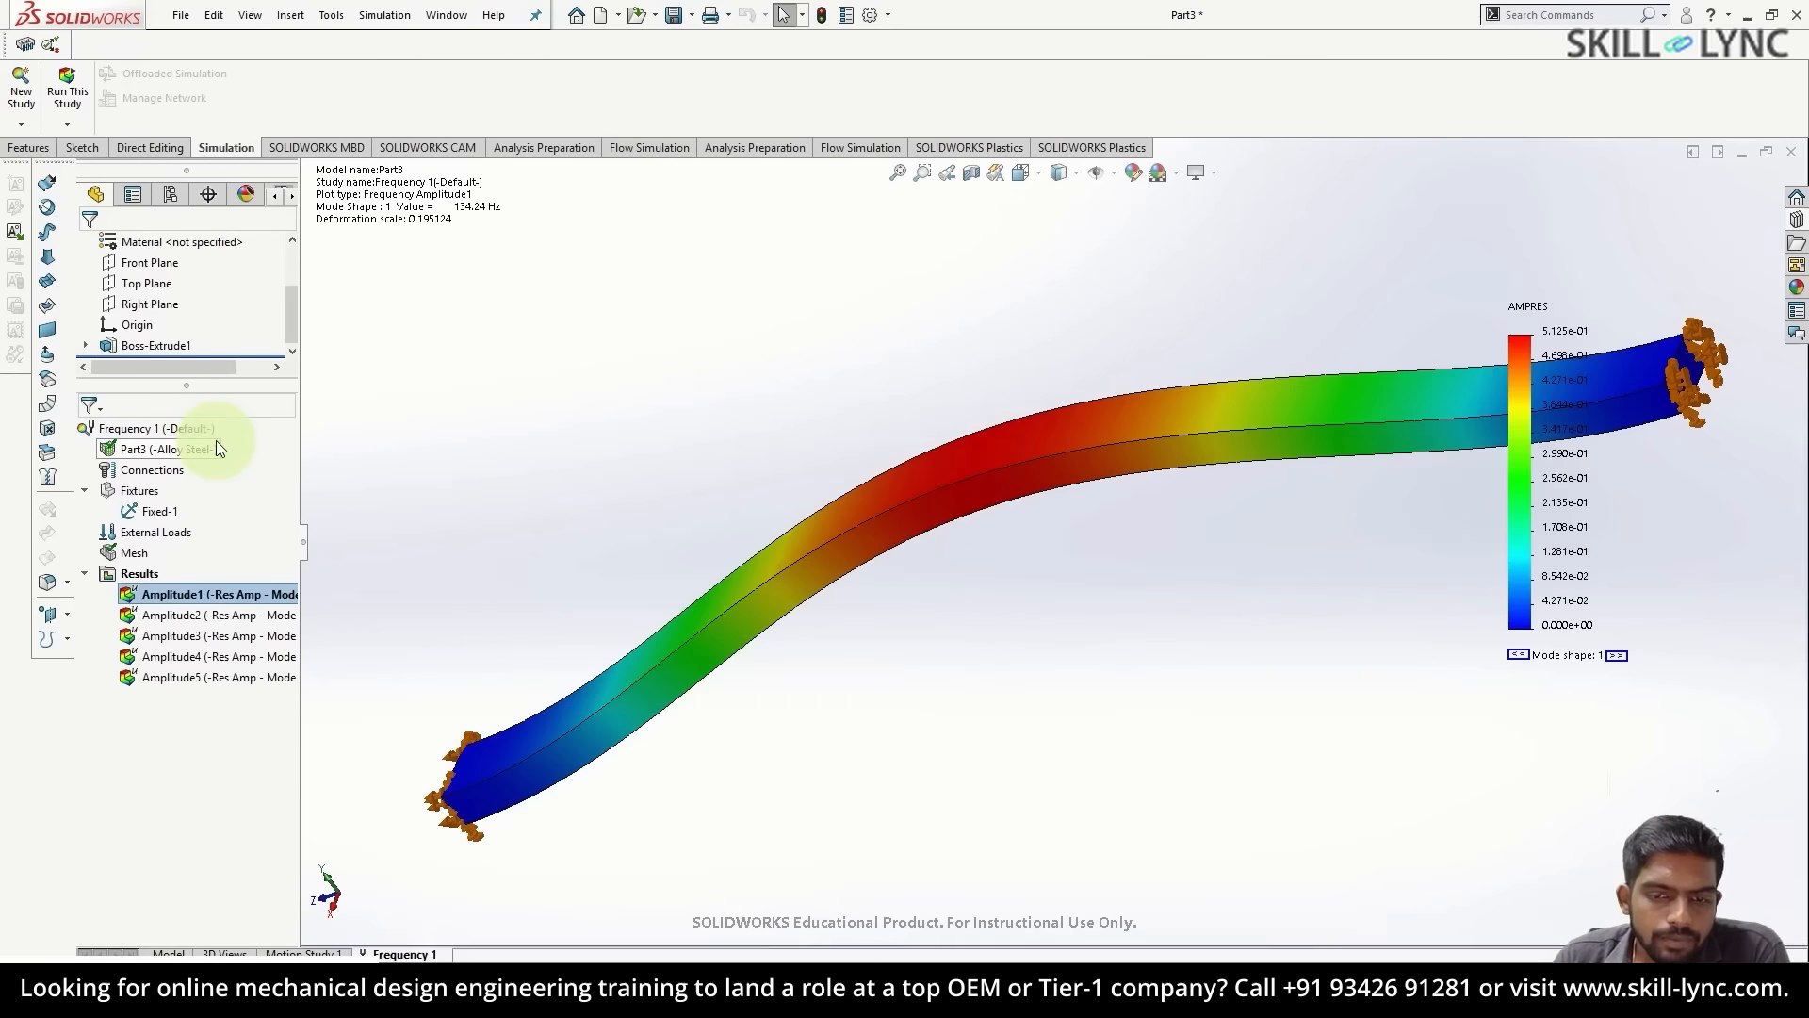
- Animate the Amplitude1 mode shape plot with the speed raised to 183, examine the bar's vibration, and close the animation
middle_drag(506, 537, 658, 463)
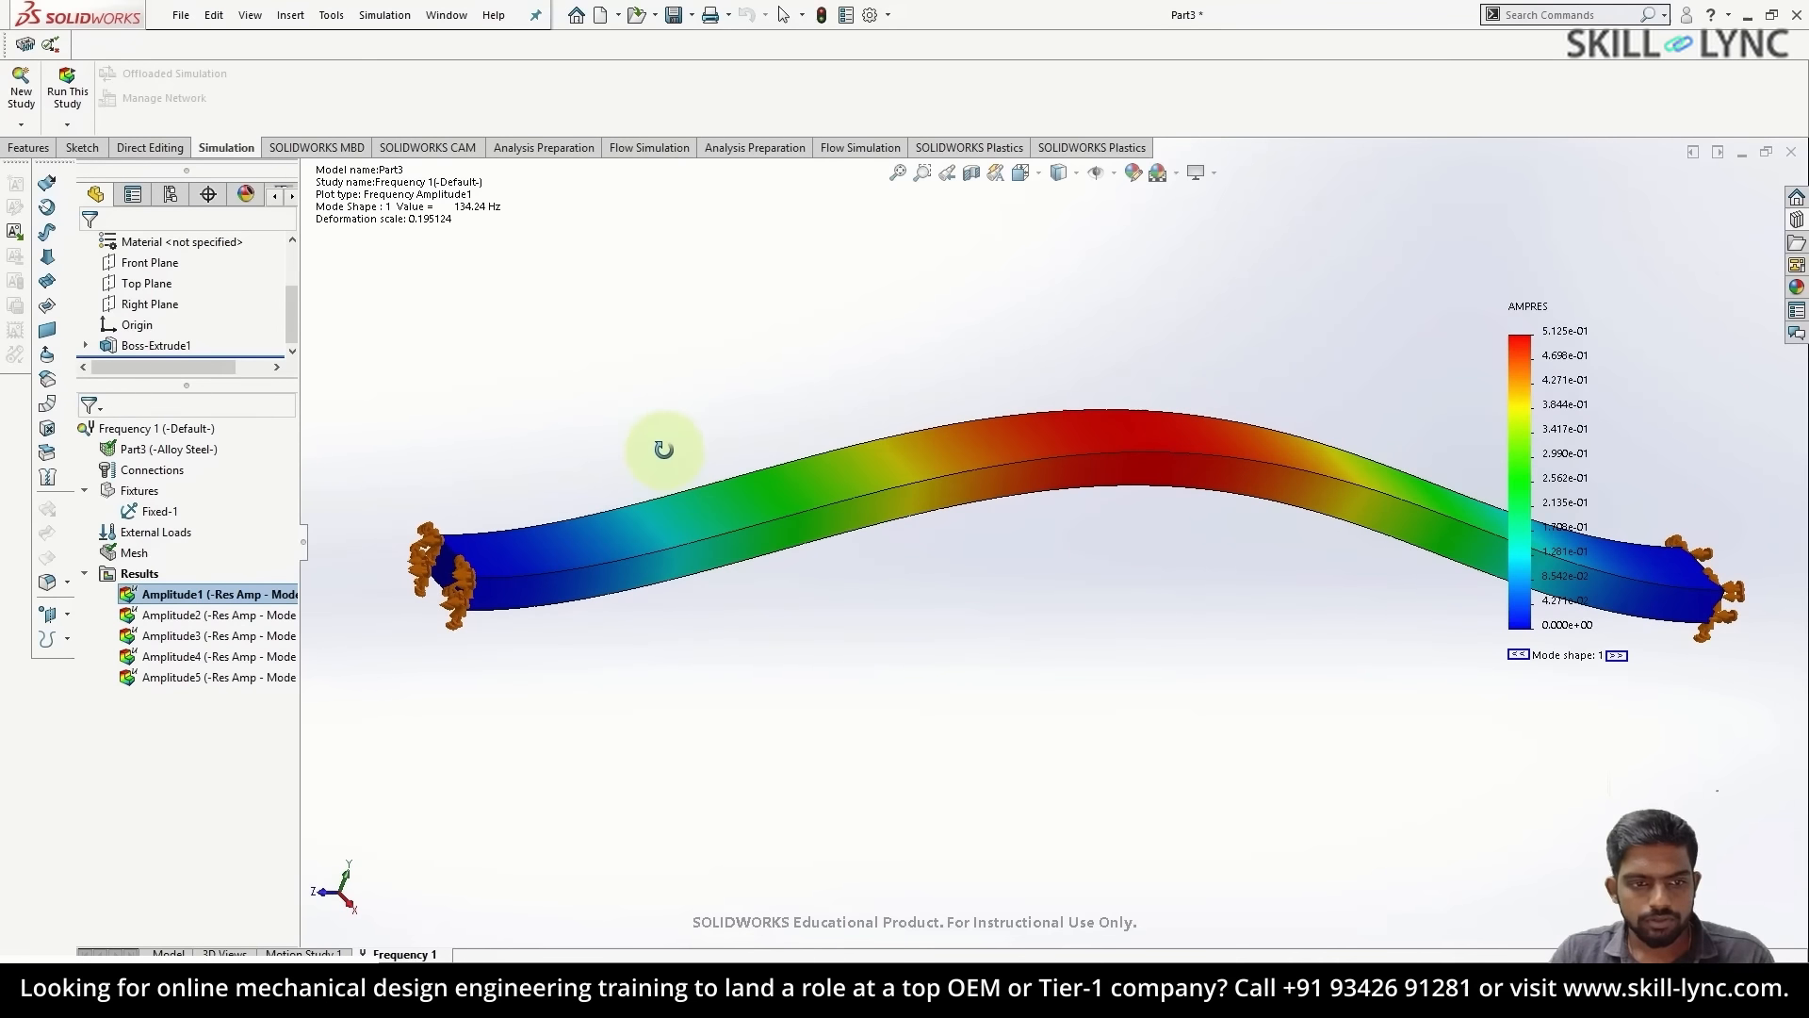
right_click(232, 588)
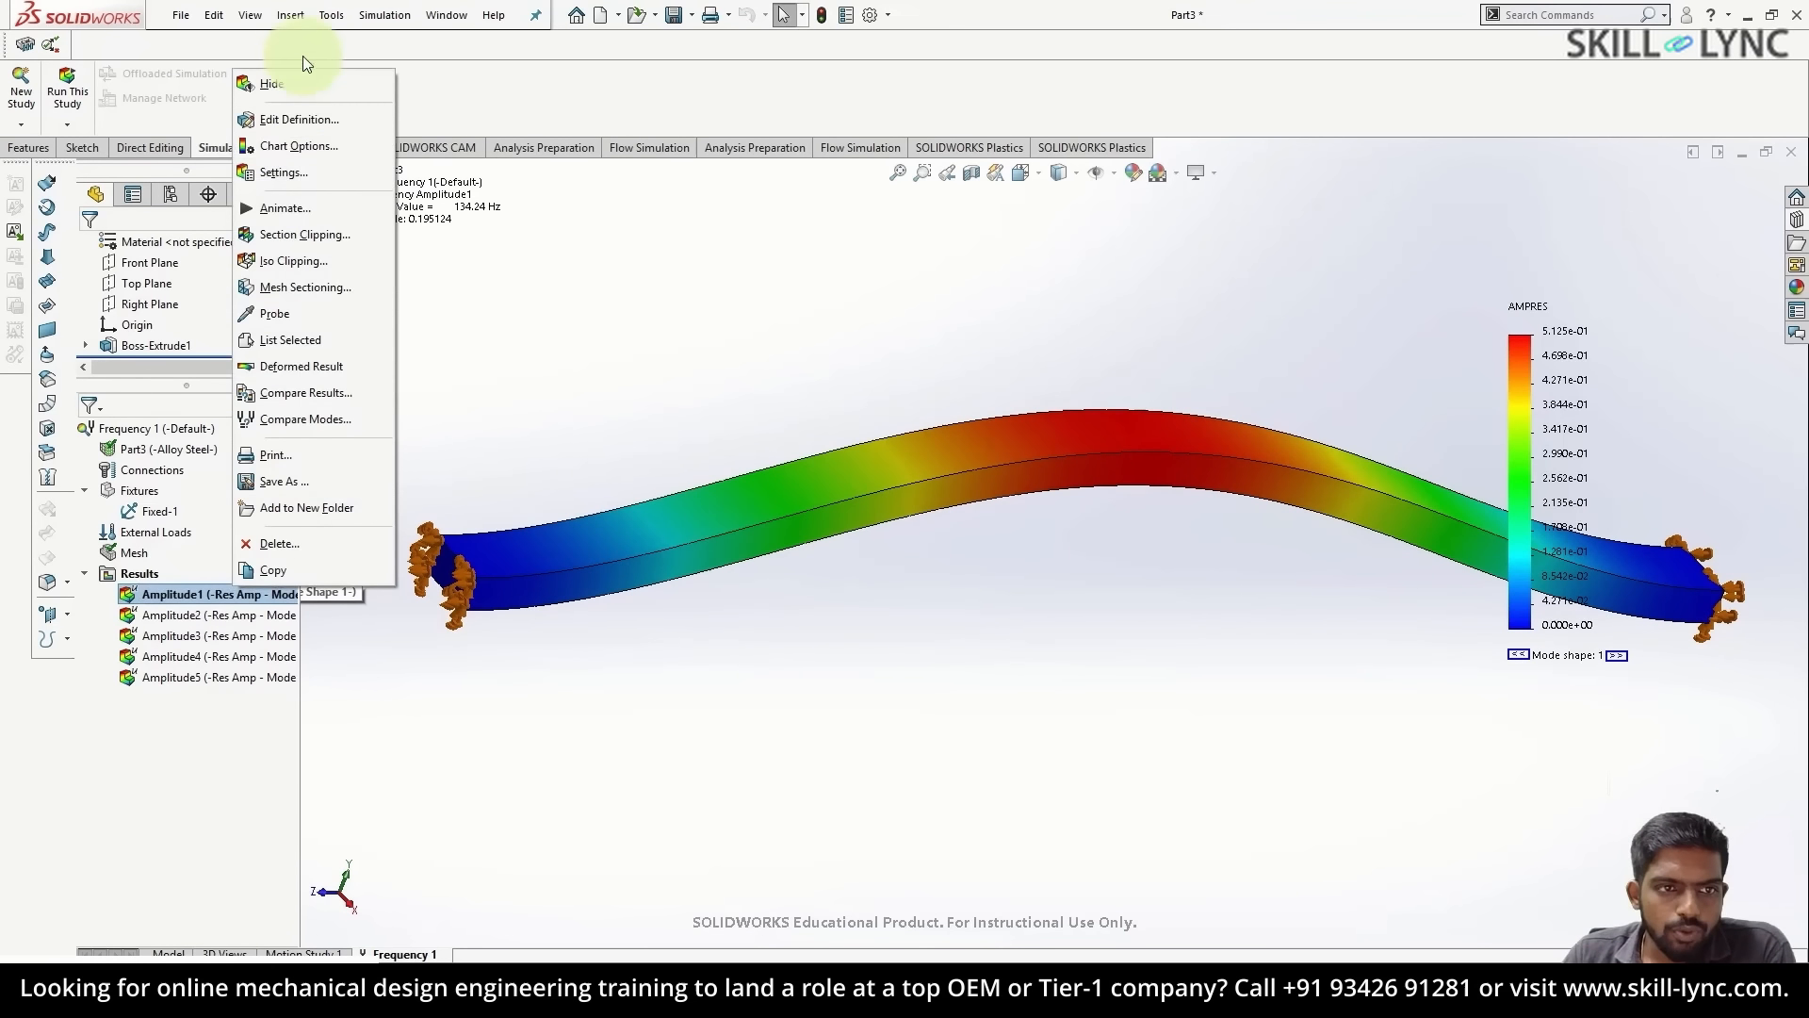
click(301, 211)
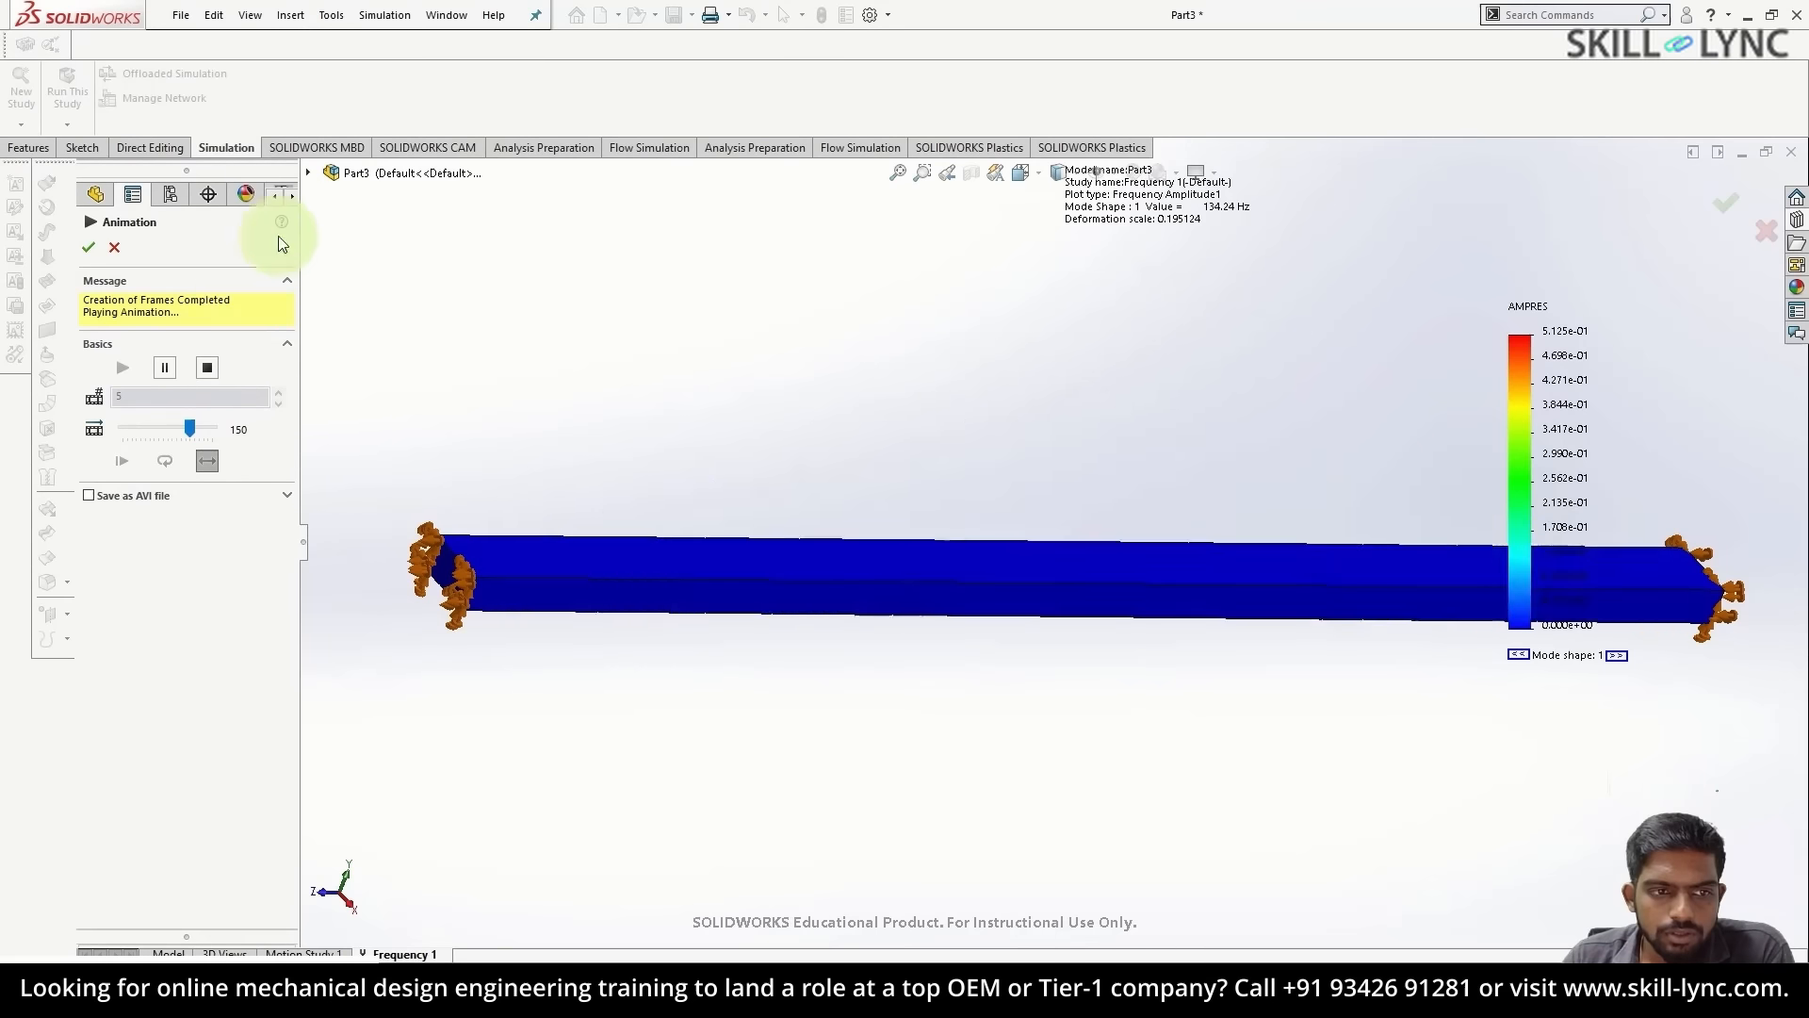
drag(193, 427, 206, 427)
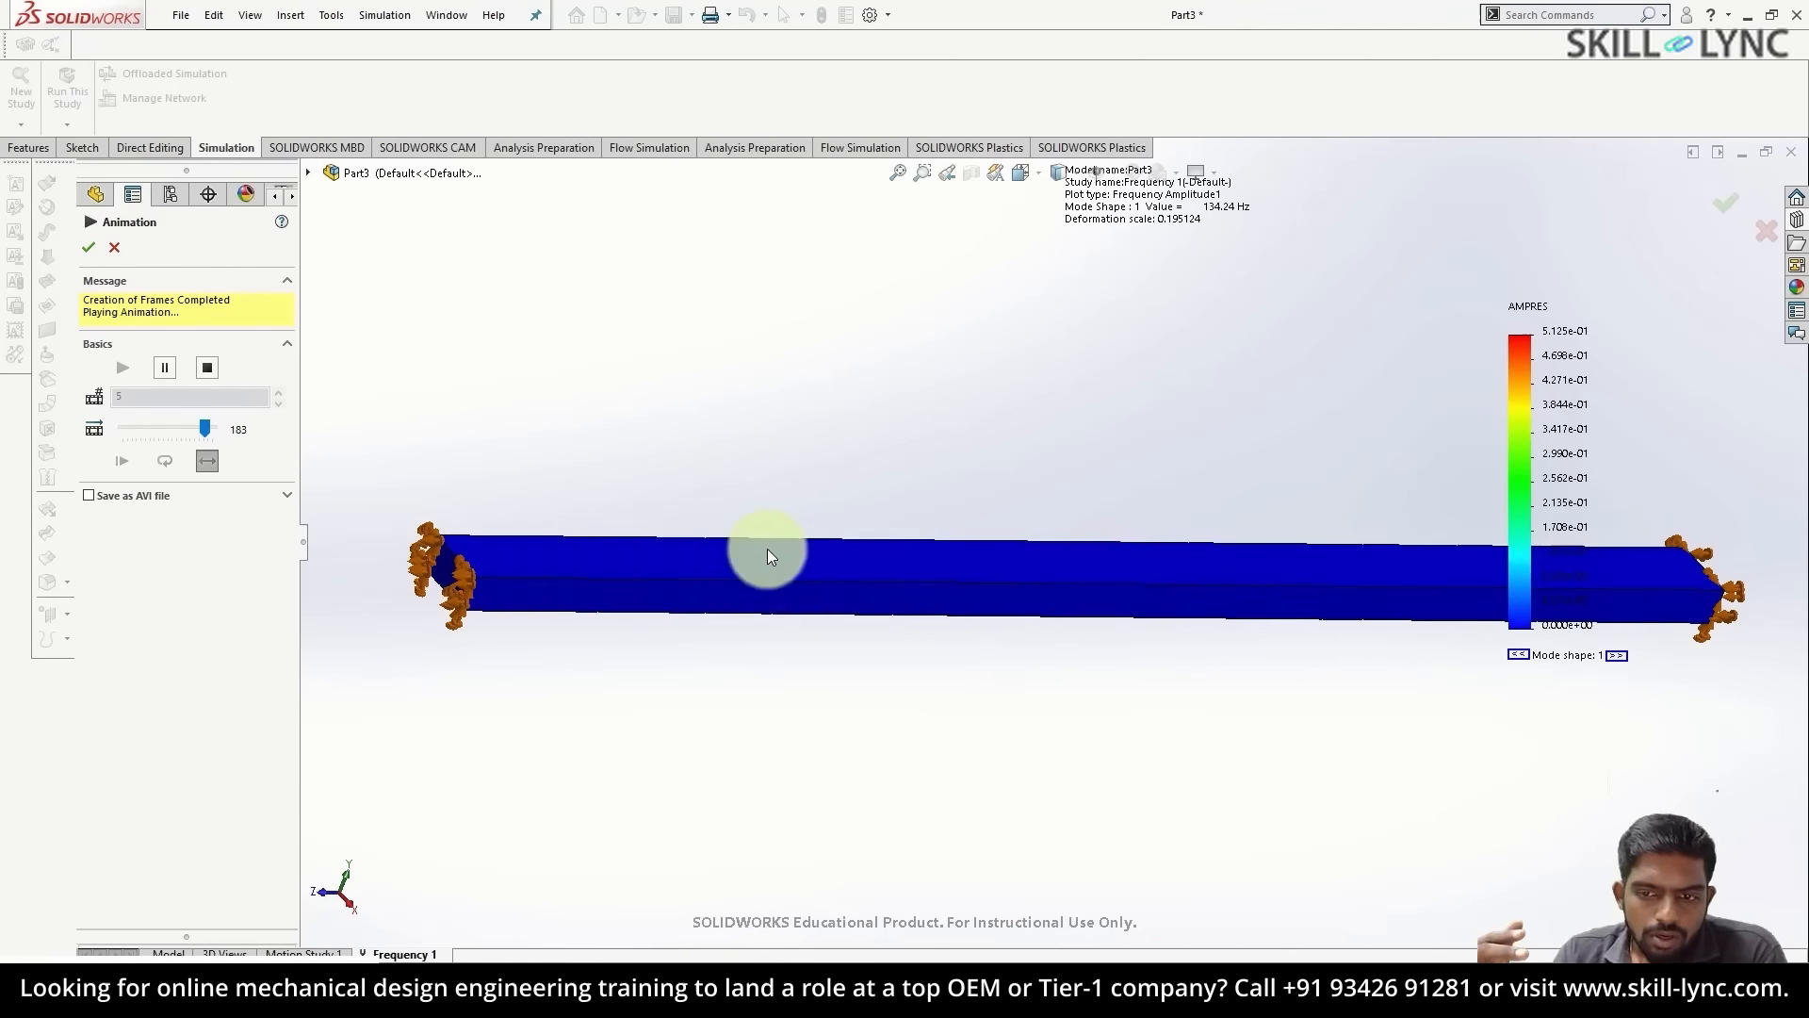
click(107, 249)
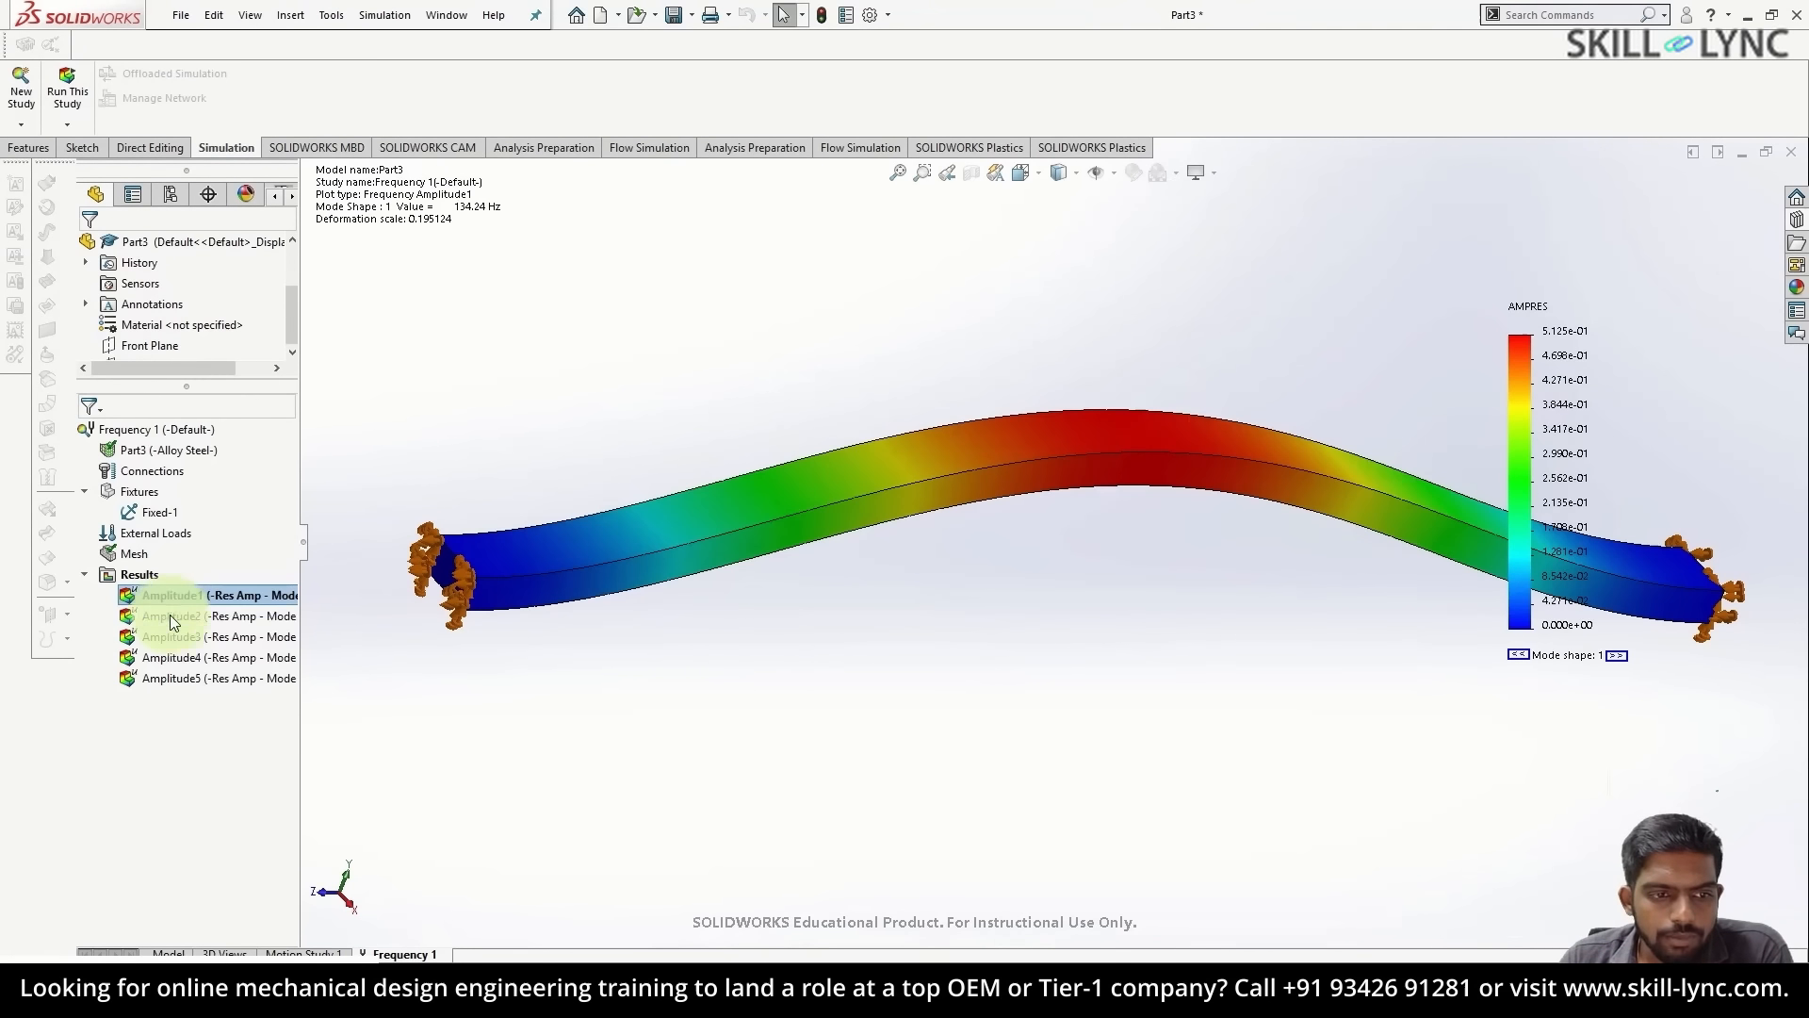
- Show the Amplitude2 mode shape plot, animate it, examine the bar's vibration, and close the animation
click(172, 615)
right_click(175, 618)
click(208, 635)
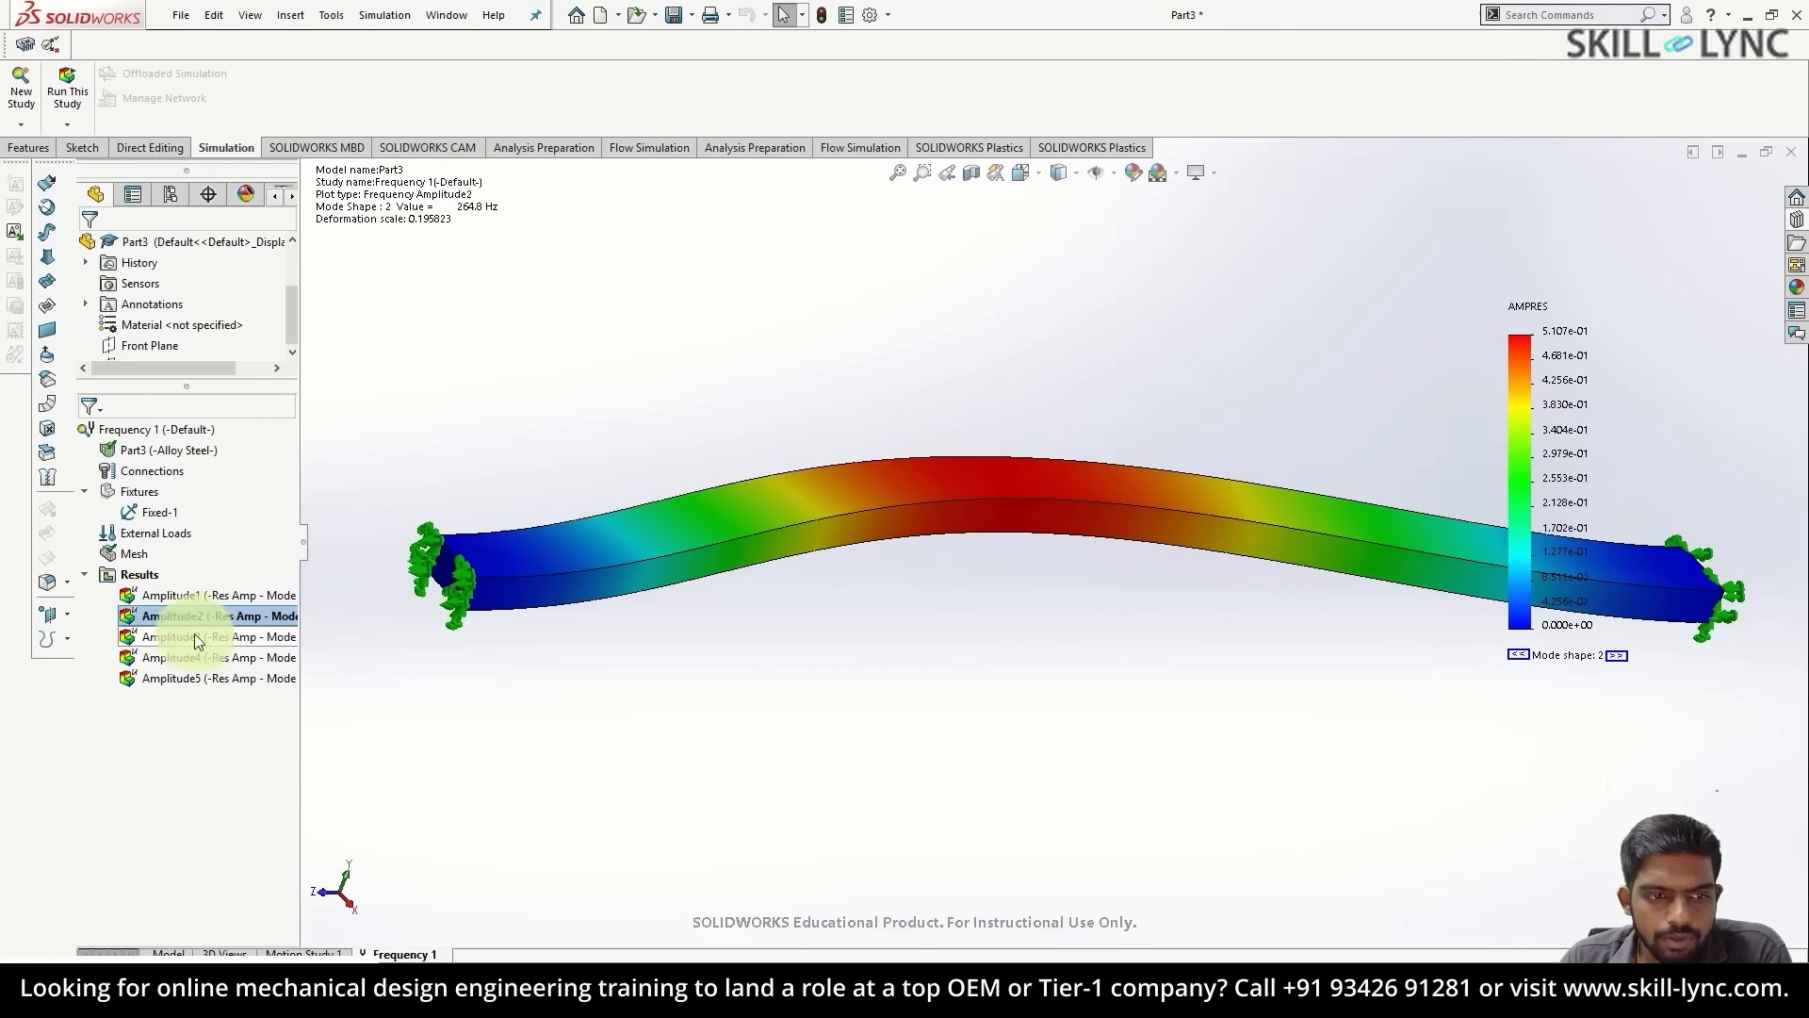
right_click(191, 631)
click(192, 631)
right_click(191, 627)
click(236, 267)
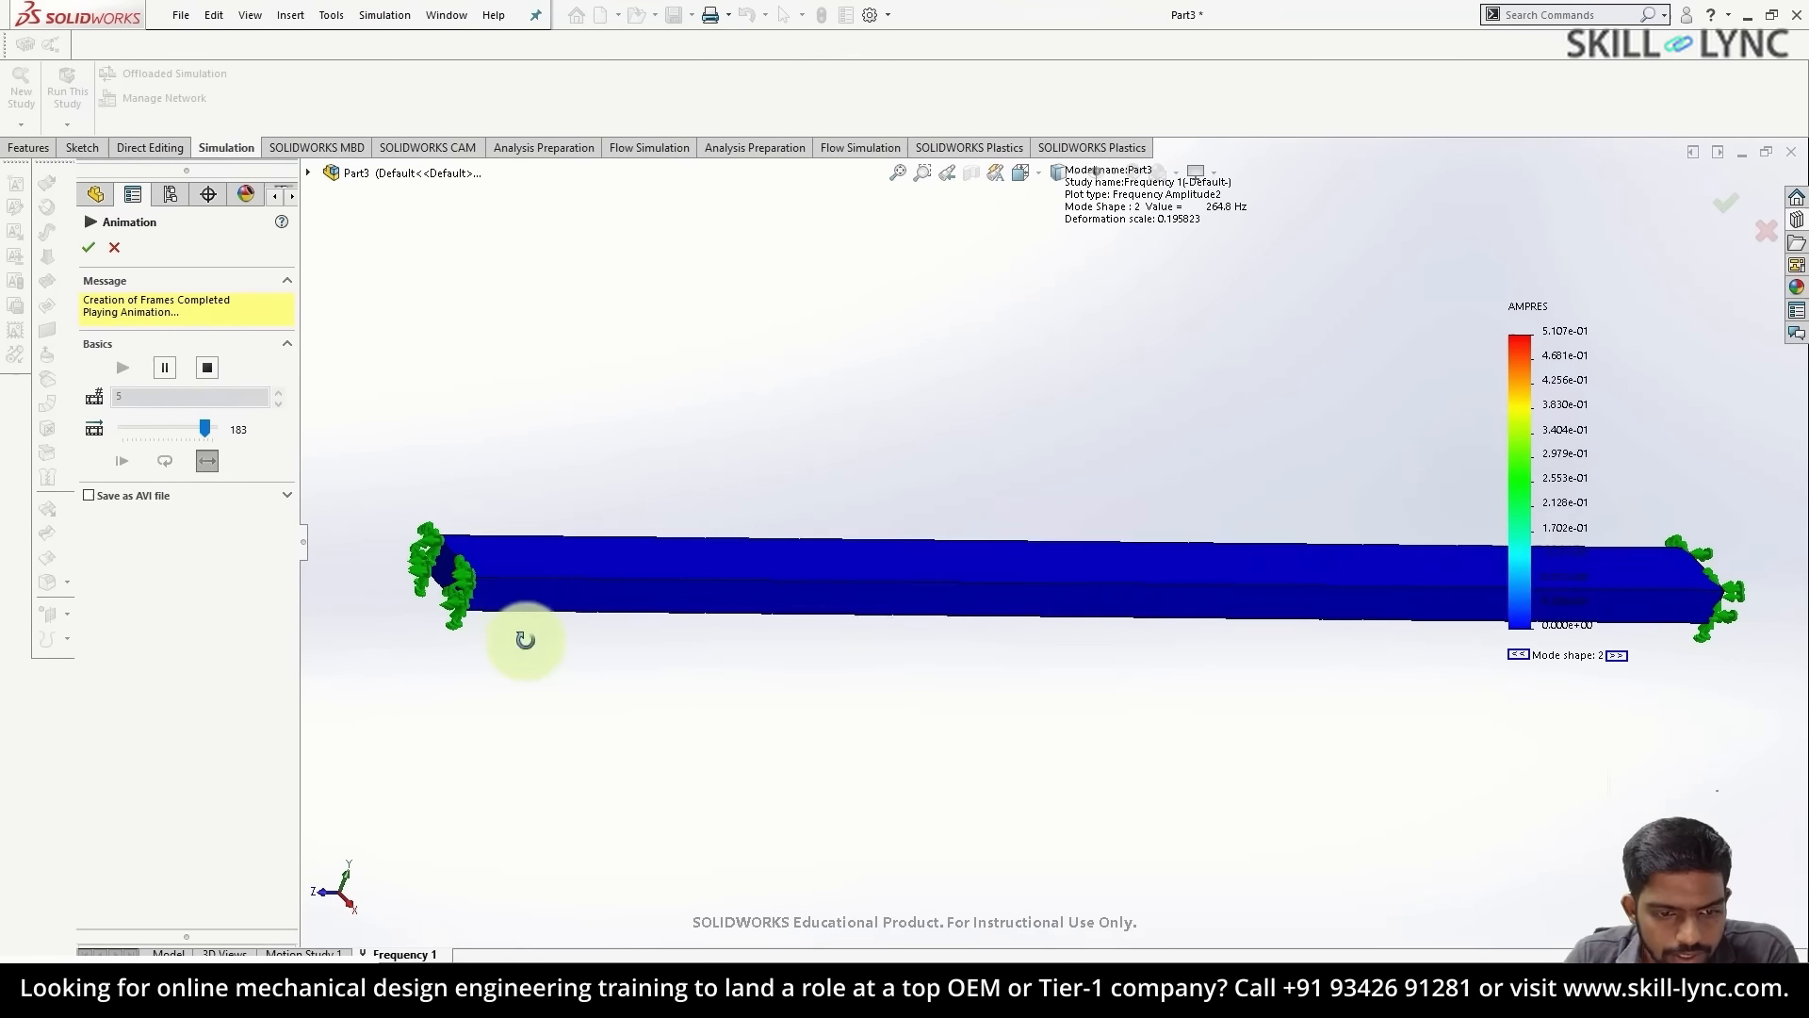
middle_drag(524, 634, 827, 582)
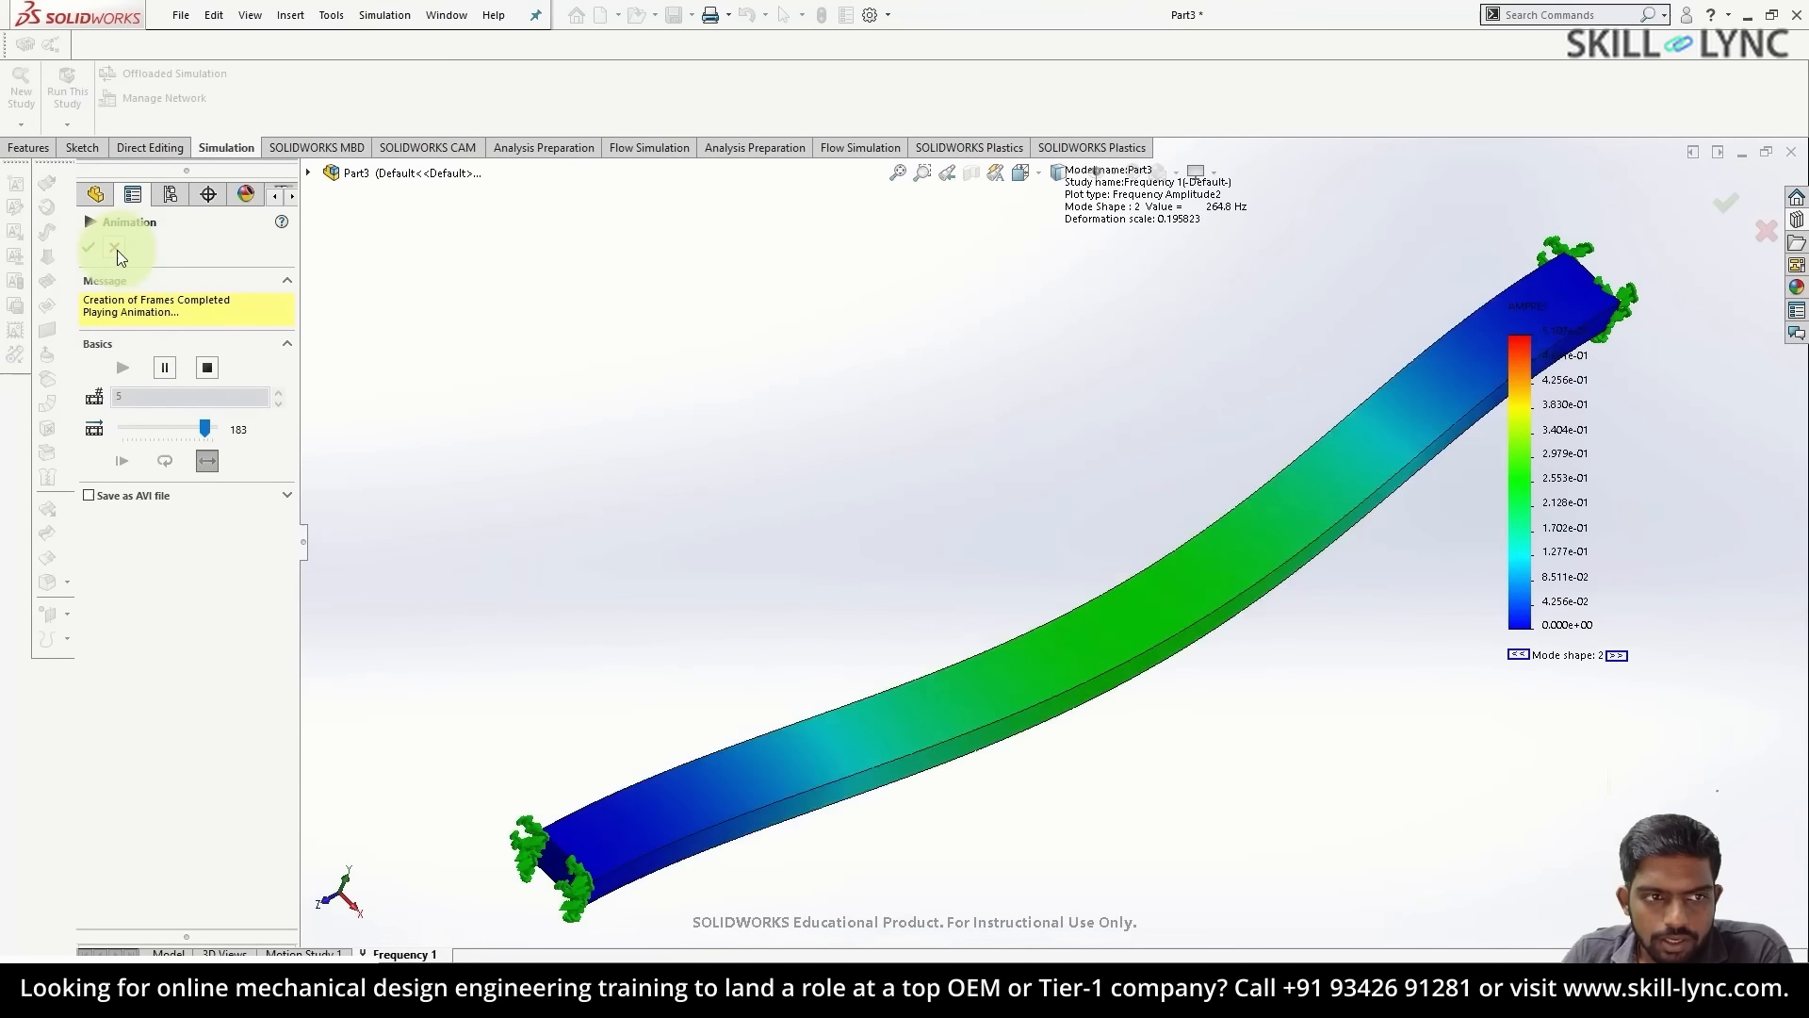
click(115, 248)
- Show the Amplitude1 mode shape plot again and animate it to compare its bending direction with the second mode
right_click(195, 601)
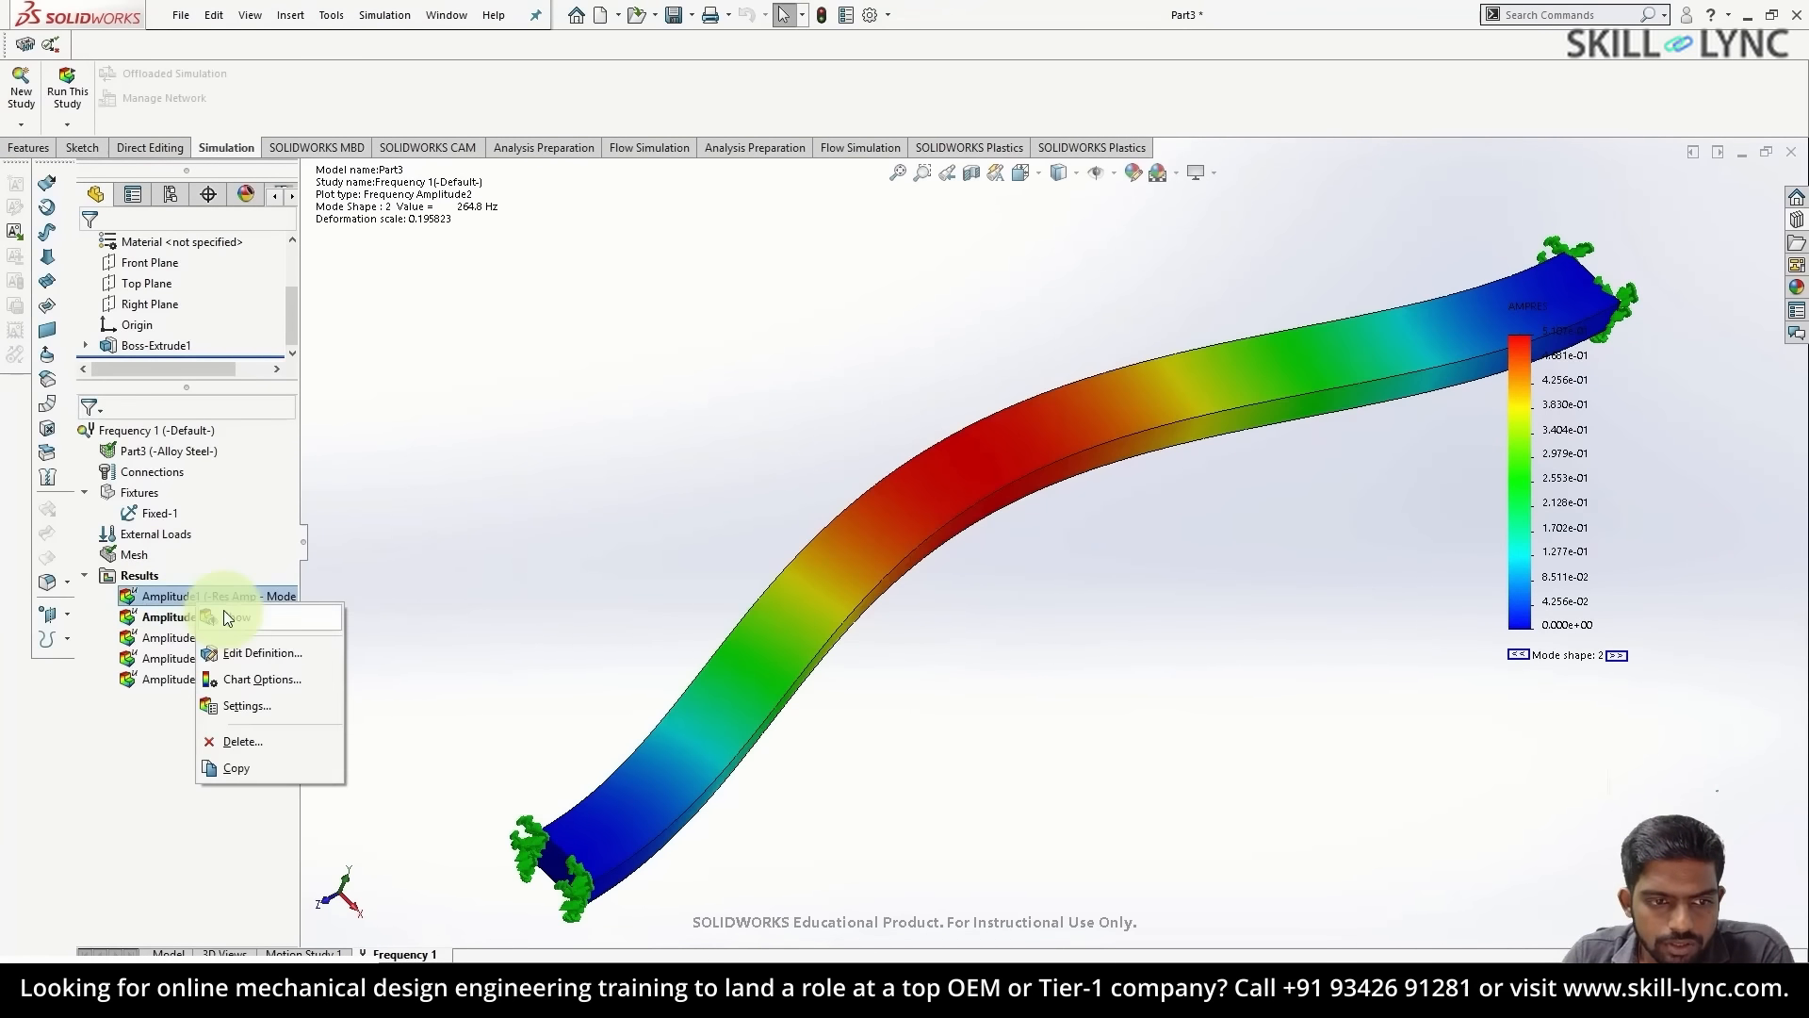
click(231, 617)
middle_drag(626, 694, 811, 705)
right_click(273, 596)
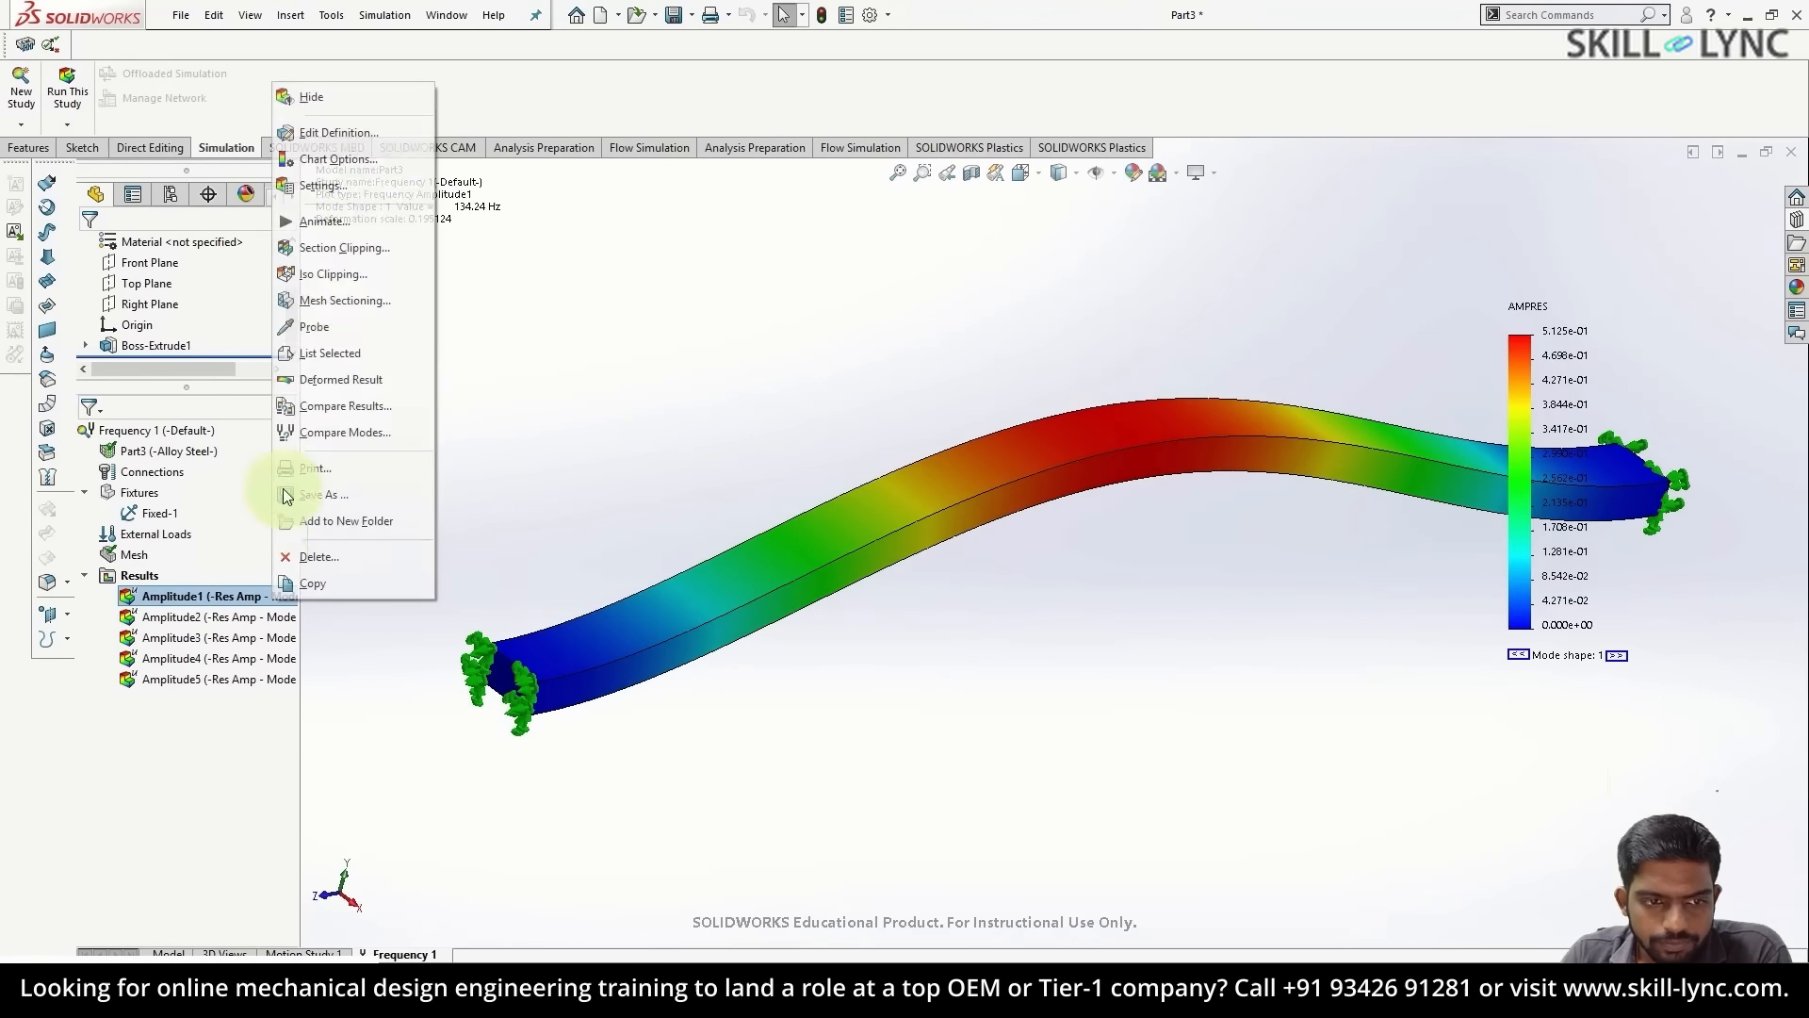
click(330, 222)
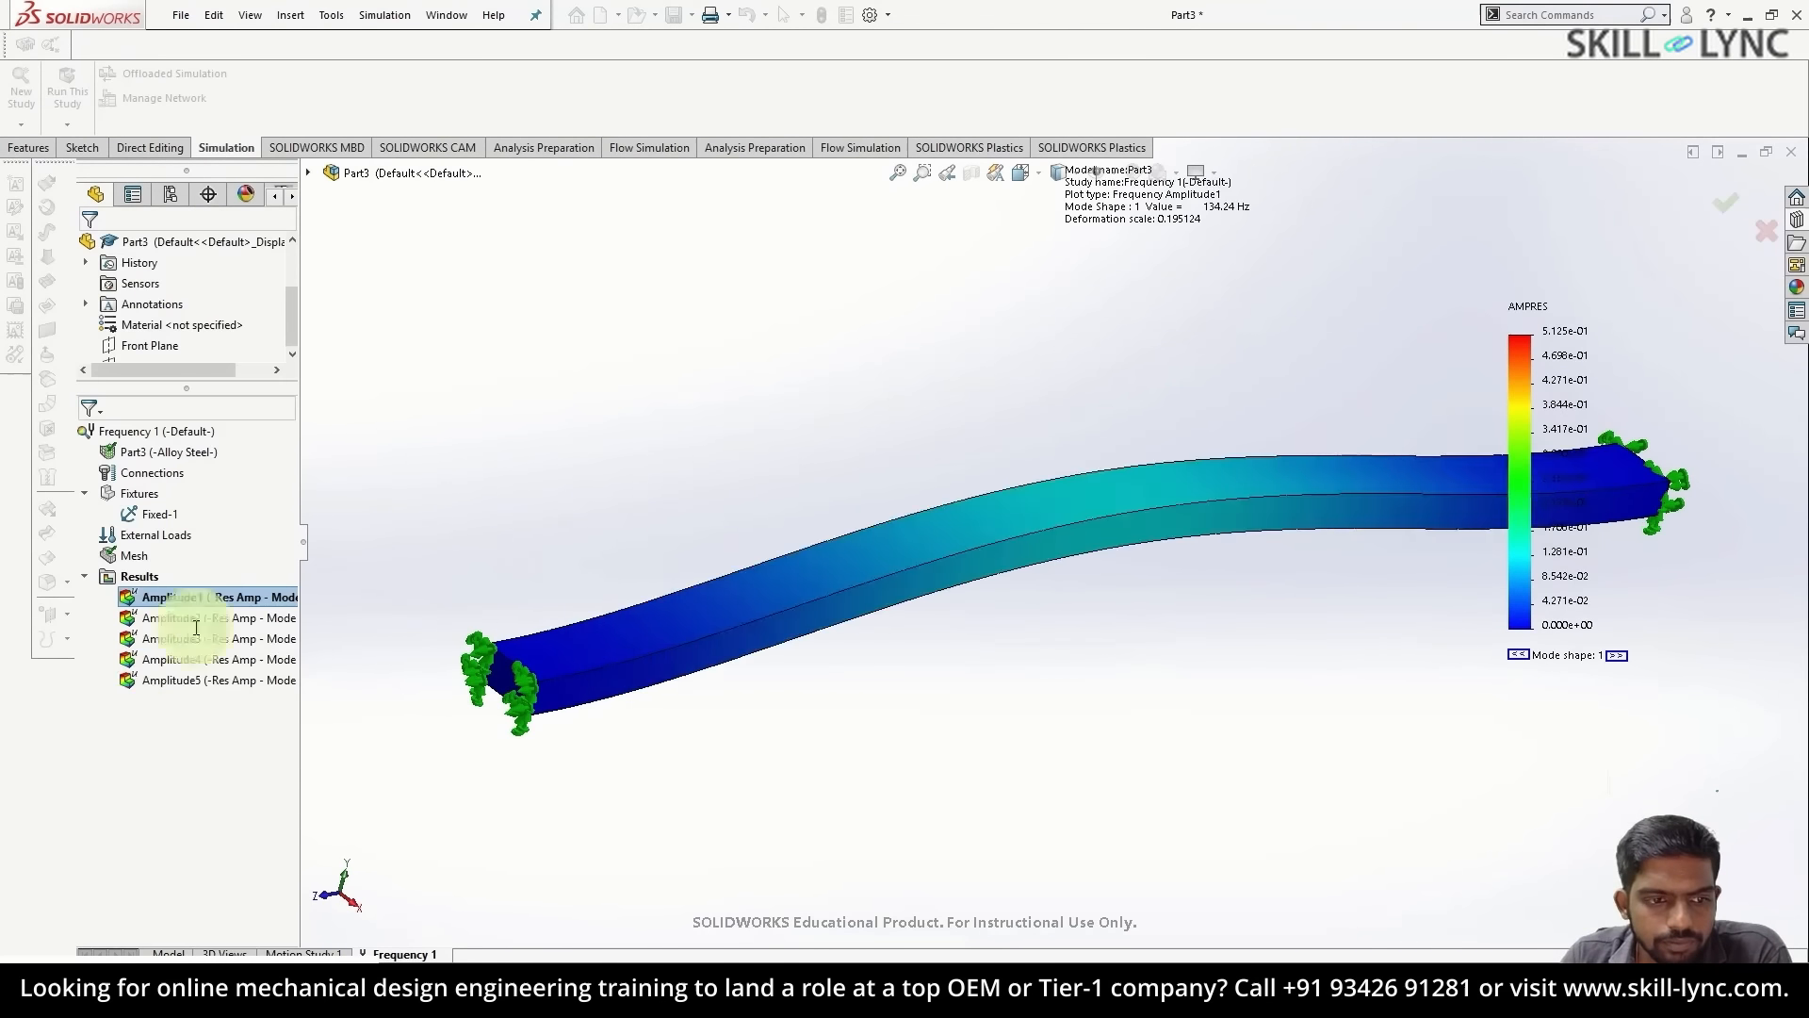
- Show the Amplitude3 mode shape plot, animate it, and close the animation
right_click(212, 641)
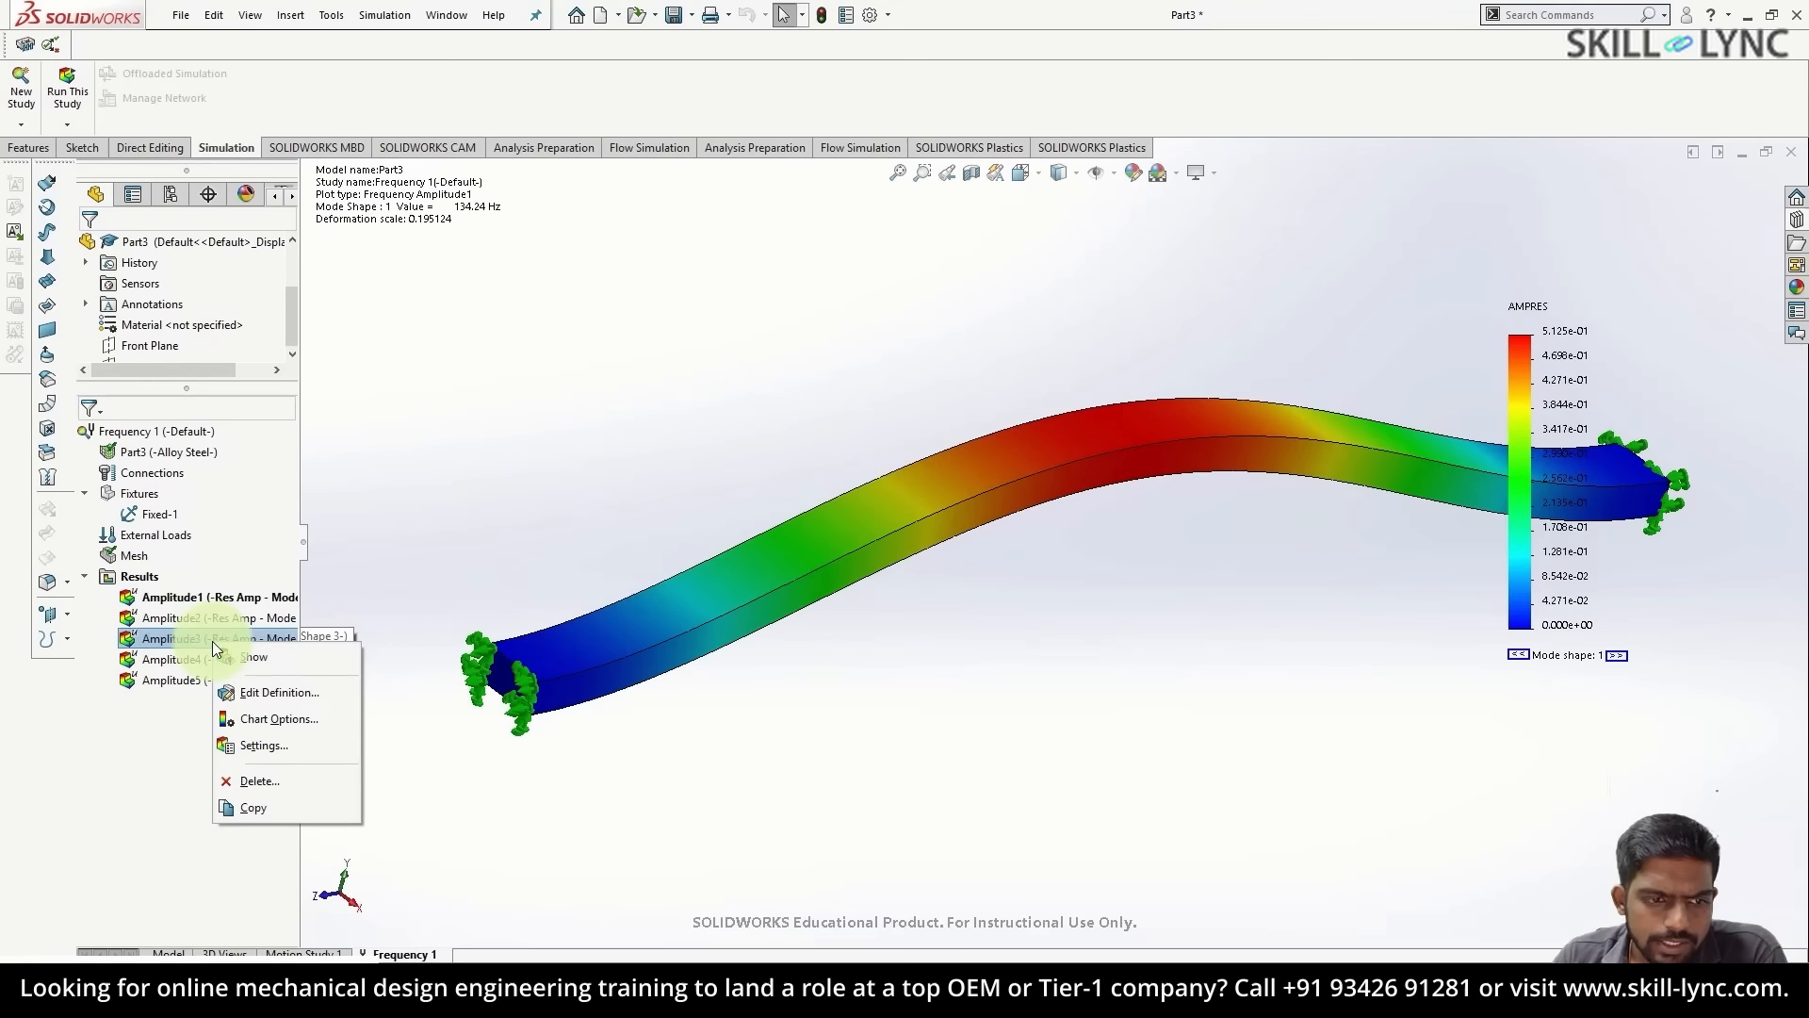
click(252, 657)
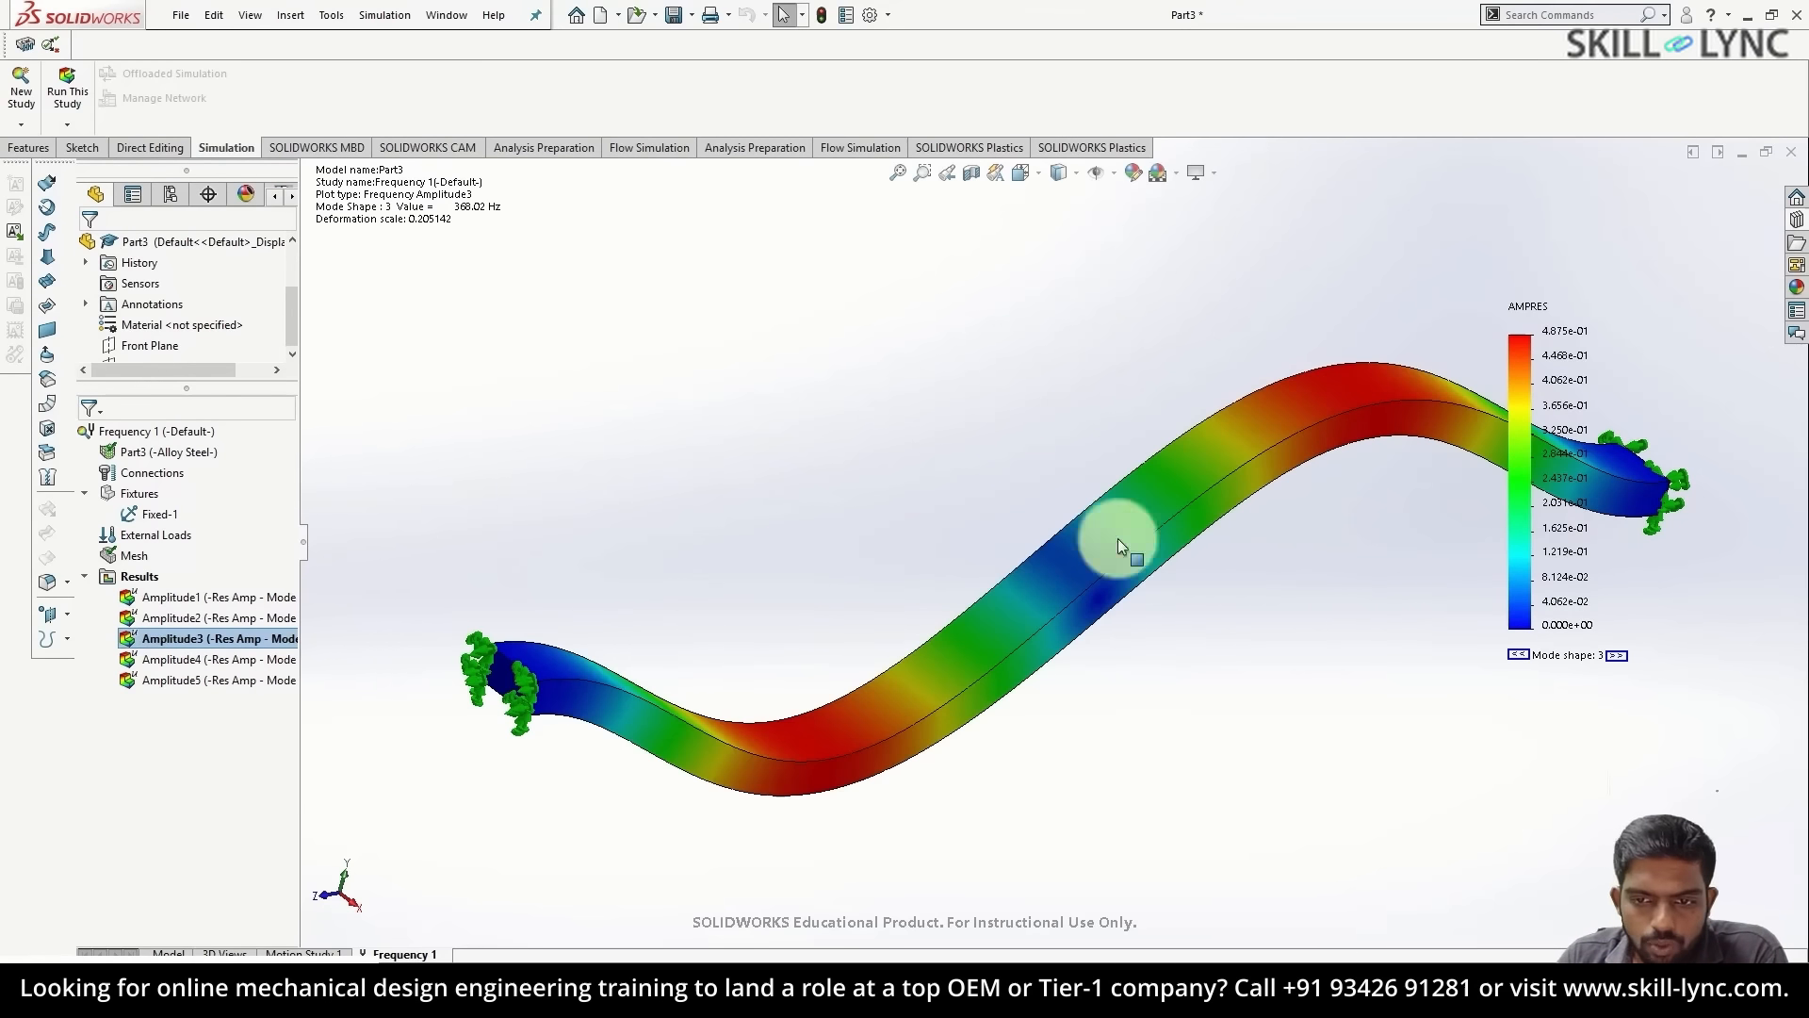
right_click(206, 649)
click(262, 271)
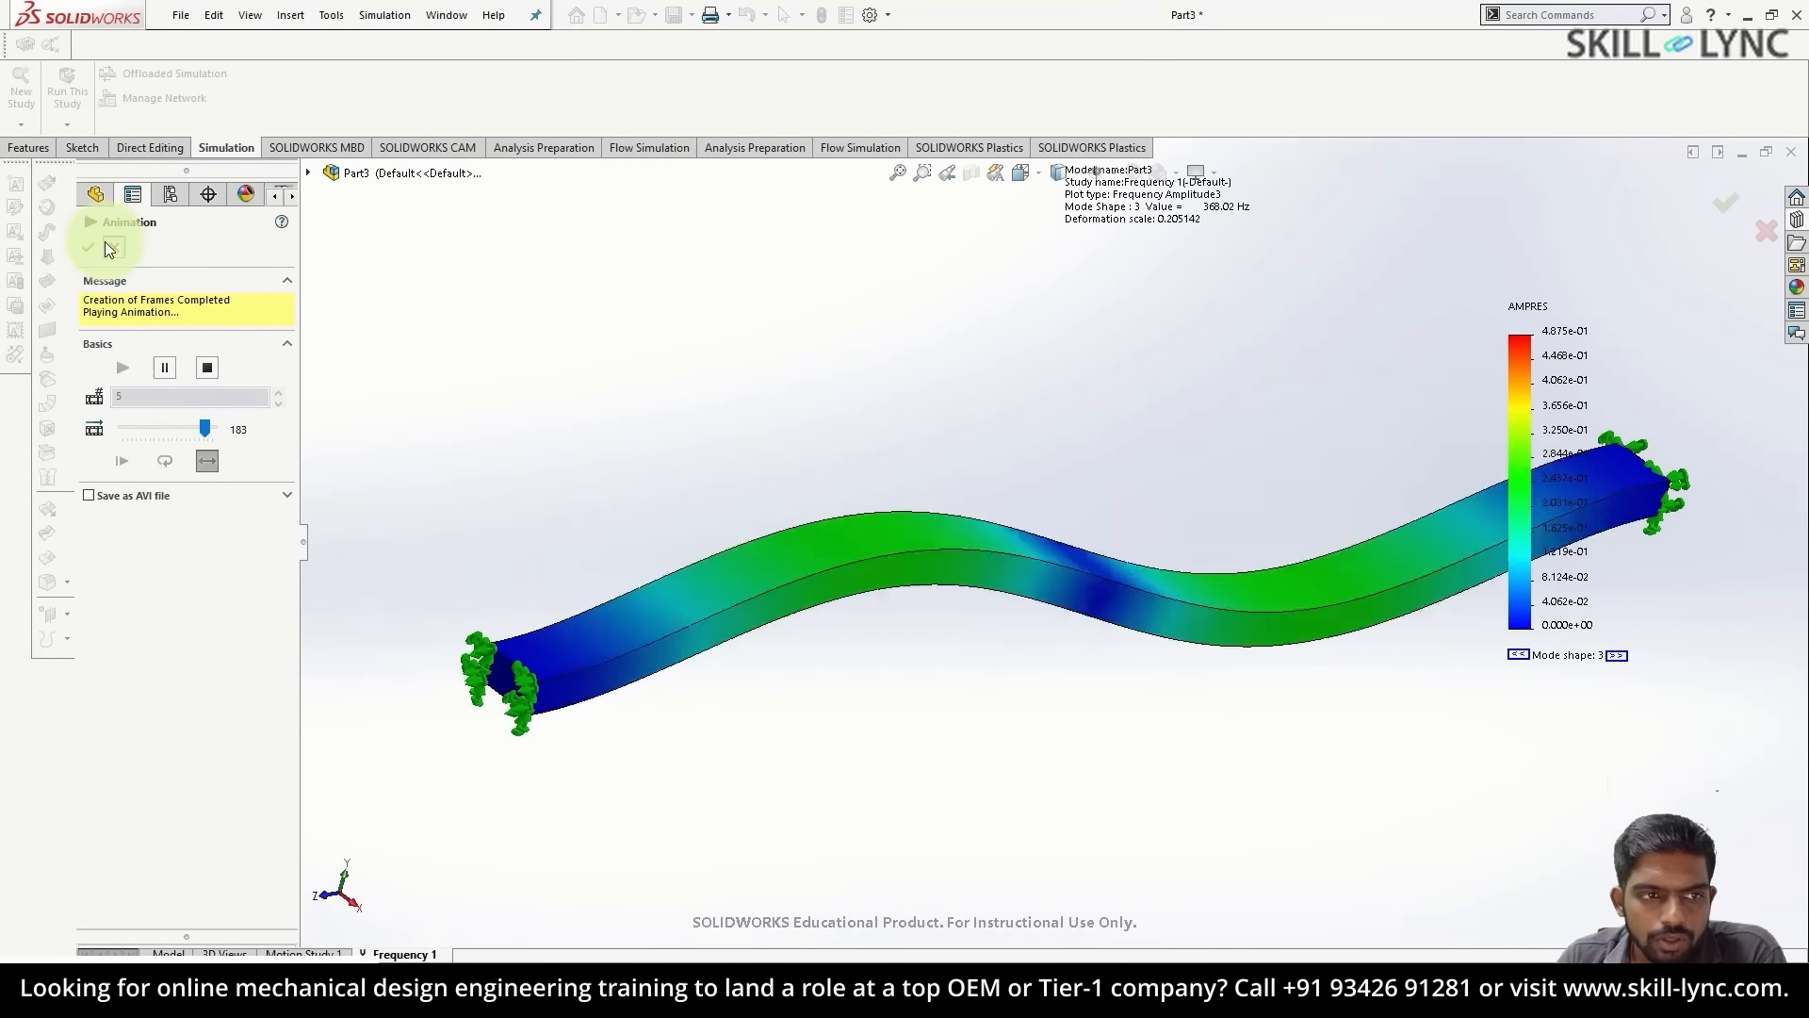
click(105, 243)
- Display the Amplitude4 and Amplitude5 mode shape plots one after the other
right_click(189, 663)
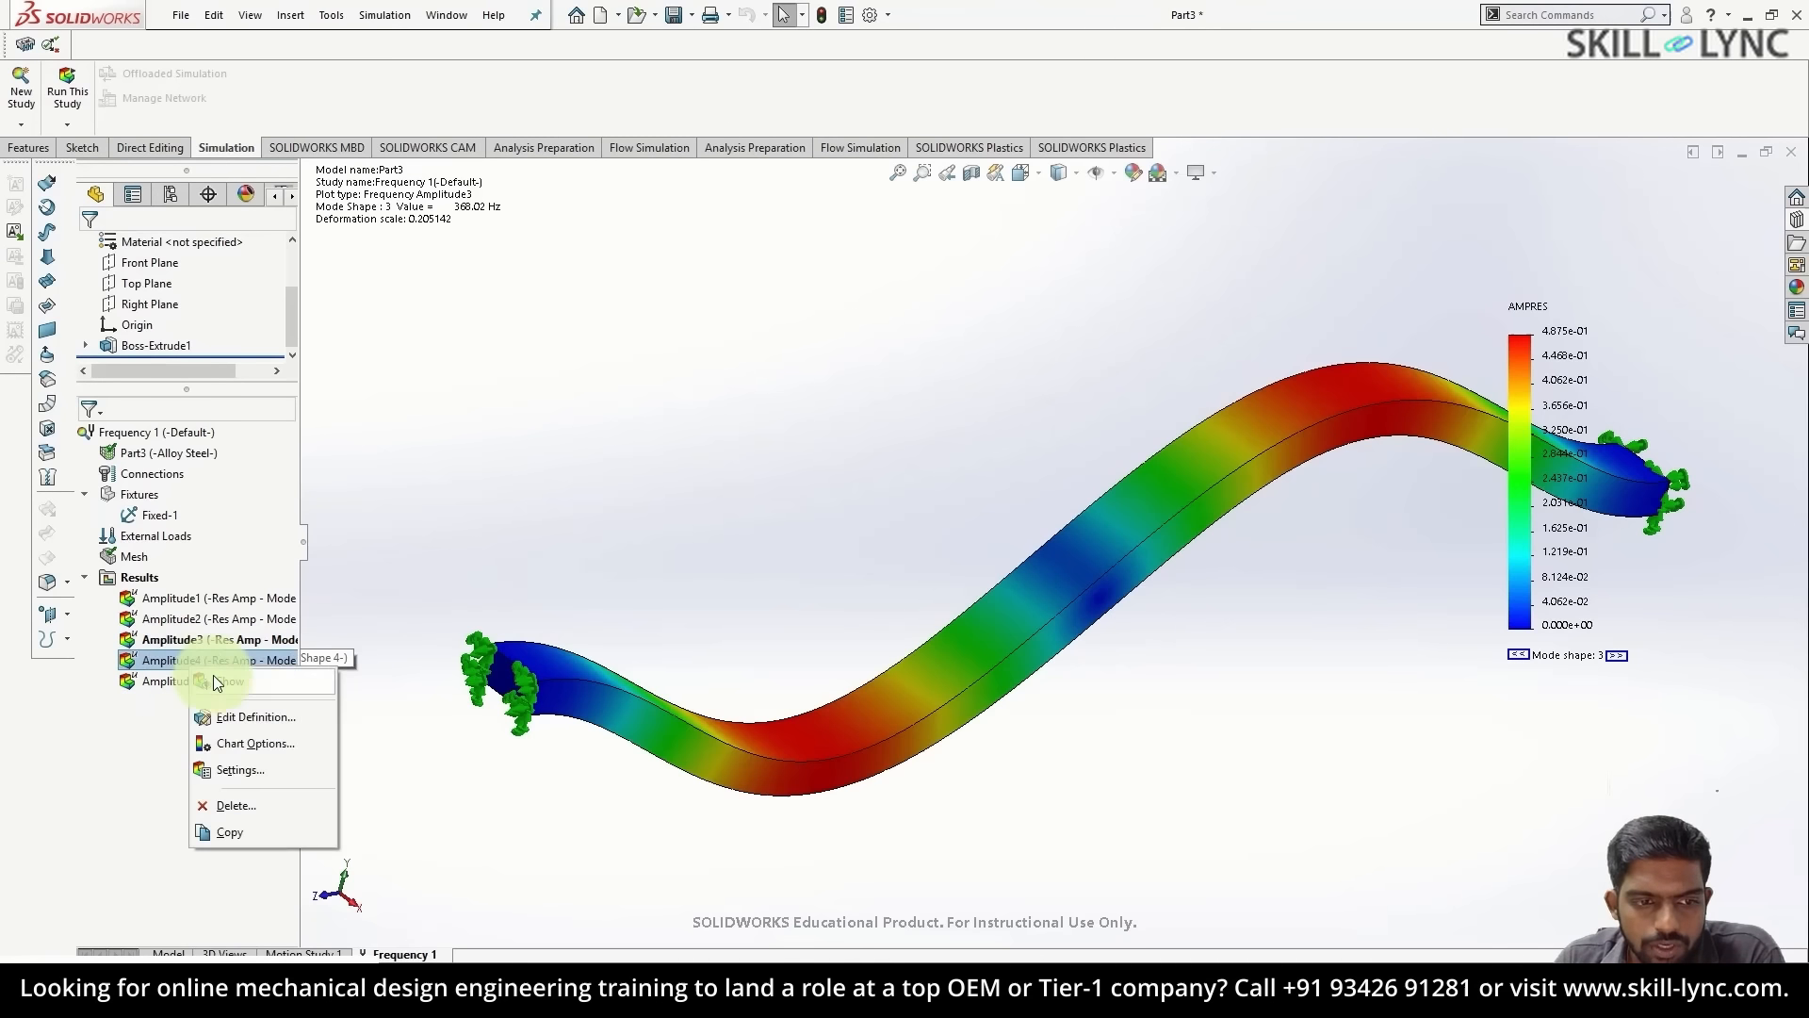
click(218, 681)
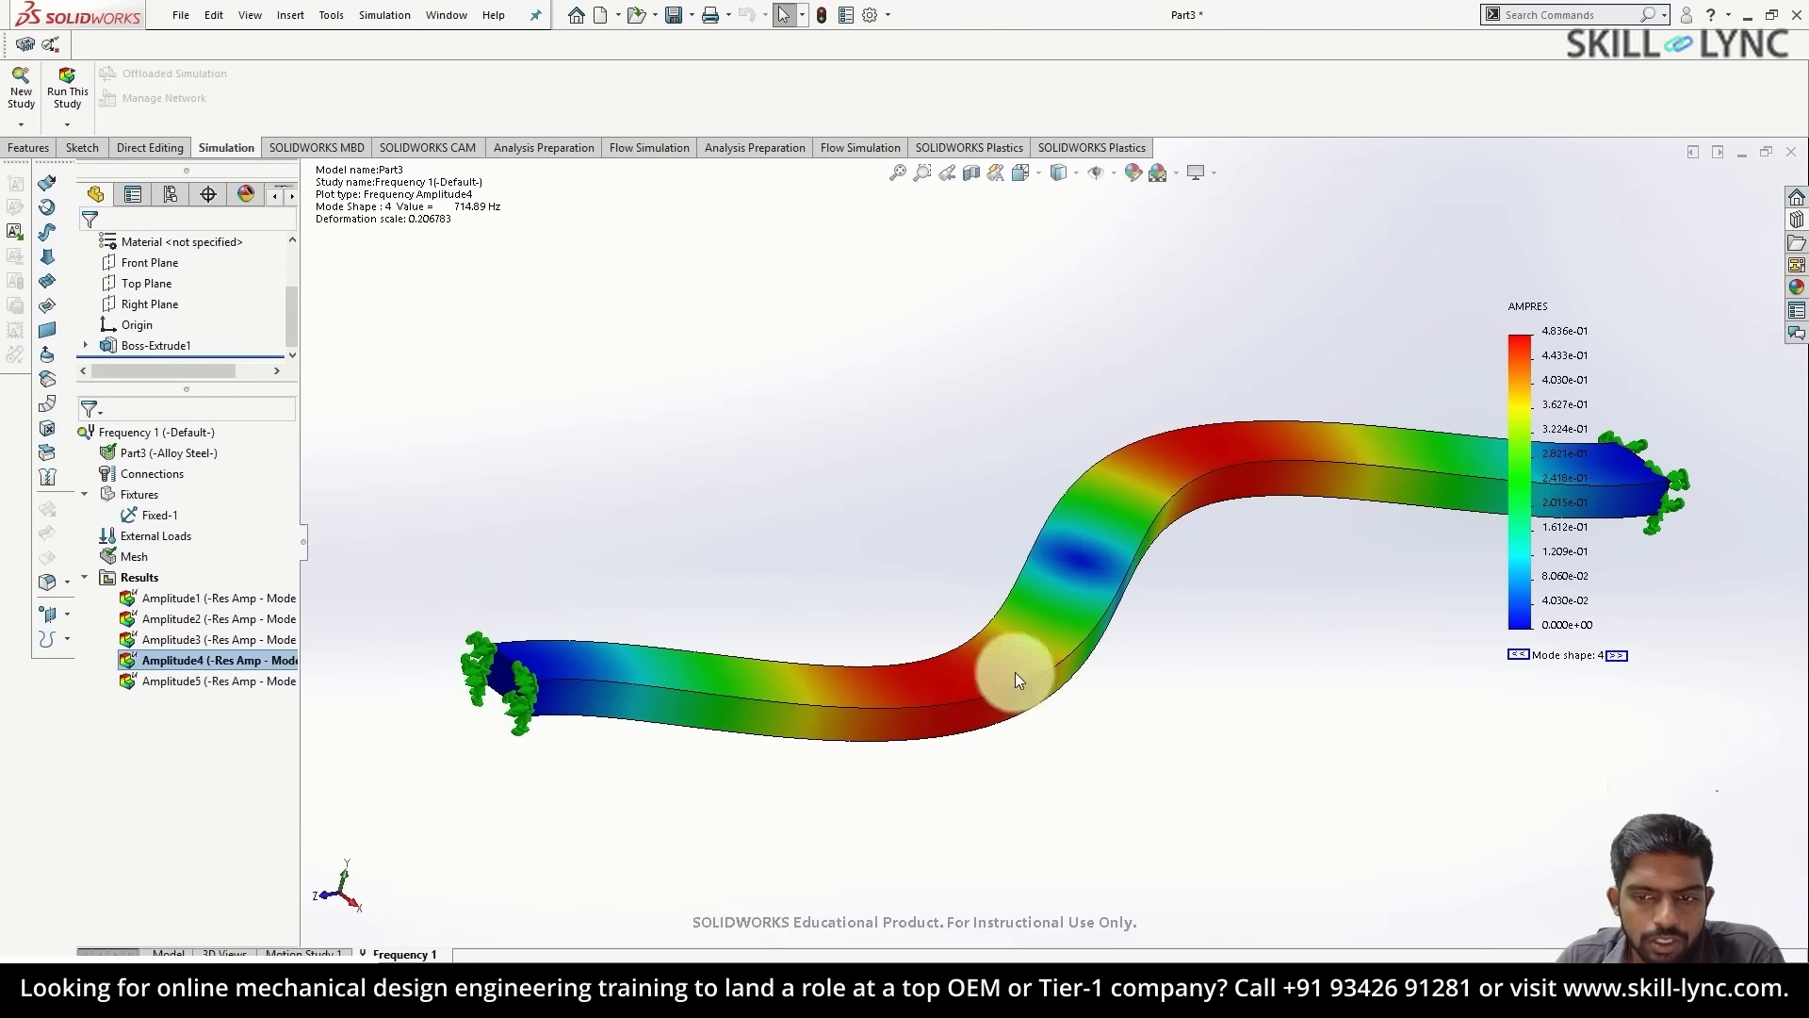
right_click(190, 681)
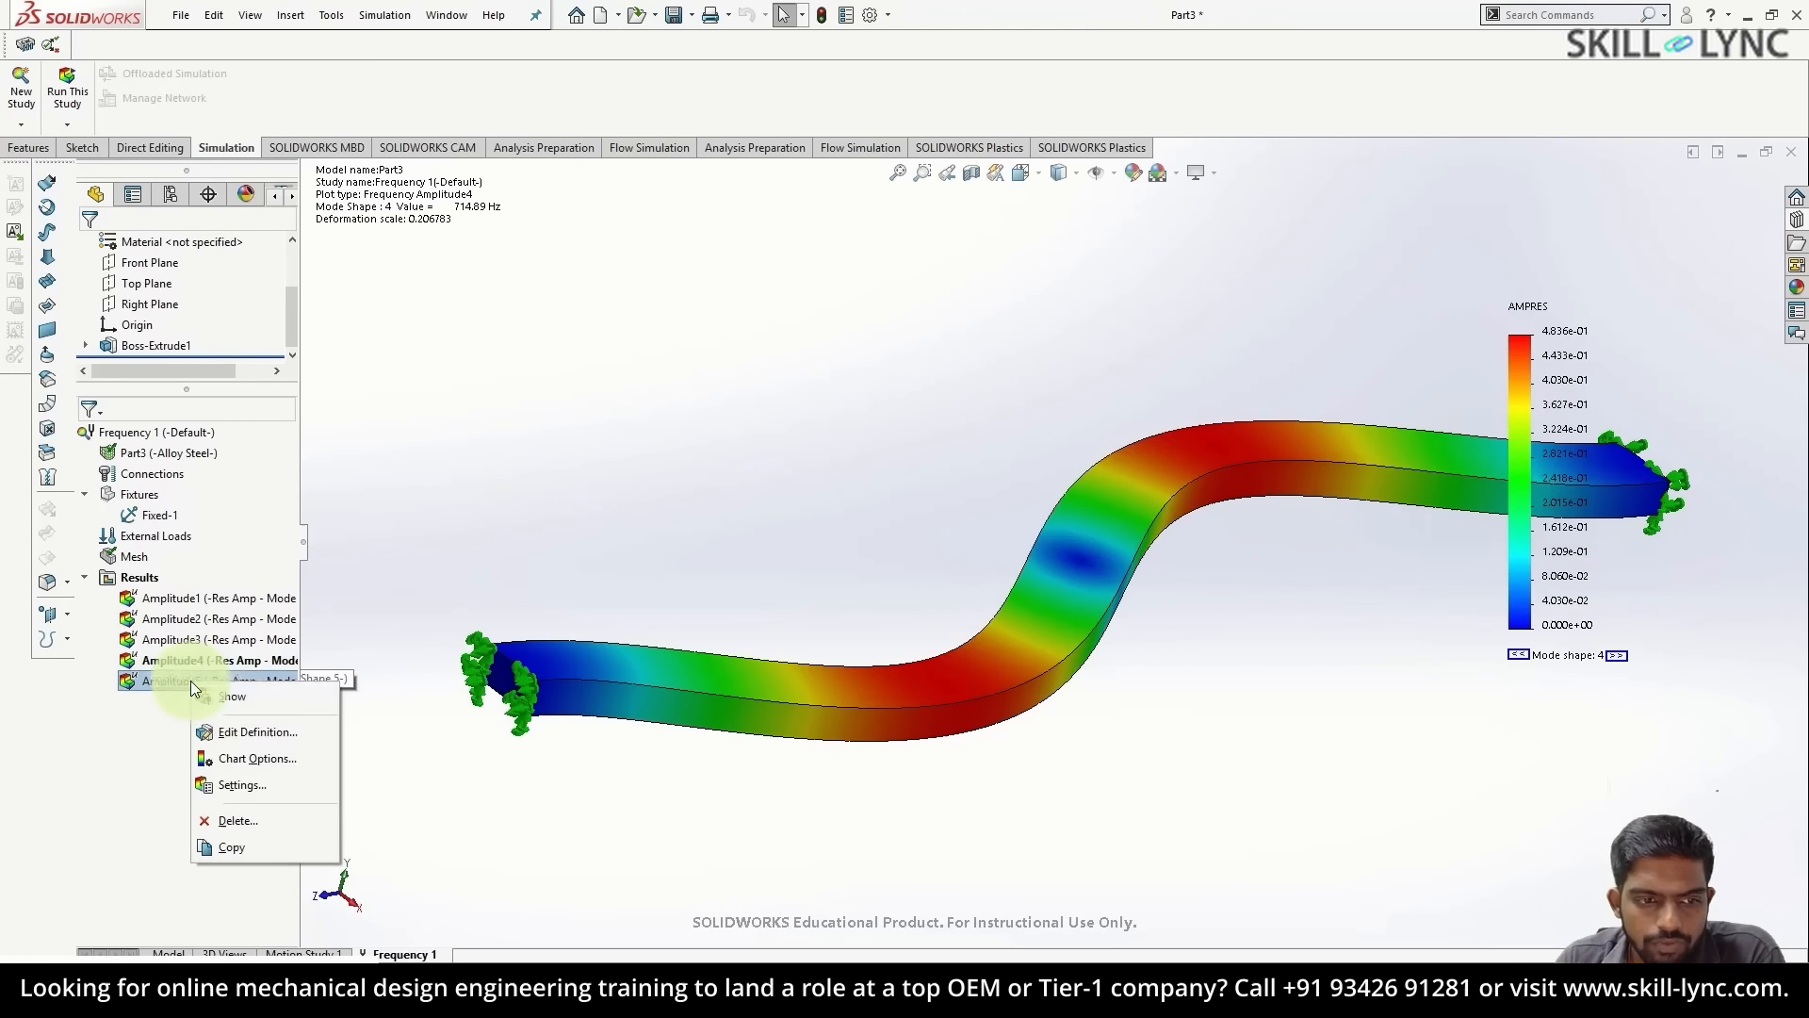
click(224, 696)
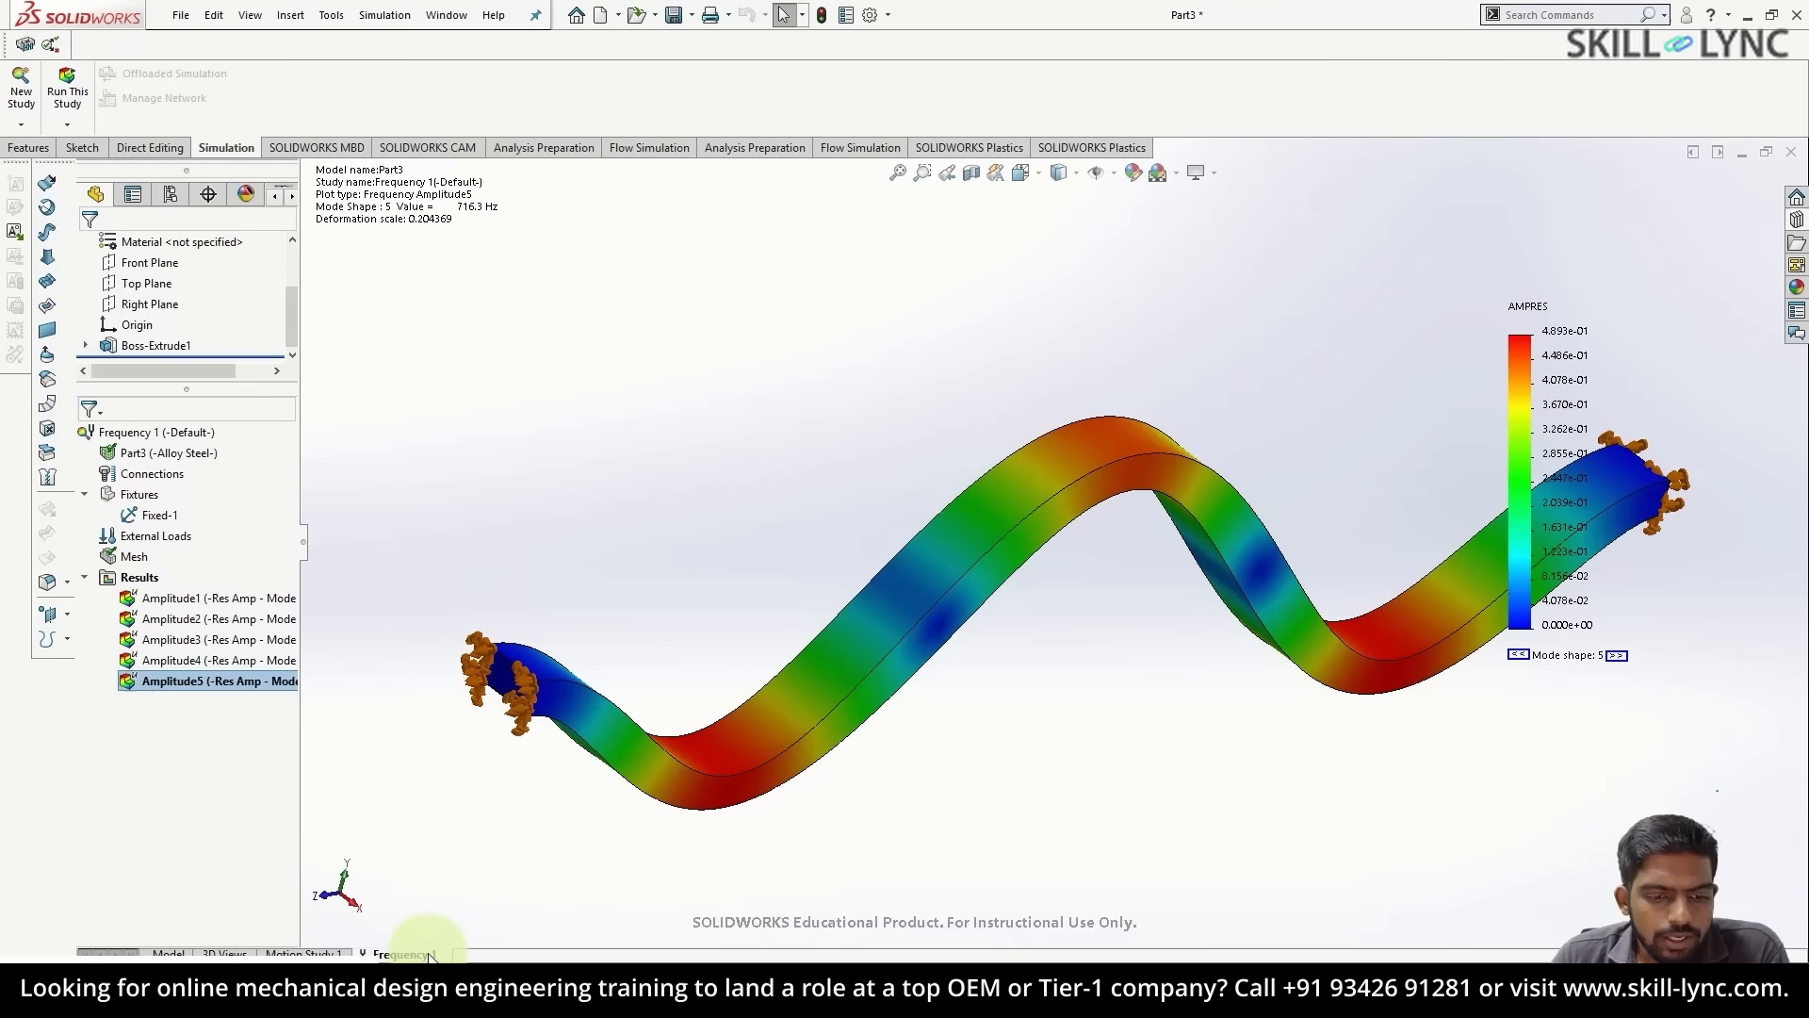
- Copy the Frequency 1 study as a frequency study named Frequency 1 1D and treat the bar as a beam
right_click(405, 955)
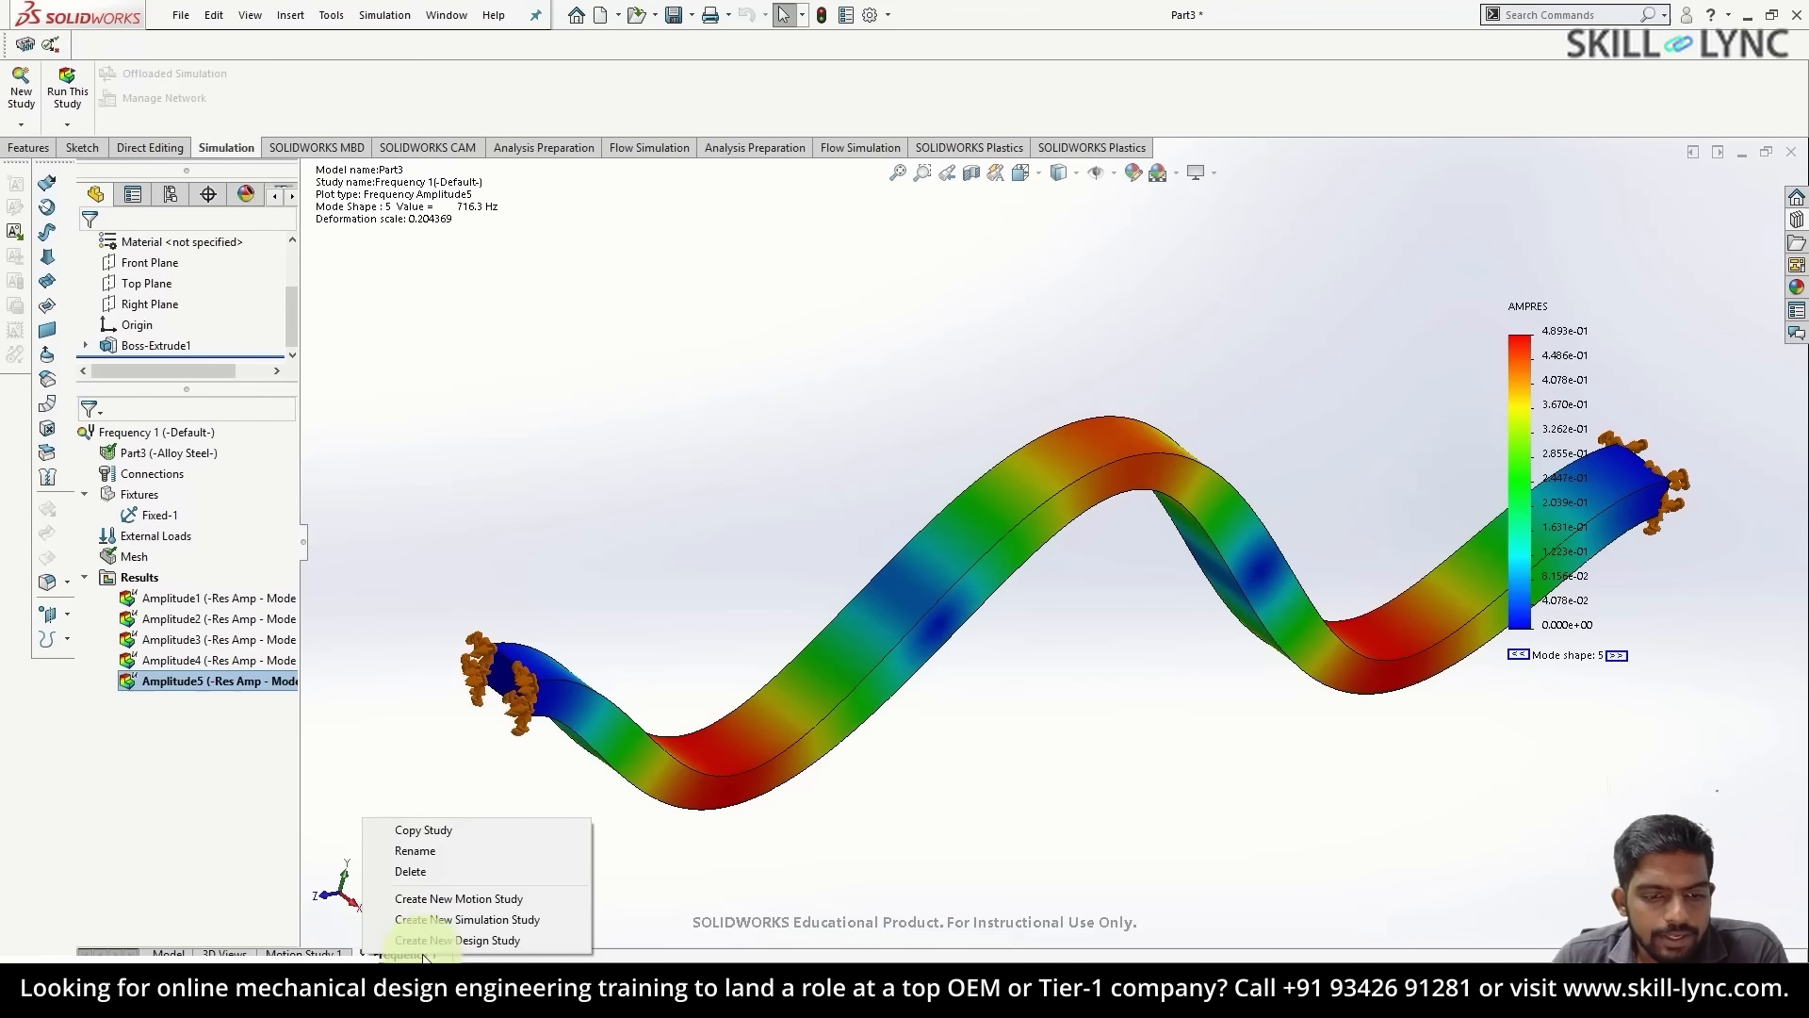
click(447, 830)
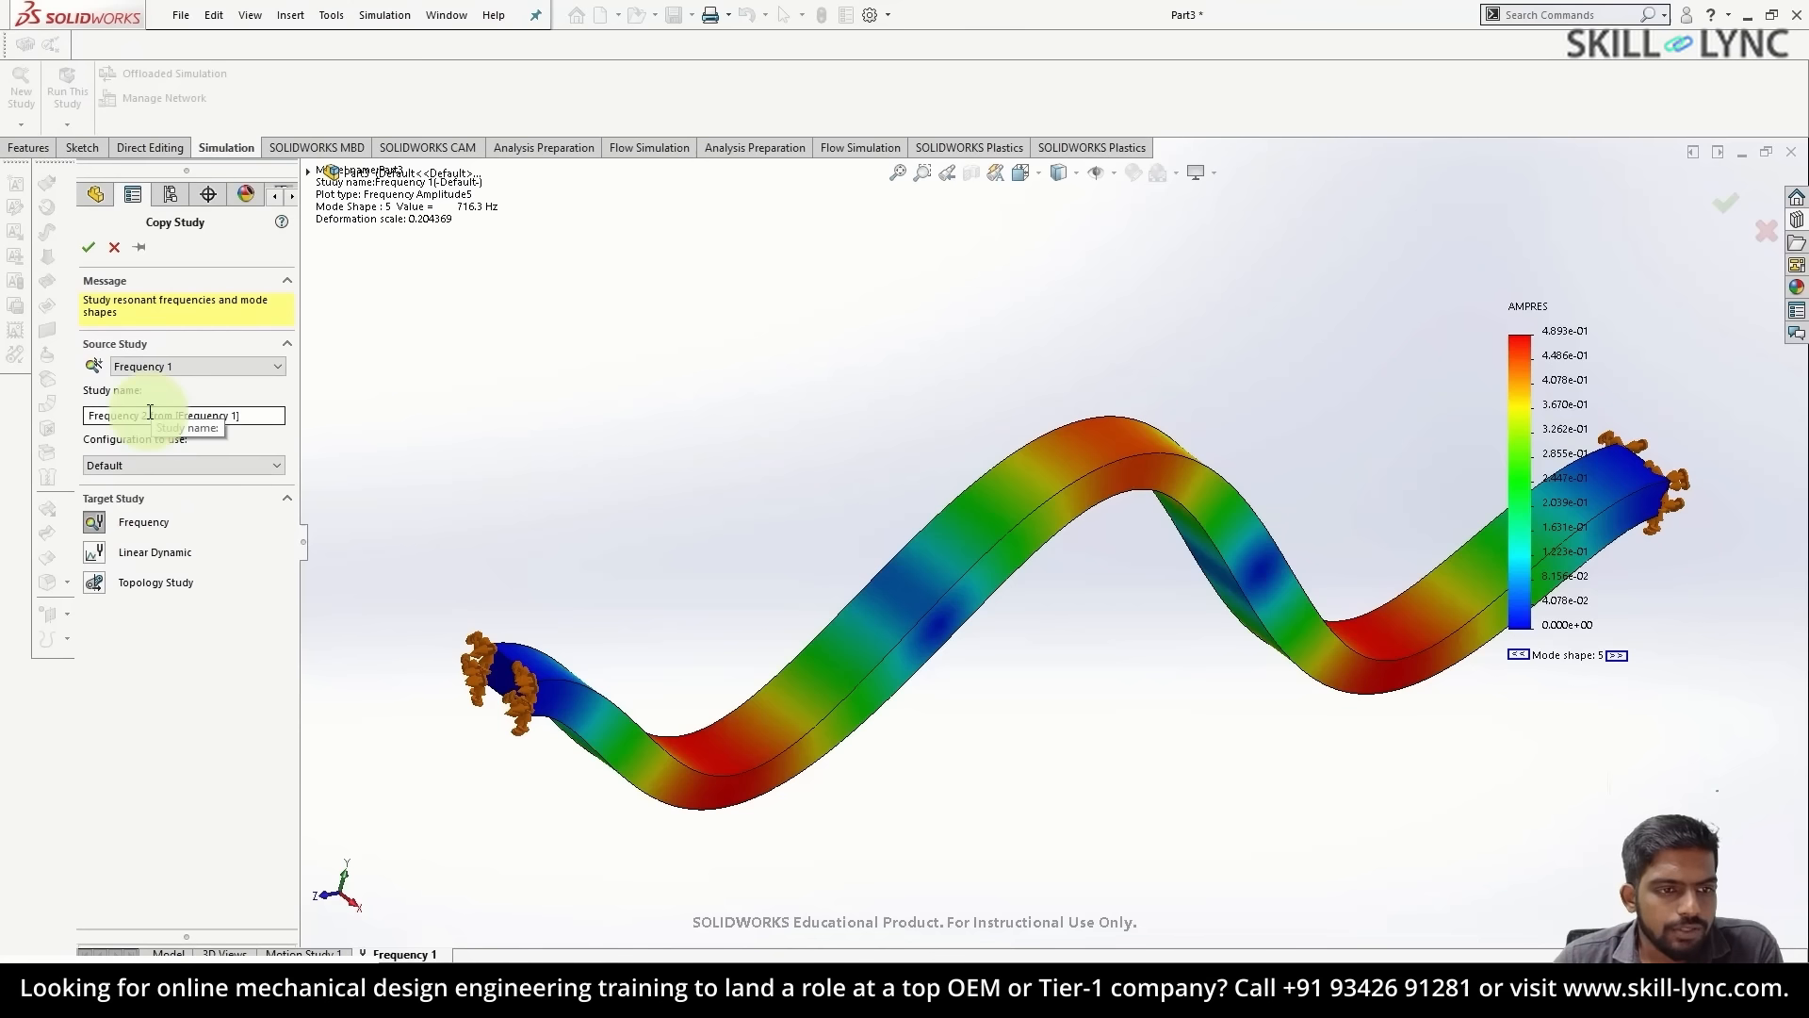
drag(142, 415, 563, 427)
text(1 a)
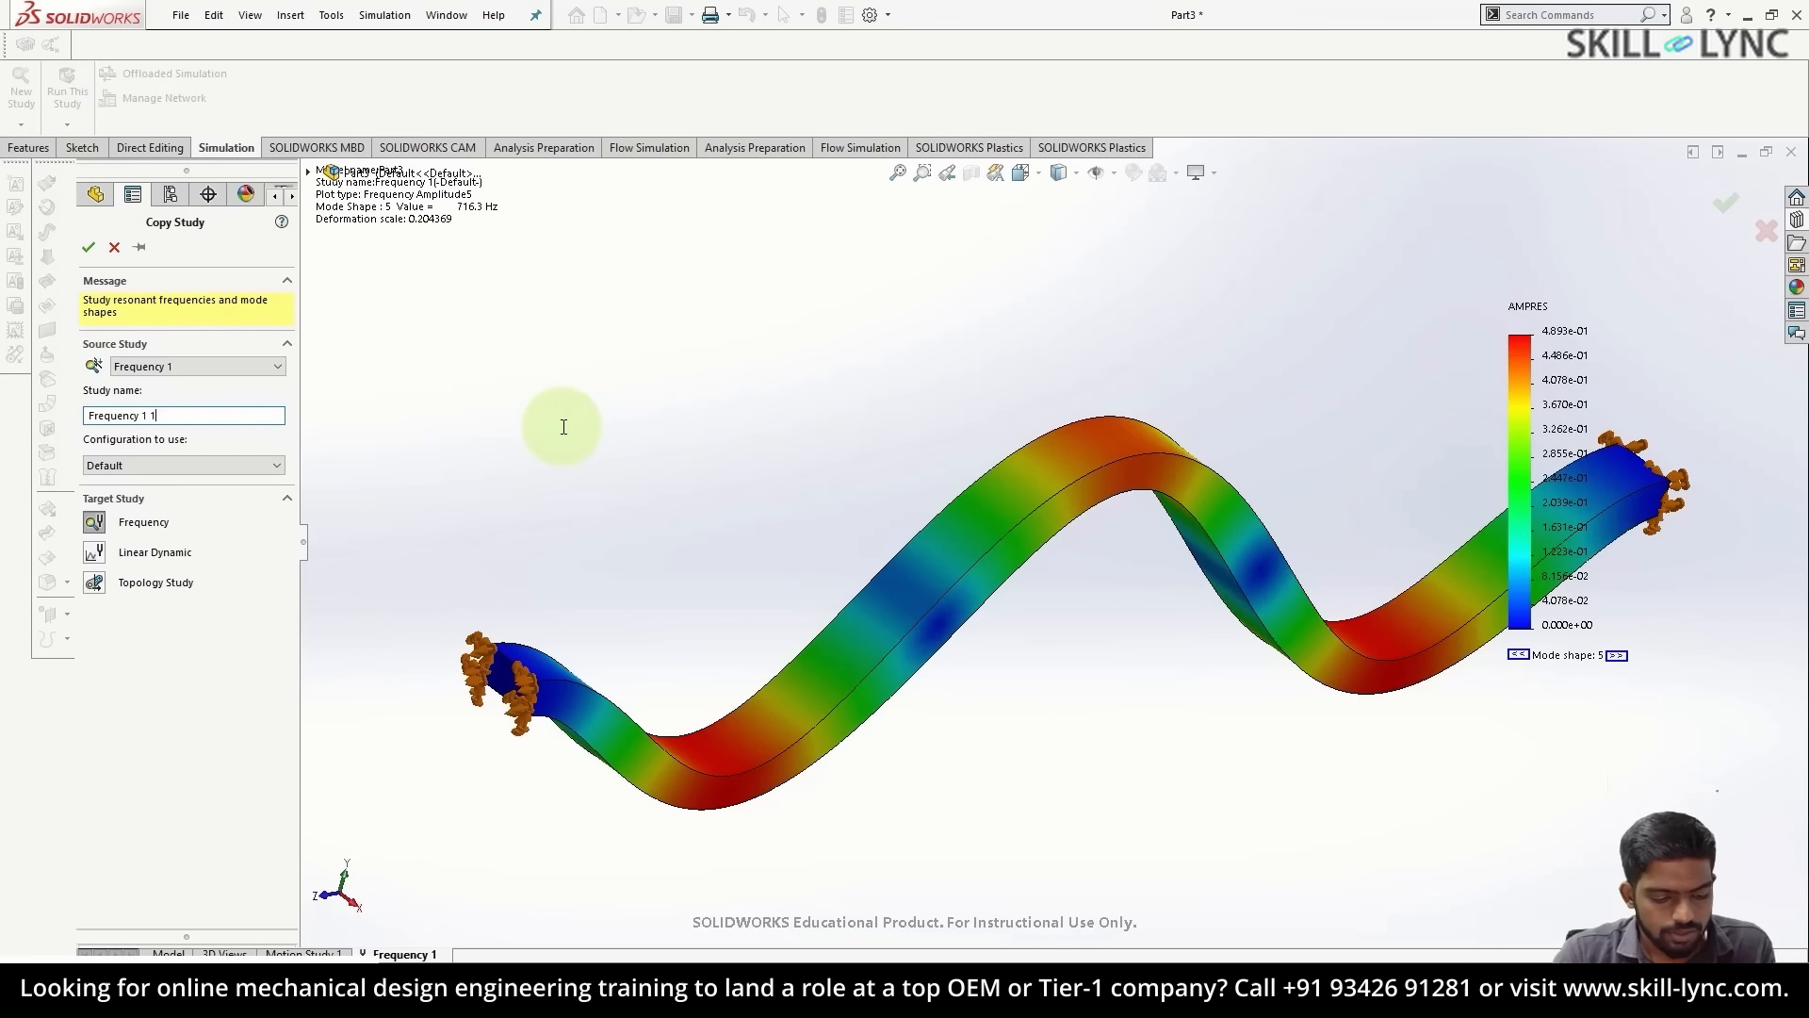
click(88, 247)
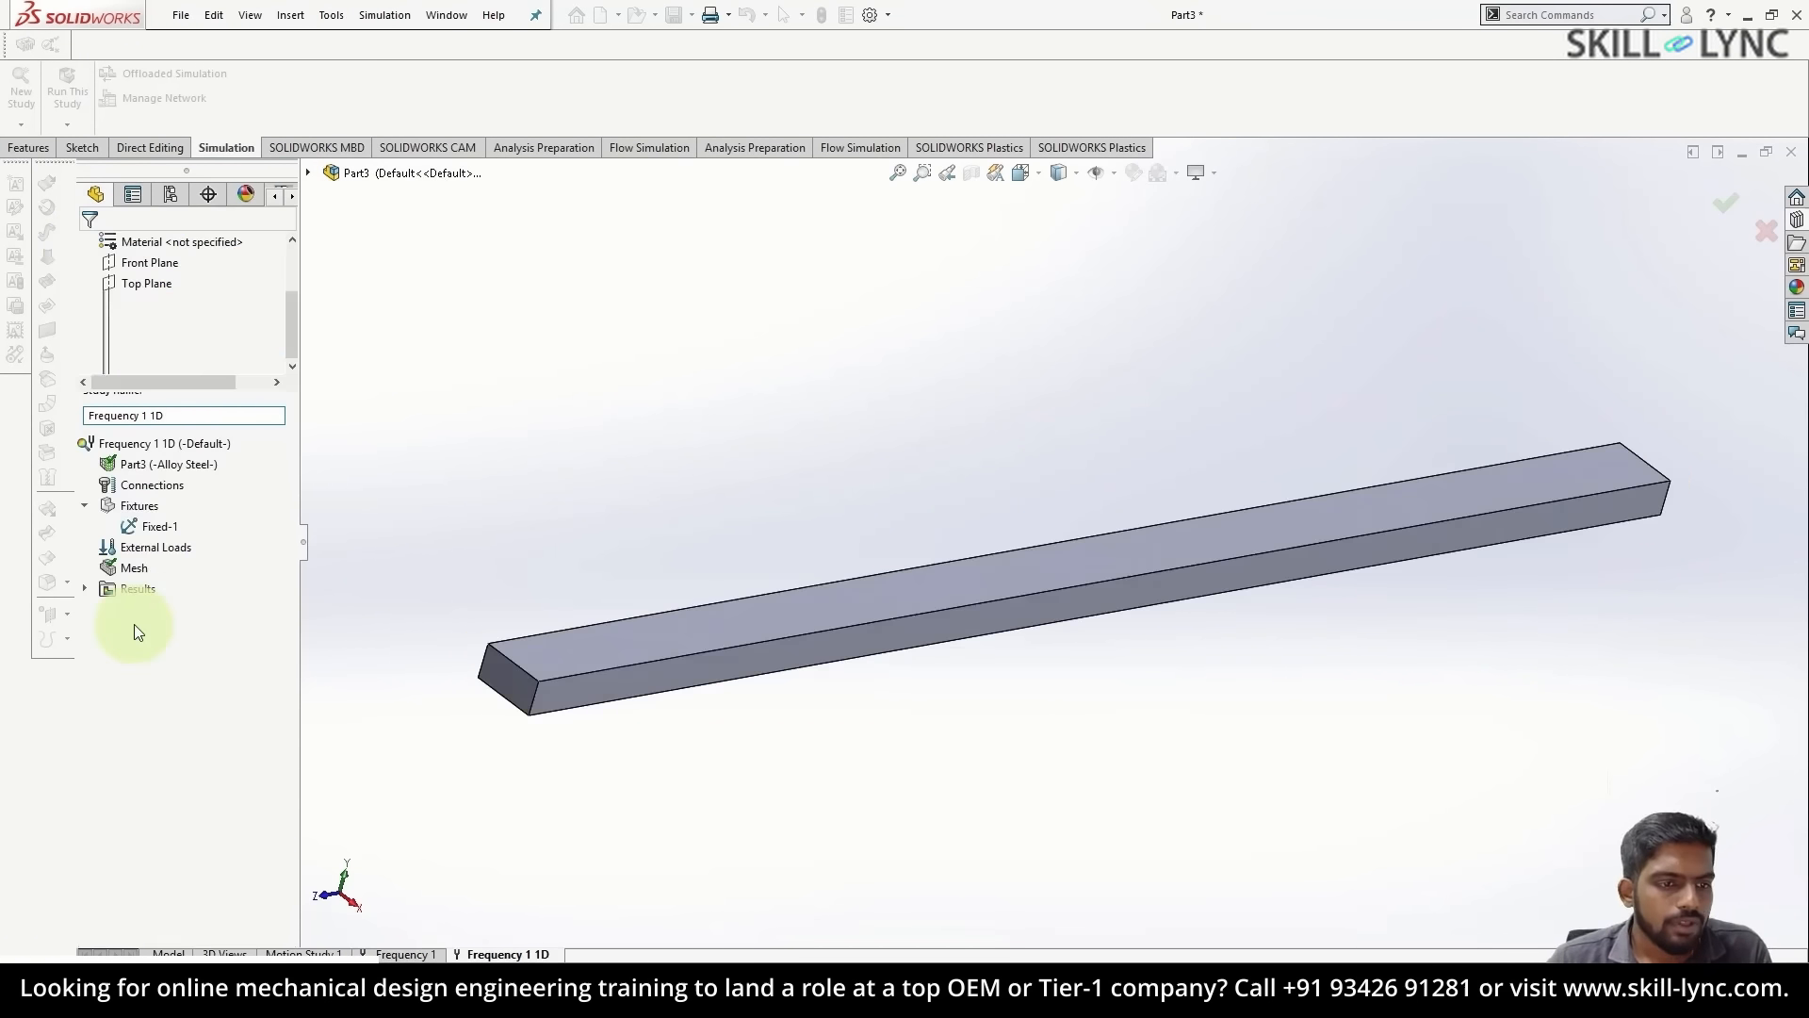
right_click(162, 468)
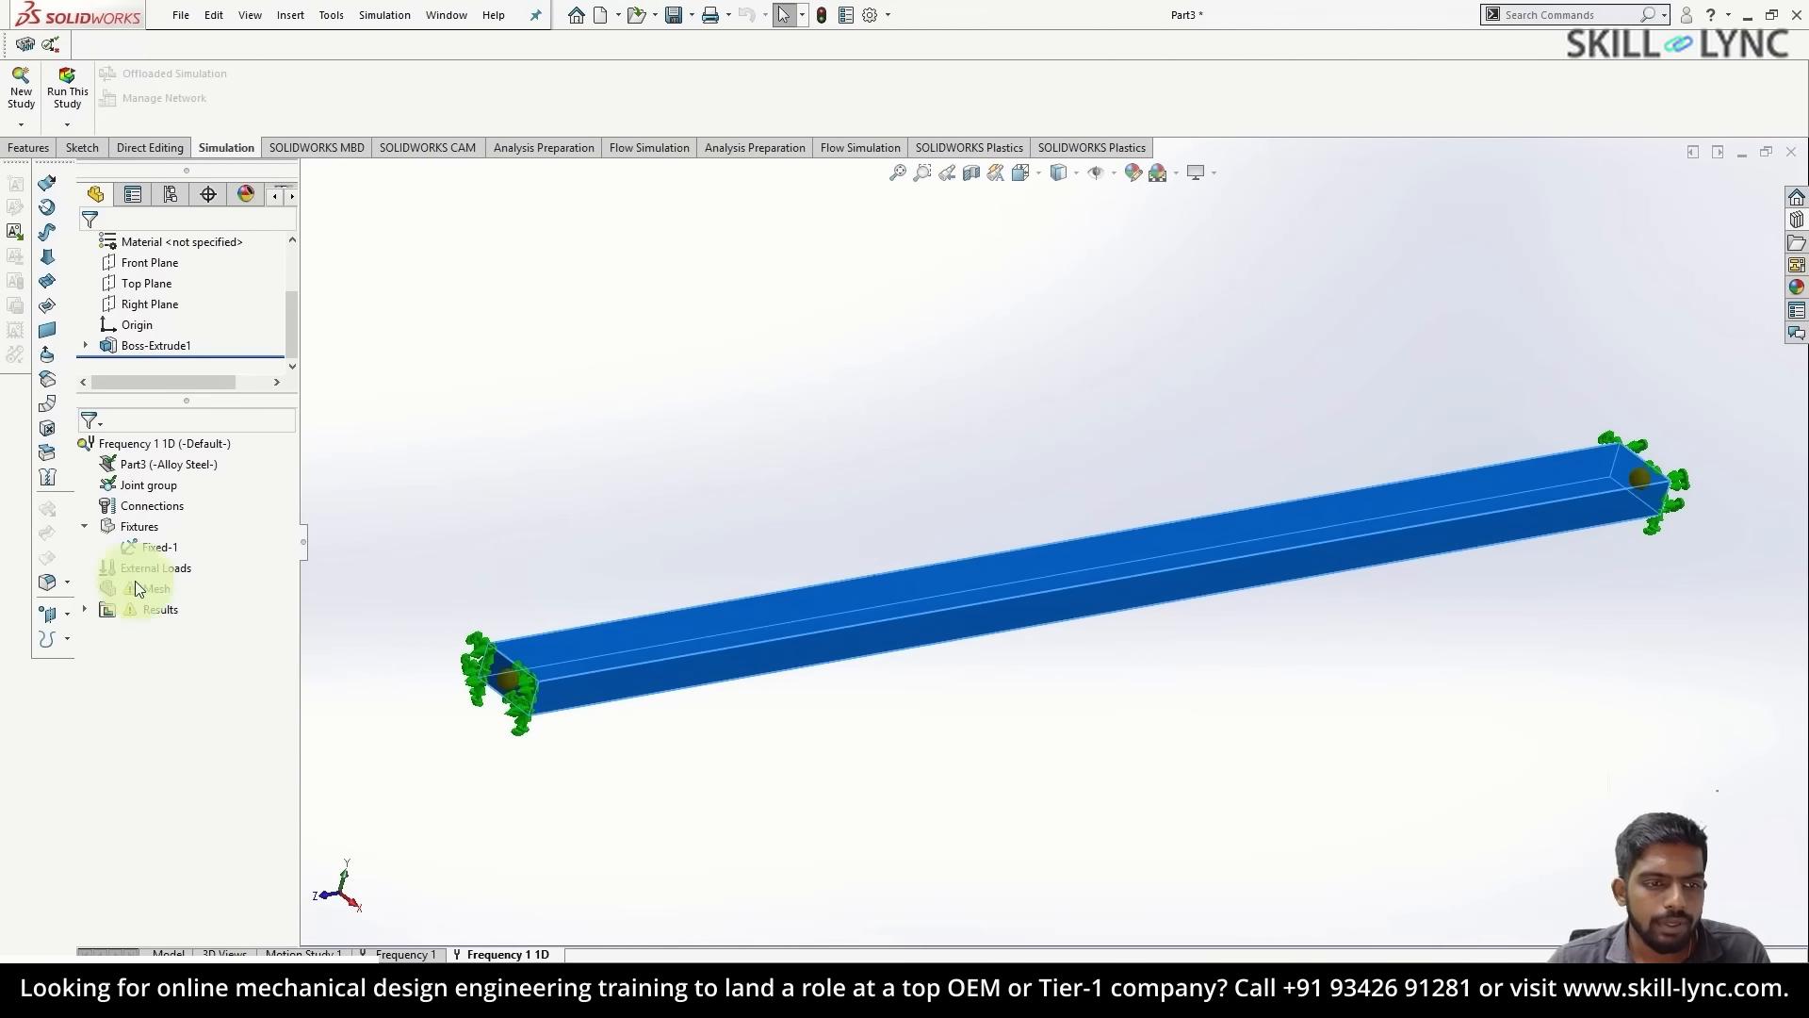
- Replace the faces in the Fixed-1 fixture with the beam's two end joints, keeping Fixed Geometry
right_click(161, 550)
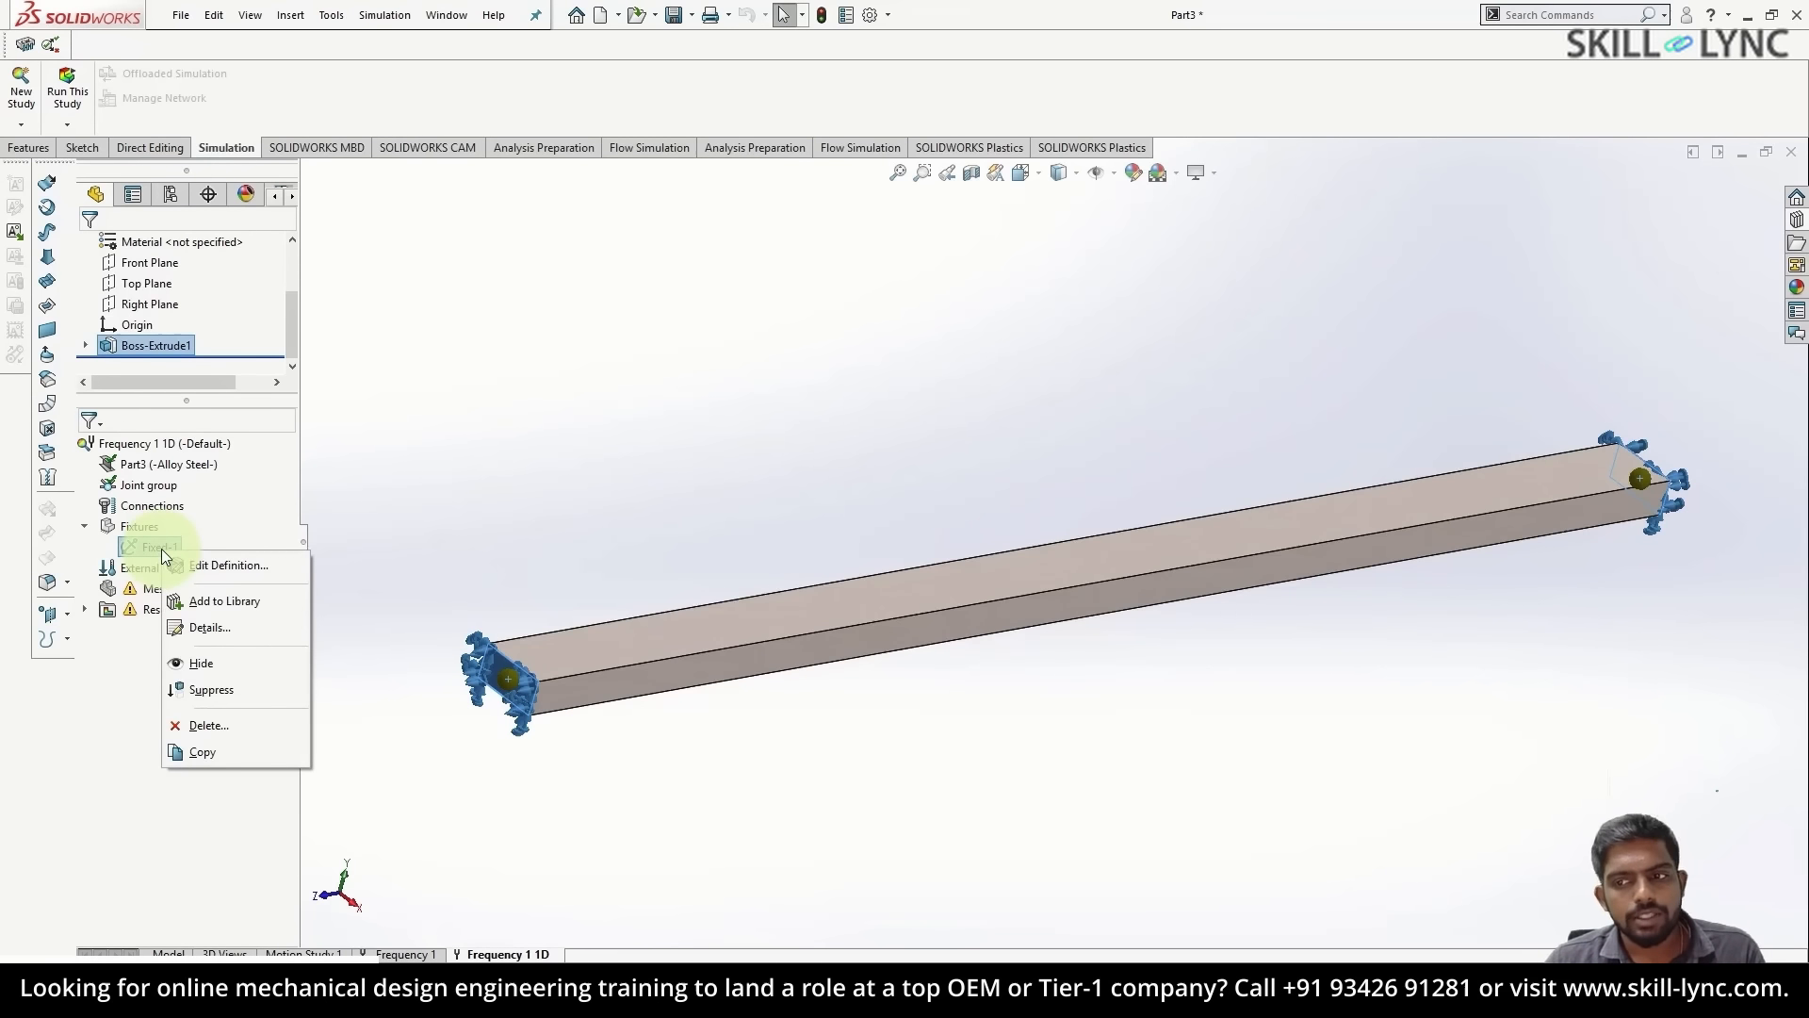
click(513, 698)
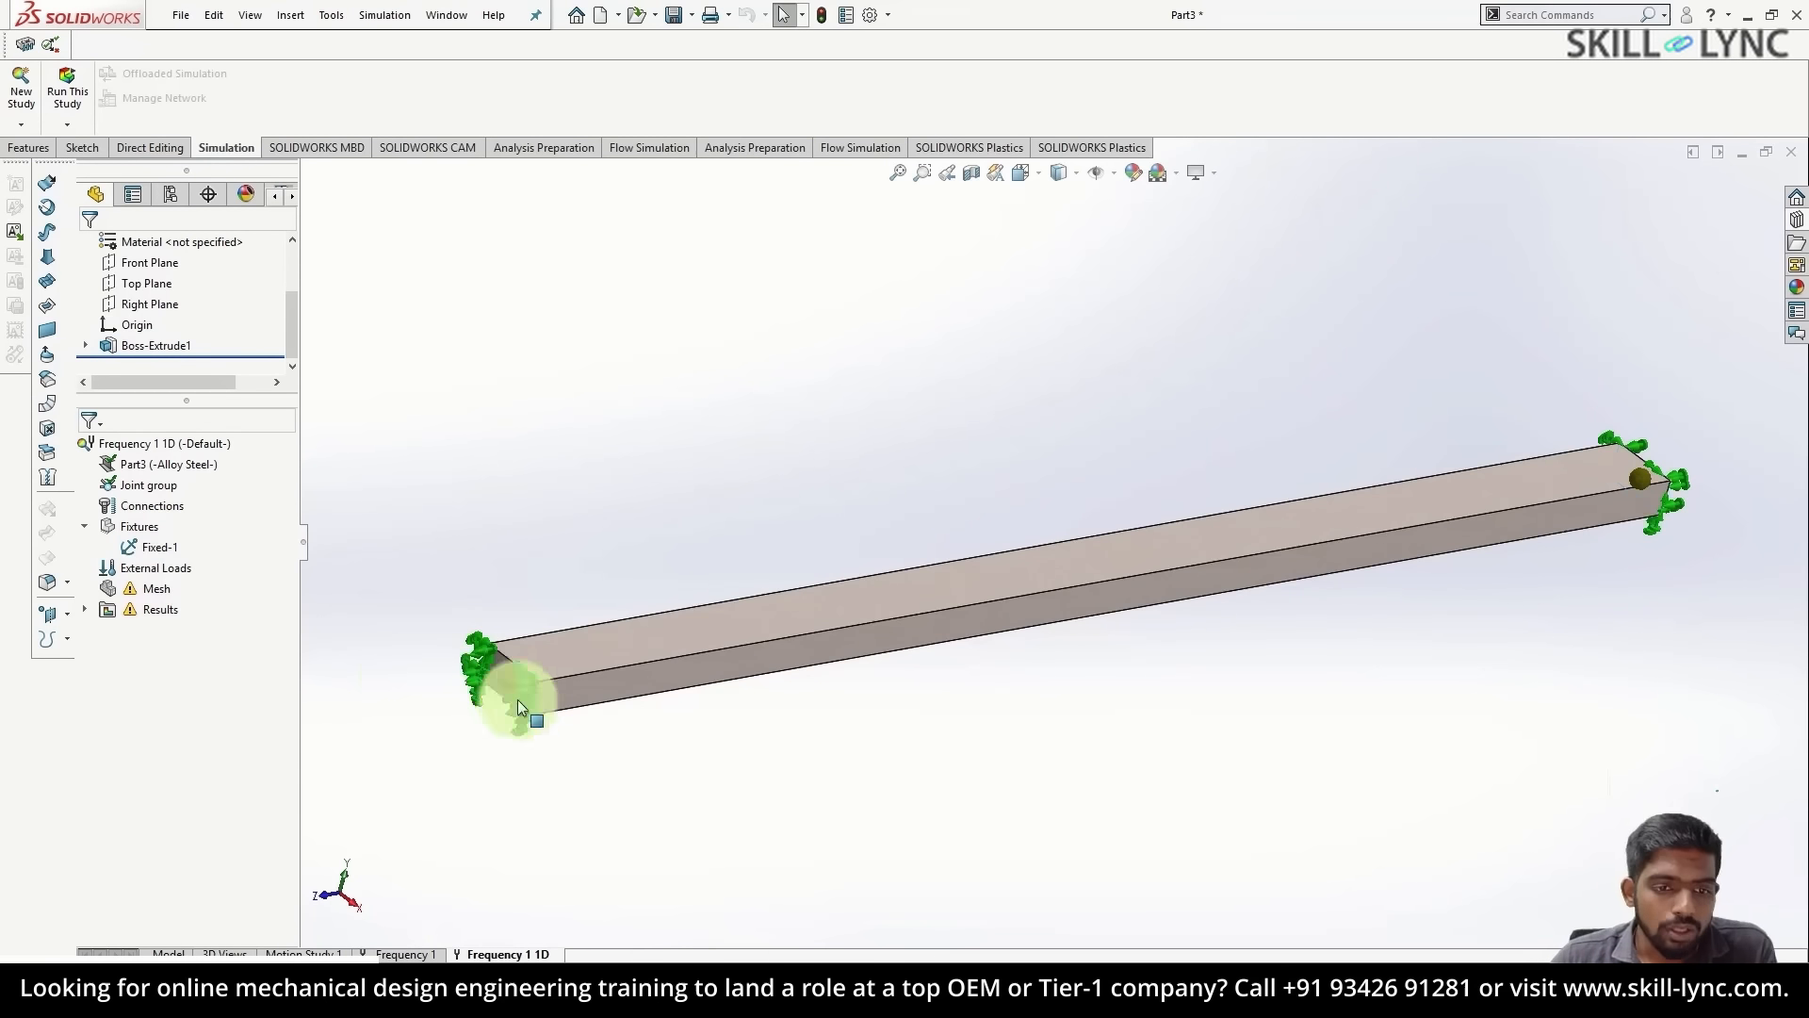
right_click(162, 551)
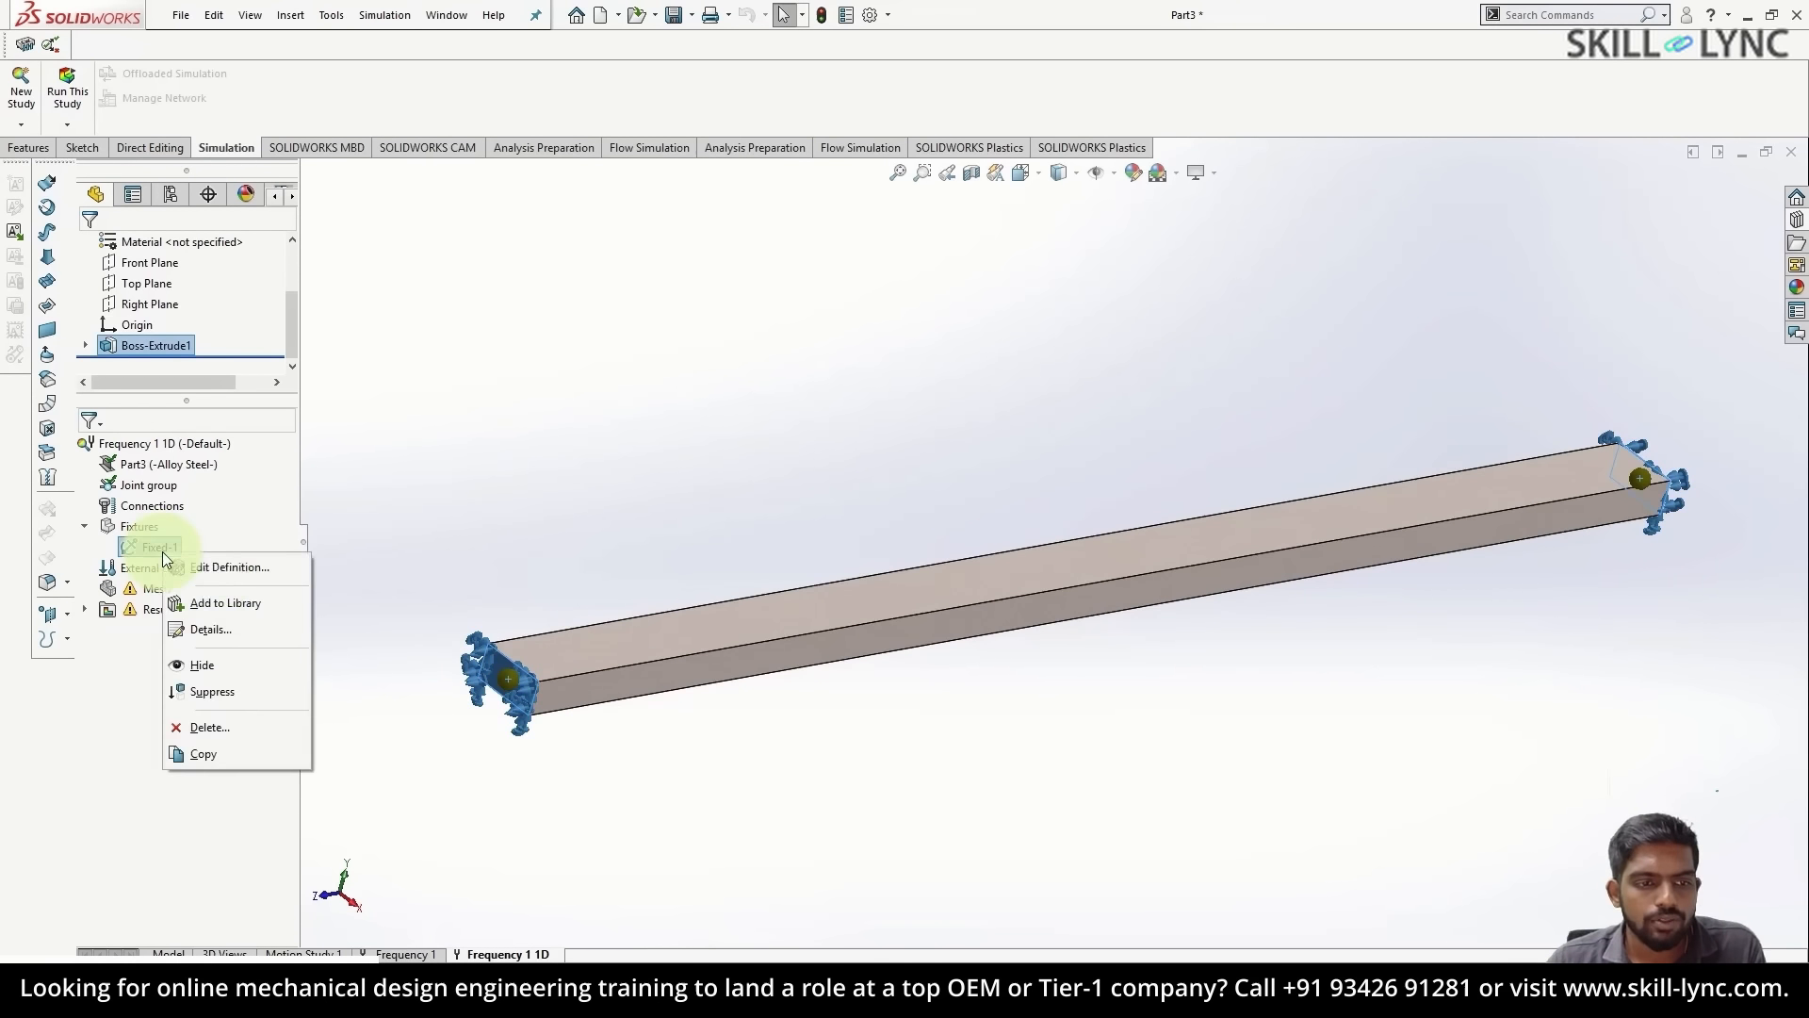
click(218, 567)
right_click(226, 575)
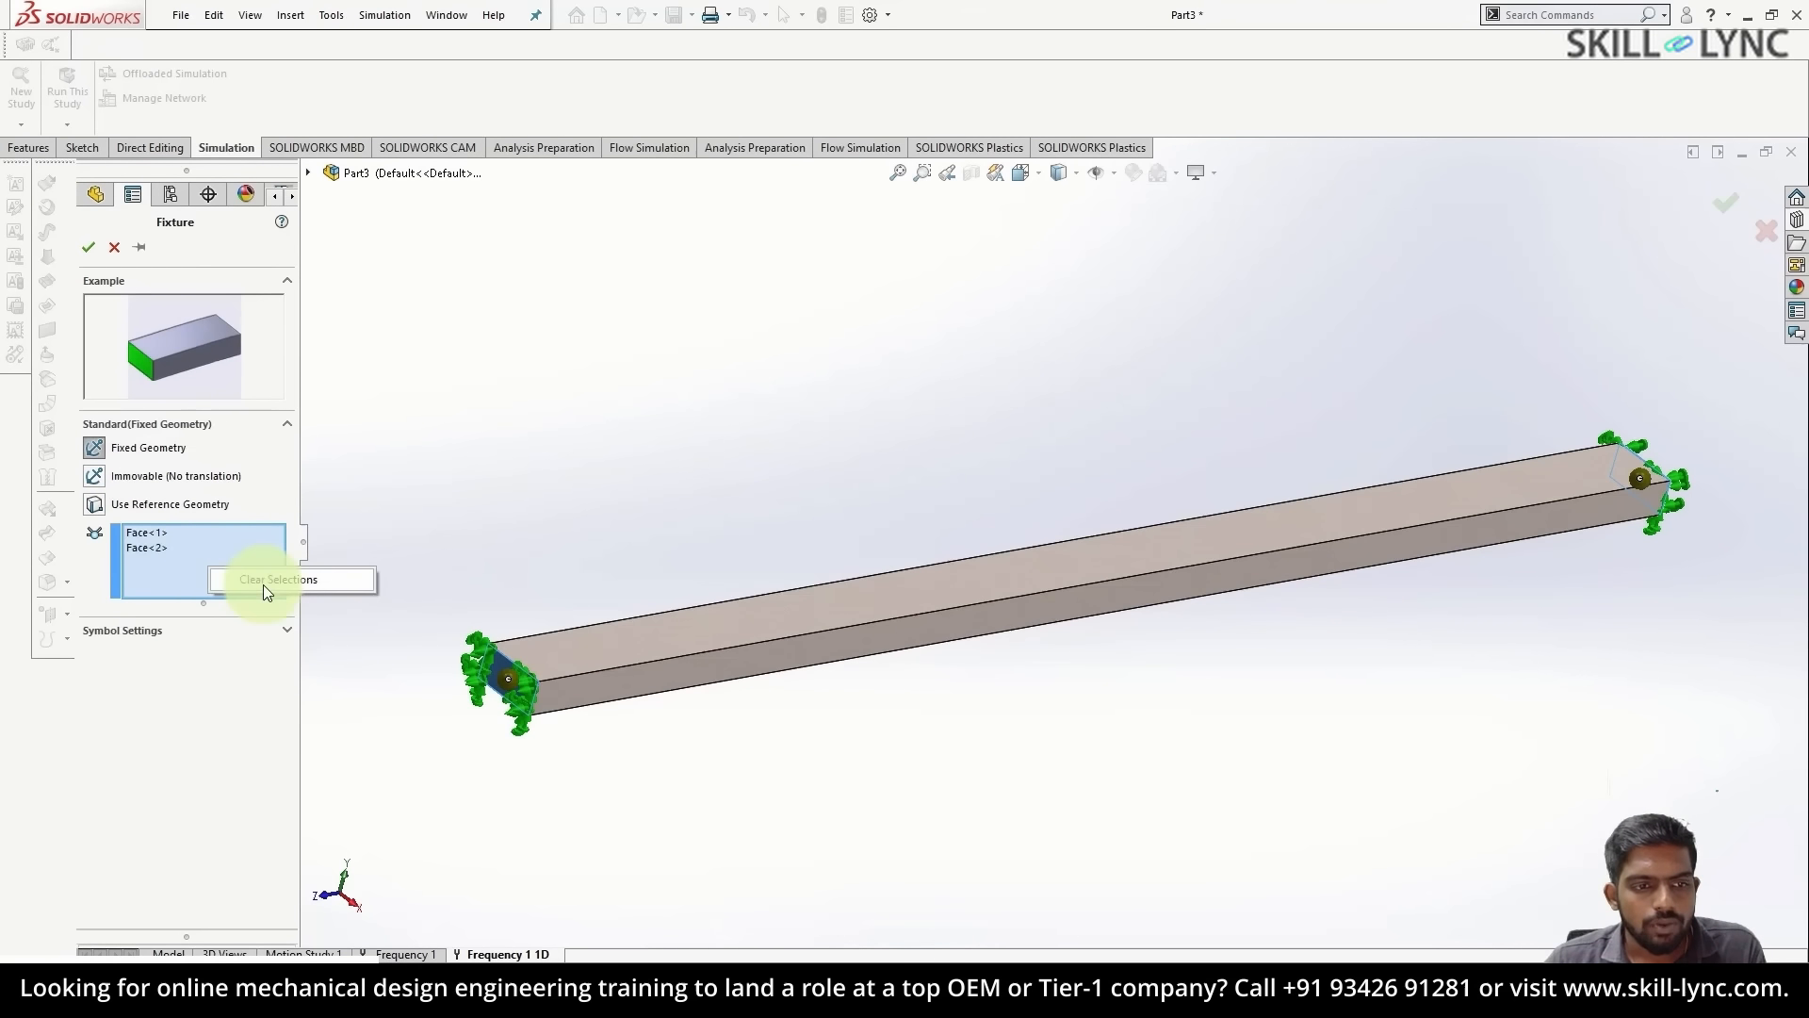
click(275, 579)
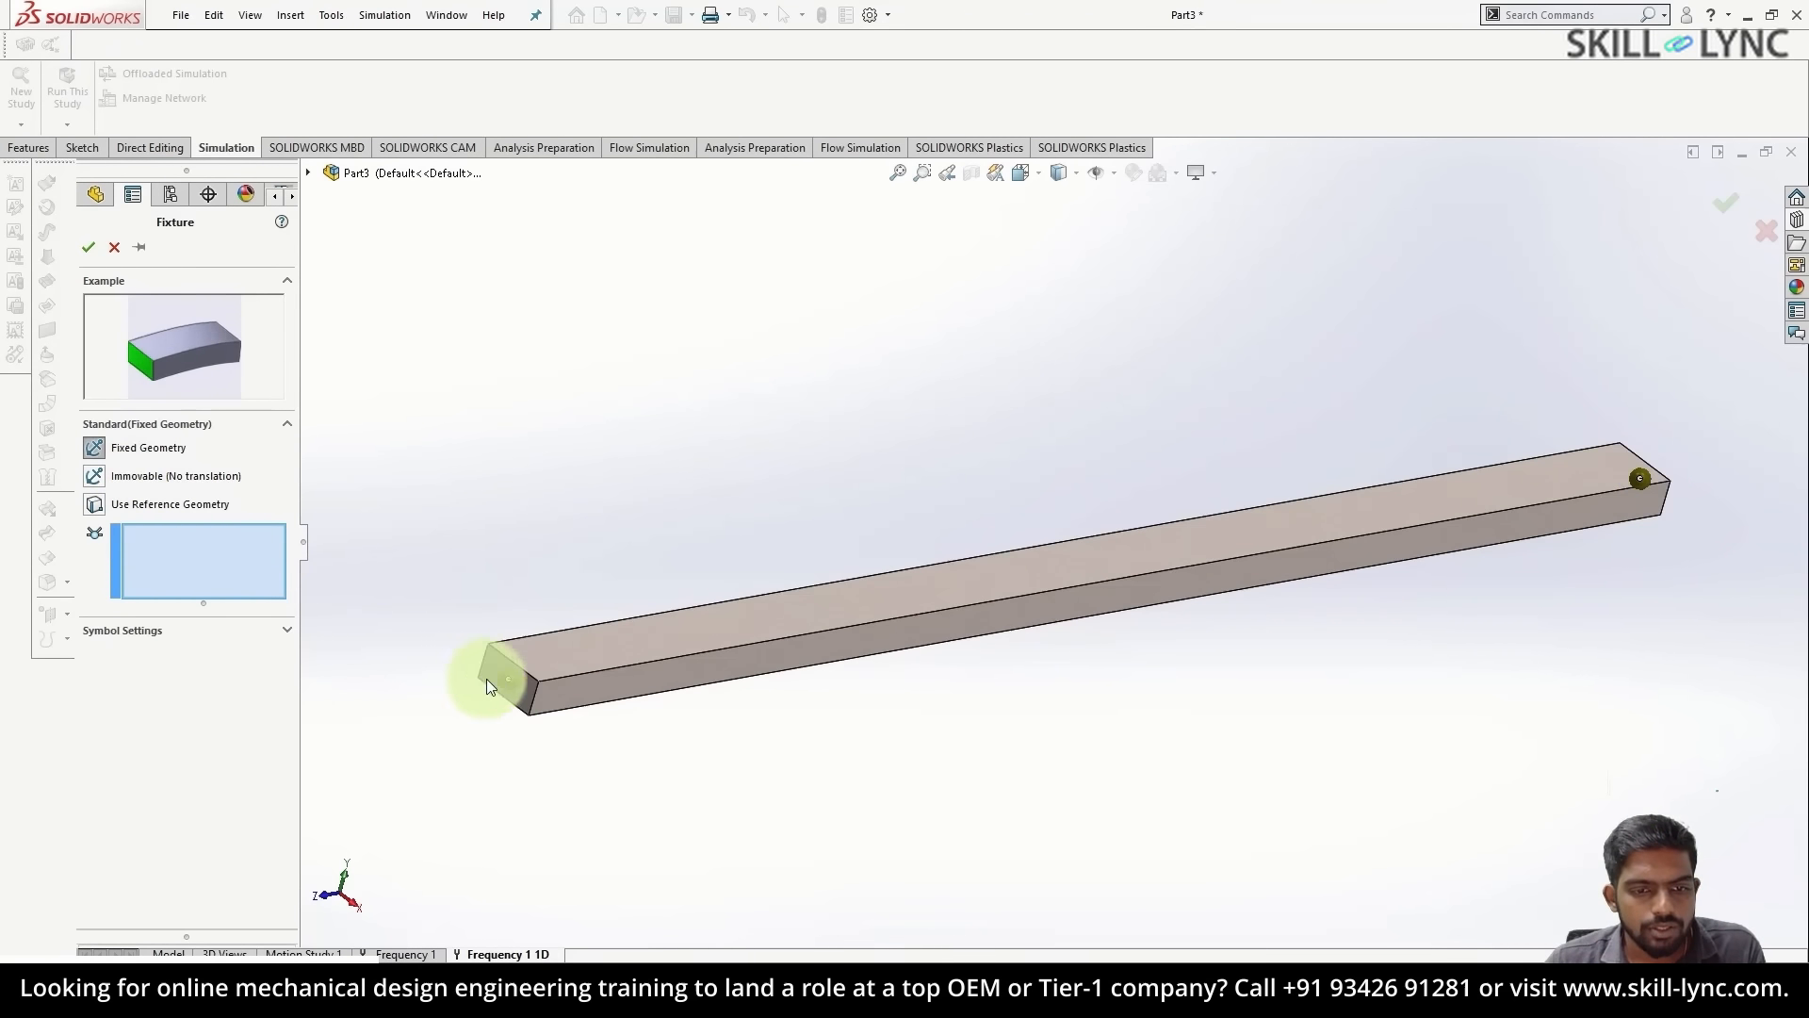
click(507, 677)
click(1640, 479)
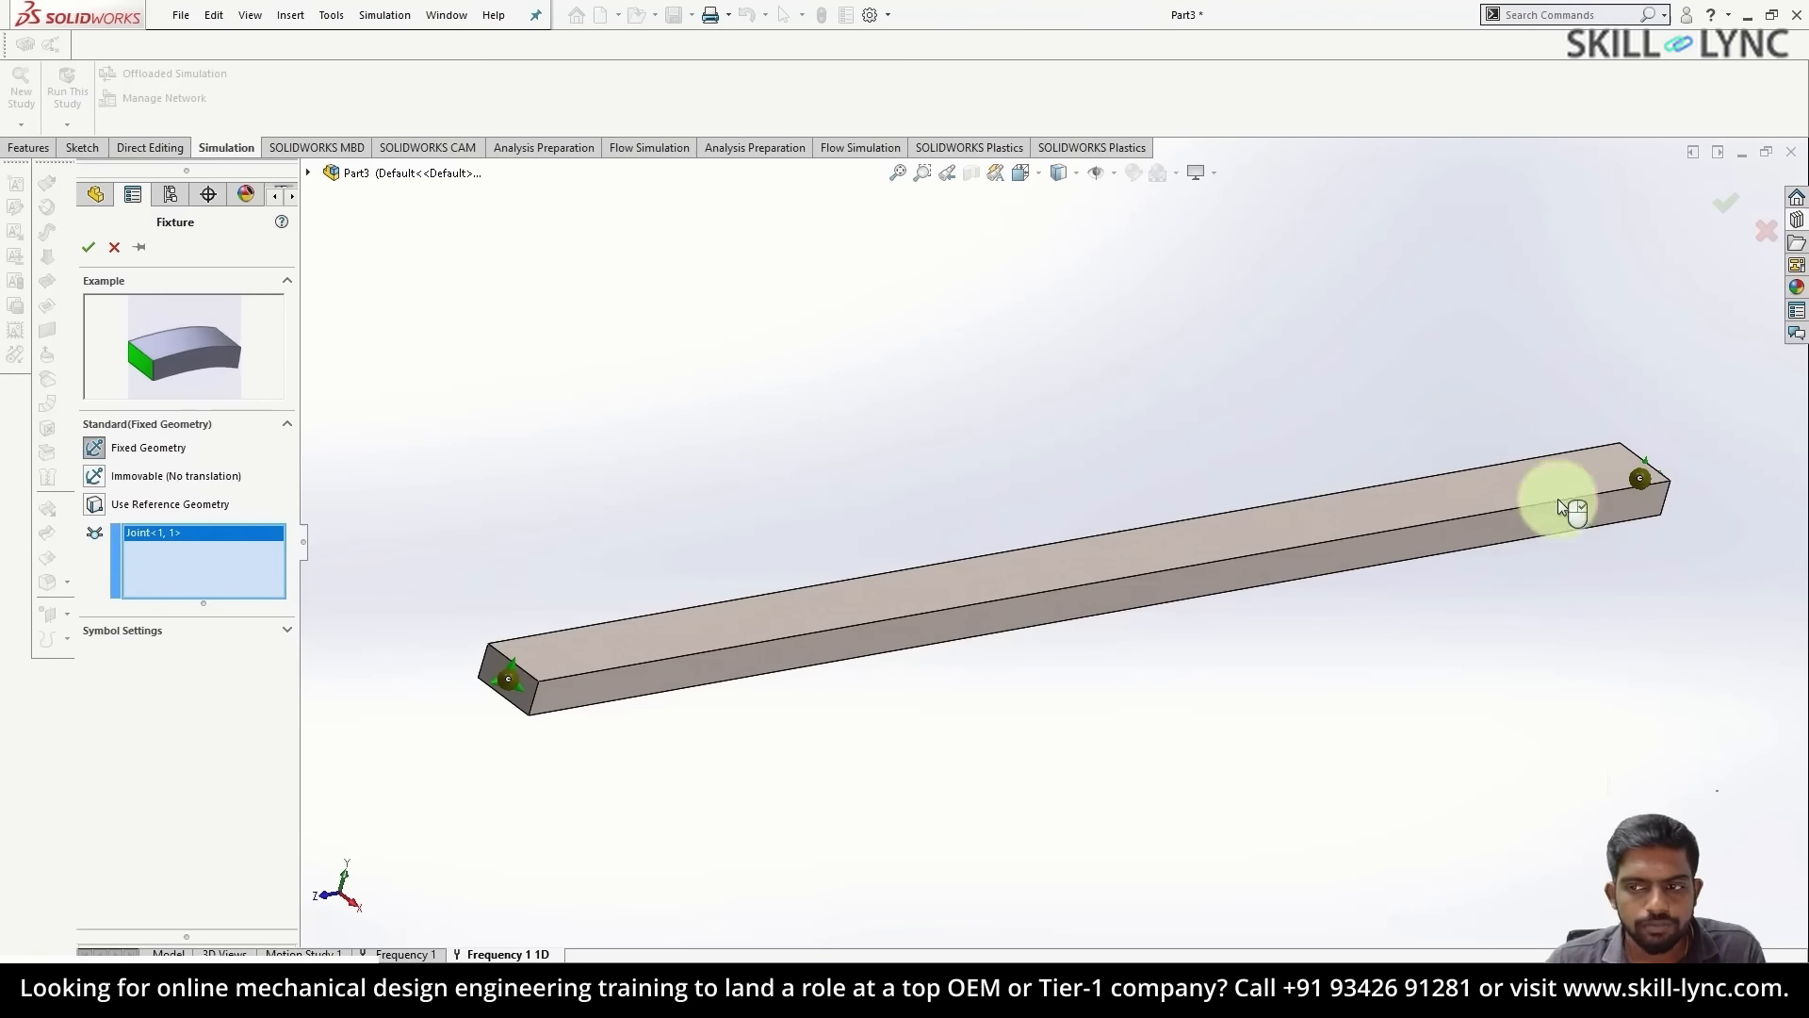
click(87, 248)
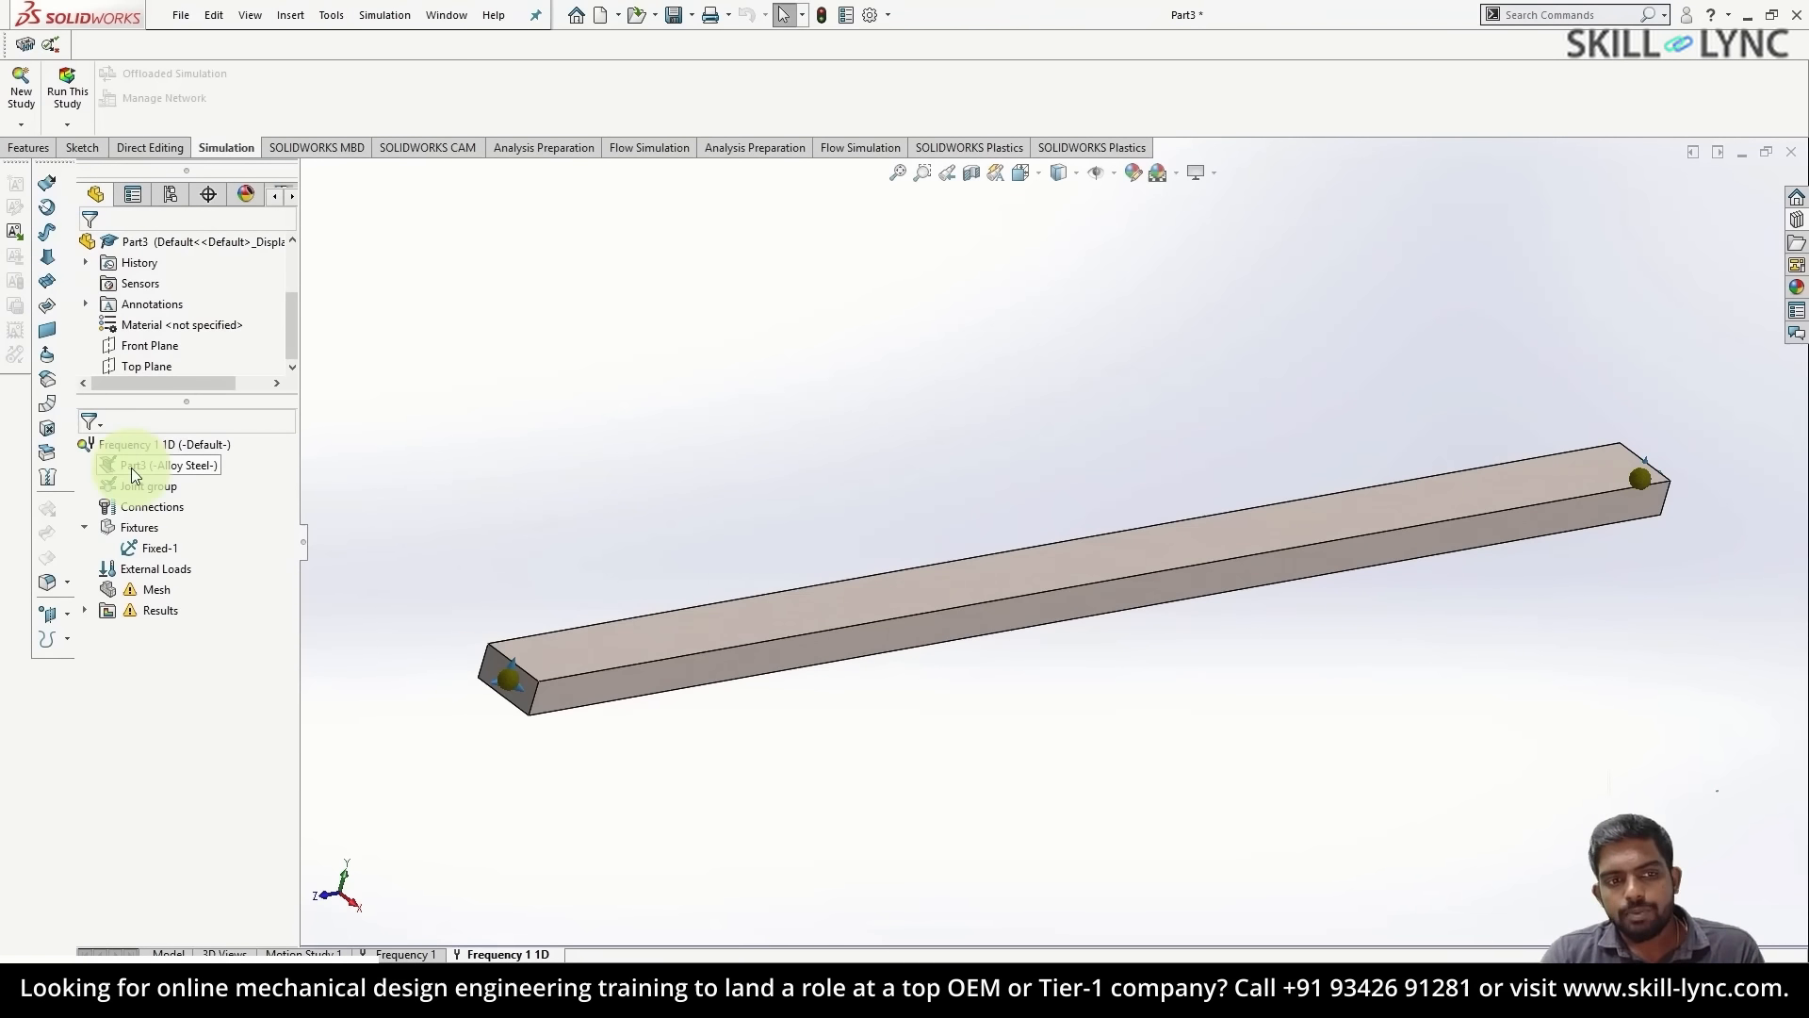
- Mesh the beam in the Frequency 1 1D study and inspect the beam elements along its length
right_click(160, 589)
click(230, 669)
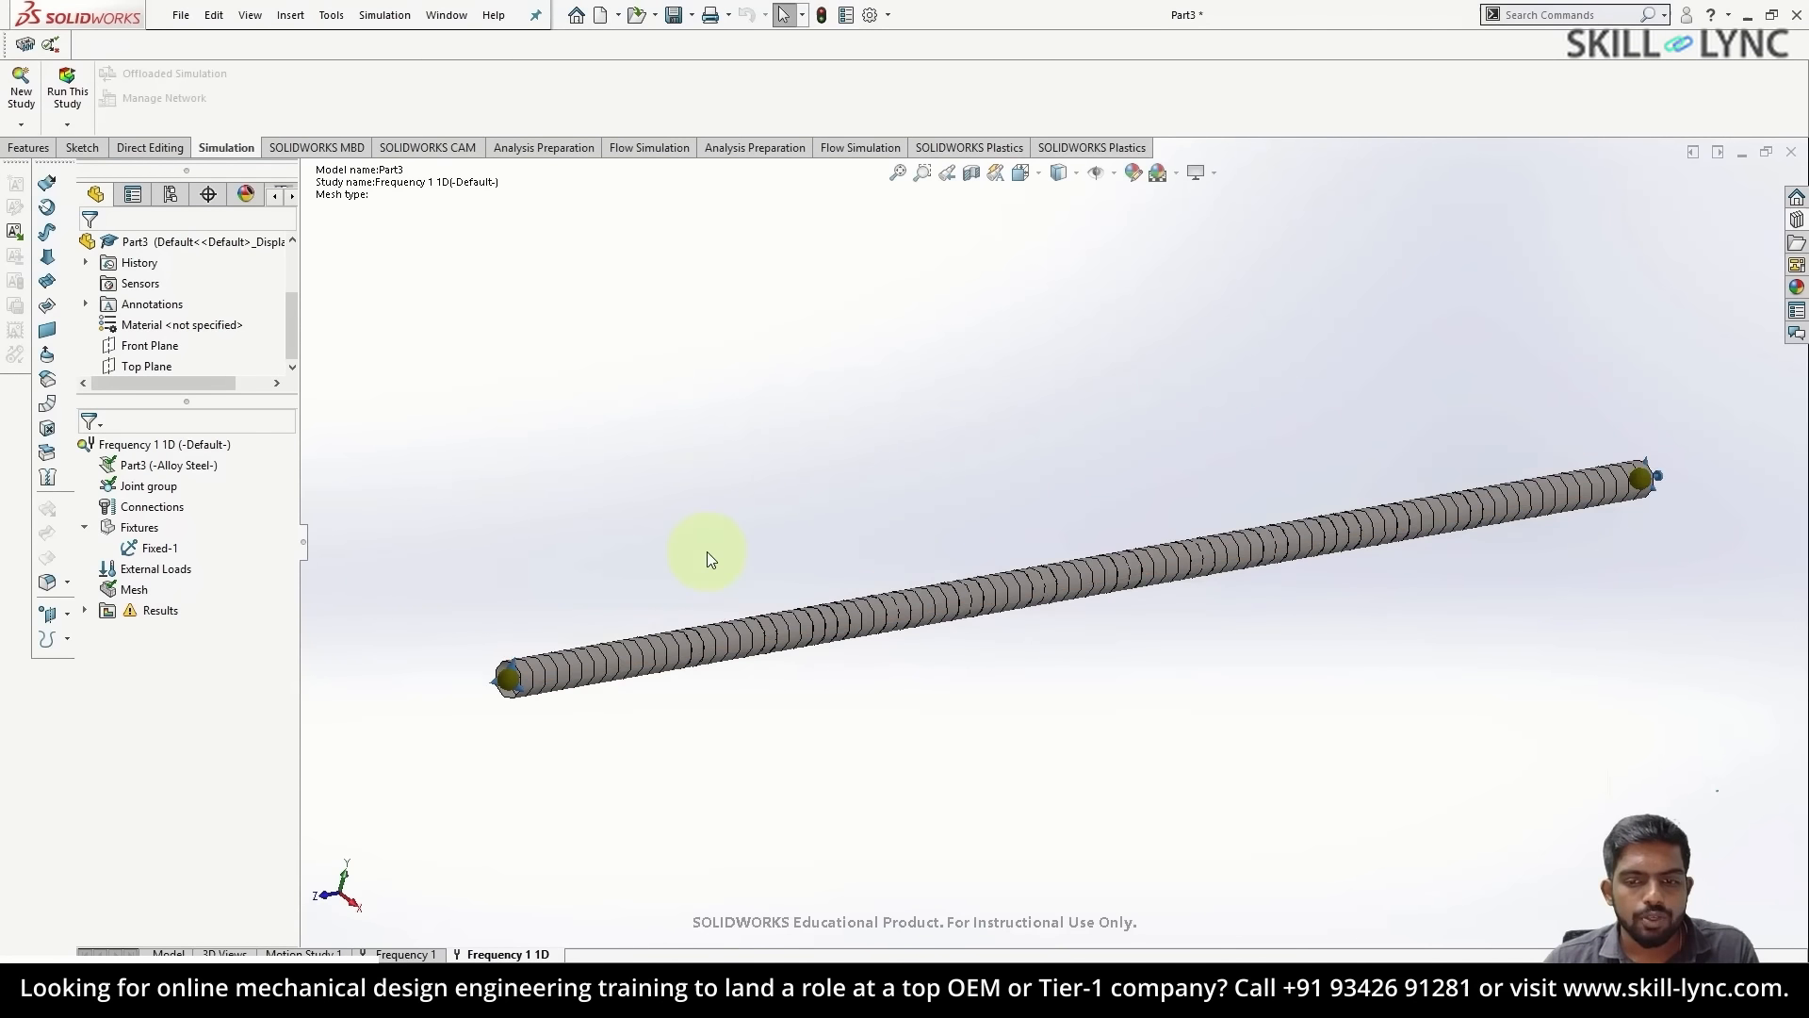
middle_drag(709, 556, 618, 563)
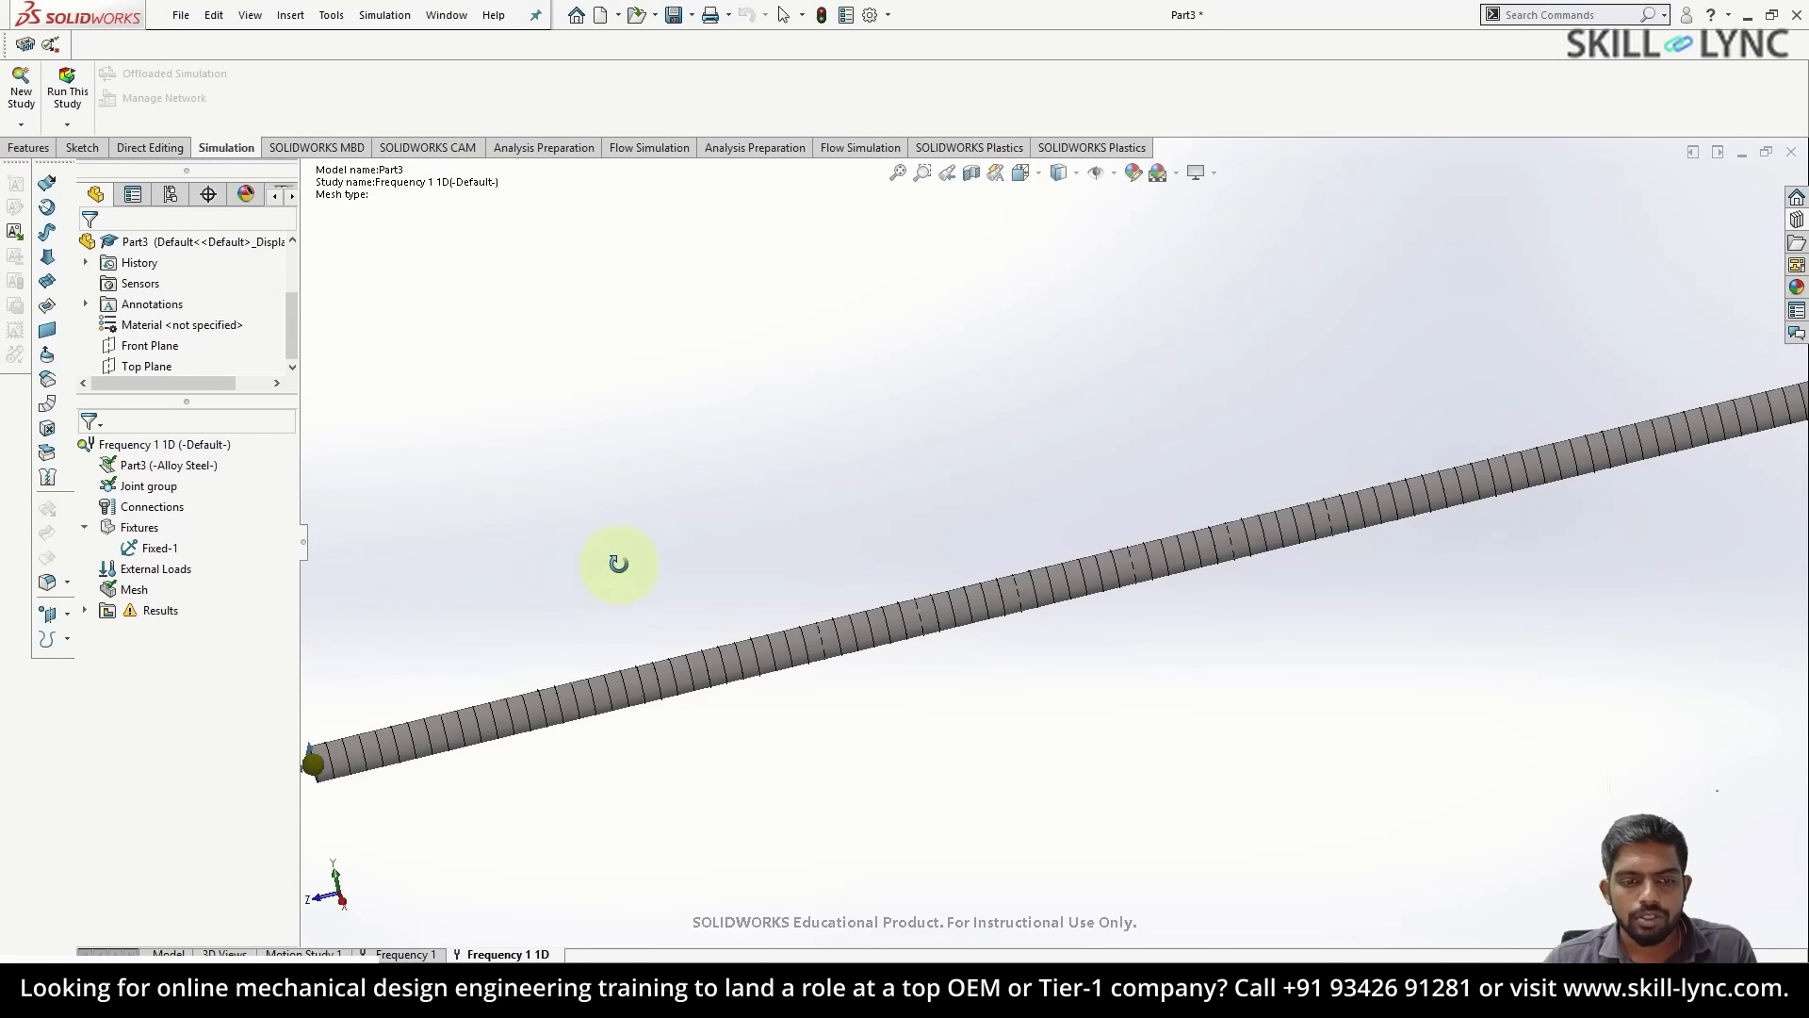
key(f)
mouse_move(950, 507)
middle_down()
mouse_move(999, 505)
mouse_move(985, 509)
middle_up()
- Run the Frequency 1 1D study and examine the beam's first mode shape
right_click(143, 443)
click(194, 458)
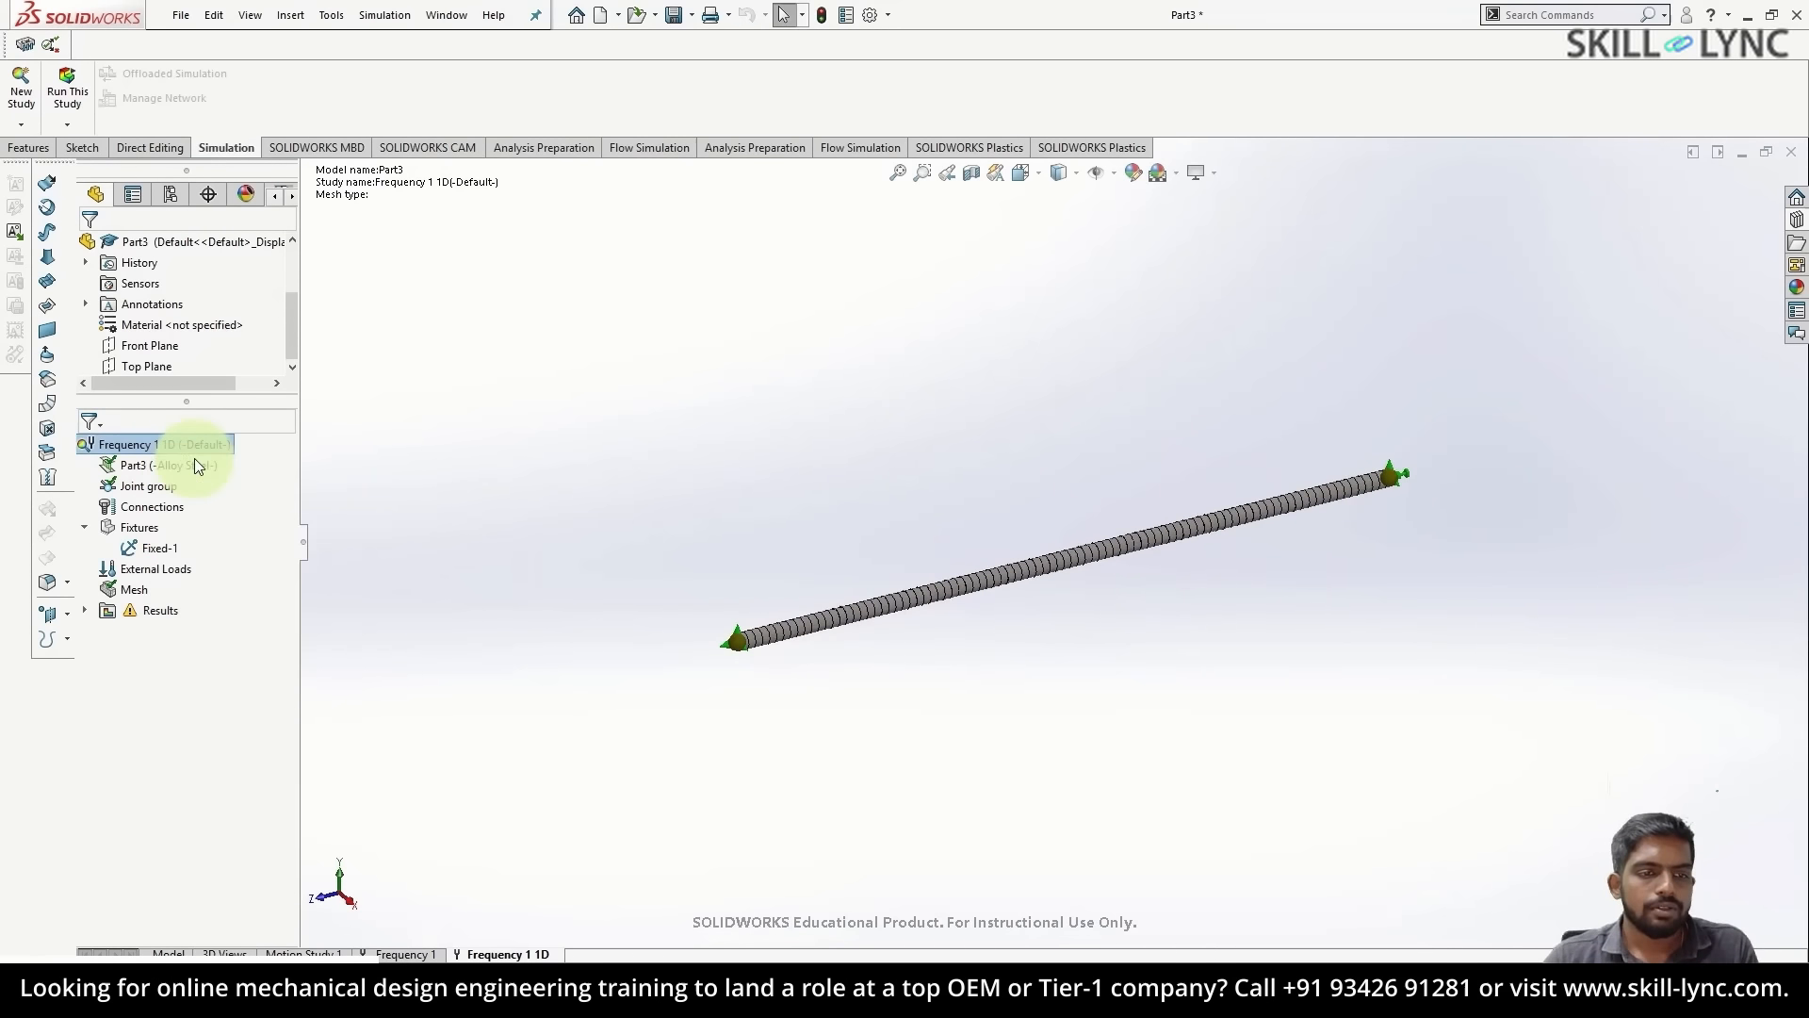
middle_drag(1055, 523, 917, 524)
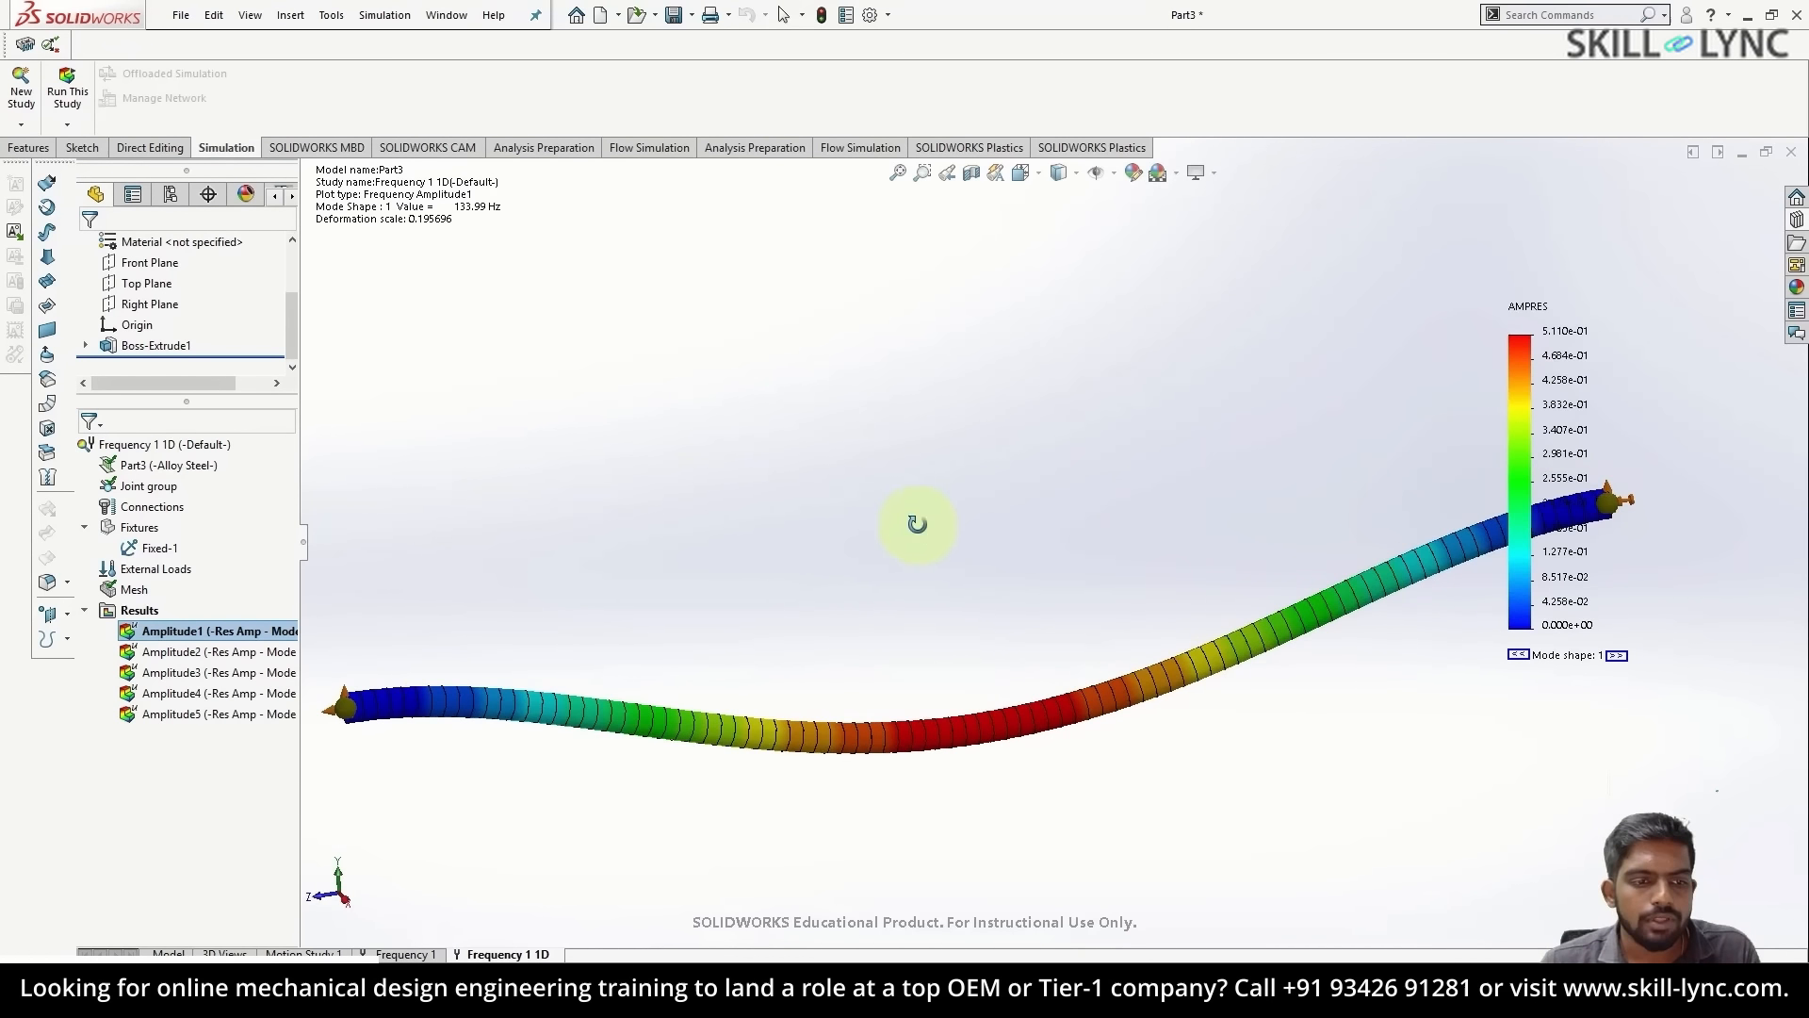
- Display the beam study's Amplitude2, Amplitude3 and Amplitude4 mode shape plots in turn
double_click(239, 654)
right_click(213, 675)
click(240, 686)
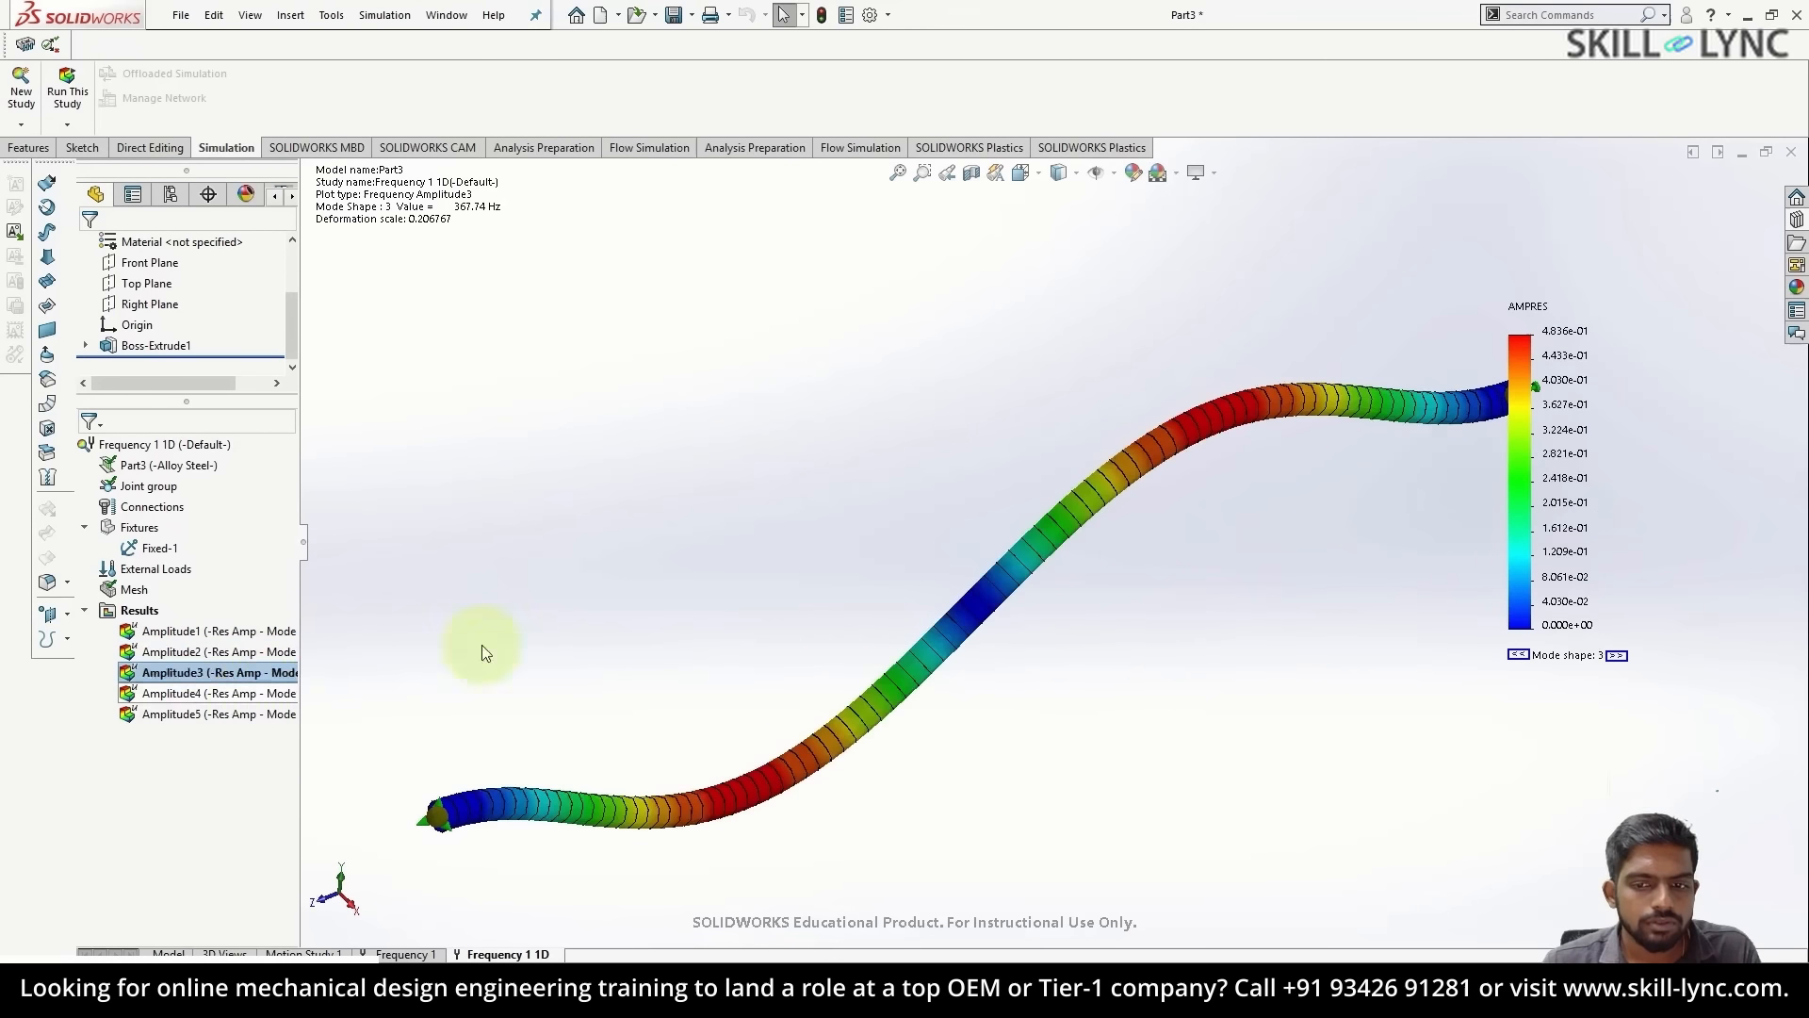
right_click(215, 695)
click(219, 705)
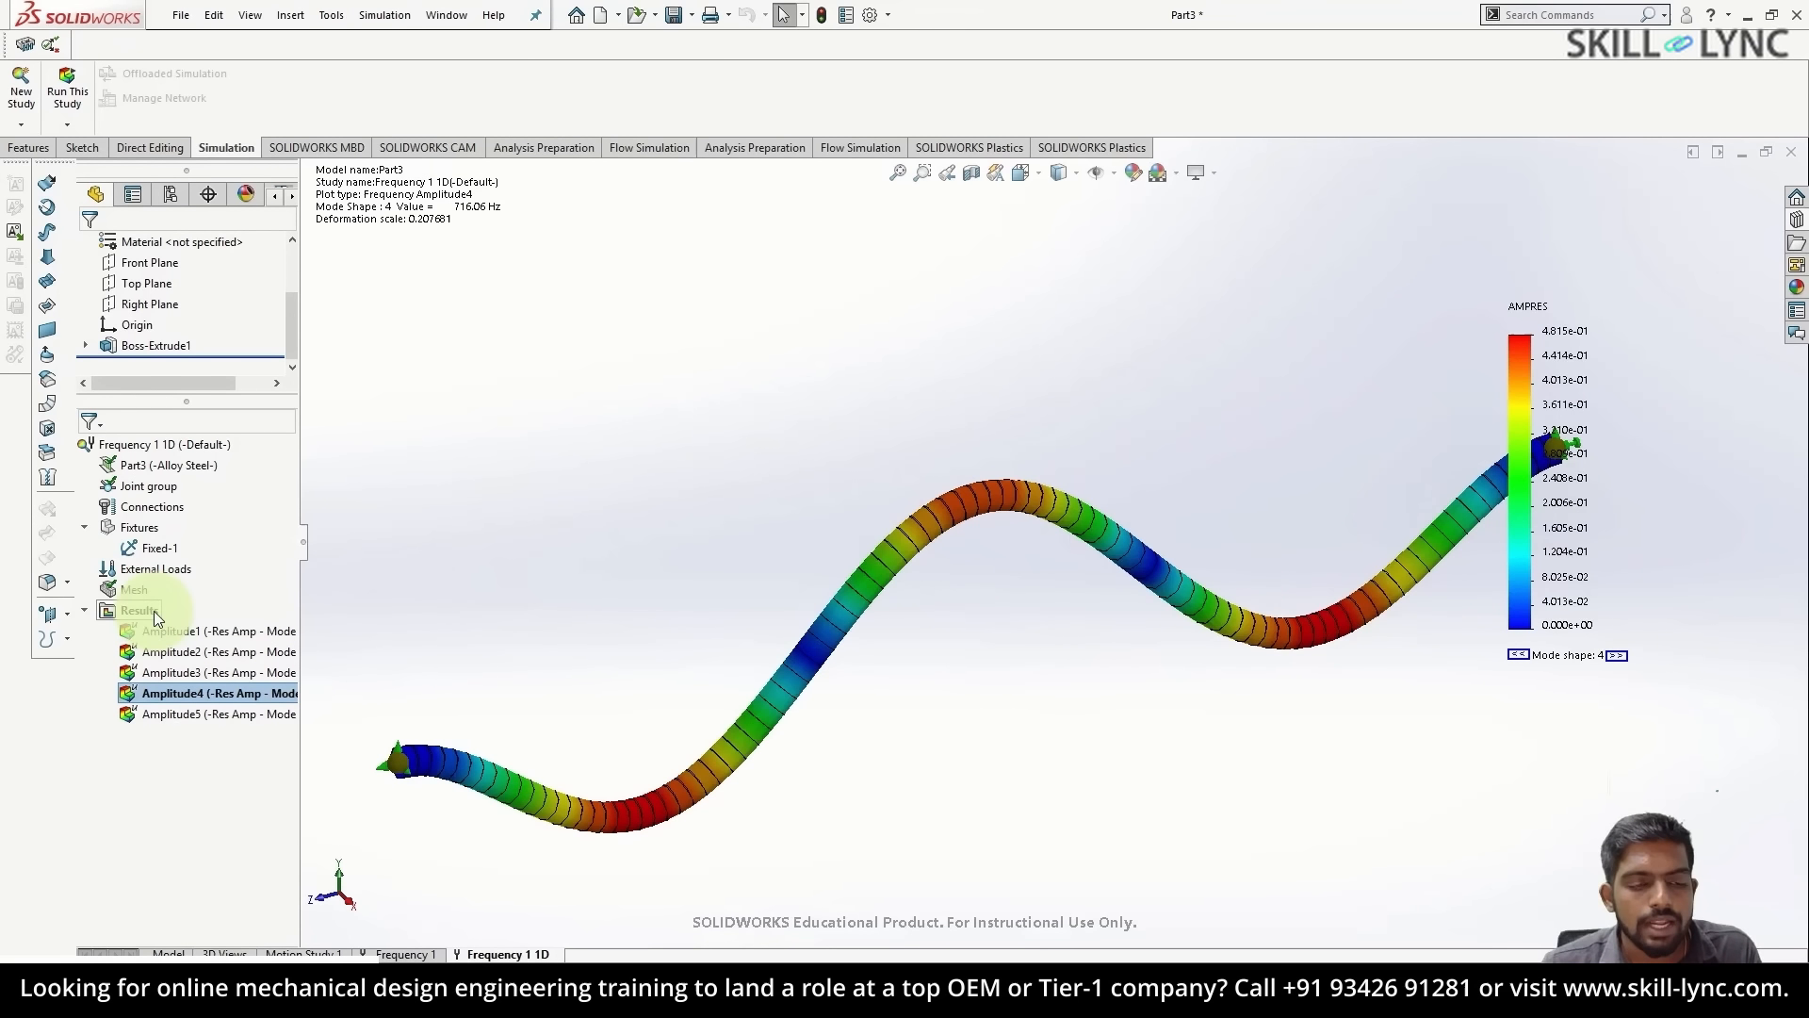
- List the resonant frequencies of the Frequency 1 1D study, read the modes table, and close it
right_click(155, 611)
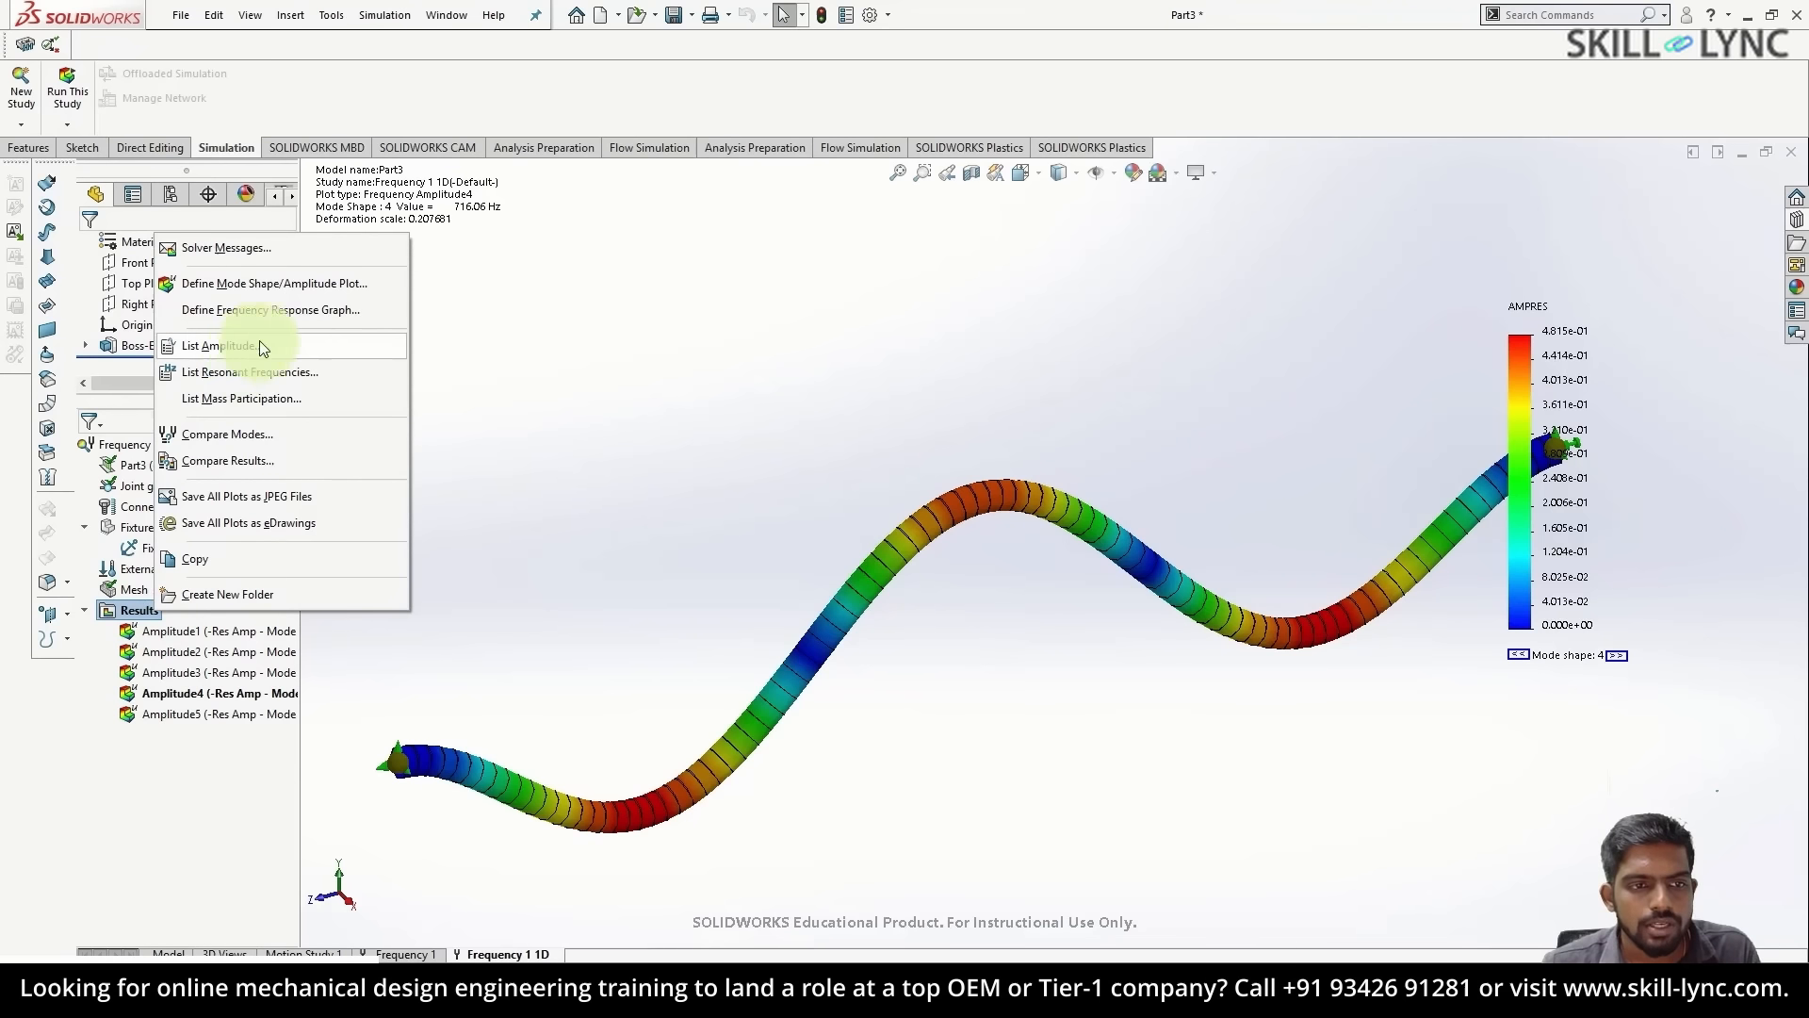
click(268, 370)
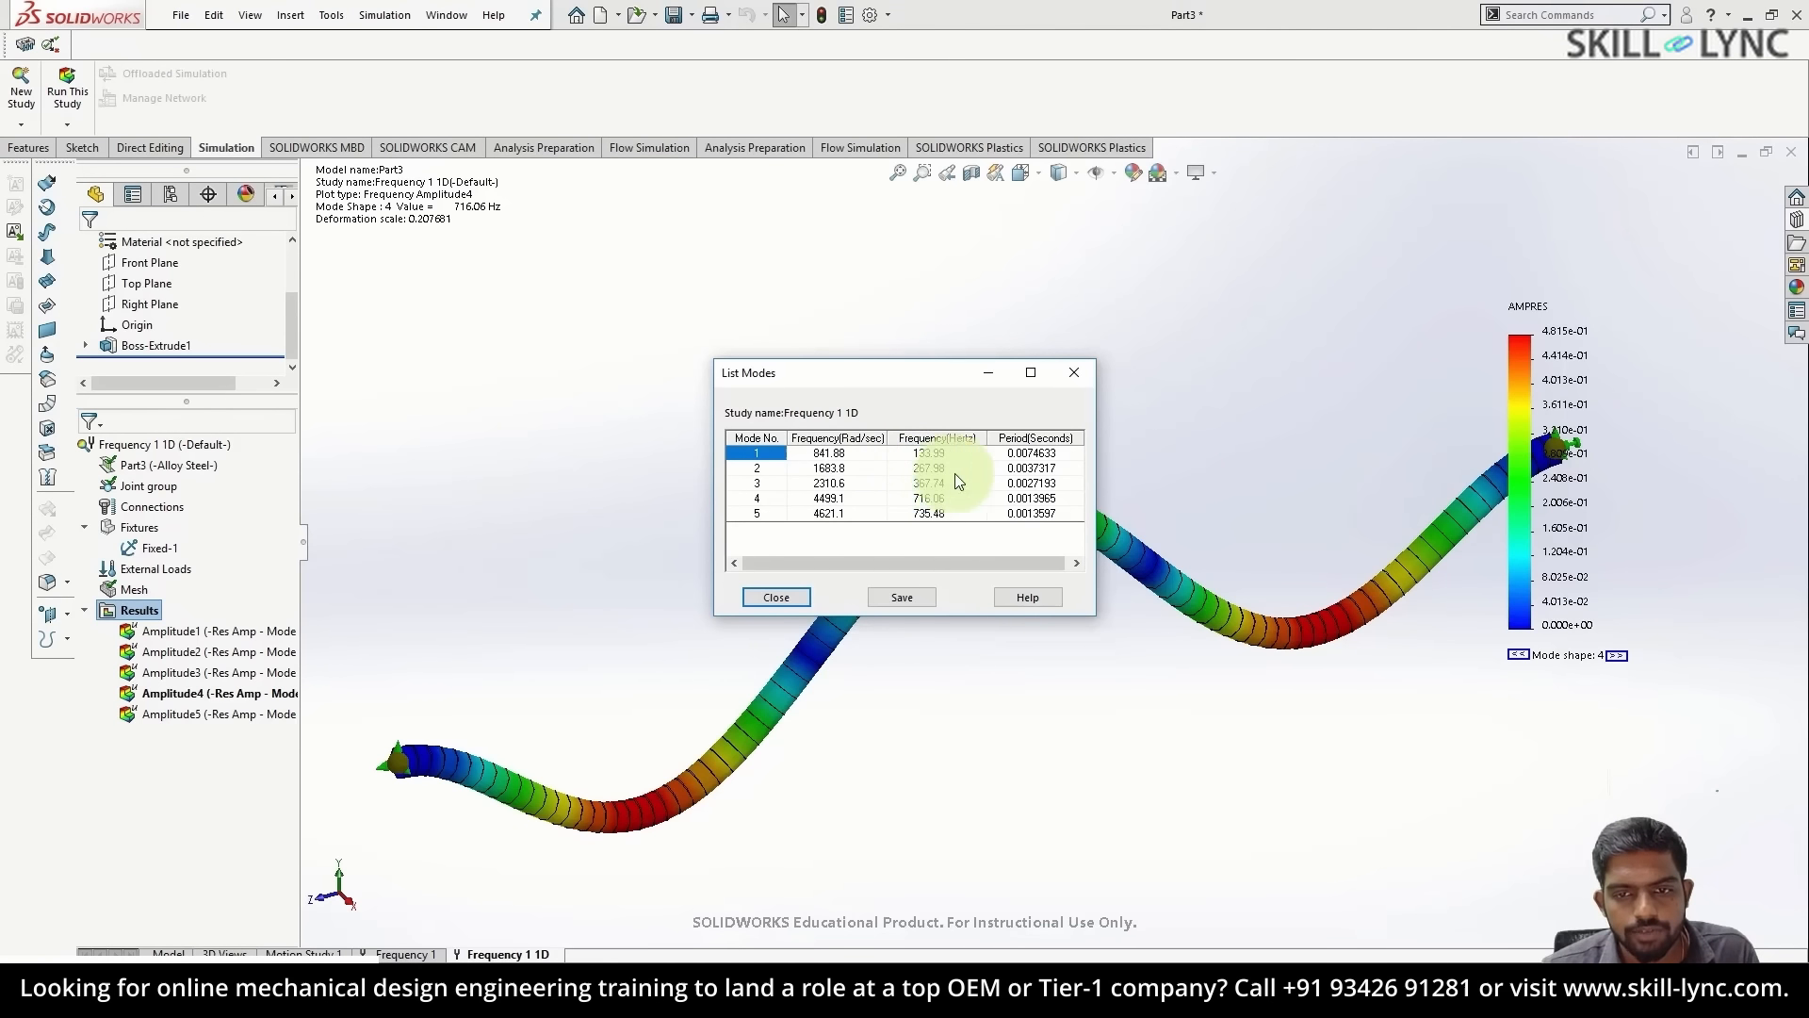
click(790, 599)
- List the resonant frequencies of the solid Frequency 1 study, read the modes table, and close it
click(406, 955)
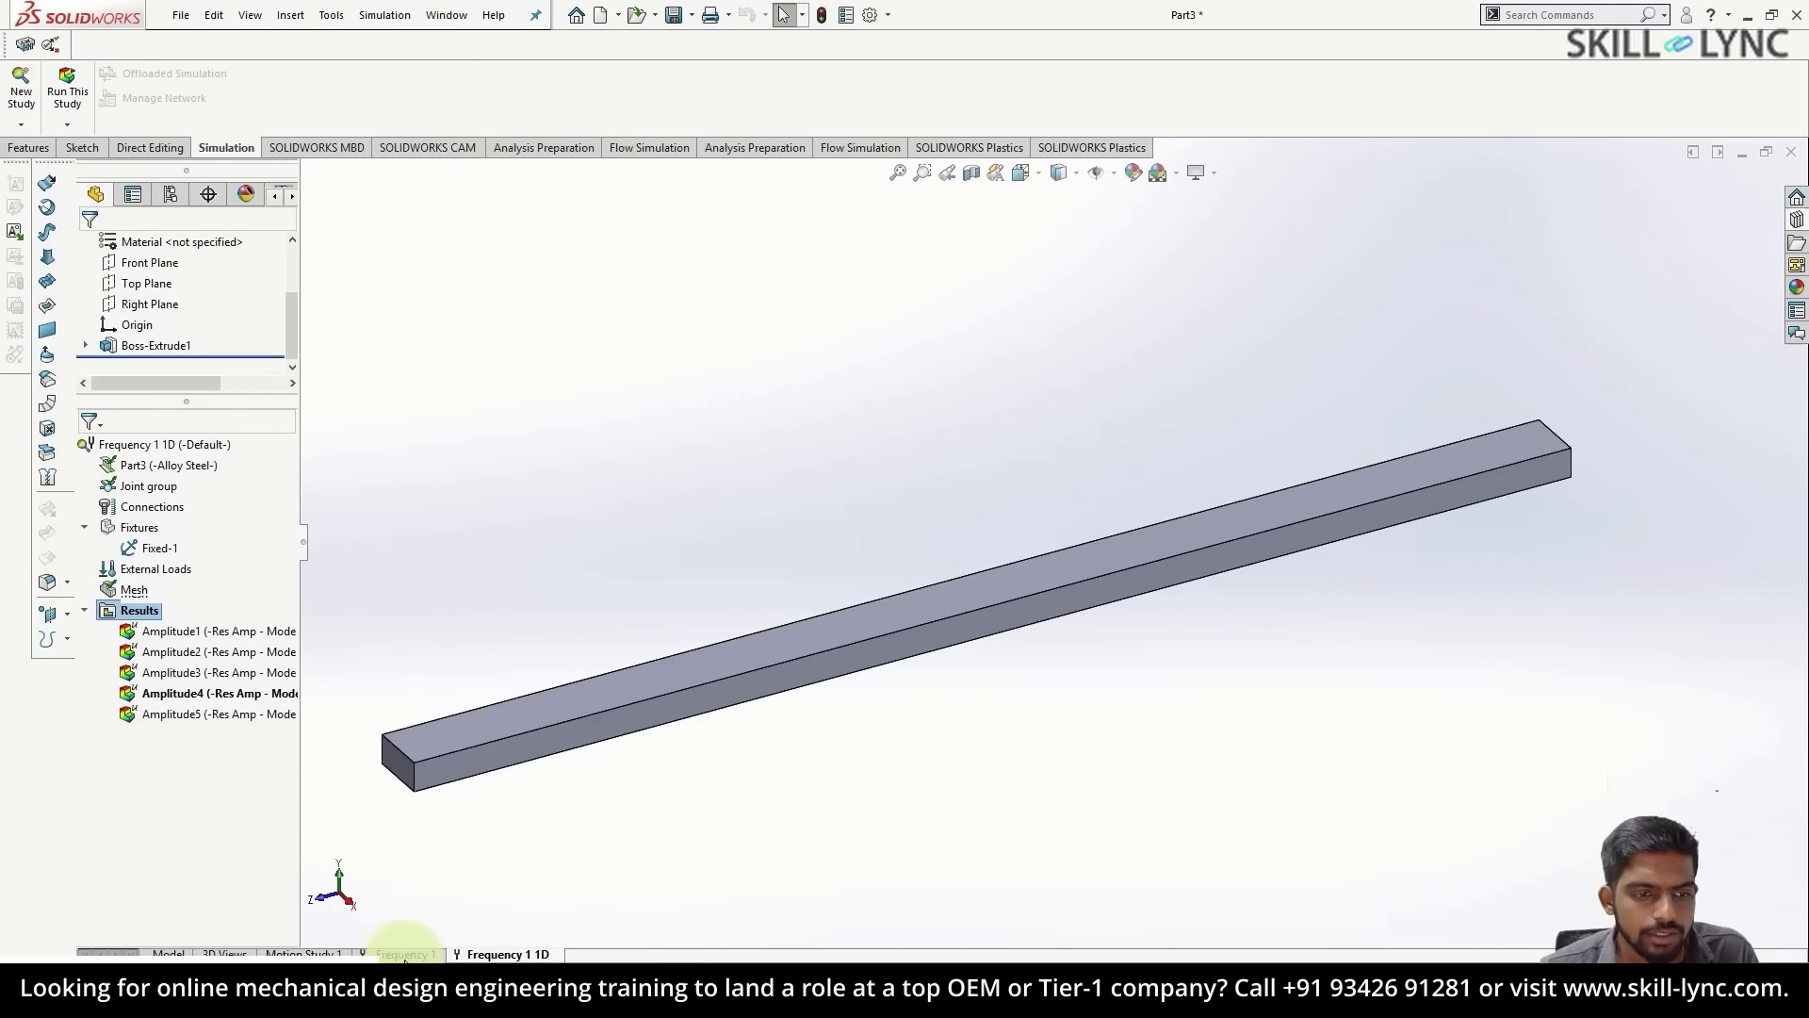
right_click(143, 575)
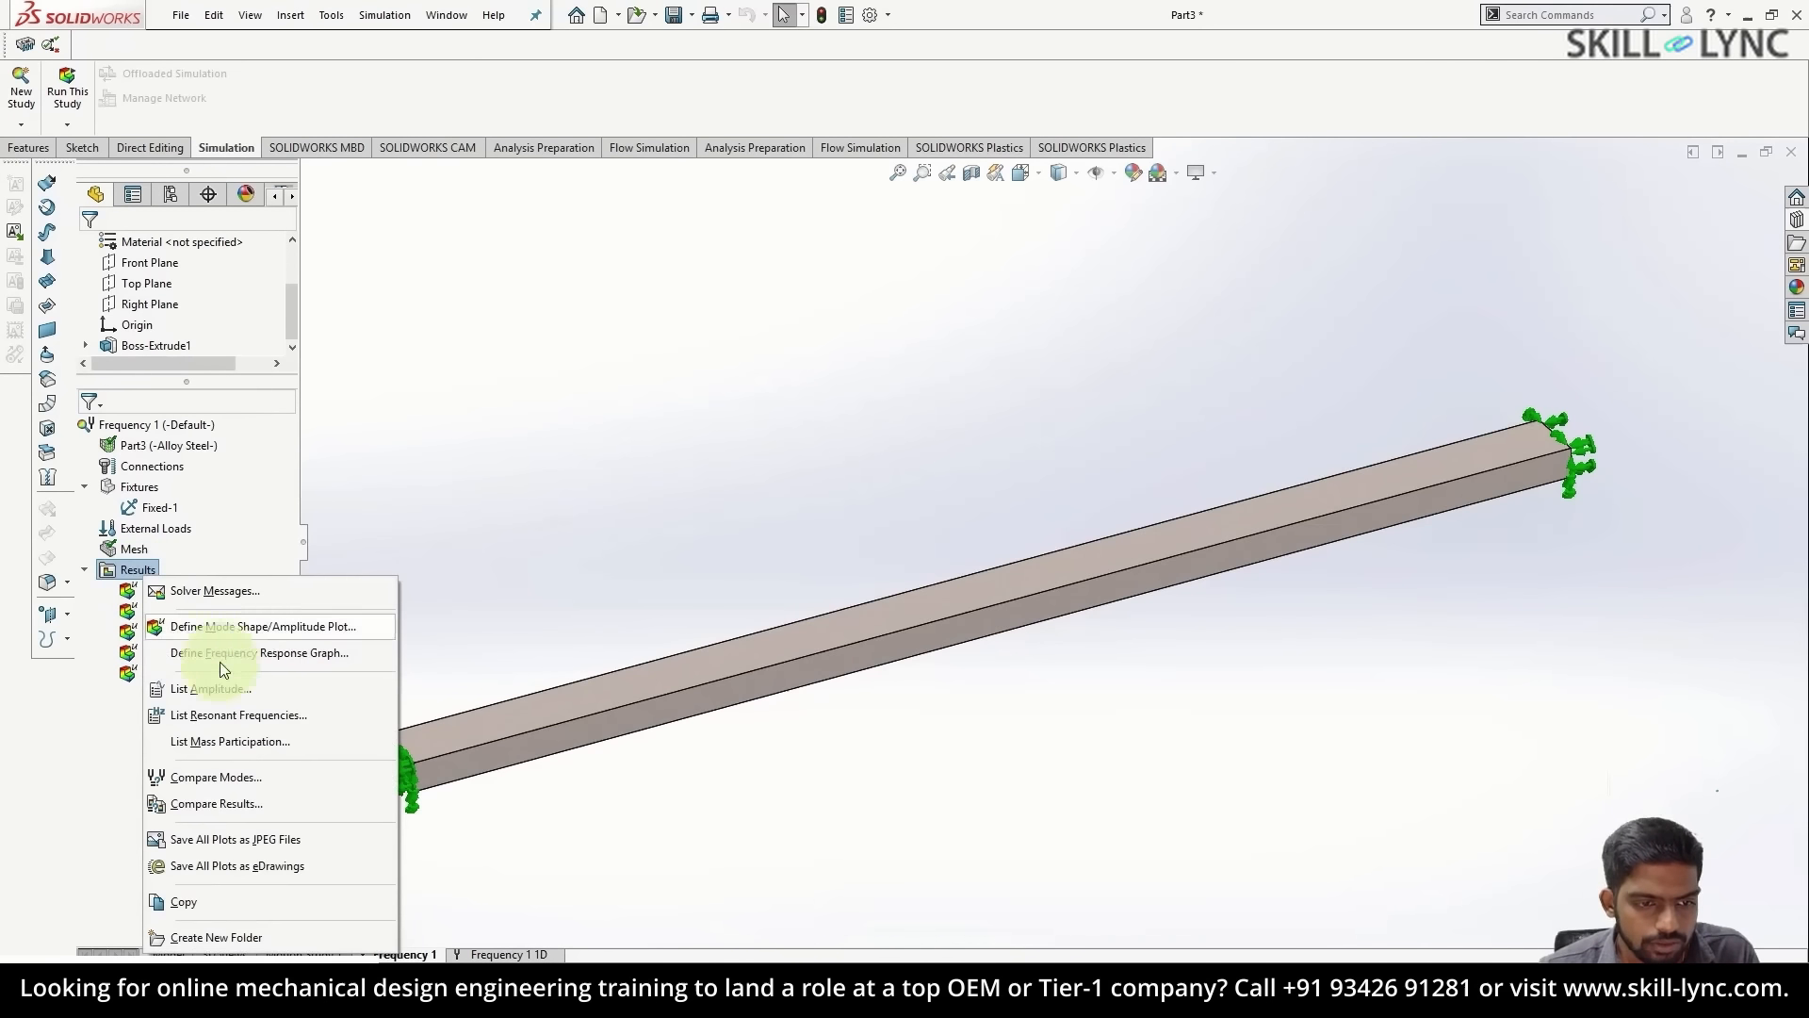
click(238, 714)
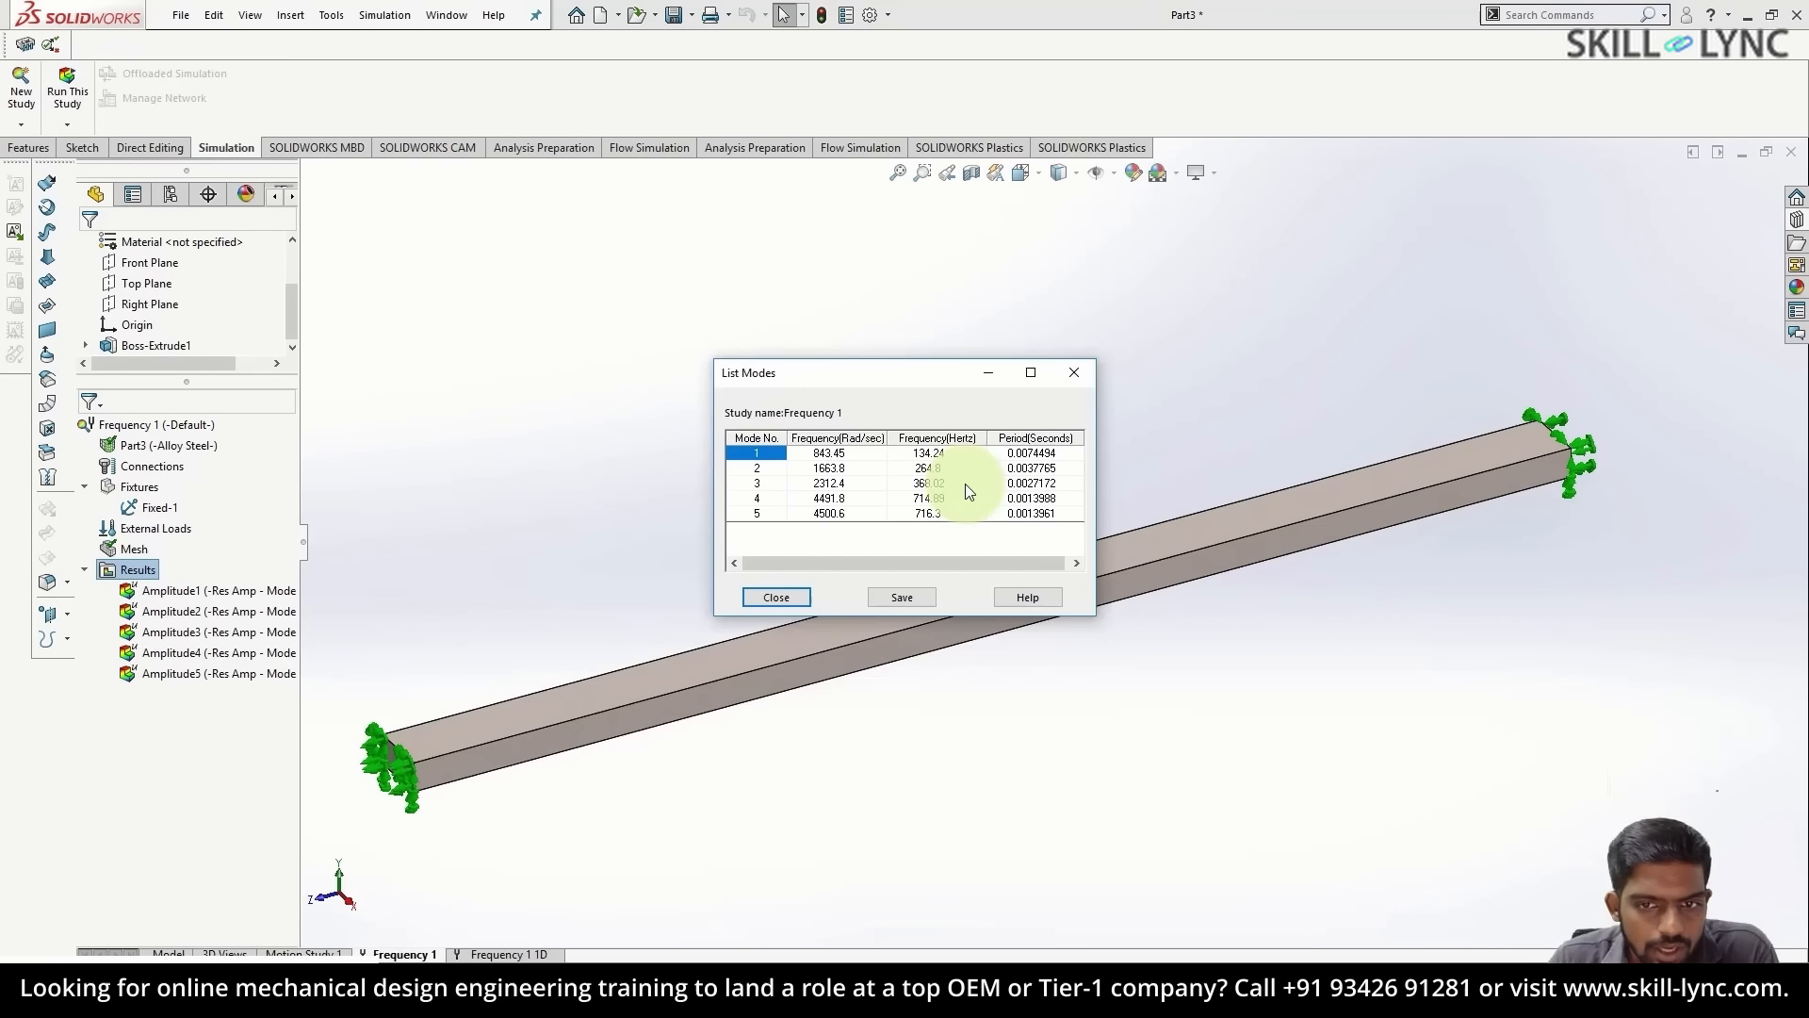
click(798, 594)
- Copy the Frequency 1 1D study as a new frequency study named Frequency 1 2D
click(509, 955)
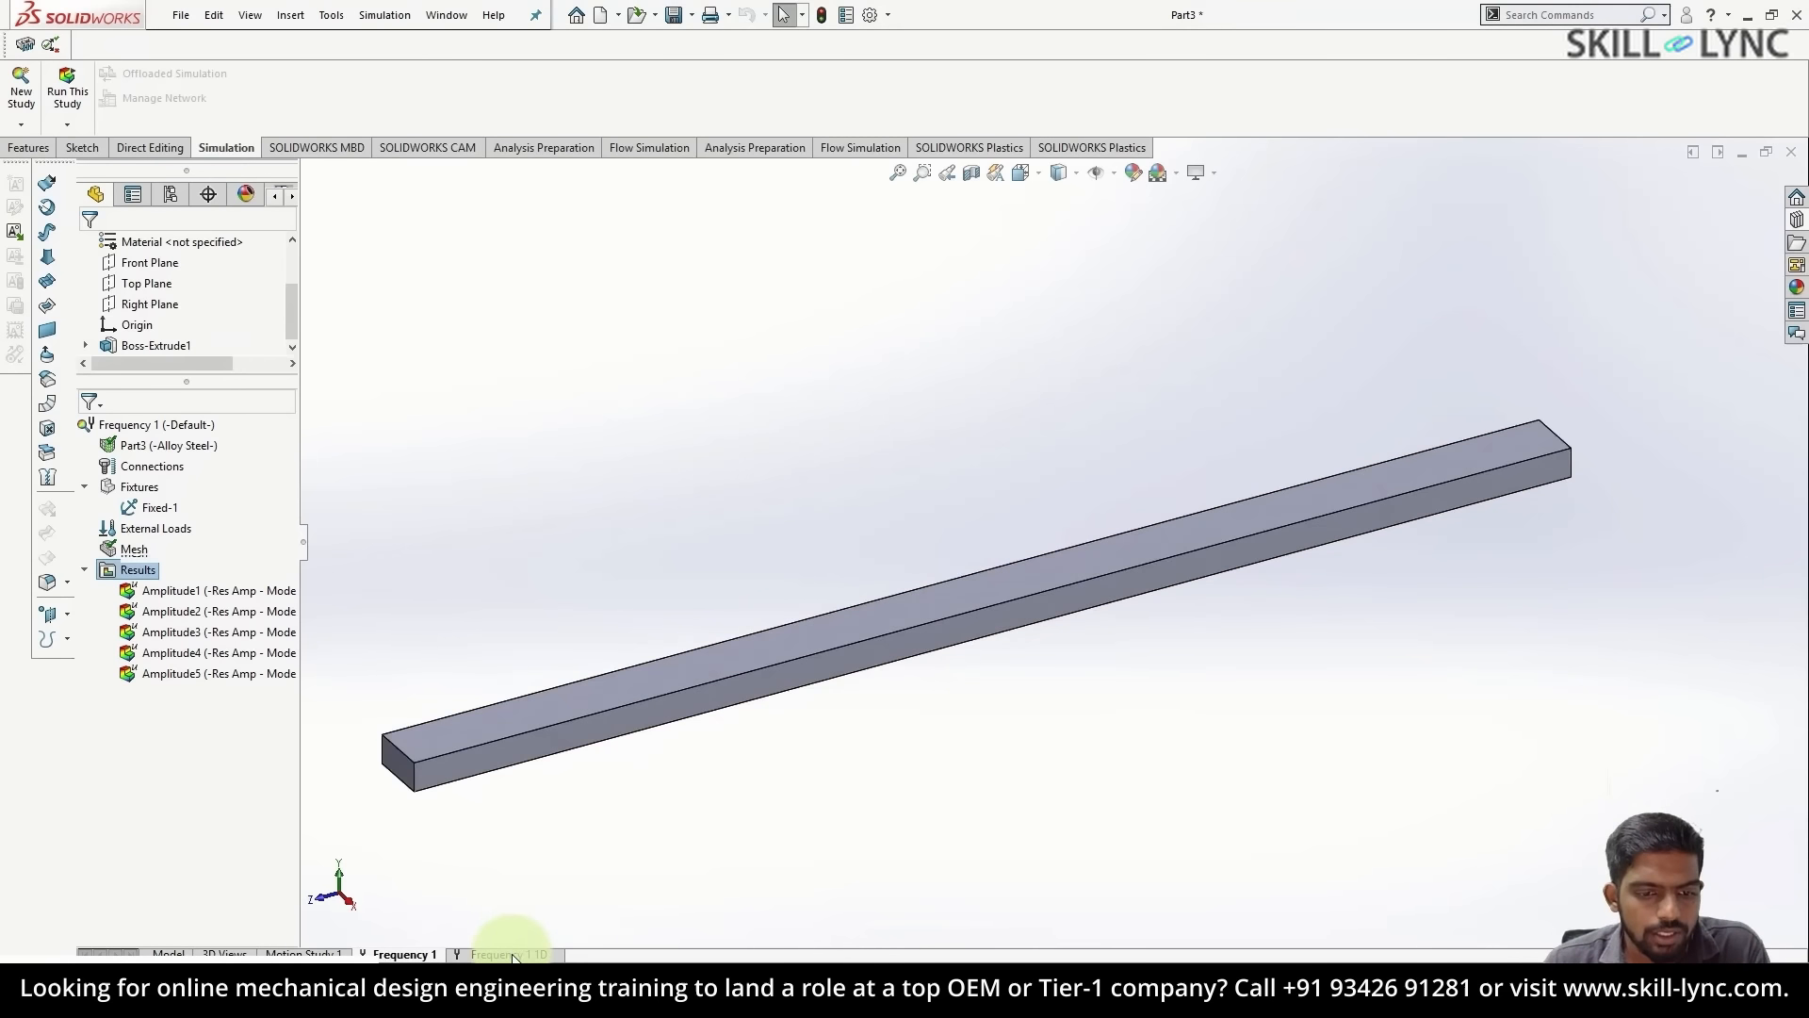
right_click(509, 955)
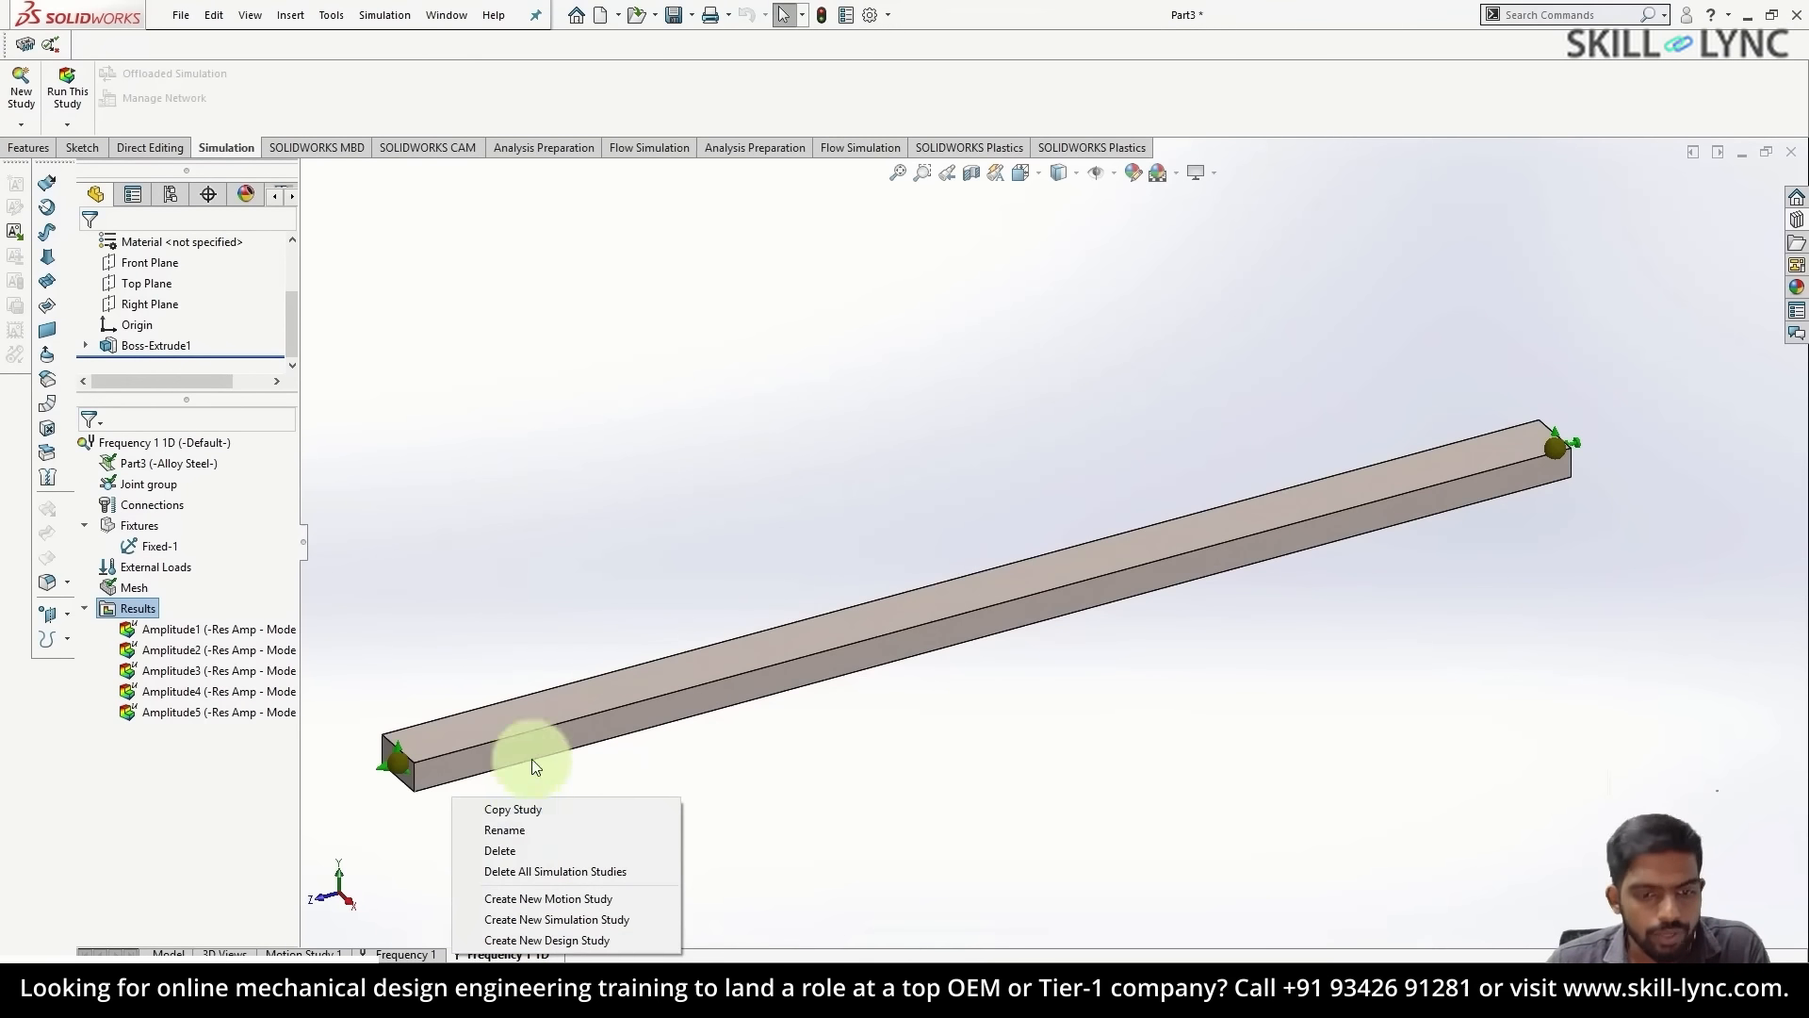
click(533, 808)
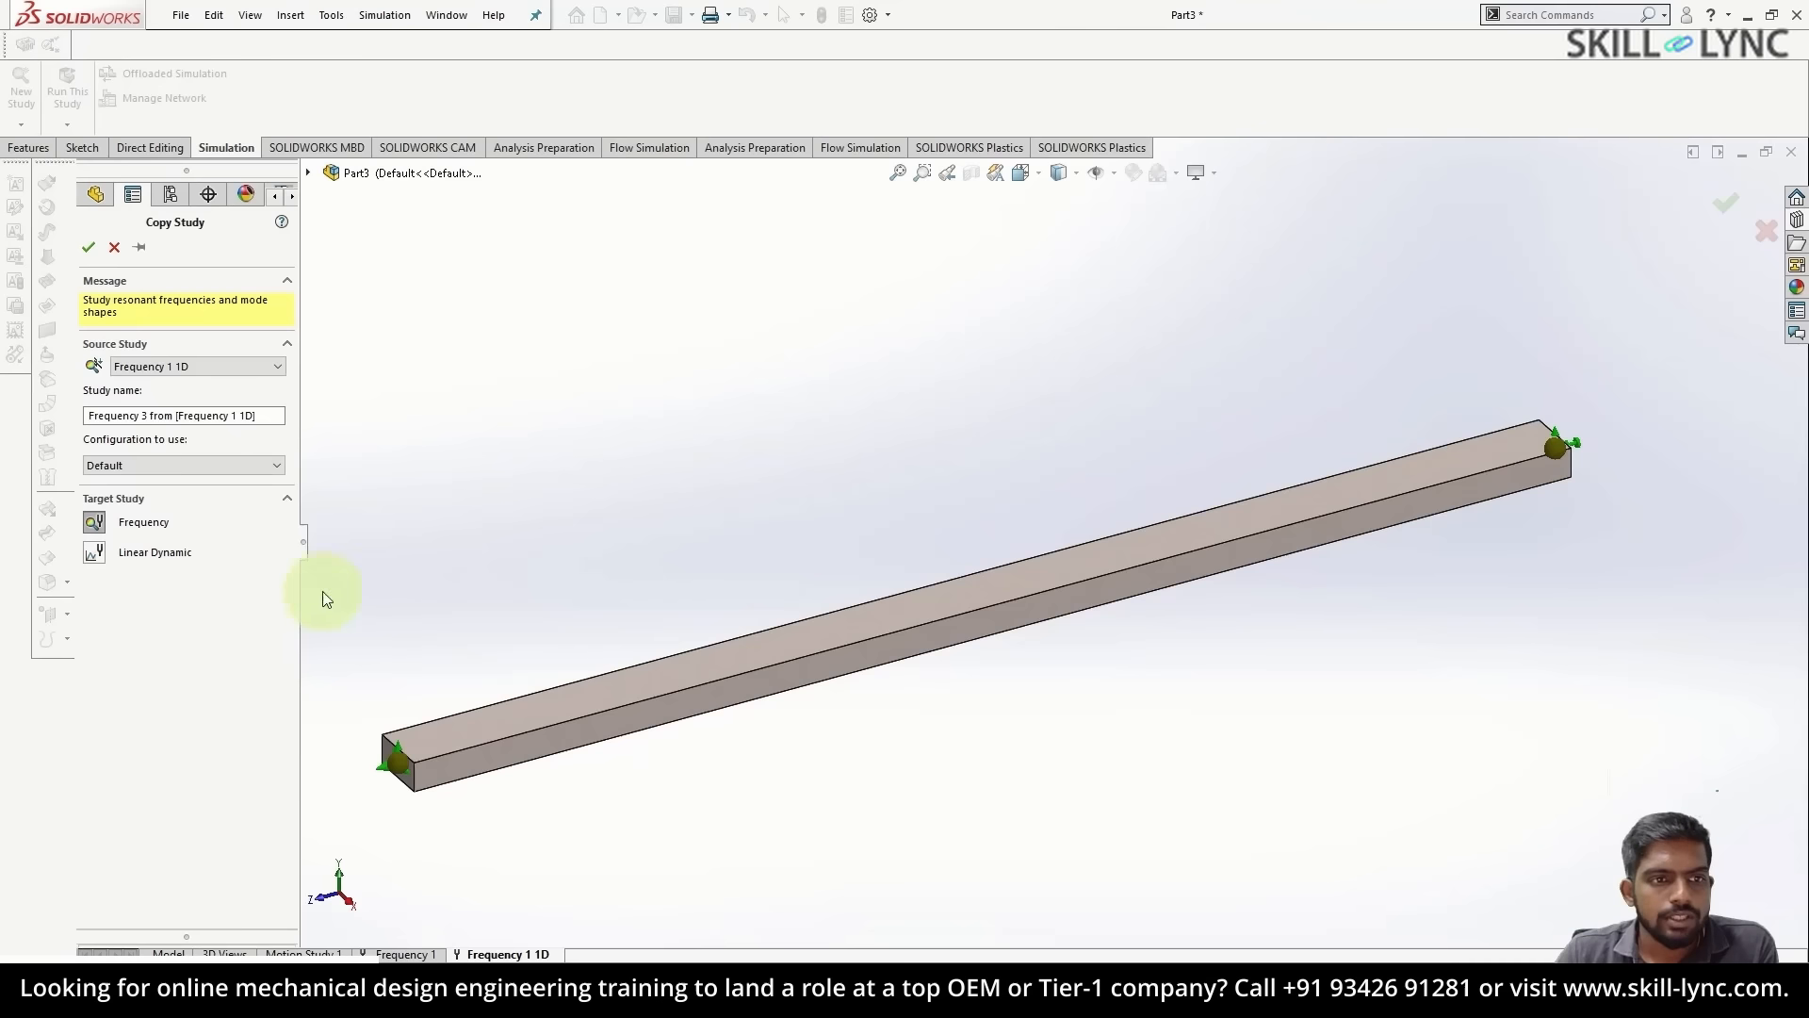
click(147, 417)
drag(147, 417, 331, 416)
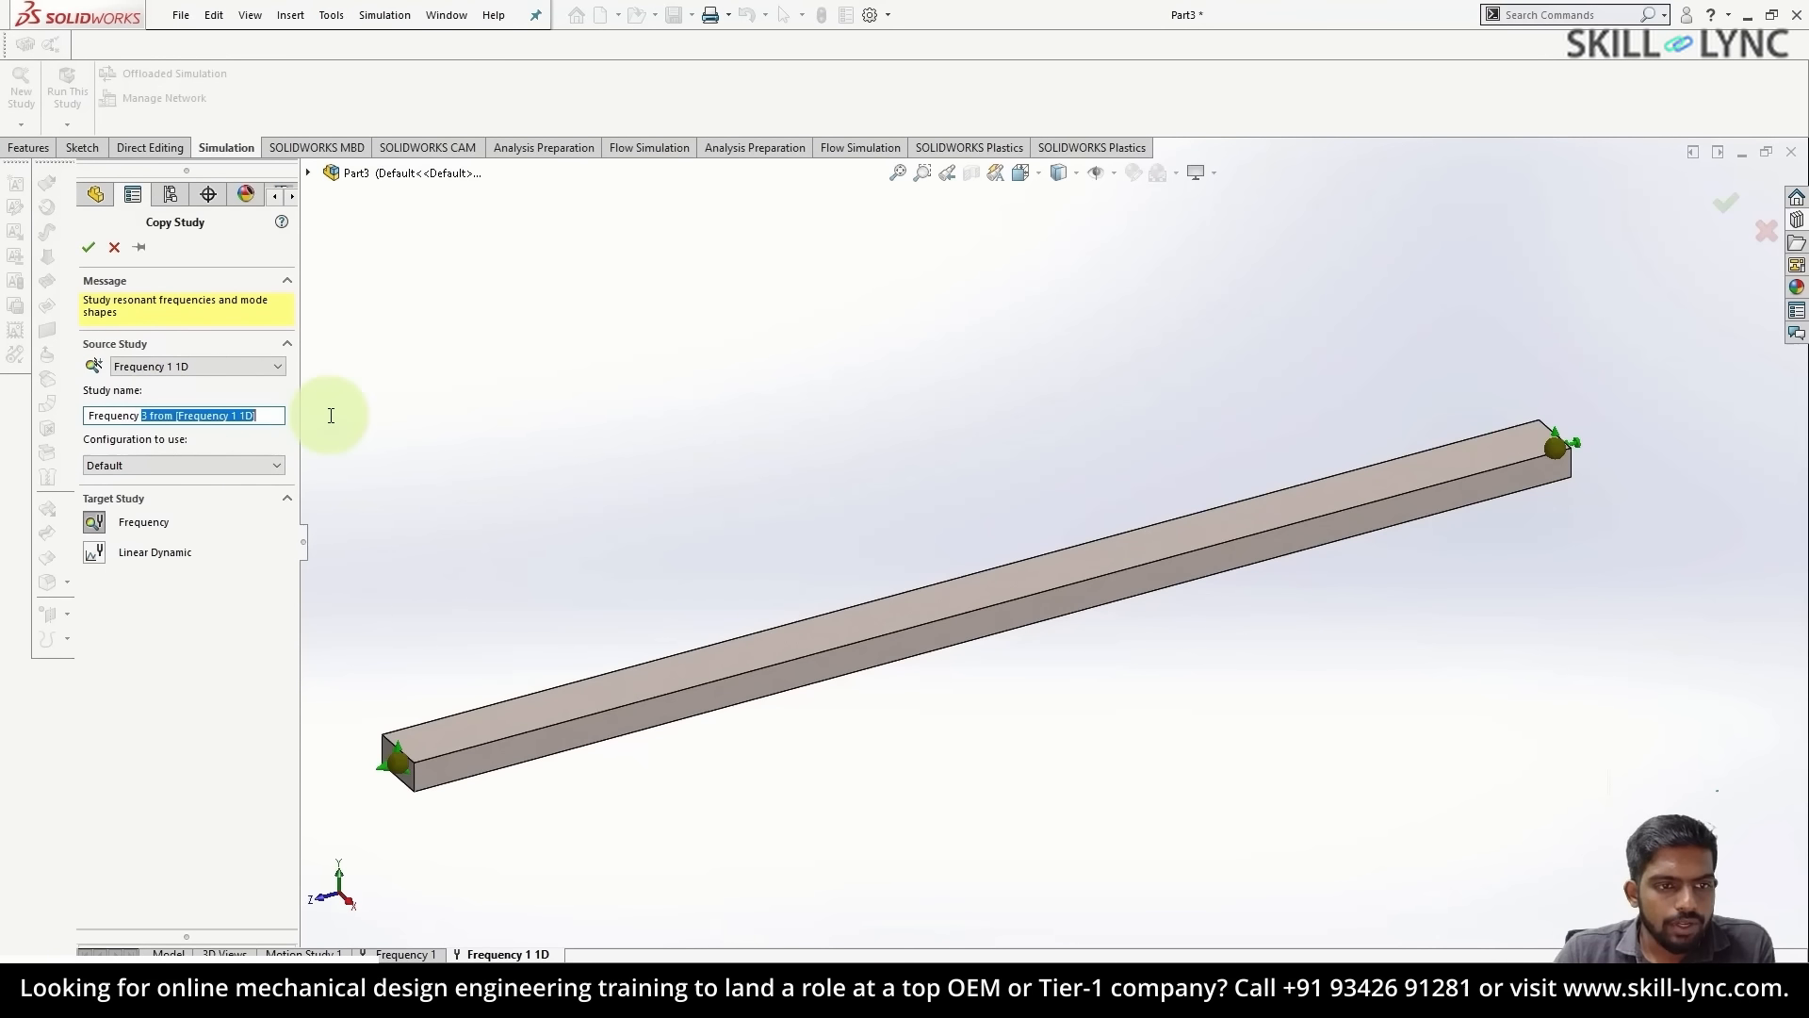
text(1 2D)
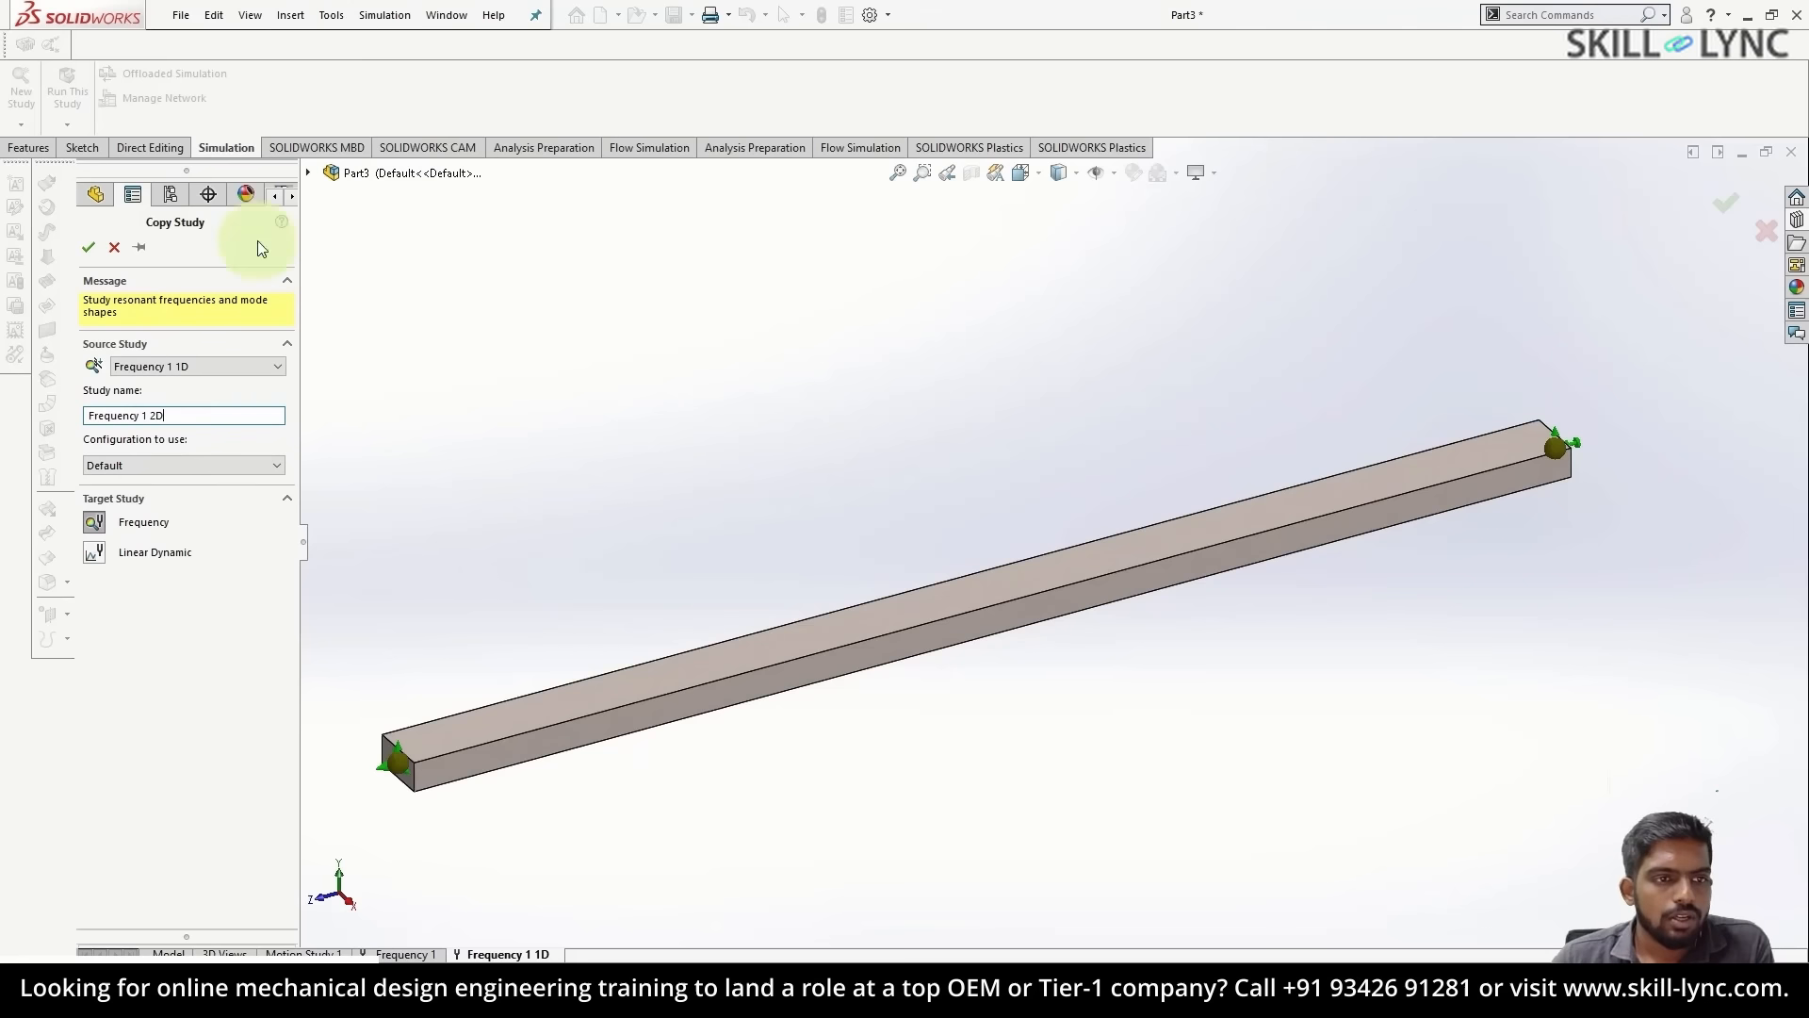
click(89, 247)
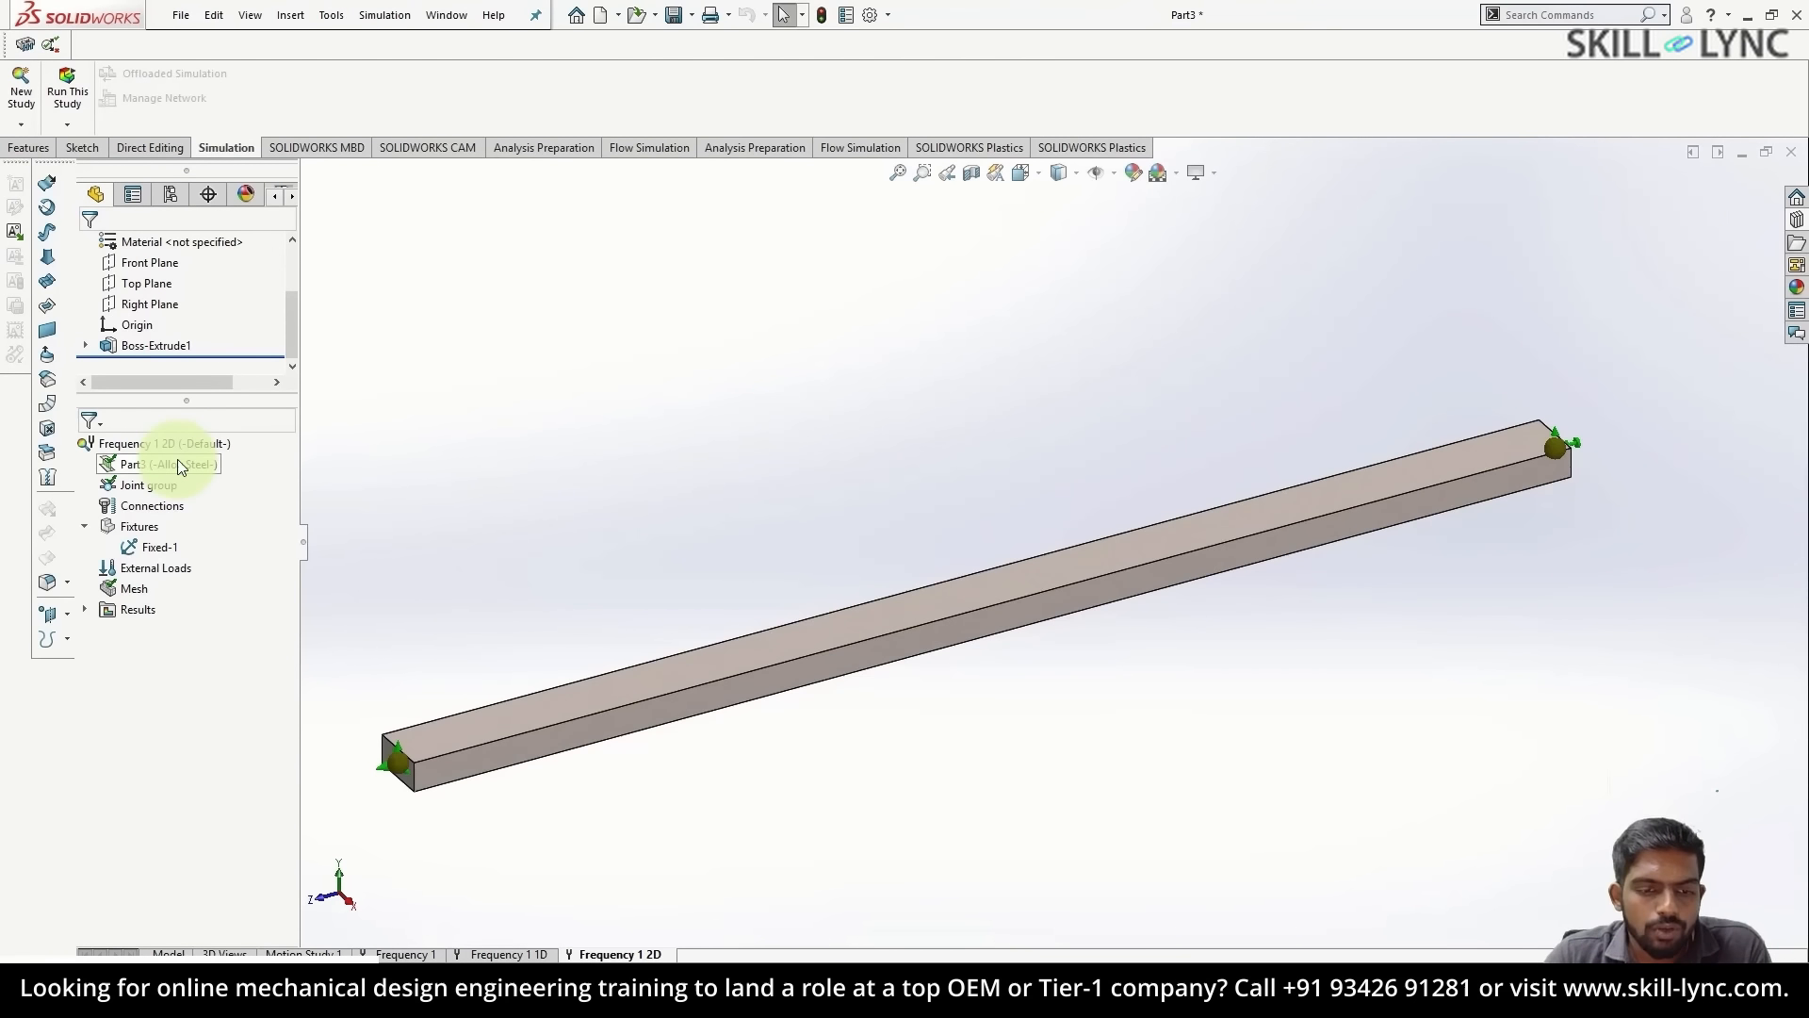
- Change the part in the Frequency 1 2D study from a beam to a solid body
right_click(177, 460)
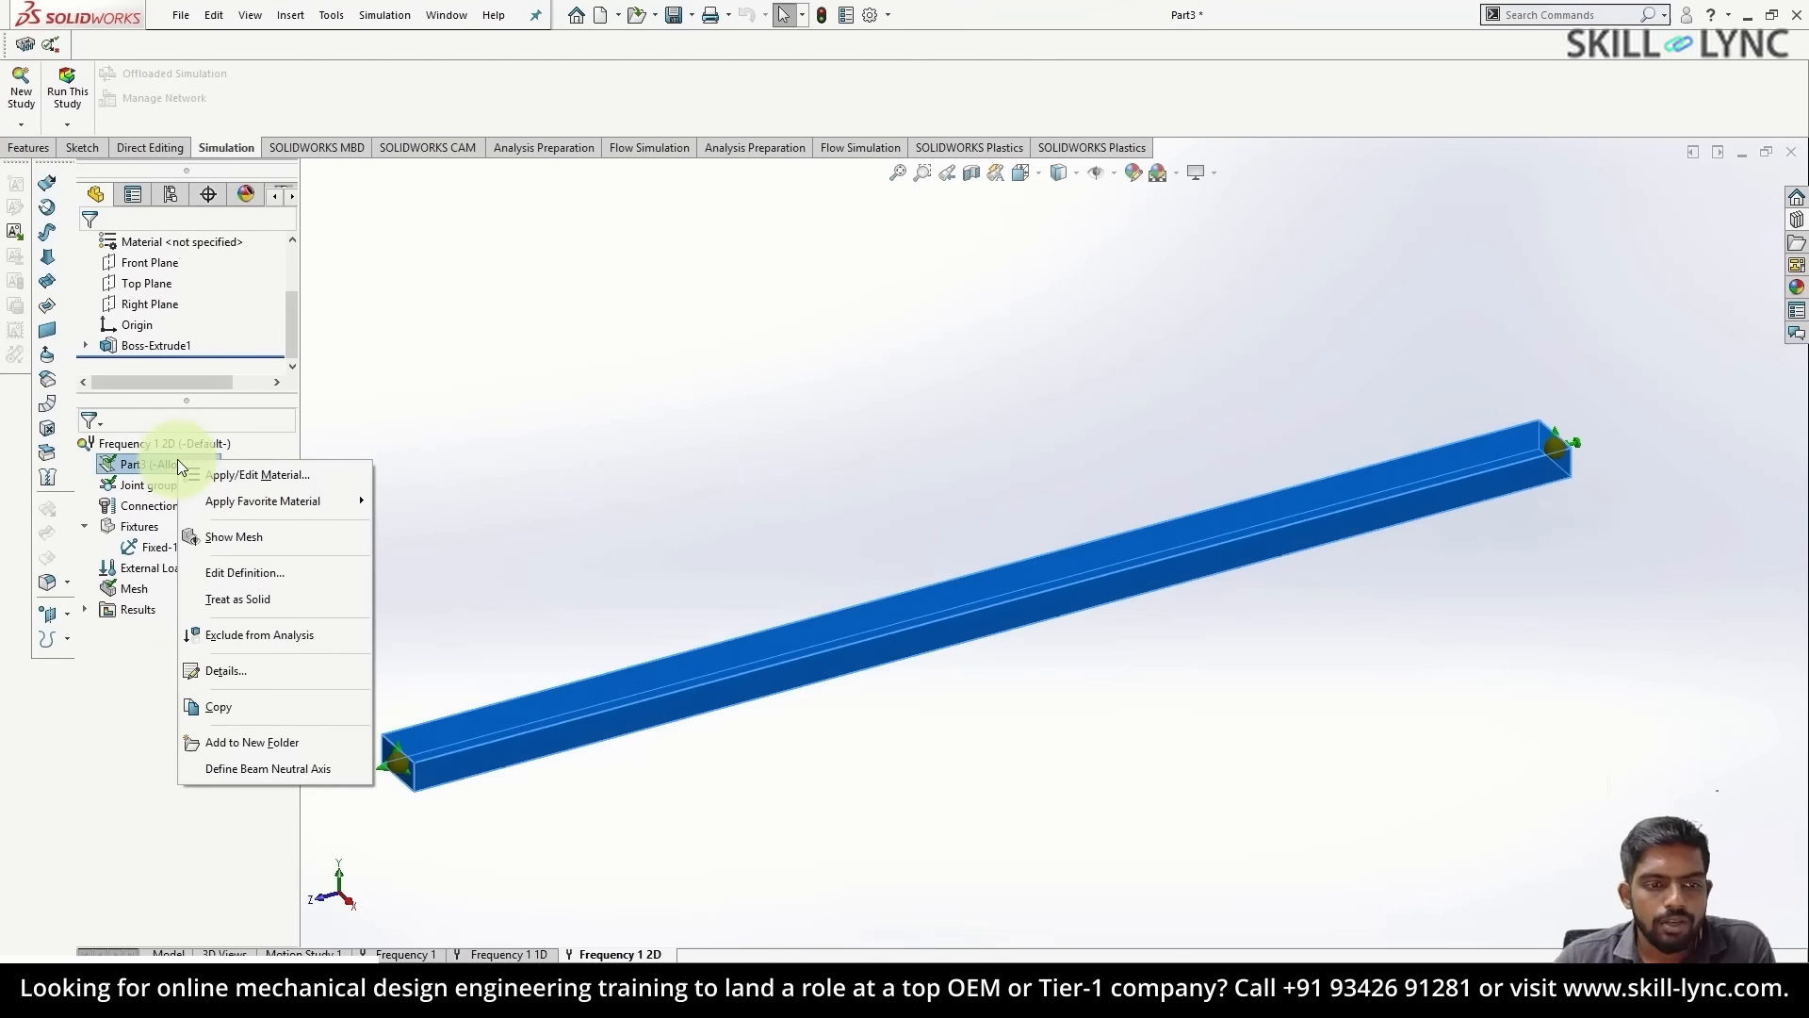
click(264, 601)
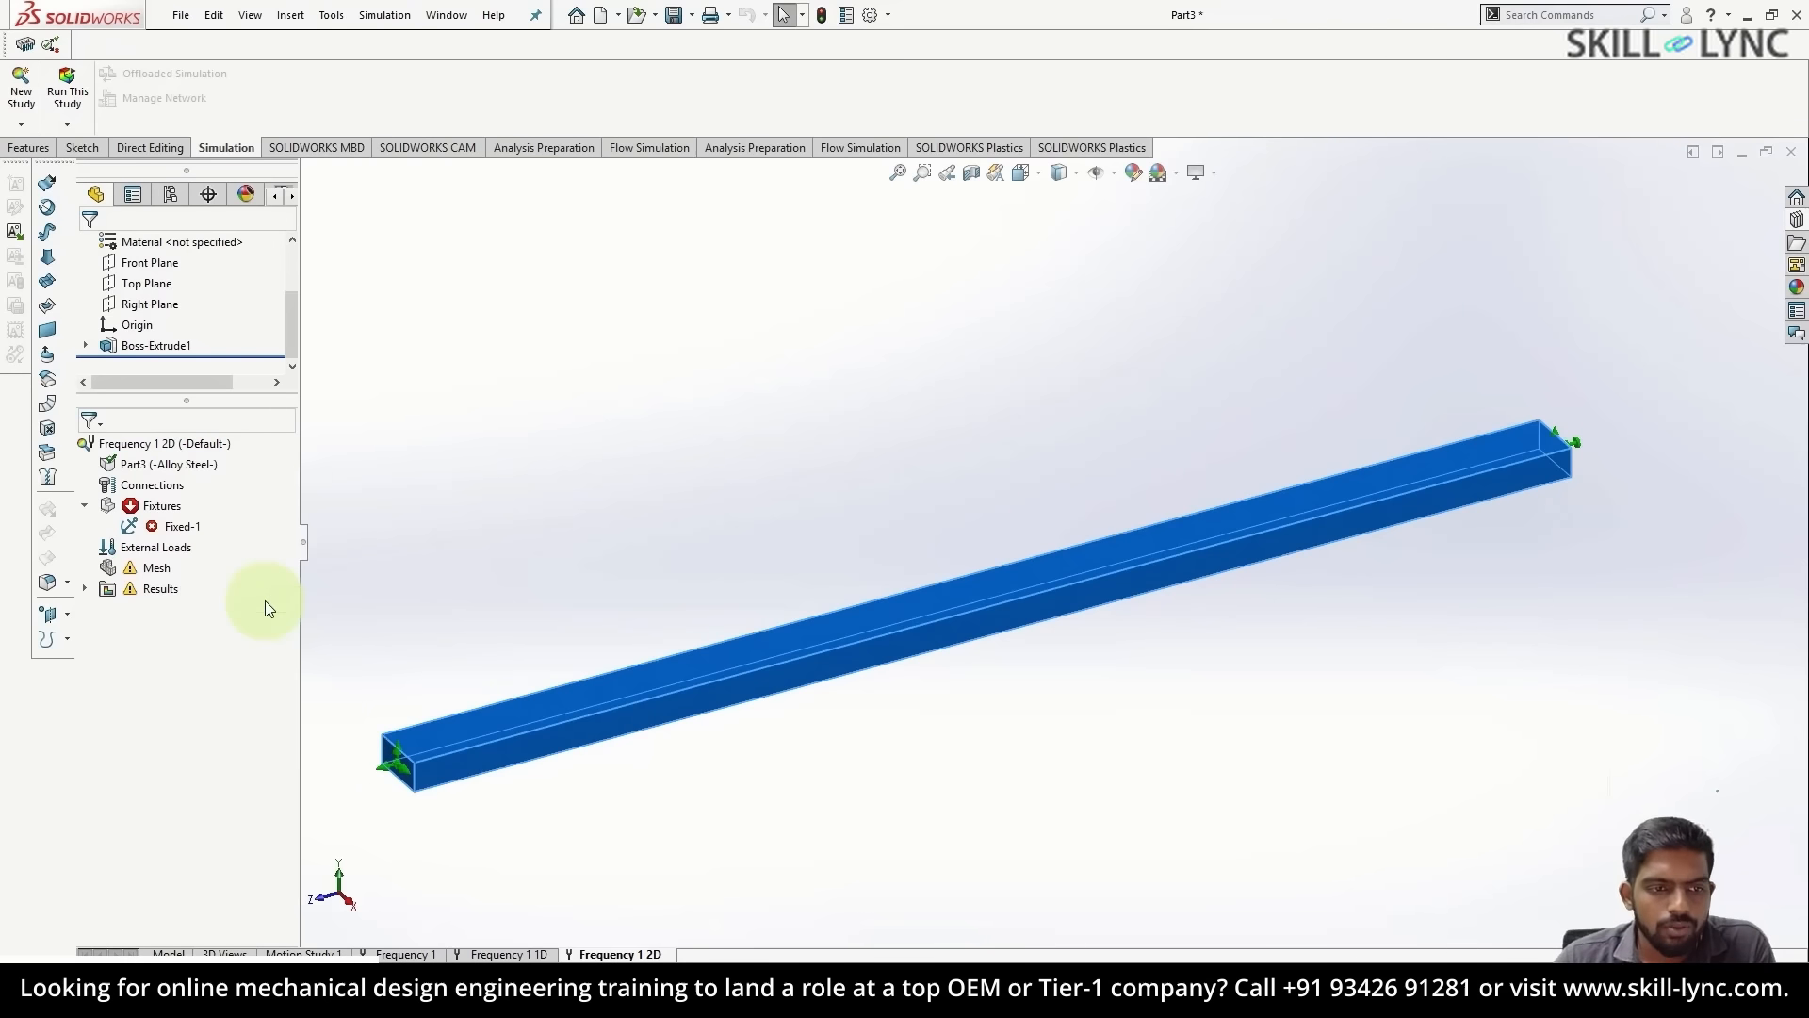
right_click(185, 466)
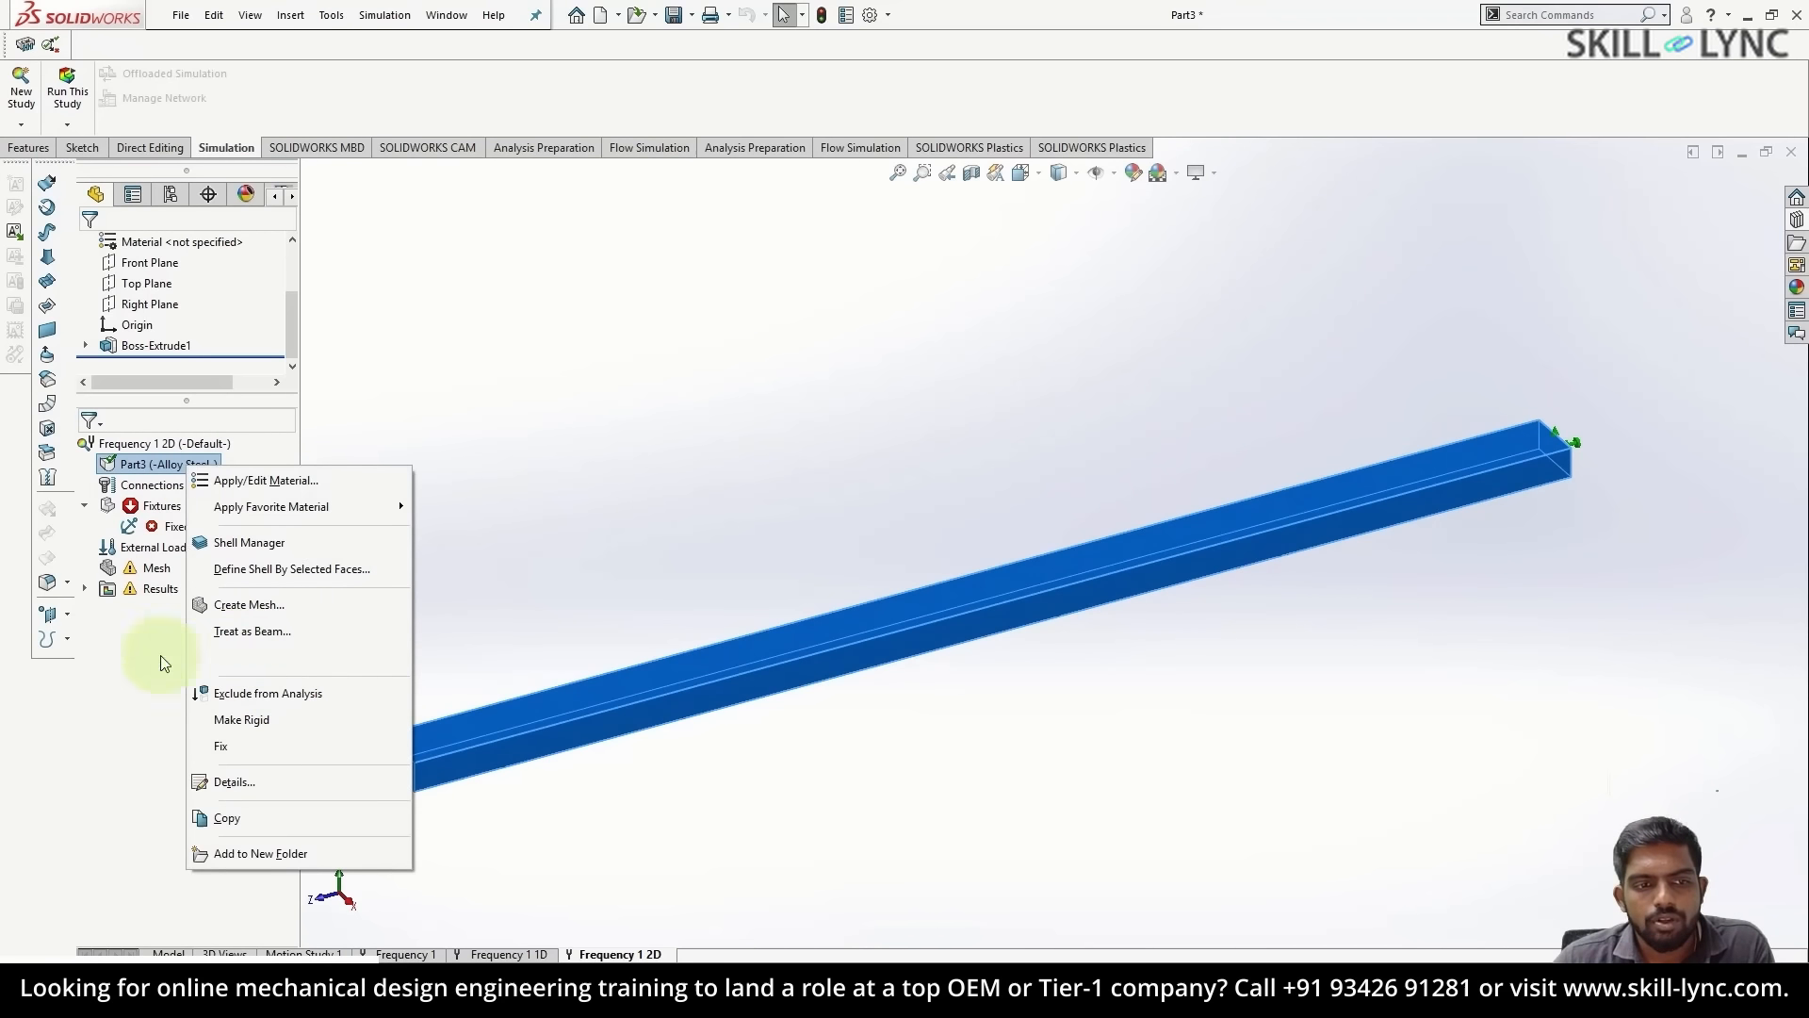
click(286, 448)
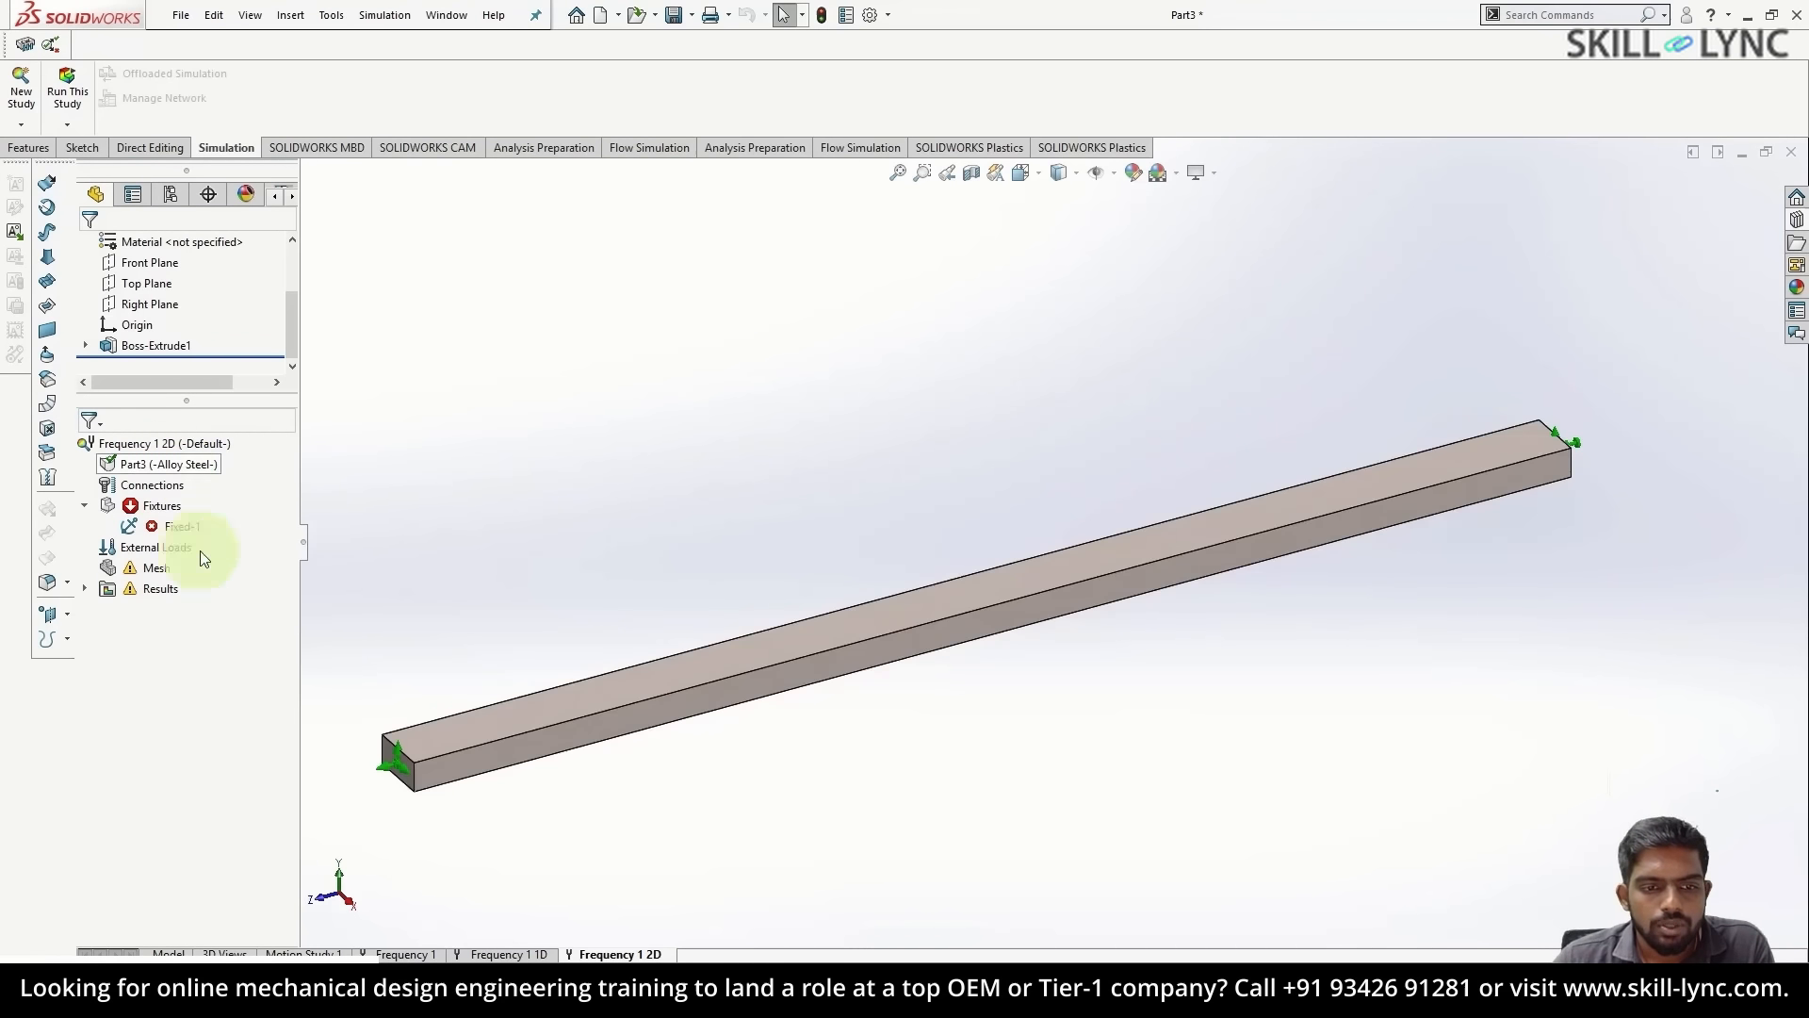
- Define a thin shell on the bar's long top face with a middle-surface offset and 25 mm thickness
right_click(123, 467)
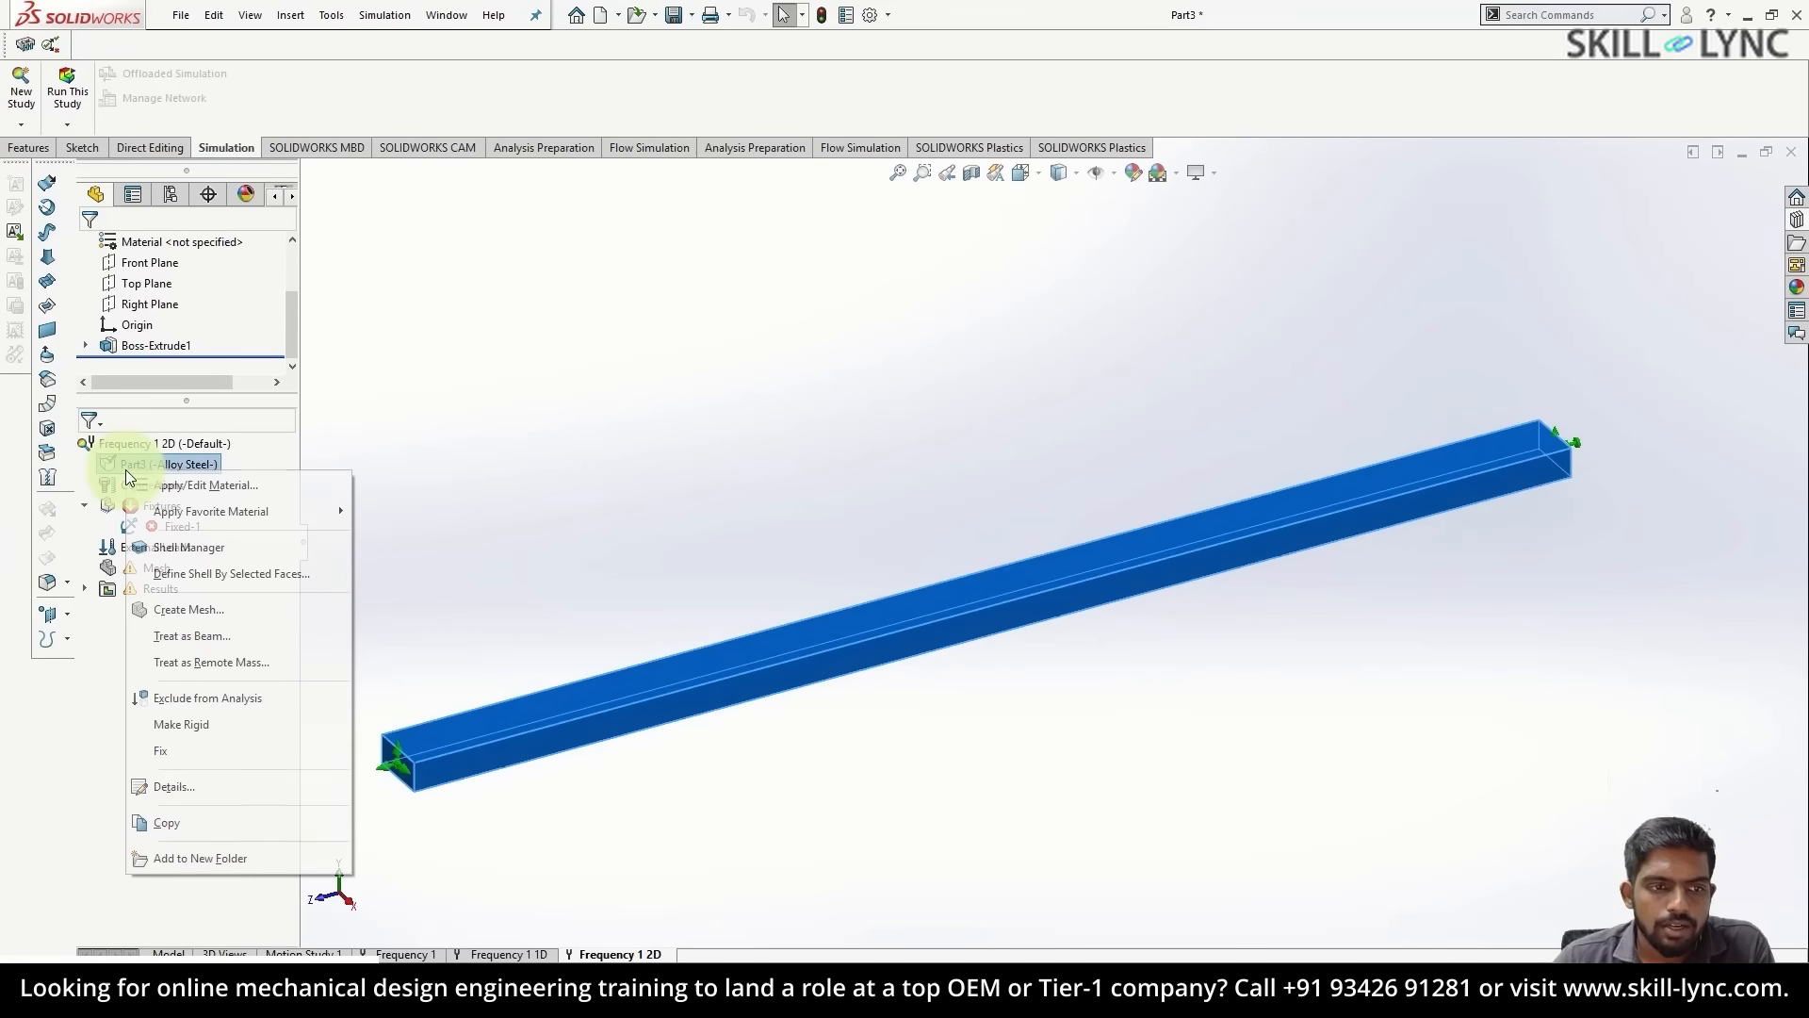
click(210, 547)
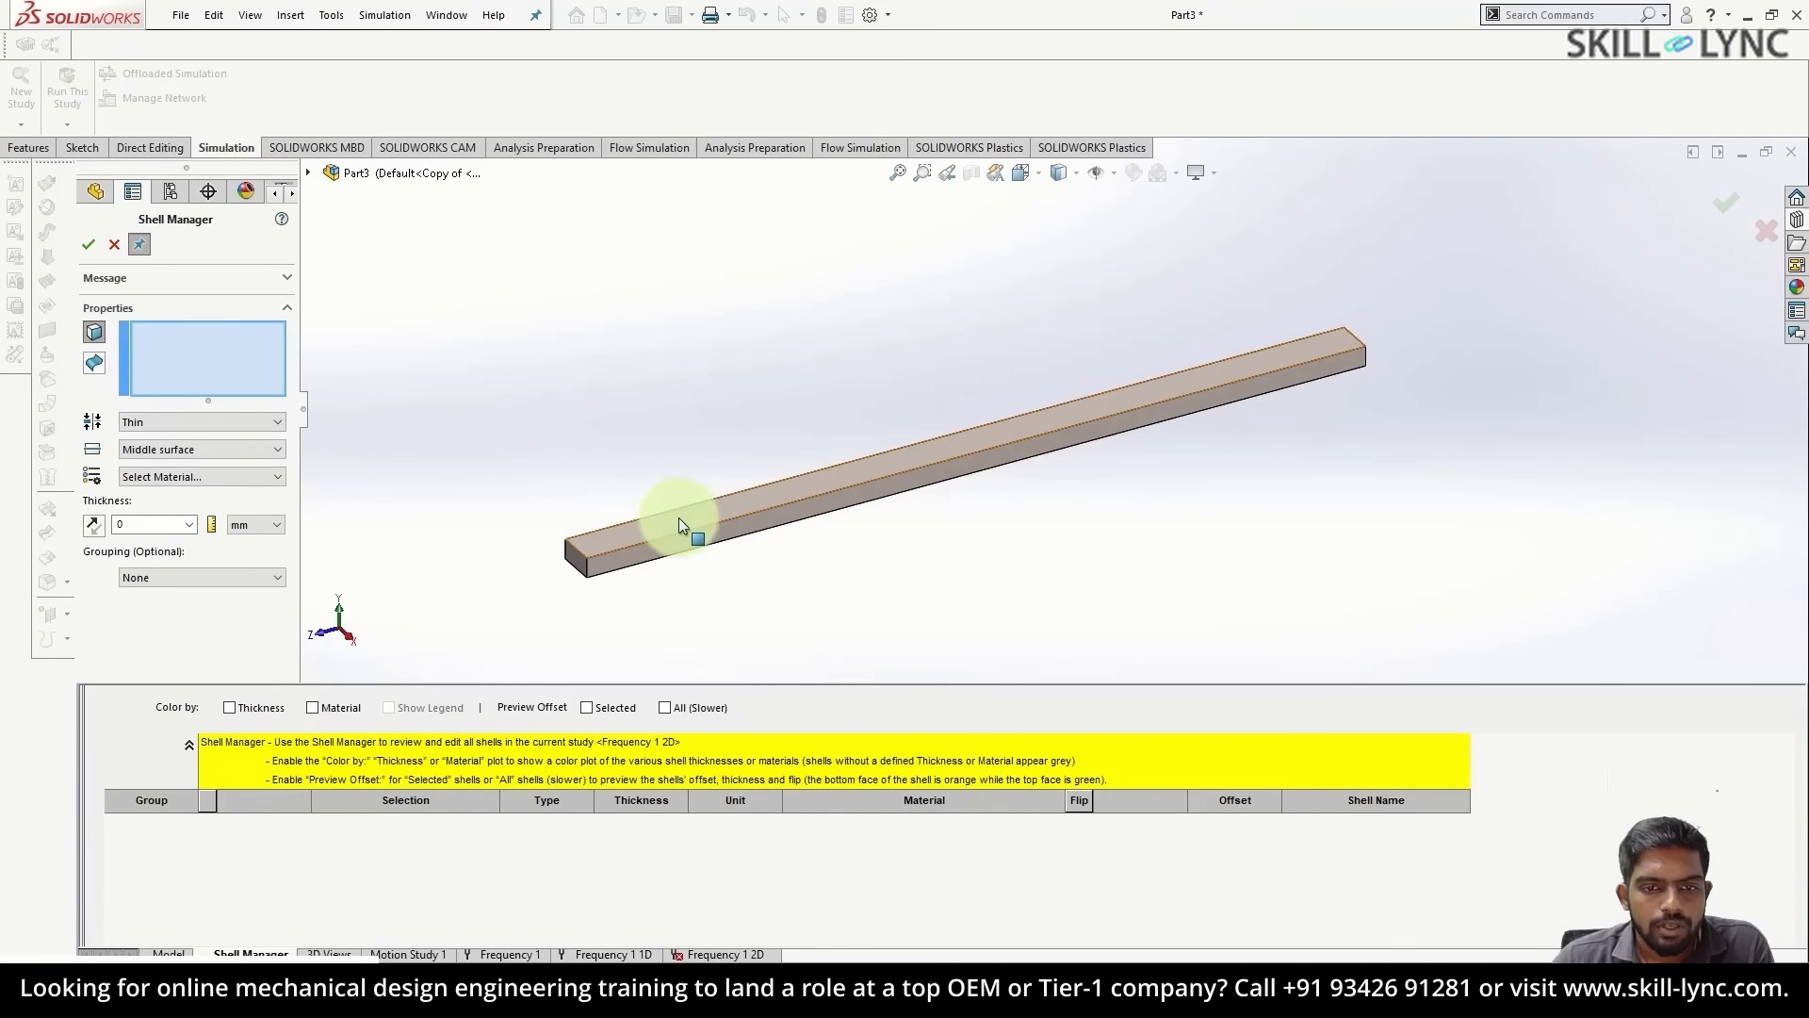
click(679, 520)
drag(130, 524, 90, 529)
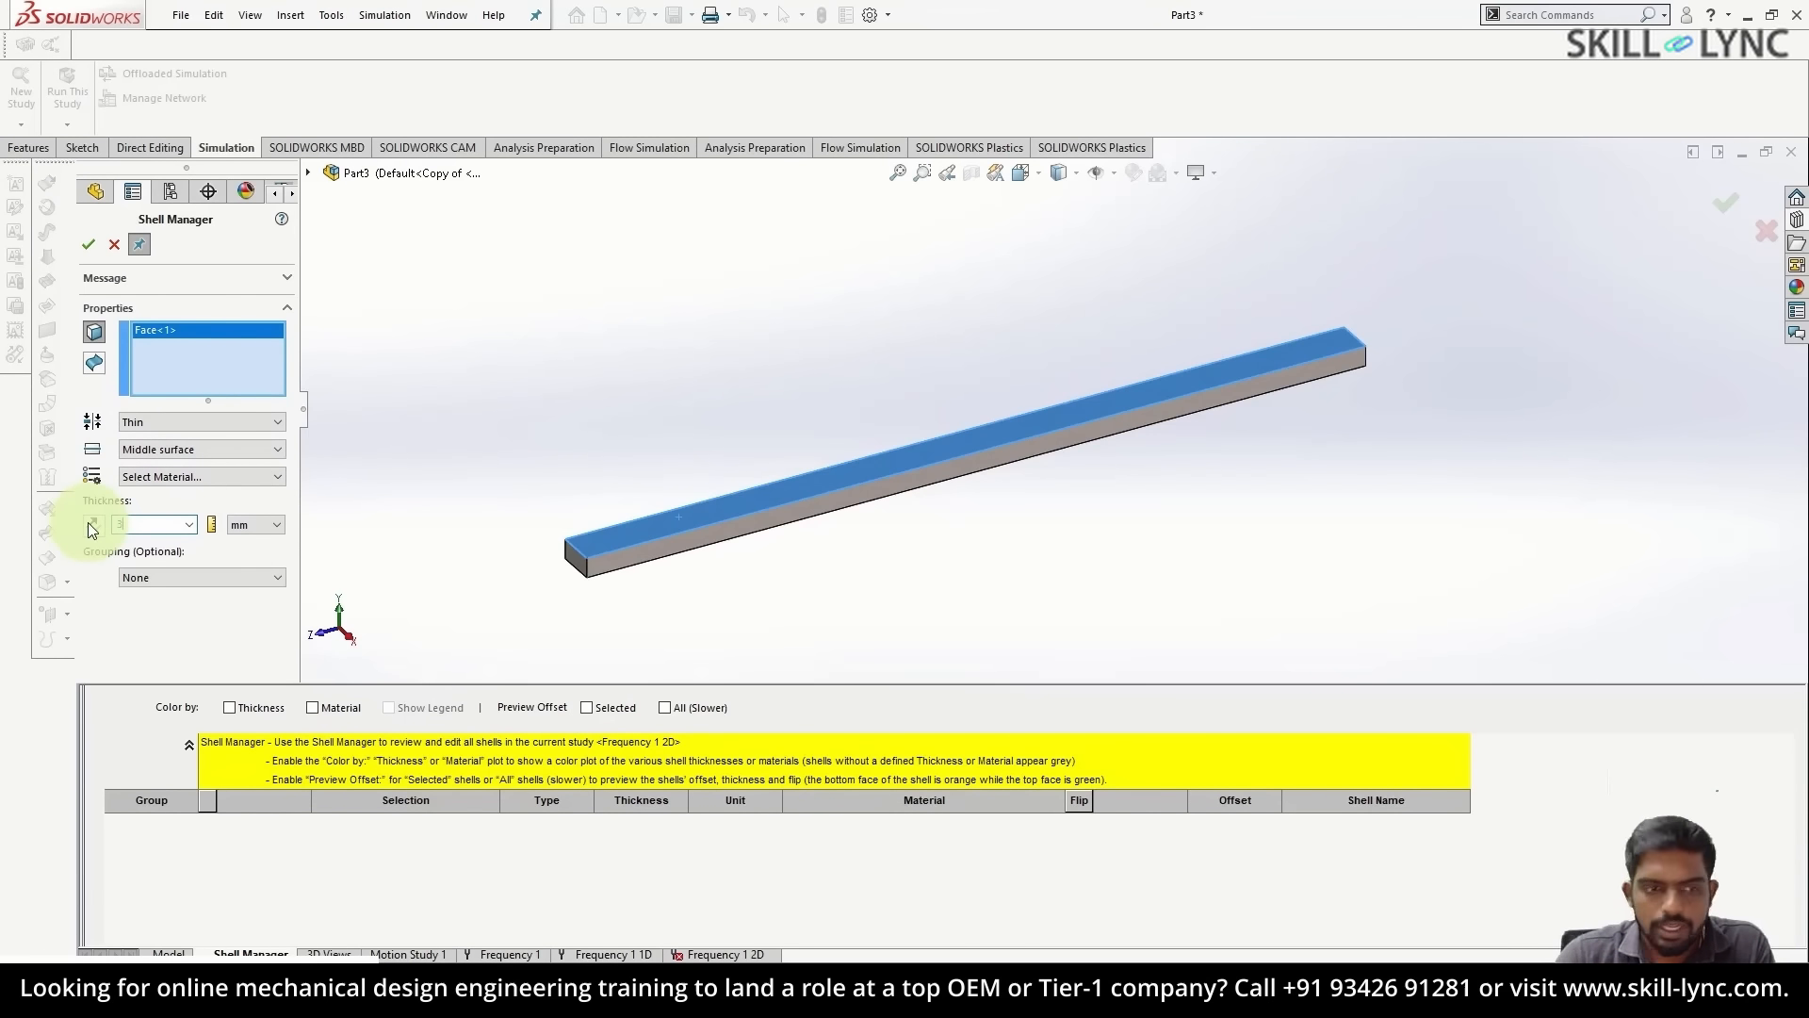
click(88, 245)
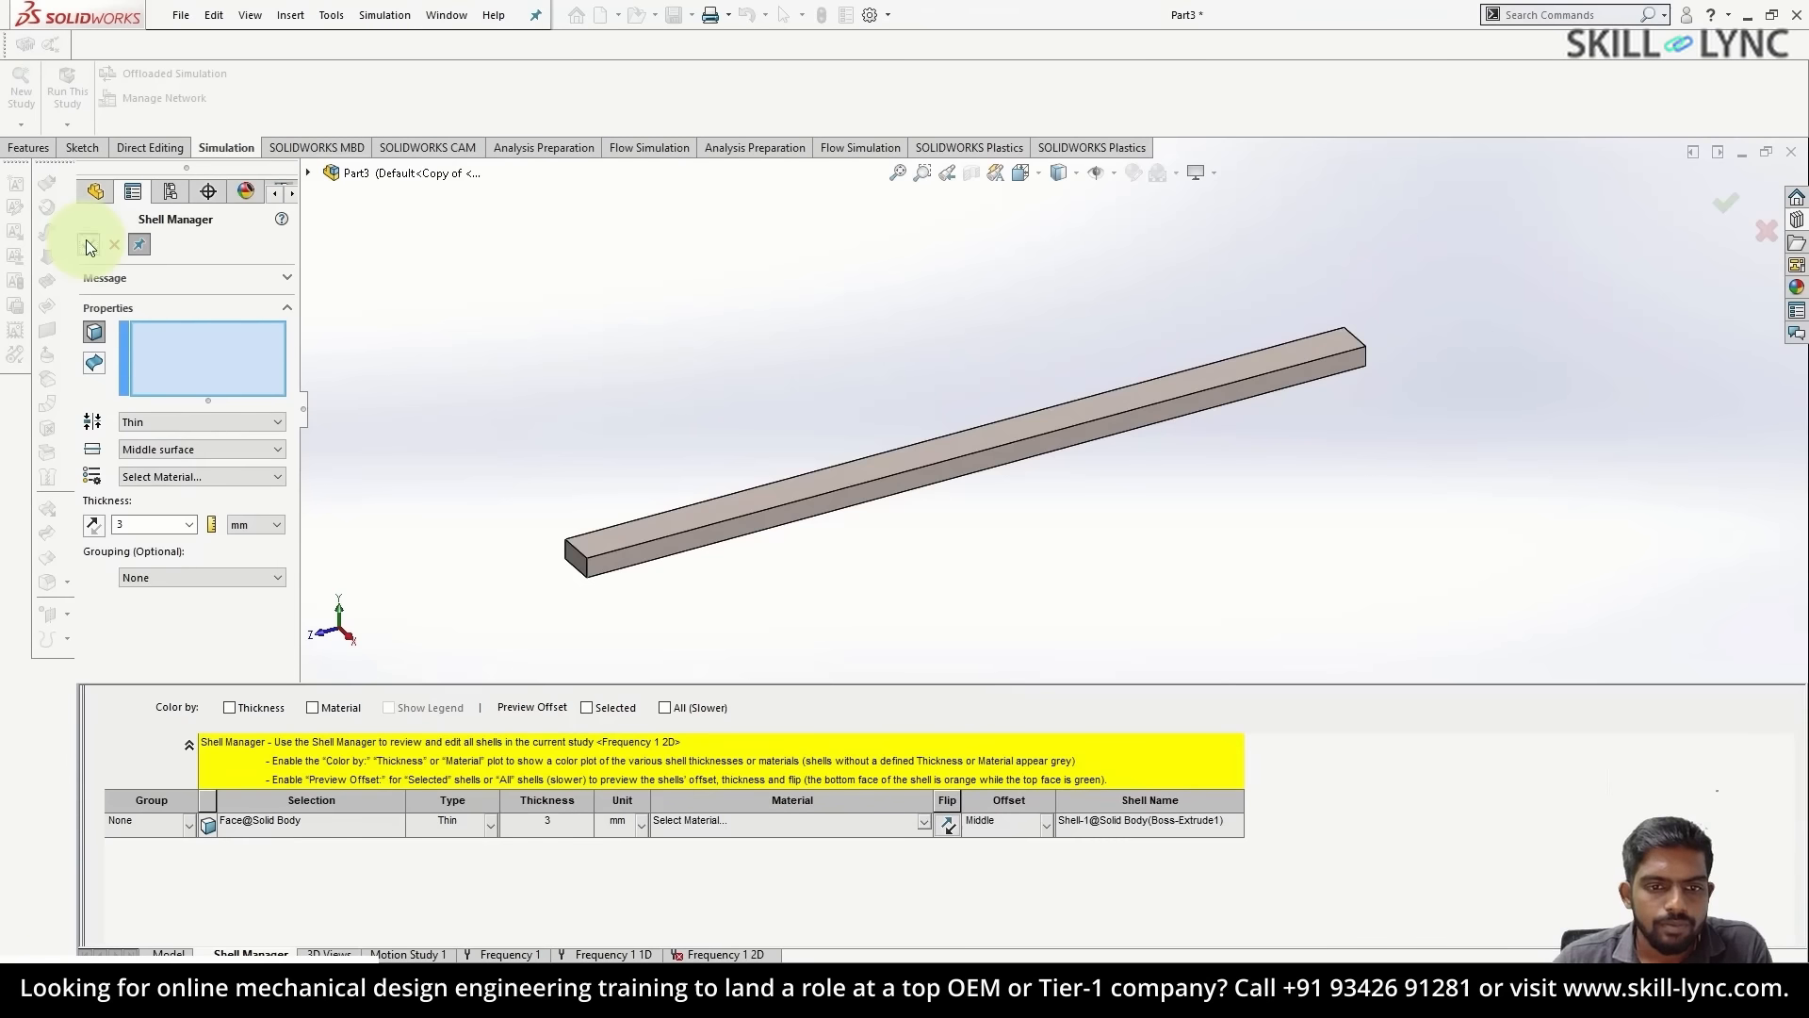
click(88, 245)
- Redefine the Fixed-1 fixture, removing its invalid entities and applying fixed geometry to the top face's two short end edges
right_click(180, 528)
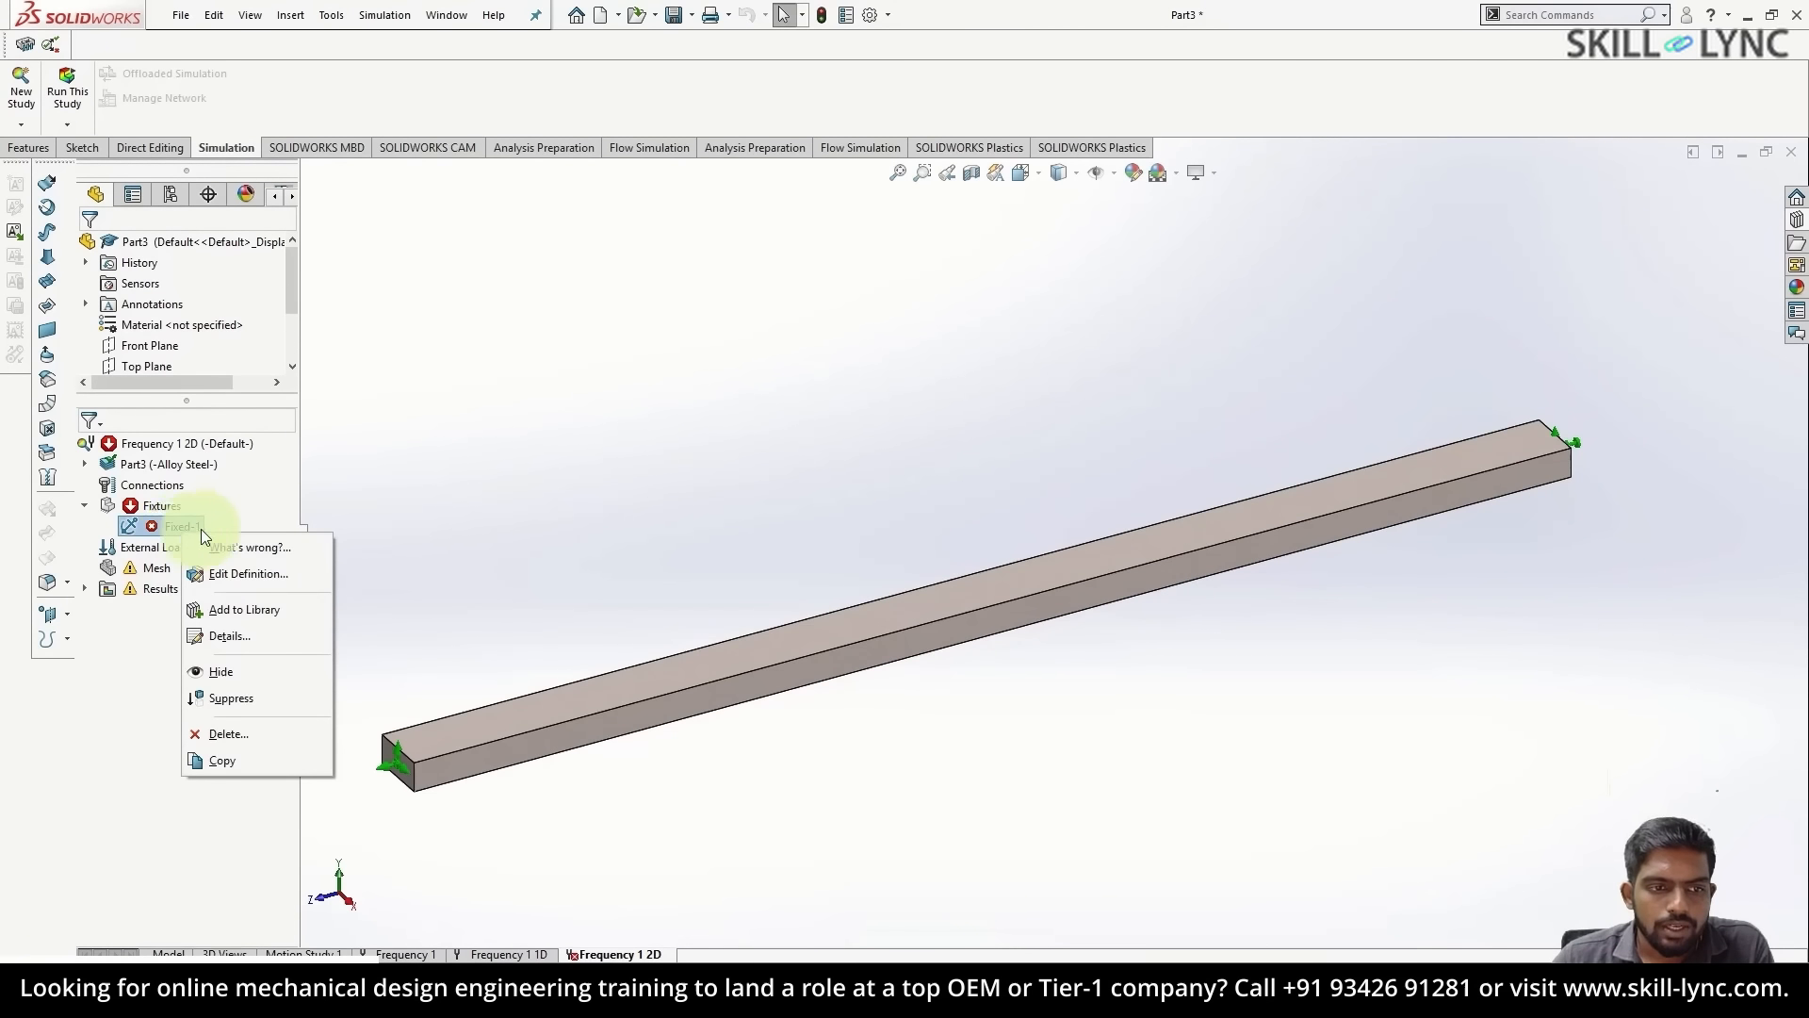
click(247, 574)
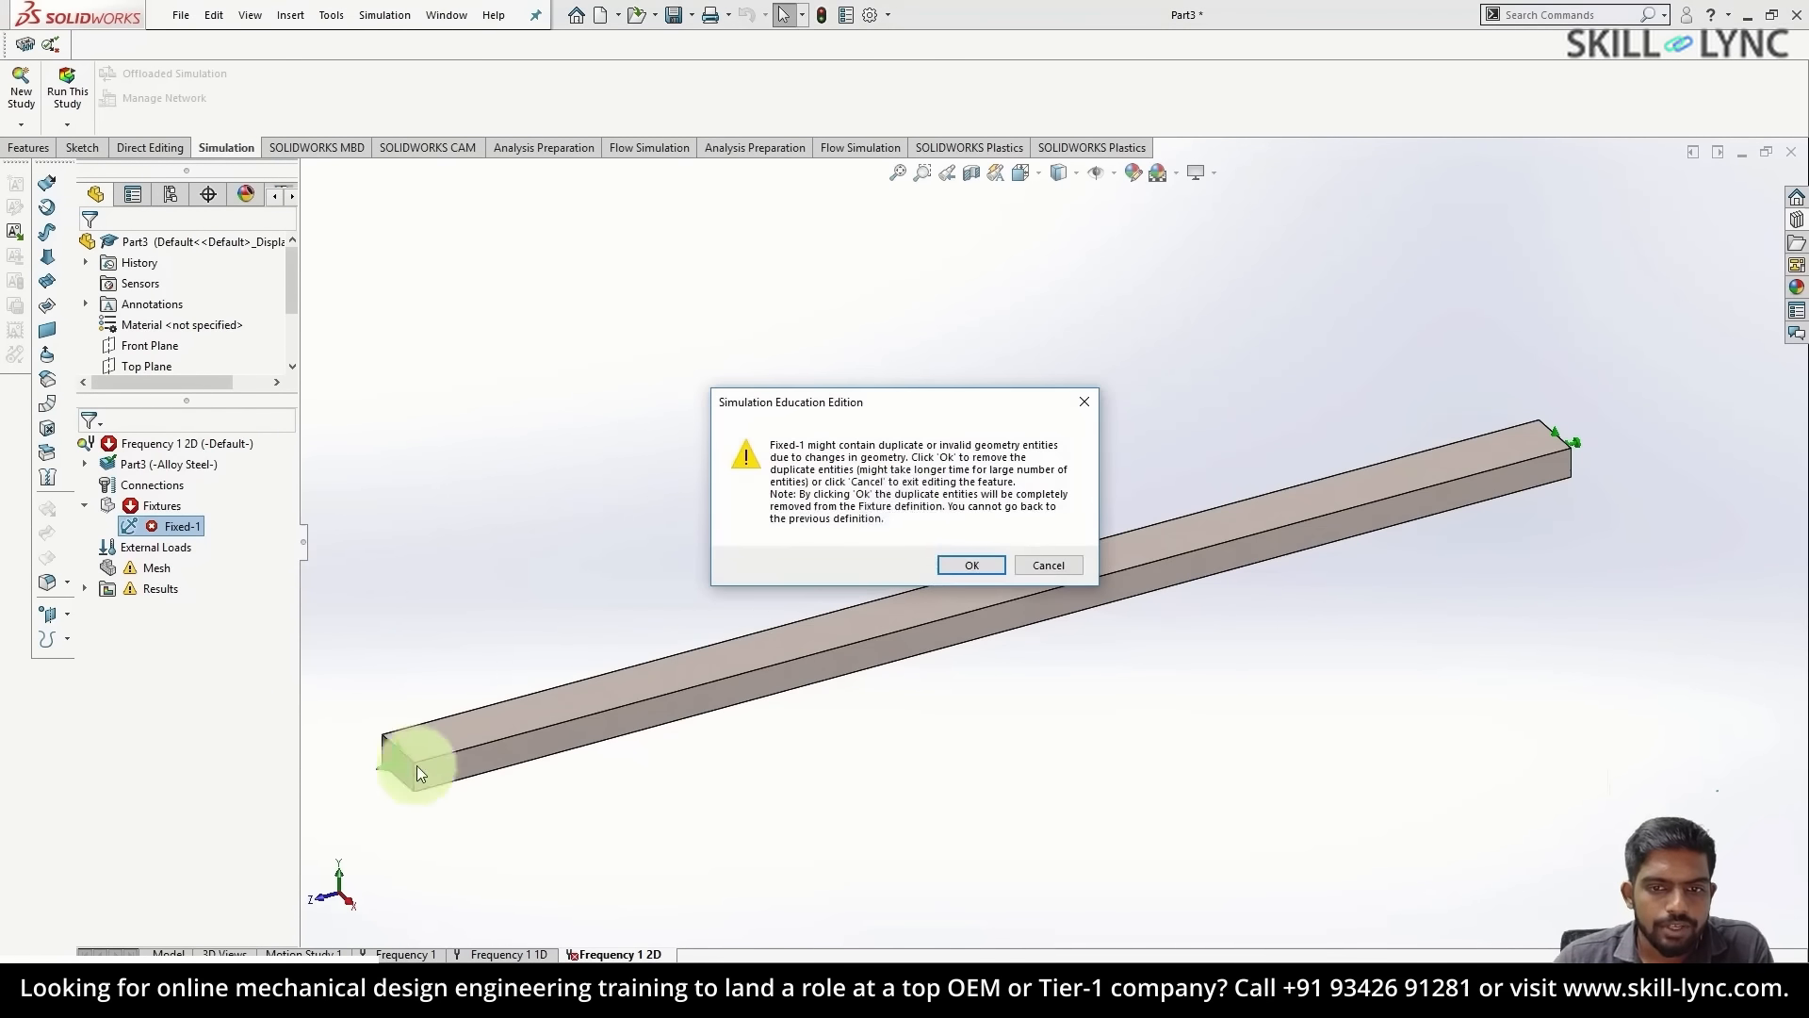
click(976, 565)
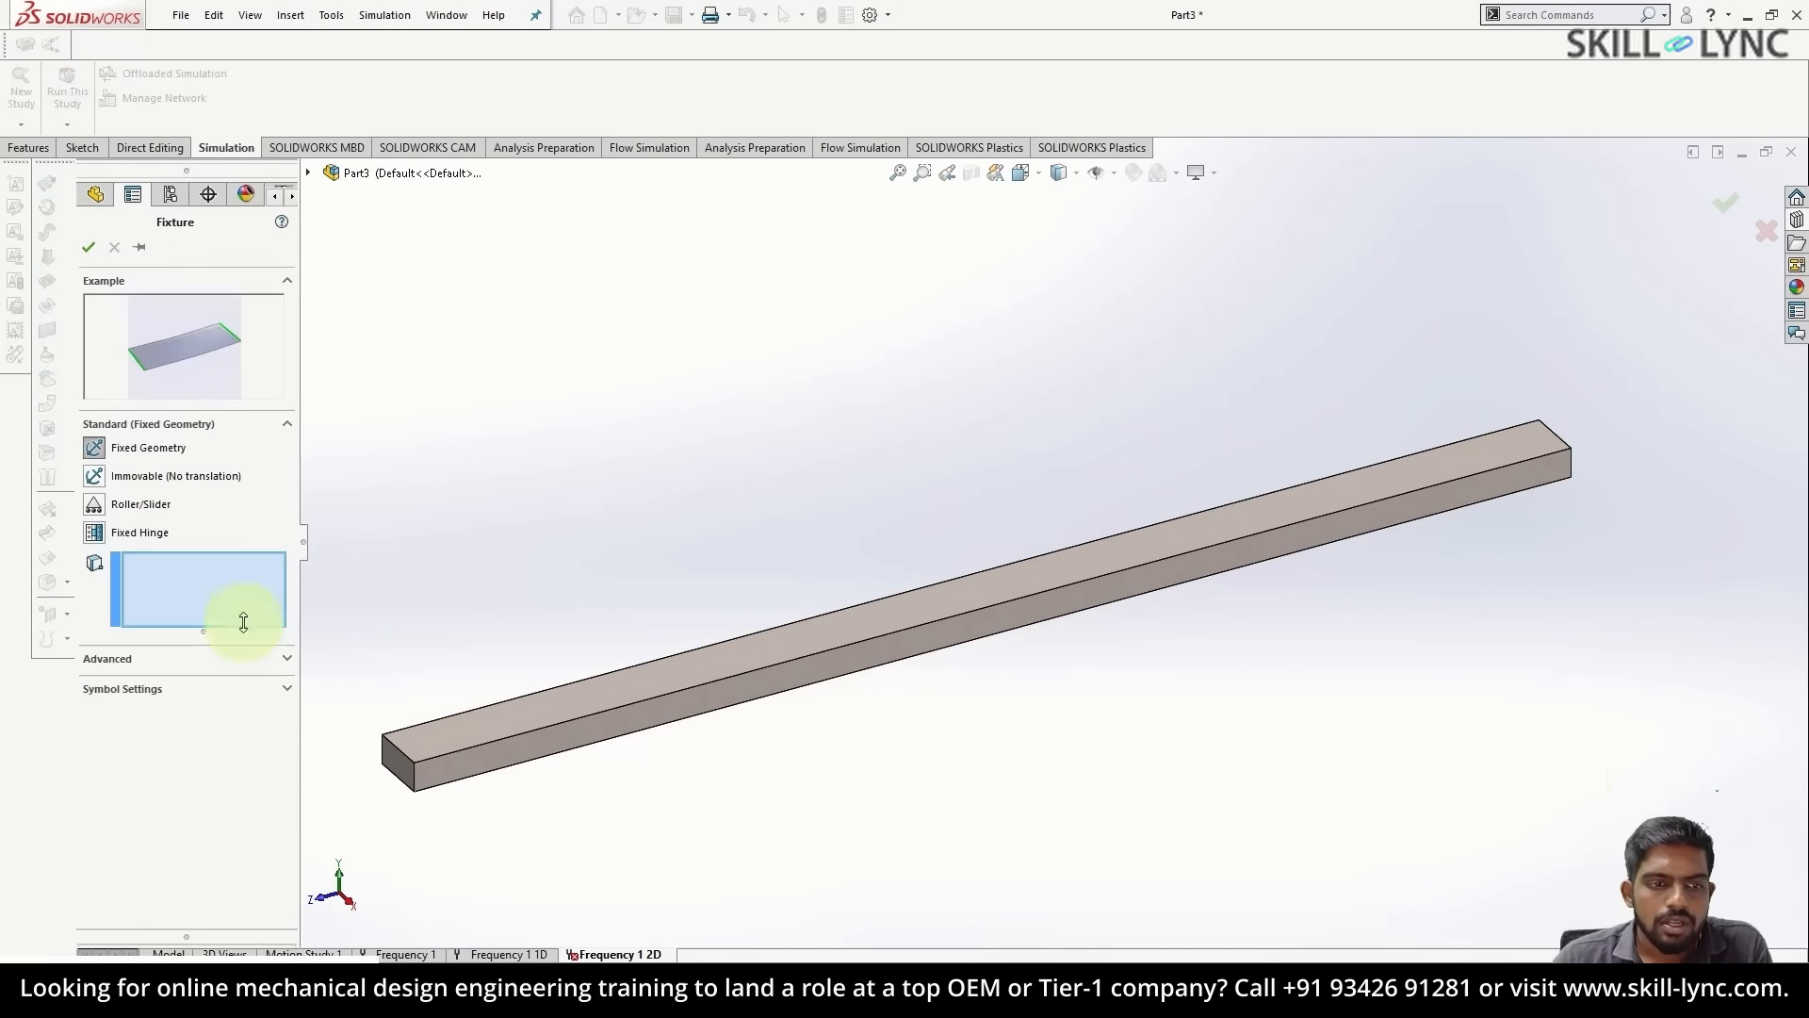
click(408, 762)
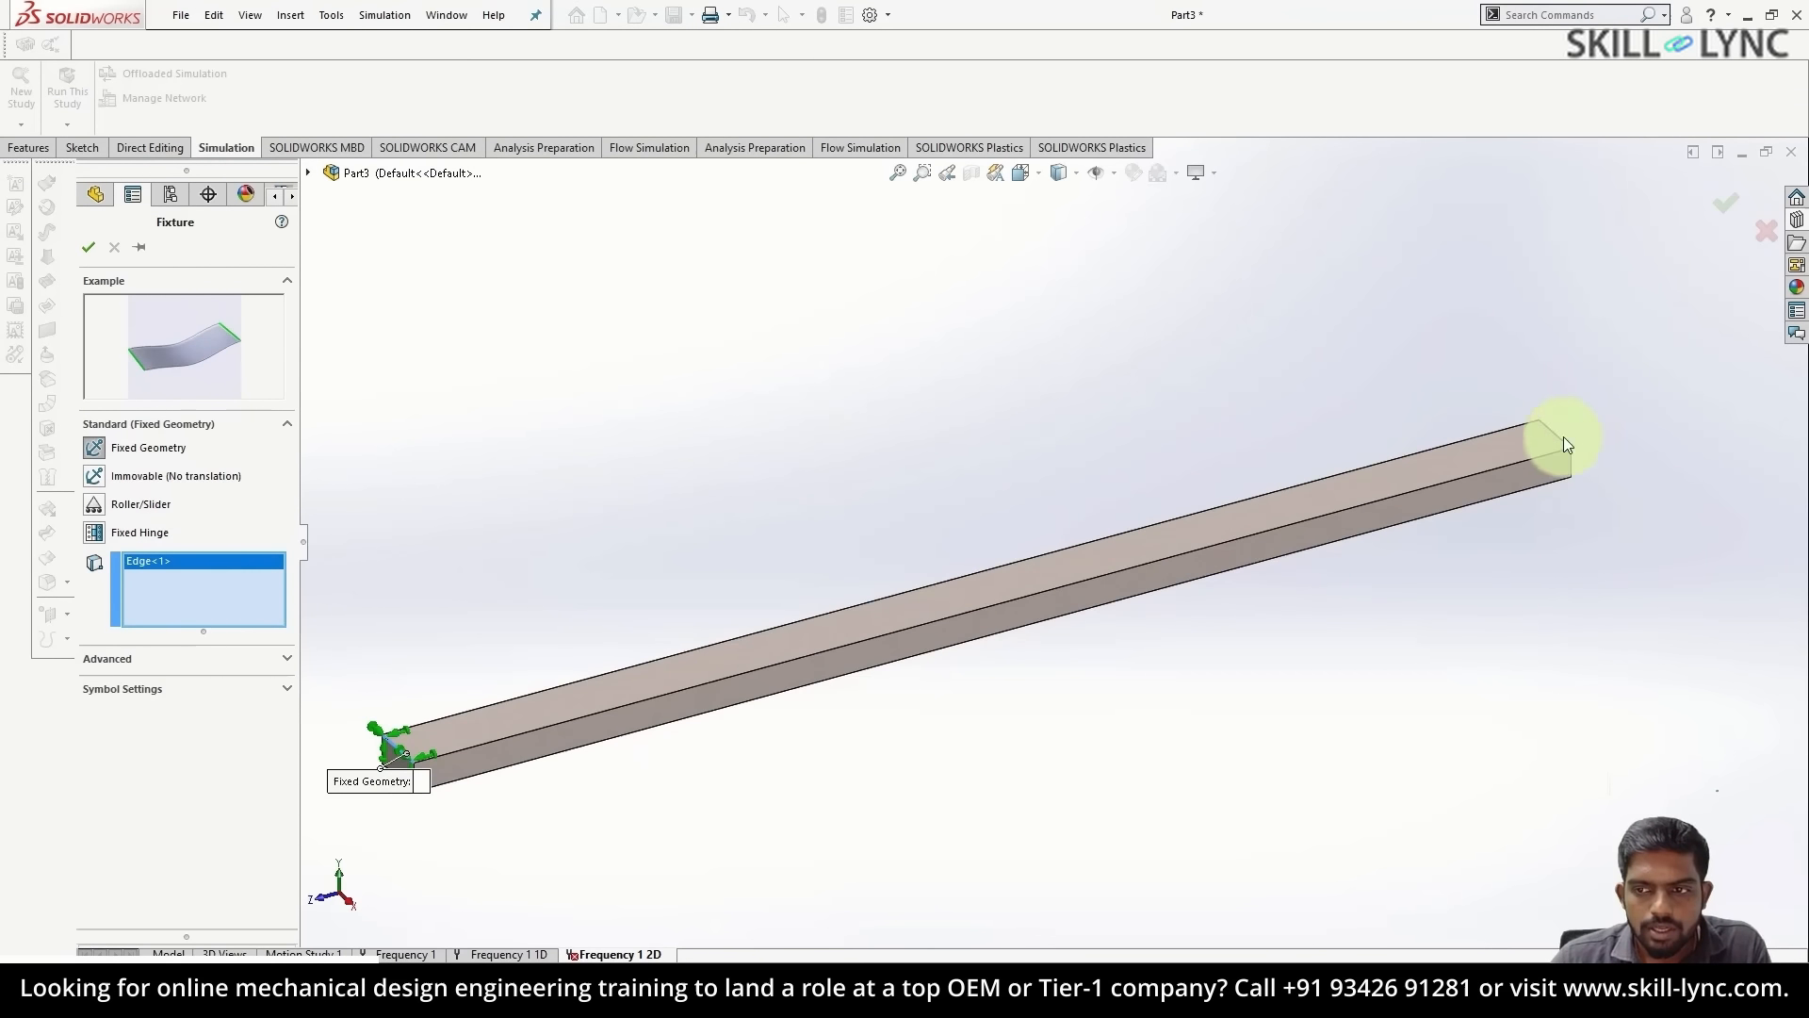
click(1399, 491)
middle_drag(1325, 529, 1253, 558)
click(87, 247)
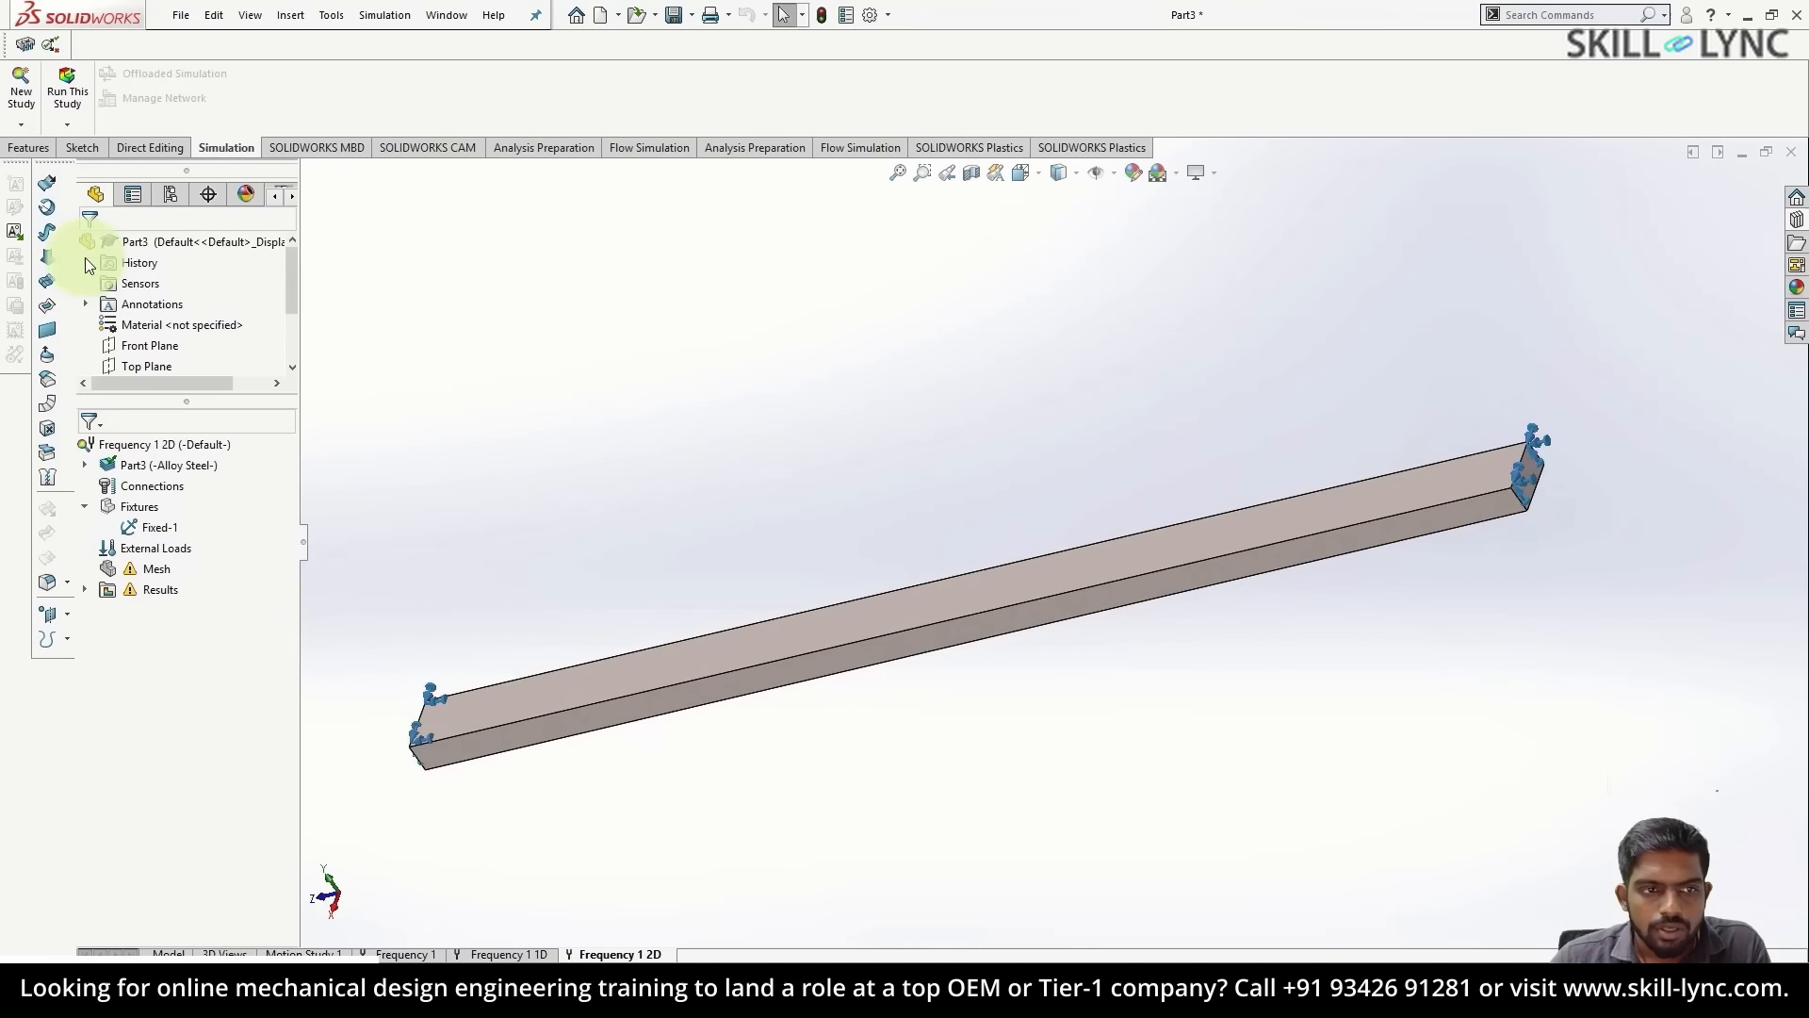
- Mesh the shell with the preset mesh density and run the Frequency 1 2D study
middle_drag(697, 490, 760, 456)
right_click(133, 566)
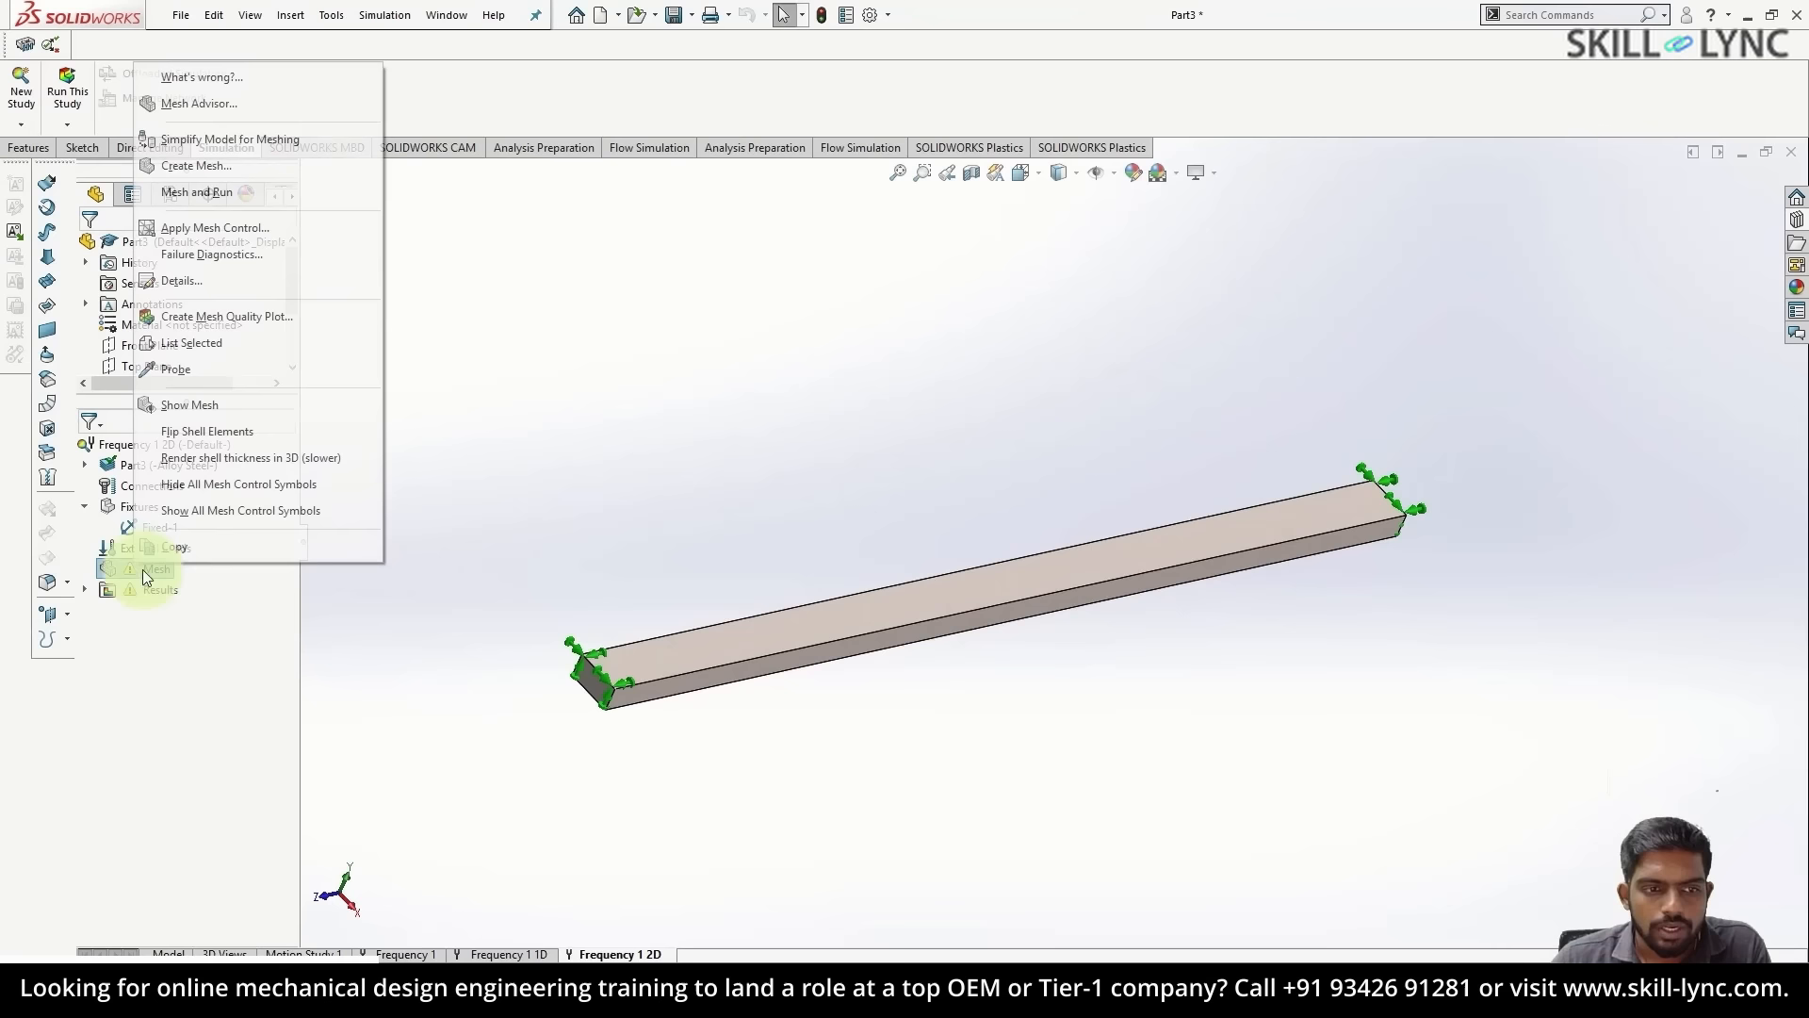
click(234, 176)
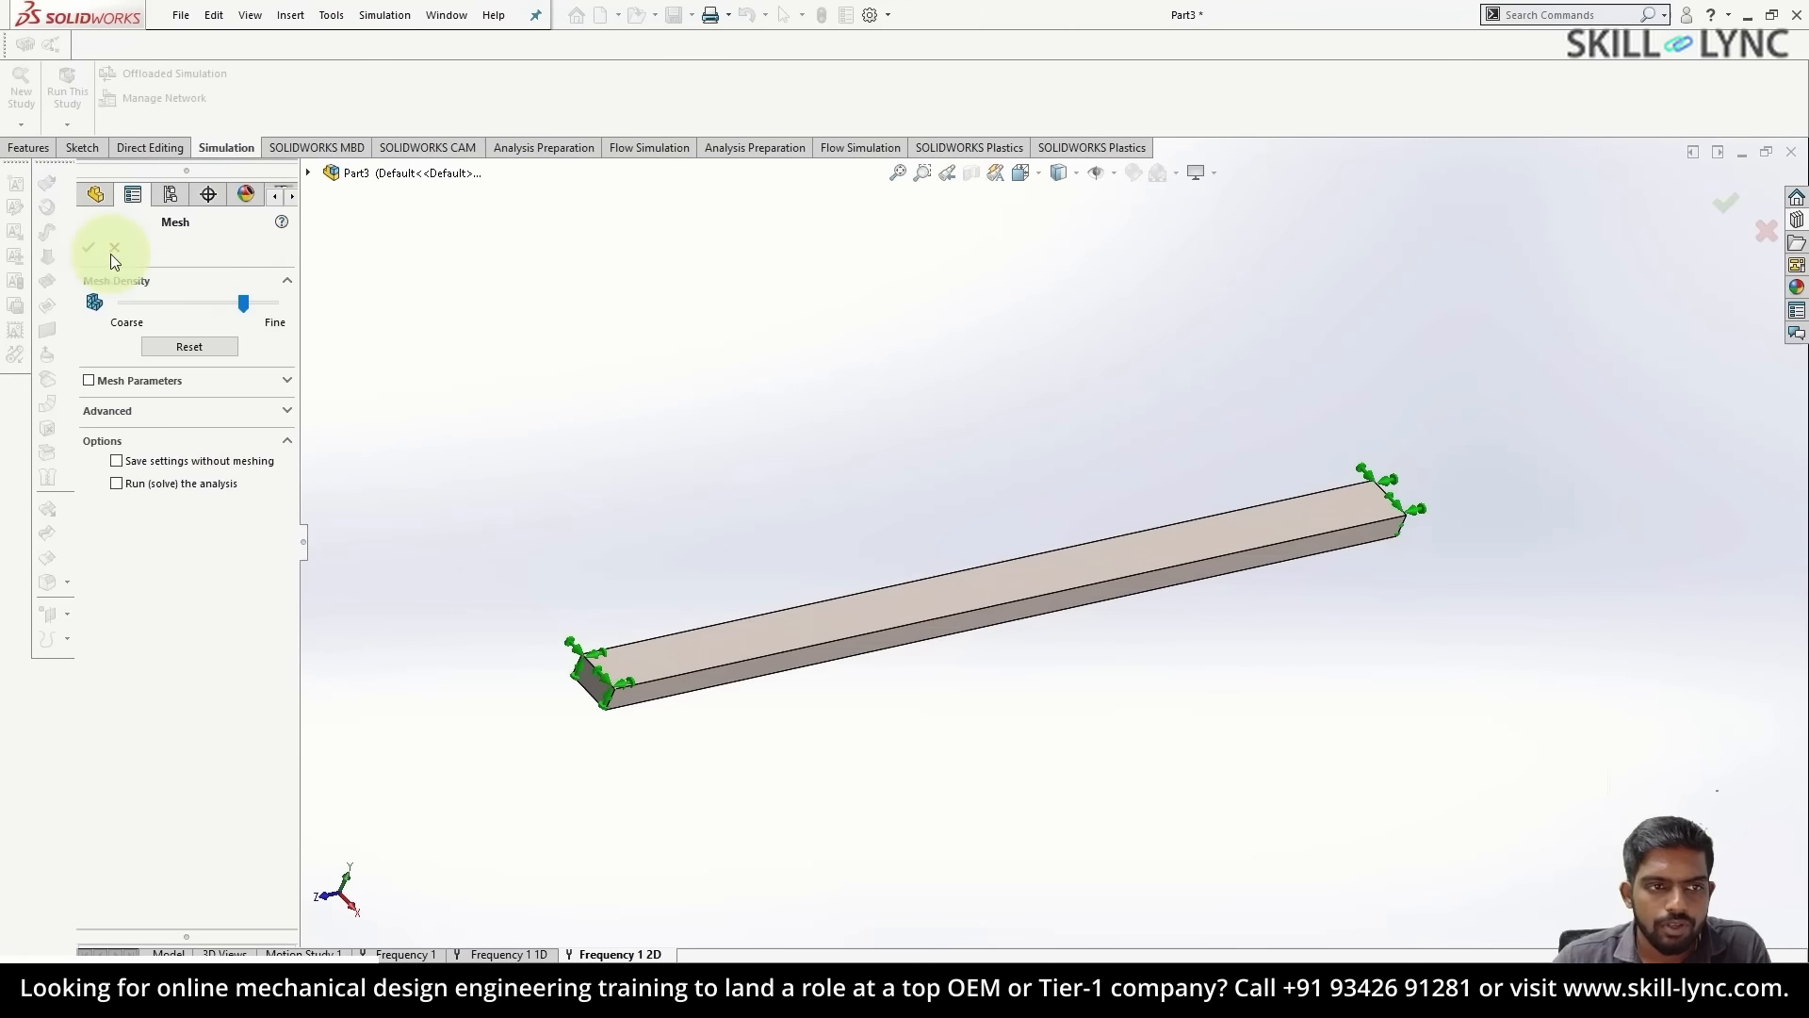
click(88, 247)
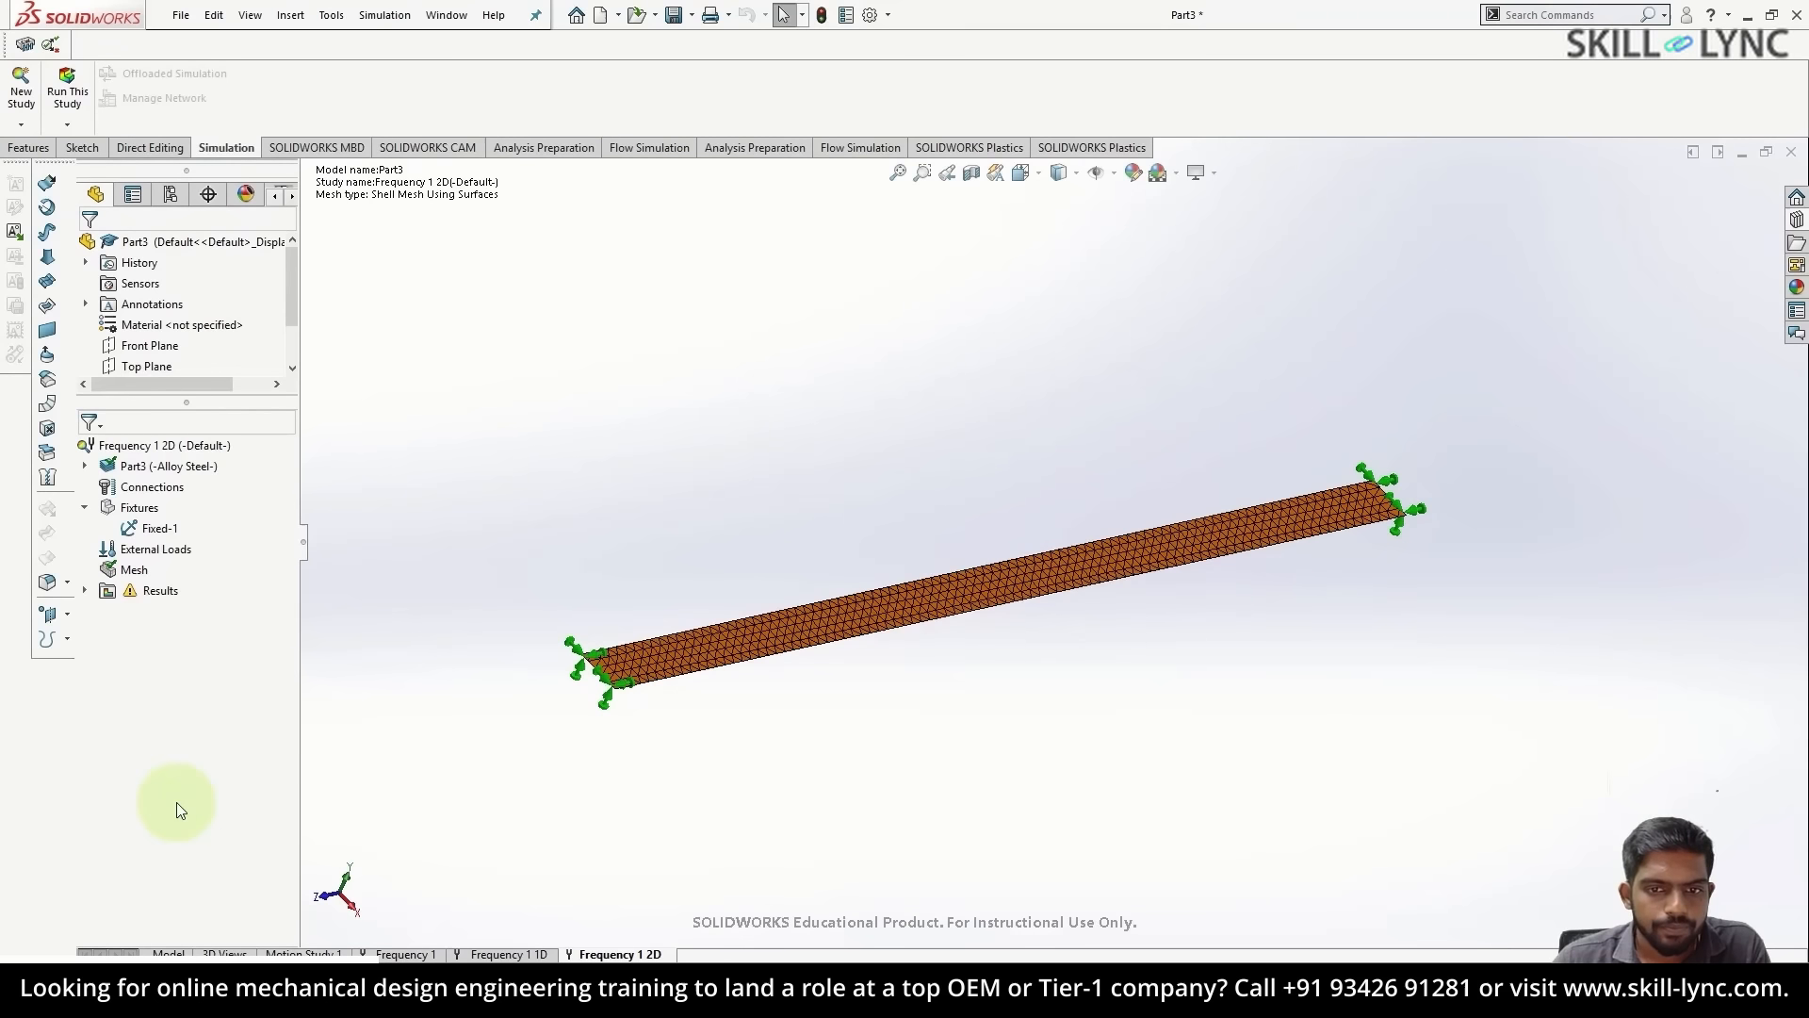
right_click(144, 445)
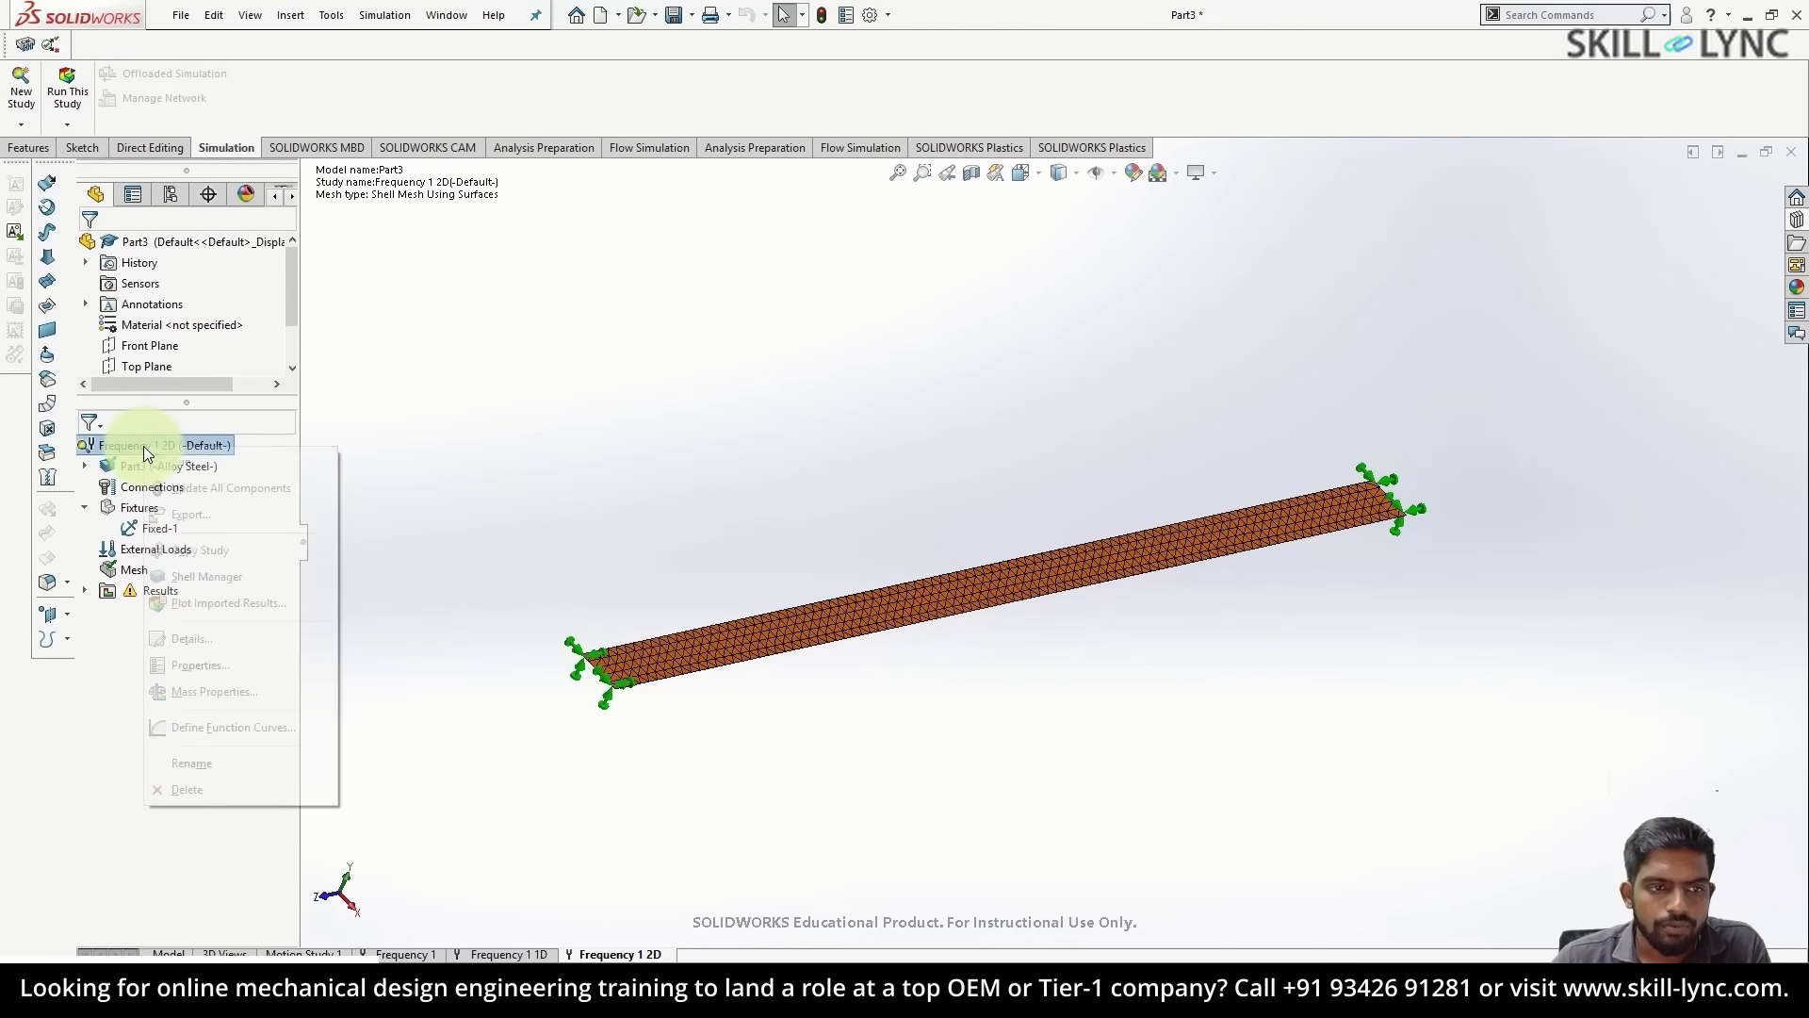
click(206, 464)
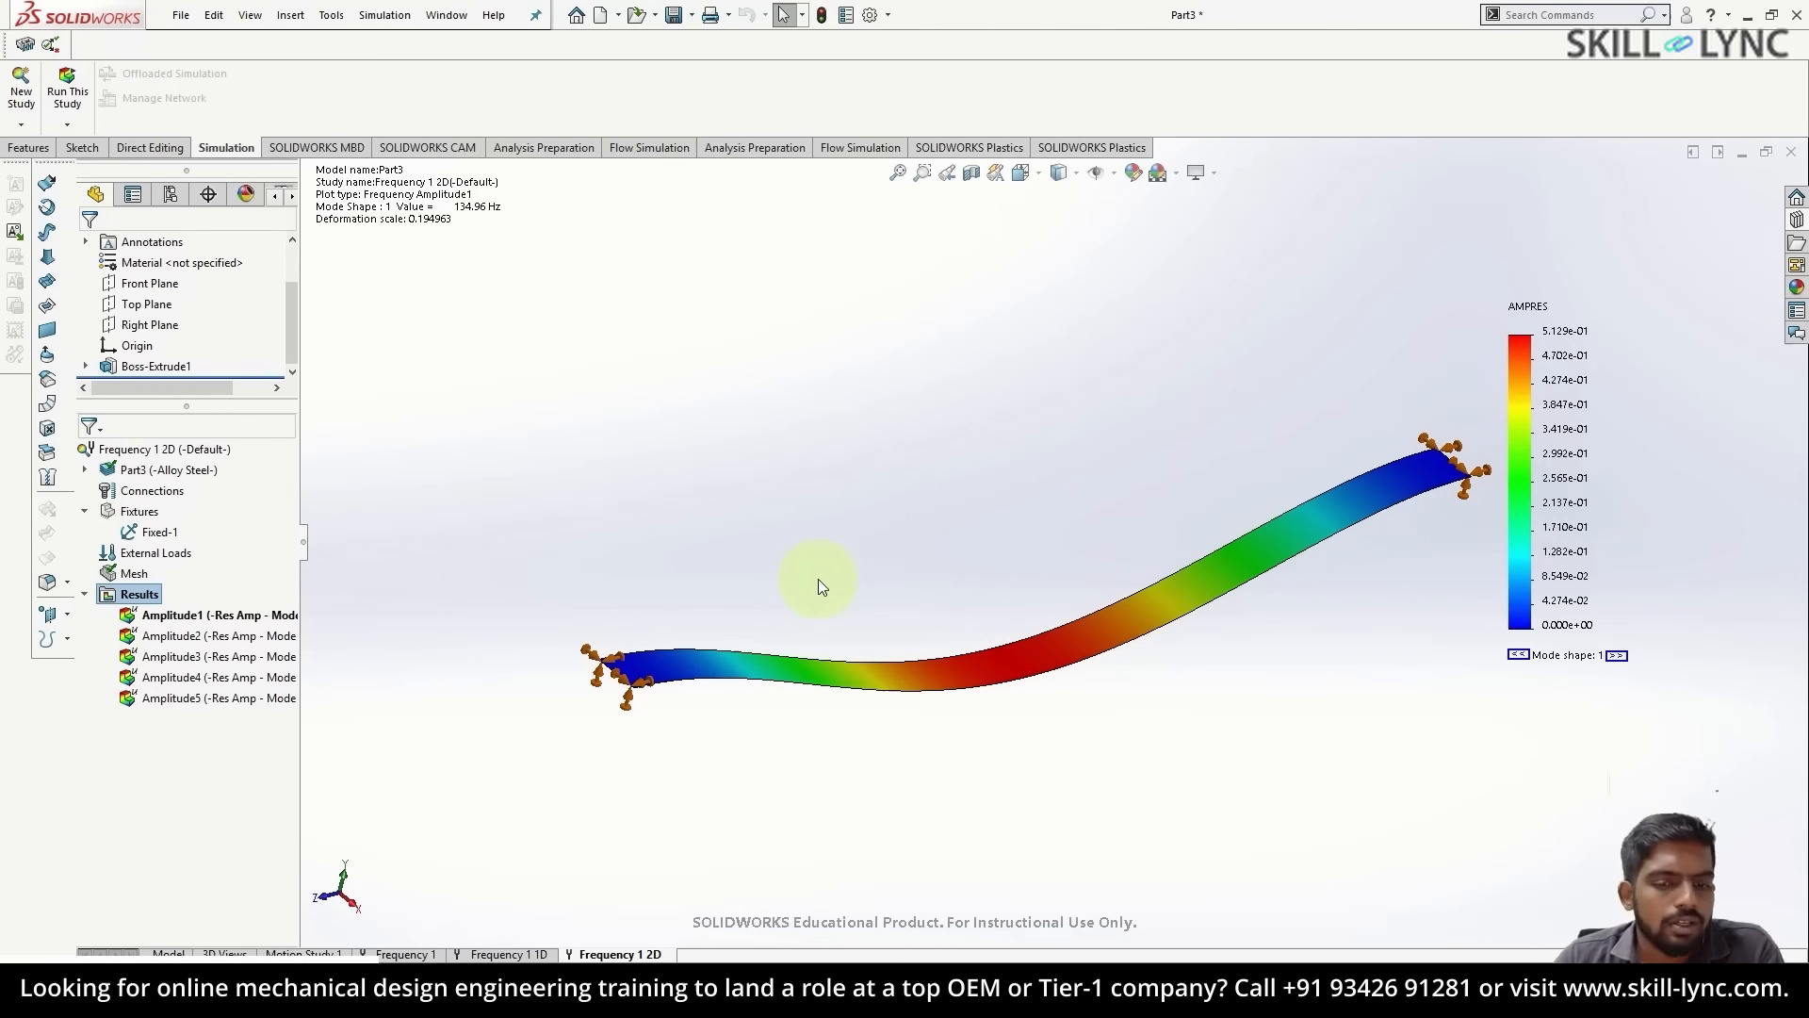
- Check the type and thickness in the Shell-1 definition, and leave it without changes
click(77, 471)
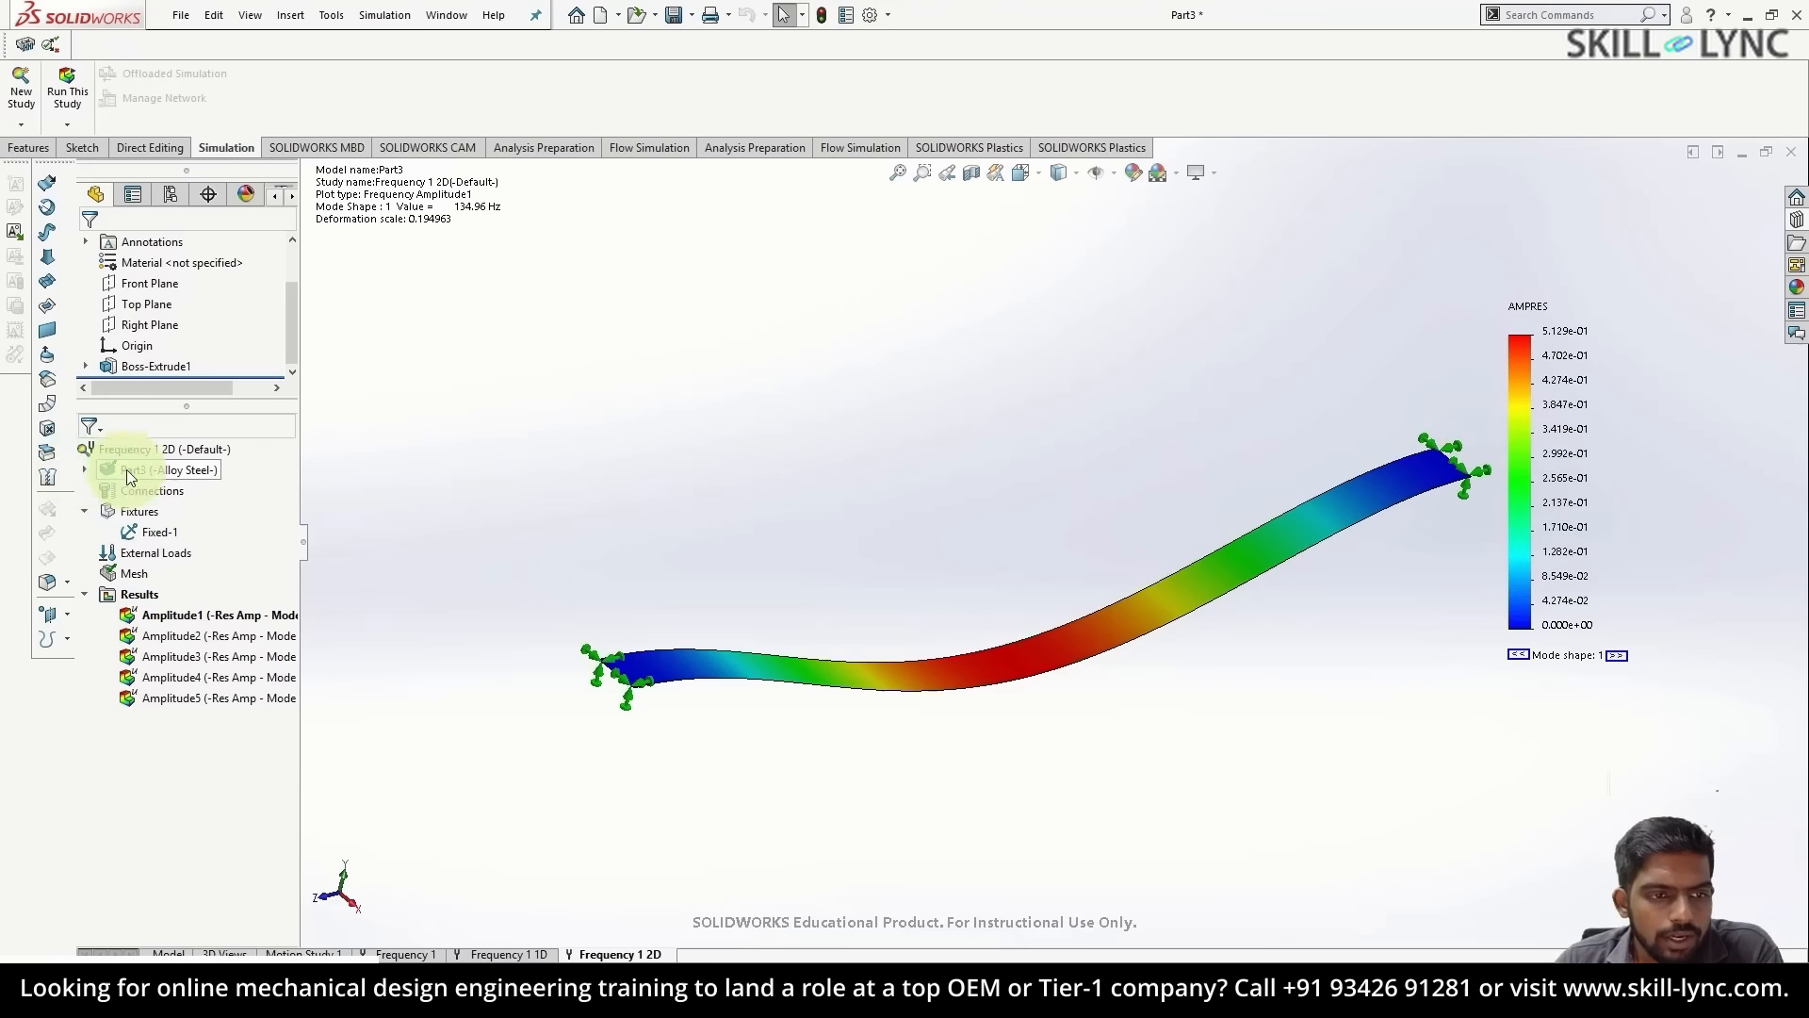
click(84, 468)
right_click(192, 492)
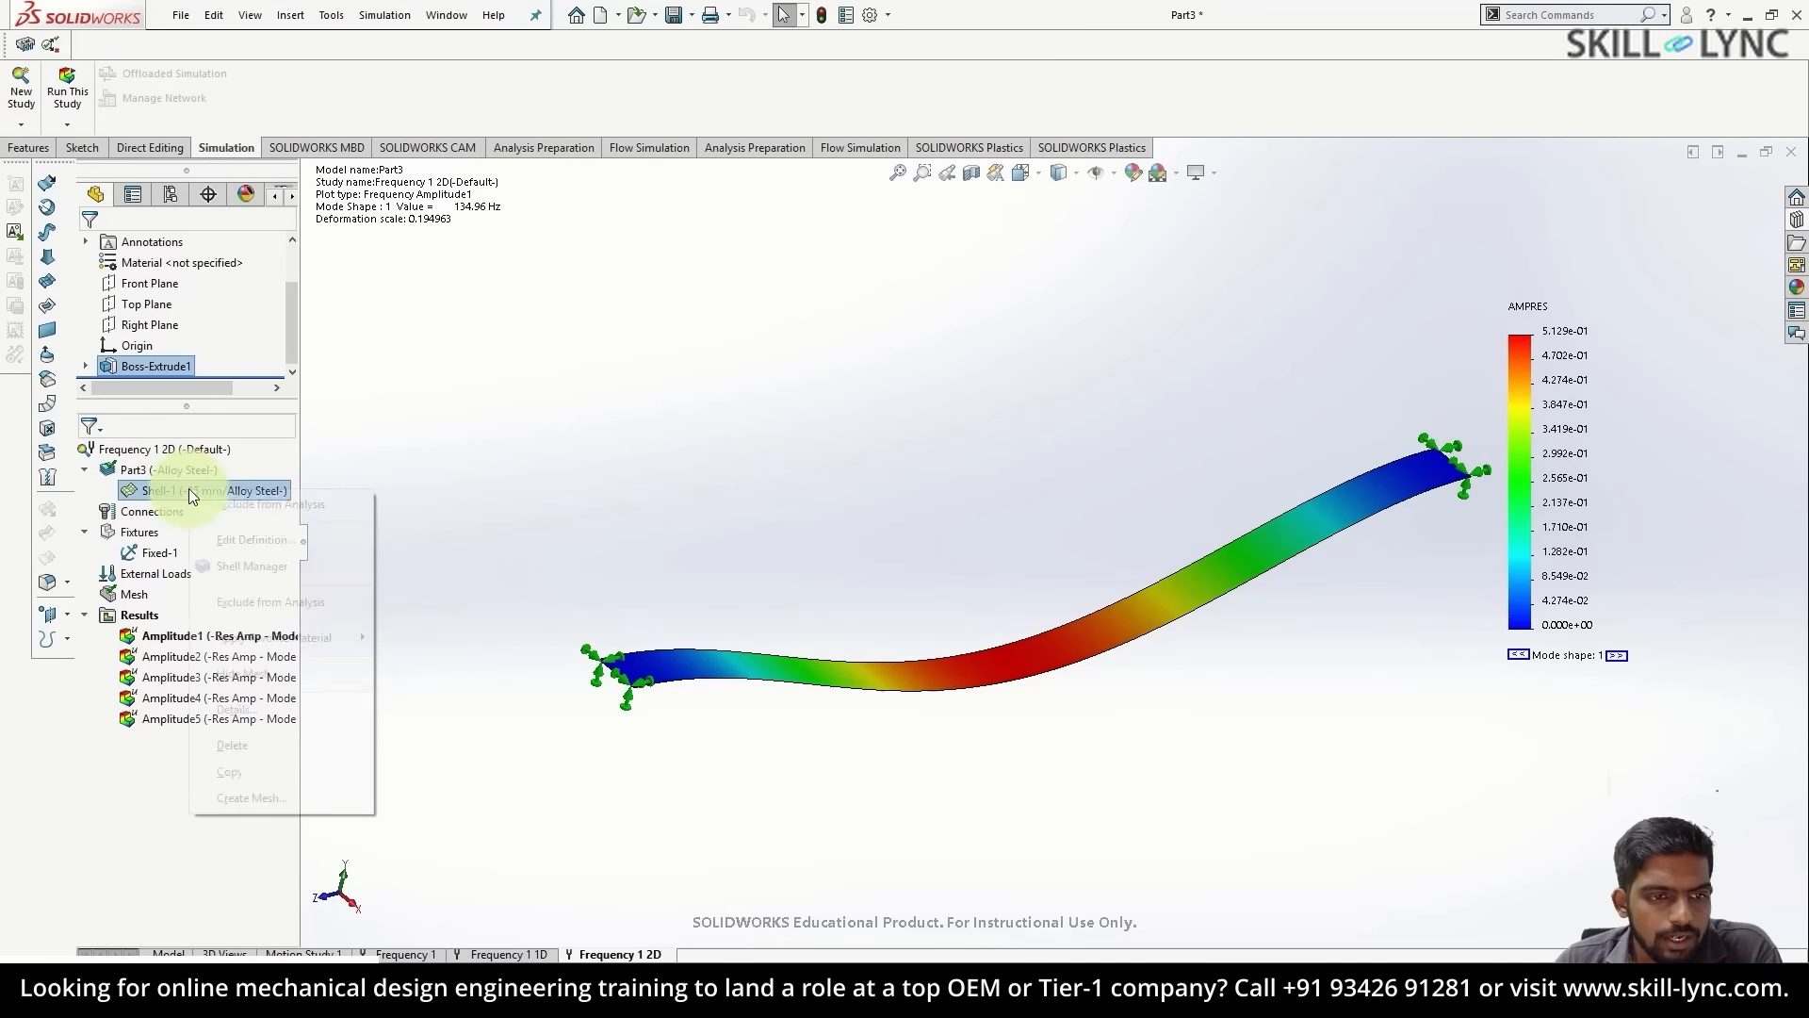
click(246, 541)
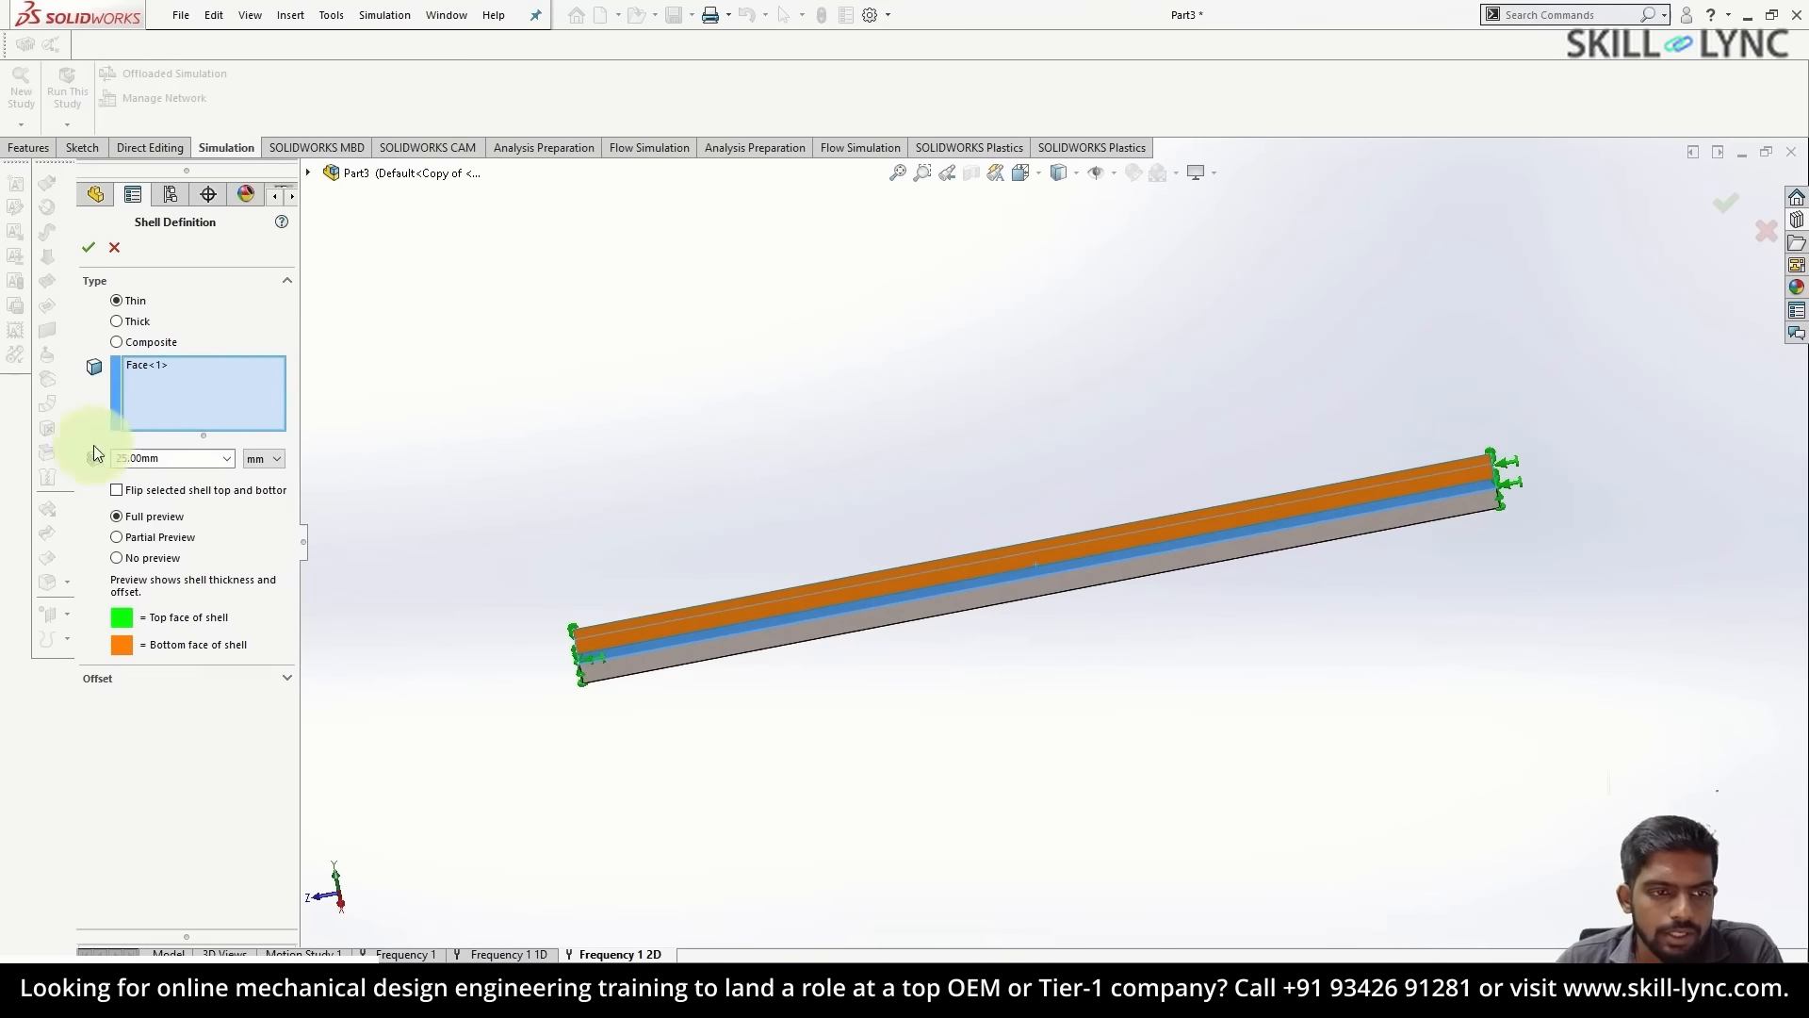
click(115, 249)
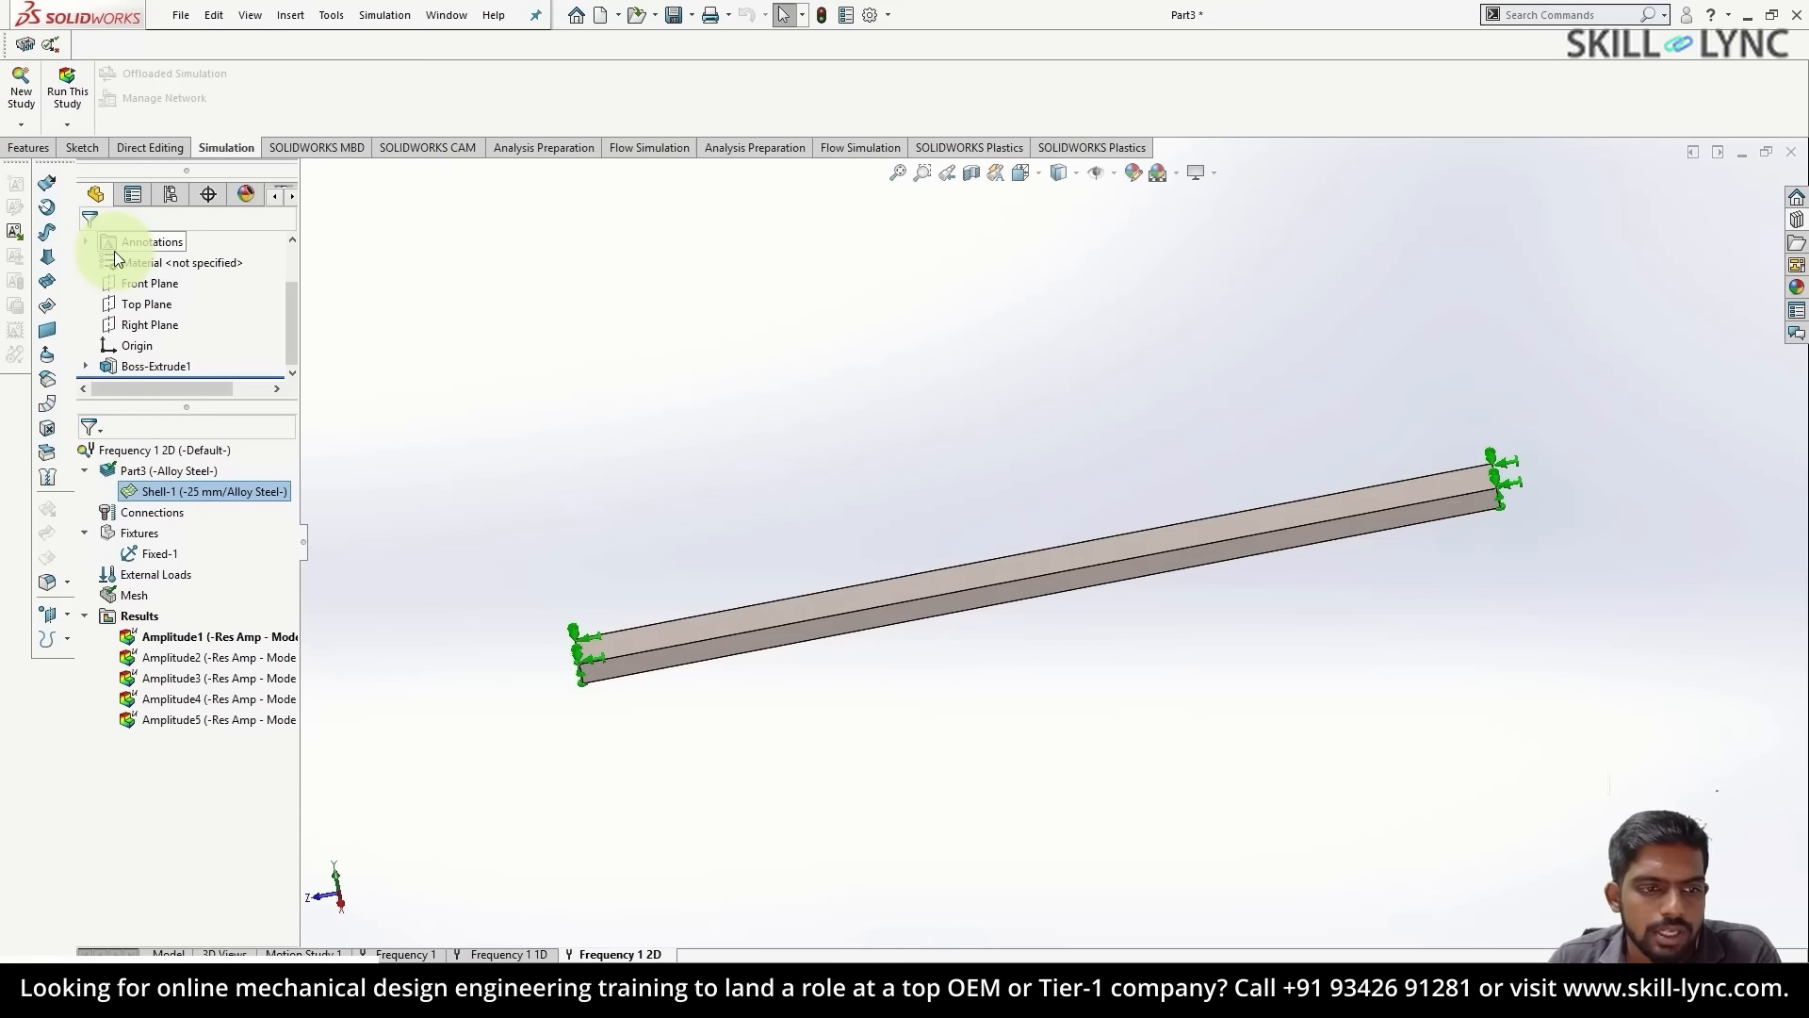
- Rerun the Frequency 1 2D study and list its resonant frequencies
right_click(141, 450)
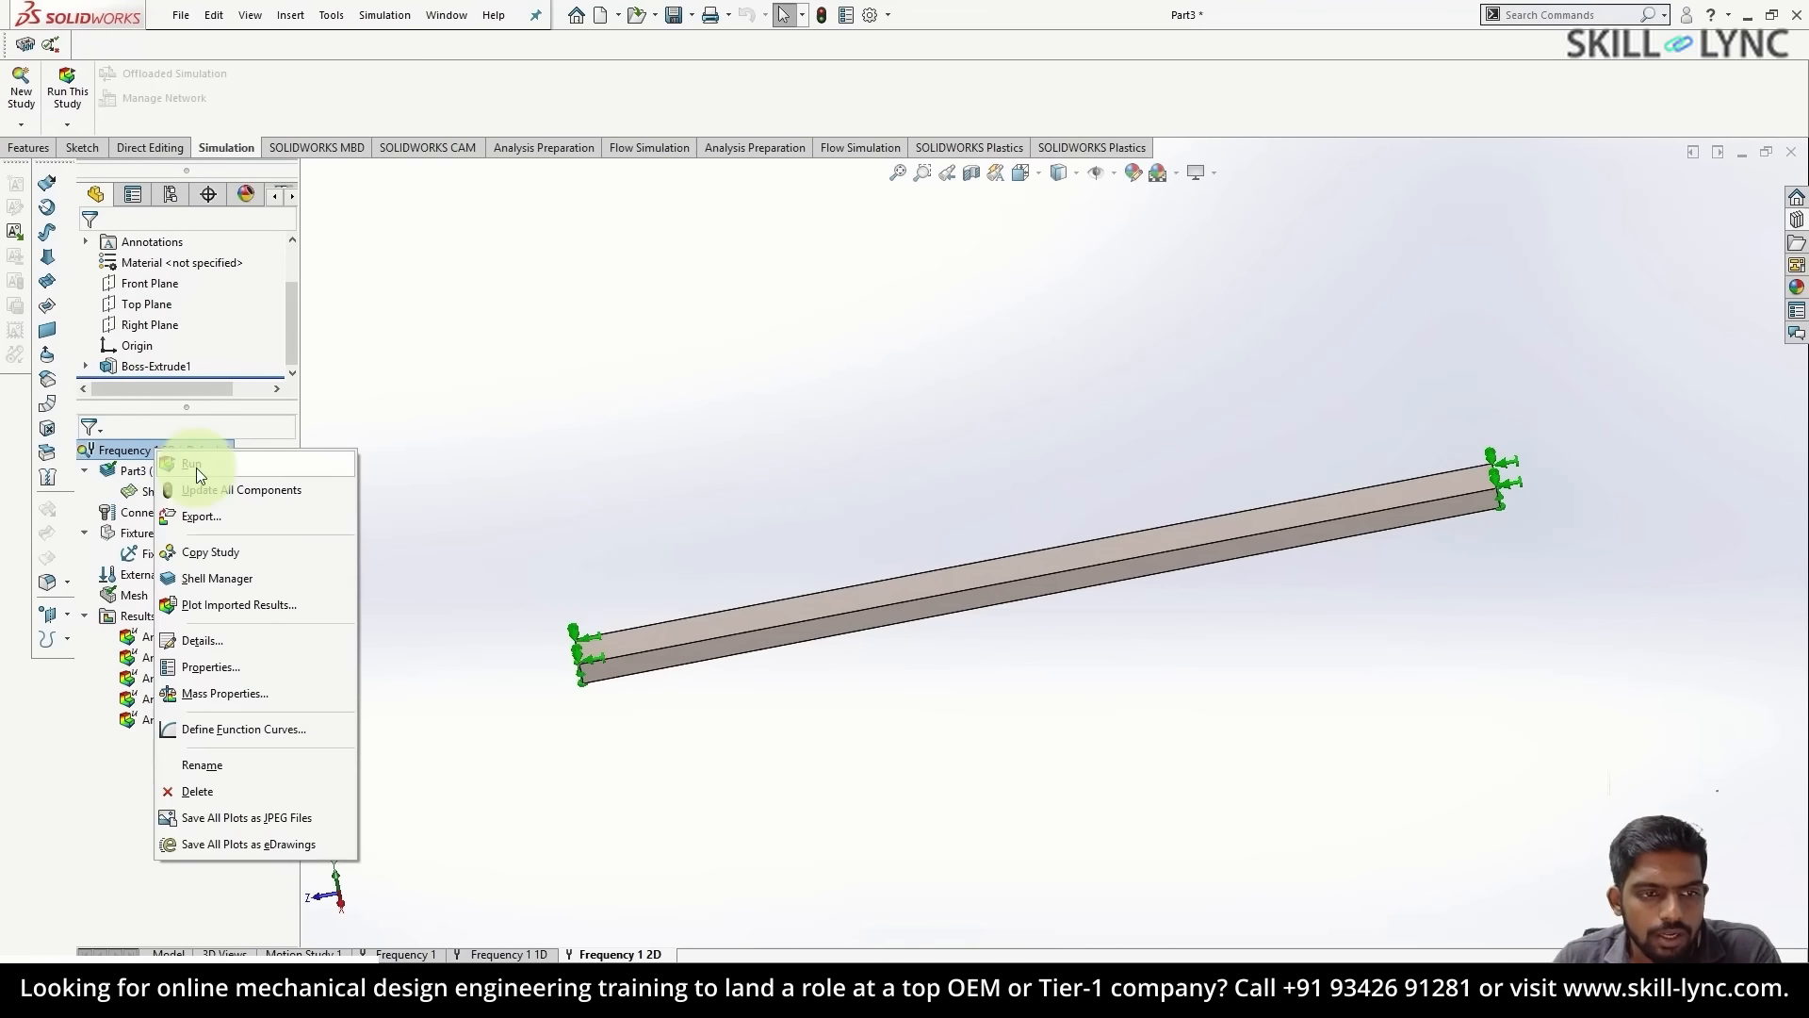
click(196, 468)
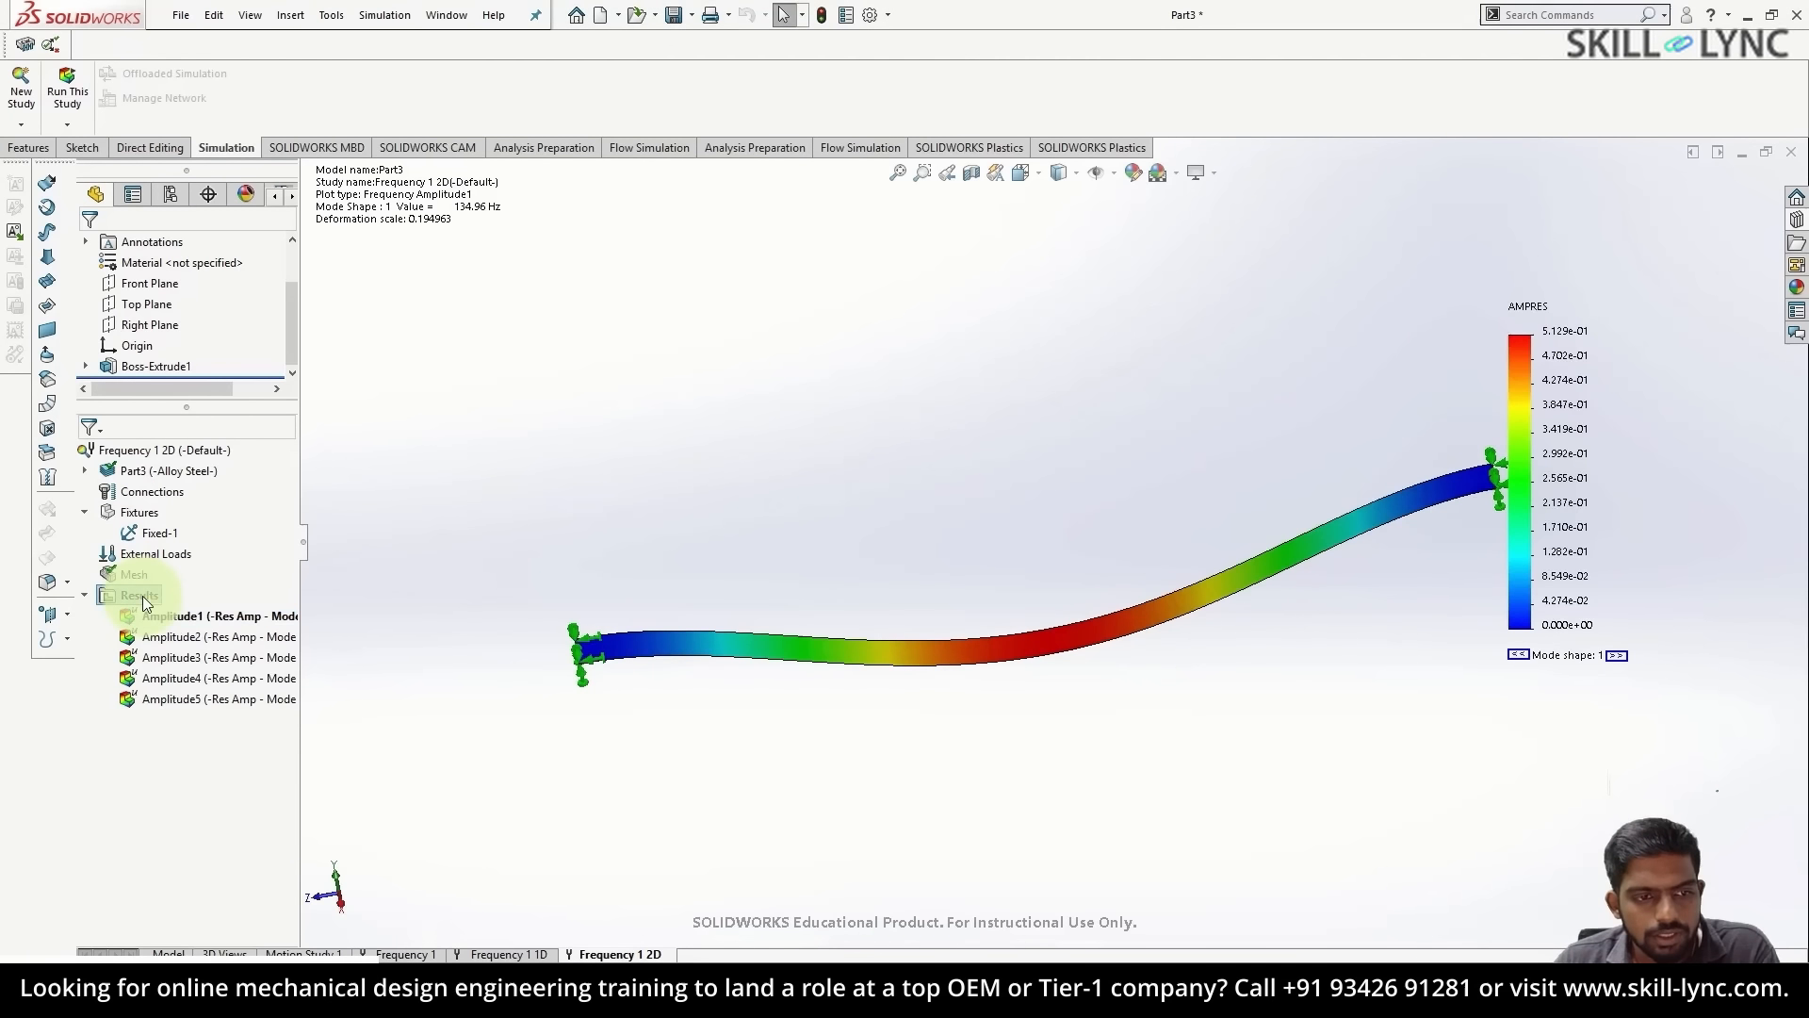
right_click(143, 595)
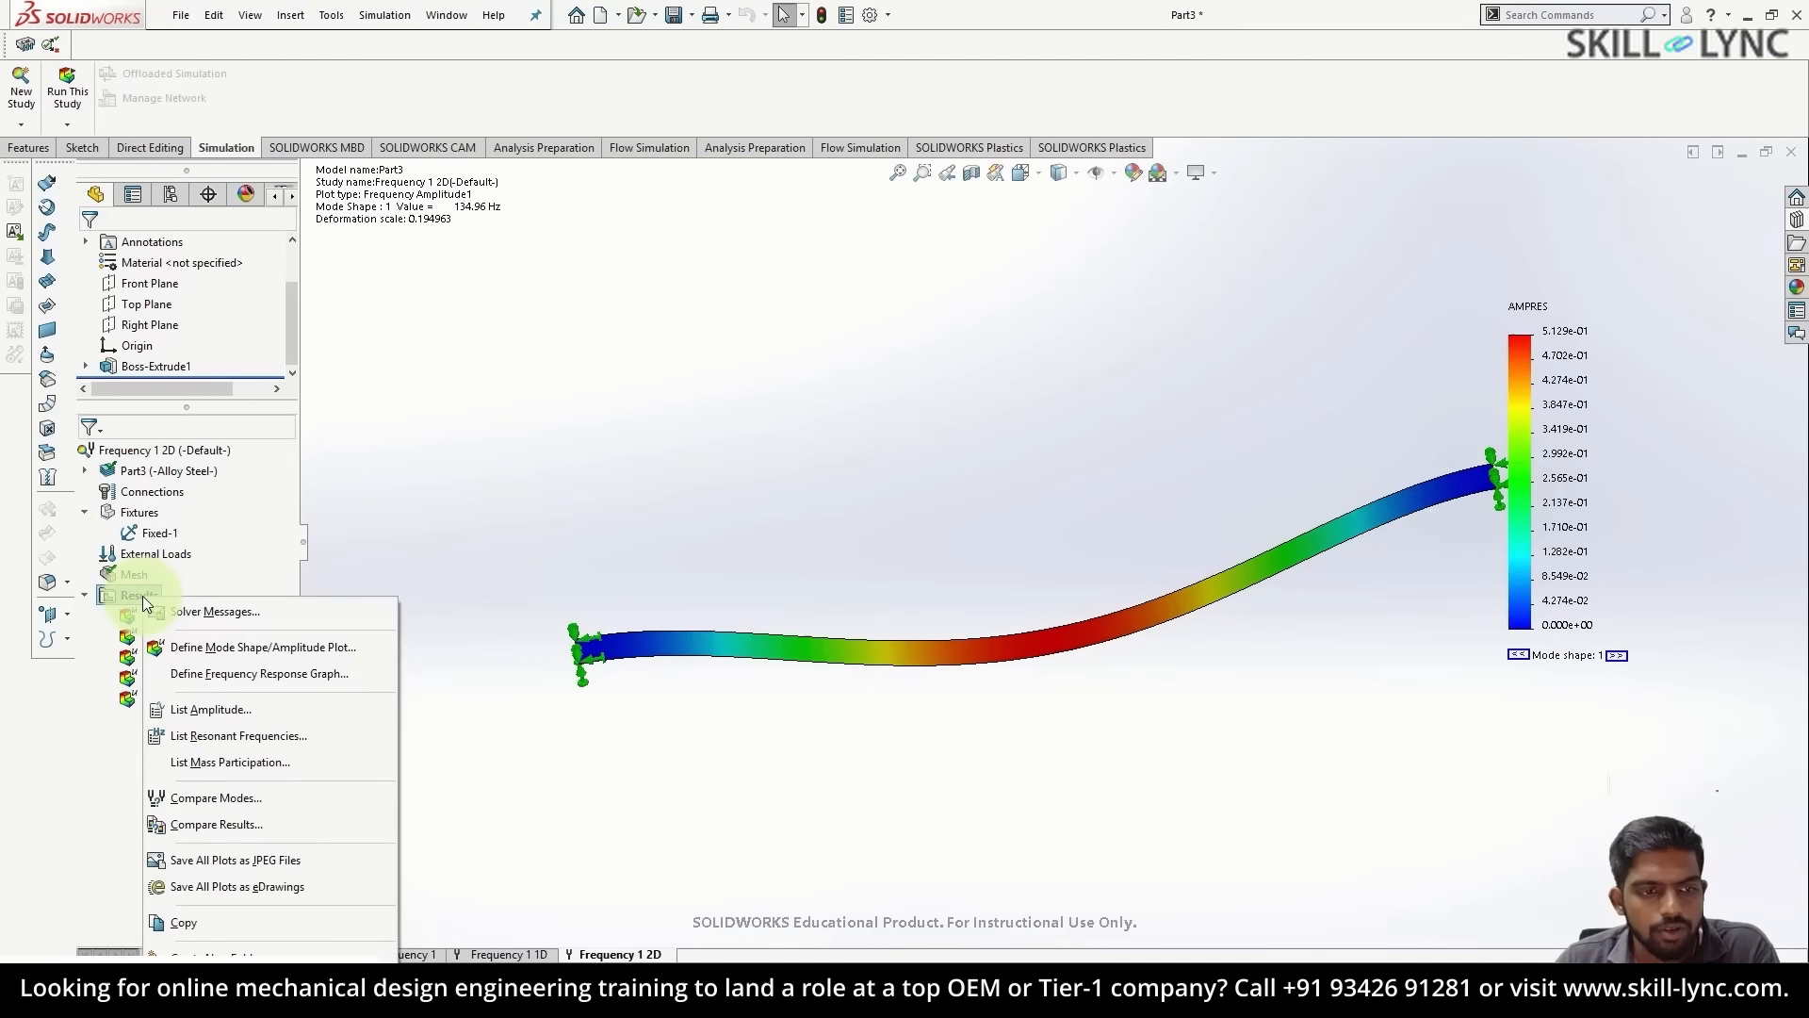
click(187, 736)
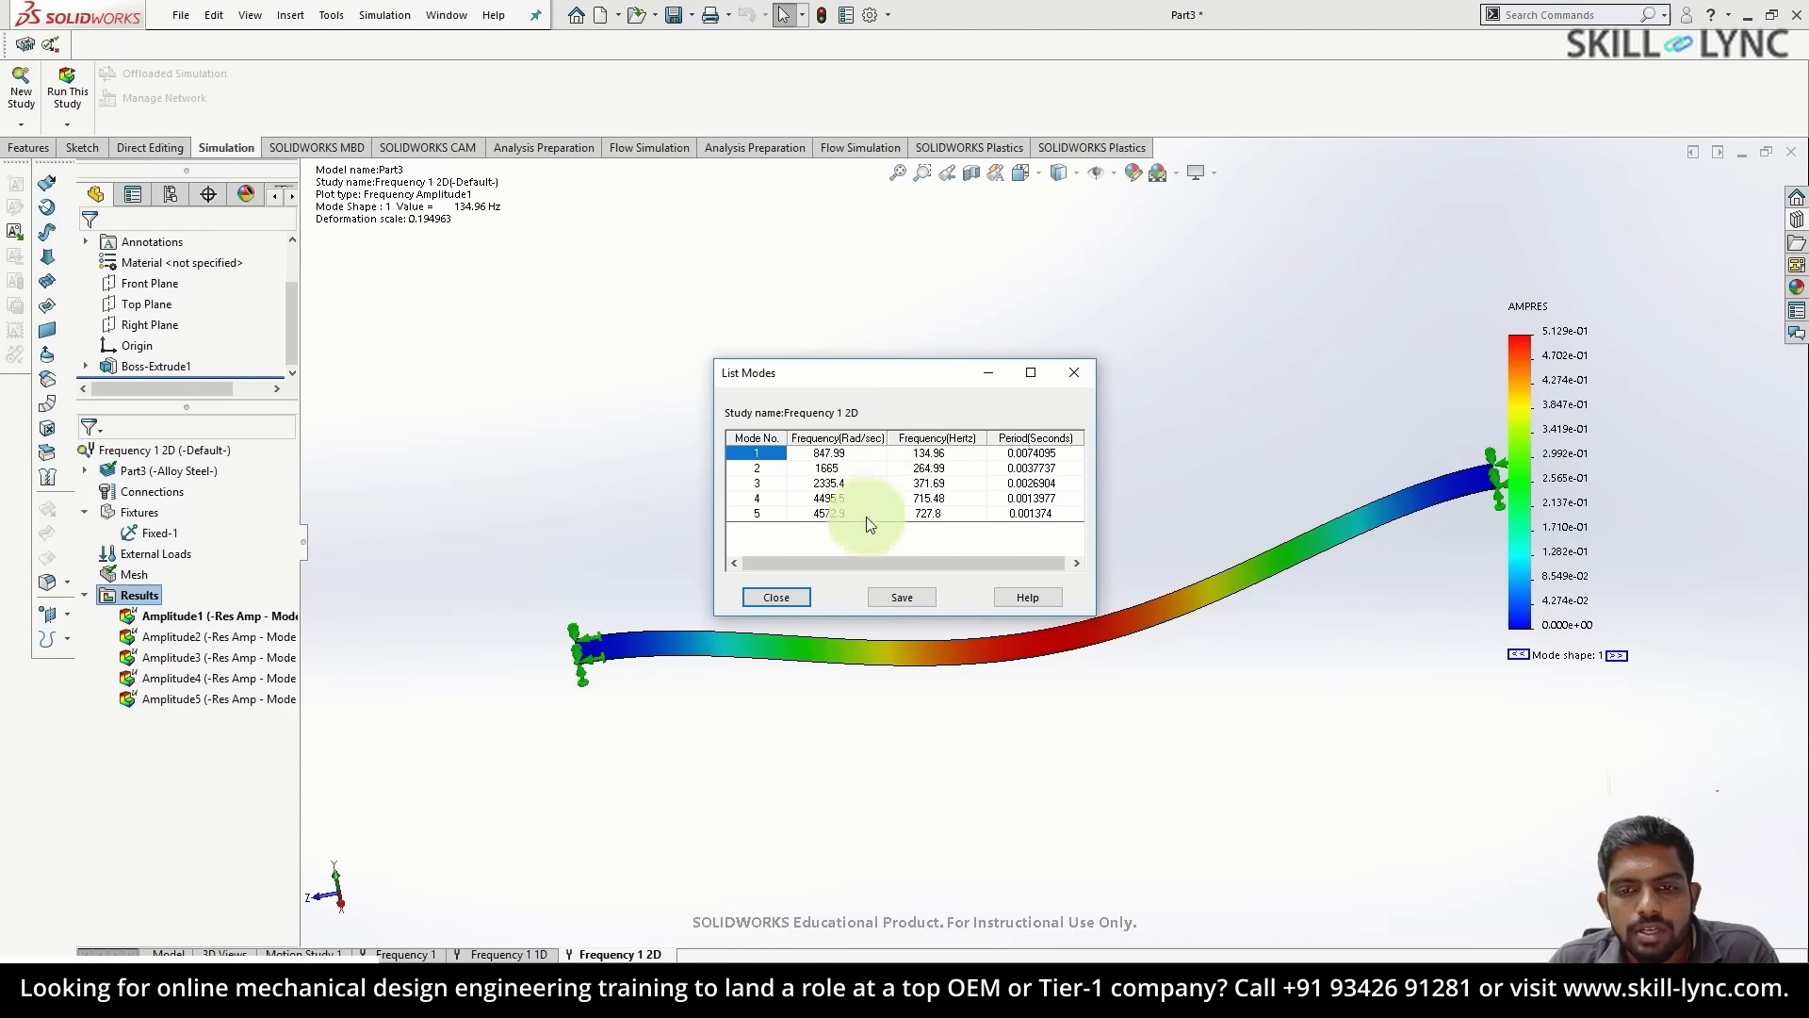
- Close the mode list, show the Amplitude2 plot of the Frequency 1 2D study and preview its animation
click(778, 597)
right_click(196, 643)
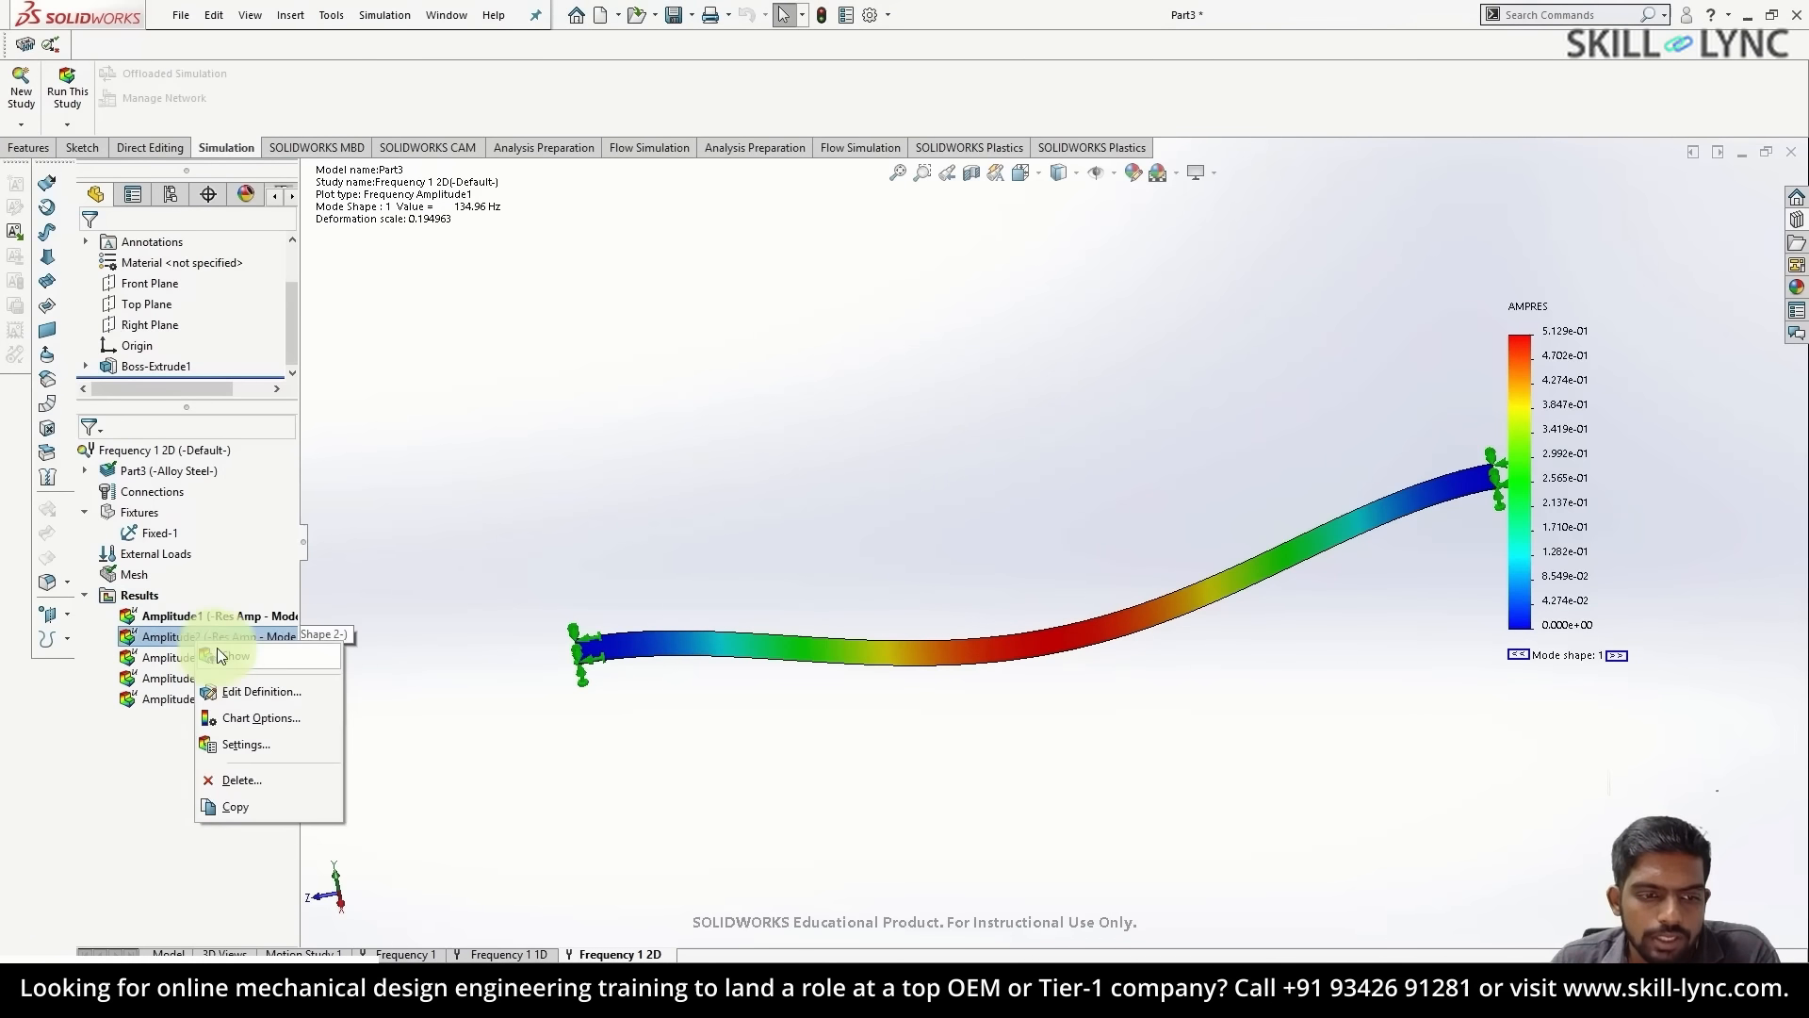
click(219, 653)
middle_drag(1050, 658, 1079, 835)
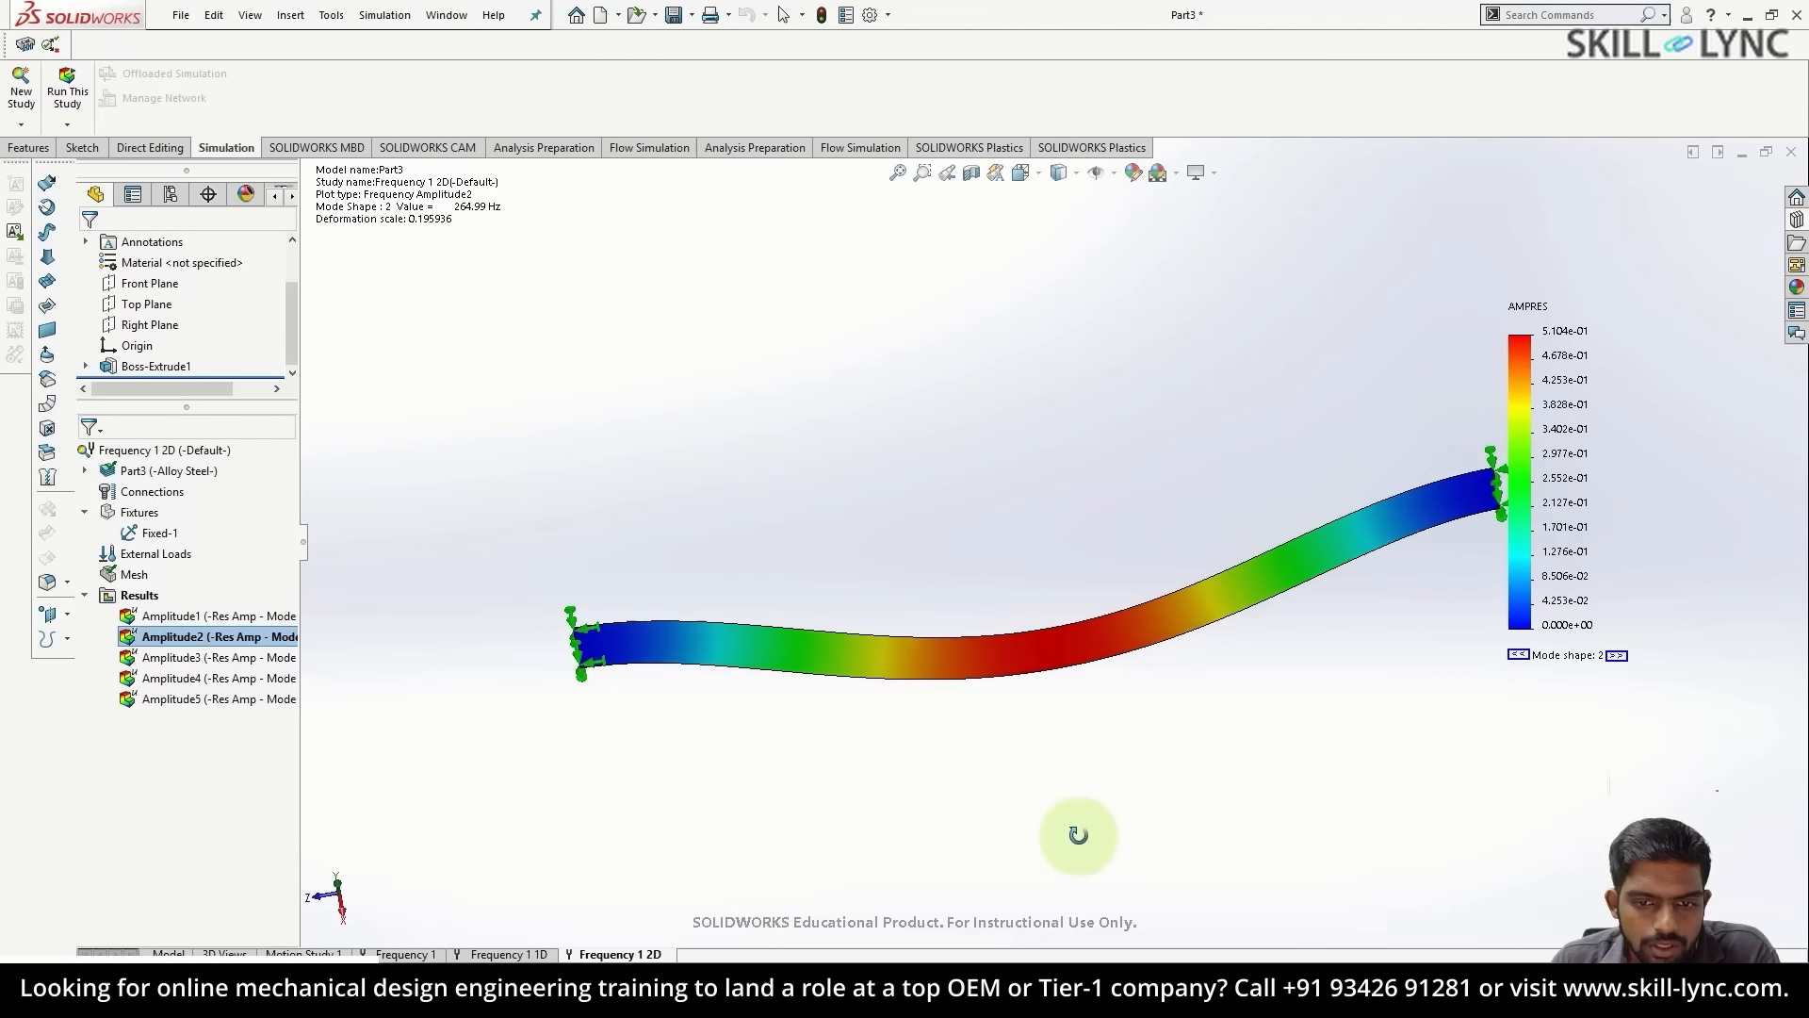
right_click(252, 636)
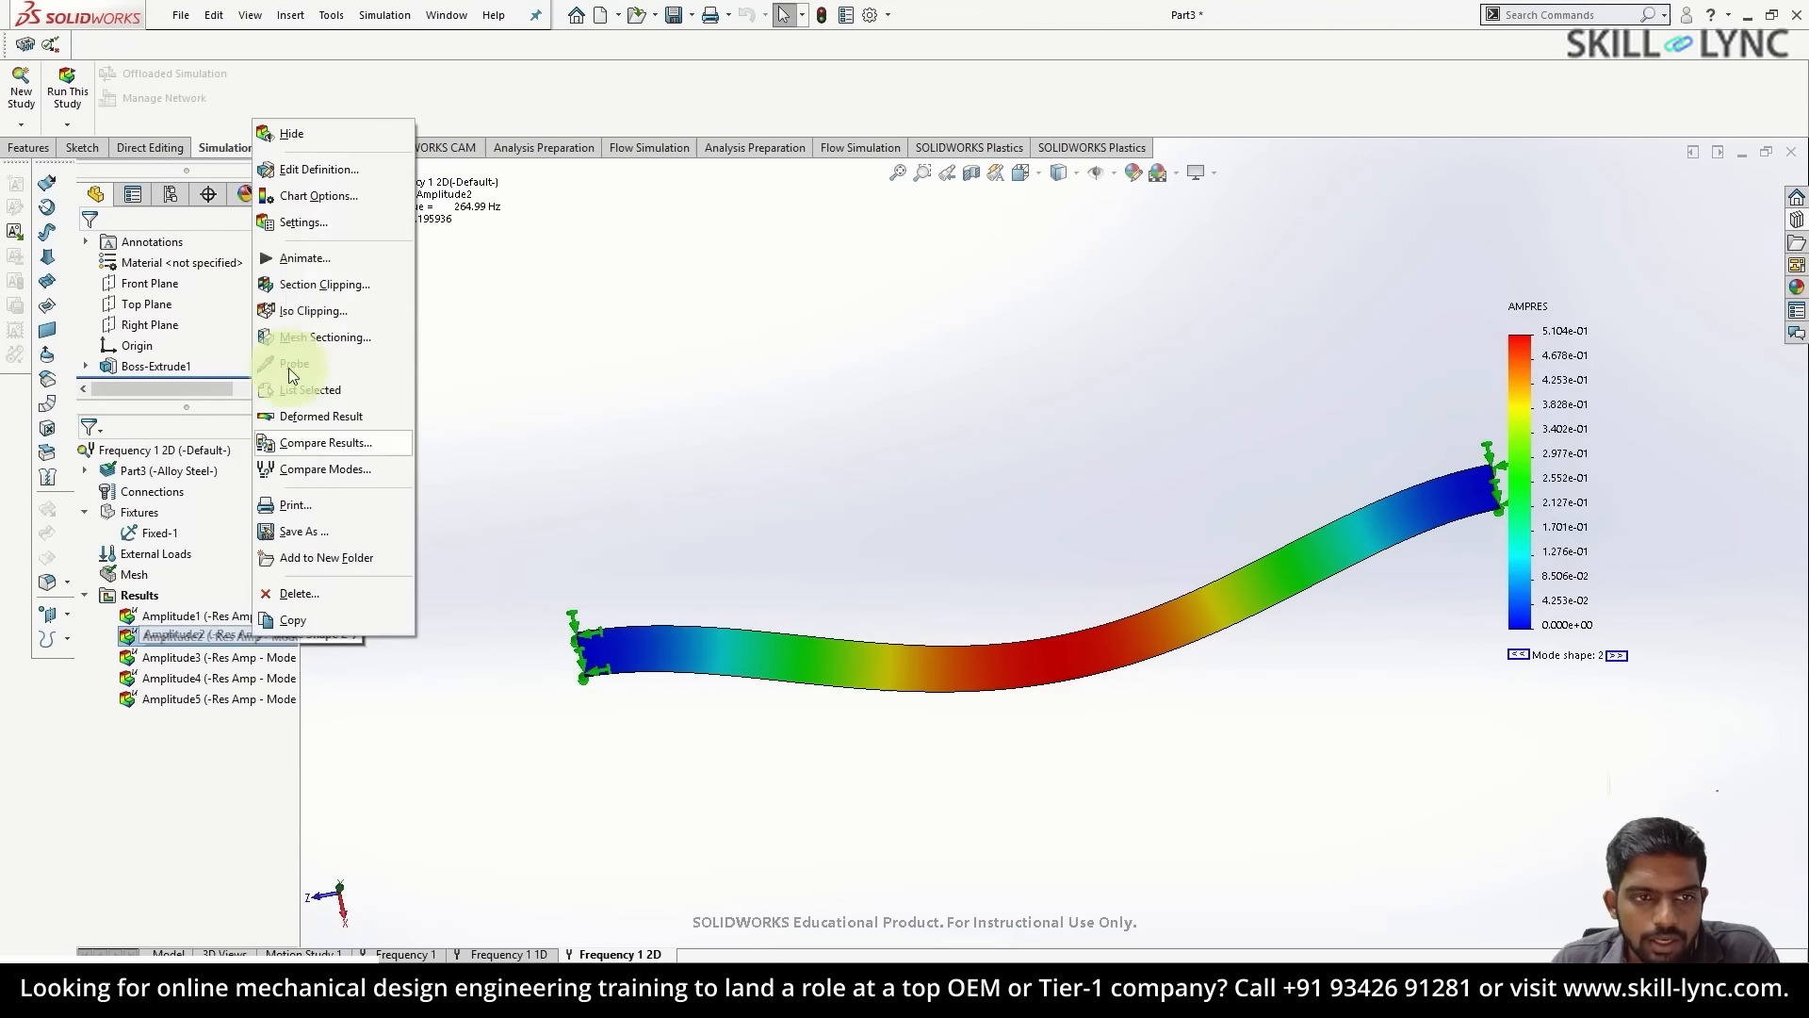
click(307, 257)
click(119, 249)
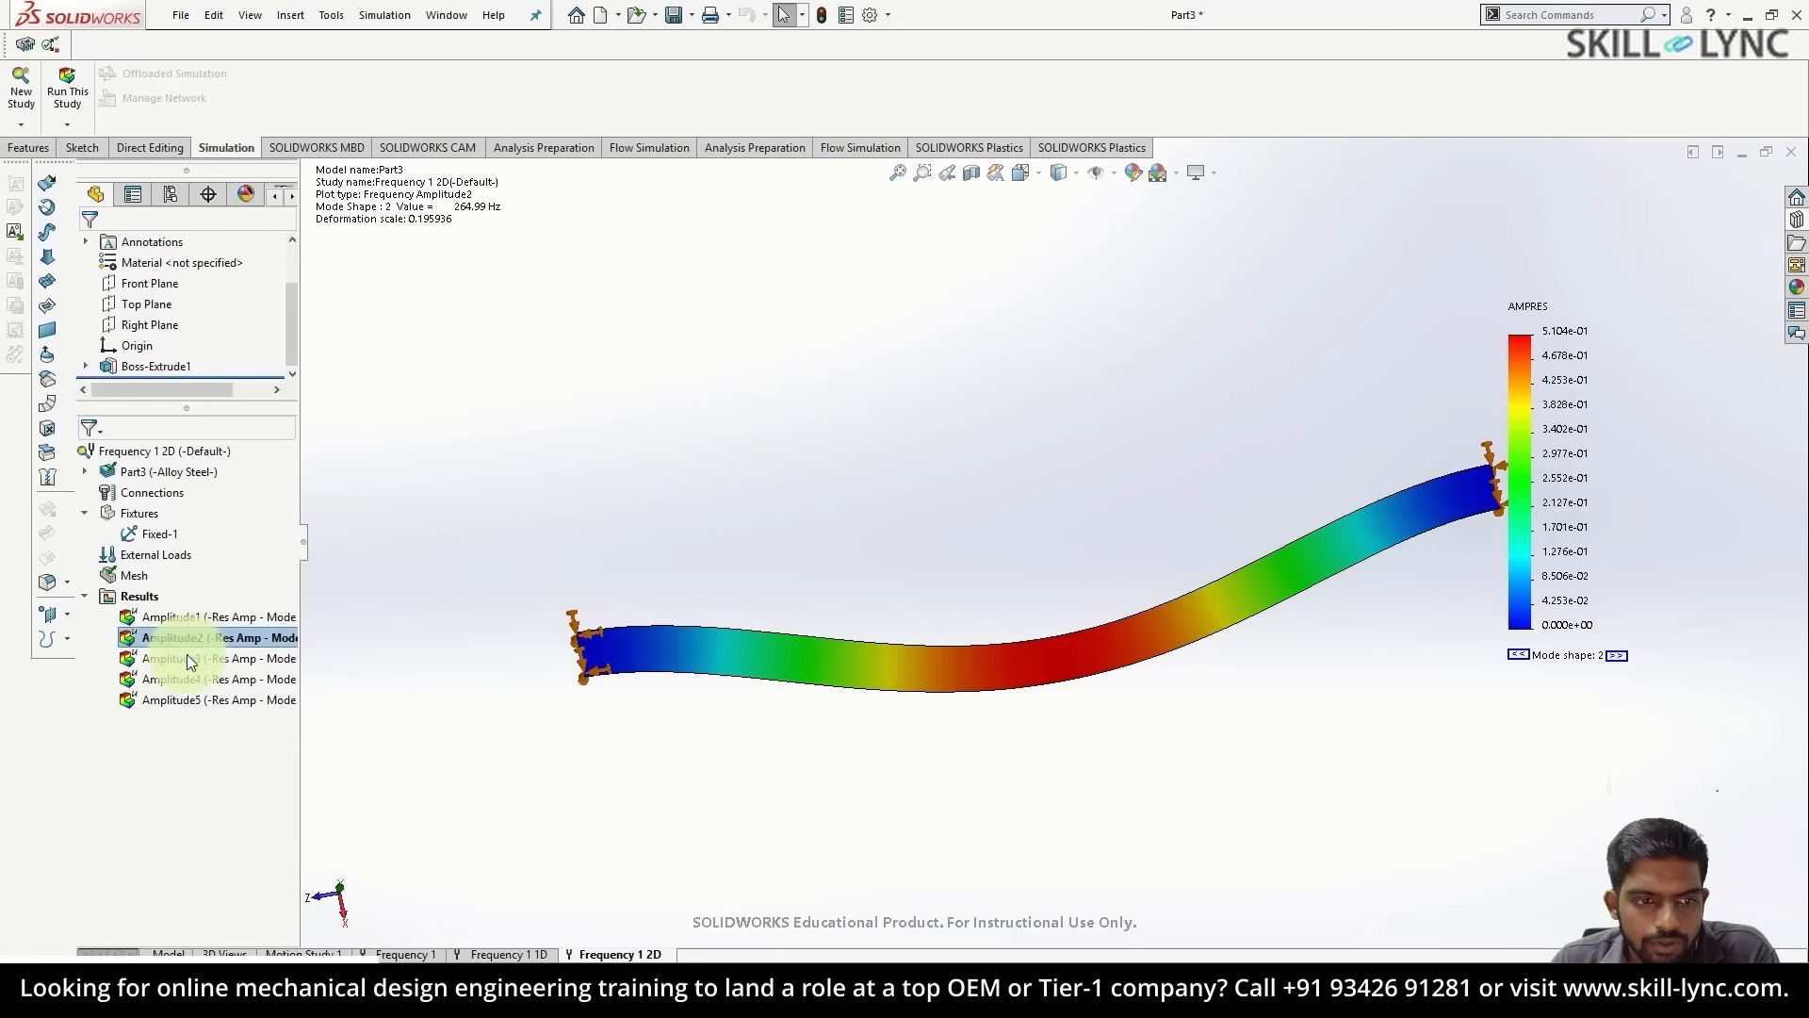
- Show the Amplitude3, Amplitude4 and Amplitude5 mode shape plots of the Frequency 1 2D study one after another
right_click(193, 660)
click(213, 675)
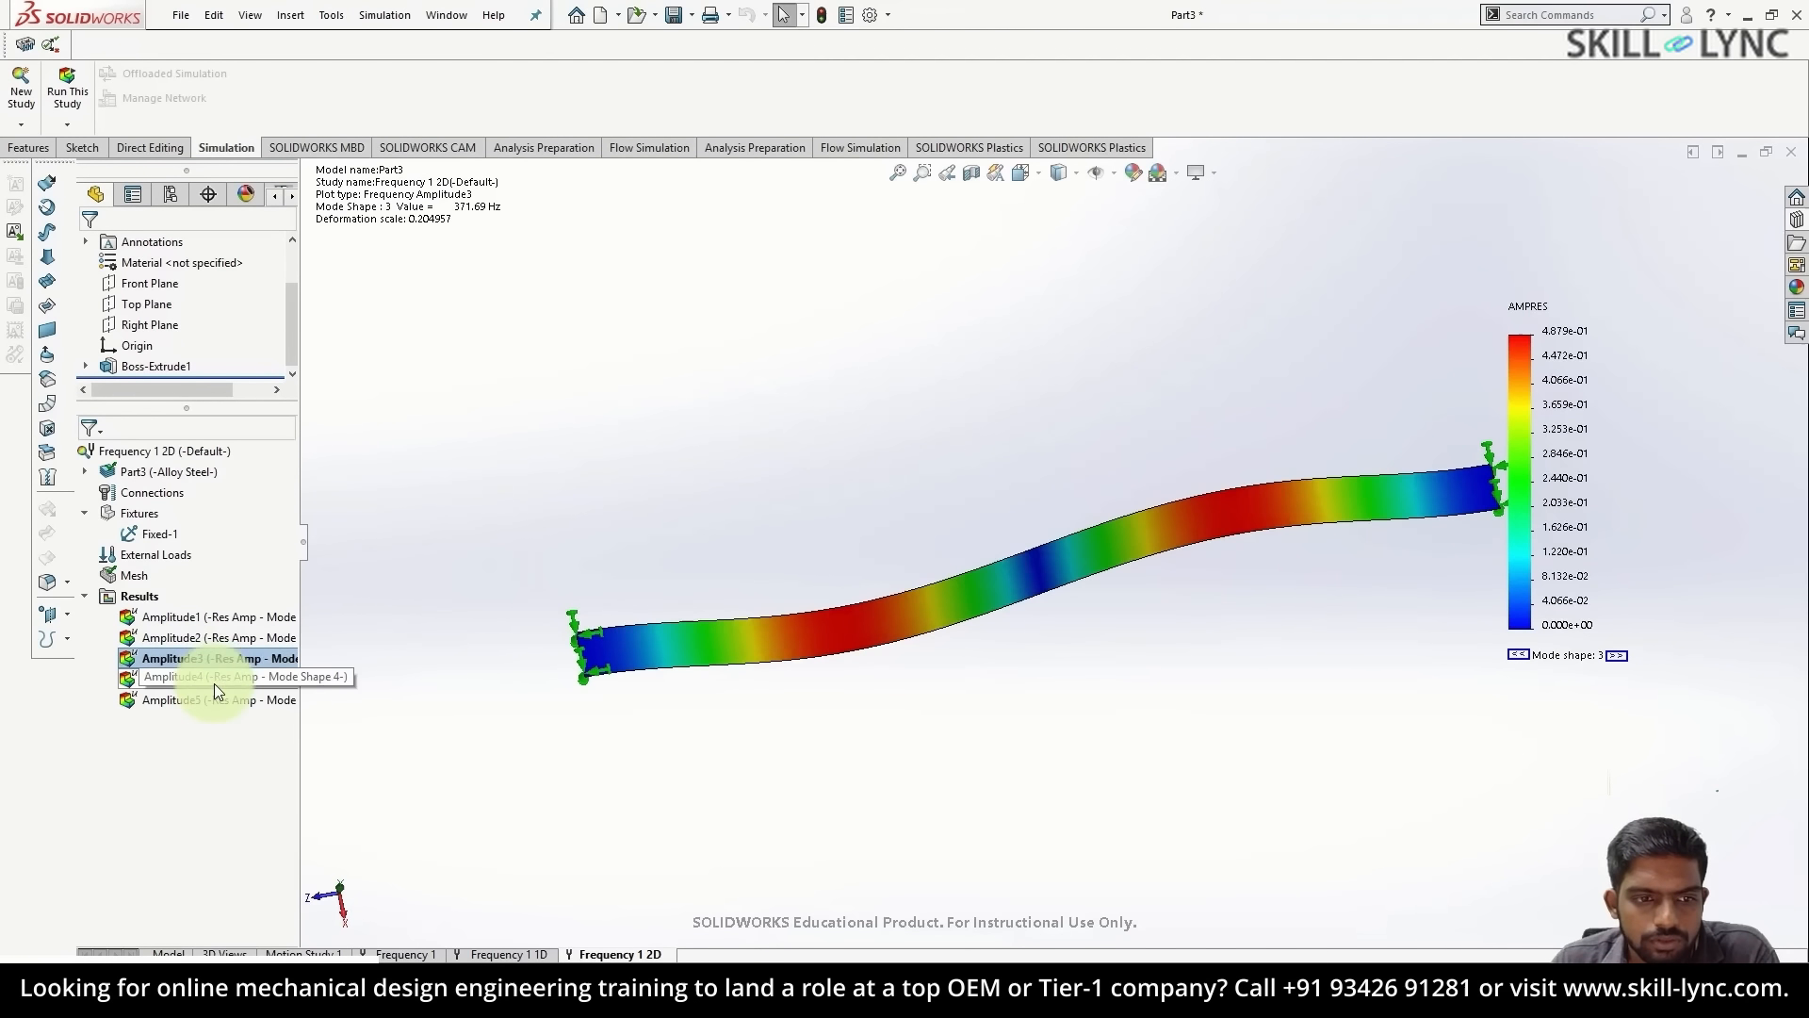
right_click(213, 682)
click(243, 692)
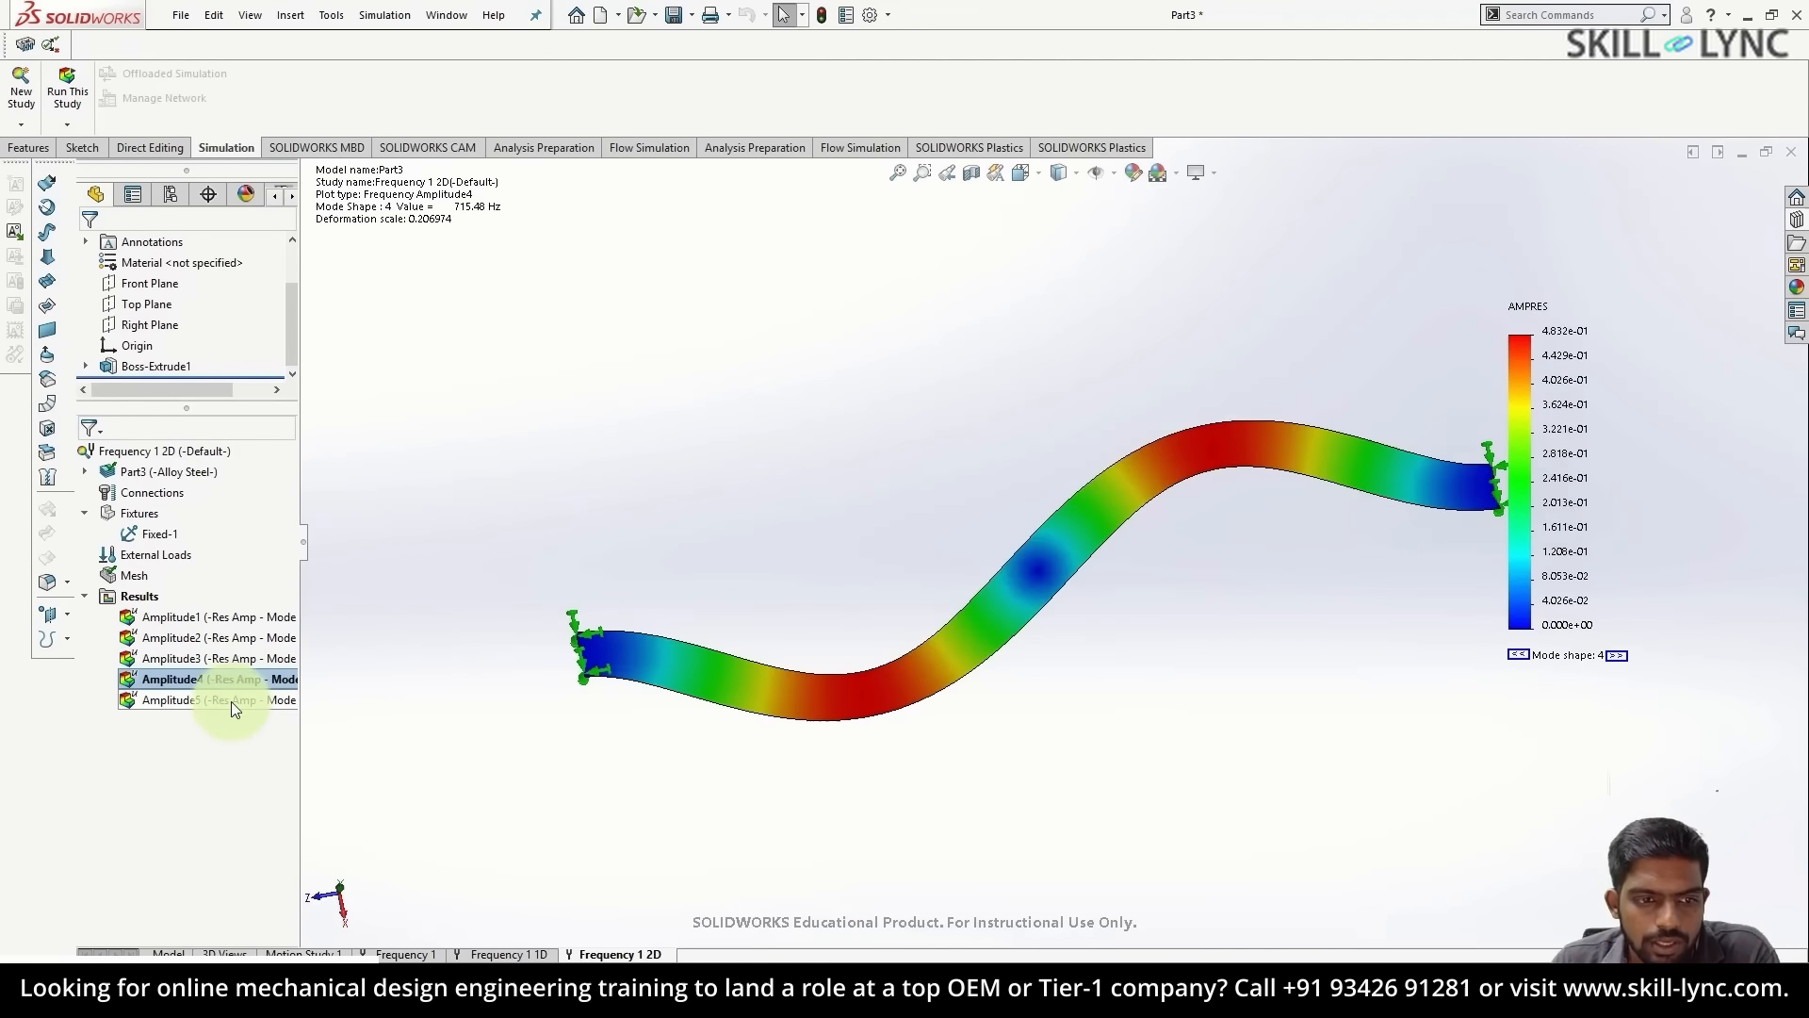
right_click(230, 702)
click(251, 716)
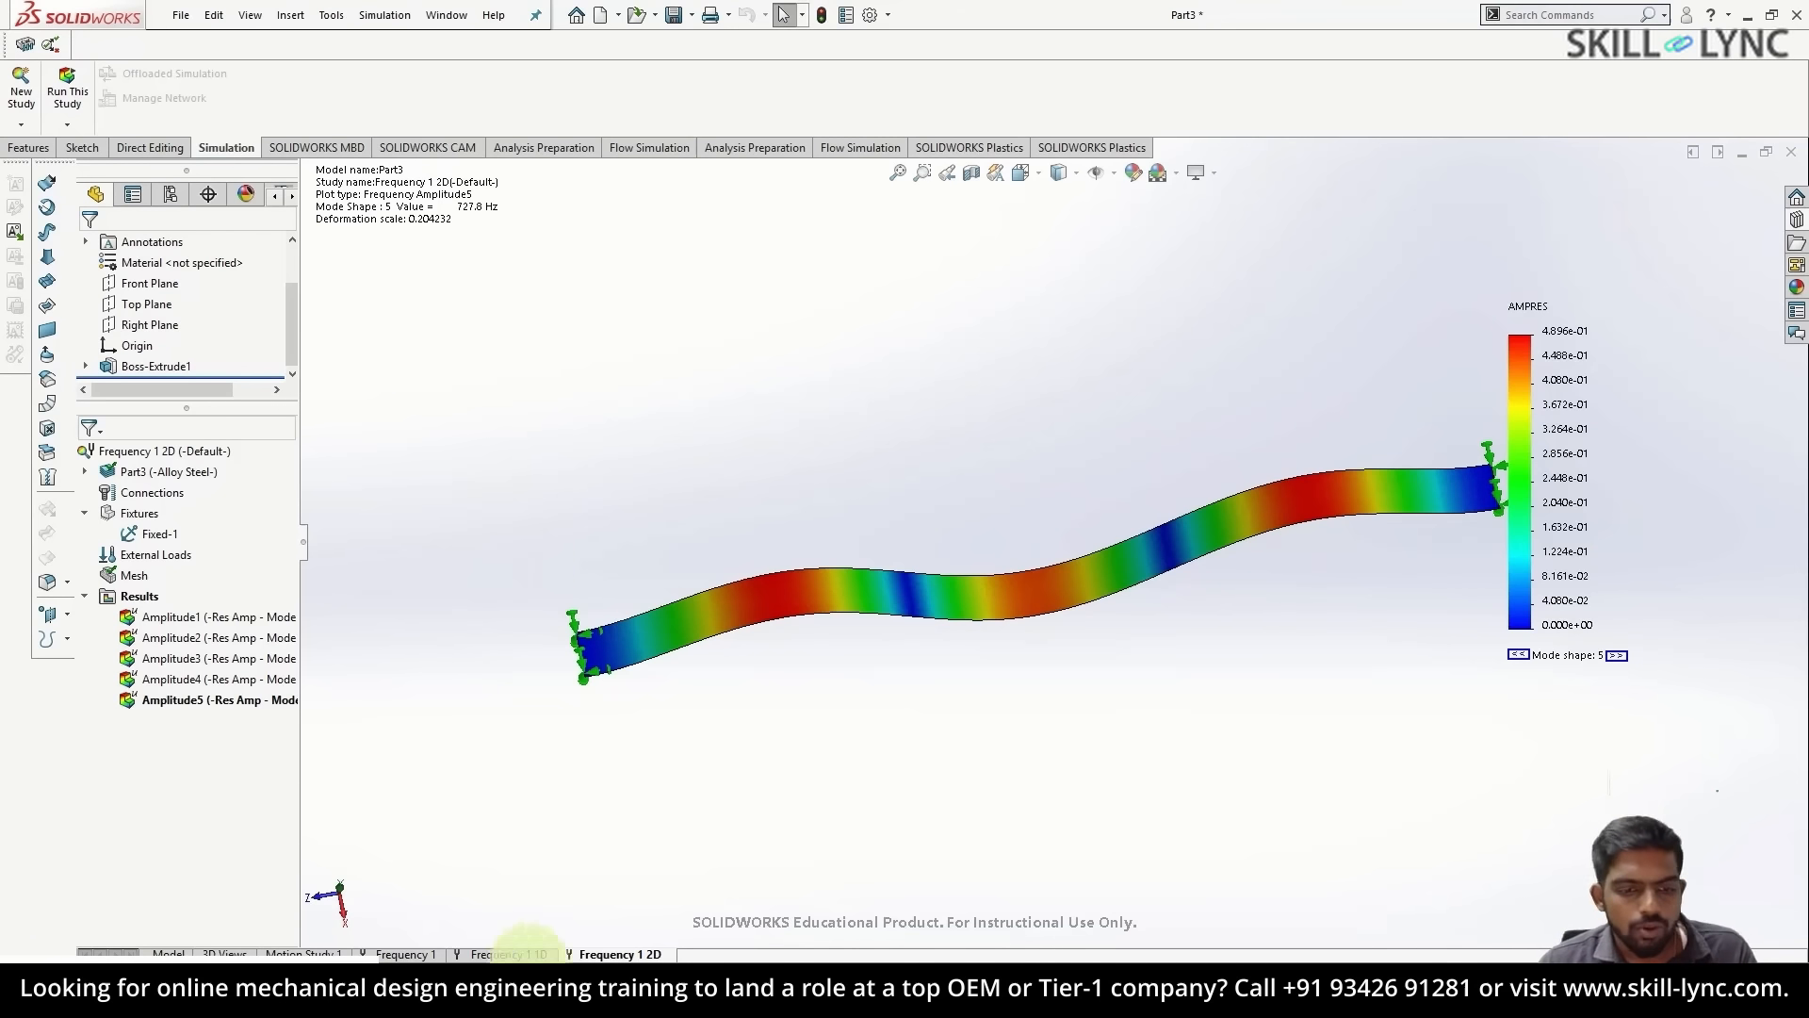
- Copy the Frequency 1 solid study into a new frequency study, keeping the proposed name and Default configuration
click(406, 955)
right_click(407, 952)
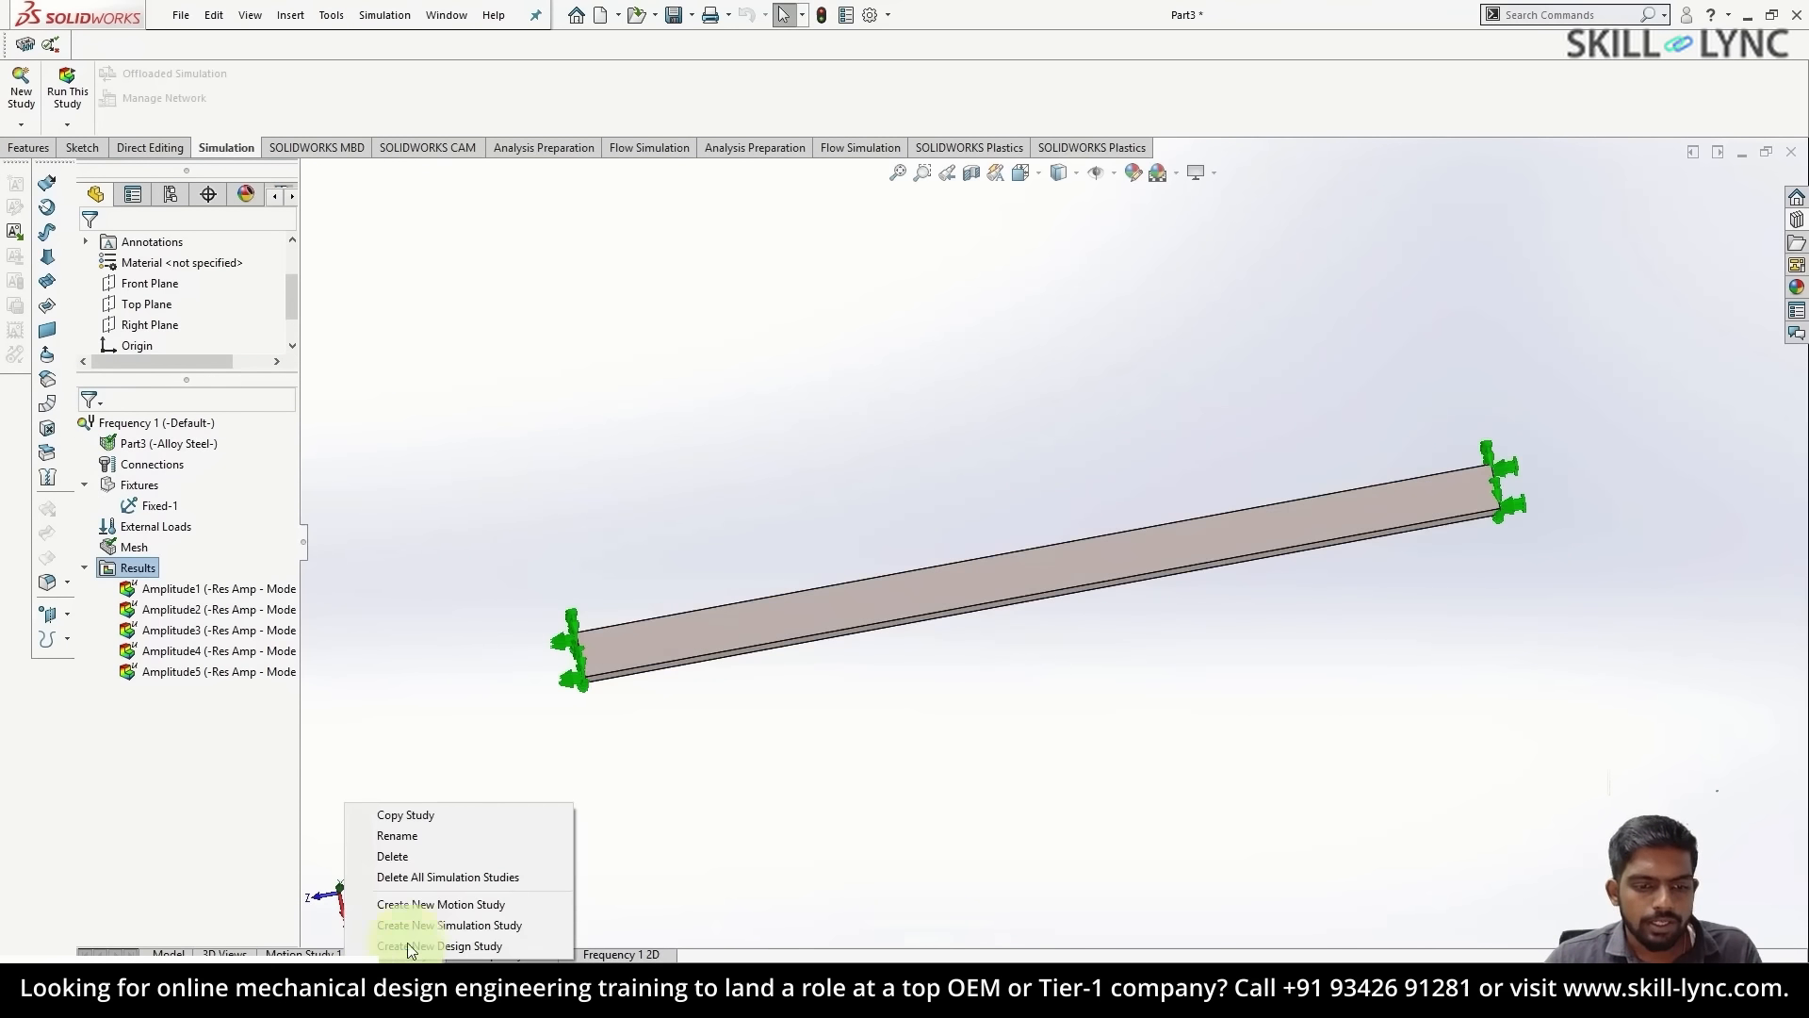
click(439, 818)
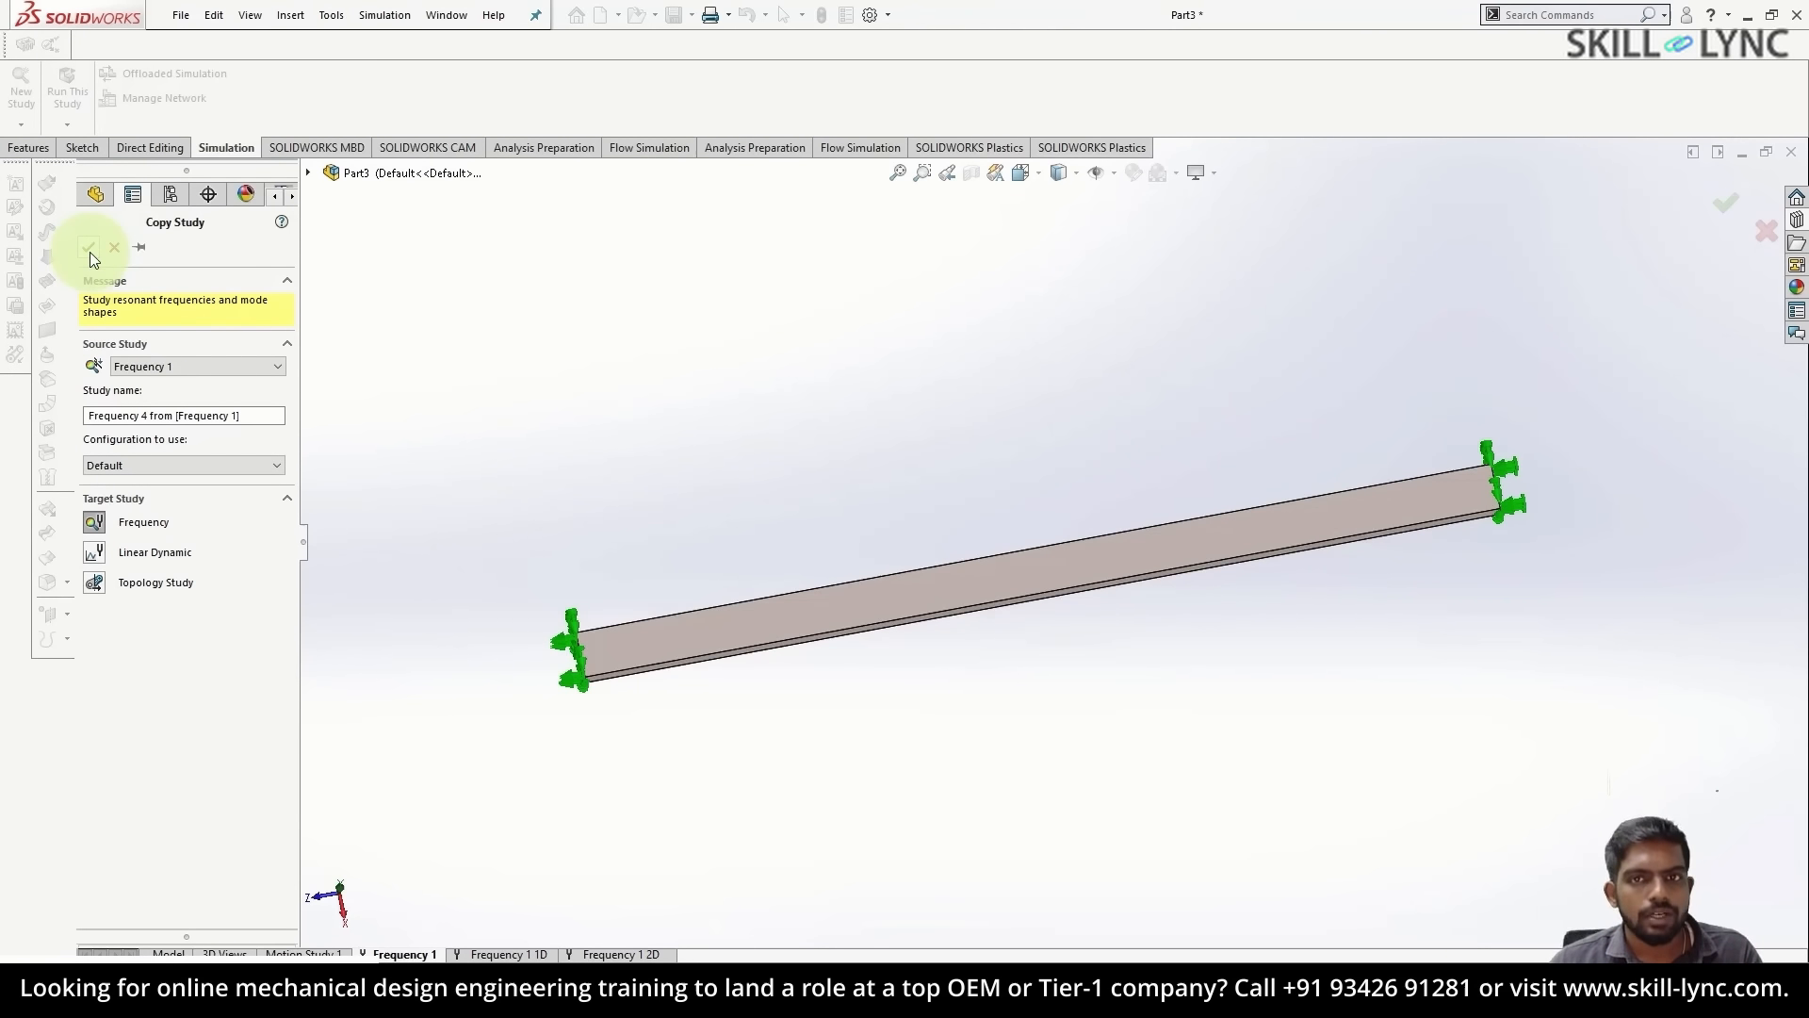
click(88, 248)
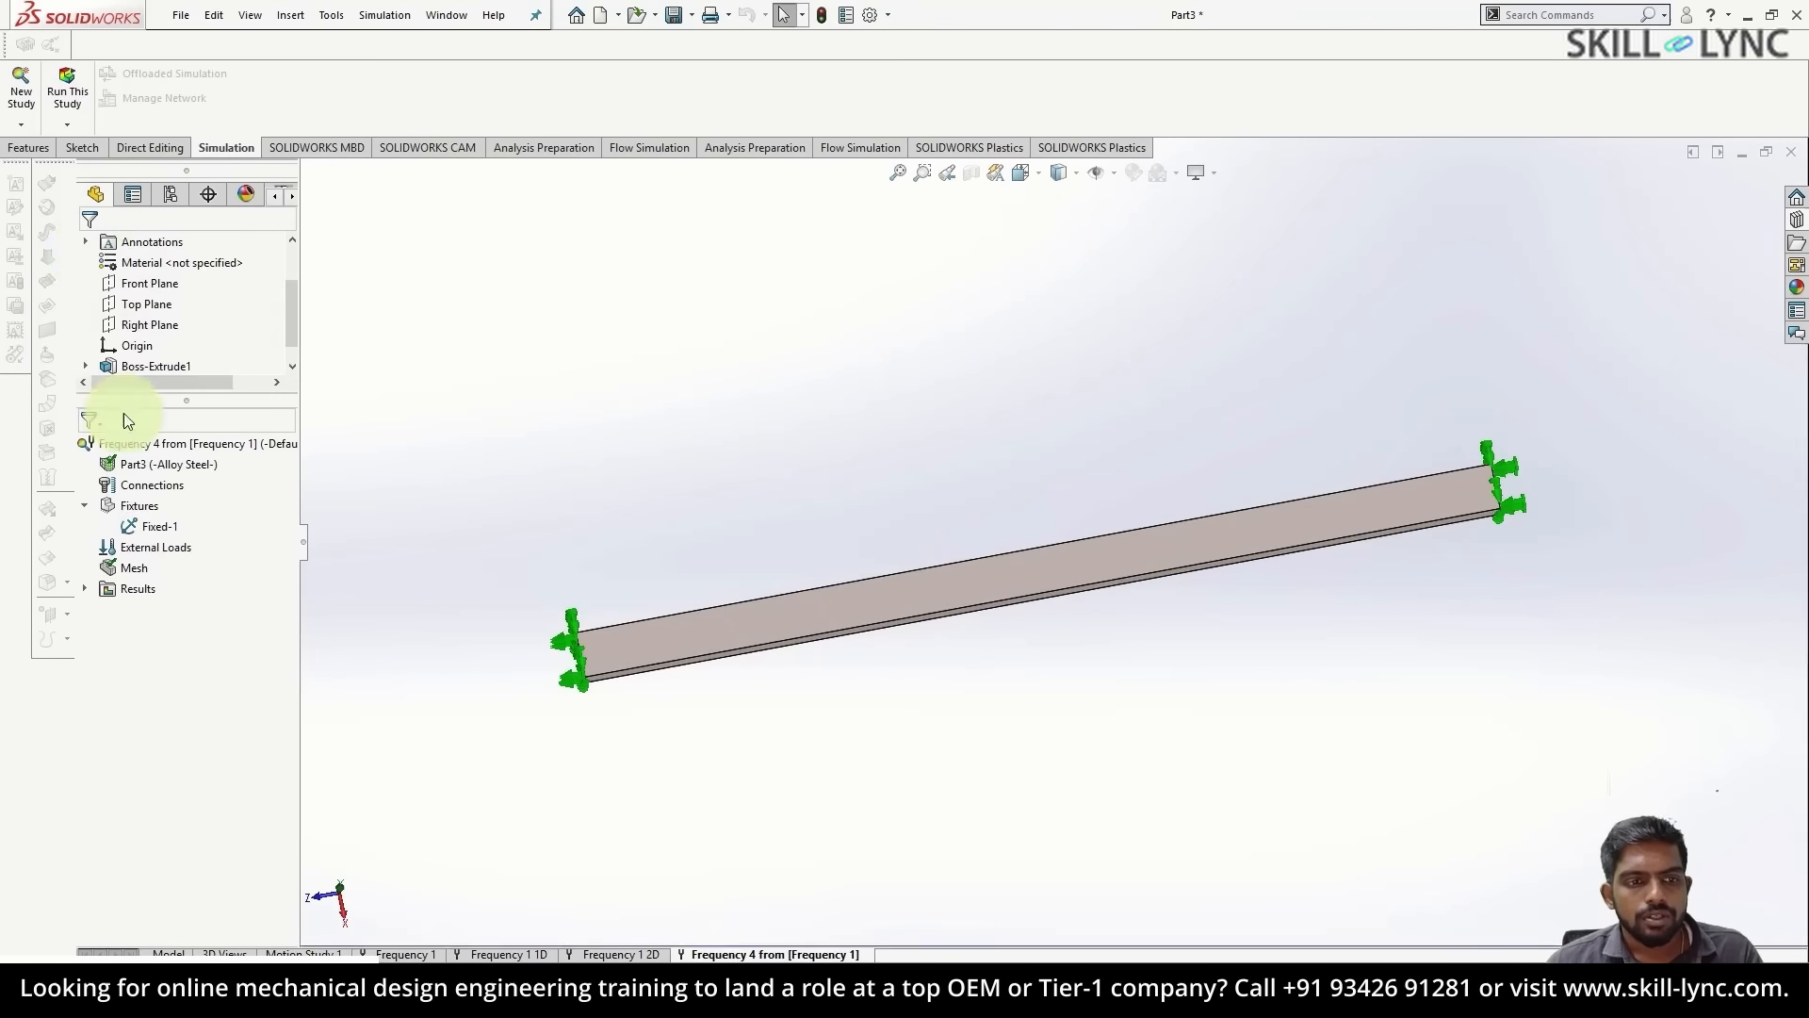
- Remove Face<2> from the copied study's Fixed-1 fixture, leaving fixed geometry only on Face<1> at the other end of the bar
right_click(149, 526)
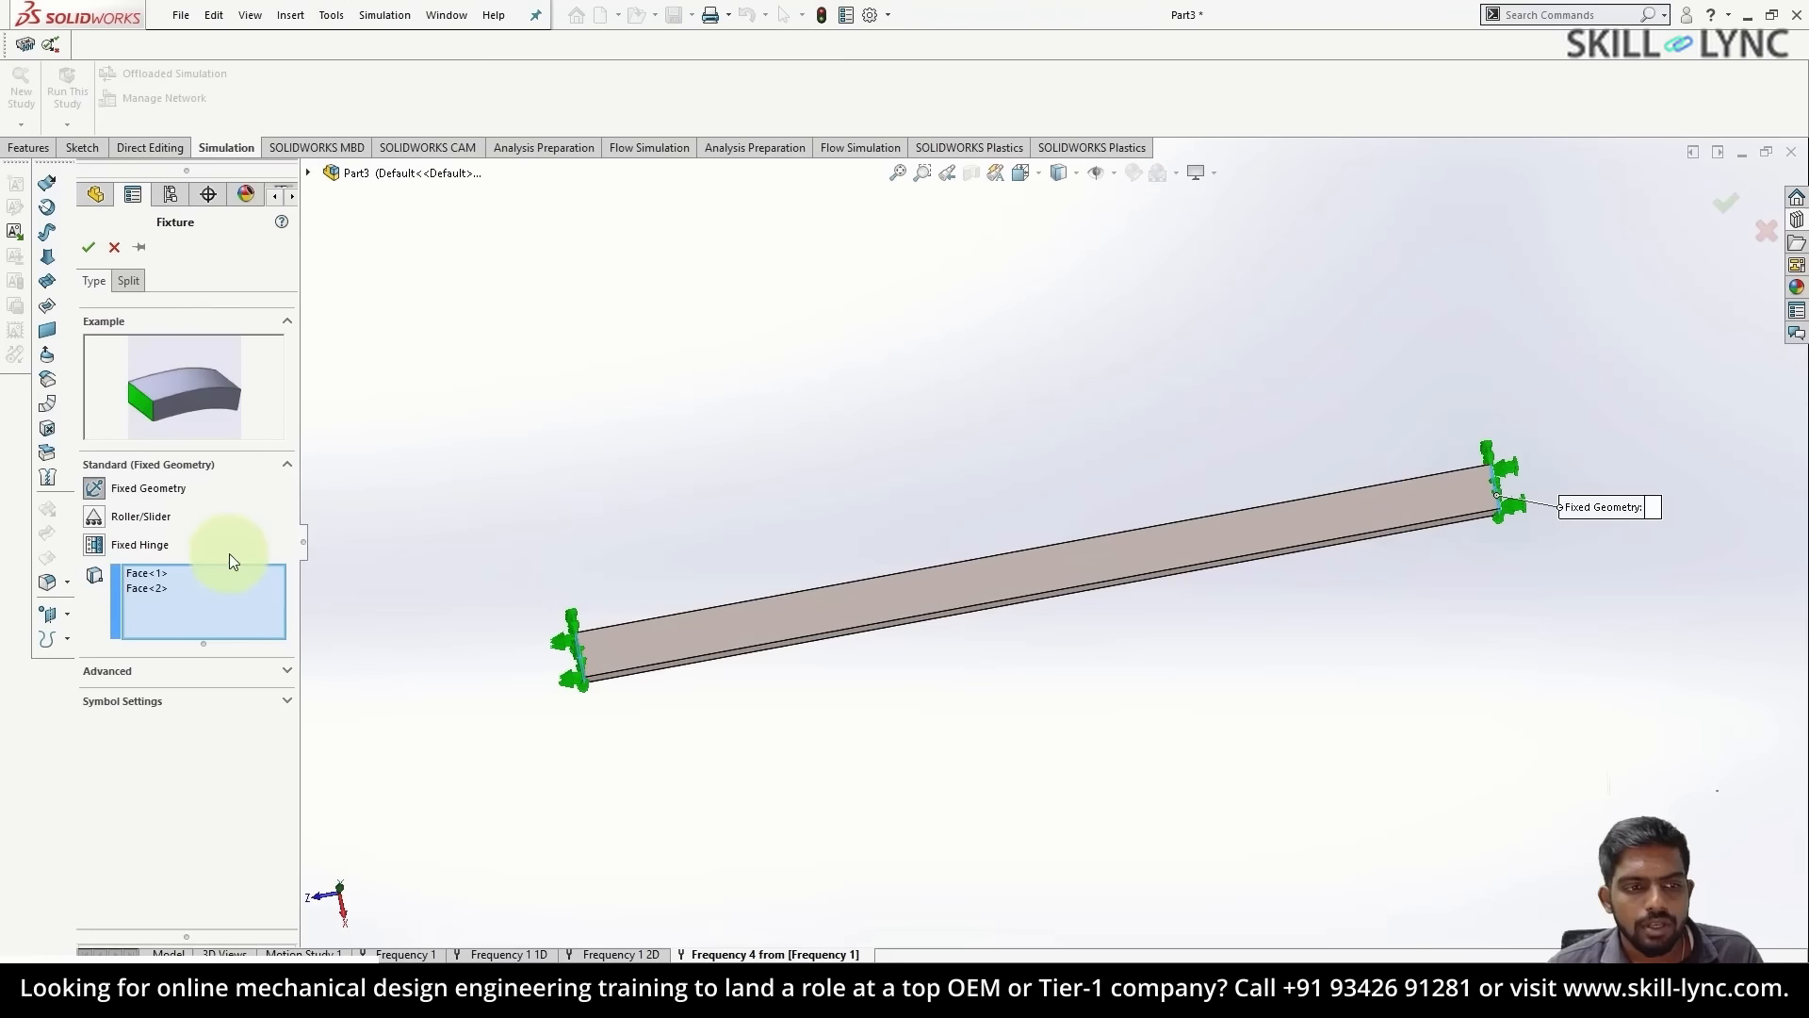
right_click(152, 588)
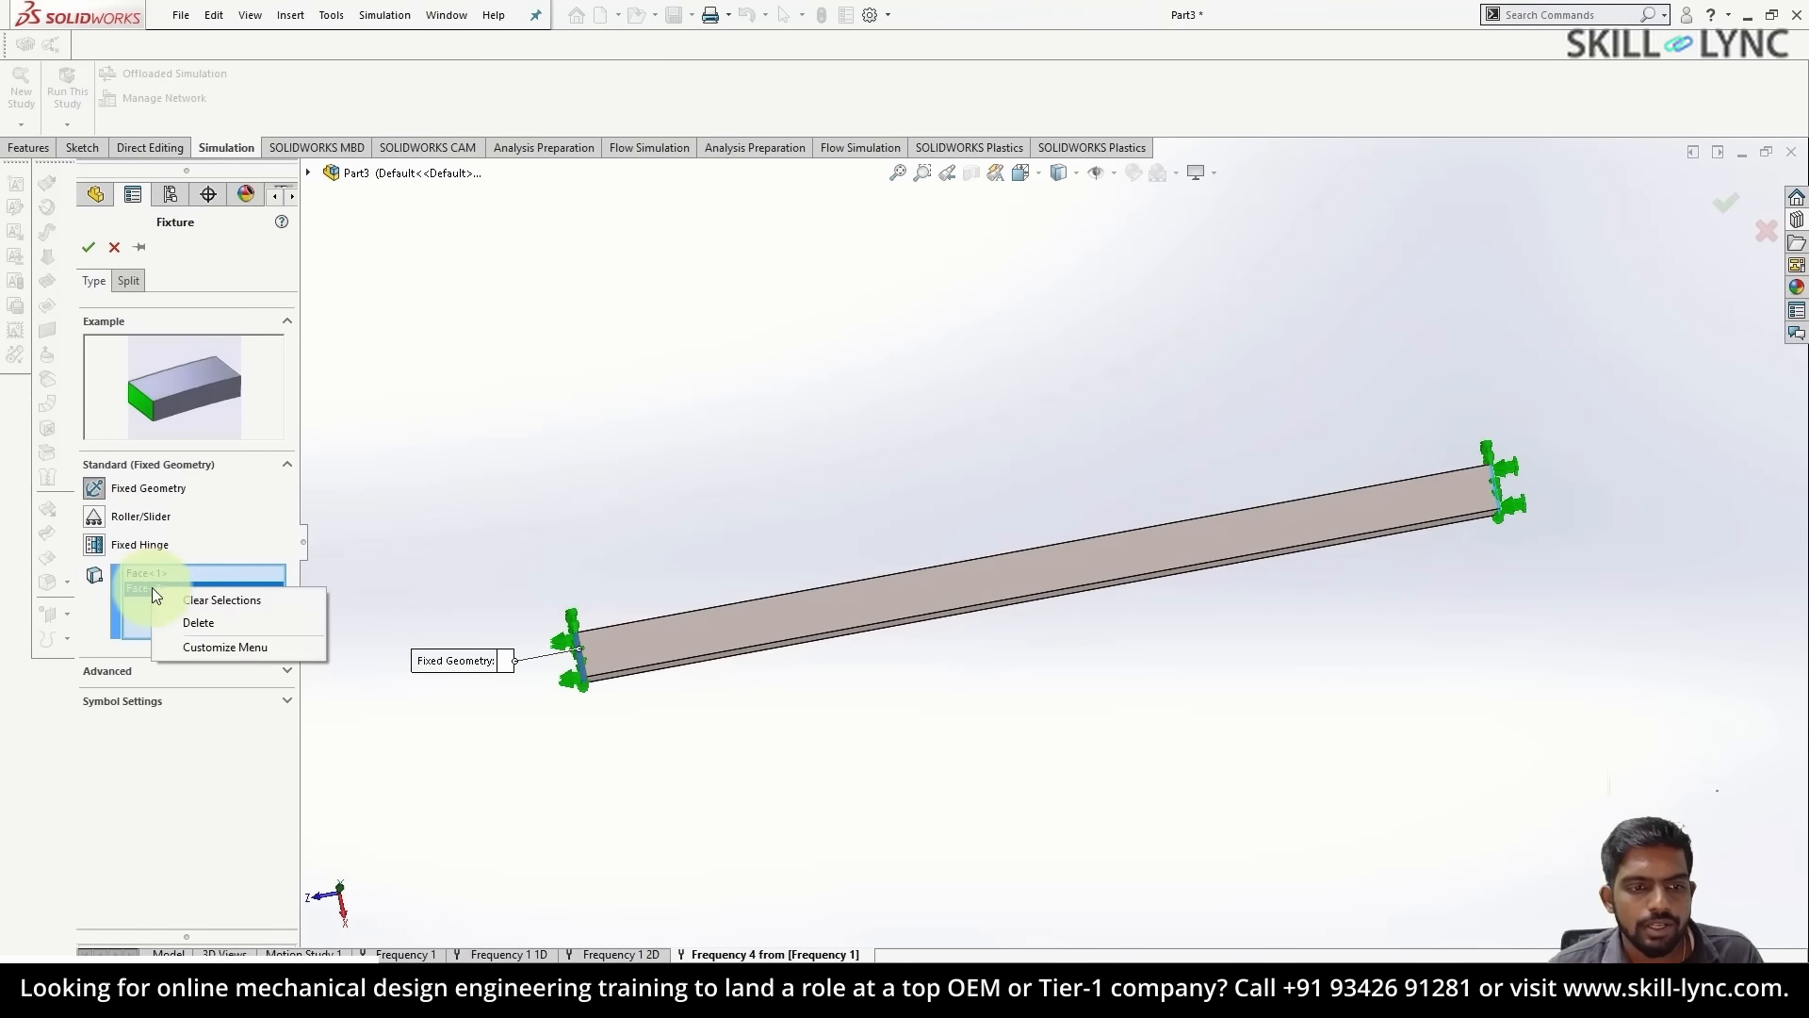
click(196, 622)
middle_drag(1033, 601, 1171, 575)
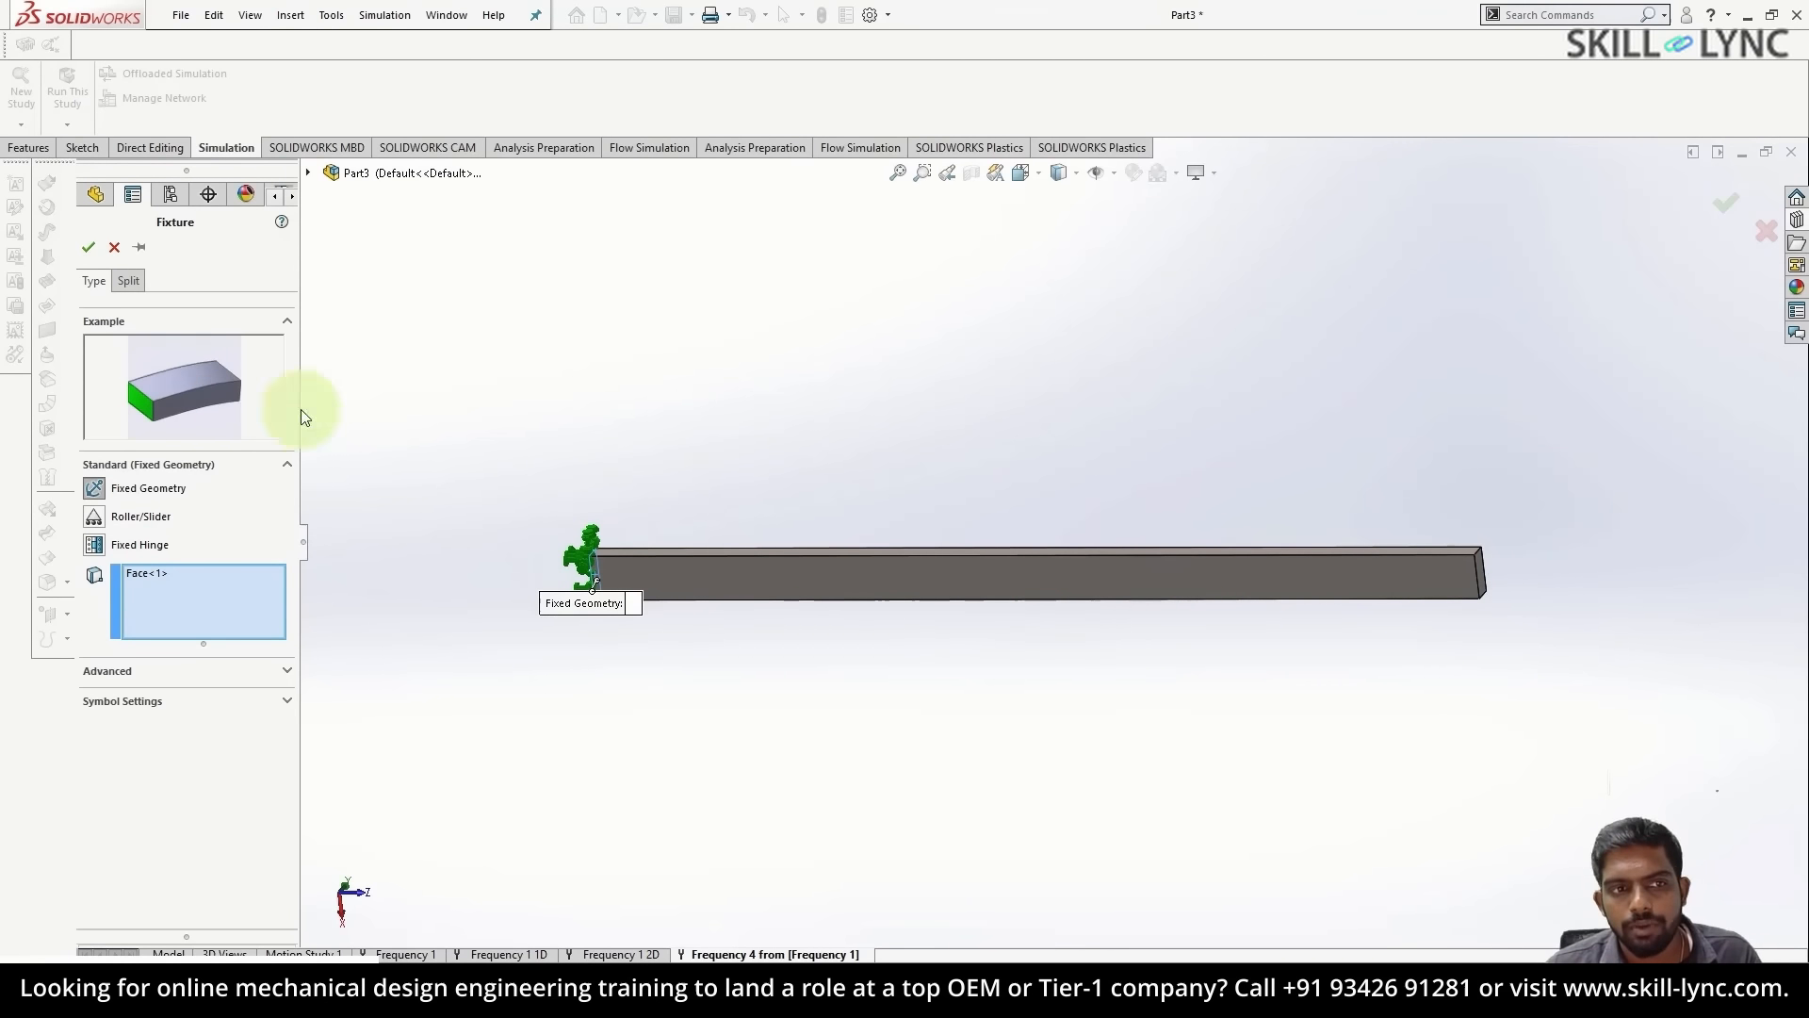
click(88, 246)
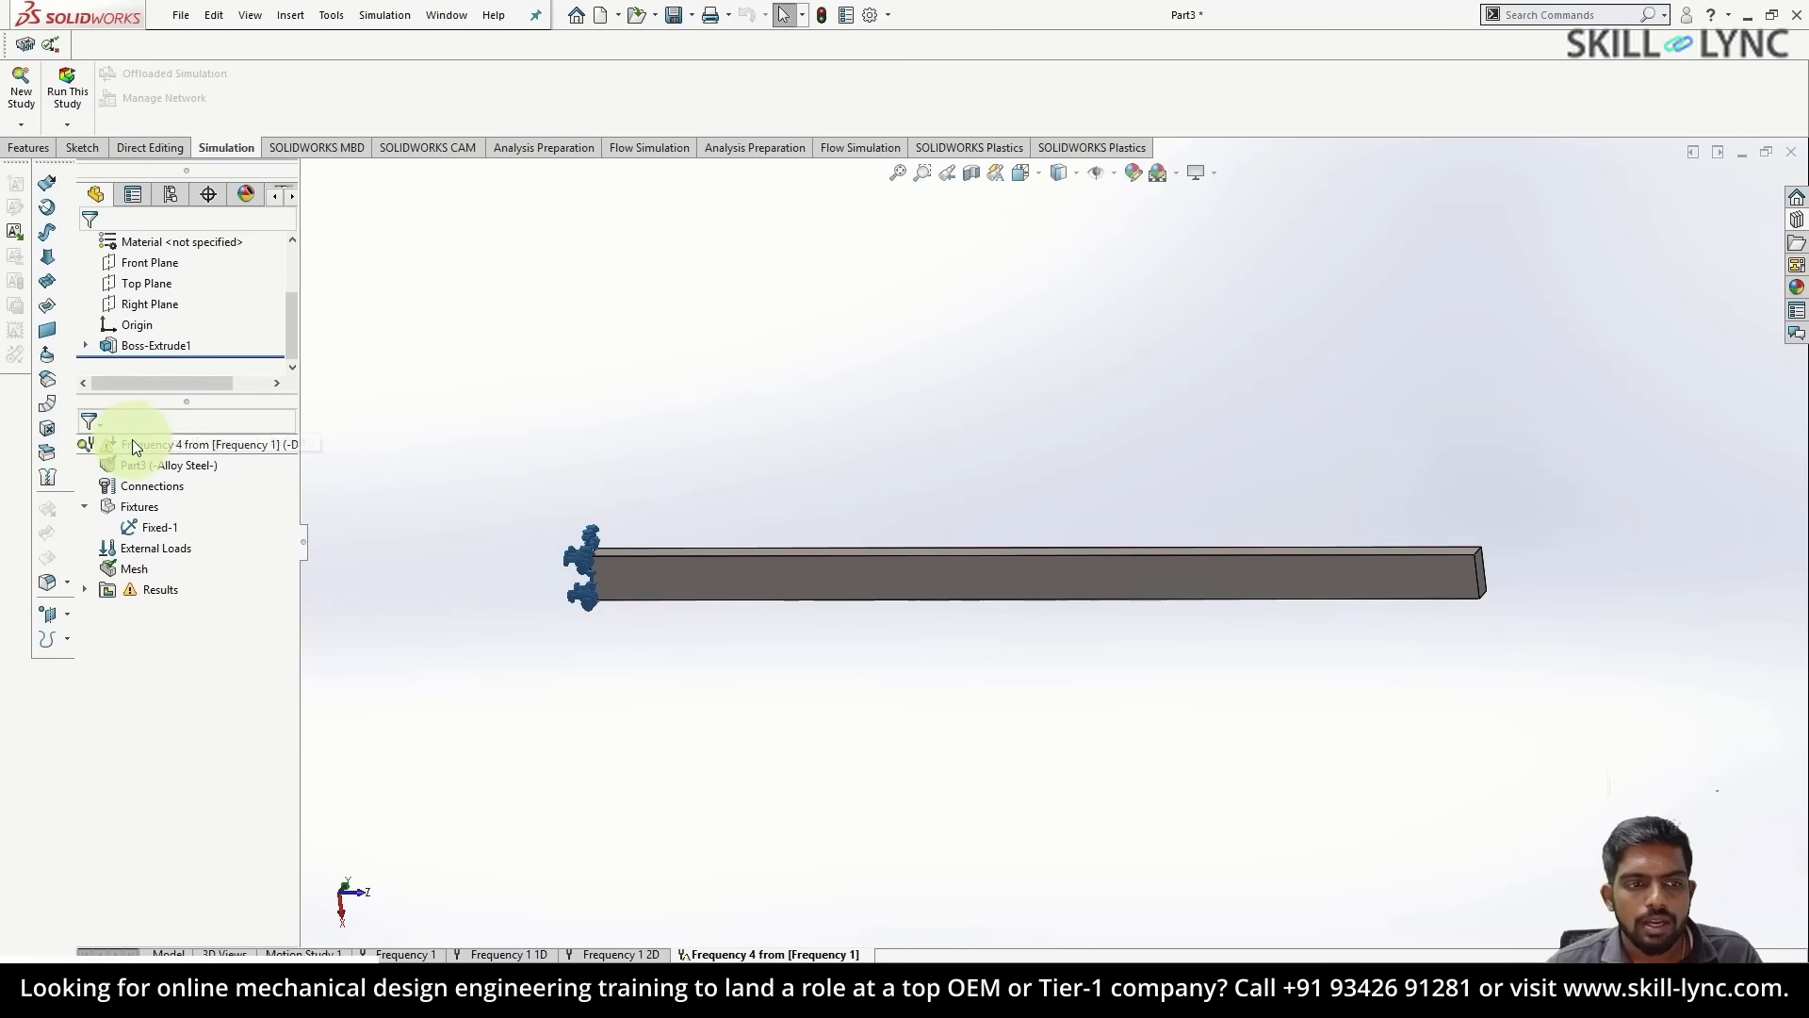
- Run the copied study with one fixed end and animate its Amplitude1 mode shape
right_click(132, 442)
click(166, 482)
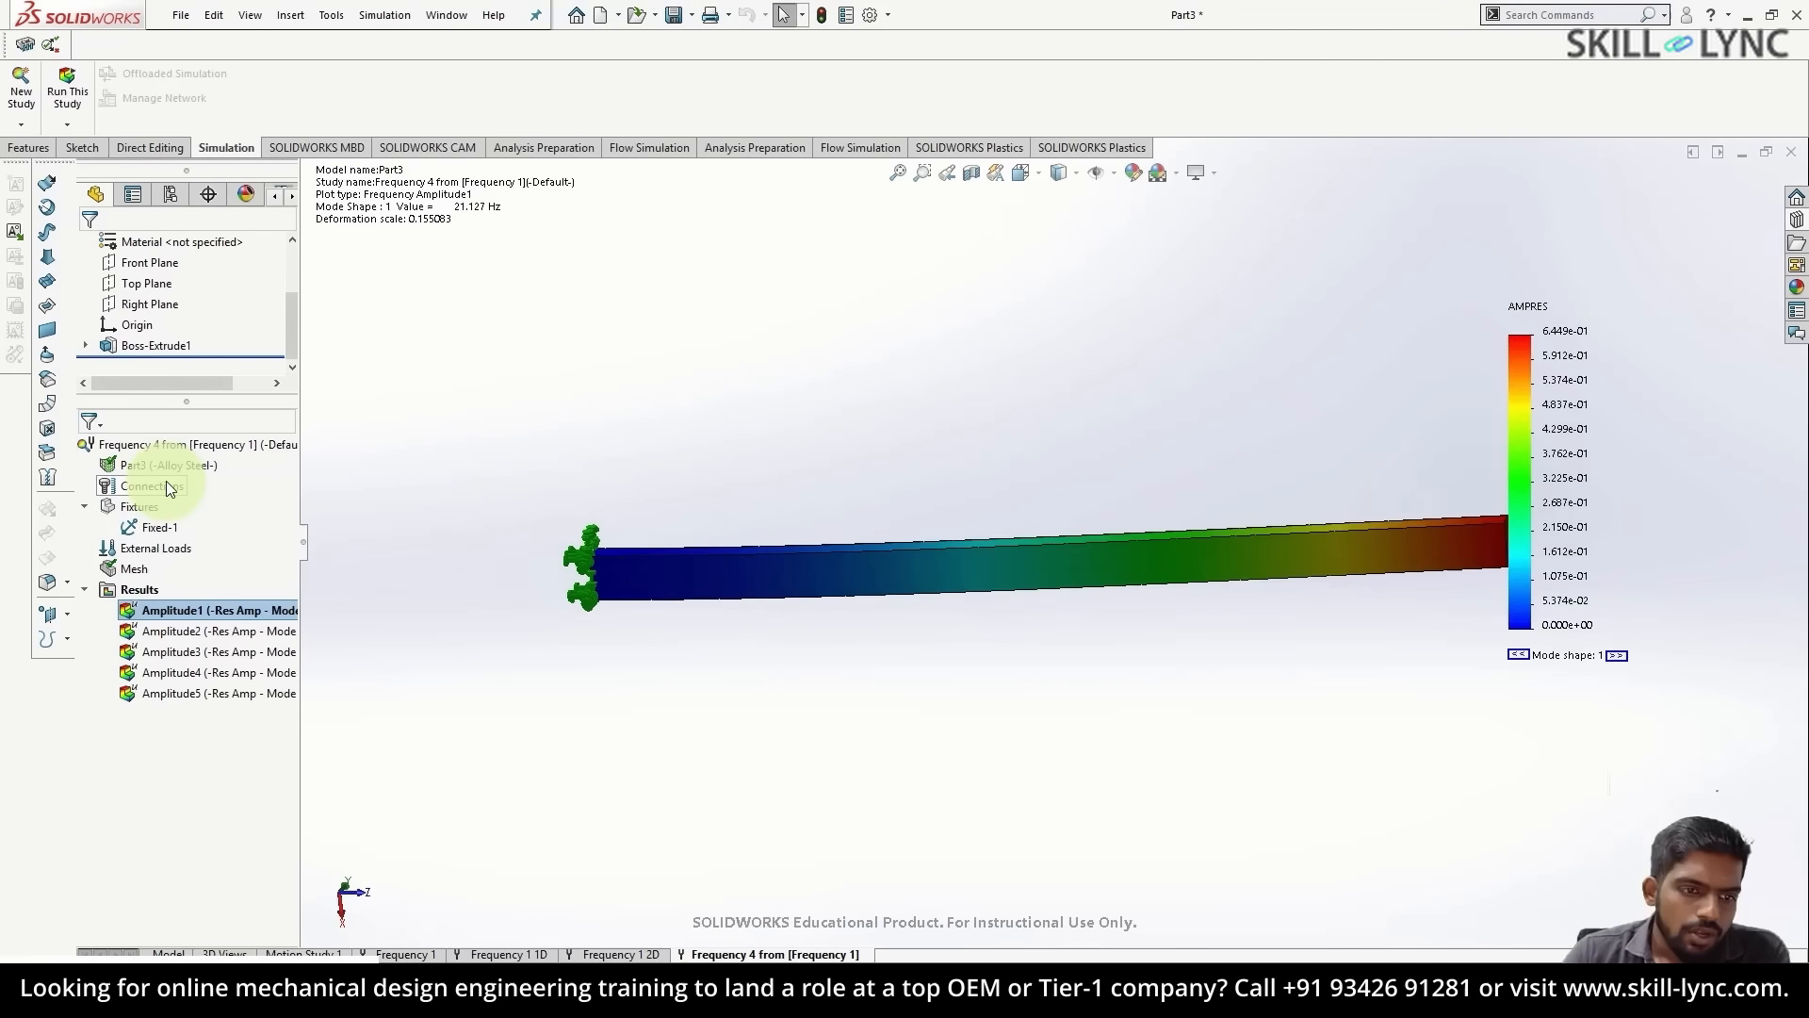
right_click(191, 616)
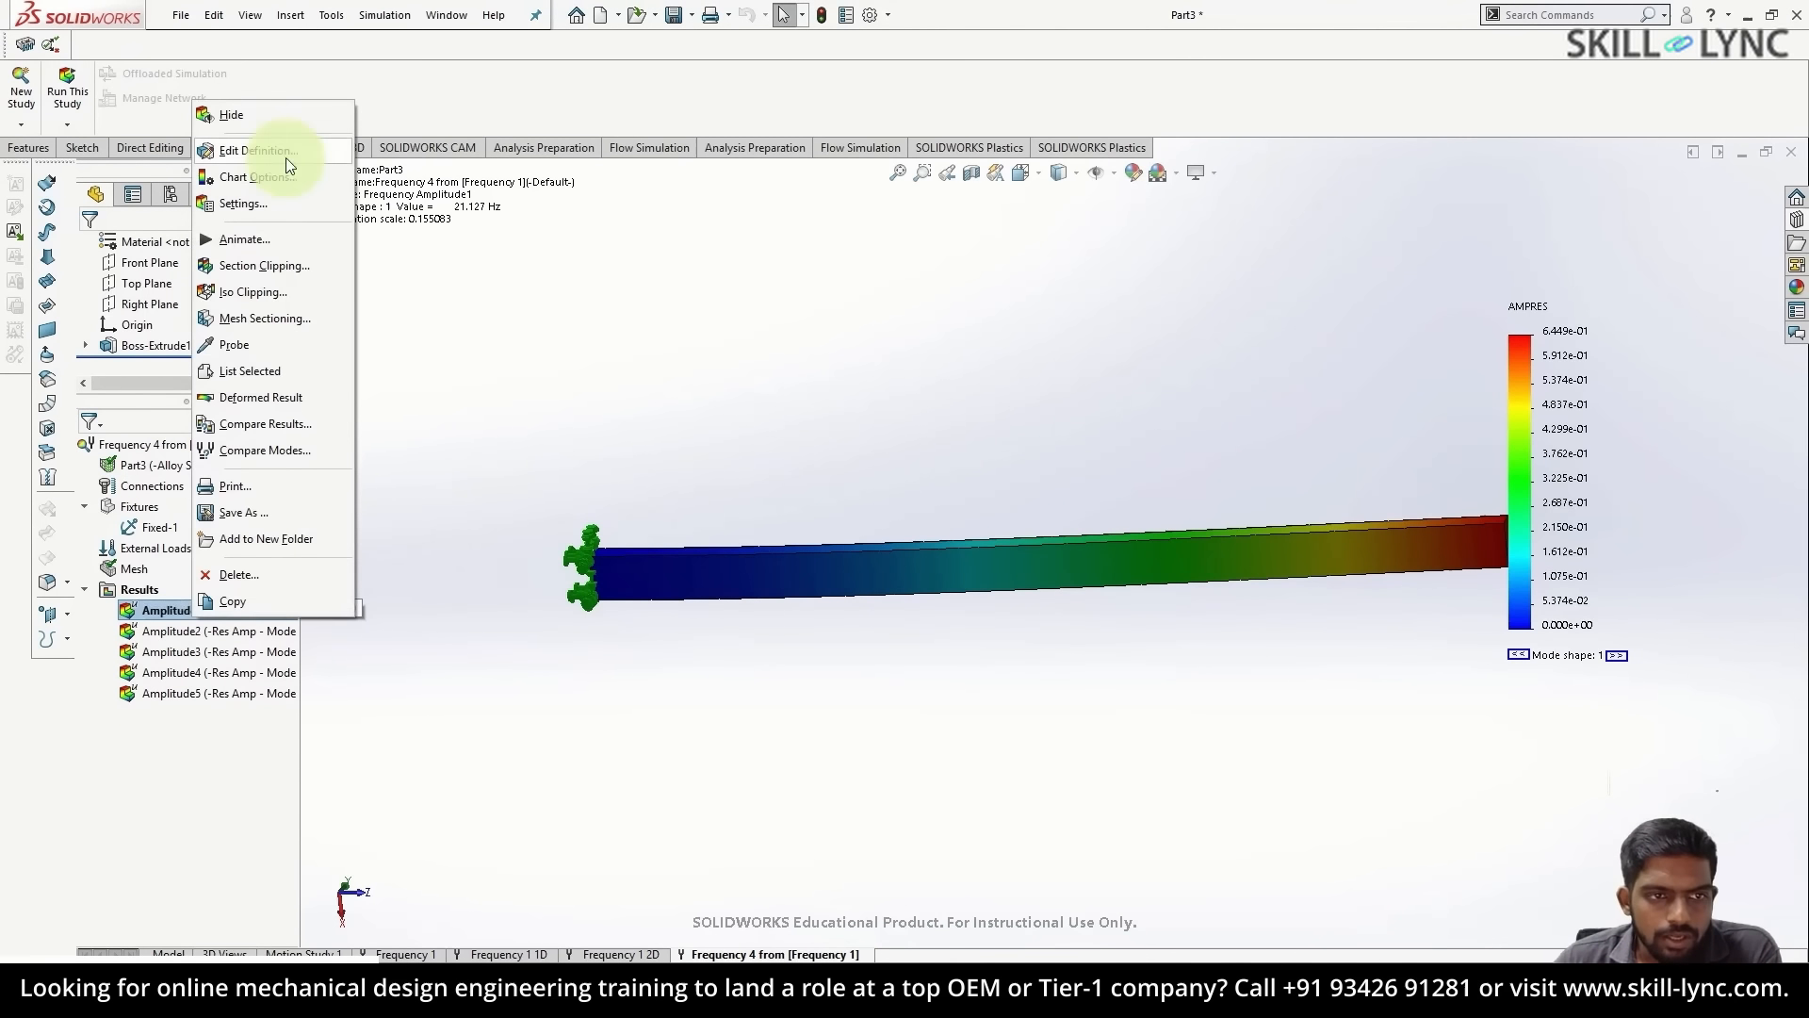
click(272, 238)
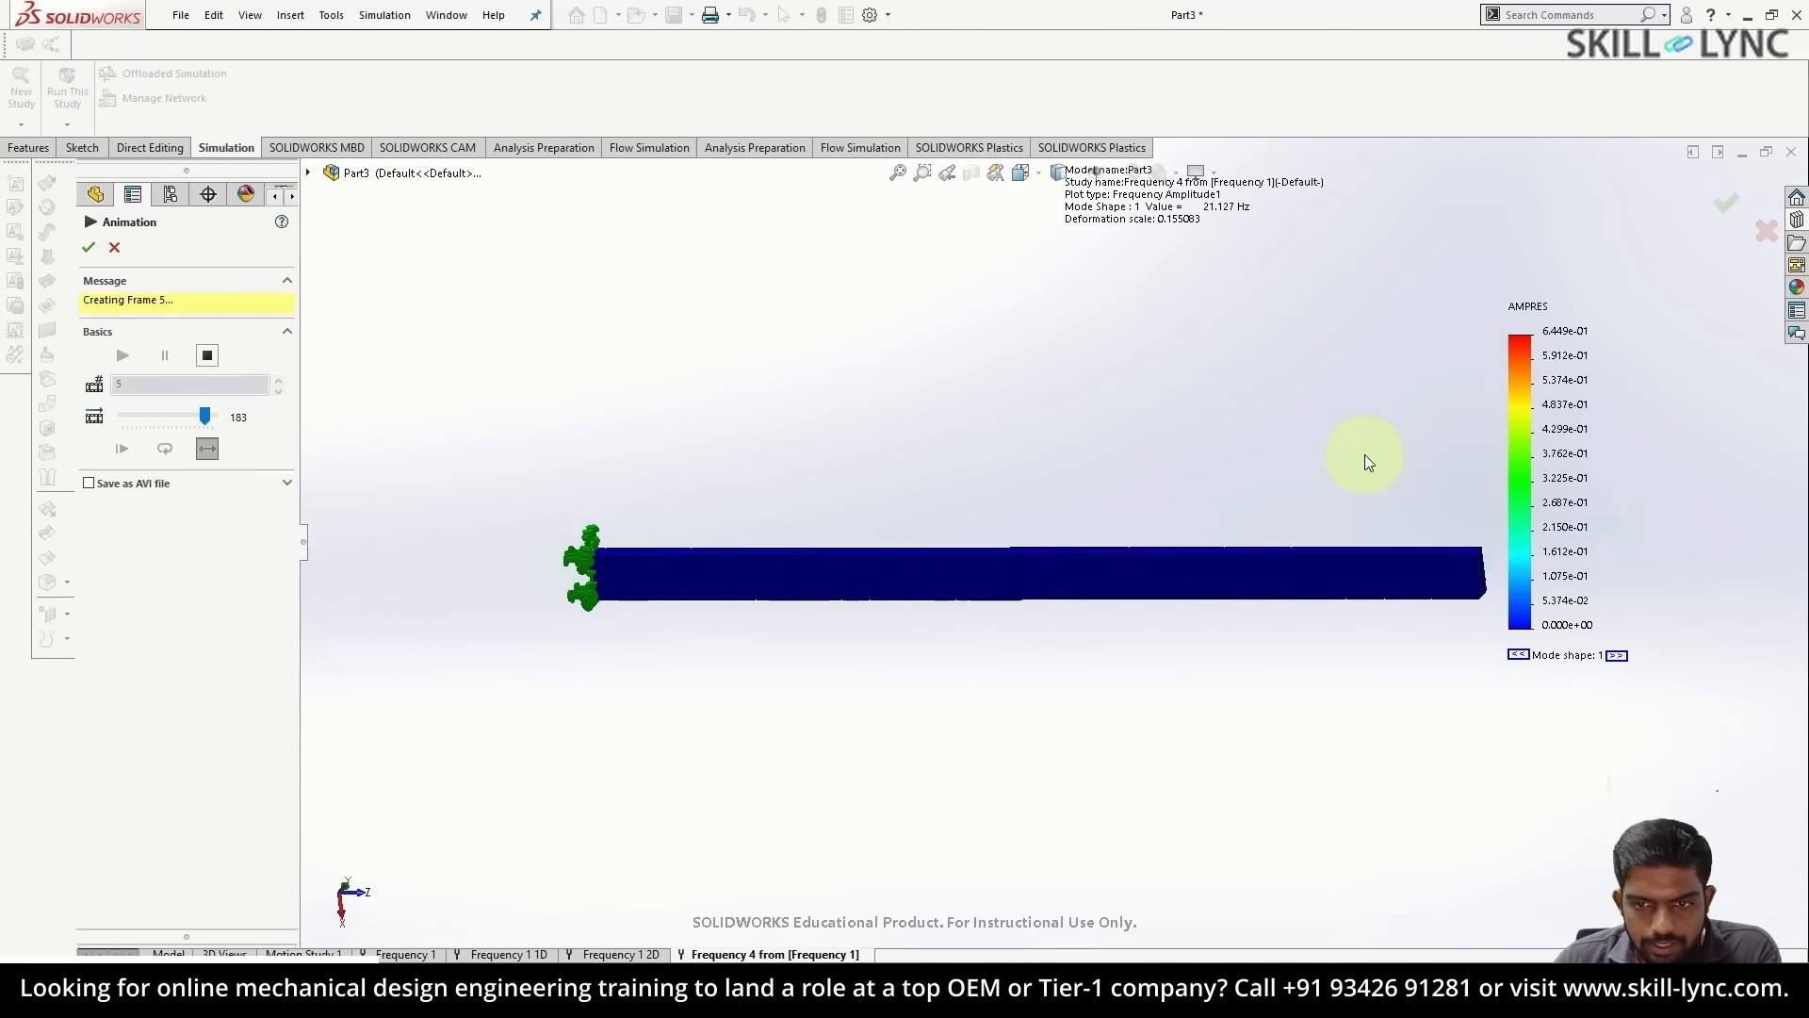
middle_drag(1421, 525, 1318, 708)
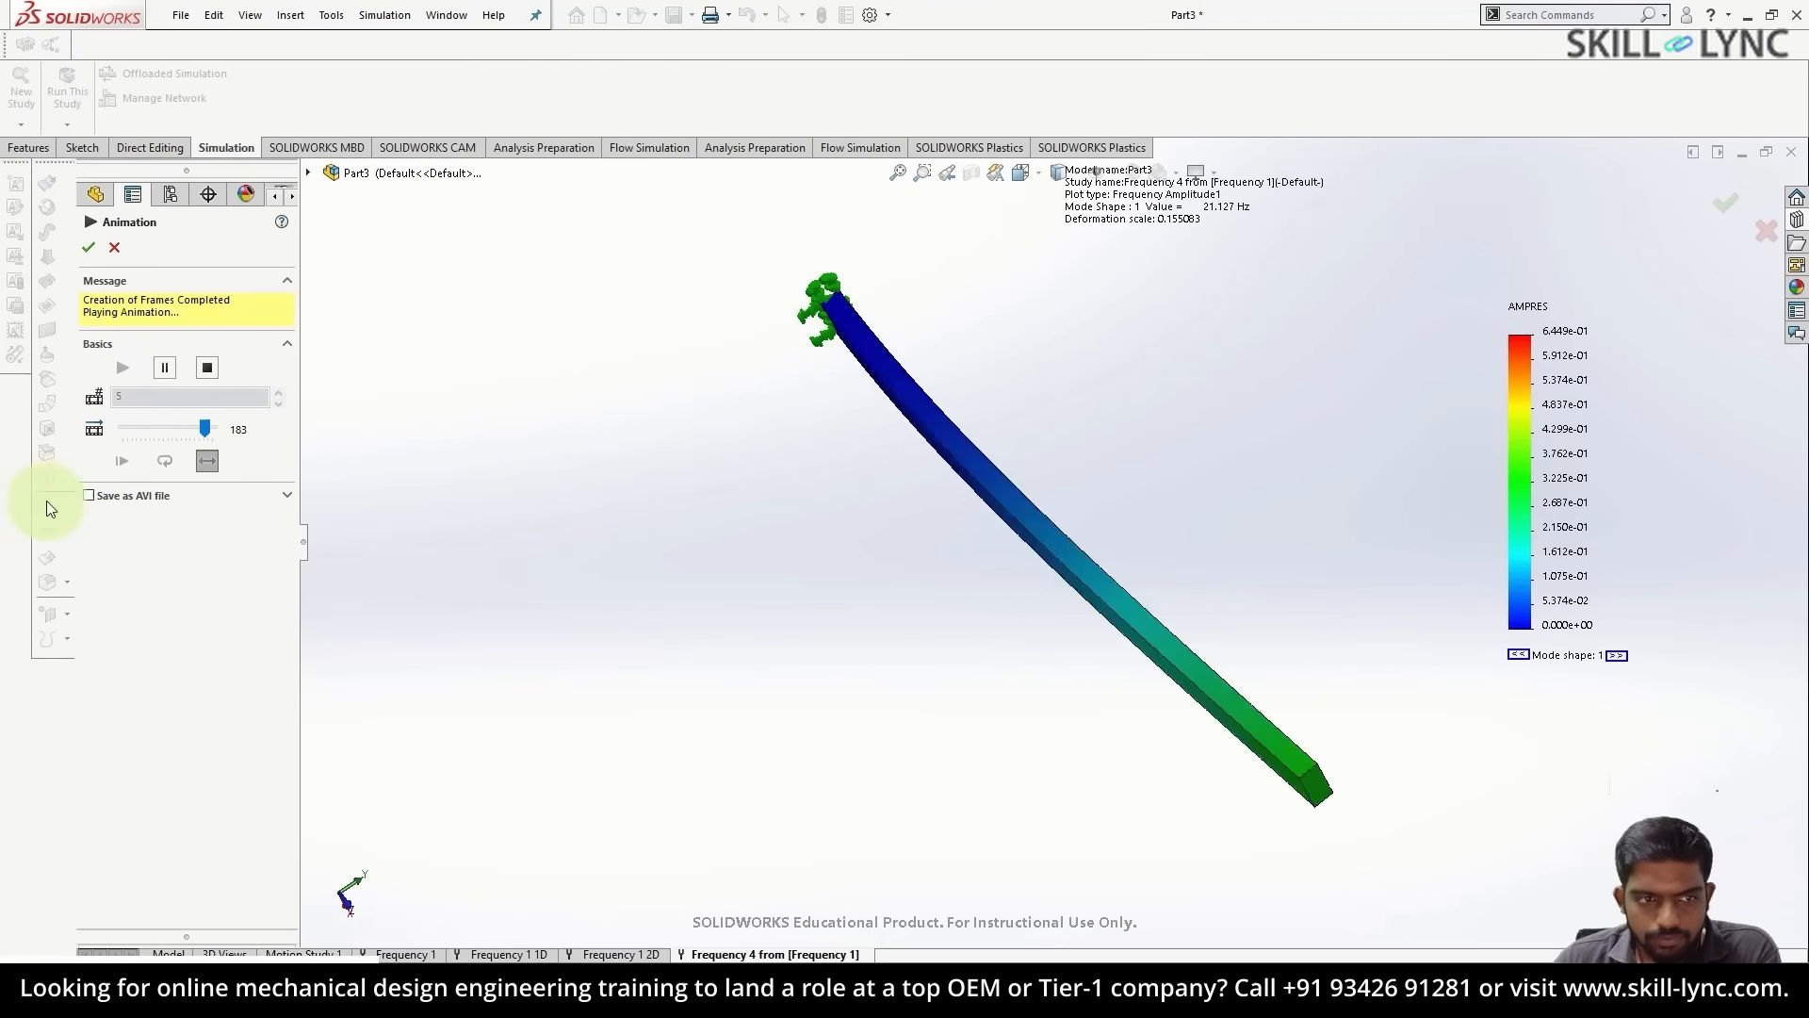
click(114, 247)
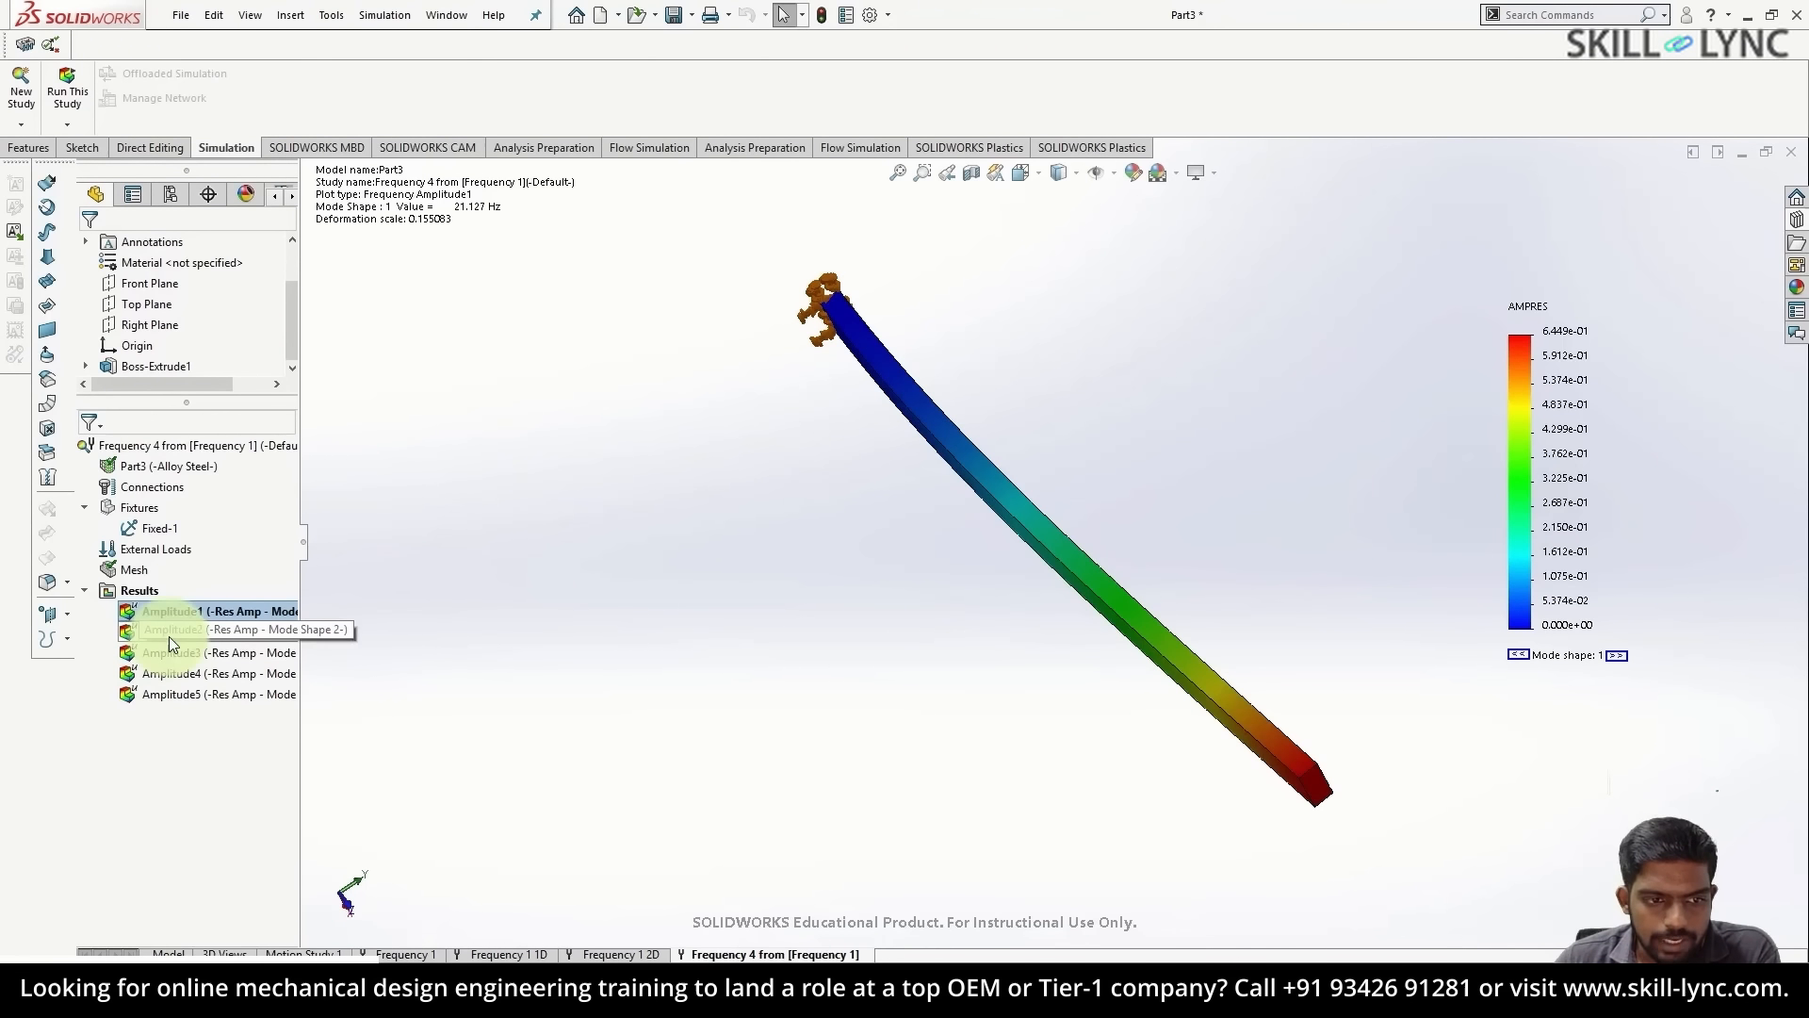
- Show the Amplitude2 and Amplitude3 plots of the one-end-fixed study and examine how the bar bends in each
right_click(170, 631)
click(236, 662)
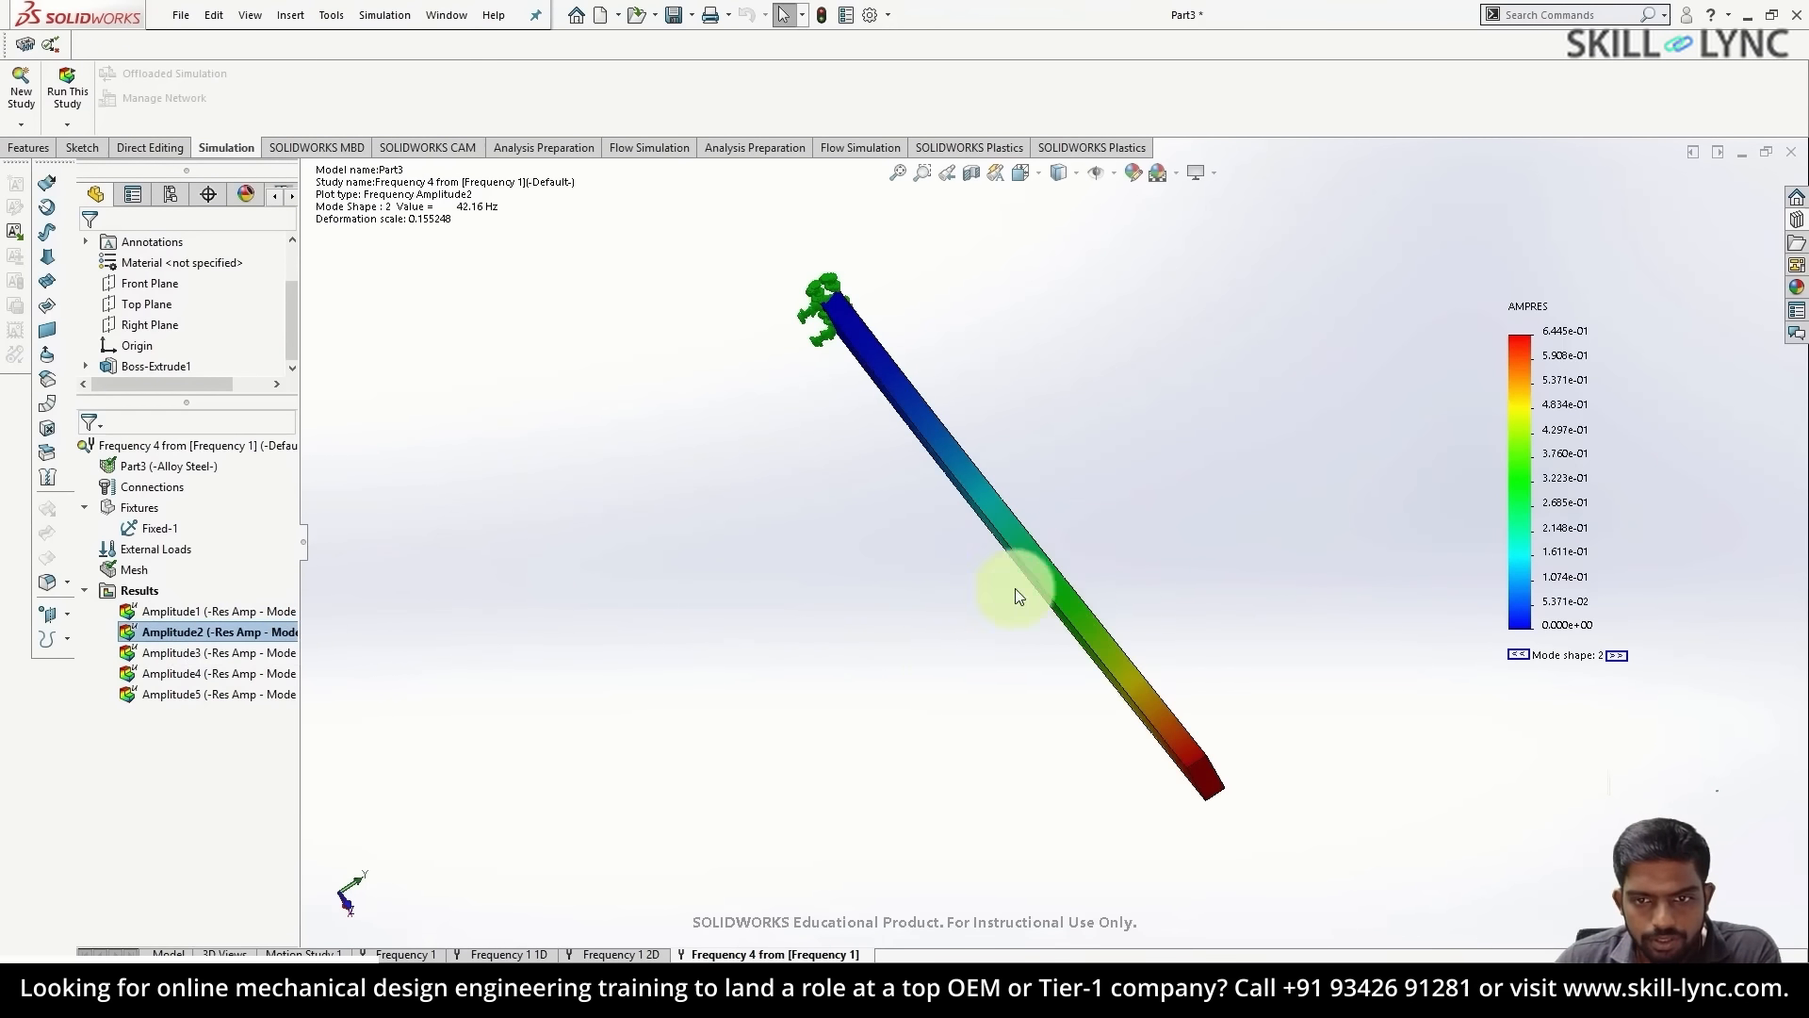
middle_drag(1018, 593, 812, 610)
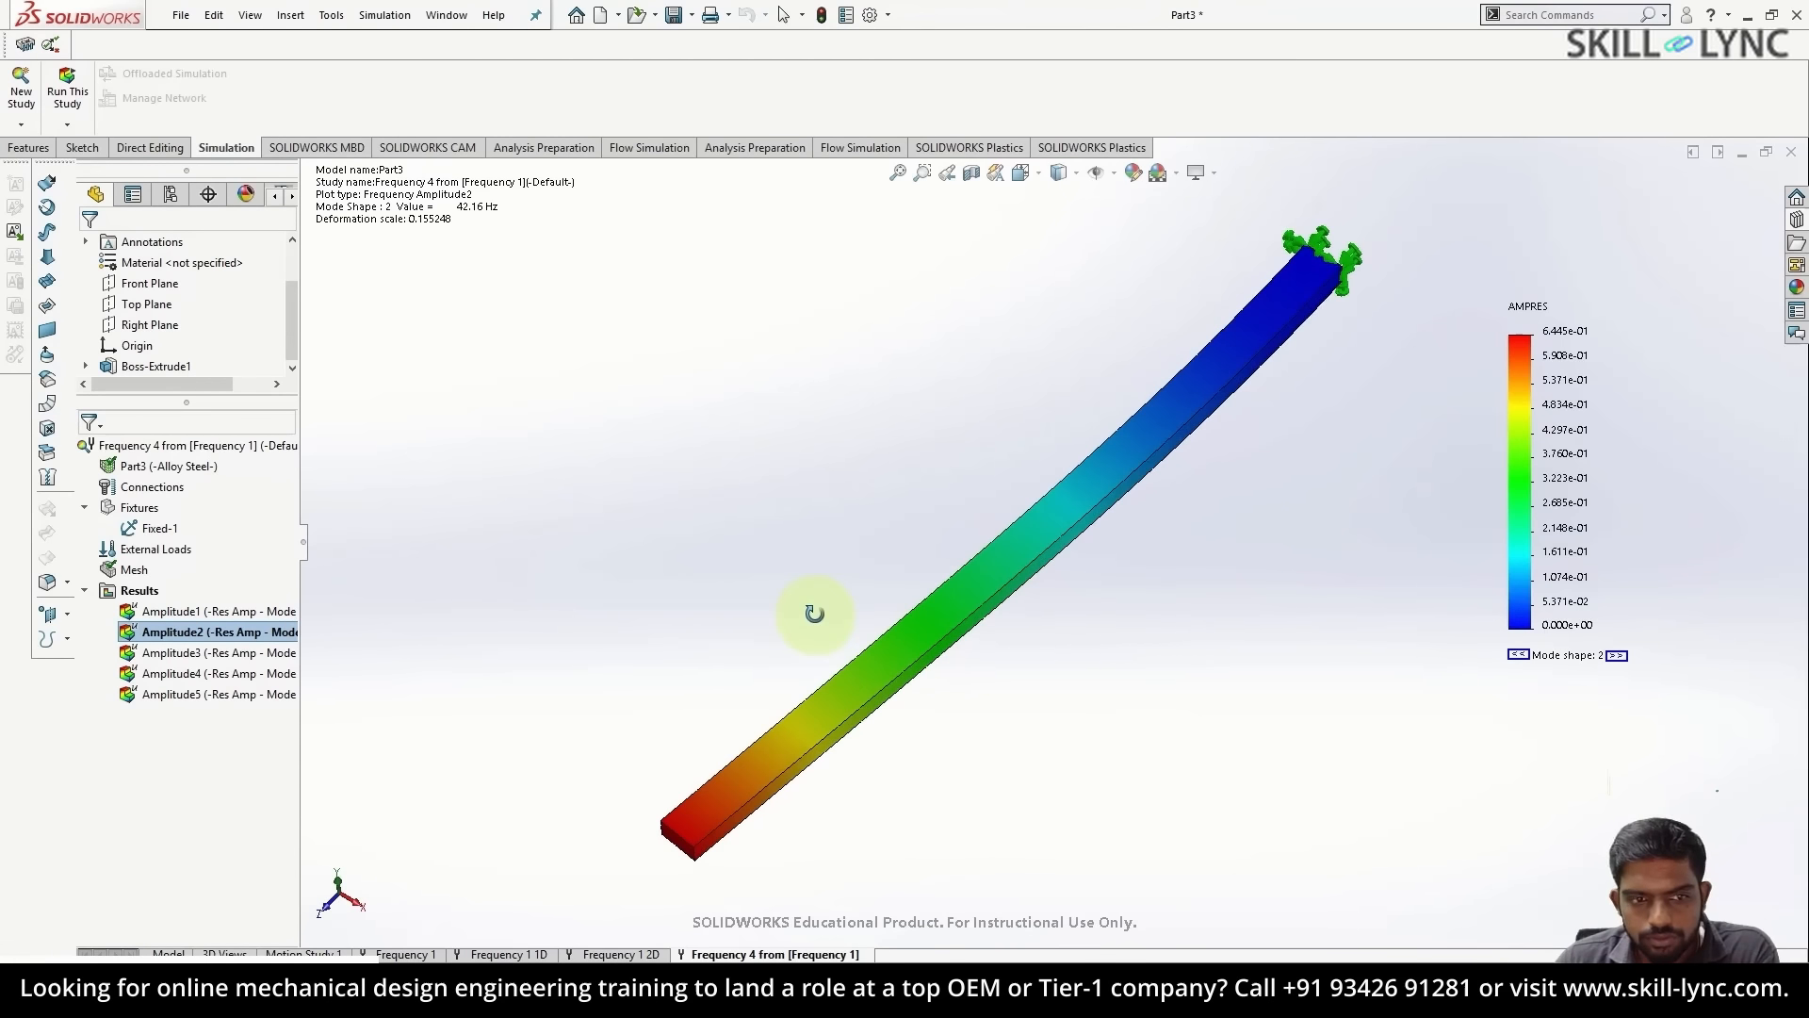
right_click(207, 648)
click(235, 660)
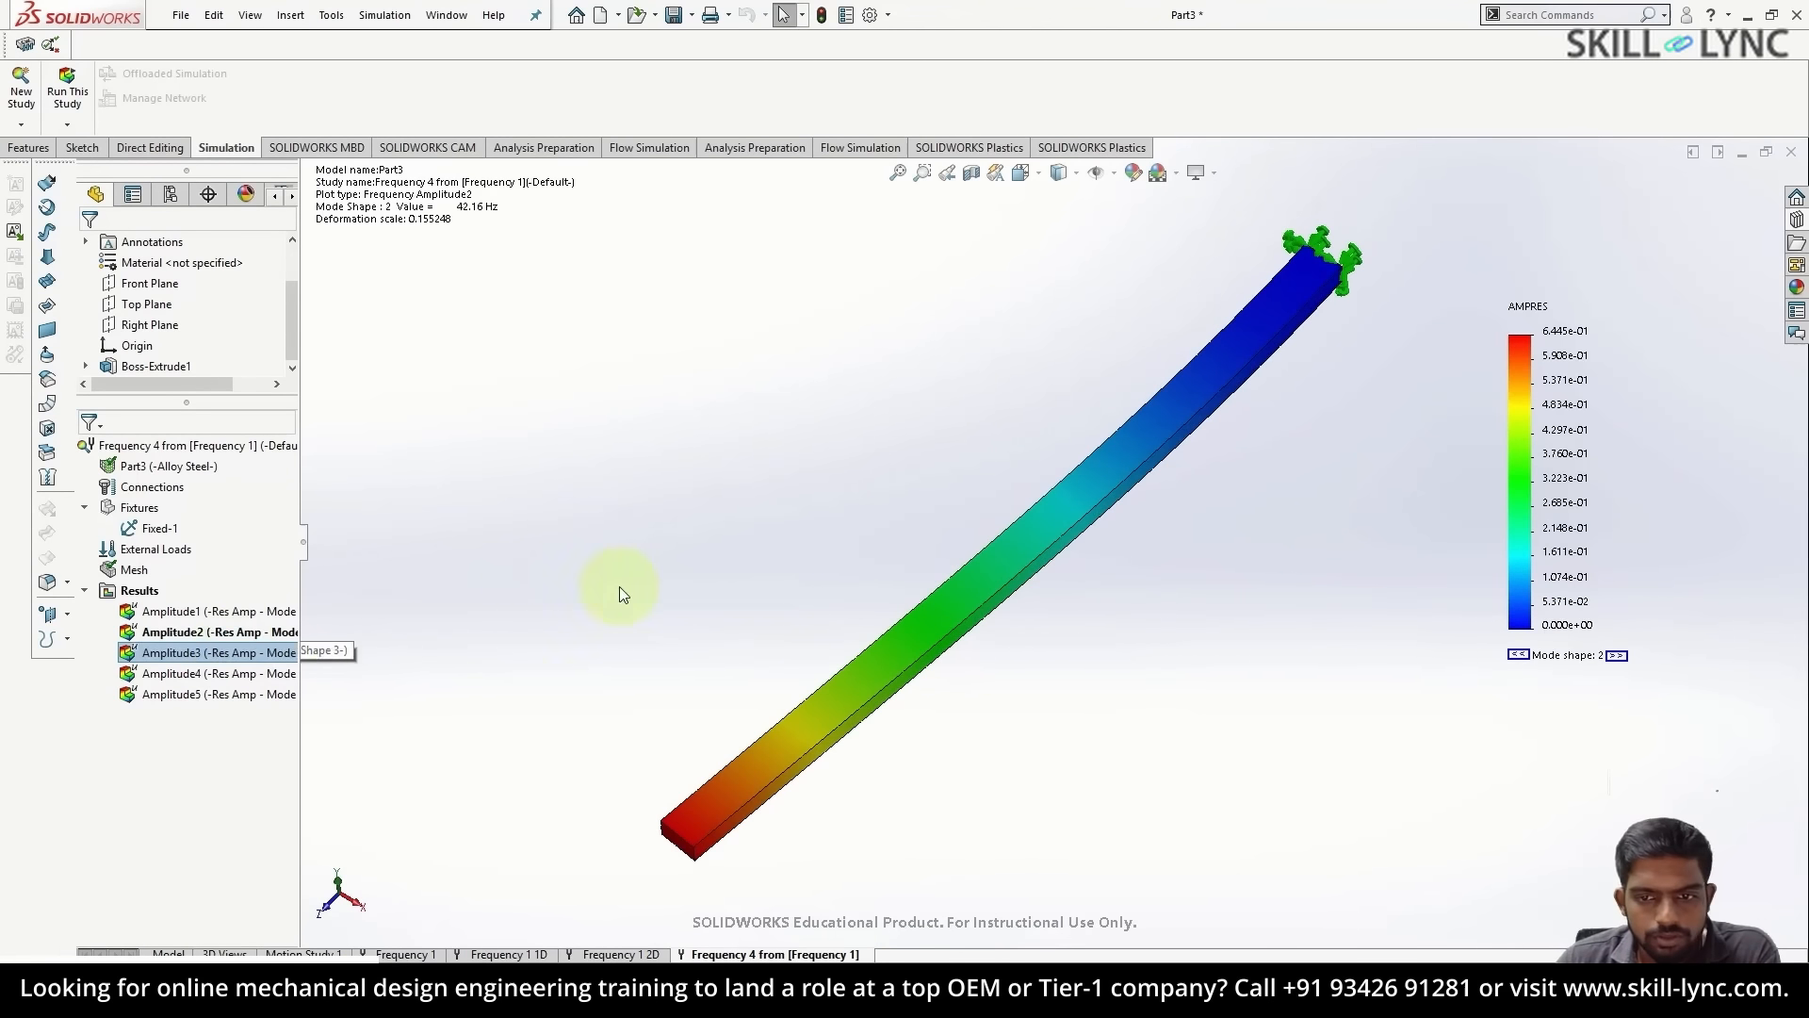
middle_drag(719, 586, 999, 586)
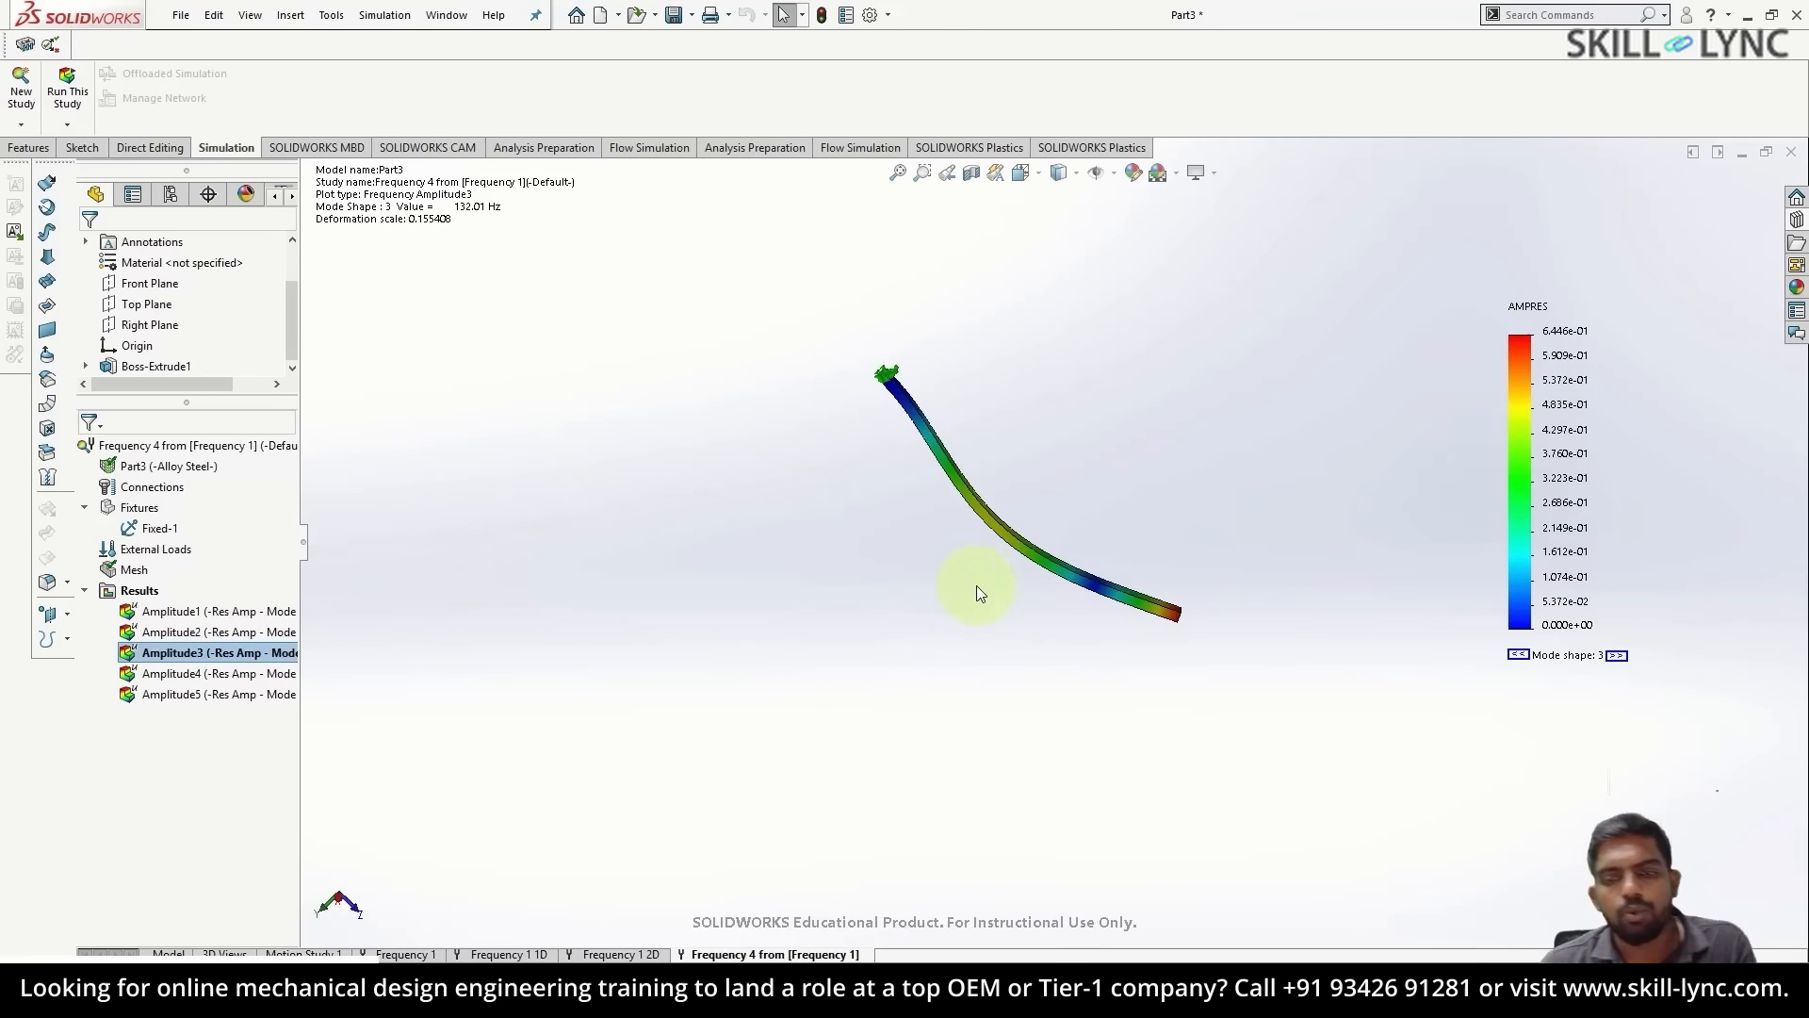
middle_drag(868, 584, 692, 926)
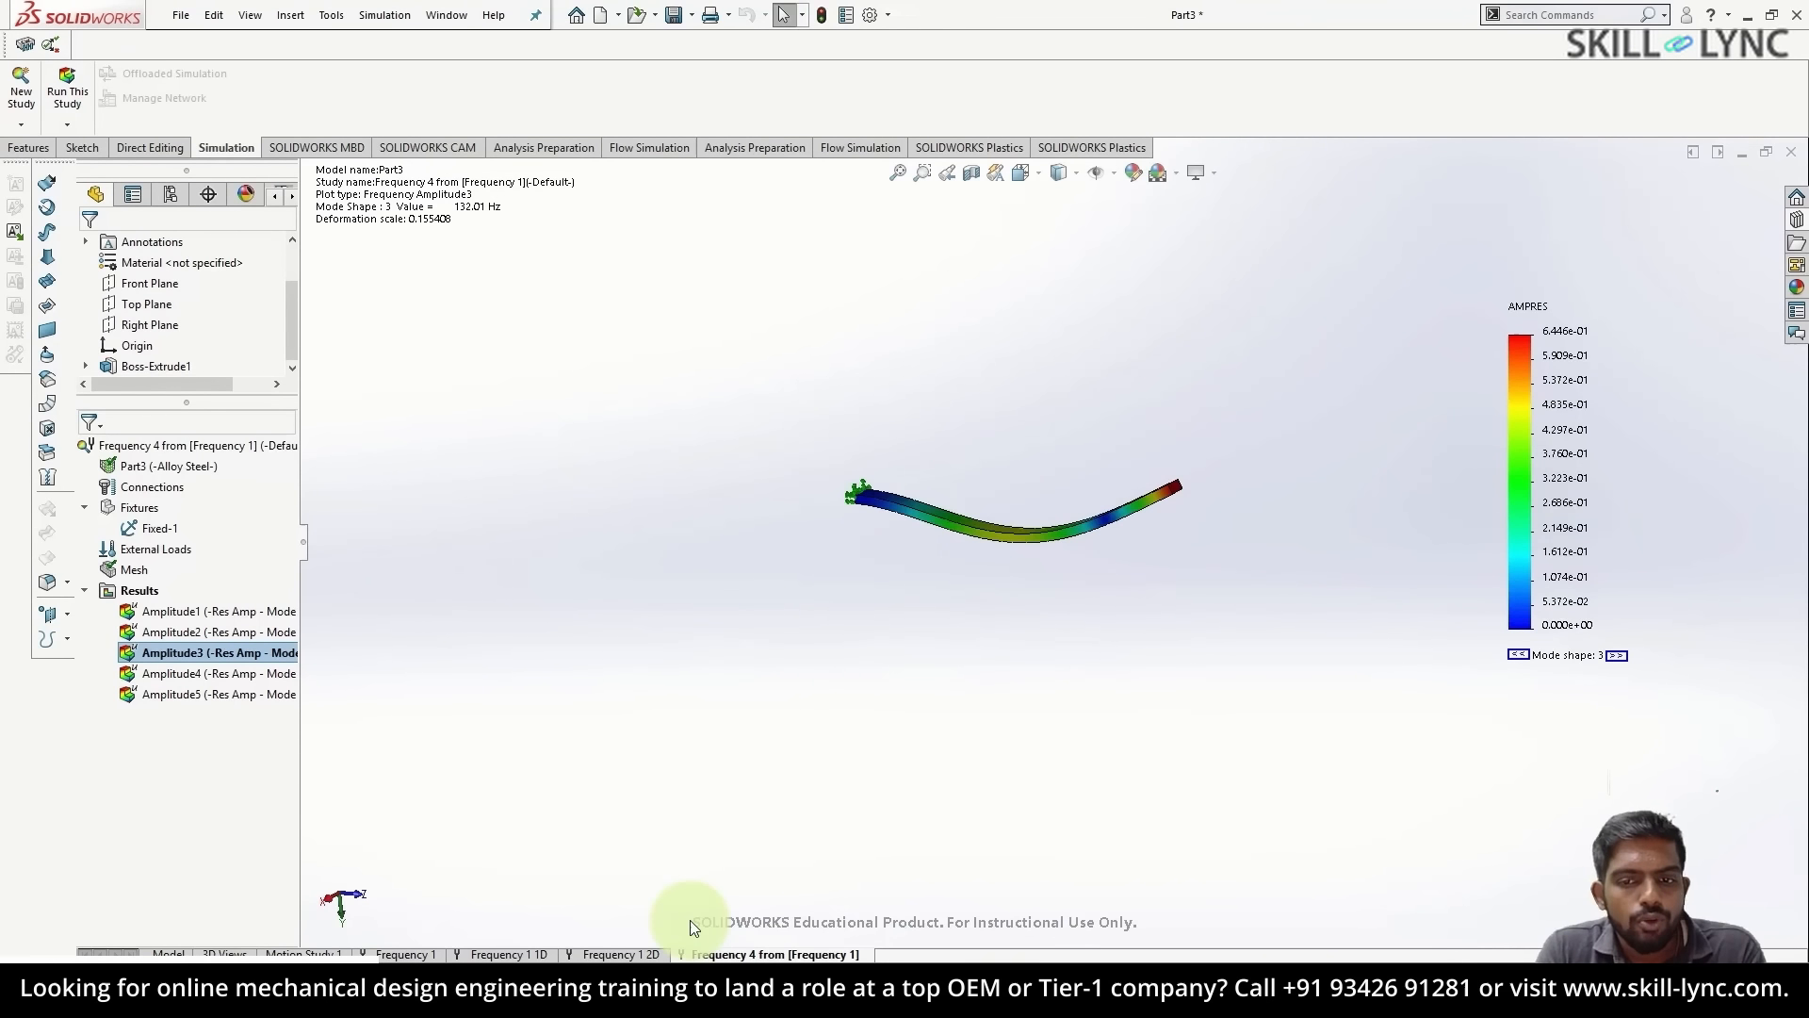
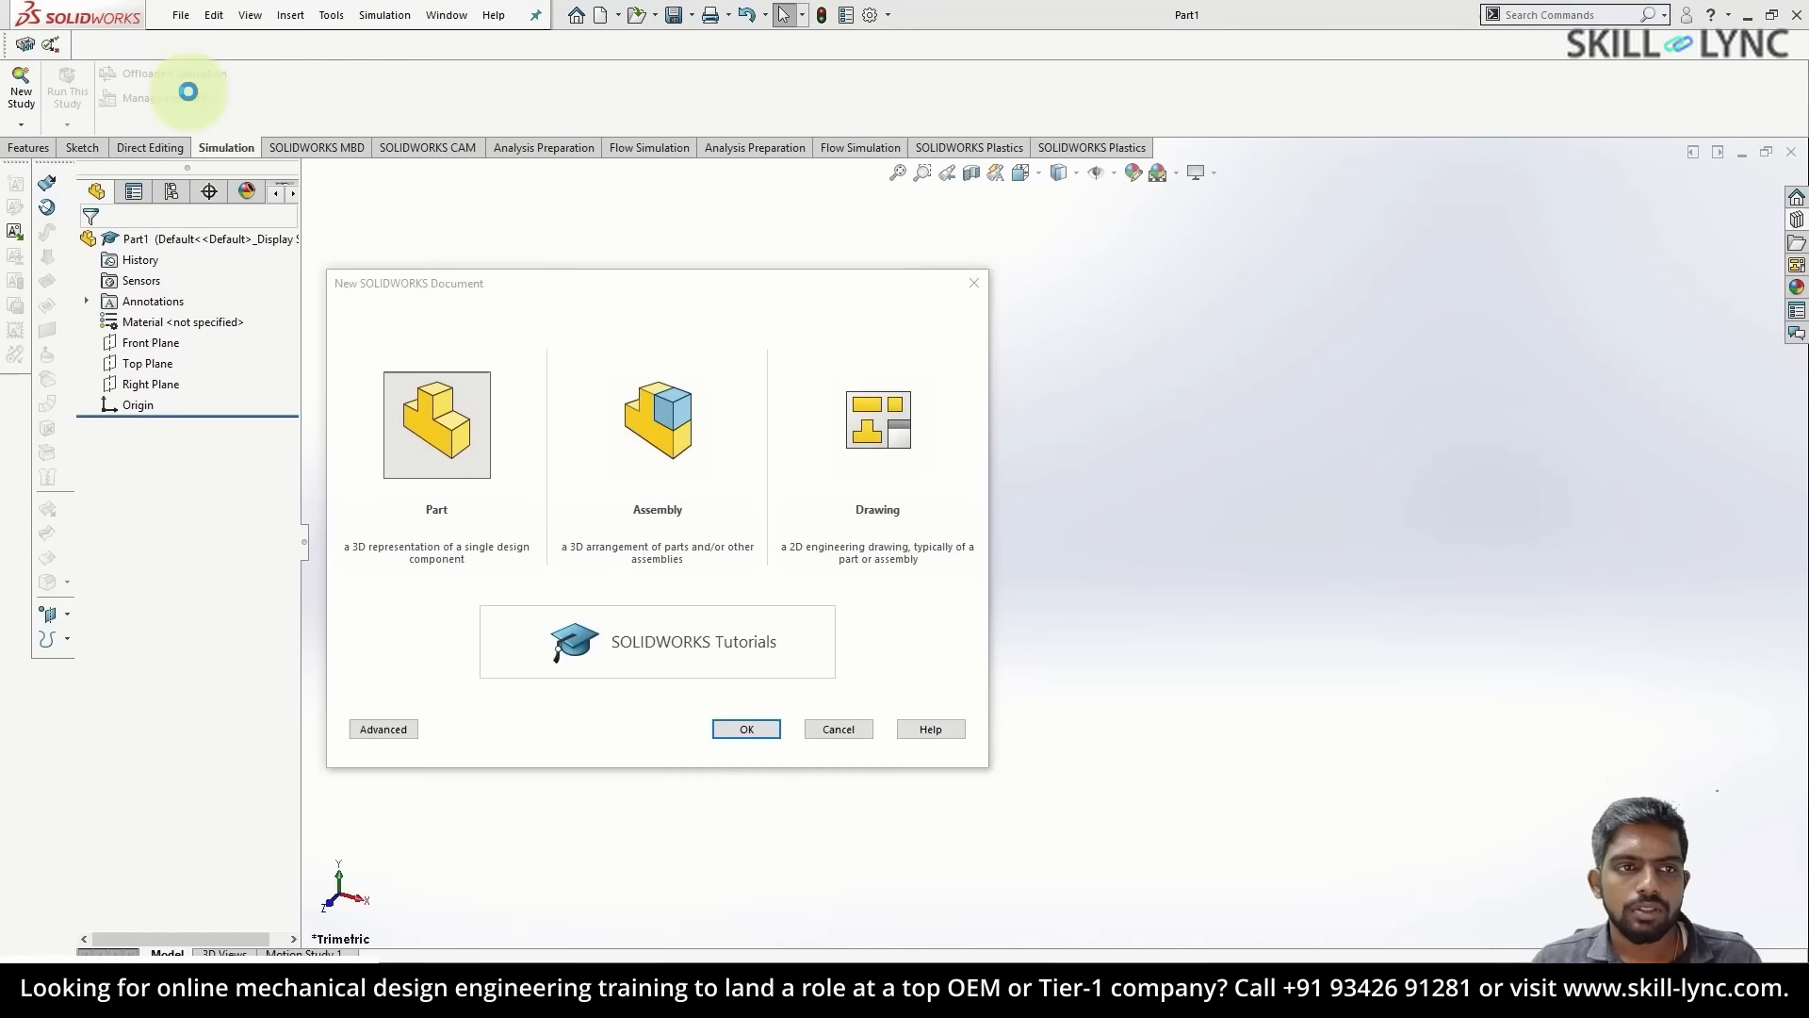
- Open the PCB Circuit assembly from the Solidworks_Simulation folder
click(181, 16)
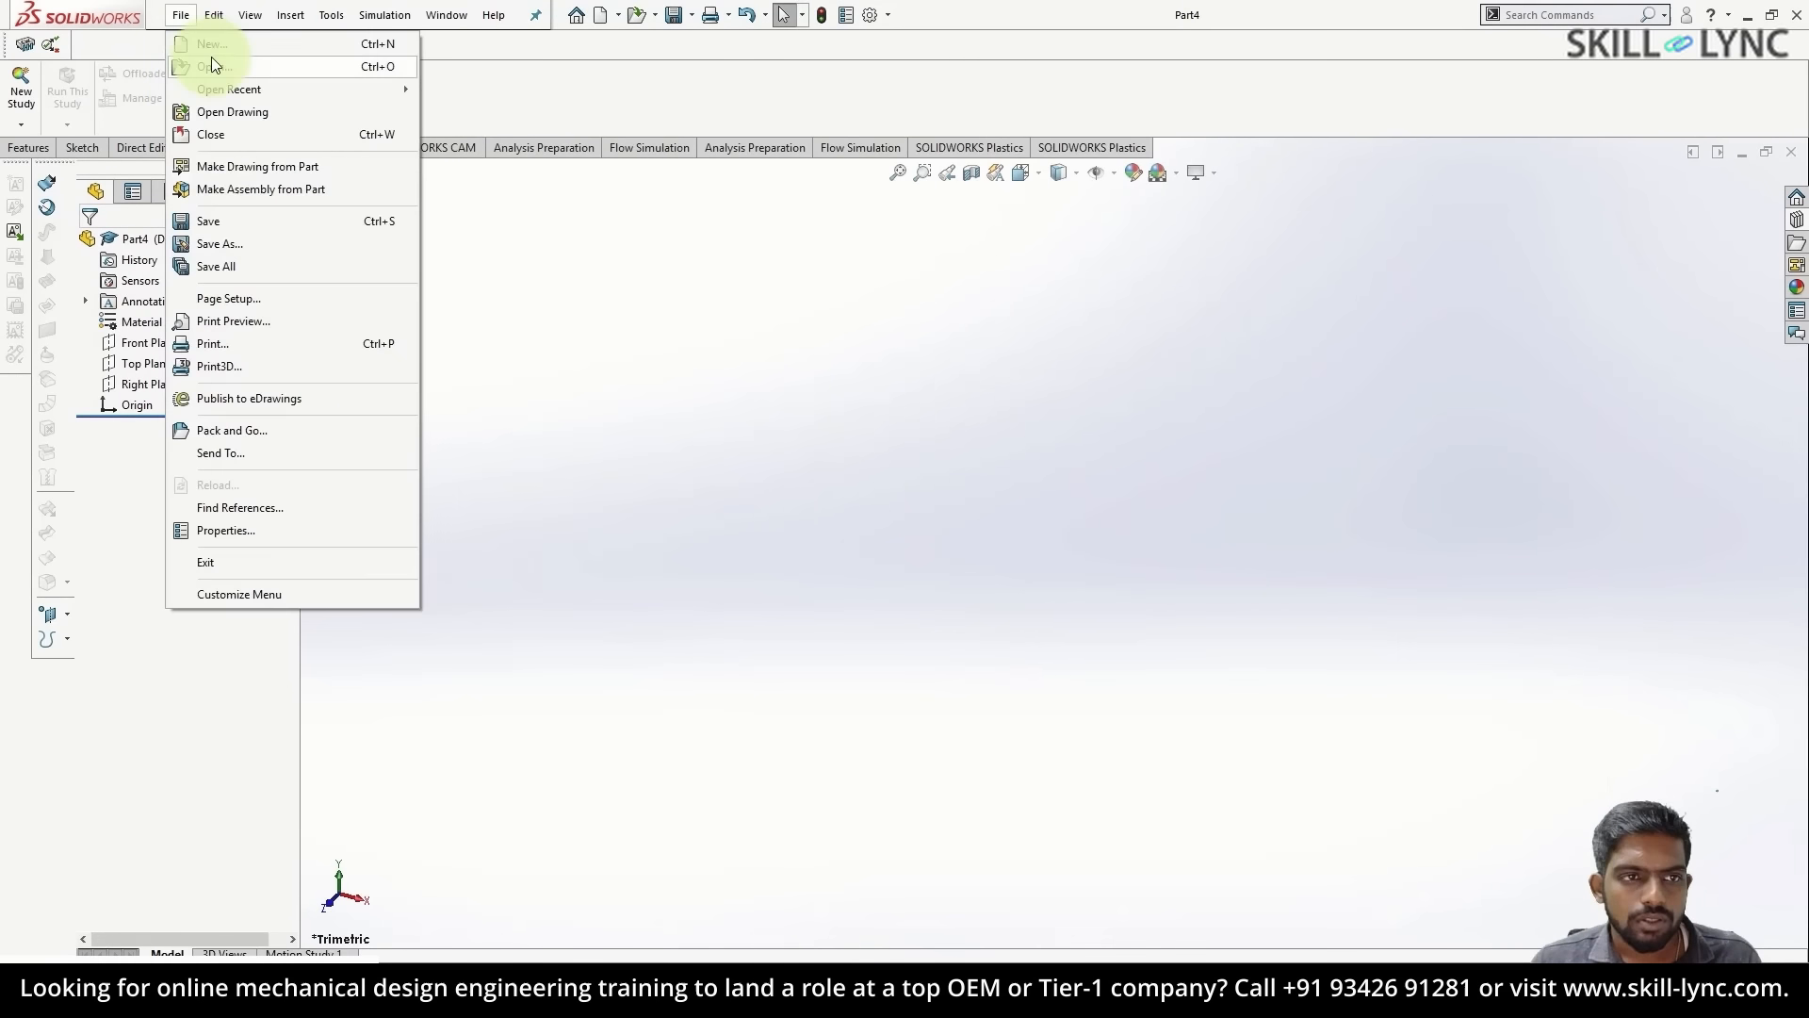
click(214, 66)
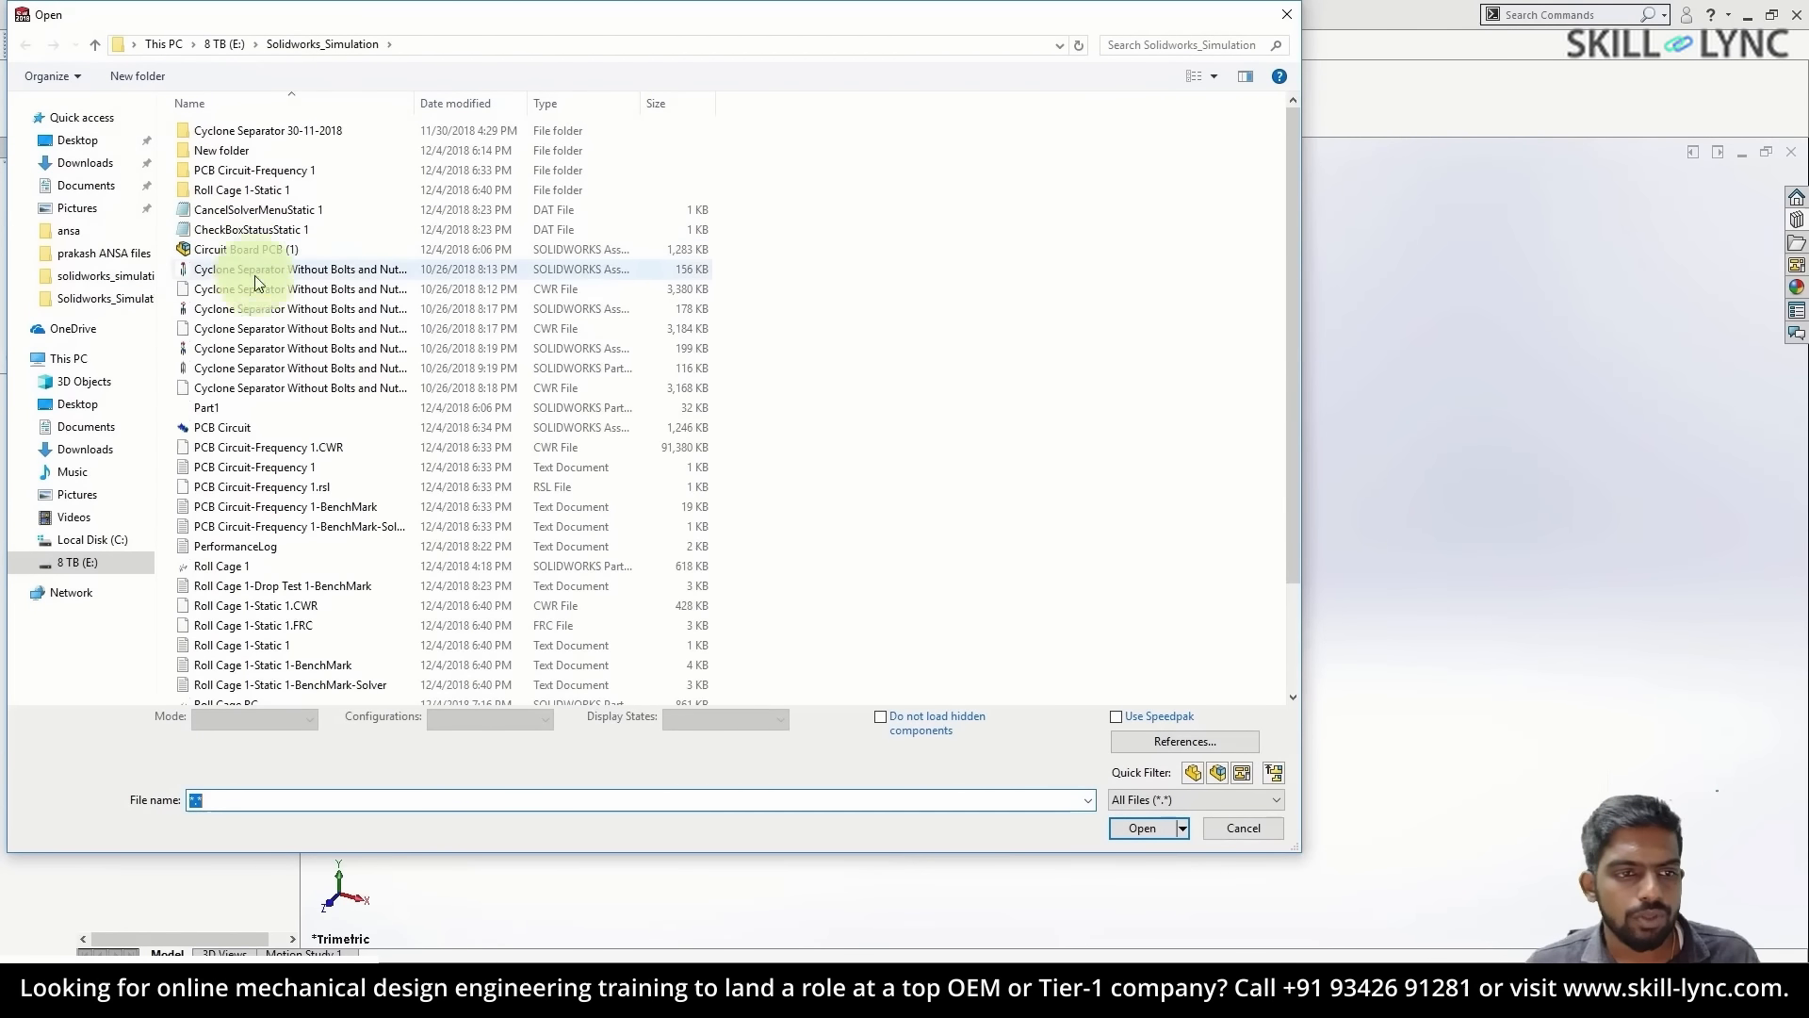
scroll(269, 260, down, 3)
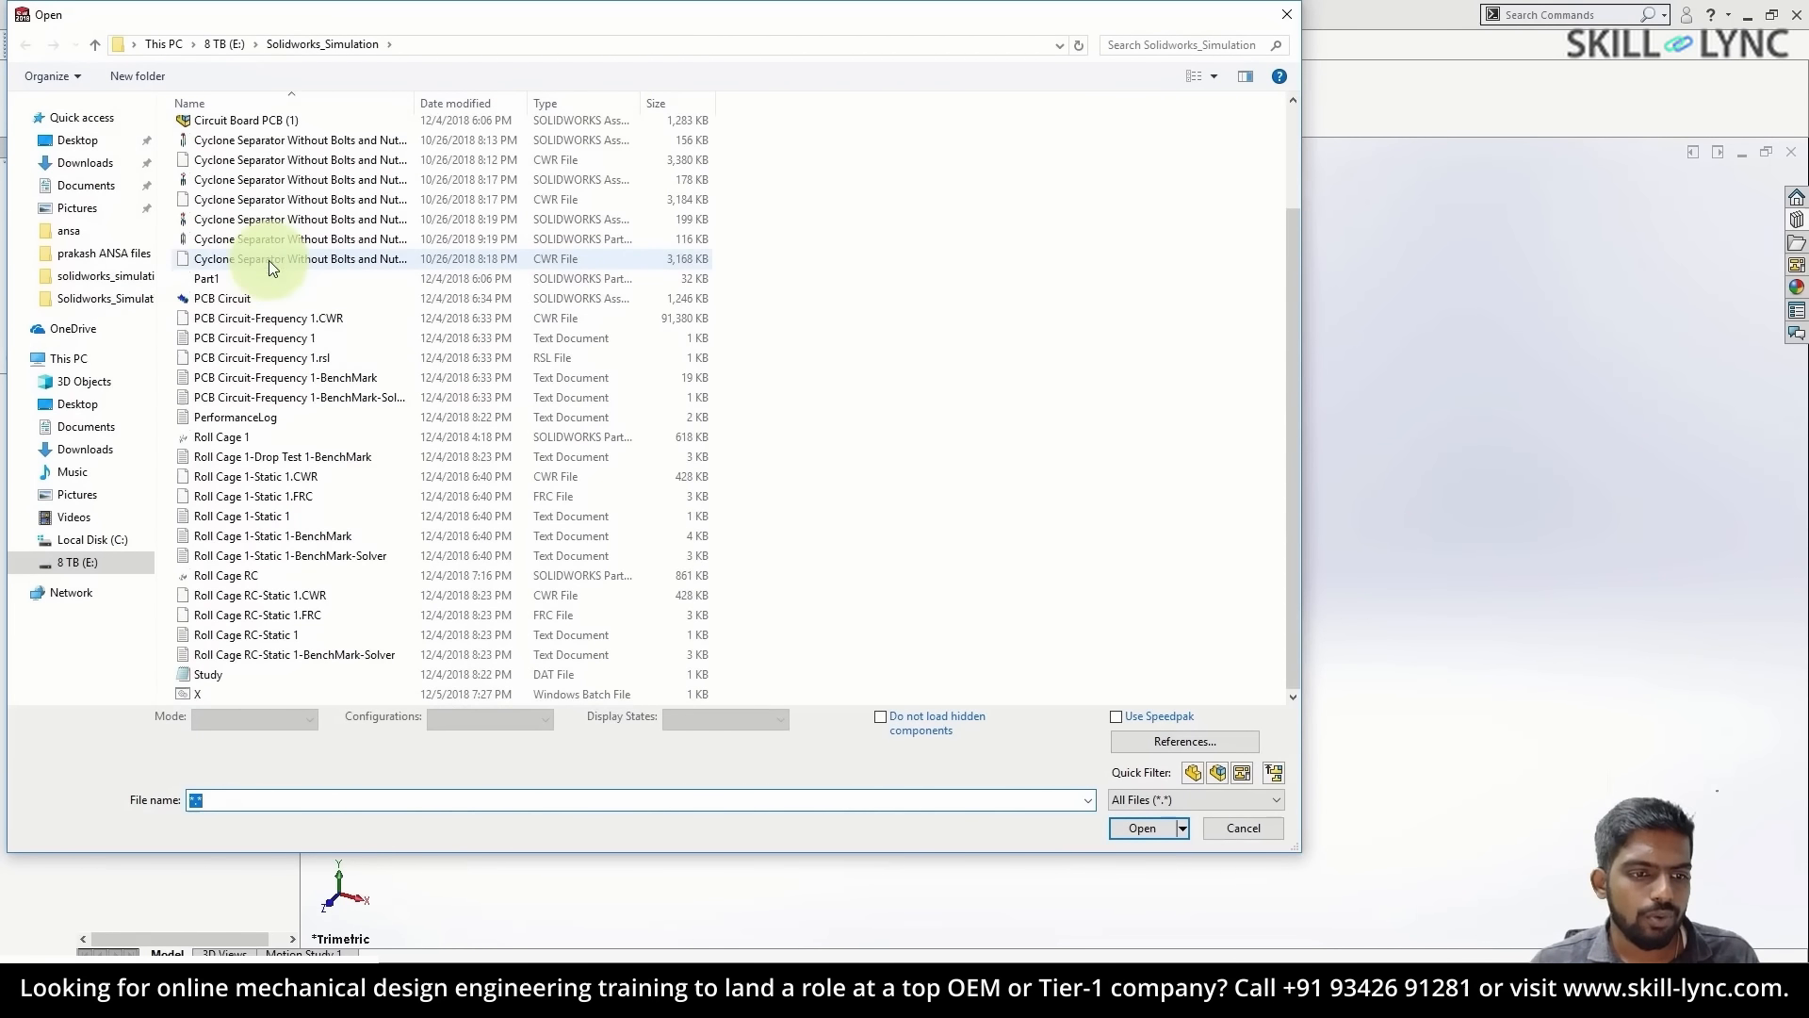
double_click(230, 298)
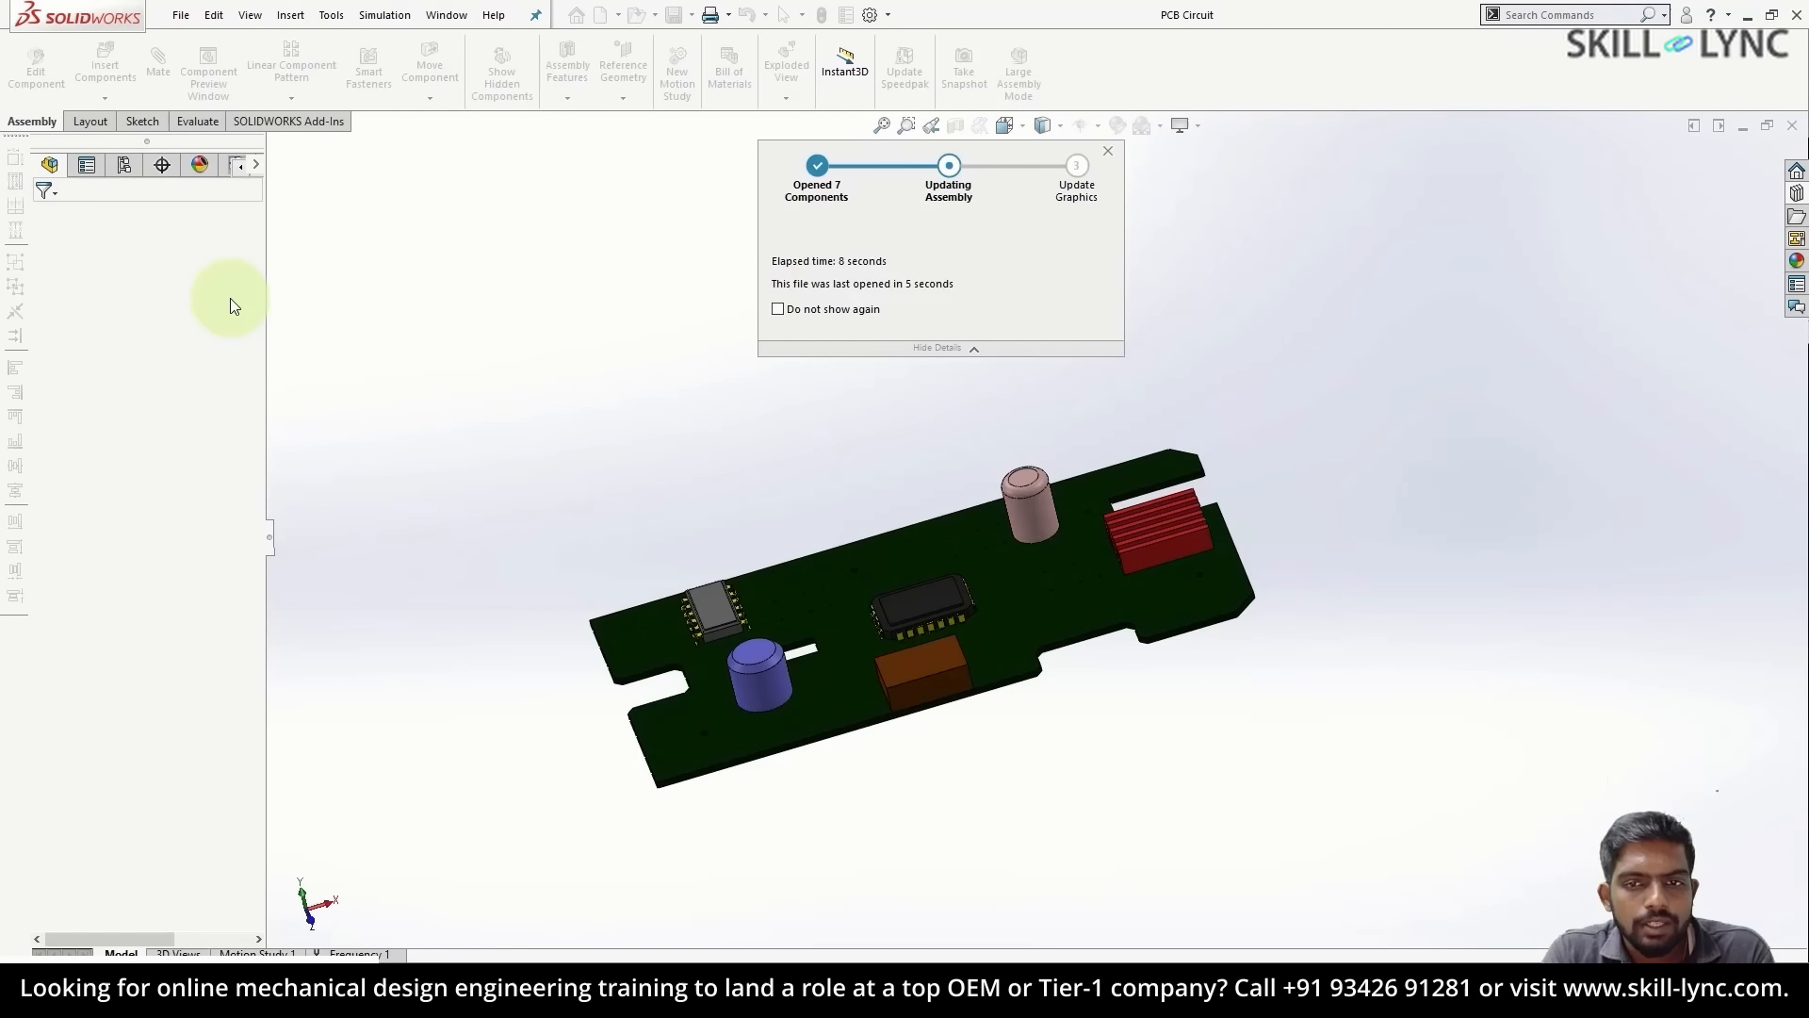
- Create a frequency study named Test 1 for the PCB Circuit assembly and expand its list of parts
middle_drag(598, 658, 1168, 563)
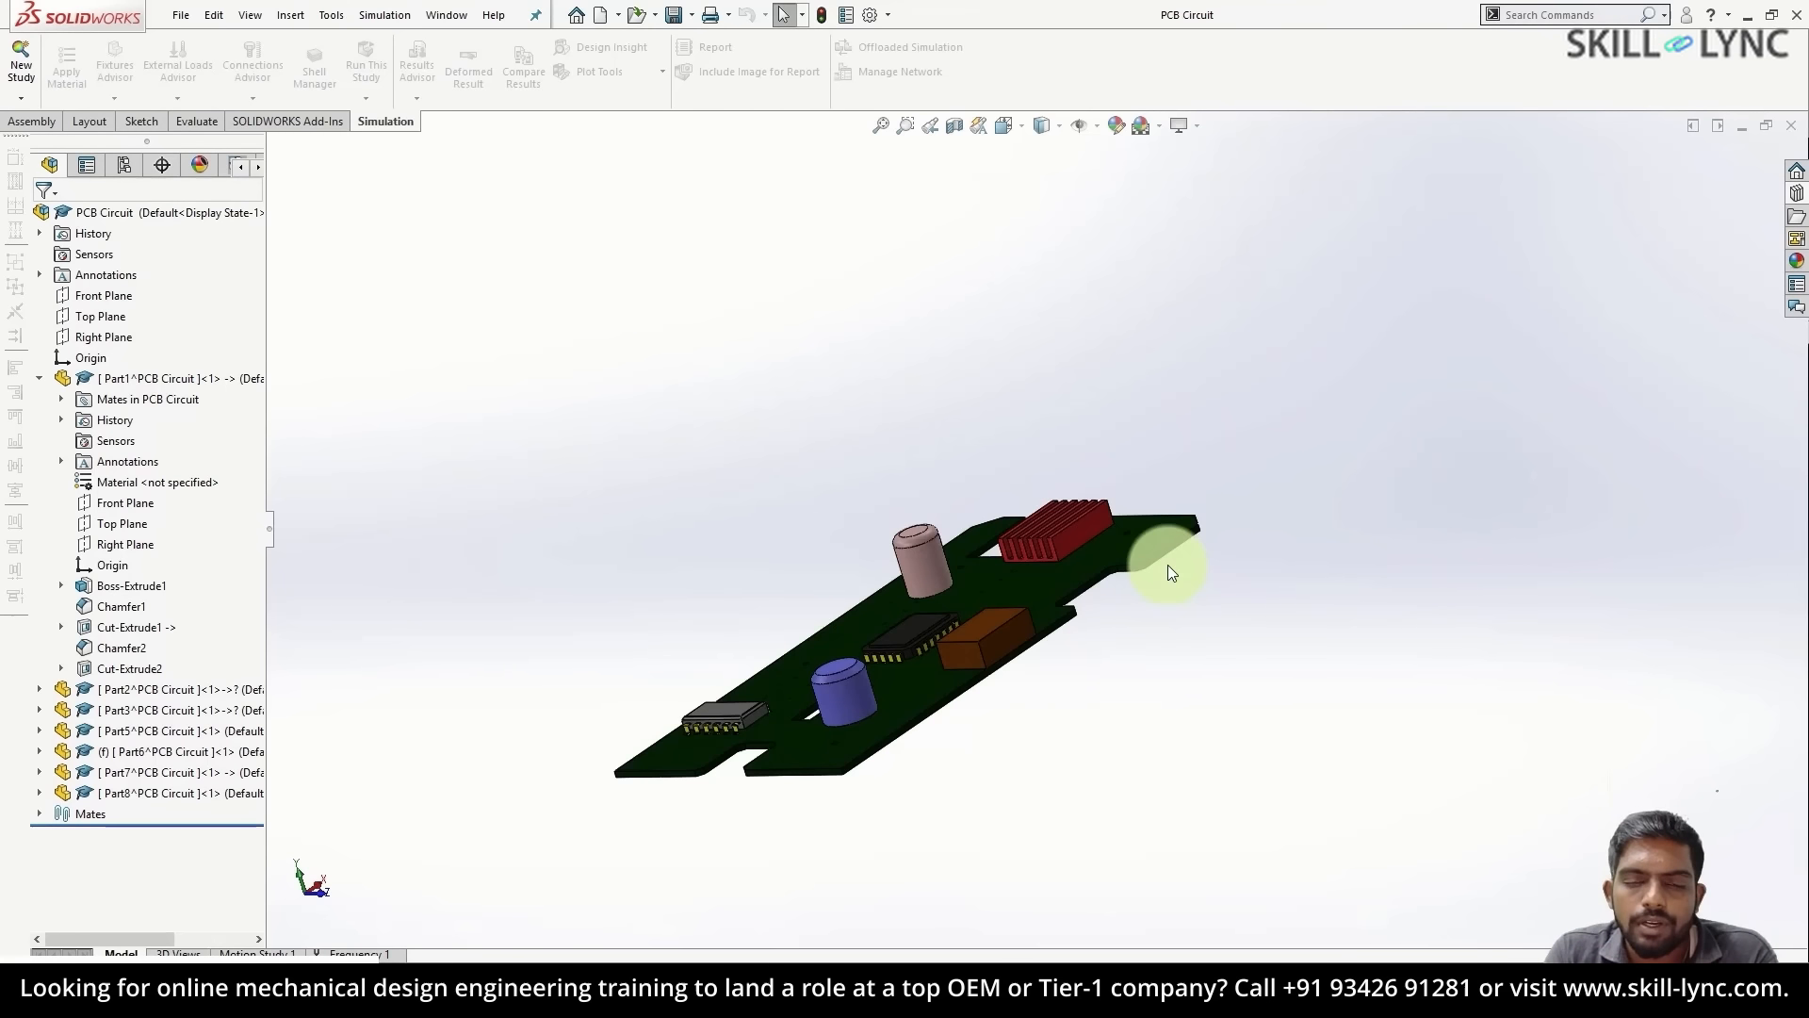
middle_drag(1168, 566, 1102, 714)
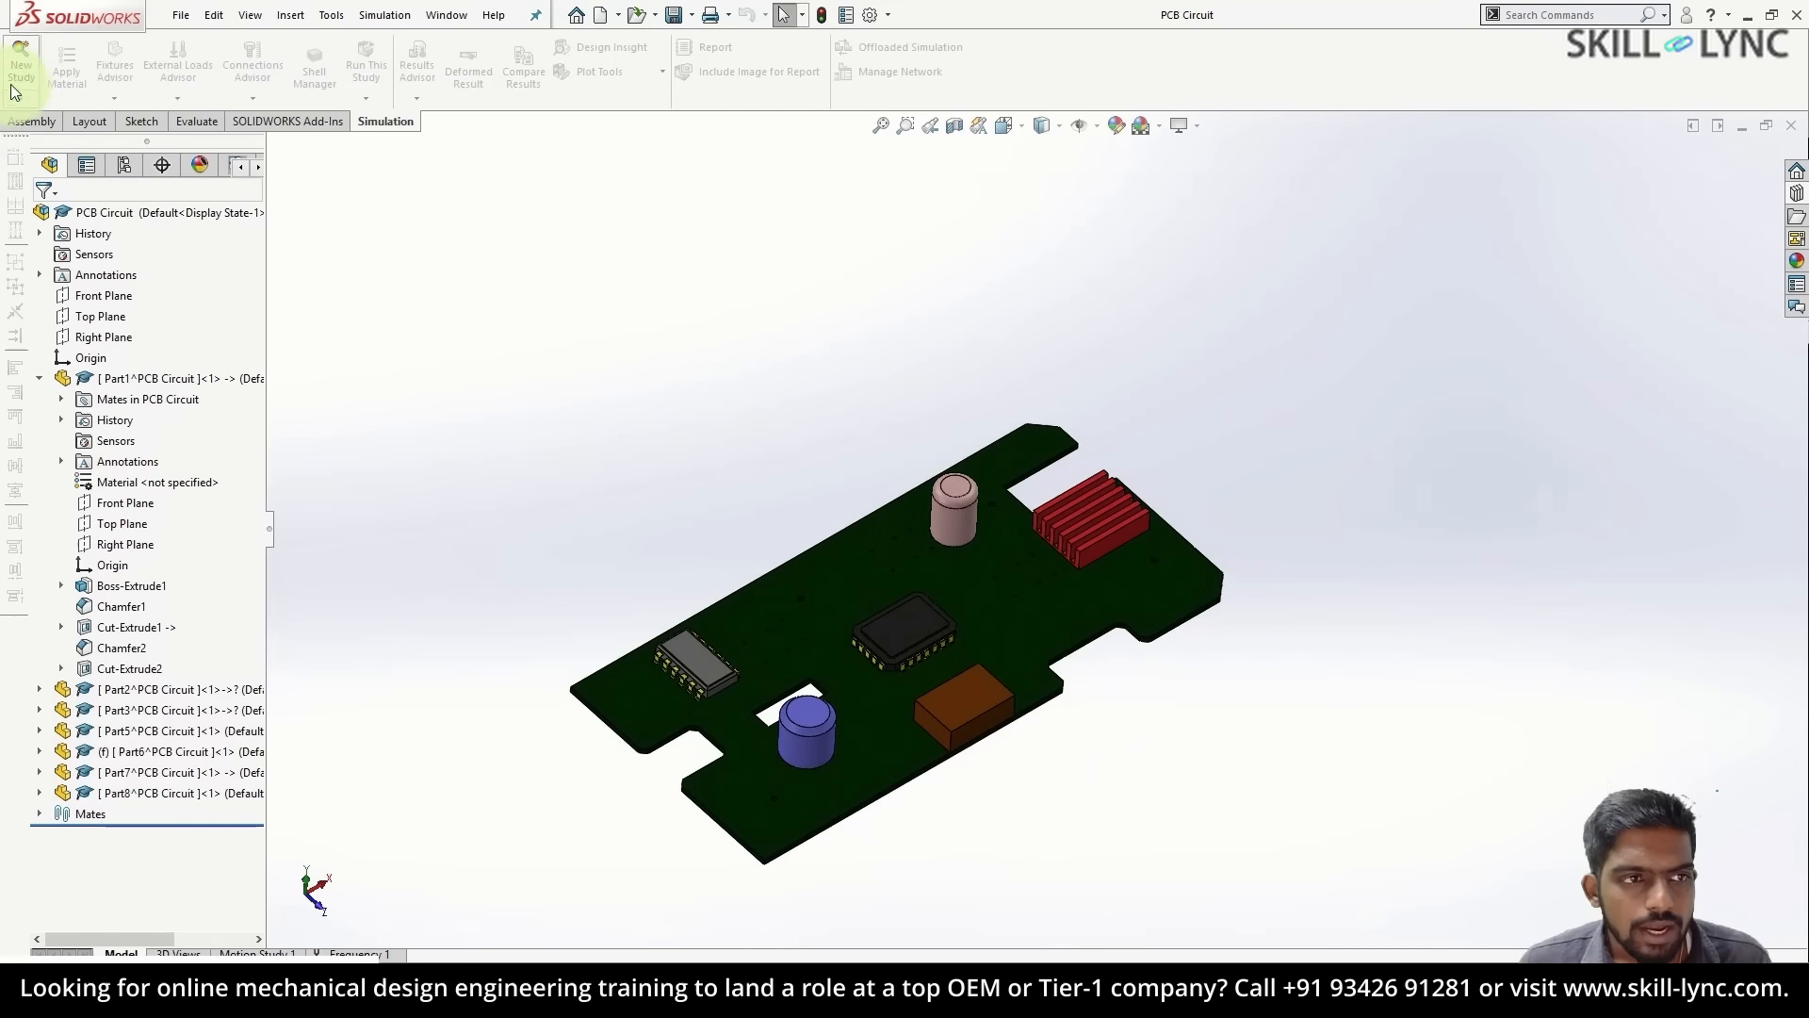
click(21, 61)
click(45, 426)
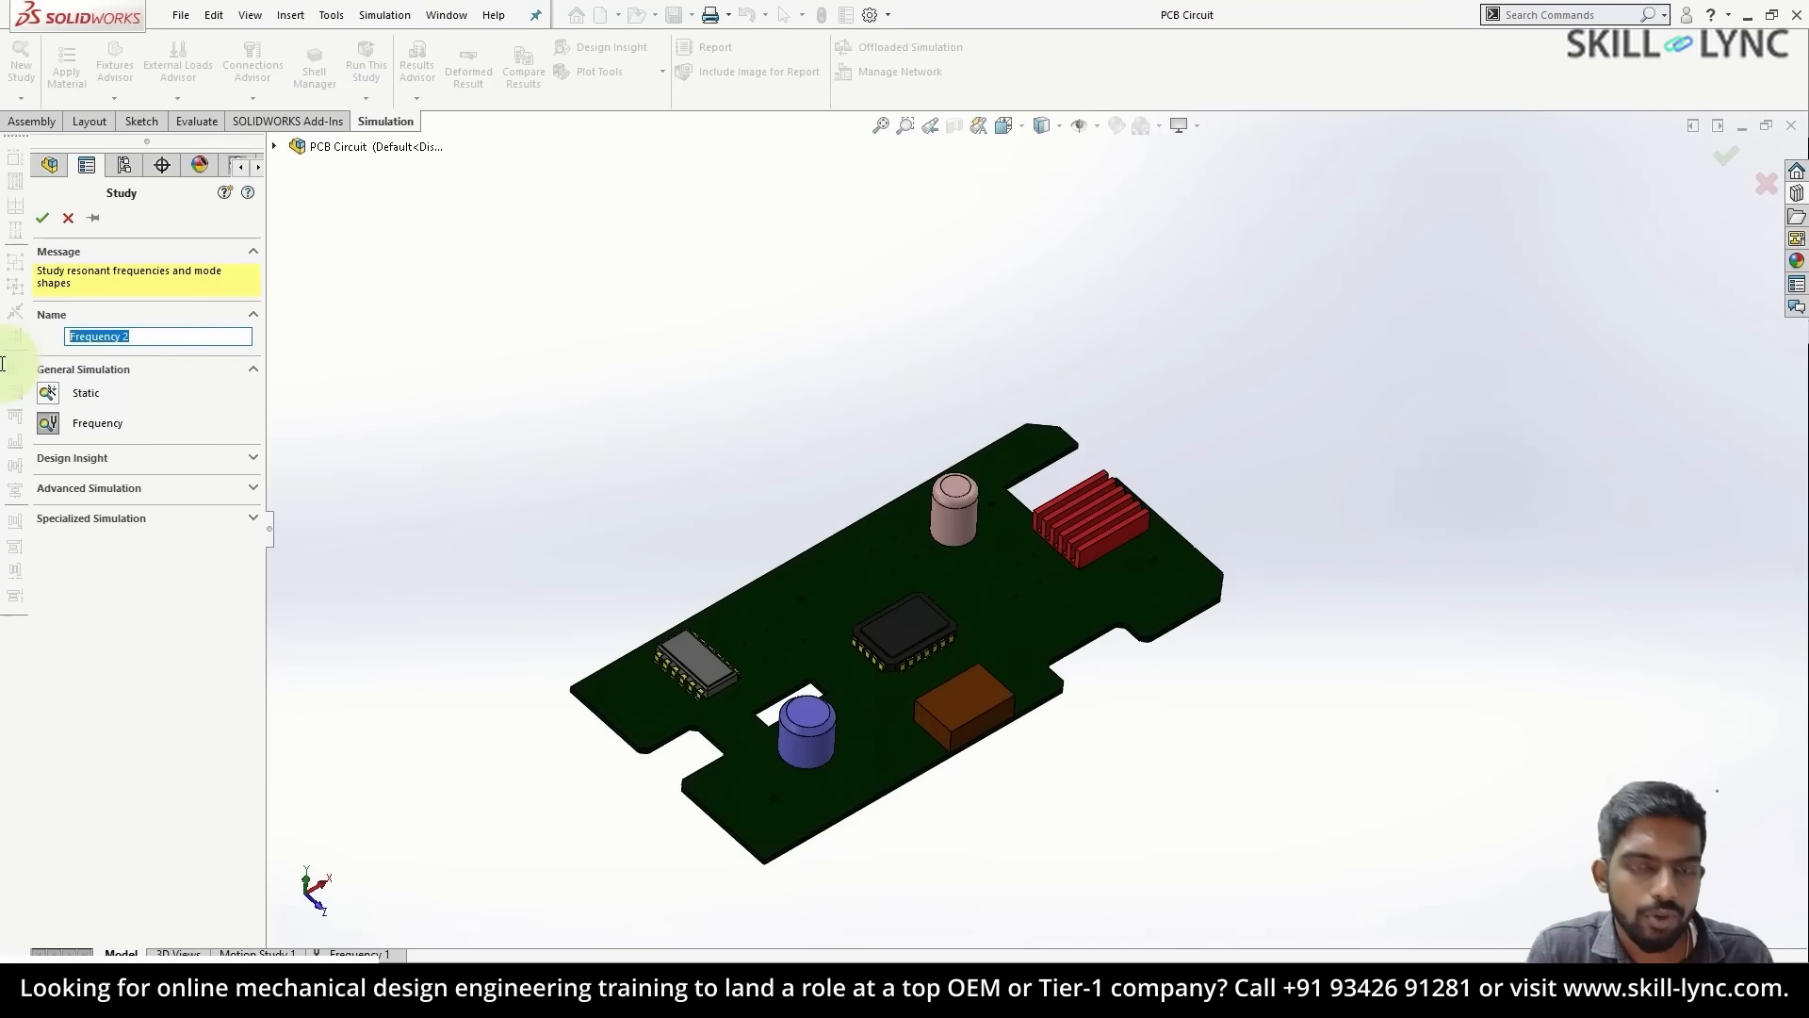
text(Test 1)
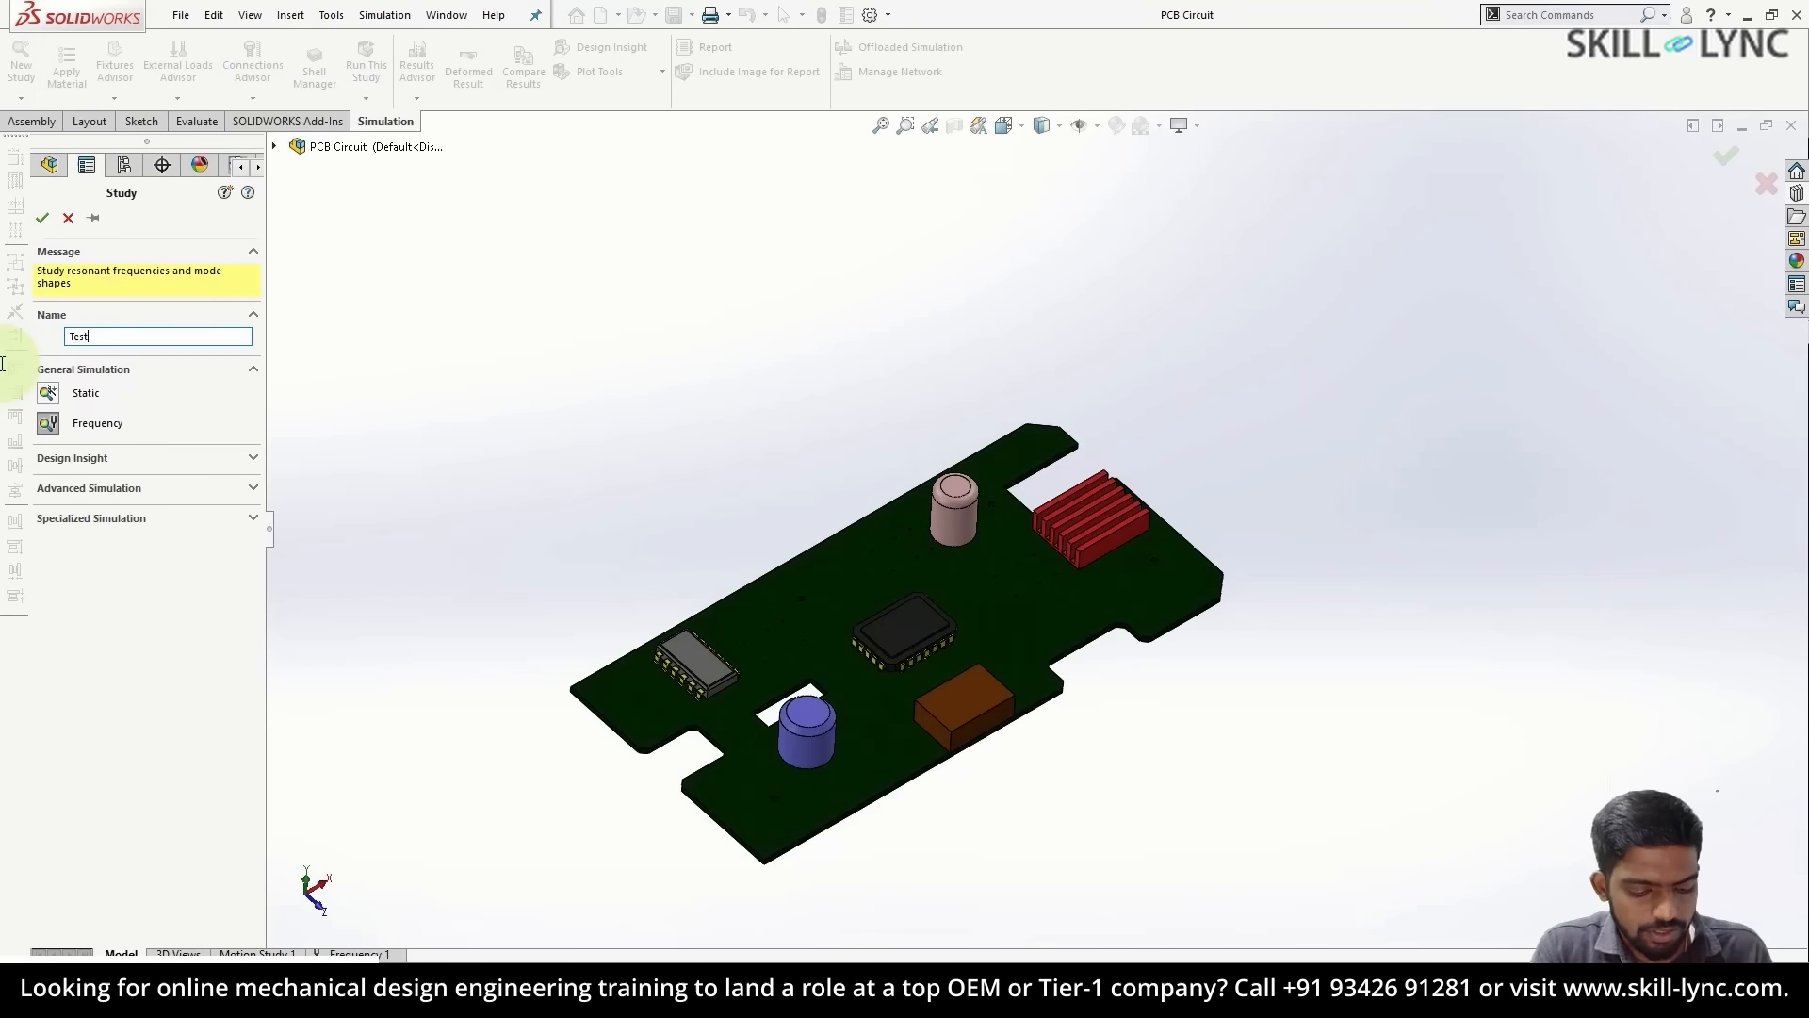
click(42, 217)
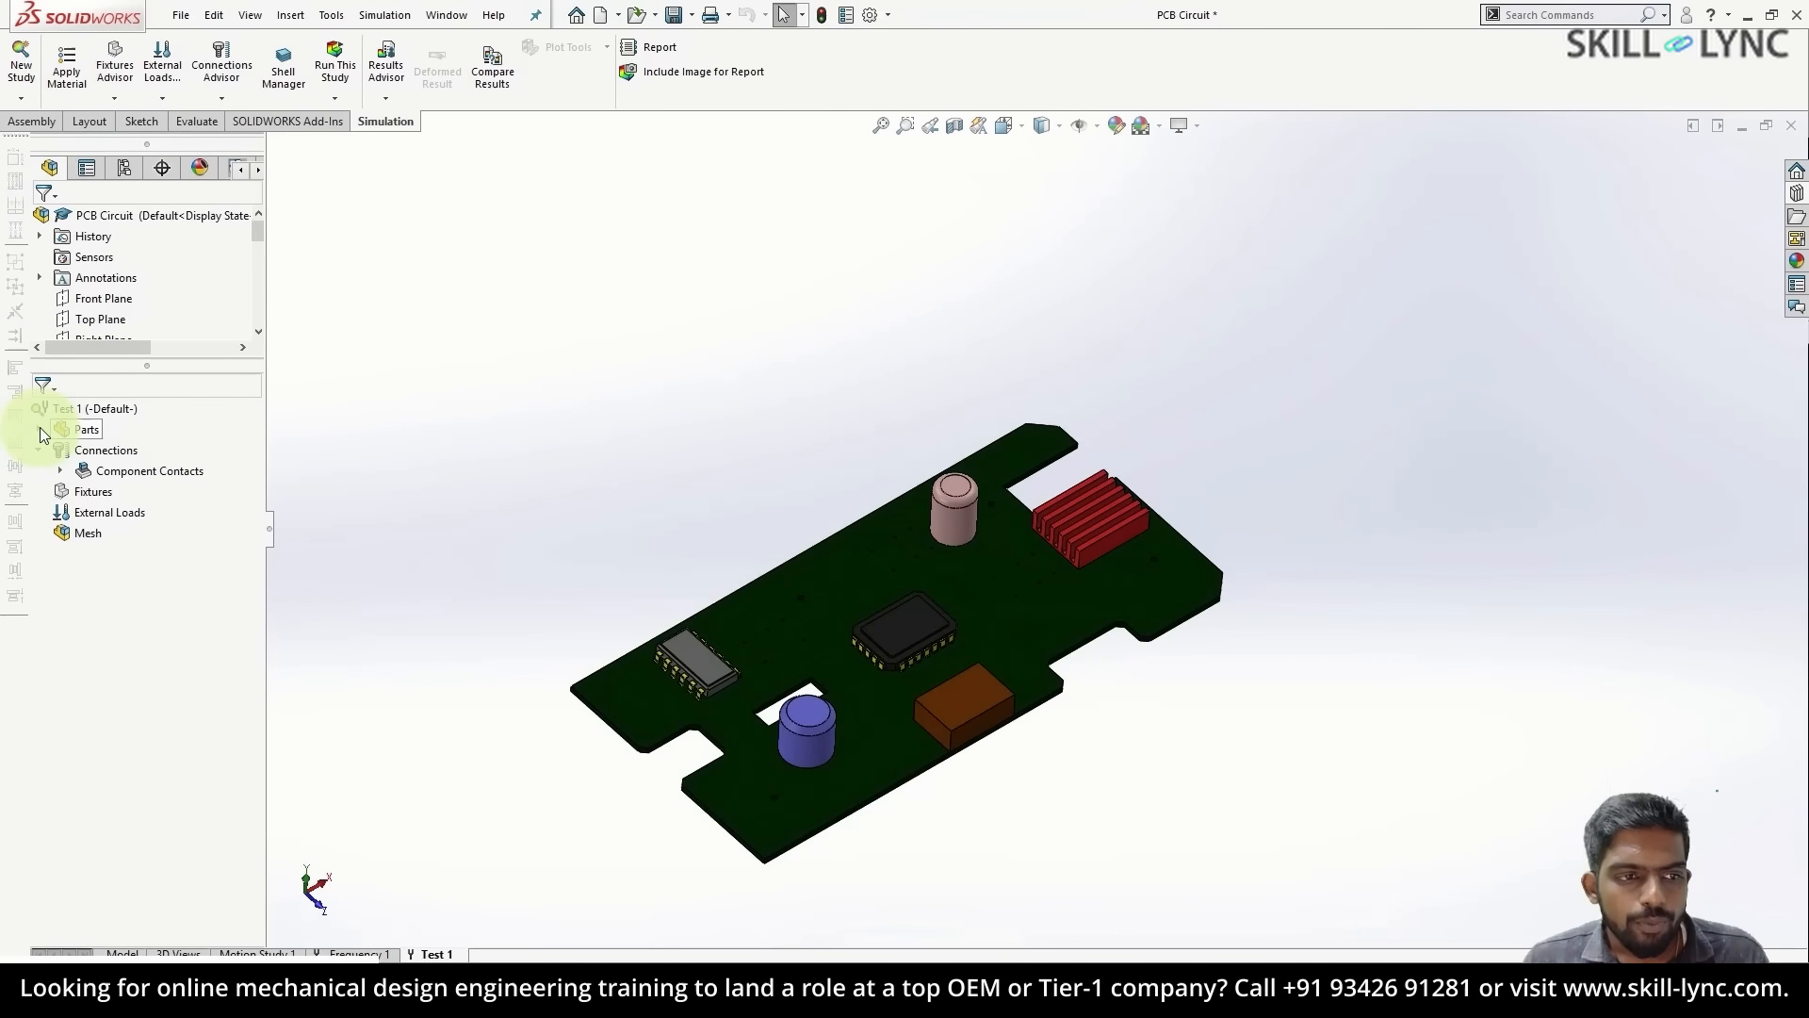
click(40, 429)
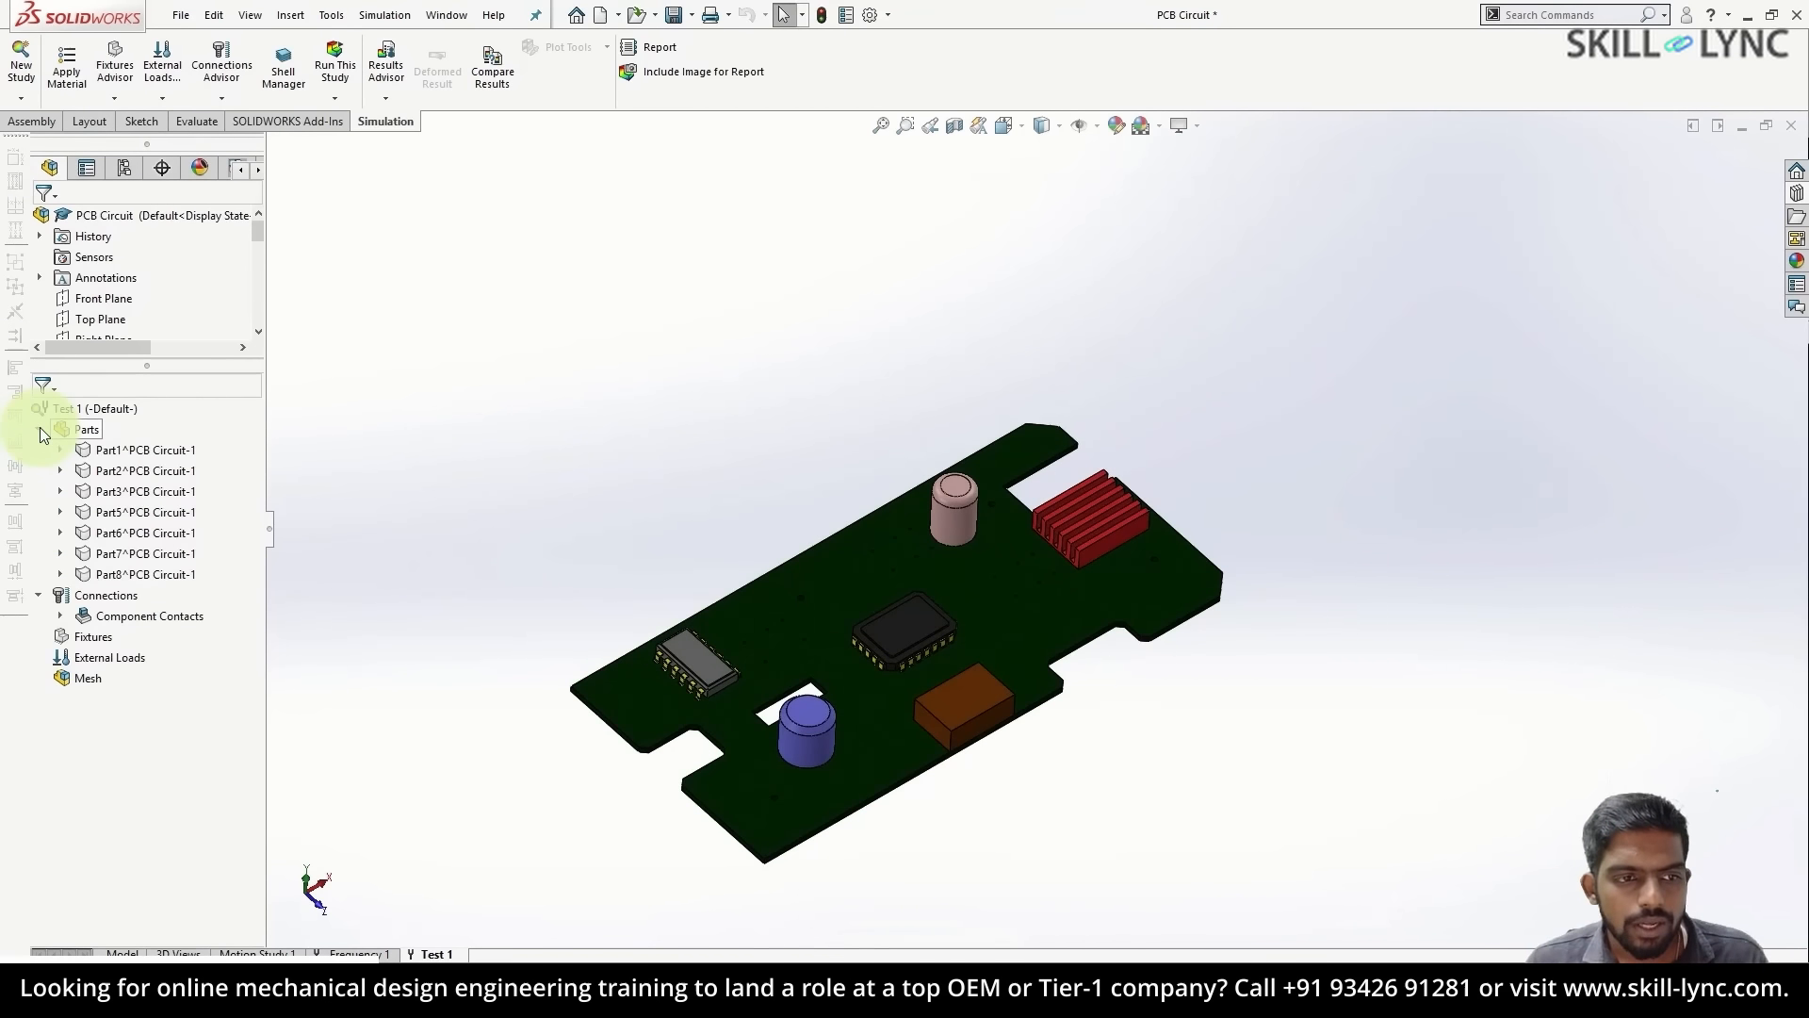
- Assign the PBT General Purpose plastic material to the circuit board, Part1
right_click(144, 445)
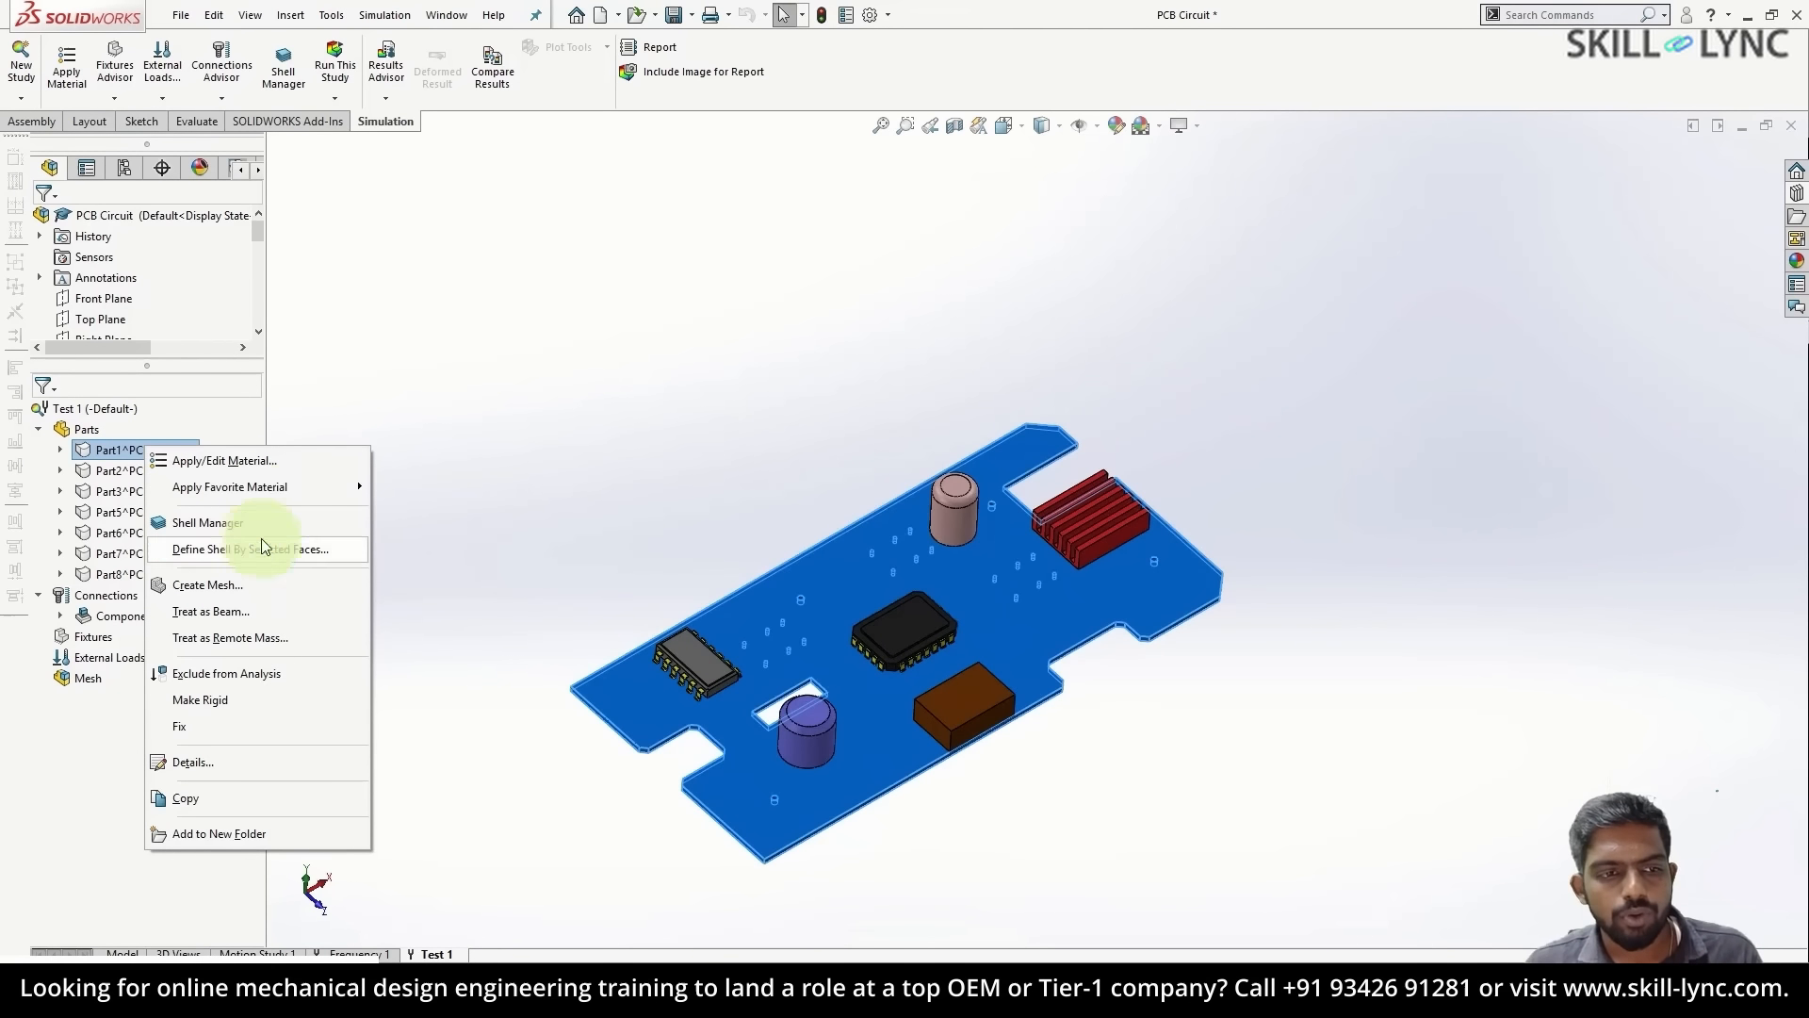
click(309, 460)
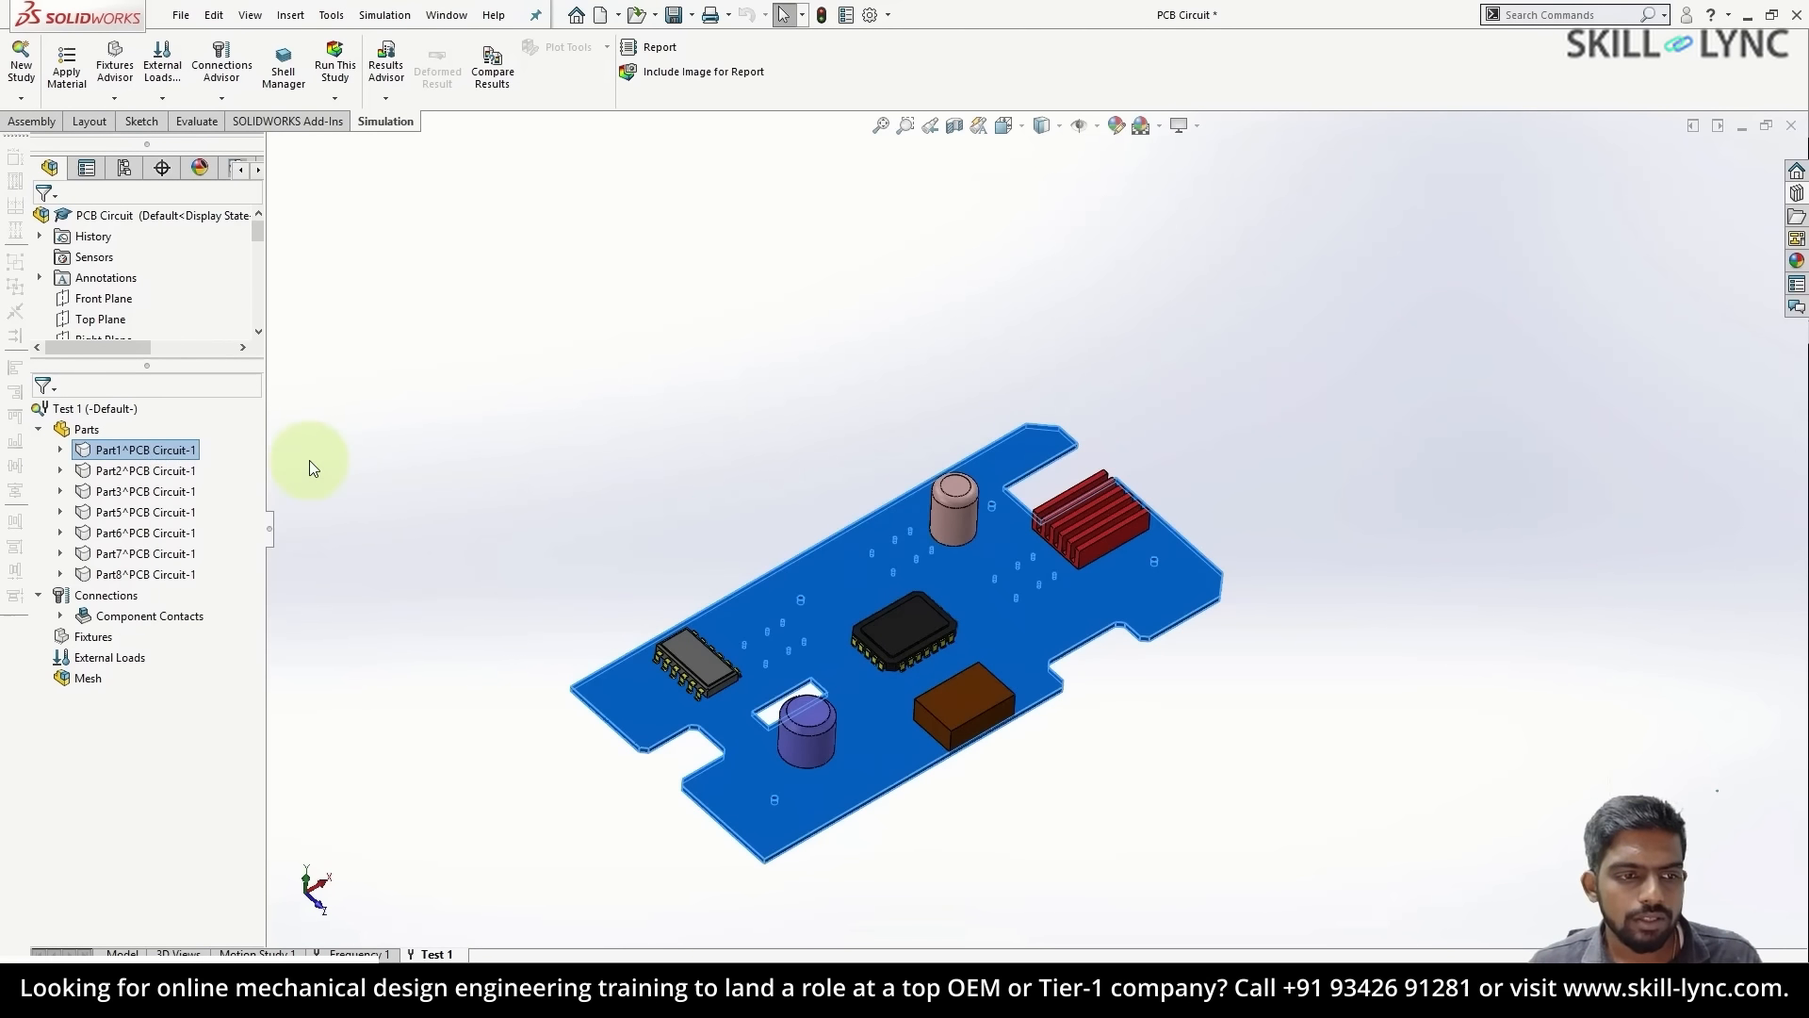
scroll(135, 434, down, 8)
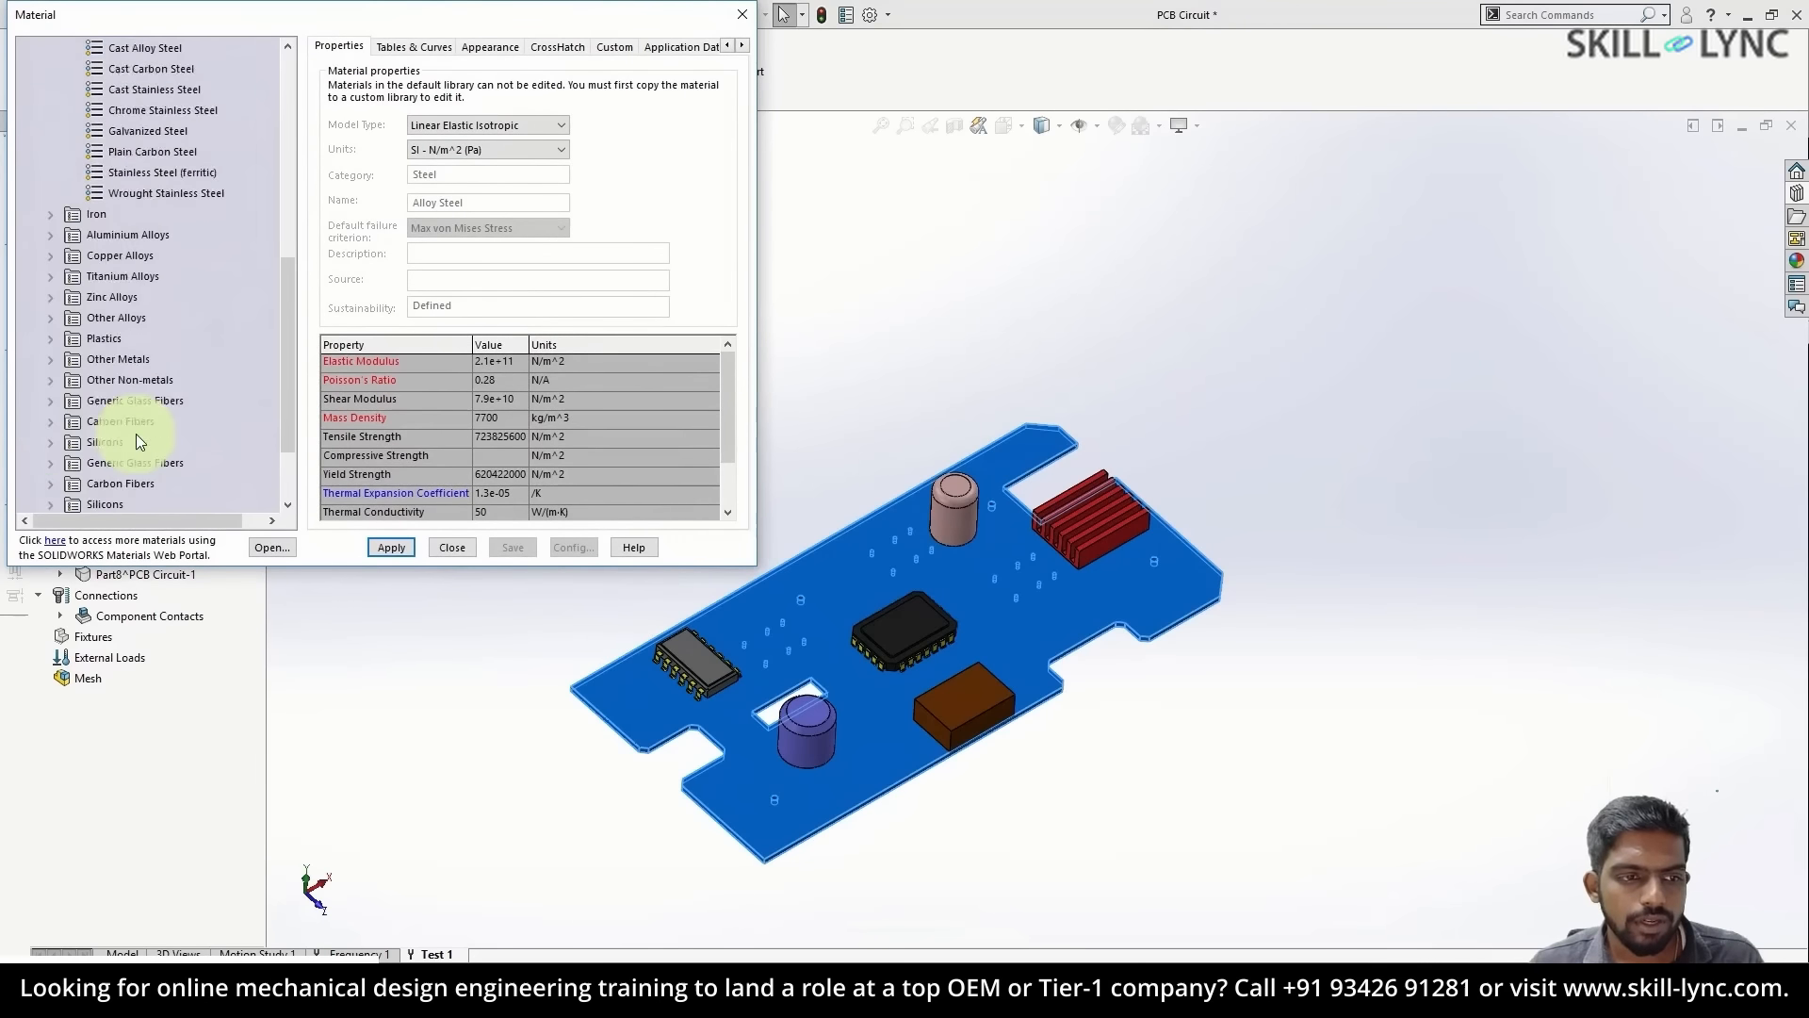
click(50, 297)
click(156, 297)
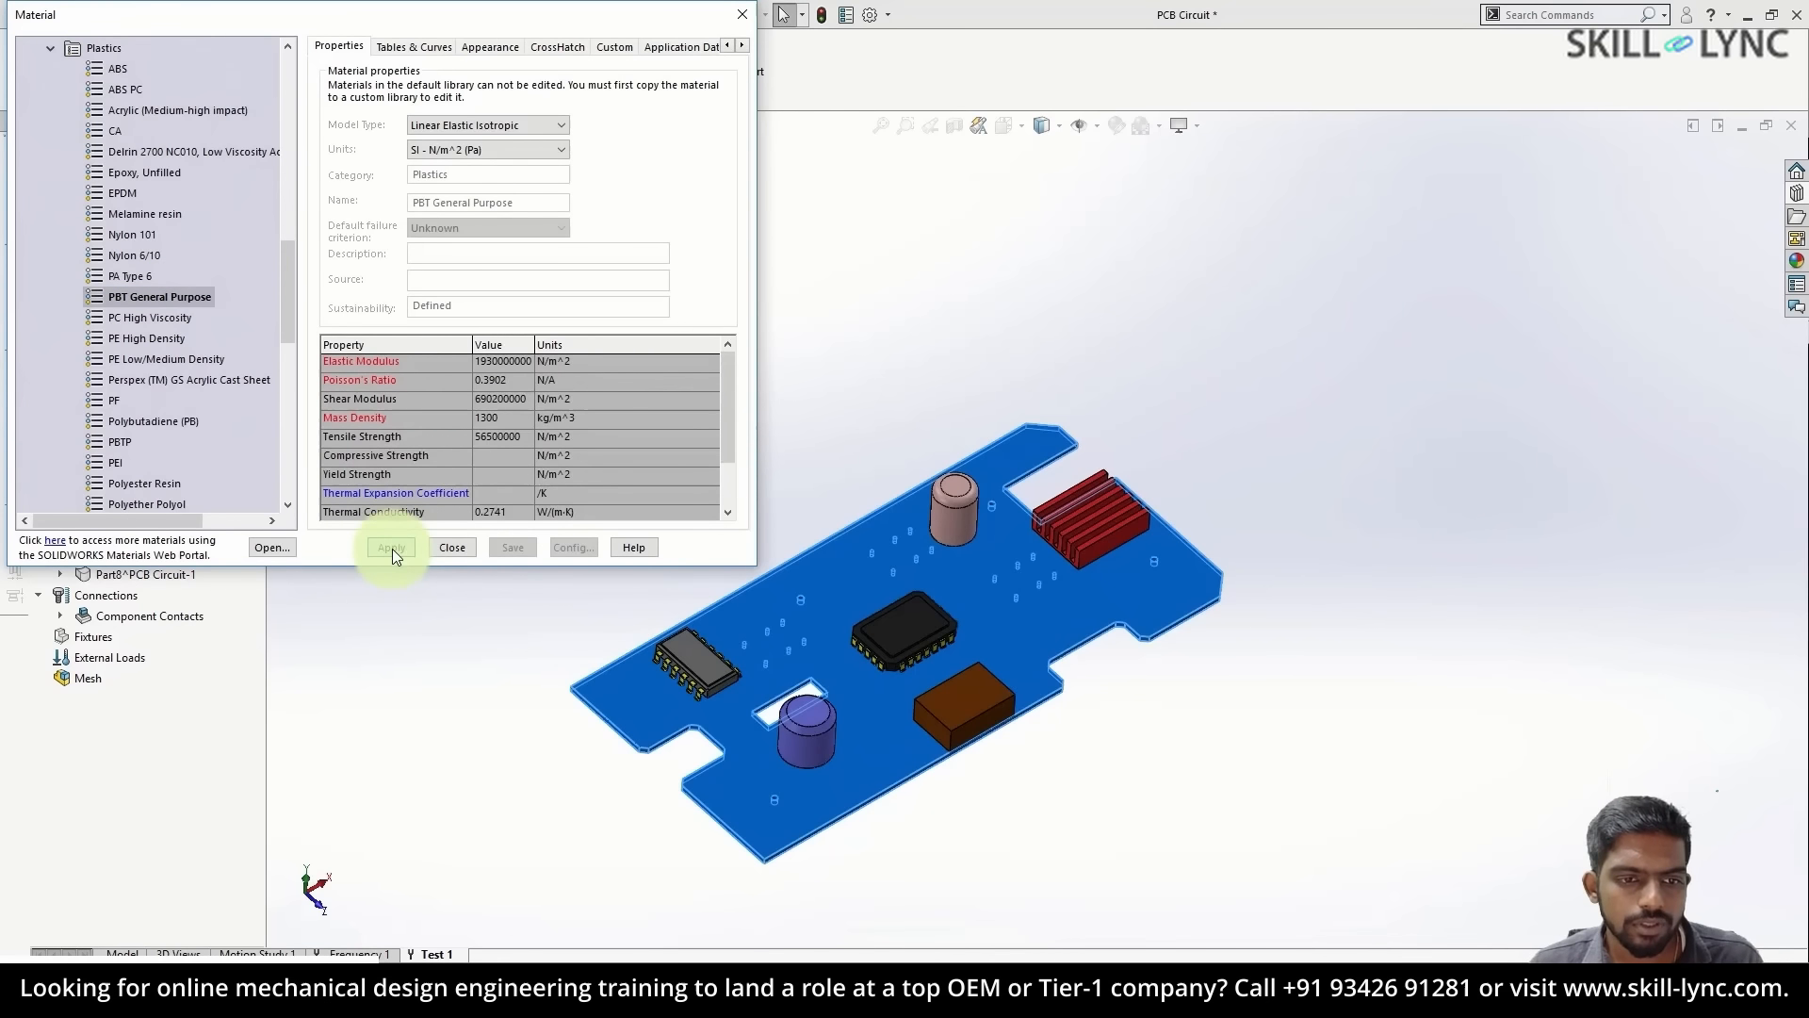
click(451, 547)
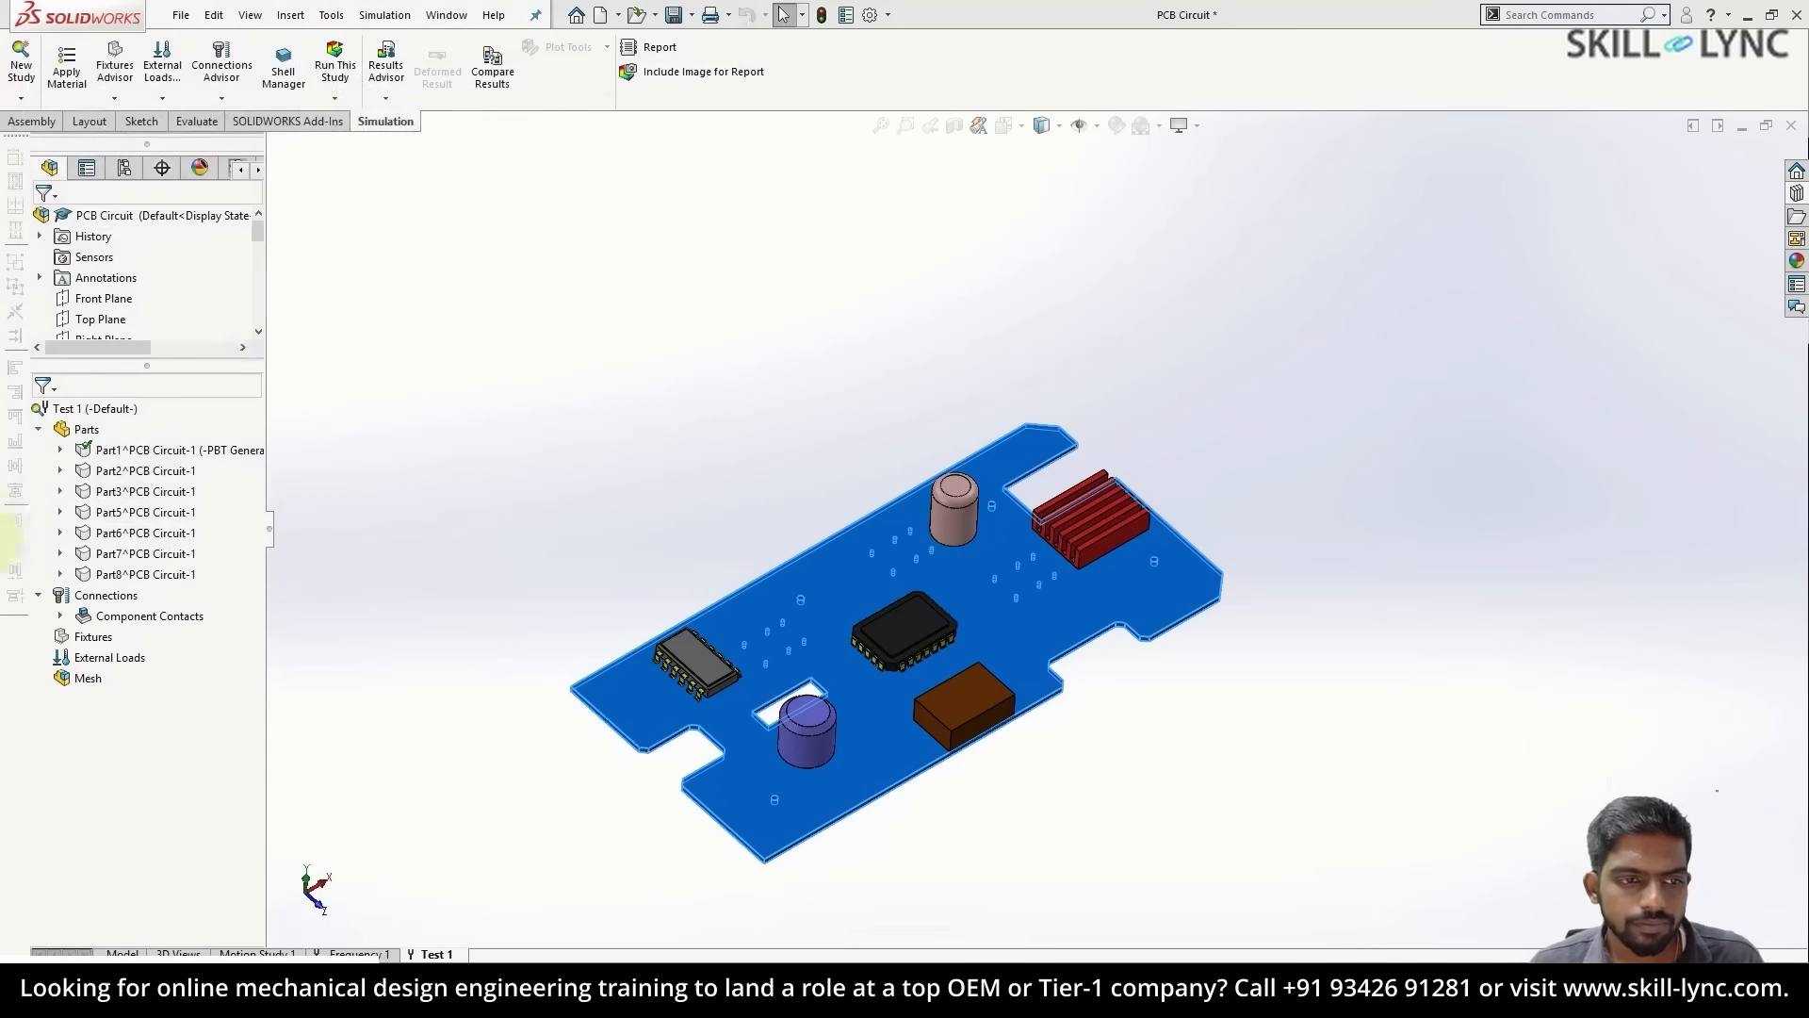
- Assign the Pure Gold material to the two chips, Part2 and Part6
click(149, 470)
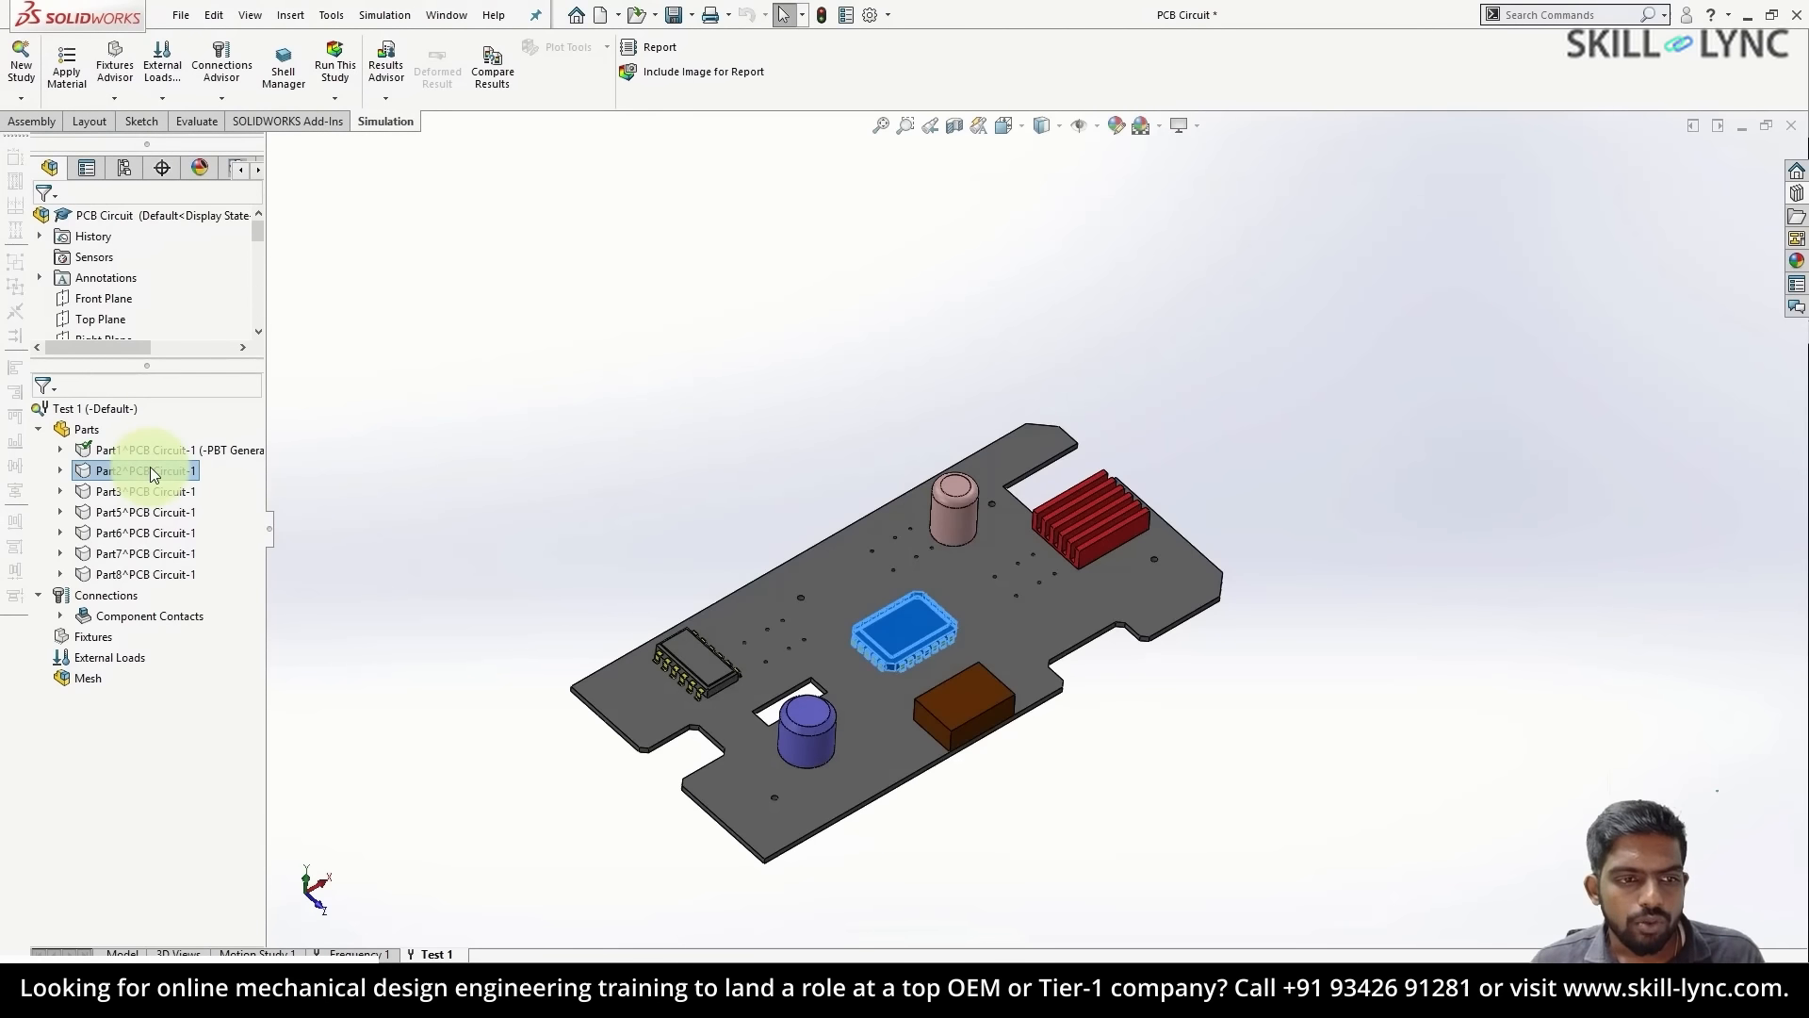
ctrl+click(141, 532)
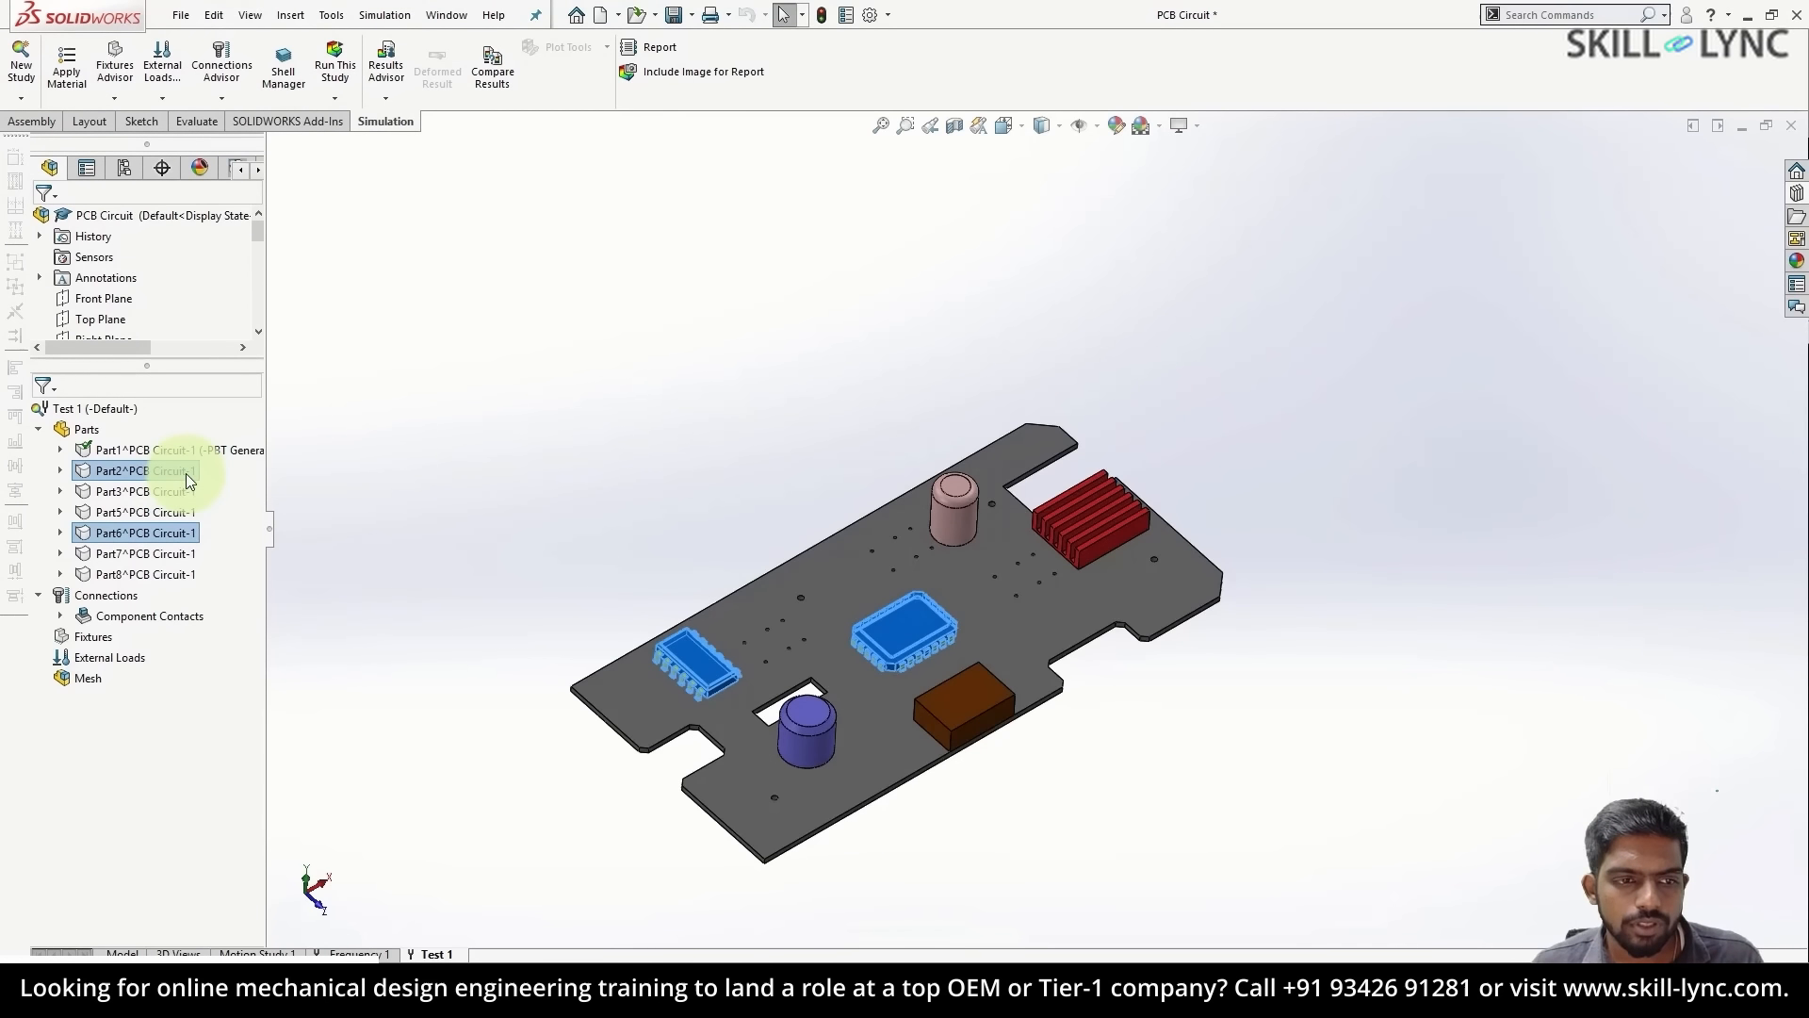
right_click(193, 469)
click(232, 485)
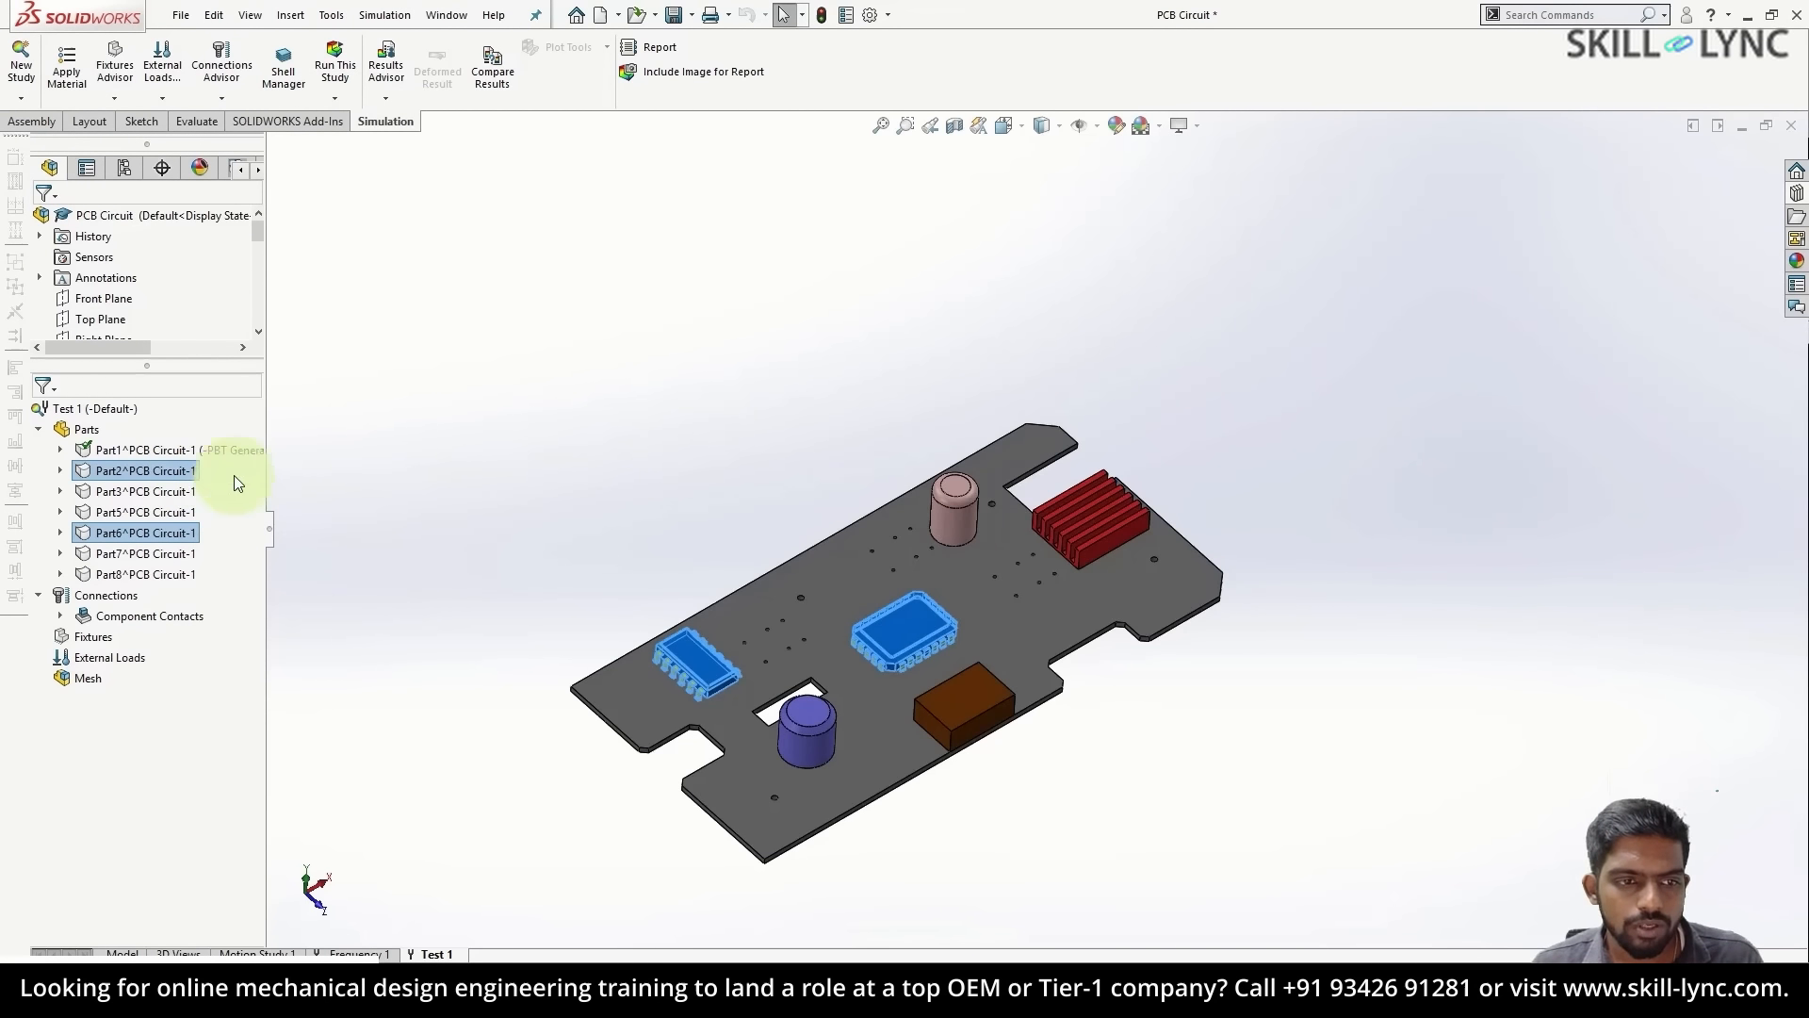
scroll(162, 455, down, 7)
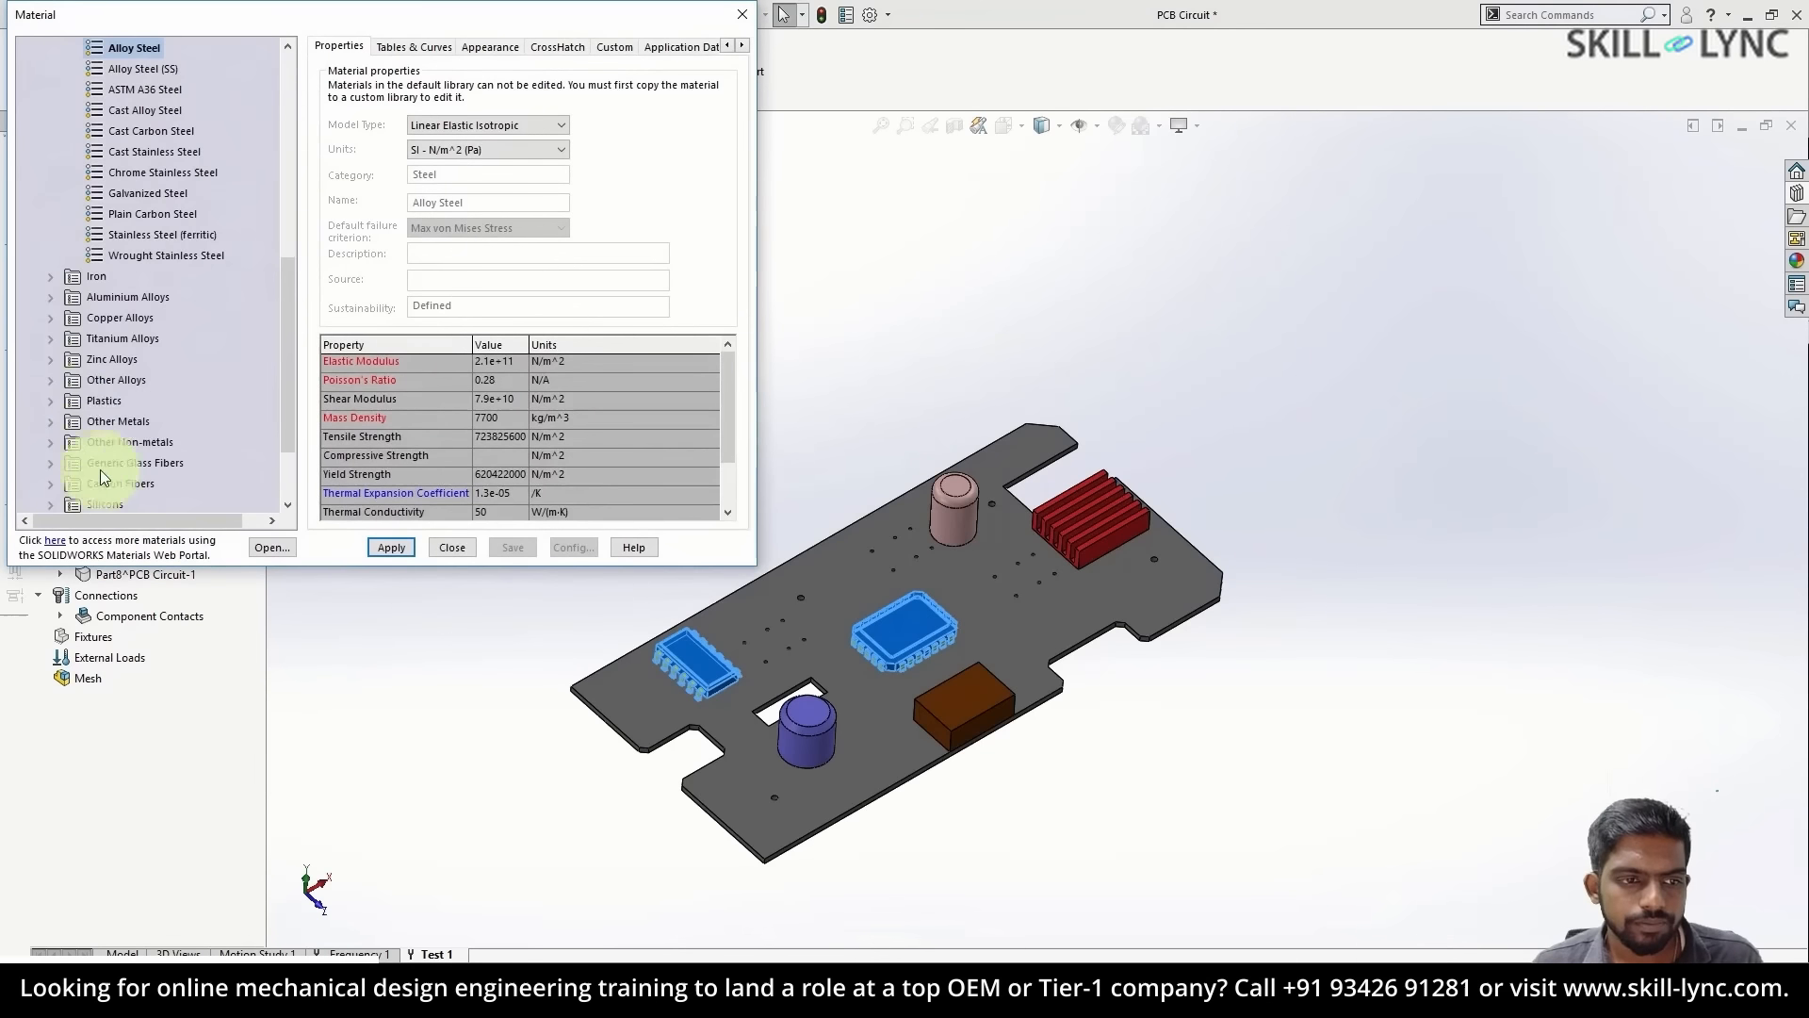
click(70, 424)
click(50, 422)
click(111, 363)
click(391, 547)
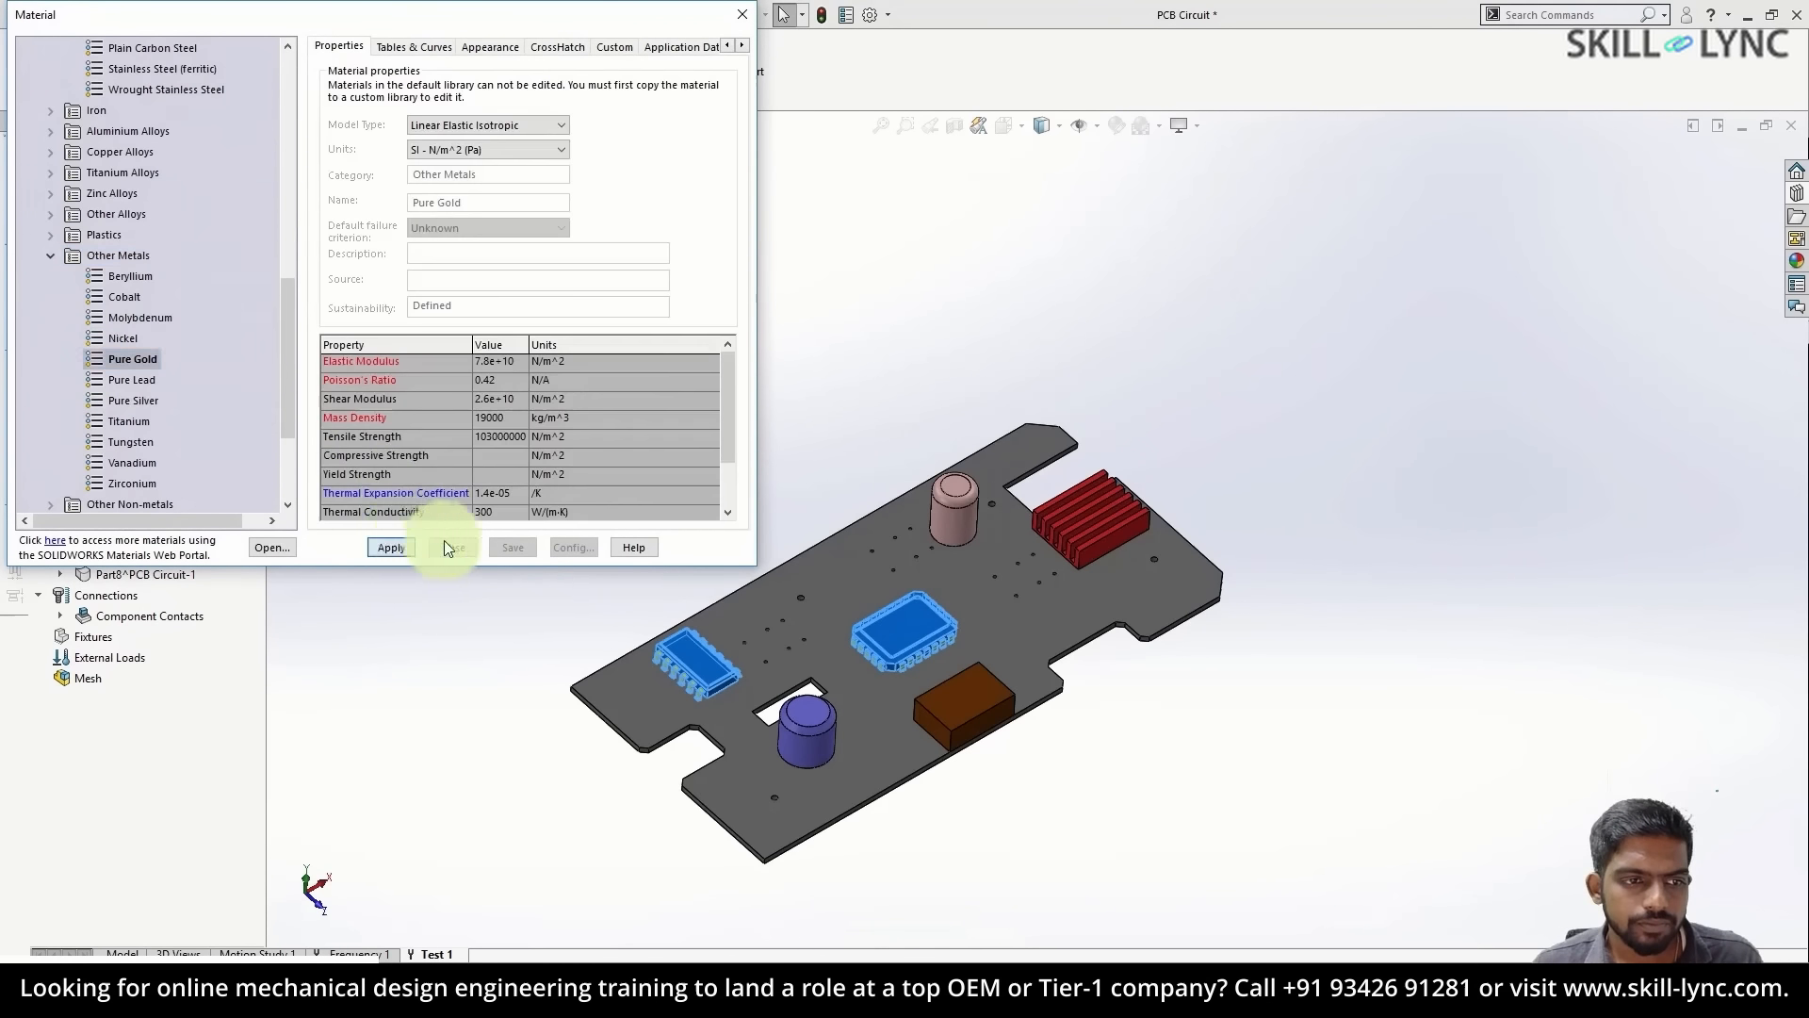
click(450, 546)
- Assign the Alloy Steel material to the four remaining components, Part3, Part5, Part7 and Part8
click(165, 492)
ctrl+click(164, 511)
ctrl+click(164, 553)
ctrl+click(164, 573)
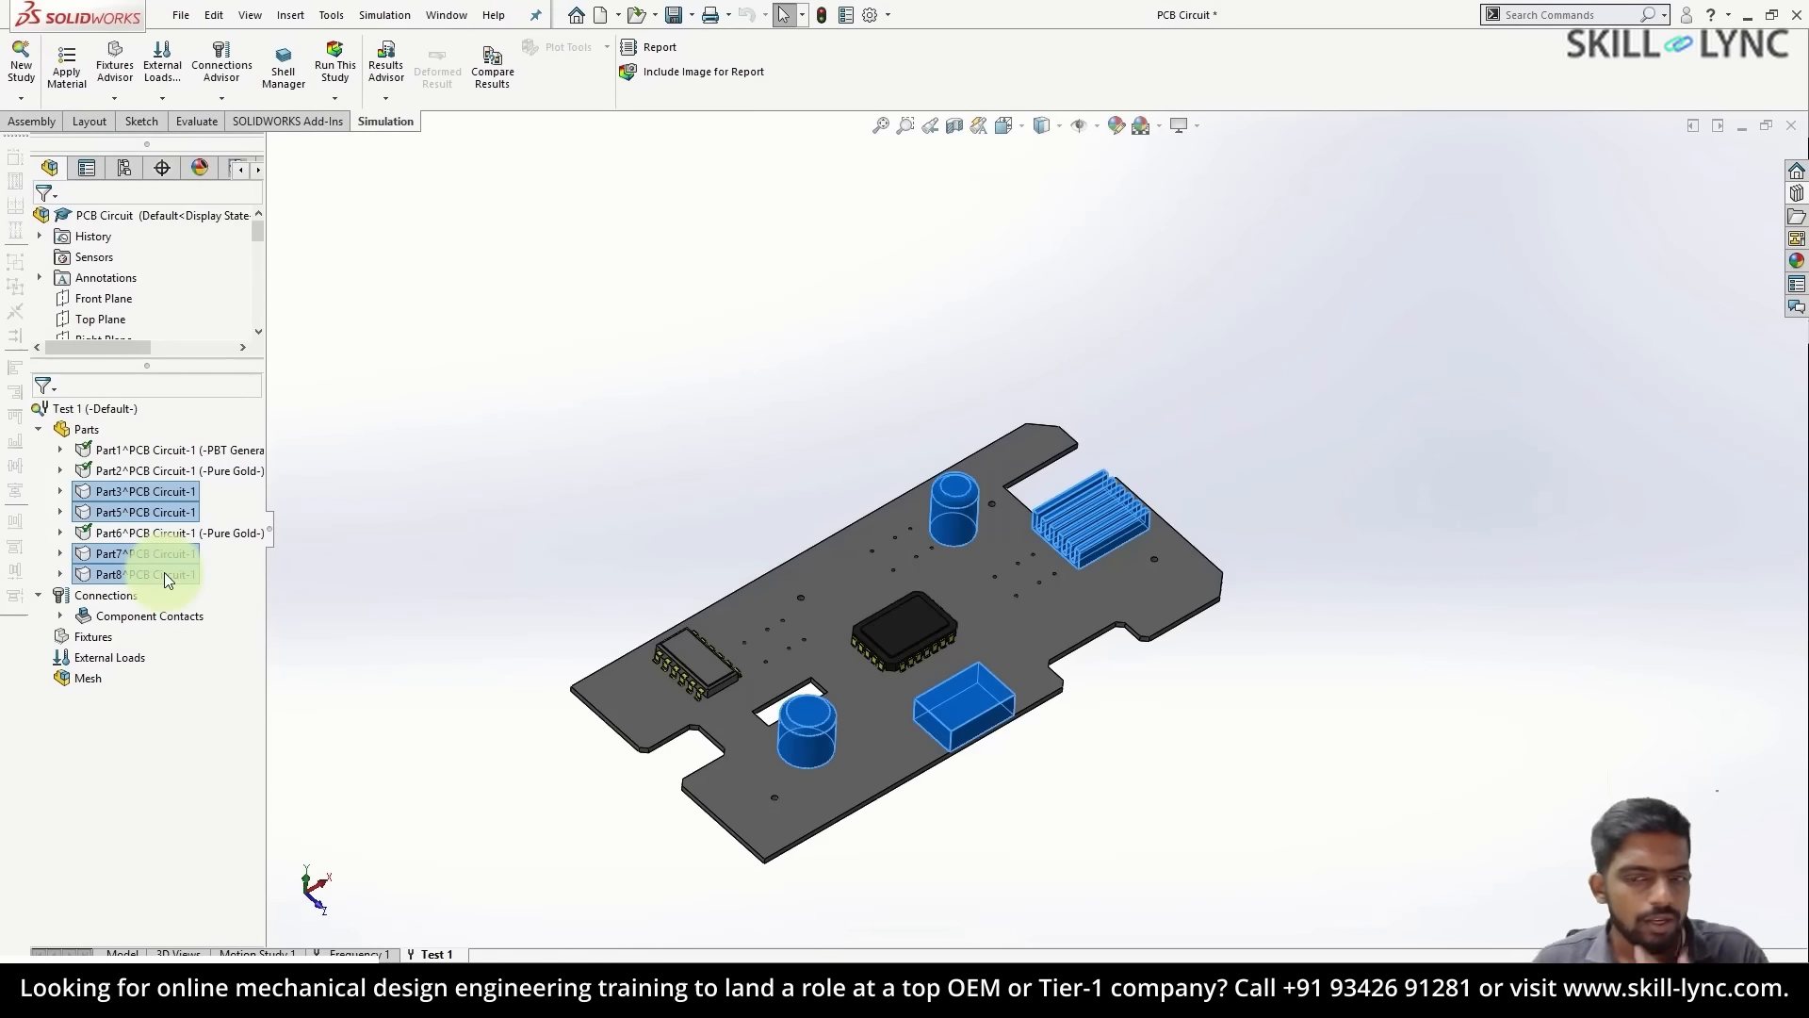
right_click(164, 573)
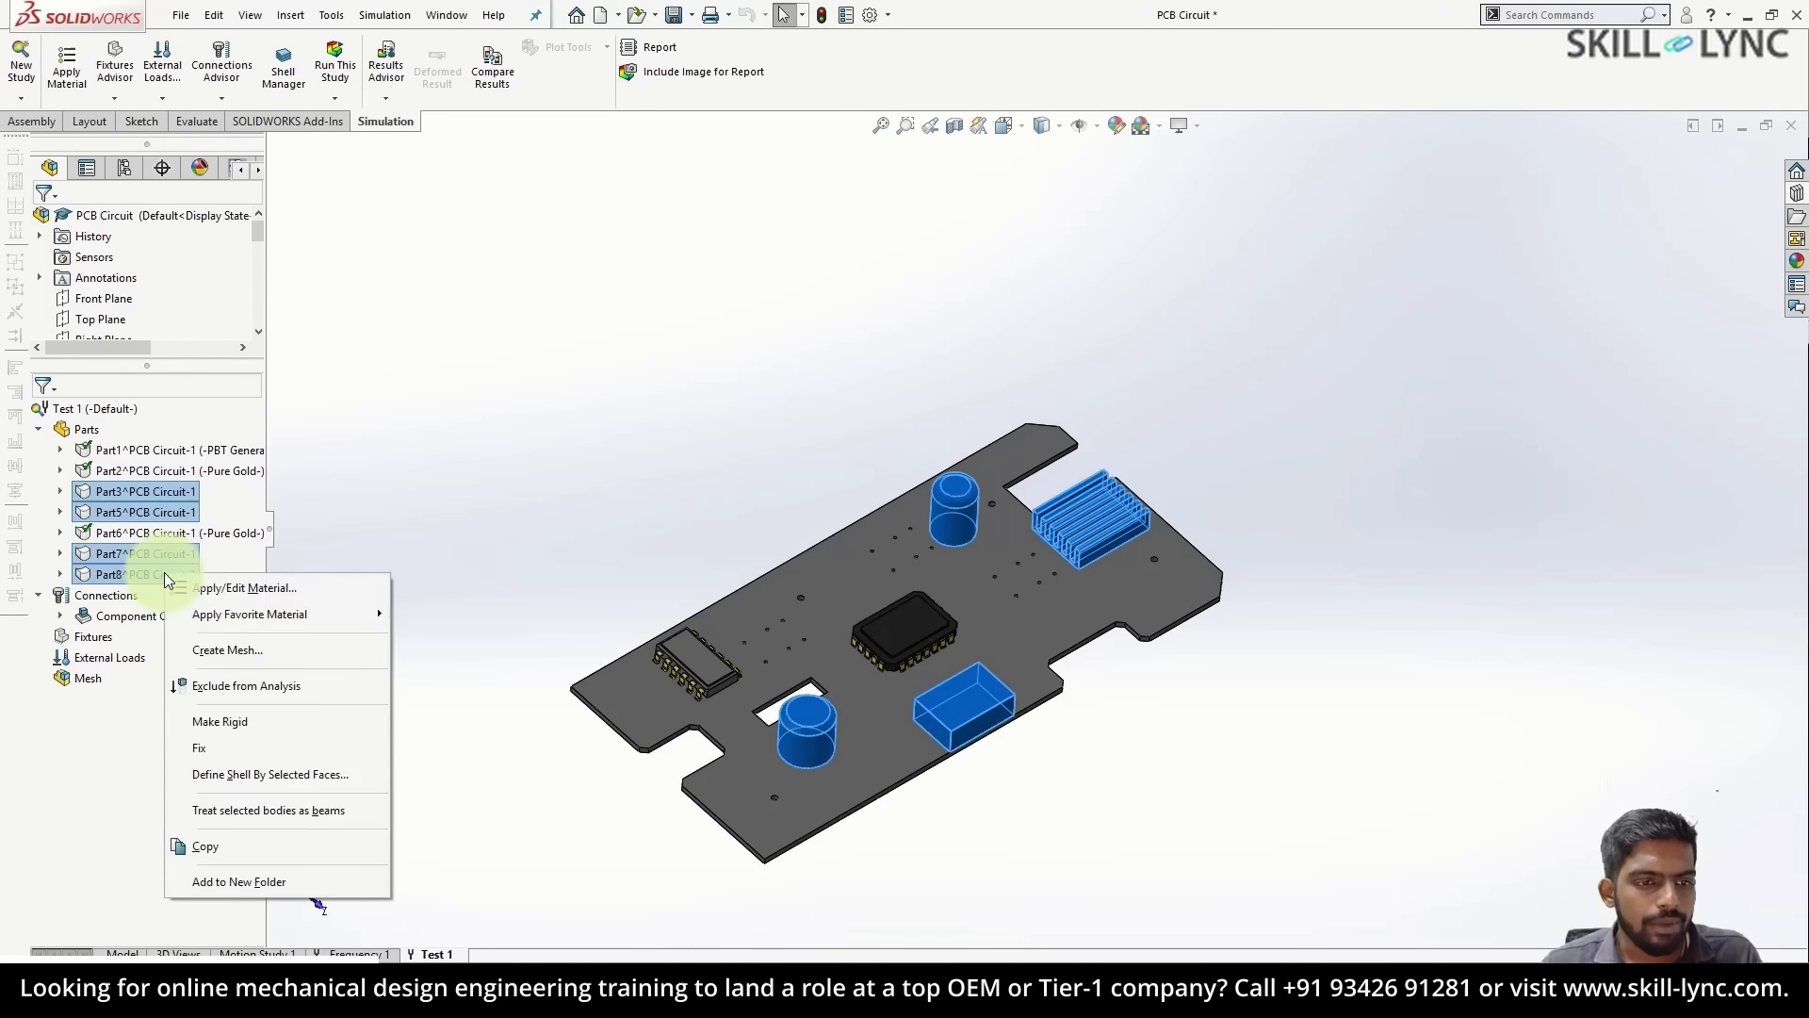
key(Escape)
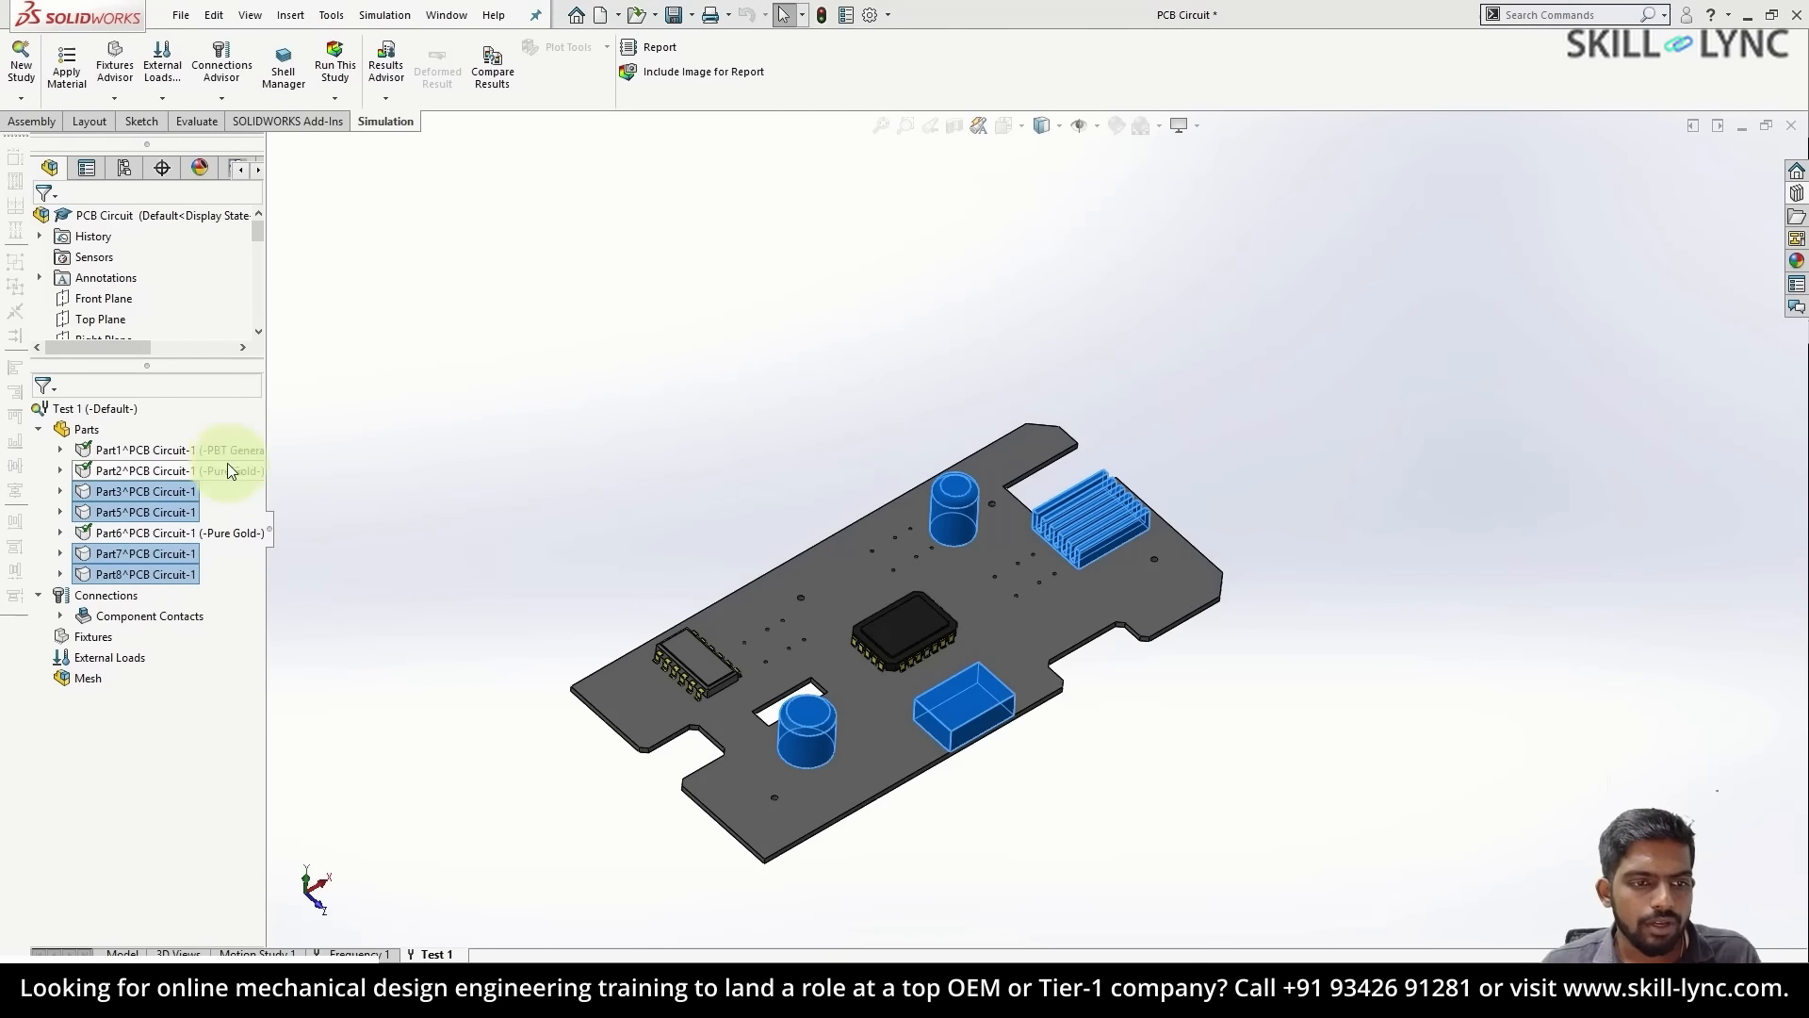
click(398, 543)
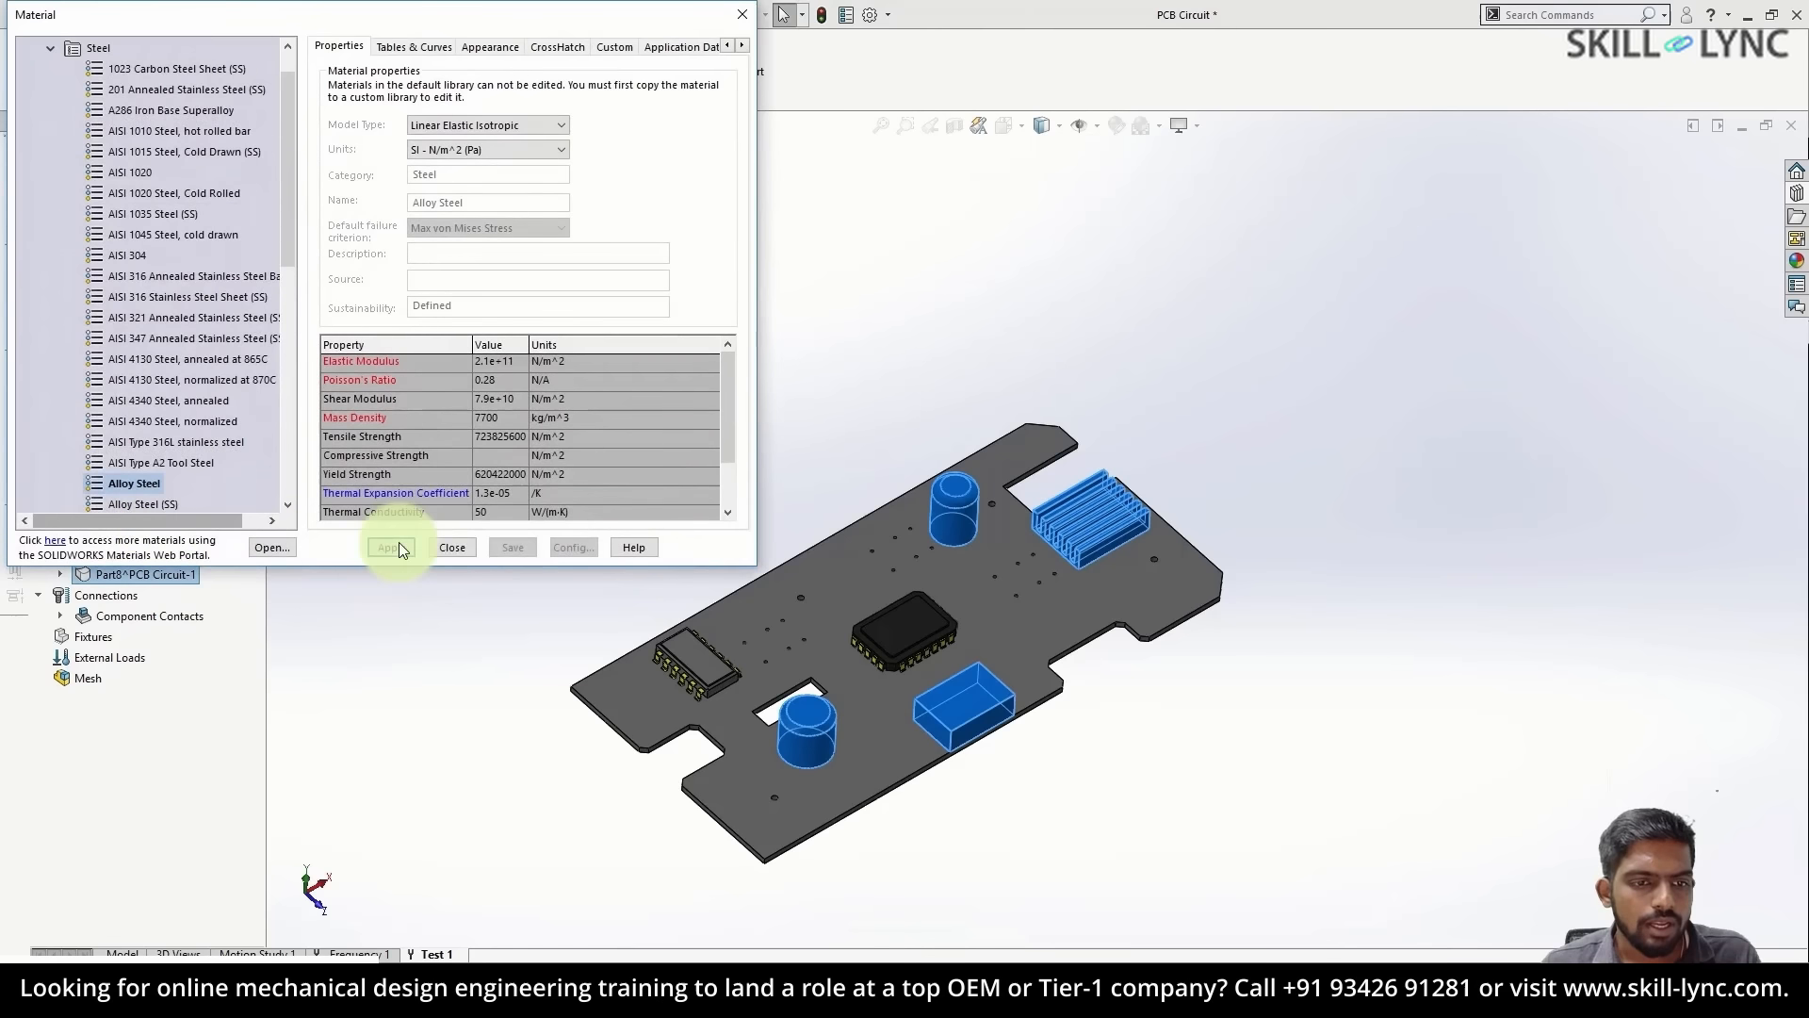
click(455, 548)
- Start a Fixed Geometry fixture and select the inner face of the mounting hole beside the capacitor near the board's slot
middle_drag(1260, 380, 1320, 477)
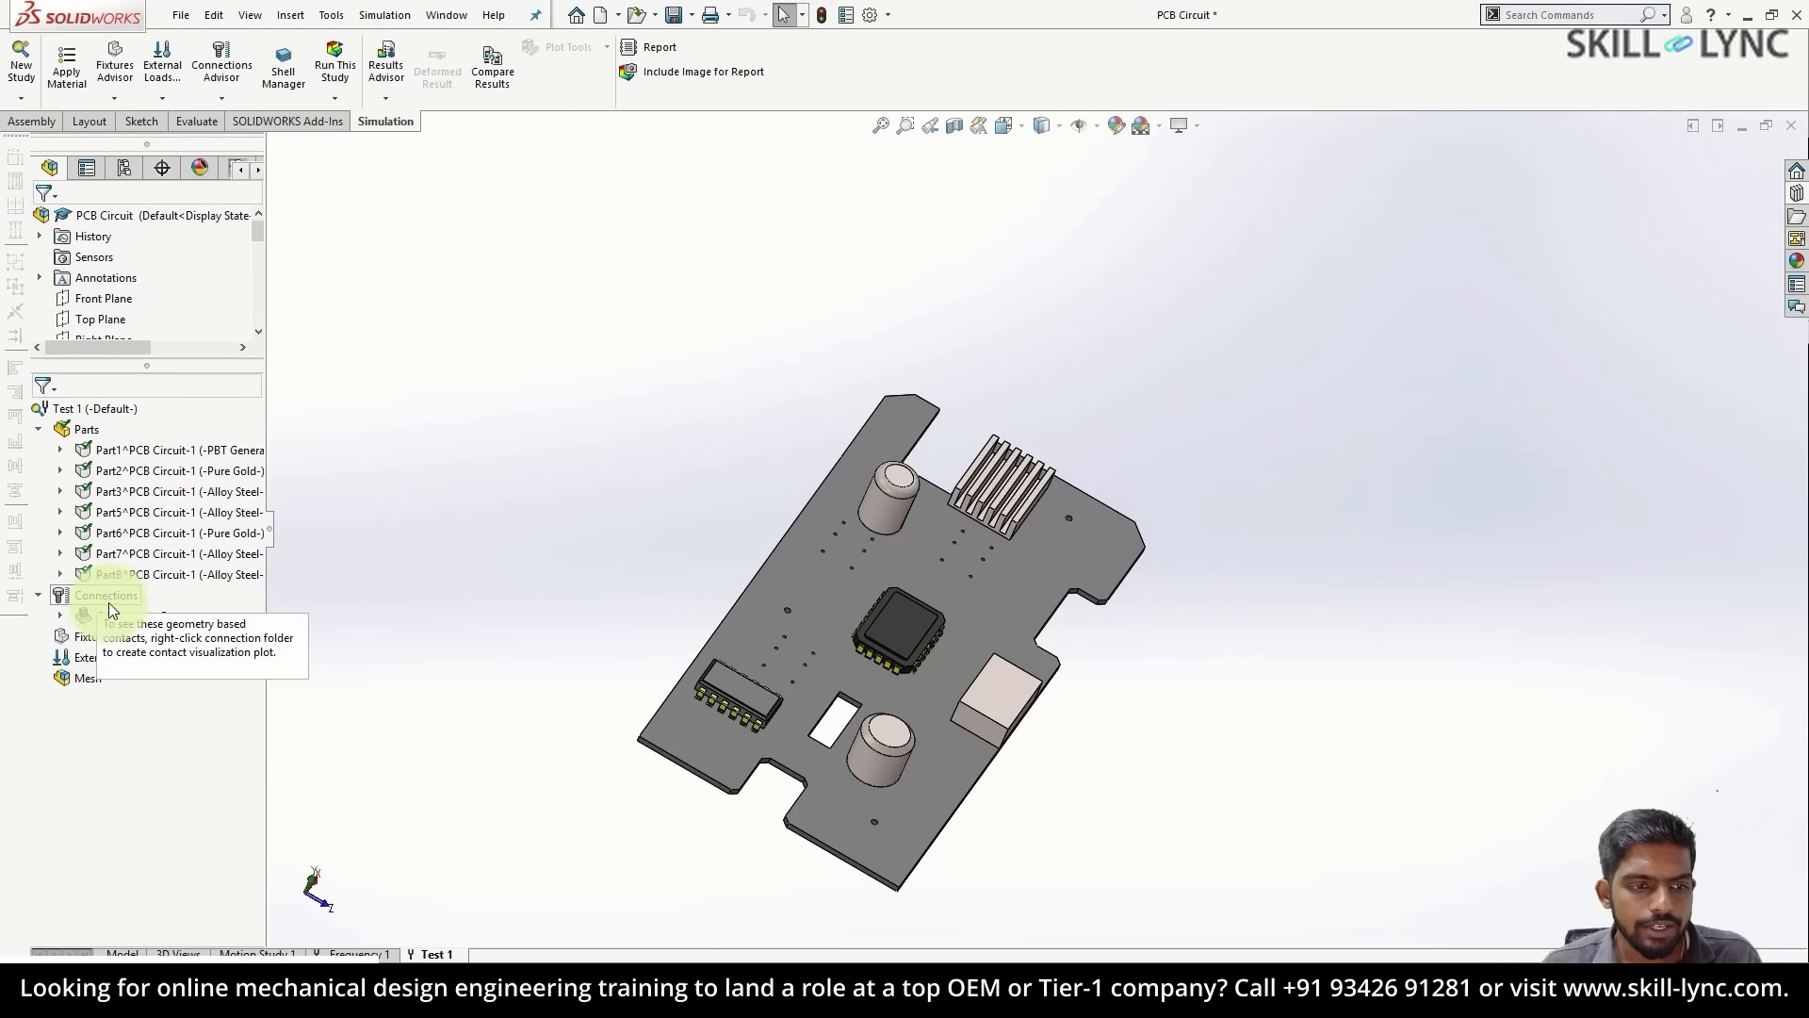
right_click(101, 638)
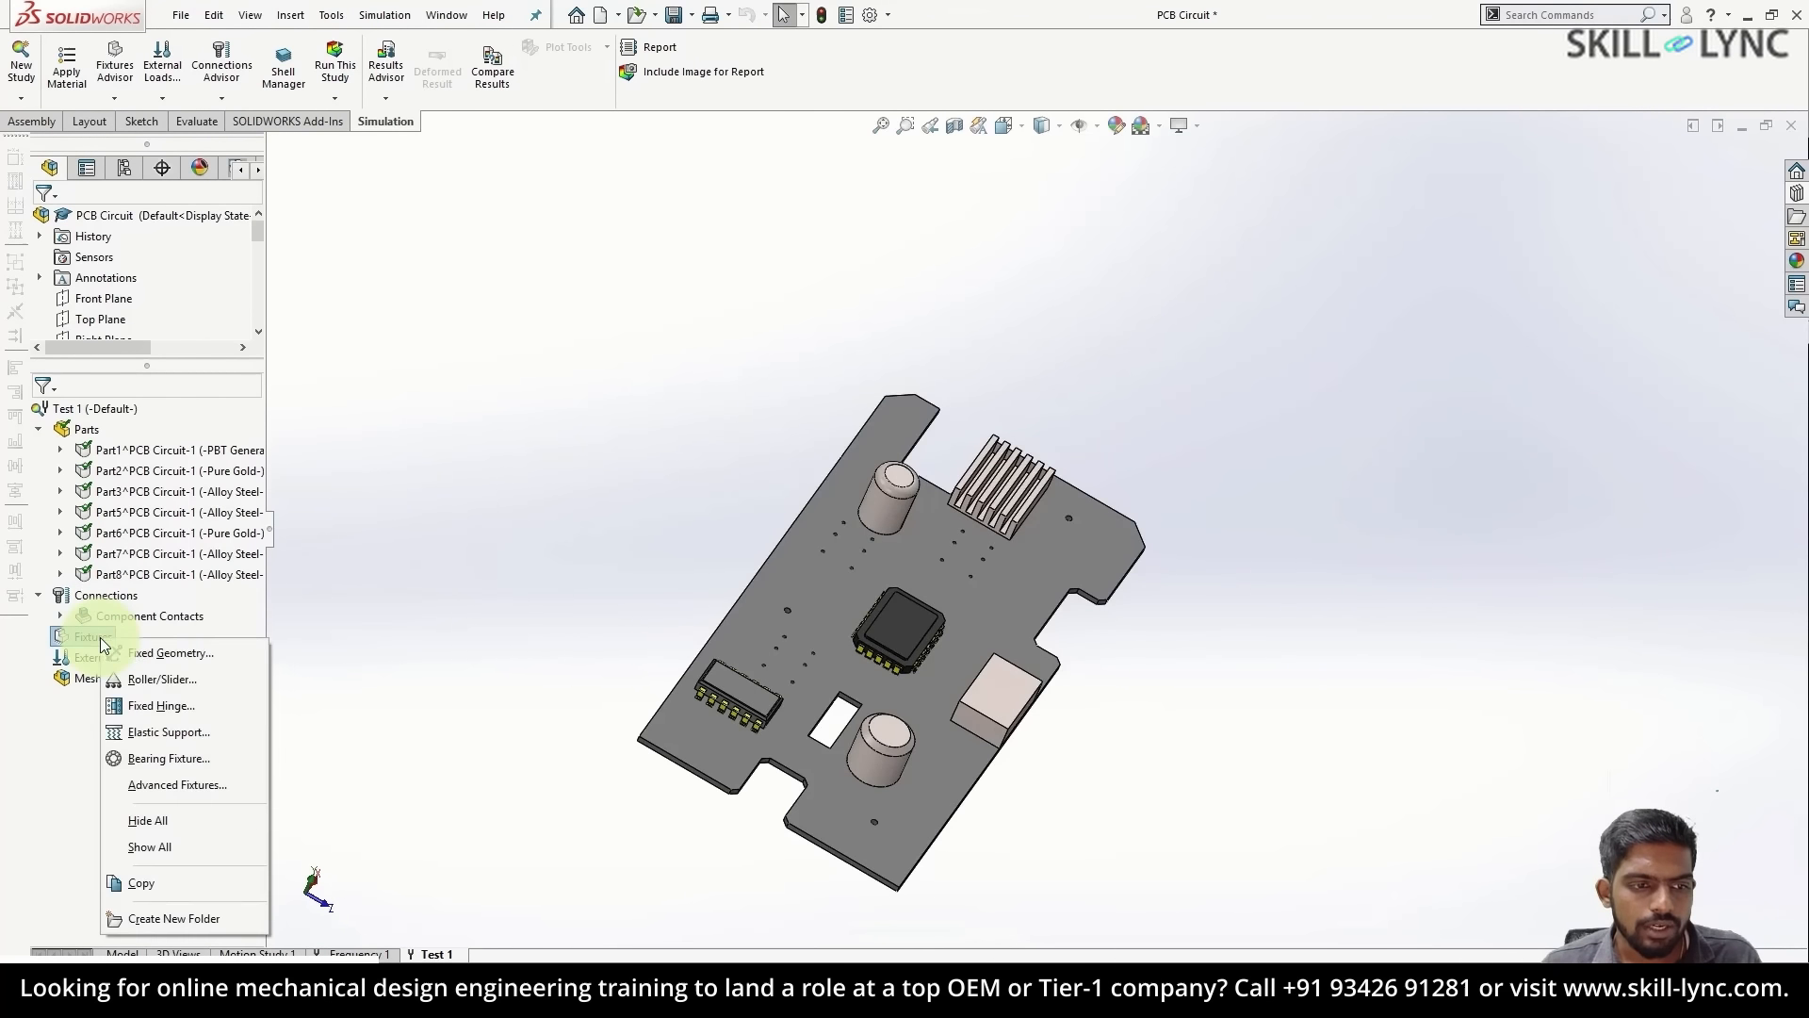
click(141, 654)
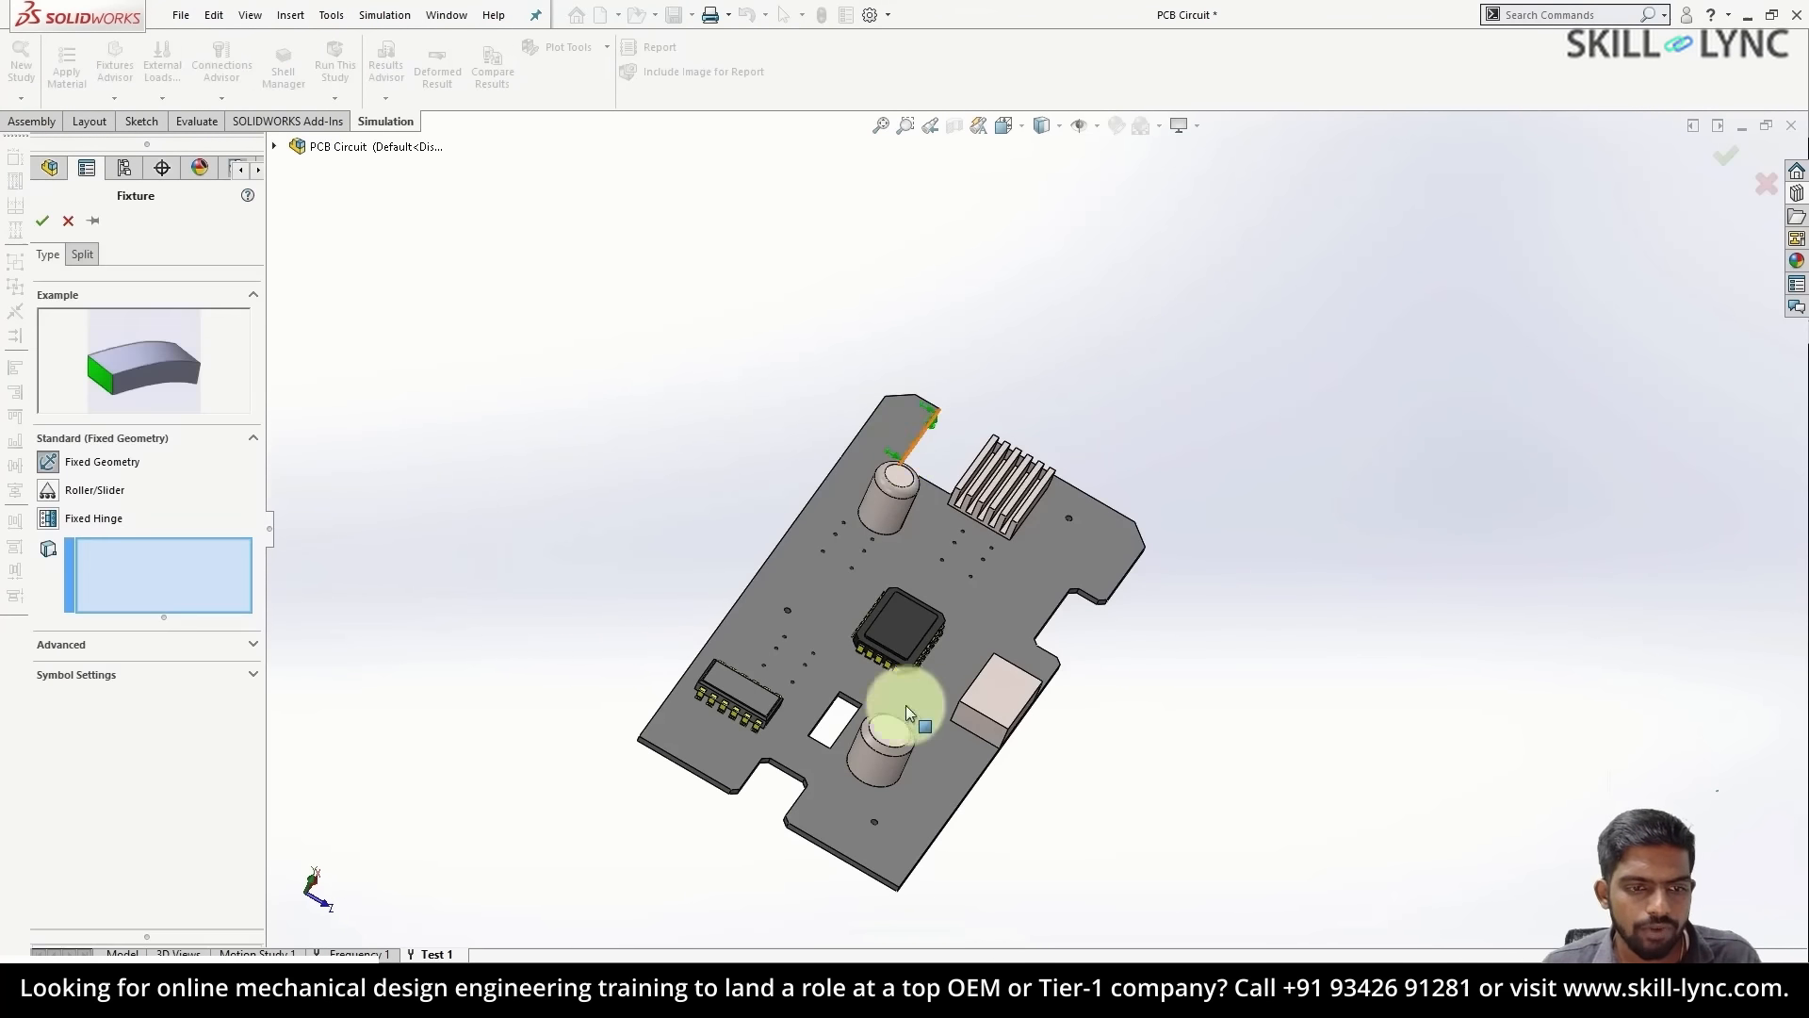
scroll(985, 556, down, 2)
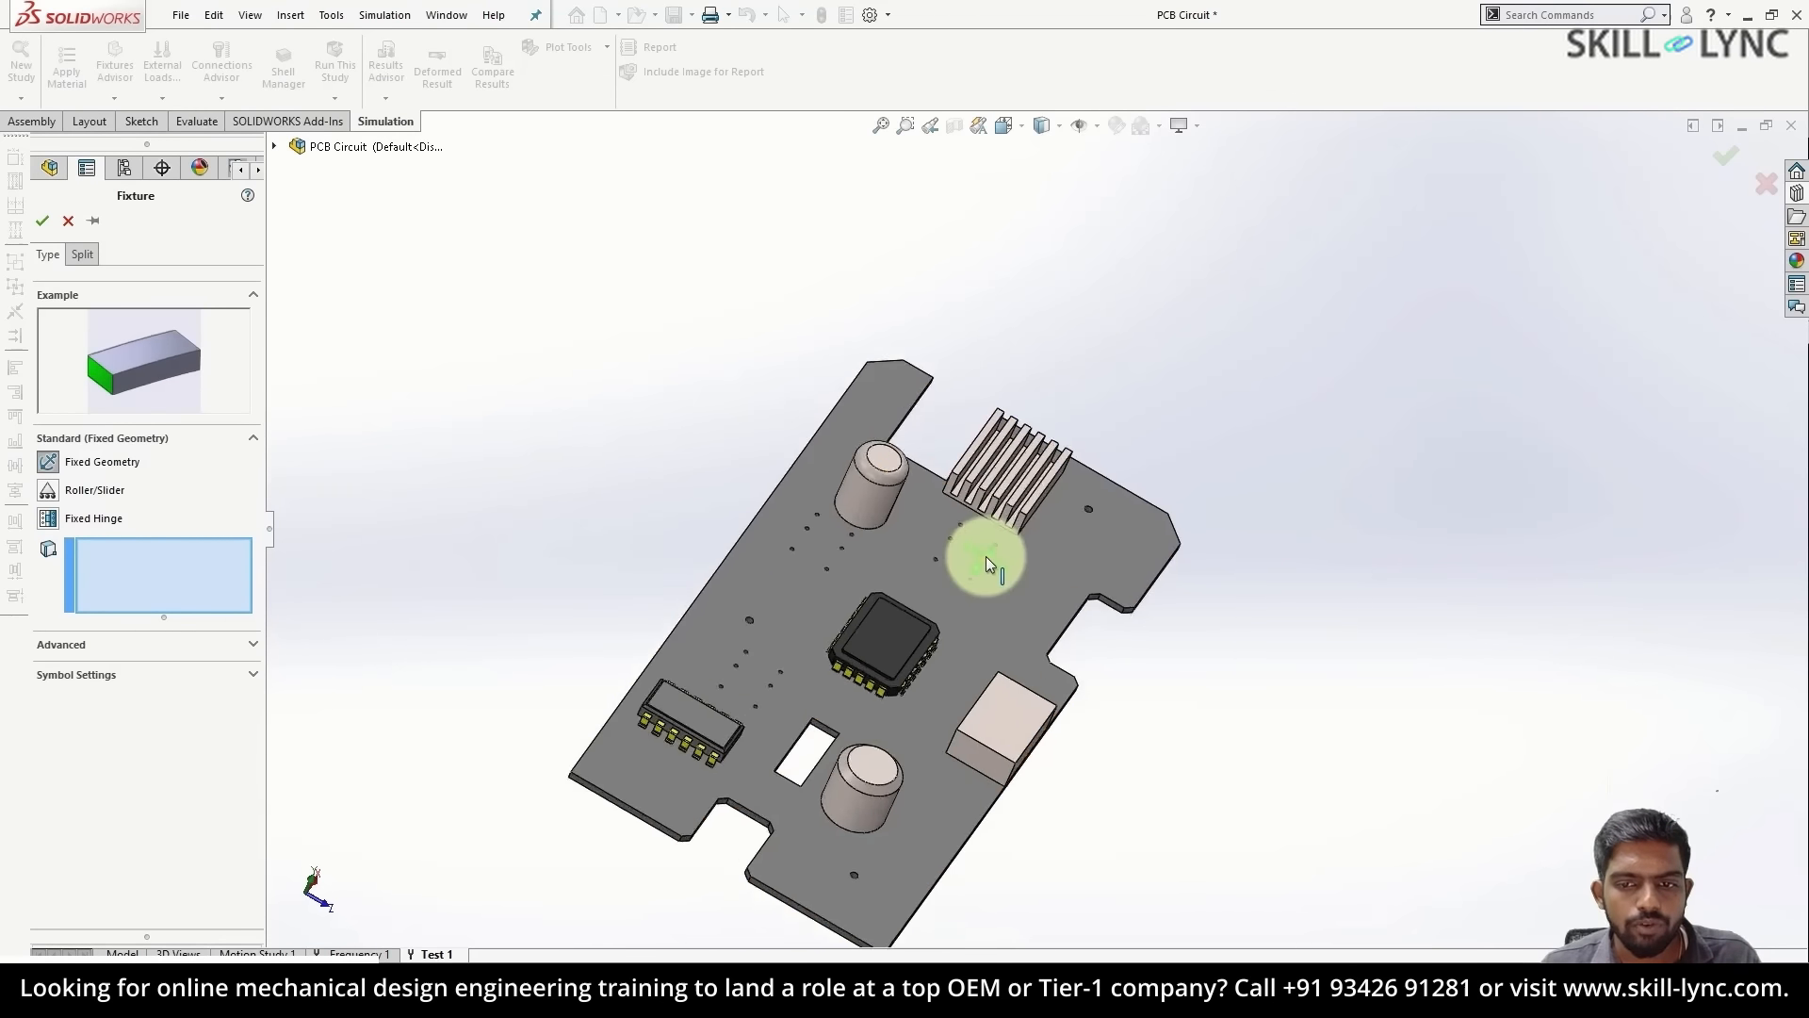
middle_drag(895, 627, 836, 706)
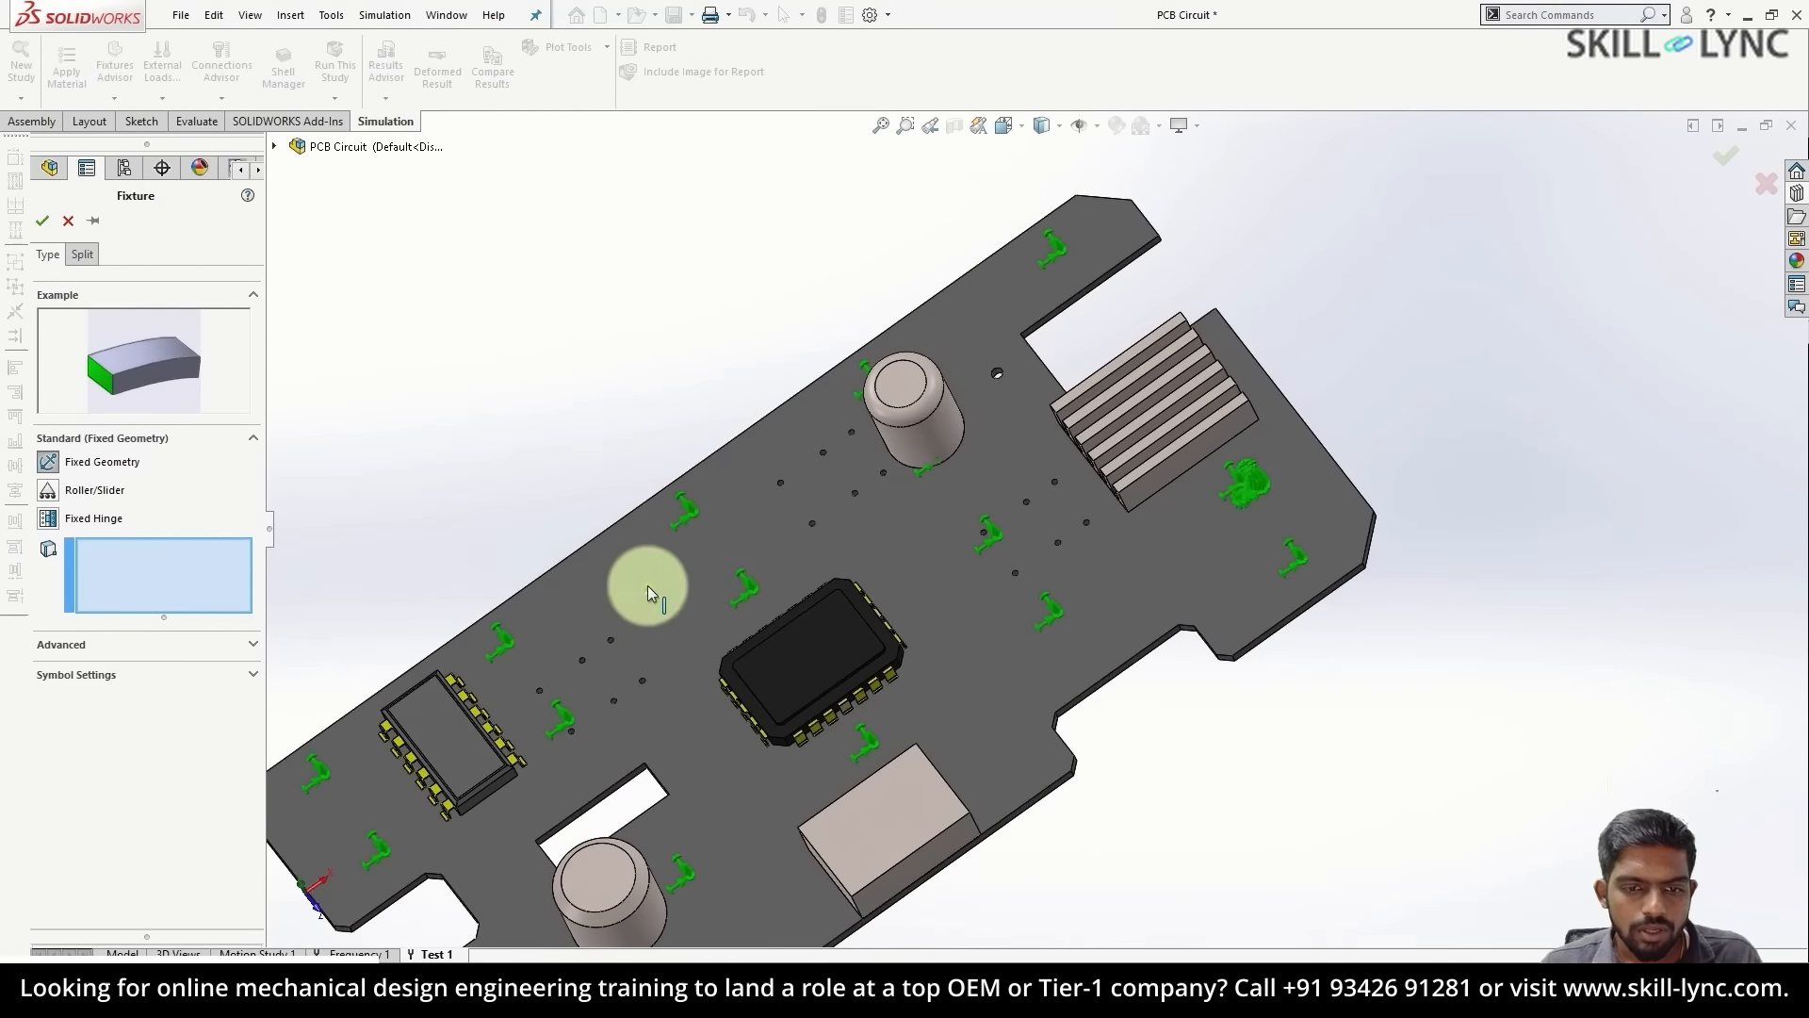
middle_drag(669, 619, 771, 426)
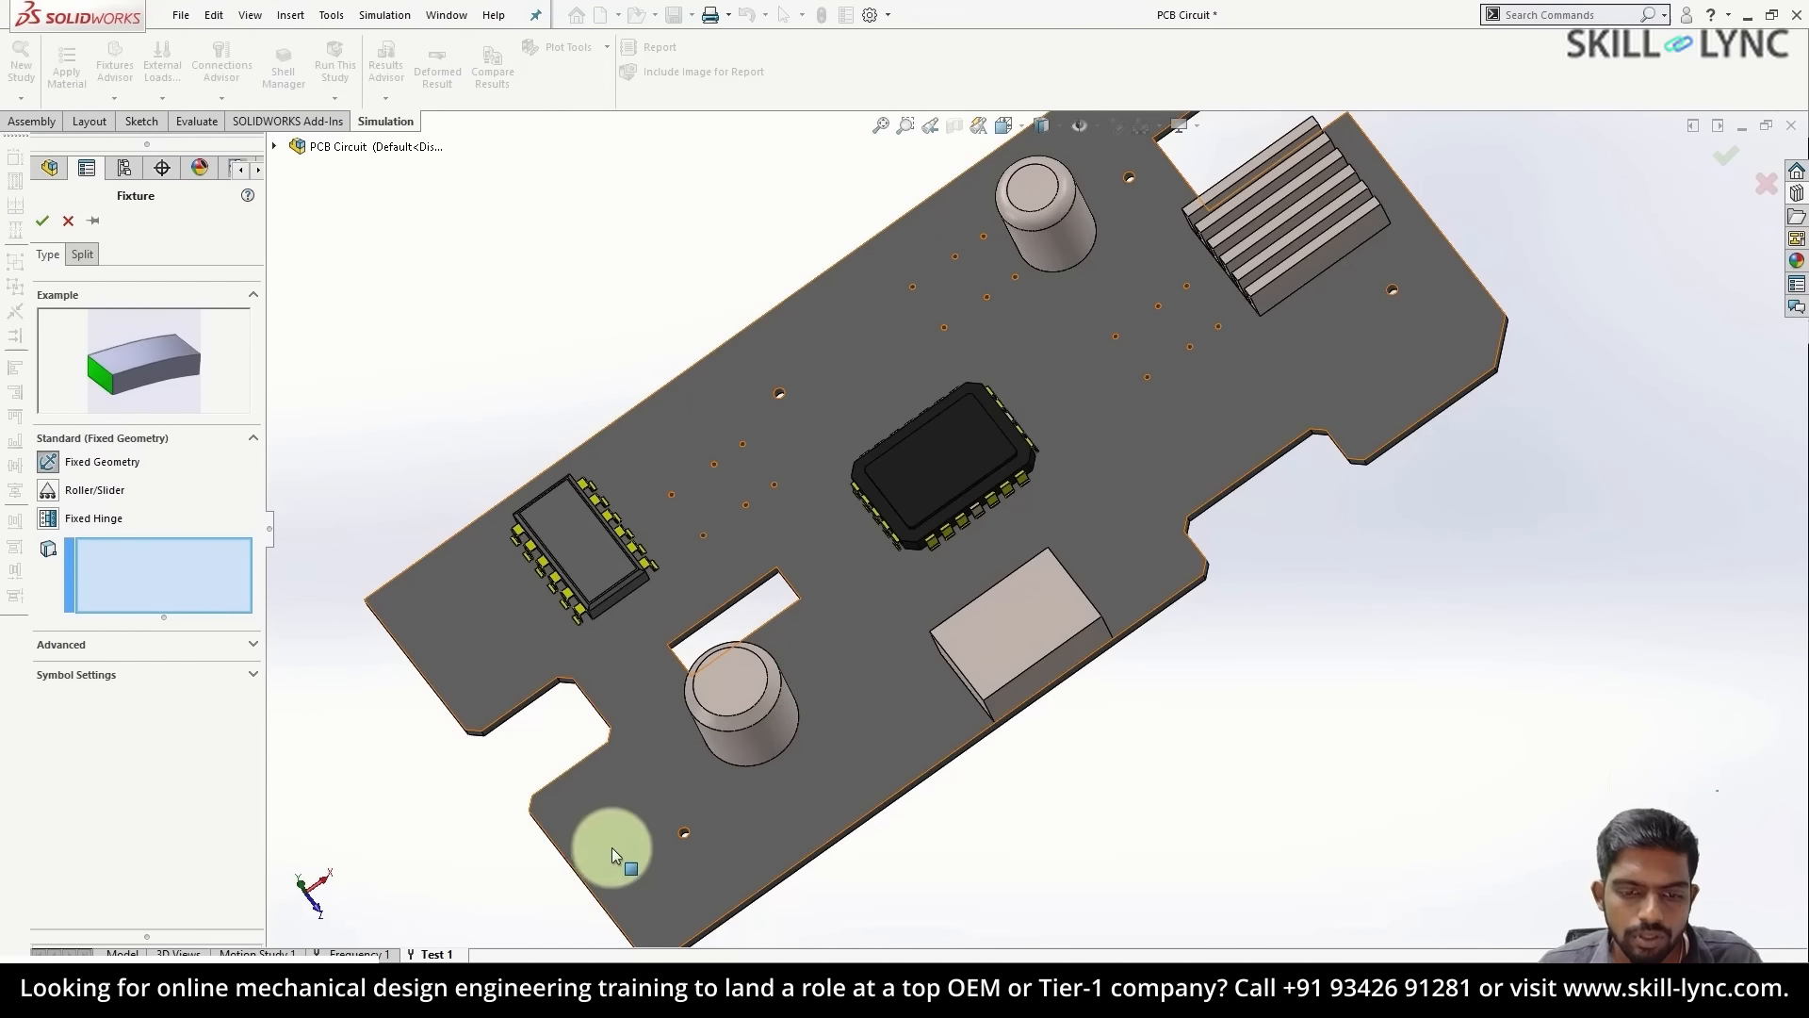
scroll(612, 846, down, 2)
scroll(812, 798, down, 2)
click(748, 737)
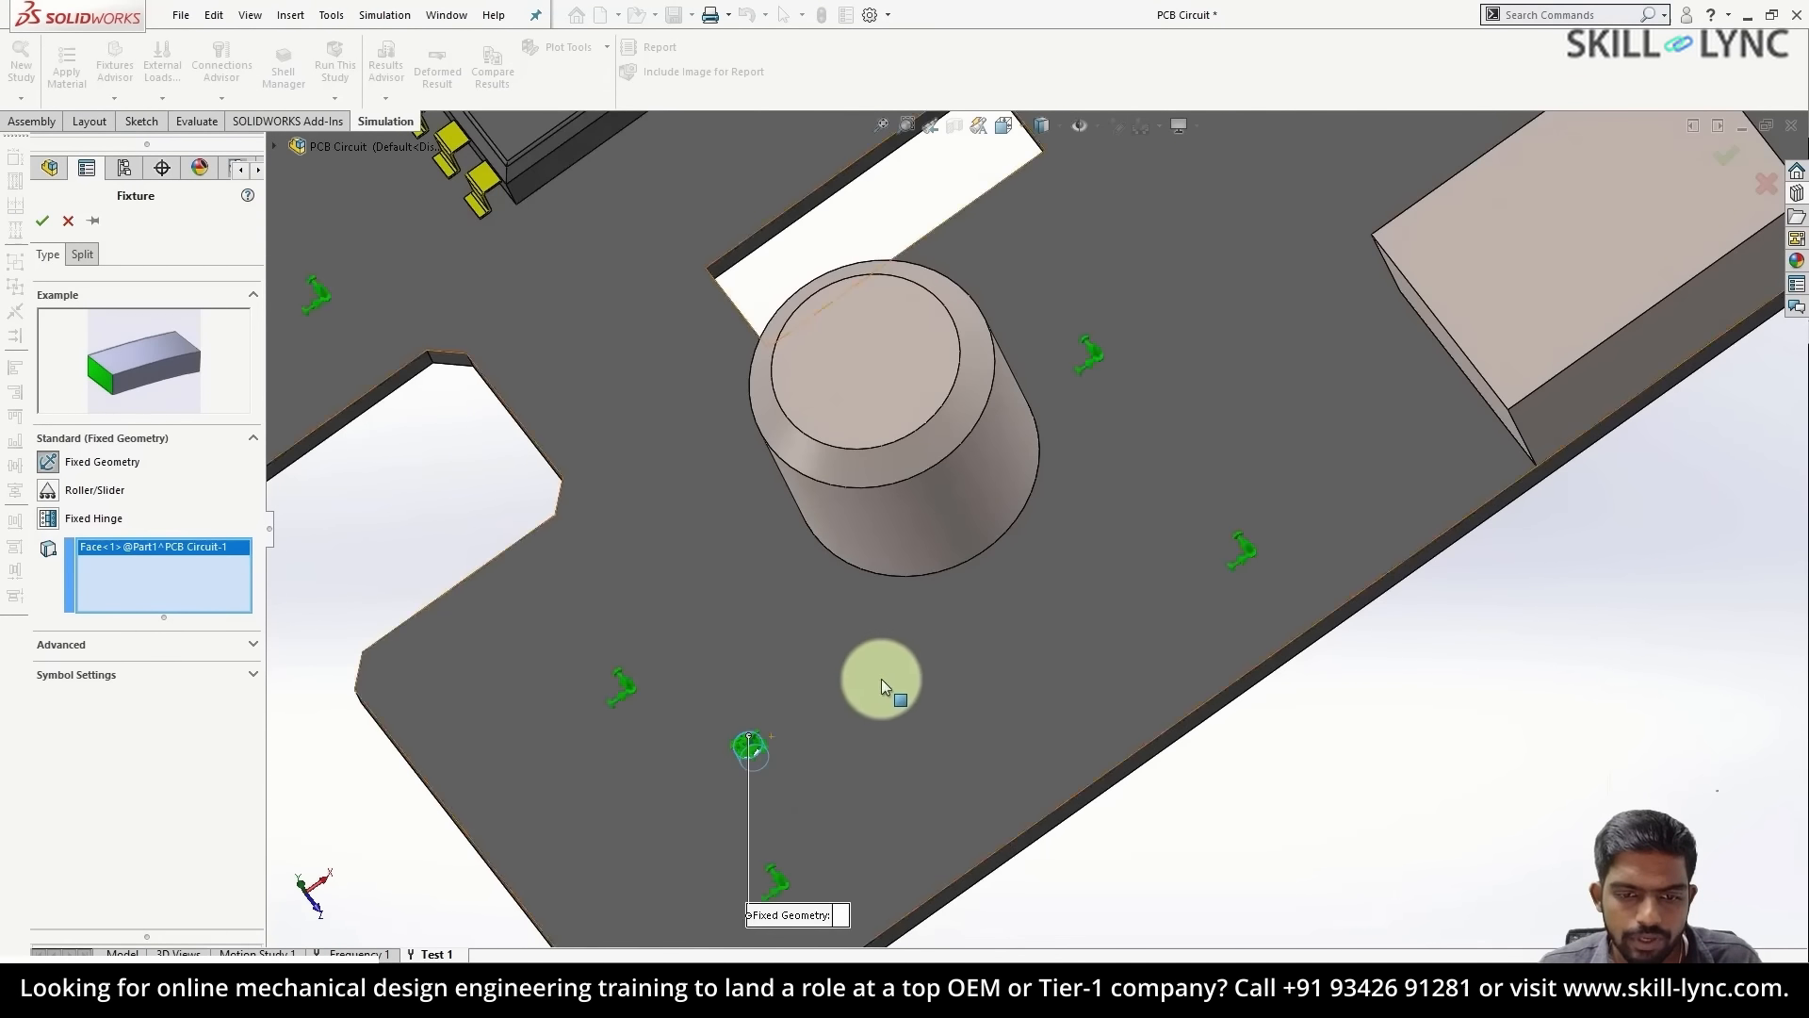
- Add the inner face of the mounting hole near the middle of the board's long edge to the fixture selection
scroll(880, 678, down, 2)
ctrl+middle_drag(757, 257, 752, 256)
ctrl+middle_drag(815, 400, 821, 807)
click(958, 372)
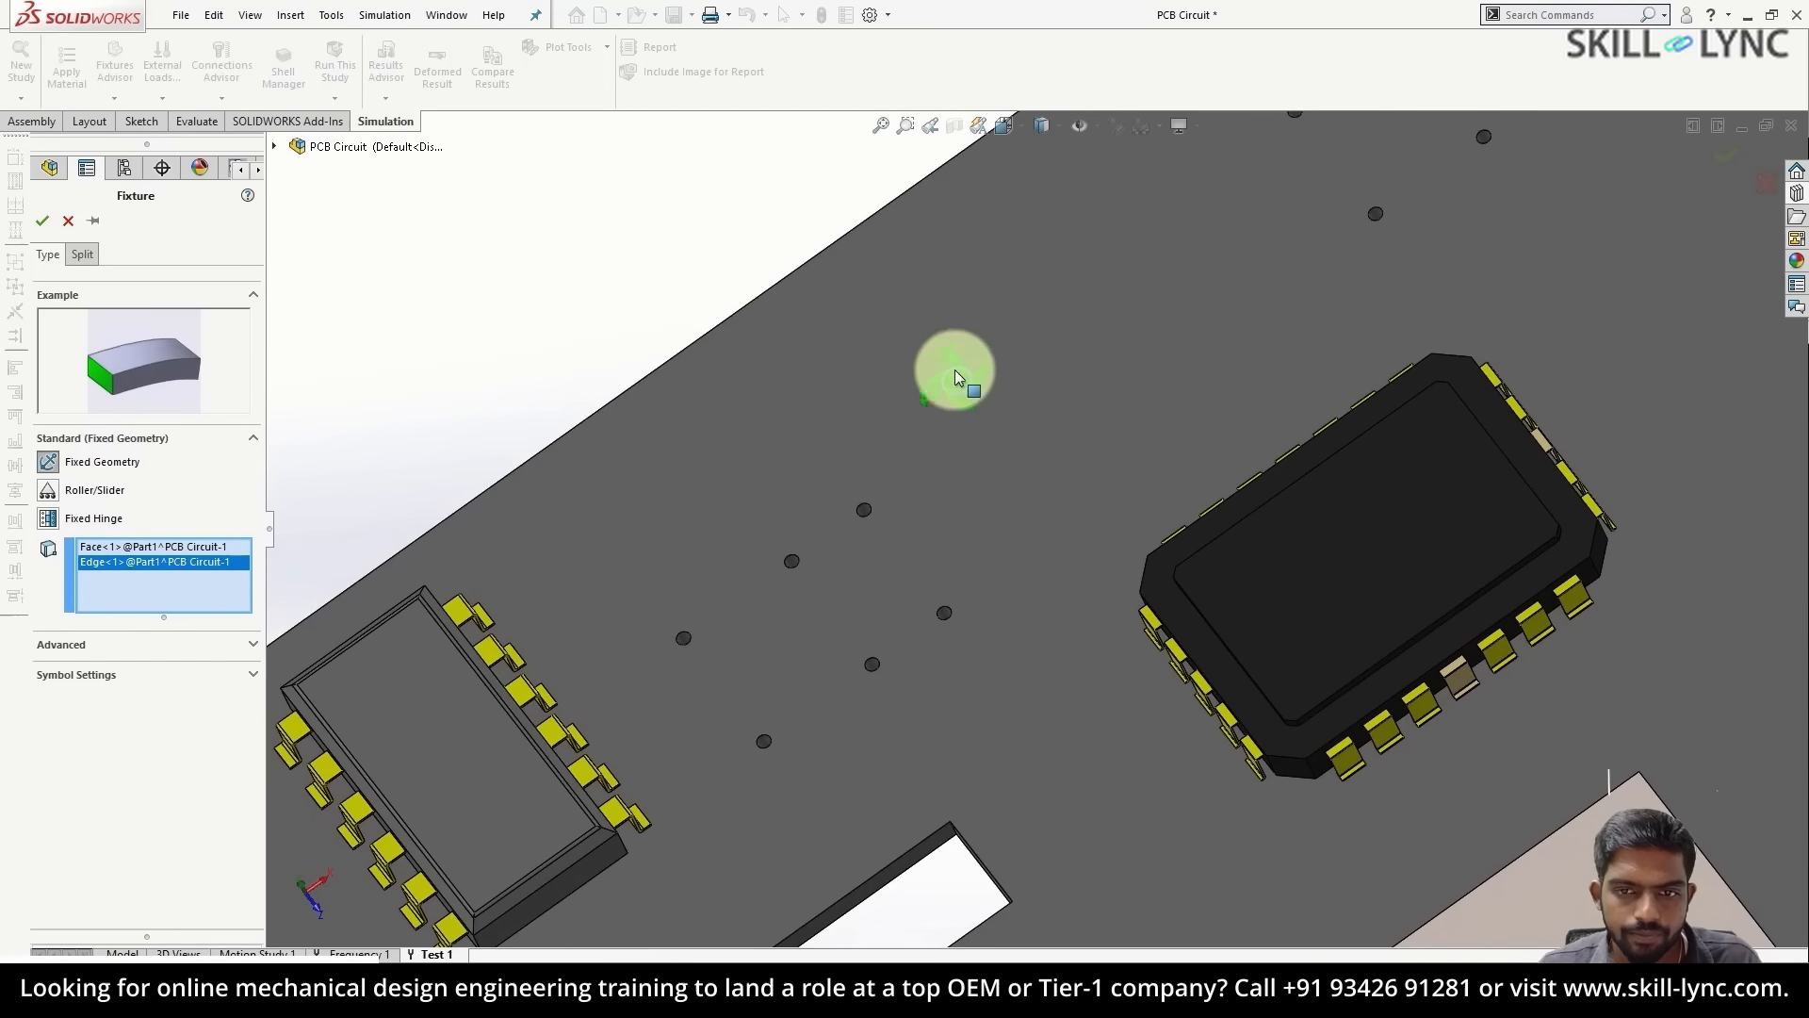
scroll(958, 373, down, 3)
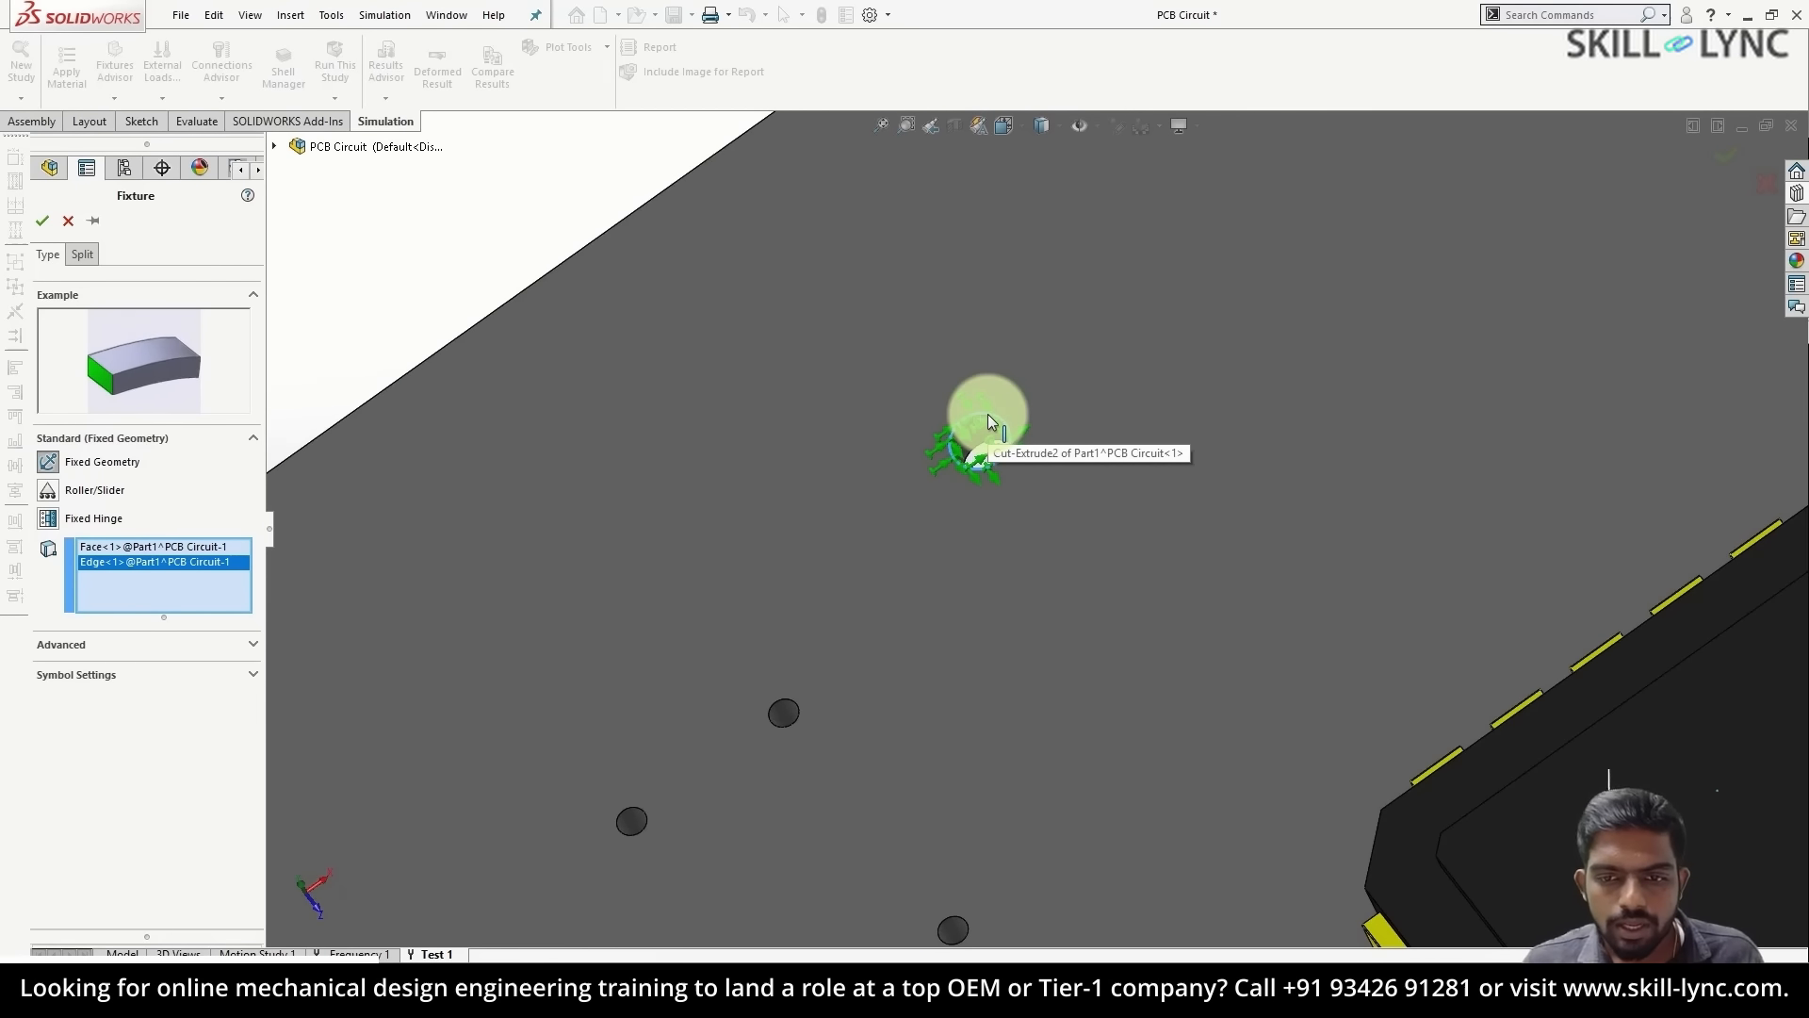
click(987, 420)
click(987, 422)
- Add the inner faces of the two remaining mounting holes near the finned heat sink and create the fixed fixture
middle_drag(1346, 426, 675, 722)
middle_drag(1216, 590, 1025, 582)
scroll(1090, 707, down, 10)
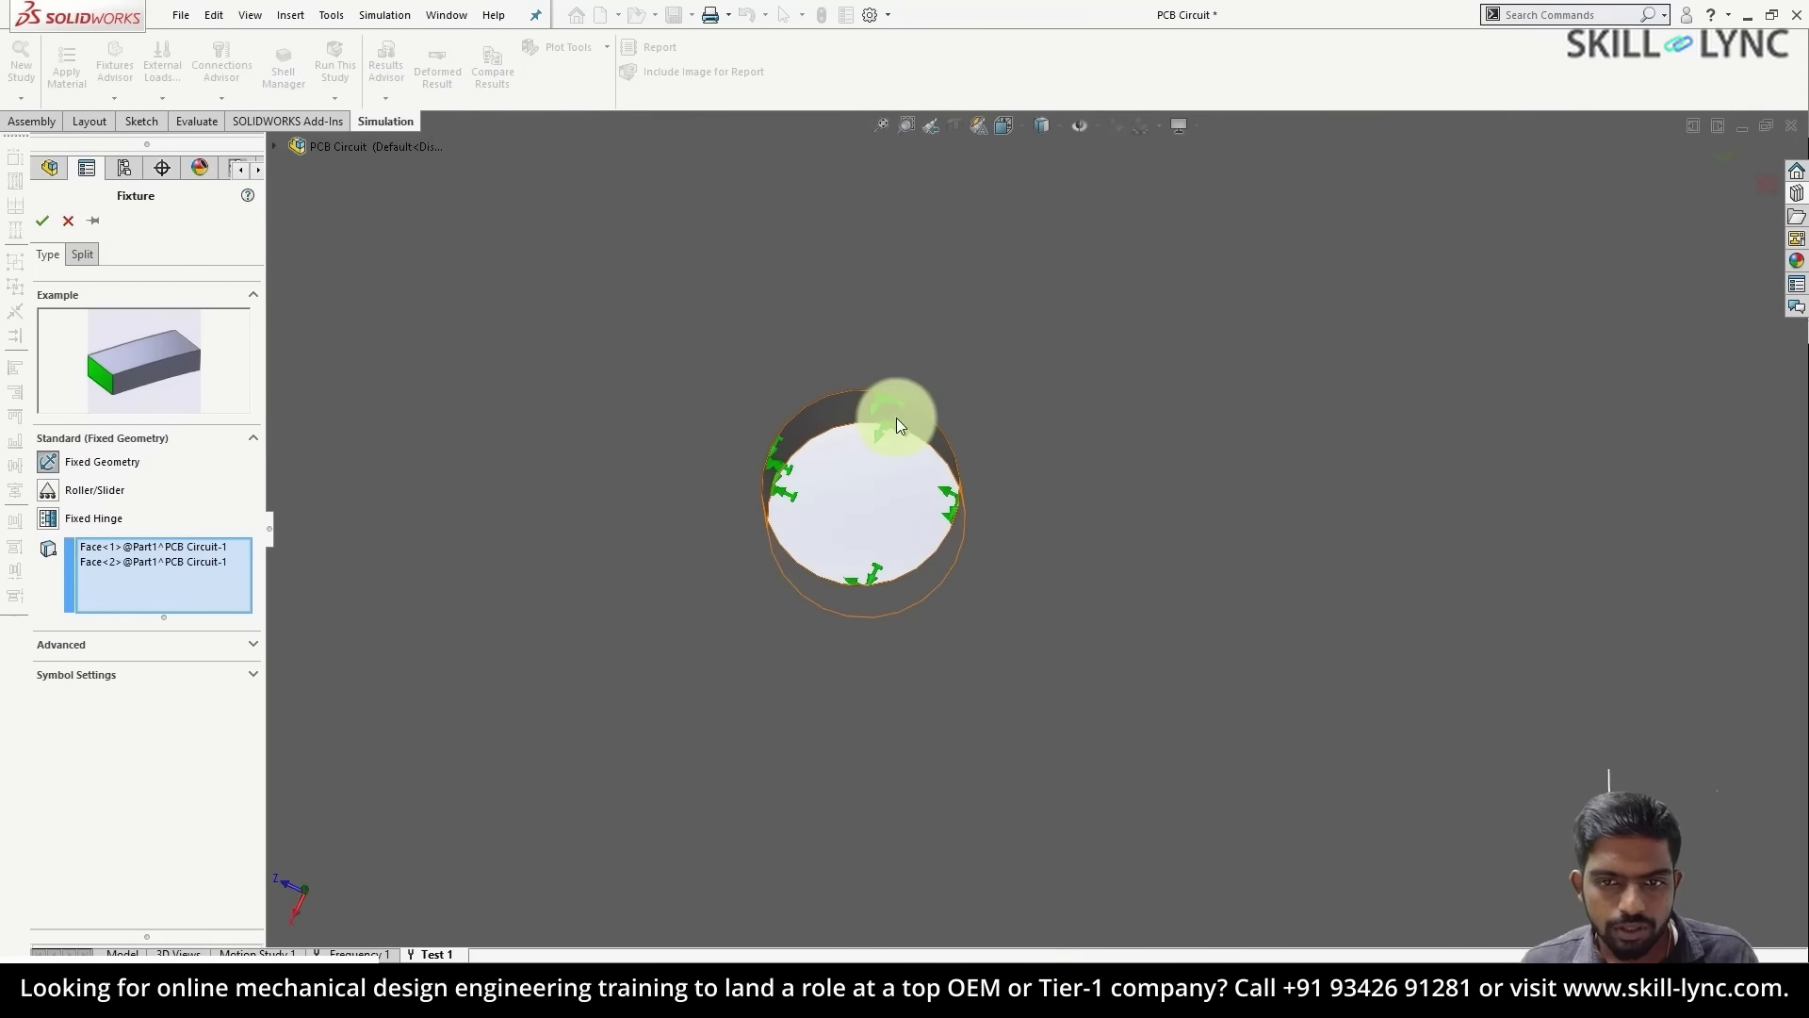
click(896, 417)
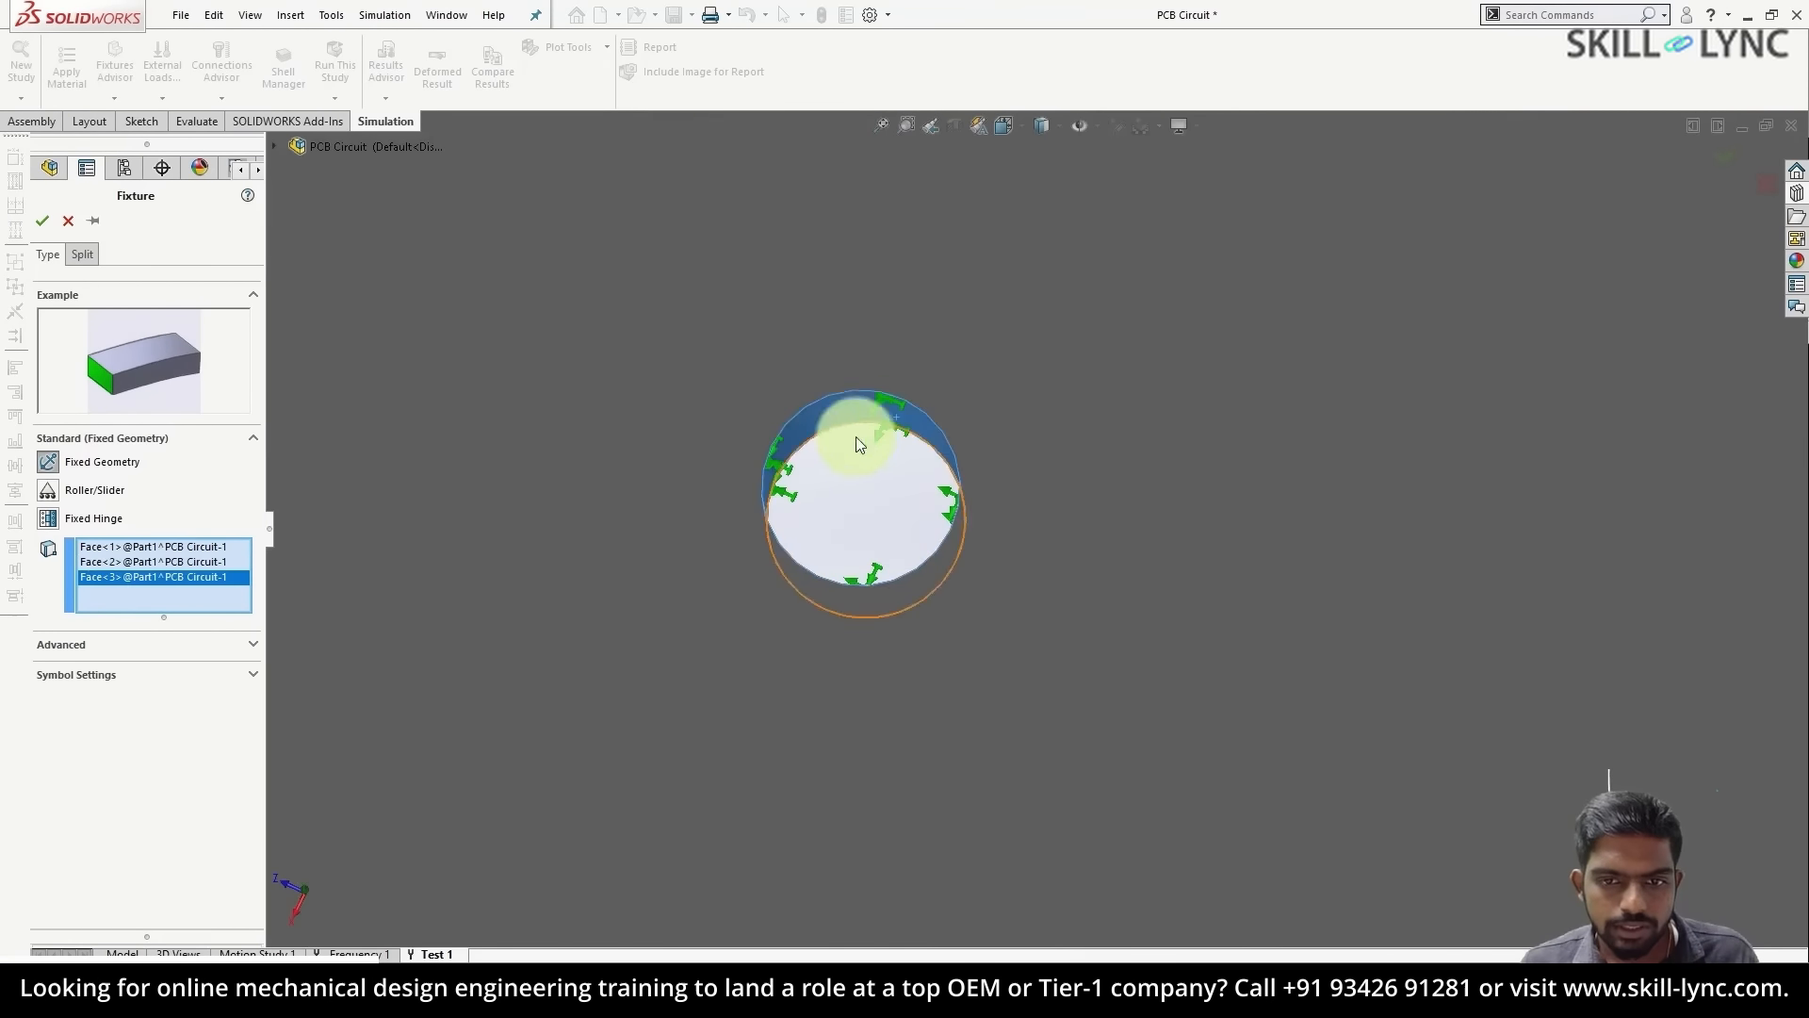
middle_drag(609, 545, 1320, 413)
scroll(833, 492, up, 6)
scroll(833, 491, up, 5)
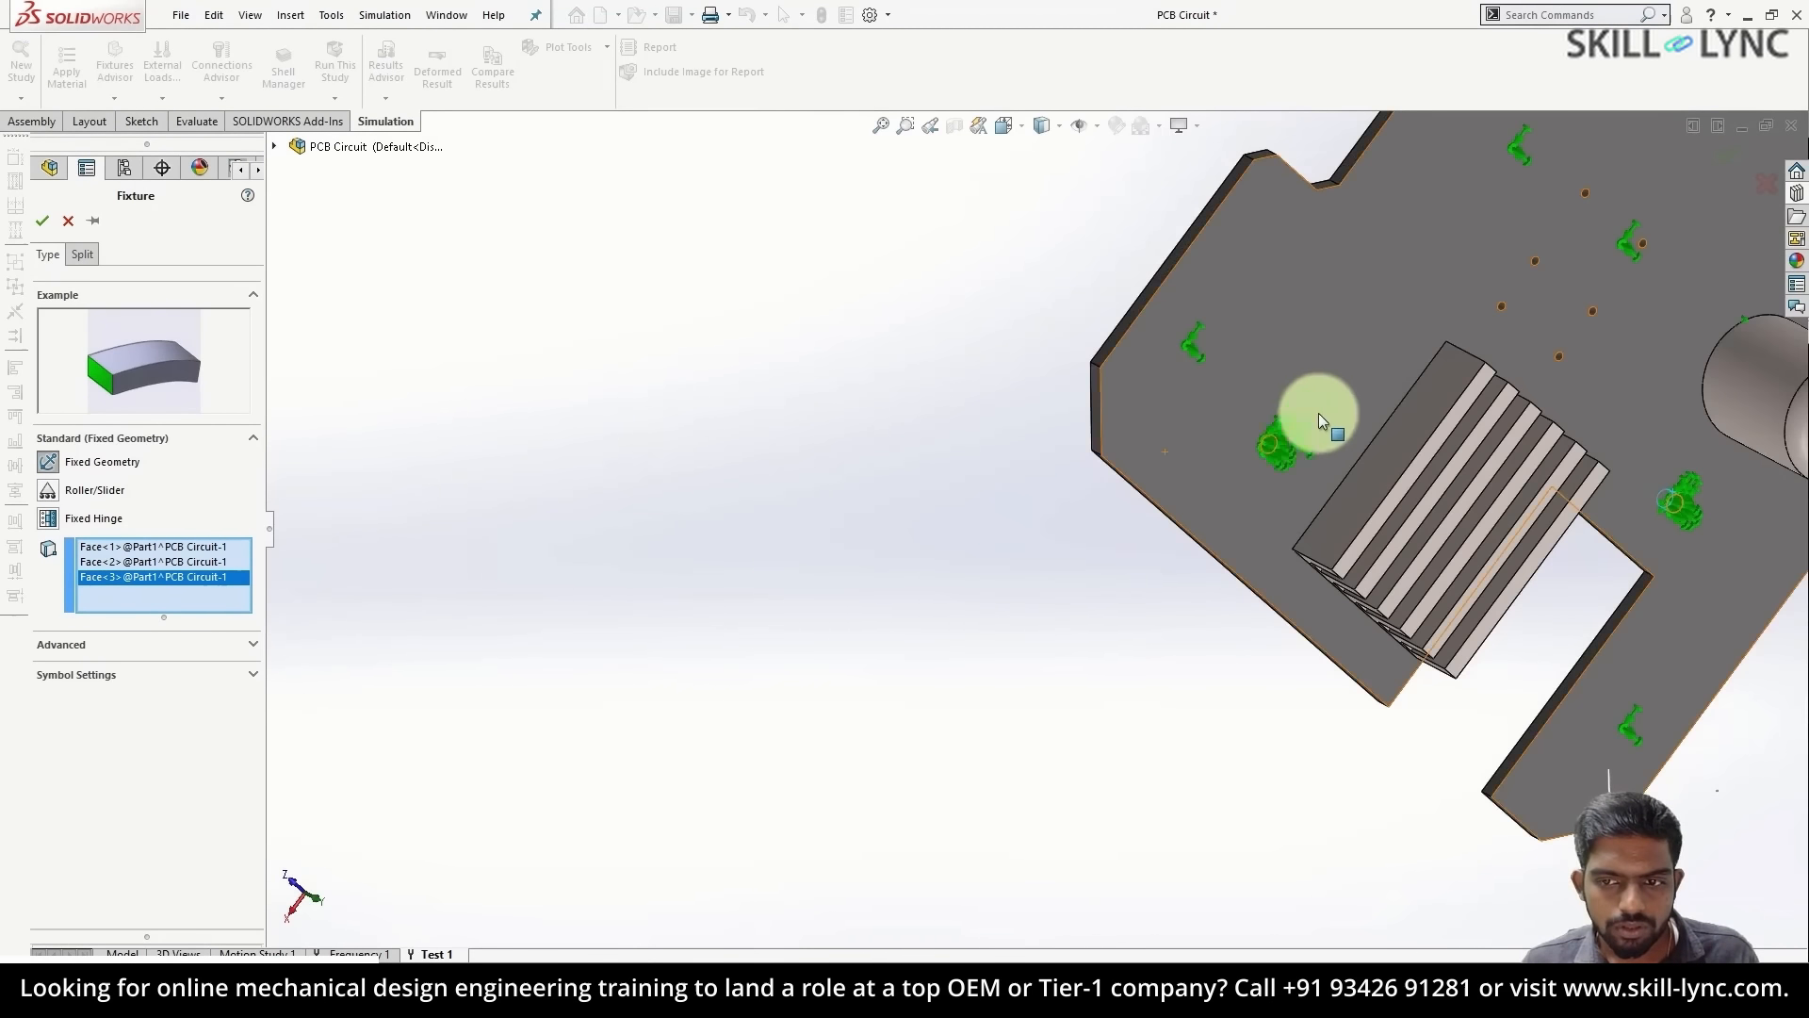
scroll(1144, 501, down, 5)
scroll(880, 637, down, 5)
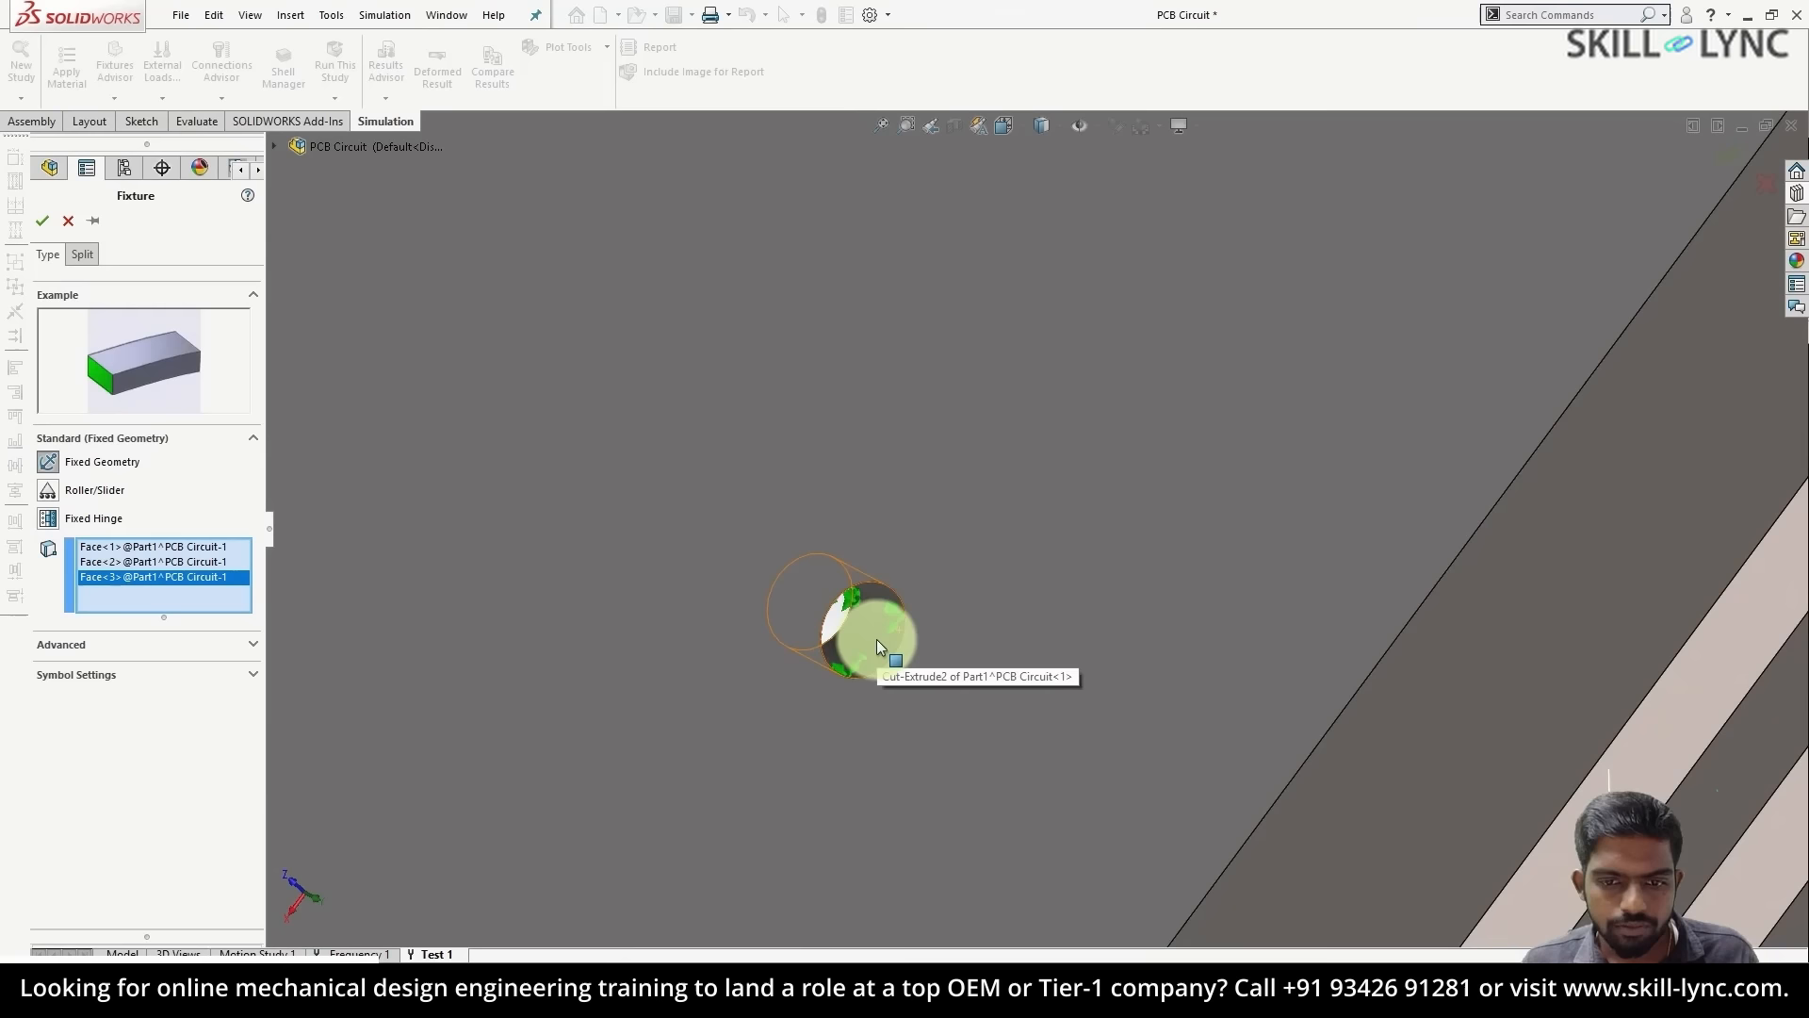
click(877, 640)
click(40, 223)
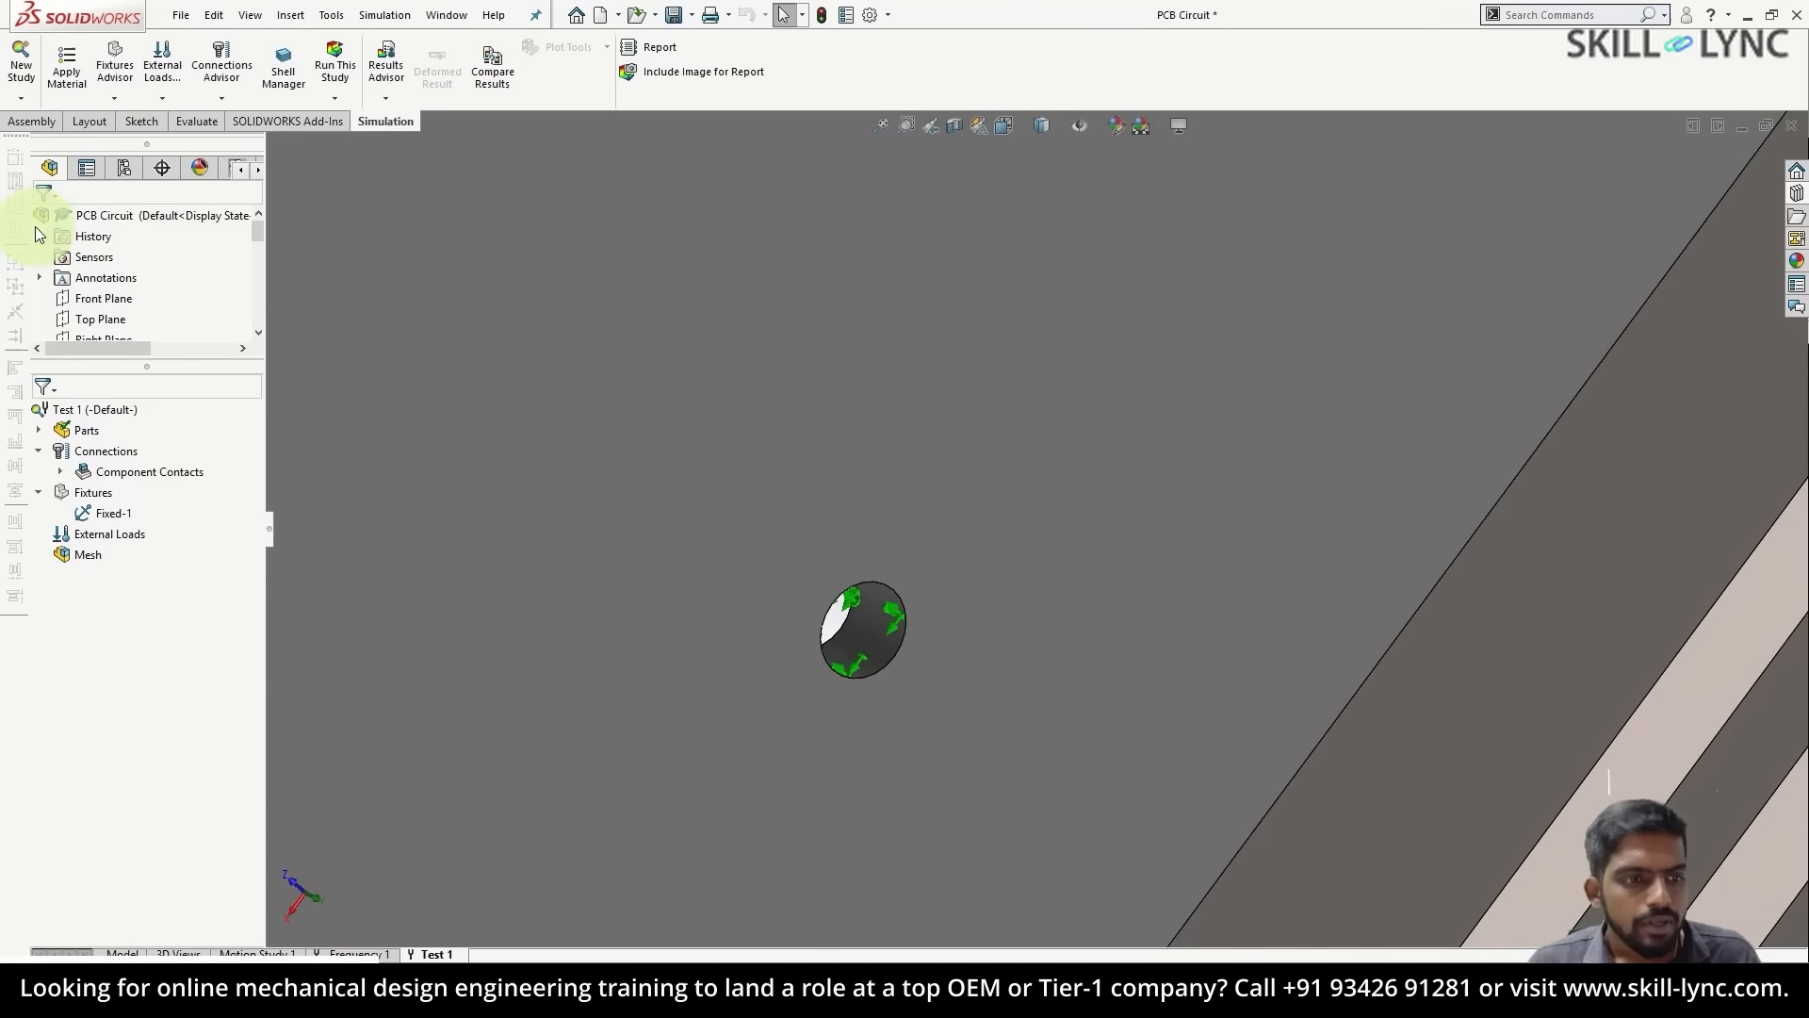
- Mesh the PCB assembly with a standard mesh using a global element size of 2.00 mm
scroll(1100, 533, up, 14)
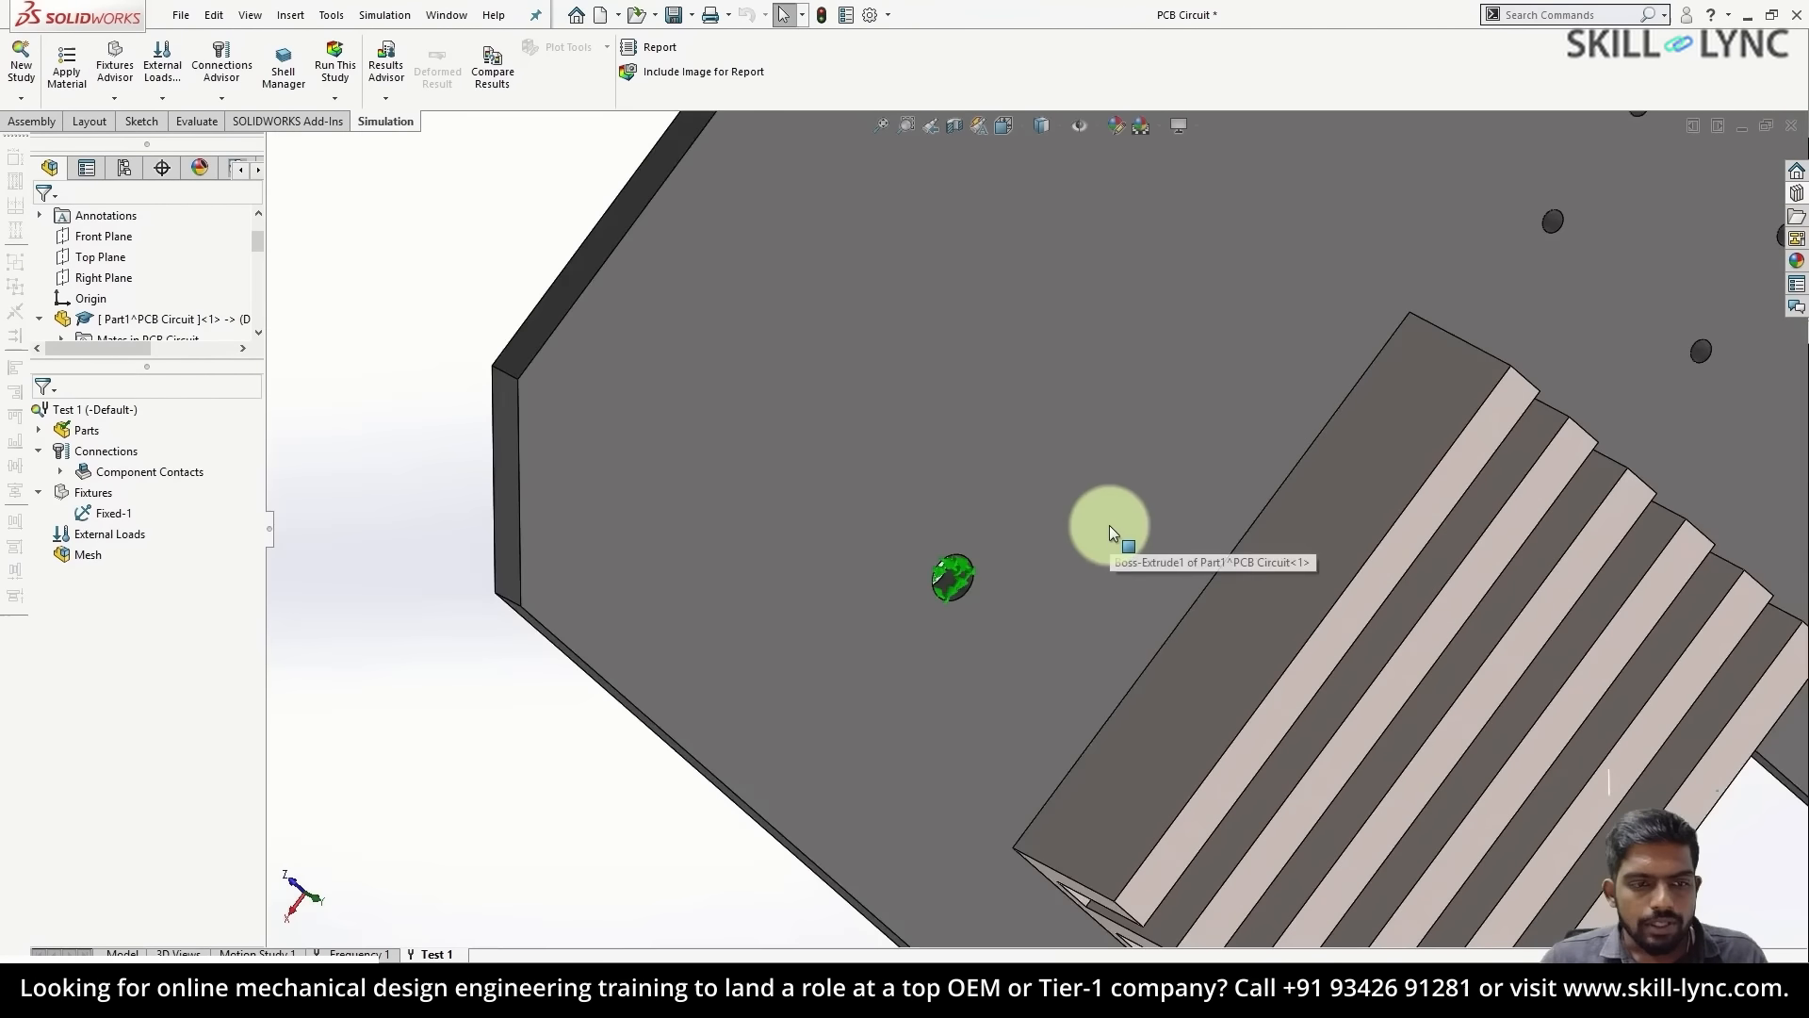
middle_drag(1236, 434, 943, 509)
right_click(71, 555)
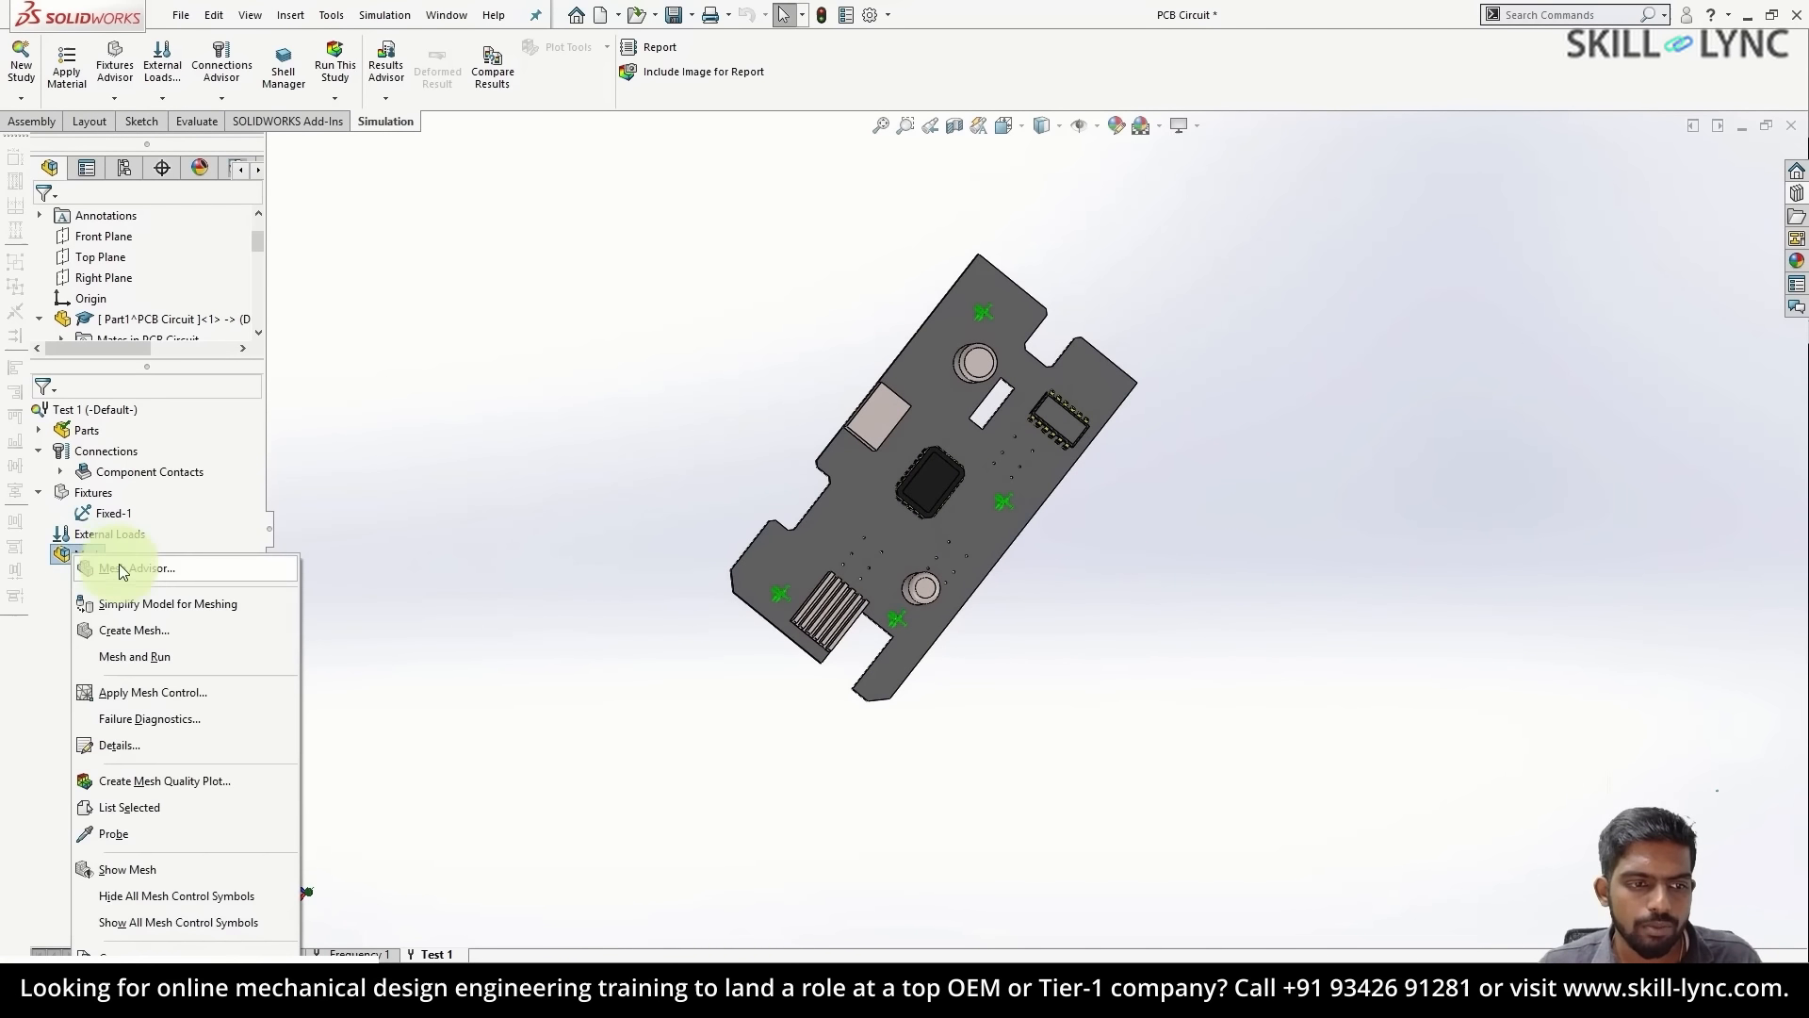
click(146, 630)
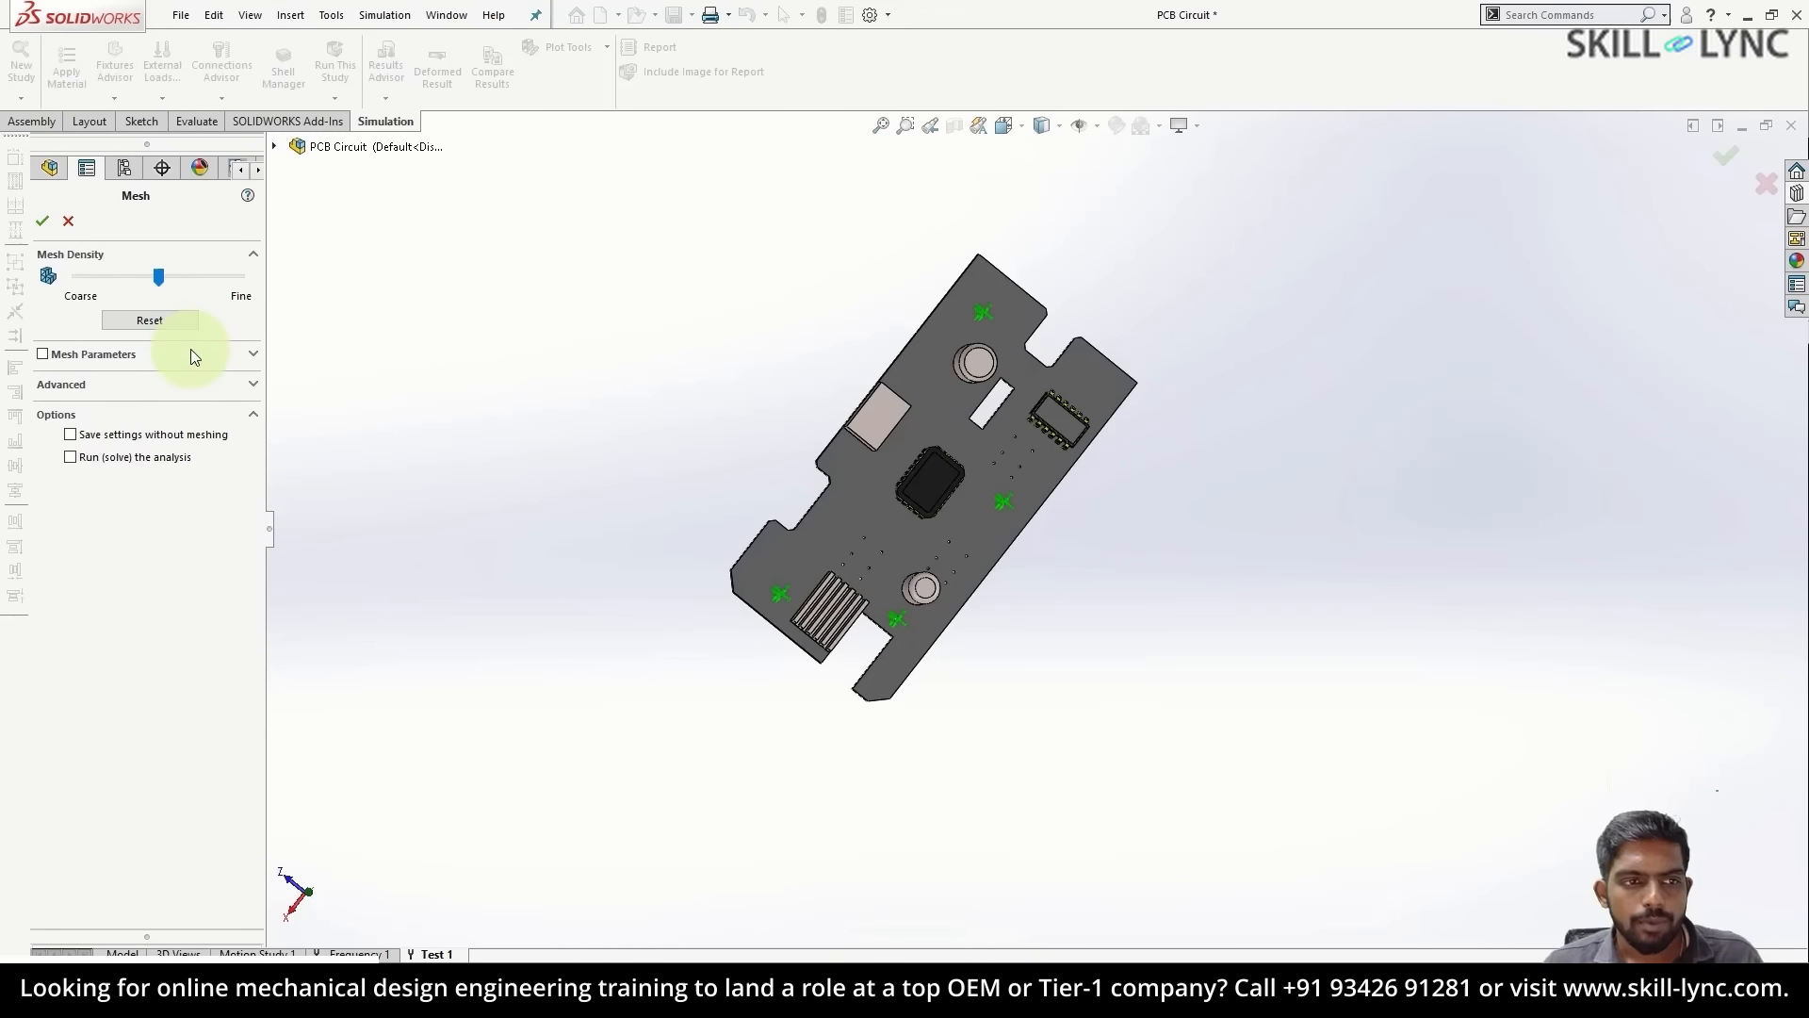
click(190, 353)
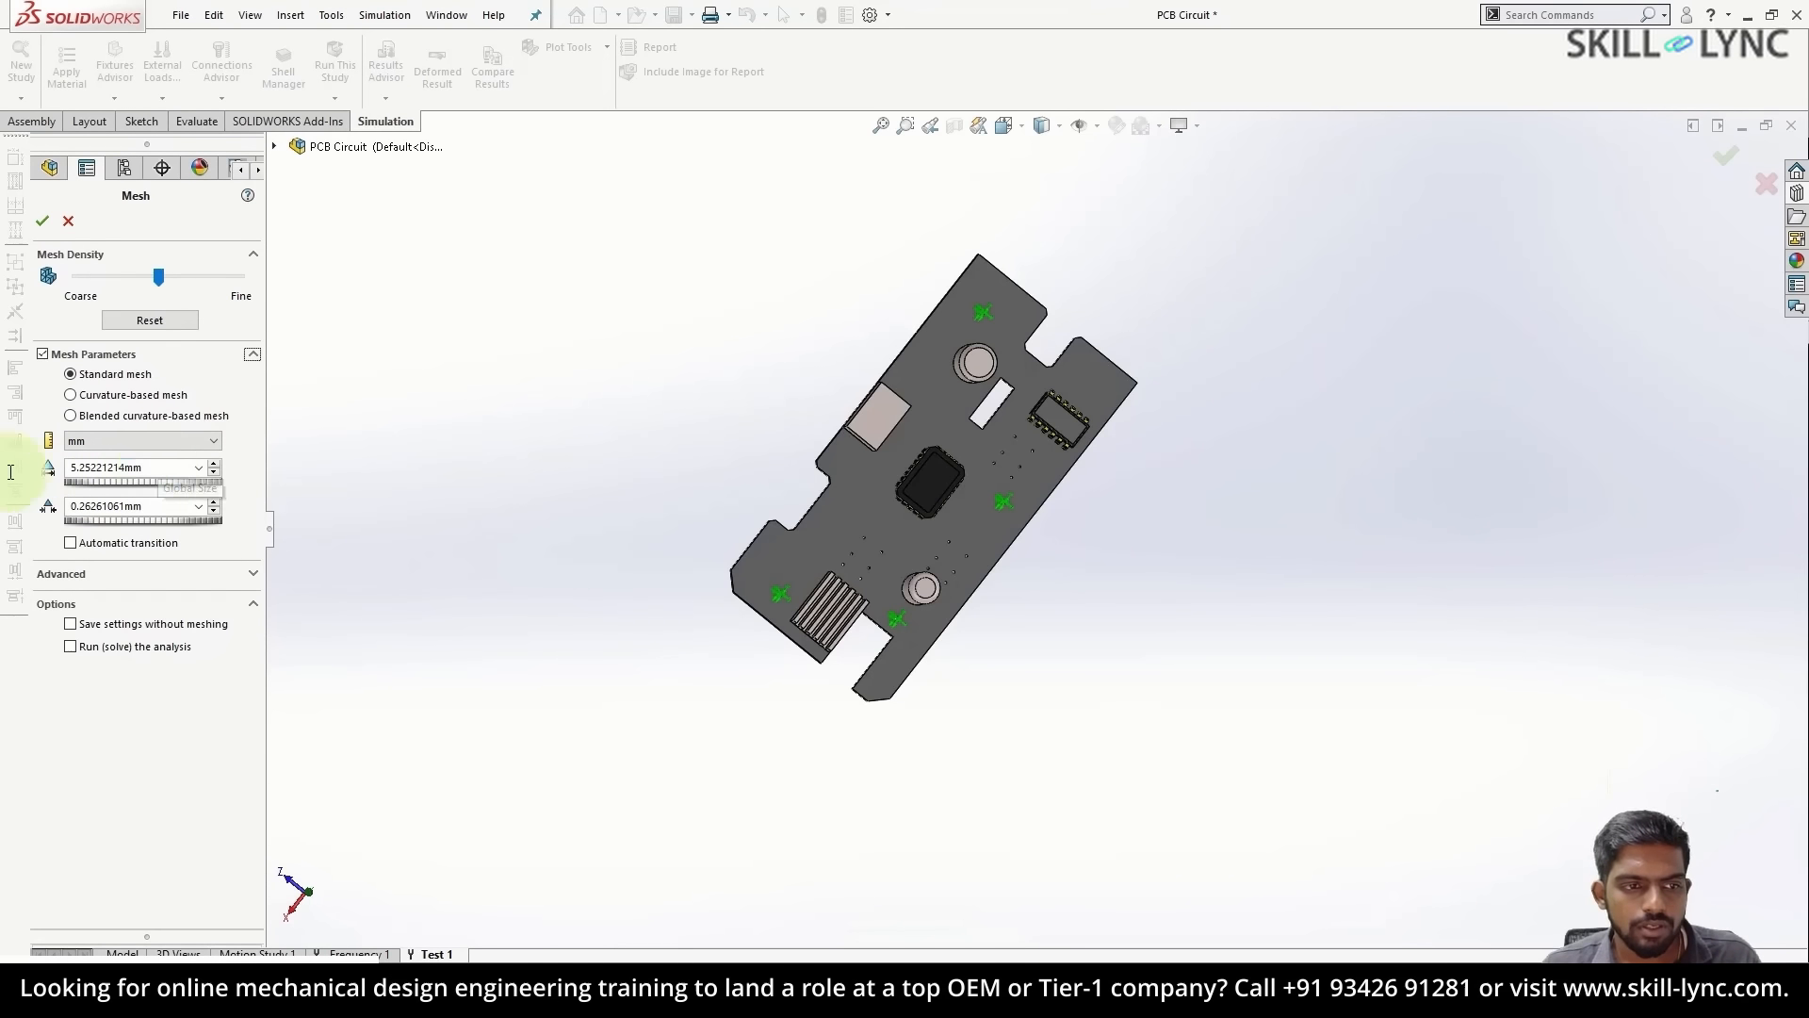
drag(157, 468, 2, 479)
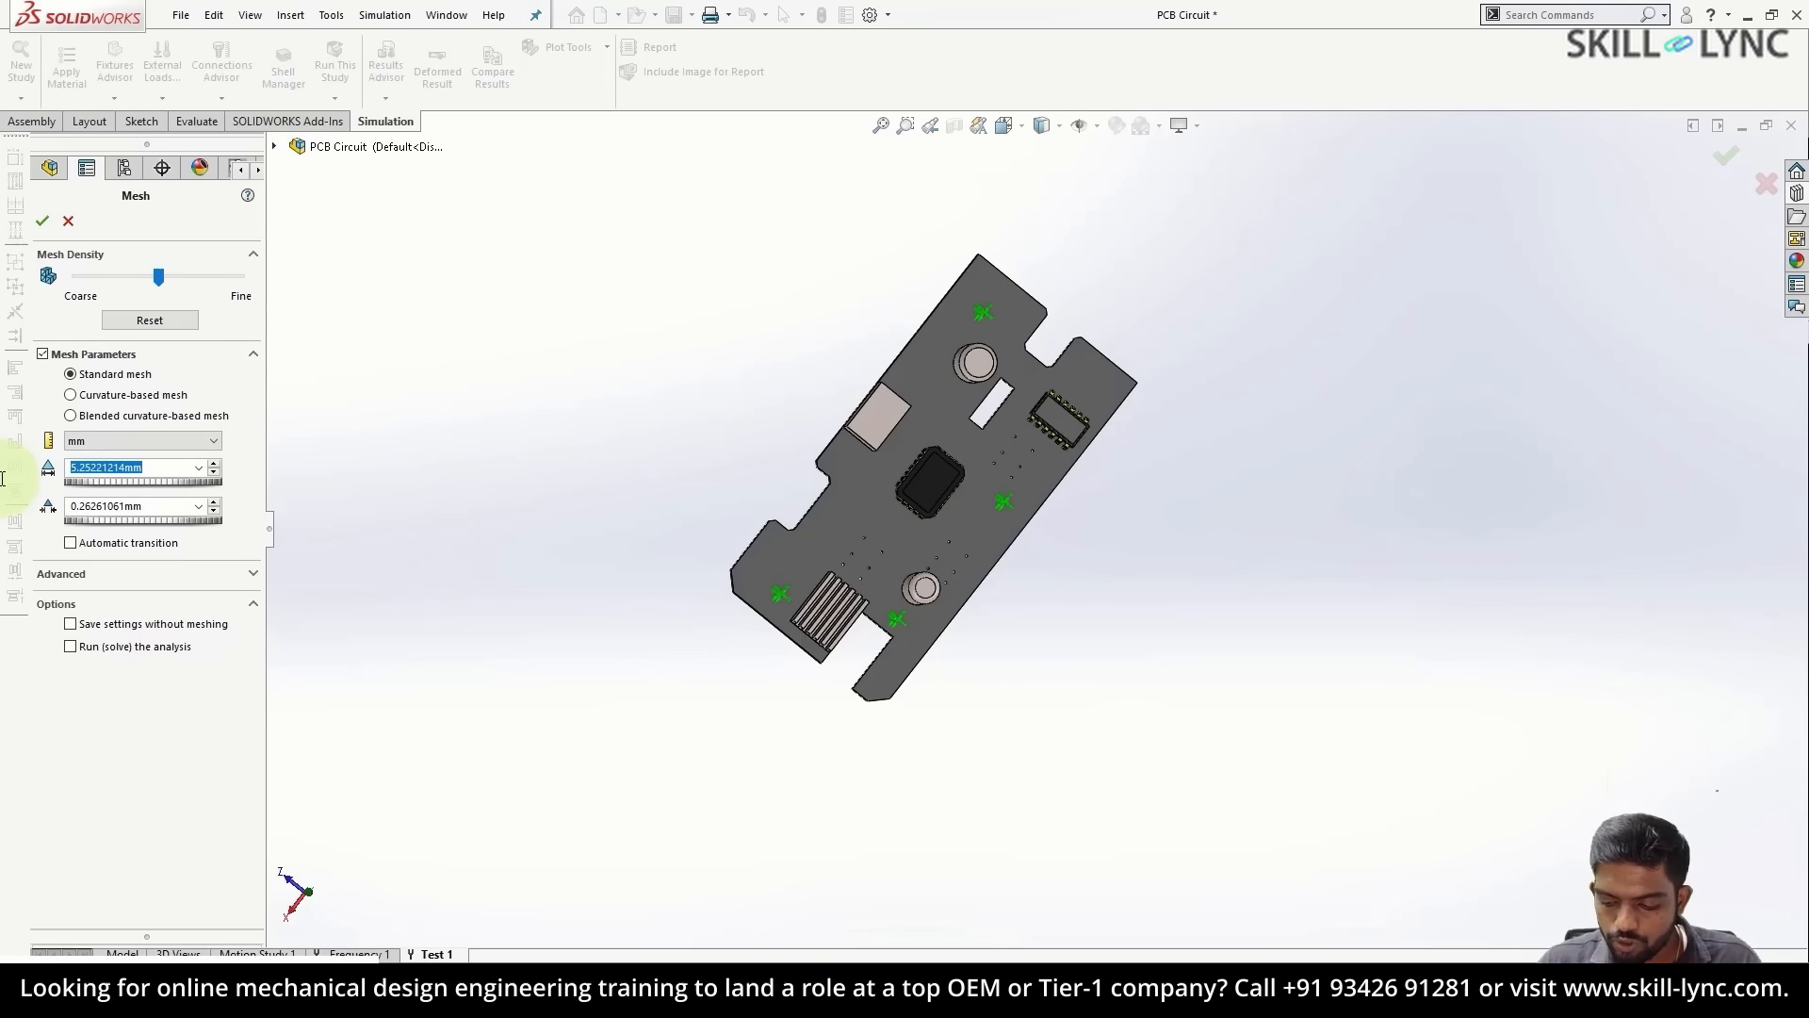
text(2.00mm)
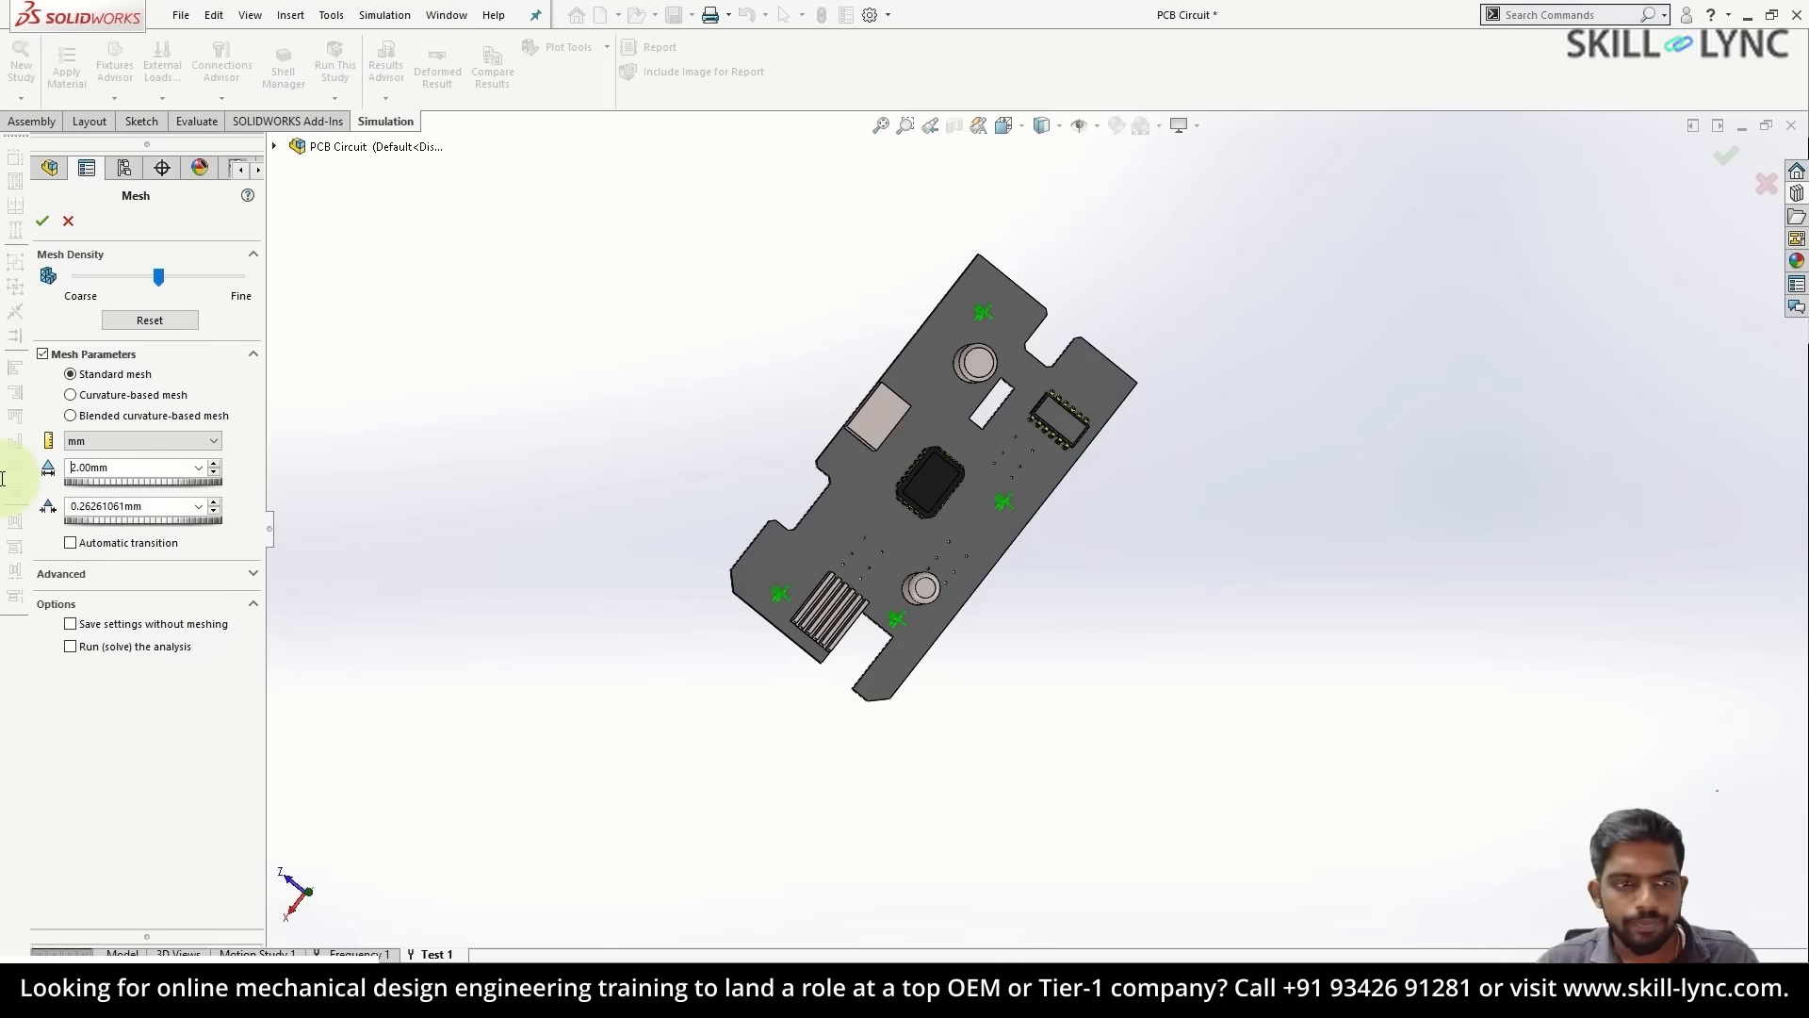
click(43, 224)
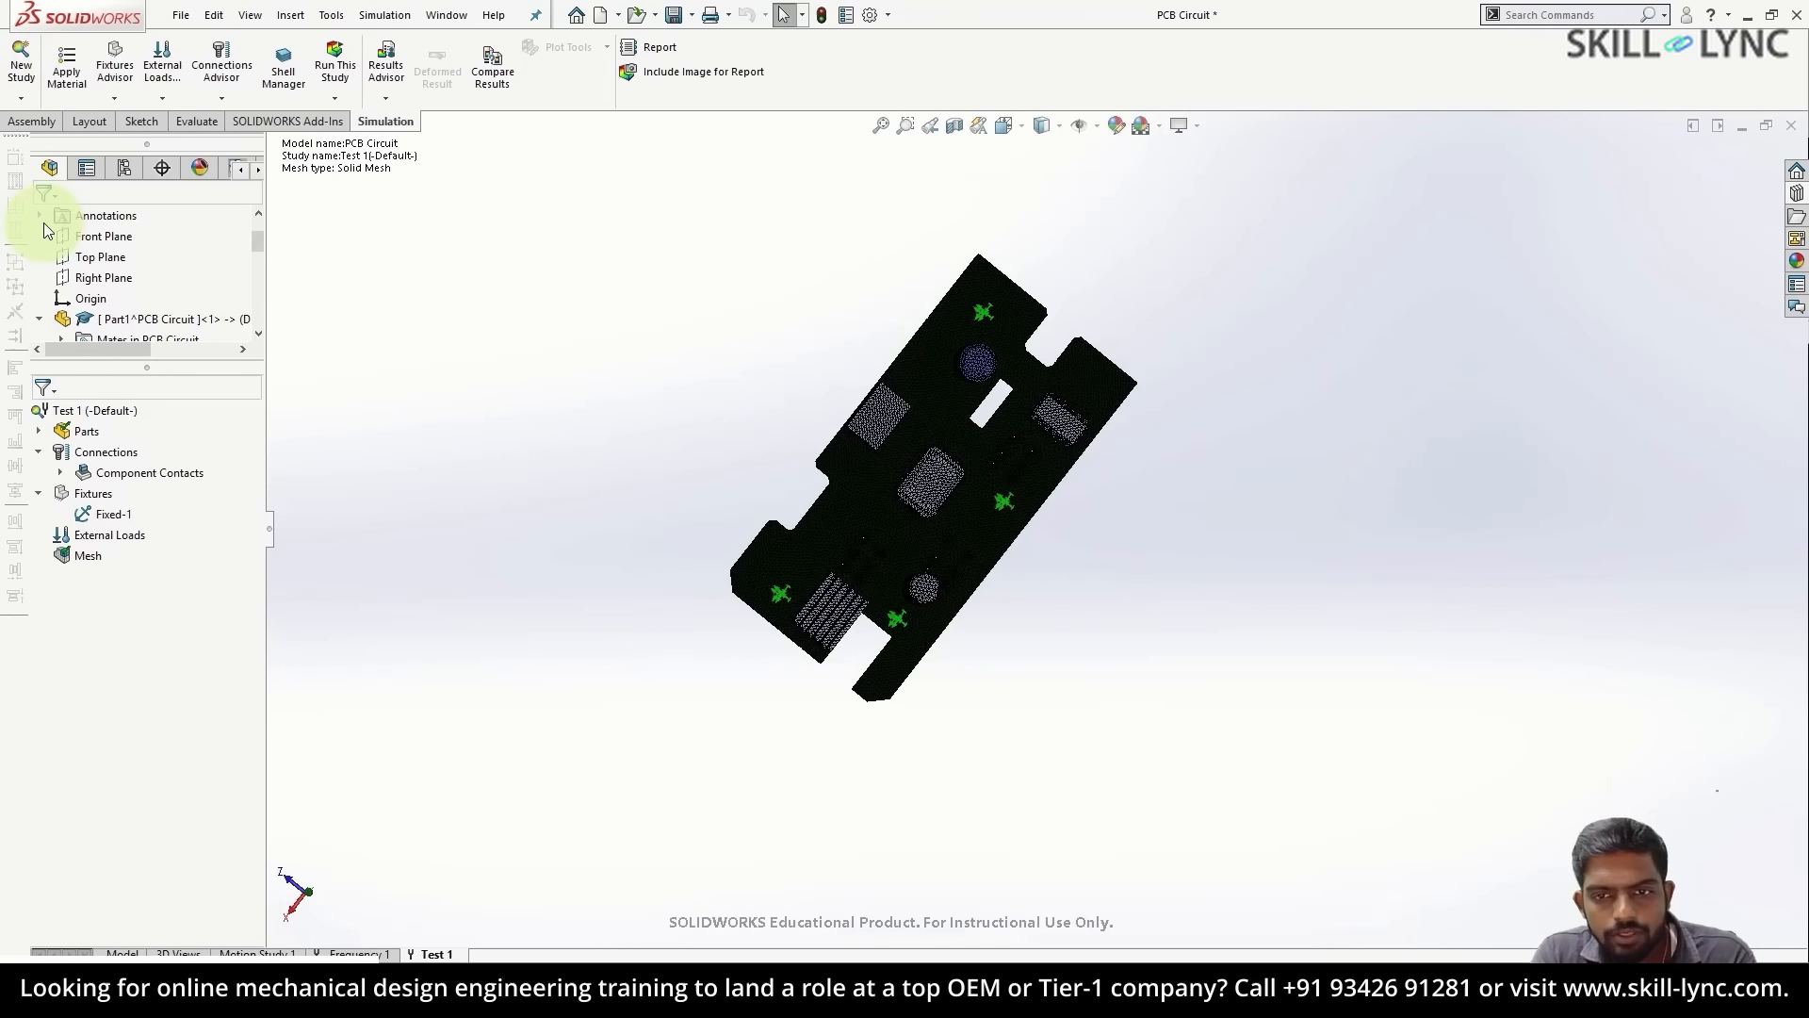
- Run the Test 1 frequency study on the meshed PCB assembly
scroll(44, 230, down, 3)
middle_drag(905, 397, 985, 495)
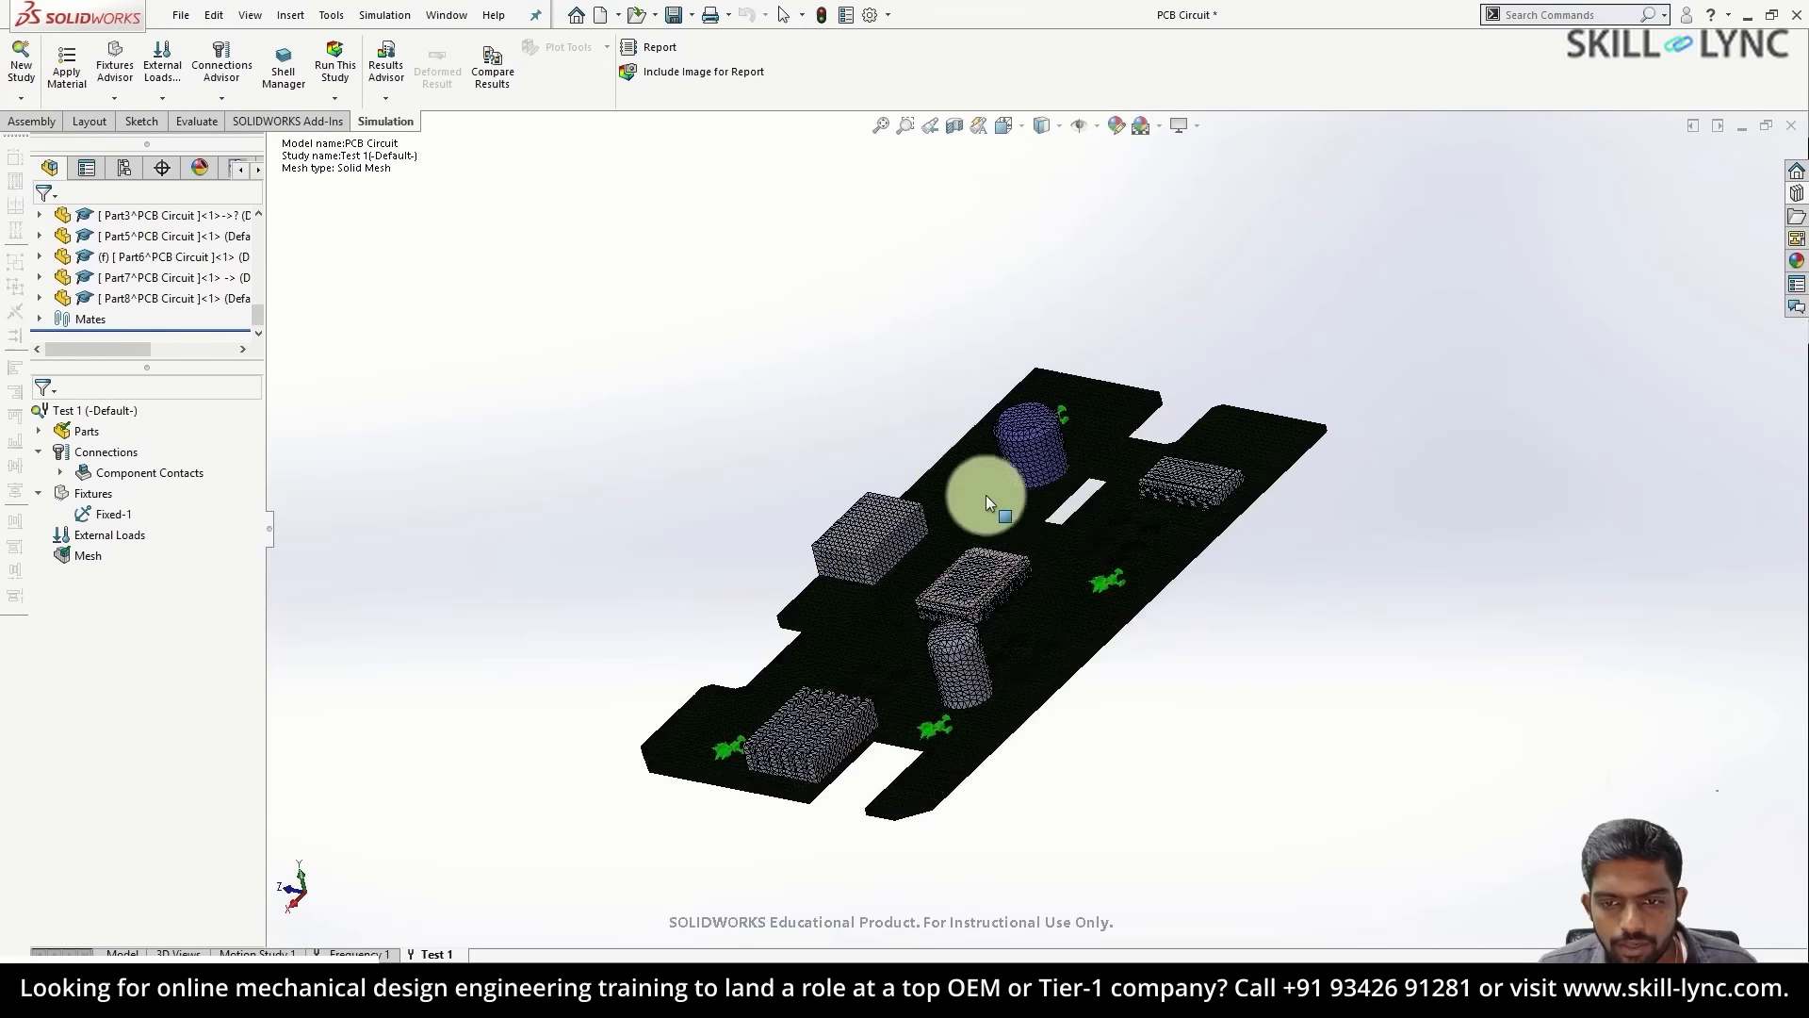
middle_drag(1002, 614, 1065, 643)
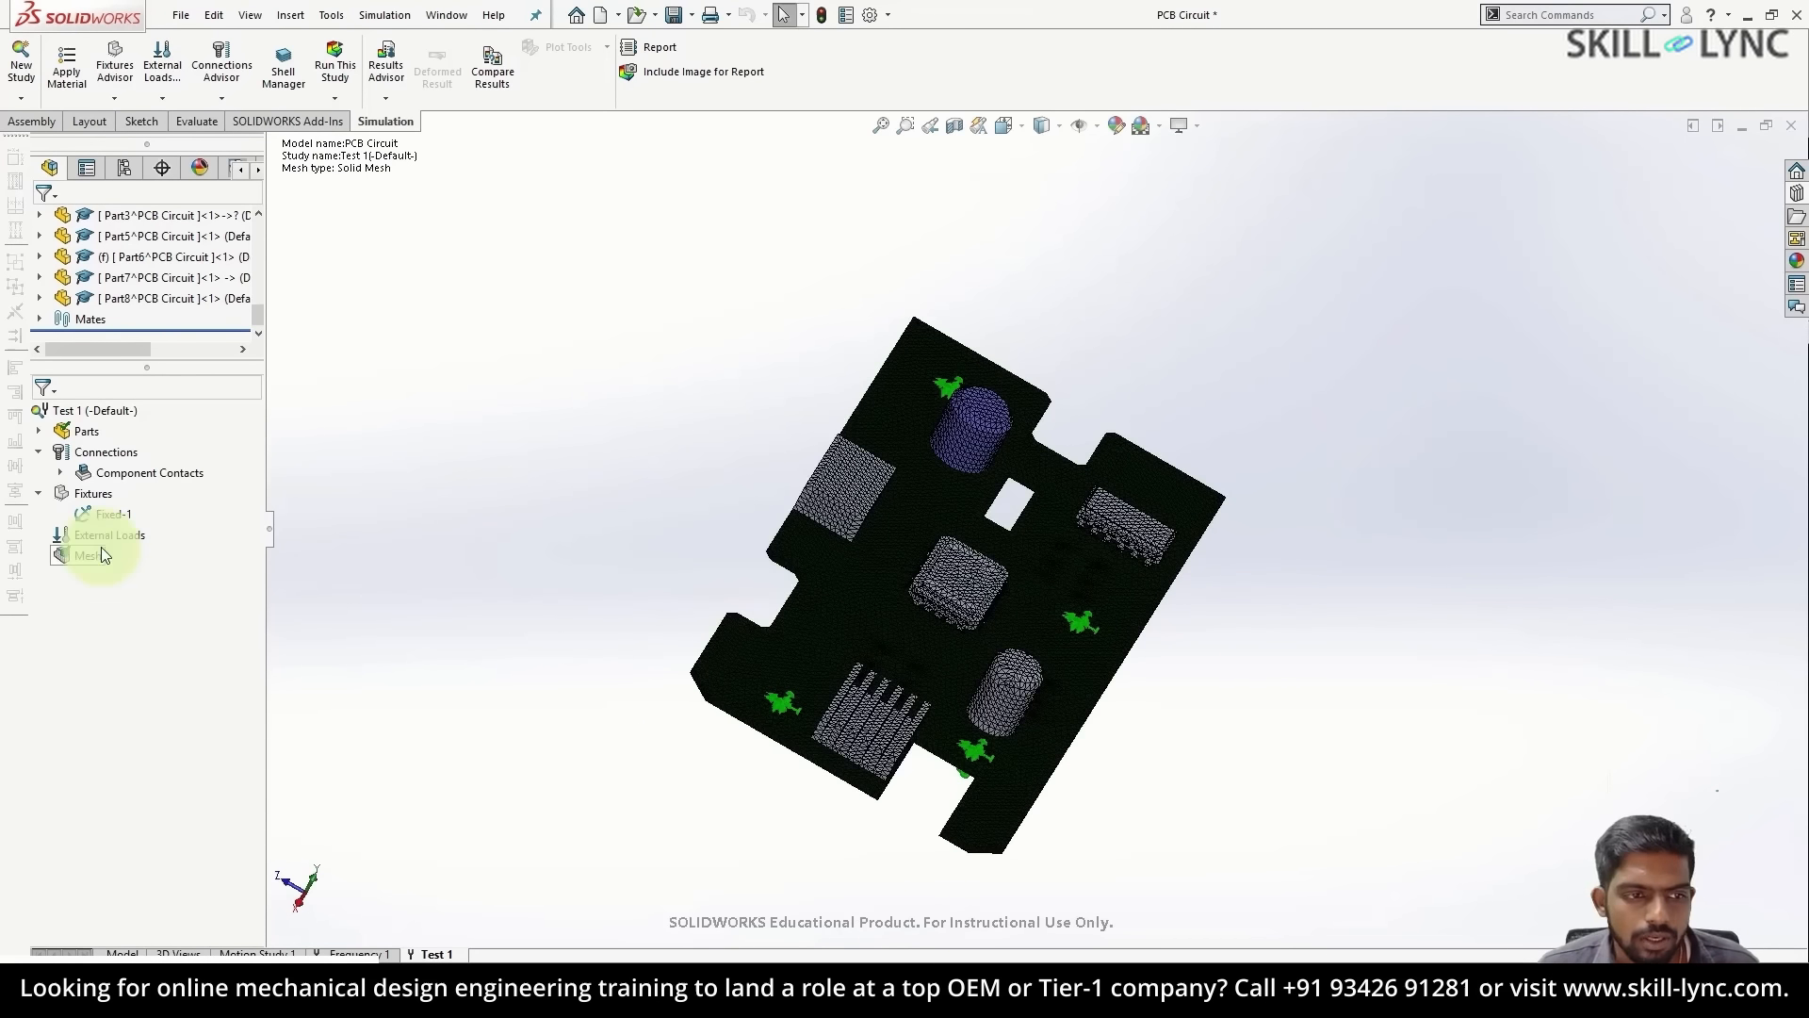
right_click(102, 411)
click(144, 432)
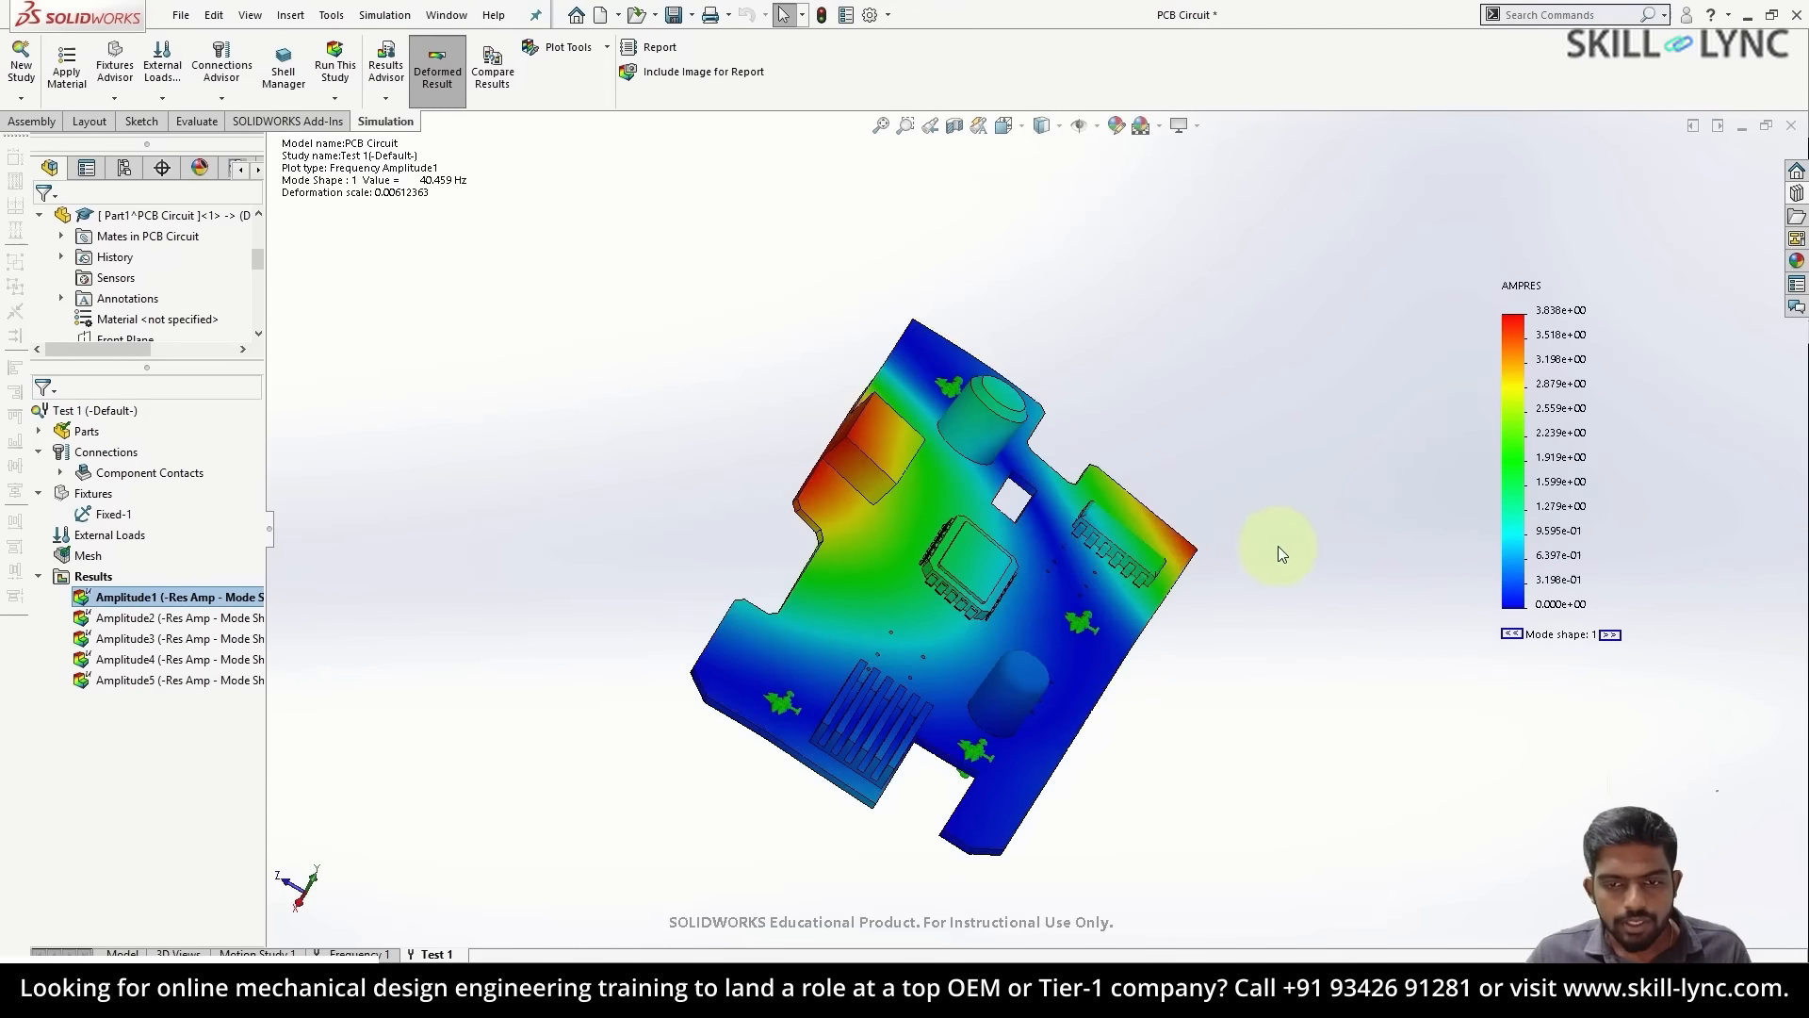
- Animate the Amplitude1 plot to examine how the board deforms in mode shape 1, and close the animation
middle_drag(1277, 545, 1187, 405)
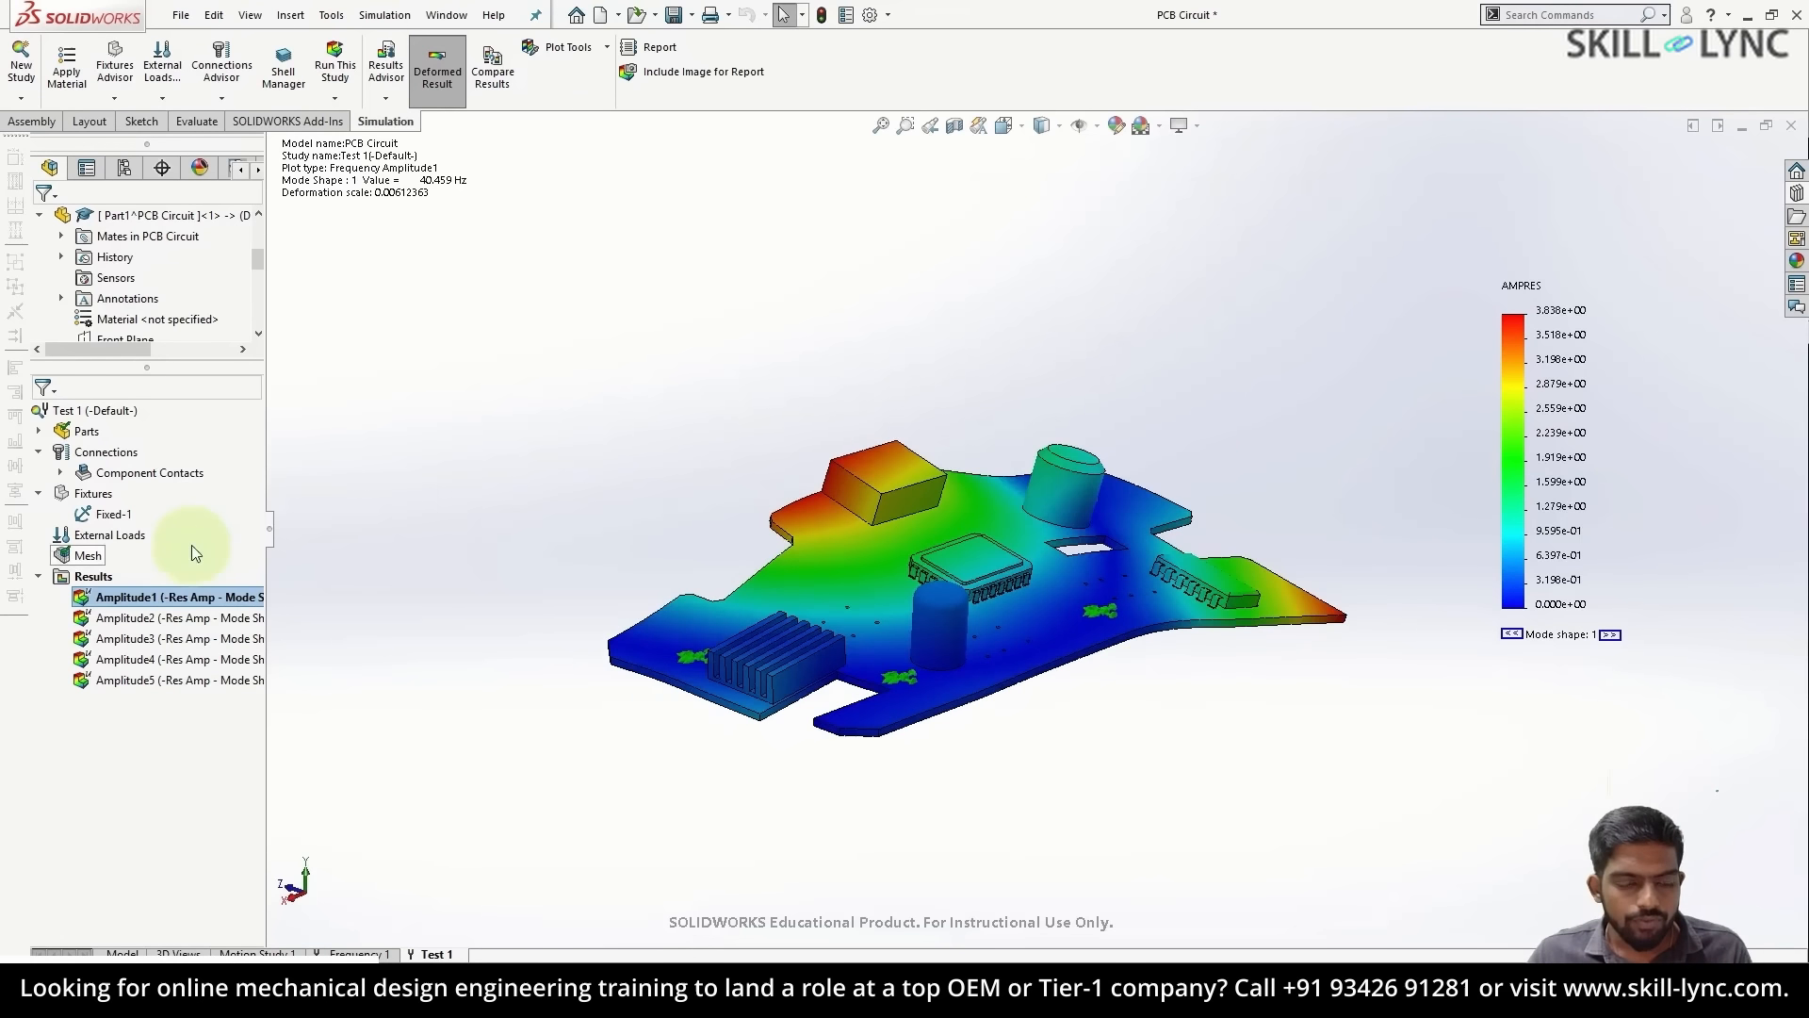
right_click(110, 411)
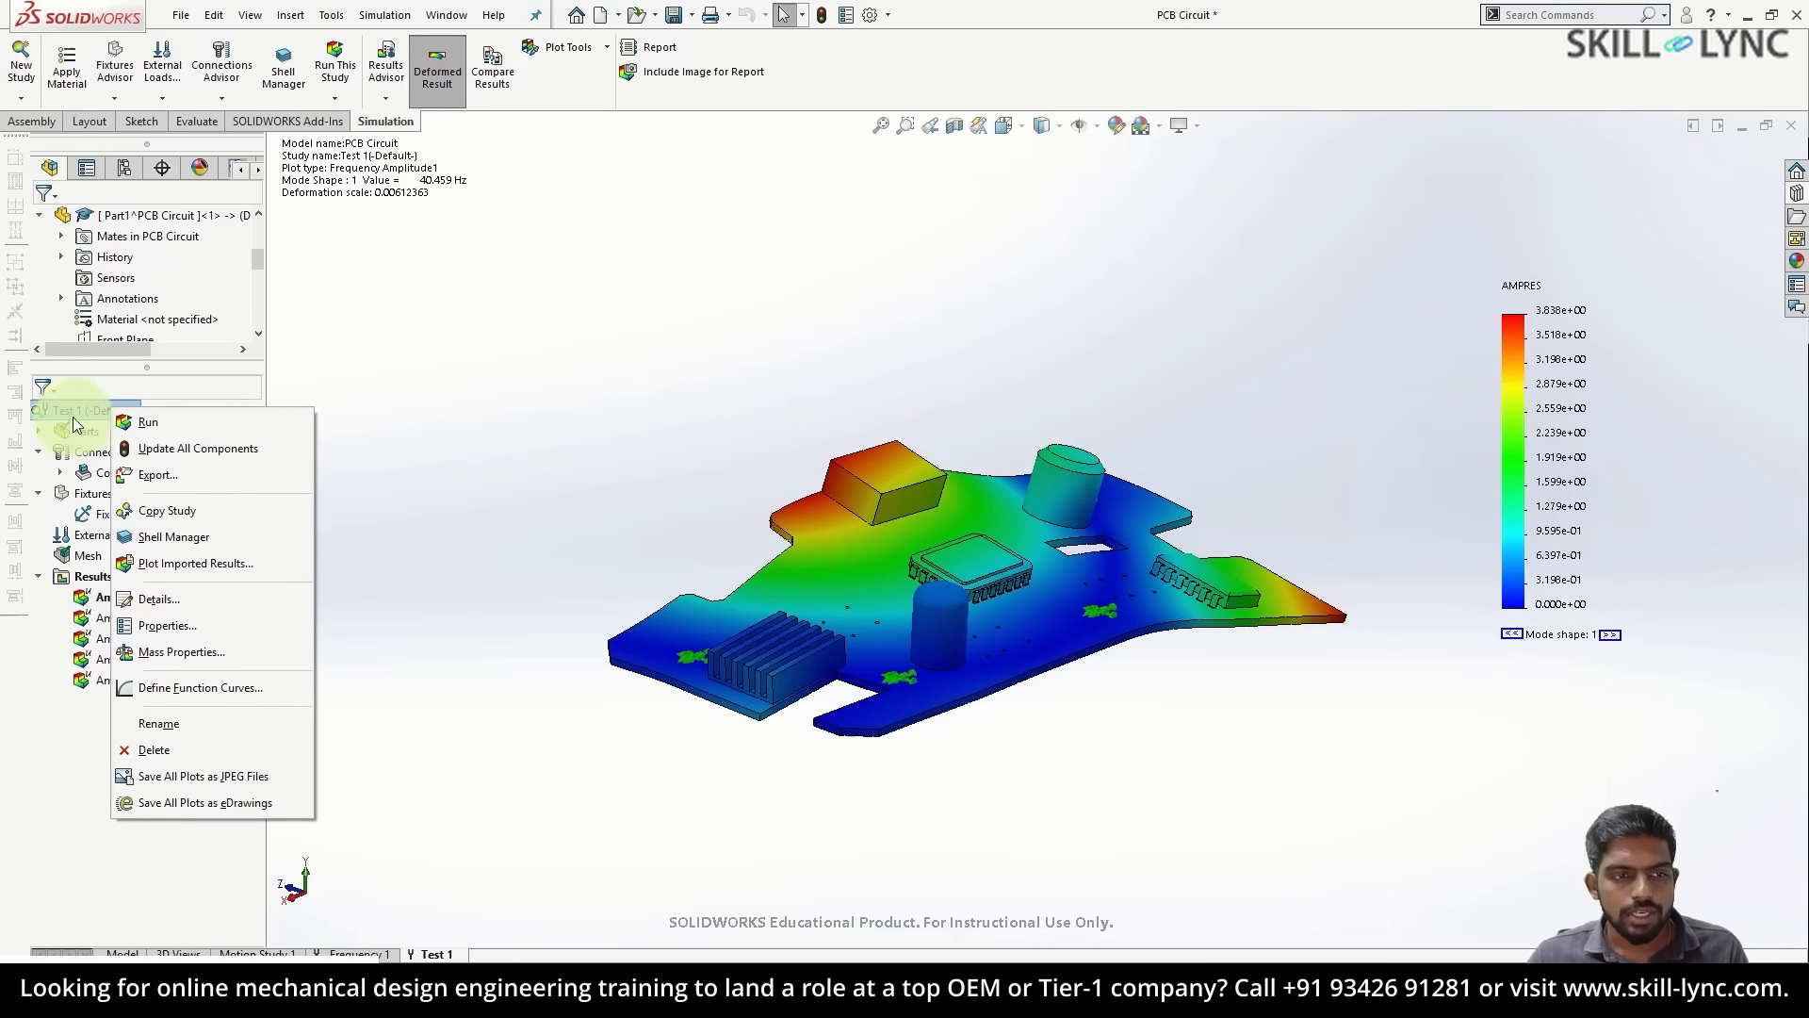
click(104, 410)
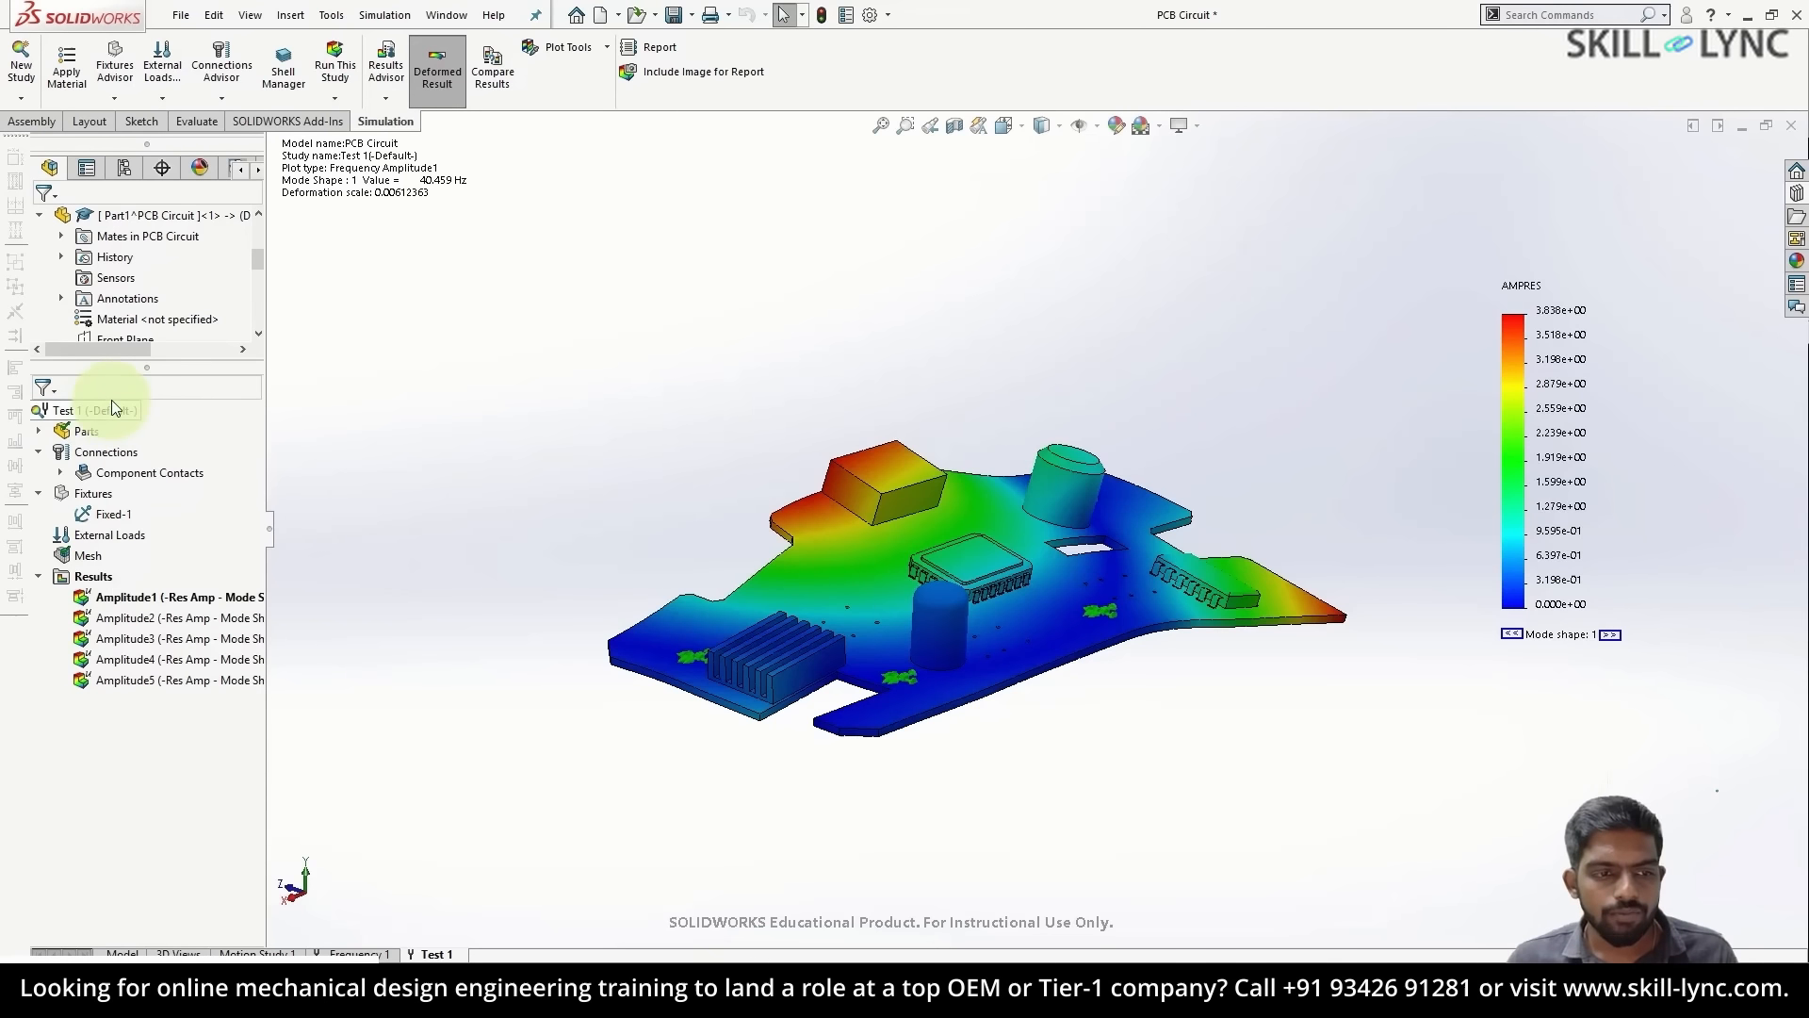
right_click(148, 597)
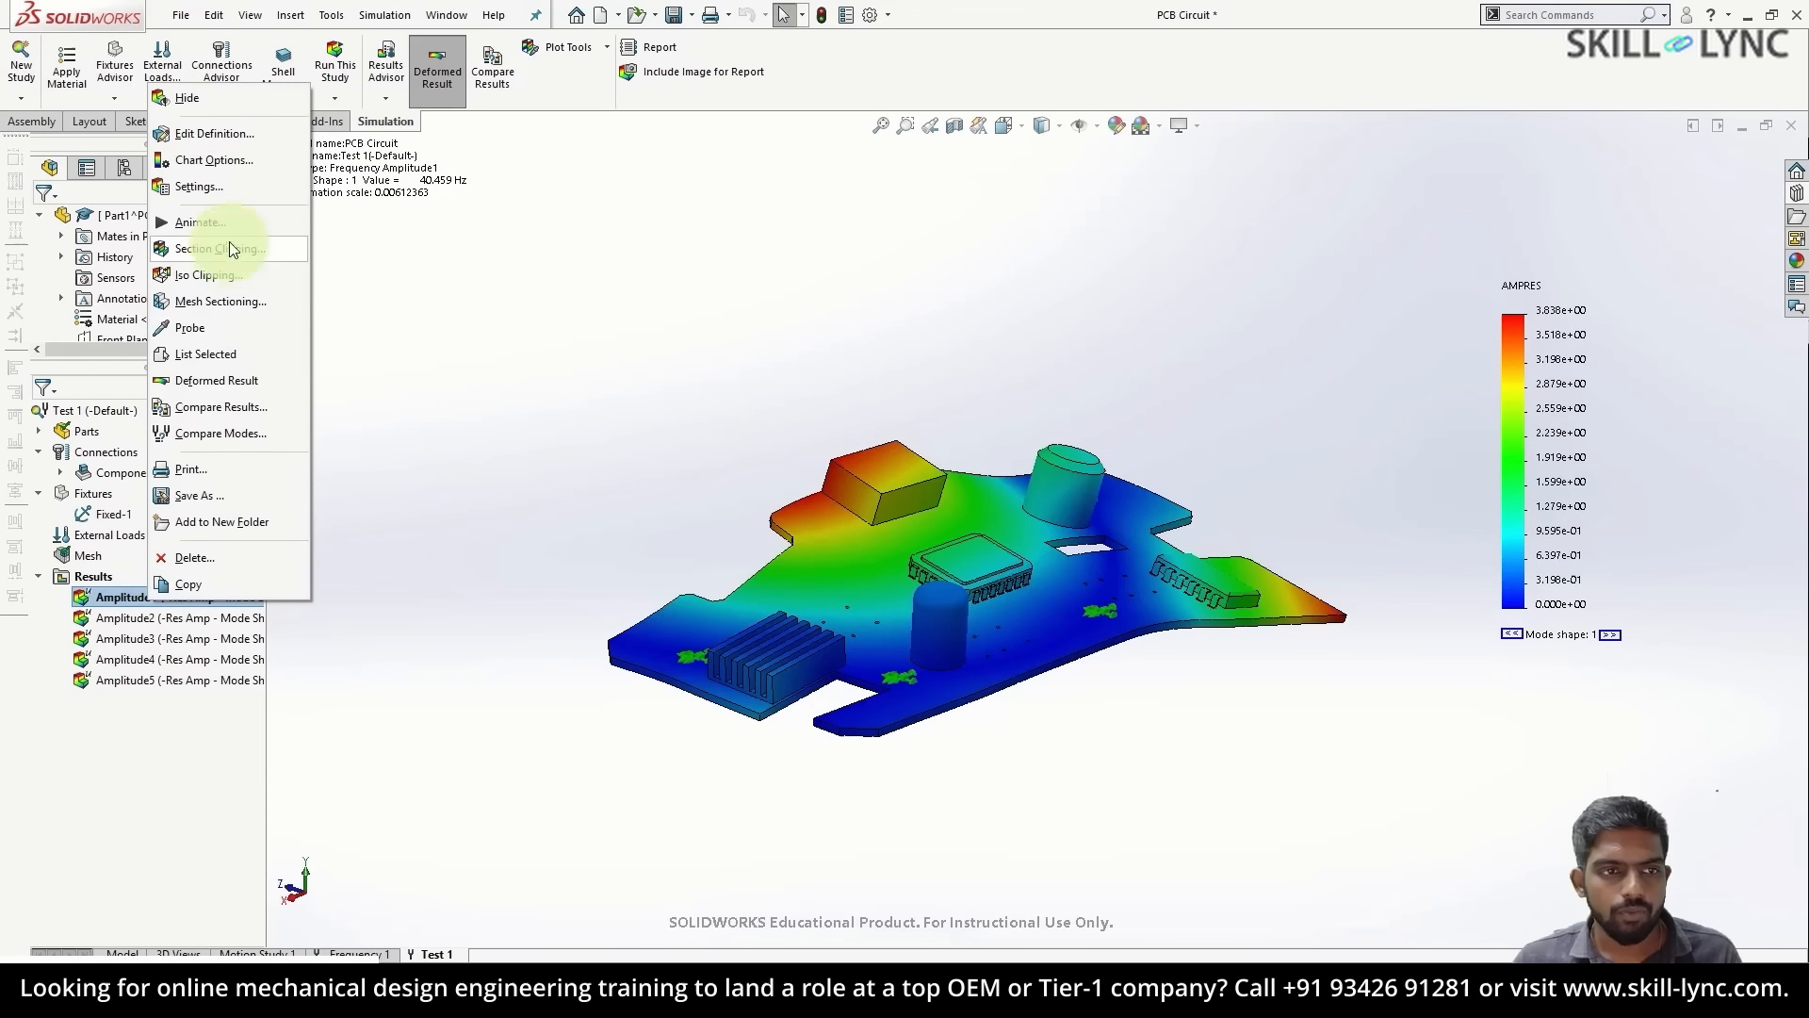
click(226, 226)
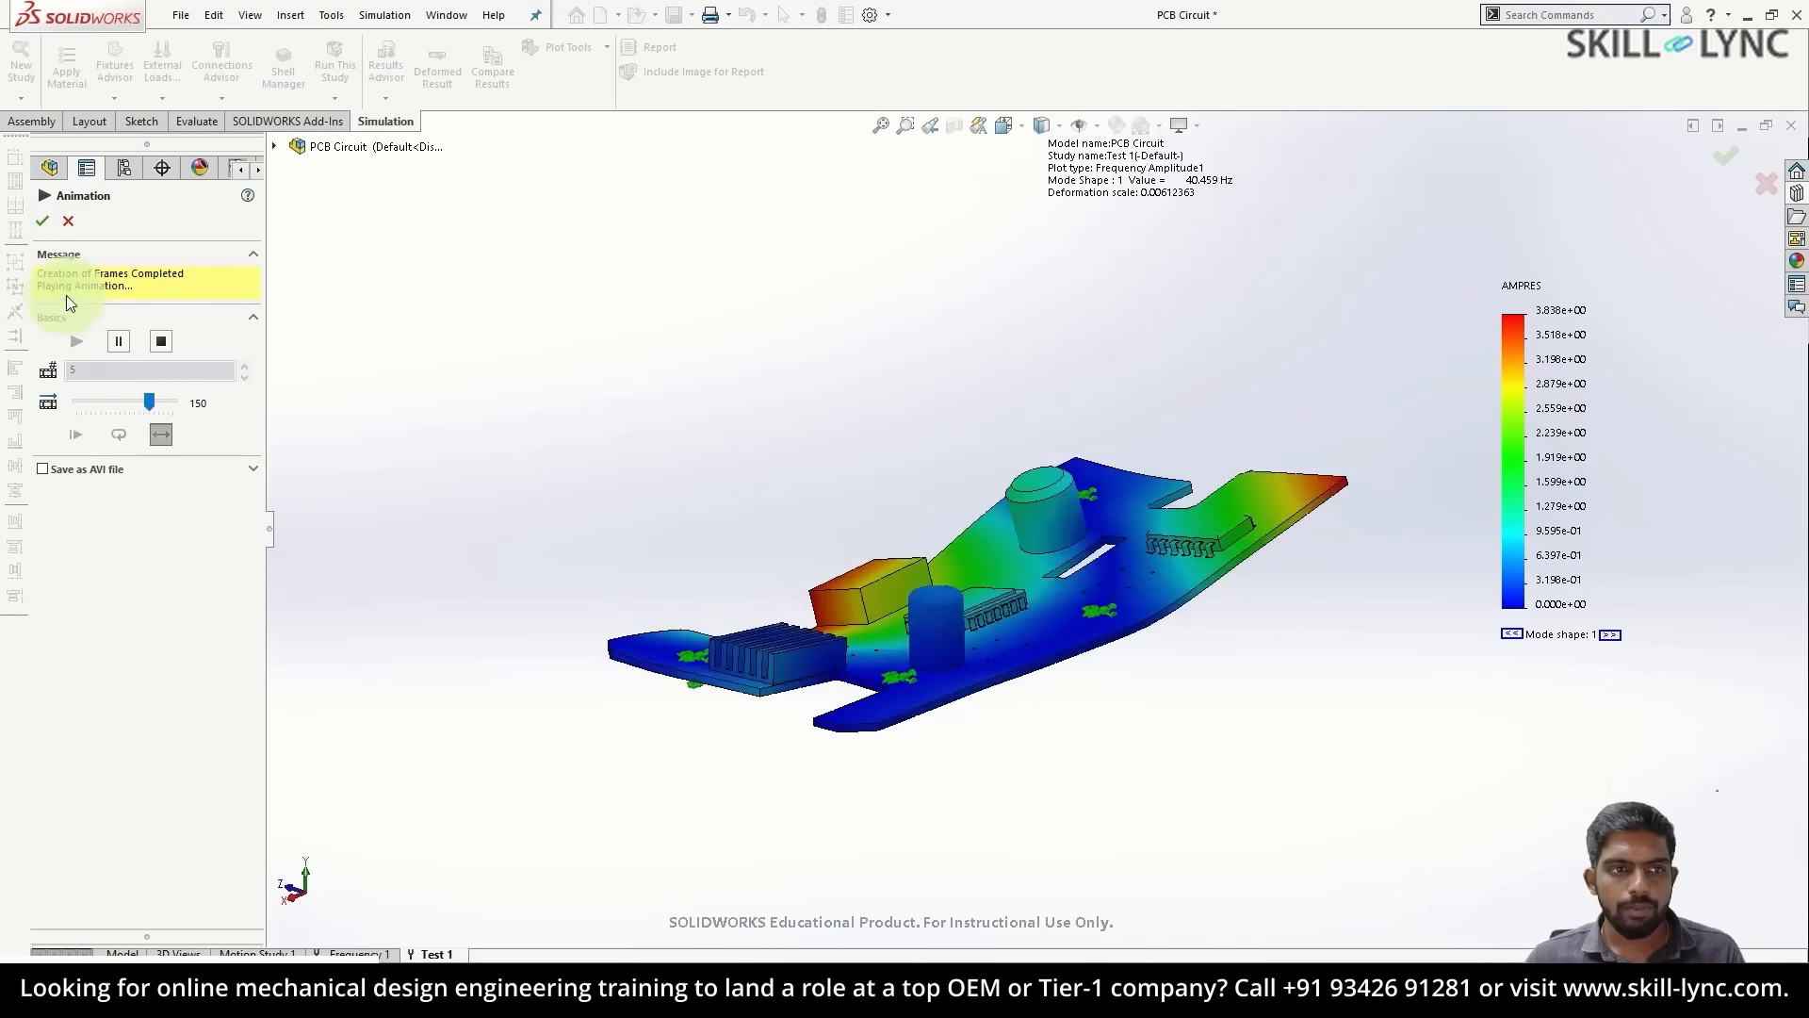
click(68, 222)
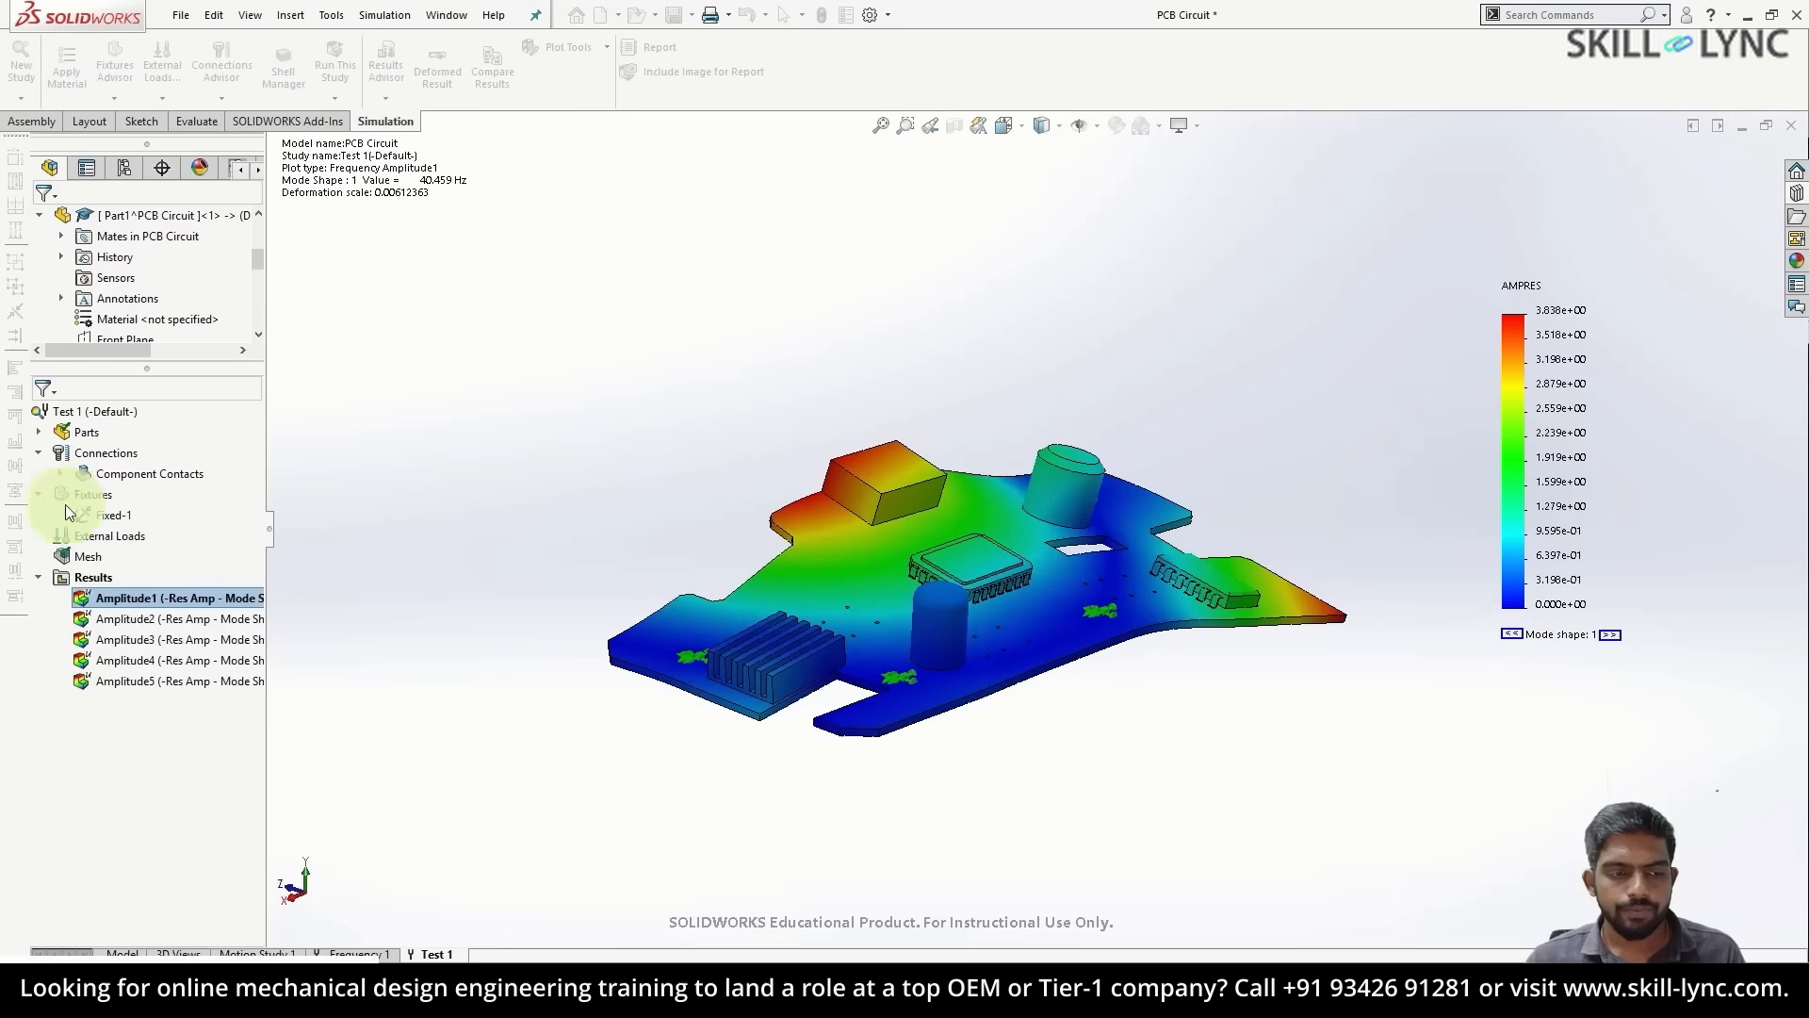
- Show the Amplitude2 plot and animate it to examine the board's deformation in mode shape 2
right_click(117, 624)
click(157, 647)
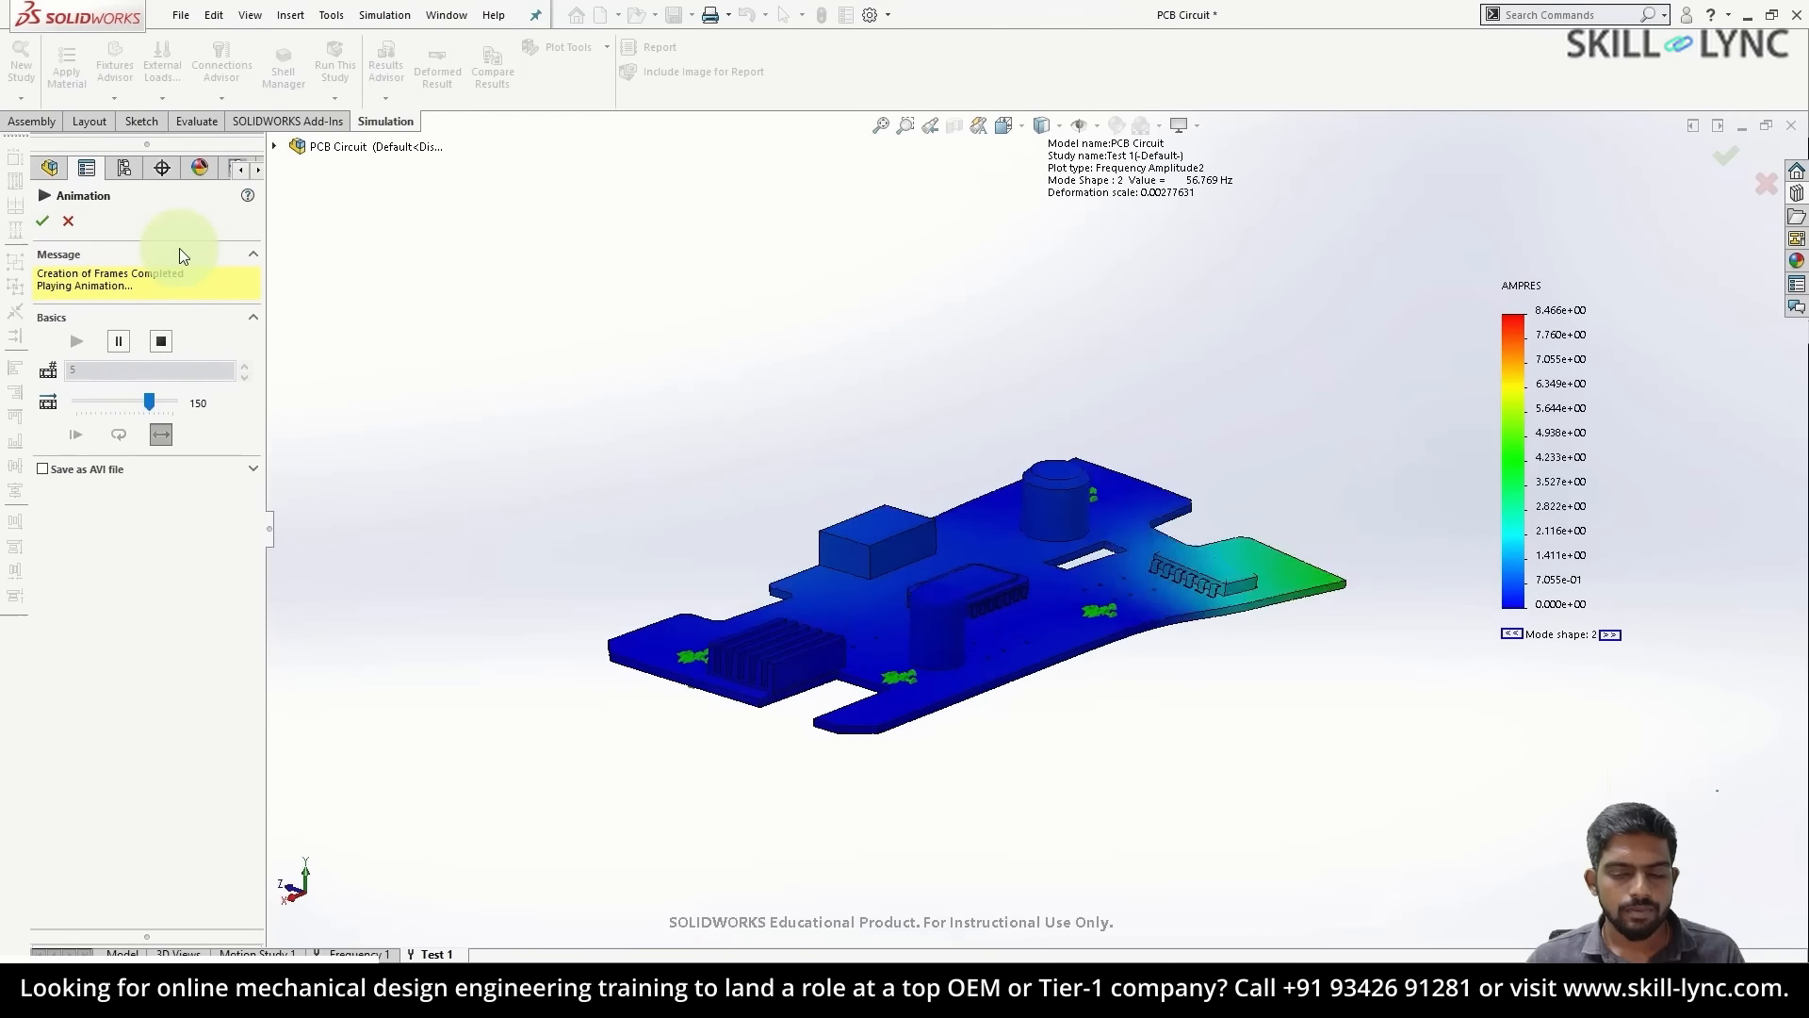
click(69, 219)
- List the resonant frequencies of the Test 1 results to review each mode's frequency and period, and close the list
right_click(93, 578)
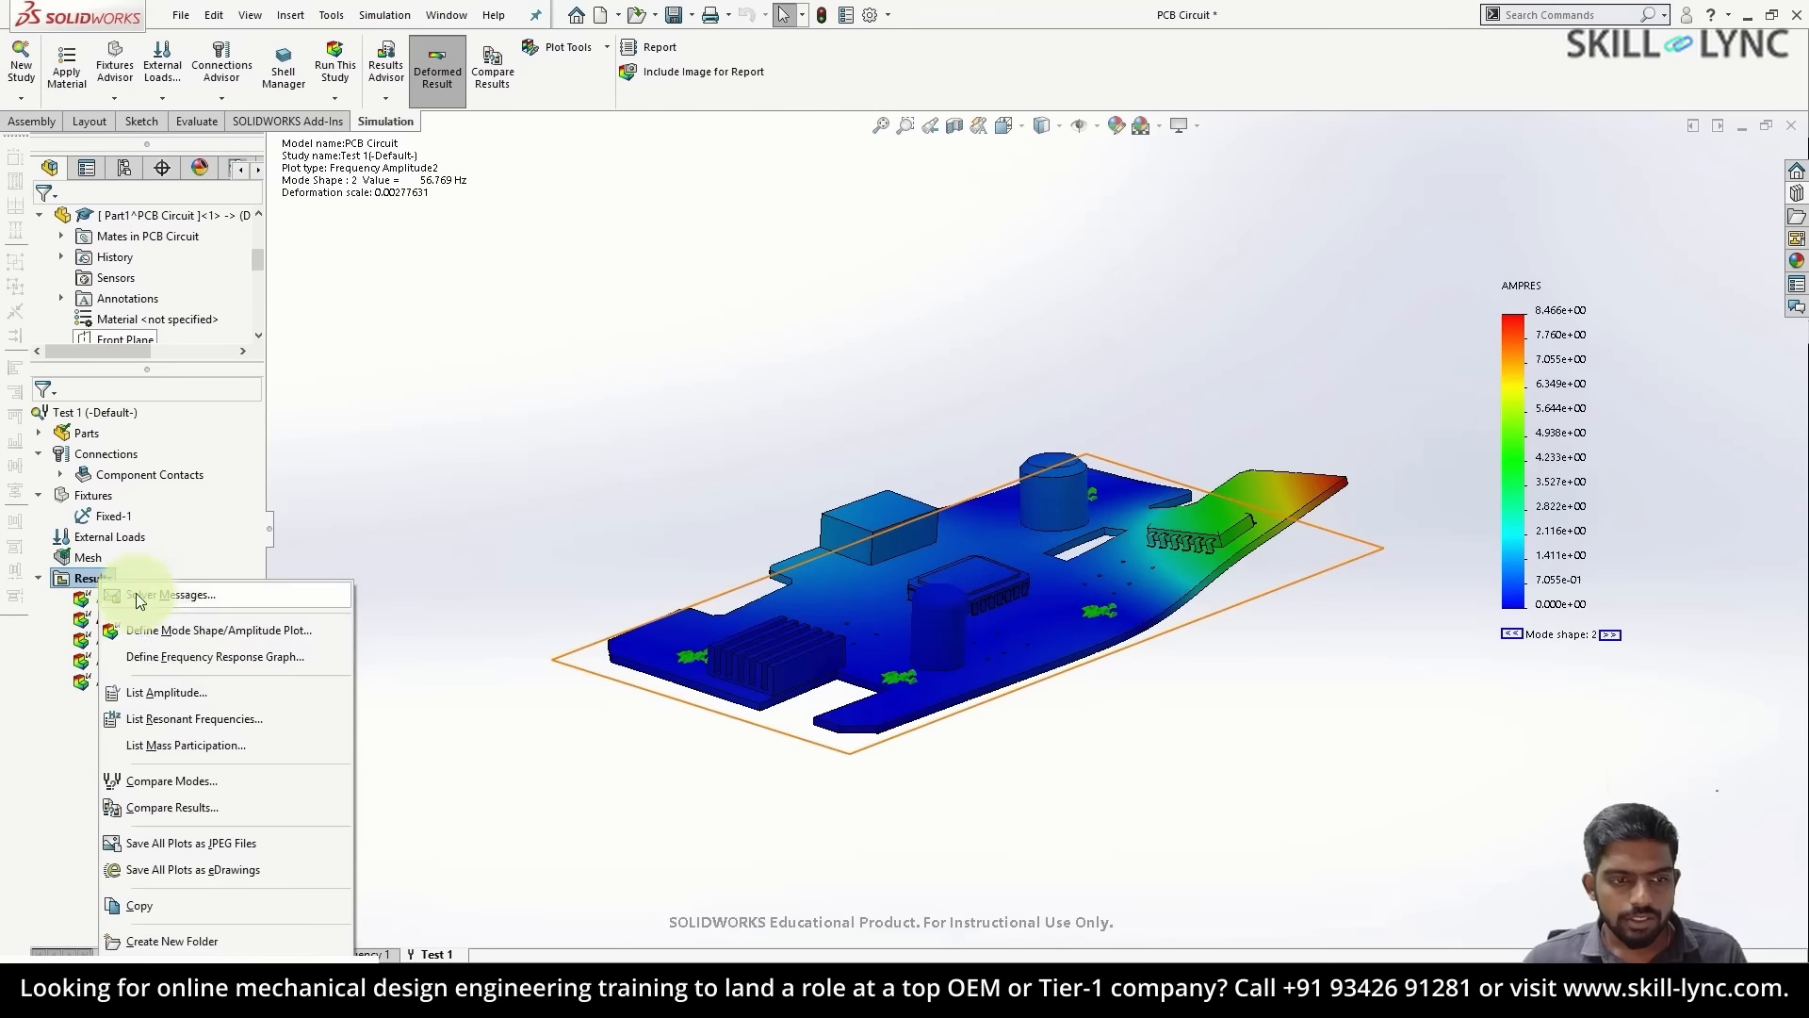
click(194, 721)
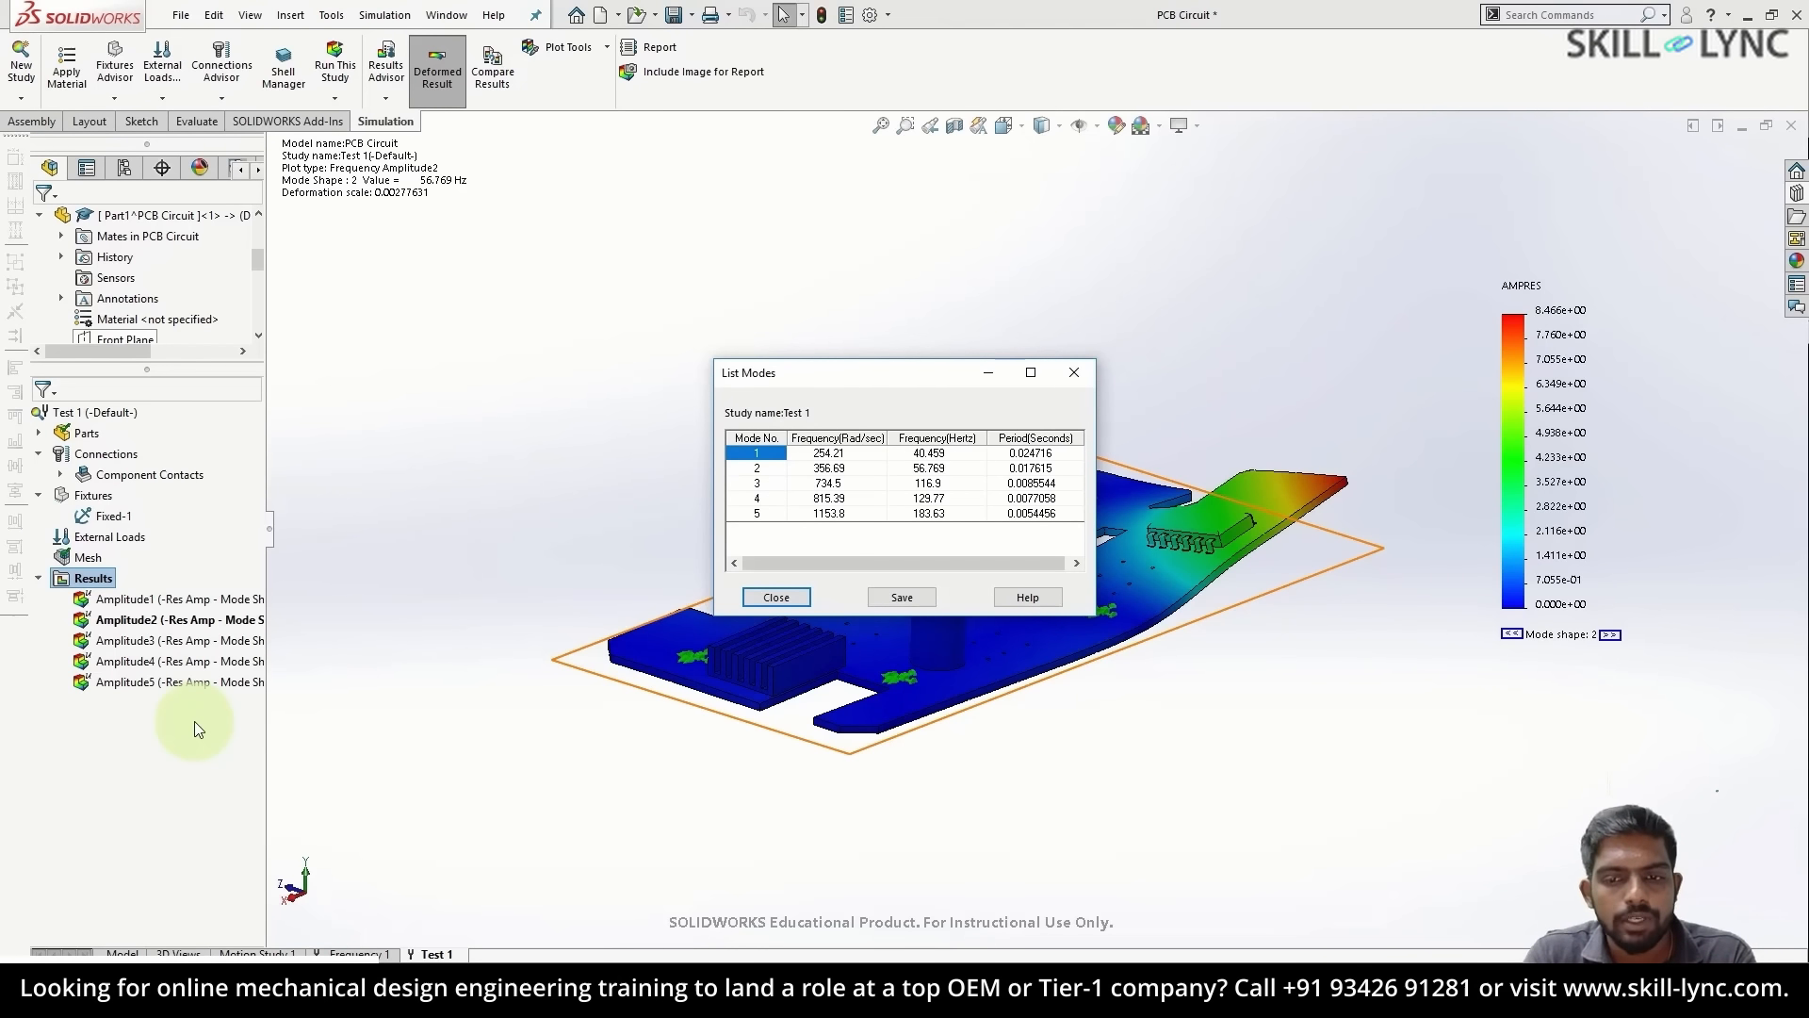
click(797, 594)
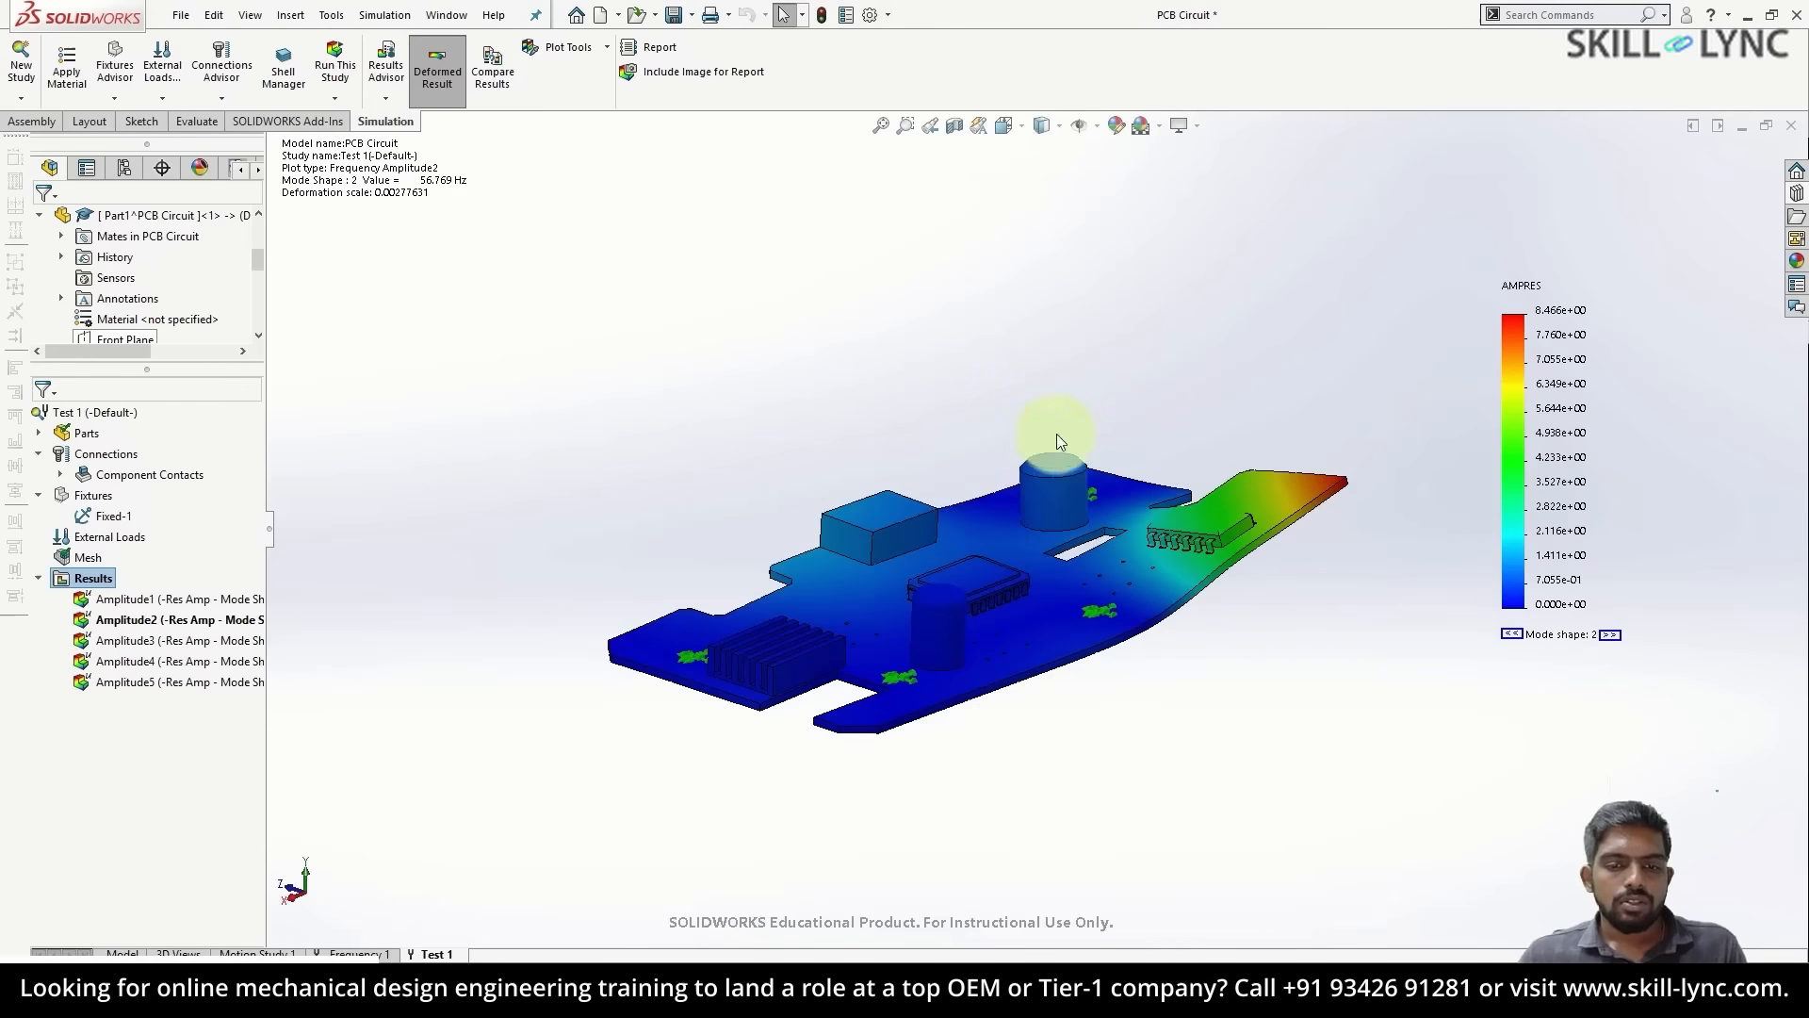
middle_drag(1056, 433, 1099, 432)
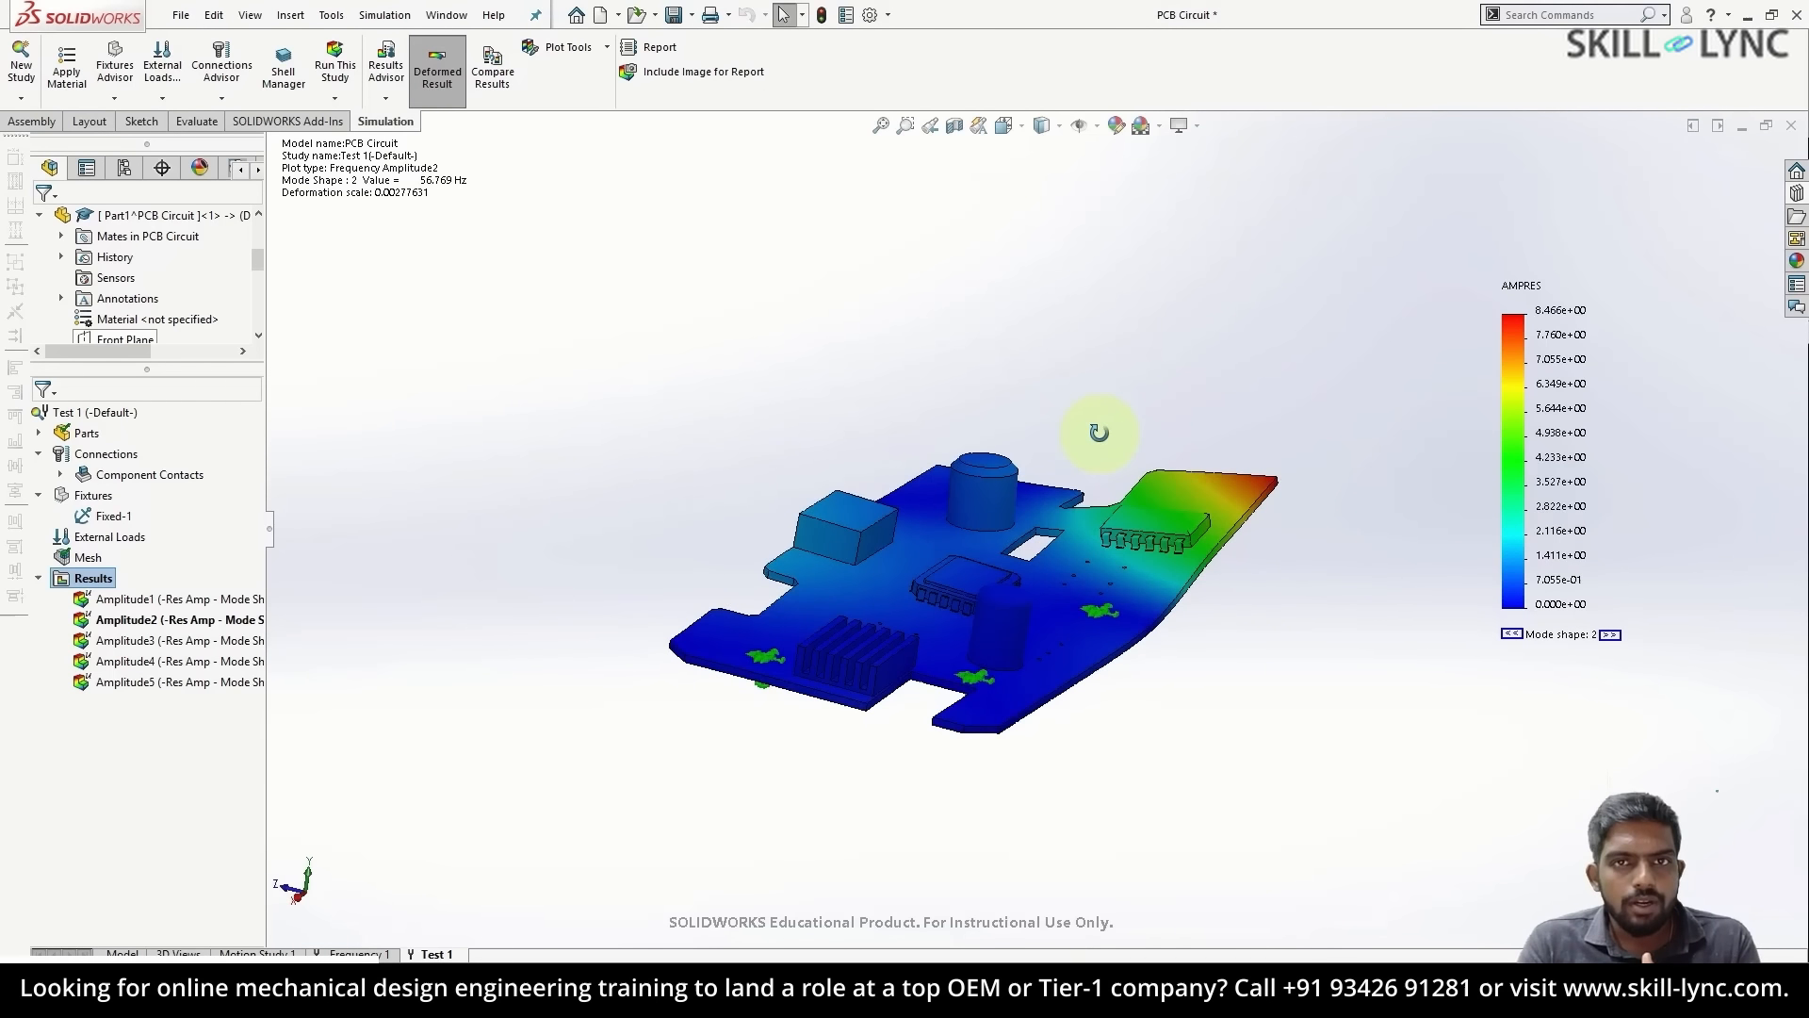